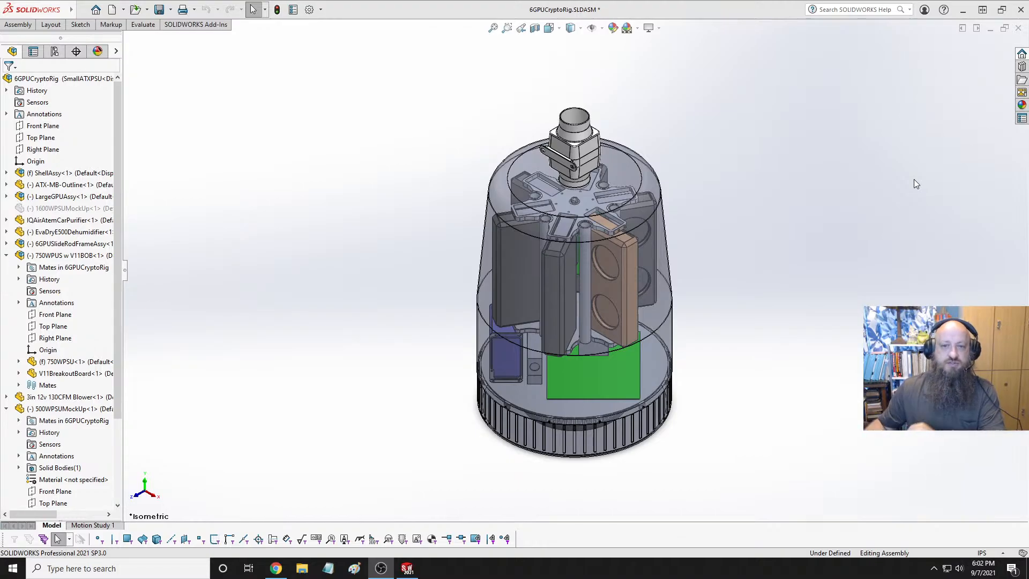
Examine the whole crypto rig assembly and the six-arm top GPU mounting bracket, picking one of the round slider tubes
middle_click_drag(713, 195, 640, 273)
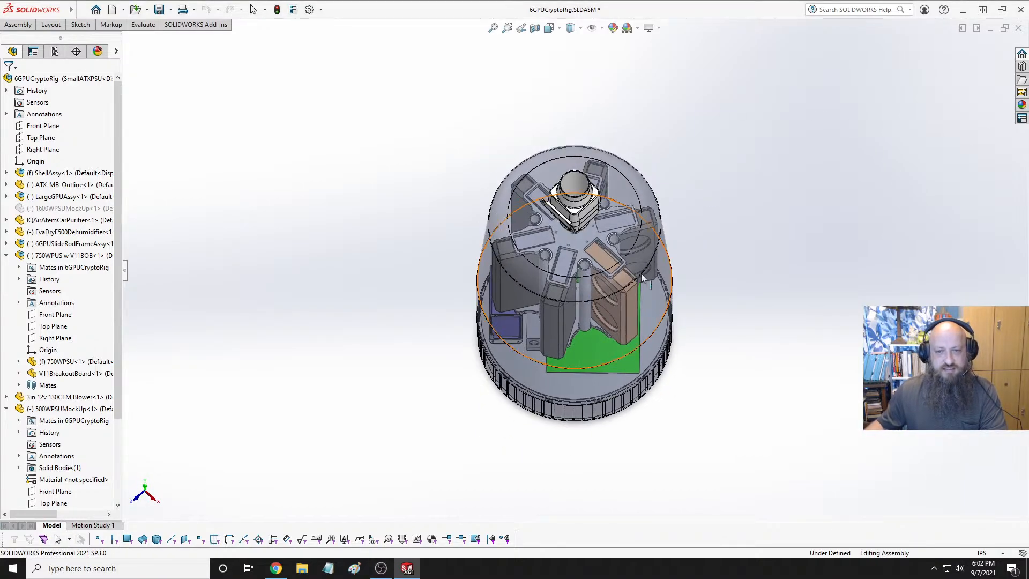
scroll(641, 273, "down", 4)
middle_click_drag(559, 245, 475, 226)
scroll(592, 231, "up", 5)
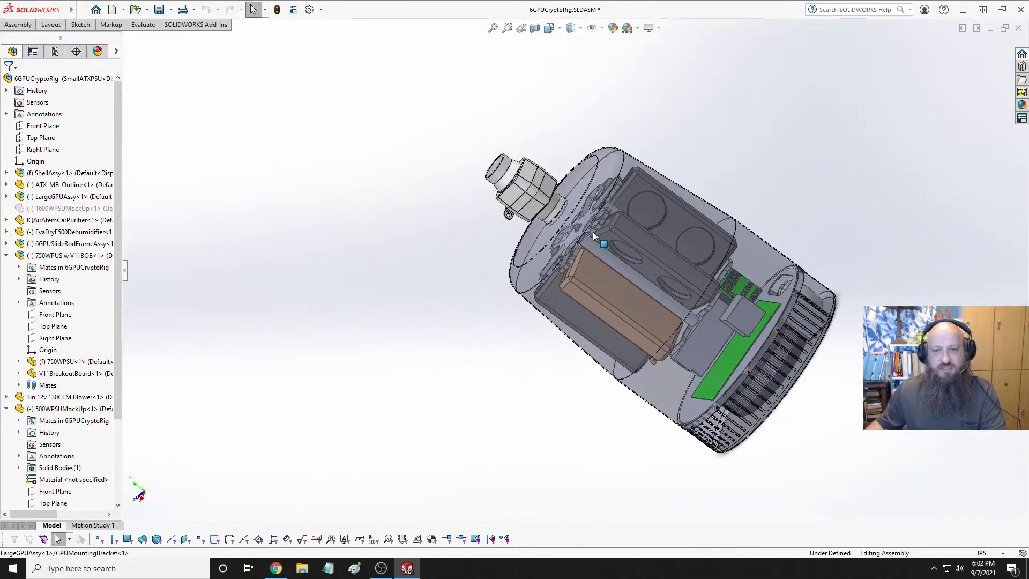
scroll(593, 231, "down", 8)
middle_click_drag(559, 193, 561, 246)
scroll(616, 276, "up", 4)
scroll(561, 282, "down", 5)
left_click(541, 326)
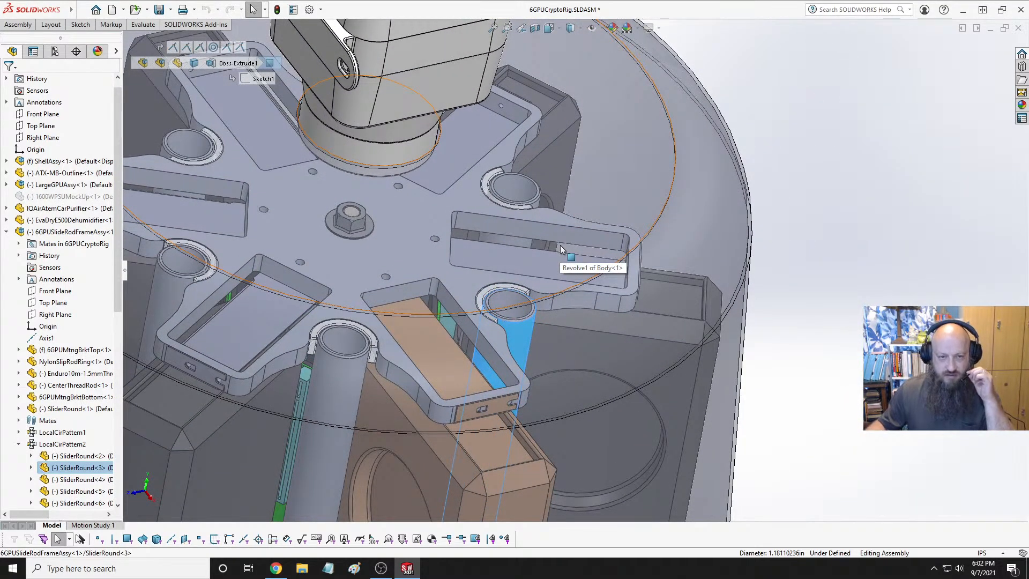
Inspect how the slider tubes seat in the top GPU bracket, picking a tube's inner circular edge and the neighbouring filleted bracket face
middle_click_drag(561, 256, 451, 313)
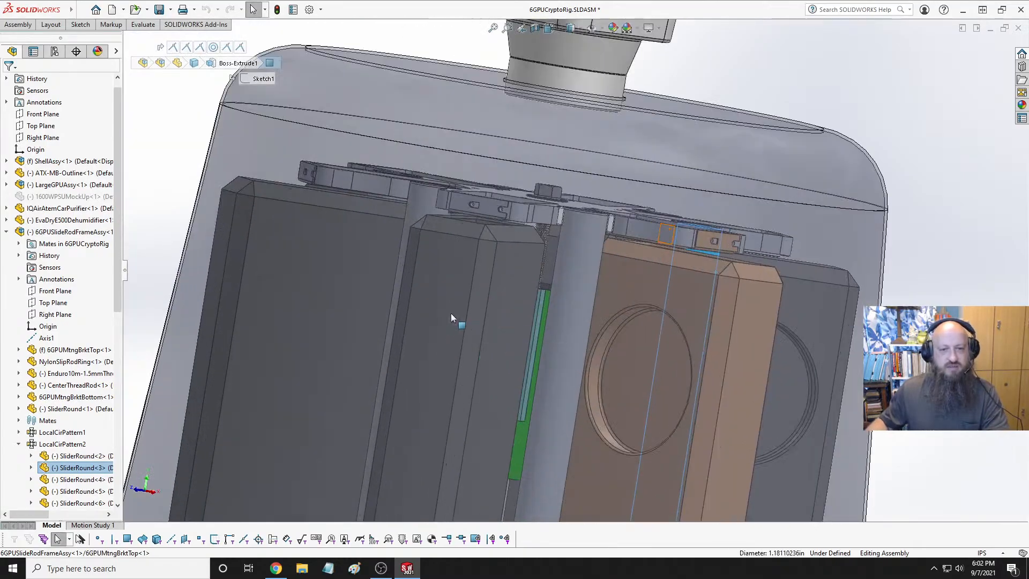
middle_click_drag(599, 222, 591, 325)
scroll(608, 214, "up", 3)
scroll(609, 214, "down", 3)
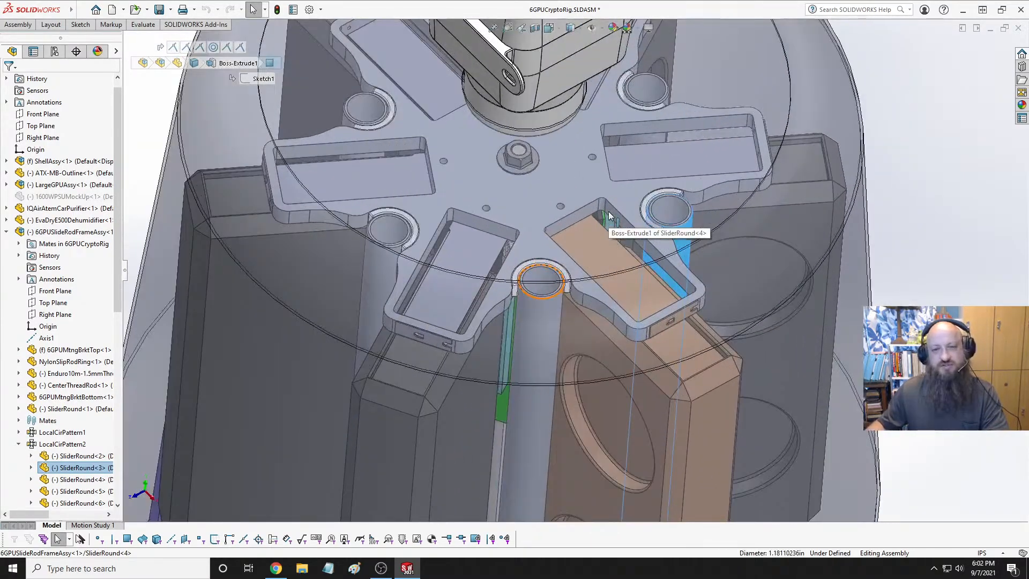
middle_click_drag(609, 215, 595, 250)
scroll(595, 250, "up", 5)
scroll(631, 285, "down", 8)
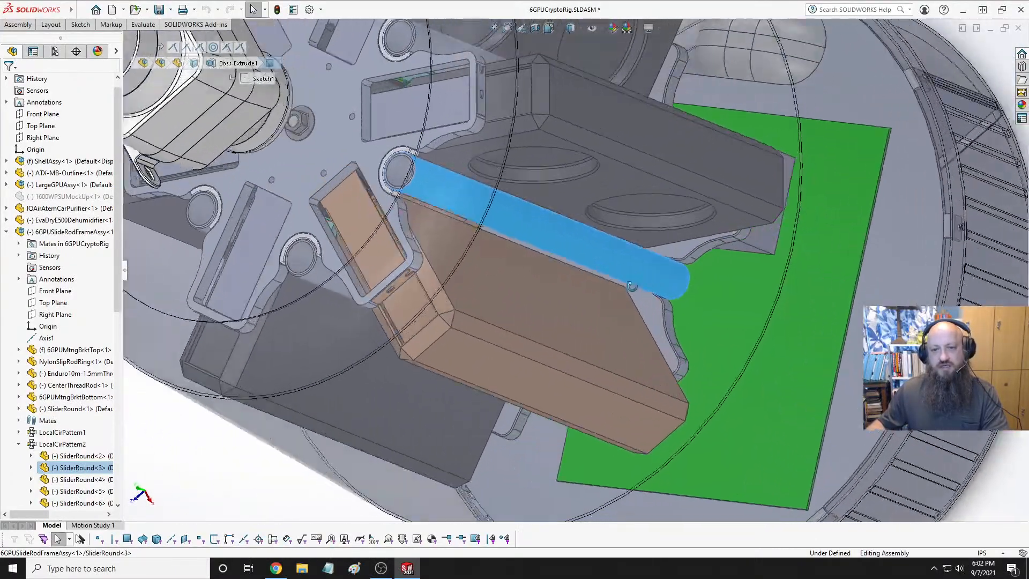
middle_click_drag(632, 286, 543, 171)
scroll(543, 182, "down", 6)
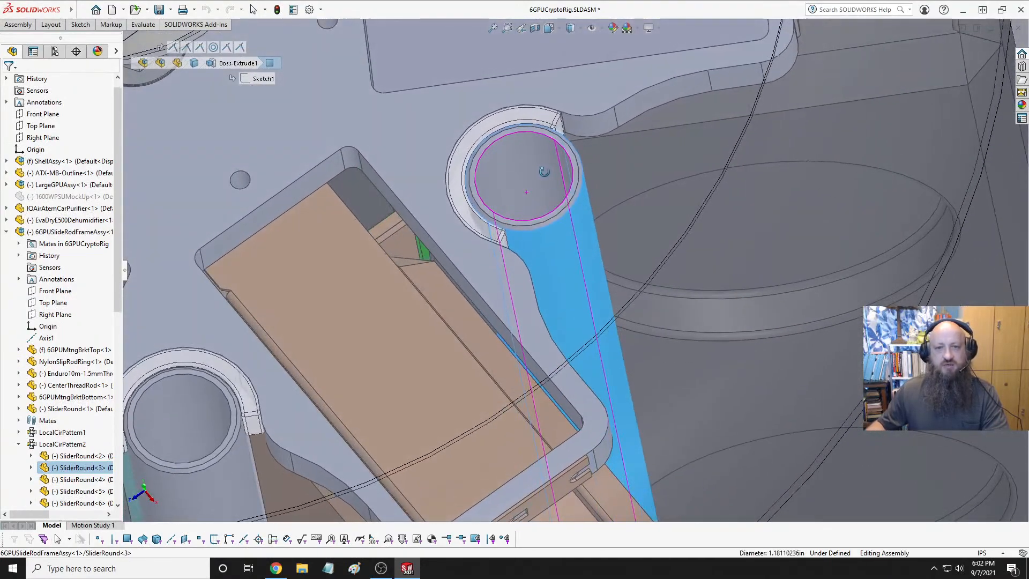
left_click(565, 152)
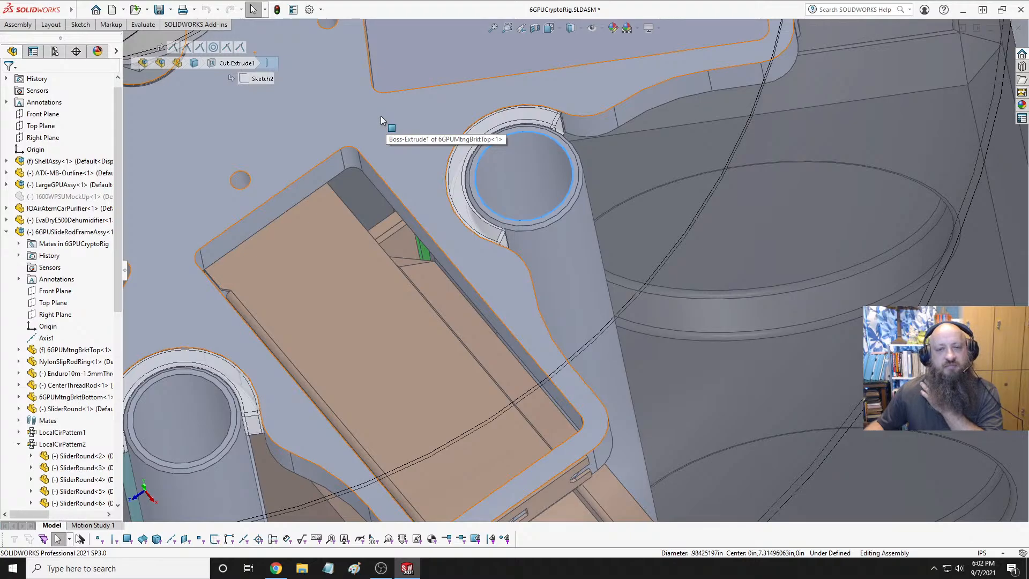
left_click(650, 103)
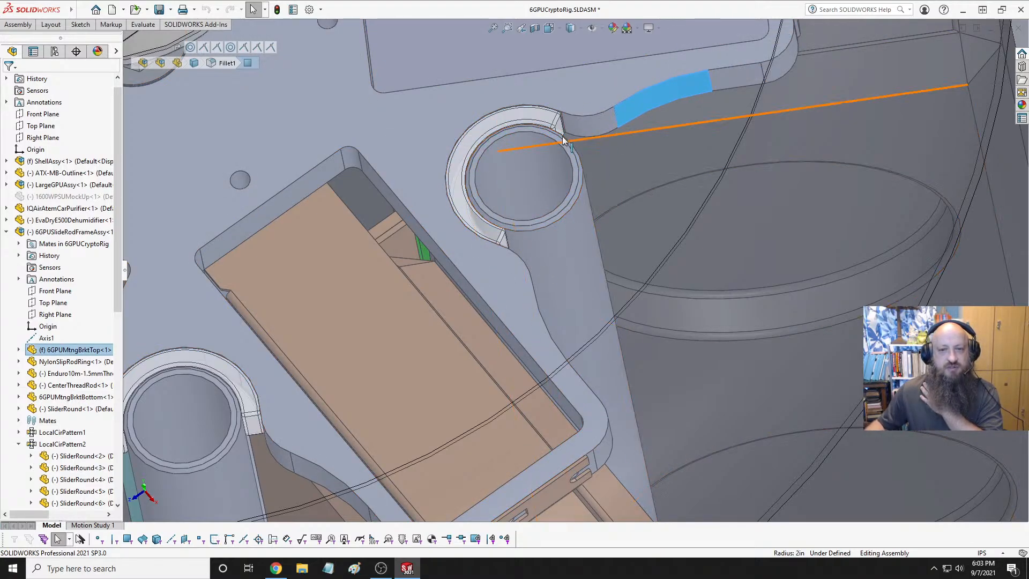
Inspect the gap between the bottom GPU mounting bracket and the power supply, picking the end face of the bracket arm
scroll(404, 166, "up", 10)
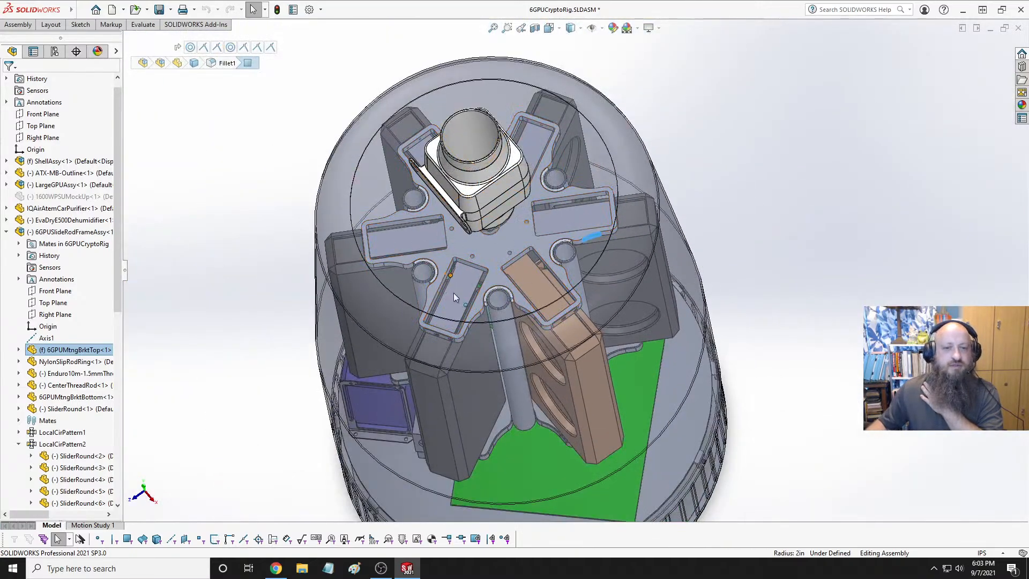
scroll(422, 294, "down", 5)
scroll(520, 282, "up", 5)
middle_click_drag(520, 282, 466, 317)
scroll(520, 249, "down", 4)
scroll(519, 249, "up", 3)
scroll(495, 246, "down", 6)
scroll(494, 246, "up", 4)
scroll(475, 252, "down", 7)
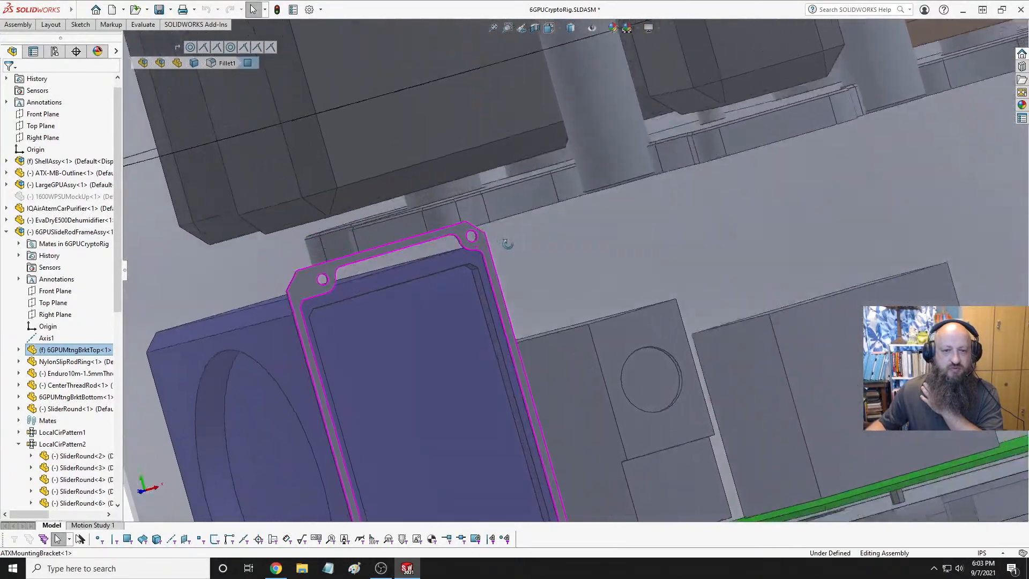
mouse_move(507, 244)
middle_mouse_down()
mouse_move(497, 249)
mouse_move(560, 209)
mouse_move(473, 216)
middle_mouse_up()
left_click(422, 220)
scroll(424, 196, "up", 2)
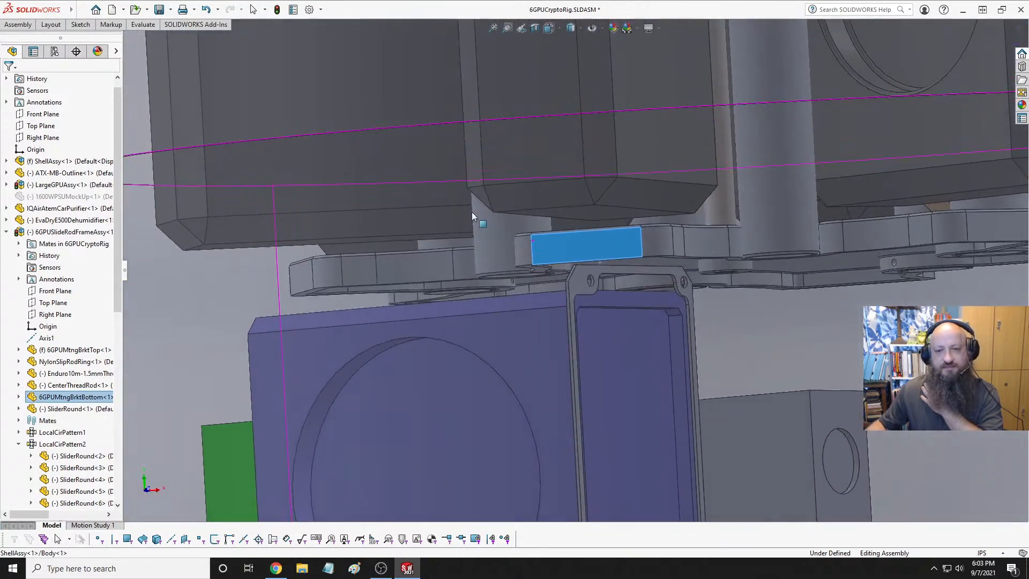
Examine the complete rig from several sides and the 3 in blower mounted on top of the shell
key("f")
middle_click_drag(600, 251, 609, 184)
scroll(671, 252, "down", 3)
scroll(661, 310, "up", 2)
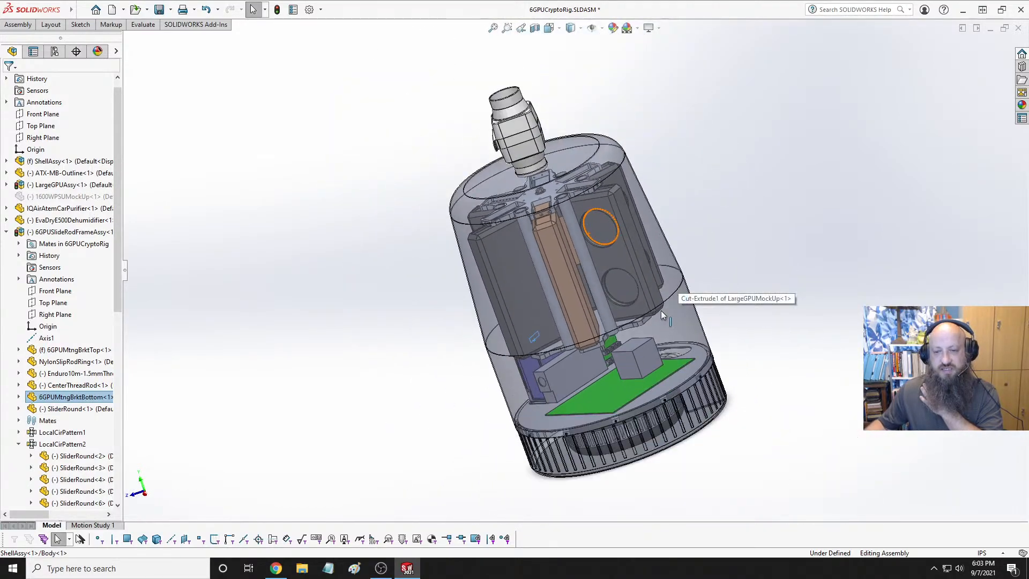
middle_click_drag(662, 313, 585, 264)
scroll(574, 391, "down", 5)
scroll(584, 264, "up", 6)
scroll(482, 230, "down", 2)
scroll(496, 208, "up", 3)
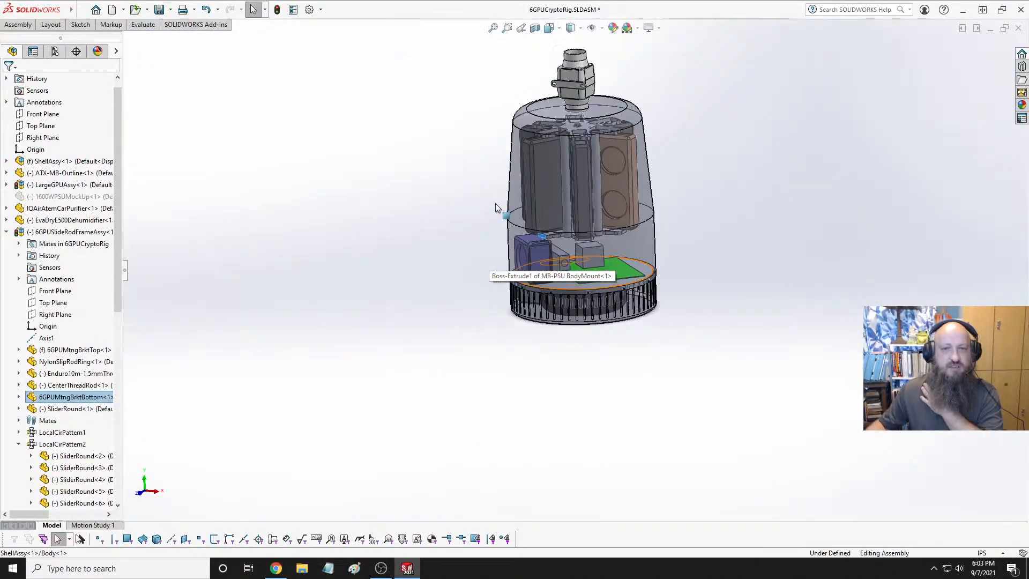
scroll(496, 208, "down", 6)
middle_click_drag(496, 208, 544, 260)
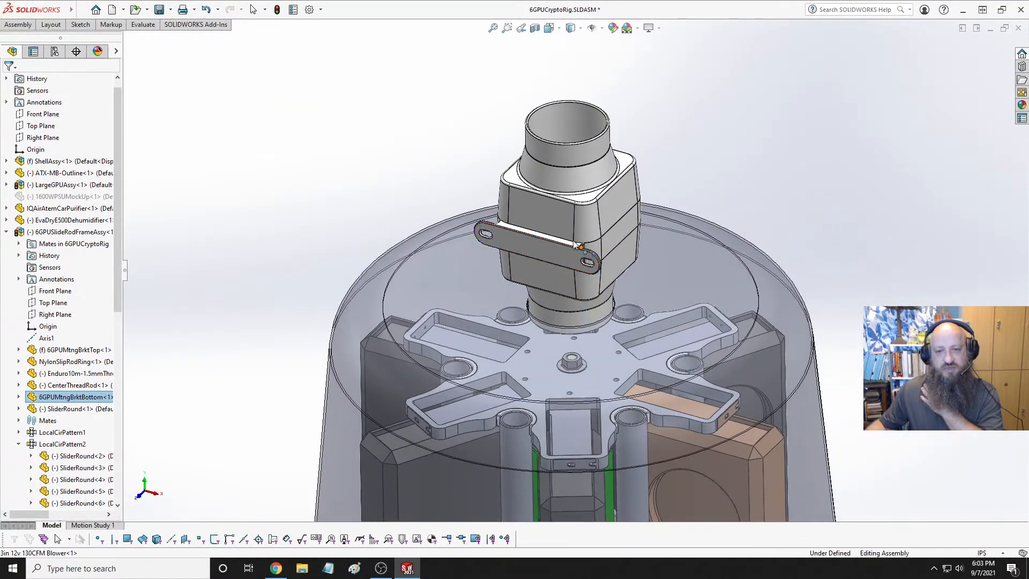
left_click(544, 260)
key("Escape")
scroll(563, 268, "up", 6)
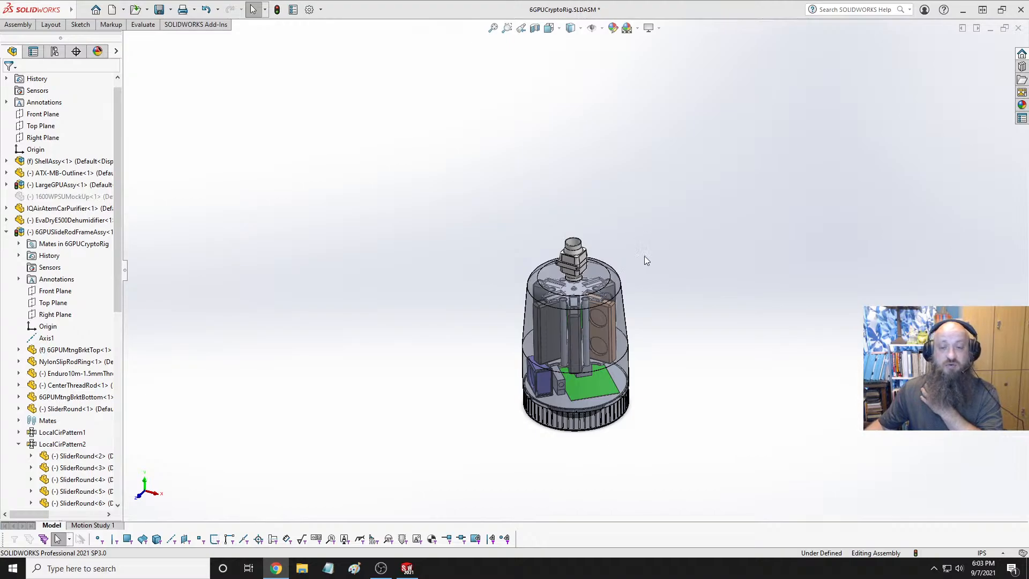
Examine the motherboard outline and the power supplies on the base plate, checking the space around them inside the shell
scroll(584, 383, "up", 1)
scroll(584, 381, "down", 6)
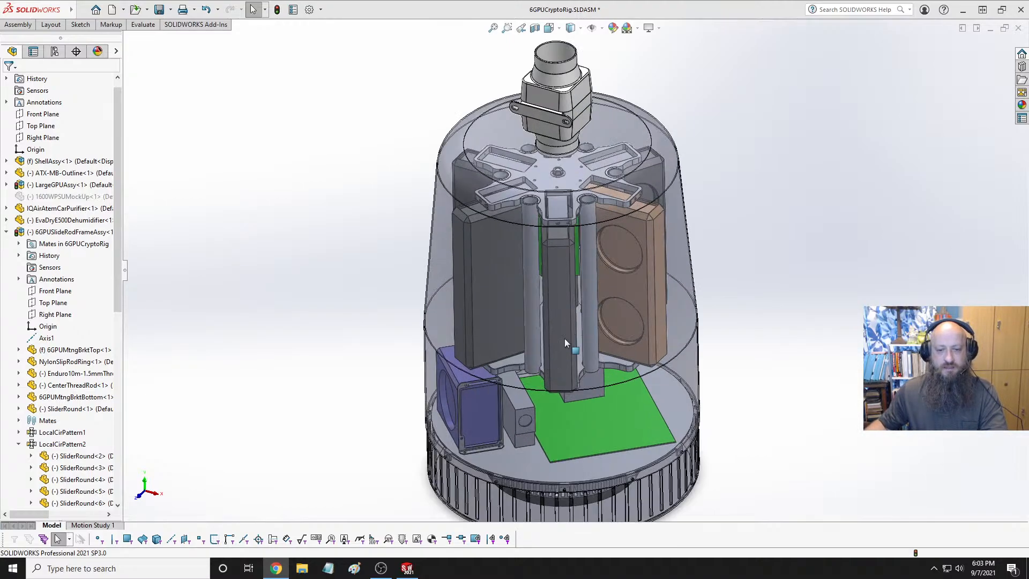
middle_click_drag(565, 339, 578, 300)
scroll(542, 363, "up", 3)
scroll(560, 300, "down", 6)
middle_click_drag(645, 229, 718, 345)
scroll(514, 311, "up", 3)
scroll(536, 321, "down", 4)
scroll(627, 288, "down", 5)
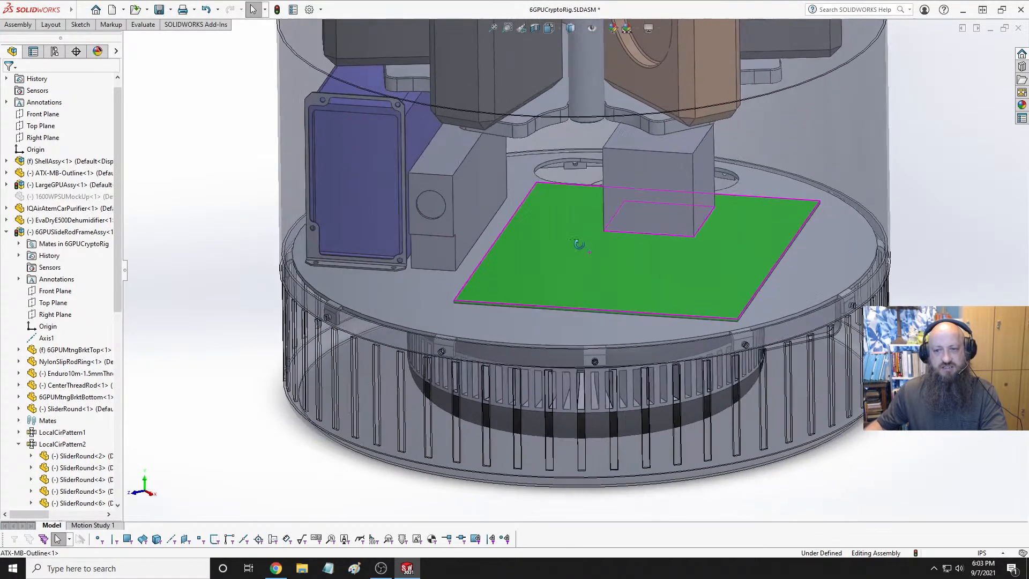
scroll(579, 244, "up", 2)
middle_click_drag(579, 244, 499, 306)
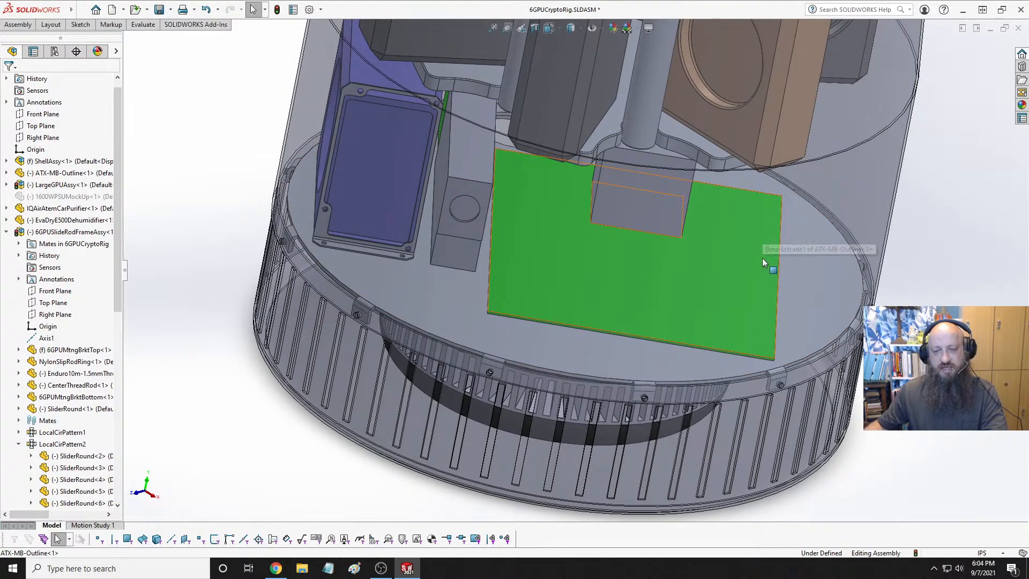
middle_click_drag(762, 259, 821, 301)
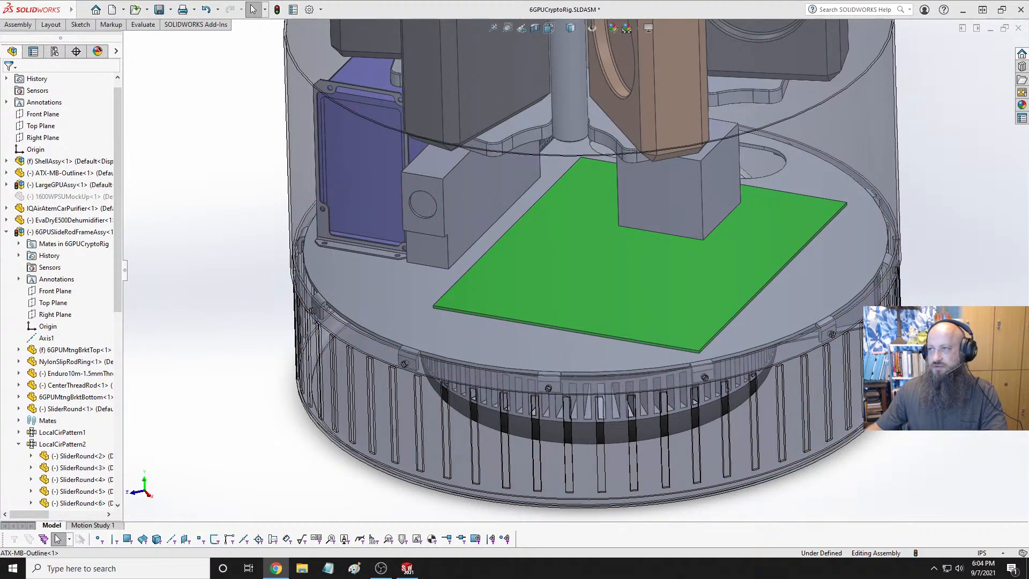
Bring a Chrome window with a new tab onto this screen, ready for a web search
left_click_drag(1028, 49, 221, 40)
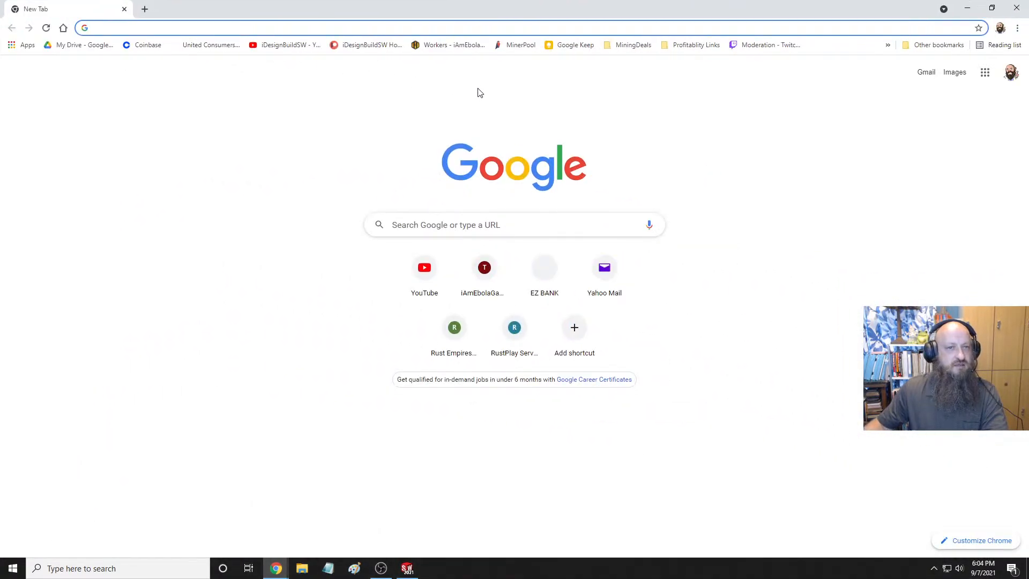
left_click(276, 30)
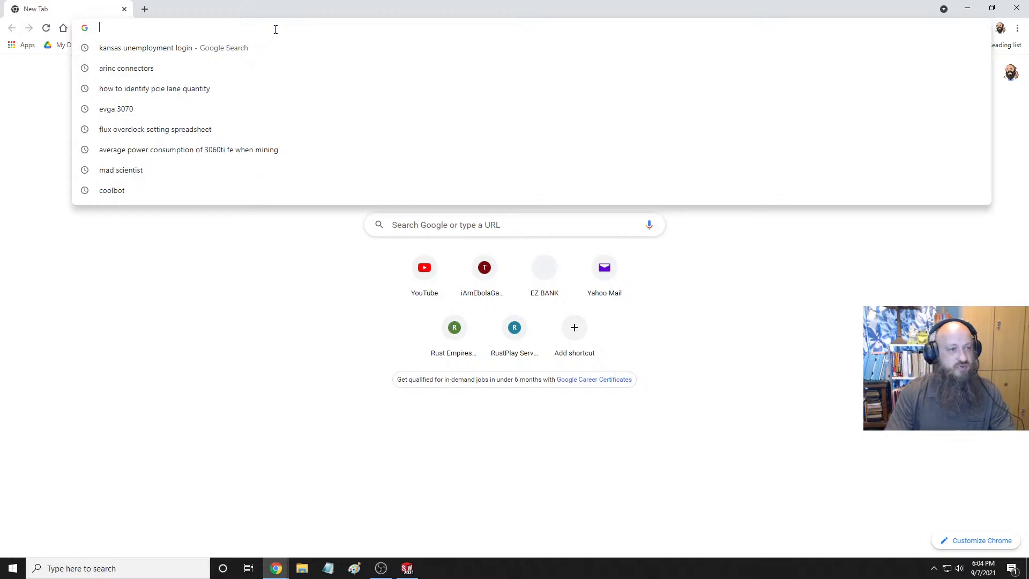
type("p")
key("BackSpace")
key("BackSpace")
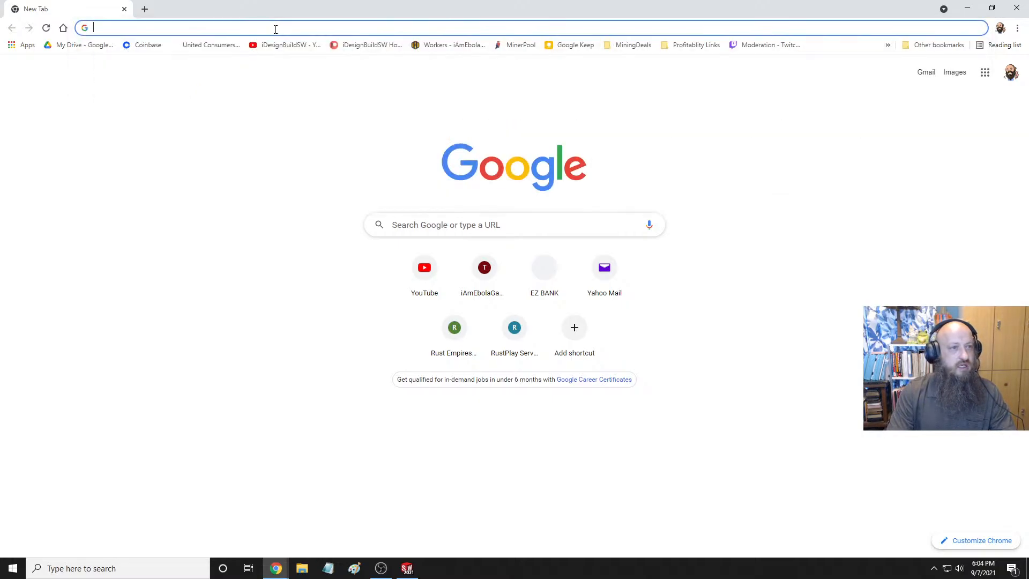
type("C")
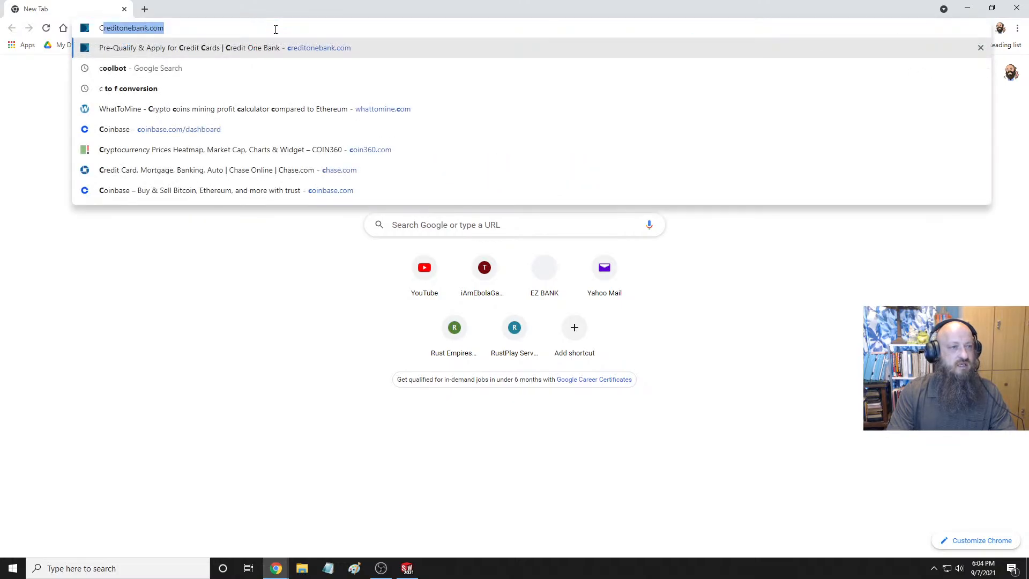
key("BackSpace")
key("BackSpace")
type("MOTHER")
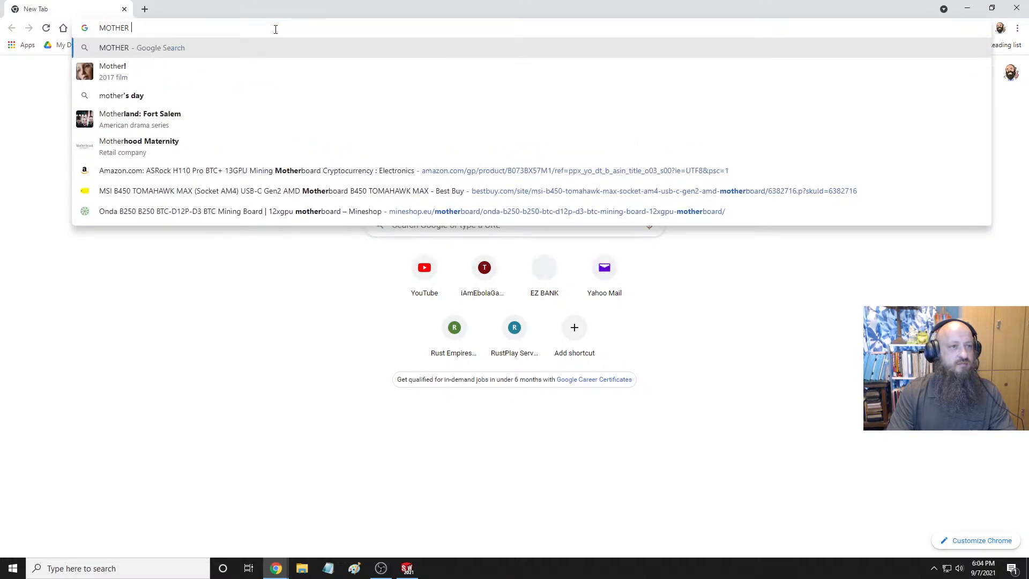
key("BackSpace")
key("BackSpace")
key("BackSpace")
key("BackSpace")
key("BackSpace")
key("BackSpace")
key("BackSpace")
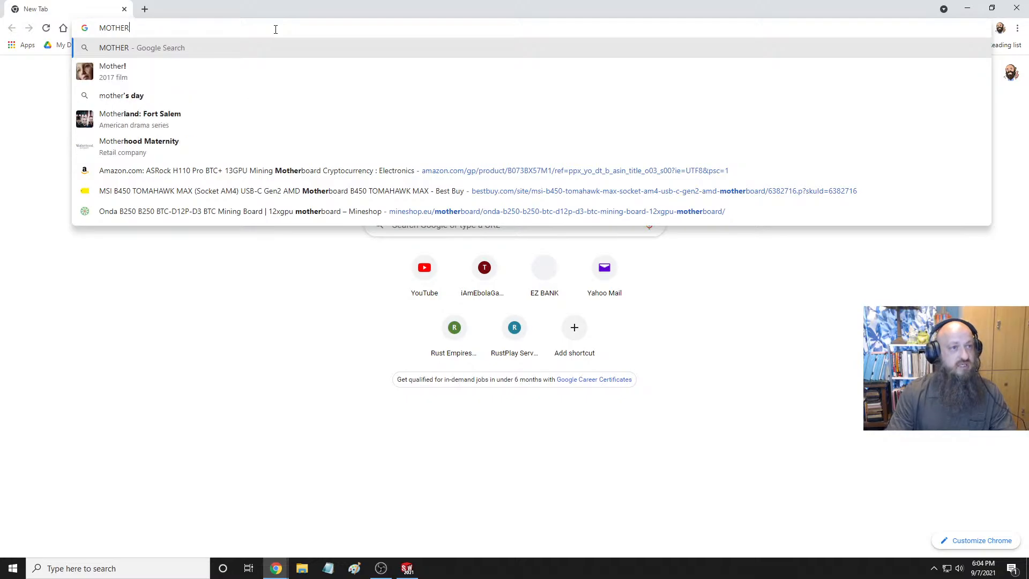
Search Google for "motherboard sizes"
type("motherboard")
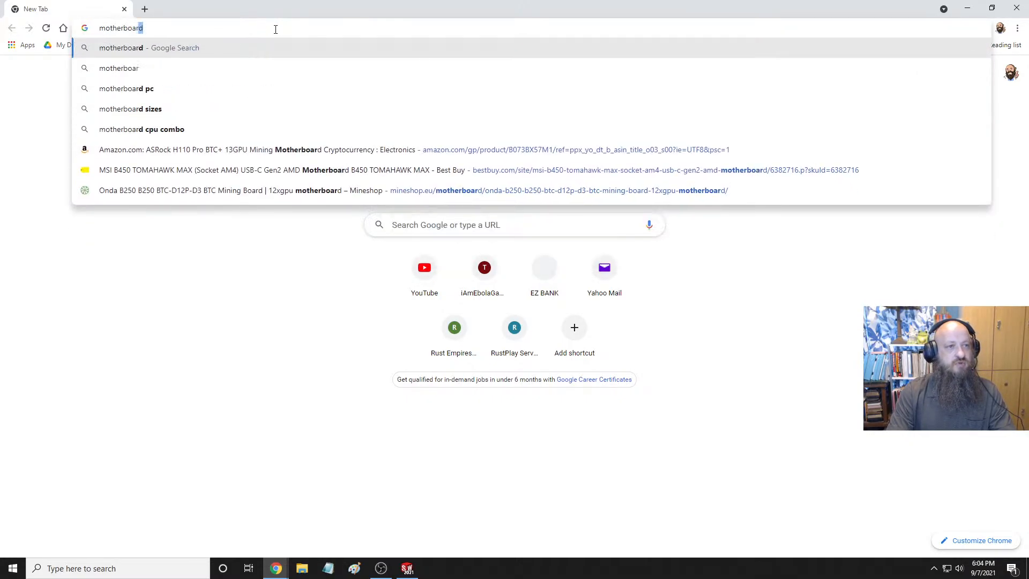
key("Down")
key("Down")
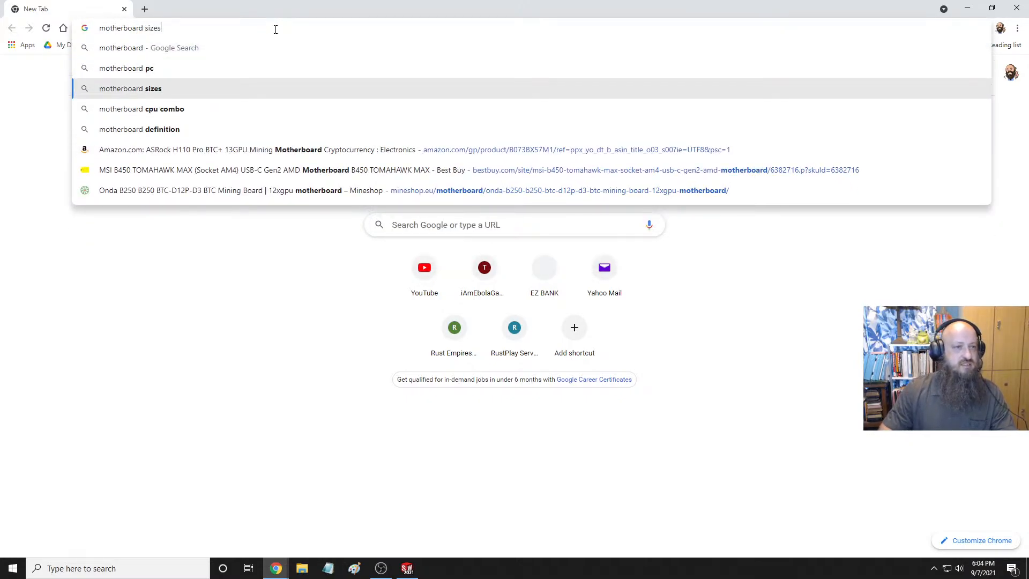
key("Return")
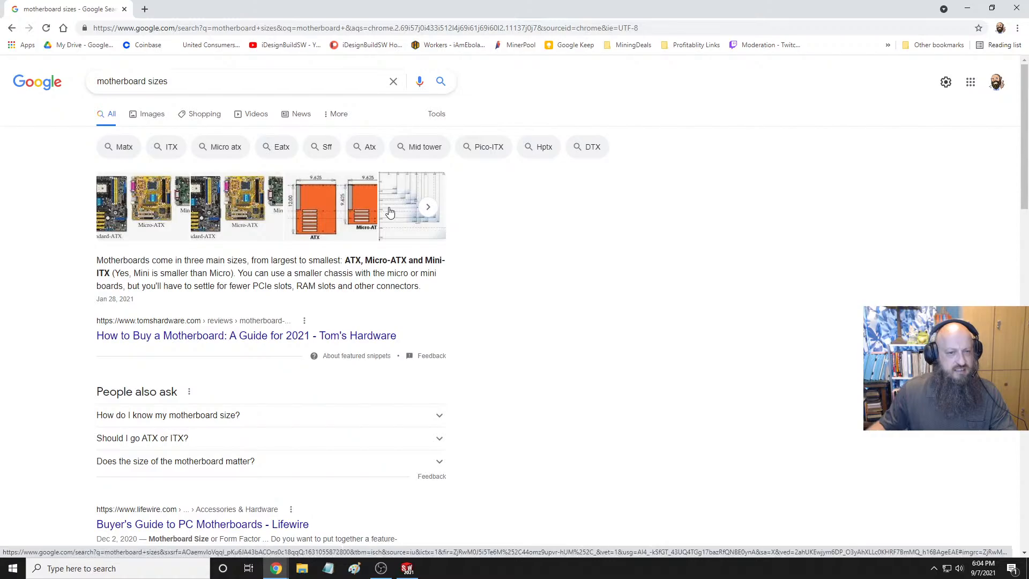
Compare the motherboard size images from Tom's Hardware, WePC and What in Tech in the image results
left_click(359, 205)
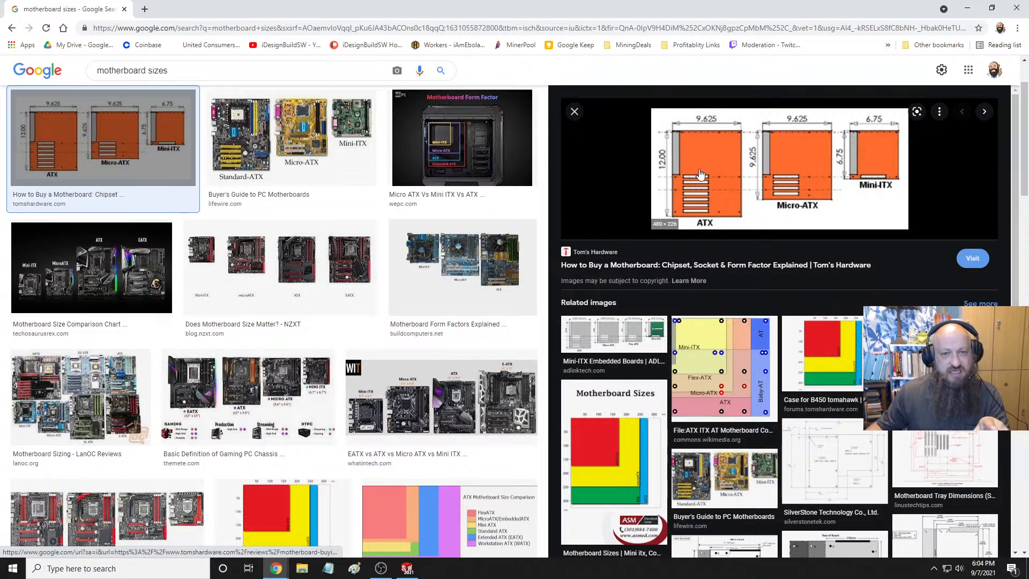
left_click(456, 155)
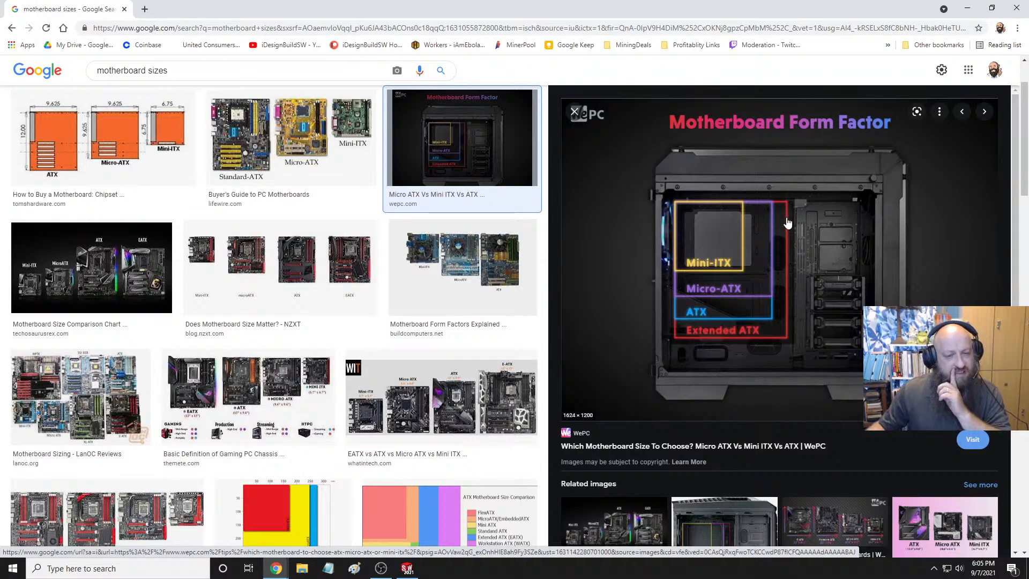
left_click(485, 390)
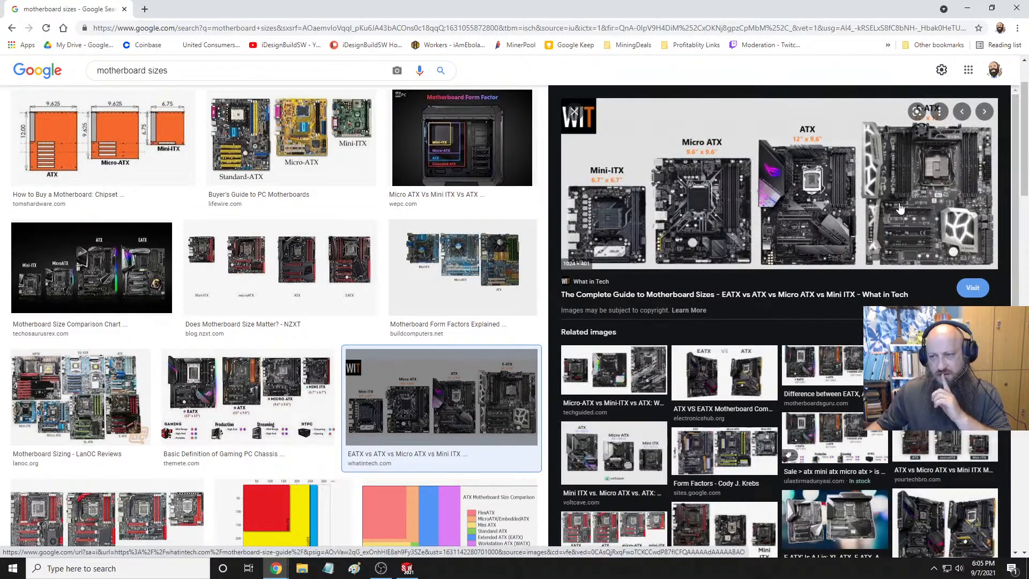
Open the What in Tech motherboard size guide and find its Mini-ITX to E-ATX size comparison
left_click(906, 209)
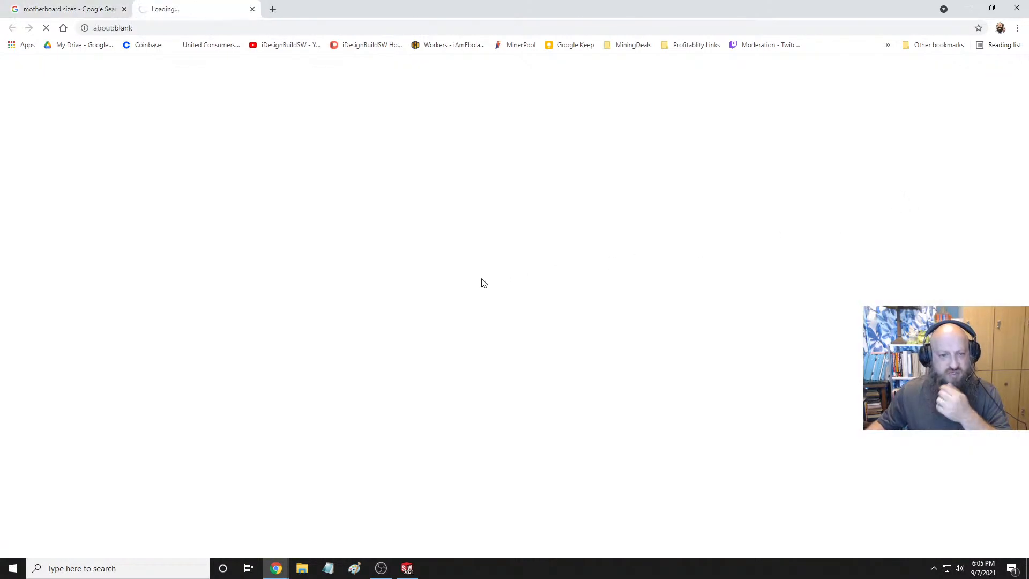
scroll(497, 308, "down", 4)
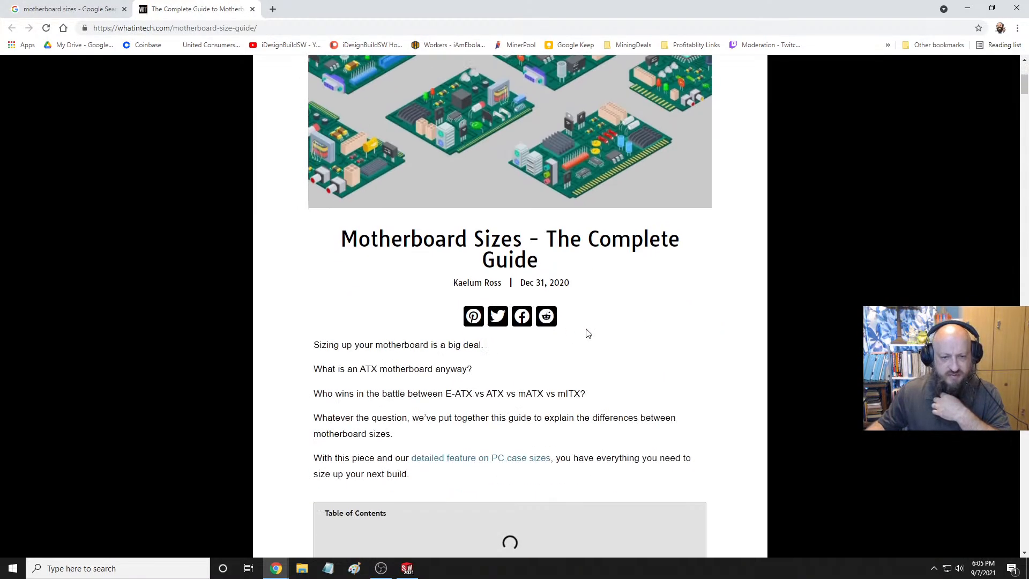
scroll(592, 293, "down", 15)
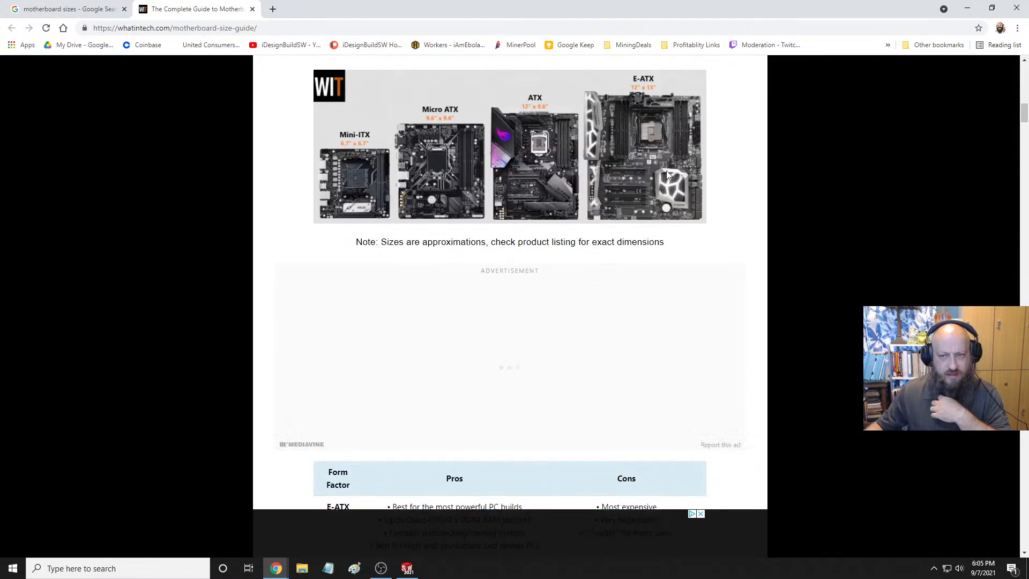
Leave the What in Tech guide and view the How-To Geek ATX motherboard size comparison in the image results
scroll(631, 244, "down", 15)
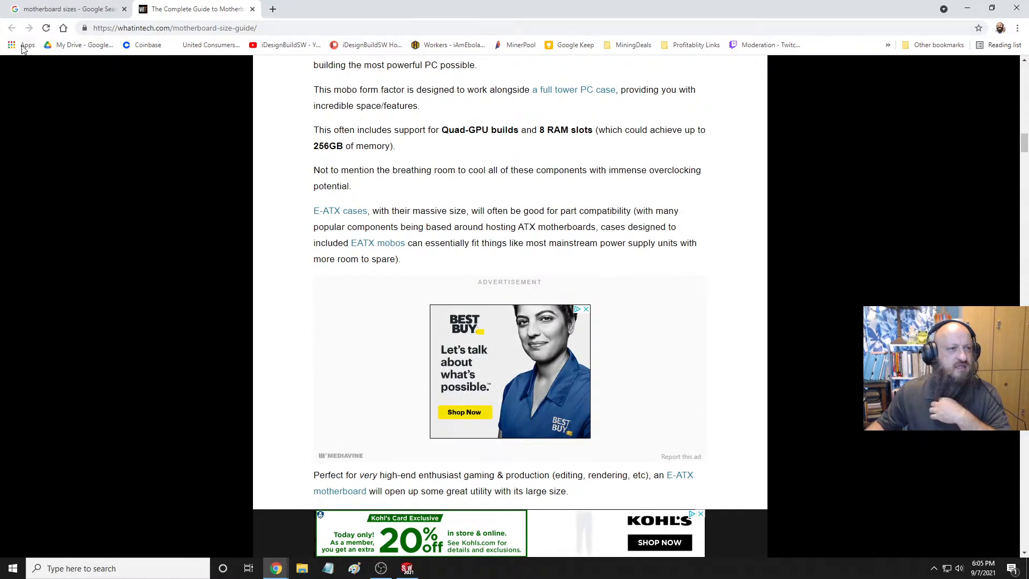
left_click(252, 9)
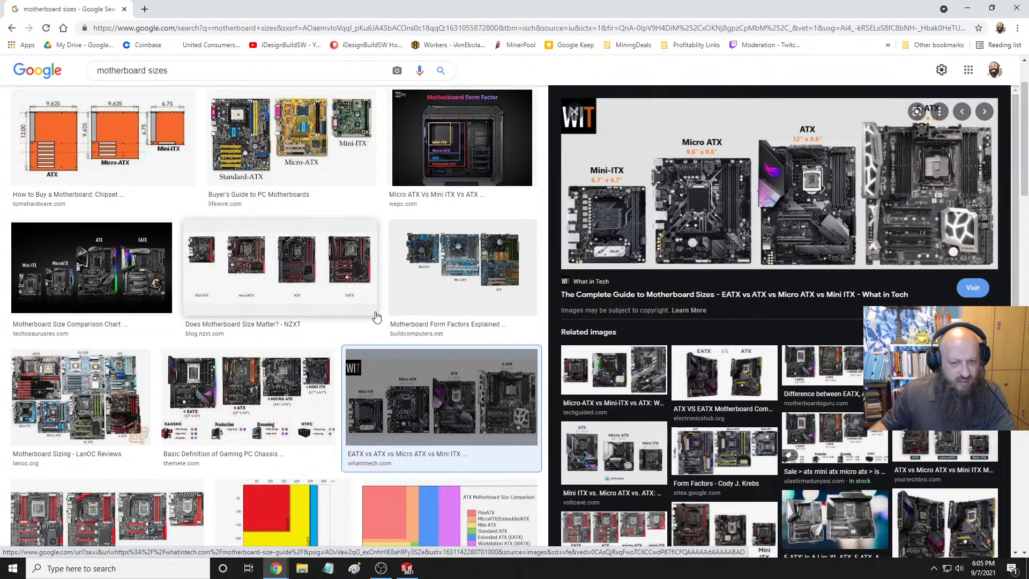
scroll(343, 305, "down", 5)
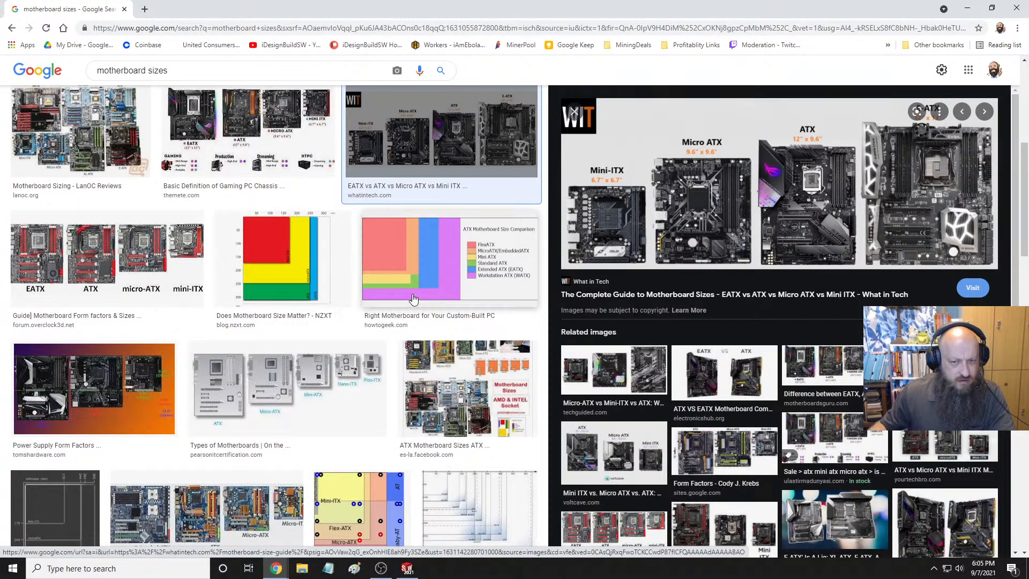
left_click(498, 275)
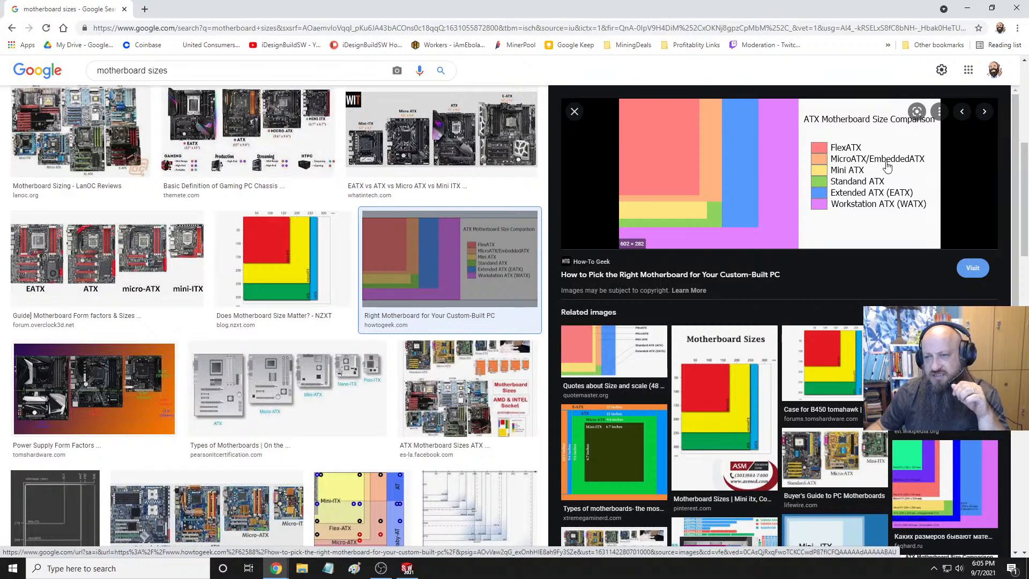
left_click(574, 111)
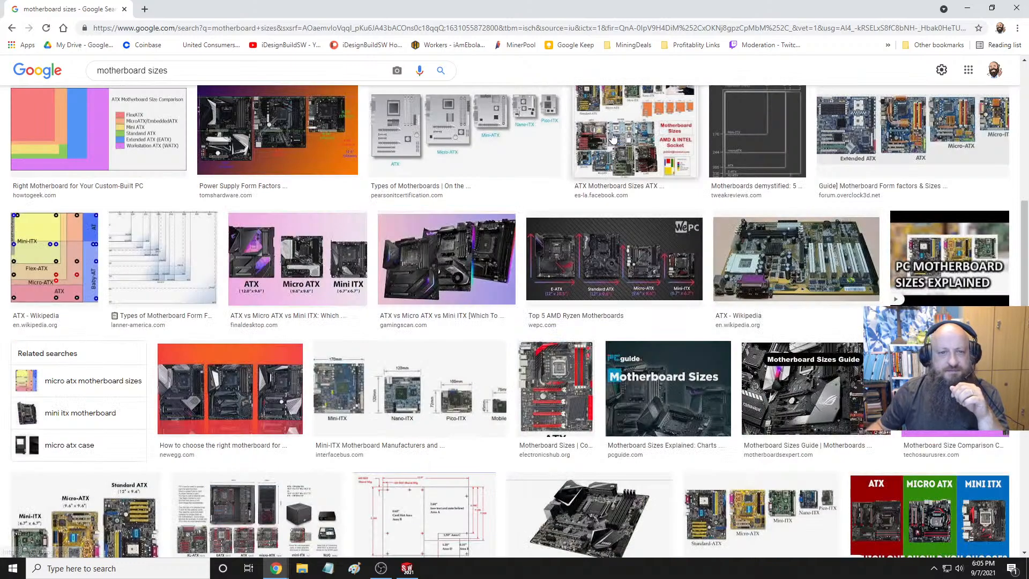
View the MiniTool Partition Wizard and SilverStone ATX dimension drawings and the mini-ITX Addendum drawing in the image results
scroll(513, 270, "down", 3)
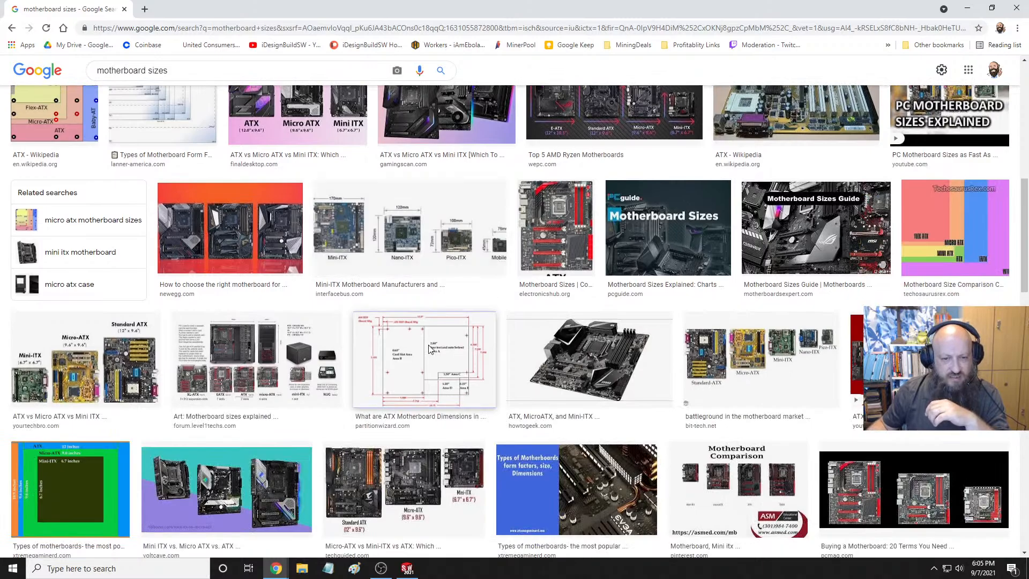
left_click(442, 342)
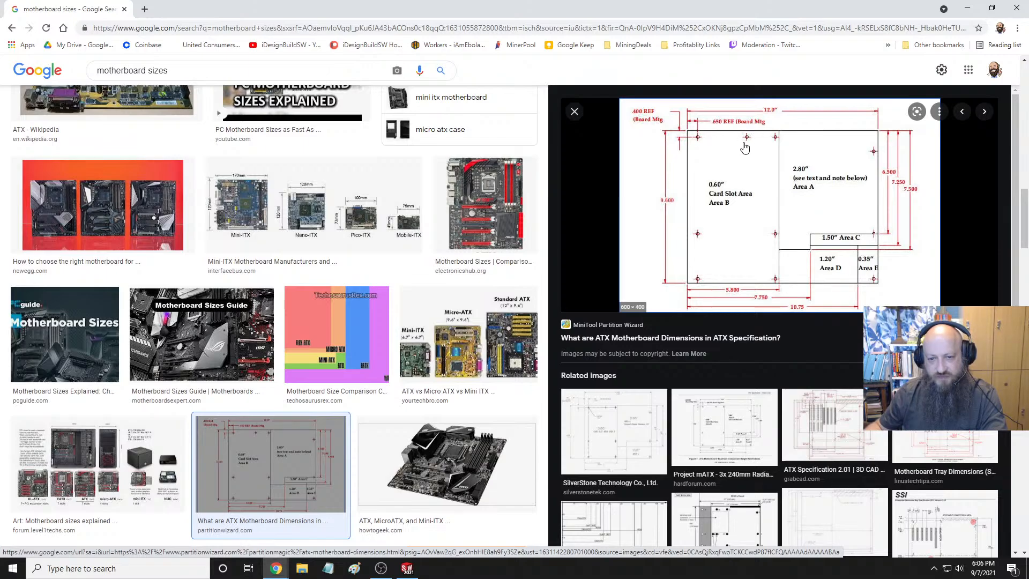
left_click(614, 432)
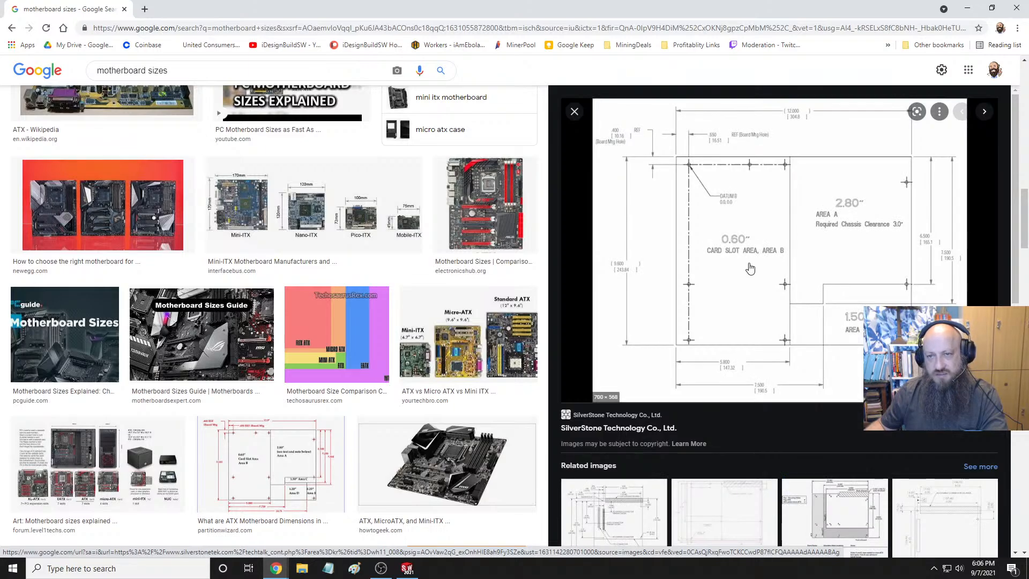
scroll(736, 370, "down", 3)
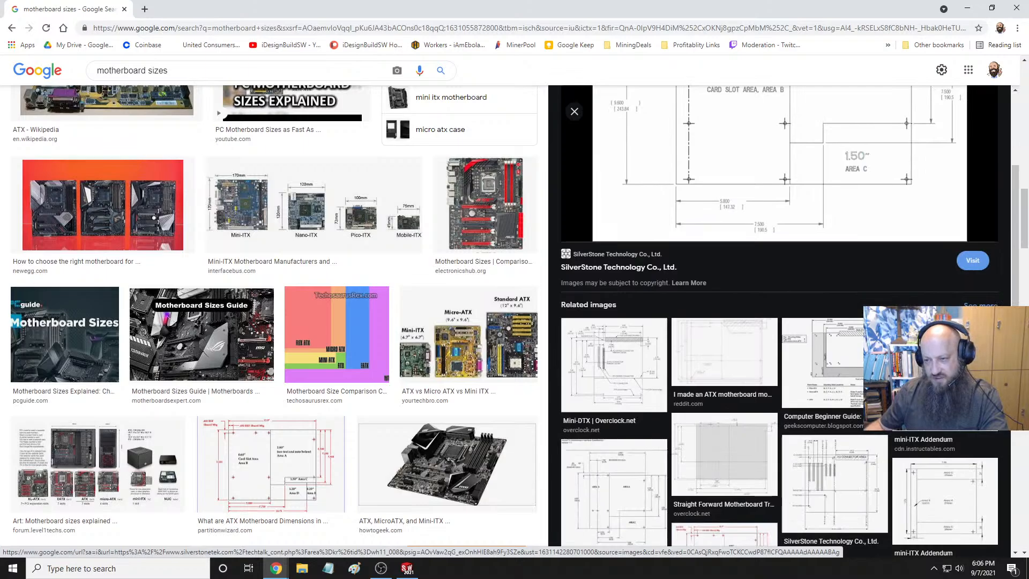
left_click(945, 501)
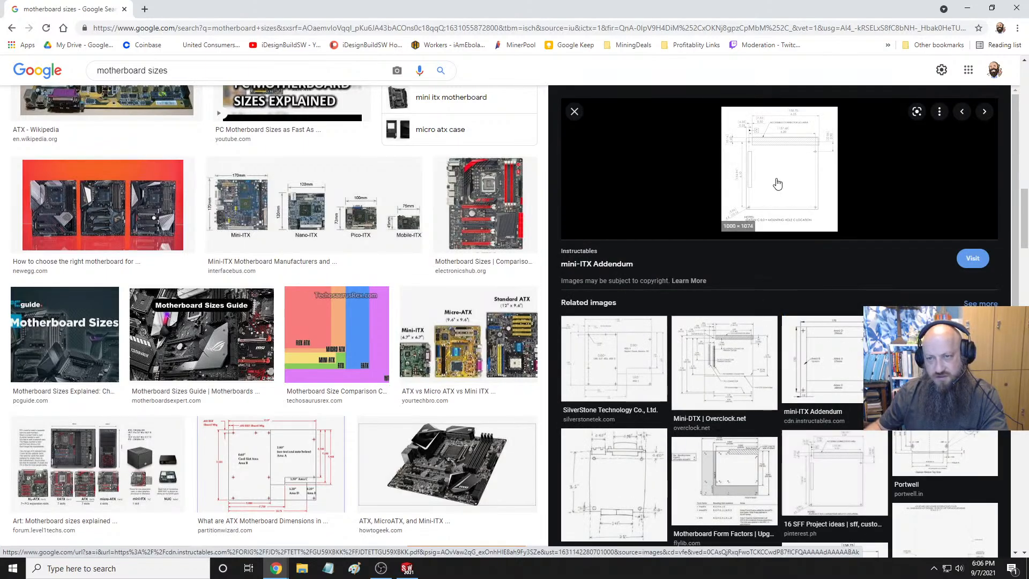
scroll(697, 359, "down", 3)
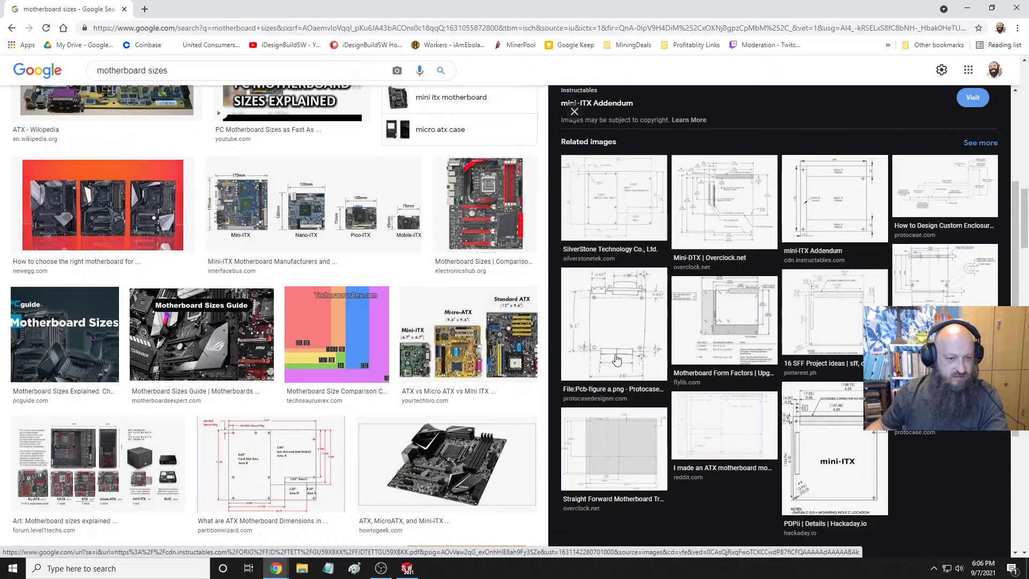
Find the Linus Tech Tips motherboard tray dimensions drawing further down the image results and preview it
scroll(362, 333, "down", 8)
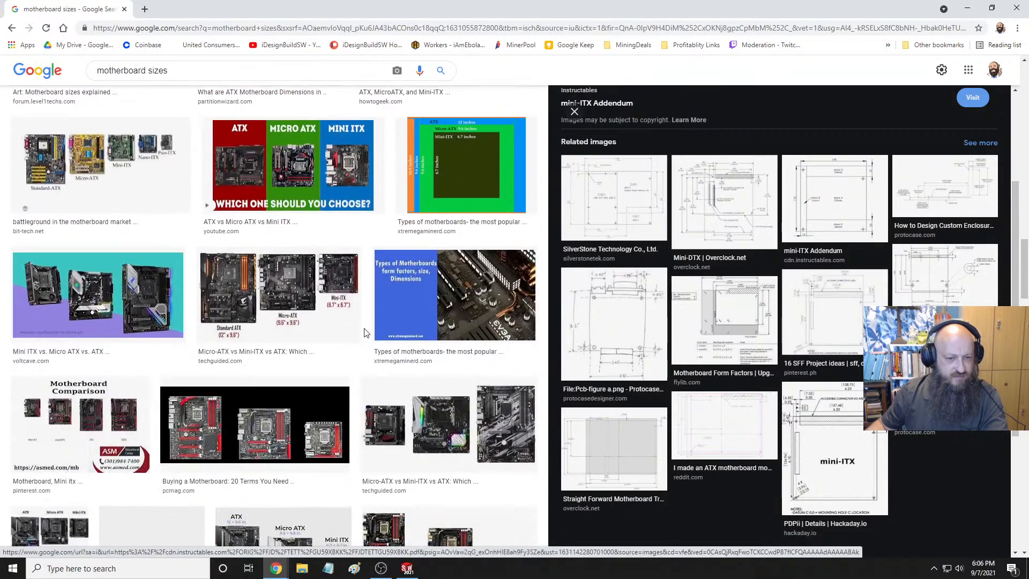
scroll(364, 332, "down", 9)
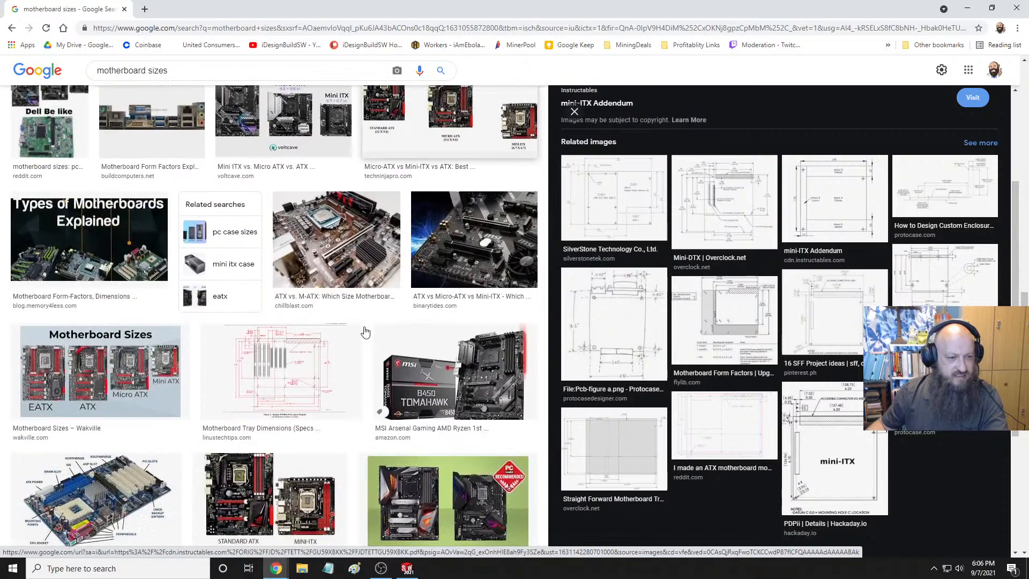
scroll(365, 332, "down", 1)
left_click(327, 332)
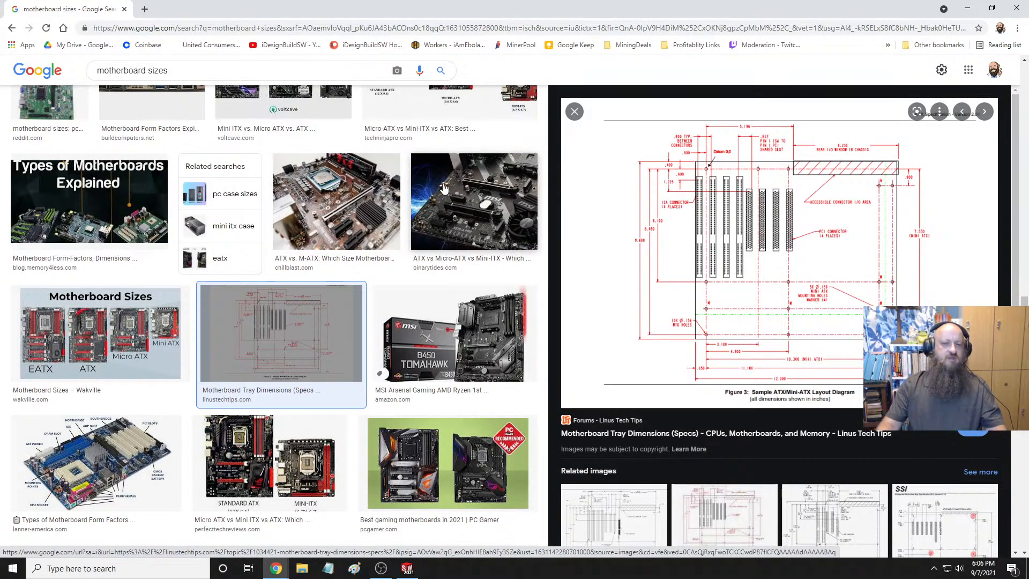
Switch back to SOLIDWORKS and examine the green motherboard outline on the base and the underside of the lower GPU mounting bracket
left_click(967, 8)
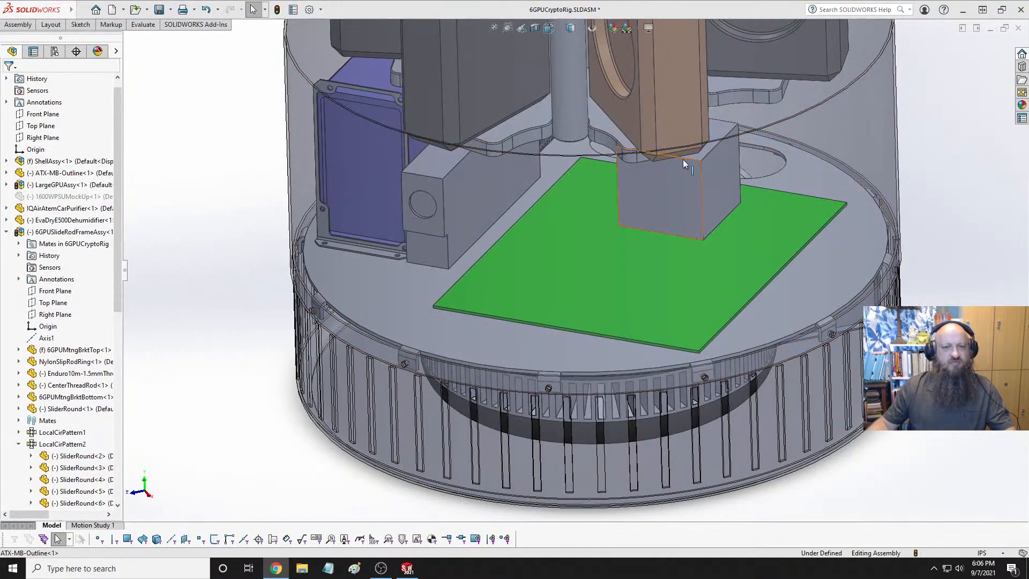
middle_click_drag(750, 215, 843, 271)
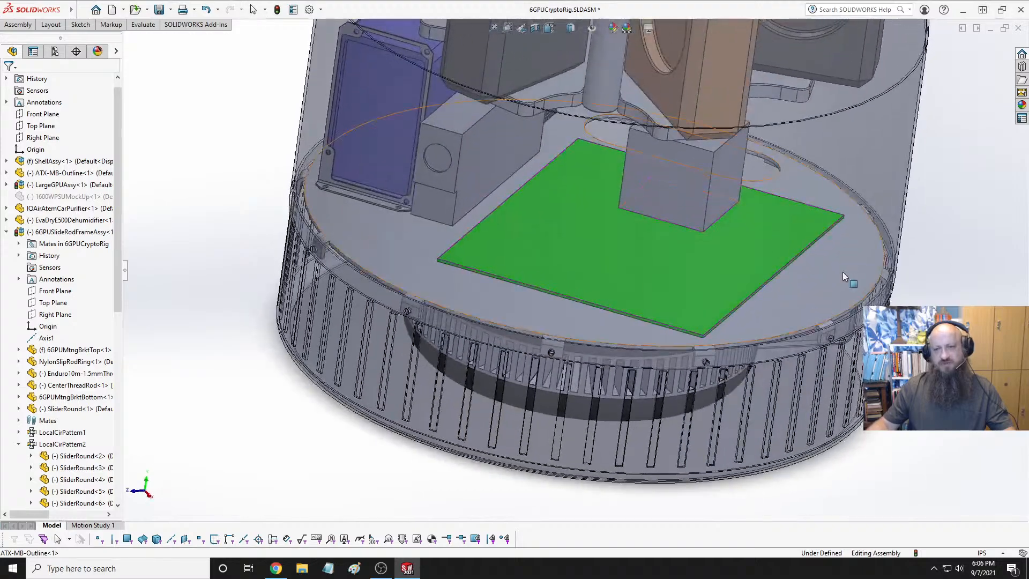
left_click(843, 274)
scroll(750, 214, "down", 5)
key("Escape")
scroll(638, 203, "up", 8)
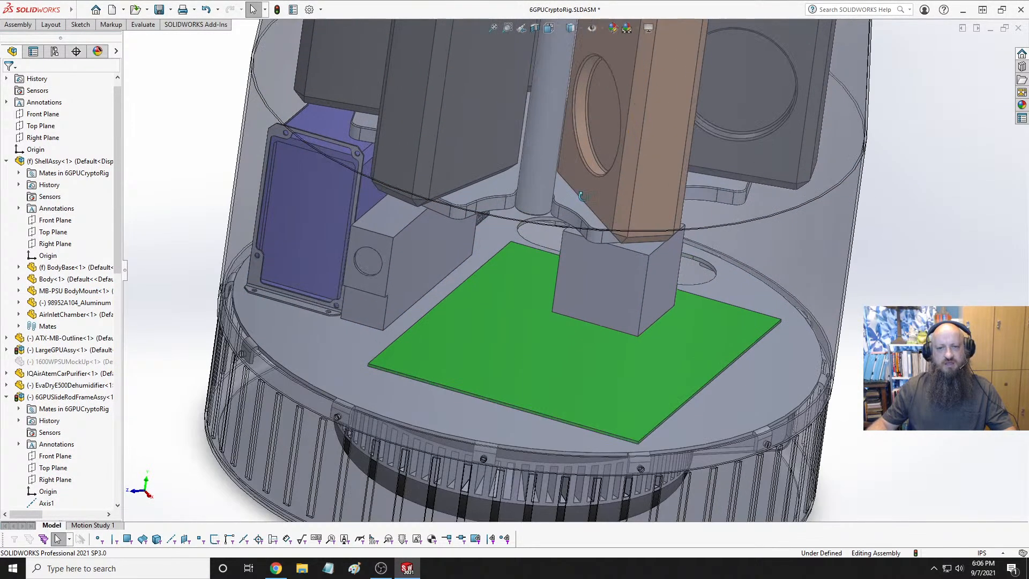
middle_click_drag(583, 196, 575, 233)
scroll(533, 313, "down", 5)
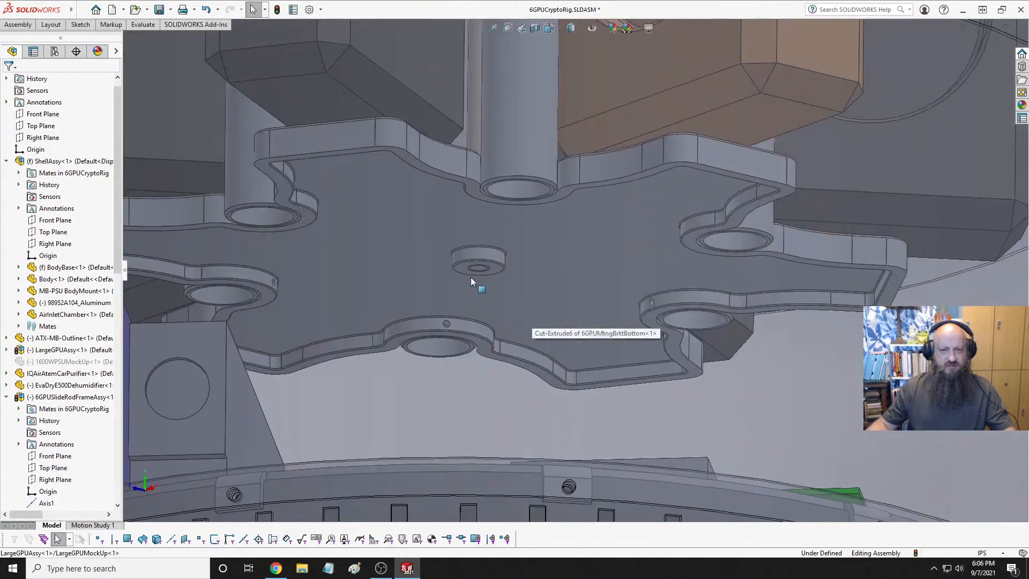
scroll(483, 268, "up", 8)
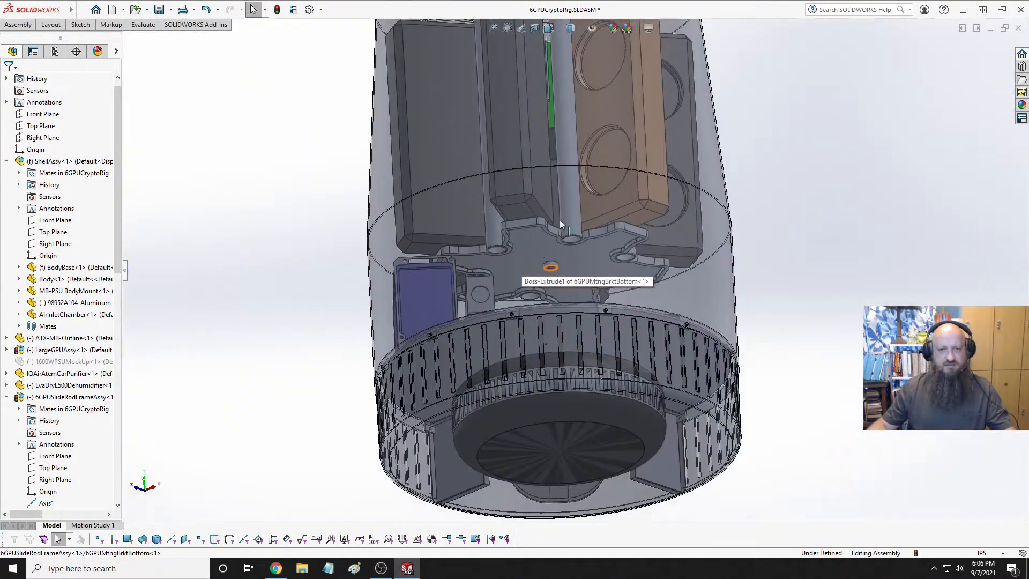
Examine the top GPU mounting bracket, its slots, rod holes and centre nut beneath the inline fan
mouse_move(561, 224)
middle_mouse_down()
mouse_move(530, 242)
mouse_move(580, 214)
mouse_move(548, 218)
mouse_move(556, 213)
middle_mouse_up()
scroll(556, 225, "up", 8)
scroll(553, 225, "down", 8)
scroll(531, 242, "down", 6)
scroll(580, 214, "down", 5)
scroll(580, 214, "up", 5)
middle_click_drag(643, 298, 617, 289)
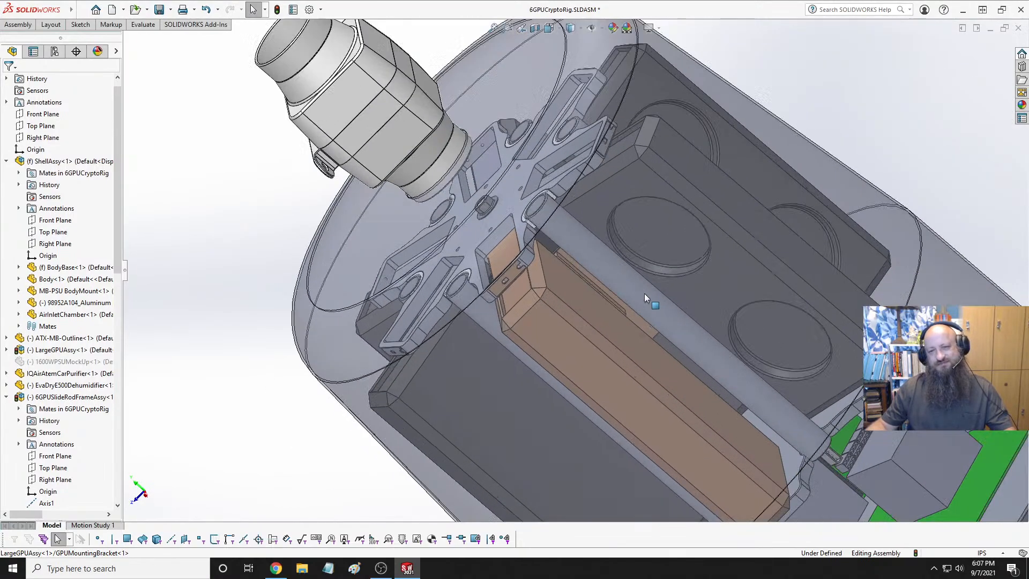
scroll(570, 252, "down", 5)
middle_click_drag(555, 259, 580, 209)
scroll(587, 247, "up", 1)
scroll(584, 236, "up", 3)
scroll(585, 236, "down", 4)
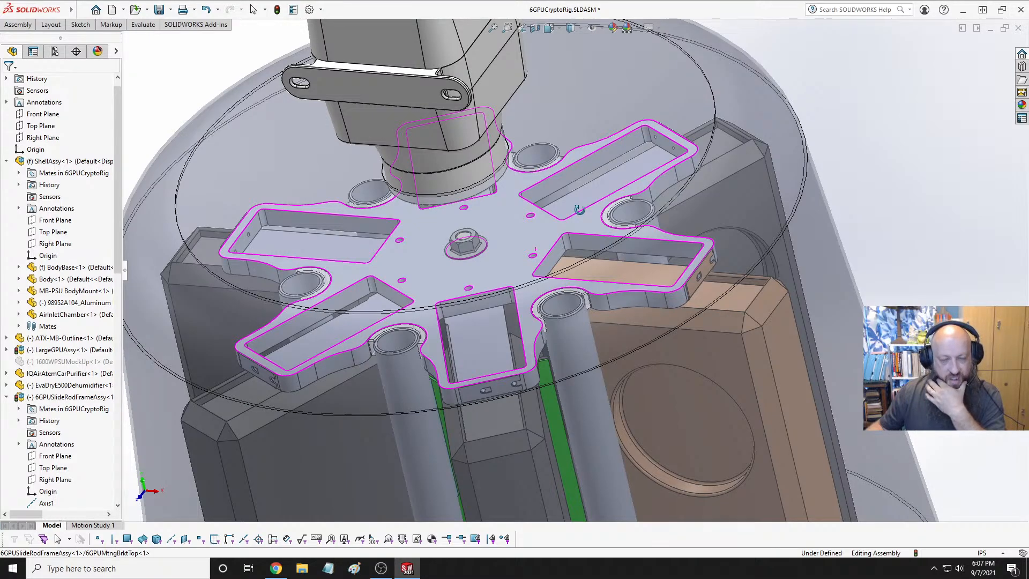
Examine how the six GPUs and slider rods sit between the brackets above the components on the base
scroll(536, 253, "down", 3)
scroll(536, 276, "up", 6)
mouse_move(560, 263)
middle_mouse_down()
mouse_move(594, 245)
mouse_move(559, 270)
middle_mouse_up()
scroll(559, 270, "down", 2)
scroll(563, 304, "up", 5)
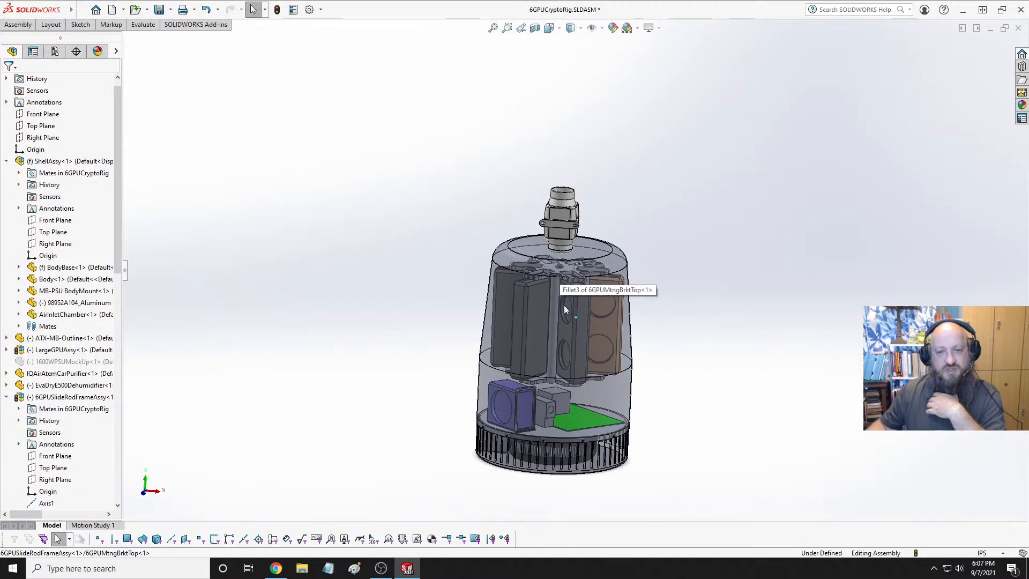
scroll(568, 243, "down", 4)
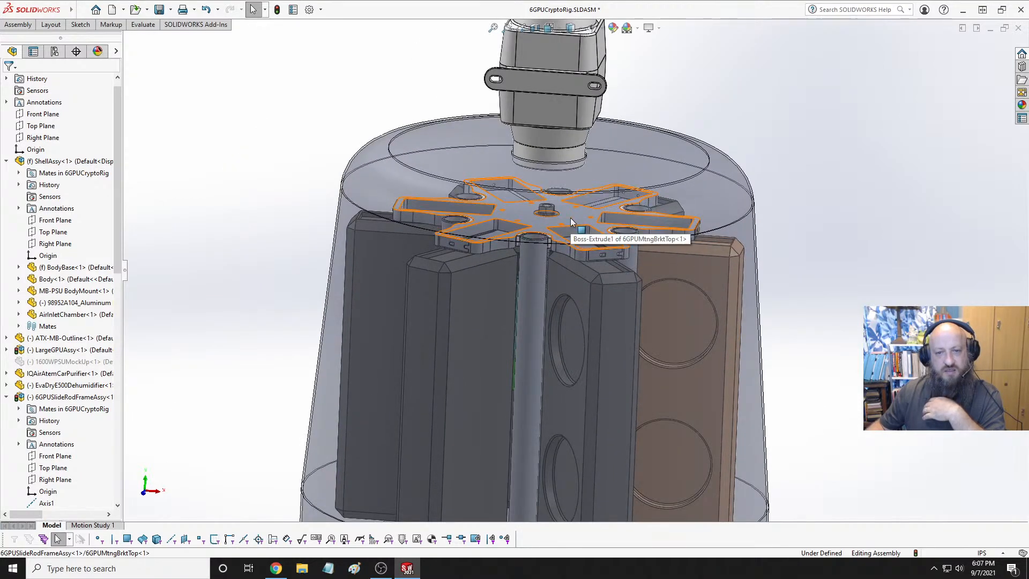
scroll(573, 230, "up", 4)
scroll(583, 397, "down", 4)
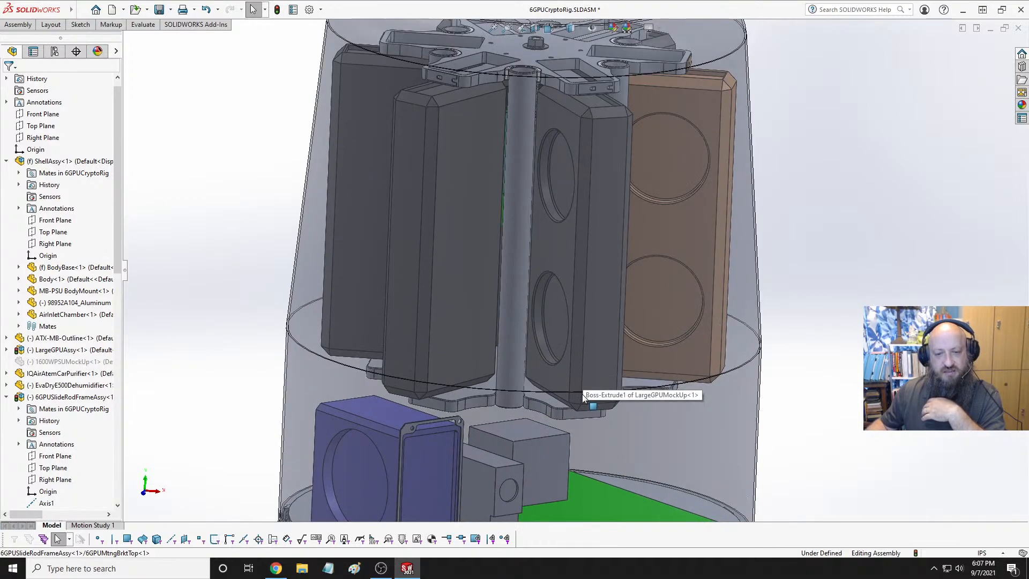
middle_click_drag(583, 397, 555, 309)
scroll(555, 310, "up", 5)
scroll(582, 231, "down", 3)
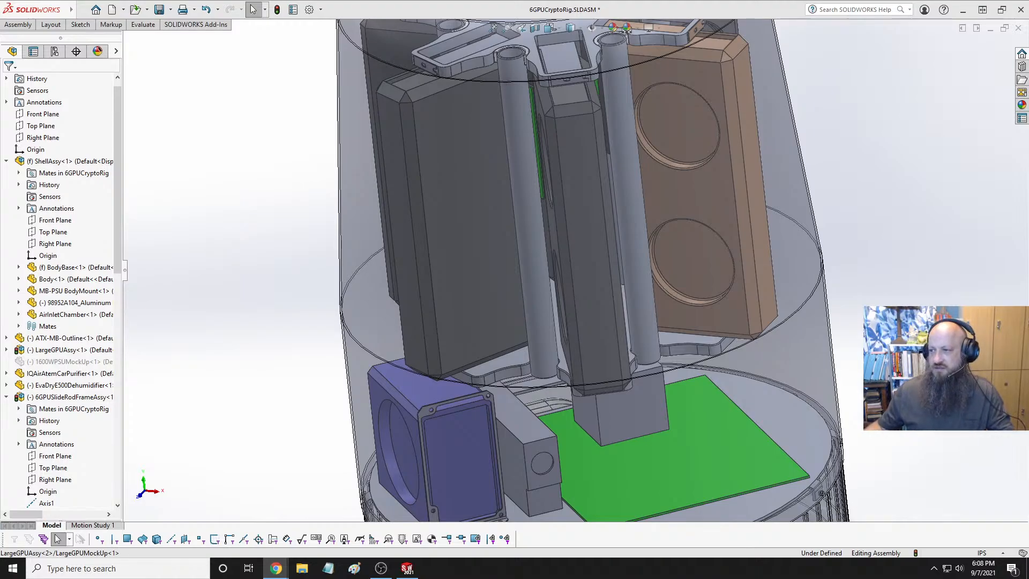
Inspect the base components and the top bracket, and select the slider rod next to the brown GPU
scroll(666, 314, "up", 4)
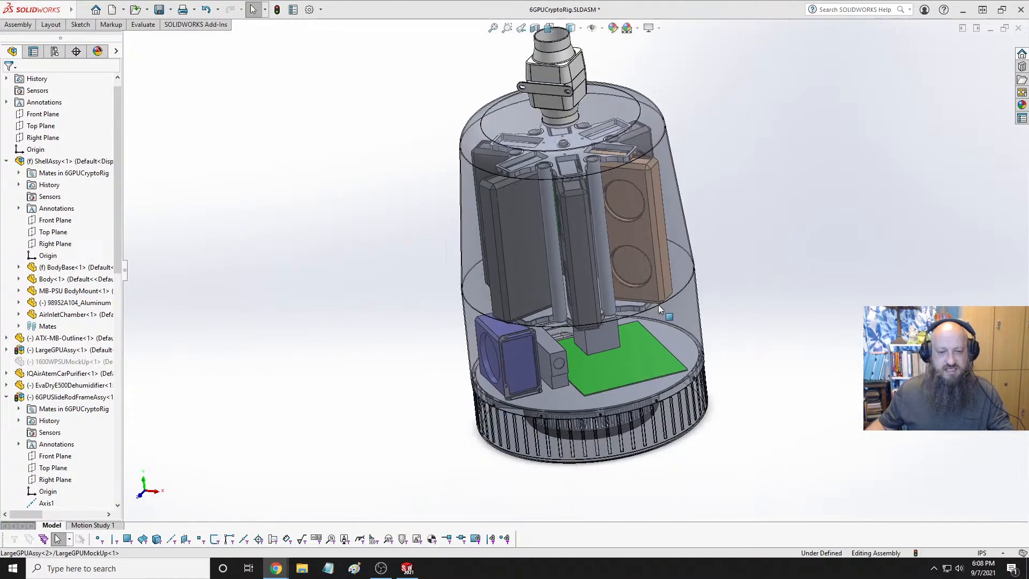
scroll(639, 273, "down", 3)
scroll(596, 288, "up", 3)
scroll(590, 303, "down", 3)
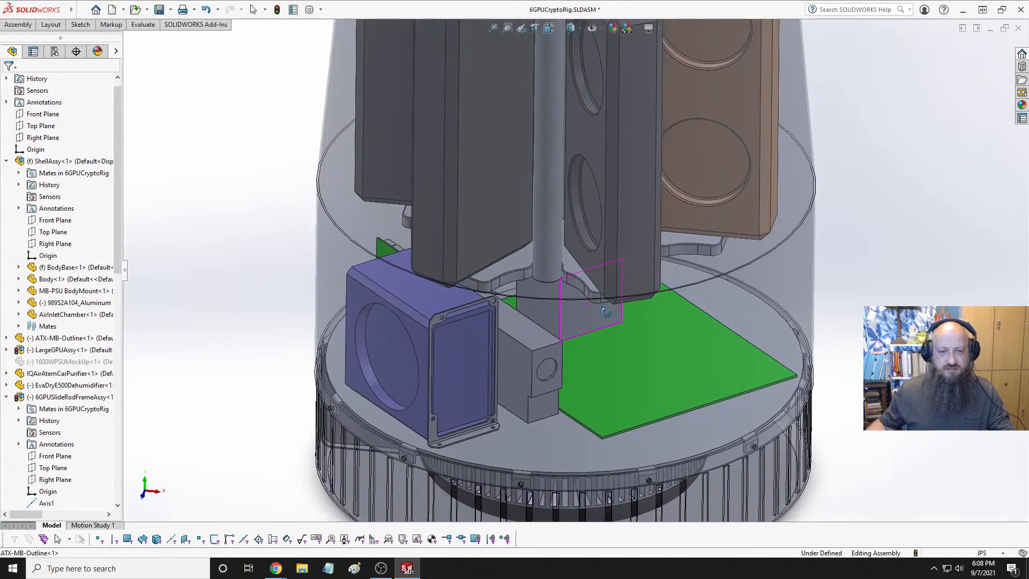
scroll(591, 276, "up", 4)
scroll(591, 213, "down", 6)
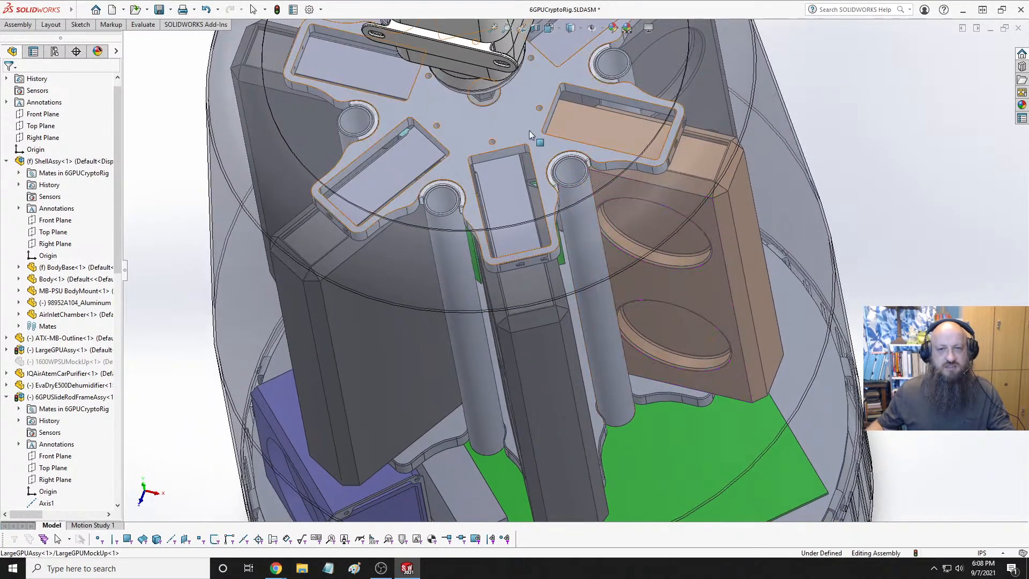
left_click(585, 223)
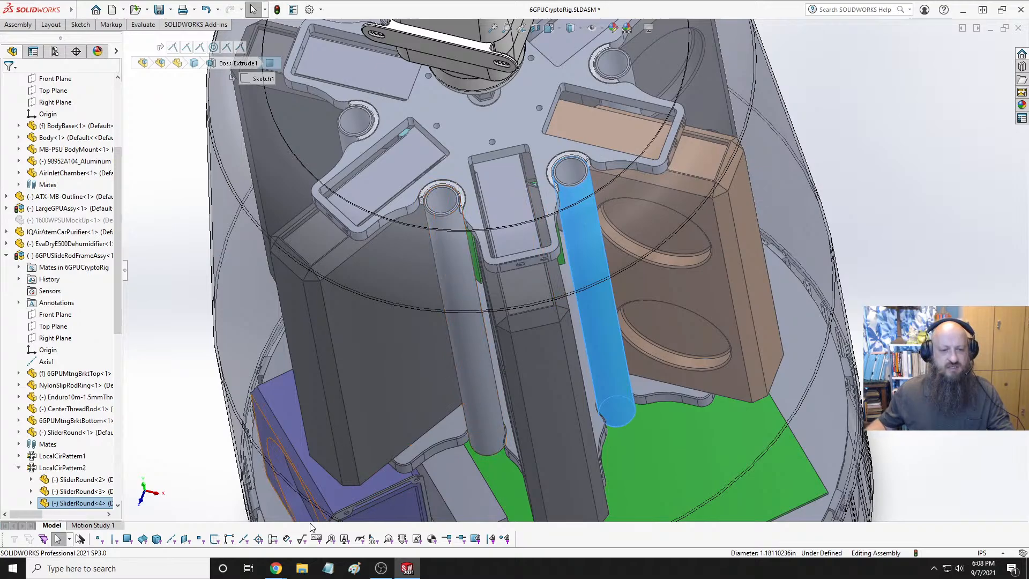
mouse_move(276, 570)
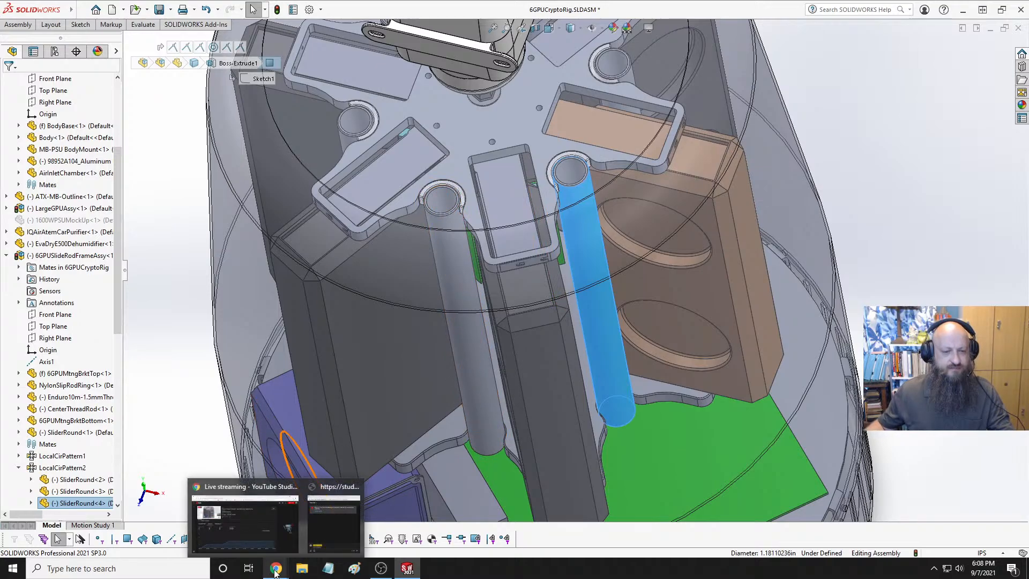
right_click(275, 571)
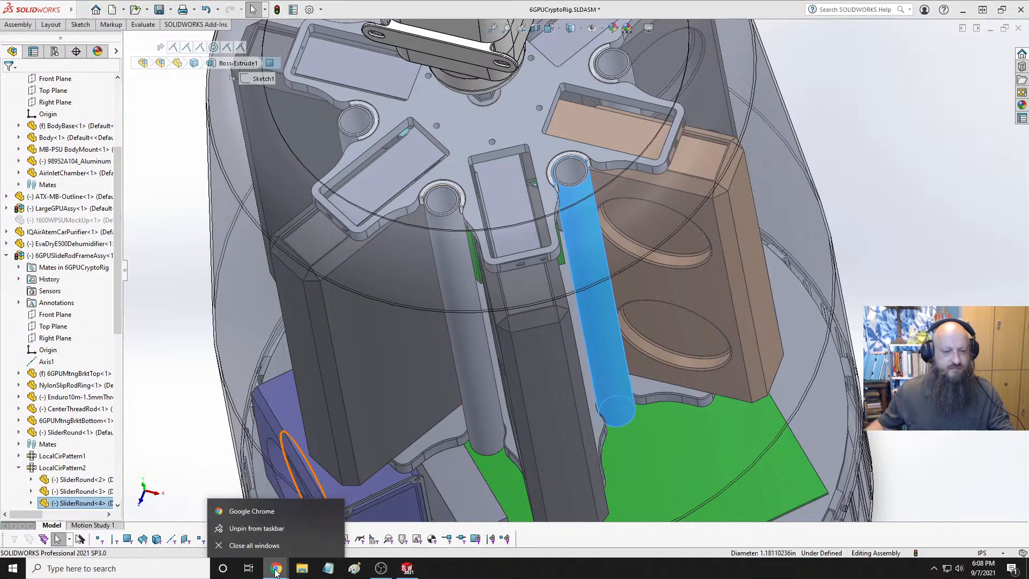
left_click(385, 333)
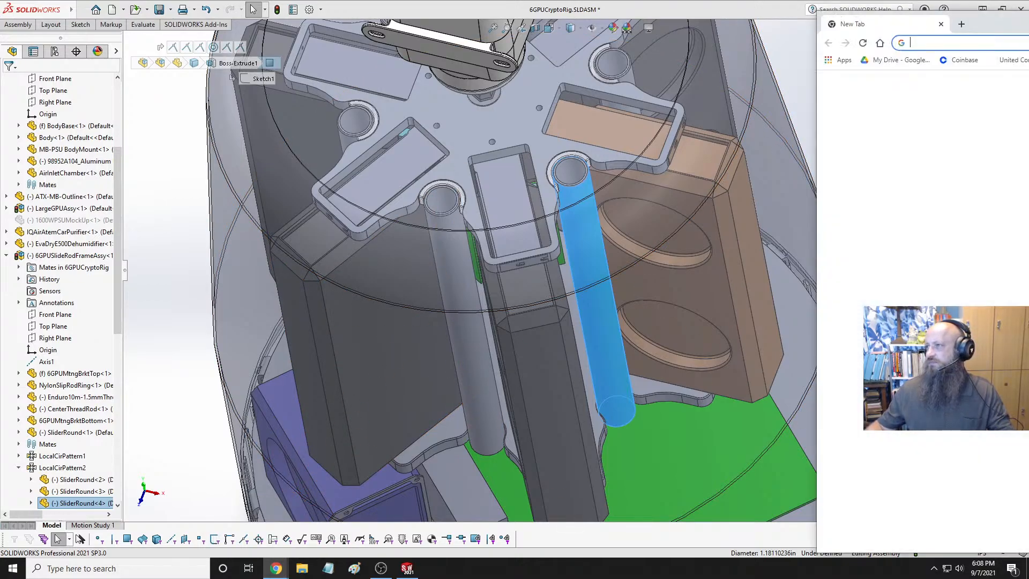
left_click_drag(1028, 53, 674, 19)
double_click(631, 17)
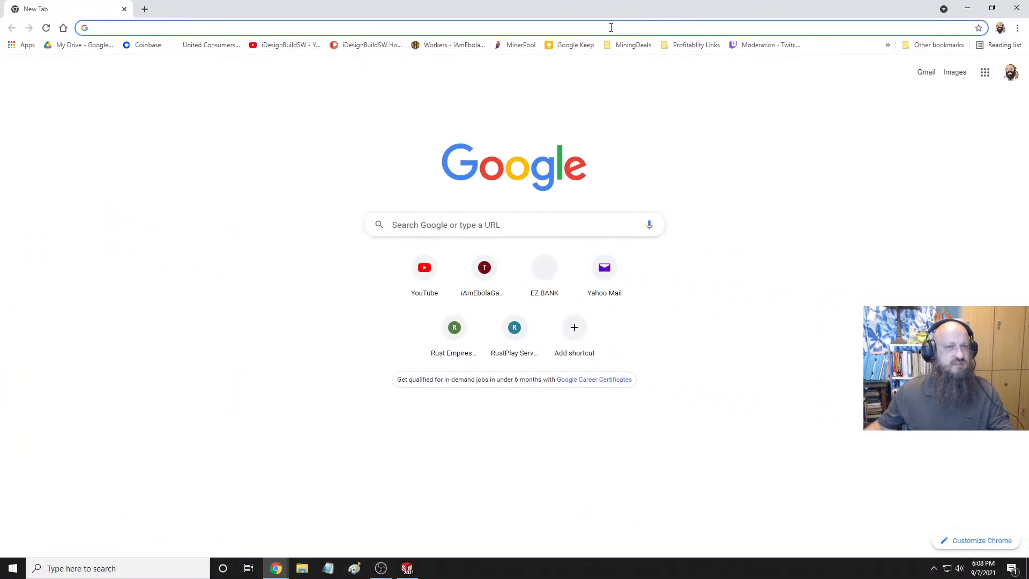
left_click(529, 27)
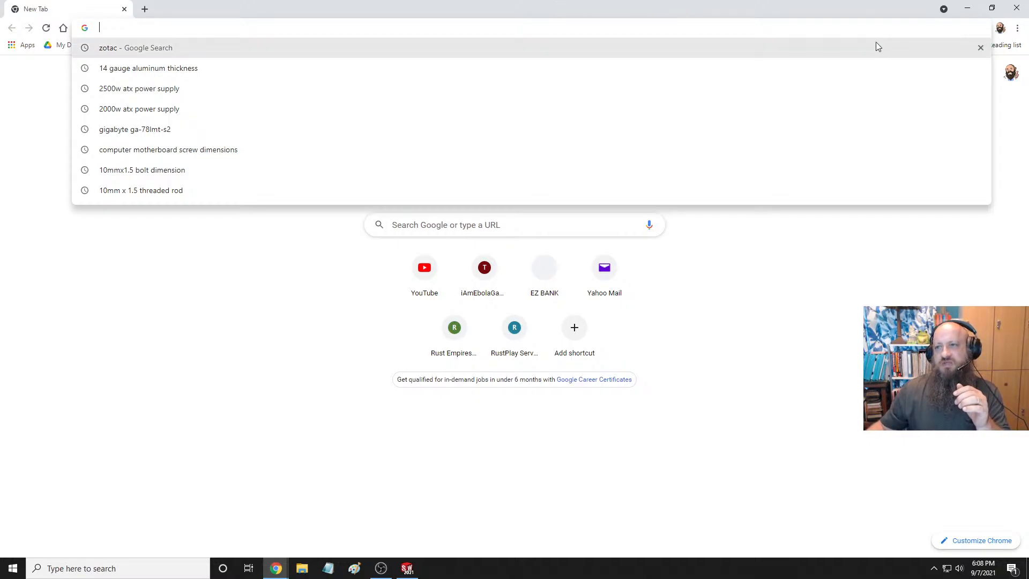
left_click(1017, 8)
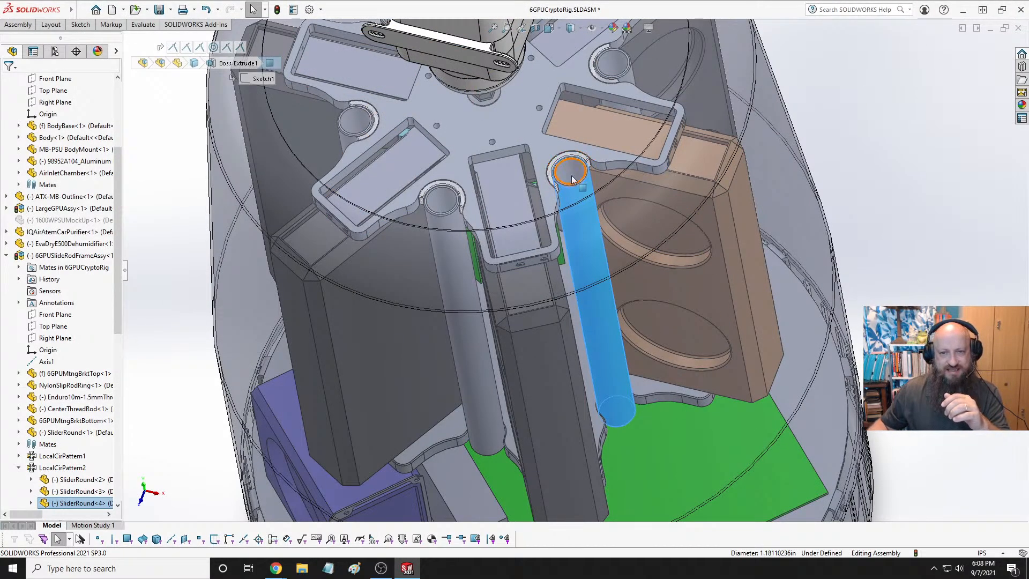
Inspect the rod hole in the top GPU mounting bracket and open the slider rod part in its own window
scroll(592, 158, "down", 5)
left_click(576, 217)
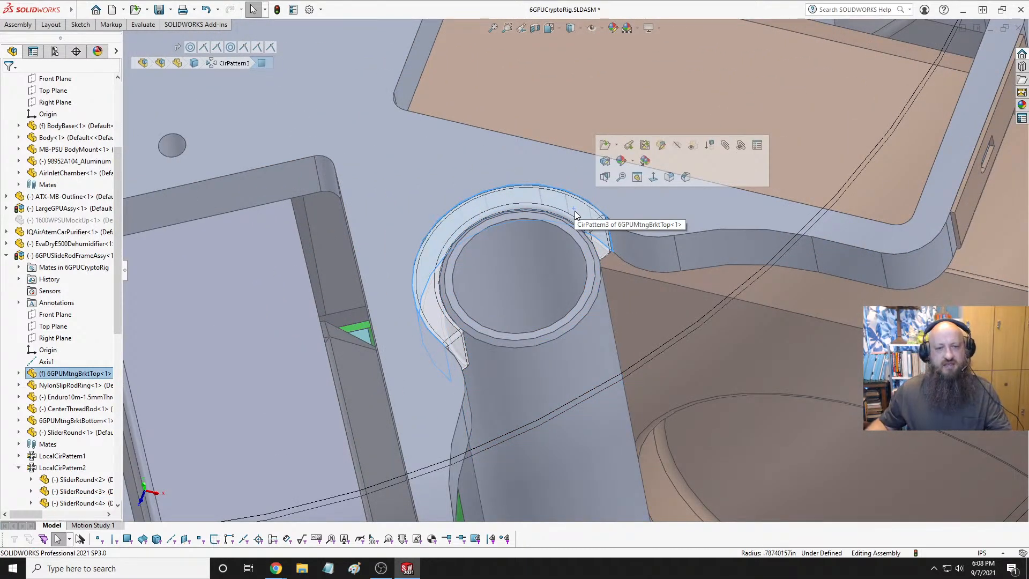
scroll(567, 211, "up", 5)
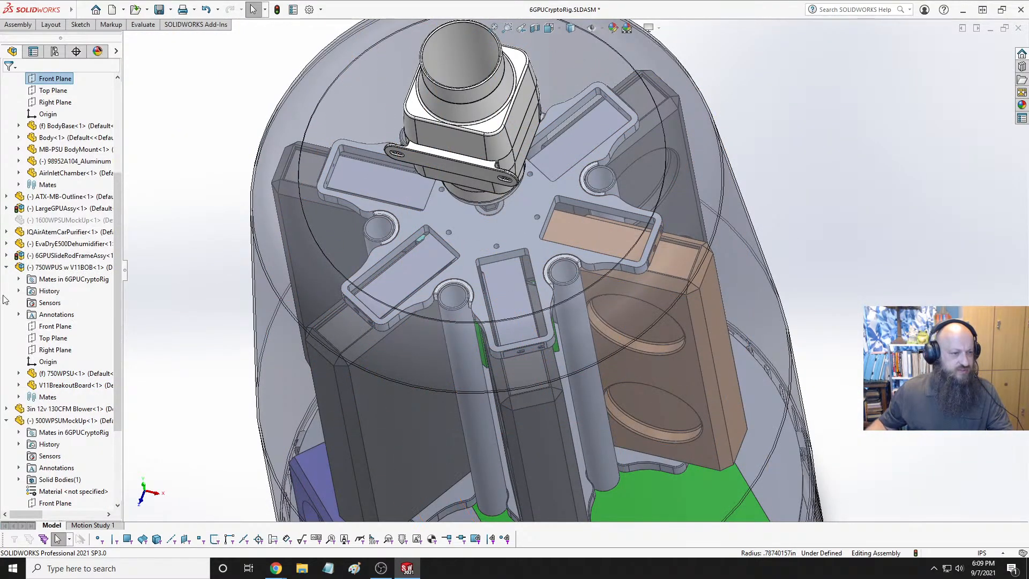
left_click(6, 257)
left_click(6, 303)
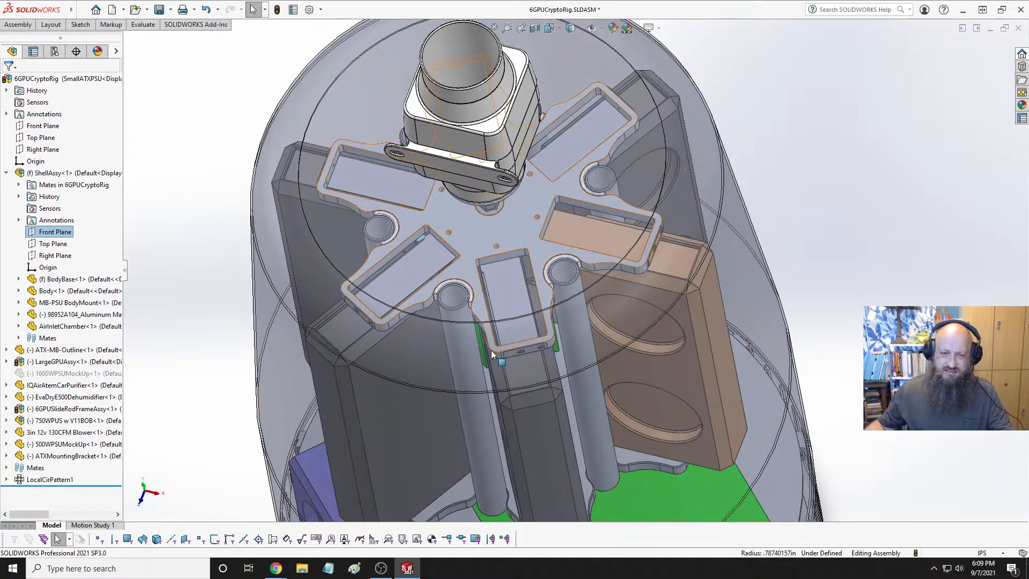
right_click(467, 361)
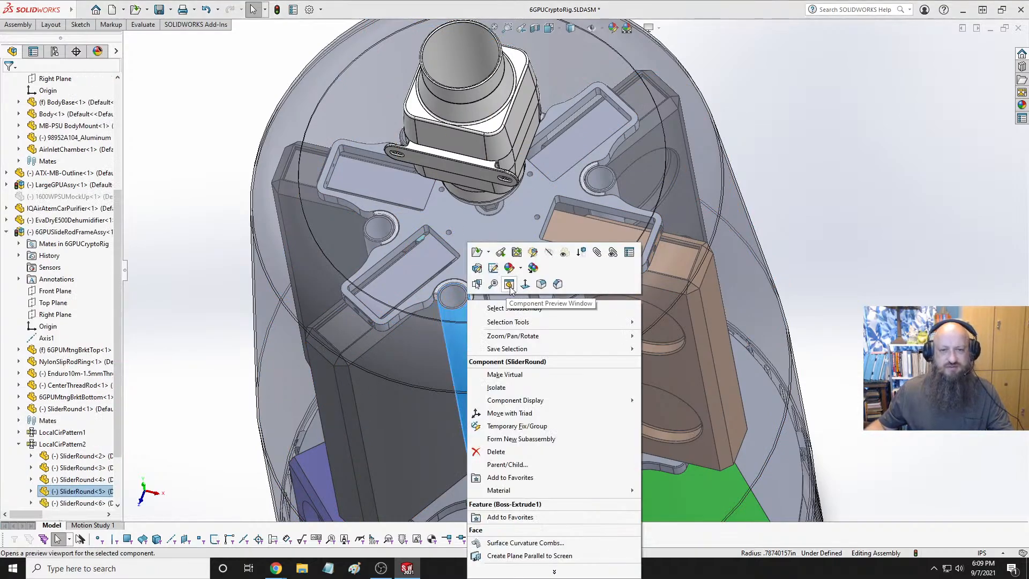
left_click(476, 253)
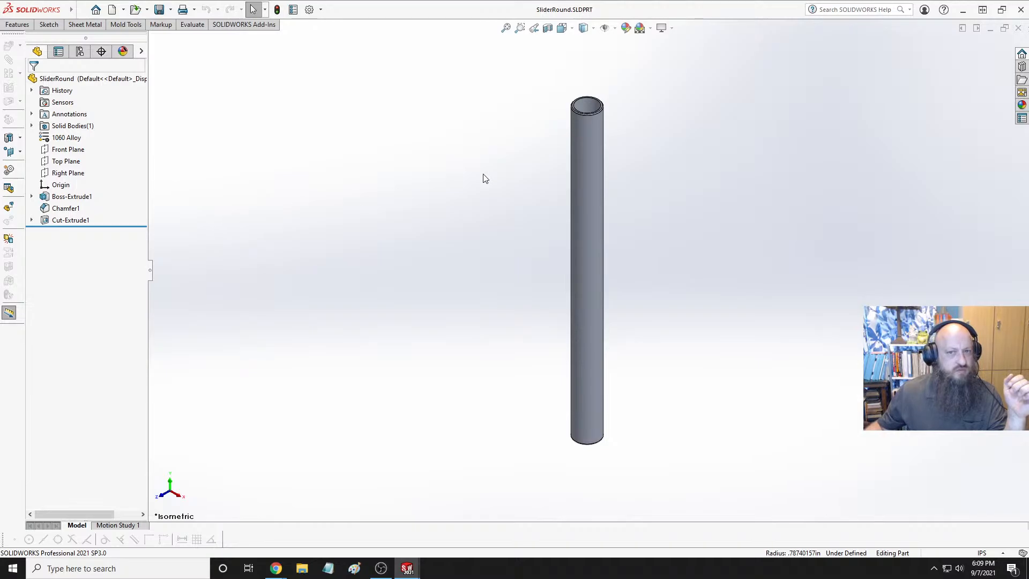
Delete the slider rod's Cut-Extrude1 feature and its leftover Sketch2 so the rod is solid
left_click(71, 221)
right_click(70, 220)
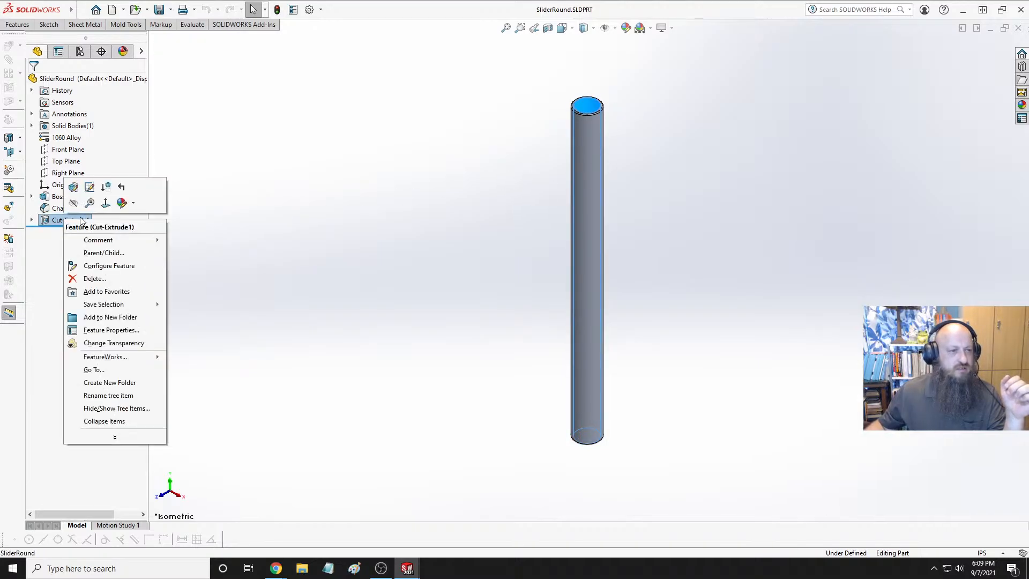
left_click(95, 278)
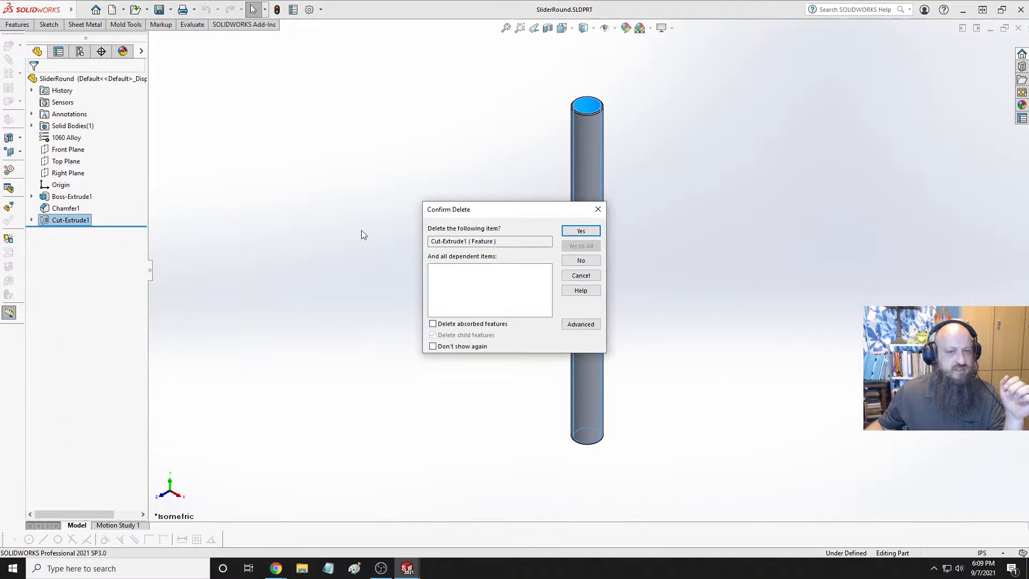
left_click(581, 231)
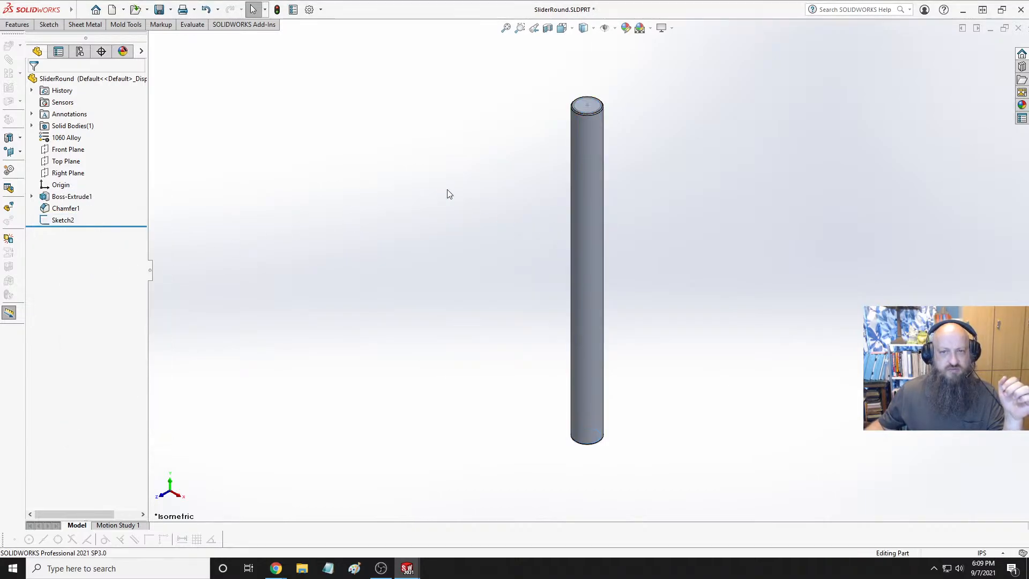
right_click(64, 221)
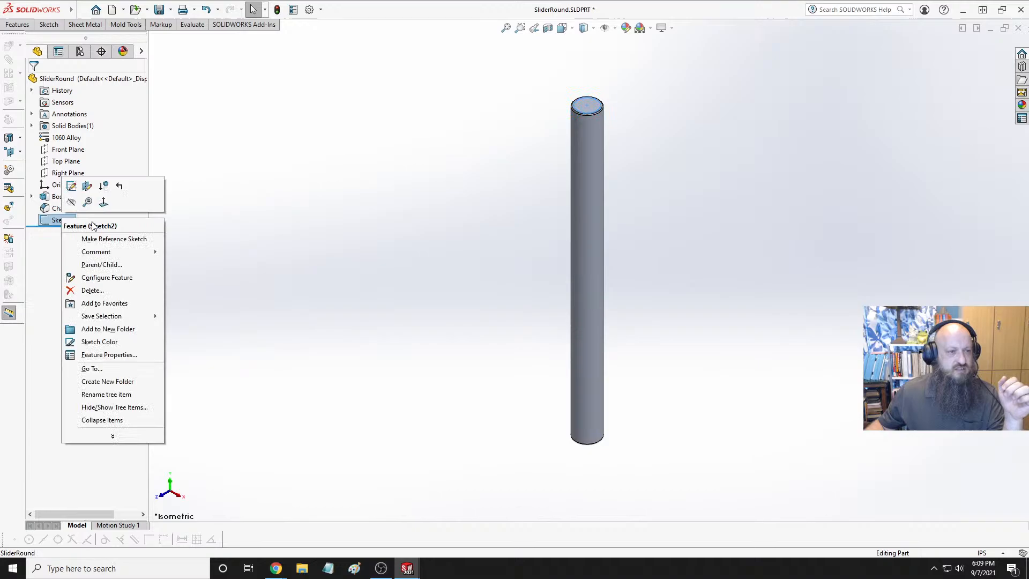
left_click(92, 285)
left_click(581, 231)
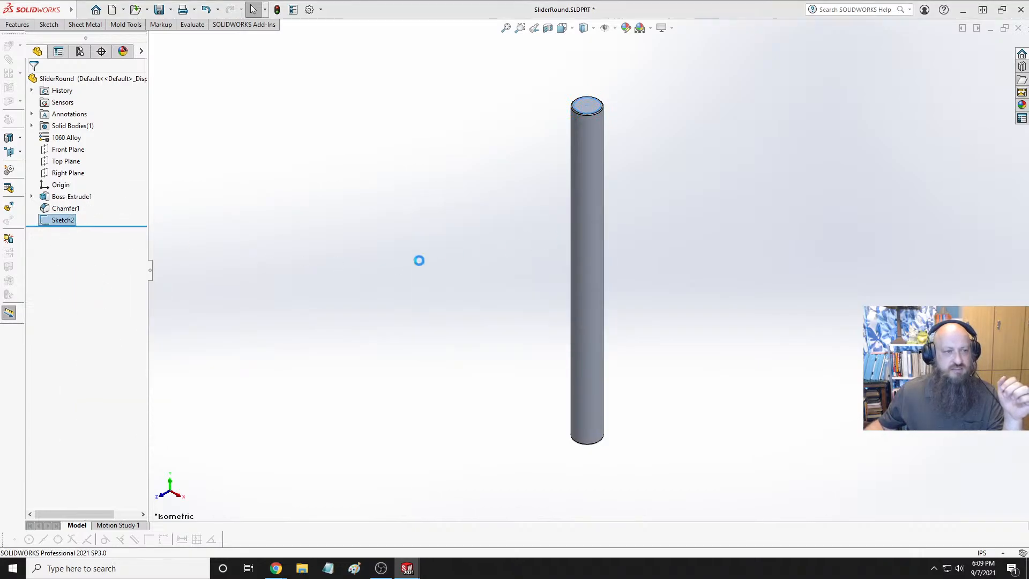
Edit the sketch of the rod's base extrusion and set the circle's diameter to 0.25 in
left_click(60, 198)
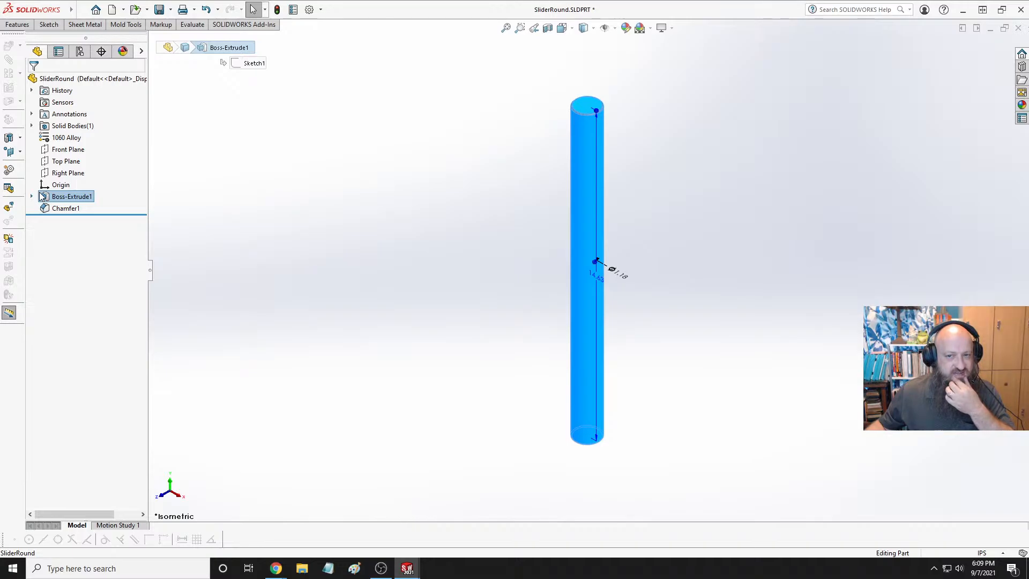
left_click(31, 196)
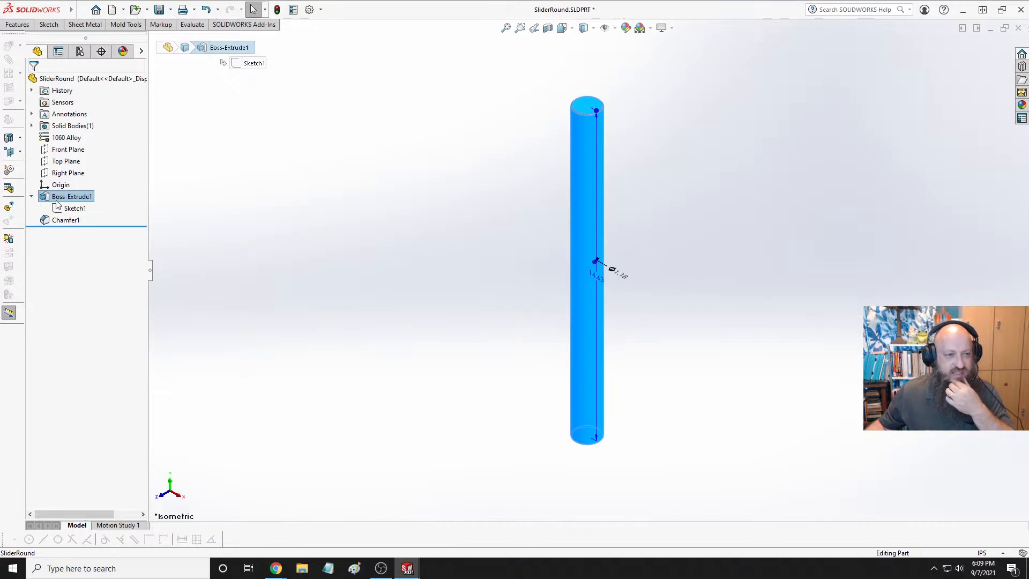
left_click(74, 209)
left_click(83, 177)
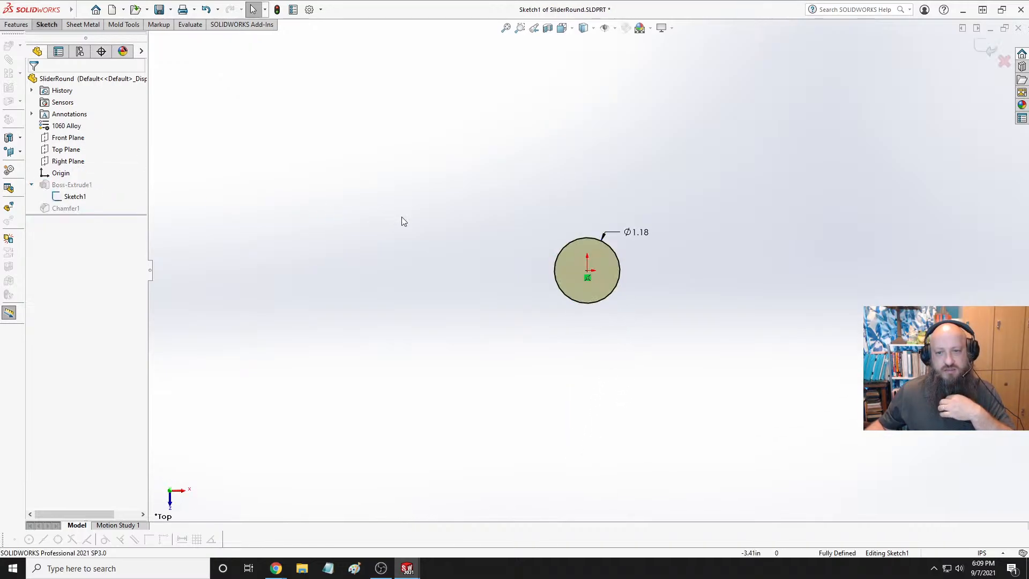
double_click(638, 232)
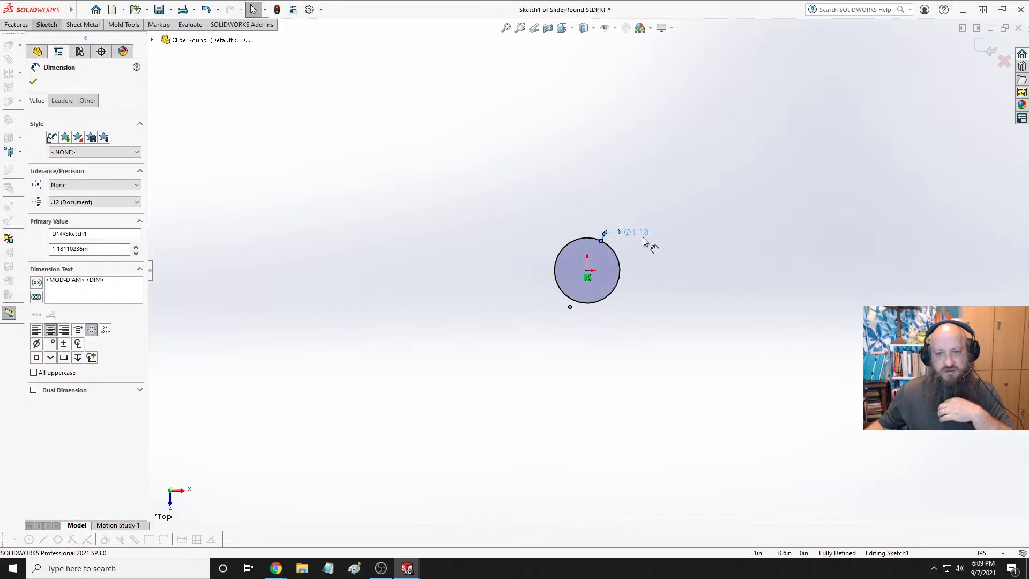
type(".25")
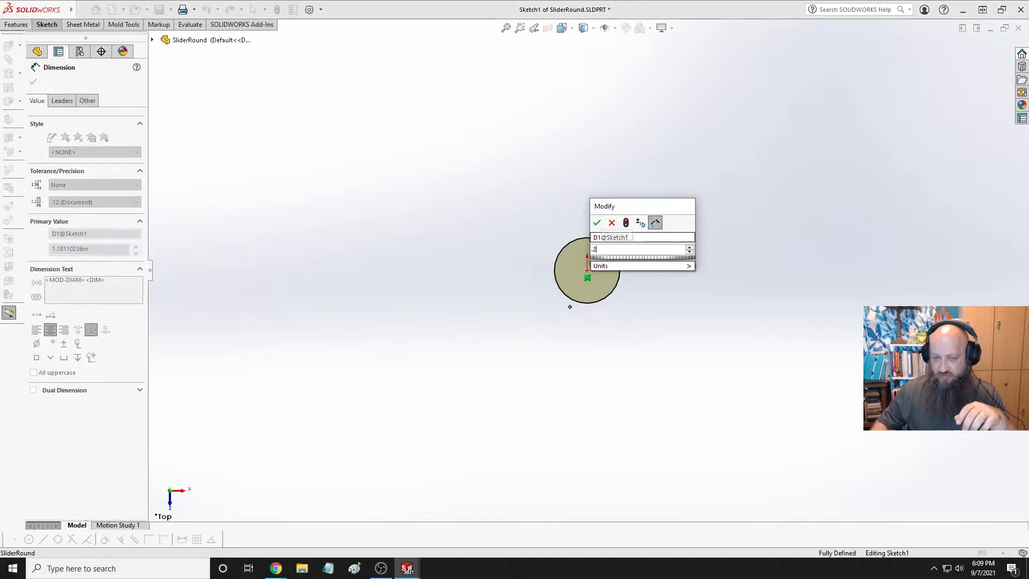
key("Return")
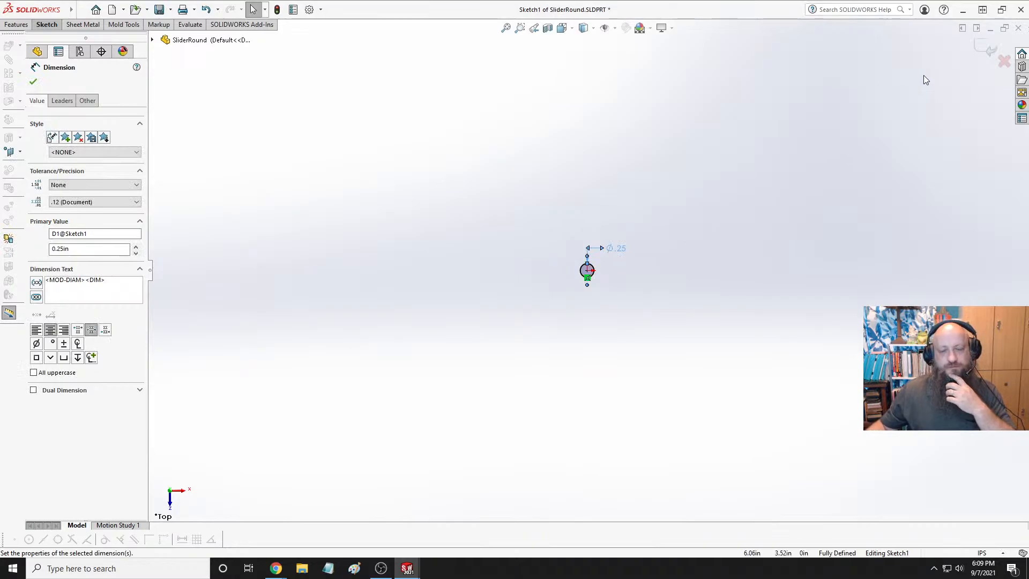
Set the rod circle's diameter to 0.375 in and exit the sketch to rebuild the part
double_click(617, 249)
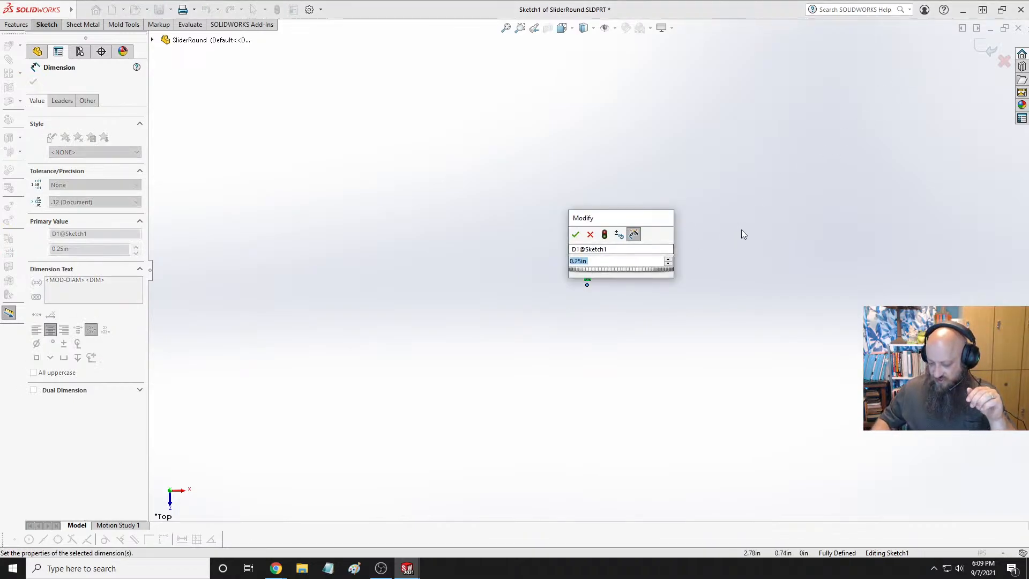
type(".375")
key("Return")
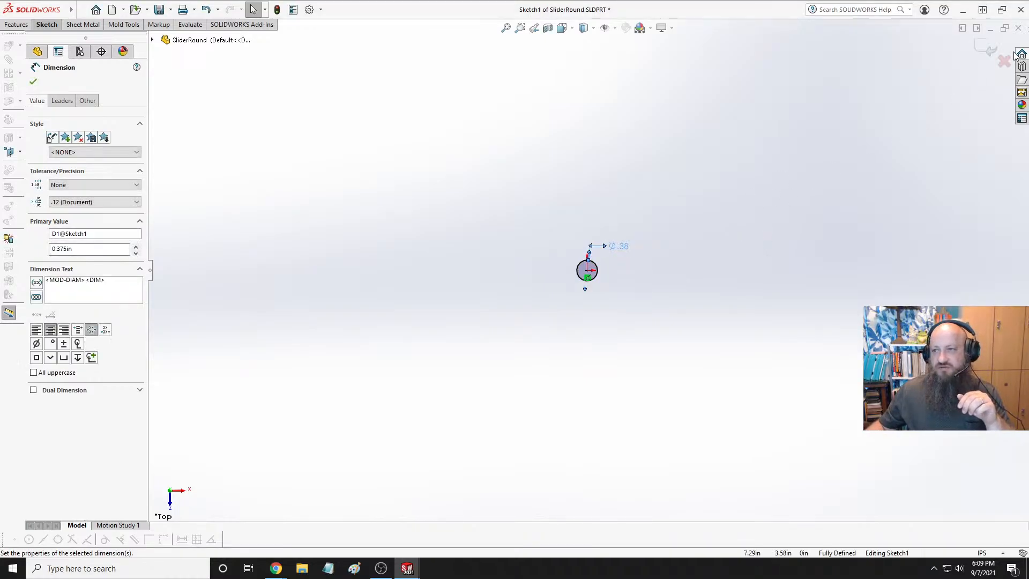
left_click(985, 46)
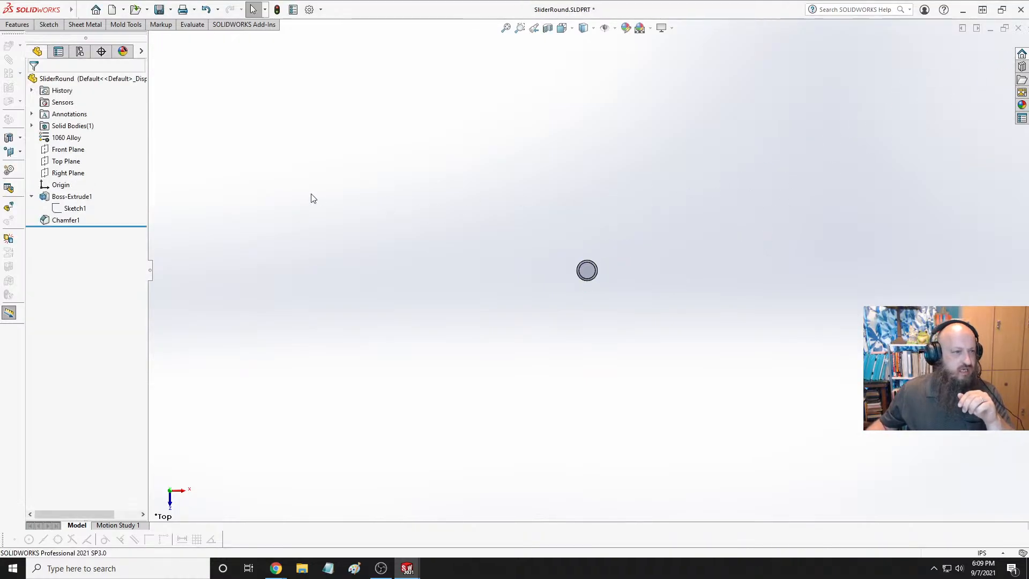
Check the rod's assigned material and its properties in the material library without applying a change
left_click(67, 138)
right_click(55, 140)
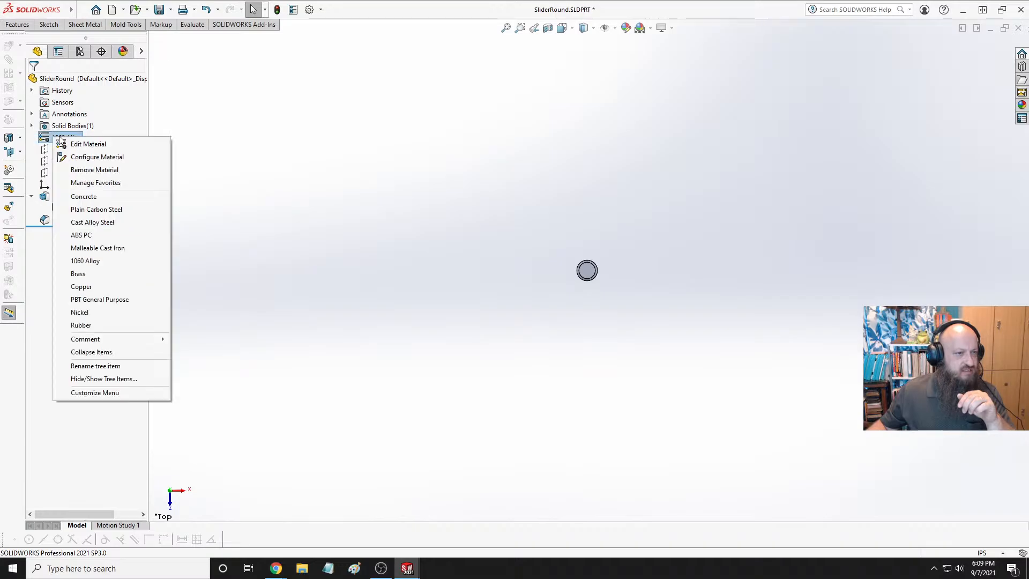
left_click(88, 144)
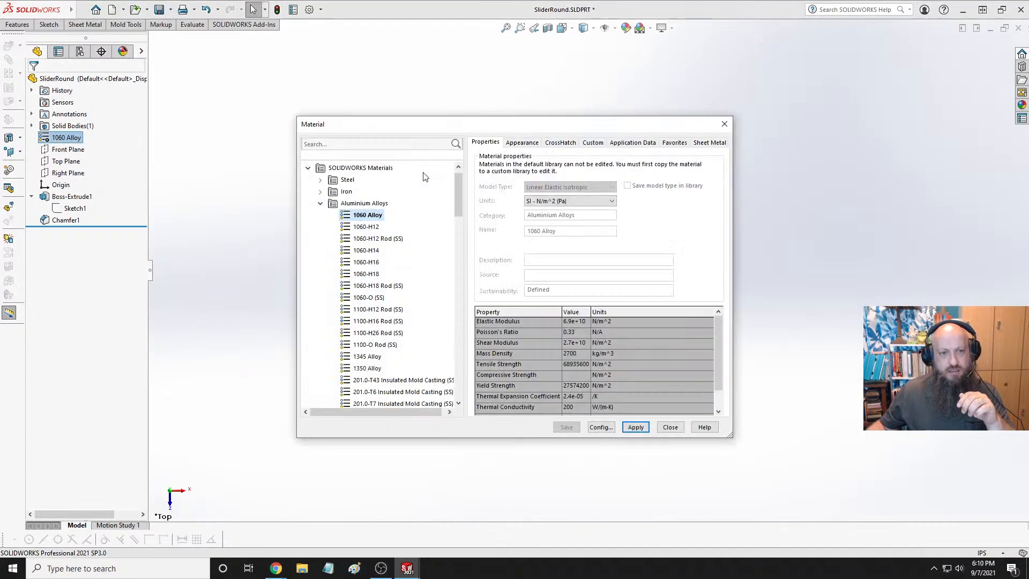
left_click(725, 124)
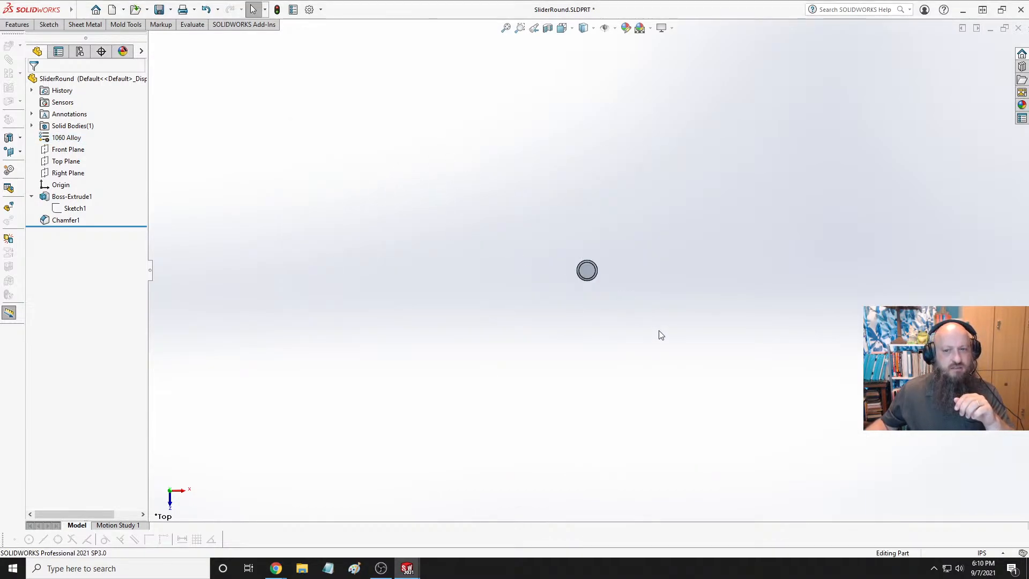
Save the thinner slider rod part and return to the 6GPUCryptoRig assembly
middle_click_drag(496, 272, 472, 196)
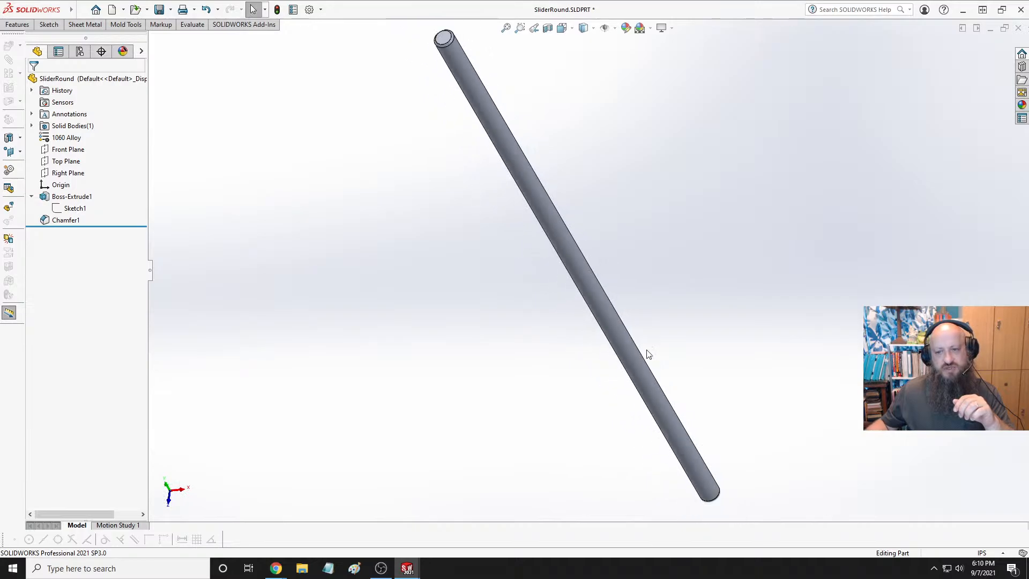
middle_click_drag(647, 354, 504, 170)
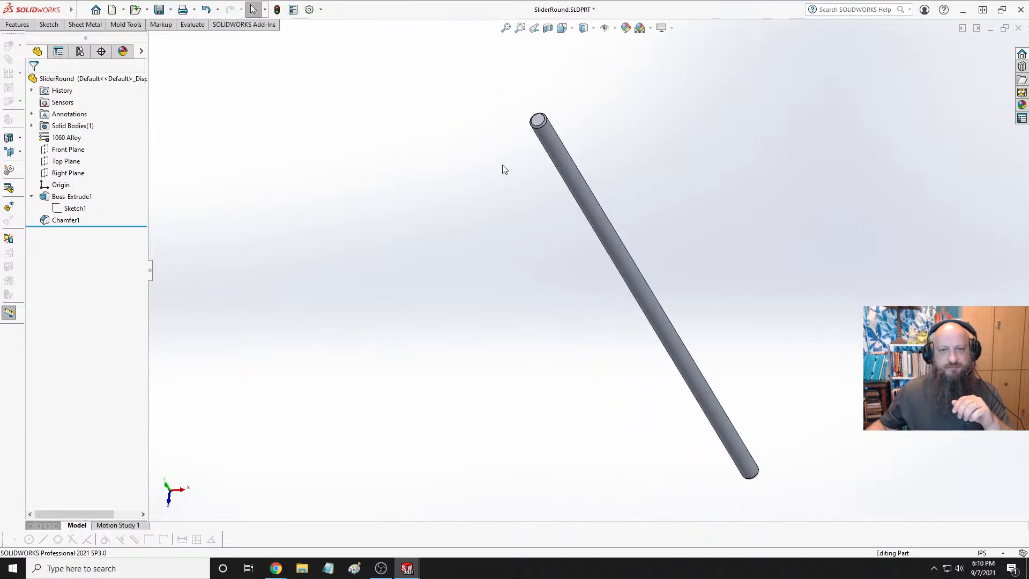
key("ctrl+s")
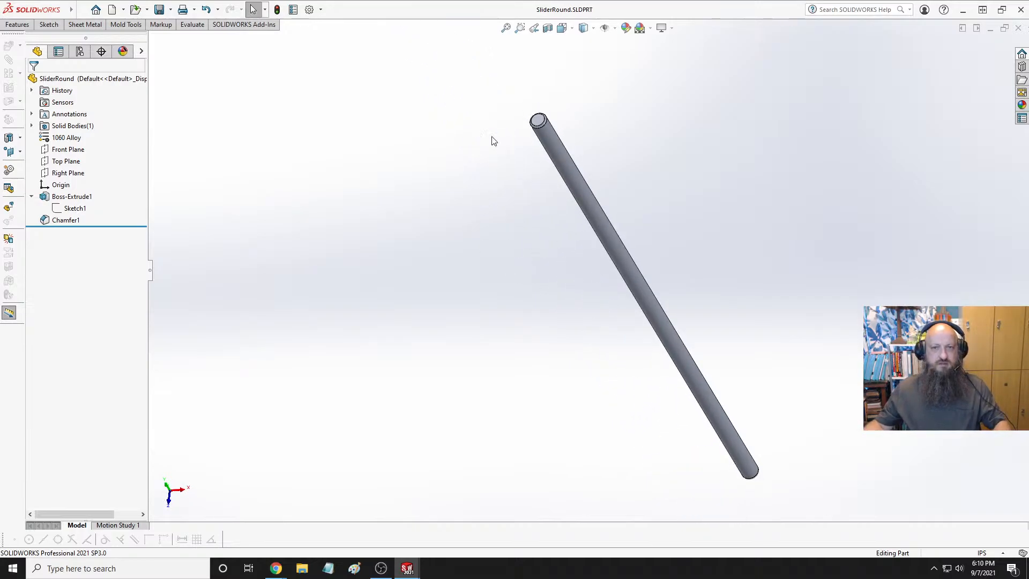
key("ctrl+Tab")
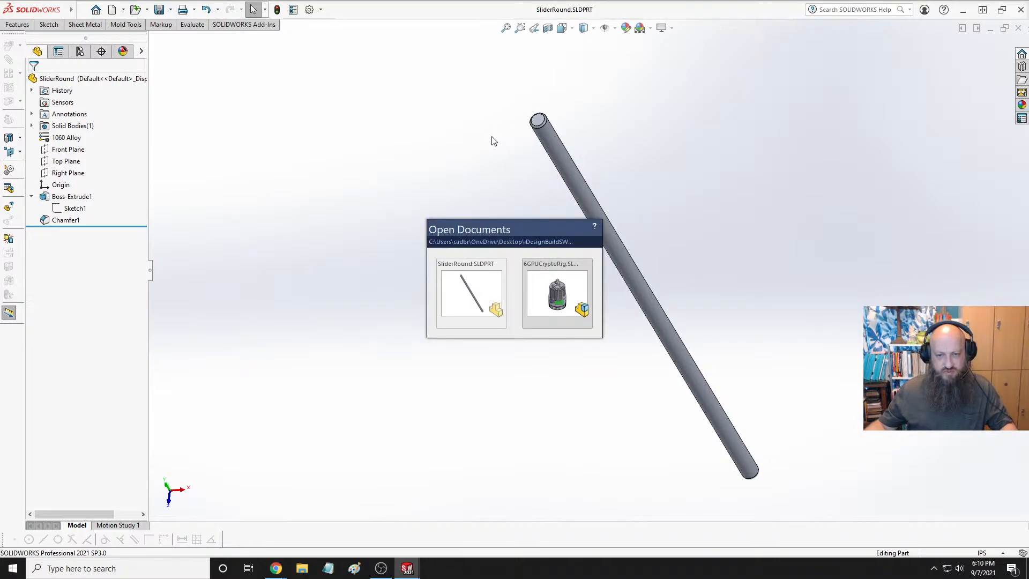
key("ctrl+Tab")
key("ctrl+Tab")
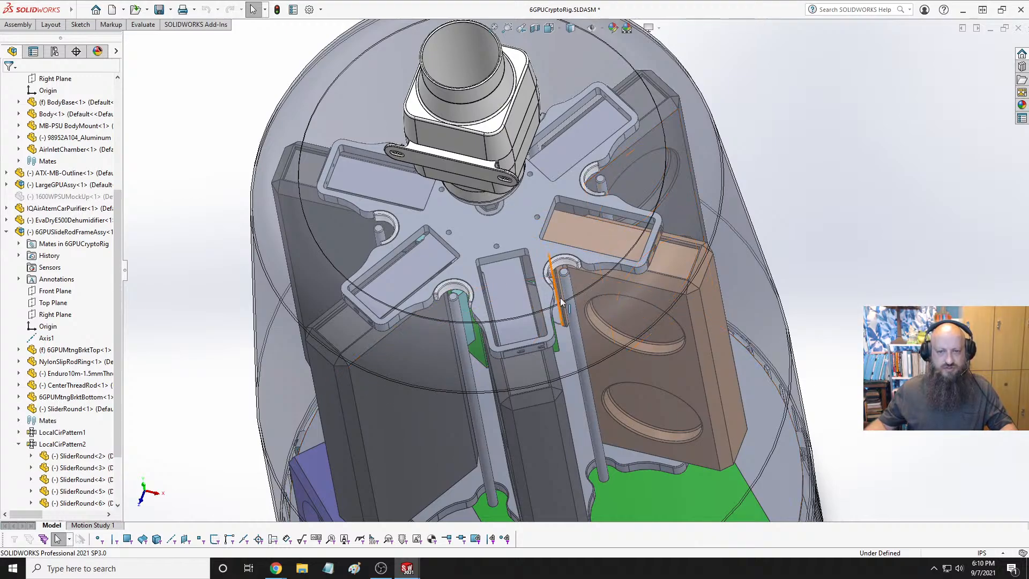
Inspect the C-shaped rings around the rods in the top bracket and open the nylon slip rod ring part
scroll(586, 267, "down", 5)
left_click(561, 202)
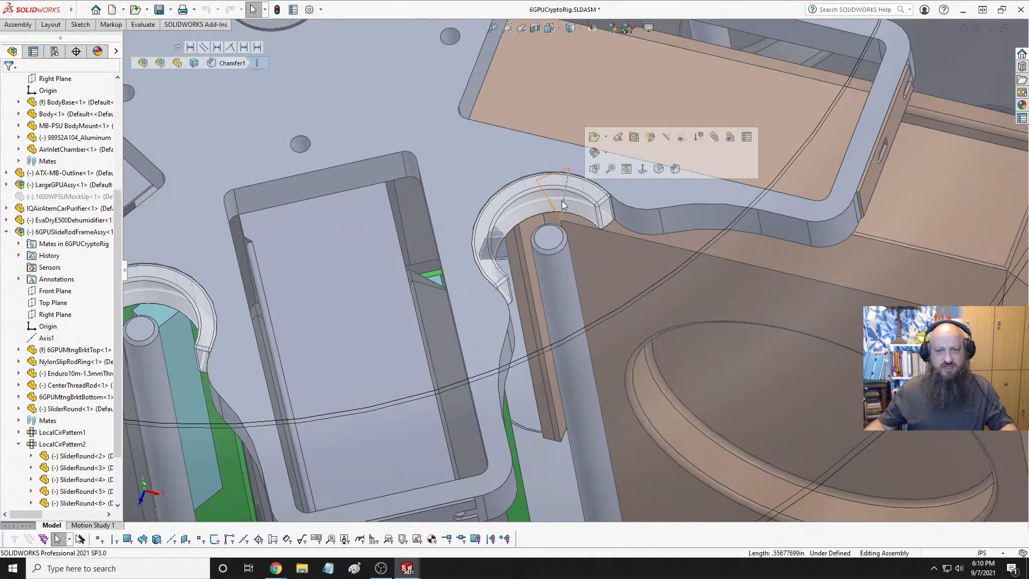
left_click(599, 198)
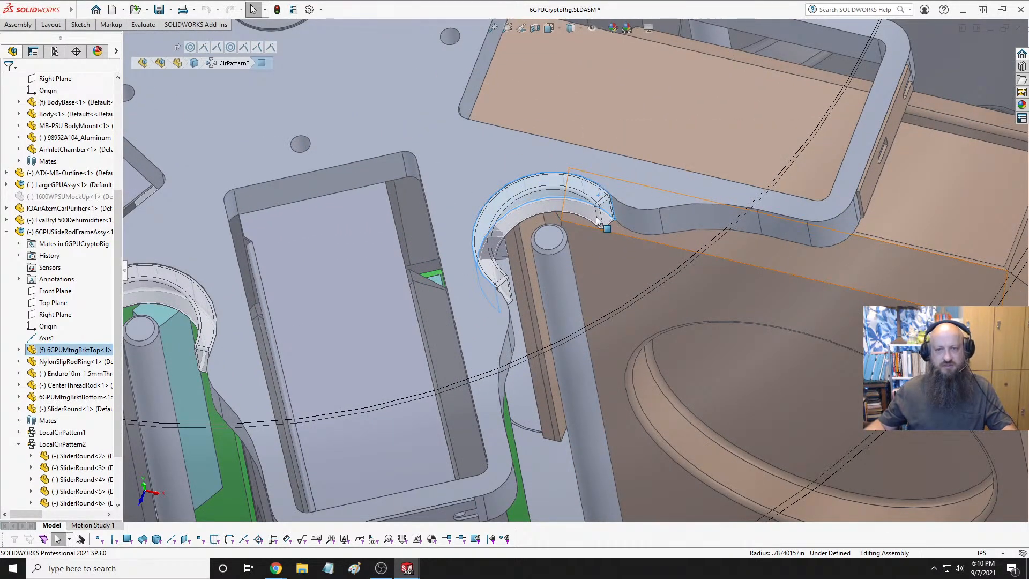
mouse_move(599, 198)
middle_mouse_down()
mouse_move(658, 271)
mouse_move(665, 252)
middle_mouse_up()
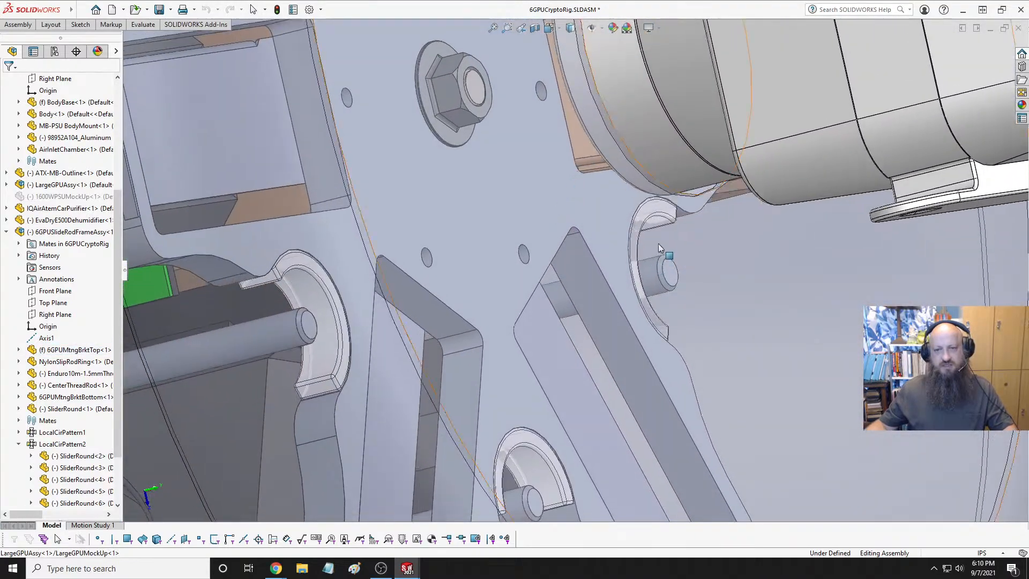
left_click(658, 224)
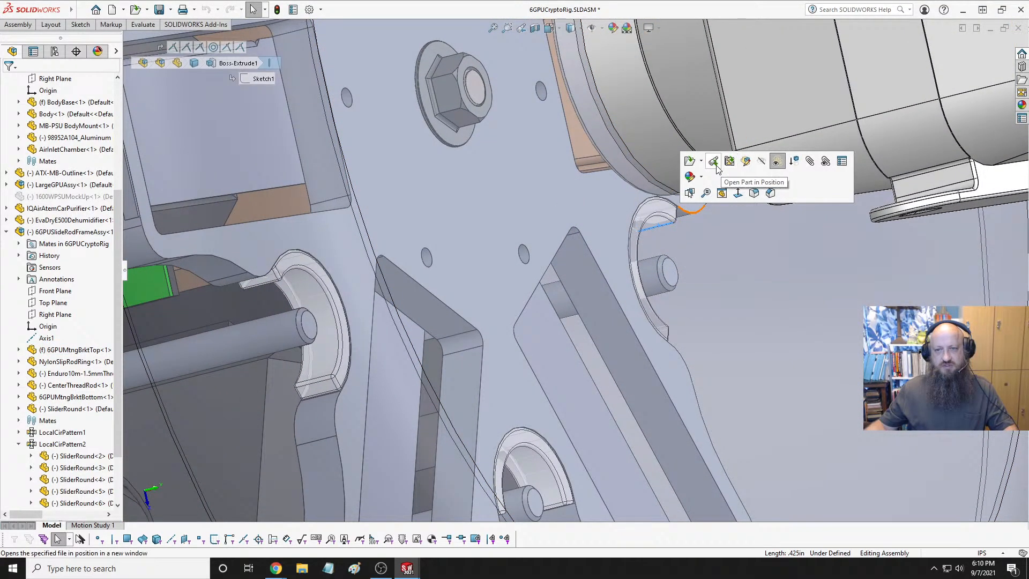
left_click(689, 161)
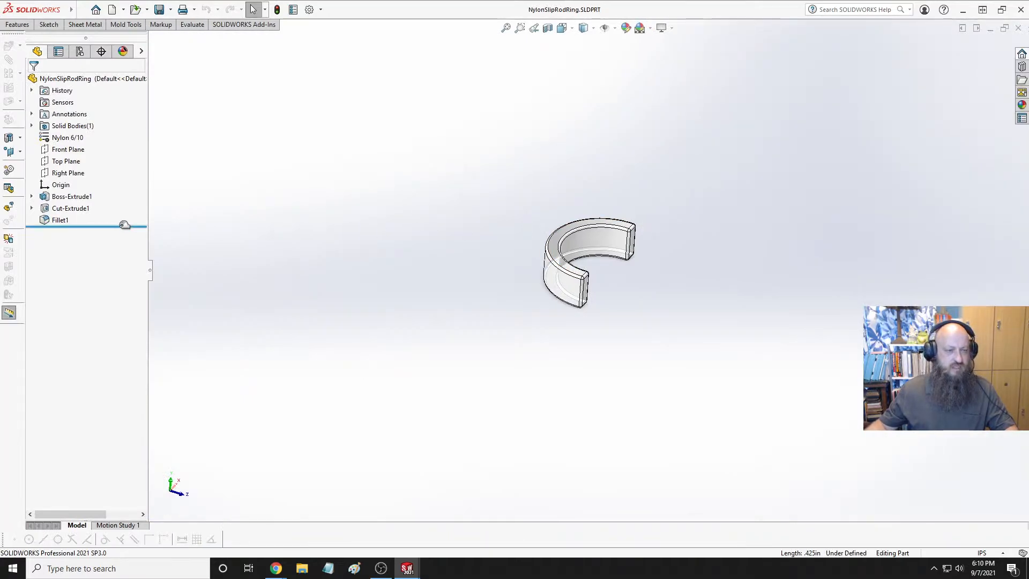
Delete the Cut-Extrude1 feature from the nylon ring to restore its full circular shape
right_click(67, 213)
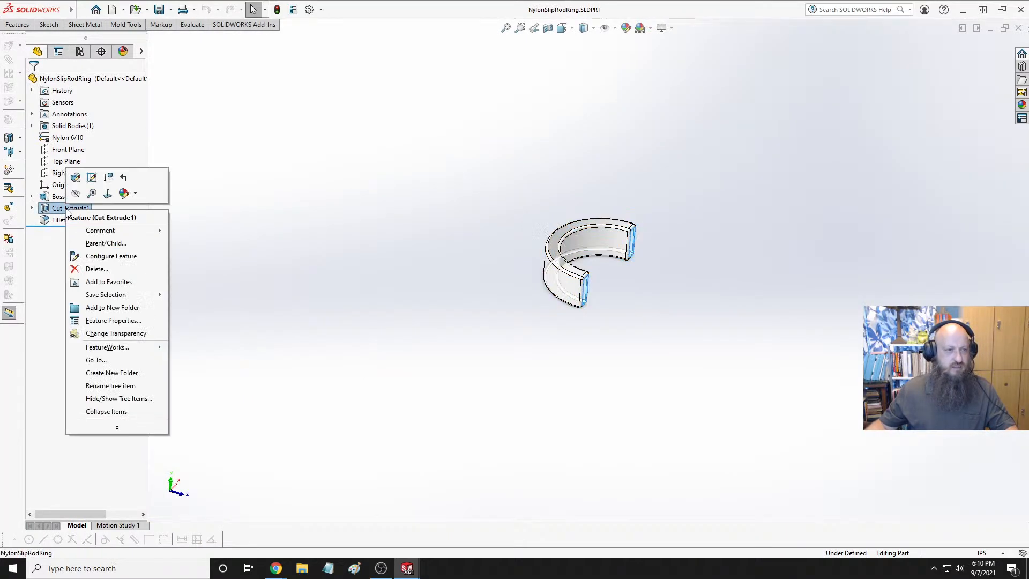
left_click(94, 268)
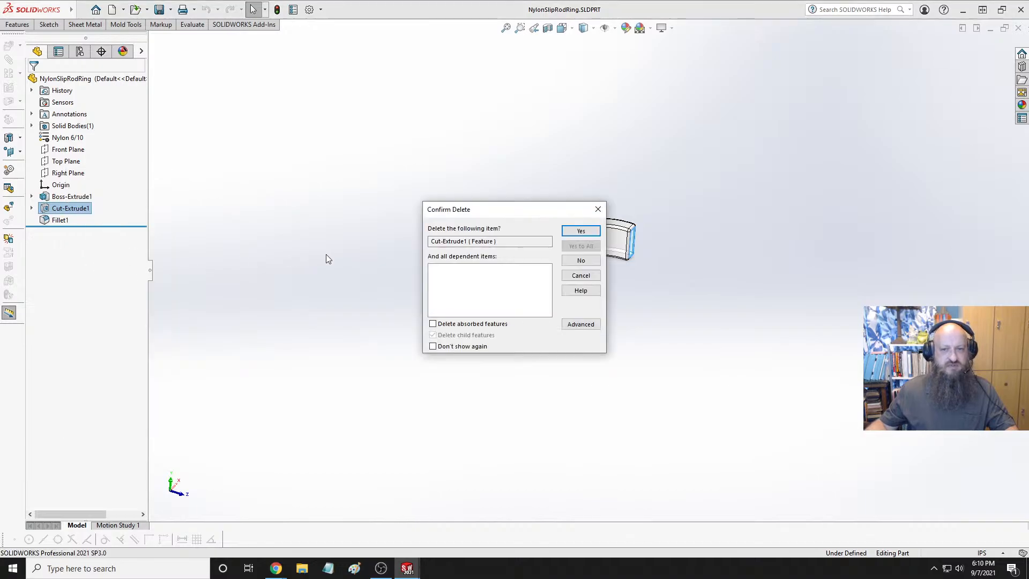
left_click(579, 232)
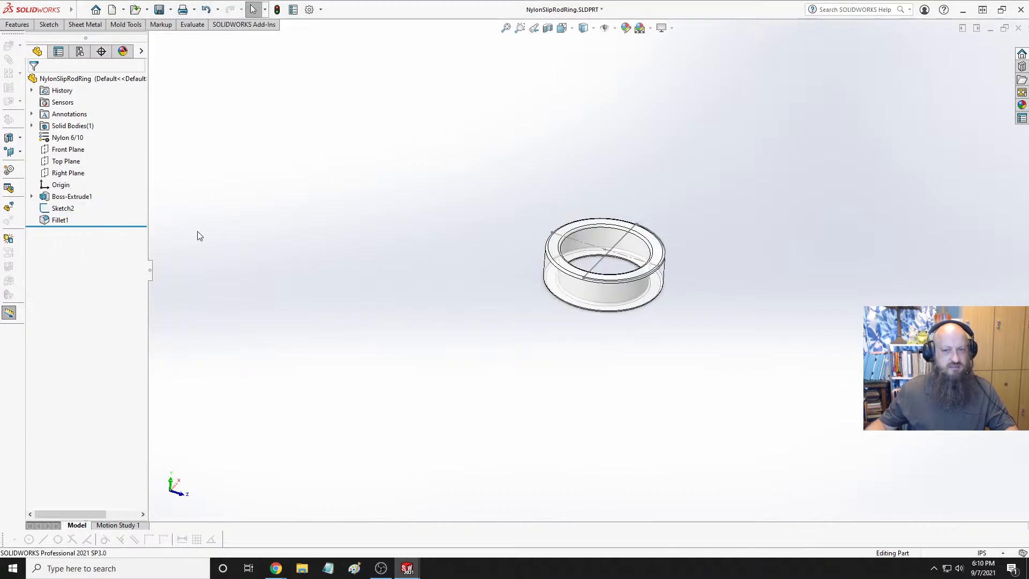
Delete the leftover Sketch2 from the nylon slip rod ring
right_click(62, 208)
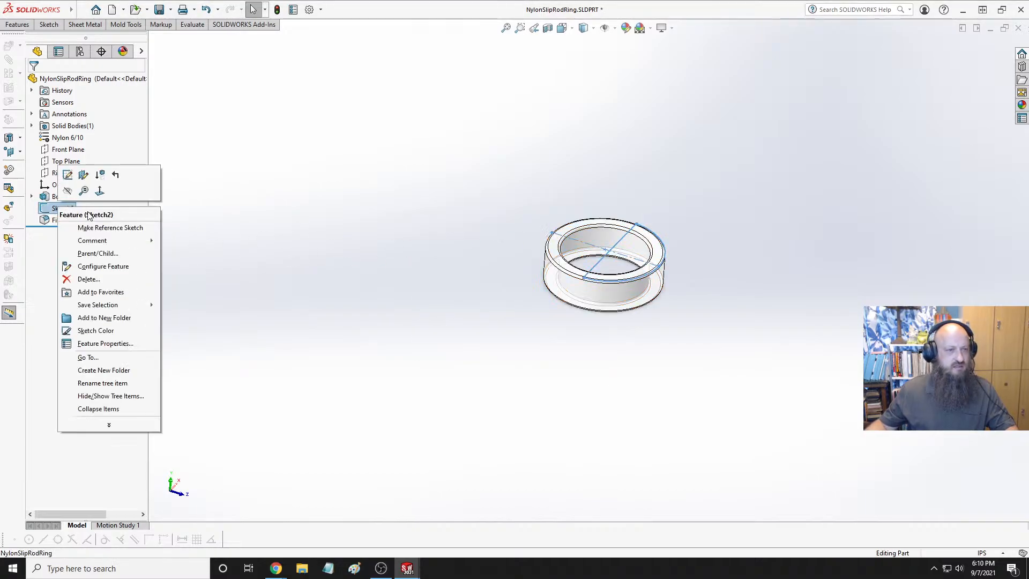
left_click(89, 279)
left_click(581, 231)
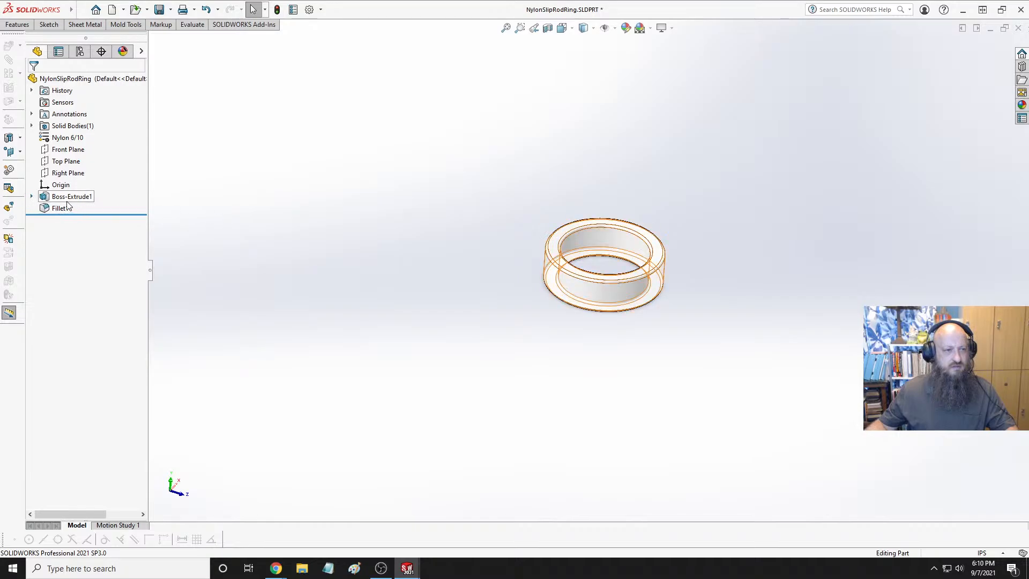
Edit the sketch of Boss-Extrude1 and set the ring's inner diameter to .390 in
left_click(84, 200)
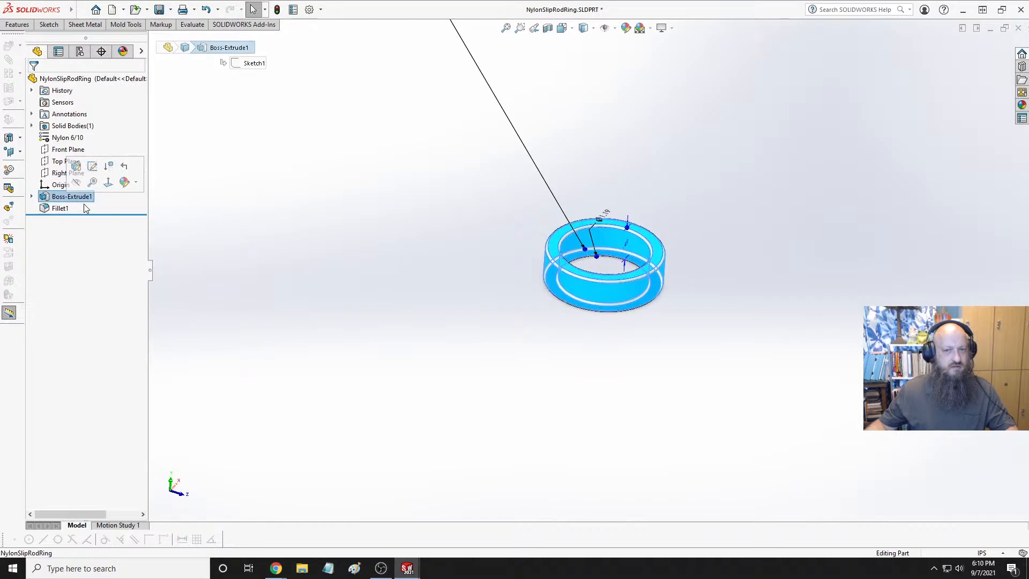
left_click(93, 166)
scroll(662, 244, "down", 5)
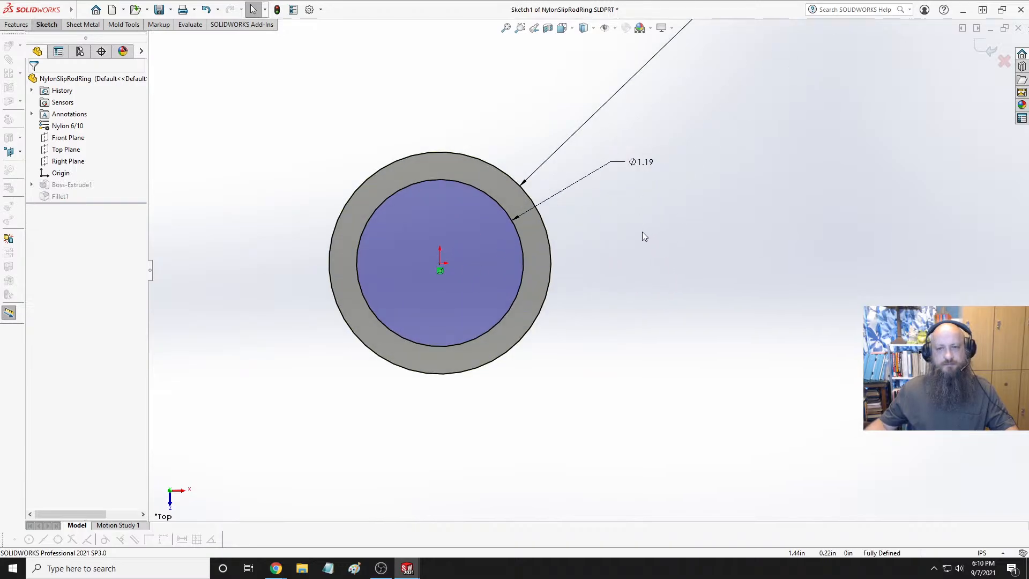
double_click(643, 162)
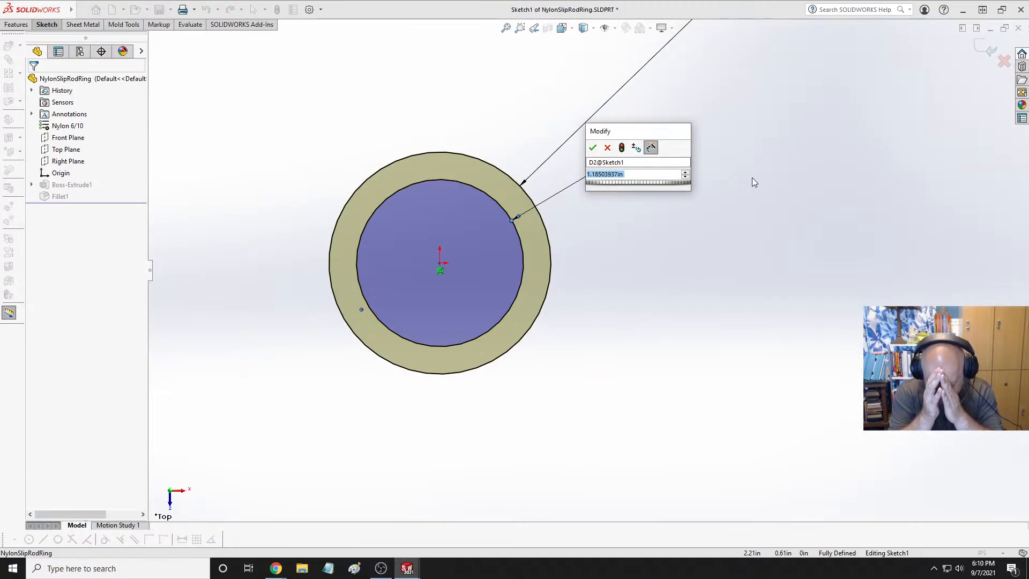
type(".390")
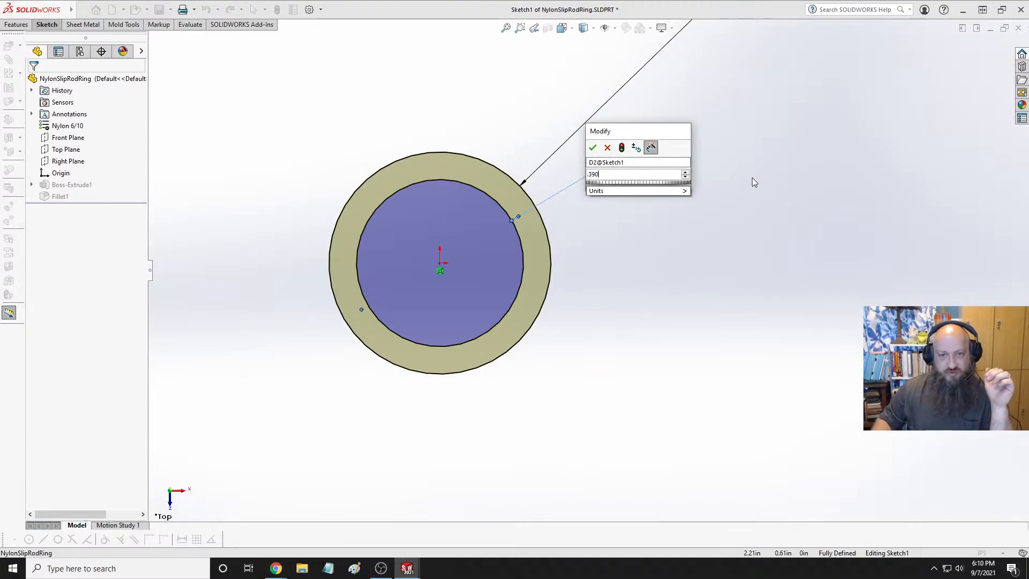
key("Return")
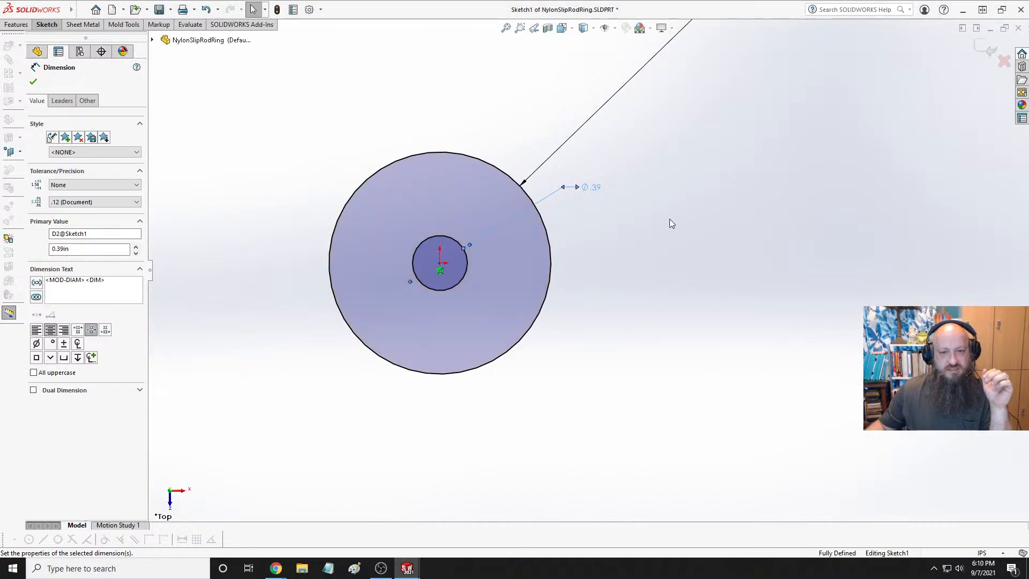
Set the ring's outer diameter to .39+.5 in
scroll(718, 150, "up", 10)
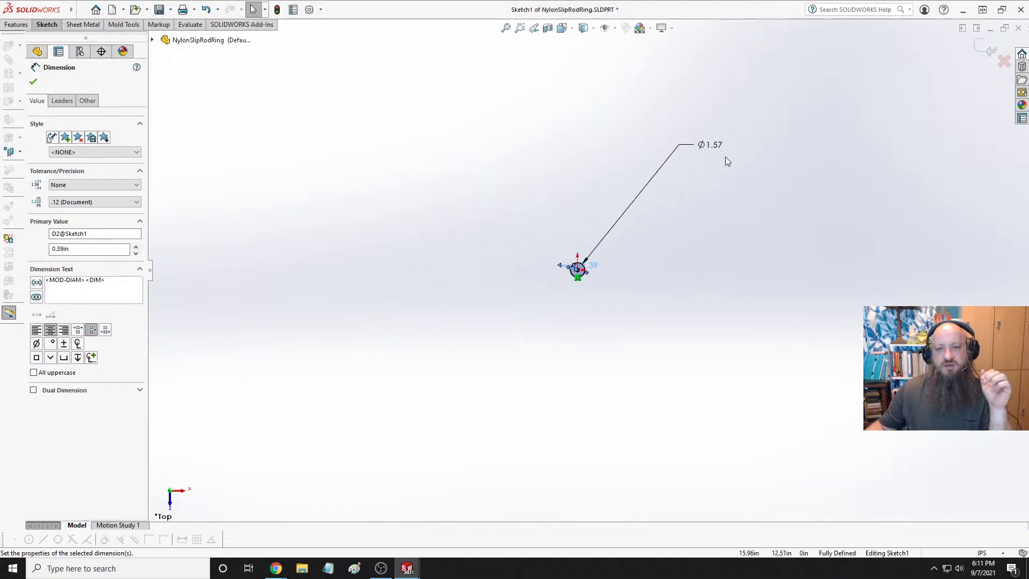
scroll(746, 167, "down", 4)
double_click(655, 124)
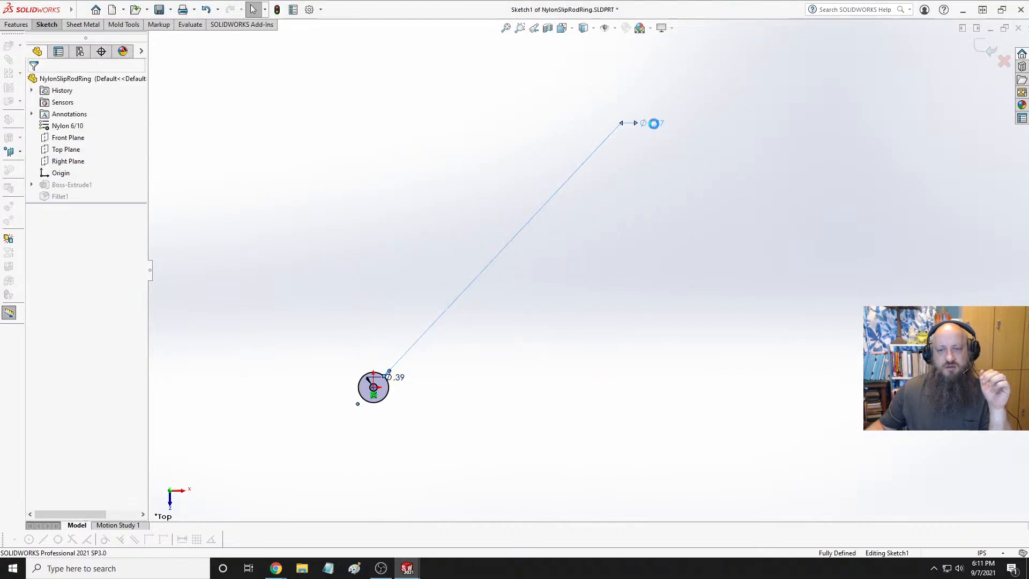
type(".39+")
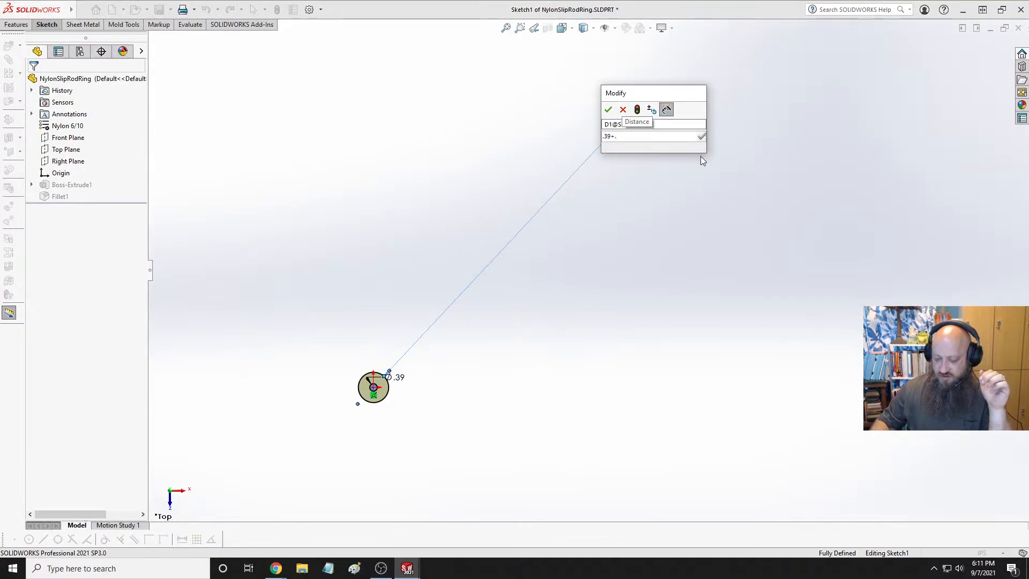
type(".5")
key("Return")
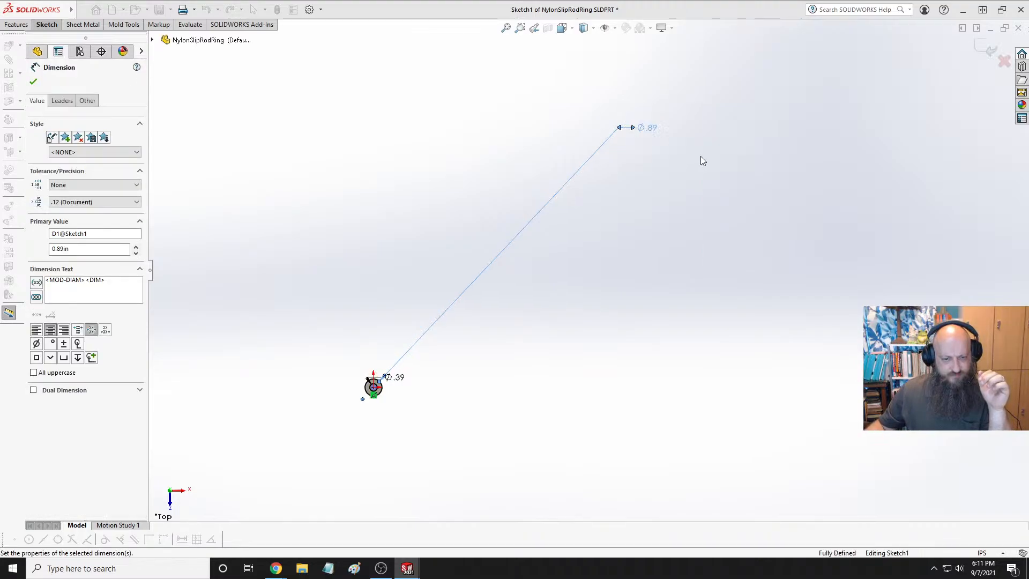
Set the ring's outer circle diameter to .390+.375 in and finish the sketch
scroll(453, 370, "down", 5)
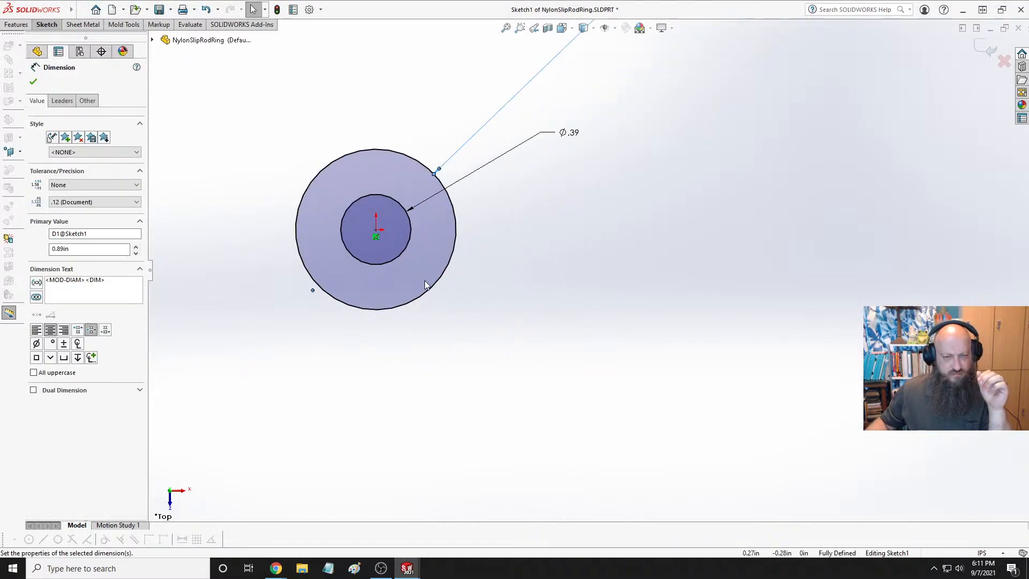
scroll(424, 281, "up", 8)
scroll(698, 190, "down", 3)
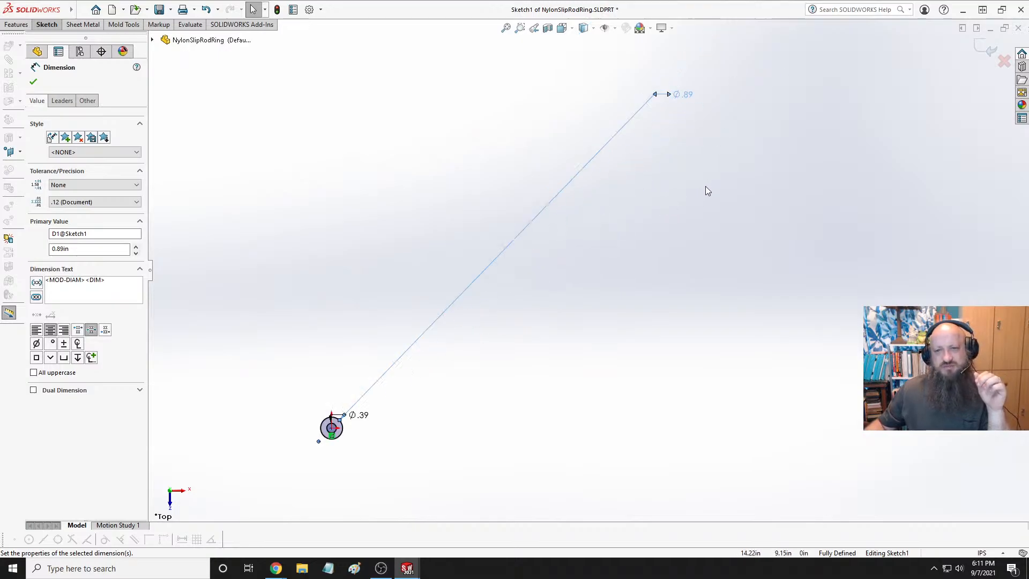
left_click(688, 98)
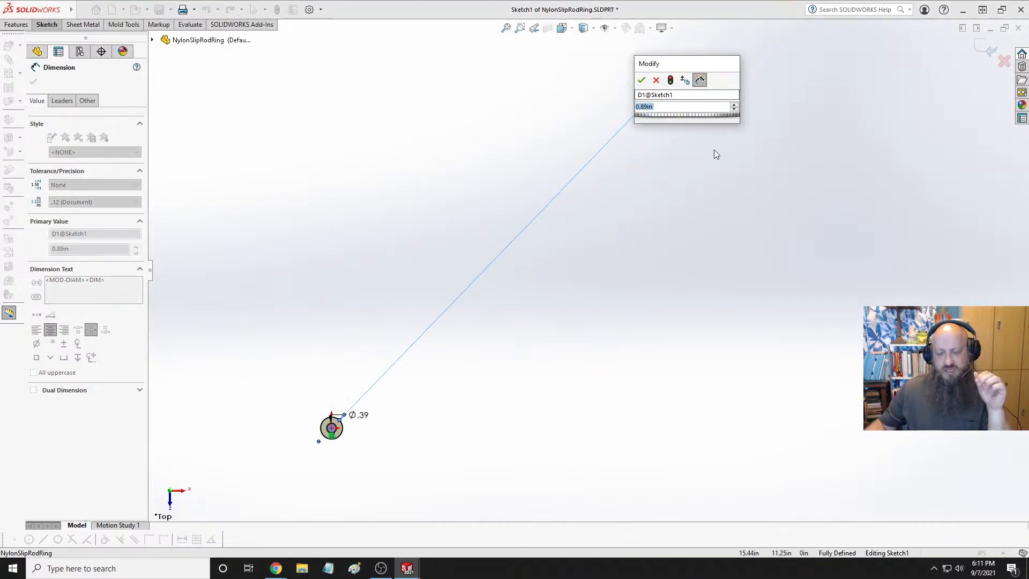
type(".390+.375")
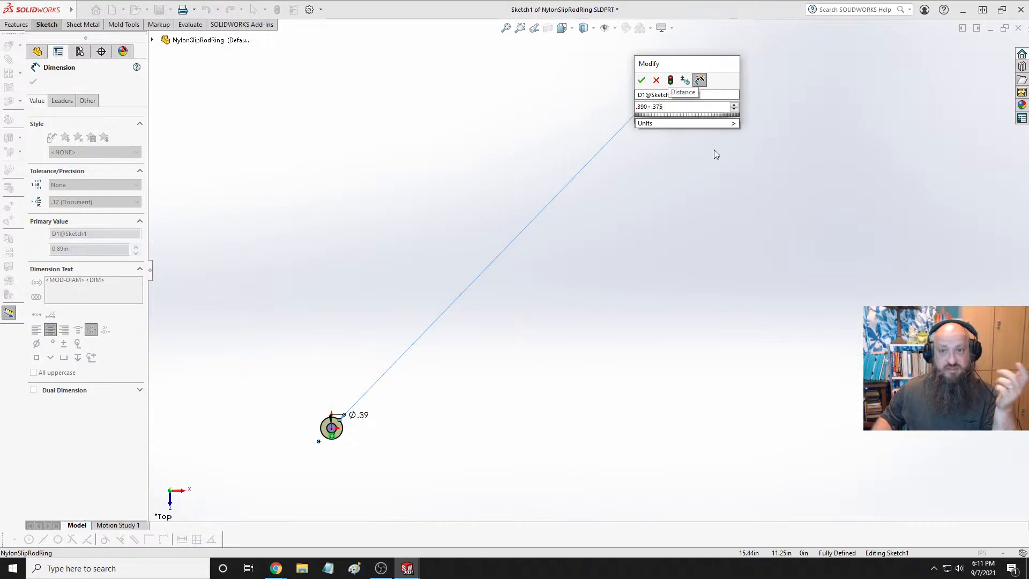
key("Return")
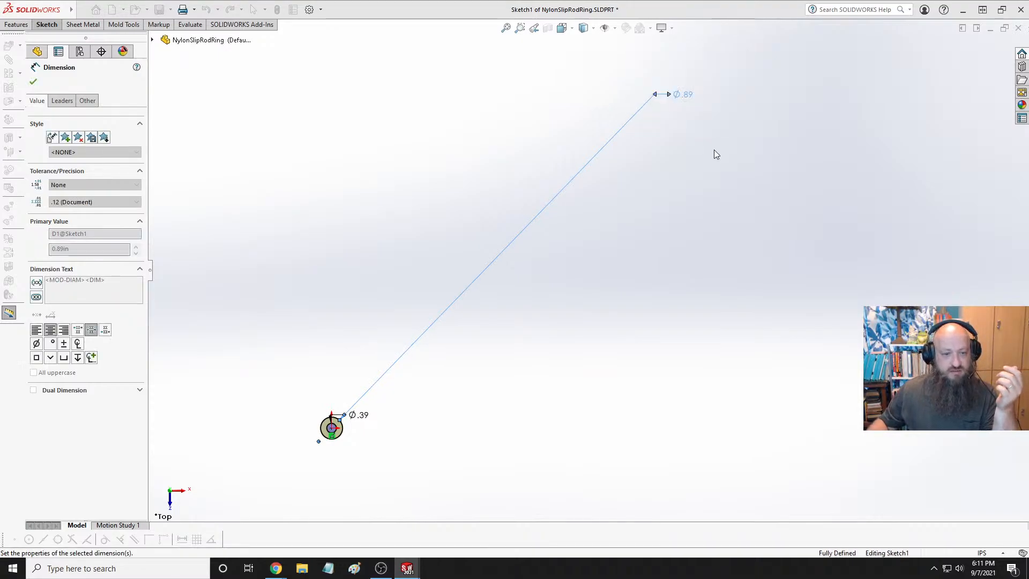
left_click(839, 165)
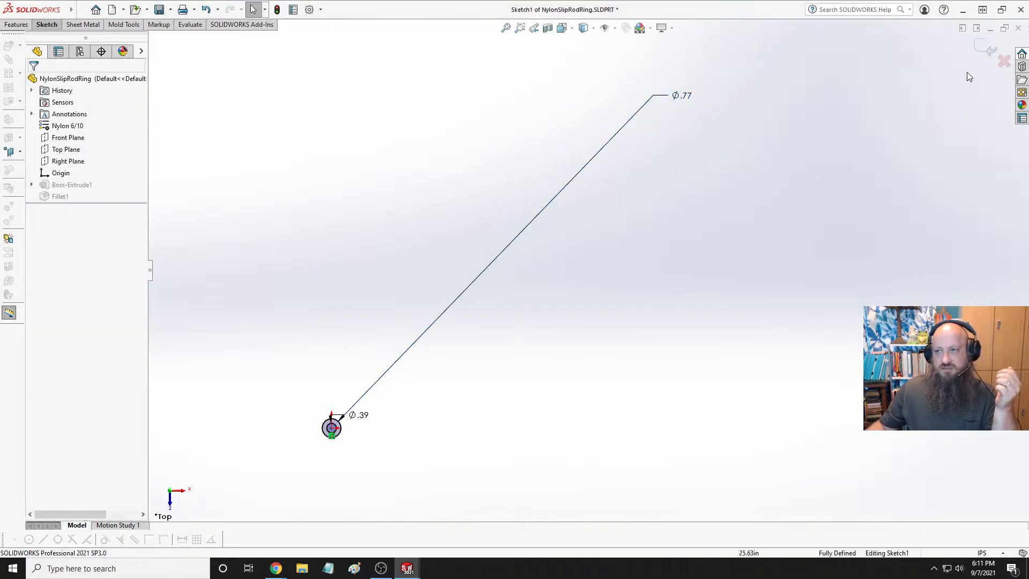
left_click(985, 48)
Show the ring in trimetric view and measure the diameter of its upper outer edge
key("space")
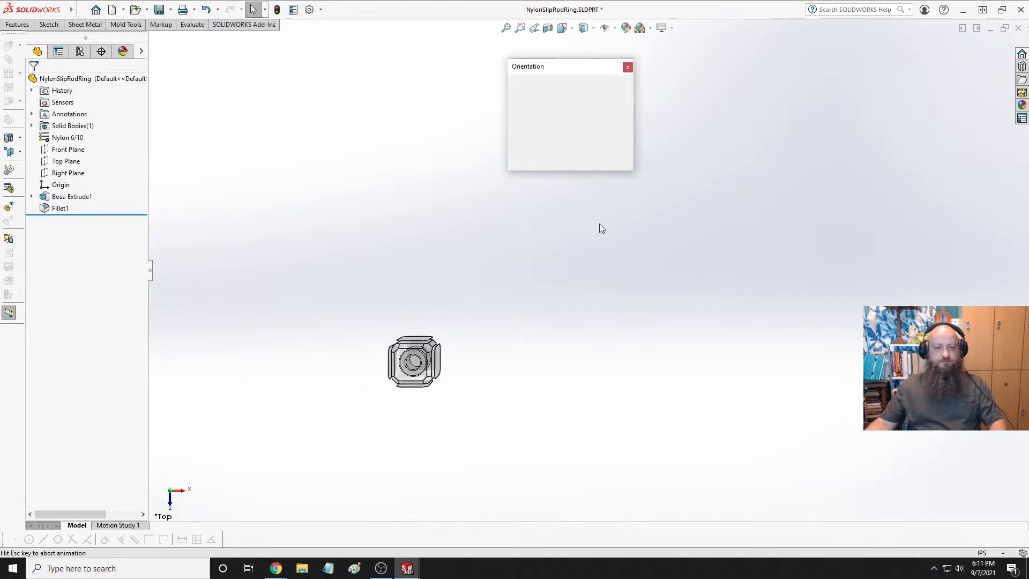
left_click(618, 100)
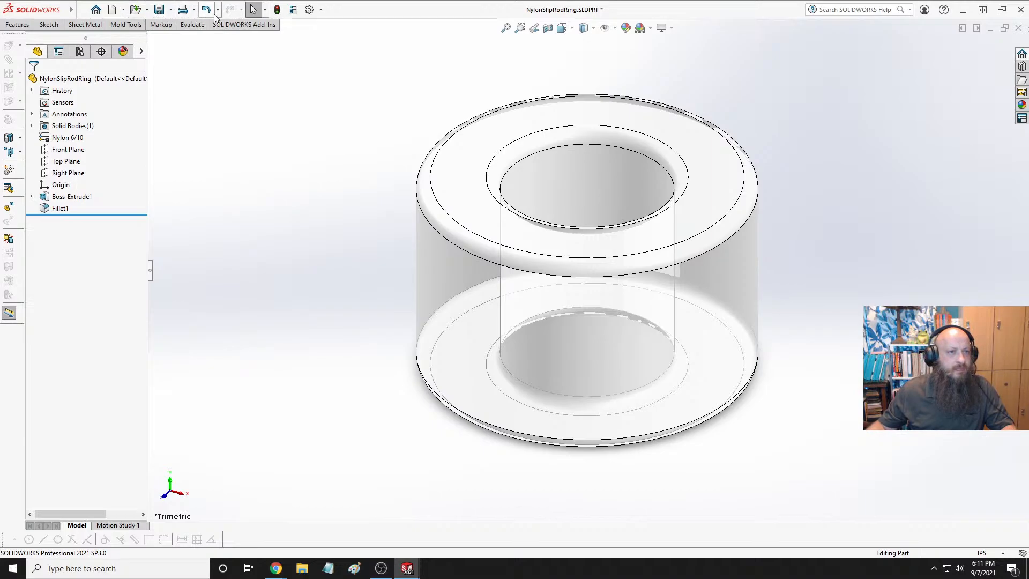
left_click(192, 24)
left_click(56, 42)
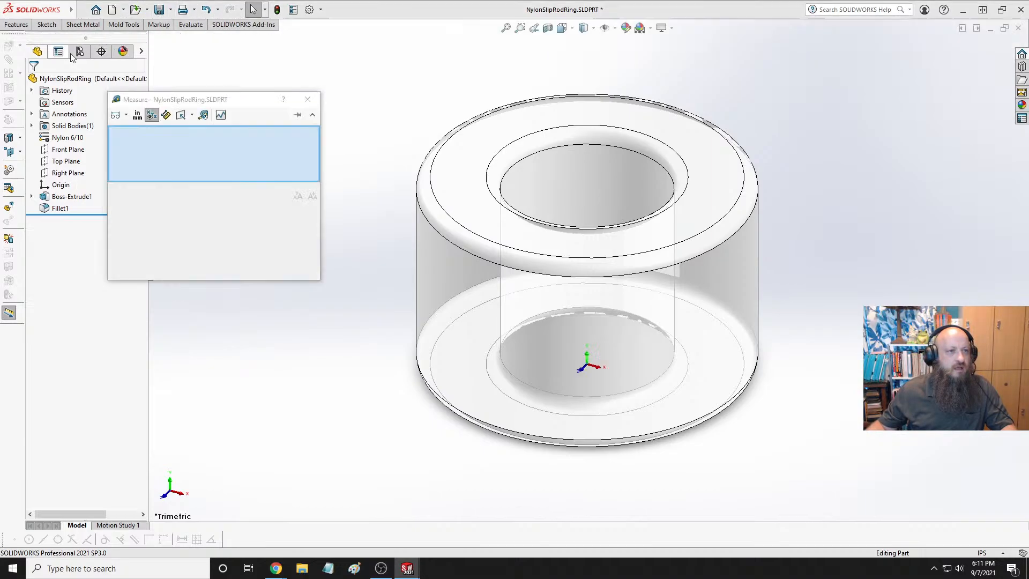
left_click(431, 226)
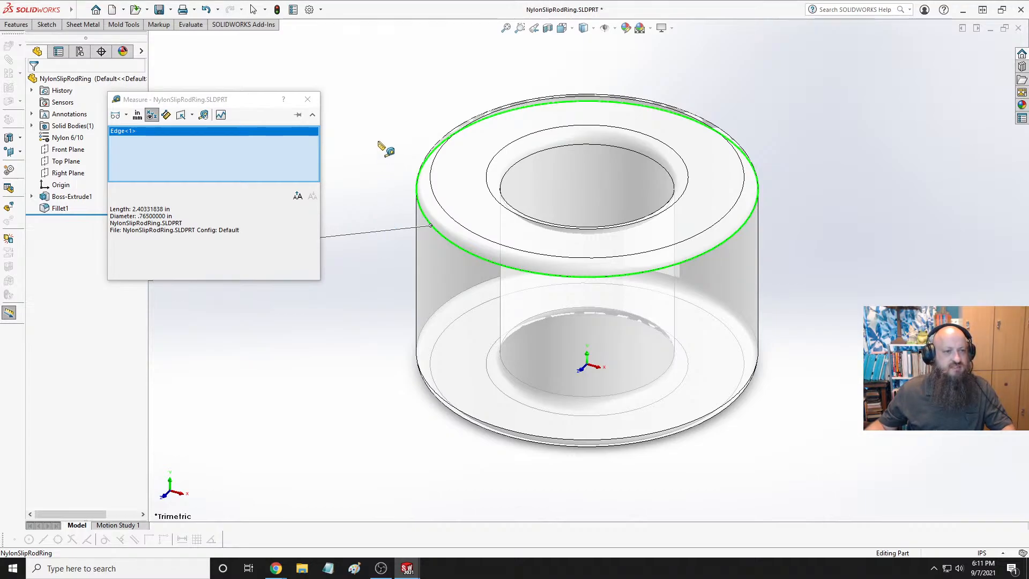
key("Escape")
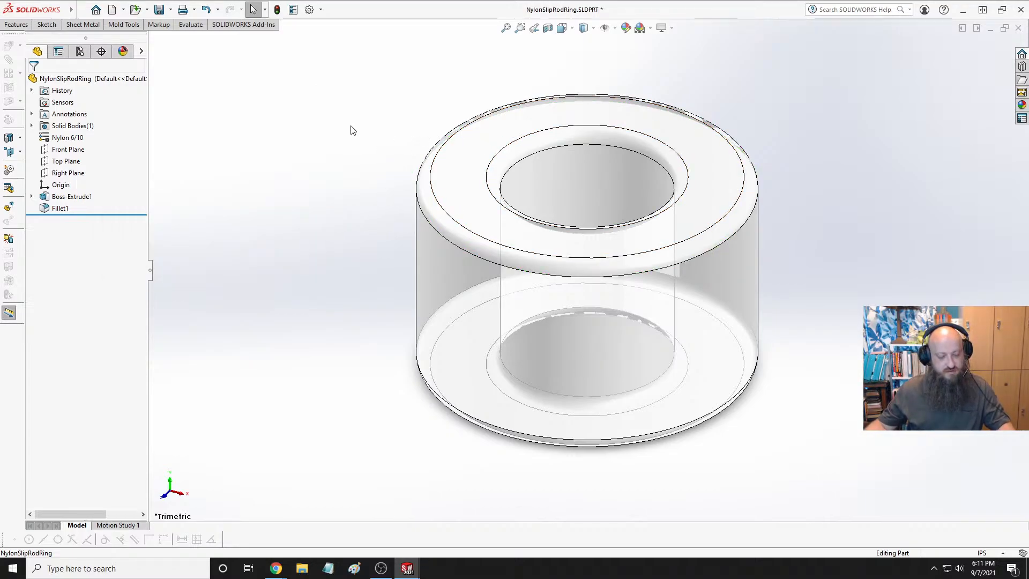
Save the ring part, return to the 6GPUCryptoRig assembly and open the 6GPUSlideRodFrameAssy subassembly
key("ctrl+s")
key("ctrl+Tab")
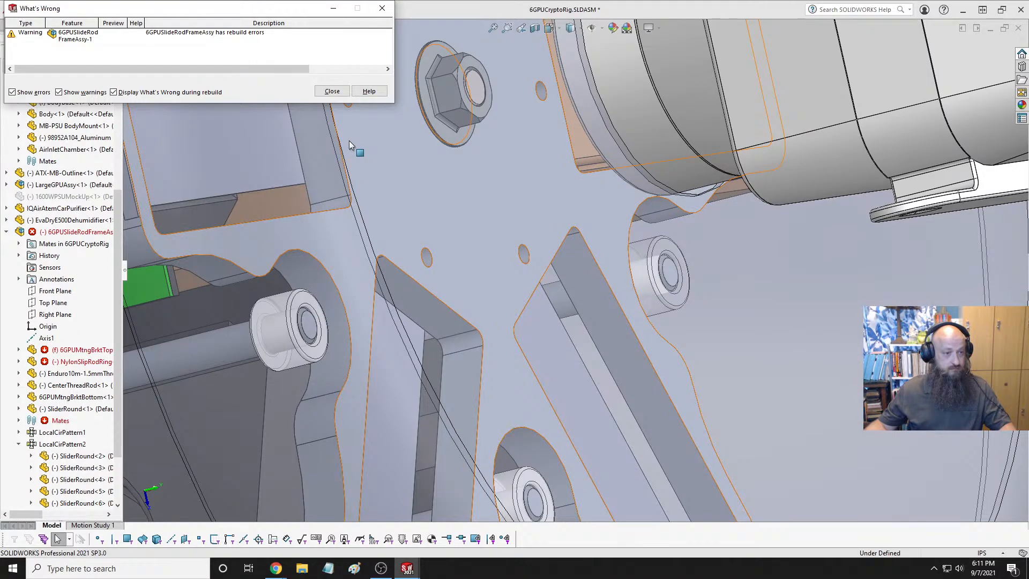
right_click(77, 233)
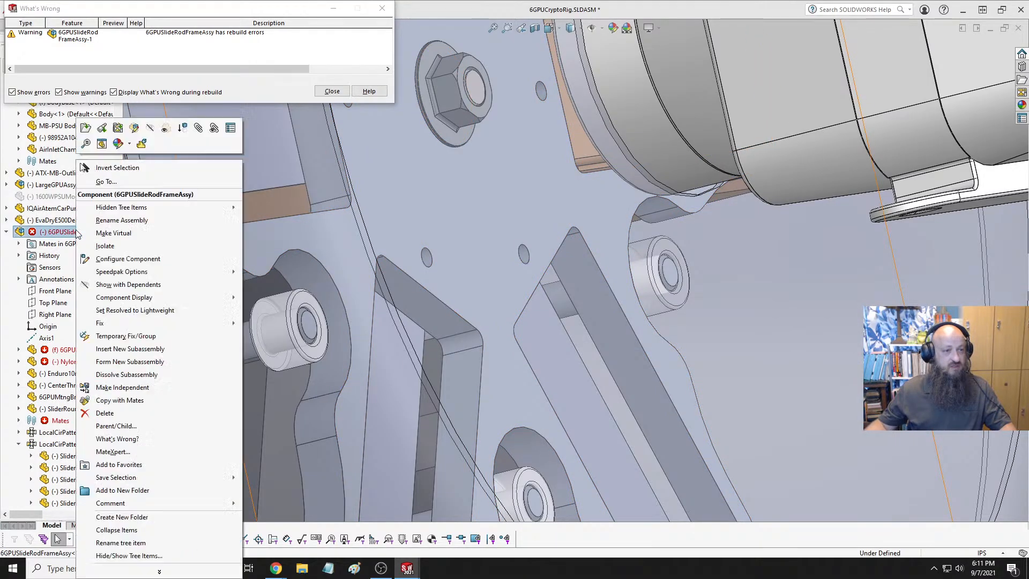
left_click(86, 128)
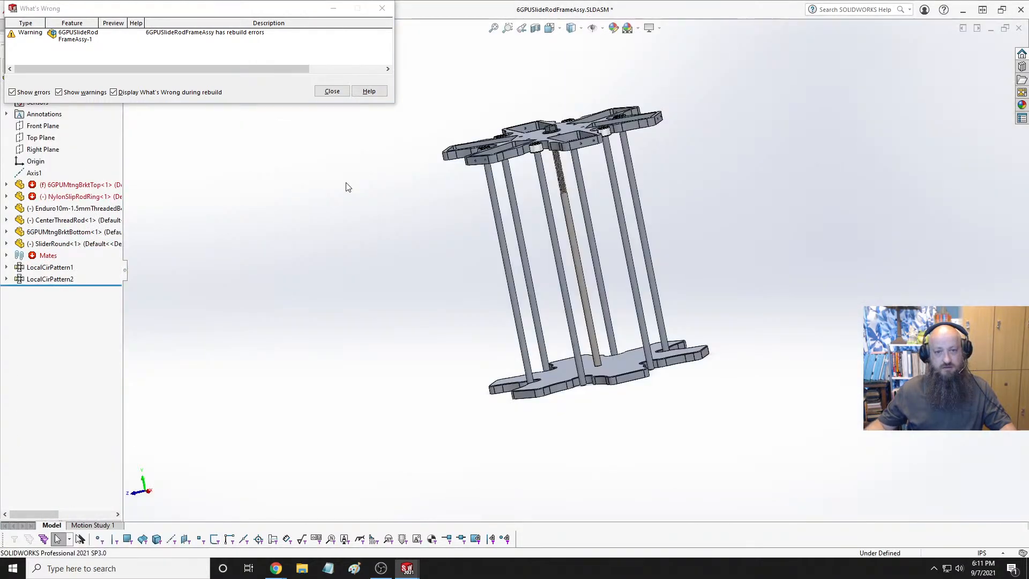
Review the references of the nylon ring's broken Coincident2 mate without changing them, and dismiss the rebuild error report
middle_click_drag(397, 205, 503, 241)
scroll(482, 225, "down", 8)
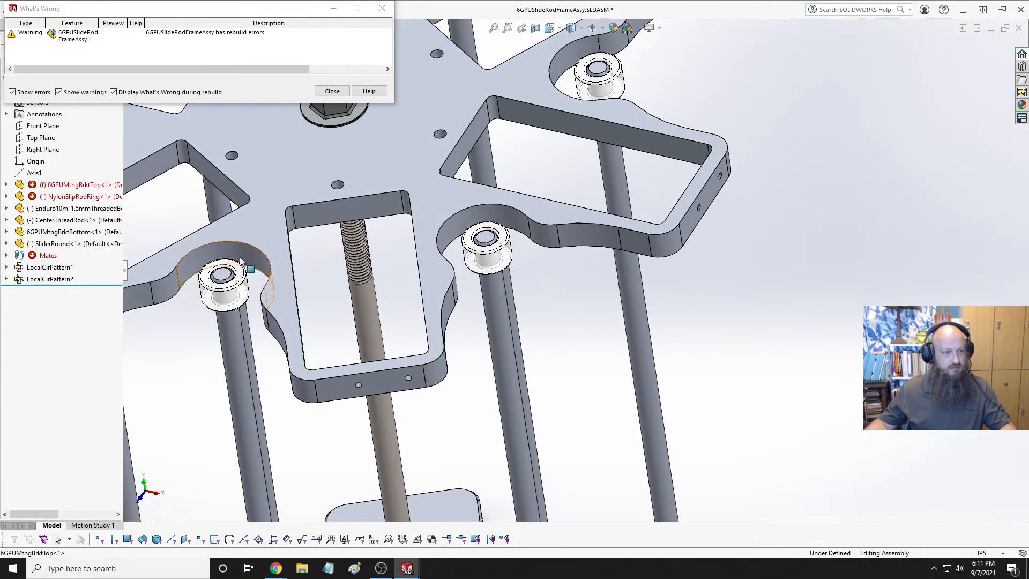
left_click(7, 196)
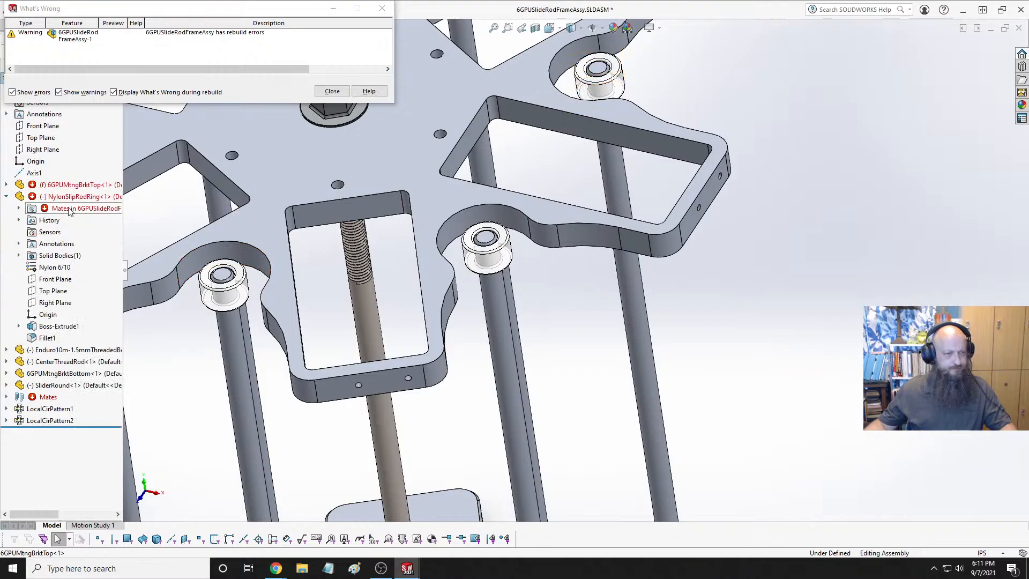
left_click(19, 207)
left_click(81, 244)
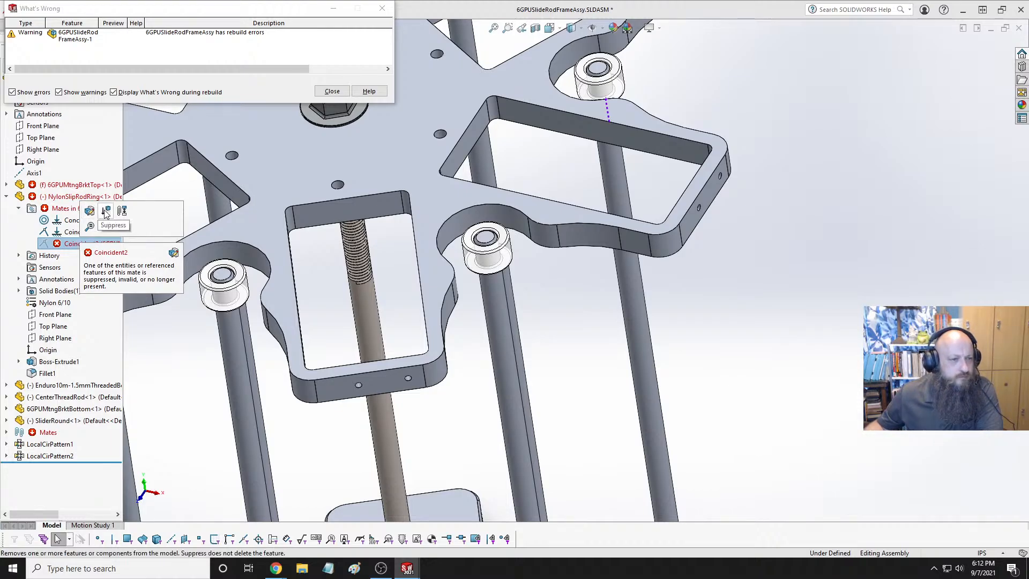
left_click(90, 211)
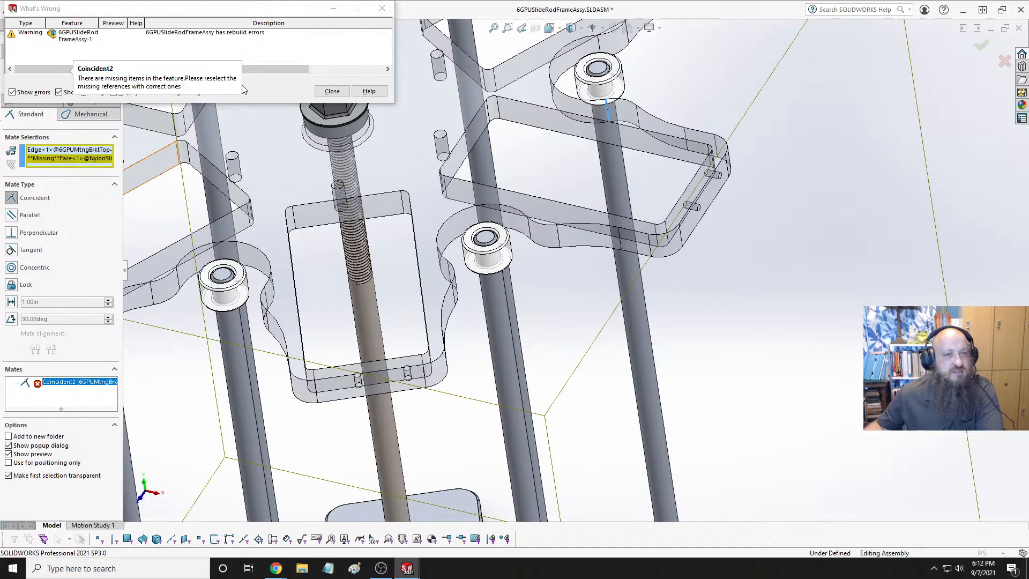
left_click(340, 91)
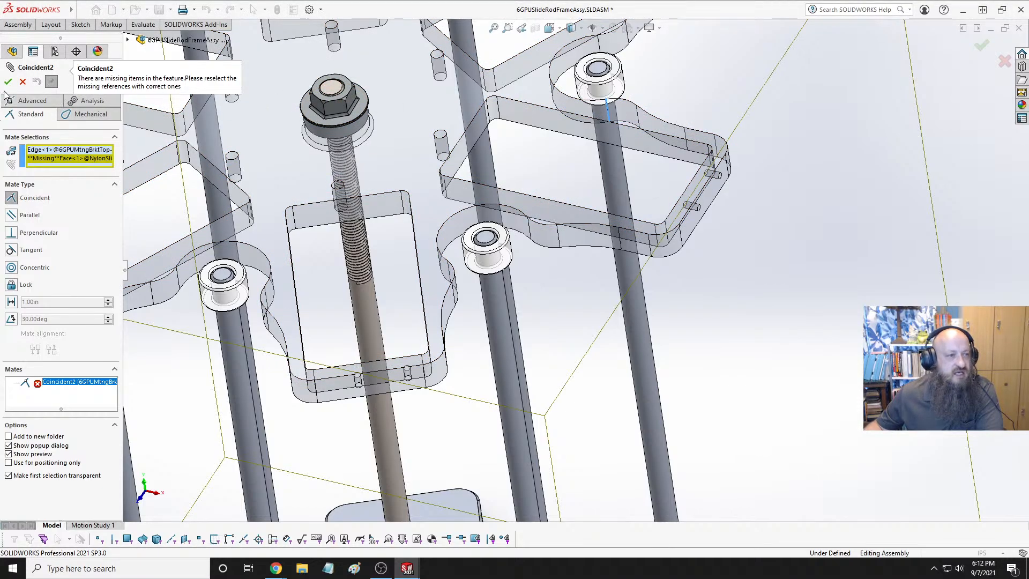
left_click(22, 81)
Delete the broken Coincident2 mate between the nylon ring and the top mounting bracket
right_click(106, 241)
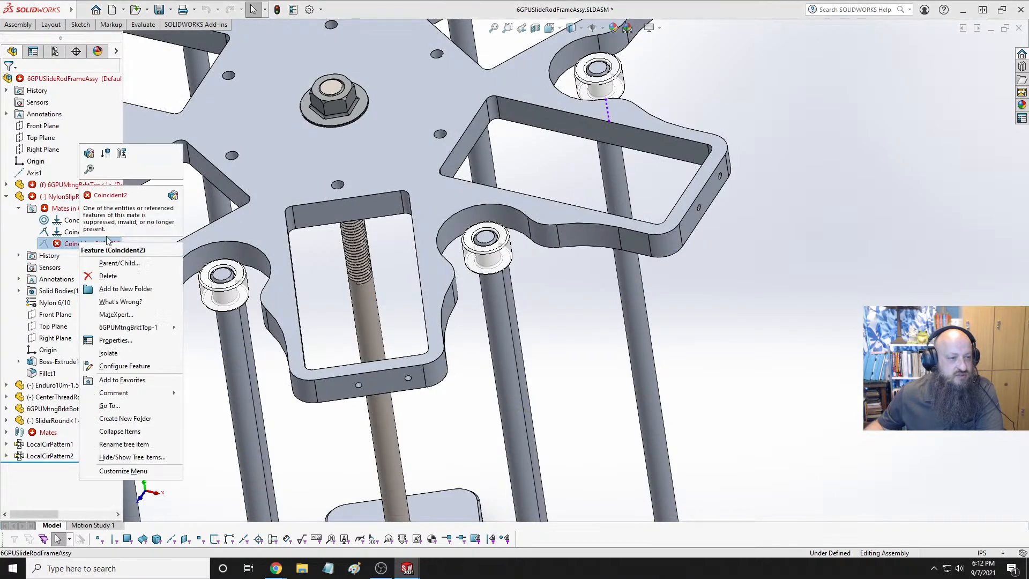
left_click(108, 276)
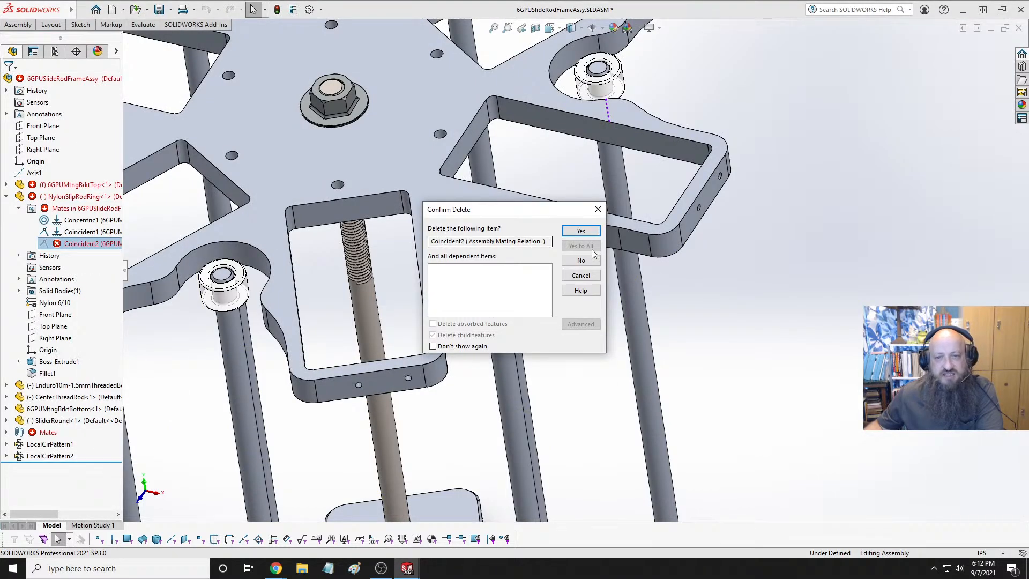
left_click(581, 231)
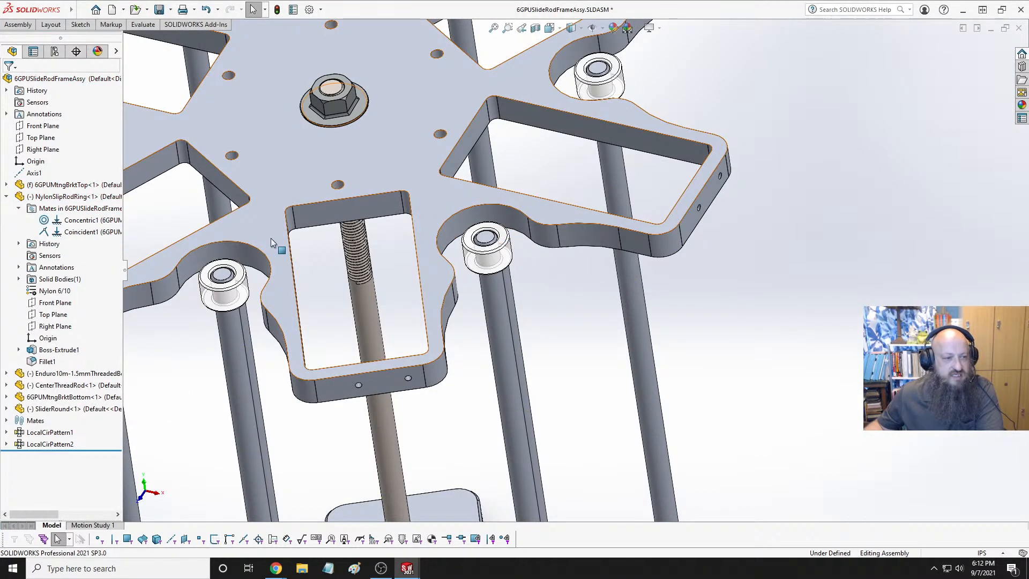
left_click(6, 196)
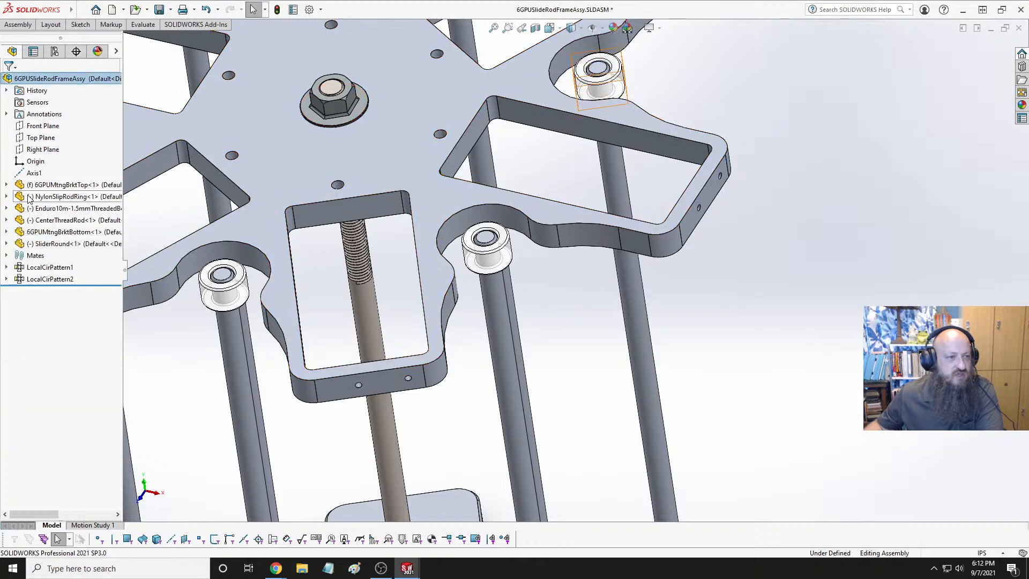
left_click(297, 197)
left_click(875, 181)
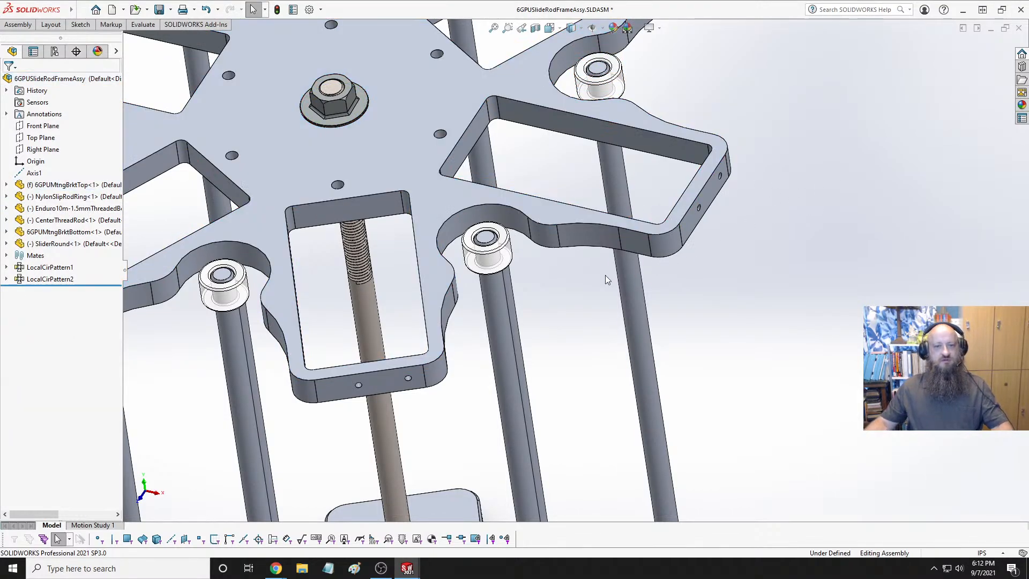
Check the diameter of the nylon ring's upper edge, save the subassembly and open the top mounting bracket part
left_click(495, 264)
left_click(463, 244)
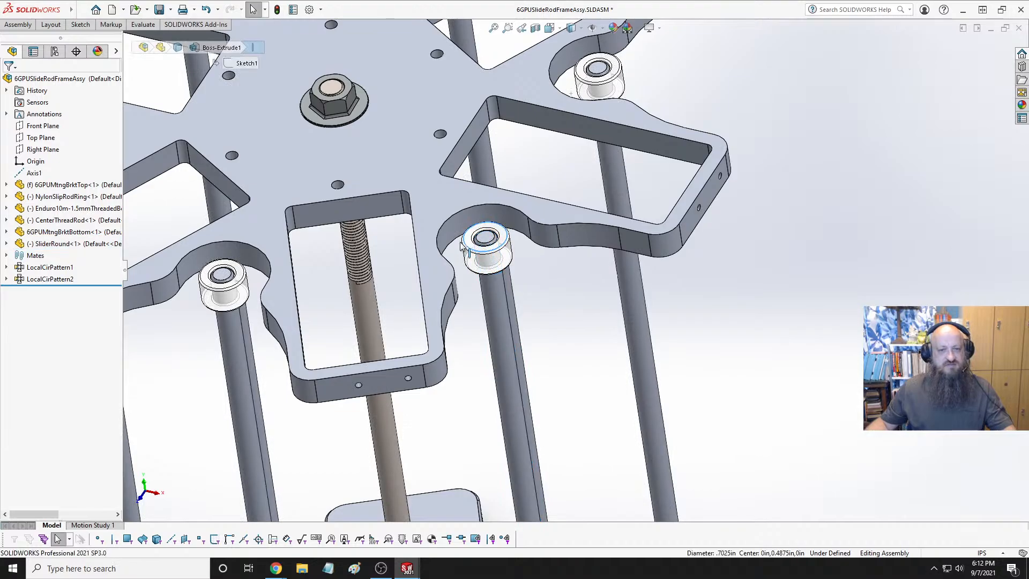
left_click(765, 228)
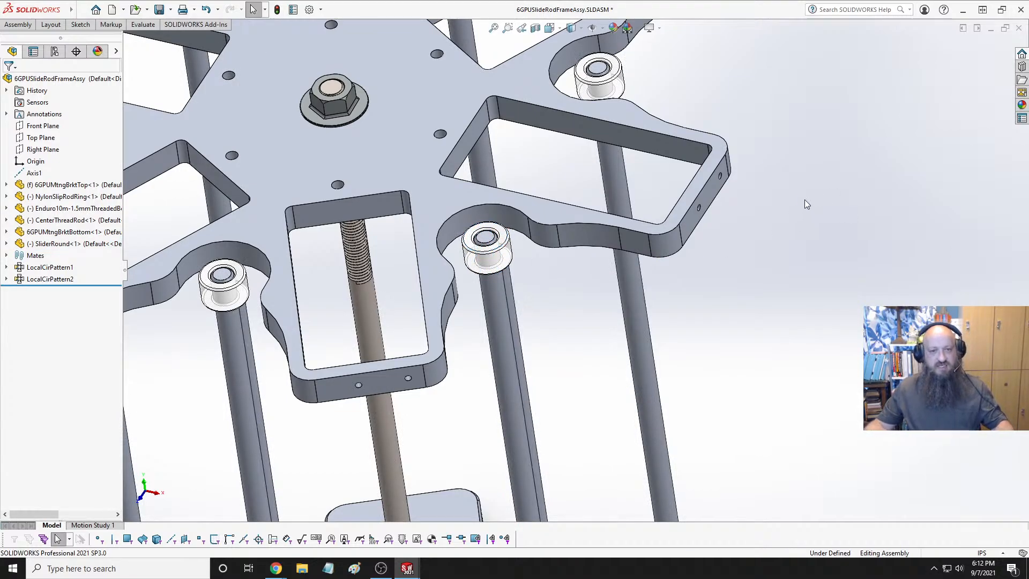
key("ctrl+s")
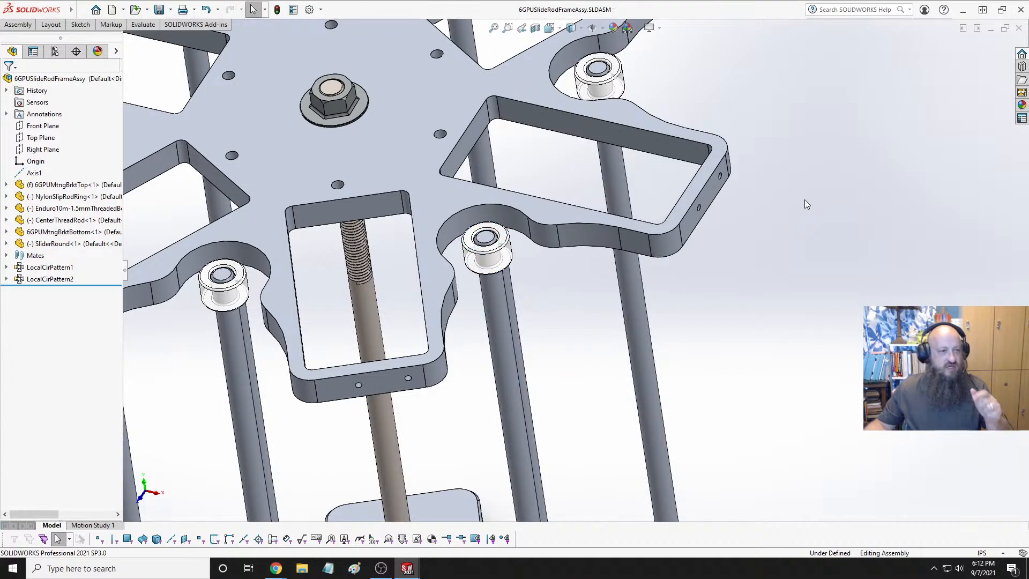
right_click(410, 135)
left_click(422, 93)
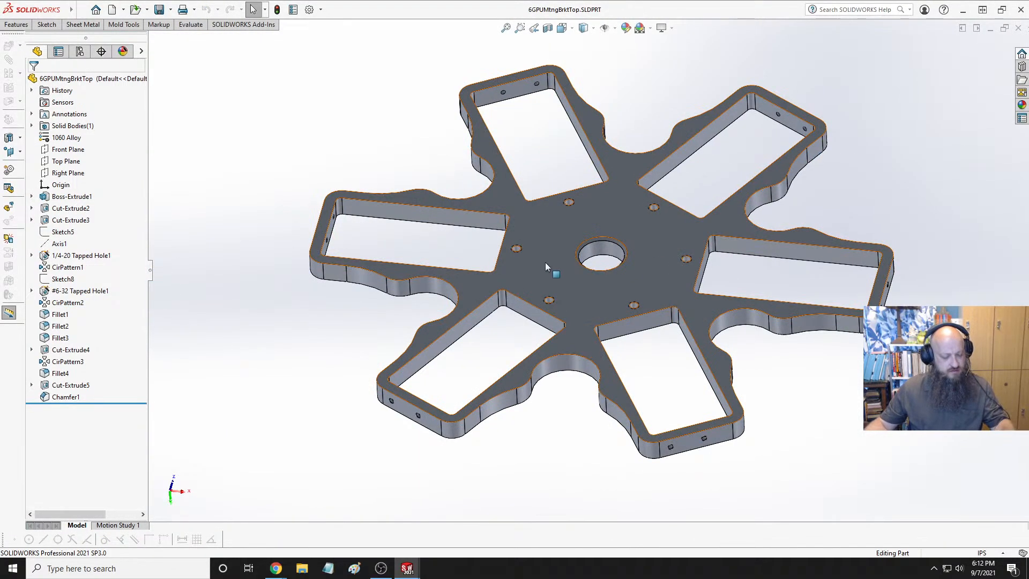
Return to the slider rod frame subassembly and measure the diameter of the nylon ring's upper outer edge
key("ctrl+Tab")
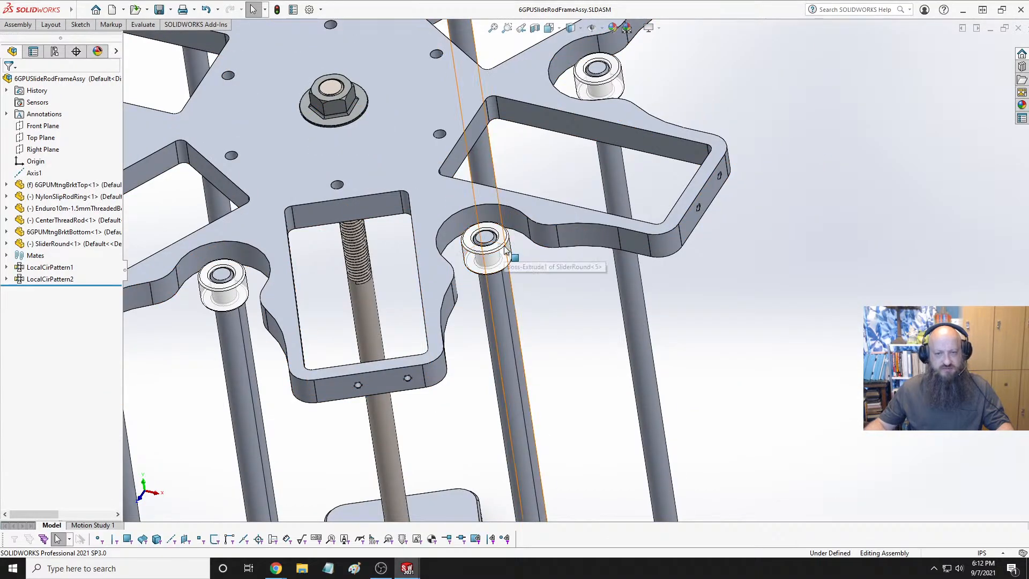
scroll(523, 259, "down", 3)
scroll(522, 255, "down", 2)
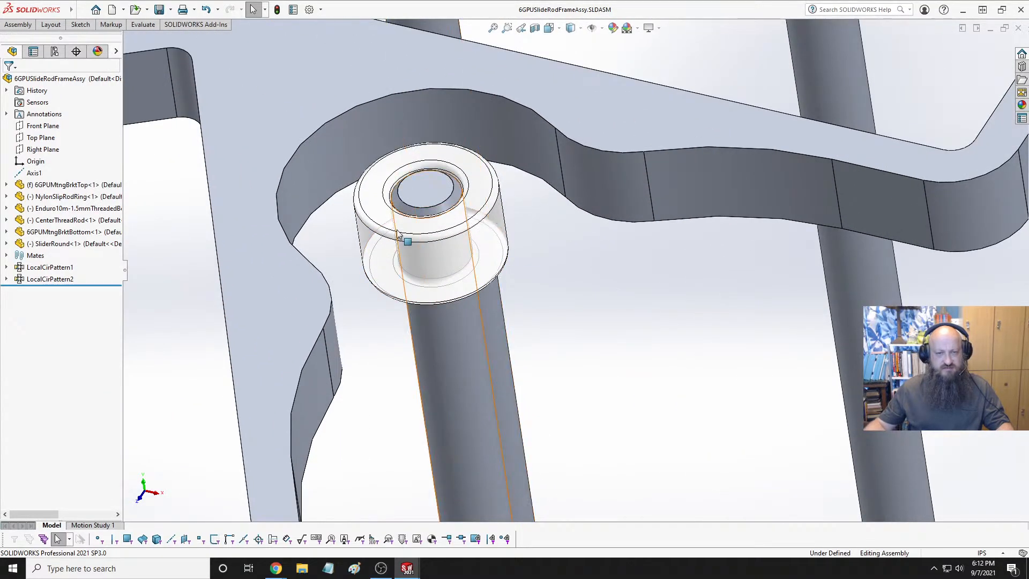
left_click(362, 220)
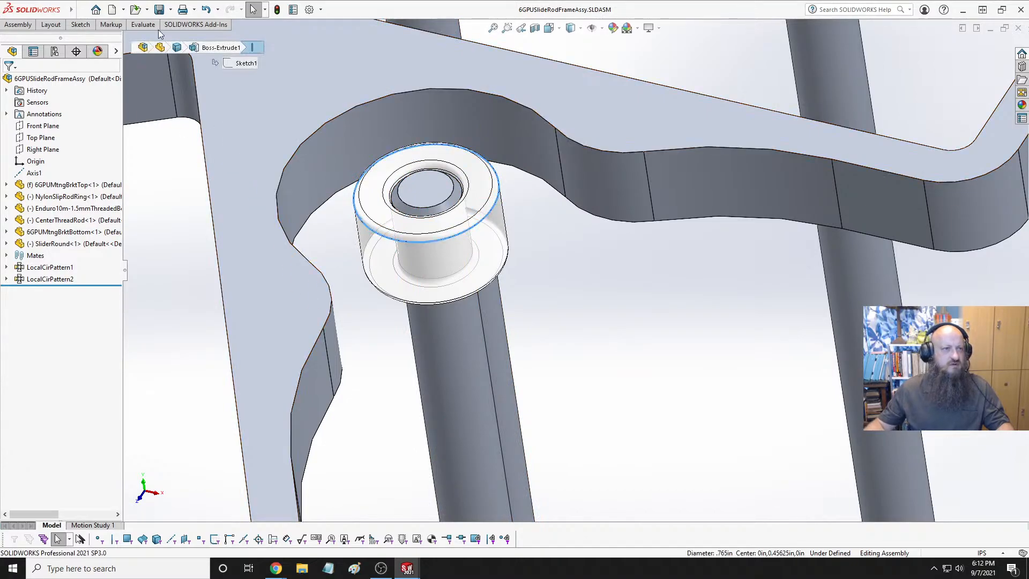
left_click(142, 25)
left_click(73, 41)
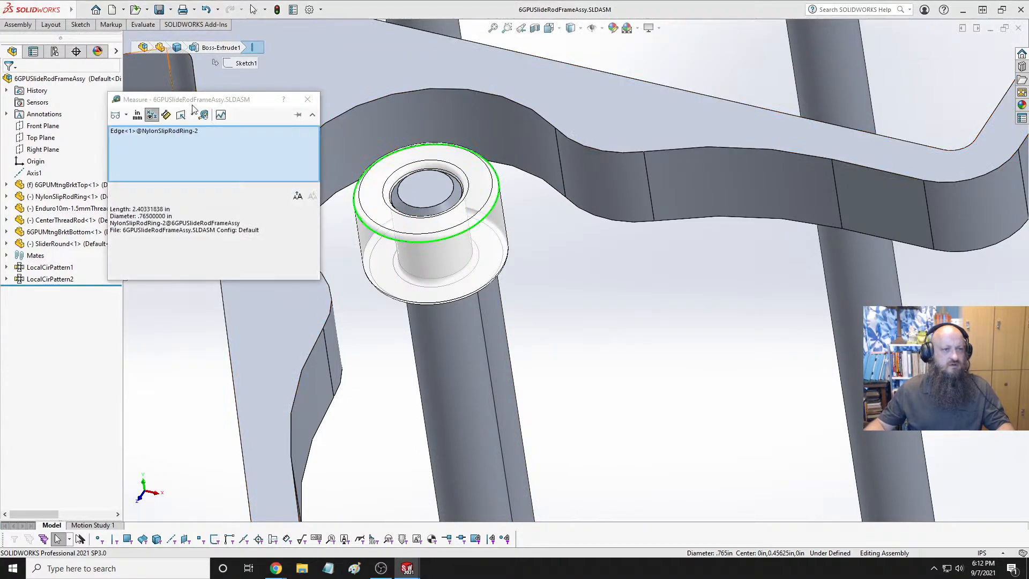
left_click(308, 99)
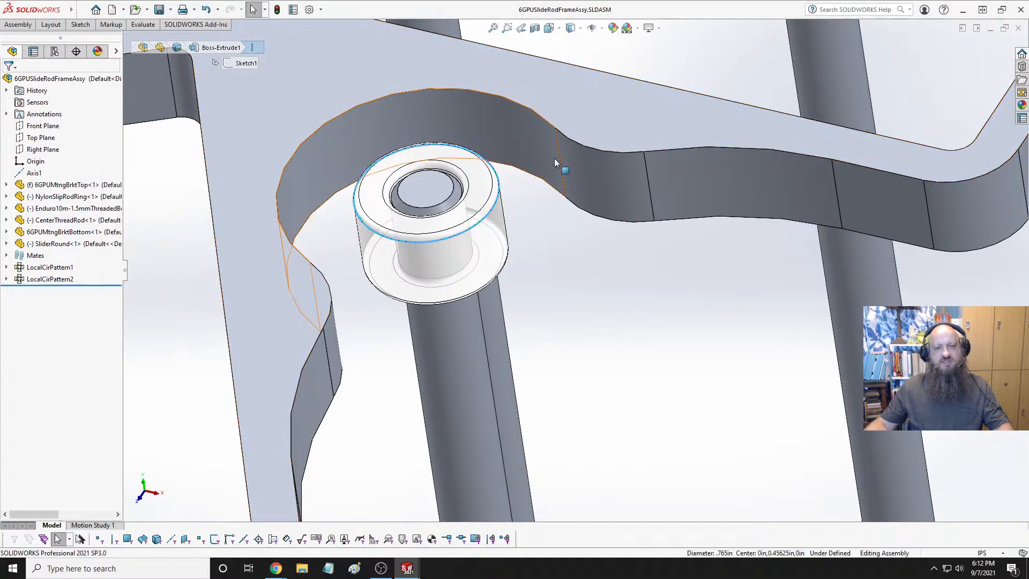
In the top bracket part, edit Cut-Extrude4's Sketch11 and set the 1.57 in circle's diameter to 0.765 in
key("ctrl+Tab")
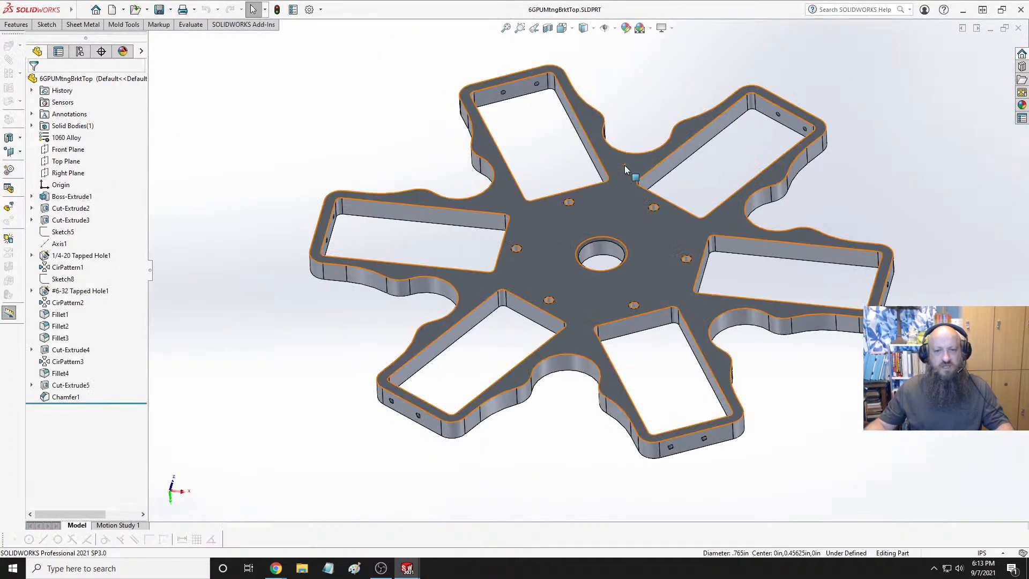
left_click(83, 350)
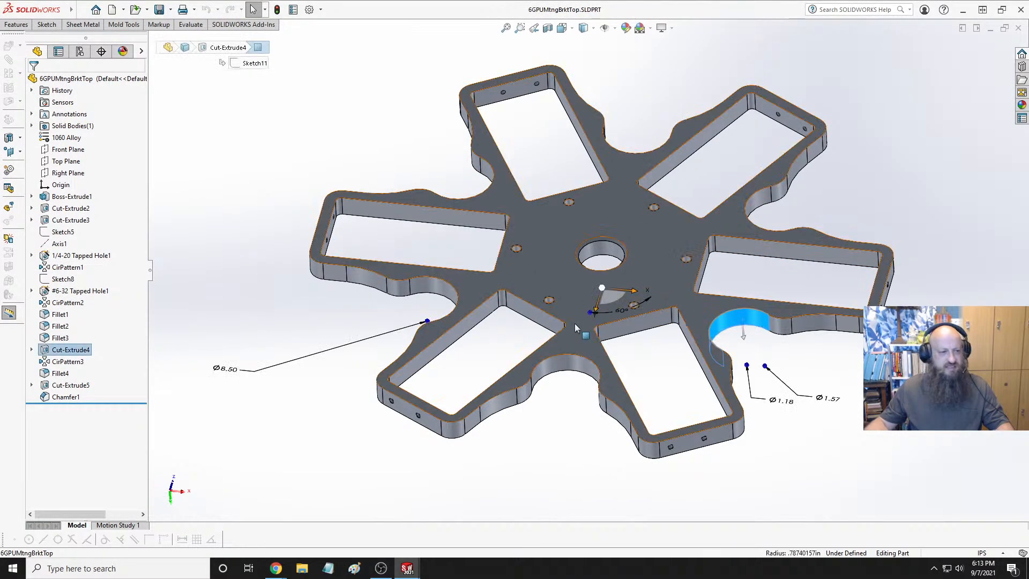
left_click(31, 350)
left_click(75, 362)
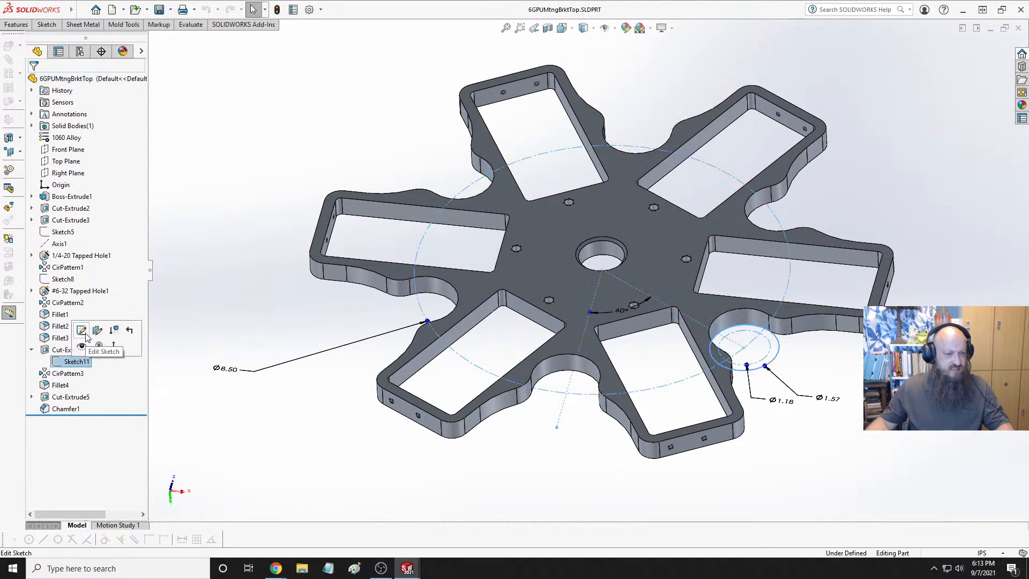
left_click(81, 330)
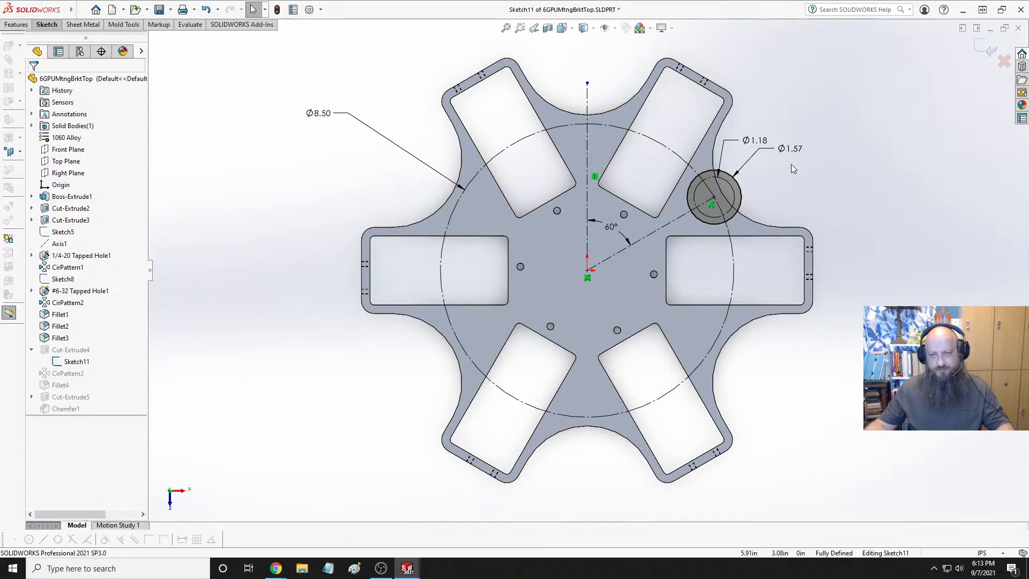
double_click(784, 150)
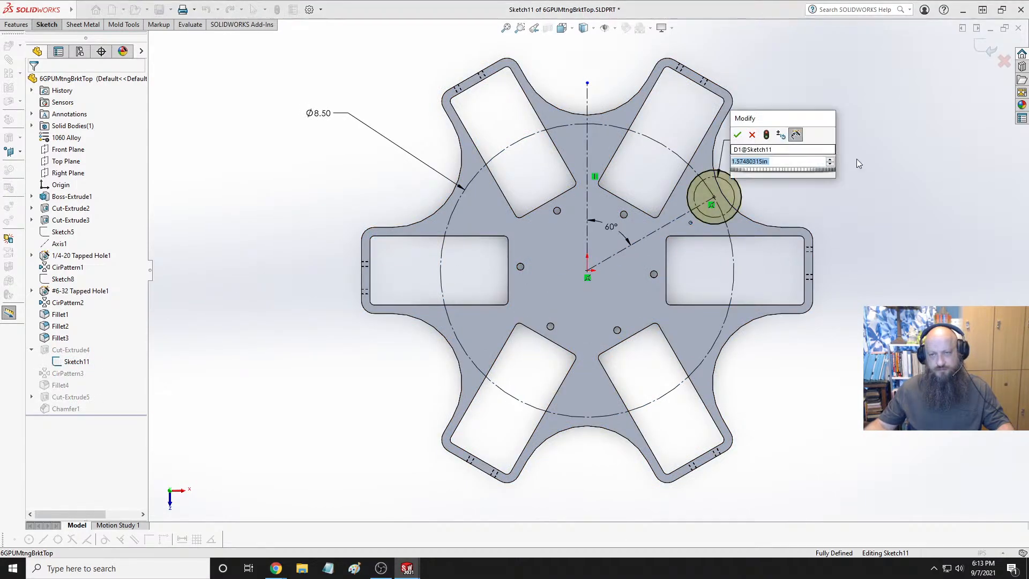
type(".765")
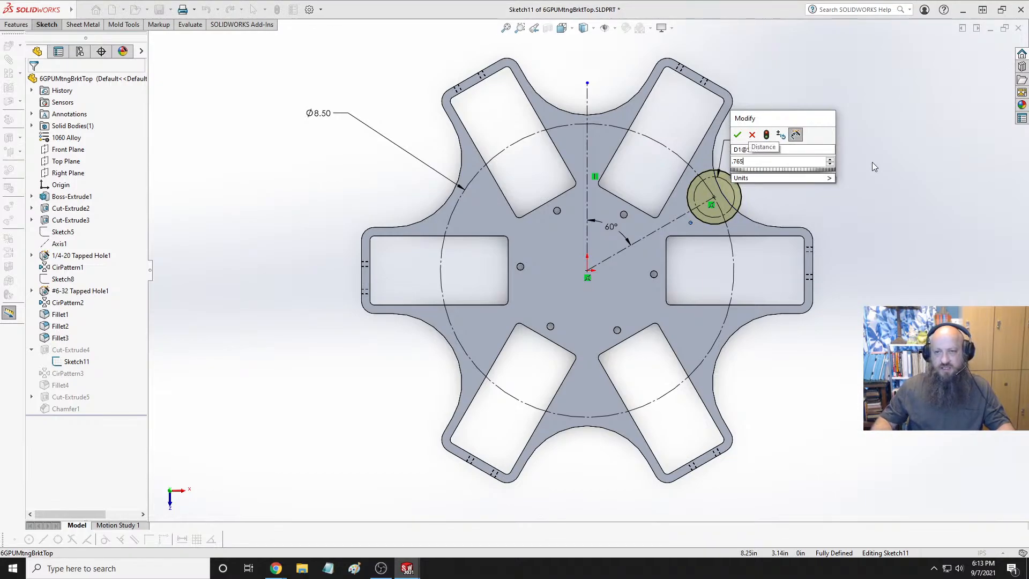
key("Return")
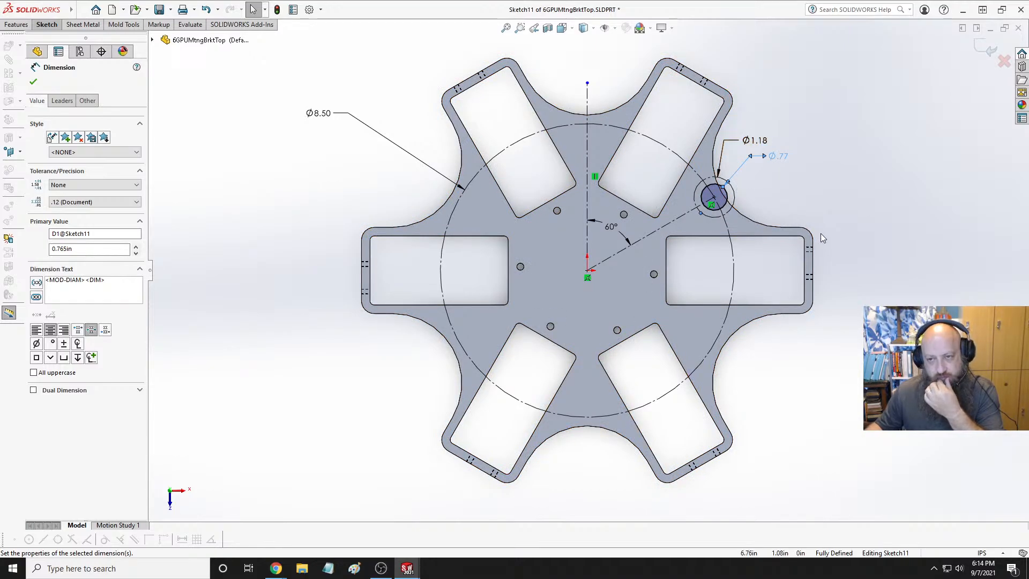
Try diameters of 7 in and 7.25 in for the large construction circle locating the rod holes
double_click(320, 113)
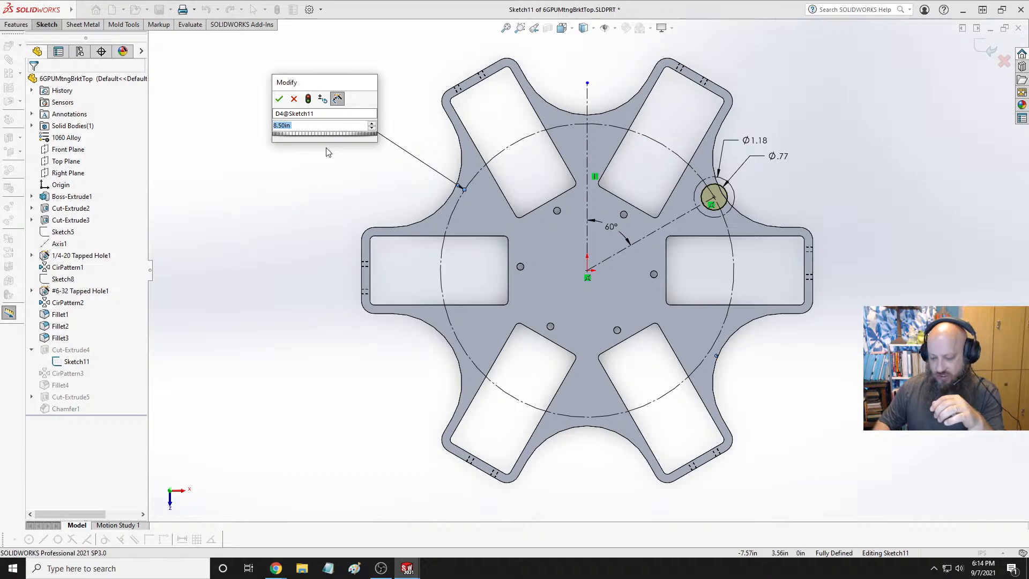
type("7")
key("Return")
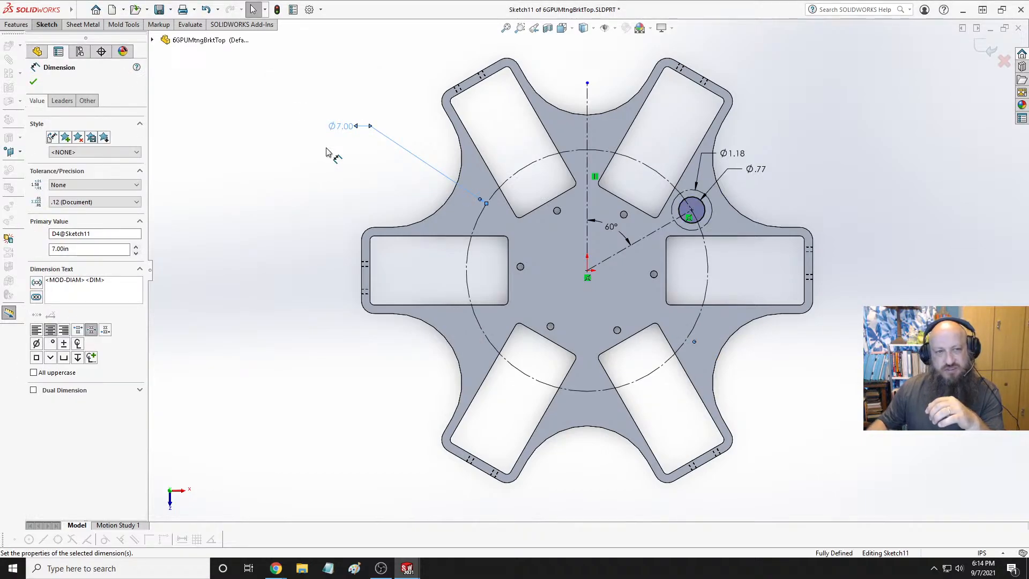
double_click(343, 126)
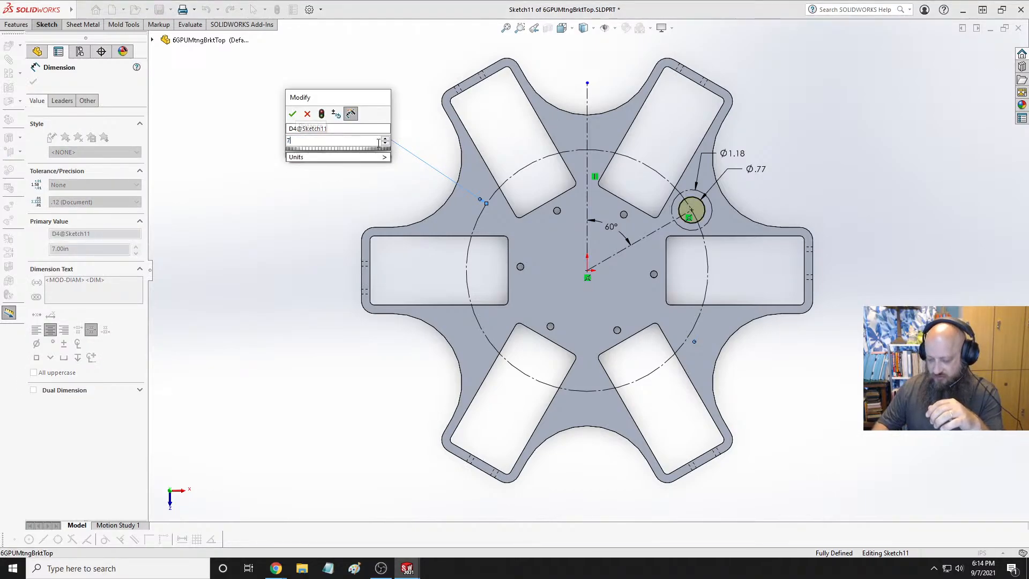
type("7.25")
key("Return")
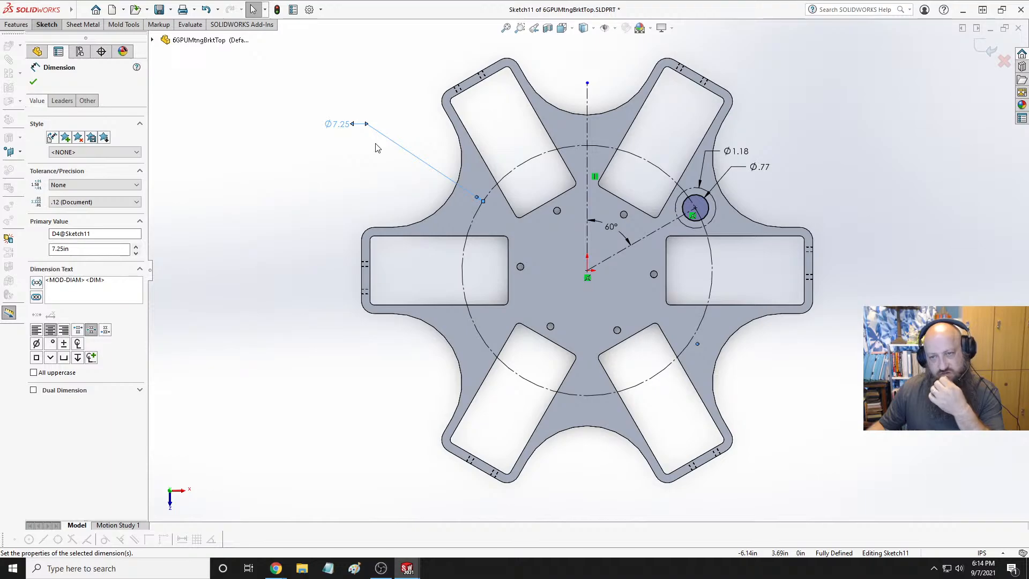
Set the hole-locating construction circle's diameter to 7.375 in, exit the sketch and dismiss the rebuild error report
double_click(340, 123)
type("7.375")
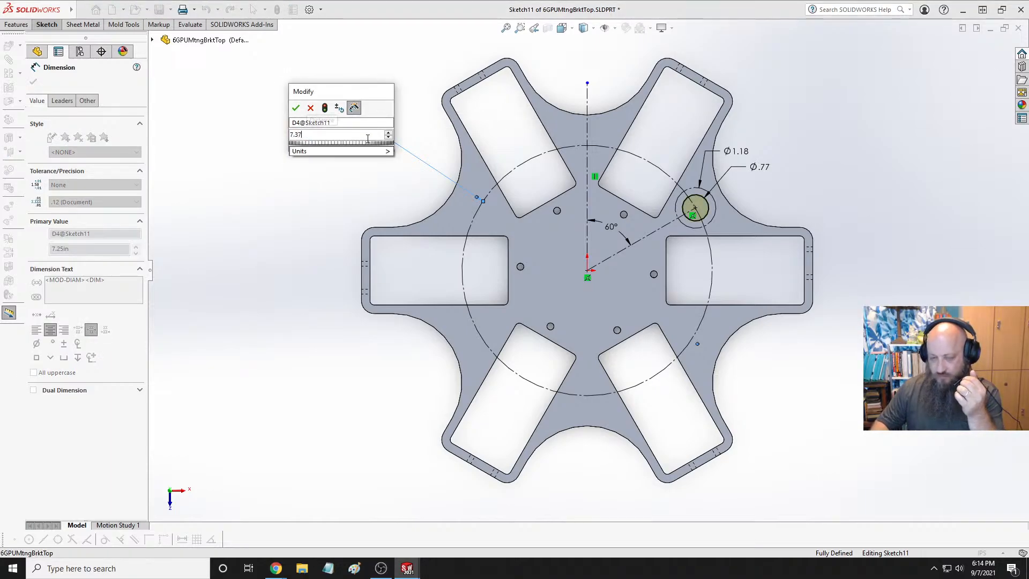
key("Return")
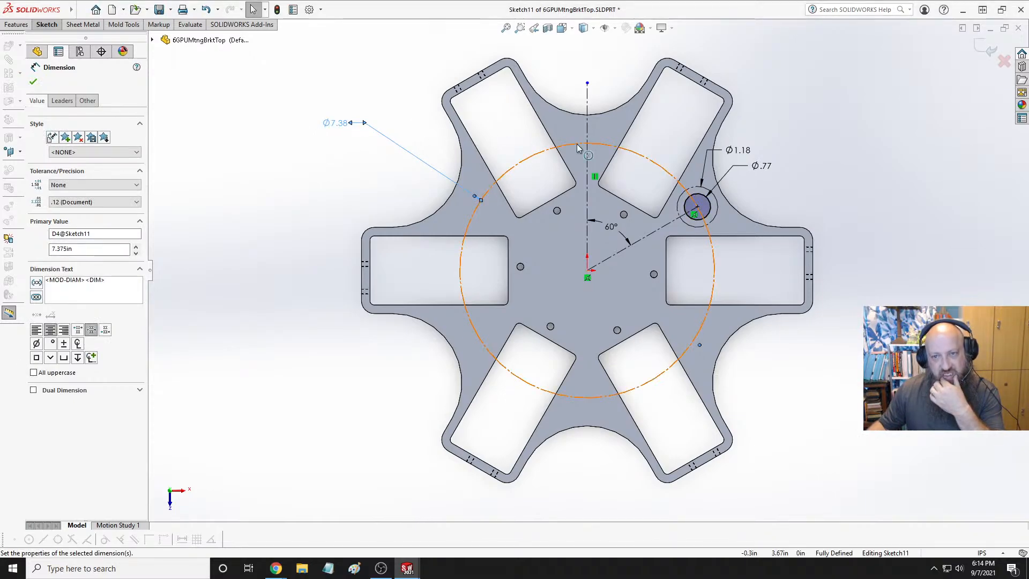
left_click(984, 51)
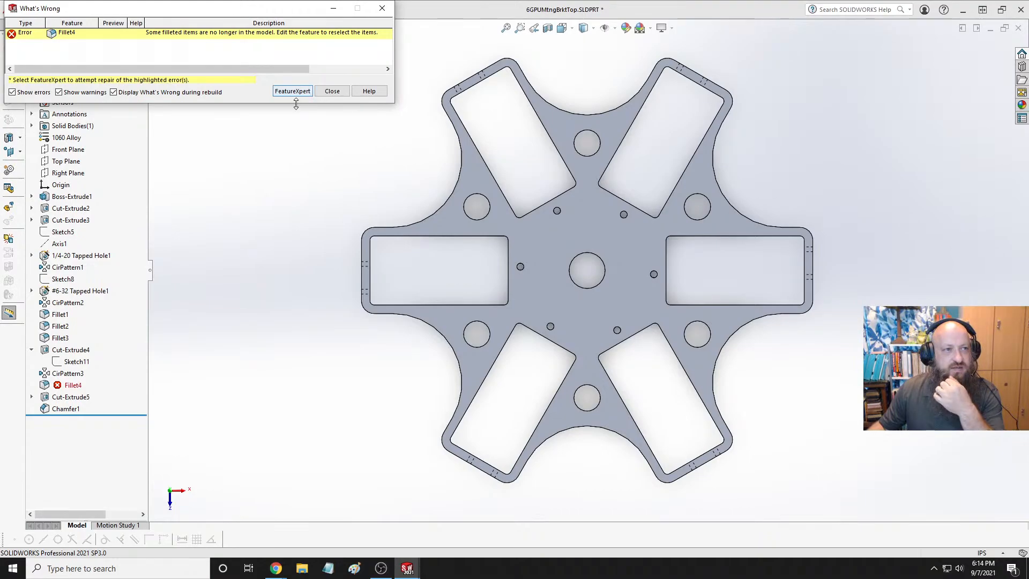
left_click(332, 91)
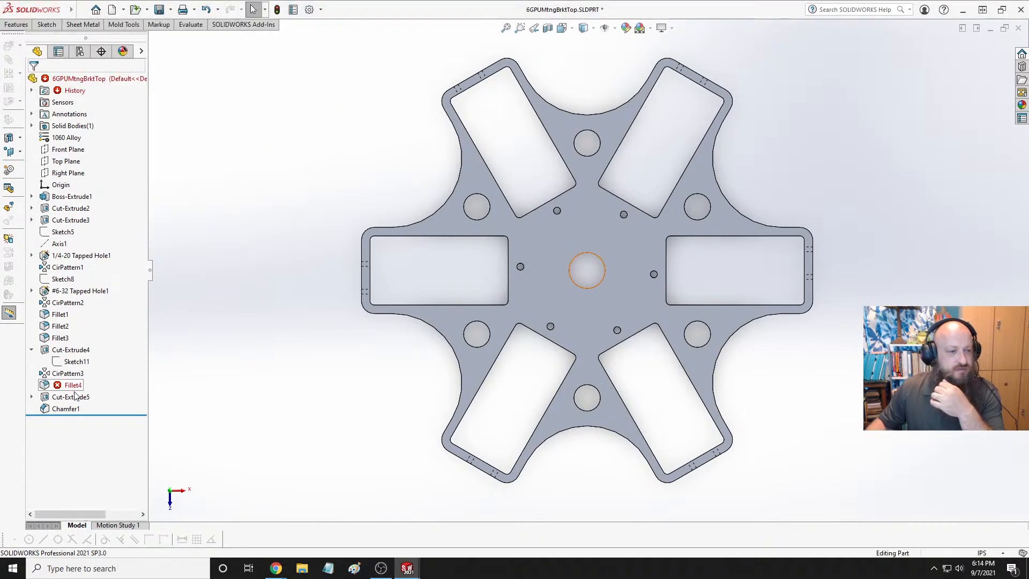
Review the missing edge references of the broken Fillet4 feature without changing them
right_click(82, 362)
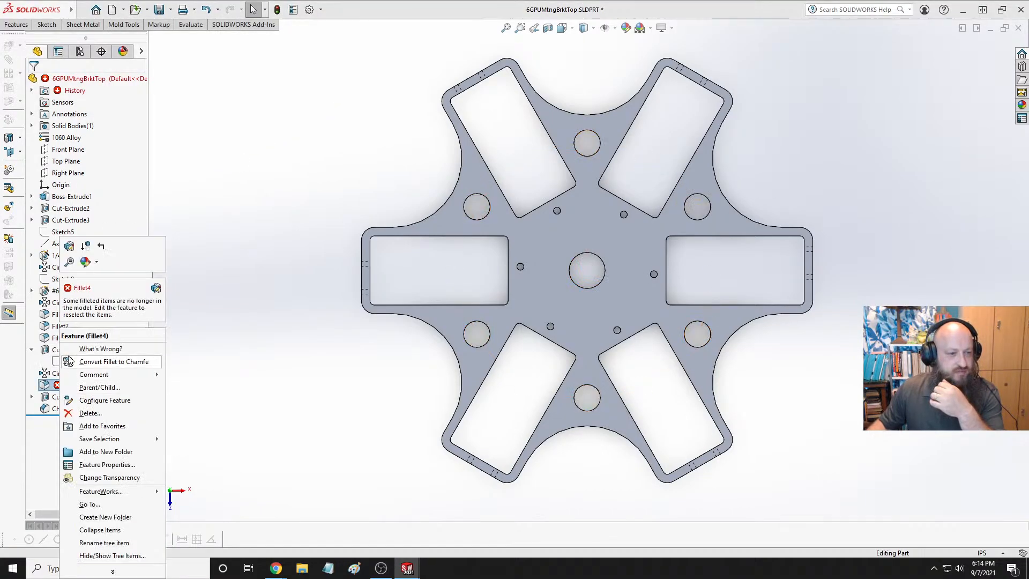
left_click(276, 266)
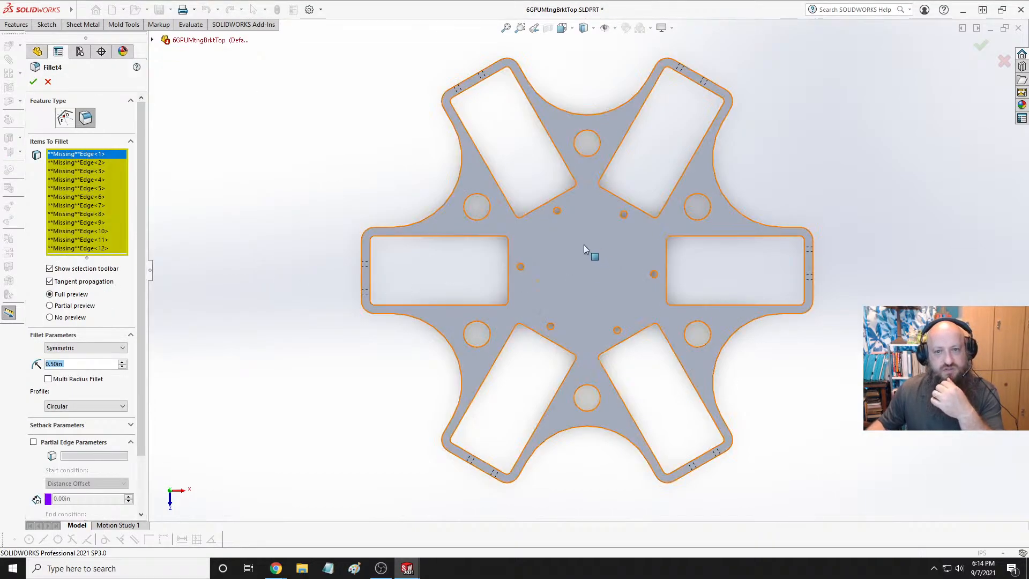
middle_click_drag(584, 244, 558, 159)
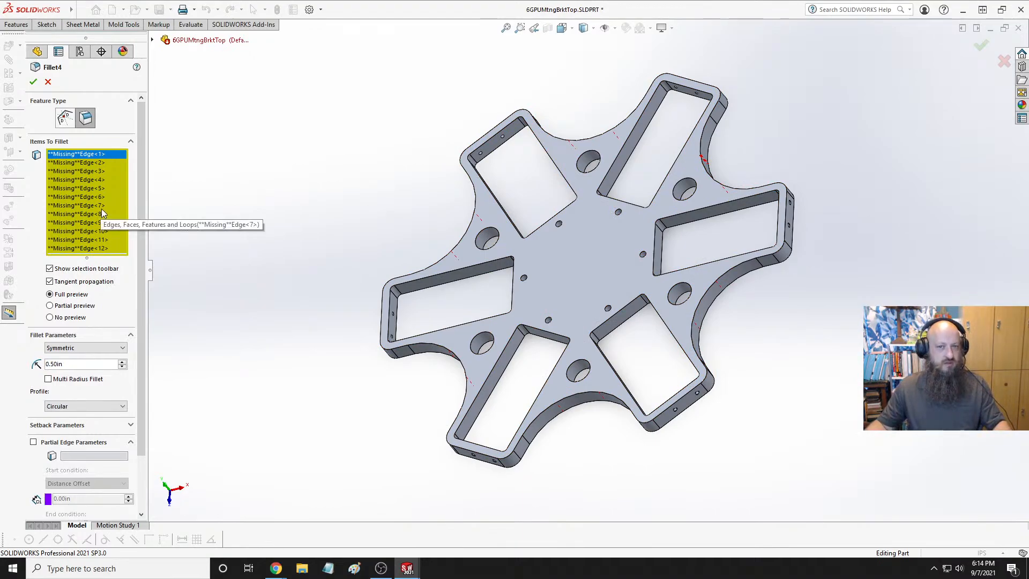
left_click(47, 82)
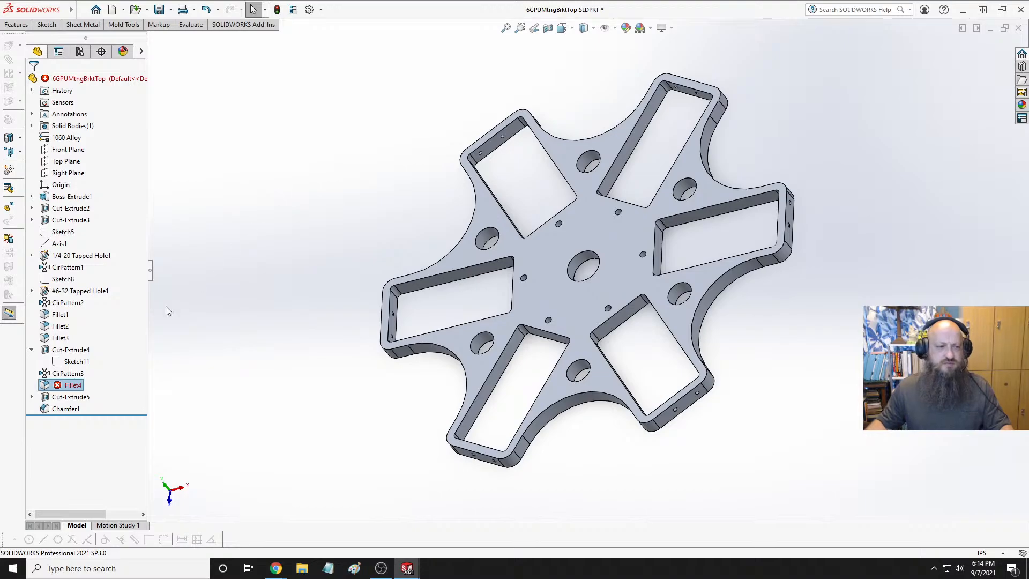
Delete the broken Fillet4 feature and undo the deletion
right_click(60, 389)
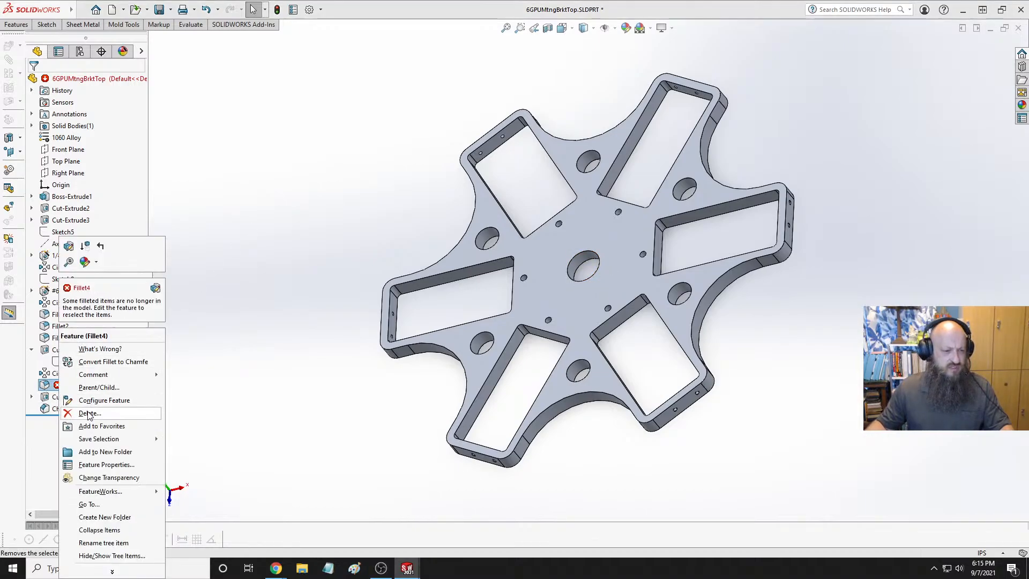
left_click(81, 390)
left_click(581, 230)
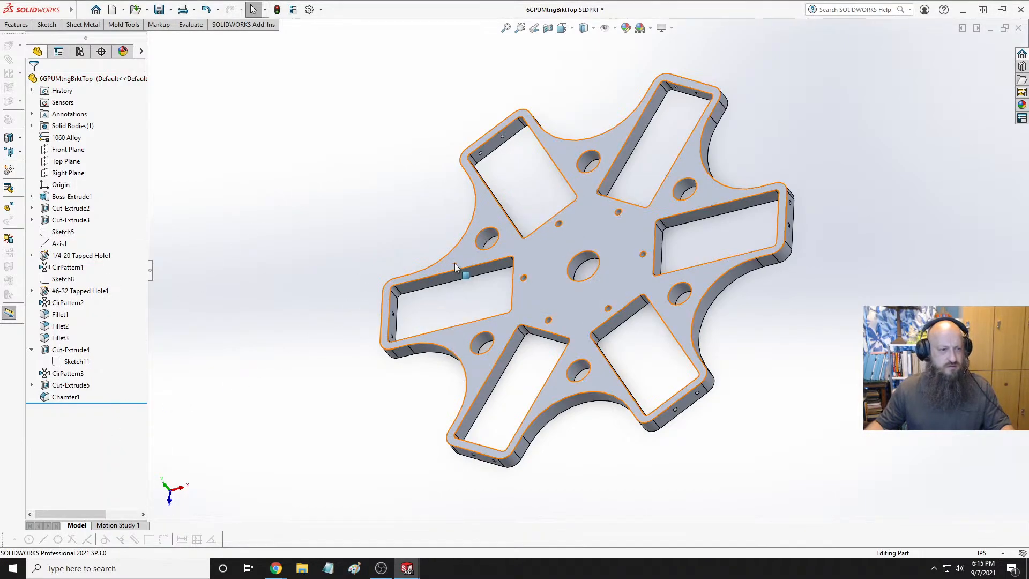
key("ctrl+z")
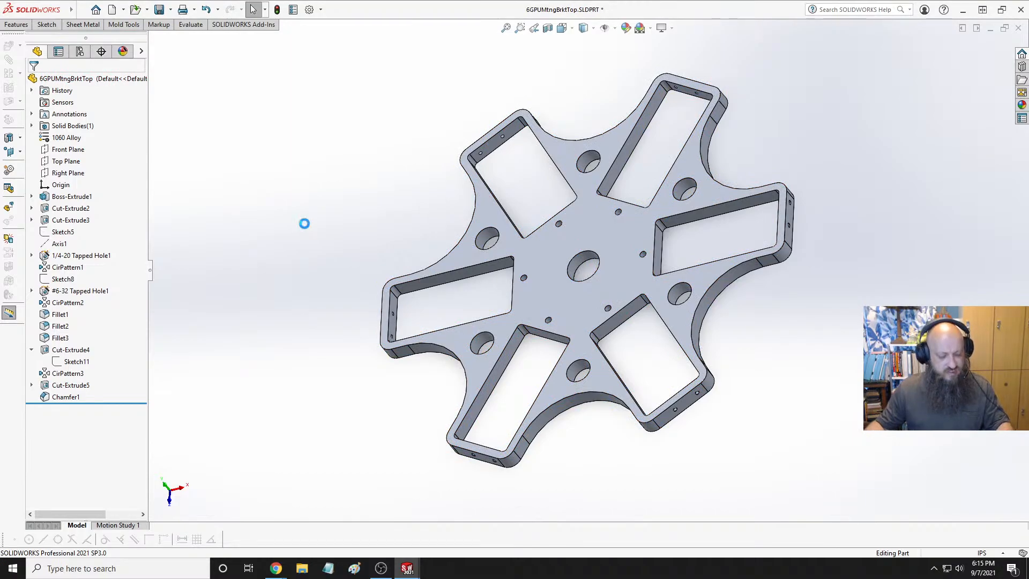
Edit the Fillet4 feature and clear all of its missing edge references
right_click(73, 385)
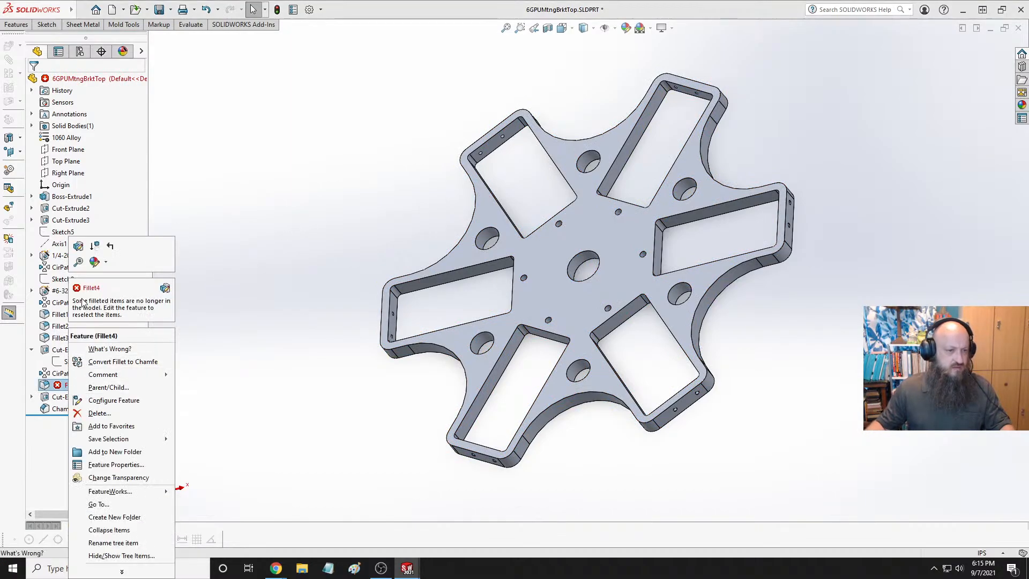
left_click(204, 229)
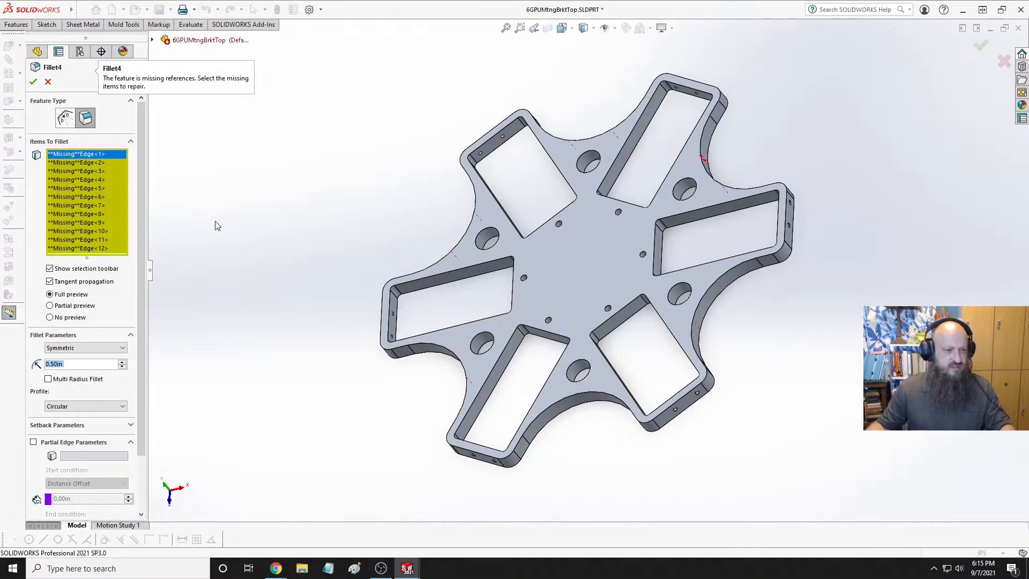
right_click(82, 190)
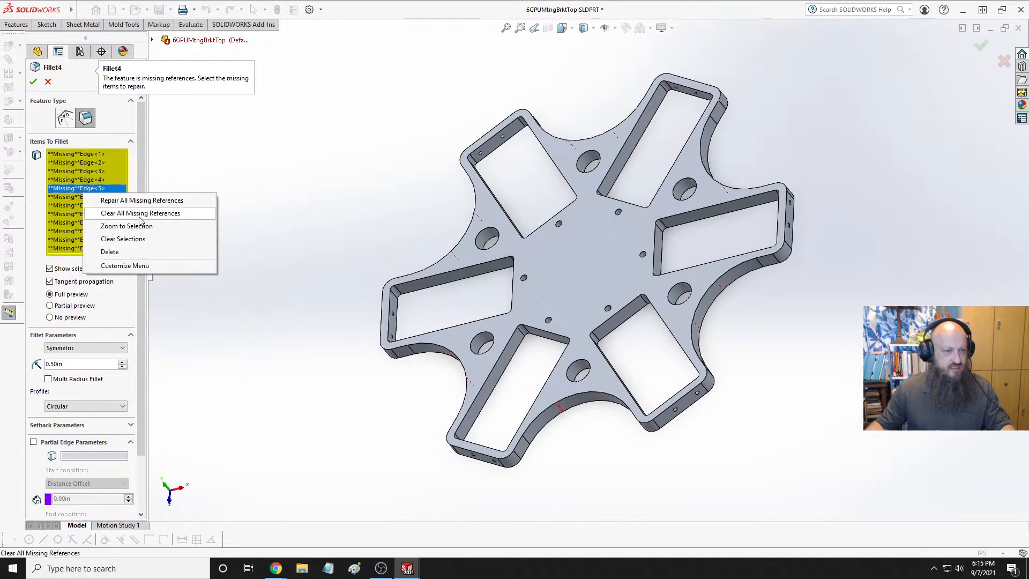
left_click(140, 214)
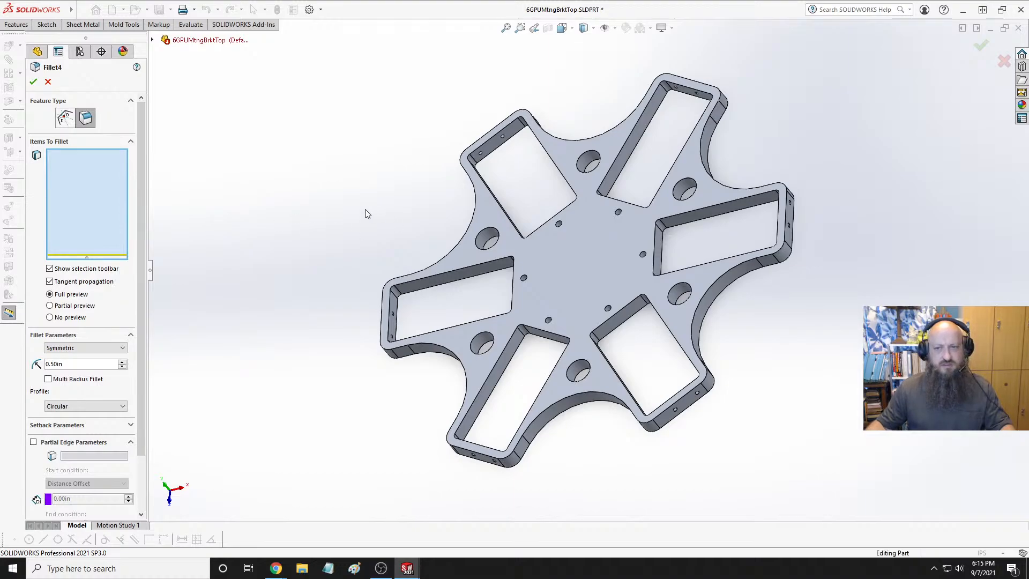
scroll(670, 161, "down", 10)
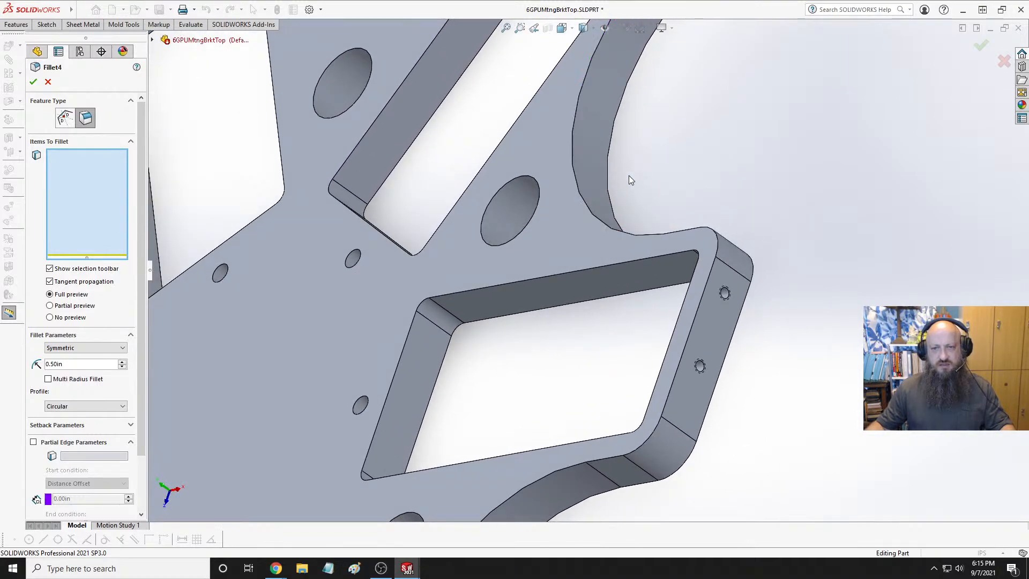
left_click(572, 155)
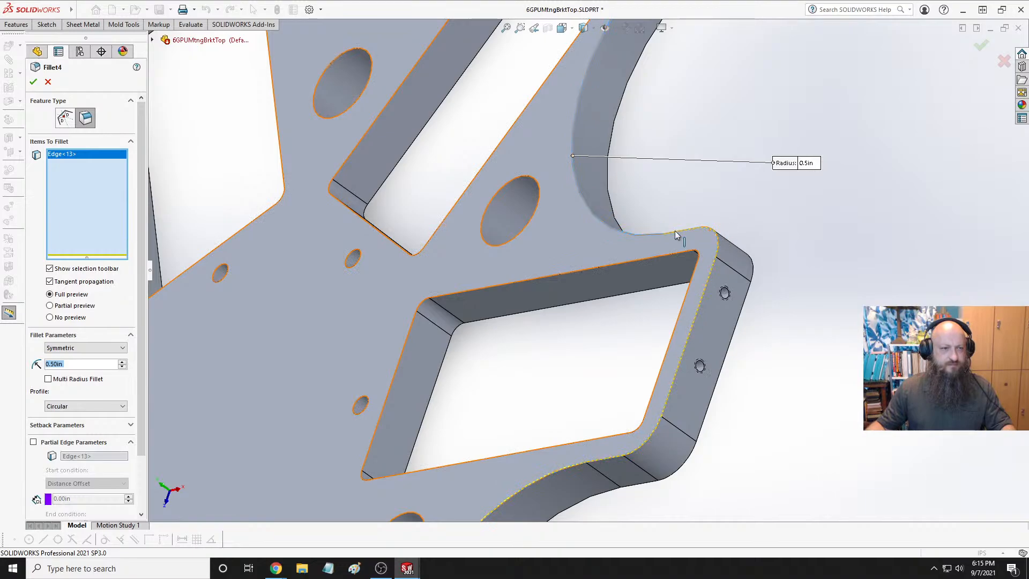
right_click(82, 163)
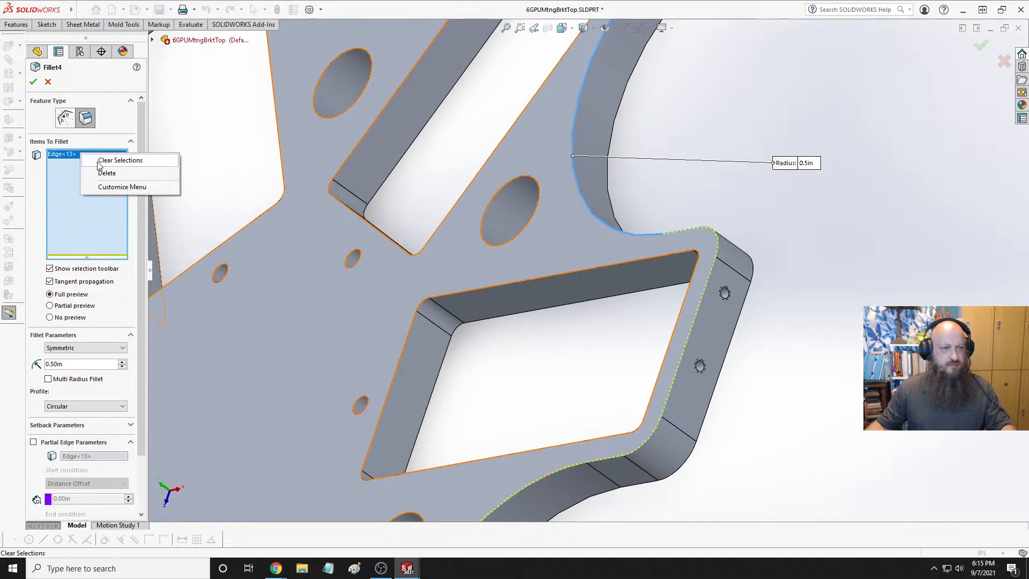
left_click(104, 171)
left_click(500, 189)
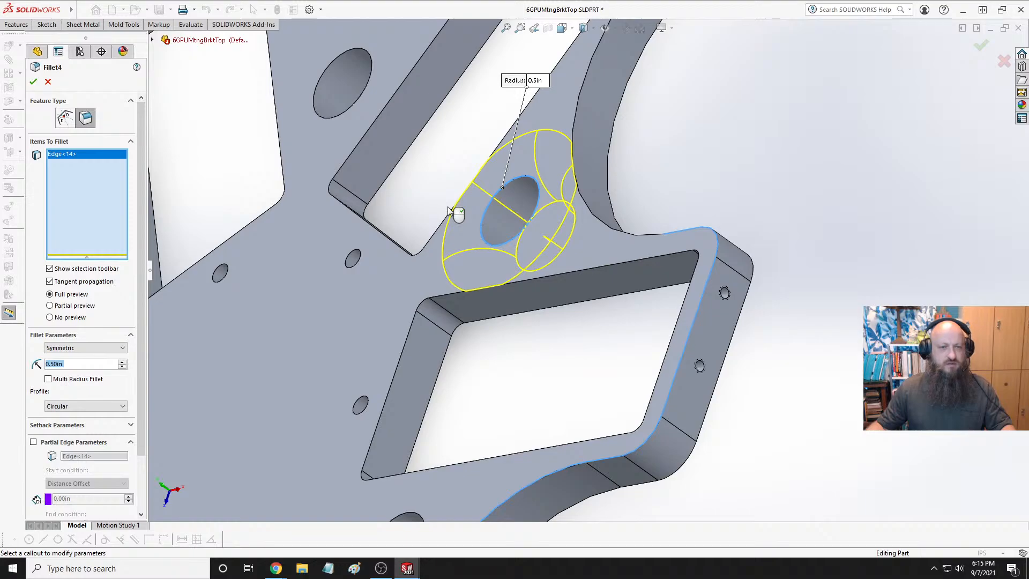
scroll(387, 204, "up", 4)
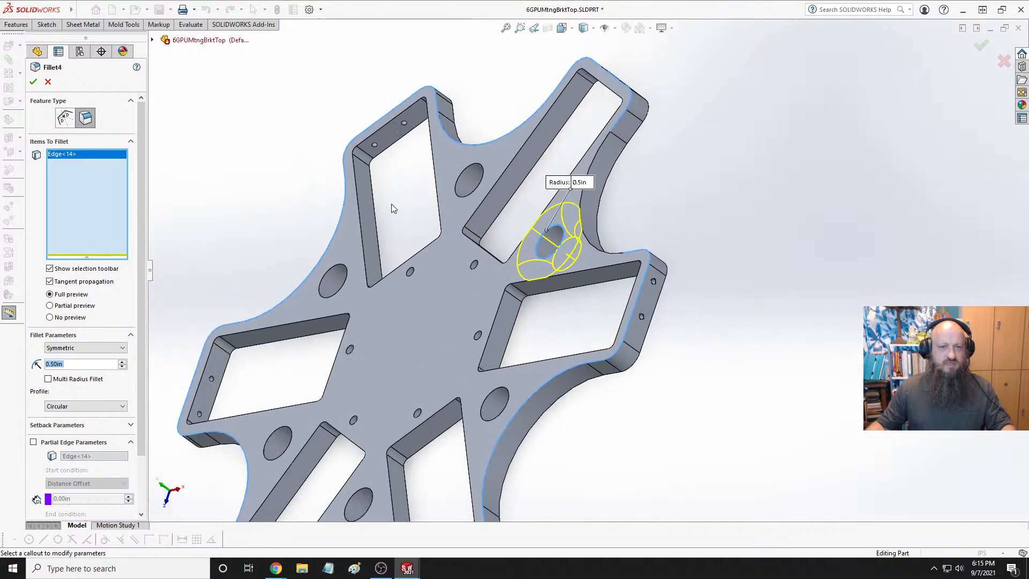
middle_click_drag(391, 204, 423, 259)
scroll(426, 258, "up", 2)
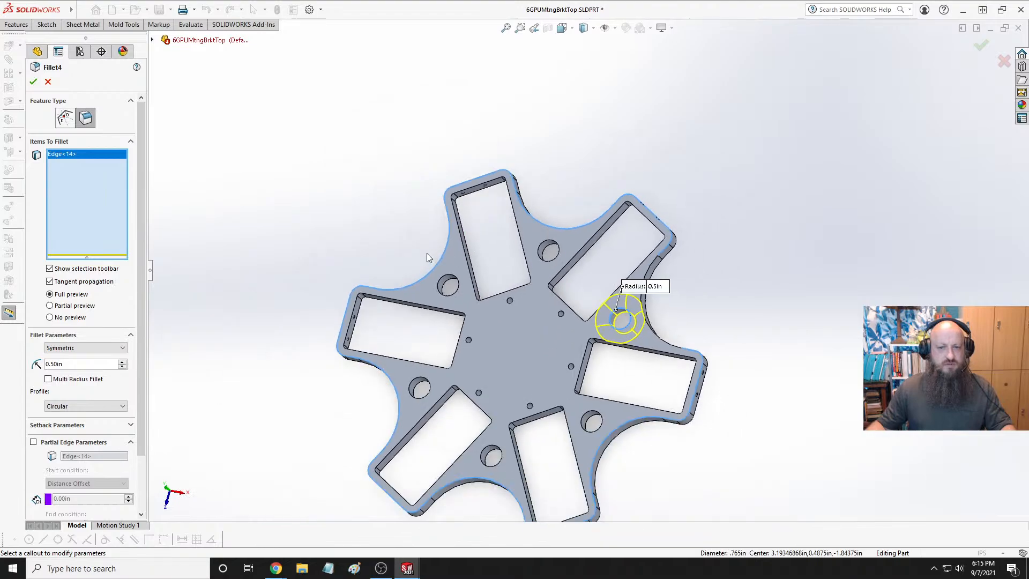
scroll(640, 352, "down", 5)
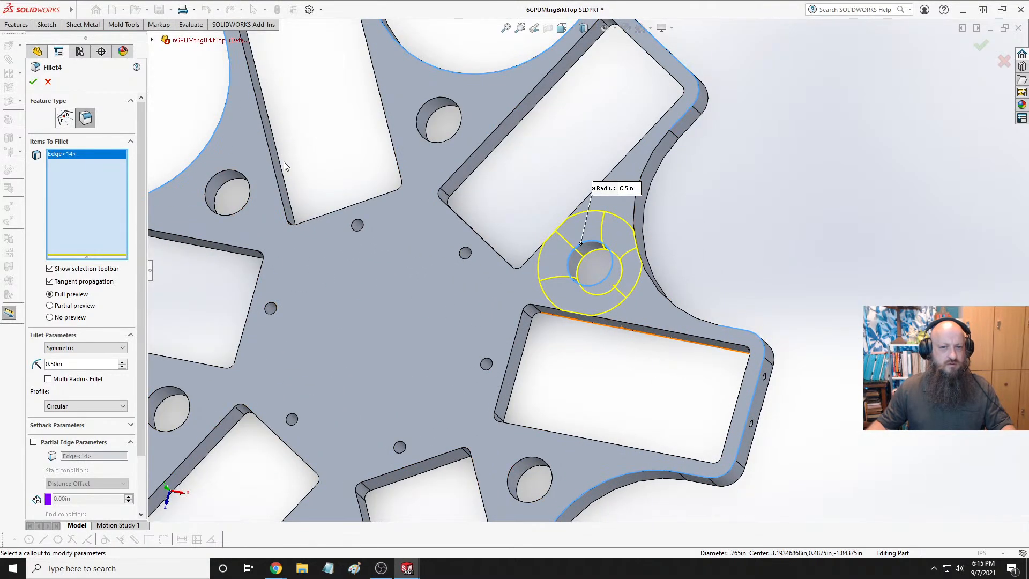
left_click(48, 82)
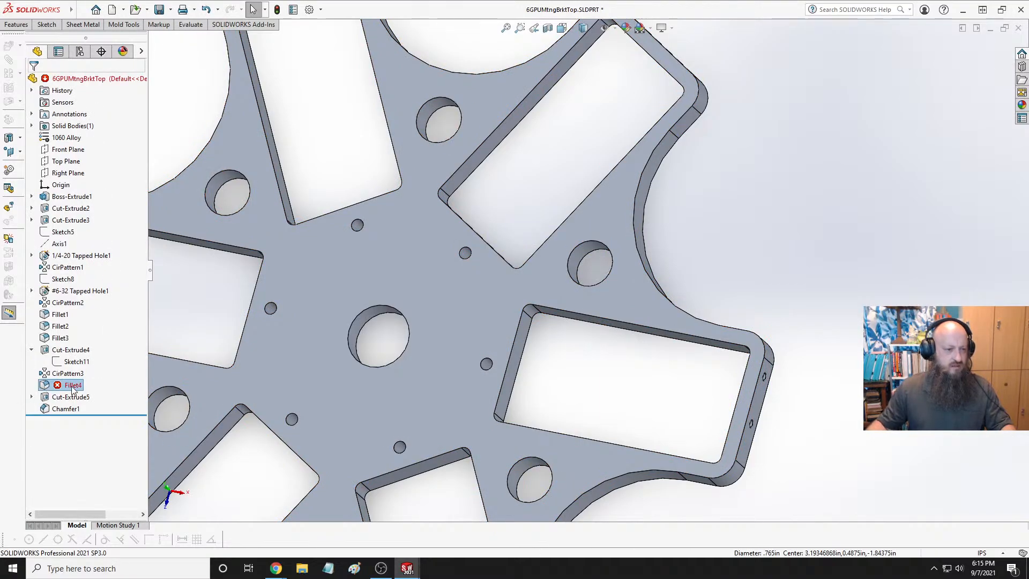
Delete the broken Fillet4 feature from the mounting bracket part and confirm the deletion
right_click(75, 385)
left_click(102, 439)
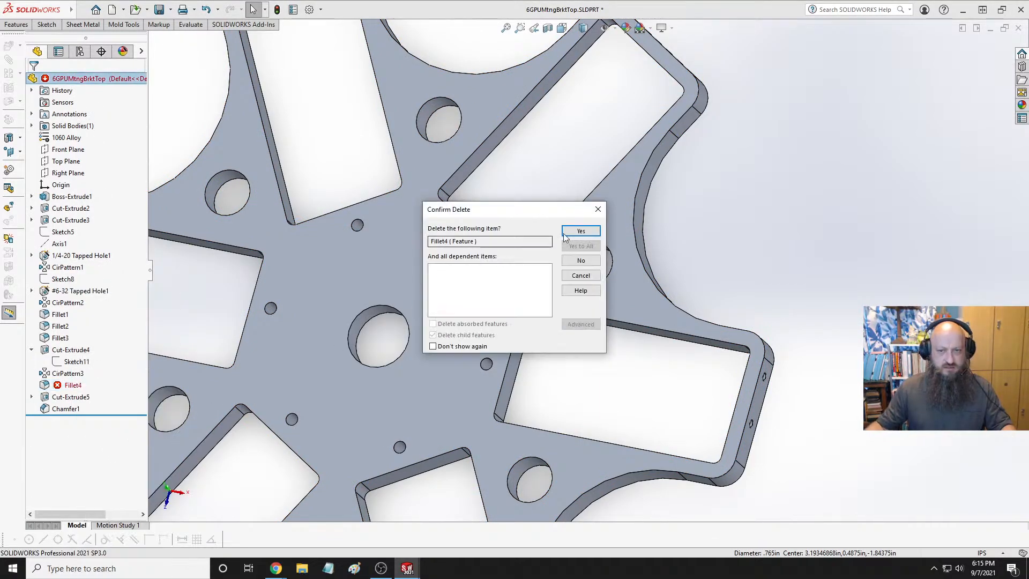
left_click(584, 231)
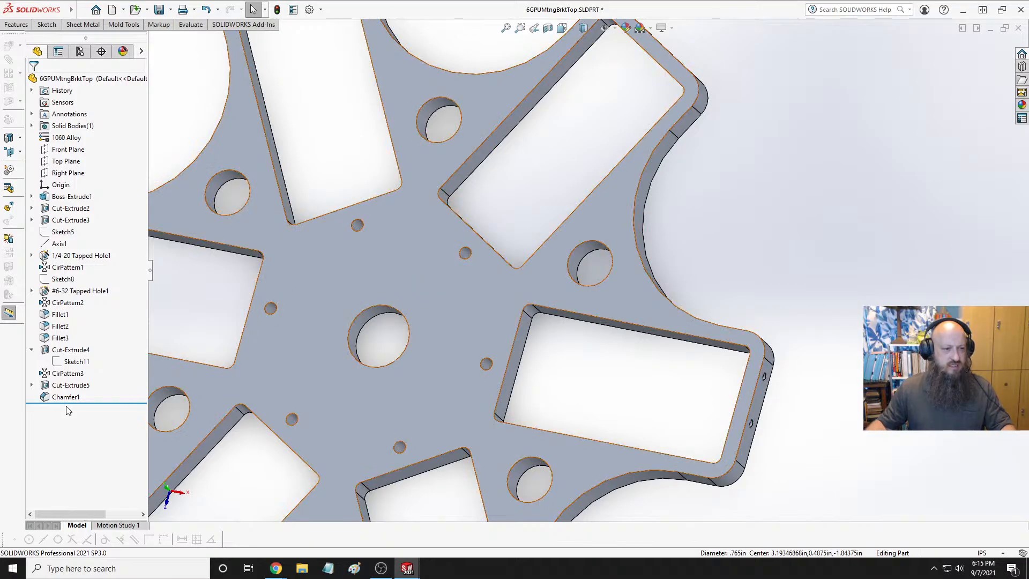
Edit the Chamfer1 feature, turn on full preview and add the upper edge of the bracket's central hole
left_click(57, 399)
middle_click_drag(395, 403, 417, 345)
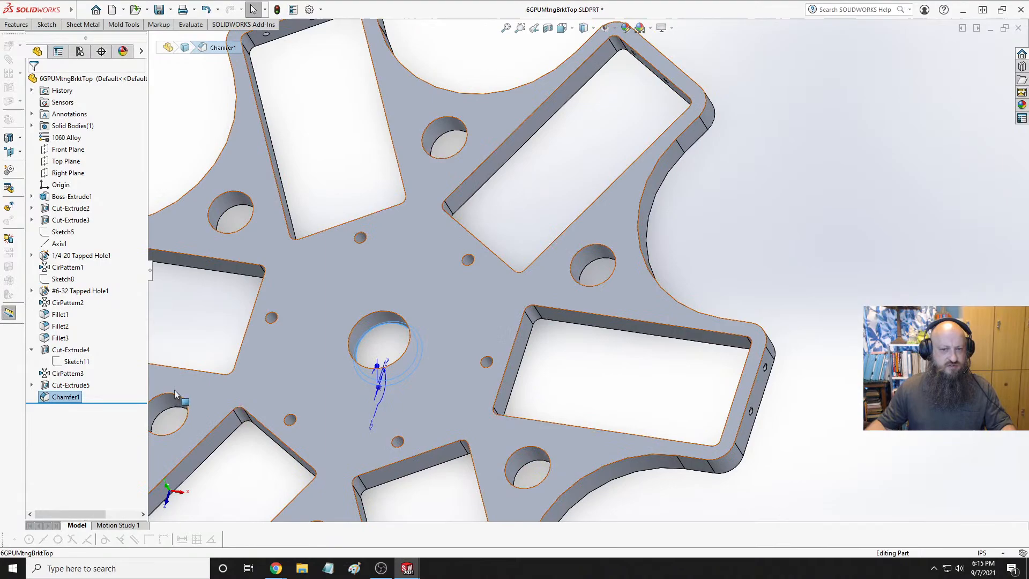
right_click(65, 399)
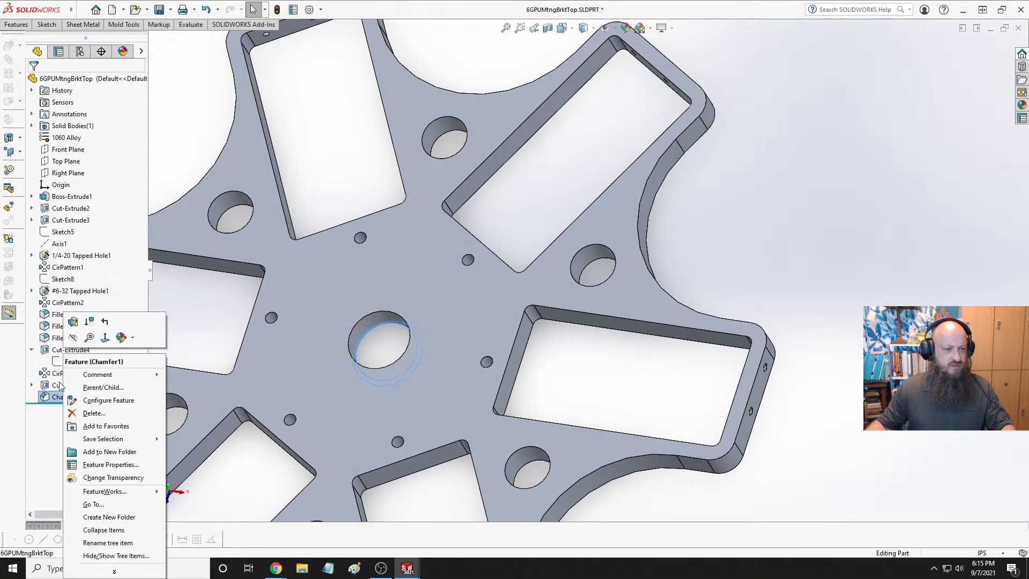
left_click(75, 328)
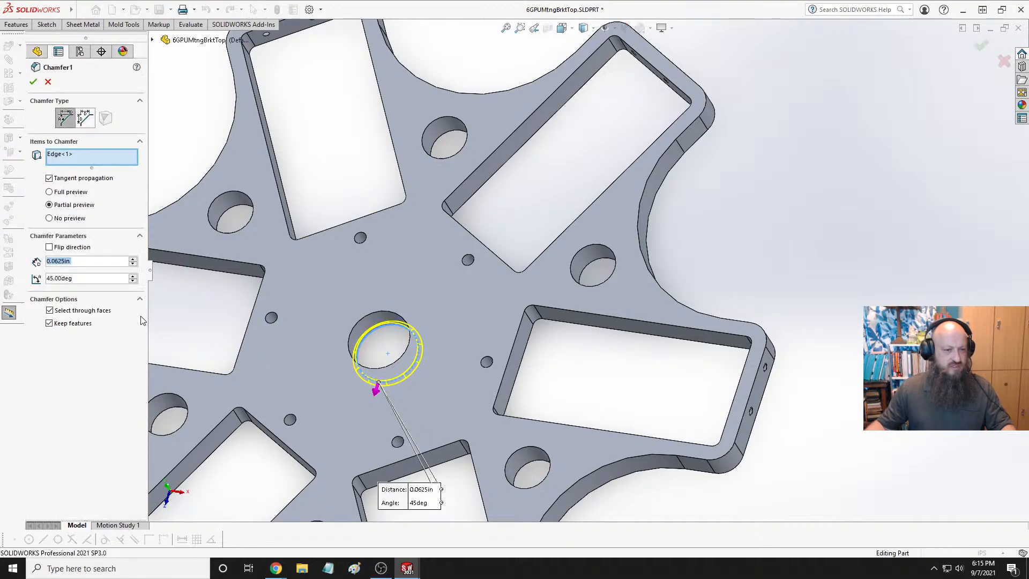
scroll(383, 321, "down", 4)
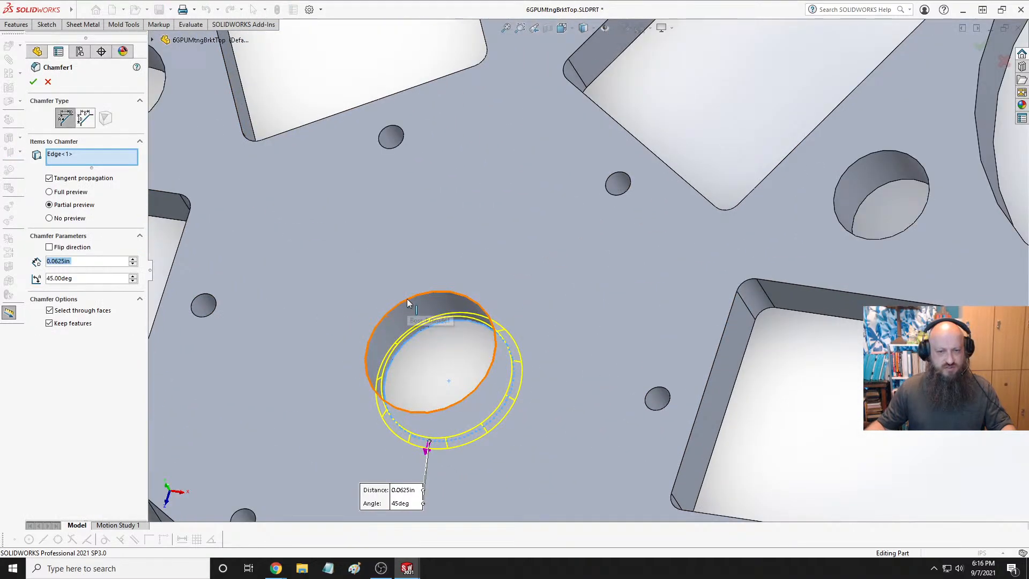
left_click(385, 320)
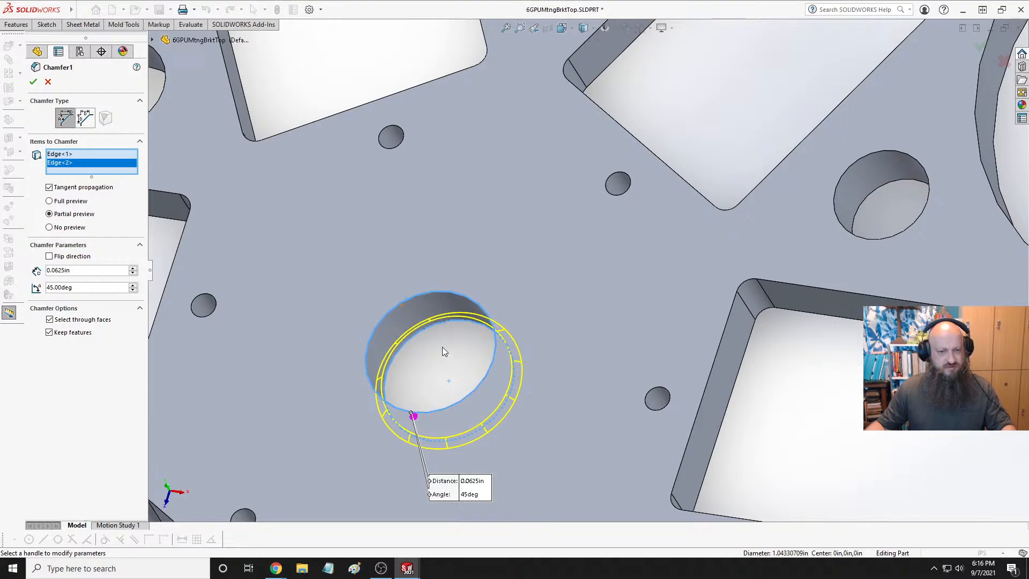
middle_click_drag(442, 346, 420, 276)
left_click(420, 276)
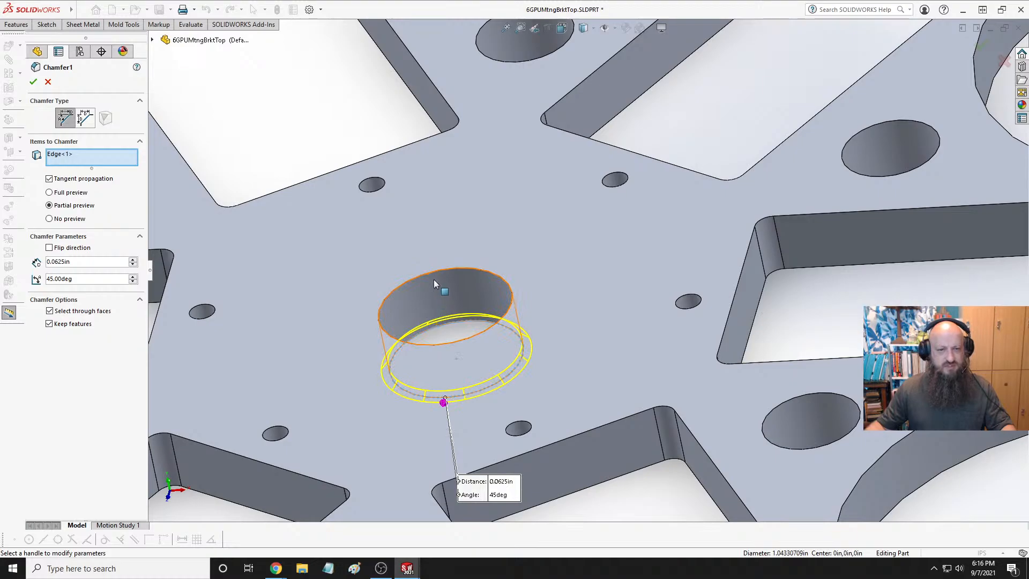
left_click(49, 191)
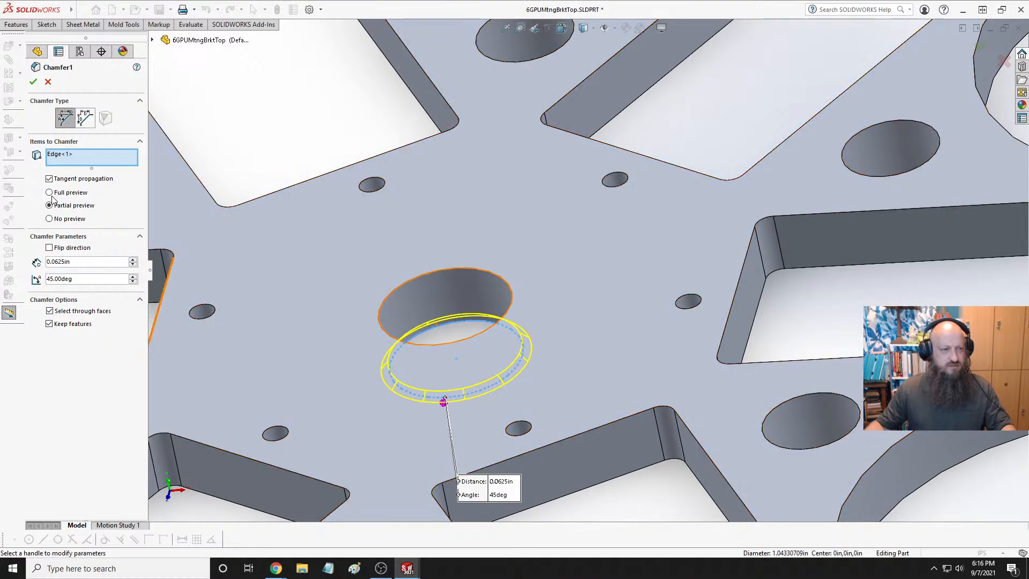
left_click(429, 272)
key("f")
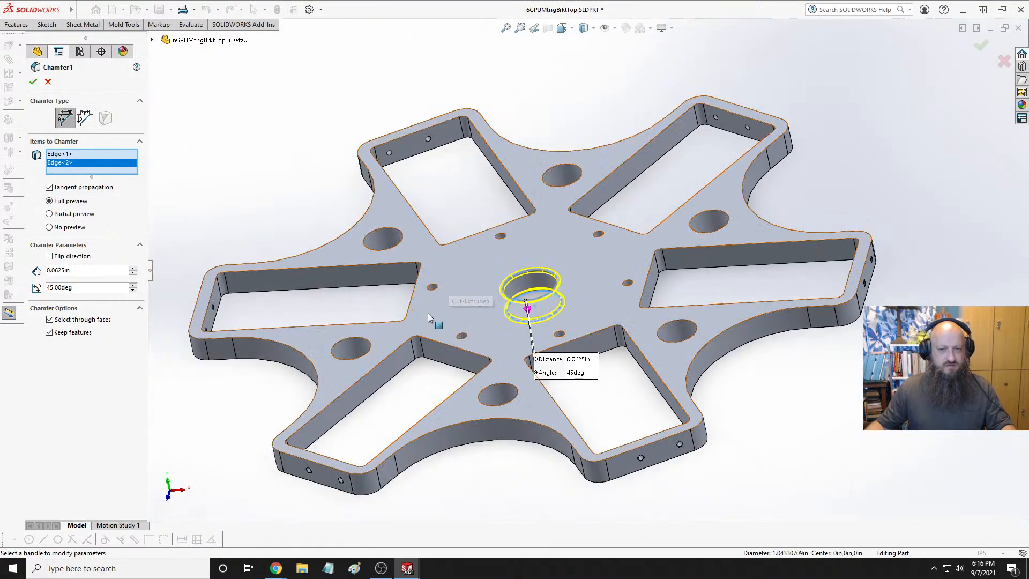
Add both the upper and lower edges of one large outer rod hole to Chamfer1
scroll(725, 262, "down", 5)
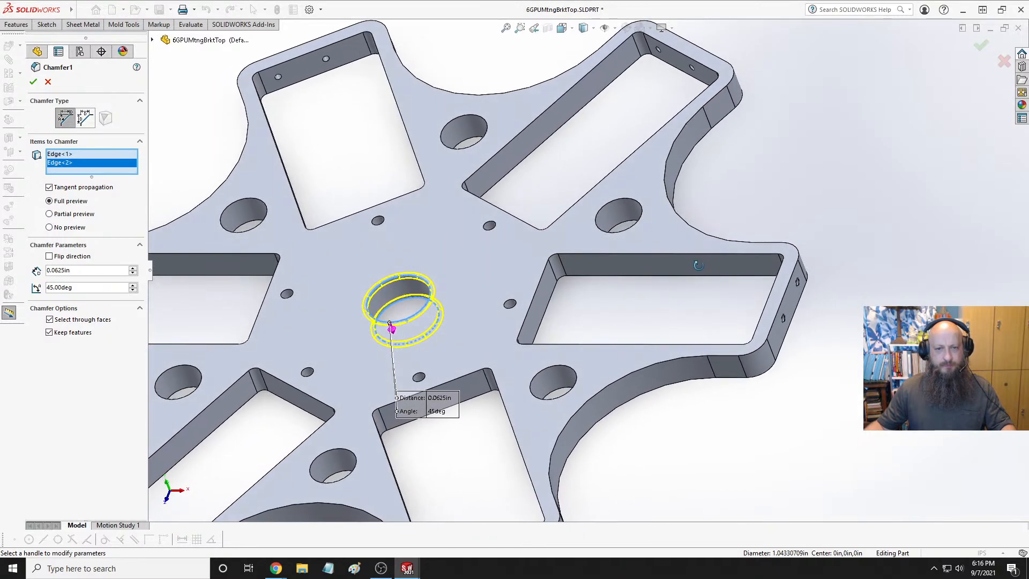
middle_click_drag(698, 265, 680, 248)
scroll(670, 239, "down", 5)
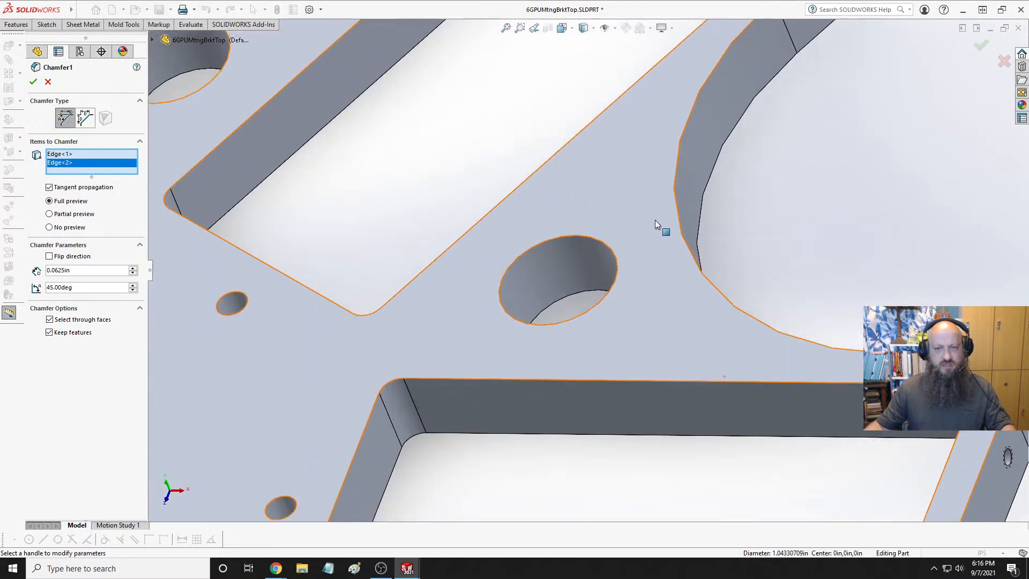
left_click(605, 248)
mouse_move(596, 283)
middle_mouse_down()
mouse_move(506, 193)
mouse_move(611, 279)
middle_mouse_up()
left_click(590, 262)
scroll(619, 301, "up", 3)
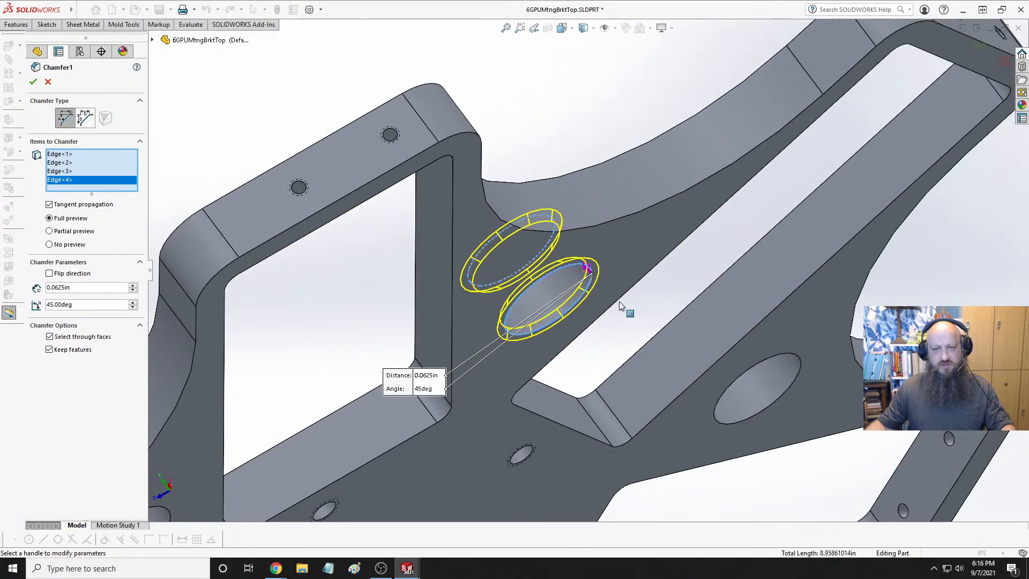
Add both circular edges of the neighbouring rod hole, counterclockwise from the first, to the chamfer selection
scroll(619, 302, "down", 3)
left_click(765, 362)
scroll(612, 316, "up", 3)
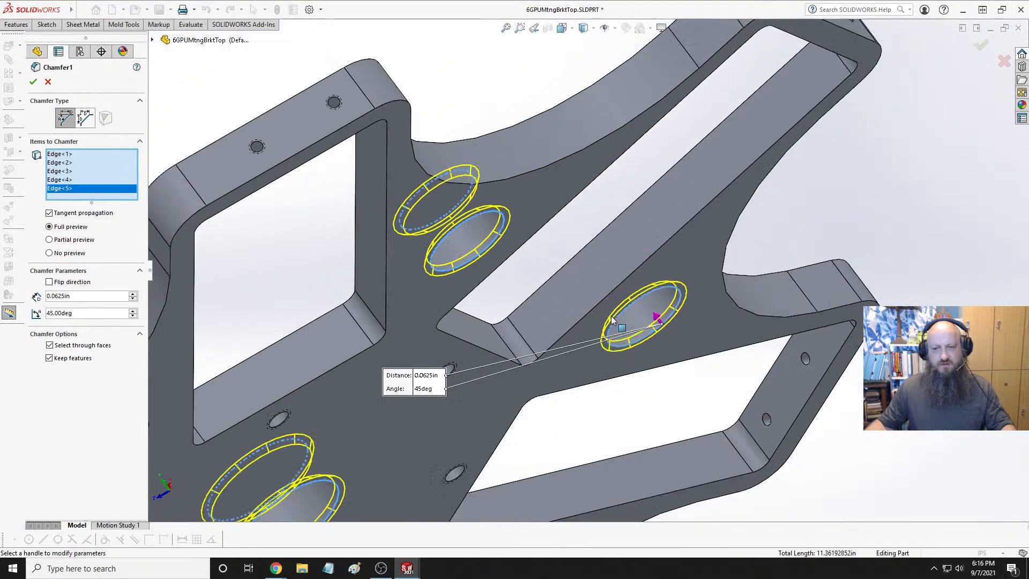
middle_click_drag(611, 316, 428, 156)
scroll(323, 60, "down", 4)
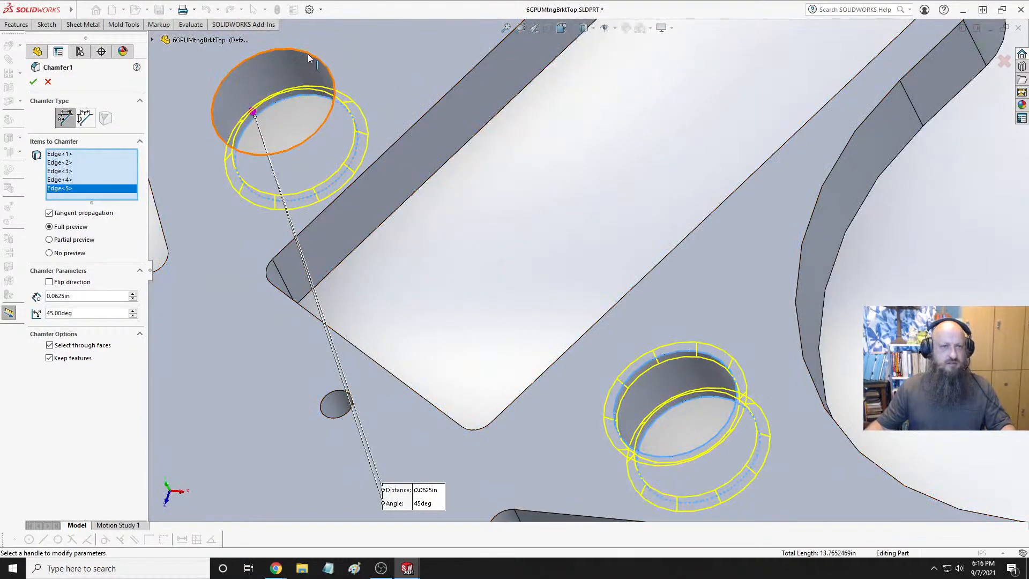
left_click(308, 53)
scroll(455, 195, "up", 5)
Add the upper and lower edges of the next two rod holes, clockwise from the first, to Chamfer1
scroll(603, 390, "down", 5)
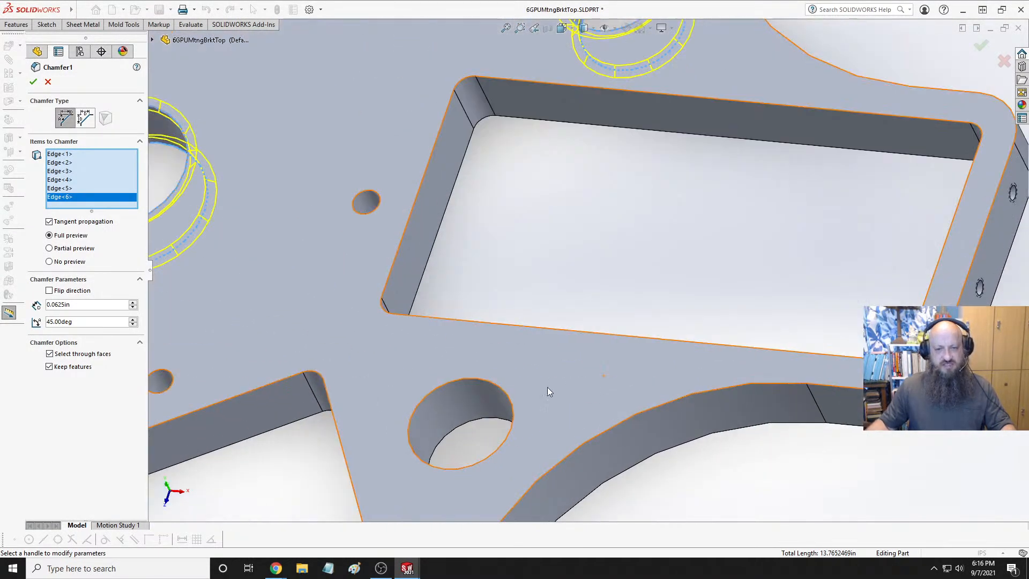
left_click(448, 386)
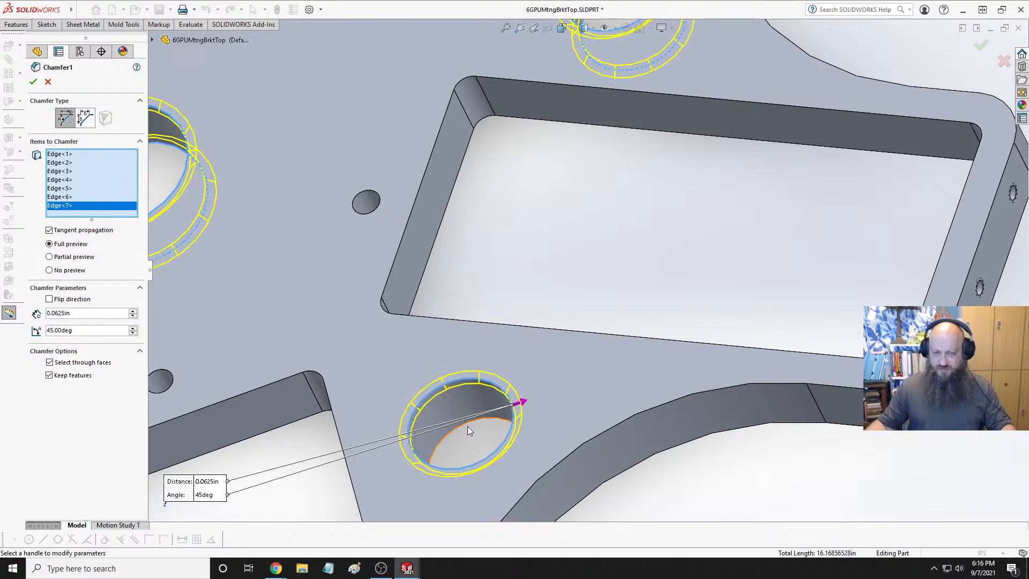
left_click(467, 425)
scroll(467, 424, "up", 5)
scroll(442, 336, "down", 5)
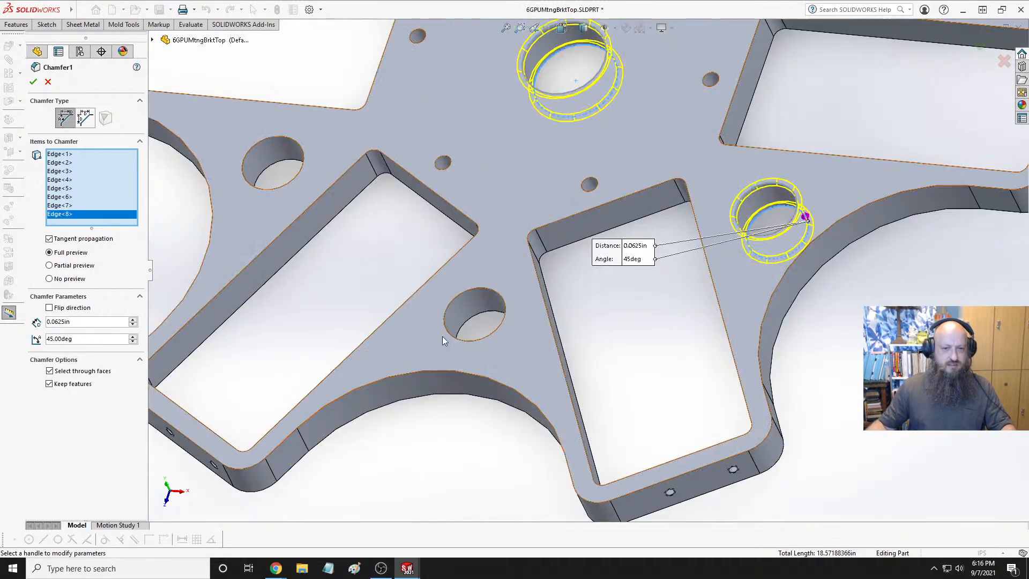
scroll(502, 281, "down", 5)
left_click(504, 257)
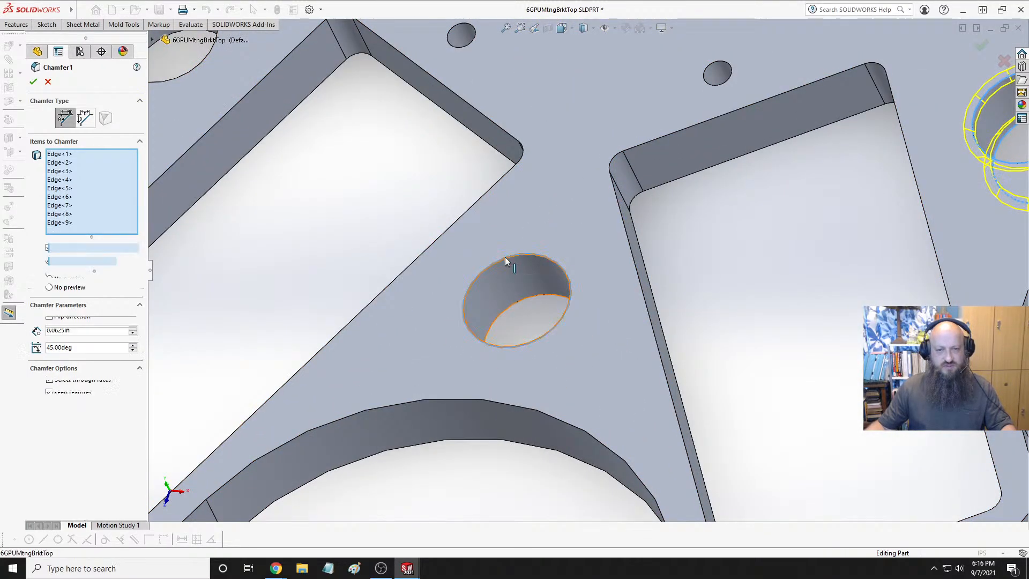
left_click(520, 298)
scroll(394, 192, "up", 3)
Add the upper and lower edges of the last two unselected rod holes to the chamfer selection
scroll(377, 150, "down", 2)
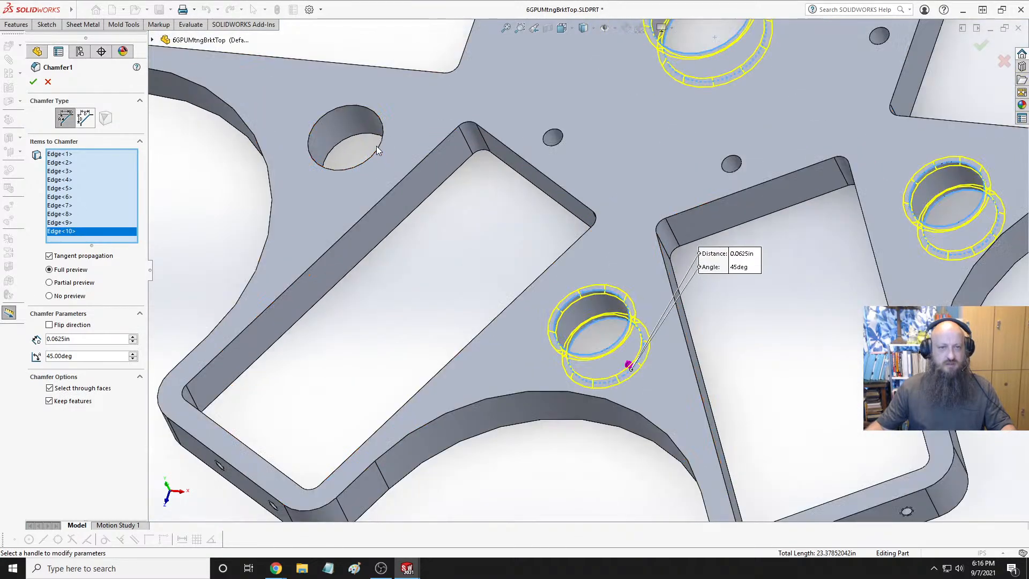
left_click(375, 150)
left_click(348, 160)
scroll(448, 168, "up", 3)
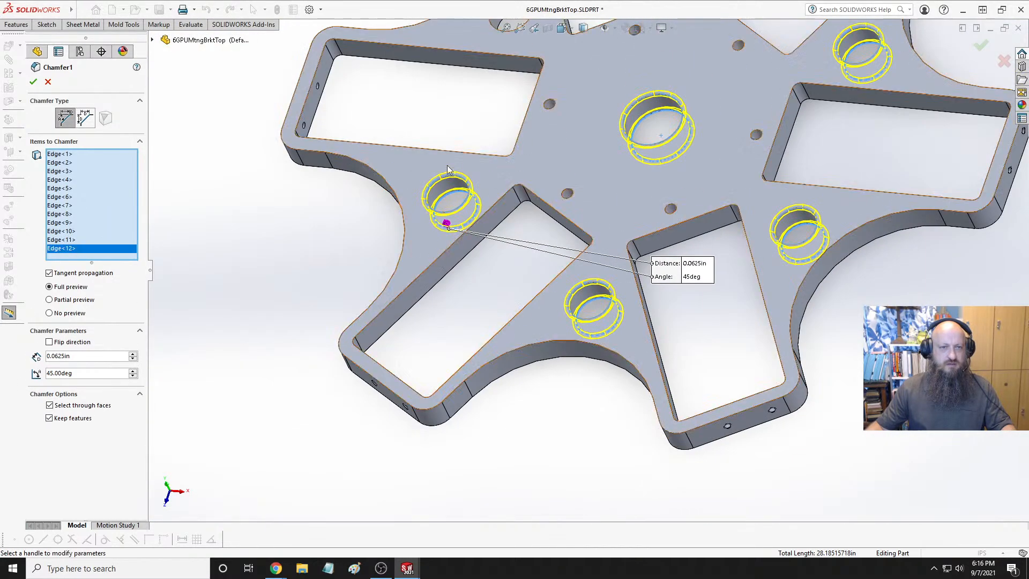
scroll(447, 168, "up", 1)
scroll(535, 201, "down", 6)
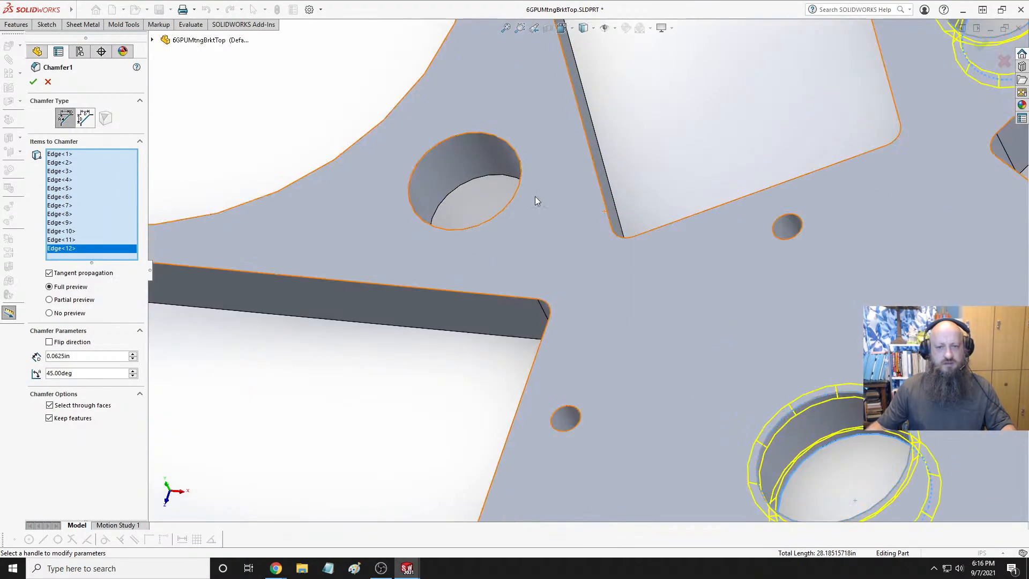
left_click(511, 199)
left_click(469, 179)
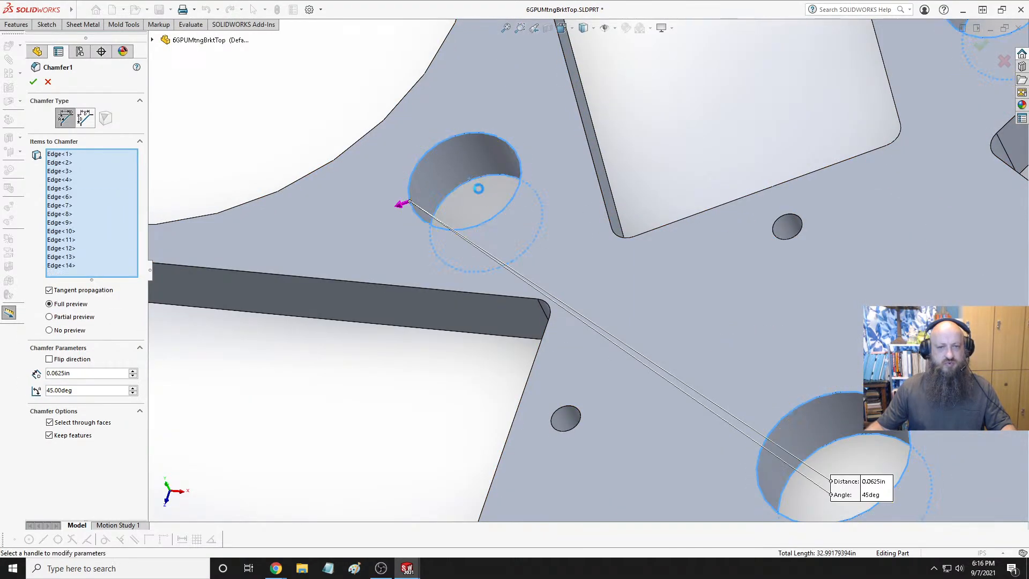
Check the chamfer preview on all selected holes and accept Chamfer1 at 0.0625 in and 45 degrees
scroll(464, 240, "up", 5)
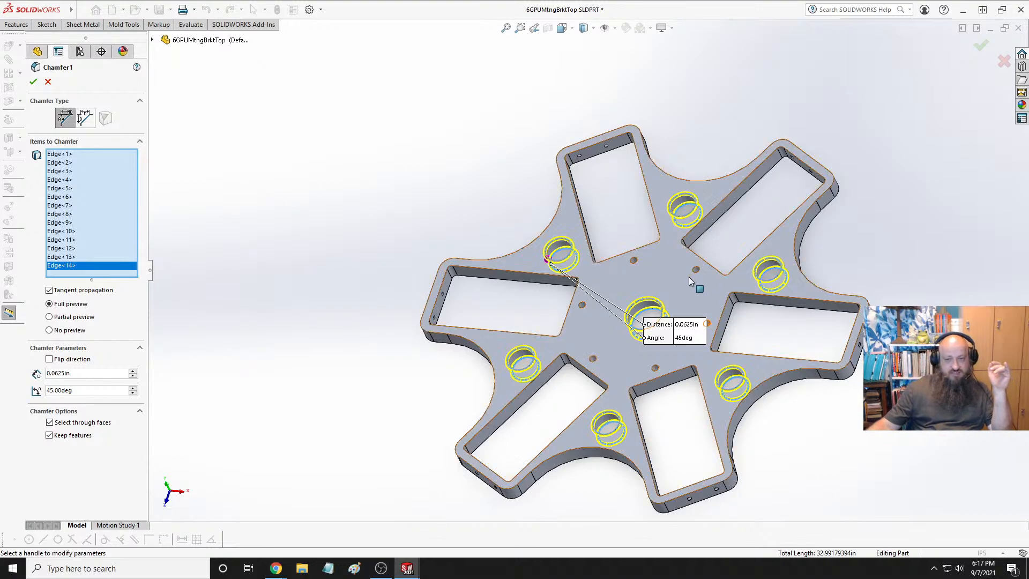
scroll(965, 305, "down", 4)
scroll(768, 351, "up", 4)
scroll(534, 307, "down", 4)
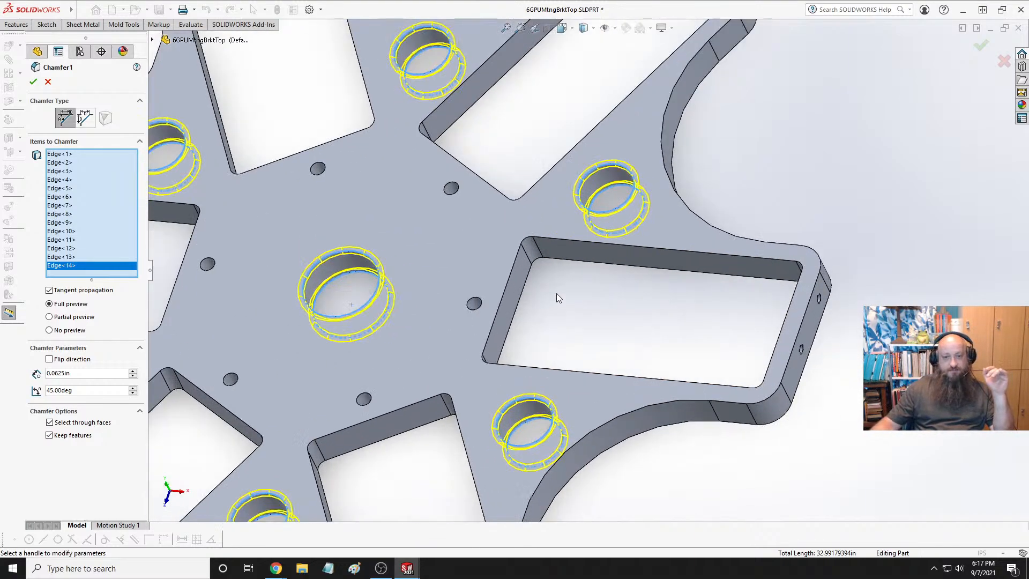
middle_click(504, 316)
middle_click_drag(507, 316, 574, 295)
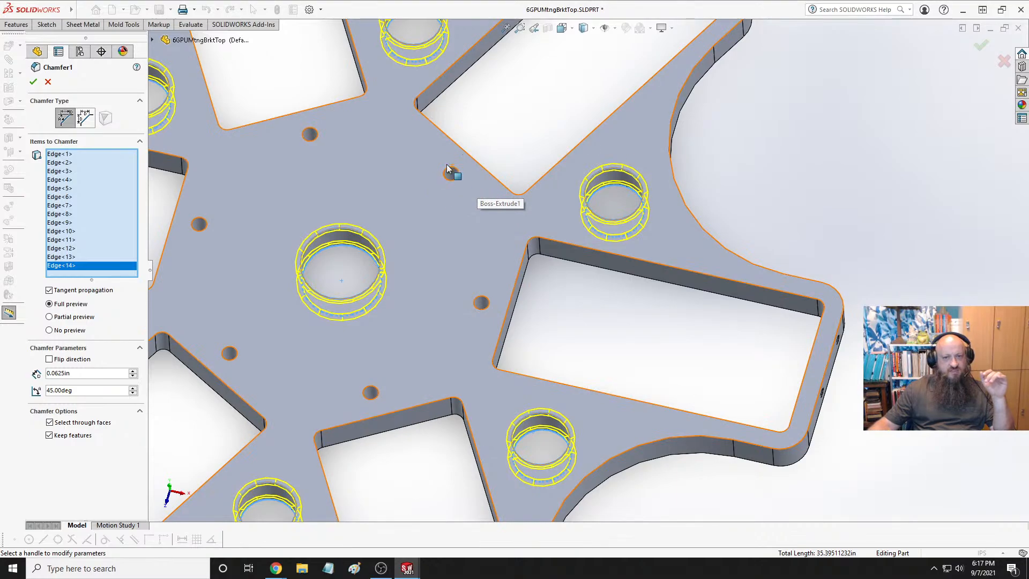
left_click(34, 82)
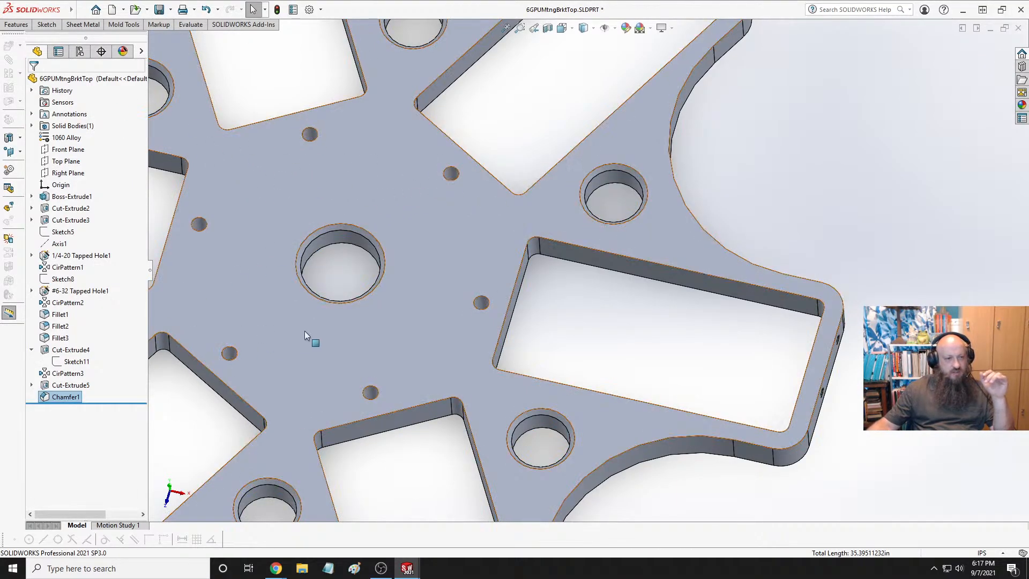
Examine Fillet1's large arcs between the bracket arms and review the feature's edge selection and radius settings
left_click(60, 314)
key("f")
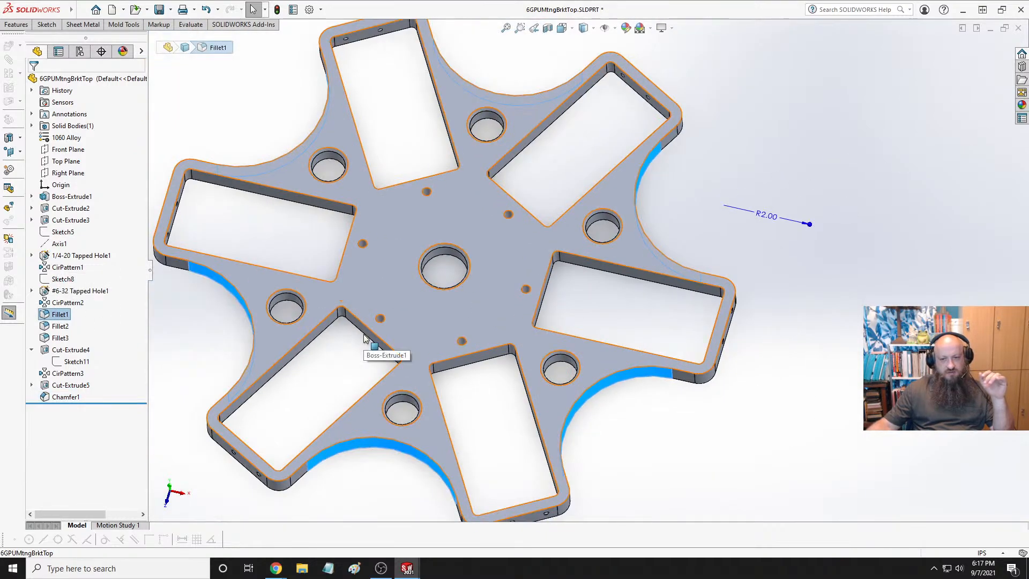
middle_click_drag(368, 345, 534, 383)
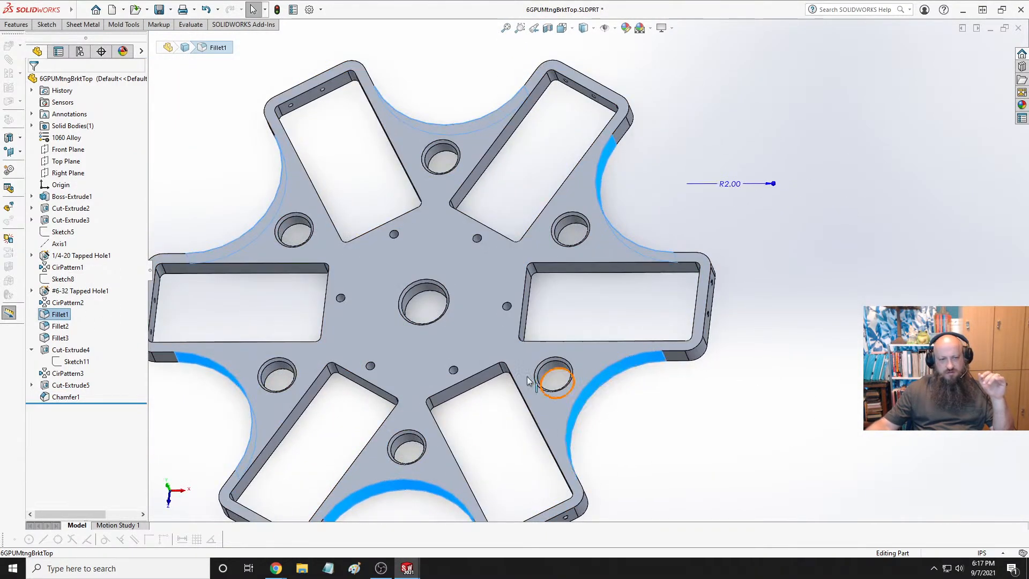
scroll(607, 395, "up", 2)
scroll(616, 408, "down", 3)
scroll(549, 269, "down", 3)
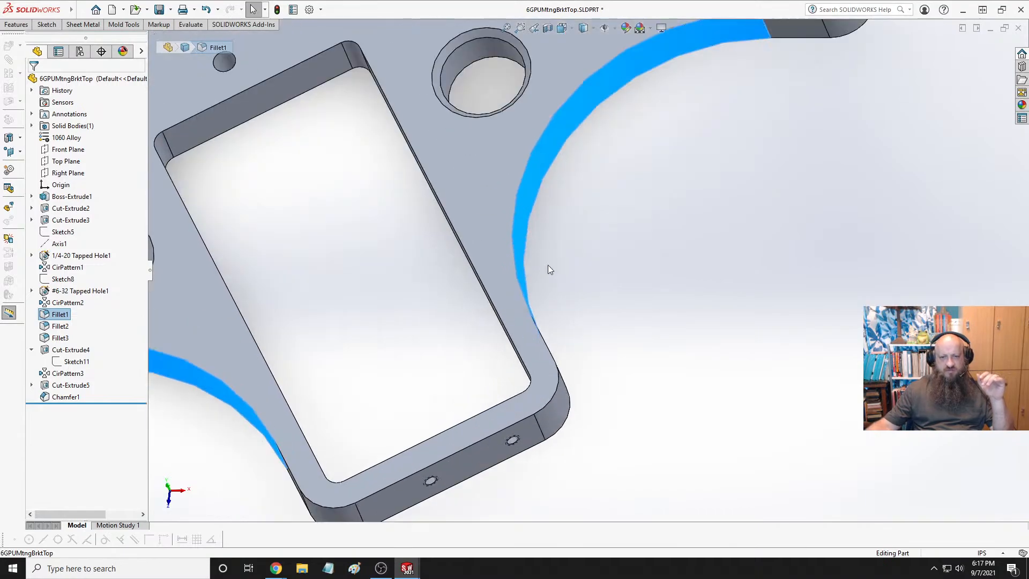
middle_click_drag(542, 323, 537, 289)
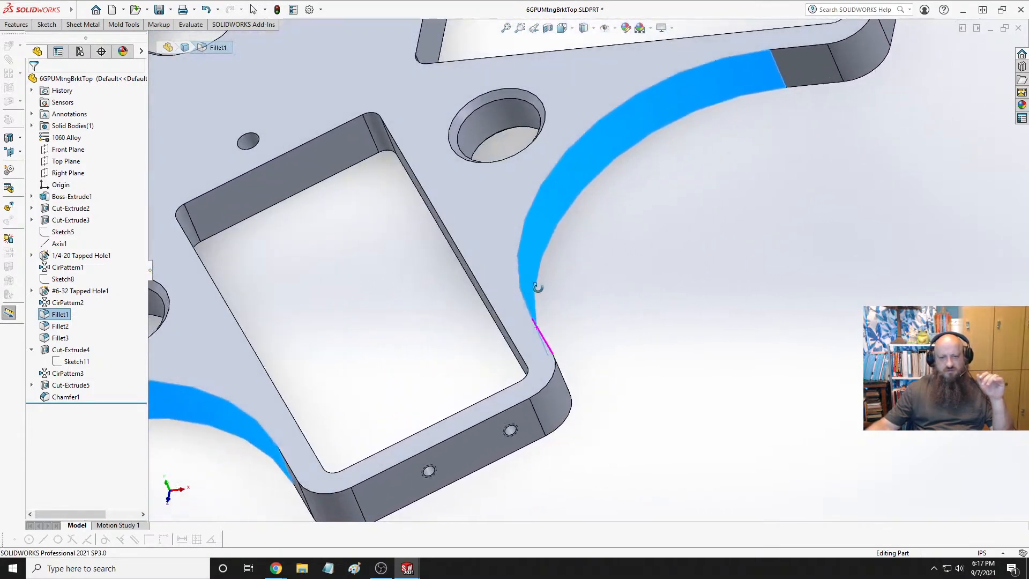
right_click(60, 315)
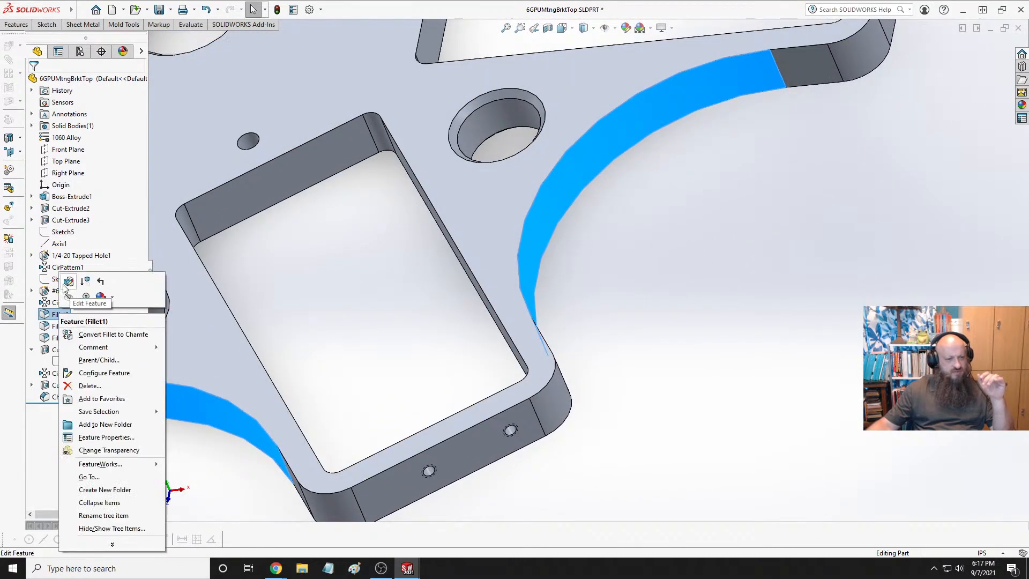
left_click(69, 282)
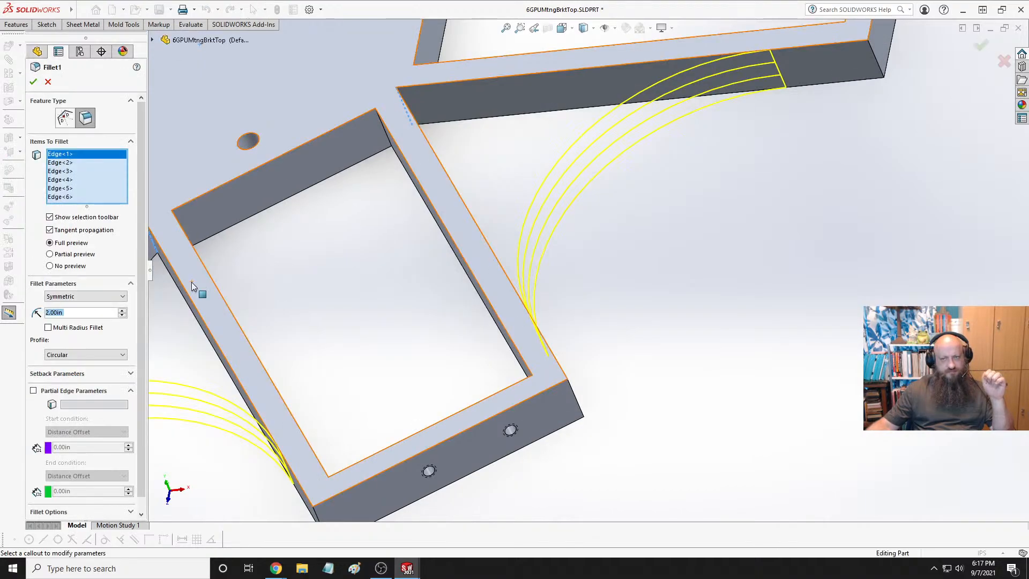
left_click(33, 81)
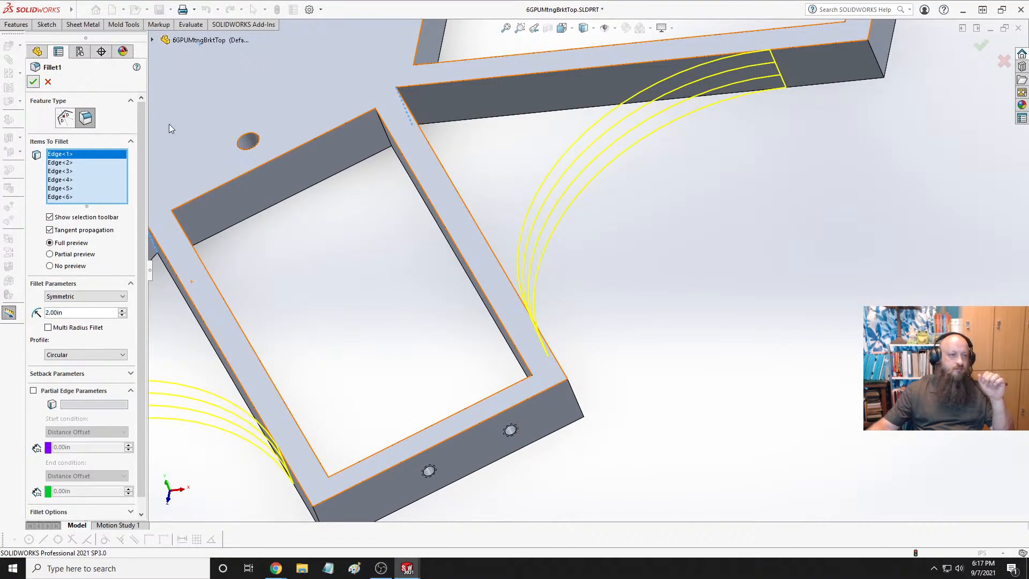
left_click(670, 297)
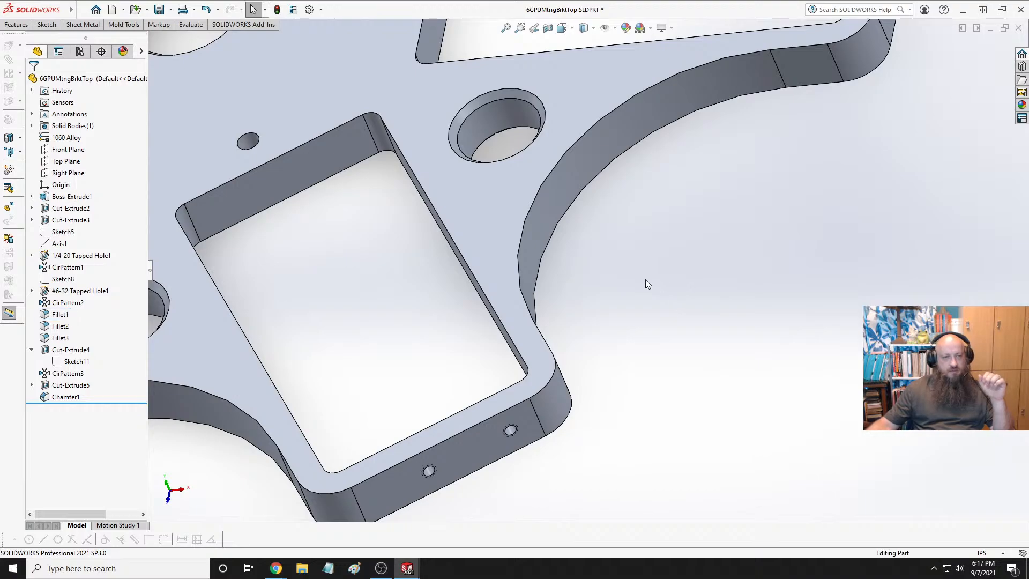
scroll(571, 204, "down", 5)
scroll(435, 179, "up", 4)
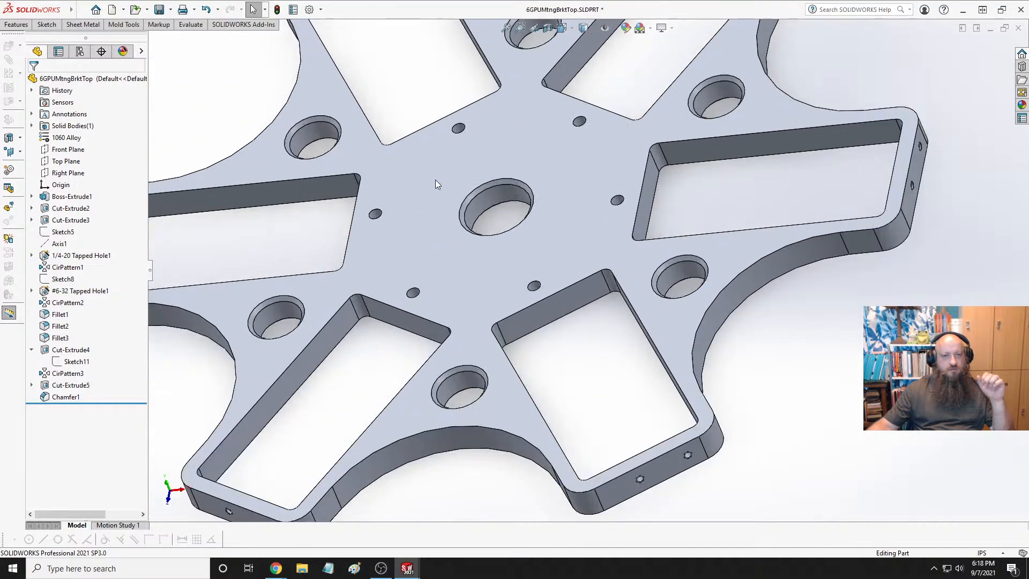
left_click(18, 25)
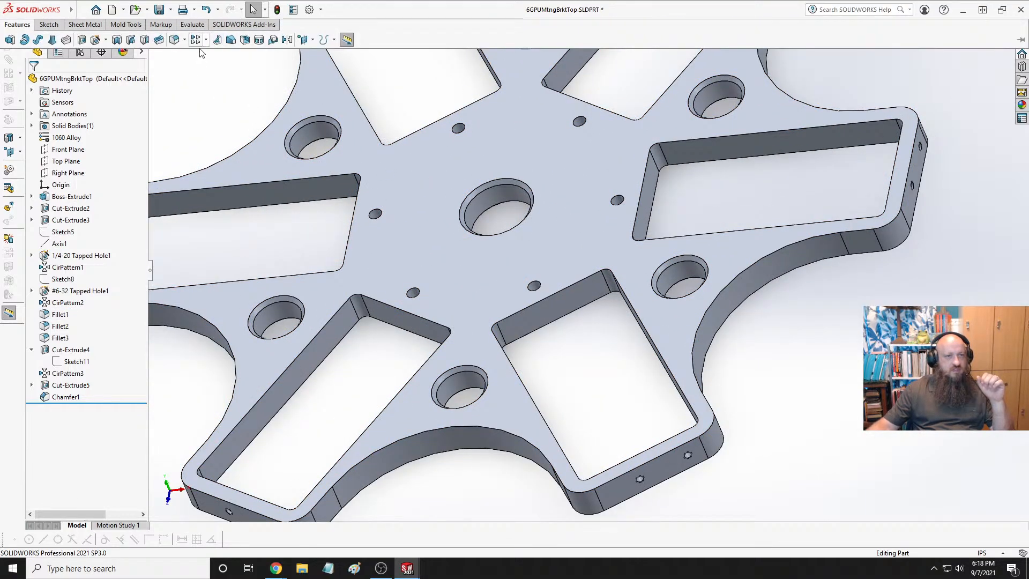
left_click(184, 40)
left_click(197, 68)
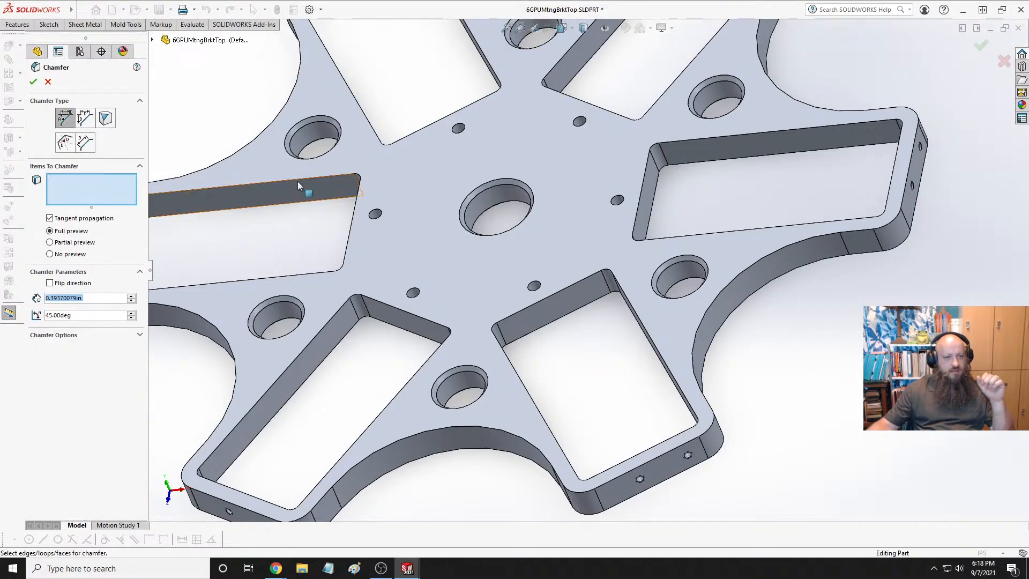
scroll(461, 128, "up", 5)
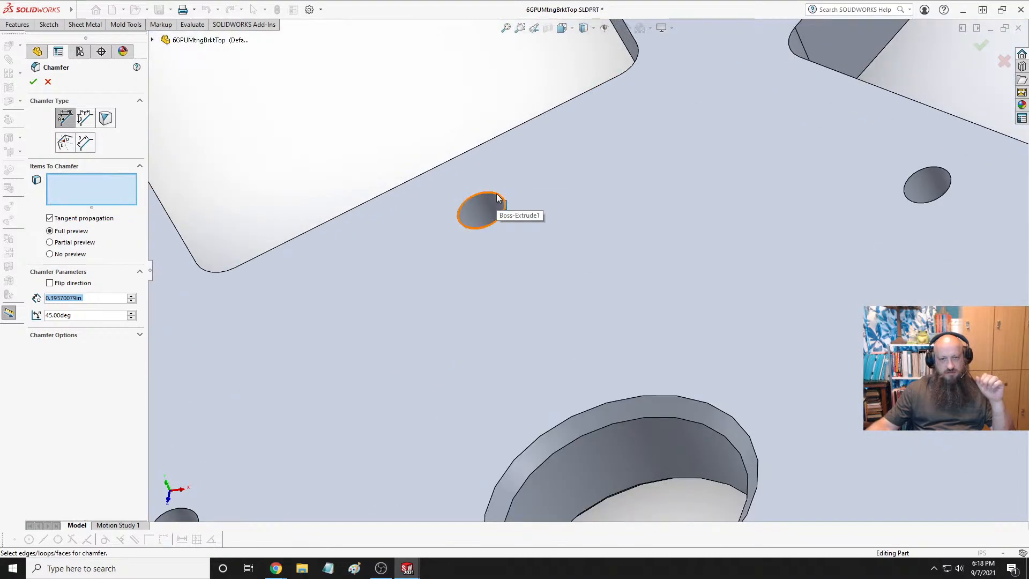
left_click(496, 199)
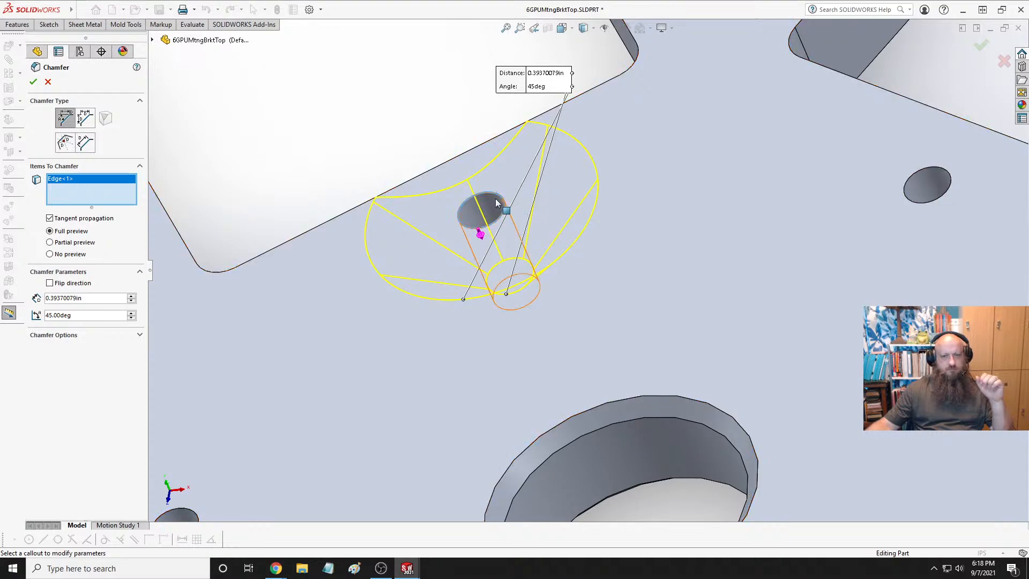
left_click(499, 199)
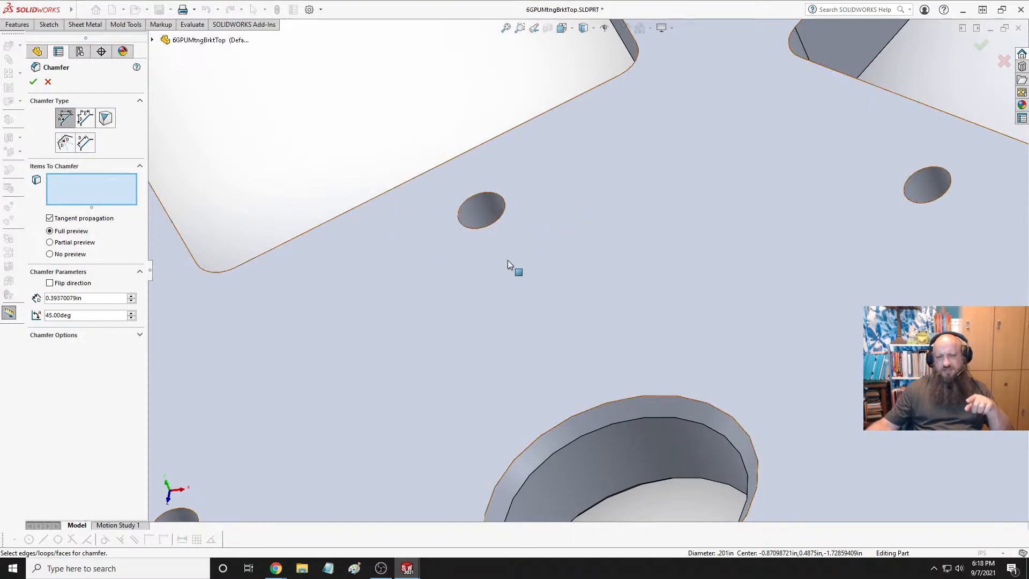
key("f")
middle_click_drag(507, 259, 467, 212)
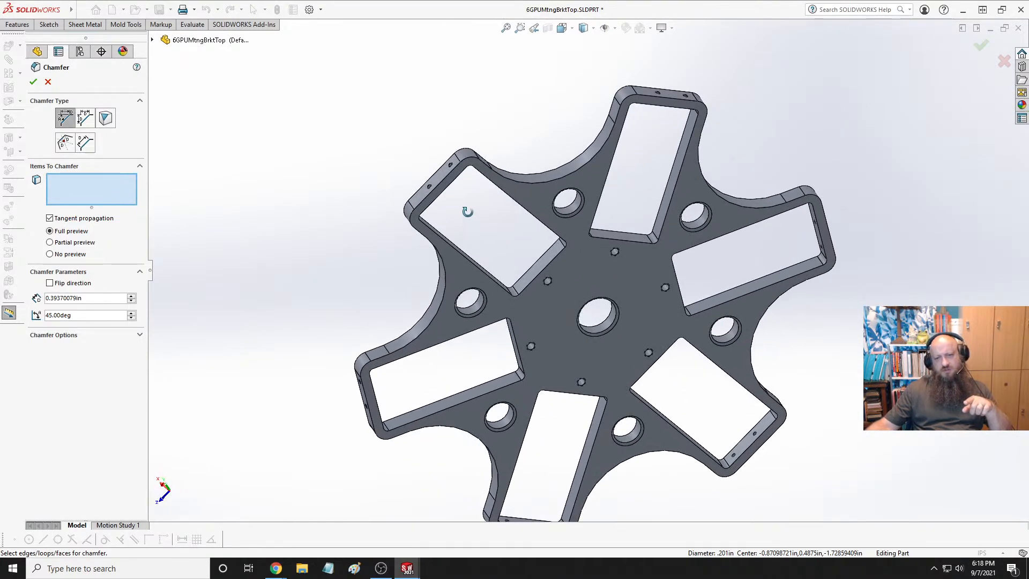
scroll(607, 269, "down", 10)
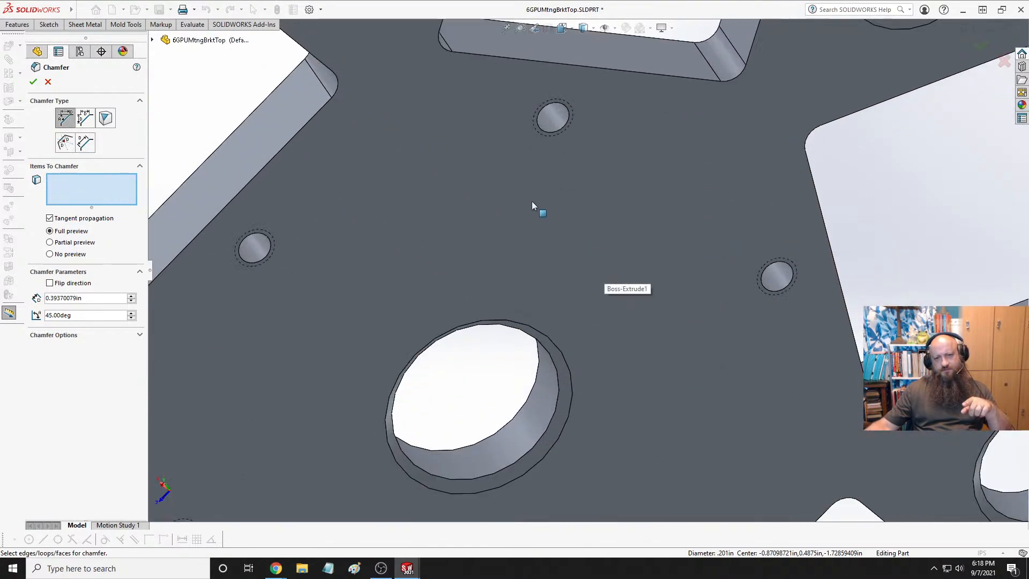
left_click(54, 298)
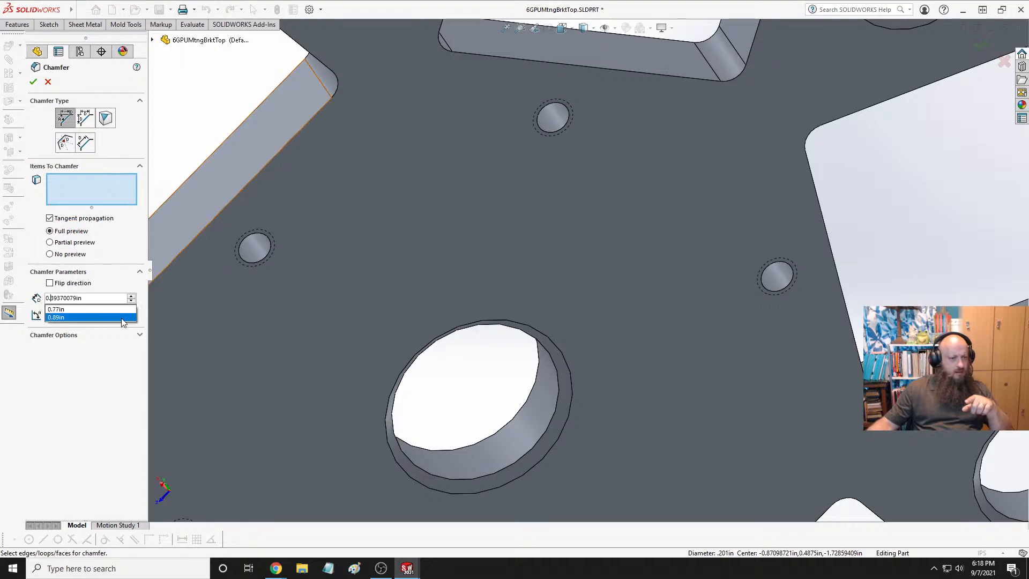
right_click(123, 322)
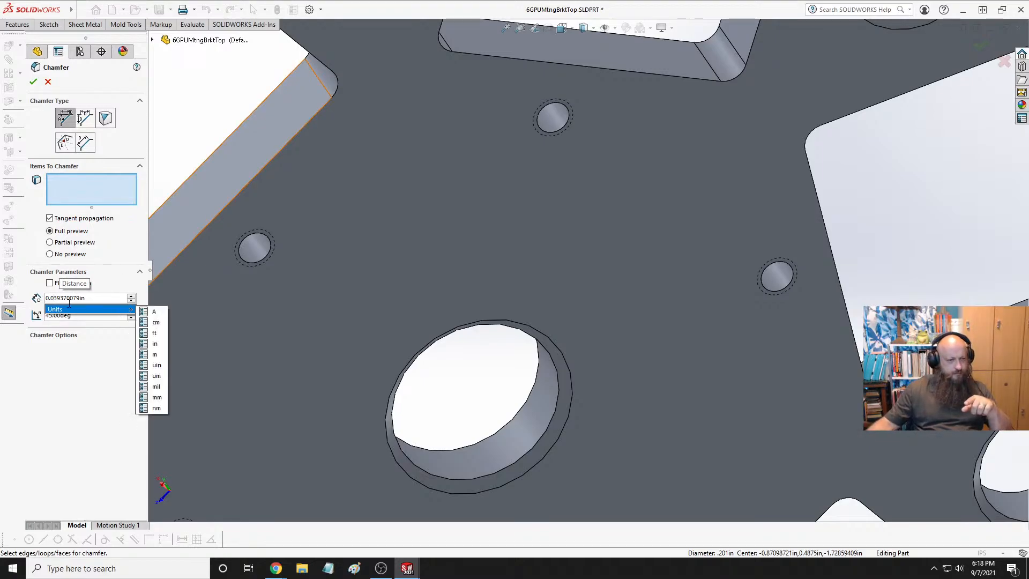
type("3125")
left_click(171, 303)
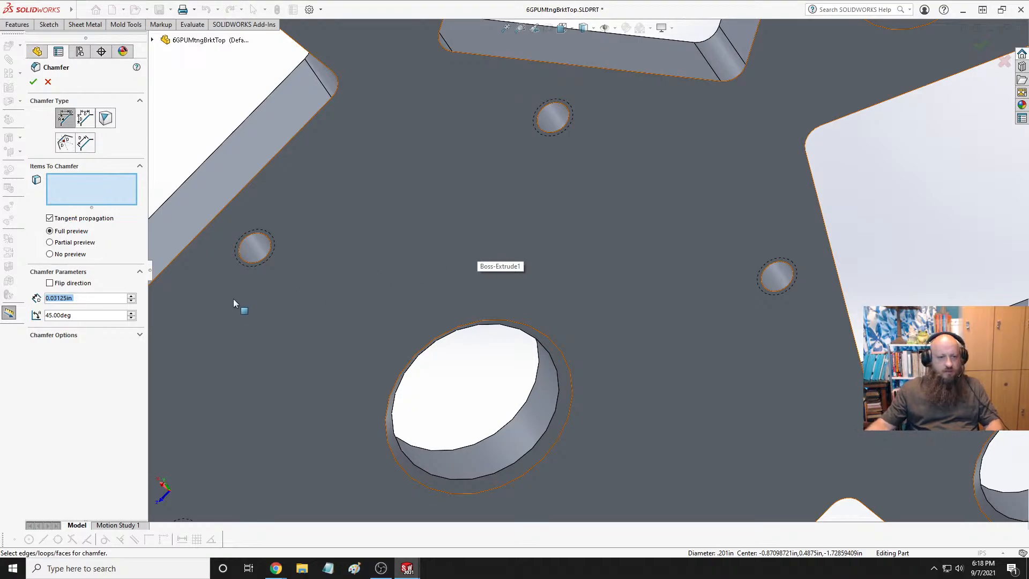
scroll(289, 252, "down", 5)
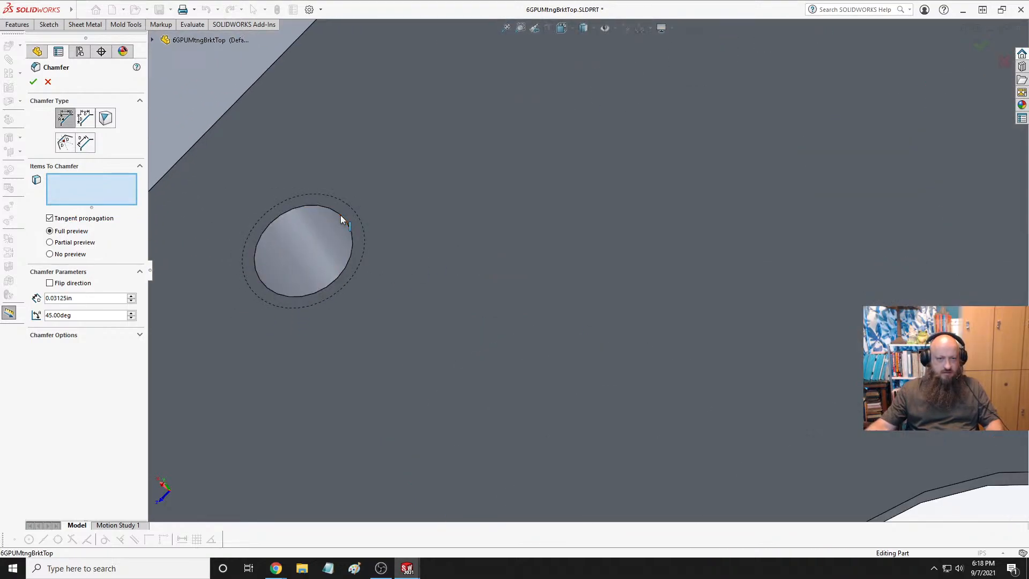
left_click(340, 214)
scroll(469, 242, "up", 4)
scroll(632, 190, "up", 3)
scroll(697, 193, "down", 8)
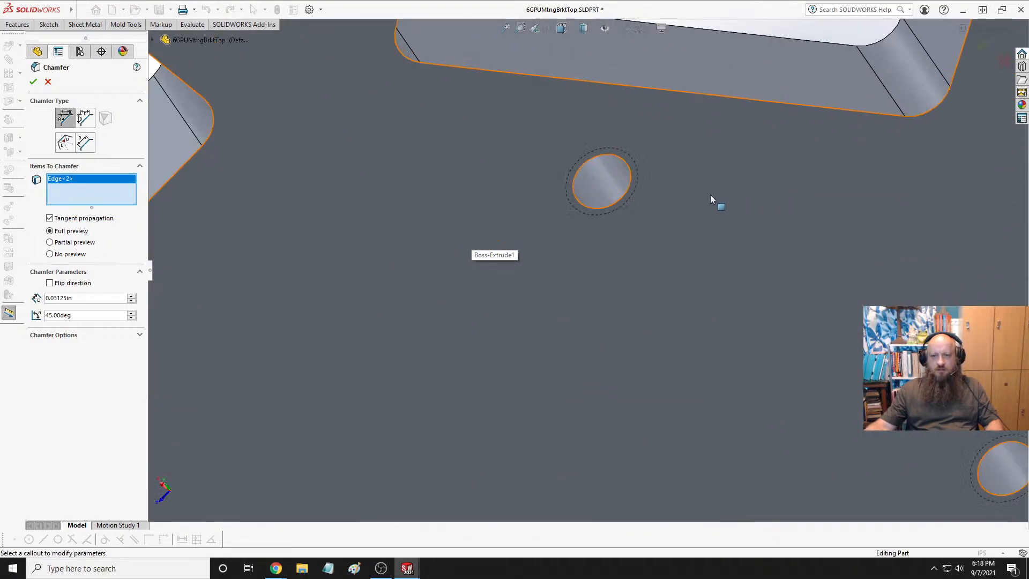
left_click(557, 174)
scroll(697, 300, "up", 3)
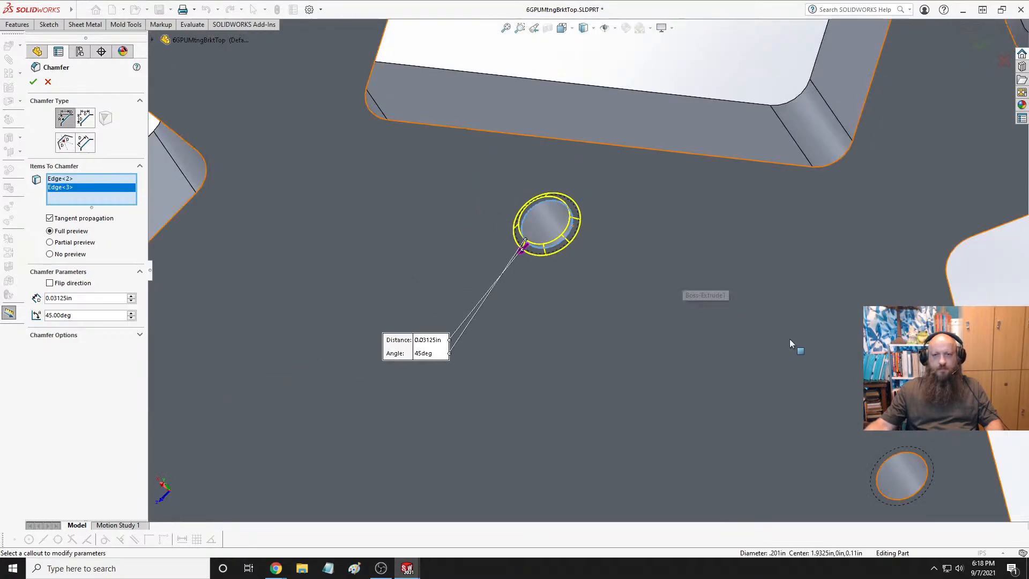
scroll(846, 400, "down", 6)
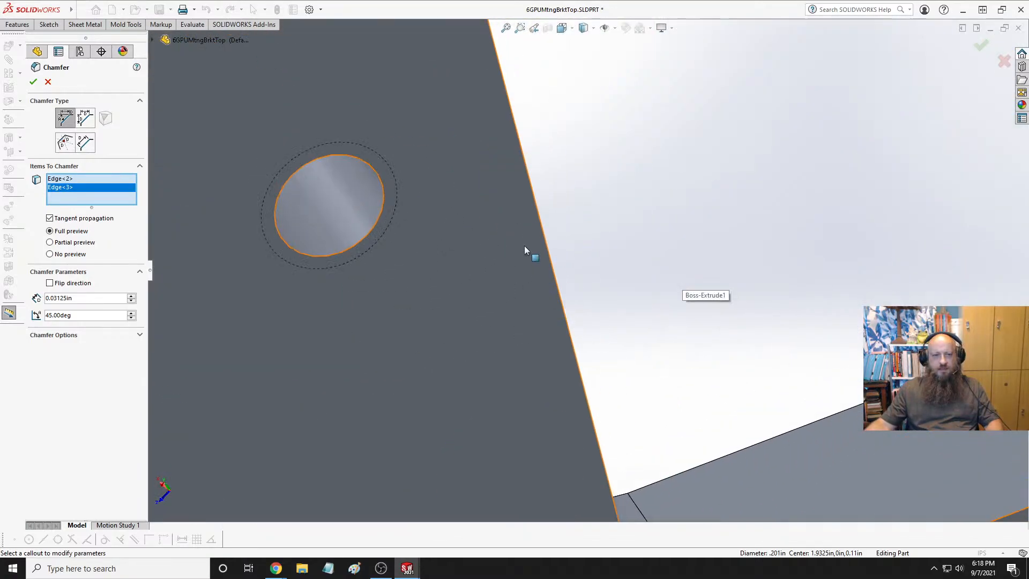
left_click(382, 188)
scroll(464, 233, "up", 3)
scroll(545, 368, "up", 3)
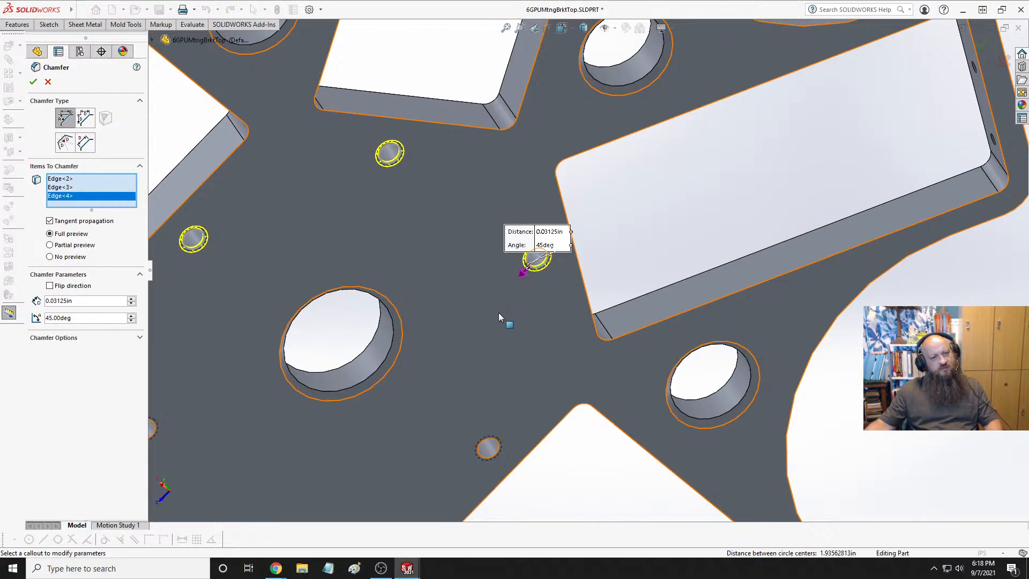
left_click(33, 81)
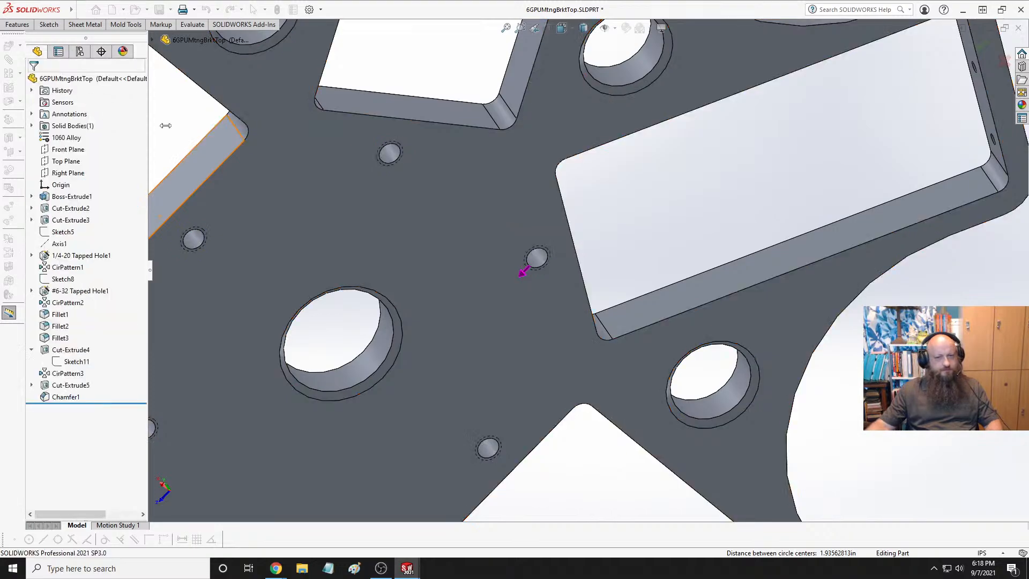
Examine the bracket's tapped holes and chamfered rod holes from the upper and lower sides
scroll(509, 210, "up", 8)
middle_click_drag(510, 187, 634, 341)
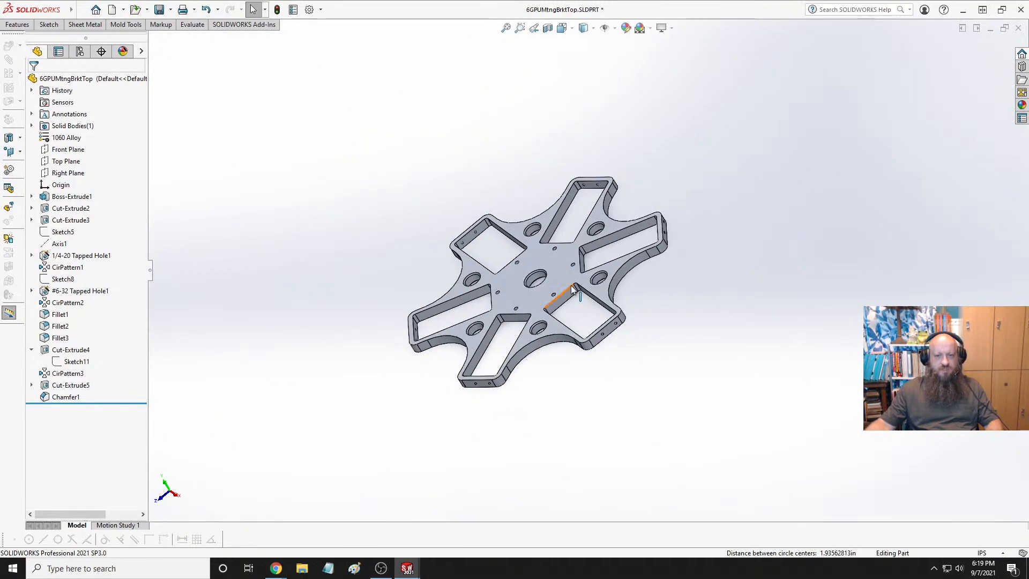
scroll(579, 287, "down", 6)
middle_click_drag(573, 259, 412, 193)
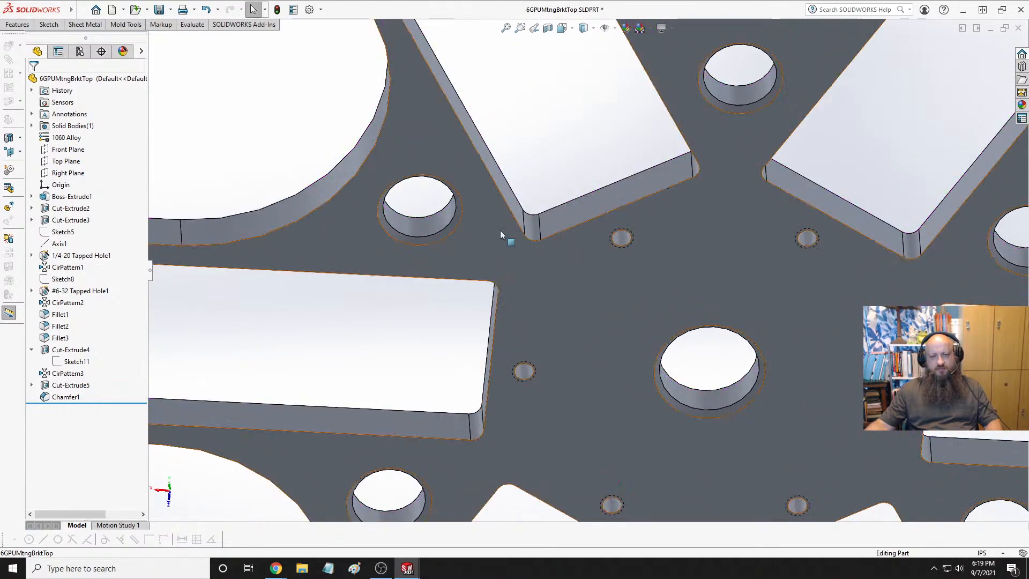
scroll(593, 223, "up", 5)
scroll(593, 226, "down", 2)
middle_click_drag(592, 227, 683, 333)
middle_click_drag(646, 225, 683, 292)
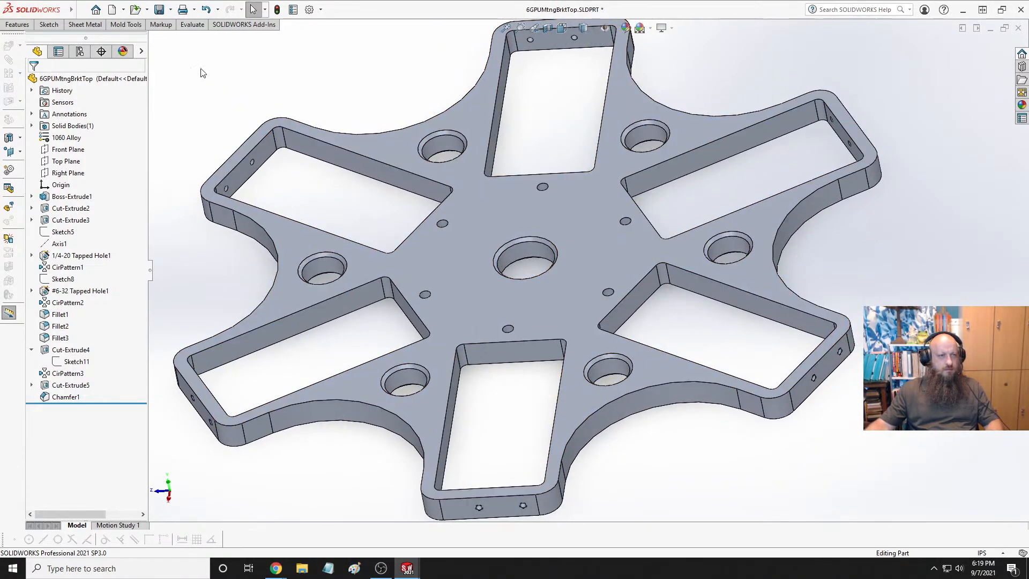
Start a symmetric constant-radius fillet of 0.03125 in on the bracket's upper outer perimeter edge
left_click(17, 25)
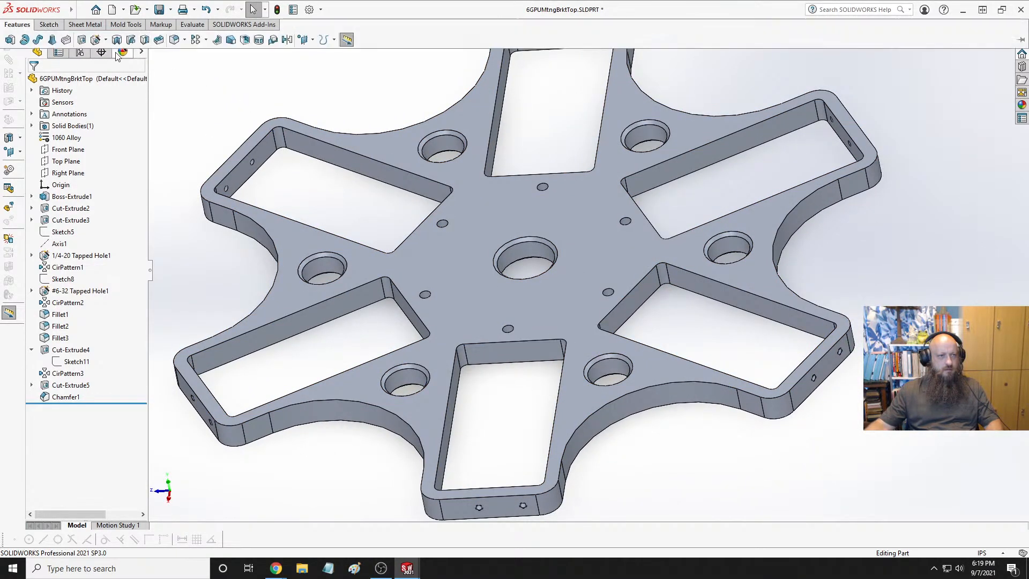
left_click(174, 40)
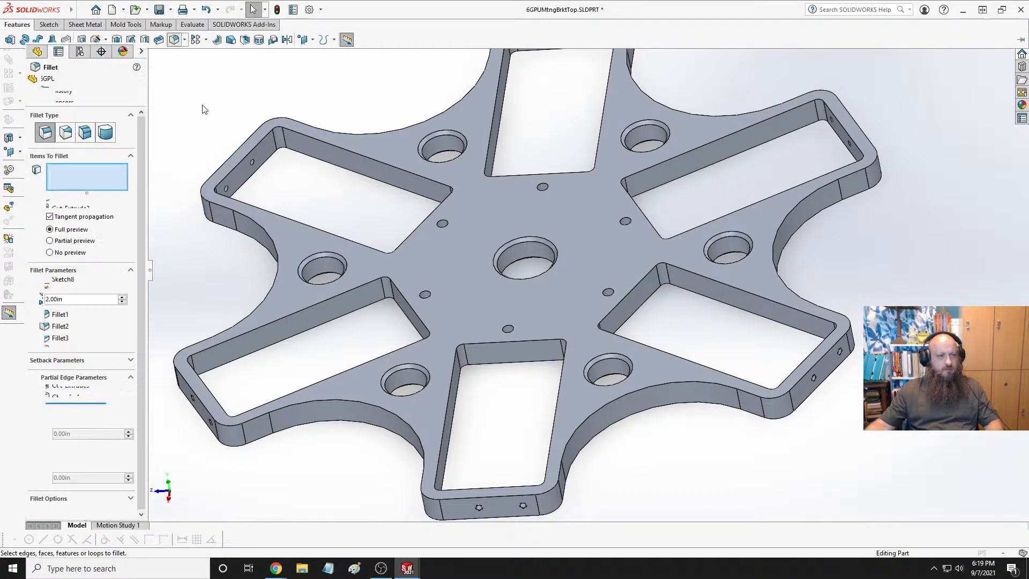
type(".03125")
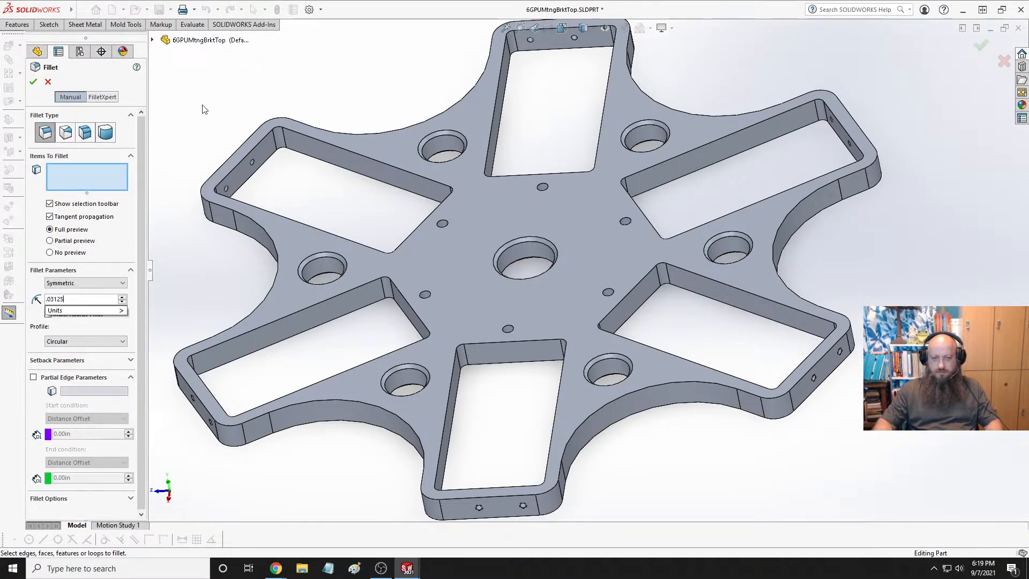
key("Return")
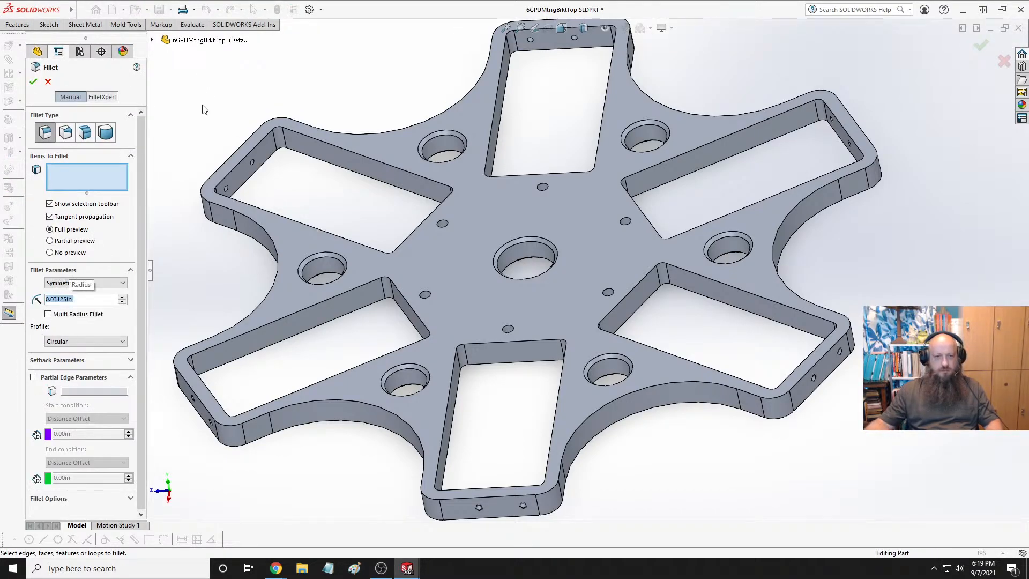
left_click(404, 129)
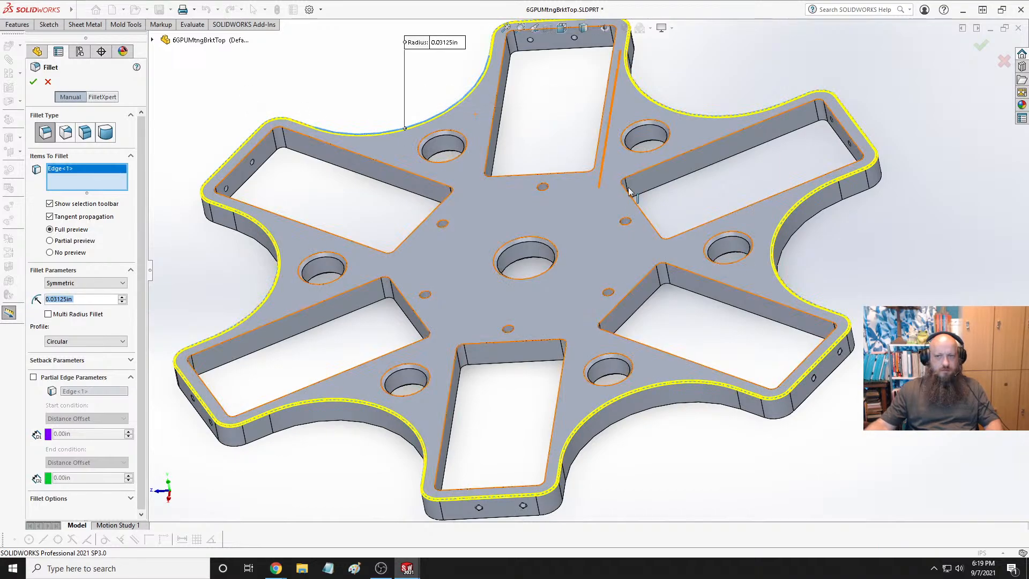
Add the bracket's lower outer perimeter edge to the fillet selection
middle_click_drag(610, 70, 831, 146)
scroll(832, 147, "down", 3)
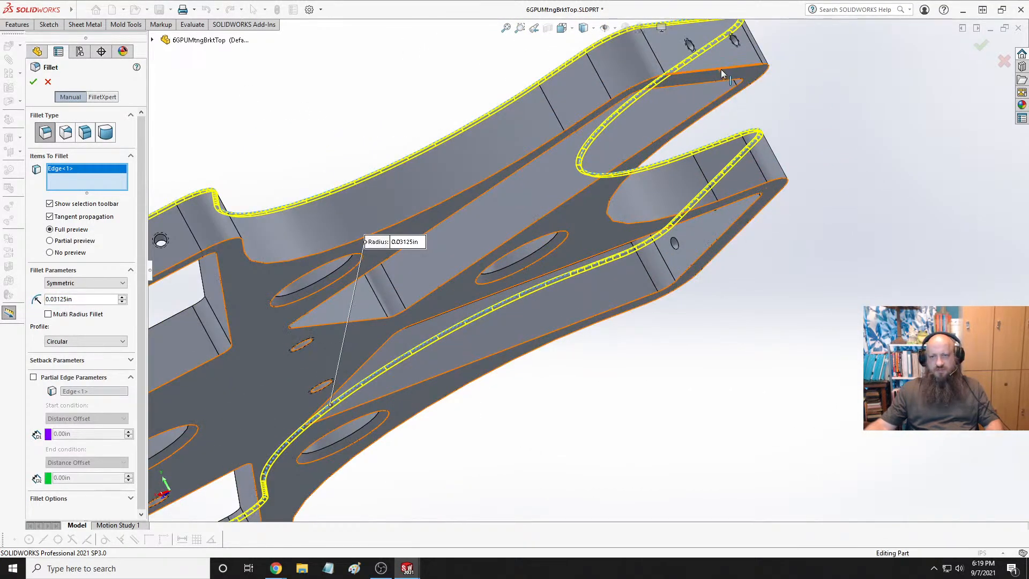
left_click(721, 69)
scroll(779, 108, "up", 5)
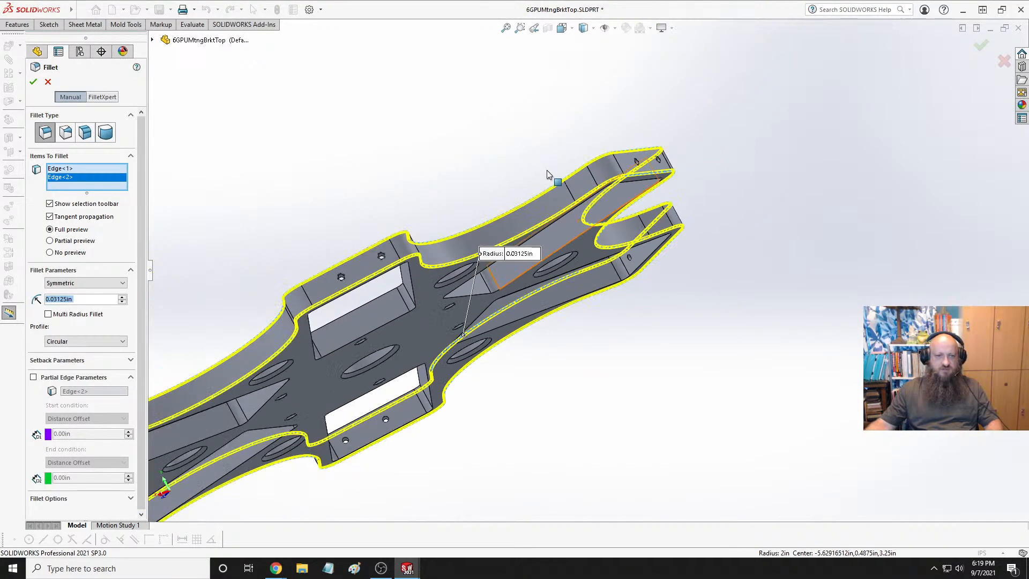
Apply the 0.03125 in fillet to the top bracket's upper and lower outer perimeter edges and save the part
middle_click_drag(421, 247, 563, 374)
scroll(528, 367, "down", 3)
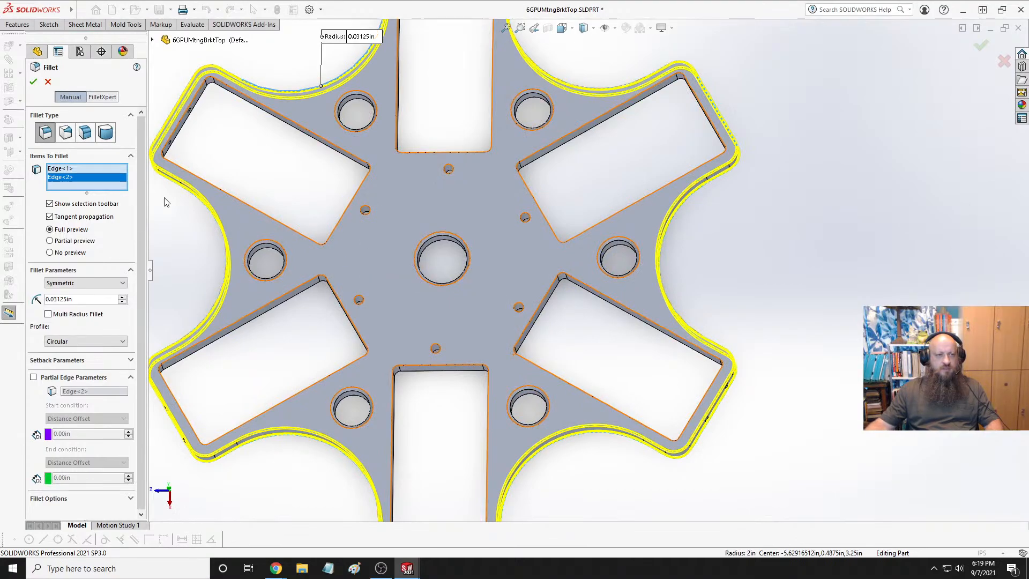
left_click(33, 82)
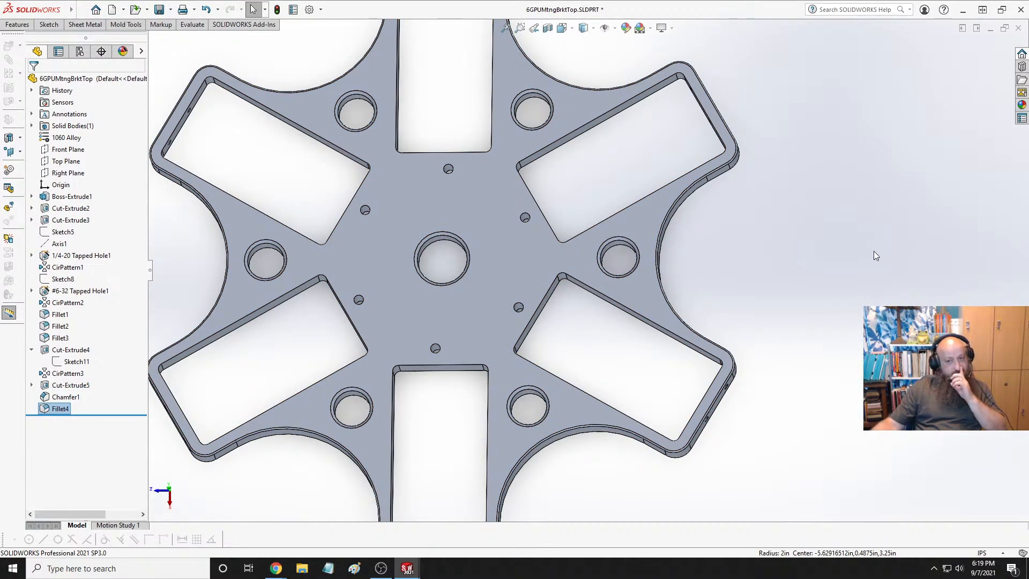
scroll(873, 251, "up", 4)
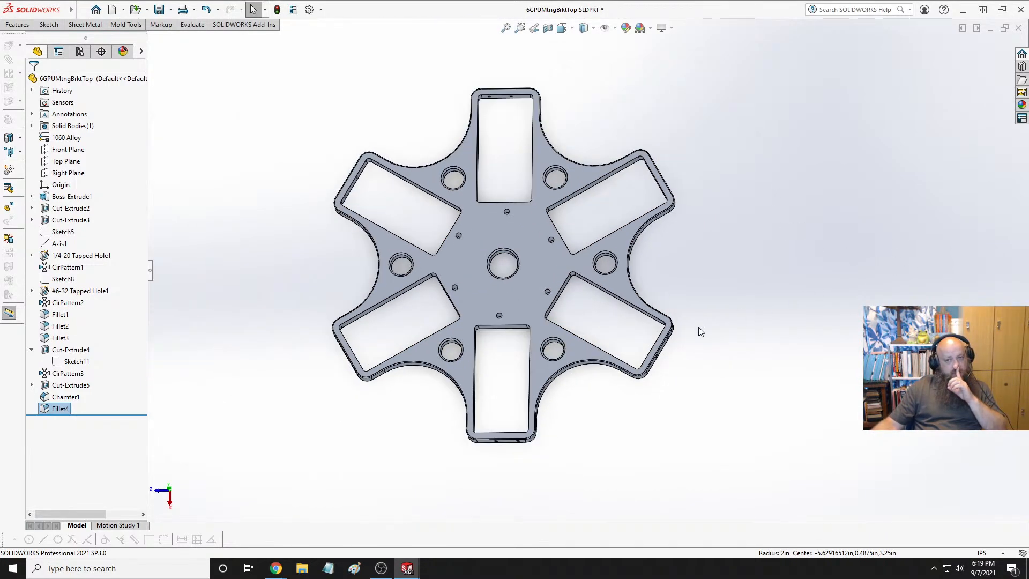
middle_click_drag(595, 311, 591, 307)
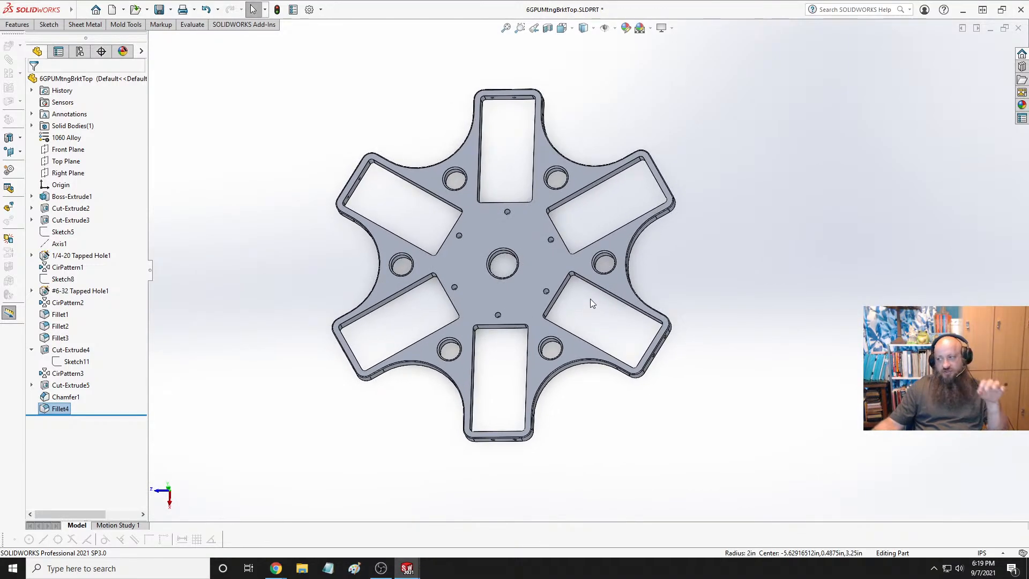
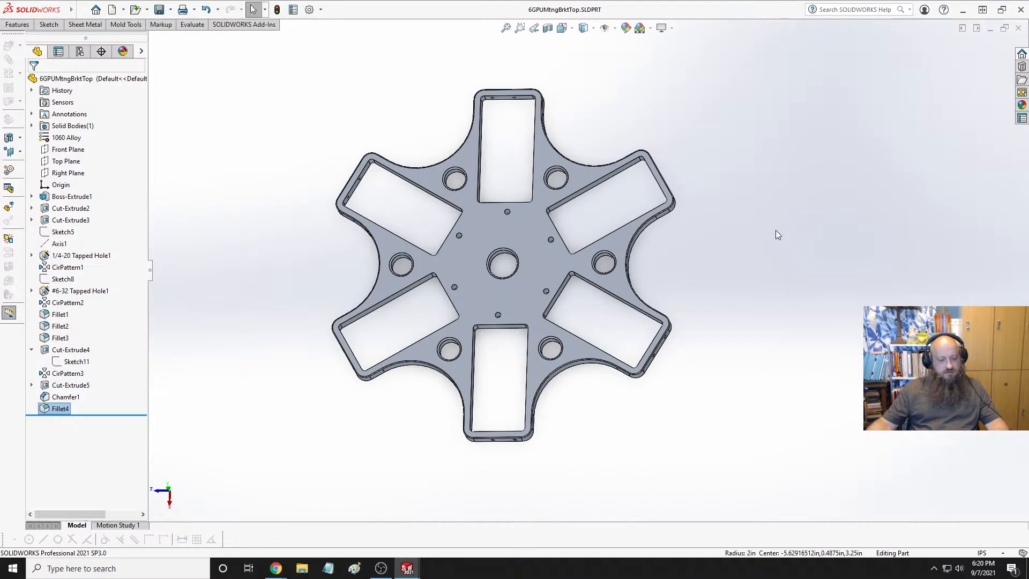
Switch to the 6GPUSlideRodFrameAssy assembly and examine the top bracket's slip rings and how the slider rods run to the bottom bracket
key("ctrl+Tab")
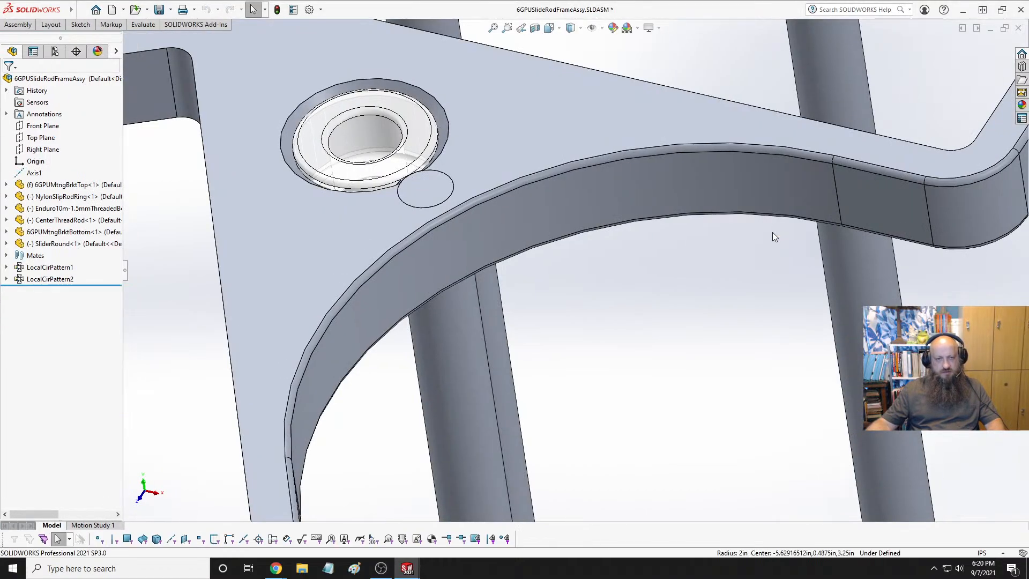
key("ctrl+8")
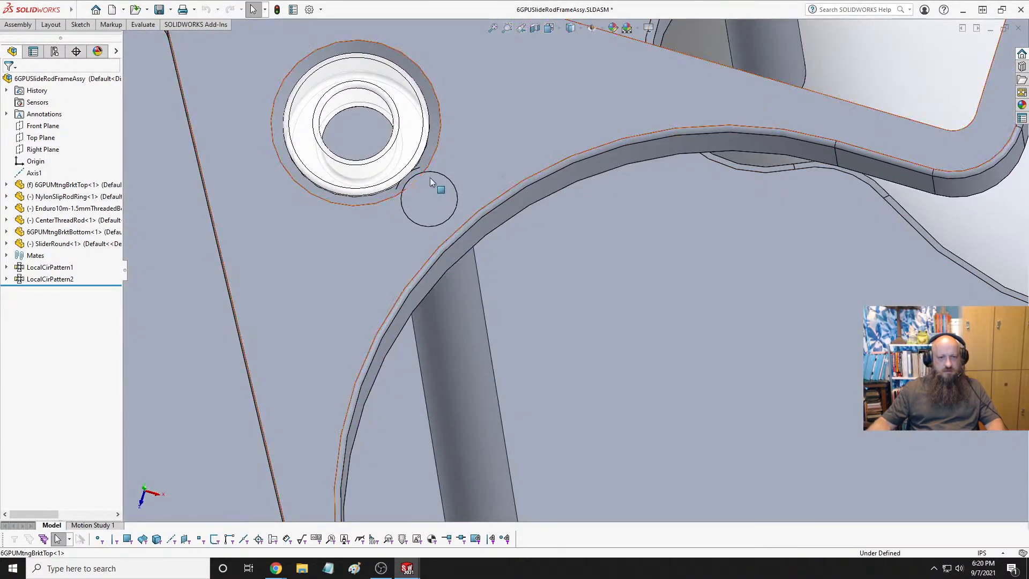
scroll(431, 183, "down", 3)
mouse_move(432, 182)
middle_mouse_down()
mouse_move(500, 228)
mouse_move(522, 225)
mouse_move(513, 199)
middle_mouse_up()
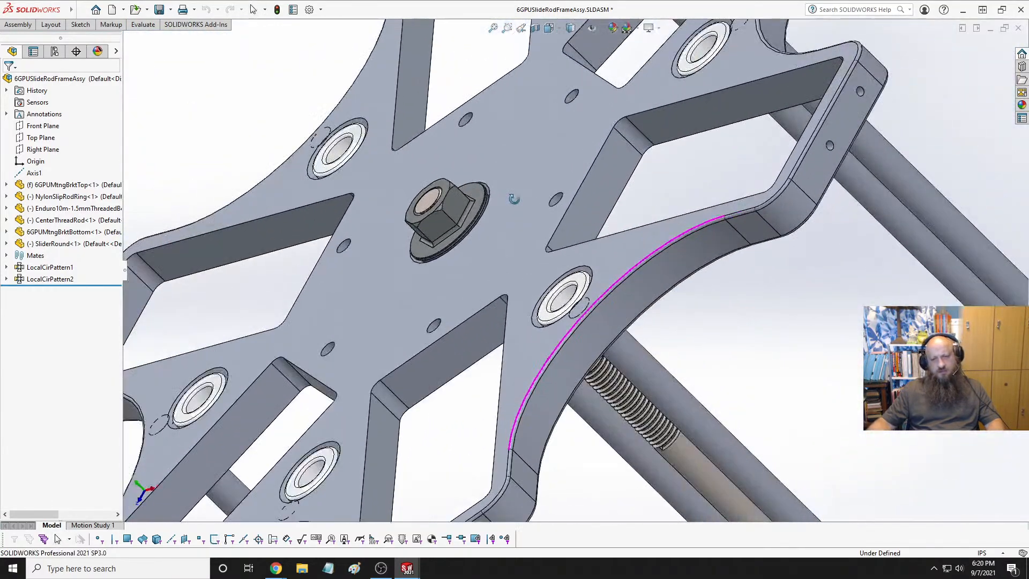
scroll(555, 249, "up", 3)
scroll(664, 332, "down", 3)
scroll(685, 353, "up", 5)
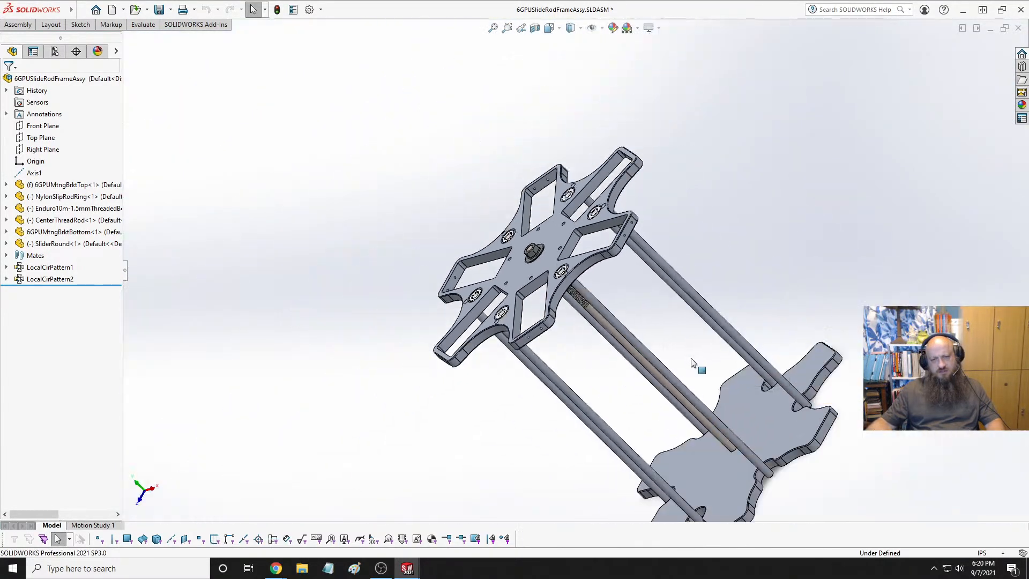
scroll(691, 363, "down", 3)
middle_click_drag(691, 363, 741, 420)
left_click(500, 292)
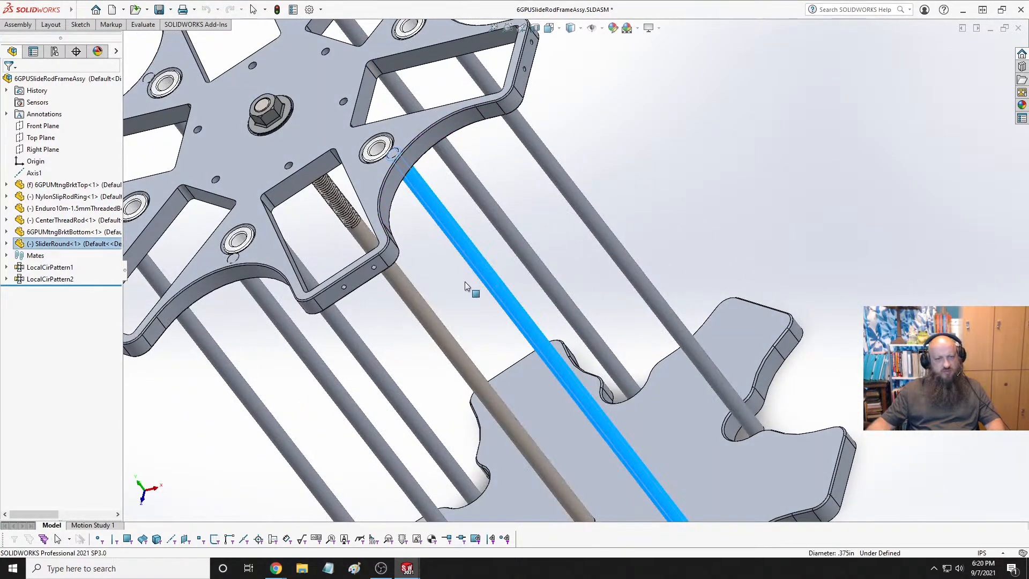
scroll(498, 290, "up", 3)
scroll(500, 205, "down", 2)
middle_click_drag(525, 173, 551, 200)
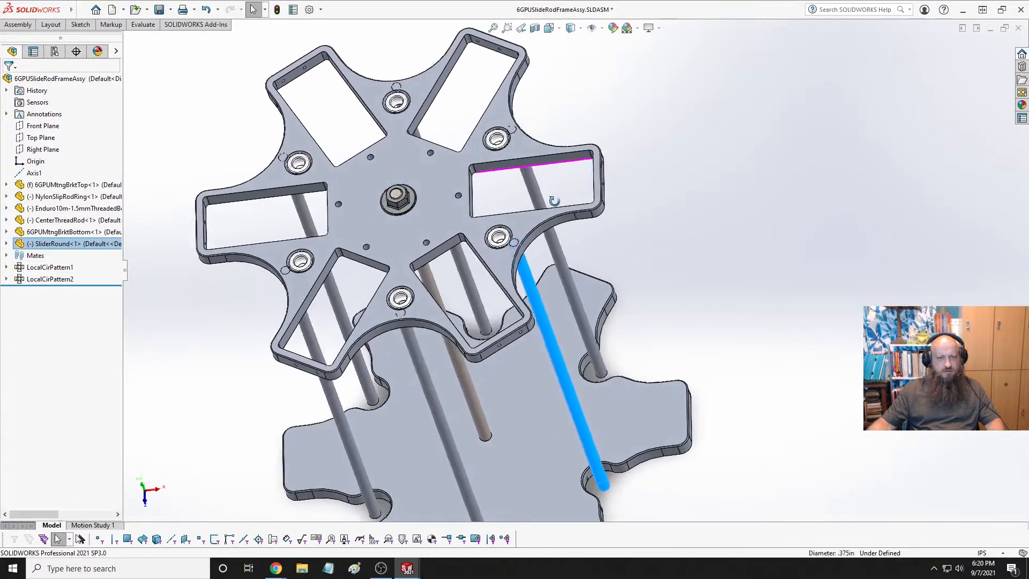
Check the center rod, bottom bracket and SliderRound components, and list SliderRound's mates in the assembly
left_click(165, 301)
left_click(38, 220)
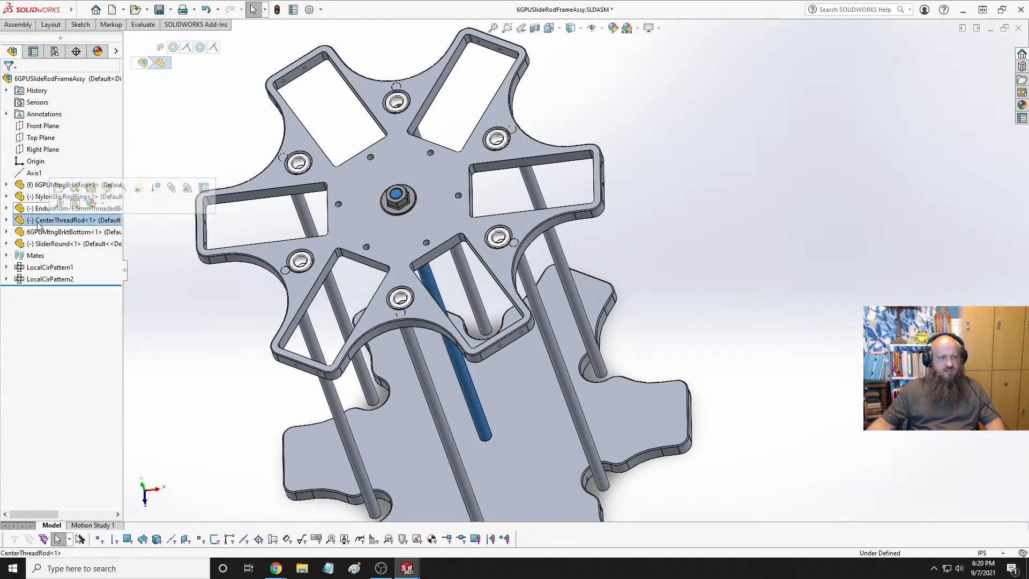
left_click(45, 232)
left_click(53, 244)
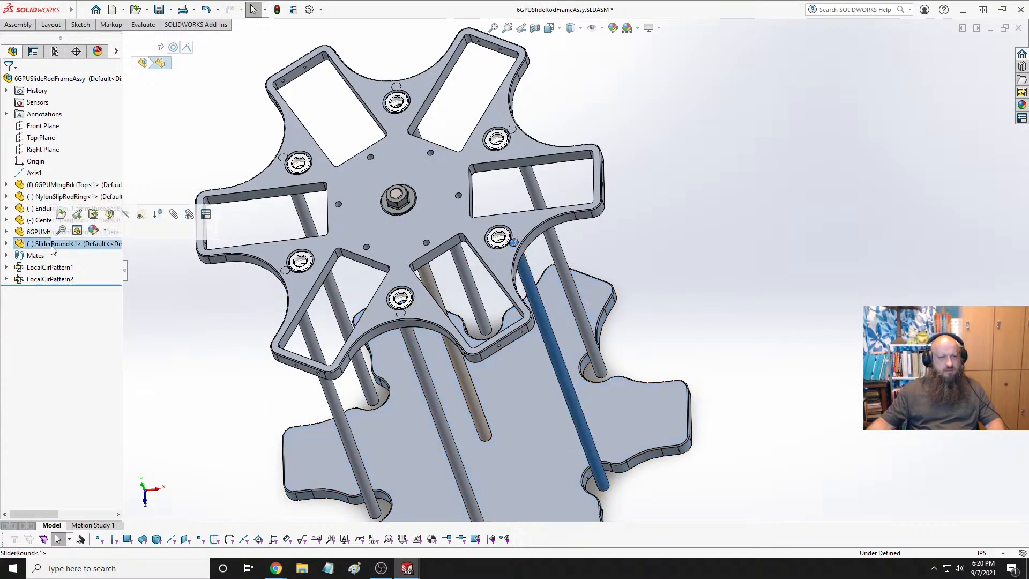
right_click(32, 241)
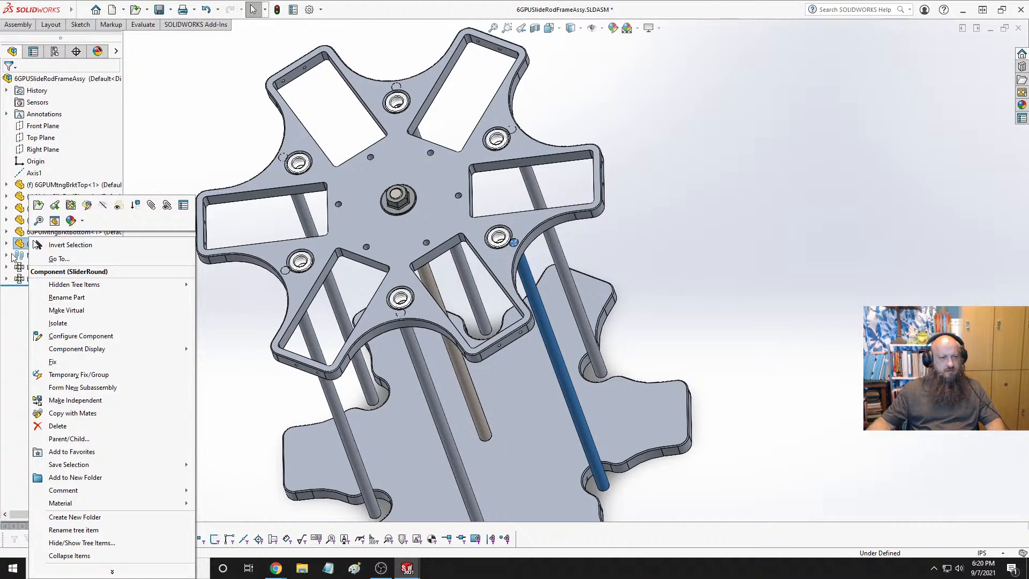
left_click(7, 244)
left_click(19, 256)
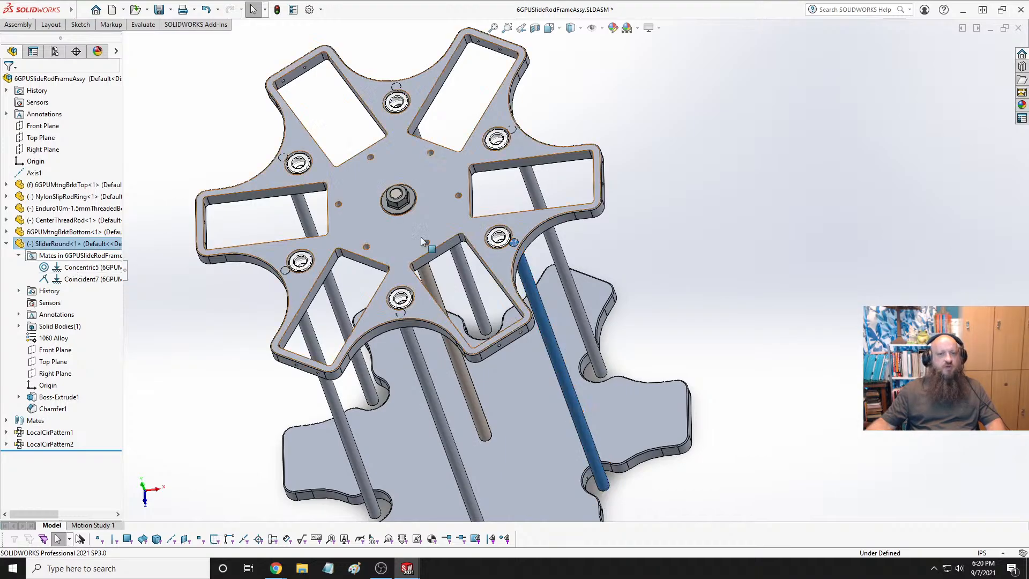
left_click(738, 312)
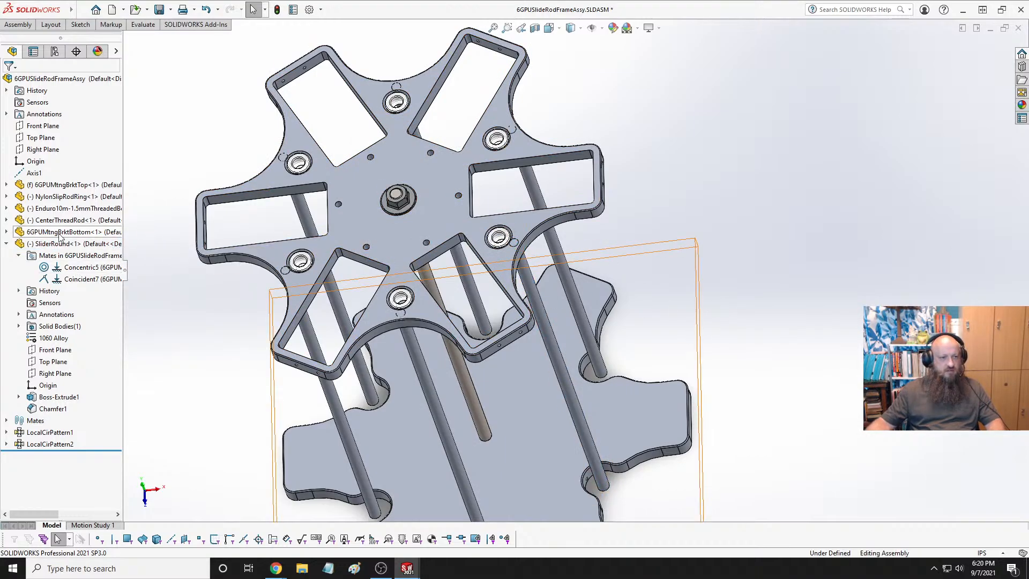
Open the 6GPUMtngBrktBottom part from the assembly and look closely at a rod notch with its tapped hole
right_click(512, 397)
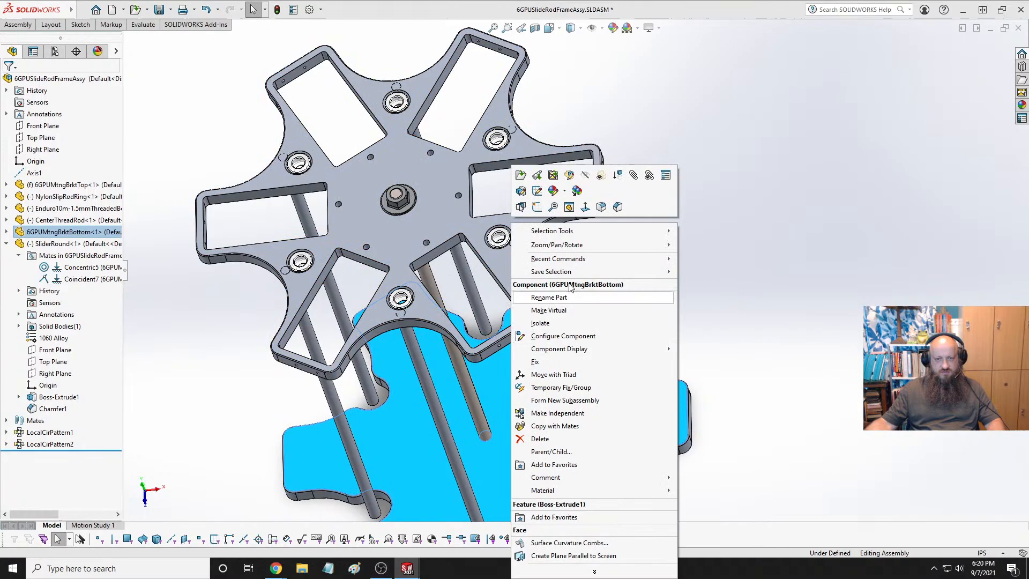
left_click(528, 198)
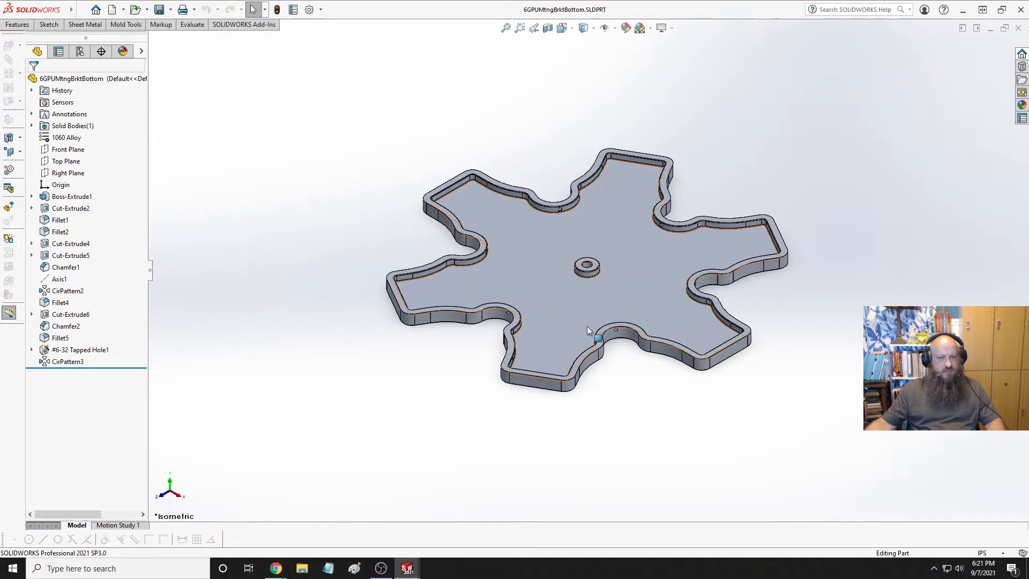
scroll(638, 327, "down", 8)
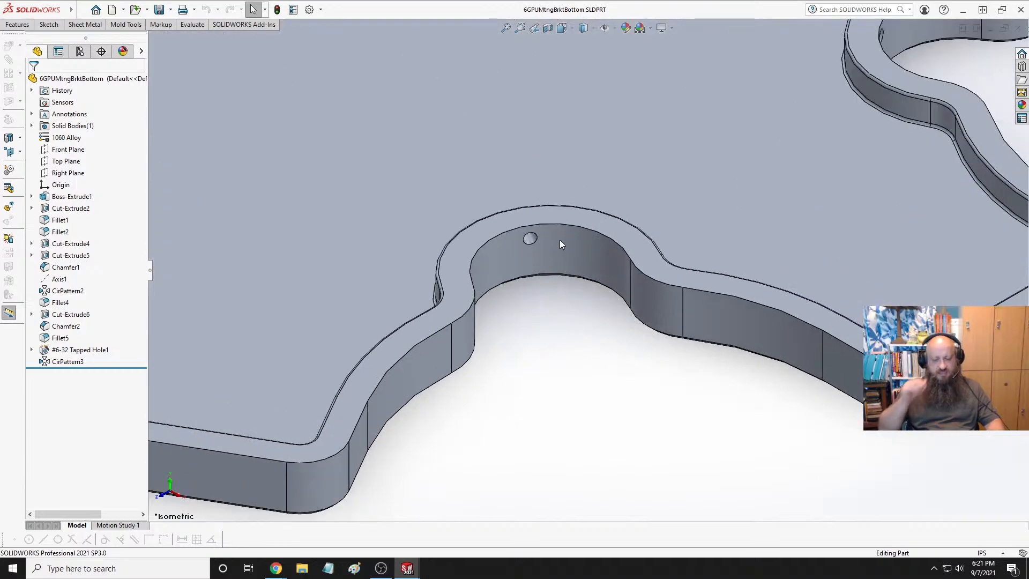
middle_click_drag(560, 240, 375, 328)
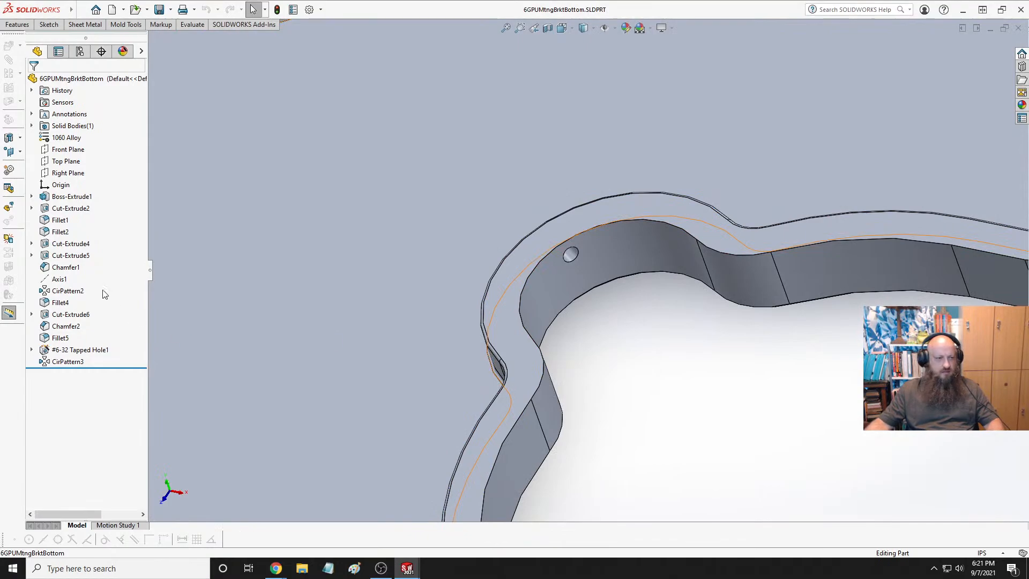
Trace which features form the bottom bracket's rod notches by checking the notch face, Fillet1, Cut-Extrude2, Cut-Extrude5 and Cut-Extrude4
left_click(616, 252)
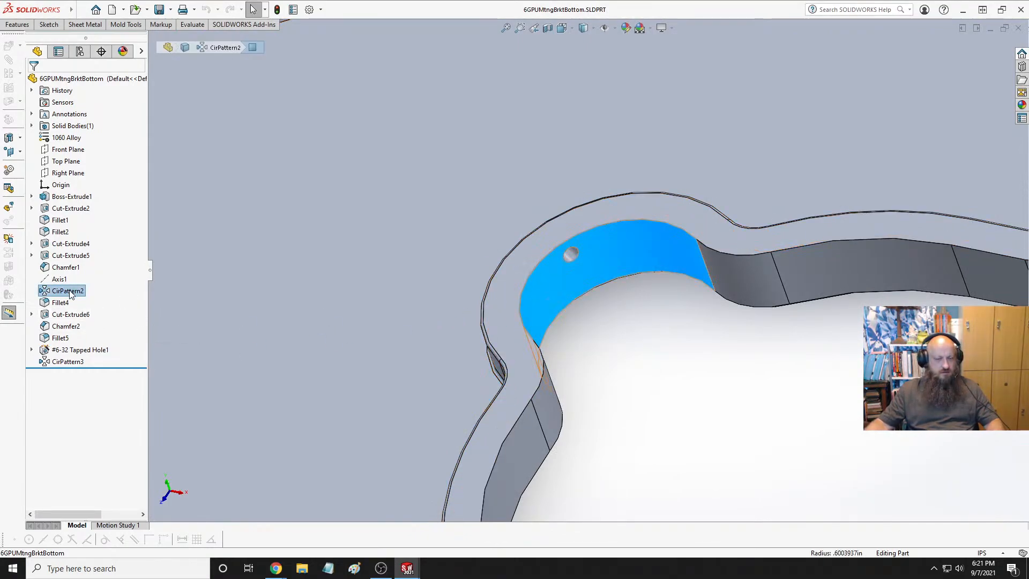
mouse_move(71, 295)
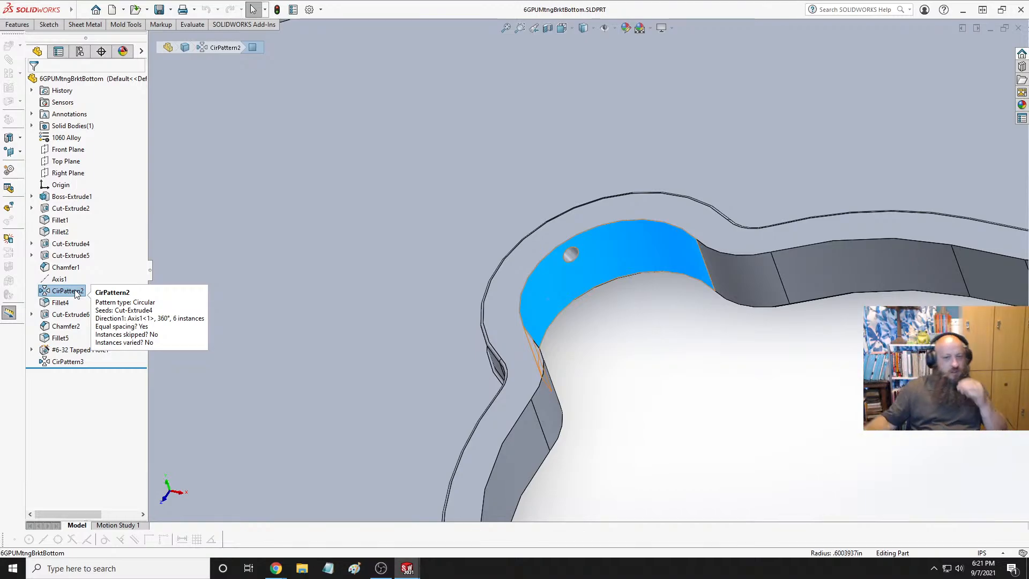
left_click(66, 220)
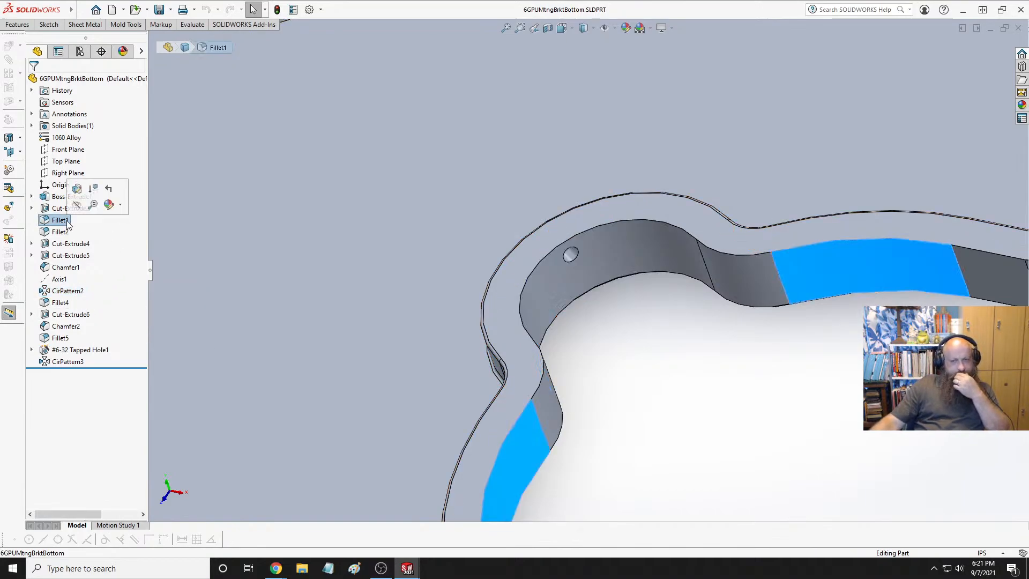
left_click(70, 208)
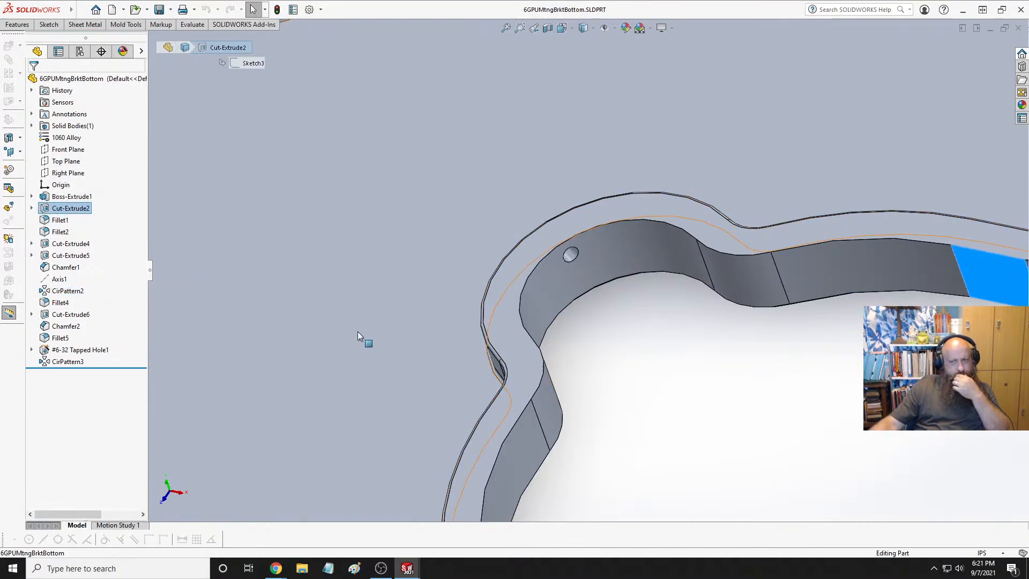
scroll(375, 330, "up", 10)
scroll(385, 326, "up", 2)
middle_click_drag(385, 326, 374, 349)
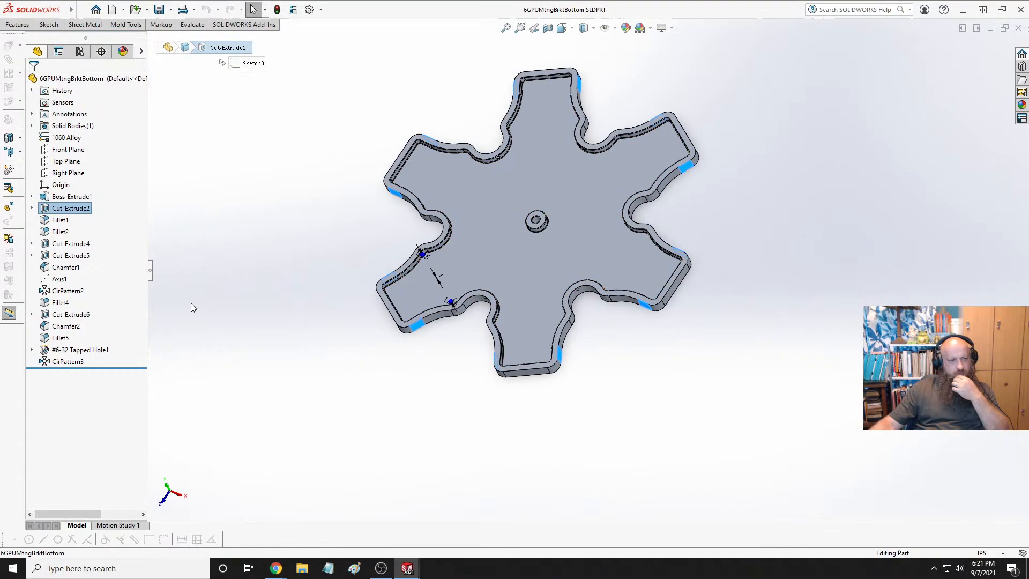
left_click(61, 280)
left_click(50, 257)
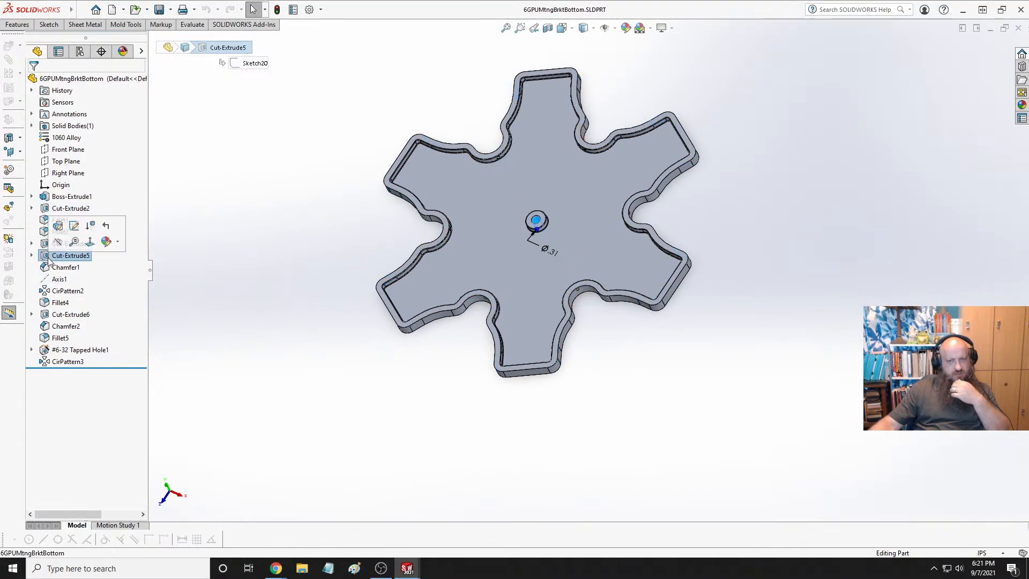
left_click(60, 244)
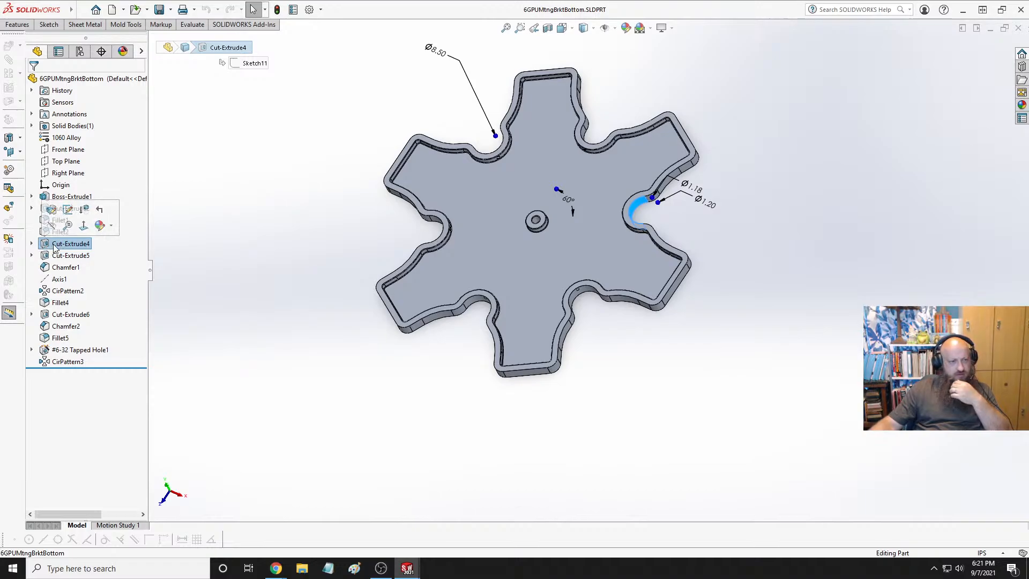
Open Cut-Extrude4 for editing, review its Through All setting and notch sketch dimensions, and close it without changes
right_click(54, 248)
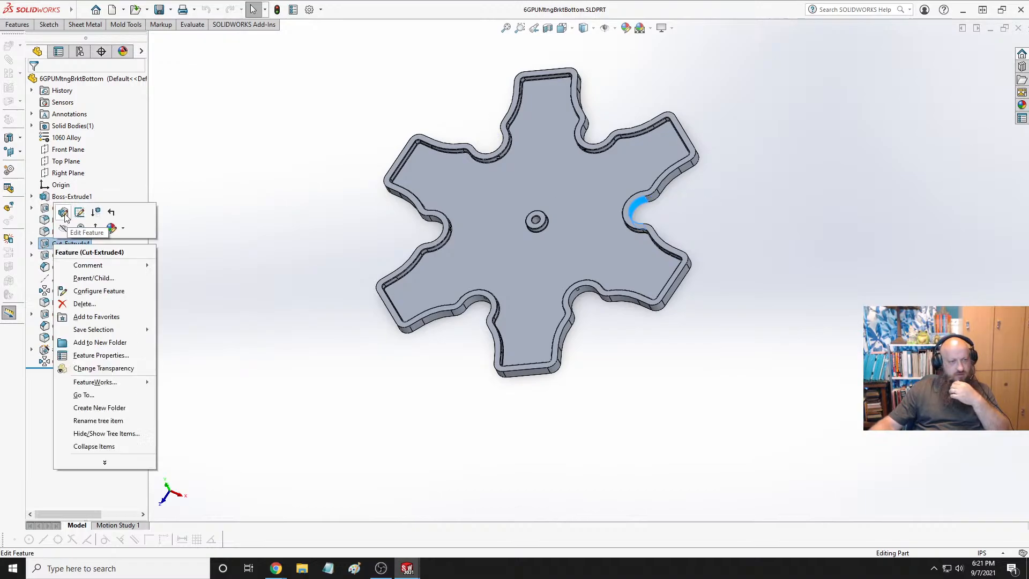
left_click(68, 224)
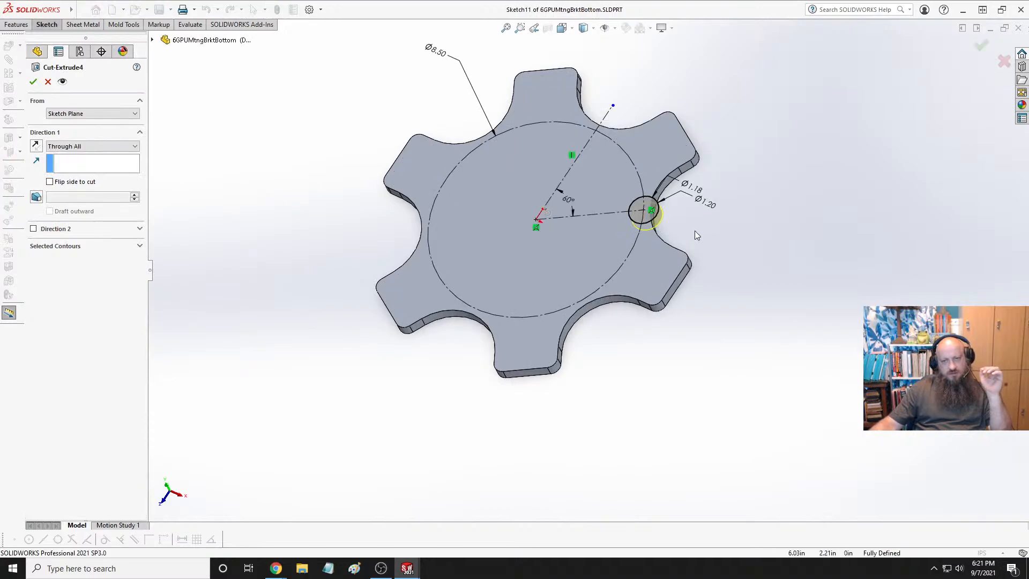
scroll(626, 208, "down", 5)
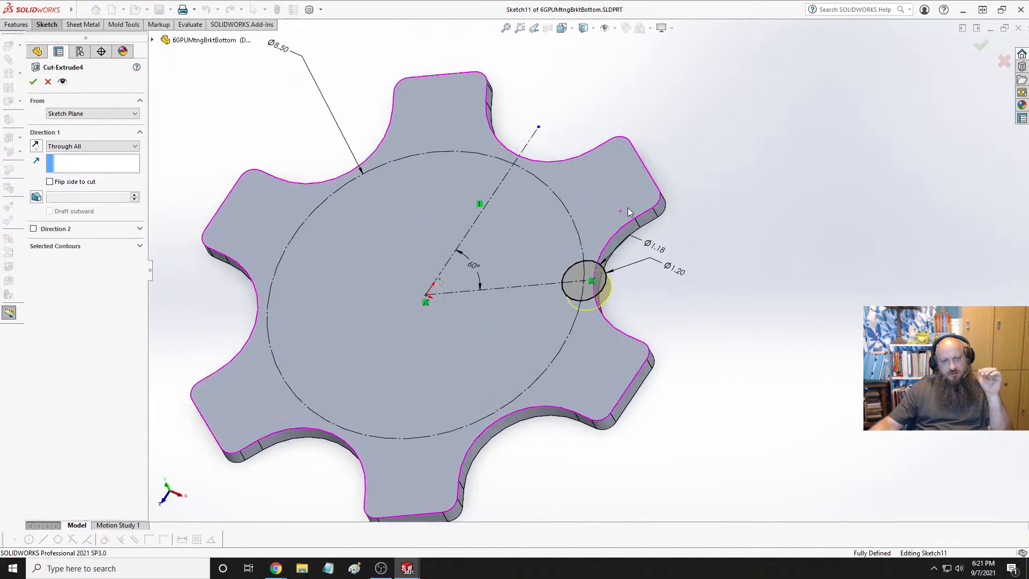
scroll(635, 238, "up", 3)
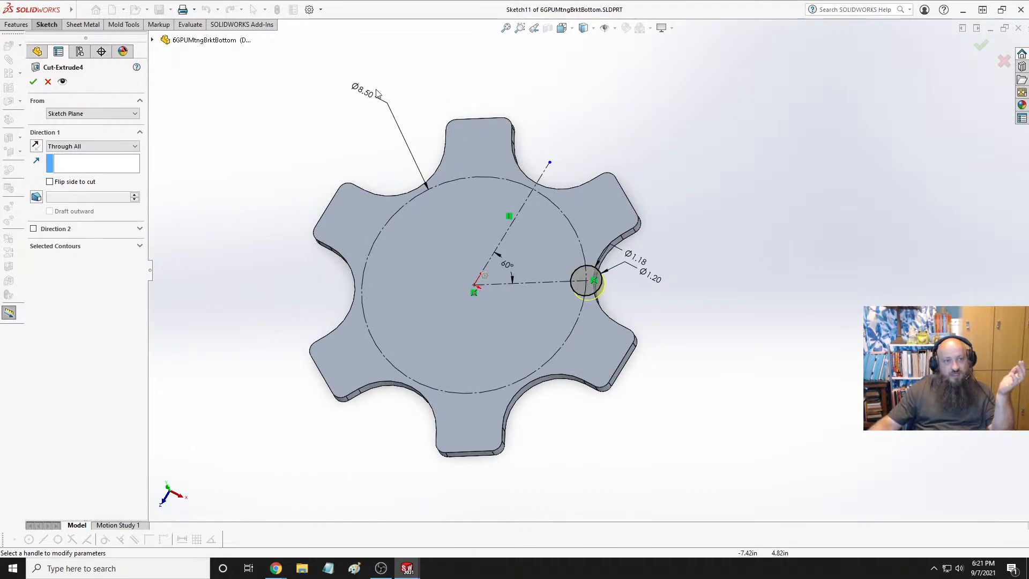
key("z")
scroll(429, 160, "down", 5)
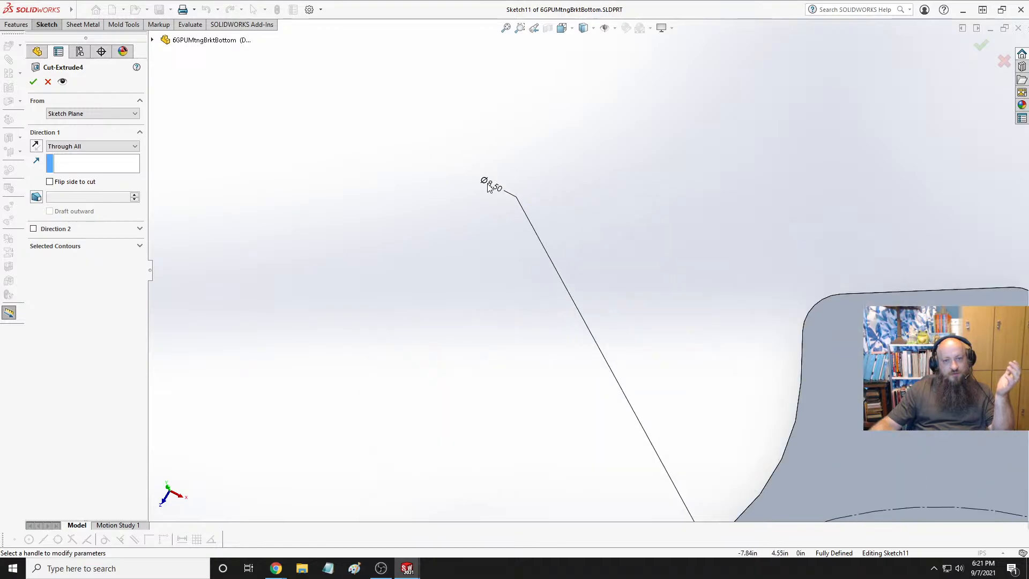
left_click_drag(550, 148, 405, 230)
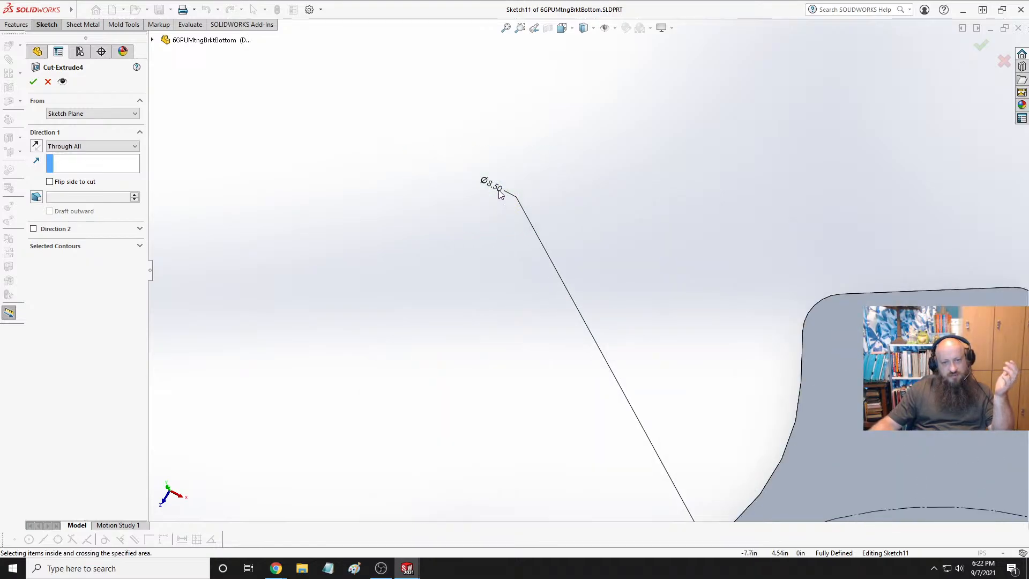
scroll(483, 214, "up", 8)
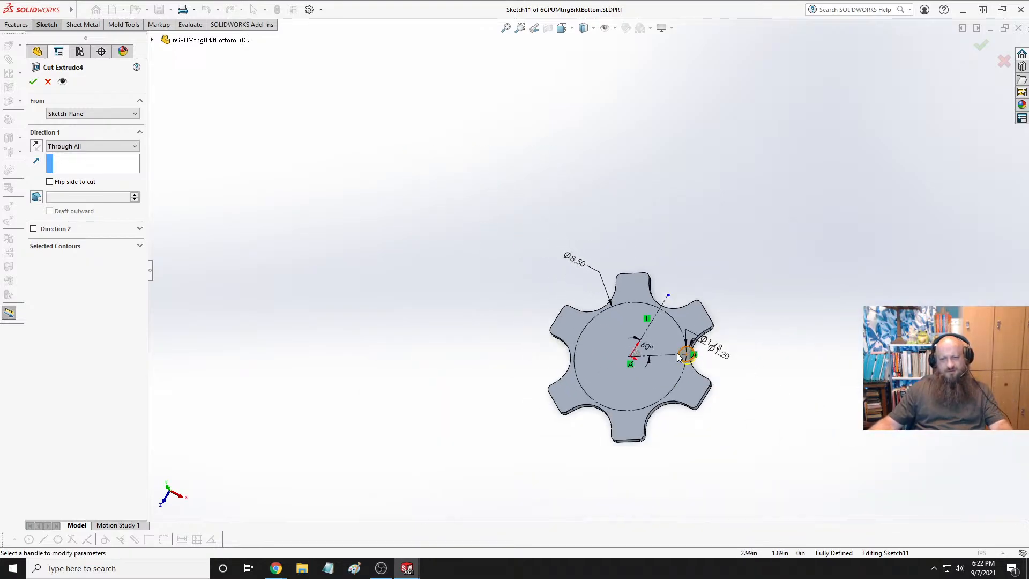
key("Return")
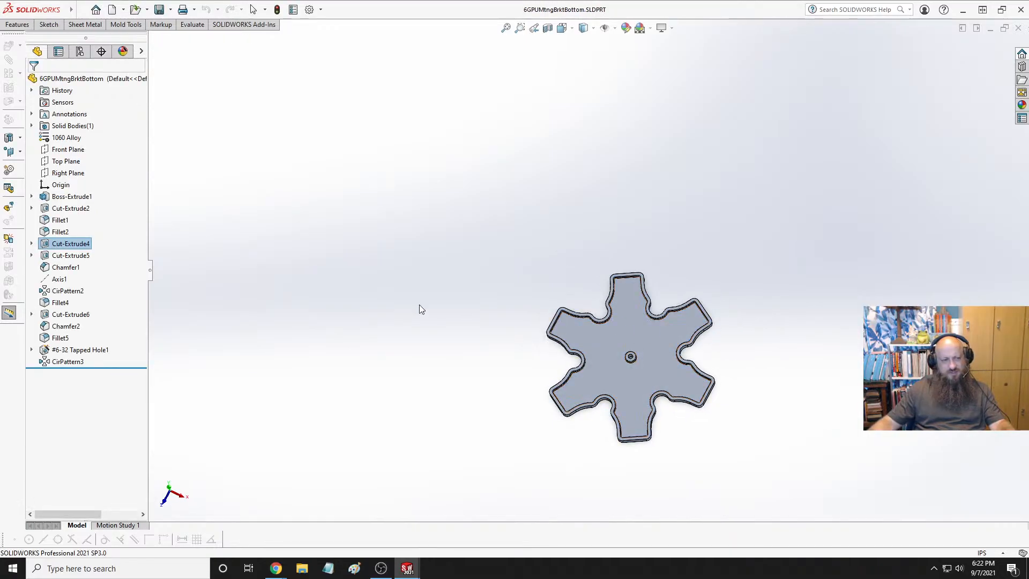
Edit the sketch of Cut-Extrude4 and set the rod pitch circle's diameter to 7.375 in
left_click(31, 243)
left_click(76, 255)
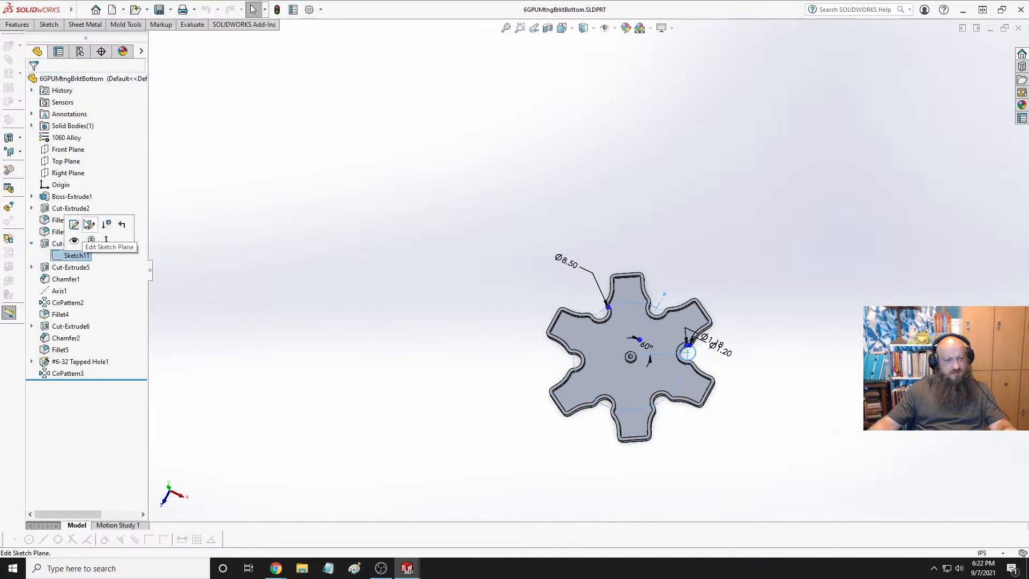
left_click(107, 224)
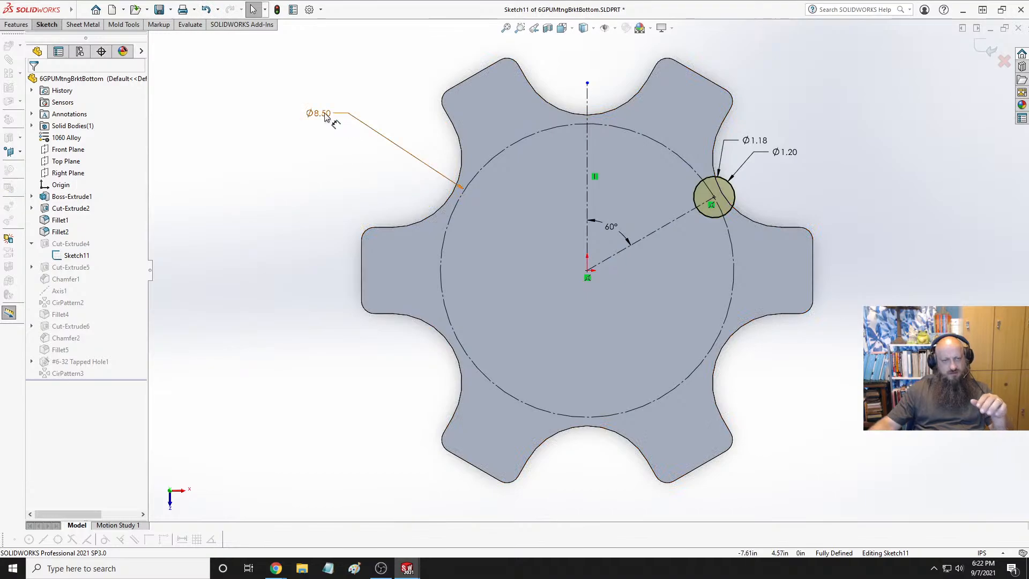
double_click(343, 115)
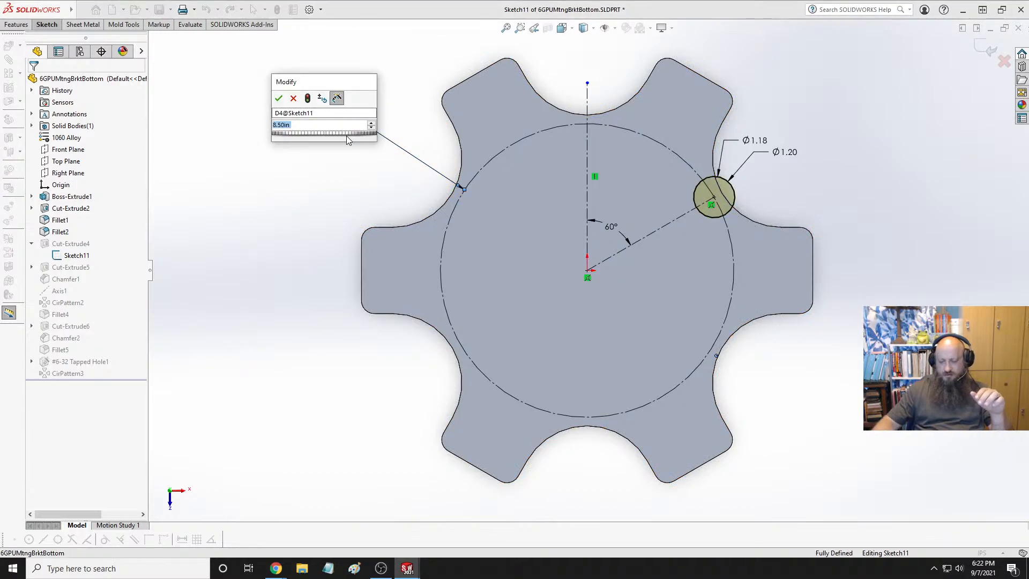
key("Return")
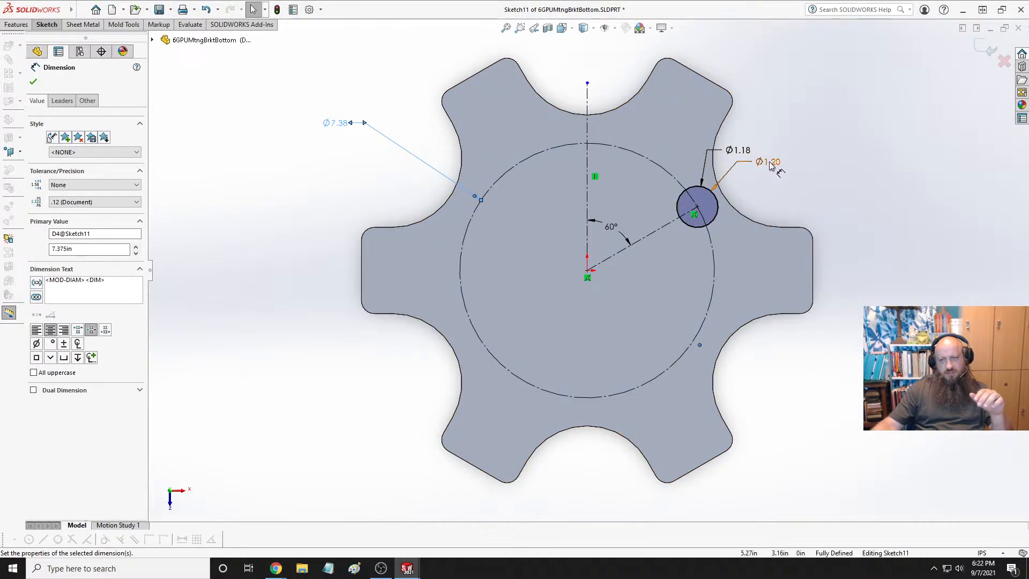
Set the rod cut circle's diameter to 0.76 in, exit the sketch and dismiss the rebuild error report
left_click(772, 163)
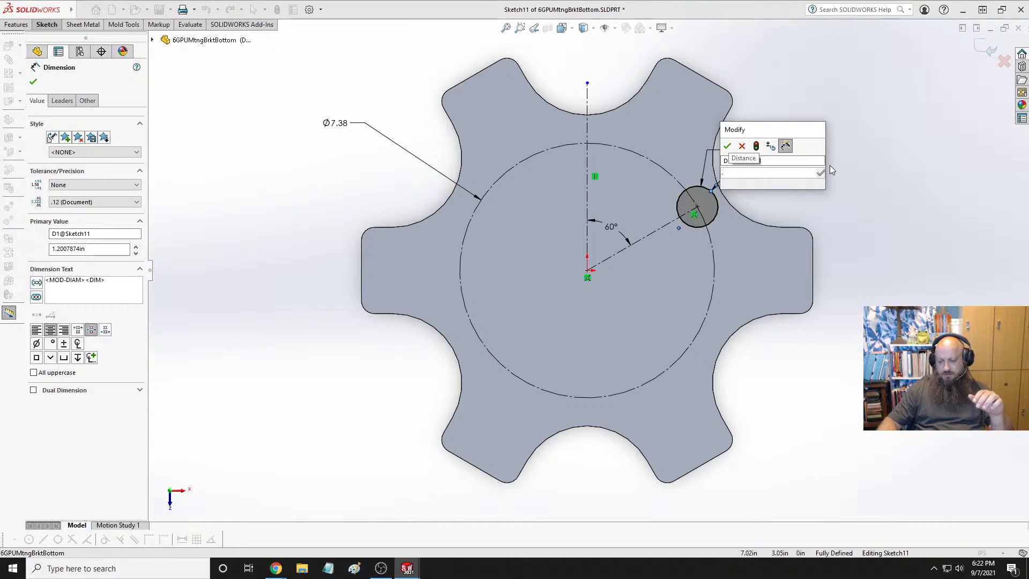
type("76")
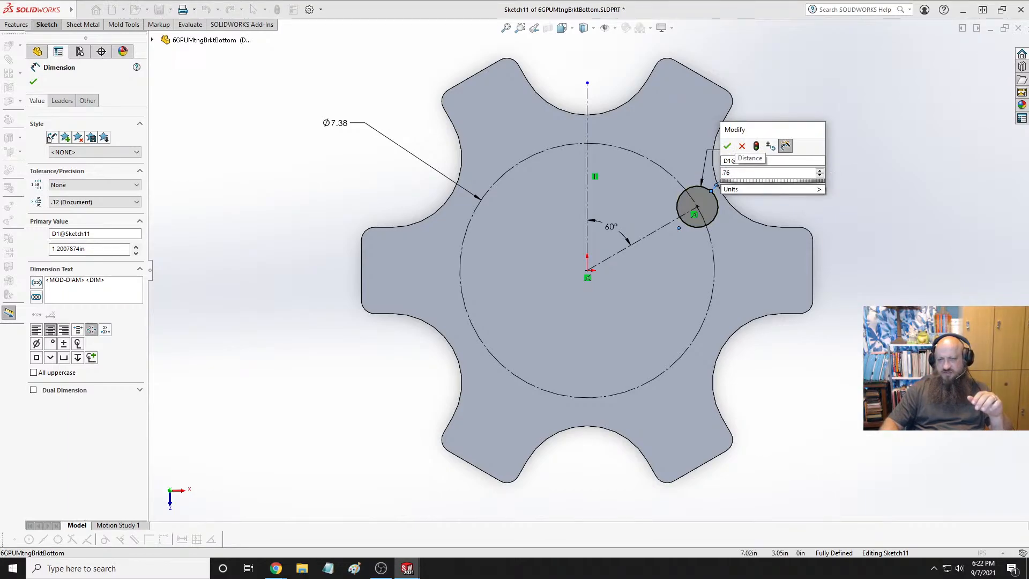
key("Return")
key("Escape")
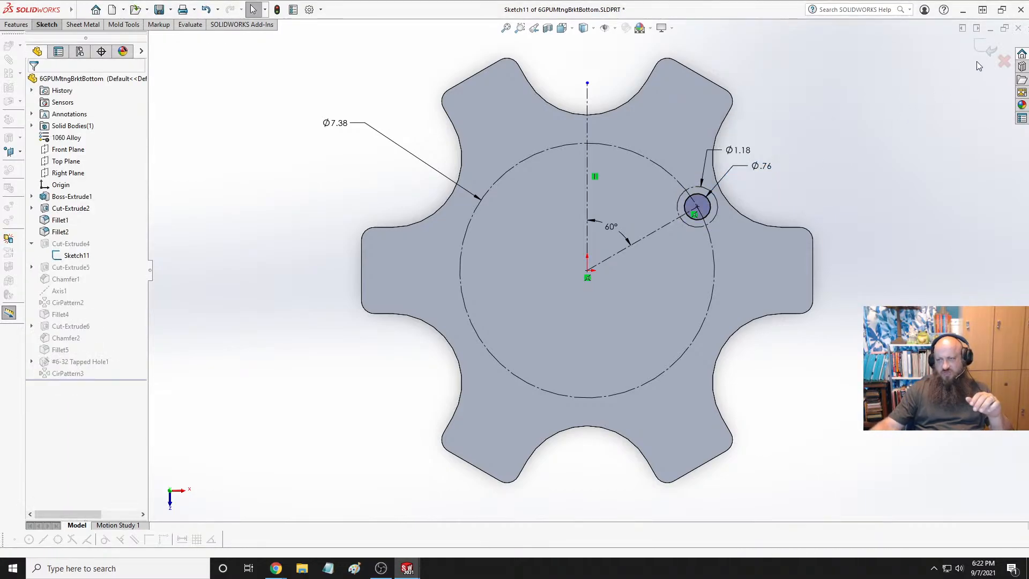
left_click(988, 49)
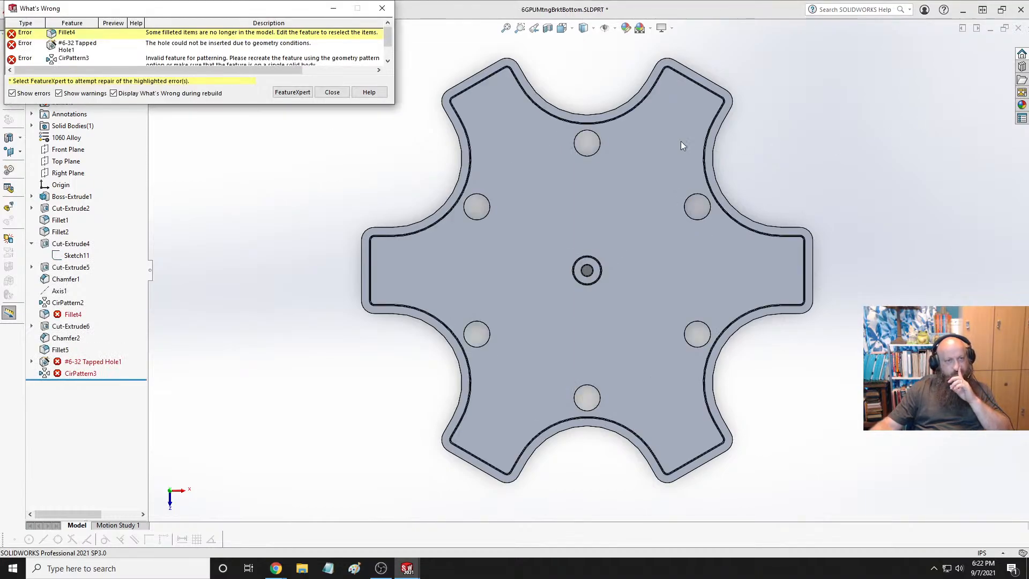
left_click(332, 92)
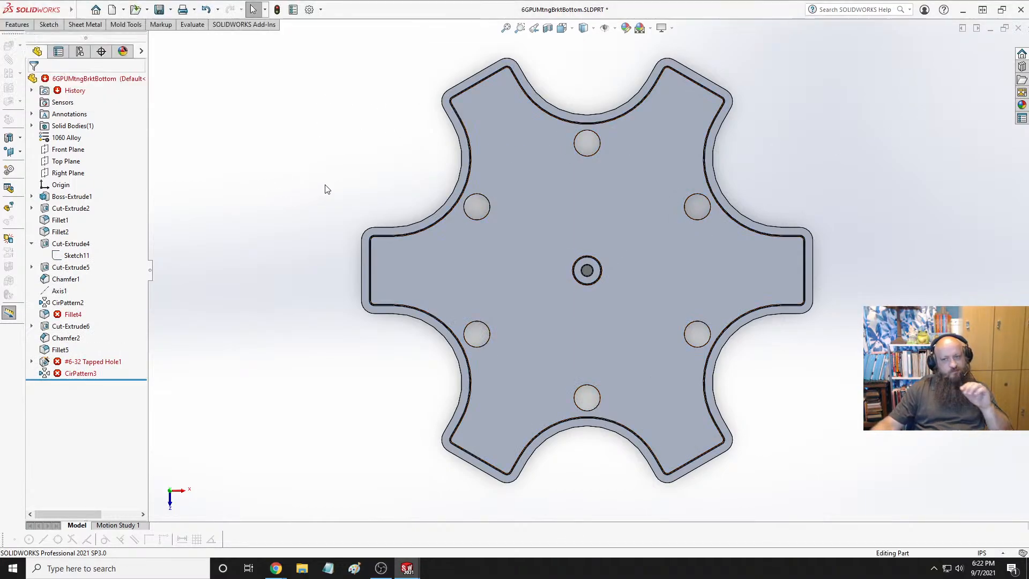
Switch to the 6GPUMtngBrktTop part and trace its rod holes by checking a hole face, Cut-Extrude3, Sketch8 and Cut-Extrude2
key("ctrl+Tab")
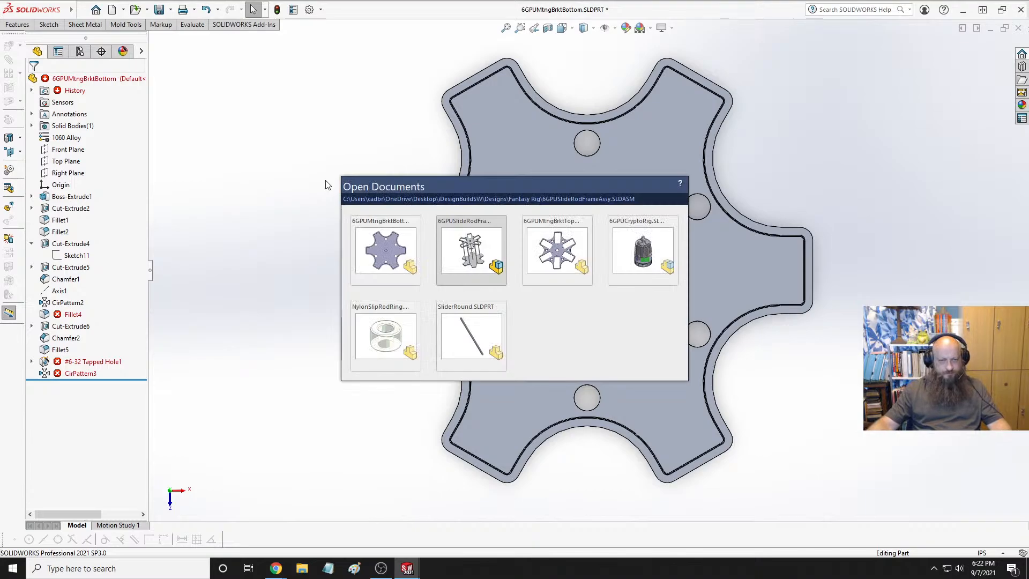
key("ctrl+Tab")
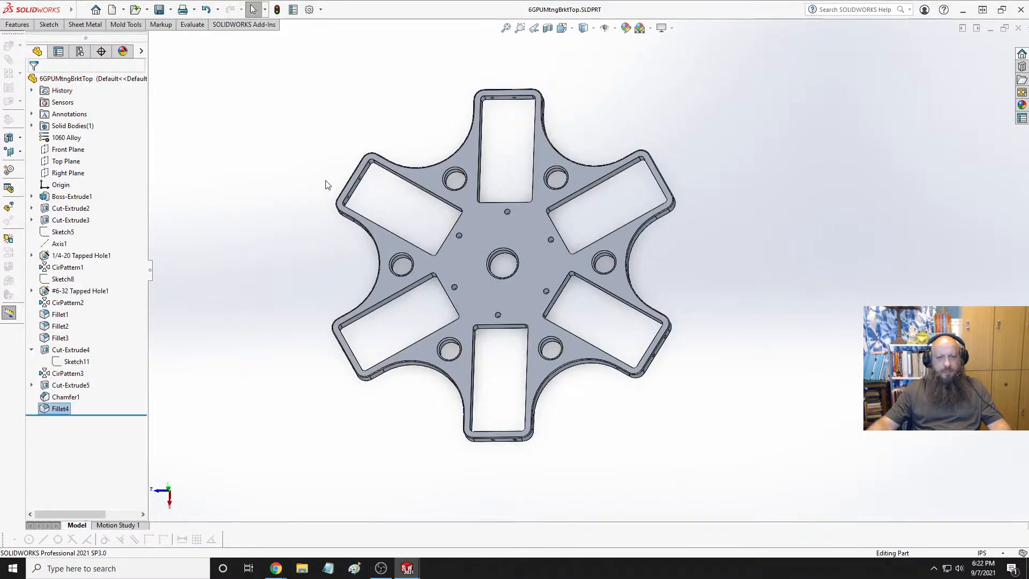
scroll(641, 301, "down", 3)
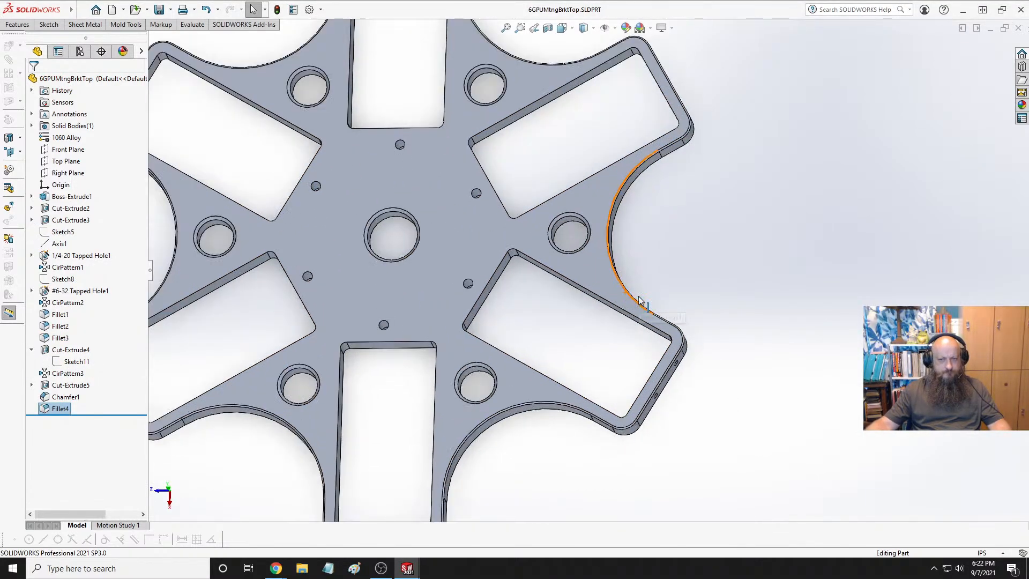
middle_click_drag(532, 248, 525, 217)
scroll(589, 237, "down", 5)
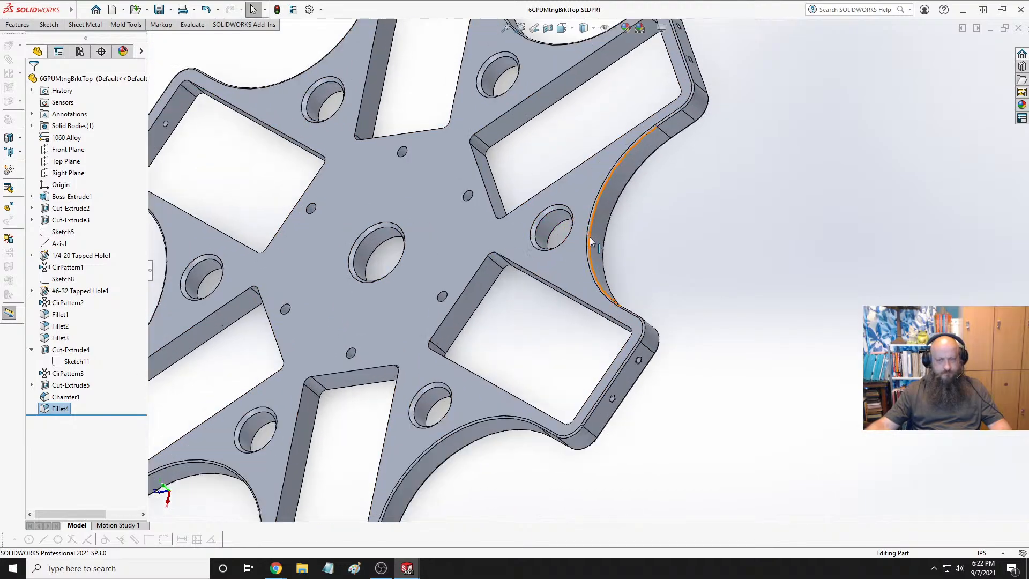
left_click(520, 215)
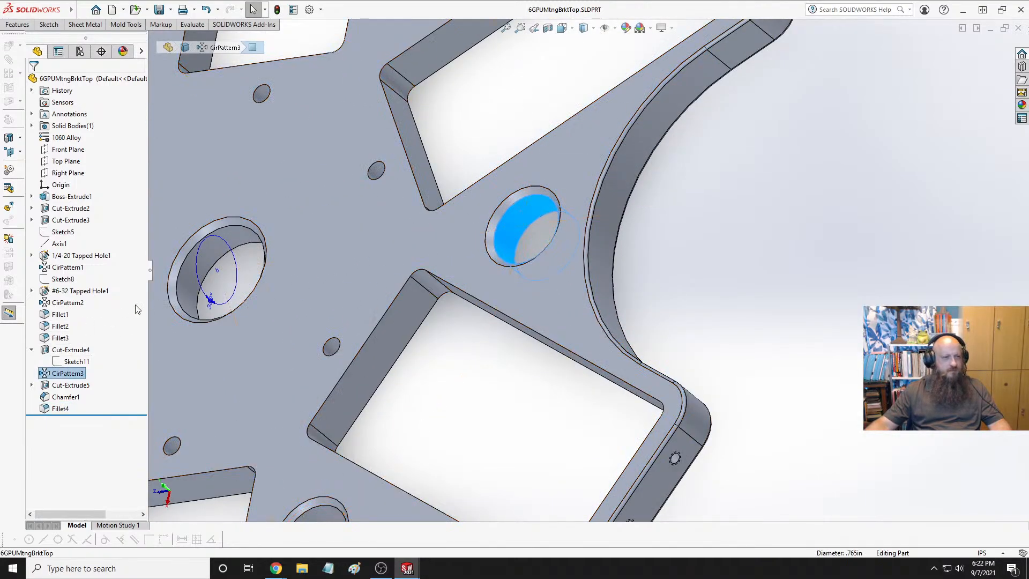
left_click(70, 220)
scroll(343, 266, "up", 5)
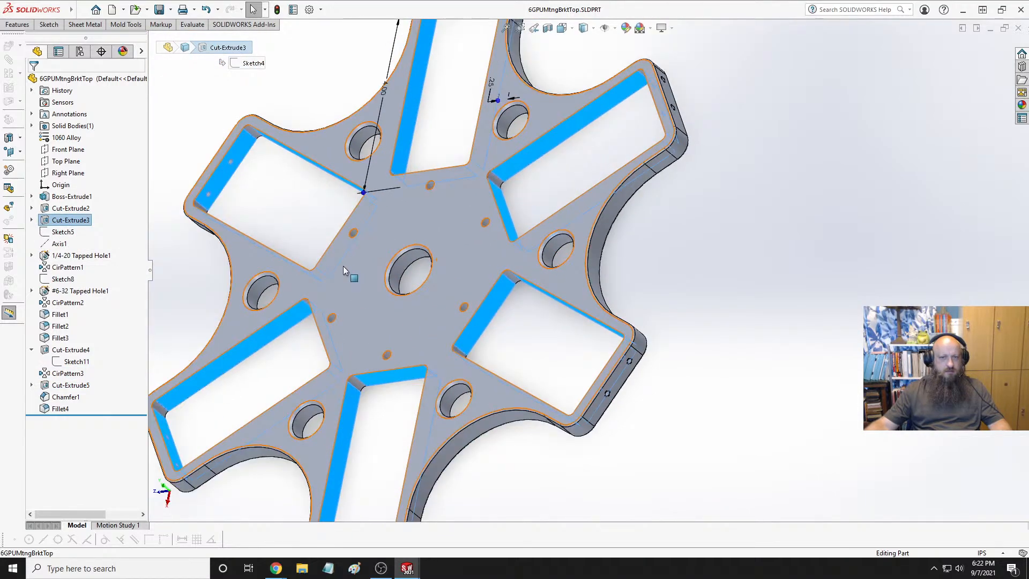
left_click(64, 279)
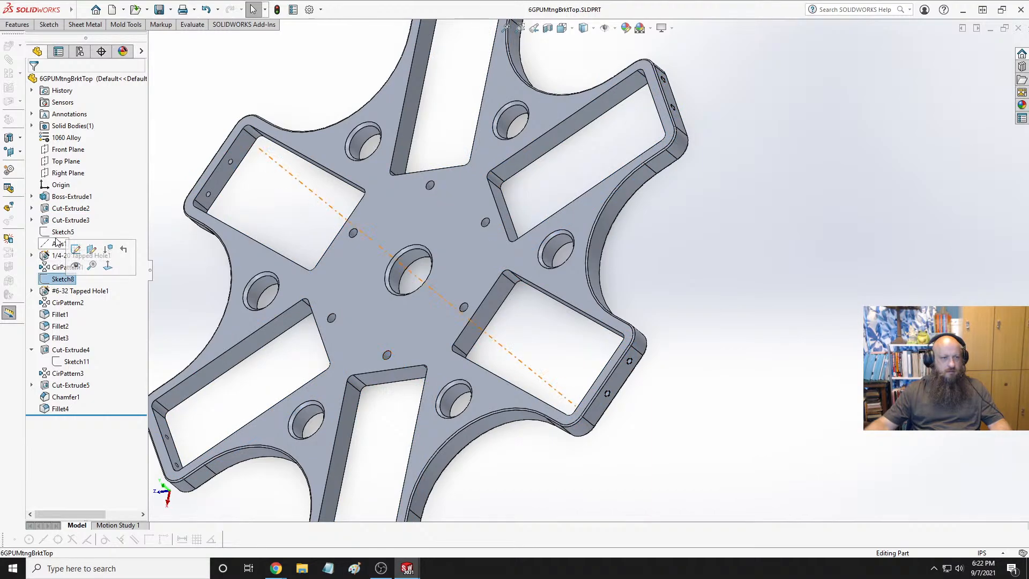
left_click(60, 220)
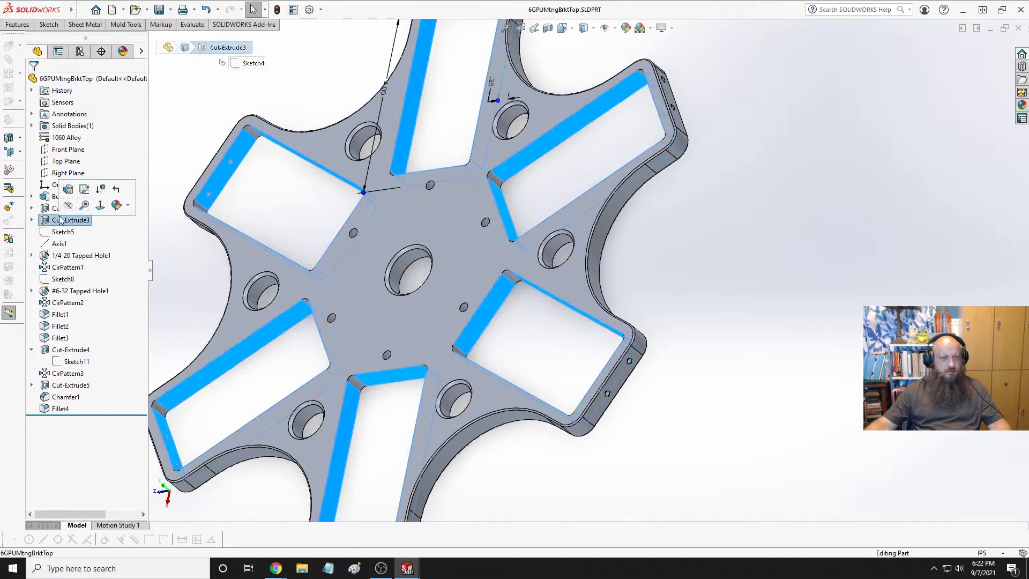
left_click(52, 208)
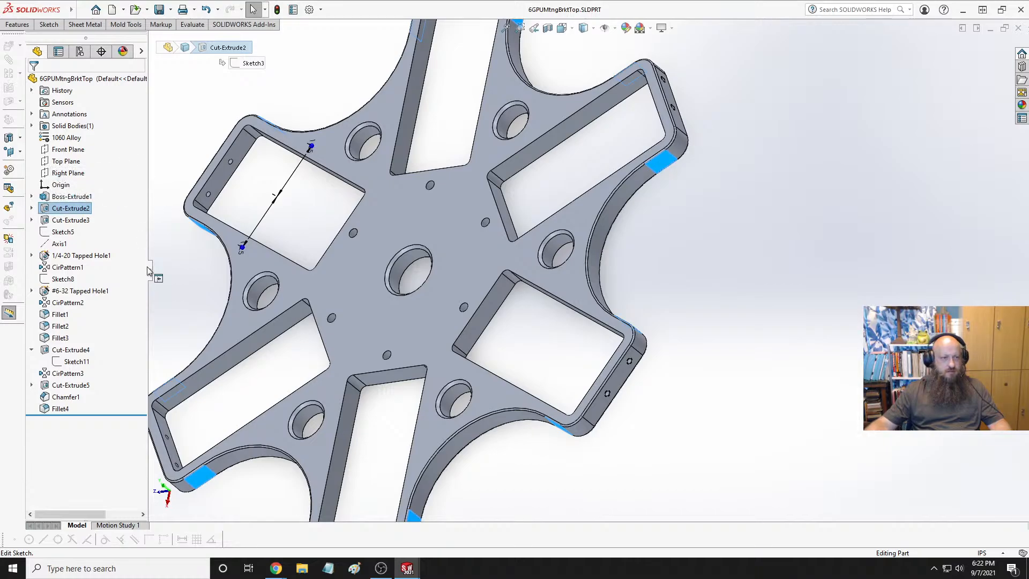
Check the exact rod hole diameter in the top bracket's Cut-Extrude4 sketch, leave it as is, and return to the bottom bracket
left_click(80, 351)
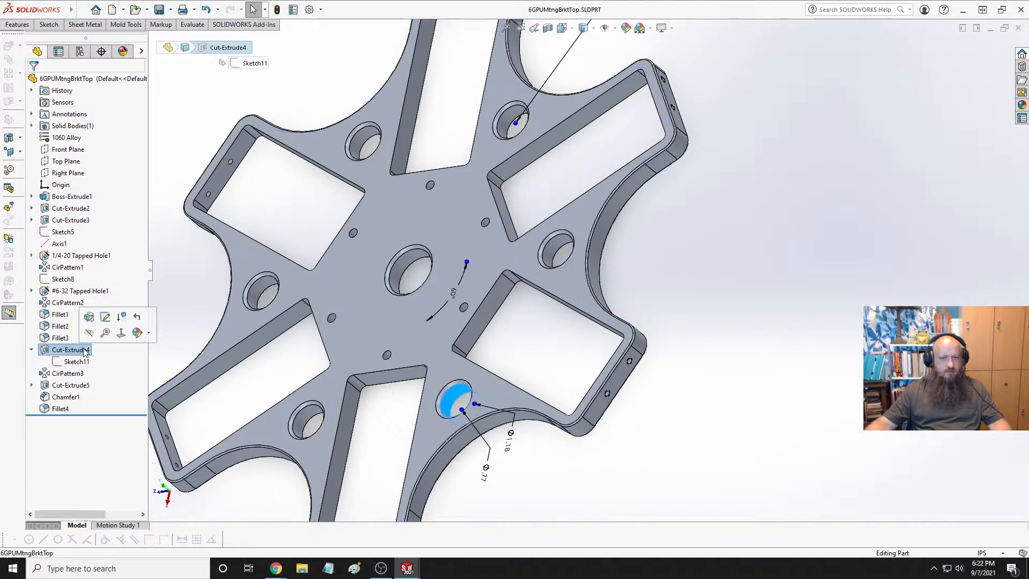
left_click(75, 362)
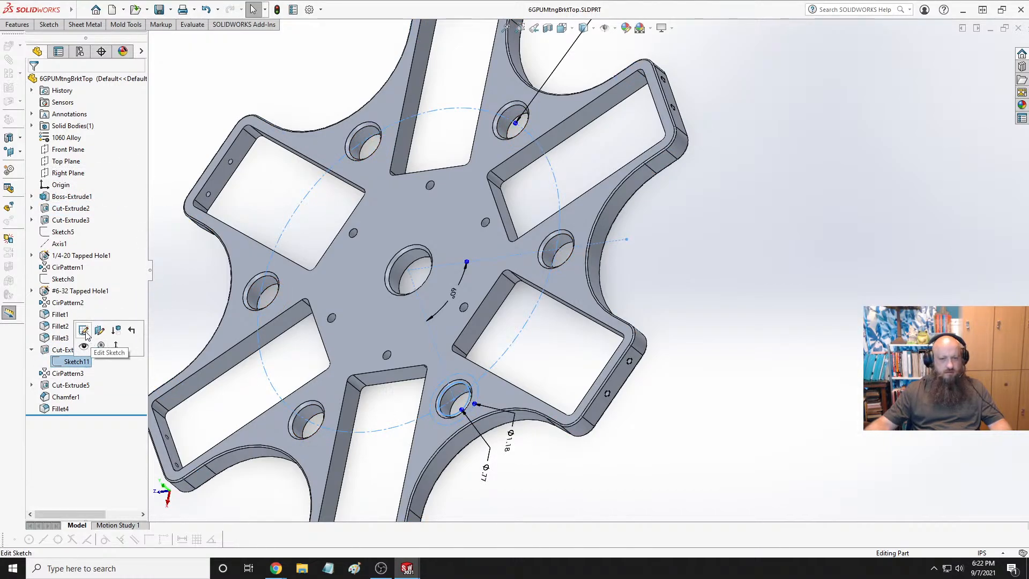
left_click(92, 332)
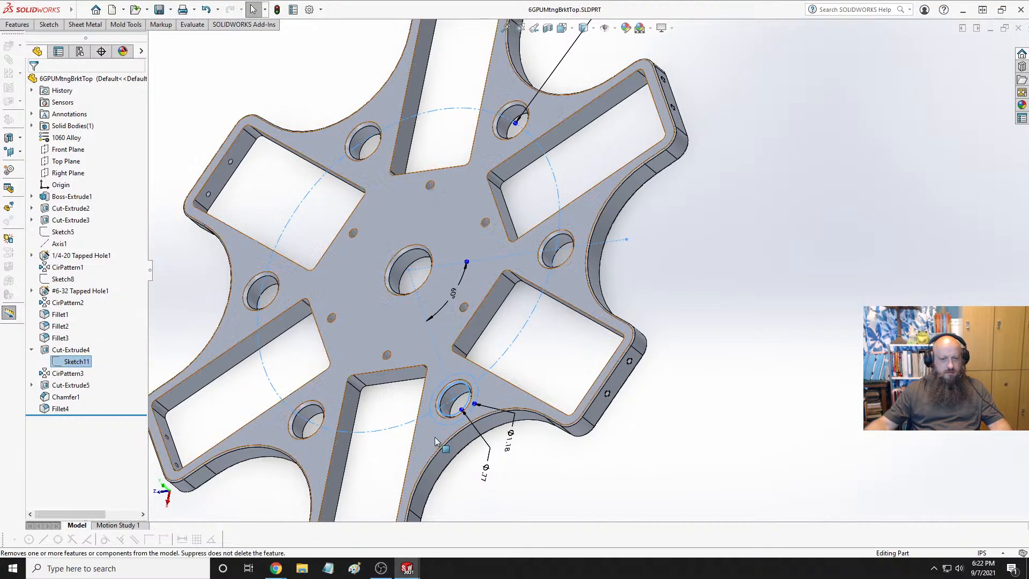
double_click(497, 459)
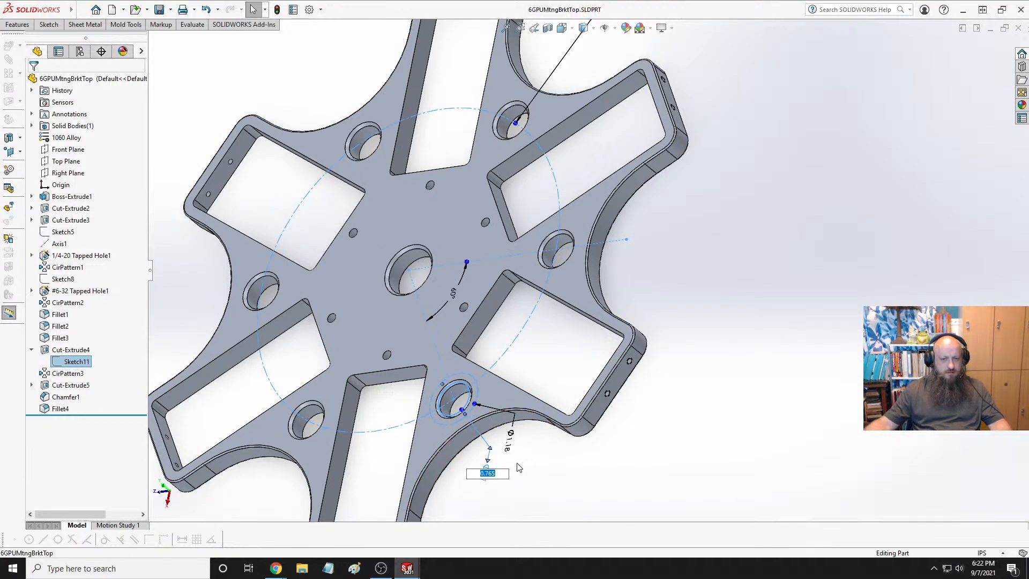
left_click(606, 491)
key("ctrl+Tab")
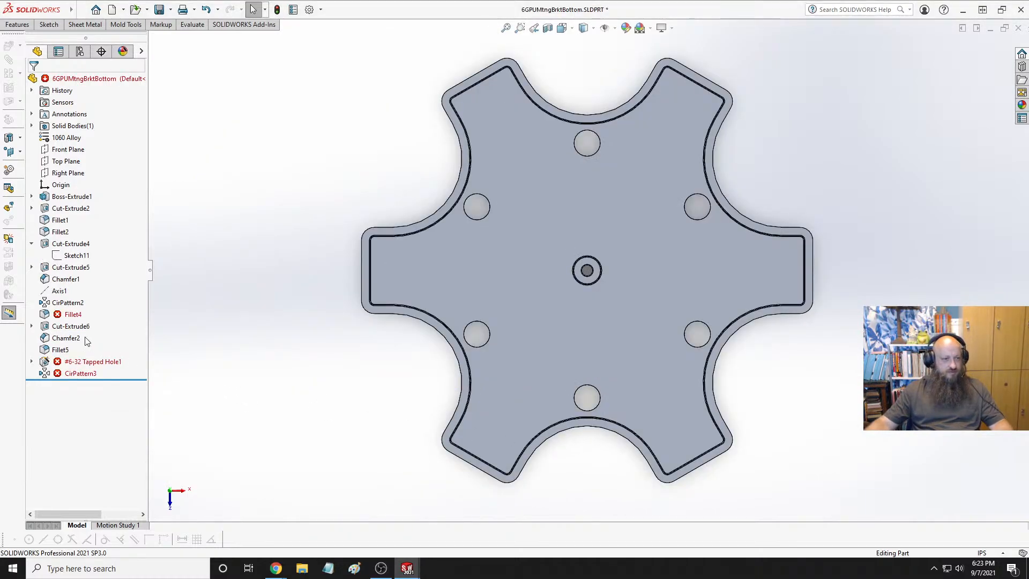
Set the rod hole diameter in the bottom bracket's Cut-Extrude4 sketch to 0.765 in
left_click(75, 256)
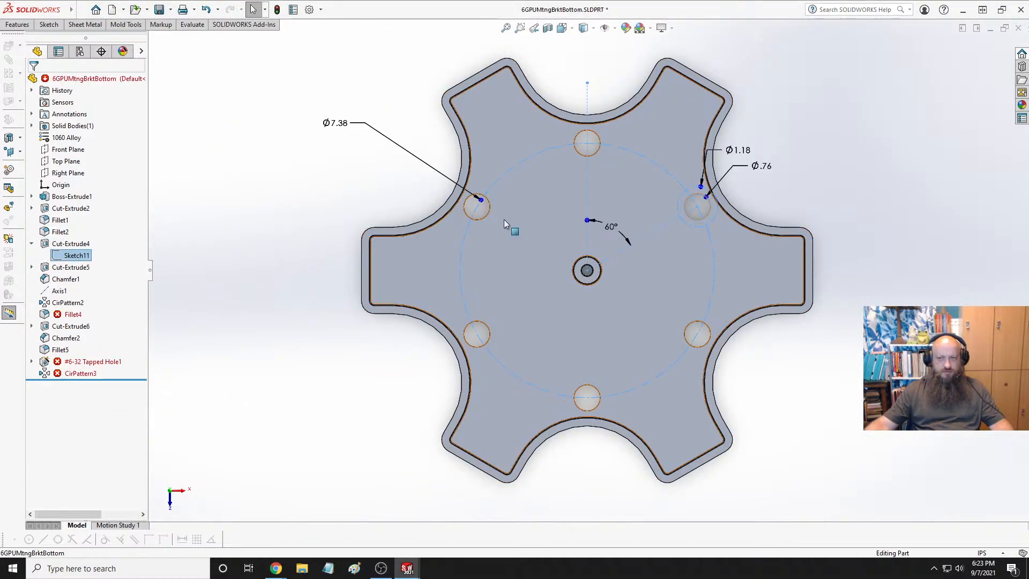
double_click(767, 169)
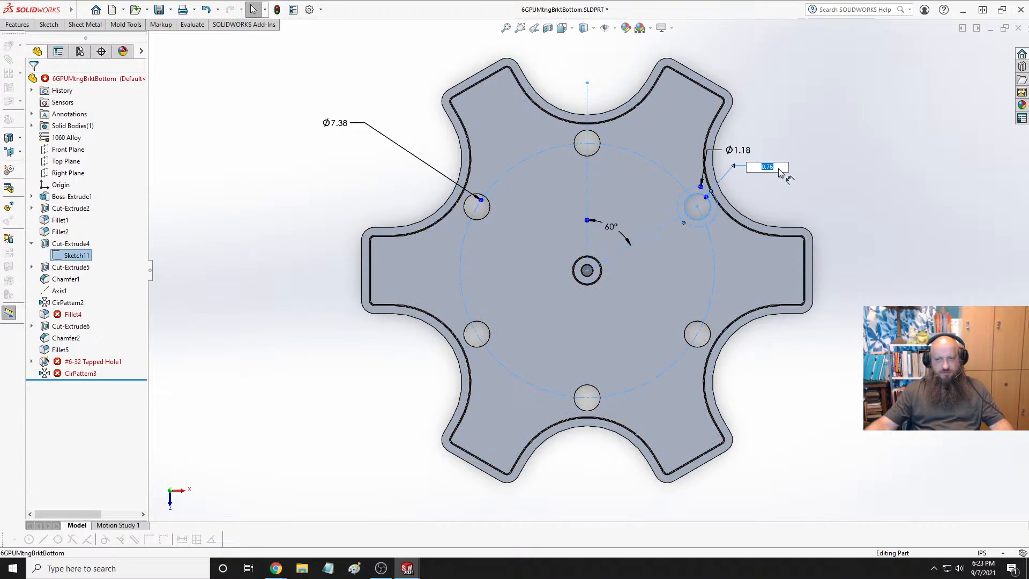
left_click(778, 169)
type("5")
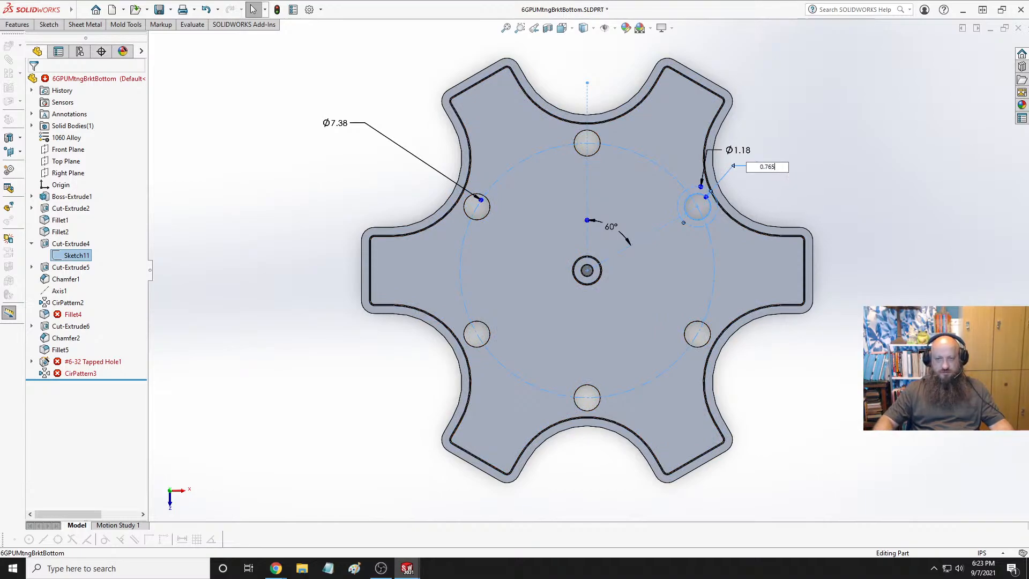
left_click(795, 193)
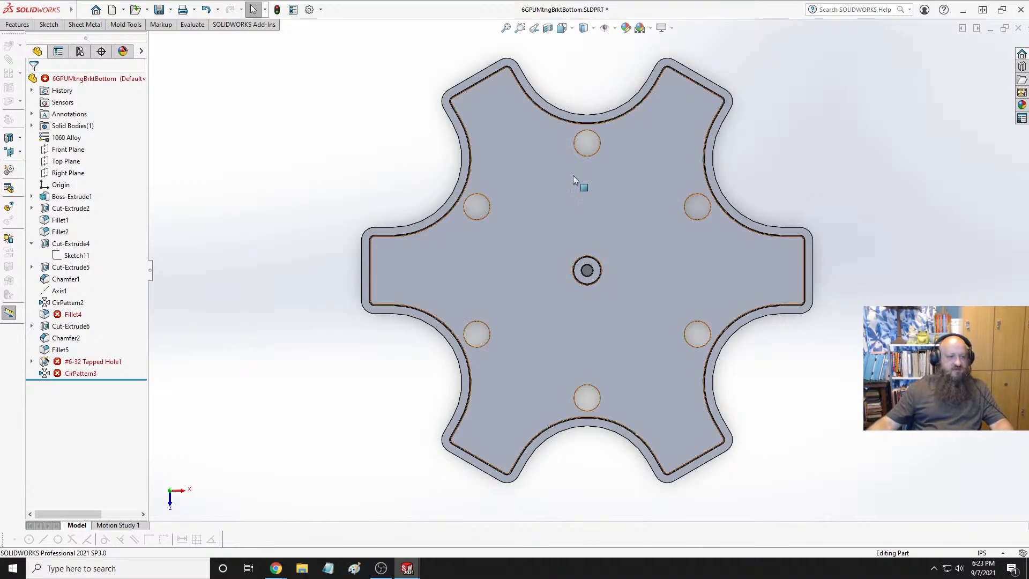
Edit the failed Fillet4 feature and clear all the missing edges from its selection
left_click(81, 362)
left_click(67, 377)
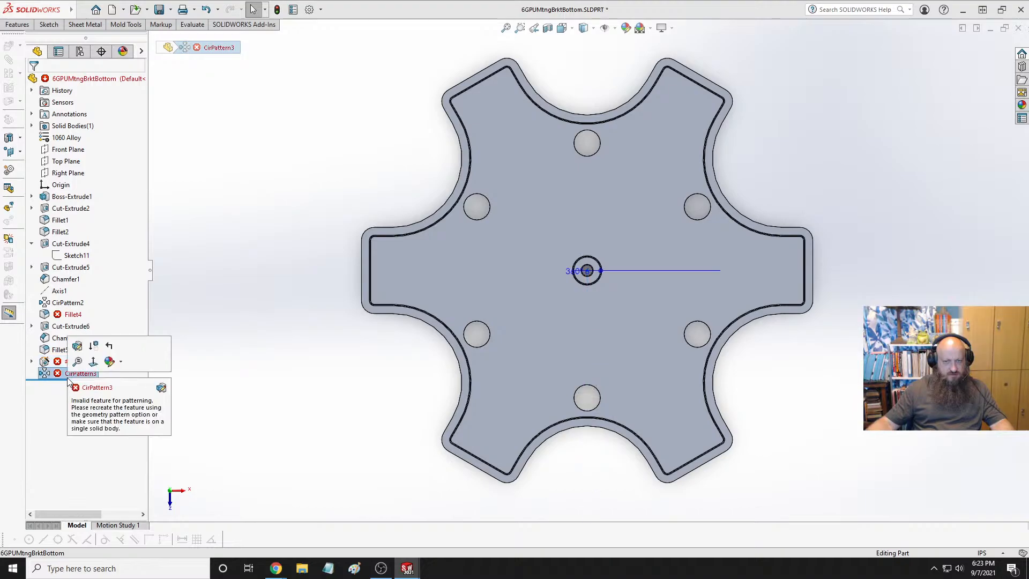
middle_click_drag(299, 385, 301, 337)
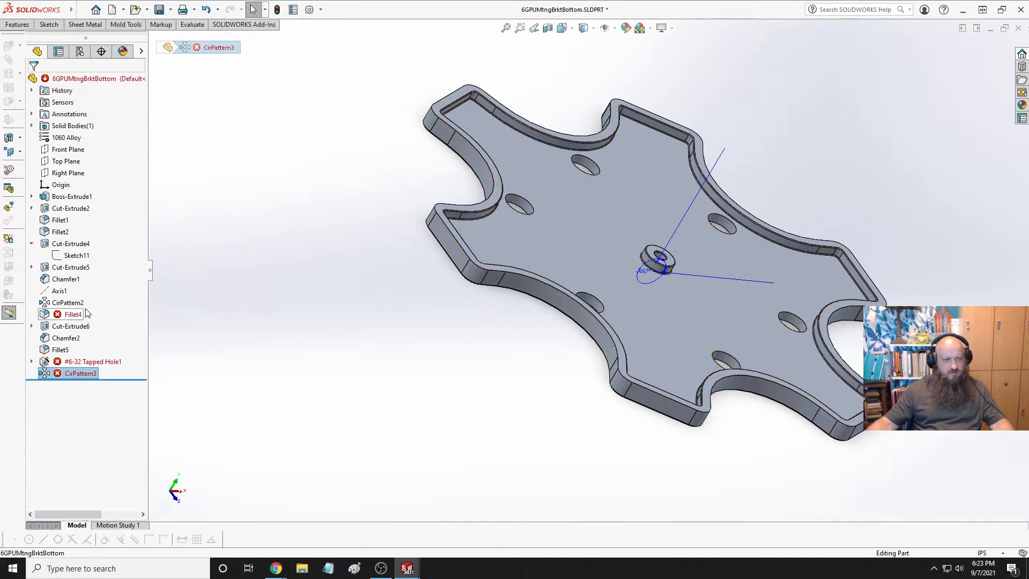
right_click(74, 318)
left_click(79, 231)
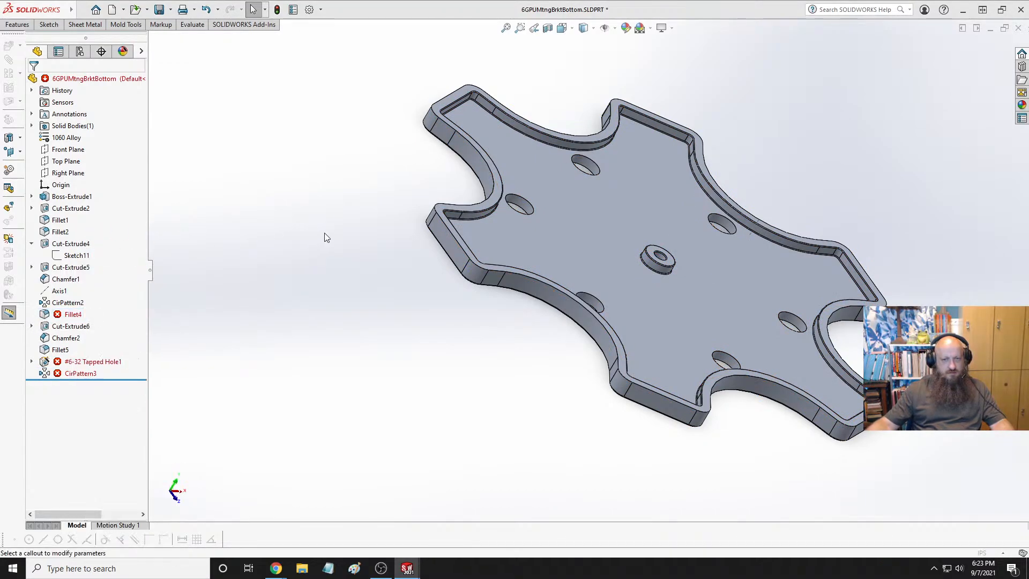
right_click(97, 180)
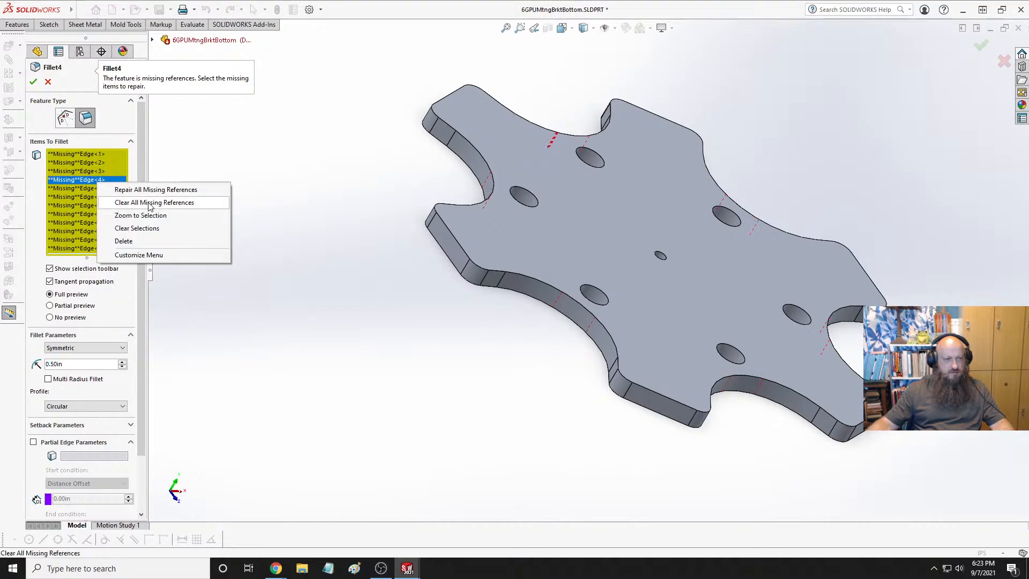
left_click(138, 228)
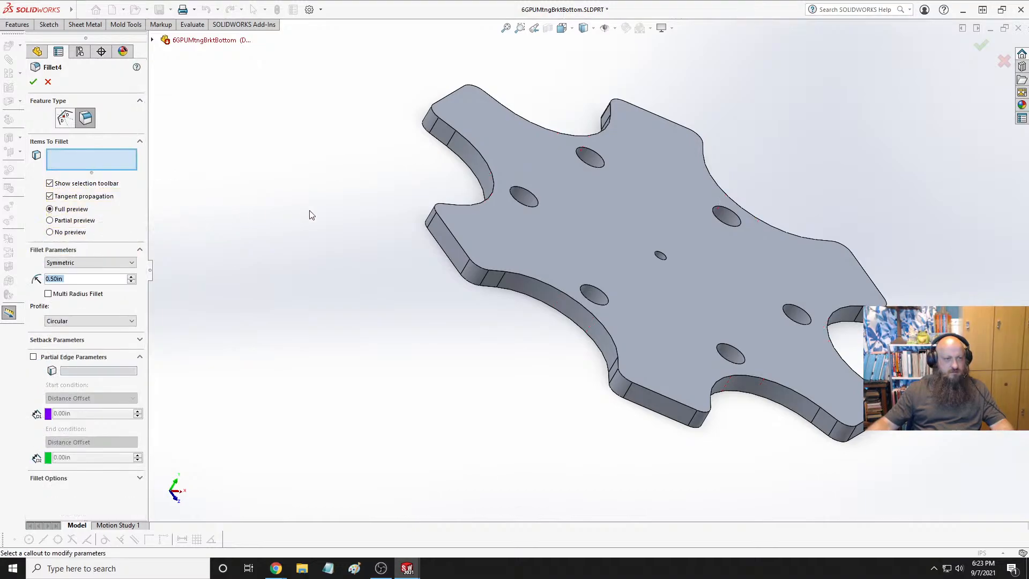
Select the plate's outer outline edge on one face for Fillet4 and set the radius to 0.0625 in
left_click(488, 200)
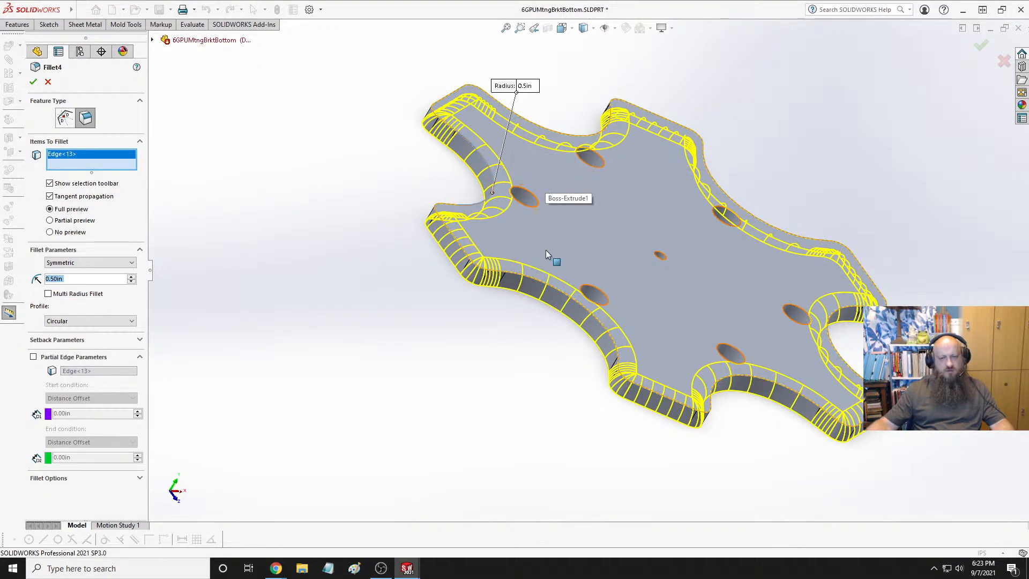
key("ctrl+5")
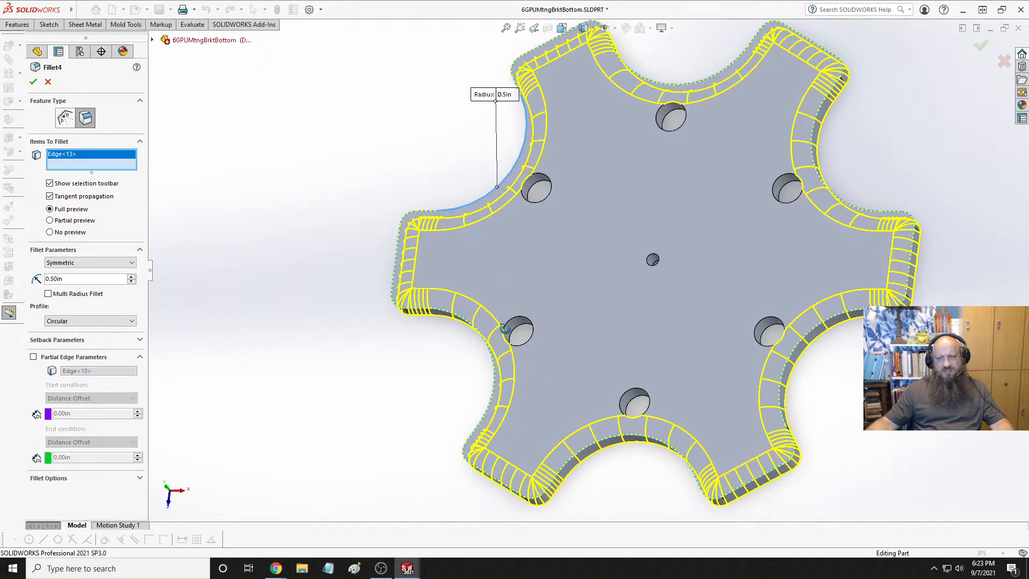
middle_click_drag(620, 271, 631, 247)
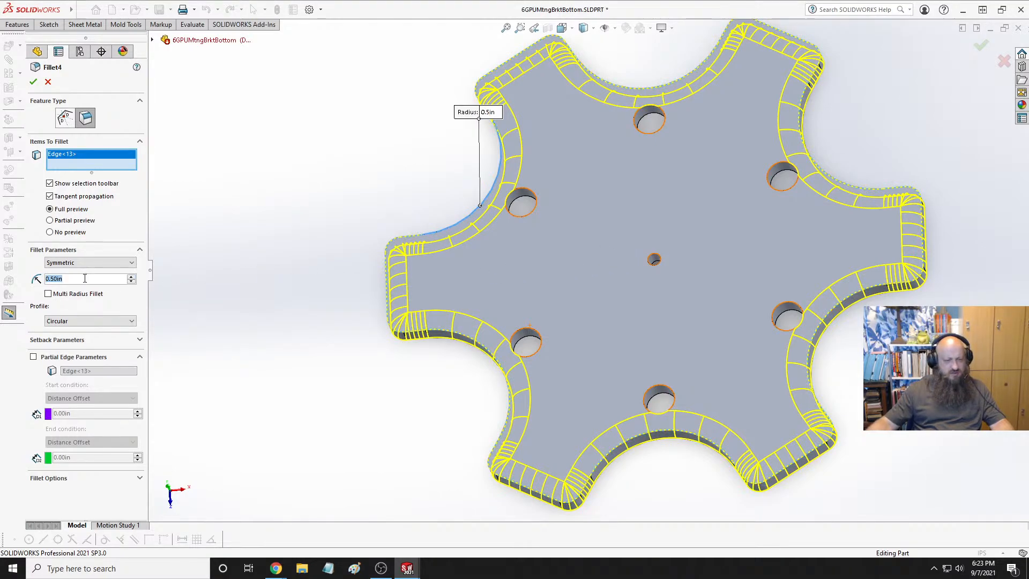
type(".0625")
key("Return")
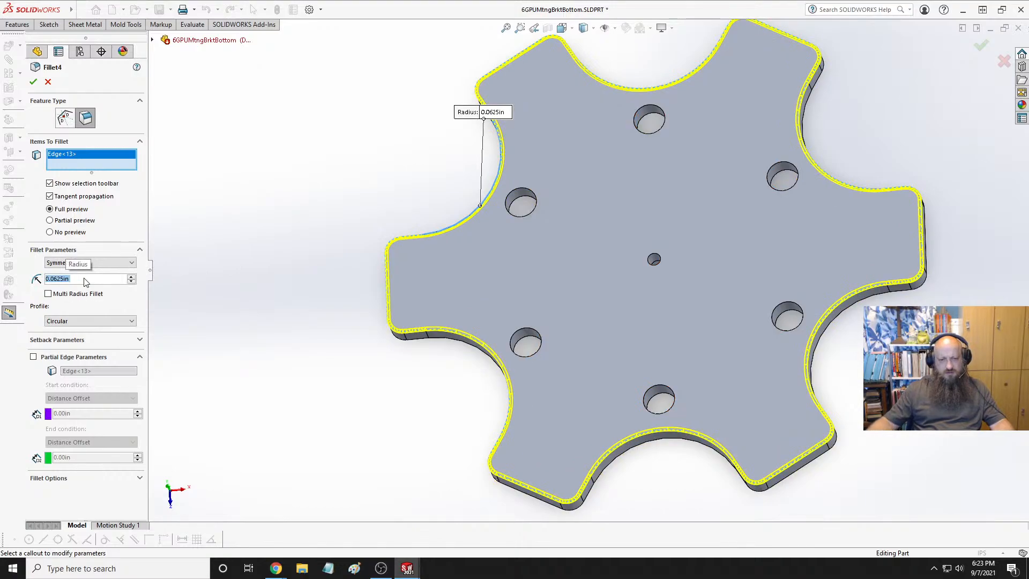
Add the outer outline edge on the plate's opposite face to Fillet4 and accept the repaired fillet
middle_click_drag(289, 352, 390, 207)
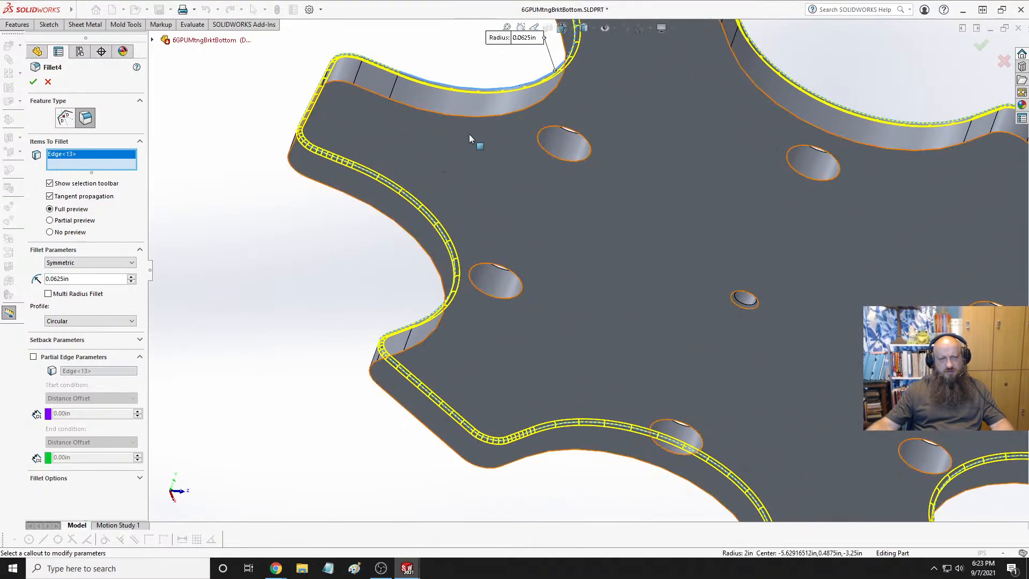
left_click(405, 177)
scroll(317, 248, "up", 5)
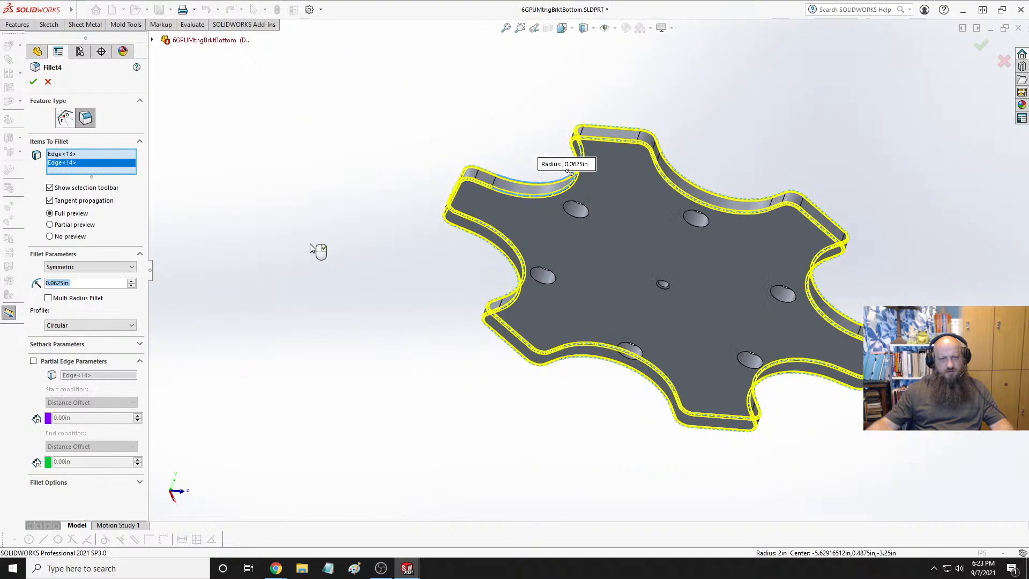
middle_click_drag(317, 248, 410, 249)
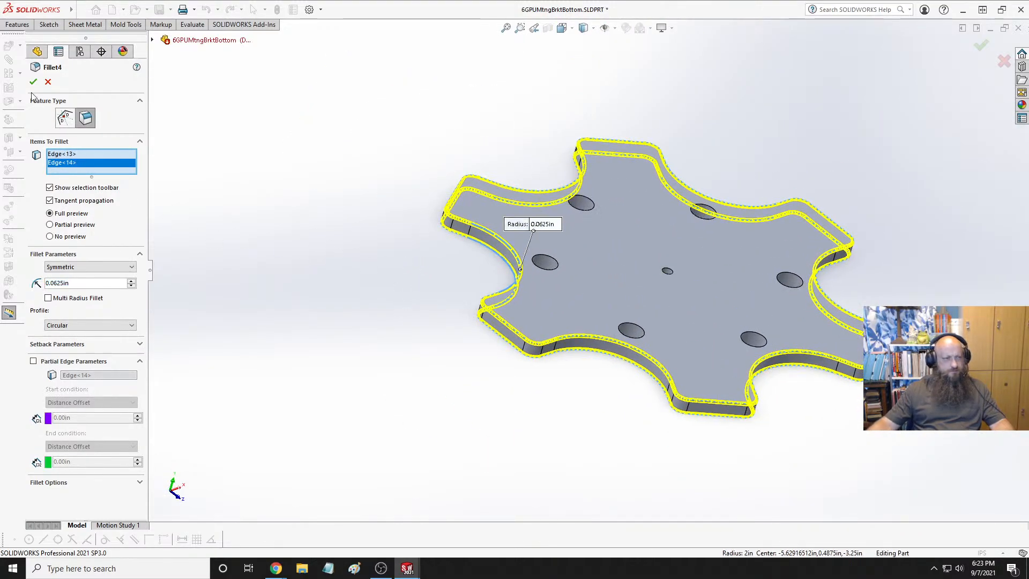
left_click(33, 82)
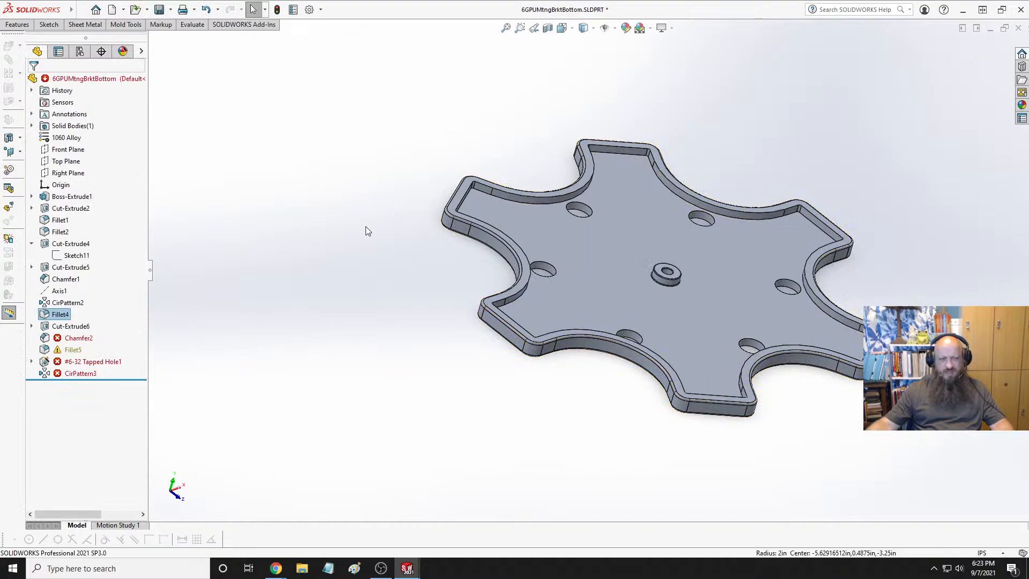
Check the errors on the remaining failed features, edit Chamfer2 and delete its missing edge reference
scroll(468, 258, "down", 5)
middle_click_drag(468, 258, 457, 239)
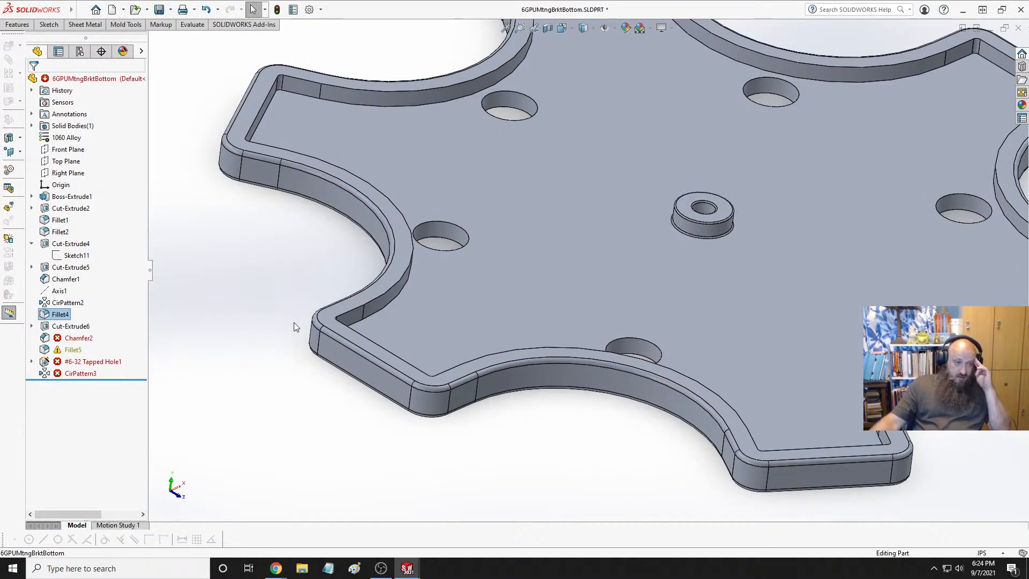
left_click(129, 373)
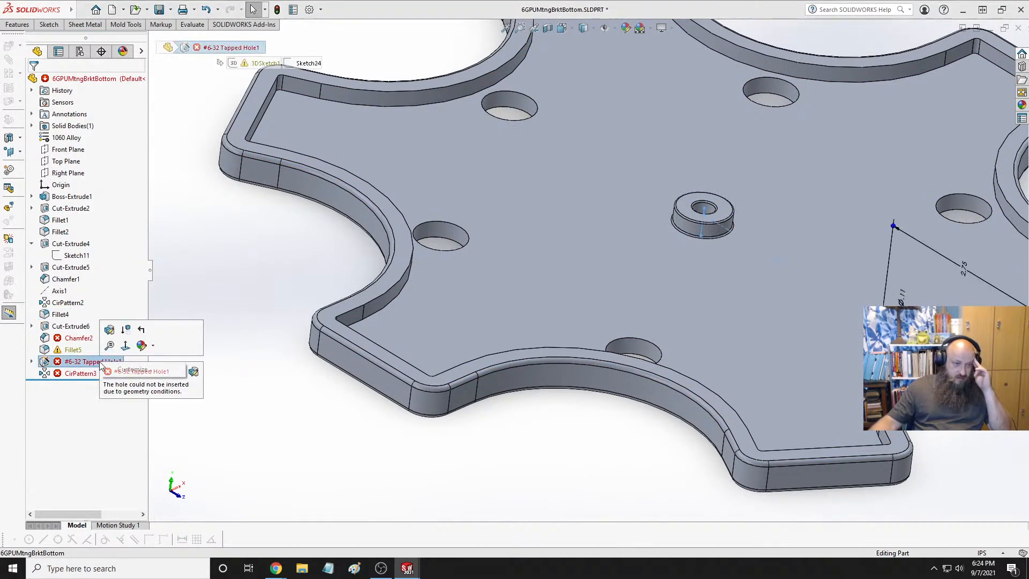
left_click(68, 350)
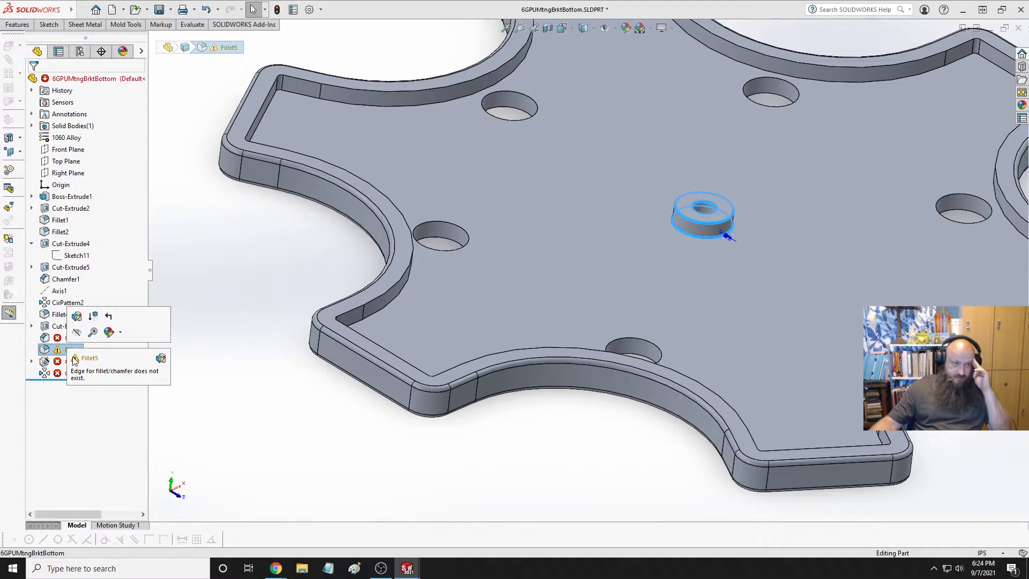
left_click(46, 341)
left_click(55, 306)
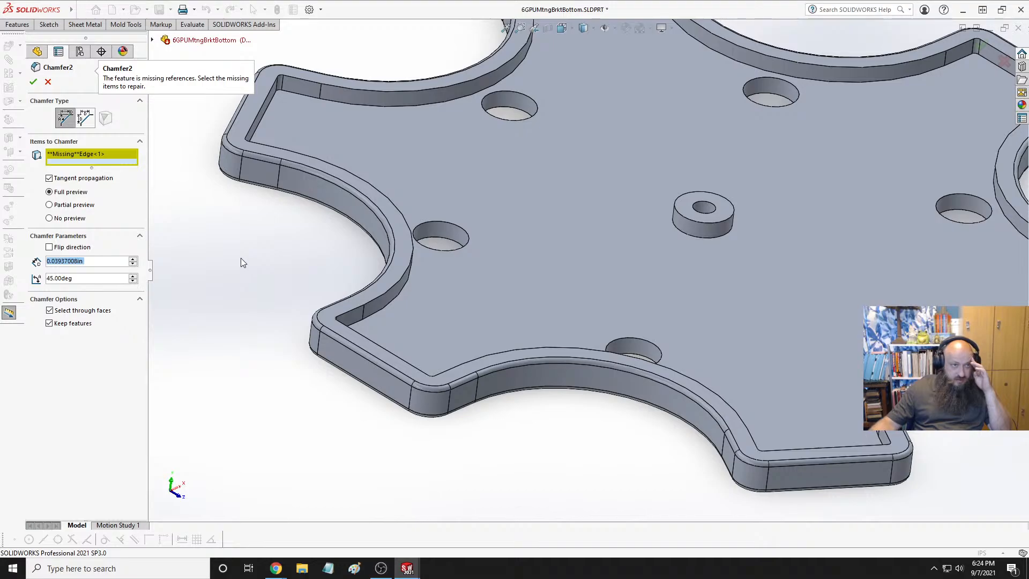
right_click(112, 153)
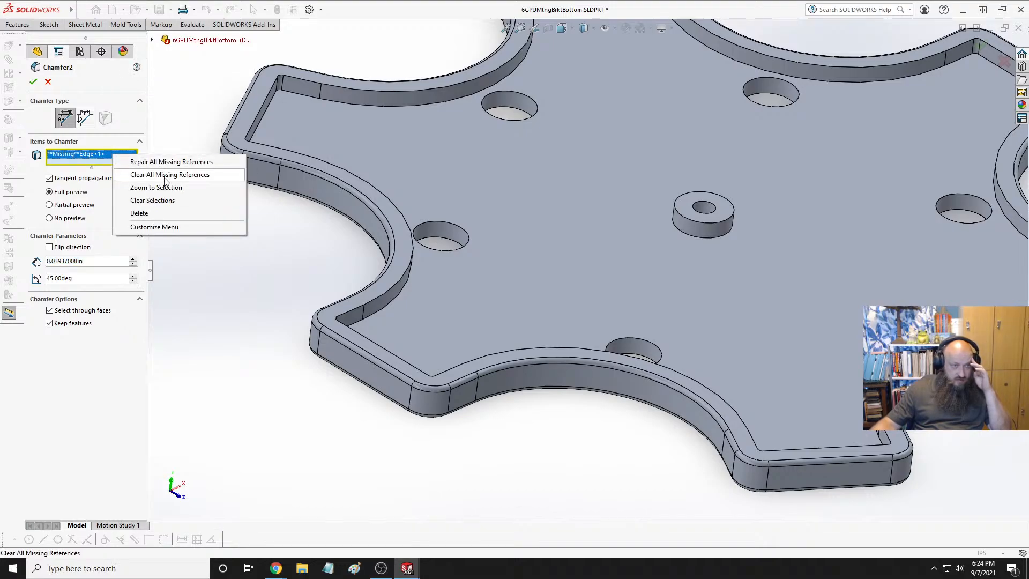
left_click(138, 214)
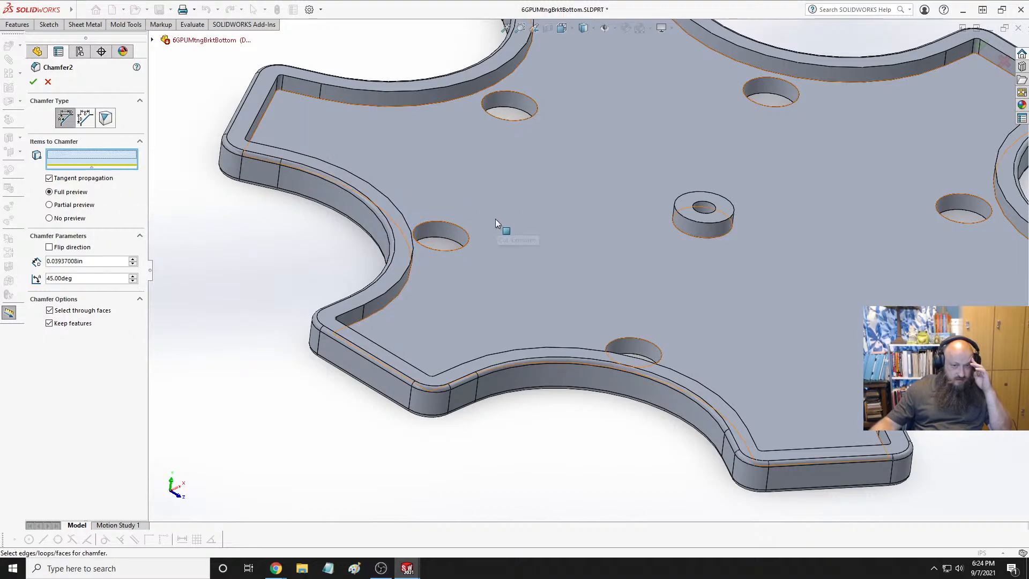
Select the pocket-side edges of all six rod holes for Chamfer2
scroll(498, 218, "up", 3)
scroll(509, 236, "down", 8)
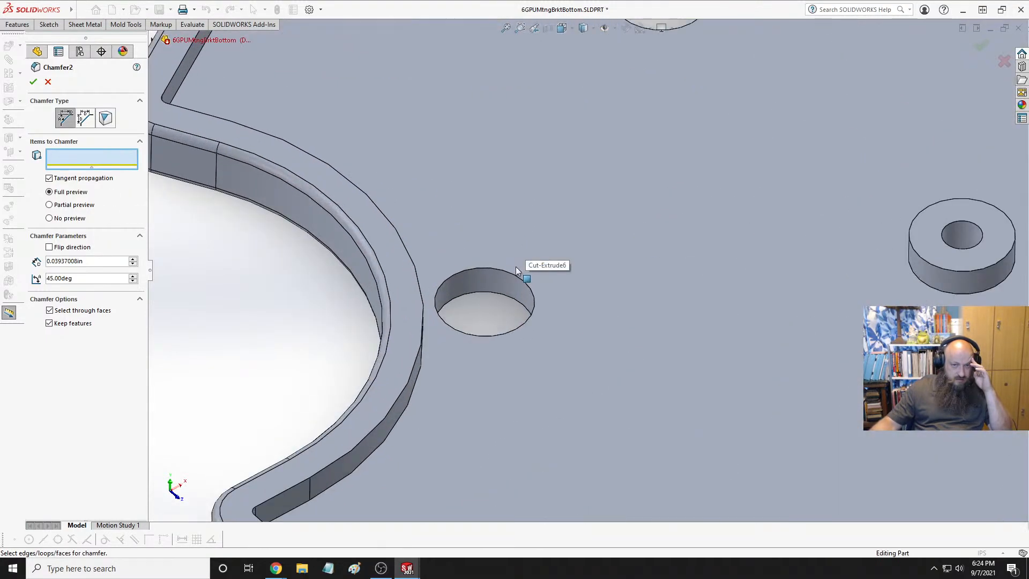
left_click(515, 271)
scroll(648, 160, "up", 3)
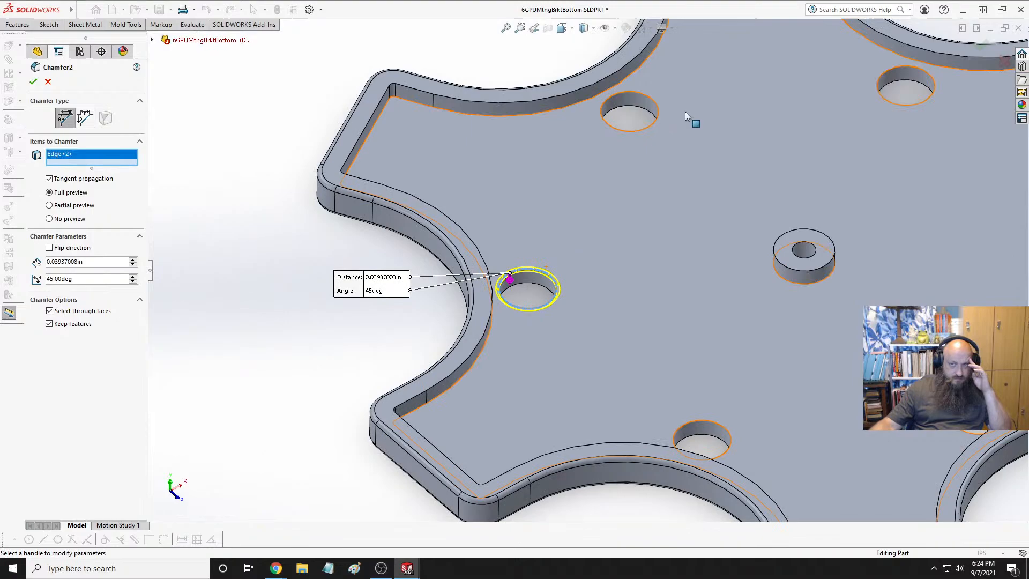
left_click(655, 120)
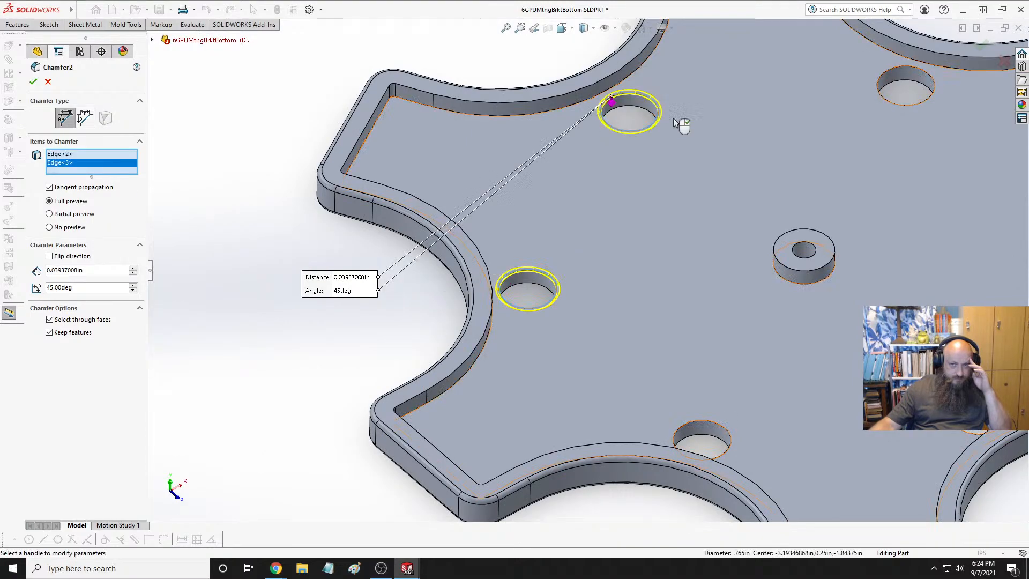
left_click(899, 105)
scroll(903, 105, "up", 3)
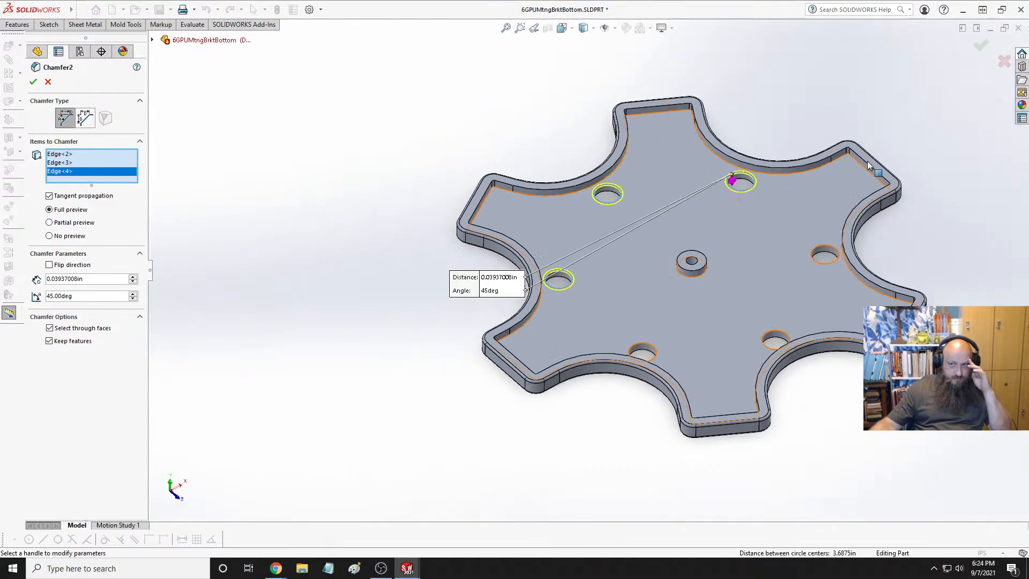
scroll(839, 274, "down", 5)
left_click(711, 265)
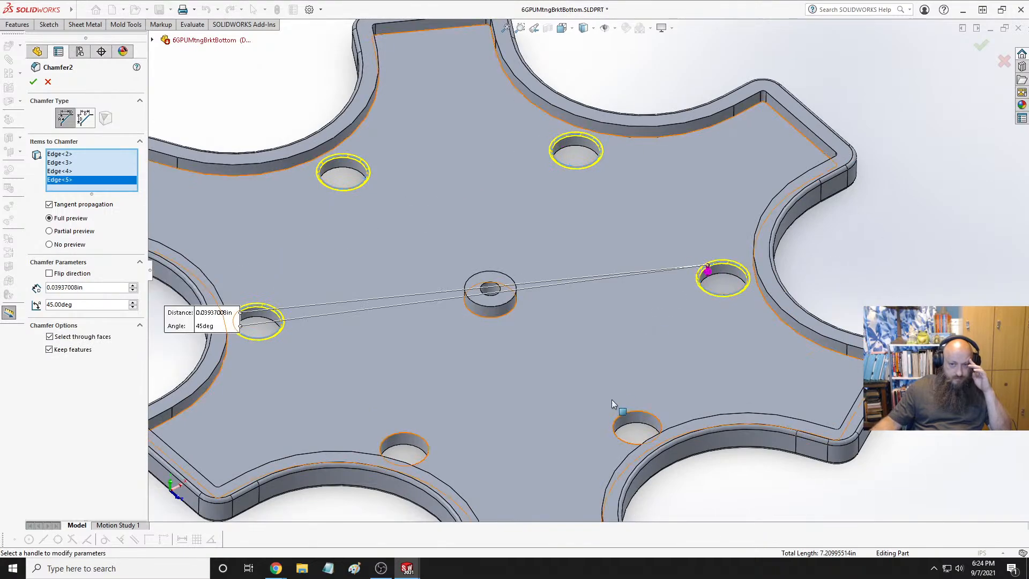
left_click(622, 420)
left_click(408, 433)
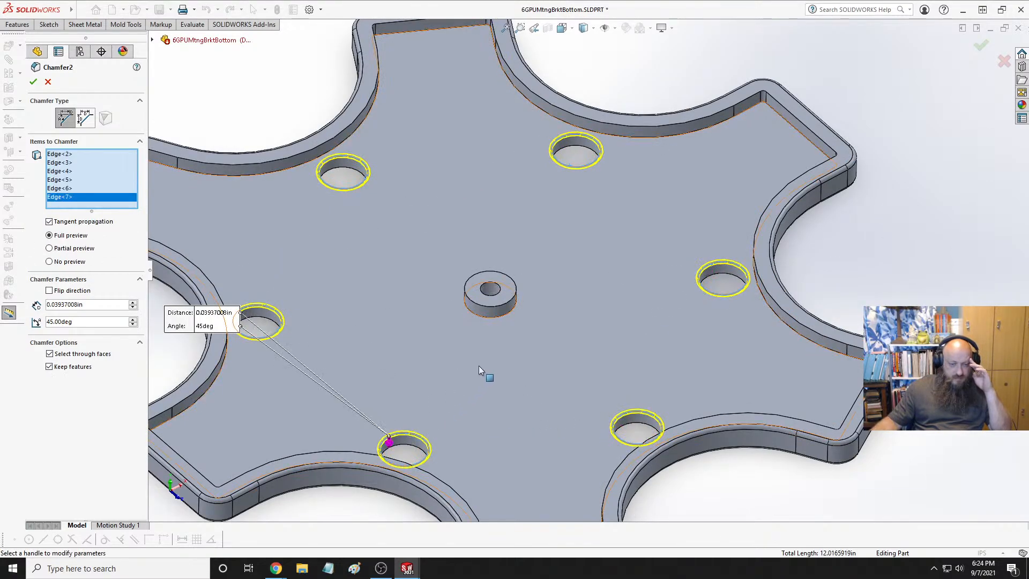
Add the top edge of the centre boss's hole to Chamfer2 and accept the chamfer
scroll(525, 302, "down", 3)
scroll(510, 301, "down", 3)
left_click(461, 248)
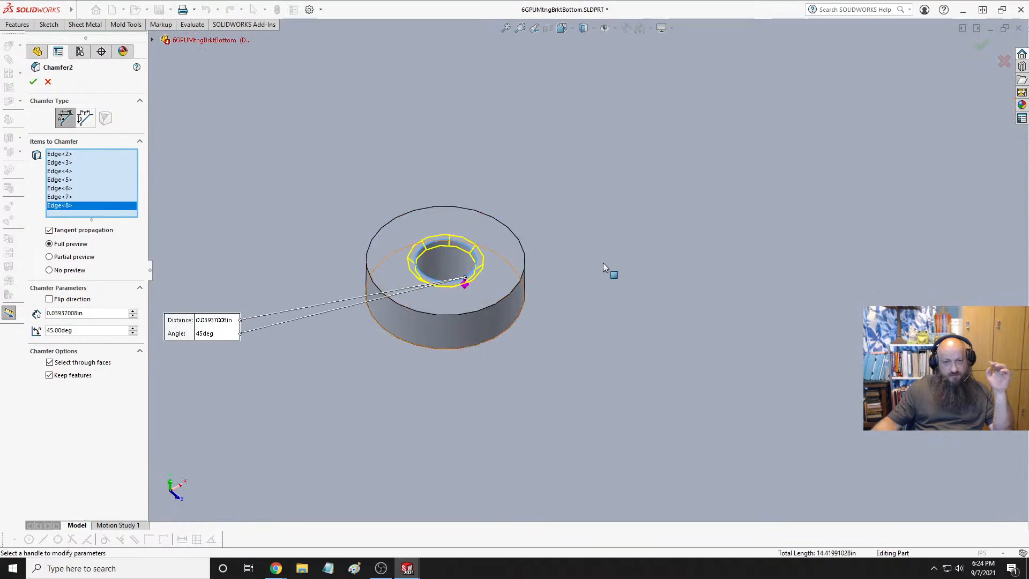
scroll(614, 250, "up", 5)
scroll(593, 295, "down", 4)
scroll(593, 298, "down", 2)
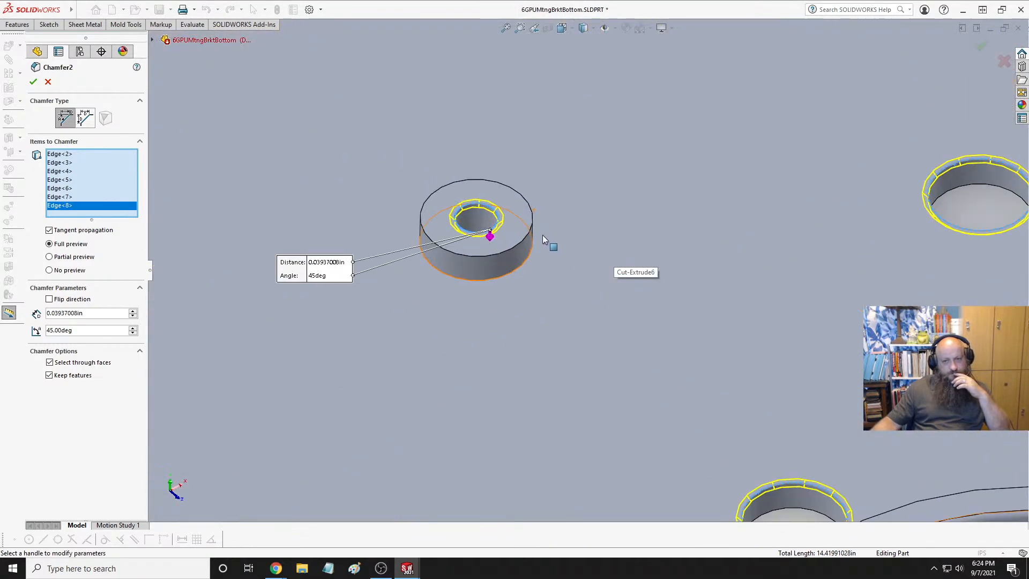
left_click(33, 82)
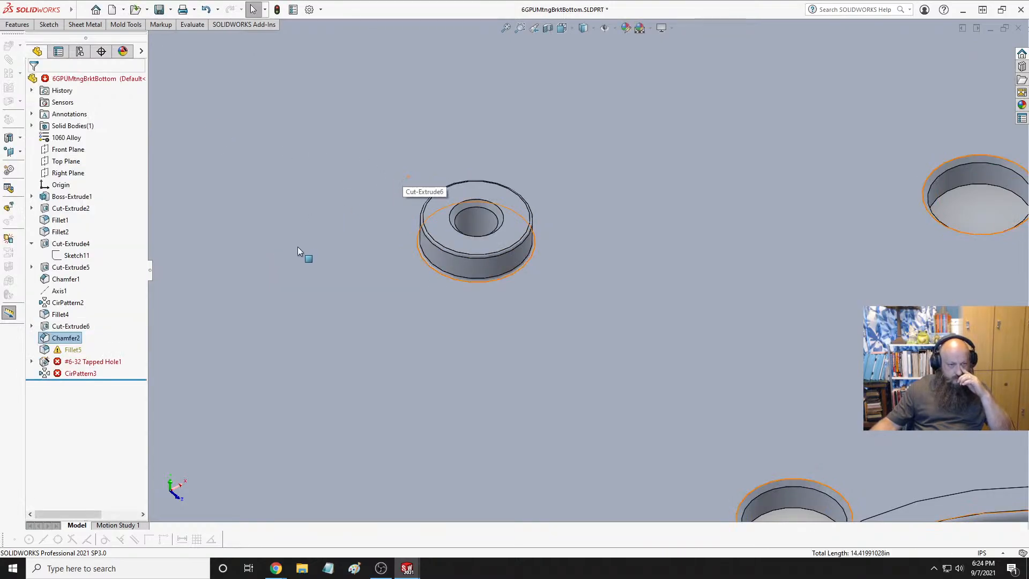
Inspect both sides of the bracket, edit Fillet5 and clear all of its missing edge references
scroll(292, 310, "up", 5)
scroll(590, 338, "down", 4)
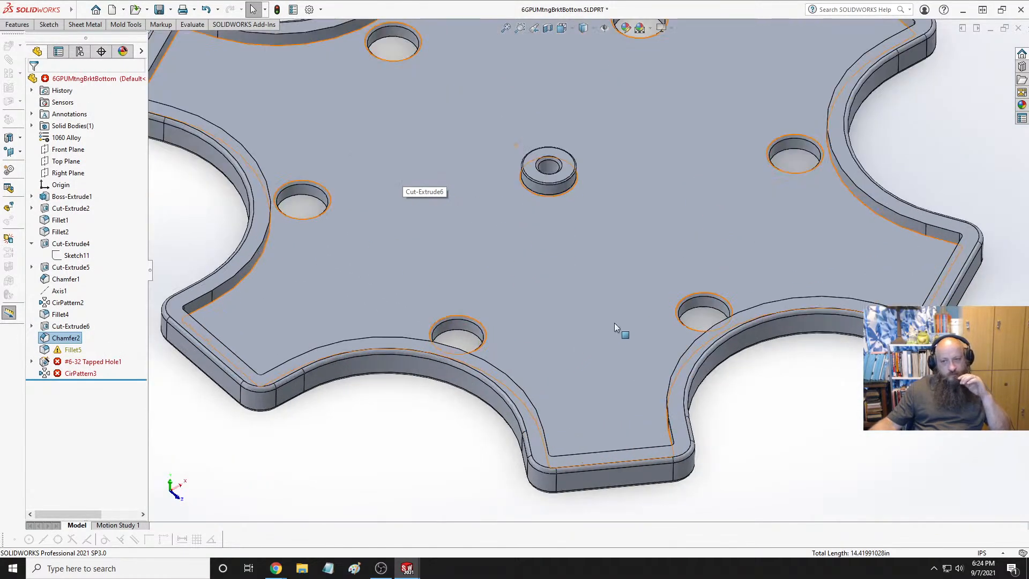
middle_click(690, 307)
middle_click_drag(690, 307, 682, 155)
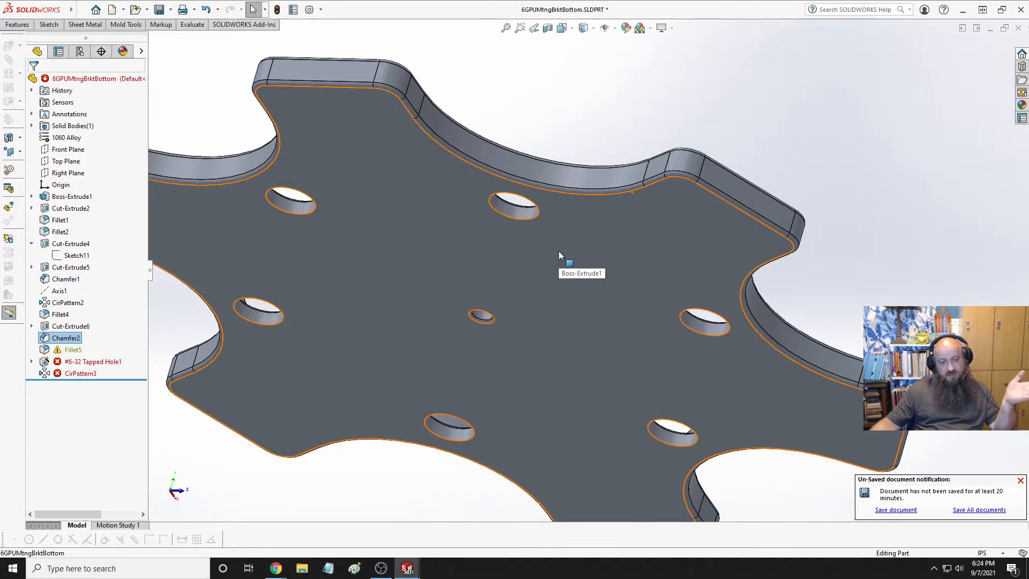
scroll(559, 251, "up", 2)
middle_click_drag(559, 250, 648, 382)
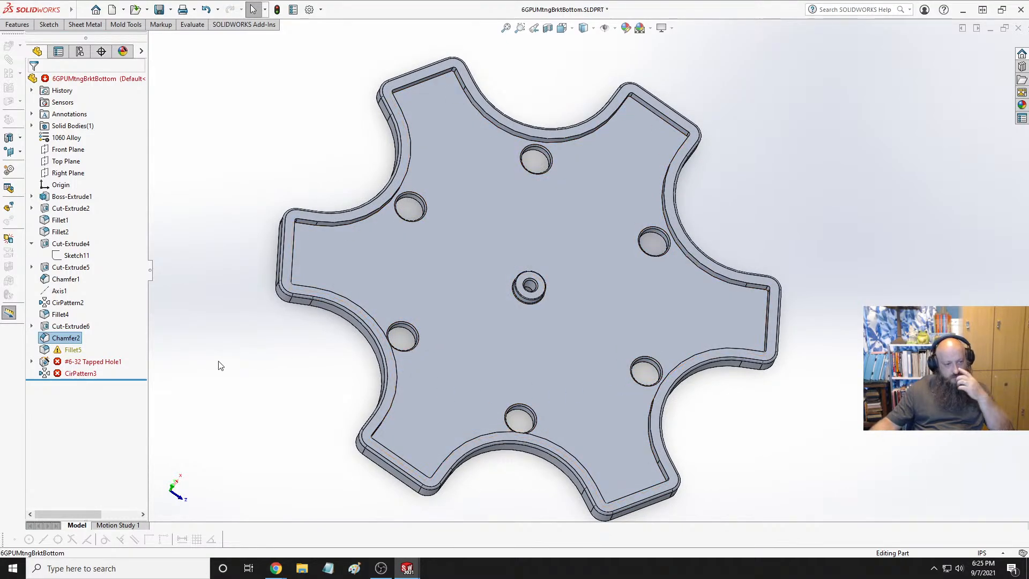
left_click(71, 350)
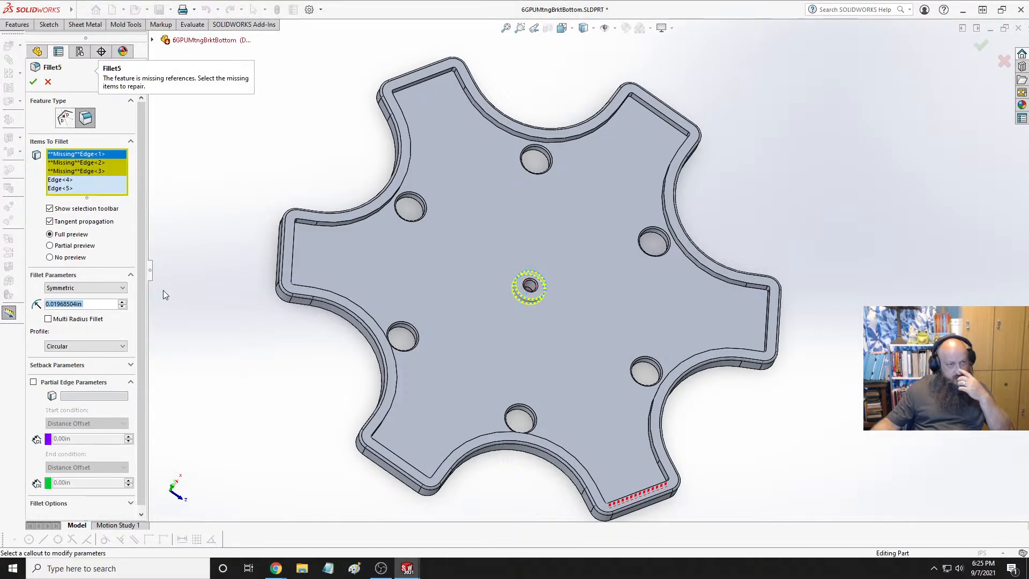
right_click(102, 170)
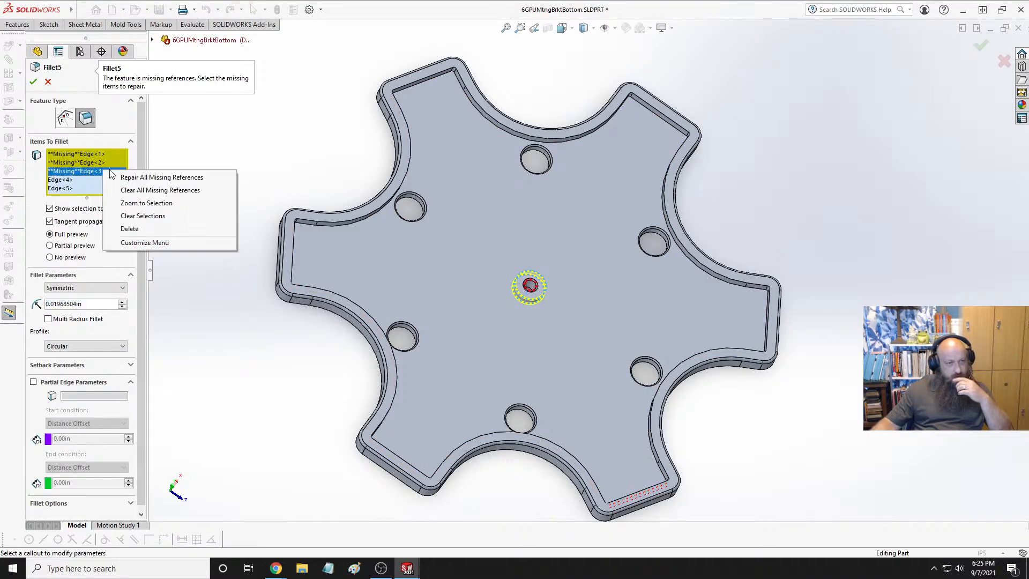
left_click(142, 190)
Add the upper and floor edges of the pocket's perimeter wall to Fillet5 and accept the fillet
scroll(430, 250, "up", 5)
middle_click_drag(439, 220, 379, 143)
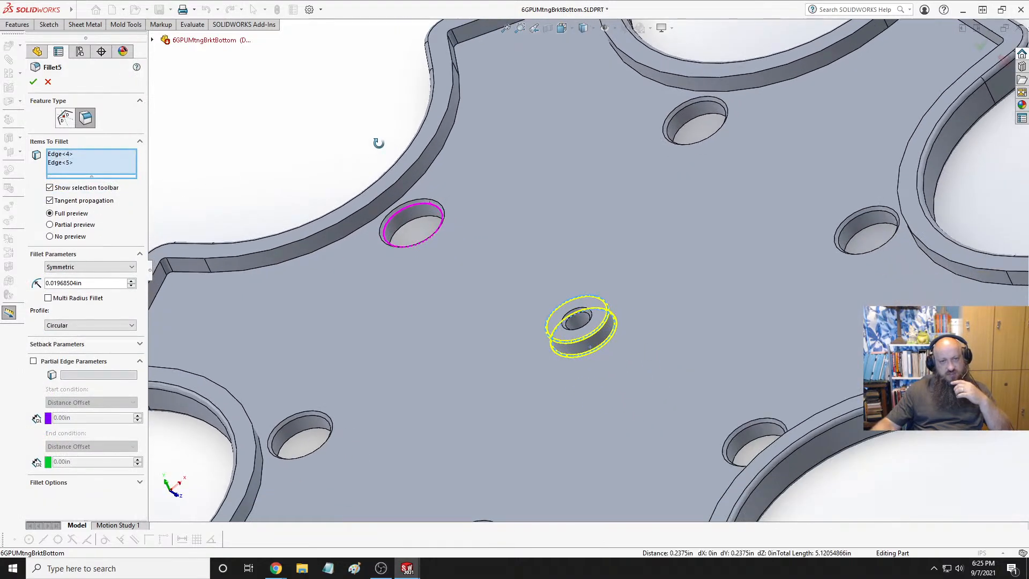
left_click(429, 147)
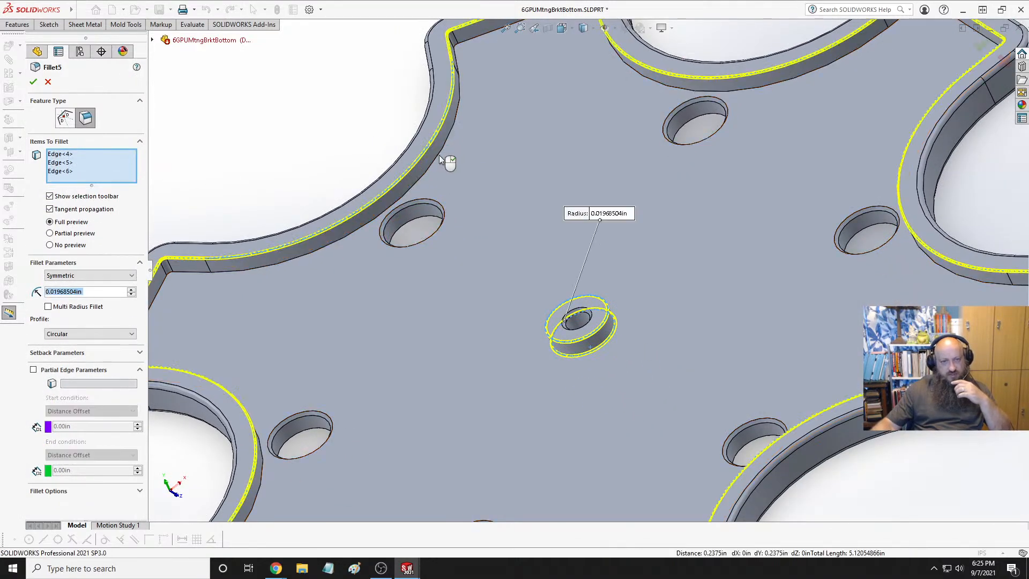
left_click(437, 159)
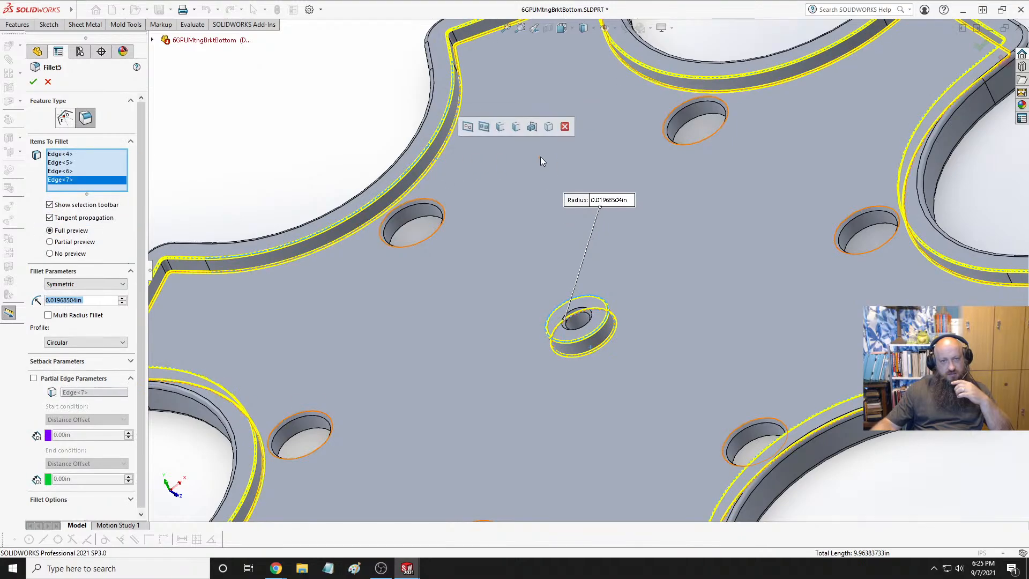
scroll(540, 156, "down", 5)
middle_click_drag(536, 191, 625, 323)
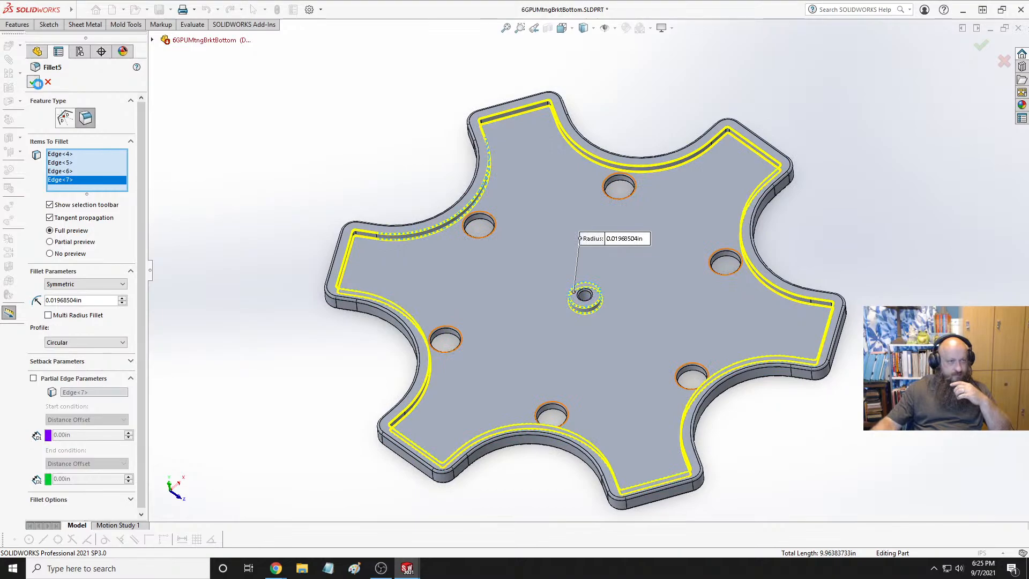
left_click(35, 82)
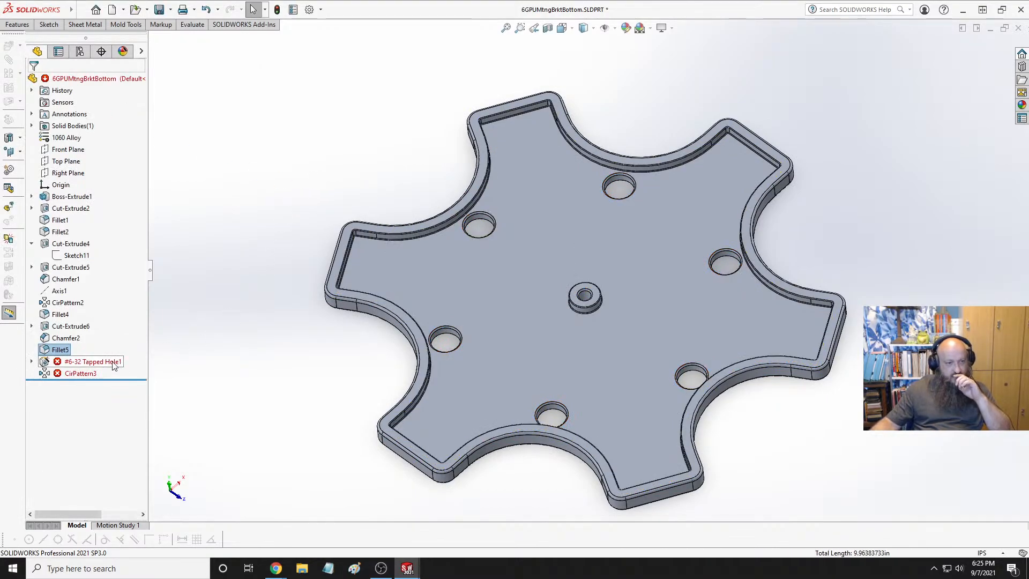
Delete the failed #6-32 tapped hole and CirPattern3 along with their dependent sketches and hole threads
left_click(91, 362)
left_click(81, 373, "ctrl")
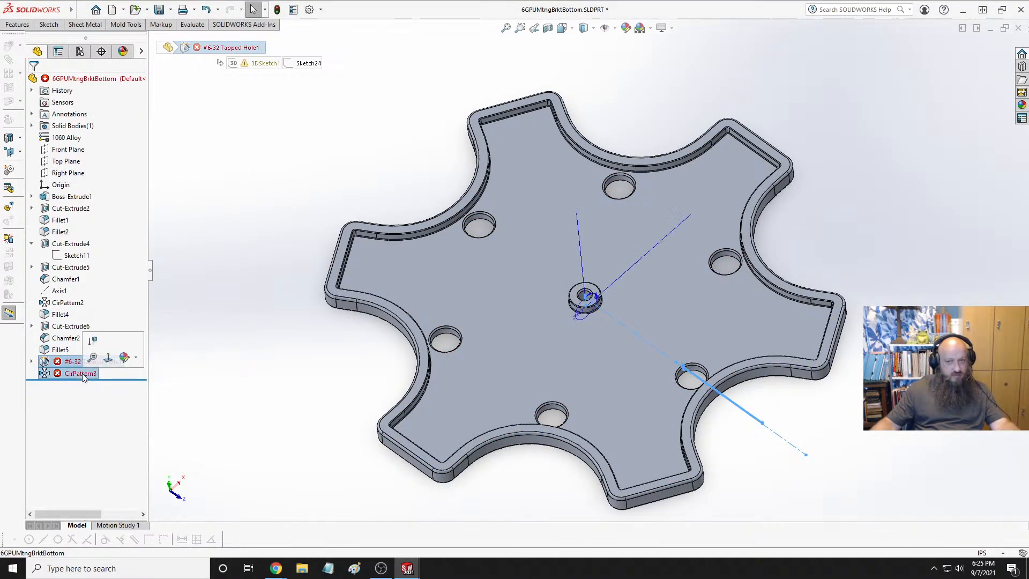
right_click(83, 375)
left_click(135, 414)
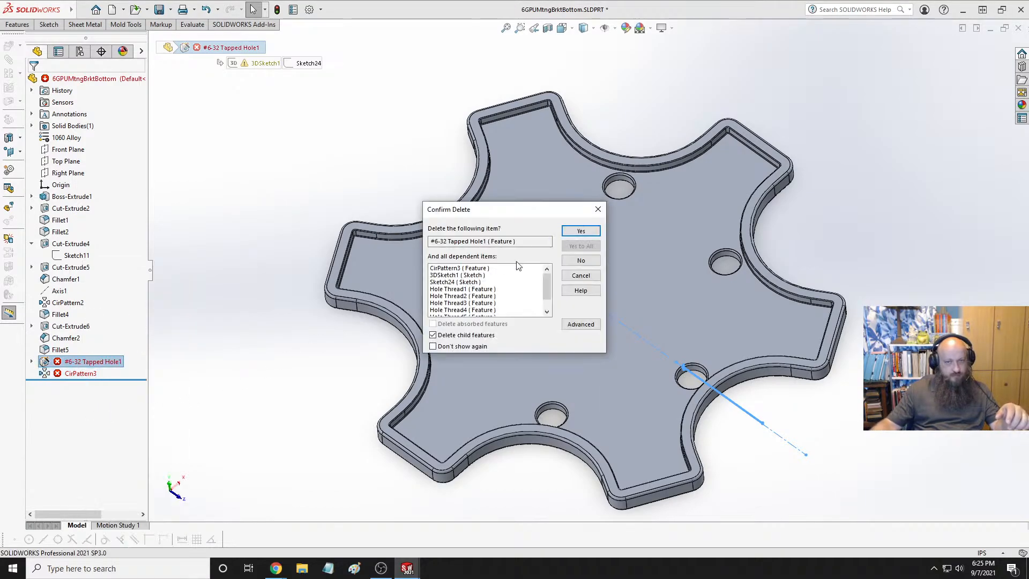
left_click(580, 232)
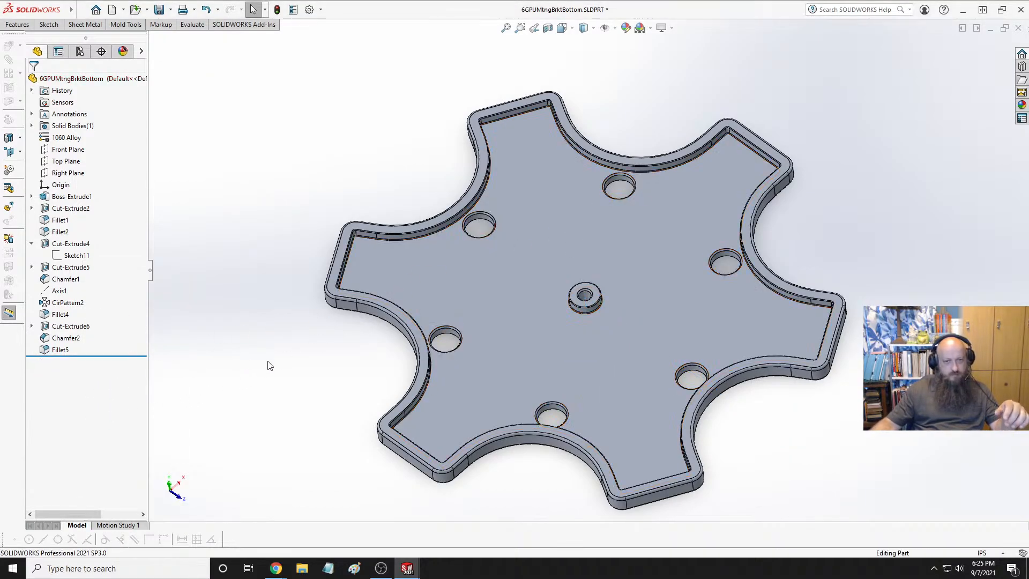
middle_click_drag(606, 319, 628, 373)
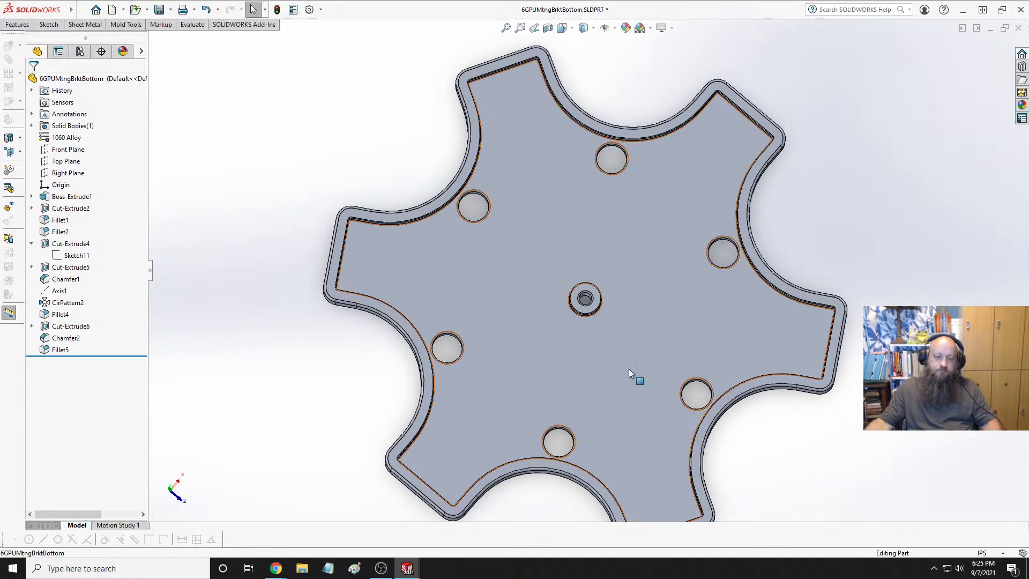
Inspect the pocketed side of the bottom mounting bracket and save the part
key("ctrl+7")
scroll(591, 247, "down", 2)
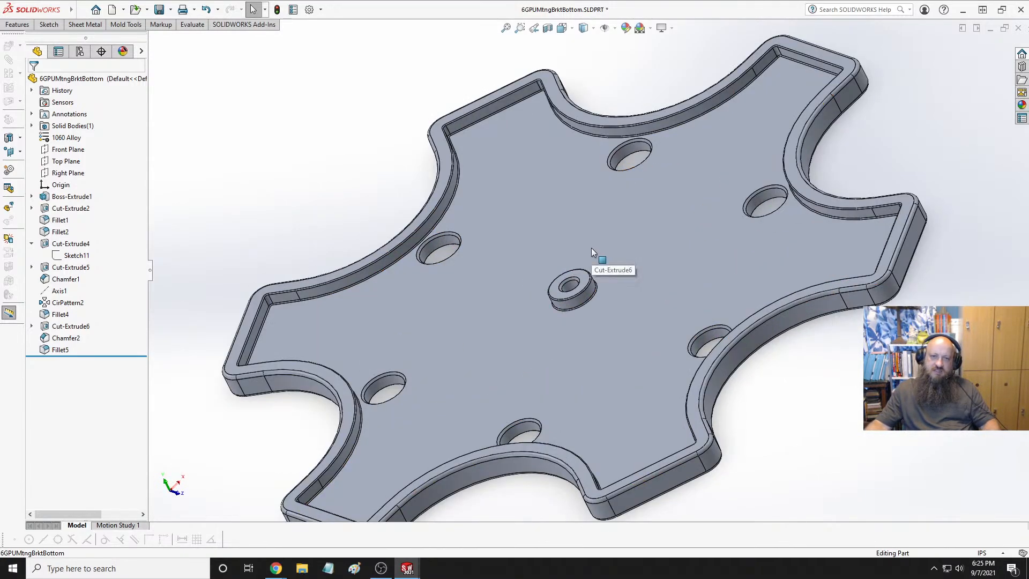
middle_click_drag(591, 247, 620, 211)
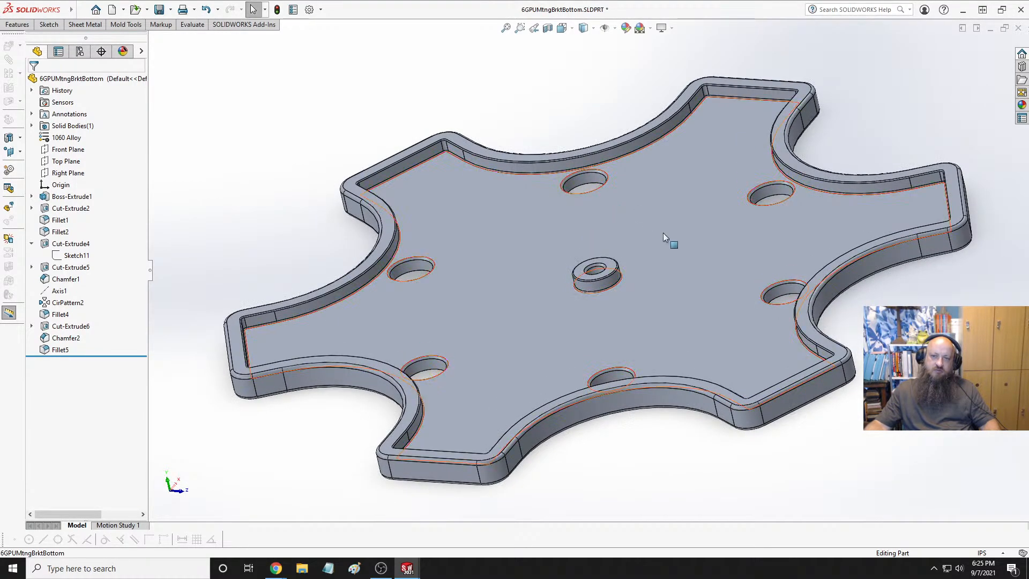
middle_click_drag(709, 236, 705, 260)
middle_click_drag(736, 294, 736, 294)
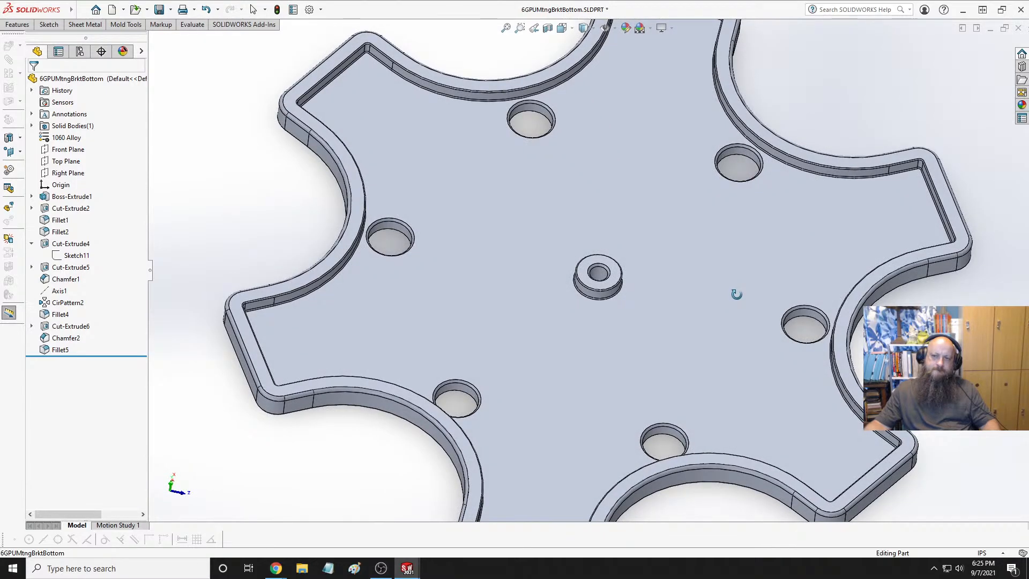
key("f")
key("ctrl+s")
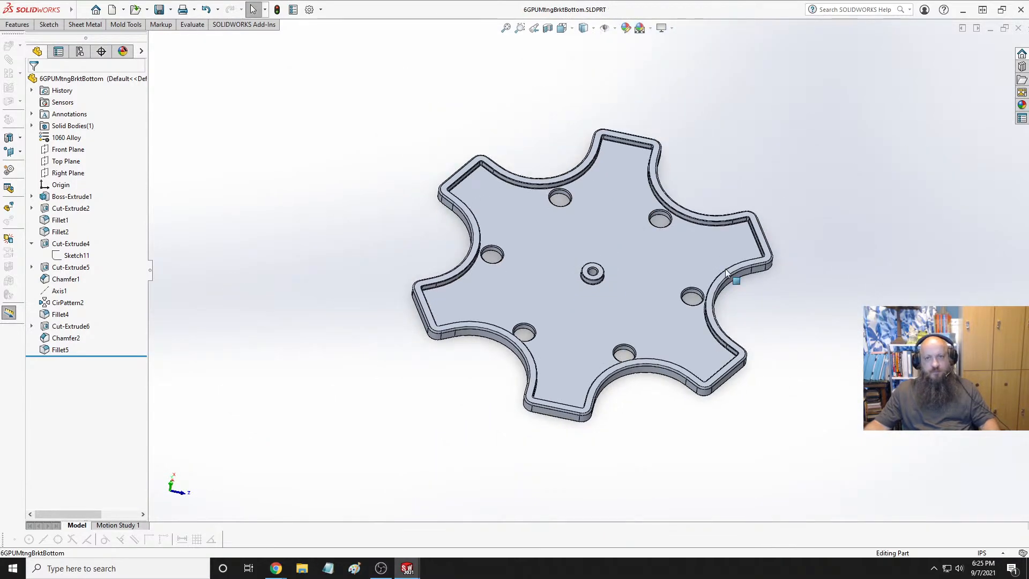
Switch to the 6GPUSlideRodFrameAssy assembly and examine how the slider rods fit in the bottom bracket's holes
key("ctrl+Tab")
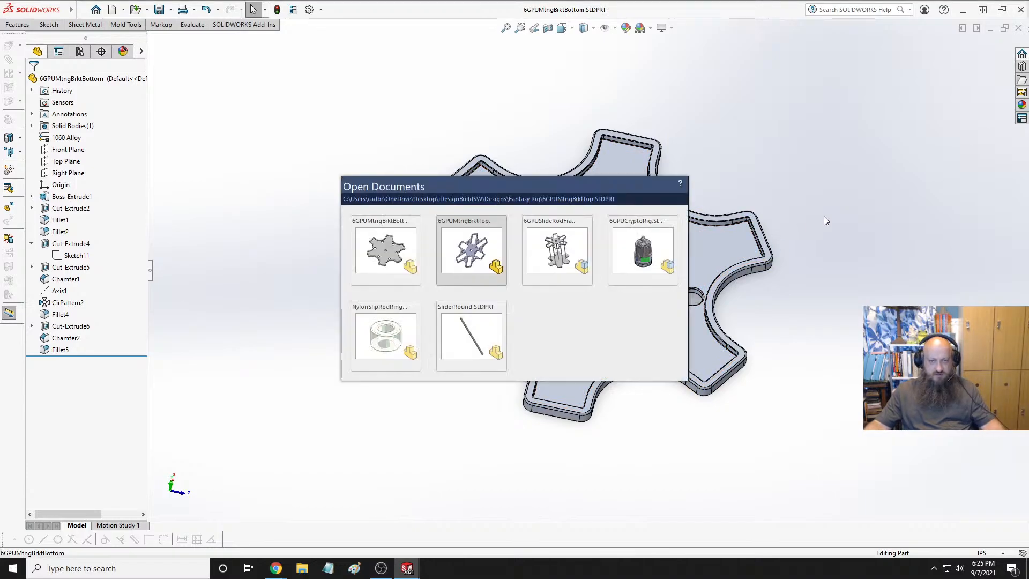
key("ctrl+Tab")
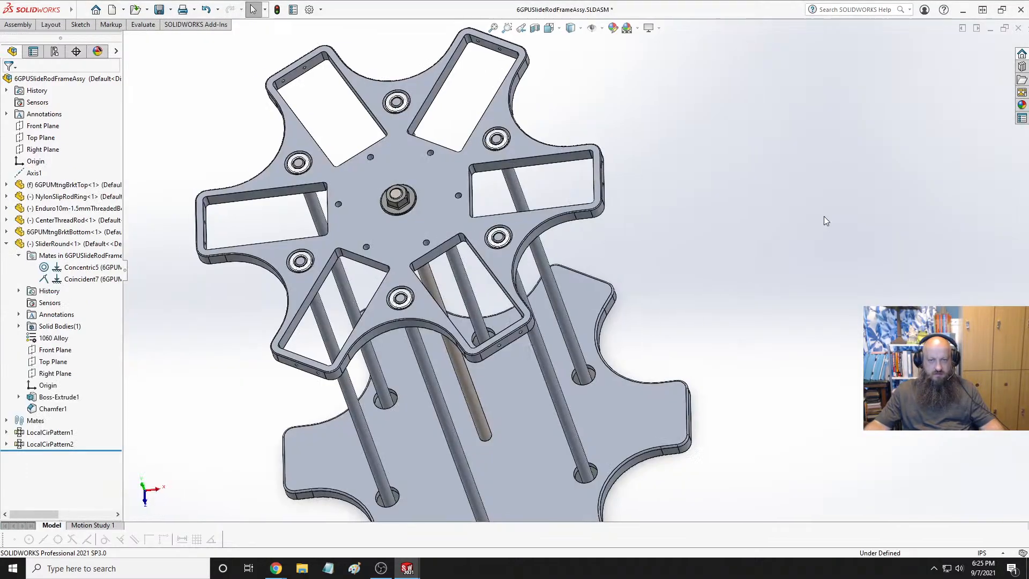
mouse_move(692, 305)
middle_mouse_down()
mouse_move(686, 350)
mouse_move(682, 322)
middle_mouse_up()
scroll(682, 321, "up", 3)
scroll(621, 282, "down", 10)
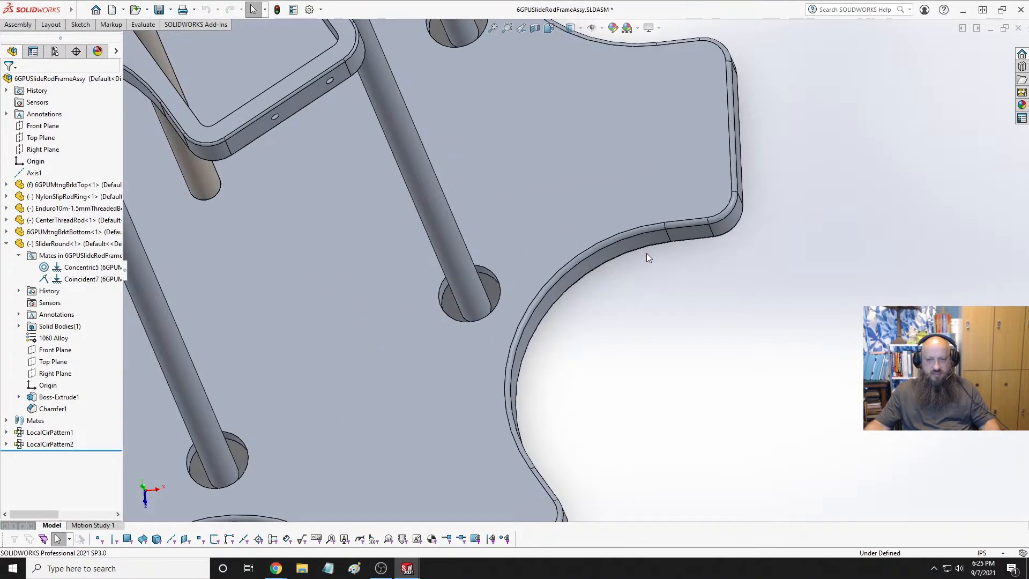
mouse_move(514, 311)
middle_mouse_down()
mouse_move(485, 345)
mouse_move(369, 297)
mouse_move(291, 310)
mouse_move(481, 330)
mouse_move(509, 294)
mouse_move(516, 315)
middle_mouse_up()
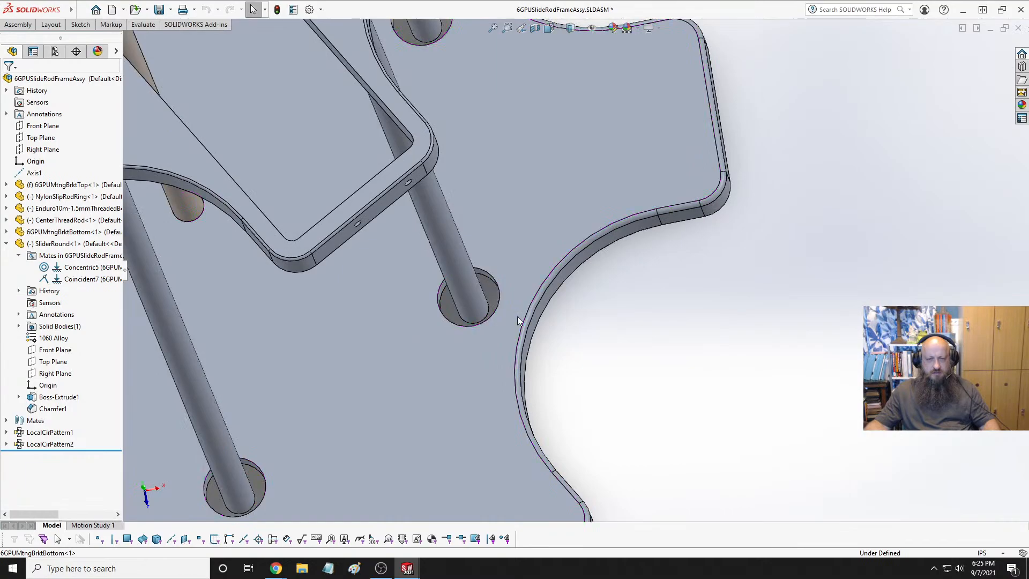
scroll(516, 316, "up", 5)
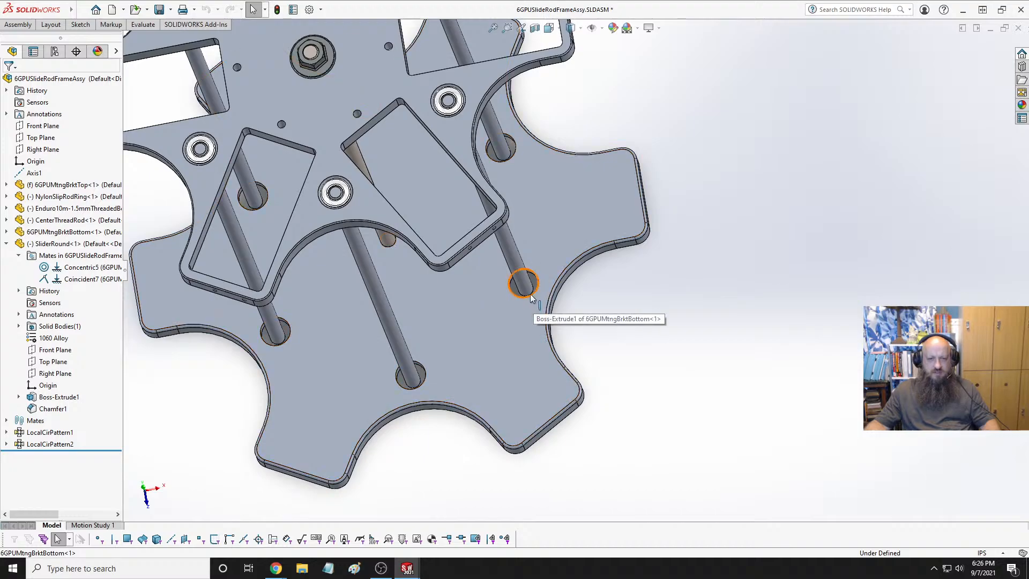
scroll(542, 289, "down", 5)
middle_click_drag(542, 287, 426, 231)
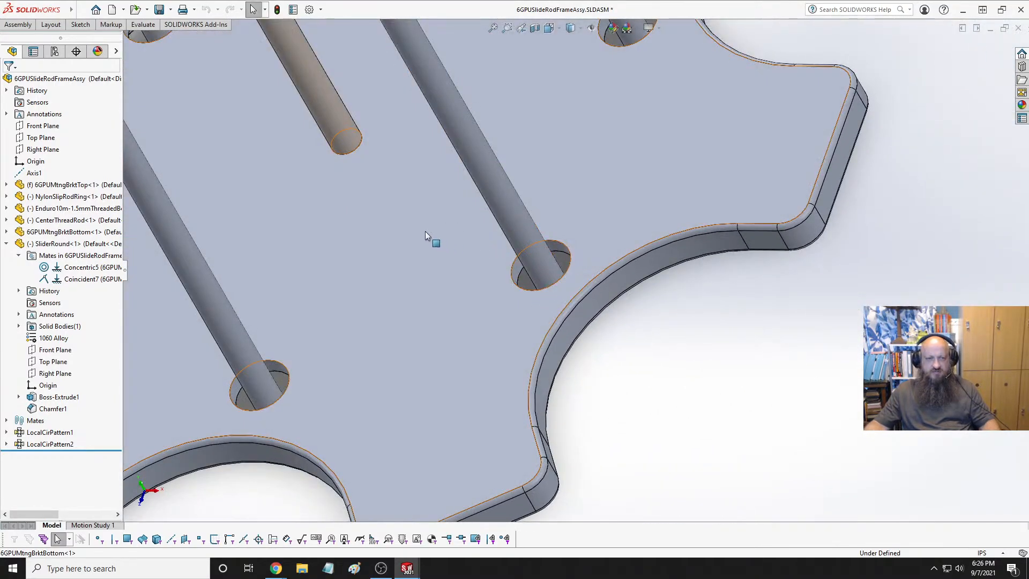
scroll(420, 224, "up", 5)
scroll(421, 226, "down", 5)
mouse_move(514, 185)
middle_mouse_down()
mouse_move(421, 141)
mouse_move(395, 168)
mouse_move(457, 168)
mouse_move(514, 202)
middle_mouse_up()
scroll(521, 209, "up", 5)
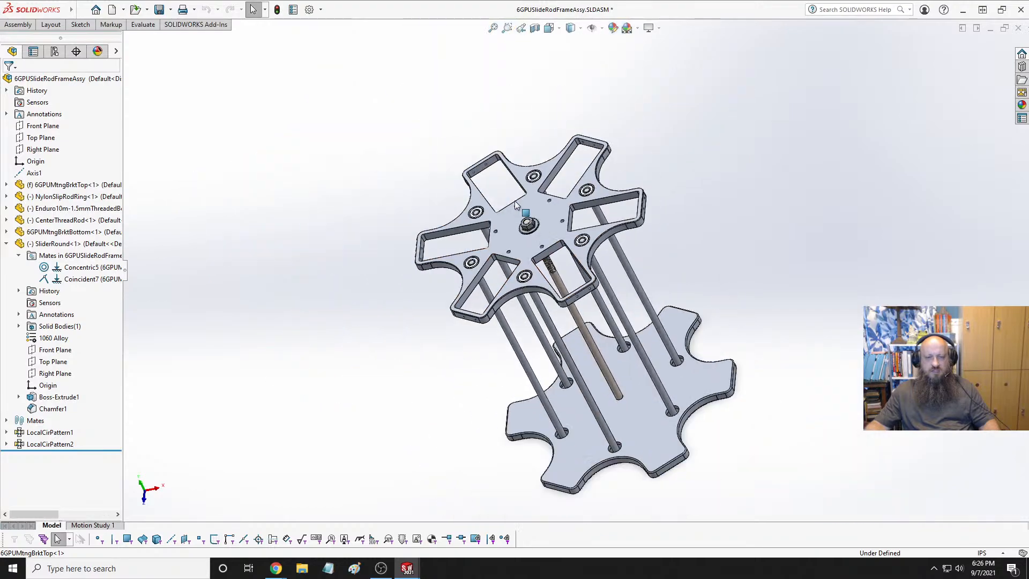
scroll(585, 326, "down", 4)
middle_click_drag(583, 313, 664, 316)
scroll(563, 233, "up", 5)
scroll(611, 356, "down", 6)
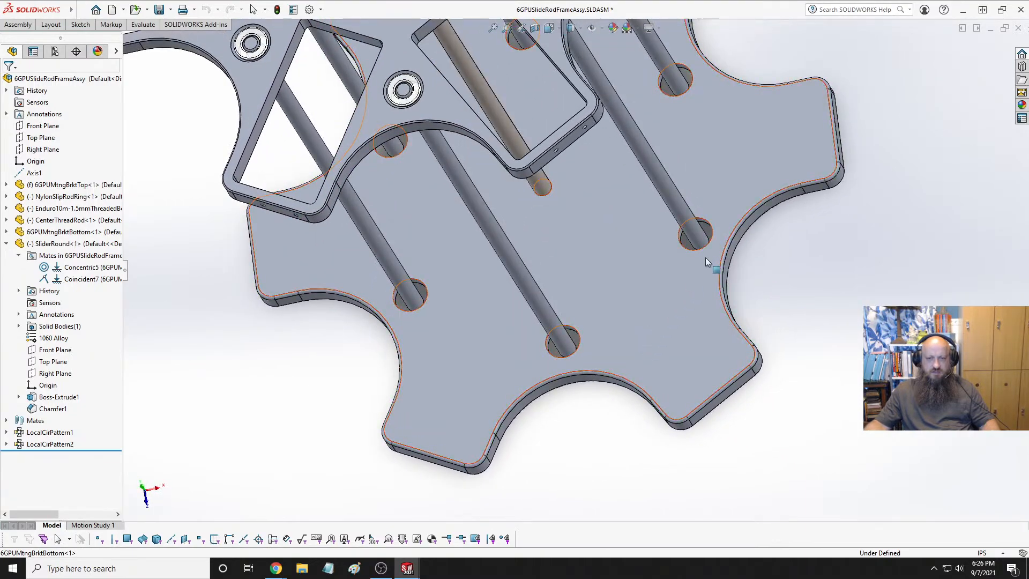
scroll(706, 252, "down", 5)
middle_click_drag(709, 242, 783, 236)
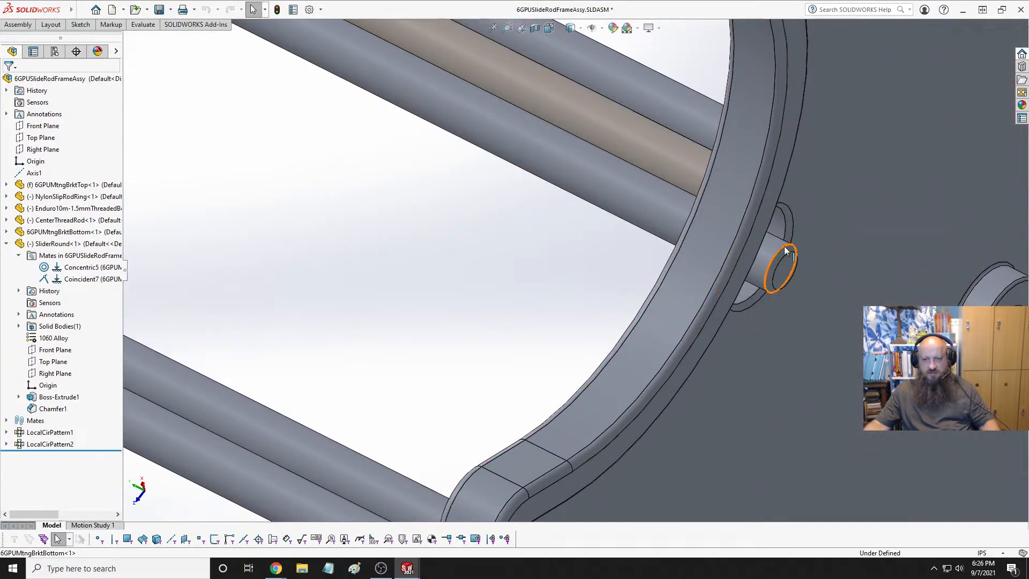
Measure the diameter of the slider rod's circular end edge where it passes through the bottom bracket
left_click(790, 250)
left_click(137, 25)
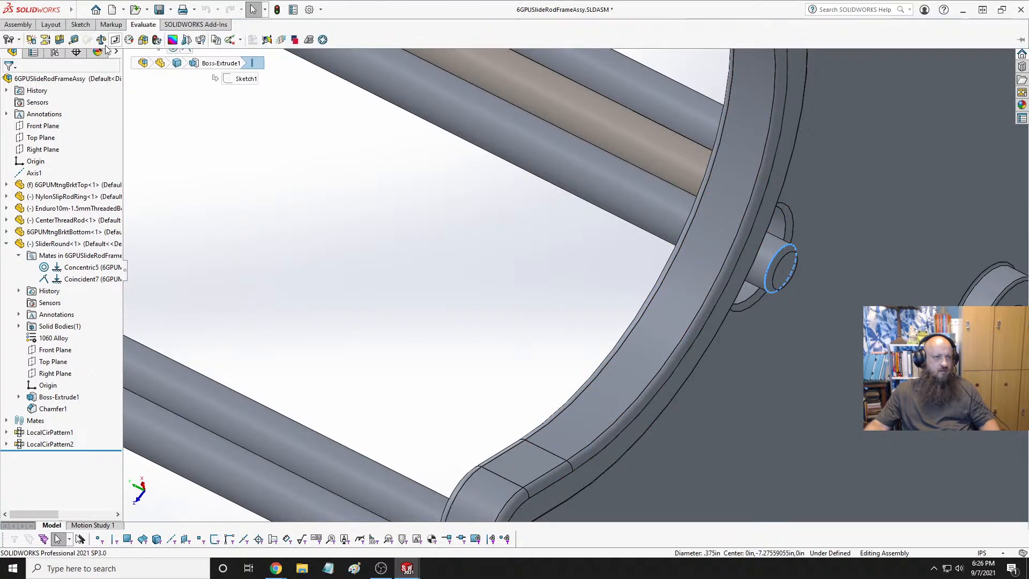
left_click(75, 41)
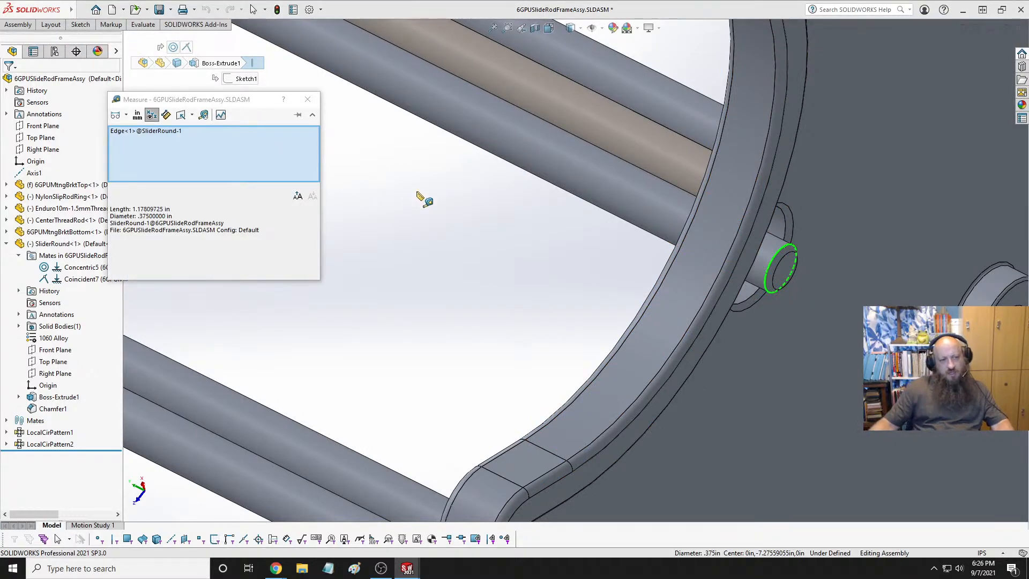
key("Escape")
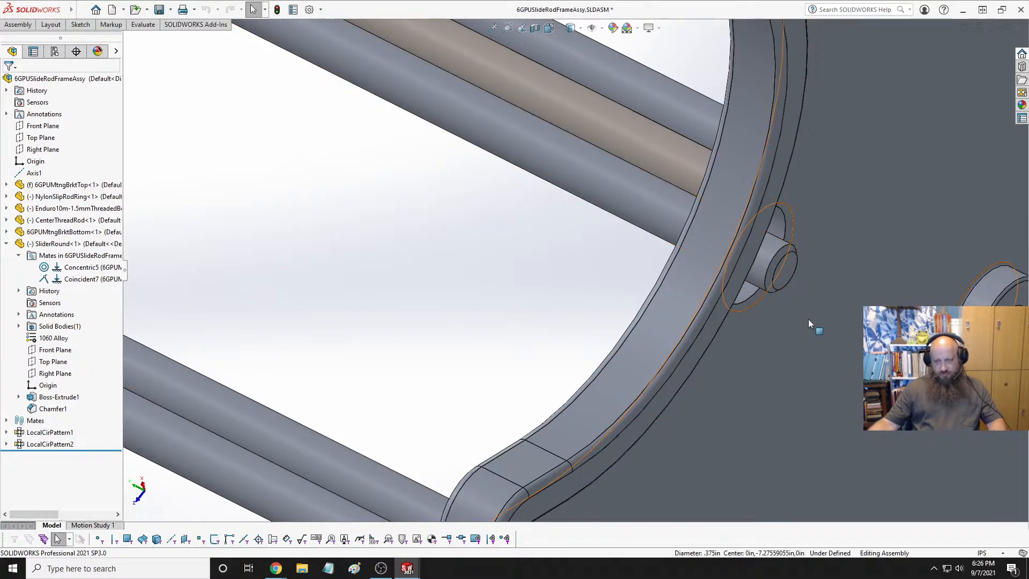
Open the bottom bracket part from the assembly and set the rod hole diameter in Sketch11 to .374 in
left_click(836, 315)
right_click(848, 255)
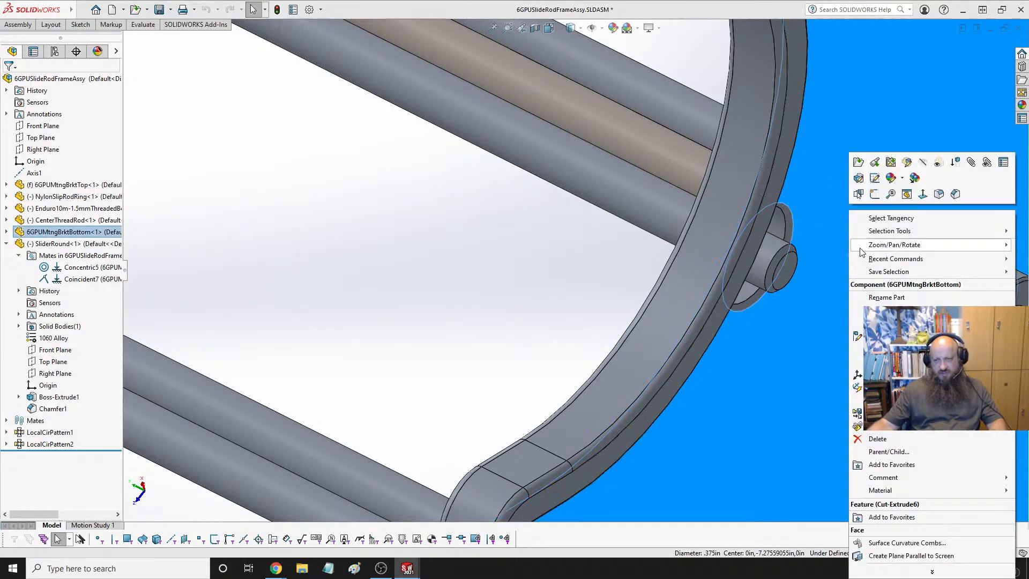
left_click(879, 200)
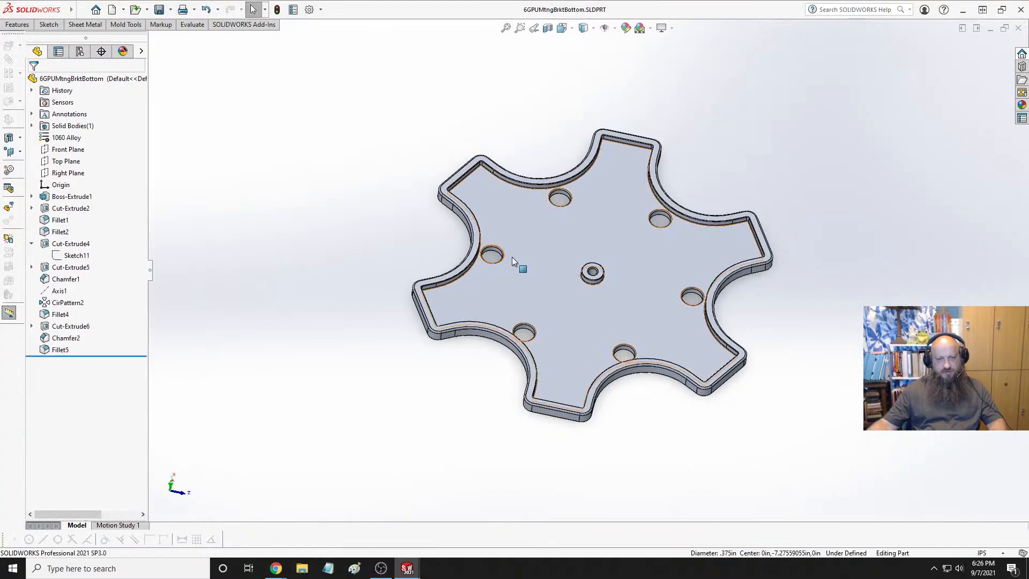
left_click(64, 256)
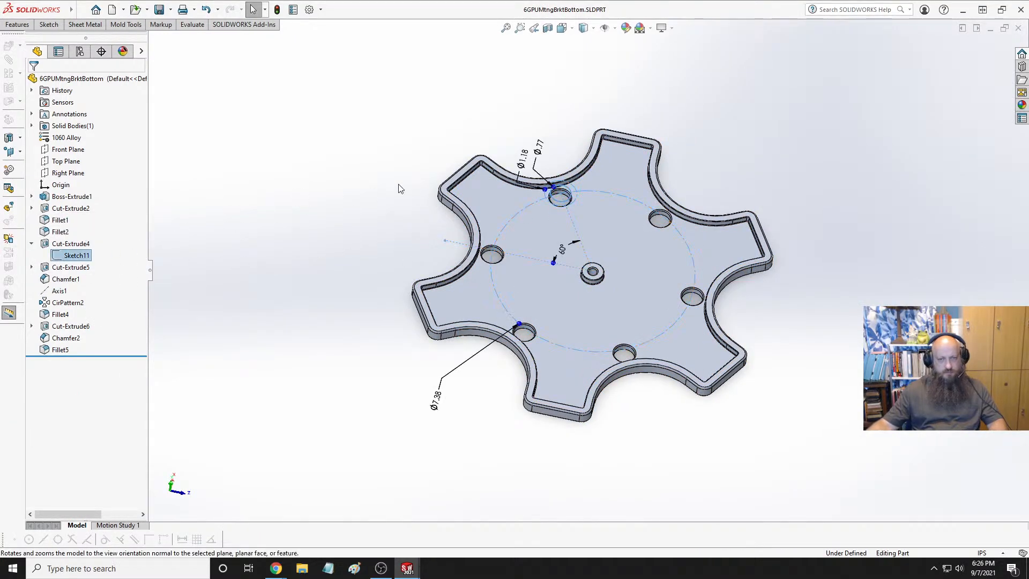
double_click(540, 145)
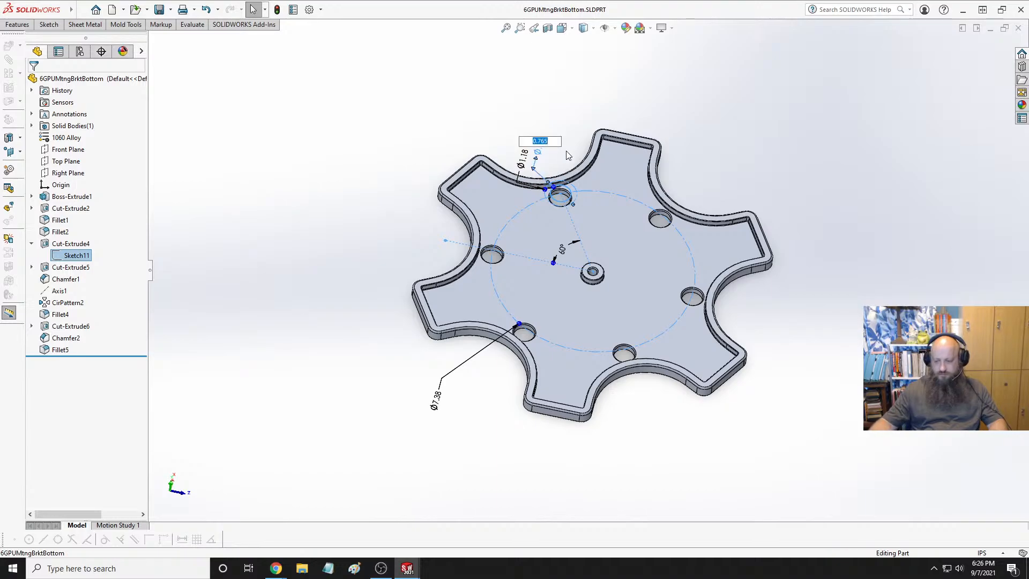
key("Return")
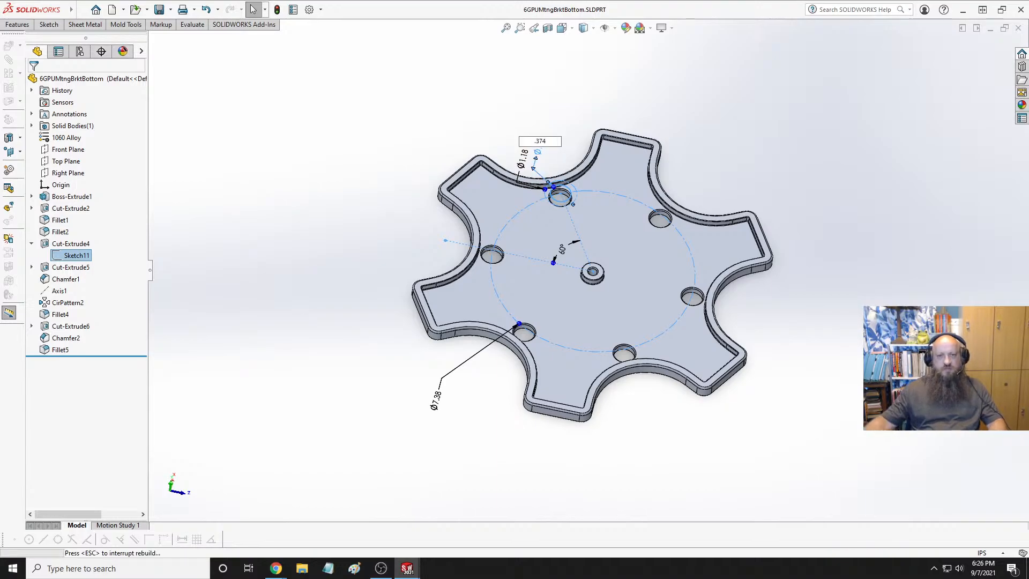
left_click(300, 260)
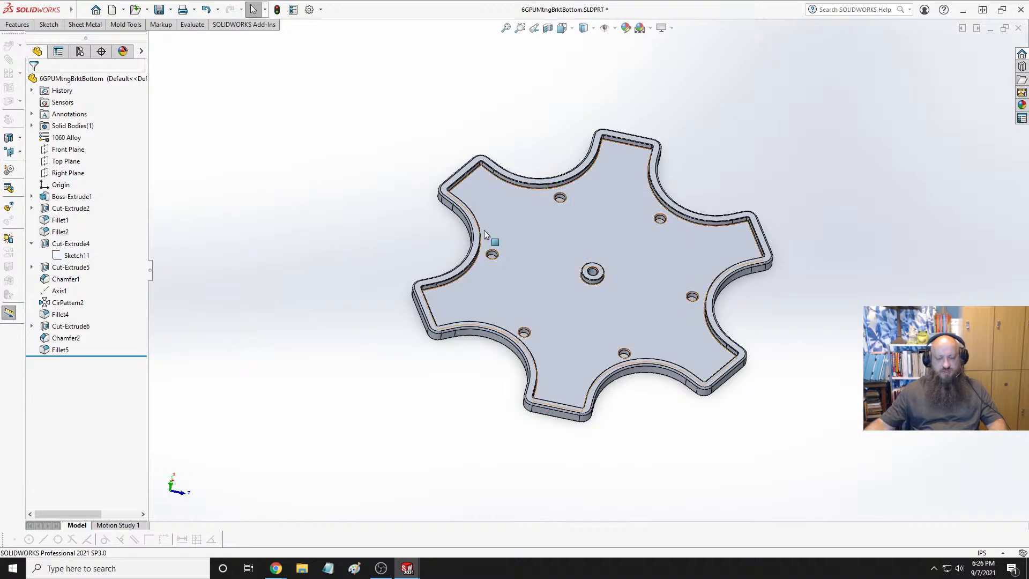
Inspect both faces of the bottom bracket with the resized rod holes and save the part
middle_click_drag(626, 285, 646, 261)
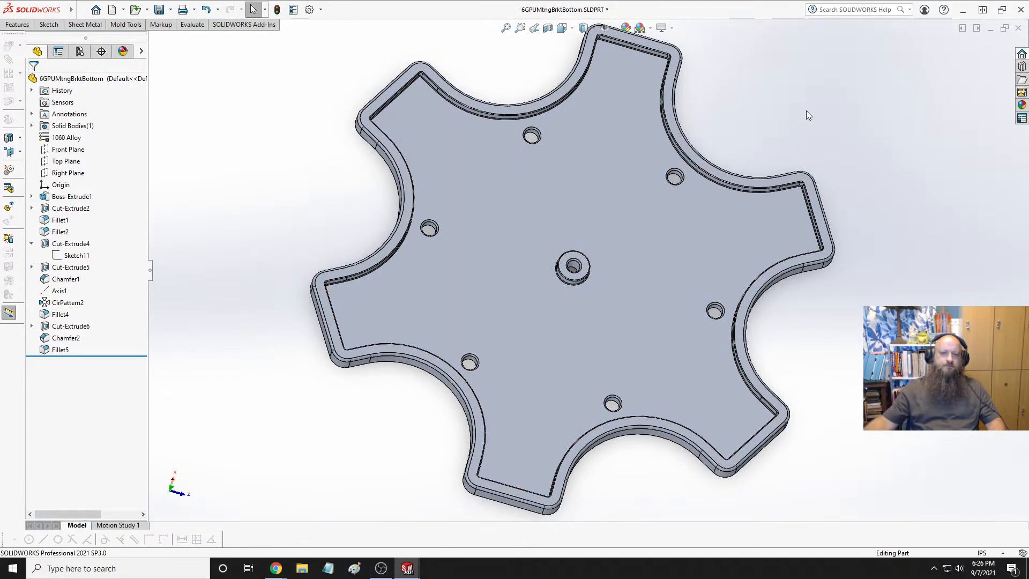
key("ctrl+8")
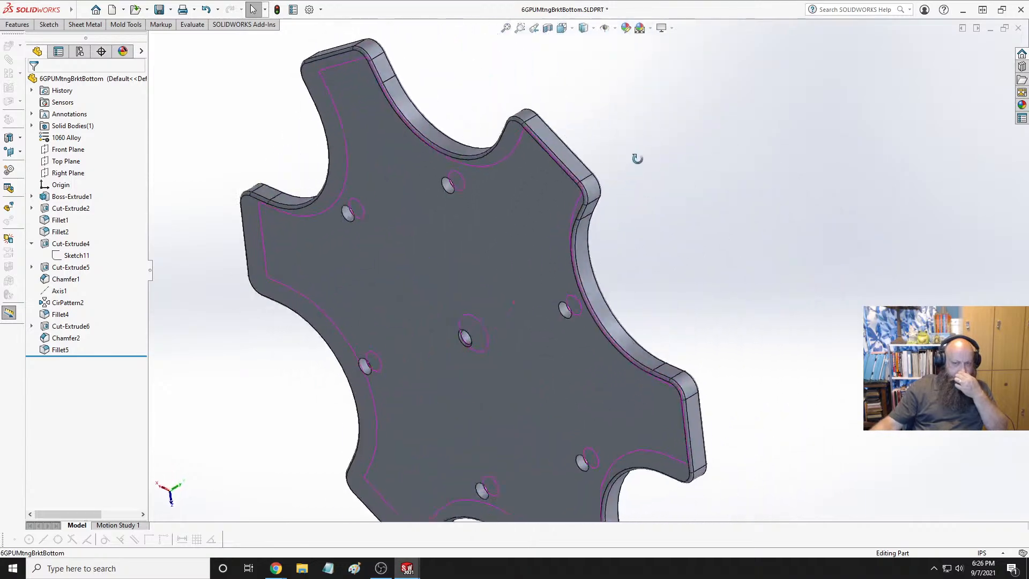
key("ctrl+8")
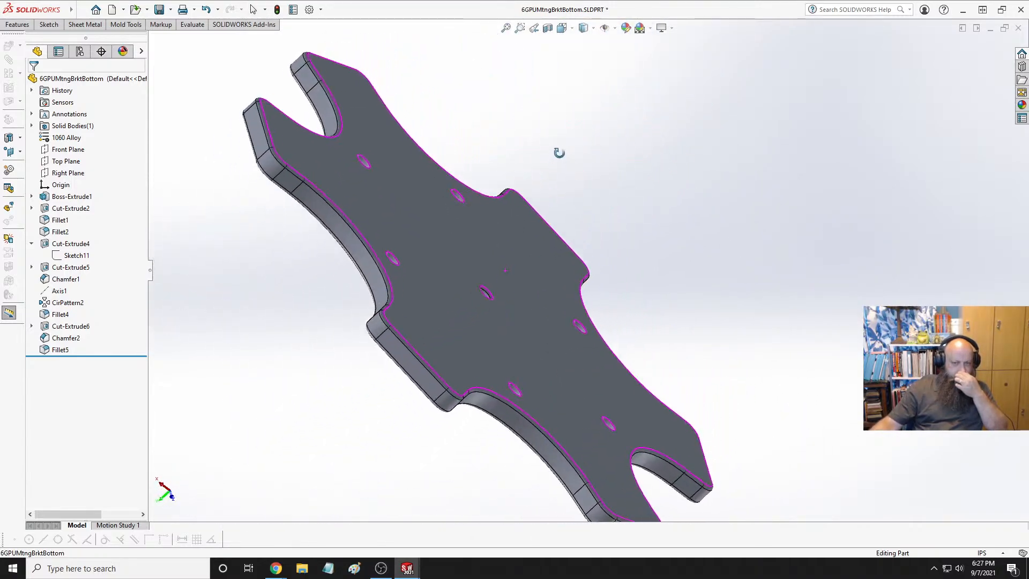
middle_click_drag(626, 188, 545, 226)
key("Escape")
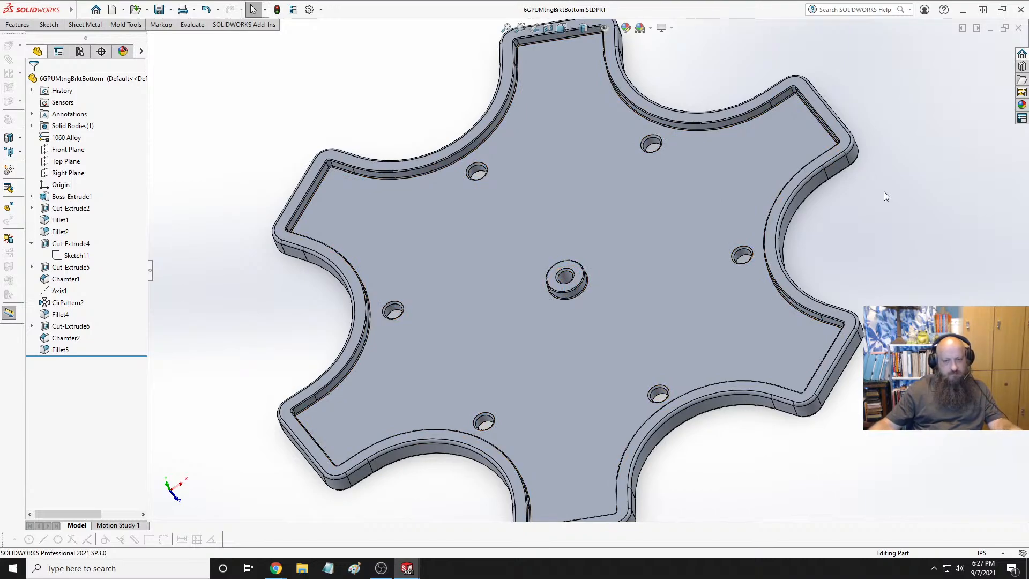
Check the fit of the slider rods in the bottom bracket's holes in the assembly, and return to the bracket part
key("ctrl+Tab")
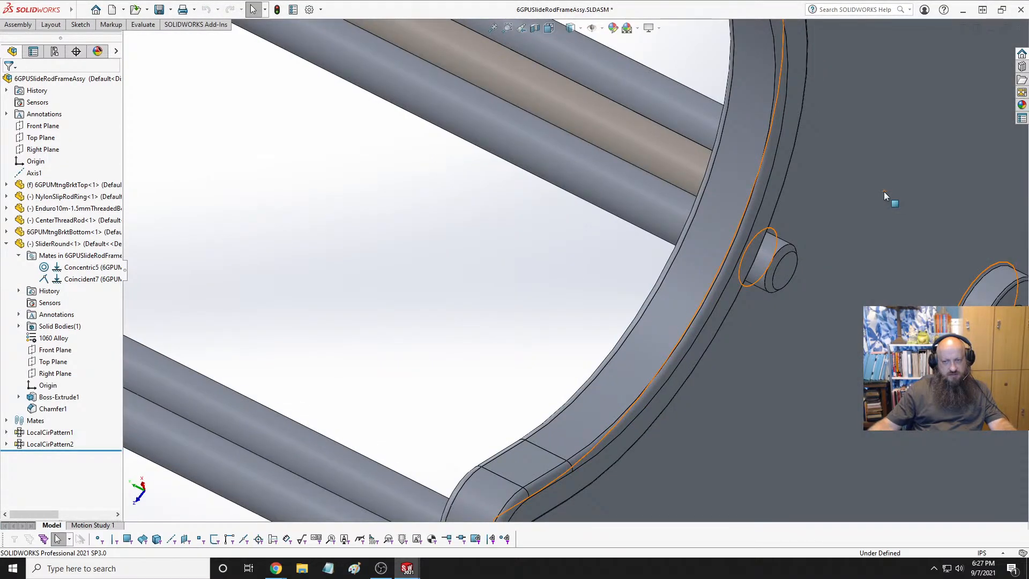
scroll(803, 246, "up", 3)
scroll(650, 279, "down", 8)
middle_click_drag(652, 282, 650, 193)
scroll(754, 270, "up", 5)
key("ctrl+Tab")
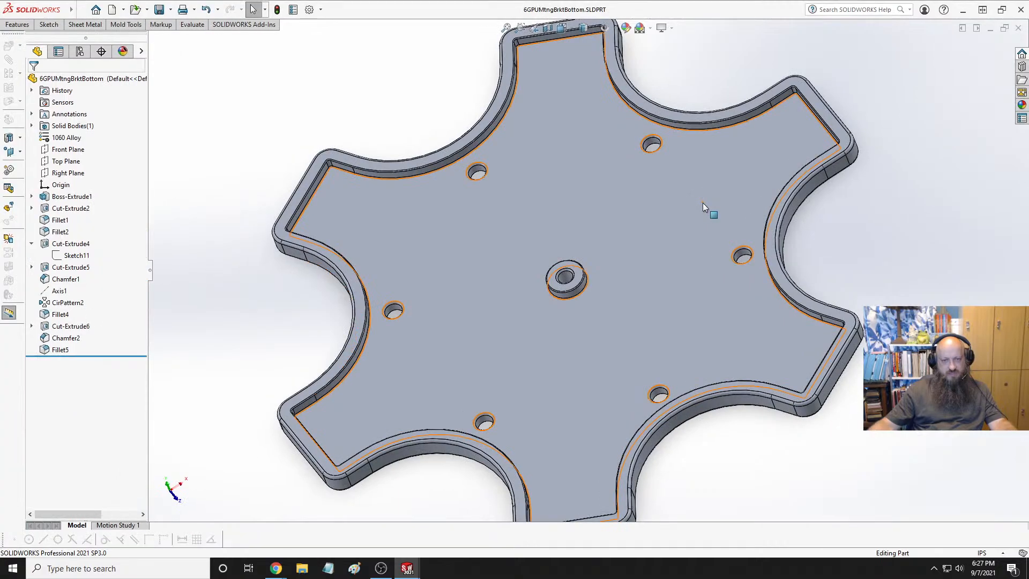
Examine the bracket's centre boss and the edges that Chamfer1 covers on it
scroll(510, 268, "down", 10)
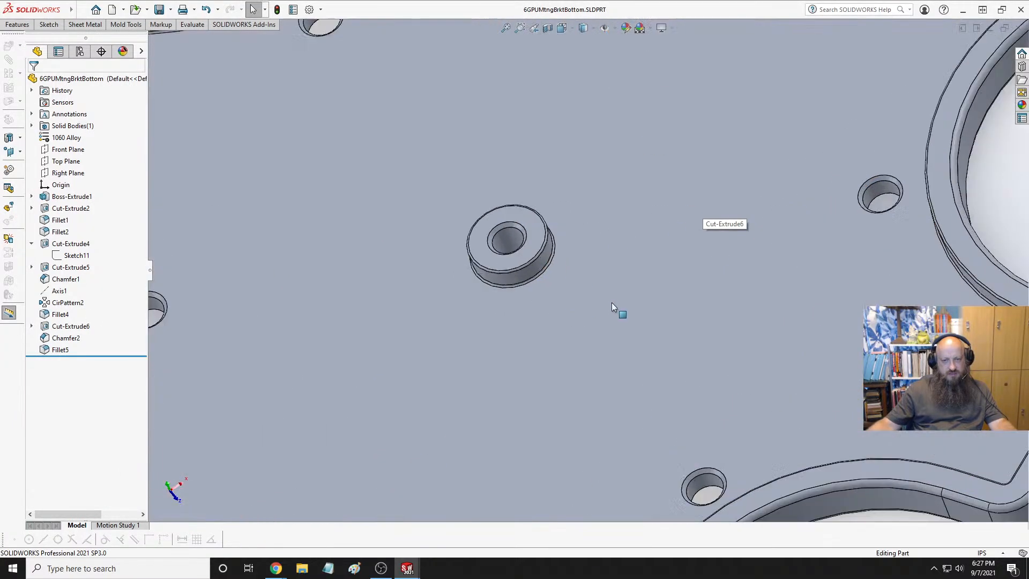
middle_click_drag(518, 259, 498, 278)
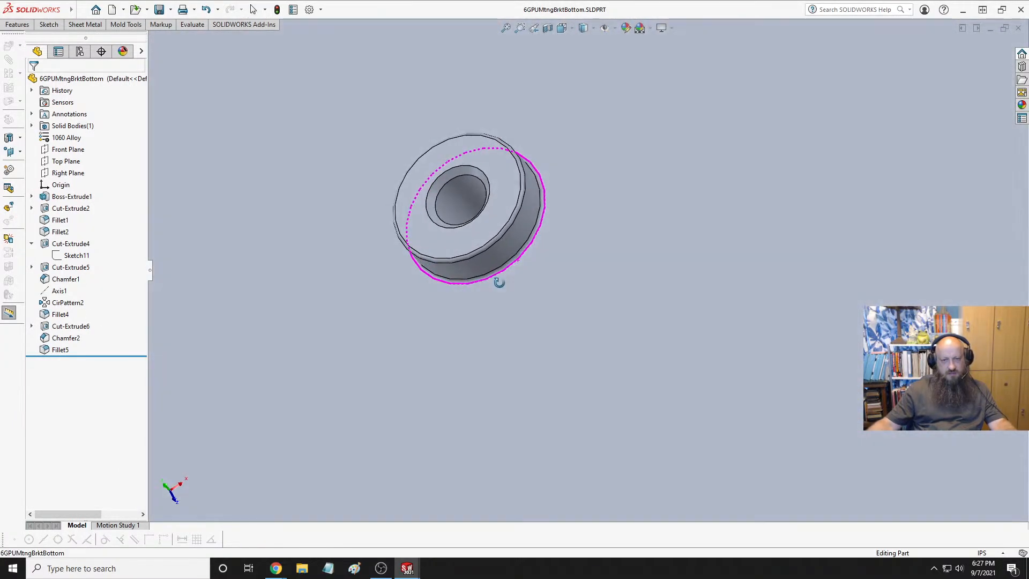
left_click(65, 278)
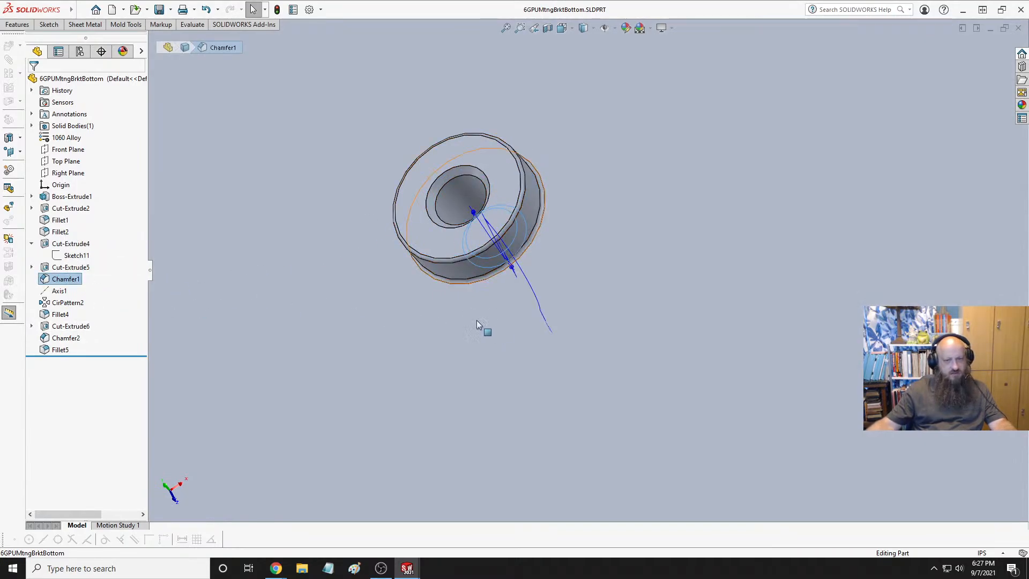
middle_click_drag(480, 324, 381, 251)
middle_click_drag(501, 283, 336, 275)
scroll(336, 275, "up", 8)
scroll(450, 169, "down", 6)
scroll(691, 287, "down", 6)
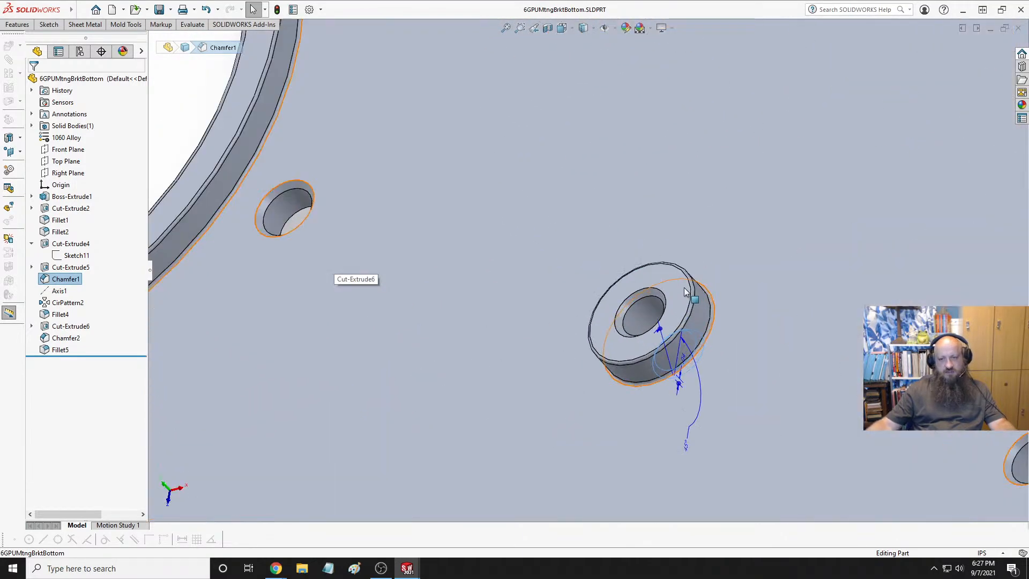
middle_click_drag(722, 311, 612, 334)
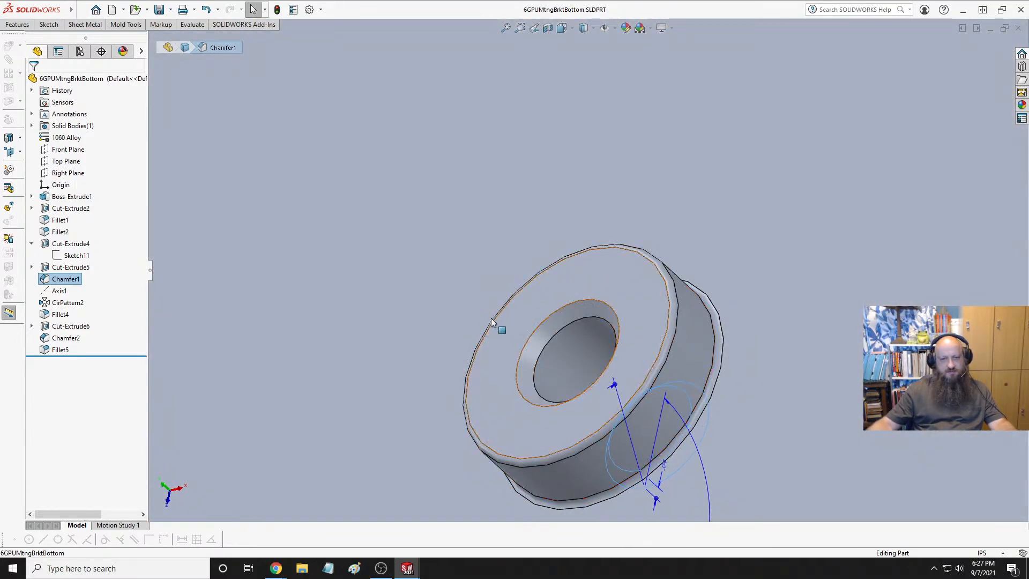
Edit Chamfer2 to remove the centre boss's bore edge from its chamfered items
left_click(559, 323)
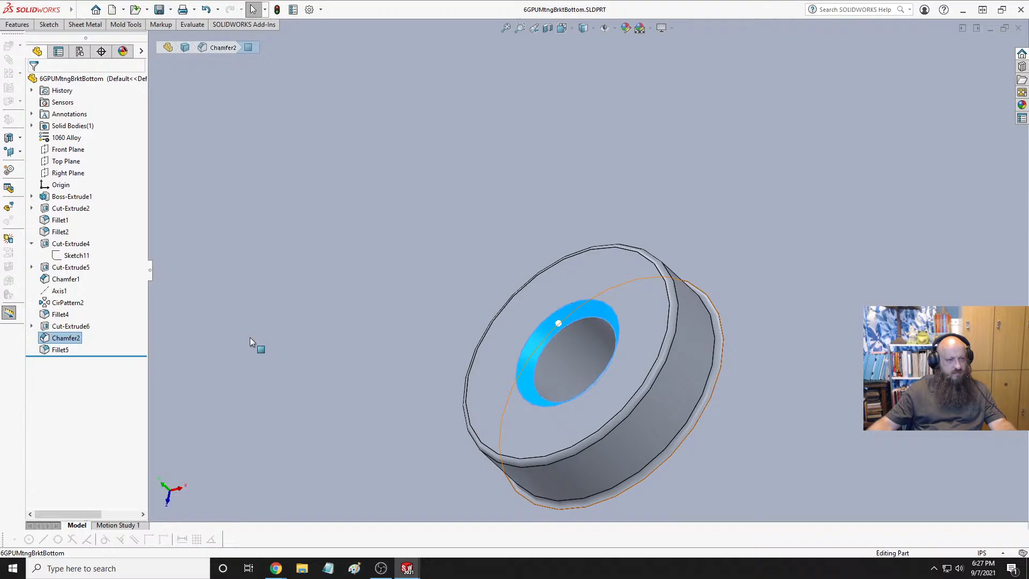
right_click(65, 339)
left_click(71, 304)
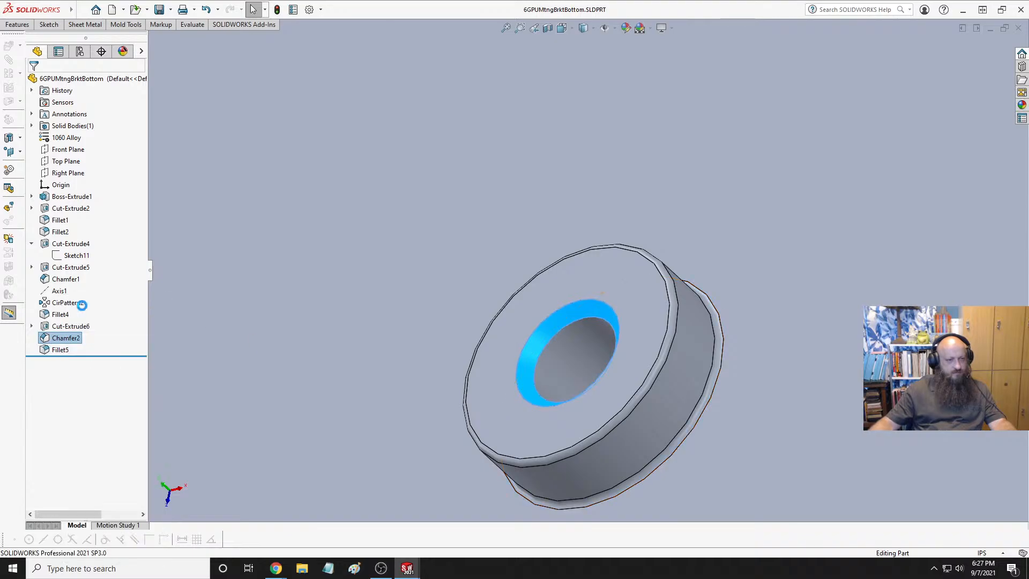
left_click(559, 322)
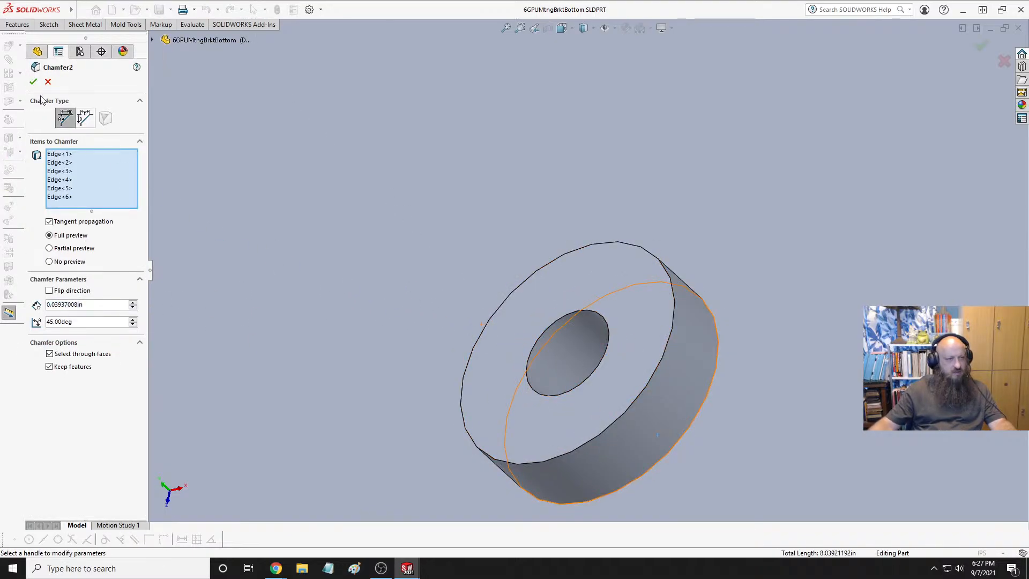
left_click(502, 208)
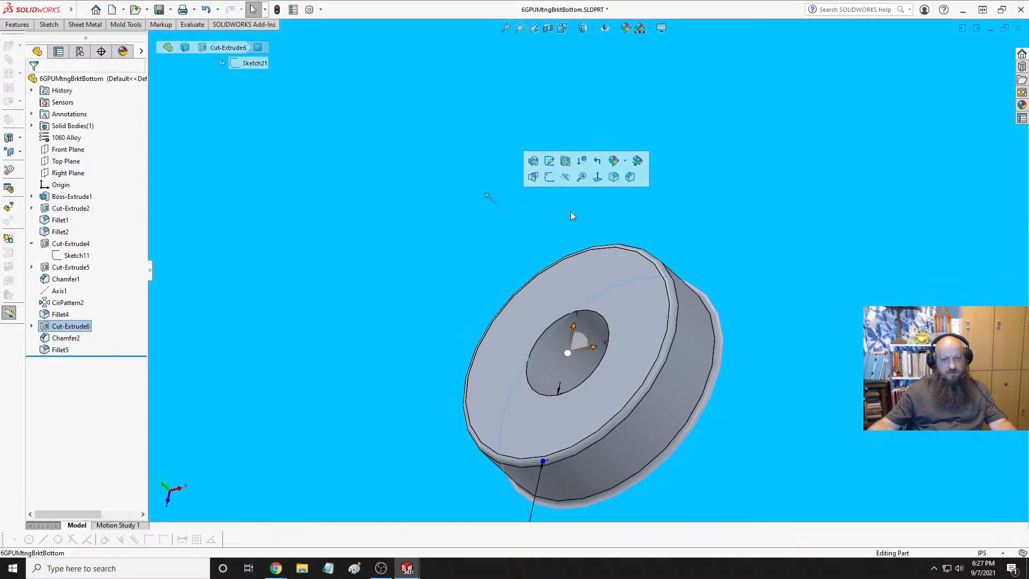
key("Escape")
Check in the assembly how the rod ends and centre rod pass through the bottom bracket, and return to the bracket part
scroll(504, 218, "up", 6)
key("ctrl+Tab")
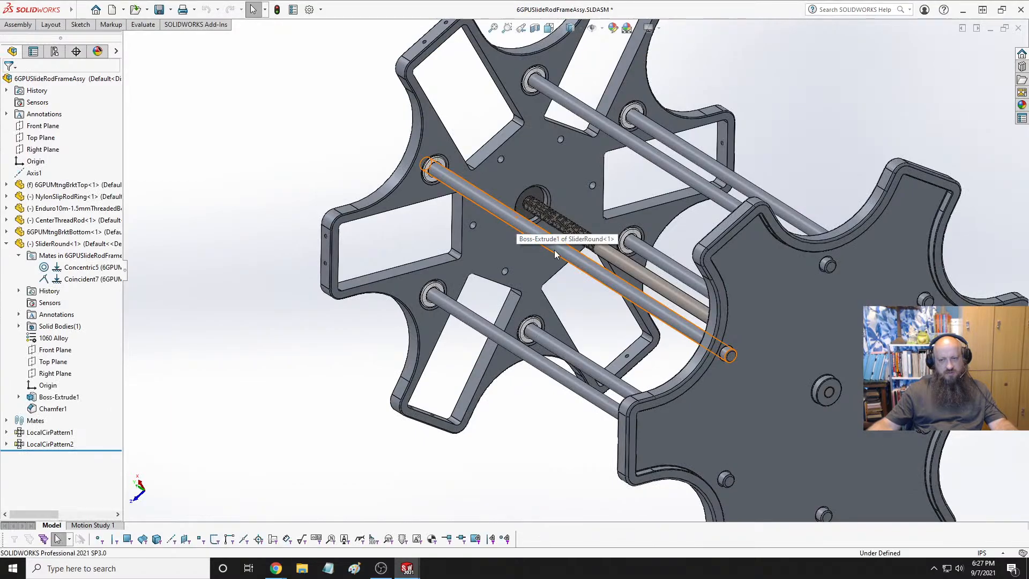
scroll(814, 421, "up", 5)
scroll(493, 191, "down", 10)
middle_click_drag(391, 138, 355, 200)
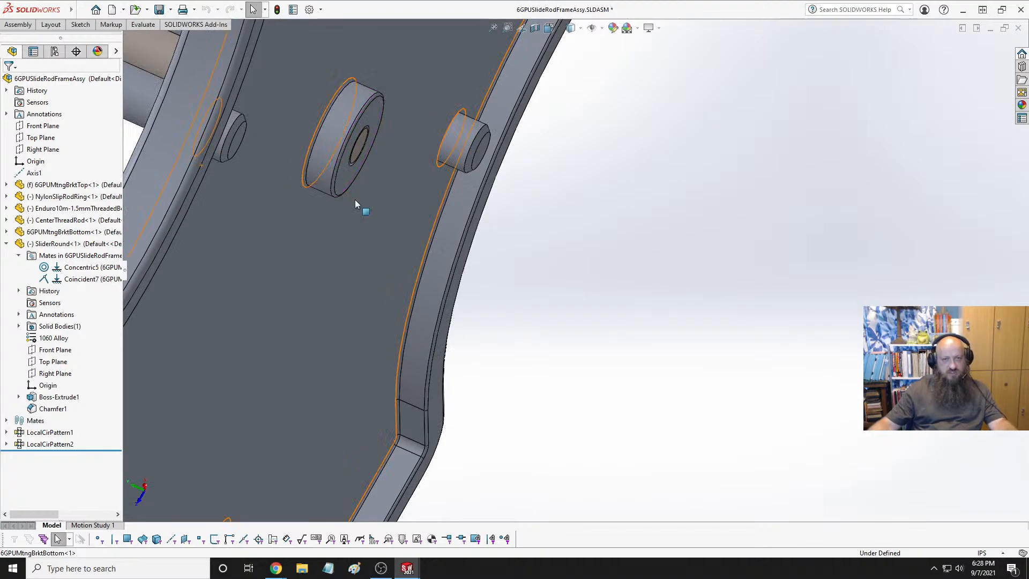
key("ctrl+Tab")
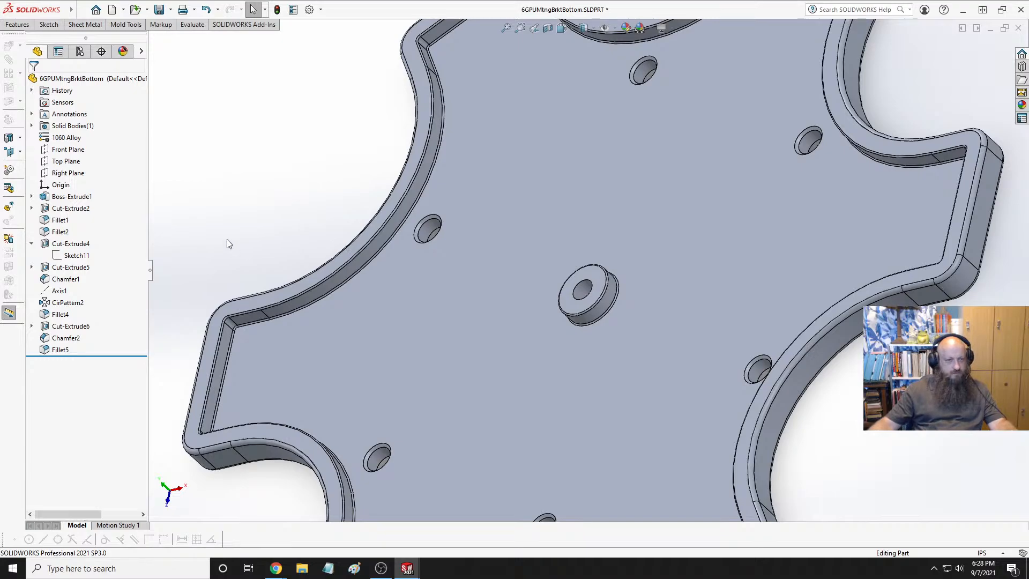
Reopen Chamfer2 for editing and remove one rod hole edge on the bracket's recessed face from its items
scroll(439, 228, "down", 5)
left_click(464, 217)
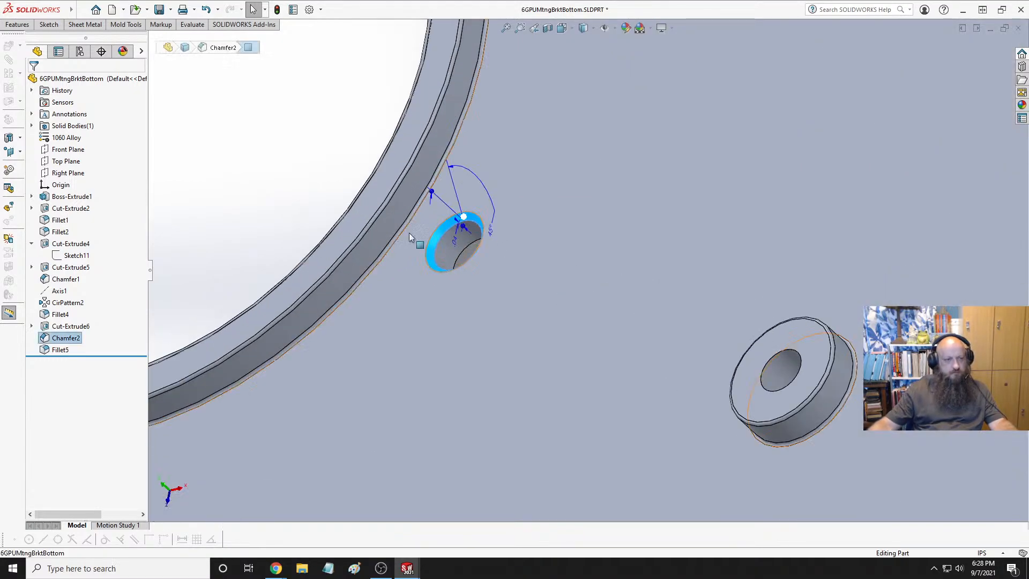
right_click(67, 338)
left_click(74, 306)
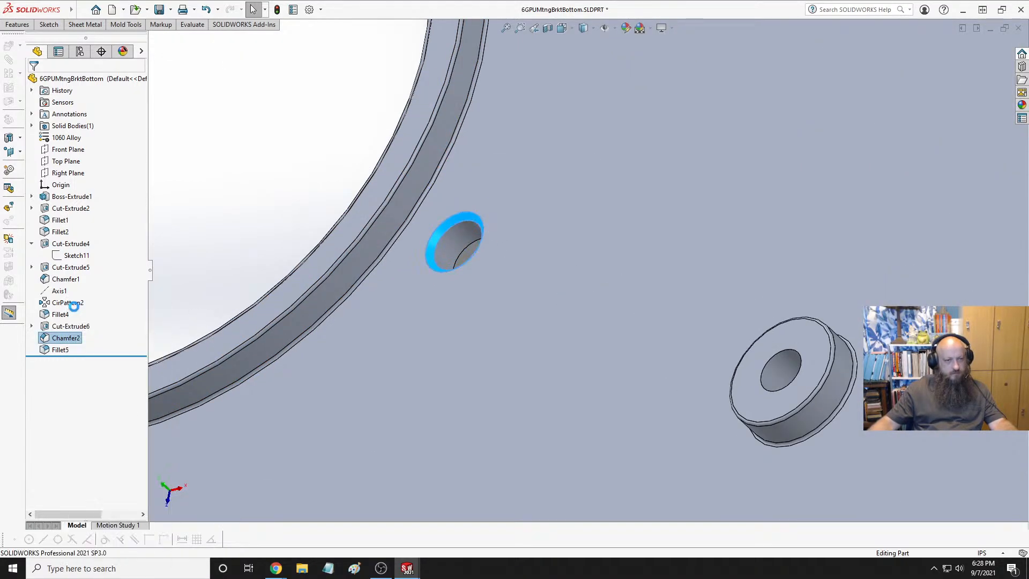
scroll(652, 282, "up", 8)
scroll(667, 337, "down", 3)
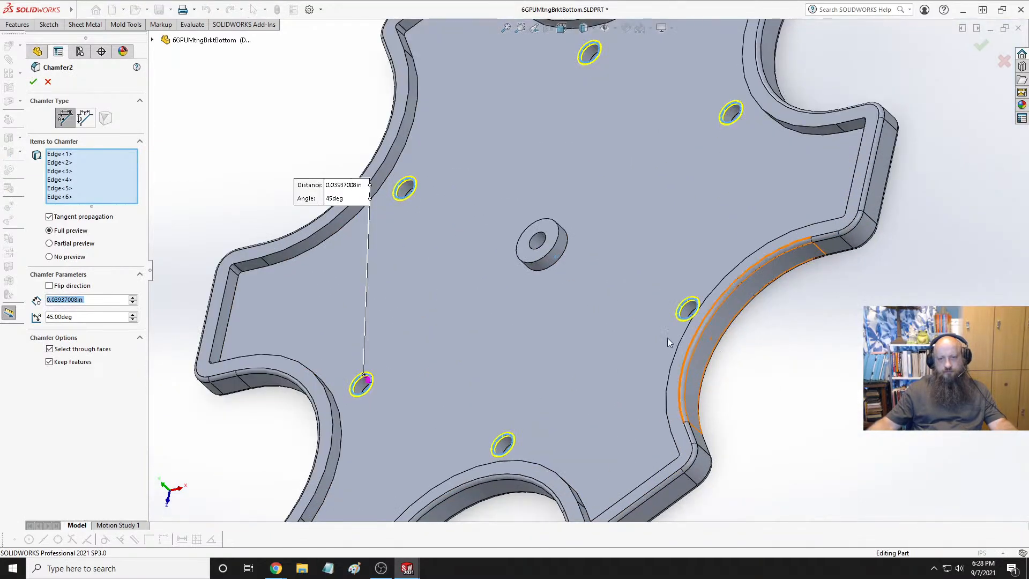
middle_click_drag(668, 338, 575, 270)
scroll(377, 209, "down", 5)
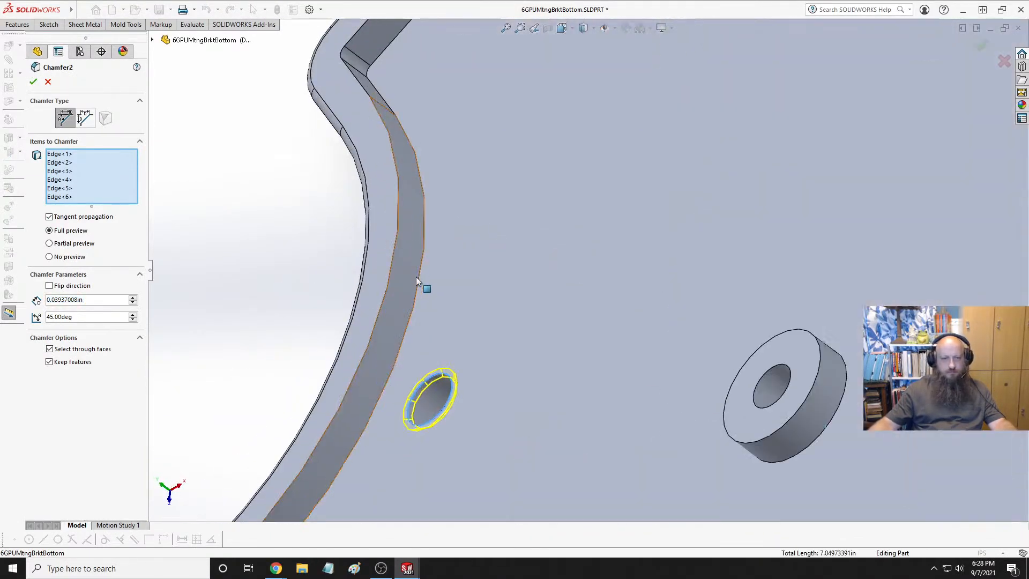
scroll(423, 289, "down", 3)
scroll(482, 300, "up", 4)
scroll(555, 246, "down", 4)
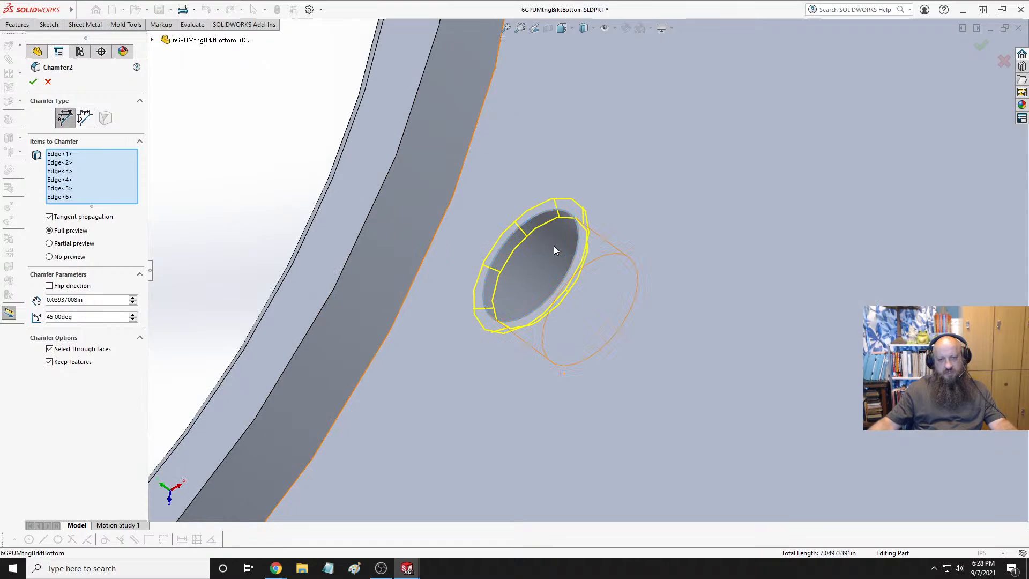
left_click(537, 221)
Remove three more rod hole edges on the recessed face from Chamfer2's items
scroll(751, 189, "up", 3)
scroll(757, 156, "up", 5)
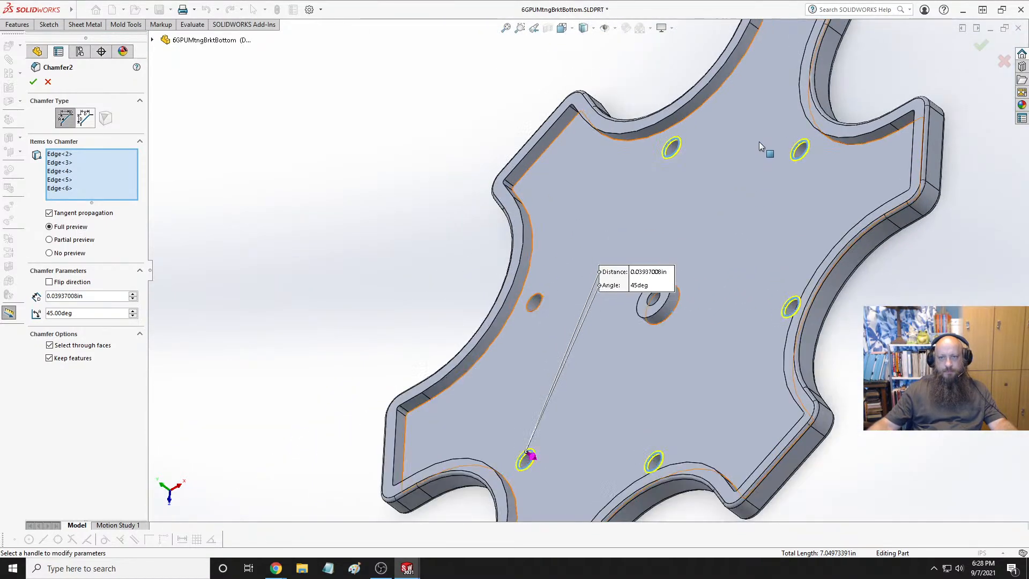
scroll(541, 191, "down", 6)
left_click(462, 169)
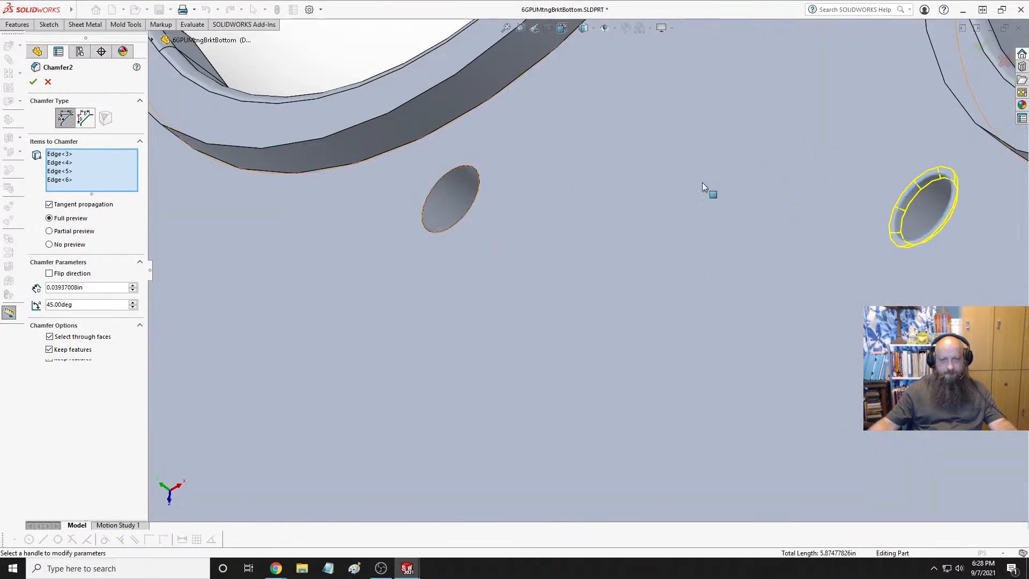
left_click(937, 177)
scroll(641, 230, "up", 4)
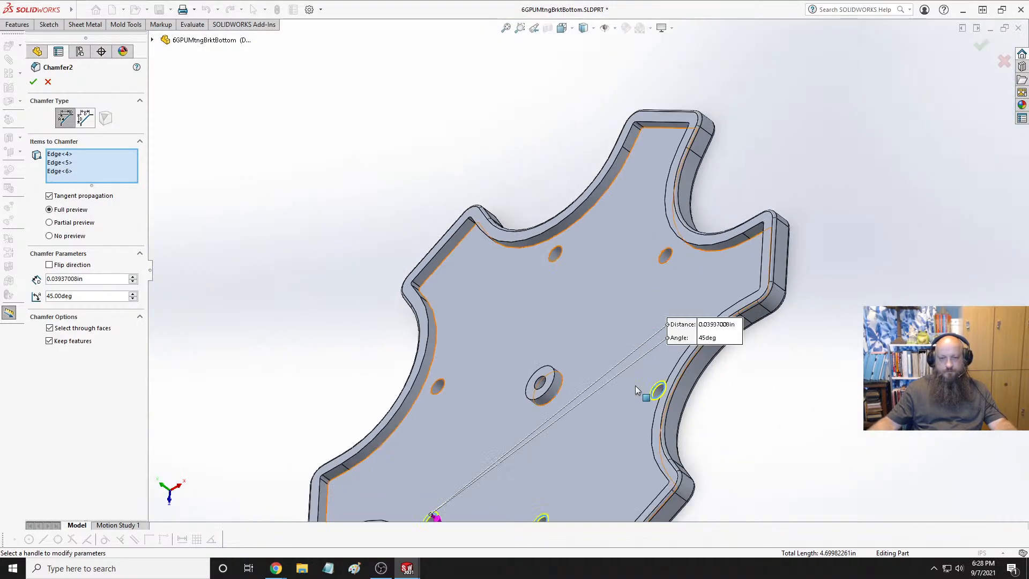
scroll(676, 363, "down", 4)
scroll(676, 358, "down", 2)
left_click(629, 153)
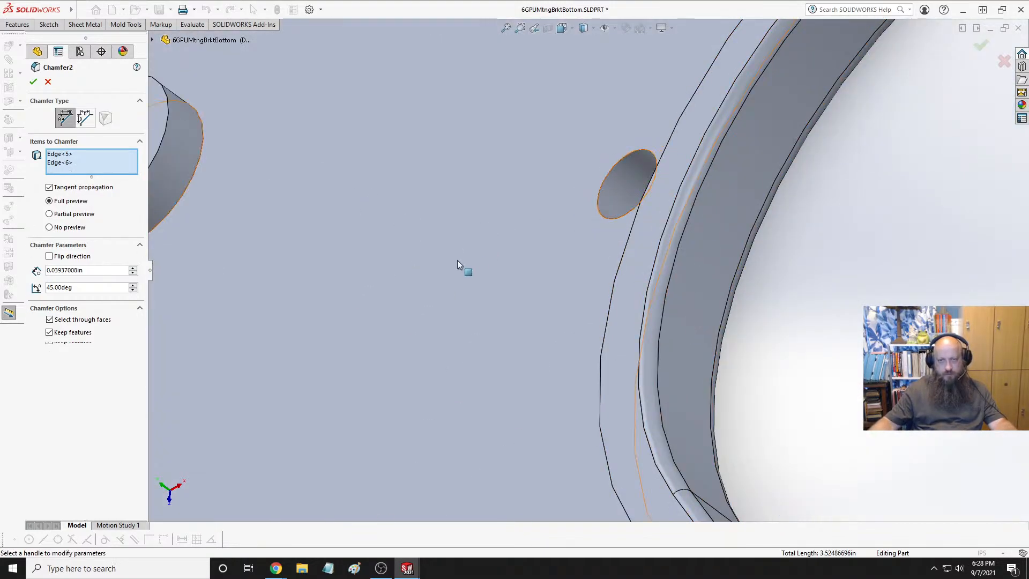
Remove the last two rod hole edges on the recessed face from Chamfer2's items
scroll(397, 394, "up", 4)
scroll(398, 459, "down", 5)
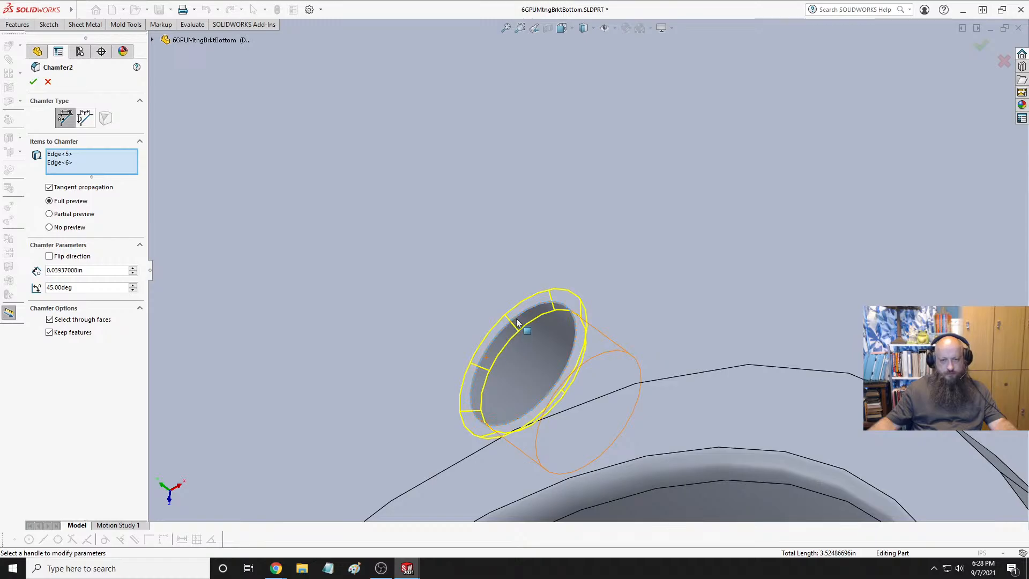
left_click(517, 323)
scroll(233, 302, "up", 4)
scroll(329, 271, "down", 4)
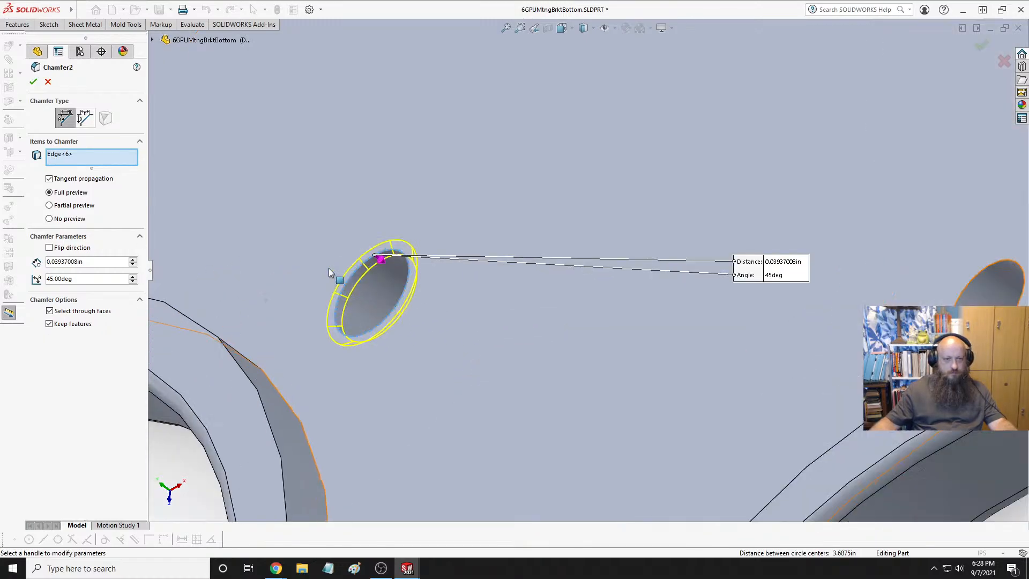
left_click(329, 272)
scroll(617, 295, "up", 4)
Add three rod hole edges on the bracket's opposite flat face to Chamfer2
scroll(646, 191, "down", 2)
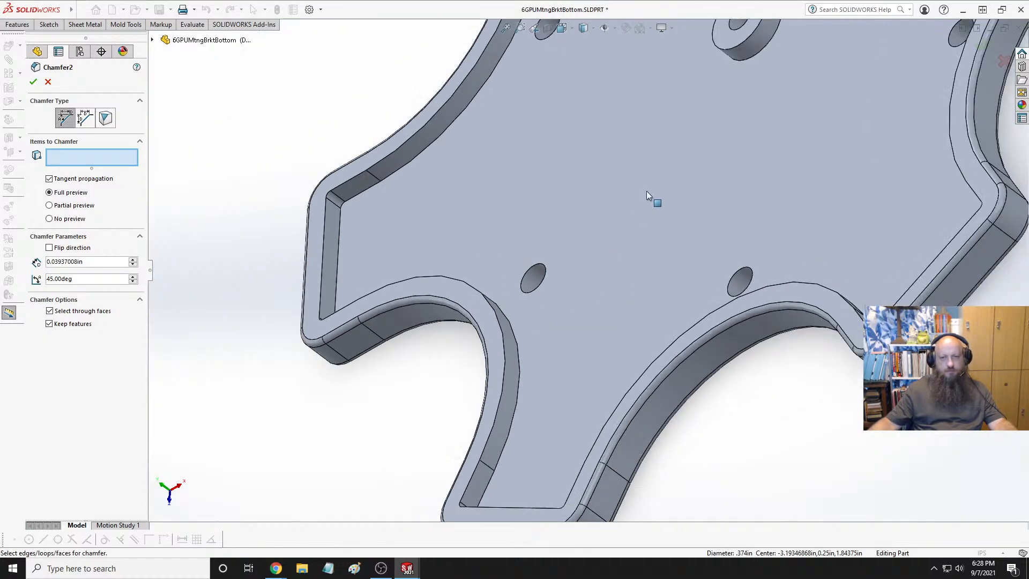
scroll(646, 191, "up", 3)
scroll(619, 149, "down", 6)
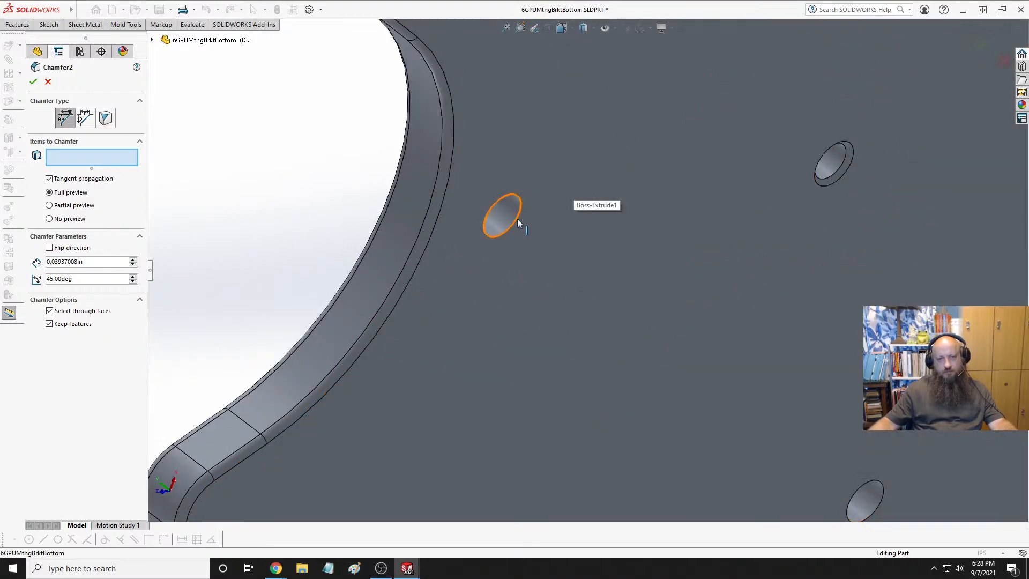
left_click(517, 220)
scroll(686, 273, "up", 3)
scroll(576, 395, "down", 3)
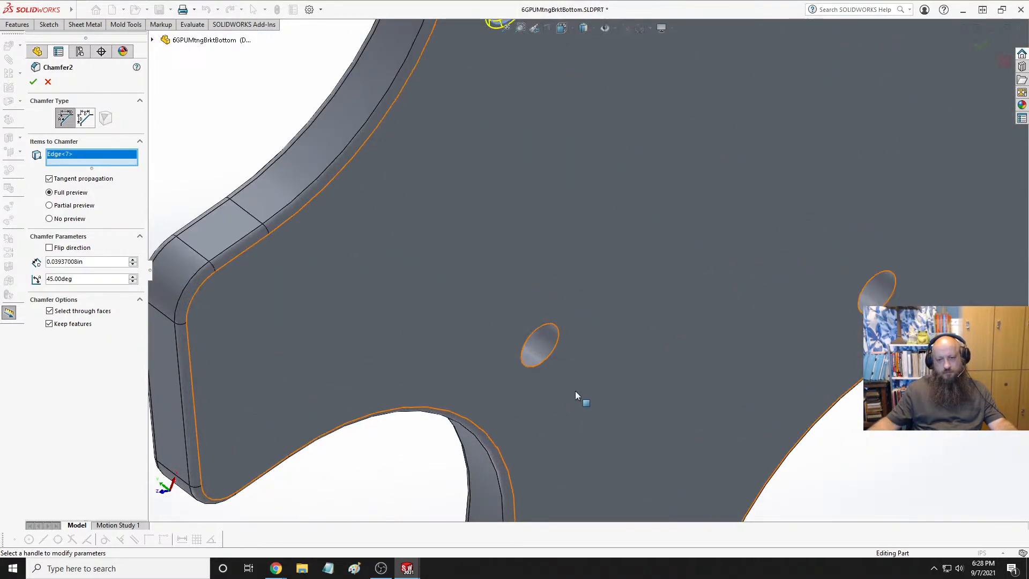
left_click(552, 356)
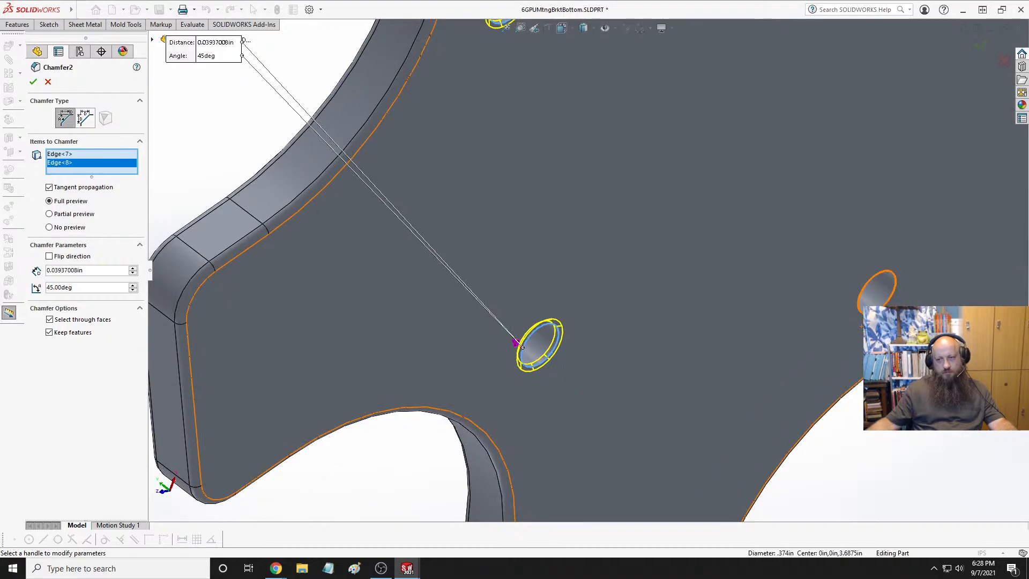
scroll(837, 255, "up", 5)
scroll(642, 125, "down", 6)
left_click(643, 290)
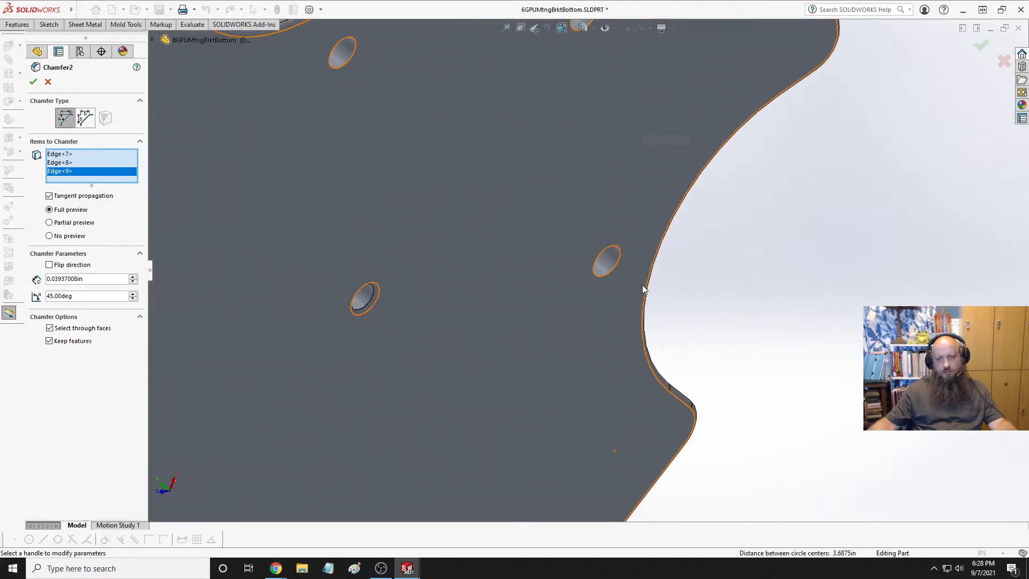
Add the remaining three rod hole edges on the flat face to Chamfer2 and apply the edited chamfer
left_click(612, 271)
scroll(601, 161, "up", 4)
scroll(586, 160, "down", 4)
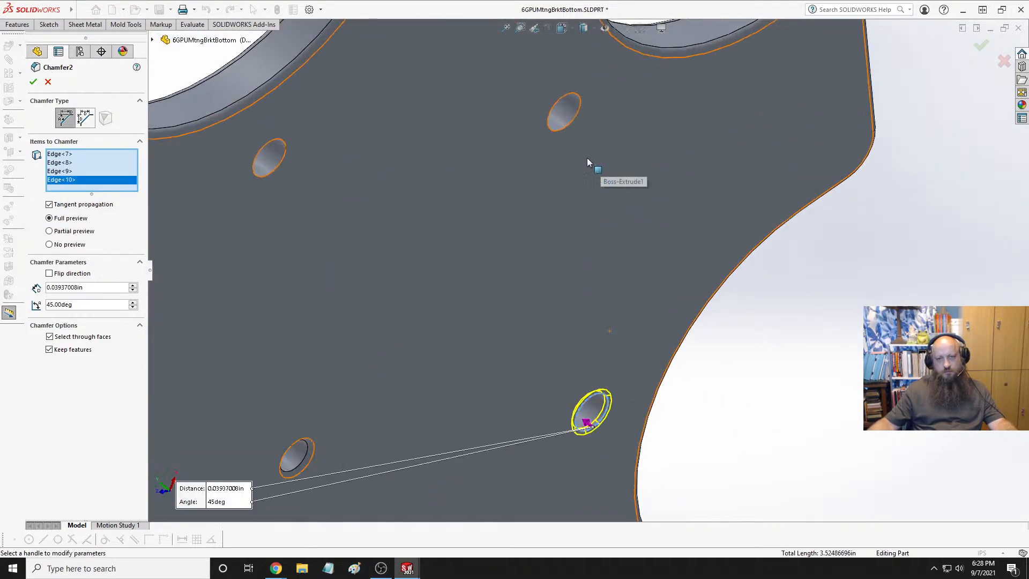
left_click(561, 128)
scroll(561, 128, "up", 2)
left_click(284, 165)
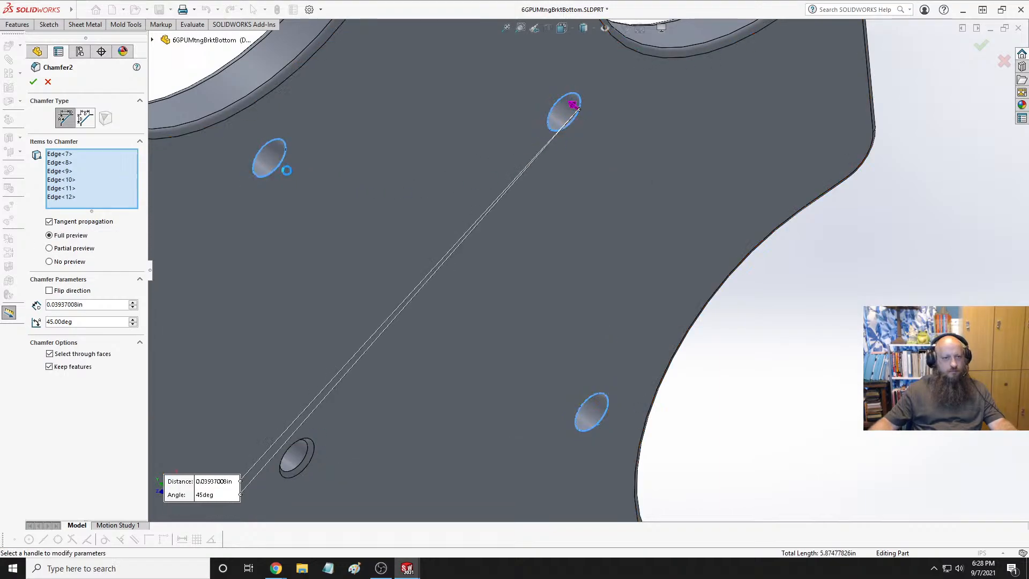
scroll(376, 258, "up", 3)
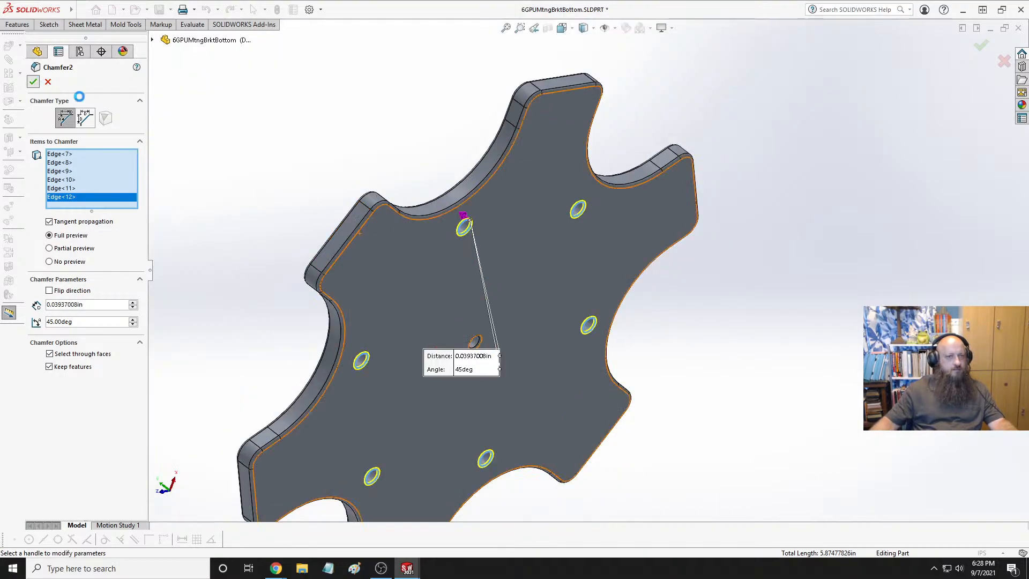
Save the part after viewing its recessed face, and bring up the overview of open windows
key("ctrl+8")
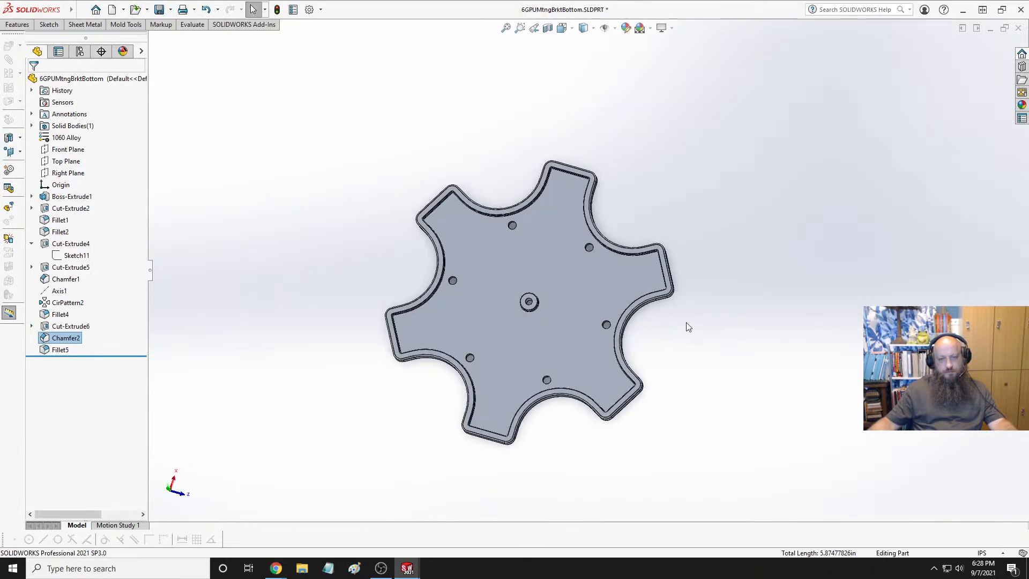
scroll(590, 282, "down", 2)
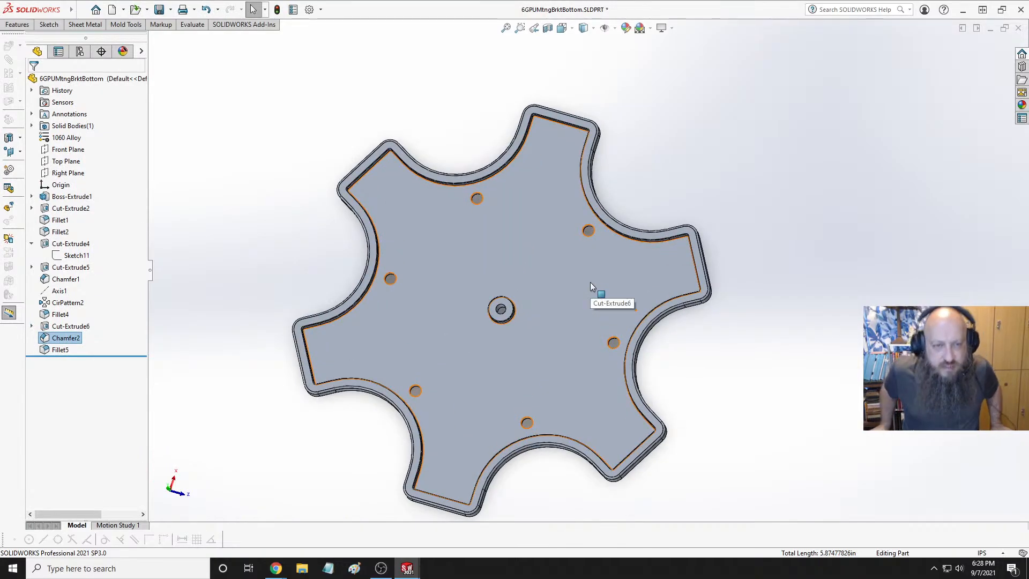
middle_click_drag(583, 288, 620, 200)
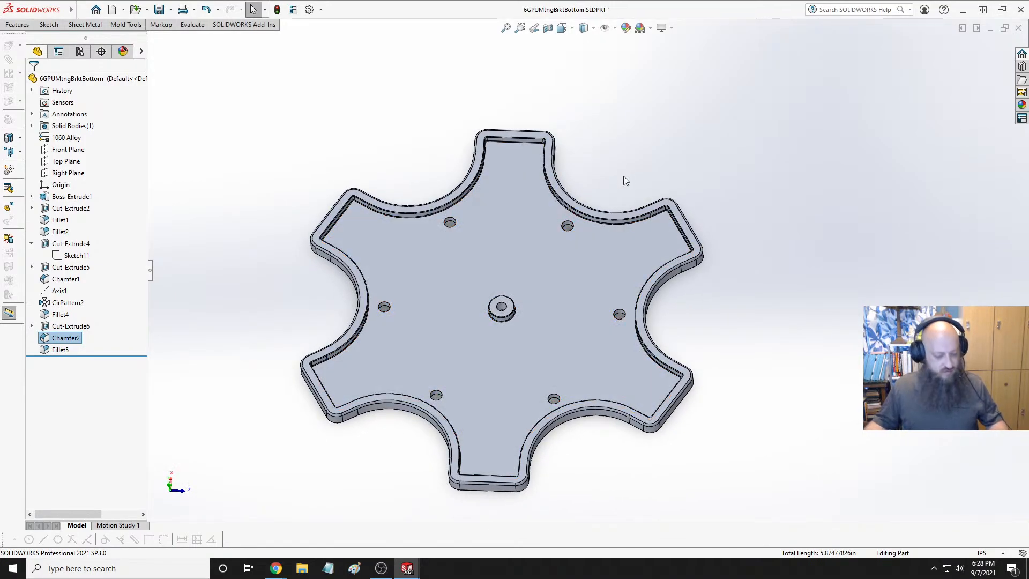
key("super+Tab")
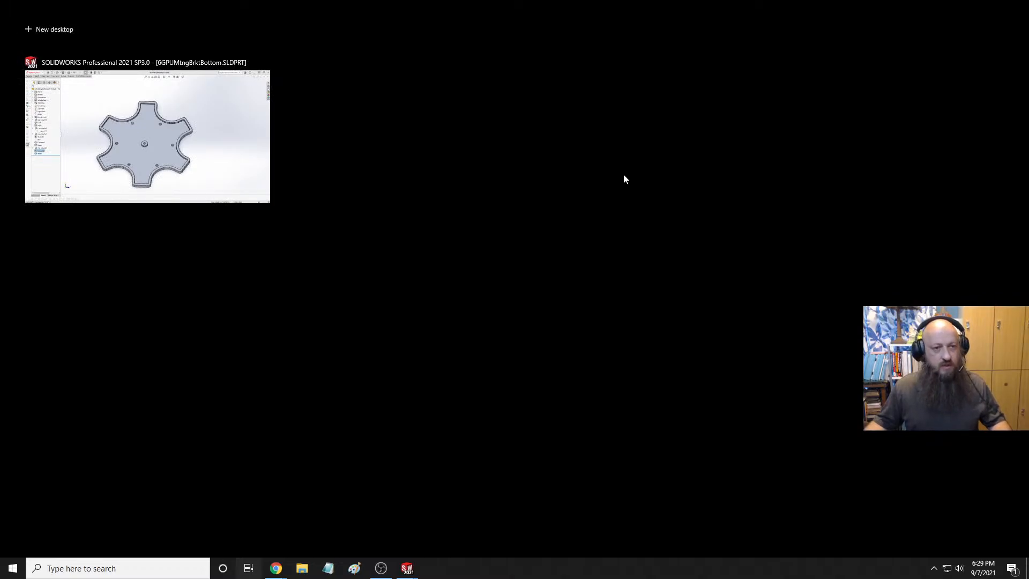
Switch to the 6GPUSlideRodFrameAssy assembly, show it in trimetric orientation and save it
key("Escape")
key("alt+Tab")
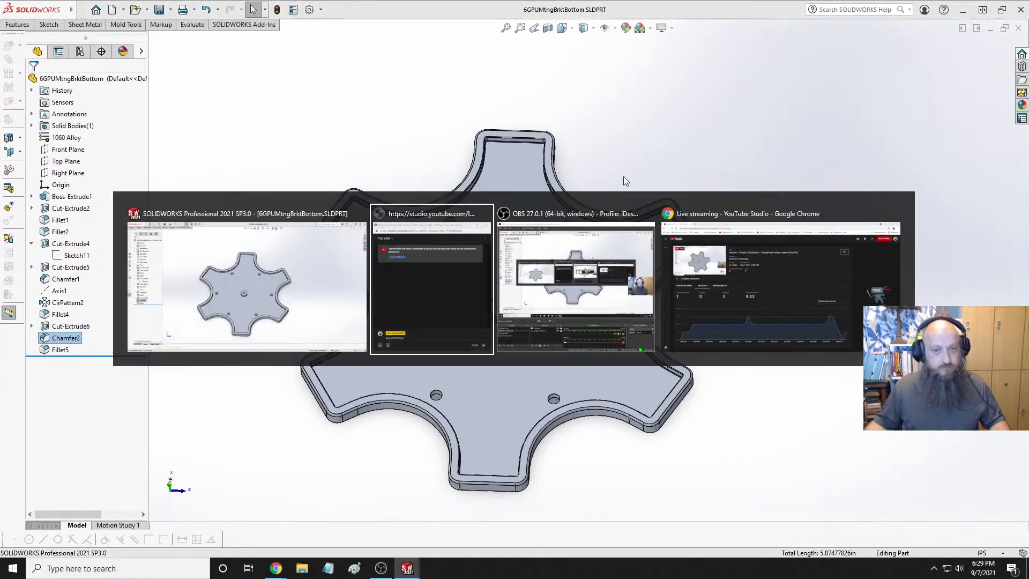
key("Tab")
key("Tab")
key("Tab")
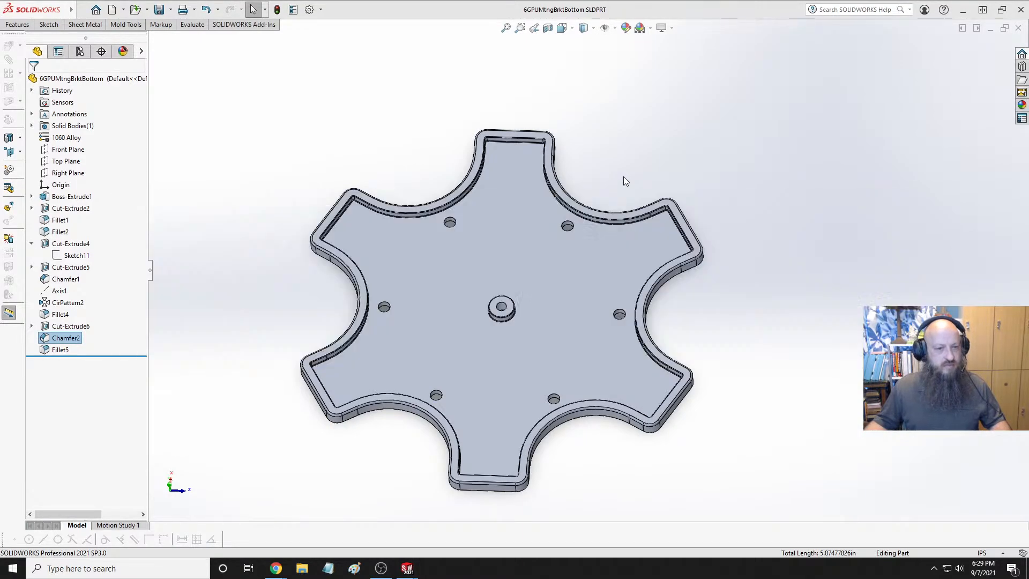
key("ctrl+Tab")
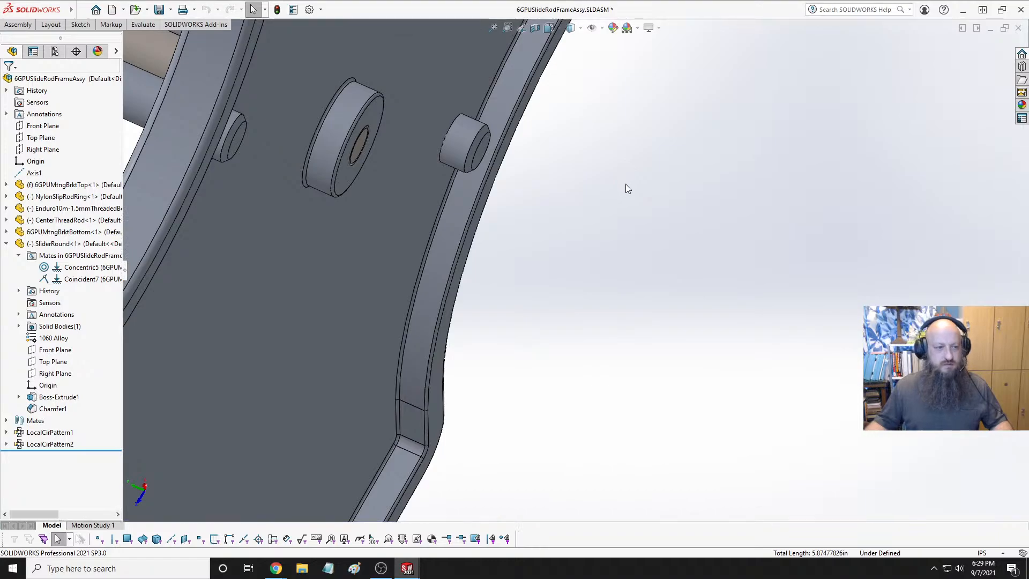
key("space")
left_click(623, 116)
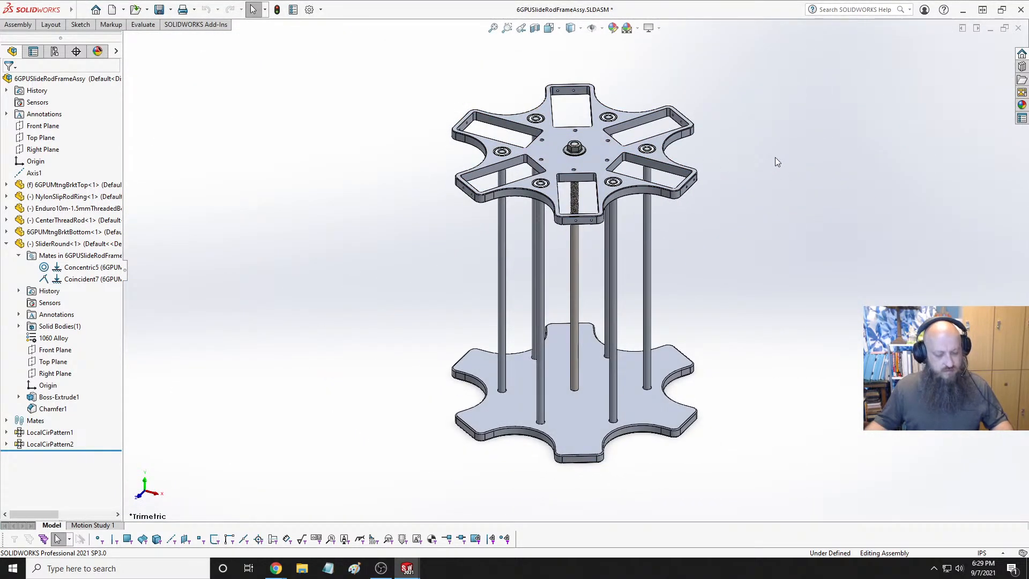
key("ctrl+s")
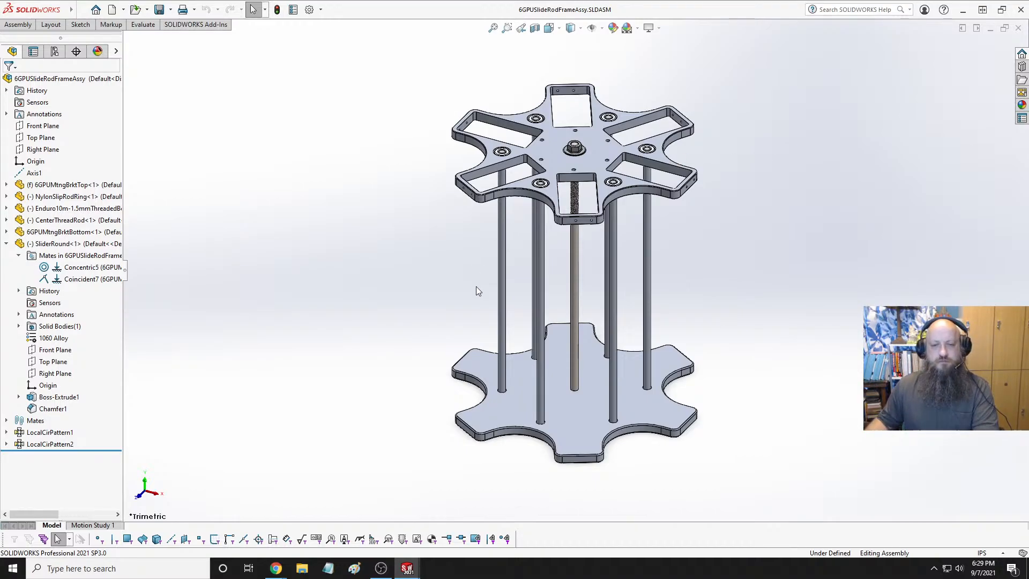
Examine how the slider rods pass through the bottom bracket and protrude from its recessed underside
scroll(533, 243, "down", 8)
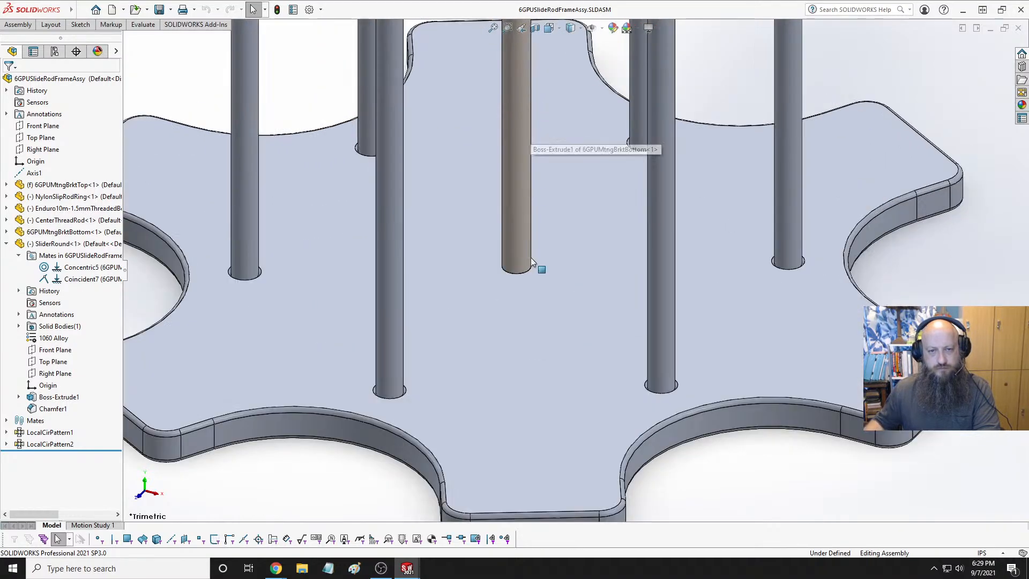
scroll(533, 262, "up", 5)
middle_click_drag(533, 261, 558, 75)
left_click(558, 75)
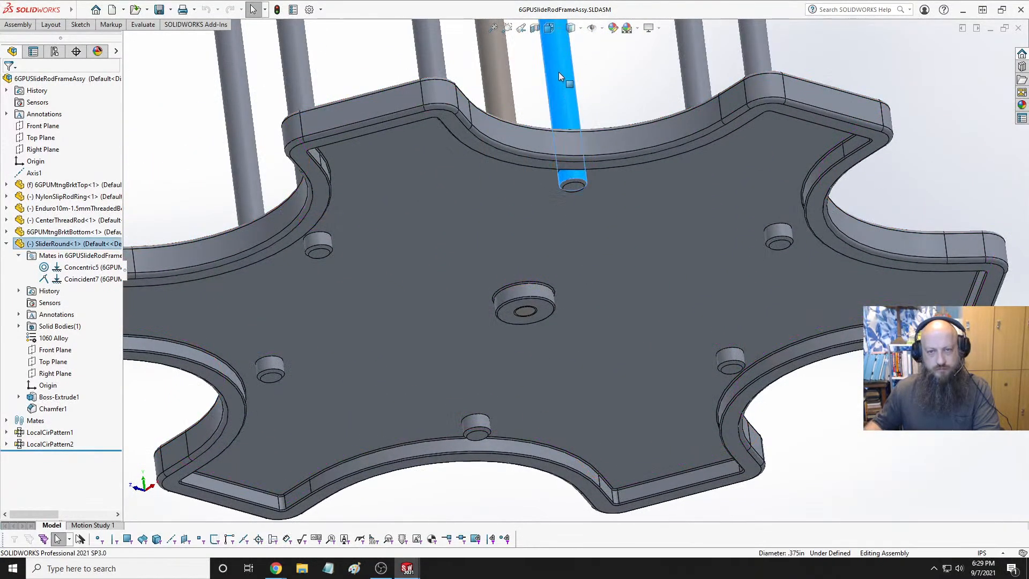
key("Tab")
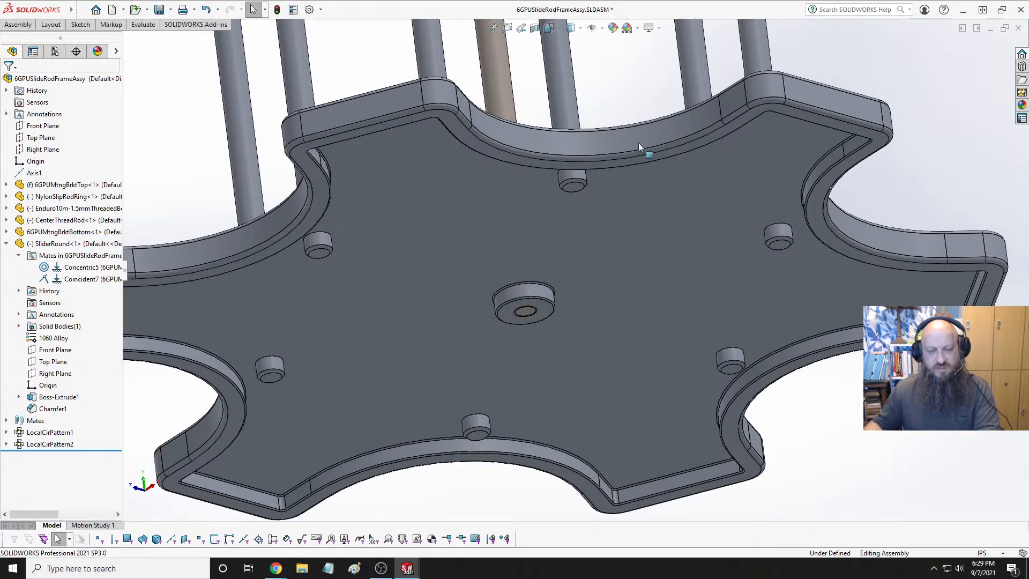
scroll(769, 203, "down", 4)
scroll(738, 289, "down", 6)
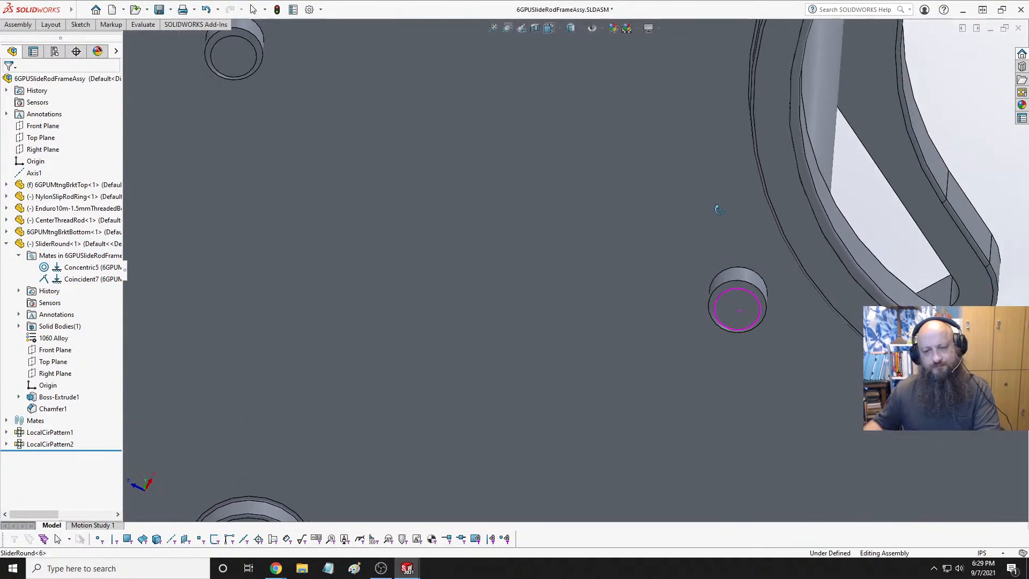
scroll(719, 210, "up", 2)
middle_click_drag(740, 200, 795, 232)
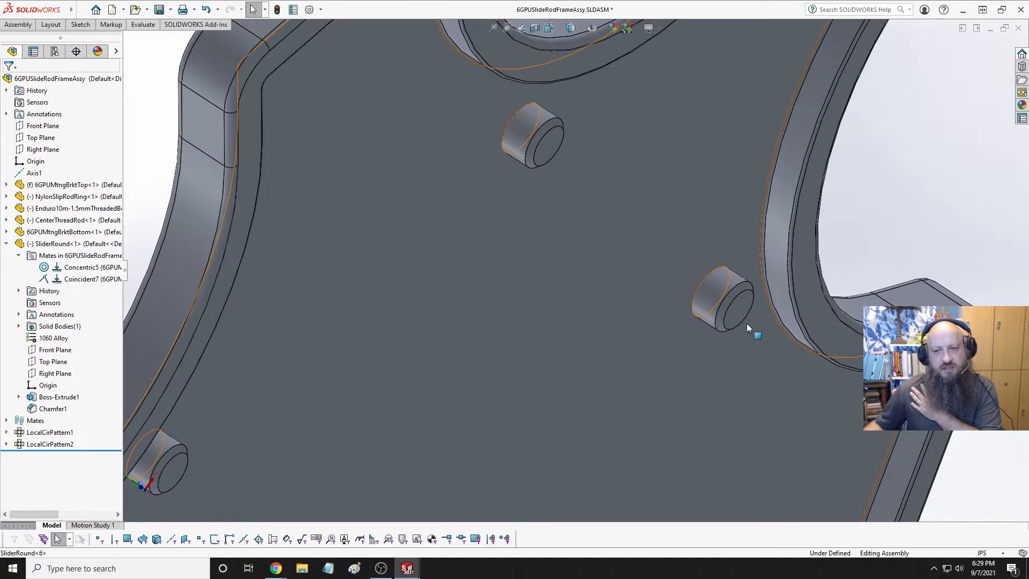
key("f")
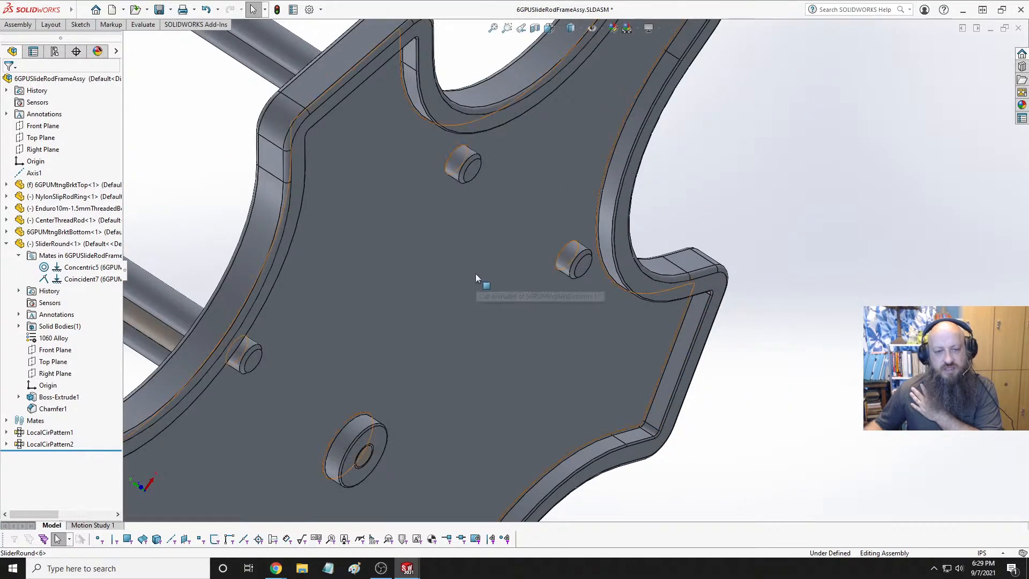
mouse_move(511, 246)
middle_mouse_down()
mouse_move(536, 299)
mouse_move(481, 252)
mouse_move(498, 241)
middle_mouse_up()
Measure the distance between one slider rod's end face and the bottom bracket's recessed face
left_click(505, 227)
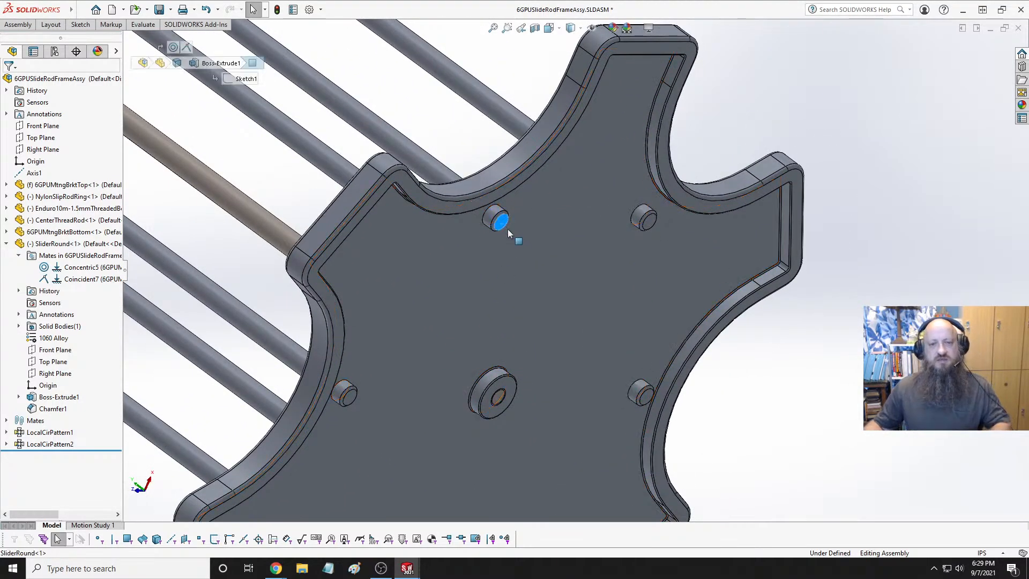
left_click(455, 261, "ctrl")
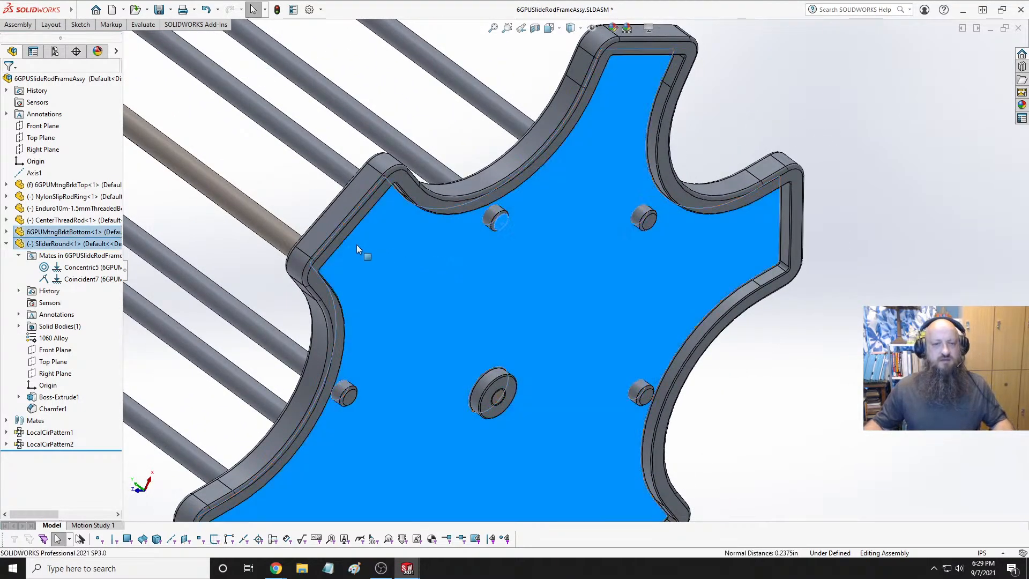
left_click(143, 25)
left_click(76, 45)
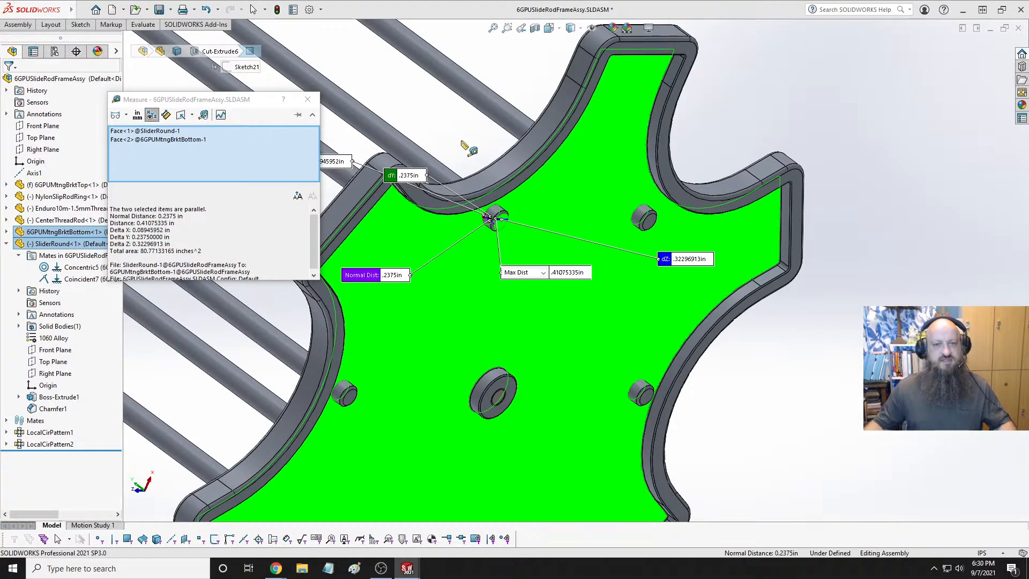
key("Escape")
key("Escape")
left_click(401, 143)
right_click(402, 143)
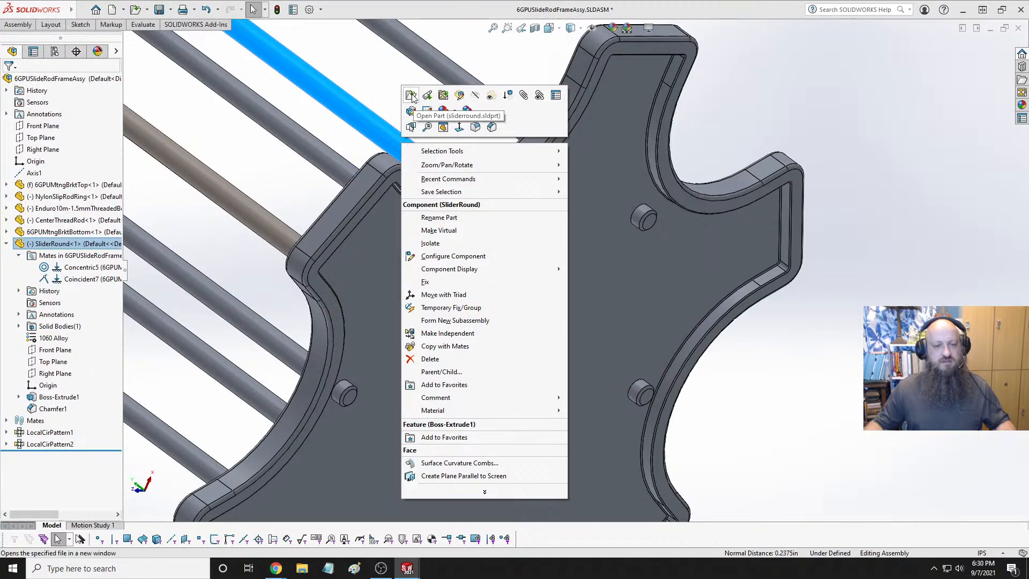
left_click(828, 112)
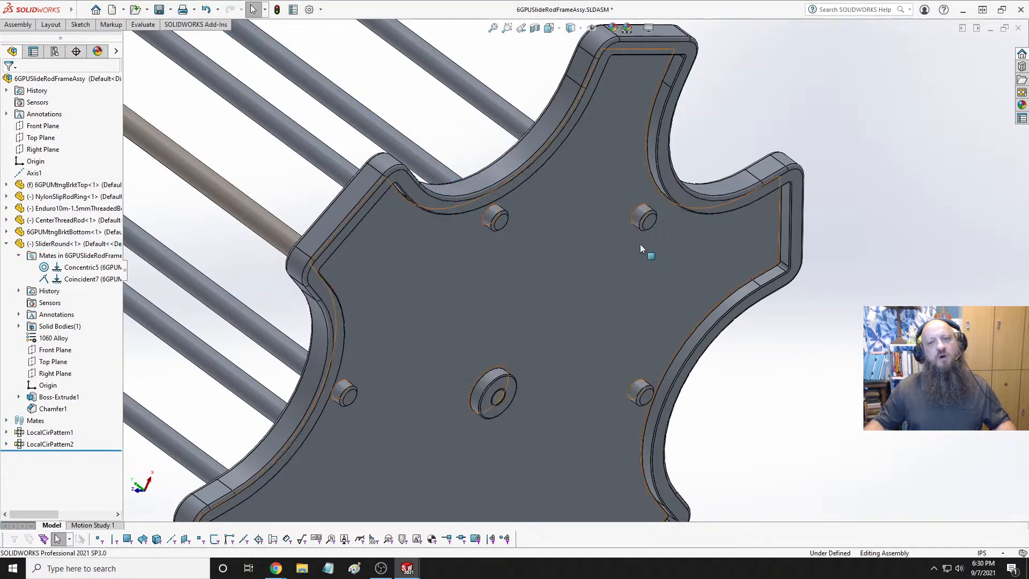
Examine the protruding rod ends and the central boss on the bracket's recessed side from several angles
mouse_move(640, 244)
middle_mouse_down()
mouse_move(688, 212)
mouse_move(622, 241)
mouse_move(637, 227)
middle_mouse_up()
scroll(693, 220, "down", 3)
scroll(638, 227, "up", 3)
scroll(635, 256, "up", 2)
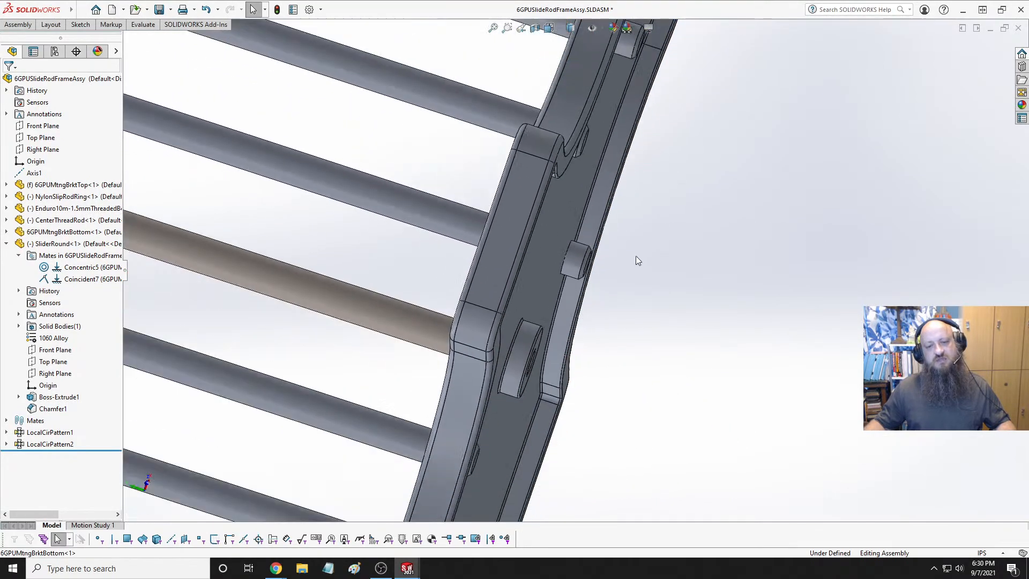
scroll(532, 383, "down", 2)
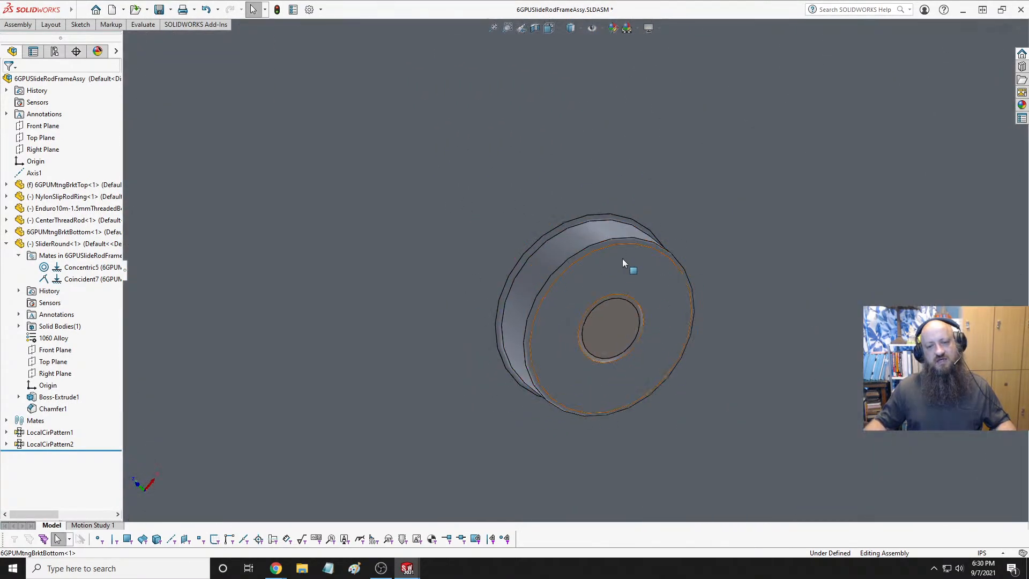
scroll(587, 241, "up", 5)
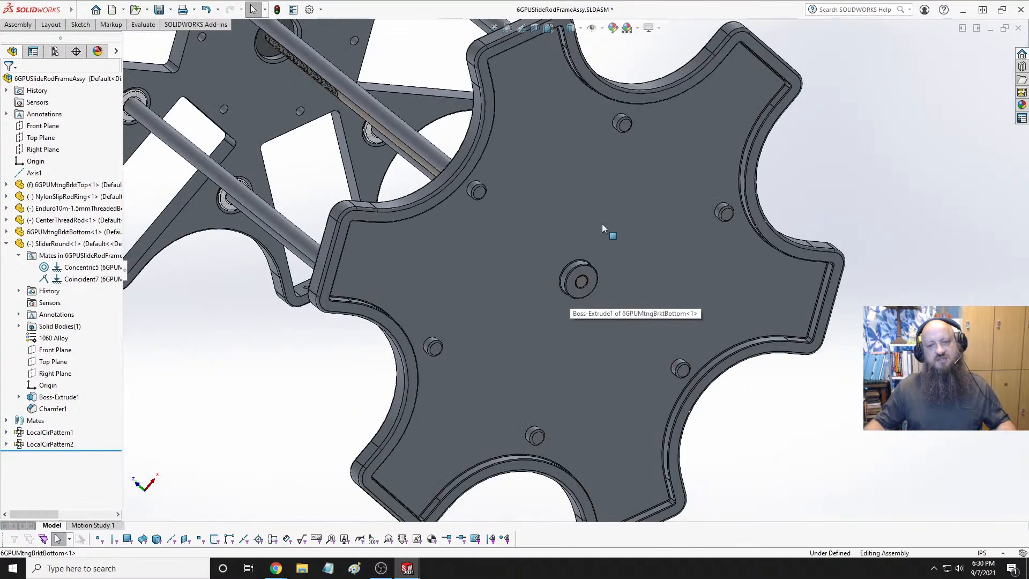
scroll(620, 200, "down", 4)
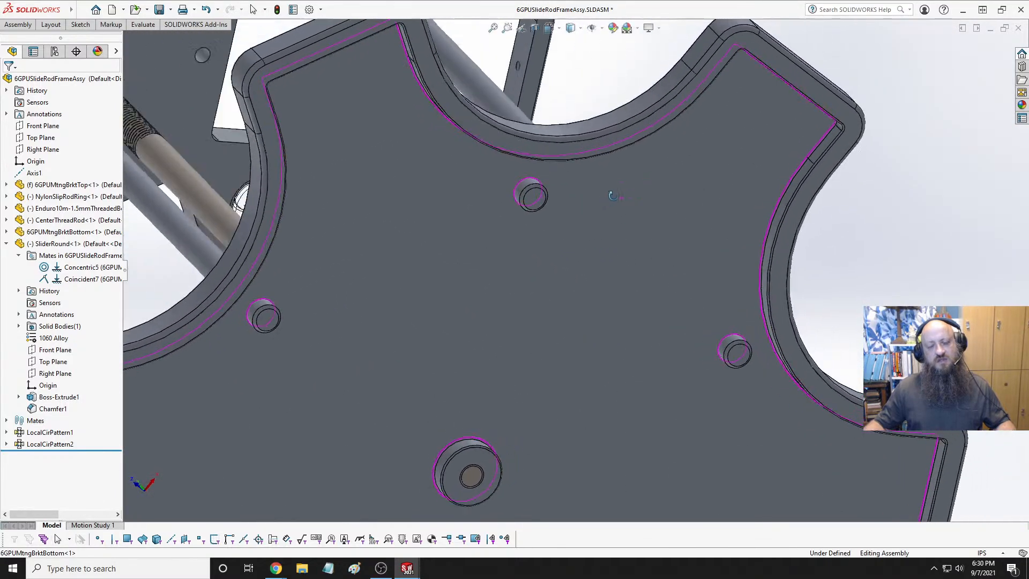
middle_click_drag(621, 188, 568, 139)
Switch to the 6GPUMtngBrktBottom part and orient the view square to its flat face
key("ctrl+Tab")
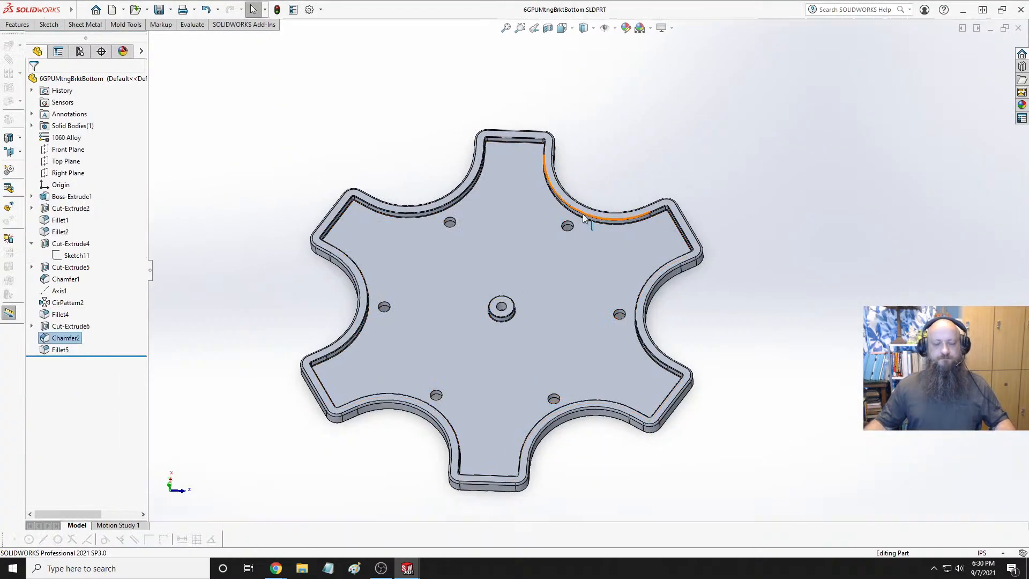
key("space")
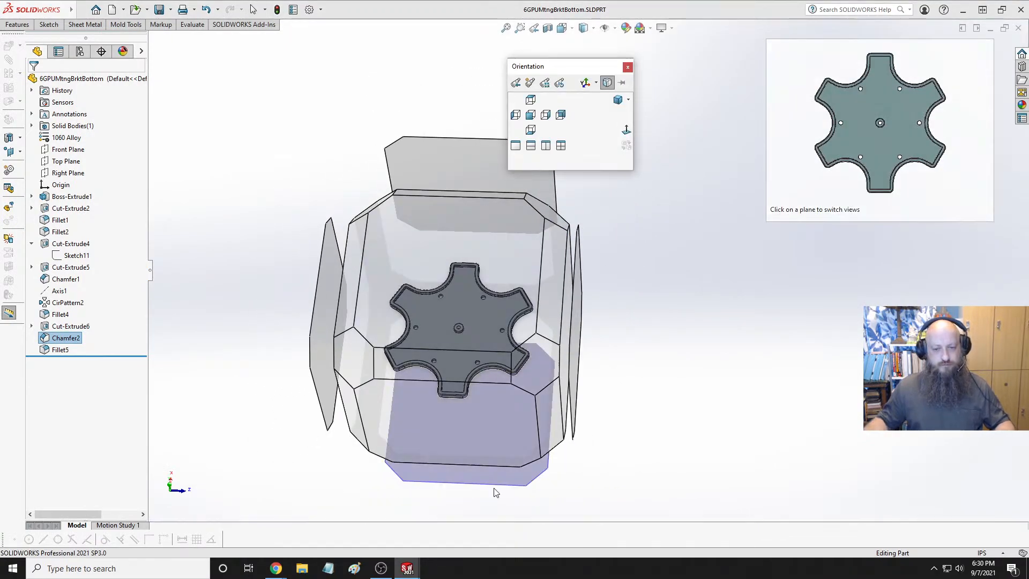
left_click(496, 481)
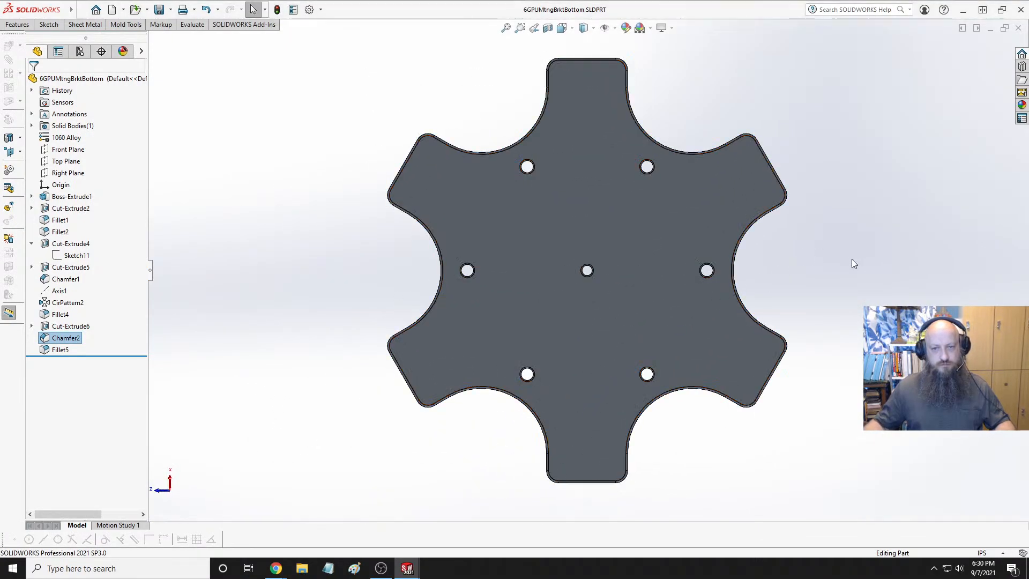
Roll the bracket's feature history back to just after Axis1 and examine the original rod hole
left_click_drag(92, 355, 104, 295)
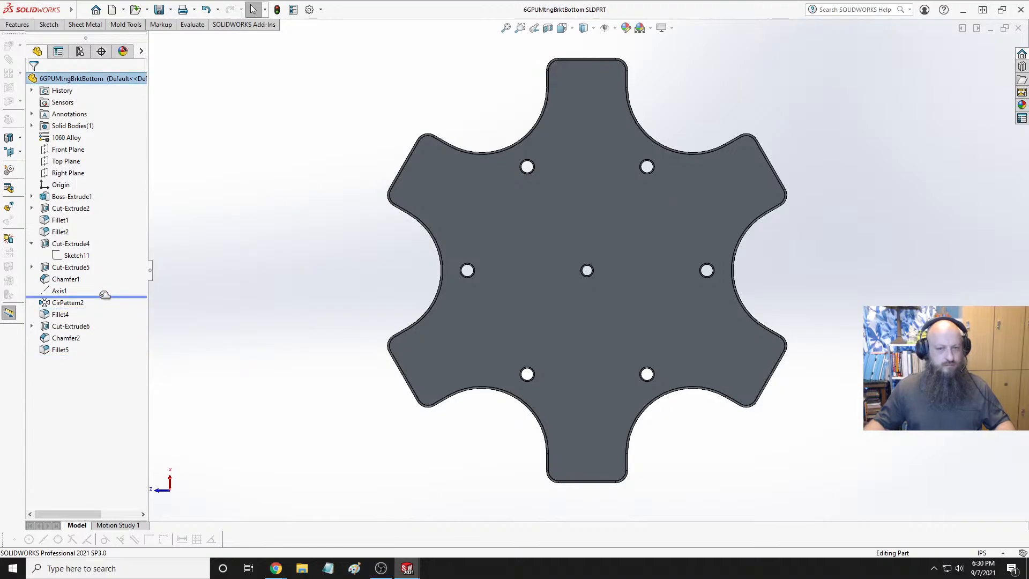
left_click_drag(104, 295, 104, 294)
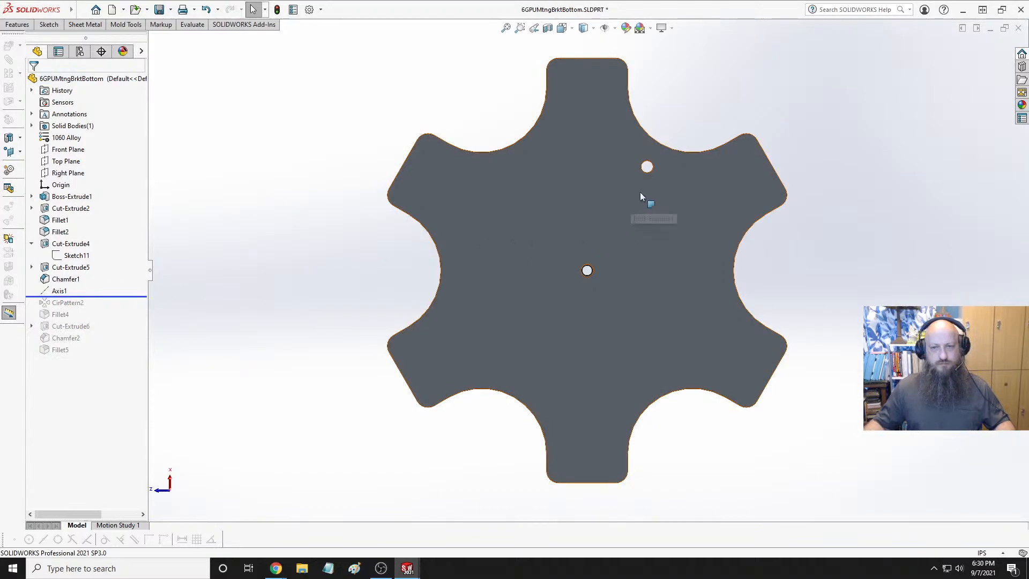
scroll(692, 188, "down", 5)
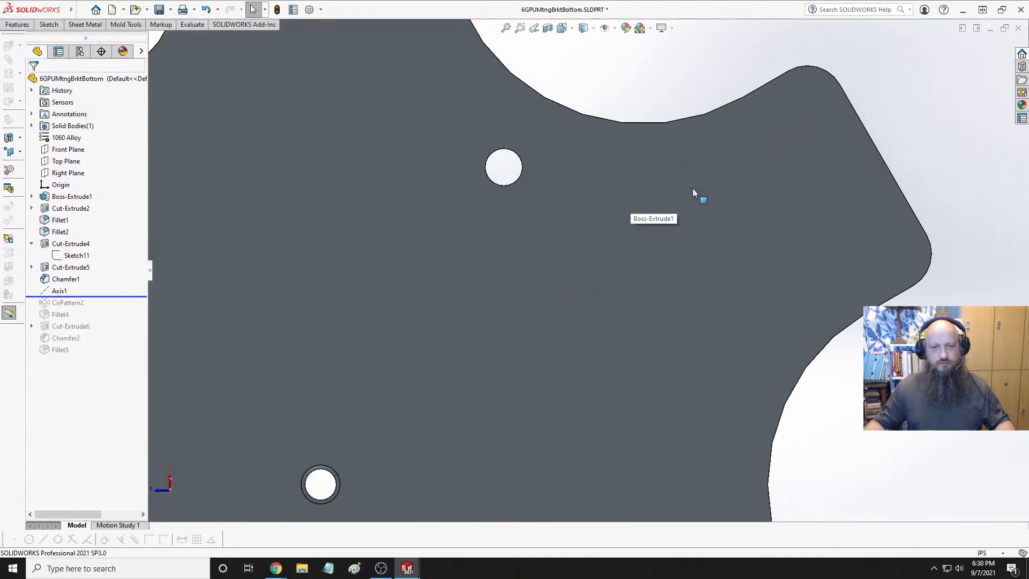
middle_click_drag(543, 212, 581, 110)
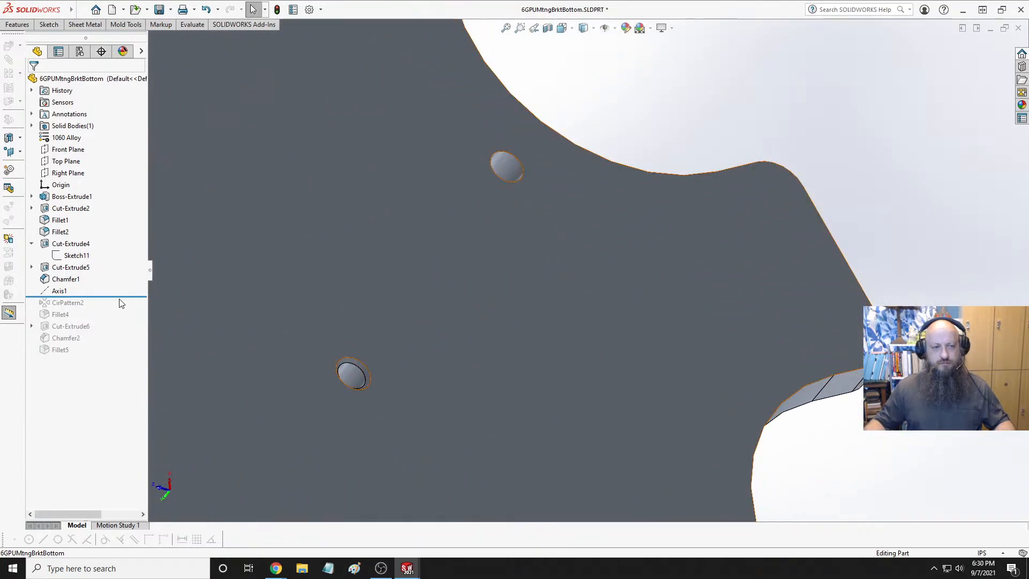
Roll the history forward past Fillet5 and examine the rod holes from the recessed side
left_click_drag(127, 295, 107, 355)
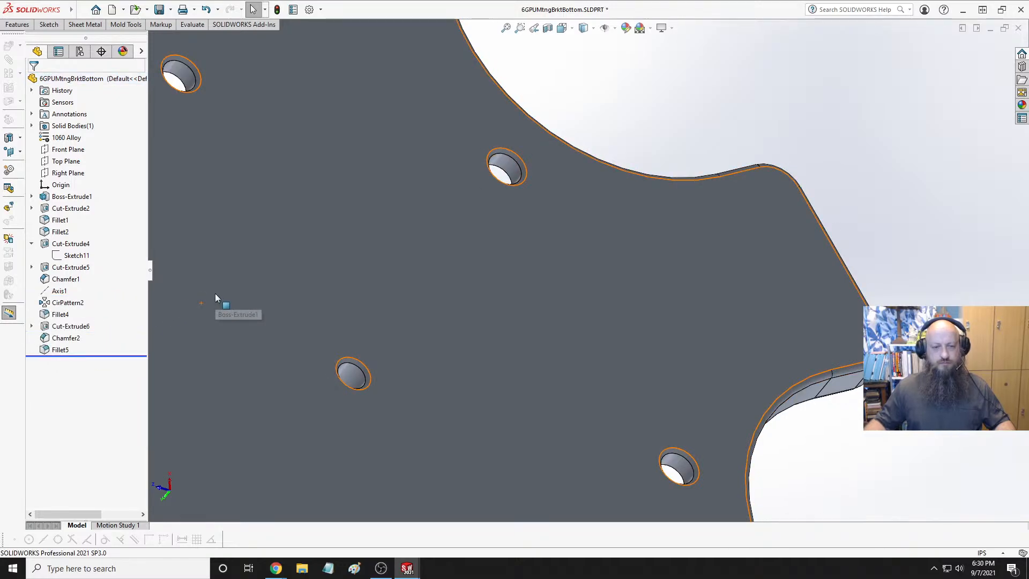
scroll(321, 276, "up", 4)
scroll(575, 275, "down", 2)
middle_click_drag(504, 242, 665, 150)
scroll(517, 270, "up", 3)
scroll(517, 274, "down", 4)
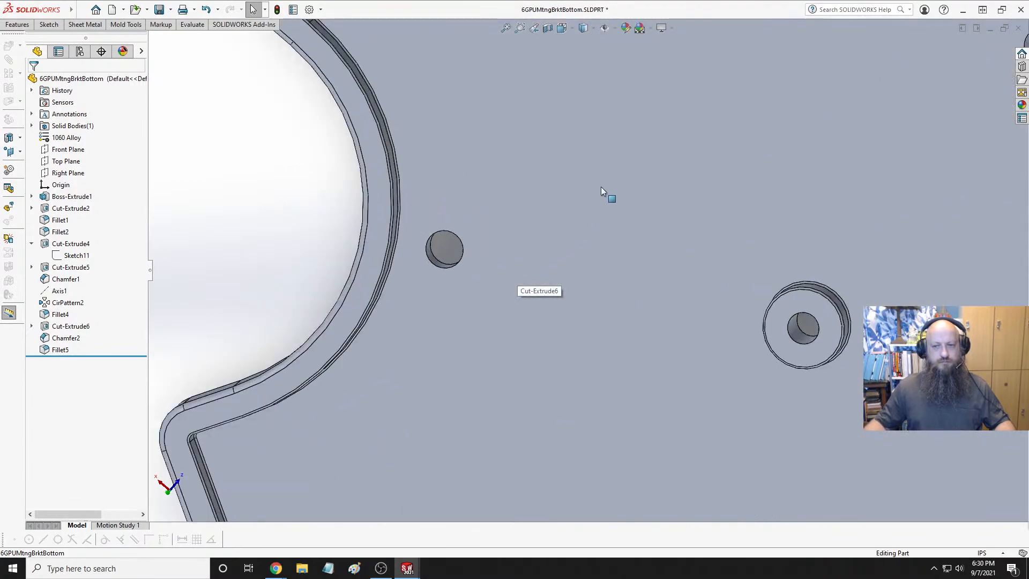
middle_click_drag(605, 193, 584, 187)
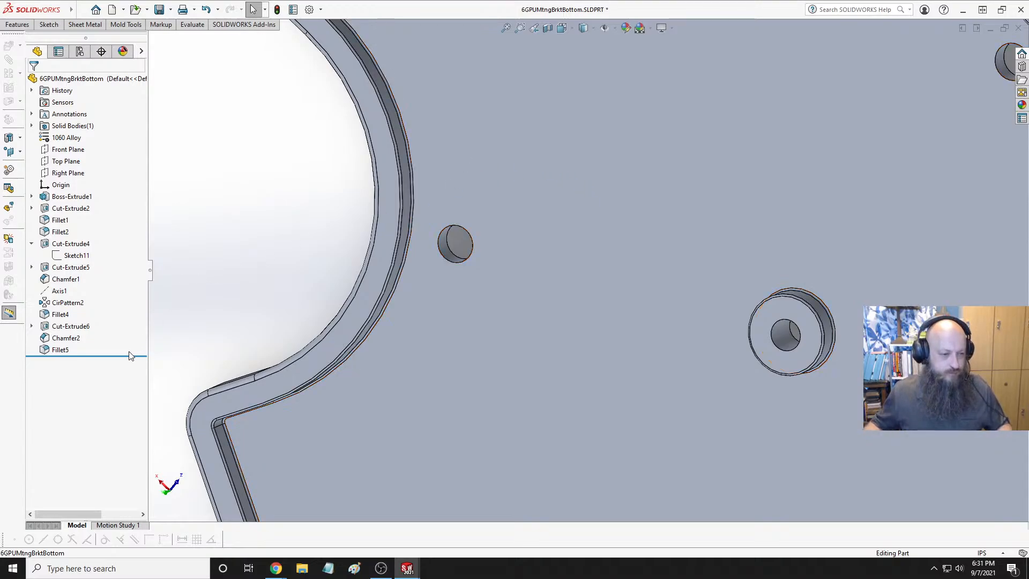
Roll the model back to just after Axis1 and start a sketch on the Boss-Extrude1 face on the recess side
left_click_drag(130, 355, 129, 298)
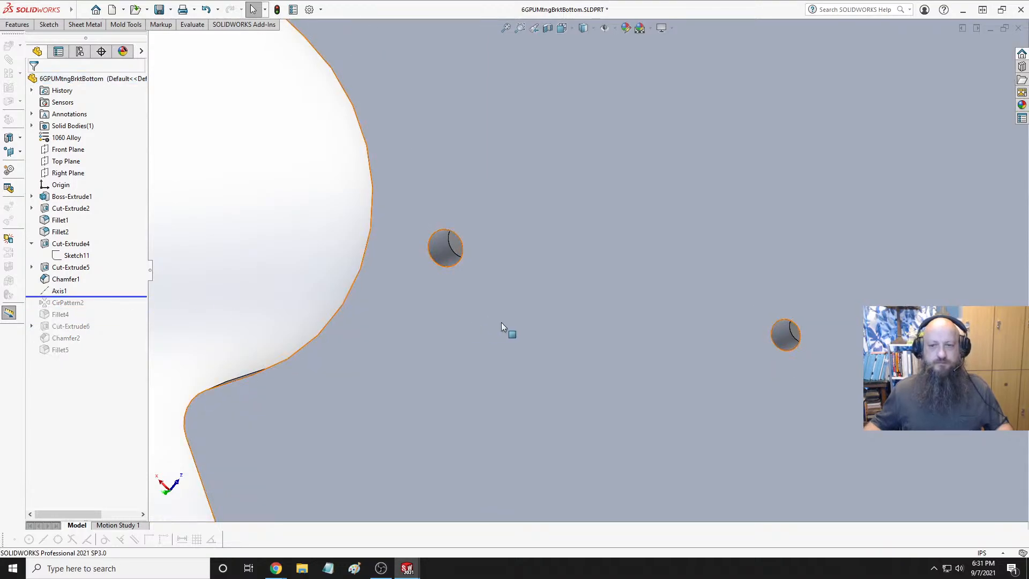
scroll(501, 323, "up", 5)
scroll(563, 298, "down", 8)
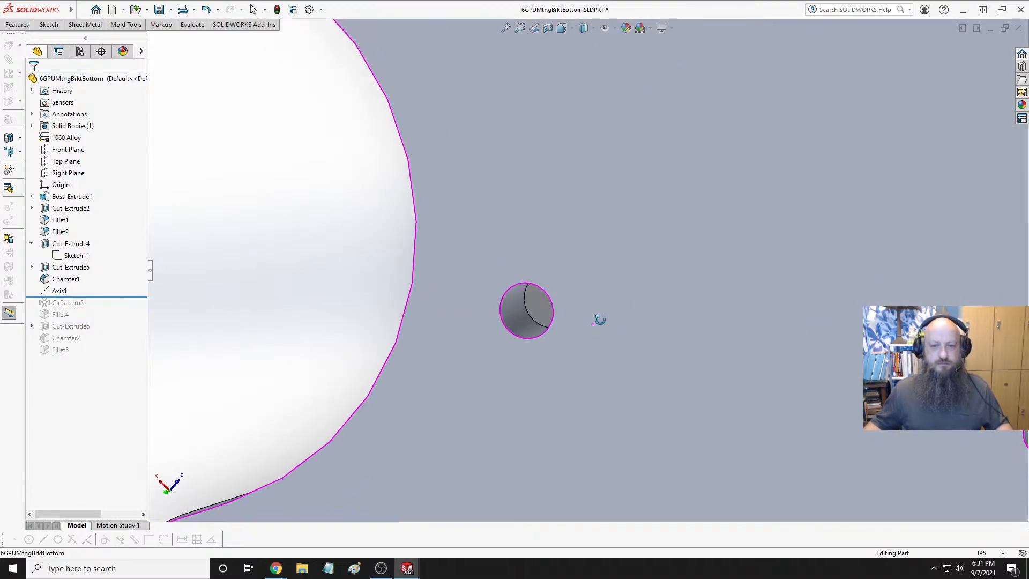
middle_click_drag(599, 319, 624, 311)
scroll(624, 311, "up", 3)
scroll(641, 332, "down", 3)
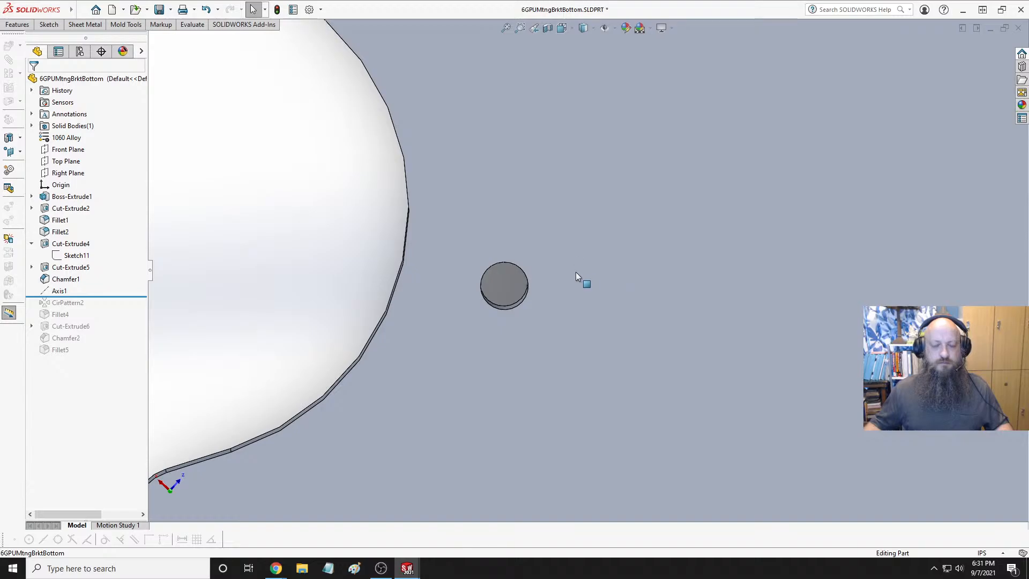
scroll(554, 291, "down", 2)
left_click(537, 239)
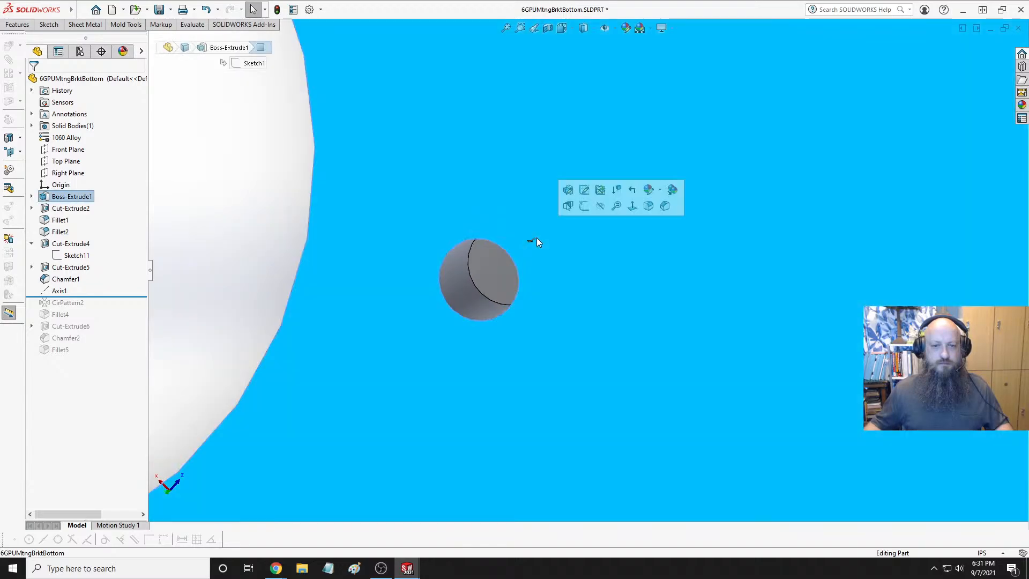
left_click(590, 211)
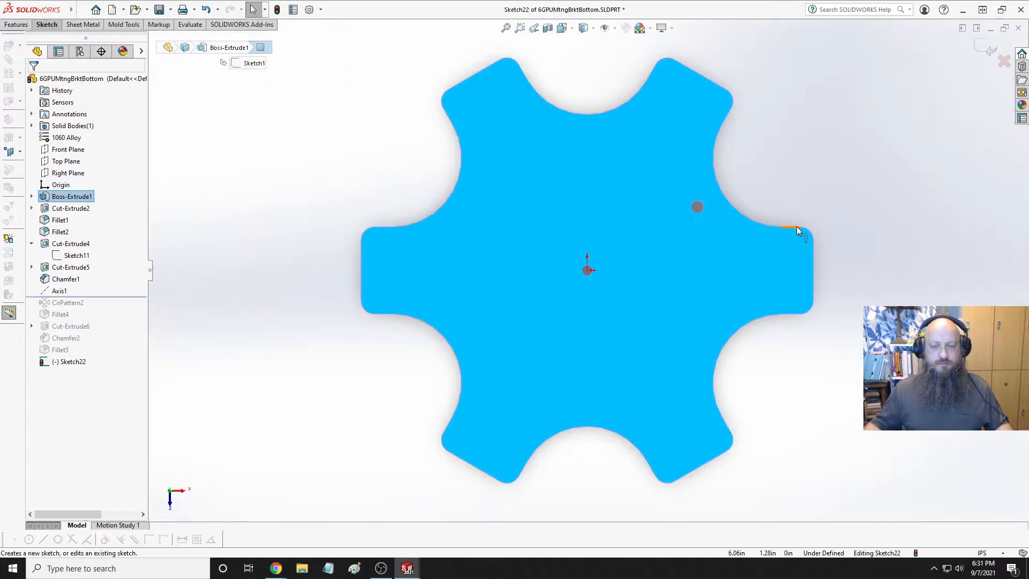
Convert the circular edge of the upper rod hole on the recess side into the new sketch
scroll(778, 214, "down", 6)
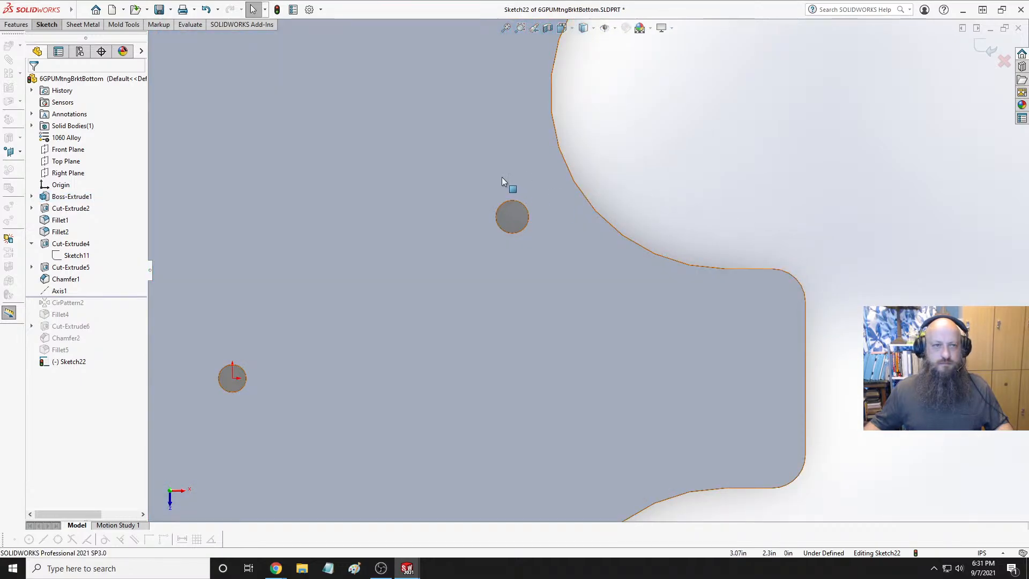
left_click(524, 204)
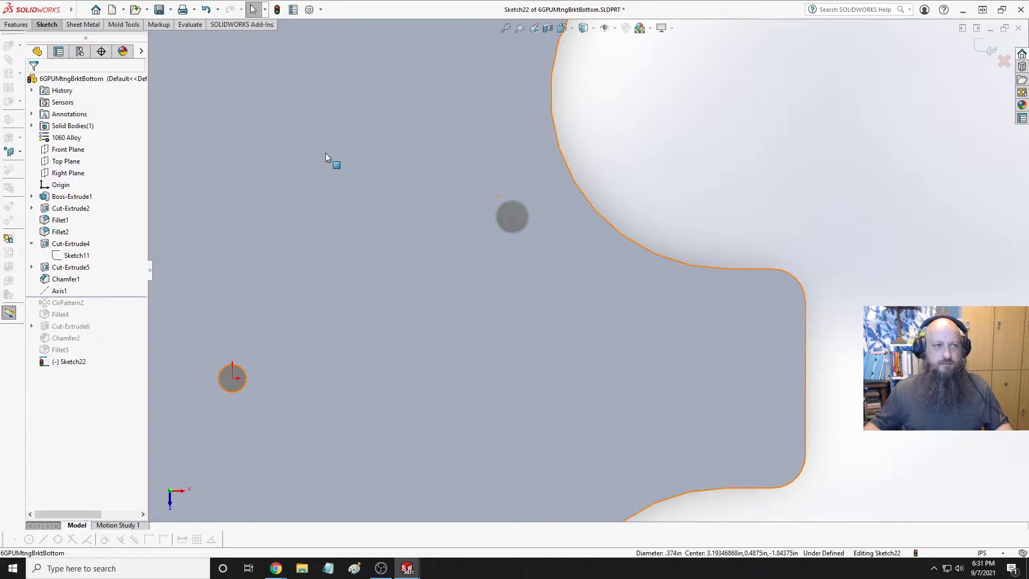
left_click(16, 24)
left_click(49, 24)
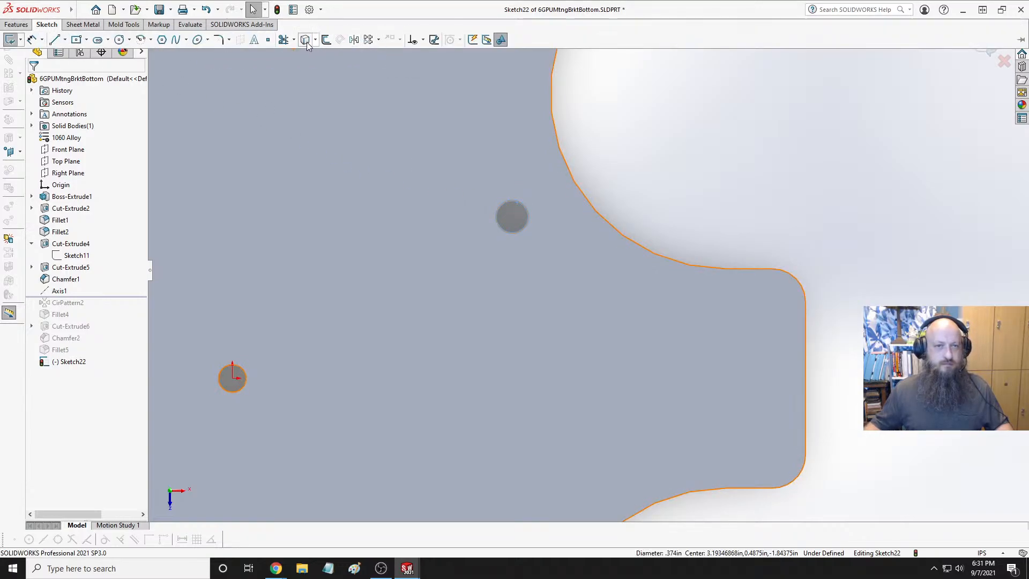
left_click(324, 43)
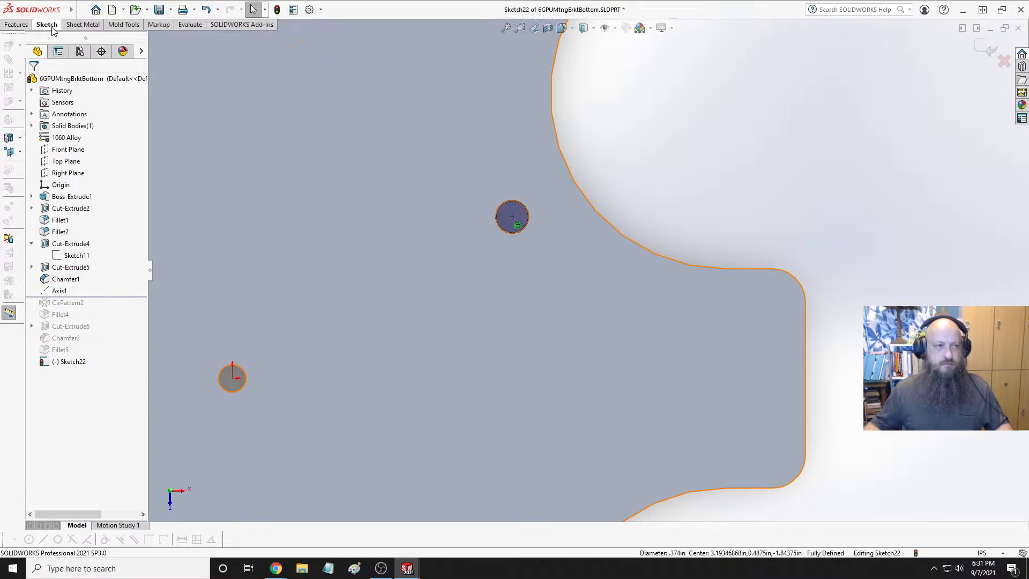
Offset the rod hole's circle outward by 0.10 in and finish the sketch
left_click(54, 26)
left_click(325, 42)
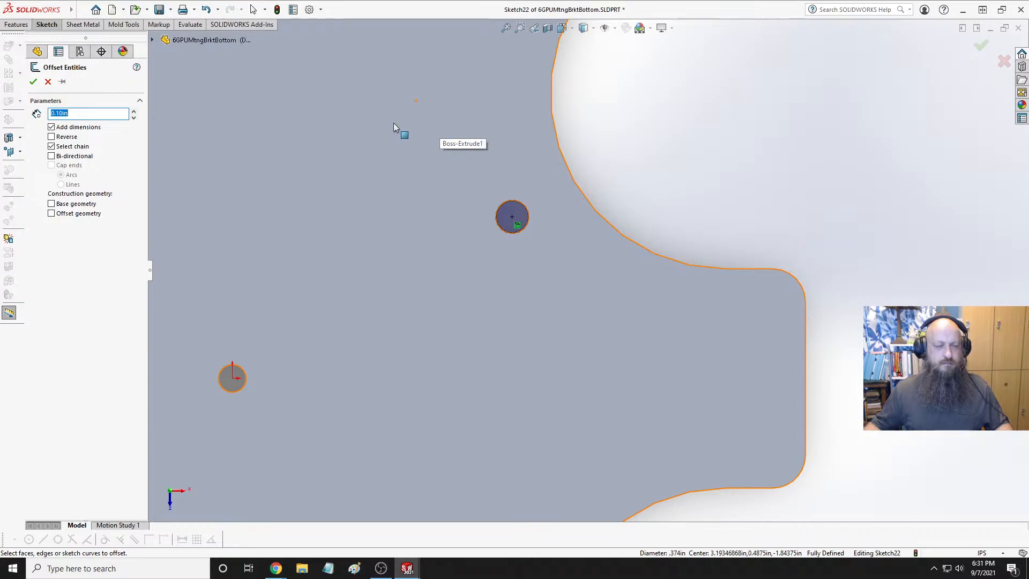
left_click(522, 205)
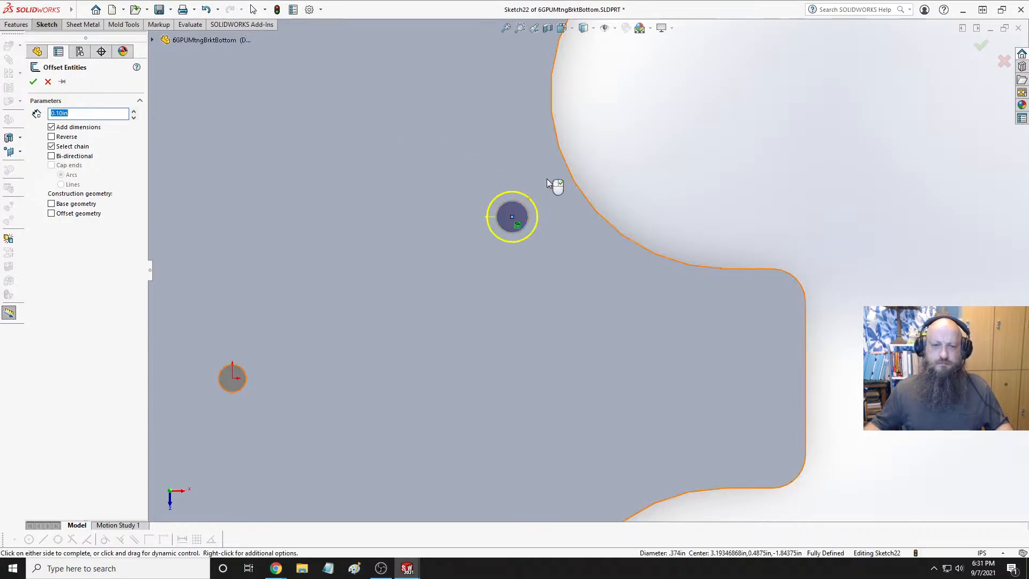
left_click(418, 164)
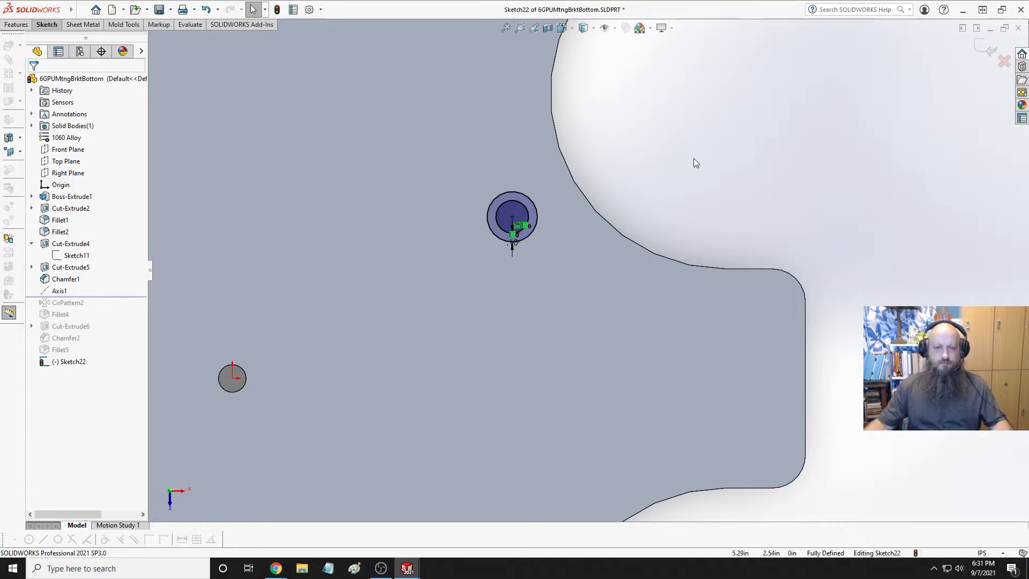
left_click(987, 49)
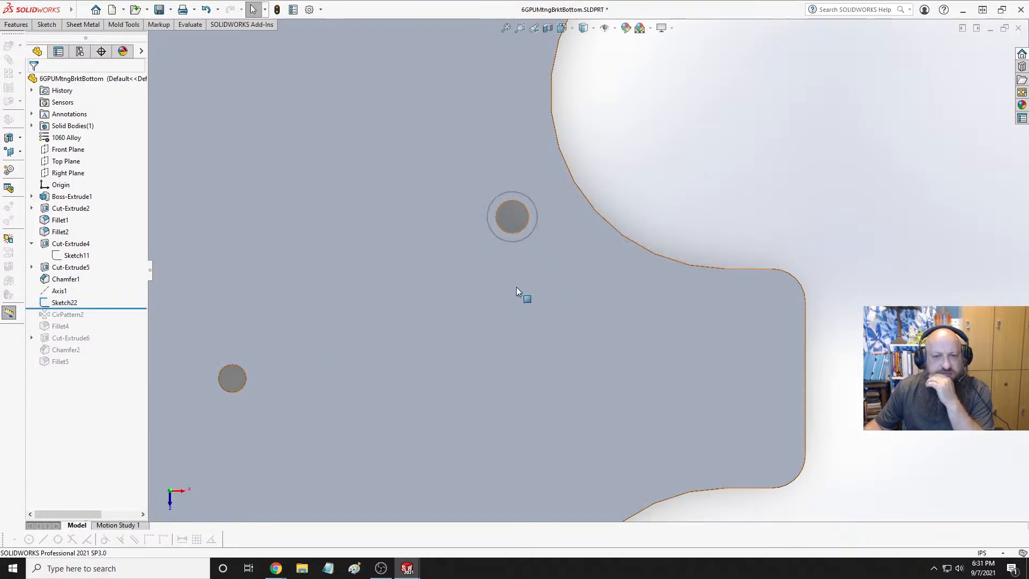
Roll the history forward past Fillet5 and examine the offset dimensions of Cut-Extrude6's sketch
scroll(522, 290, "up", 3)
left_click_drag(114, 307, 110, 367)
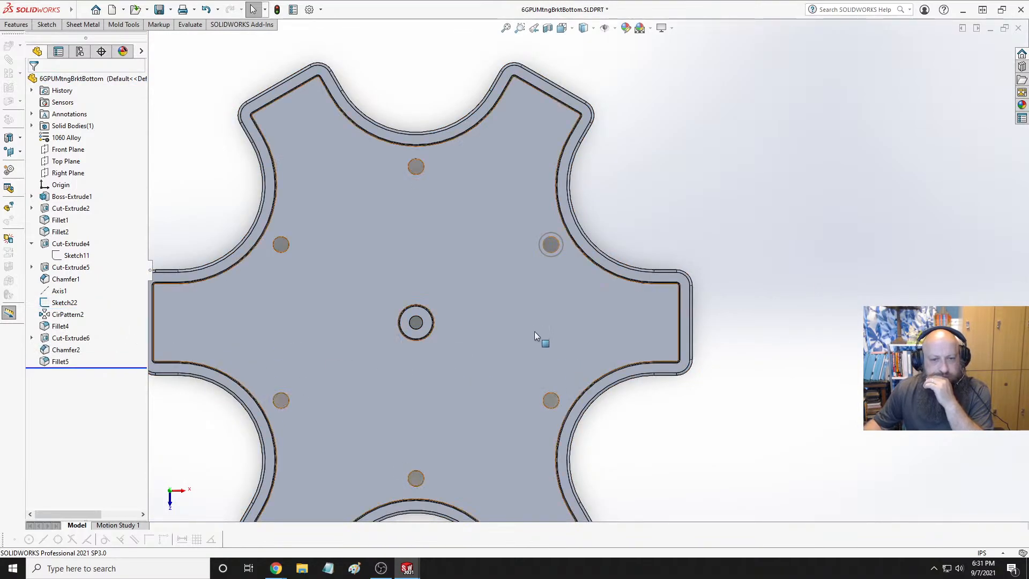
scroll(506, 308, "down", 4)
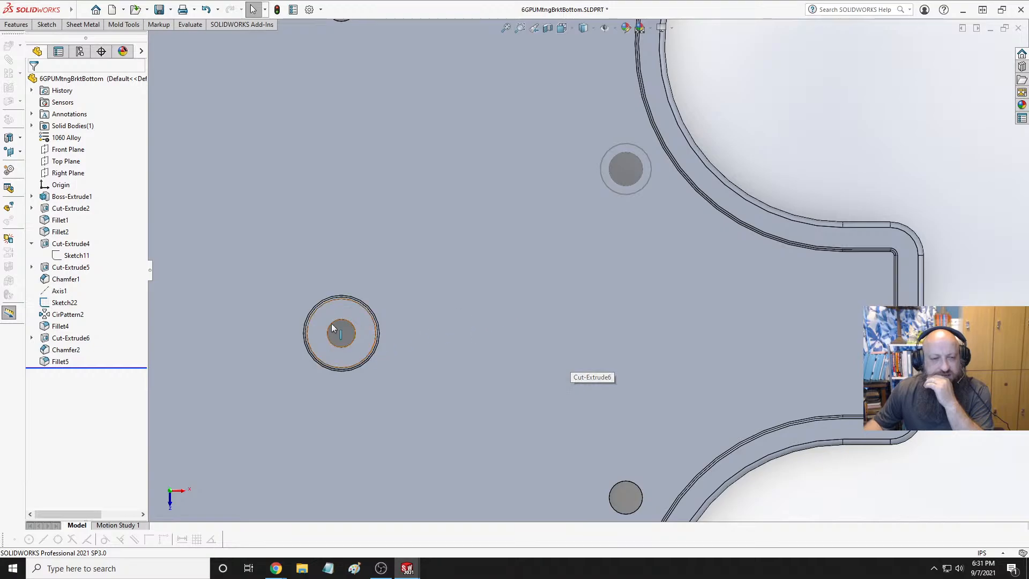
left_click(338, 315)
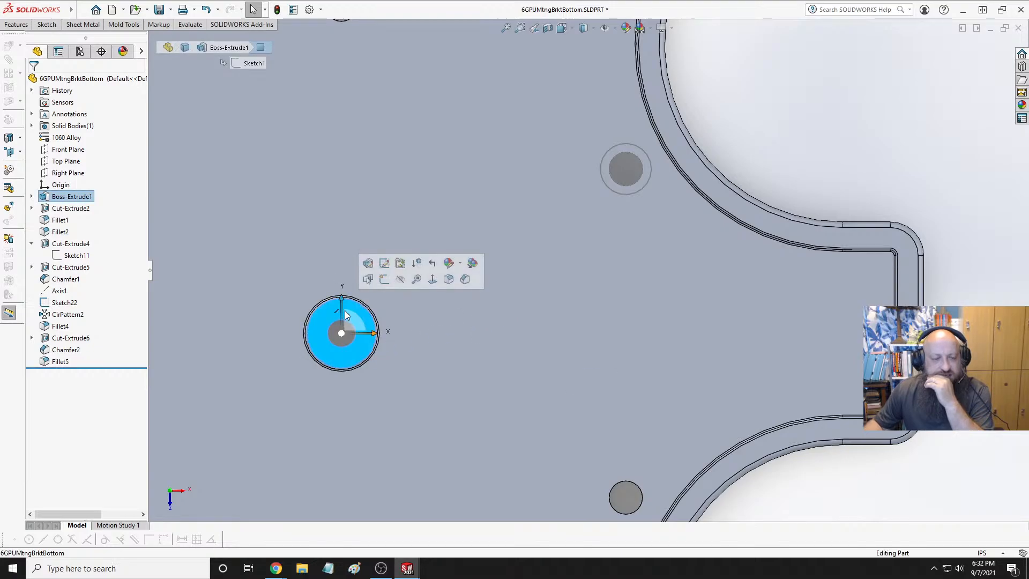
left_click(743, 165)
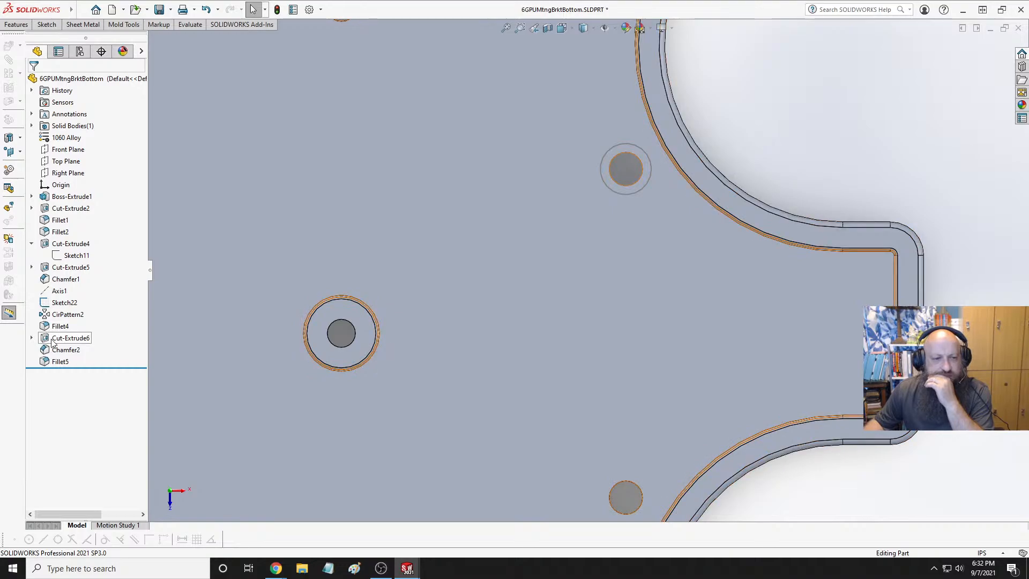
left_click(31, 338)
left_click(76, 349)
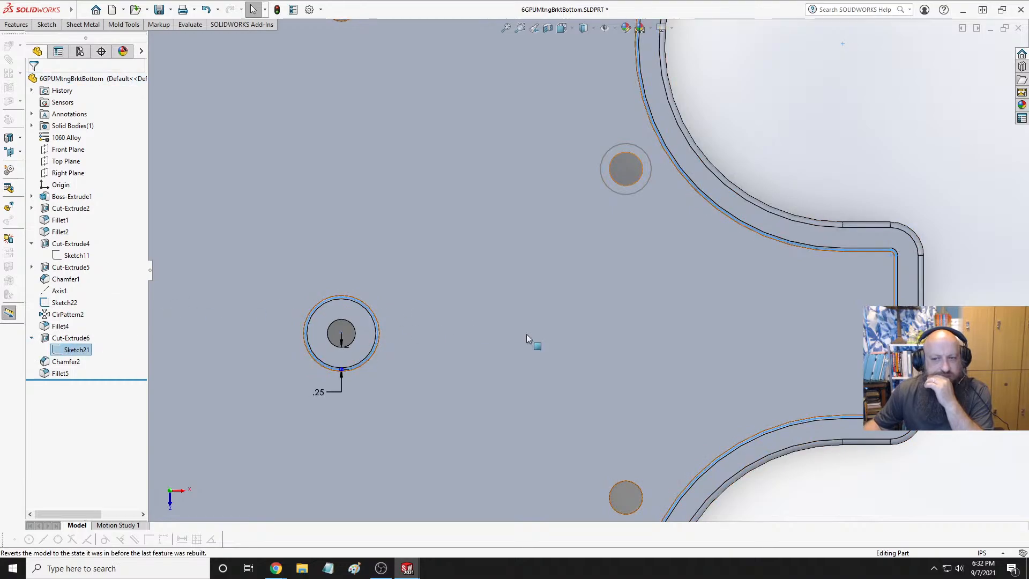
key("f")
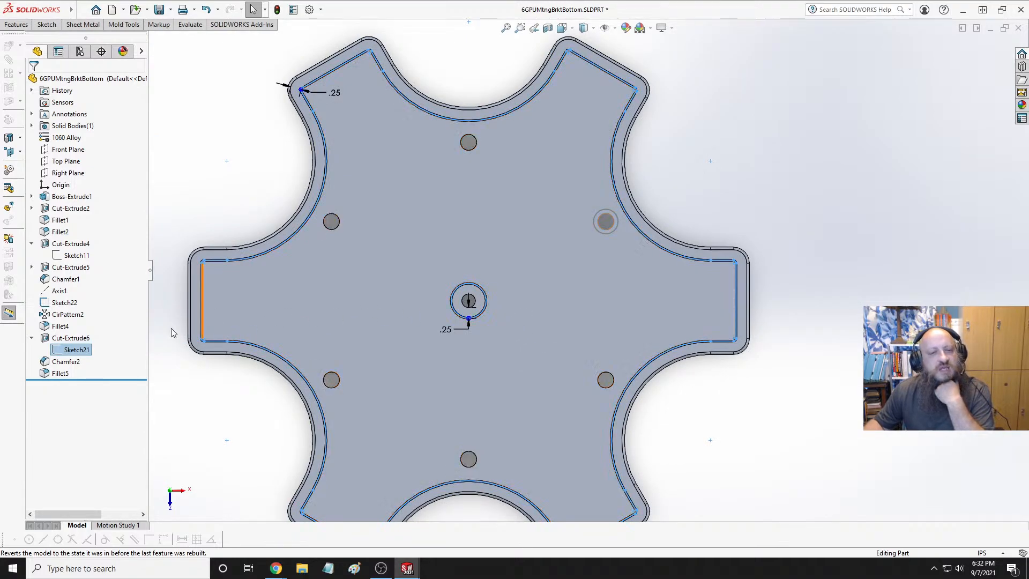
Edit Cut-Extrude6's Sketch21 and set the ring offset around the center hole to 0.125 in
right_click(84, 352)
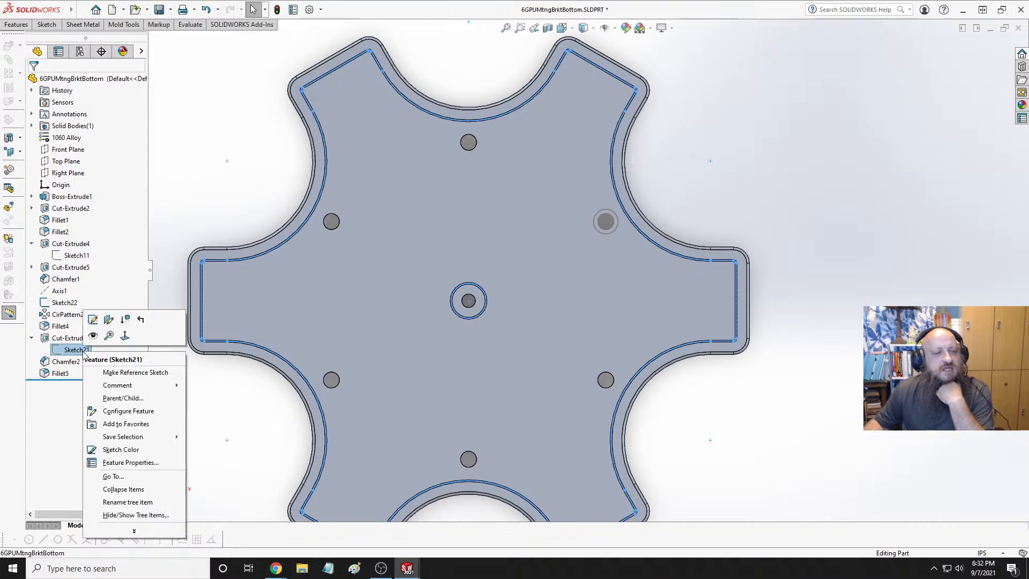
left_click(93, 320)
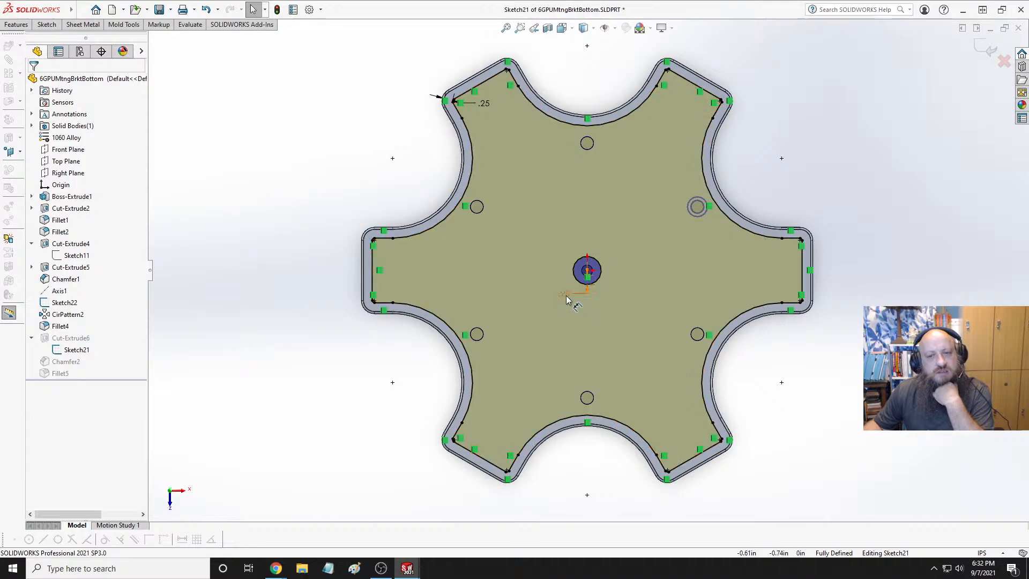
left_click(565, 296)
double_click(570, 296)
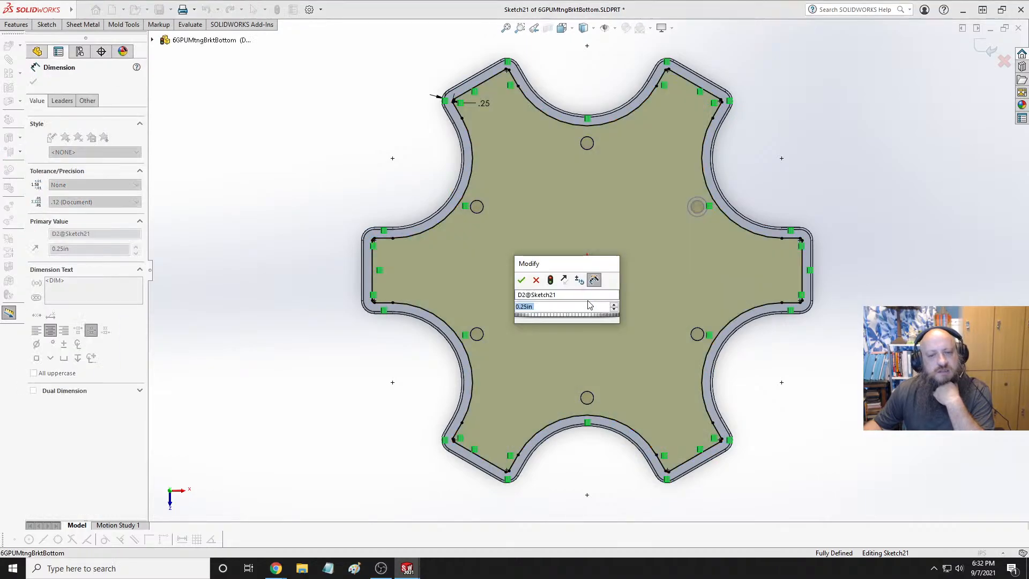
type(".125")
key("Return")
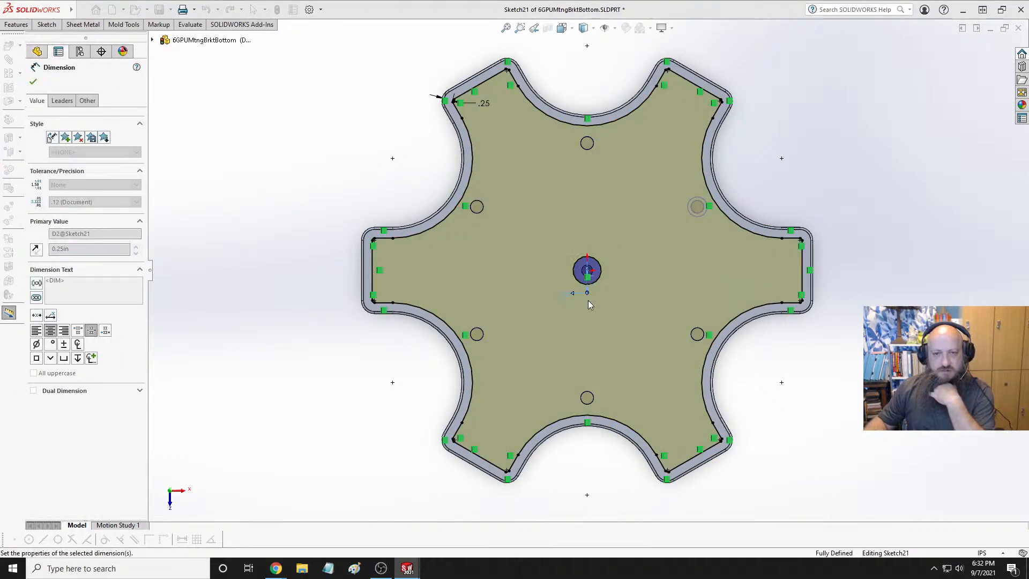
Set the pocket's offset from the bracket's outer edge to 0.125 in and finish Sketch21
left_click(435, 103)
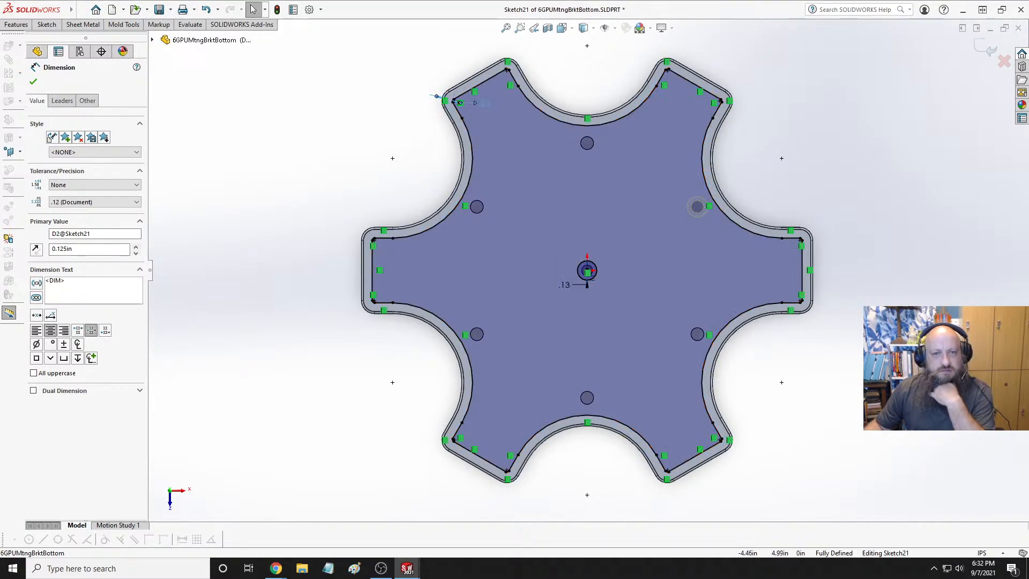
double_click(483, 107)
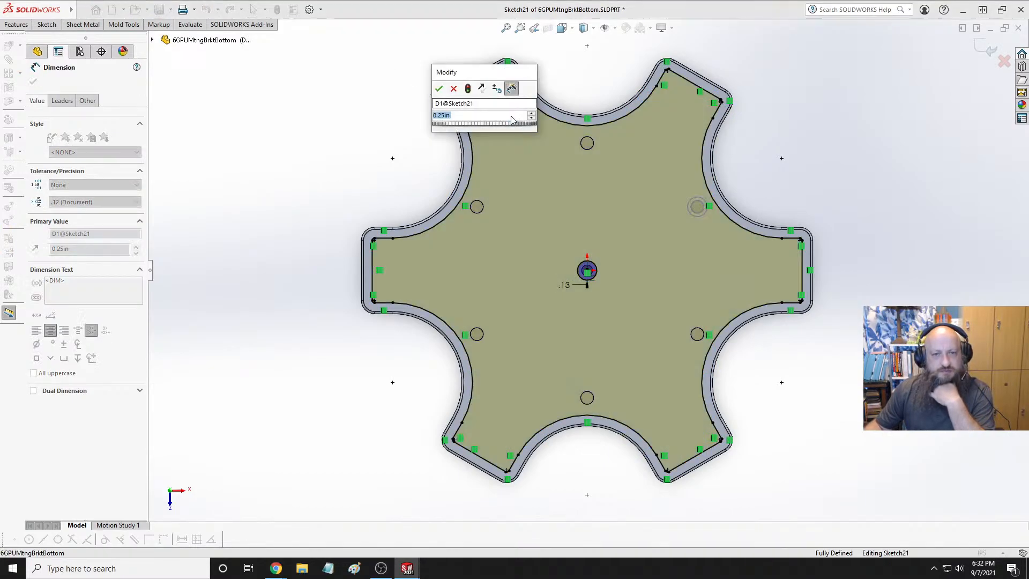
type(".125")
key("Return")
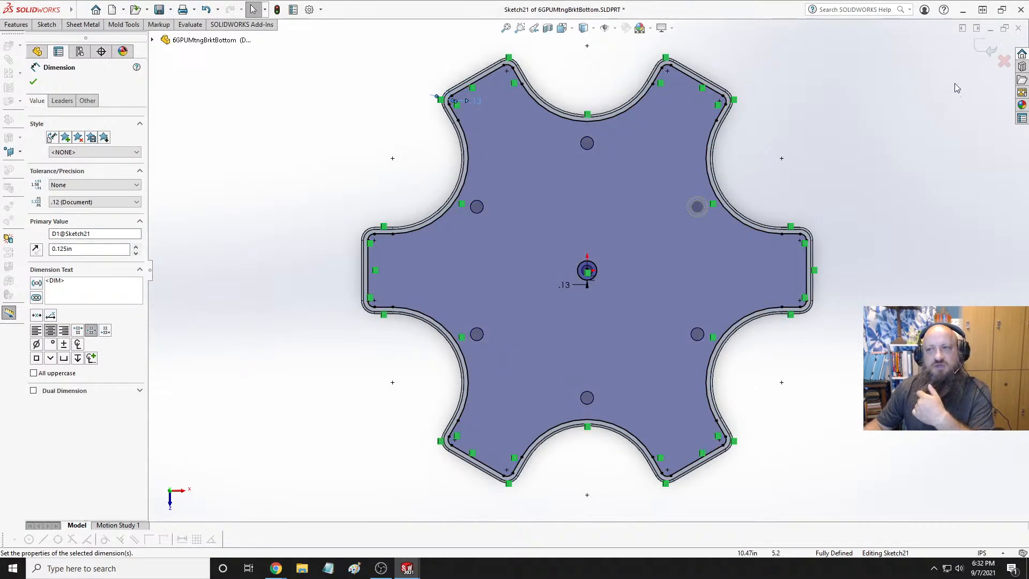
left_click(980, 50)
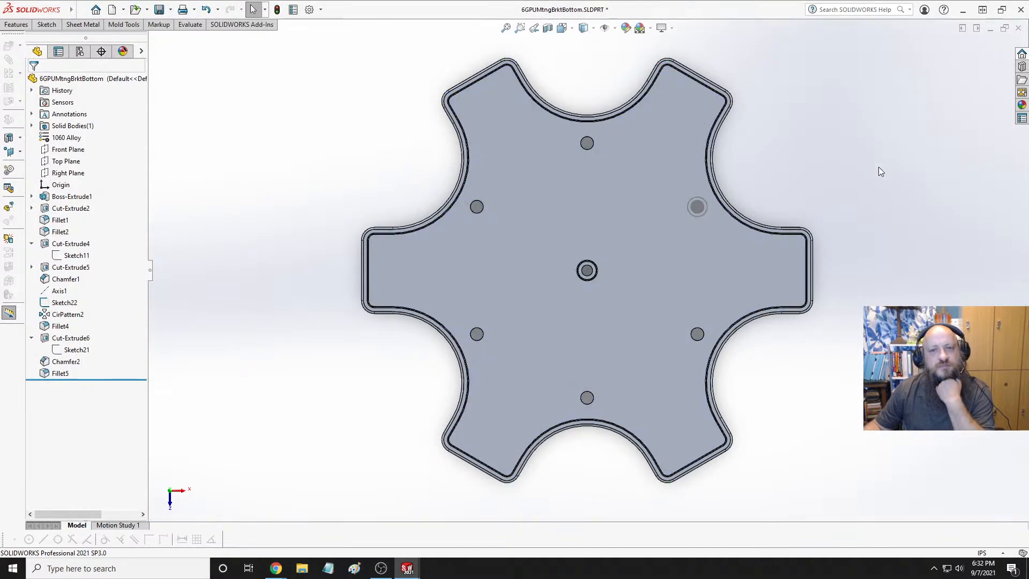
Set the offset of Sketch22's circle around the rod hole to 0.13 in
scroll(721, 220, "down", 5)
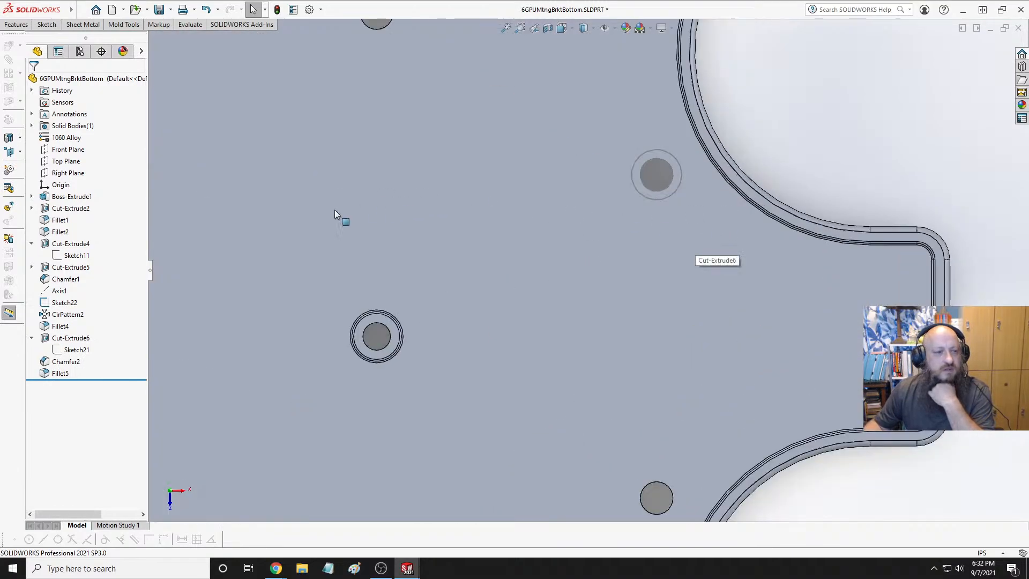
left_click(65, 303)
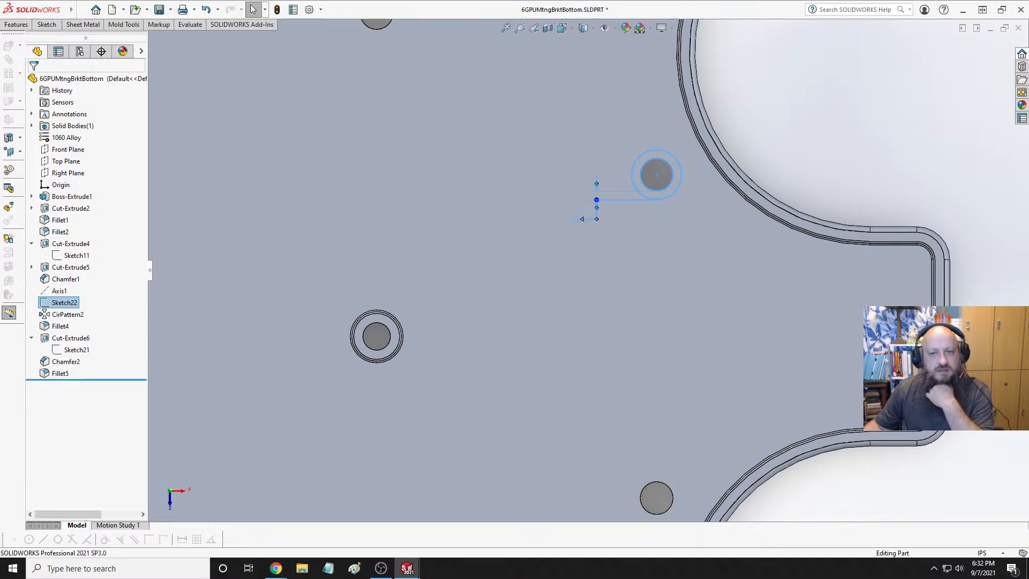
left_click(584, 221)
left_click(578, 222)
key("Return")
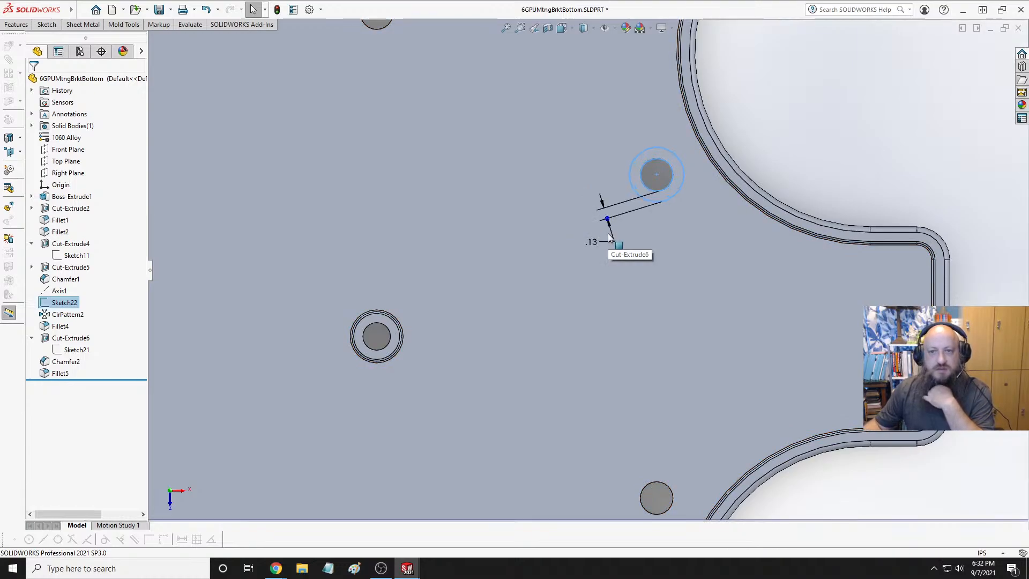
left_click(876, 160)
scroll(868, 162, "up", 5)
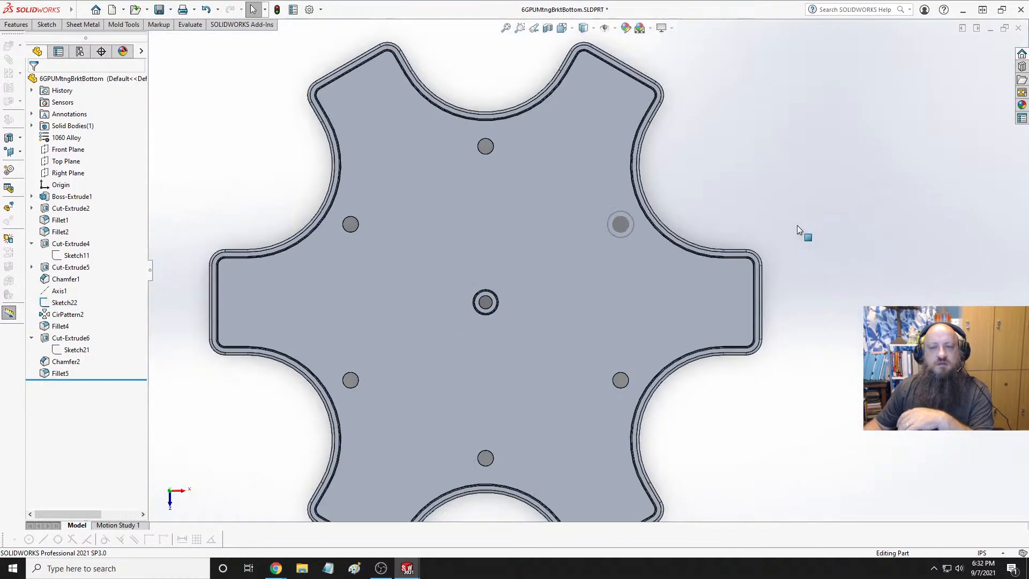
Inspect the rod hole's ring against the center boss and roll the history back to just after Sketch22
middle_click_drag(796, 225, 709, 216)
scroll(615, 195, "down", 5)
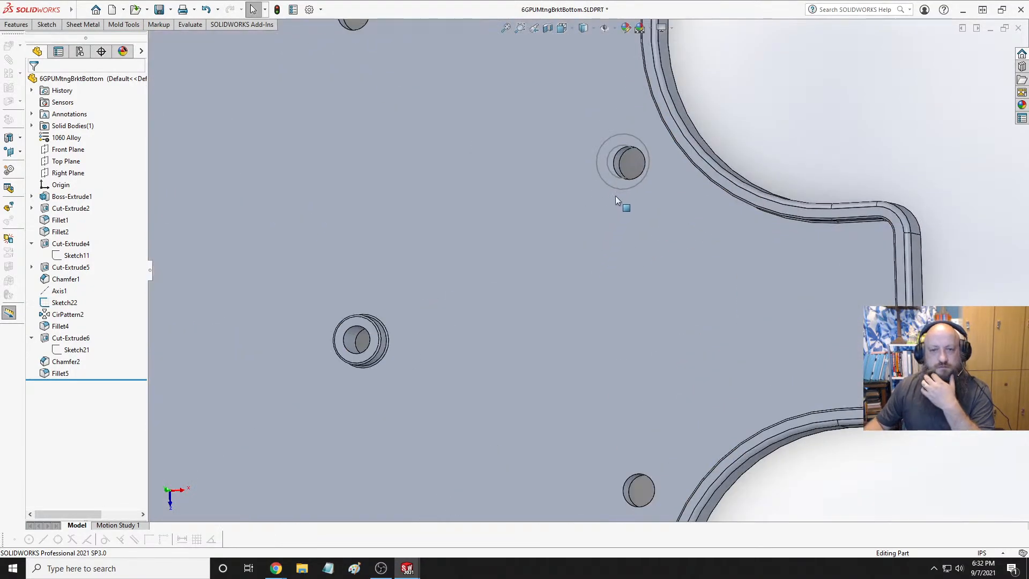
middle_click_drag(661, 188, 653, 179)
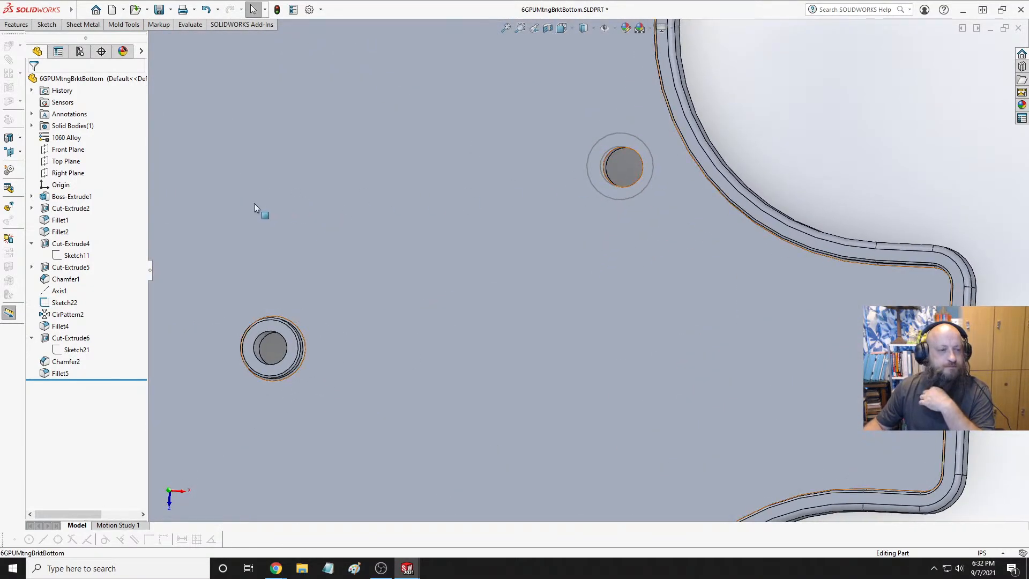
left_click(31, 338)
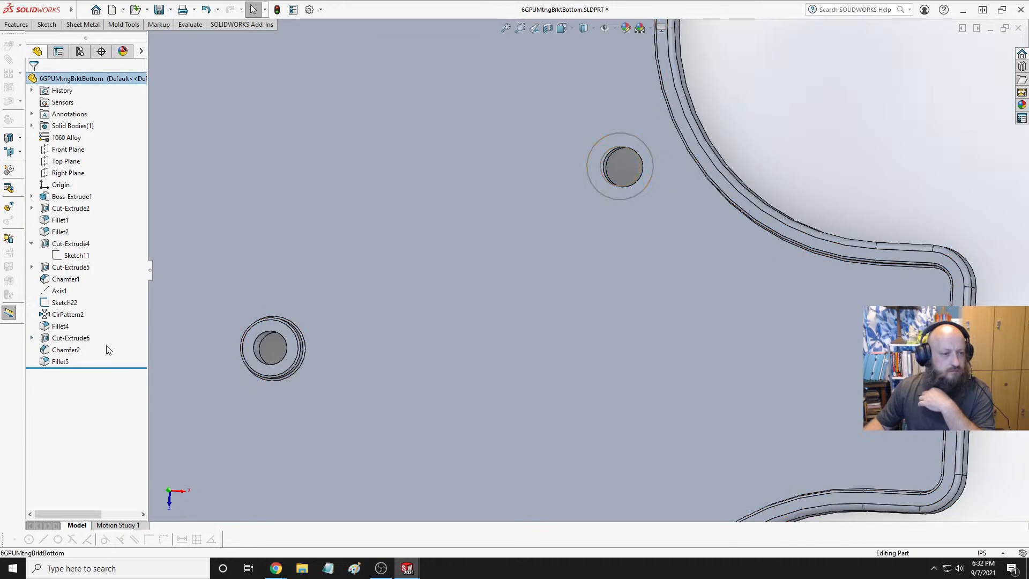
left_click_drag(109, 365, 105, 303)
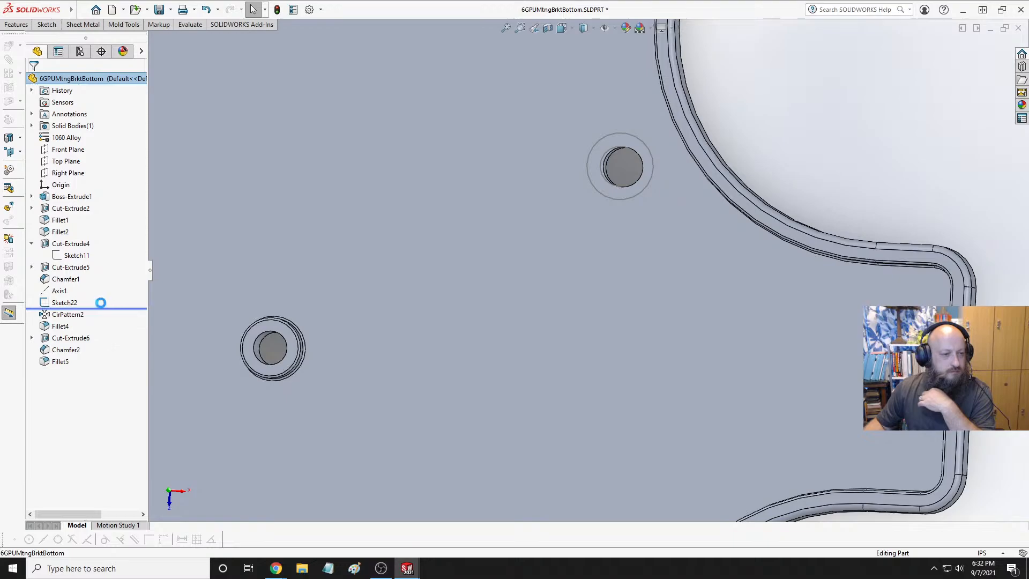
right_click(69, 306)
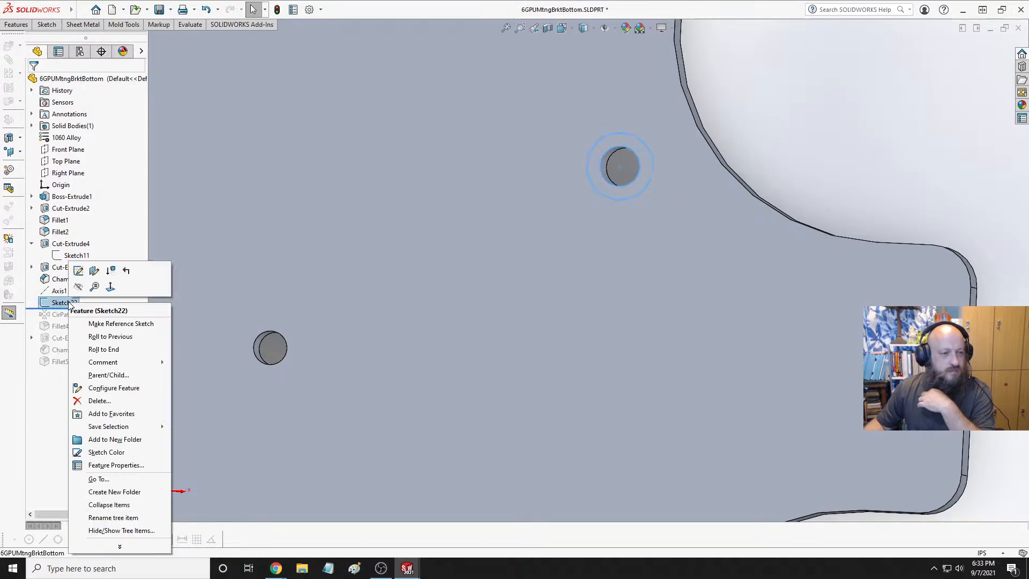
left_click(20, 25)
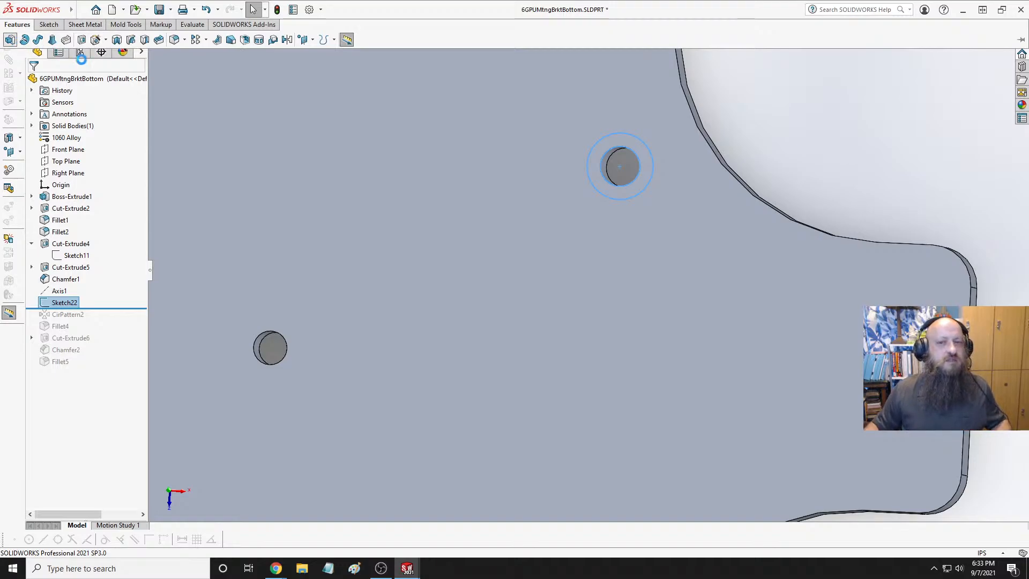
scroll(457, 204, "up", 3)
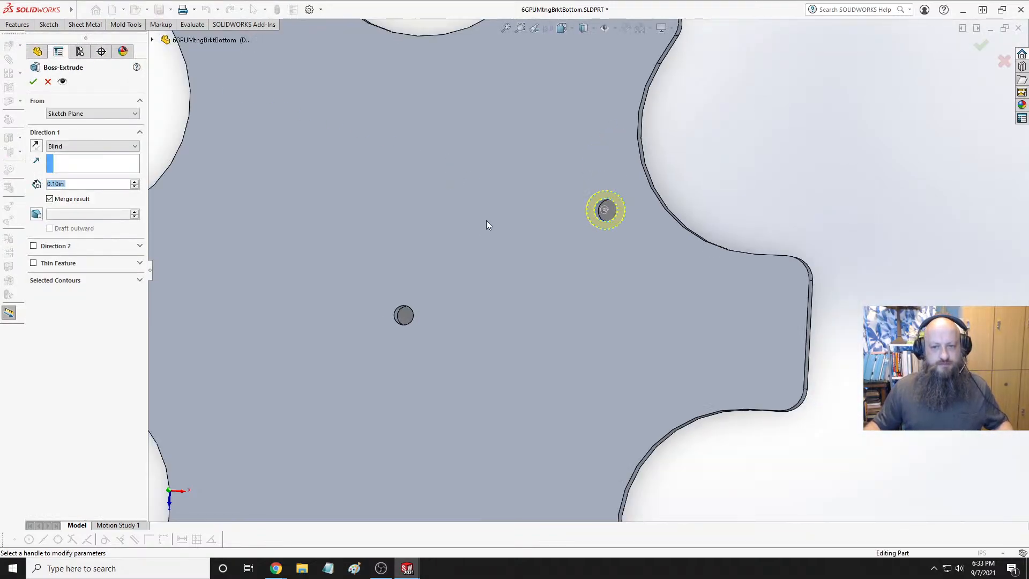
middle_click_drag(486, 220, 481, 193)
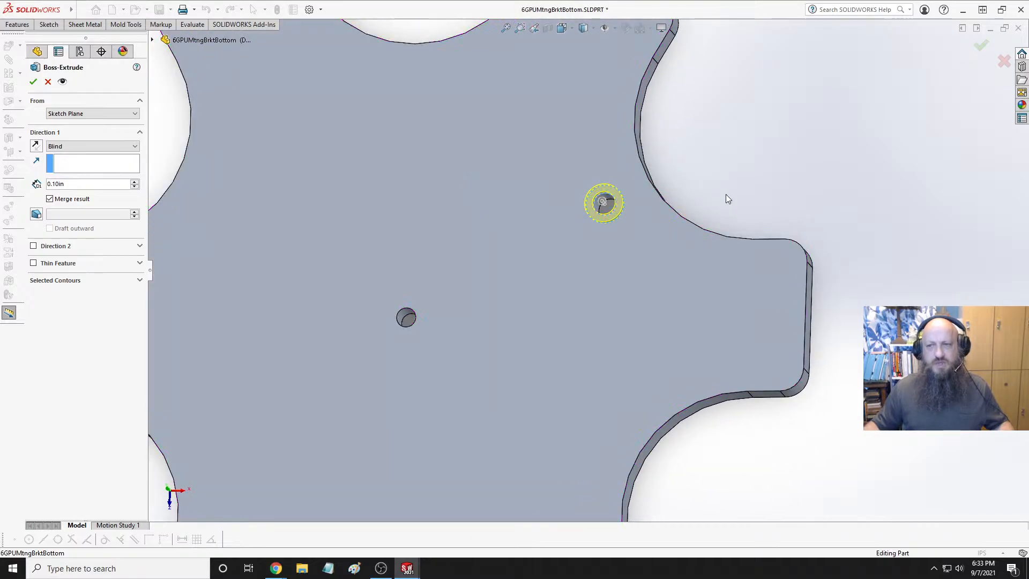
key("Escape")
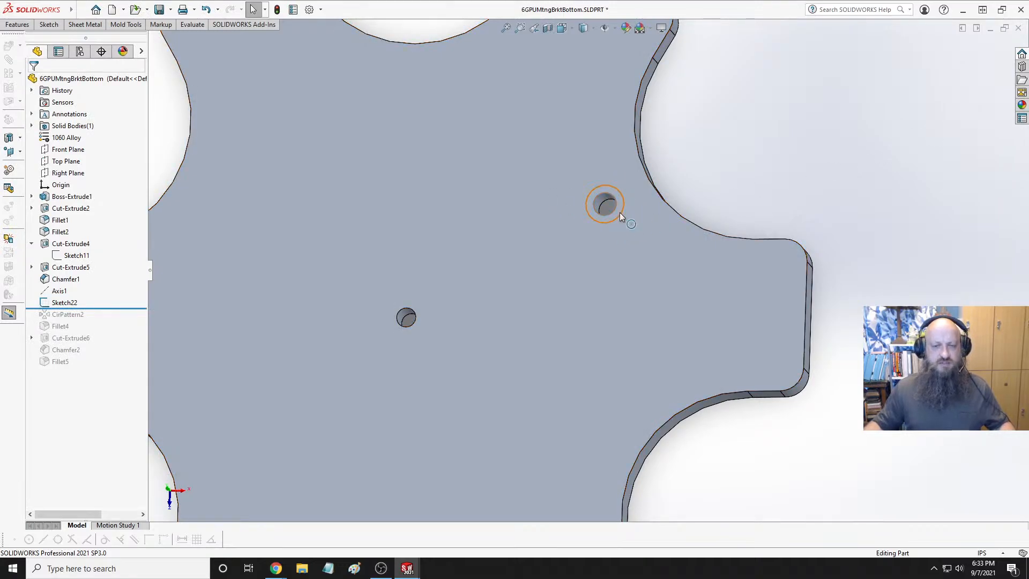
Delete Sketch22 and roll the feature history forward to its end, past Fillet5
right_click(70, 305)
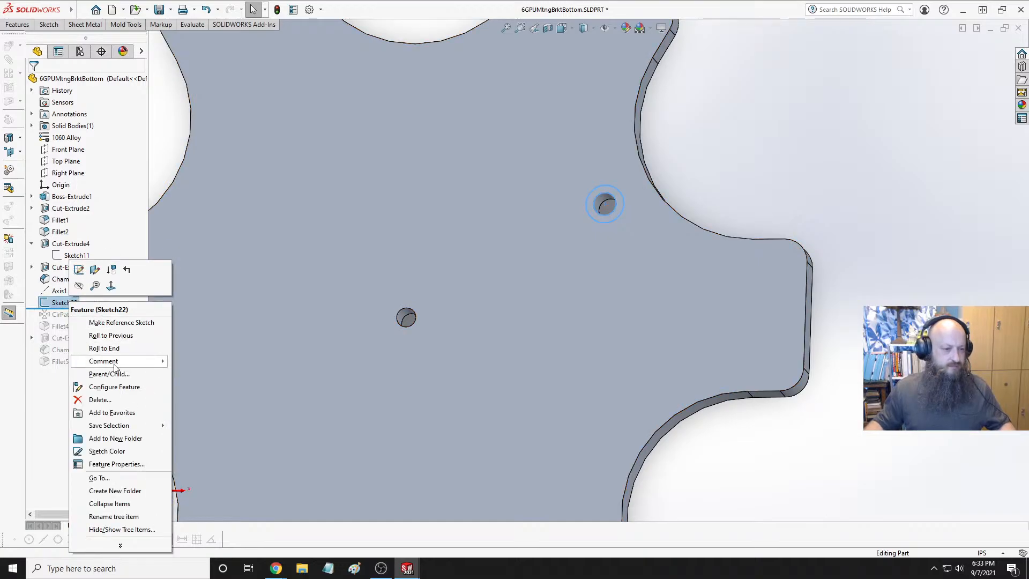
left_click(80, 403)
left_click(581, 231)
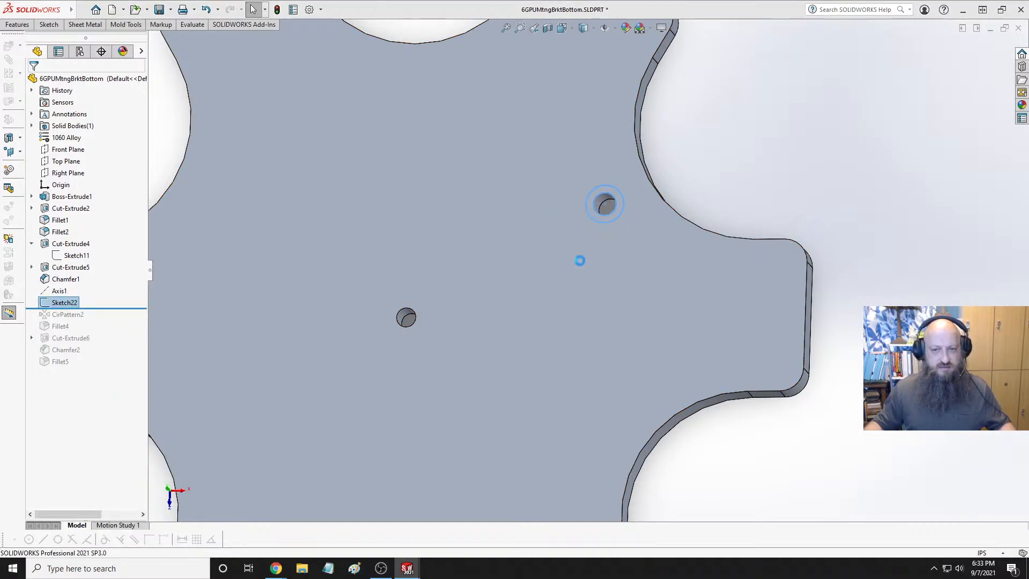
left_click_drag(105, 297, 102, 352)
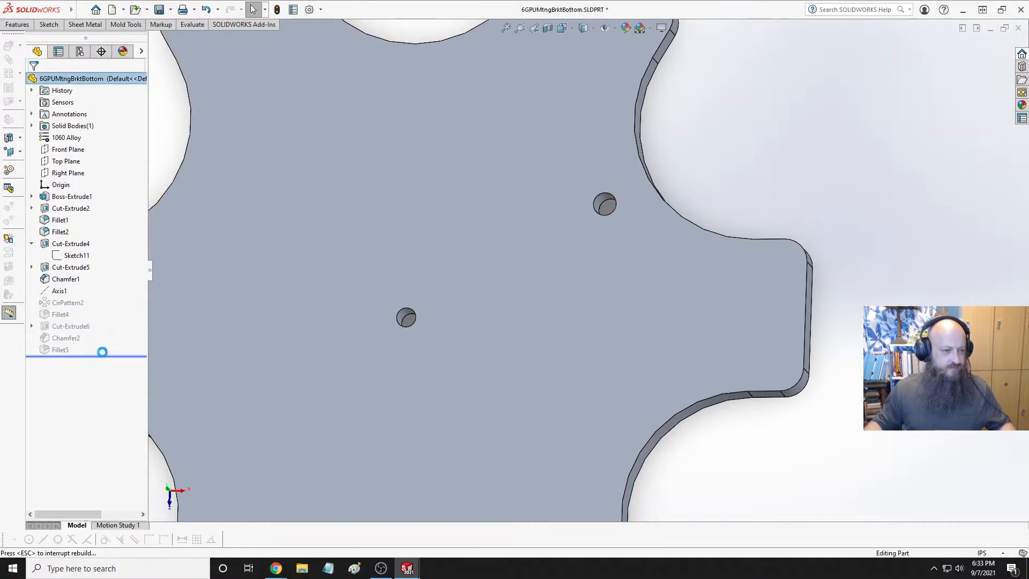
left_click(231, 290)
Open Sketch21 of Cut-Extrude6 for editing
left_click(31, 326)
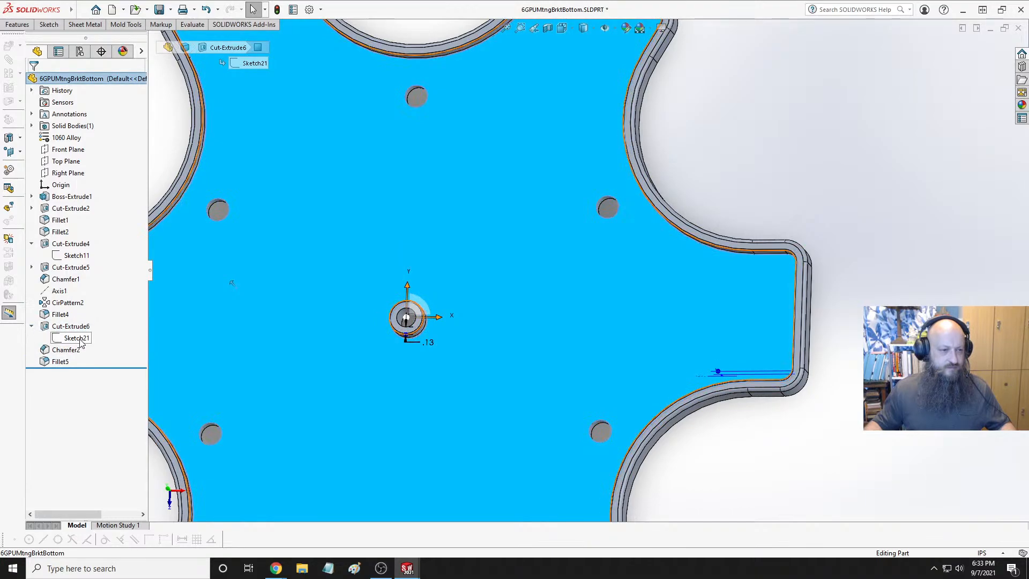
left_click(76, 338)
left_click(90, 308)
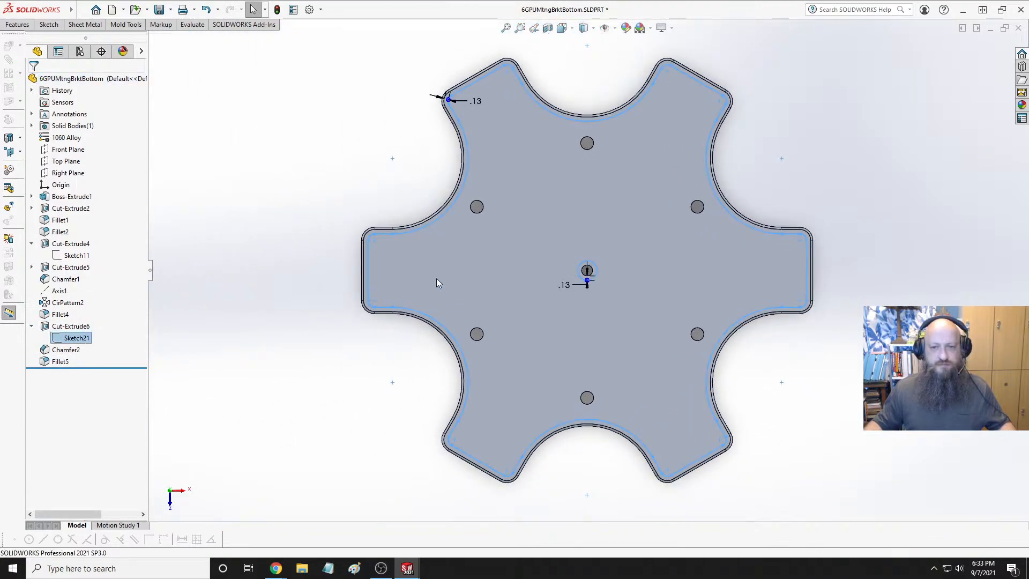
scroll(724, 196, "down", 5)
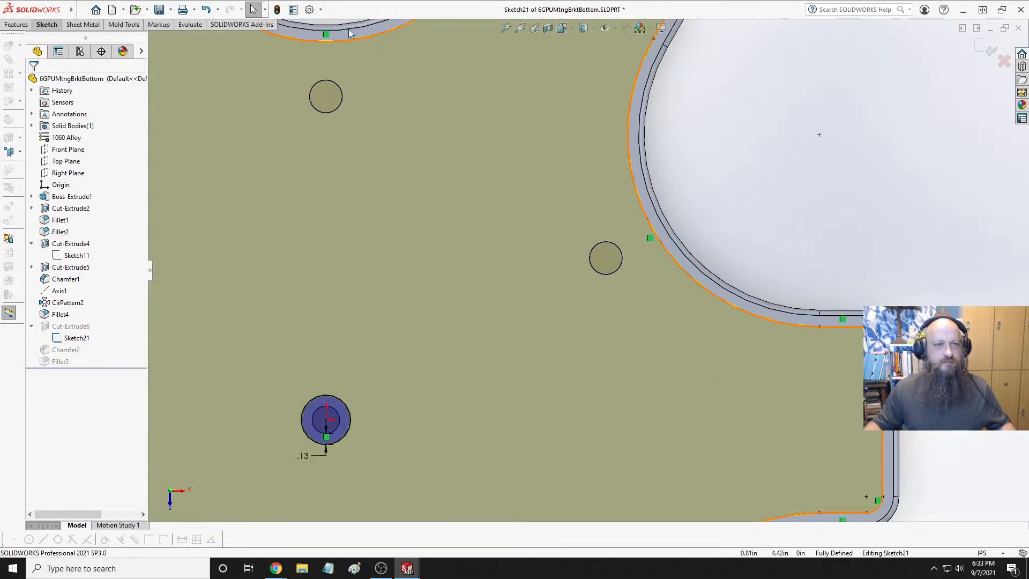
left_click(16, 24)
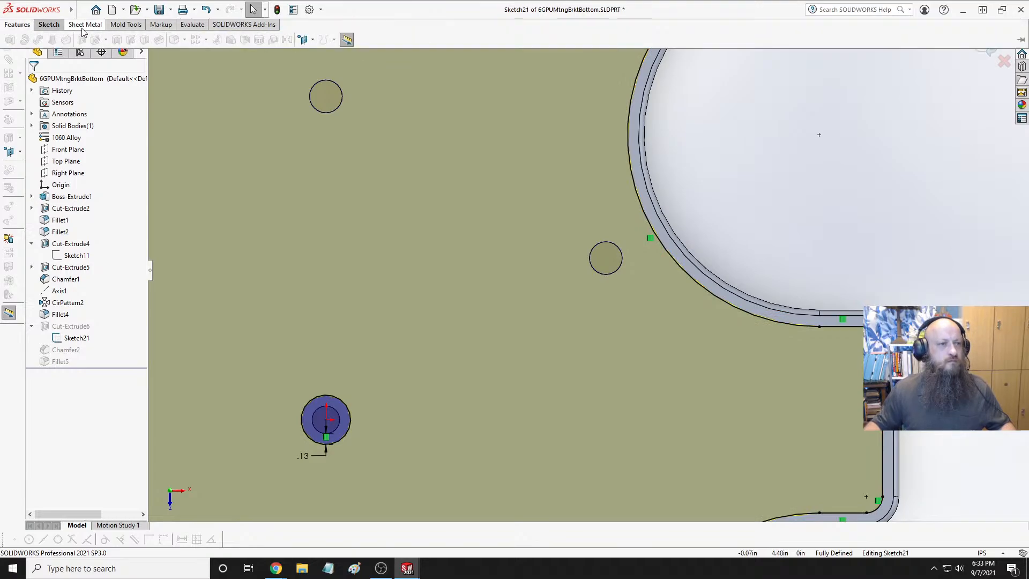
left_click(83, 26)
left_click(47, 26)
left_click(324, 41)
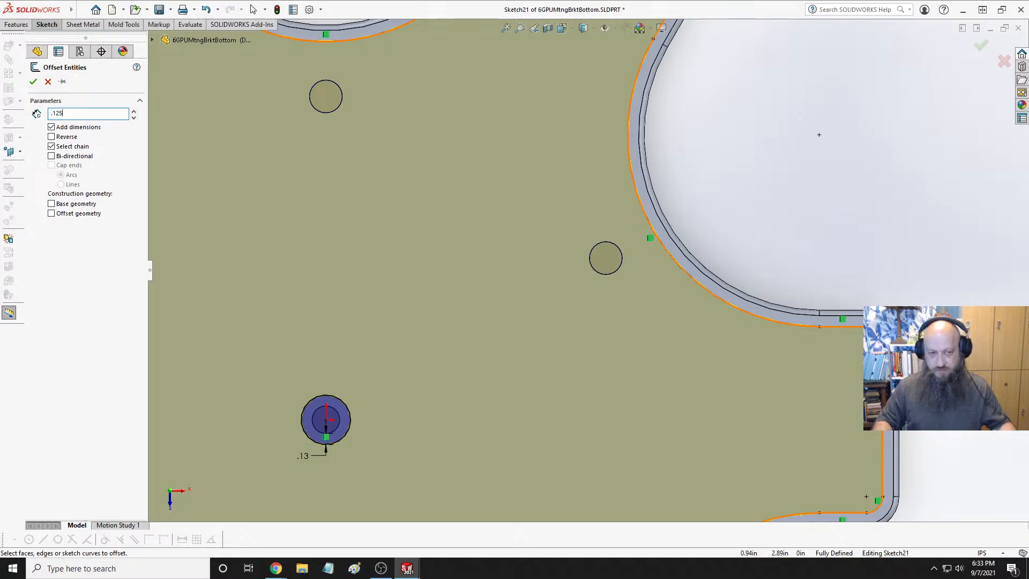
left_click(603, 275)
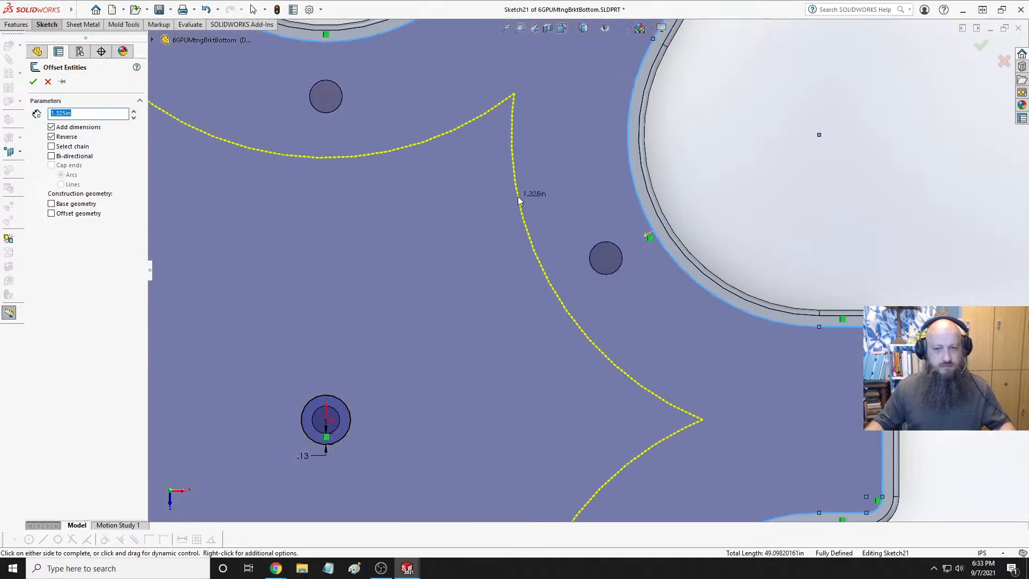
key("Escape")
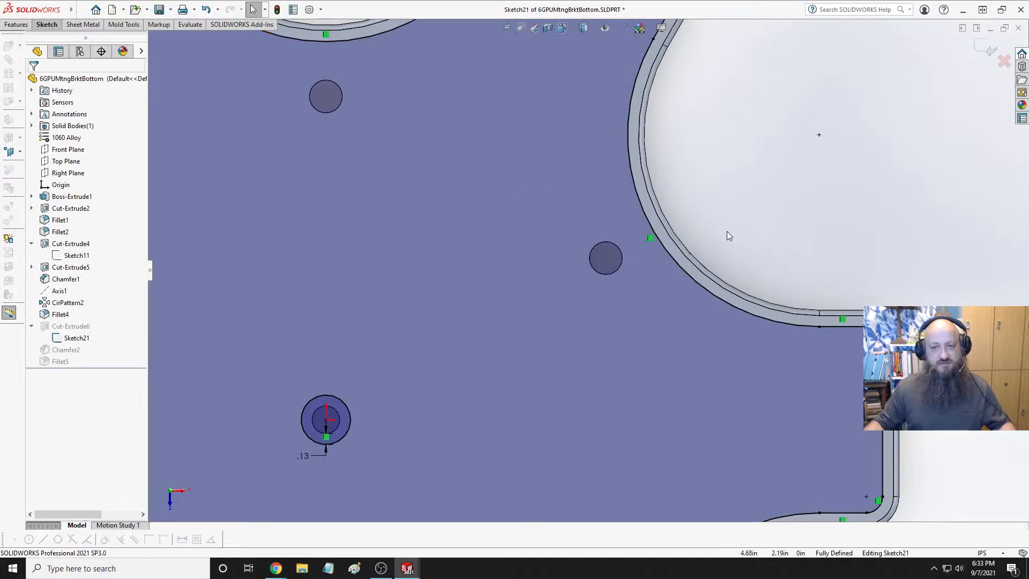
Offset the bracket's upper-right rod hole edge outward by 0.125 in in Sketch21 to form a ring
scroll(741, 227, "up", 5)
left_click(604, 272)
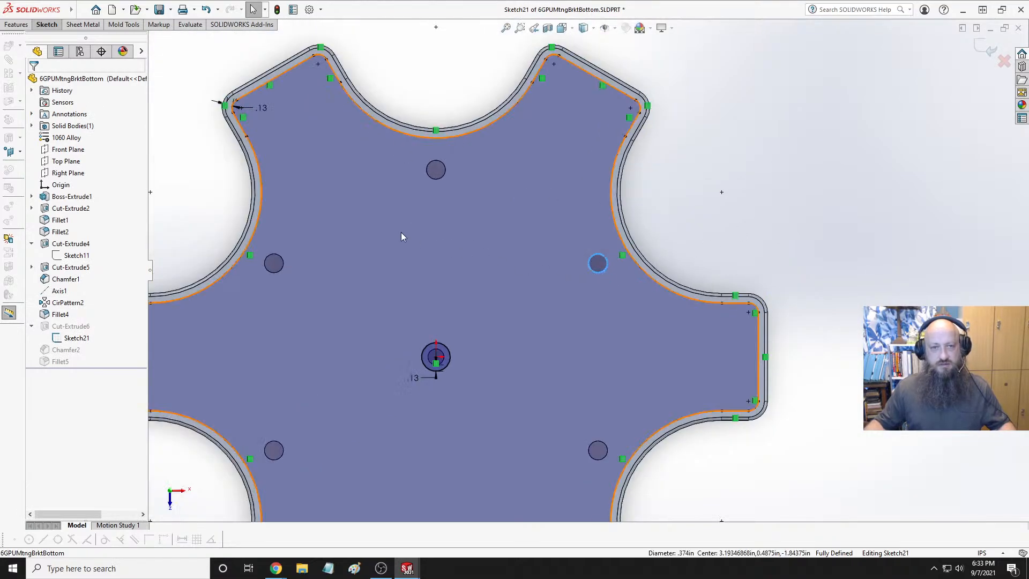
left_click(47, 25)
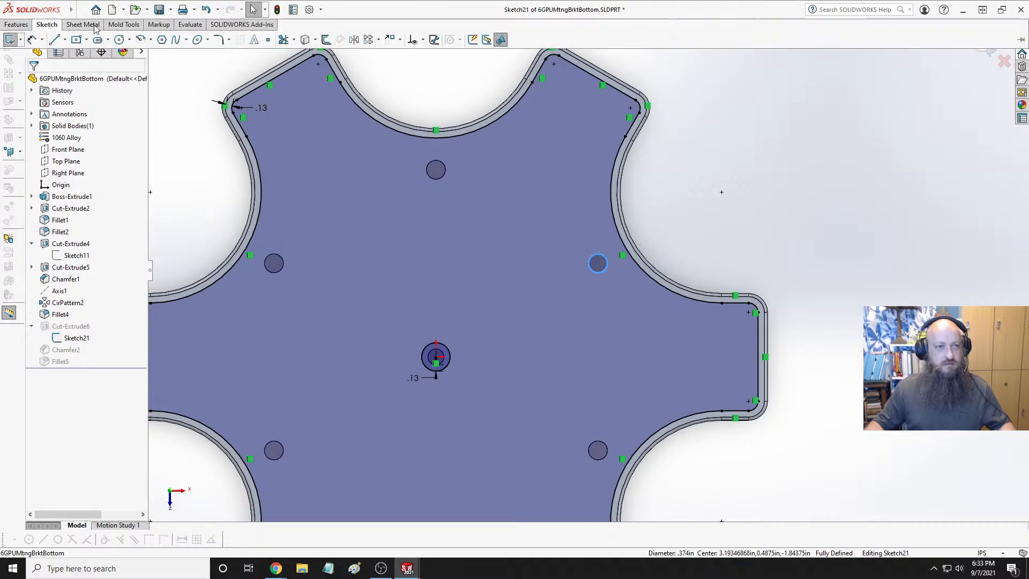
left_click(326, 40)
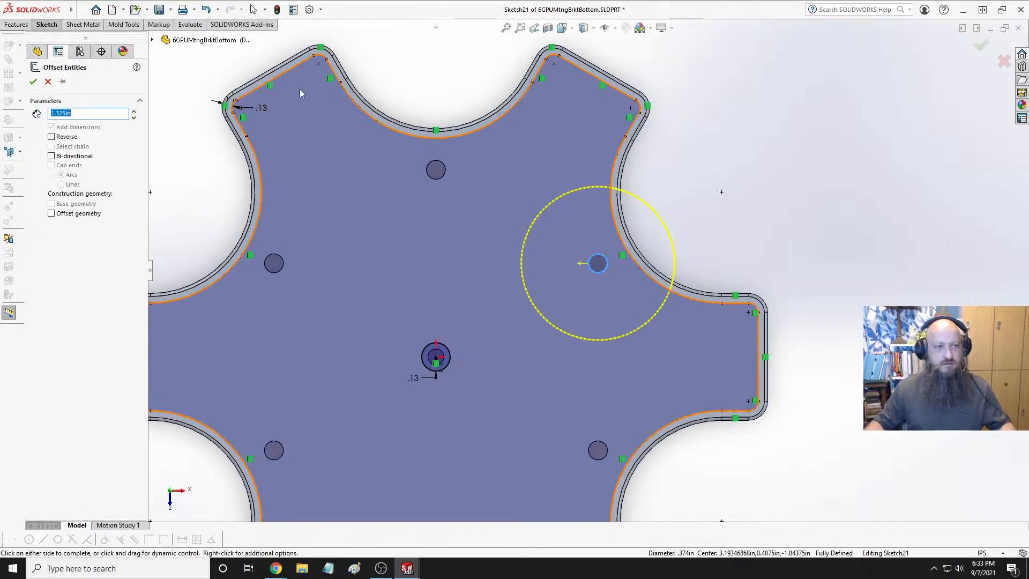
type(".125")
key("Return")
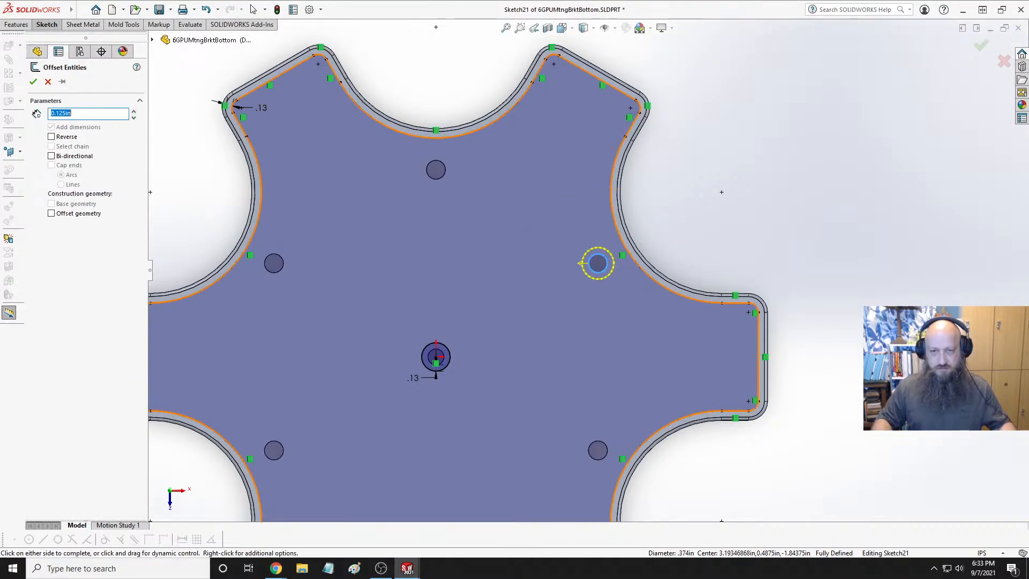
left_click(445, 170)
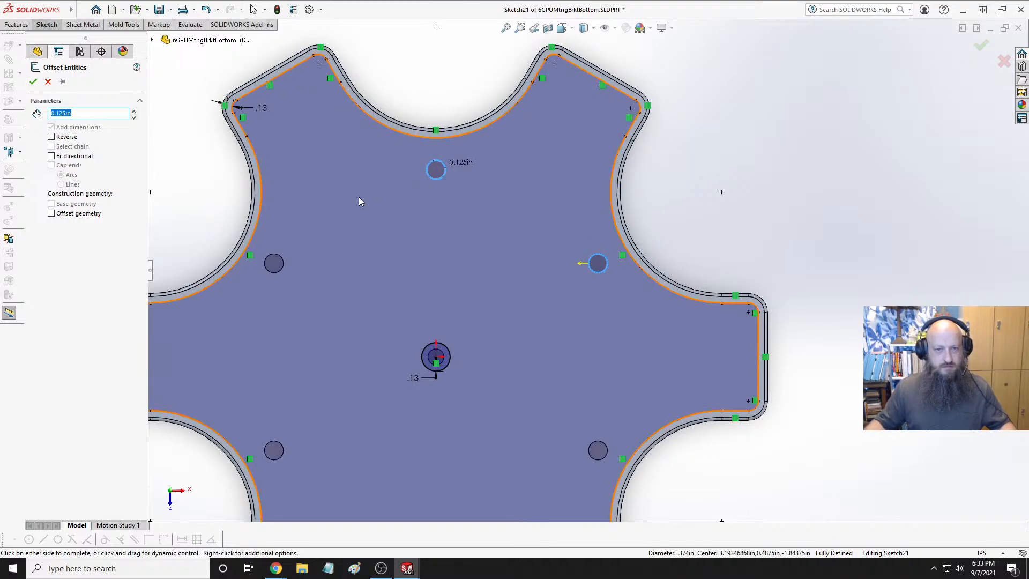
left_click(447, 168)
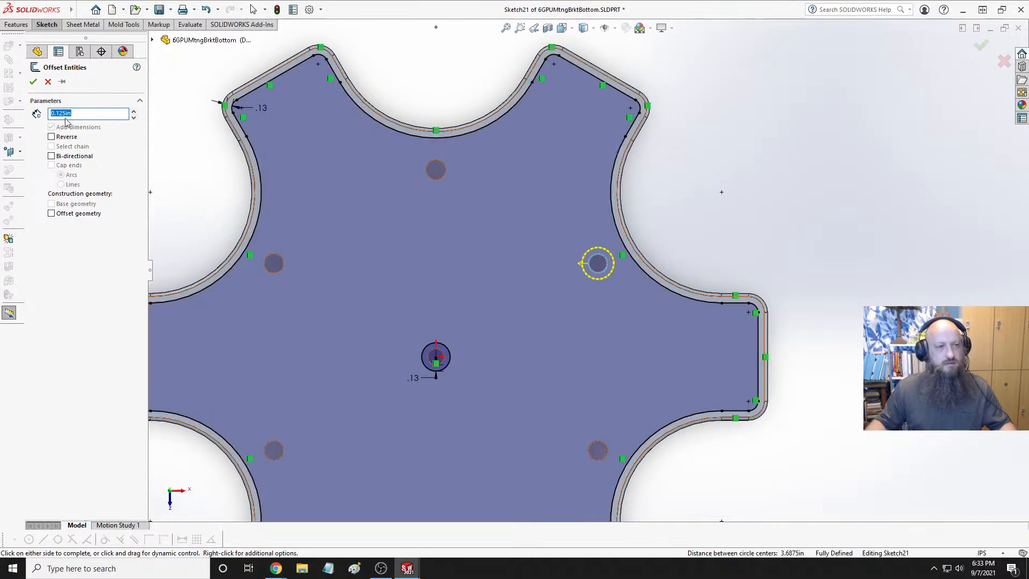
left_click(33, 82)
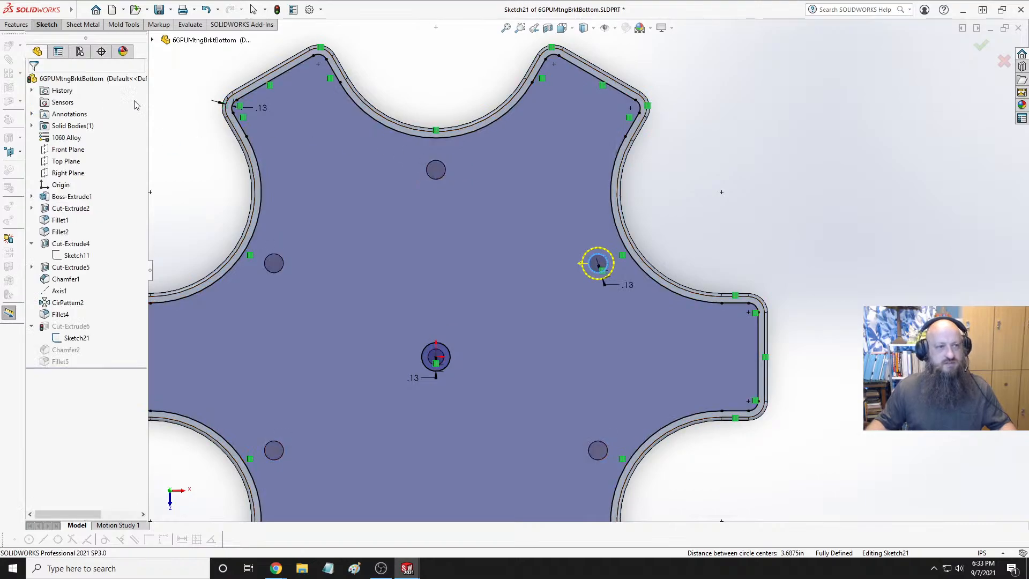
Offset the edges of the topmost and upper-left rod holes outward by 0.125 in as two separate rings
left_click(444, 168)
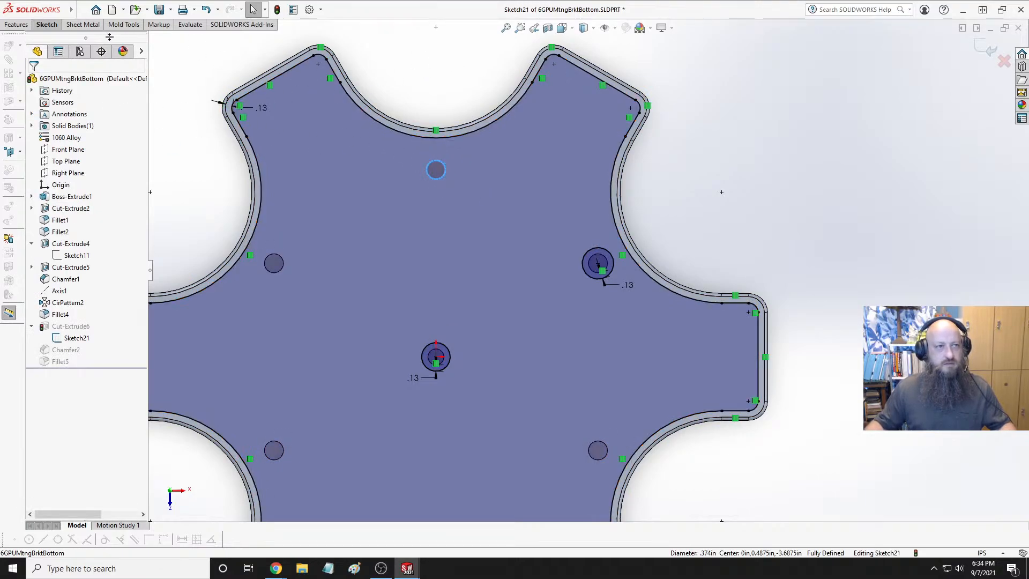
left_click(44, 25)
left_click(323, 40)
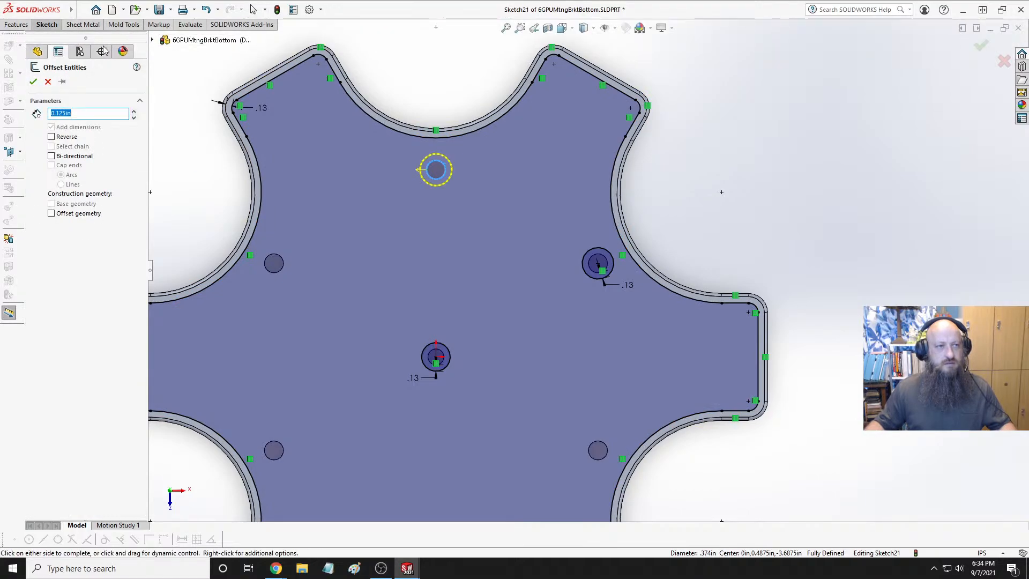
left_click(33, 82)
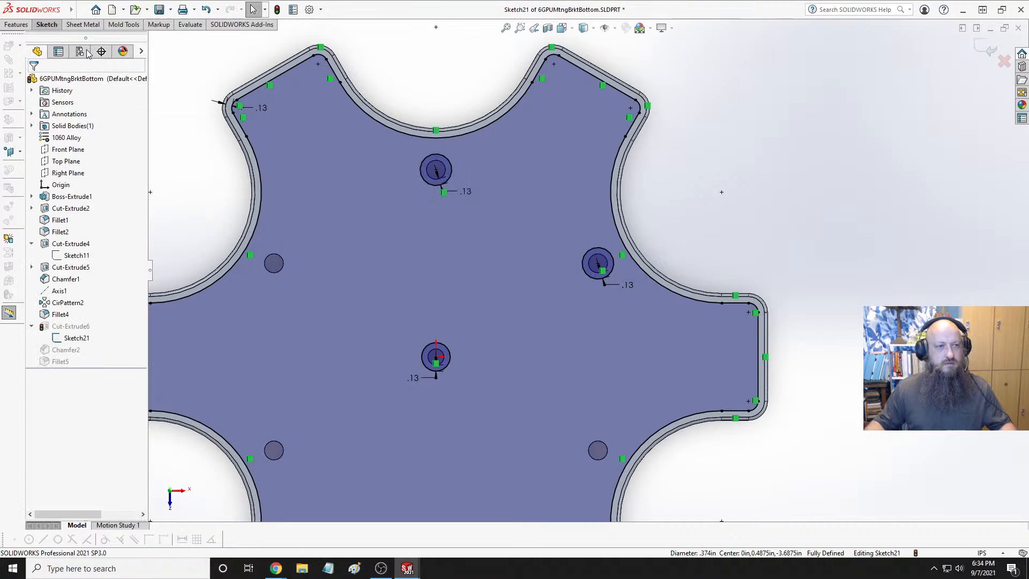
left_click(47, 27)
left_click(325, 40)
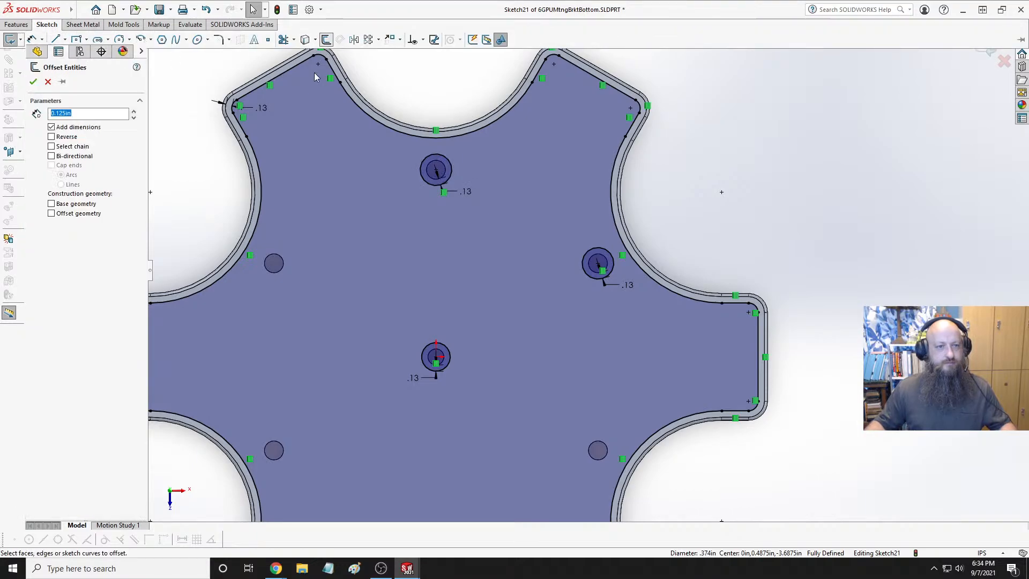
left_click(277, 257)
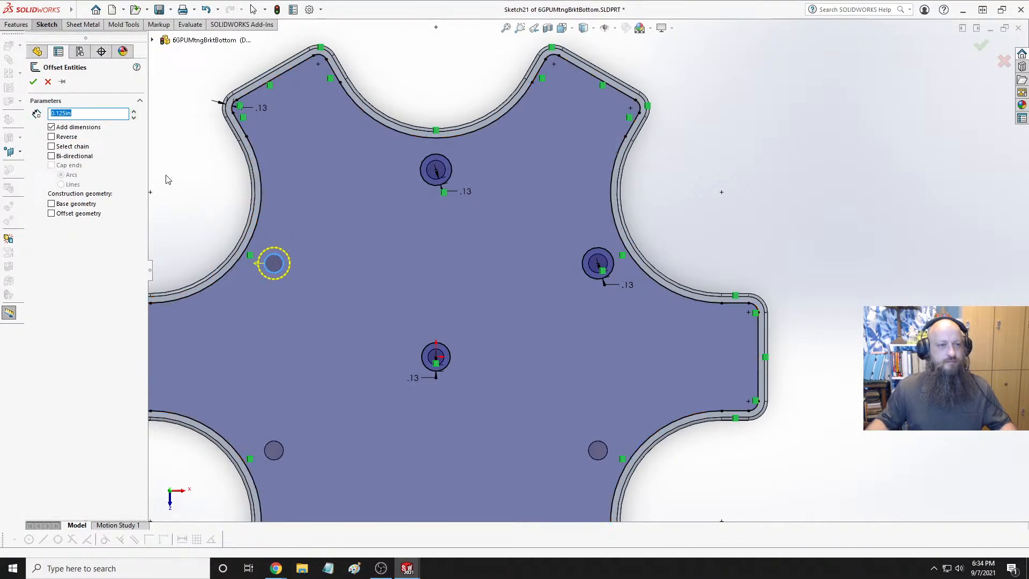
left_click(34, 81)
scroll(365, 177, "up", 4)
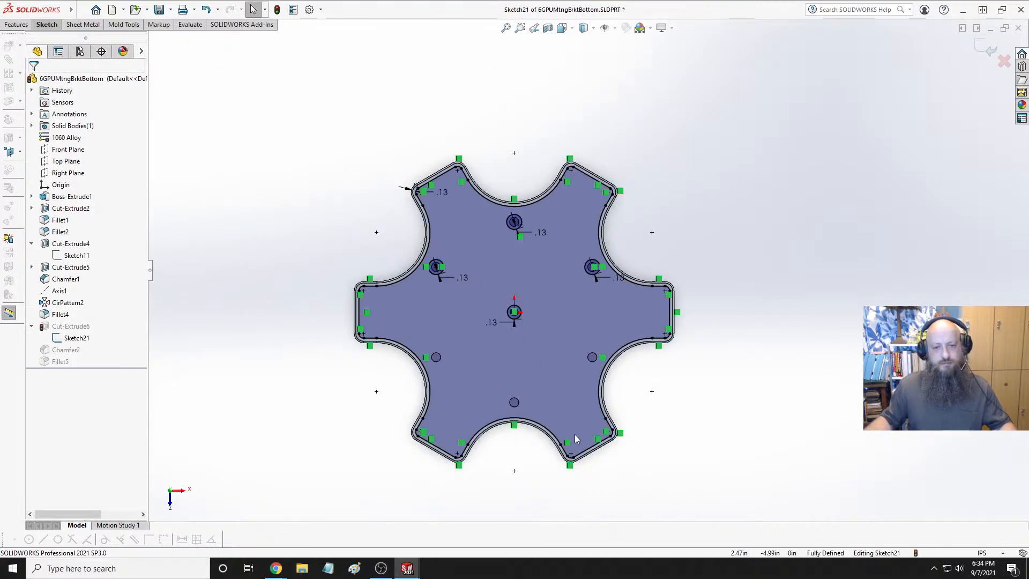
scroll(575, 434, "down", 3)
left_click(47, 26)
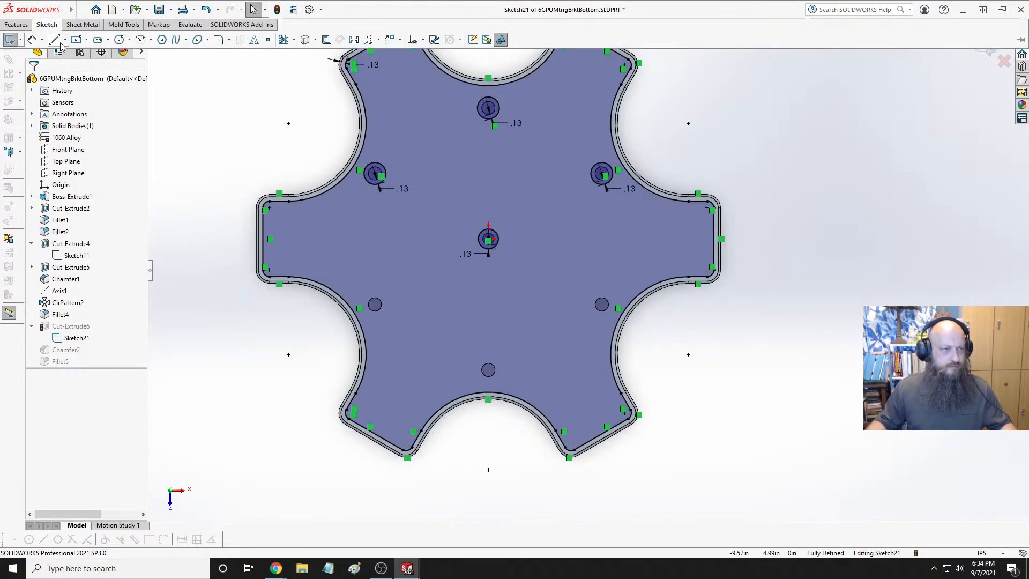
left_click(326, 40)
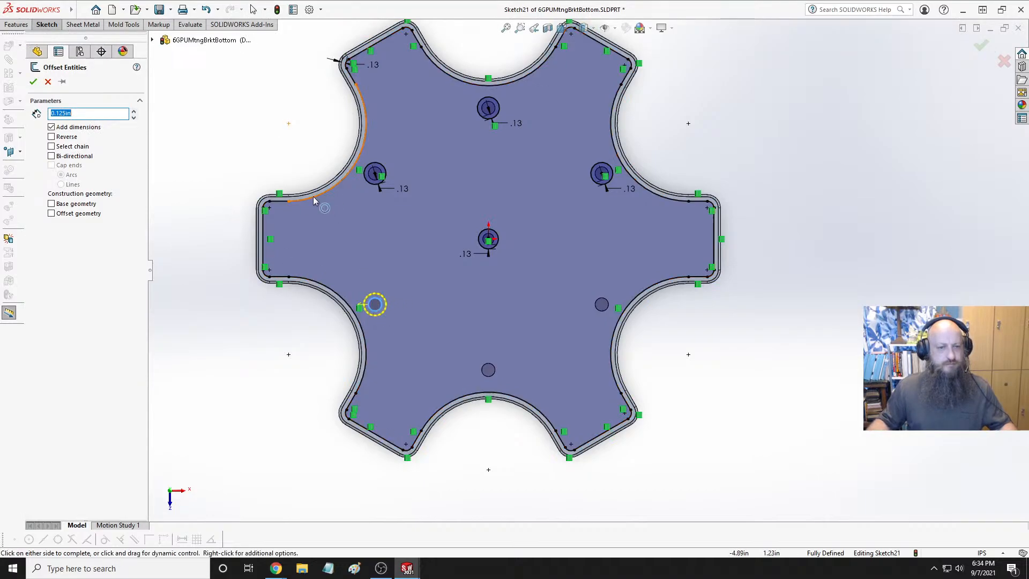
left_click(282, 200)
key("Escape")
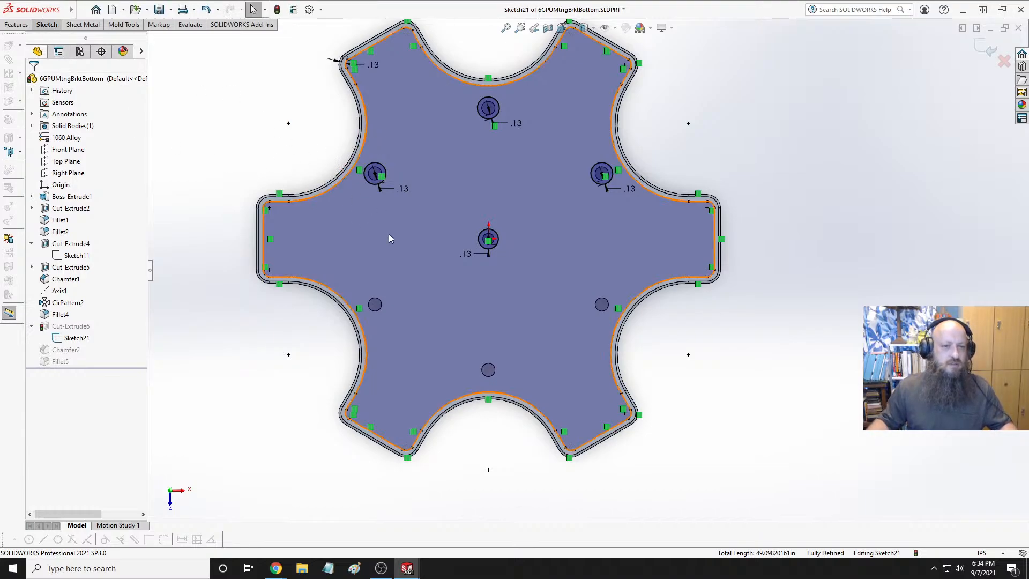
Offset the bracket's lower-left rod hole edge outward by 0.125 in
left_click(375, 305)
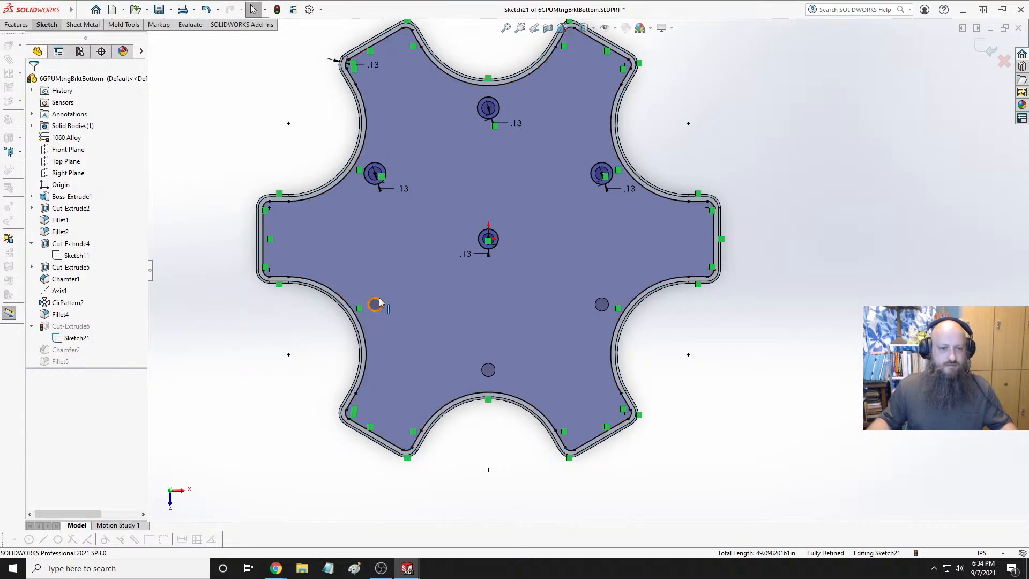
left_click(51, 27)
left_click(325, 41)
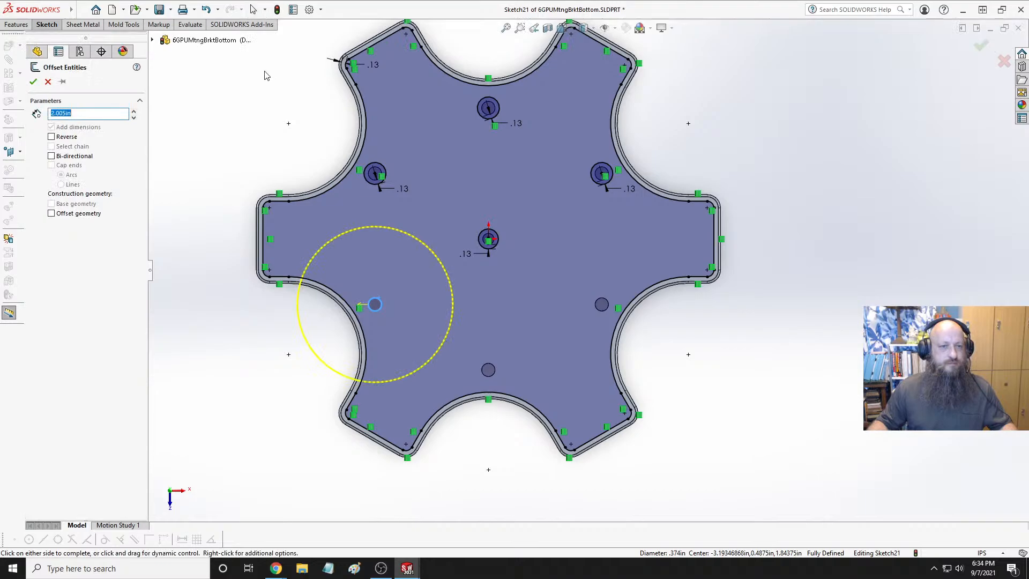
type(".125")
key("Return")
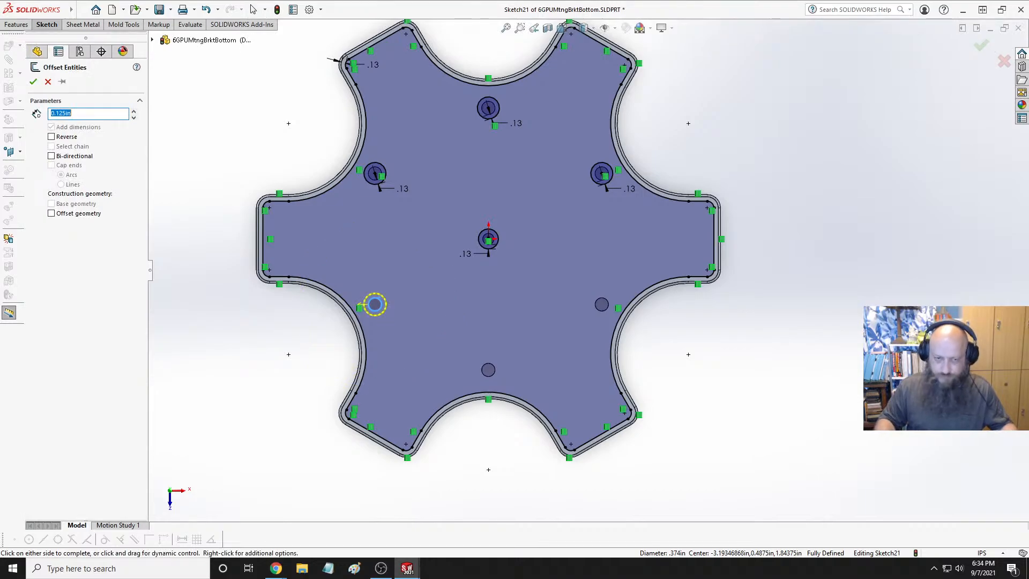
left_click(33, 83)
Offset the edges of the bottommost and lower-right rod holes outward by 0.125 in as two separate rings
left_click(55, 26)
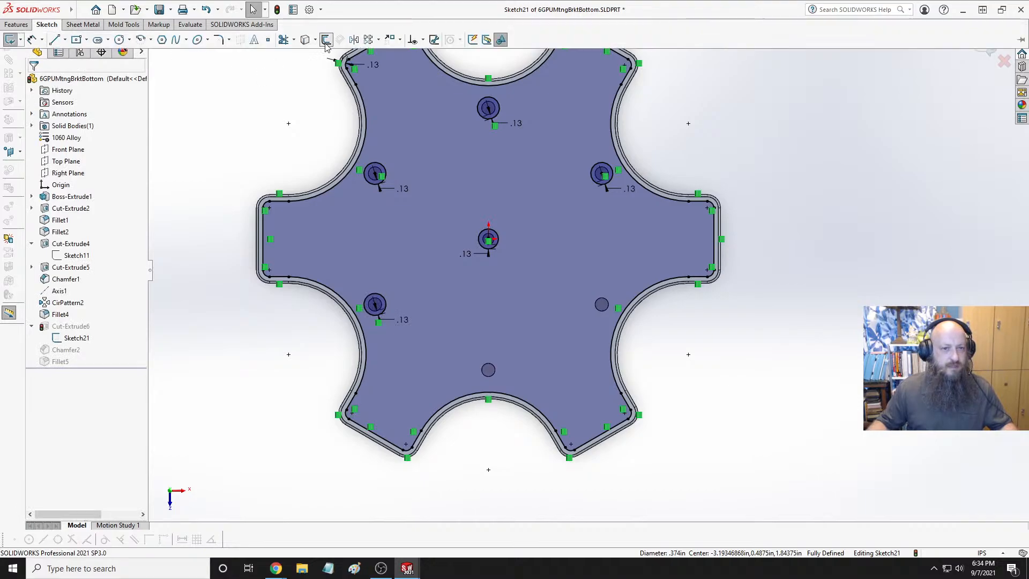
left_click(326, 40)
left_click(488, 370)
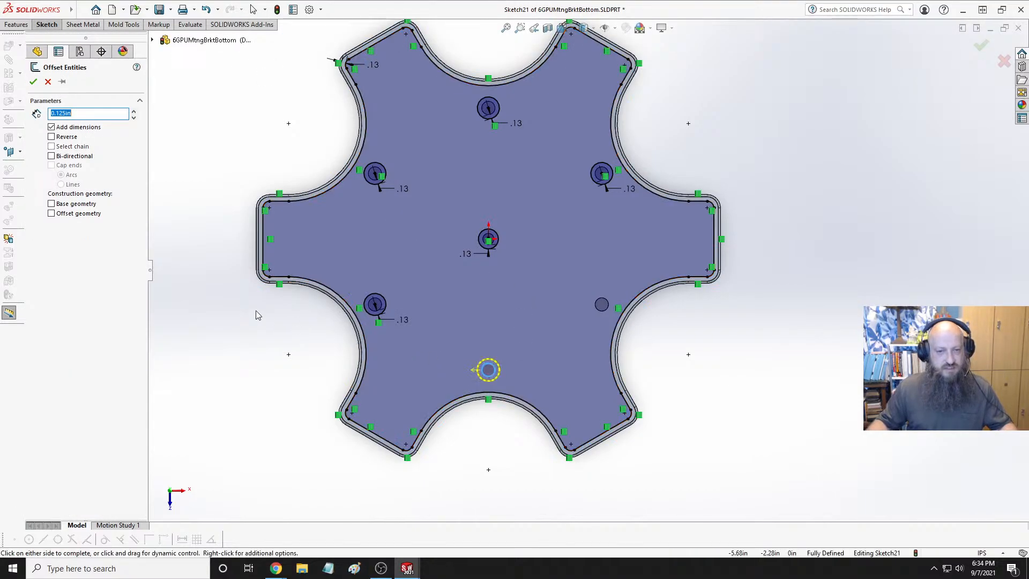
left_click(188, 316)
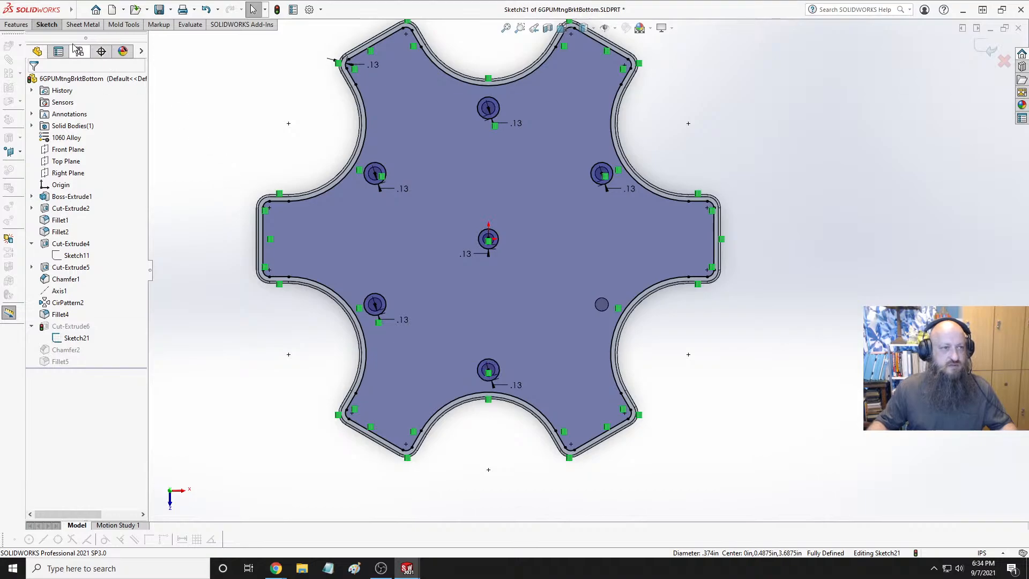
left_click(16, 24)
left_click(57, 25)
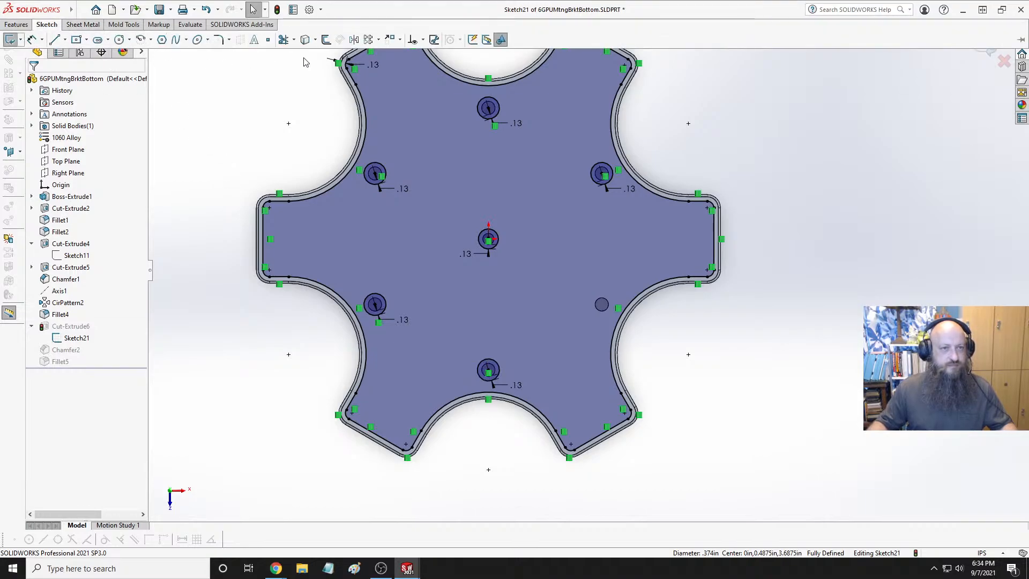
left_click(325, 39)
left_click(601, 305)
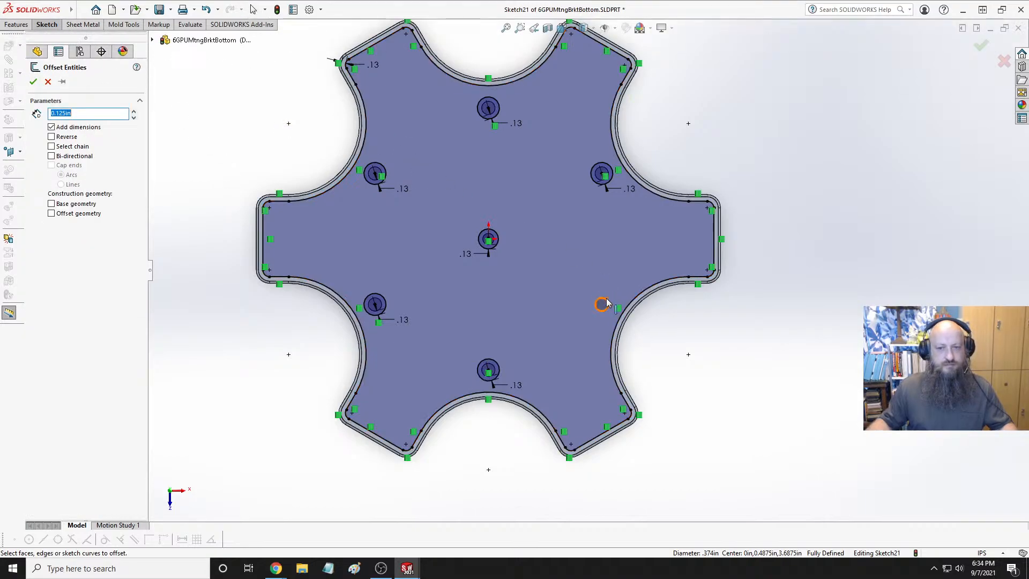
left_click(648, 259)
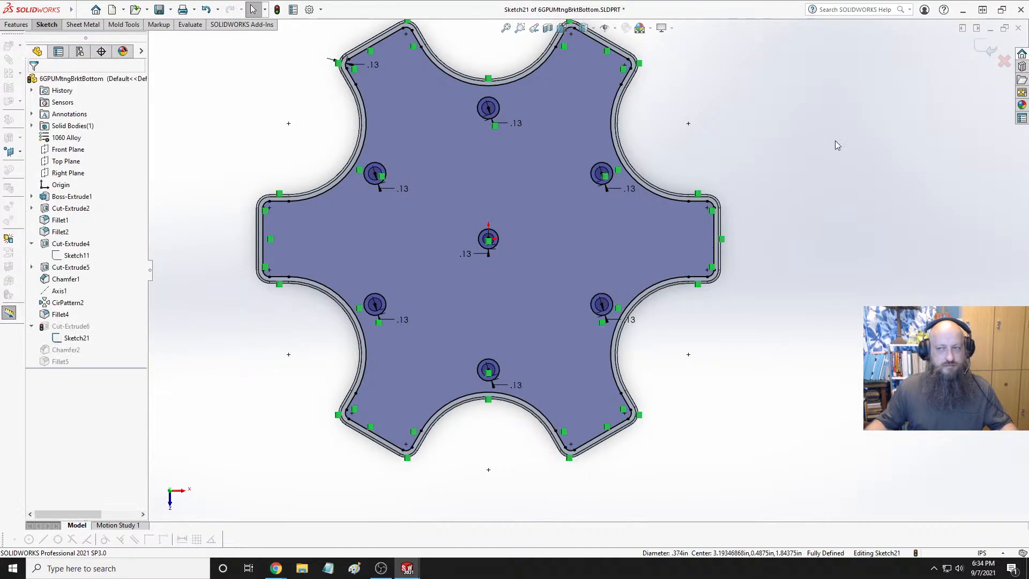
Exit the pocket cut's sketch to rebuild the bracket, and inspect the new rings around the rod holes
left_click(981, 53)
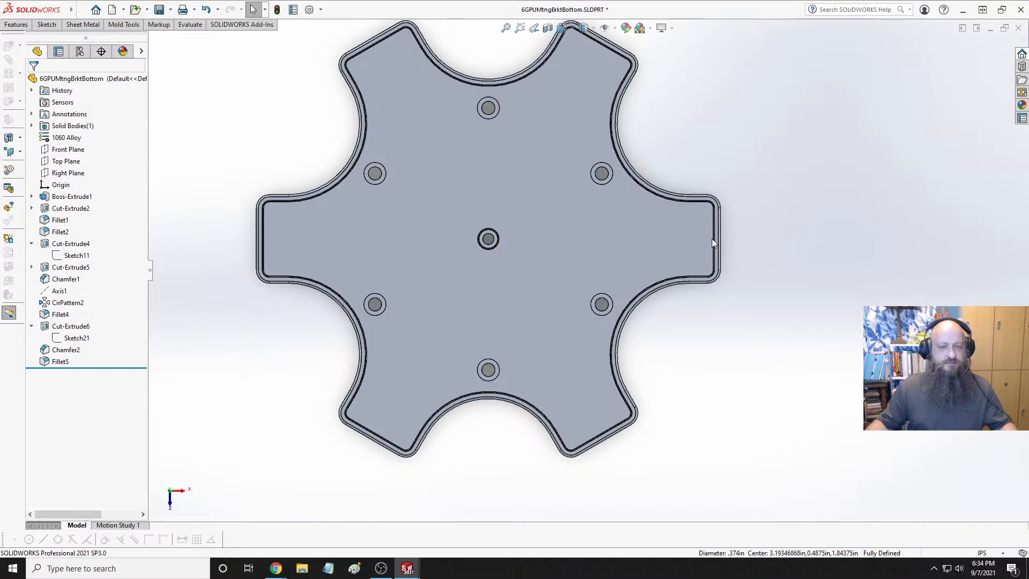
middle_click_drag(711, 239, 603, 332)
scroll(583, 185, "down", 5)
middle_click_drag(583, 185, 560, 183)
scroll(509, 204, "up", 5)
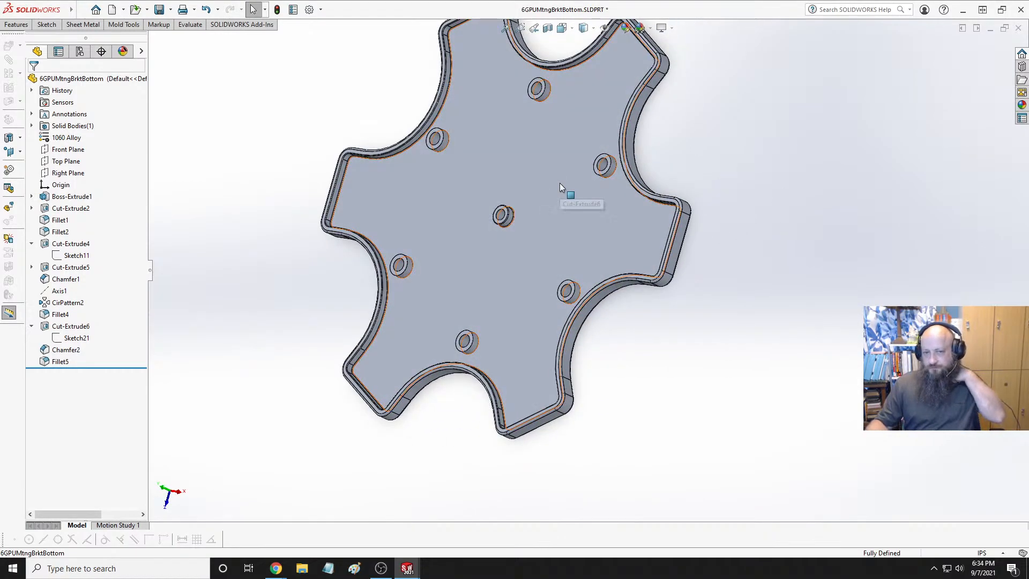
scroll(559, 185, "up", 2)
scroll(553, 271, "down", 10)
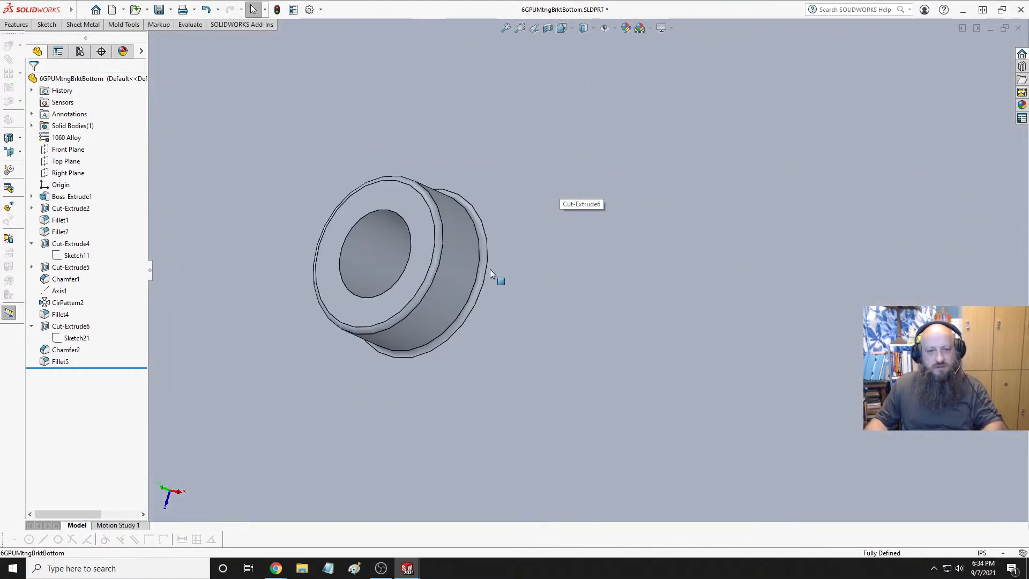
Edit Fillet5 and add the top and base outer edges of the upper-right rod hole ring
left_click(439, 245)
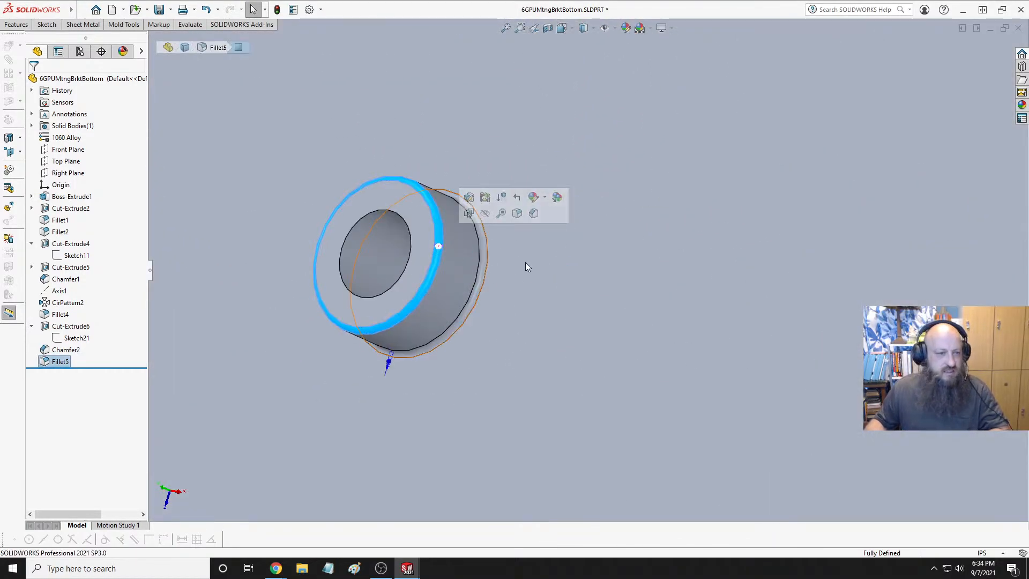
left_click(47, 362)
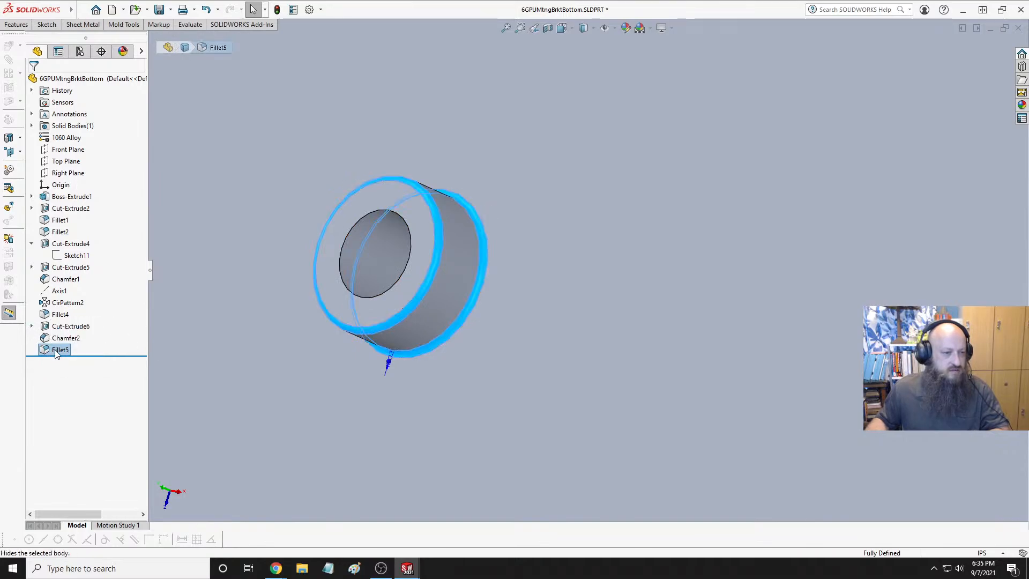
right_click(56, 351)
left_click(97, 307)
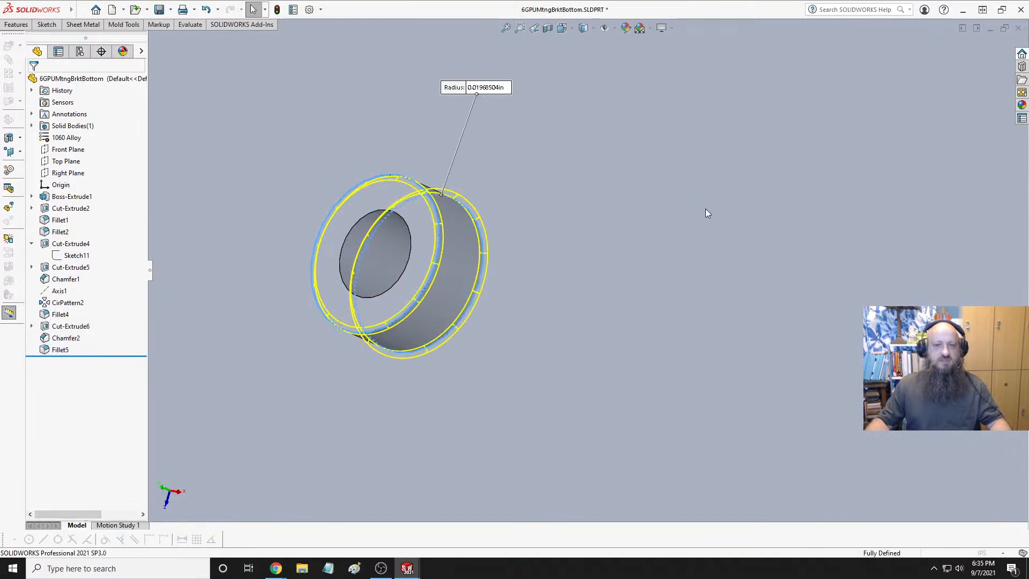
scroll(714, 211, "up", 5)
scroll(593, 240, "down", 3)
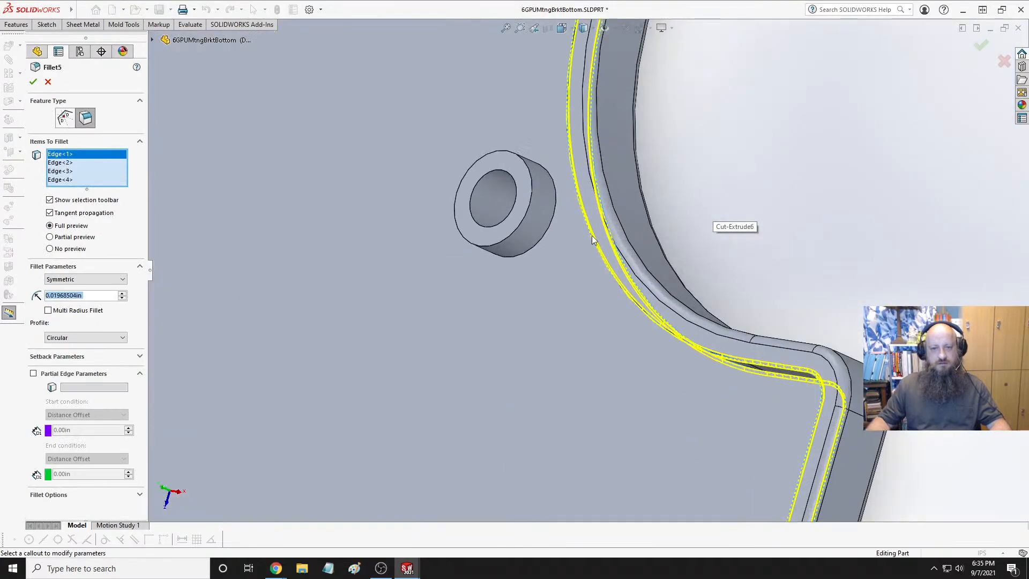
left_click(528, 213)
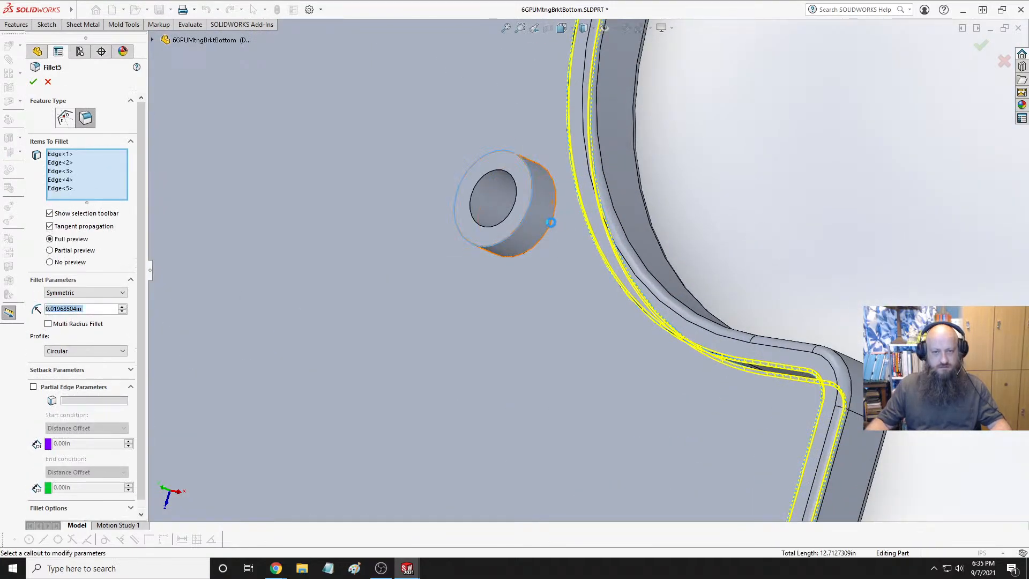
Add the top and base outer edges of the topmost and upper-left rod hole rings to the fillet
scroll(506, 233, "up", 4)
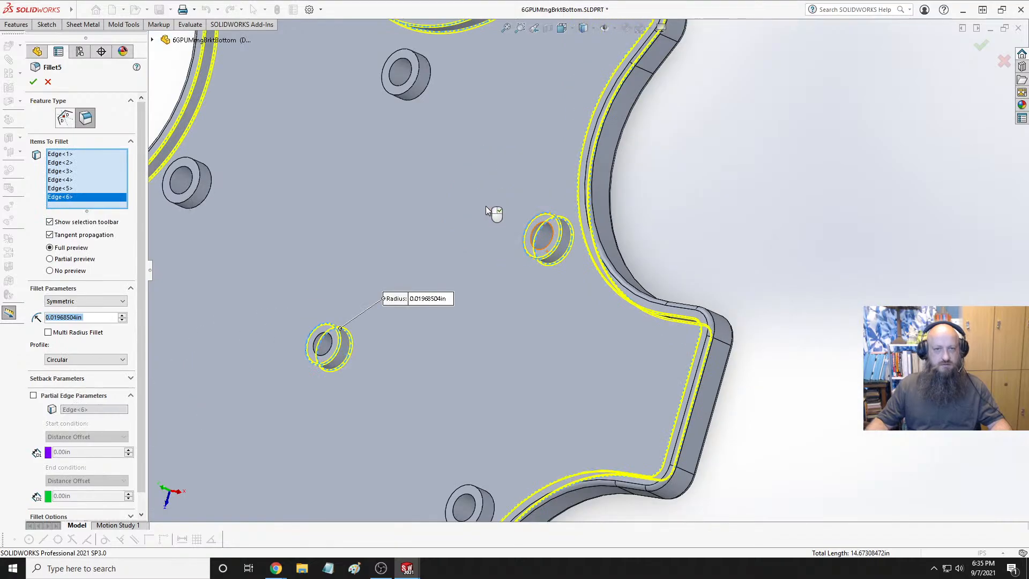
scroll(540, 186, "down", 5)
left_click(596, 262)
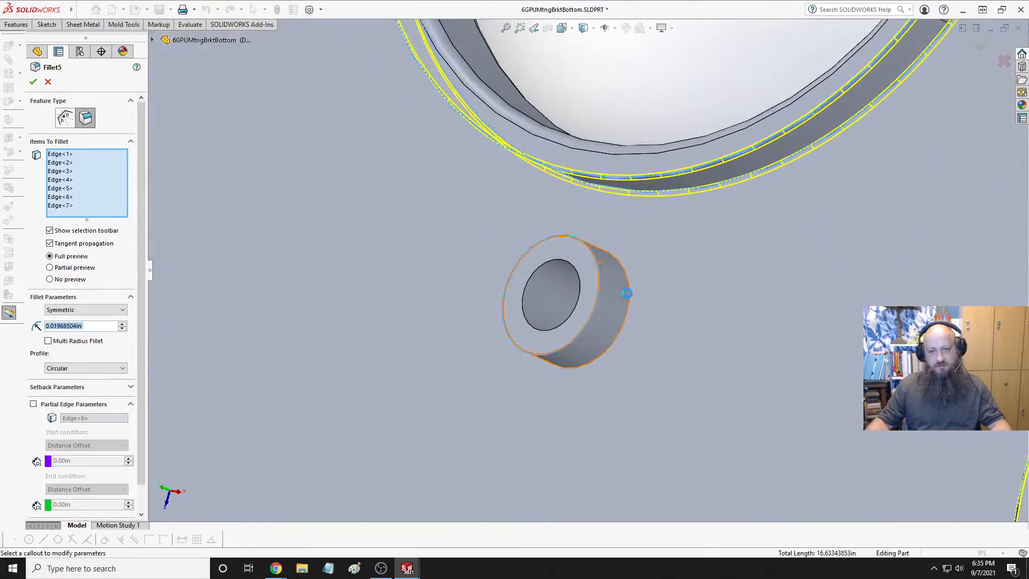
left_click(628, 311)
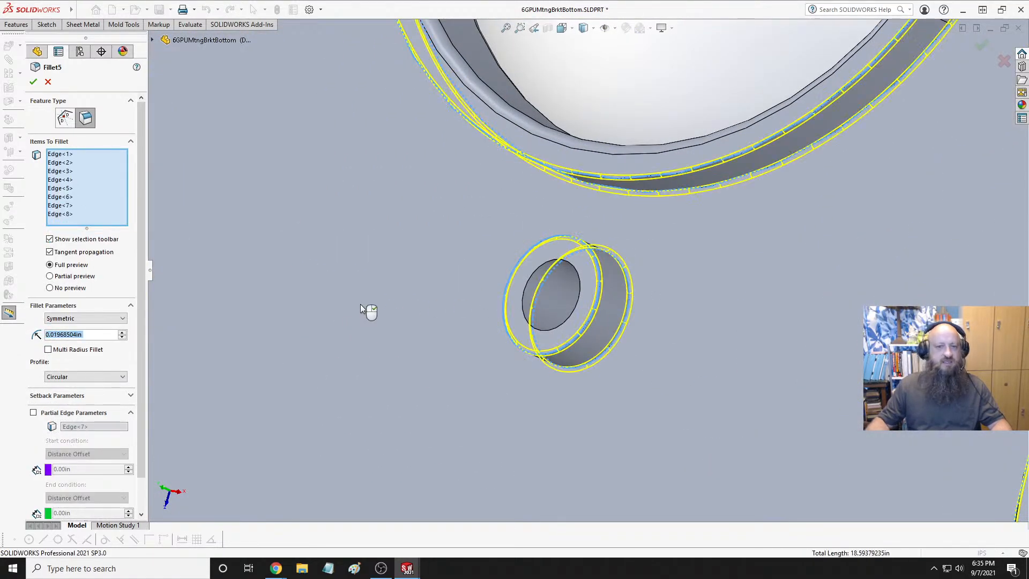
scroll(343, 322, "up", 3)
scroll(378, 396, "down", 5)
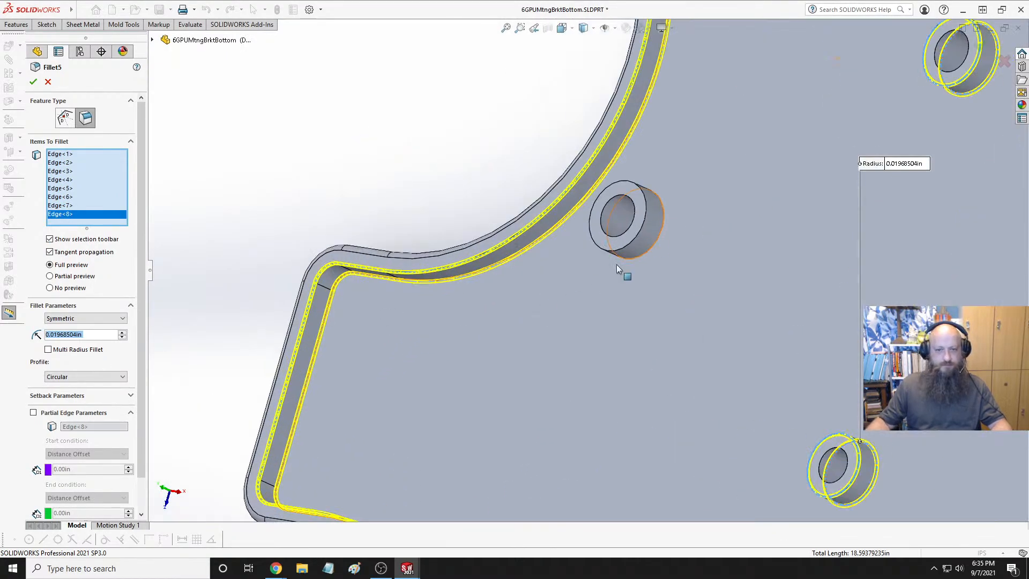
left_click(659, 242)
left_click(659, 243)
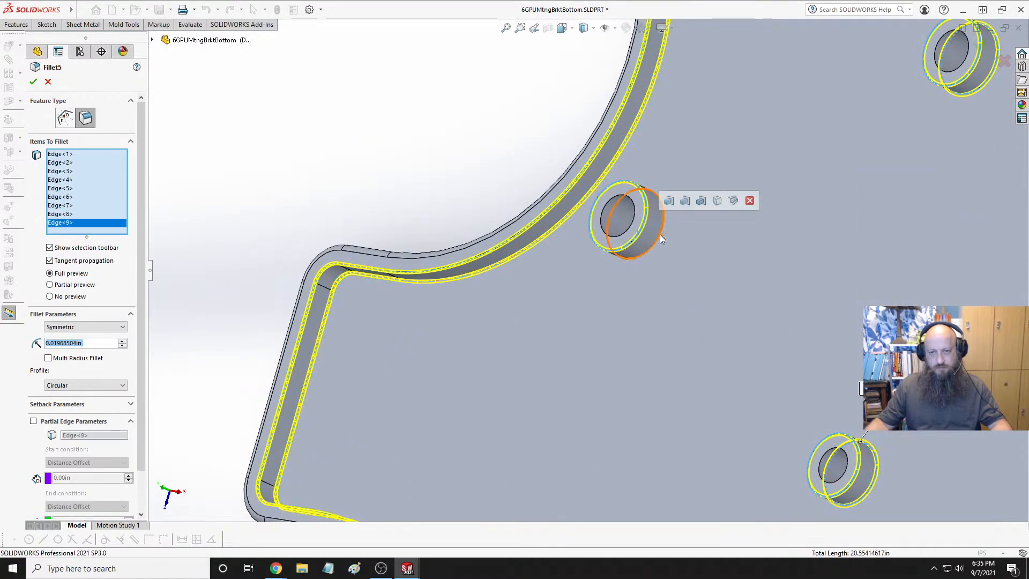
Add the top and base outer edges of the lower-left and bottommost rod hole rings to the fillet
scroll(641, 306, "up", 4)
scroll(587, 375, "down", 6)
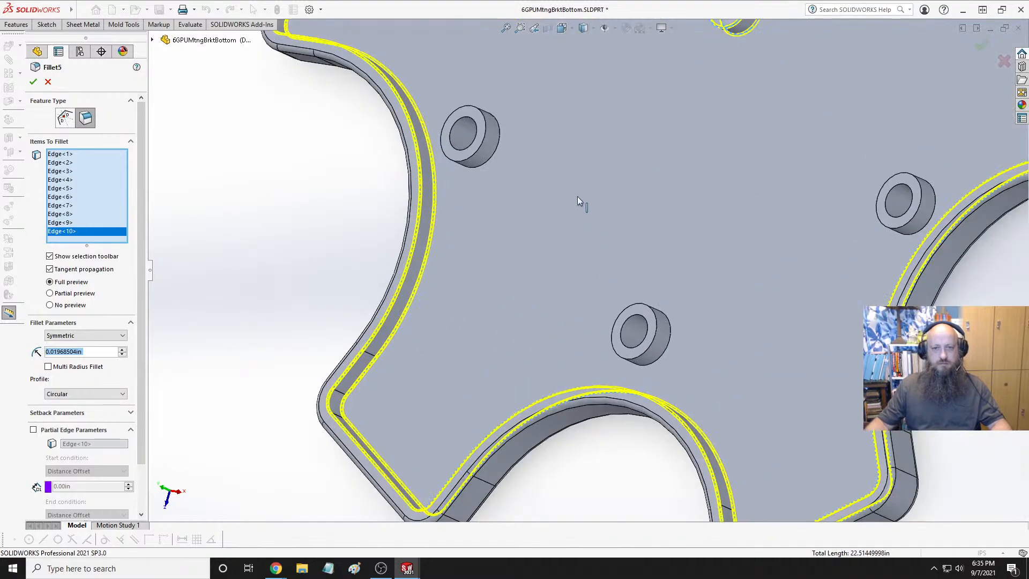
left_click(444, 138)
left_click(446, 140)
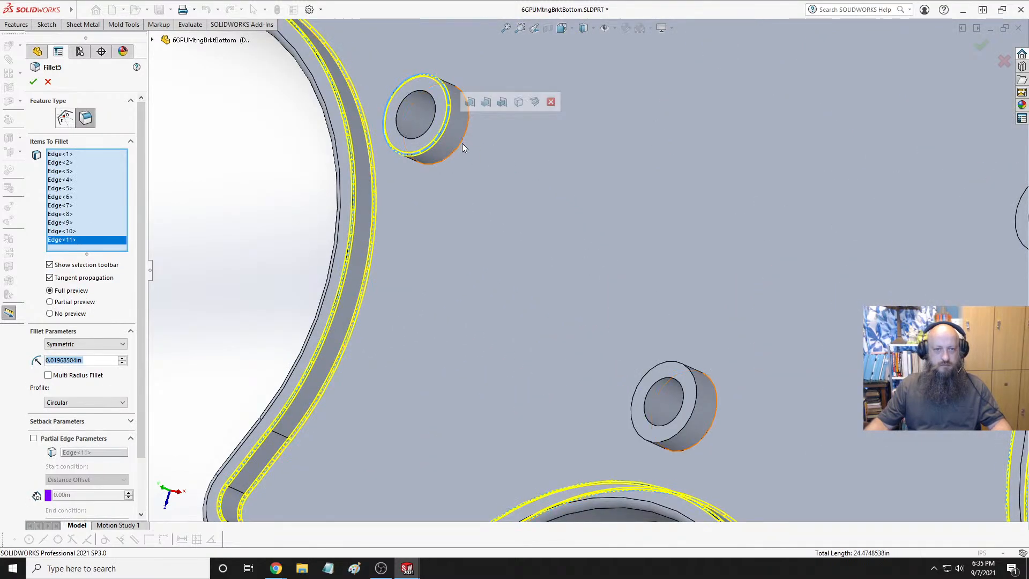
scroll(661, 291, "up", 3)
scroll(625, 298, "down", 3)
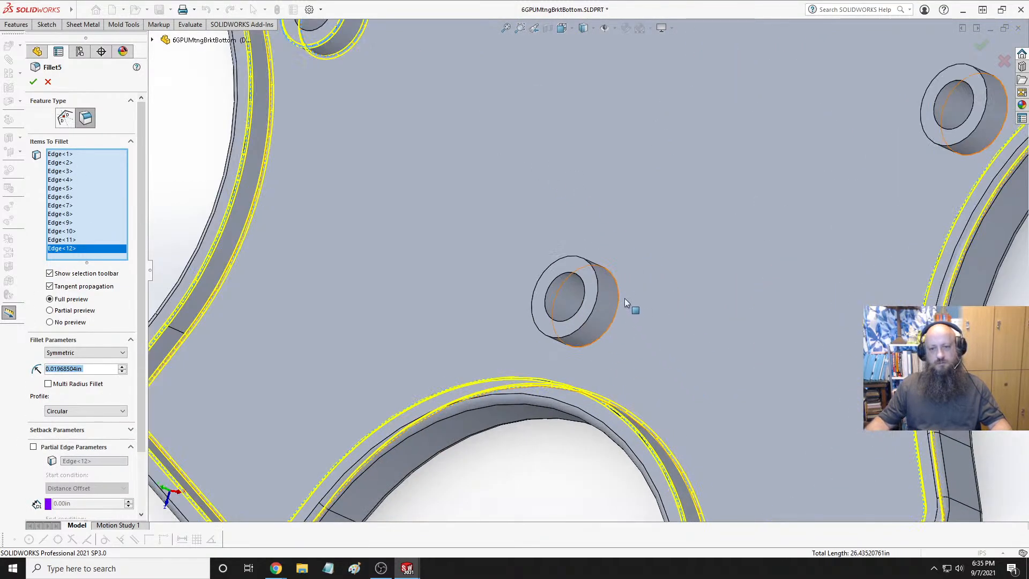
left_click(598, 291)
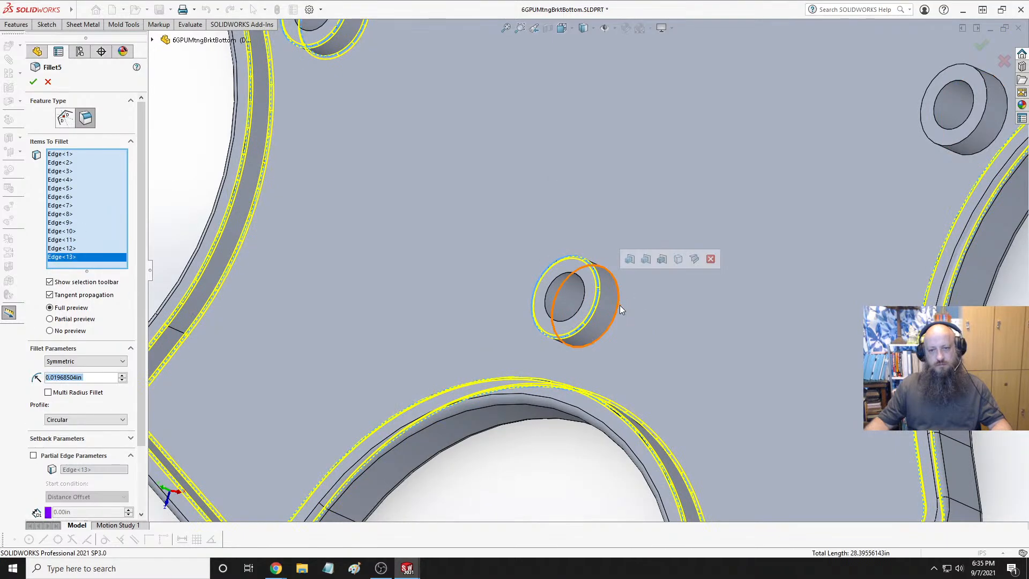
left_click(620, 304)
Add the top and base outer edges of the lower-right rod hole ring and apply the edited fillet
left_click(961, 141)
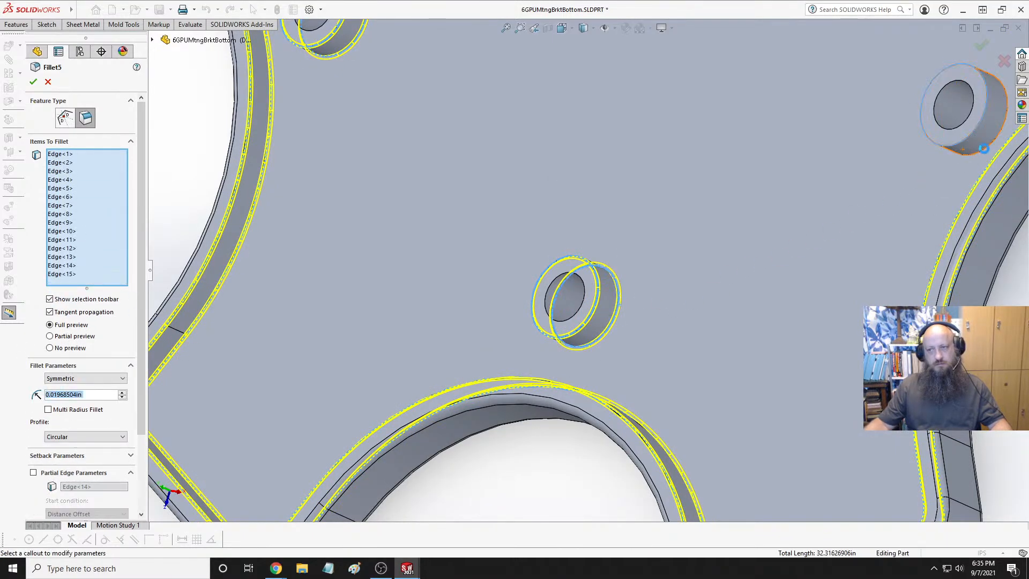
left_click(983, 148)
scroll(850, 227, "up", 5)
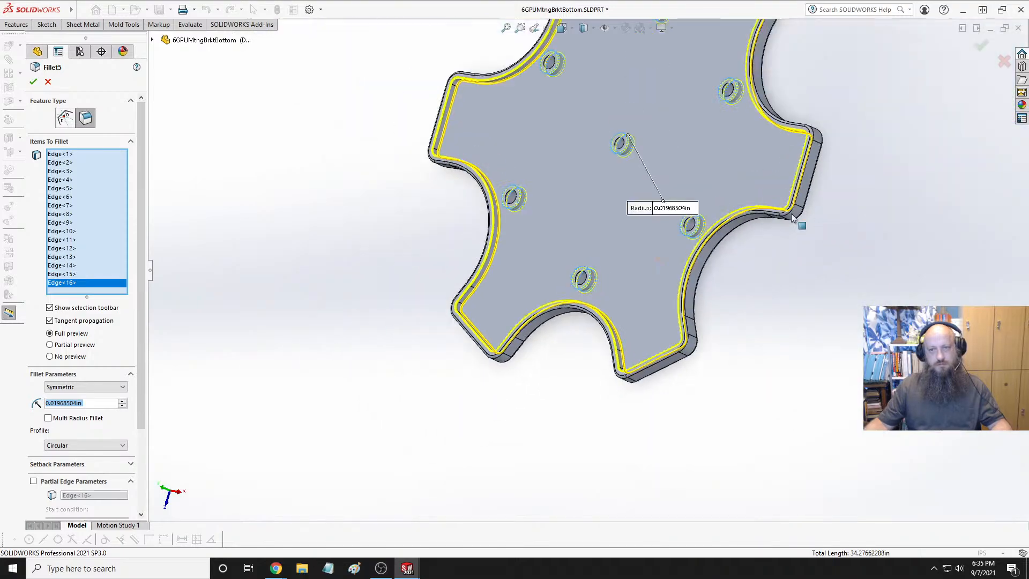
left_click(33, 82)
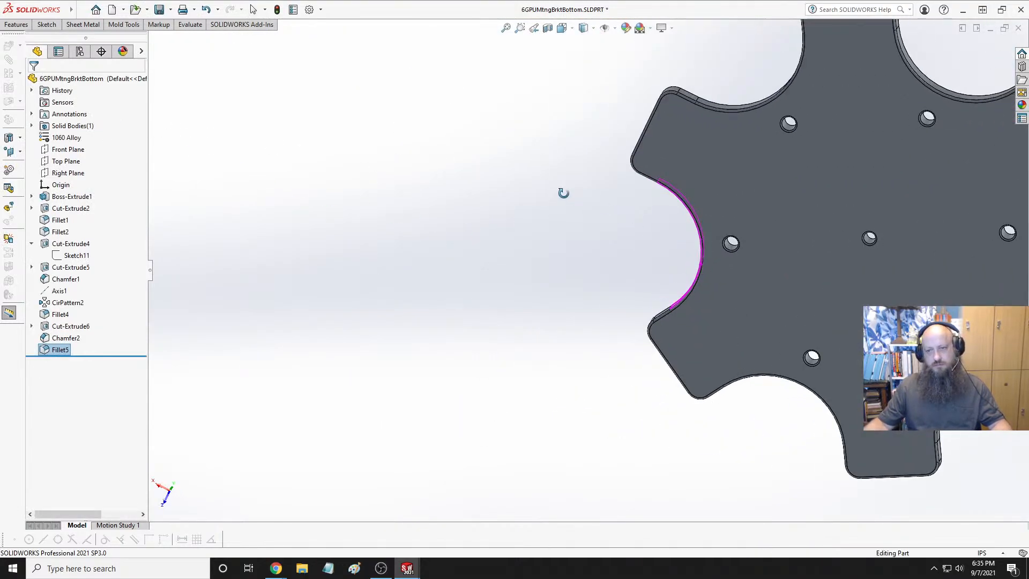
Orient the bracket to the trimetric view and save the part
key("space")
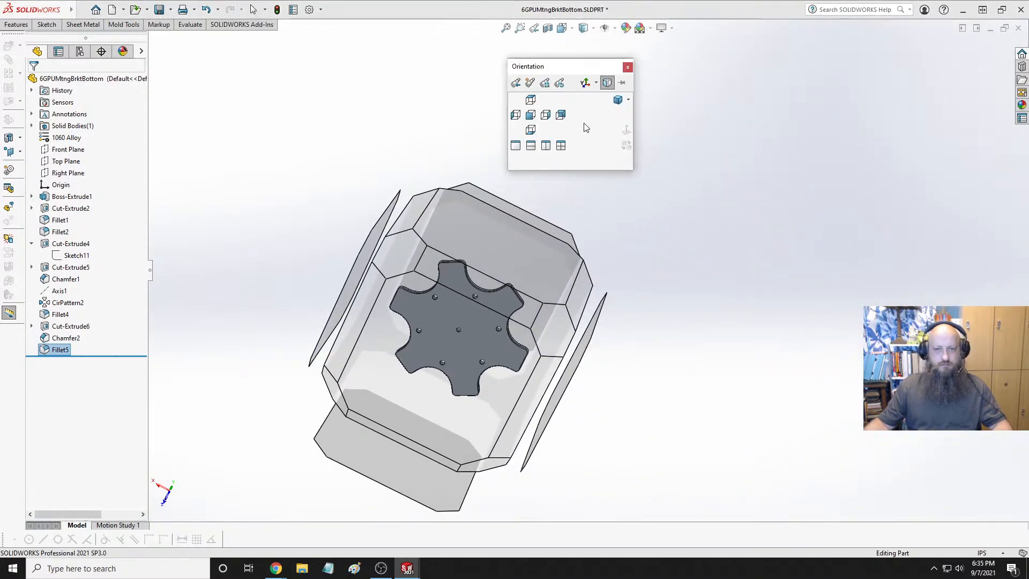
left_click(617, 100)
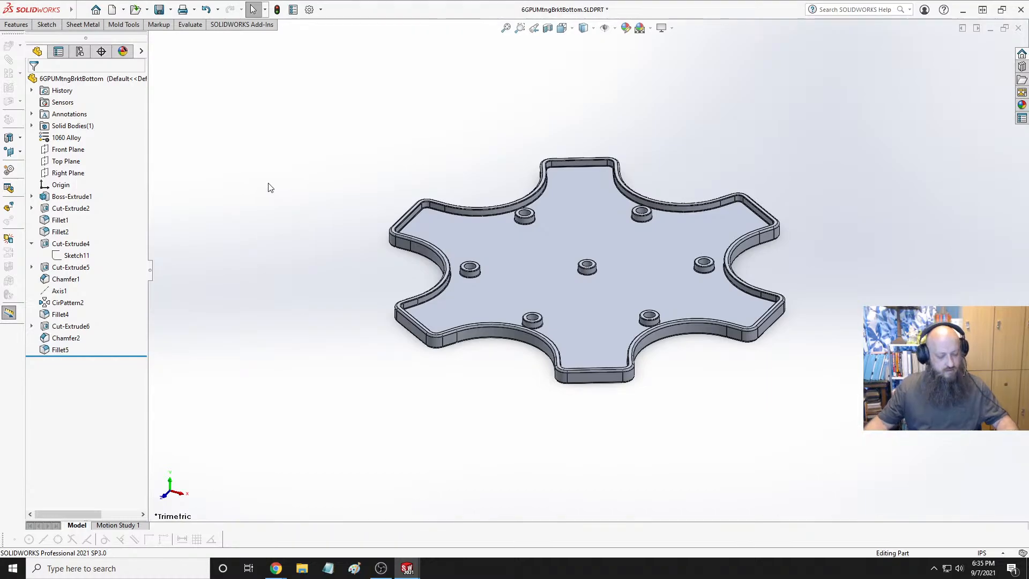
key("ctrl+s")
Switch to the 6GPUSlideRodFrameAssy assembly and examine the updated bottom bracket and the top bracket's slip rings
key("ctrl+Tab")
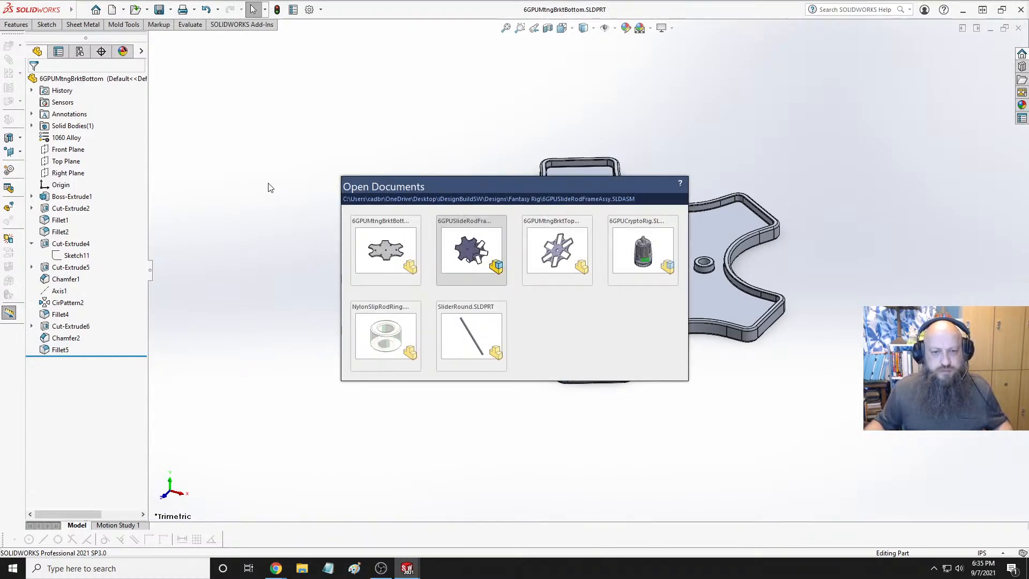
scroll(545, 297, "up", 7)
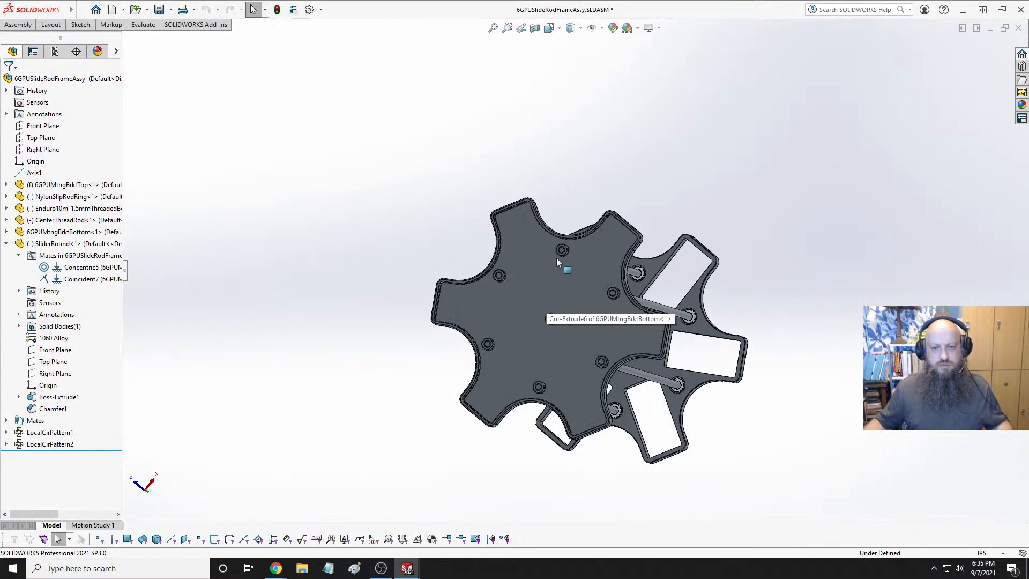
mouse_move(557, 262)
middle_mouse_down()
mouse_move(398, 386)
mouse_move(601, 407)
mouse_move(546, 381)
mouse_move(545, 272)
middle_mouse_up()
scroll(545, 272, "down", 5)
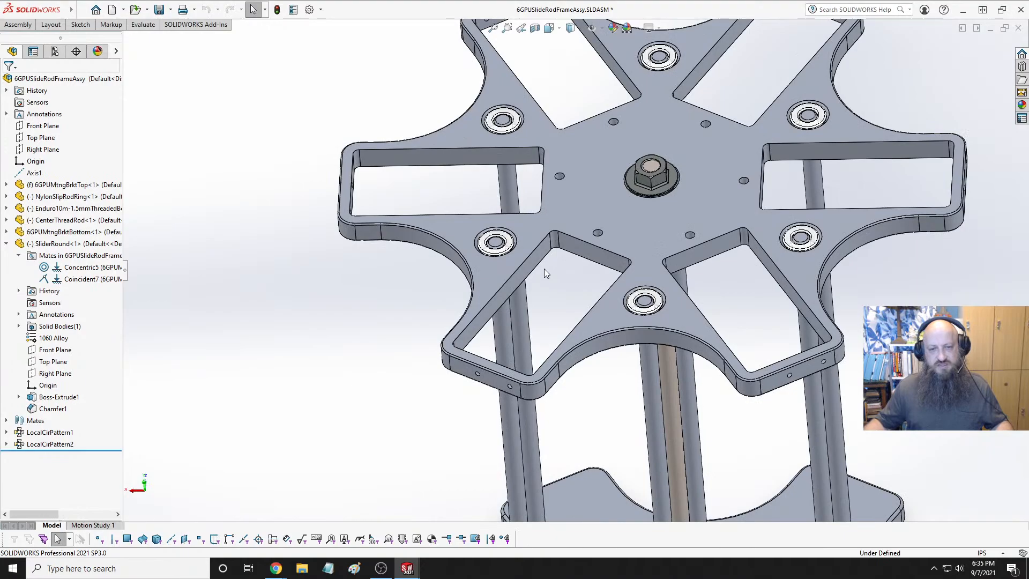
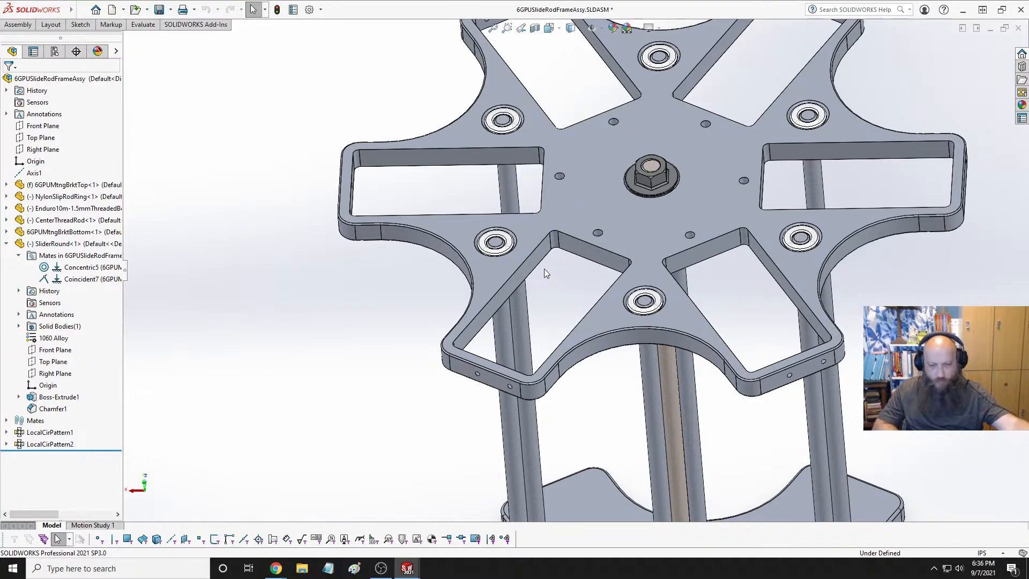
scroll(604, 298, "down", 4)
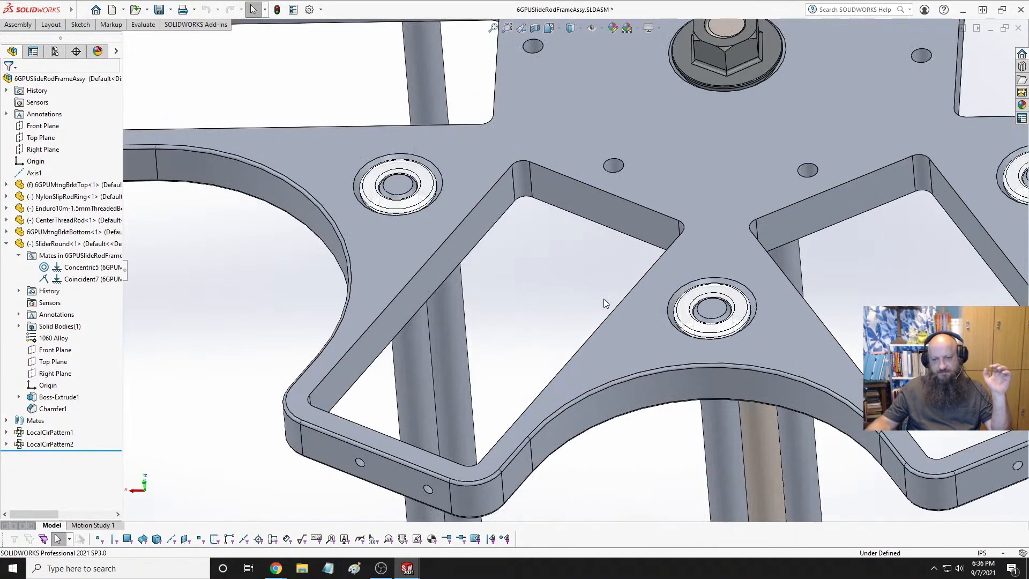
scroll(772, 297, "down", 6)
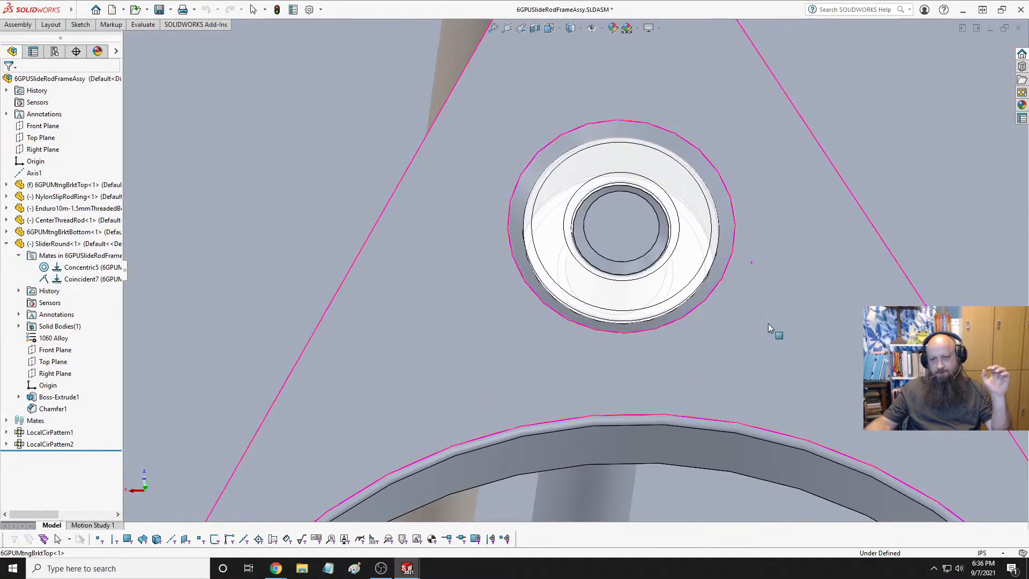
Open the 6GPUMtngBrktTop part from the assembly and examine its holes and cutouts
right_click(768, 292)
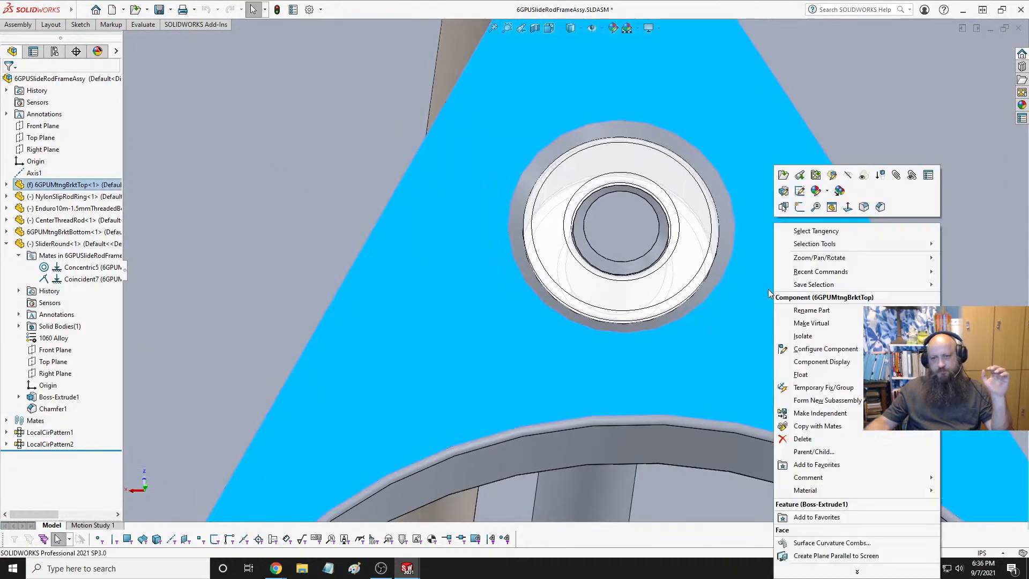
left_click(783, 175)
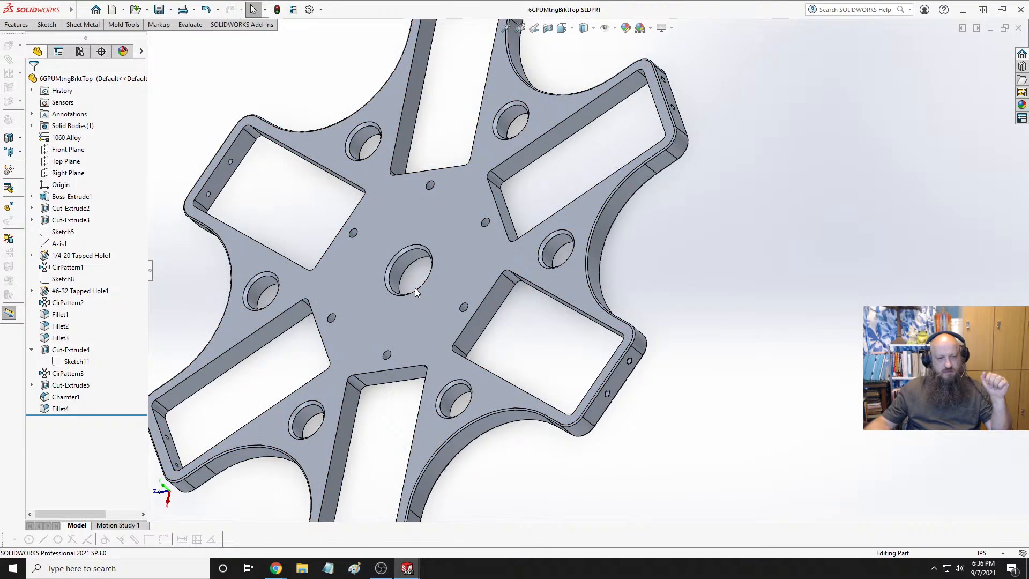
middle_click_drag(478, 368, 506, 366)
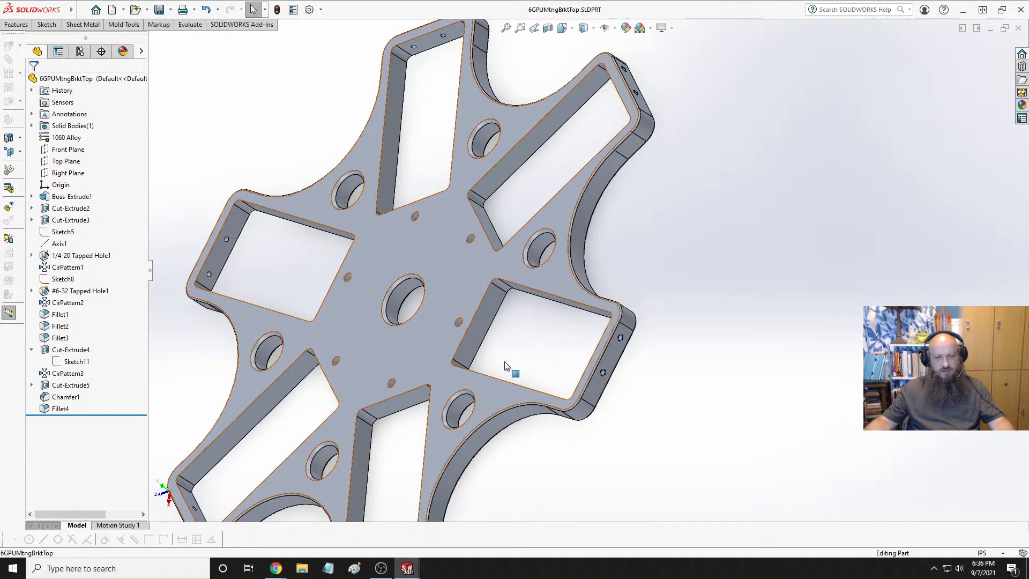
Return to the frame assembly and examine the rods, slip rings and centre nut around the top bracket
key("ctrl+Tab")
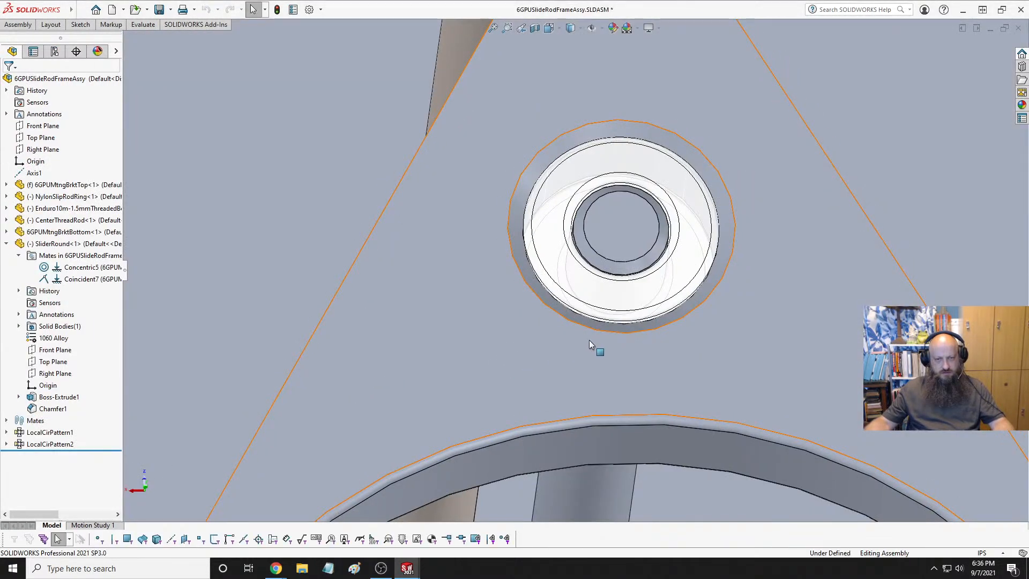
scroll(589, 340, "up", 4)
middle_click_drag(622, 273, 532, 214)
scroll(522, 266, "up", 8)
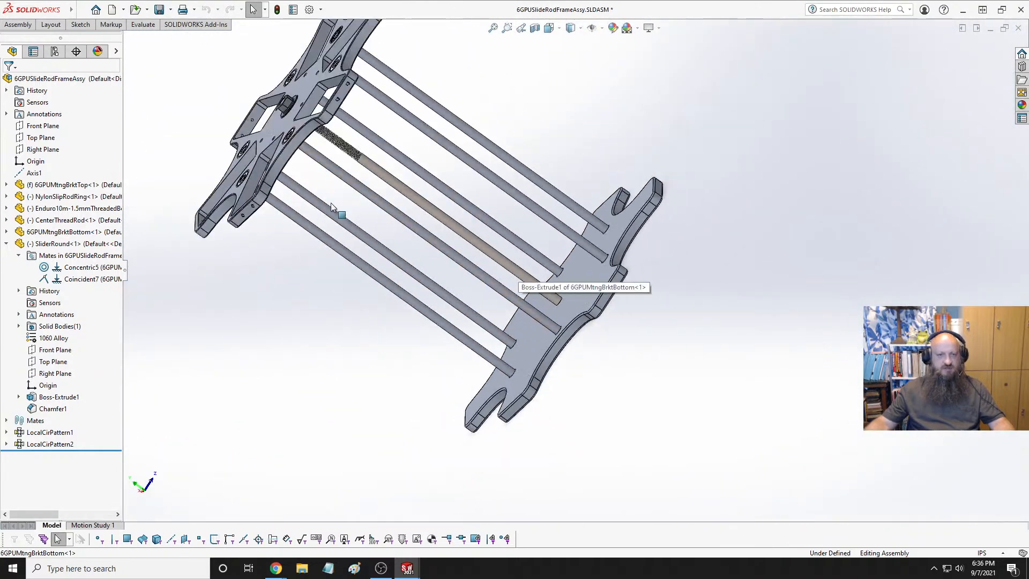
scroll(331, 206, "down", 10)
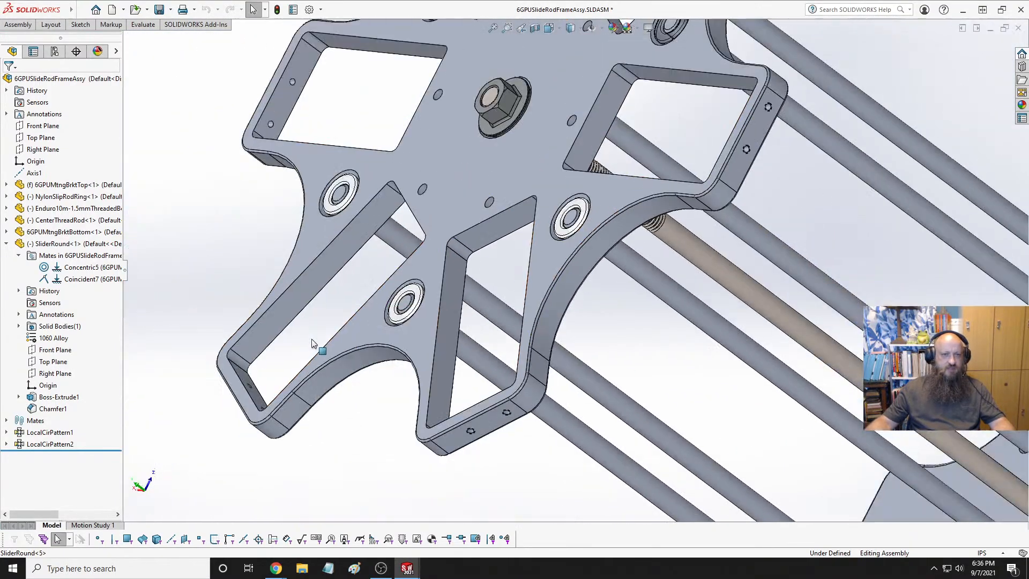
scroll(312, 339, "up", 1)
scroll(546, 167, "down", 7)
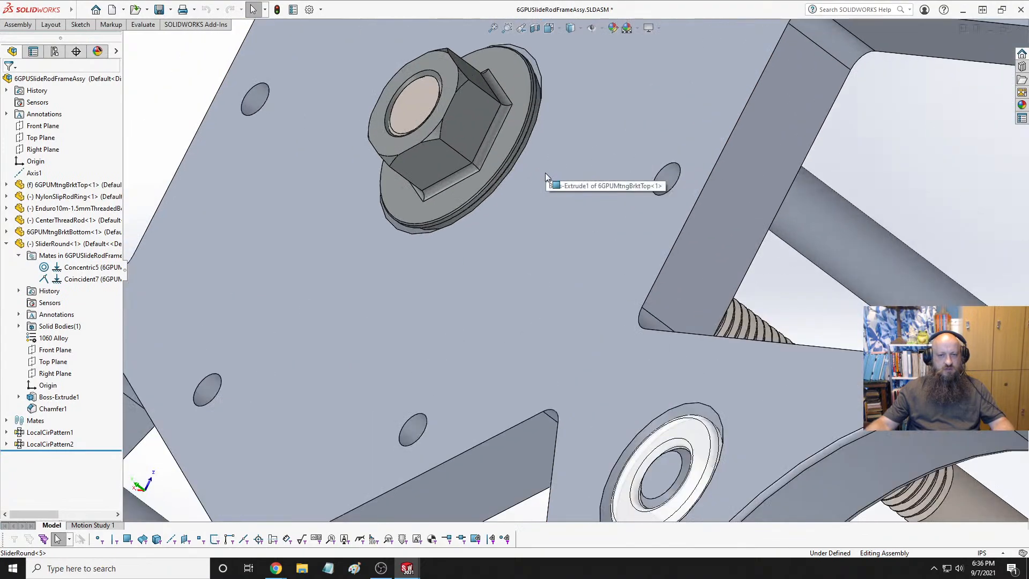
scroll(545, 172, "down", 4)
key("ctrl+Tab")
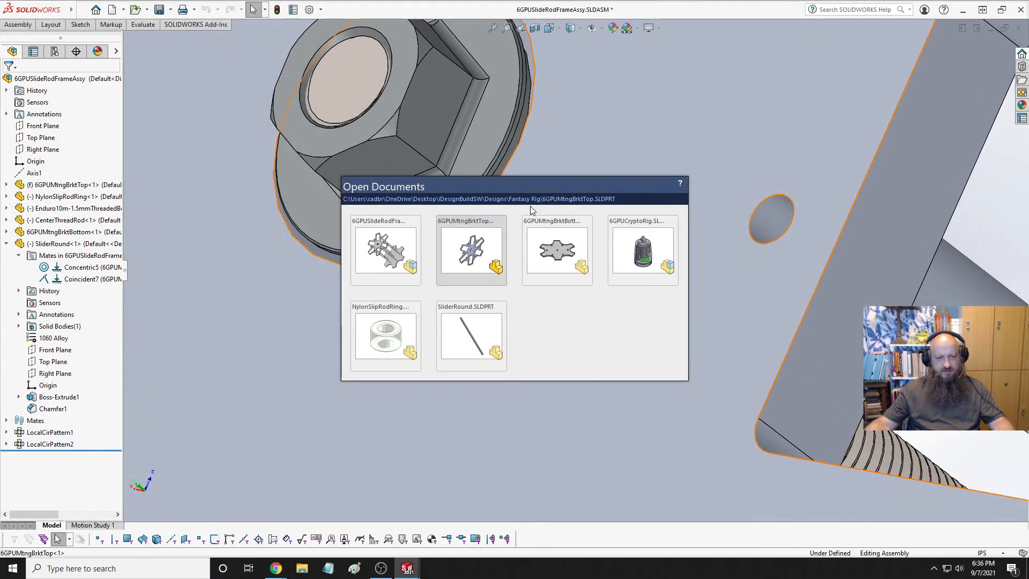
key("super")
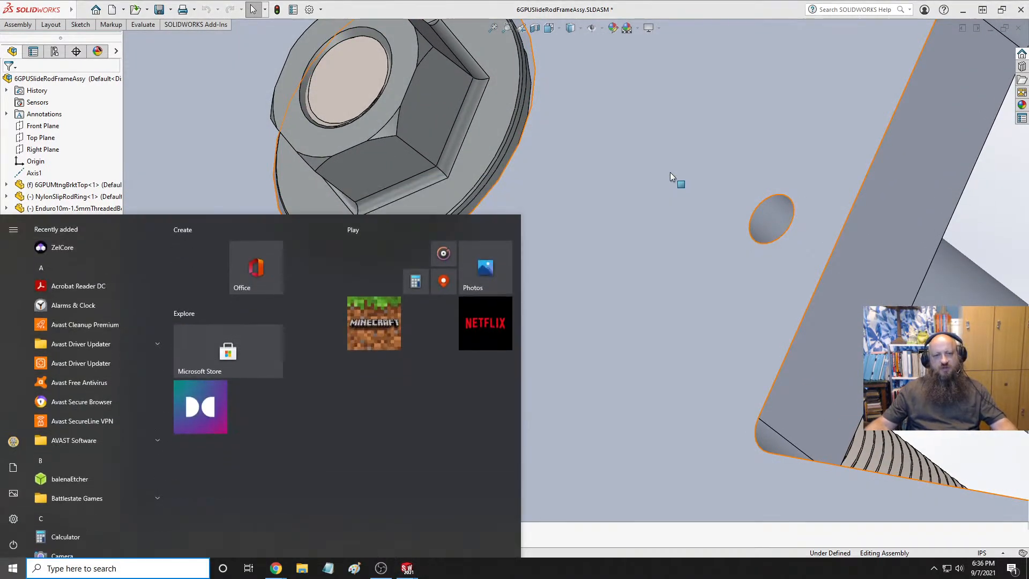
key("super")
scroll(613, 200, "up", 5)
scroll(600, 212, "up", 5)
middle_click_drag(594, 221, 568, 223)
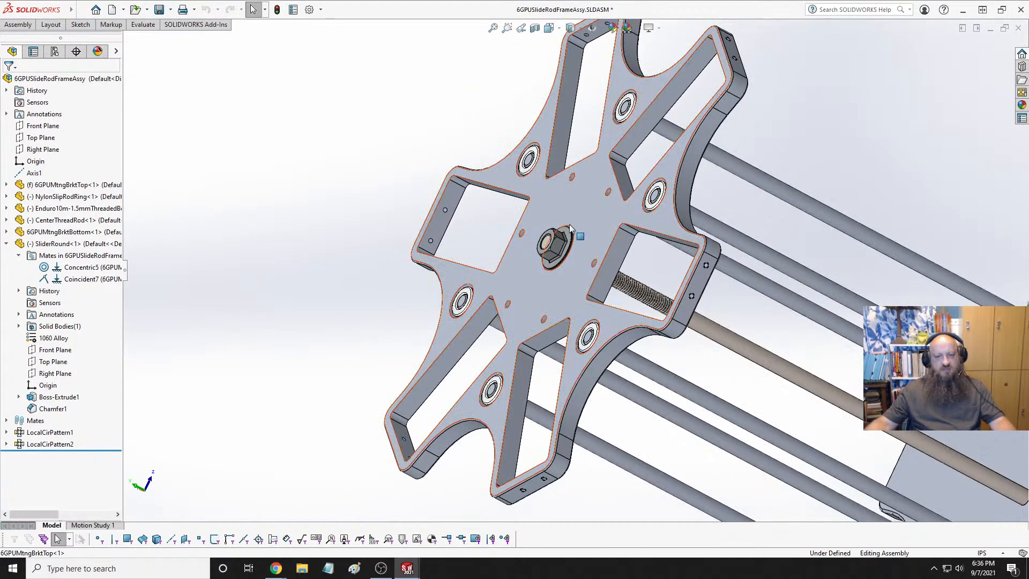
In the 6GPUMtngBrktTop part, edit Chamfer1 to exclude the nut-side edges of the centre hole and three adjacent rod holes
key("ctrl+Tab")
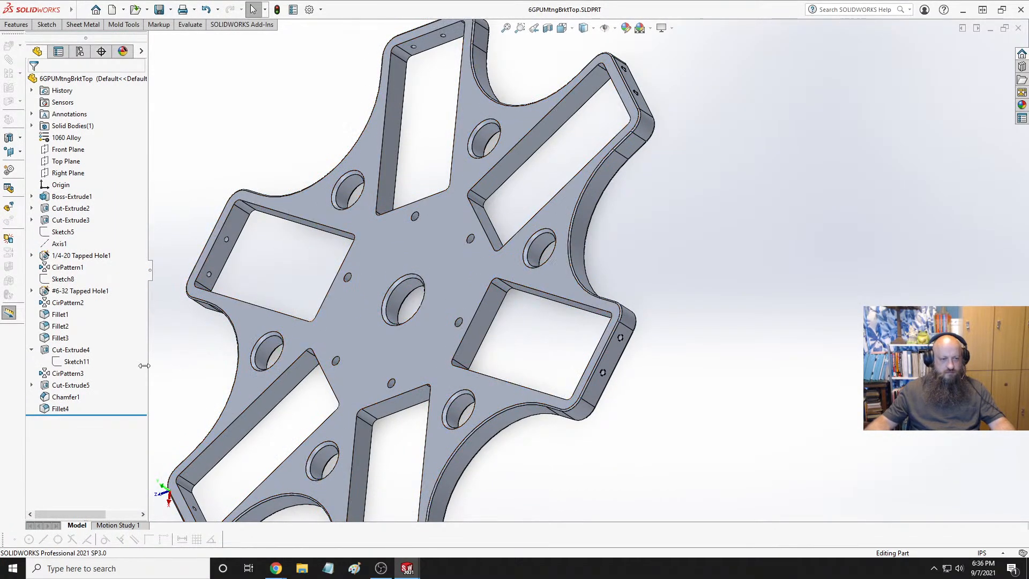
left_click(58, 398)
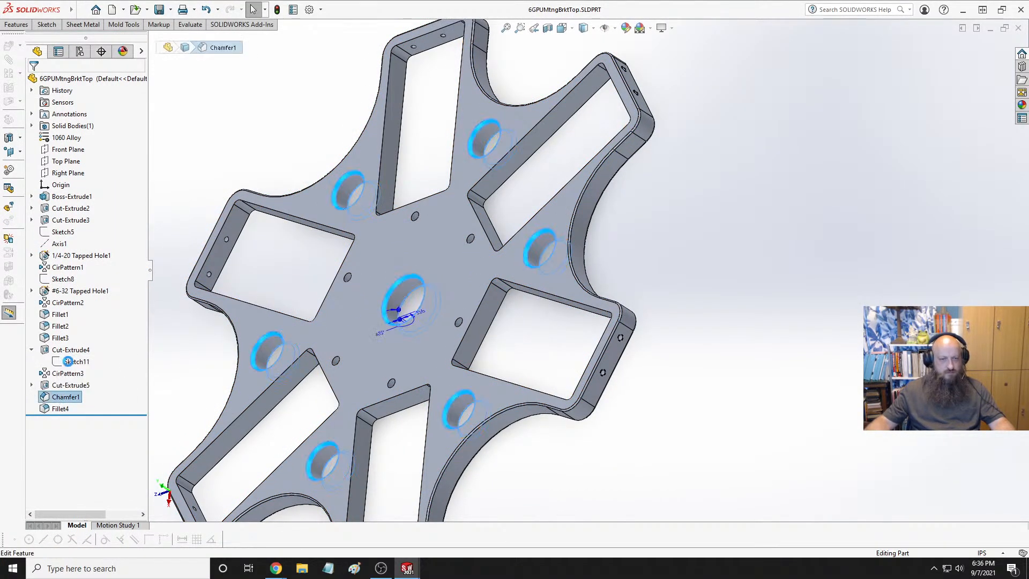
scroll(428, 280, "down", 5)
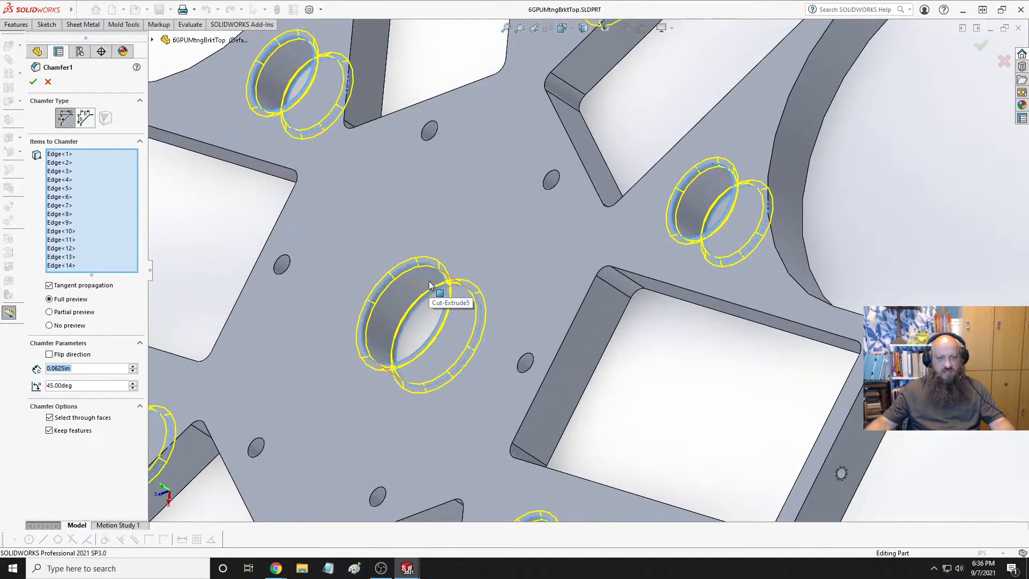
left_click(404, 266)
left_click(686, 181)
scroll(516, 151, "up", 3)
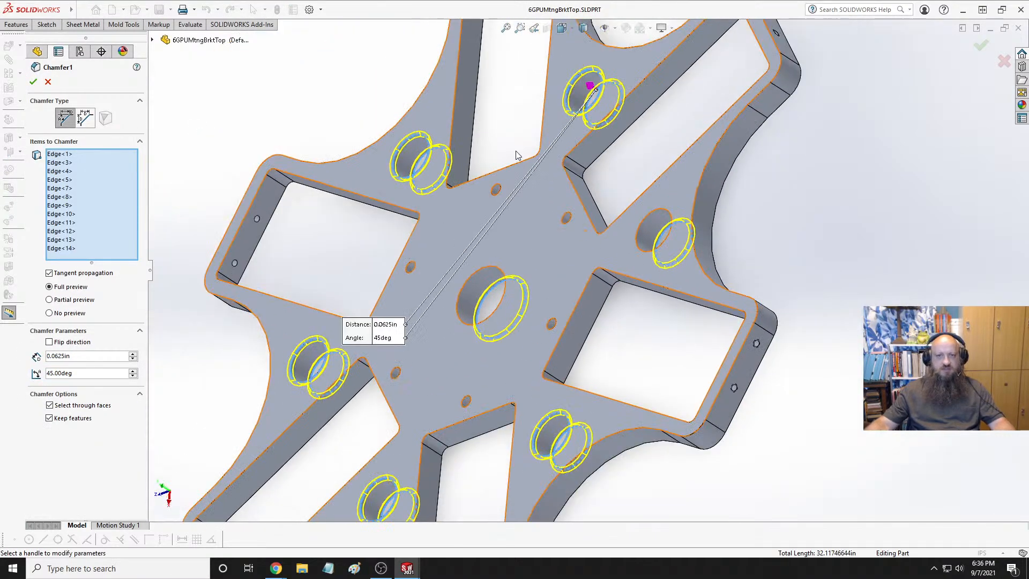
left_click(584, 85)
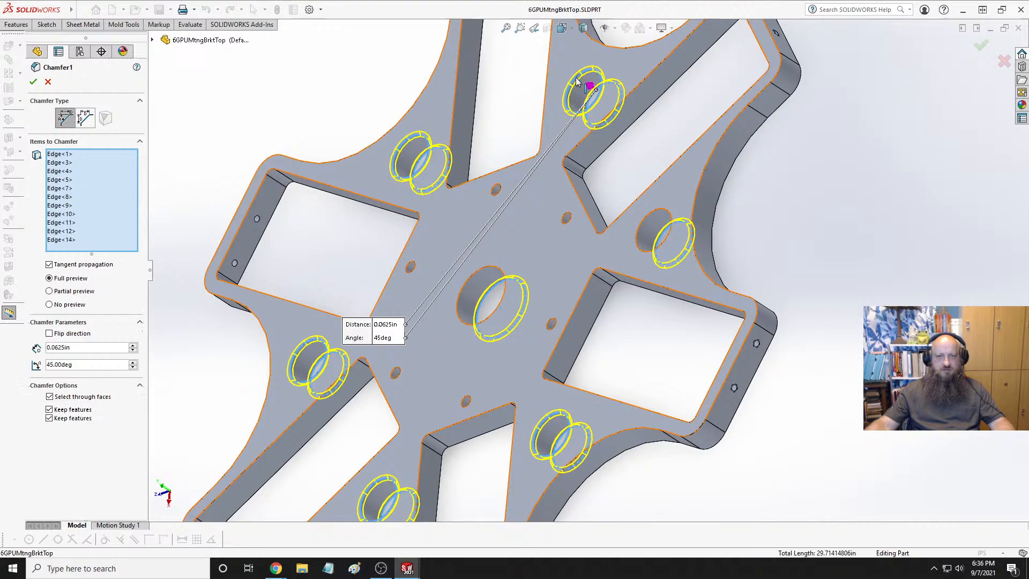
left_click(408, 148)
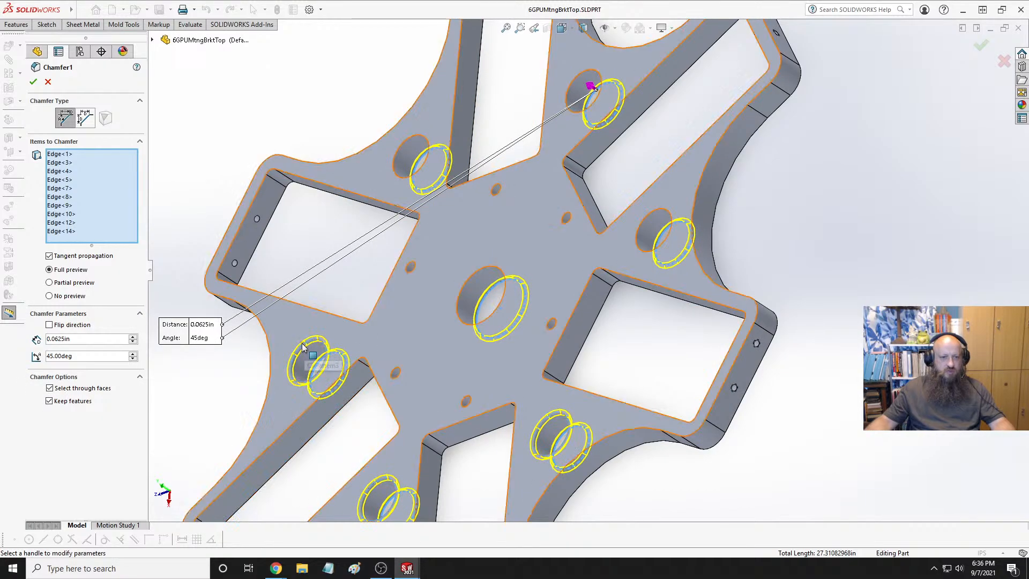
Remove the nut-side edges of the remaining three rod holes from the chamfer and apply the revised feature
left_click(321, 375)
scroll(401, 385, "up", 3)
scroll(495, 333, "down", 4)
left_click(495, 333)
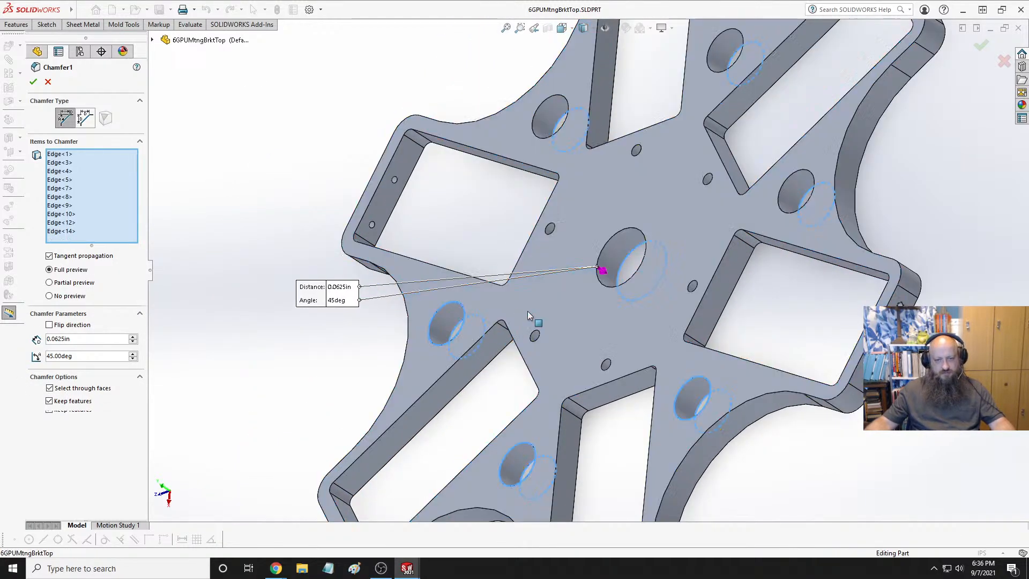
scroll(464, 310, "down", 5)
left_click(456, 302)
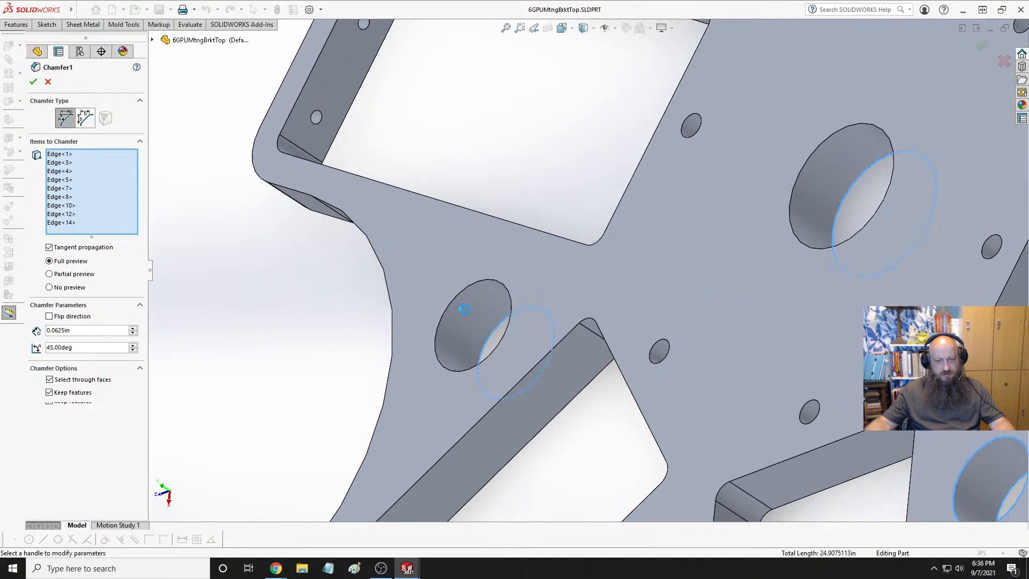
scroll(456, 302, "up", 3)
scroll(631, 437, "down", 5)
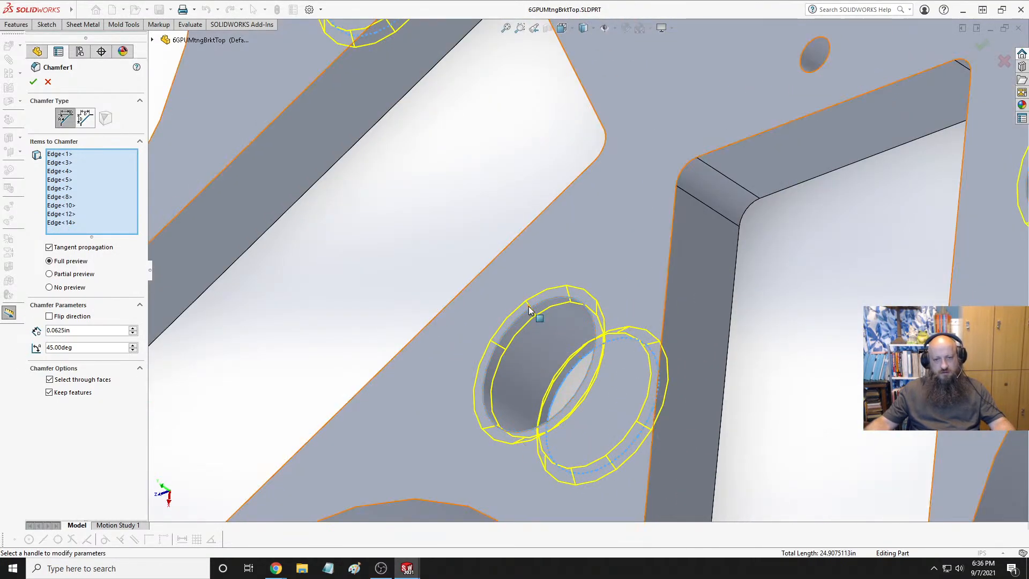
left_click(525, 315)
scroll(535, 329, "up", 3)
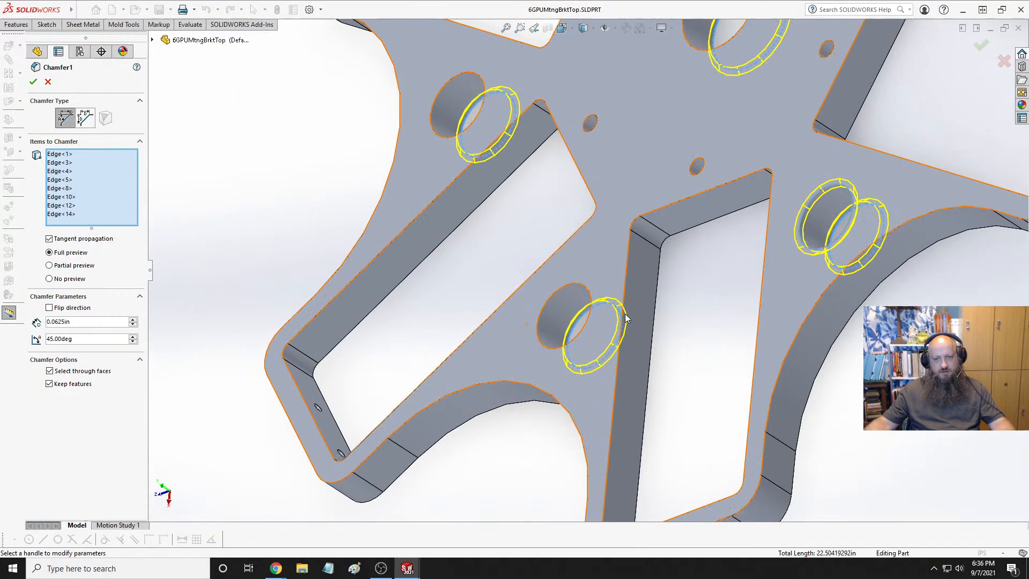
left_click(815, 199)
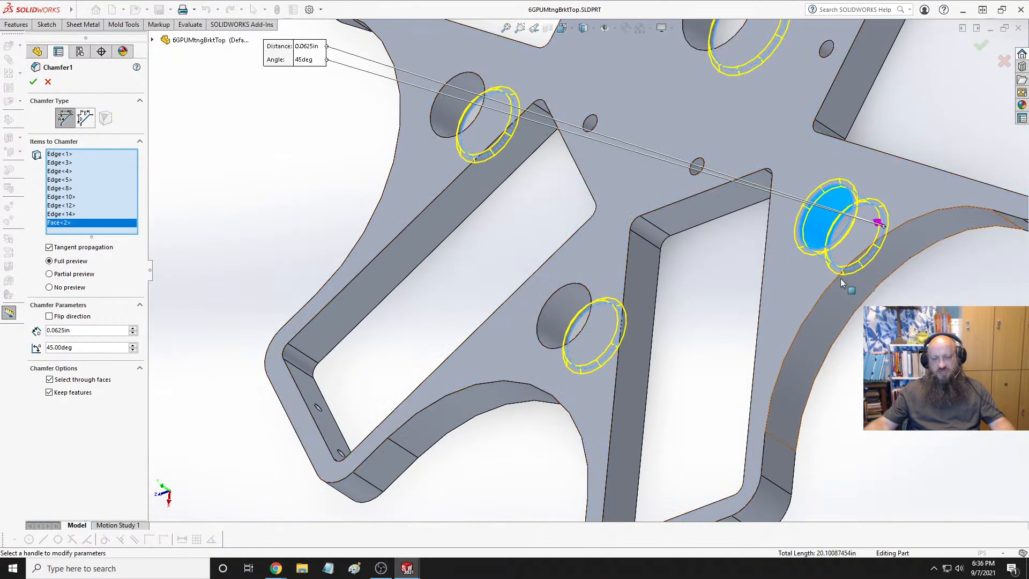
left_click(817, 212)
left_click(811, 202)
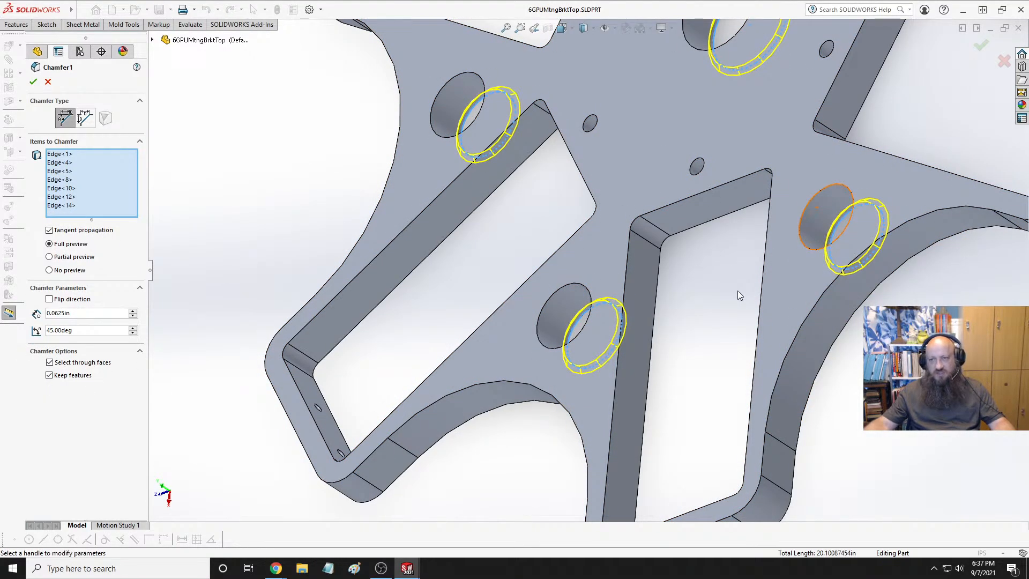
scroll(738, 290, "up", 5)
scroll(782, 221, "down", 1)
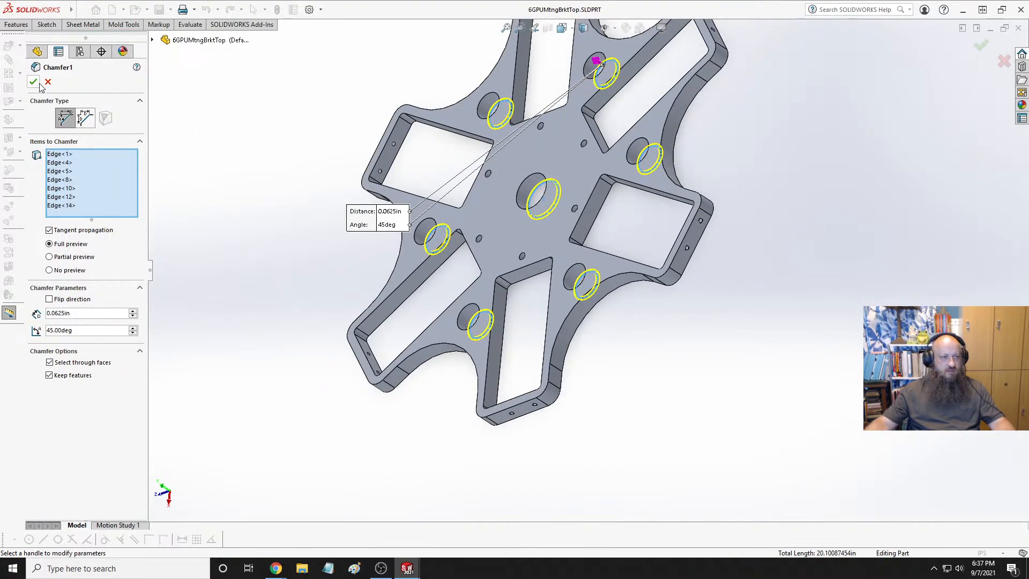
Inspect the top bracket's revised hole edges and save the part
middle_click_drag(574, 304, 635, 289)
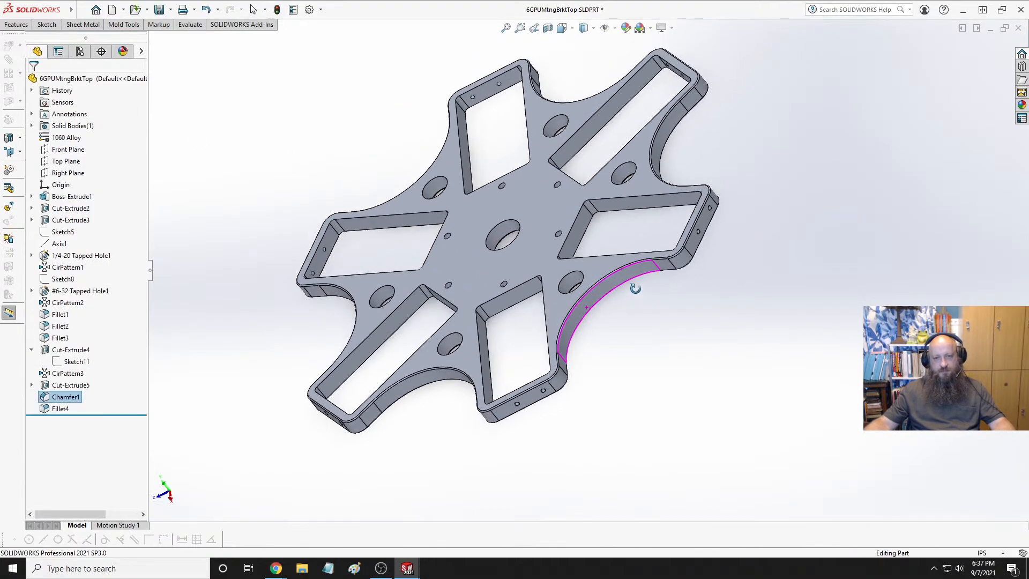
scroll(552, 241, "down", 5)
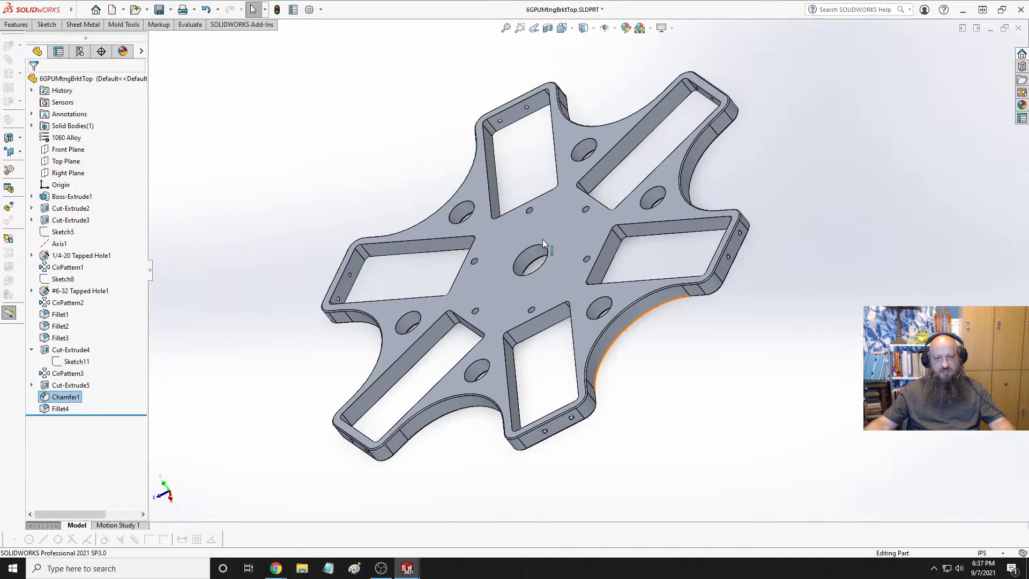
middle_click_drag(558, 240, 521, 259)
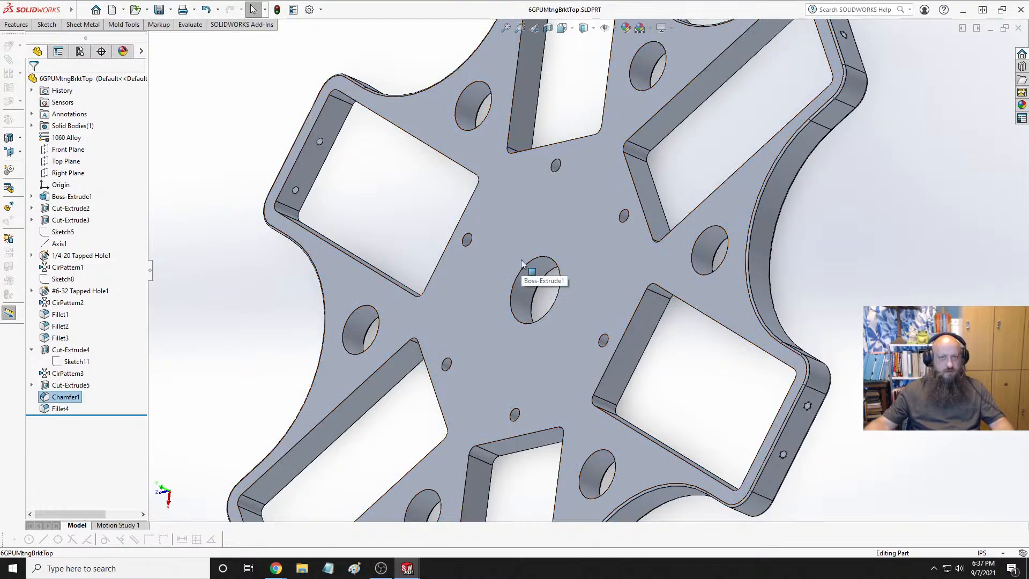
Return to the 6GPUSlideRodFrameAssy assembly, examine the top bracket's centre nut and slip rings, and save the assembly
key("ctrl+Tab")
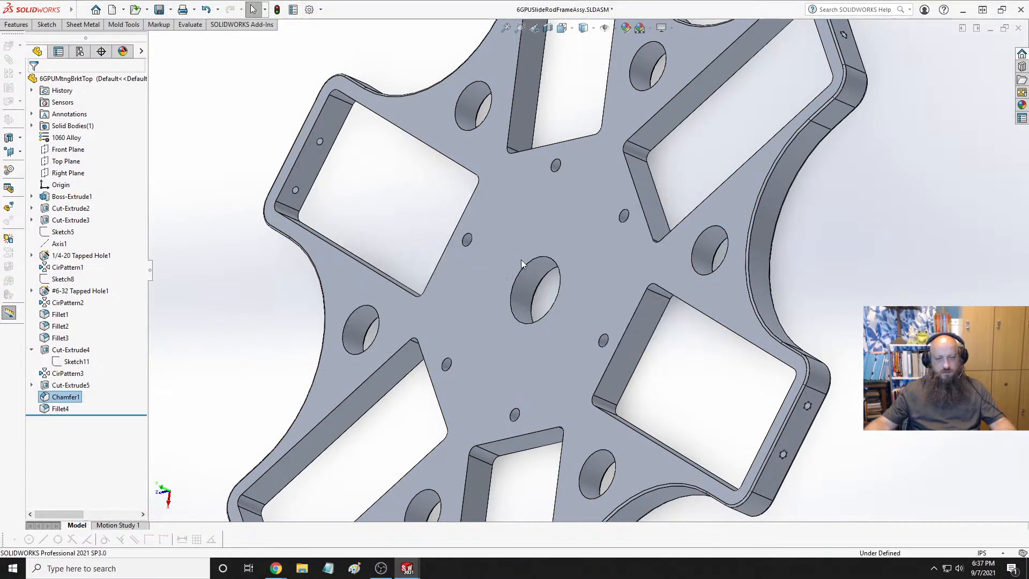
scroll(721, 272, "down", 8)
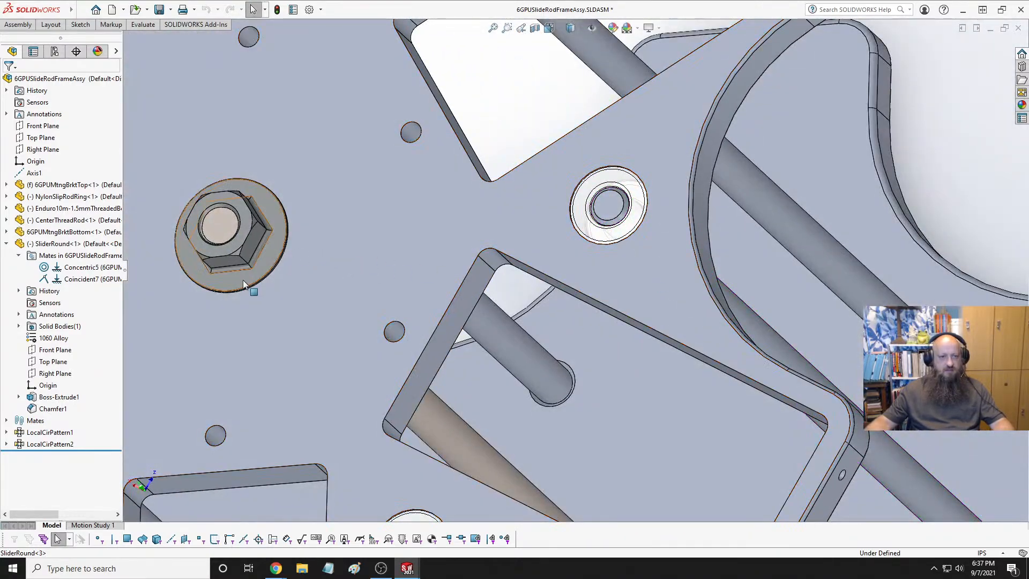
scroll(247, 279, "down", 5)
middle_click_drag(308, 235, 555, 171)
scroll(426, 270, "up", 5)
scroll(447, 310, "down", 5)
scroll(481, 315, "up", 3)
scroll(481, 316, "up", 4)
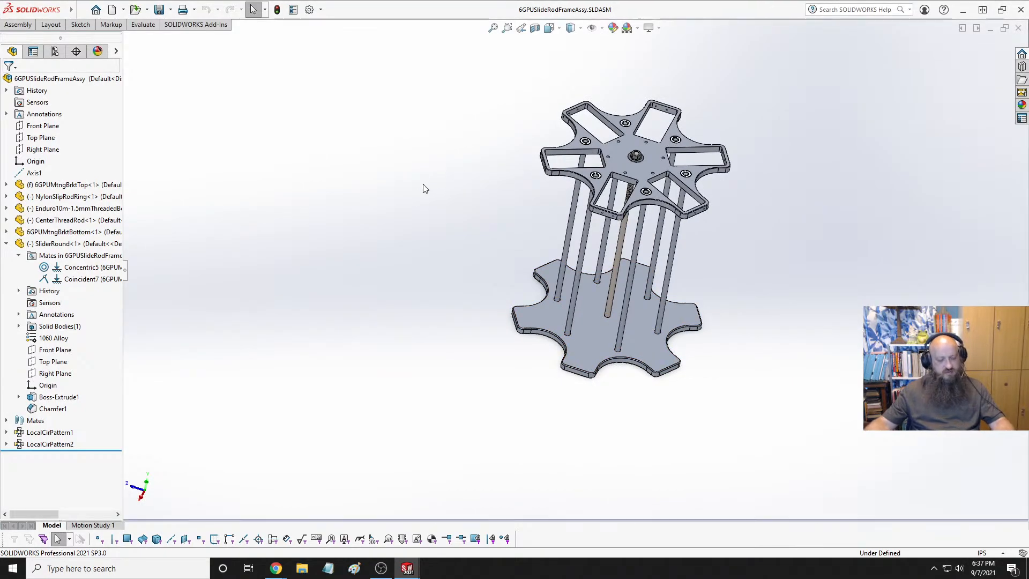
Switch to the 6GPUCryptoRig assembly and orient it to the trimetric view
key("ctrl+Tab")
key("ctrl+Tab")
key("ctrl+Tab")
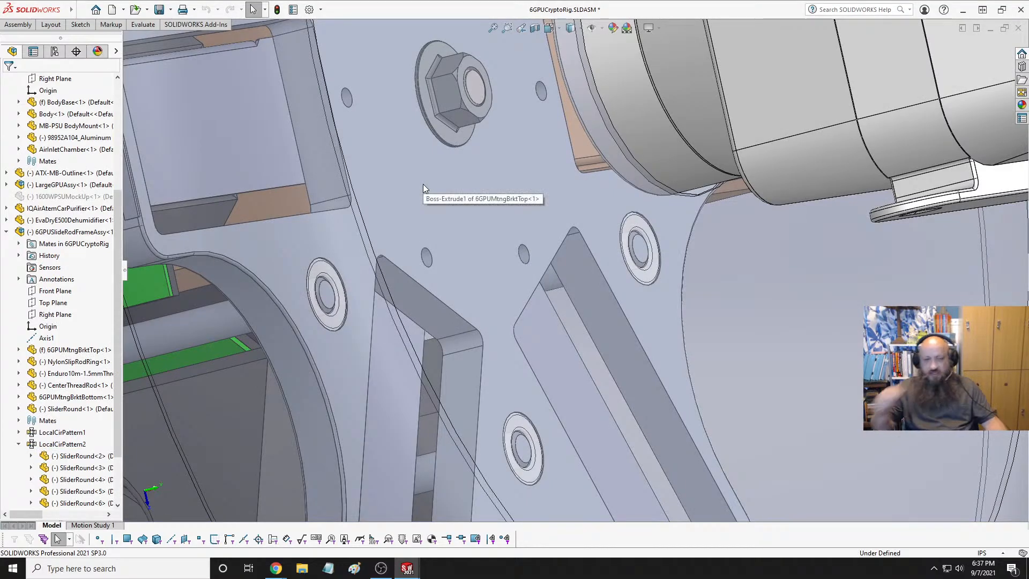
key("space")
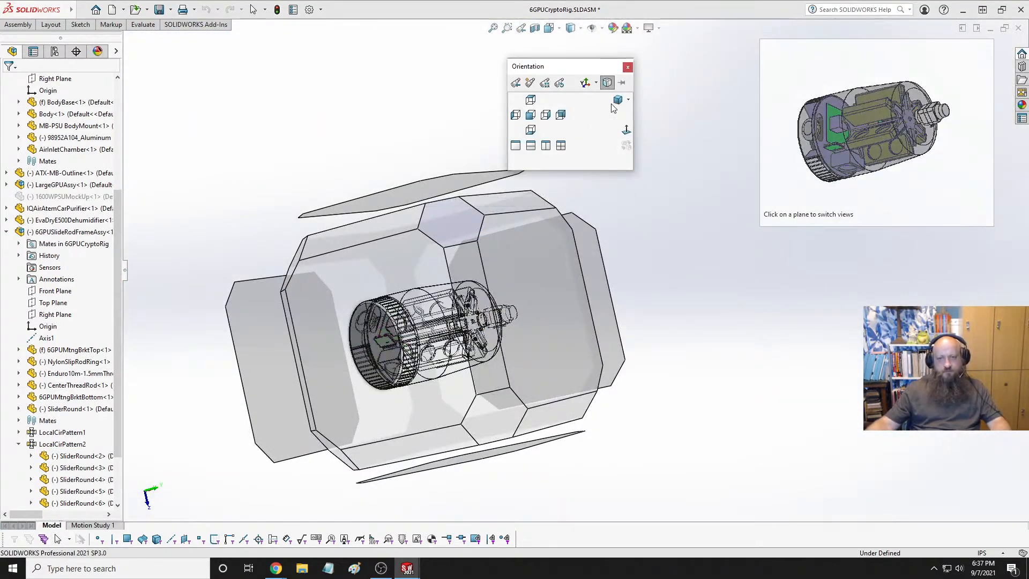
left_click(485, 221)
Examine how the slide rod frame and its brackets fit around the GPUs, motherboard and power supply inside the rig's body
scroll(602, 290, "down", 6)
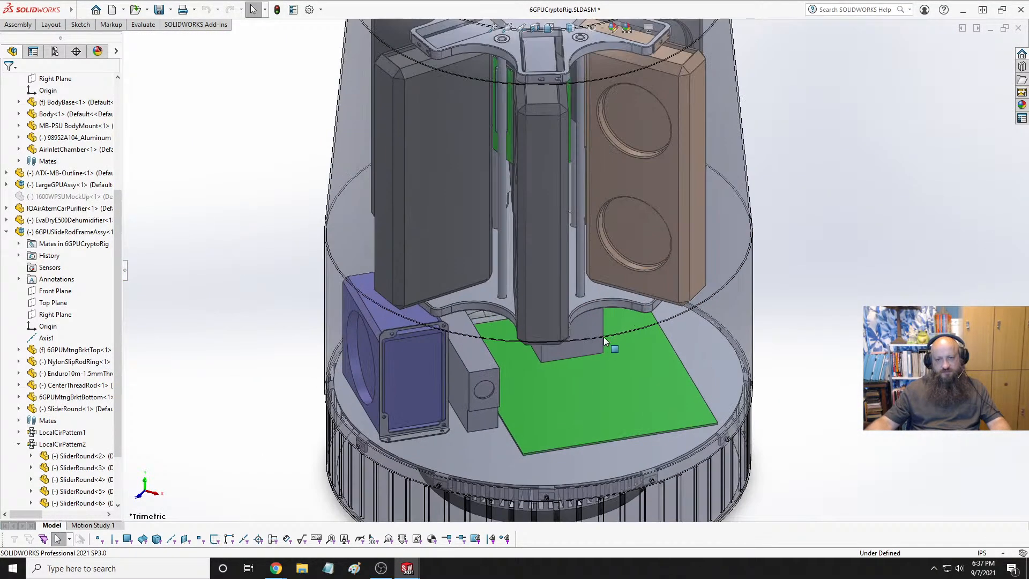
scroll(602, 290, "up", 2)
middle_click_drag(595, 287, 697, 288)
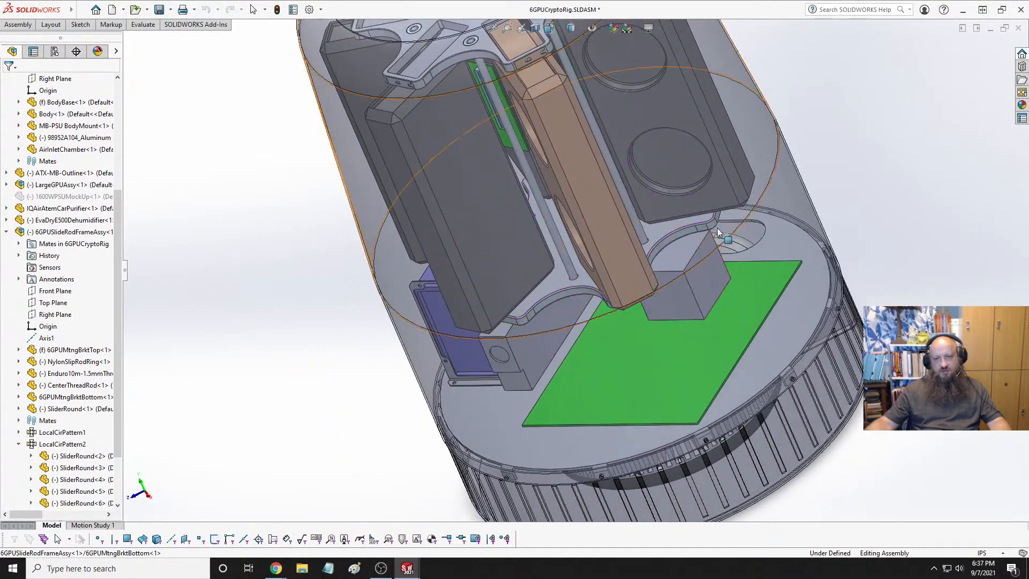
key("f")
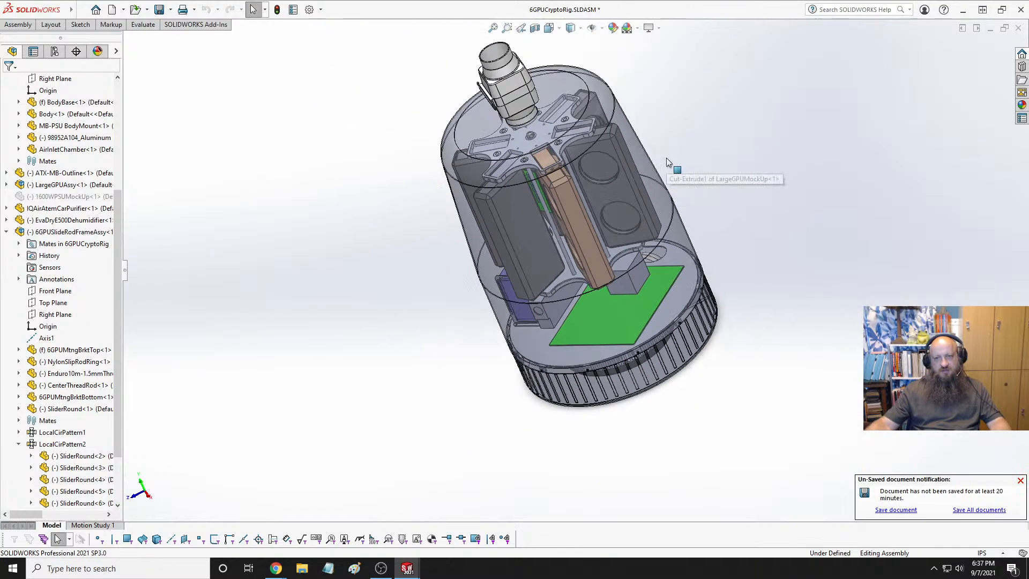
scroll(574, 185, "down", 5)
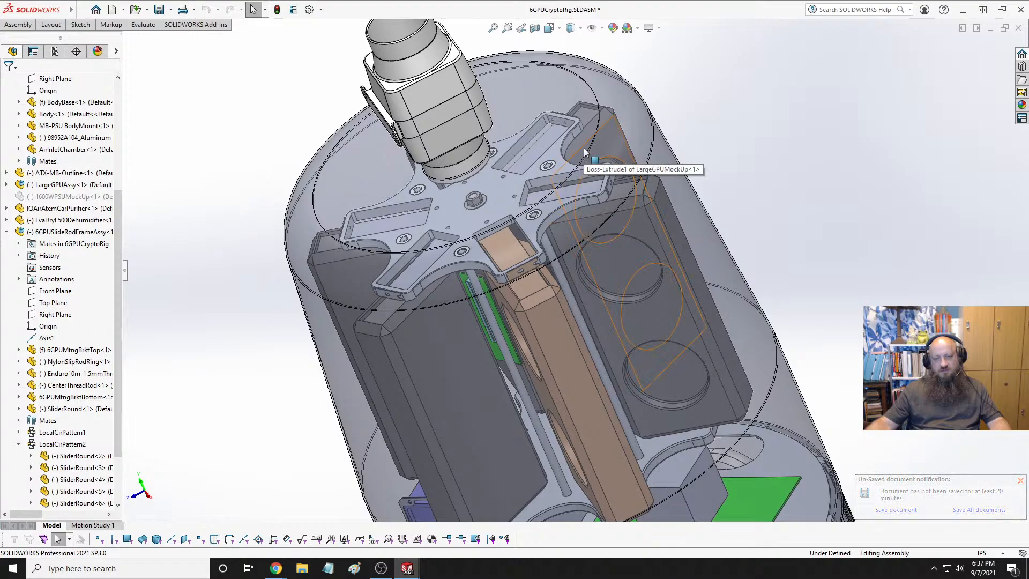
scroll(574, 326, "up", 5)
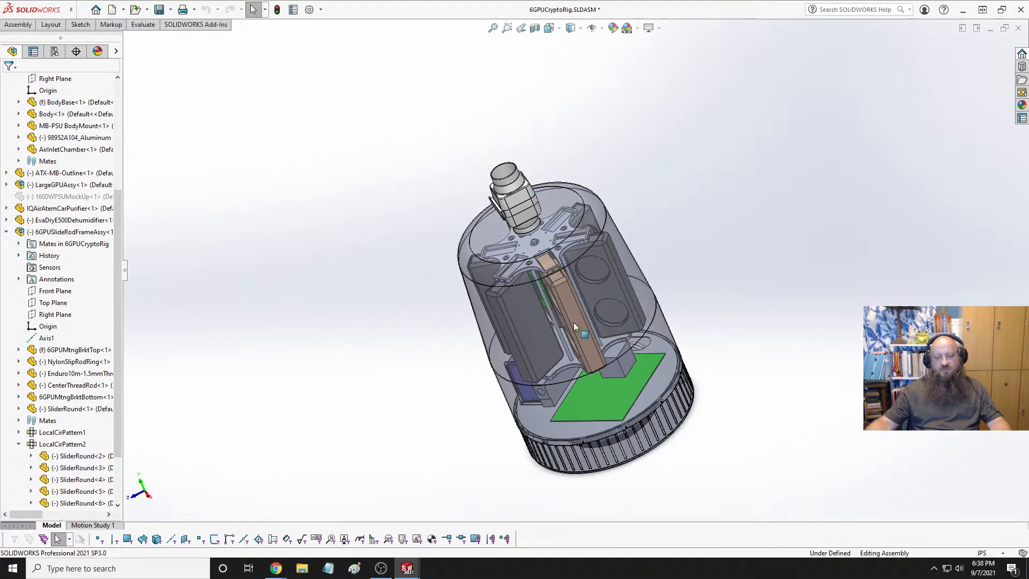
scroll(573, 323, "down", 5)
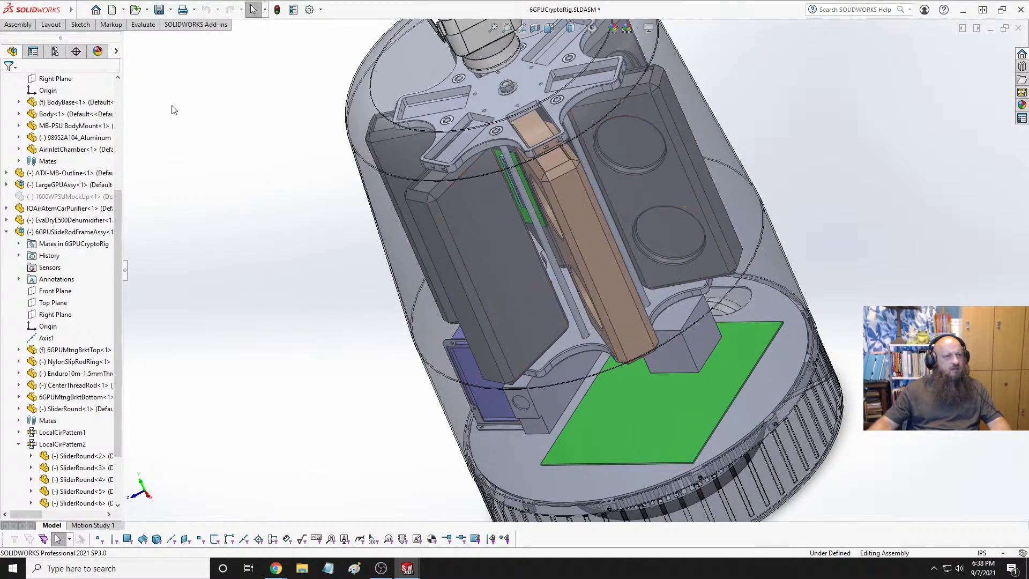
Review the available SOLIDWORKS add-ins, including the CAM, PCB and Toolbox entries, and close the list without changing anything
left_click(177, 28)
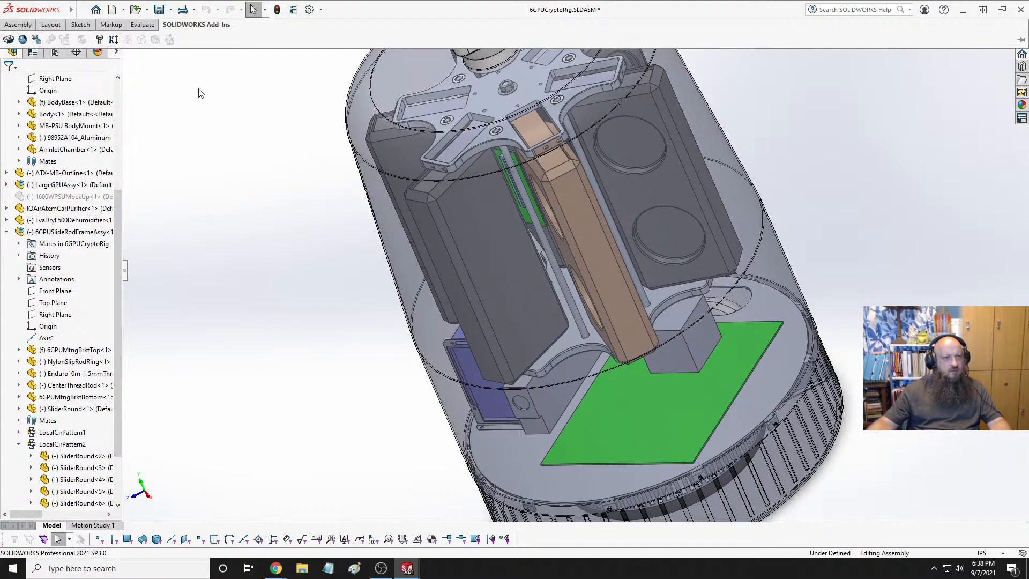
left_click(321, 10)
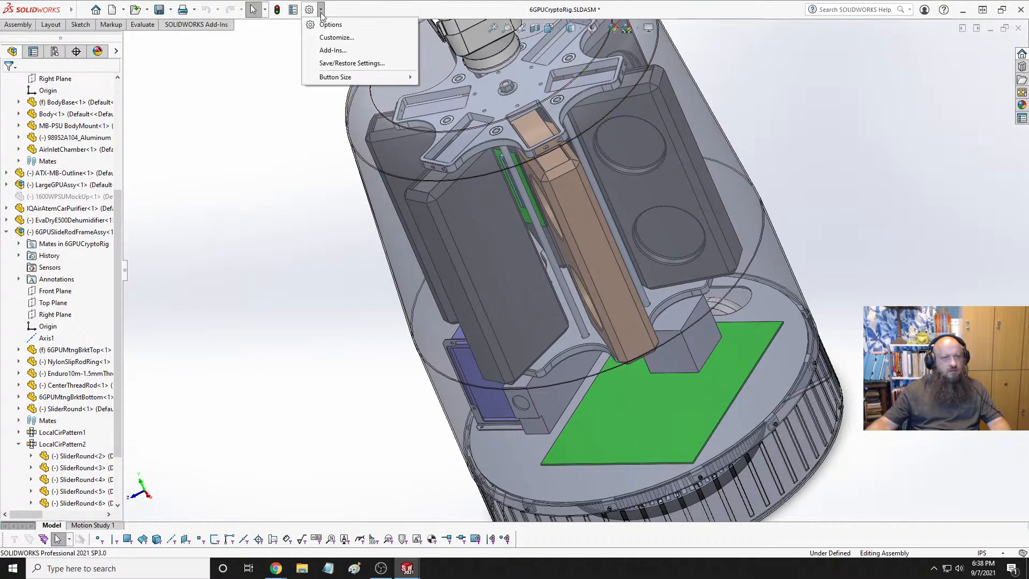
left_click(333, 49)
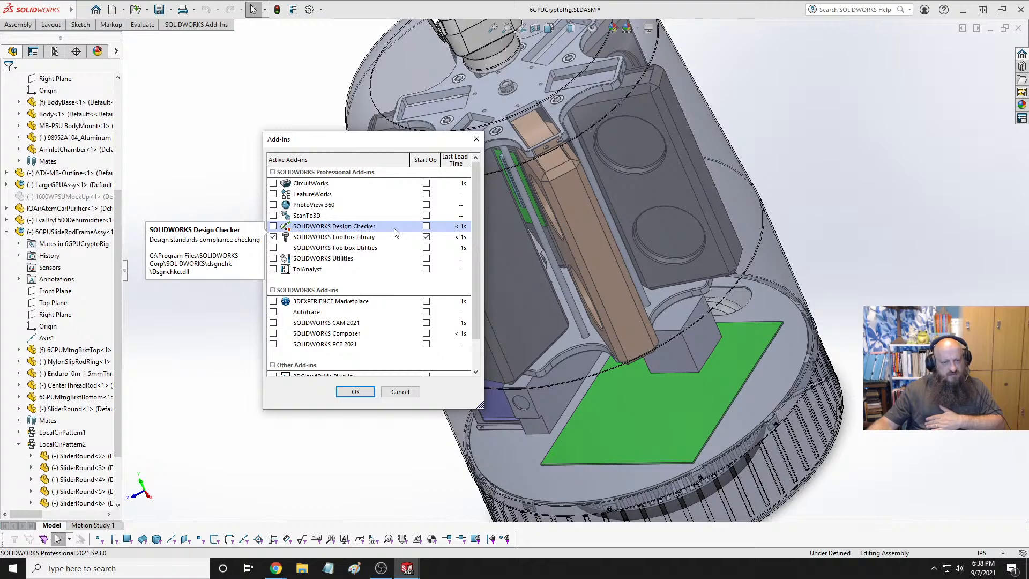
scroll(374, 325, "down", 1)
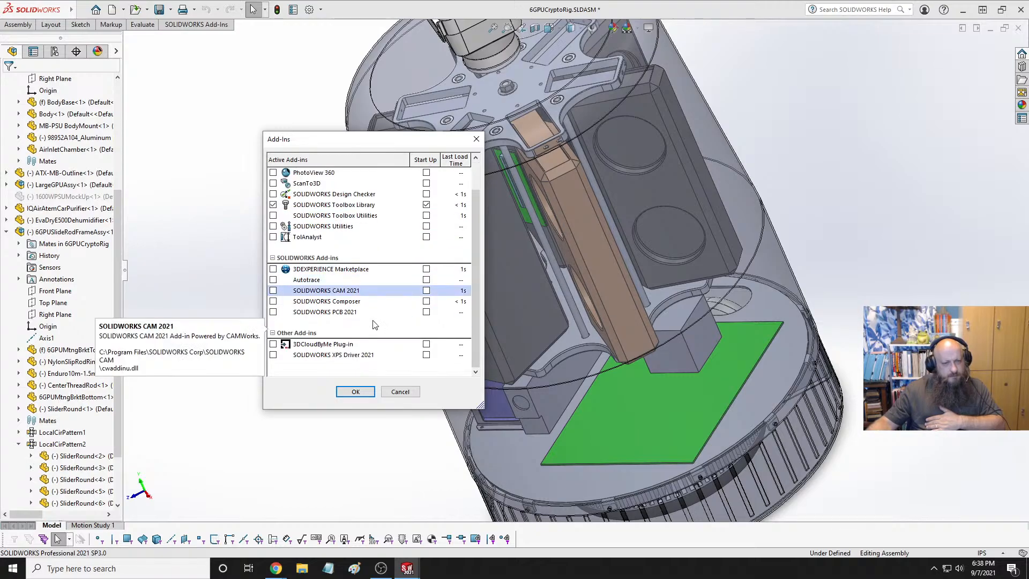
scroll(374, 326, "up", 1)
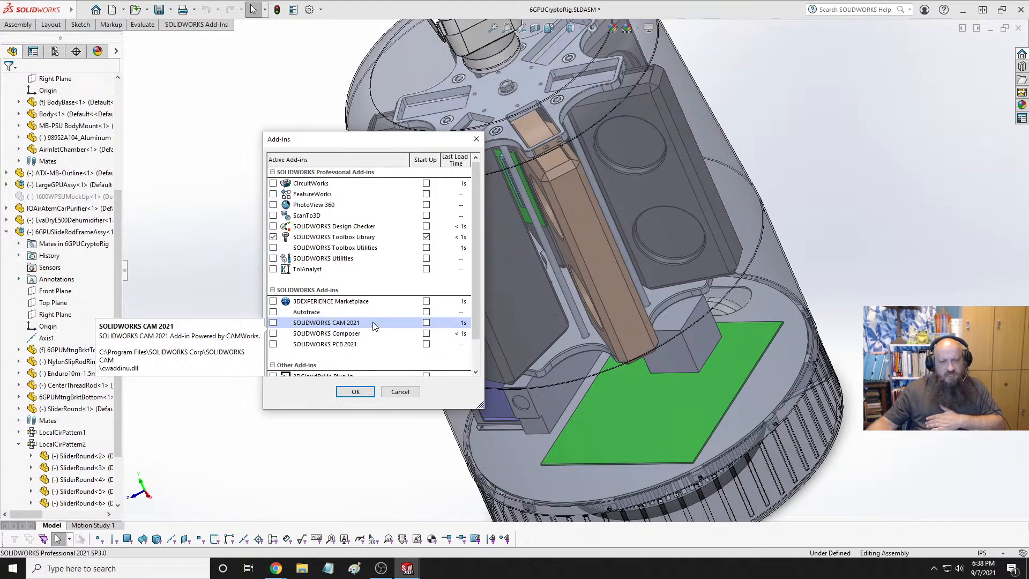
left_click(477, 140)
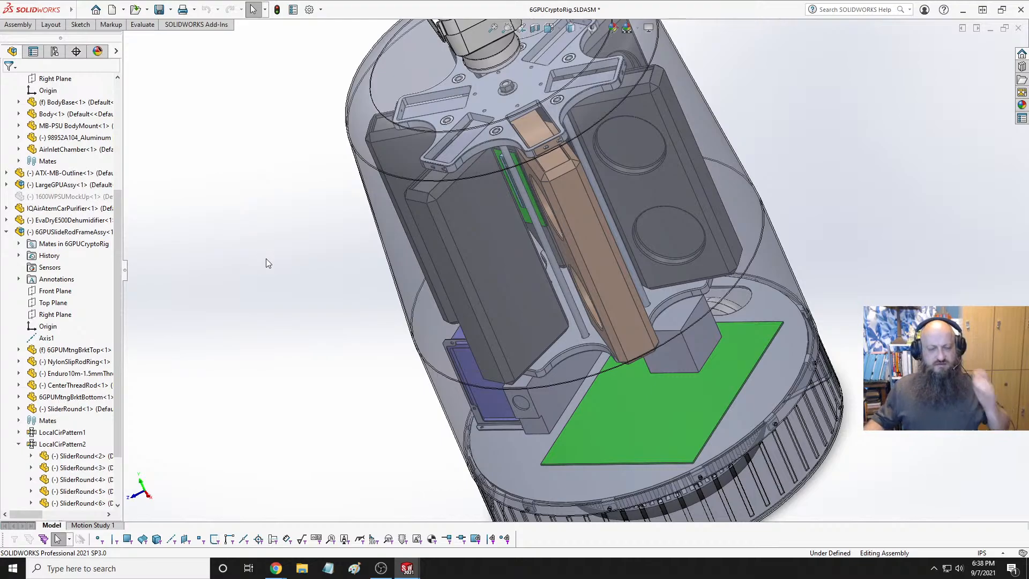
Examine the rig from the air purifier and top bracket down through the GPUs to the power supply and slotted base
scroll(358, 279, "up", 5)
middle_click_drag(359, 280, 352, 259)
scroll(351, 259, "down", 5)
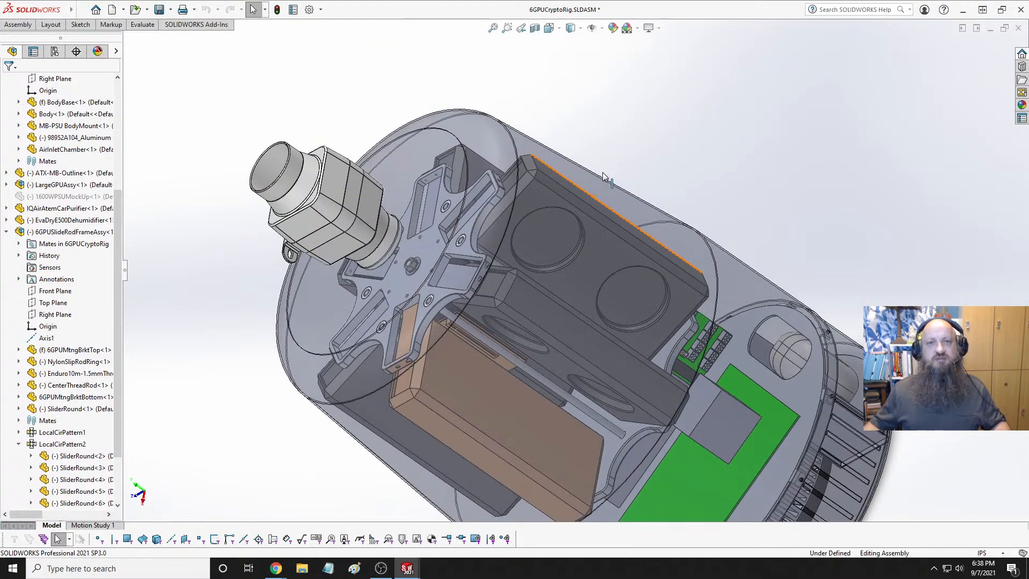
left_click(602, 172)
middle_click_drag(602, 172, 405, 227)
scroll(405, 226, "up", 5)
scroll(627, 257, "down", 5)
left_click(627, 257)
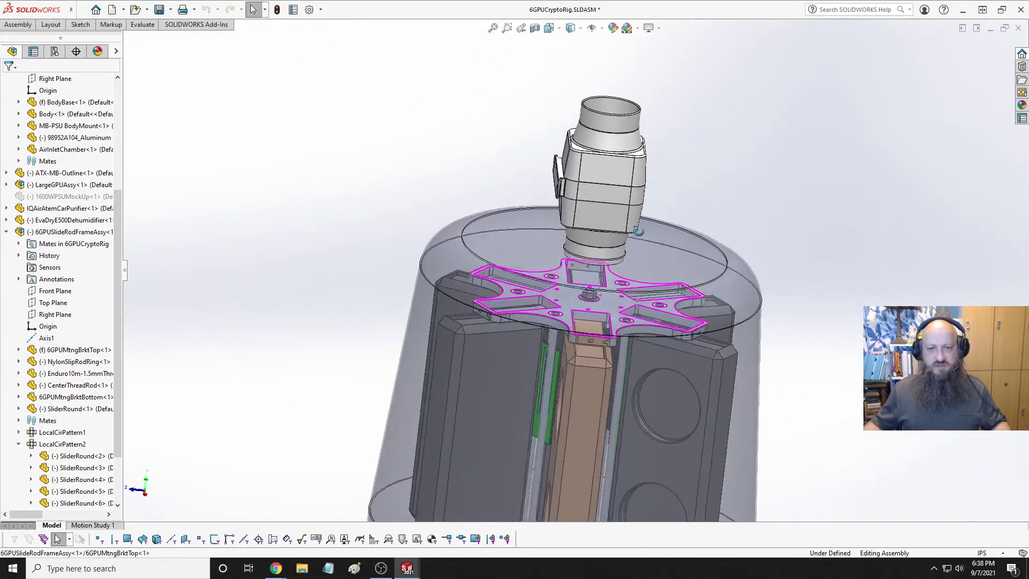
scroll(638, 230, "up", 5)
scroll(574, 400, "down", 5)
left_click(573, 401)
middle_click_drag(574, 401, 610, 313)
scroll(545, 338, "down", 6)
left_click(434, 393)
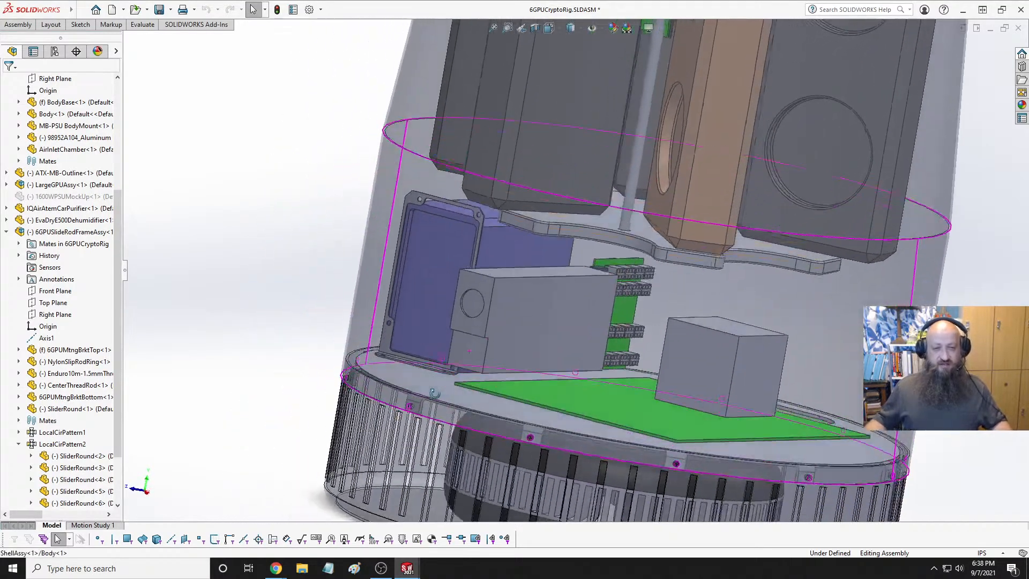
scroll(434, 393, "up", 5)
scroll(549, 272, "down", 8)
Shift the 750 W power supply slightly across the base plate together with the adjoining dehumidifier and motherboard
left_click(580, 288)
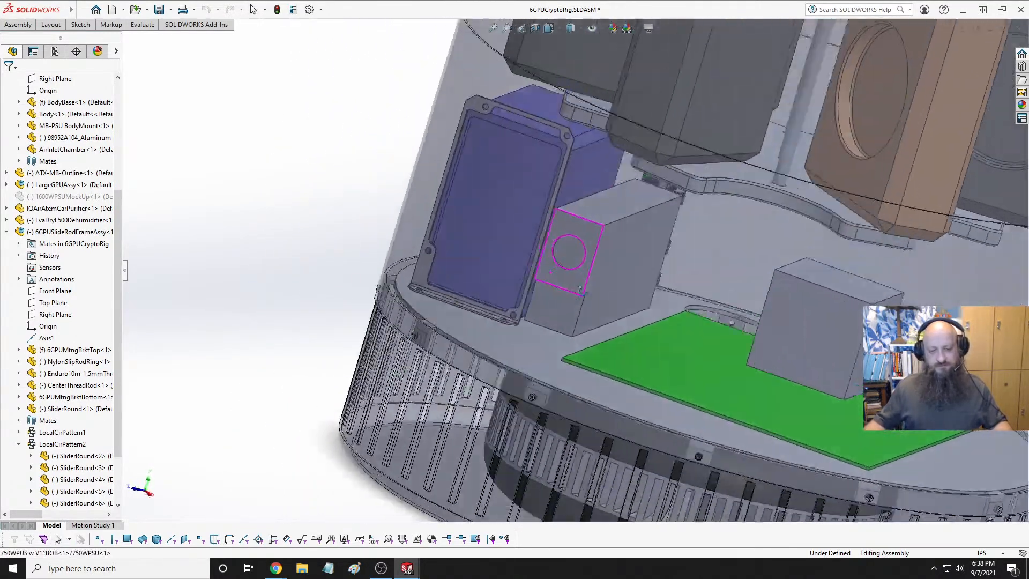
middle_click_drag(580, 289, 609, 272)
left_click(609, 272)
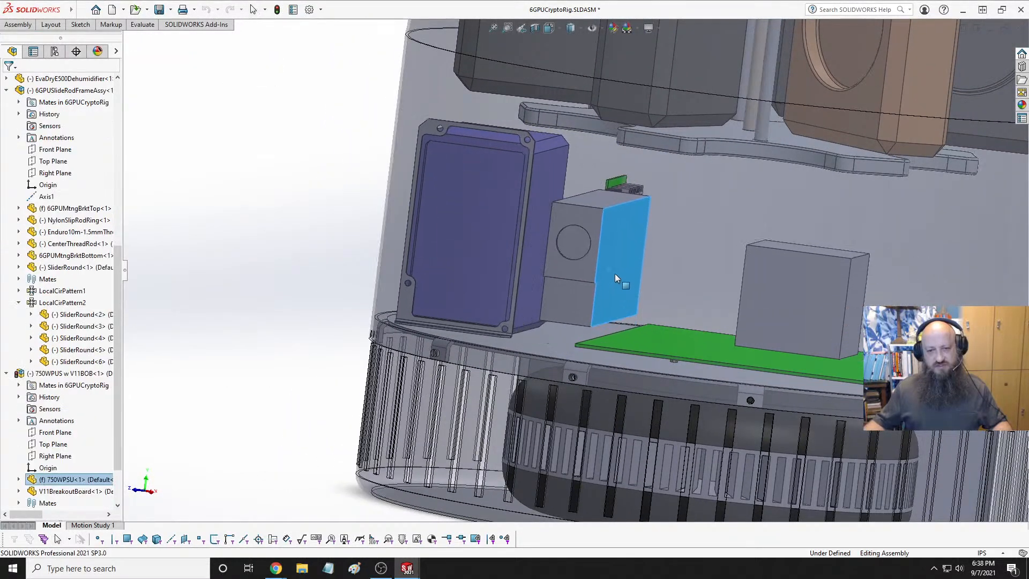
left_click_drag(615, 275, 606, 293)
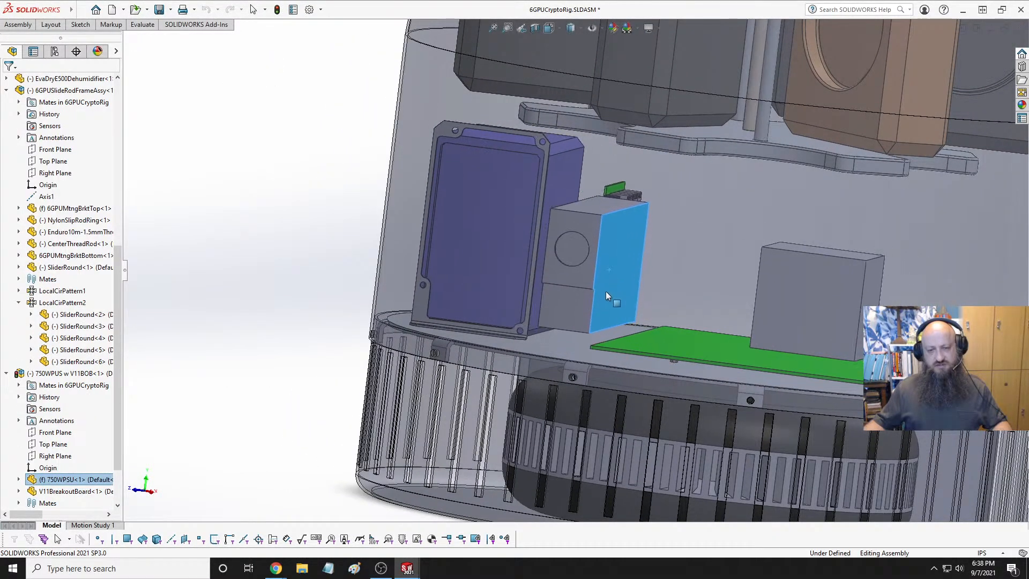
key("Escape")
Examine the spacing between the dehumidifier, power supply, motherboard and bottom bracket, and how the GPUs sit above them
middle_click_drag(567, 330, 628, 328)
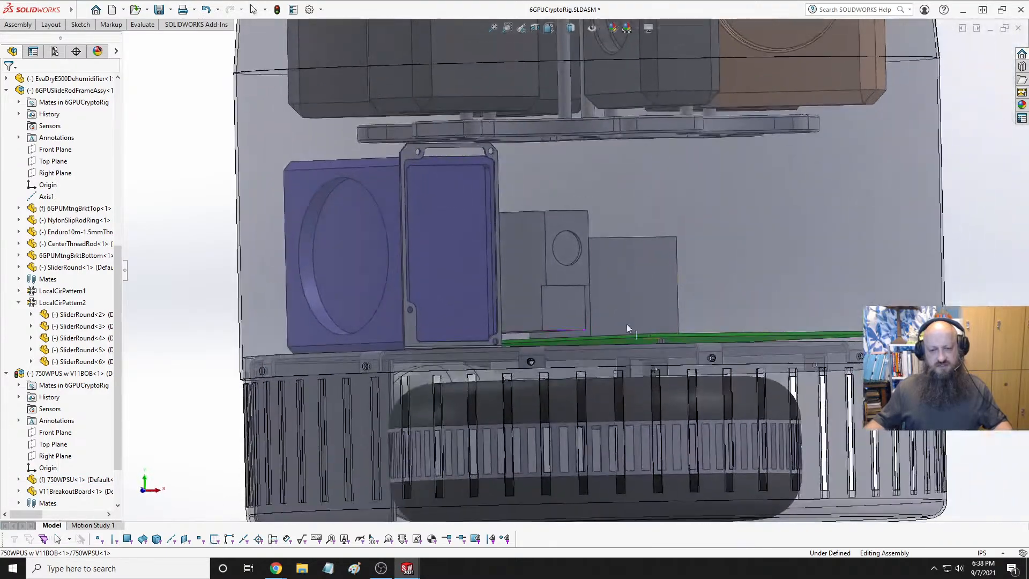
scroll(575, 345, "down", 3)
scroll(562, 286, "up", 5)
middle_click_drag(564, 266, 600, 211)
middle_click_drag(646, 265, 635, 277)
mouse_move(708, 269)
left_mouse_down()
mouse_move(719, 256)
mouse_move(693, 262)
mouse_move(727, 263)
mouse_move(709, 262)
left_mouse_up()
key("z")
scroll(668, 273, "up", 4)
scroll(701, 221, "down", 3)
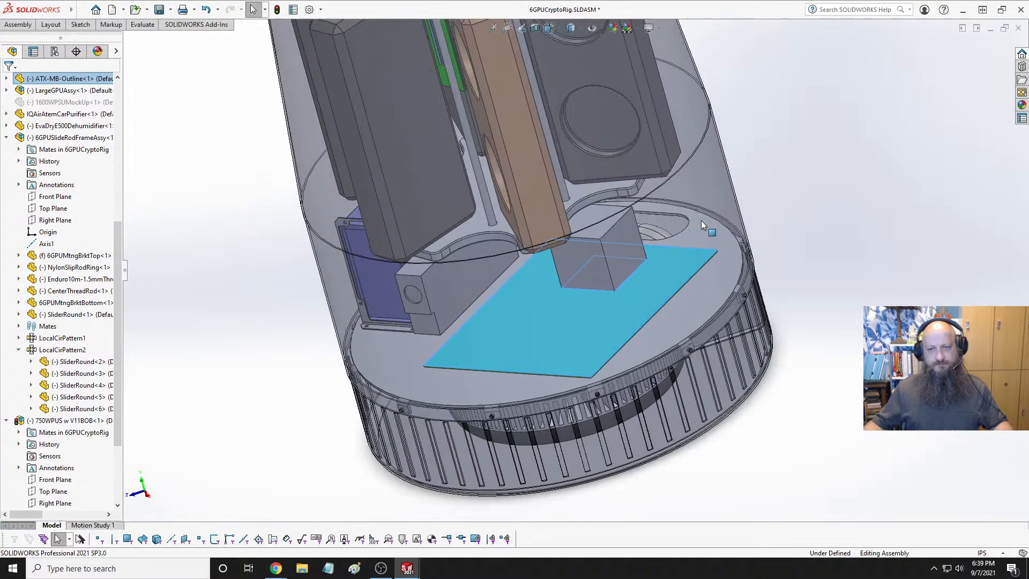
middle_click_drag(603, 249, 616, 189)
scroll(616, 190, "up", 5)
scroll(555, 214, "down", 8)
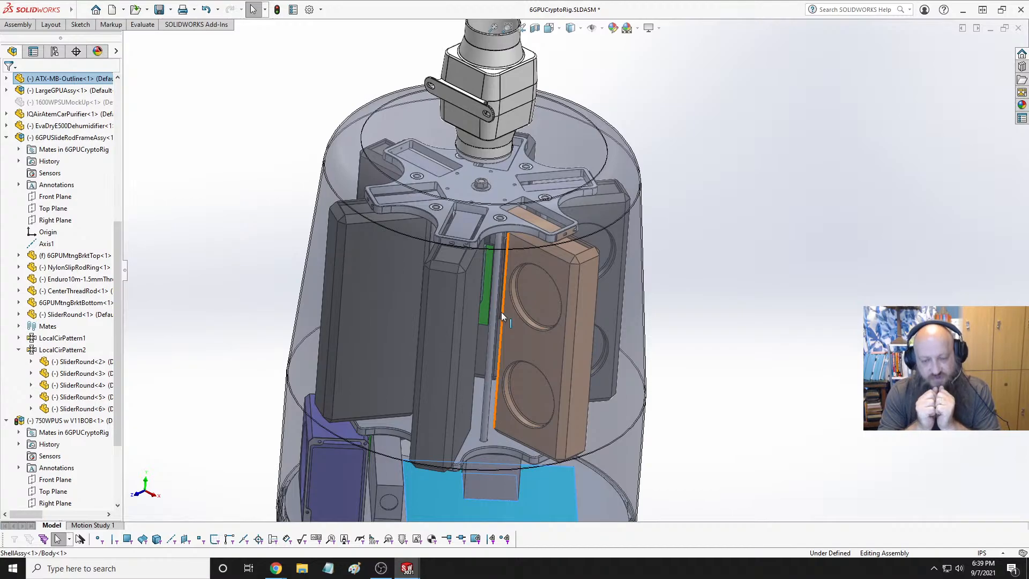
Orient the assembly to the Front view and examine how the GPUs and both brackets fit within the tapered body
key("space")
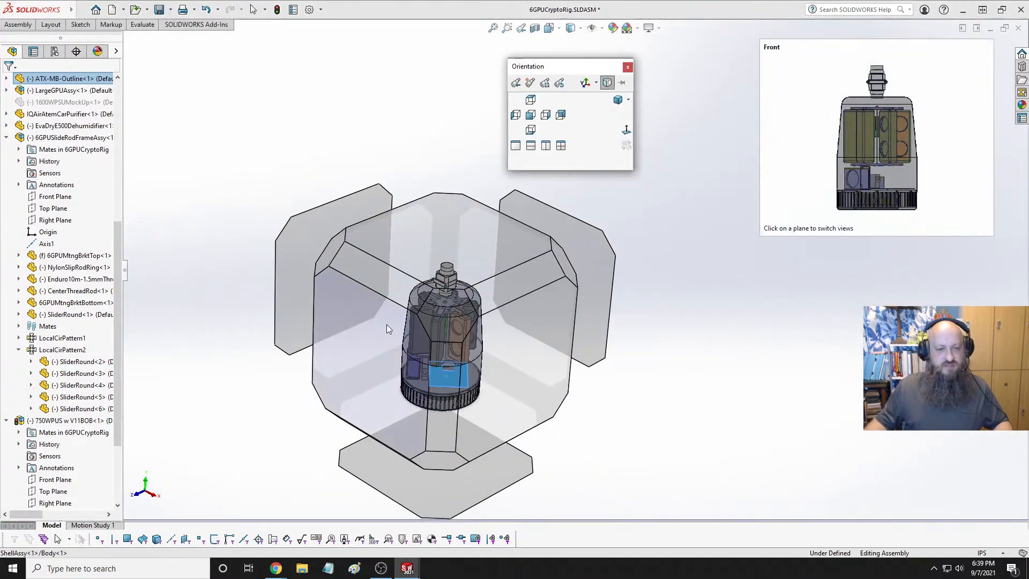
left_click(387, 324)
scroll(637, 217, "down", 4)
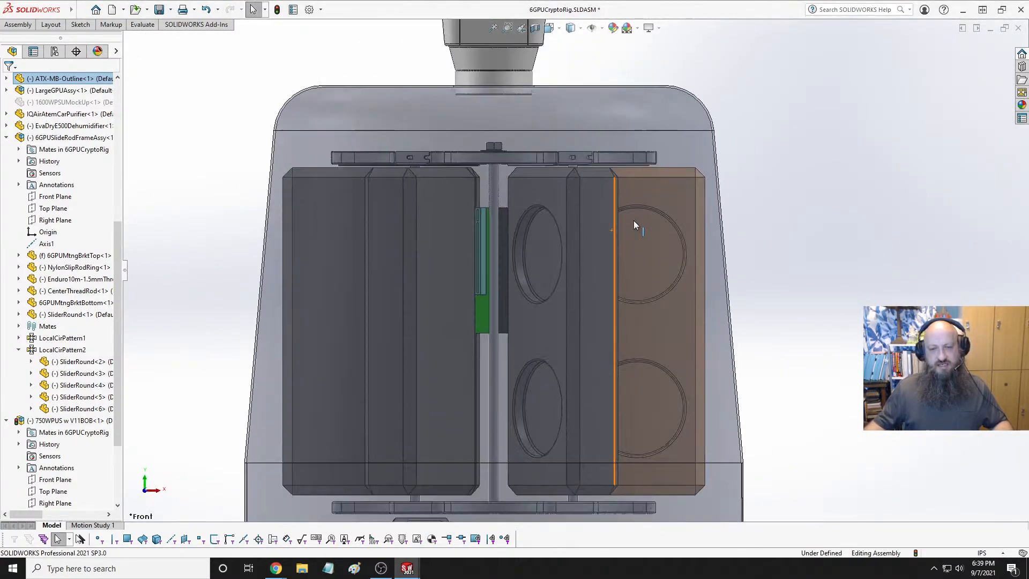
scroll(513, 242, "up", 1)
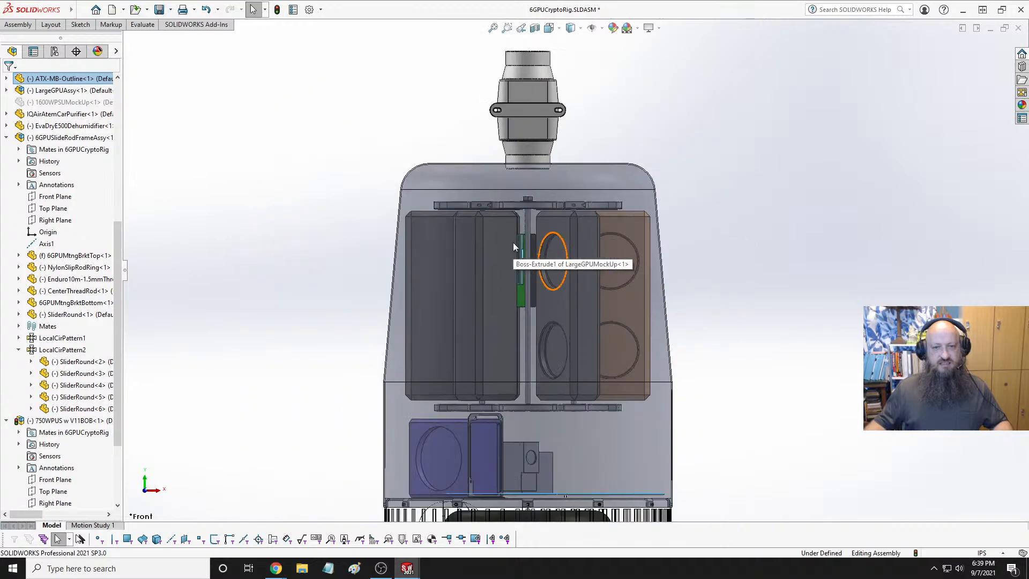
left_click_drag(570, 249, 570, 217)
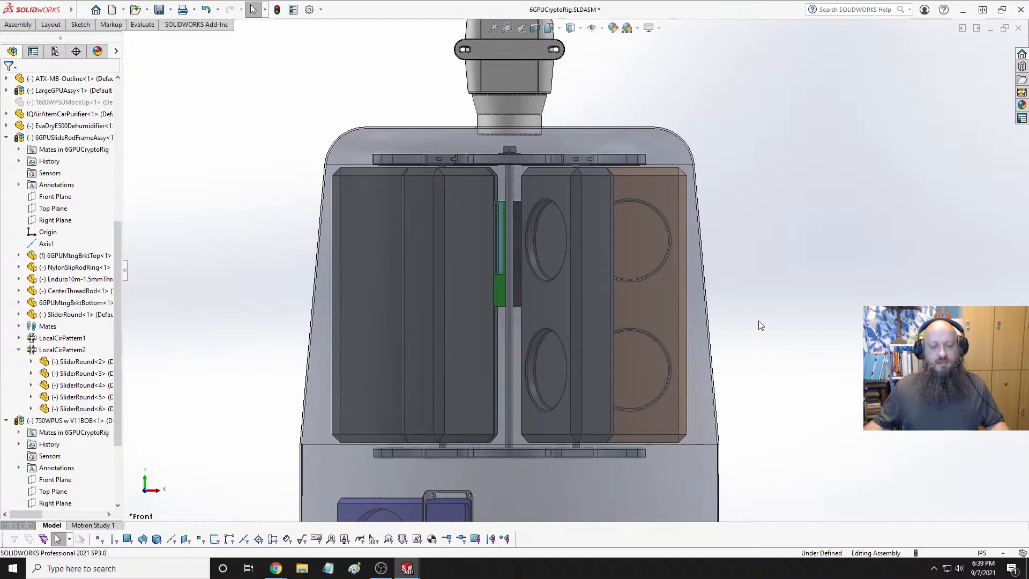
mouse_move(767, 314)
middle_mouse_down()
mouse_move(762, 325)
mouse_move(749, 314)
middle_mouse_up()
key("f")
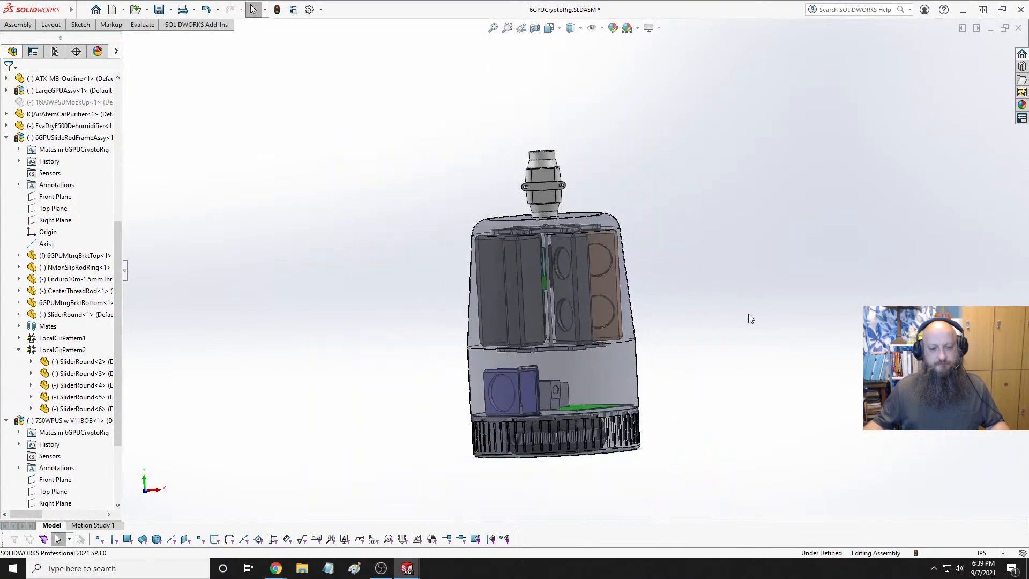
Inspect the gaps around the slide rods between the GPUs and the free space in the lower compartment
scroll(484, 385, "down", 5)
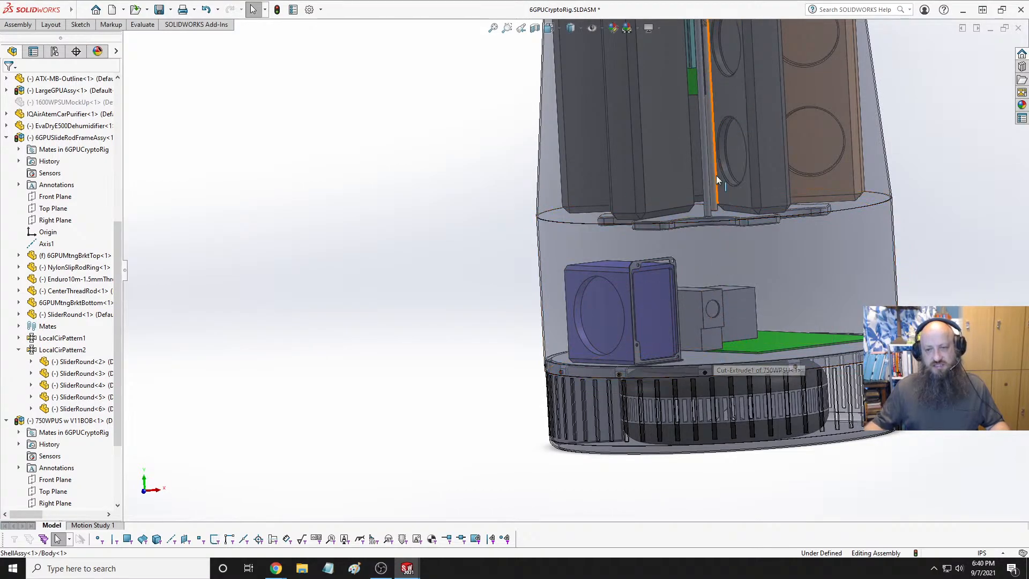
scroll(714, 225, "up", 5)
scroll(599, 179, "down", 8)
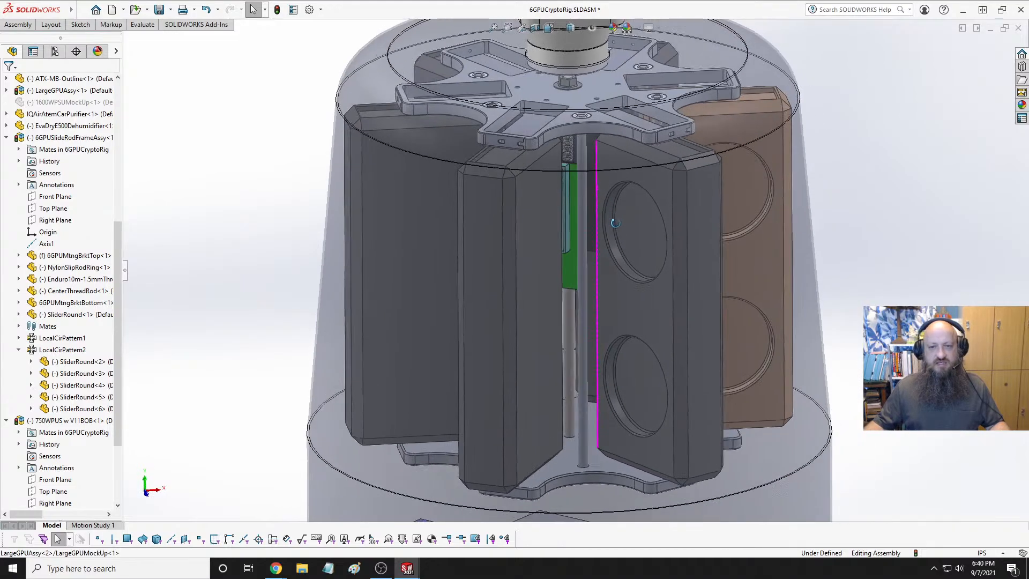
scroll(575, 217, "up", 6)
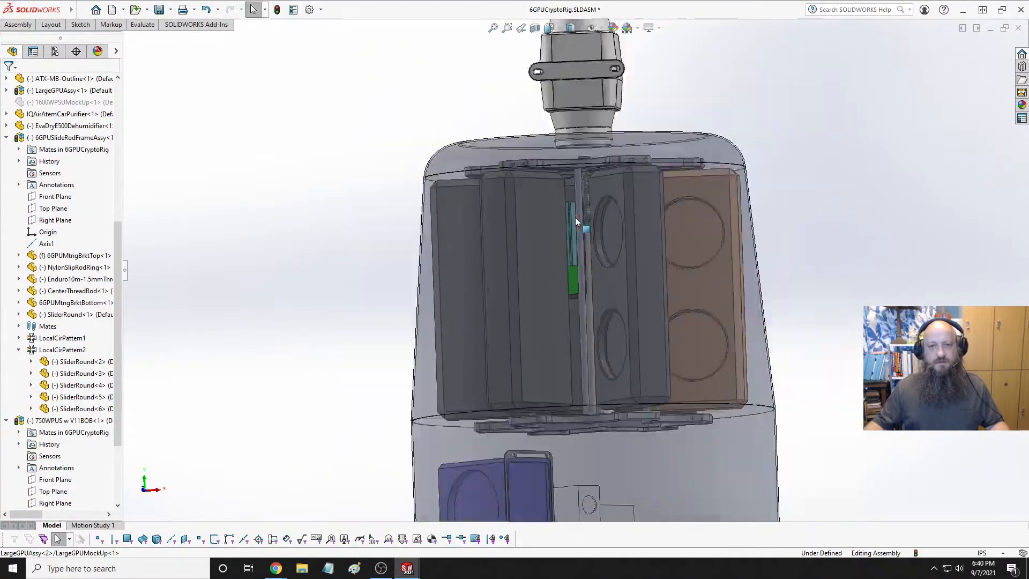
scroll(572, 408, "down", 3)
scroll(574, 366, "up", 3)
middle_click_drag(574, 366, 562, 278)
scroll(567, 307, "down", 5)
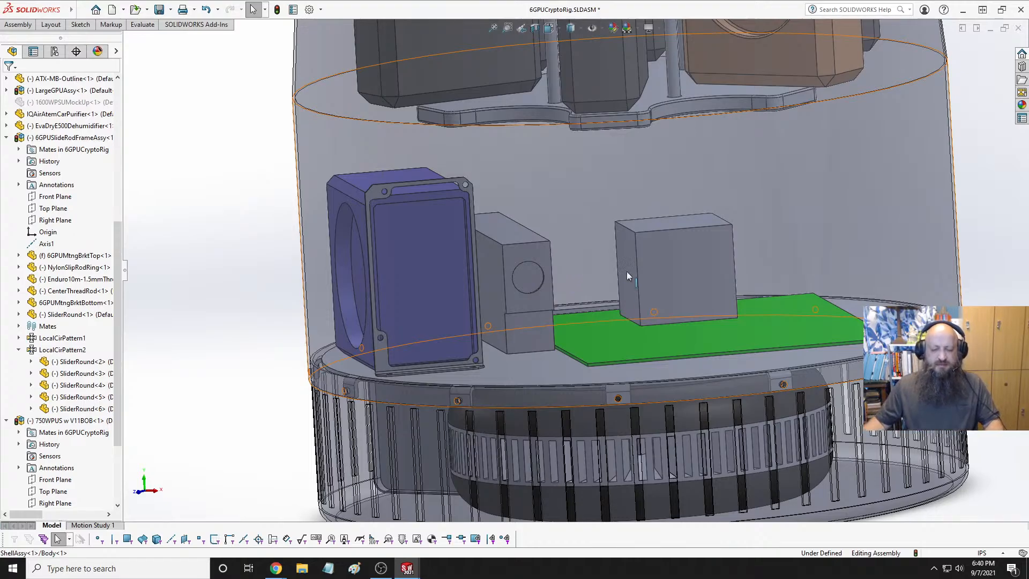
Examine the motherboard's position on the base plate and the underside of the bottom bracket with its rod holes
middle_click_drag(626, 272, 643, 316)
scroll(661, 327, "up", 3)
scroll(632, 313, "down", 3)
left_click(633, 303)
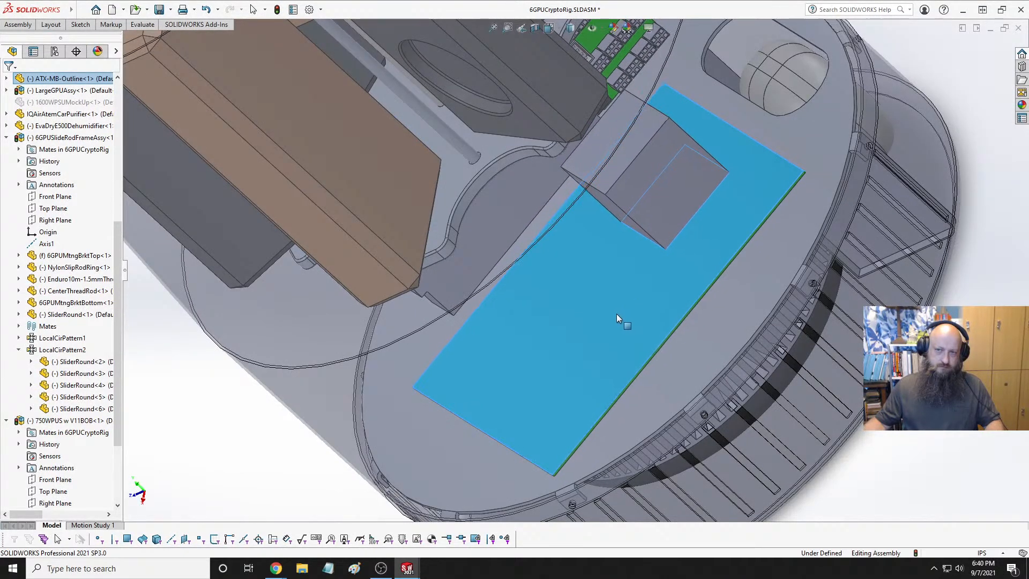
scroll(623, 310, "up", 3)
middle_click_drag(611, 316, 536, 121)
scroll(573, 227, "up", 2)
scroll(522, 250, "down", 3)
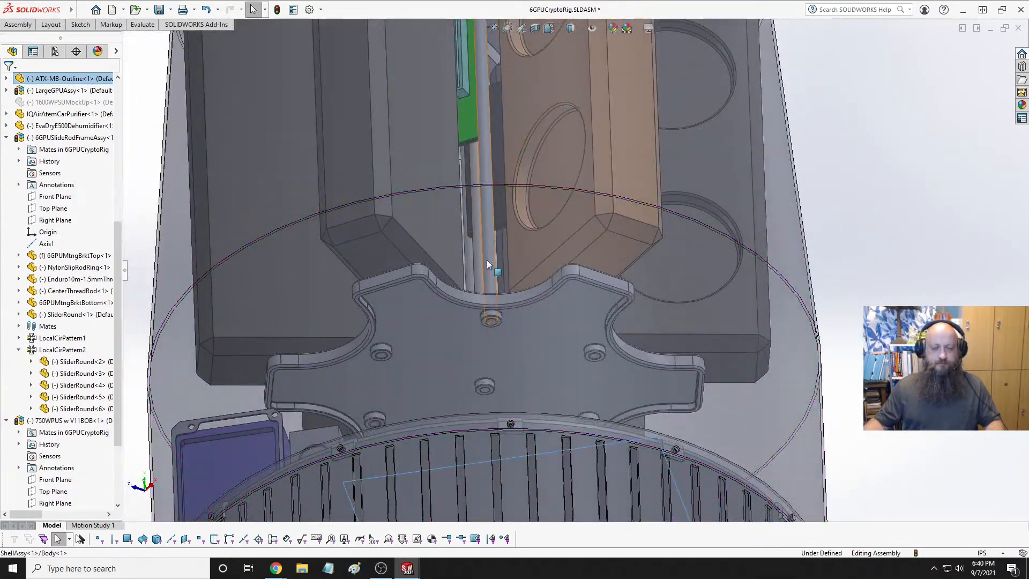
scroll(486, 259, "up", 3)
scroll(544, 376, "down", 4)
middle_click_drag(583, 258, 658, 256)
scroll(611, 294, "up", 3)
scroll(616, 306, "down", 3)
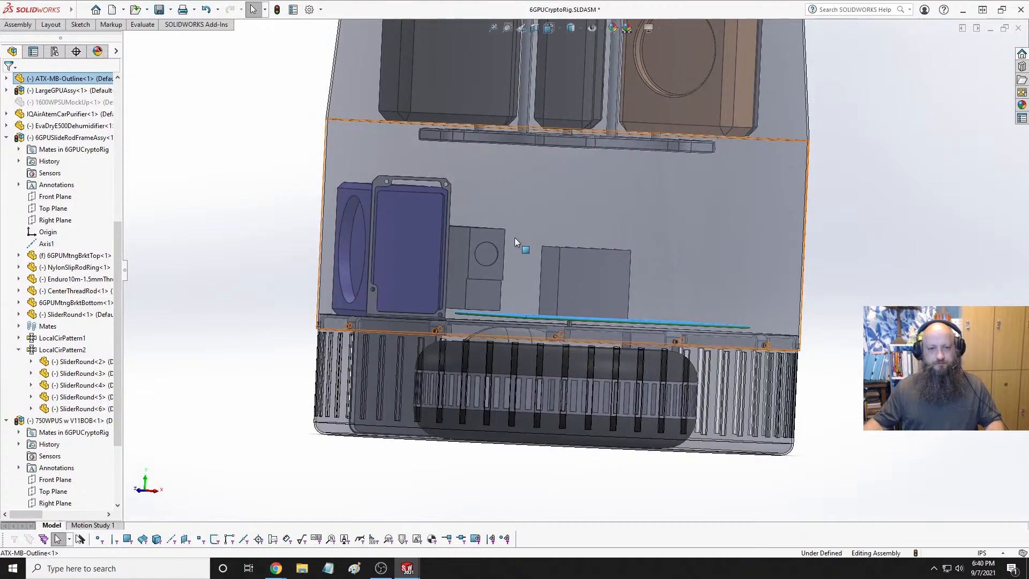
Slide the motherboard outline slightly across the base plate, moving it along with the power supply and dehumidifier, and clear the selection
scroll(535, 283, "down", 4)
middle_click_drag(529, 243, 519, 262)
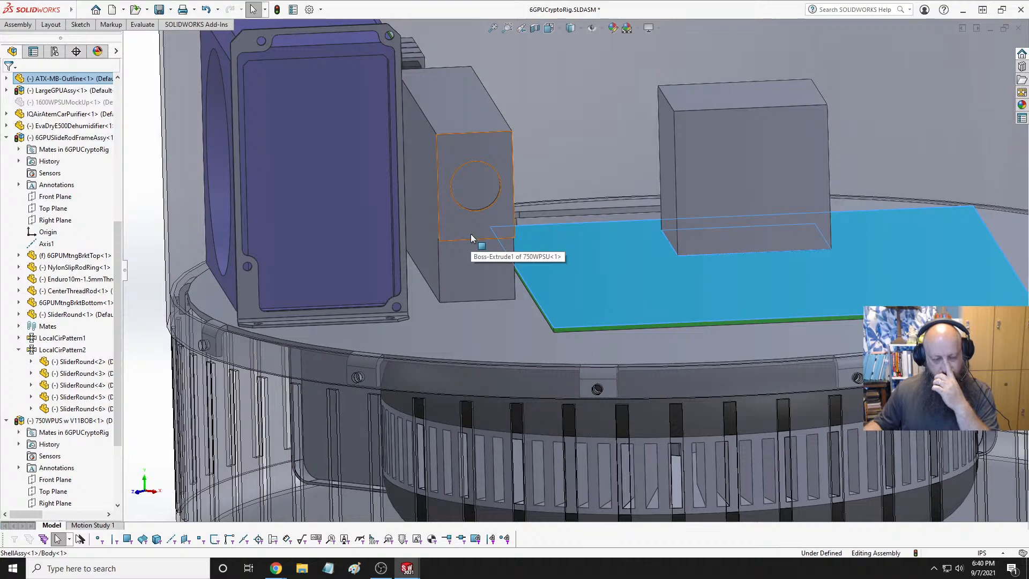
scroll(471, 236, "up", 5)
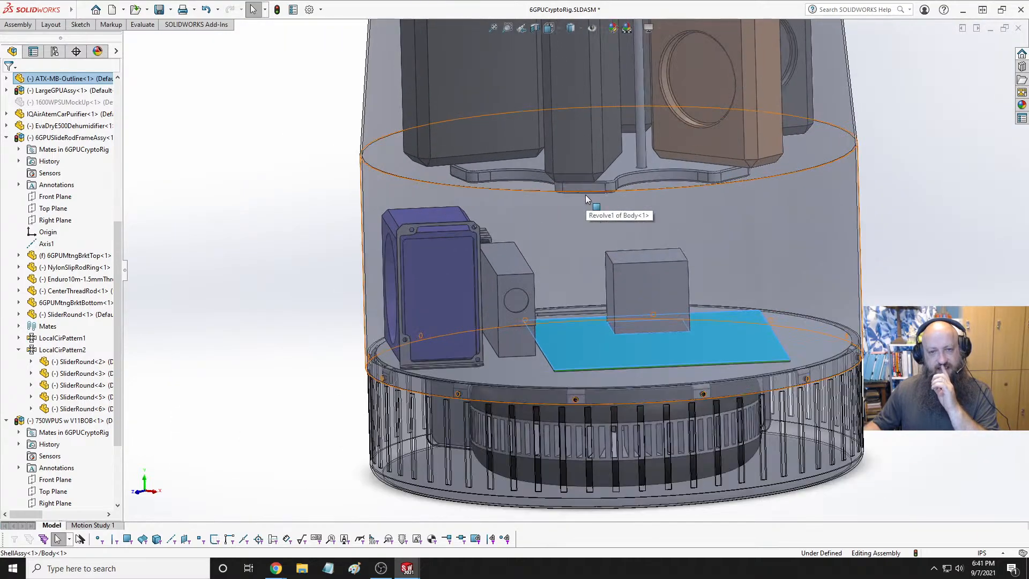
middle_click_drag(586, 195, 643, 294)
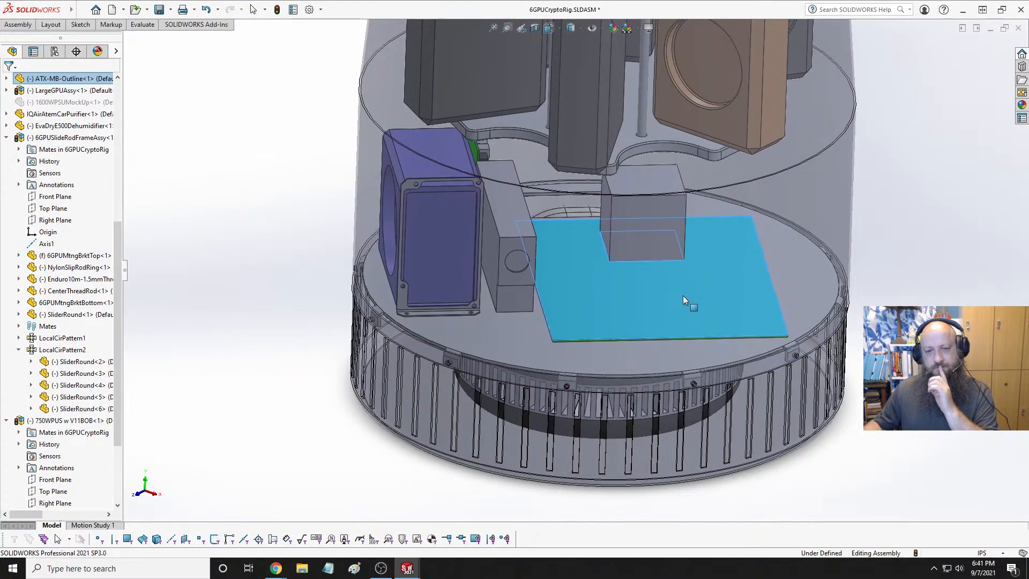
left_click_drag(683, 295, 656, 308)
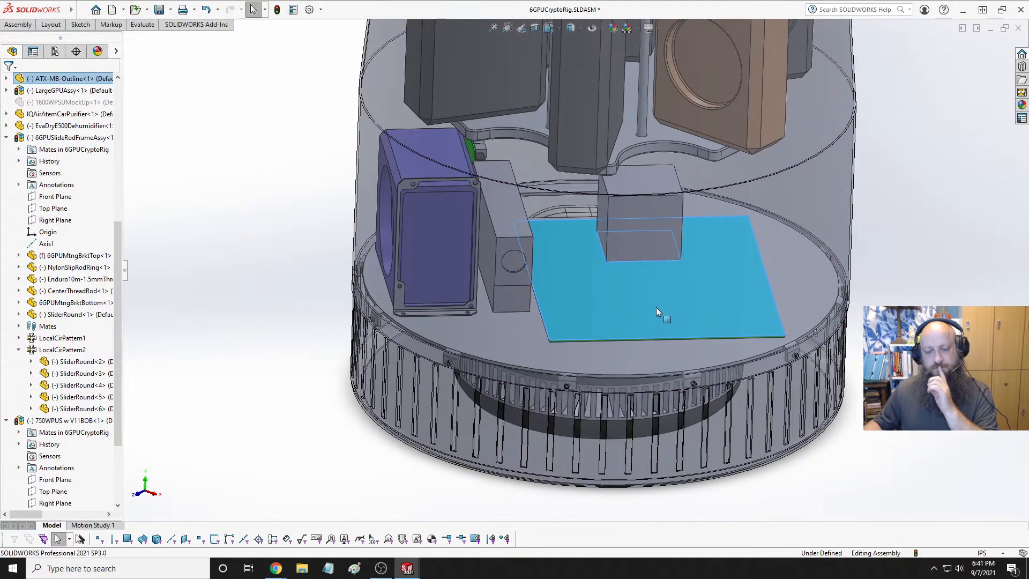
left_click(927, 259)
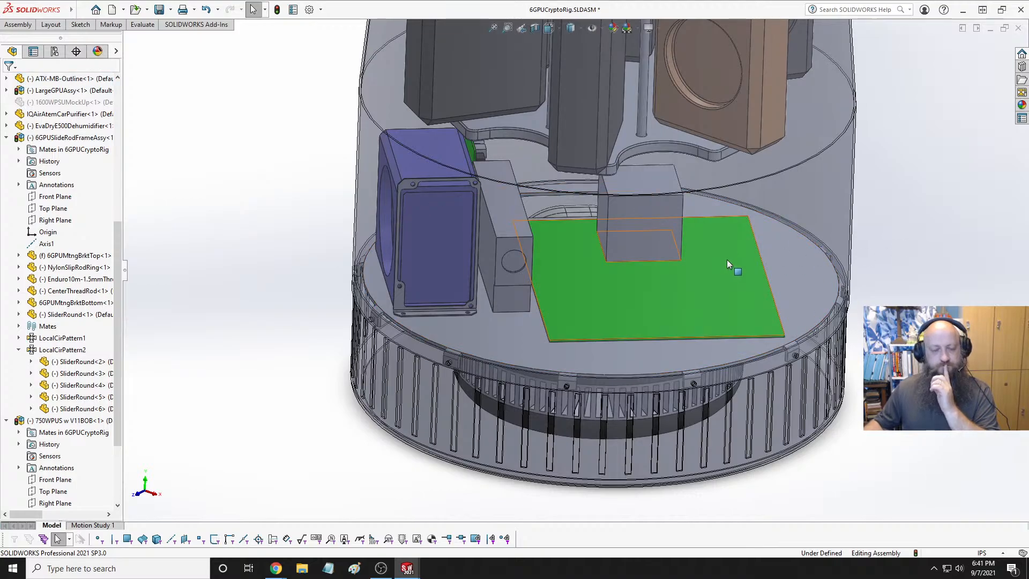
Inspect the lower components, the GPU ring and the top bracket's slip rings, slide rods and centre threaded rod
middle_click_drag(440, 284, 455, 300)
scroll(455, 300, "down", 2)
scroll(509, 220, "up", 3)
mouse_move(510, 219)
middle_mouse_down()
mouse_move(604, 214)
mouse_move(622, 245)
mouse_move(702, 280)
mouse_move(684, 252)
mouse_move(662, 297)
mouse_move(503, 203)
middle_mouse_up()
scroll(504, 202, "up", 3)
scroll(482, 160, "down", 3)
middle_click_drag(563, 217, 631, 260)
scroll(644, 271, "up", 3)
scroll(664, 284, "down", 2)
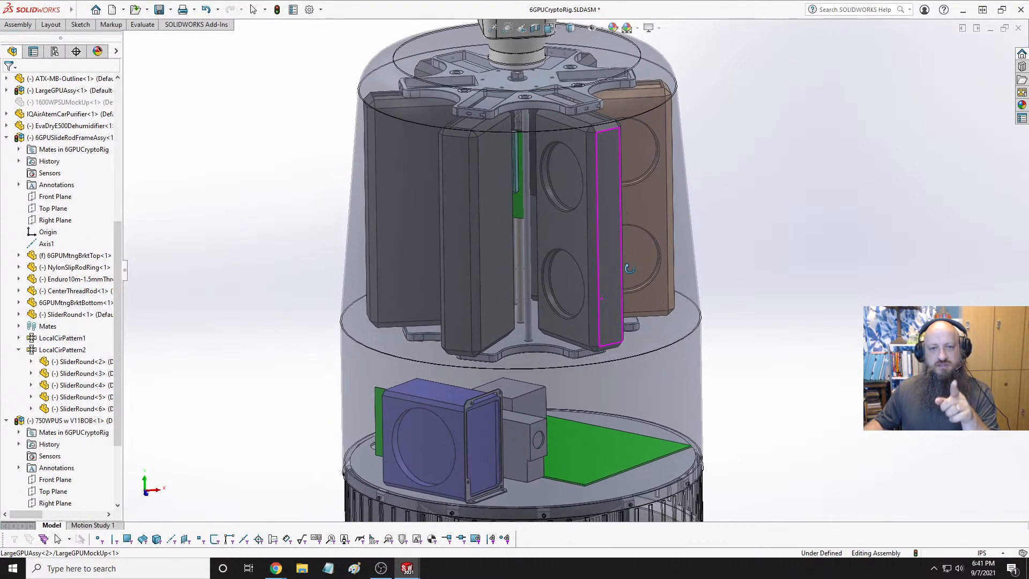
scroll(533, 126, "down", 6)
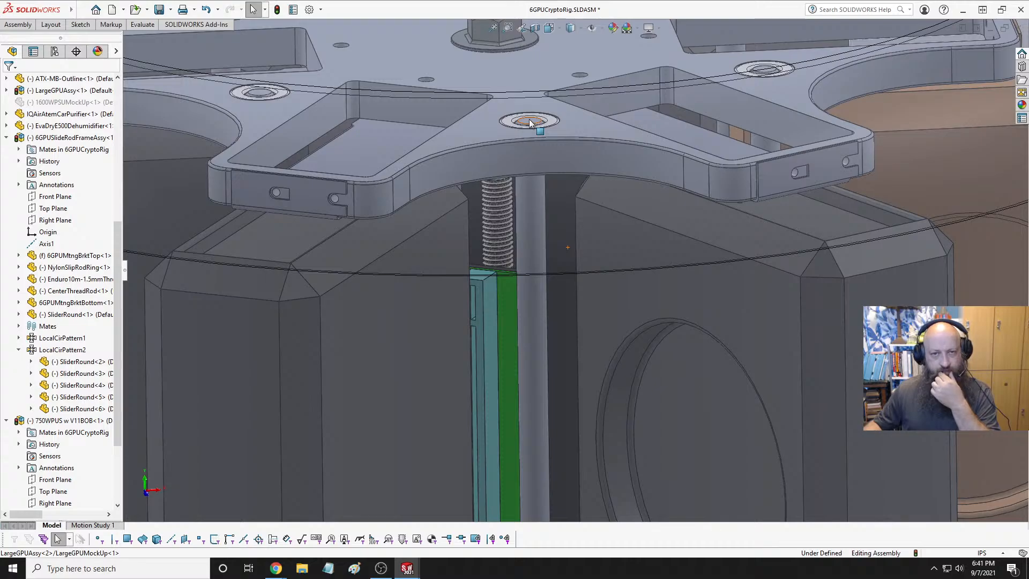
scroll(539, 155, "up", 5)
scroll(543, 166, "down", 6)
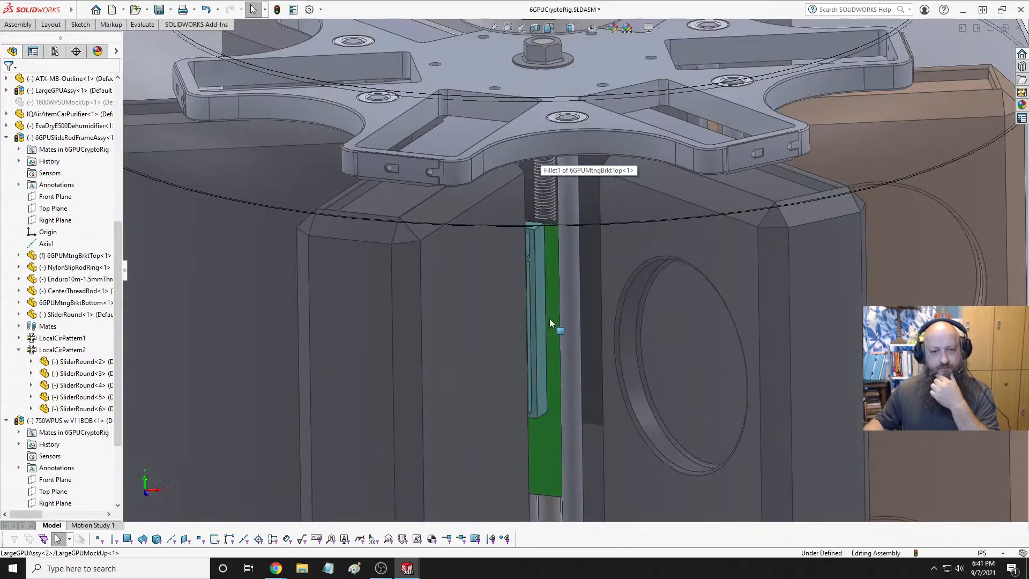
Inspect the slide rod, the centre threaded rod and the riser board gap between the GPUs beneath the top bracket
middle_click_drag(549, 231, 538, 242)
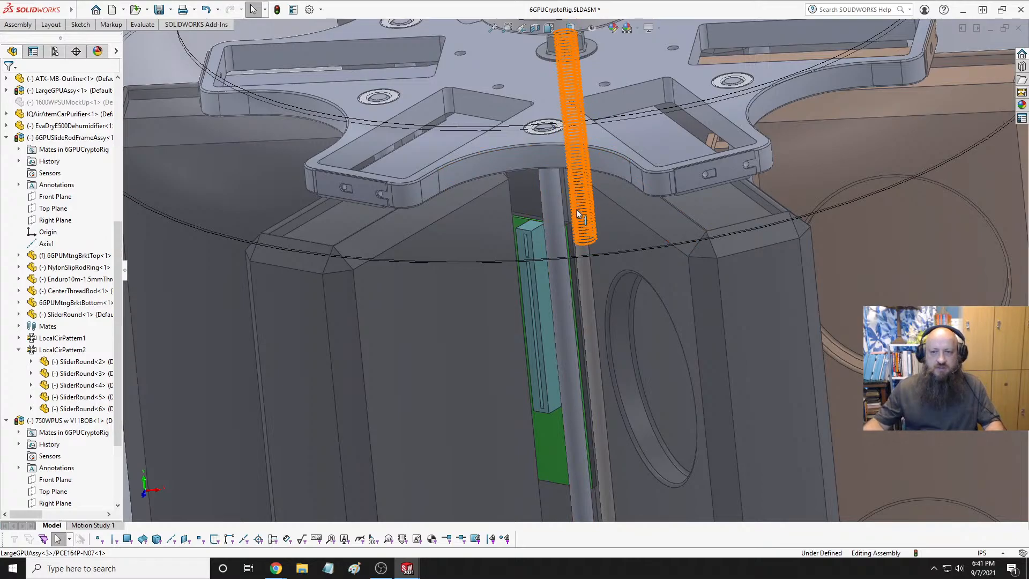
scroll(577, 274, "up", 4)
scroll(593, 224, "down", 4)
middle_click_drag(559, 179, 552, 235)
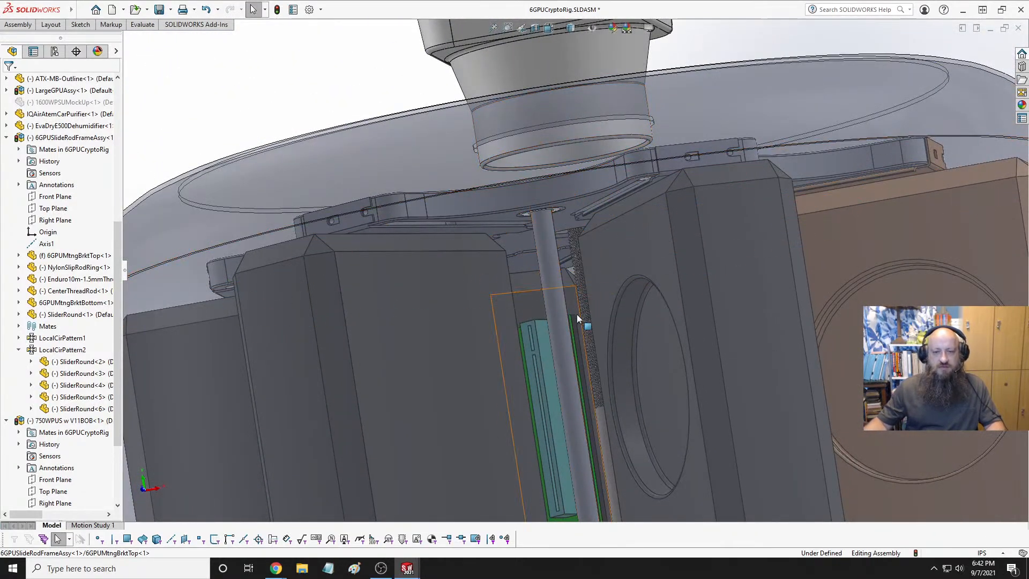
mouse_move(583, 301)
middle_mouse_down()
mouse_move(596, 229)
mouse_move(577, 300)
middle_mouse_up()
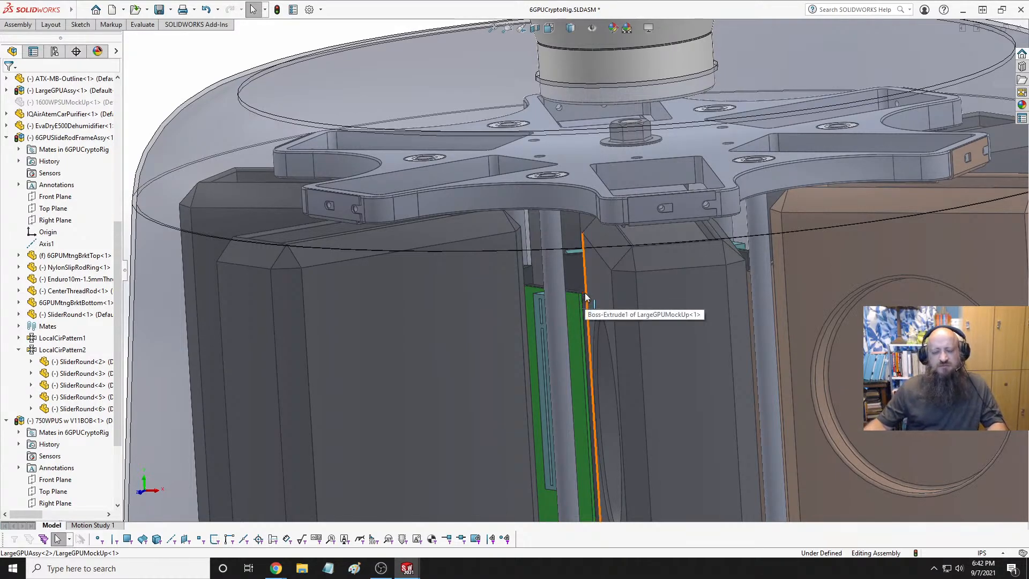
mouse_move(586, 297)
middle_mouse_down()
mouse_move(573, 309)
mouse_move(589, 278)
middle_mouse_up()
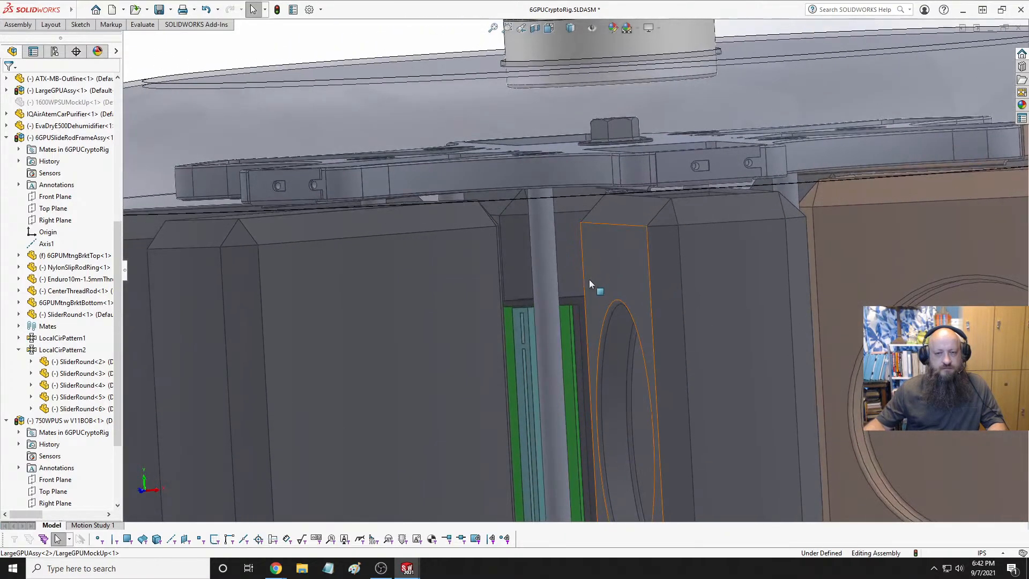
scroll(590, 279, "up", 5)
scroll(608, 376, "down", 3)
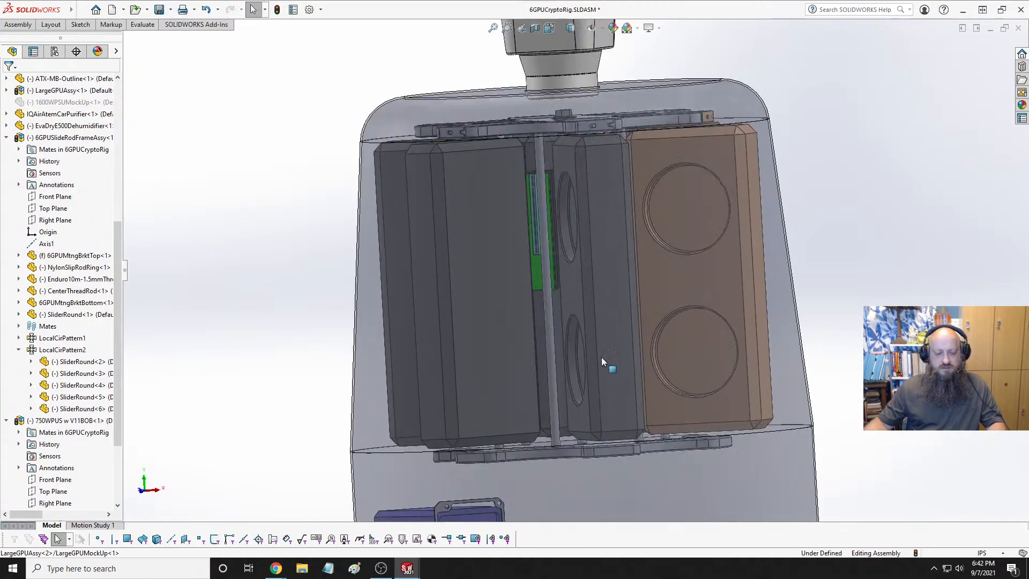
middle_click_drag(601, 357, 629, 358)
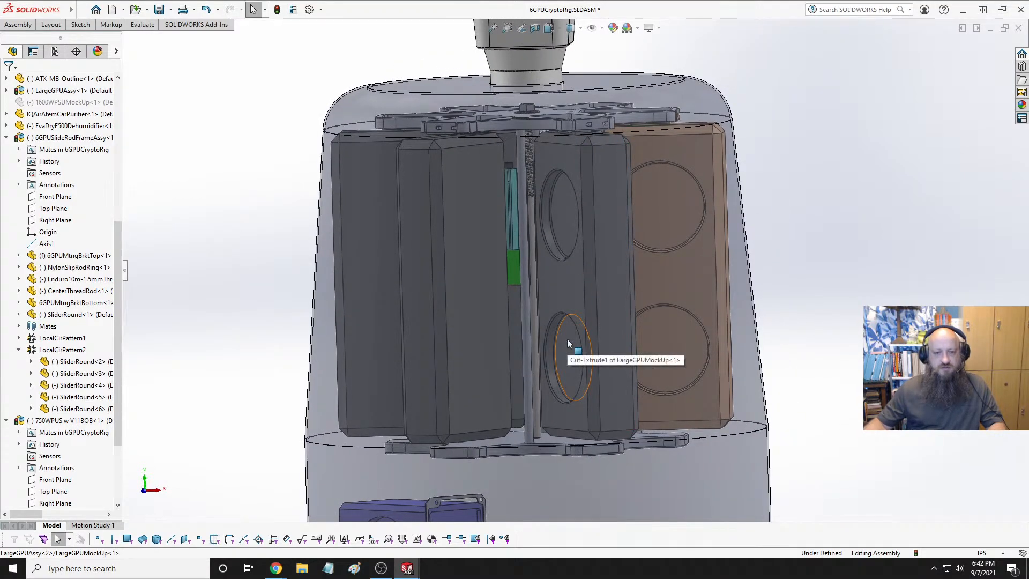
Switch to the 6GPUSlideRodFrameAssy assembly and review the bottom bracket's mates, including the coincident mate with the centre threaded rod
key("ctrl+Tab")
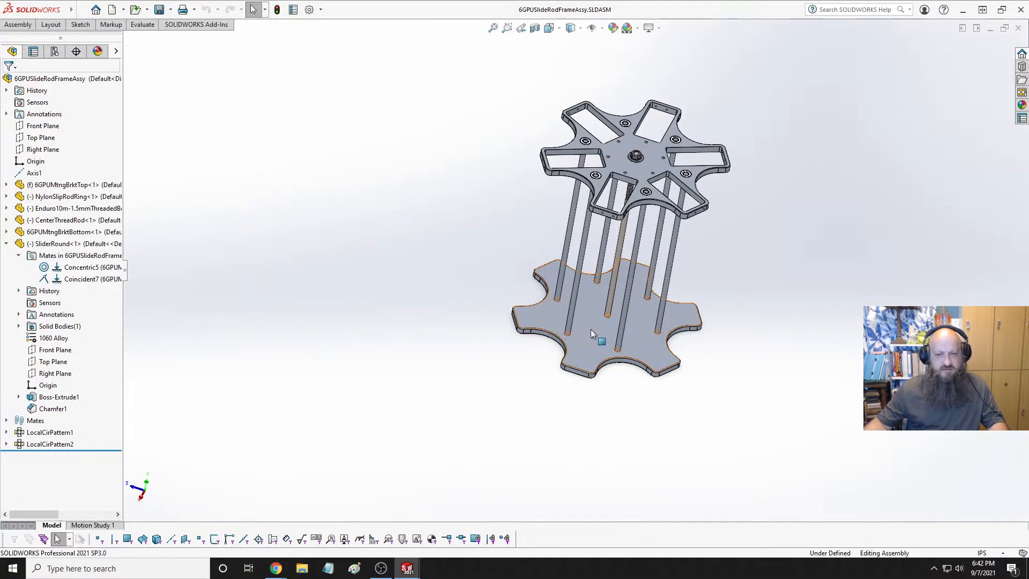
left_click(591, 329)
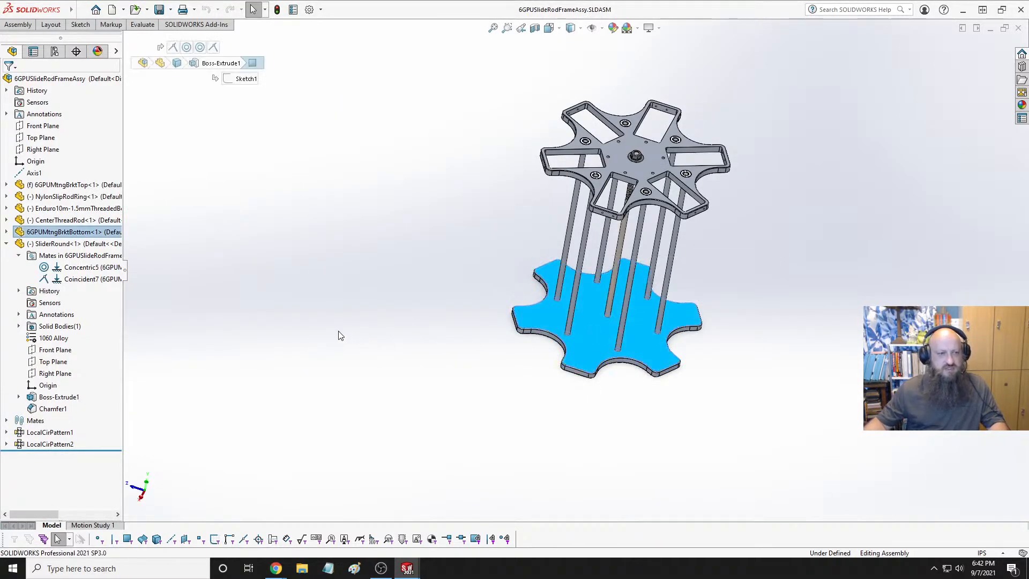
left_click(5, 232)
left_click(18, 244)
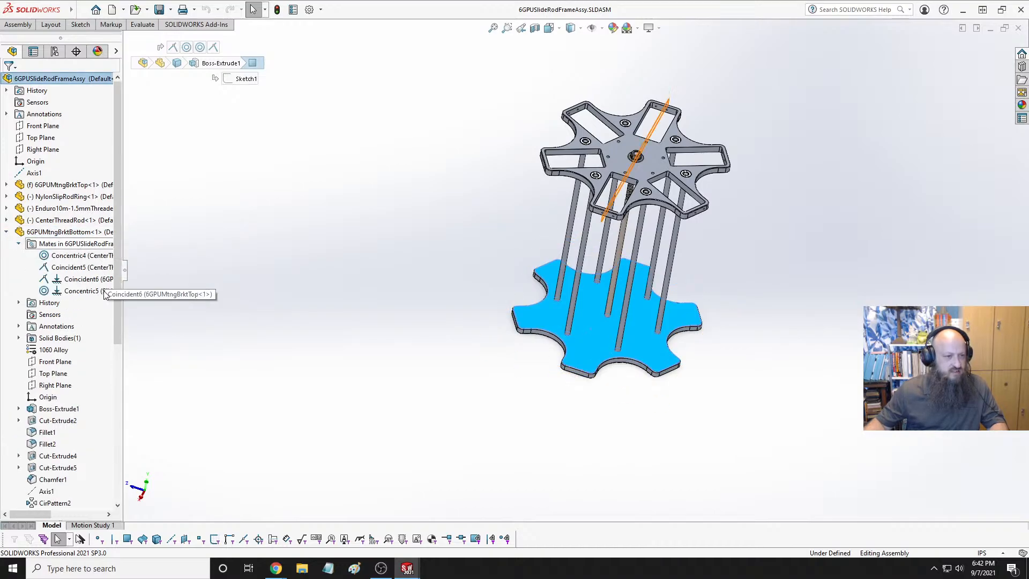
left_click(73, 283)
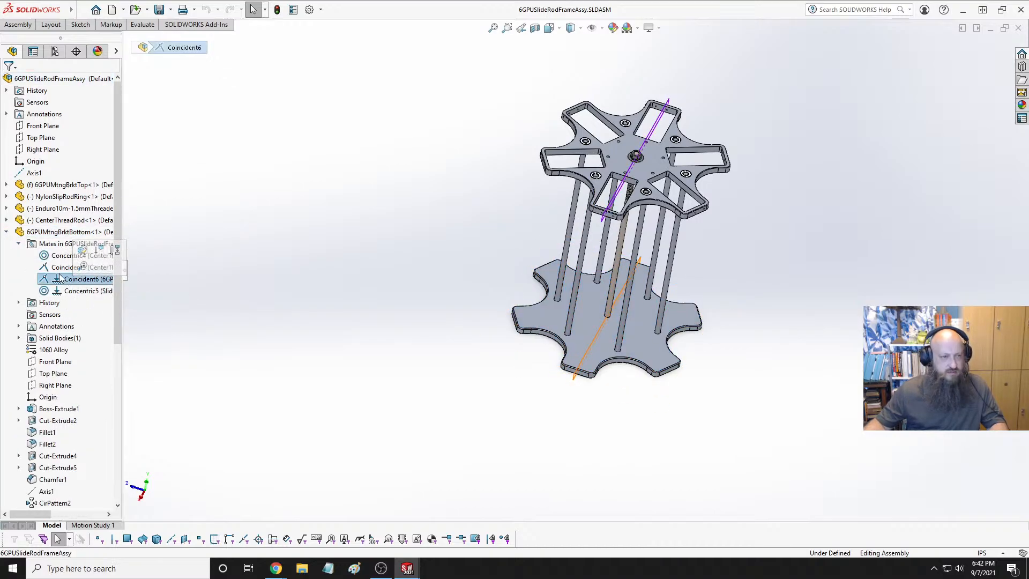
left_click(59, 272)
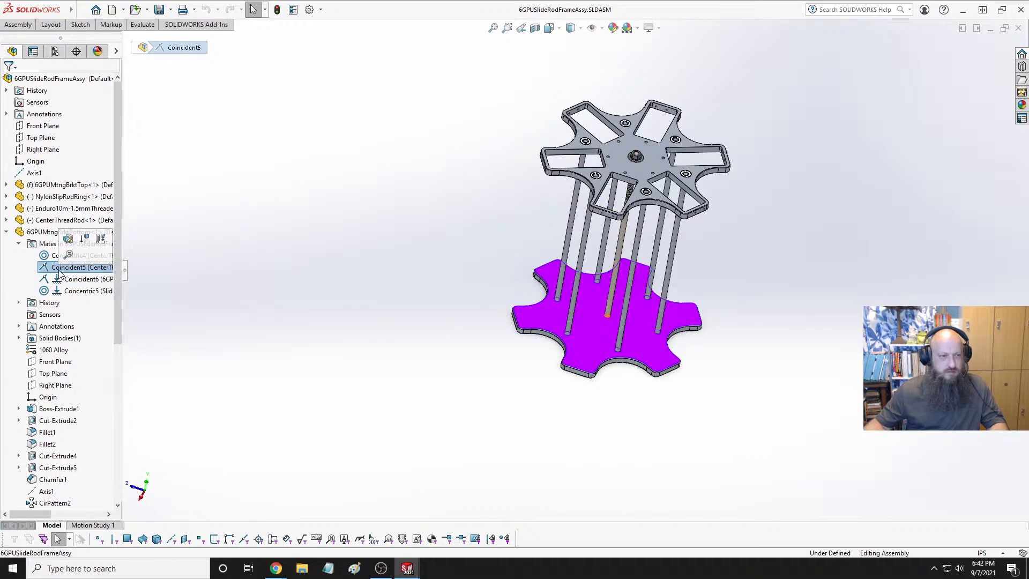
right_click(70, 271)
left_click(75, 241)
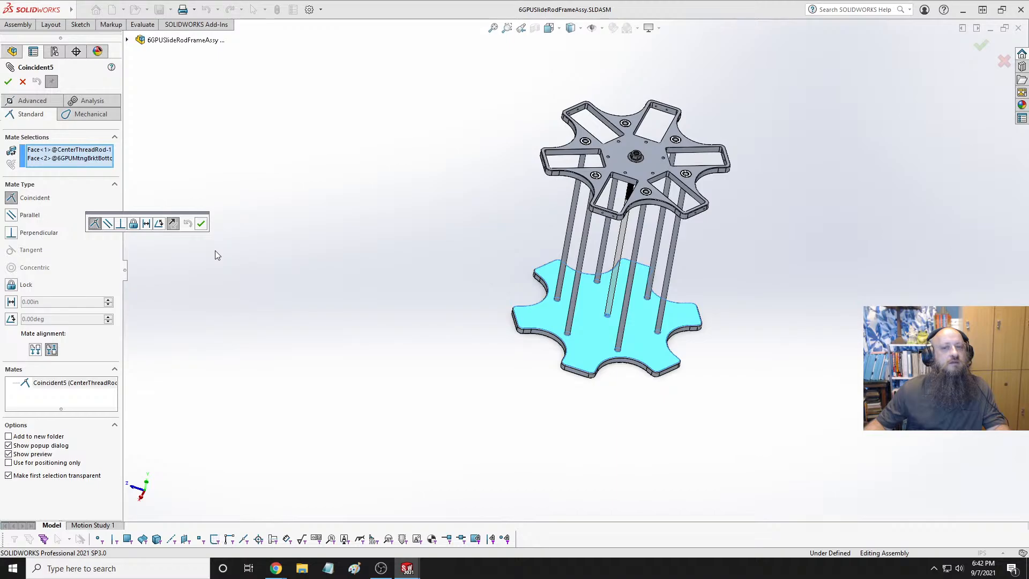
key("Return")
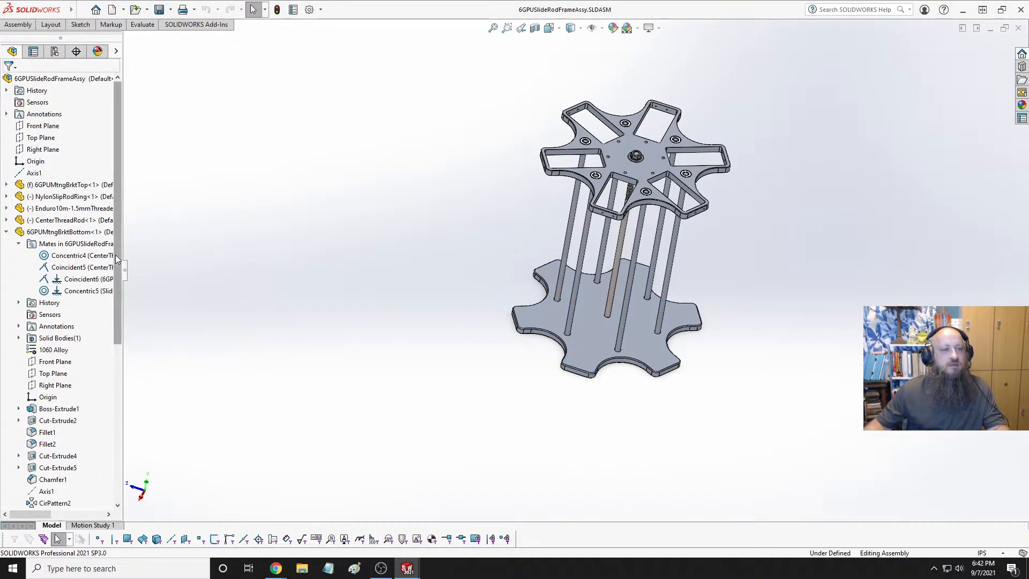
Highlight the centre threaded rod and try to move the top bracket, clearing the selection
left_click(67, 224)
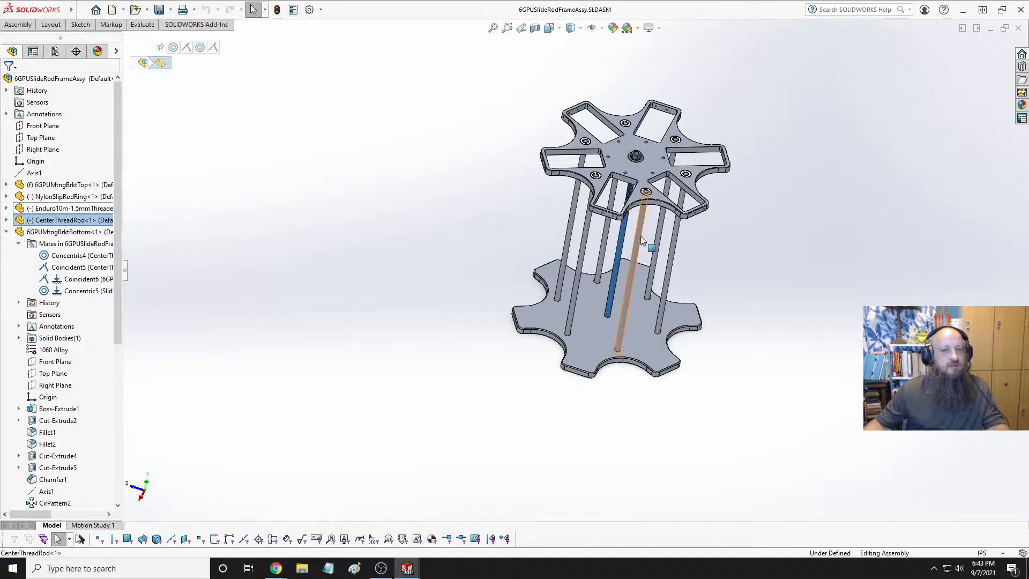
left_click(643, 173)
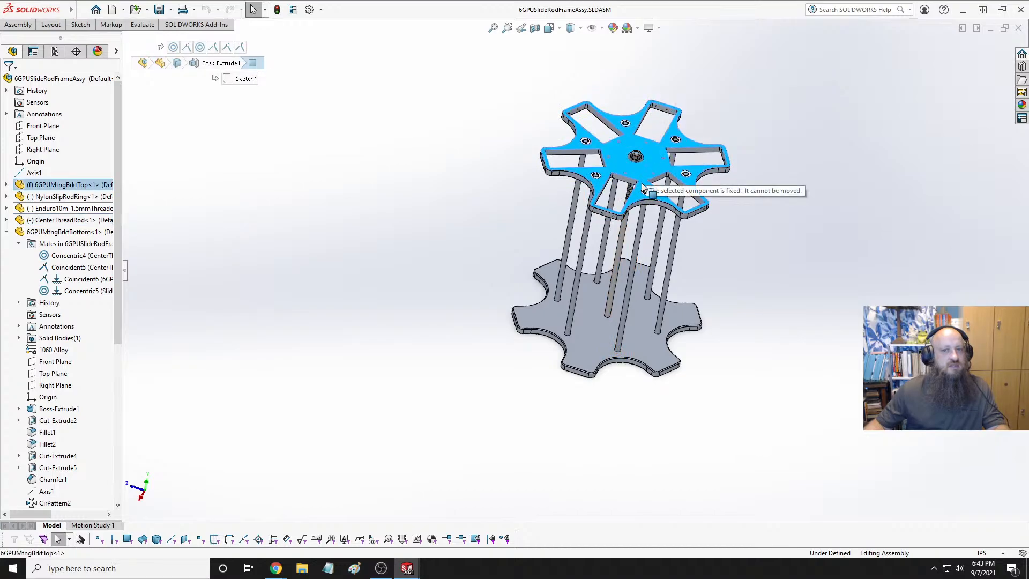
left_click(783, 211)
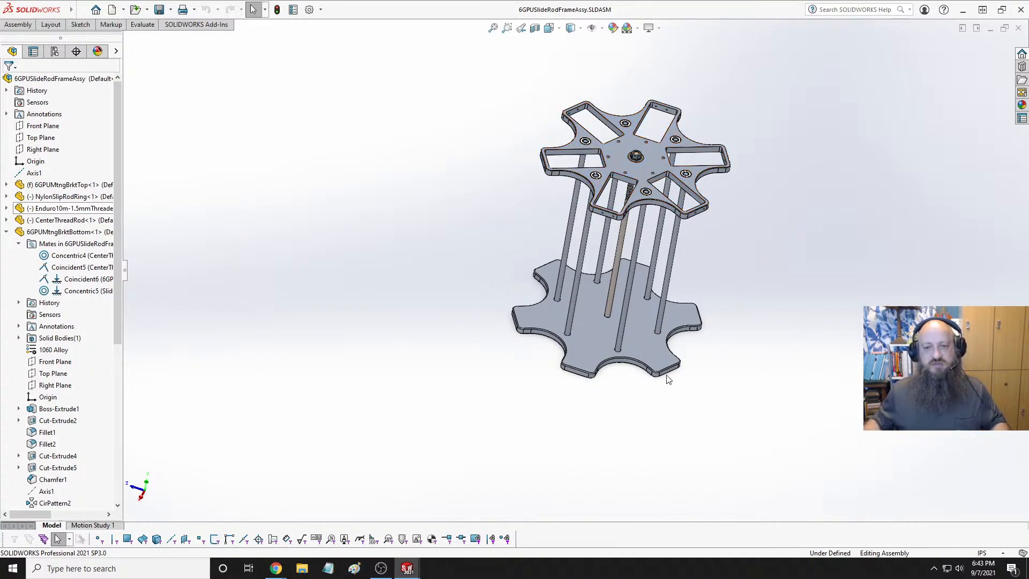
middle_click_drag(626, 345, 604, 297)
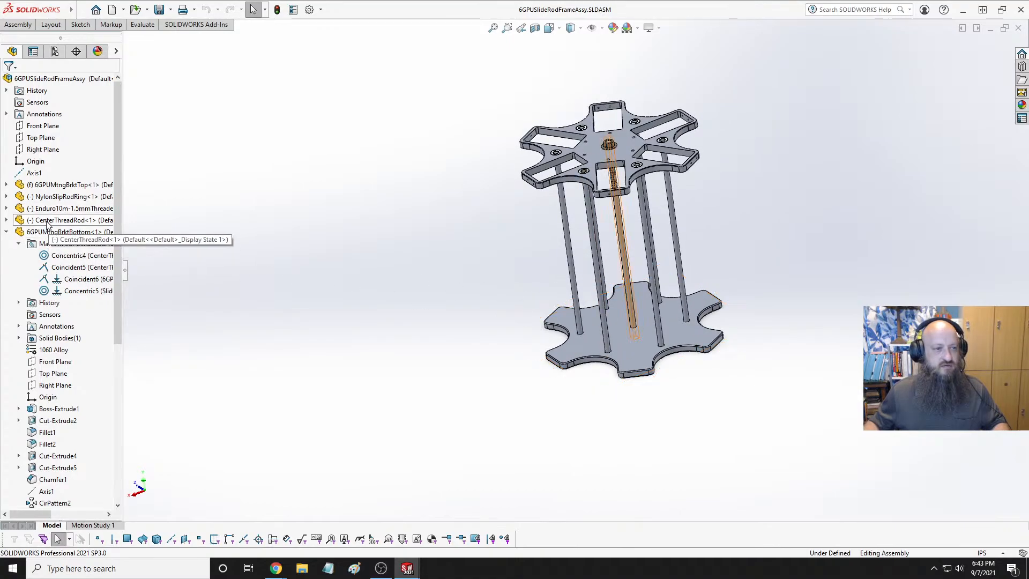
Review the centre threaded rod's mates and examine where its lower end meets the bottom bracket
left_click(7, 220)
left_click(19, 232)
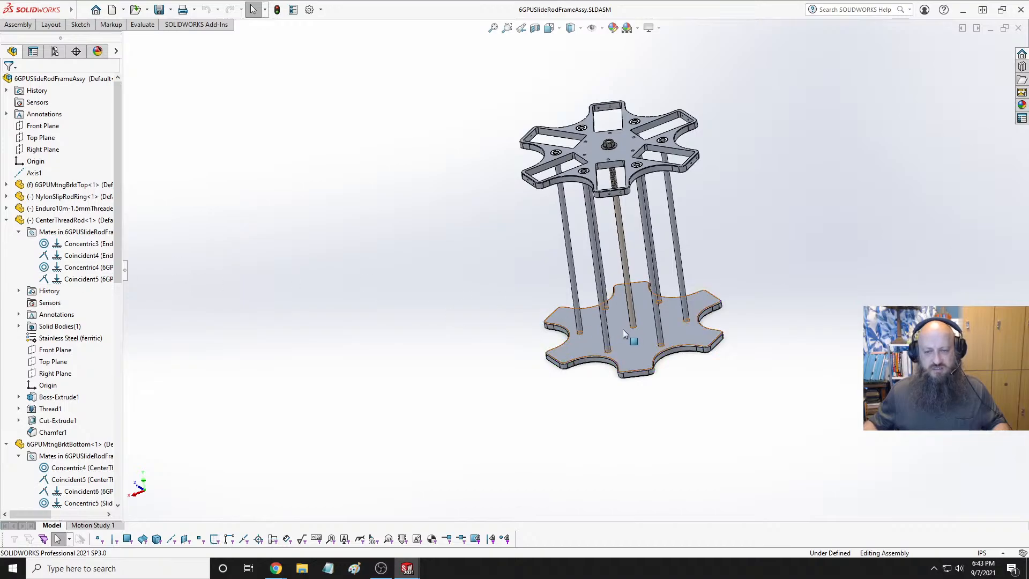
left_click(85, 279)
scroll(640, 330, "down", 8)
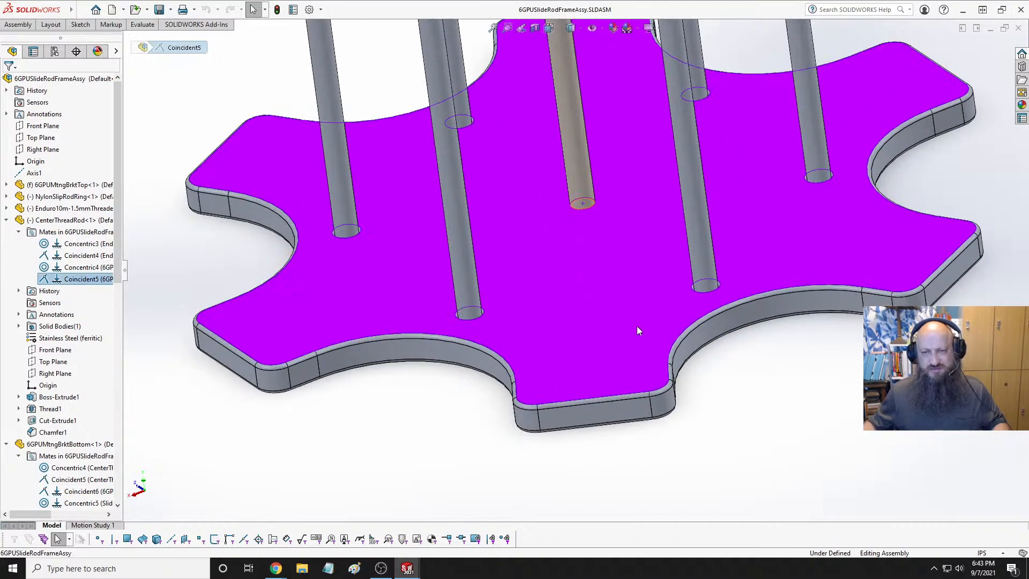
middle_click_drag(637, 326, 246, 320)
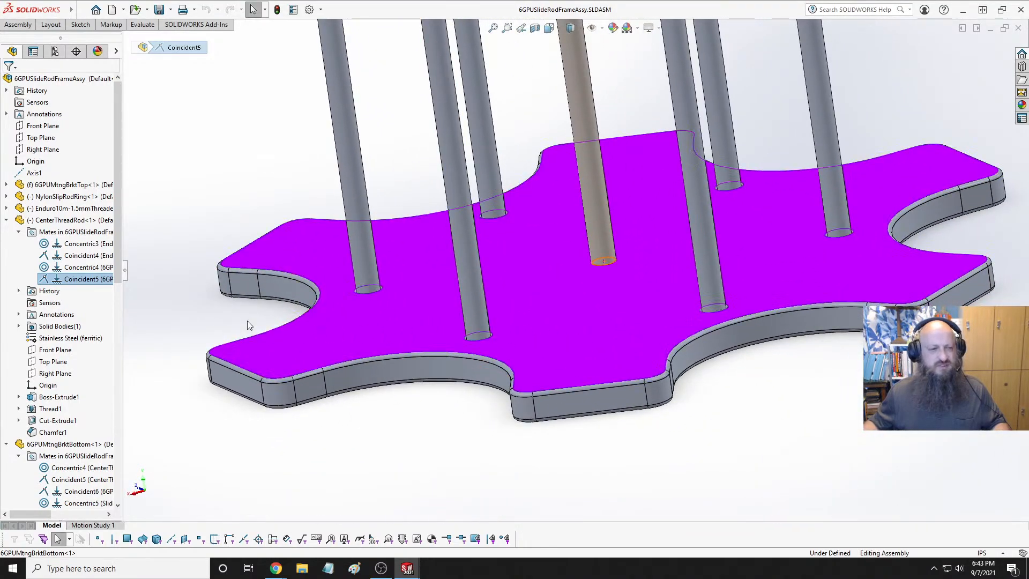
Delete the Coincident4 mate between the centre threaded rod and the Enduro threaded bearing
left_click(76, 256)
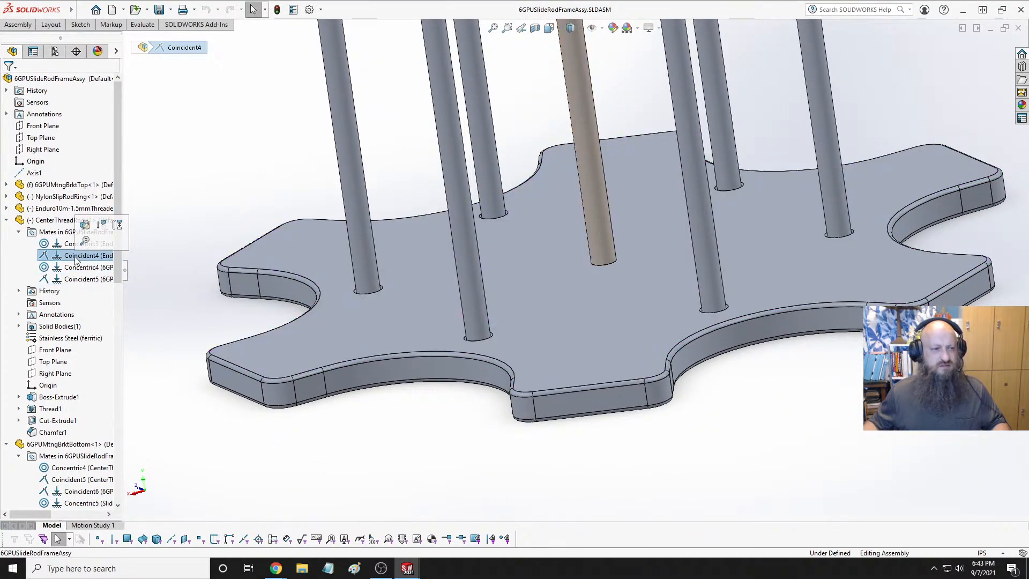
right_click(77, 259)
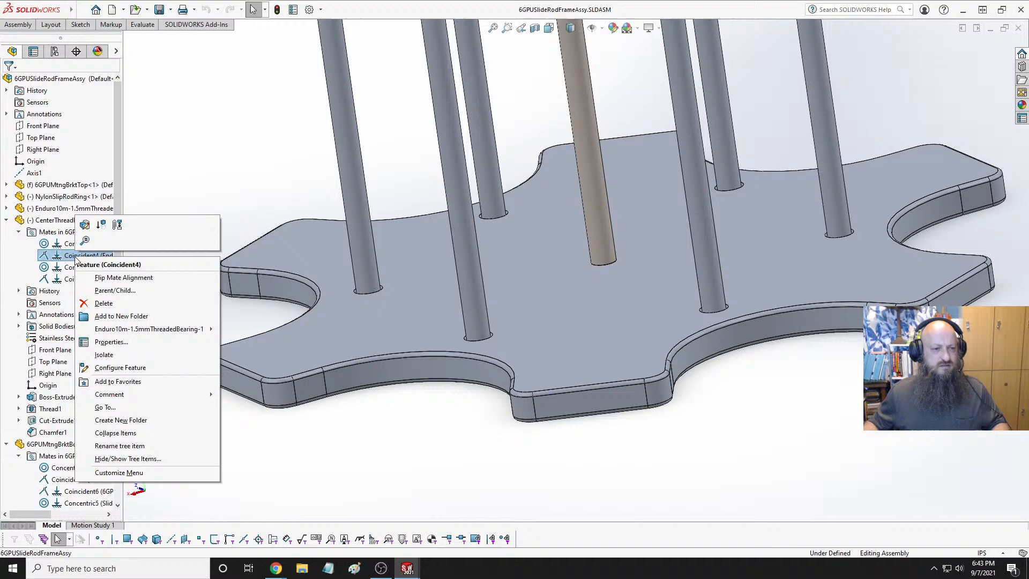
left_click(103, 304)
left_click(580, 231)
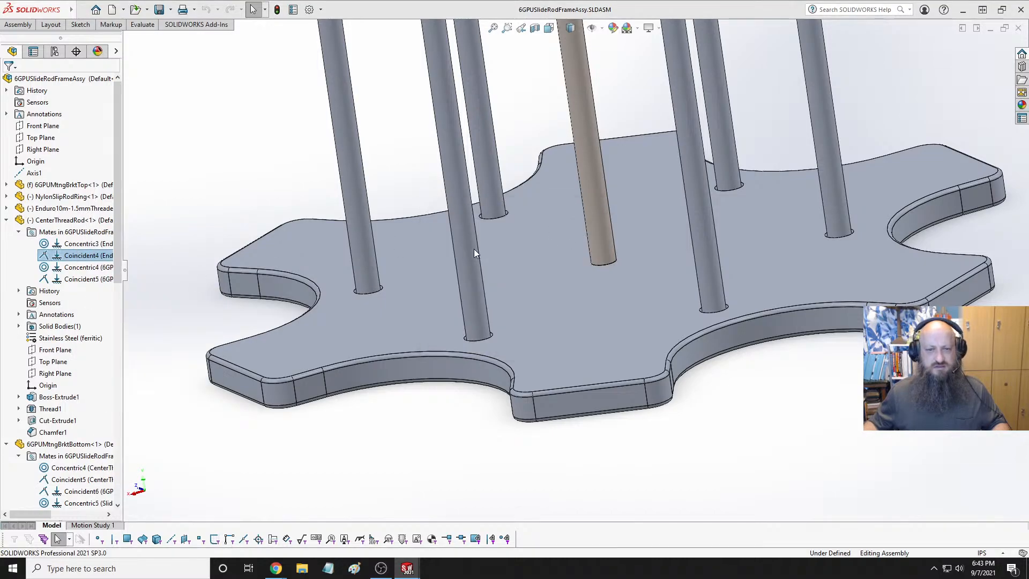
Float the top mounting bracket so it is no longer fixed in the frame assembly
scroll(569, 184, "up", 6)
scroll(569, 184, "down", 5)
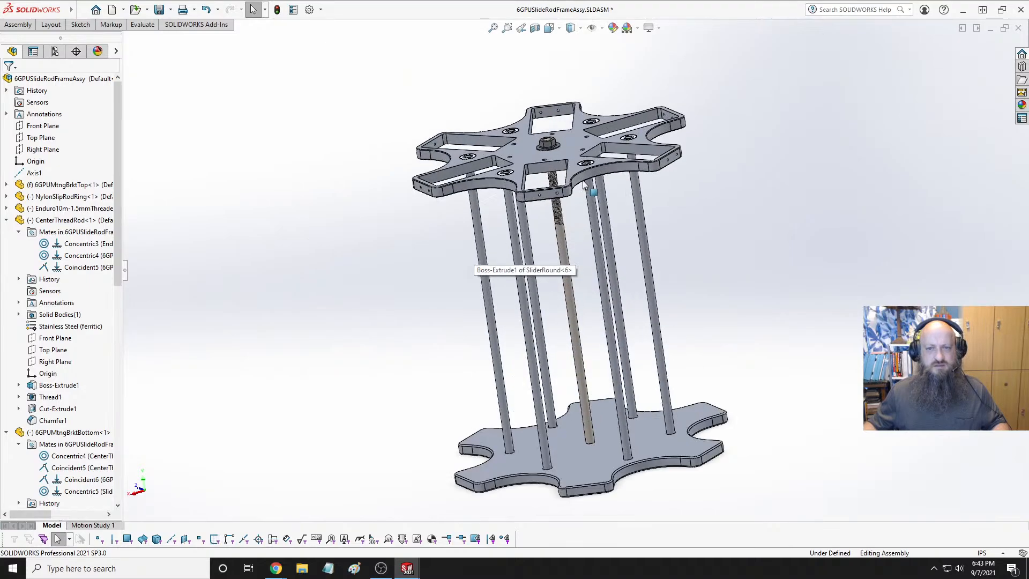
left_click(578, 177)
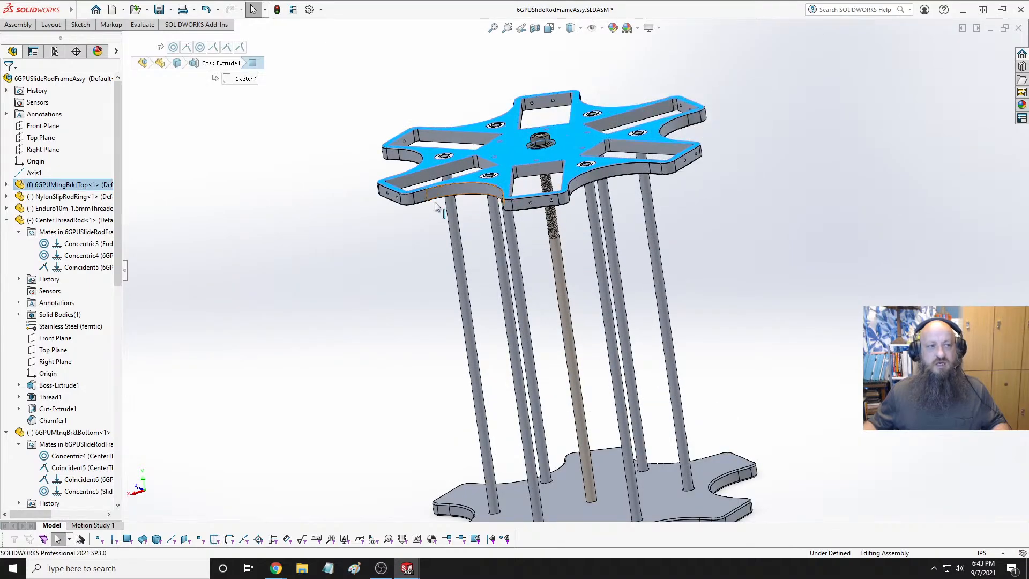
right_click(51, 184)
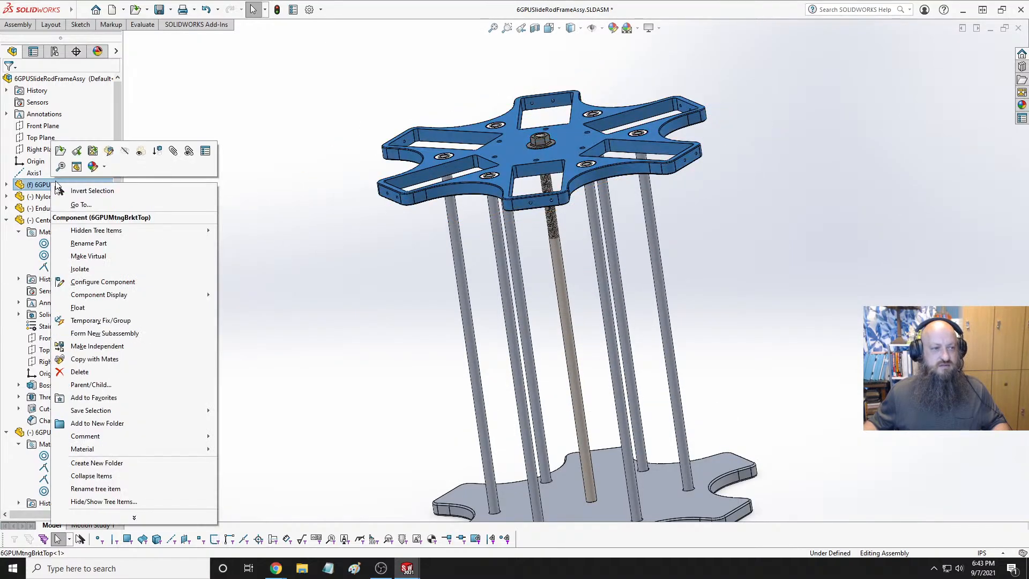
left_click(89, 309)
left_click(362, 199)
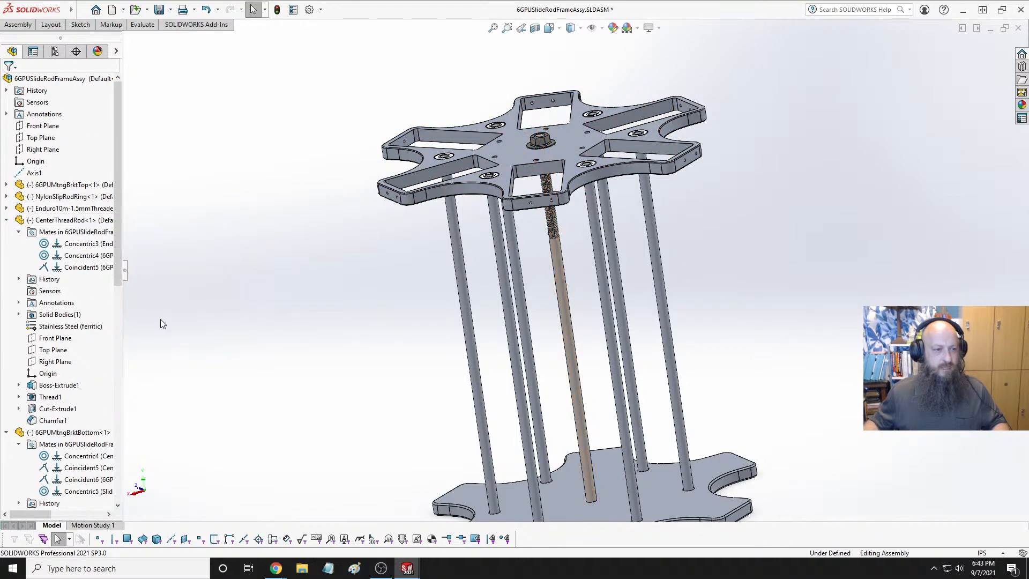
Delete all four mates of the bottom bracket: Concentric4, Coincident5, Coincident6 and Concentric5
scroll(69, 413, "down", 4)
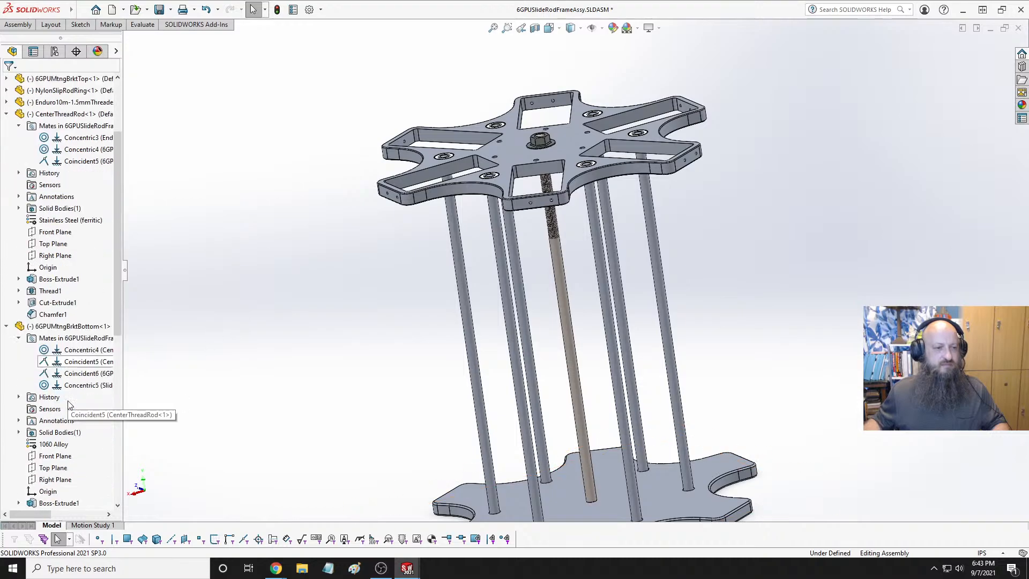
left_click(67, 293)
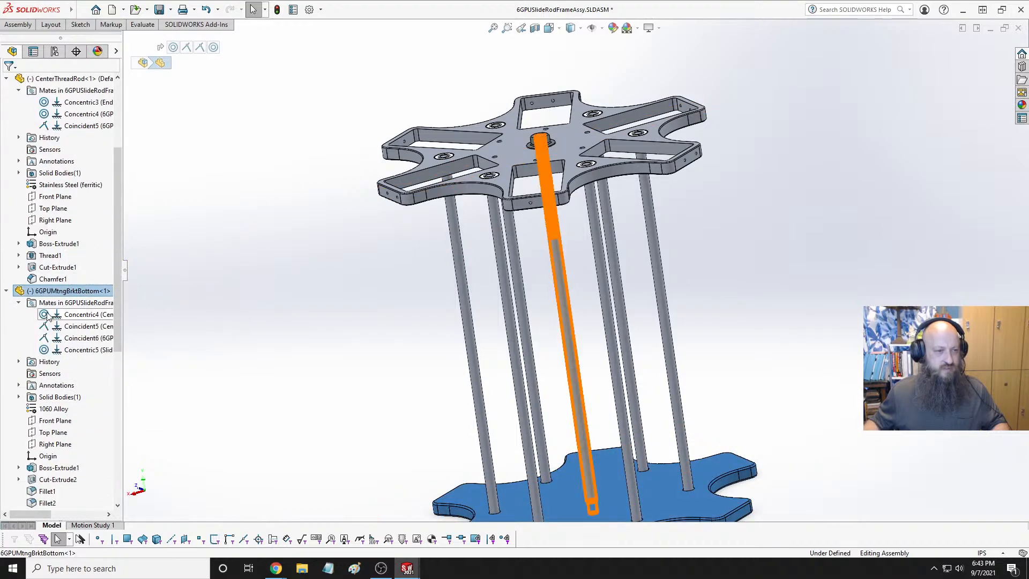
left_click(88, 315)
left_click(88, 349, "shift")
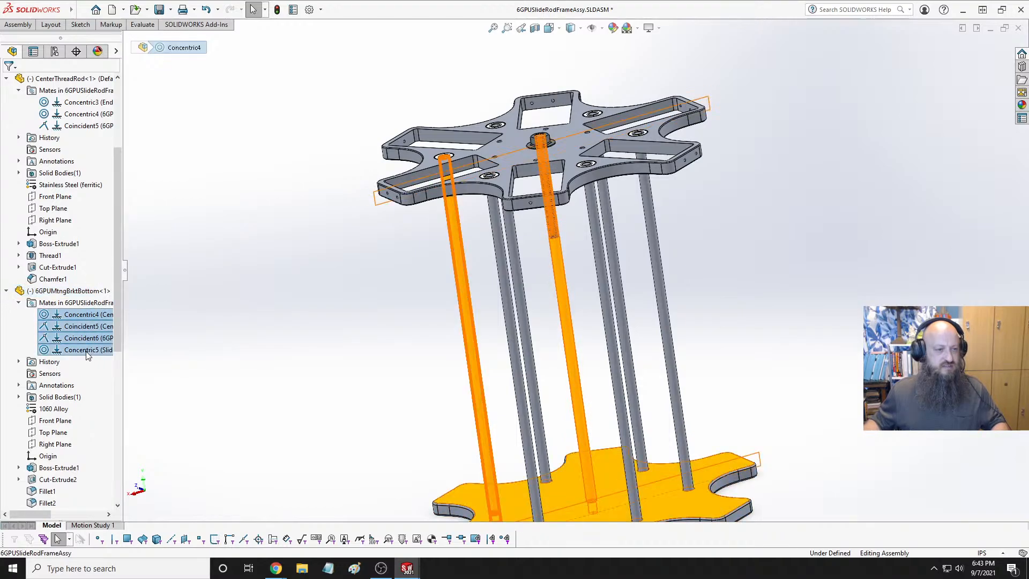
right_click(87, 350)
left_click(129, 385)
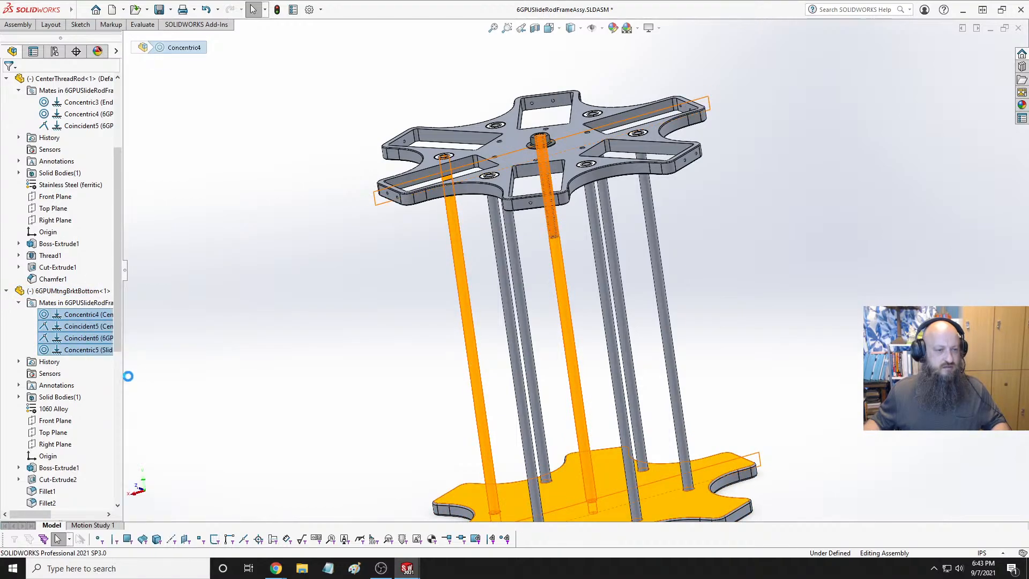
left_click(580, 230)
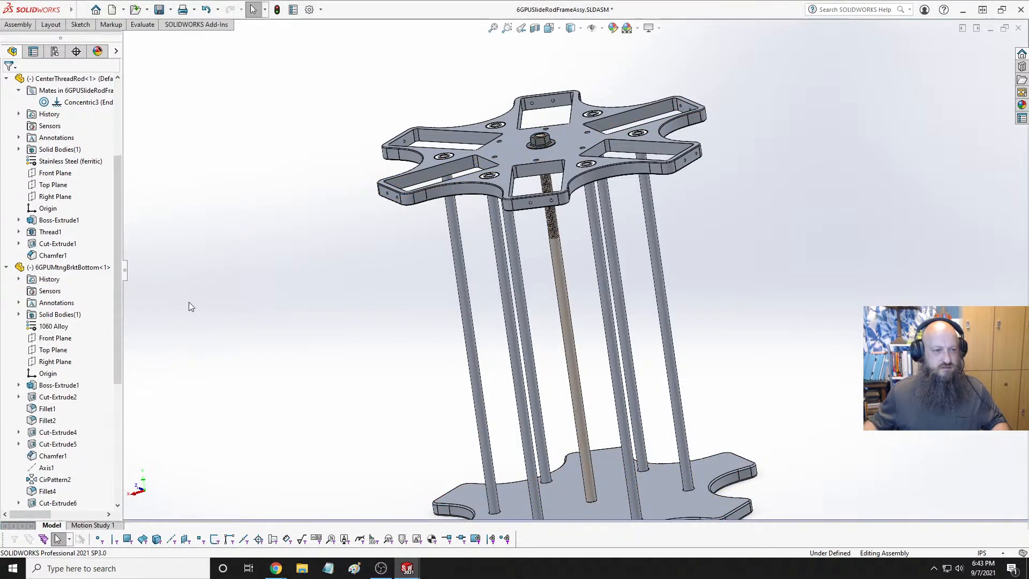
Fix the bottom mounting bracket in place in the frame assembly
scroll(88, 291, "down", 3)
scroll(80, 343, "down", 3)
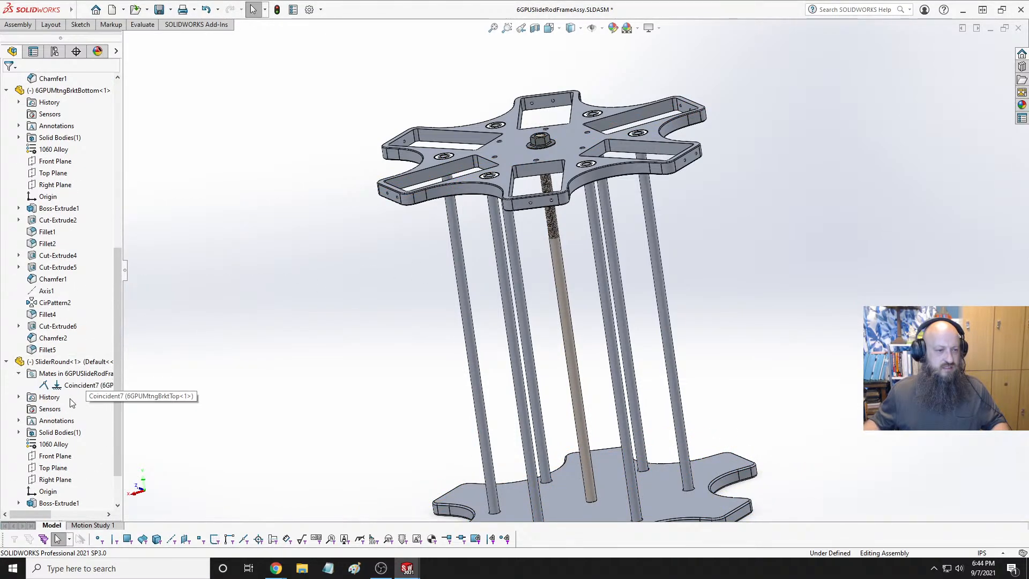
scroll(60, 229, "up", 3)
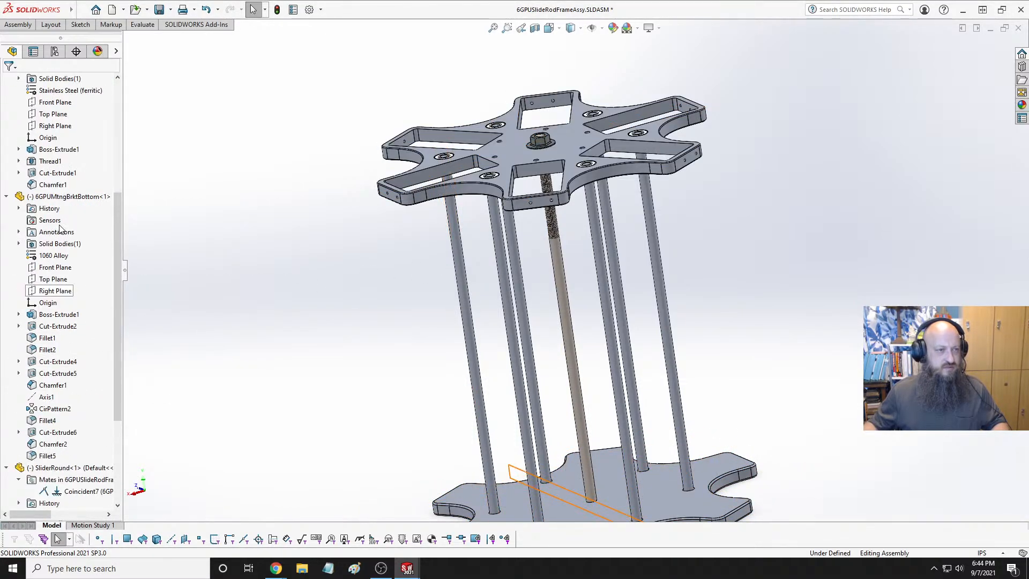
left_click(82, 198)
right_click(82, 197)
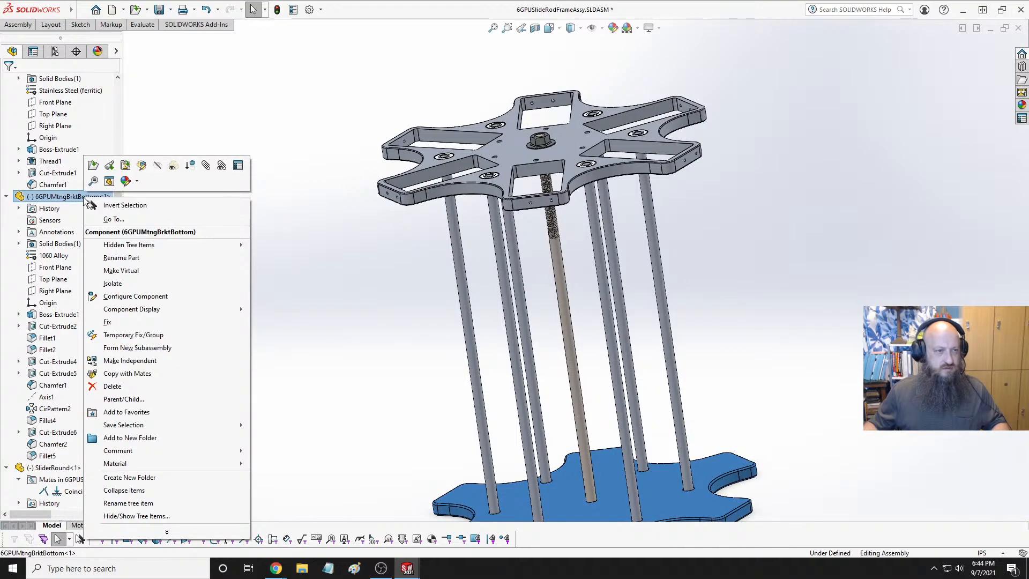
left_click(131, 321)
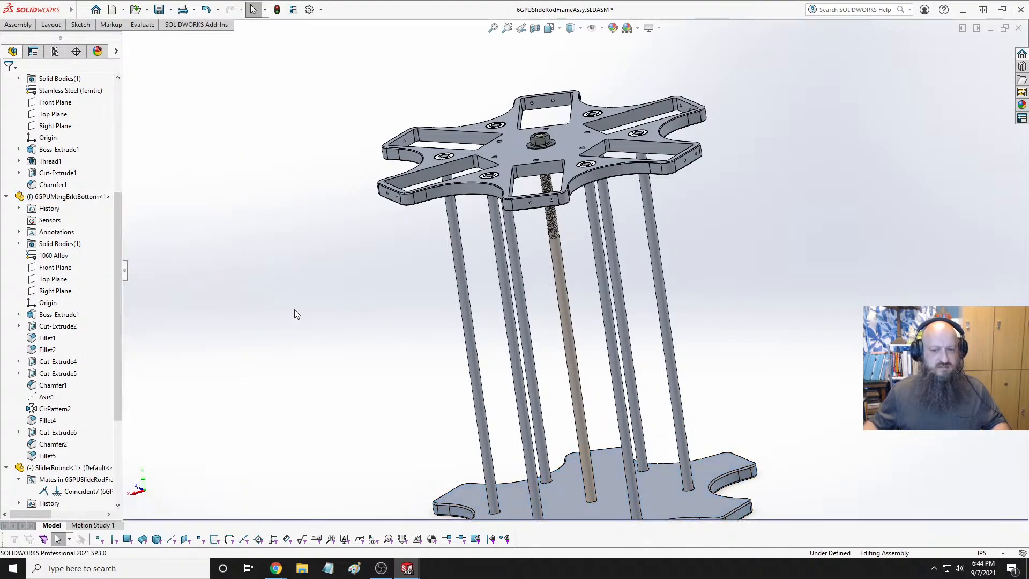
Test the freed frame parts by moving the slide rods relative to the fixed bottom bracket
key("f")
scroll(635, 430, "down", 5)
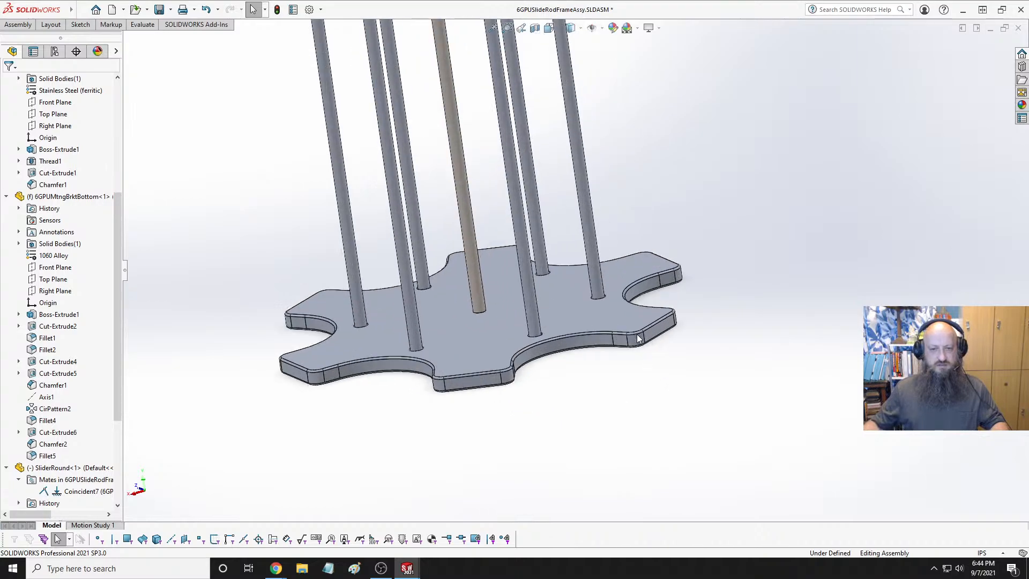
scroll(611, 361, "up", 6)
scroll(539, 236, "down", 3)
scroll(552, 236, "up", 4)
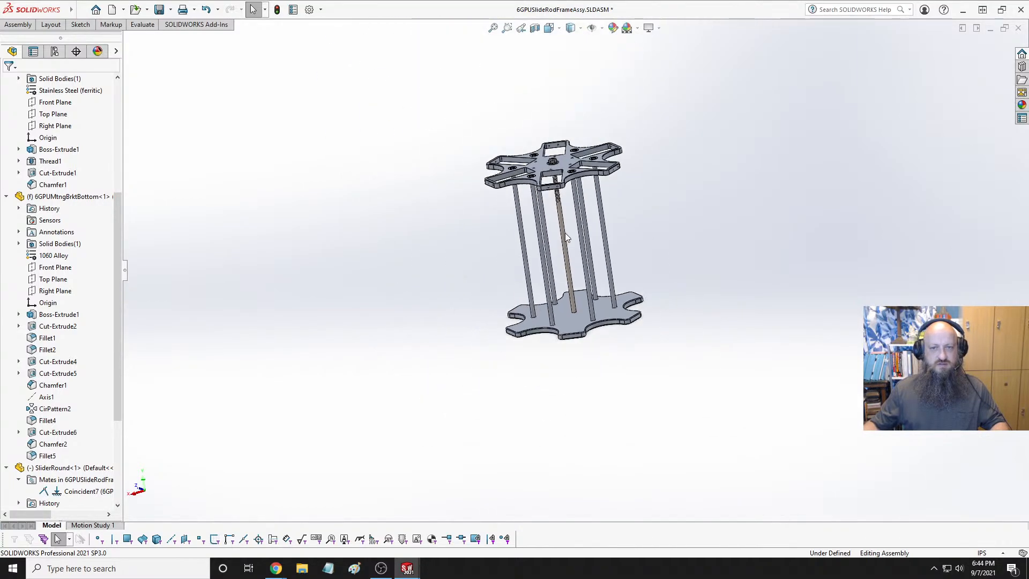
scroll(573, 236, "down", 3)
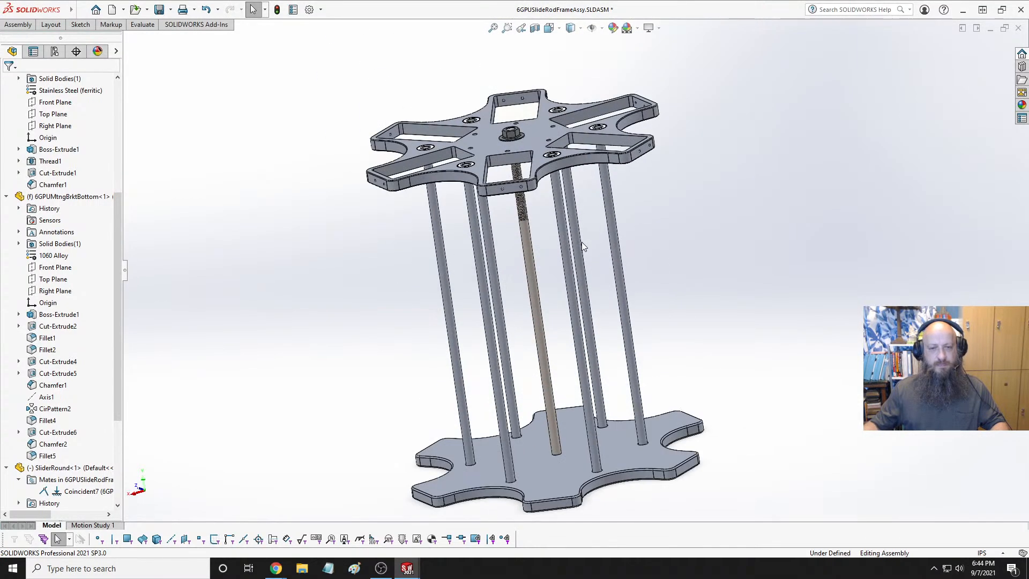
scroll(580, 412, "down", 2)
mouse_move(589, 313)
left_mouse_down()
mouse_move(658, 294)
mouse_move(549, 292)
mouse_move(615, 295)
mouse_move(582, 300)
left_mouse_up()
left_click(750, 305)
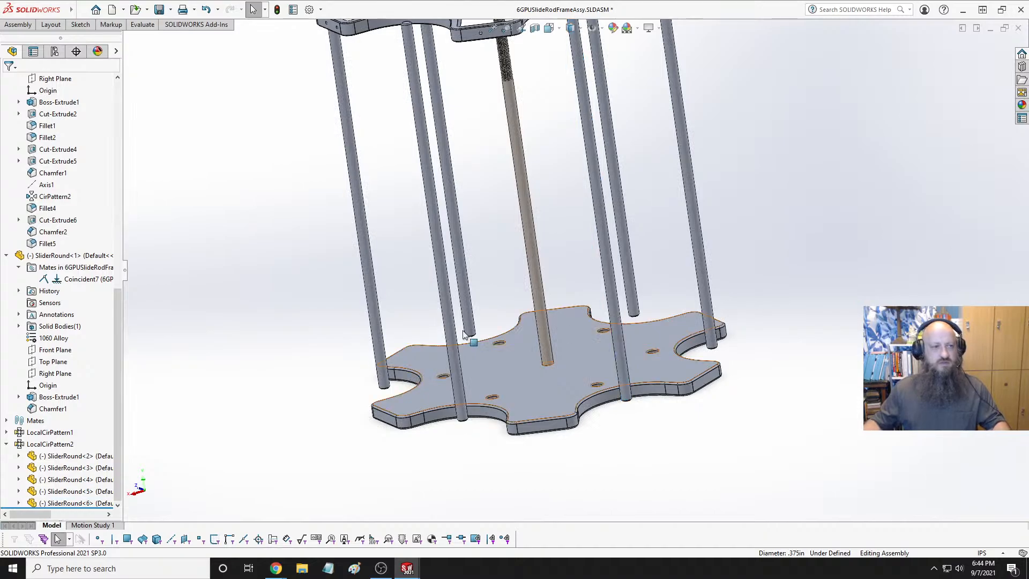
Collapse the expanded bracket, threaded rod and slider rod components in the feature tree
scroll(7, 225, "up", 7)
left_click(6, 232)
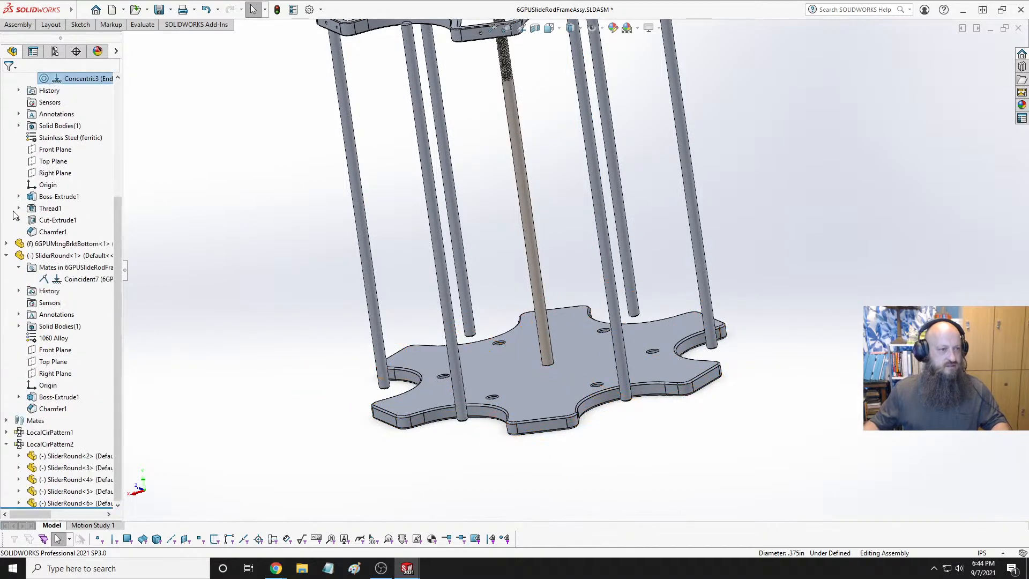
scroll(16, 205, "up", 3)
left_click(7, 161)
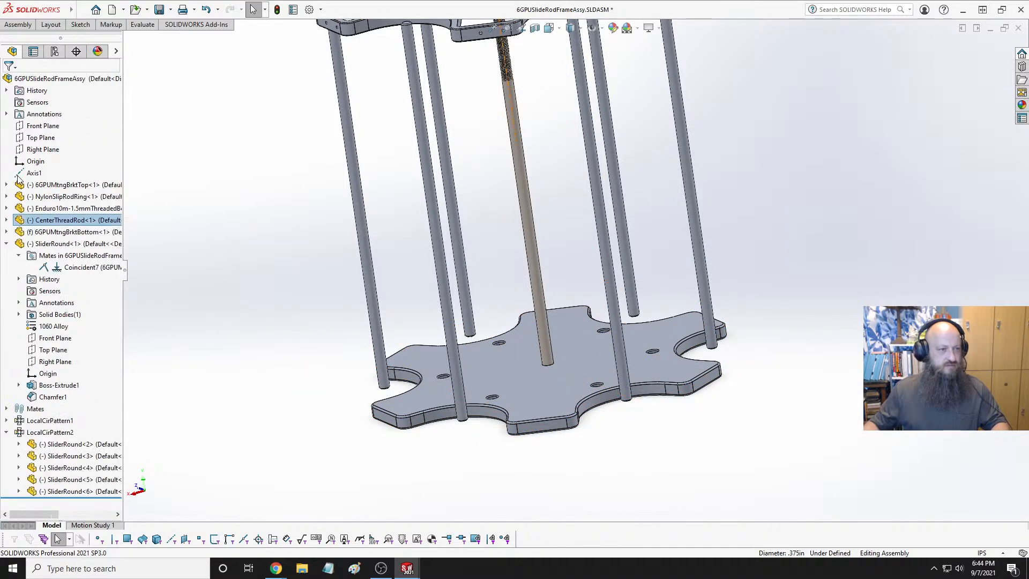
left_click(55, 245)
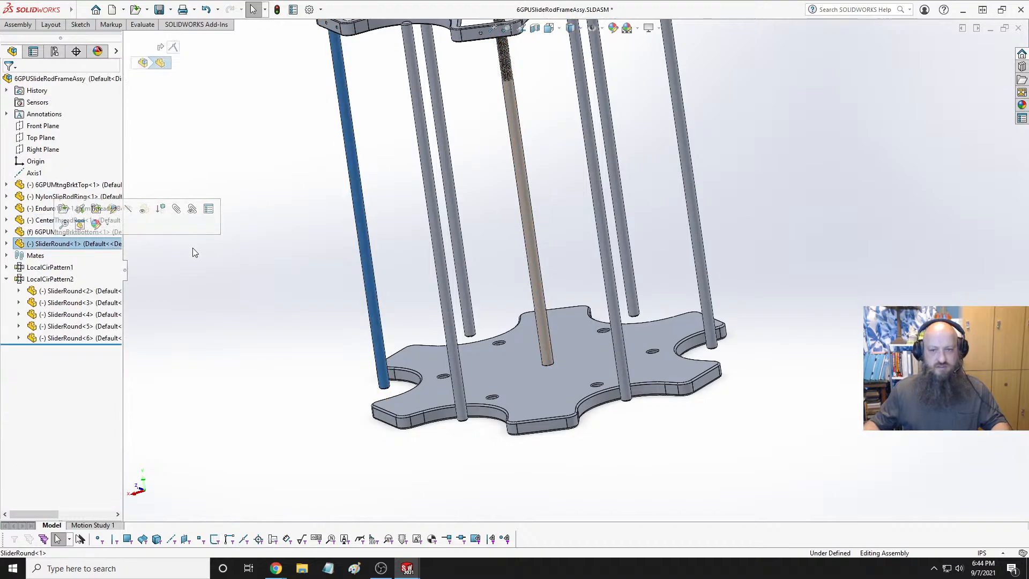
left_click(59, 247)
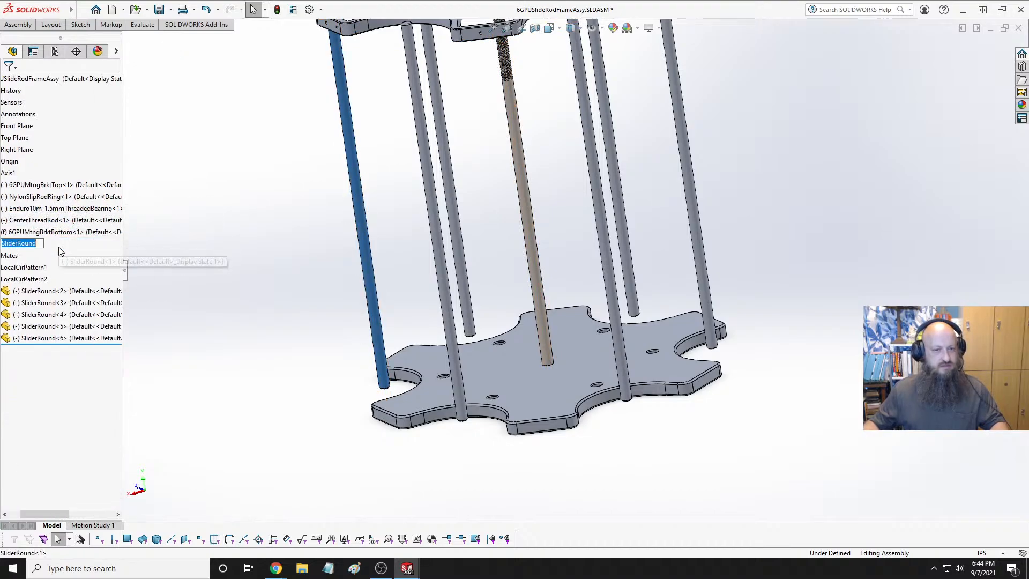
left_click(346, 397)
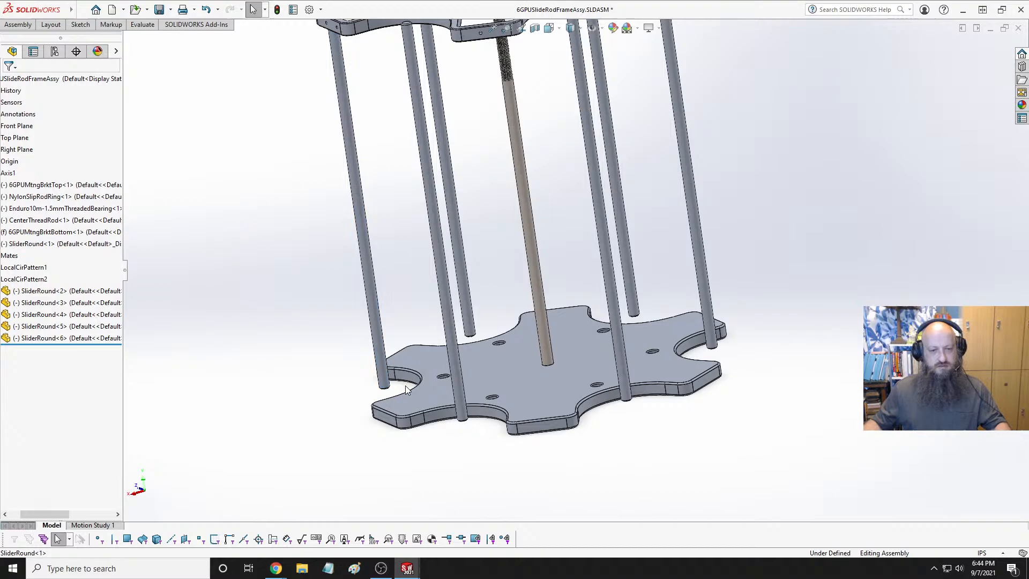
Add a concentric mate between the first slider rod and its matching hole in the bottom bracket
left_click(383, 367)
scroll(423, 396, "down", 8)
left_click(587, 231, "ctrl")
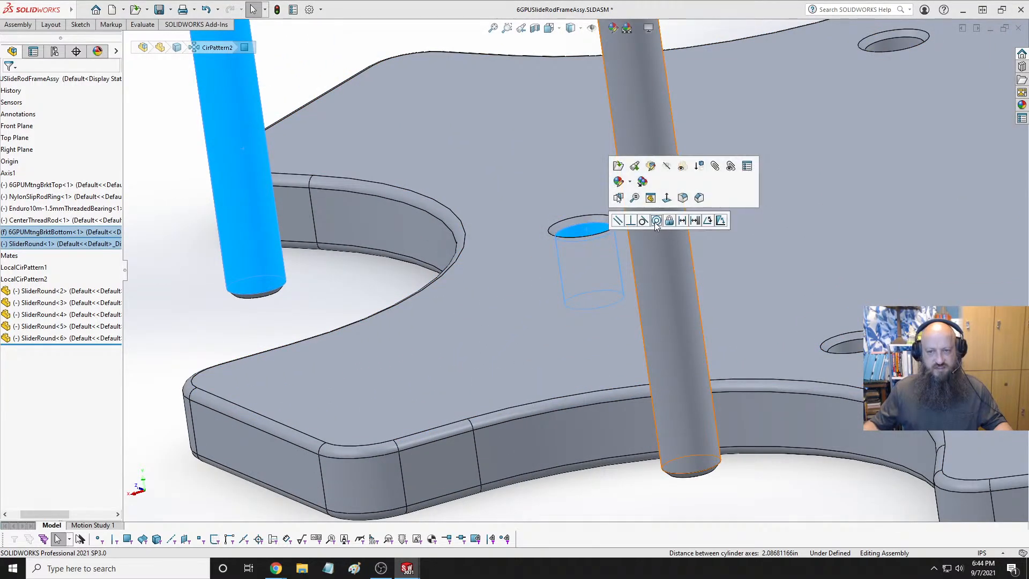
left_click(656, 221)
scroll(628, 256, "up", 4)
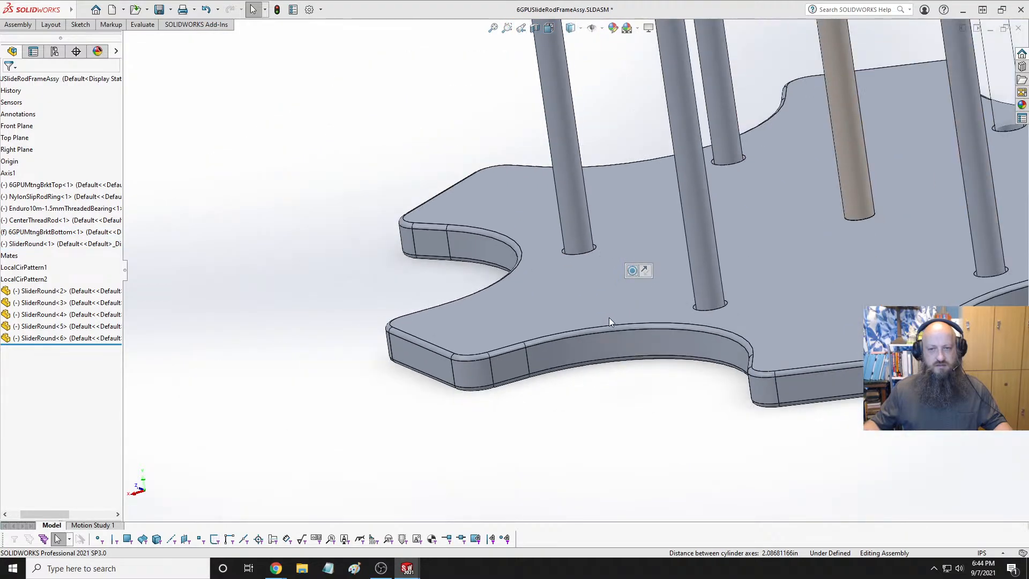
Add a coincident mate between the first slider rod's lower end face and the boss face on the bottom bracket's underside
middle_click_drag(597, 285, 728, 343)
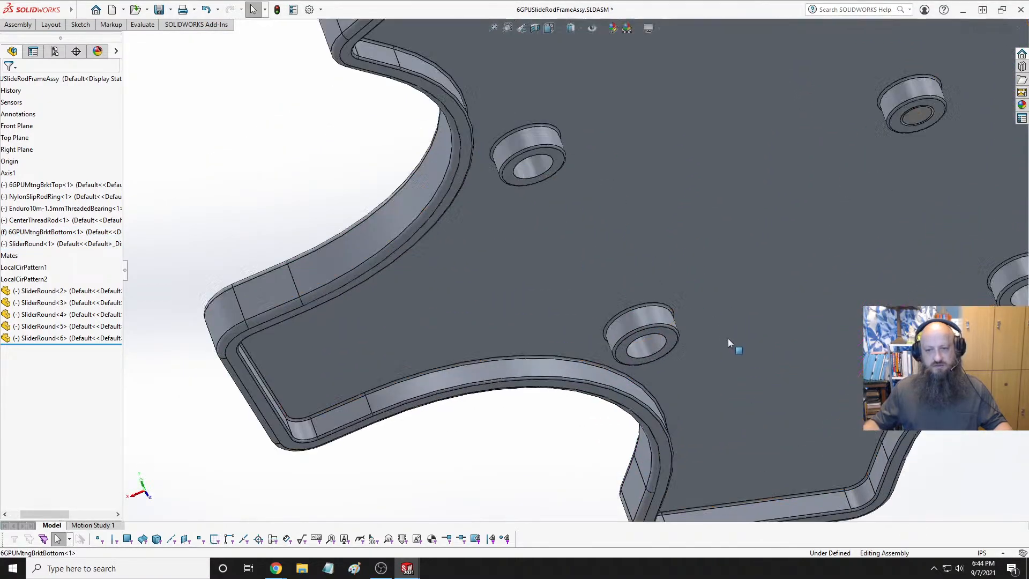
scroll(745, 342, "down", 3)
middle_click(585, 322)
middle_click_drag(585, 322, 581, 217)
left_click(560, 332)
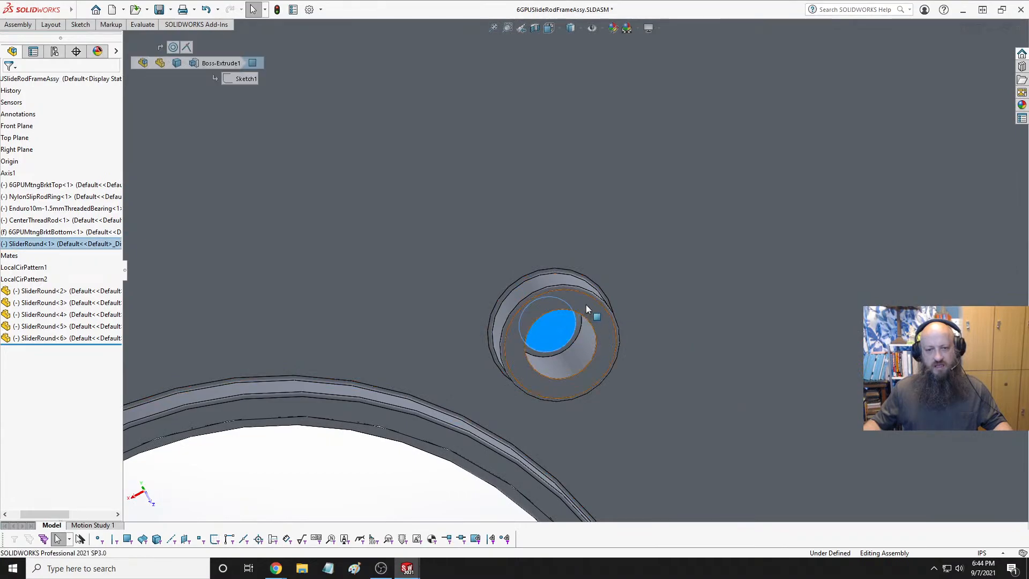
left_click(586, 306, "ctrl")
left_click(615, 295)
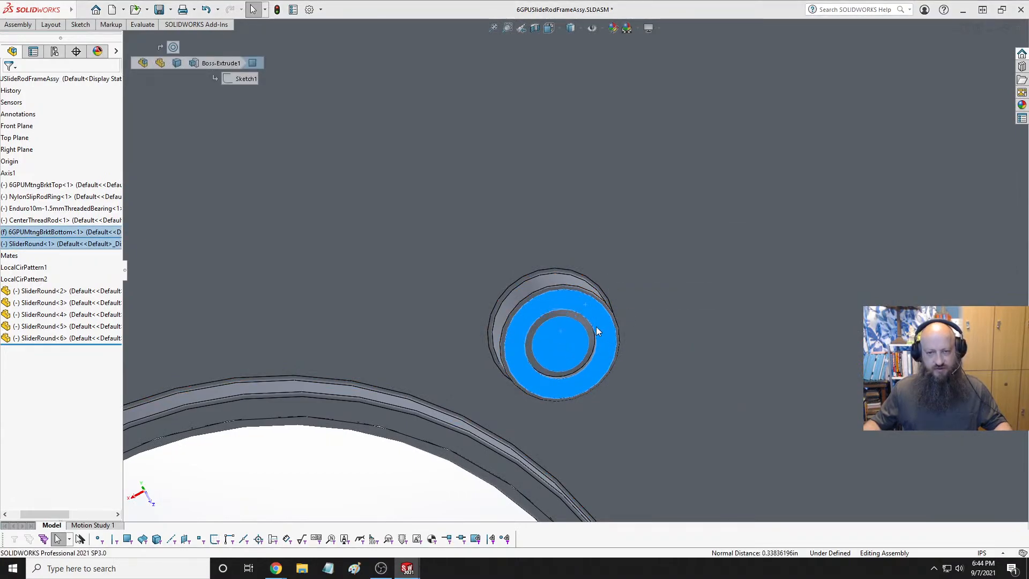
Add a concentric mate between the centre threaded rod's reduced lower end and the bottom bracket's centre hole
scroll(593, 309, "up", 6)
middle_click_drag(593, 309, 589, 203)
left_click(613, 220)
left_click(587, 211)
key("Escape")
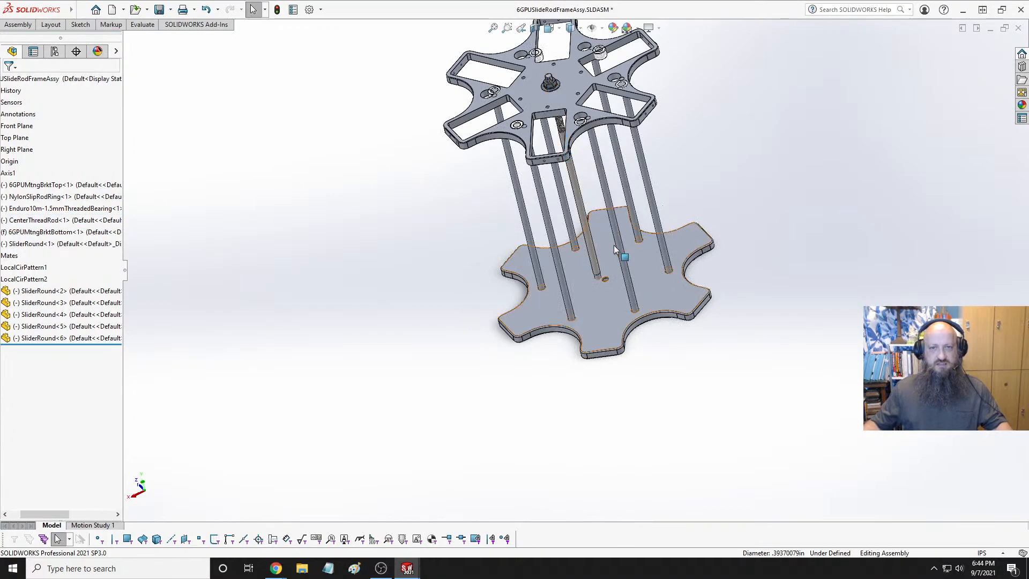
scroll(613, 252, "down", 10)
middle_click_drag(582, 257, 570, 228)
left_click(553, 266)
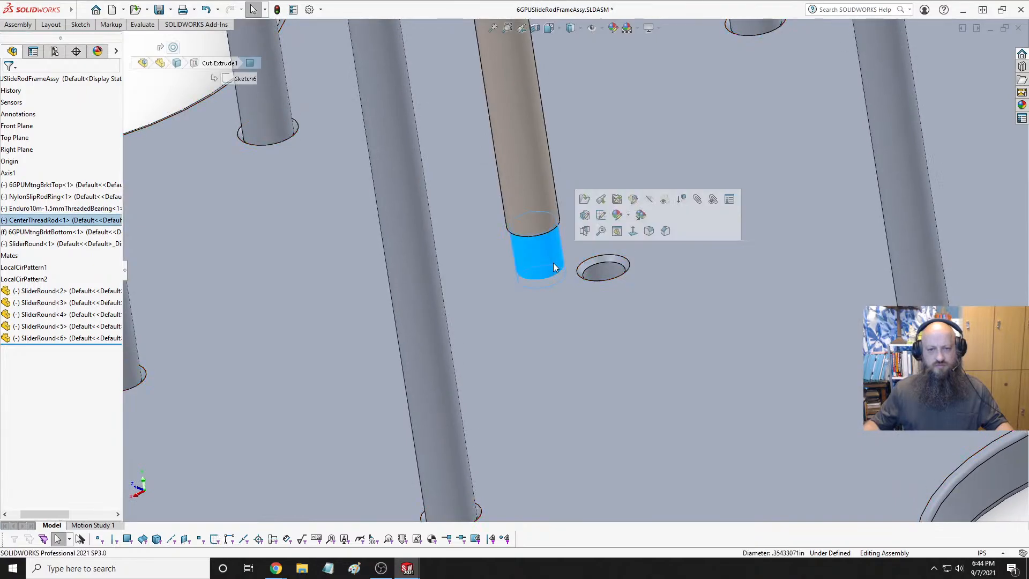
left_click(607, 271, "ctrl")
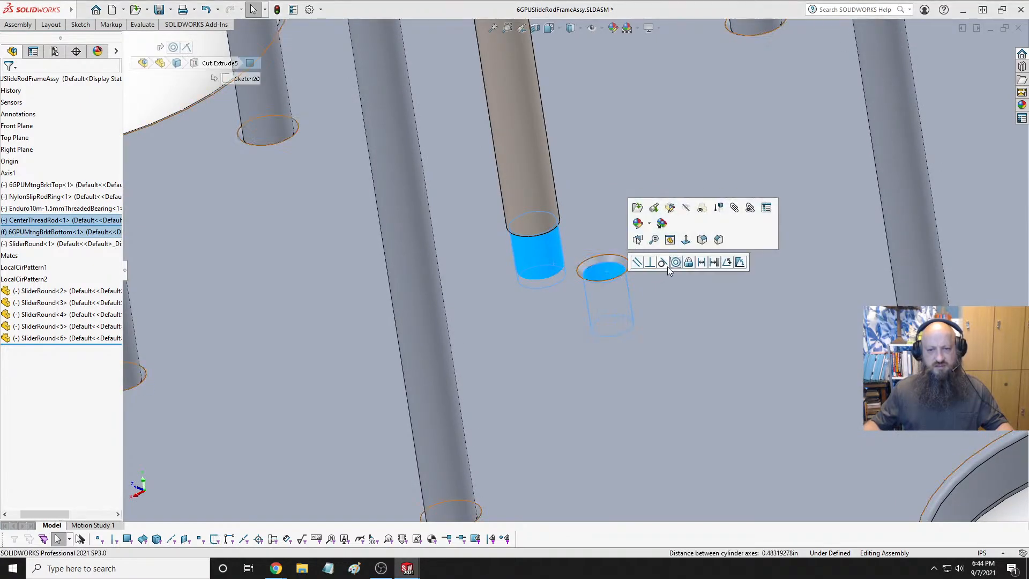
left_click(675, 262)
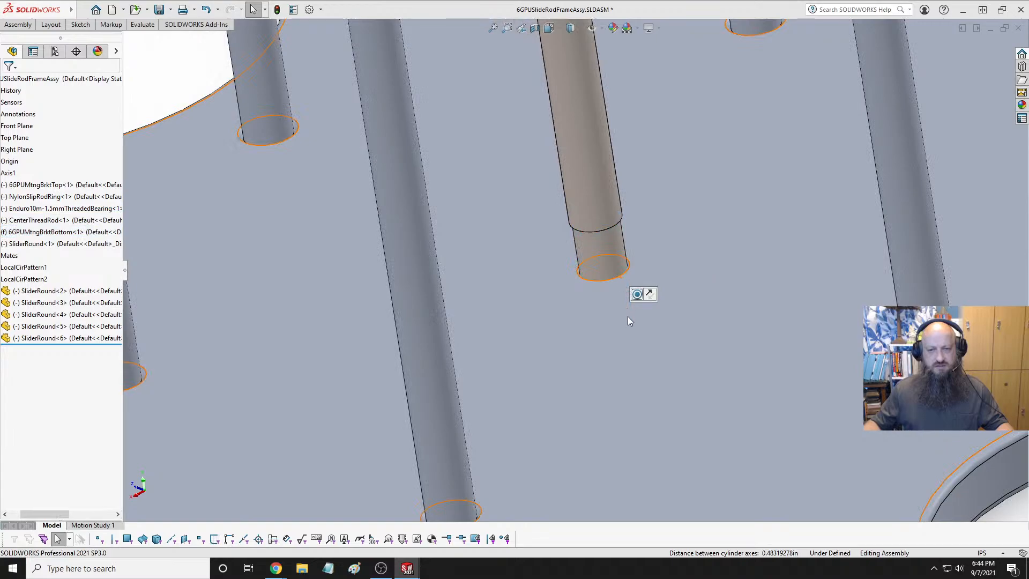
Add a coincident mate between the centre threaded rod's lower end face and the bottom bracket's centre boss face
scroll(628, 323, "up", 5)
middle_click_drag(629, 324, 514, 155)
scroll(648, 341, "down", 3)
left_click(524, 139)
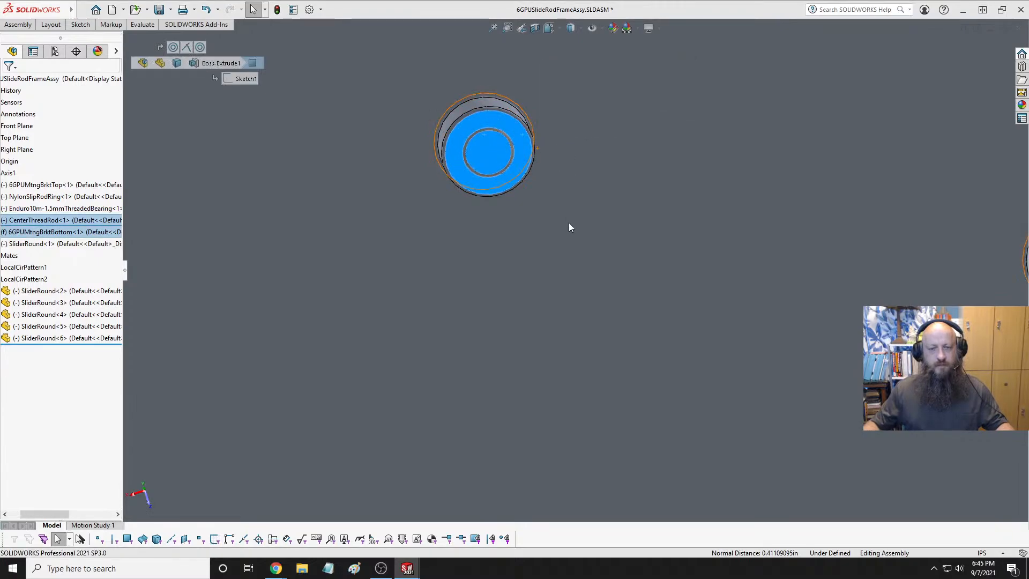
left_click(580, 266)
Examine the rod ends in the bottom bracket from below and above, and the alignment of the whole frame
scroll(558, 282, "up", 10)
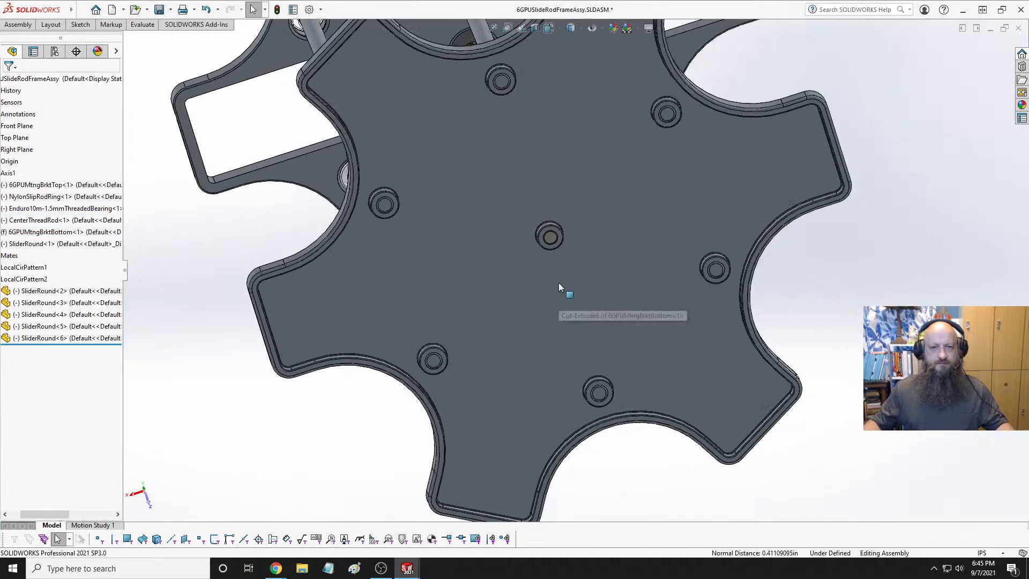
middle_click_drag(559, 282, 584, 323)
scroll(578, 323, "up", 5)
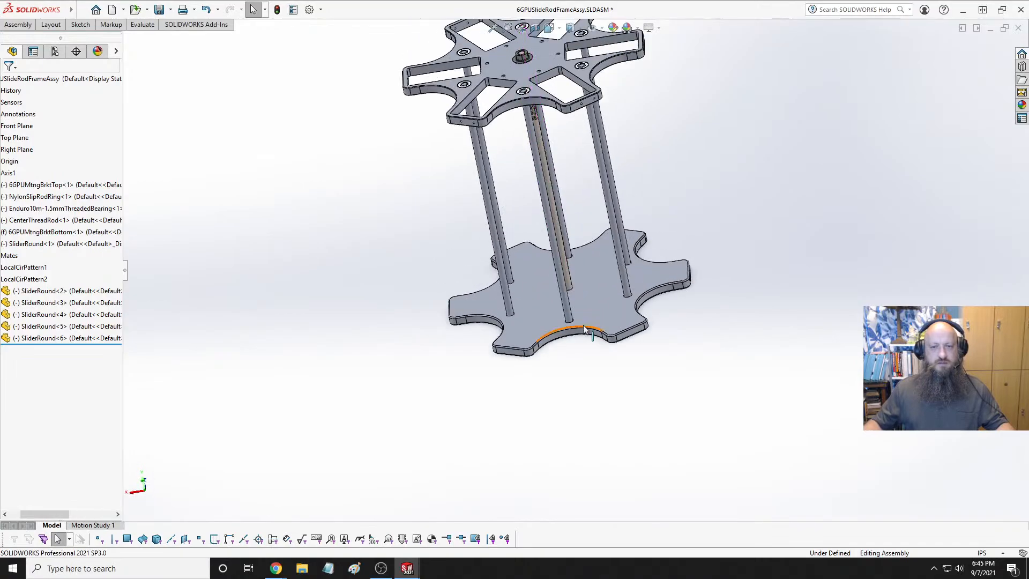
scroll(584, 323, "down", 6)
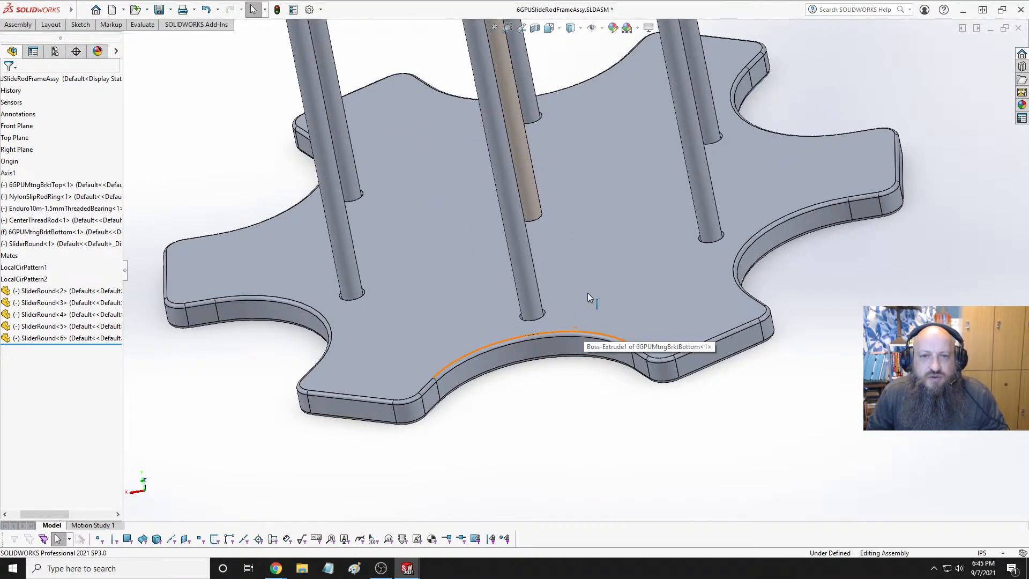
scroll(586, 289, "up", 8)
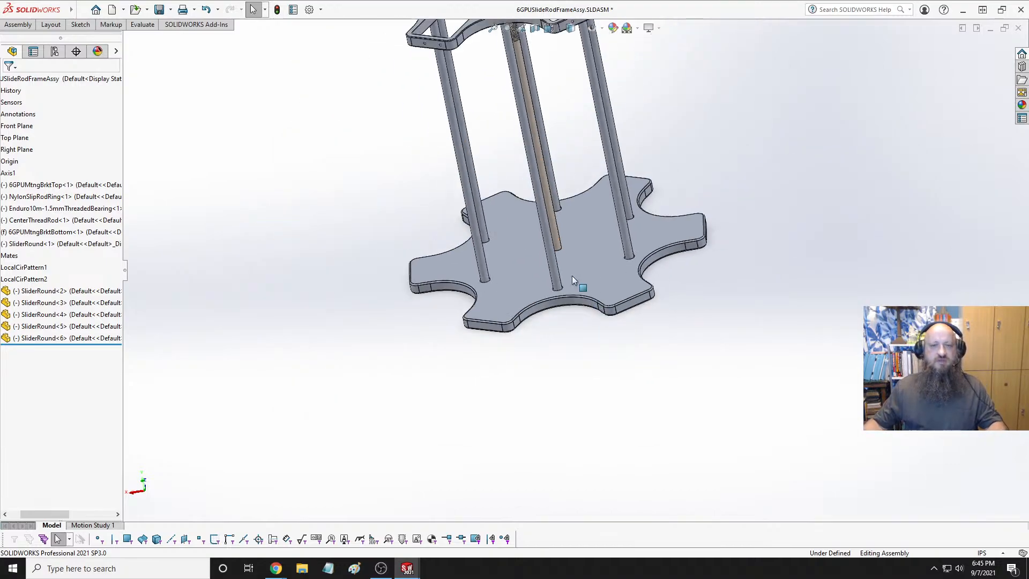
middle_click_drag(571, 276, 574, 211)
scroll(552, 278, "down", 6)
scroll(552, 278, "up", 3)
left_click(546, 196)
left_click(604, 231)
scroll(597, 235, "up", 3)
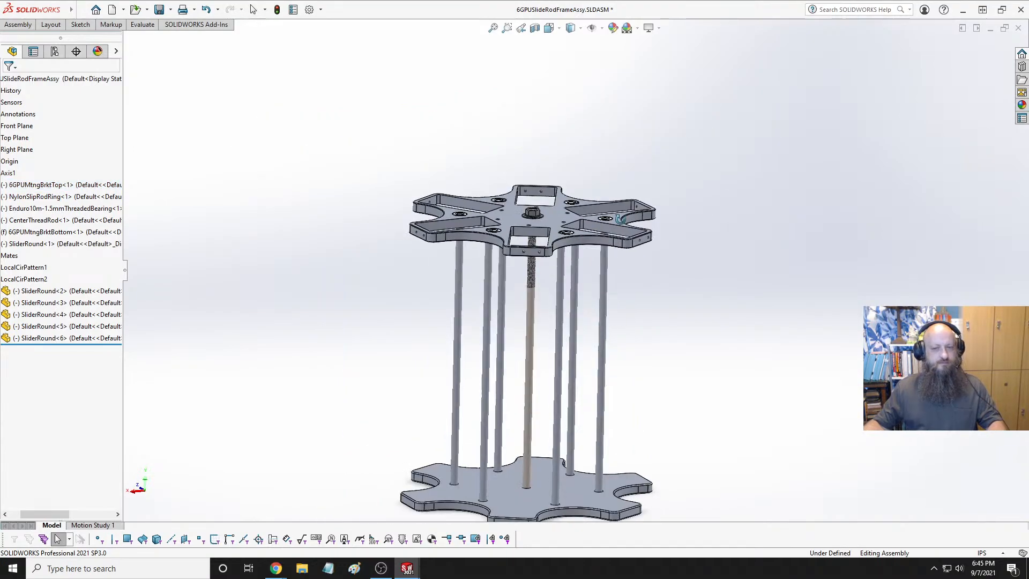
Identify the centre threaded rod and first slider rod, and nudge the top bracket to check its freedom of movement
left_click_drag(34, 510, 2, 515)
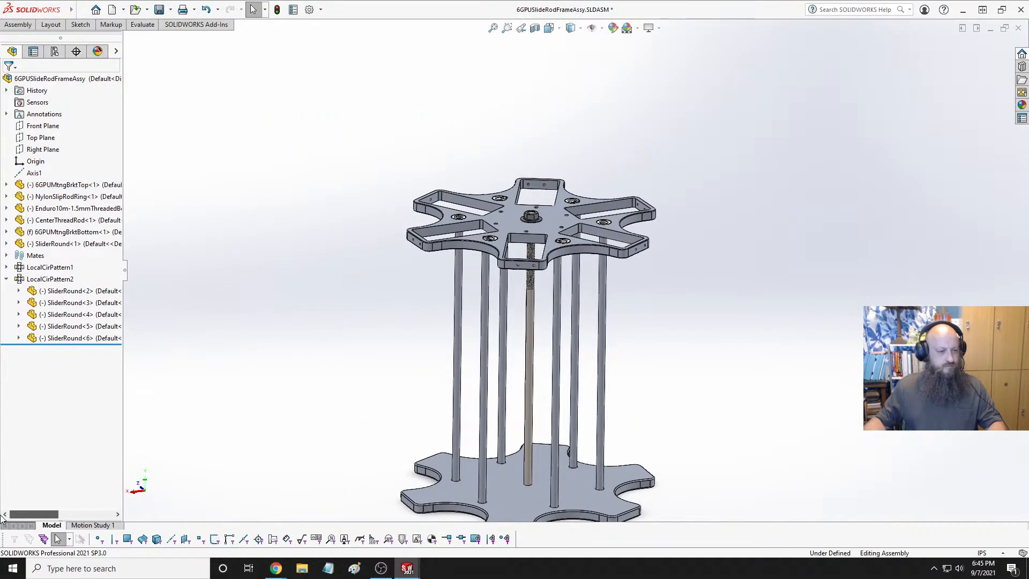
left_click(59, 220)
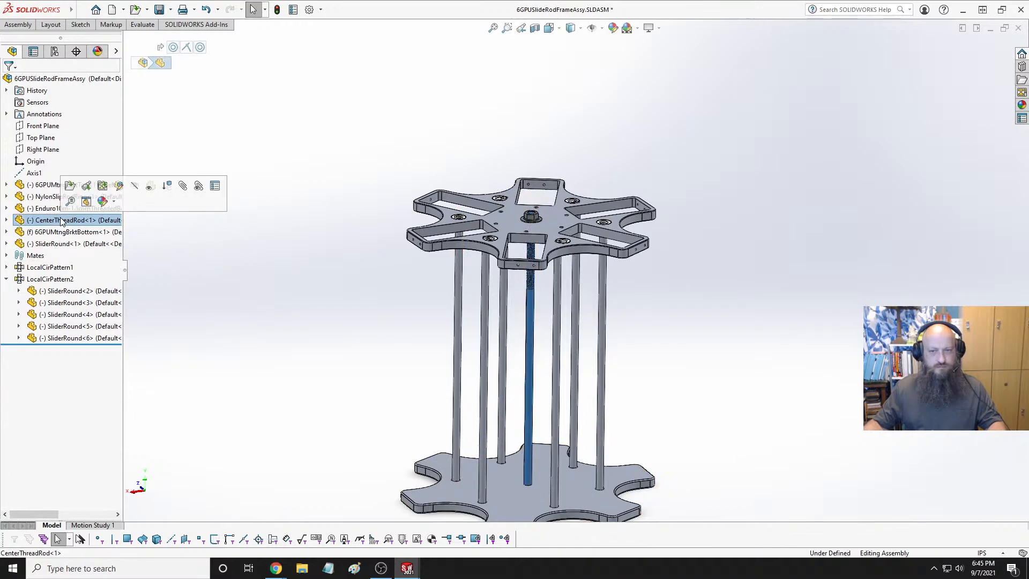
left_click(54, 244)
scroll(481, 233, "down", 6)
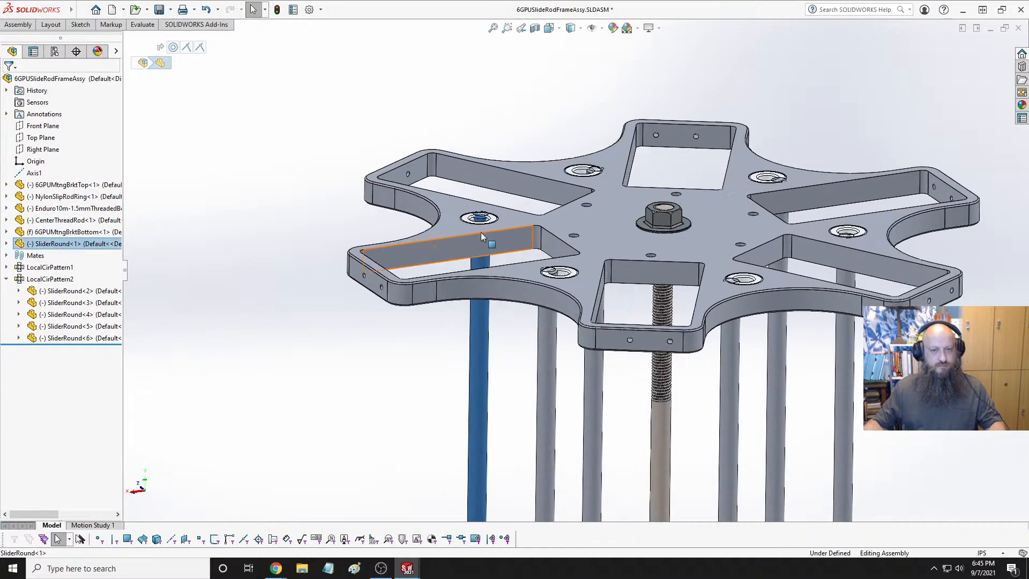
left_click(538, 224)
mouse_move(538, 224)
left_mouse_down()
mouse_move(551, 211)
mouse_move(535, 209)
left_mouse_up()
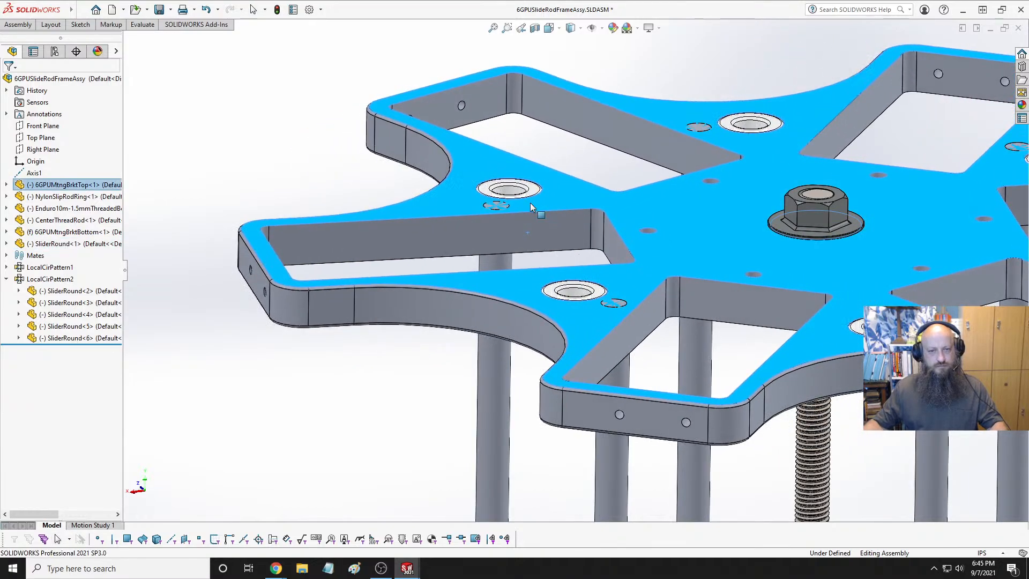
key("Escape")
Add a concentric mate between the first slider rod's cylindrical face and the bore of the nylon slip ring above it
left_click(512, 193)
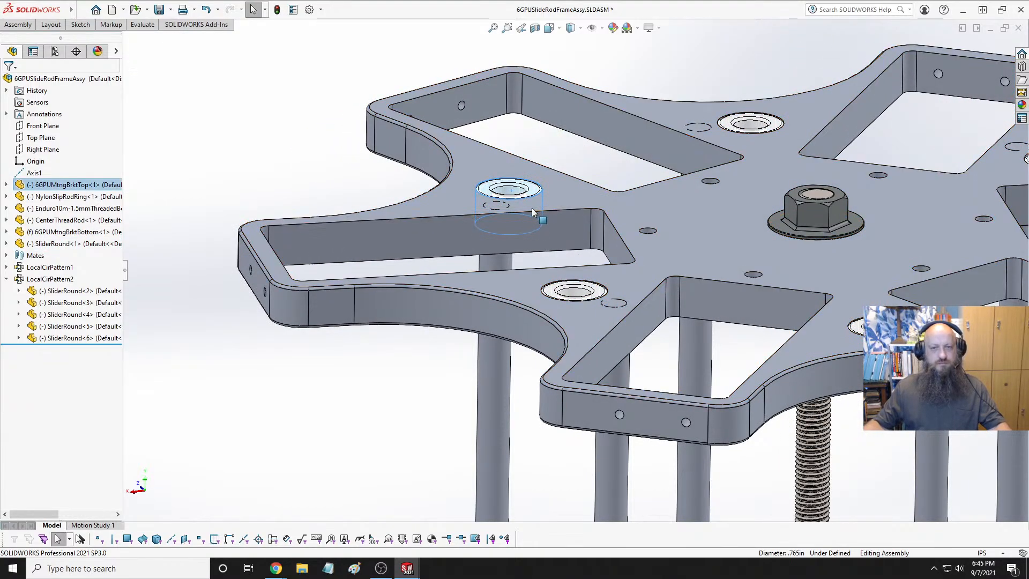
key("ctrl+8")
mouse_move(552, 190)
middle_mouse_down()
mouse_move(592, 214)
mouse_move(583, 211)
middle_mouse_up()
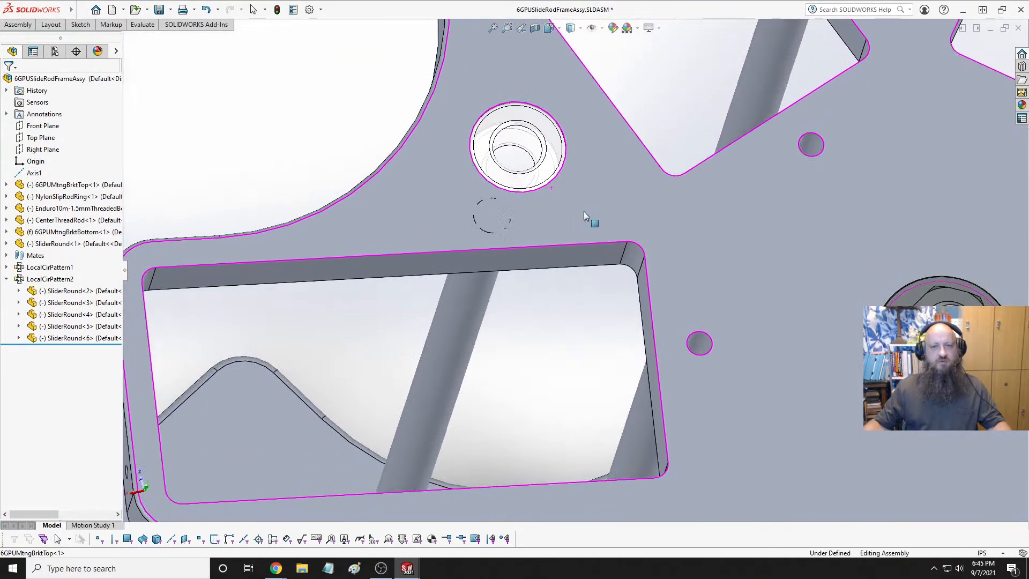
left_click(522, 153)
left_click(468, 320, "ctrl")
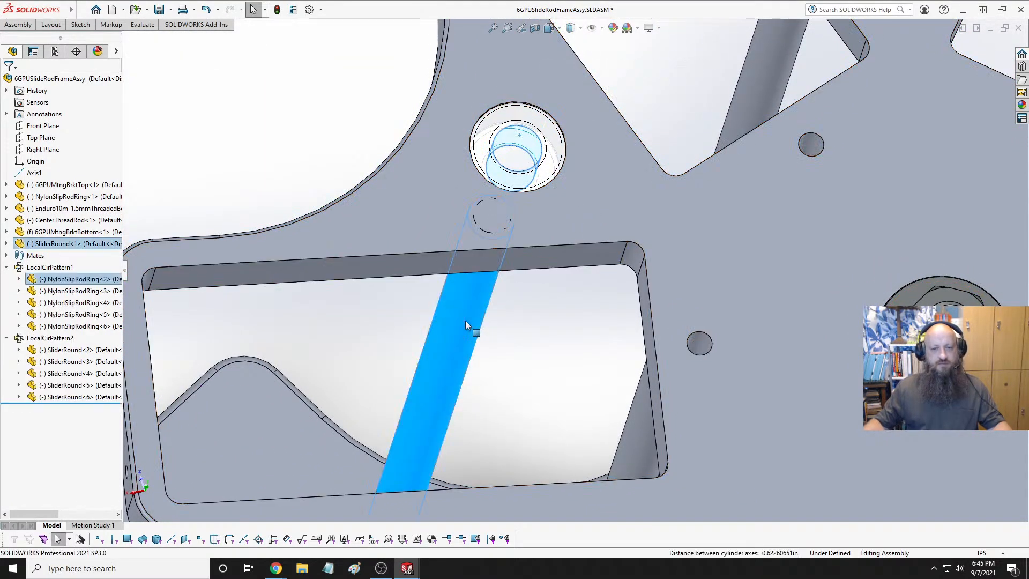
left_click(534, 313)
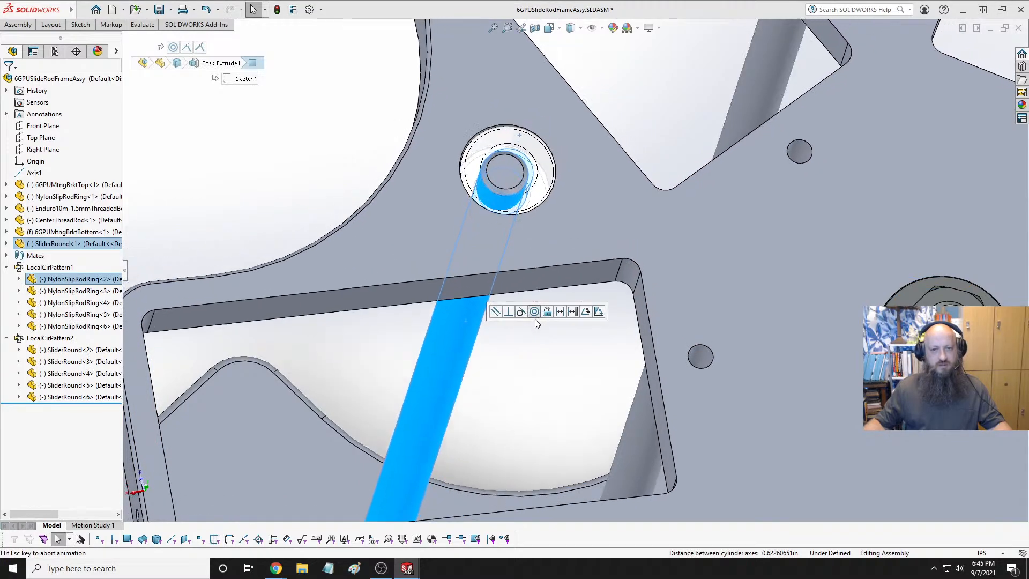
scroll(555, 269, "up", 10)
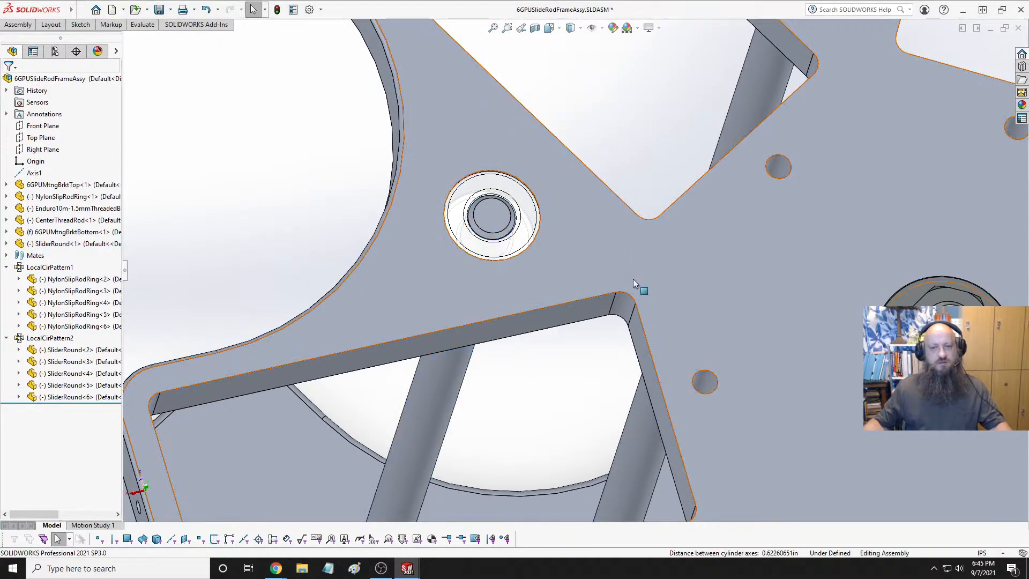
Test whether the top bracket moves along the rods, and review its mates to find which one restricts it
middle_click_drag(723, 235, 721, 217)
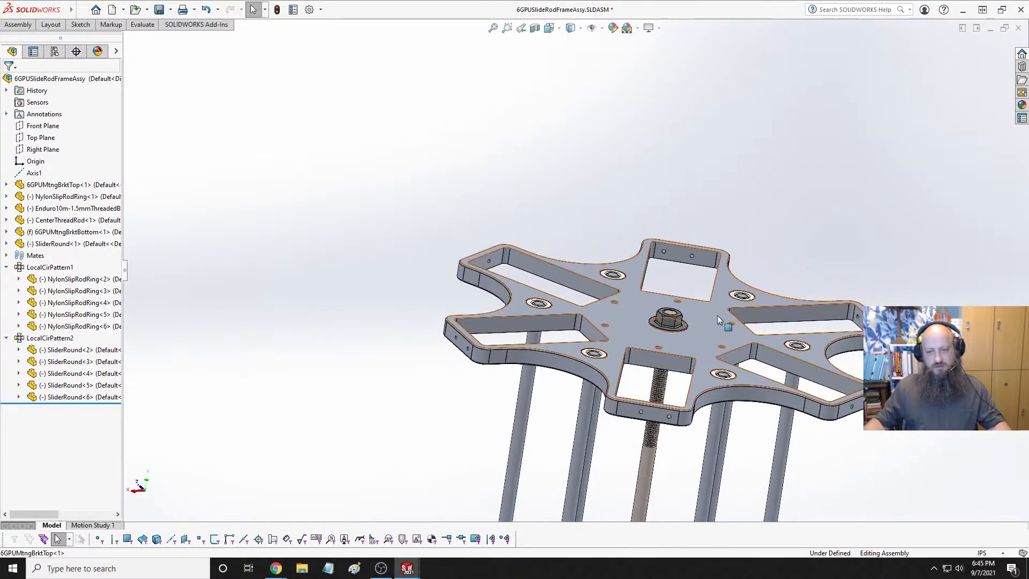
left_click_drag(717, 315, 708, 346)
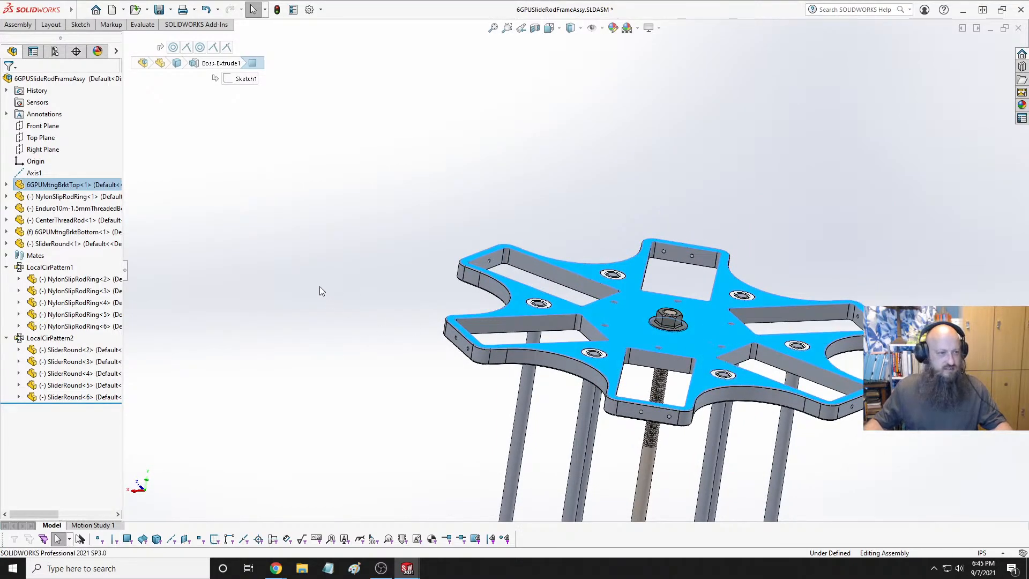
left_click(7, 184)
left_click(18, 184)
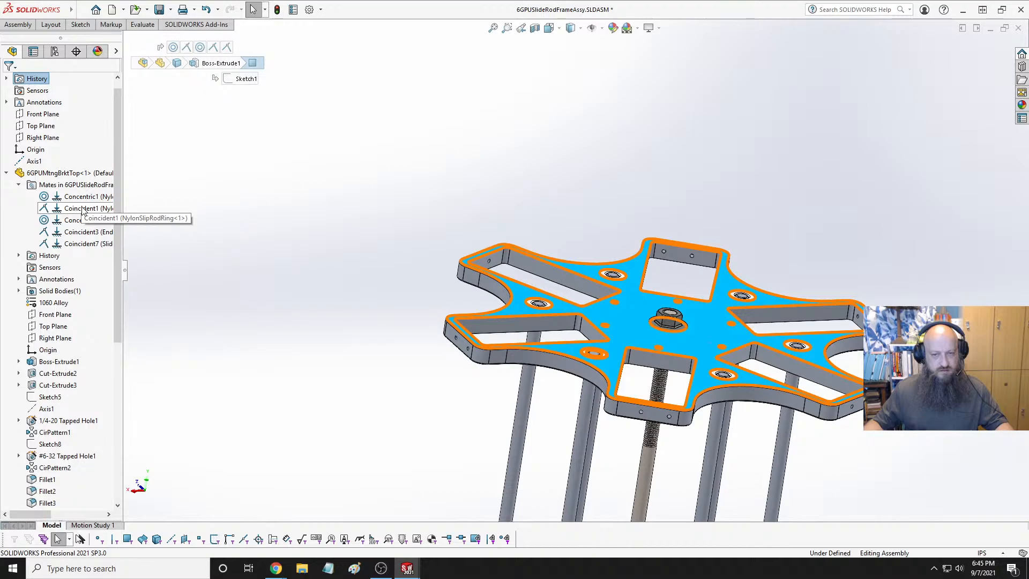
left_click(83, 209)
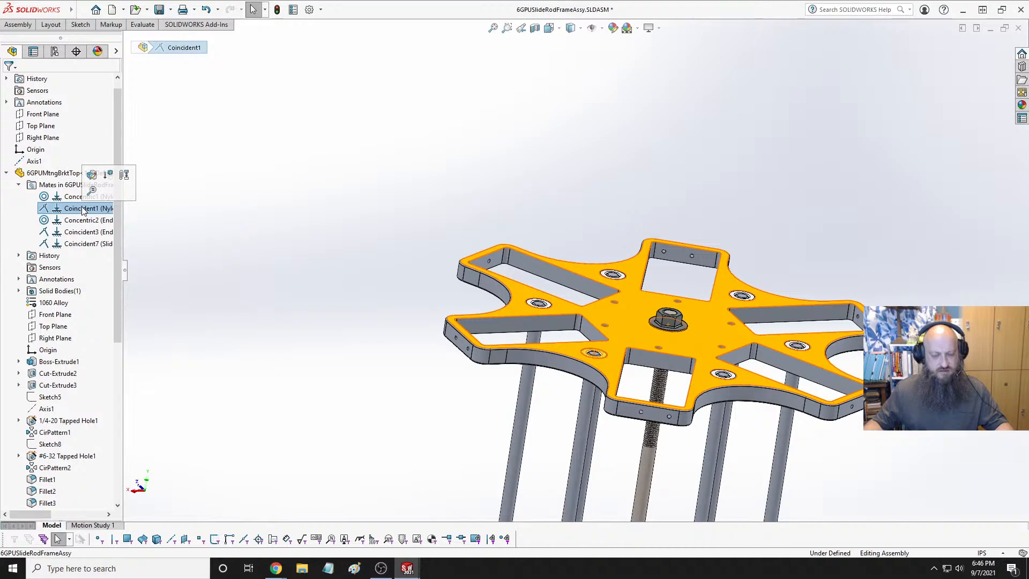
left_click(83, 220)
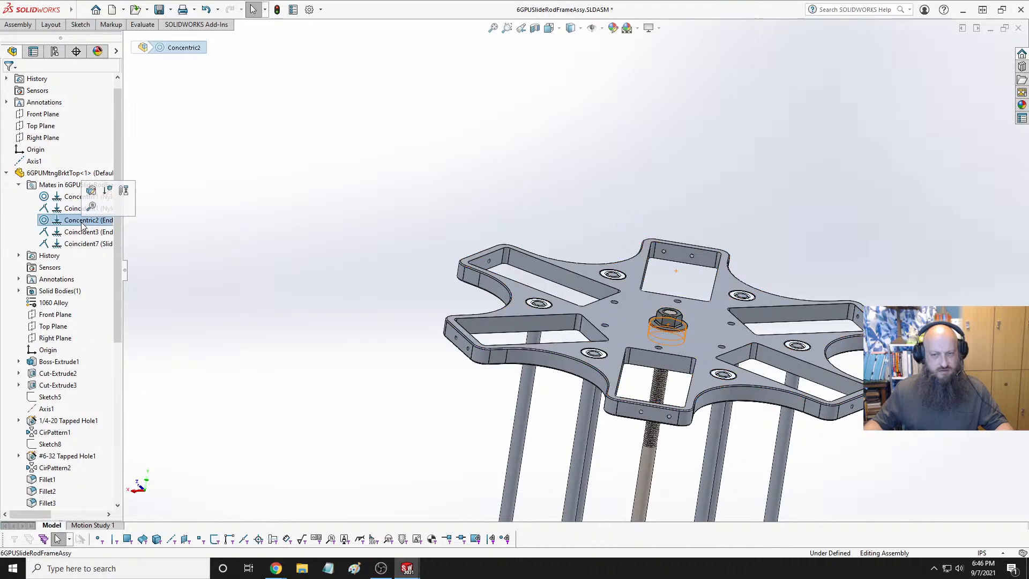
left_click(82, 232)
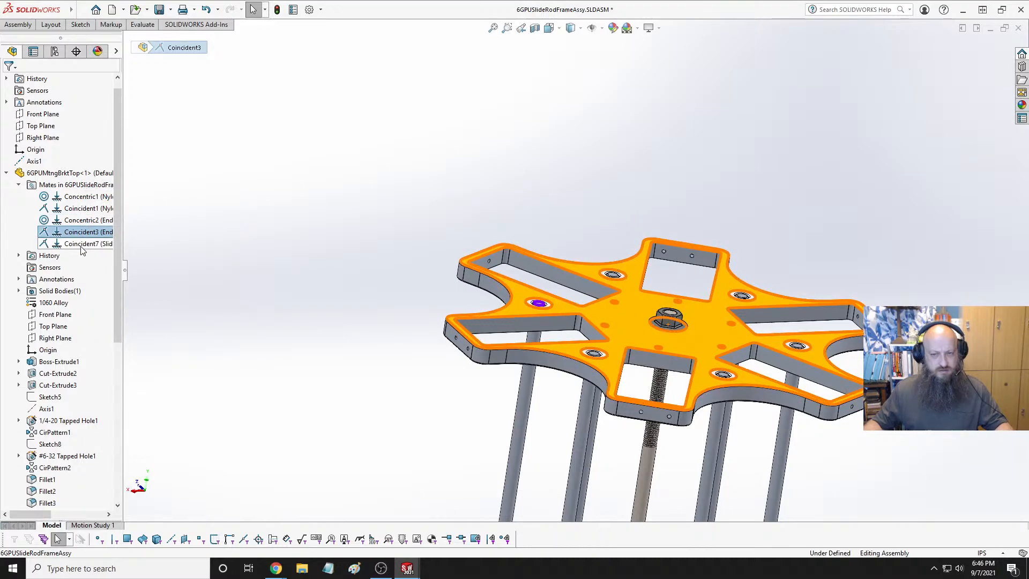
Delete the Coincident7 mate that ties the top bracket's face to the slider rod's end
left_click(83, 245)
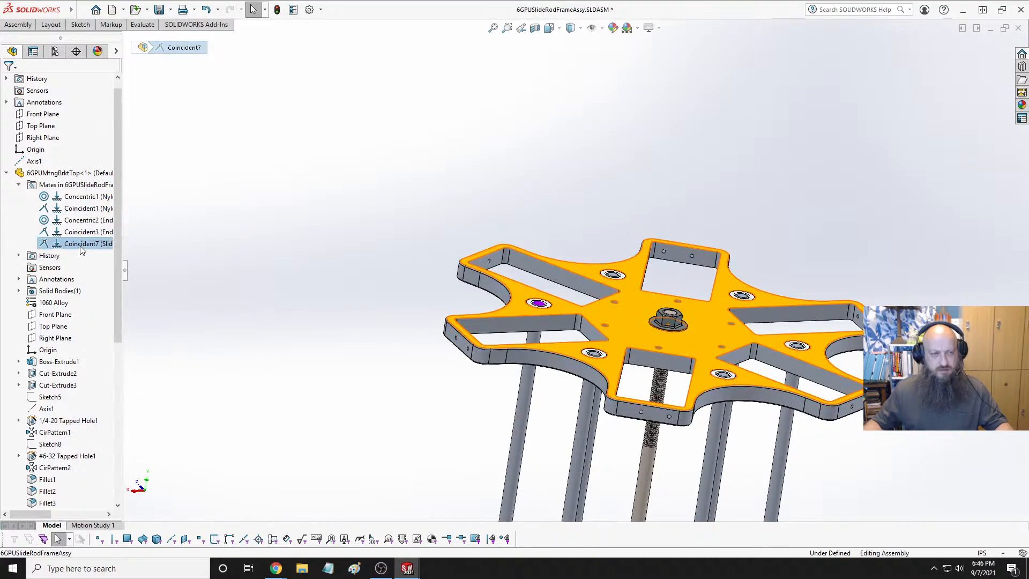
right_click(83, 245)
left_click(118, 297)
left_click(575, 231)
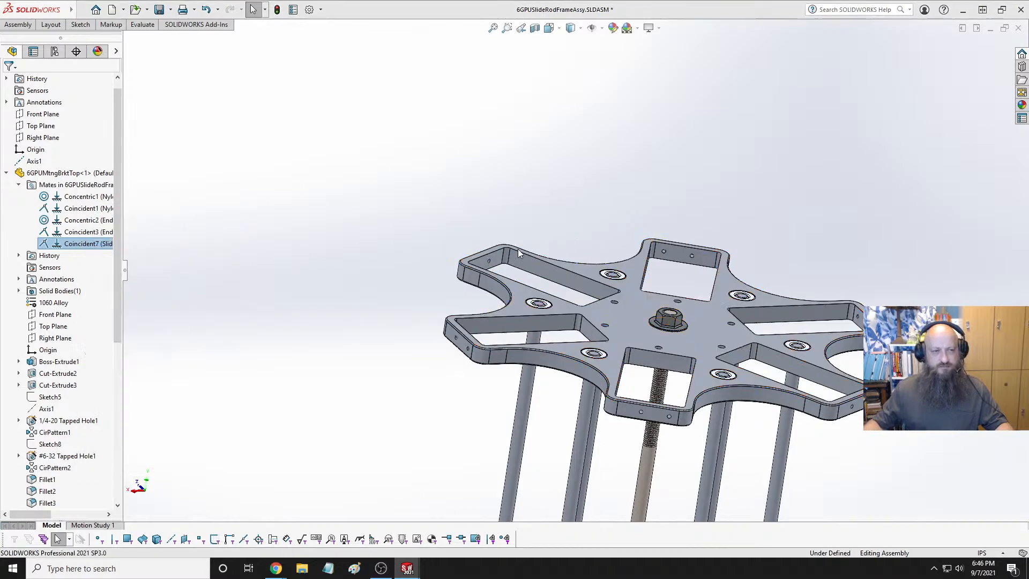
left_click(19, 185)
left_click(6, 173)
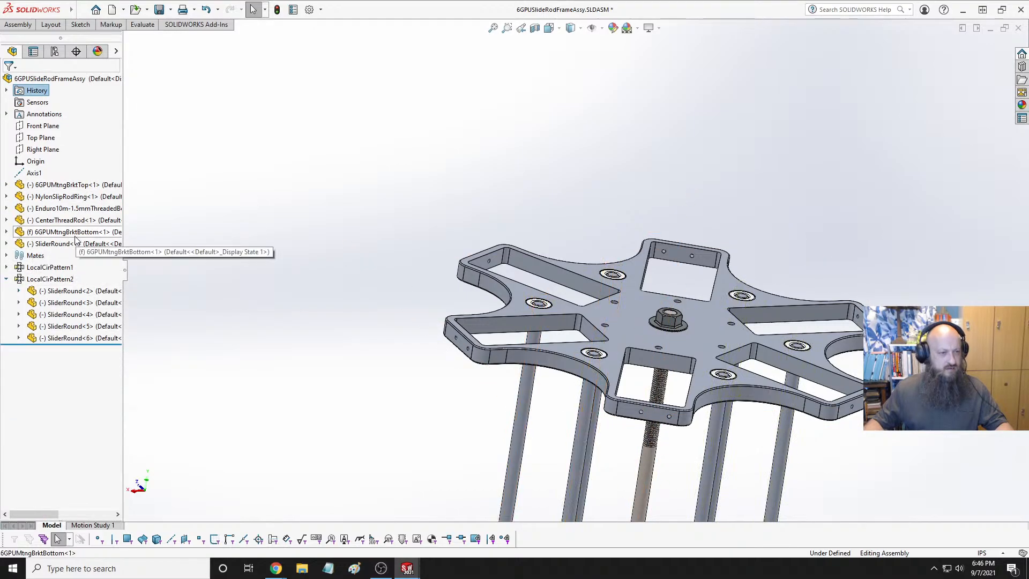
Move the fixed bottom bracket ahead of the top bracket in the component order, and collapse the slider rod pattern
left_click_drag(67, 231, 76, 176)
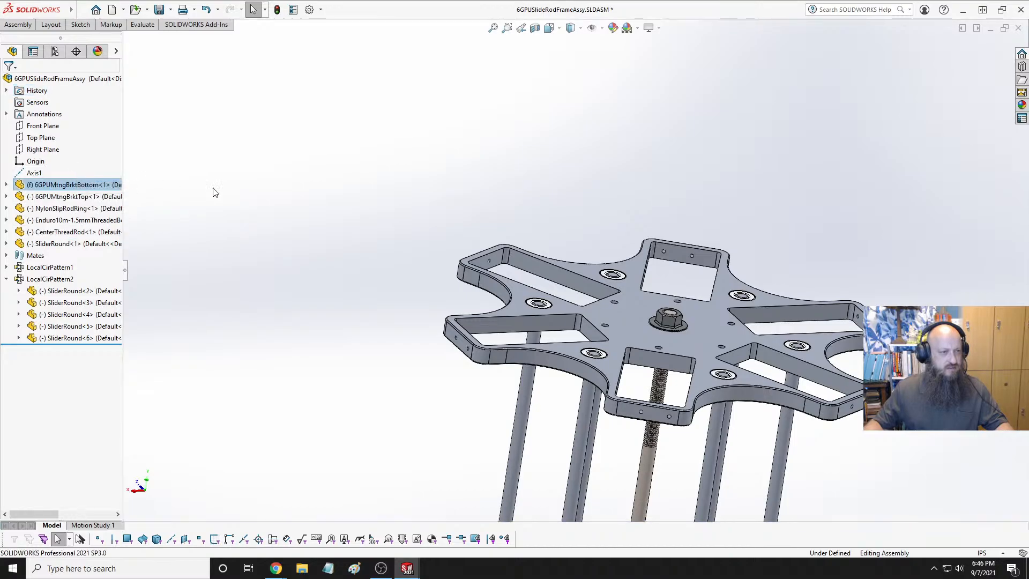
left_click(215, 228)
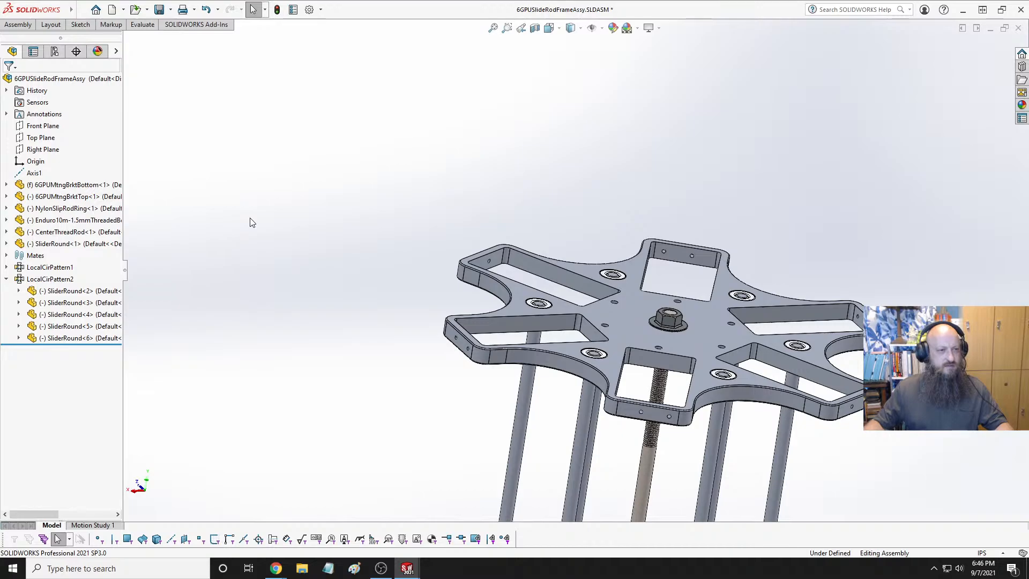
left_click(6, 279)
key("space")
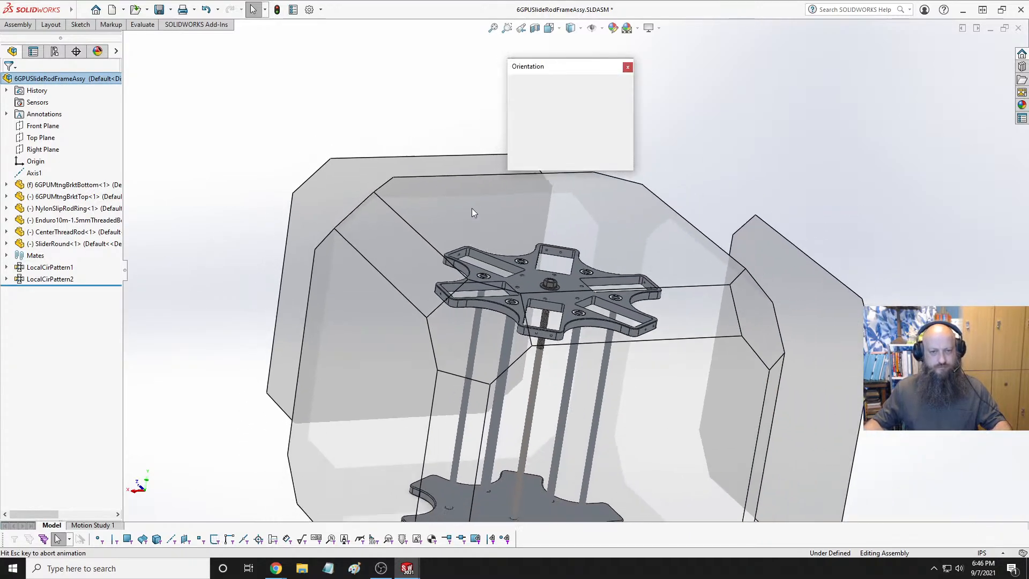
Set the slide rod frame assembly to the trimetric view and save it
left_click(618, 121)
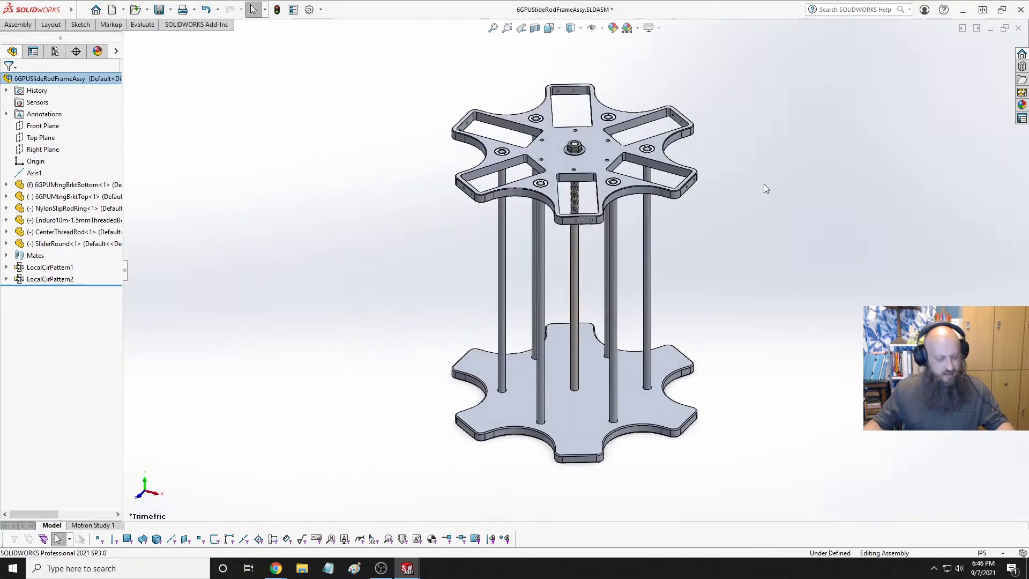
key("ctrl+s")
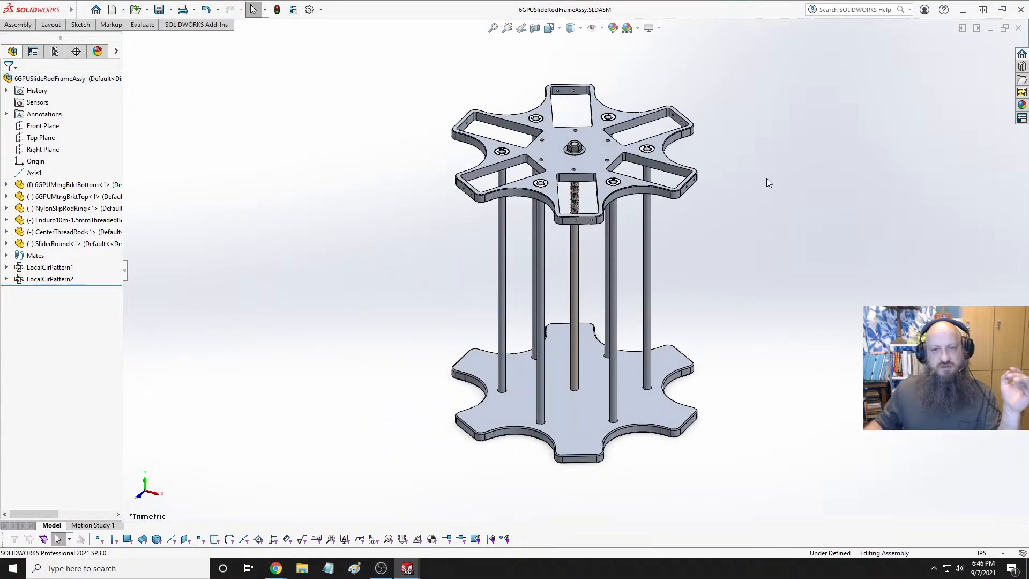
Slide the top mounting bracket slightly down the rods to check how it moves
left_click(593, 175)
mouse_move(594, 175)
left_mouse_down()
mouse_move(595, 183)
mouse_move(596, 160)
mouse_move(594, 206)
mouse_move(596, 156)
mouse_move(597, 168)
left_mouse_up()
left_click(820, 215)
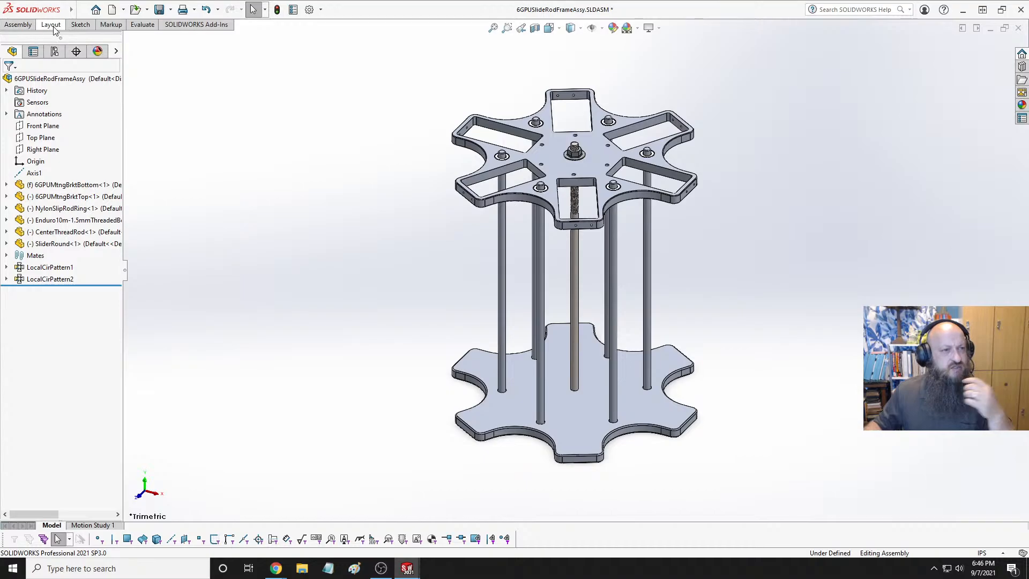
left_click(18, 24)
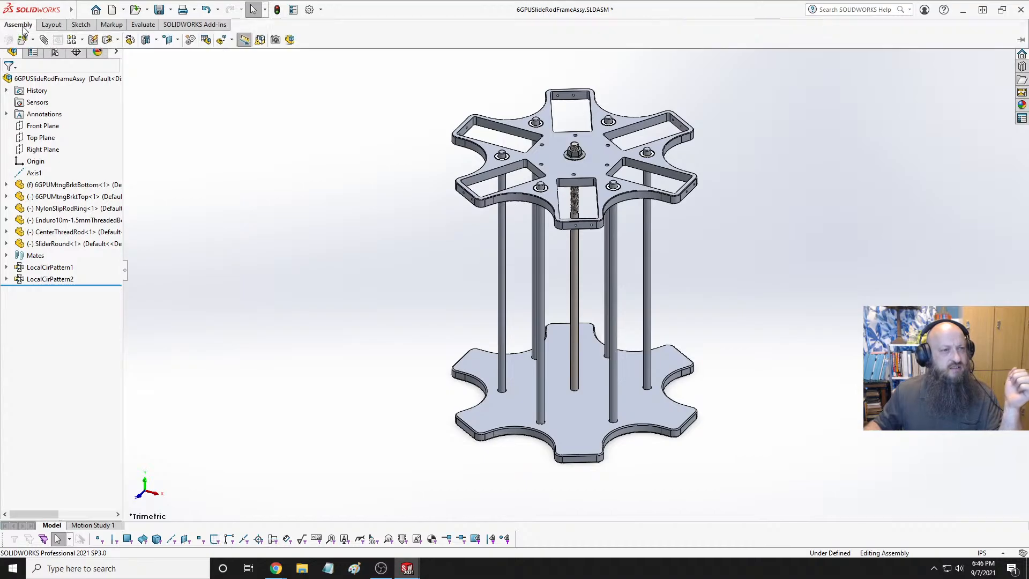
left_click(154, 41)
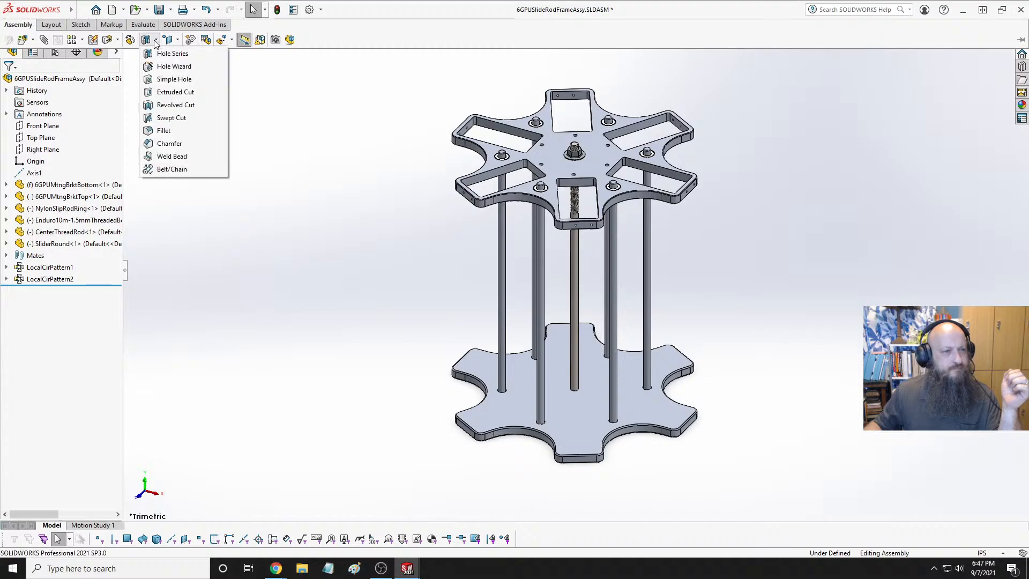
left_click(175, 42)
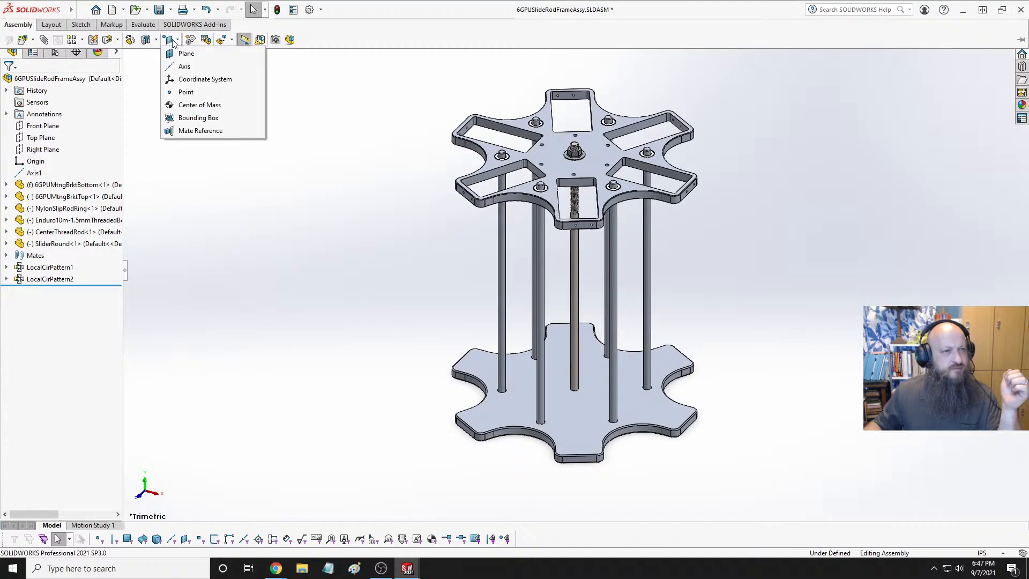
left_click(156, 39)
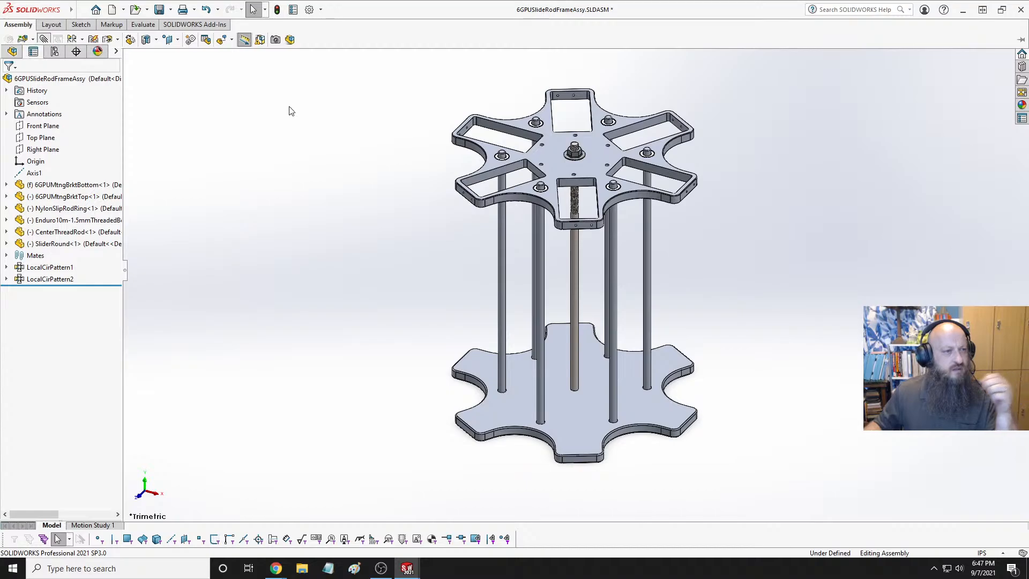
Start an advanced distance mate between a slider rod's end face and the upper face of the top mounting bracket
key("m")
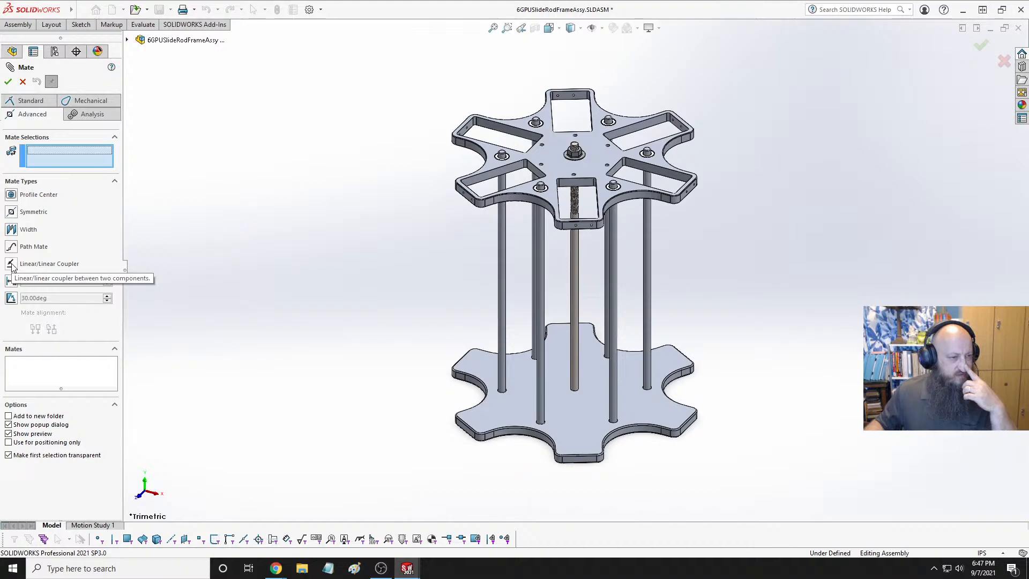
left_click(88, 100)
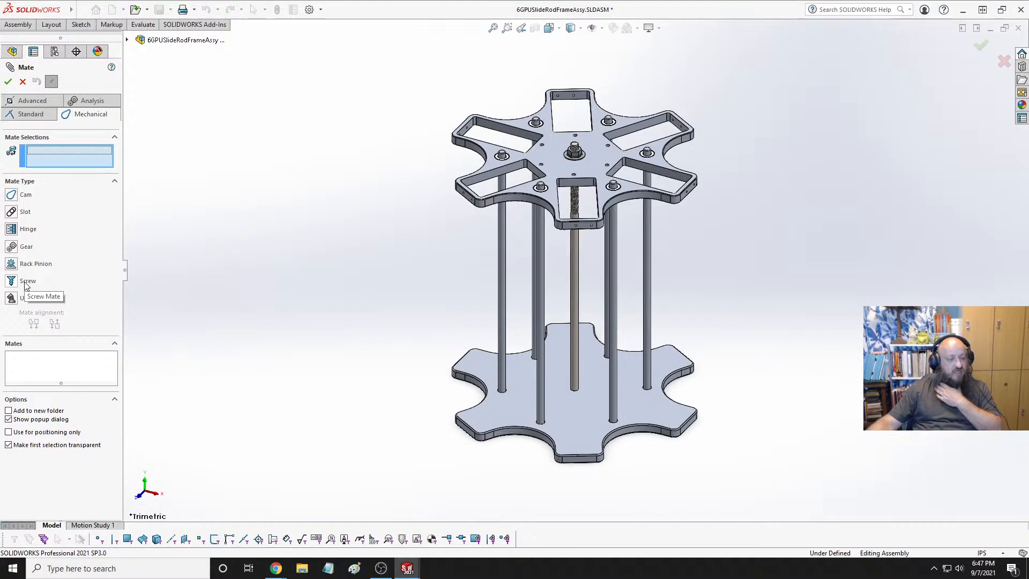
scroll(611, 152, "down", 5)
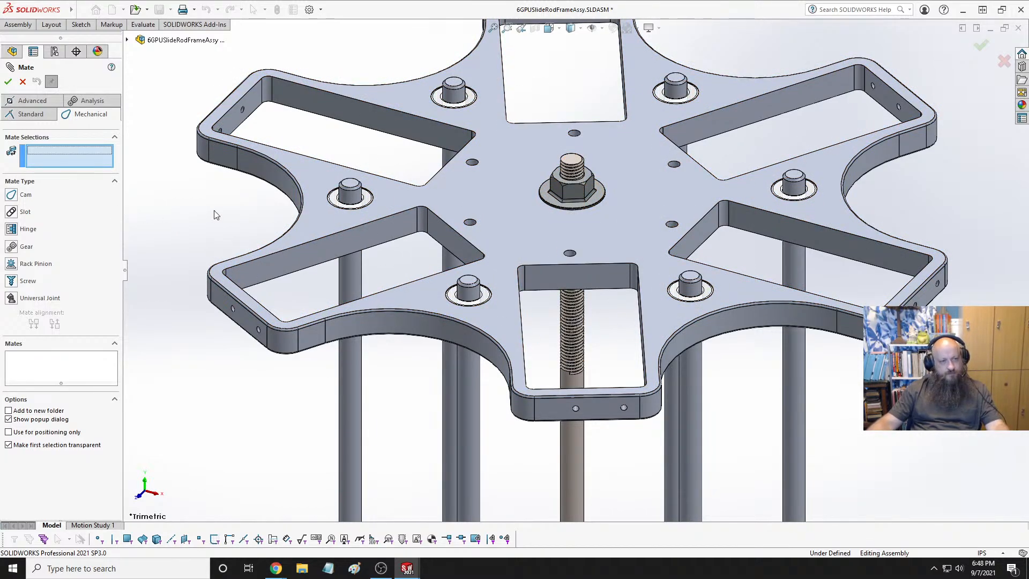
left_click(32, 100)
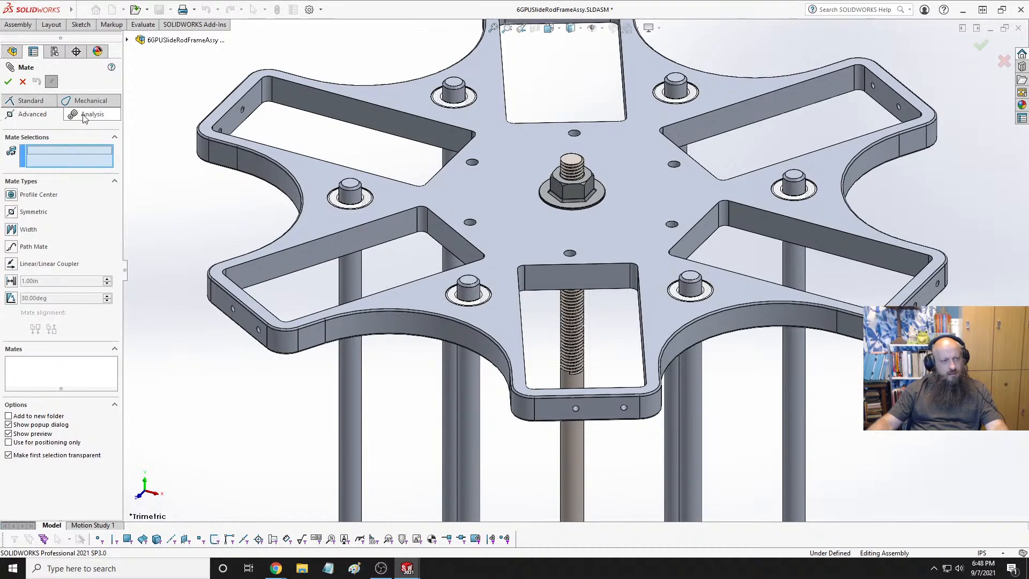
left_click(11, 281)
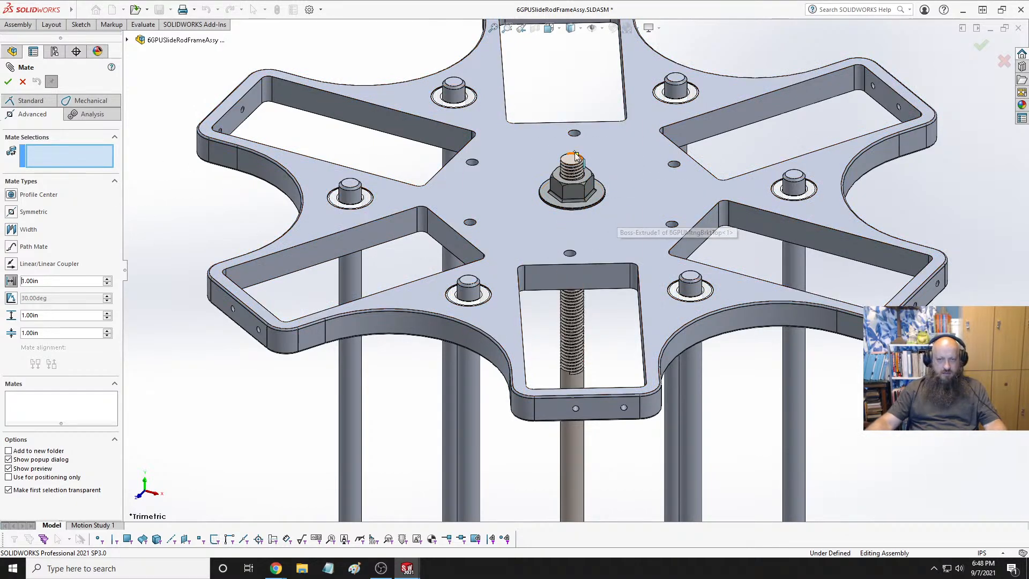
left_click(493, 269)
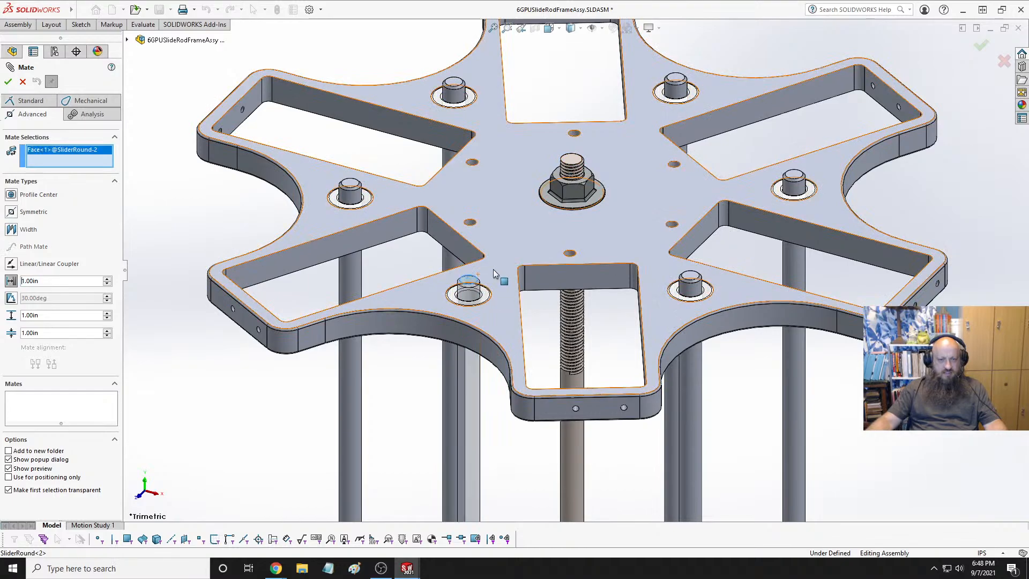
left_click(494, 271)
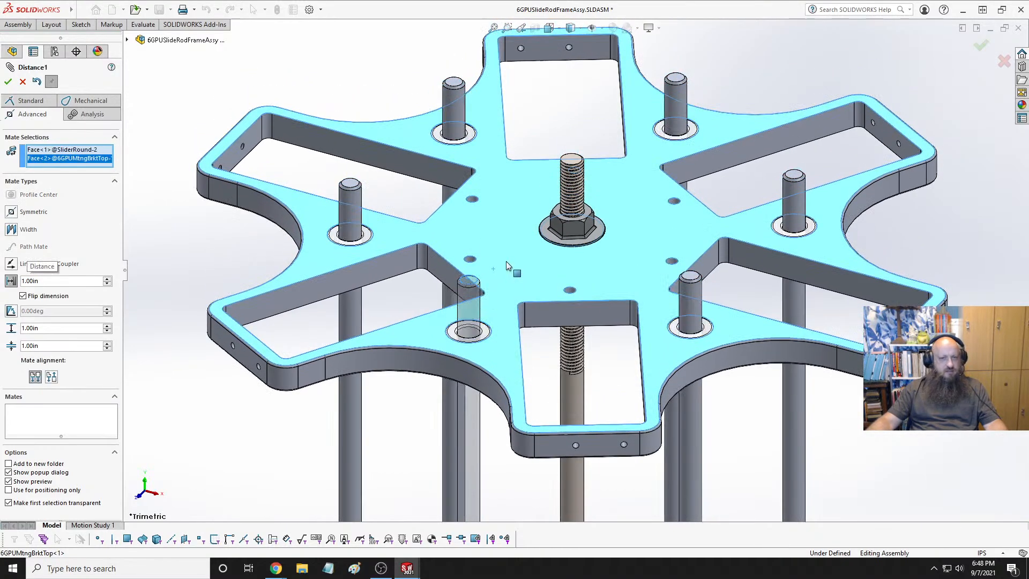
Limit the distance mate to a 3 in maximum and 0 in minimum, and finish mating
left_click(49, 328)
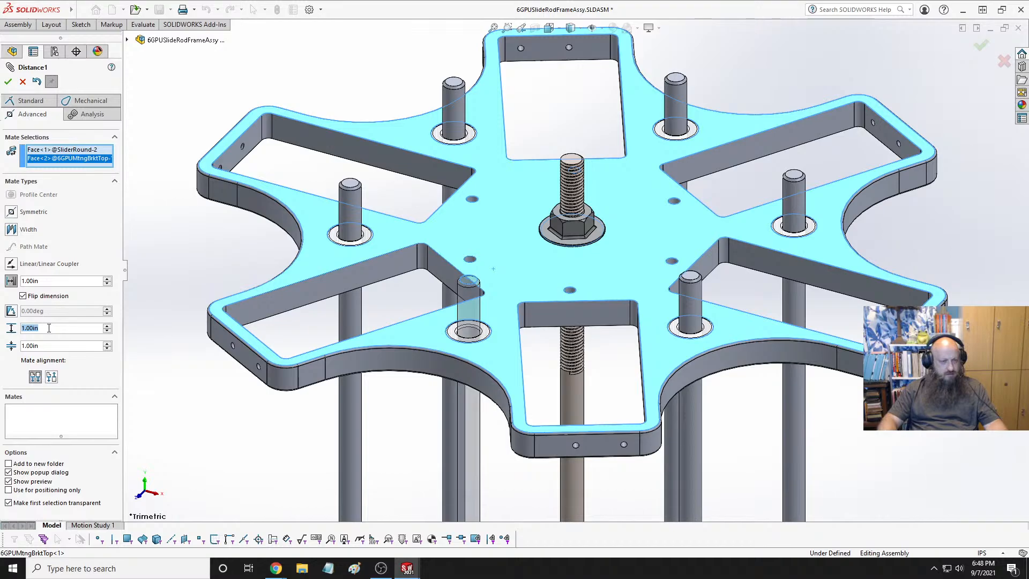
type("3")
left_click(47, 348)
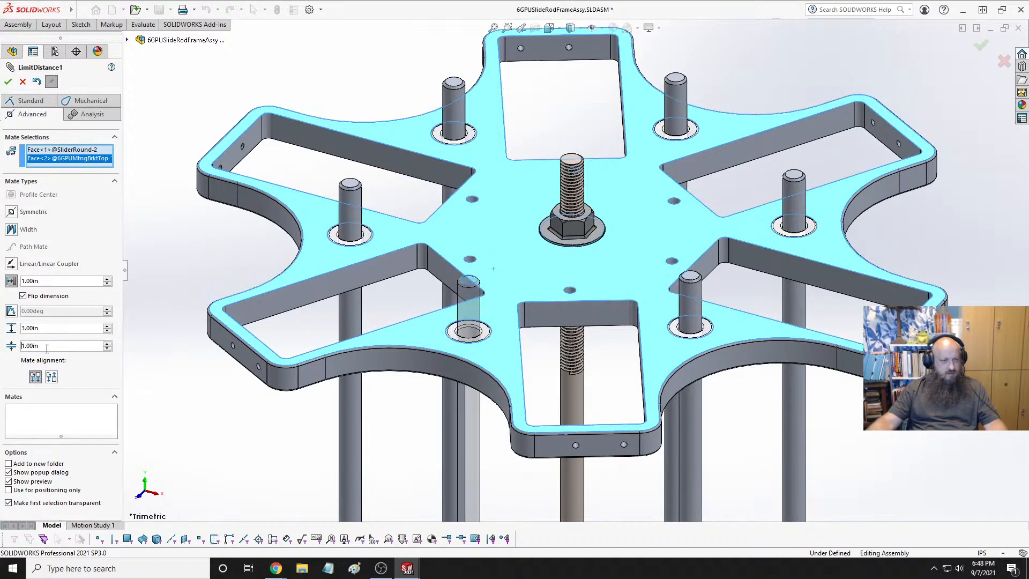
type("0")
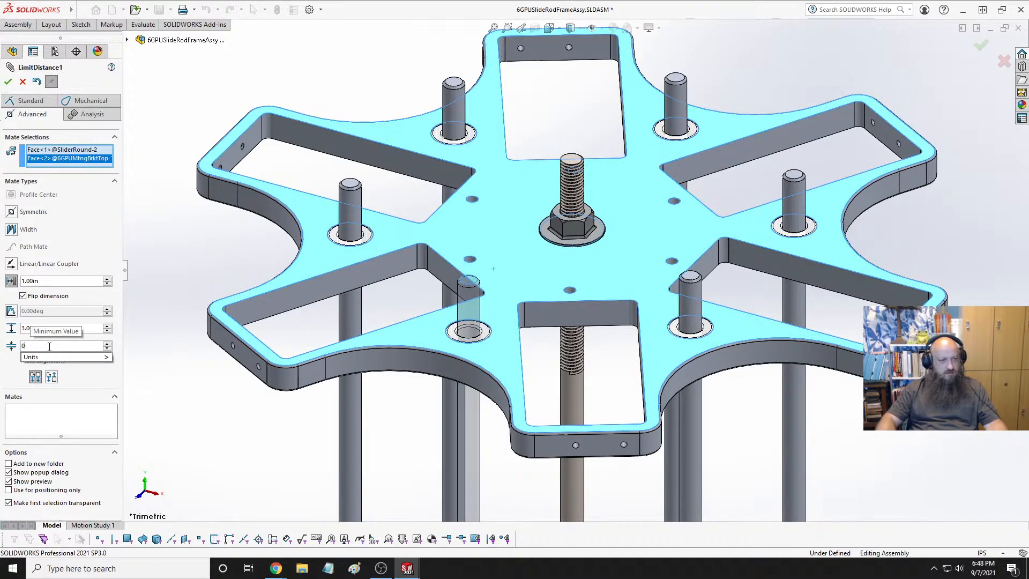
key("Return")
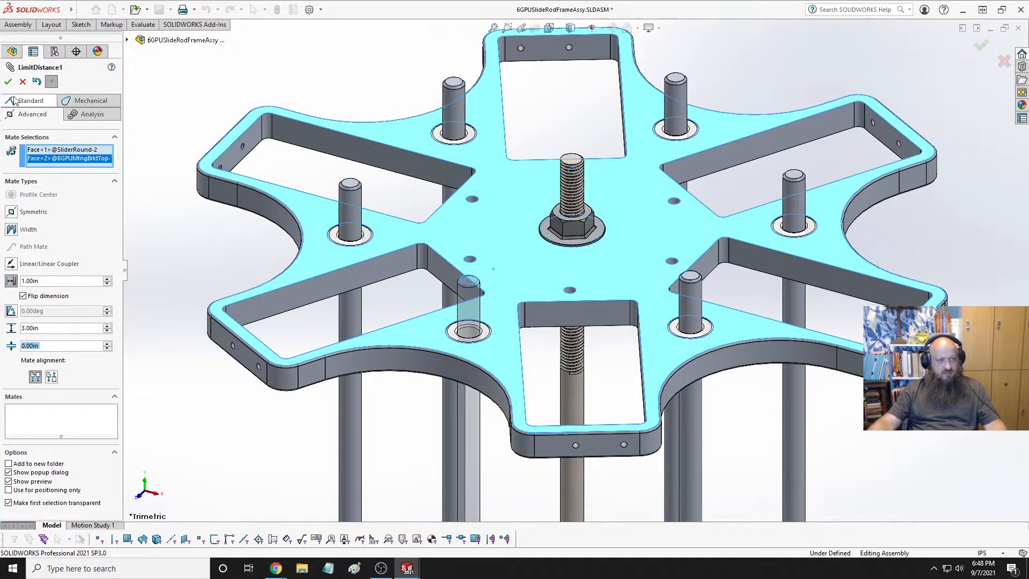
left_click(8, 81)
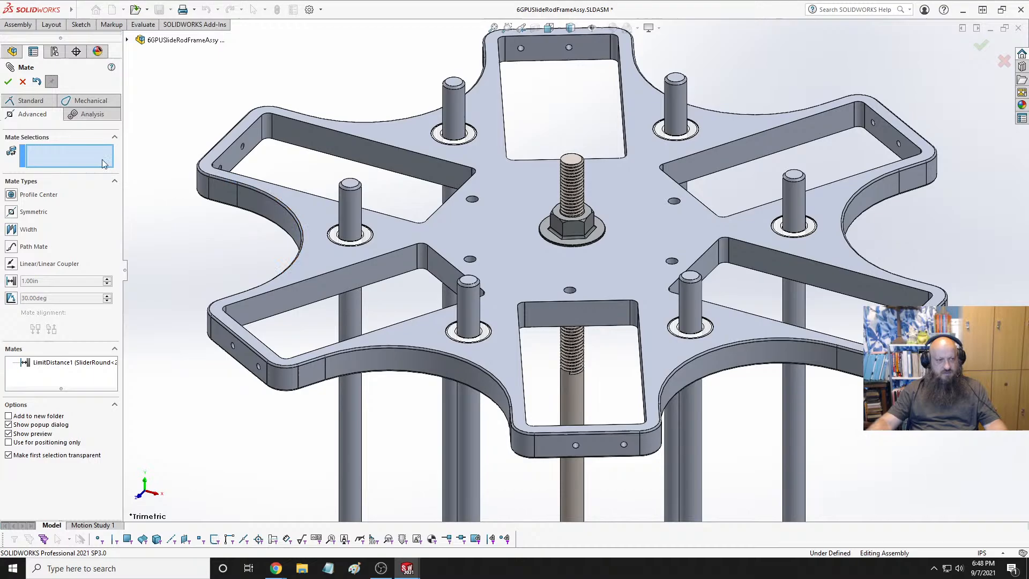
left_click(8, 82)
Test the limit mate by sliding the top bracket down the rods and back up flush with their ends
left_click_drag(509, 259, 513, 393)
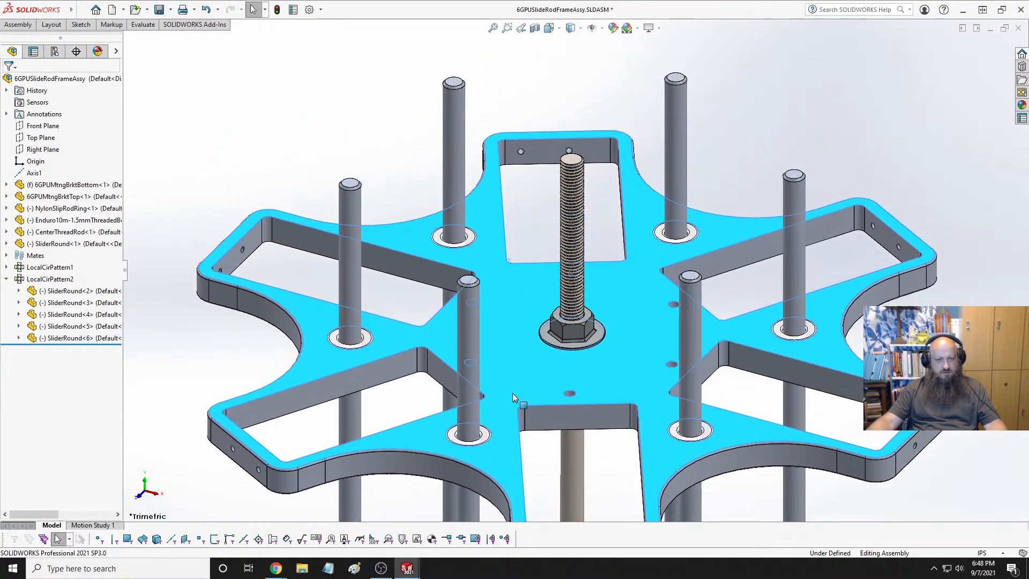
left_click_drag(508, 430, 544, 196)
left_click(948, 216)
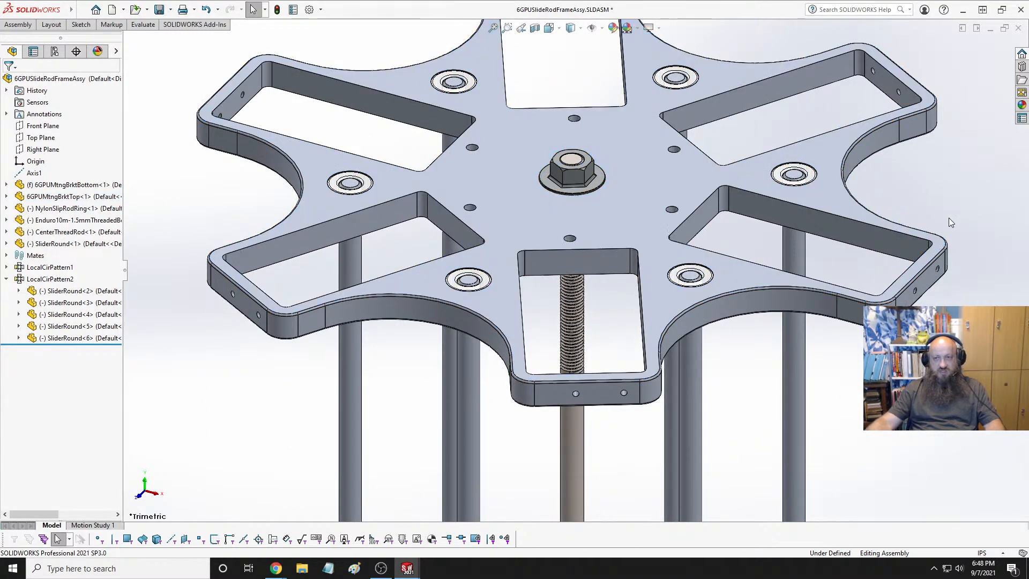
Return the frame assembly to the trimetric view and save the limit mate change
key("space")
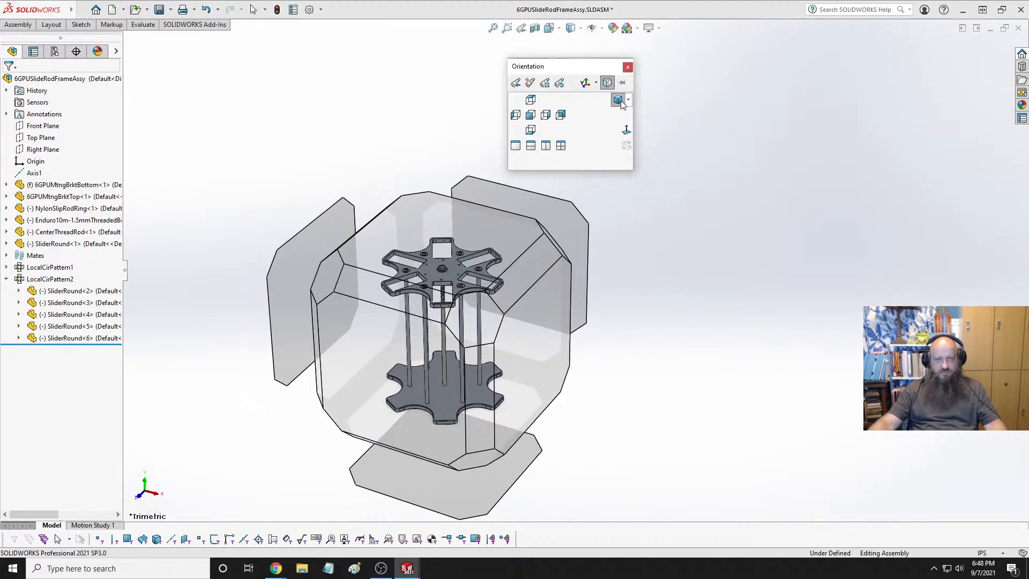
left_click(622, 105)
key("ctrl+s")
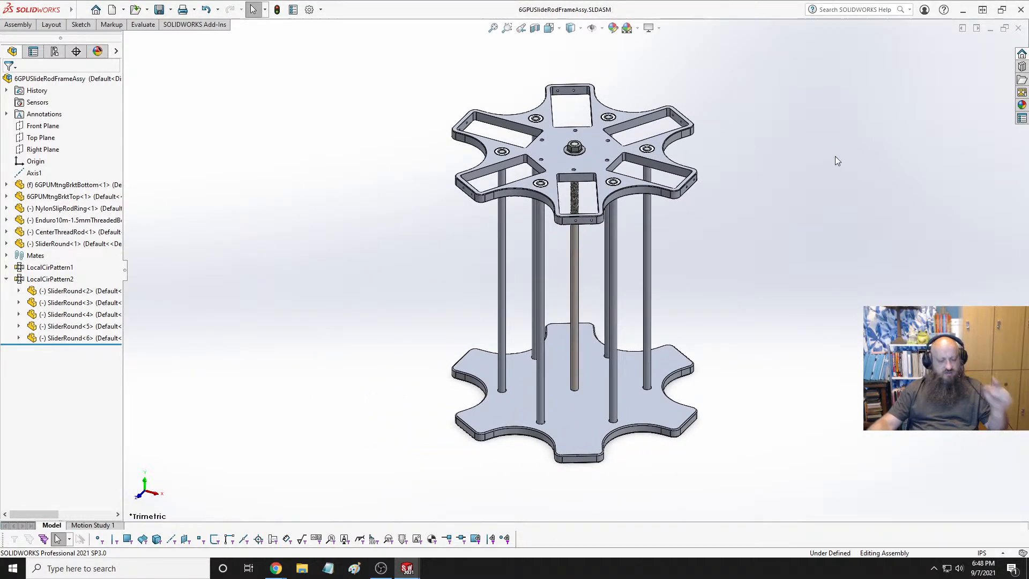
Switch to the 6GPUCryptoRig assembly and raise the slide rod frame with its GPUs inside the shell, checking from the front view
key("ctrl+Tab")
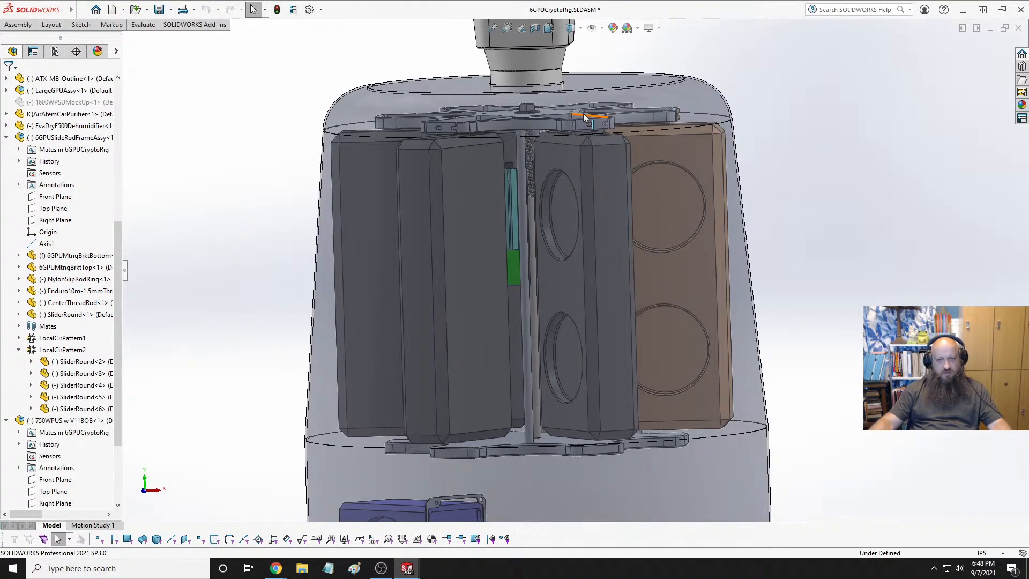
left_click(531, 127)
left_click_drag(528, 181, 531, 156)
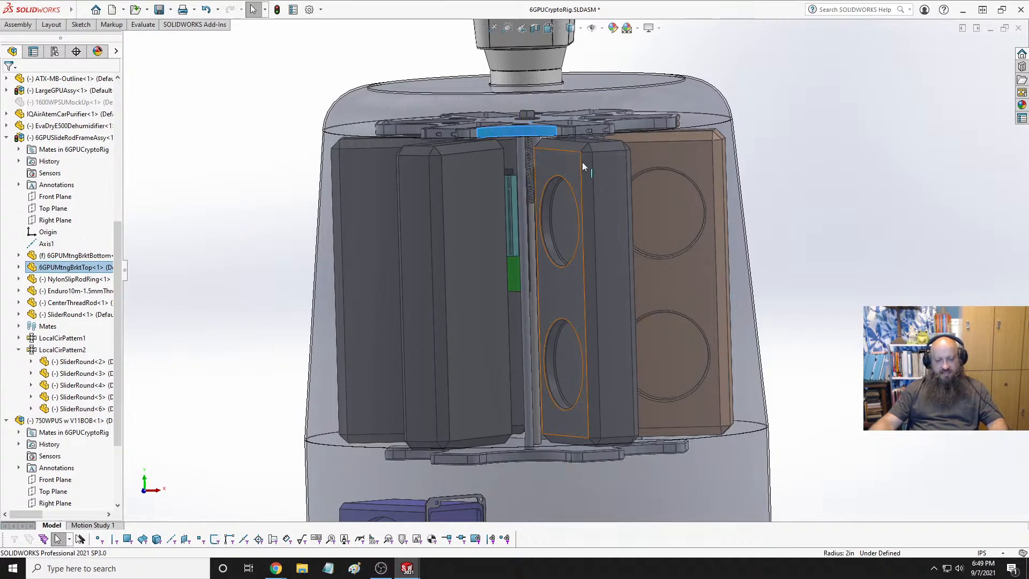
key("space")
left_click(358, 264)
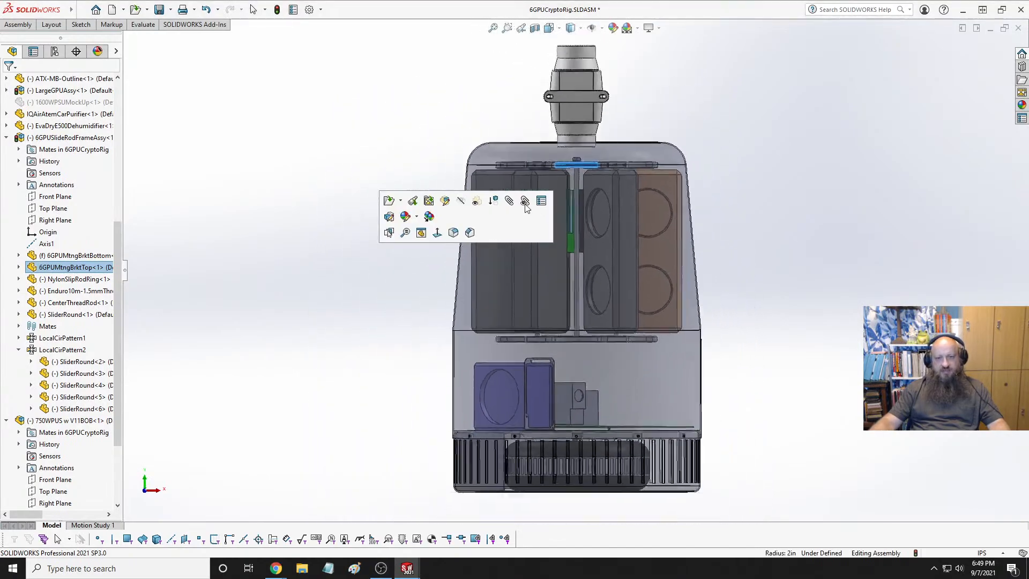
scroll(573, 172, "down", 7)
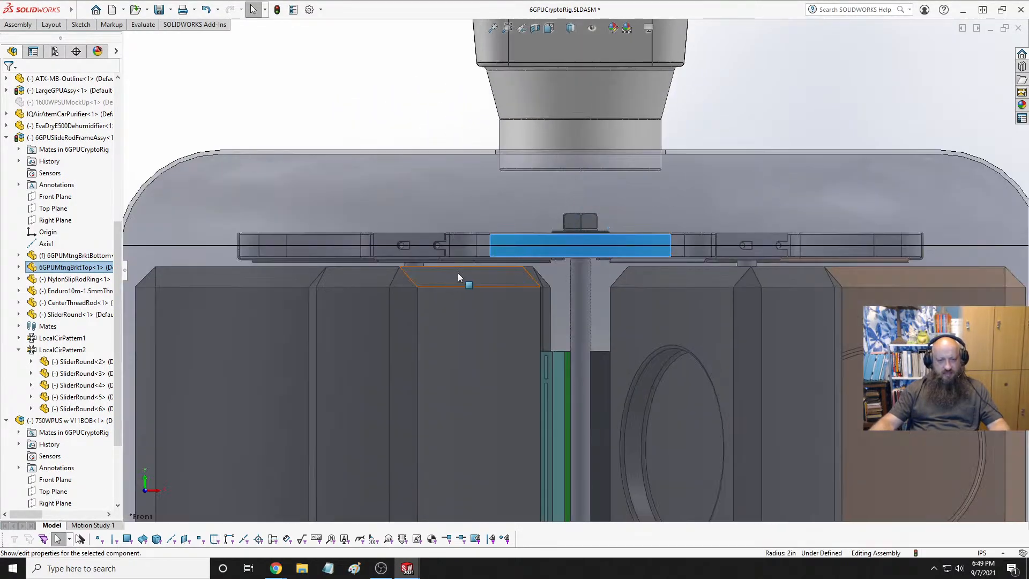
left_click_drag(470, 244, 469, 211)
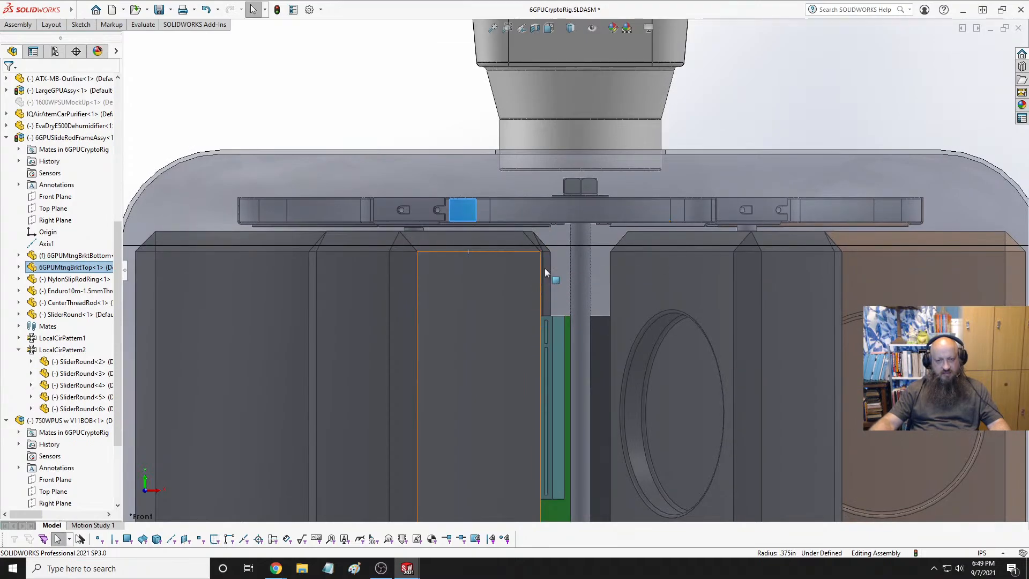
Examine the fit of the top mounting bracket between the GPUs and the curved shell from above and below
middle_click_drag(546, 266, 656, 291)
scroll(715, 226, "down", 2)
scroll(539, 253, "up", 5)
scroll(656, 290, "down", 3)
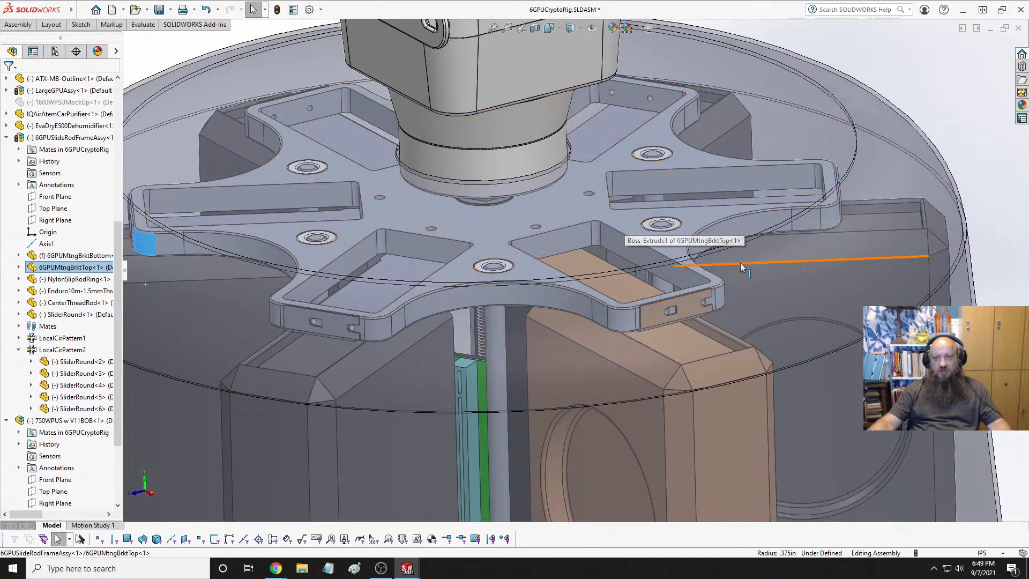
scroll(741, 262, "up", 5)
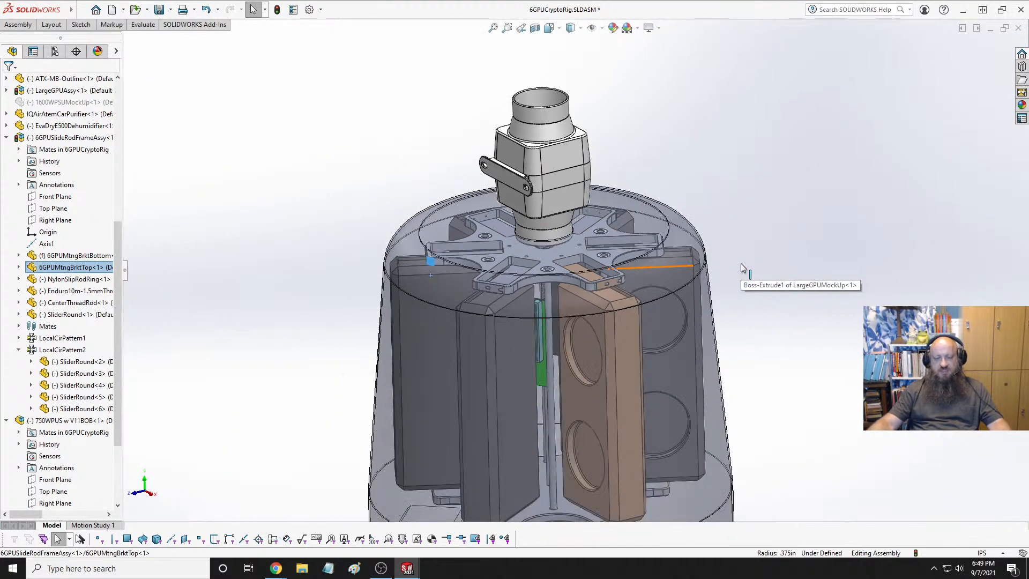
left_click(564, 249)
middle_click_drag(454, 295, 395, 248)
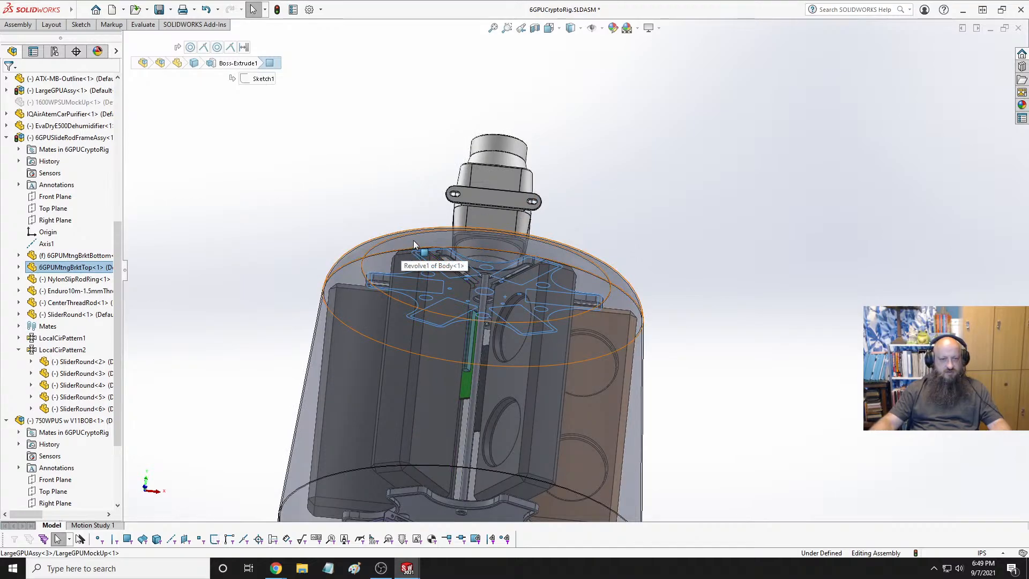
scroll(404, 255, "down", 3)
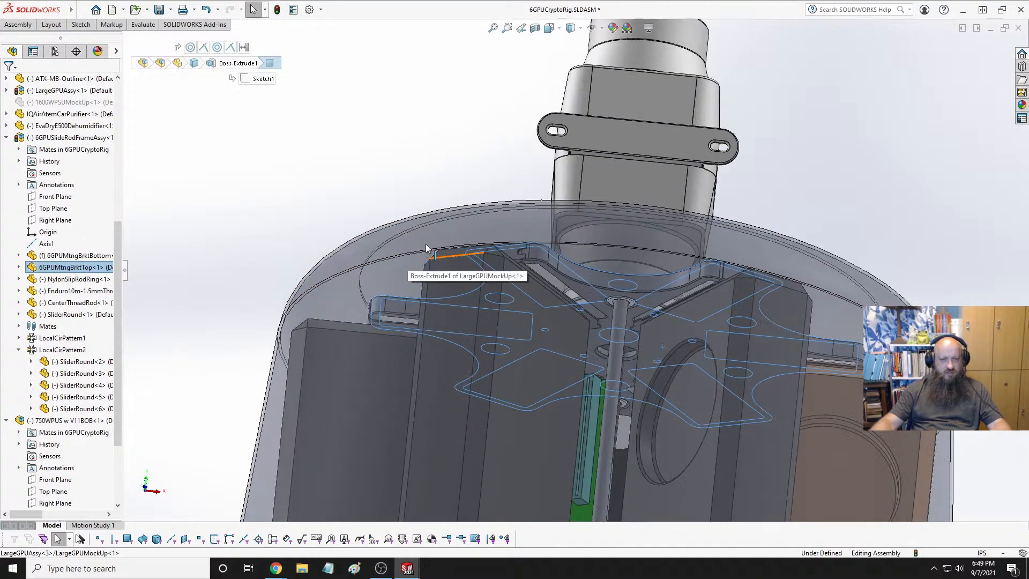
middle_click_drag(426, 243, 428, 221)
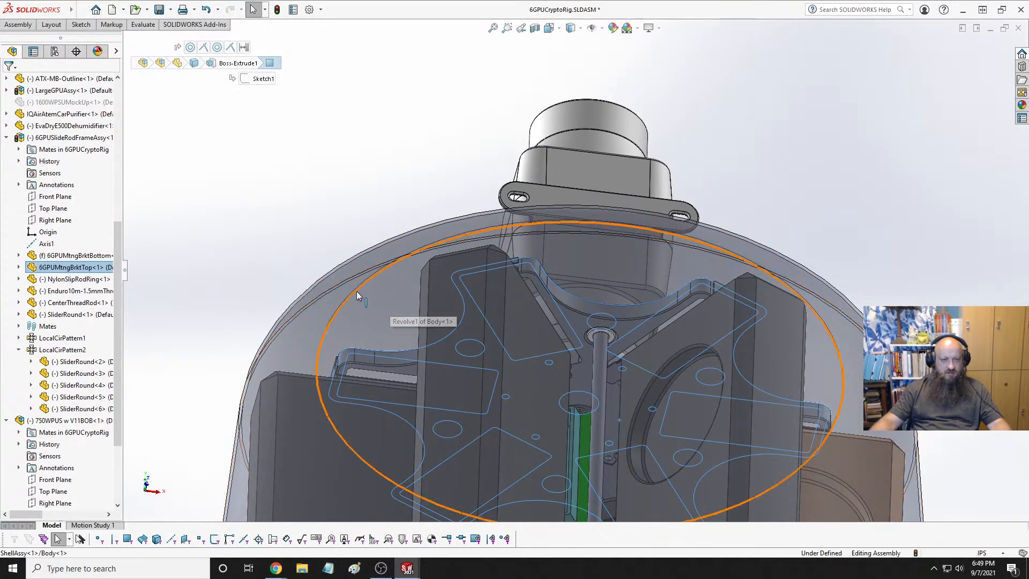
left_click(375, 310)
key("Escape")
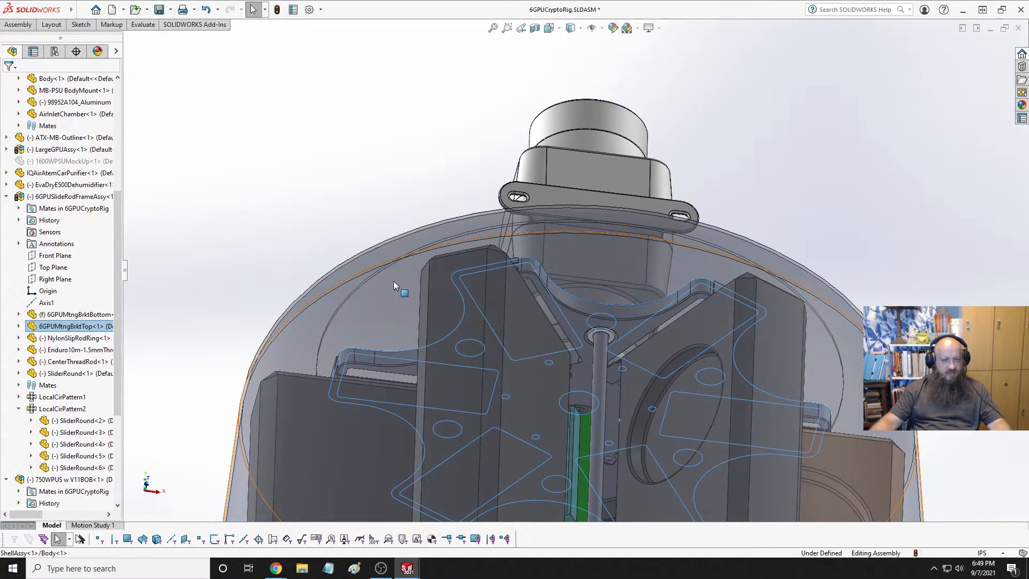
middle_click_drag(418, 284, 485, 234)
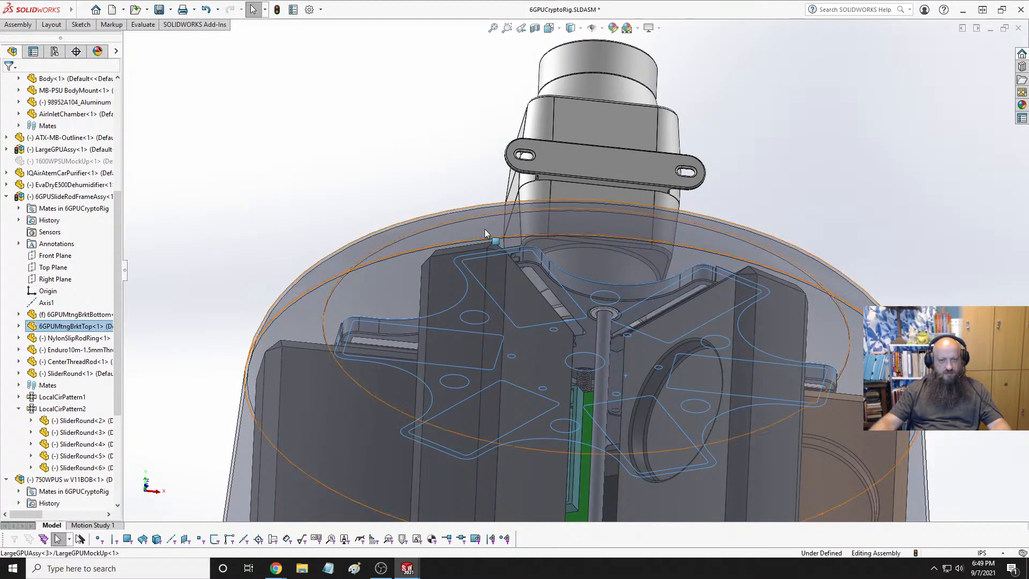
Pull the slide rod frame with its GPUs down out of the shell to expose the top mounting bracket
left_click(484, 230)
key("Escape")
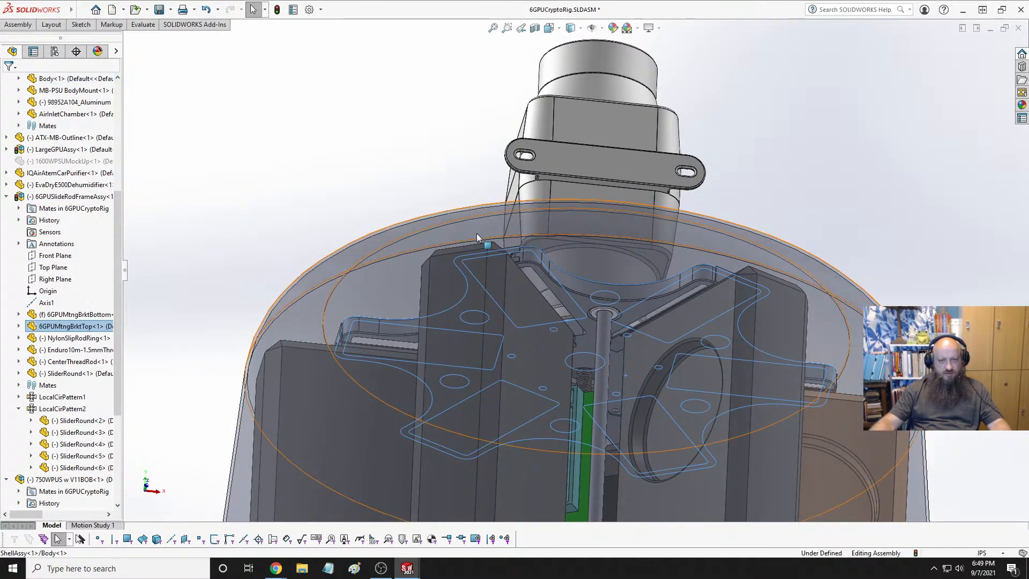
scroll(478, 235, "down", 3)
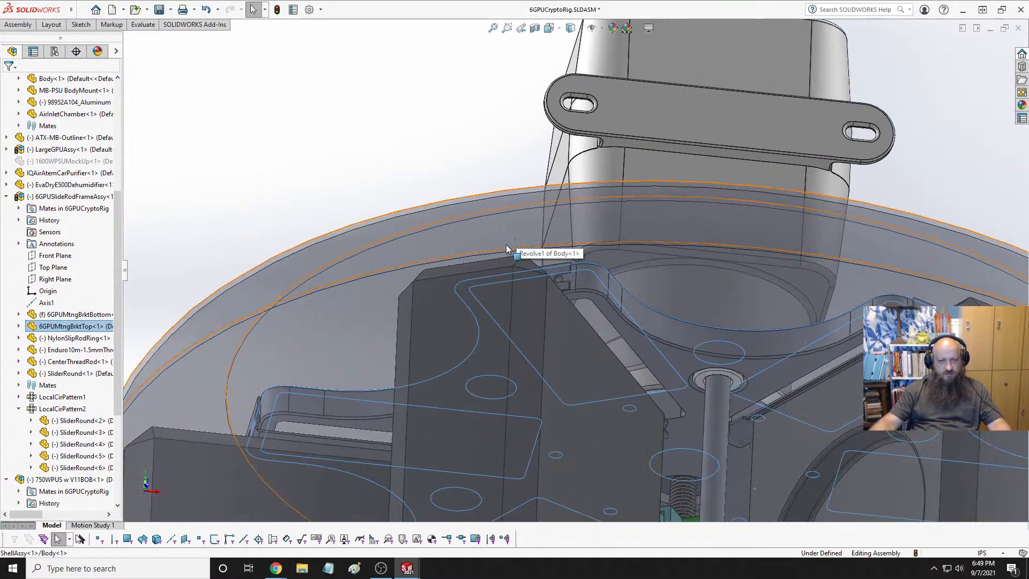
scroll(536, 220, "up", 10)
scroll(638, 364, "down", 3)
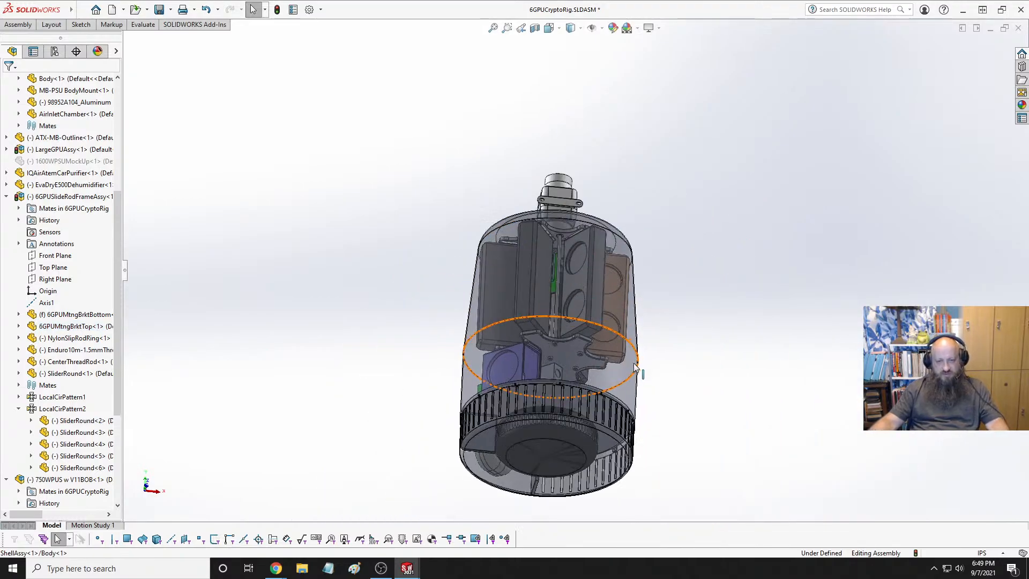
left_click(584, 291)
middle_click_drag(584, 291, 583, 496)
scroll(743, 402, "up", 3)
scroll(581, 381, "down", 3)
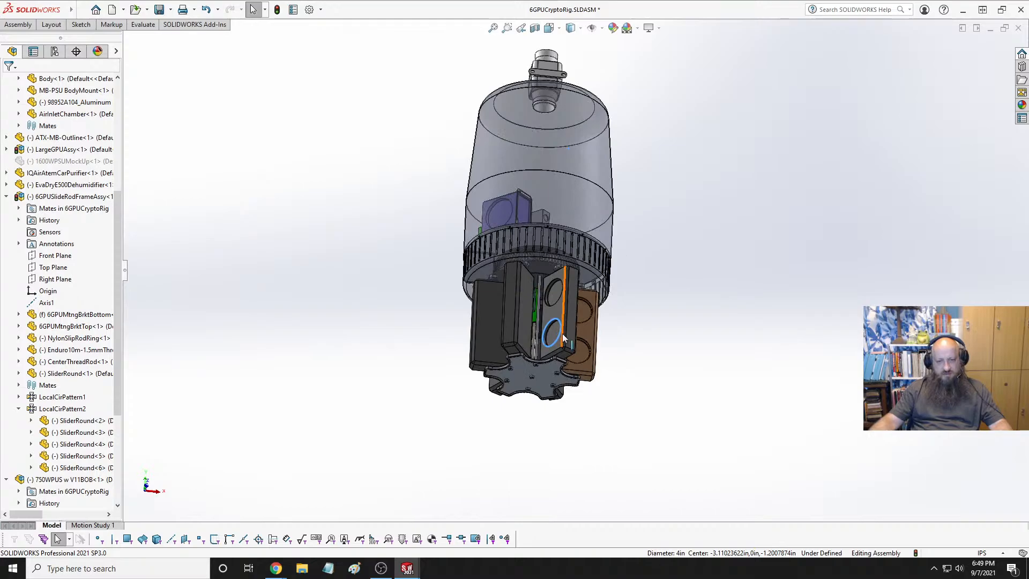
middle_click_drag(561, 334, 465, 328)
Isolate the top mounting bracket and the shell body from the rest of the rig
left_click(438, 328)
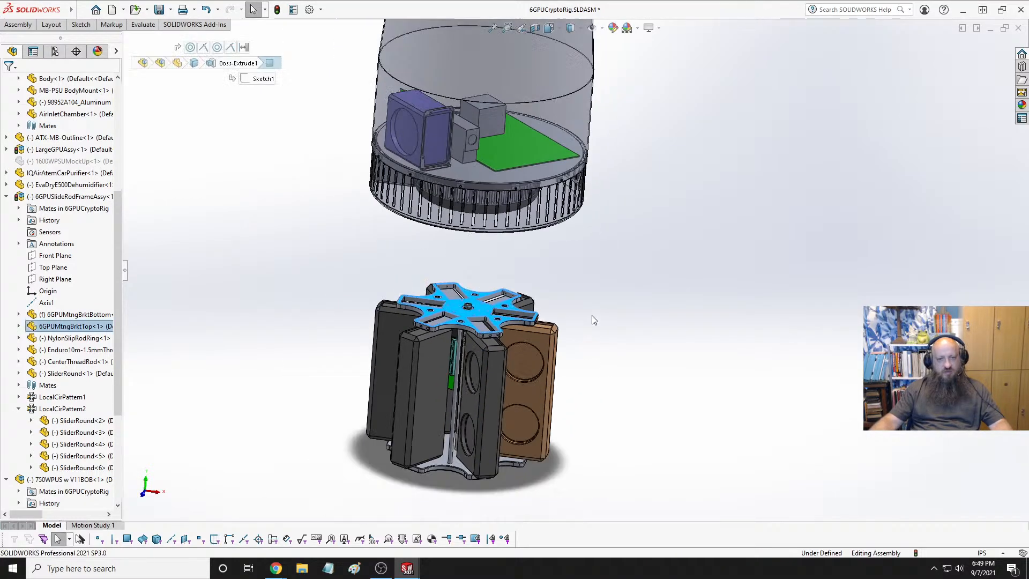
scroll(593, 320, "up", 3)
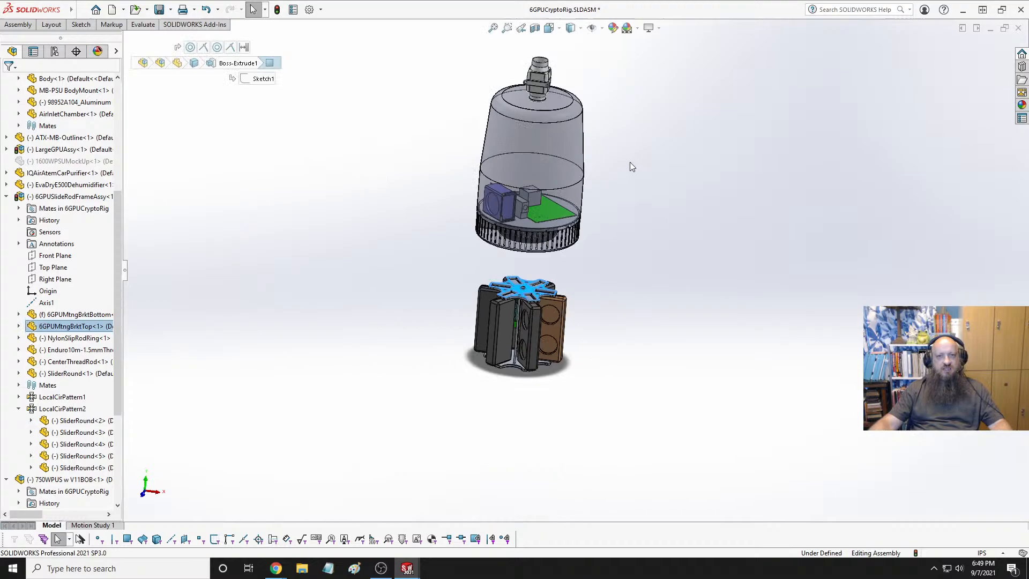
right_click(574, 112)
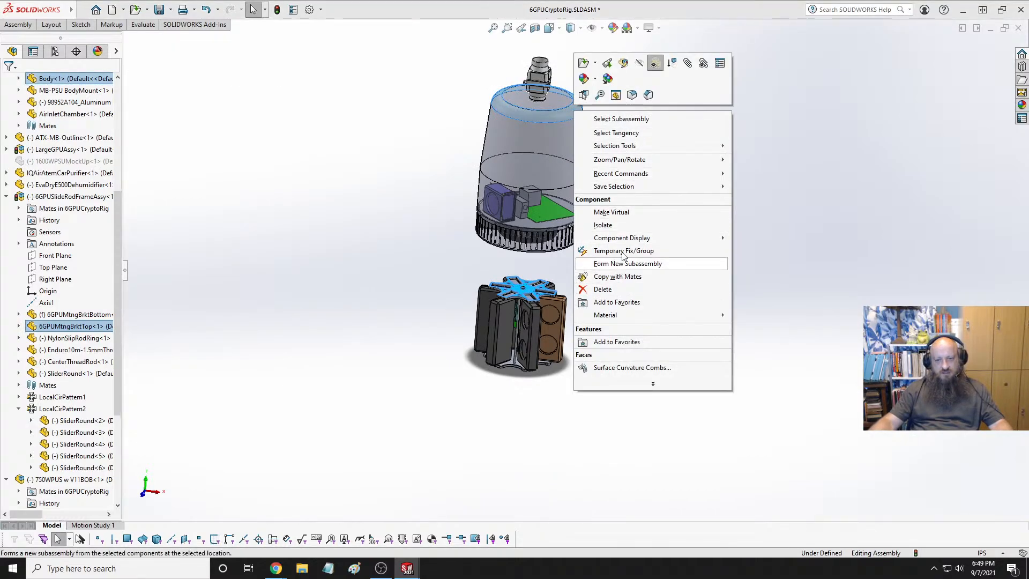
left_click(628, 225)
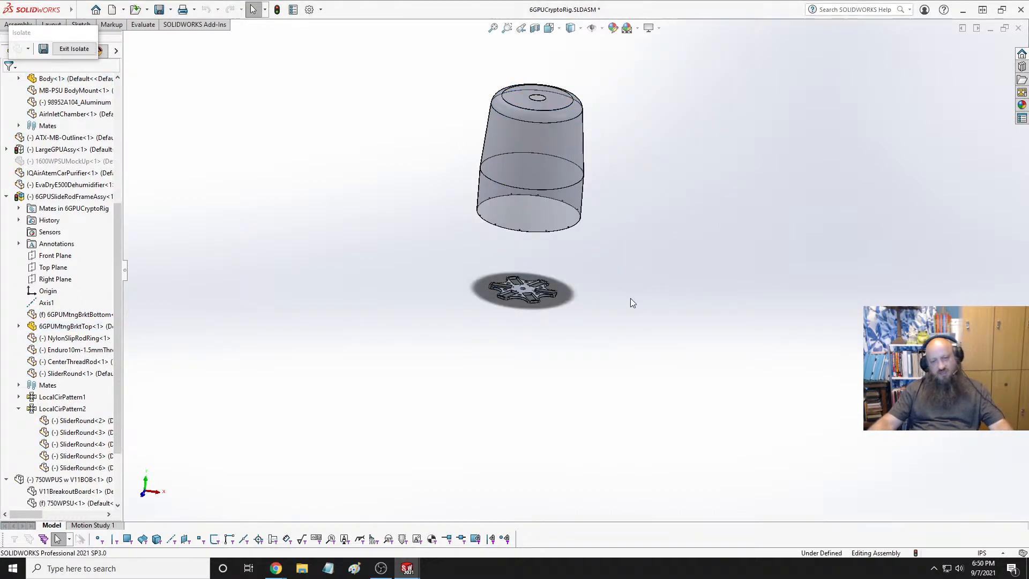
Add a 1 in distance mate between the top bracket's upper face and the inner top face of the shell body
scroll(604, 314, "down", 6)
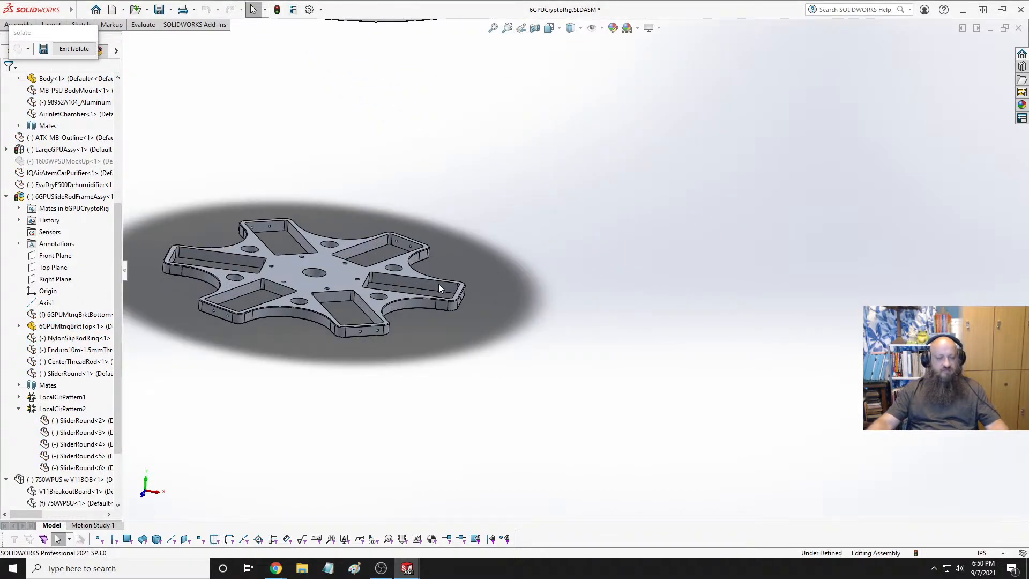
left_click(343, 279)
scroll(303, 294, "up", 5)
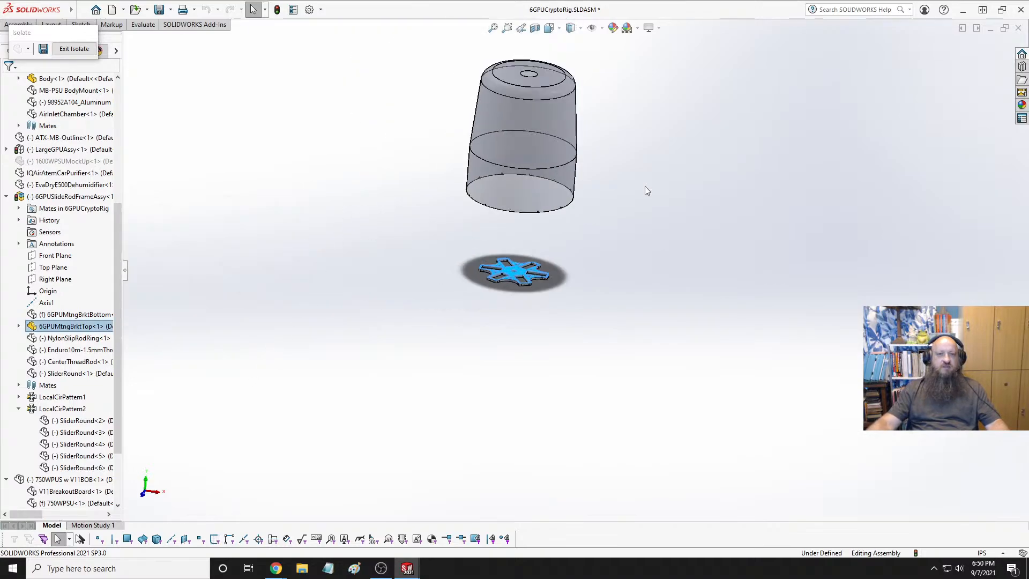
middle_click_drag(644, 191, 467, 133)
scroll(472, 138, "down", 3)
left_click(462, 194)
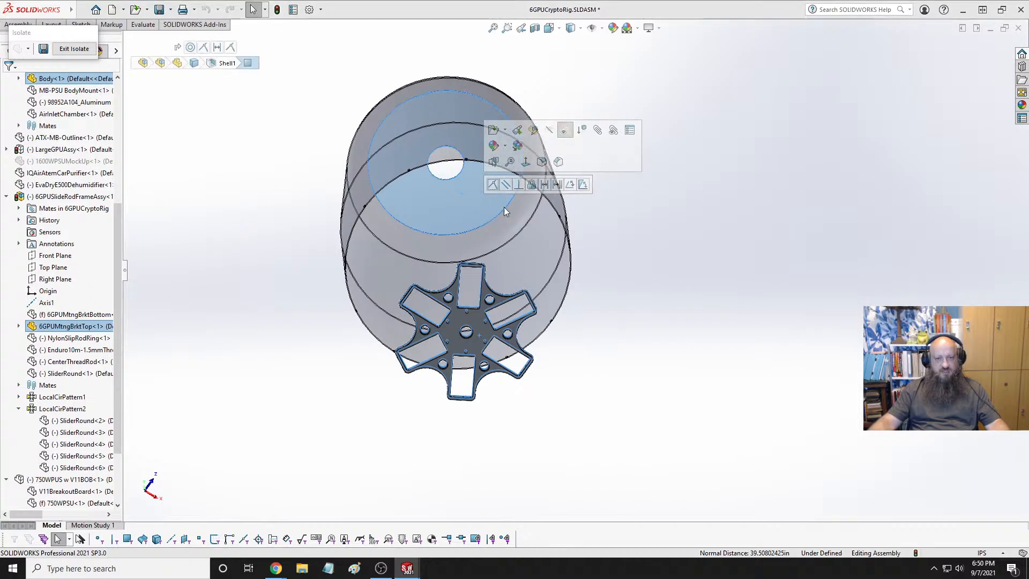
left_click(544, 184)
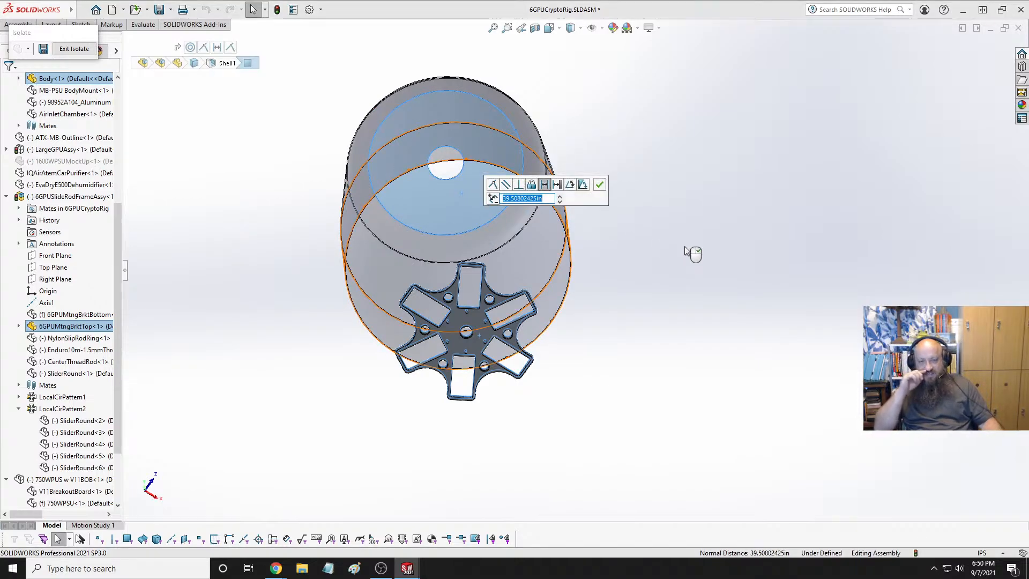
key("Return")
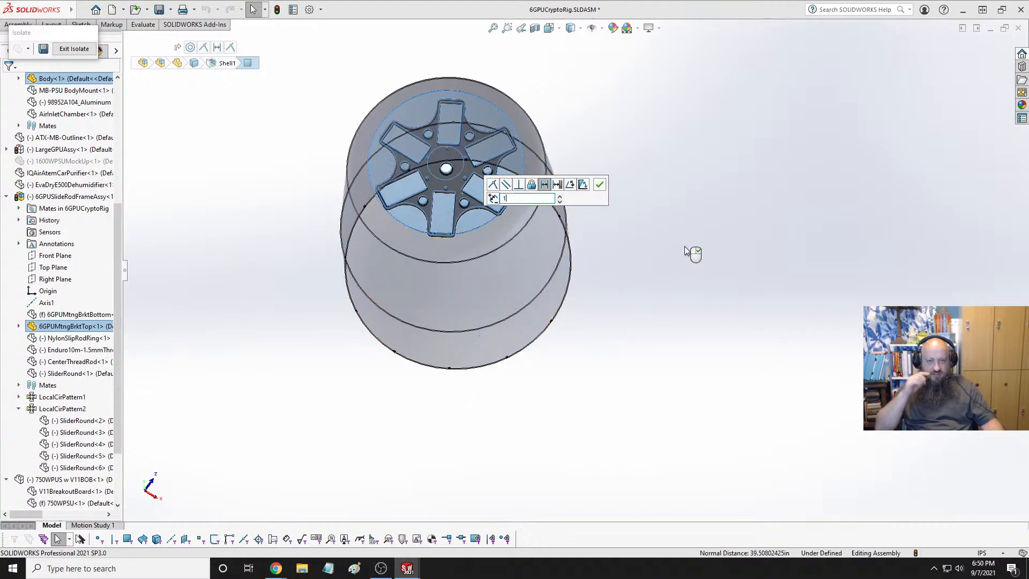
left_click(604, 186)
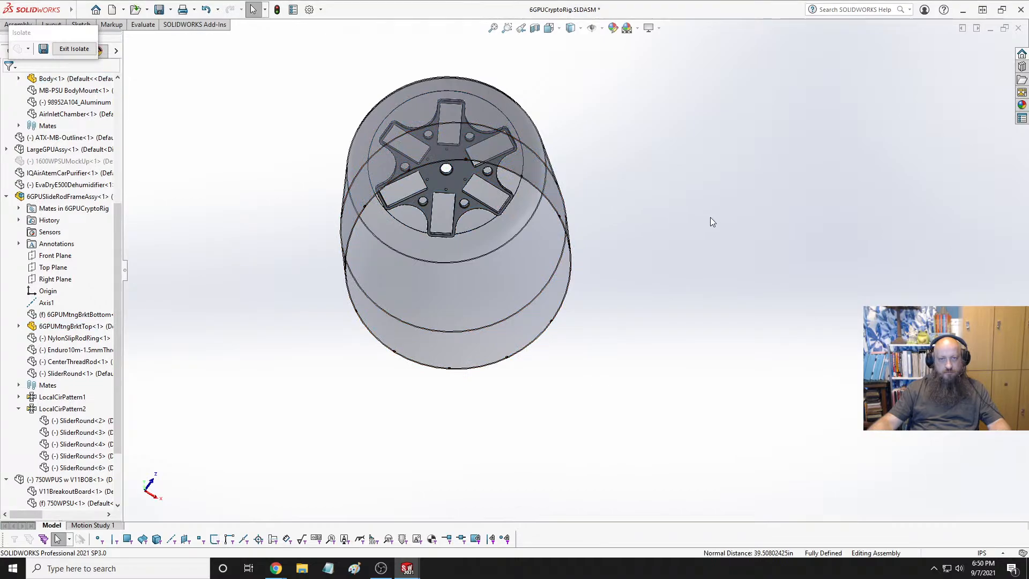
Save the rig assembly in the trimetric view and exit the isolated display
key("space")
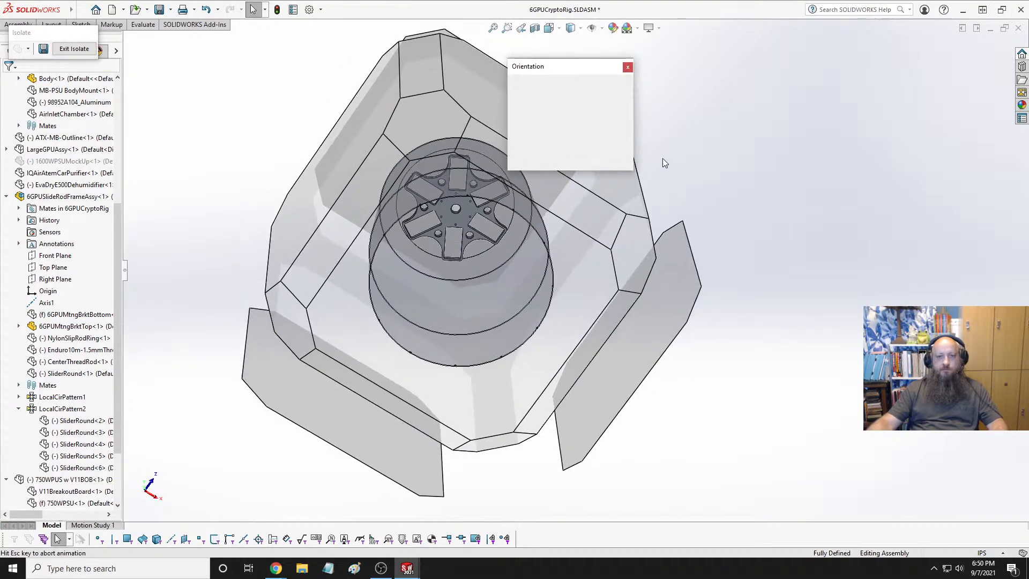
left_click(618, 100)
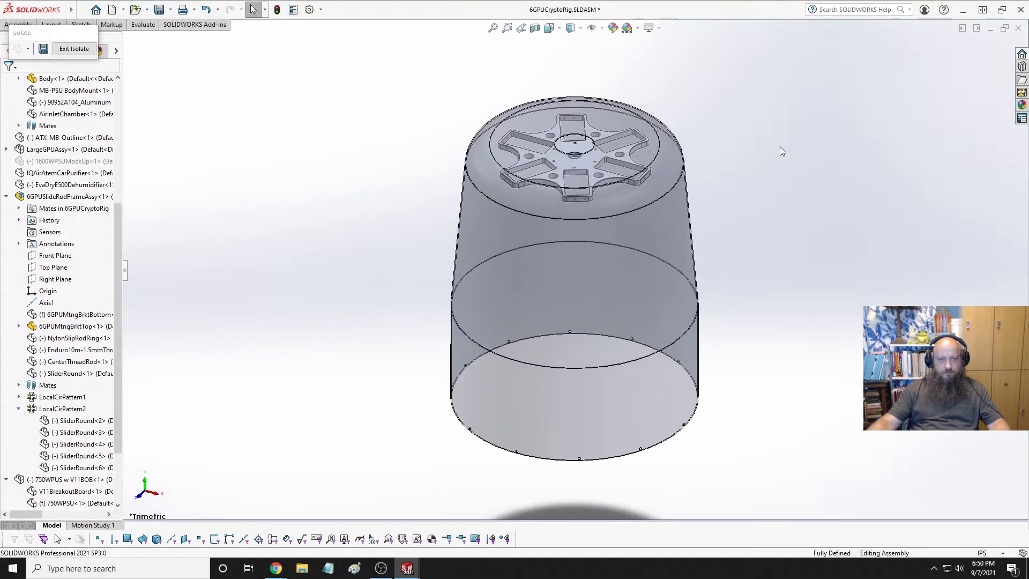
key("ctrl+s")
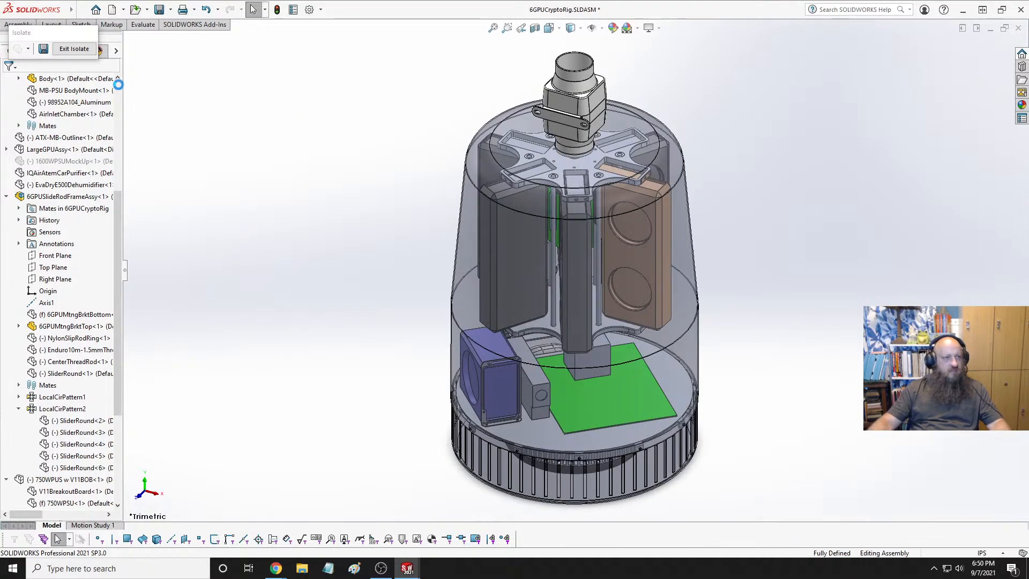
left_click(74, 48)
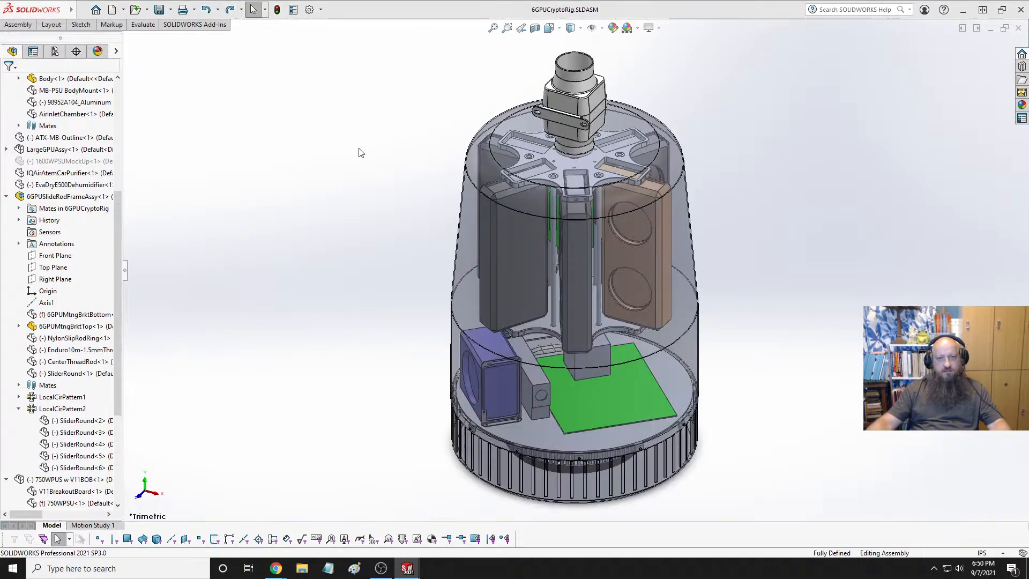
Check the clearance between the blower outlet and the center rod's nut in the front view
key("space")
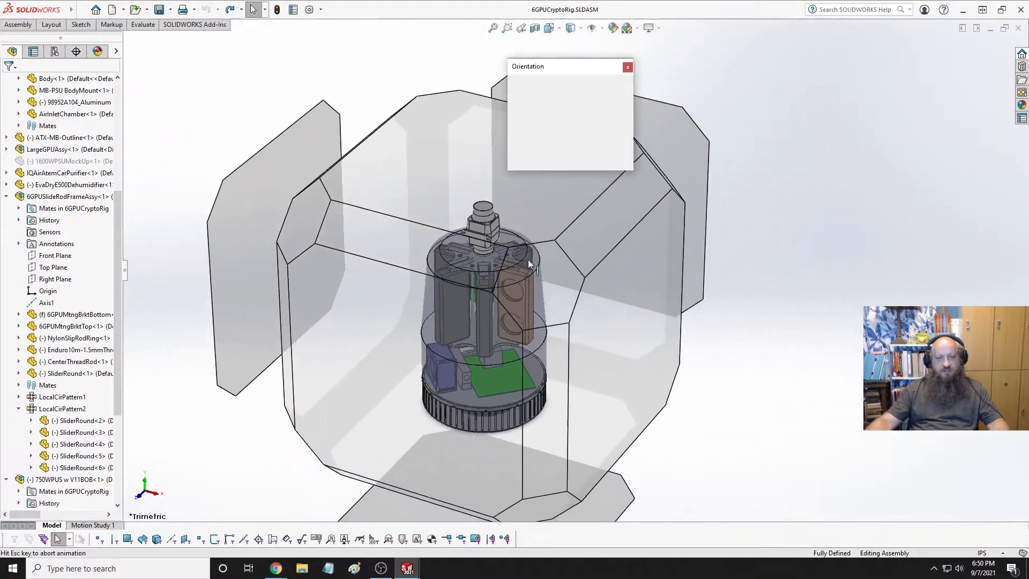
left_click(505, 264)
scroll(603, 181, "down", 8)
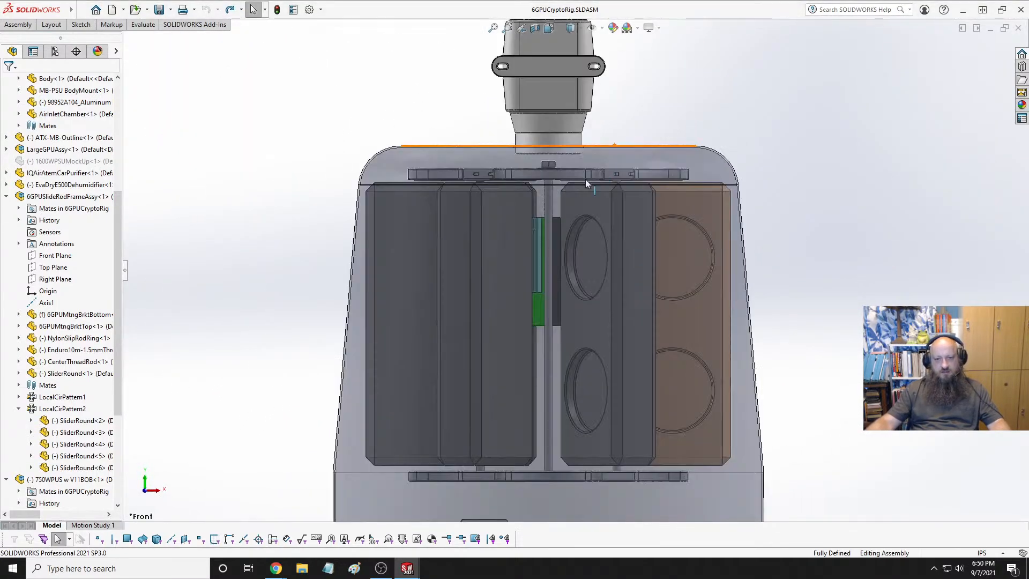
scroll(559, 193, "up", 4)
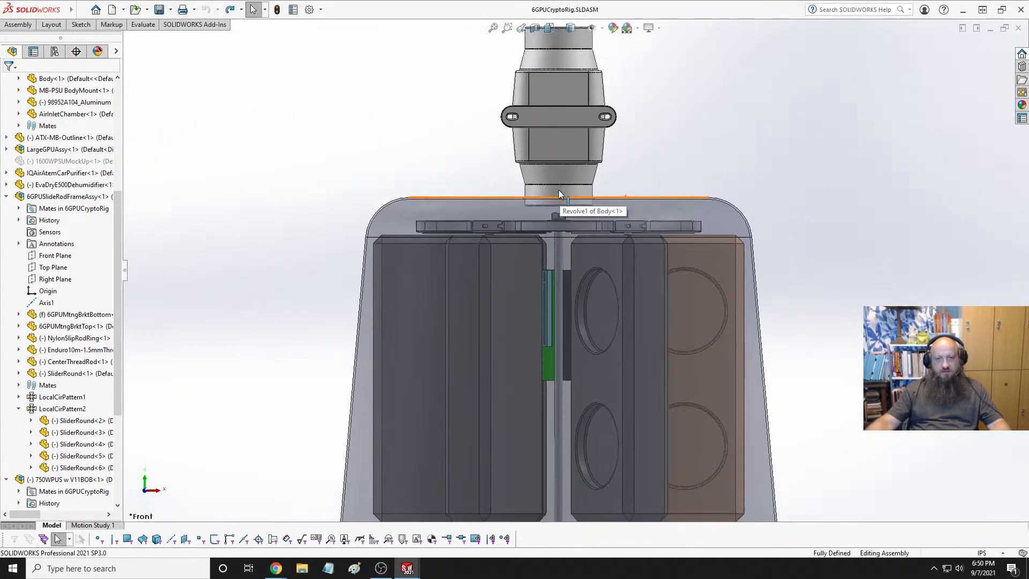
scroll(559, 190, "down", 6)
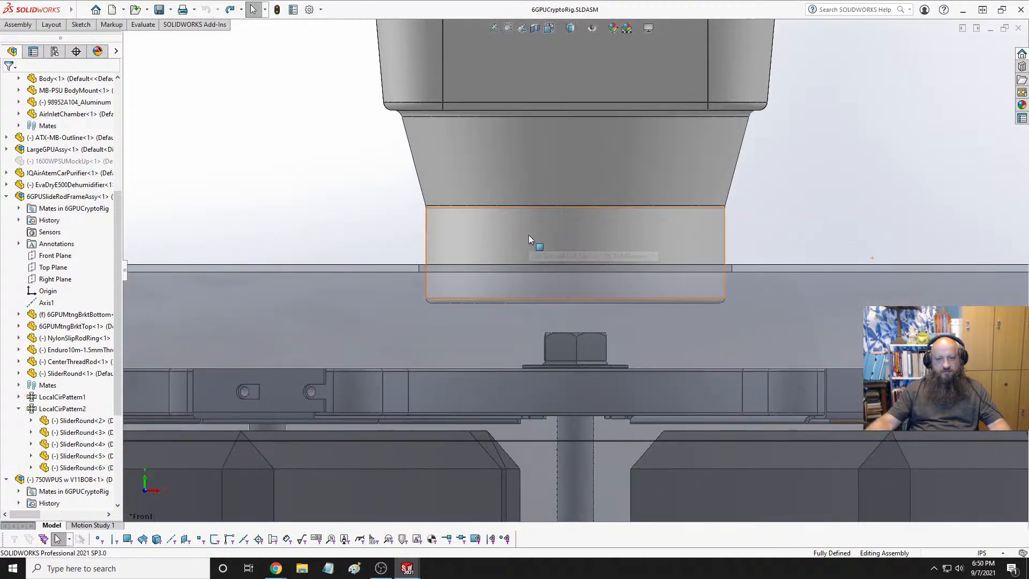
Examine from oblique angles how the blower outlet passes through the shell top above the mounting bracket and nut
middle_click_drag(529, 235, 550, 241)
left_click(550, 241)
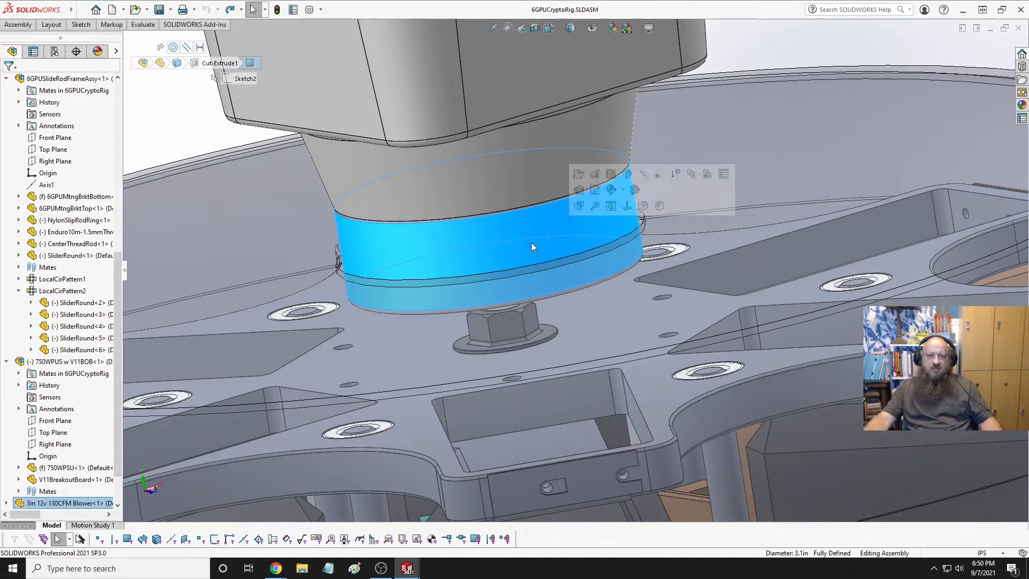
left_click(693, 227)
scroll(684, 194, "up", 5)
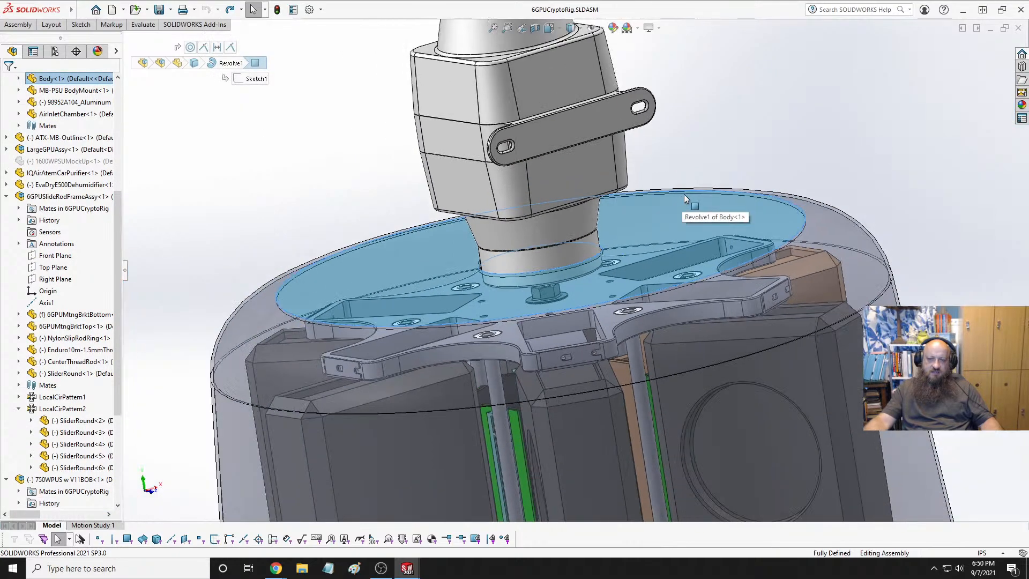
mouse_move(684, 194)
middle_mouse_down()
mouse_move(648, 162)
mouse_move(654, 200)
mouse_move(673, 201)
middle_mouse_up()
scroll(555, 236, "down", 5)
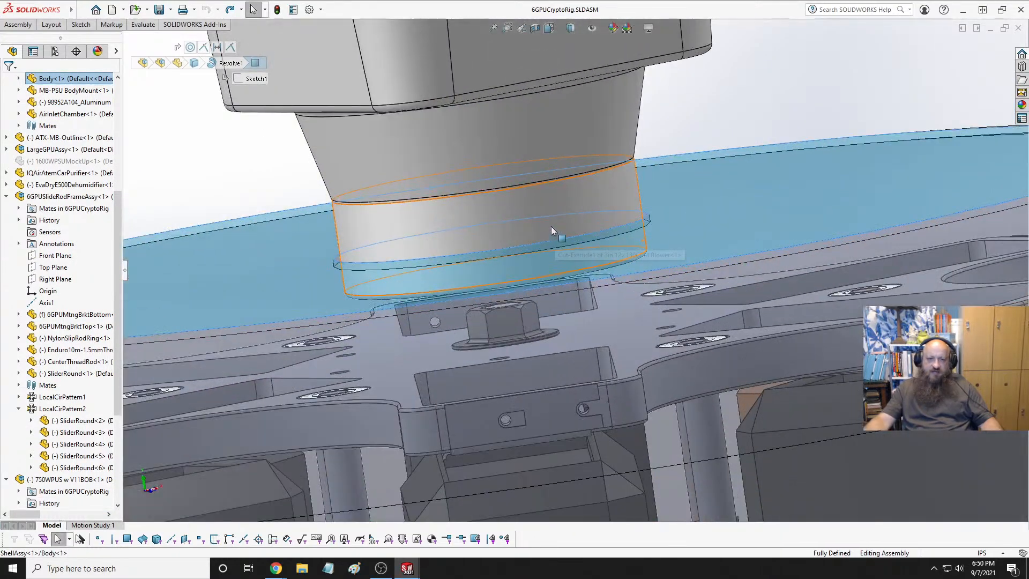
left_click(552, 203)
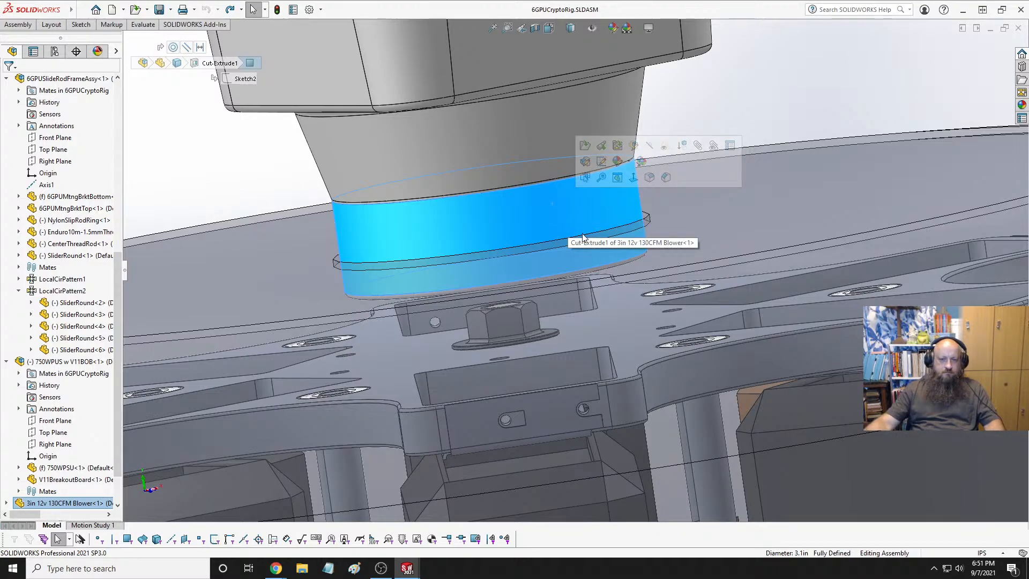
middle_click_drag(574, 232, 724, 217)
key("Escape")
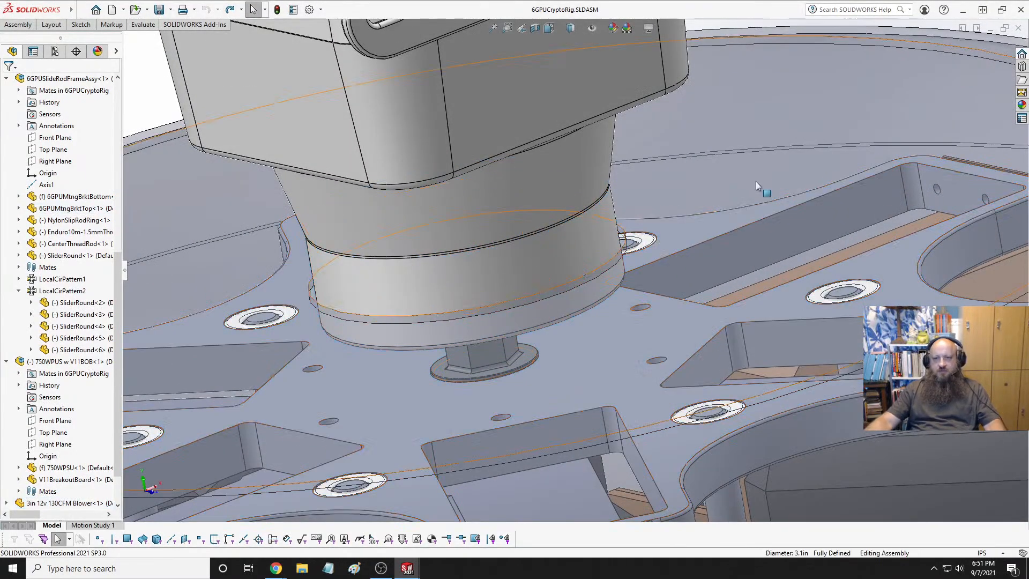
Try to slide the top mounting bracket down the rods within the rig assembly
scroll(759, 177, "up", 3)
left_click(617, 329)
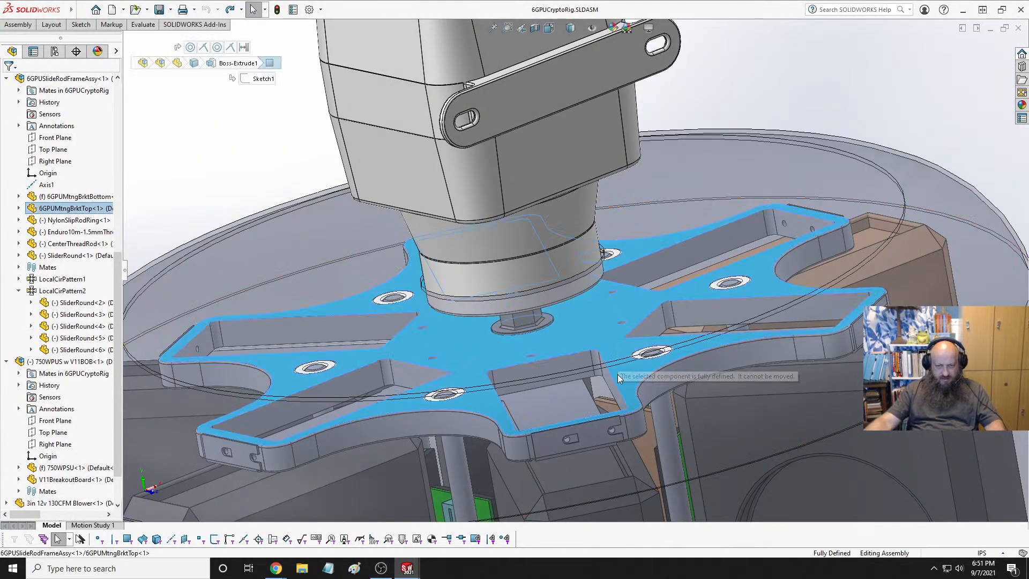
left_click_drag(657, 381, 663, 407)
key("Escape")
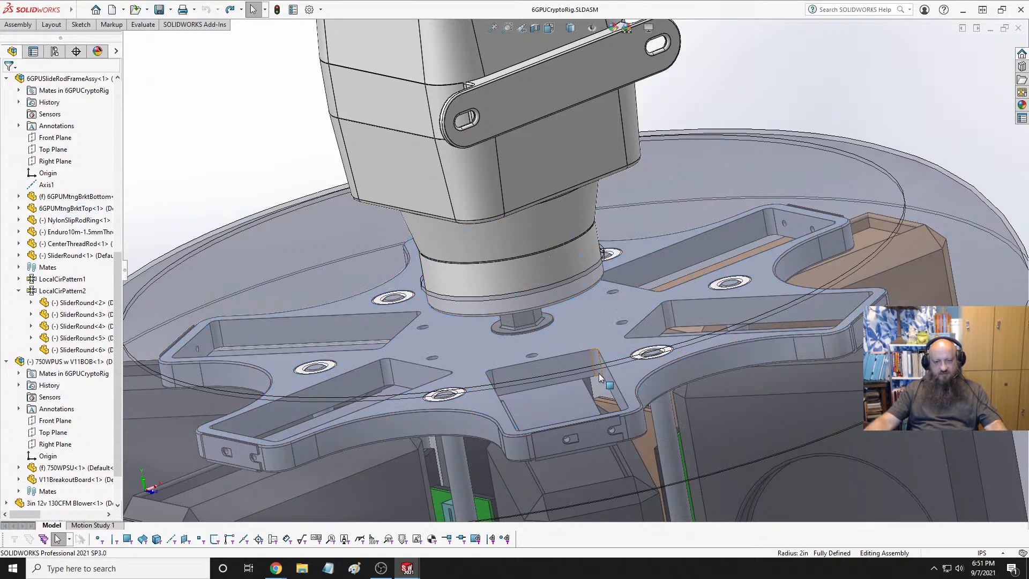
Collapse the expanded subassemblies, including ShellAssy, in the rig's component tree
scroll(599, 373, "up", 3)
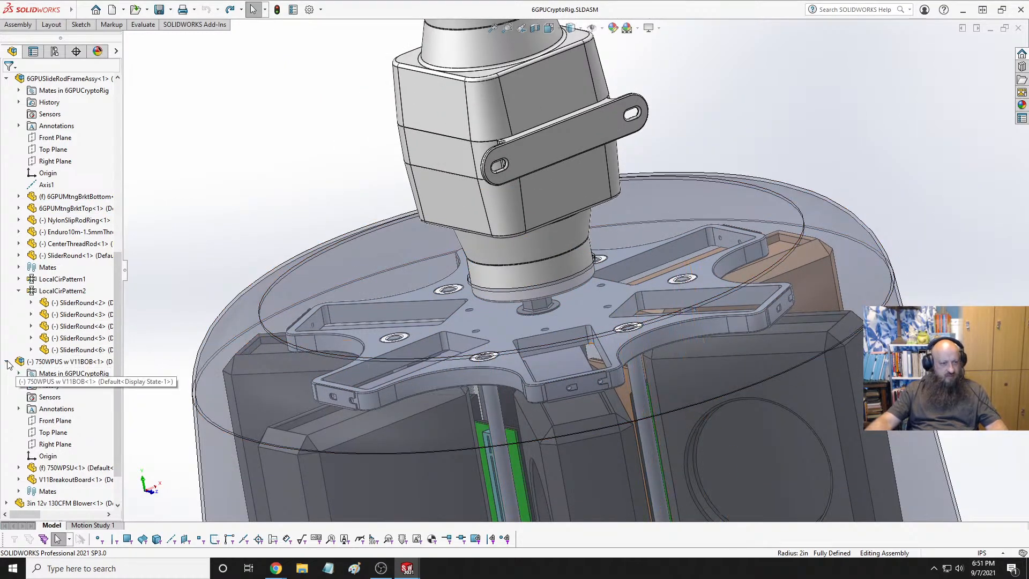
scroll(37, 243, "up", 3)
left_click(9, 161)
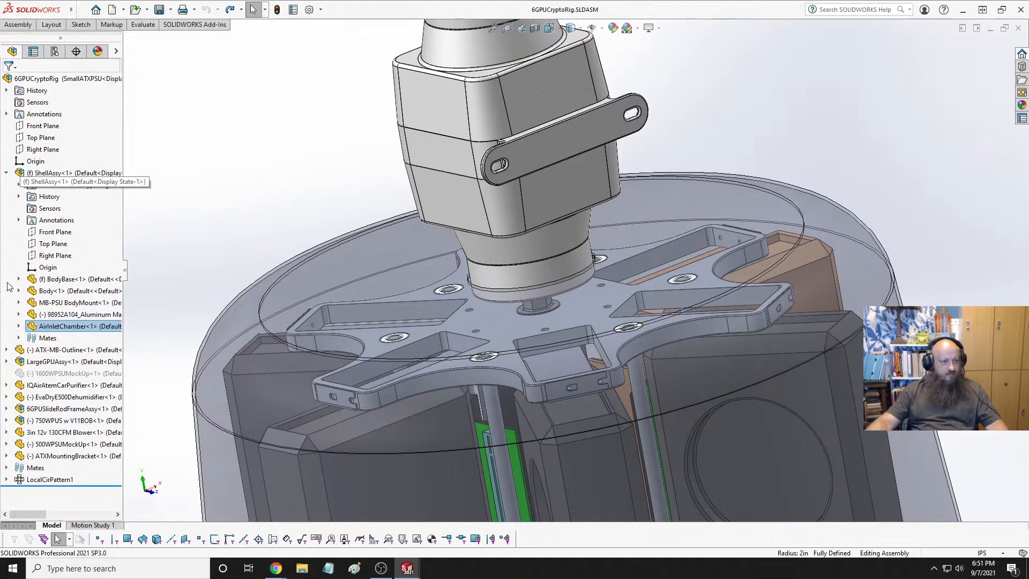
left_click(6, 174)
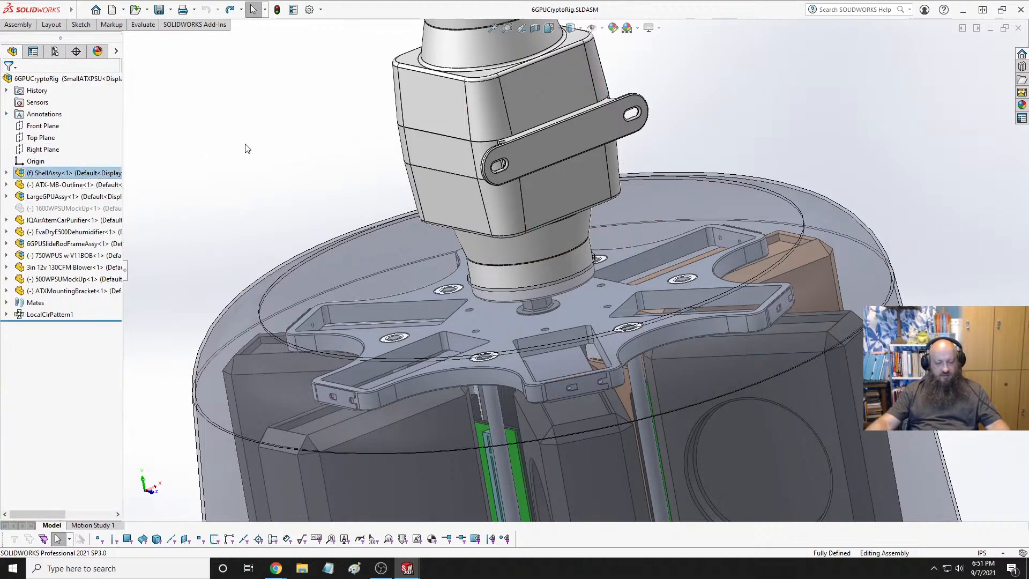
Slide the top bracket slightly down the rods in 6GPUSlideRodFrameAssy and inspect the change in the 6GPUCryptoRig assembly
key("ctrl+Tab")
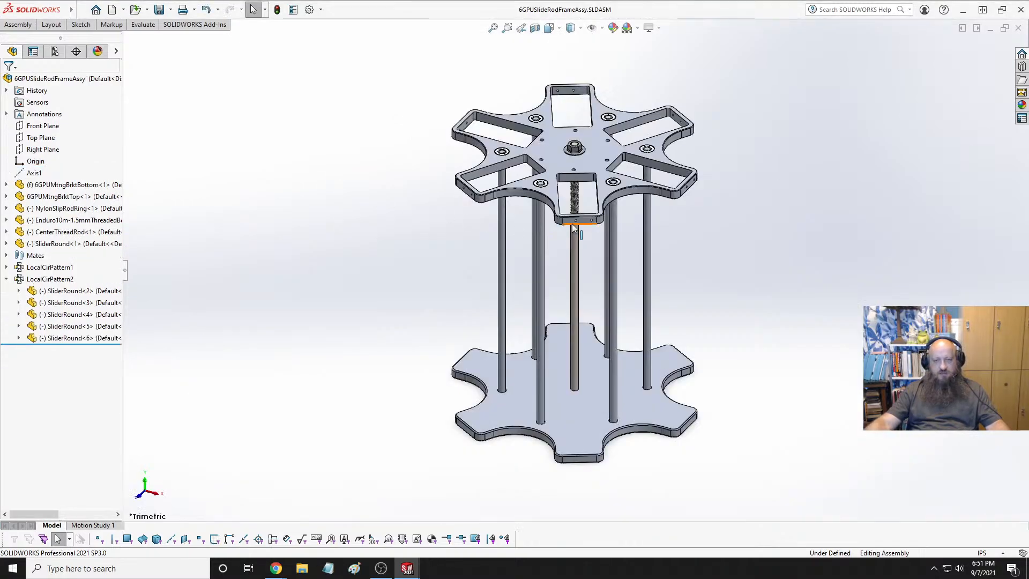
left_click(599, 160)
left_click_drag(600, 163, 601, 173)
left_click(779, 182)
key("ctrl+Tab")
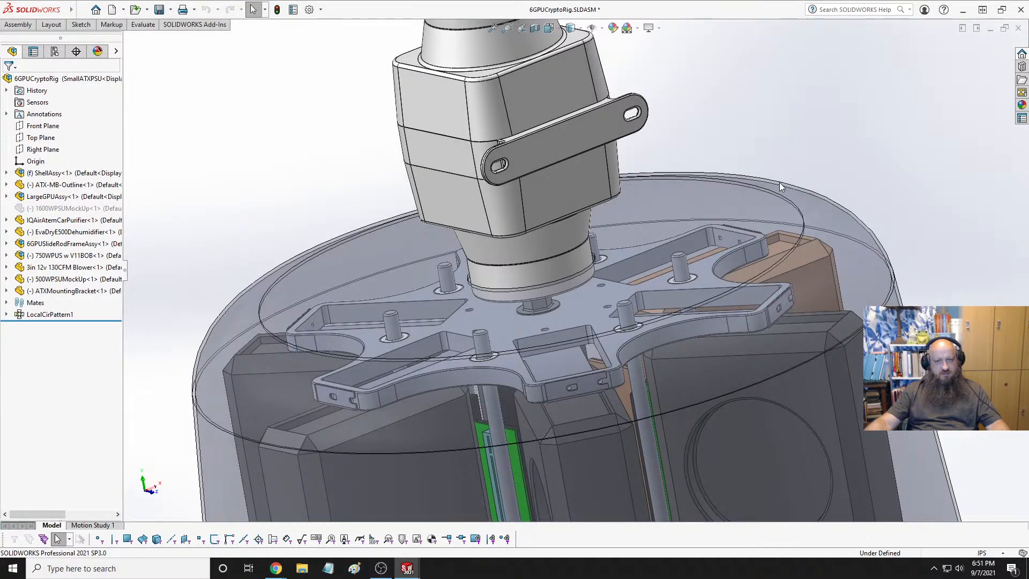
scroll(663, 244, "up", 6)
scroll(624, 386, "down", 8)
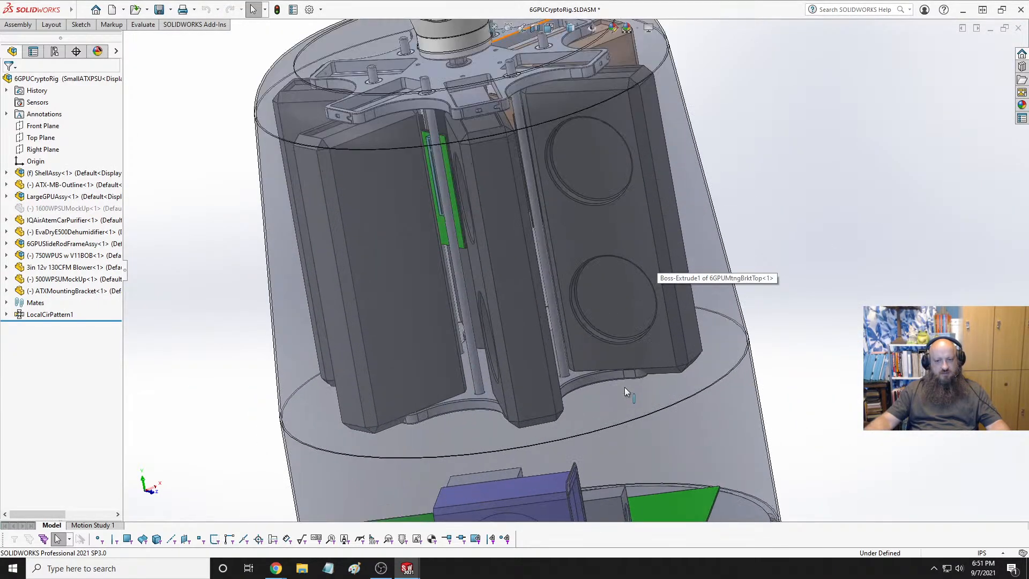
Examine how the GPU mock-ups sit between the top and bottom mounting brackets around the slide rods
middle_click(584, 333)
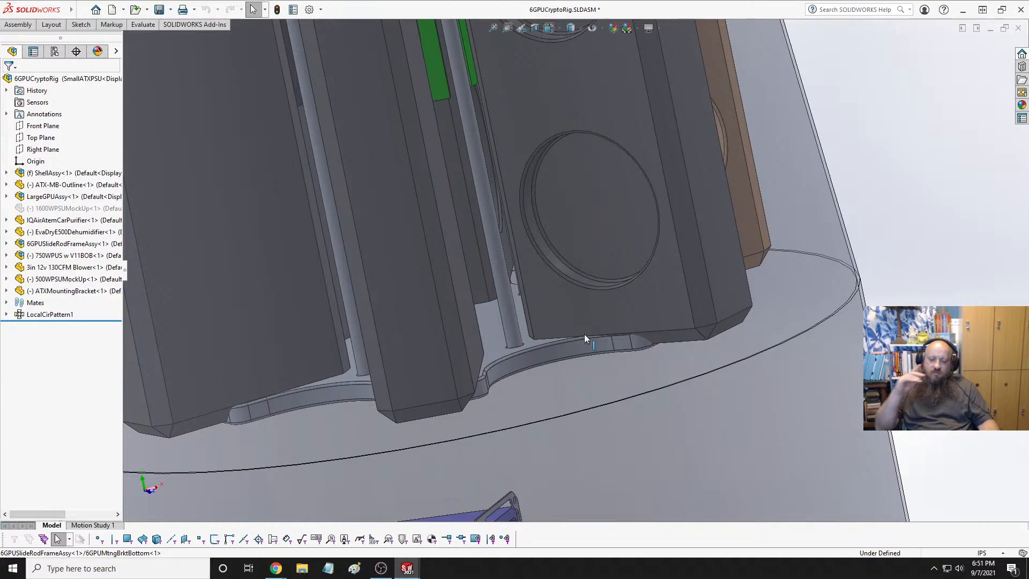
scroll(600, 316, "up", 6)
scroll(617, 147, "down", 8)
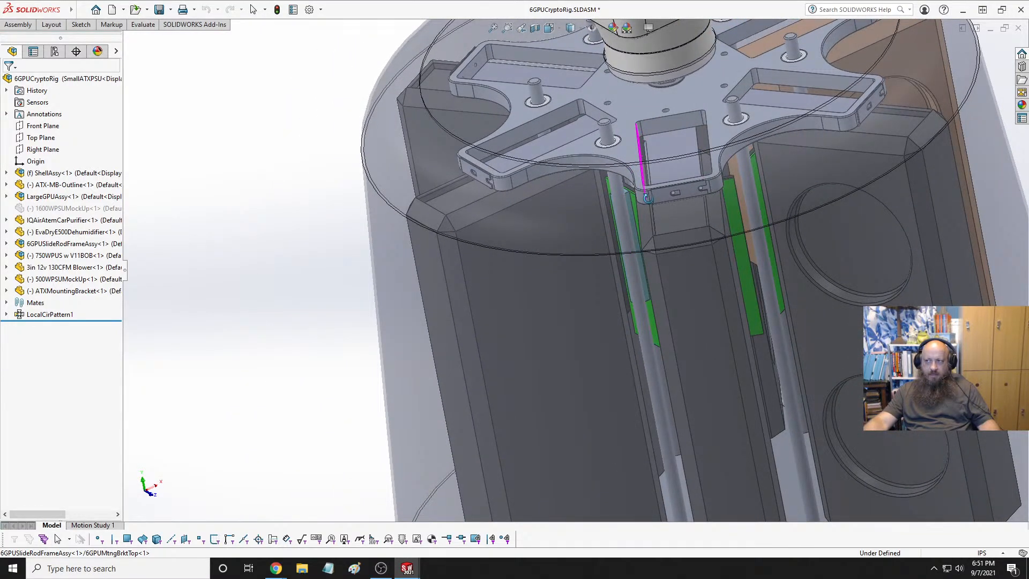
key("alt+Tab")
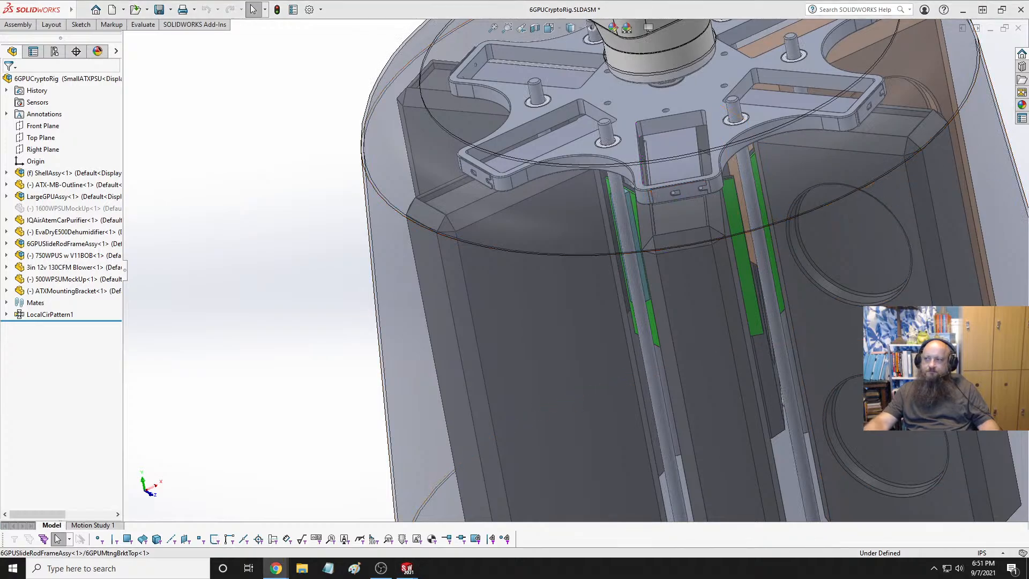
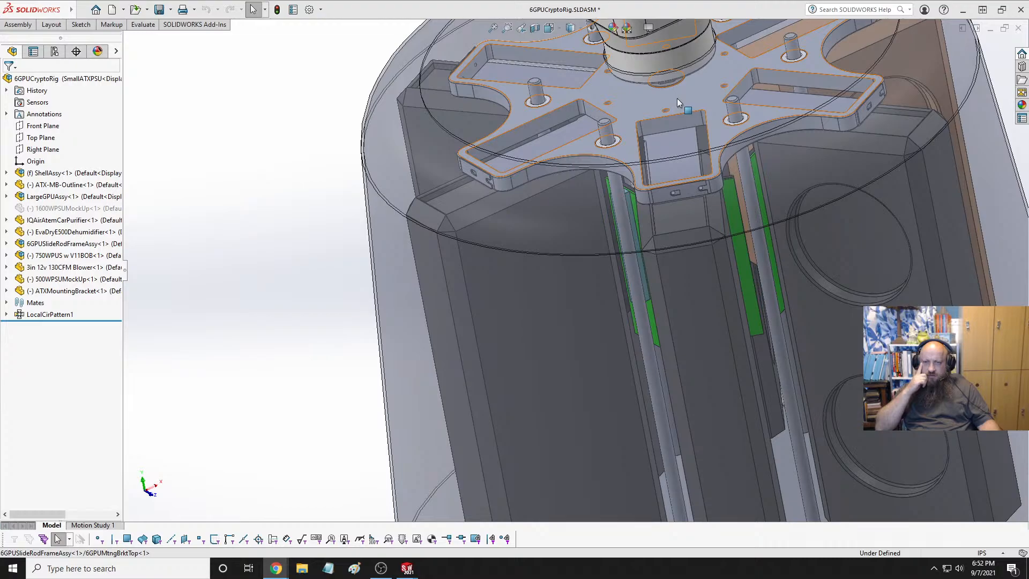
scroll(702, 123, "up", 4)
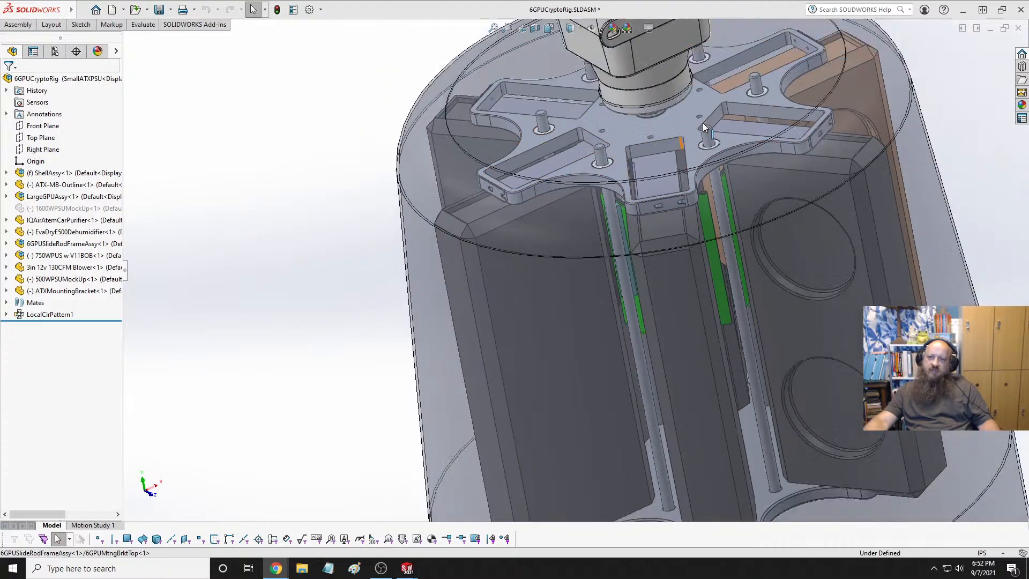
scroll(707, 358, "down", 5)
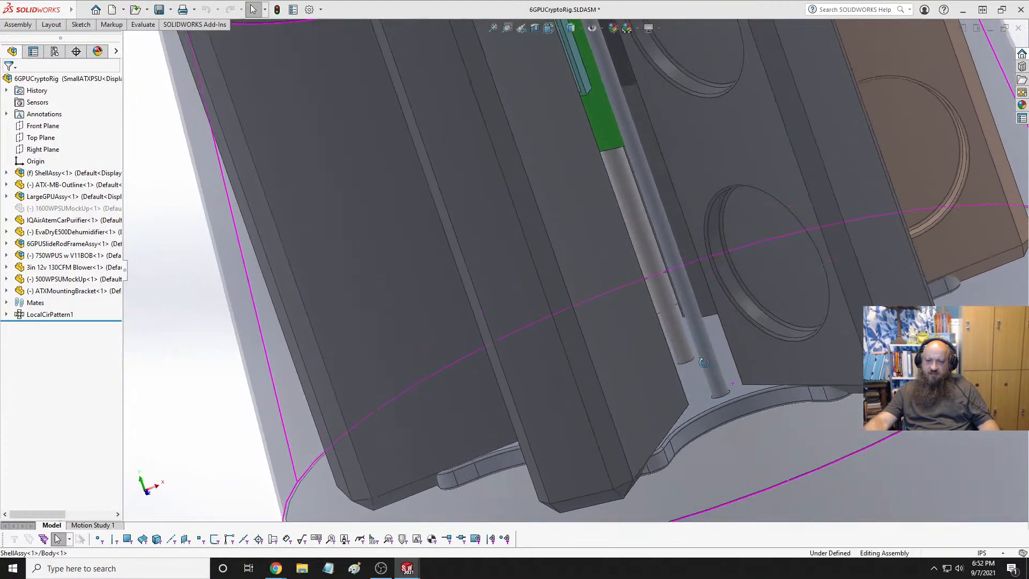
Inspect the bottom bracket's concave edge beneath the GPUs and the narrow outer face of the neighbouring GPU mock-up
middle_click_drag(704, 362, 657, 386)
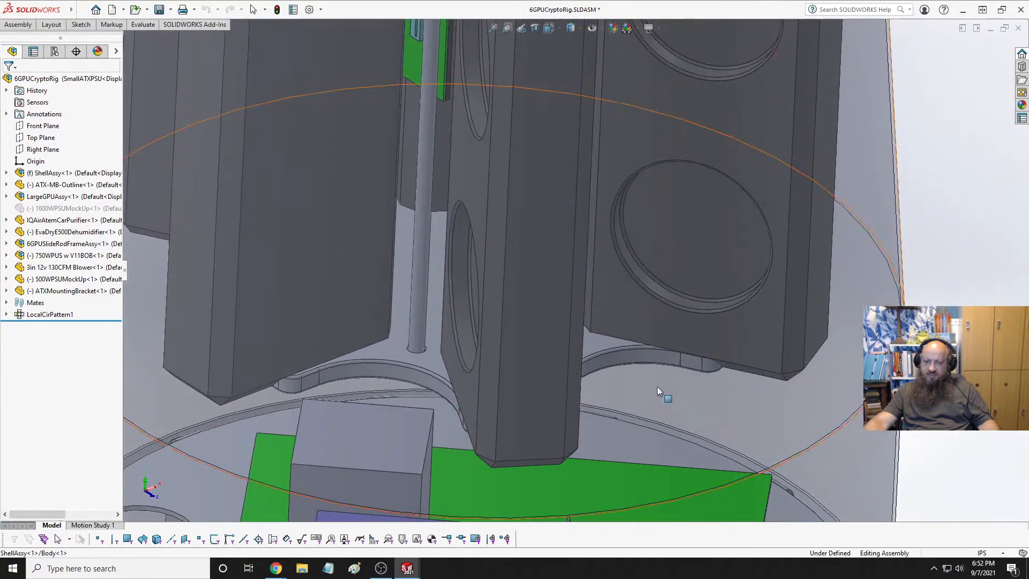
left_click(616, 348)
left_click(619, 358)
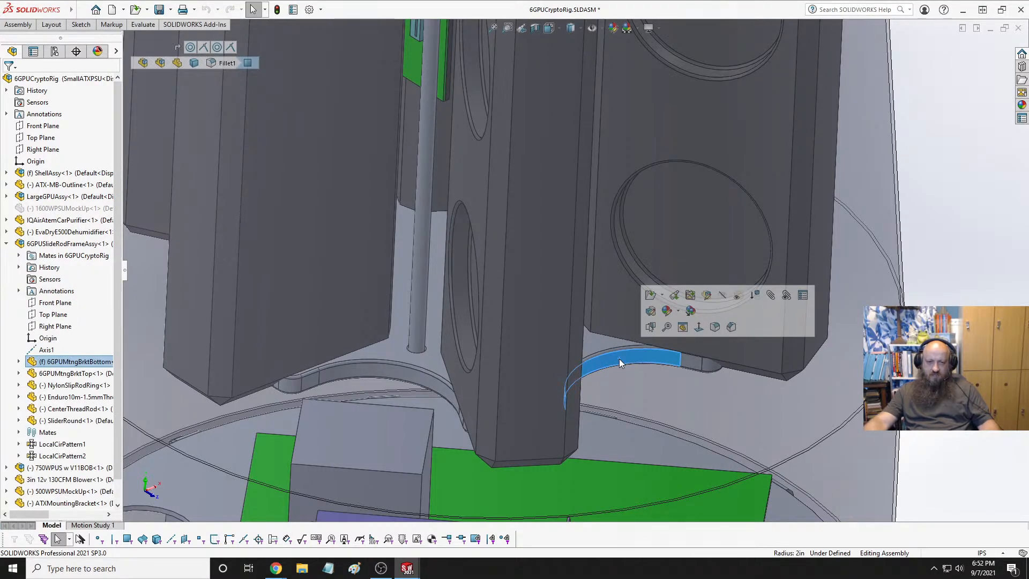
middle_click_drag(619, 358, 438, 343)
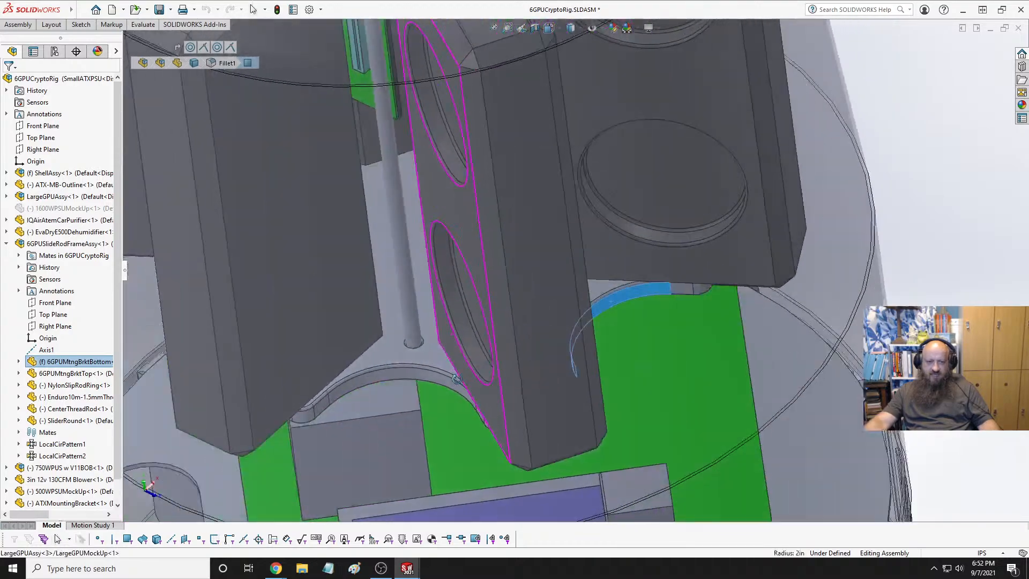
left_click(523, 322)
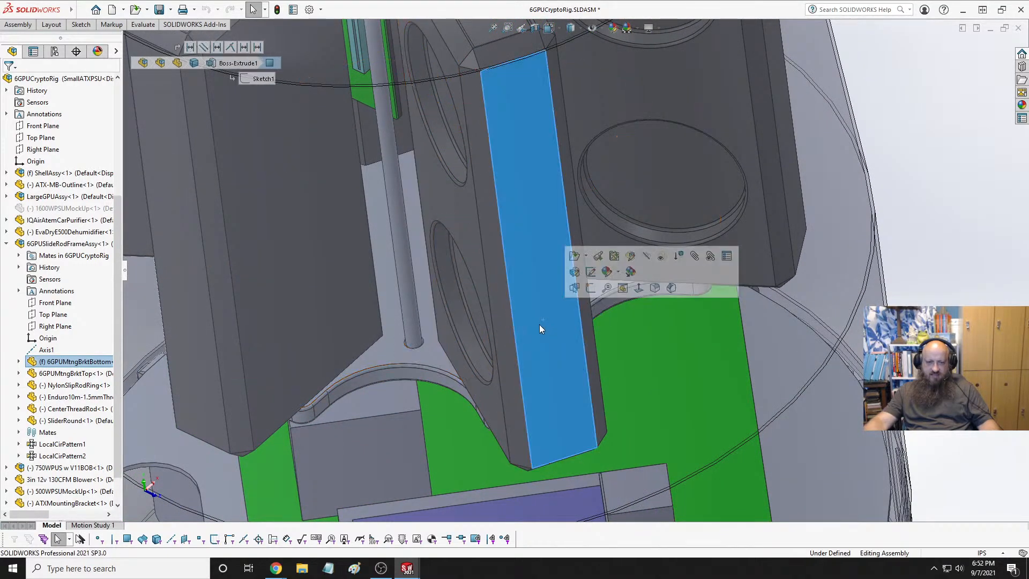
key("Escape")
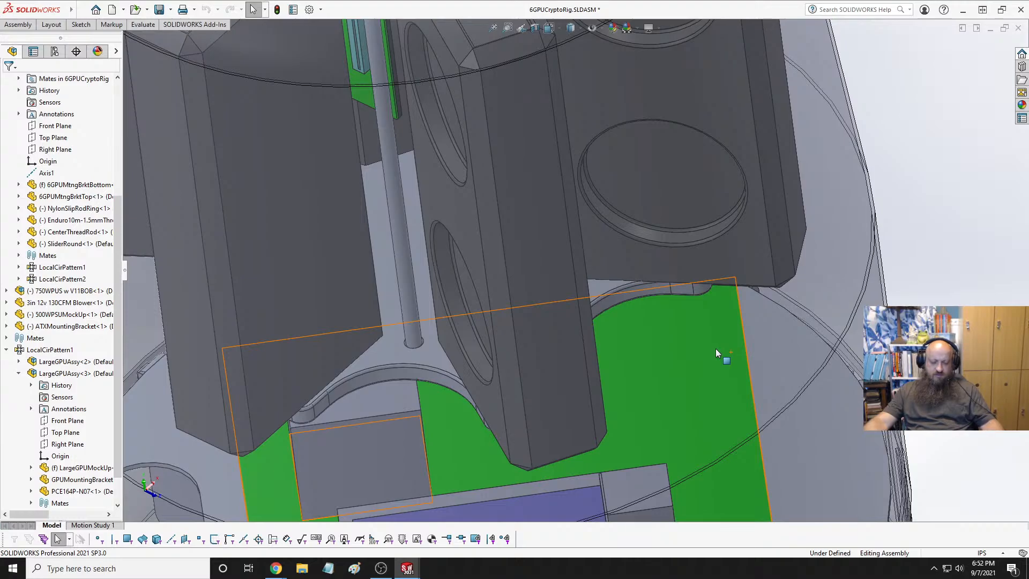
Review the 6GPUMtngBrktBottom part's feature history by rolling back to Fillet2, then forward in stages through Fillet5
key("ctrl+Tab")
key("ctrl+Tab")
key("ctrl+Tab")
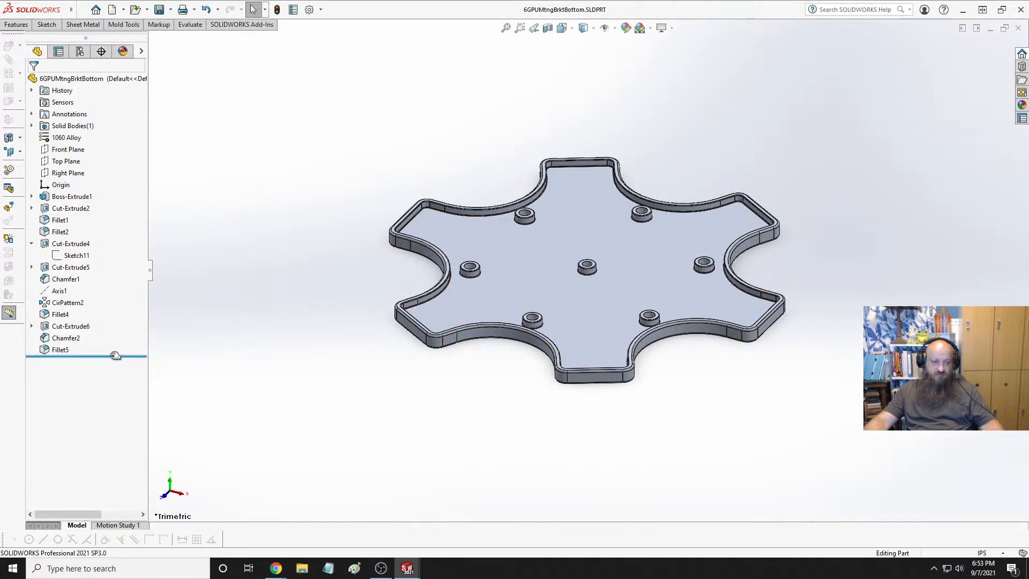
mouse_move(115, 355)
left_mouse_down()
mouse_move(123, 202)
mouse_move(123, 261)
left_mouse_up()
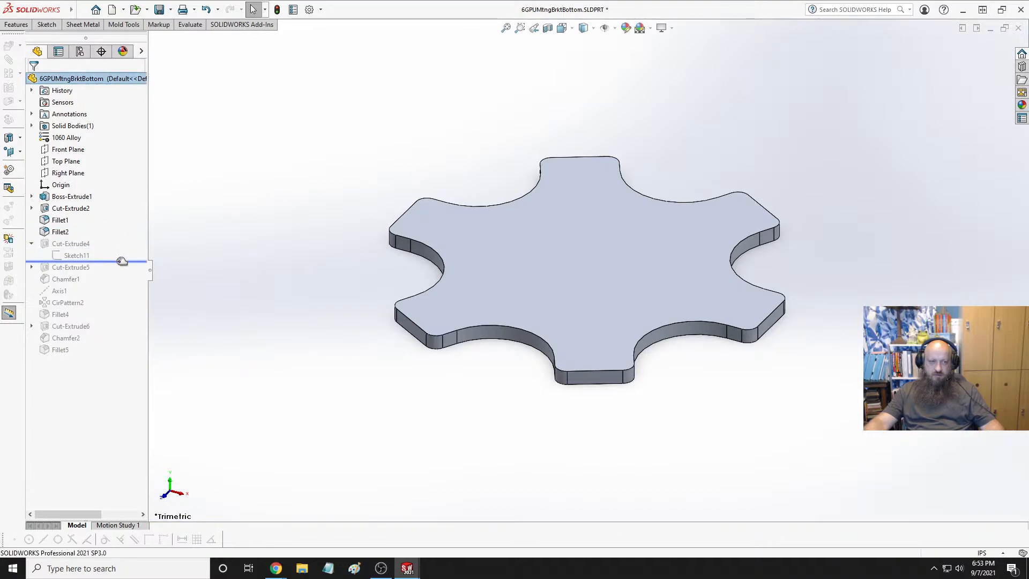
left_click(32, 243)
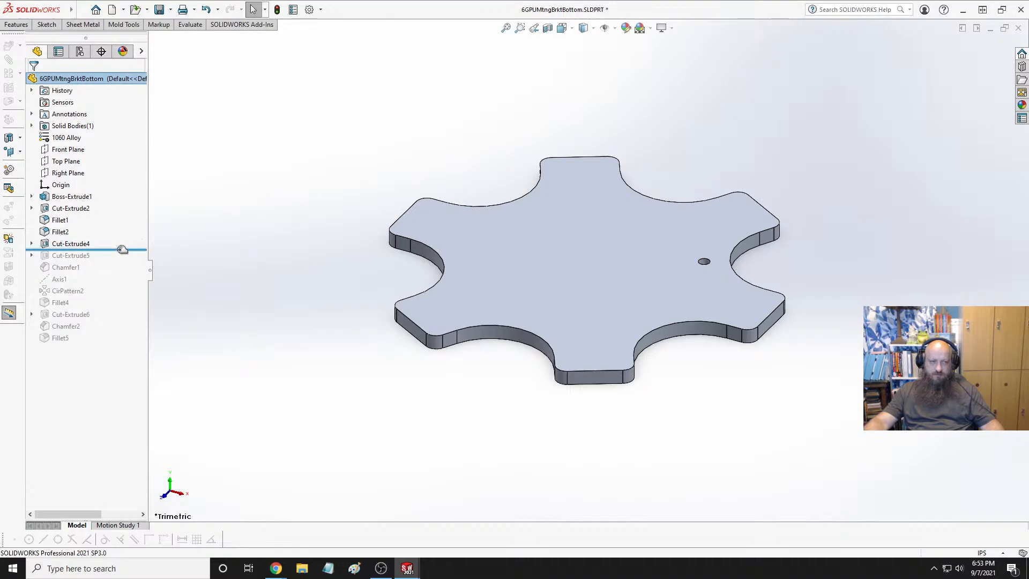
left_click_drag(122, 250, 120, 272)
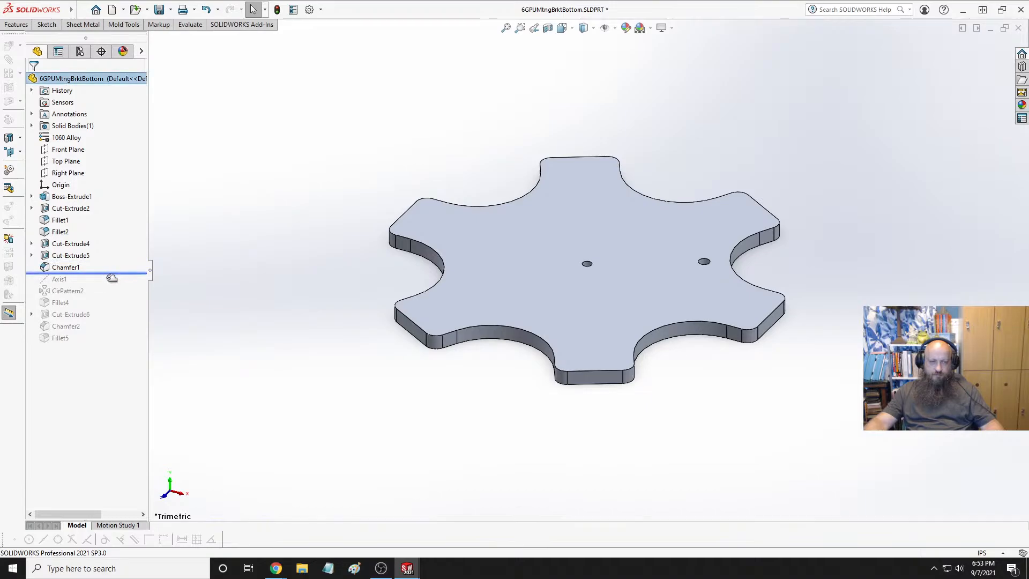
left_click_drag(113, 273, 99, 342)
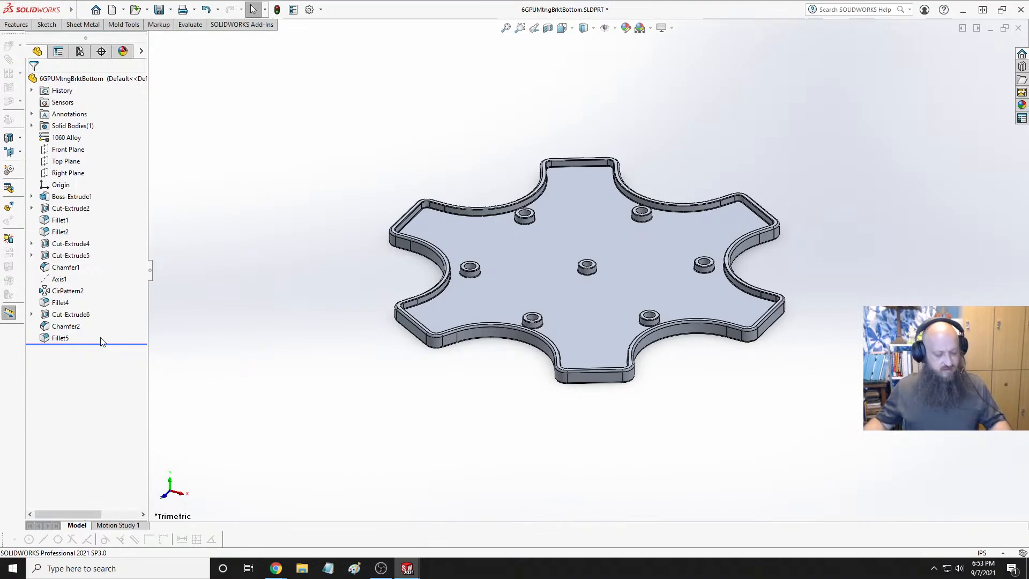
Return to the 6GPUCryptoRig assembly and examine how the GPUs' lower ends rest on the bottom bracket arms
key("ctrl+Tab")
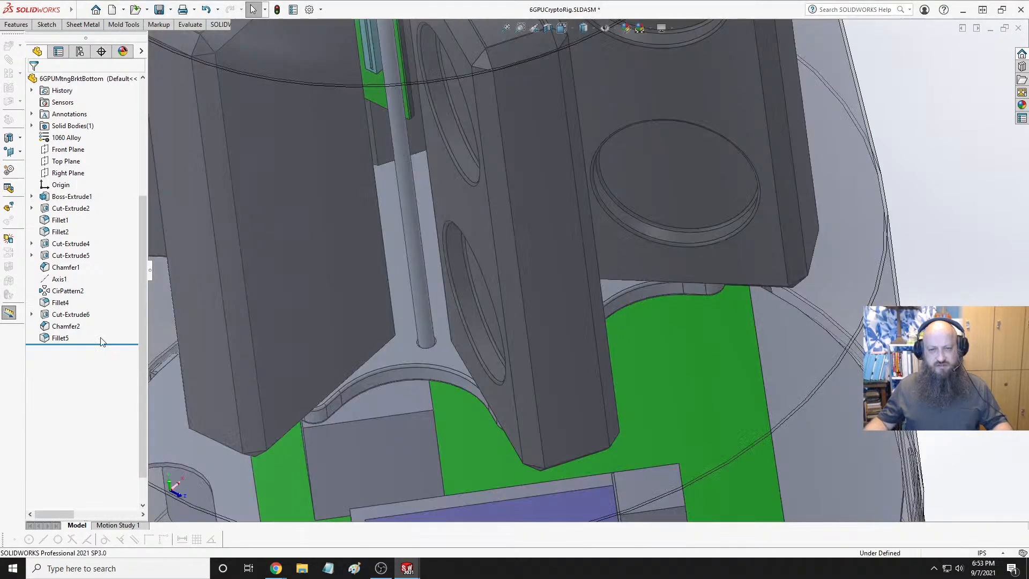
middle_click_drag(276, 440, 394, 407)
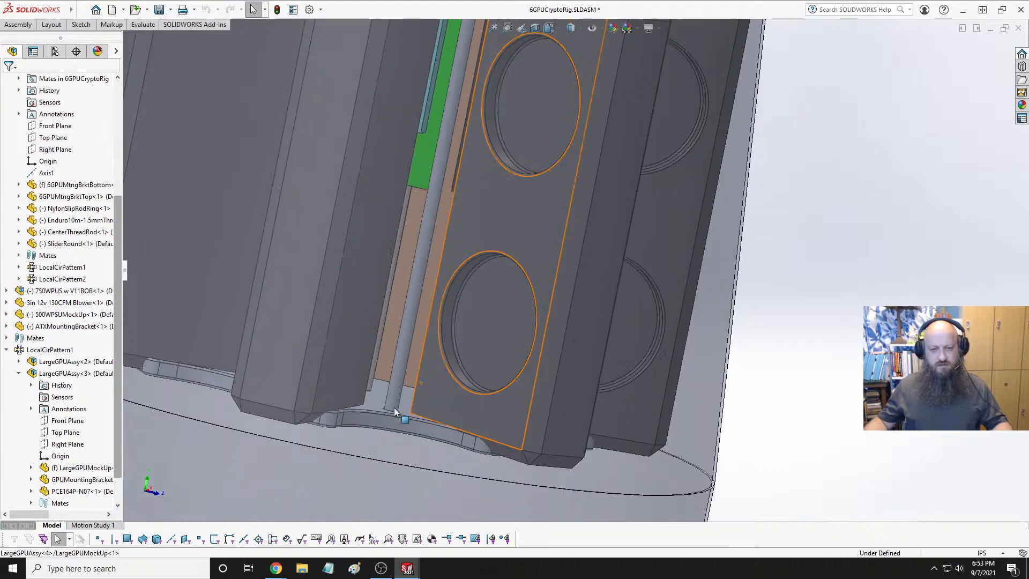
scroll(554, 383, "up", 3)
scroll(567, 365, "down", 6)
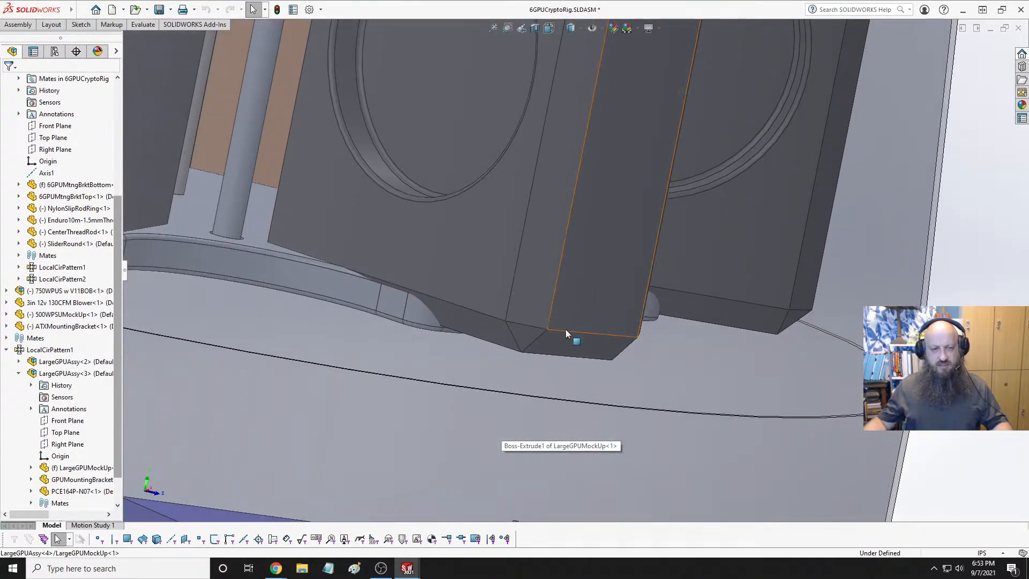
scroll(565, 329, "up", 6)
scroll(371, 245, "down", 3)
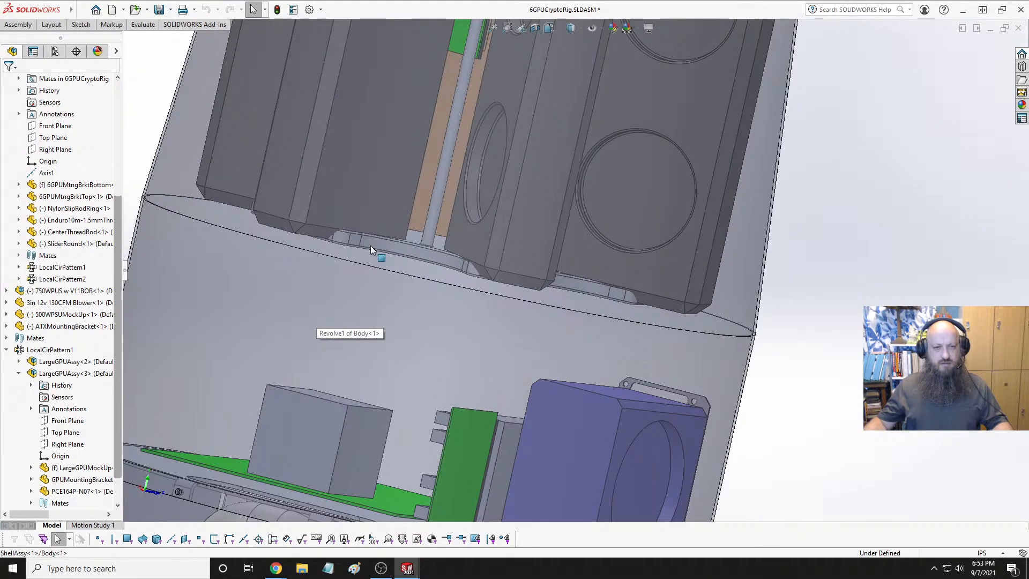
middle_click_drag(375, 243, 423, 252)
Measure the distance between a LargeGPUMockUp face and the parallel face of the bottom mounting bracket
left_click(434, 192)
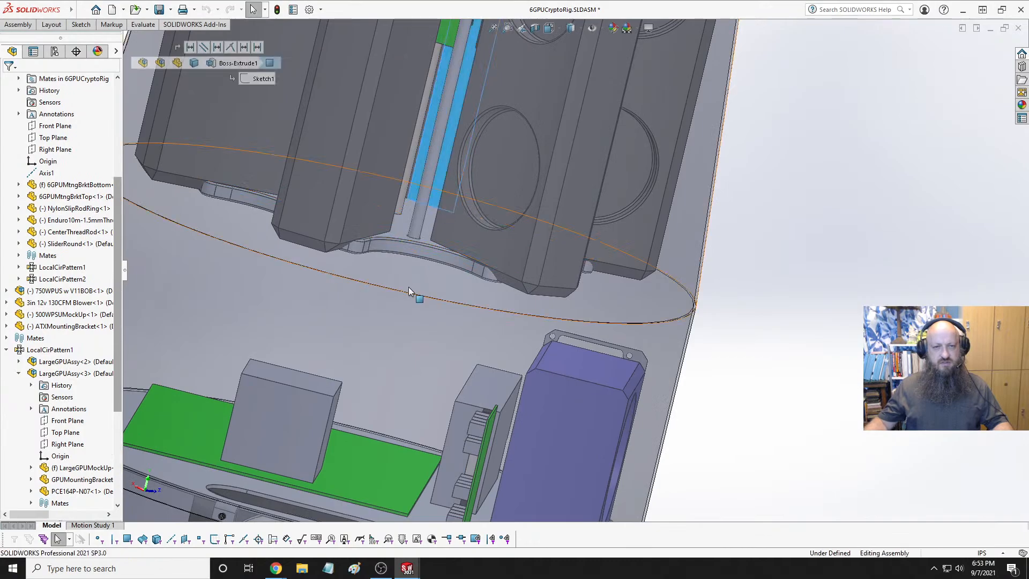
scroll(409, 287, "up", 3)
middle_click_drag(590, 214, 507, 149)
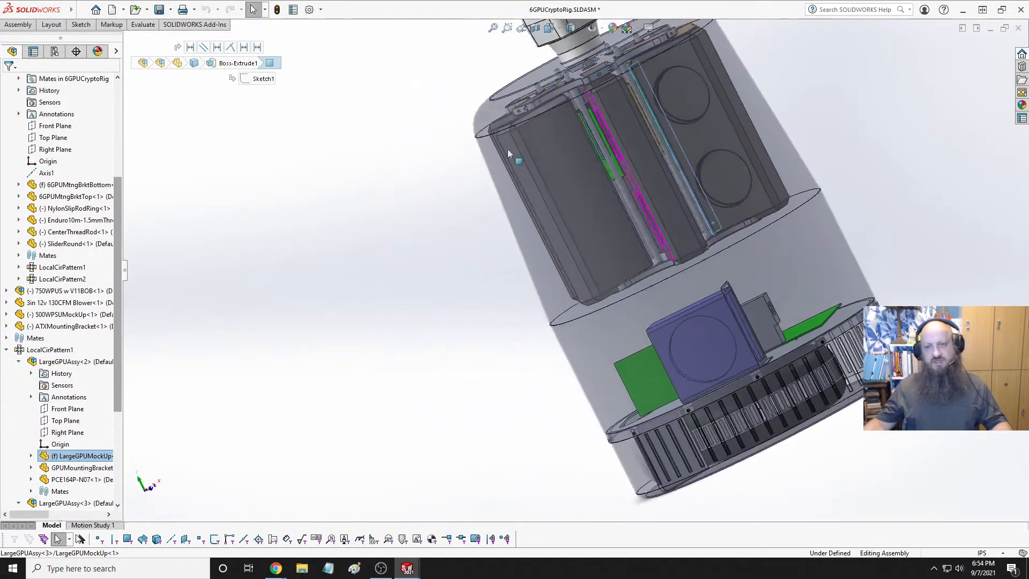
scroll(825, 230, "down", 5)
scroll(563, 227, "down", 6)
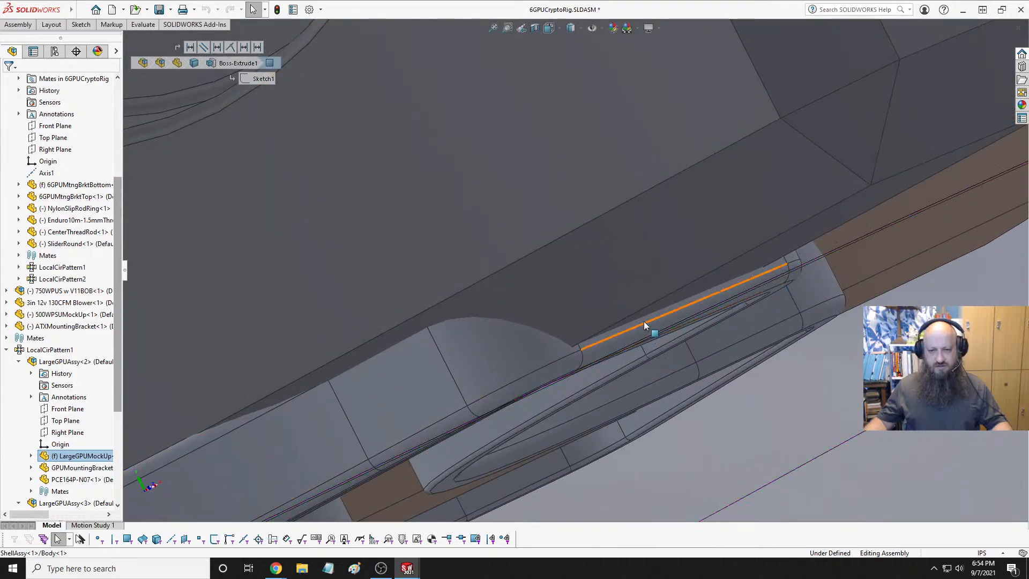
left_click(645, 320)
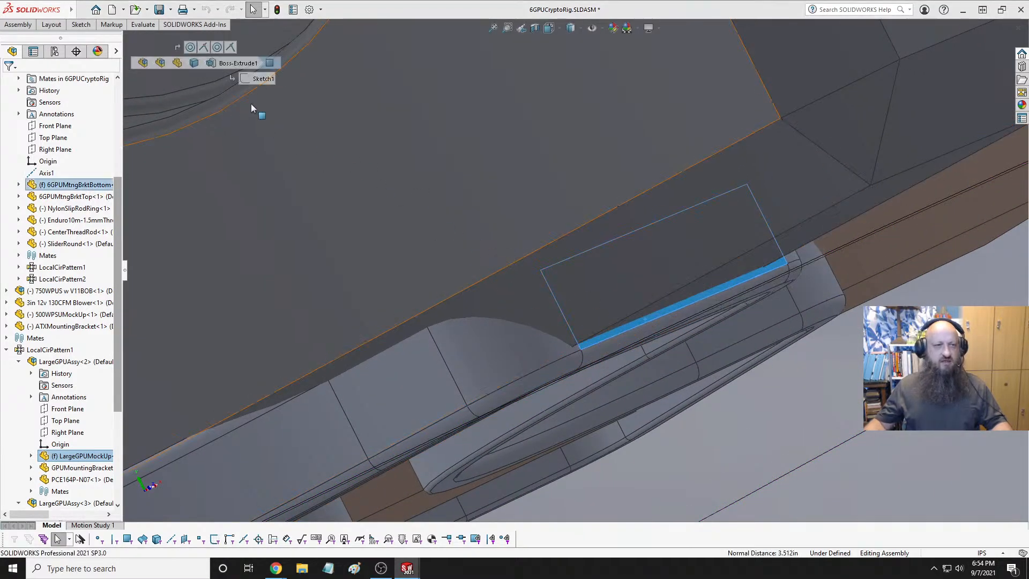
left_click(143, 24)
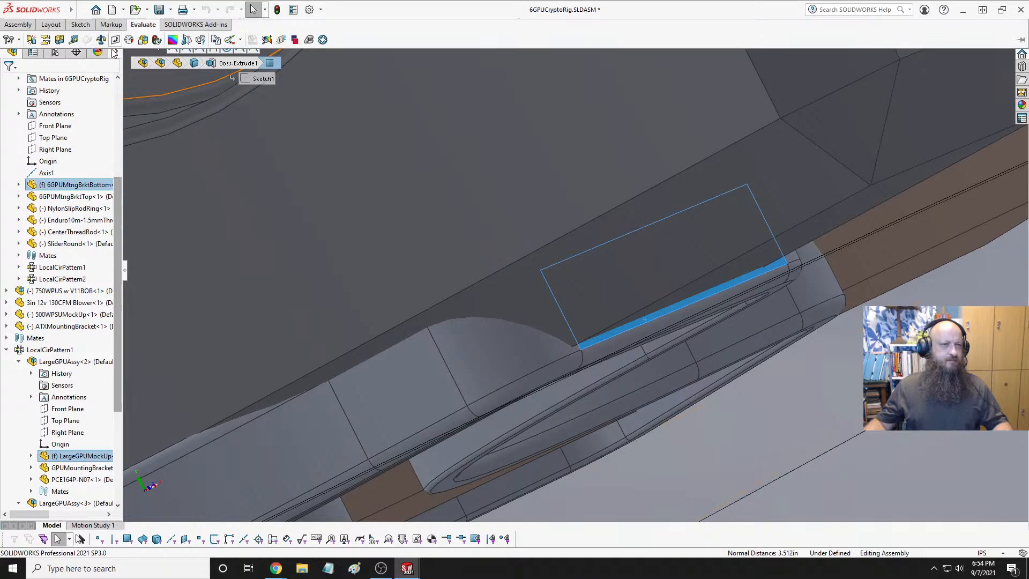
left_click(75, 42)
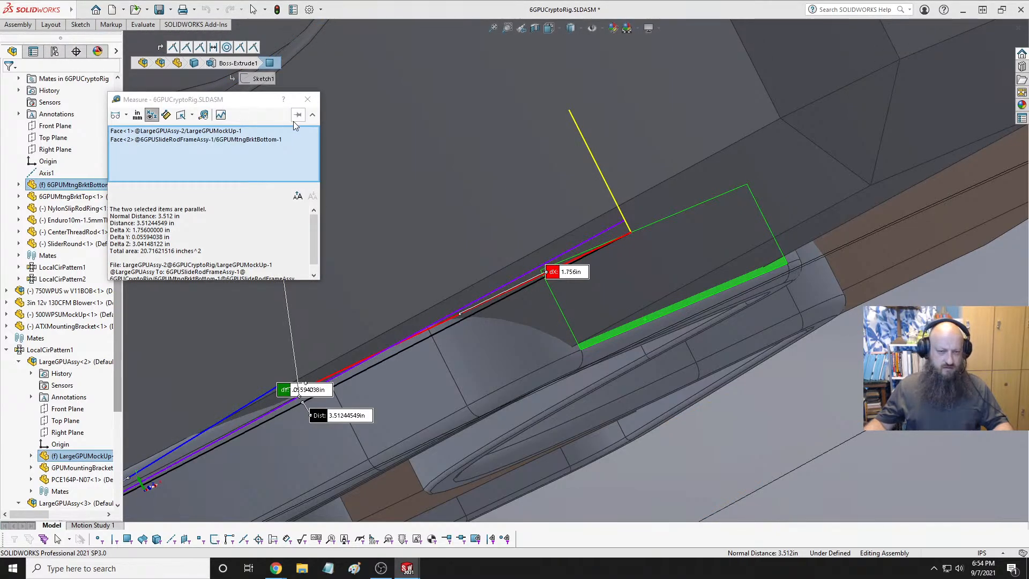
scroll(349, 405, "up", 2)
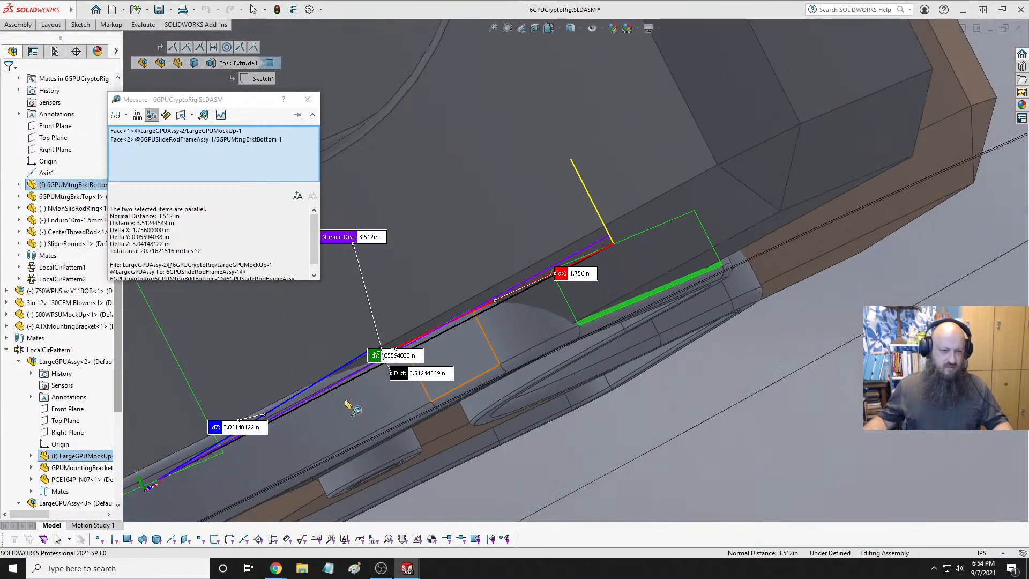
scroll(347, 404, "up", 2)
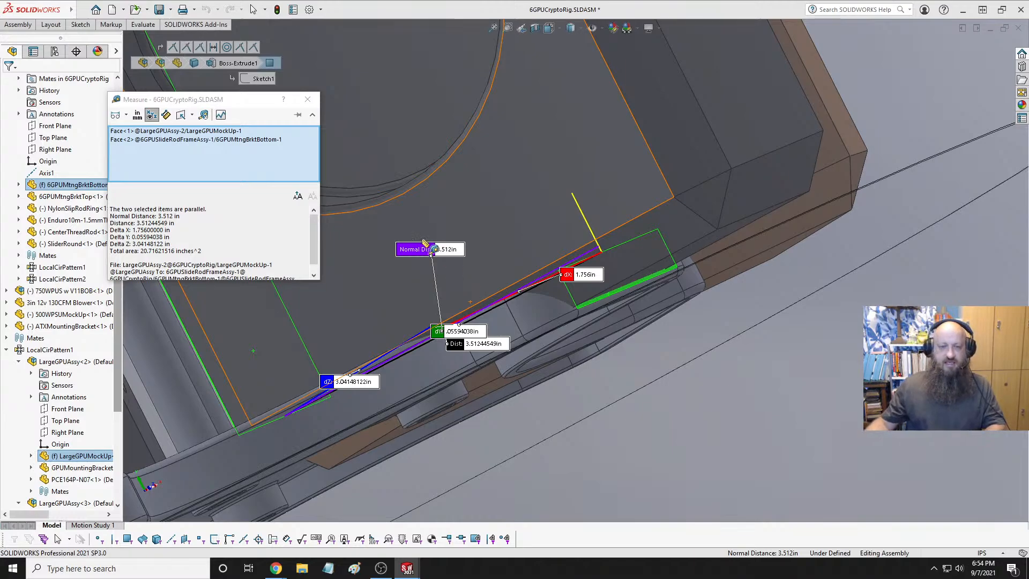
left_click(810, 354)
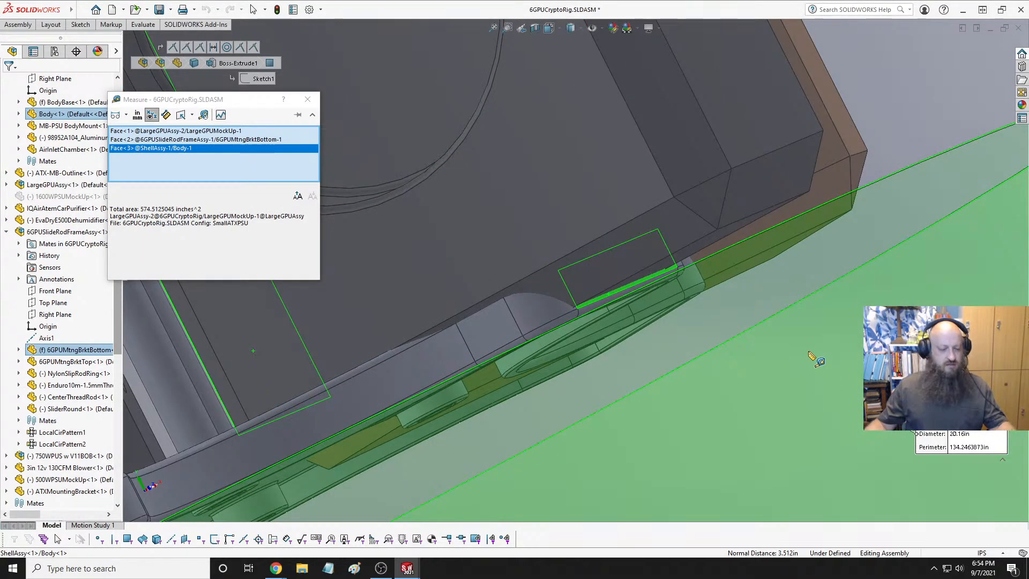
key("Escape")
Measure the thickness of a LargeGPUMockUp between its two parallel side faces
scroll(671, 256, "down", 3)
left_click(588, 239)
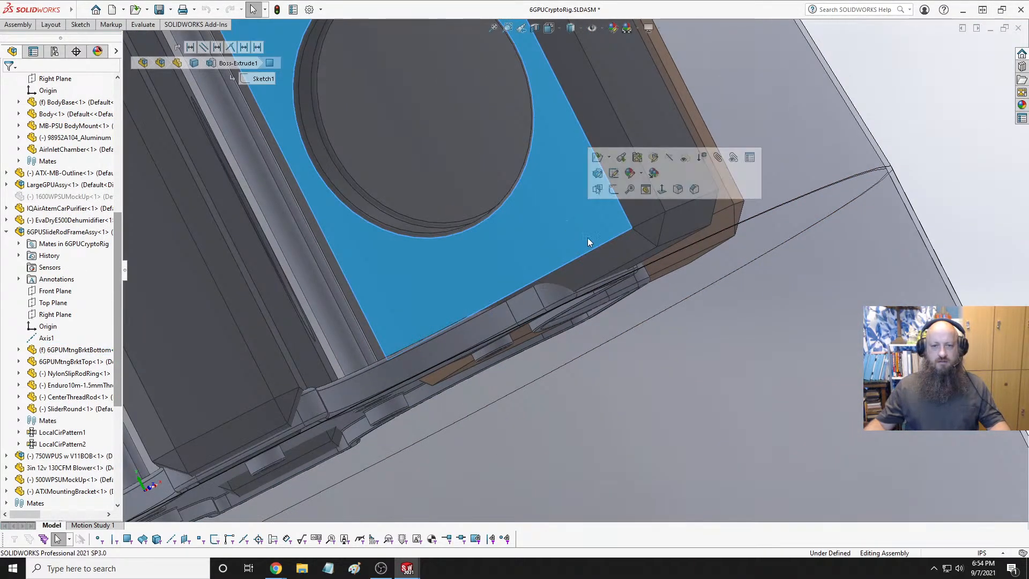
middle_click_drag(643, 237, 541, 251)
left_click(752, 176, "ctrl")
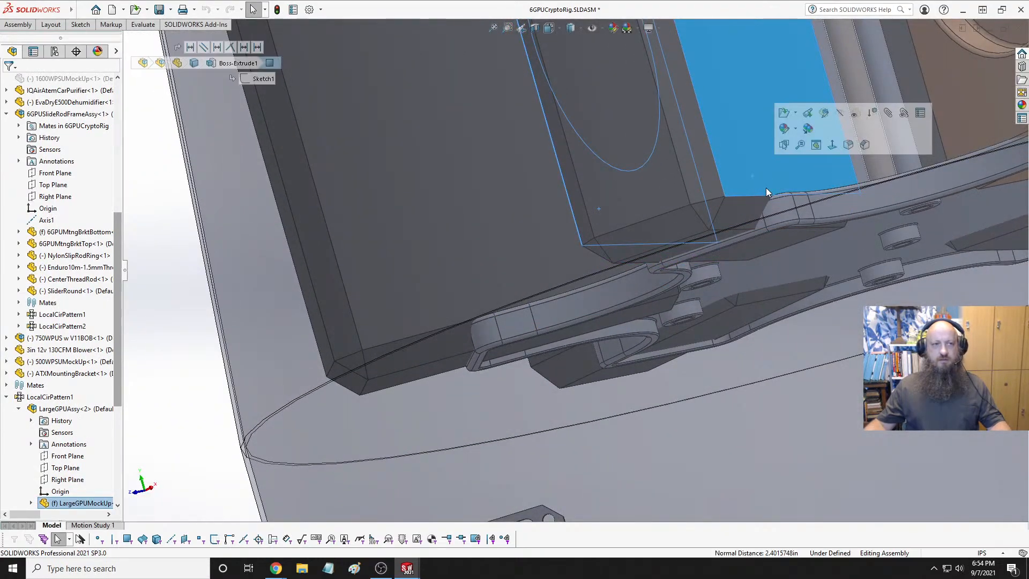
left_click(143, 24)
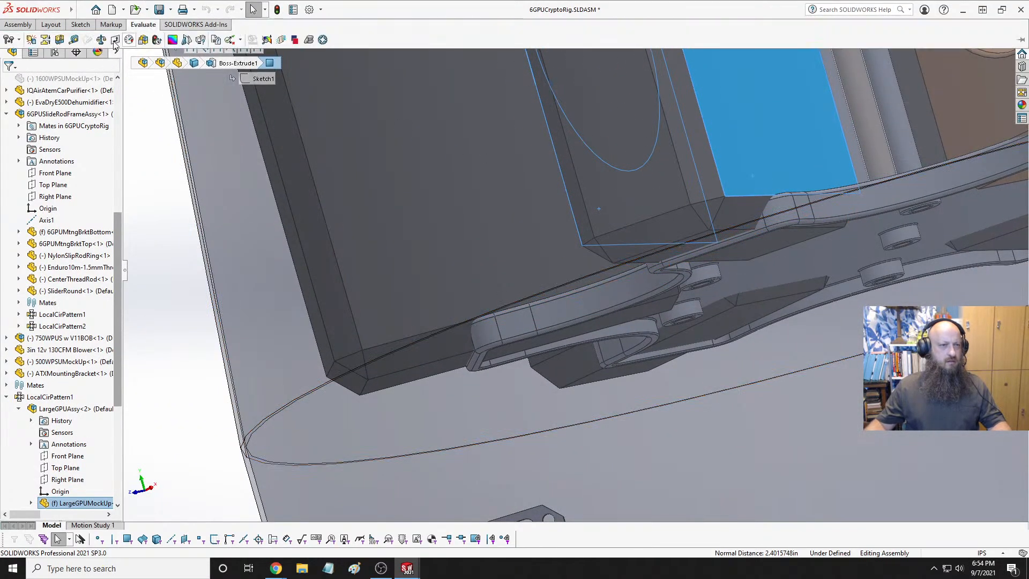
left_click(115, 40)
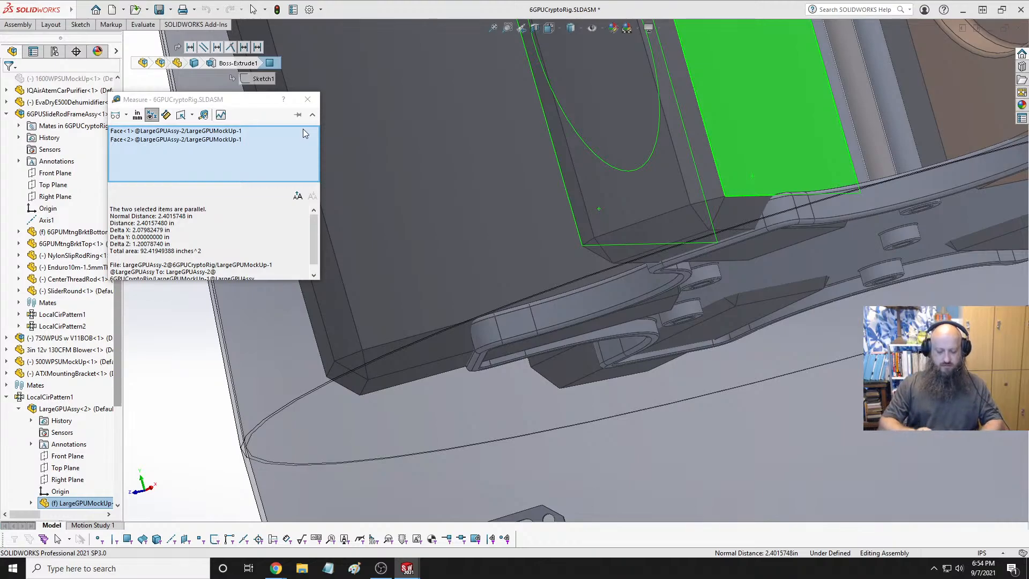
key("Escape")
Switch to the 6GPUMtngBrktBottom part, orient it to the Top view and roll it back to just after Fillet2
scroll(377, 253, "up", 6)
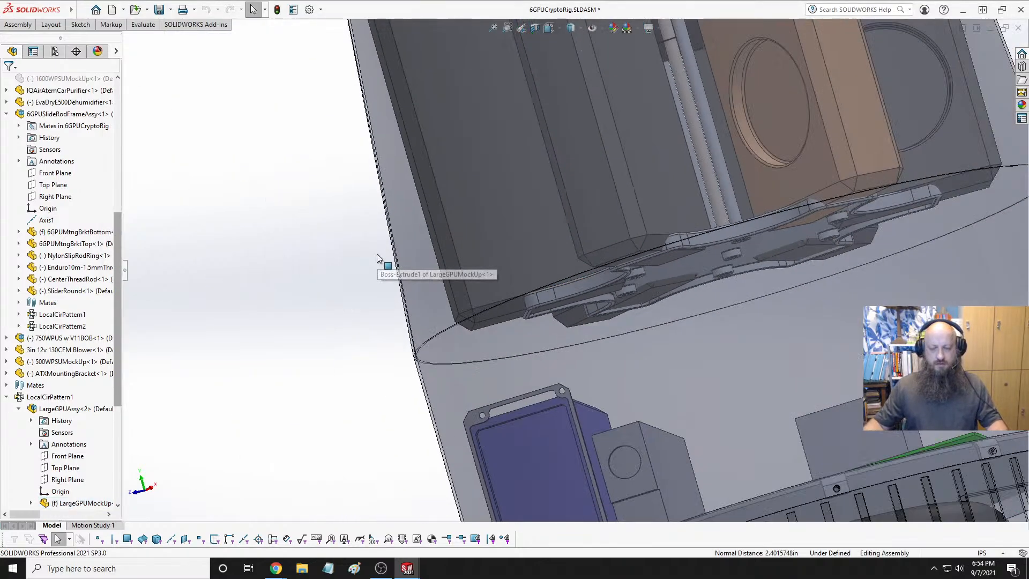
middle_click_drag(511, 186, 621, 253)
key("ctrl+Tab")
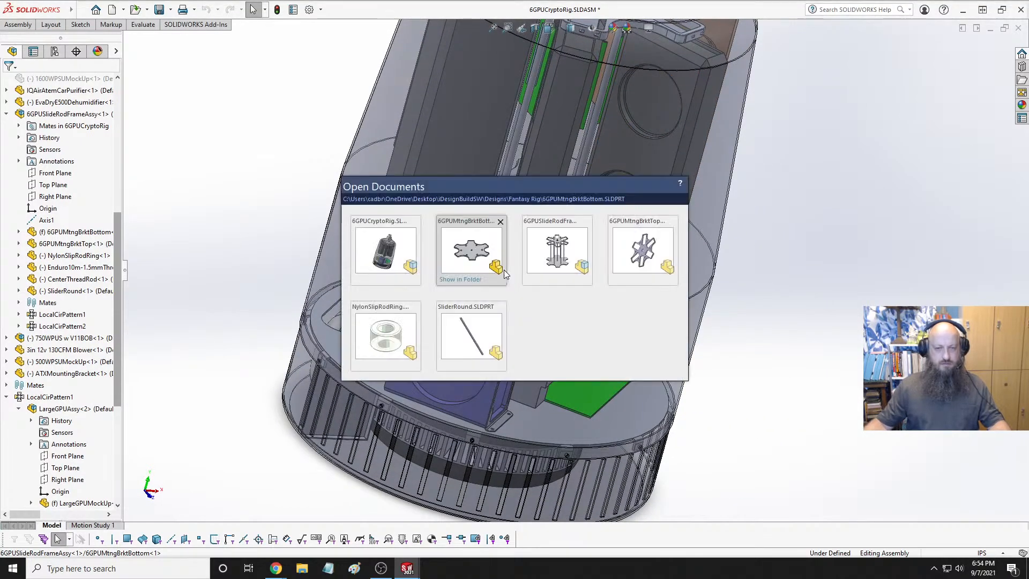
left_click(504, 272)
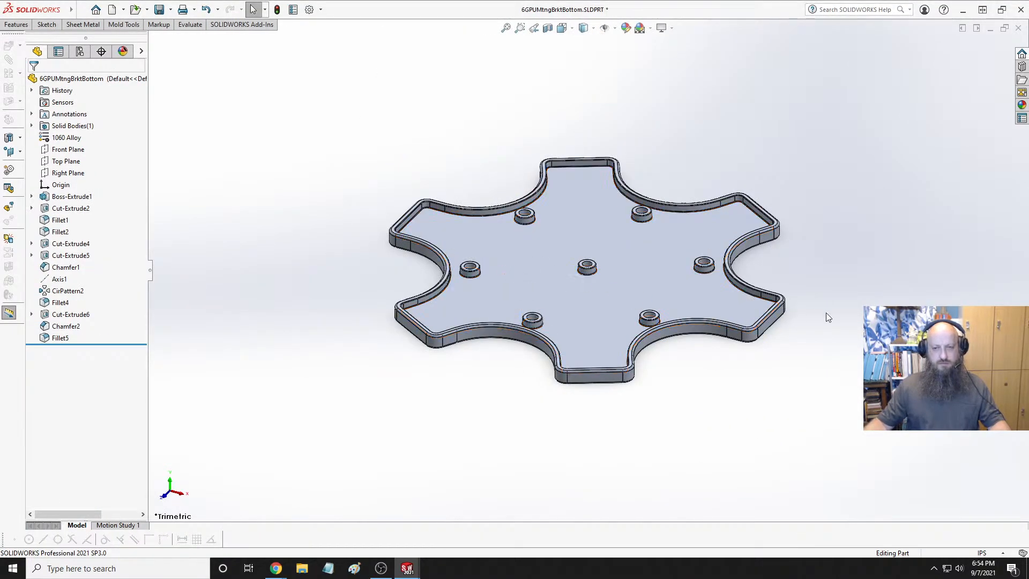
key("space")
left_click(539, 108)
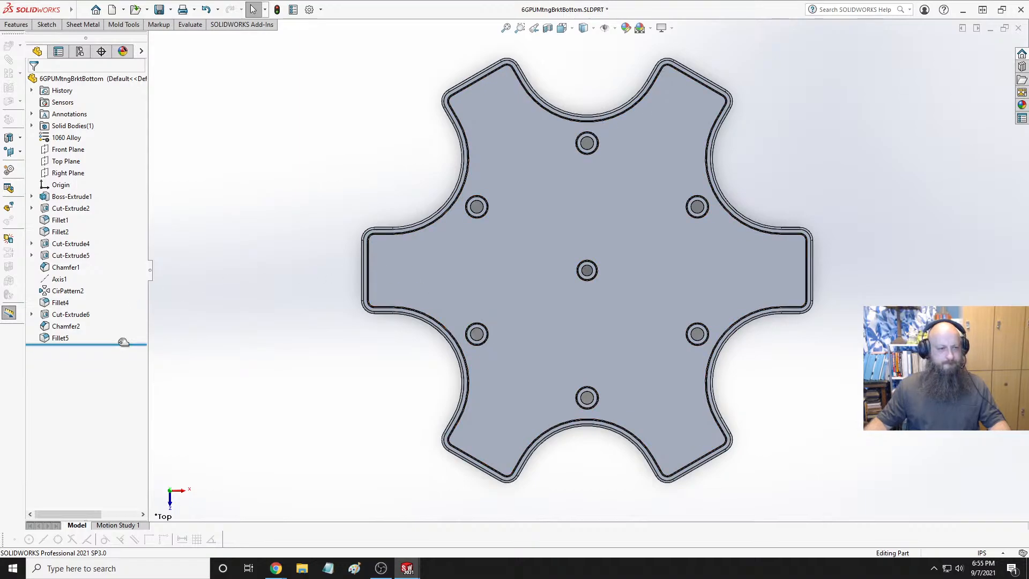
left_click_drag(107, 344, 119, 236)
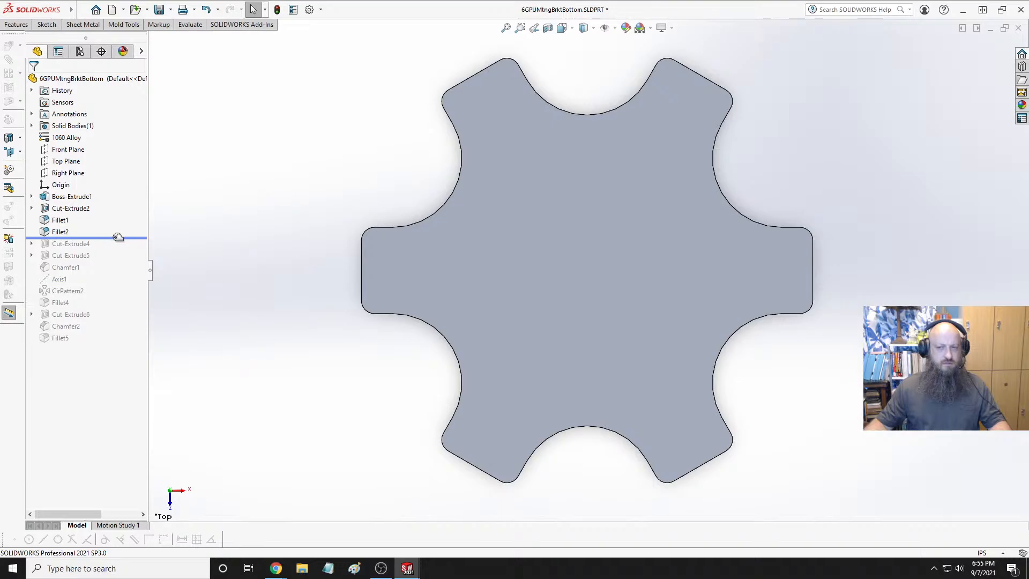
left_click_drag(118, 237, 118, 237)
Measure the width of one bracket arm between its two parallel straight edges
left_click(789, 228)
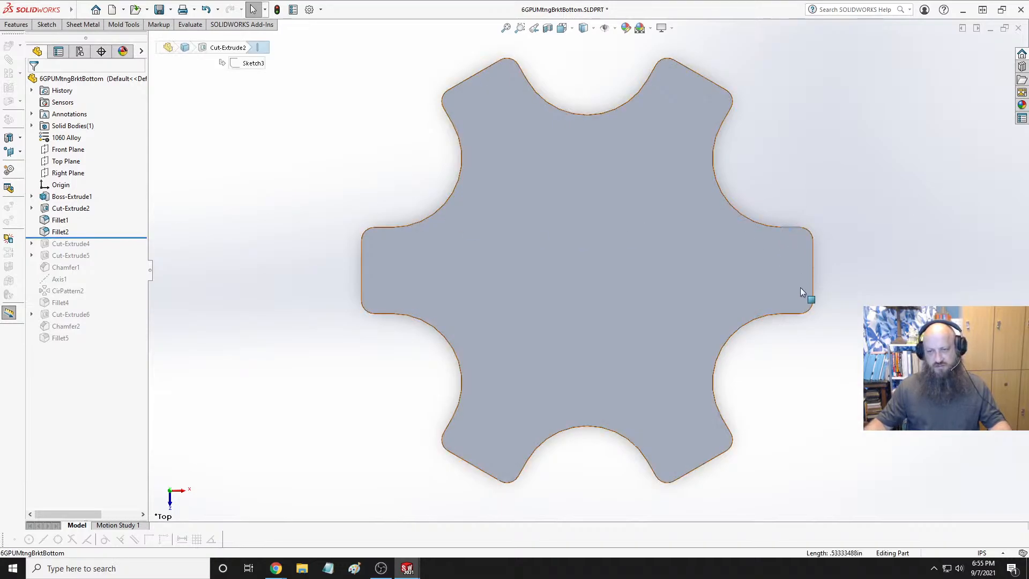
left_click(793, 314, "ctrl")
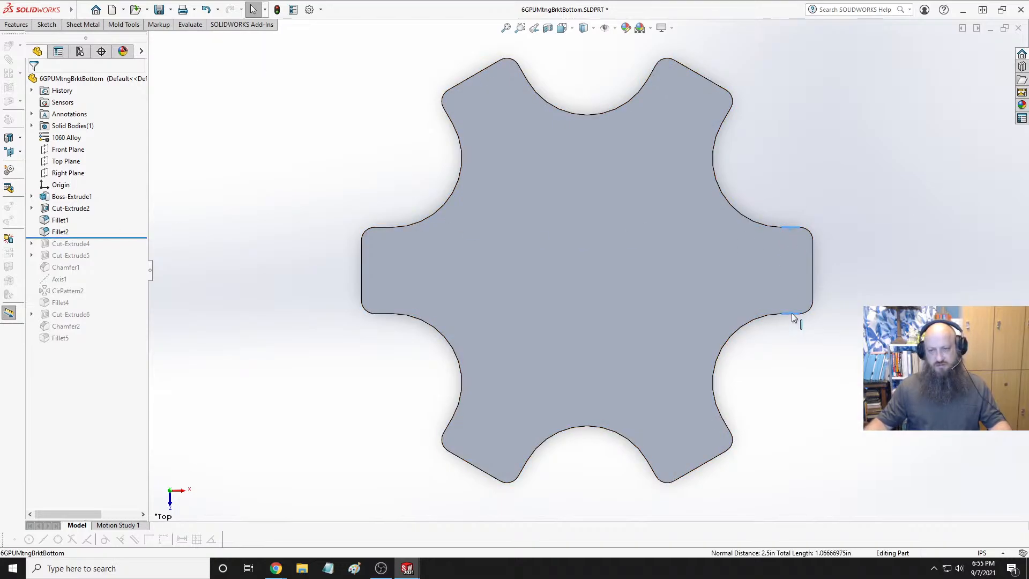
left_click(190, 25)
left_click(48, 39)
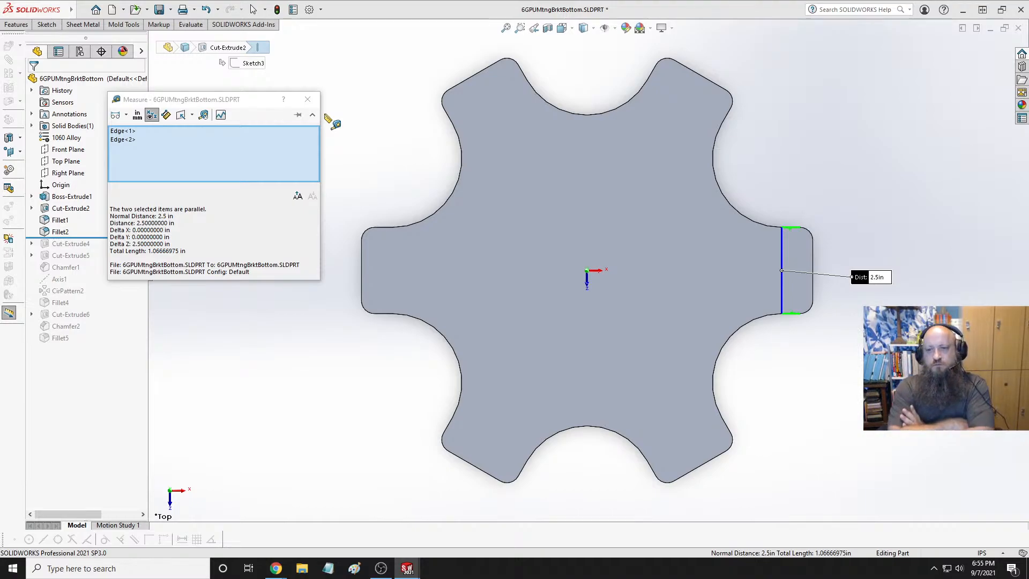
key("Escape")
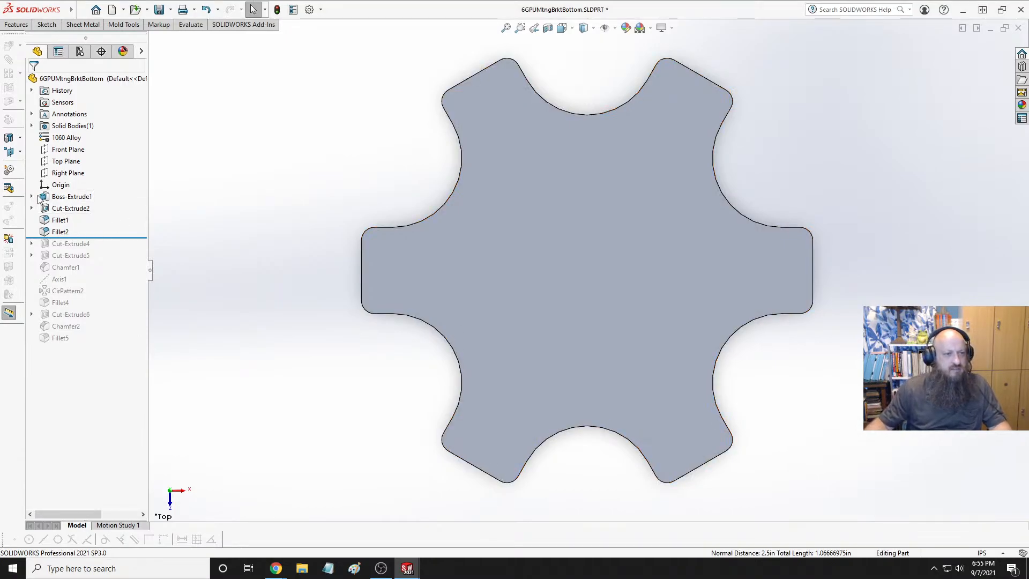
Roll the part back to Cut-Extrude2 and examine the arm-width dimensions in Sketch3, leaving the sketch without edits
left_click_drag(108, 240, 37, 201)
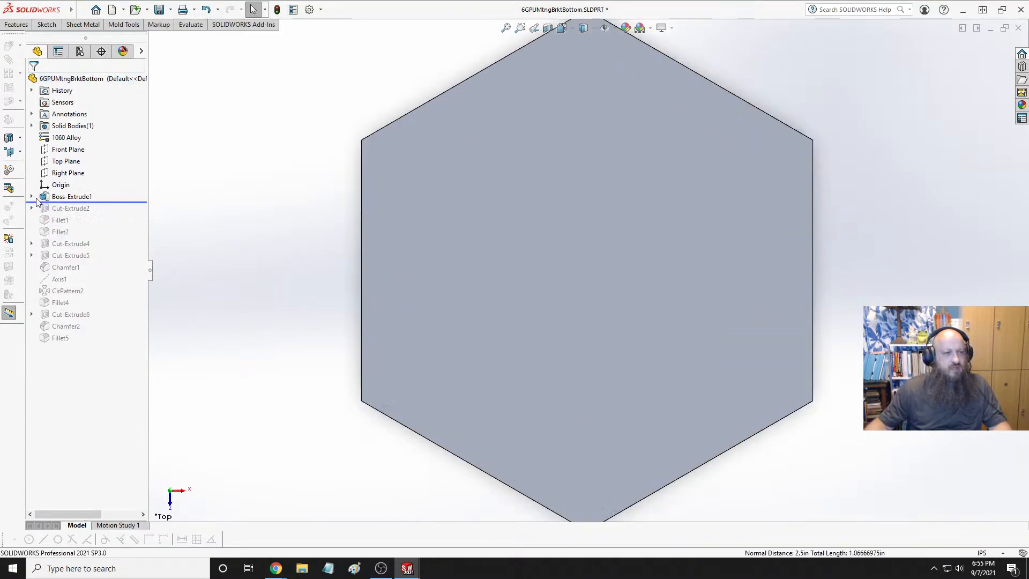
left_click(31, 197)
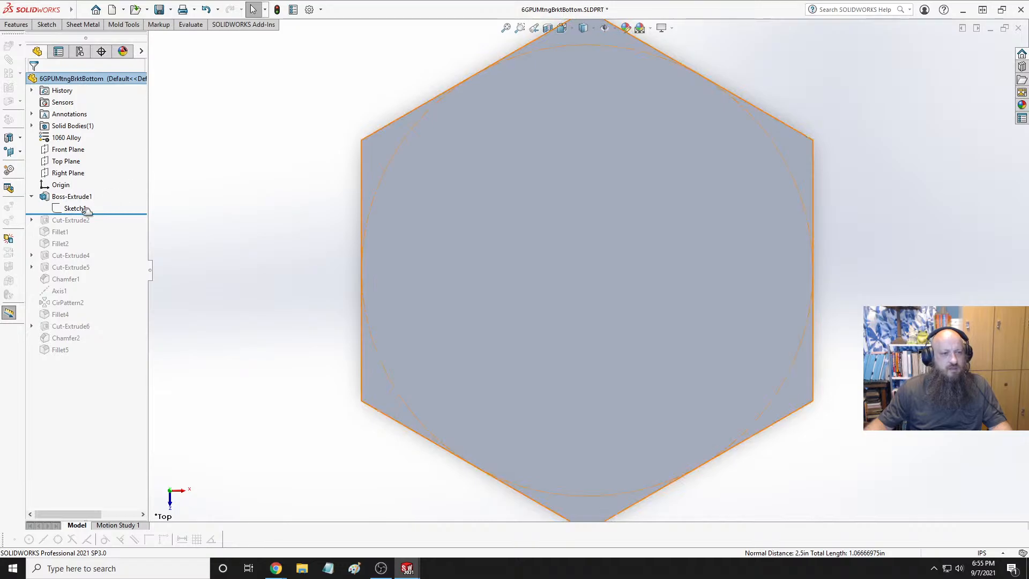
mouse_move(112, 214)
left_mouse_down()
mouse_move(112, 203)
mouse_move(99, 213)
left_mouse_up()
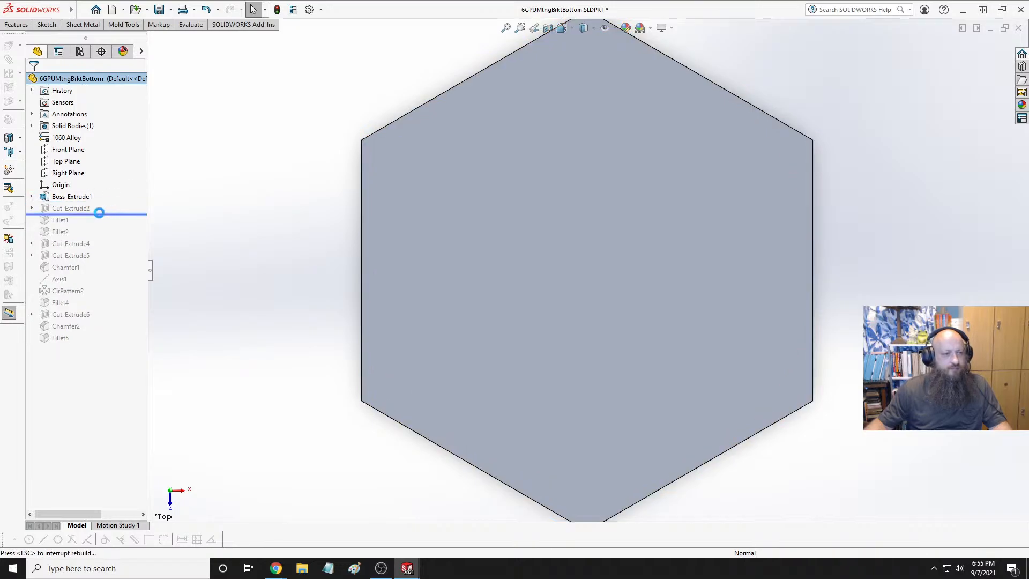
left_click(64, 219)
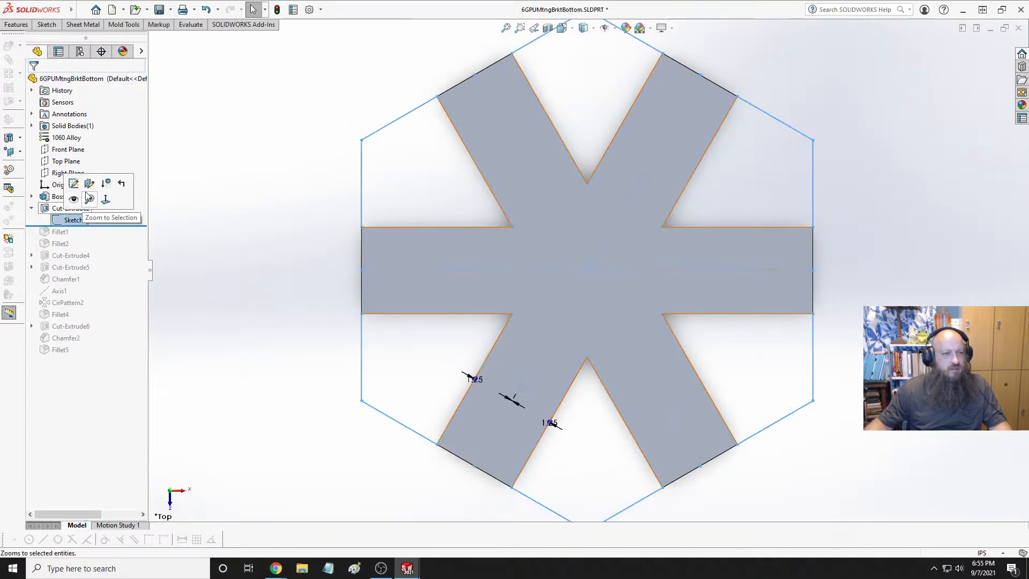
left_click(74, 184)
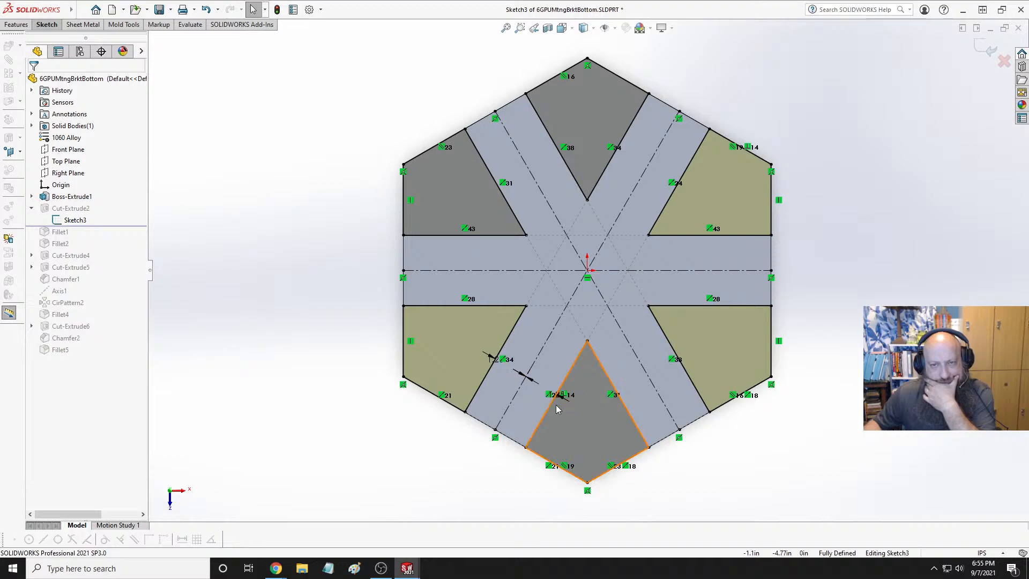
scroll(555, 404, "down", 4)
mouse_move(549, 371)
middle_mouse_down()
mouse_move(505, 336)
mouse_move(528, 331)
mouse_move(509, 347)
mouse_move(488, 345)
middle_mouse_up()
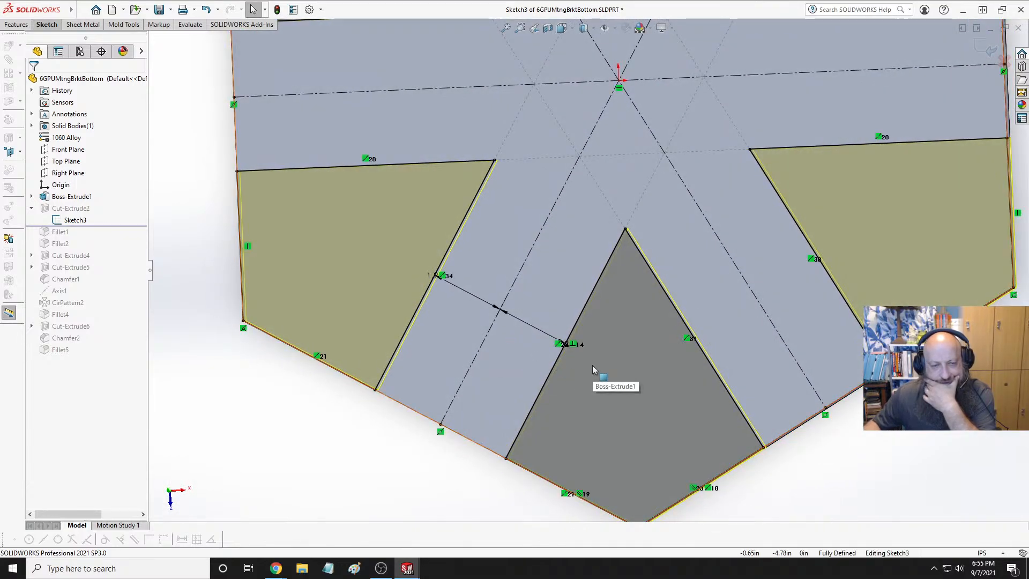
key("f")
scroll(674, 239, "down", 3)
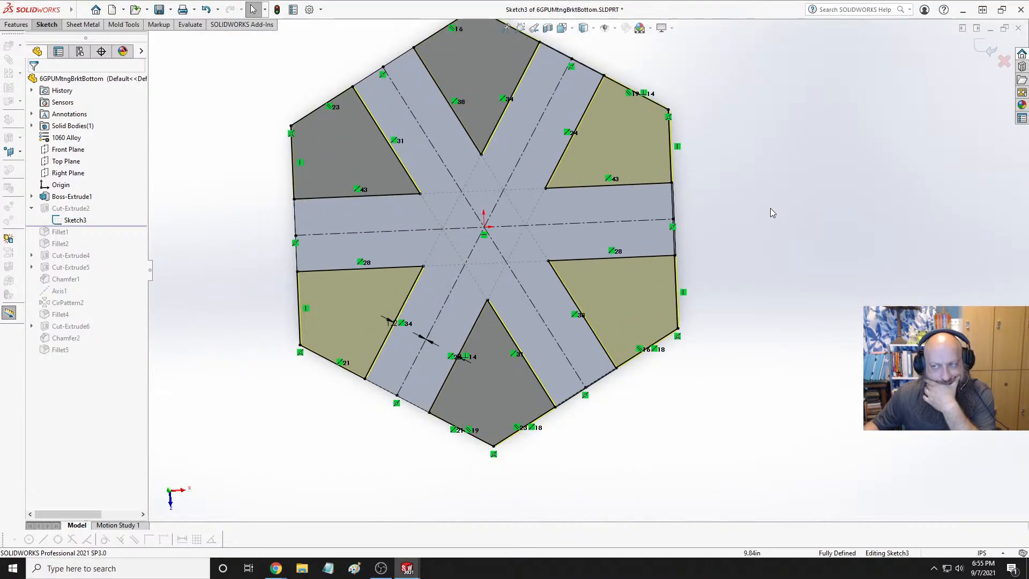
left_click(987, 49)
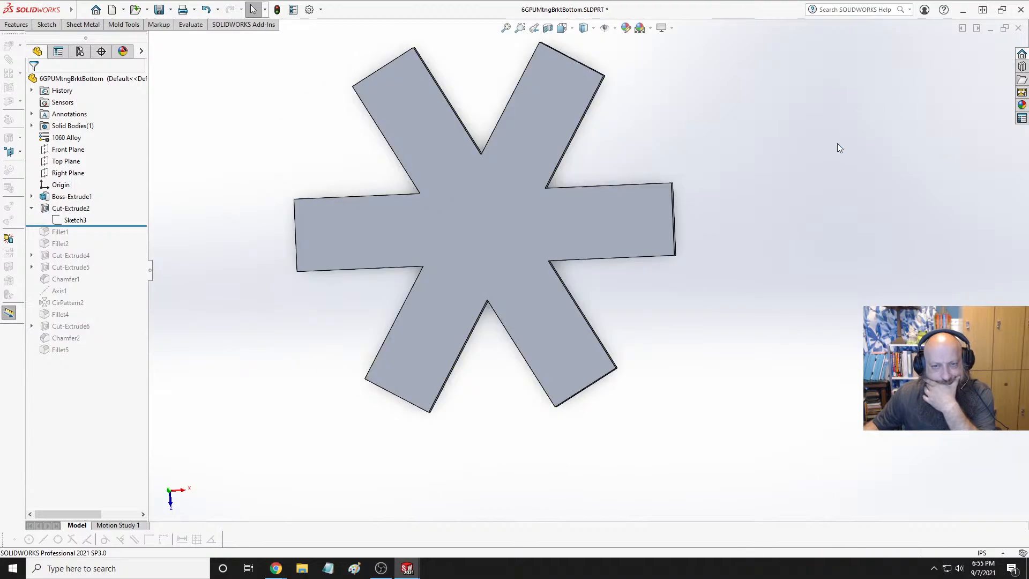
middle_click_drag(833, 175, 816, 227)
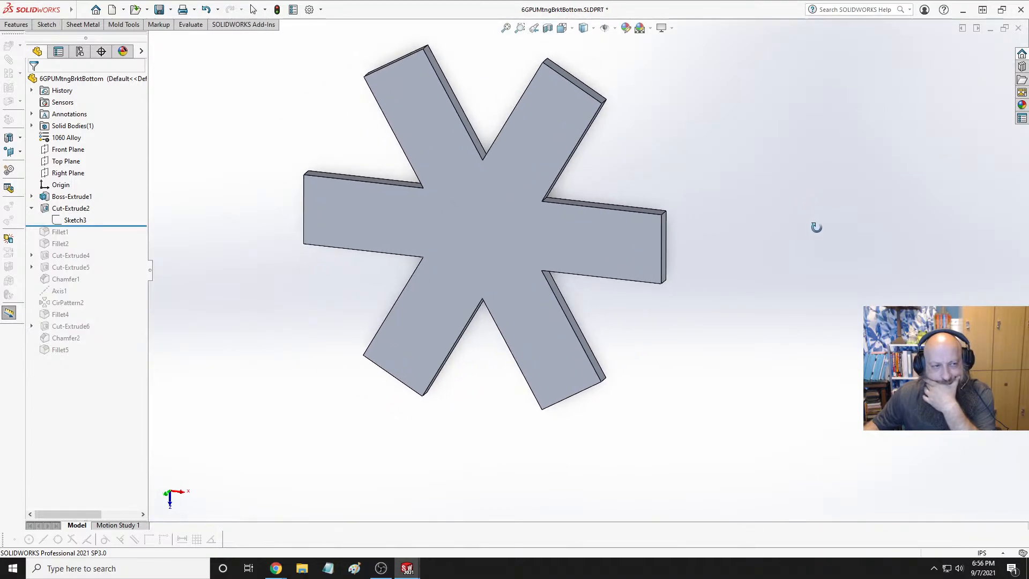
key("Escape")
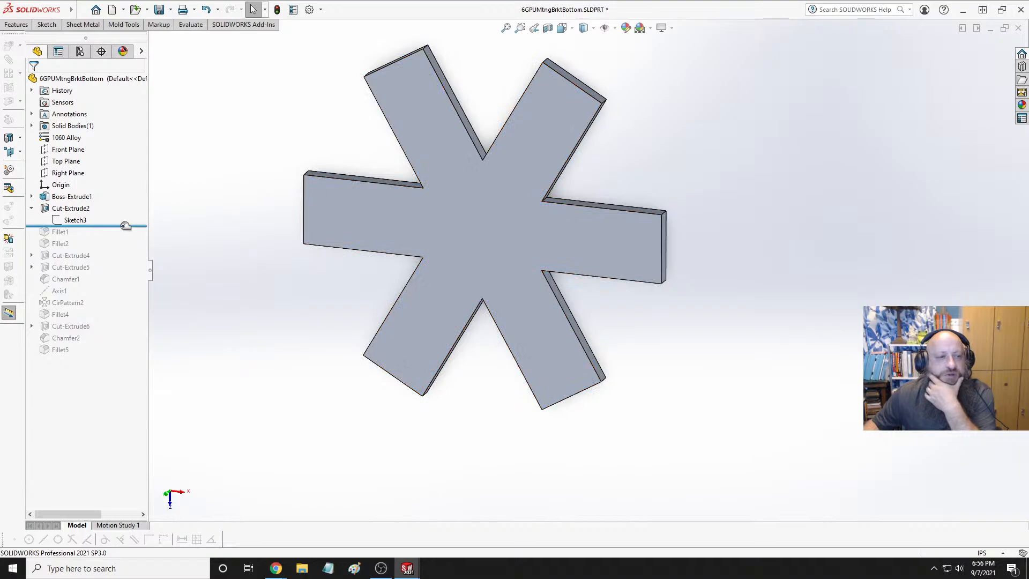
Roll the bracket forward to the end of its history, past Fillet5, and orient it to the Top view
left_click_drag(126, 226, 110, 362)
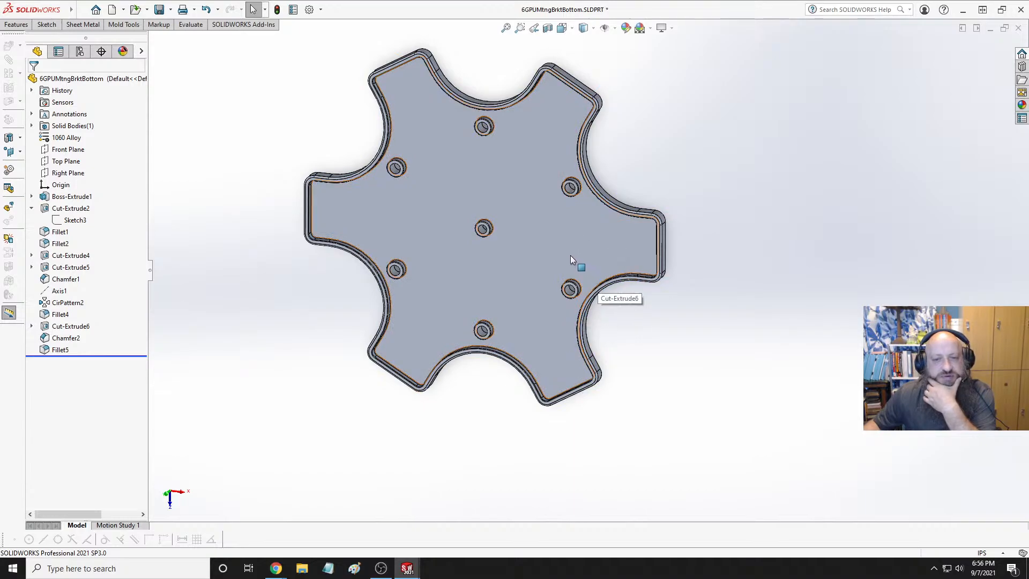
key("ctrl+s")
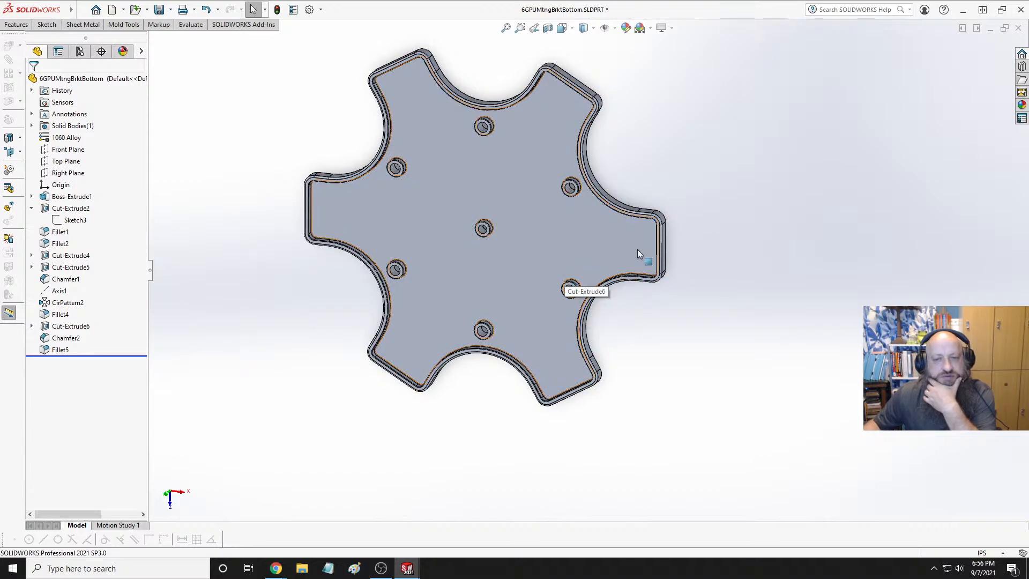
key("space")
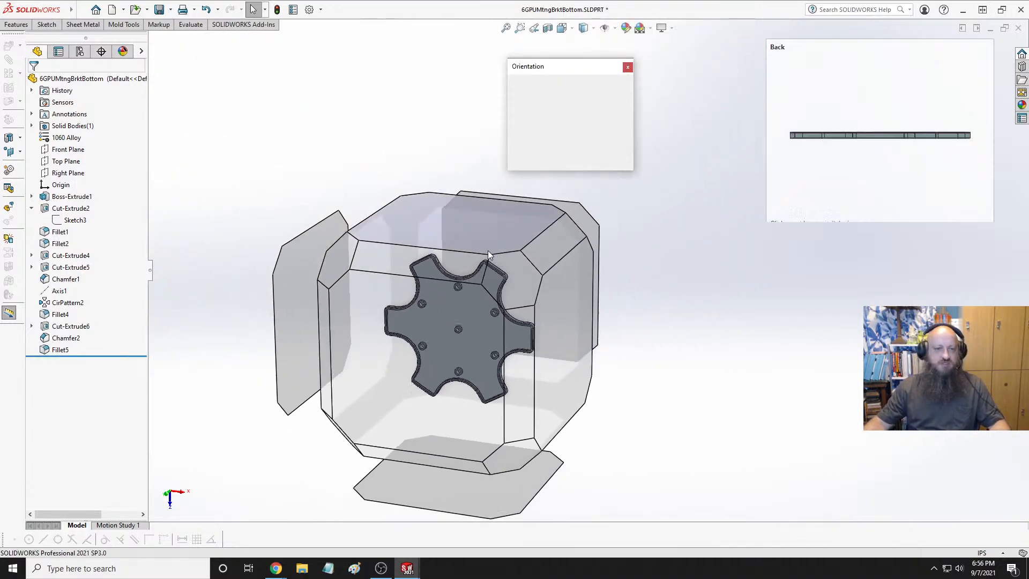
left_click(488, 246)
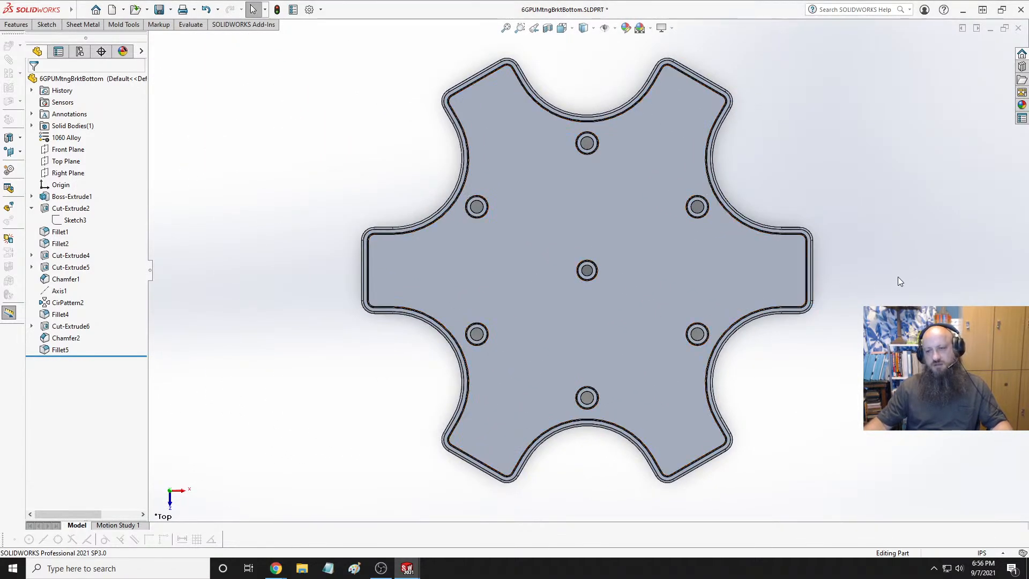
Start a new sketch on the top face of the bracket's raised rim
left_click(632, 207)
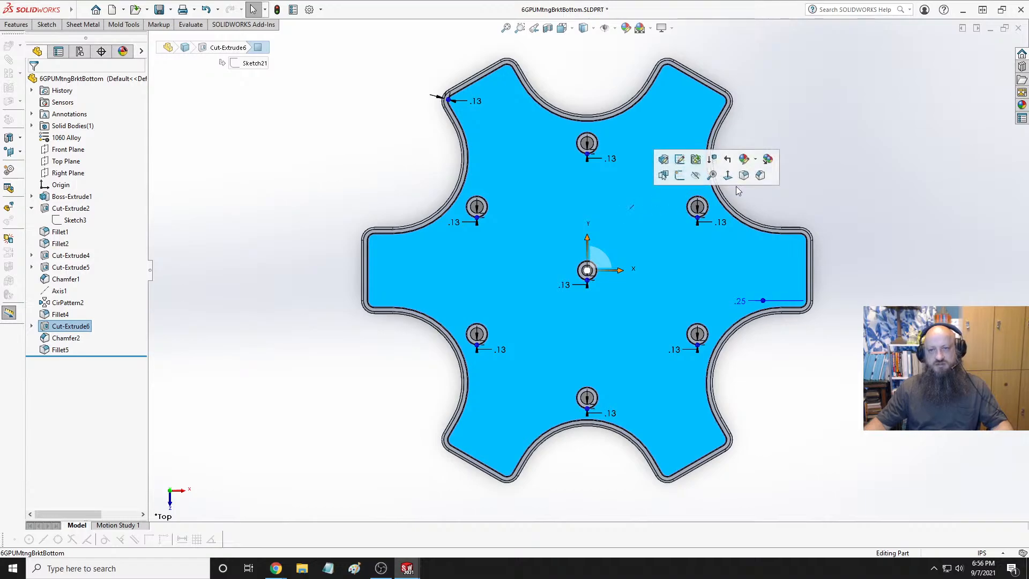
left_click(803, 114)
scroll(759, 210, "down", 5)
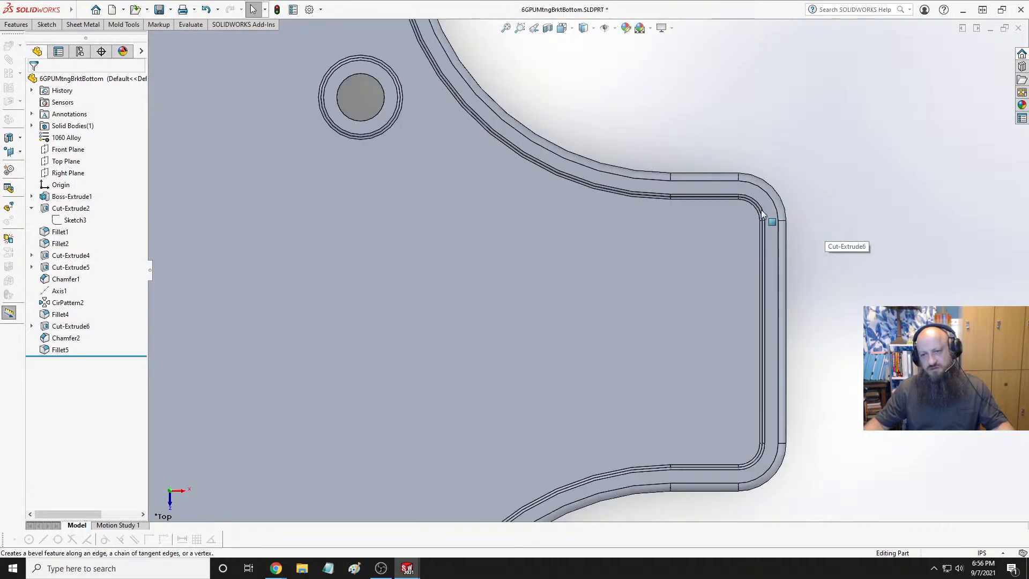
left_click(771, 214)
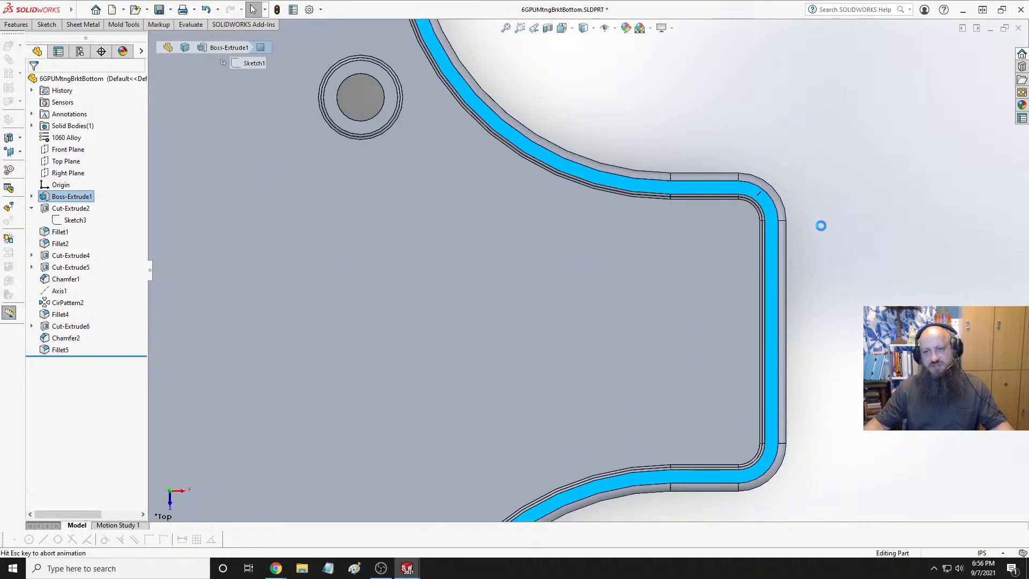
key("s")
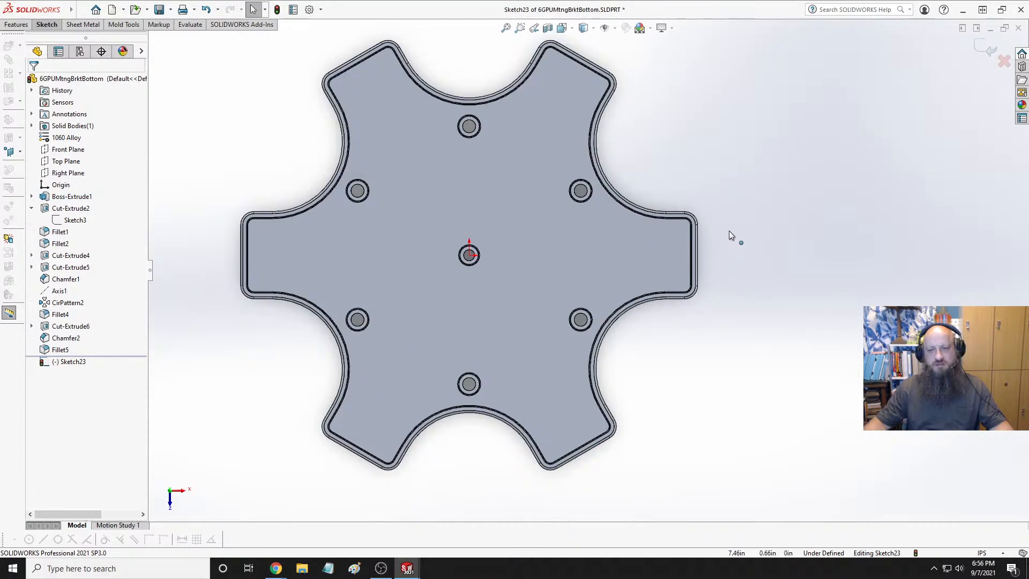
scroll(727, 236, "down", 3)
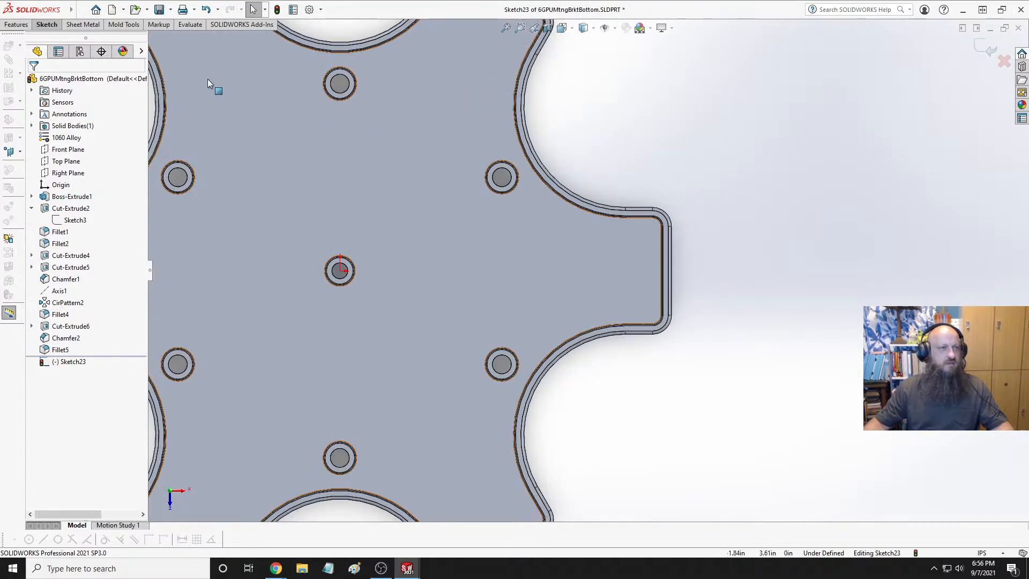
Offset the outer end edge of the horizontal arm on the +X side inward by 3.625 in
mouse_move(130, 30)
left_click(326, 39)
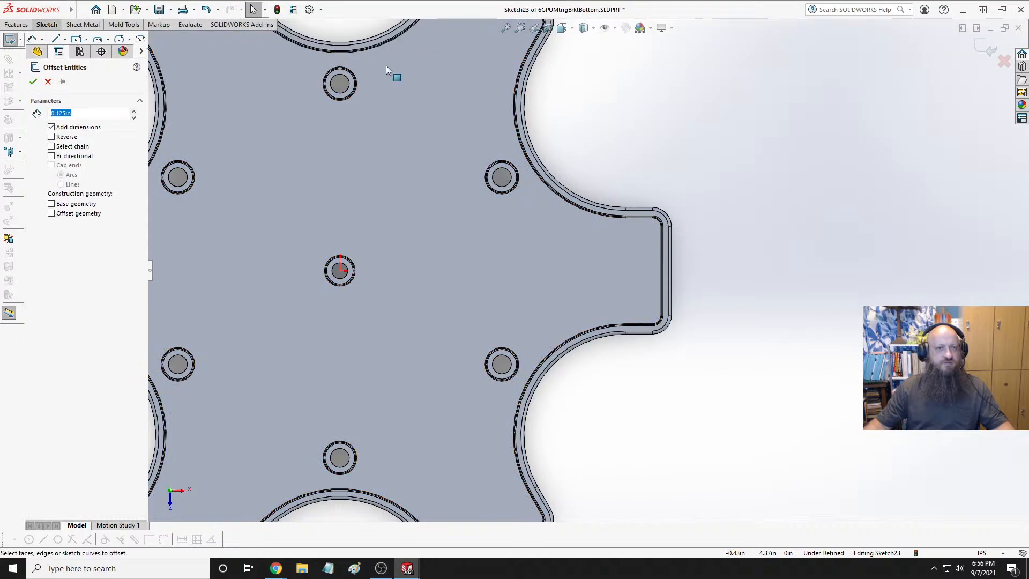
left_click(670, 246)
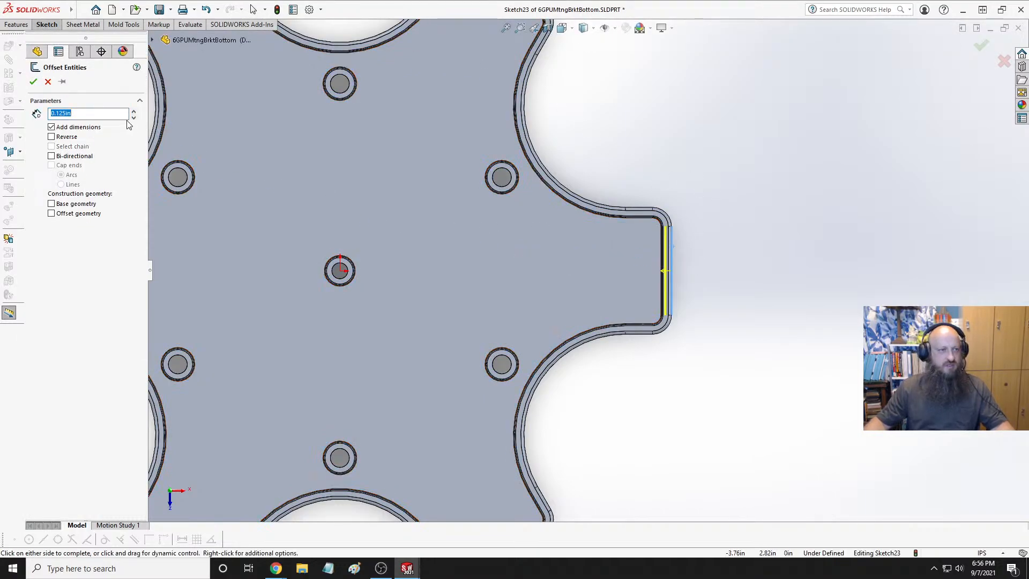
left_click(92, 117)
double_click(92, 116)
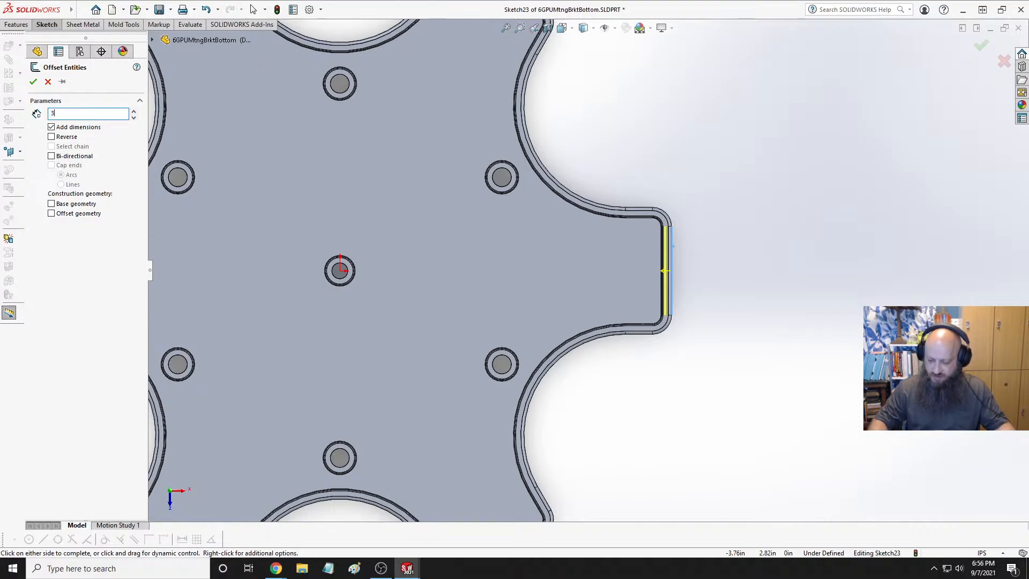
type("3.62")
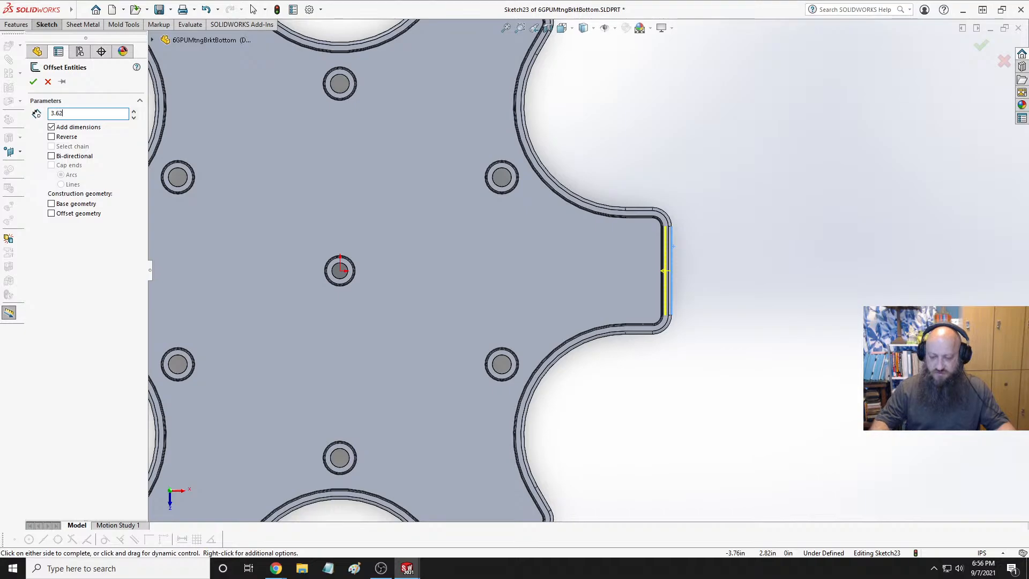
type("5")
key("Return")
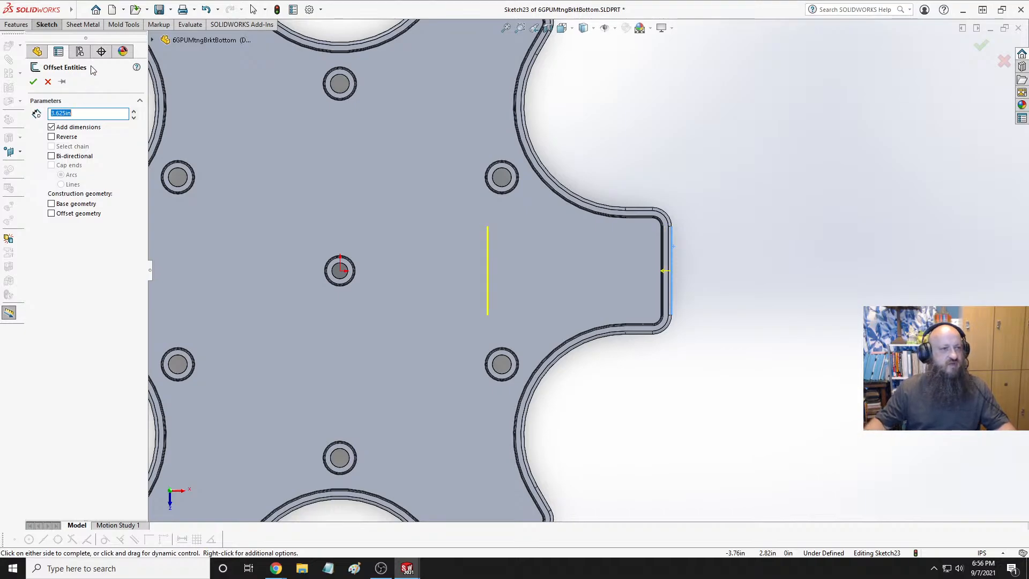
left_click(33, 82)
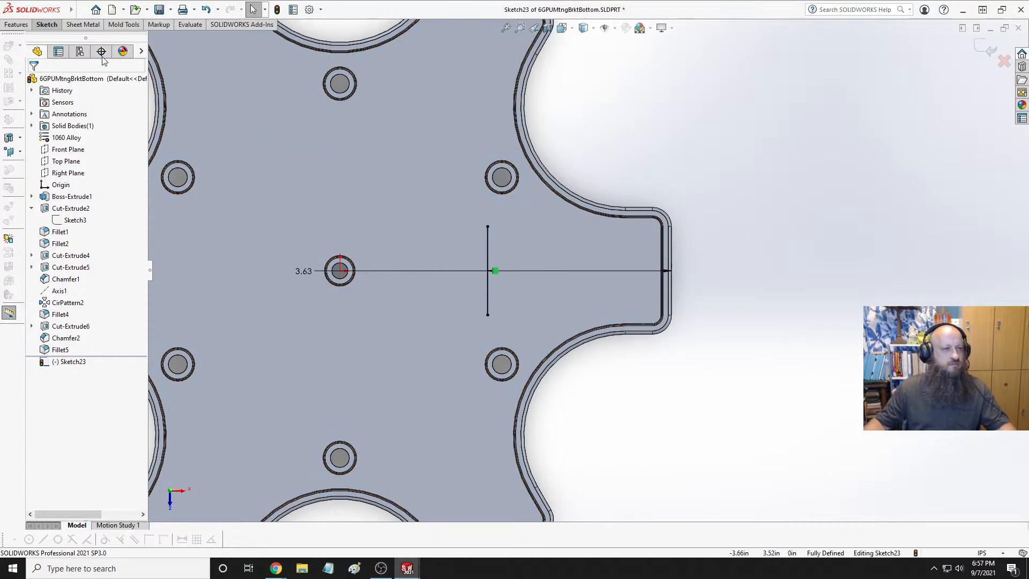
Draw a horizontal centerline from the midpoint of the +X arm's outer edge to the offset line's midpoint, and reposition the 3.63 dimension above the arm
left_click(46, 24)
left_click(64, 40)
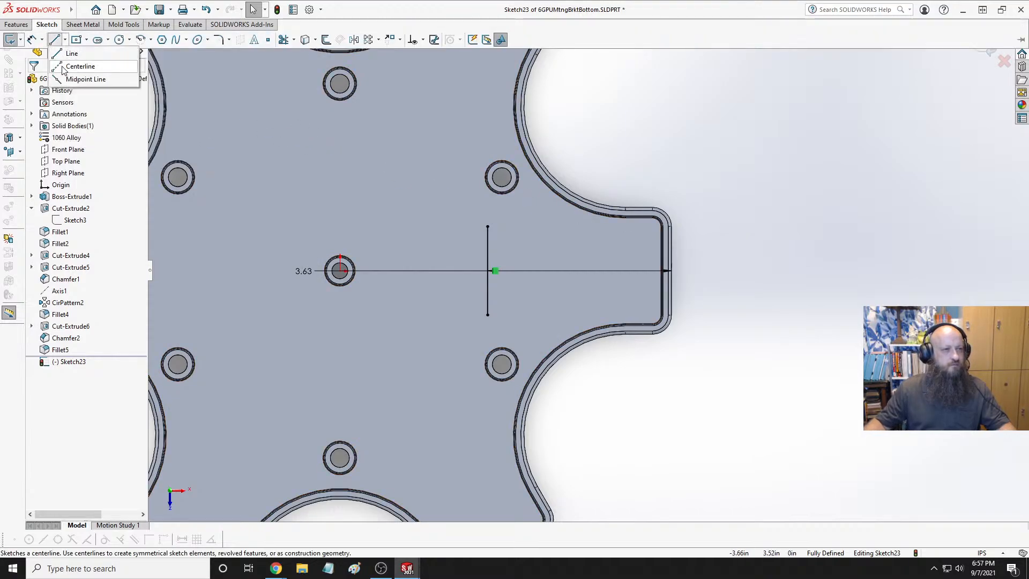
left_click(59, 67)
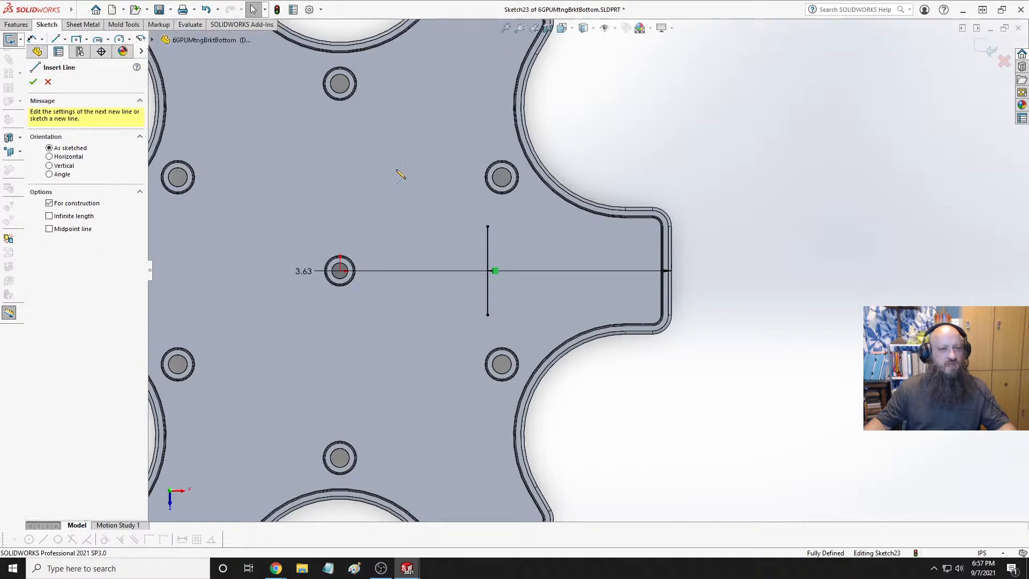
left_click(671, 272)
left_click(481, 271)
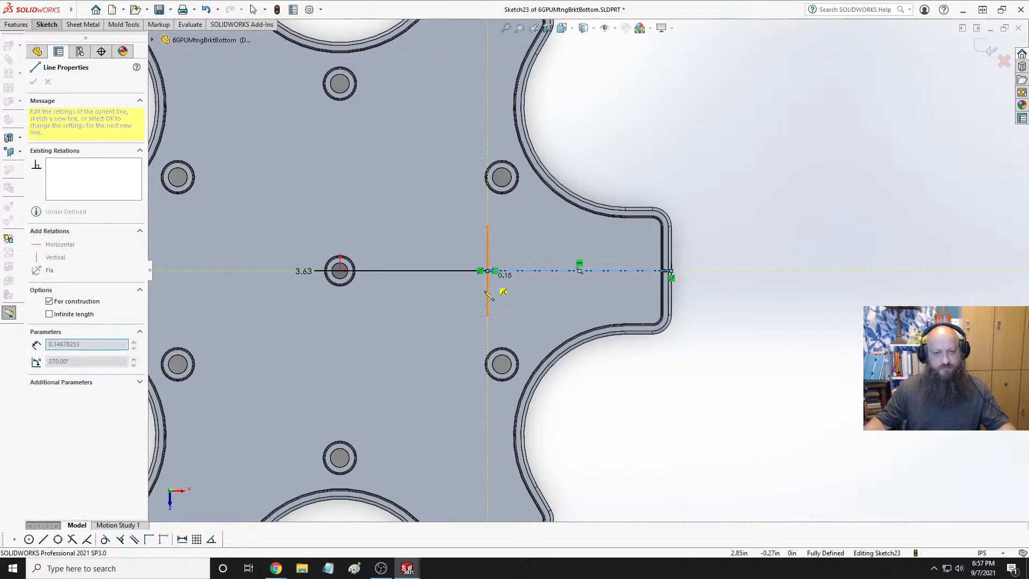
key("Escape")
mouse_move(302, 272)
left_mouse_down()
mouse_move(460, 177)
mouse_move(593, 149)
mouse_move(576, 137)
left_mouse_up()
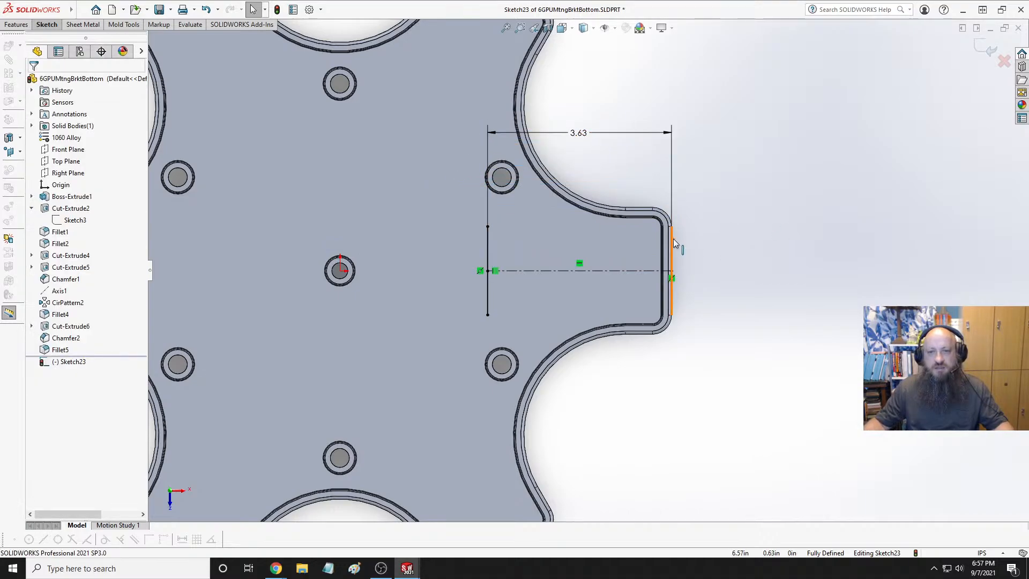
Offset the horizontal centerline by 1.25 in in both directions, with dimensions added
left_click(629, 271)
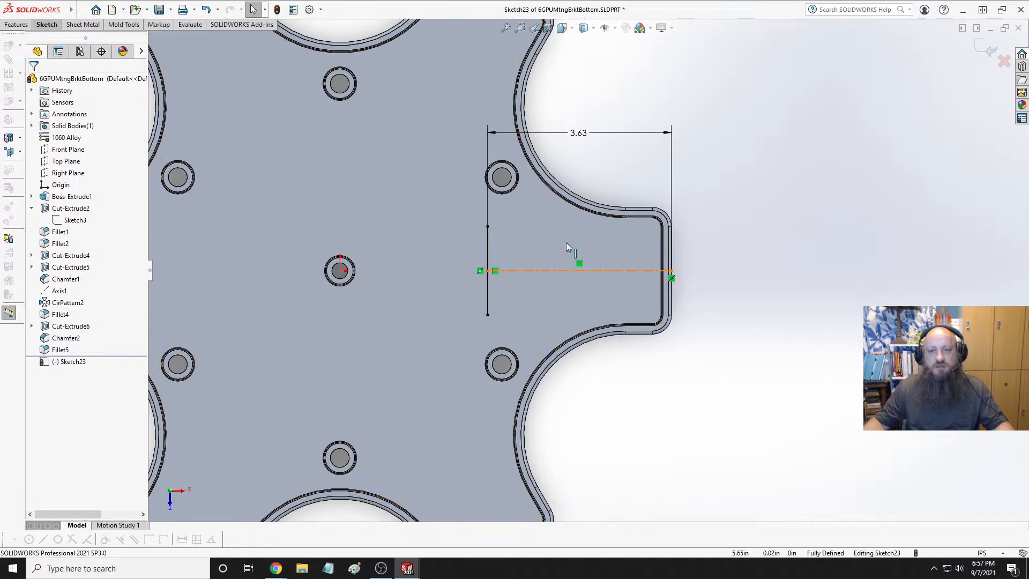
left_click(17, 24)
left_click(47, 24)
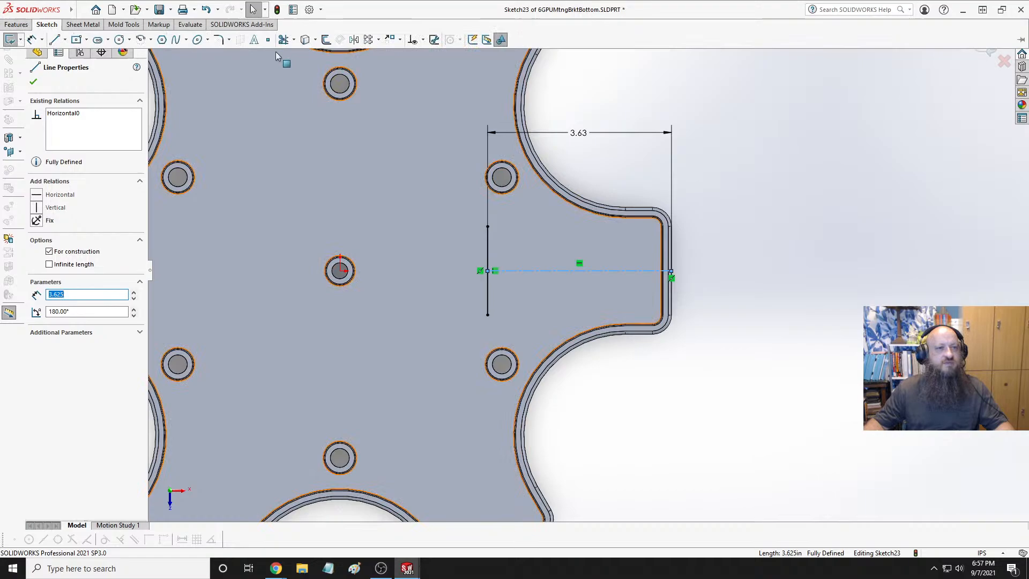
left_click(324, 40)
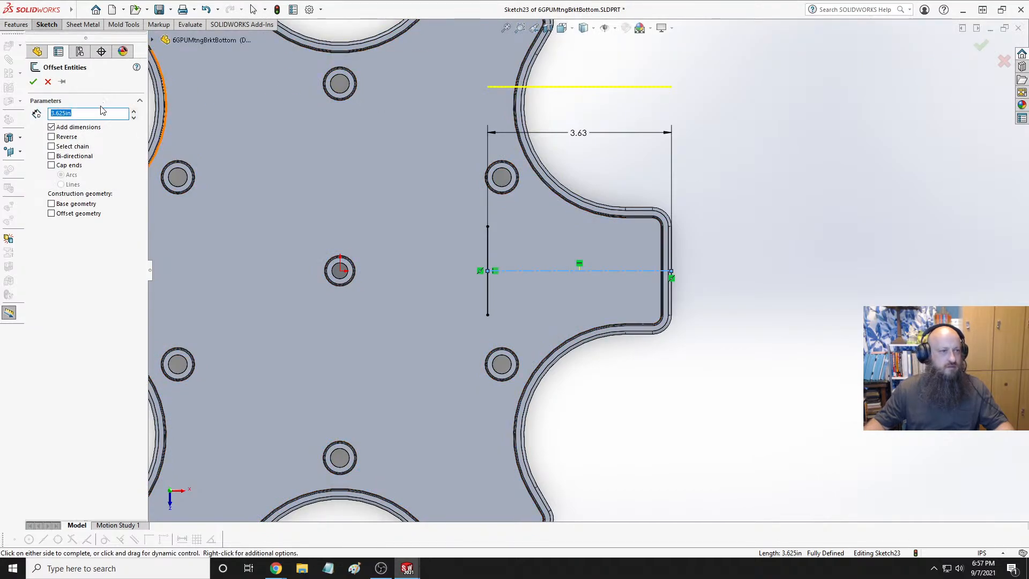
left_click(52, 156)
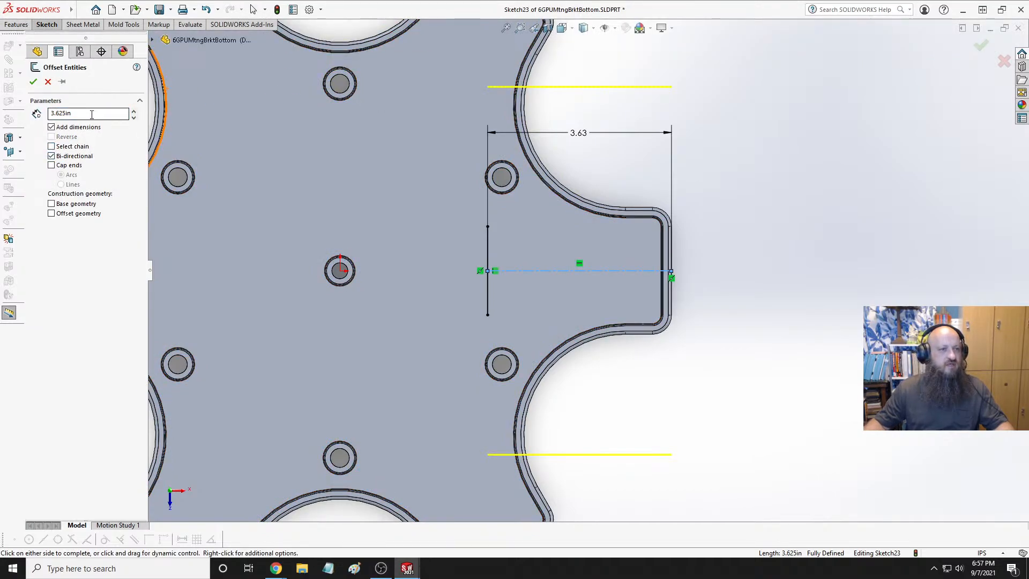
left_click(91, 114)
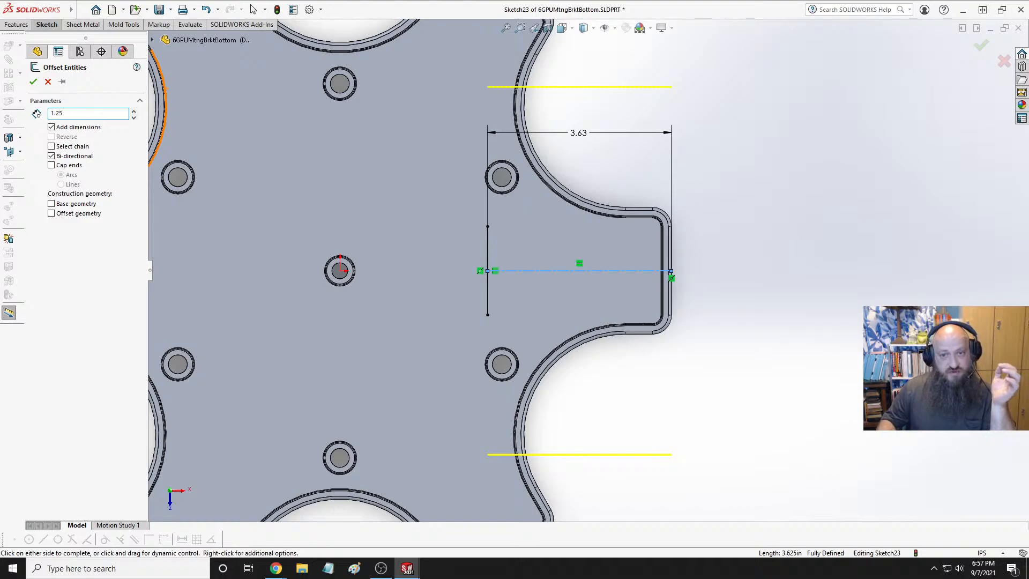
key("Return")
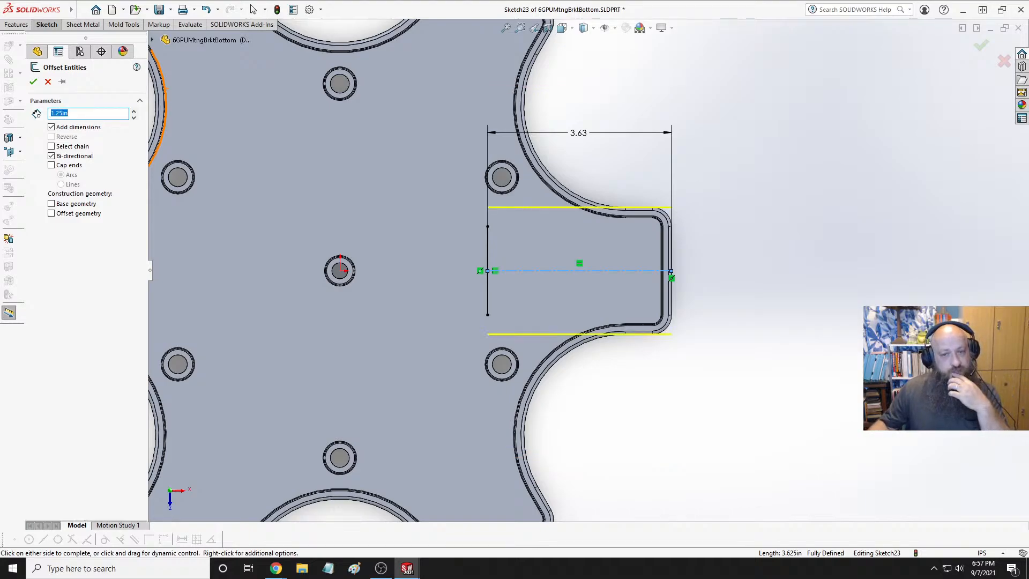
left_click(31, 82)
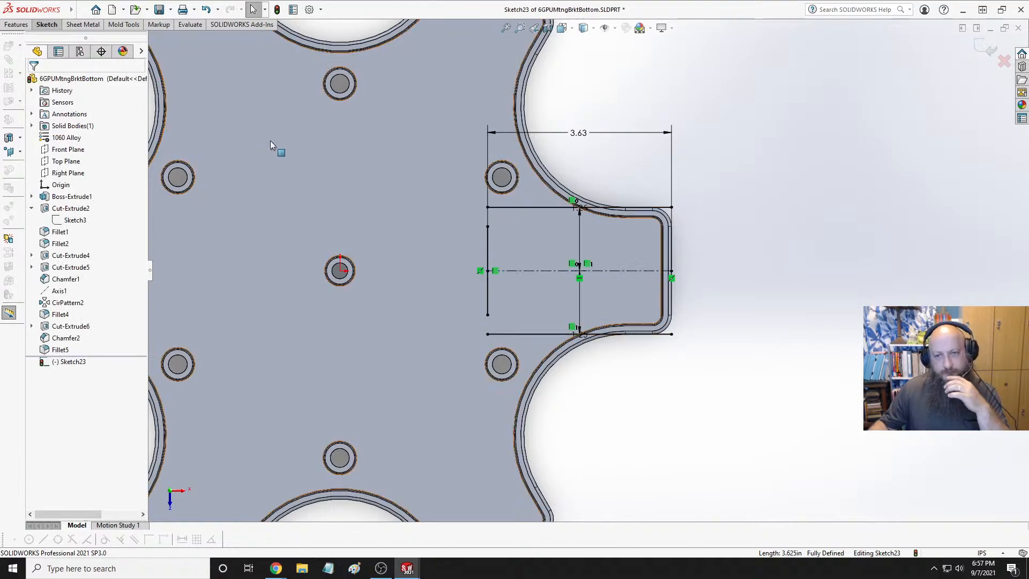
Try to make the inner vertical line's upper endpoint coincident with the upper offset line's inner end, and delete that relation
left_click(487, 226)
left_click(487, 207, "ctrl")
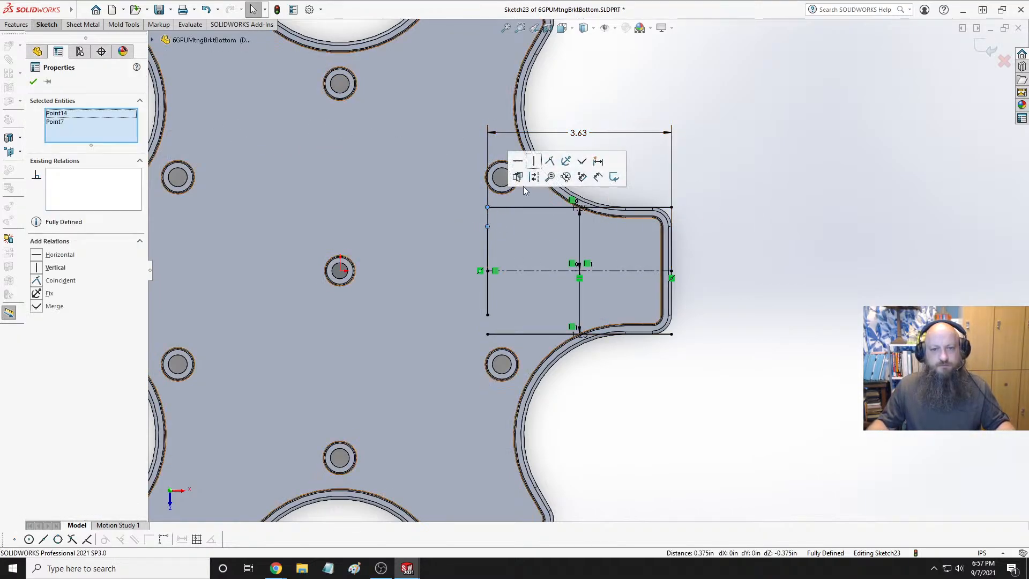
left_click(550, 162)
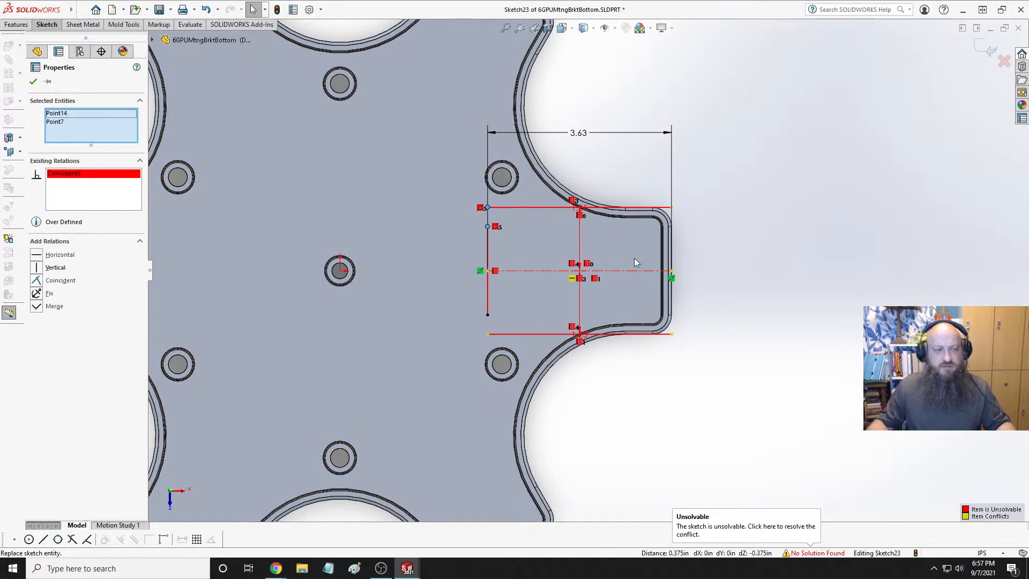
left_click(78, 175)
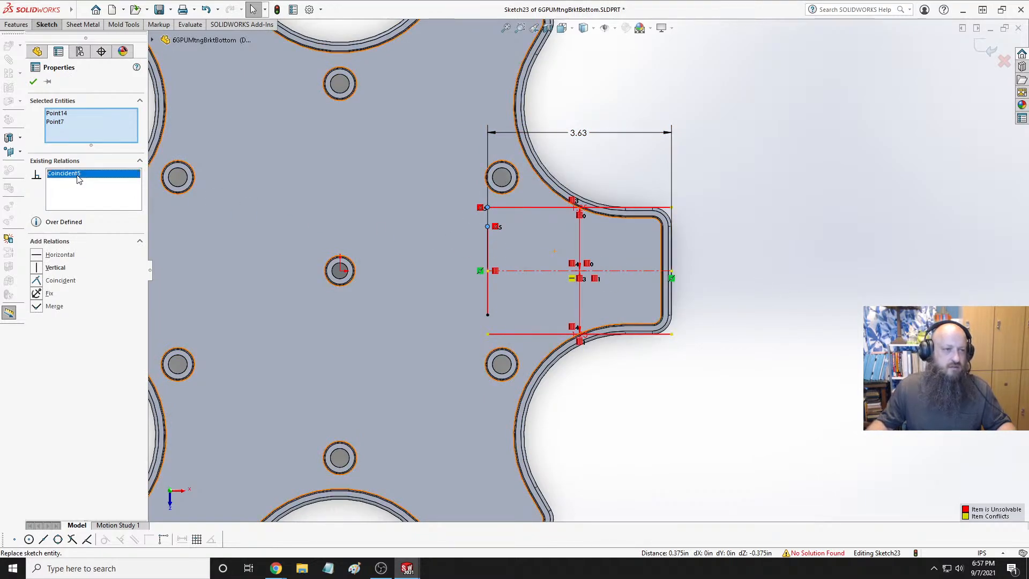
right_click(77, 177)
left_click(105, 195)
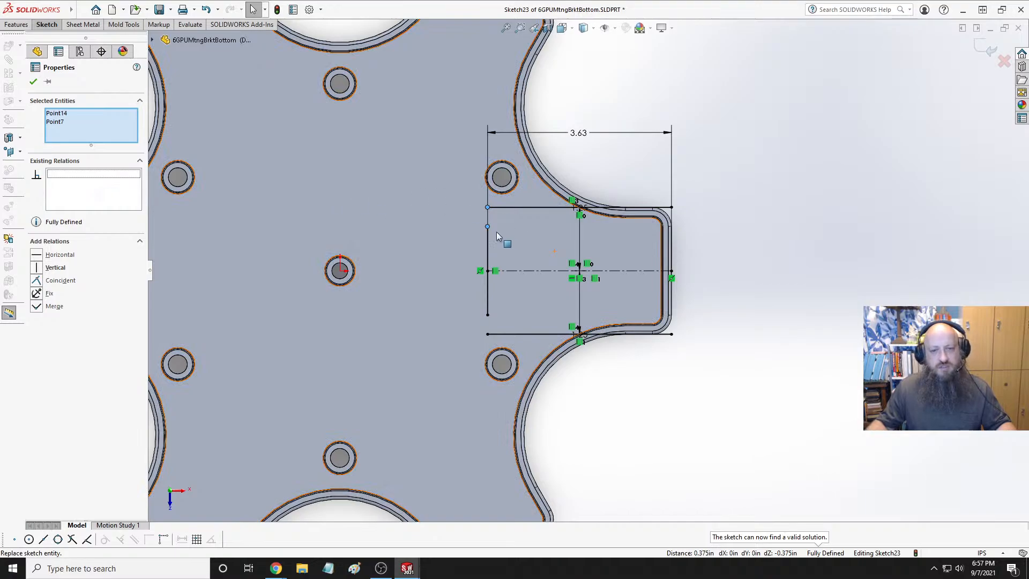
Try to stretch both endpoints of the inner vertical line out to the upper and lower offset lines
key("Escape")
left_click_drag(487, 226, 504, 200)
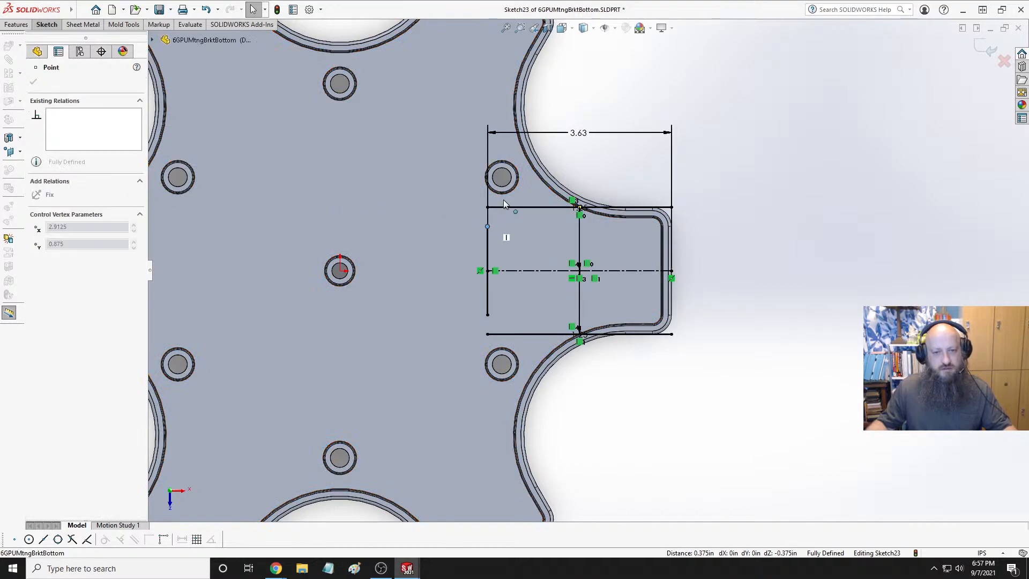
key("Escape")
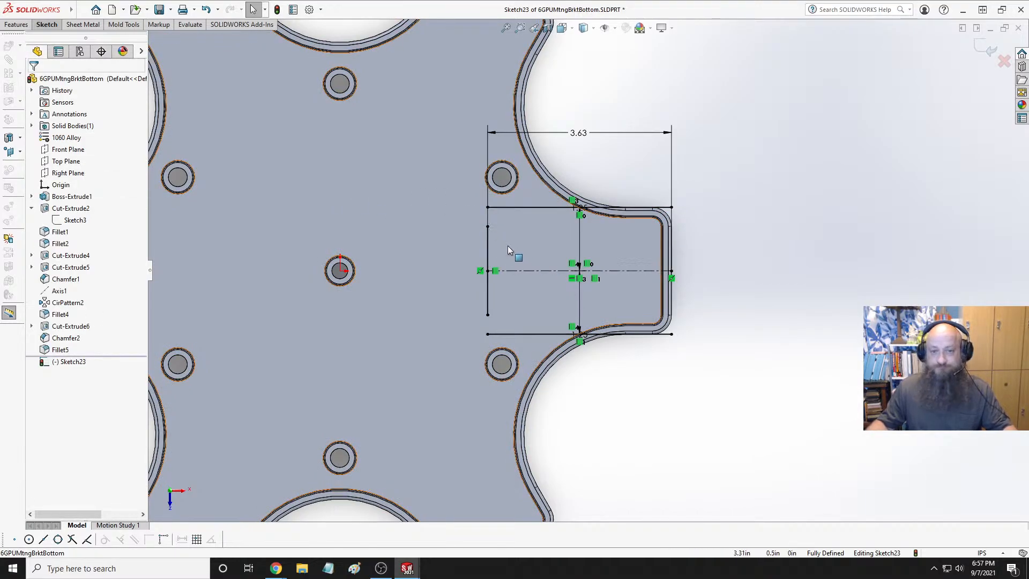
scroll(493, 240, "down", 3)
left_click(486, 213)
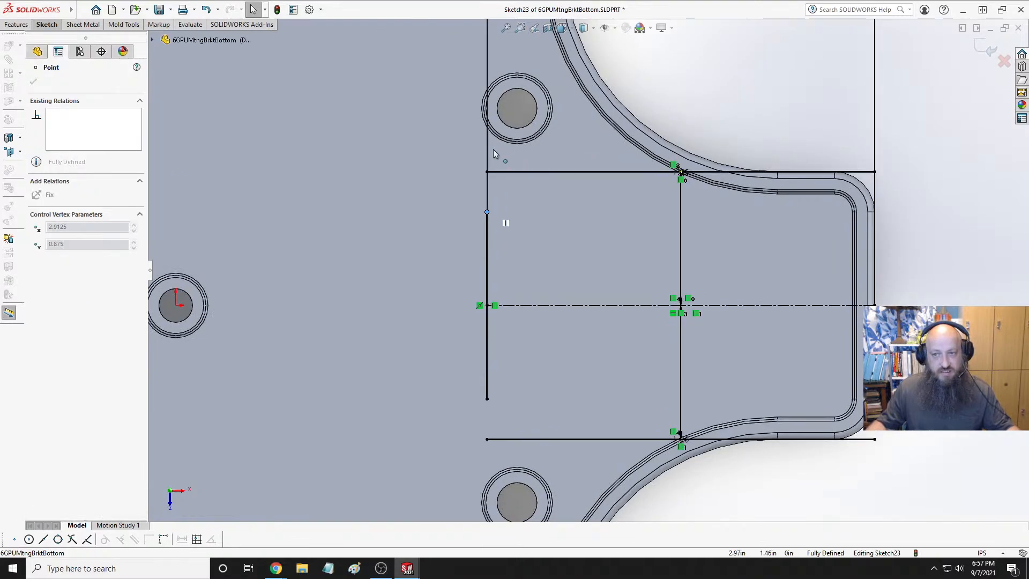
key("Escape")
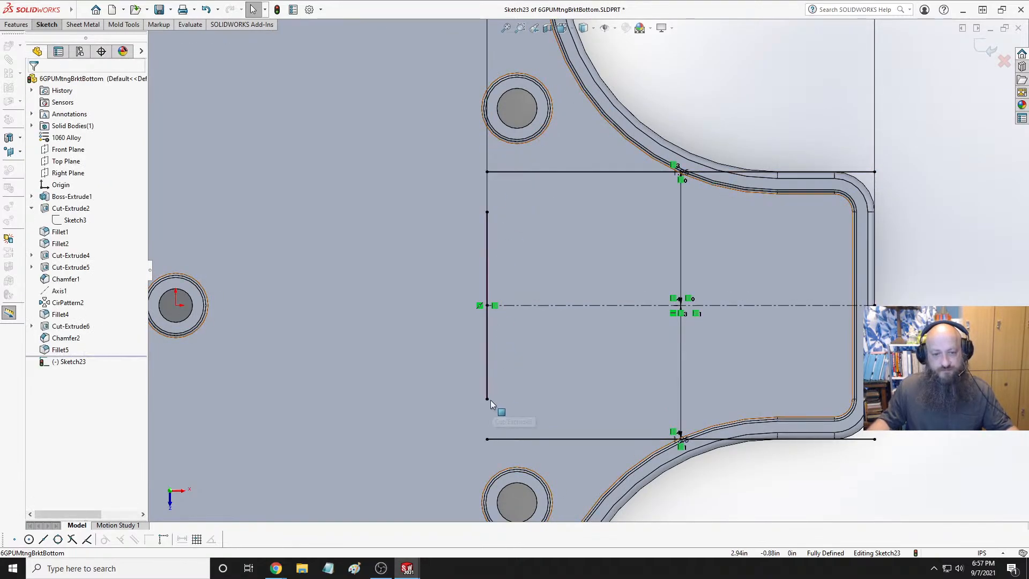
left_click_drag(487, 398, 489, 459)
left_click_drag(487, 399, 471, 472)
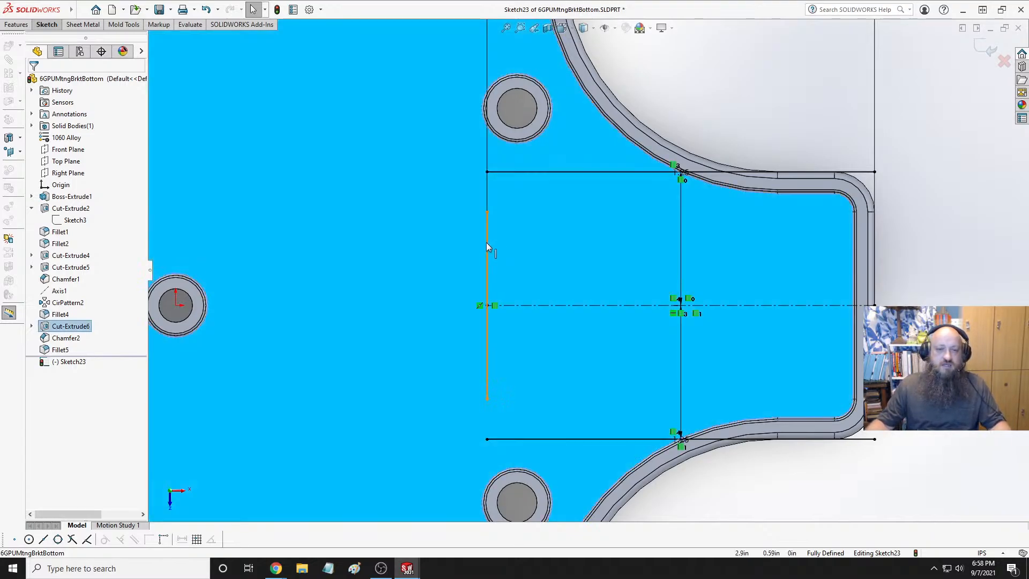
Delete the short inner vertical line and dimension the centerline's length at 3.625 in in its place
left_click(486, 243)
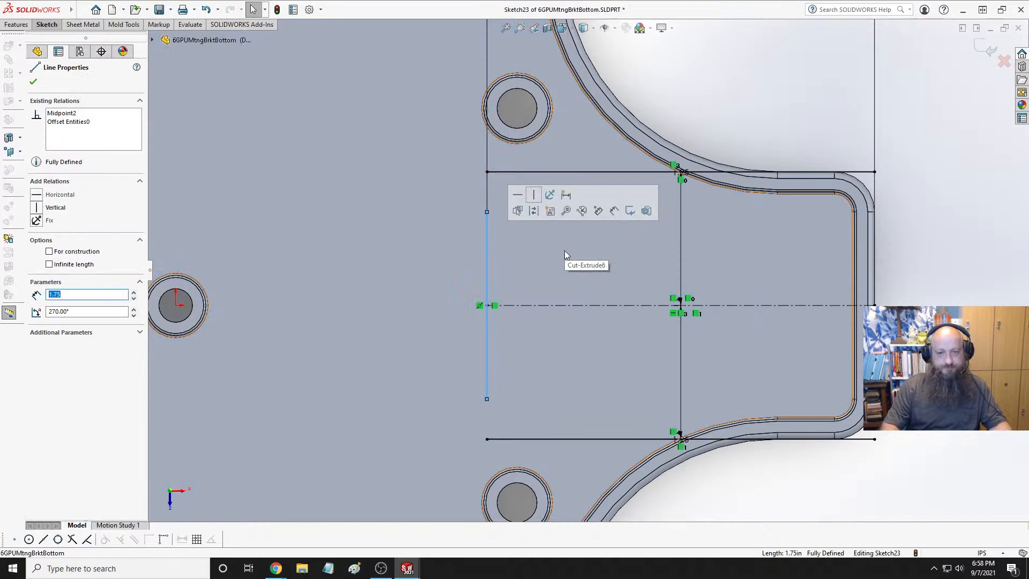
key("Delete")
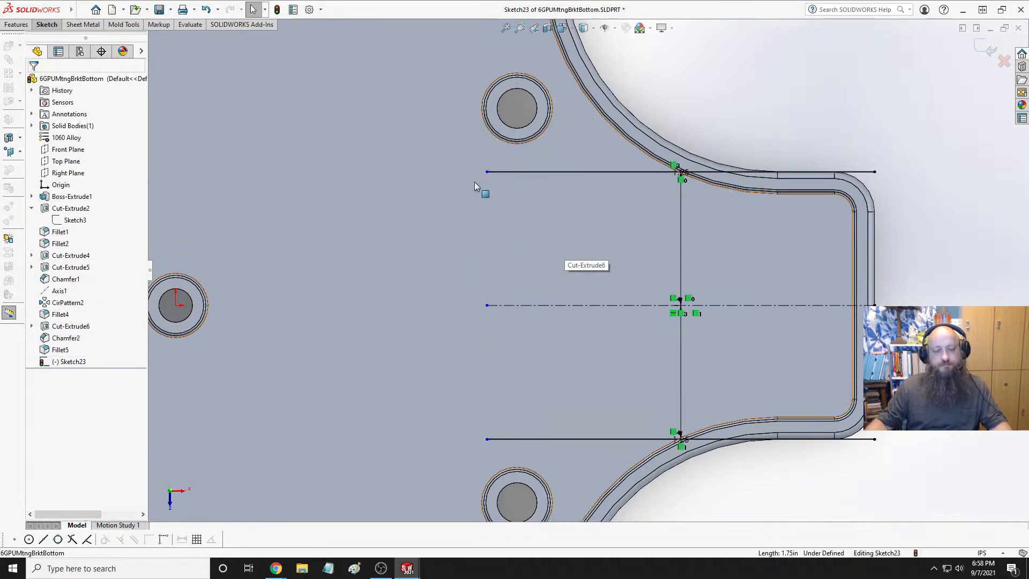
left_click(47, 24)
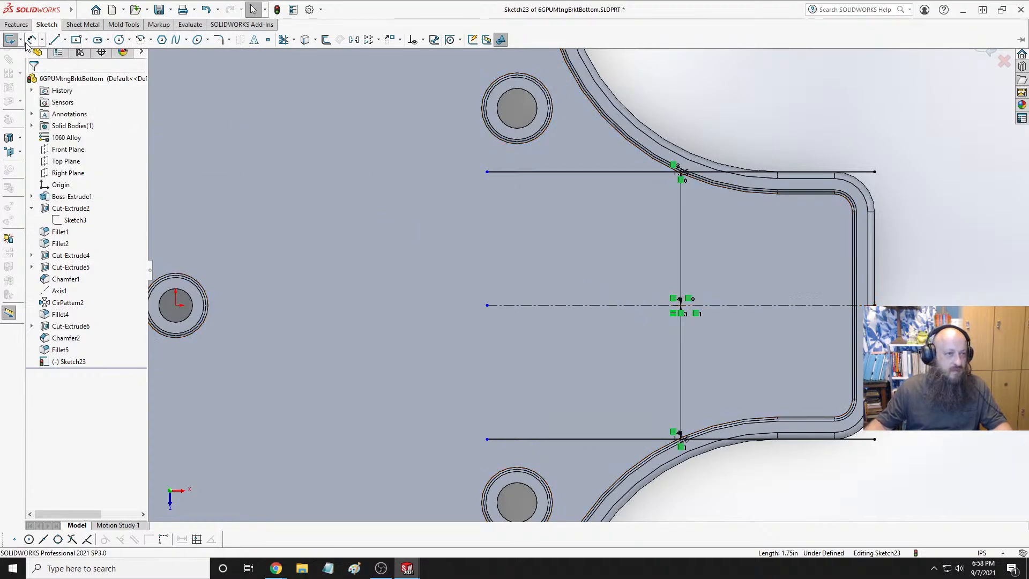
left_click(622, 305)
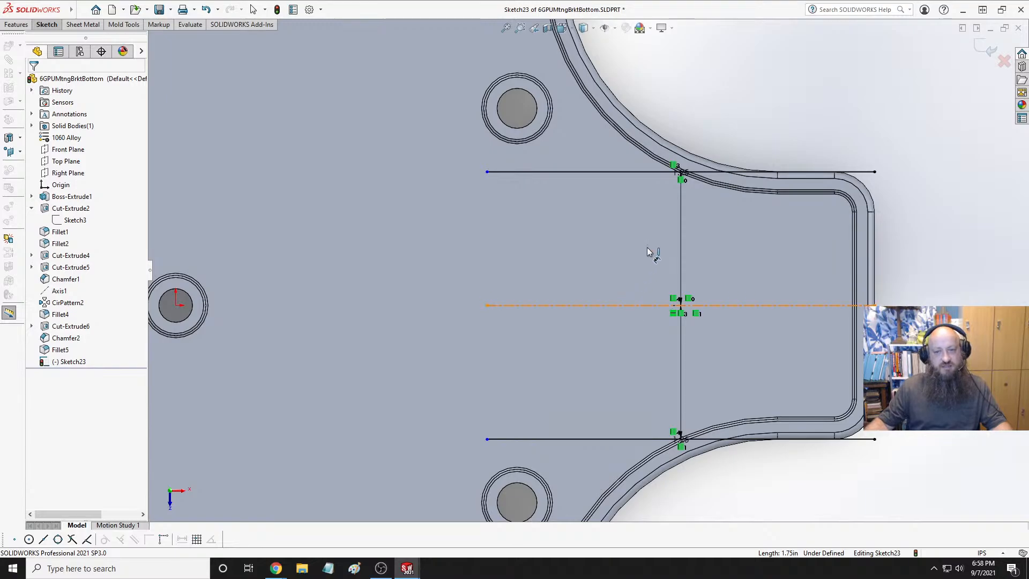
left_click(734, 108)
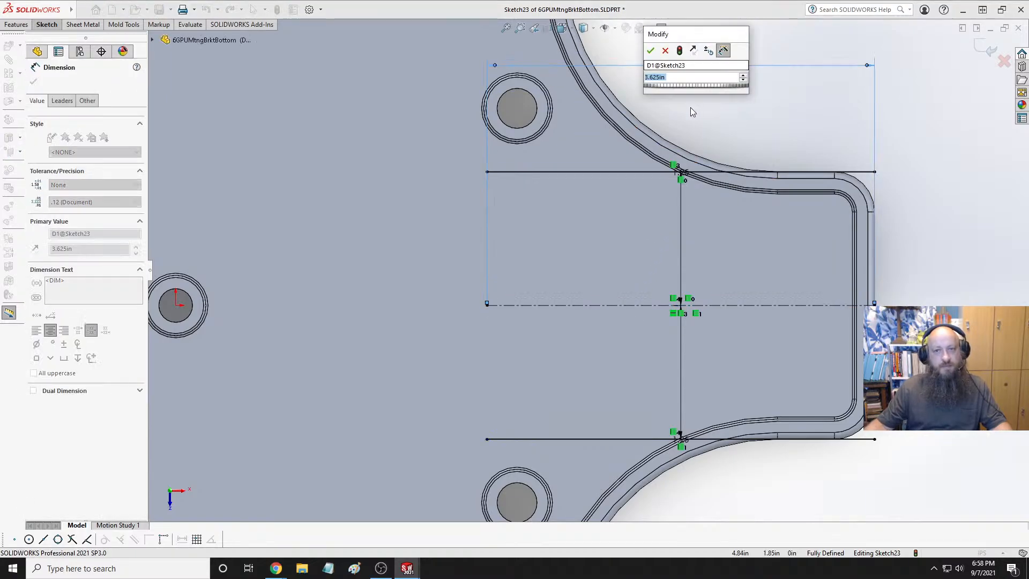
left_click(651, 52)
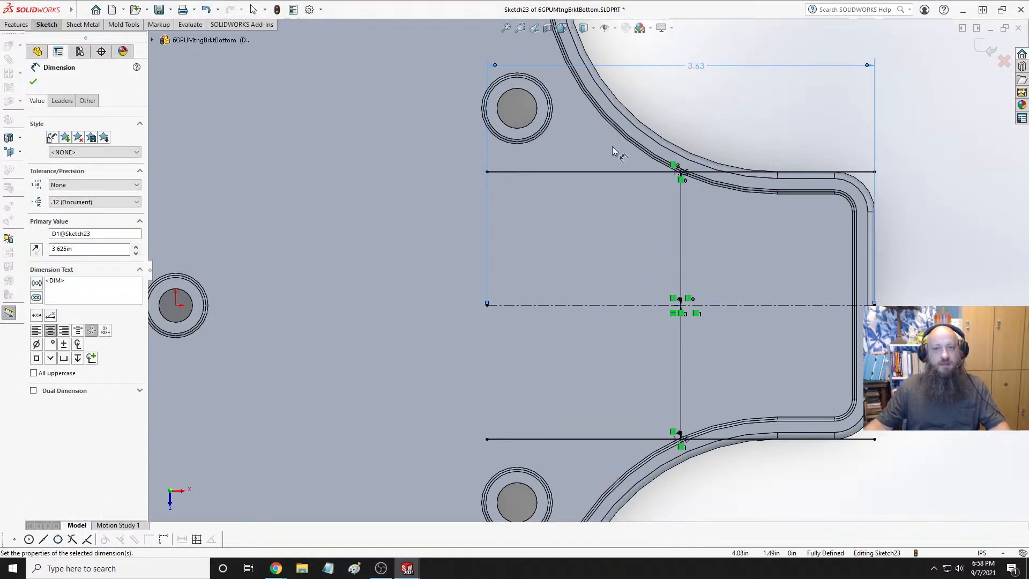
key("Escape")
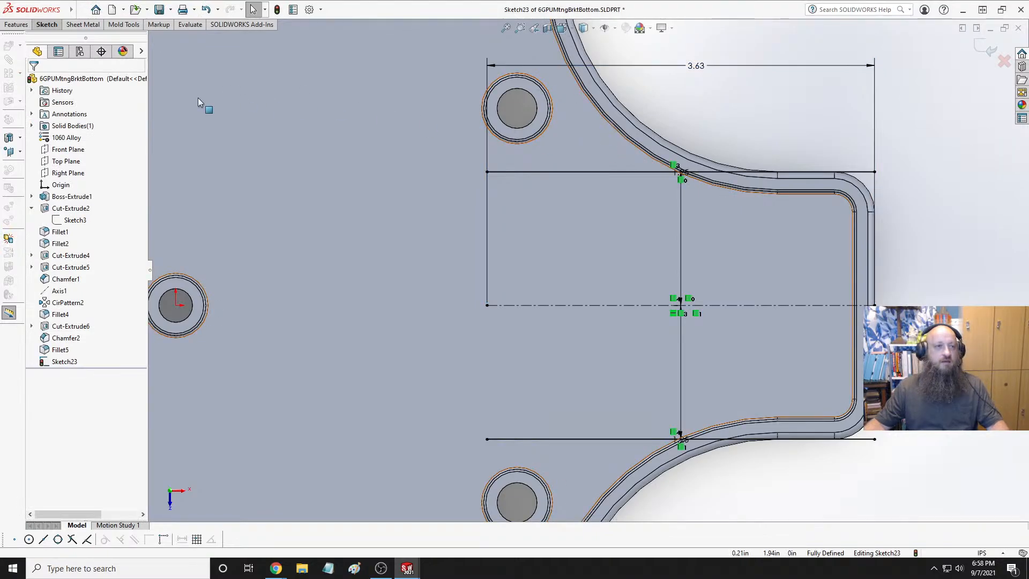
Close the profile into a rectangle with vertical lines joining the inner ends and the outer ends of the two offset lines
left_click(47, 24)
left_click(55, 39)
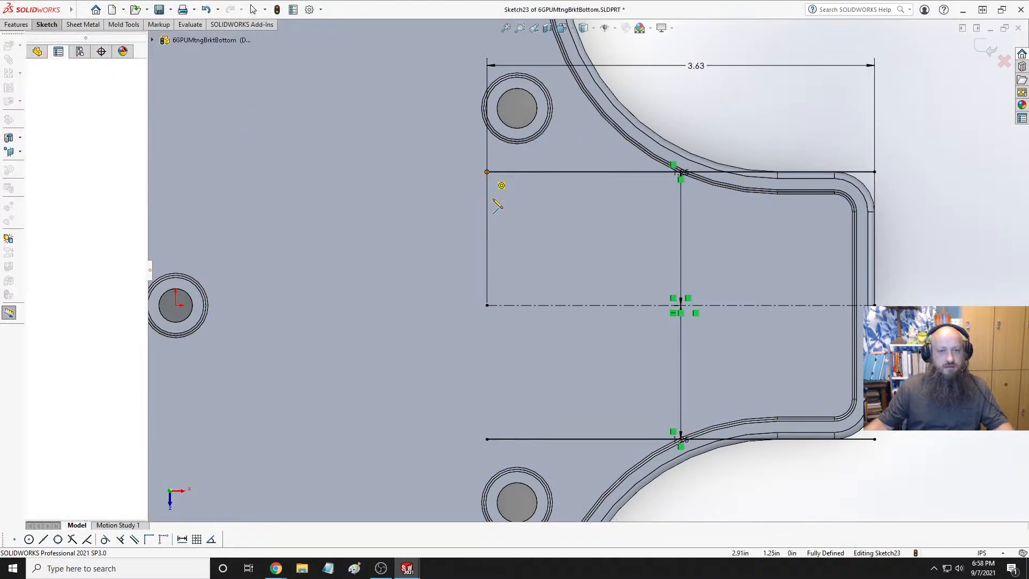
left_click(487, 172)
double_click(487, 440)
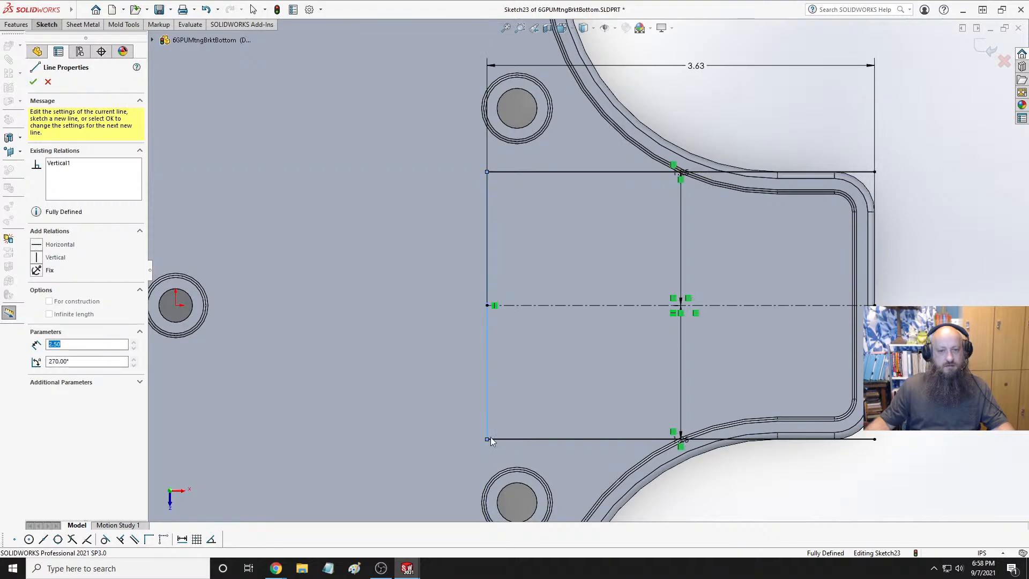
left_click(875, 171)
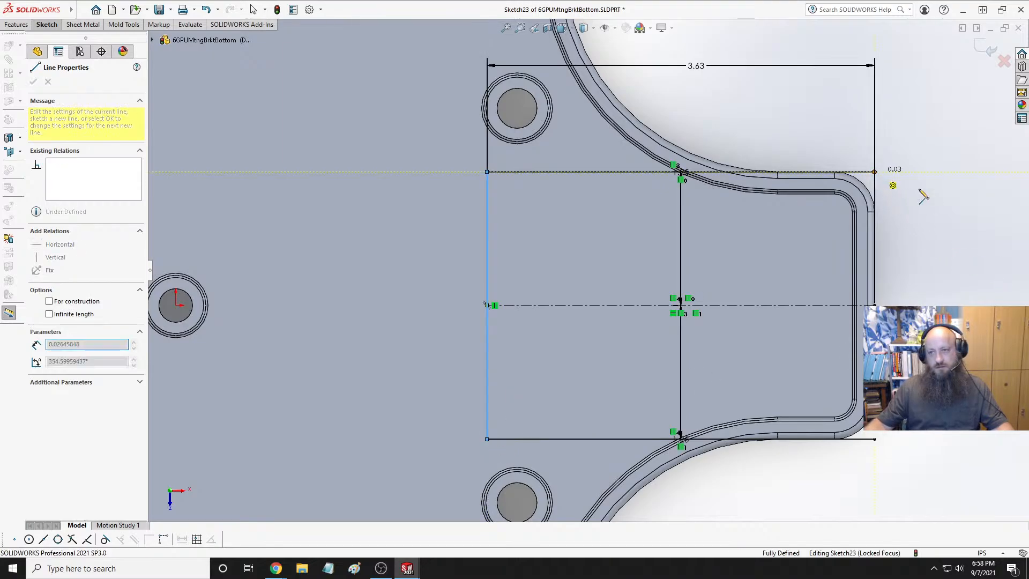
double_click(875, 440)
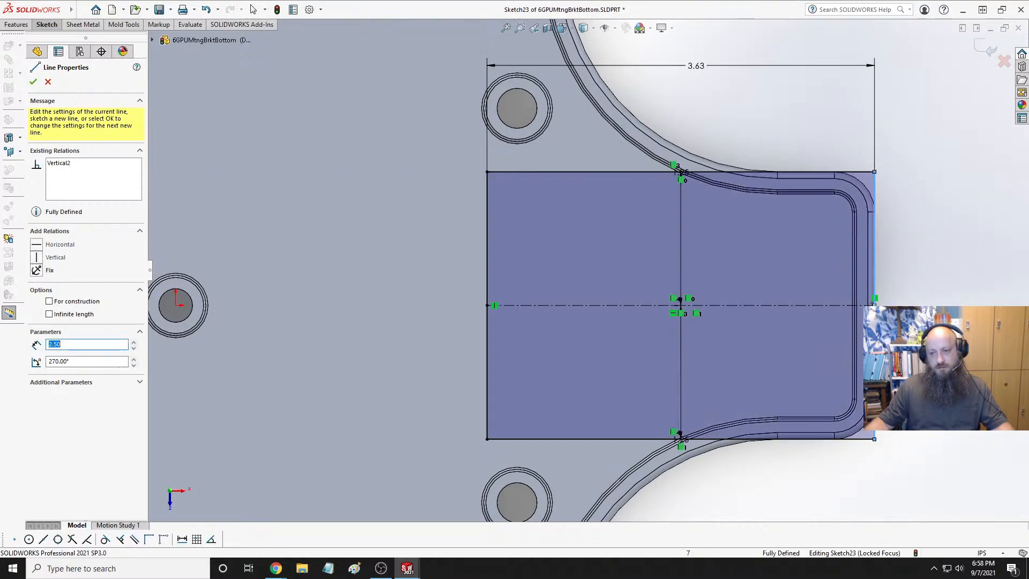
key("Escape")
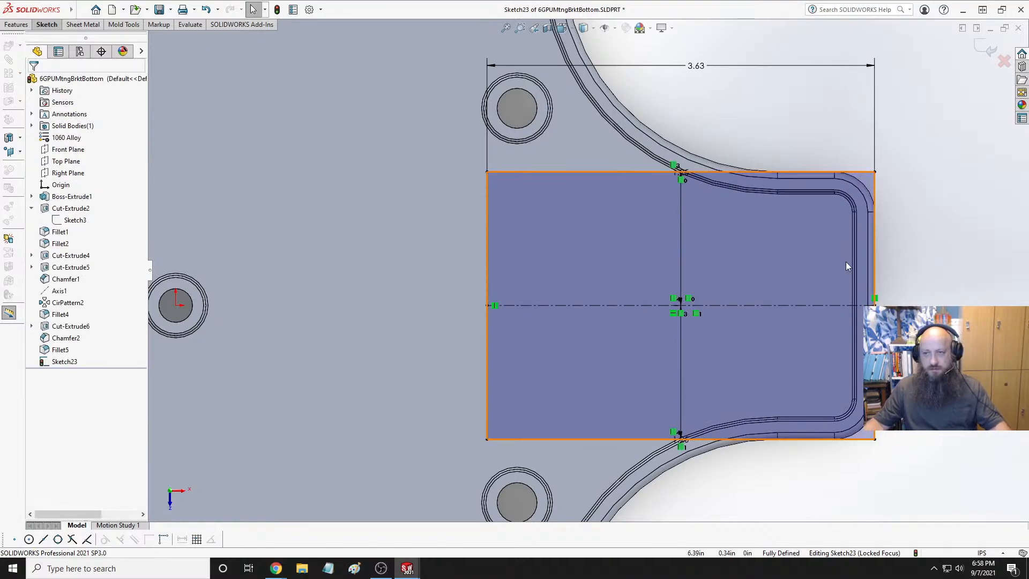
Examine how the closed rectangle sits over the arm's rim and rounded outer corners from several angles
scroll(831, 194, "down", 5)
mouse_move(830, 194)
middle_mouse_down()
mouse_move(667, 150)
mouse_move(622, 164)
middle_mouse_up()
key("ctrl+8")
scroll(625, 172, "up", 5)
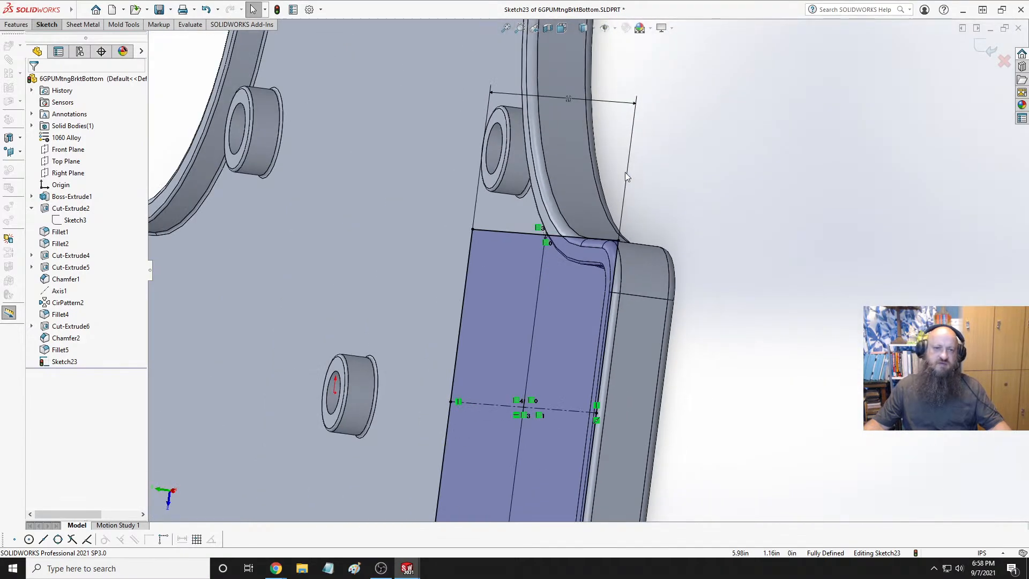
scroll(691, 362, "down", 3)
scroll(484, 355, "down", 4)
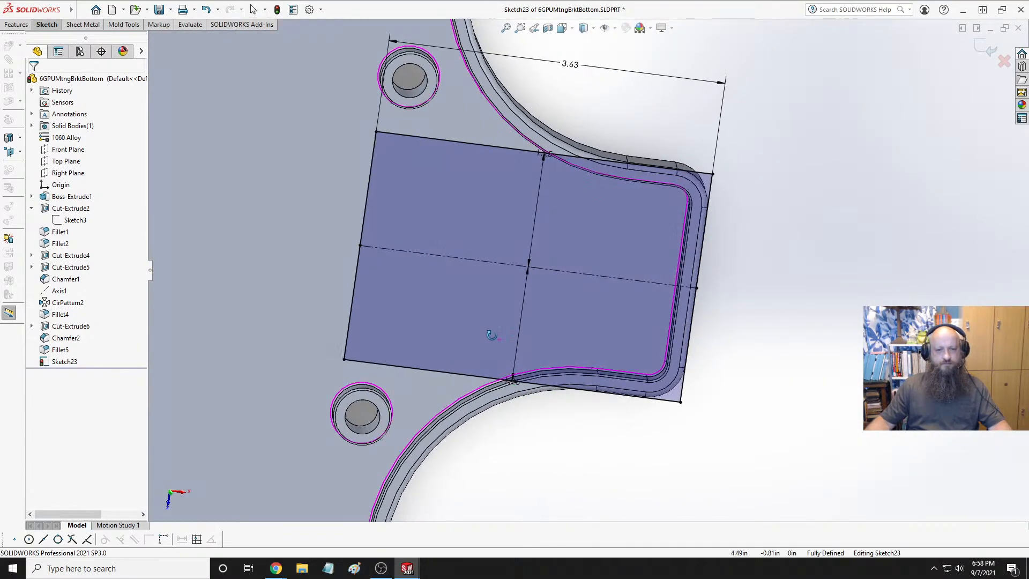
middle_click_drag(495, 281, 487, 294)
left_click(490, 298)
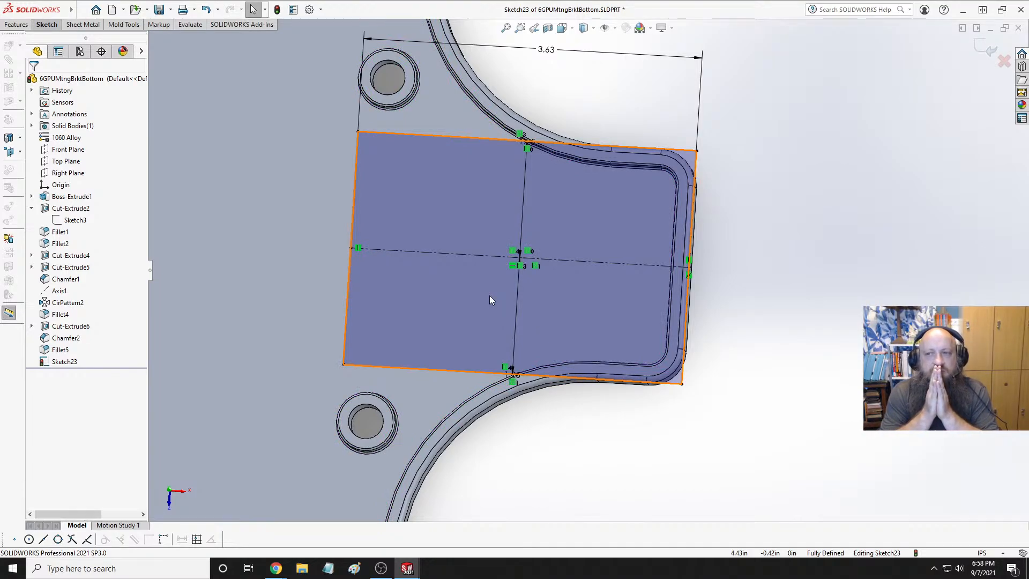
Exit the rectangle sketch and roll the feature history back to just after Cut-Extrude2, viewing the bracket from the top
left_click(887, 172)
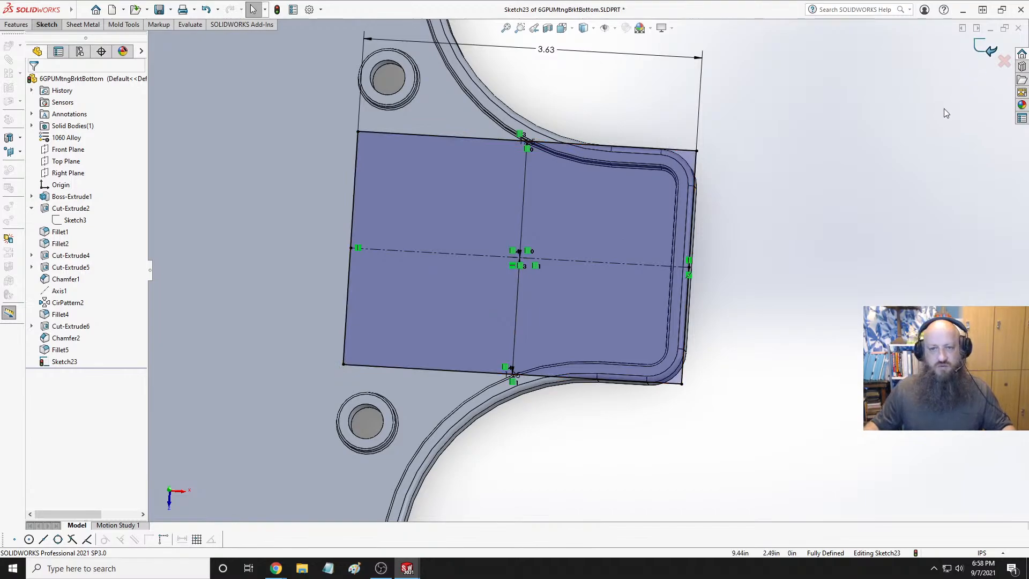
key("ctrl+b")
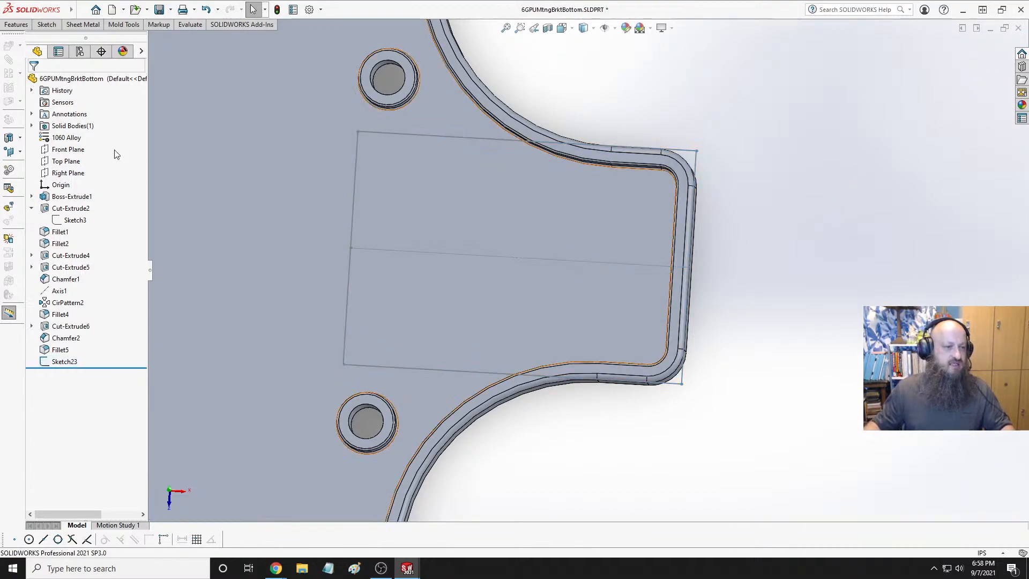
mouse_move(107, 361)
left_mouse_down()
mouse_move(117, 203)
mouse_move(109, 224)
left_mouse_up()
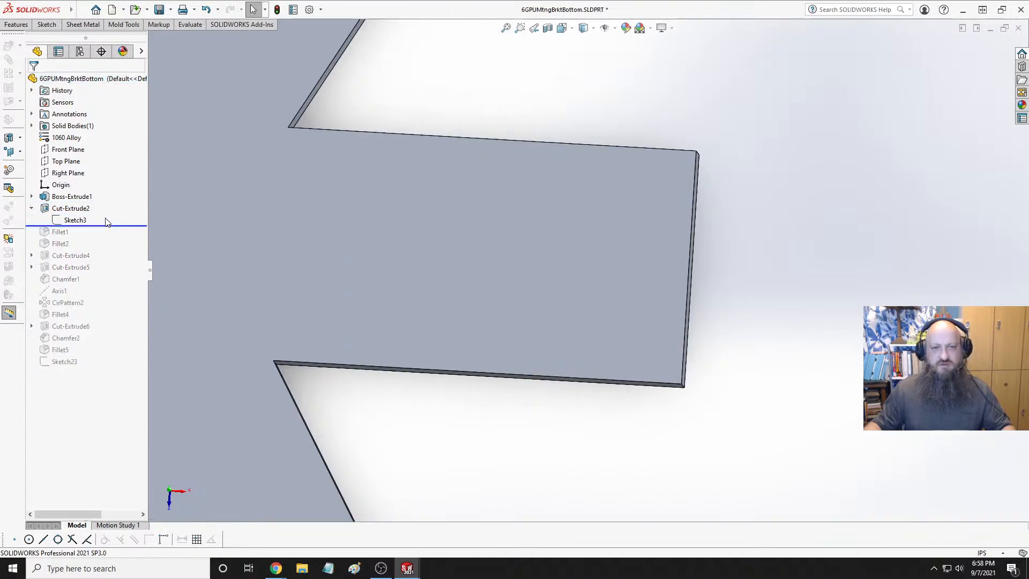
key("space")
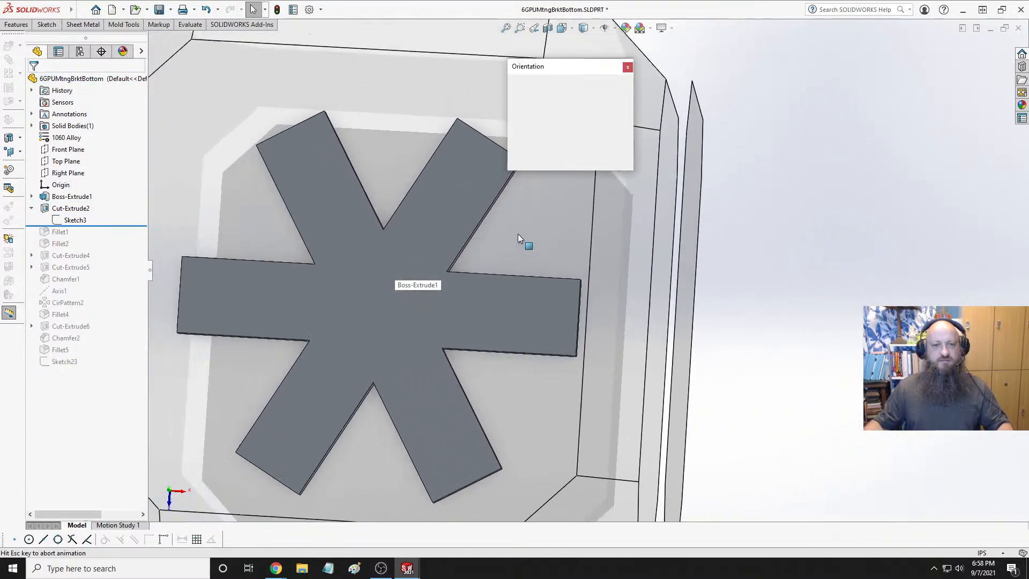
key("Escape")
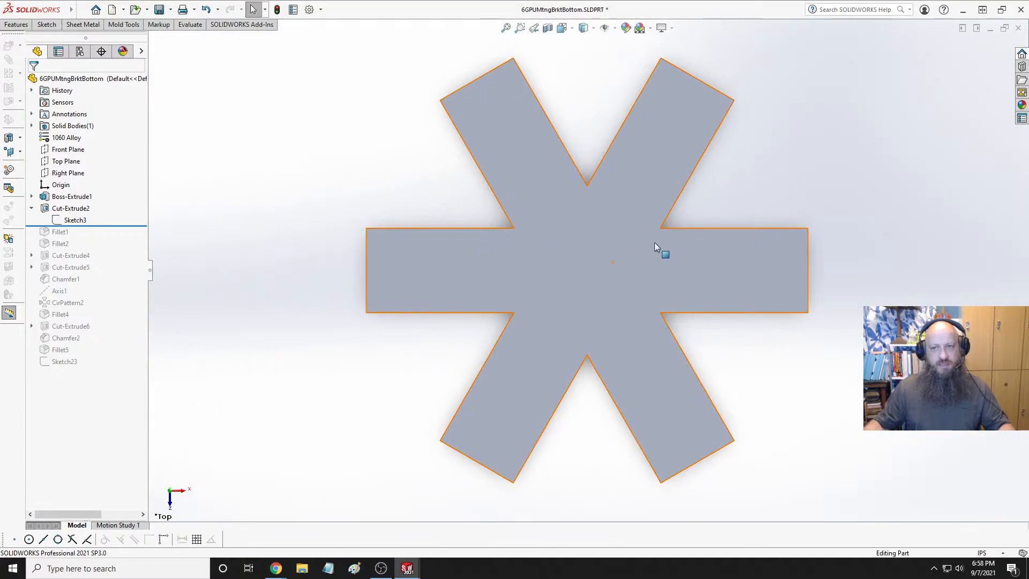
Reduce the base hexagon's circle diameter in Sketch1 by 3.625, entering 13.075in-3.625, and rebuild the part
left_click(31, 196)
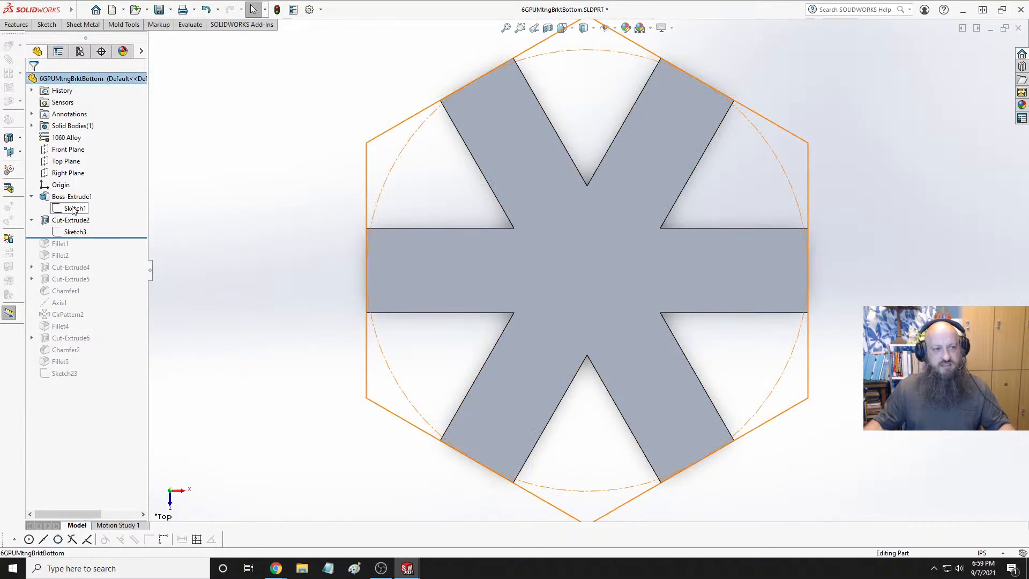
left_click(74, 208)
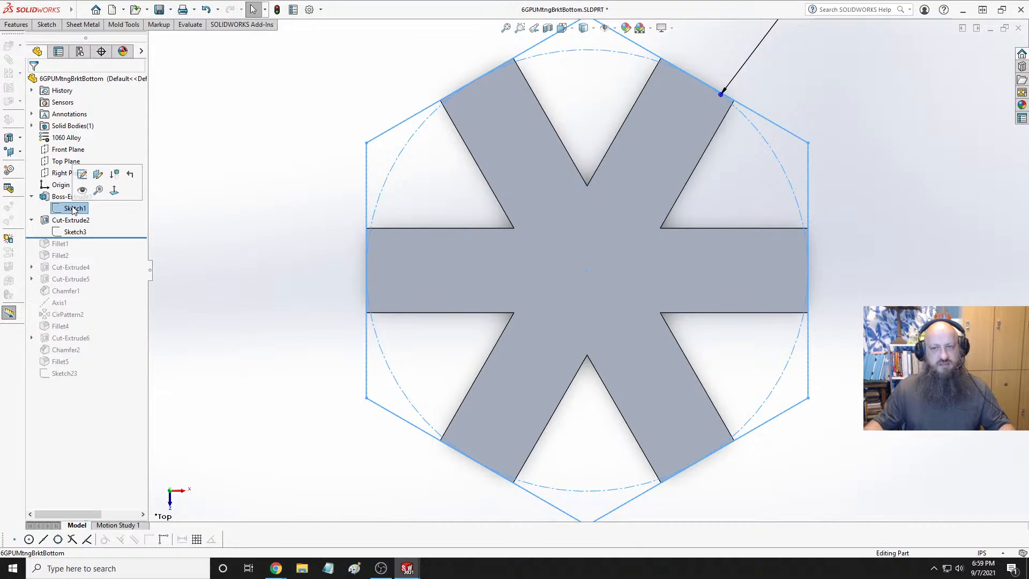
key("f")
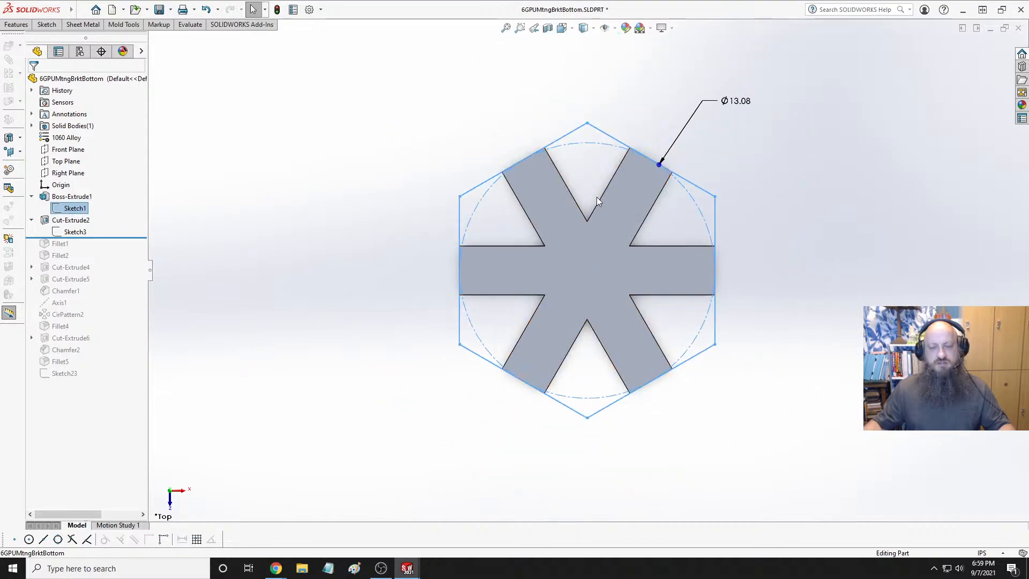
scroll(596, 197, "down", 2)
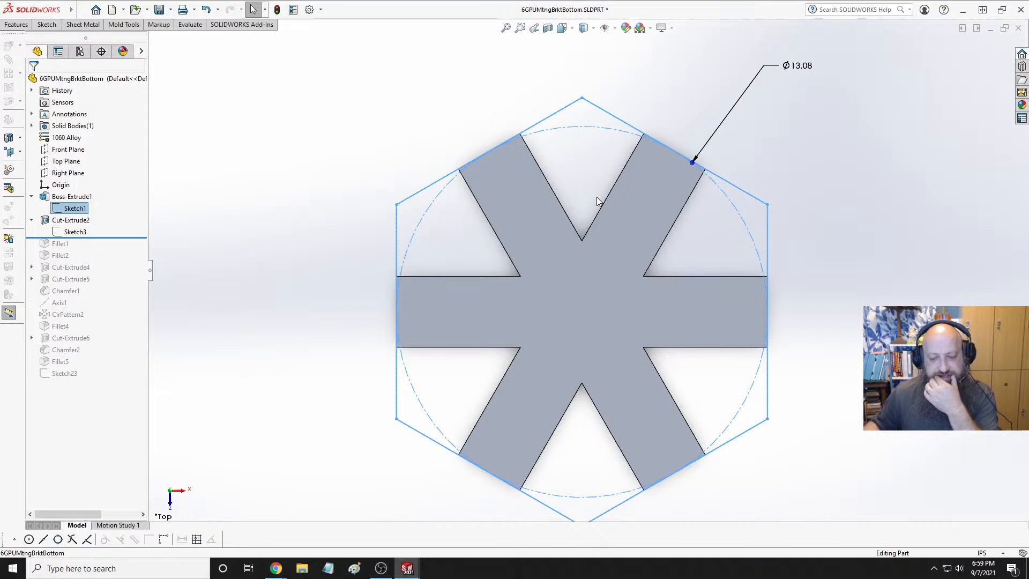
key("ctrl+s")
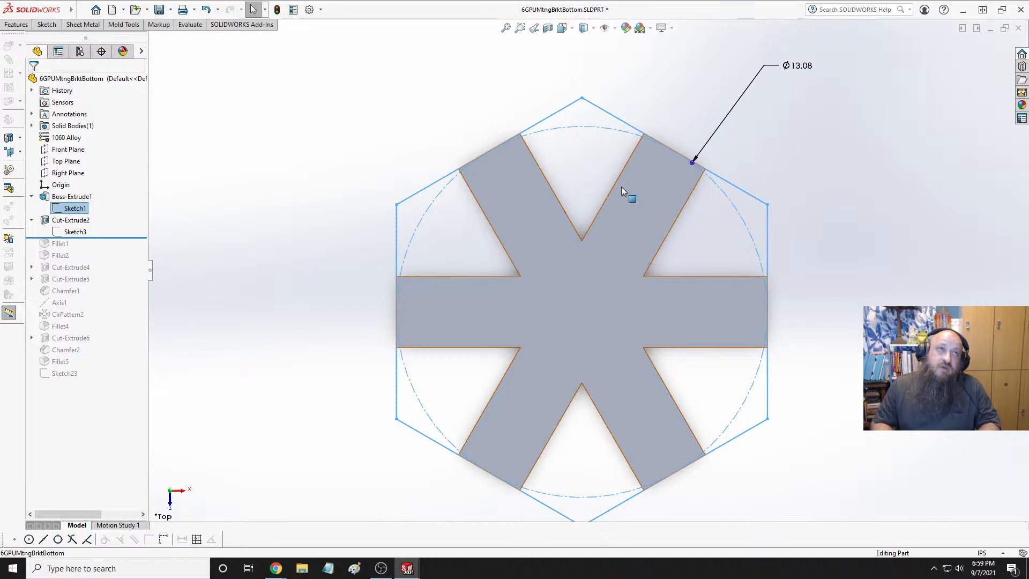
key("ctrl+s")
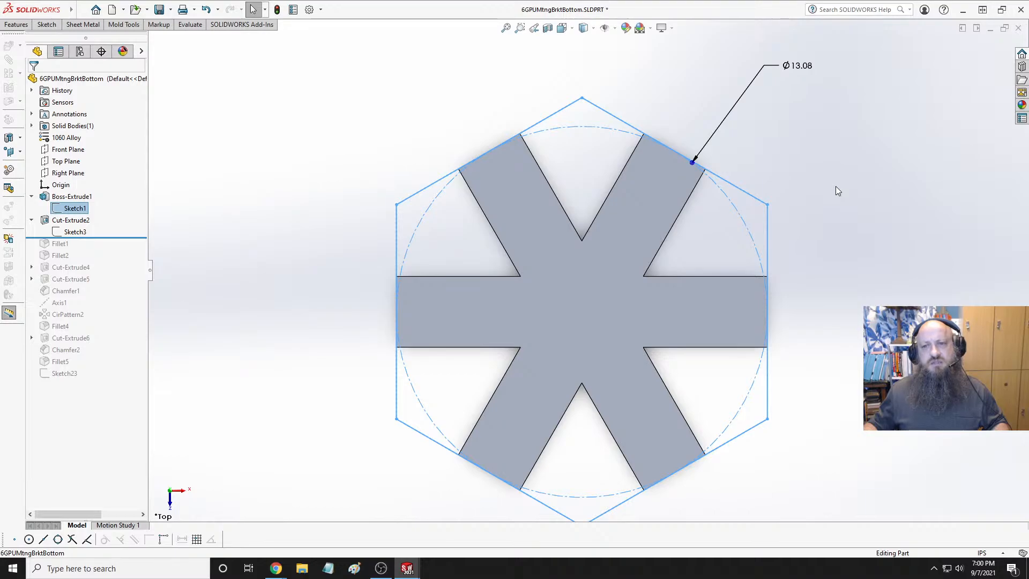
double_click(800, 66)
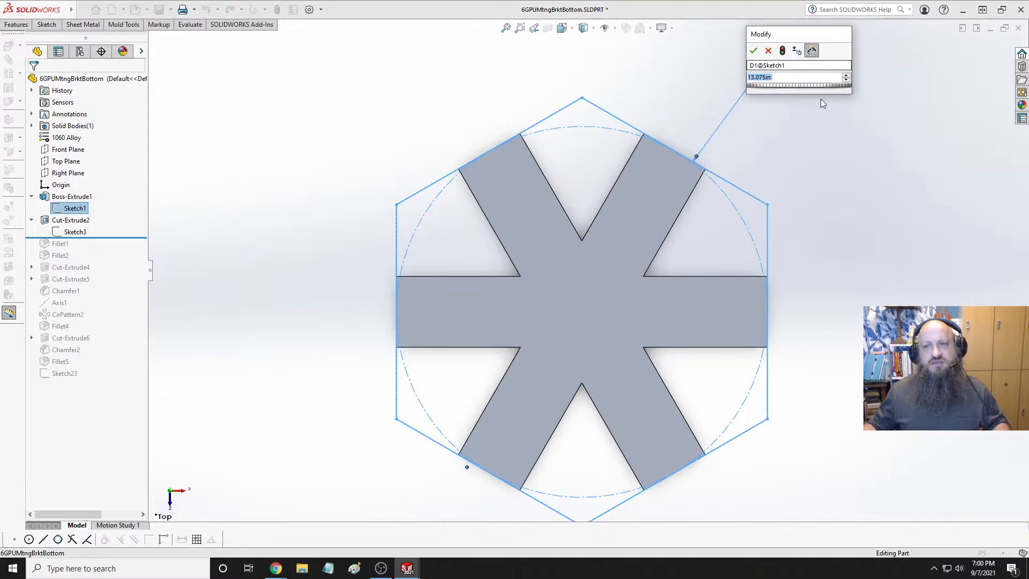
left_click(799, 78)
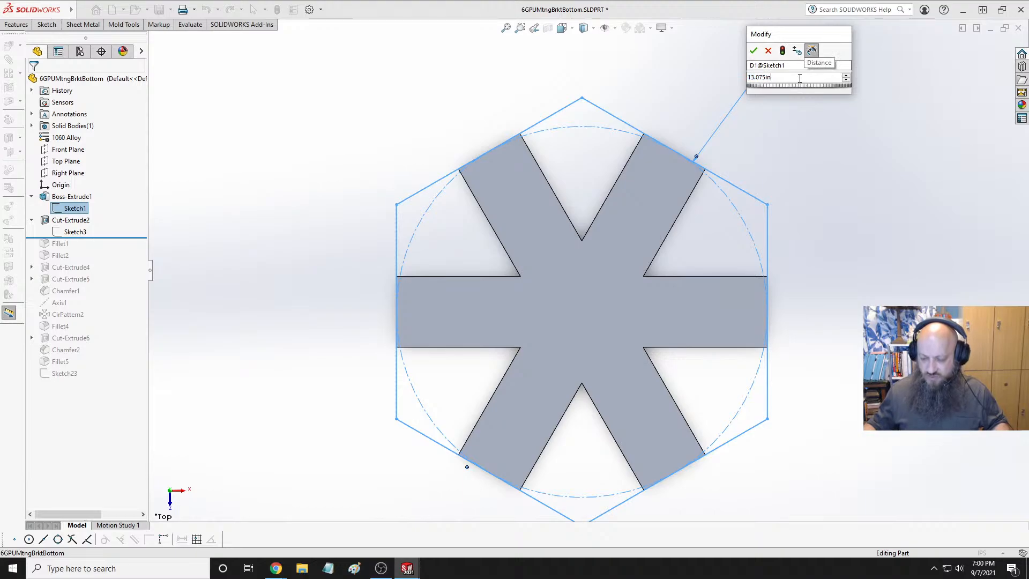
type("-3")
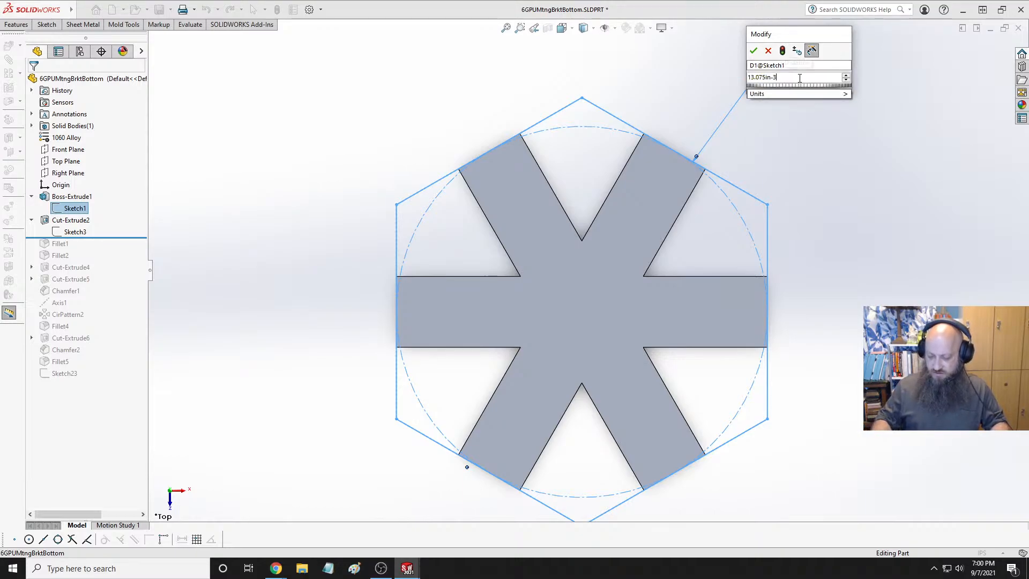
type(".625")
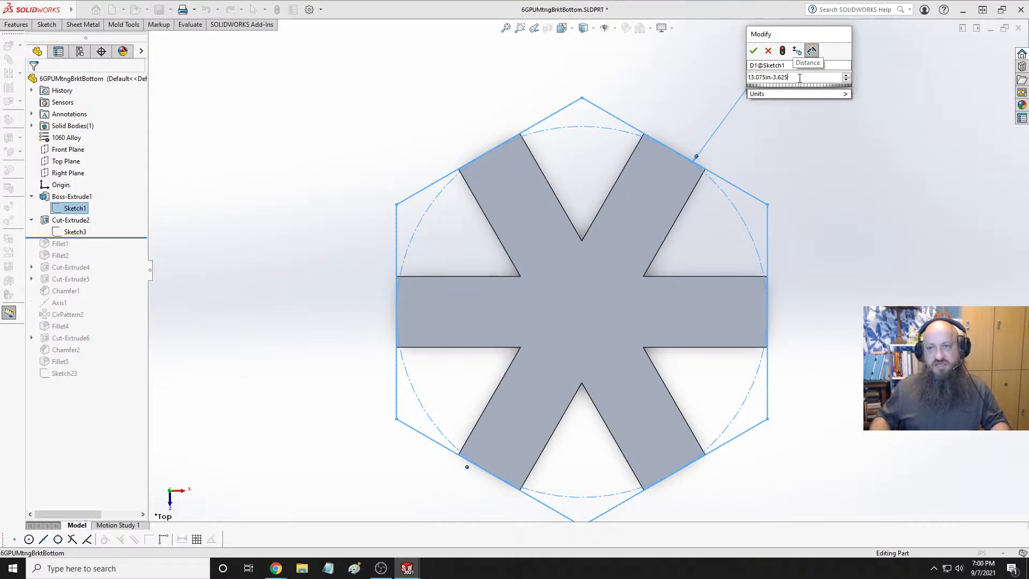
key("Return")
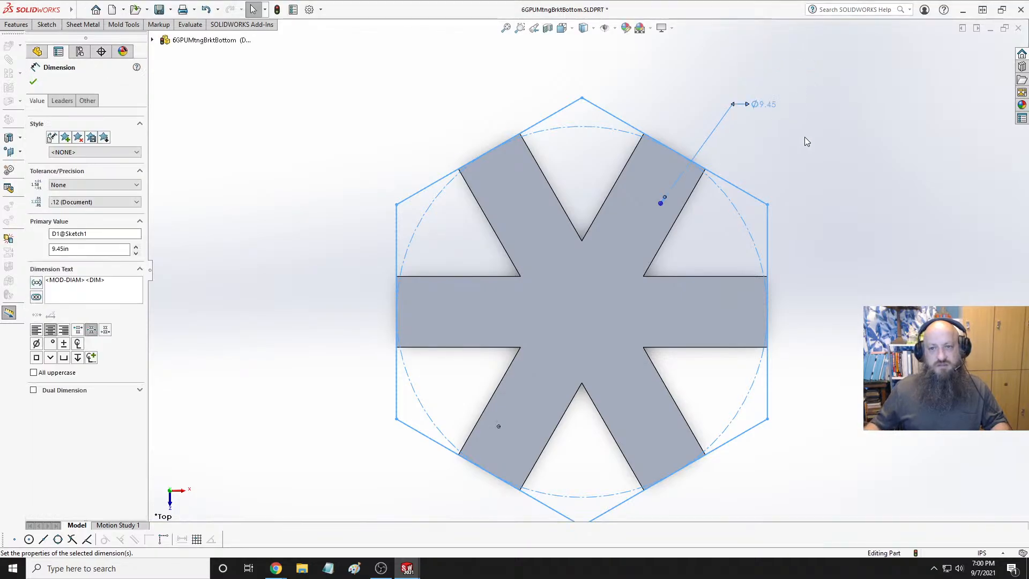
key("ctrl+b")
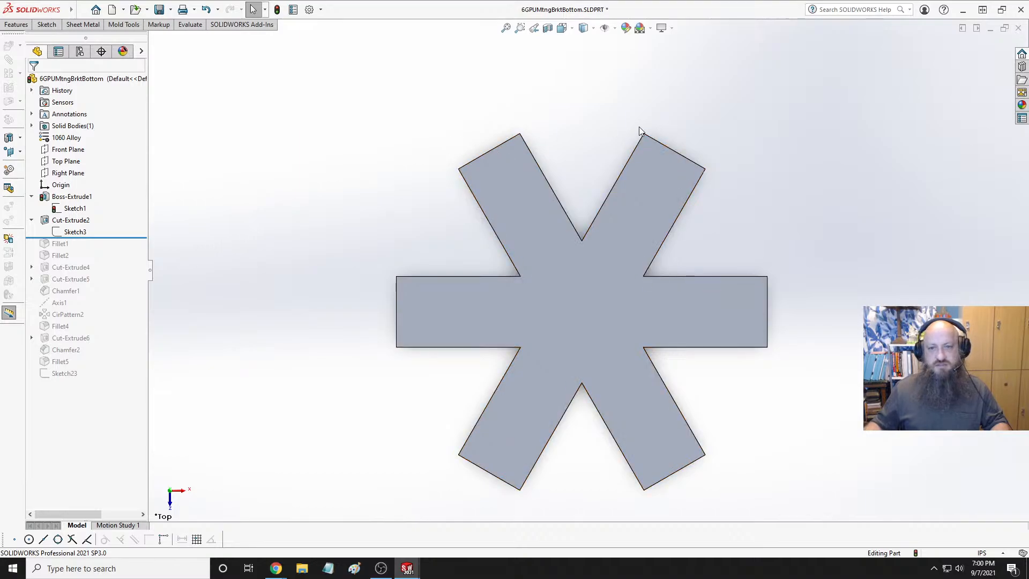
Roll the history forward past the first two fillets and delete the broken Fillet2 feature
left_click_drag(119, 238, 121, 260)
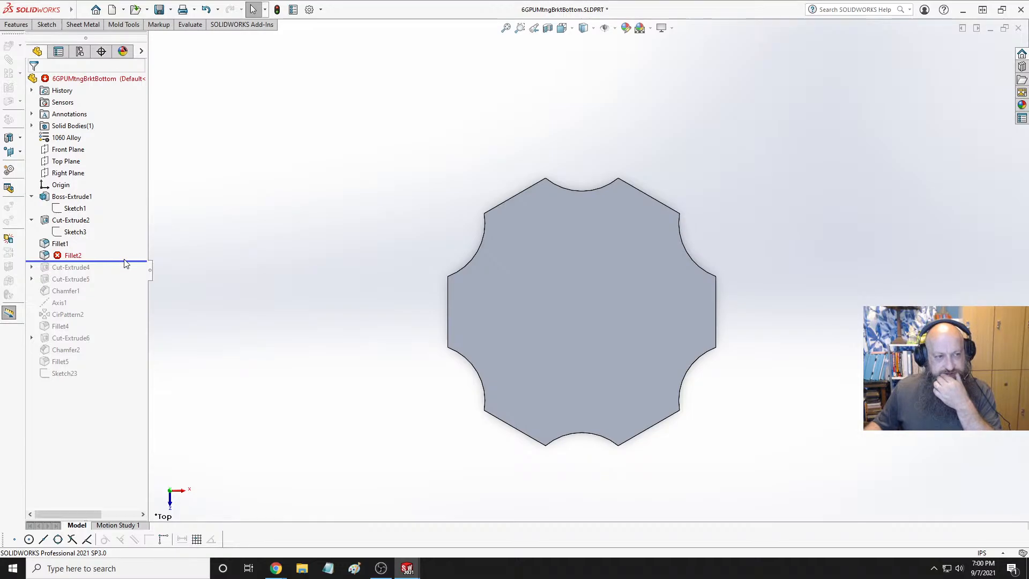
mouse_move(70, 261)
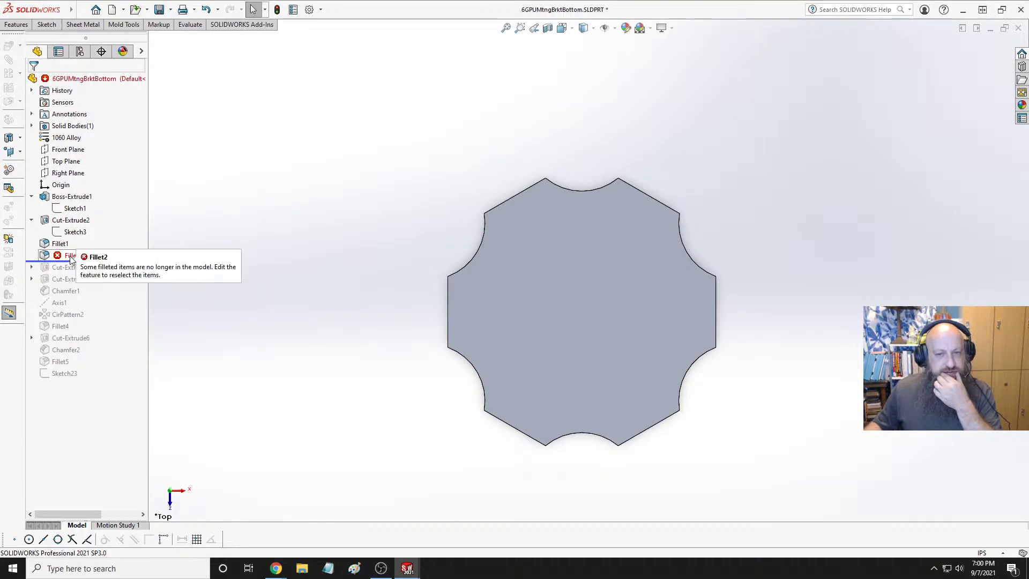
right_click(67, 258)
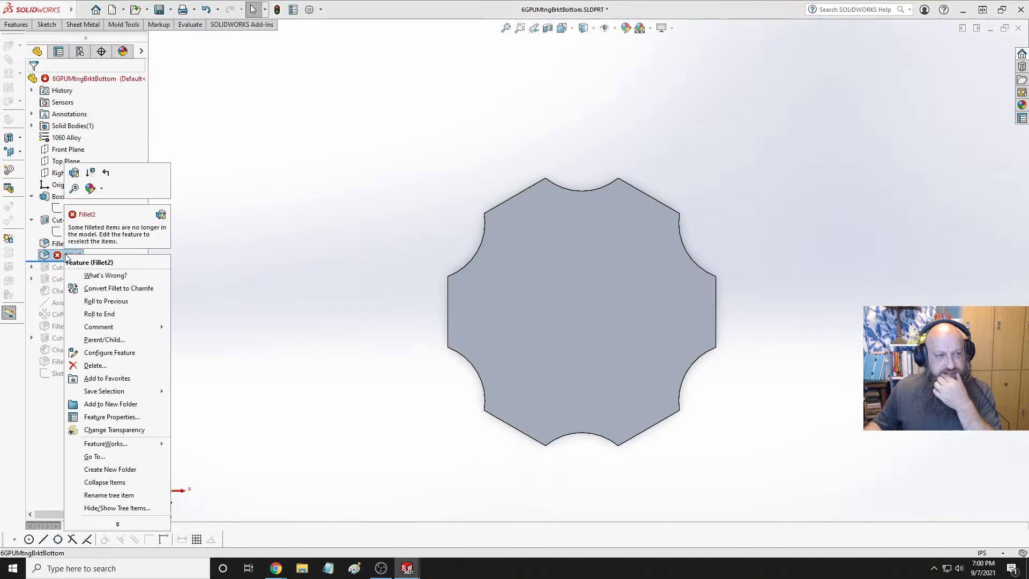
left_click(88, 366)
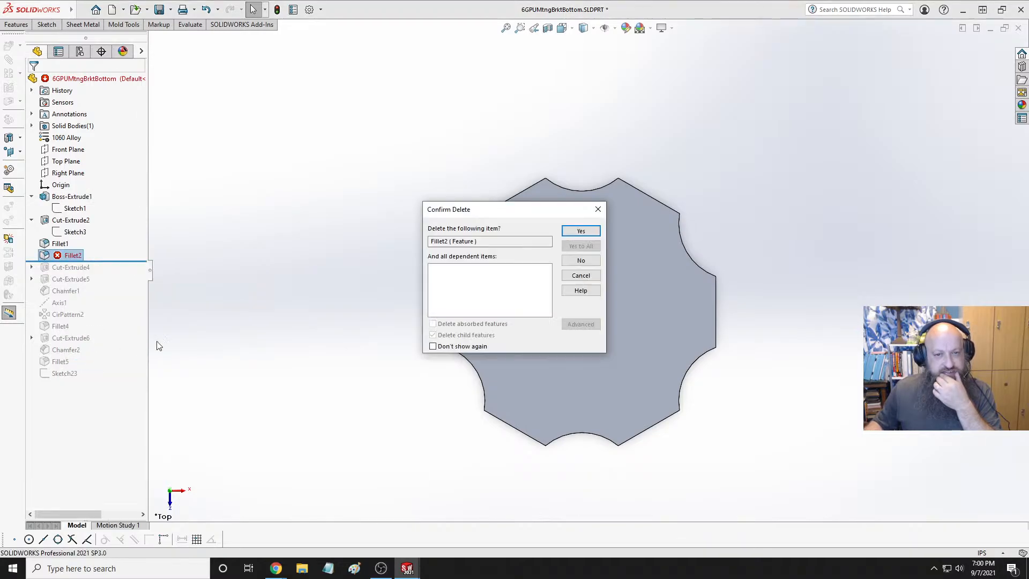
key("Return")
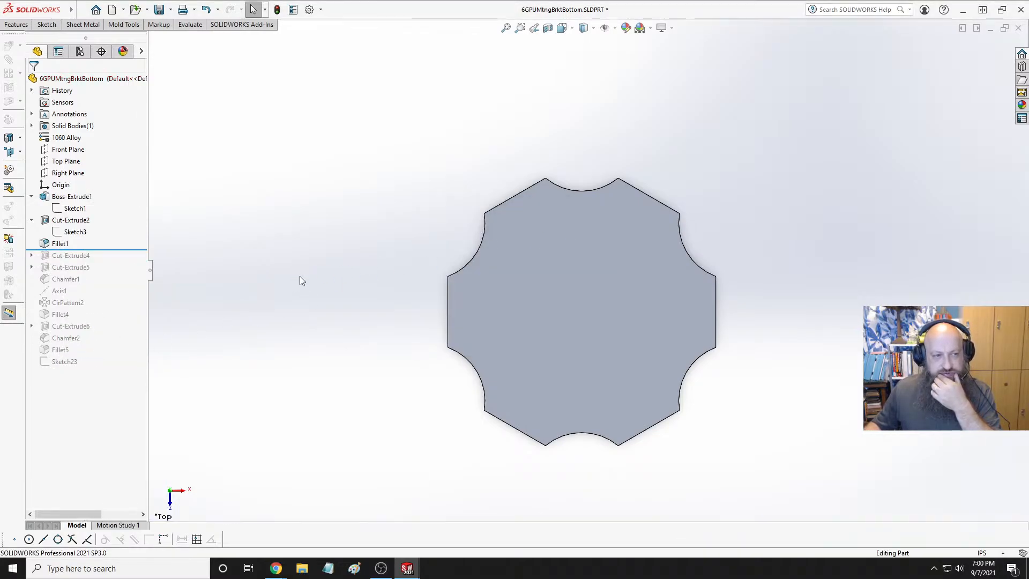
Roll the history forward to the end and examine the reduced plate against the sketched rectangle
left_click_drag(125, 249, 110, 367)
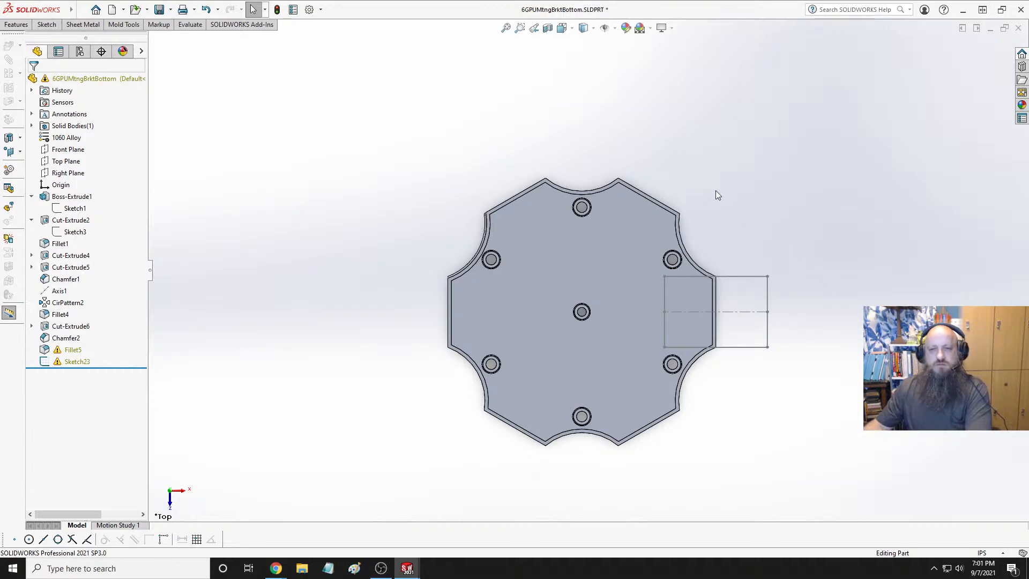
middle_click_drag(717, 193, 672, 212)
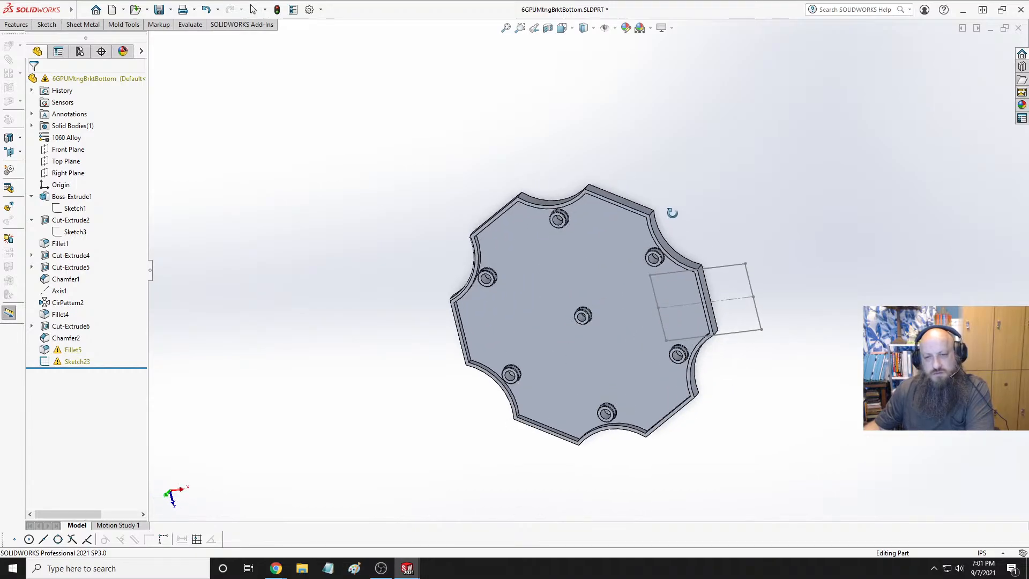
scroll(669, 308, "down", 5)
middle_click_drag(656, 302, 685, 221)
scroll(685, 220, "up", 4)
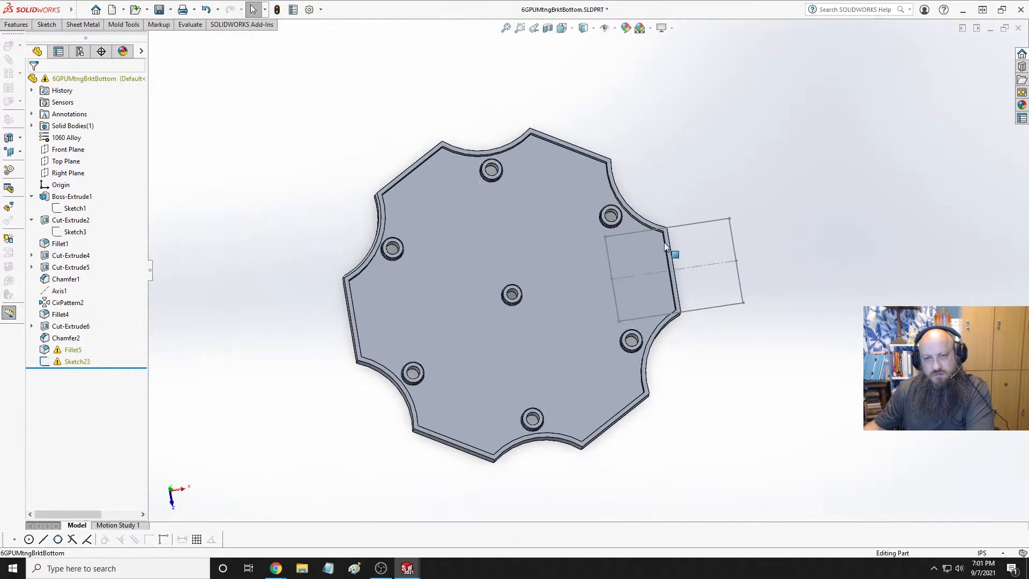
scroll(690, 298, "down", 3)
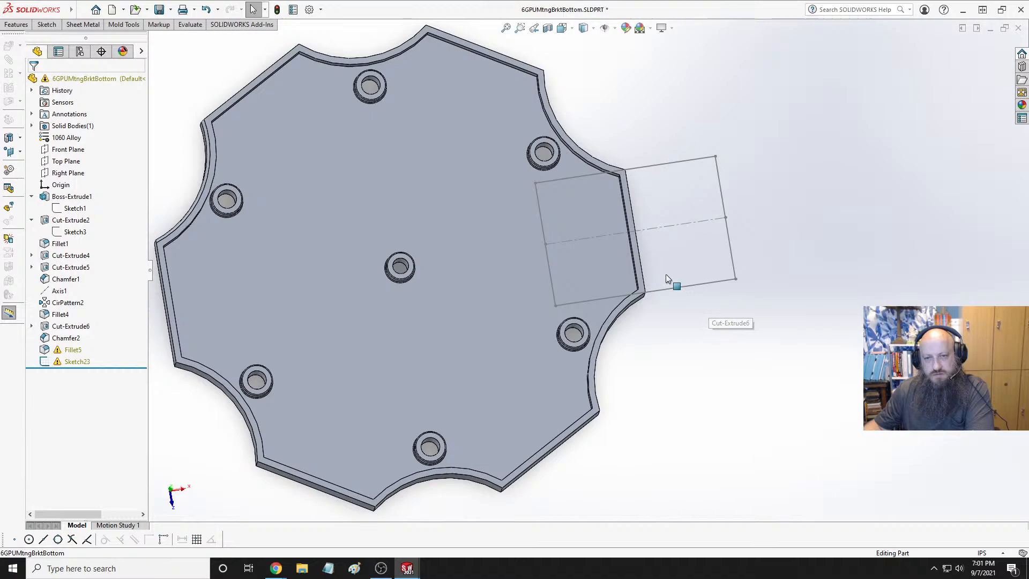
middle_click_drag(666, 274, 628, 280)
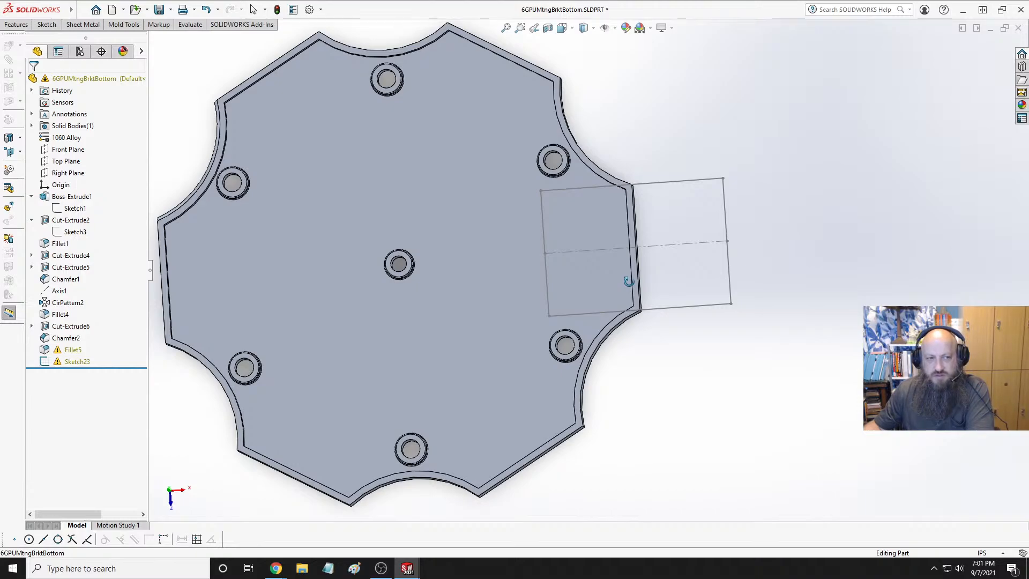
Delete the rectangle sketch, Sketch23, from the part and dismiss the rebuild warnings
left_click(65, 362)
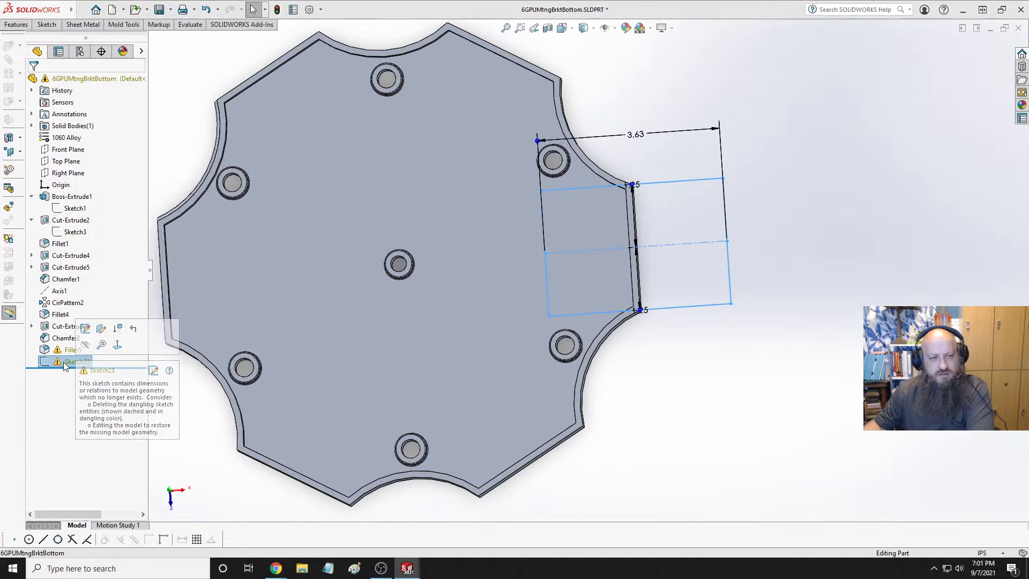
right_click(64, 364)
left_click(113, 426)
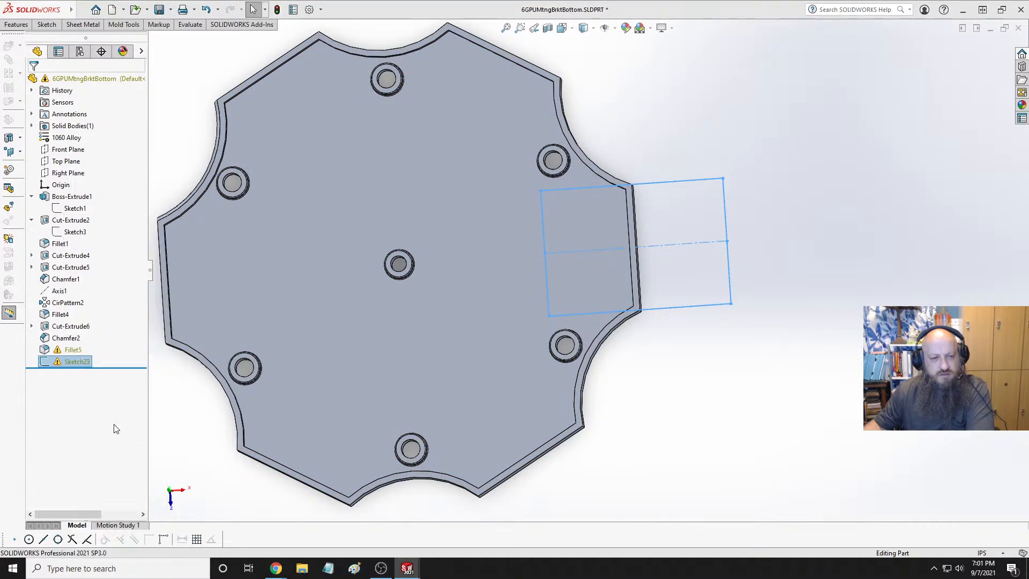
left_click(582, 232)
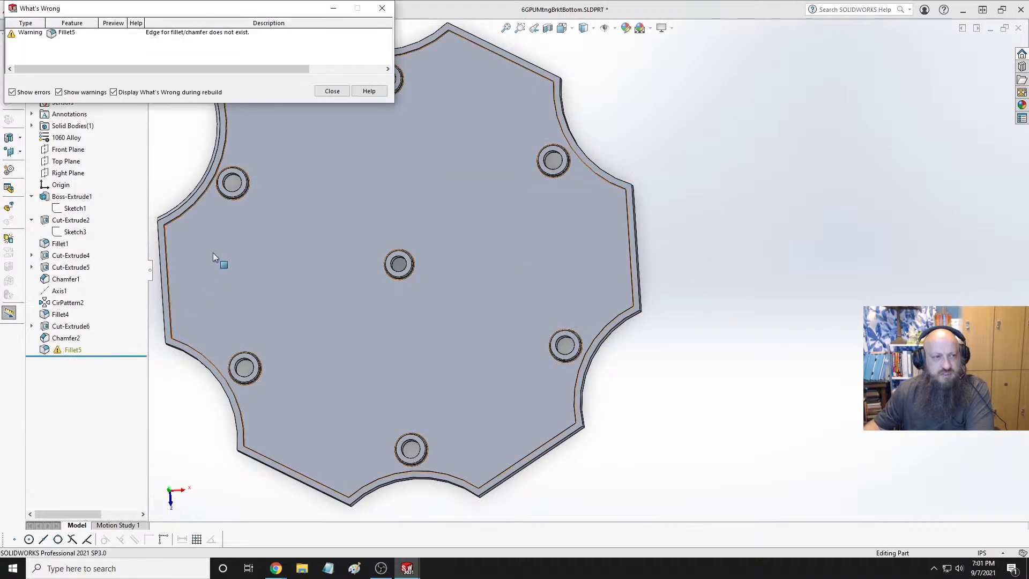
left_click(332, 91)
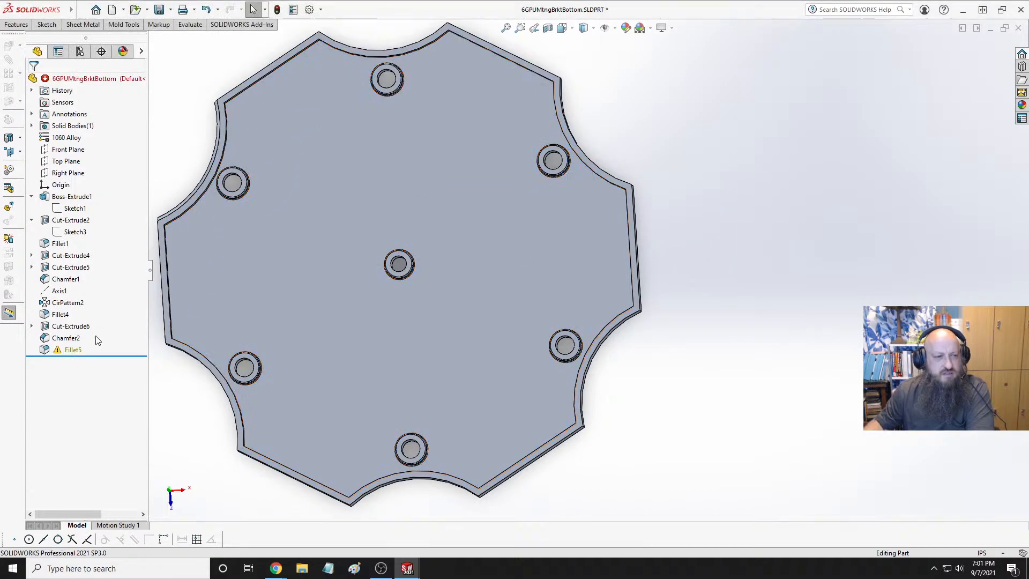
Open Fillet5 for editing and clear all missing edge references from its items to fillet
right_click(71, 352)
left_click(82, 253)
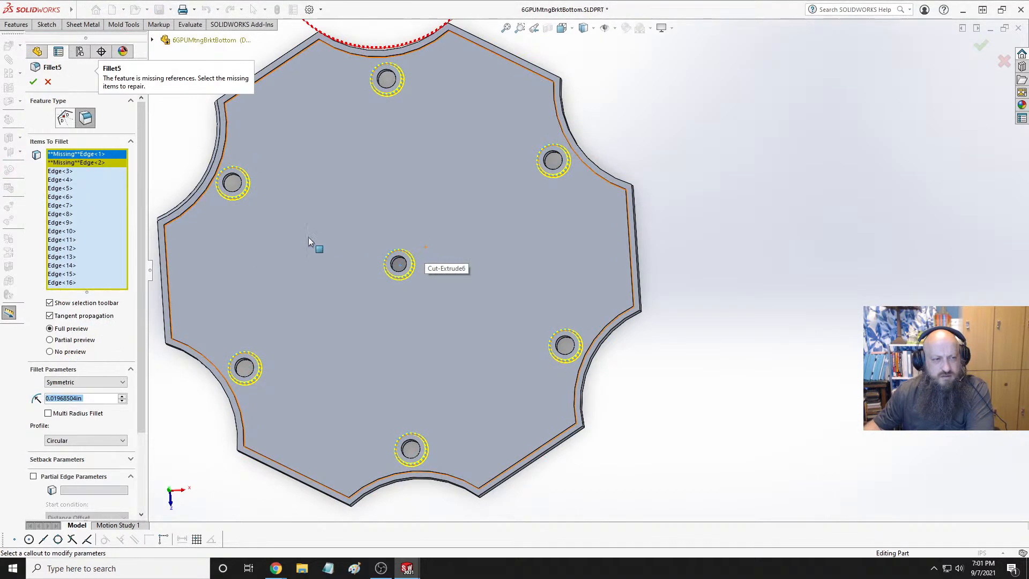
scroll(429, 246, "up", 4)
middle_click_drag(472, 206, 343, 230)
scroll(269, 209, "down", 3)
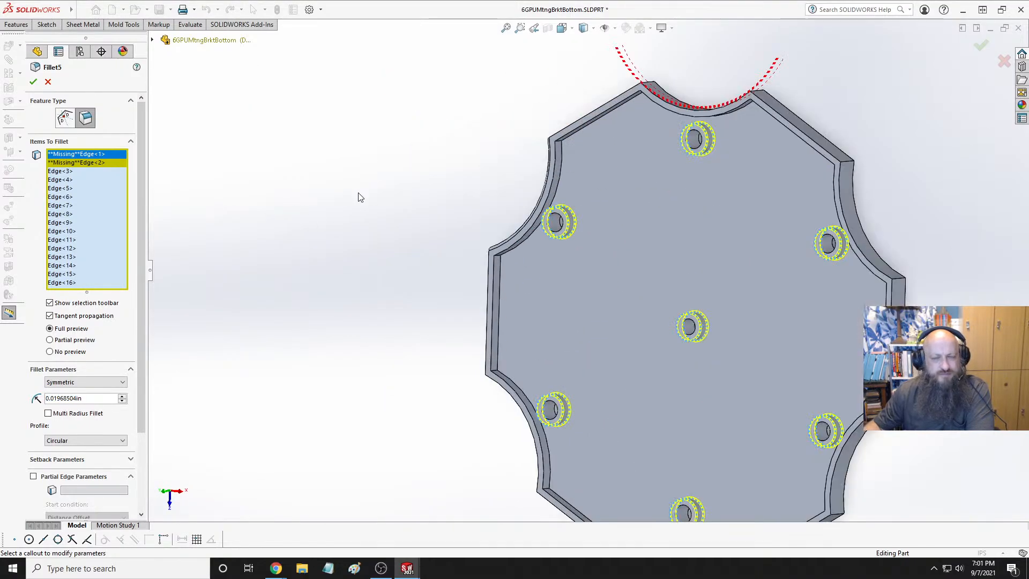
right_click(88, 156)
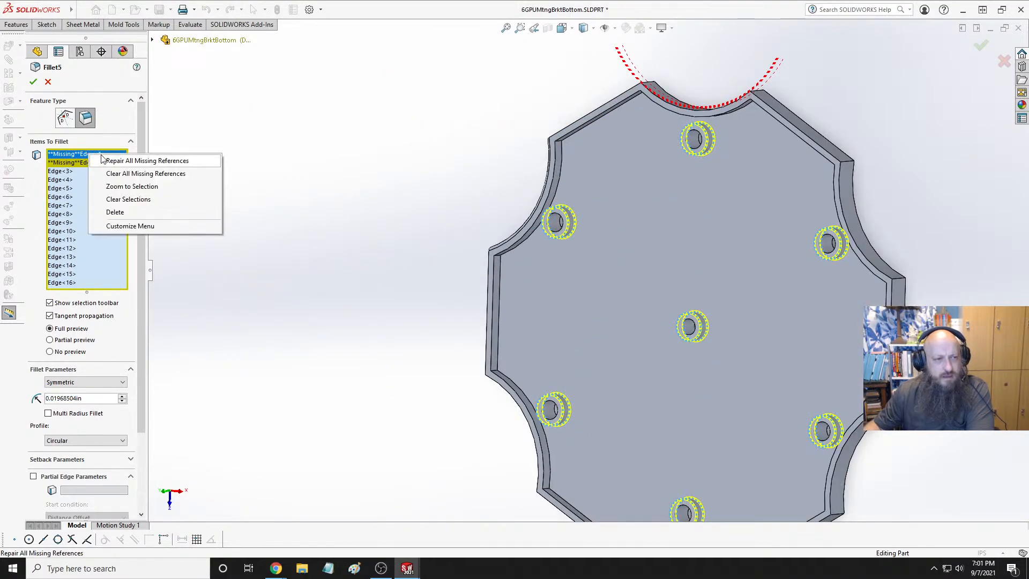
left_click(137, 174)
scroll(798, 124, "down", 2)
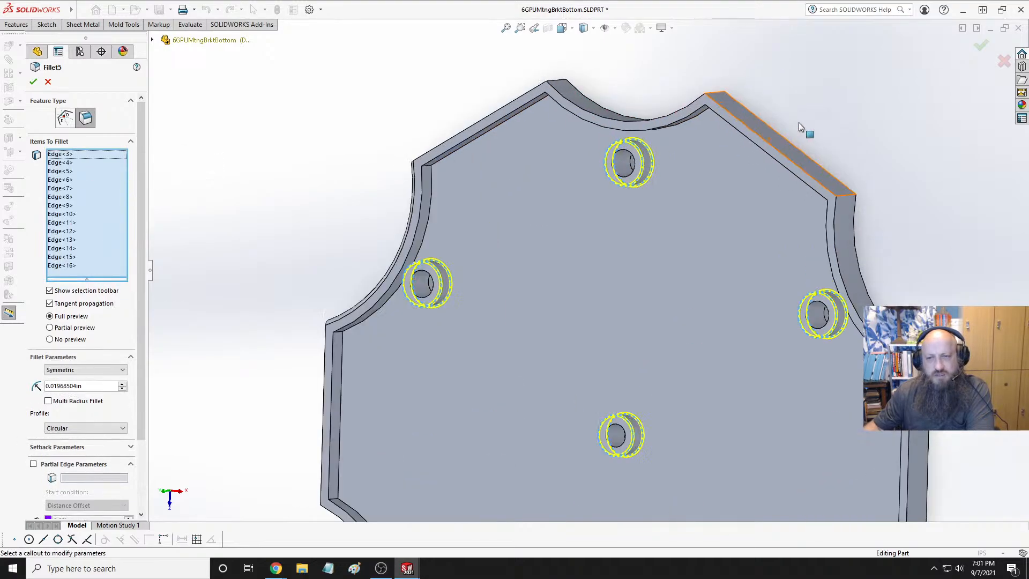
Try to add an edge of the plate's rim to Fillet5's items to fillet and leave the feature edit
middle_click_drag(798, 126, 688, 93)
left_click(685, 91)
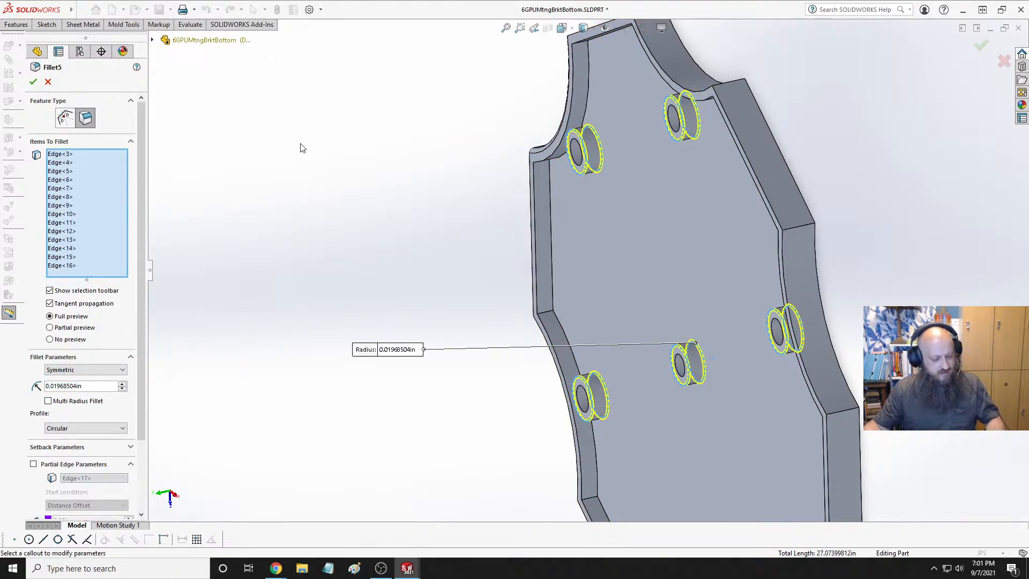
left_click(33, 81)
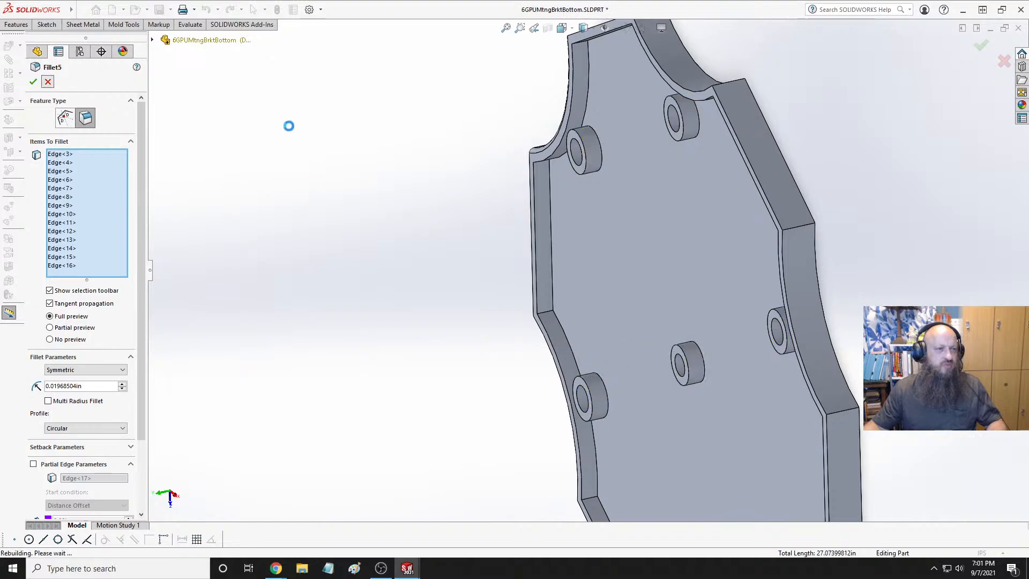
left_click(285, 222)
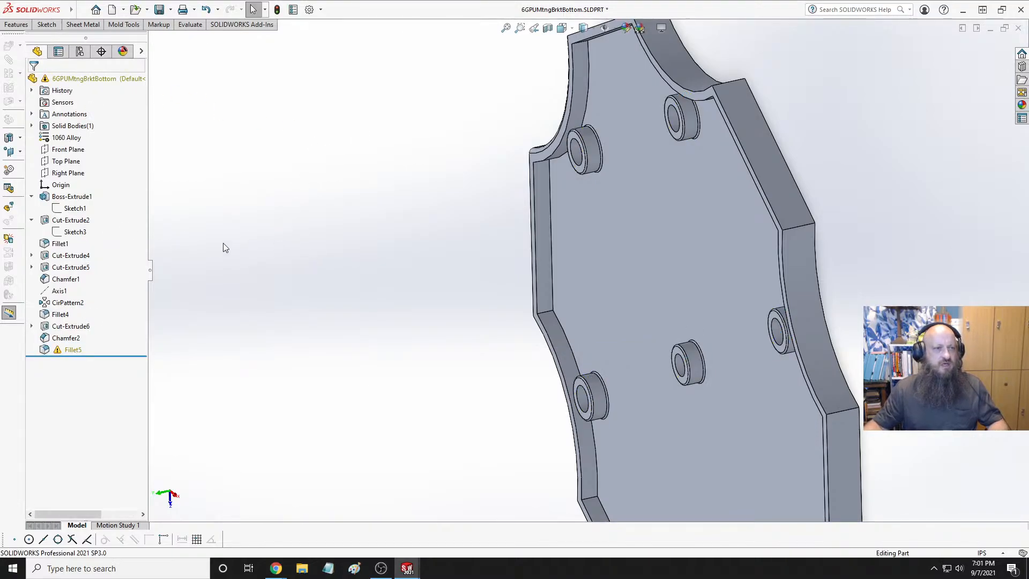
Roll the history back to just after Fillet1 and start a new constant-size fillet with a 0.5 in radius
left_click_drag(128, 356, 121, 250)
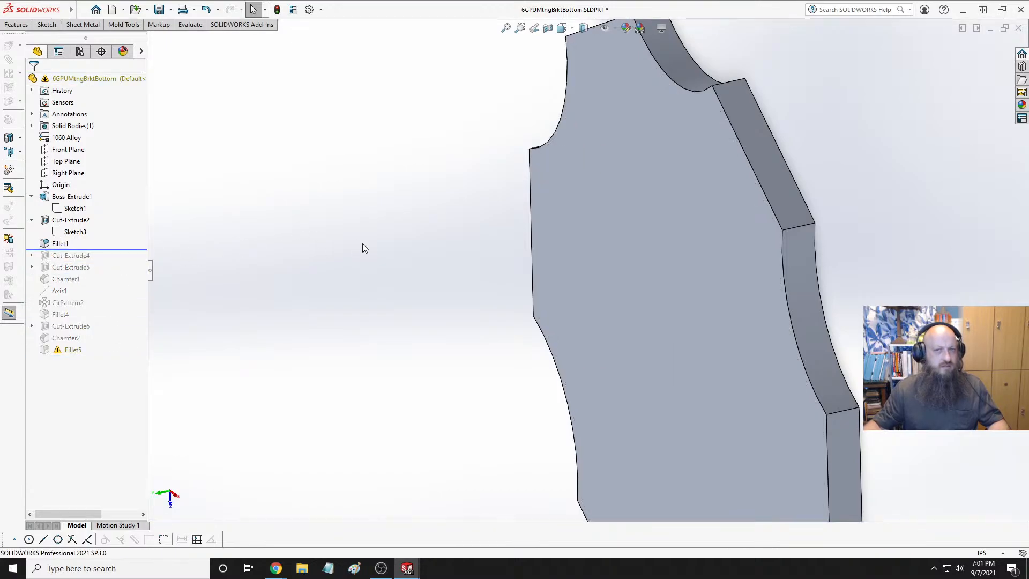
middle_click_drag(363, 243, 468, 292)
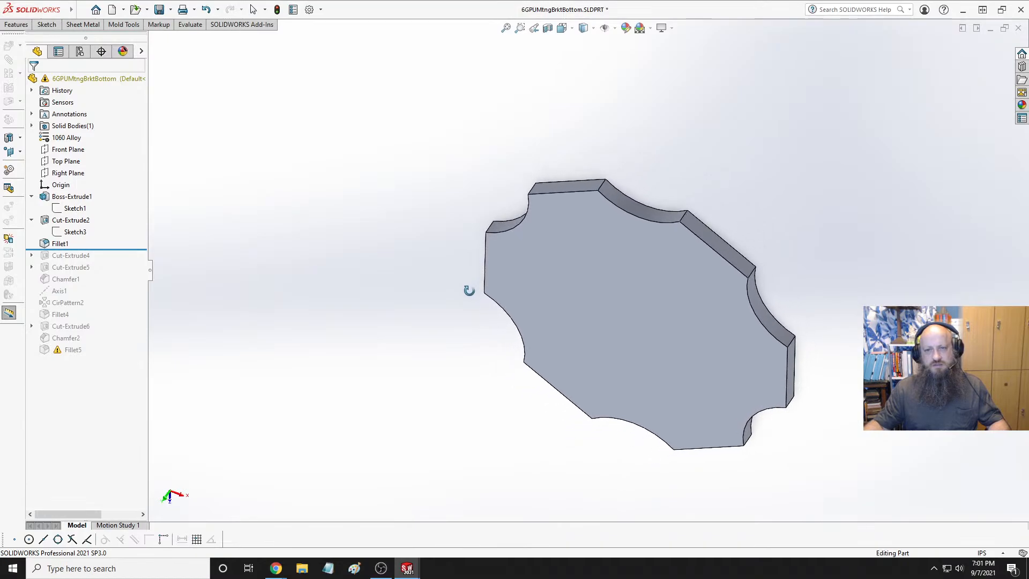
left_click(47, 24)
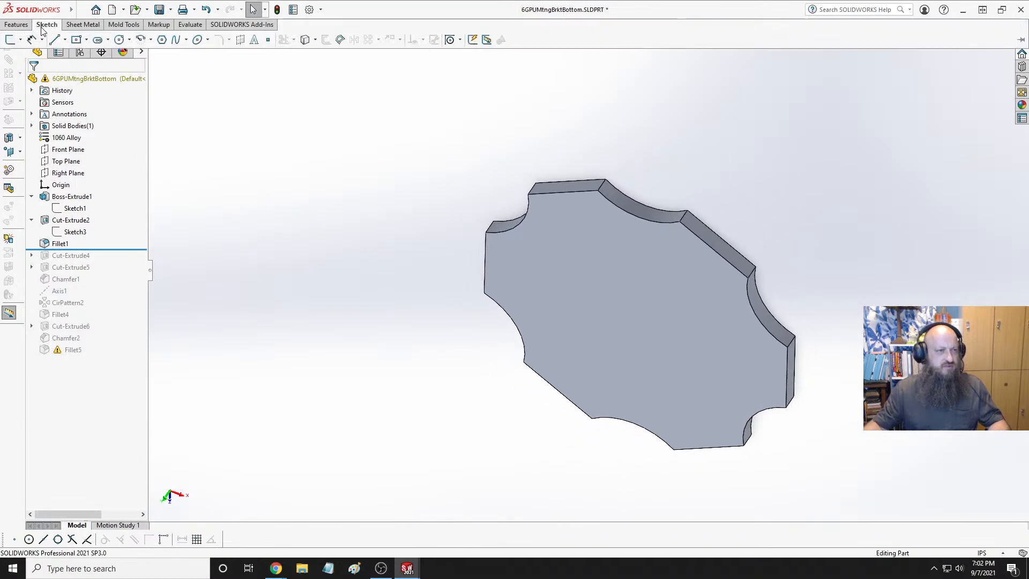
left_click(21, 25)
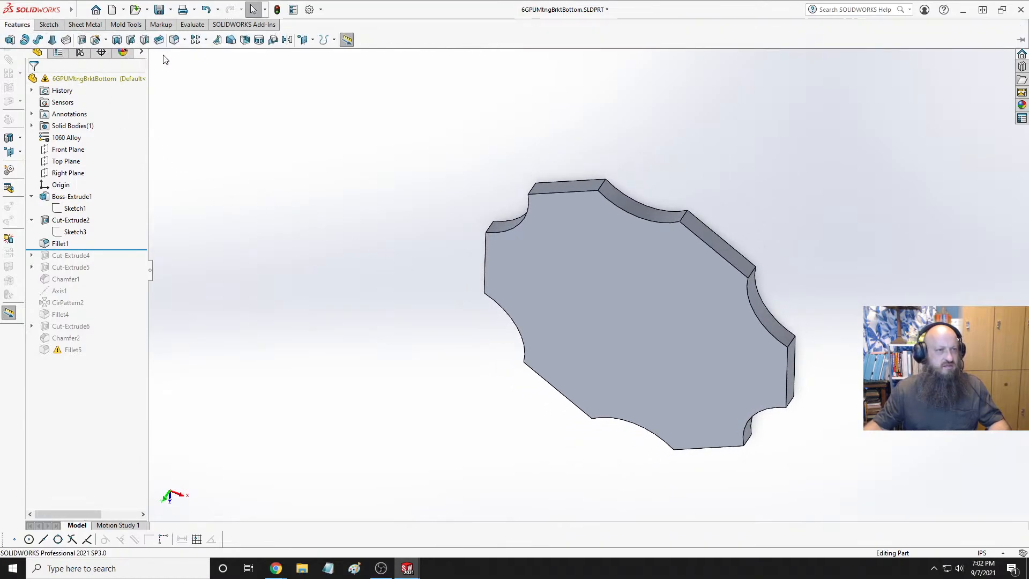
left_click(174, 40)
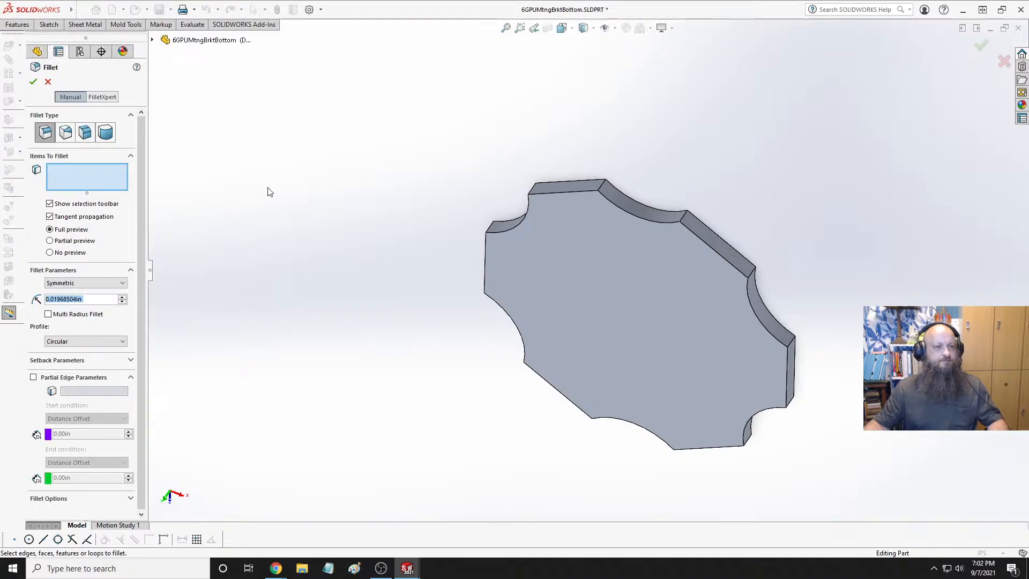
type(".5")
key("Return")
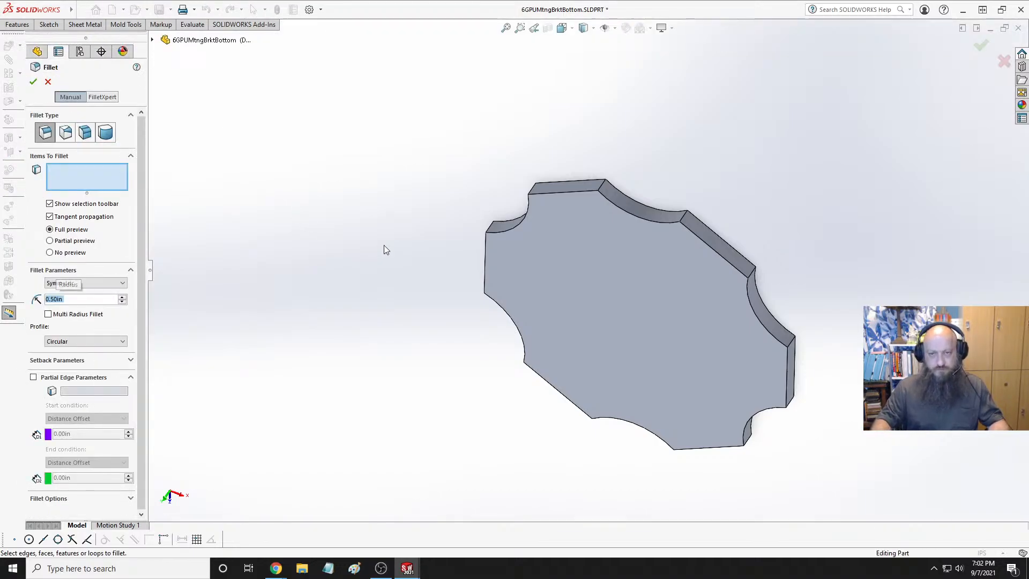
Pick five consecutive thickness-direction corner edges around the plate's outline for the 0.5 in fillet
scroll(595, 282, "down", 3)
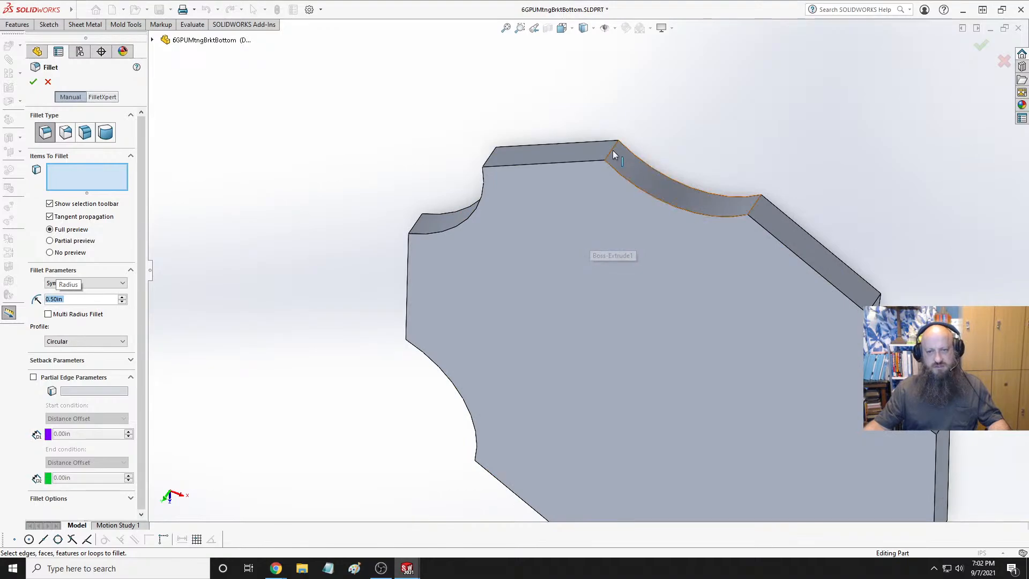
left_click(615, 153)
left_click(755, 205)
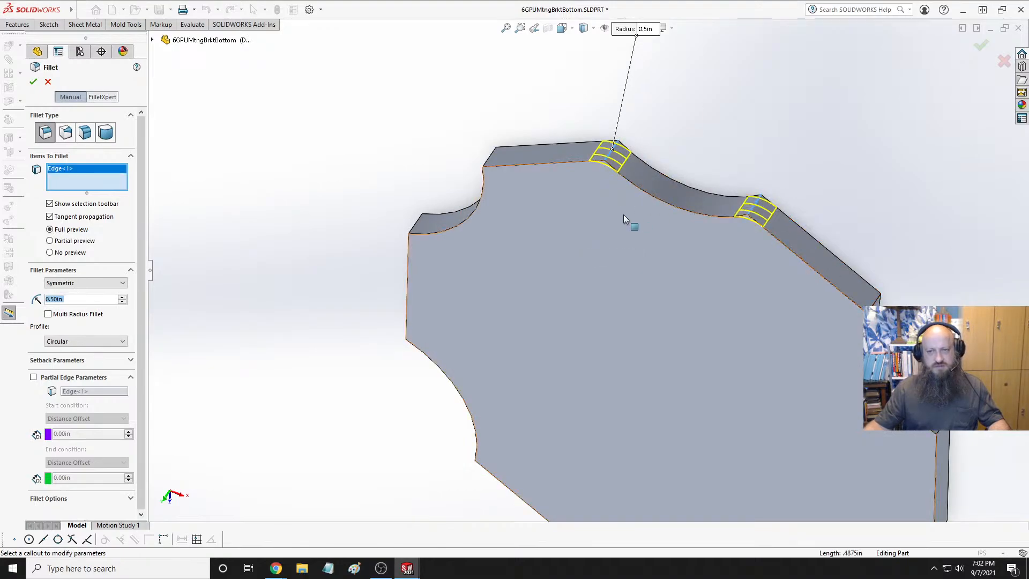
left_click(488, 157)
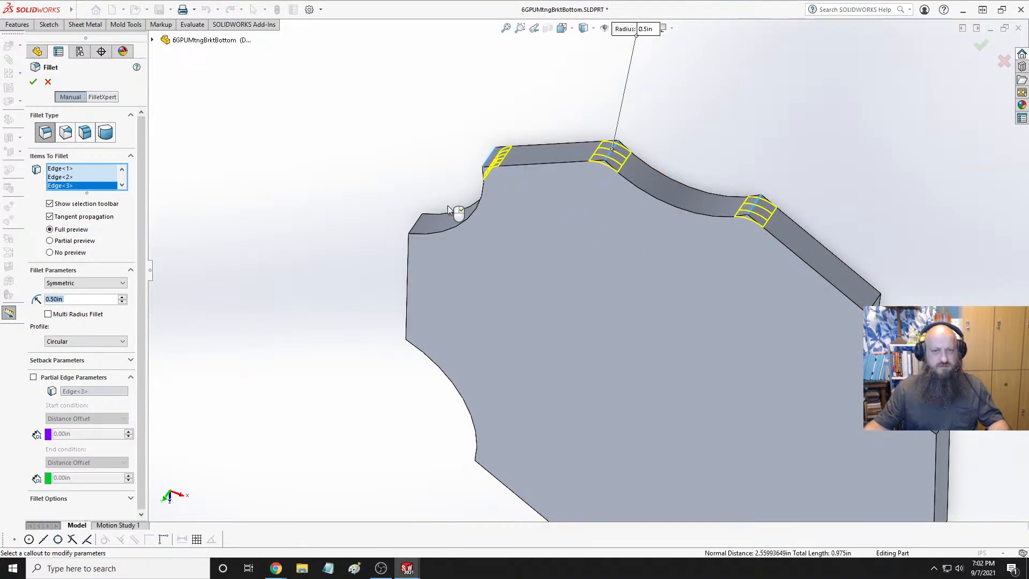
left_click(414, 223)
middle_click_drag(367, 291, 336, 327)
left_click(347, 336)
Add the next three corner edges along the plate's scalloped outline to the fillet selection
scroll(298, 368, "up", 3)
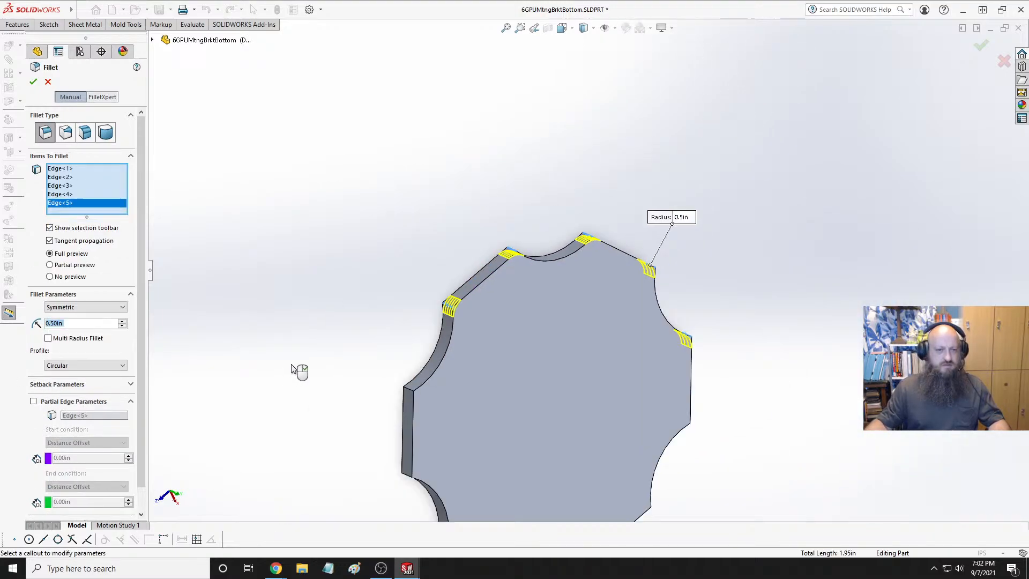
scroll(462, 404, "down", 3)
scroll(541, 295, "down", 2)
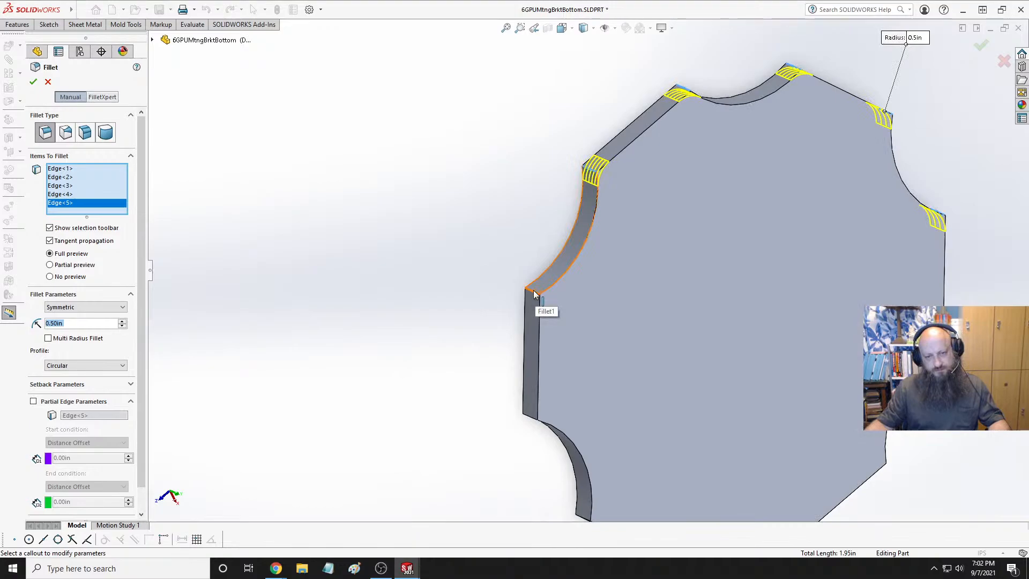
left_click(535, 293)
scroll(508, 372, "up", 3)
scroll(587, 317, "down", 4)
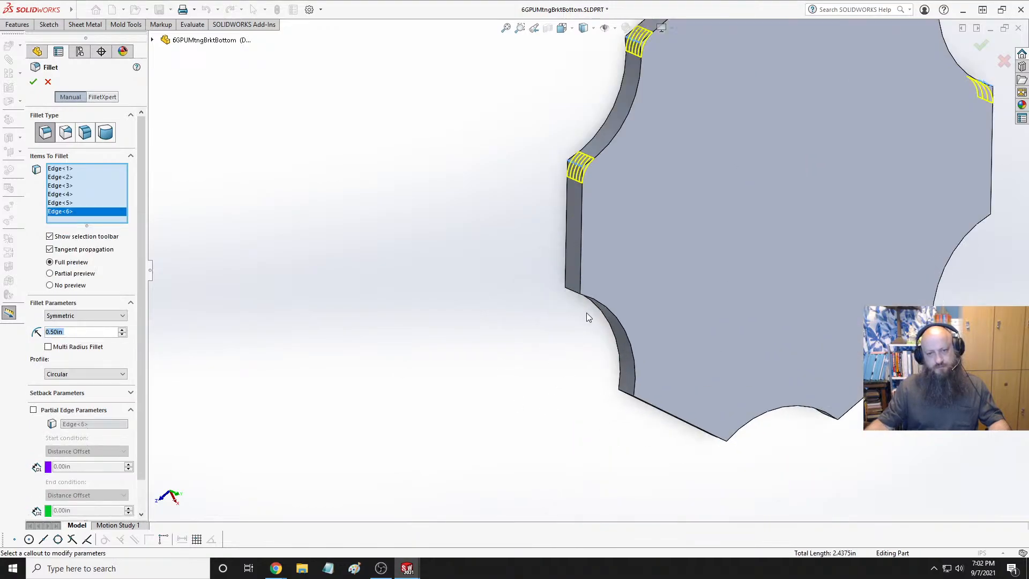
left_click(576, 296)
left_click(628, 396)
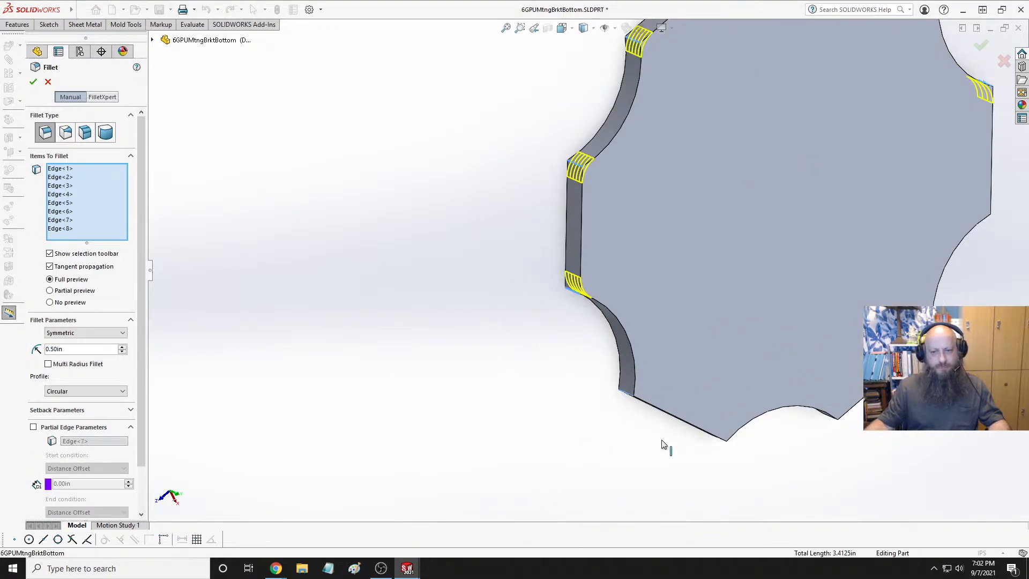
Add two more outline corner edges, at both ends of the next concave scallop, to the fillet
middle_click_drag(666, 448, 742, 442)
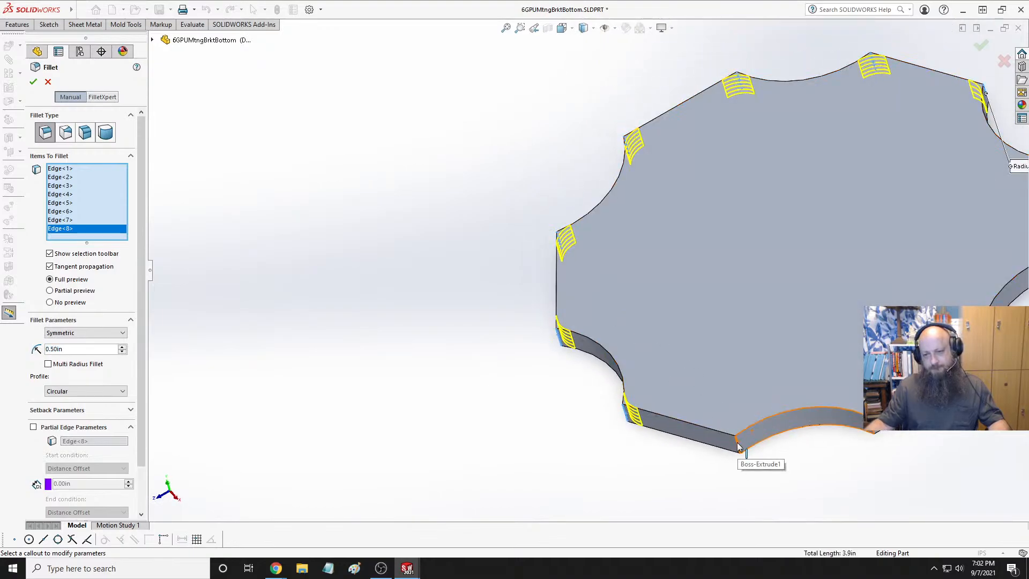
left_click(739, 447)
left_click(985, 92)
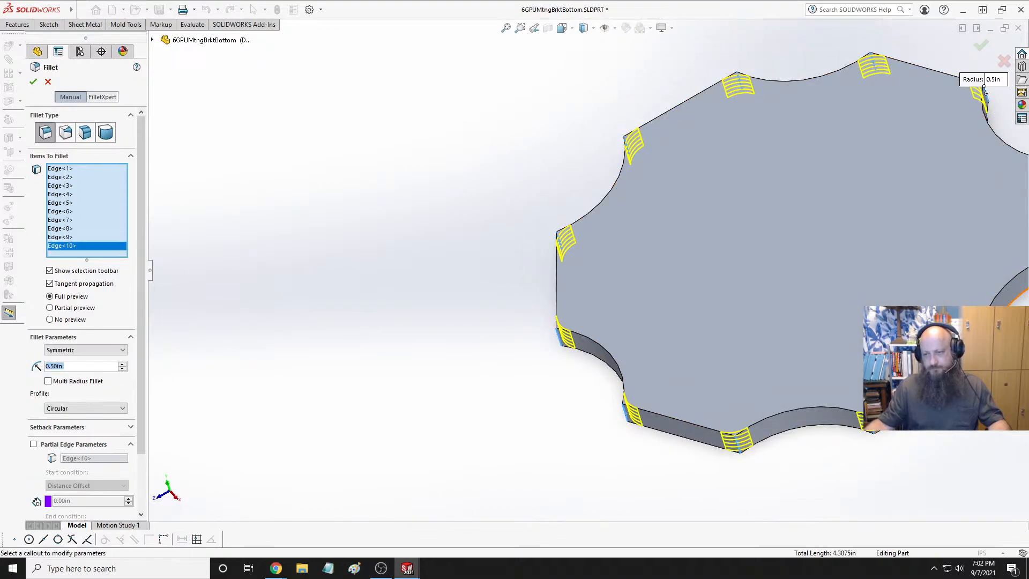
left_click(985, 91)
left_click(985, 91)
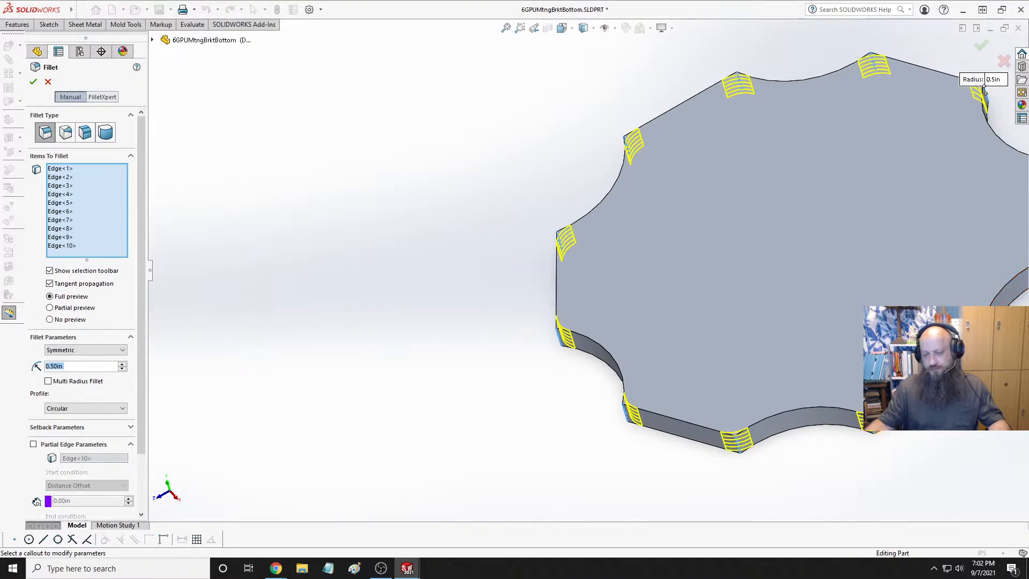
scroll(1018, 386, "down", 2)
middle_click_drag(1018, 385, 937, 332)
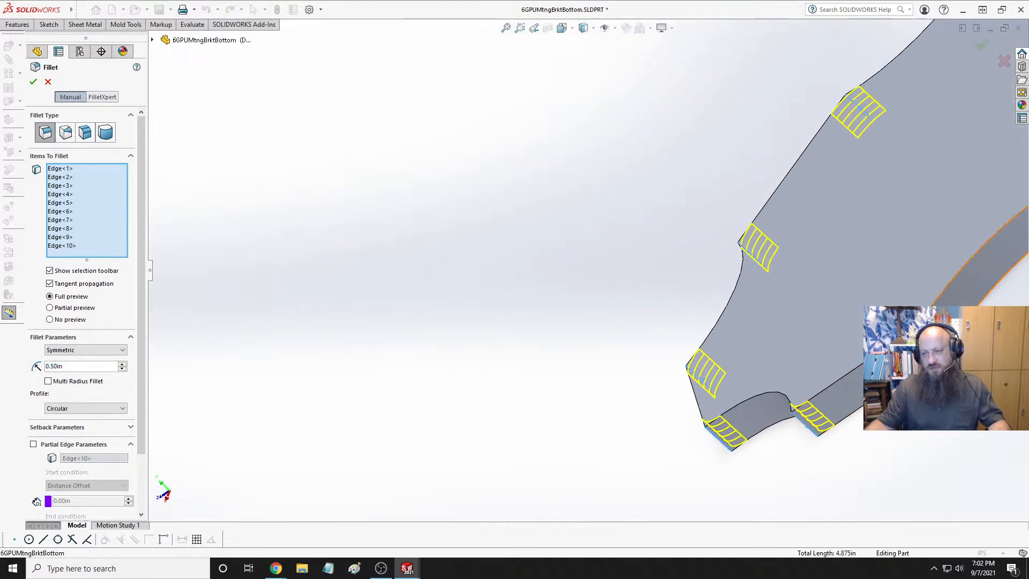
Add the last two unselected outline corner edges and create the 0.5 in fillet on all twelve corners
left_click(932, 335)
scroll(932, 335, "up", 5)
scroll(816, 252, "down", 4)
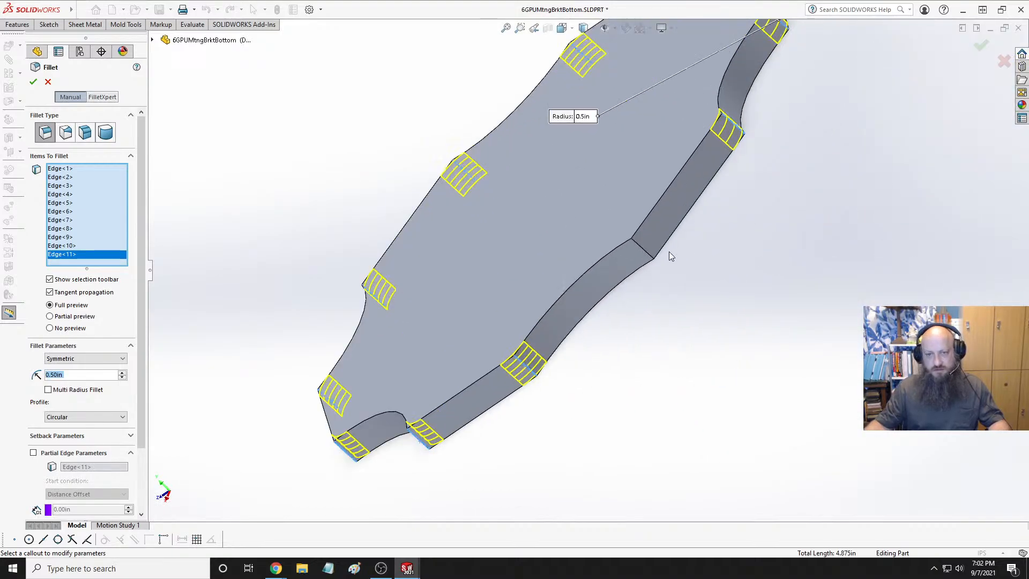
left_click(644, 248)
scroll(771, 246, "up", 3)
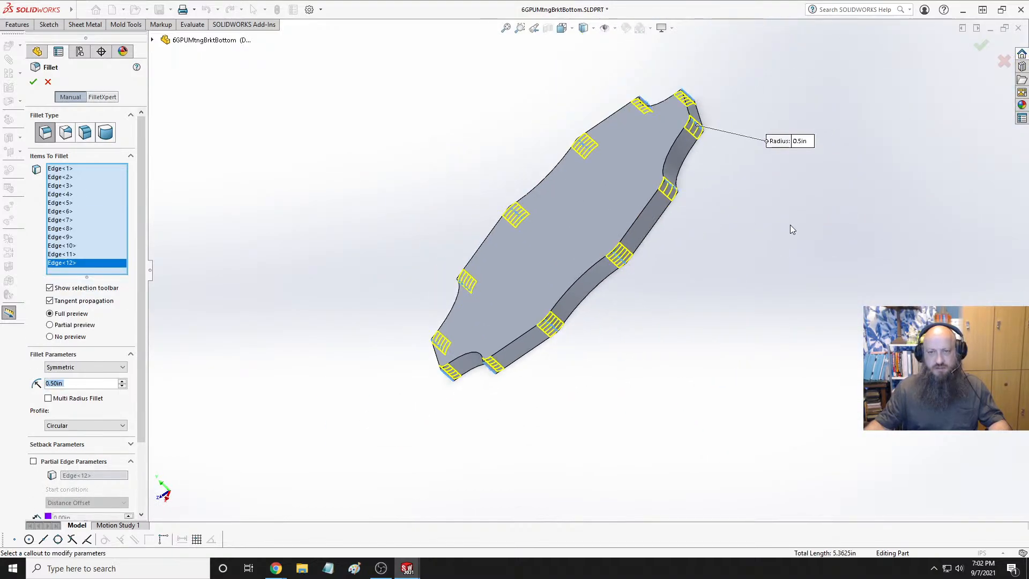
middle_click_drag(790, 224, 944, 115)
left_click(982, 50)
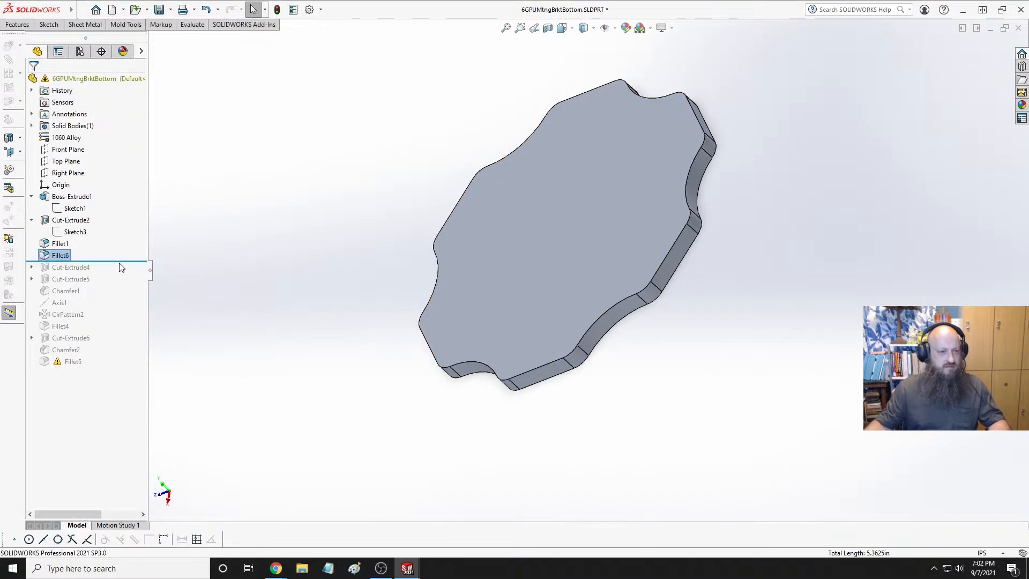
Roll the history forward to the end past Fillet5, show the bracket in trimetric view, and save the part
left_click_drag(121, 262, 107, 368)
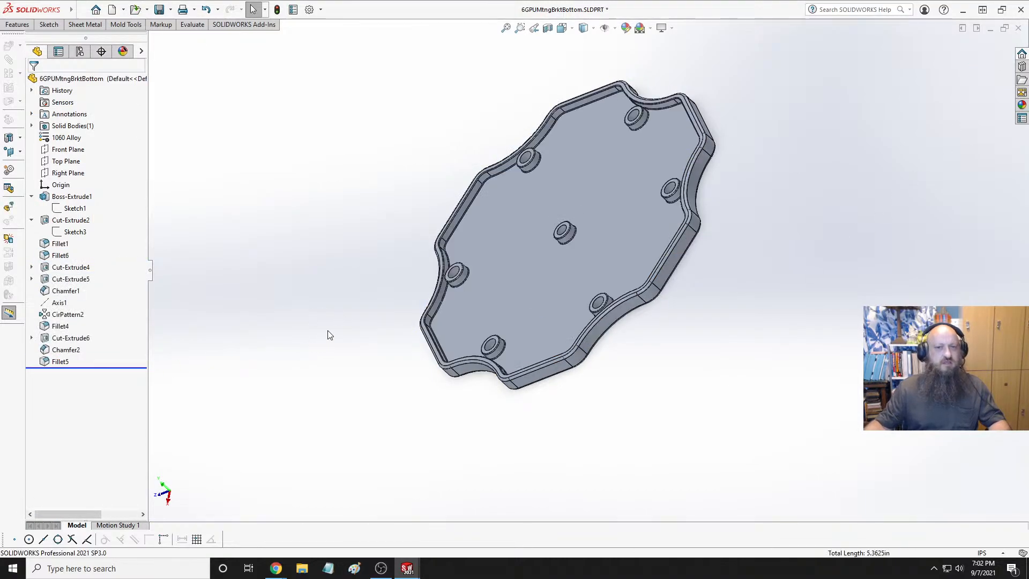
middle_click_drag(406, 358, 792, 340)
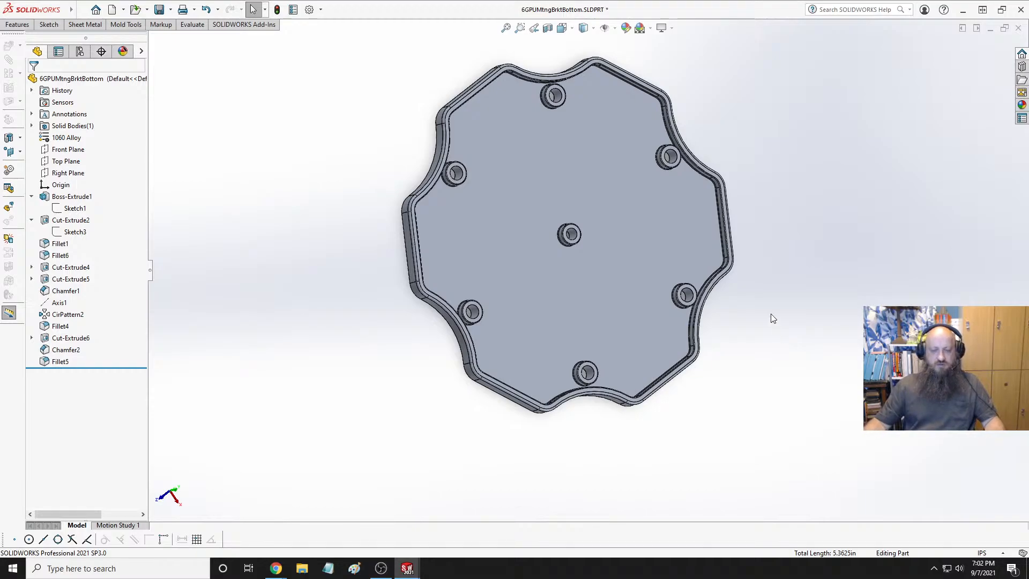
key("ctrl+5")
key("space")
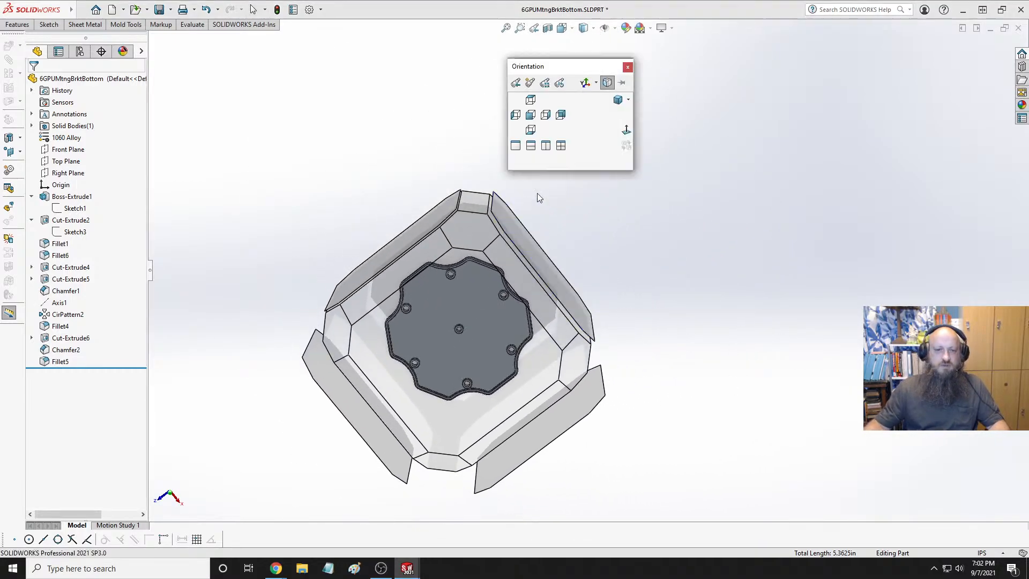
key("space")
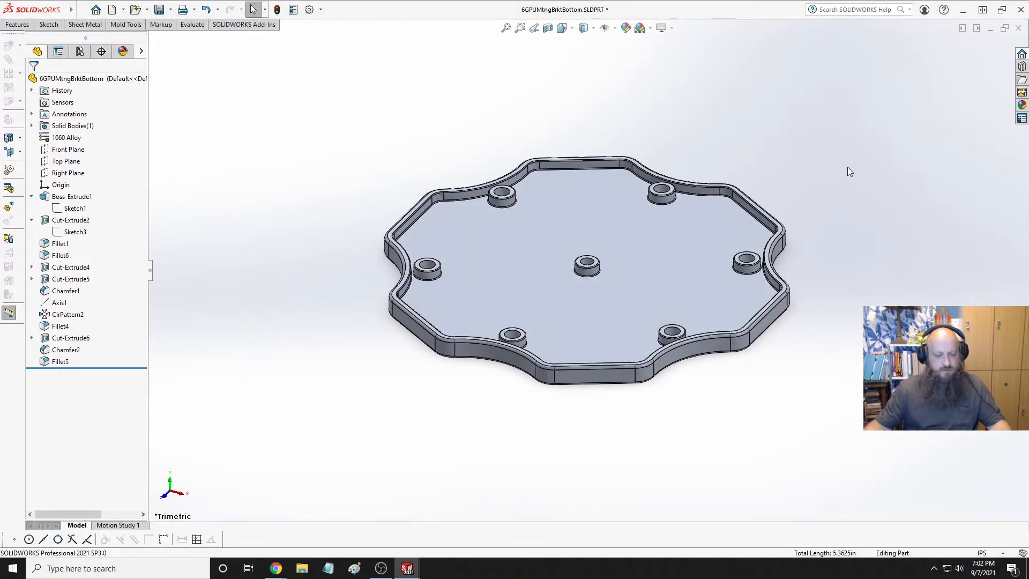
Switch to the 6GPUSlideRodFrameAssy assembly and examine the top bracket over the bottom plate from above
key("ctrl+Tab")
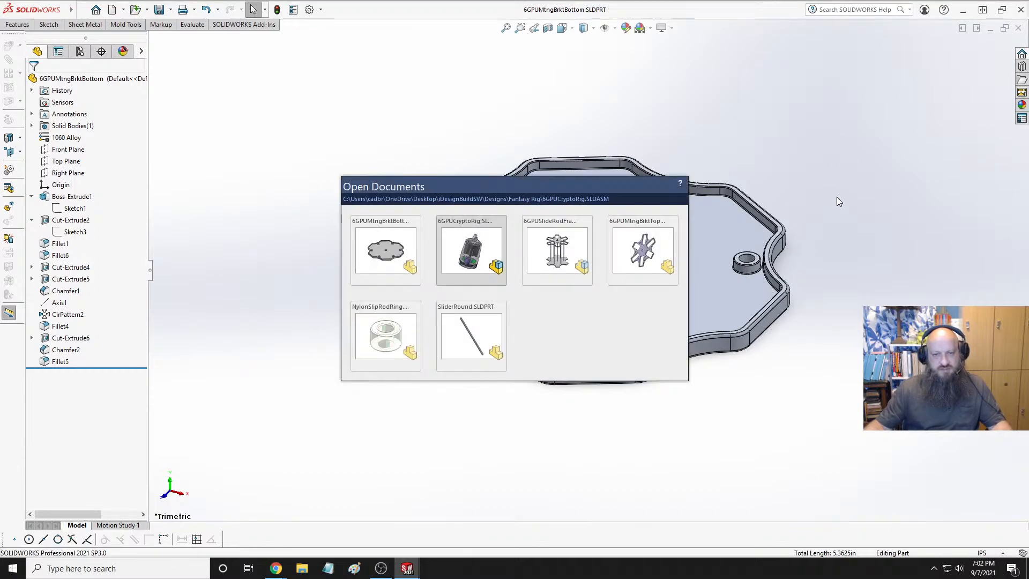
key("ctrl+Tab")
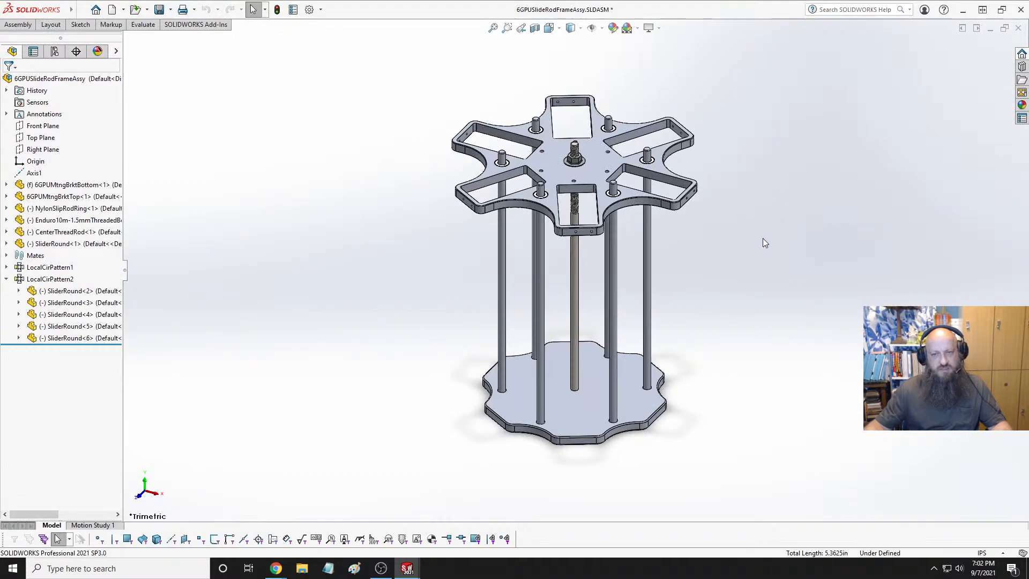
middle_click_drag(765, 239, 762, 360)
key("space")
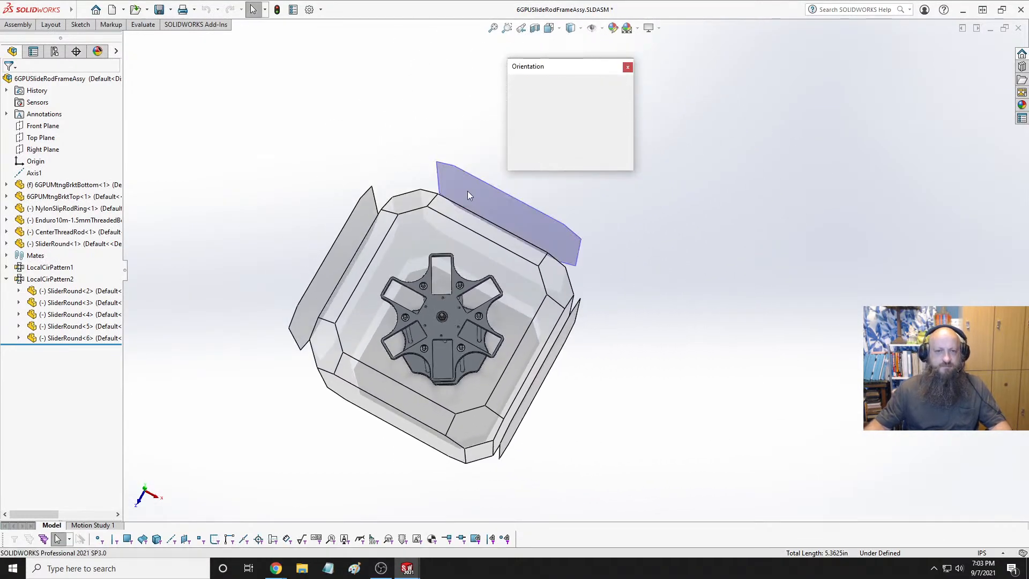
left_click(430, 233)
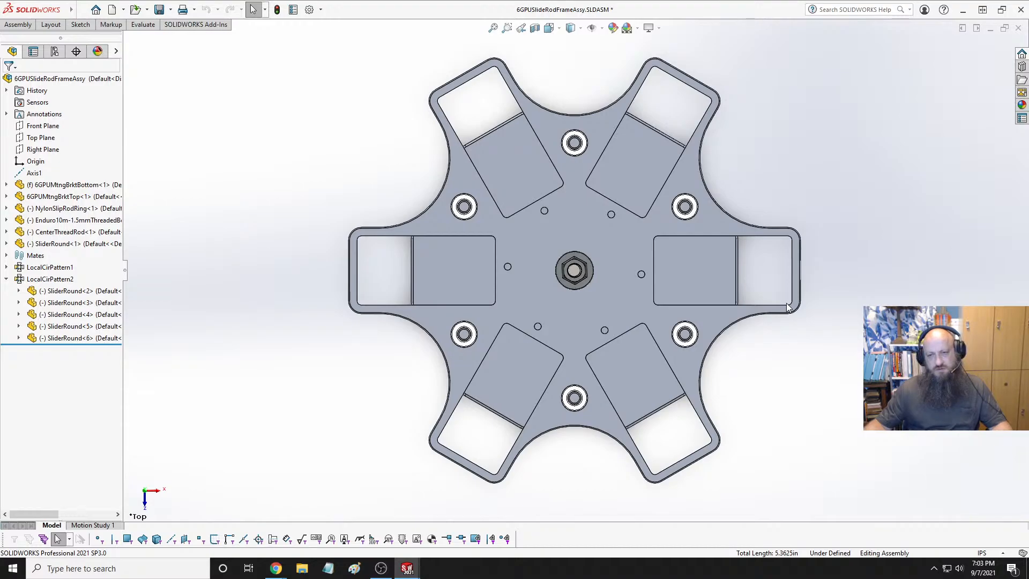
Switch back to the 6GPUMtngBrktBottom part and examine its outline and standoff positions from the top view
key("ctrl+Tab")
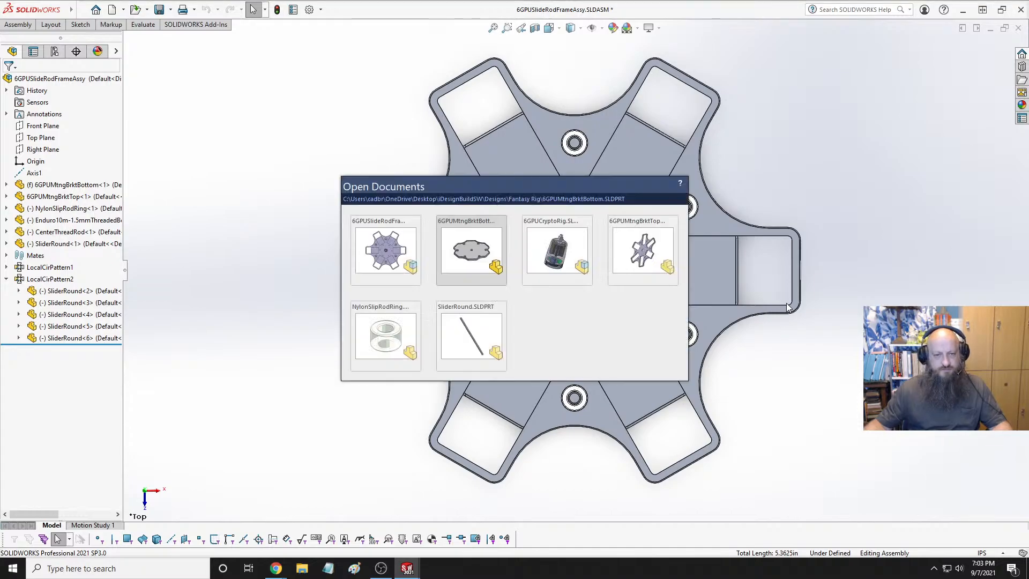
key("space")
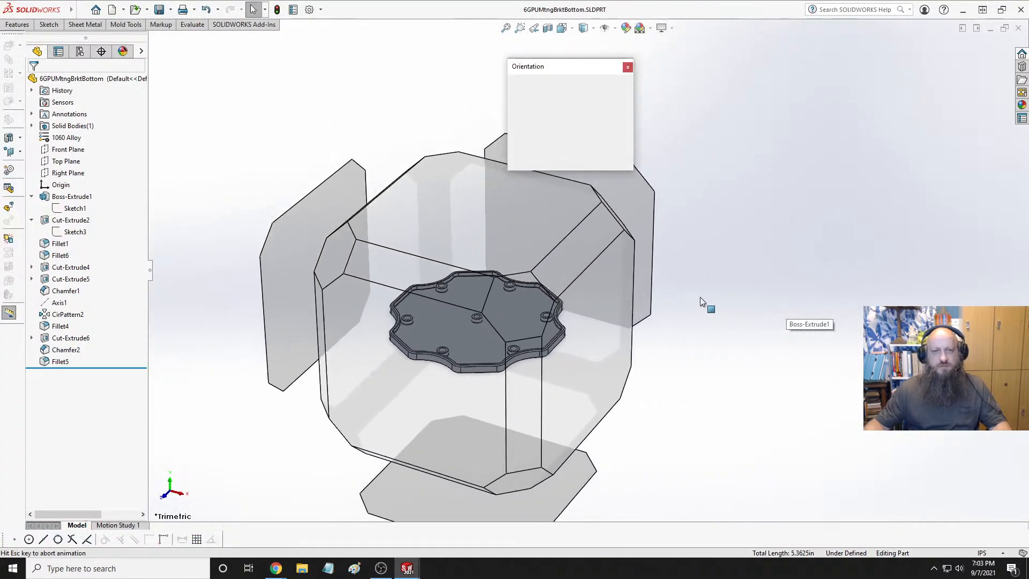
left_click(461, 237)
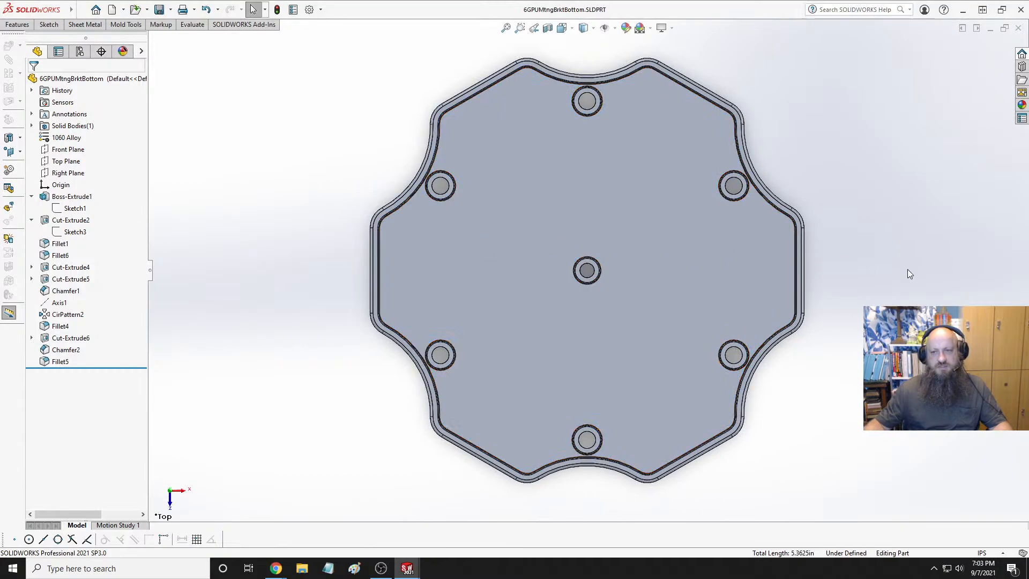
left_click(906, 274)
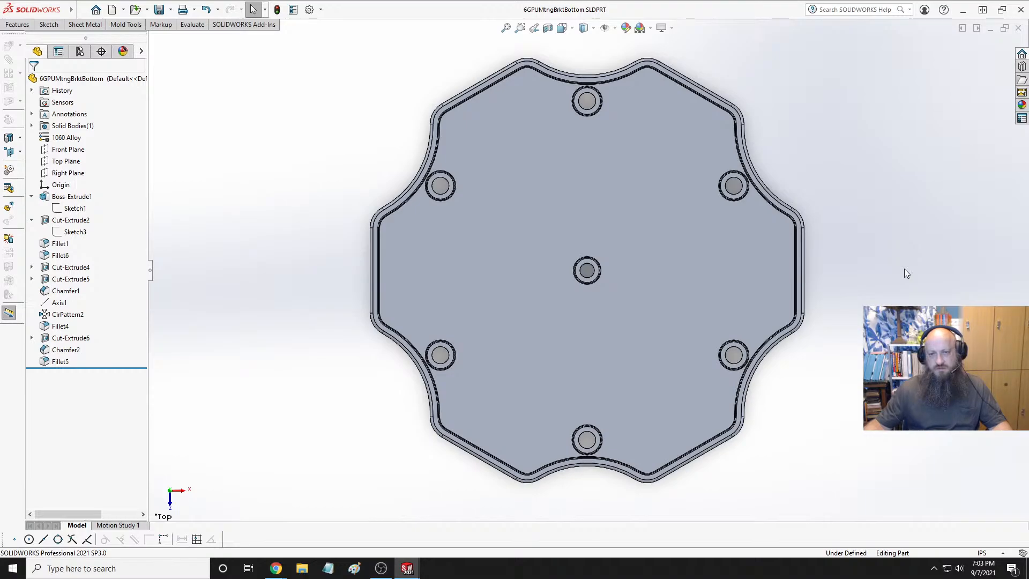
Examine the bottom bracket up close, and compare it with the top bracket in 6GPUSlideRodFrameAssy from above and below
scroll(847, 242, "down", 3)
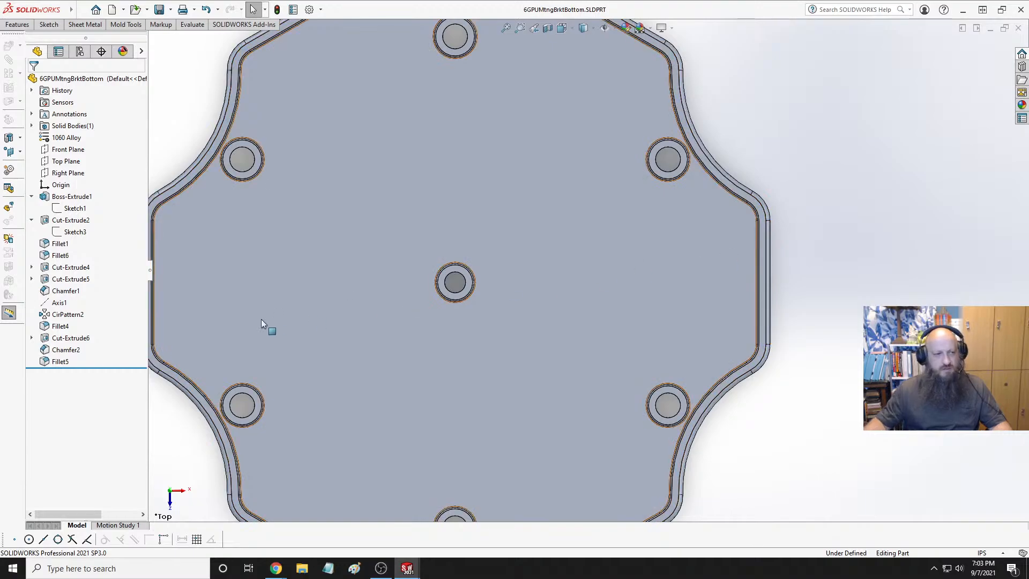
mouse_move(95, 367)
left_mouse_down()
mouse_move(117, 310)
mouse_move(99, 367)
left_mouse_up()
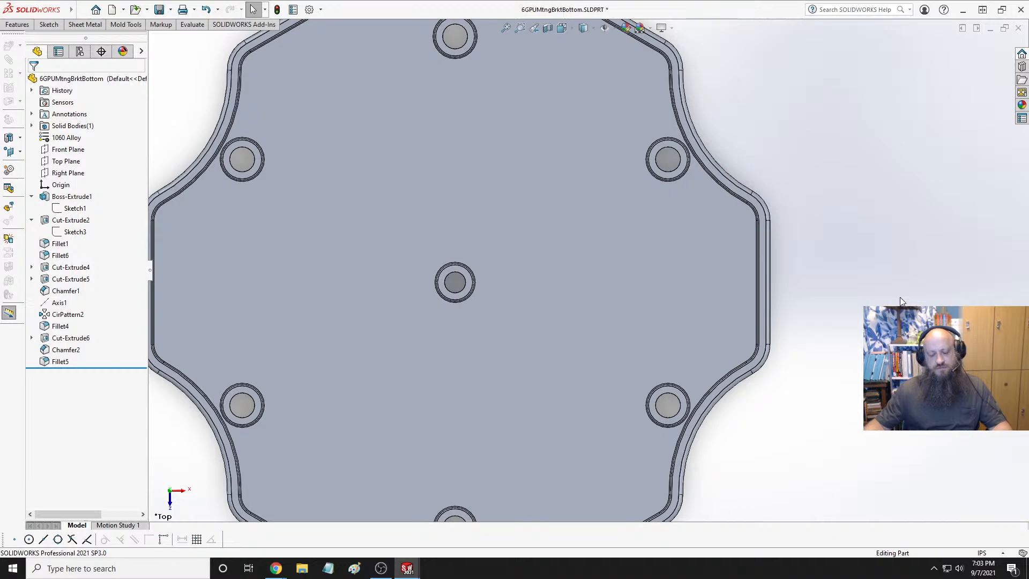
key("ctrl+Tab")
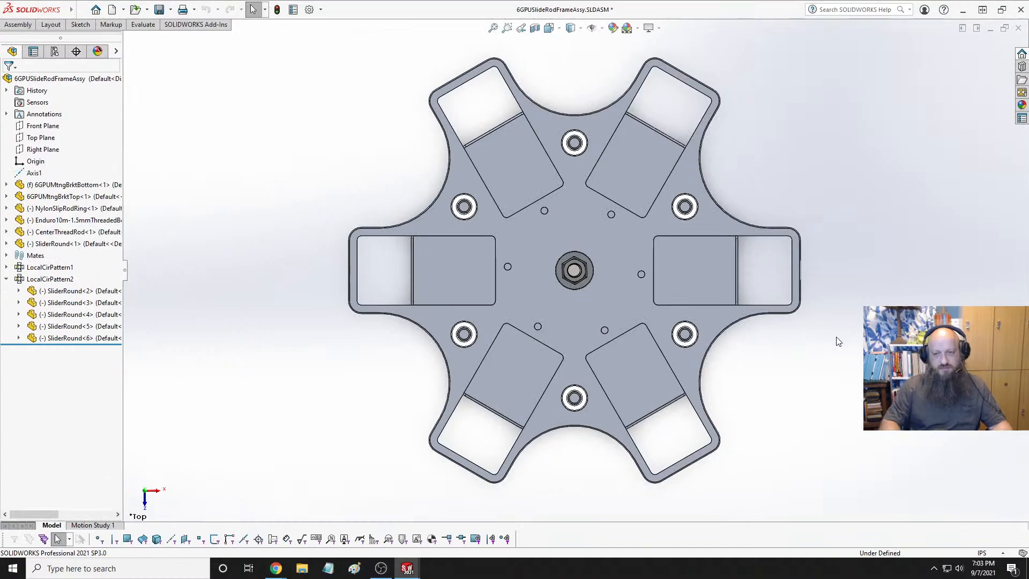
key("ctrl+6")
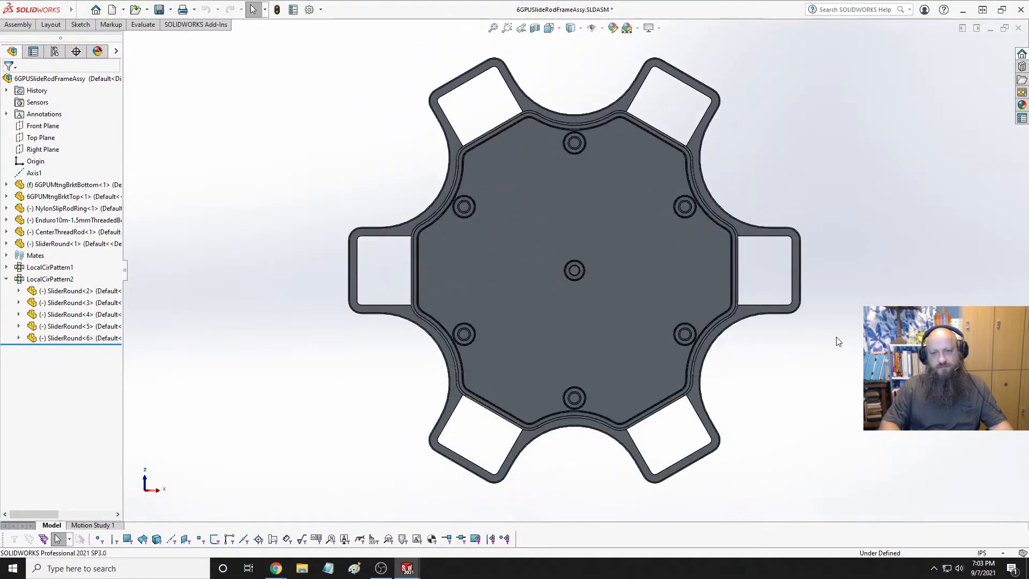
key("ctrl+5")
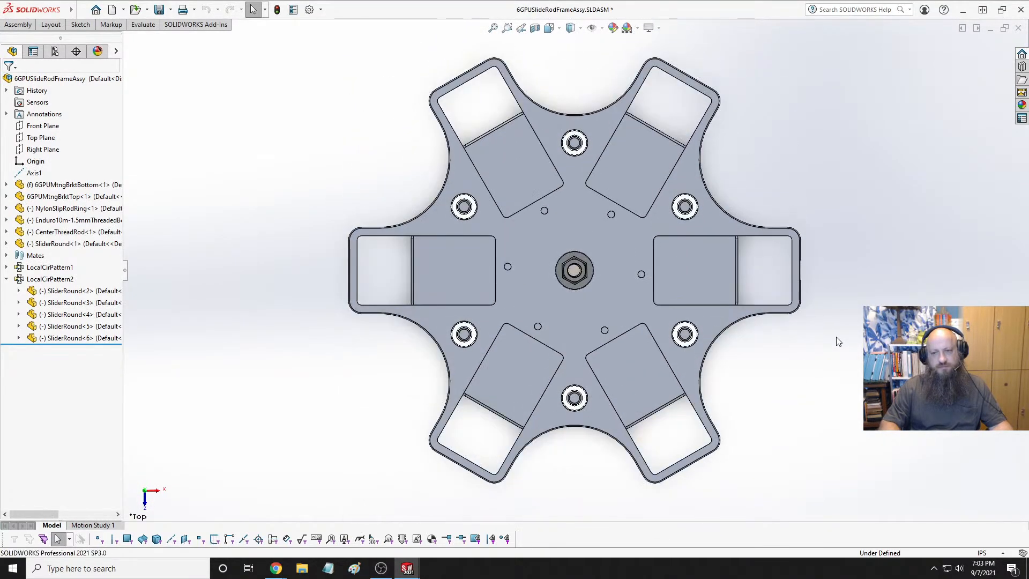
Inspect the underside of the GPU frame in the 6GPUCryptoRig assembly, and return to the 6GPUMtngBrktBottom part
key("ctrl+Tab")
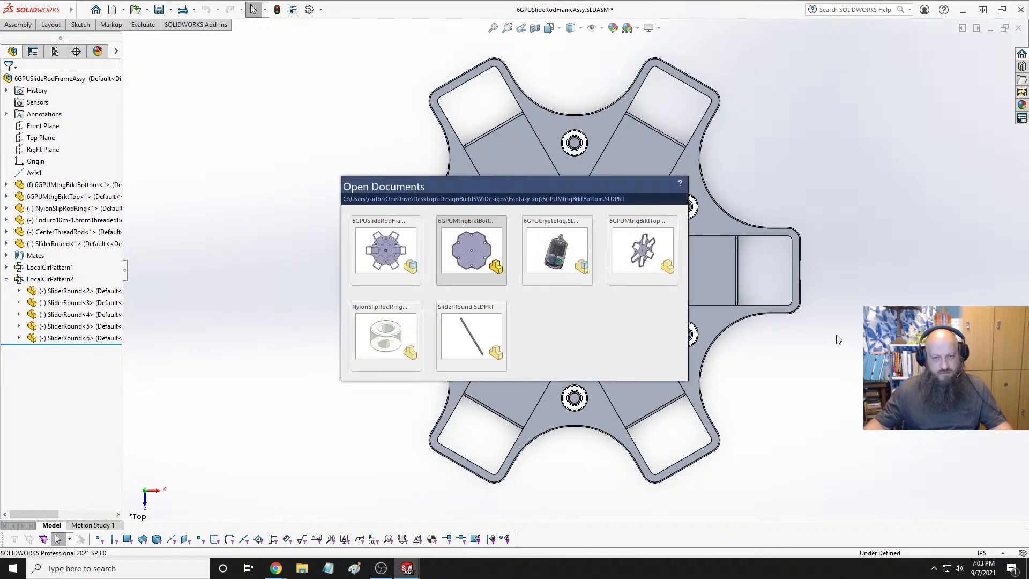
key("ctrl+Tab")
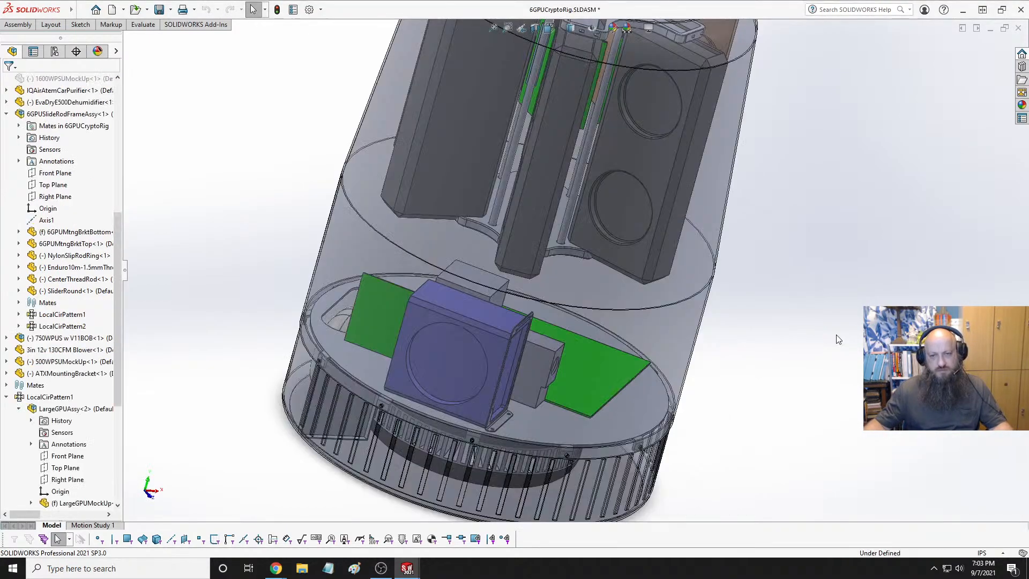
middle_click_drag(821, 332, 820, 266)
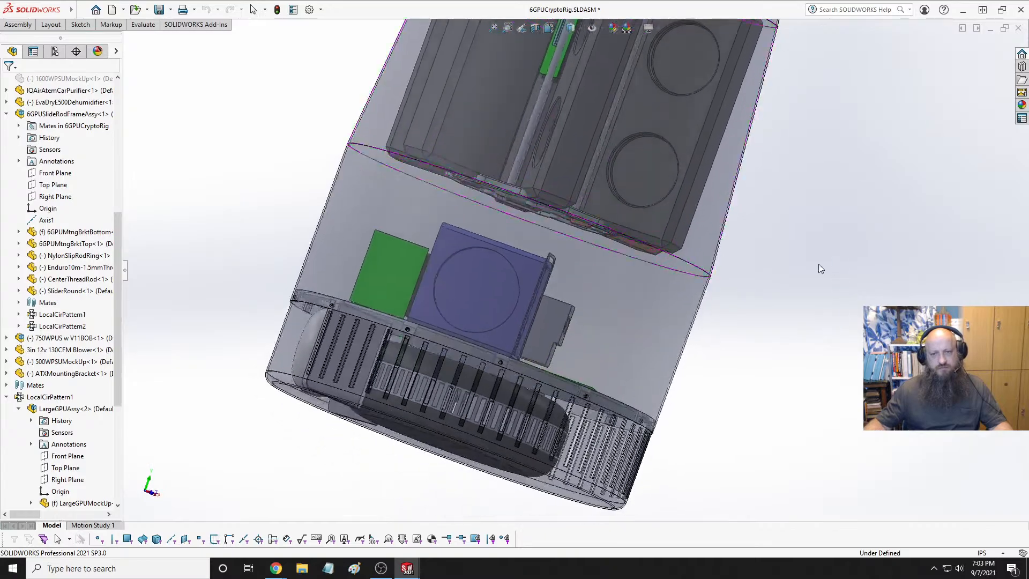
scroll(605, 236, "down", 6)
middle_click_drag(621, 180, 702, 283)
key("ctrl+Tab")
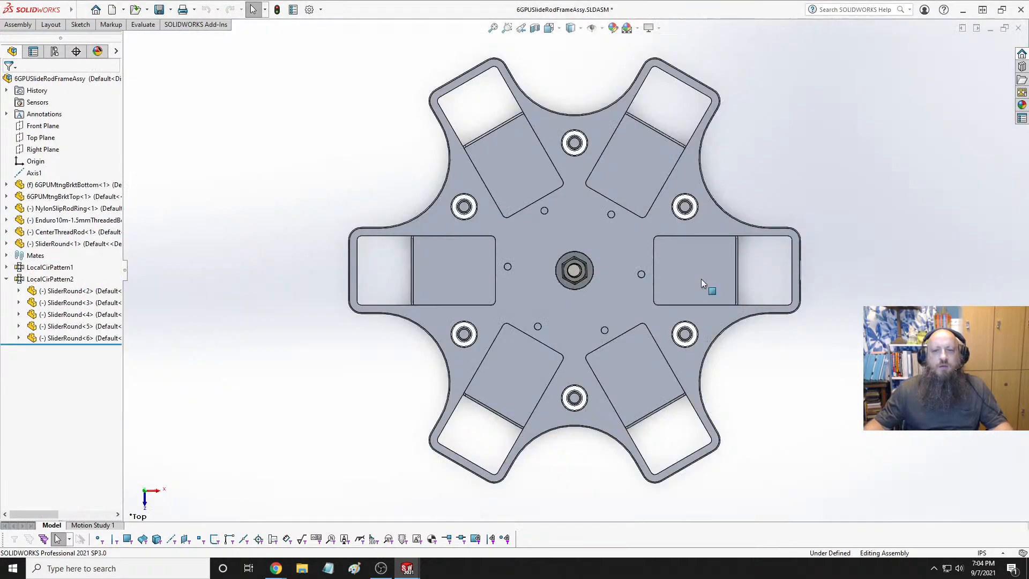
key("ctrl+Tab")
key("ctrl+Tab")
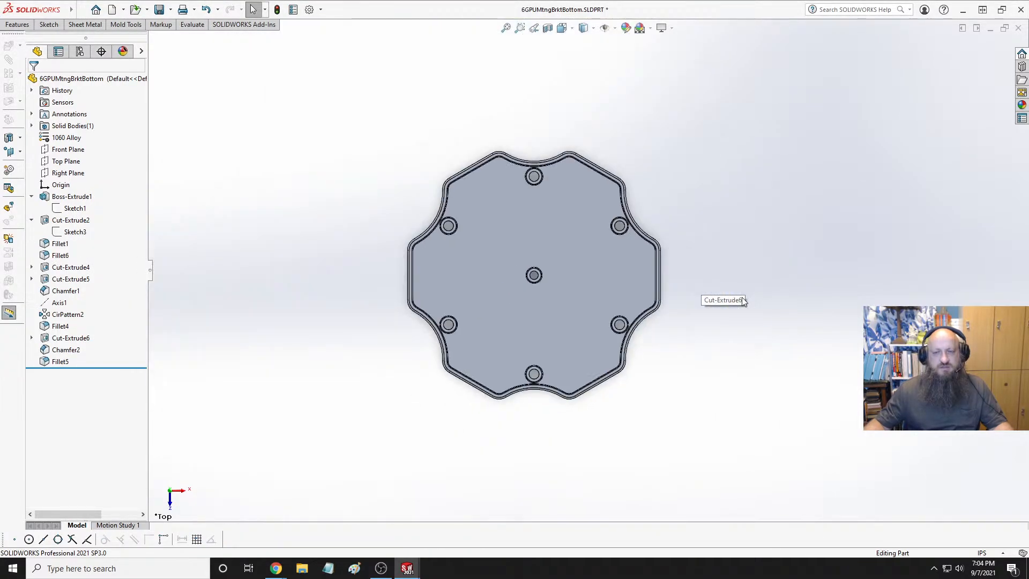
scroll(642, 281, "down", 3)
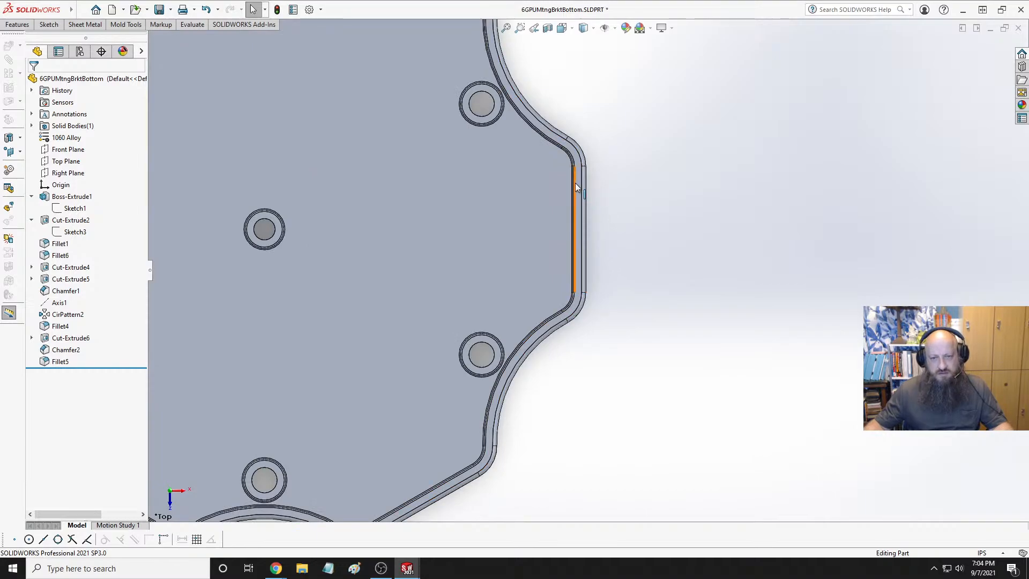
key("ctrl+6")
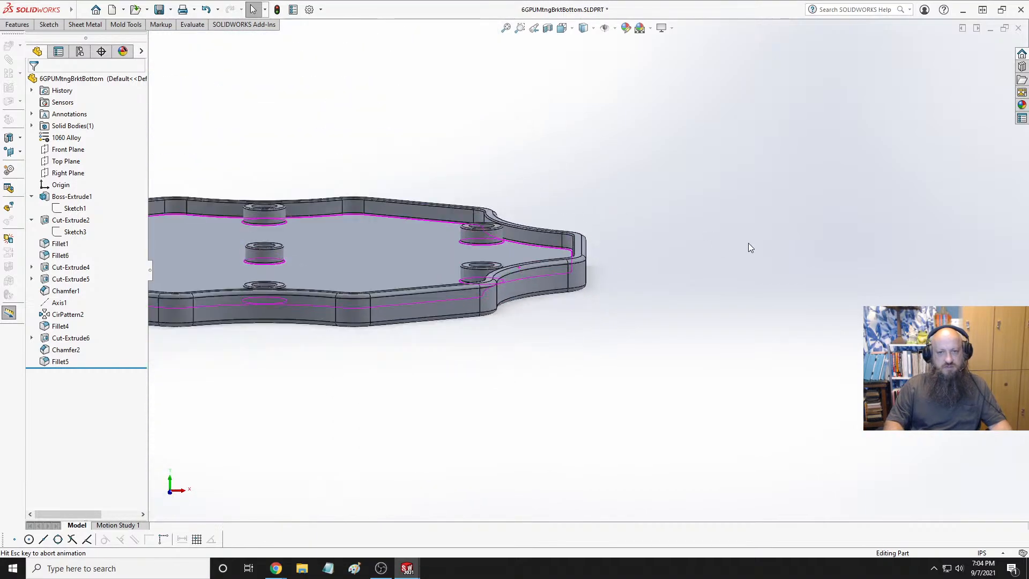
left_click(491, 247)
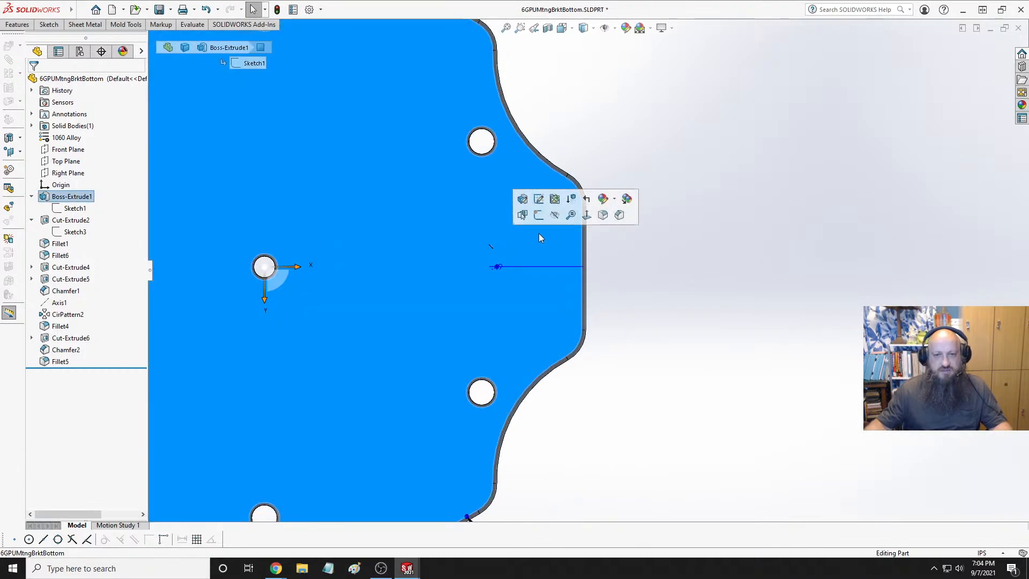
left_click(542, 214)
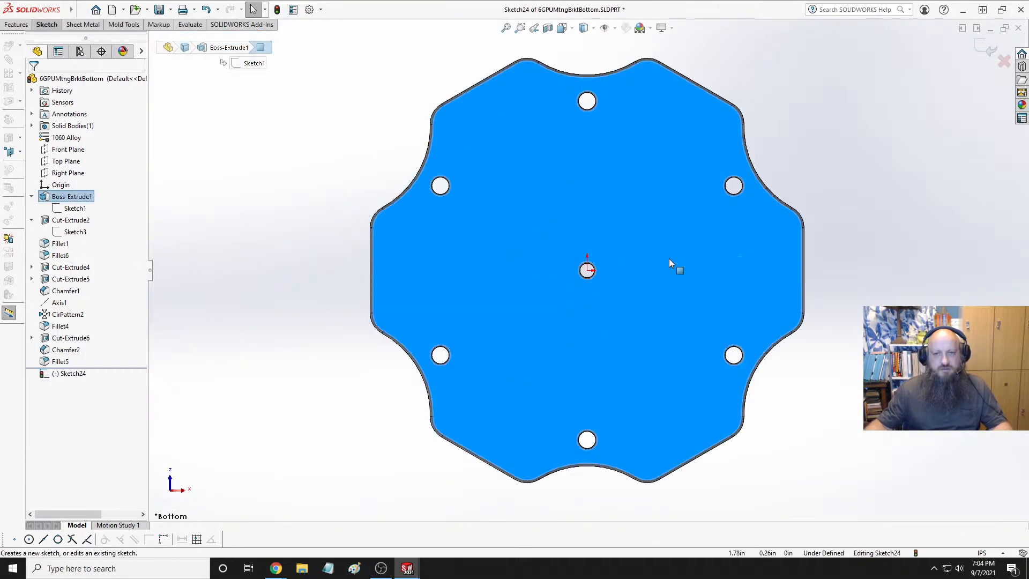
left_click(912, 232)
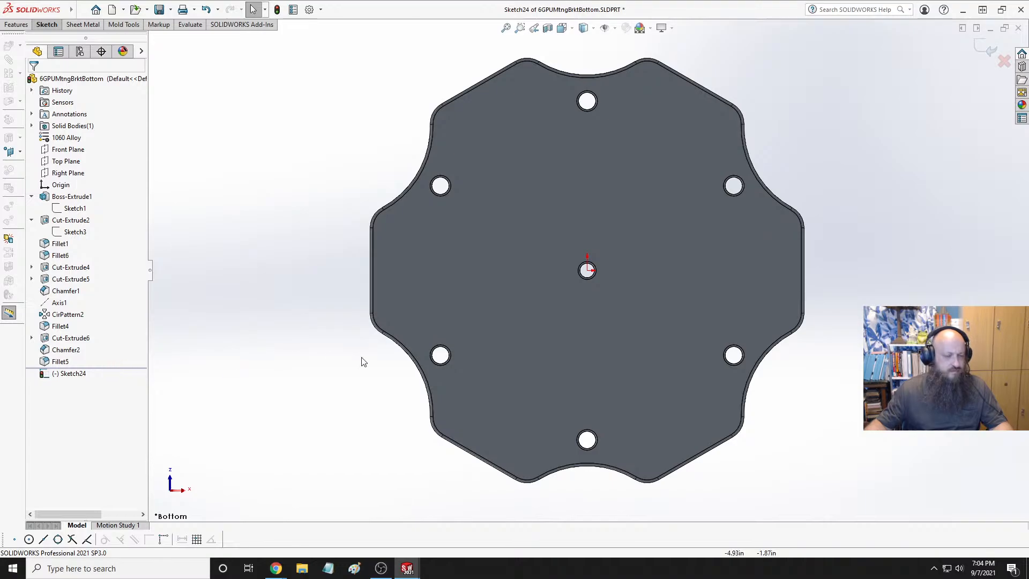
middle_click_drag(818, 288, 781, 287, "ctrl")
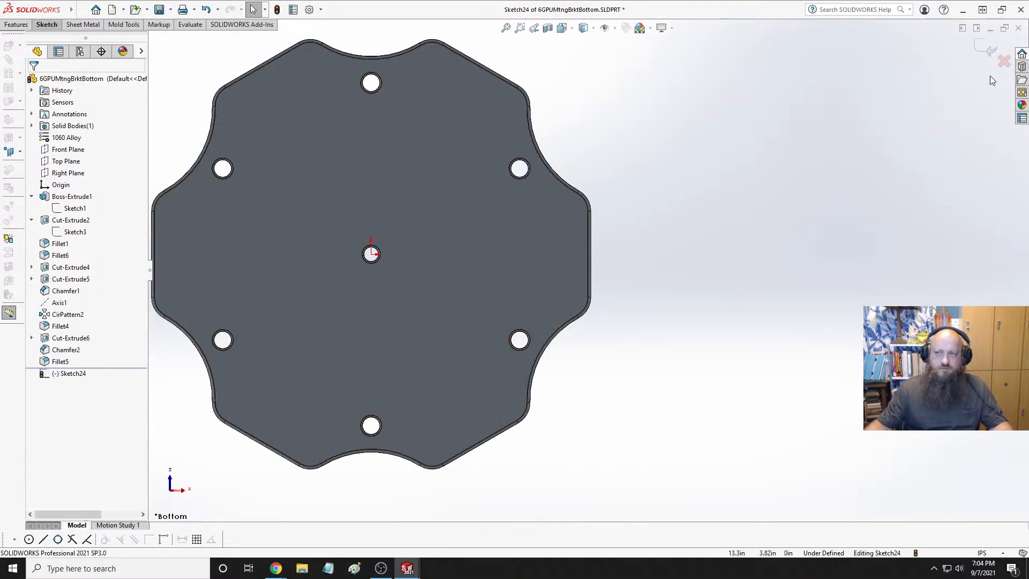
left_click(1003, 61)
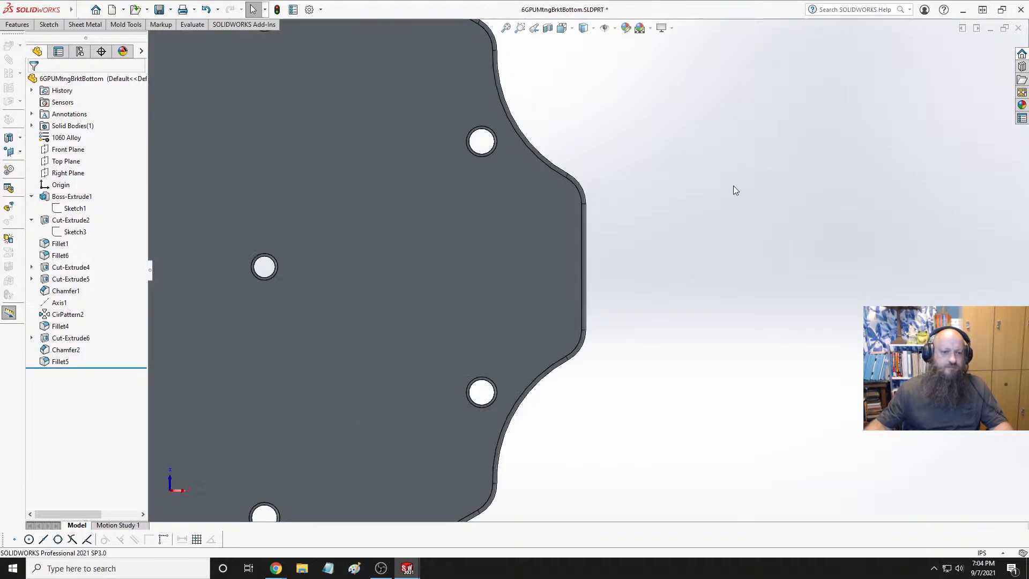
Roll the history back to just after Cut-Extrude5 and start a new sketch on the plate's underside
left_click_drag(112, 366, 123, 288)
scroll(482, 360, "up", 4)
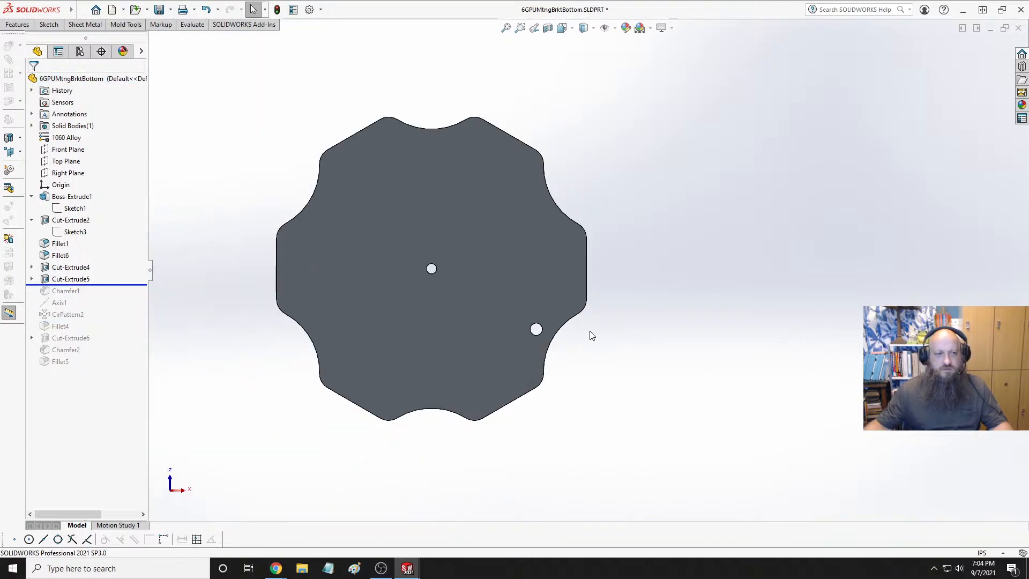
scroll(606, 282, "down", 5)
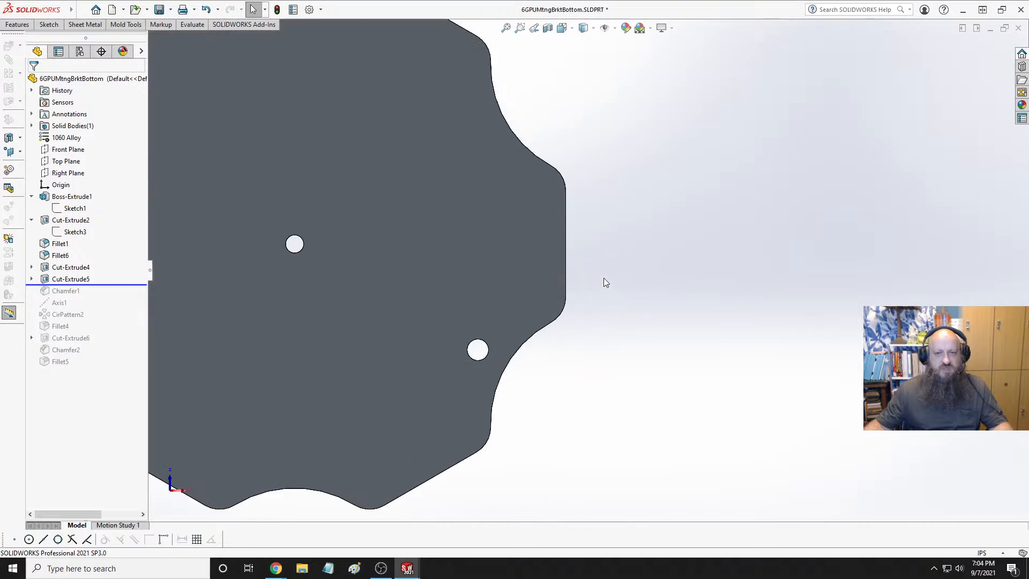
mouse_move(604, 278)
middle_mouse_down()
mouse_move(586, 292)
mouse_move(615, 291)
middle_mouse_up()
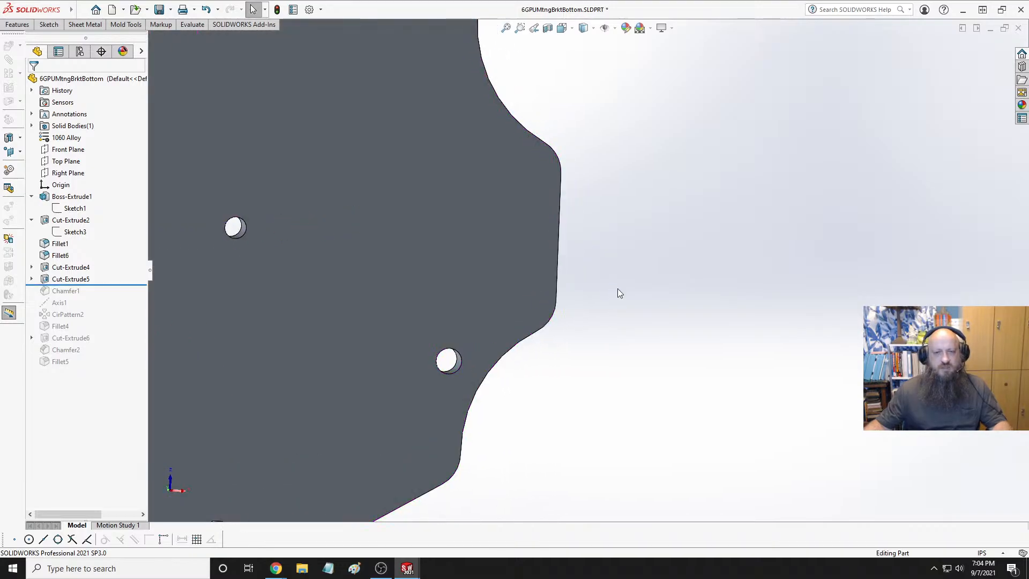
key("space")
mouse_move(455, 258)
left_click(539, 283)
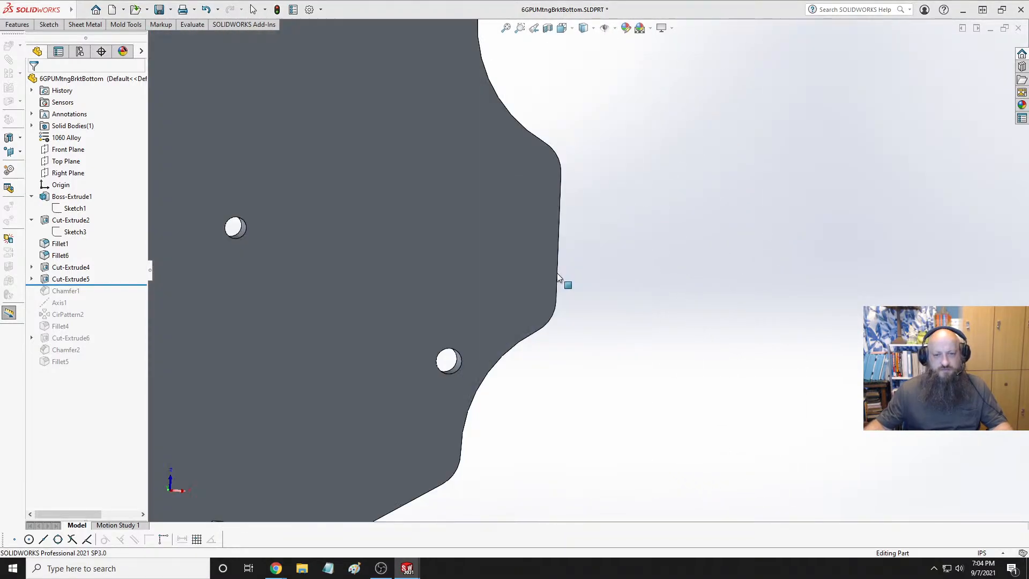
scroll(849, 296, "down", 4)
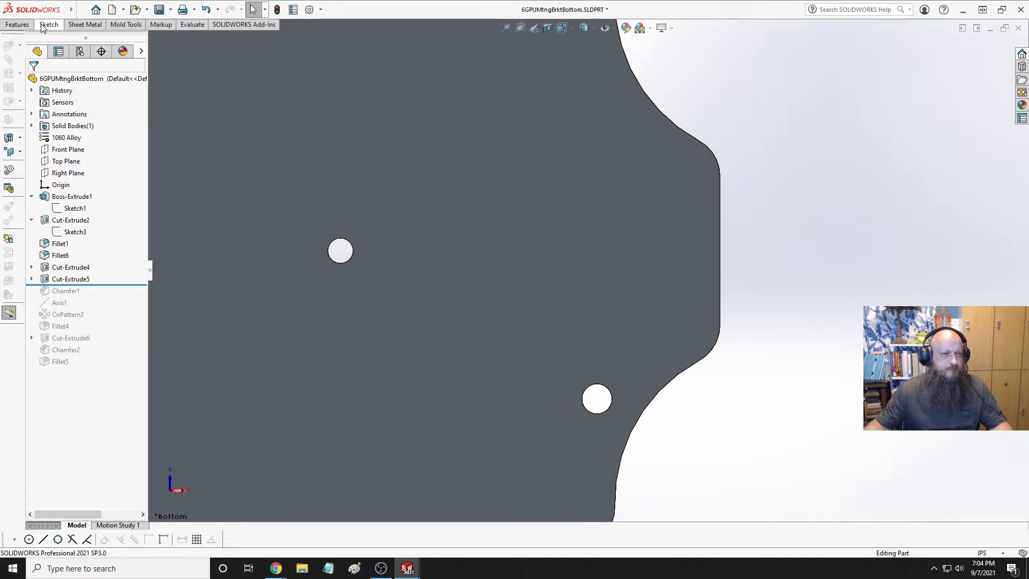
left_click(544, 105)
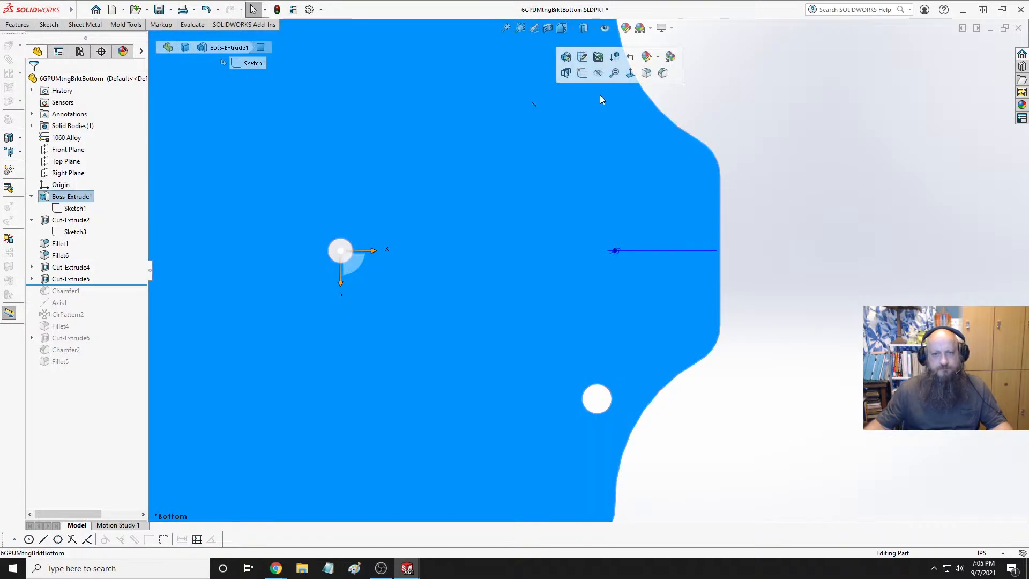
left_click(582, 74)
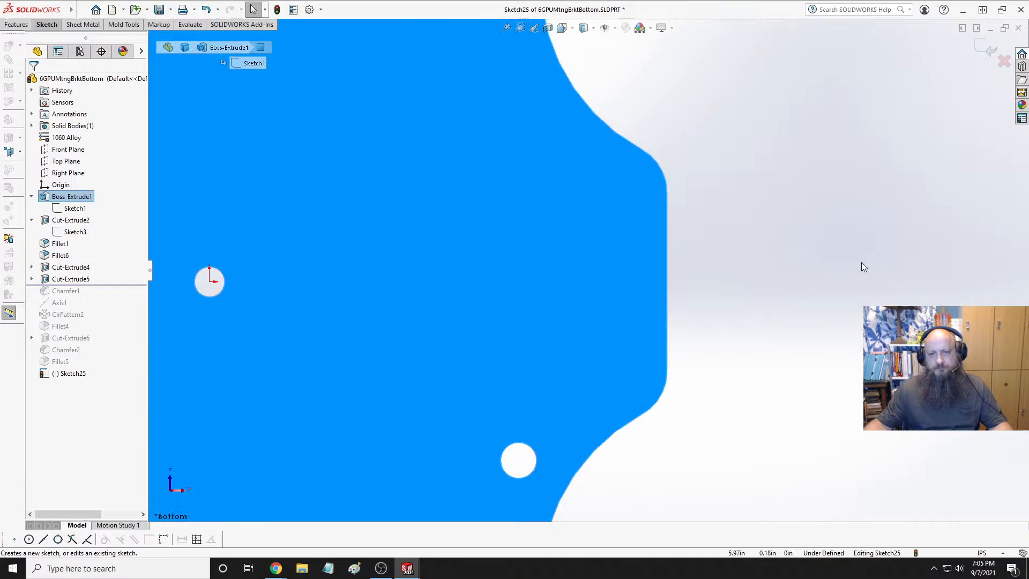
Sketch a center rectangle about 1.97 in tall that extends across the plate's straight outer edge on the +X side
middle_click_drag(680, 292, 671, 272)
key("space")
key("f")
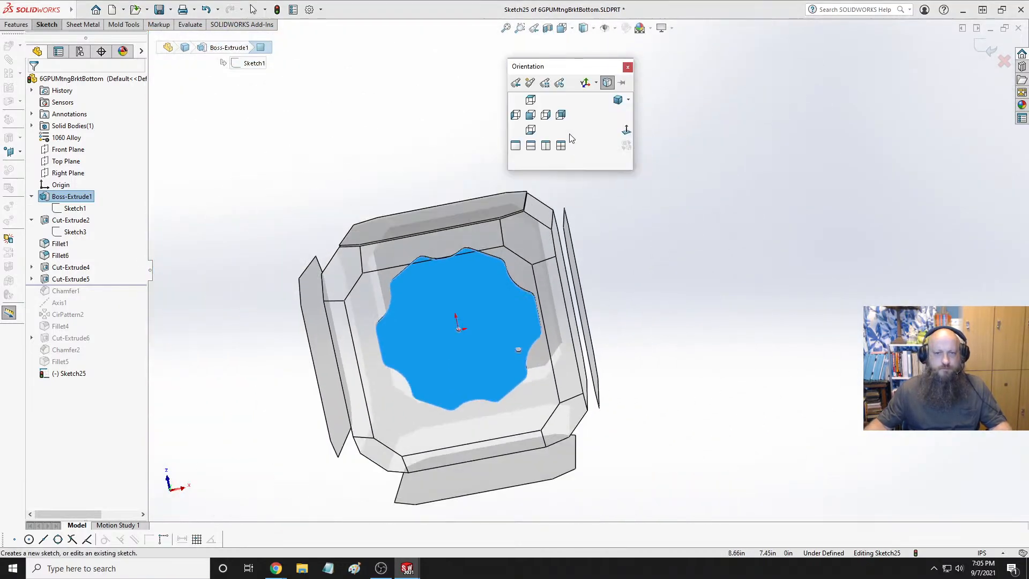
left_click(509, 261)
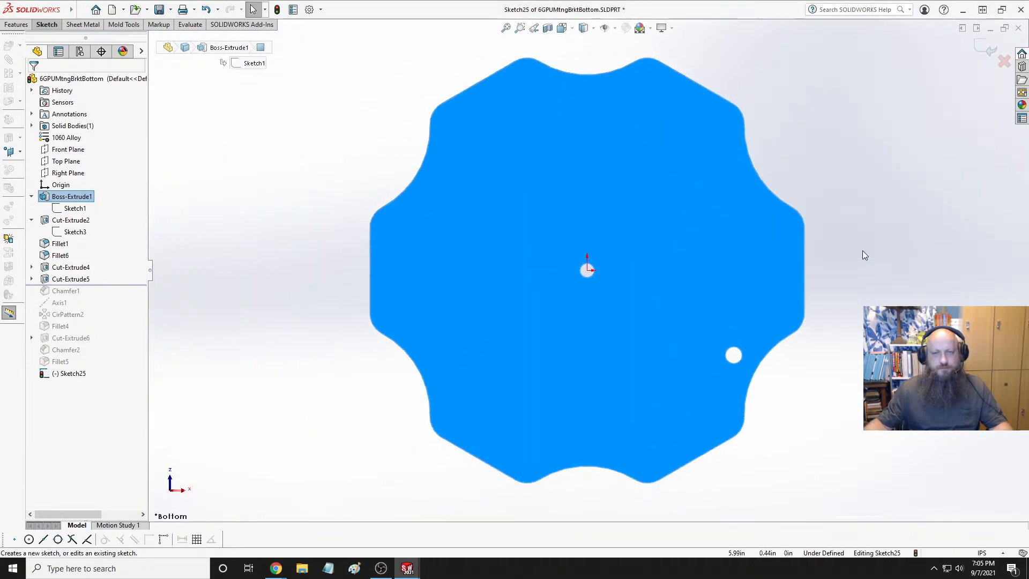
scroll(863, 250, "up", 3)
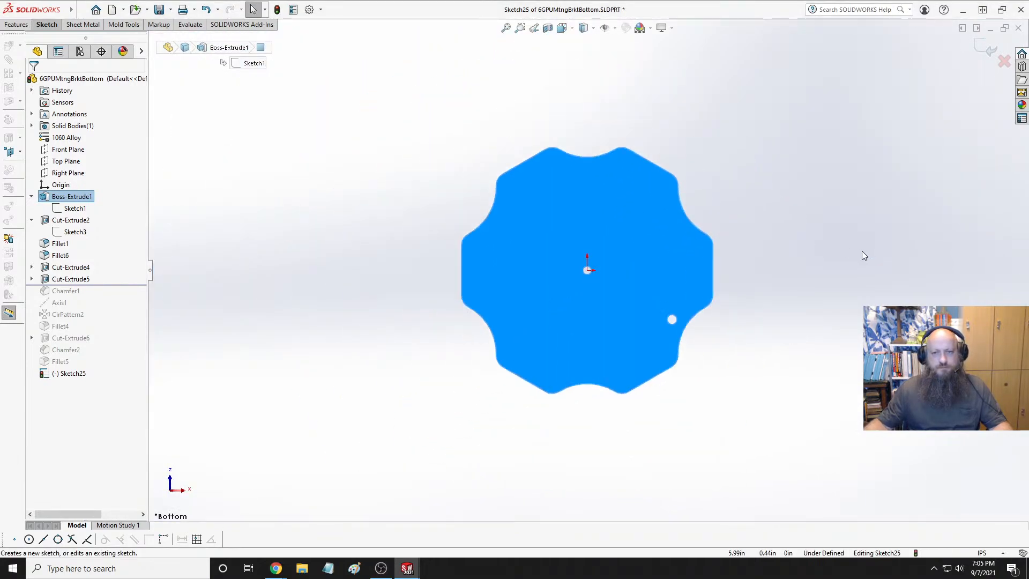
scroll(841, 275, "down", 5)
scroll(539, 257, "down", 2)
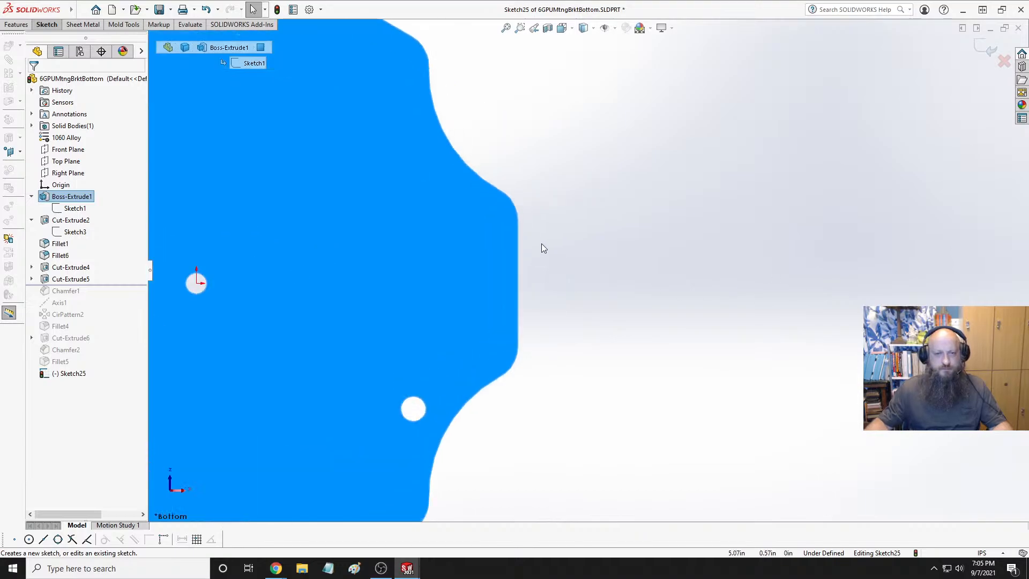
left_click(590, 224)
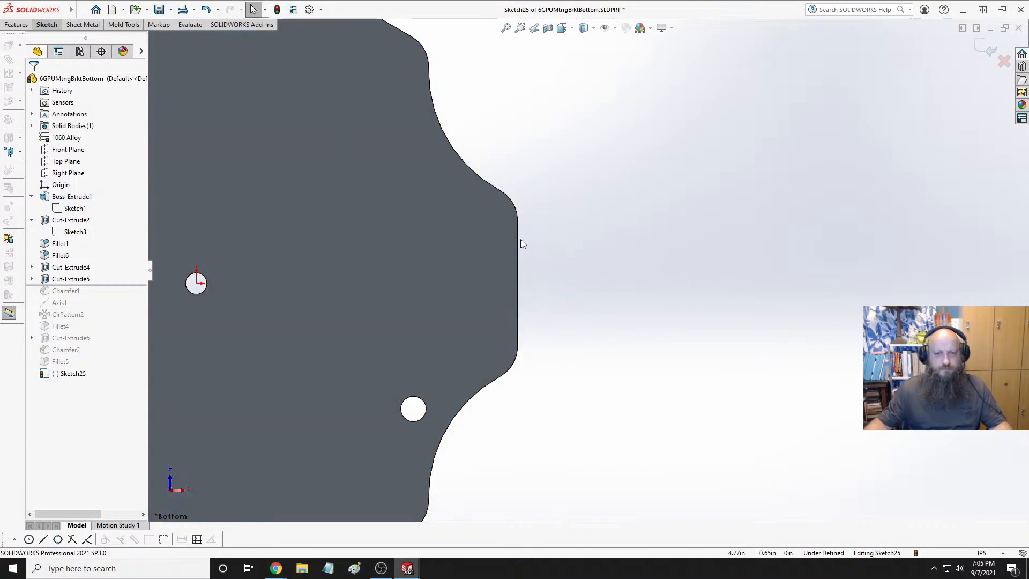
left_click(54, 26)
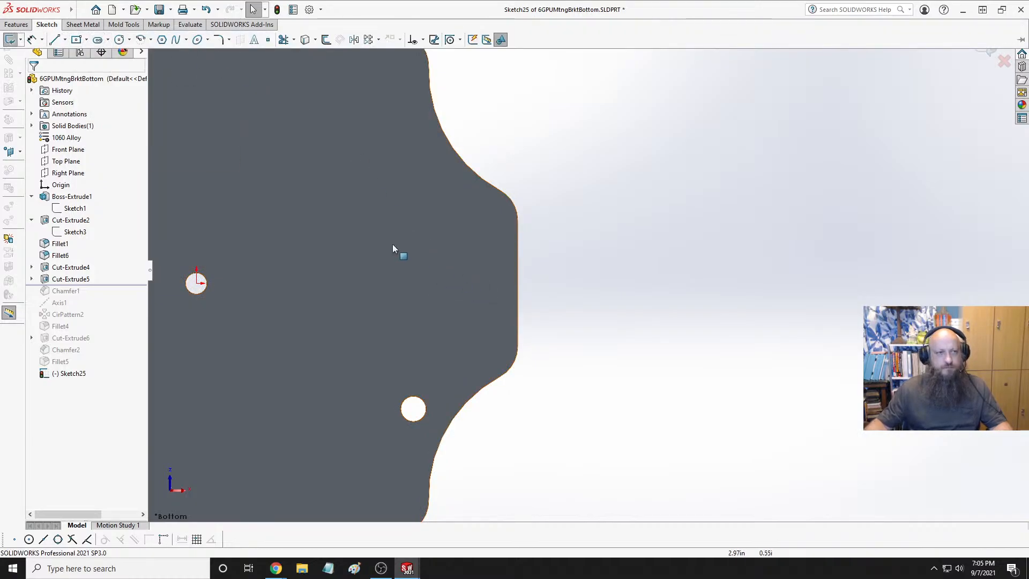
left_click(76, 39)
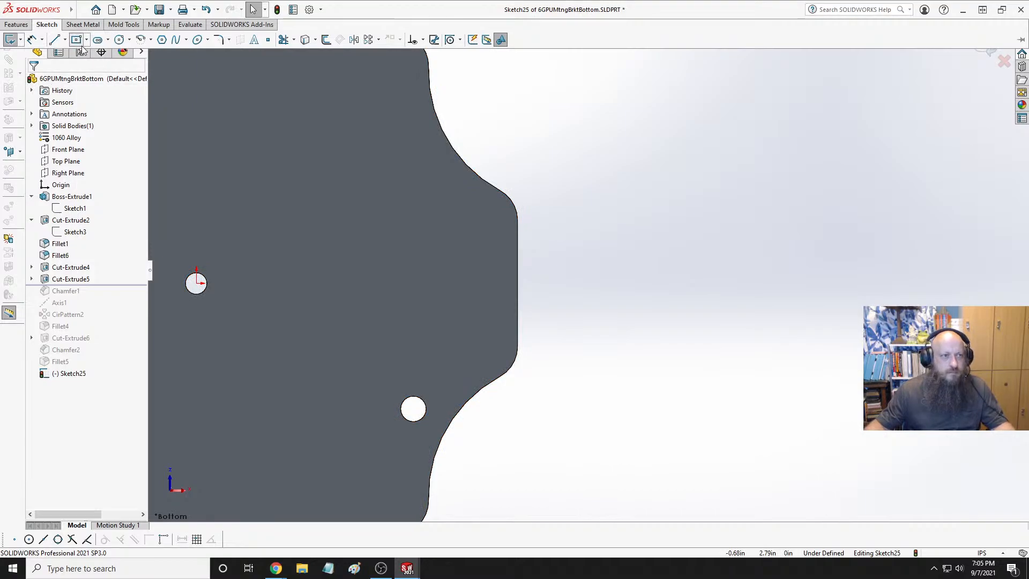
left_click(450, 301)
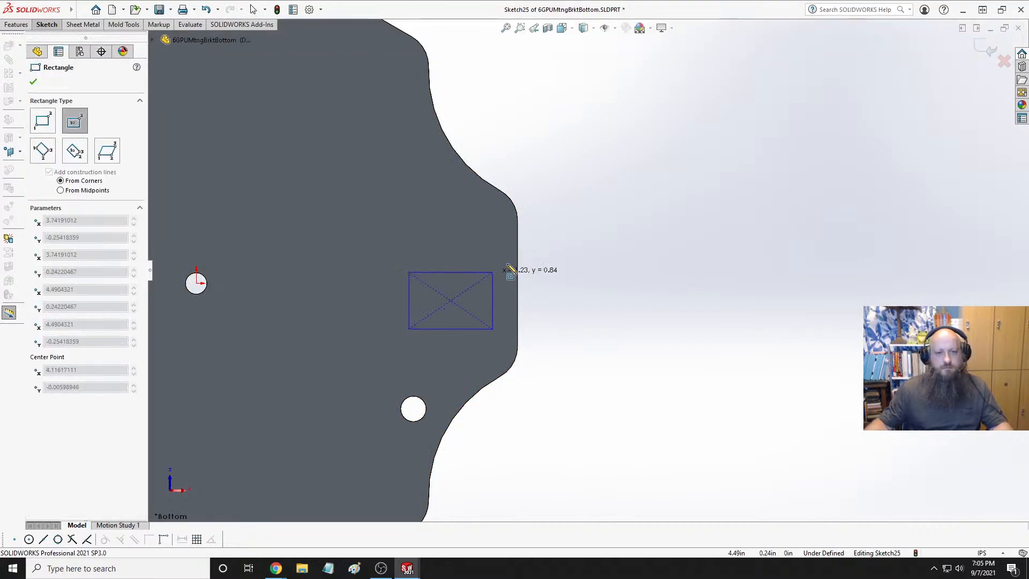
left_click(574, 233)
key("Escape")
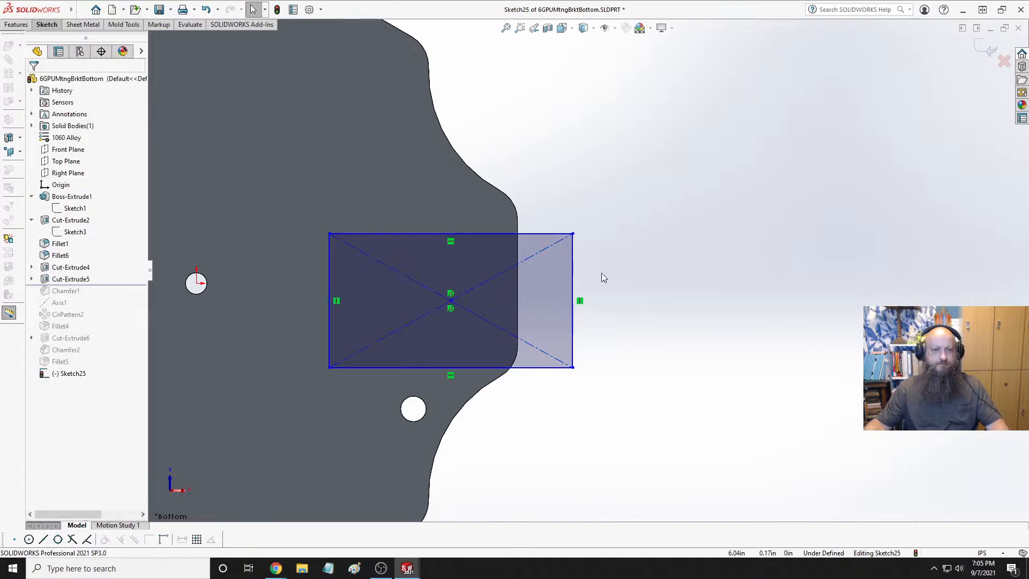
Make the rectangle's outer vertical side collinear with the plate's straight outer edge
left_click(46, 24)
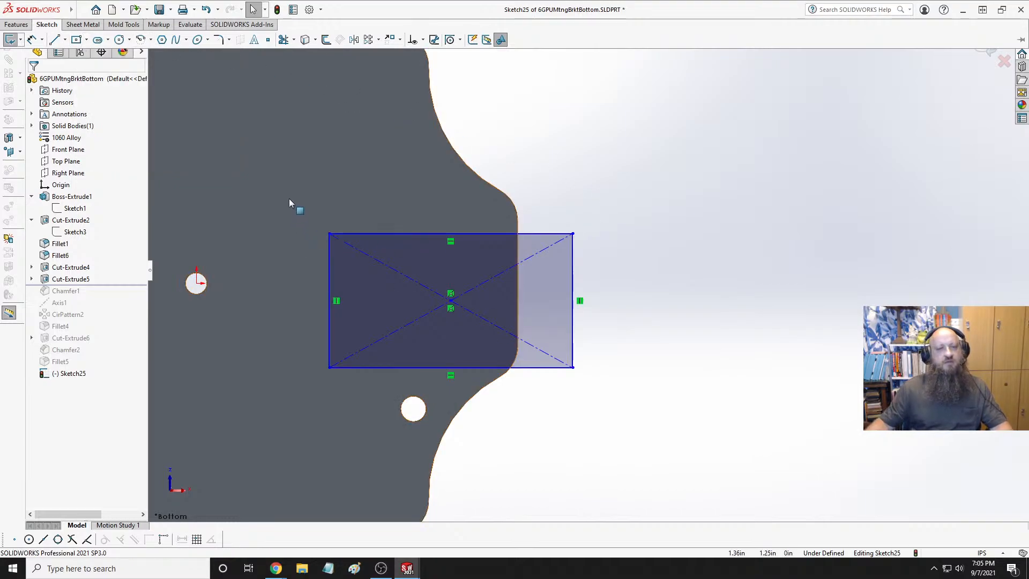
left_click(517, 253)
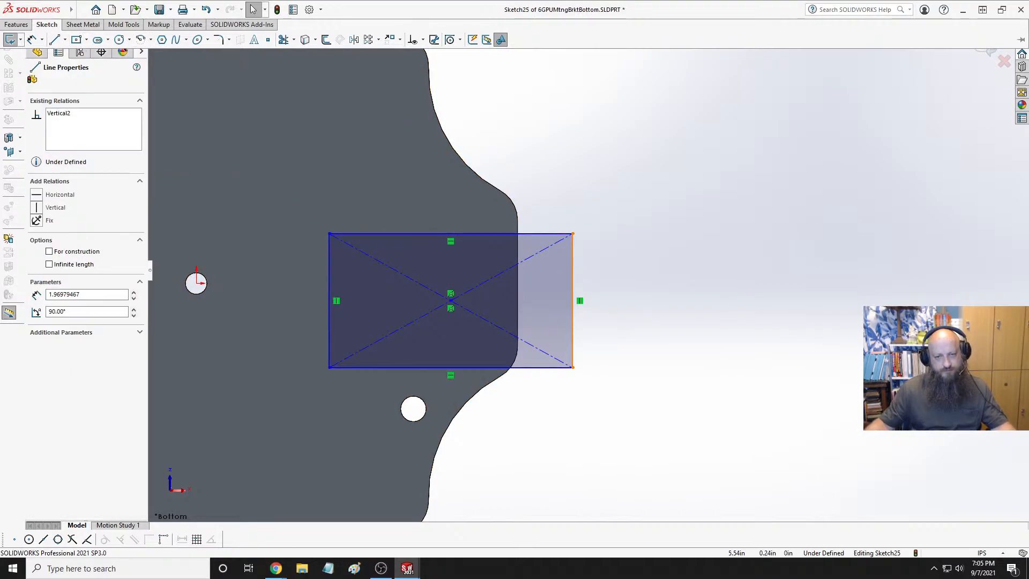
left_click(519, 253, "ctrl")
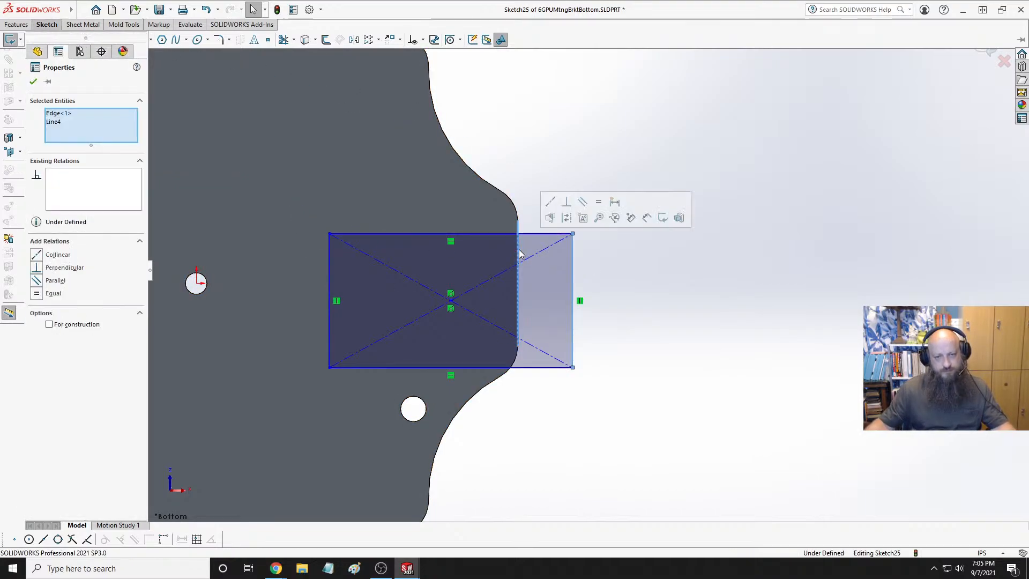
left_click(550, 204)
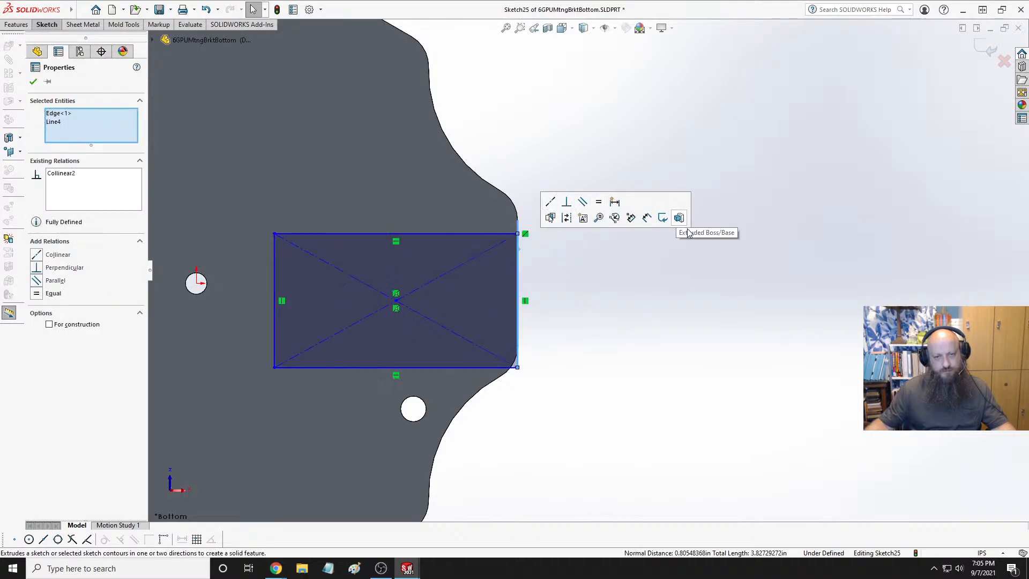
left_click(628, 277)
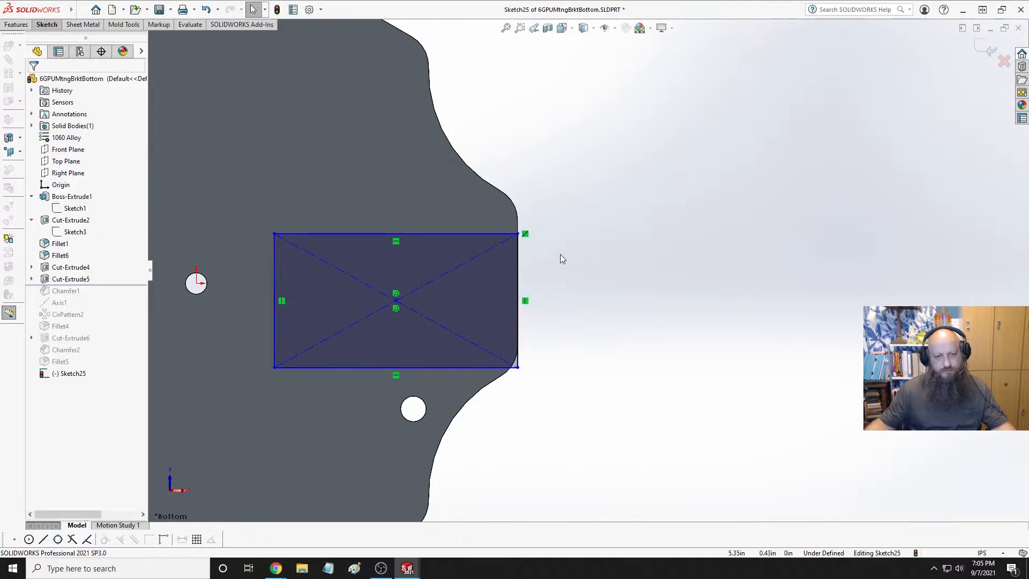
Try to constrain the rectangle's center point to the midpoint of the plate's straight outer edge
left_click(395, 300)
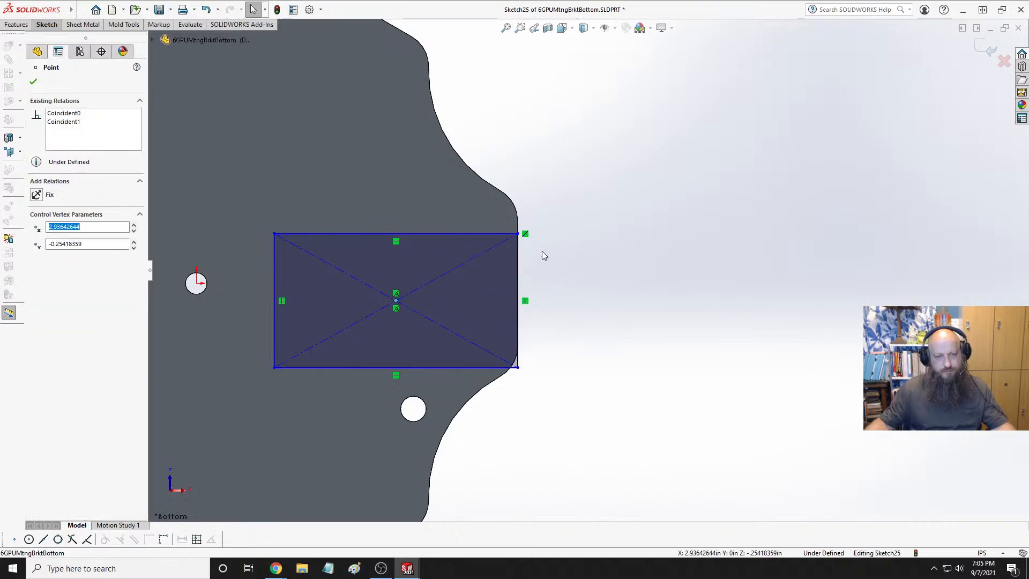
left_click(519, 224, "ctrl")
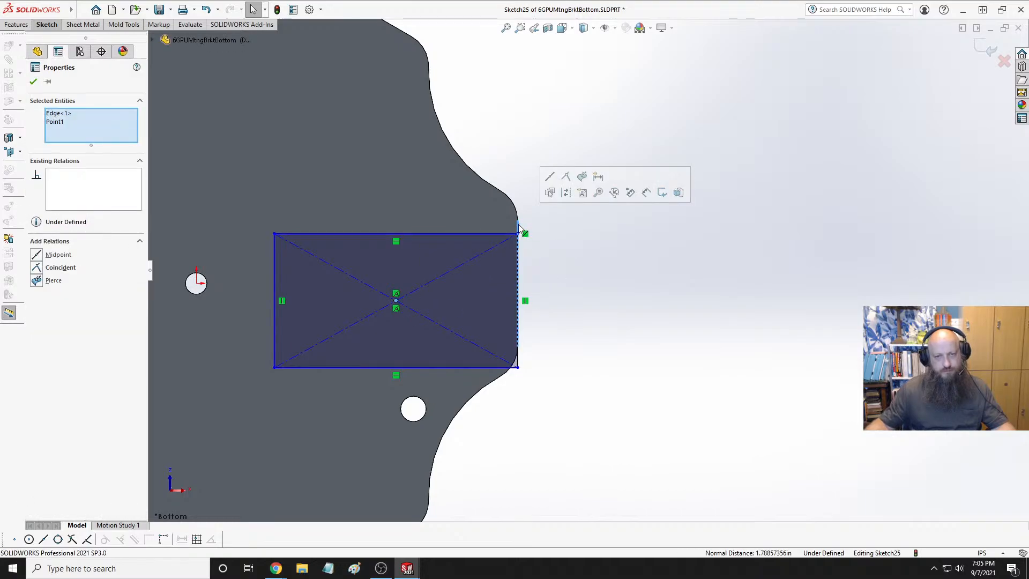
left_click(550, 178)
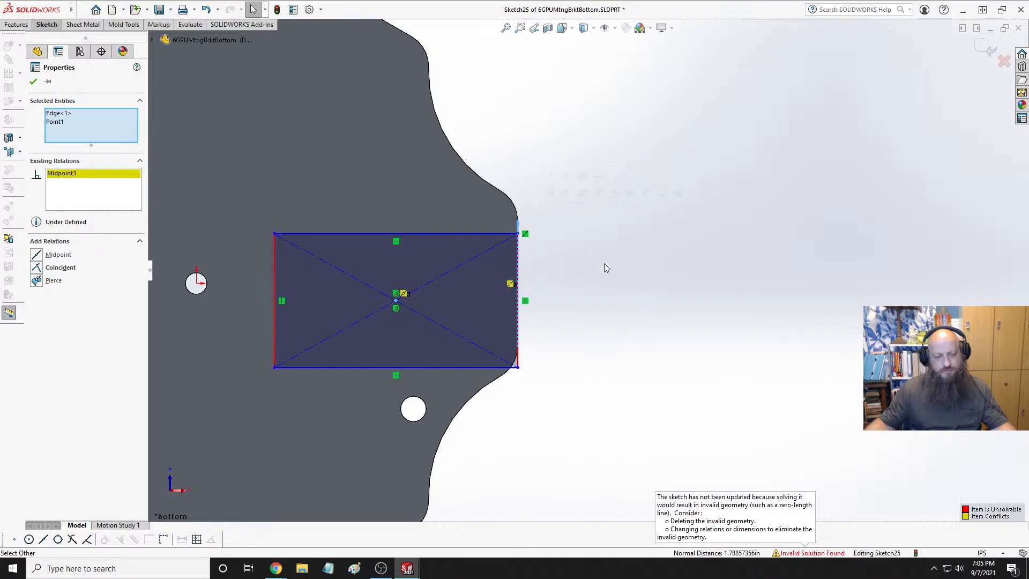
key("ctrl+z")
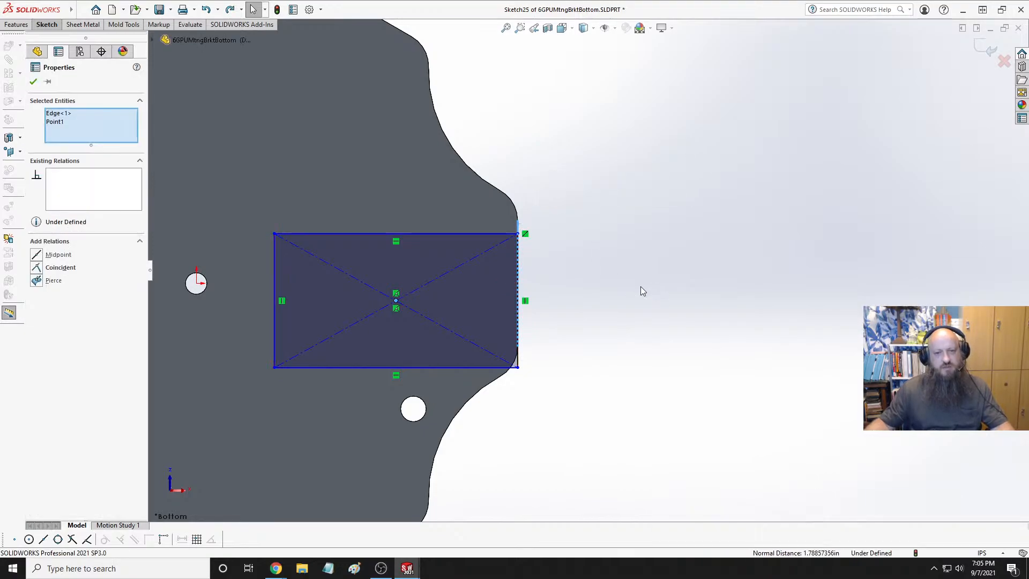
left_click(642, 290)
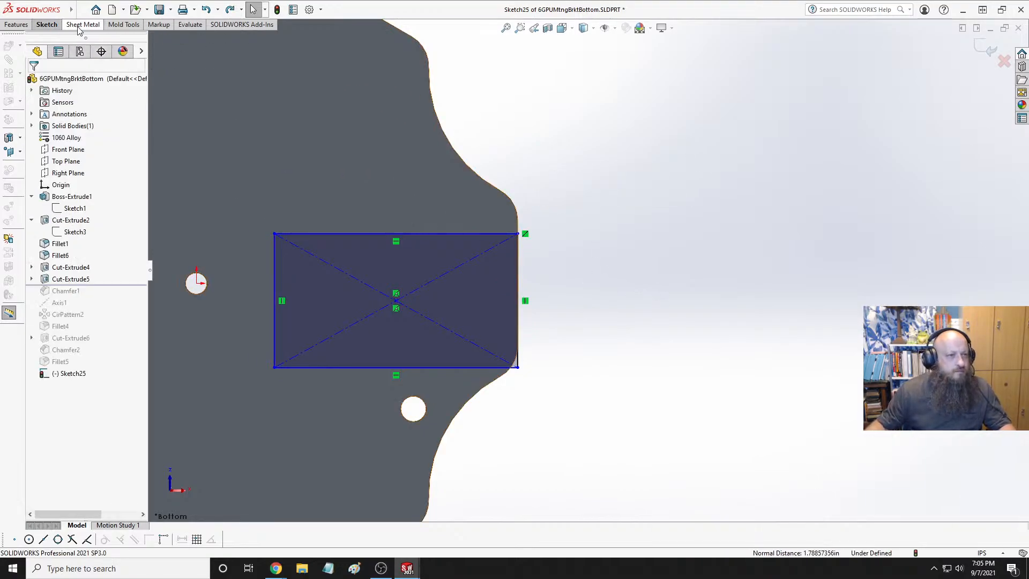
Draw a centerline from the midpoint of the plate's outer edge to the rectangle's center and make it horizontal
left_click(56, 26)
left_click(65, 41)
left_click(67, 70)
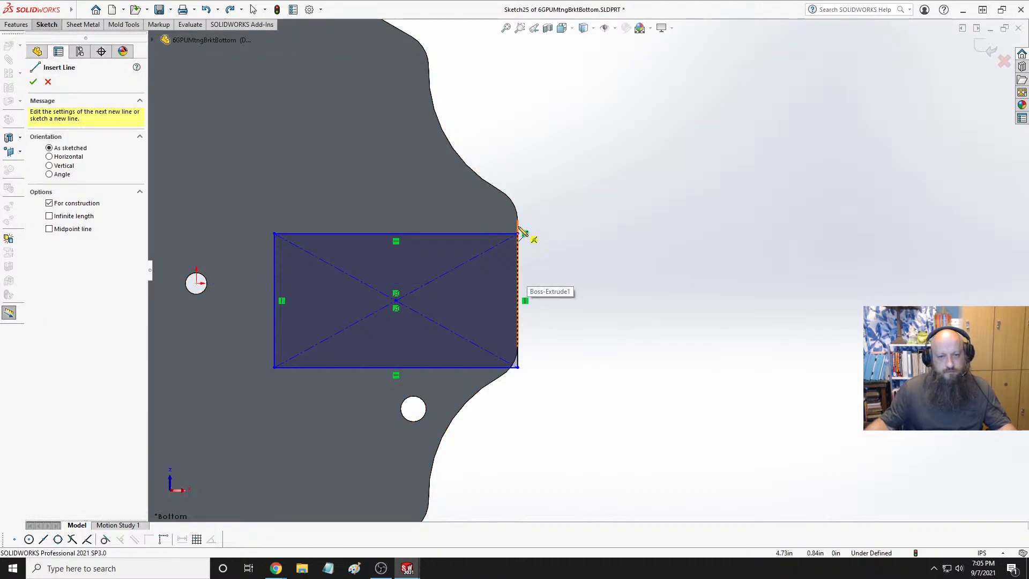
left_click(517, 234)
left_click(517, 283)
double_click(395, 300)
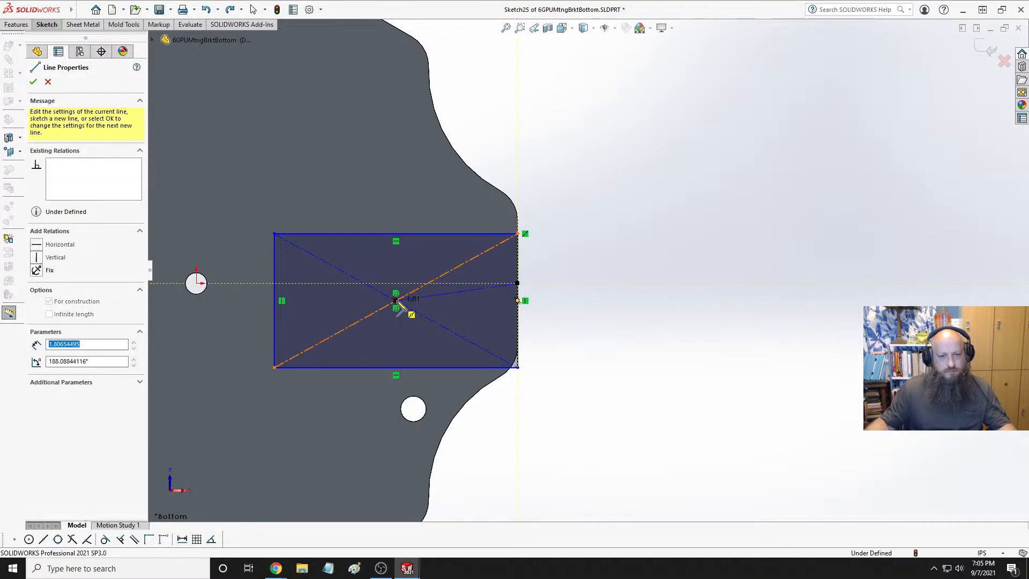
key("Escape")
left_click(447, 292)
left_click(475, 242)
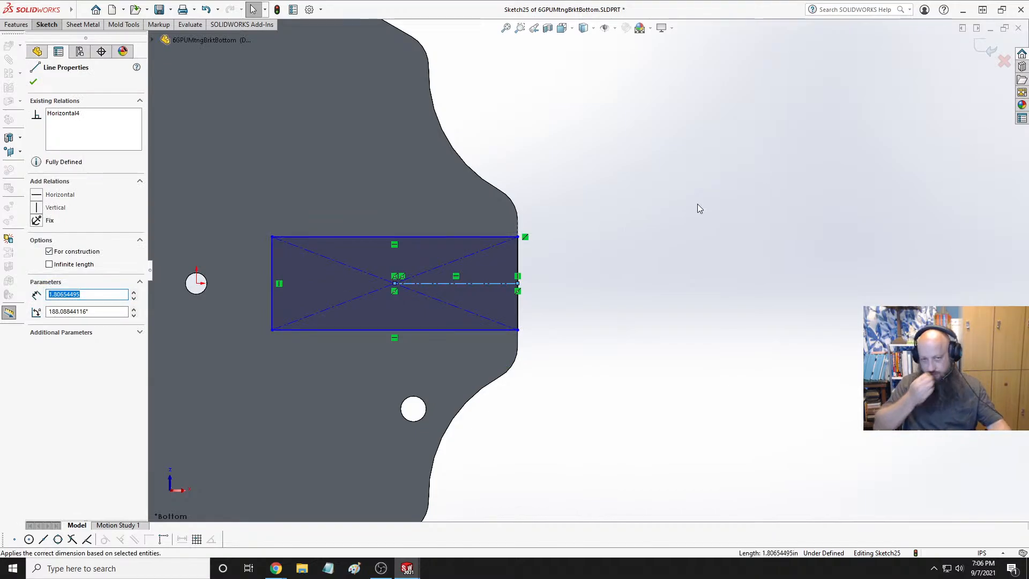
key("Escape")
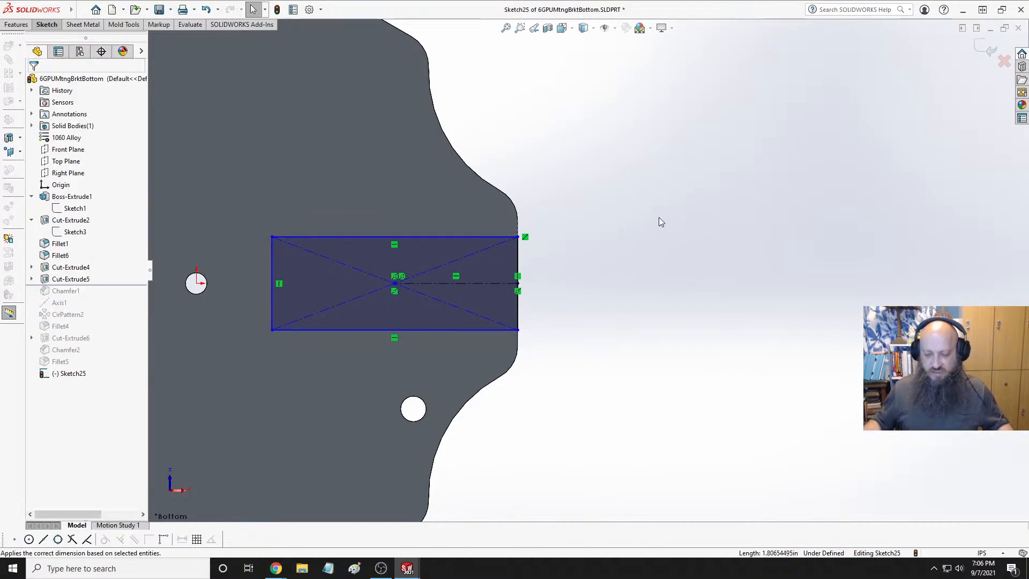
Dimension the rectangle's horizontal length as 3.625 in
left_click(46, 25)
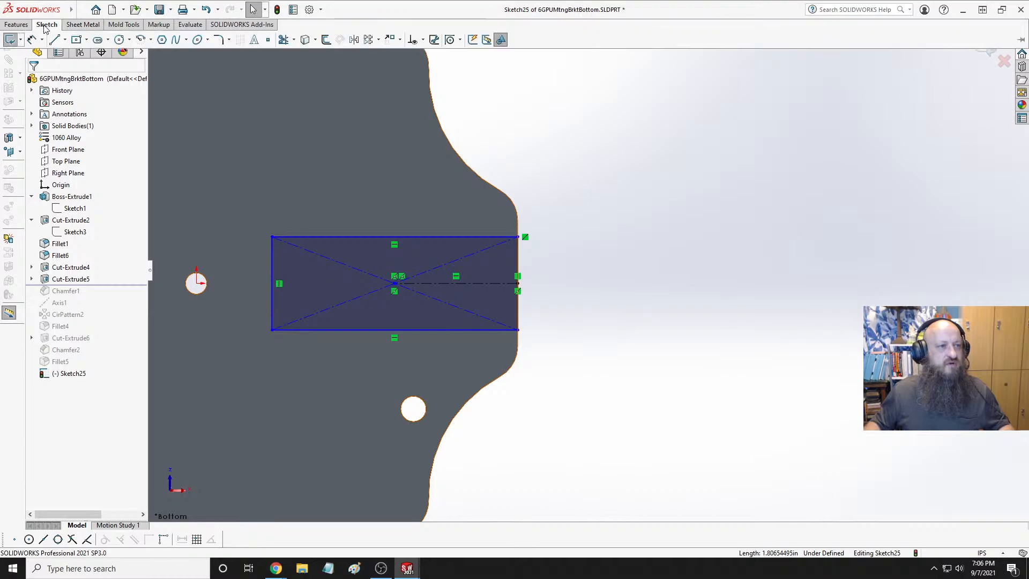
left_click(31, 39)
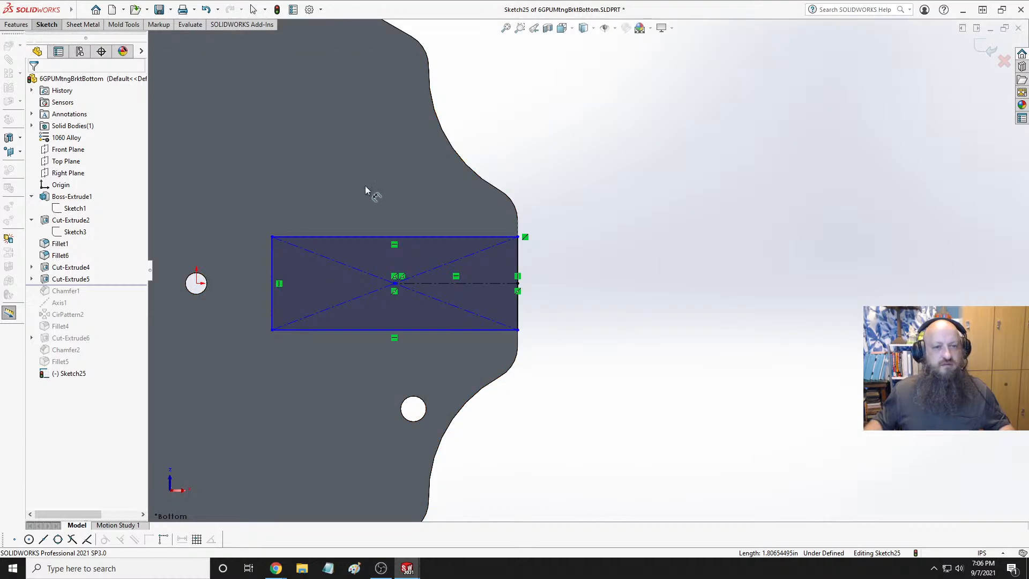
left_click(395, 236)
left_click(394, 186)
type("3.625")
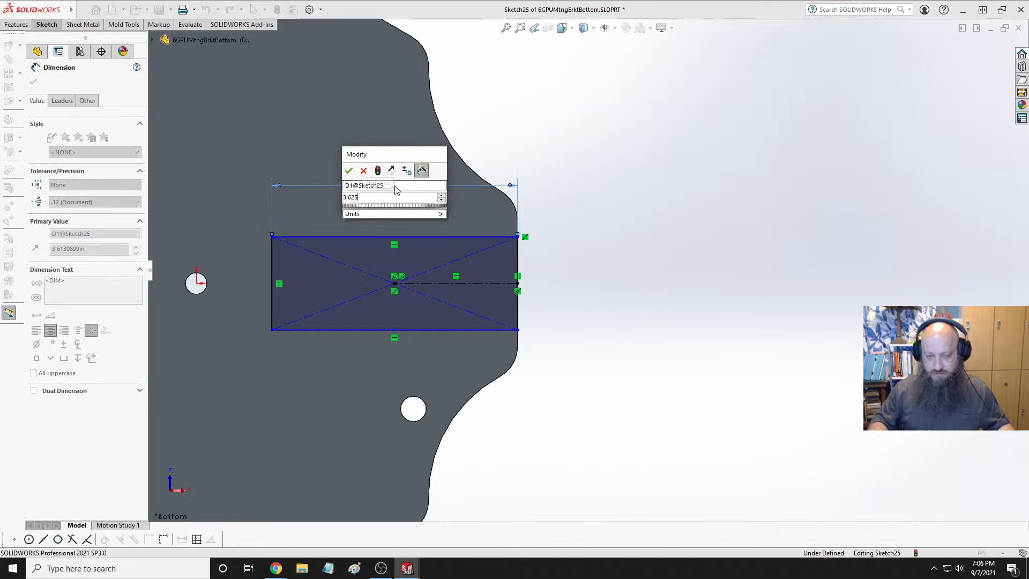
key("Return")
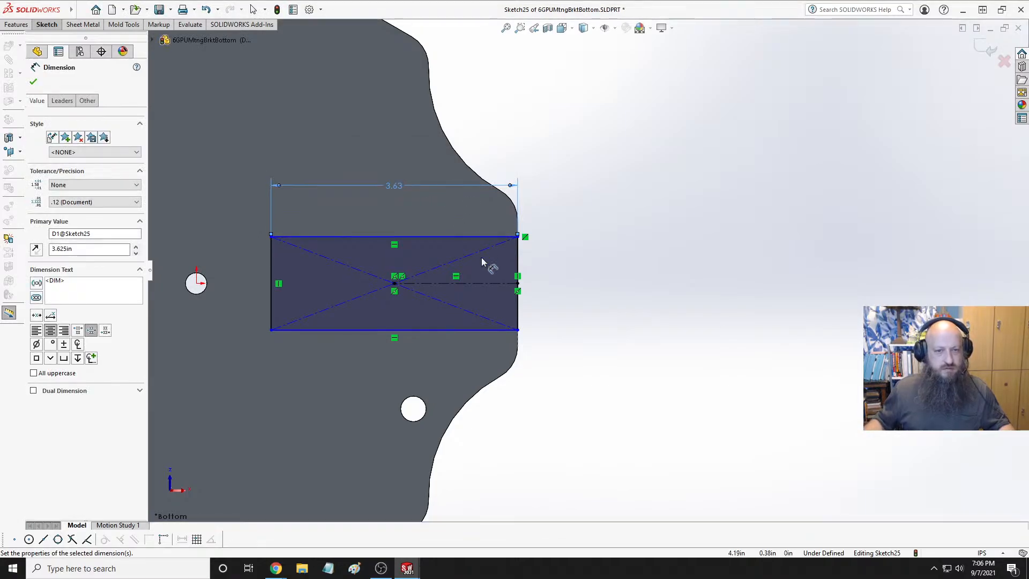
Dimension the rectangle's side along the plate edge as 2.5 in and exit the sketch
left_click(518, 261)
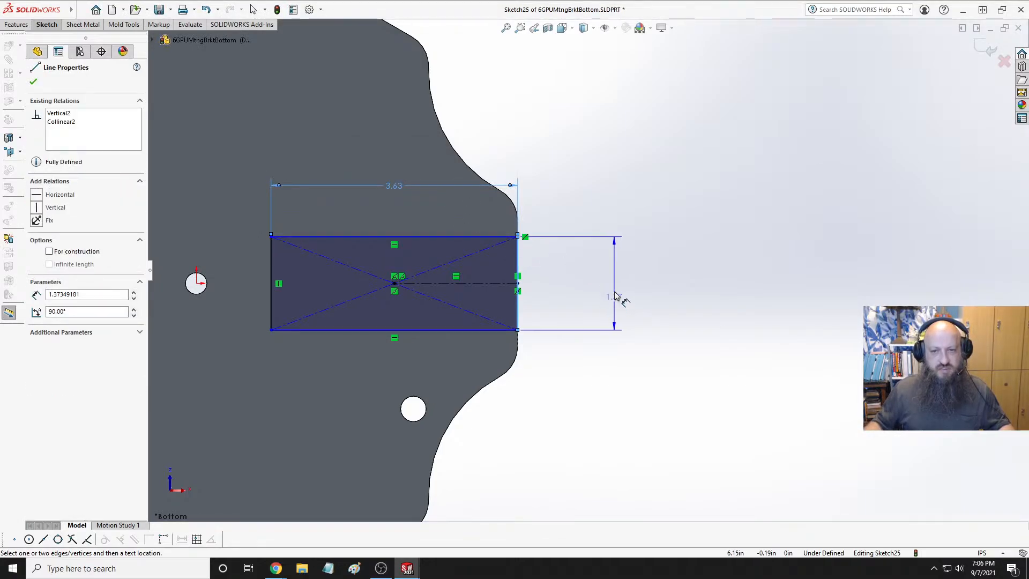
left_click(616, 297)
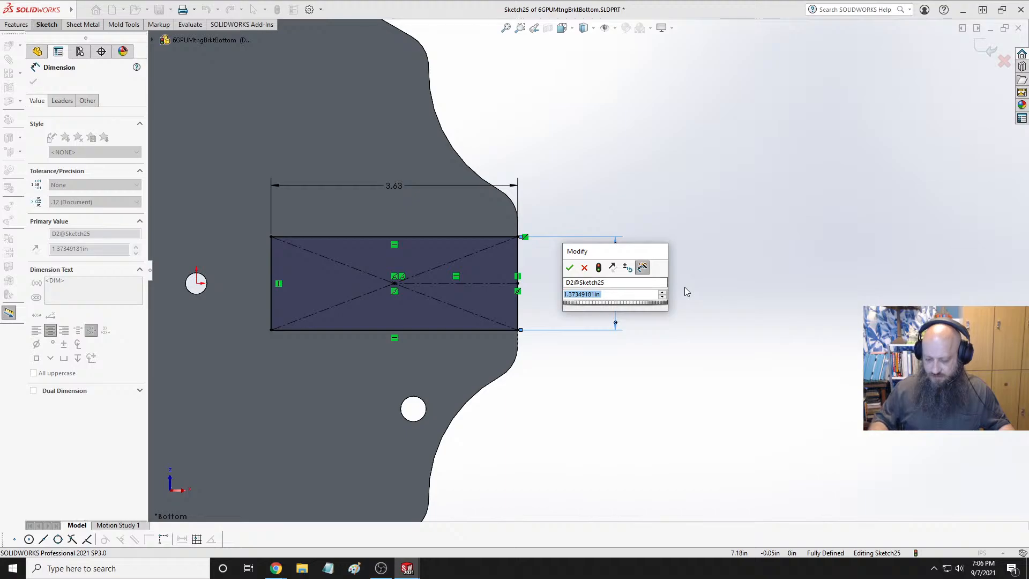
type("2.5")
key("Return")
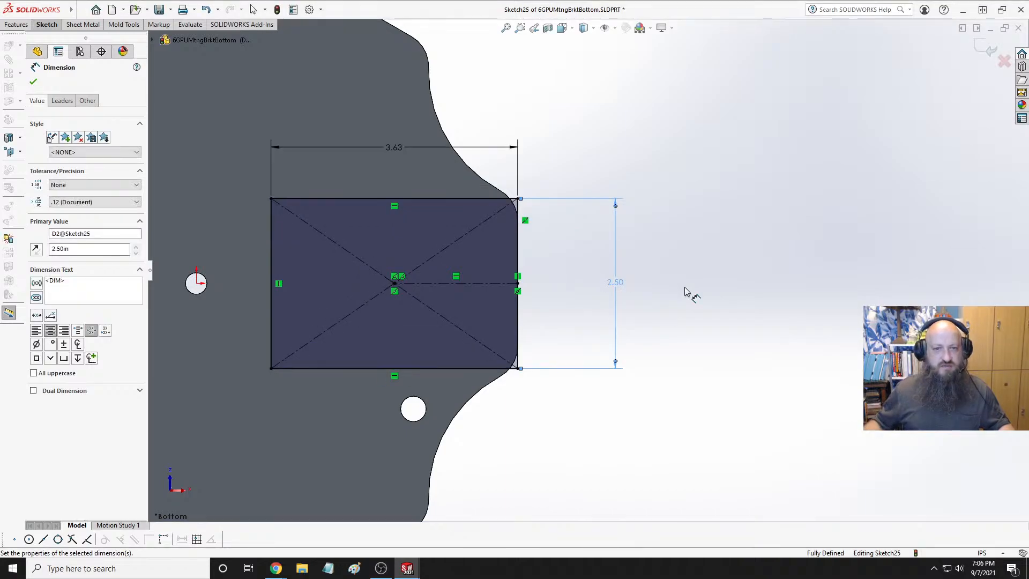
left_click(706, 293)
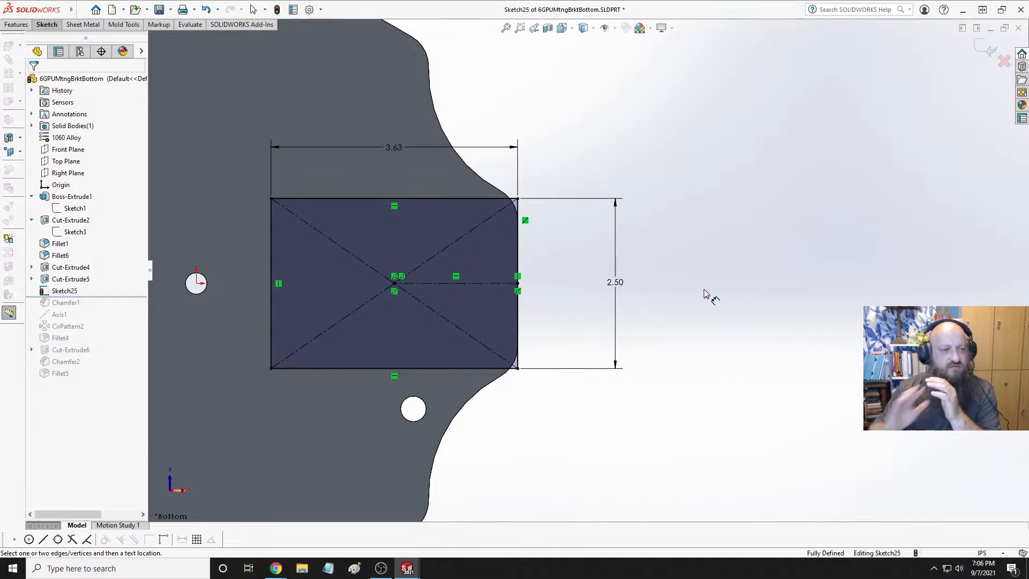
left_click(985, 58)
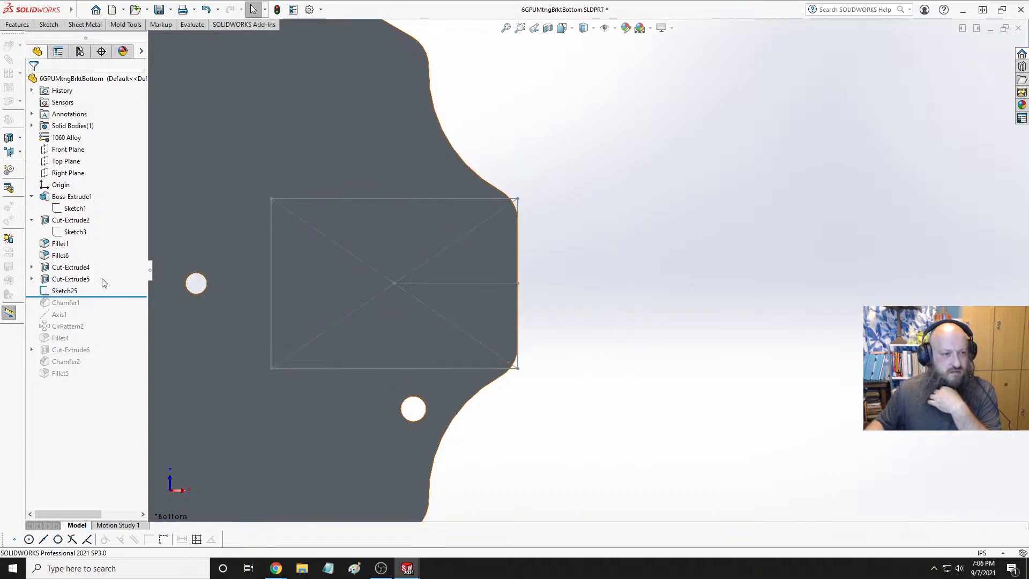
Delete the Fillet6 feature that rounds the plate's outer corners
right_click(57, 256)
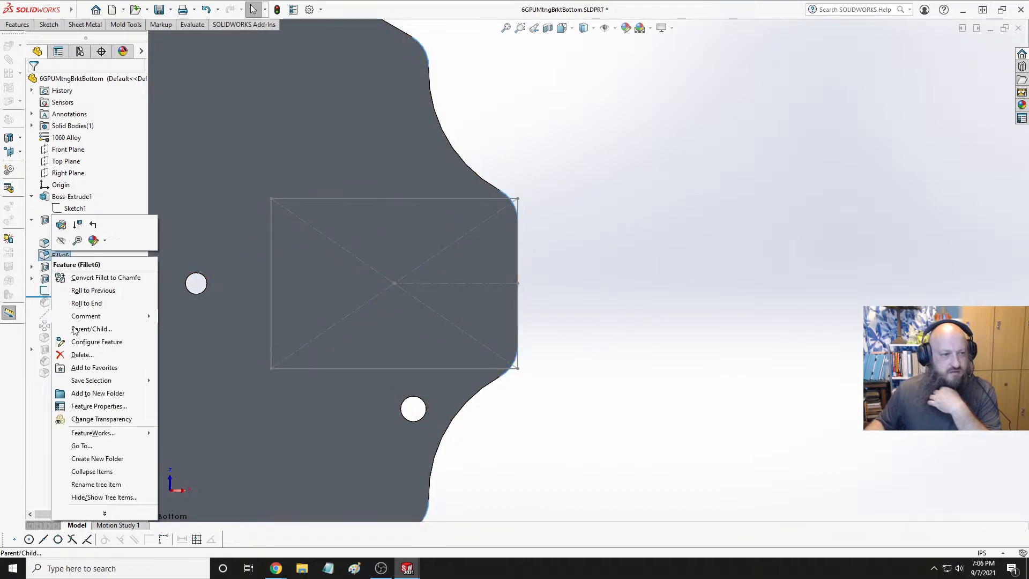
left_click(79, 354)
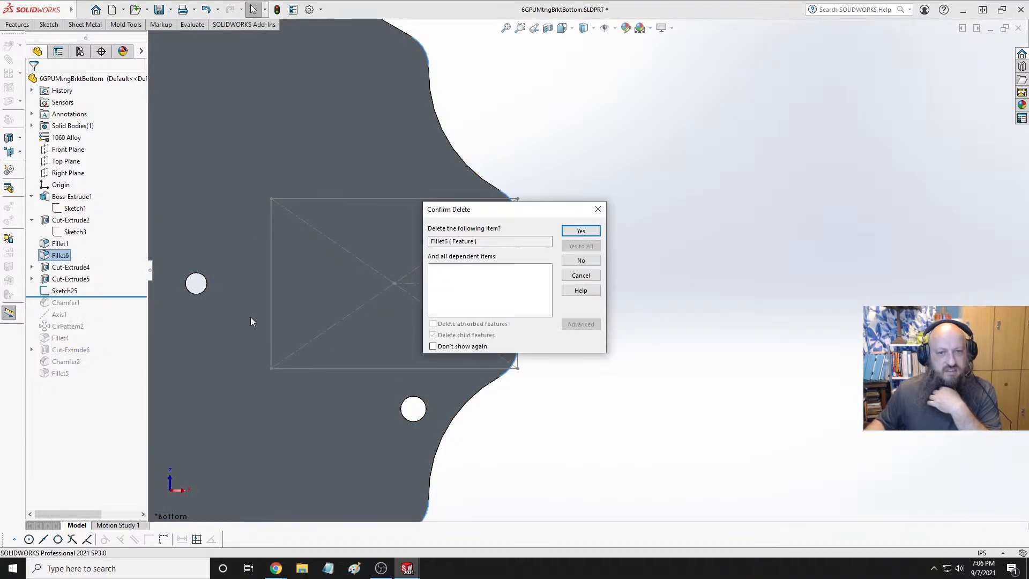
left_click(580, 232)
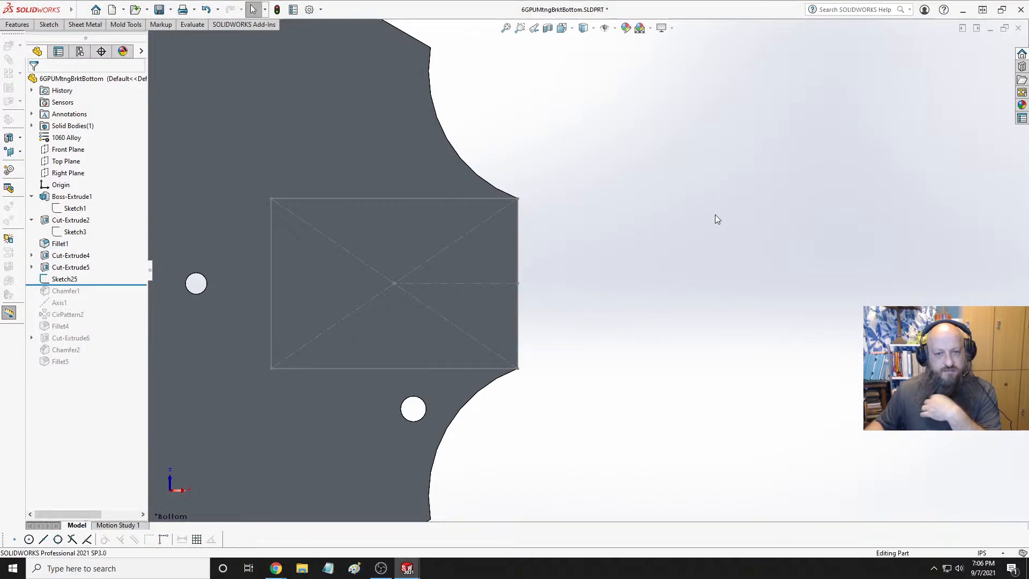
Reopen the rectangle sketch Sketch25 and extrude-cut its profile with a Through All end condition
left_click(88, 281)
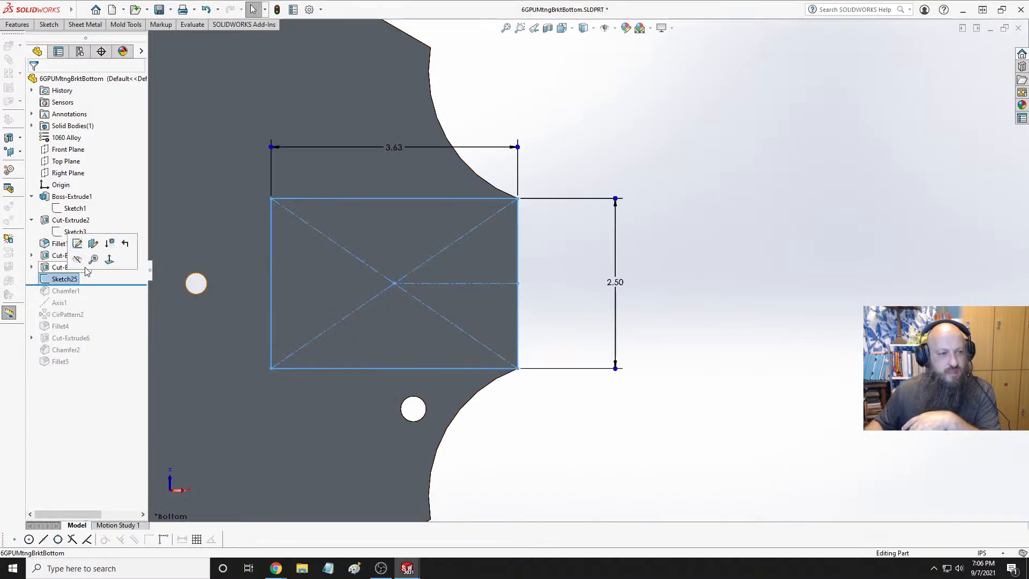
left_click(82, 239)
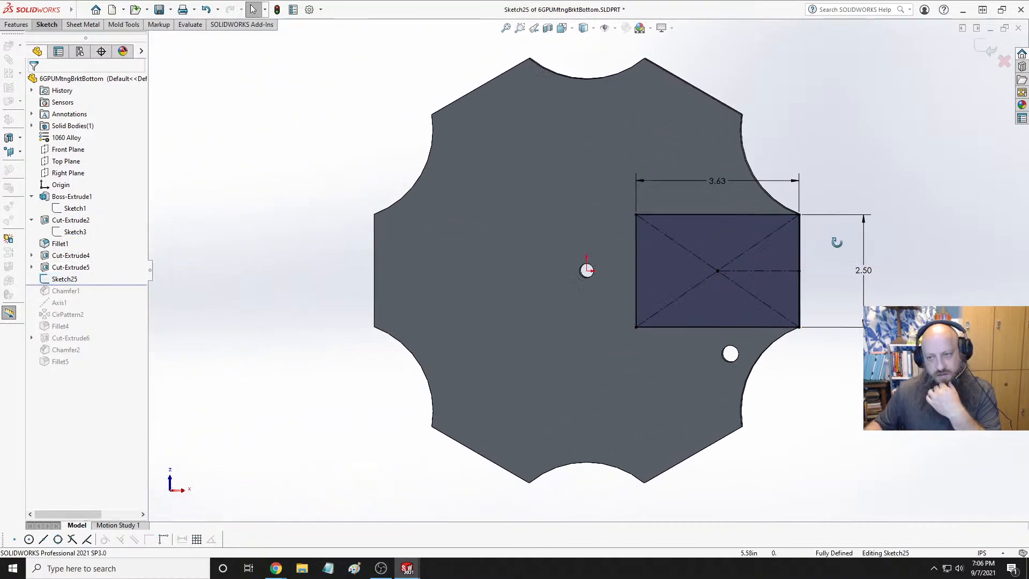
mouse_move(834, 236)
middle_mouse_down()
mouse_move(719, 321)
mouse_move(493, 280)
mouse_move(460, 333)
mouse_move(457, 377)
mouse_move(650, 227)
middle_mouse_up()
key("ctrl+8")
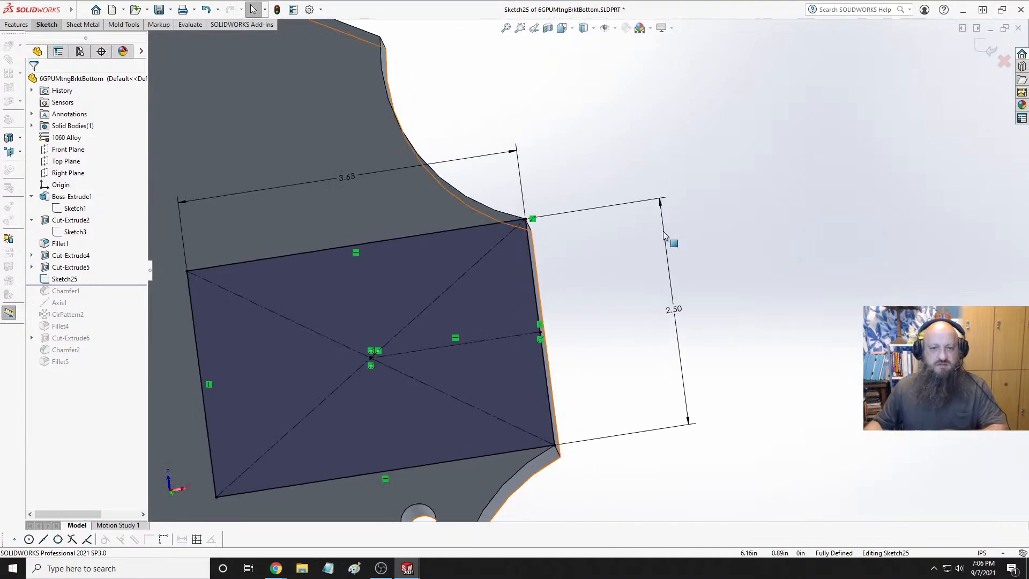
key("space")
left_click(442, 226)
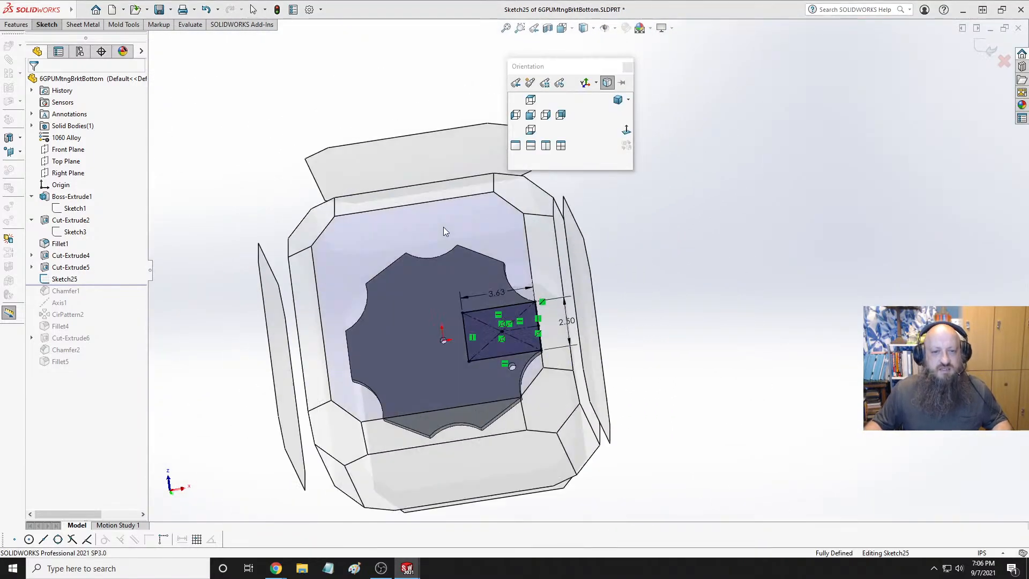
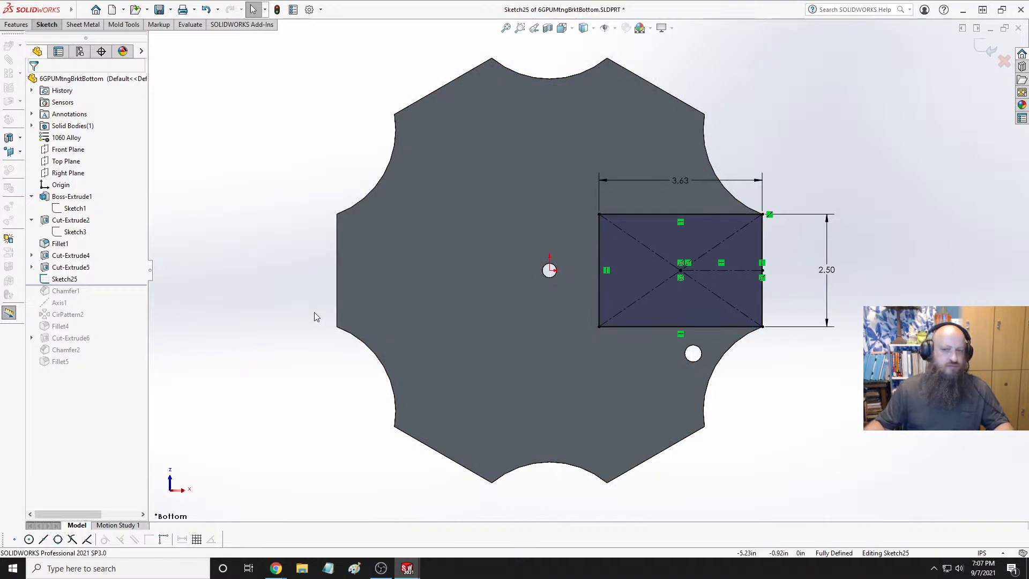
left_click(16, 24)
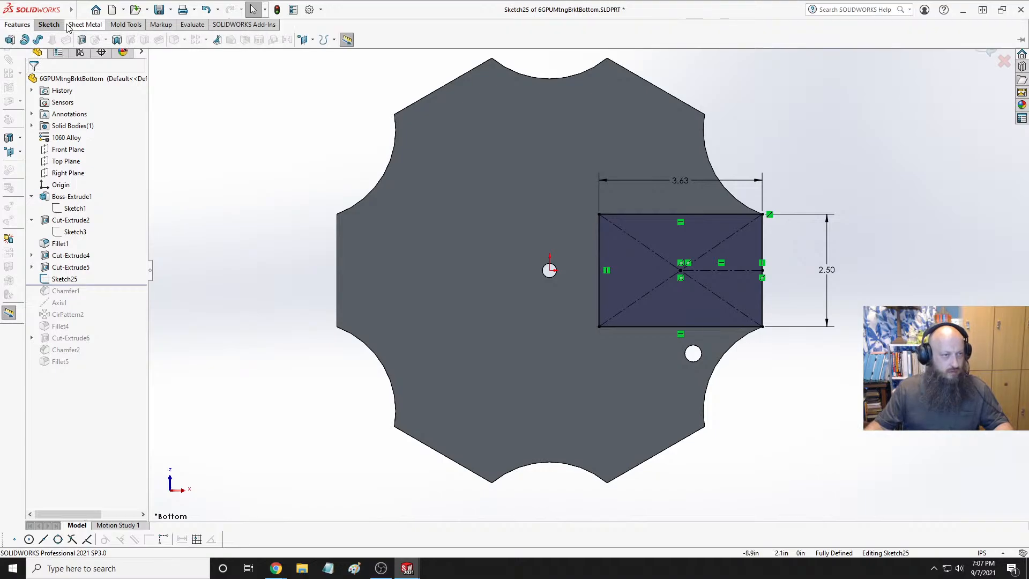
left_click(82, 39)
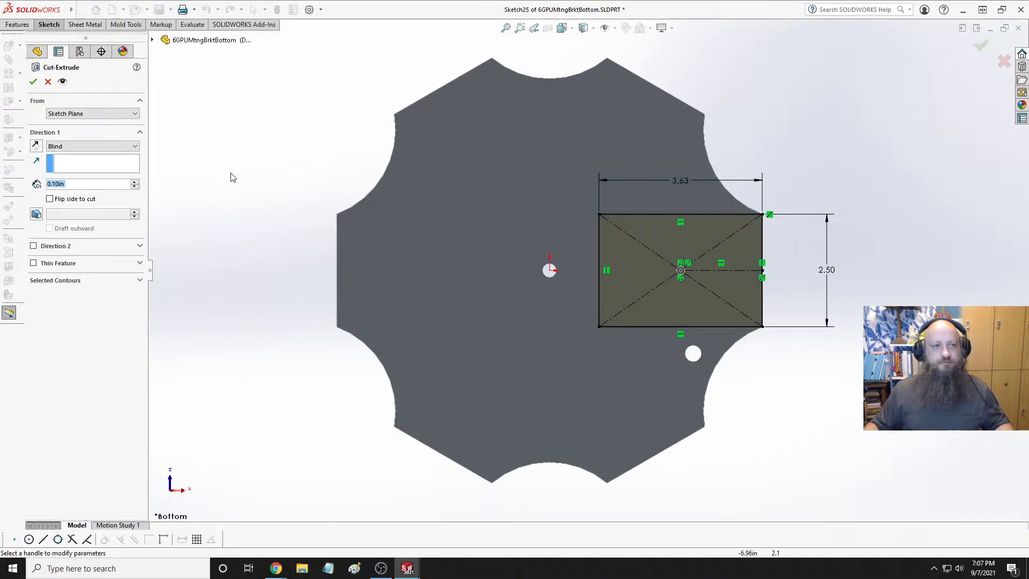
left_click(92, 146)
left_click(65, 160)
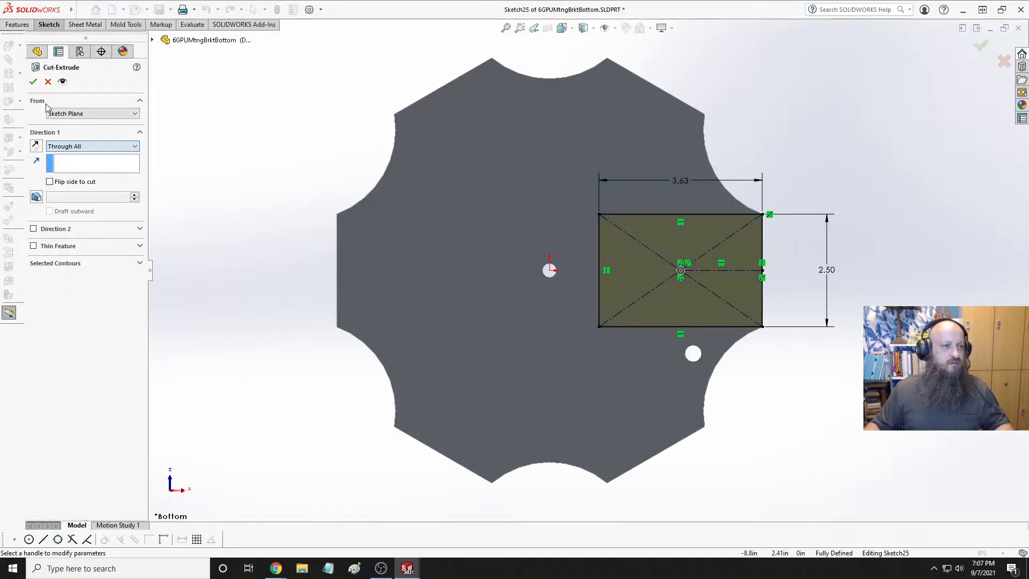
left_click(33, 82)
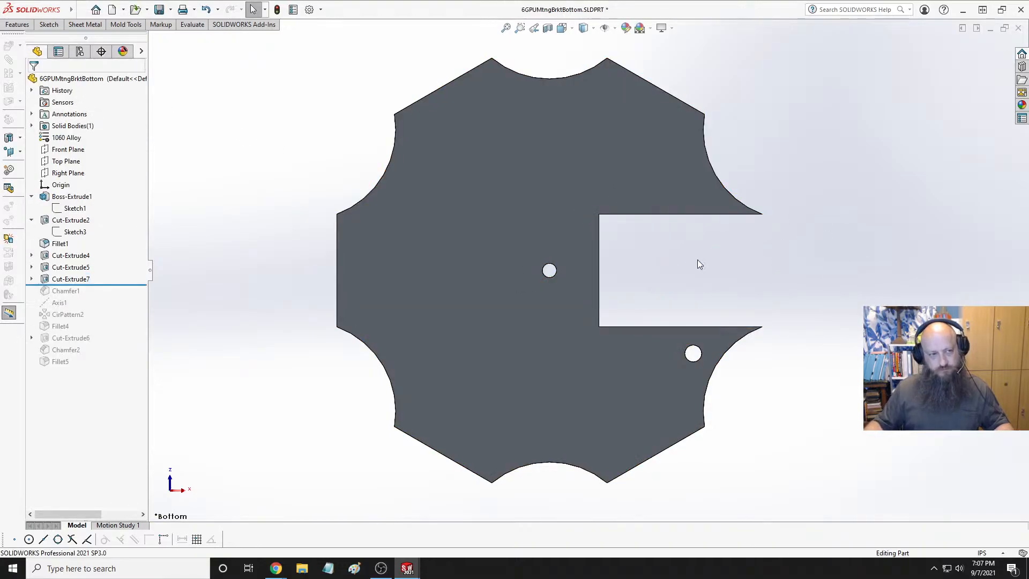
Delete the Fillet1 feature together with its dependent Fillet4
right_click(61, 244)
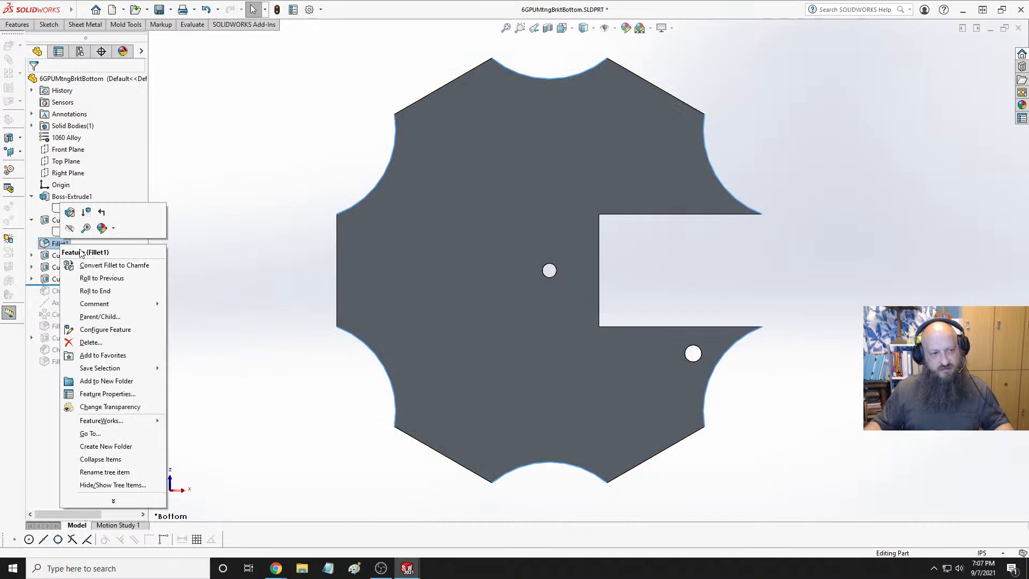
left_click(90, 342)
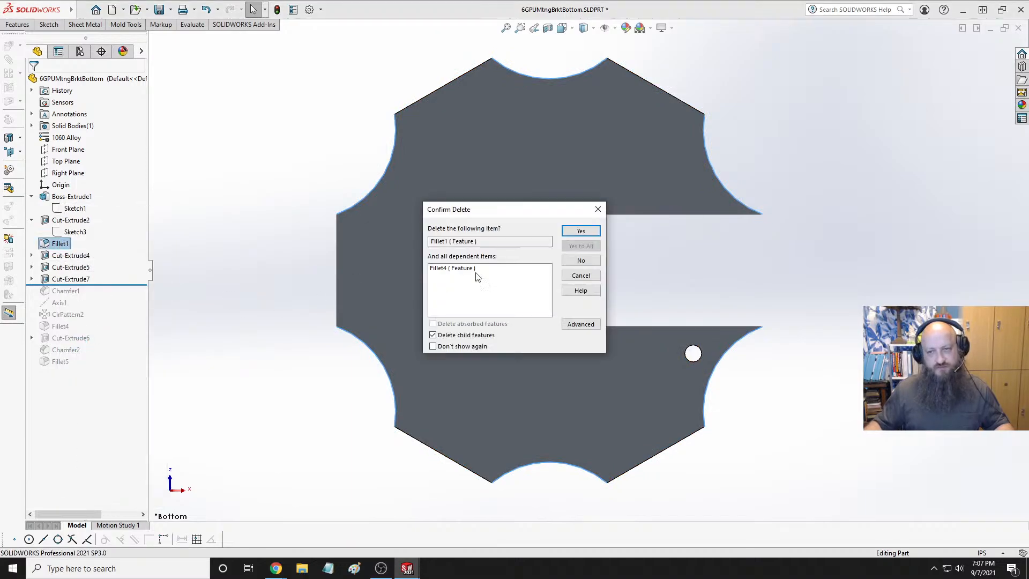
left_click(596, 235)
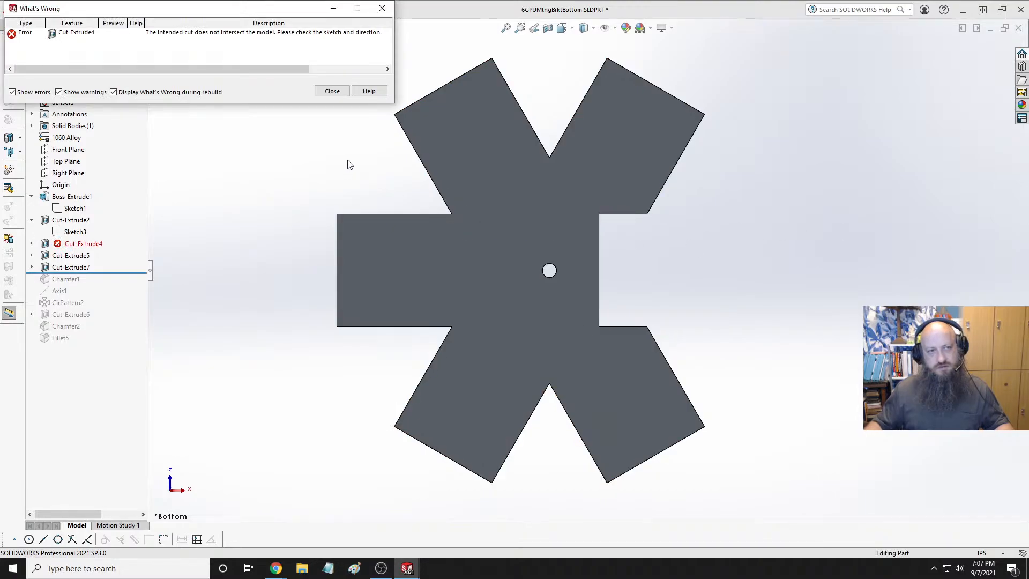
left_click(333, 92)
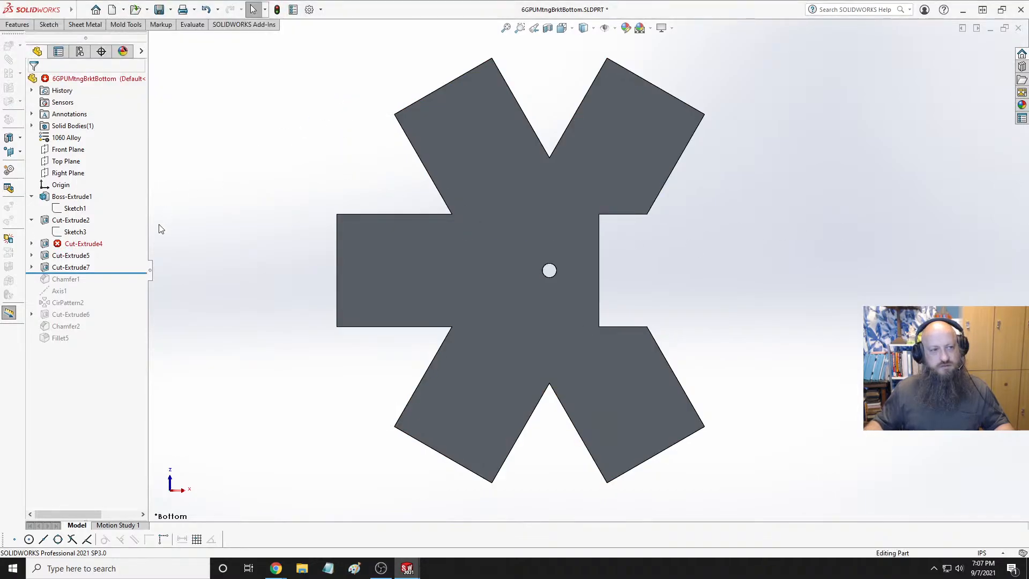
Open Cut-Extrude4's Sketch11 to examine where its hole circle lies relative to the plate, and exit the sketch
left_click(31, 243)
left_click(73, 256)
left_click(80, 220)
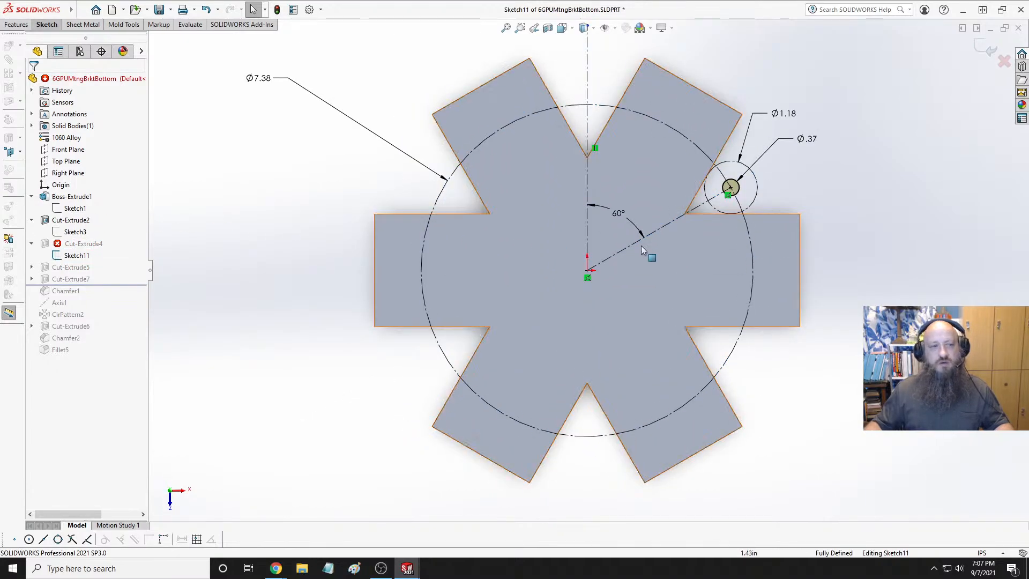
left_click(981, 56)
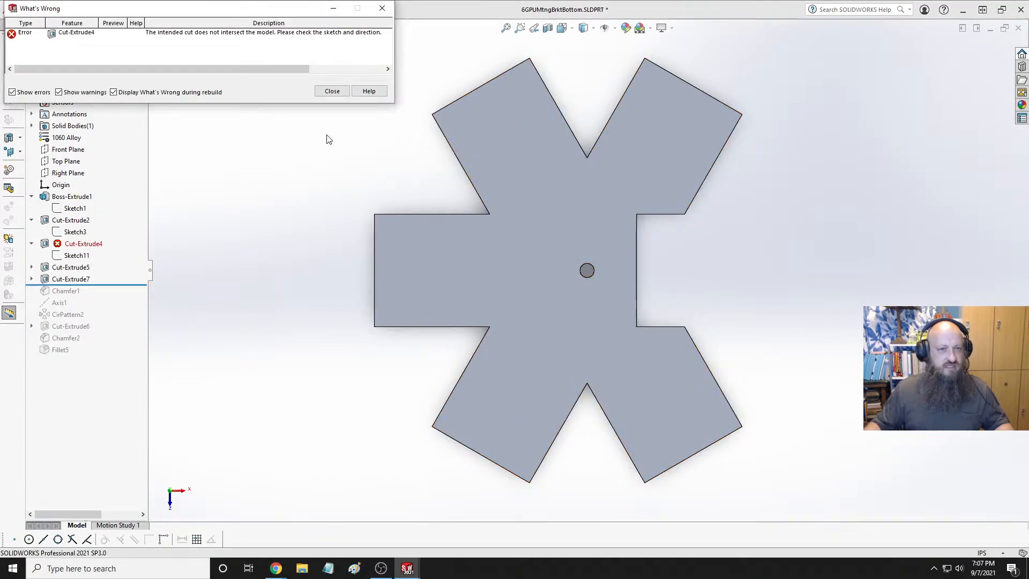
left_click(333, 91)
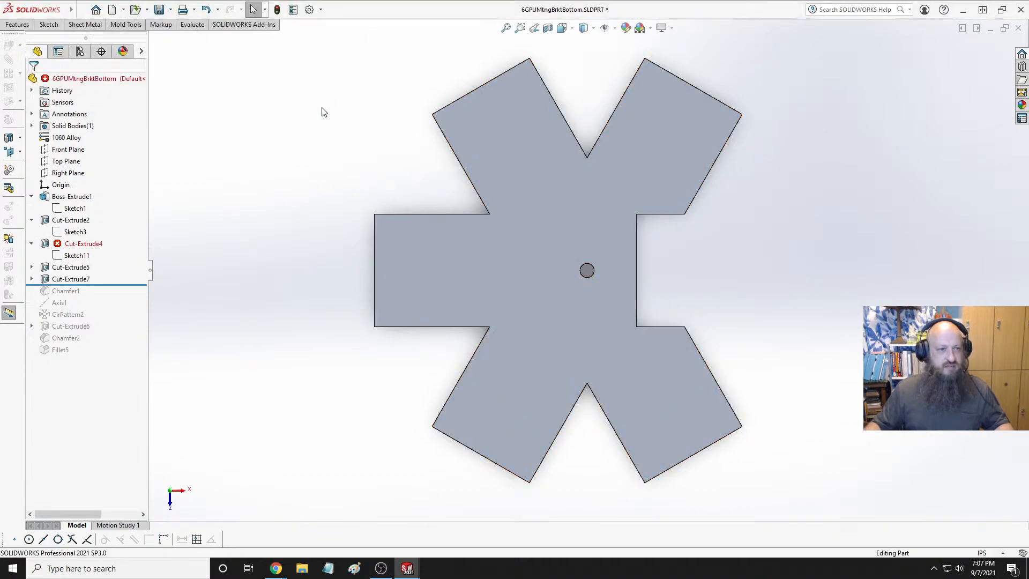
Move Cut-Extrude7 up the feature history so that it directly follows Cut-Extrude2
left_click(72, 279)
left_click(67, 268)
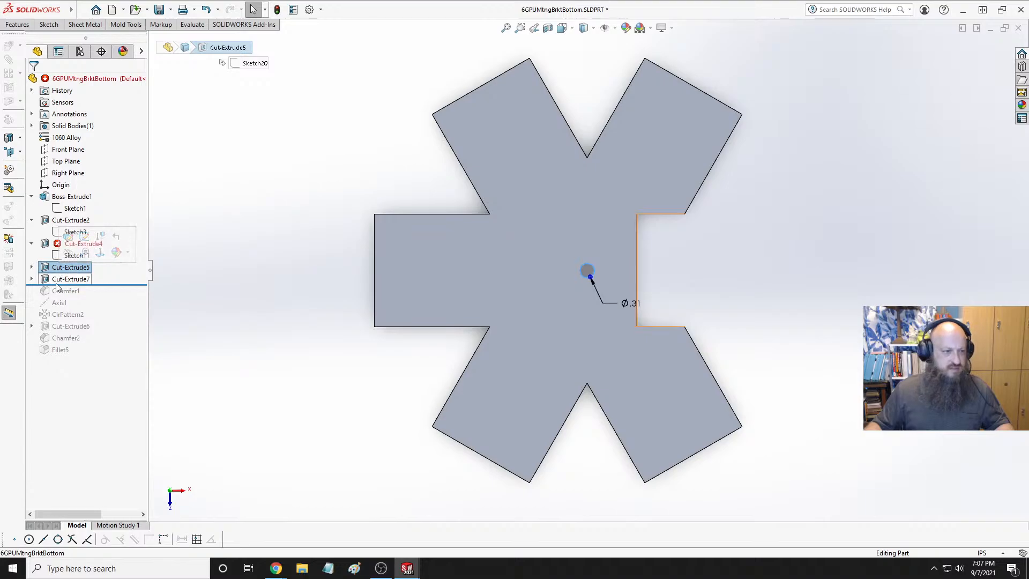
left_click(64, 279)
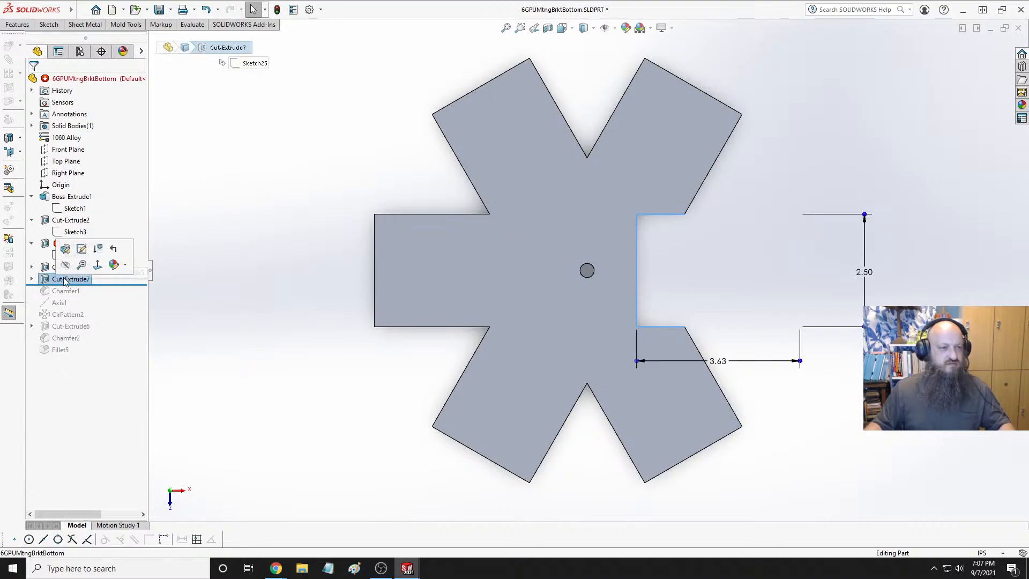
left_click(31, 220)
left_click(31, 197)
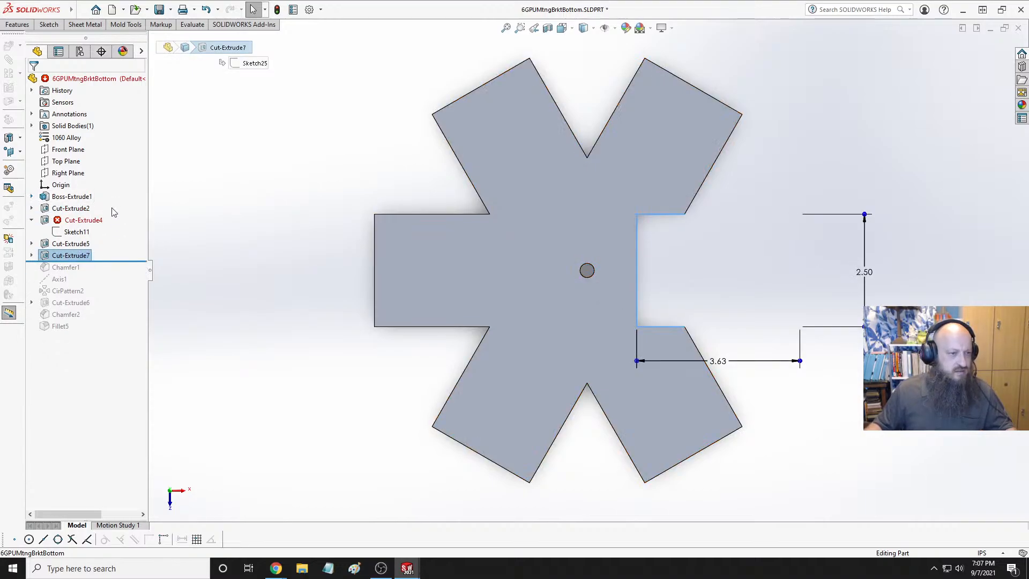
left_click_drag(74, 256, 72, 208)
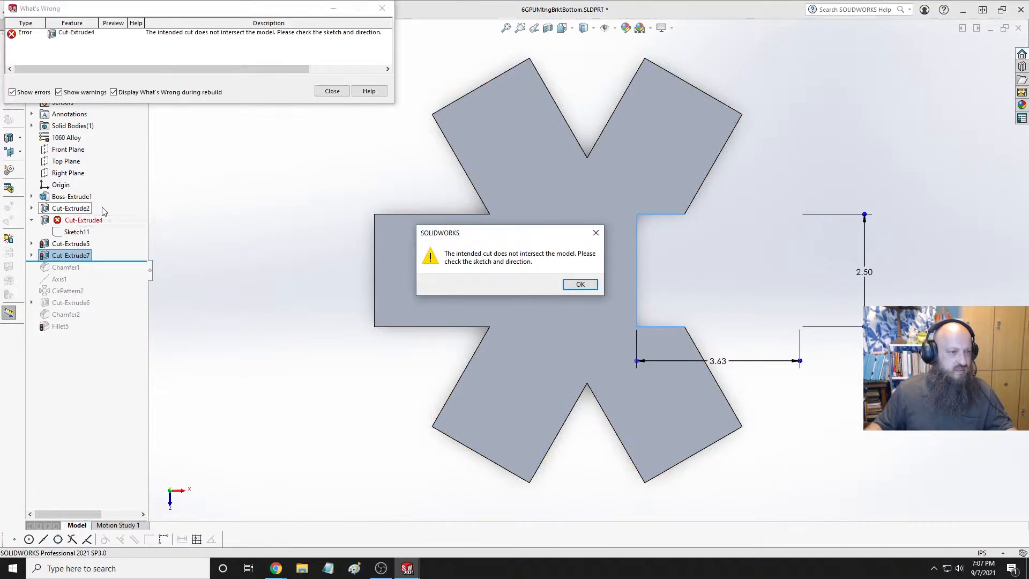
left_click(579, 284)
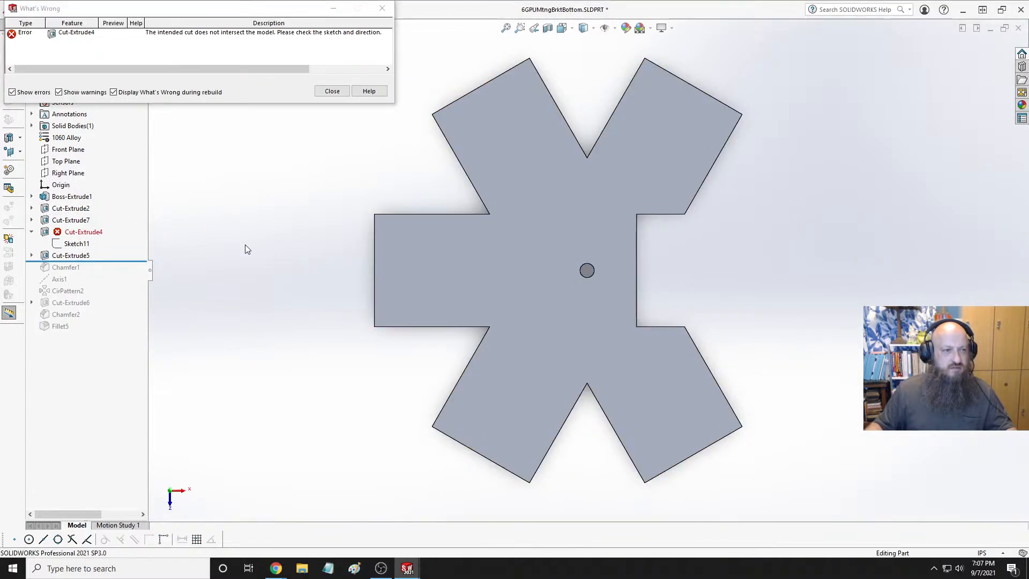
Roll the model back to just after Cut-Extrude7
left_click(80, 234)
left_click(74, 248)
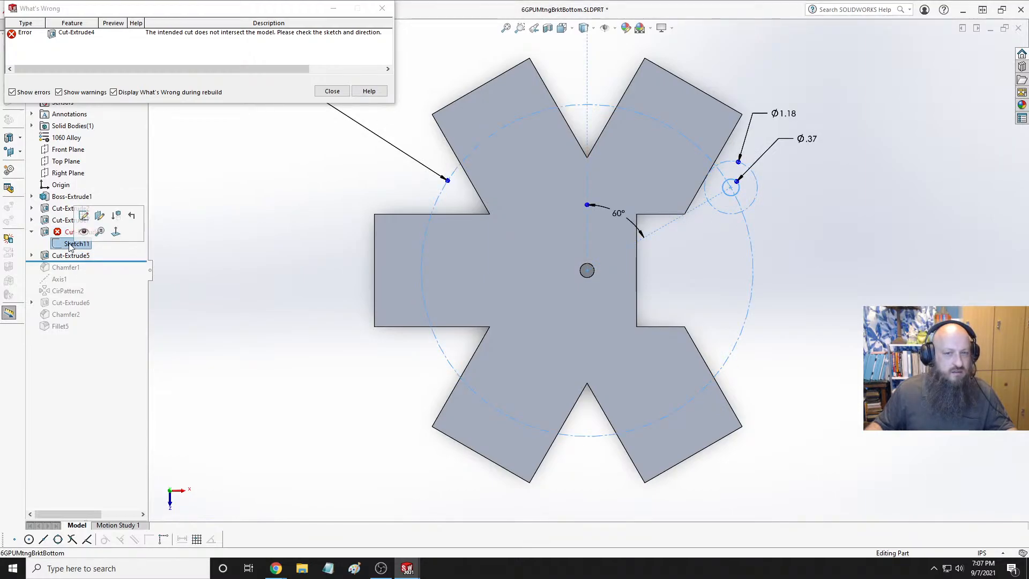
key("Escape")
left_click_drag(106, 261, 138, 222)
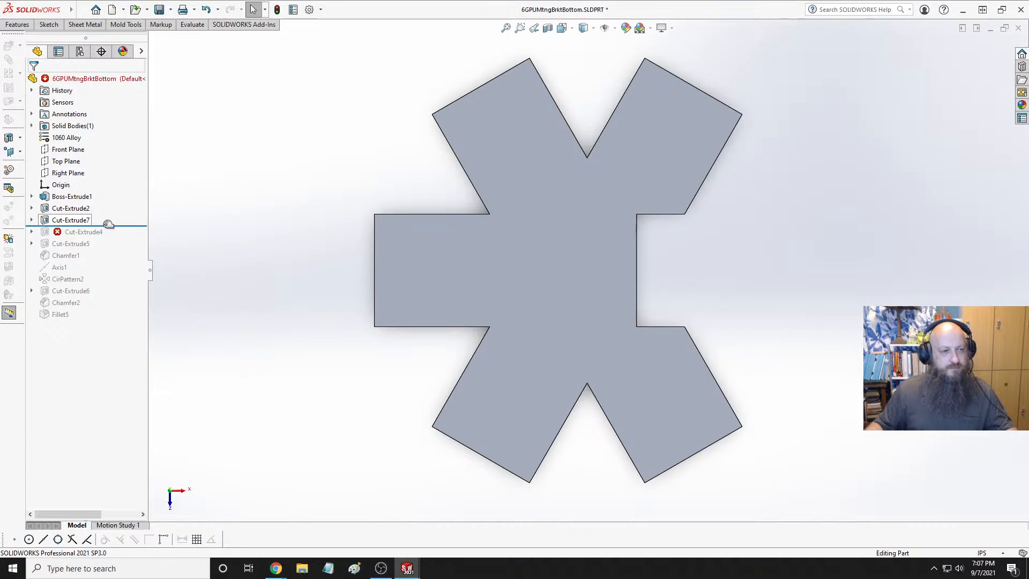
left_click(31, 220)
left_click(75, 232)
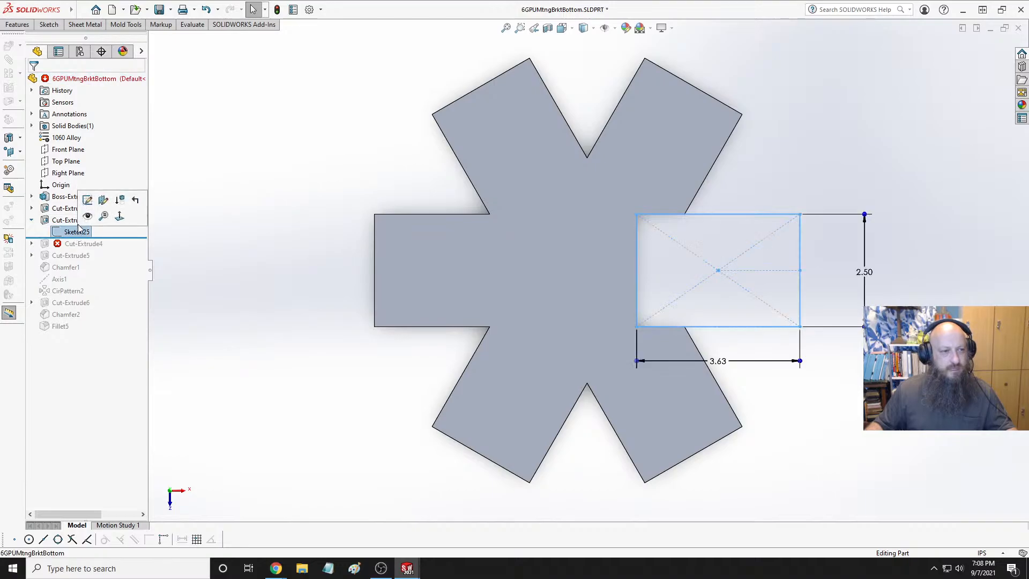
left_click(83, 204)
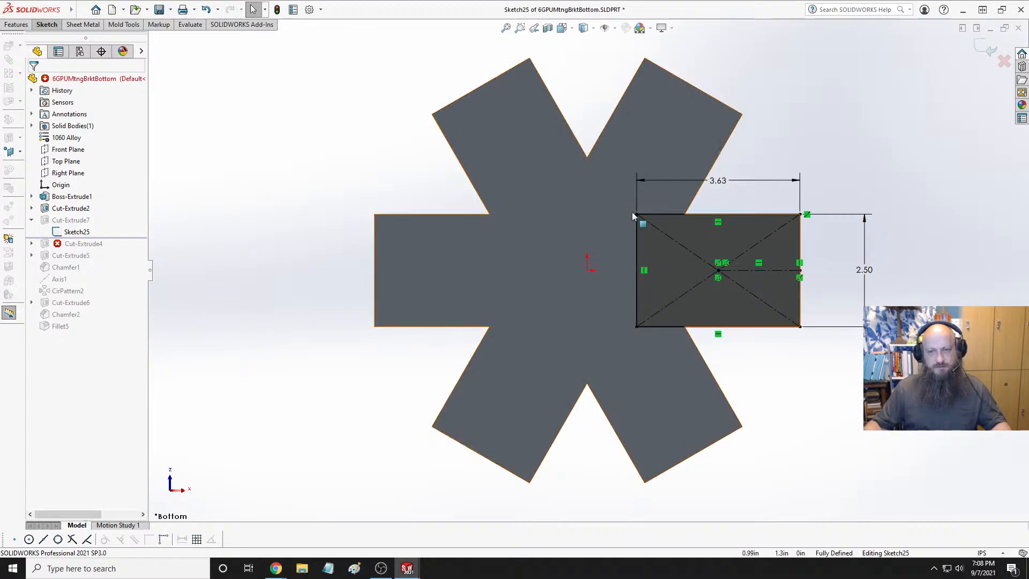
left_click(46, 25)
left_click(378, 40)
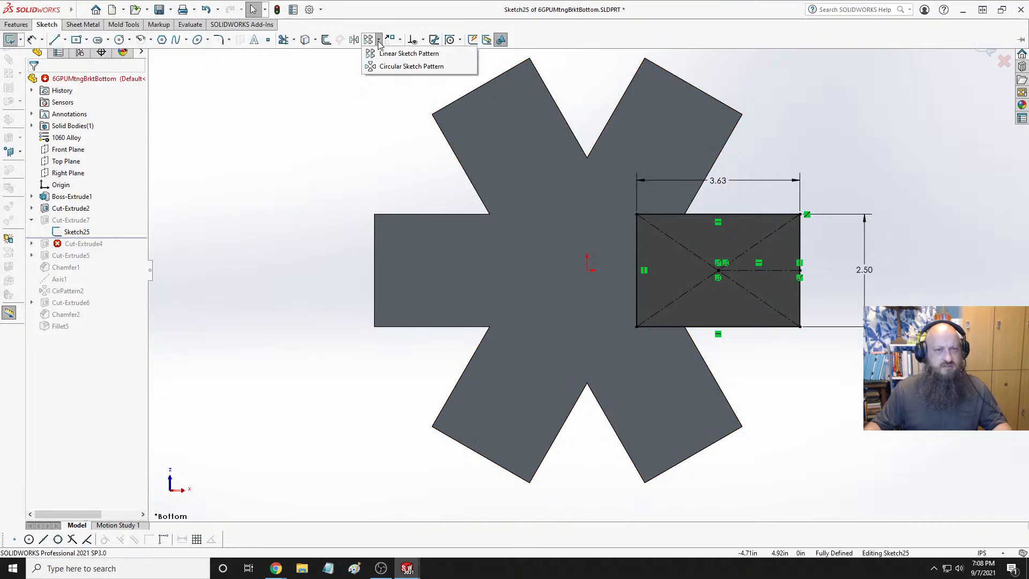
left_click(385, 64)
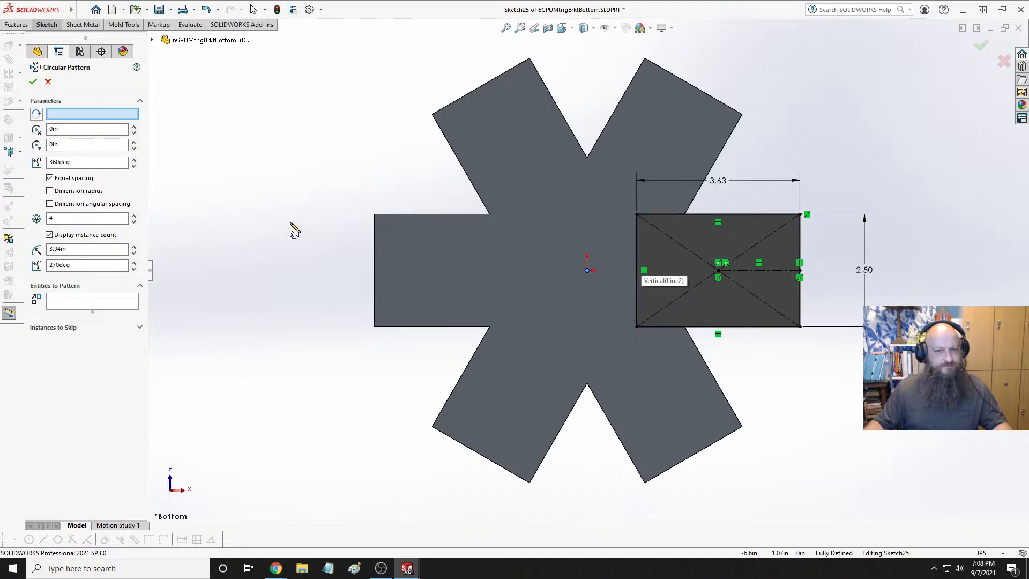
key("Escape")
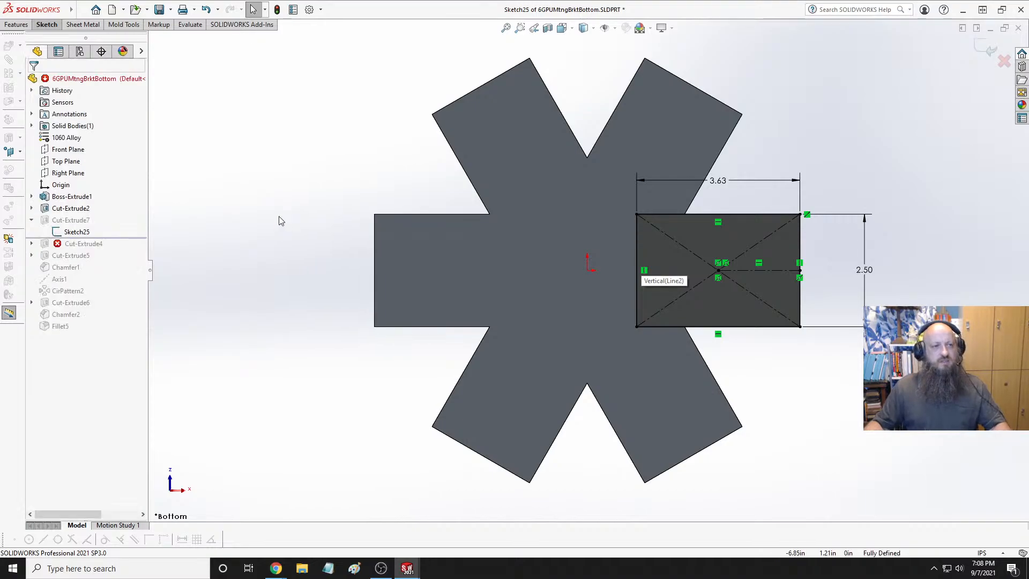
key("ctrl+s")
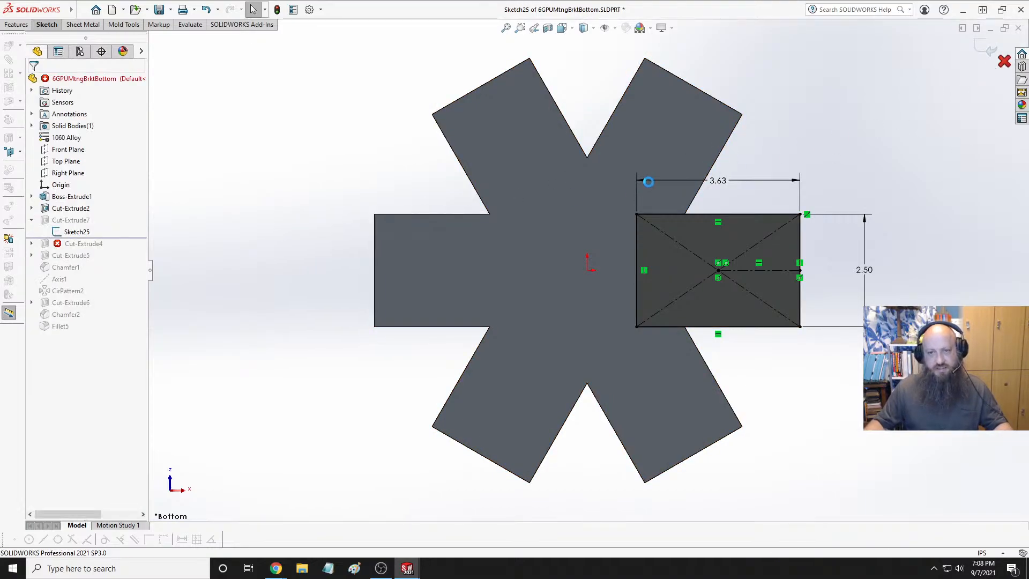
key("ctrl+b")
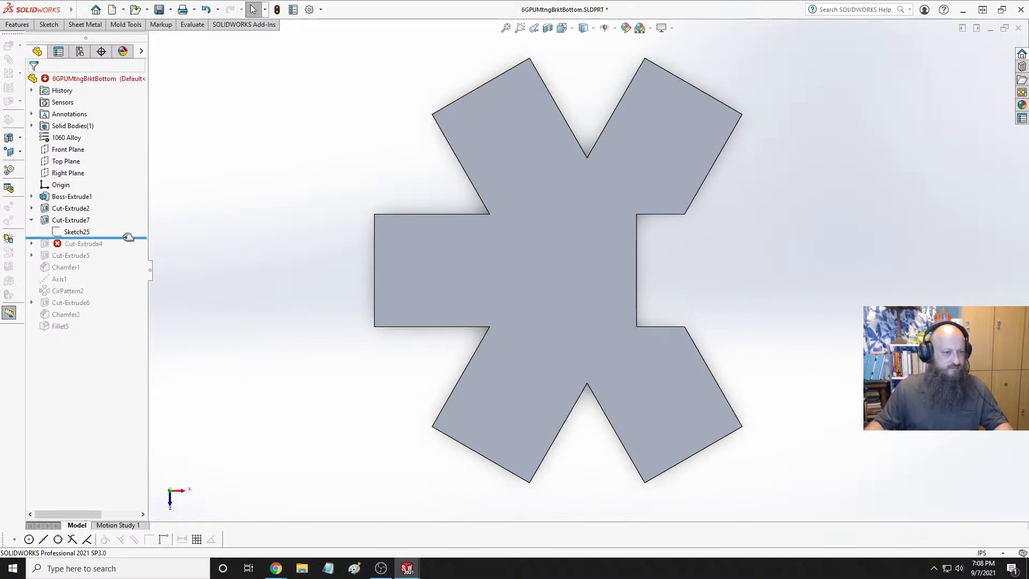
Roll the model forward through Fillet5 and try to move Cut-Extrude7 down to Axis1 in the feature history
left_click_drag(130, 237, 121, 339)
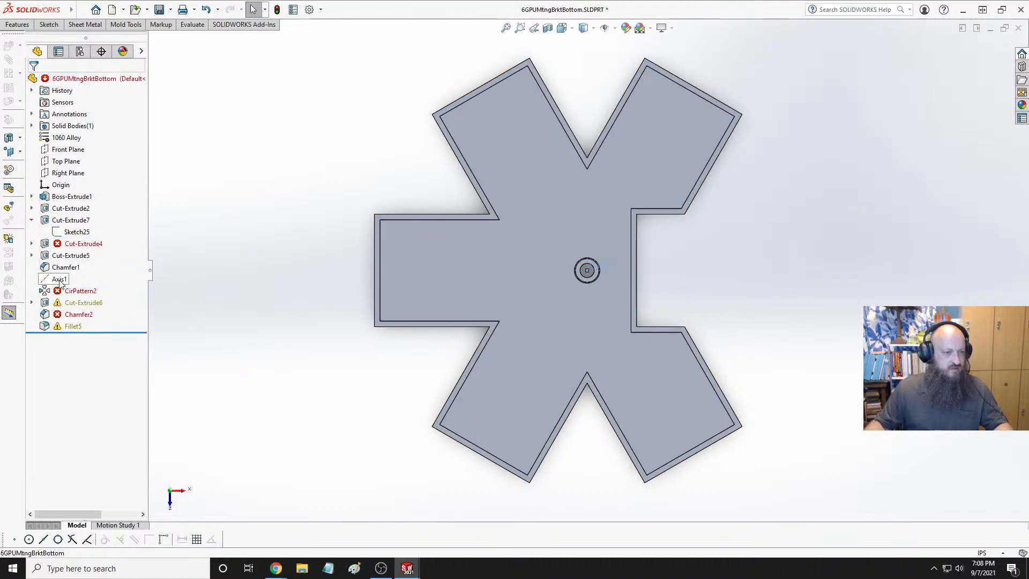
left_click_drag(71, 220, 70, 278)
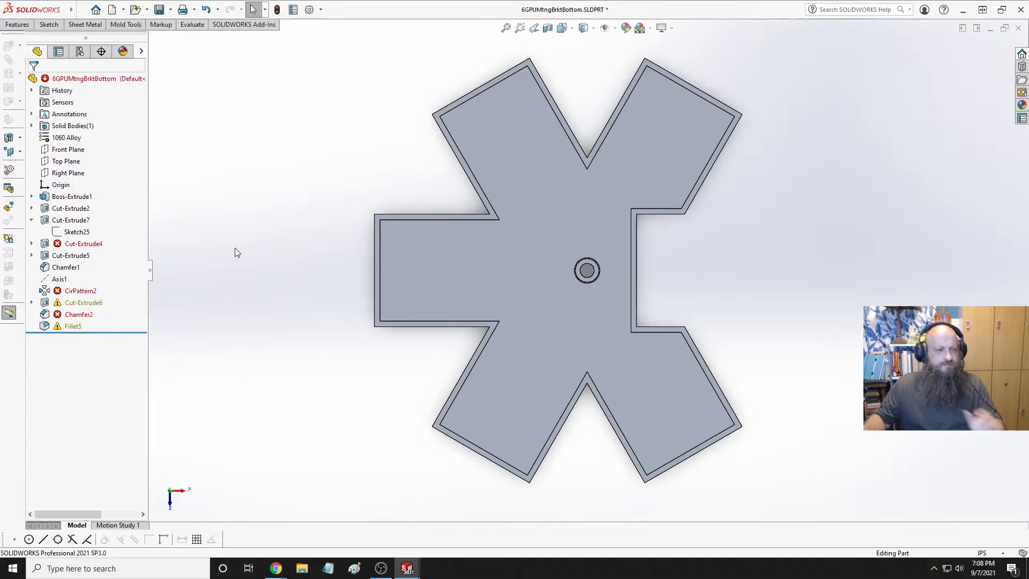
Roll back to just after Cut-Extrude7, examine its rectangle sketch Sketch25, and leave the sketch
left_click_drag(116, 332, 119, 238)
left_click(80, 231)
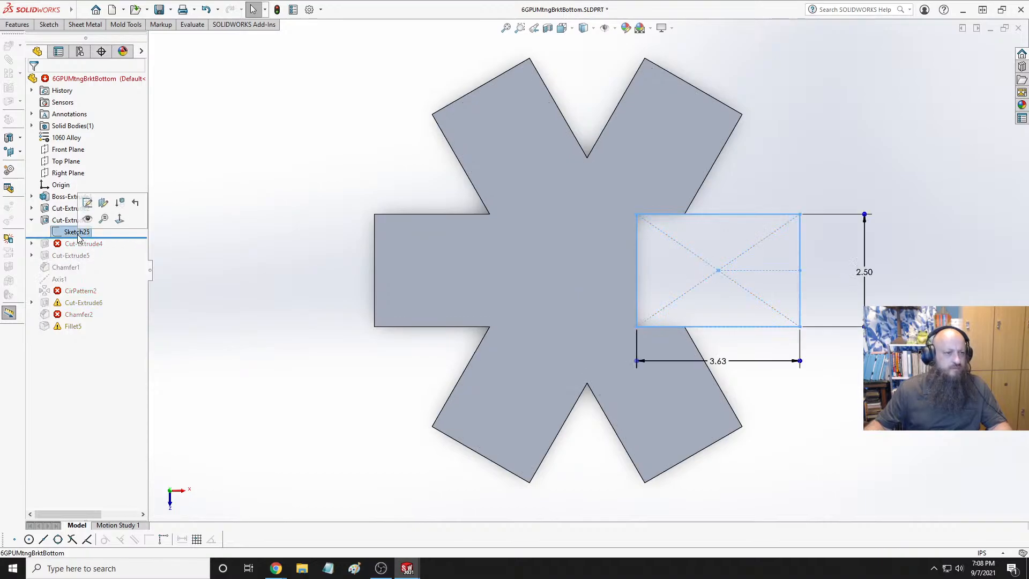
left_click(87, 204)
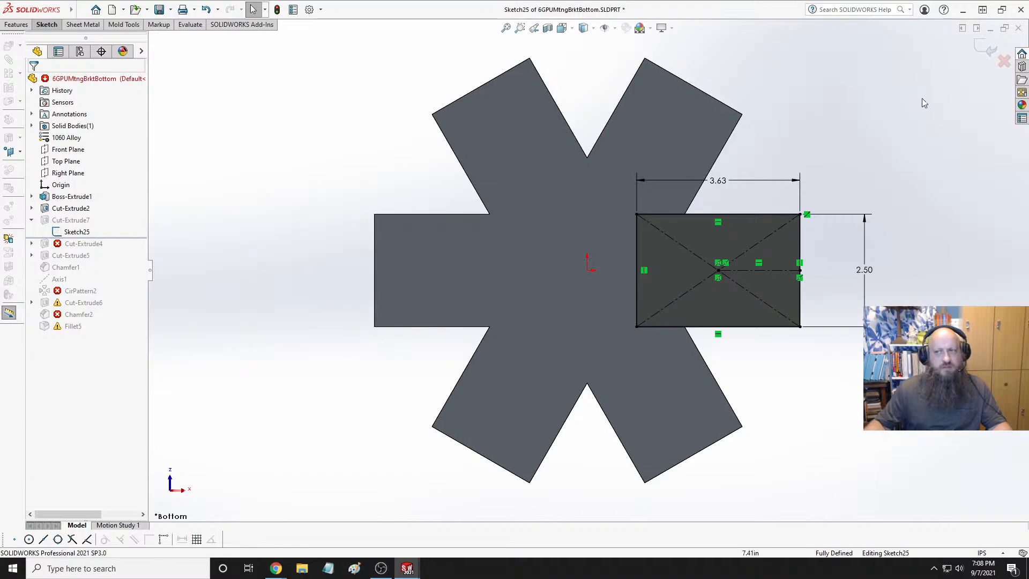
left_click(1003, 62)
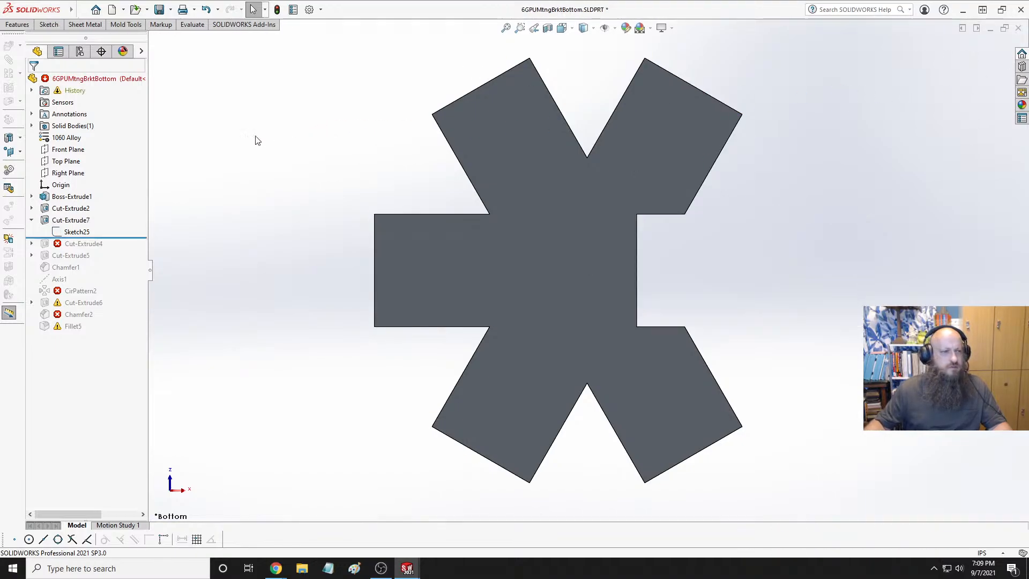
left_click_drag(113, 237, 106, 208)
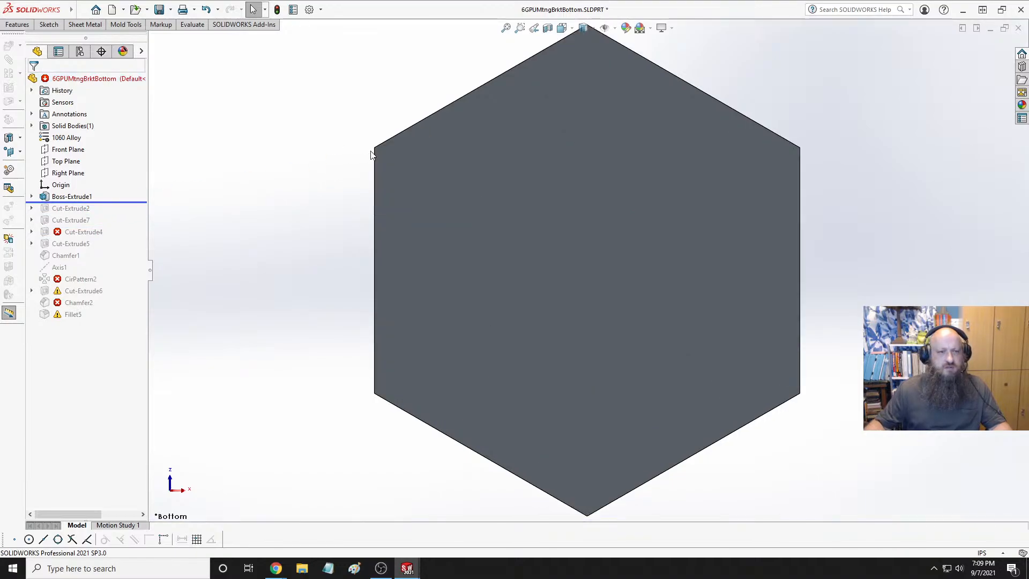
left_click(49, 24)
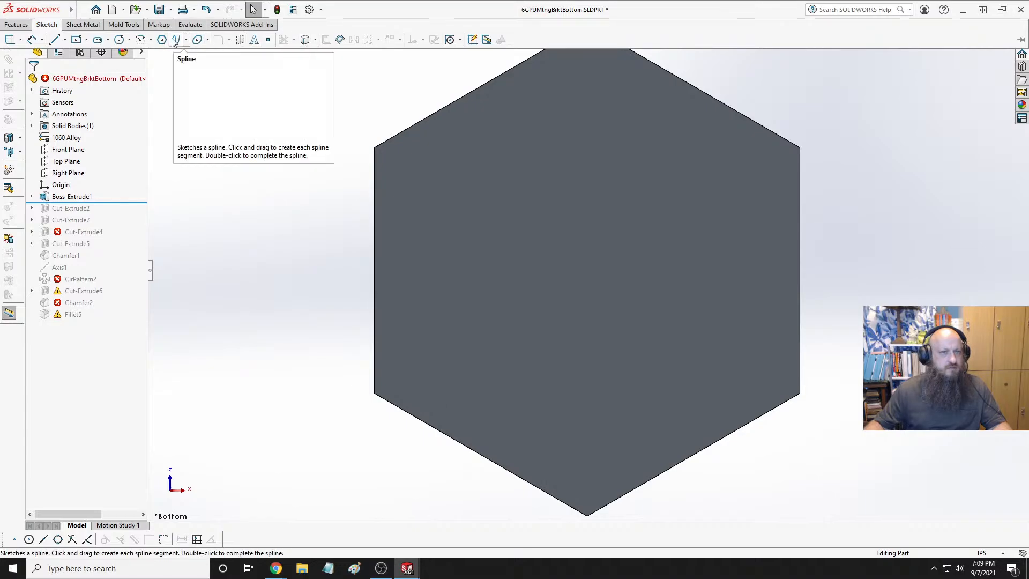
left_click(16, 25)
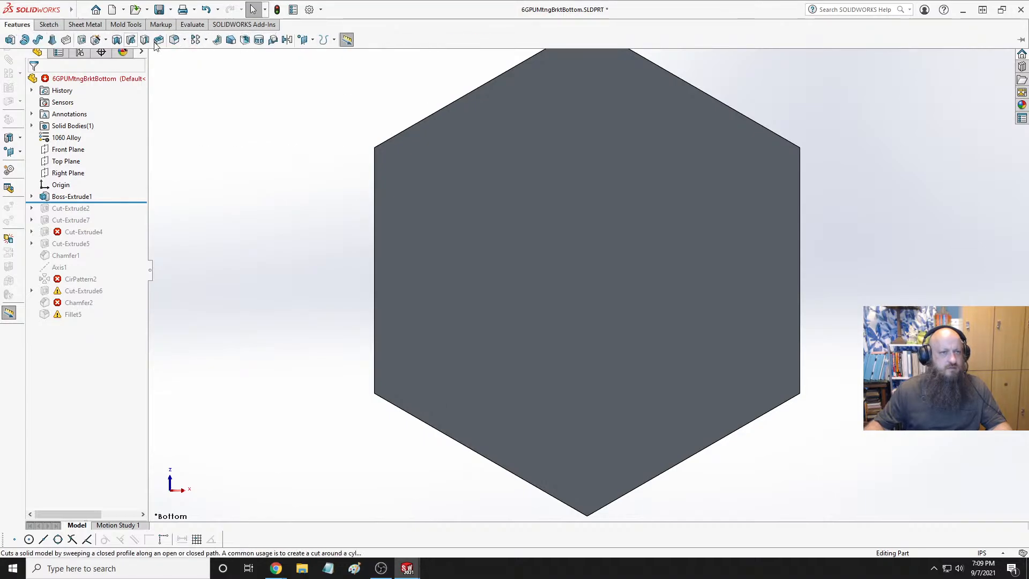
left_click(312, 40)
left_click(322, 67)
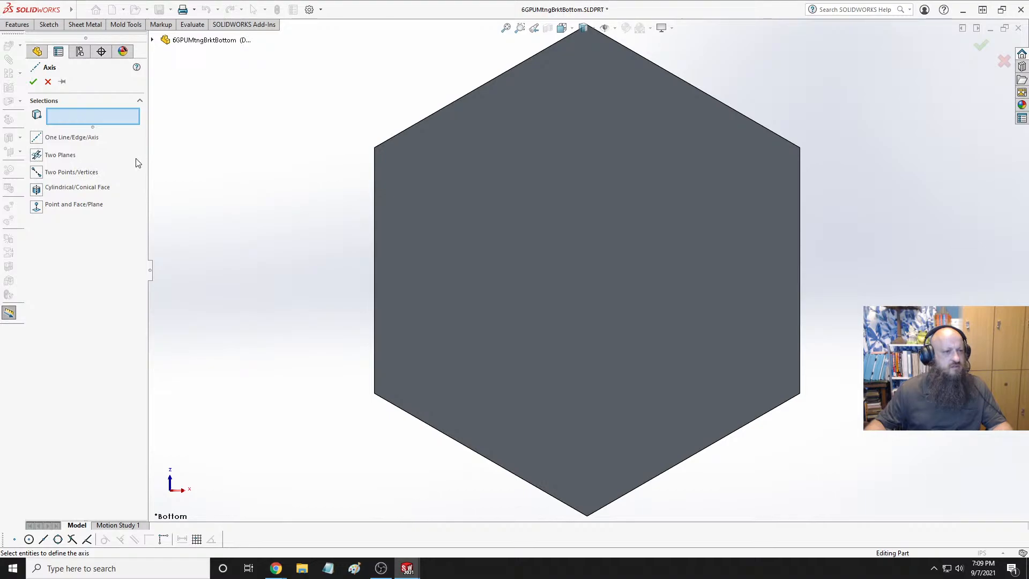
middle_click_drag(243, 226, 239, 188)
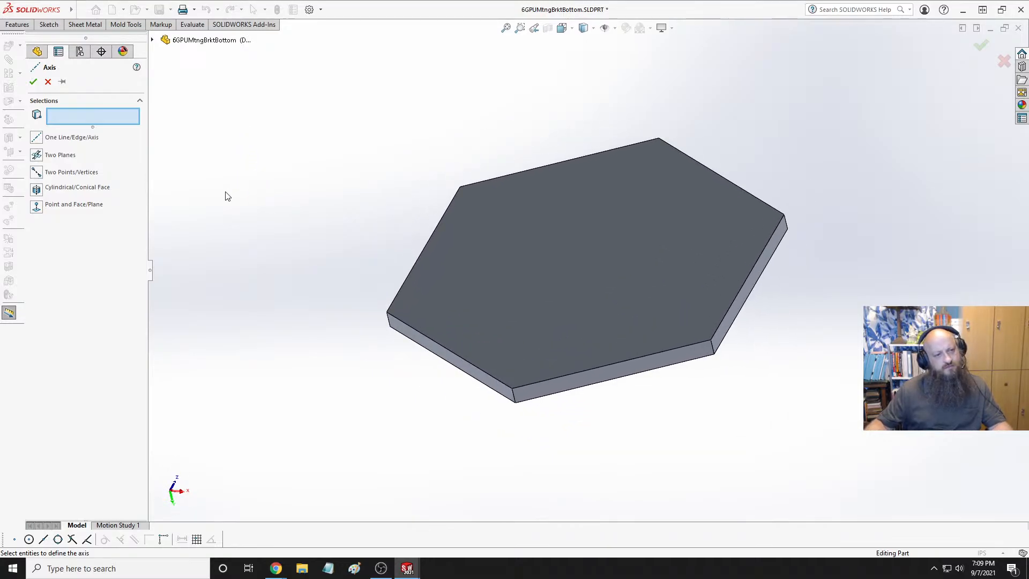
middle_click_drag(224, 193, 222, 215)
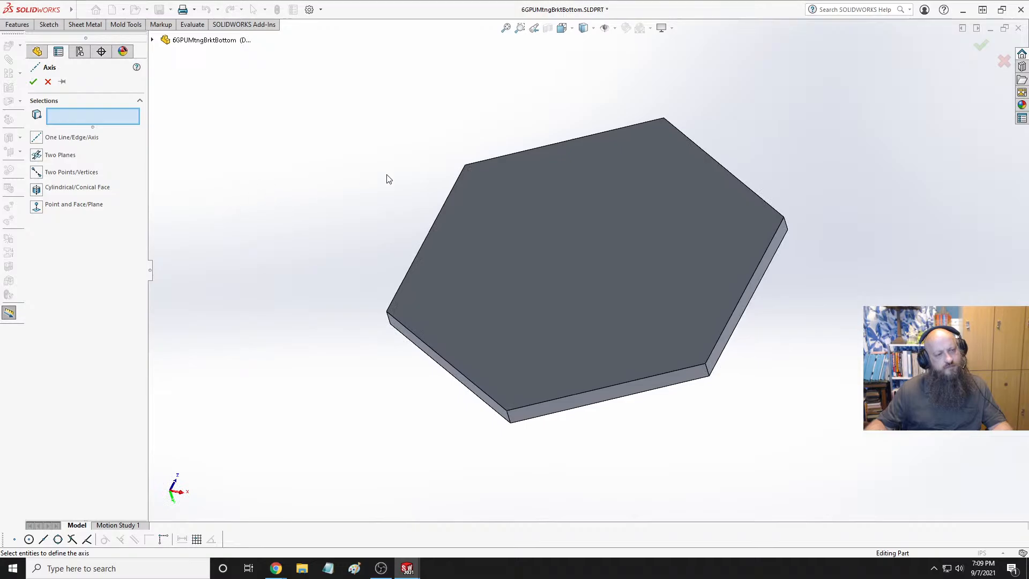
left_click(1004, 61)
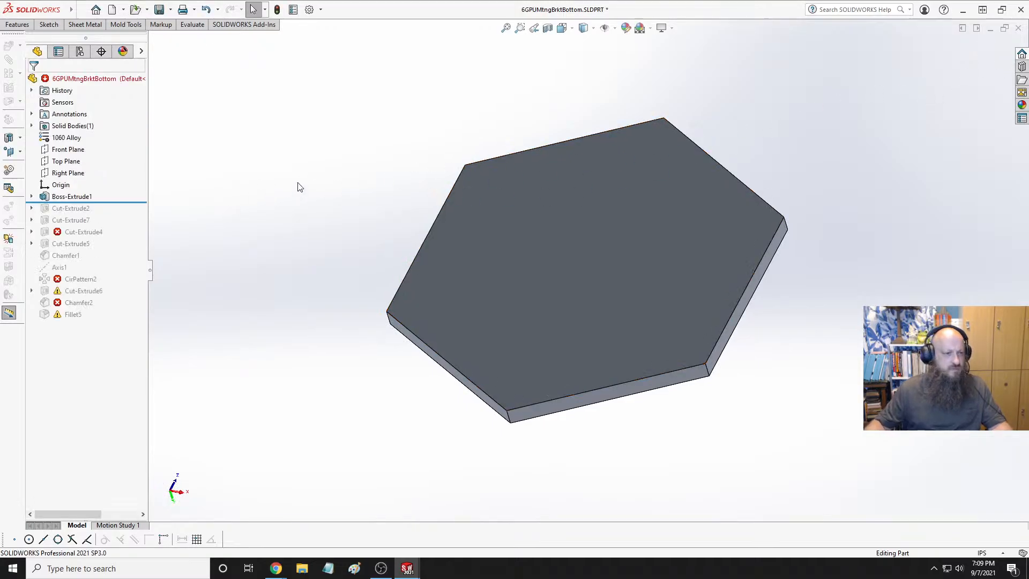
key("ctrl+s")
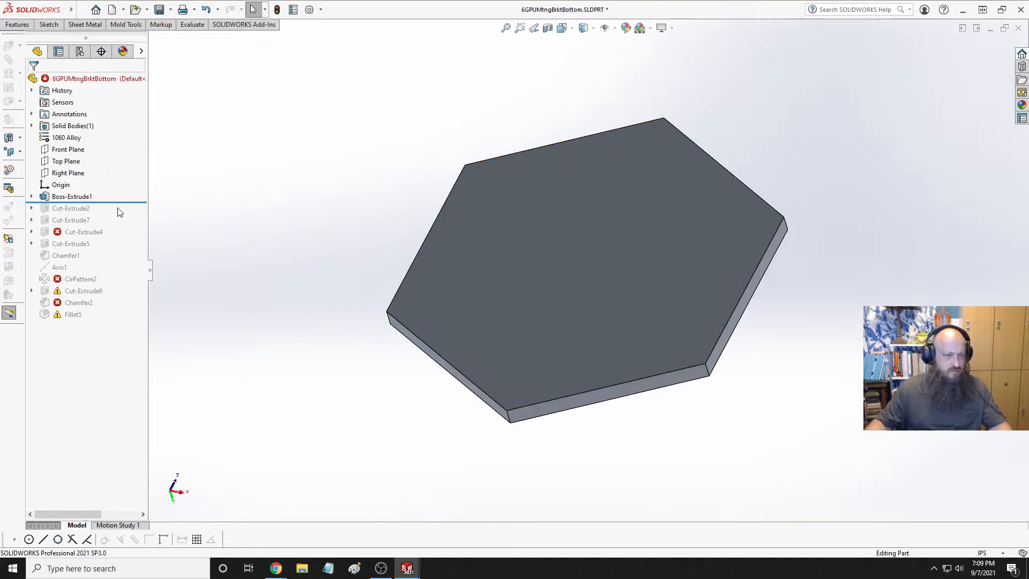
Roll the model forward to just after Axis1 and examine Sketch11 of Cut-Extrude4
left_click_drag(119, 204, 126, 270)
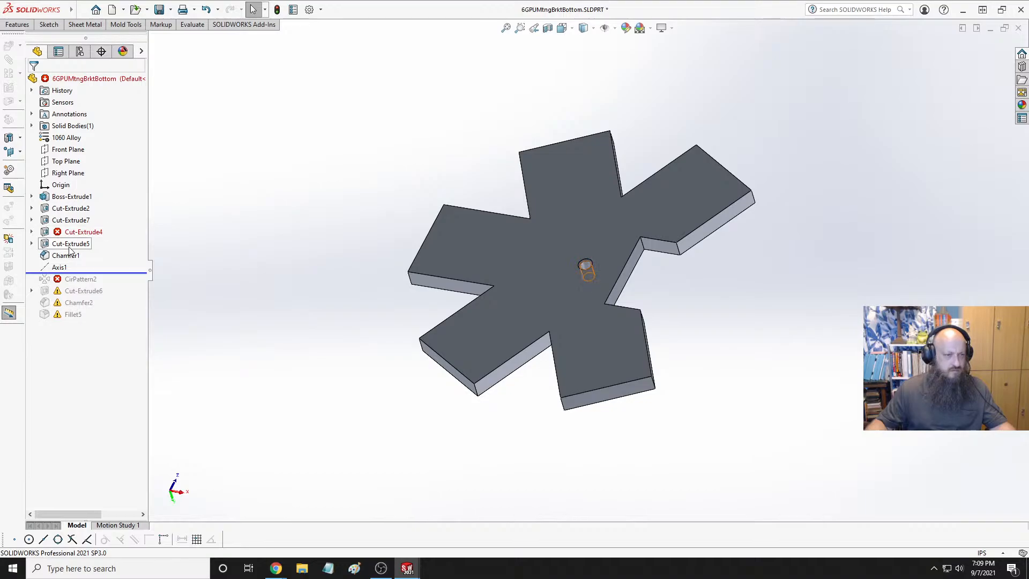
left_click(80, 232)
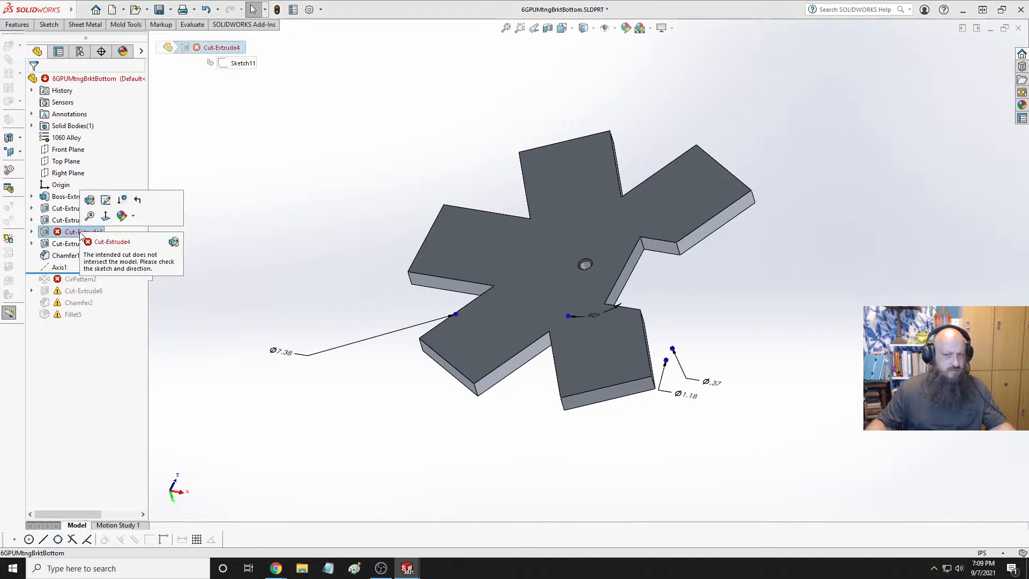
key("Right")
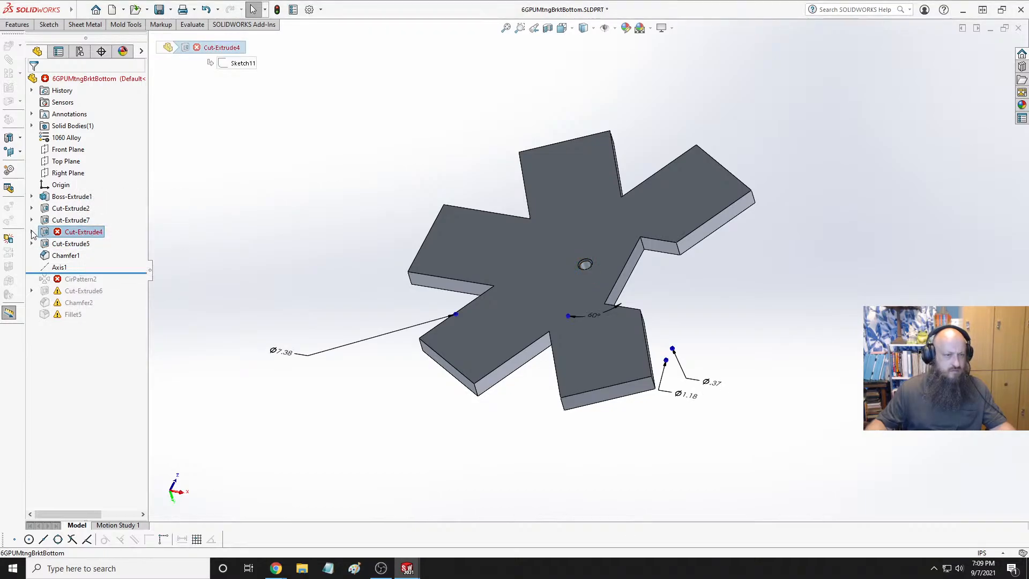
left_click(81, 244)
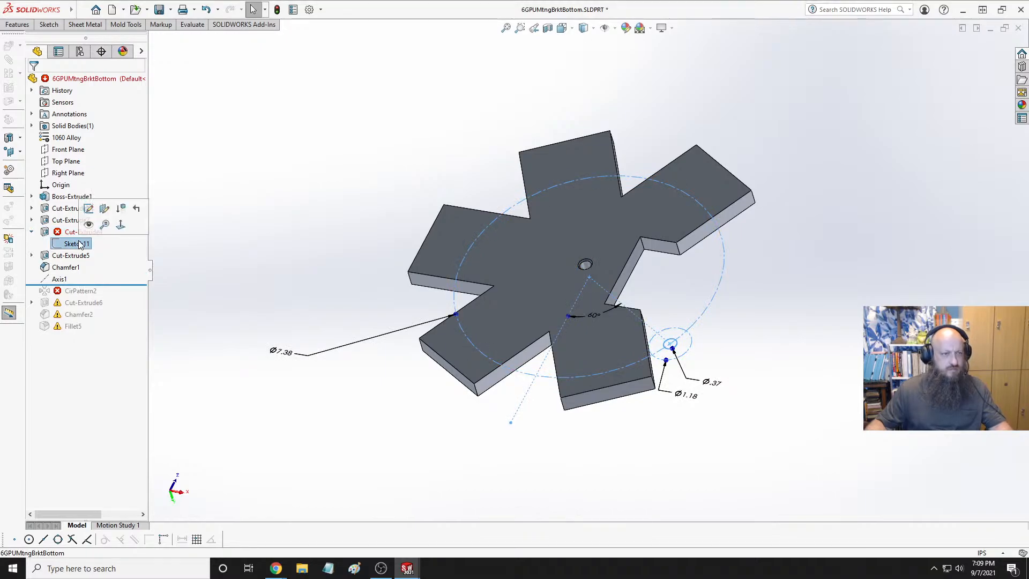
key("Escape")
left_click(32, 231)
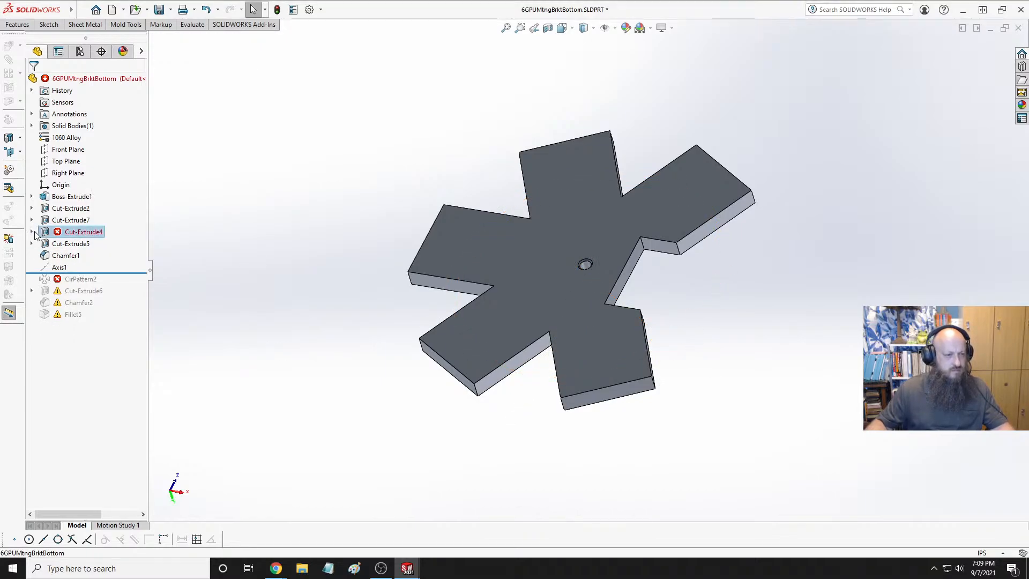
Reorder Cut-Extrude5, Chamfer1 and Axis1 so they come before Cut-Extrude4 in the feature history
left_click(80, 232)
left_click(70, 243, "ctrl")
left_click_drag(70, 243, 65, 224)
left_click(568, 285)
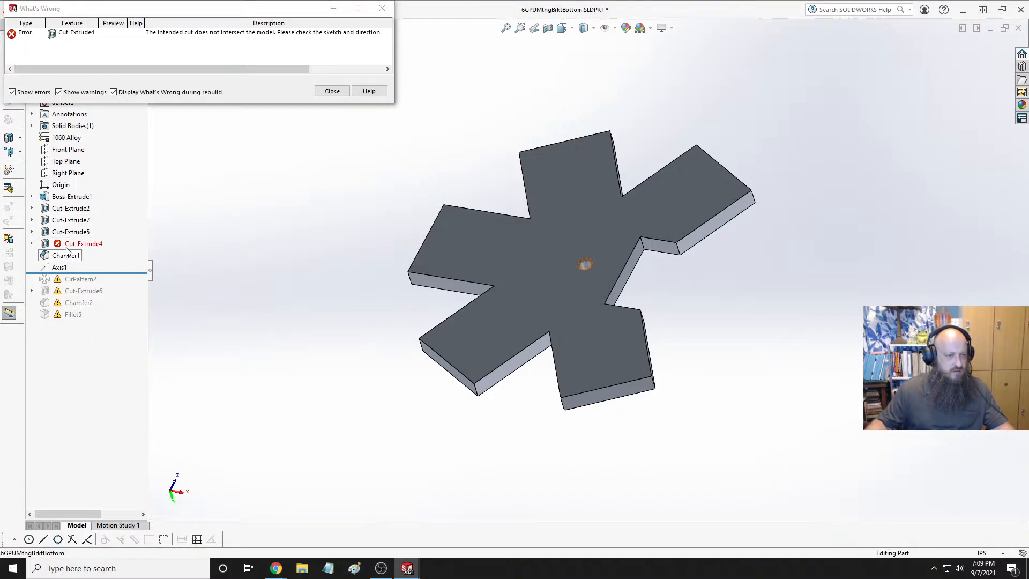
left_click_drag(69, 259, 136, 226)
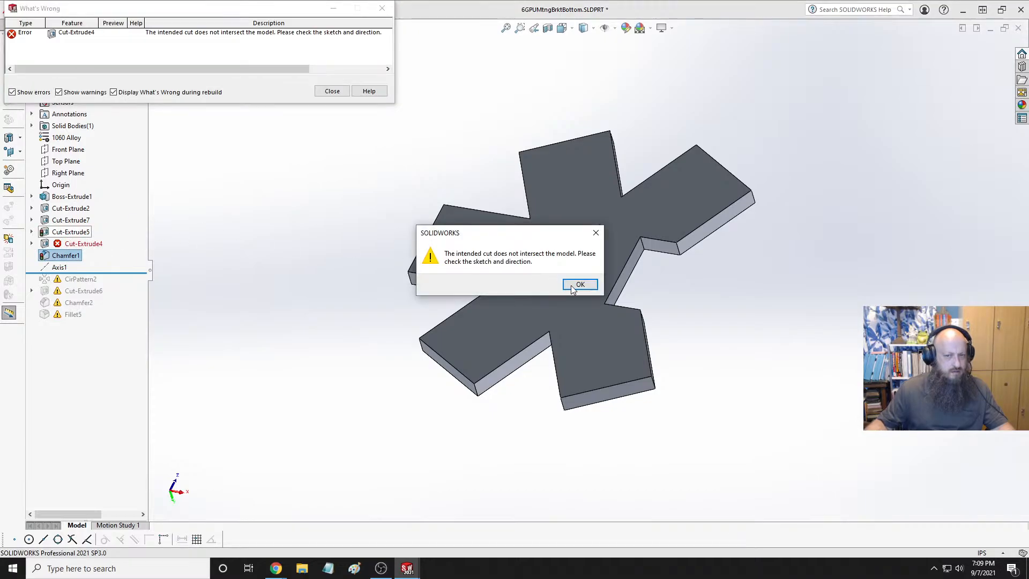
left_click(571, 285)
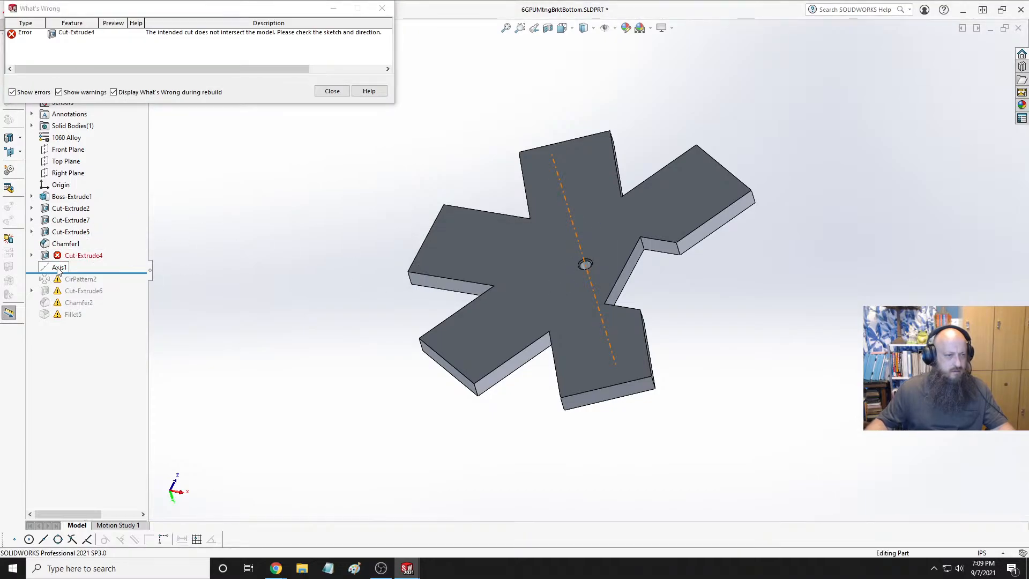
left_click_drag(59, 270, 59, 244)
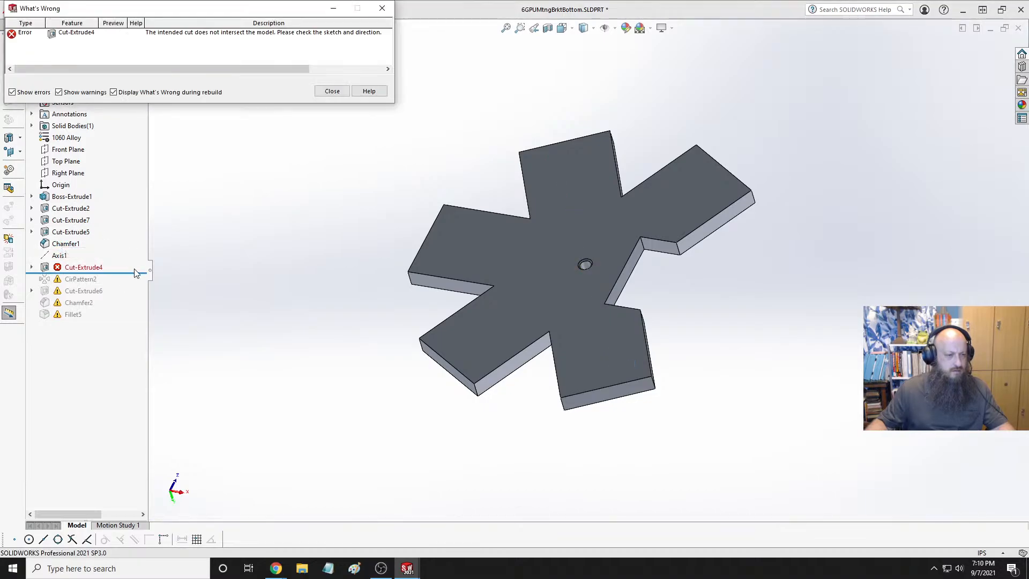
Roll the model back to before Cut-Extrude4 and move Cut-Extrude5 and Axis1 directly after Boss-Extrude1
left_click_drag(134, 274, 130, 262)
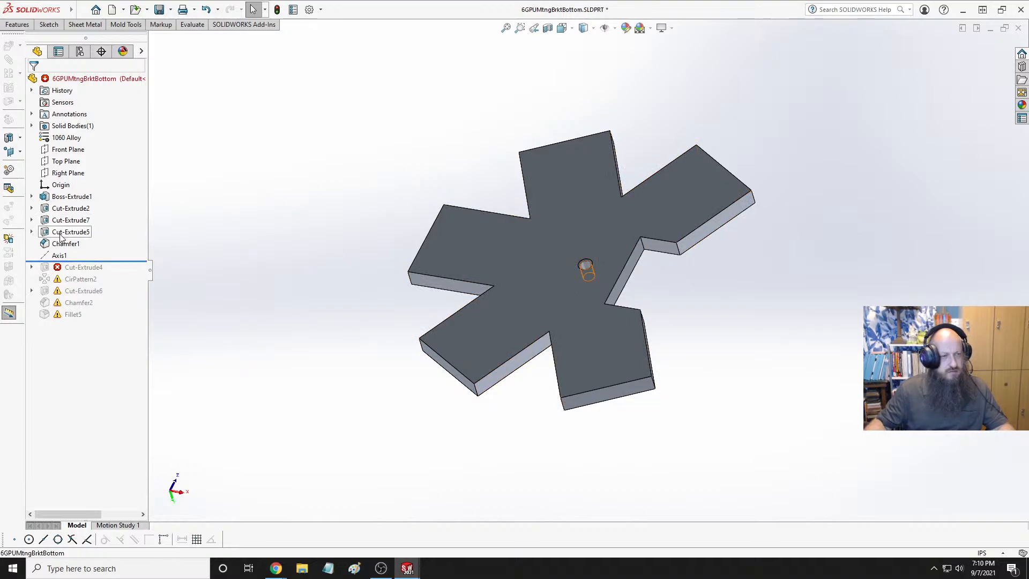
left_click_drag(60, 236, 60, 201)
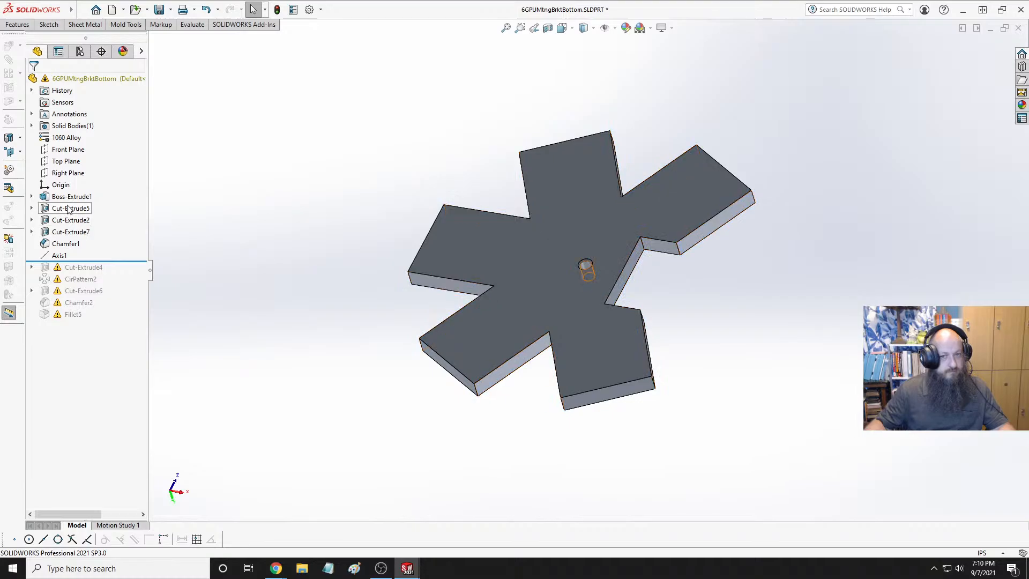
mouse_move(59, 255)
left_mouse_down()
mouse_move(61, 219)
mouse_move(145, 199)
left_mouse_up()
Highlight Chamfer1 and Cut-Extrude7 to examine which geometry each feature creates
left_click(66, 243)
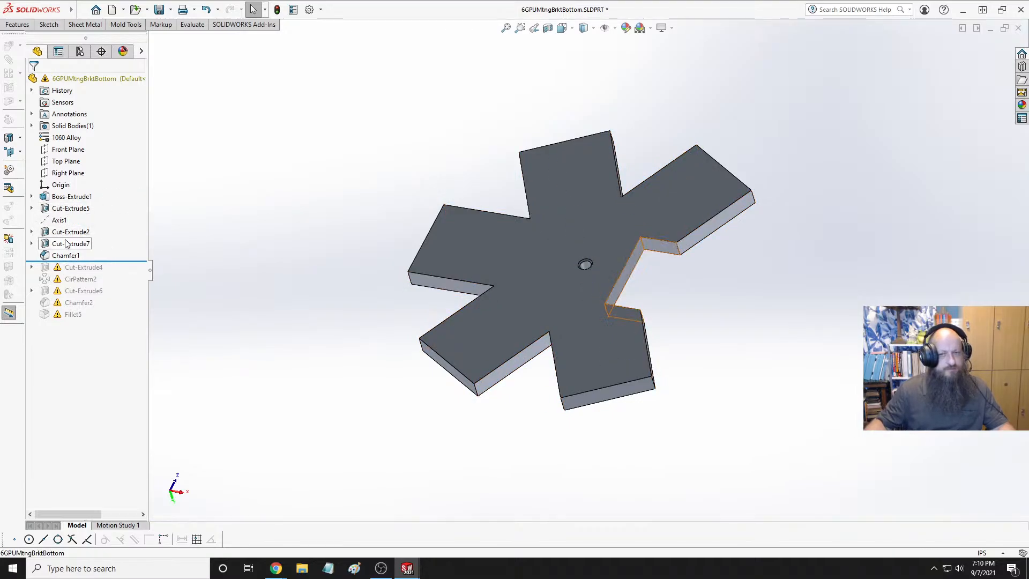
left_click(223, 223)
left_click(67, 256)
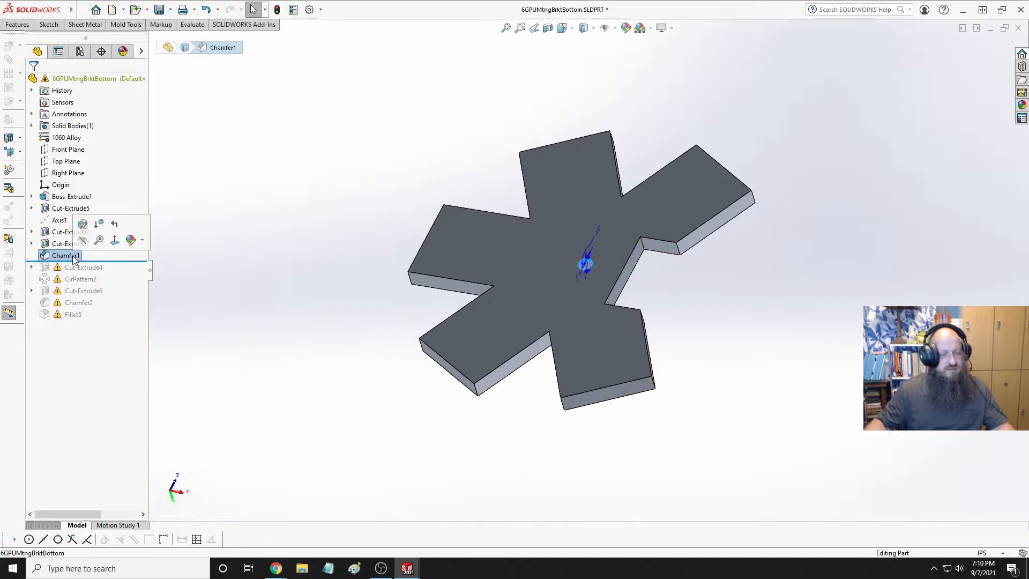
left_click(250, 254)
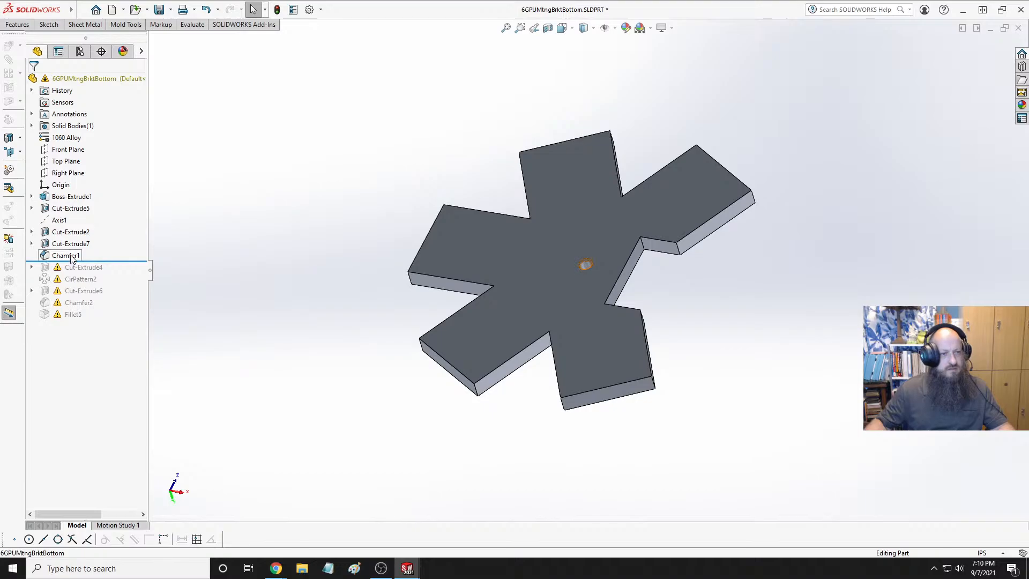
left_click(67, 256)
left_click(240, 245)
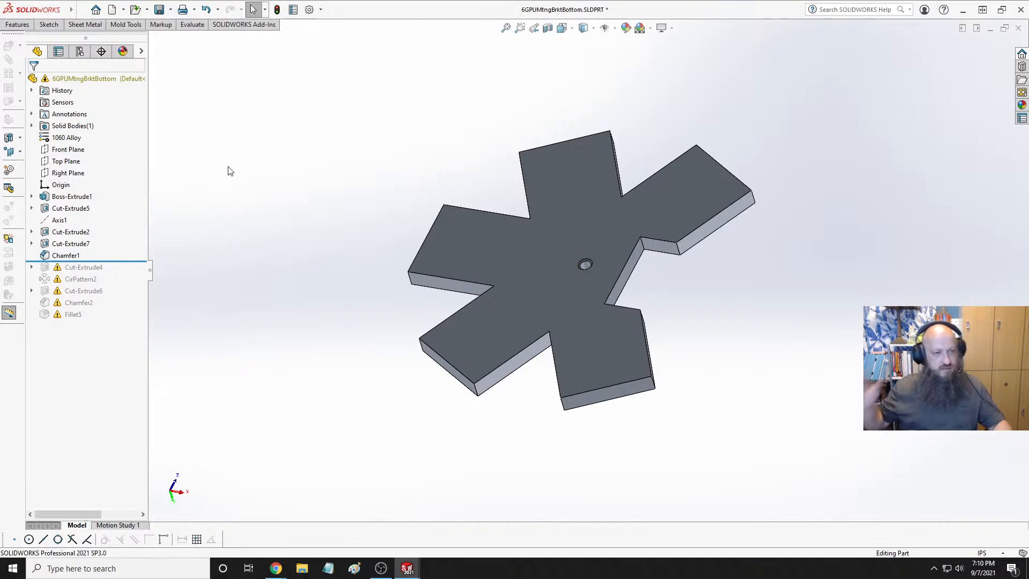
left_click(71, 244)
left_click(254, 221)
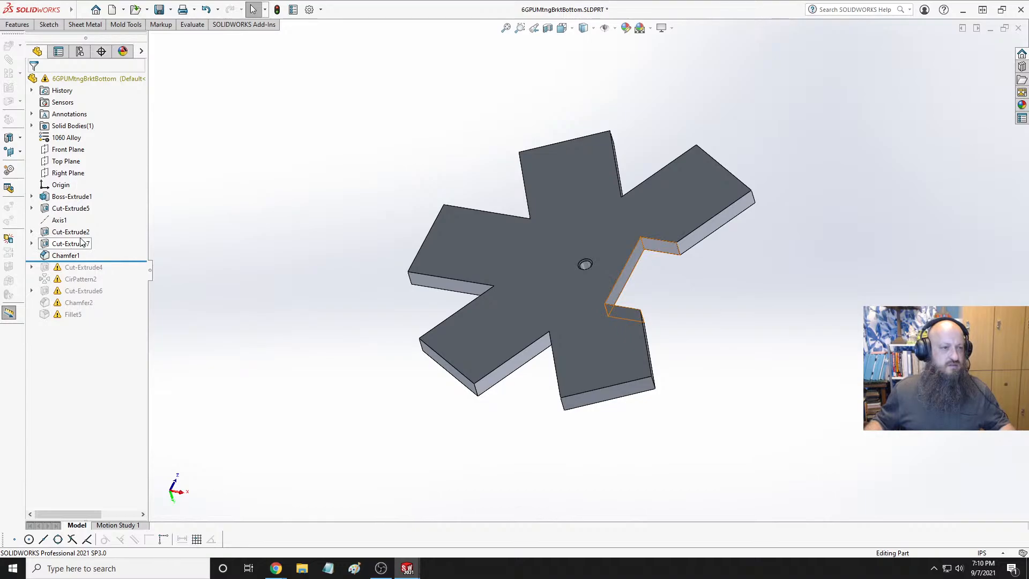
Open Cut-Extrude7's rectangle sketch for editing and examine where Axis1 lies relative to it
left_click(31, 244)
left_click(76, 255)
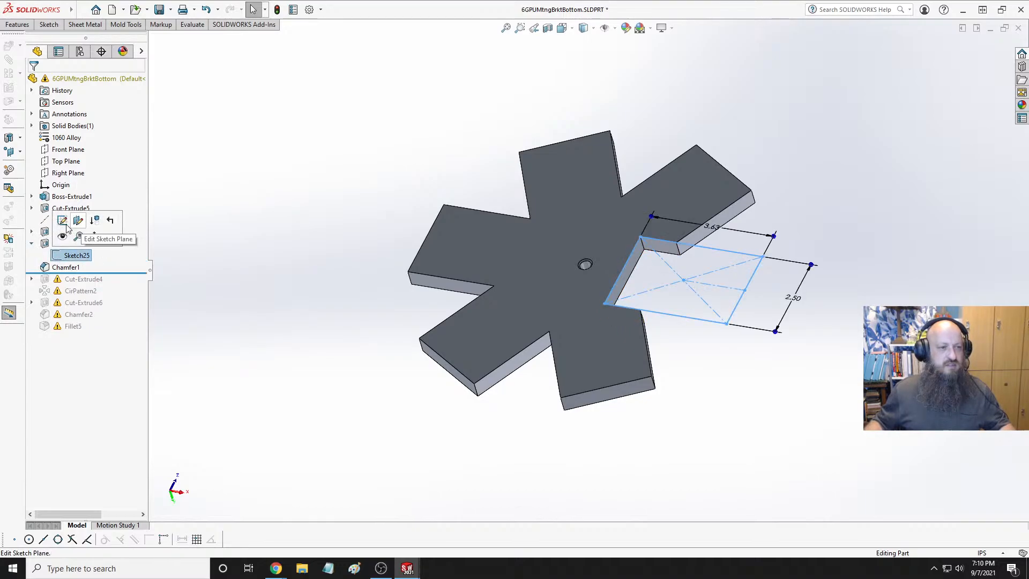
left_click(59, 221)
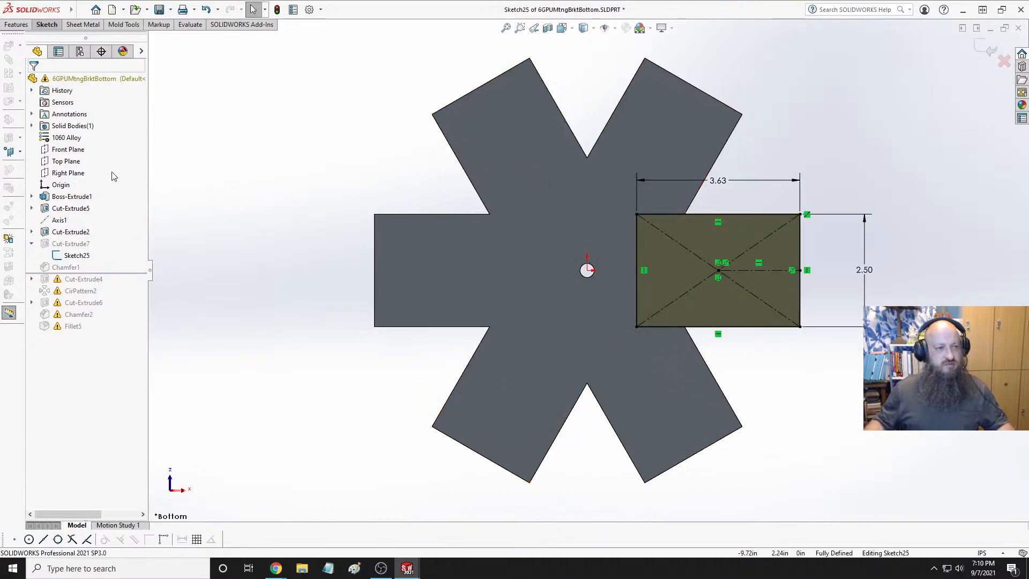
left_click(59, 220)
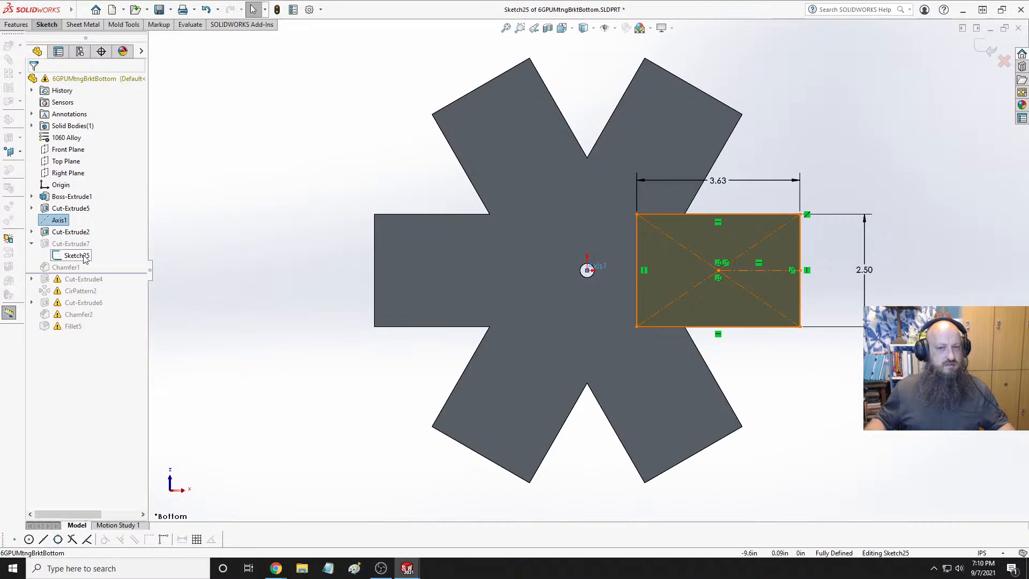
left_click(899, 178)
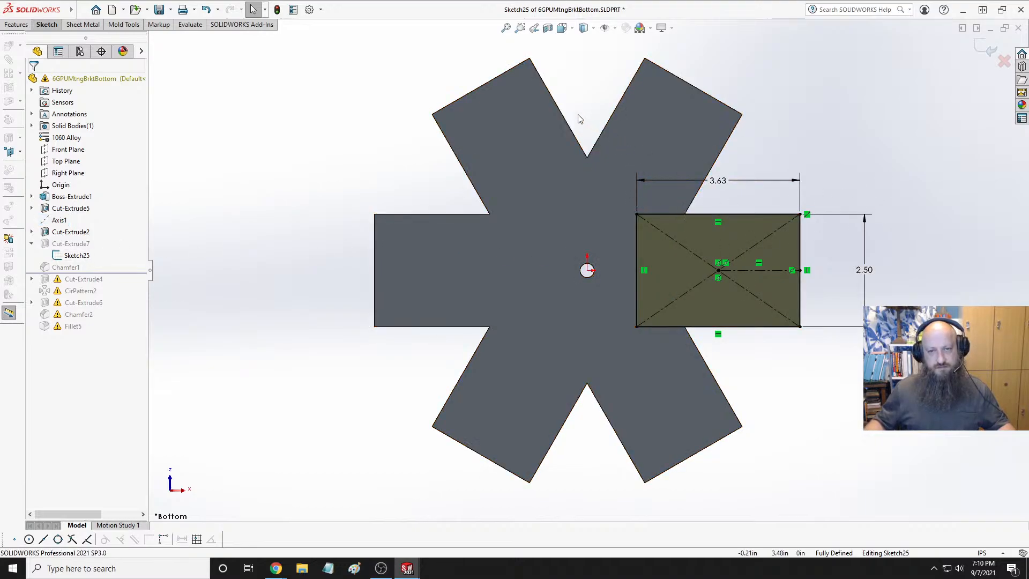
Select the whole rectangle in the sketch and try a circular sketch pattern of it about the origin
mouse_move(578, 119)
left_mouse_down()
mouse_move(815, 326)
mouse_move(884, 345)
mouse_move(860, 331)
left_mouse_up()
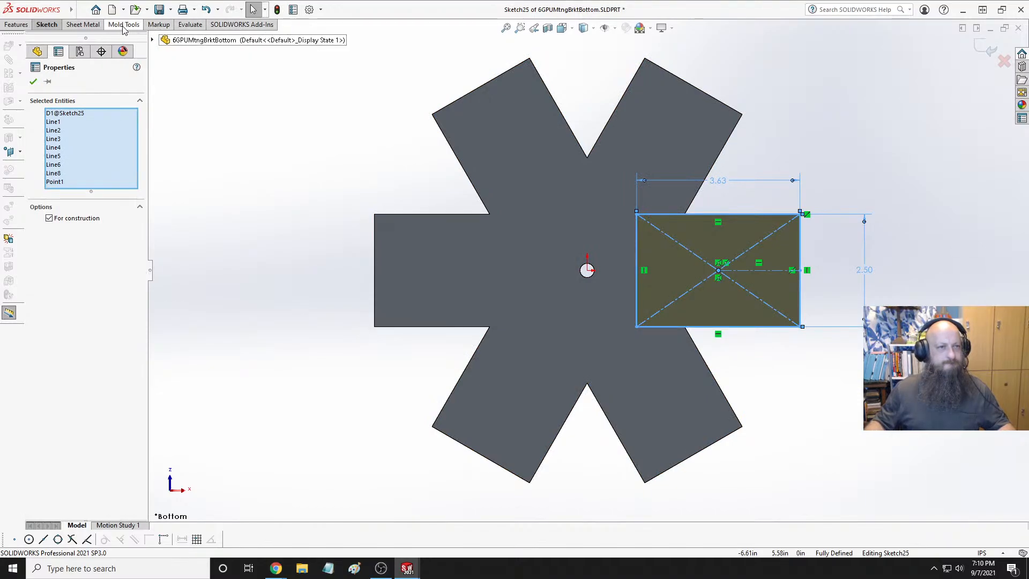
left_click(47, 25)
left_click(378, 39)
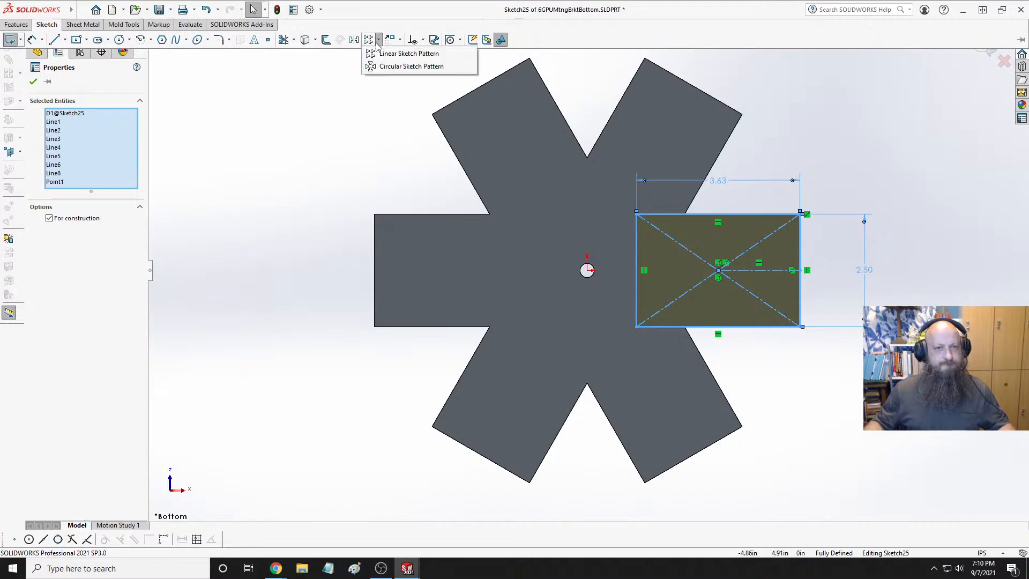
left_click(399, 66)
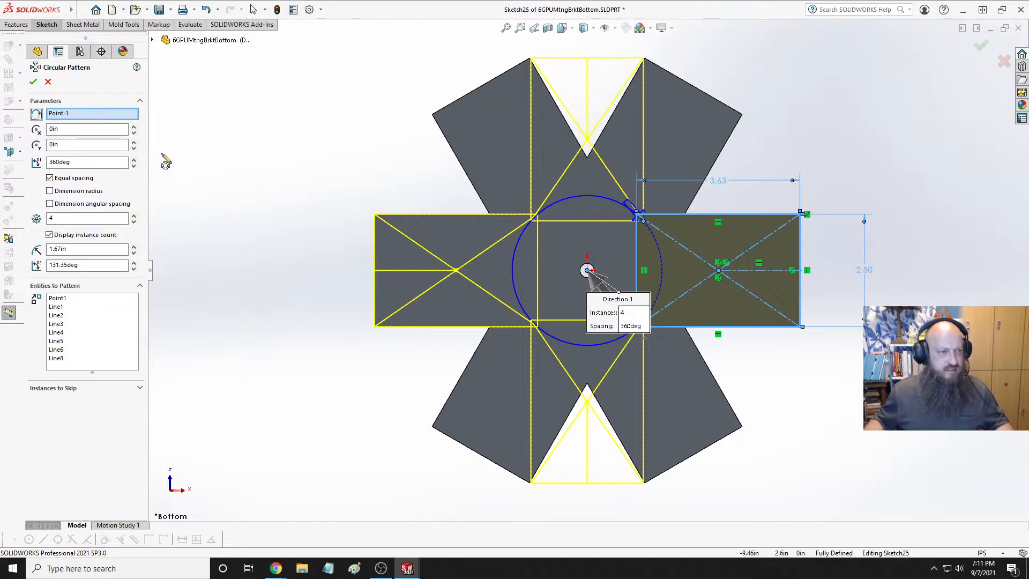
Clear all preselected points and lines from the entities of the circular sketch pattern
left_click(75, 301)
right_click(91, 309)
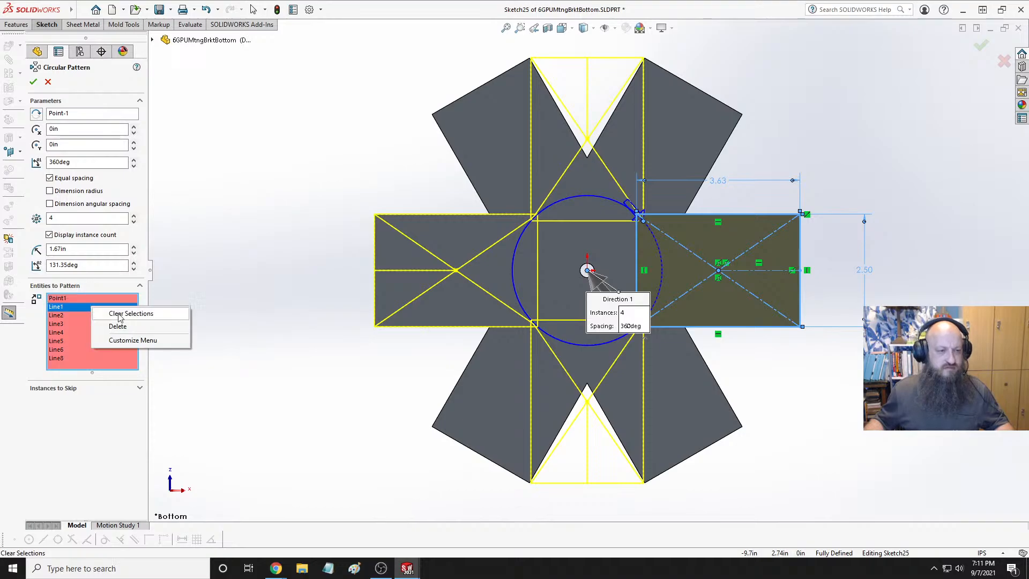
left_click(115, 319)
right_click(72, 301)
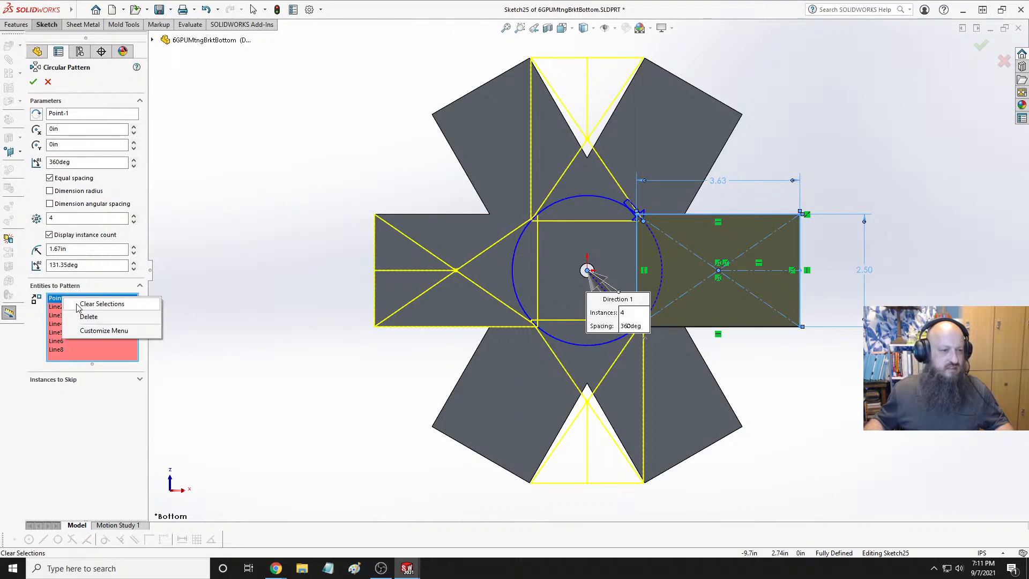
left_click(90, 316)
right_click(65, 301)
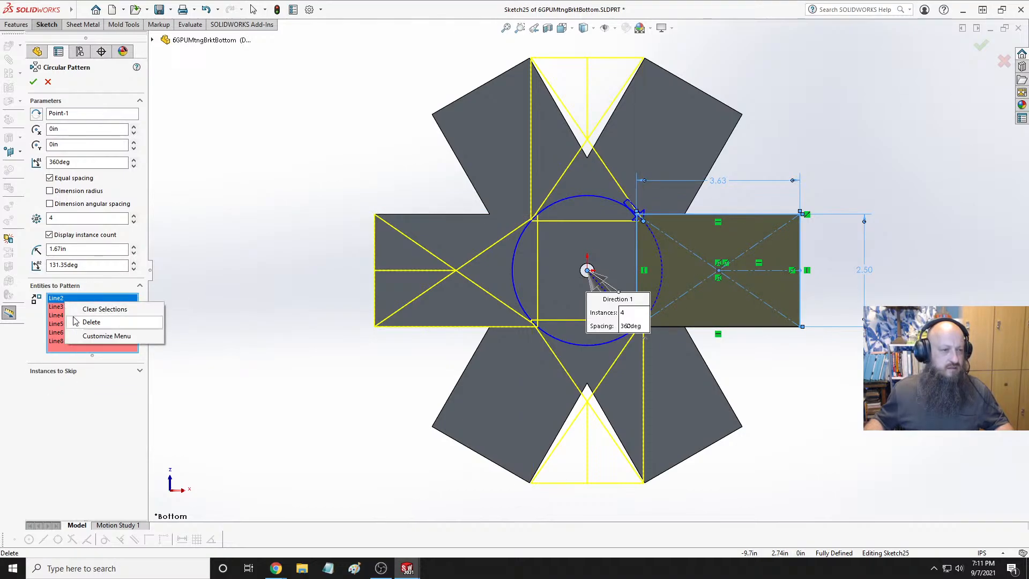
left_click(91, 322)
right_click(66, 301)
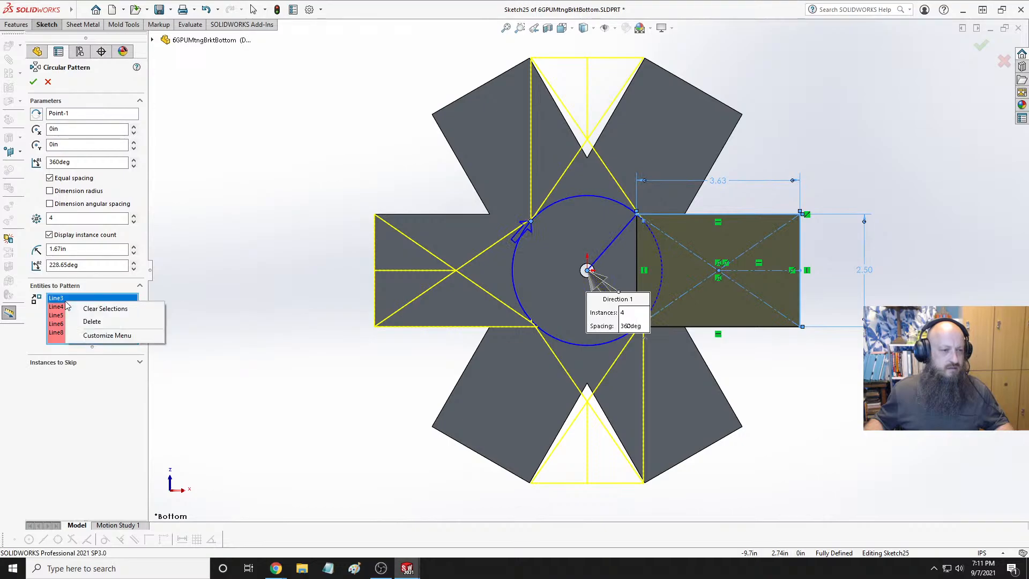
left_click(105, 309)
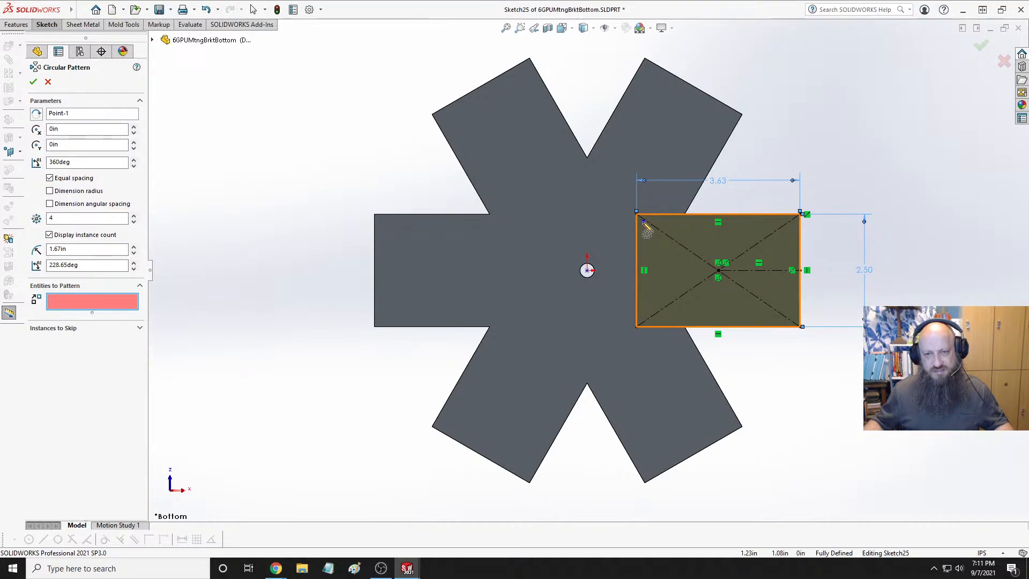
Choose the four outer edges of the rectangle as the entities to pattern
left_click(720, 215)
left_click(800, 242)
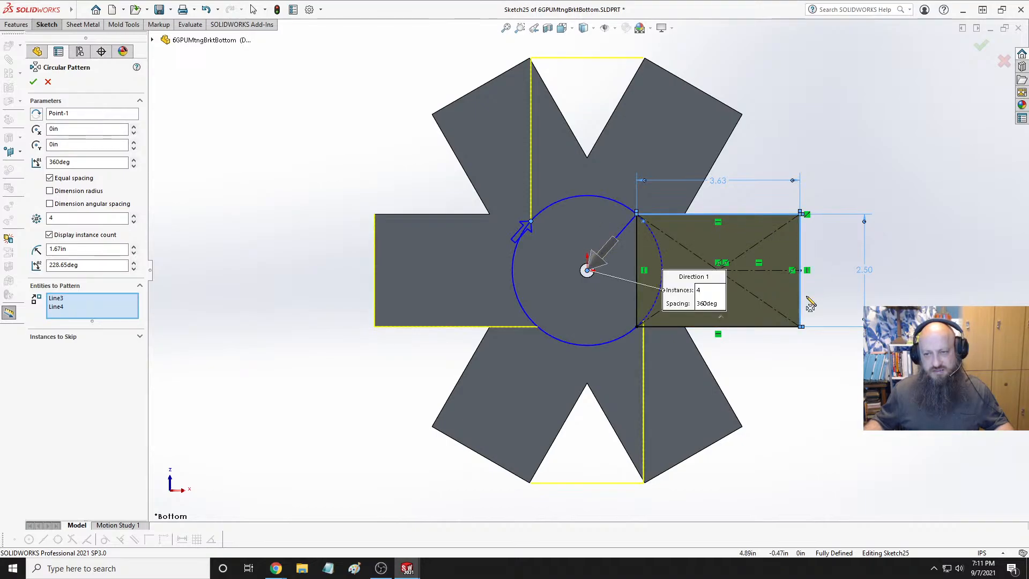
left_click(775, 328)
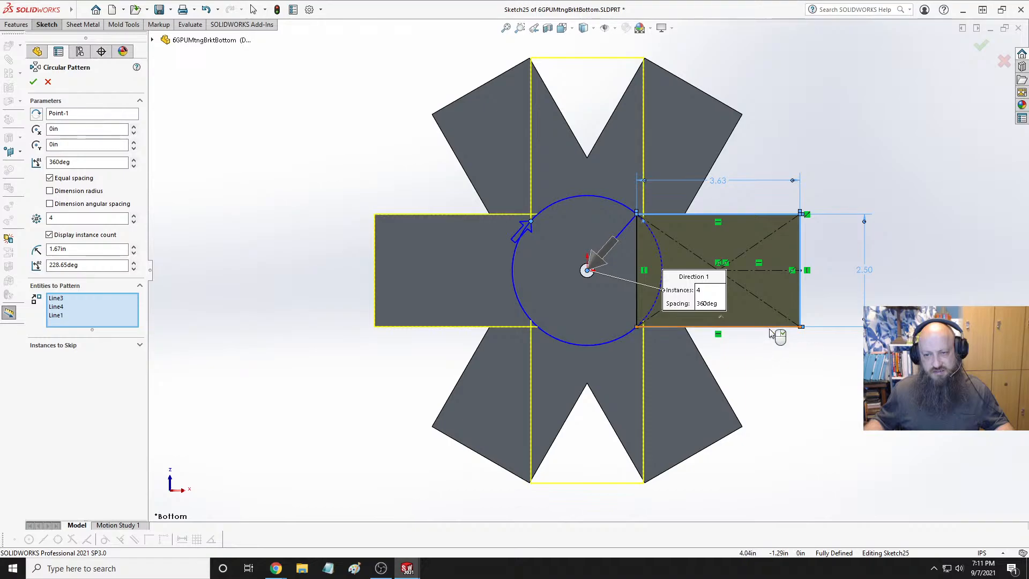
left_click(636, 260)
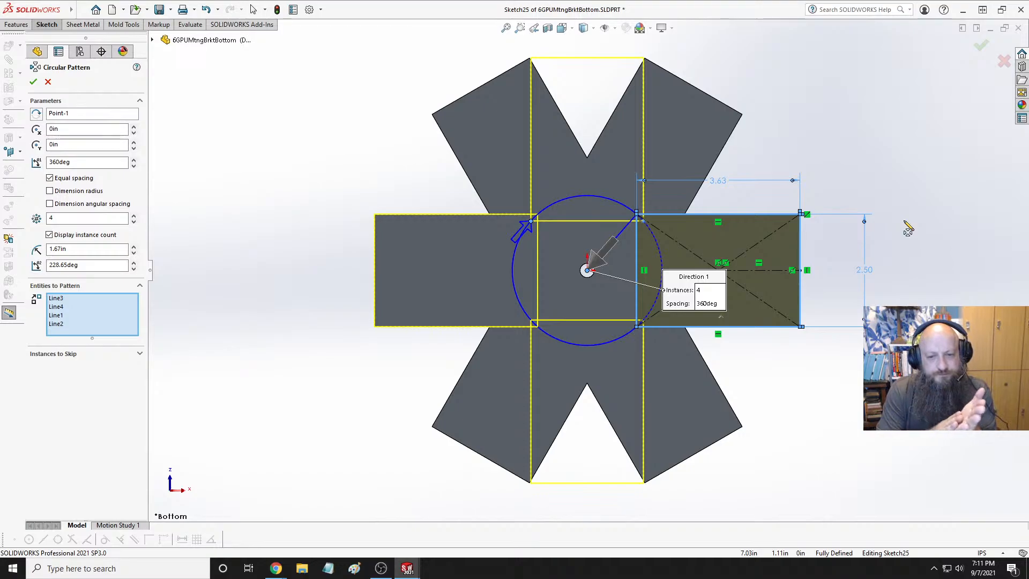
Preview the circular sketch pattern with 6 instances, cancel it and exit the sketch
left_click(69, 217)
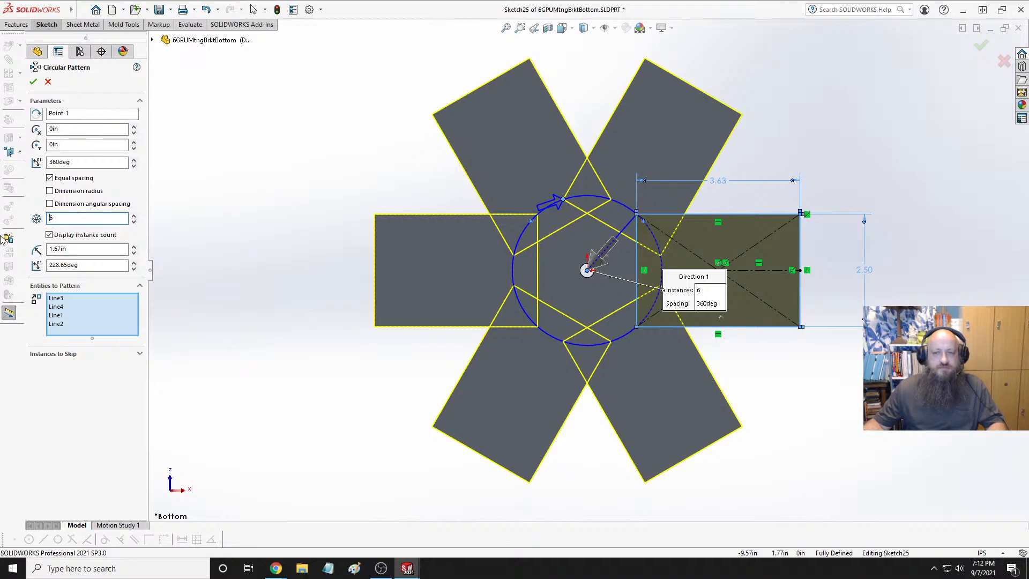
key("Escape")
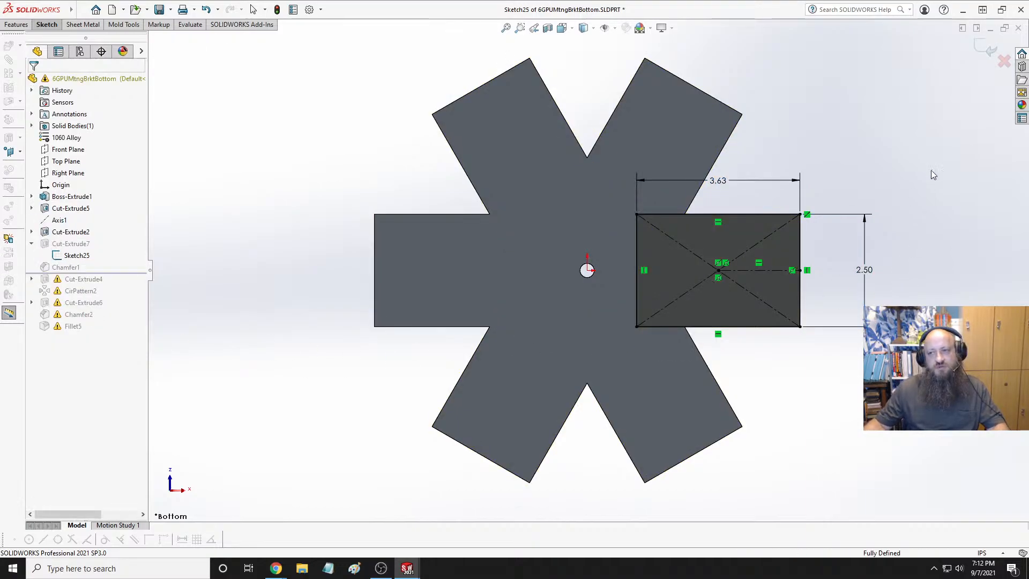
left_click(990, 50)
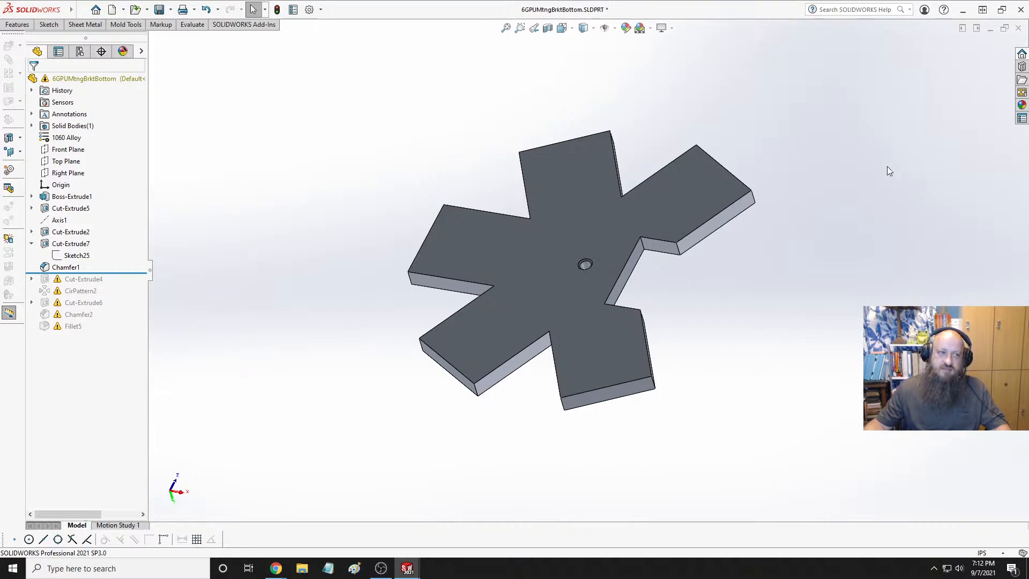
Delete the centre-hole cut Cut-Extrude5 together with its dependent features, keeping its sketch
key("space")
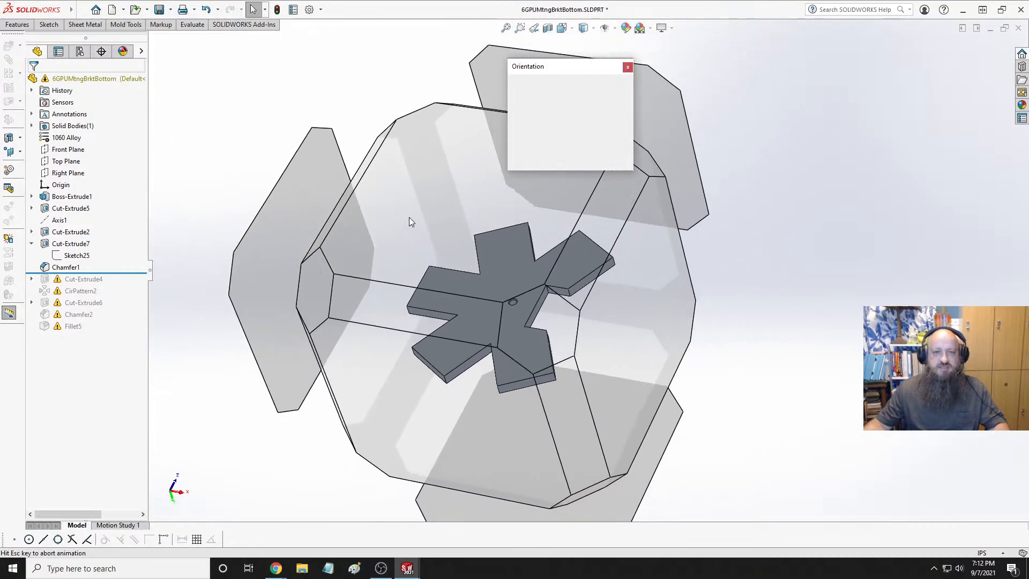
left_click(403, 225)
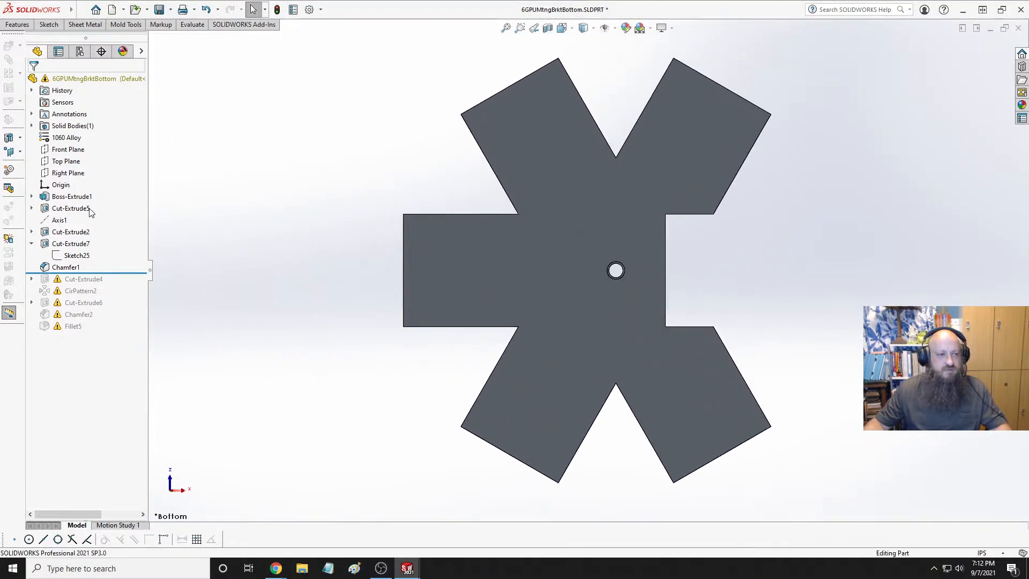
left_click(71, 208)
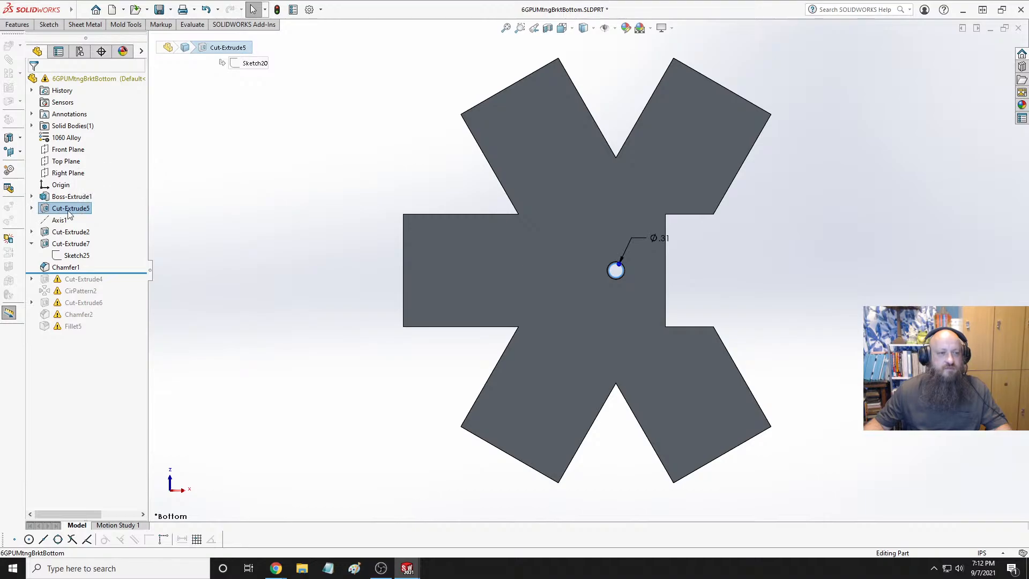
right_click(69, 215)
left_click(105, 298)
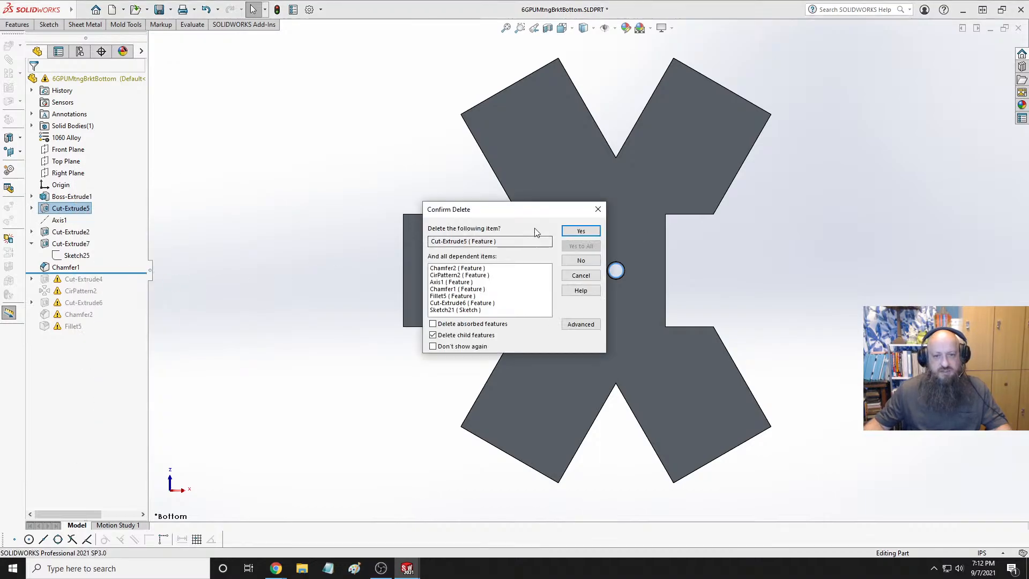
left_click(581, 231)
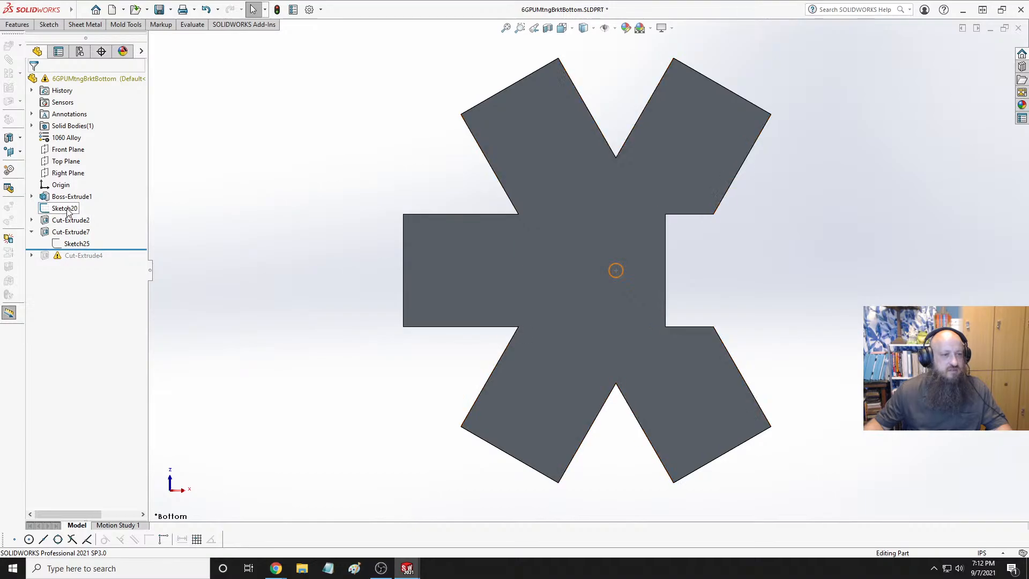
left_click(64, 209)
right_click(67, 211)
left_click(310, 212)
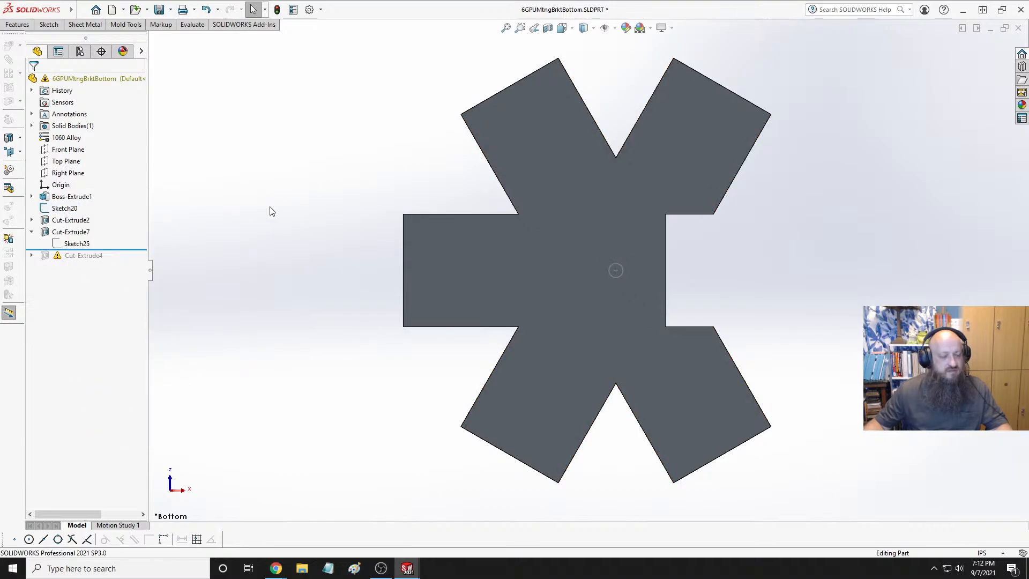
Undo the deletion of the centre-hole cut and delete Cut-Extrude2, which forms the six arms, keeping its sketch
key("ctrl+z")
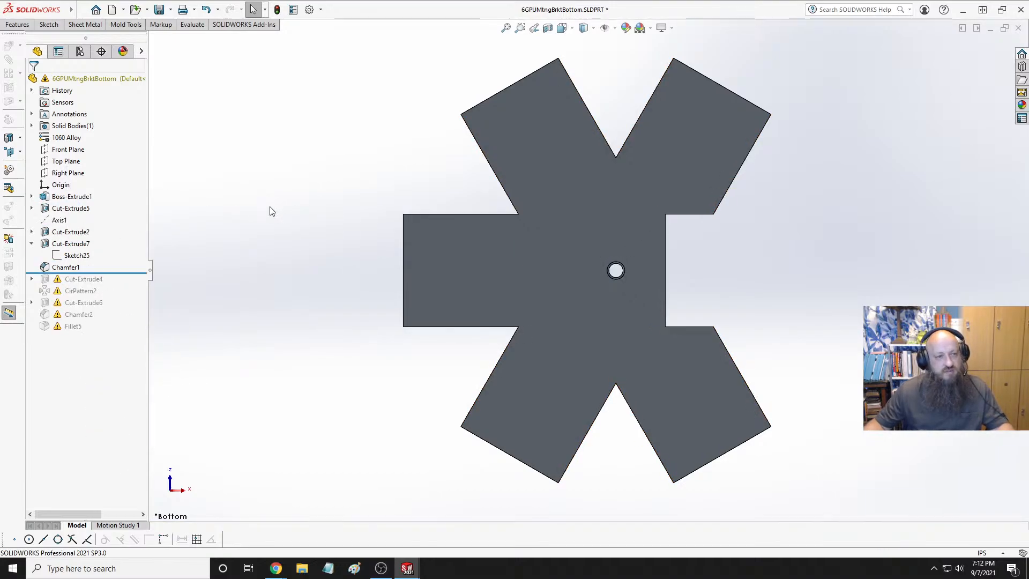
left_click(71, 232)
right_click(74, 235)
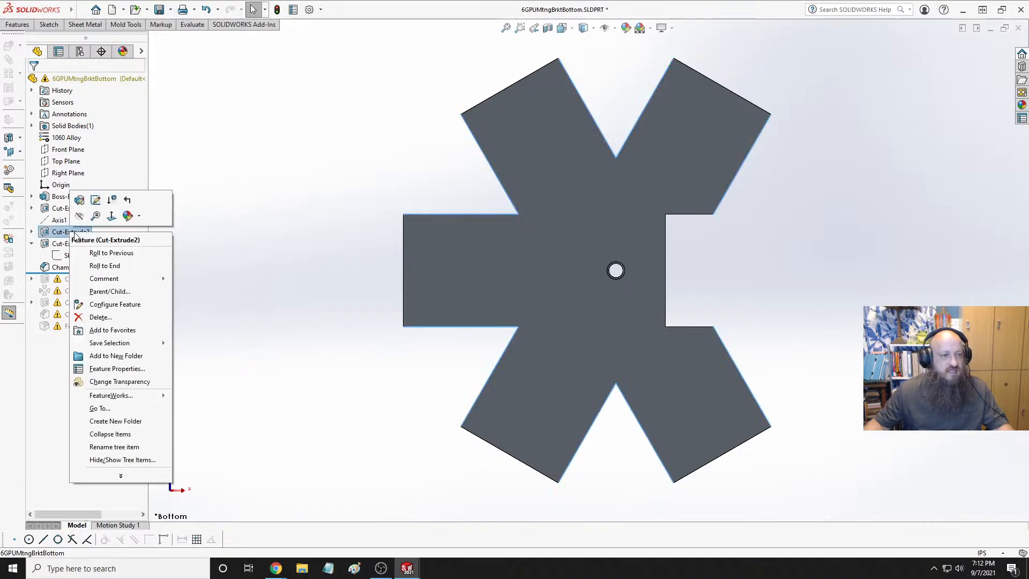
left_click(100, 318)
left_click(581, 230)
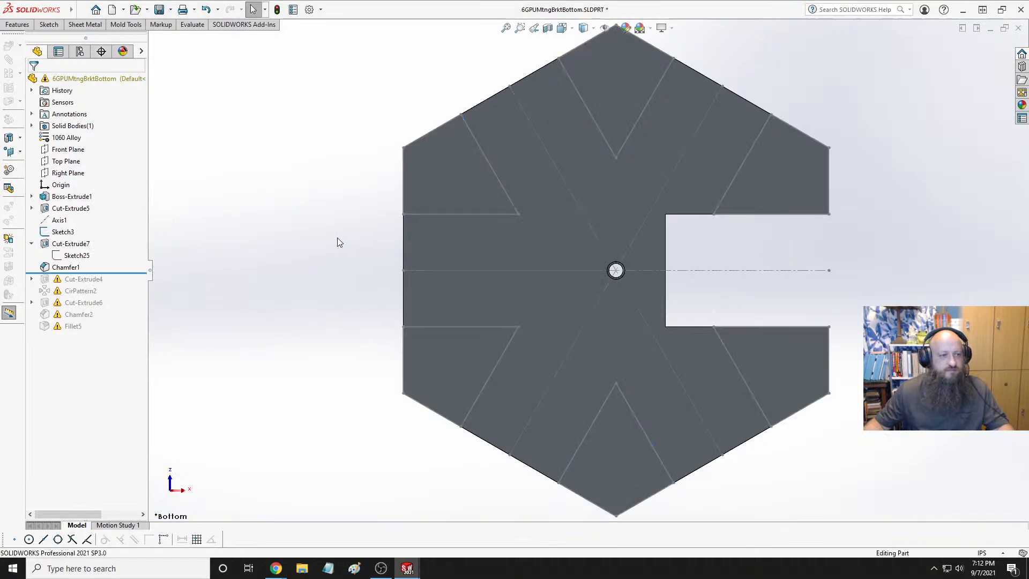
Delete the leftover arm-profile sketch Sketch3
left_click(61, 232)
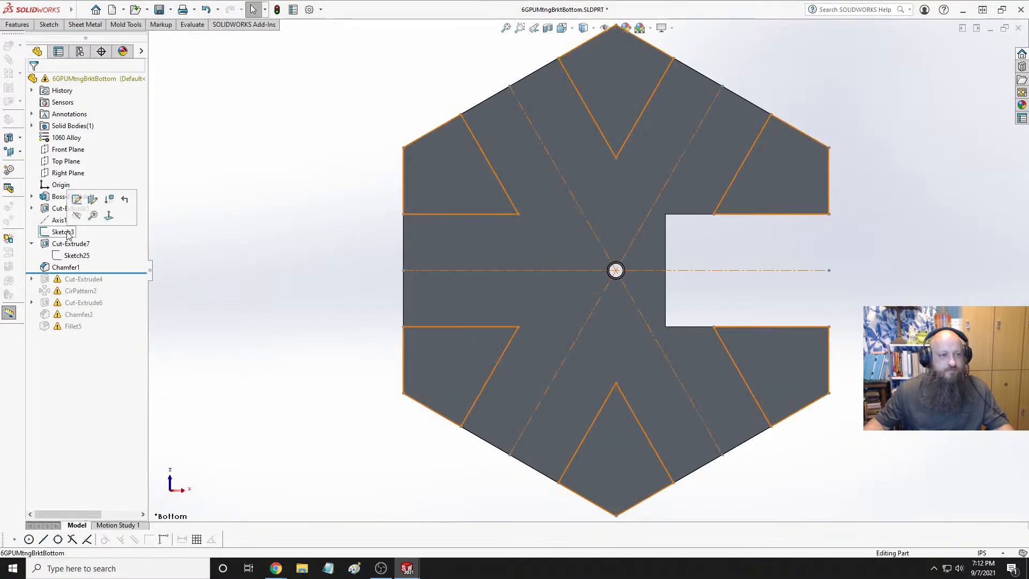
right_click(65, 232)
left_click(98, 329)
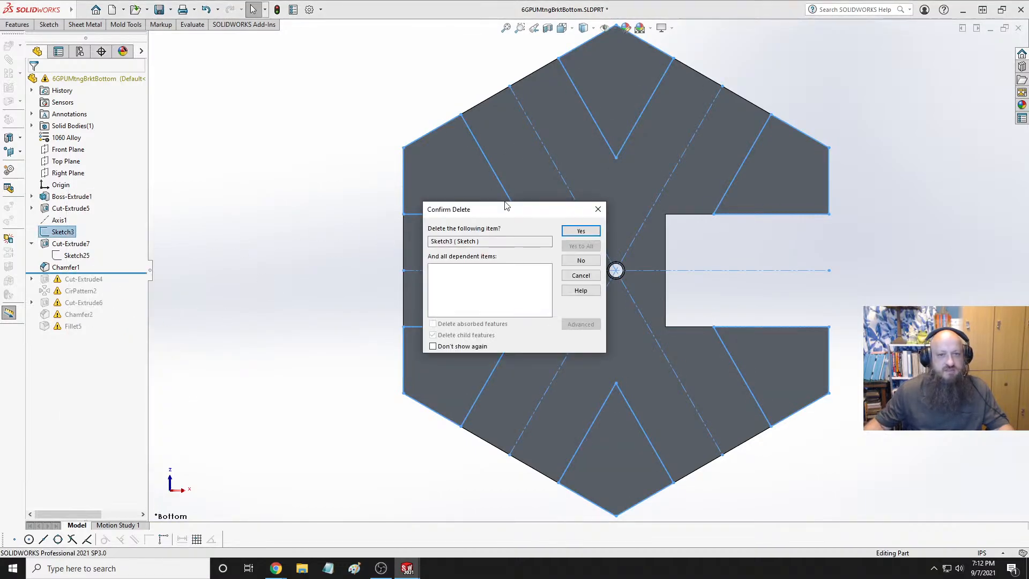
left_click(572, 234)
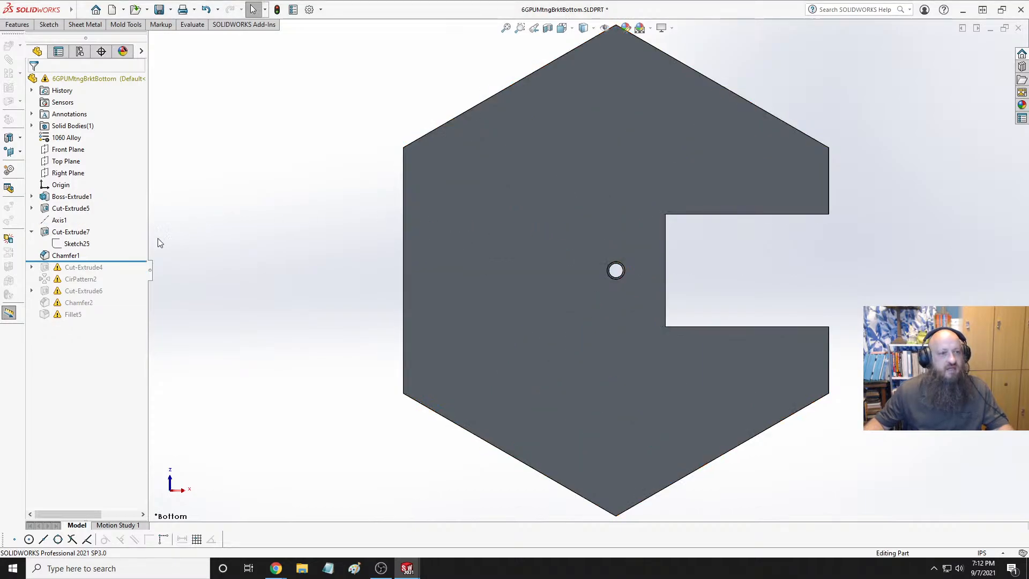
Open Sketch25 of Cut-Extrude7 for editing and select the rectangle's four outer lines
left_click(72, 244)
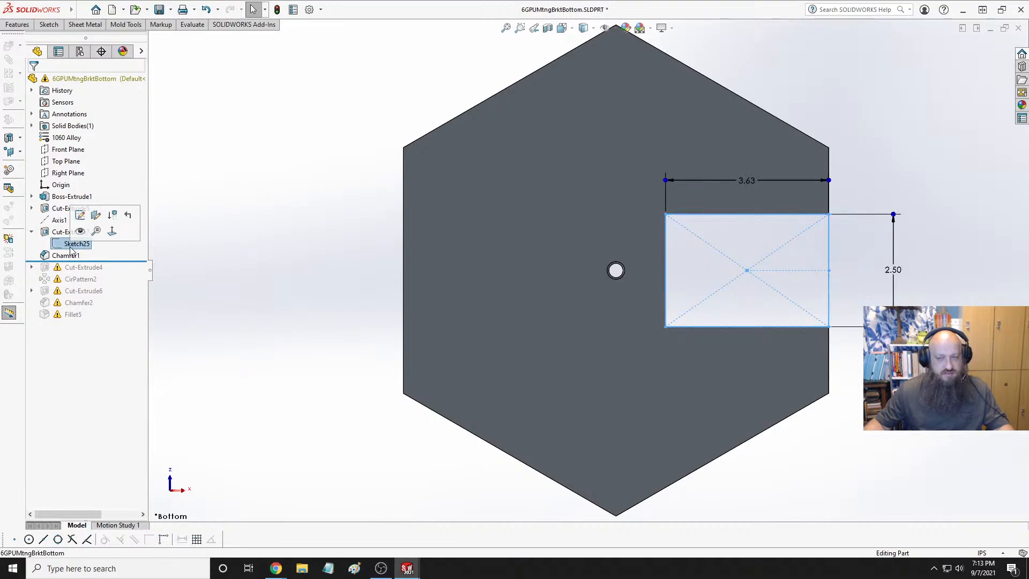
right_click(71, 248)
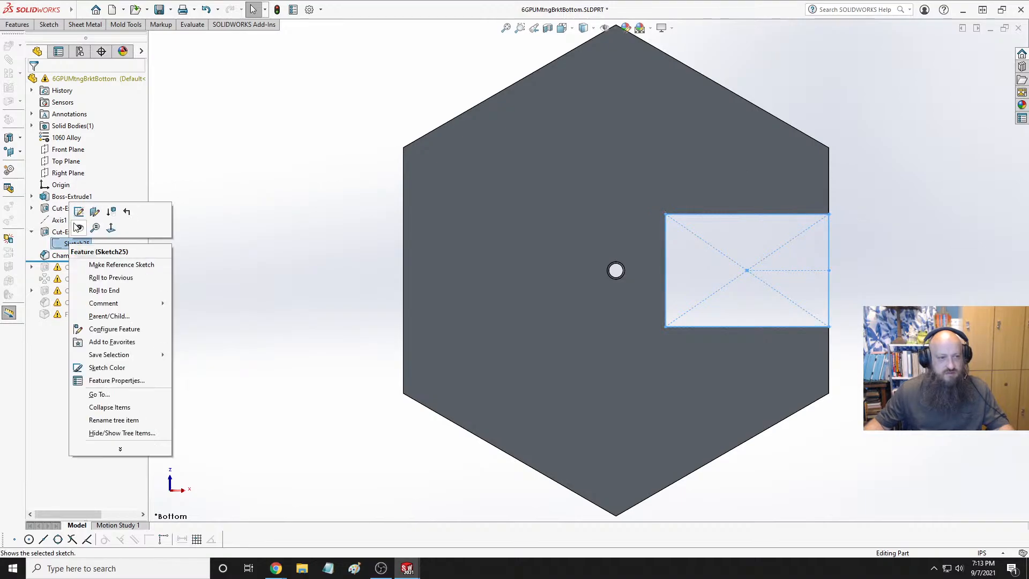
left_click(79, 211)
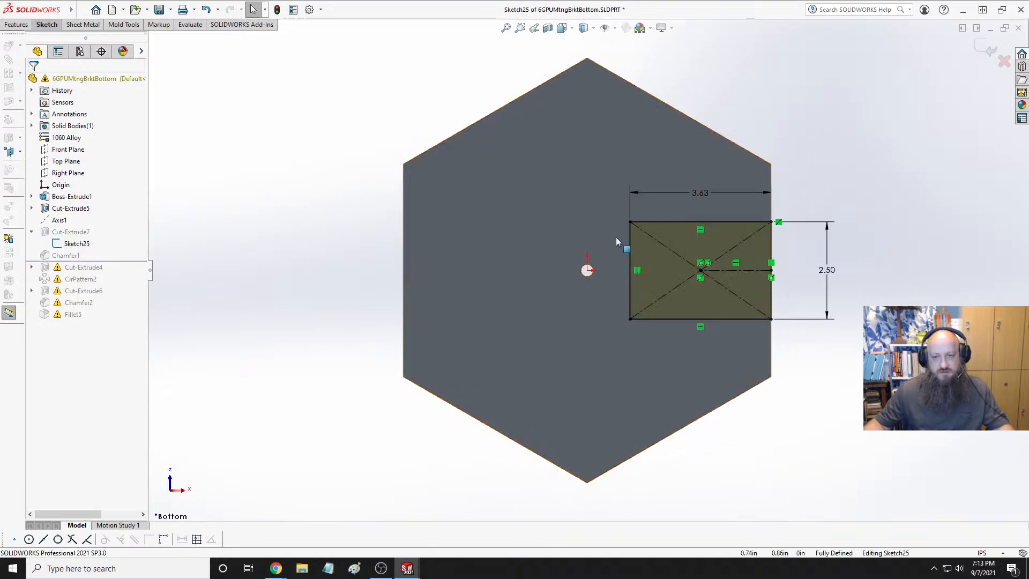
left_click(676, 221)
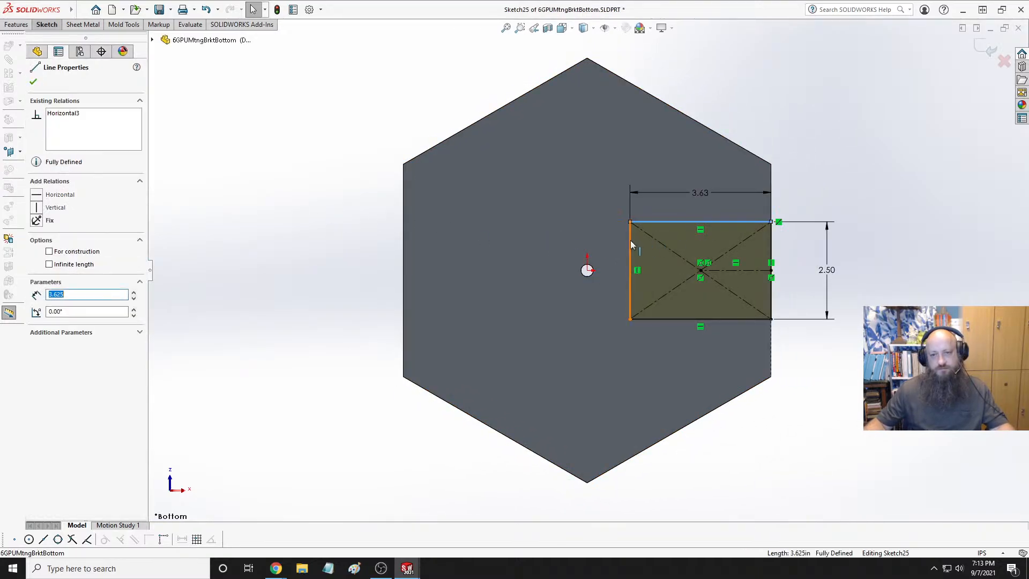
left_click(630, 240, "ctrl")
left_click(766, 319, "ctrl")
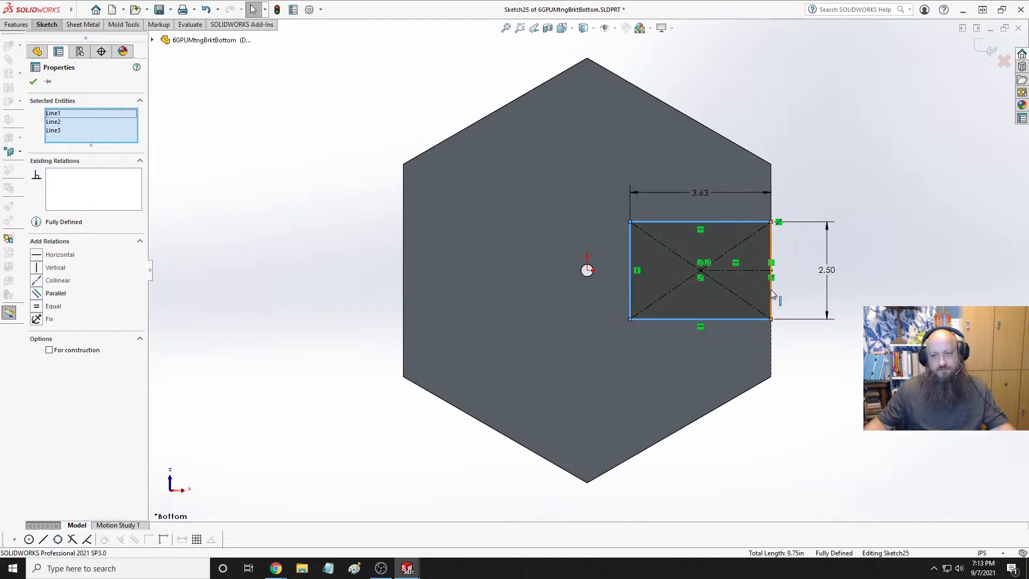
left_click(771, 292, "ctrl")
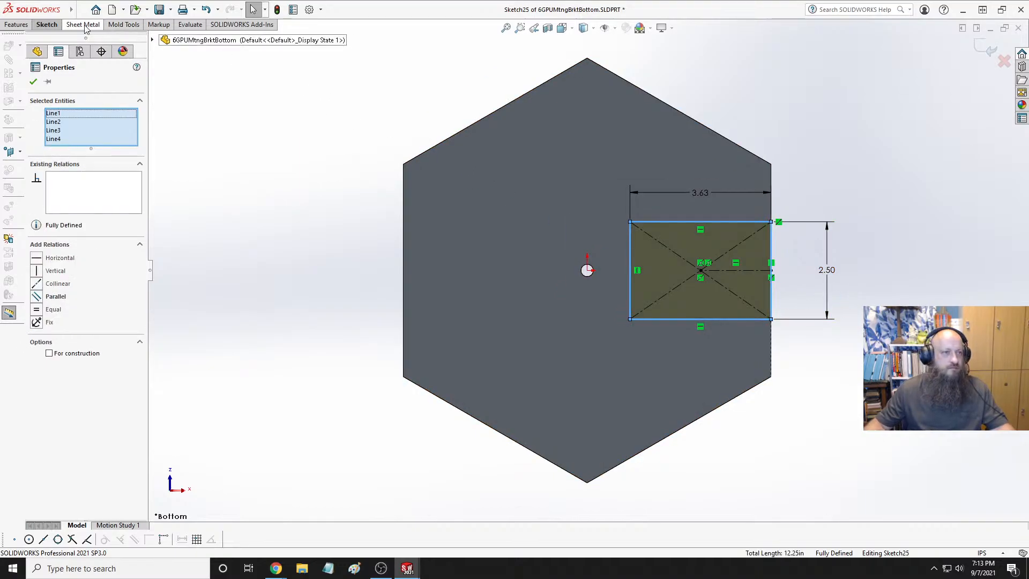
Create a circular sketch pattern of the selected rectangle lines about the origin with 6 instances over 360 degrees
left_click(51, 26)
left_click(52, 26)
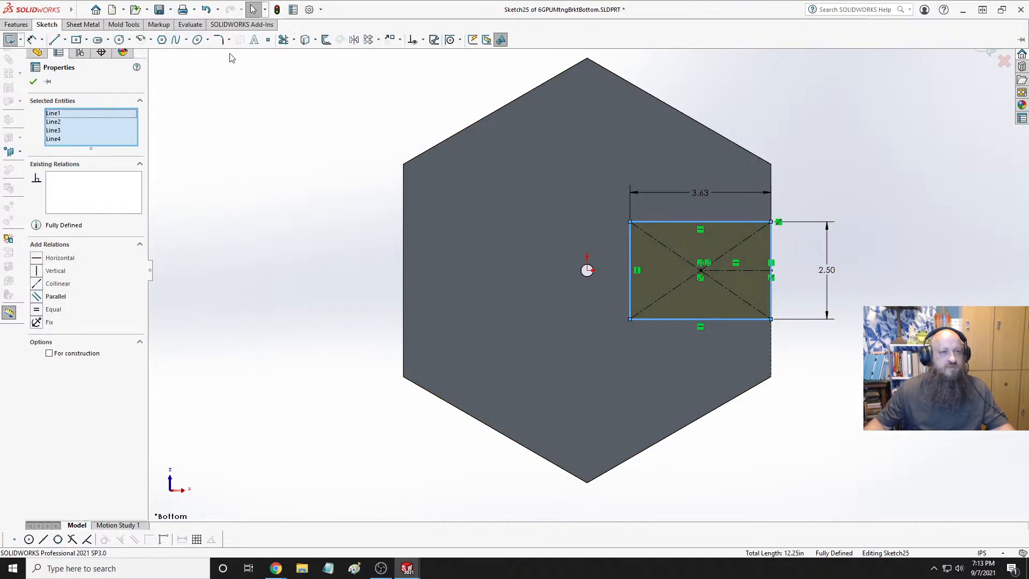
left_click(378, 39)
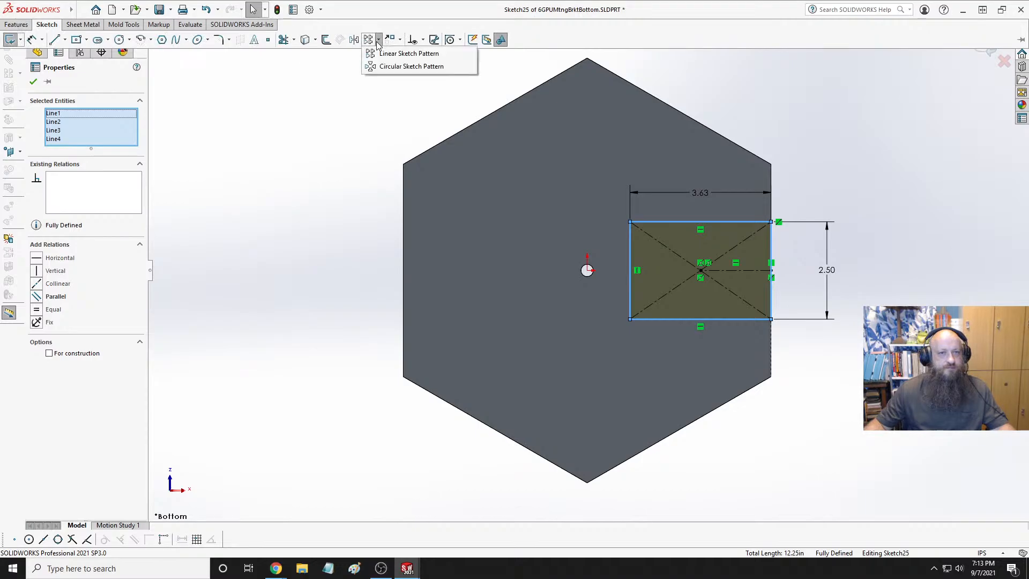
left_click(385, 67)
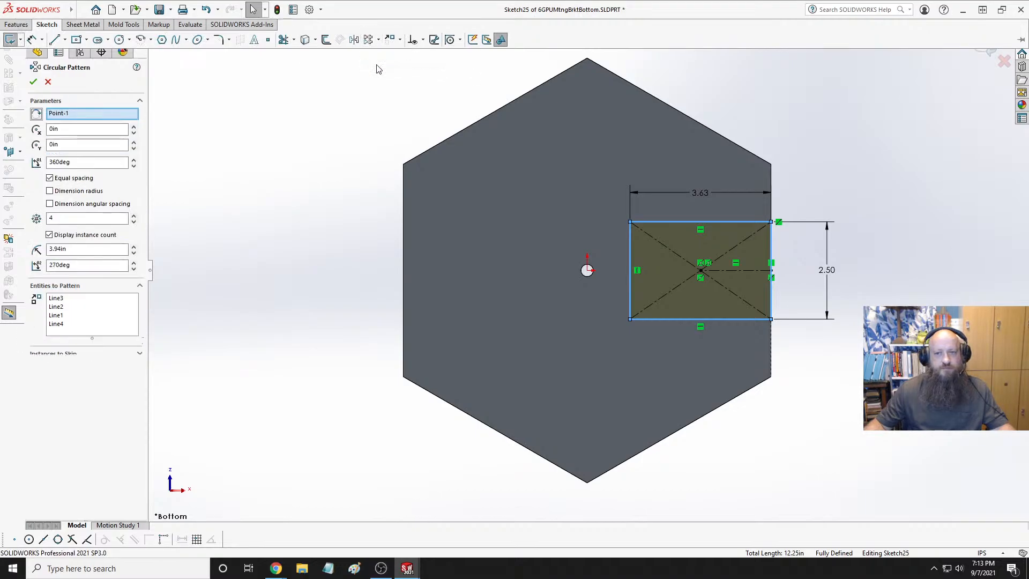
left_click(76, 219)
type("6")
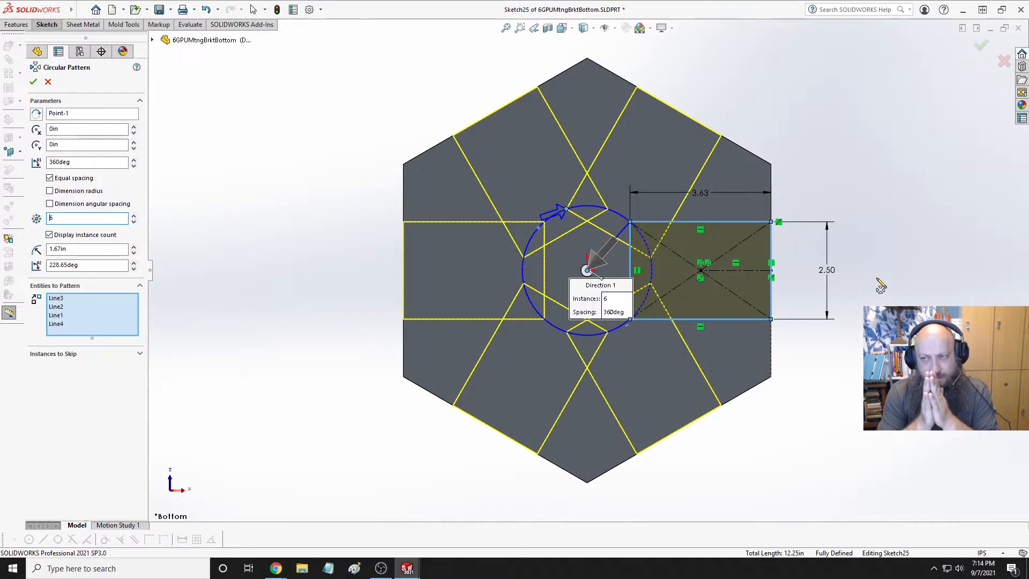
key("Return")
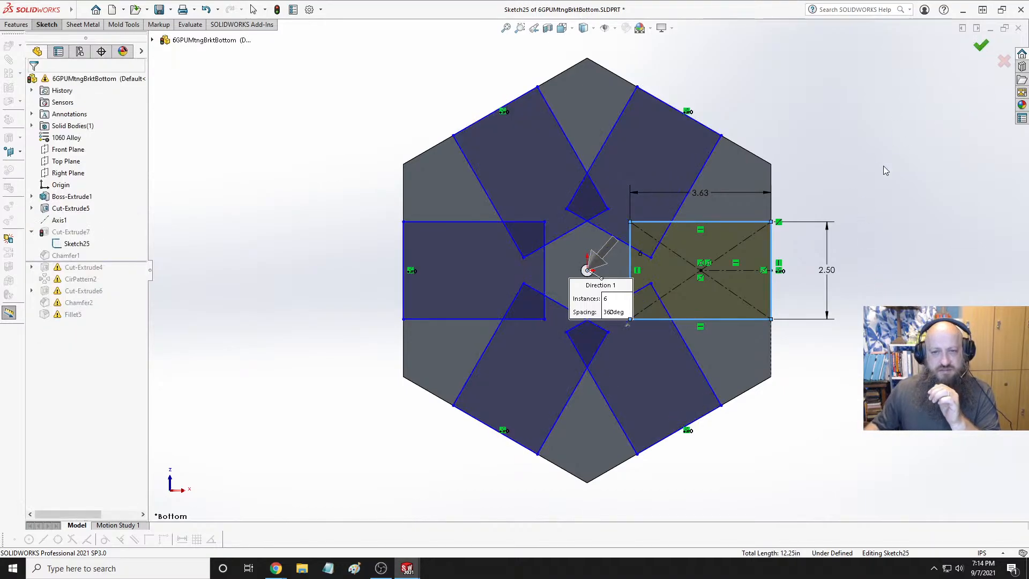
key("Escape")
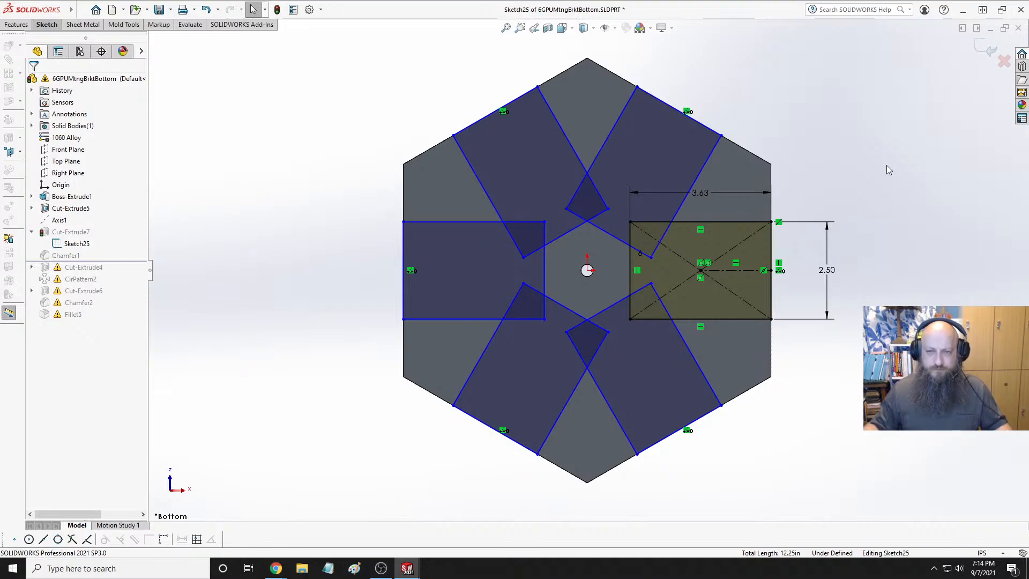
Make the outer lines of the two upper patterned rectangles collinear with their hexagon edges, and exit the sketch discarding its changes
left_click(705, 127)
left_click(740, 147, "ctrl")
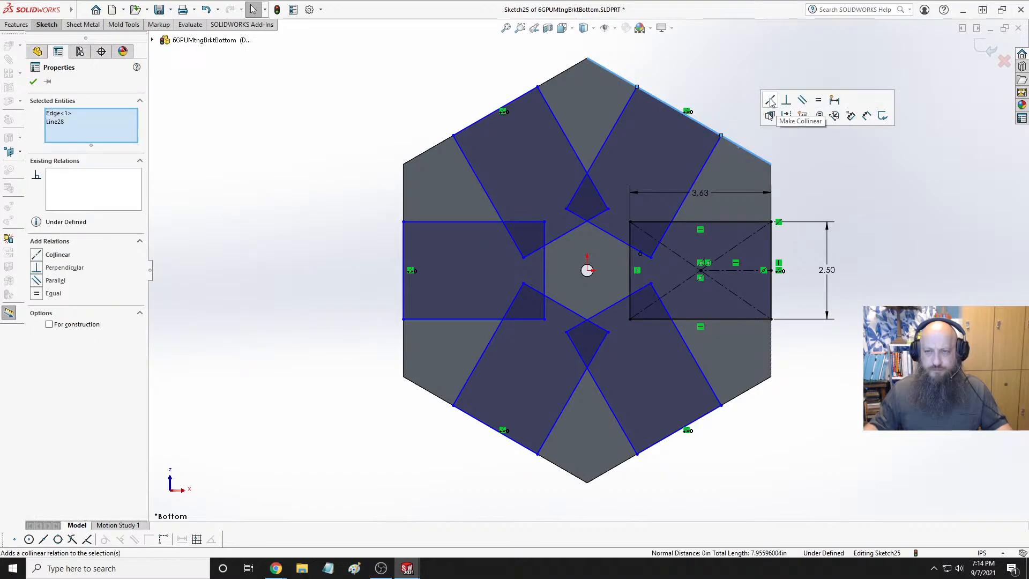
left_click(770, 100)
left_click(883, 186)
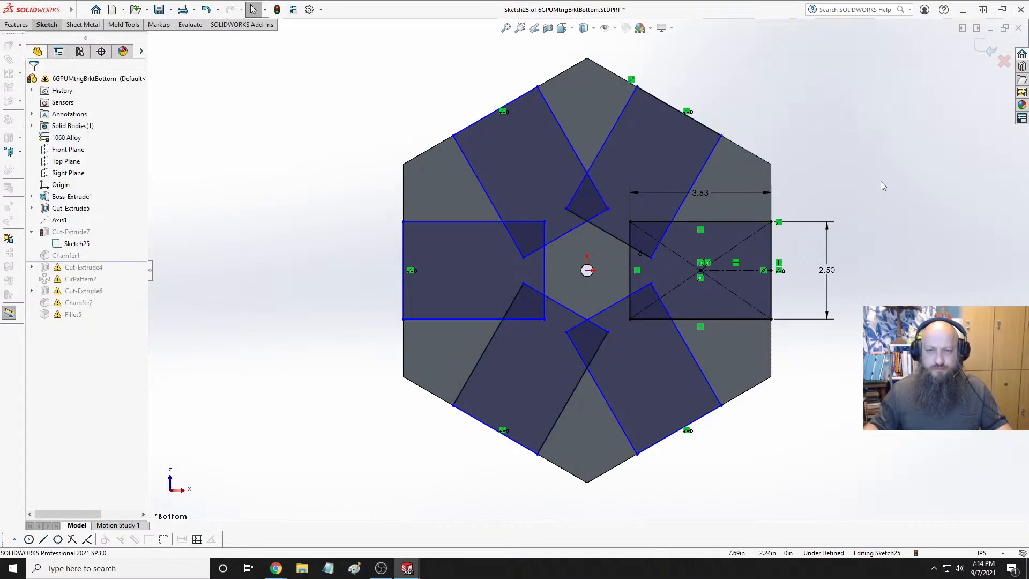
left_click(518, 97)
left_click(550, 82, "ctrl")
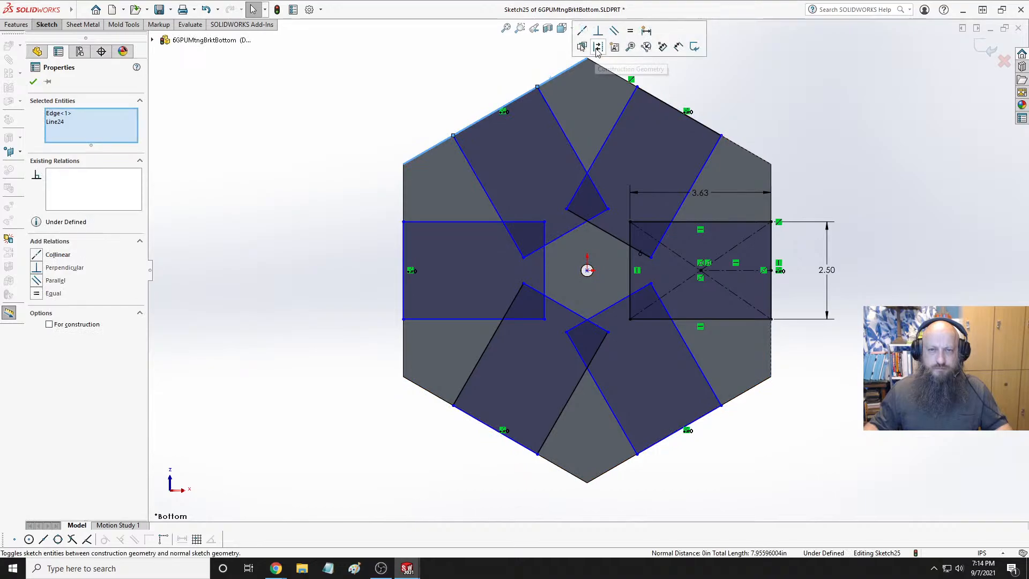
left_click(583, 30)
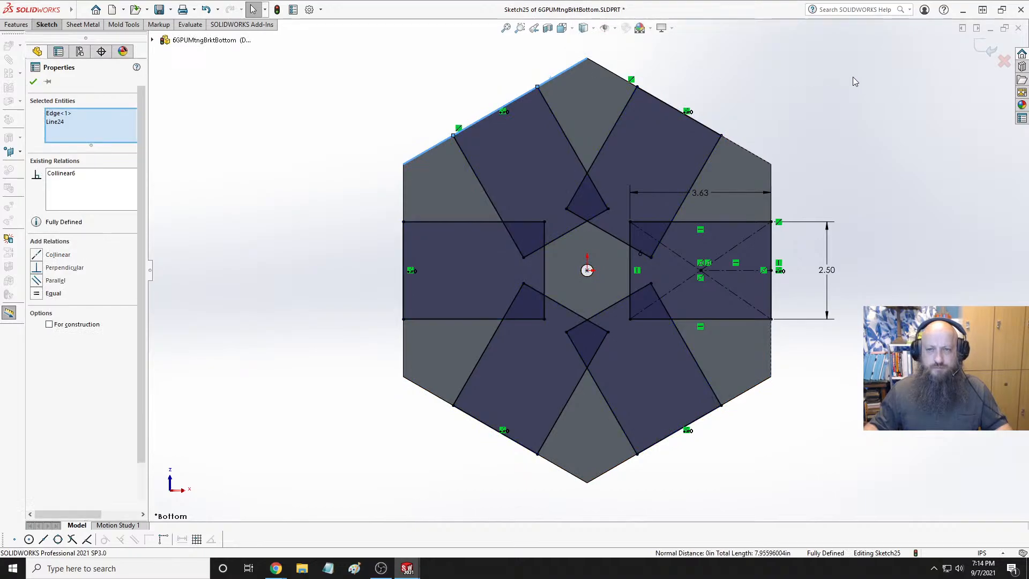
left_click(882, 131)
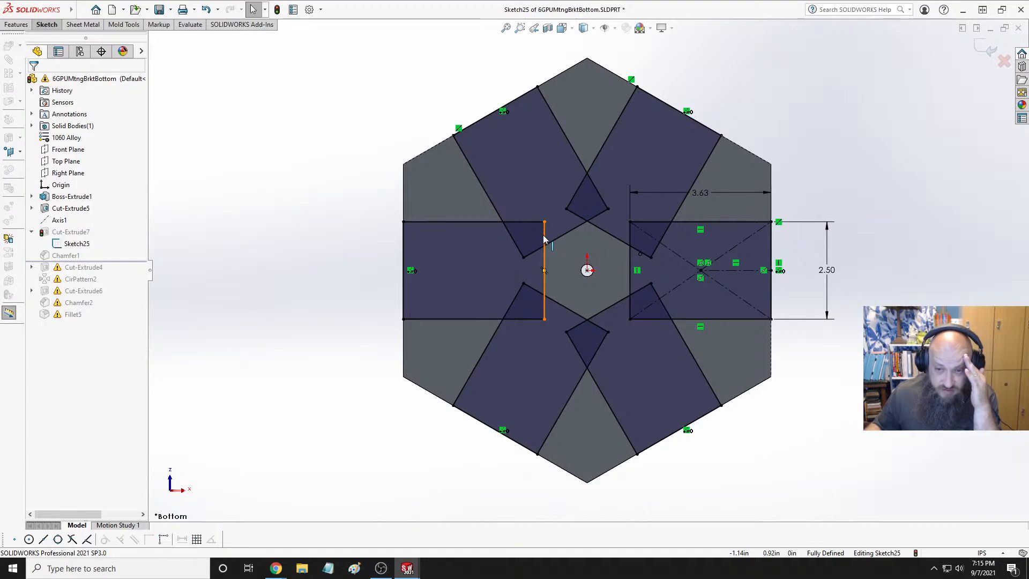
left_click(1003, 70)
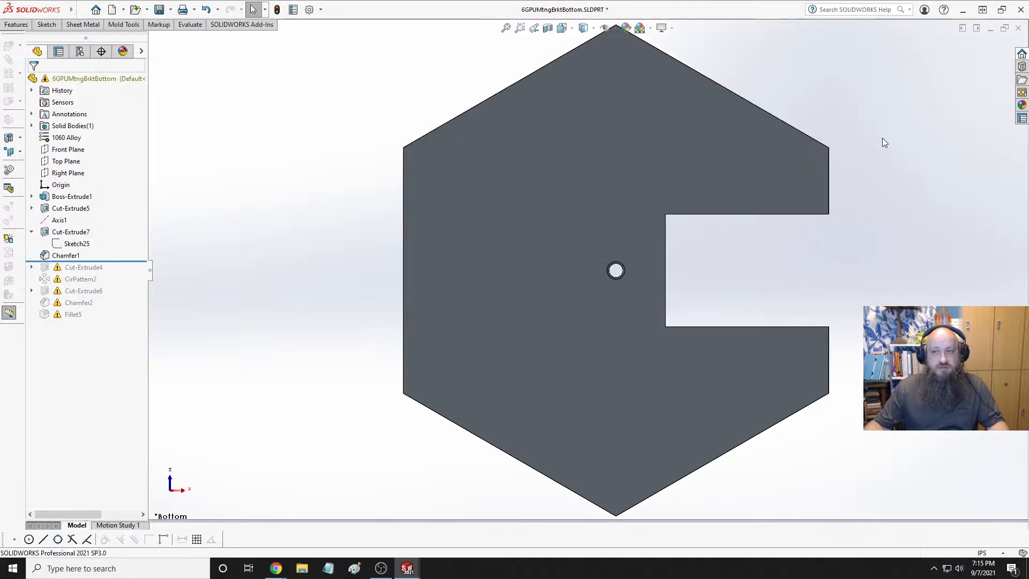
Switch to the 6GPUCryptoRig assembly and measure the distance between a side face of the bottom mounting bracket and the parallel GPU mock-up face
key("ctrl+Tab")
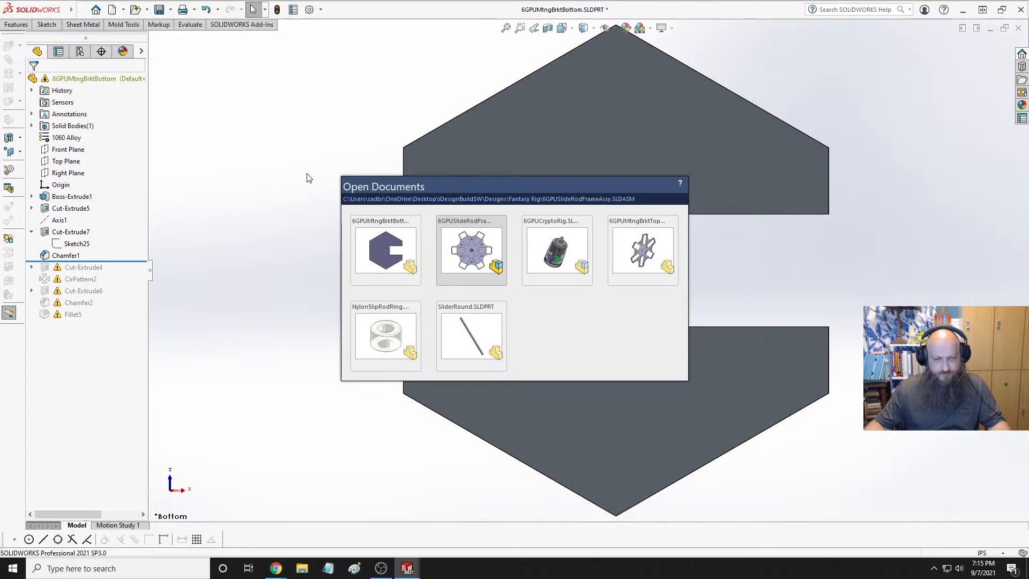
key("ctrl+Tab")
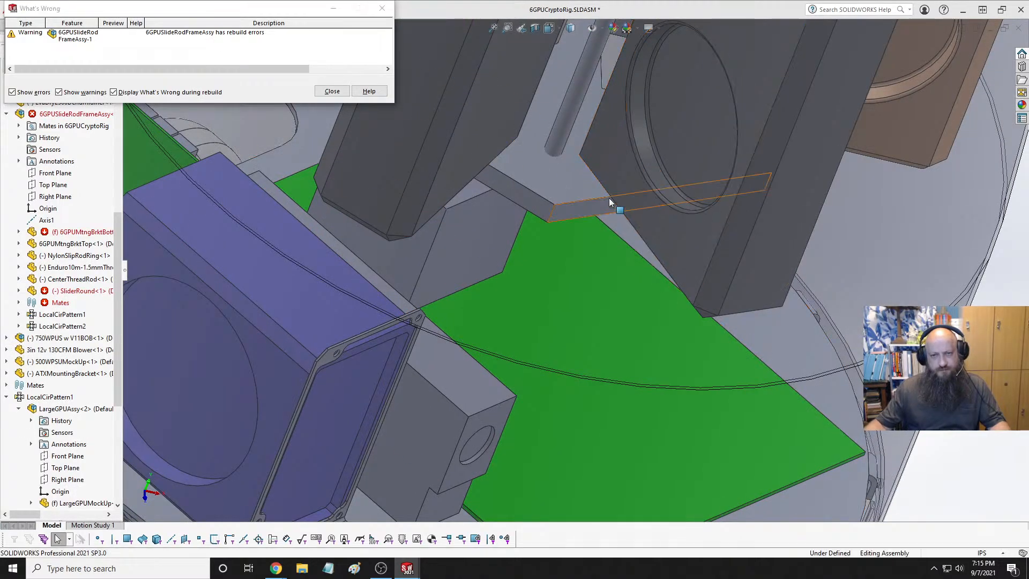
scroll(609, 178, "up", 3)
scroll(832, 103, "down", 6)
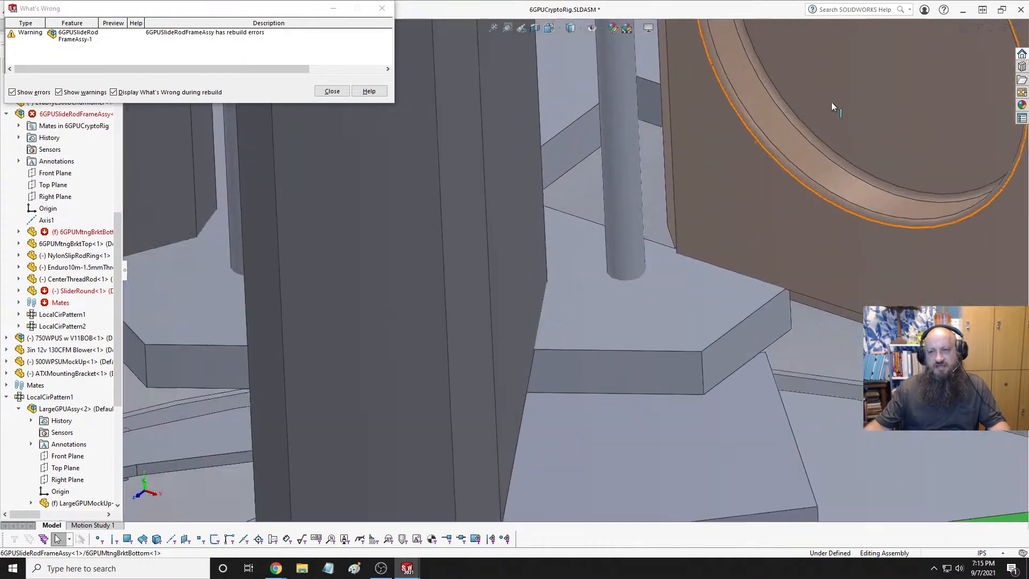
left_click(783, 314)
middle_click_drag(671, 294, 506, 171)
left_click(513, 147, "ctrl")
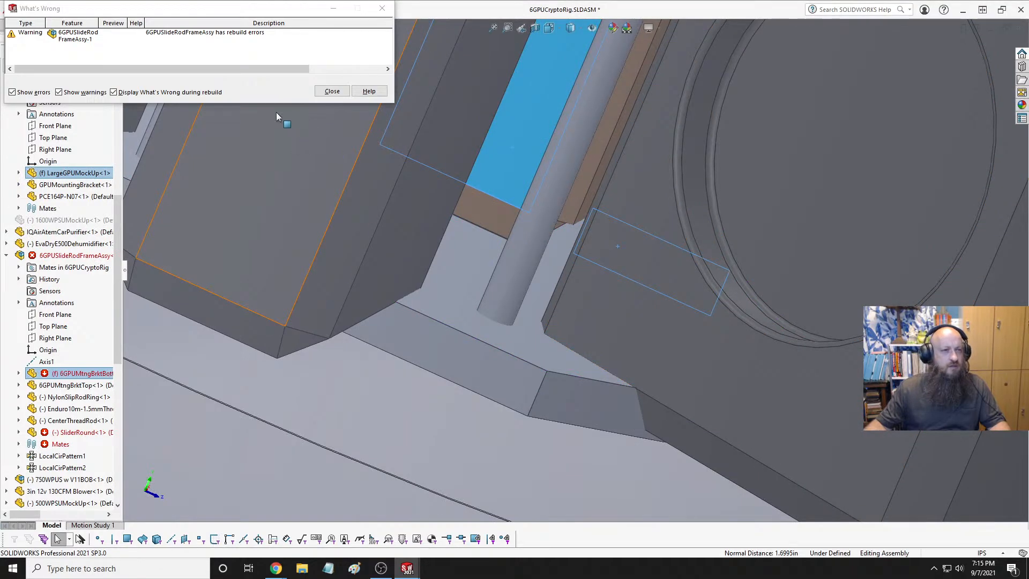
left_click(382, 9)
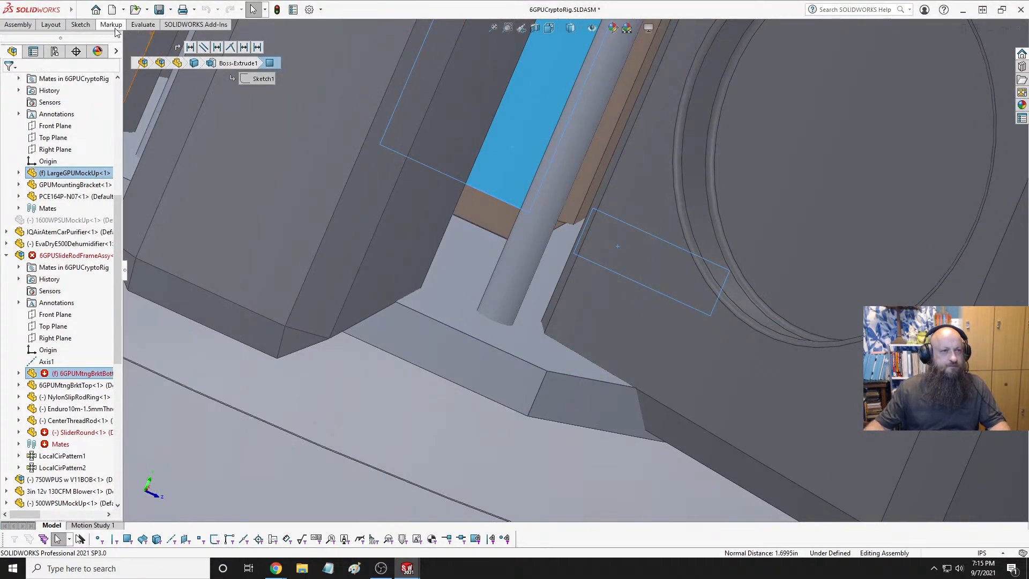
left_click(104, 40)
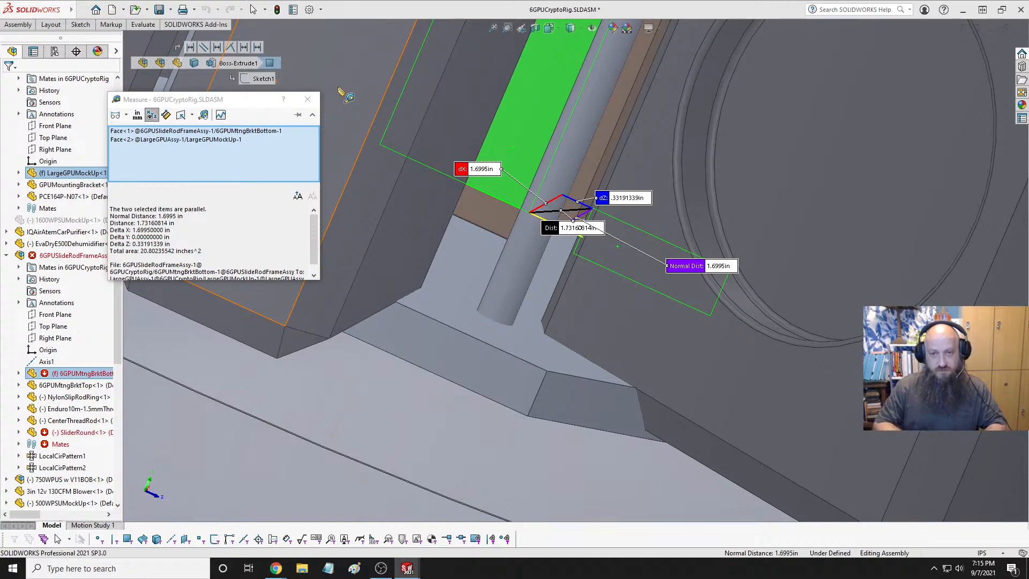
key("Escape")
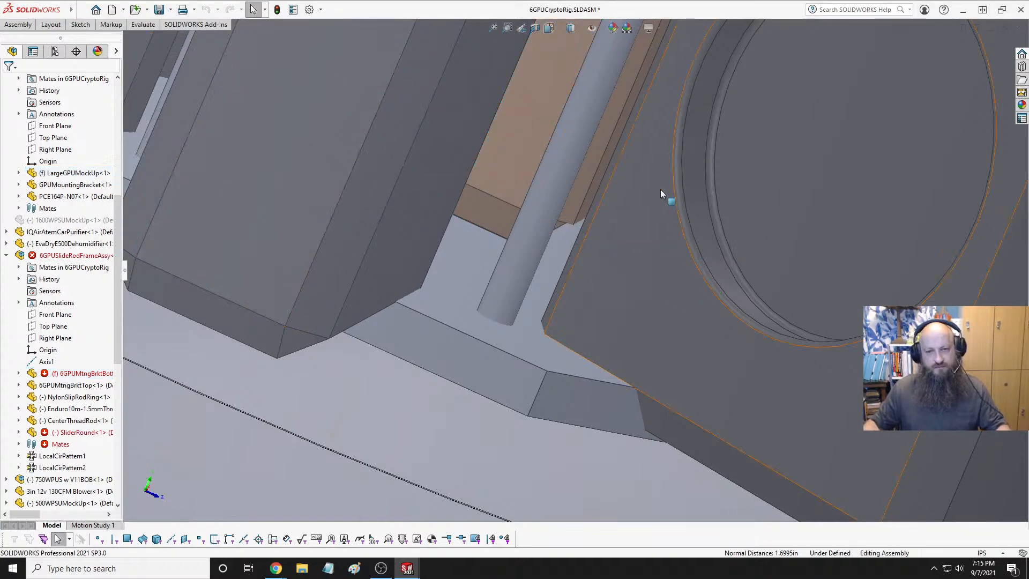
Measure the thickness of a large GPU mock-up between its two opposite parallel faces
scroll(497, 236, "up", 3)
scroll(498, 237, "up", 4)
middle_click_drag(725, 278, 590, 289)
left_click(668, 308)
left_click(743, 316, "ctrl")
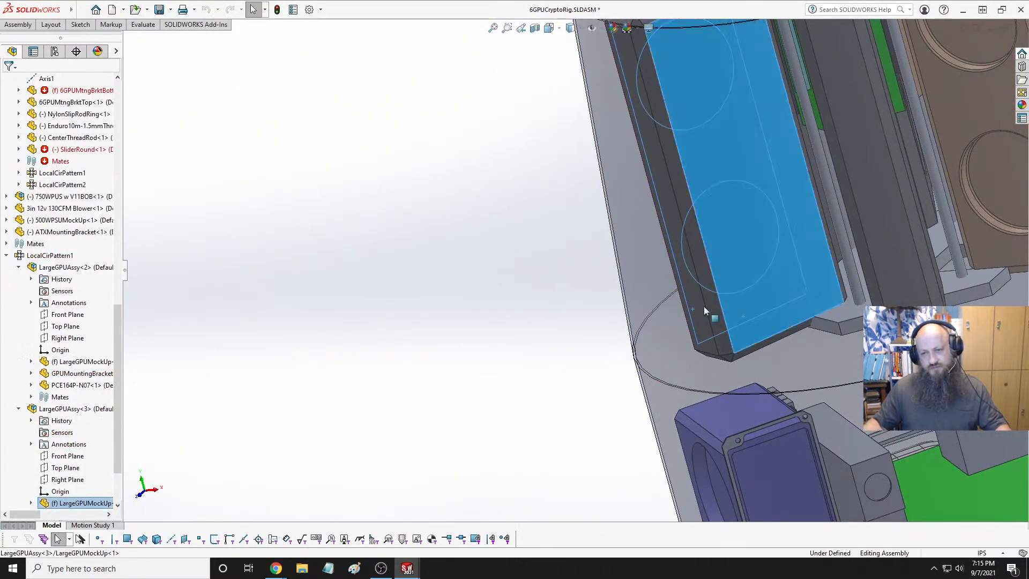
left_click(147, 24)
left_click(73, 41)
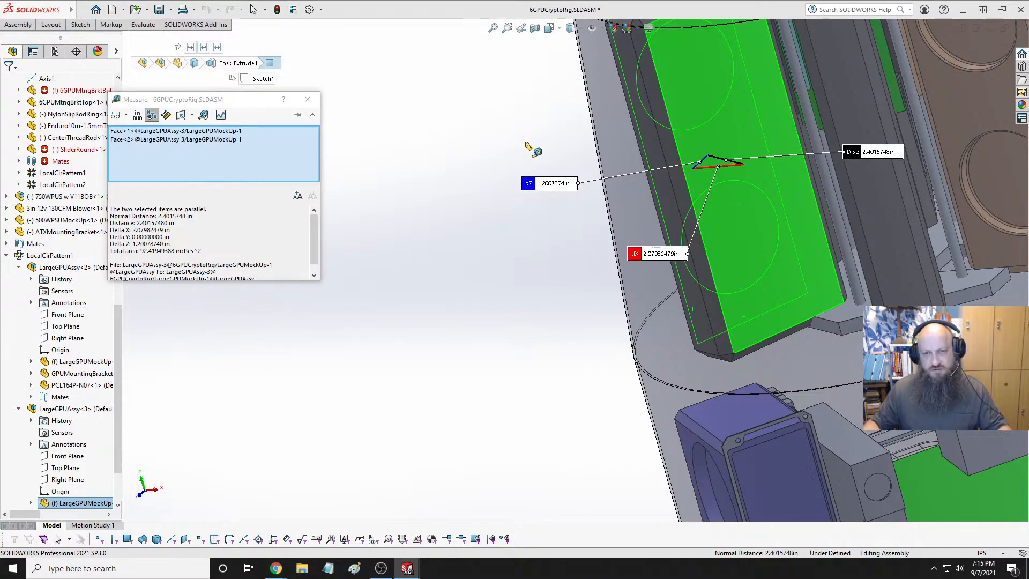
mouse_move(533, 150)
middle_mouse_down()
mouse_move(526, 130)
mouse_move(615, 108)
mouse_move(528, 152)
middle_mouse_up()
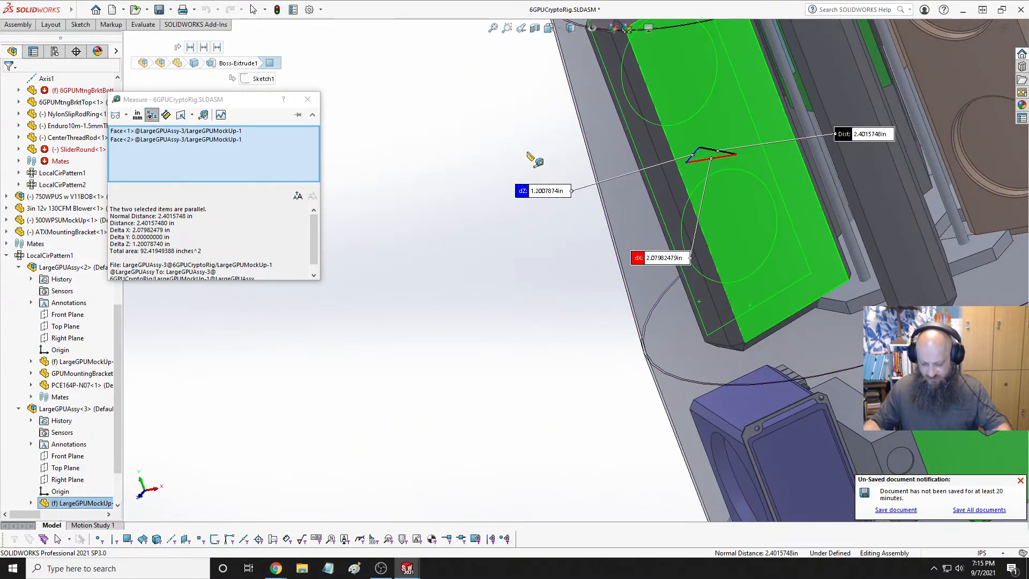
key("Escape")
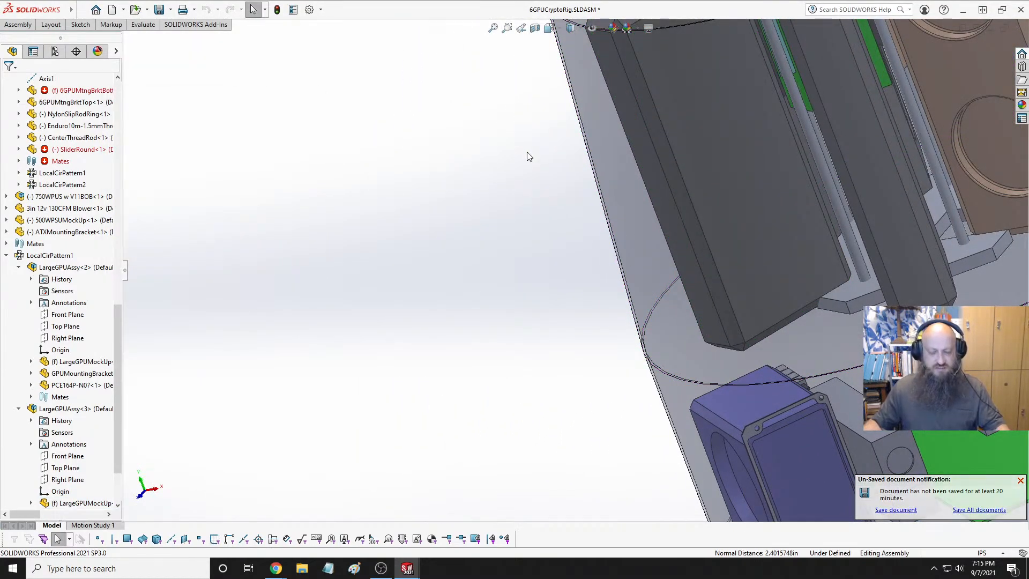
Switch to the 6GPUMtngBrktBottom part and set the Cut-Extrude7 sketch rectangle's horizontal dimension to 1.75 in
key("ctrl+Tab")
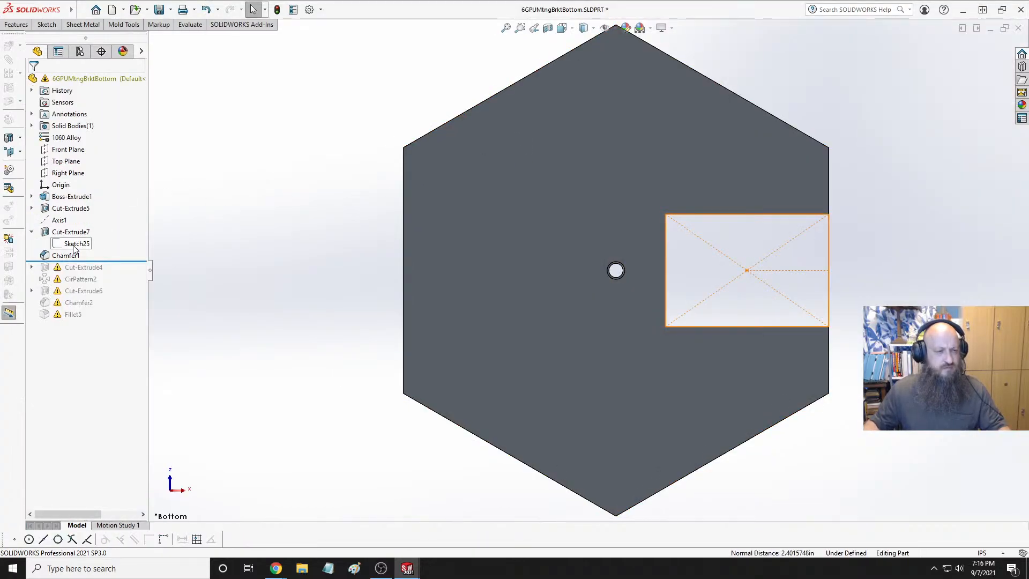
left_click(74, 248)
left_click(95, 209)
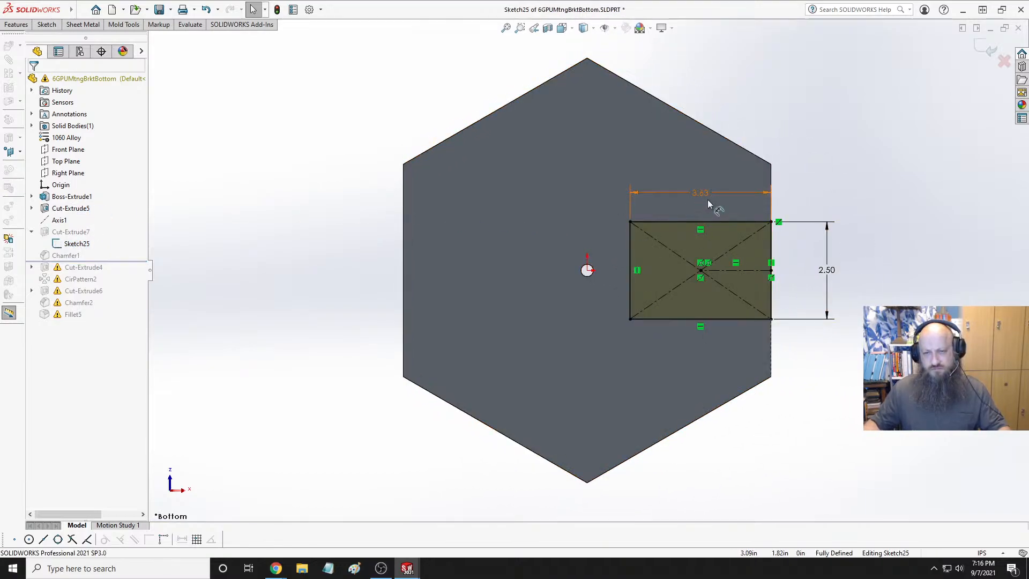
double_click(704, 196)
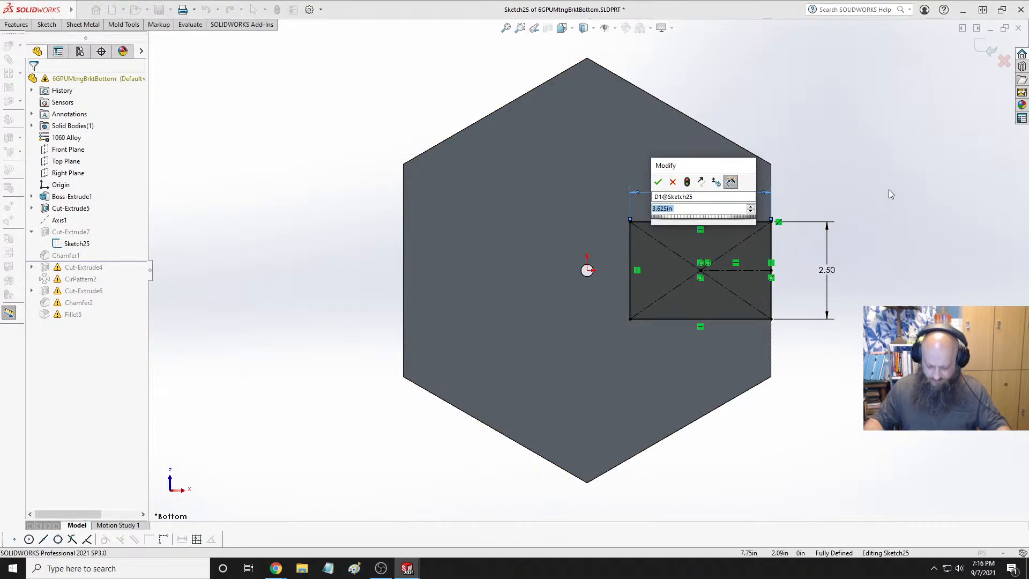
type("1.7")
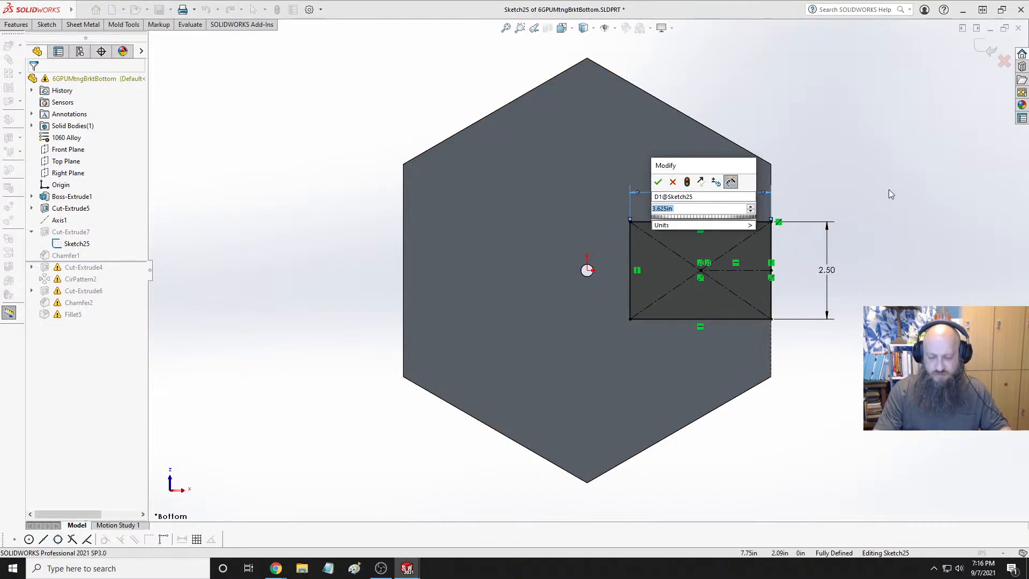
type("5")
key("Return")
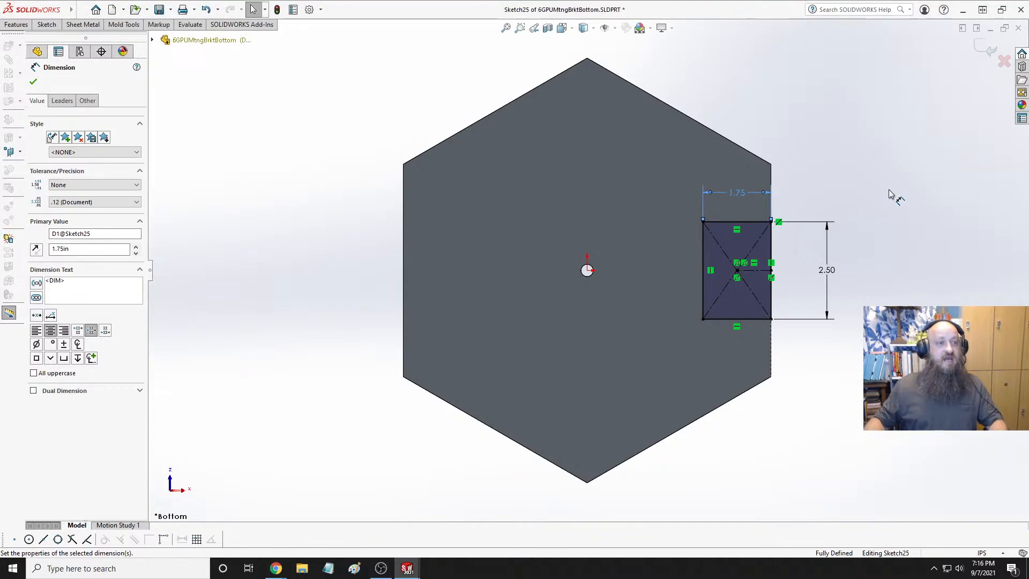
left_click(308, 138)
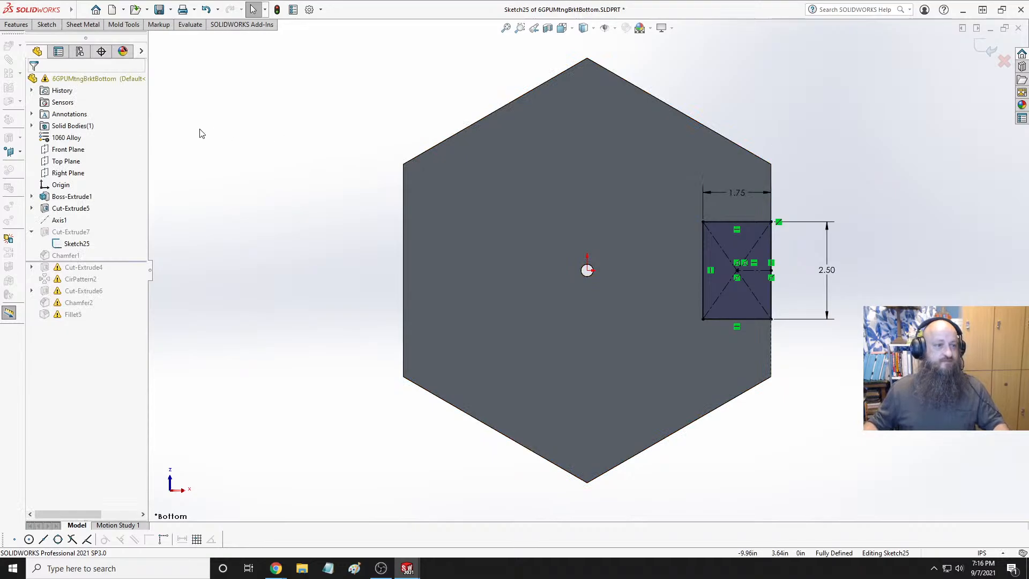
Create a circular sketch pattern of the rectangle's four lines about the origin with 6 equally spaced instances over 360 degrees
left_click(47, 25)
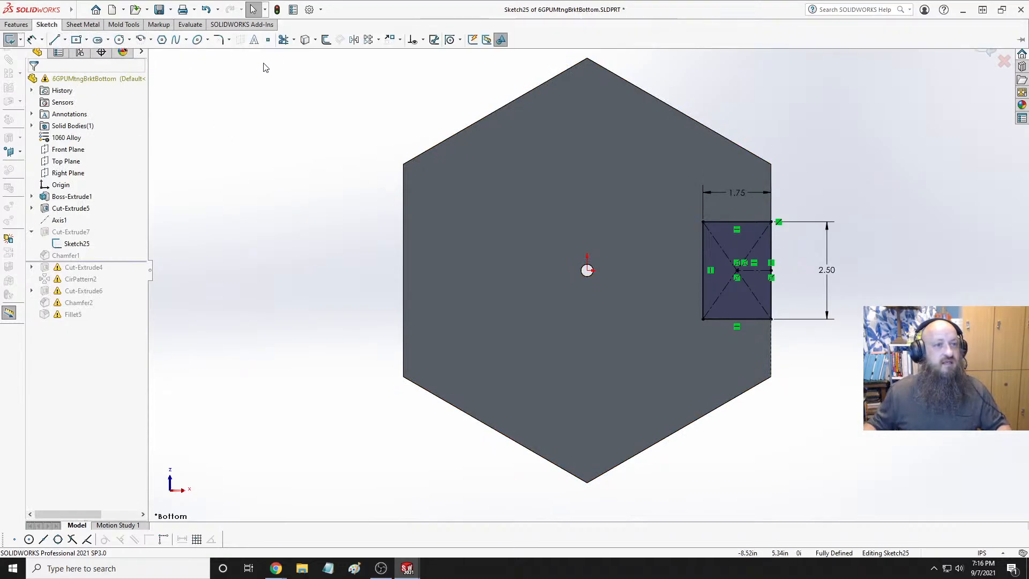
left_click(378, 41)
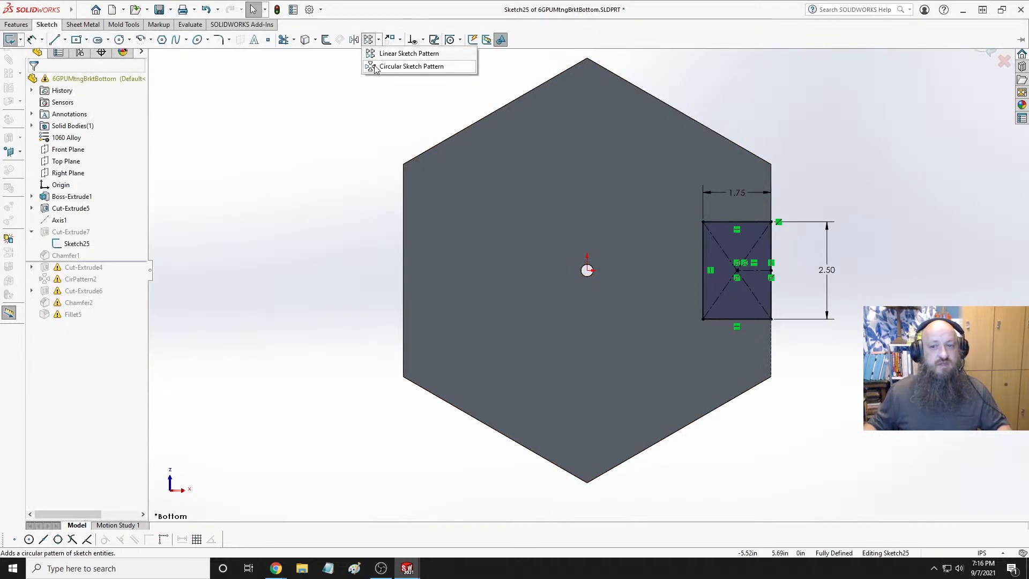
left_click(411, 67)
left_click(741, 223)
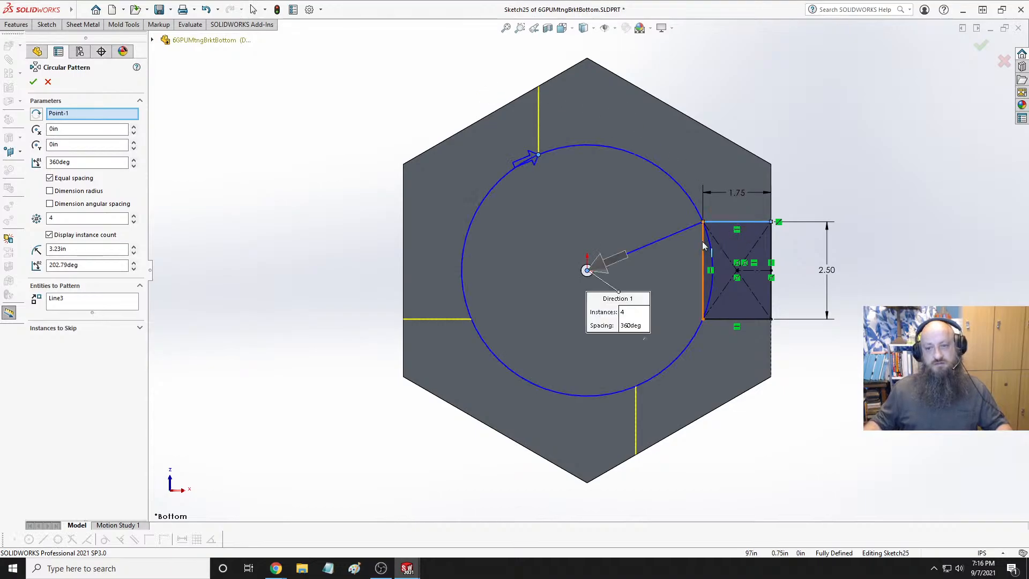
left_click(702, 246)
left_click(734, 319)
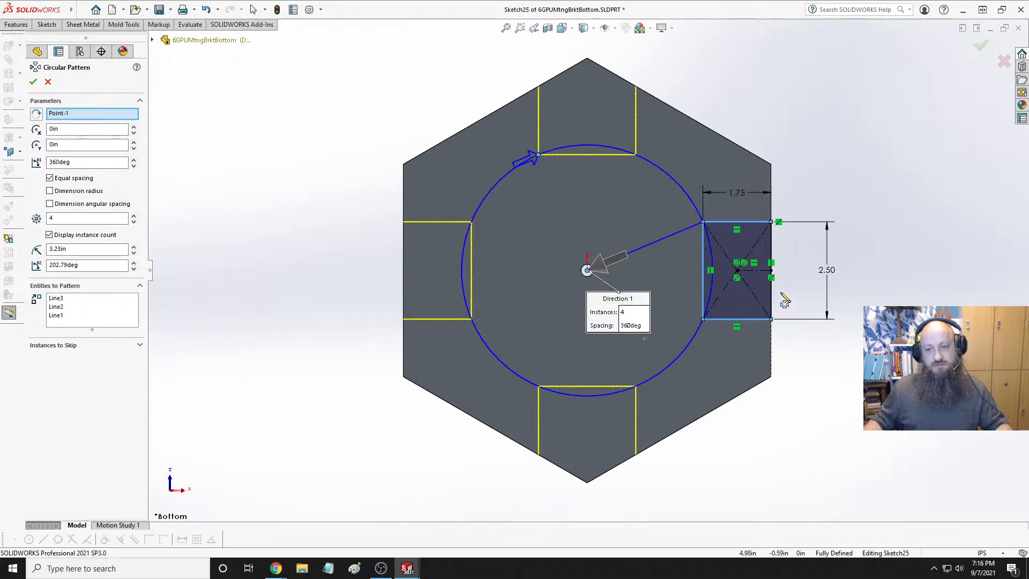
left_click(772, 292)
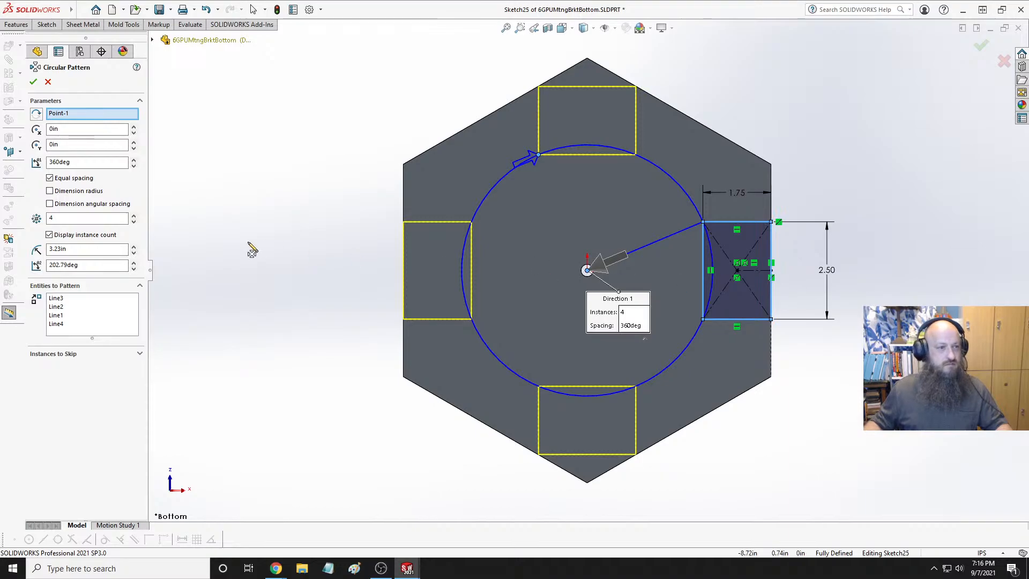
left_click(133, 215)
left_click(133, 216)
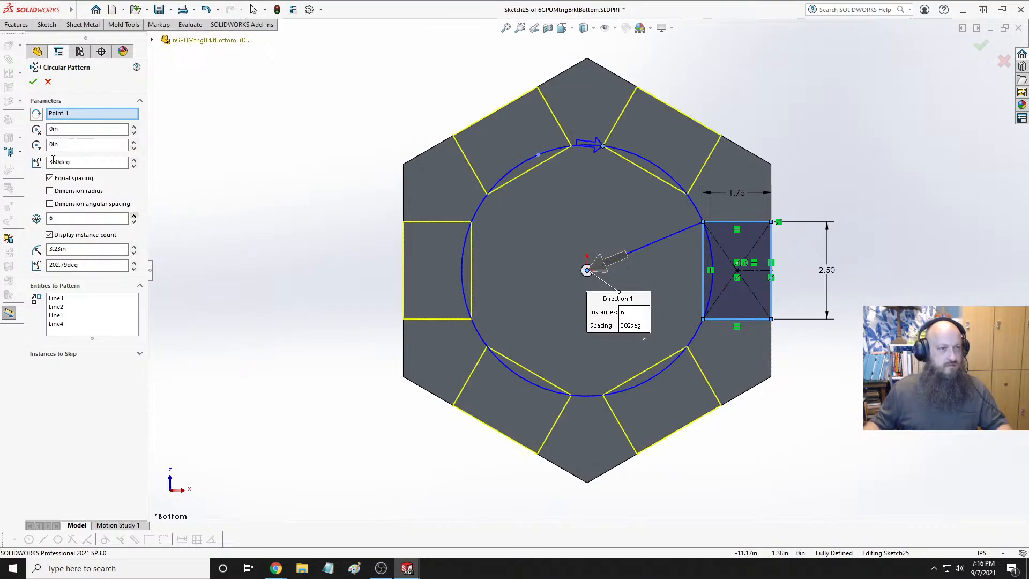
left_click(34, 82)
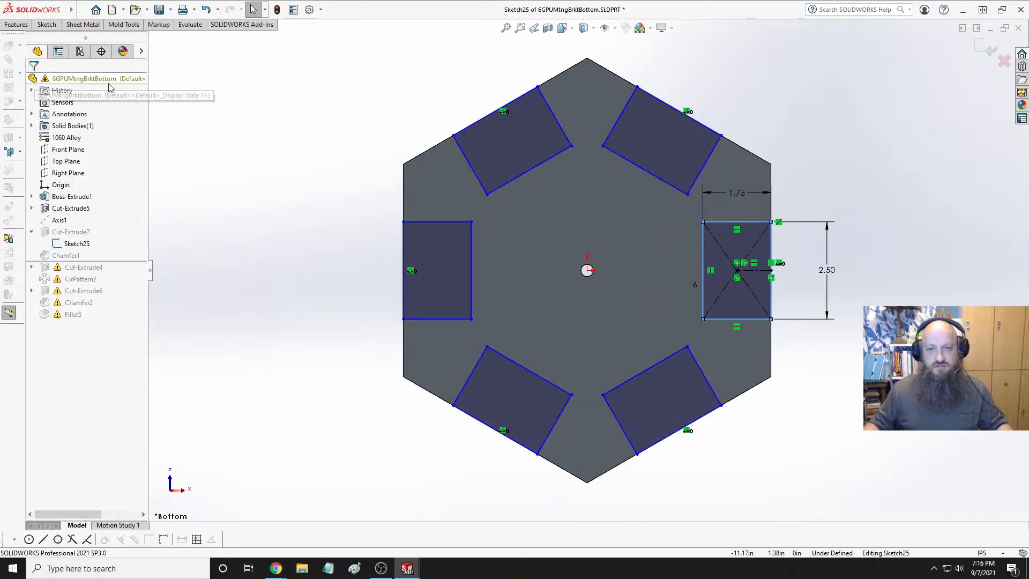
Make the outer lines of the two upper patterned rectangles collinear with their hexagon edges, and exit the sketch keeping its changes
left_click(706, 128)
left_click(746, 150, "ctrl")
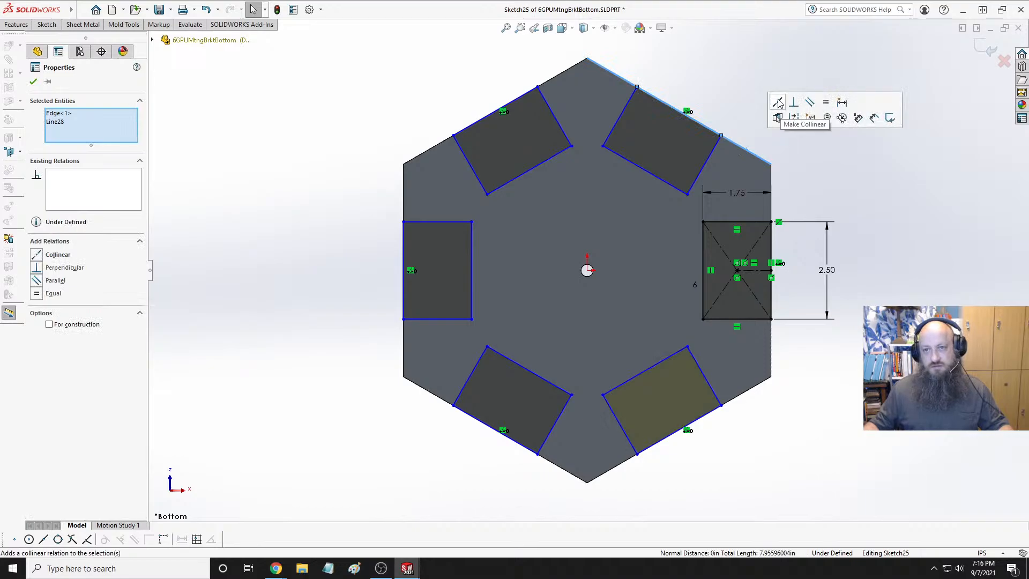
left_click(778, 103)
left_click(557, 80)
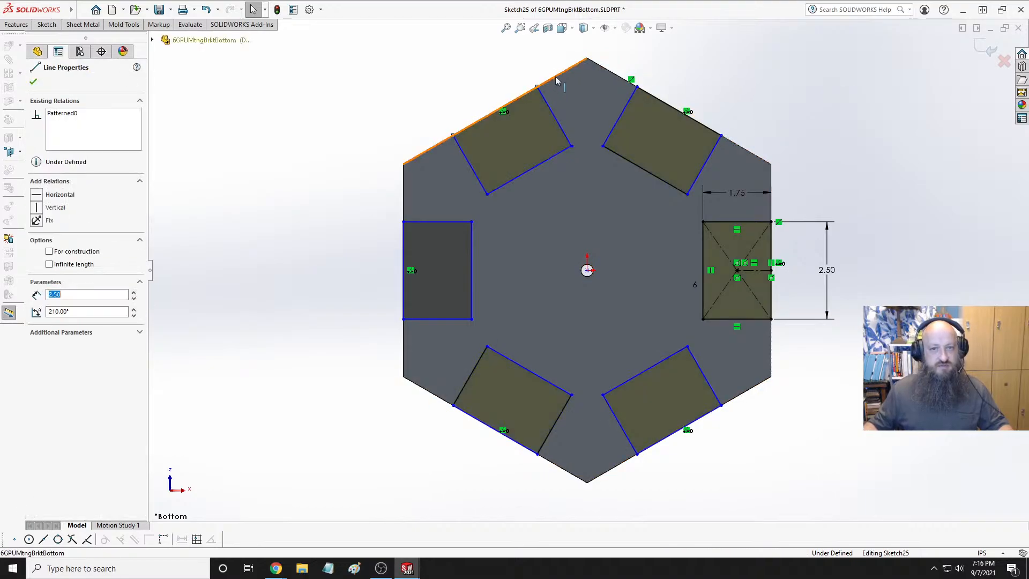
left_click(558, 79, "ctrl")
left_click(628, 28)
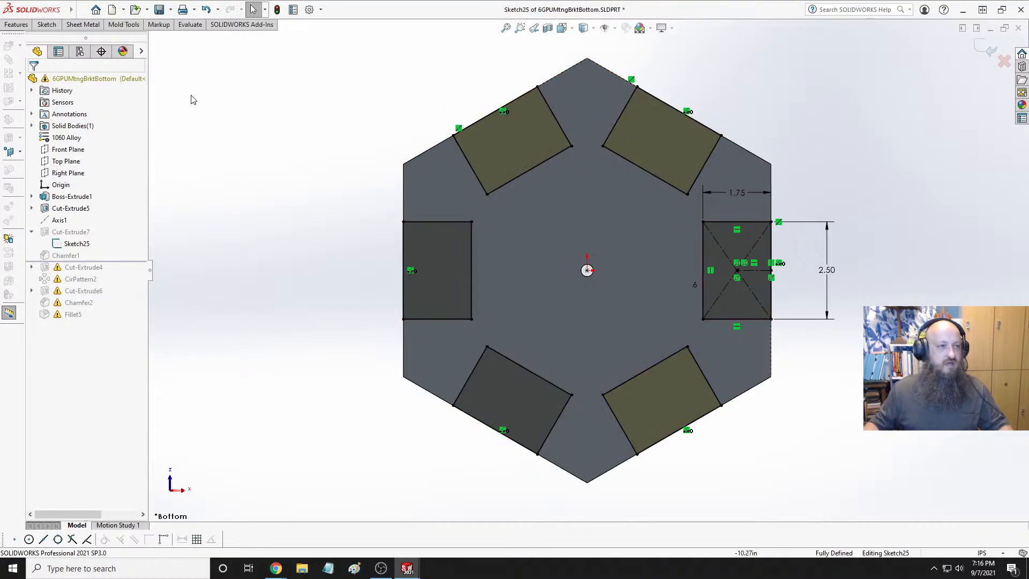
middle_click_drag(895, 199, 840, 170)
left_click(987, 48)
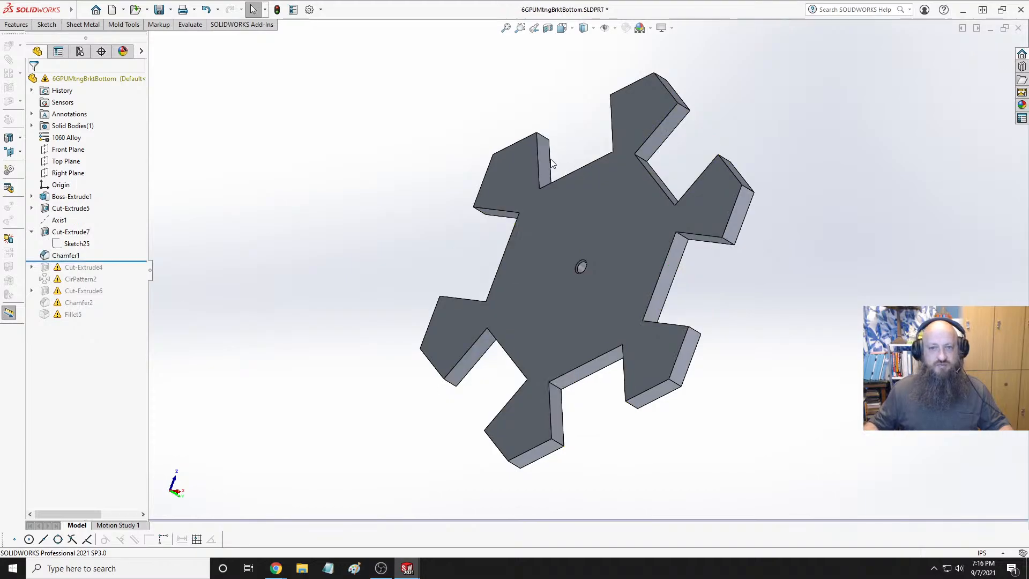
Roll the bracket's feature history forward to the end, past Fillet5
middle_click_drag(360, 173, 522, 214)
left_click_drag(121, 262, 118, 312)
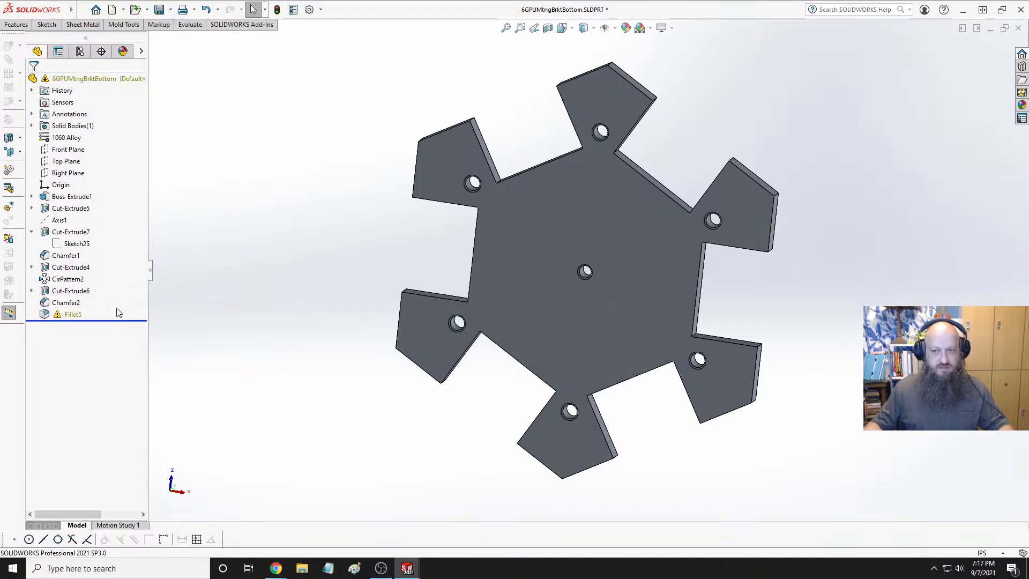
mouse_move(68, 318)
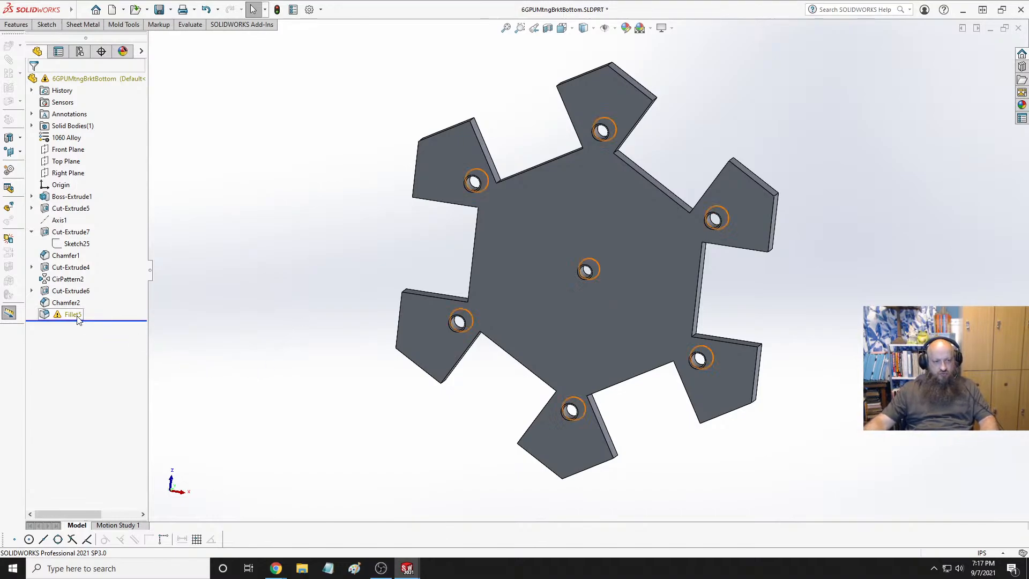
middle_click_drag(225, 343, 382, 349)
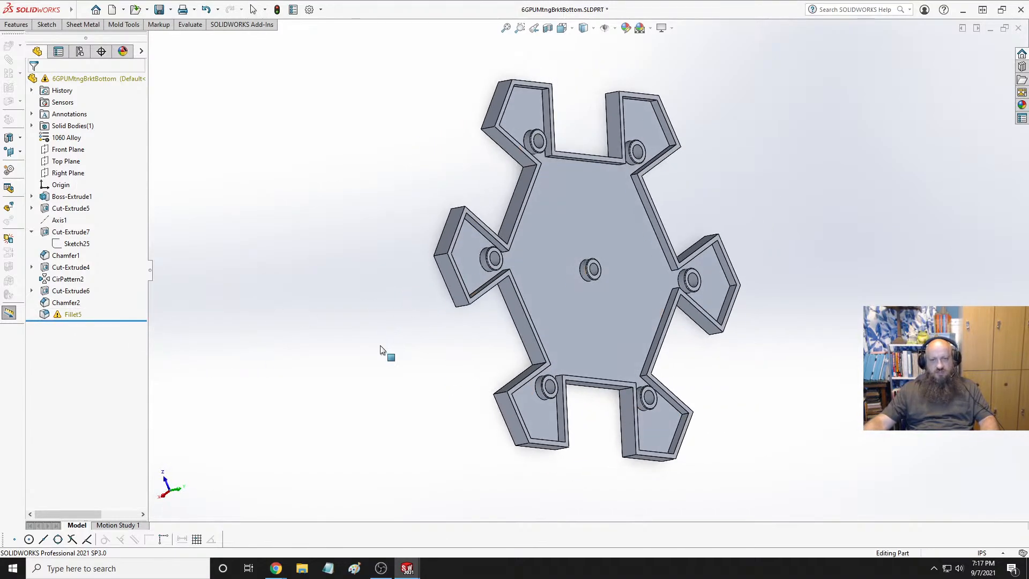
scroll(534, 268, "down", 2)
Edit Fillet5 and replace its first missing edge with the circular base edge of the centre boss
left_click(62, 315)
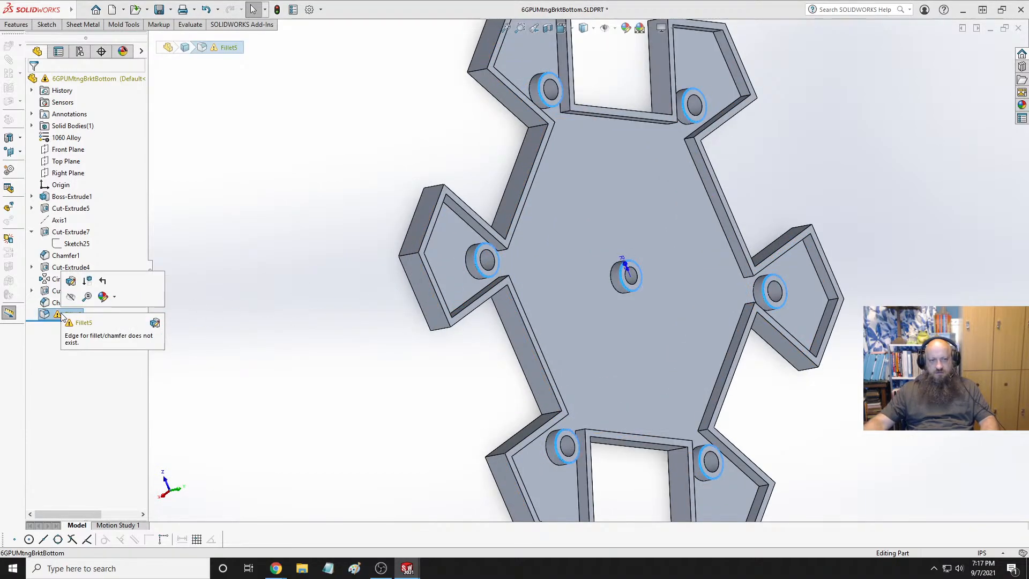
right_click(63, 316)
key("Escape")
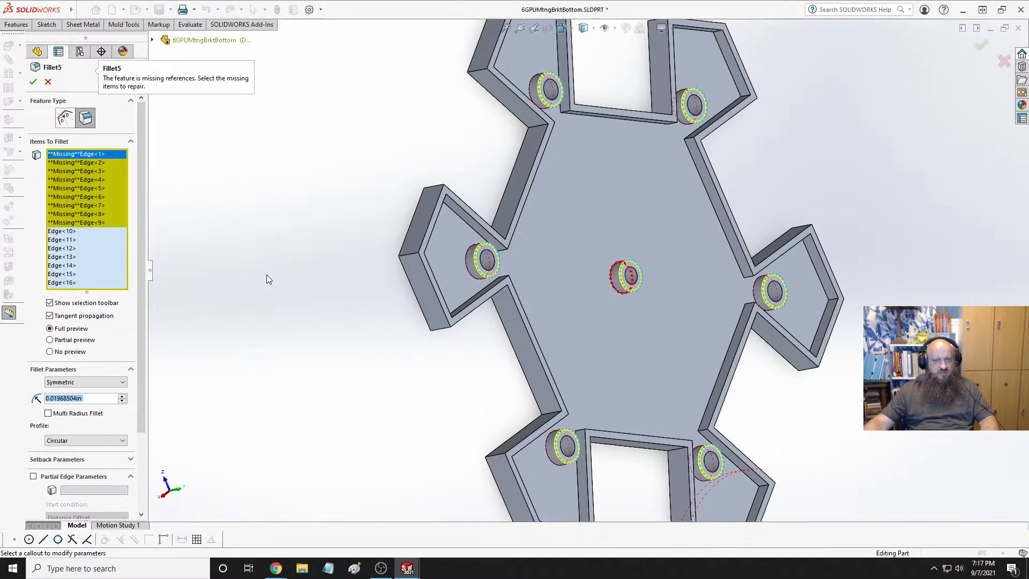
middle_click_drag(326, 270, 458, 266)
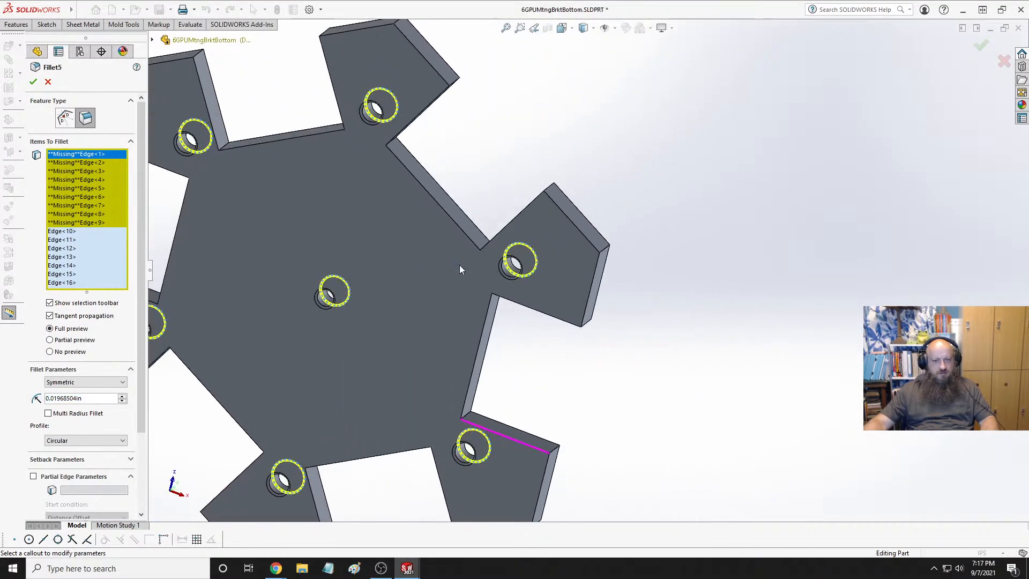
scroll(397, 291, "down", 5)
middle_click_drag(368, 301, 418, 335)
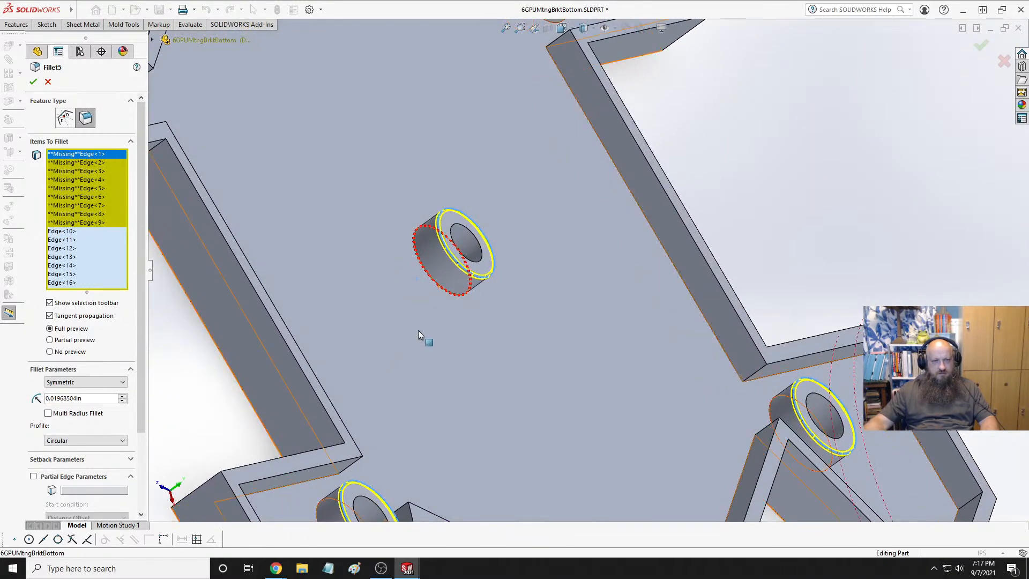
left_click(436, 288)
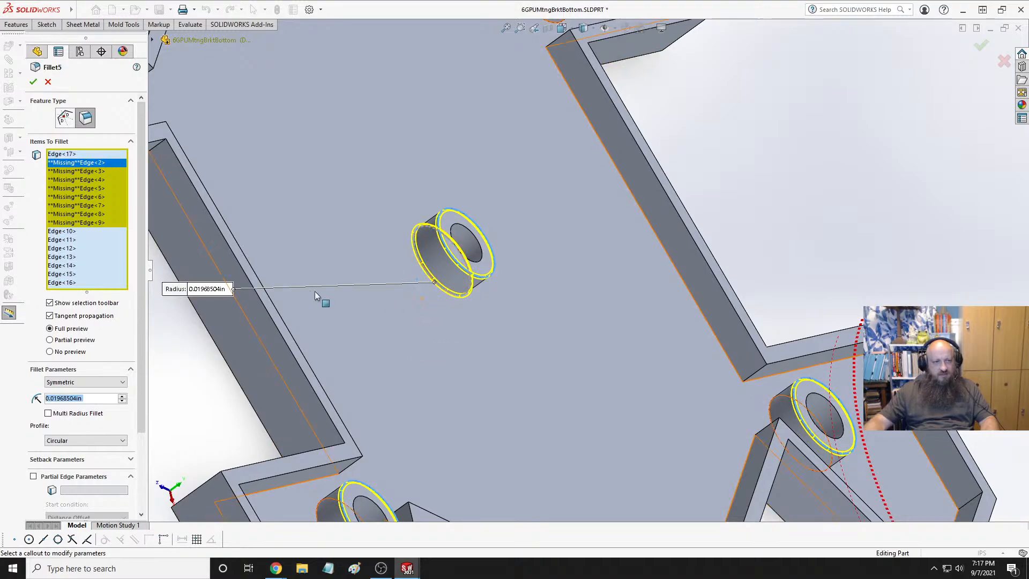
Delete the remaining missing edges, Edge<2> through Edge<9>, from Fillet5 and accept the feature
key("f")
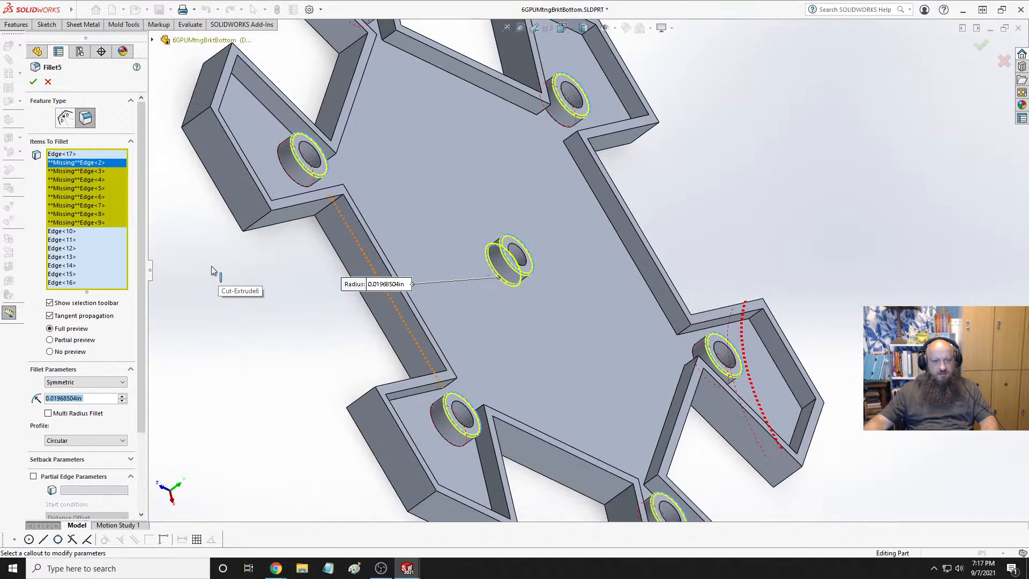
left_click(102, 223, "shift")
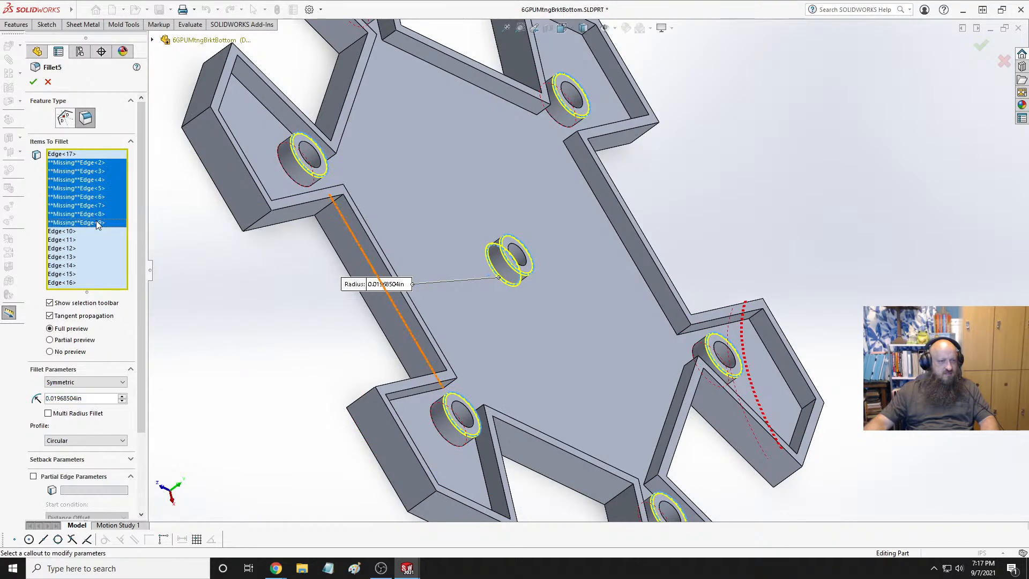
right_click(98, 222)
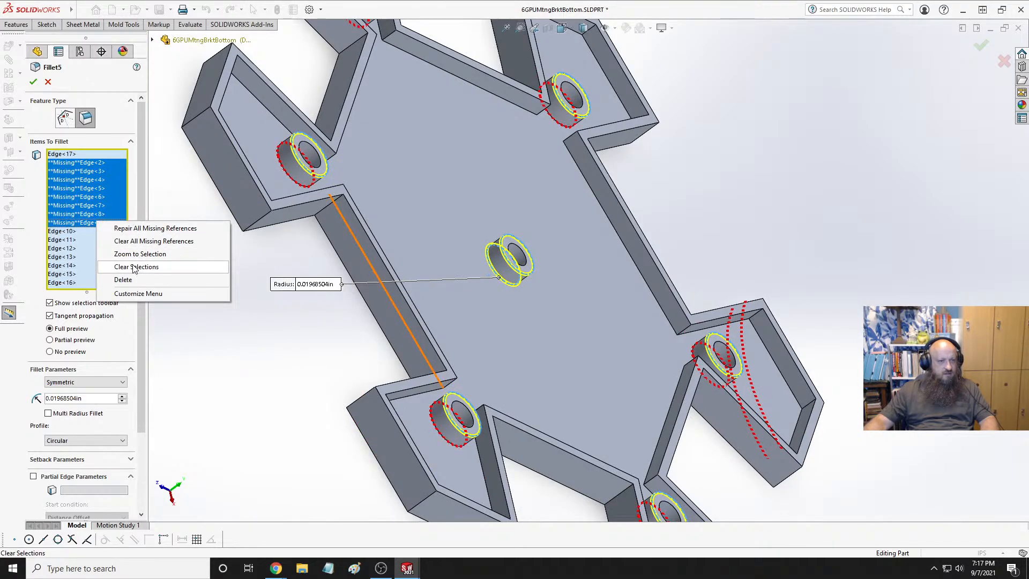
left_click(124, 280)
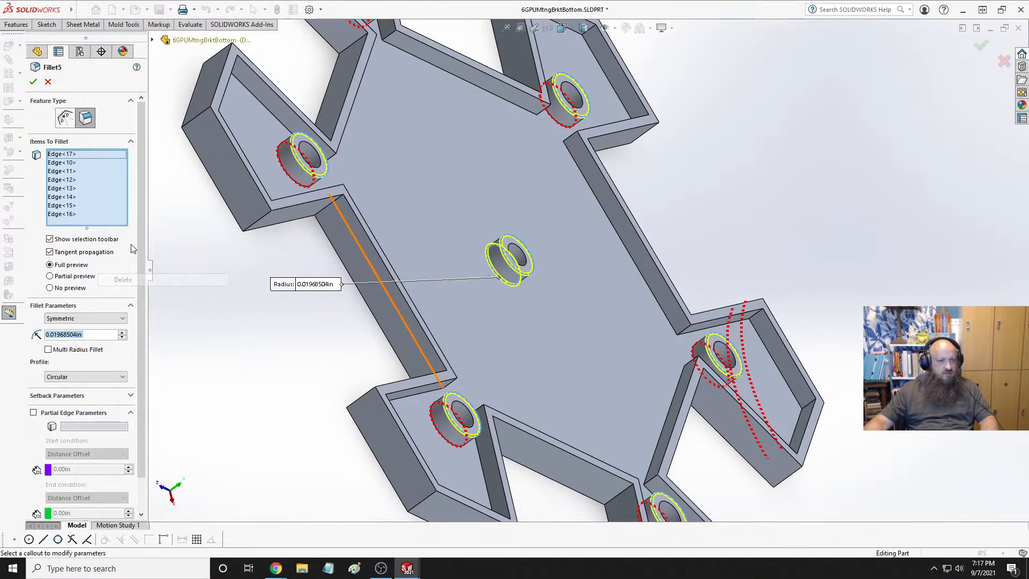
left_click(34, 82)
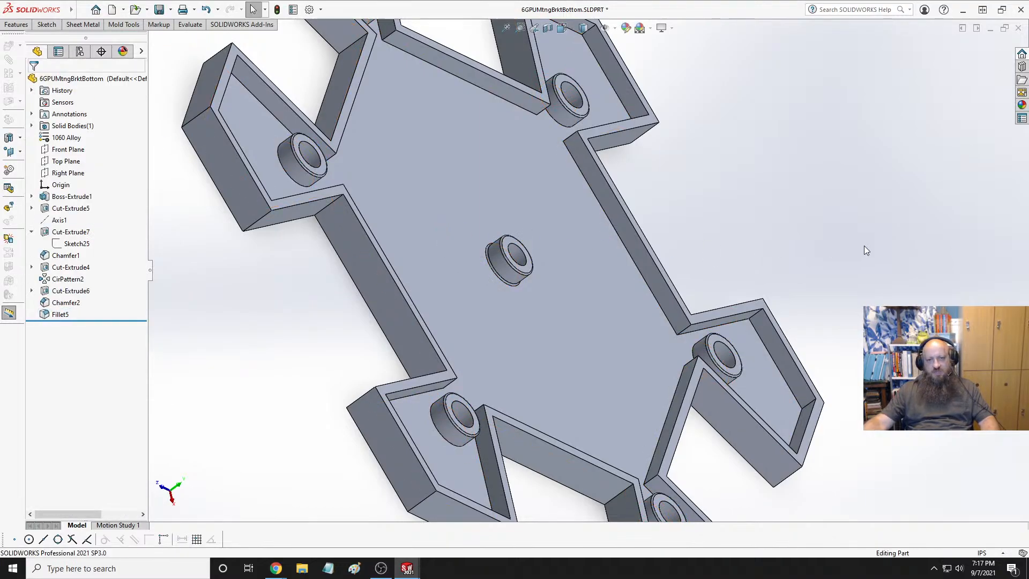
Measure the width of one bracket slot between its two opposite side walls
scroll(633, 247, "up", 3)
middle_click_drag(635, 189, 565, 240)
scroll(709, 211, "down", 2)
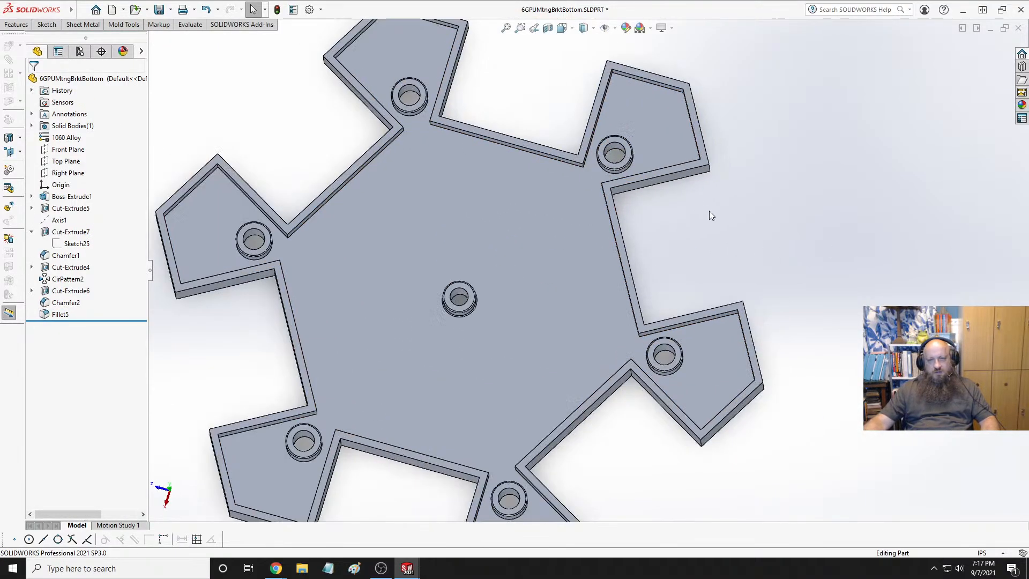
middle_click_drag(711, 215, 756, 316)
scroll(641, 234, "up", 2)
scroll(643, 231, "down", 4)
left_click(603, 172)
left_click(770, 335, "ctrl")
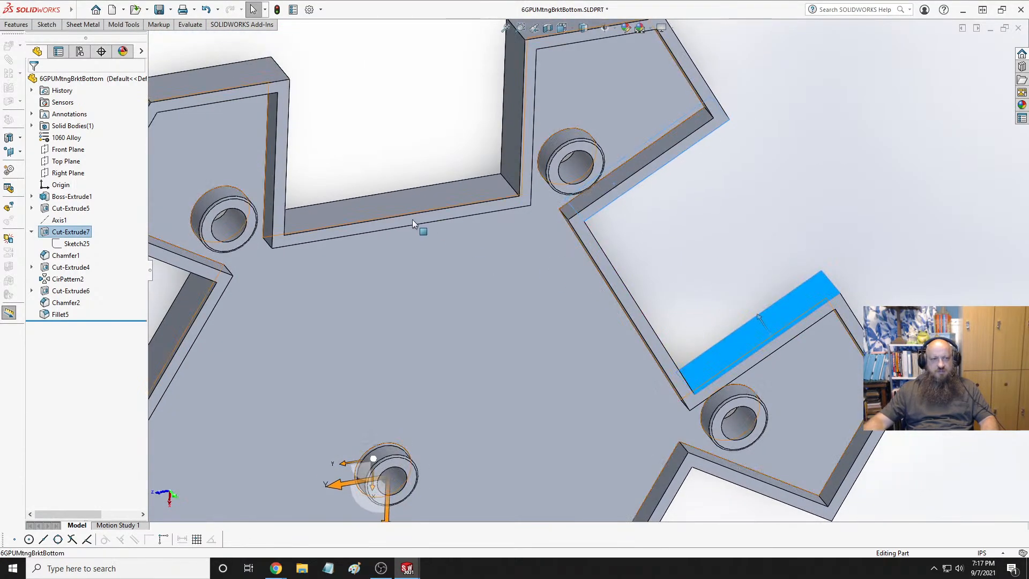
left_click(323, 161)
Save the bracket part and switch to the 6GPUCryptoRig assembly to inspect the GPU clearances around the bottom bracket
key("ctrl+s")
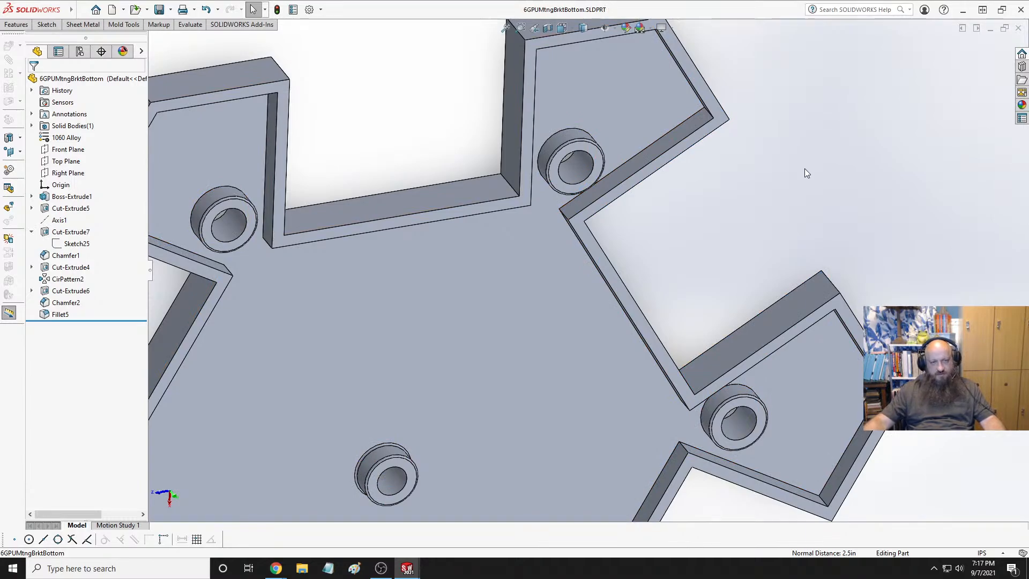
key("ctrl+Tab")
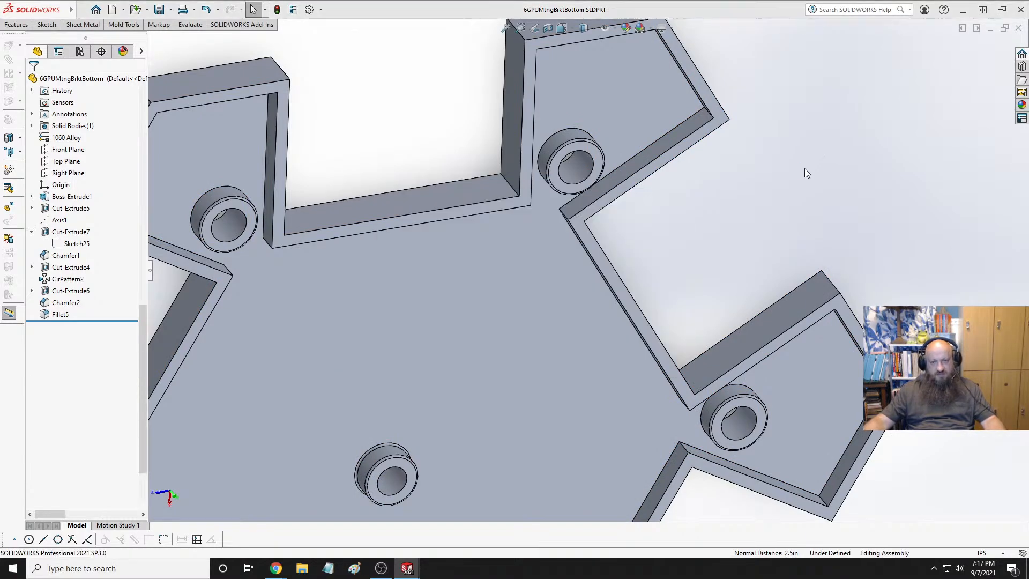
key("ctrl+Tab")
middle_click_drag(702, 272, 818, 344)
scroll(681, 310, "up", 4)
scroll(681, 307, "down", 3)
scroll(682, 241, "up", 4)
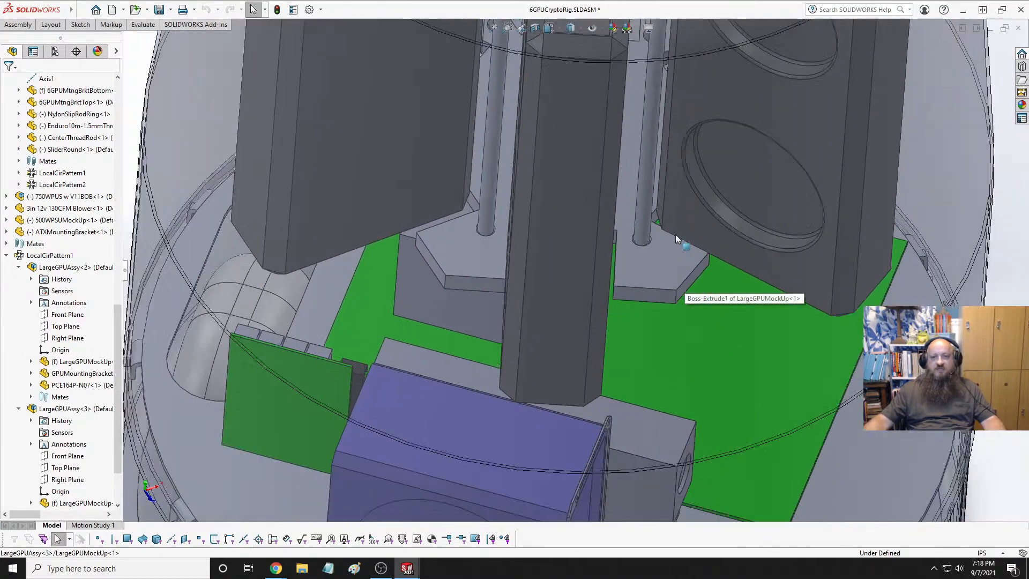
Examine the GPU and slide rod clearances at the top and bottom brackets of the rig assembly from several angles
scroll(552, 144, "up", 2)
scroll(570, 145, "down", 2)
middle_click(594, 217)
middle_click_drag(594, 217, 644, 176)
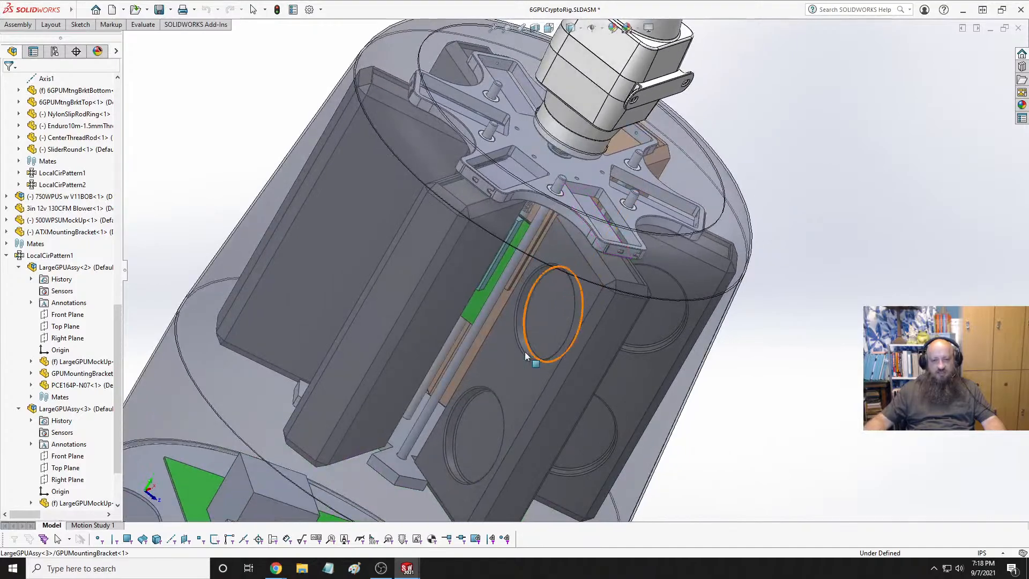
scroll(526, 358, "up", 4)
scroll(524, 382, "down", 3)
scroll(552, 287, "down", 5)
middle_click(506, 217)
middle_click_drag(506, 217, 466, 230)
scroll(733, 214, "down", 2)
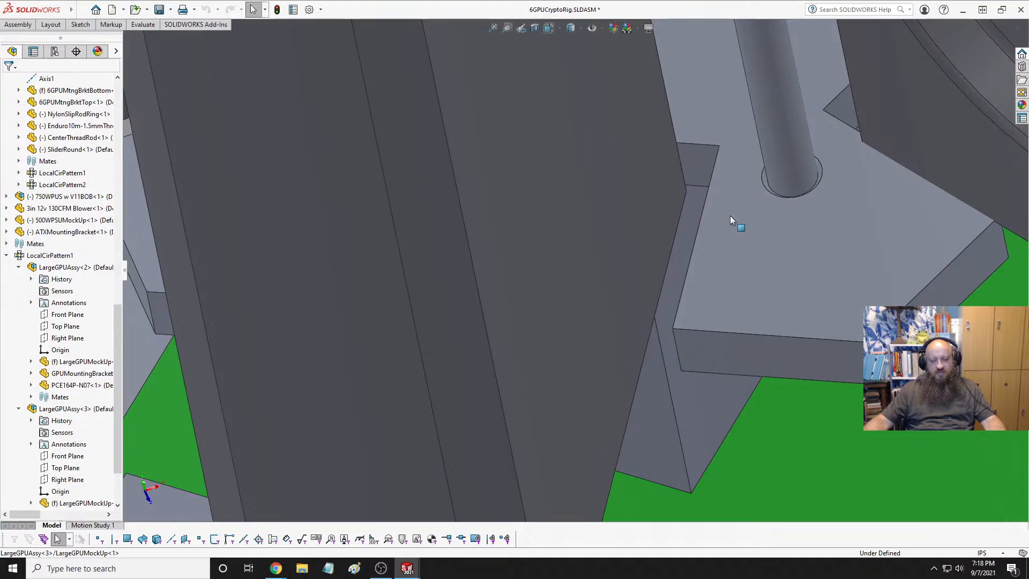
scroll(730, 215, "up", 10)
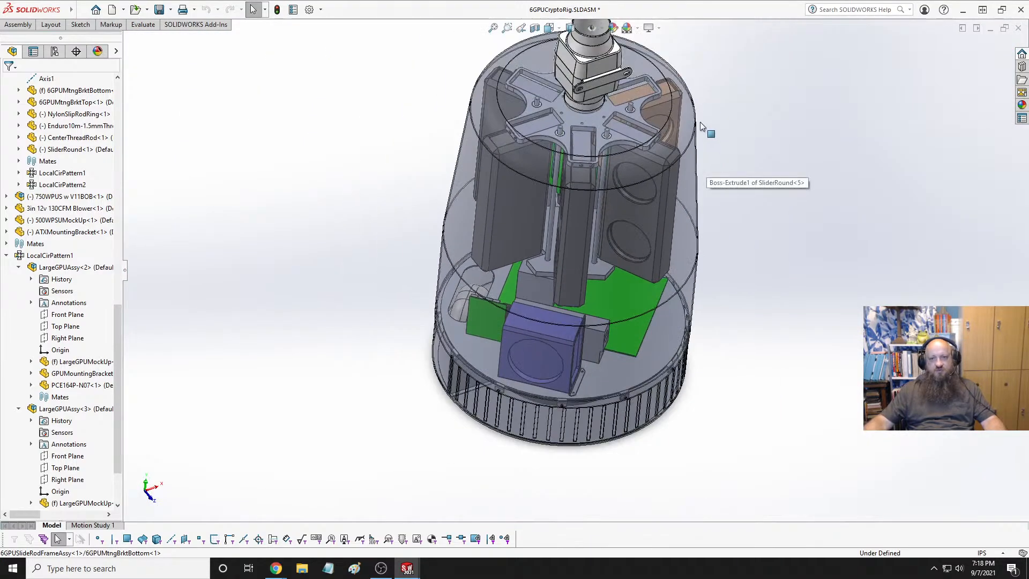
scroll(566, 173, "down", 5)
middle_click_drag(566, 173, 749, 219)
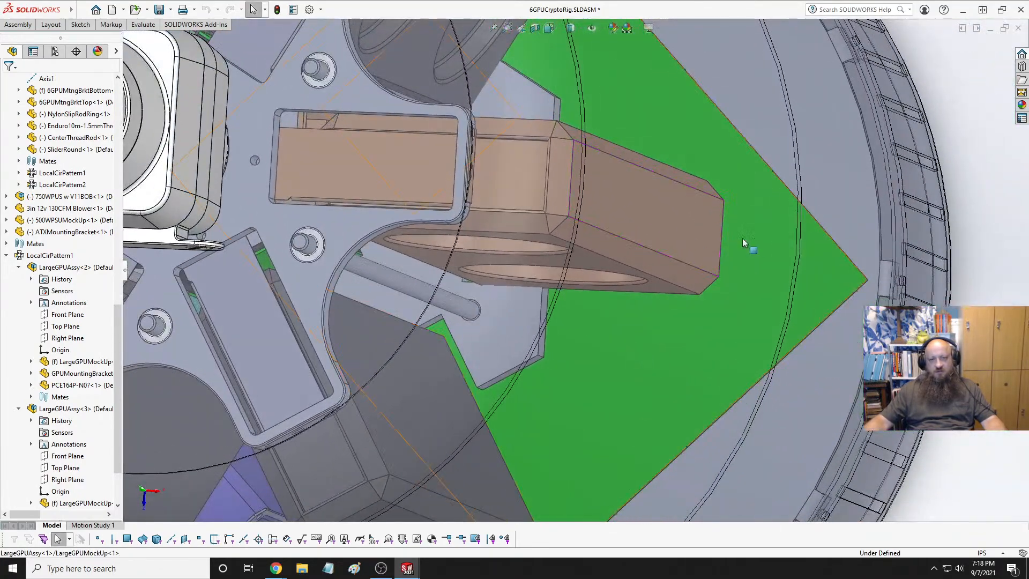
Switch to the 6GPUMtngBrktBottom part, view it face-on, and review the geometry and dimensions behind CirPattern2, Chamfer1, Cut-Extrude5, Cut-Extrude7 and Cut-Extrude4
key("ctrl+Tab")
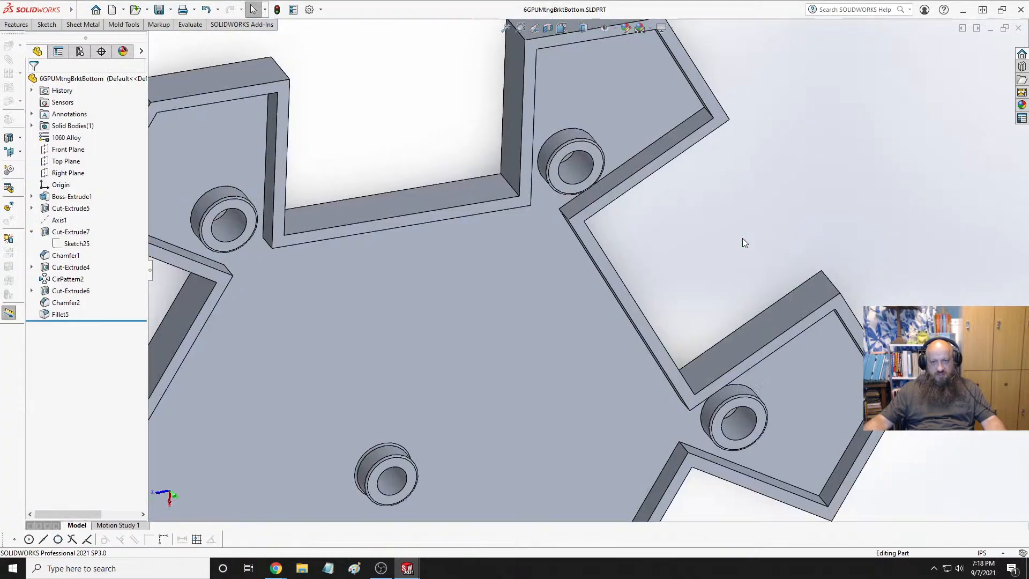
key("space")
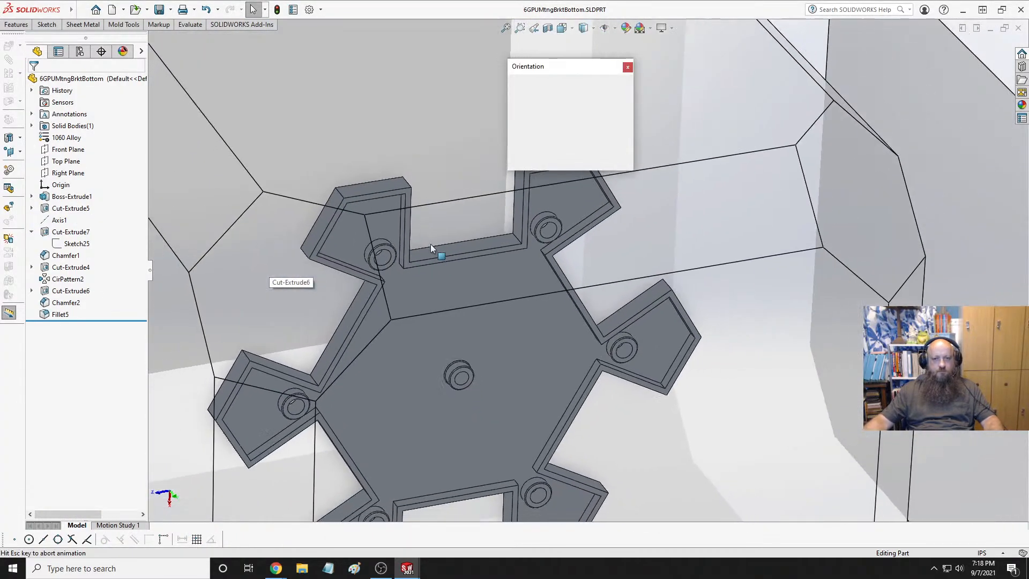
left_click(528, 367)
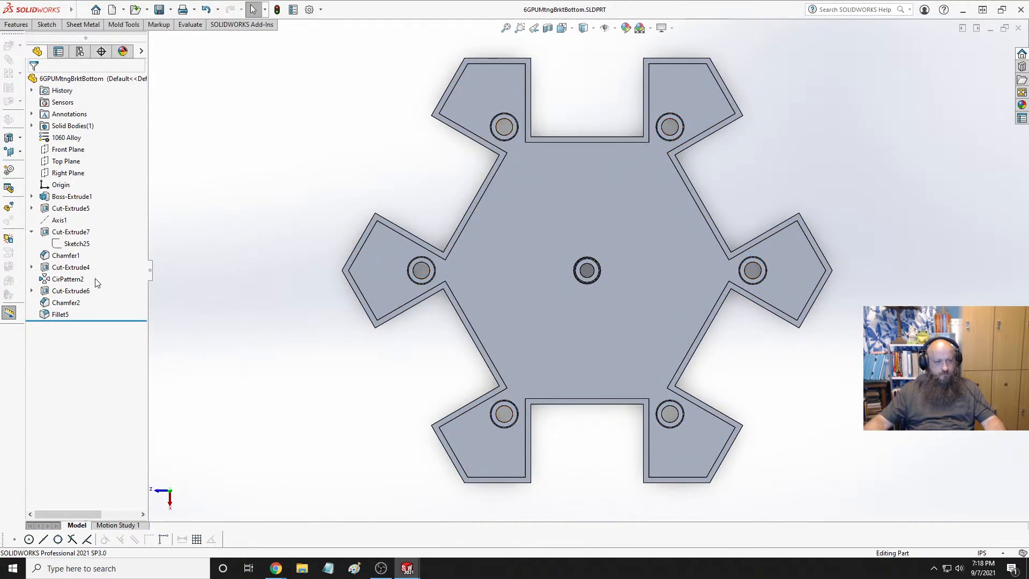
left_click(64, 280)
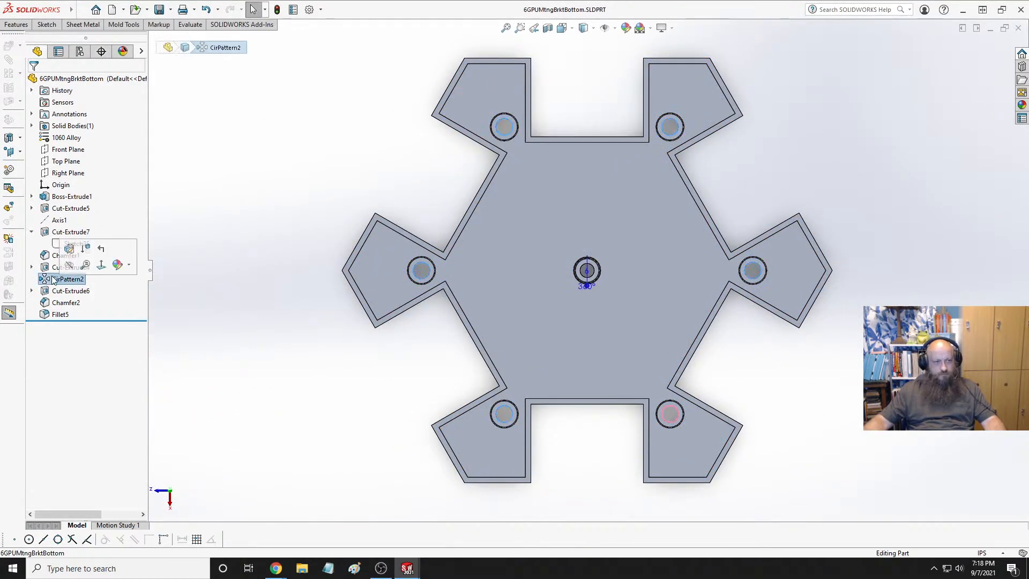
left_click(66, 255)
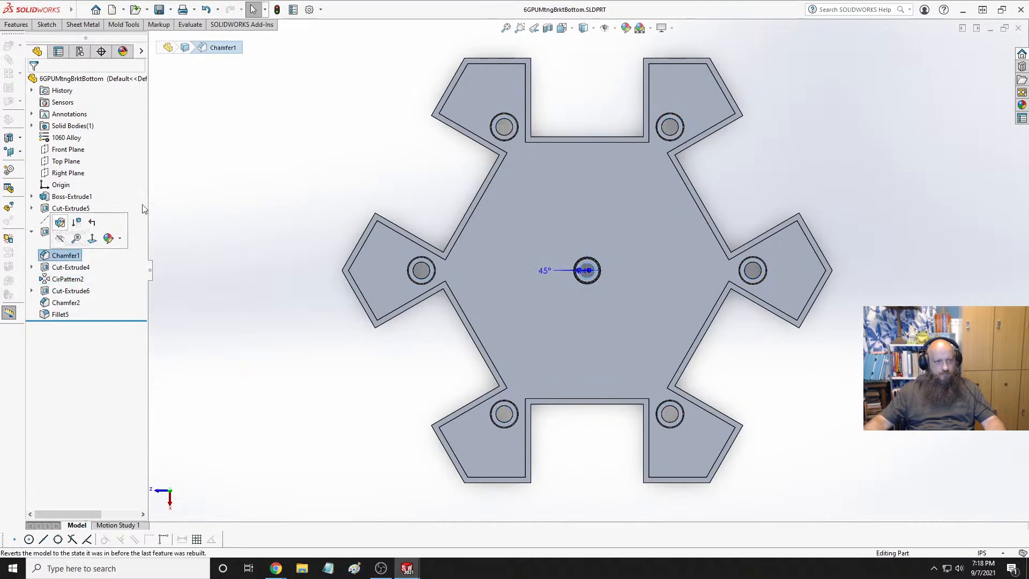
left_click(66, 209)
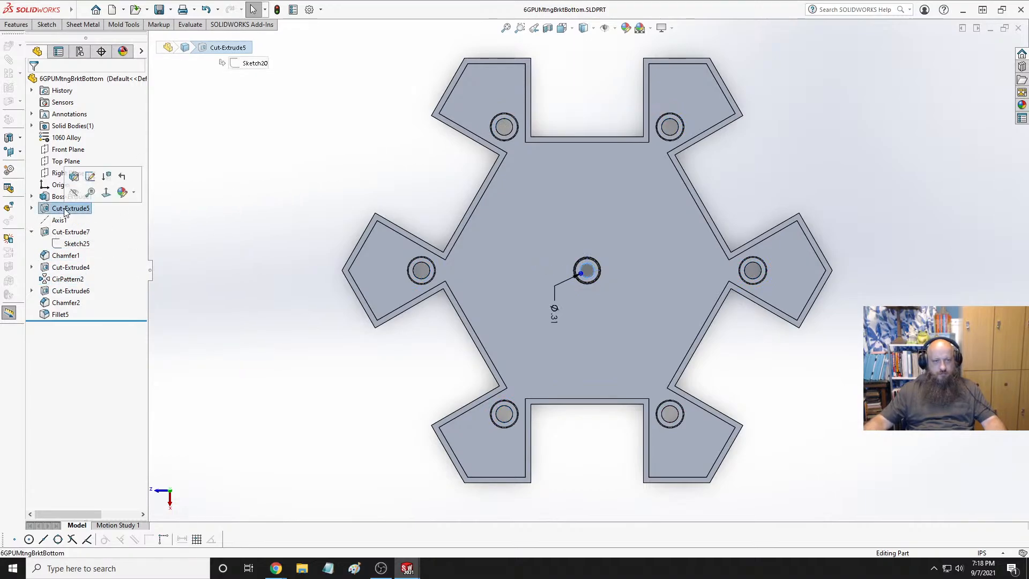
left_click(69, 234)
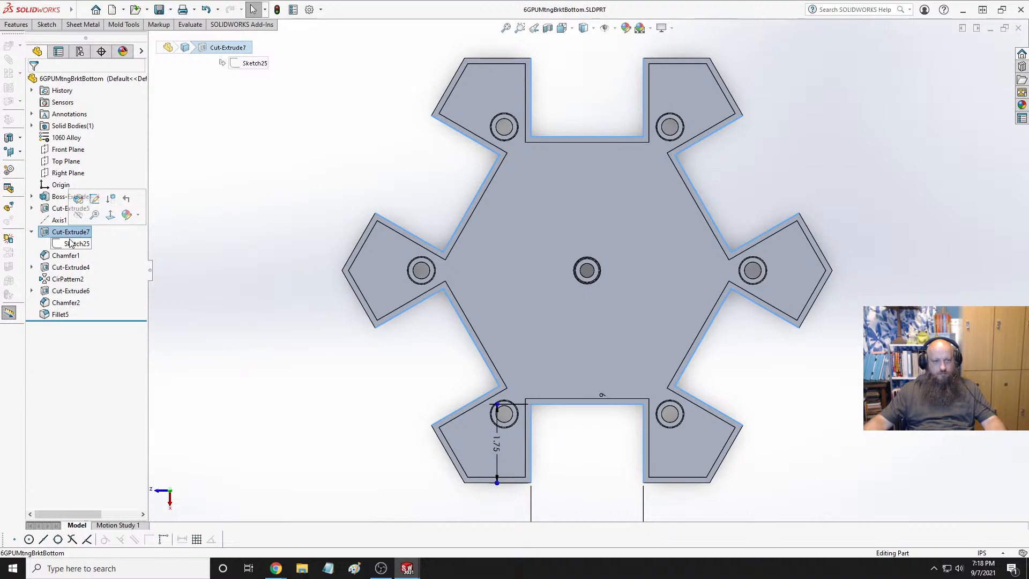
left_click(66, 269)
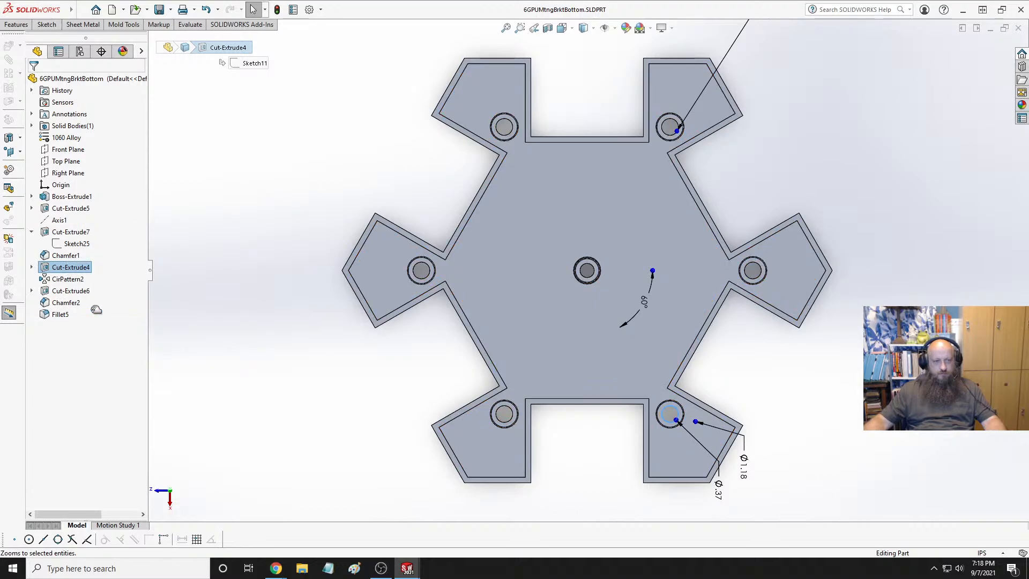
Roll the bracket's feature history back to just after Cut-Extrude4 and look over the simplified plate
left_click_drag(96, 311, 99, 272)
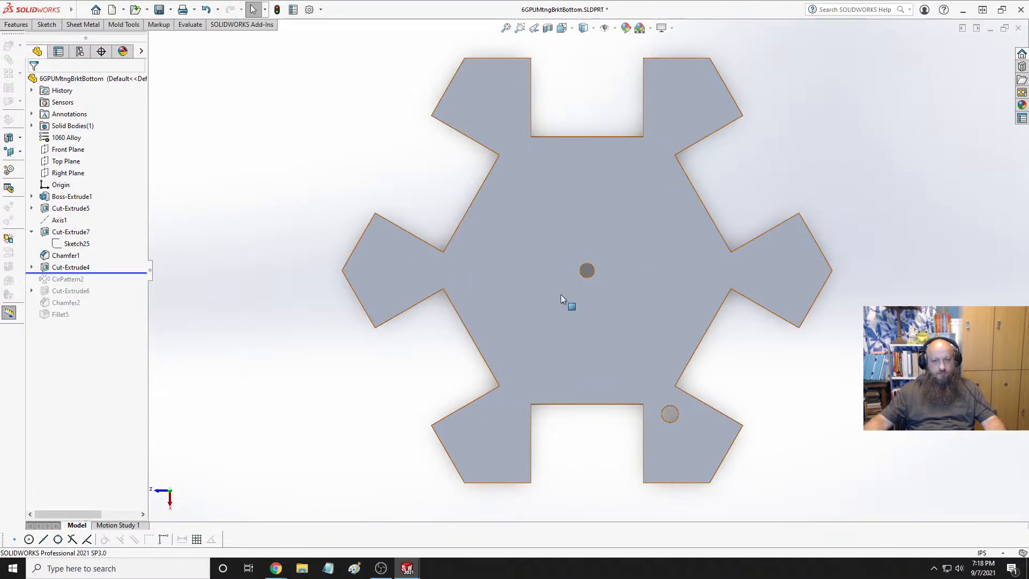
middle_click_drag(561, 299, 600, 192)
middle_click_drag(516, 213, 477, 206)
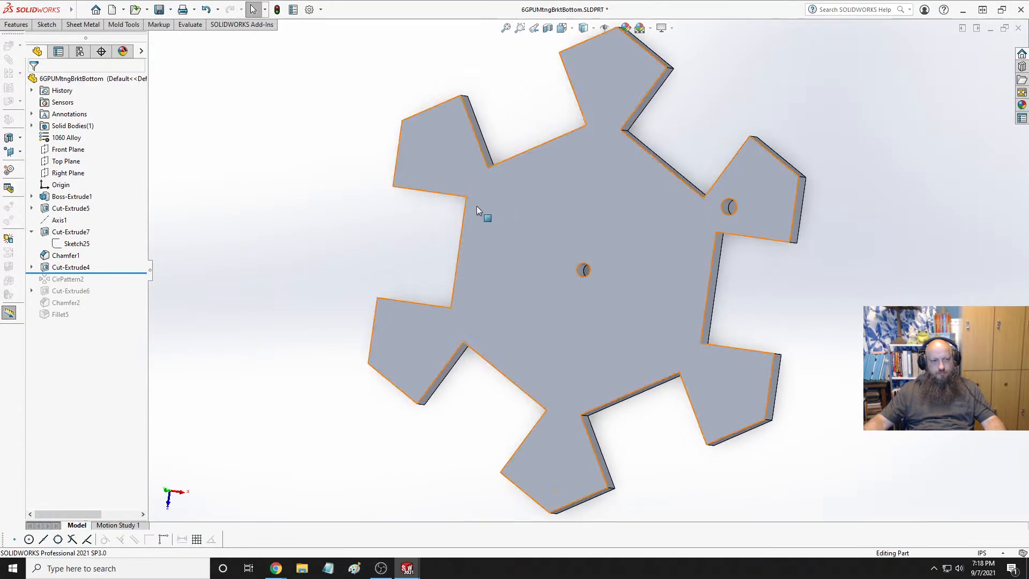
In Cut-Extrude7's Sketch25, delete the midpoint relation tying the slot rectangle's centreline to the plate edge and shift the rectangle about 0.12 in off centre
left_click(78, 245)
left_click(79, 204)
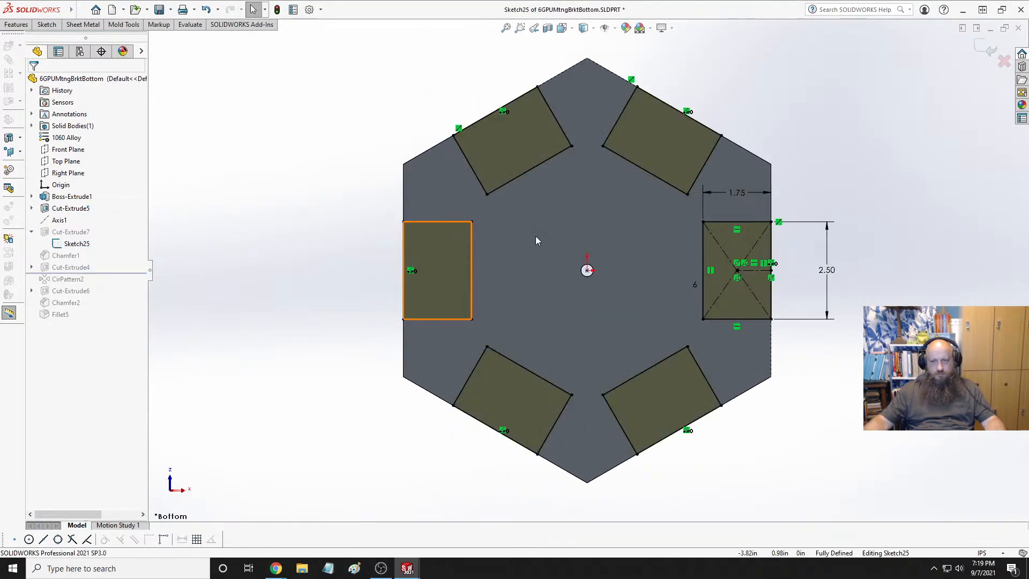
scroll(834, 291, "down", 6)
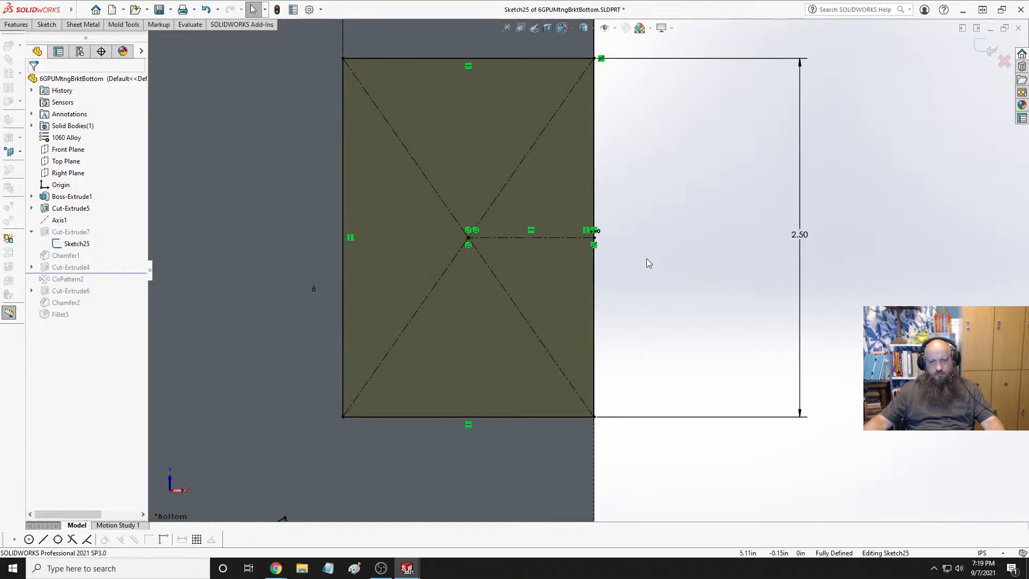
left_click(594, 244)
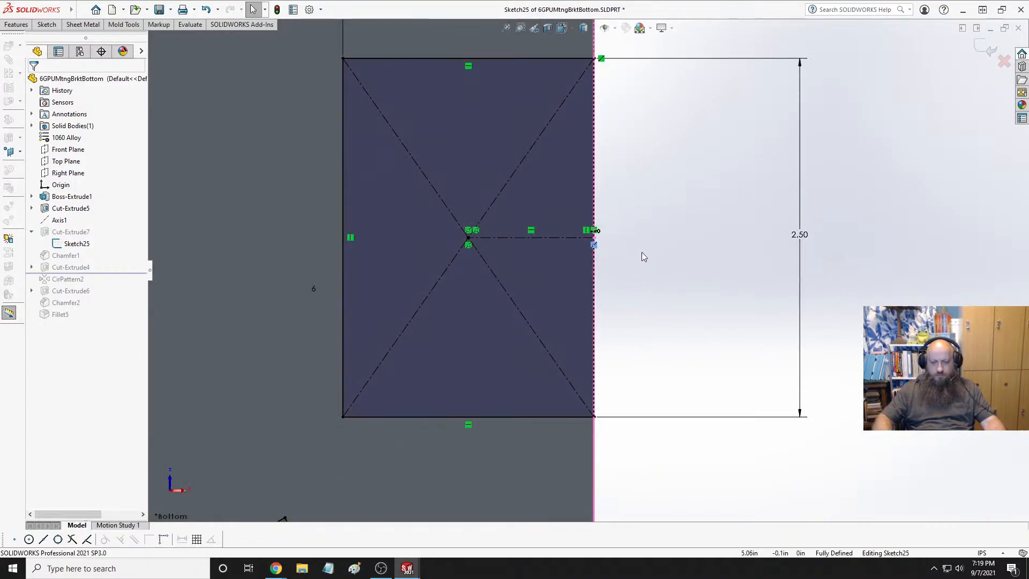
key("Delete")
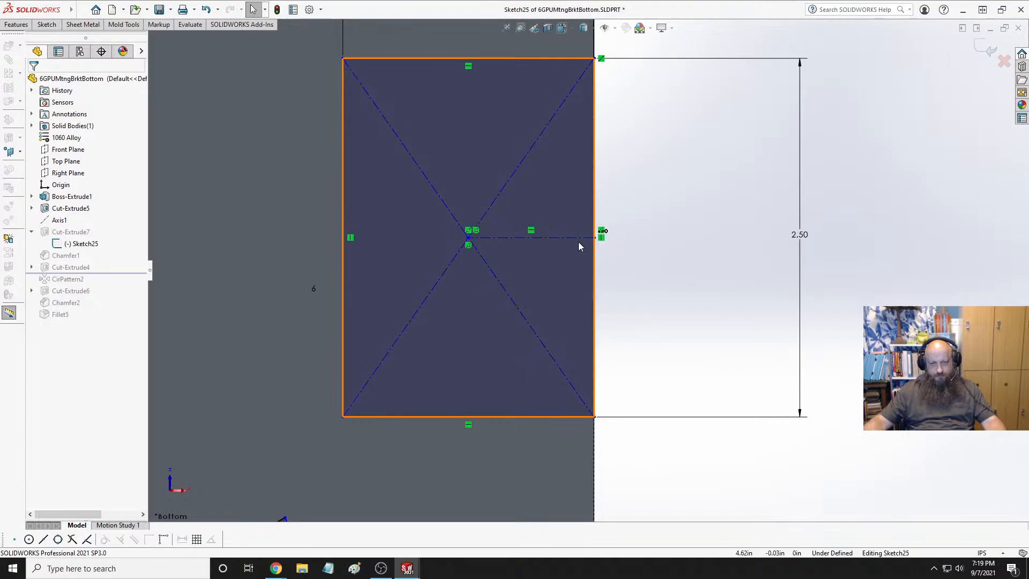
left_click_drag(565, 242, 572, 224)
left_click(649, 259)
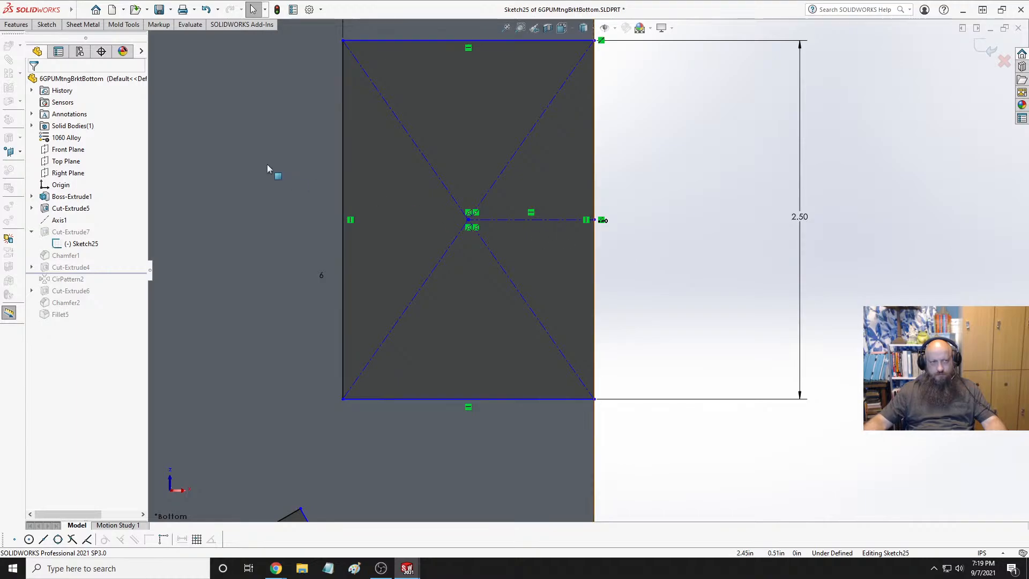
Add a sketch point at the midpoint of the plate edge beside the dimensioned slot rectangle
left_click(40, 26)
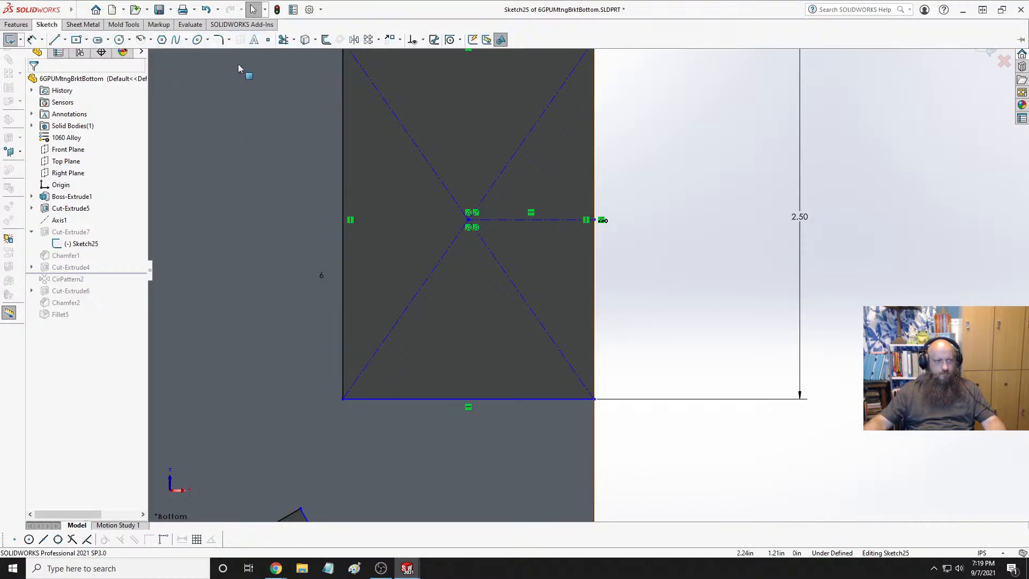
left_click(266, 43)
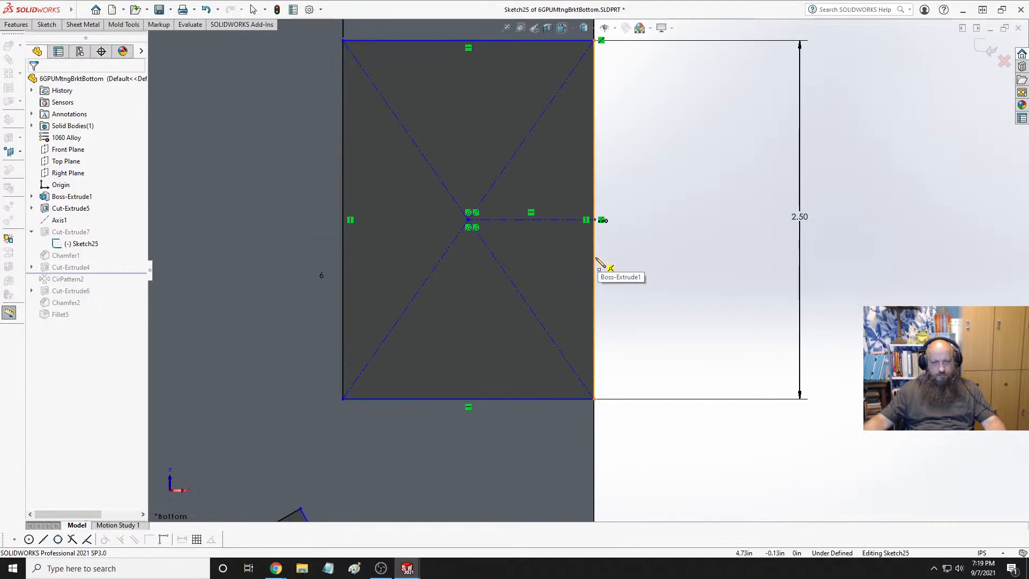
scroll(600, 277, "up", 2)
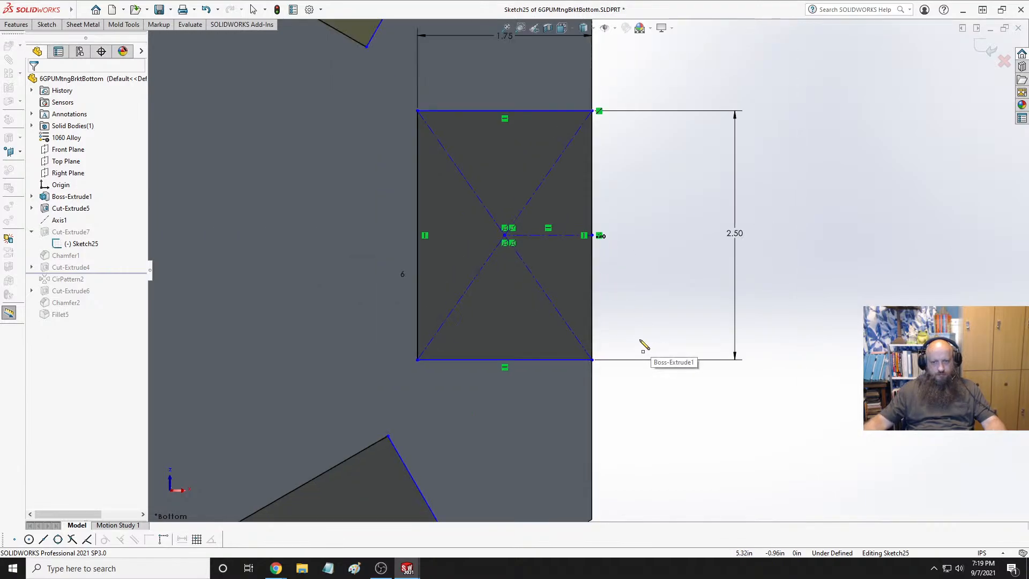
left_click(591, 247)
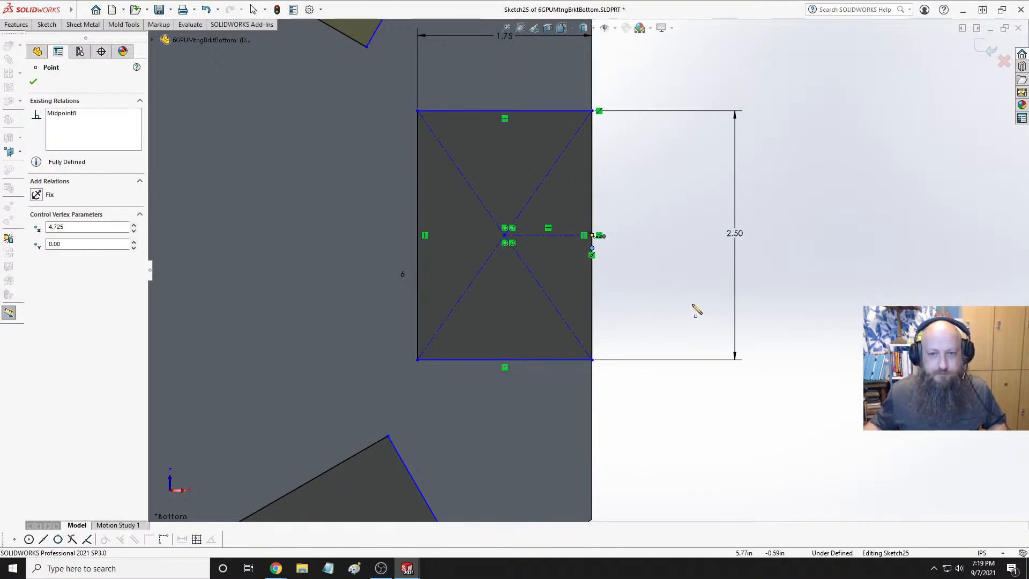
left_click(674, 290)
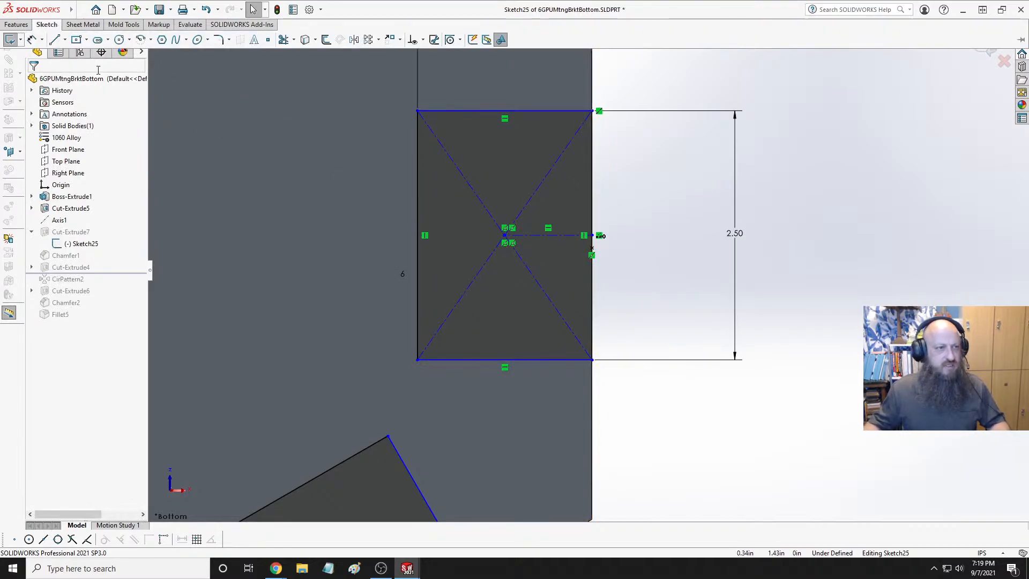
Dimension the slot rectangle's centreline 0.05 in from the edge midpoint and exit the sketch
left_click(592, 236)
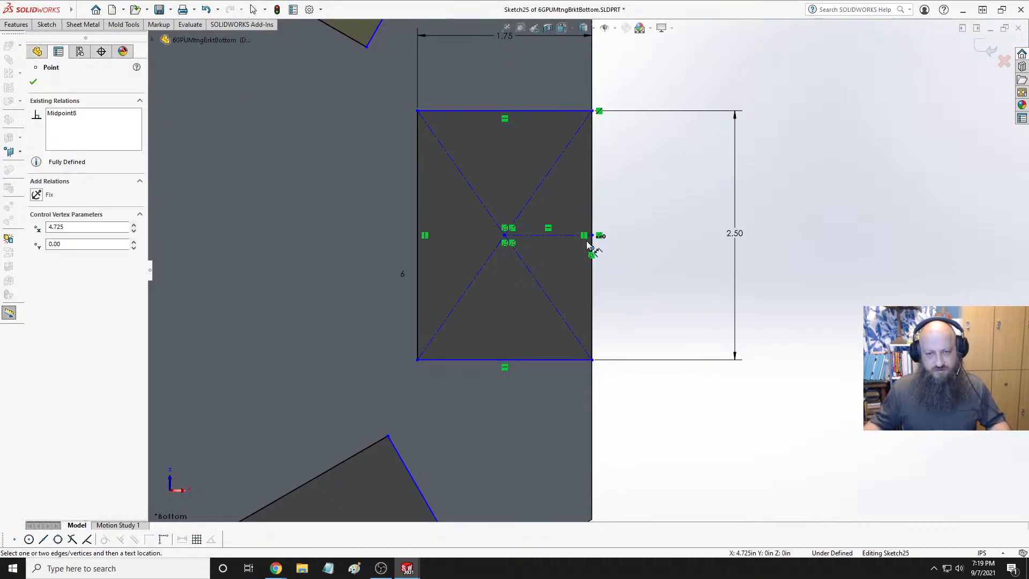
left_click(572, 236)
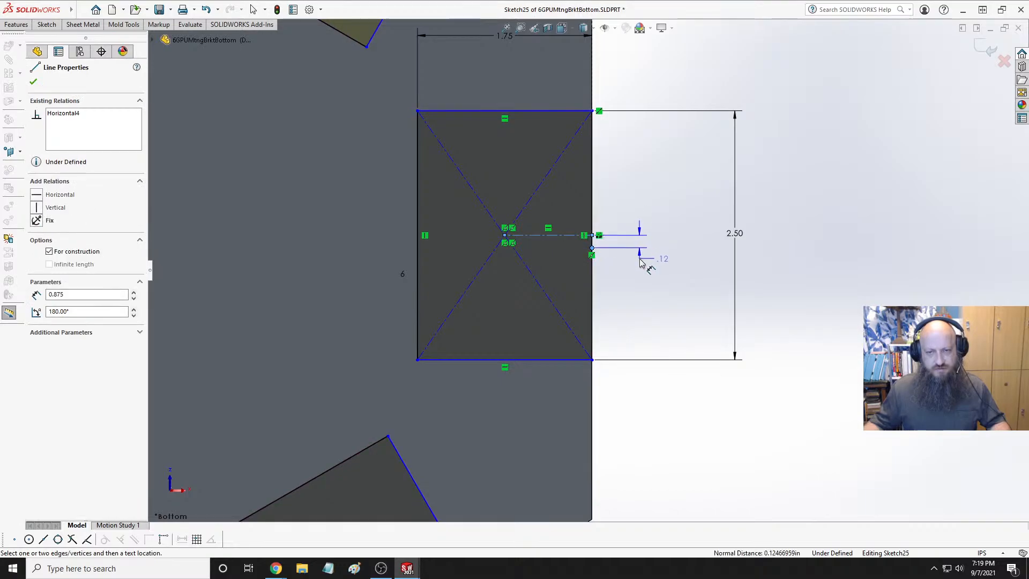
left_click(713, 266)
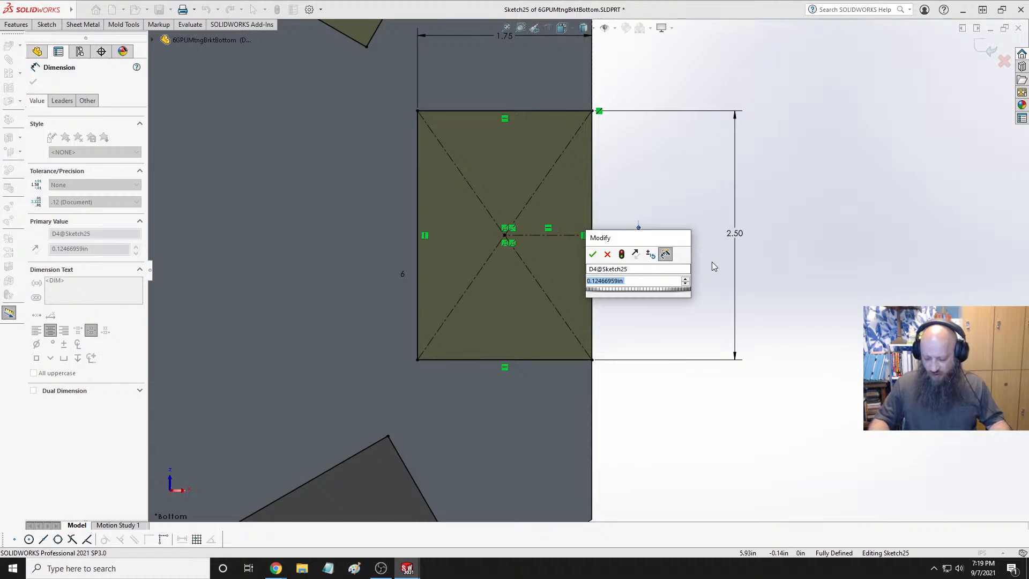
type(".125")
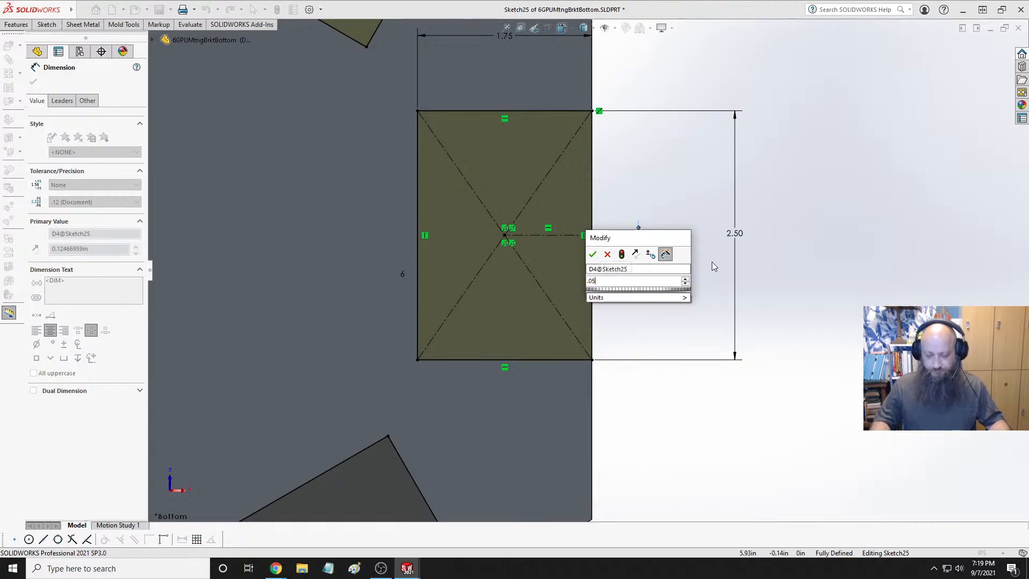
key("Return")
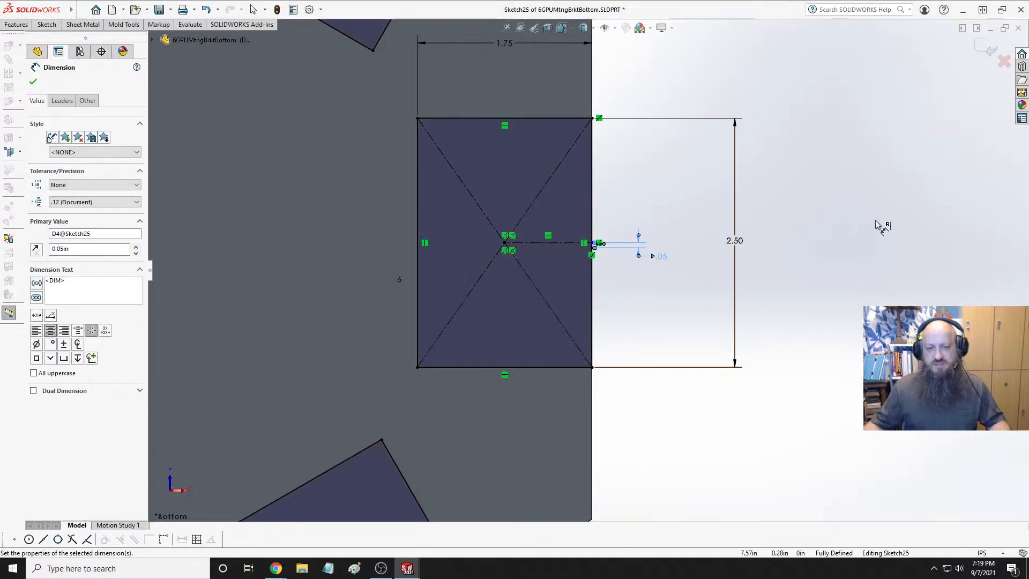
left_click(985, 50)
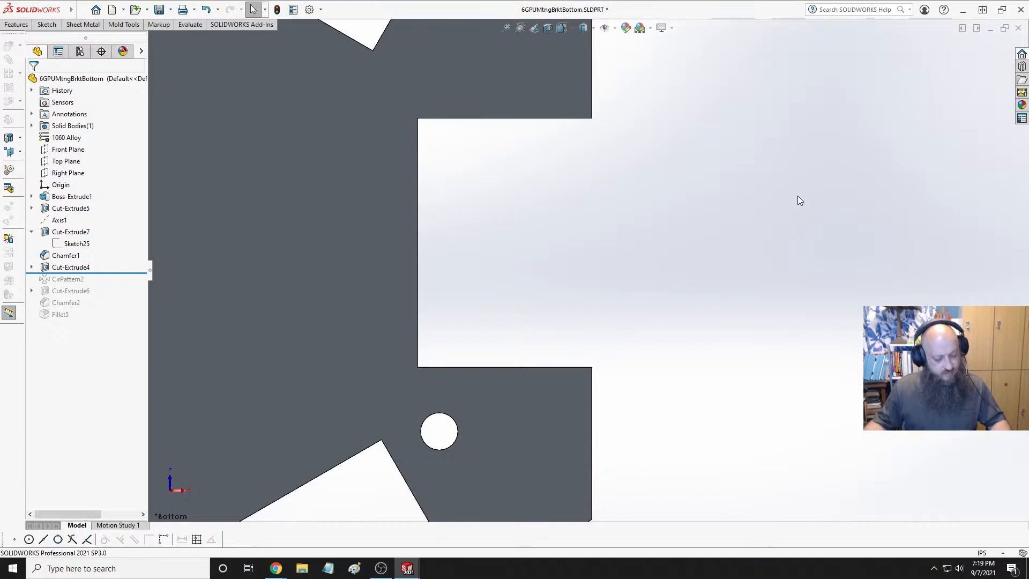
Save the bracket part and switch to the 6GPUCryptoRig assembly to inspect the GPU clearance with the offset slots
key("ctrl+s")
key("ctrl+Tab")
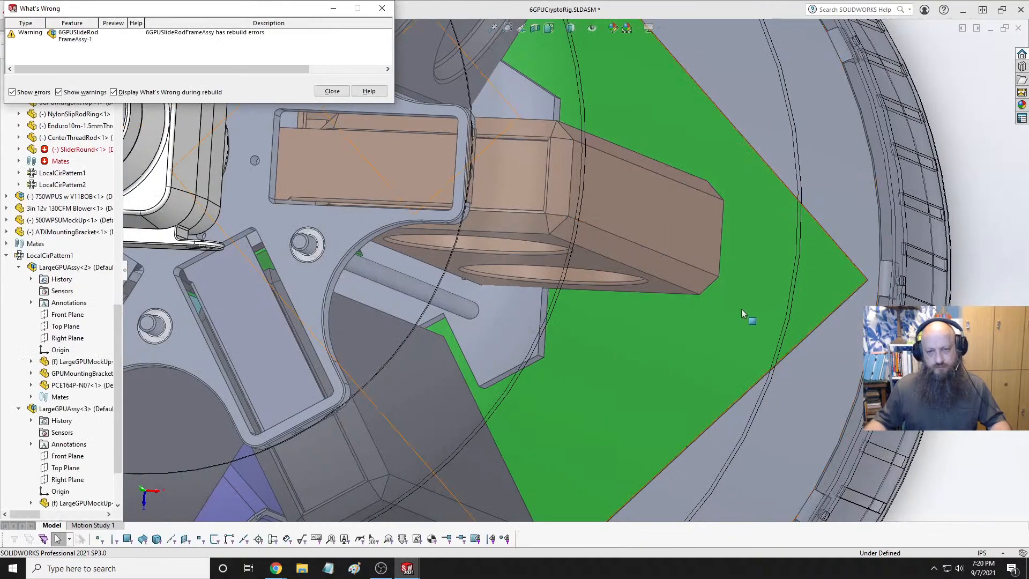
scroll(547, 249, "down", 3)
middle_click_drag(547, 247, 586, 255)
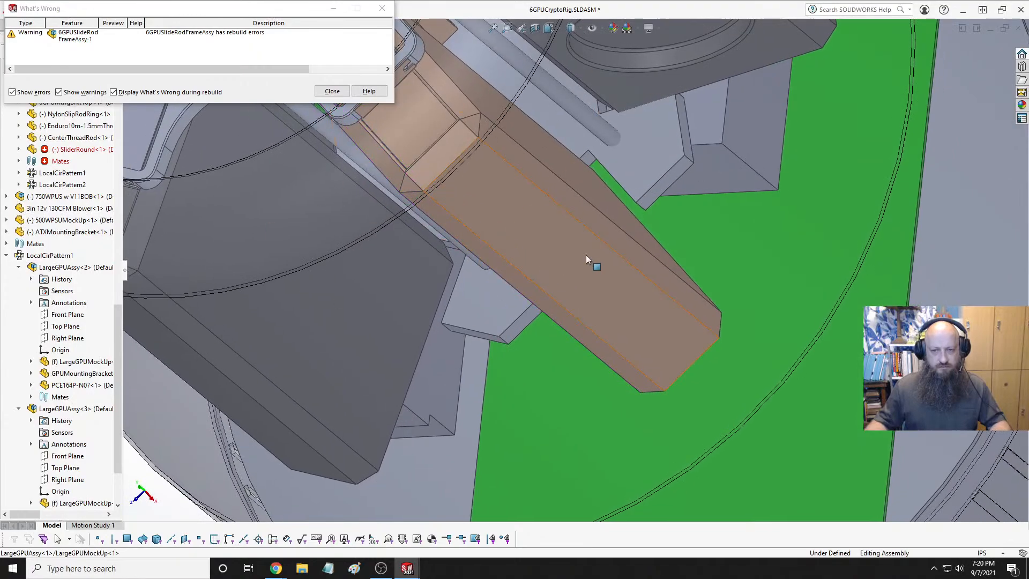
Return to the 6GPUMtngBrktBottom part and dismiss the rebuild warning window
key("ctrl+Tab")
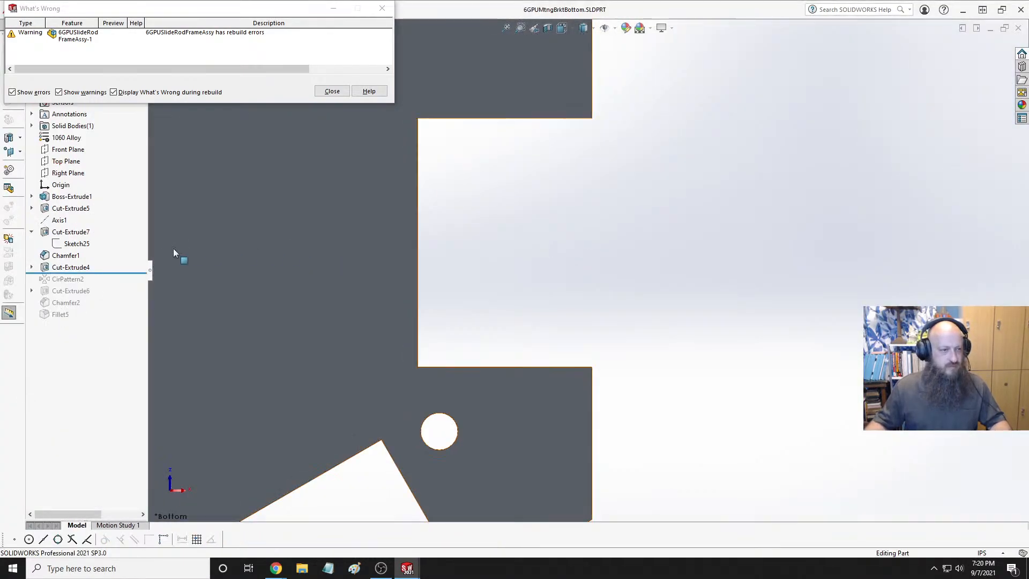
left_click(382, 8)
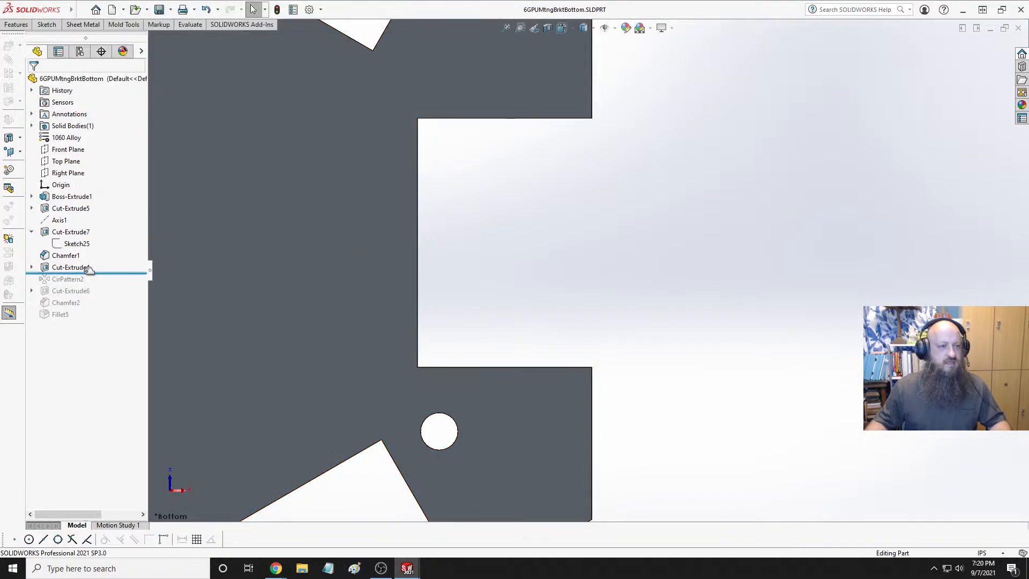
left_click(70, 267)
left_click(98, 245)
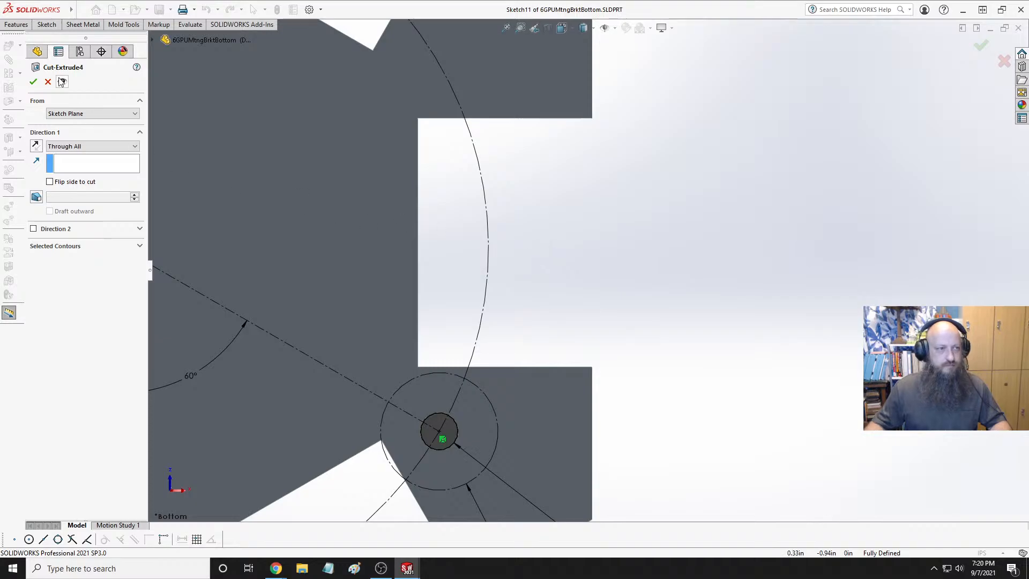
left_click(34, 82)
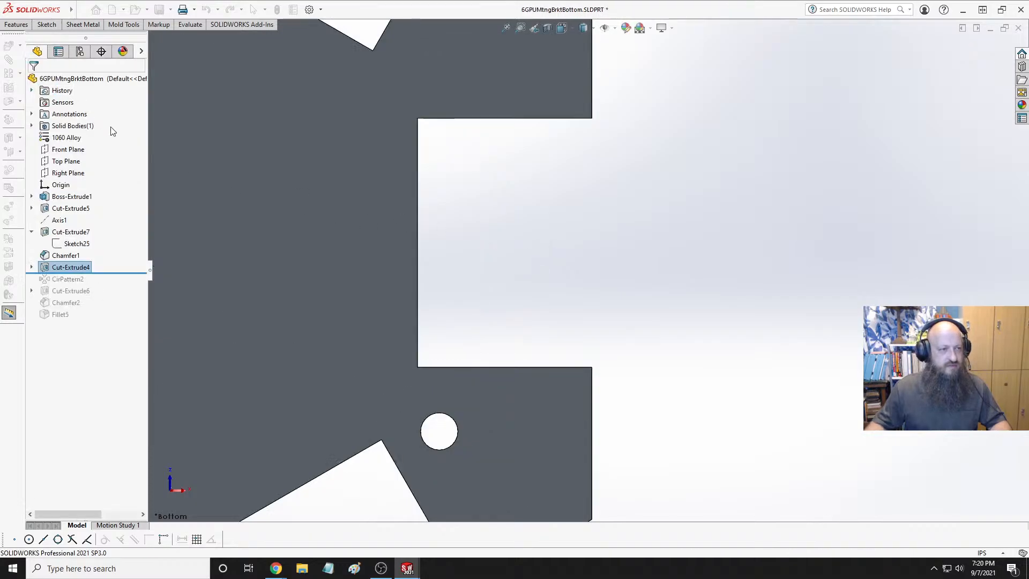
left_click(71, 243)
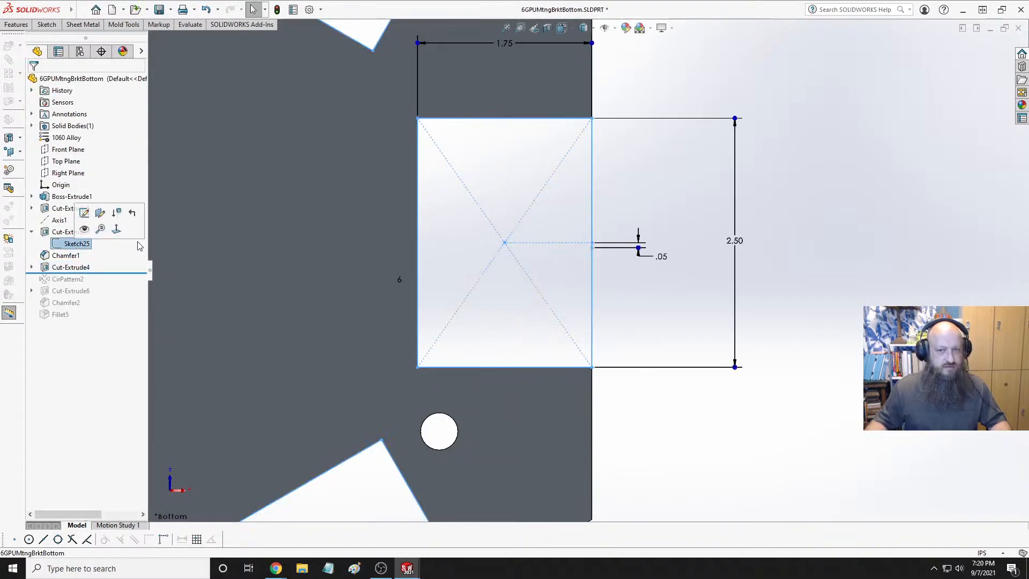
double_click(663, 257)
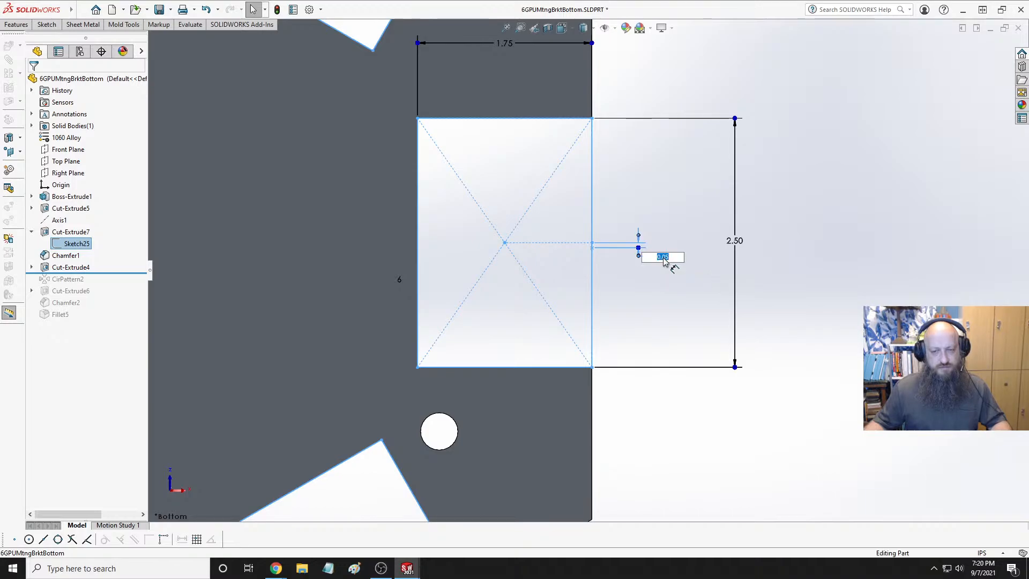
left_click(690, 277)
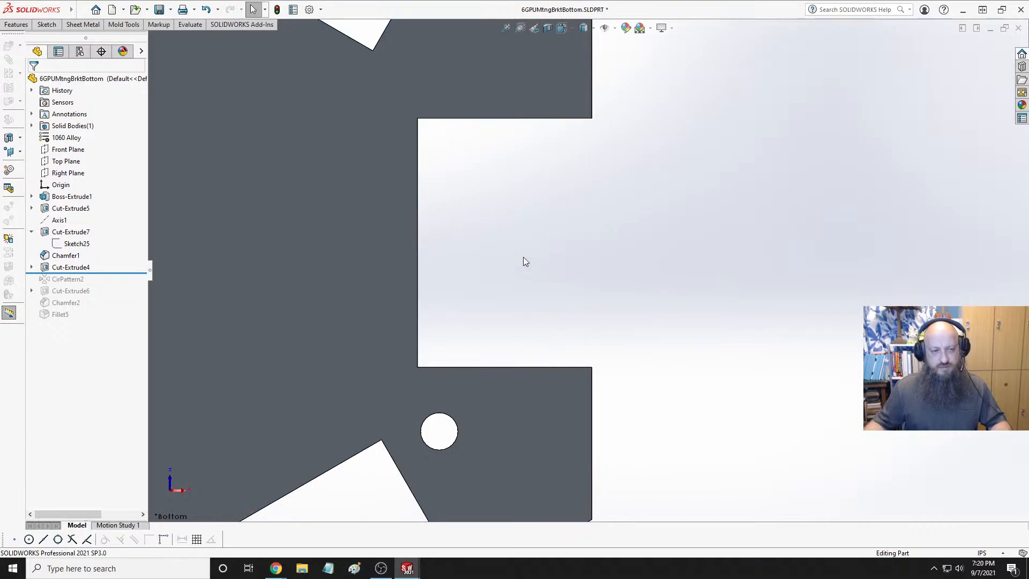
In Sketch25, delete the slot rectangle's 0.05 in offset dimension and move its centreline about 0.11 in to the opposite side of the edge midpoint
left_click(77, 244)
key("f")
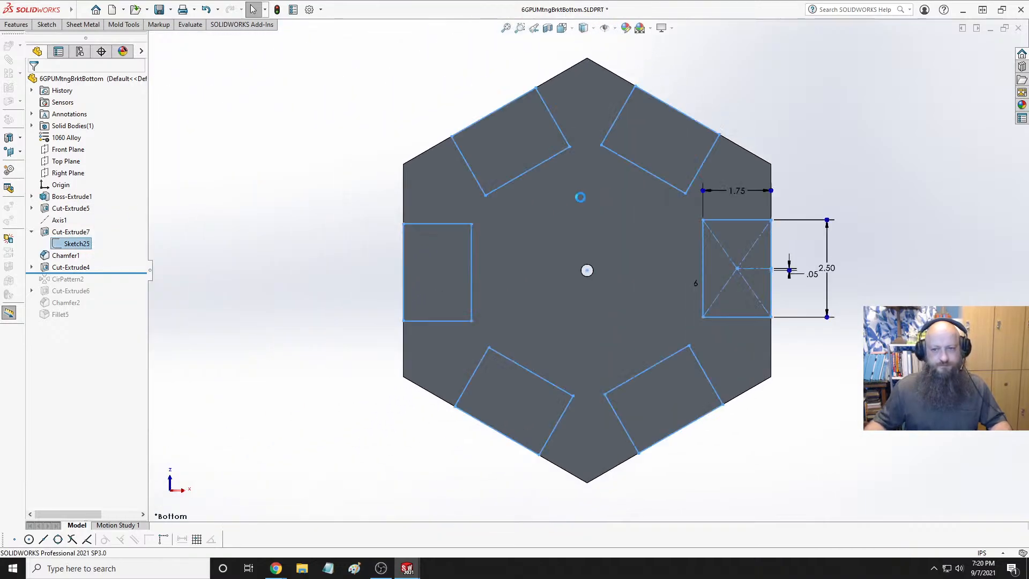
left_click(841, 259)
scroll(718, 295, "up", 8)
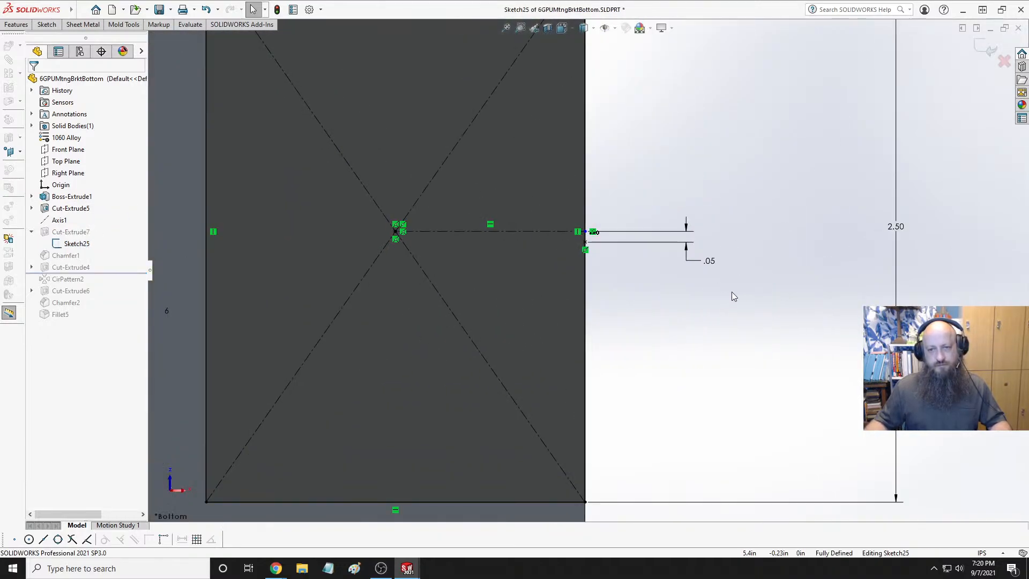
left_click(709, 270)
key("Delete")
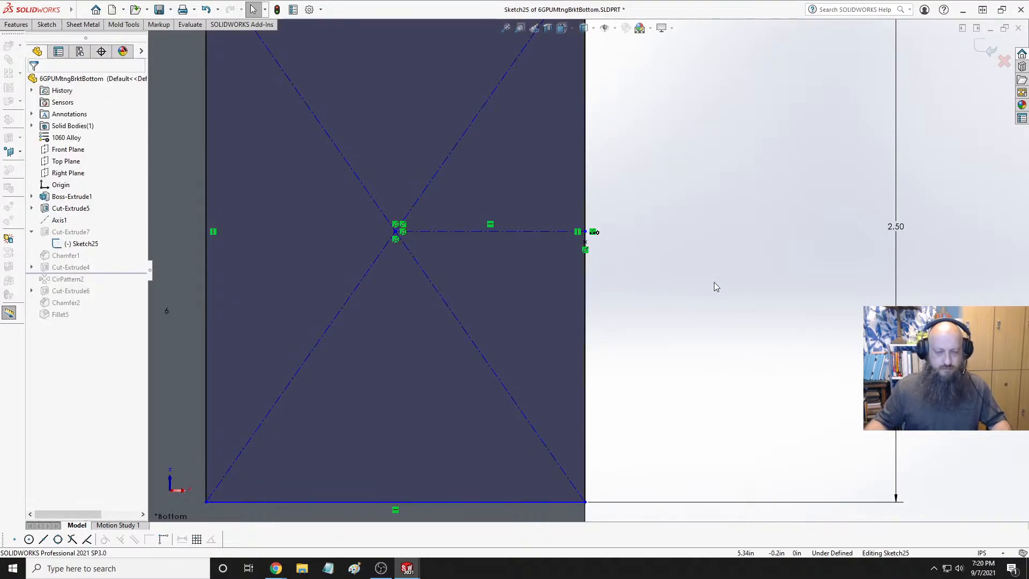
left_click_drag(586, 231, 586, 266)
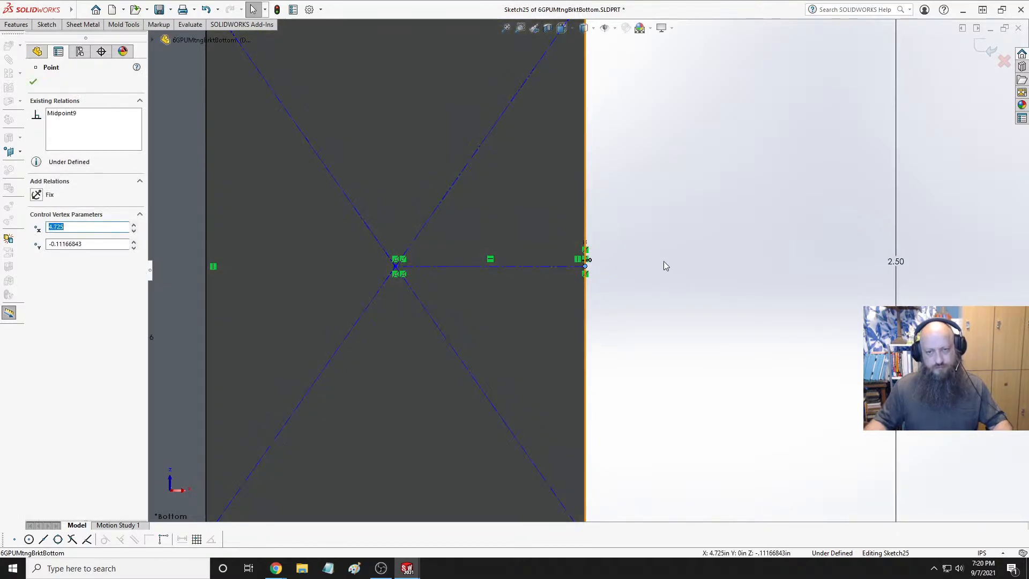
left_click(772, 213)
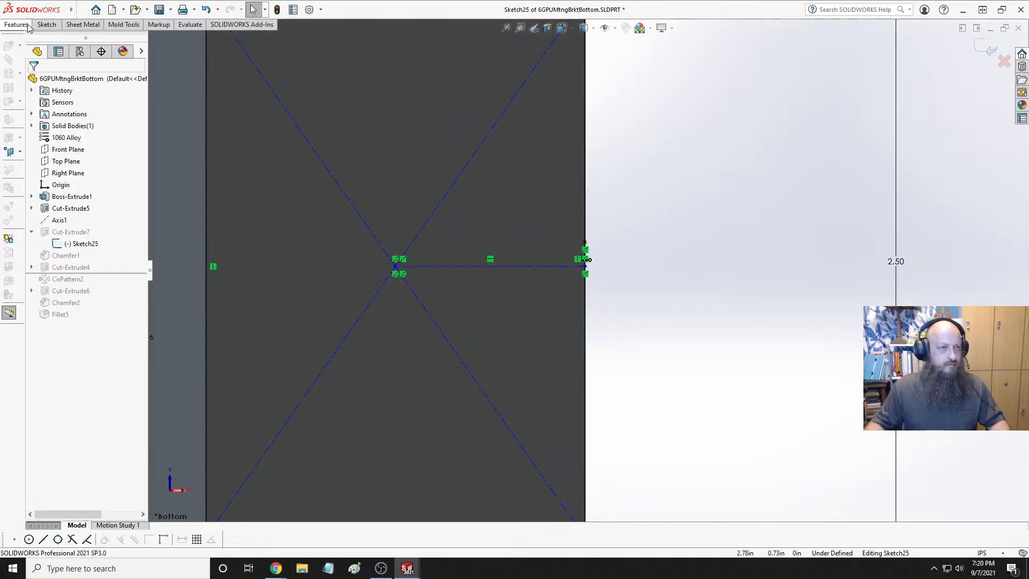
Dimension the slot centreline 0.05 in from the edge midpoint on its new side, exit the sketch and save the bracket part
left_click(46, 25)
left_click(33, 39)
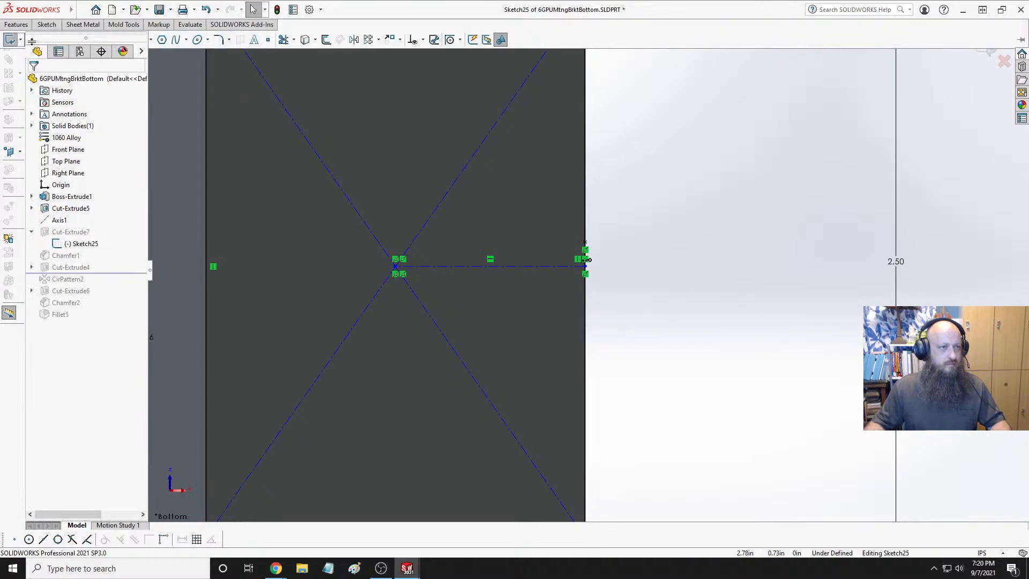
left_click(578, 266)
left_click(584, 243)
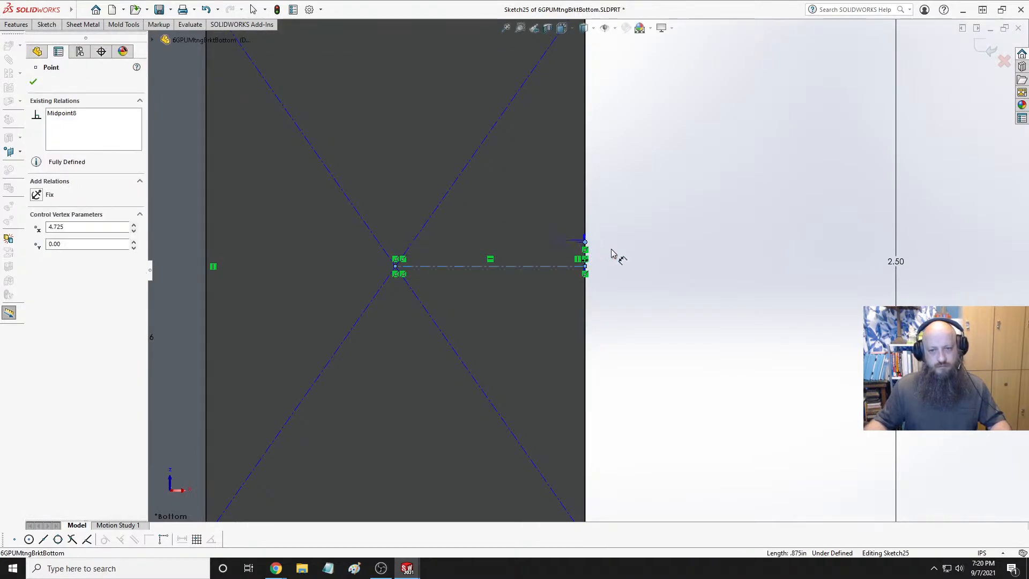
left_click(646, 244)
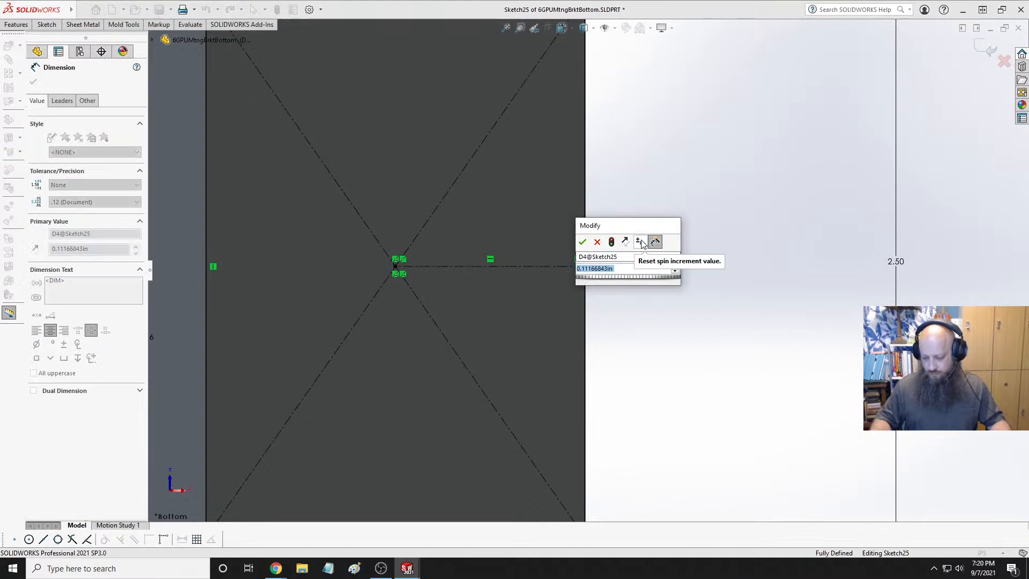
type(".05")
key("Return")
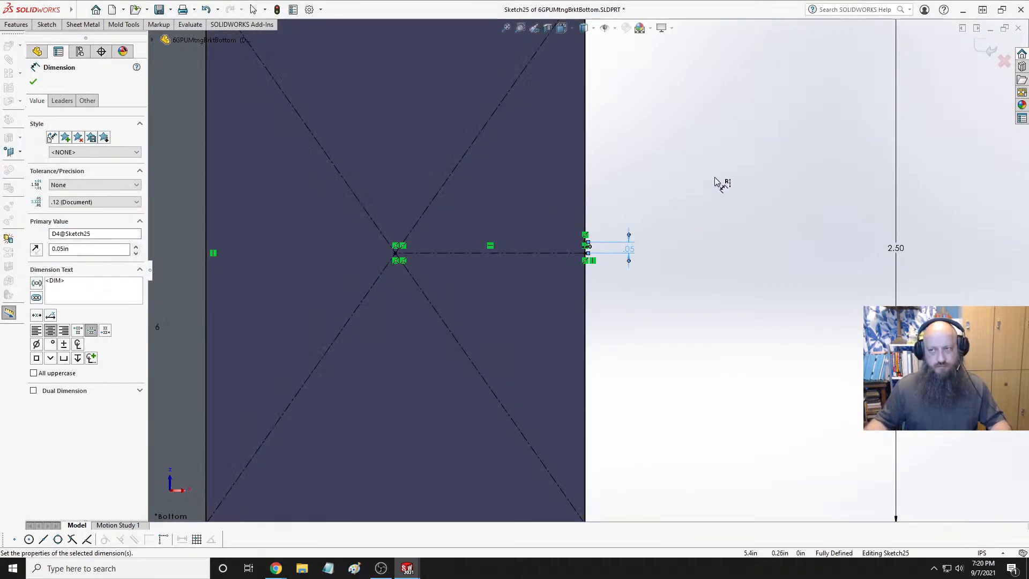
left_click(978, 53)
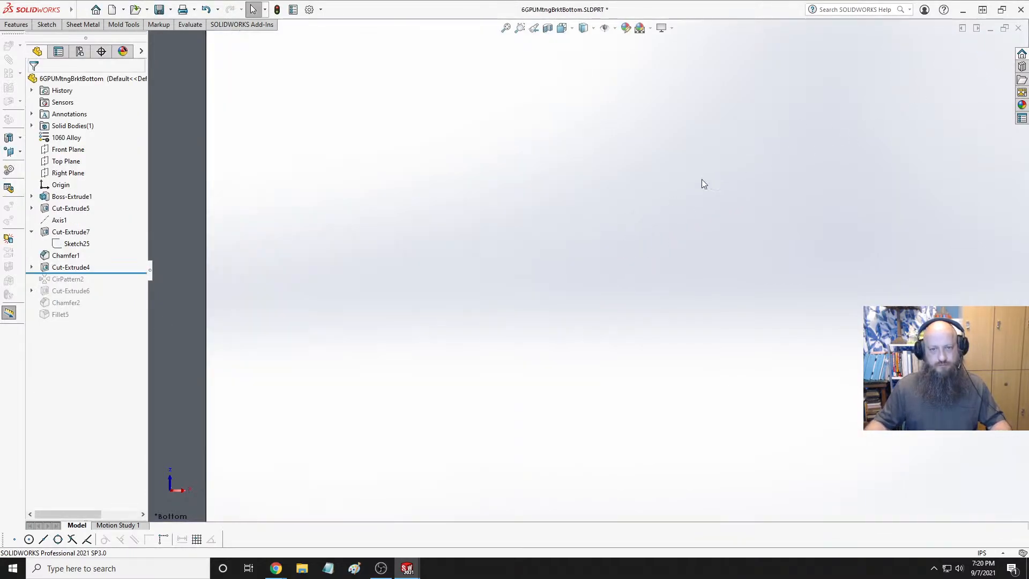
scroll(519, 237, "up", 5)
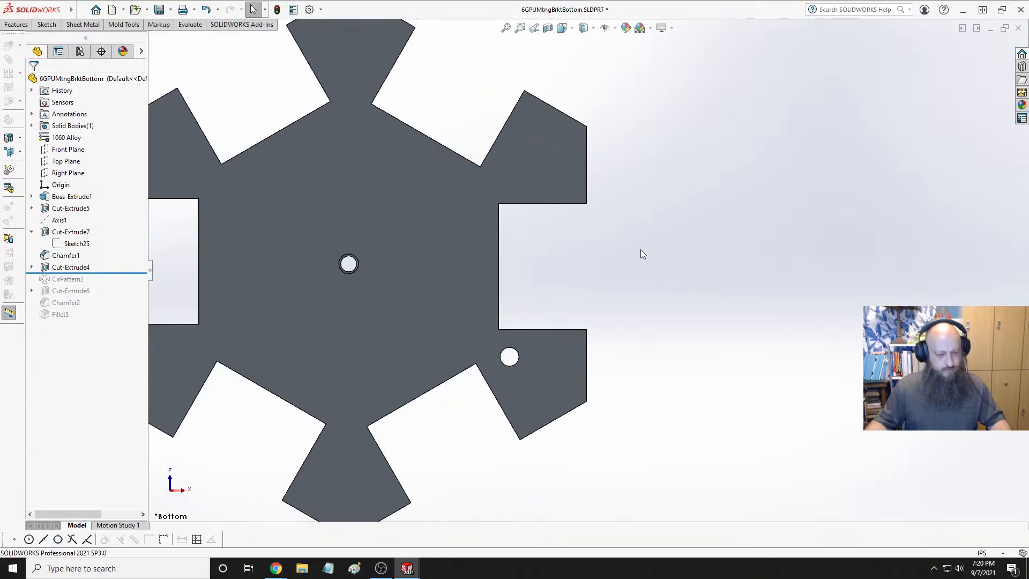
key("ctrl+s")
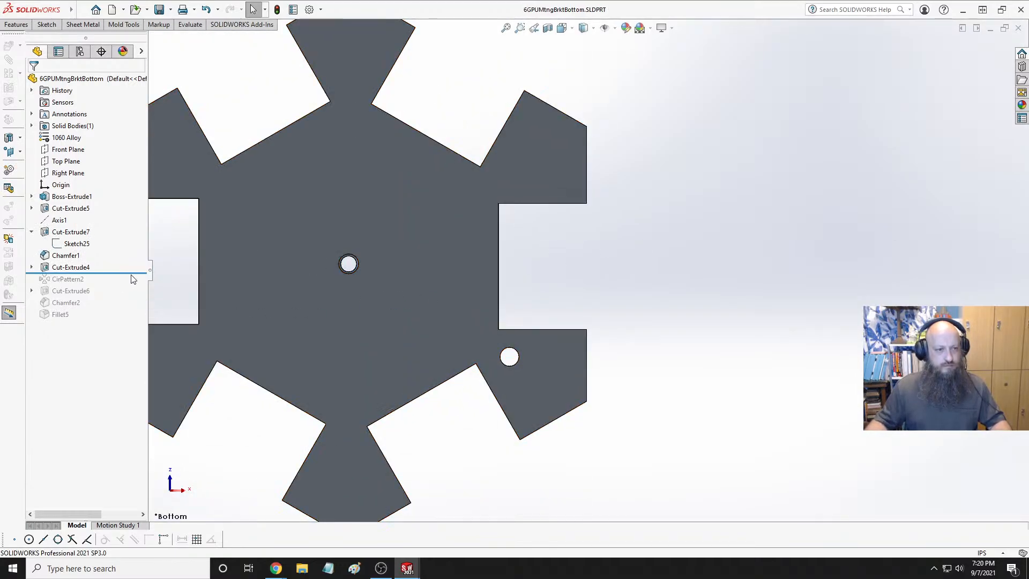
Switch to the 6GPUCryptoRig assembly and measure the distance between the bottom bracket's slot edge and the adjacent GPU mock-up face
key("ctrl+Tab")
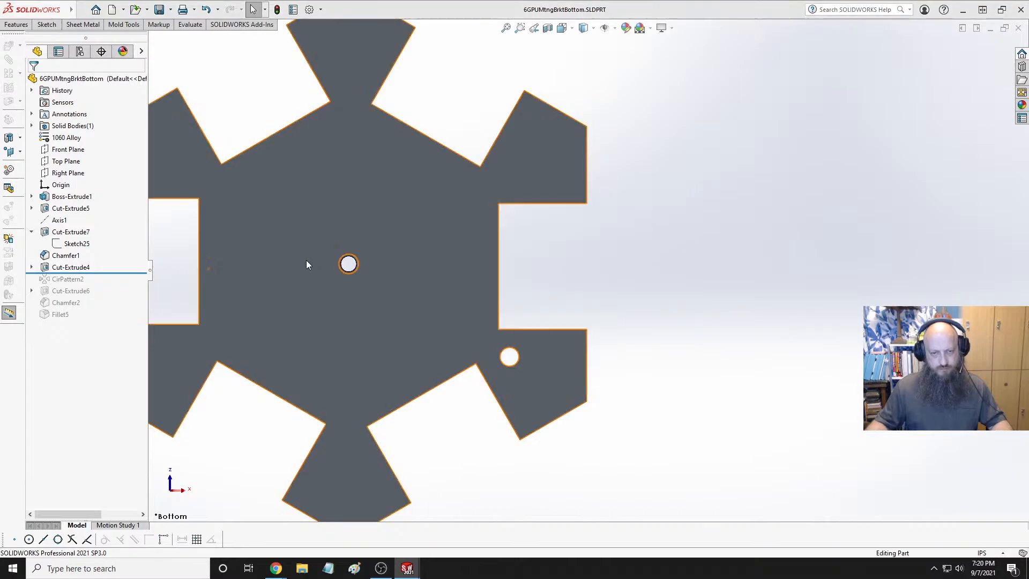
key("ctrl+Tab")
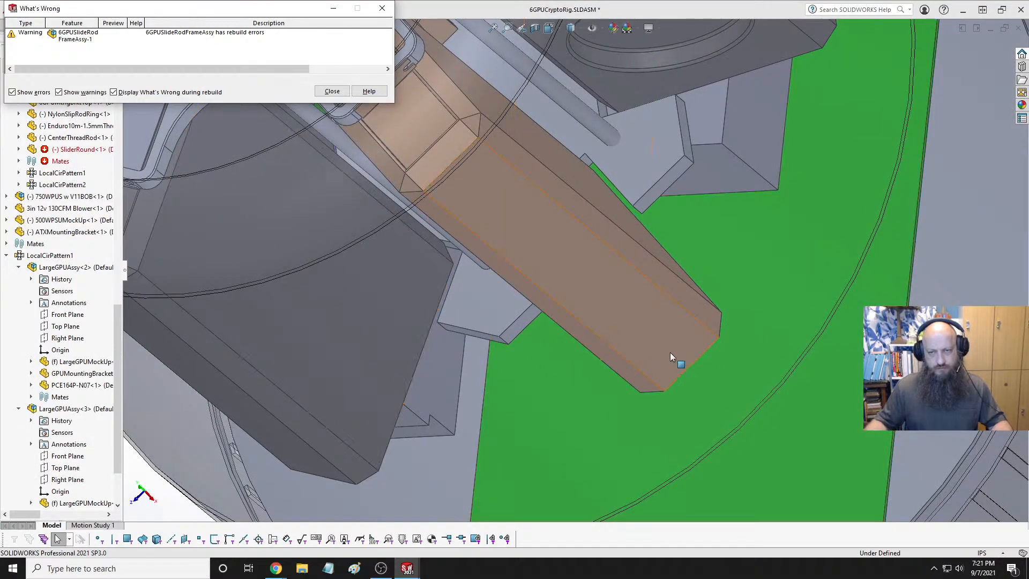
middle_click_drag(670, 353, 733, 196)
left_click(682, 220)
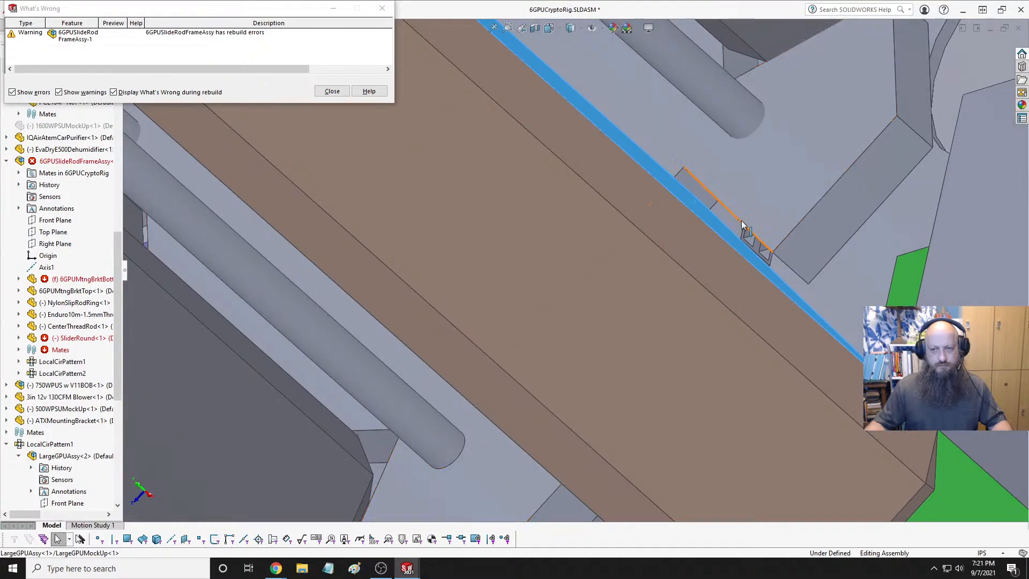
left_click(383, 9)
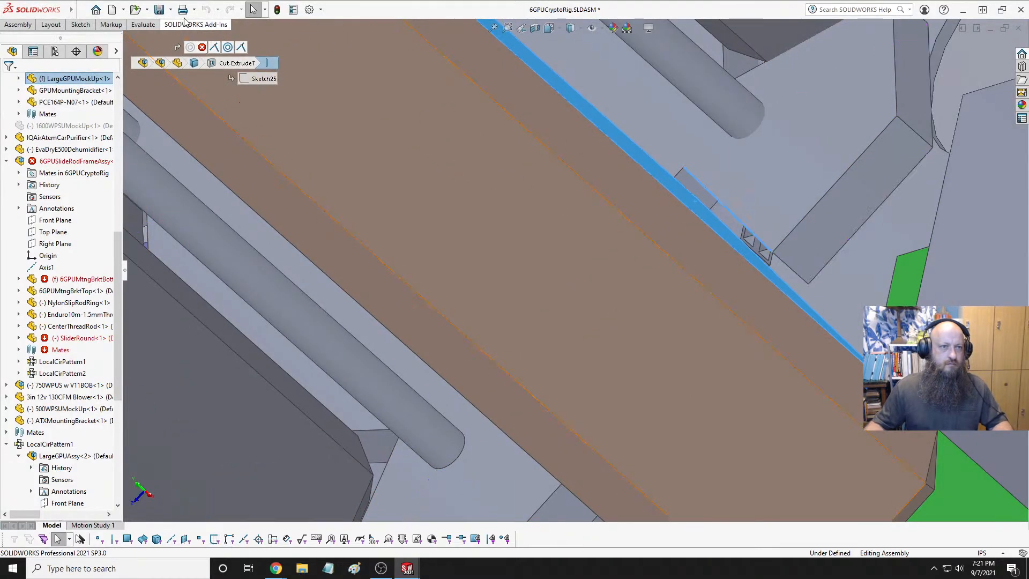
left_click(143, 24)
left_click(74, 40)
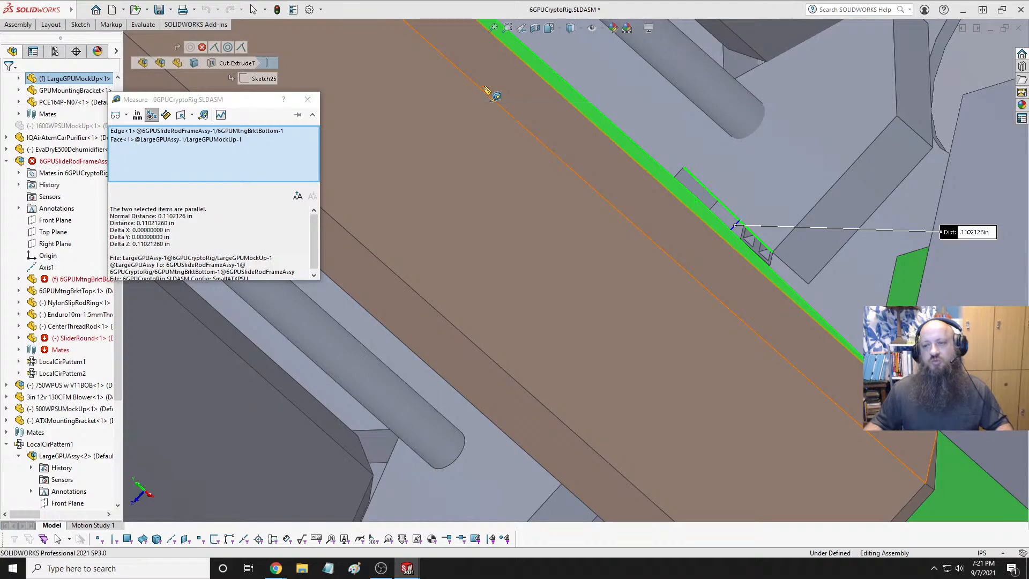
key("Escape")
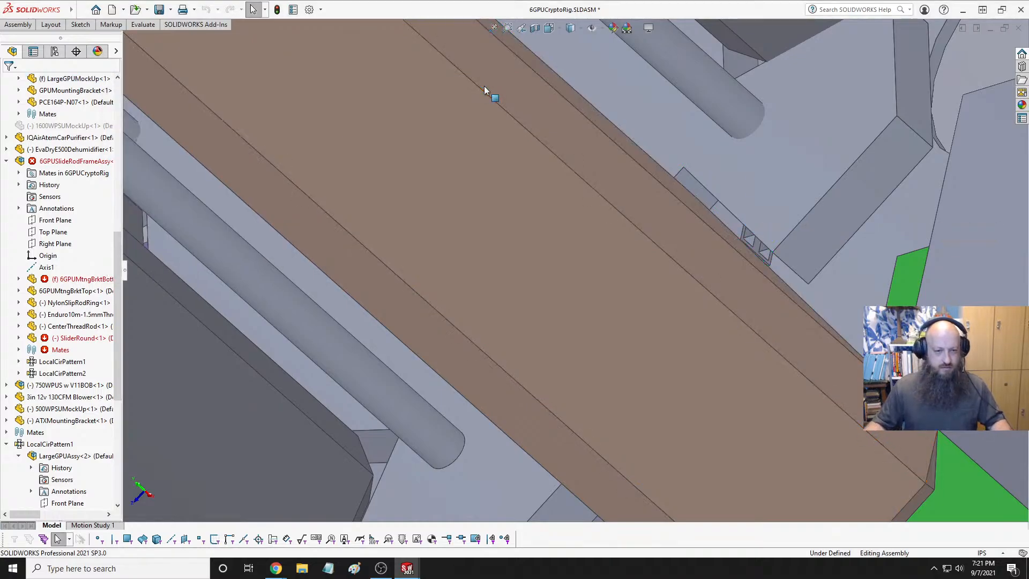
In the bottom bracket part, set Sketch25's slot offset dimension to 0, rebuild the part and save it
key("ctrl+Tab")
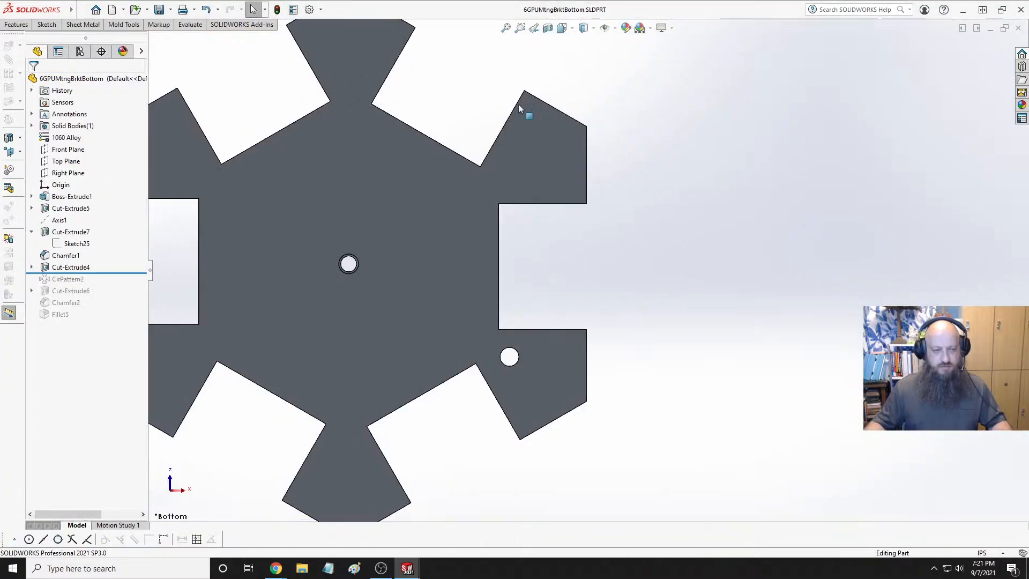
left_click(77, 243)
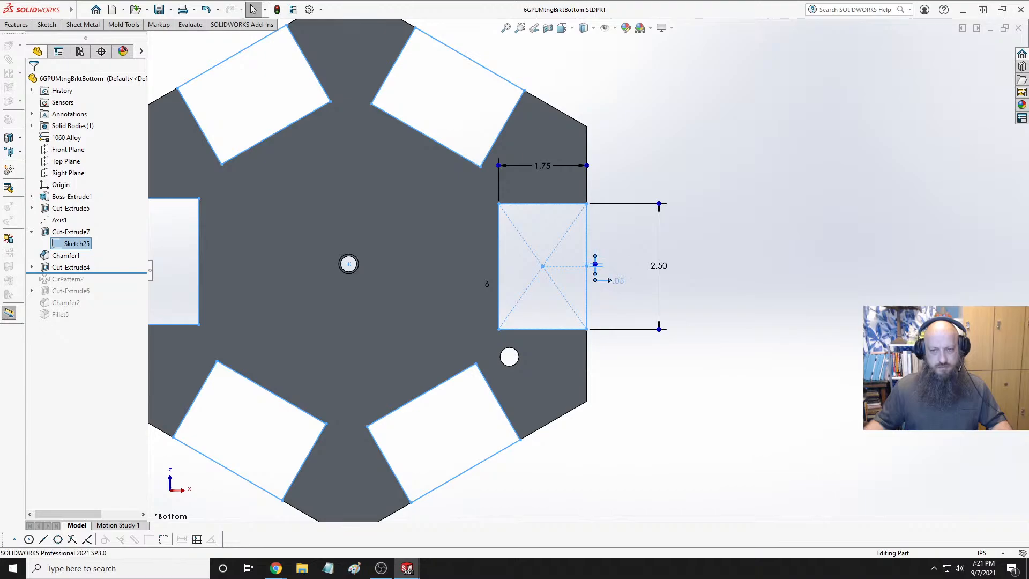
double_click(619, 280)
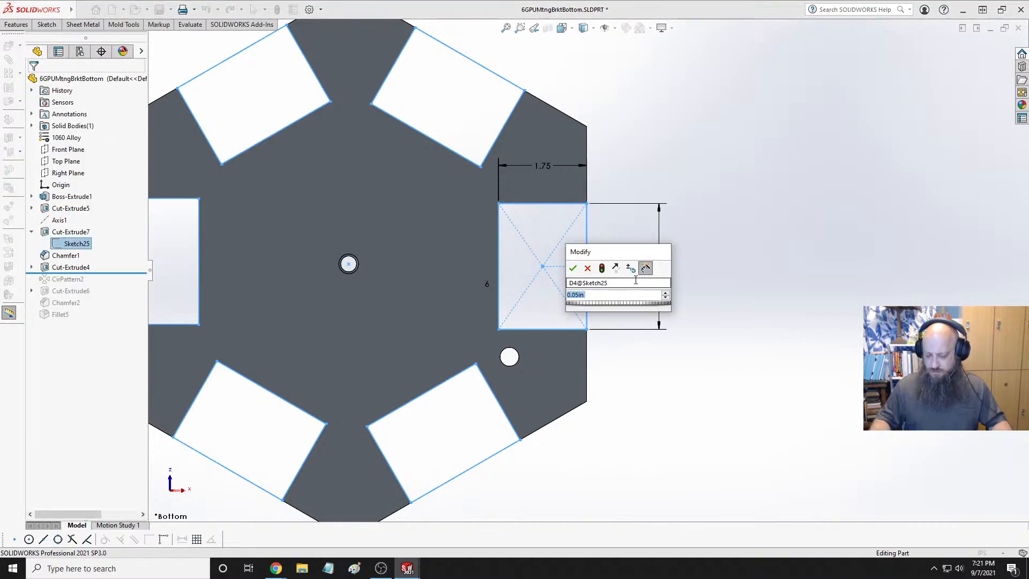
type("0")
key("Return")
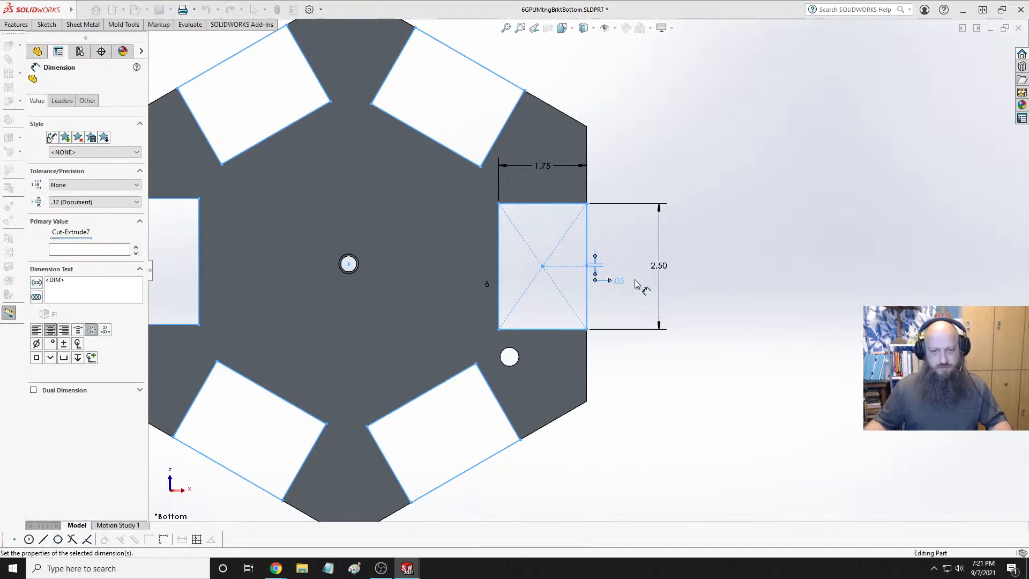
key("ctrl+b")
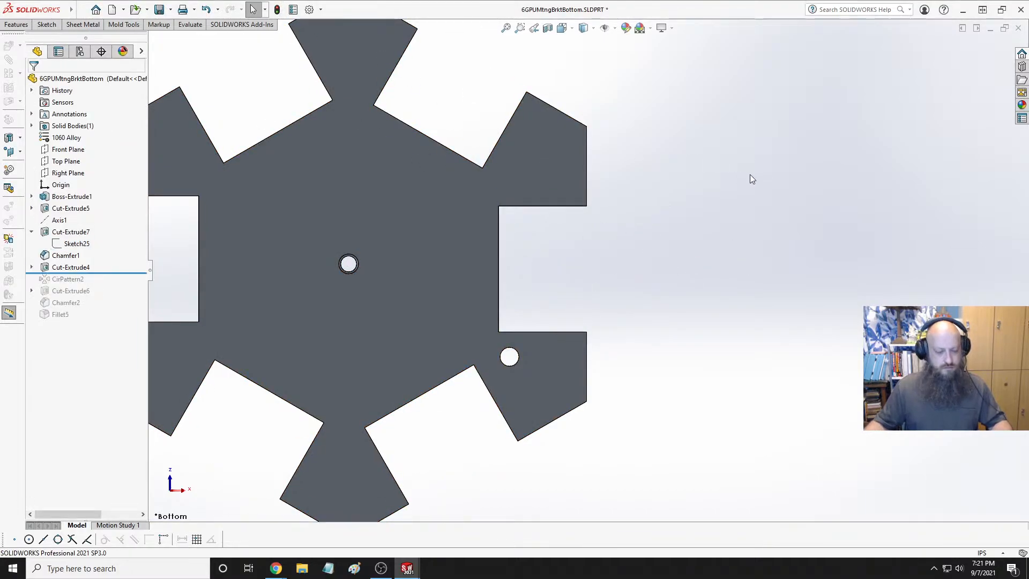
key("ctrl+s")
Switch to the 6GPUCryptoRig assembly and inspect how the bottom bracket's slots sit around the GPU mock-ups
key("ctrl+Tab")
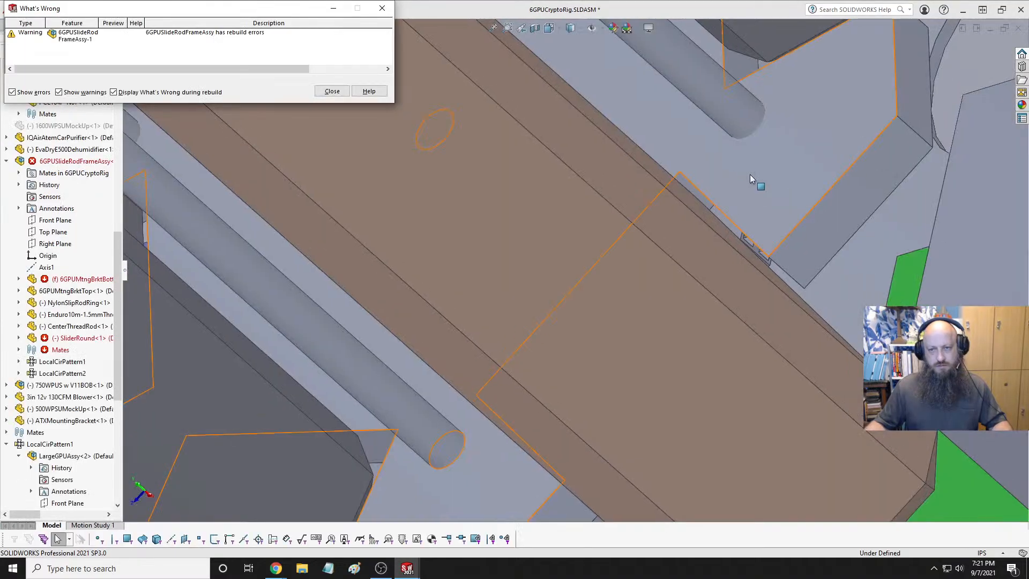
middle_click_drag(706, 223, 441, 343)
scroll(672, 262, "up", 6)
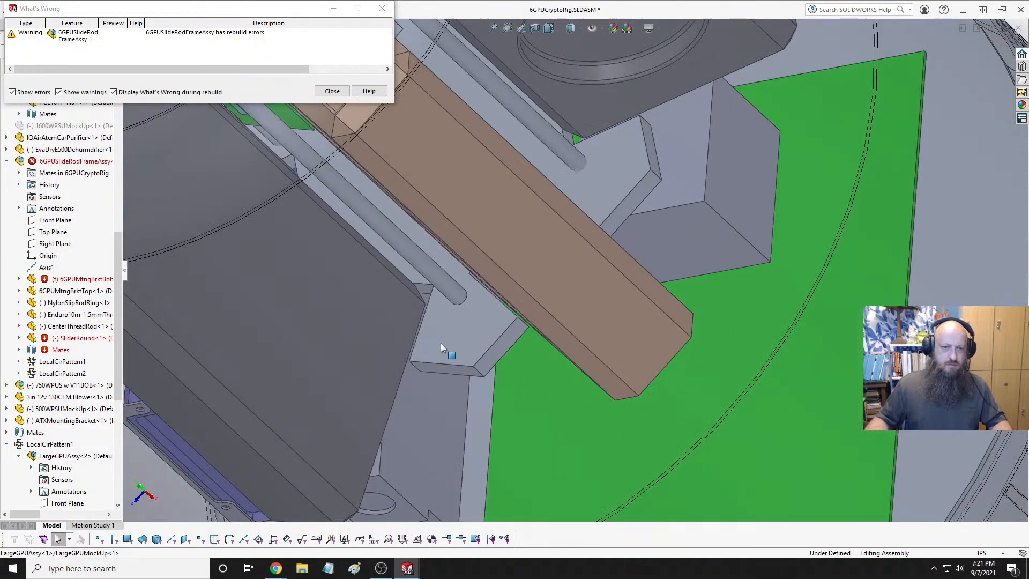
scroll(549, 239, "down", 5)
middle_click_drag(548, 239, 540, 260)
scroll(546, 256, "up", 8)
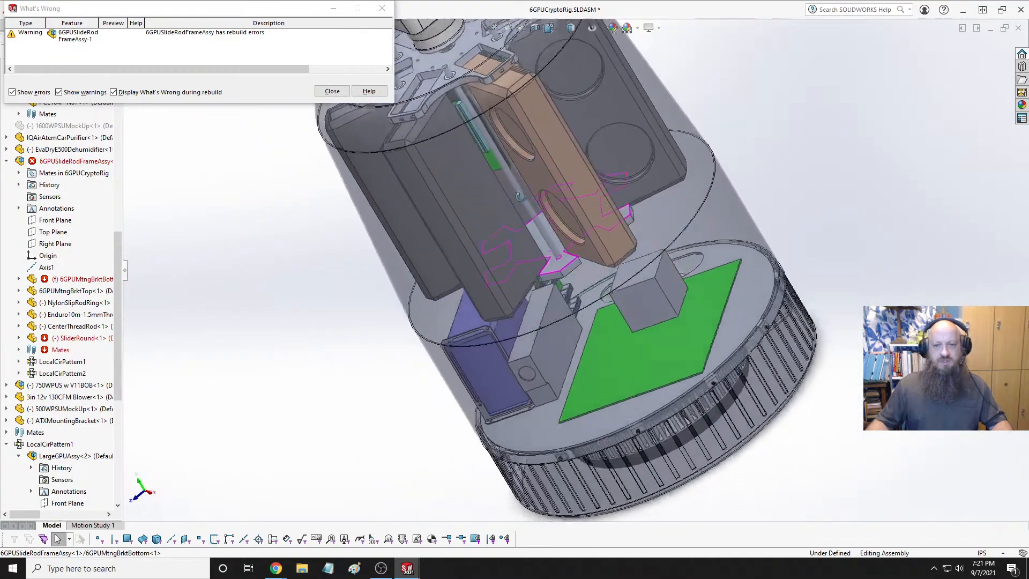
scroll(520, 196, "down", 5)
middle_click_drag(519, 196, 544, 304)
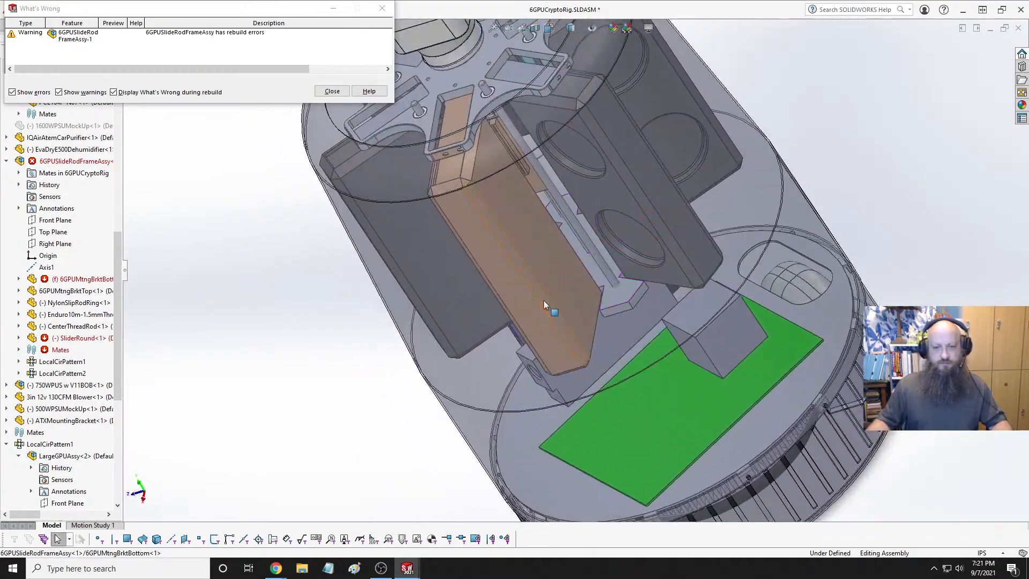
Measure the distance between the bottom bracket's slot edge and the flat back face of the large GPU mock-up
scroll(543, 300, "down", 5)
middle_click_drag(660, 266, 585, 284)
left_click(581, 285)
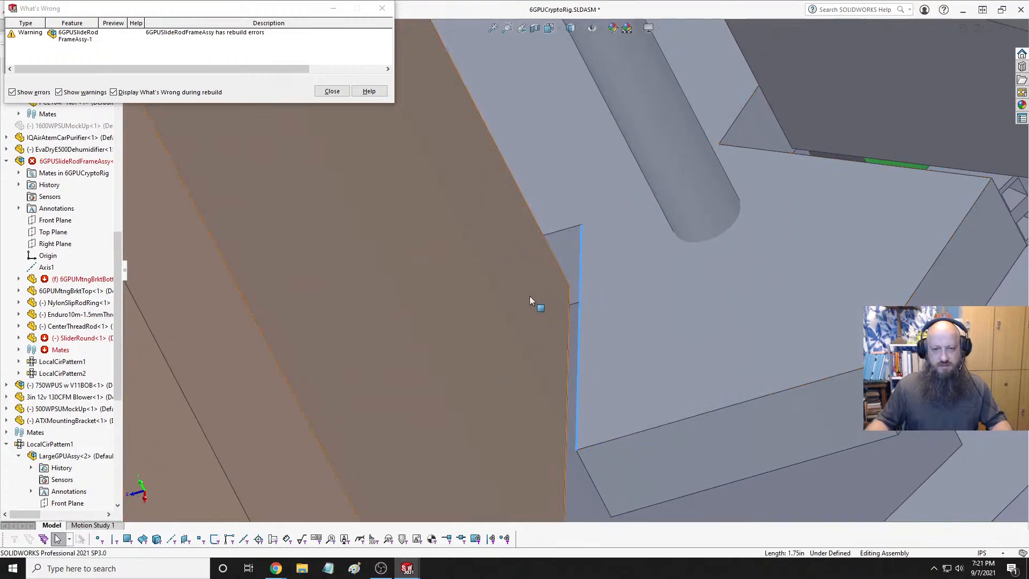
left_click(529, 298)
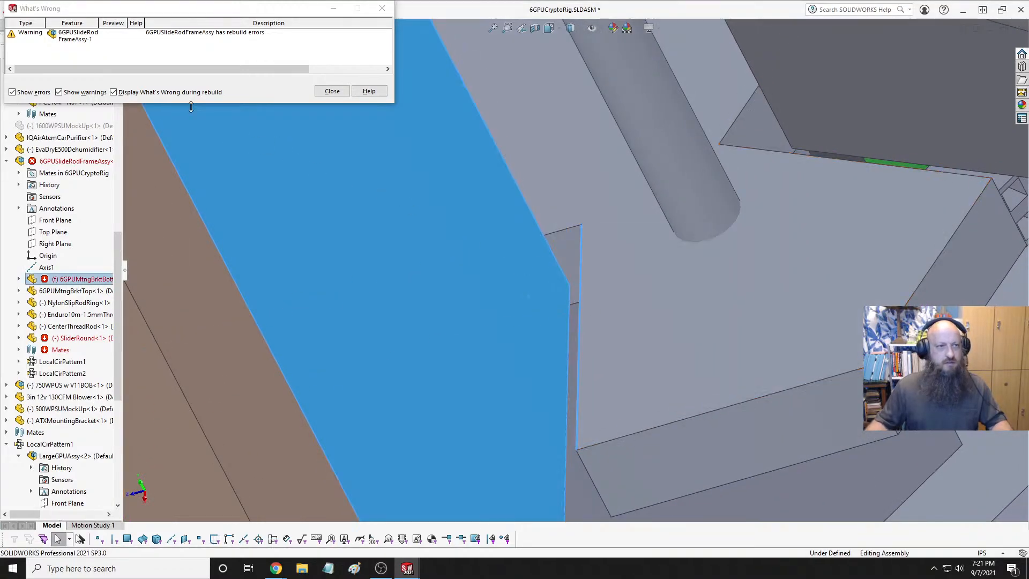
left_click(382, 9)
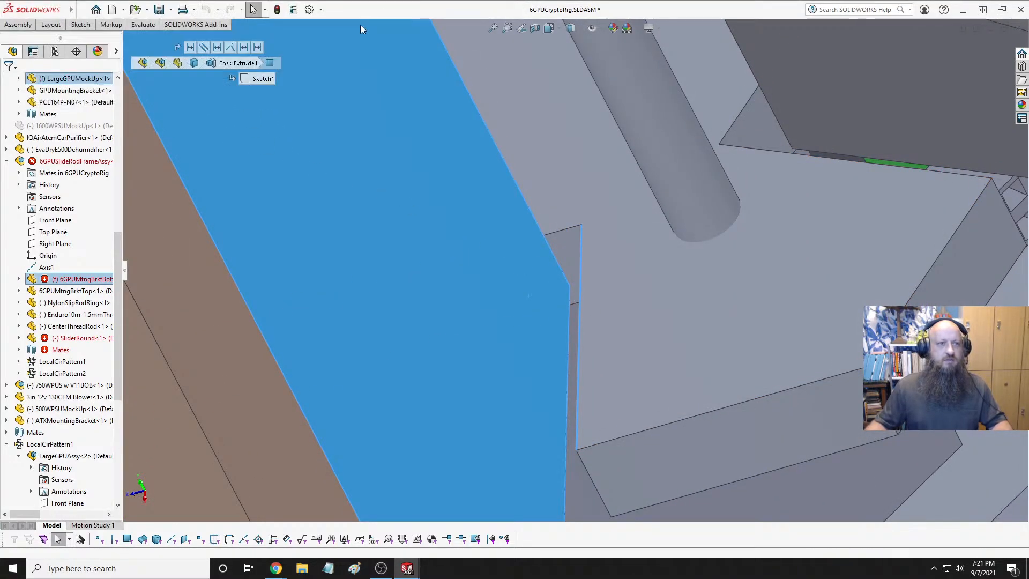
left_click(143, 25)
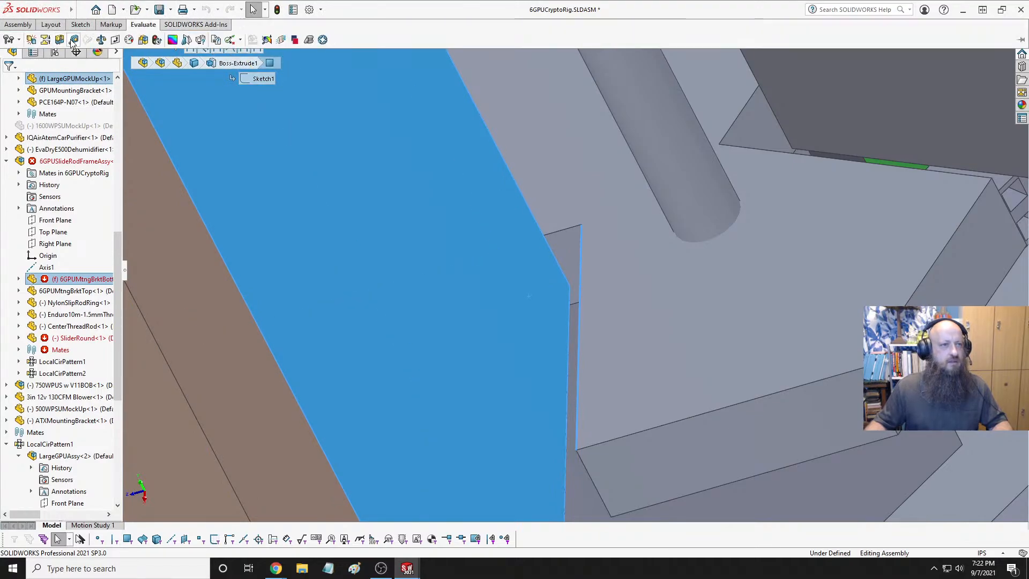
left_click(74, 40)
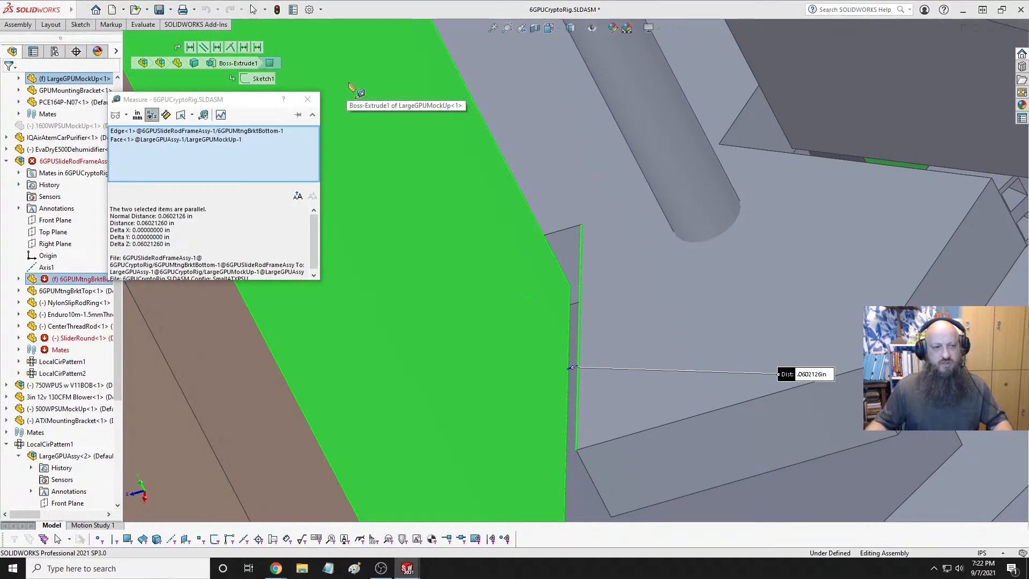
key("Escape")
Measure the distance between the GPU mock-up's fan-side face and the opposite edge of the same bracket slot
mouse_move(348, 88)
middle_mouse_down()
mouse_move(397, 213)
mouse_move(341, 274)
mouse_move(384, 261)
mouse_move(459, 328)
mouse_move(409, 289)
mouse_move(416, 304)
middle_mouse_up()
scroll(452, 312, "down", 3)
left_click(432, 320)
scroll(416, 305, "down", 3)
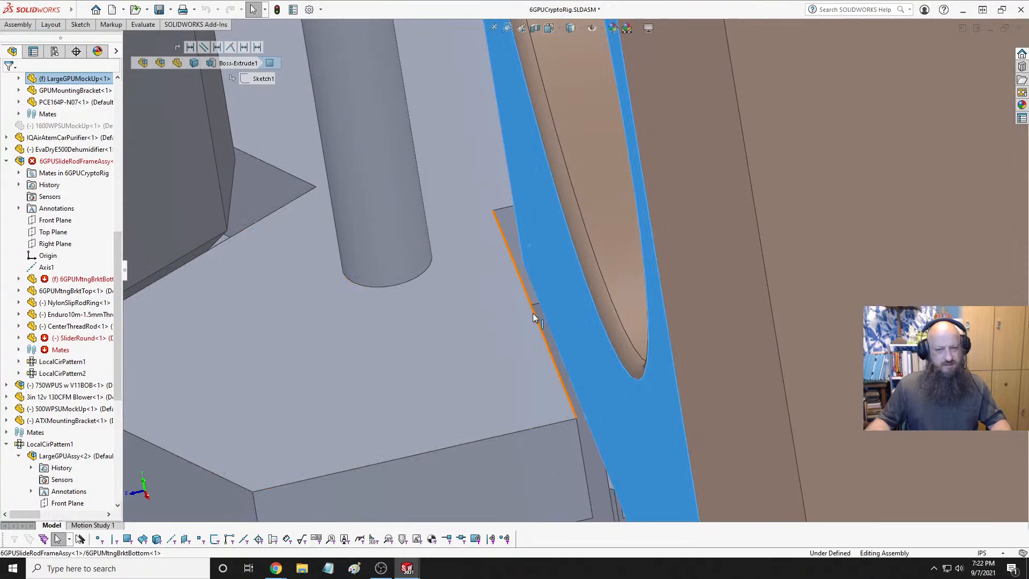
left_click(145, 26)
left_click(85, 40)
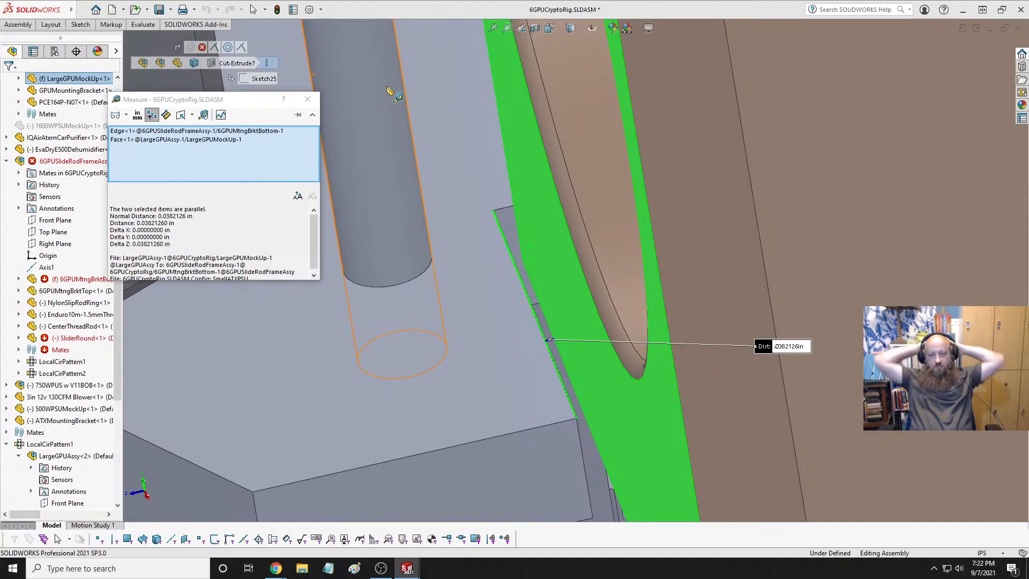
key("Escape")
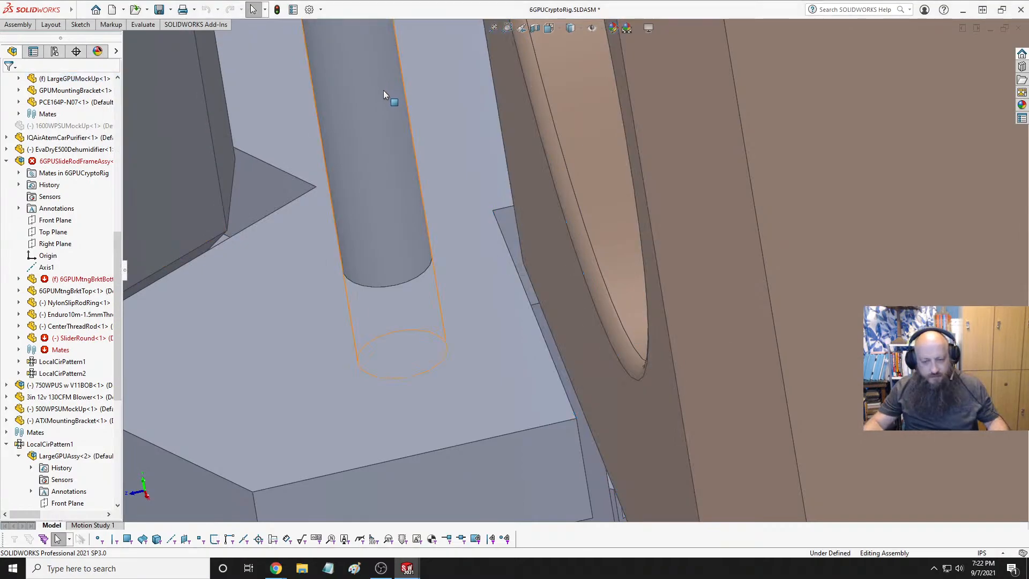
In the 6GPUMtngBrktBottom part, set Sketch25's slot offset dimension to 0.11 in, then rebuild and save the part
key("ctrl+Tab")
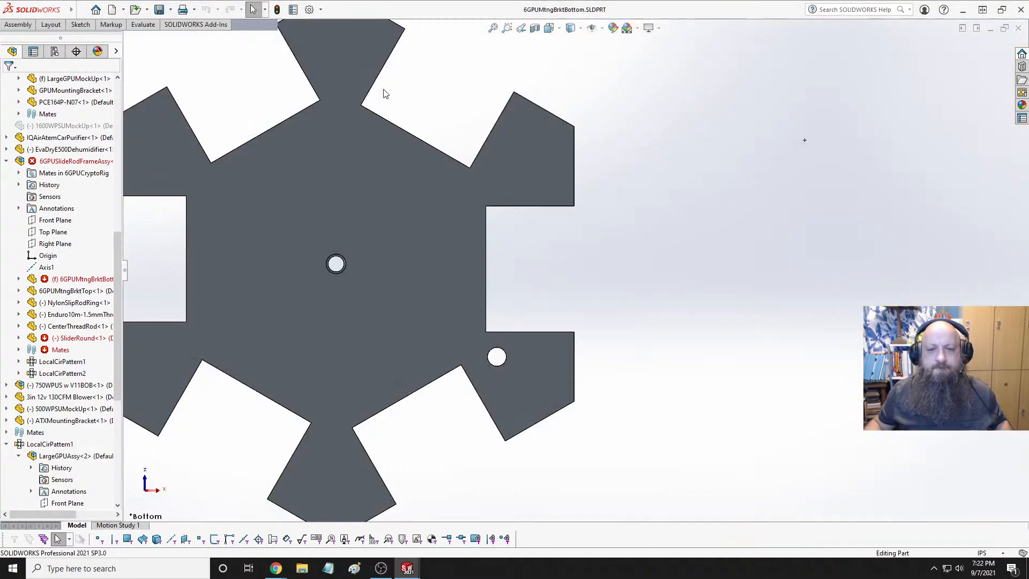
left_click(76, 243)
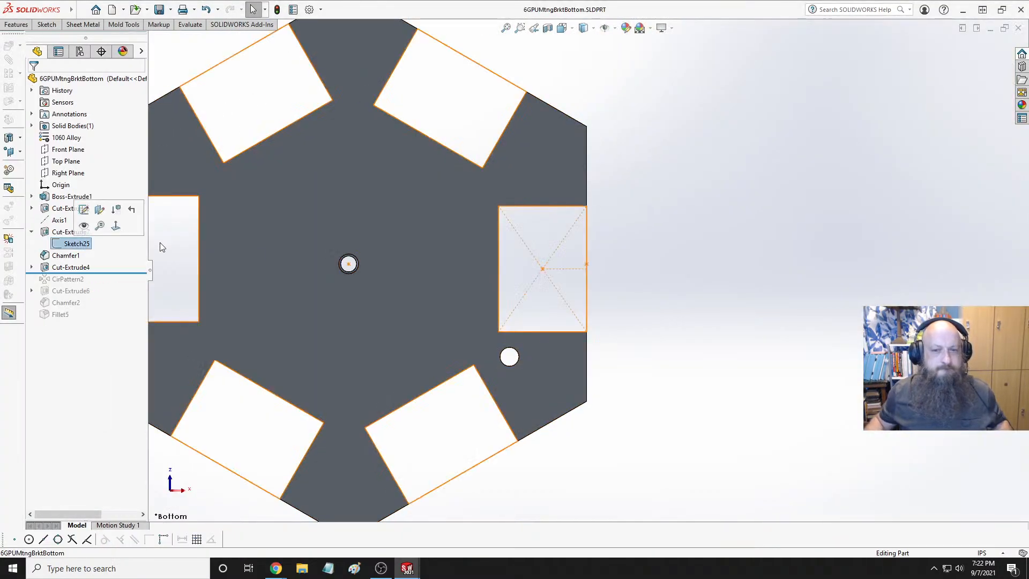
left_click(619, 299)
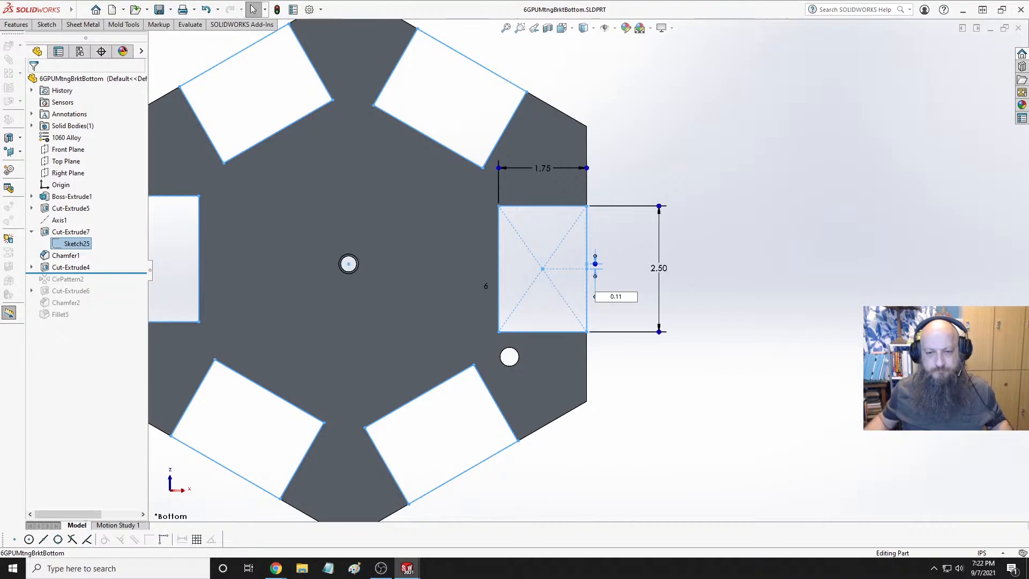
key("Return")
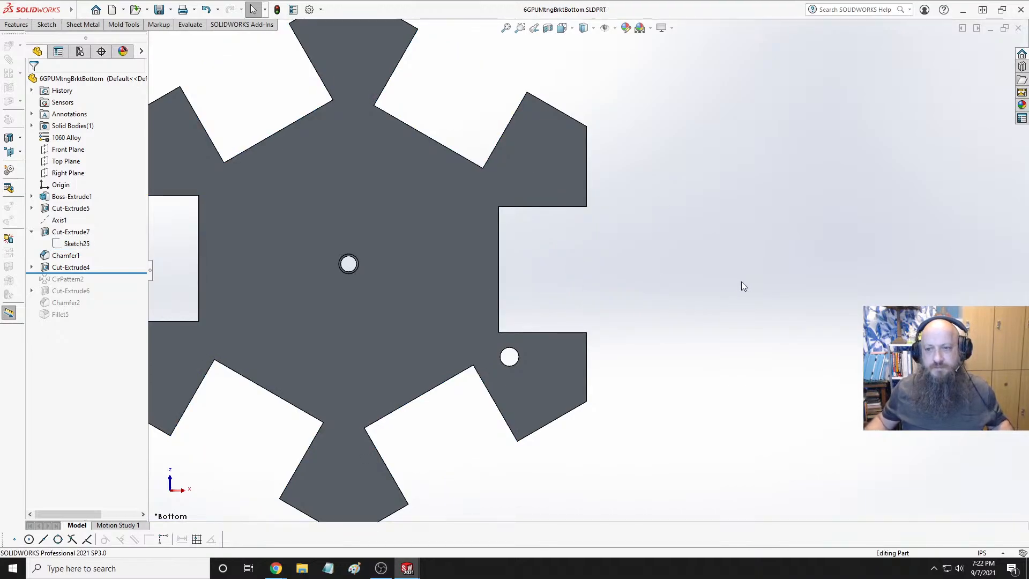
Check the re-centred bracket slots around the GPUs in the 6GPUCryptoRig assembly, then return to the bottom bracket part and dismiss the rebuild warning
key("ctrl+Tab")
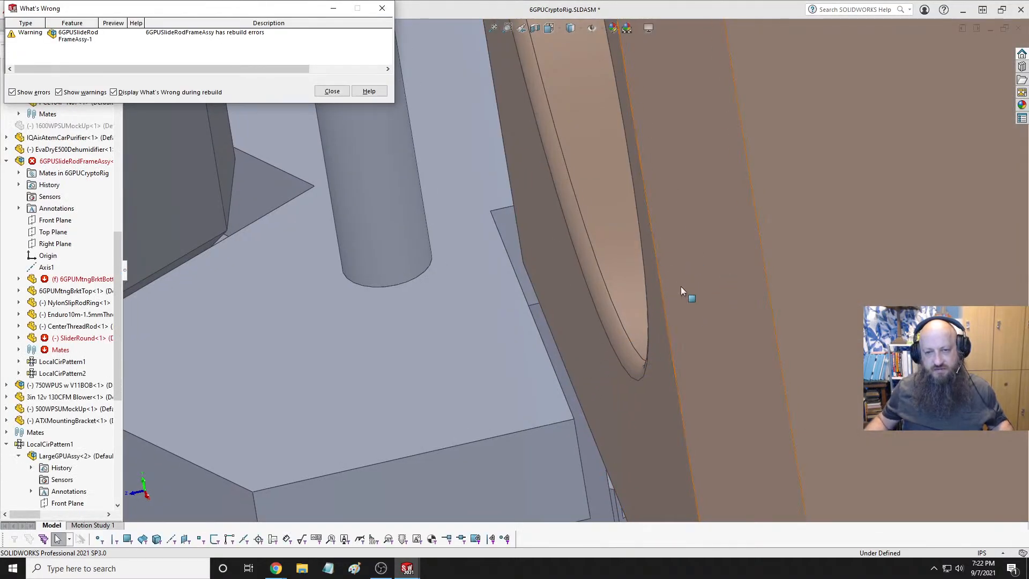
middle_click_drag(682, 287, 680, 319)
scroll(673, 320, "up", 8)
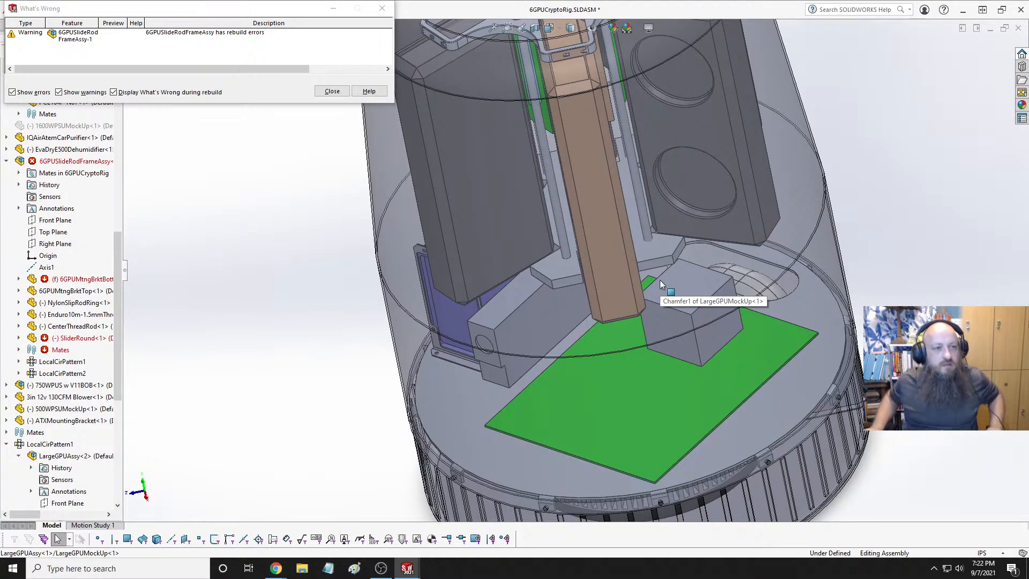
key("ctrl+Tab")
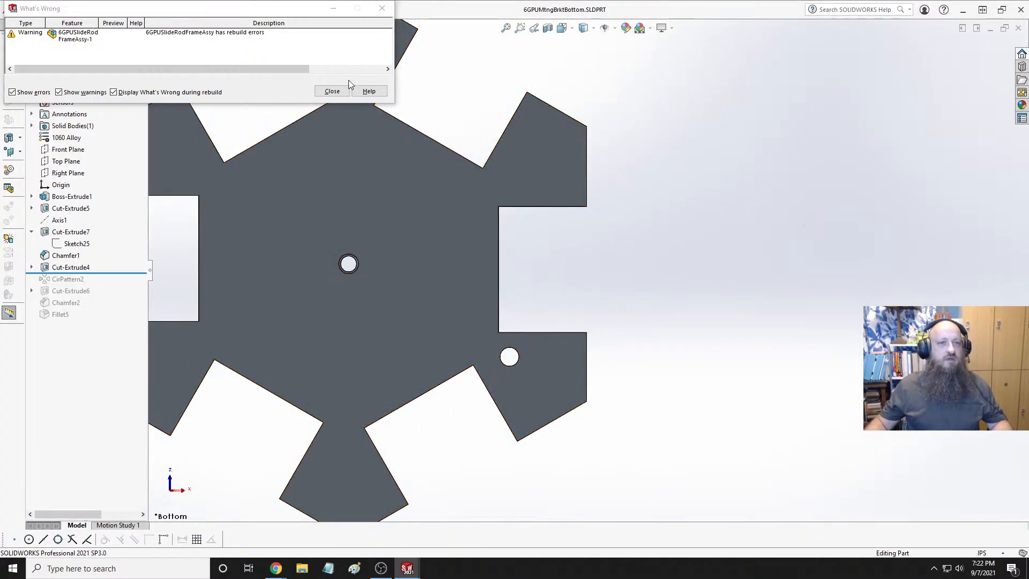
left_click(329, 92)
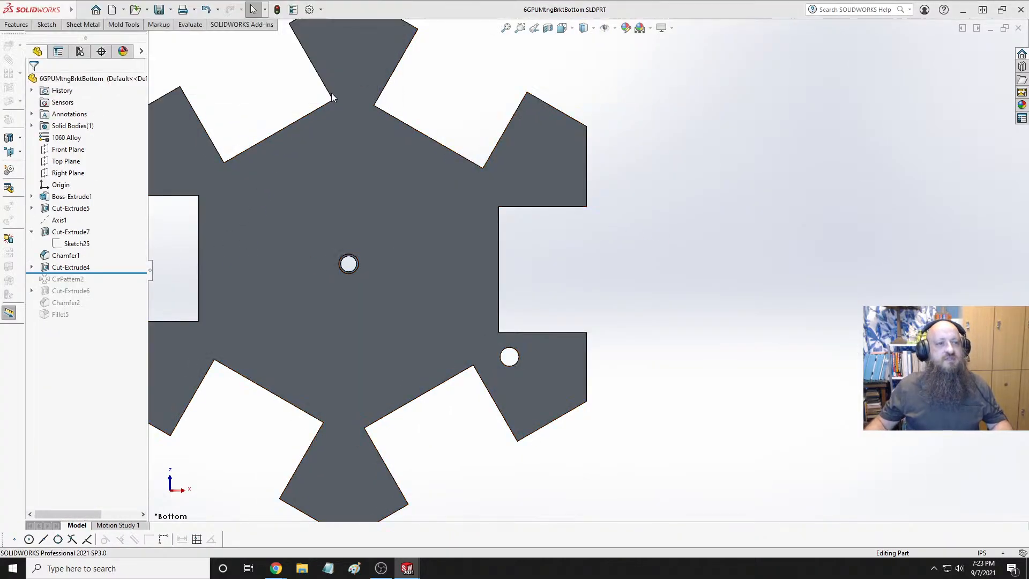
Roll the bracket's feature history forward past Fillet5 and inspect the rod-hole bosses and pocket walls on the arms
left_click_drag(129, 279, 125, 321)
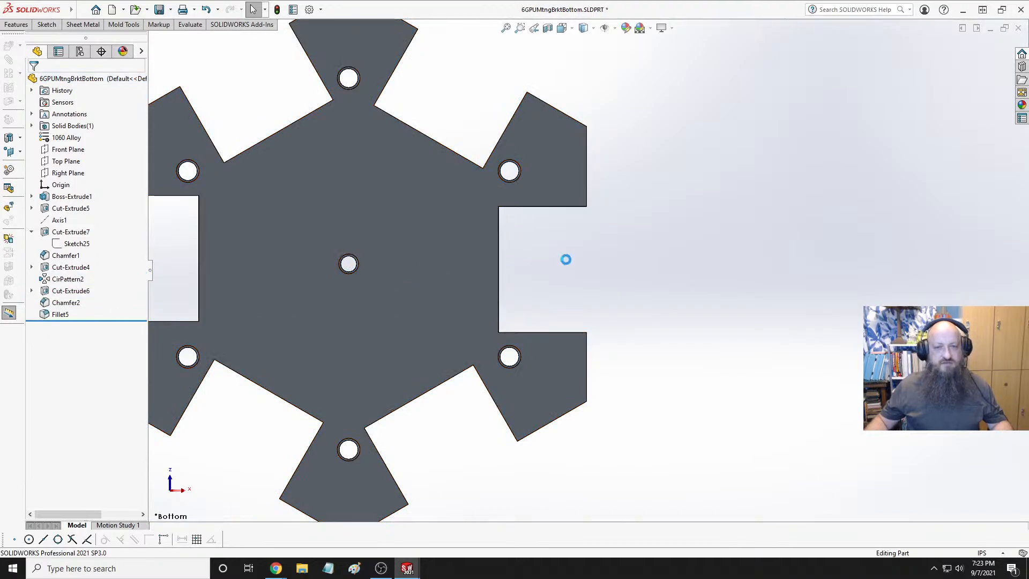
scroll(535, 262, "up", 3)
middle_click_drag(529, 266, 434, 285)
scroll(495, 259, "down", 4)
middle_click_drag(477, 247, 665, 335)
scroll(677, 271, "down", 5)
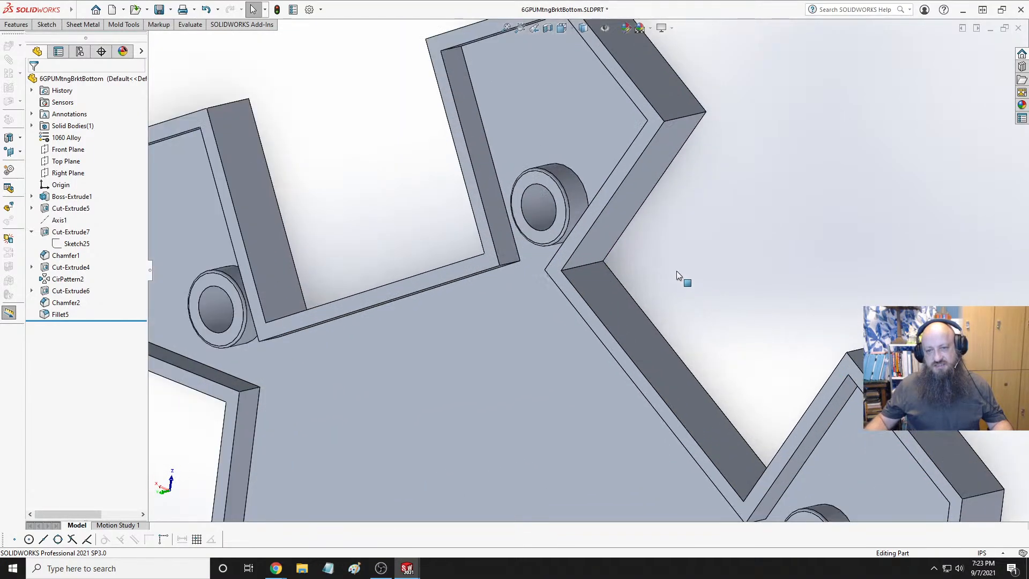
middle_click_drag(676, 271, 681, 239)
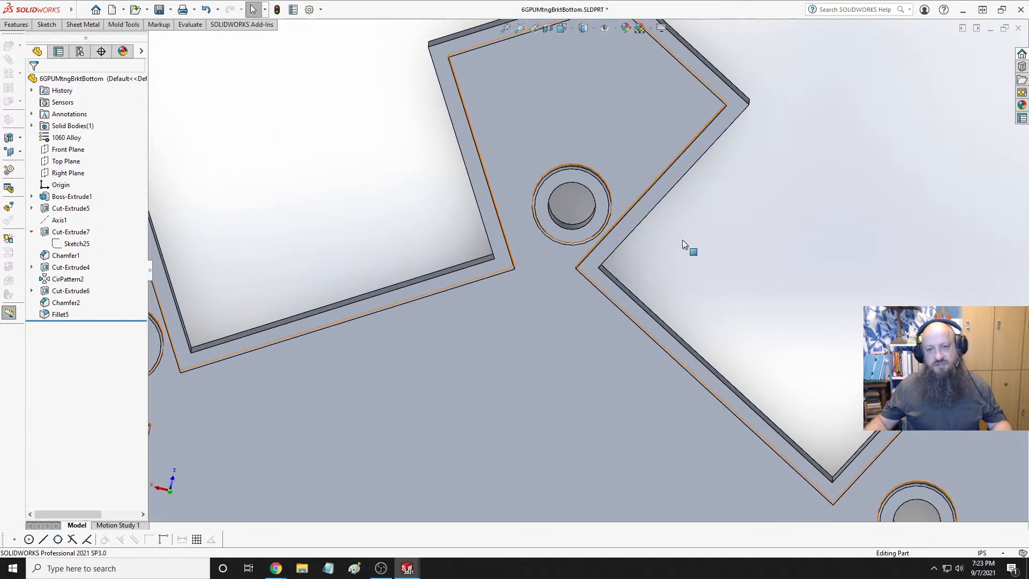
scroll(682, 240, "up", 3)
Switch to the 6GPUCryptoRig assembly and examine the clearance between a bracket arm and the adjacent GPU mock-ups
key("ctrl+Tab")
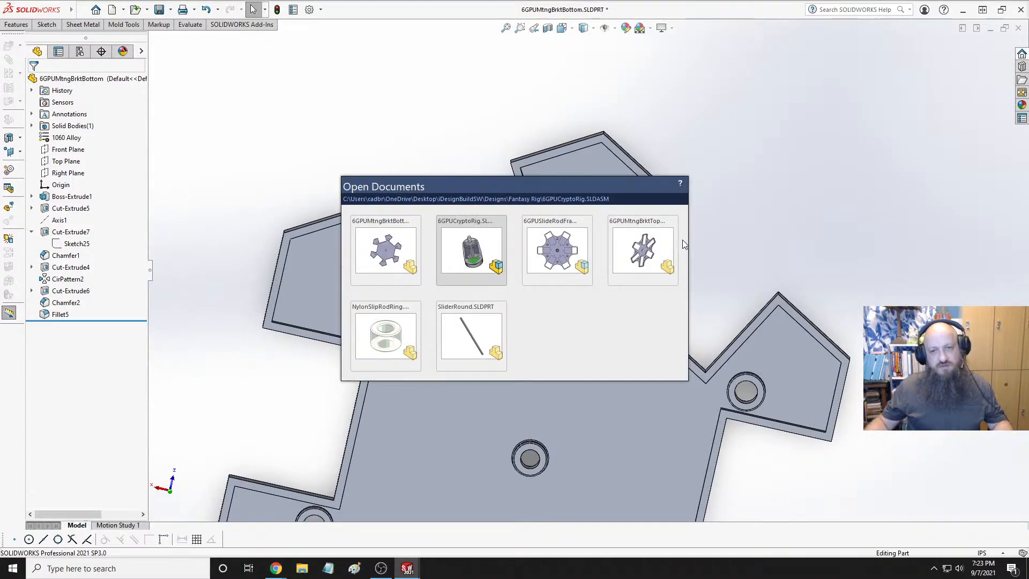
key("ctrl+Tab")
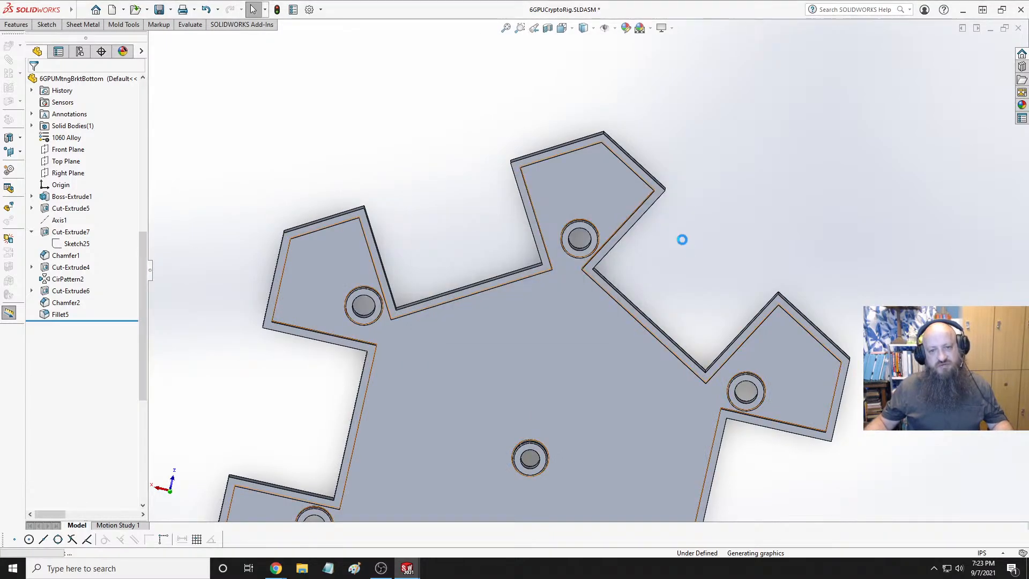
scroll(609, 204, "down", 5)
middle_click_drag(609, 204, 715, 298)
scroll(731, 261, "down", 5)
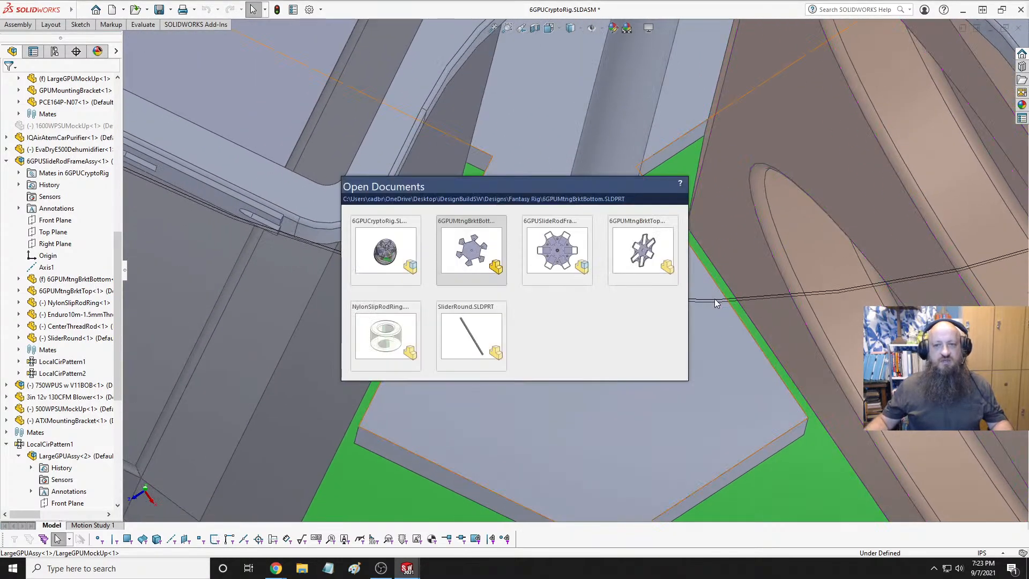
Return to the bottom bracket part and roll its feature history back to just after Chamfer1
key("ctrl+Tab")
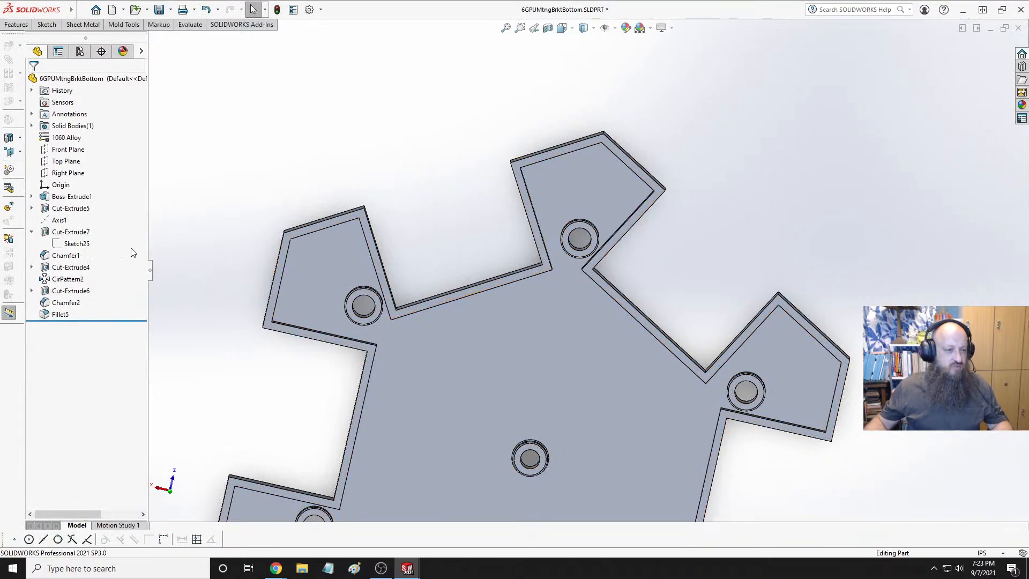
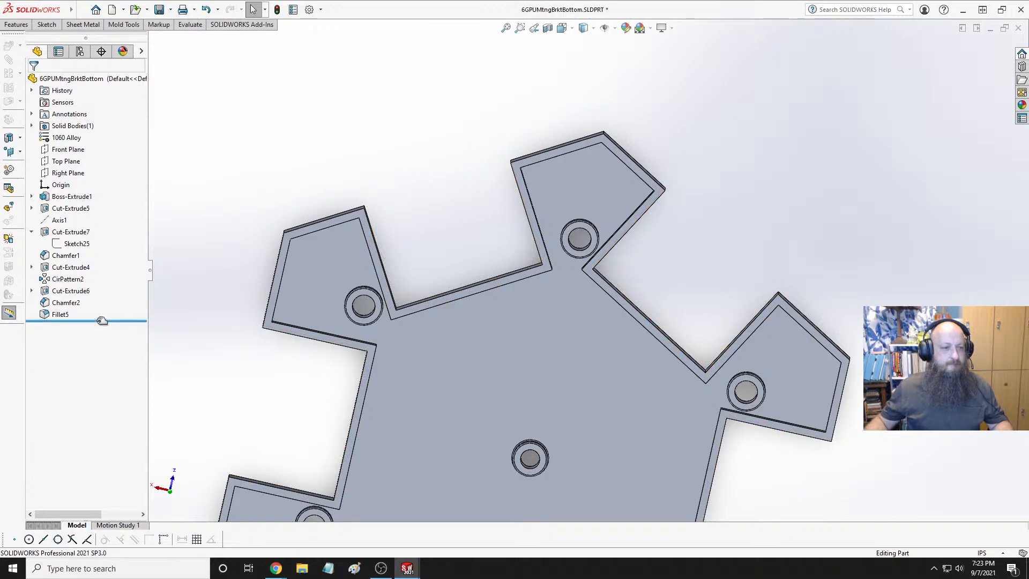
left_click_drag(101, 321, 107, 268)
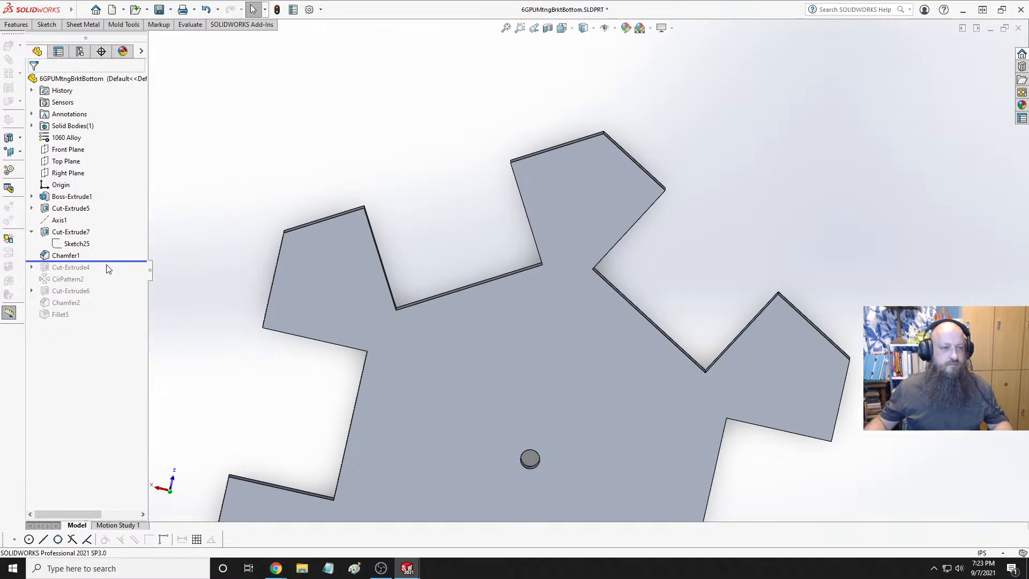
left_click(112, 261)
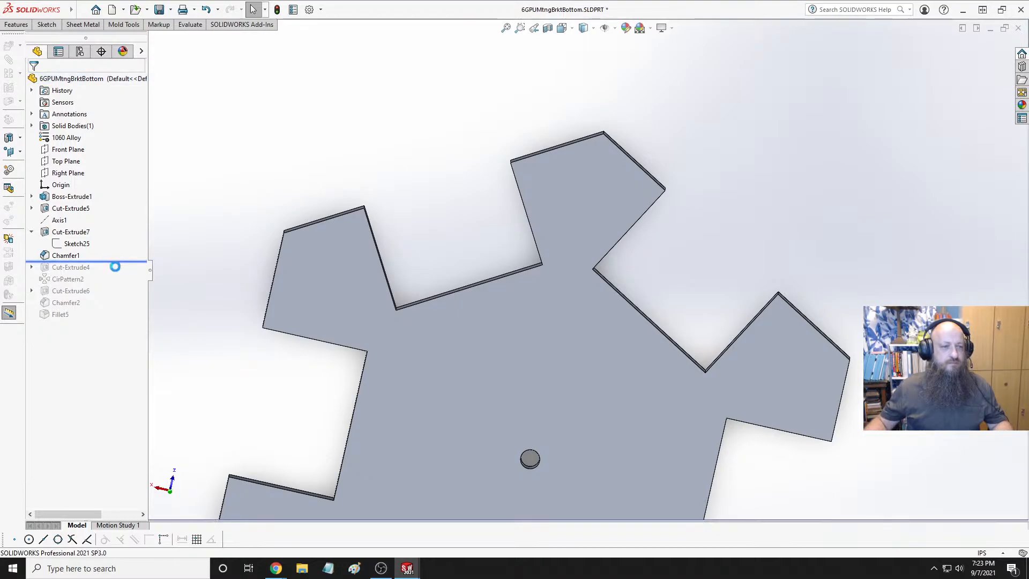
scroll(554, 319, "up", 5)
scroll(628, 405, "down", 4)
middle_click_drag(628, 405, 708, 190)
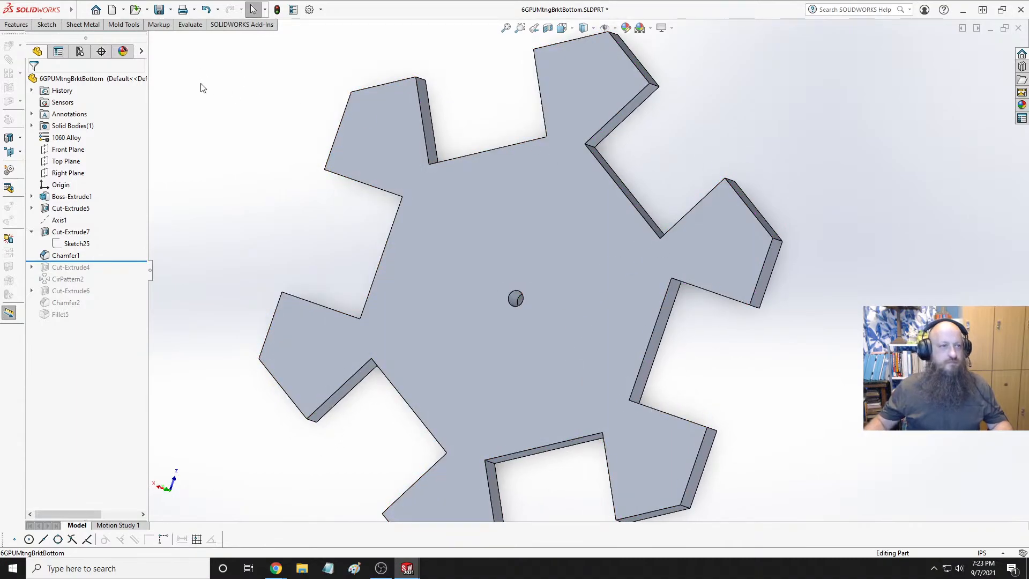
Start a 0.25 in fillet and select the two inner corner edges of one of the bracket's edge slots
left_click(38, 27)
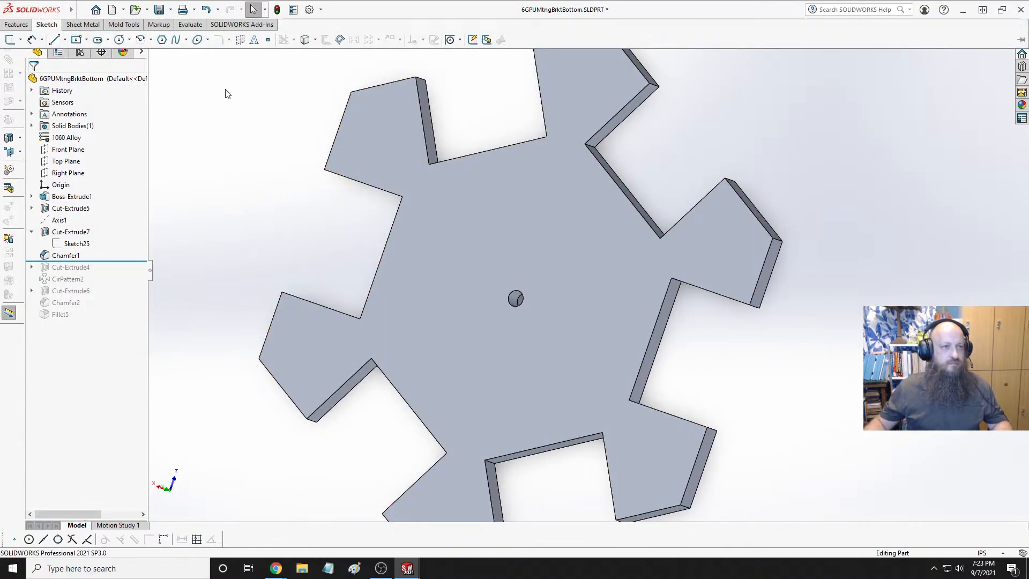
left_click(16, 24)
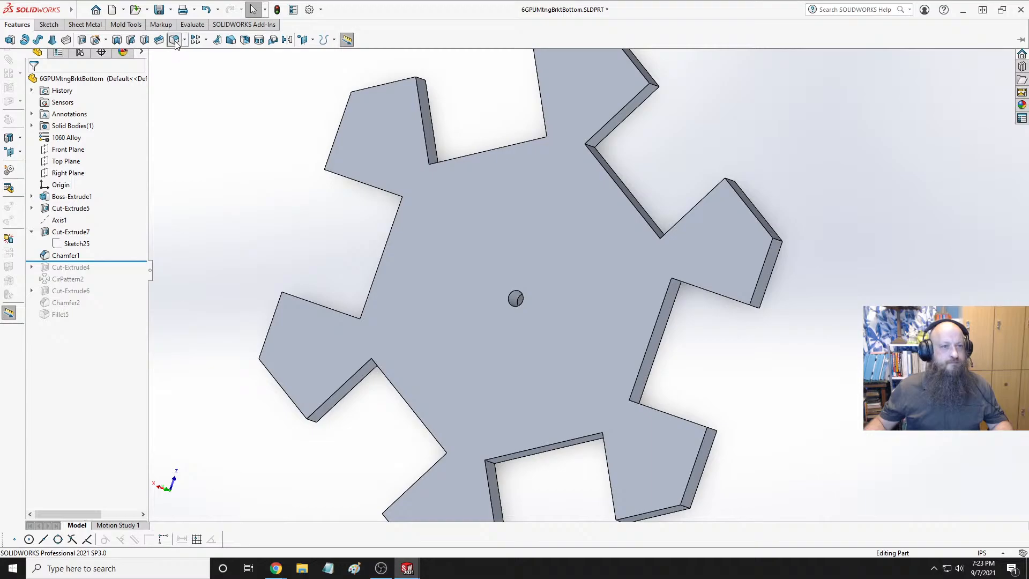
key("ctrl+f")
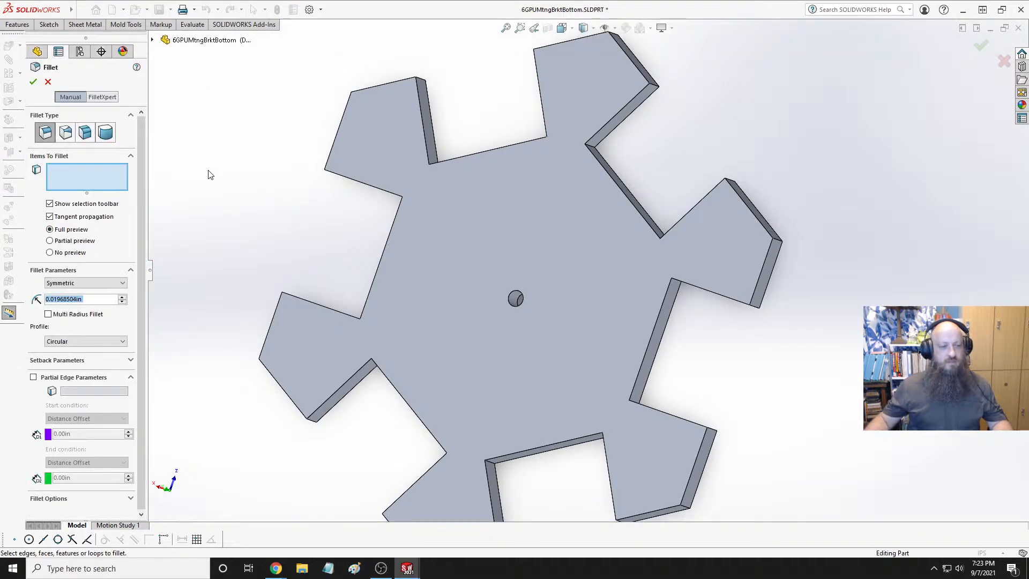
type("0.25")
key("Return")
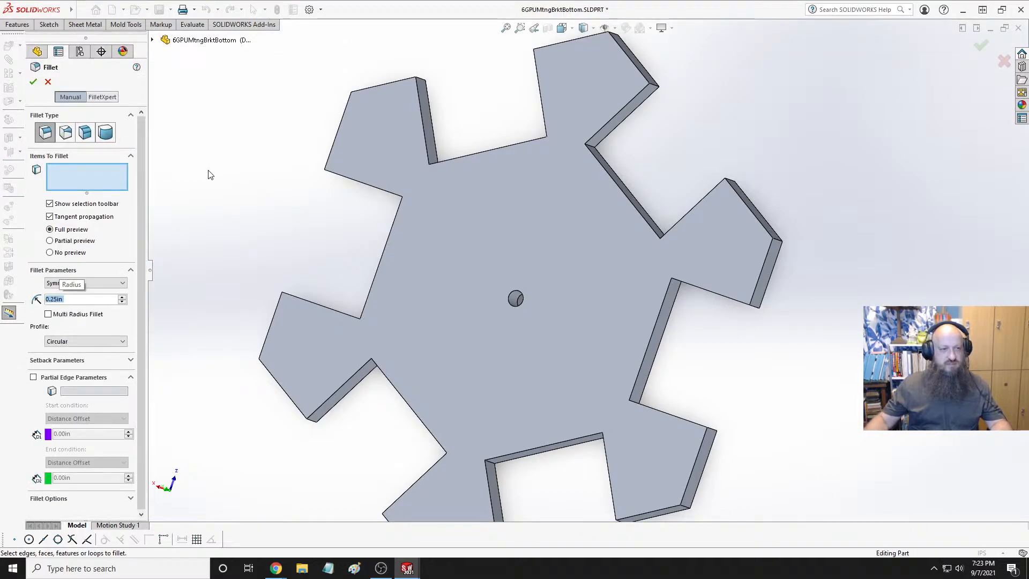
scroll(644, 184, "down", 3)
scroll(643, 184, "down", 2)
left_click(533, 155)
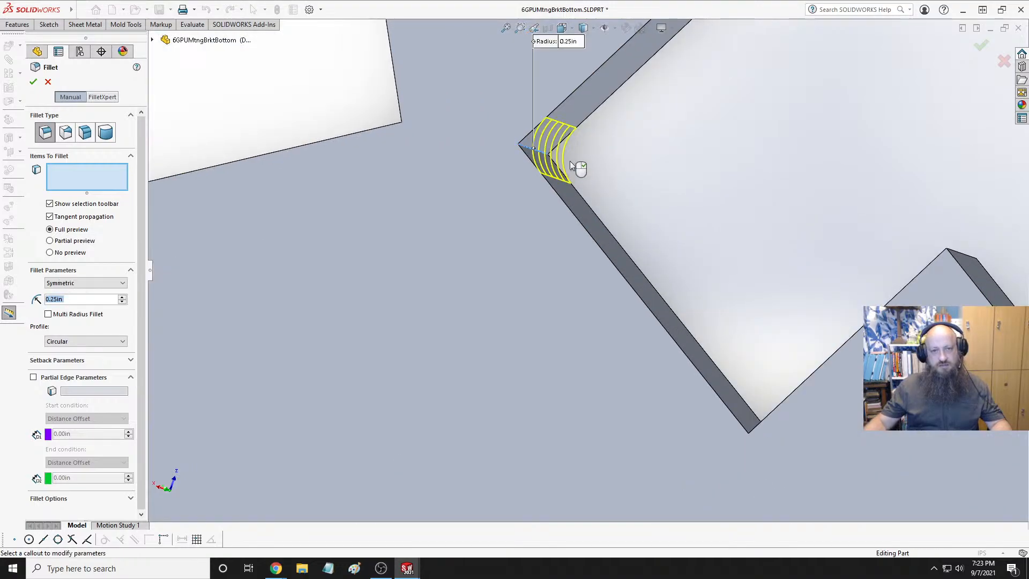
scroll(617, 193, "up", 3)
middle_click_drag(631, 202, 730, 339)
scroll(620, 305, "down", 4)
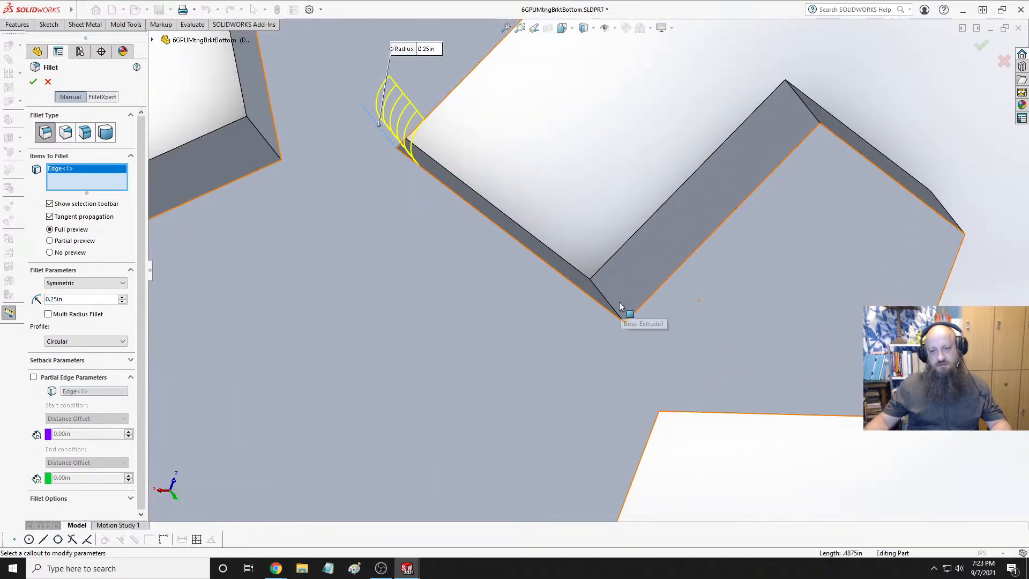
left_click(608, 303)
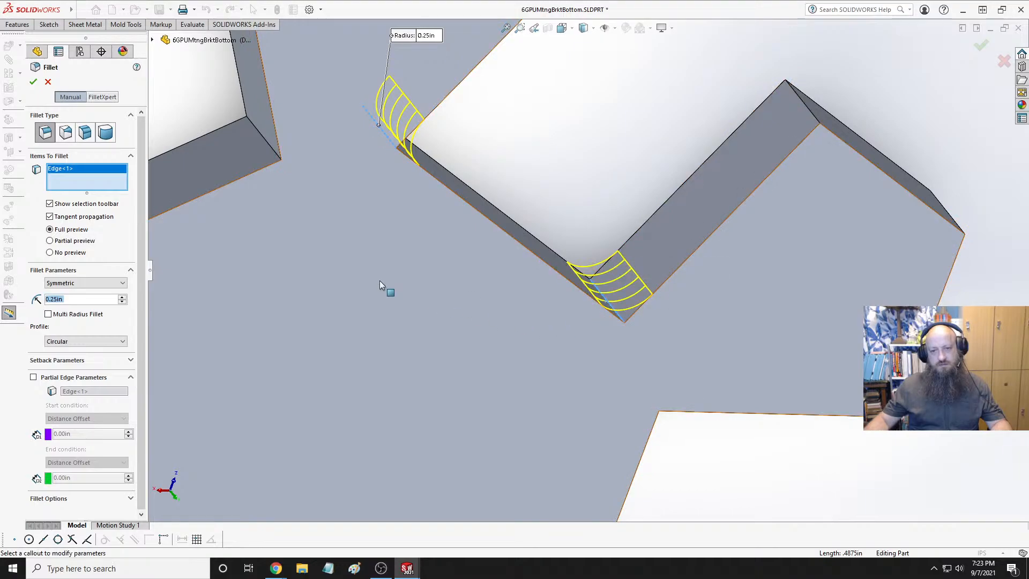
Add both inner corner edges of the next two slots around the bracket to the 0.25 in fillet
left_click(262, 137)
scroll(268, 150, "up", 3)
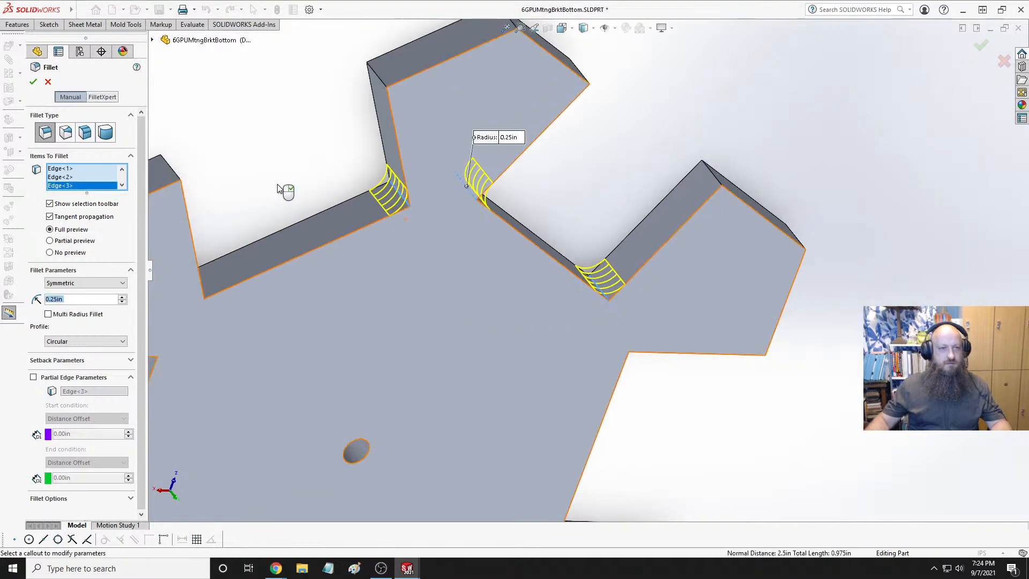
middle_click_drag(289, 291, 251, 278)
scroll(252, 277, "down", 4)
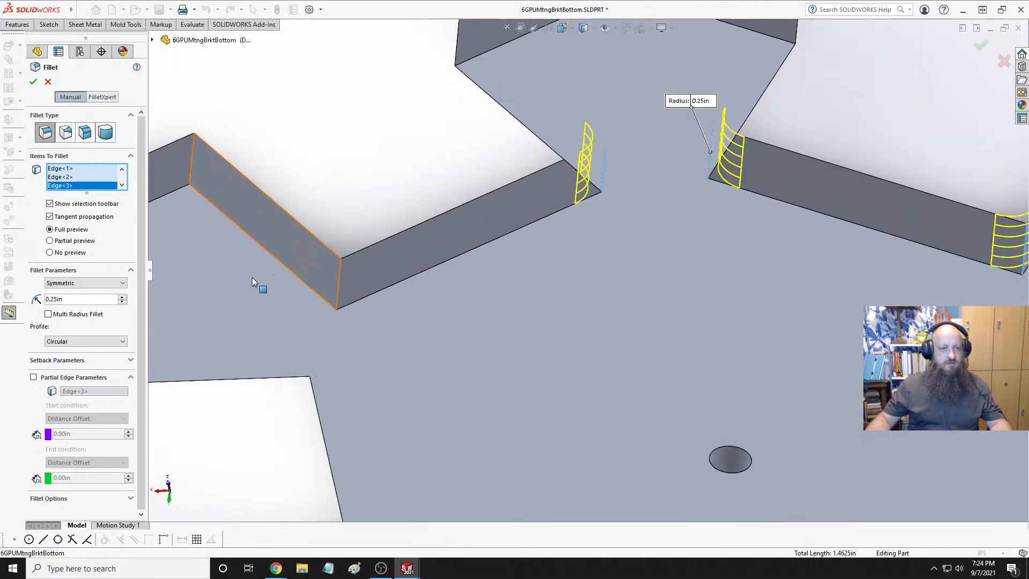
left_click(339, 290)
scroll(375, 292, "up", 5)
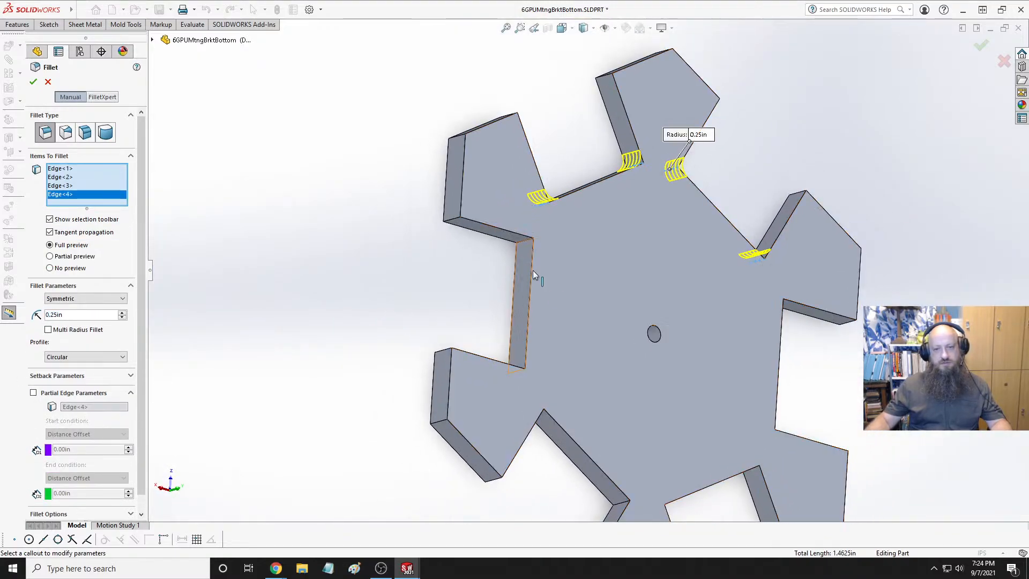
scroll(533, 270, "down", 5)
left_click(481, 225)
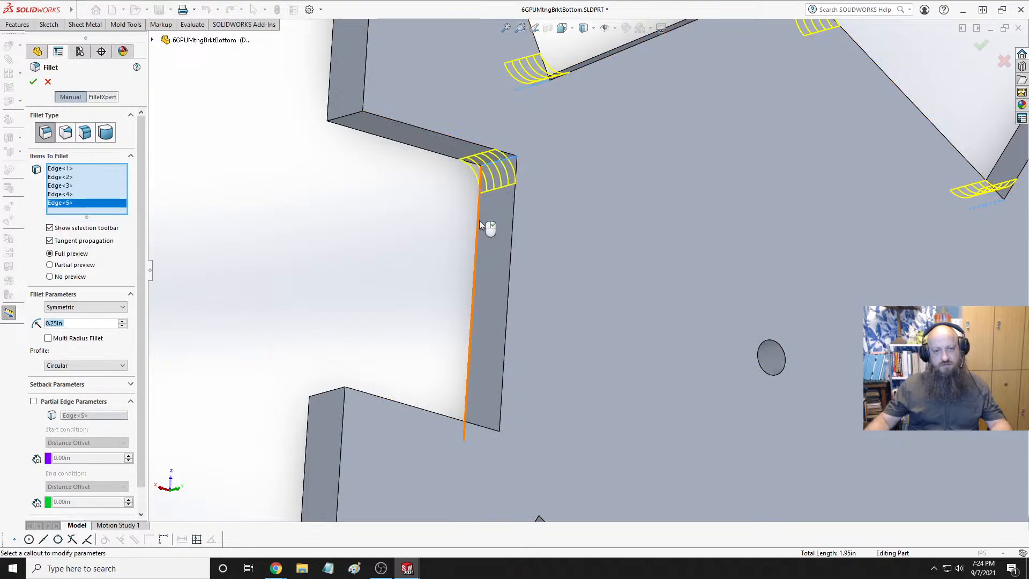
scroll(481, 225, "up", 5)
middle_click_drag(480, 225, 612, 337)
scroll(612, 337, "down", 4)
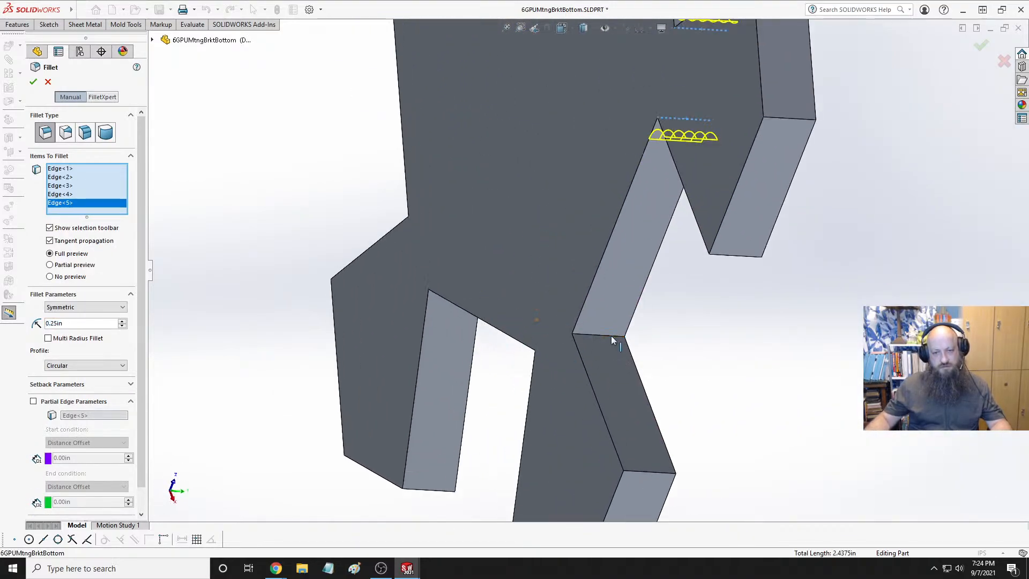
left_click(611, 335)
Add the inner corner edges of the fourth and fifth slots to the 0.25 in fillet selection
middle_click_drag(427, 301, 450, 245)
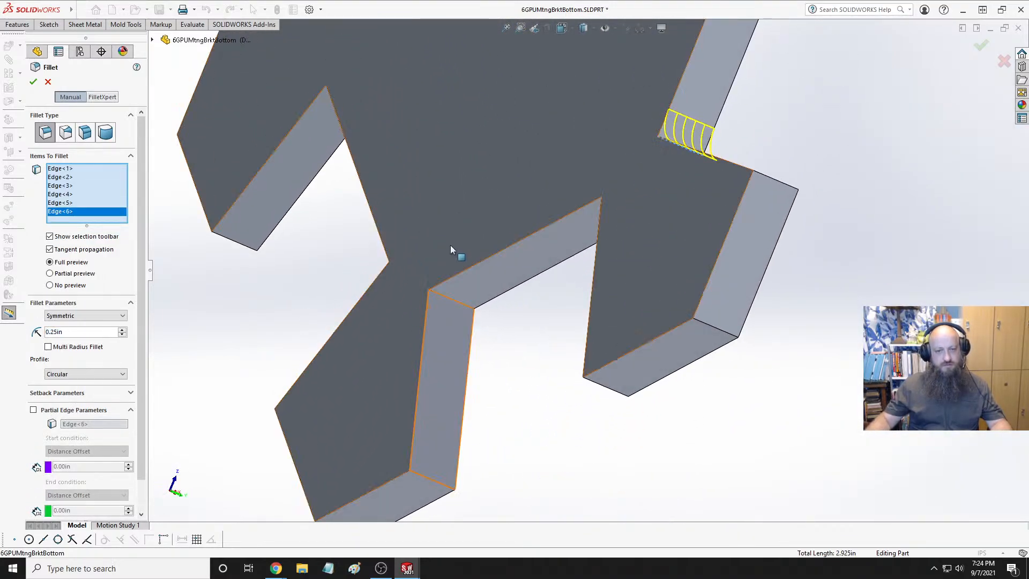
left_click(446, 298)
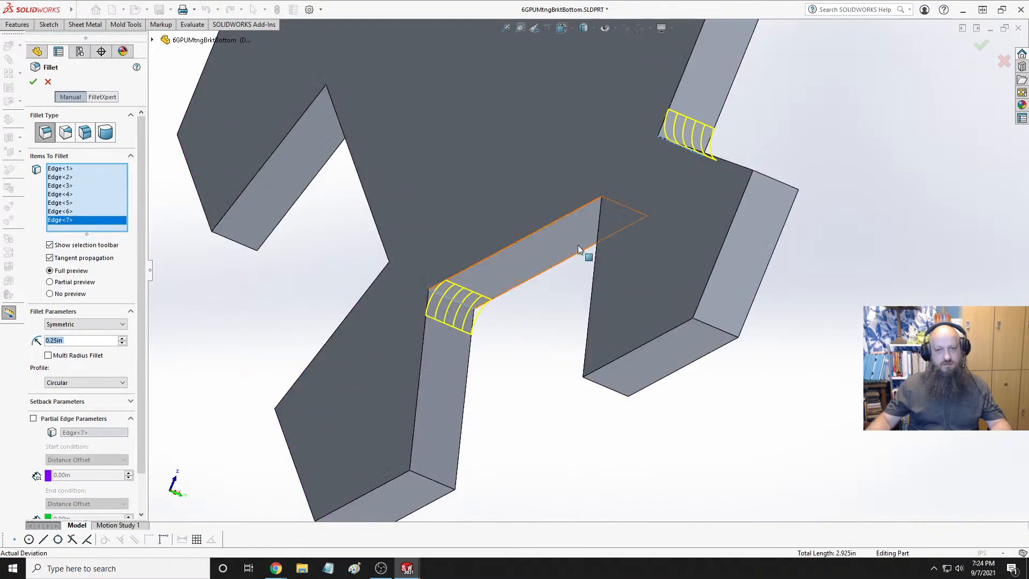
middle_click_drag(578, 246, 665, 208)
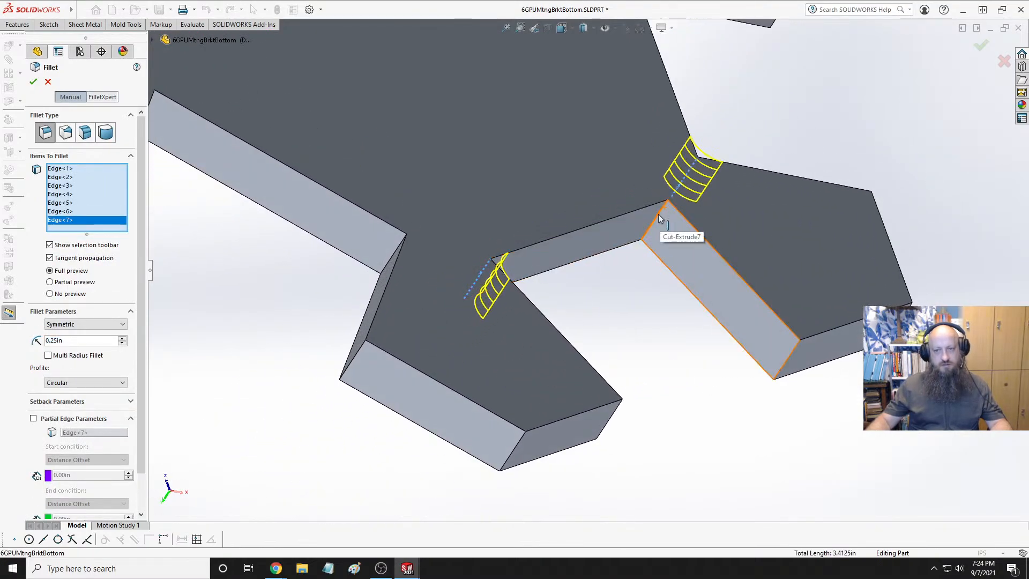
left_click(658, 214)
middle_click_drag(416, 237, 322, 227)
left_click(402, 249)
scroll(574, 237, "up", 4)
scroll(343, 230, "down", 5)
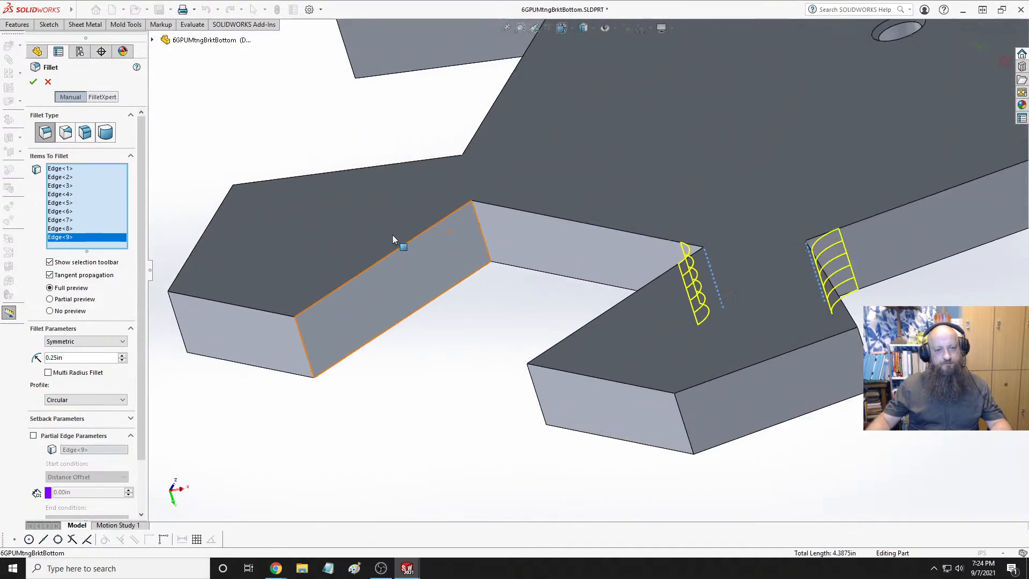
left_click(474, 229)
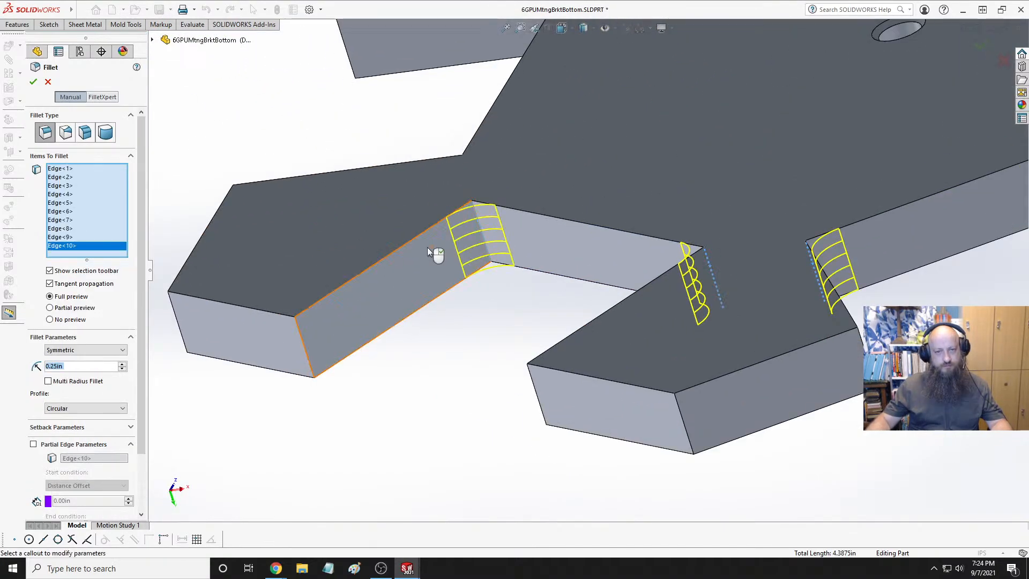
Add the last slot's two inner corner edges and create the 0.25 in fillet
scroll(432, 253, "up", 4)
middle_click_drag(432, 252, 531, 227)
scroll(834, 325, "down", 5)
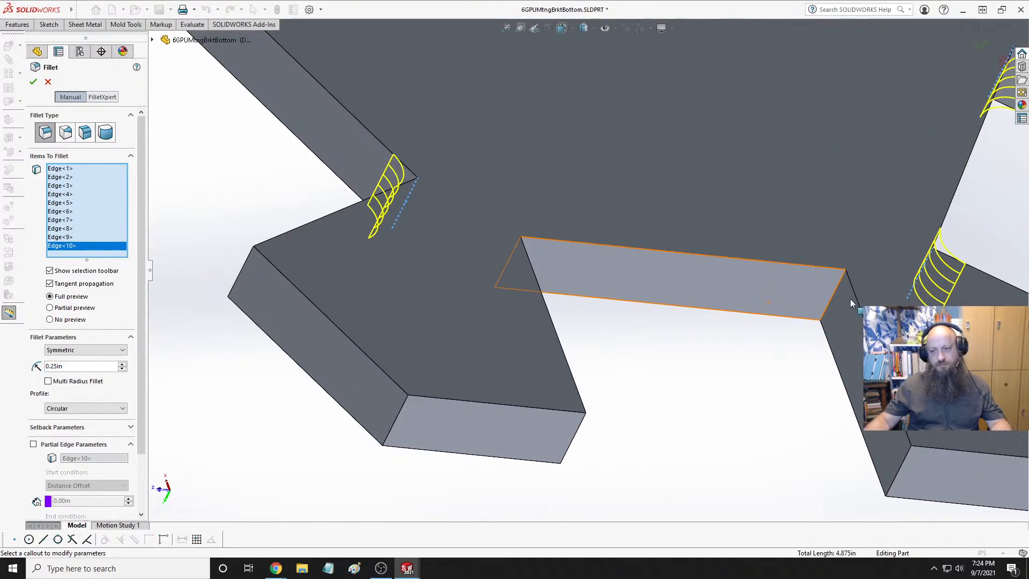
left_click(834, 291)
middle_click_drag(569, 258, 494, 258)
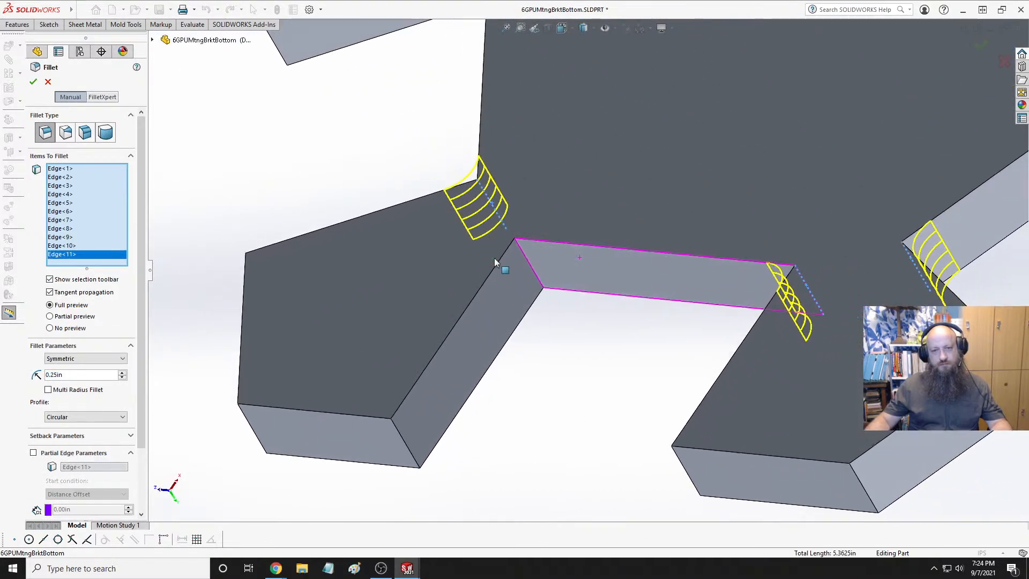
left_click(523, 256)
scroll(356, 189, "up", 3)
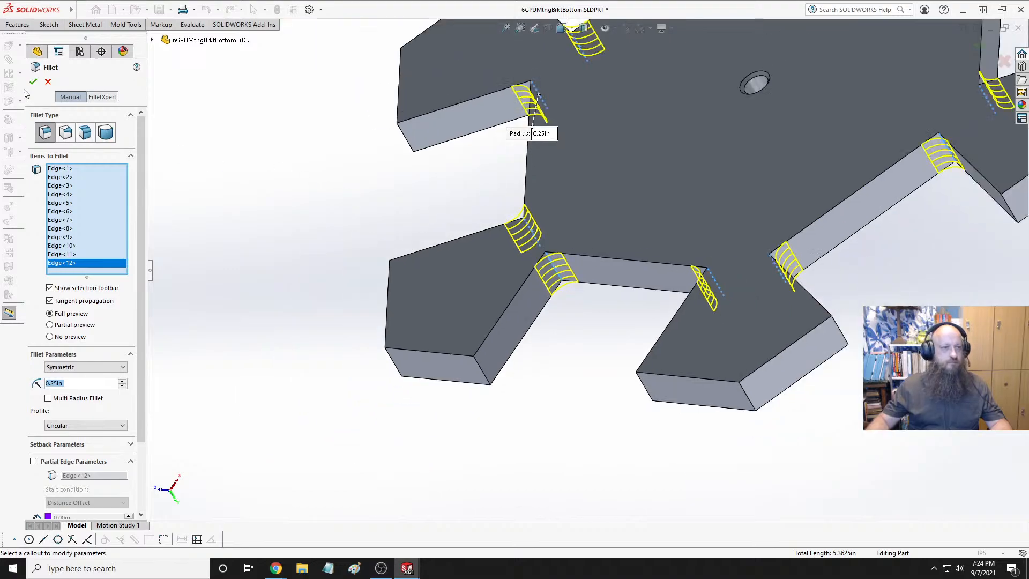
left_click(33, 81)
scroll(436, 158, "up", 4)
middle_click_drag(429, 161, 664, 253)
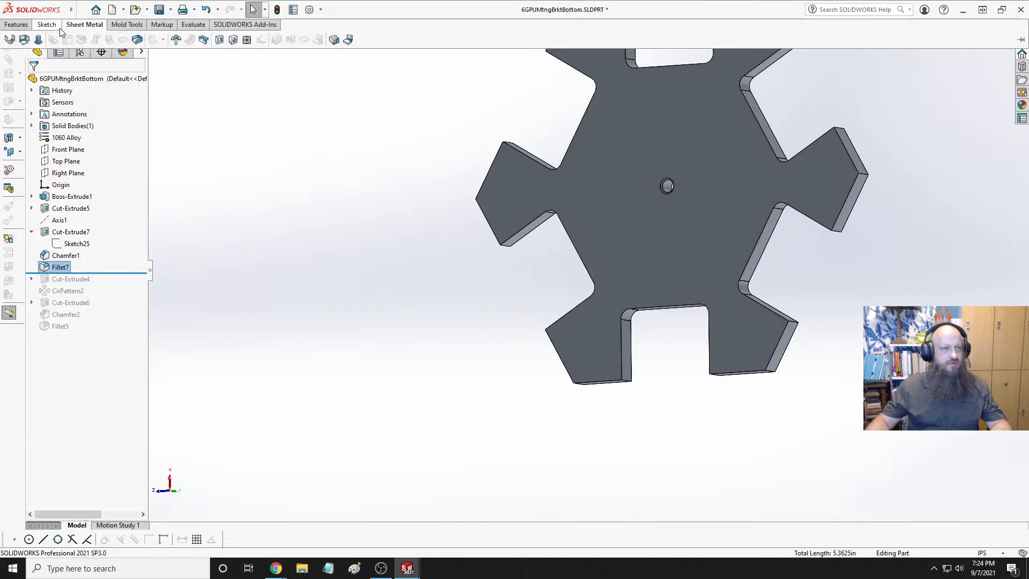
Start a 0.75 in fillet and select the two slot-side outer corner edges of one bracket arm
mouse_move(20, 25)
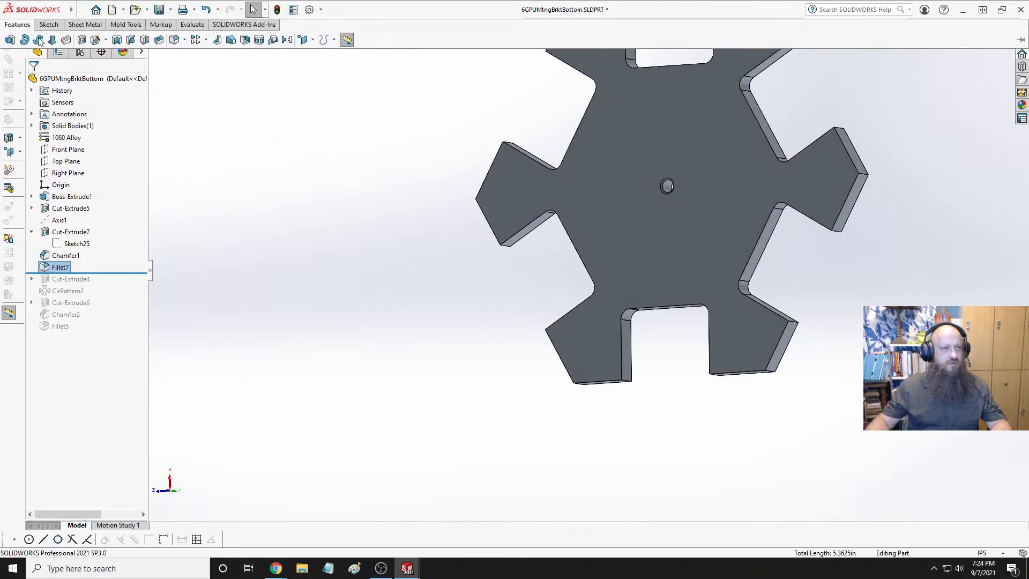
left_click(176, 41)
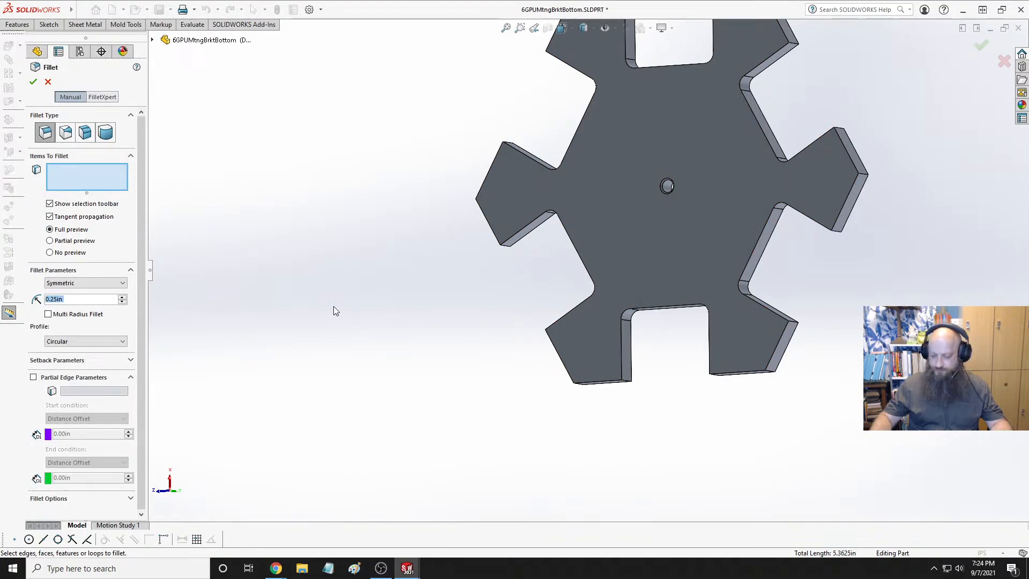
type("0.75")
key("Return")
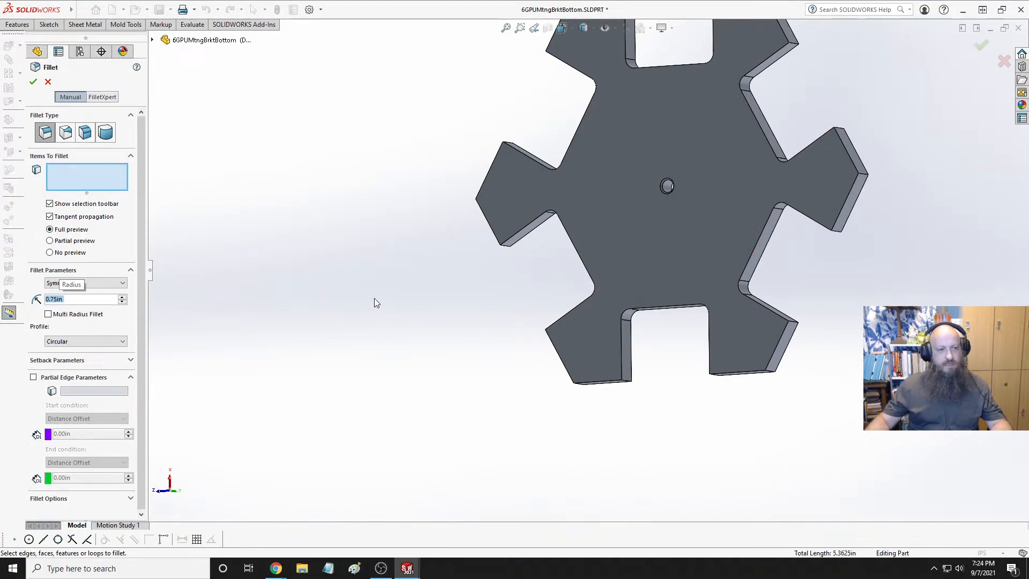
scroll(666, 425, "down", 3)
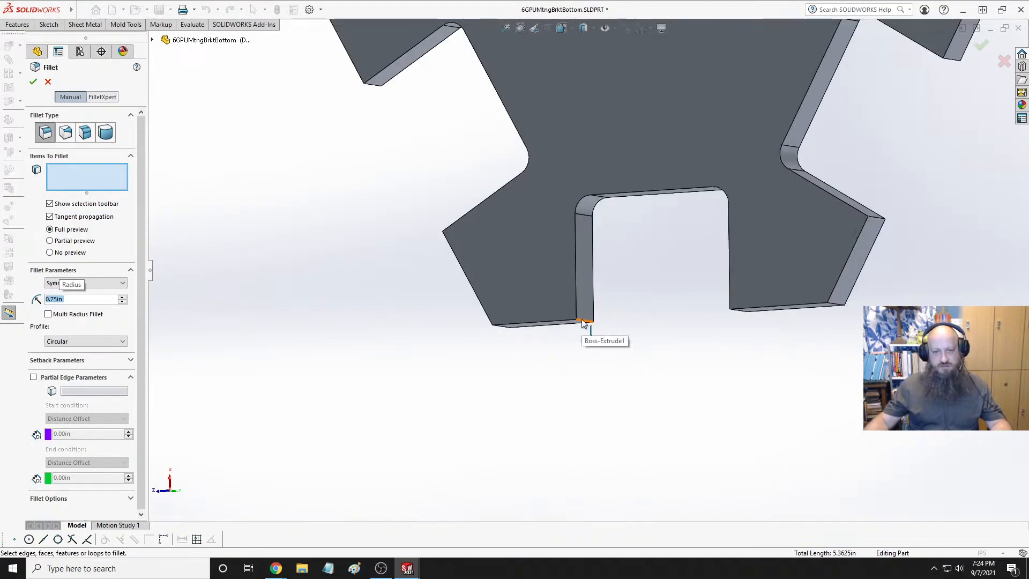
left_click(584, 323)
middle_click_drag(592, 363, 511, 317)
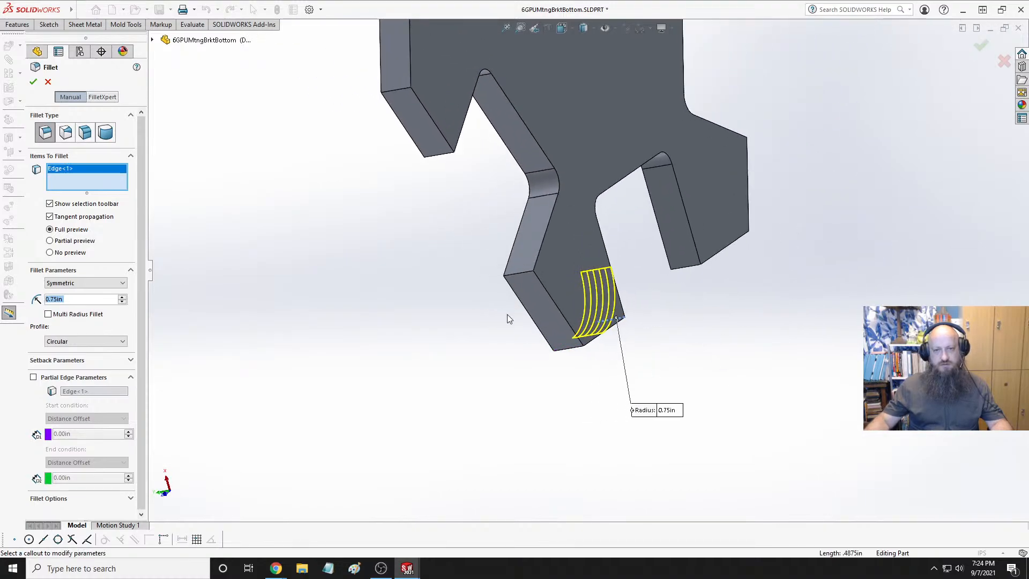
left_click(542, 278)
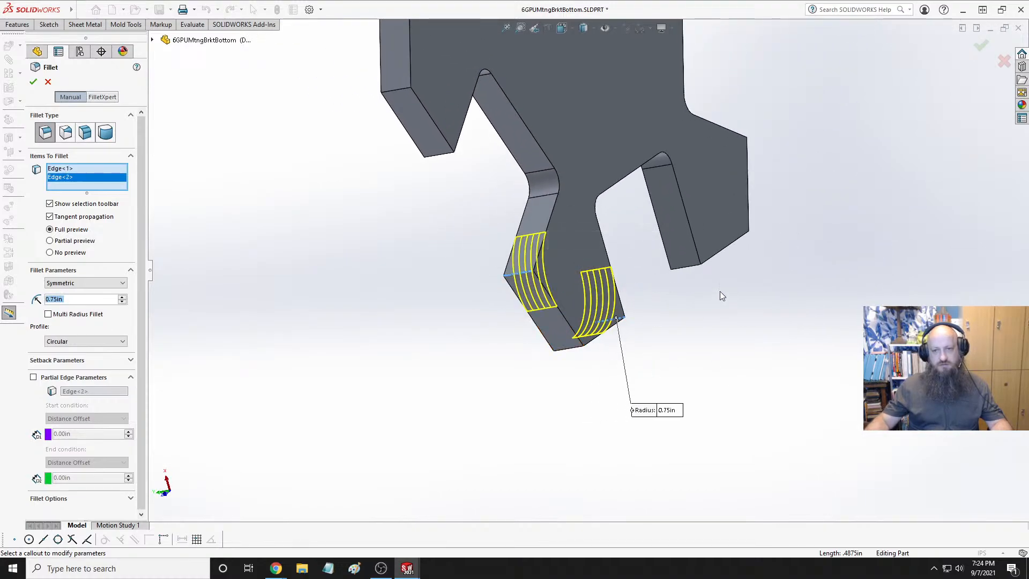
Add all three outer corner edges of the neighbouring arm to the 0.75 in fillet
left_click(690, 271)
middle_click_drag(781, 271, 697, 300)
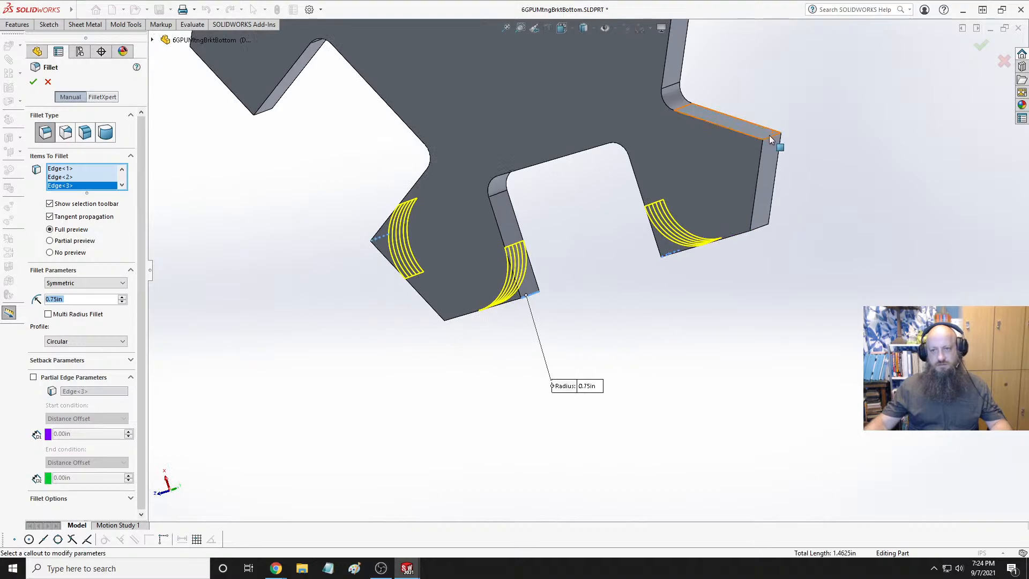
left_click(770, 139)
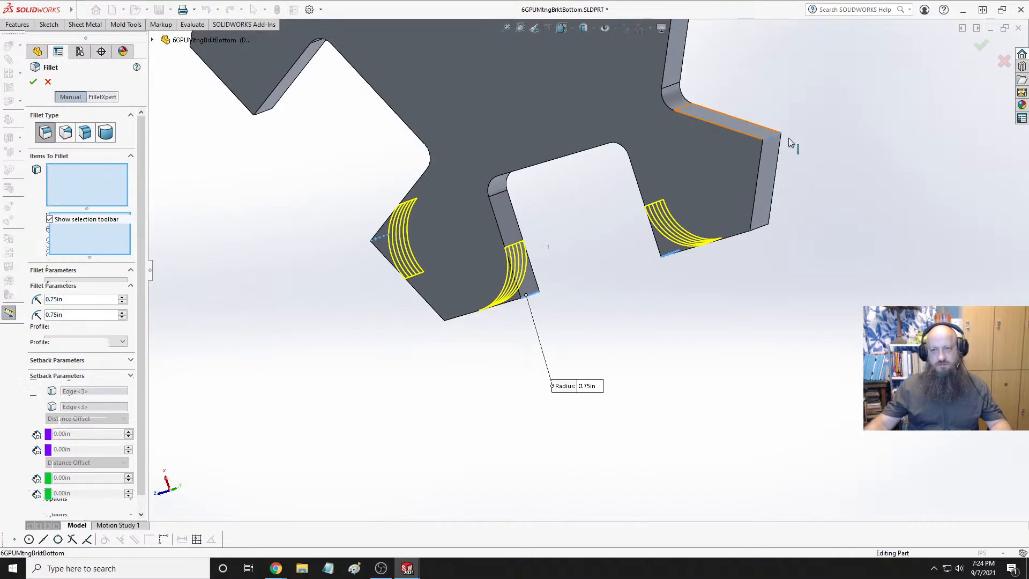
left_click(763, 229)
middle_click_drag(777, 274, 824, 221)
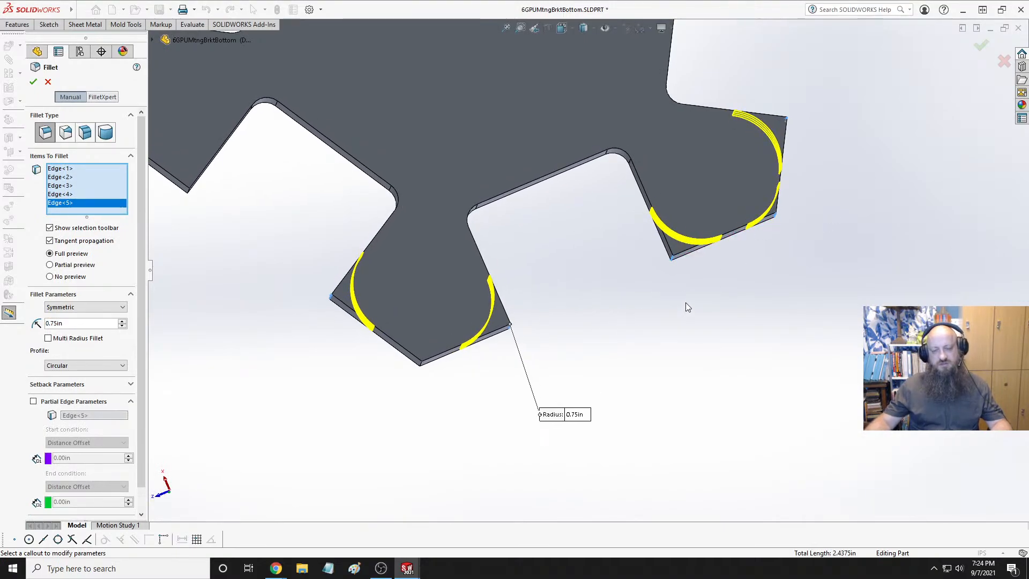
Add the remaining middle corner edge at the first arm's tip to the 0.75 in fillet
scroll(686, 302, "up", 5)
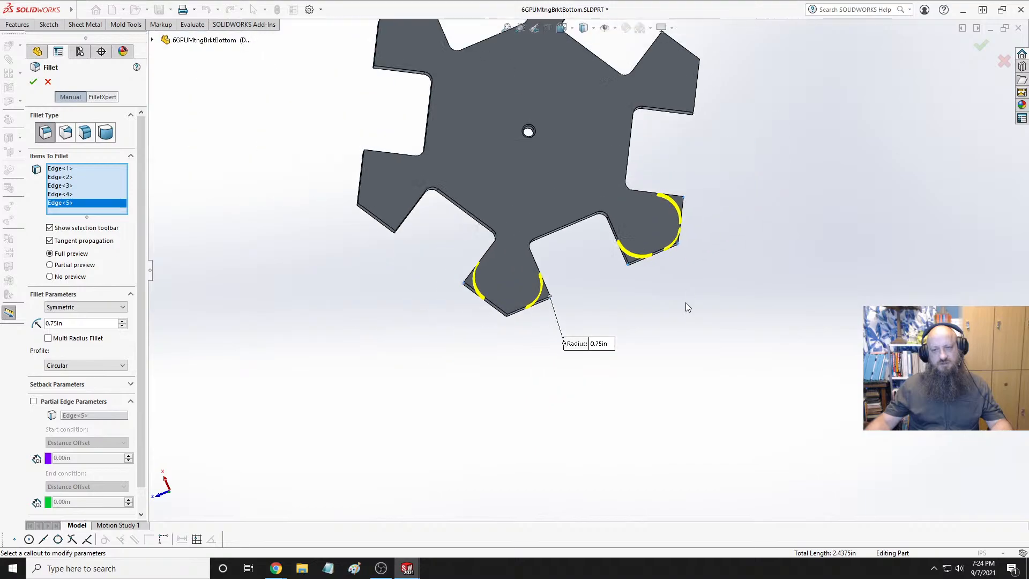
middle_click_drag(686, 302, 695, 222)
scroll(514, 339, "down", 4)
scroll(513, 338, "down", 3)
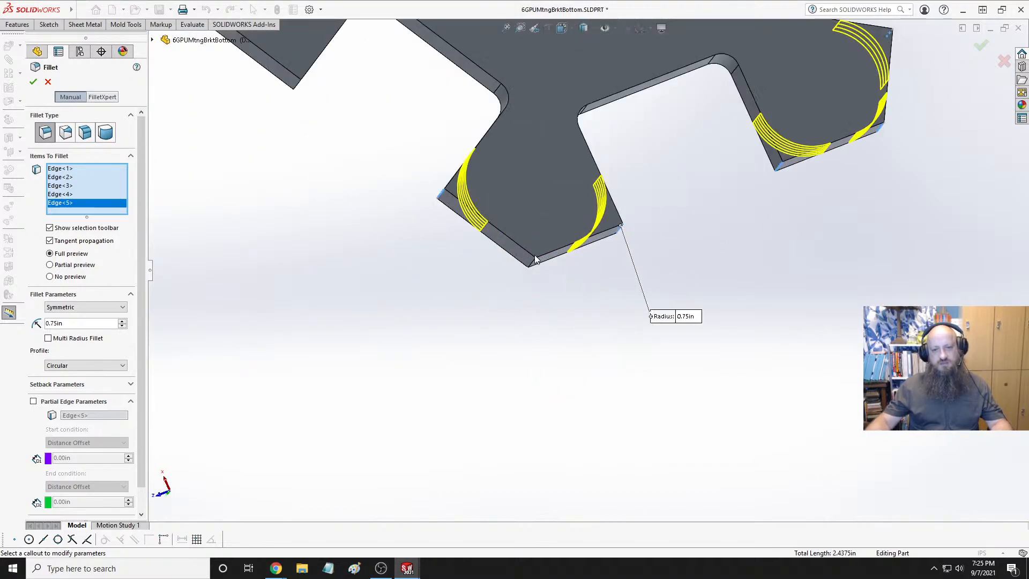
left_click(534, 268)
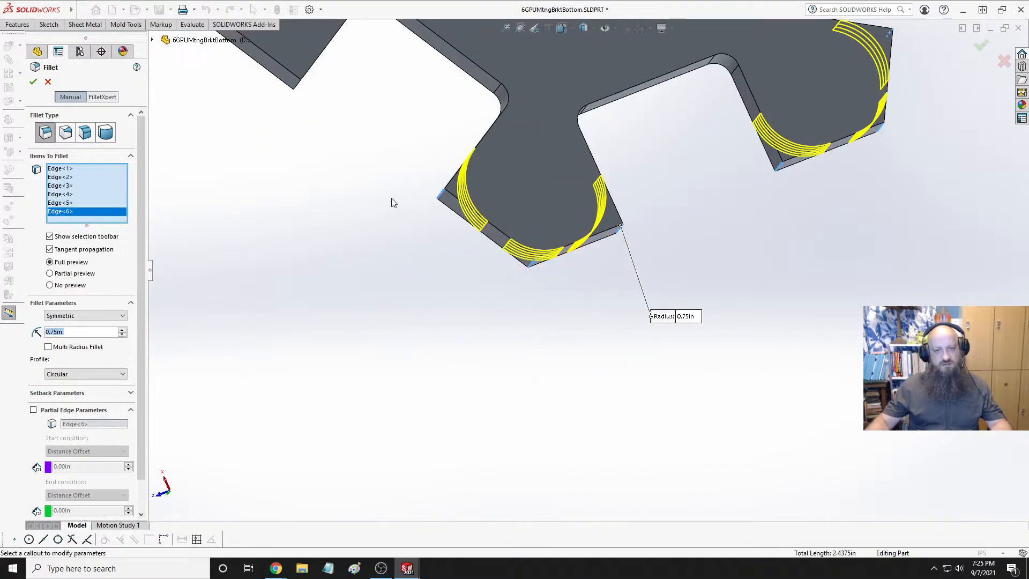
Add all three outer corner edges of the third bracket arm to the 0.75 in fillet, removing the wrongly picked side face
scroll(368, 146, "up", 3)
left_click(421, 169)
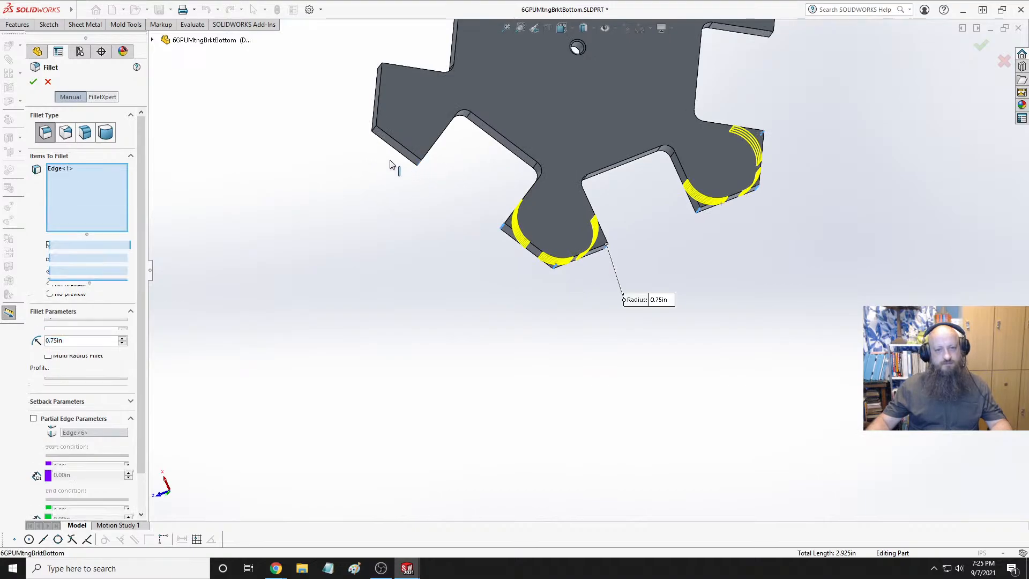
left_click(377, 102)
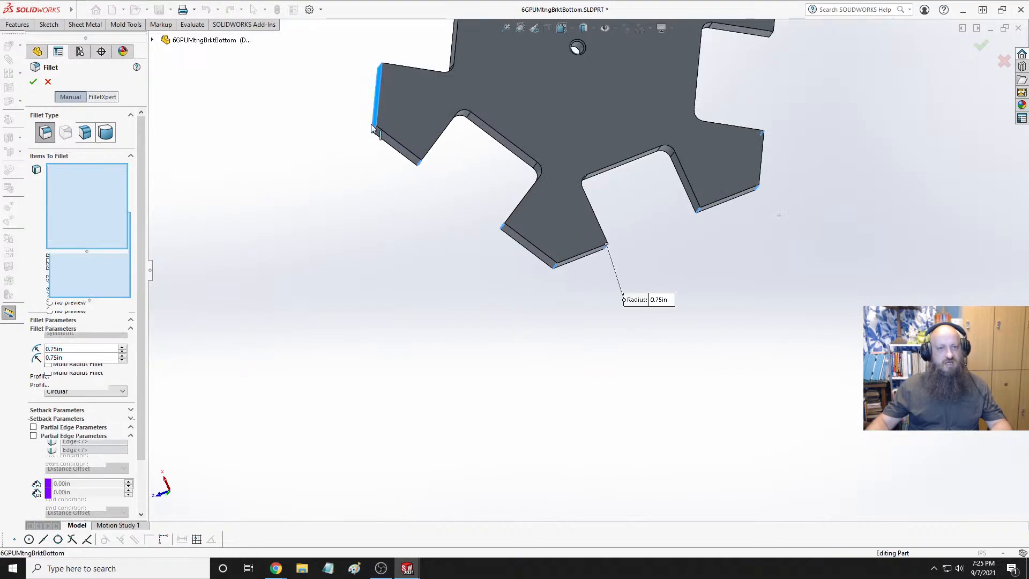
scroll(375, 133, "down", 4)
left_click(396, 152)
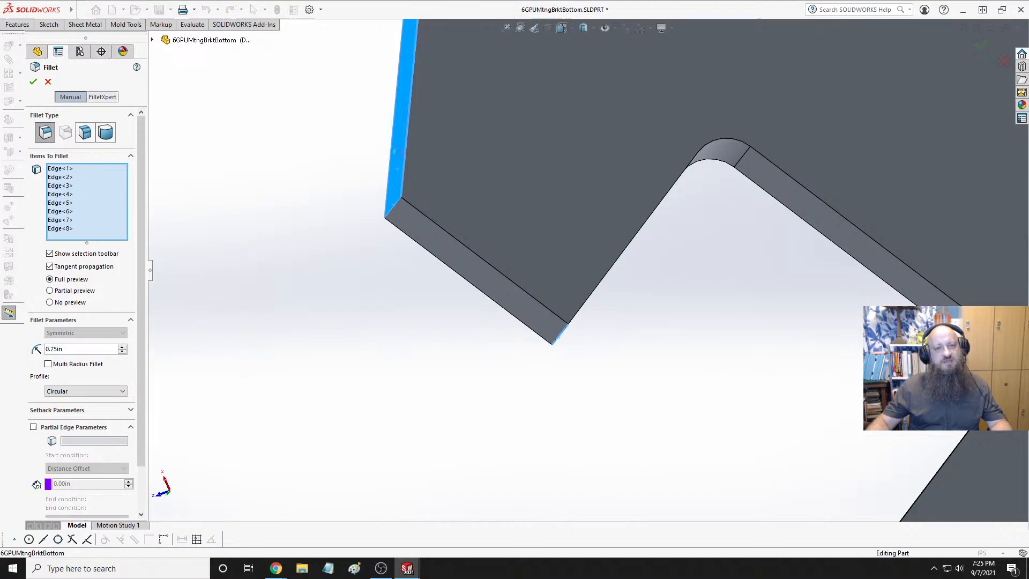
left_click(403, 182)
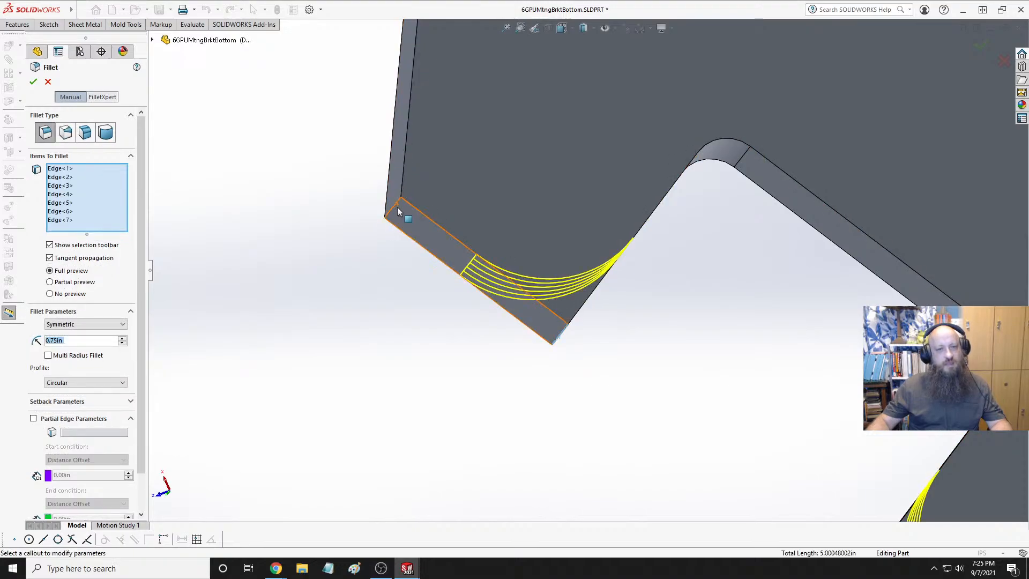
left_click(393, 207)
scroll(377, 210, "up", 5)
scroll(556, 181, "down", 4)
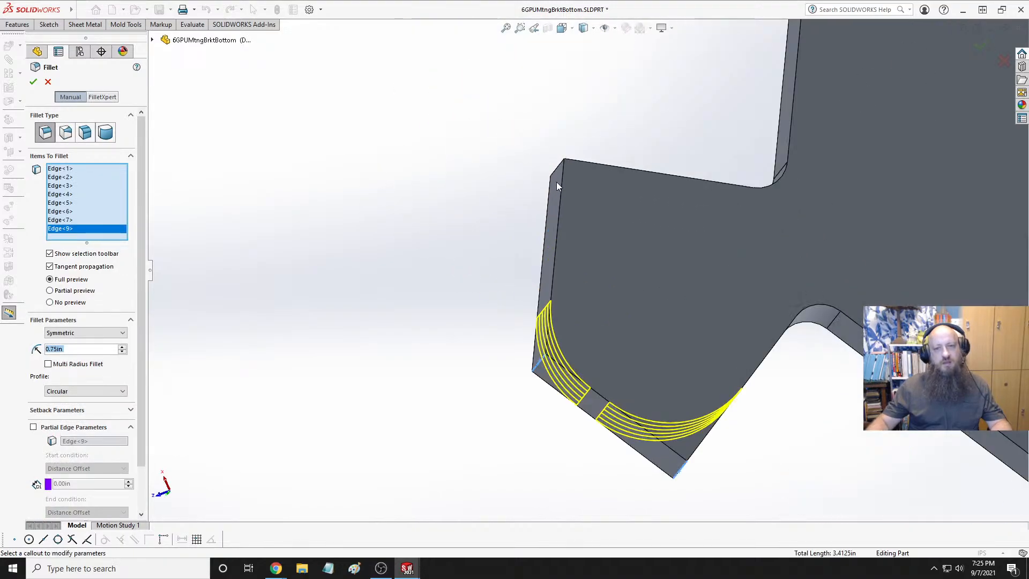
left_click(558, 168)
scroll(535, 182, "up", 3)
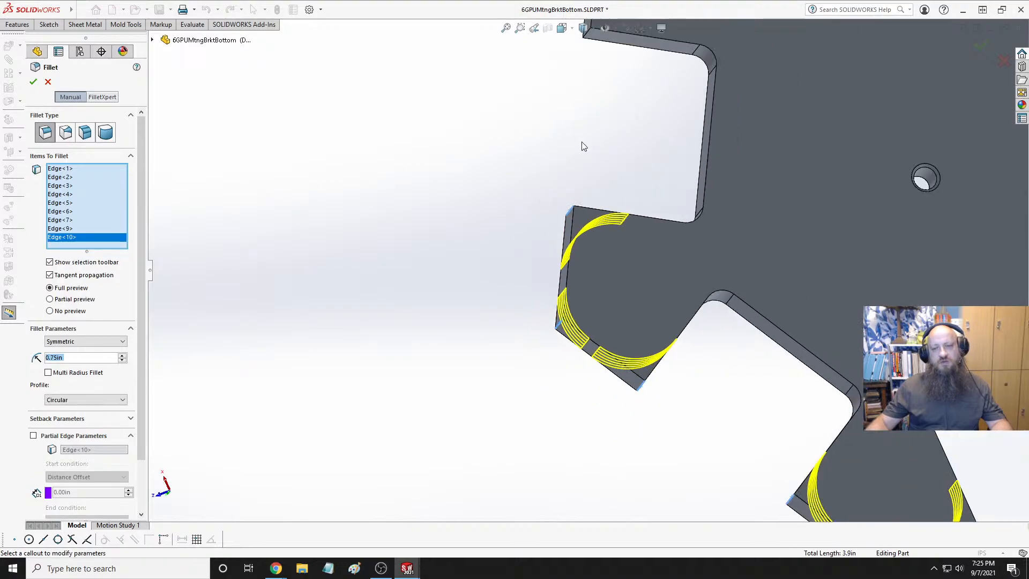
Add the three outer corner edges of the fourth bracket arm to the 0.75 in fillet
scroll(633, 138, "down", 3)
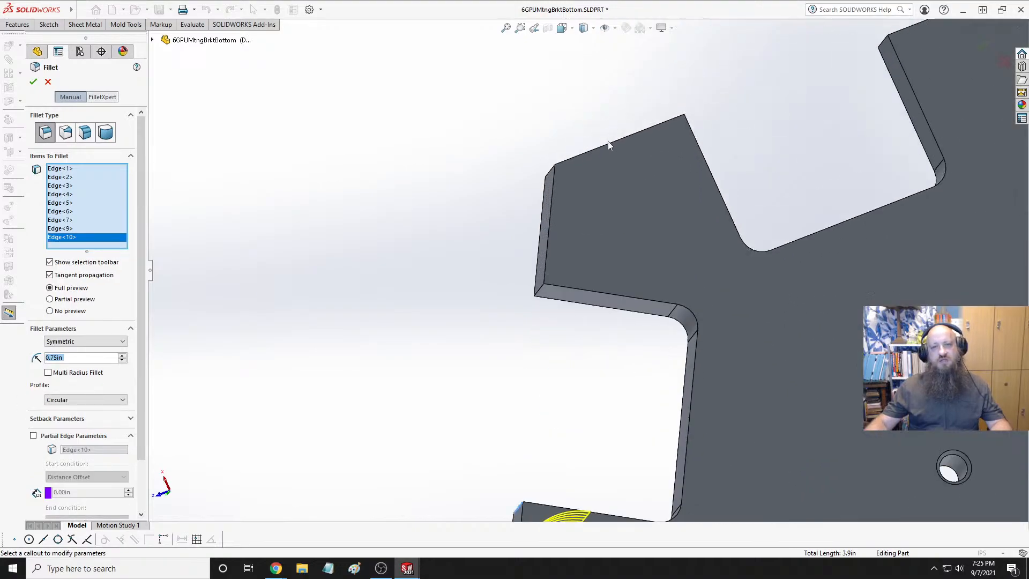
left_click(542, 294)
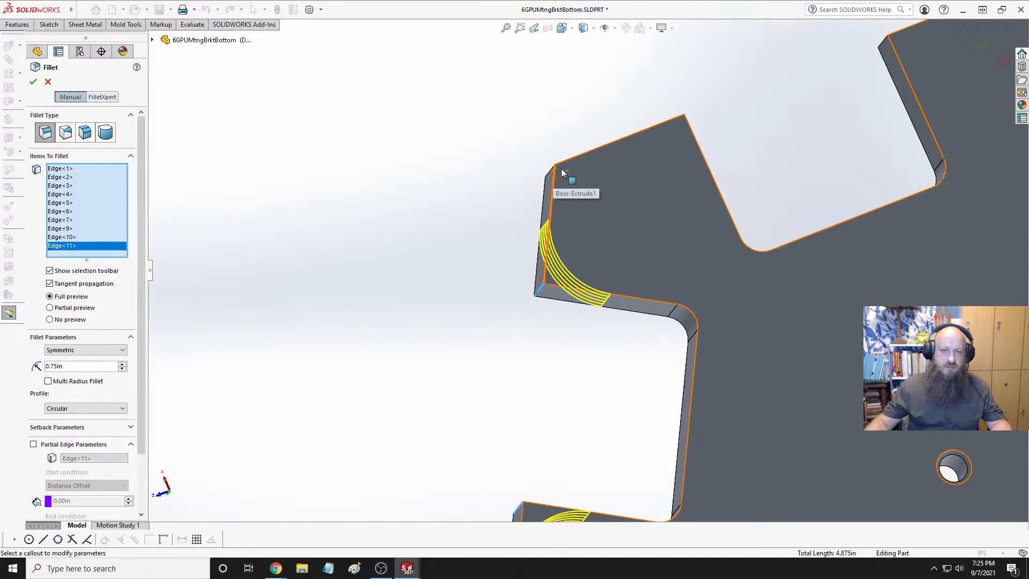
middle_click_drag(561, 173, 509, 267)
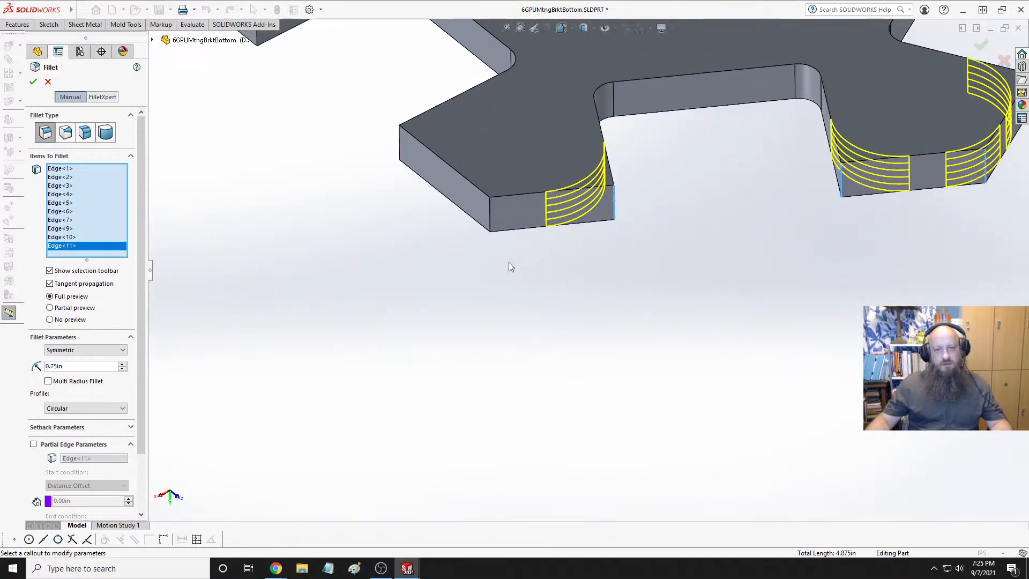
scroll(498, 225, "down", 3)
left_click(490, 185)
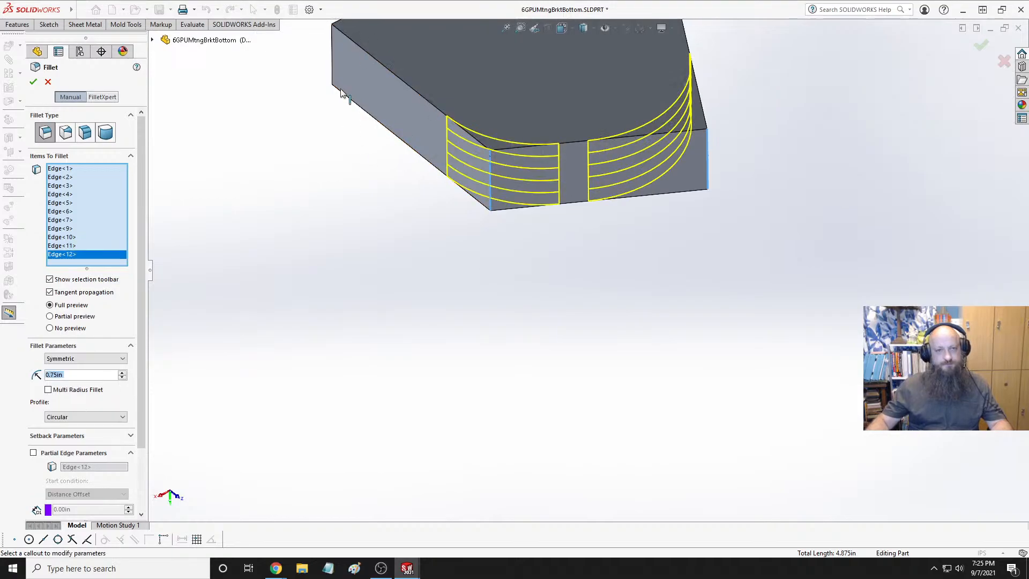
middle_click_drag(341, 69, 363, 120)
left_click(336, 63)
Add the three outer corner edges of the fifth bracket arm to the 0.75 in fillet
scroll(370, 161, "down", 5)
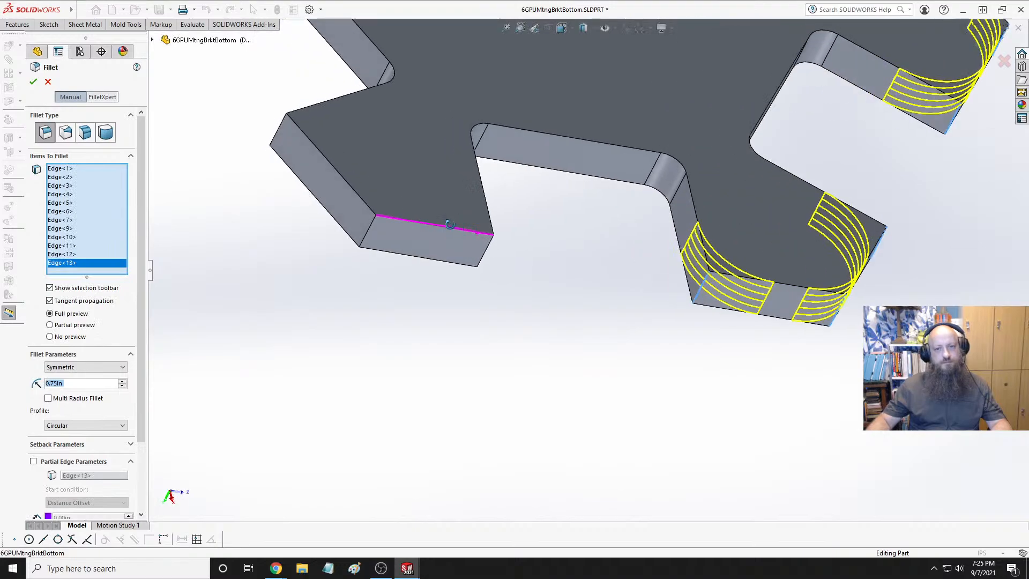
scroll(503, 262, "down", 3)
left_click(497, 249)
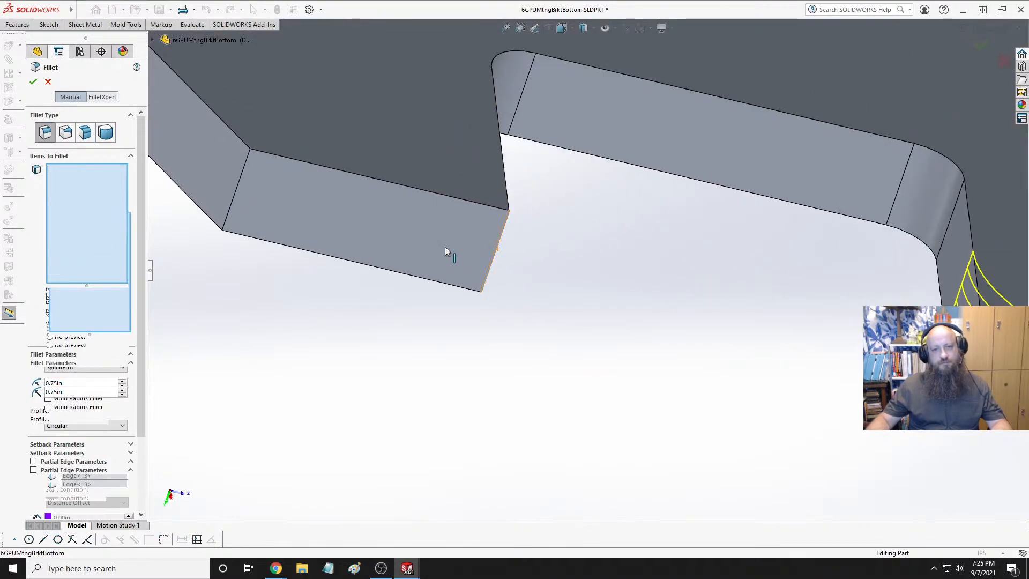
left_click(238, 183)
scroll(294, 193, "up", 3)
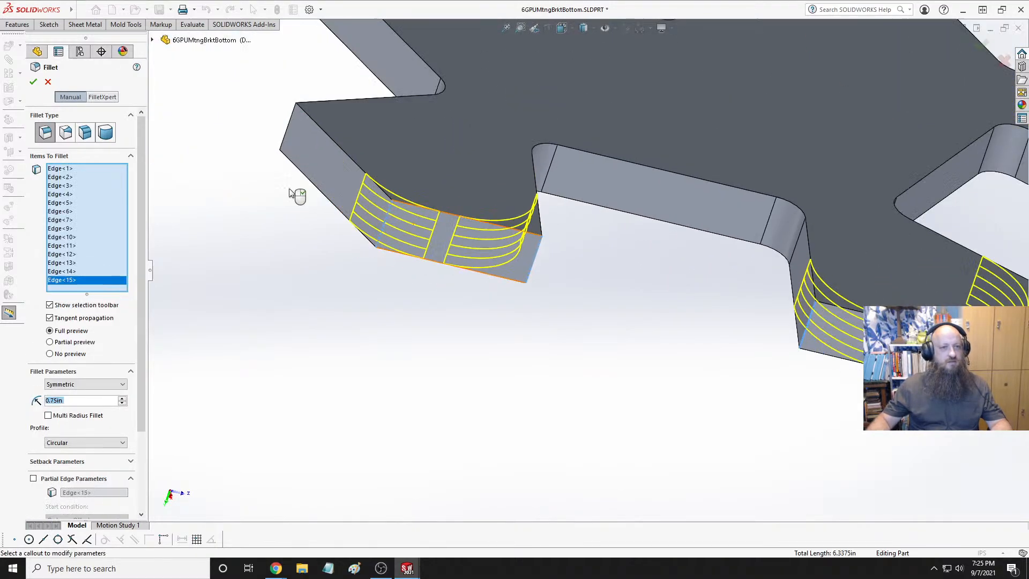
scroll(390, 183, "down", 3)
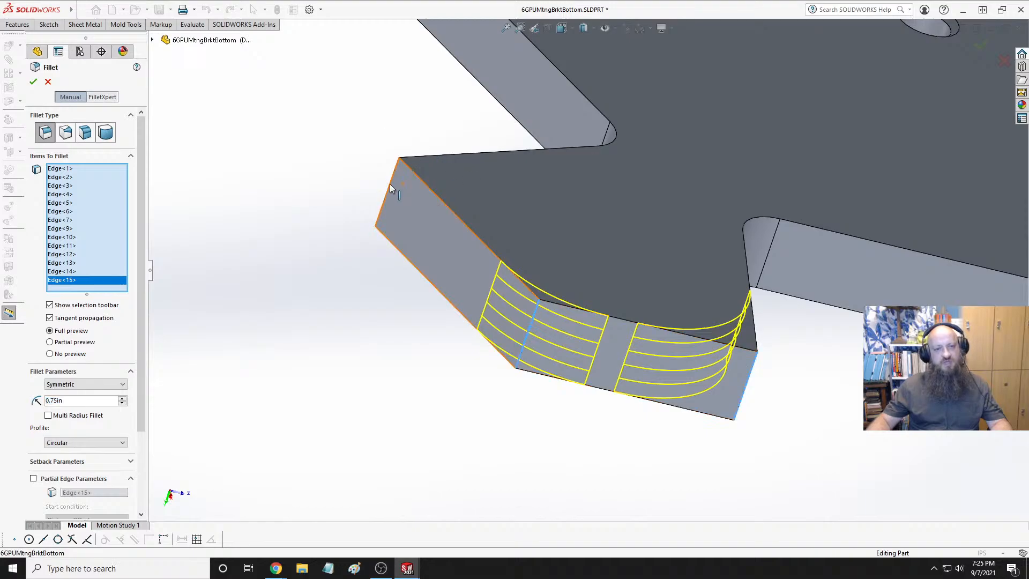
left_click(391, 184)
Add the sixth arm's three outer corner edges and create the 0.75 in fillet on all six arms
scroll(390, 184, "up", 3)
left_click(383, 128)
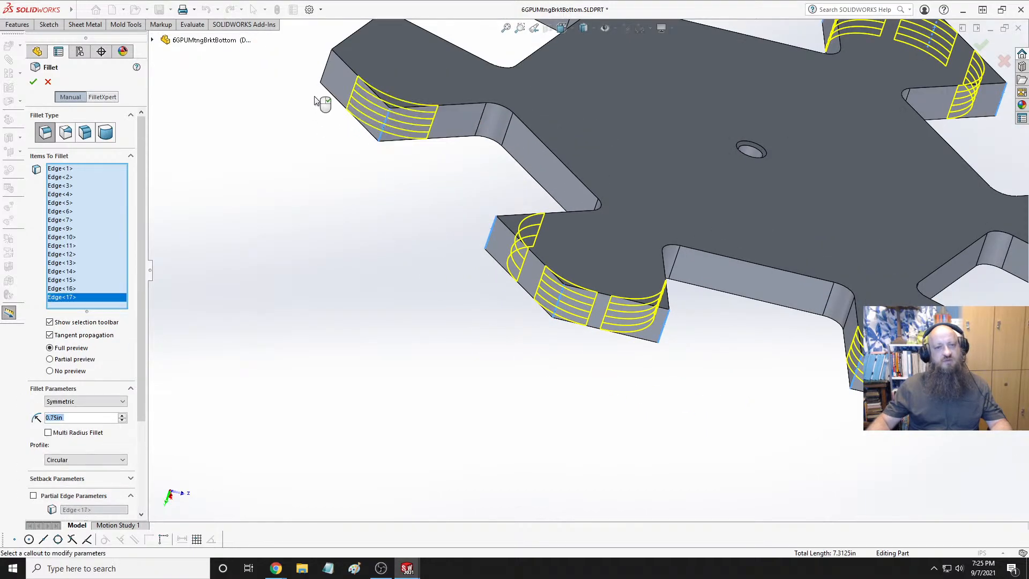
mouse_move(322, 96)
middle_mouse_down()
mouse_move(455, 82)
mouse_move(337, 99)
middle_mouse_up()
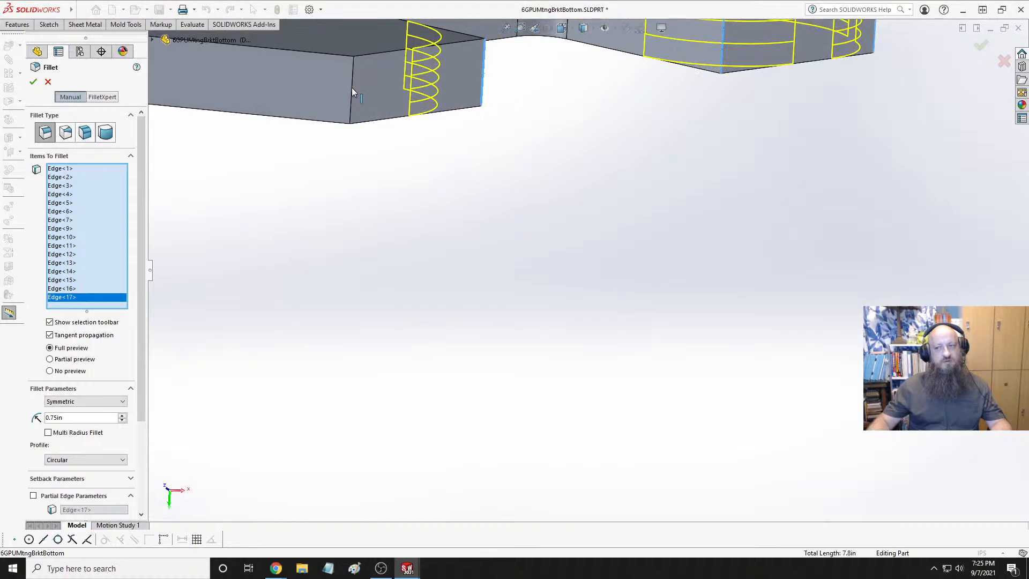
left_click(352, 93)
middle_click_drag(352, 94, 368, 177)
left_click(412, 176)
scroll(480, 214, "up", 5)
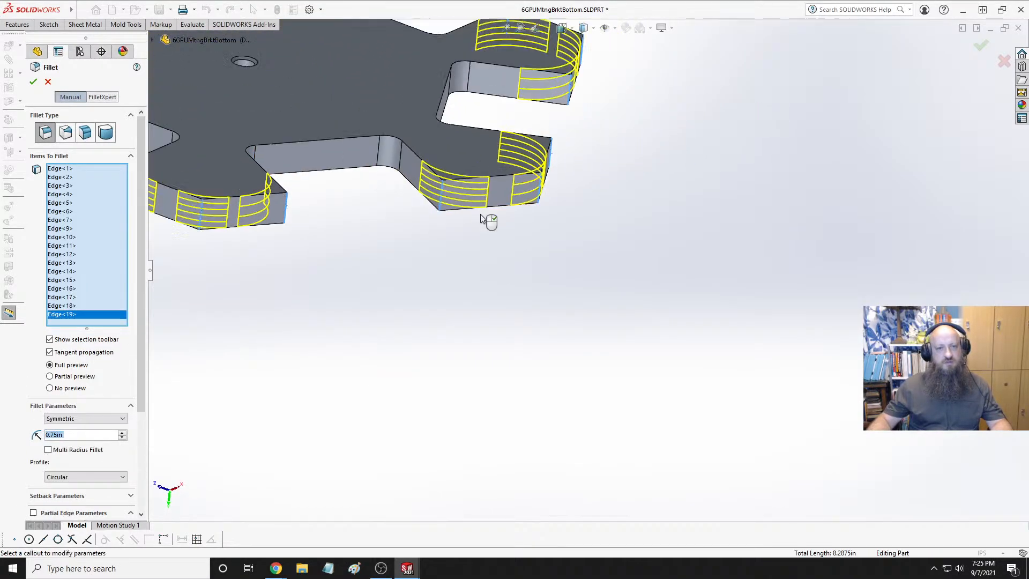
middle_click_drag(496, 158, 406, 211)
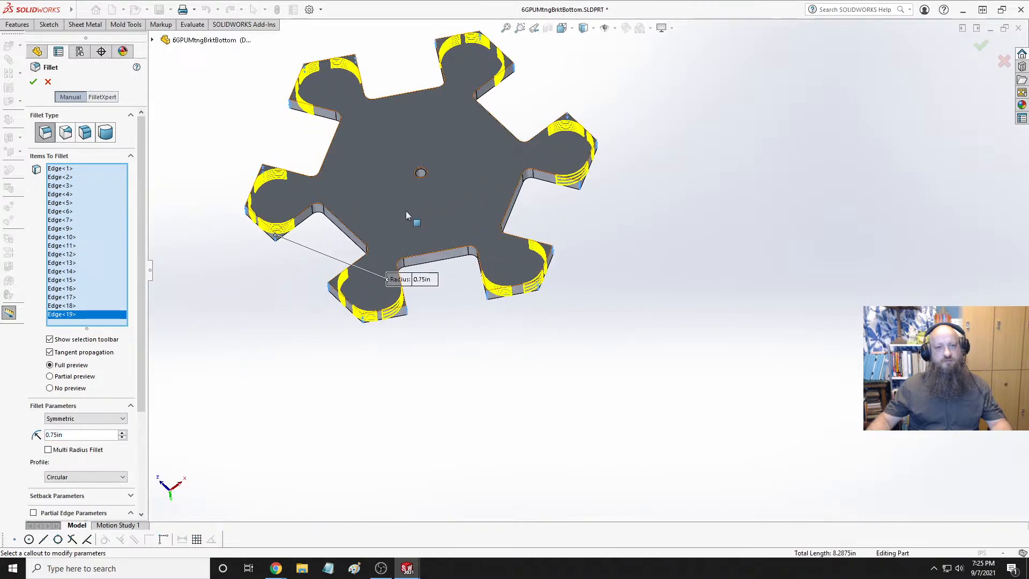
left_click(32, 84)
Roll the bracket's feature history forward past Fillet5 to restore the suppressed cuts, circular pattern, chamfer and fillet
scroll(690, 223, "up", 4)
middle_click_drag(690, 224, 607, 293)
scroll(542, 246, "up", 3)
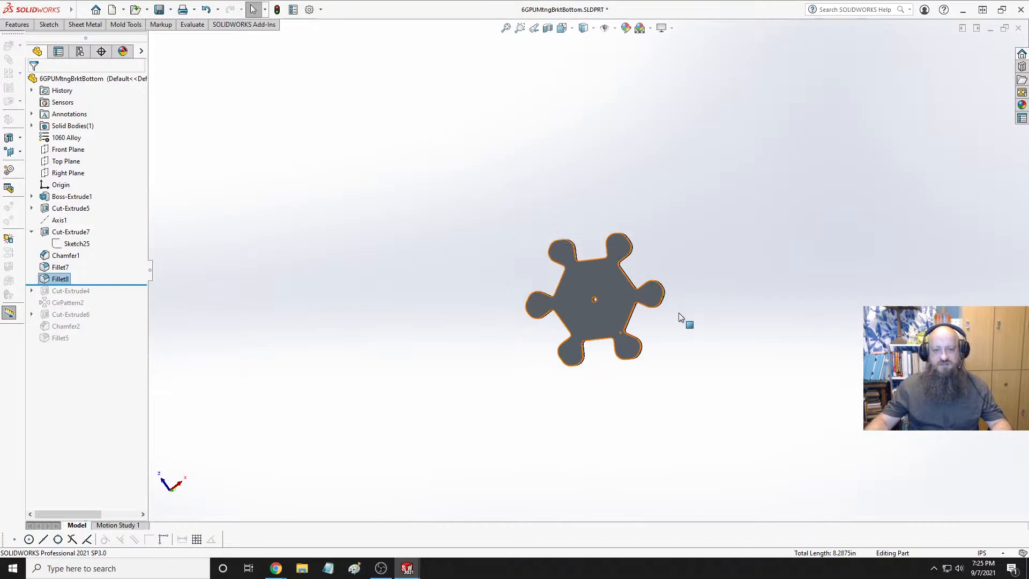
key("space")
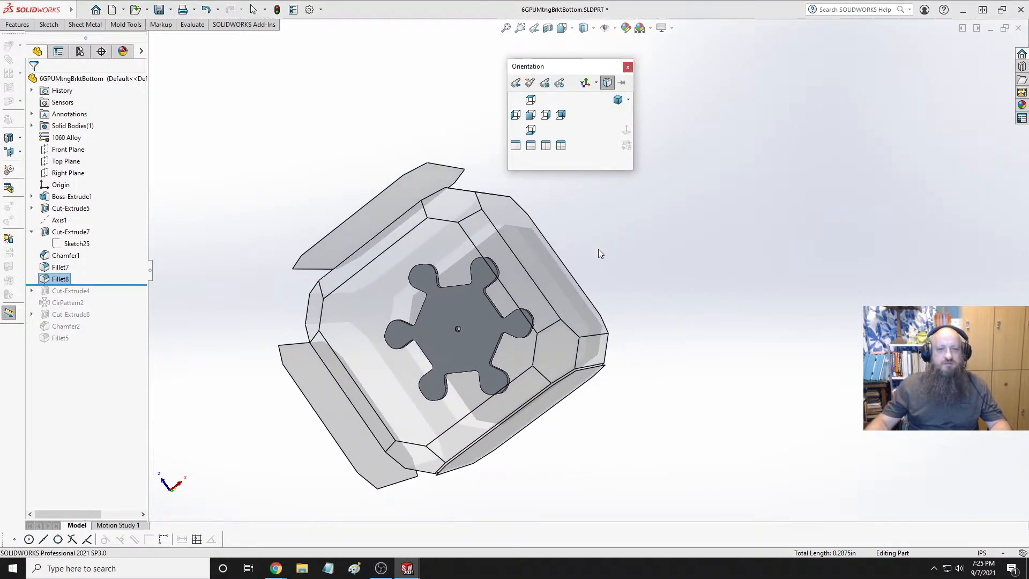
left_click_drag(127, 284, 127, 344)
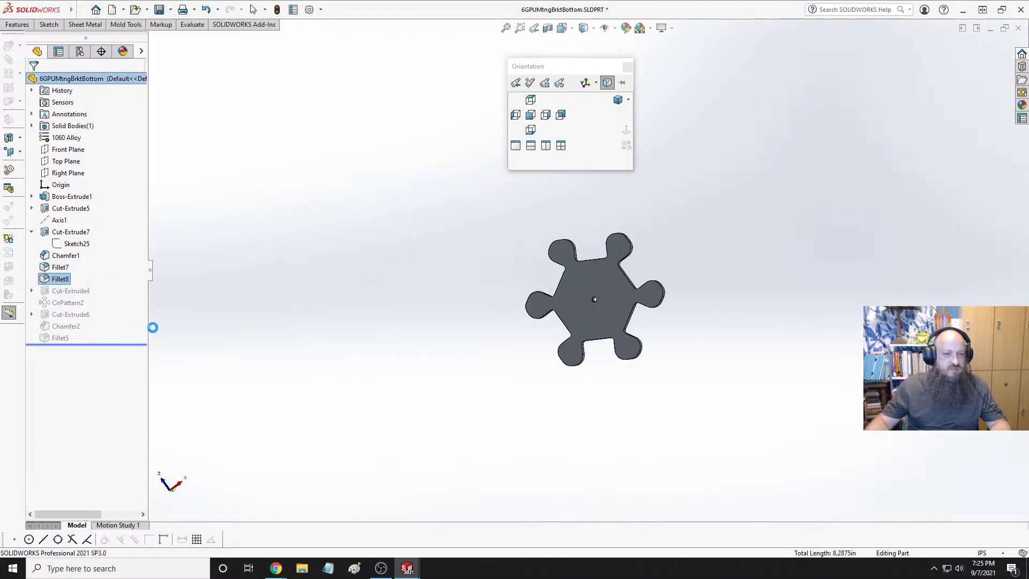
left_click(194, 316)
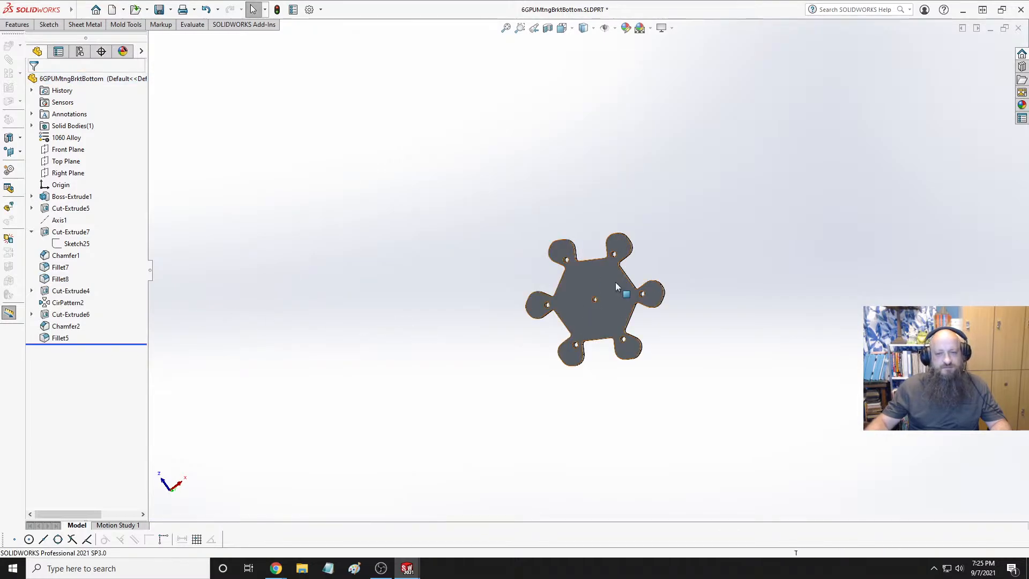
Examine the pocketed side of the bracket, checking how the rod-hole bosses sit against the rim at the filleted slot corners
middle_click_drag(615, 282, 383, 272)
scroll(601, 274, "down", 7)
scroll(569, 278, "up", 2)
scroll(569, 278, "down", 2)
scroll(572, 287, "down", 5)
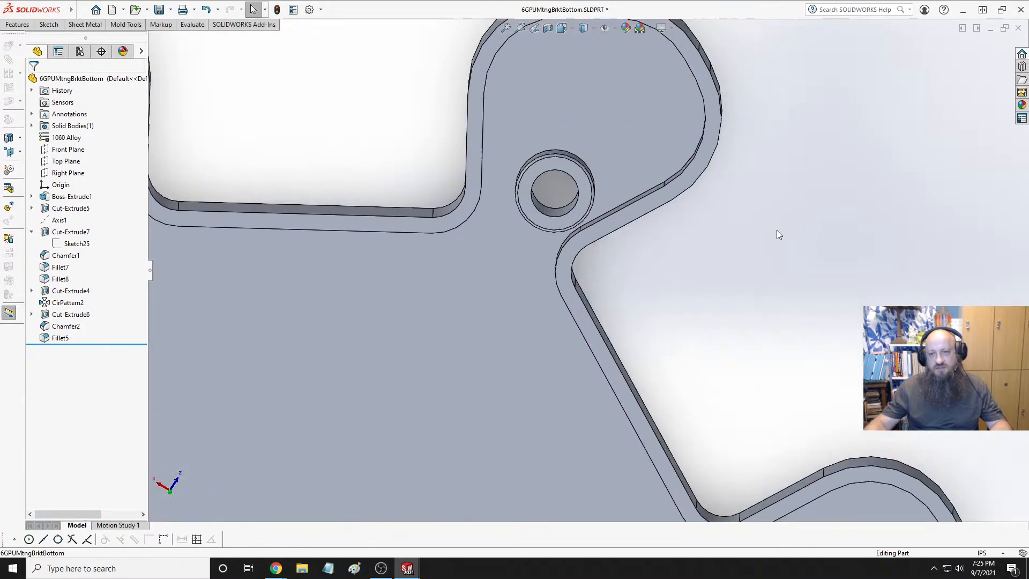
middle_click_drag(777, 232, 561, 210)
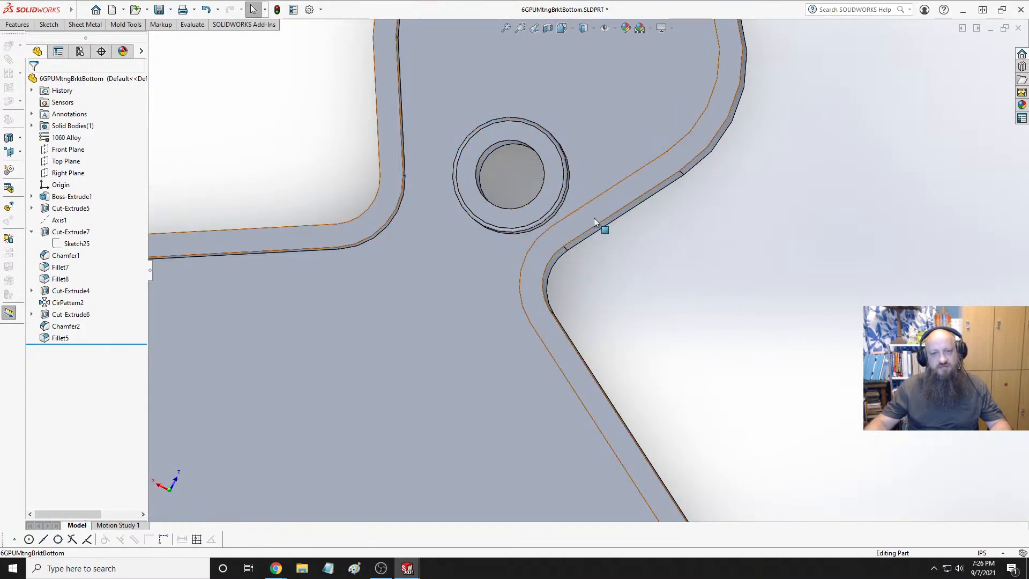
scroll(606, 232, "up", 3)
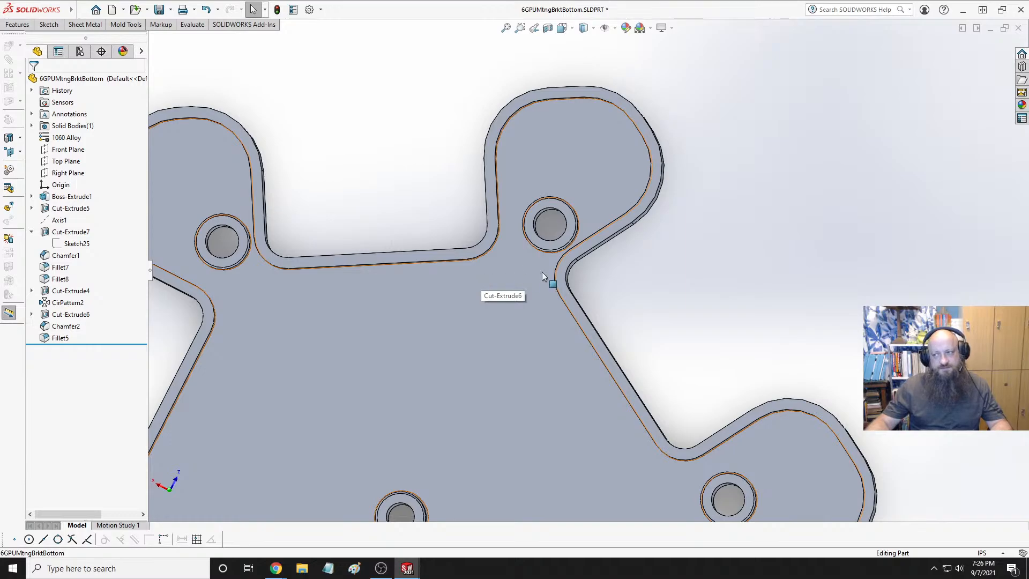
scroll(562, 236, "down", 5)
middle_click_drag(518, 223, 499, 257)
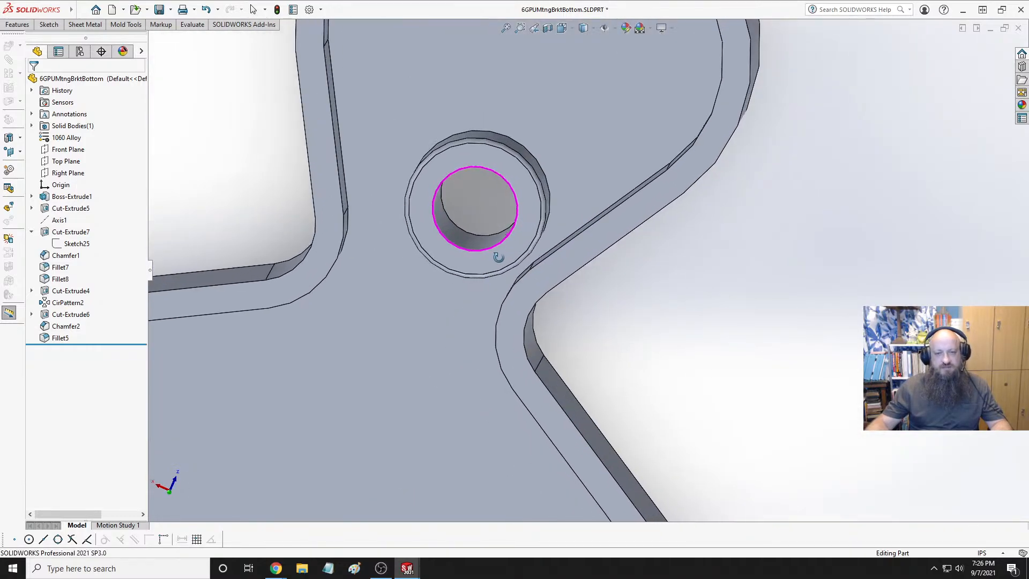
scroll(498, 257, "up", 5)
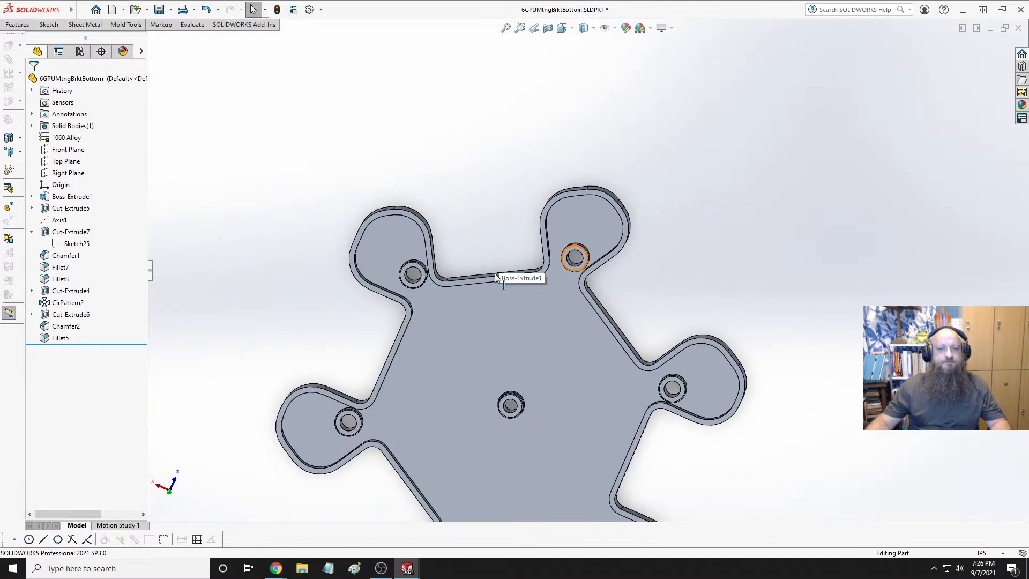
Set the bracket to the trimetric view and save the part
key("space")
left_click(616, 101)
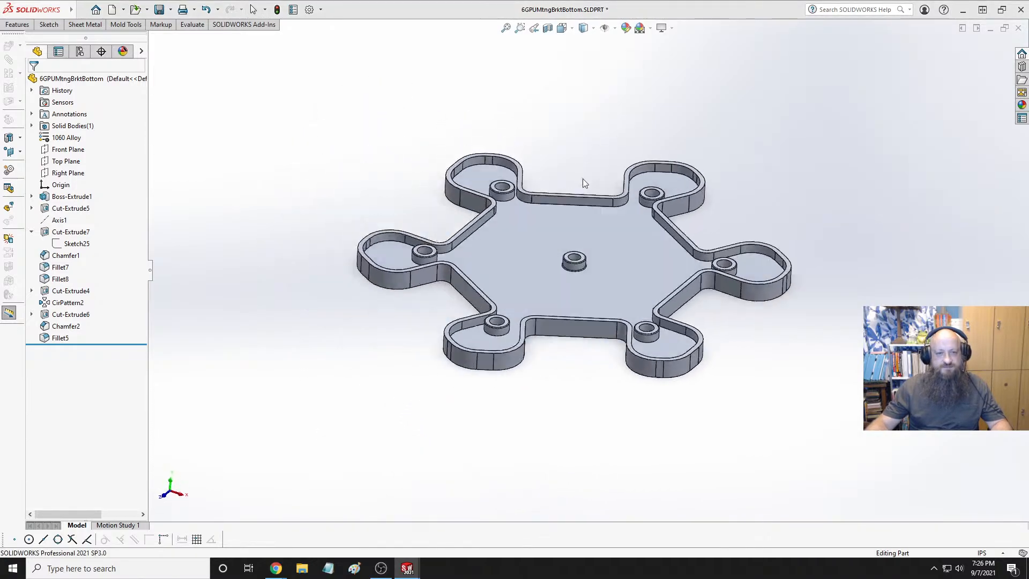
key("ctrl+s")
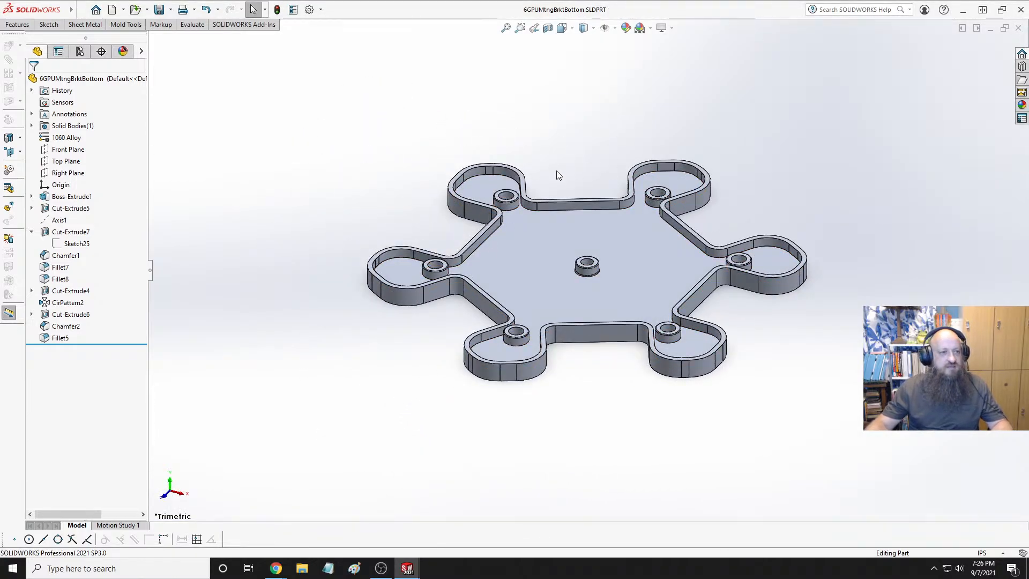
Switch to the 6GPUSlideRodFrameAssy assembly and examine the reshaped bottom bracket against the slide rods and top bracket
key("ctrl+Tab")
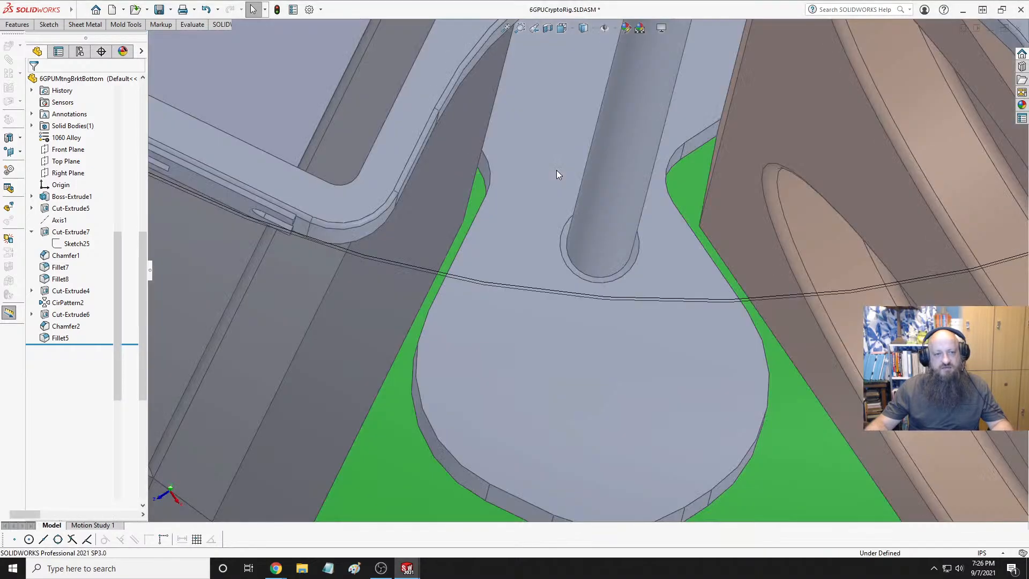
key("ctrl+Tab")
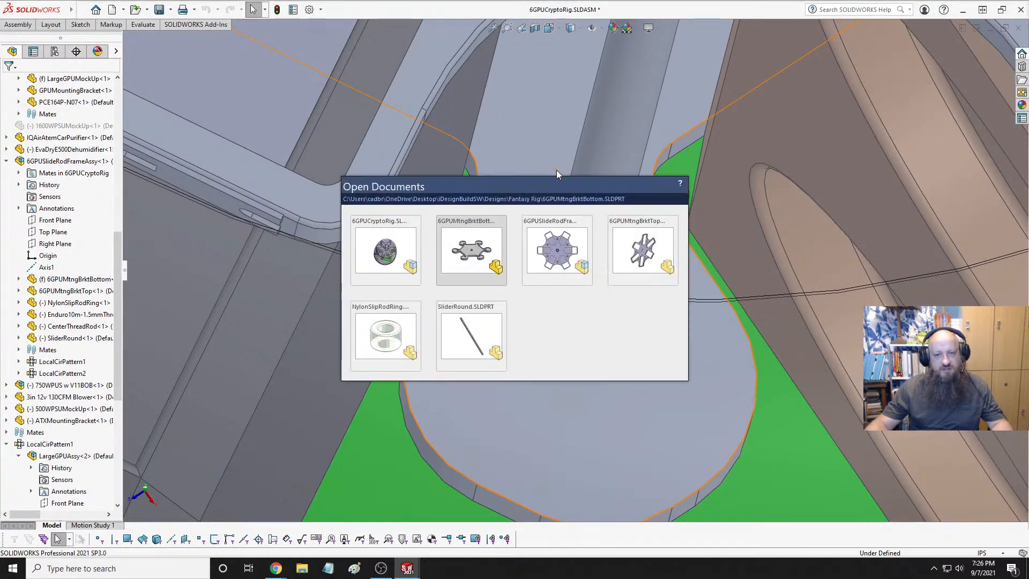
key("ctrl+Tab")
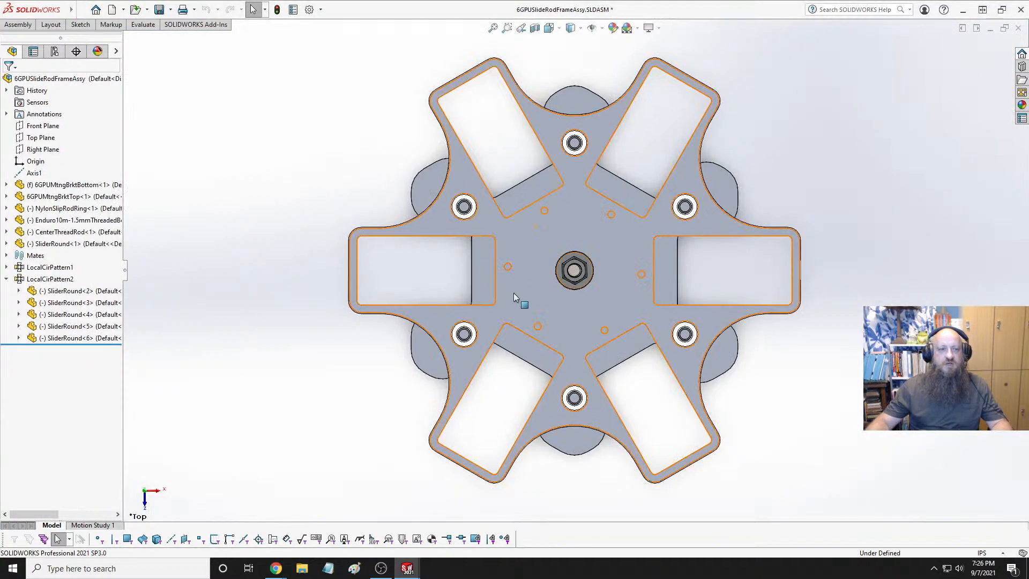
scroll(514, 292, "up", 3)
middle_click_drag(514, 293, 560, 376)
scroll(654, 266, "down", 4)
scroll(584, 234, "up", 3)
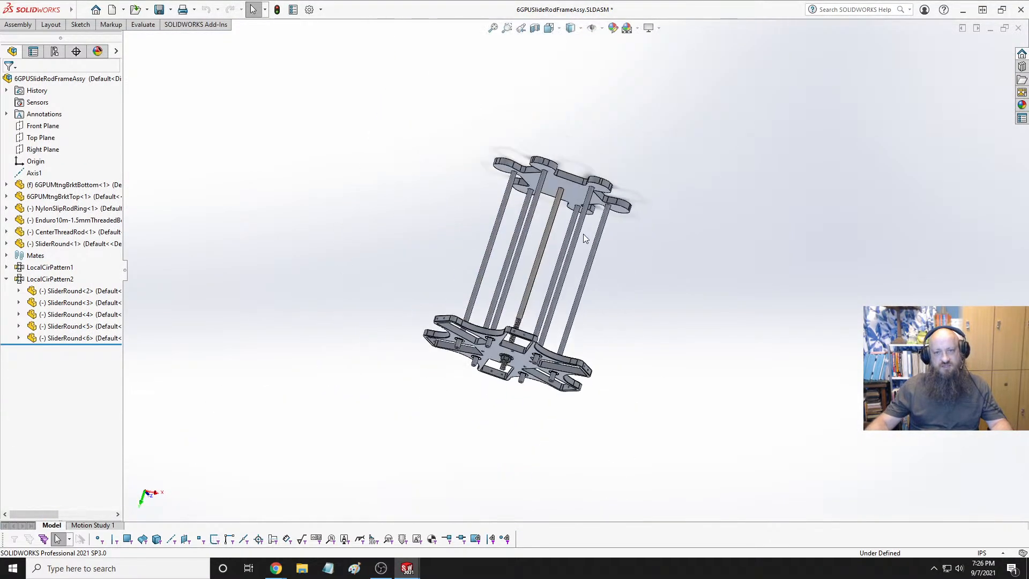
scroll(583, 238, "up", 3)
middle_click_drag(477, 324, 528, 103)
scroll(542, 166, "down", 3)
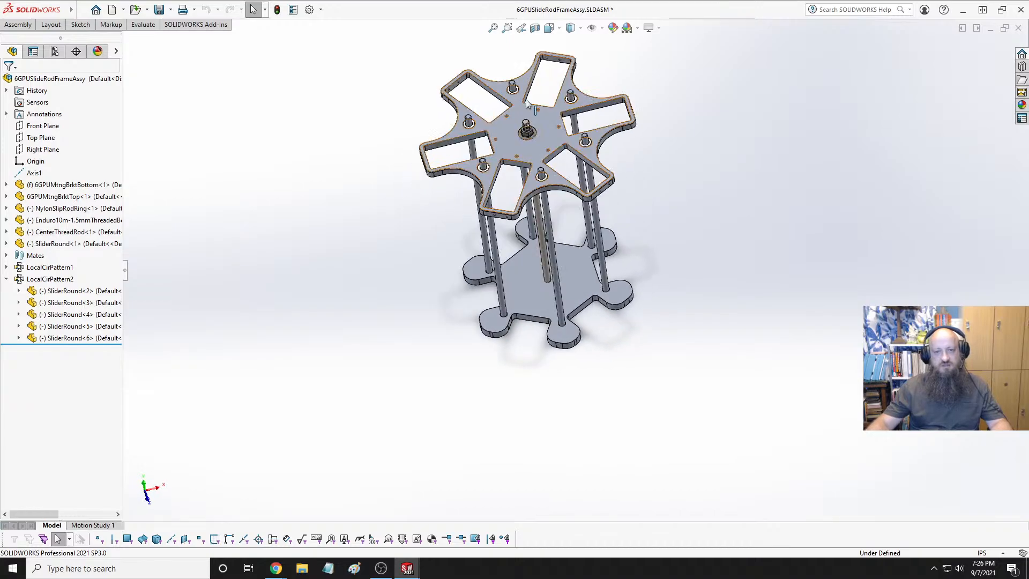
scroll(528, 103, "down", 3)
left_click(515, 214)
middle_click_drag(515, 214, 575, 202)
key("Escape")
scroll(551, 171, "up", 3)
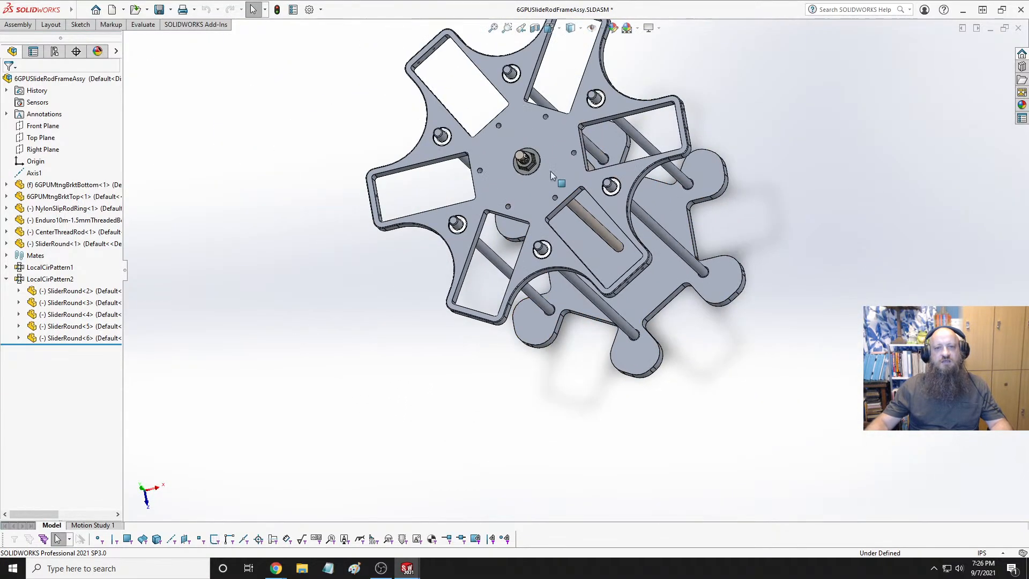
Examine the top bracket in the slide rod frame assembly, checking its filleted slots and how the slide rods protrude through it
scroll(558, 259, "down", 4)
left_click(557, 258)
middle_click_drag(557, 259, 721, 248)
key("Escape")
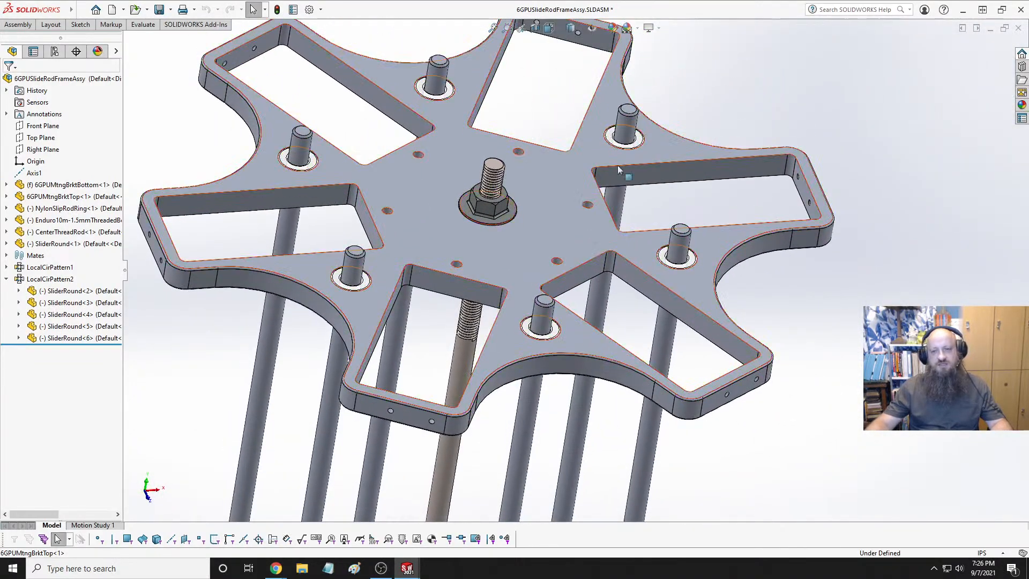
scroll(720, 248, "down", 3)
scroll(721, 248, "up", 3)
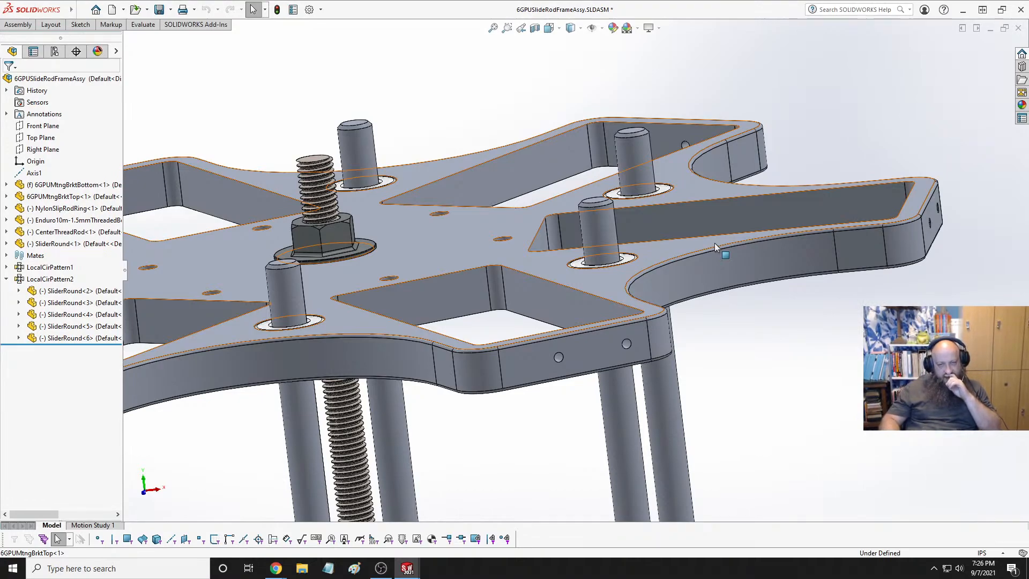
scroll(721, 241, "up", 5)
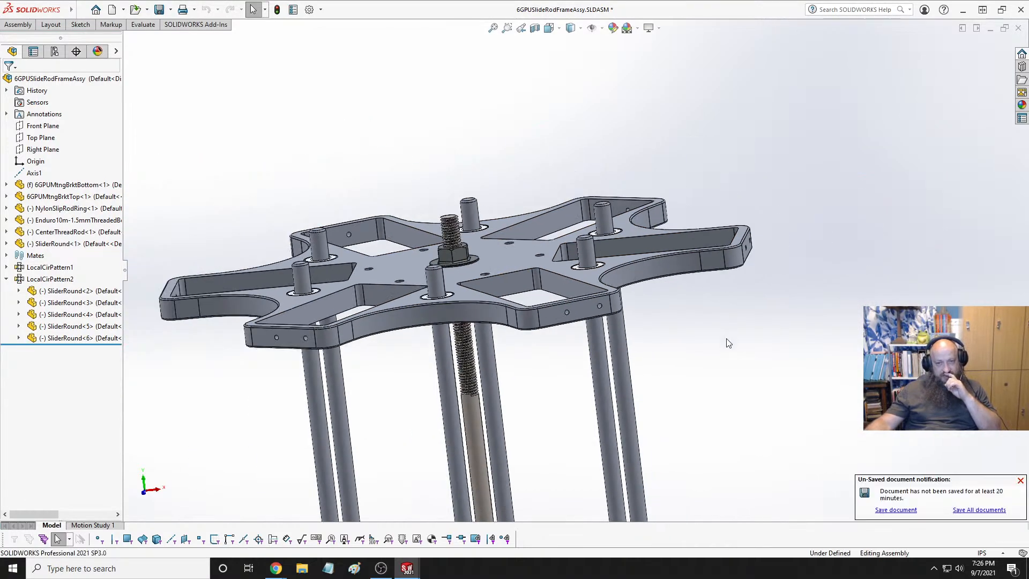
scroll(729, 340, "up", 3)
scroll(591, 334, "down", 5)
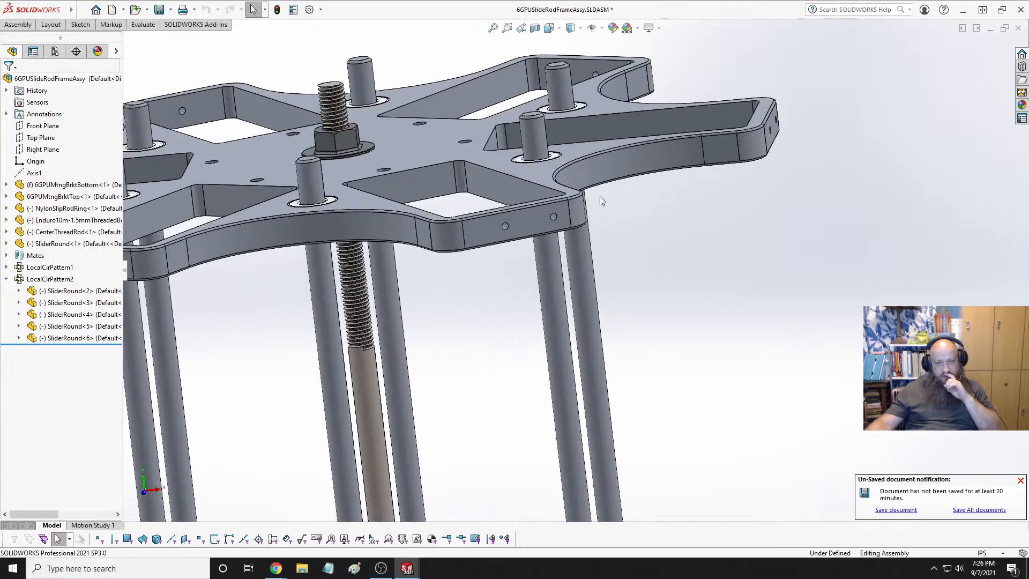
Open the SliderRound slide rod from the assembly as its own part and set it to the trimetric view
left_click(535, 138)
left_click(718, 231)
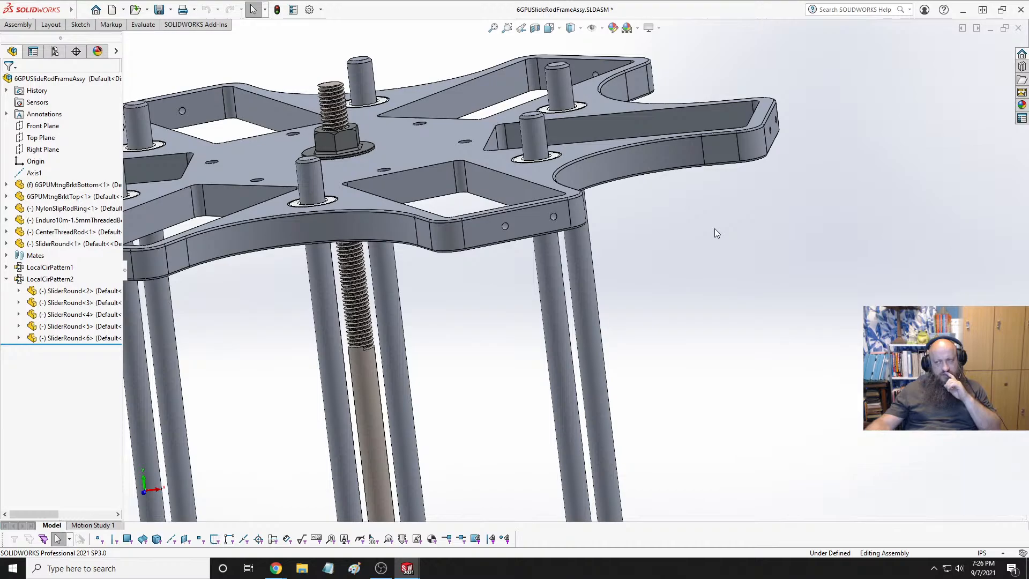
right_click(535, 143)
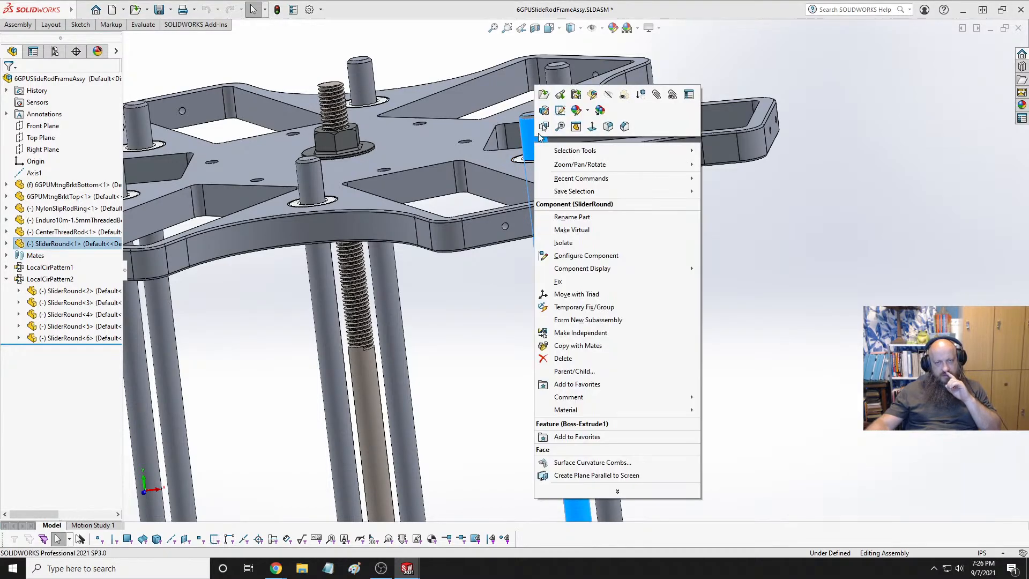
left_click(542, 95)
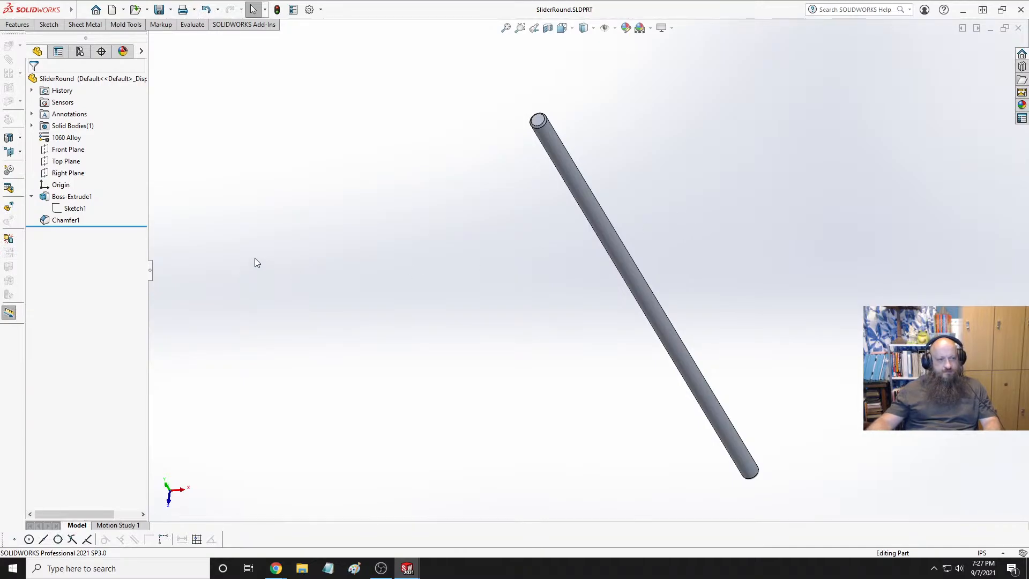
key("space")
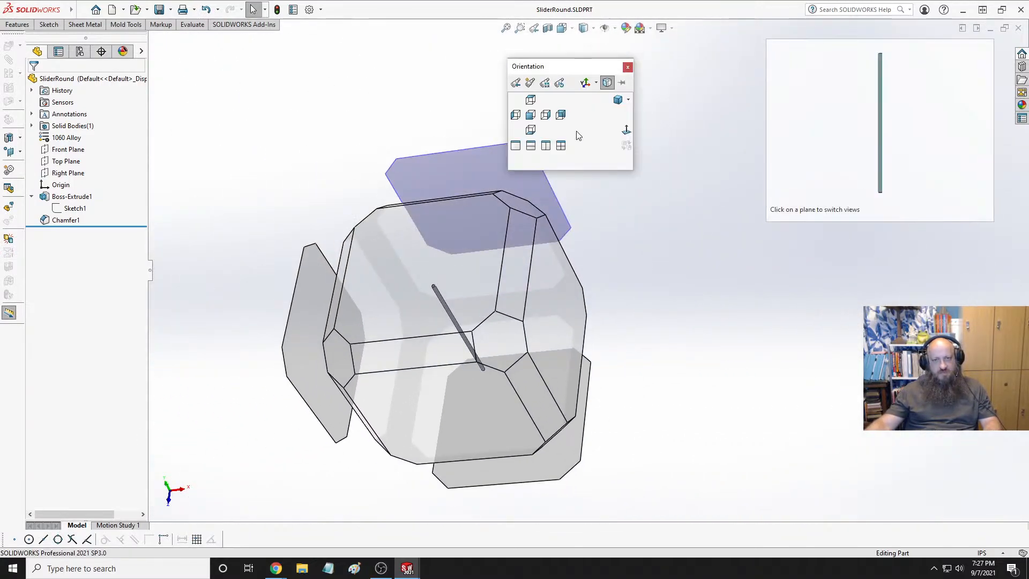
left_click(554, 209)
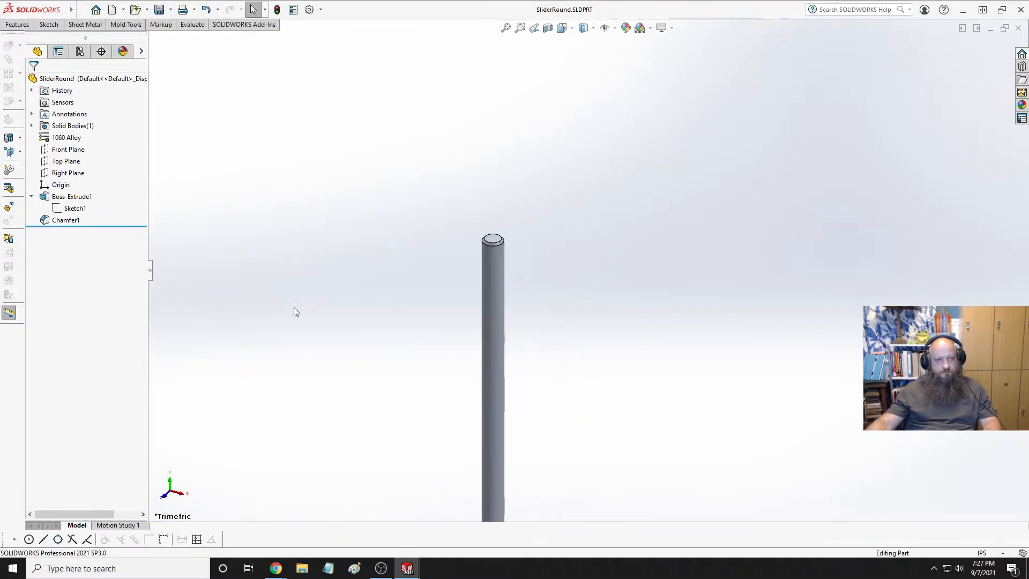
Edit Chamfer1 on the slide rod to remove the upper end's edge, keeping the chamfer only on the opposite end
left_click(71, 221)
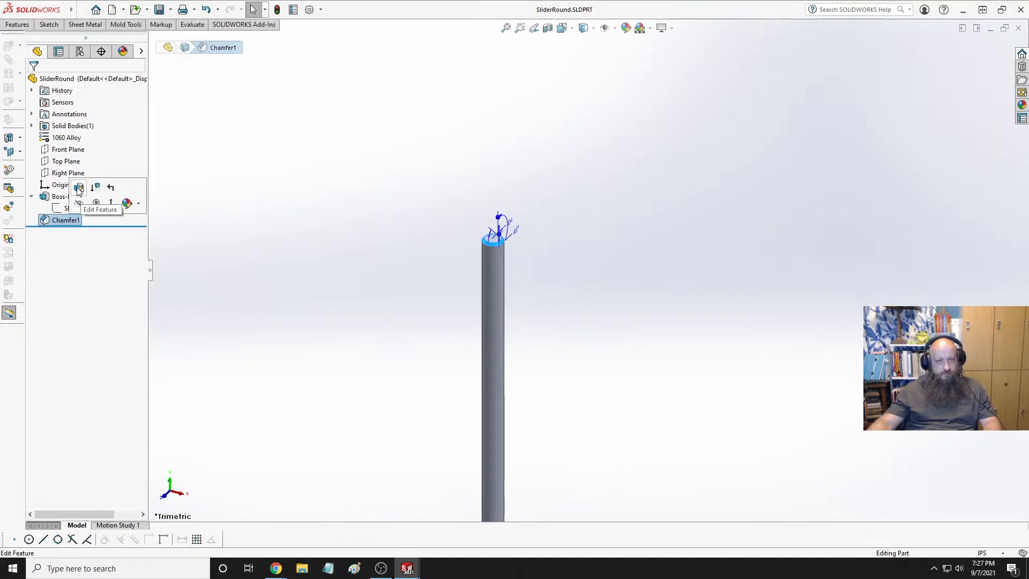
left_click(78, 189)
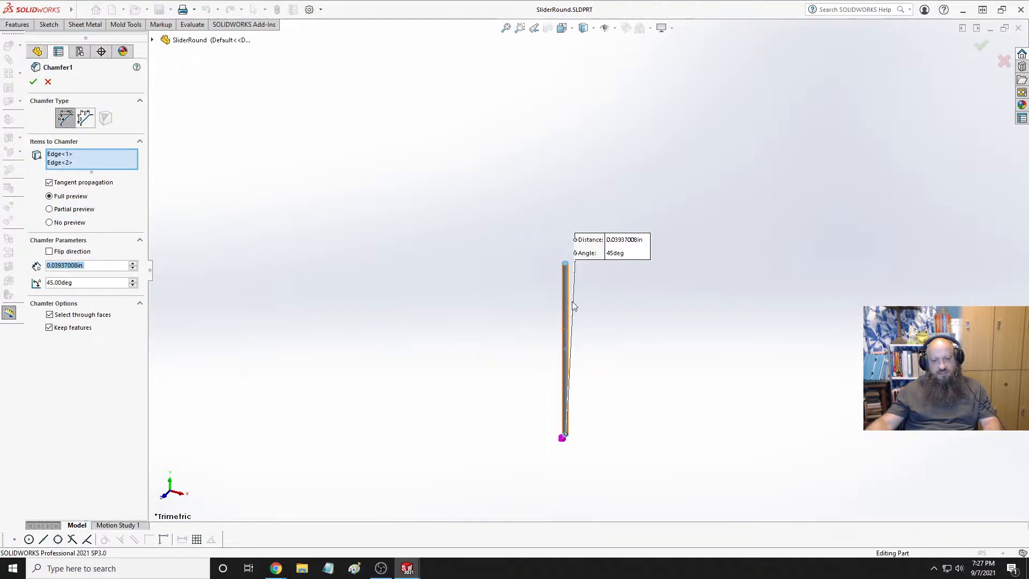
scroll(573, 305, "down", 6)
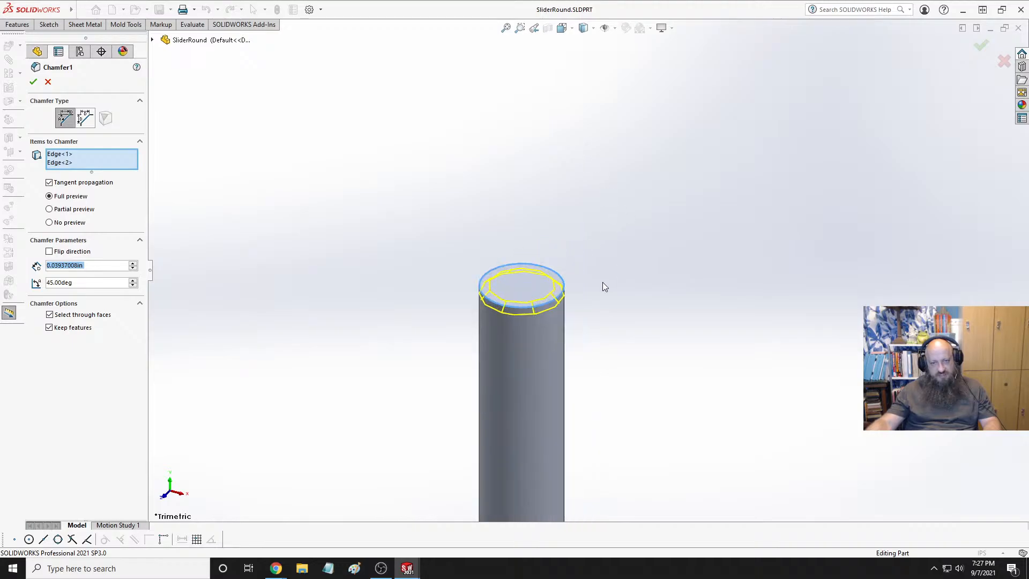
left_click(540, 309)
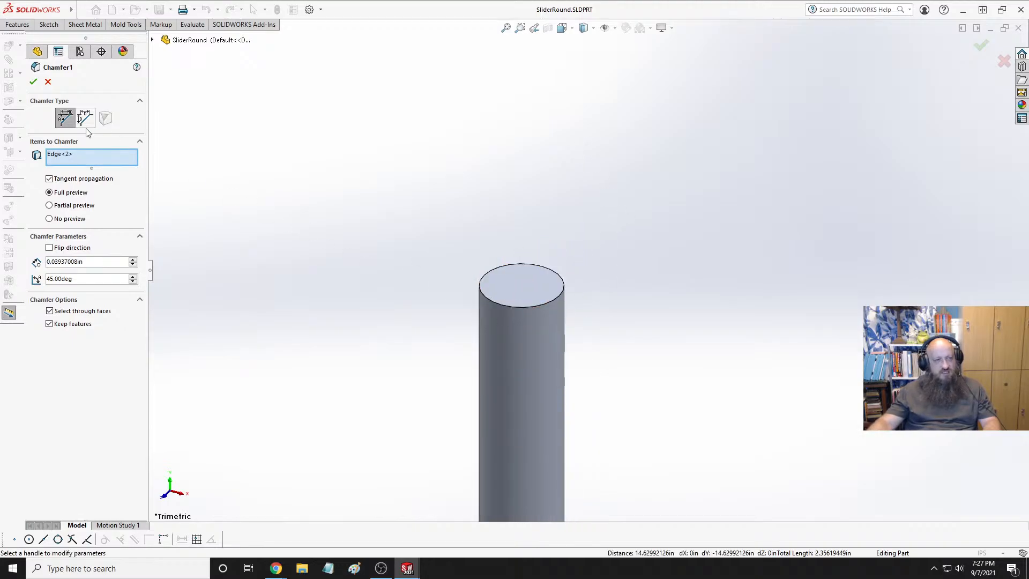
left_click(33, 82)
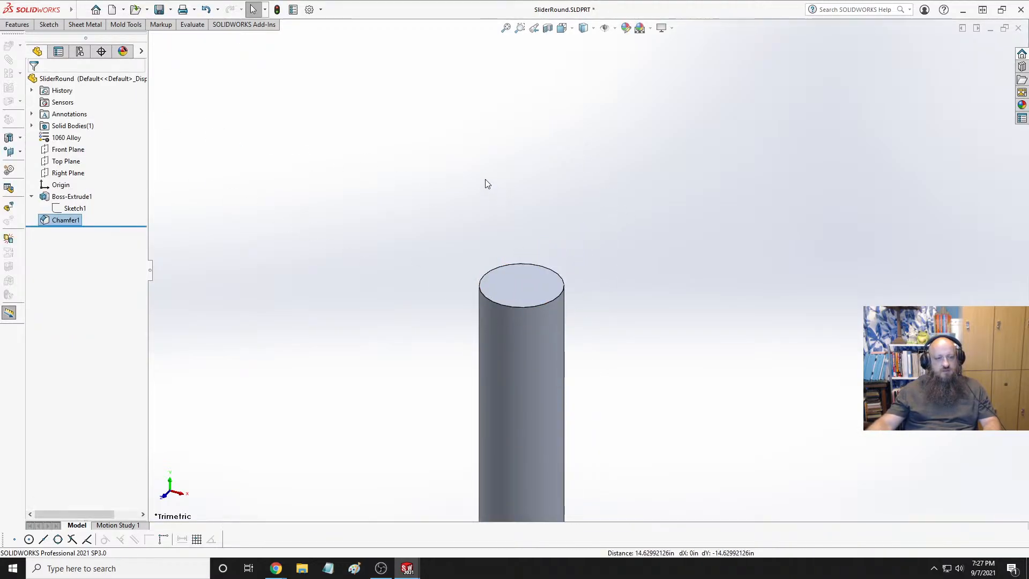
scroll(619, 214, "up", 3)
scroll(604, 201, "up", 1)
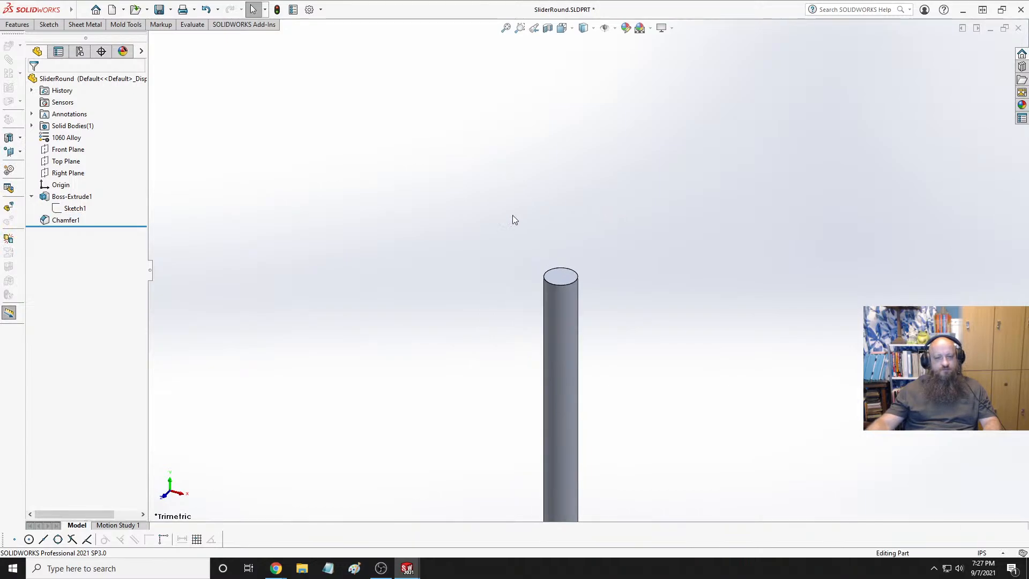
left_click(31, 197)
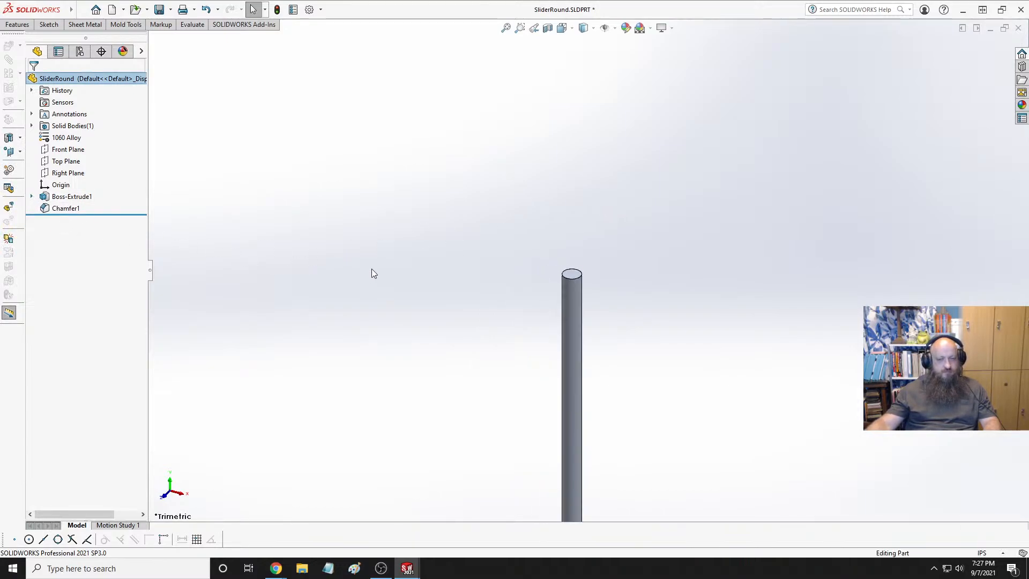
Start a sketch on the rod's unchamfered end face and draw a circle about 0.28 in in diameter centred on the origin
mouse_move(372, 273)
middle_mouse_down()
mouse_move(518, 276)
mouse_move(578, 366)
middle_mouse_up()
scroll(601, 285, "down", 2)
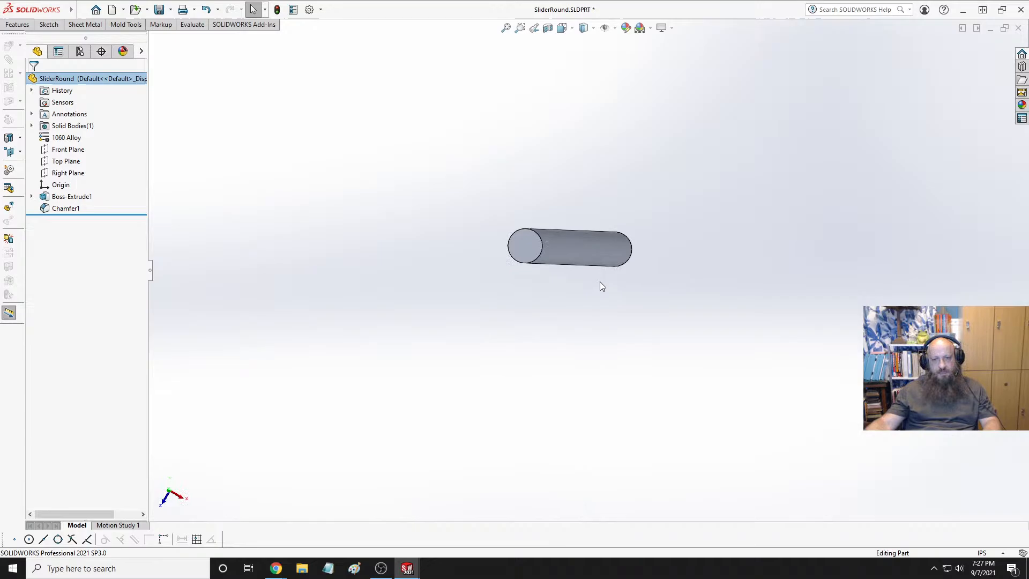
left_click(526, 242)
left_click(583, 225)
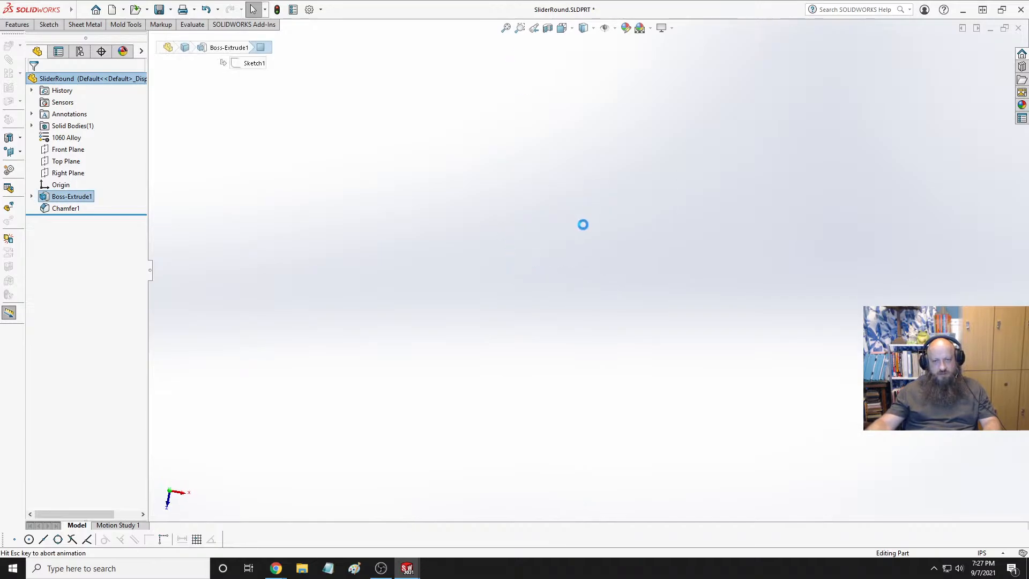
left_click(233, 134)
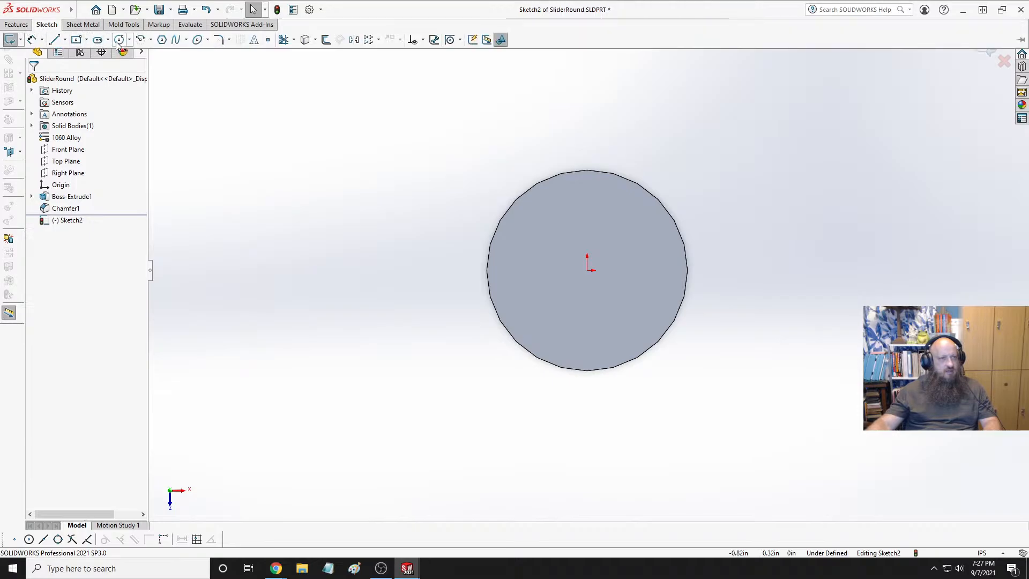
left_click(119, 39)
left_click(588, 269)
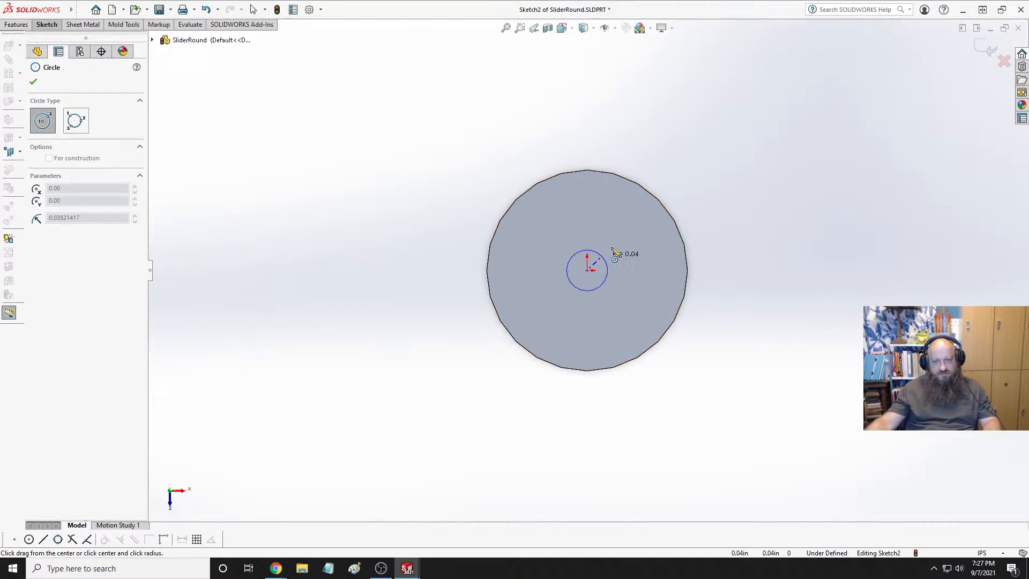
left_click(634, 216)
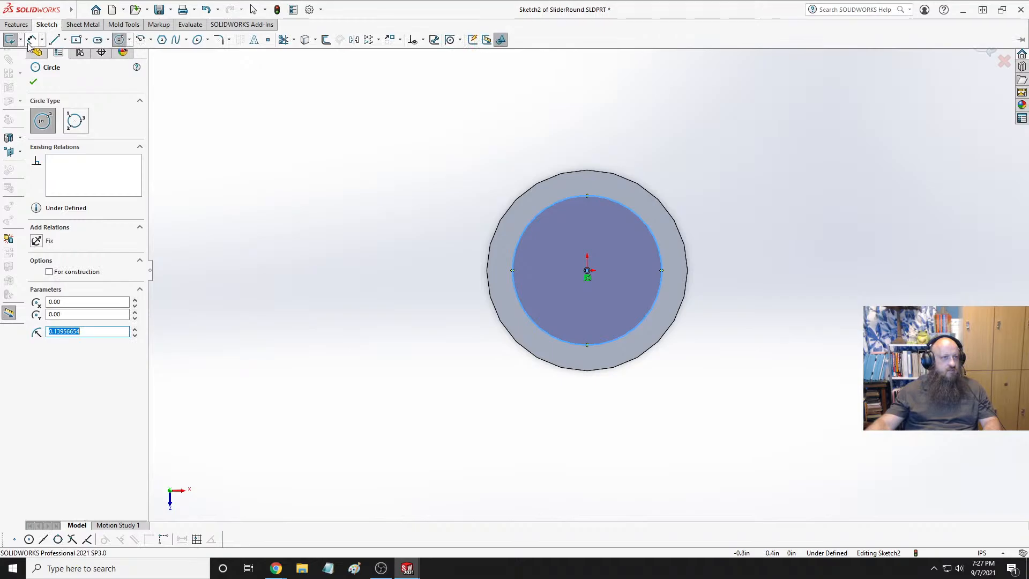
Dimension the circle's diameter to 0.25 in and exit the sketch
left_click(31, 42)
left_click(625, 204)
left_click(740, 147)
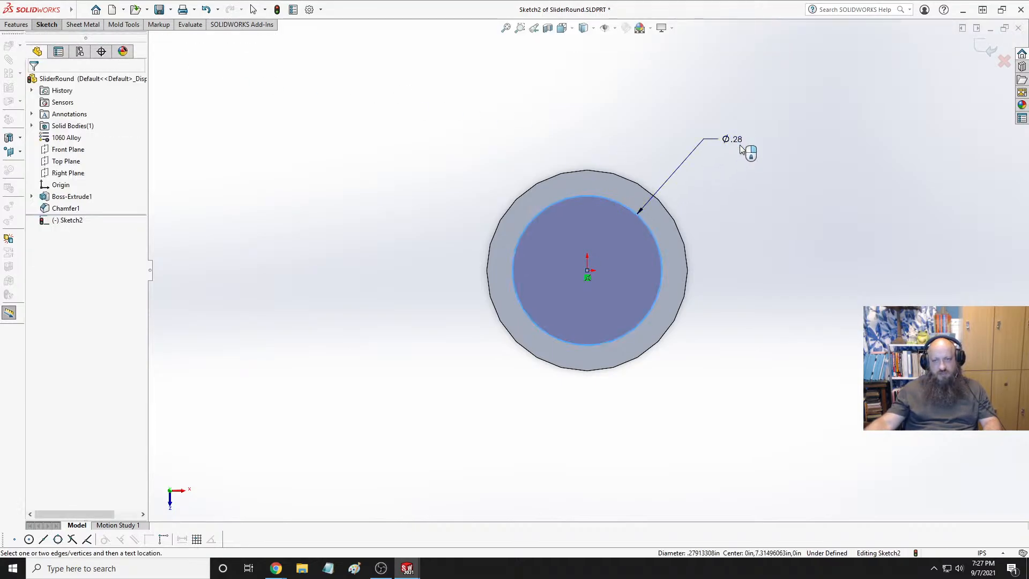
left_click(741, 149)
type(".25")
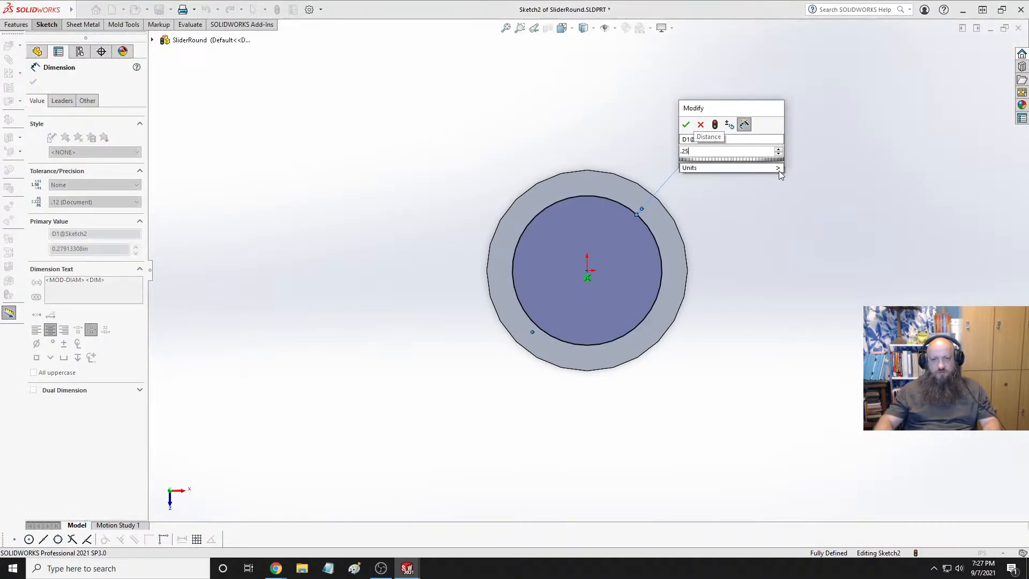
key("Return")
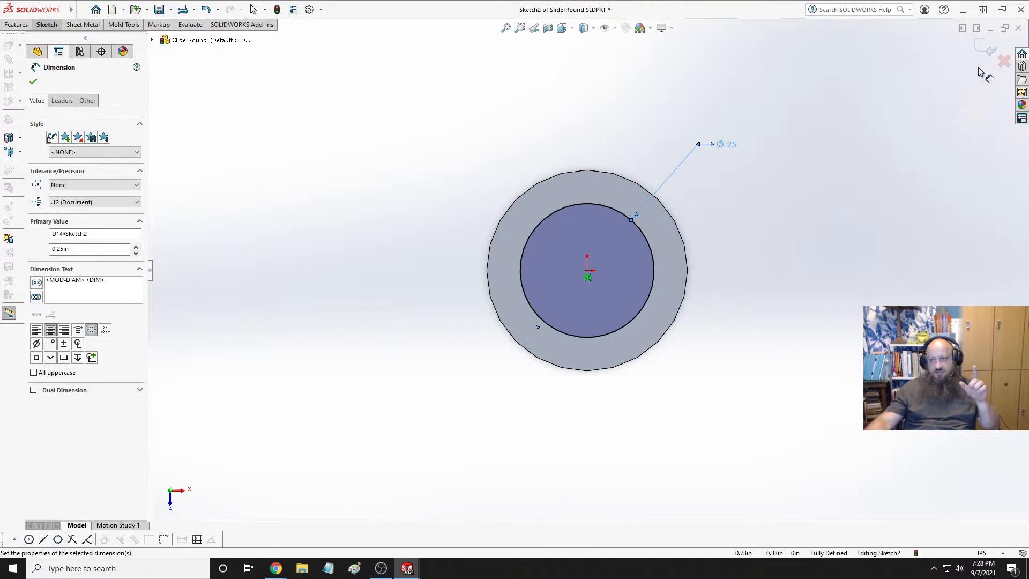
left_click(986, 50)
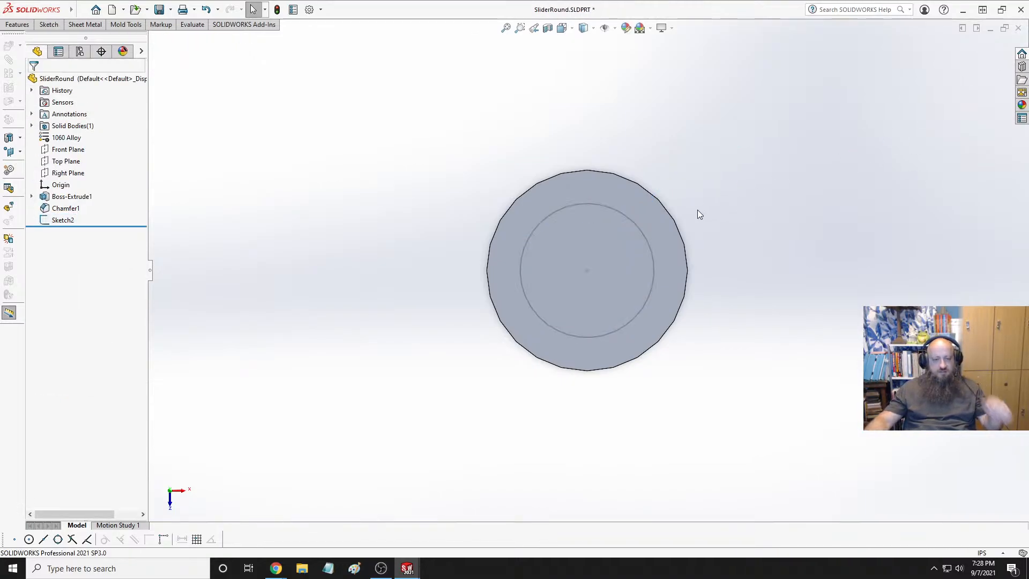
Switch to the 6GPUCryptoRig assembly and examine from the side how far the slide rods extend past the top bracket
key("ctrl+Tab")
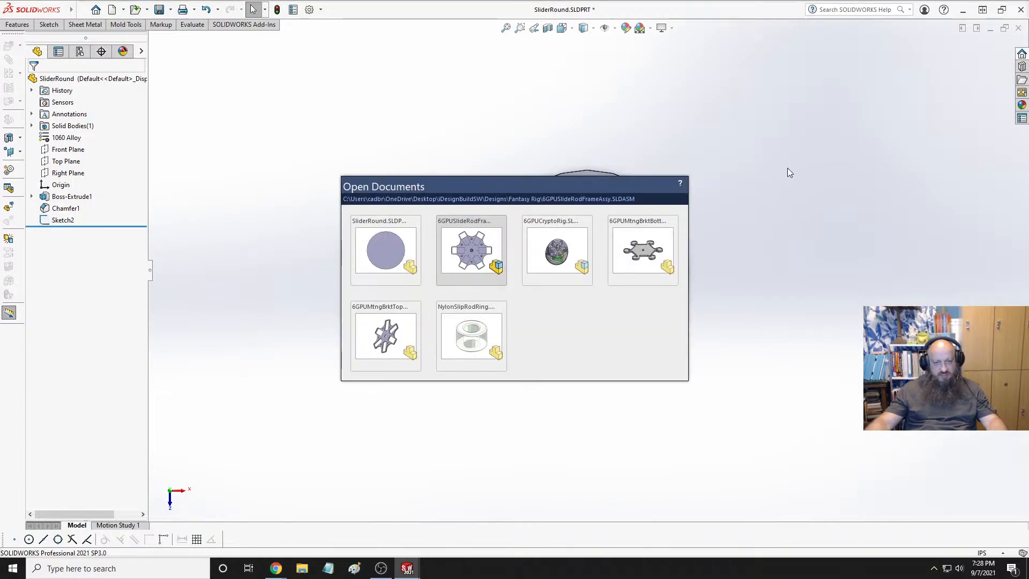
key("ctrl+Tab")
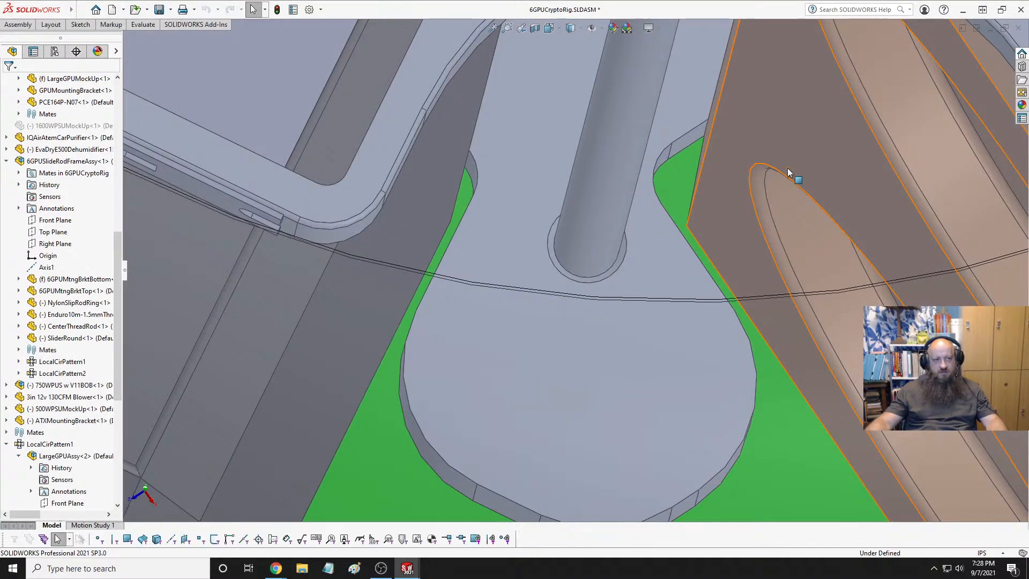
key("space")
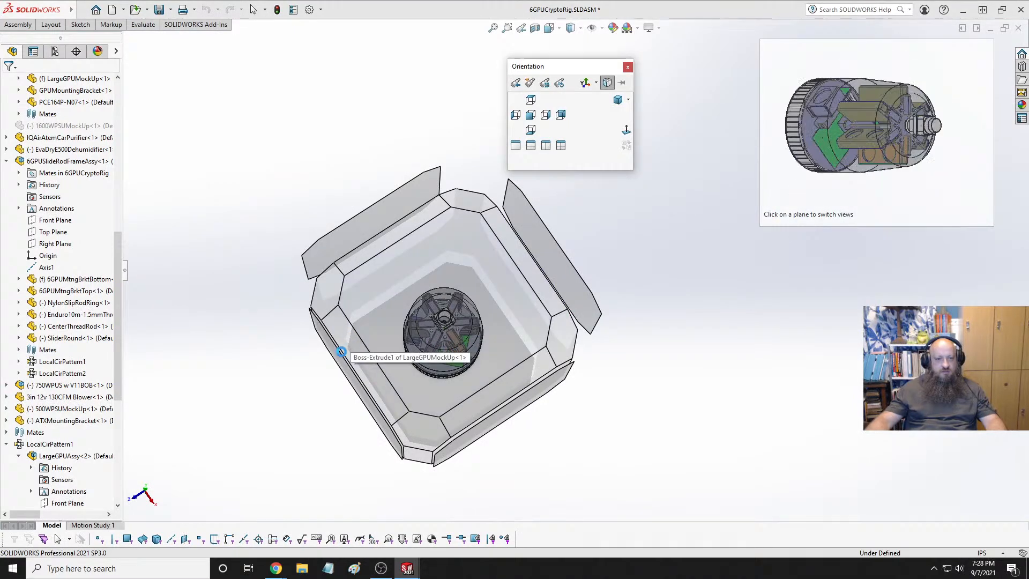
left_click(335, 352)
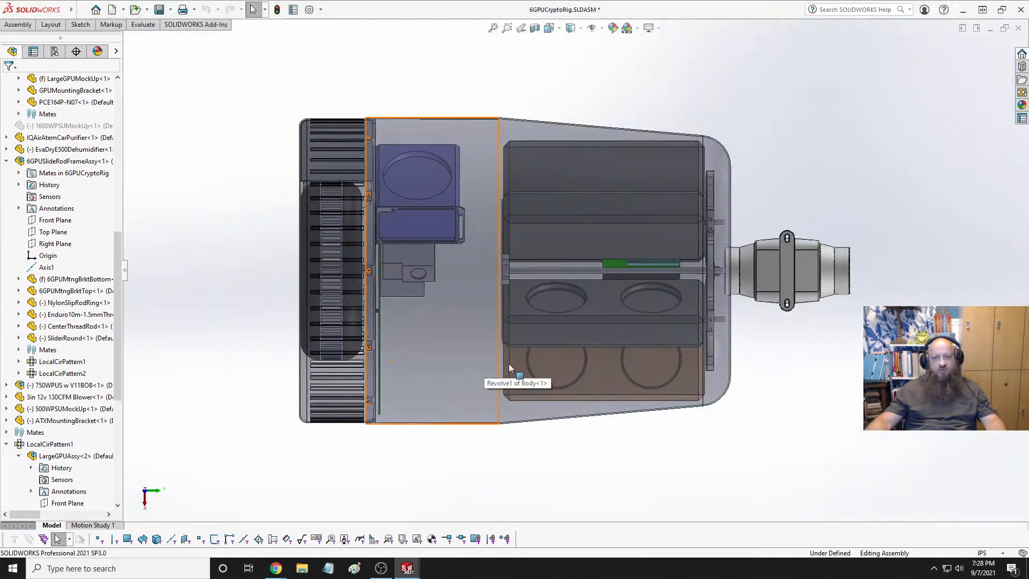
scroll(750, 300, "down", 5)
scroll(635, 214, "up", 3)
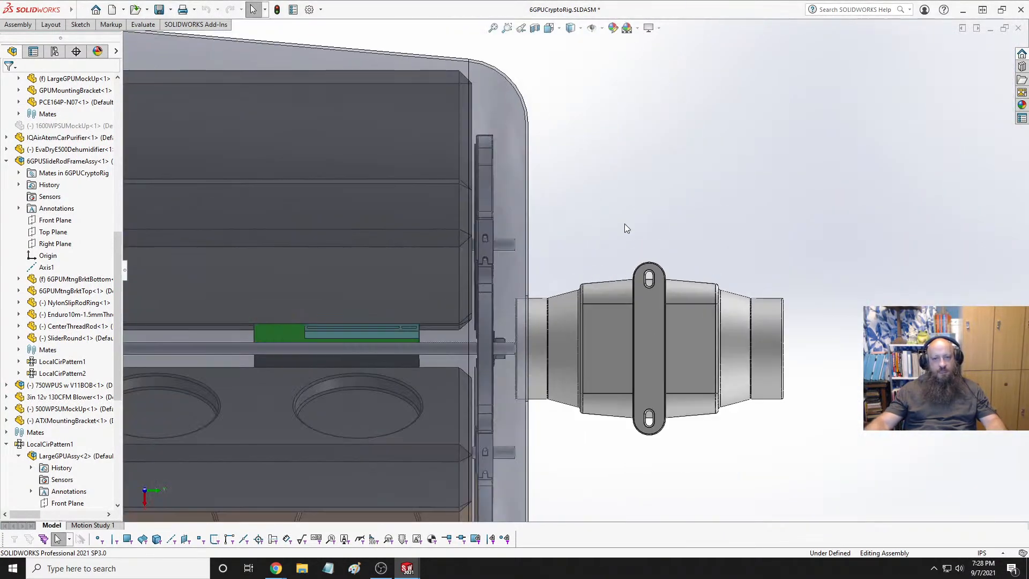
scroll(492, 185, "down", 5)
scroll(494, 192, "down", 1)
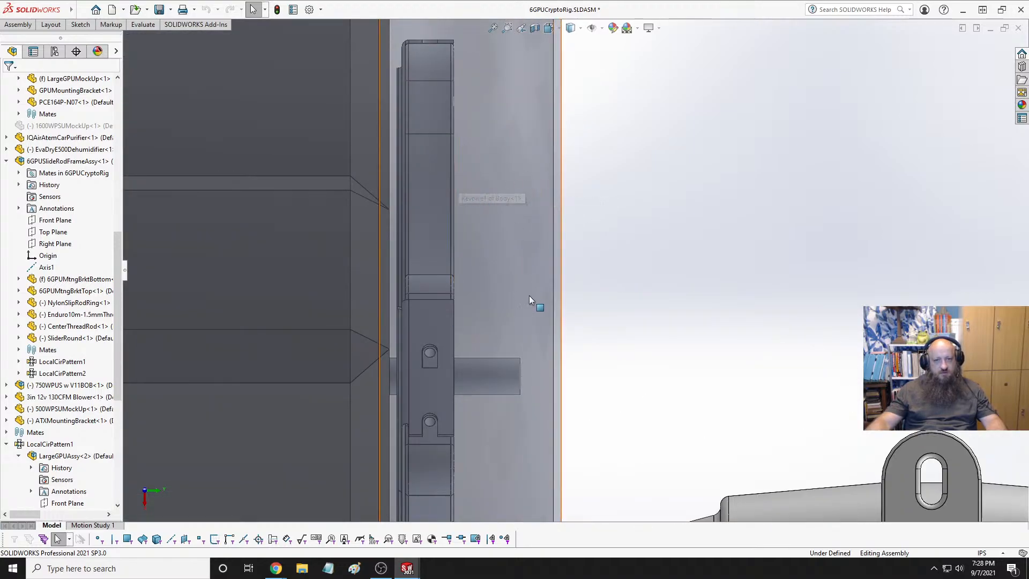
Try to move a slide rod along its axis and check the rod ends' clearance to the housing and blower
left_click_drag(506, 374, 477, 375)
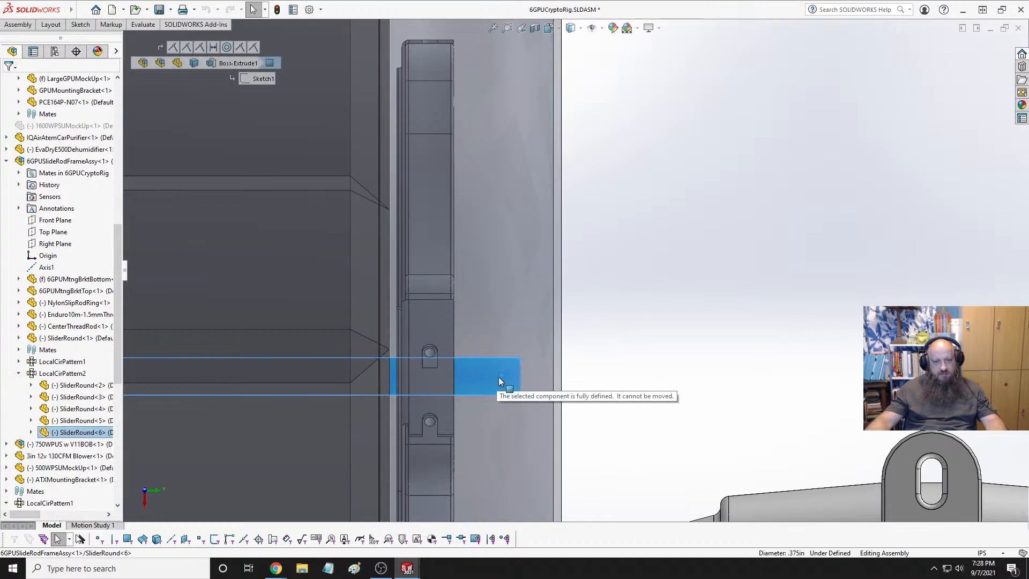
left_click(583, 402)
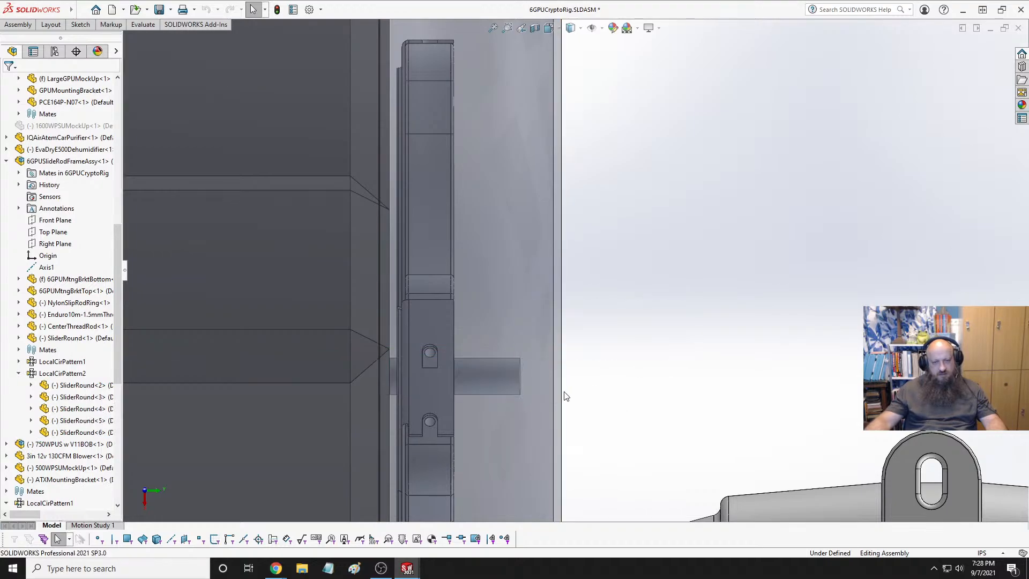
scroll(564, 391, "up", 2)
scroll(564, 391, "down", 3)
scroll(597, 238, "up", 6)
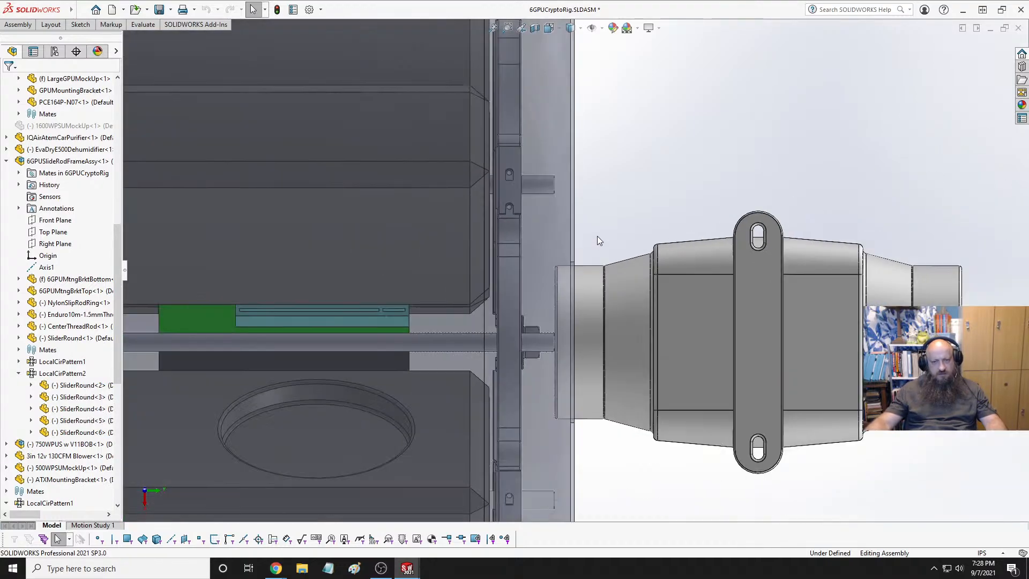
scroll(549, 279, "down", 3)
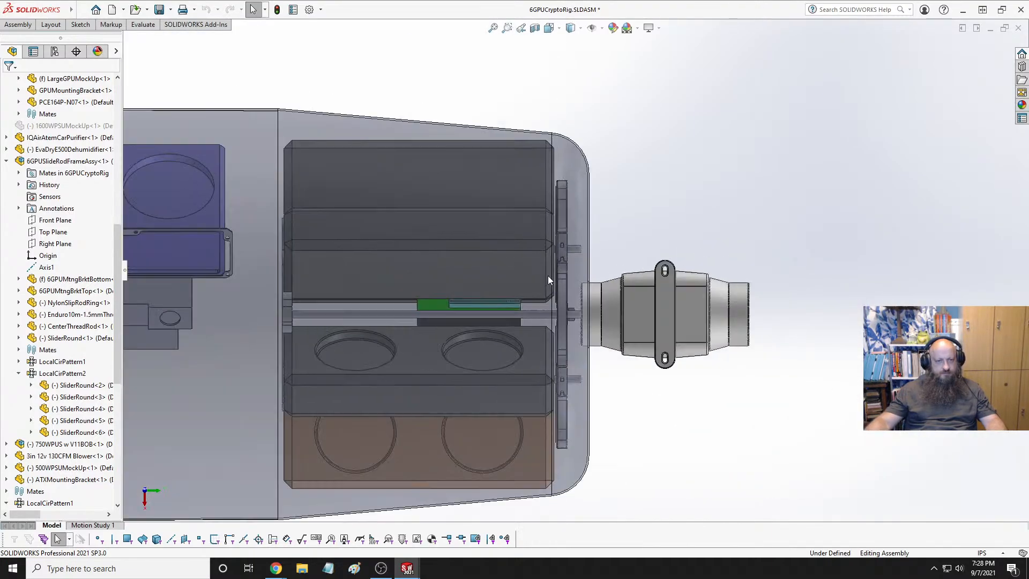
Measure the distance between the shell's end edge and the end edge of a slide rod in the rig assembly
scroll(610, 230, "up", 3)
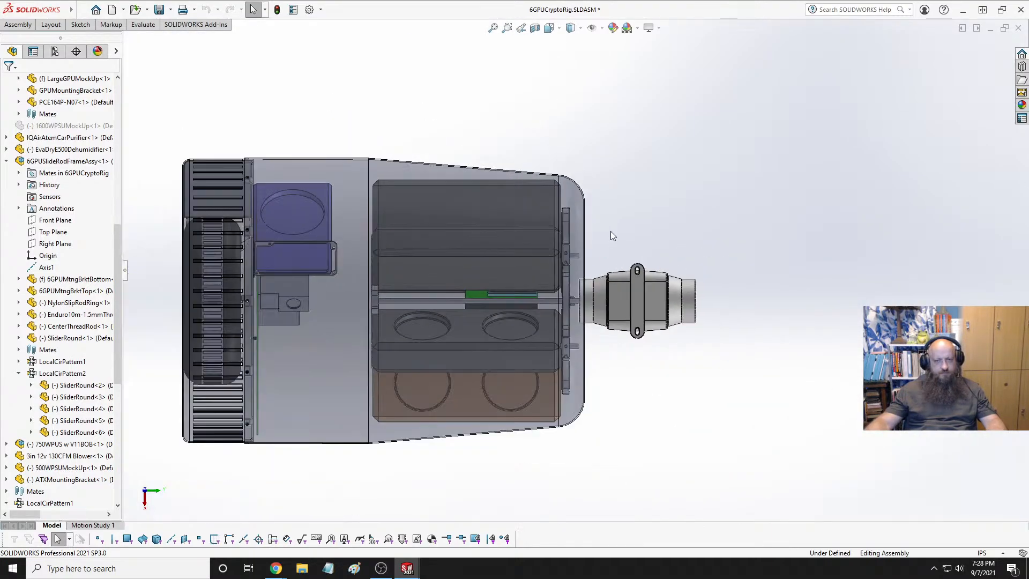
scroll(606, 263, "down", 3)
scroll(606, 263, "down", 3)
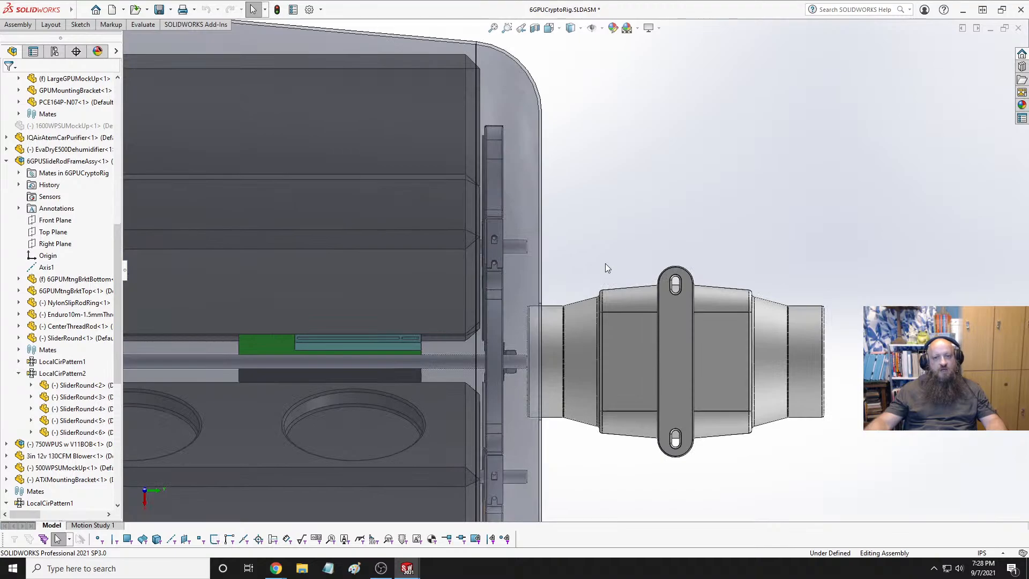
scroll(536, 265, "up", 1)
scroll(542, 262, "down", 5)
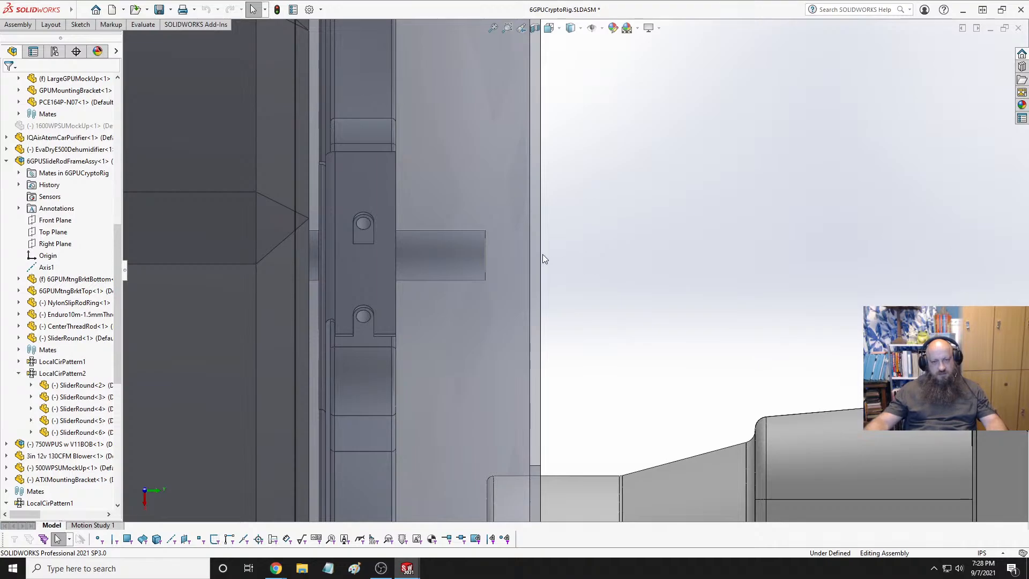
left_click(487, 238)
left_click(486, 235, "ctrl")
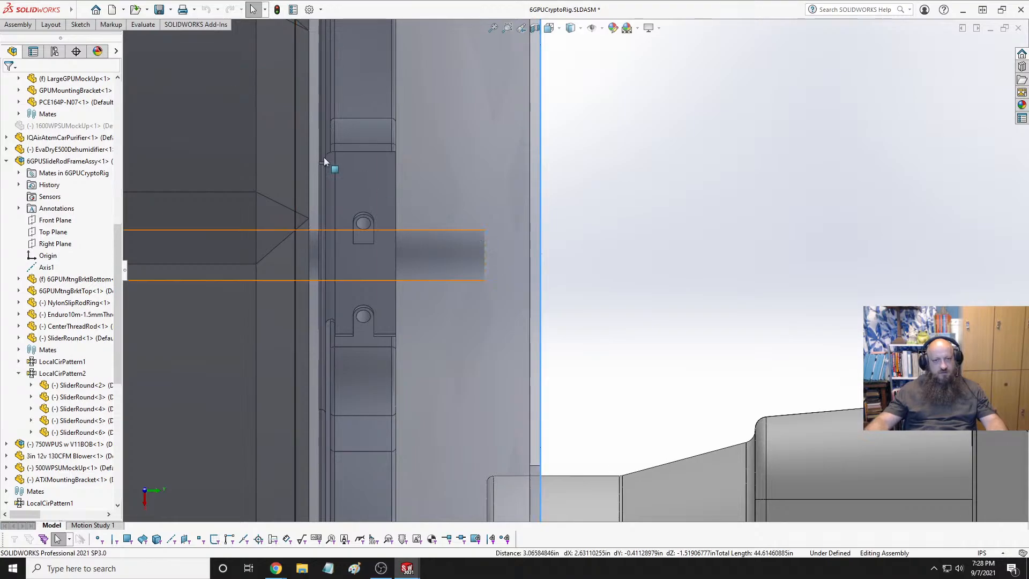
left_click(143, 25)
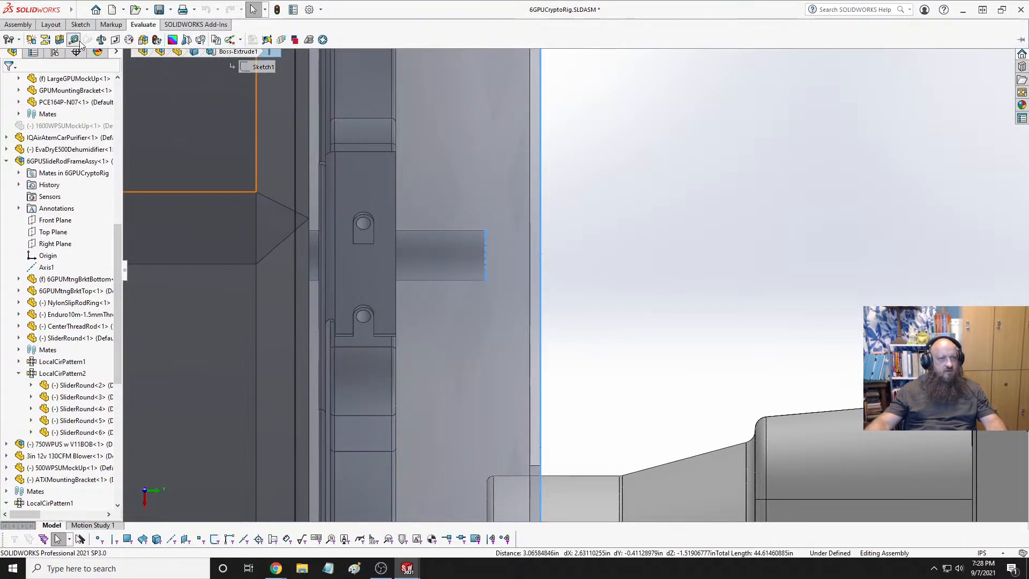
left_click(78, 42)
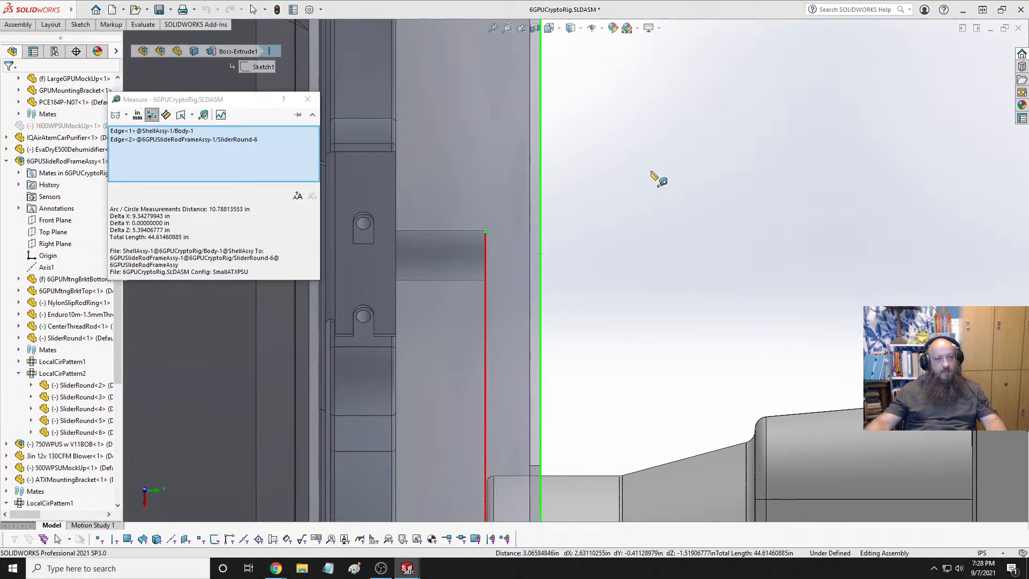
scroll(634, 241, "up", 4)
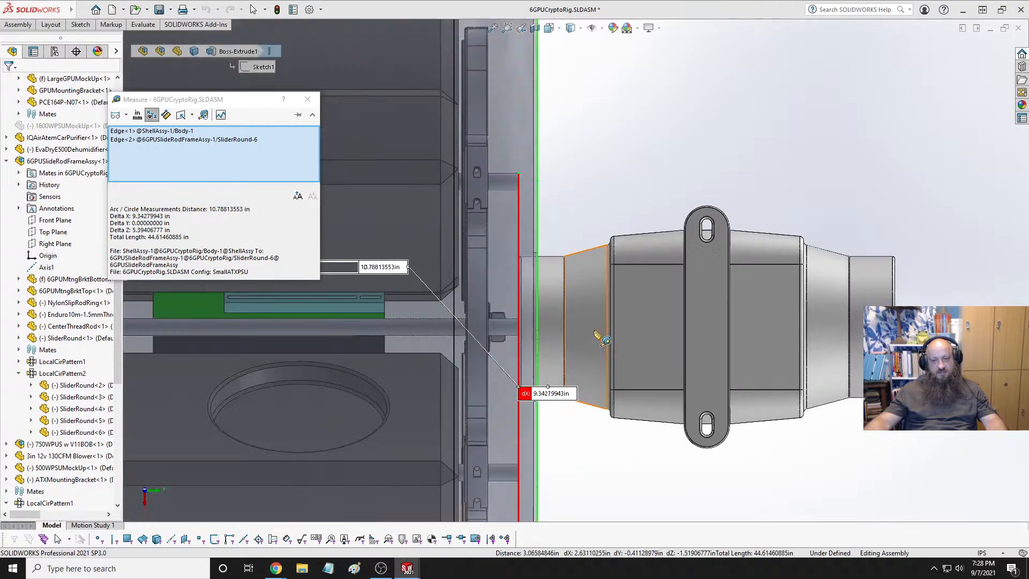
middle_click_drag(586, 150, 547, 194)
scroll(547, 194, "up", 4)
key("Escape")
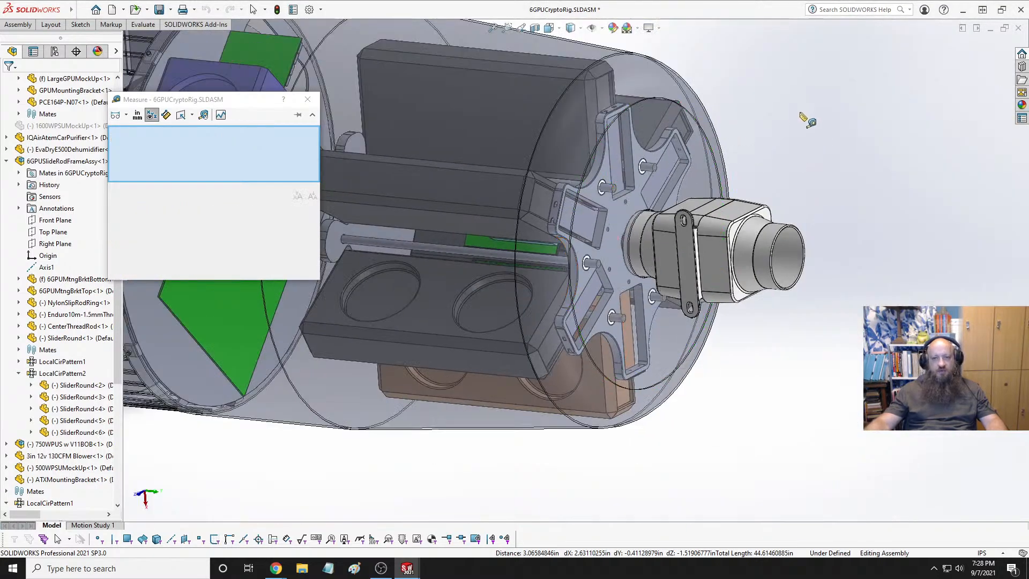
scroll(706, 154, "down", 4)
middle_click_drag(722, 114, 643, 138)
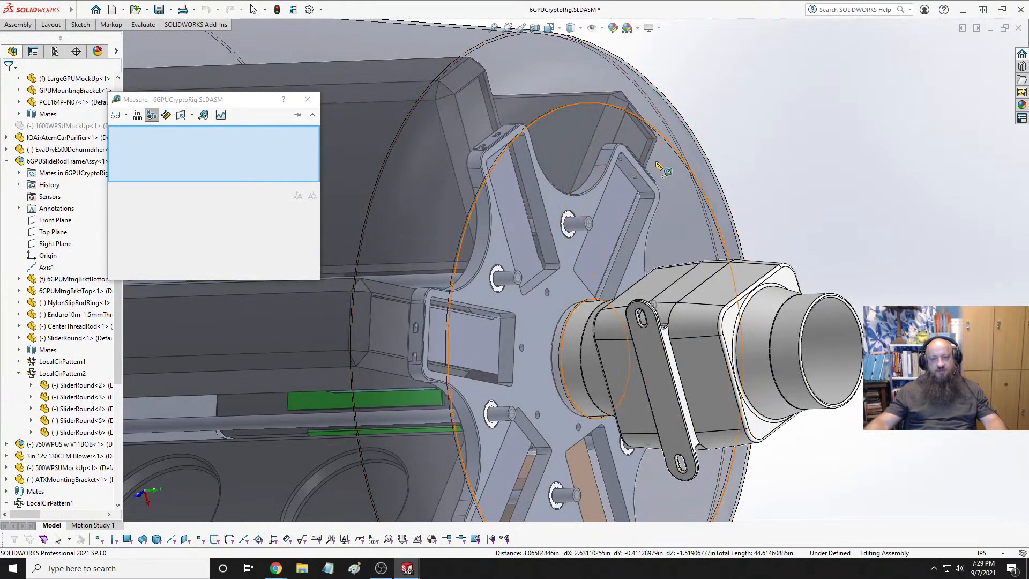
key("Escape")
Examine the slide rod ends protruding through the top mounting bracket near the blower
scroll(552, 219, "down", 8)
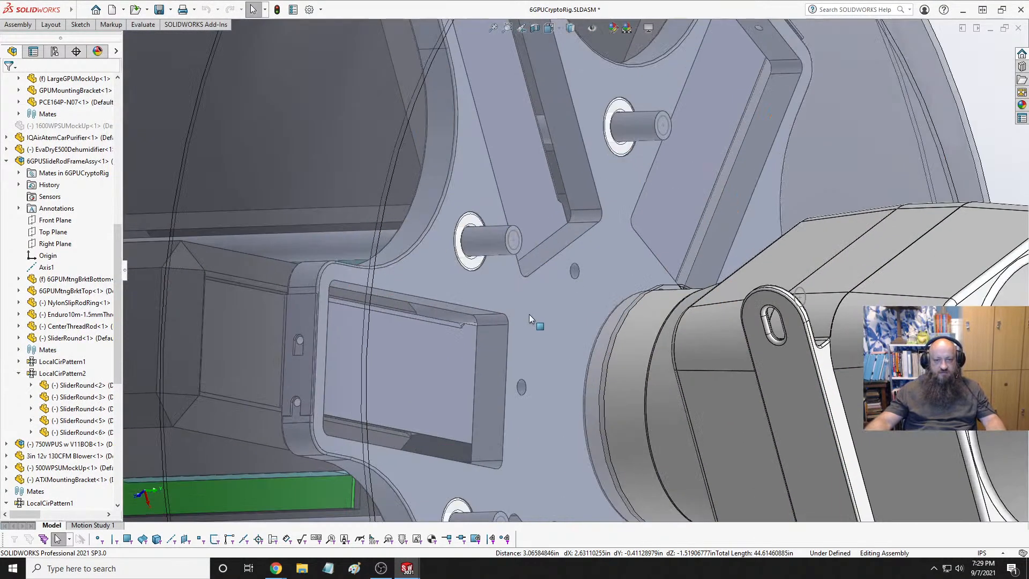
scroll(581, 215, "up", 6)
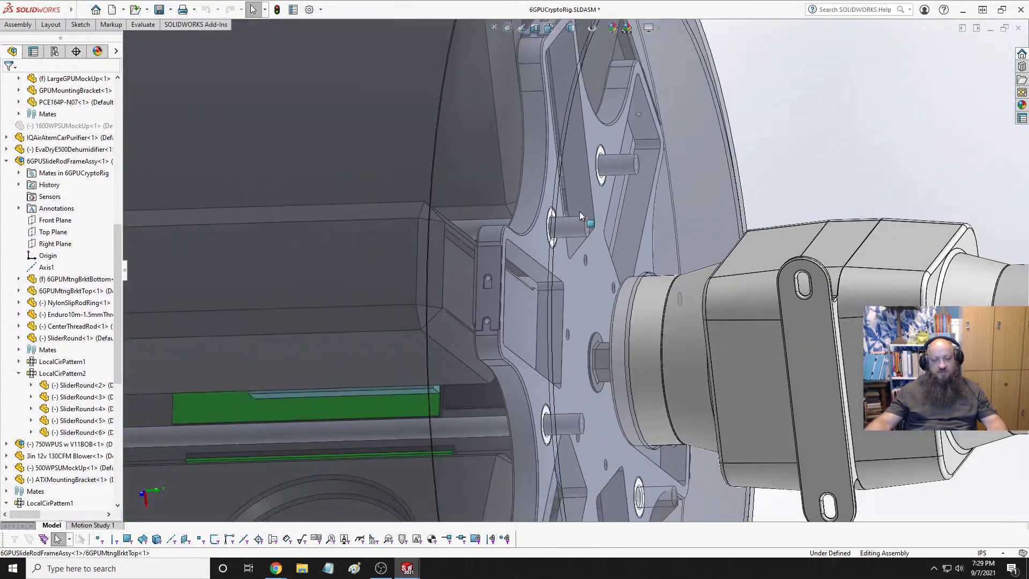
scroll(581, 220, "down", 5)
middle_click_drag(586, 294, 508, 268)
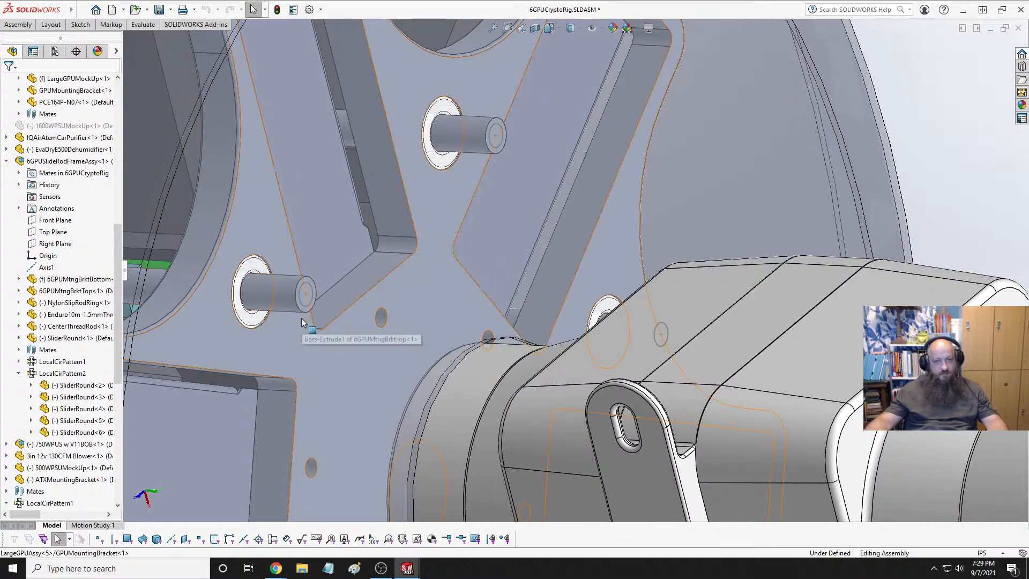
scroll(301, 317, "up", 1)
key("ctrl+Tab")
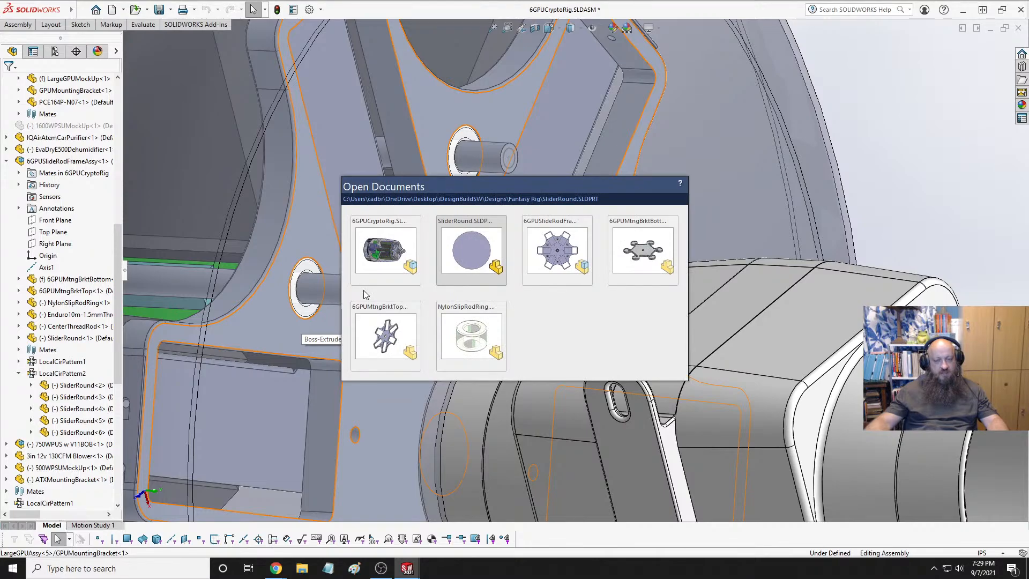
key("super")
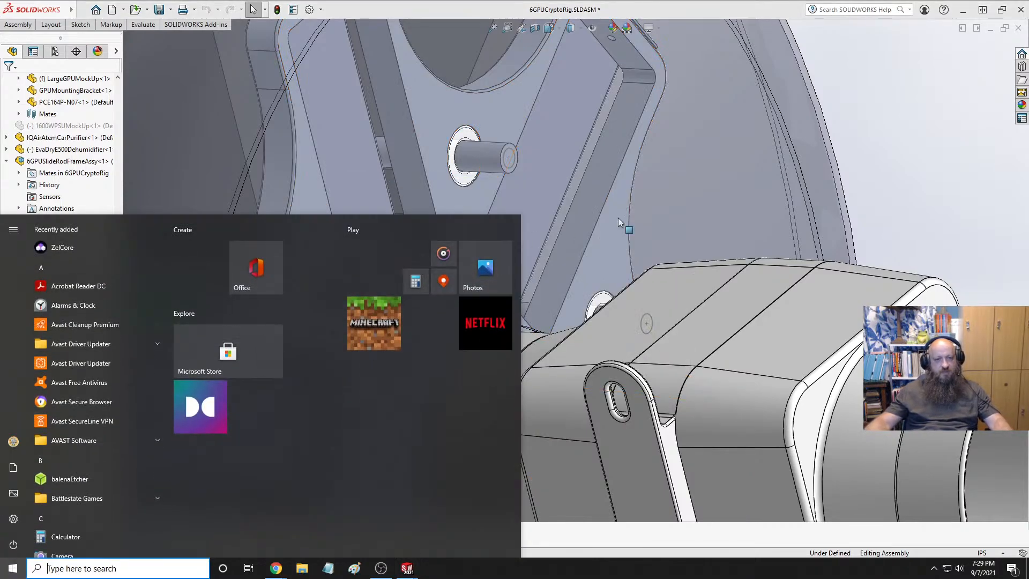
left_click(914, 143)
Inspect the 6GPUSlideRodFrameAssy mates and examine which faces of the shell and top bracket the Distance9 mate relates
scroll(804, 195, "up", 4)
middle_click_drag(456, 241, 503, 213)
left_click(51, 161)
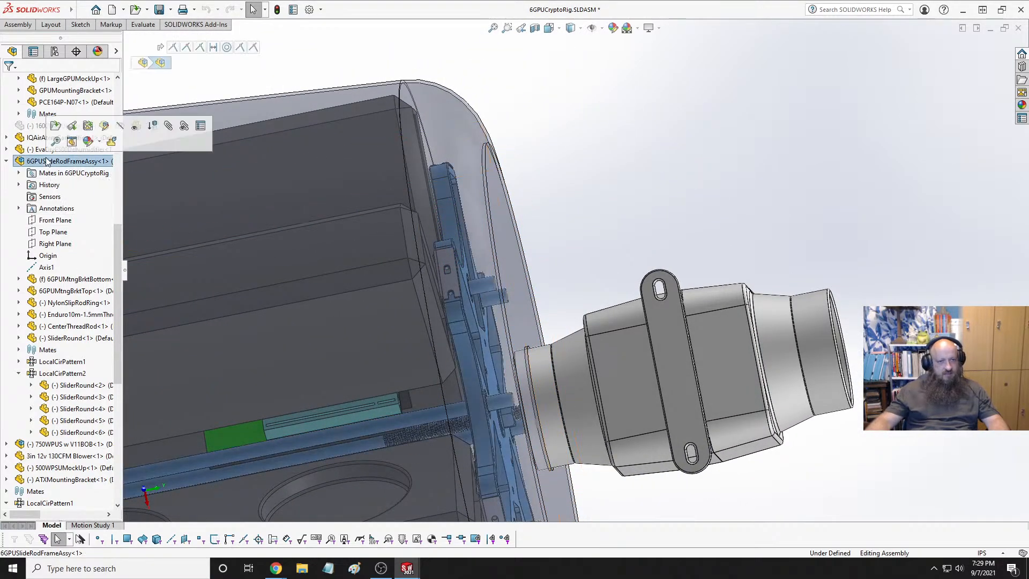
left_click(19, 173)
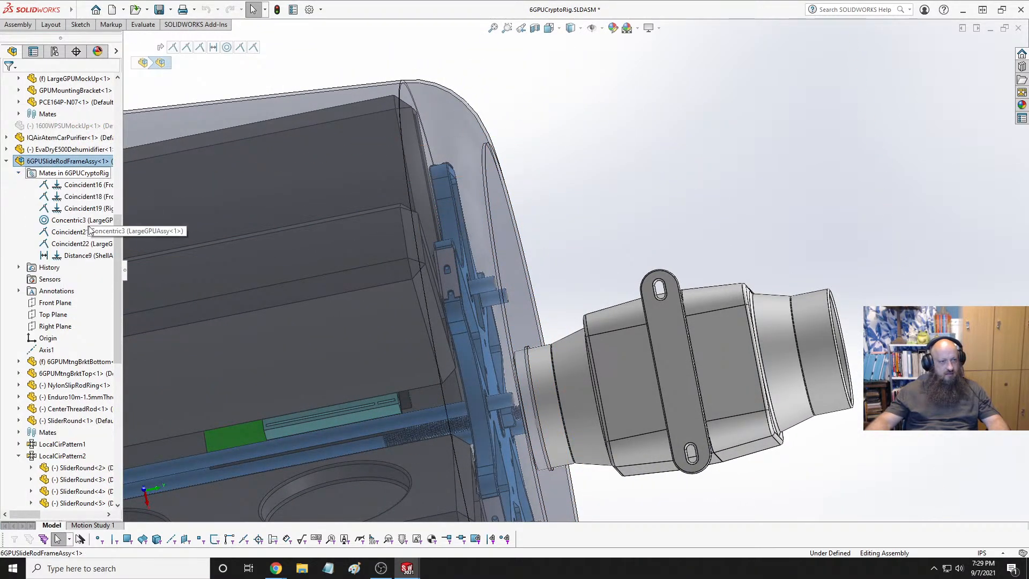
left_click(74, 256)
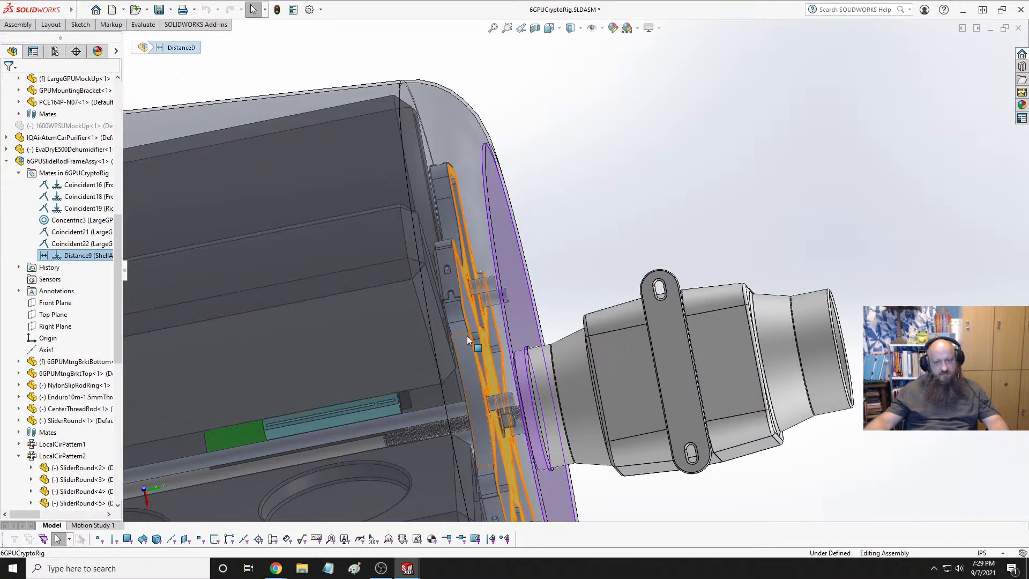
middle_click_drag(462, 338, 328, 337)
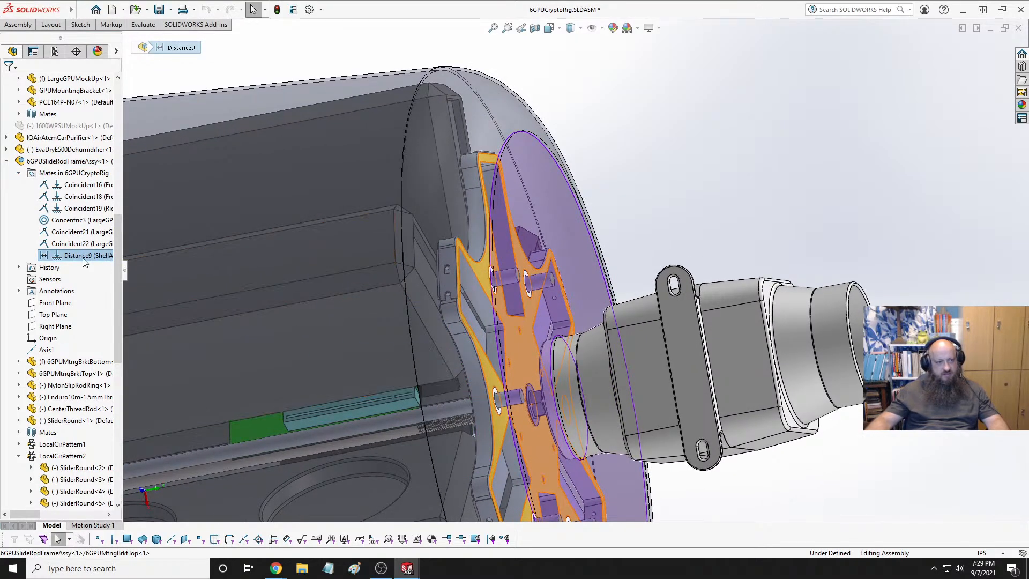
middle_click_drag(407, 332, 475, 356)
scroll(474, 355, "down", 5)
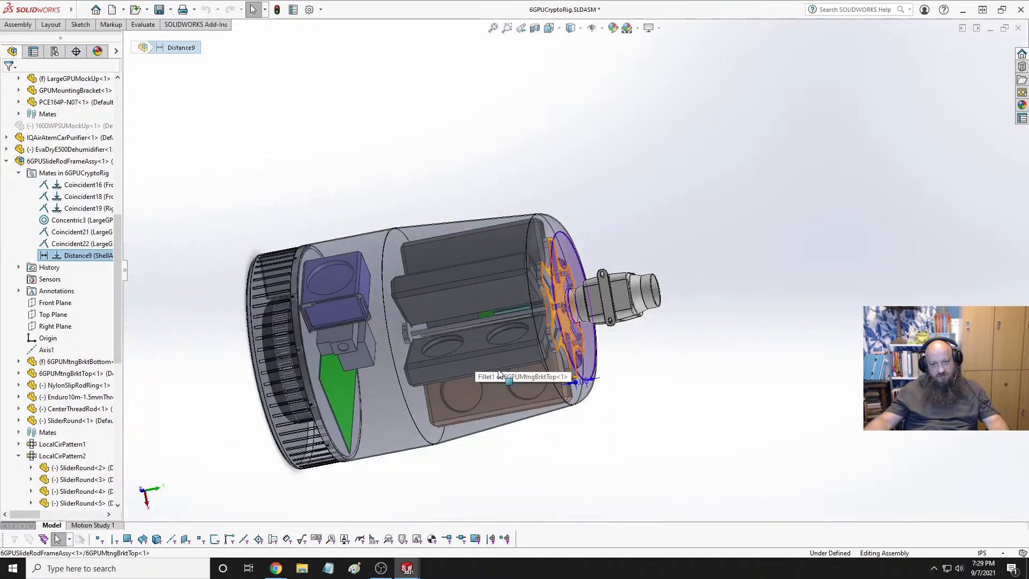
scroll(606, 382, "up", 5)
scroll(606, 381, "up", 2)
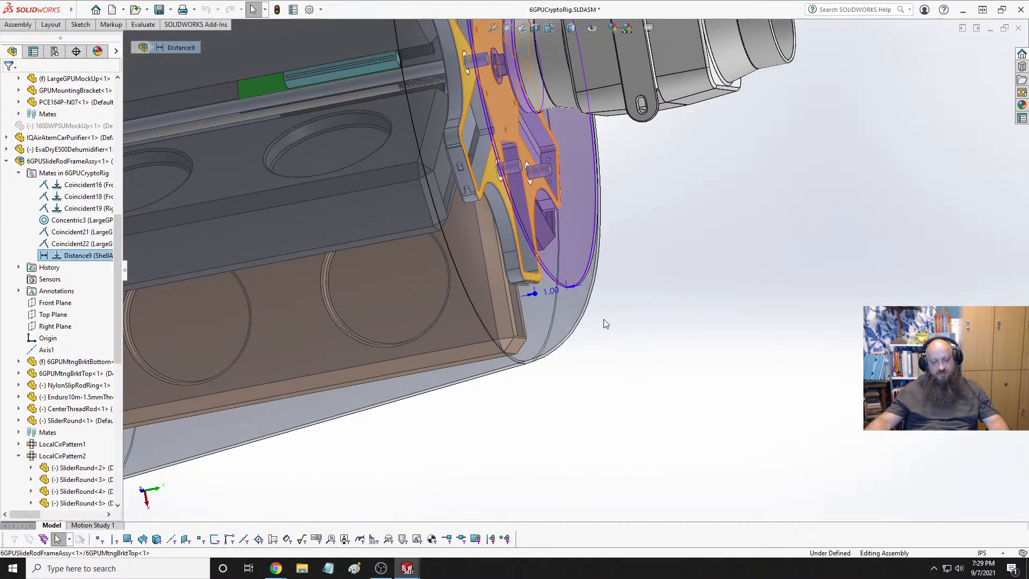
scroll(675, 247, "down", 5)
scroll(498, 284, "up", 6)
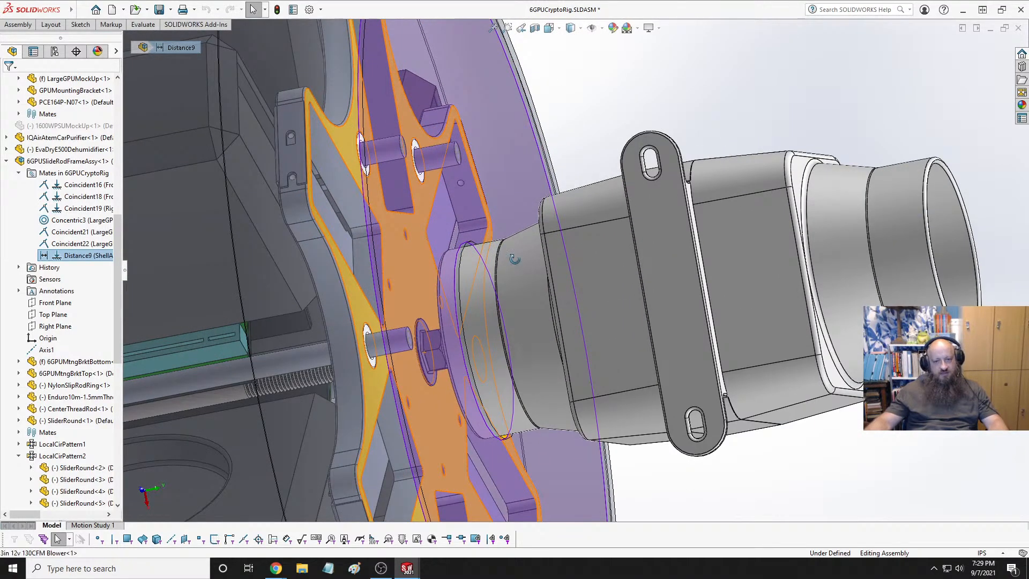
middle_click_drag(536, 305, 493, 257)
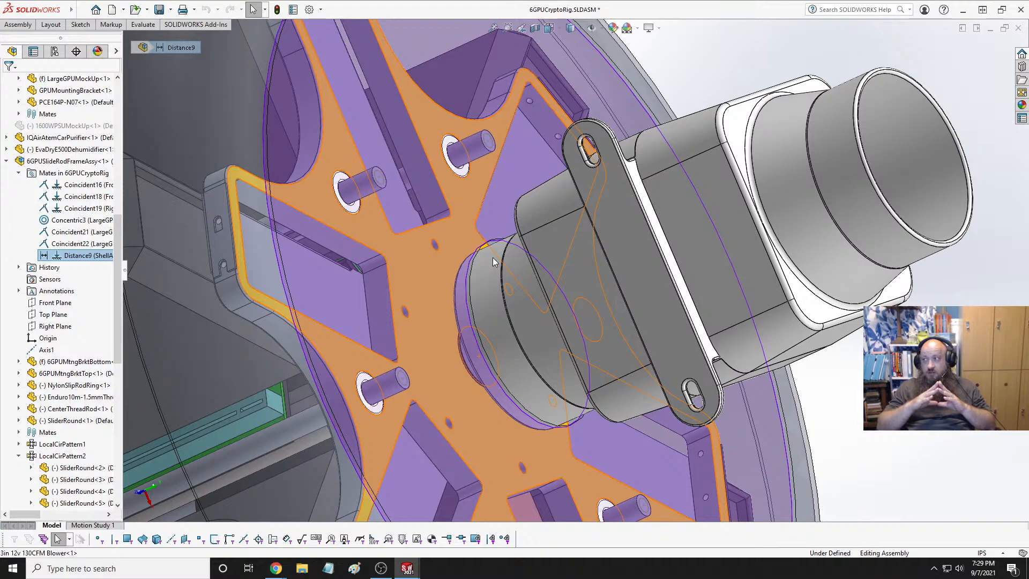
key("Escape")
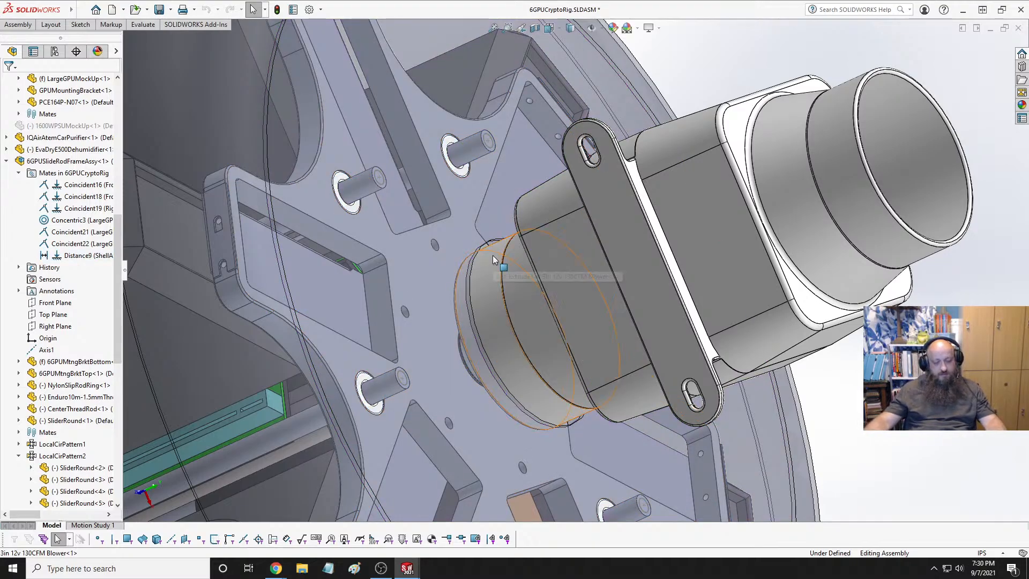
Switch to the SliderRound part and lengthen the rod by adding 1.25 in to its mid-plane extrusion depth
key("ctrl+Tab")
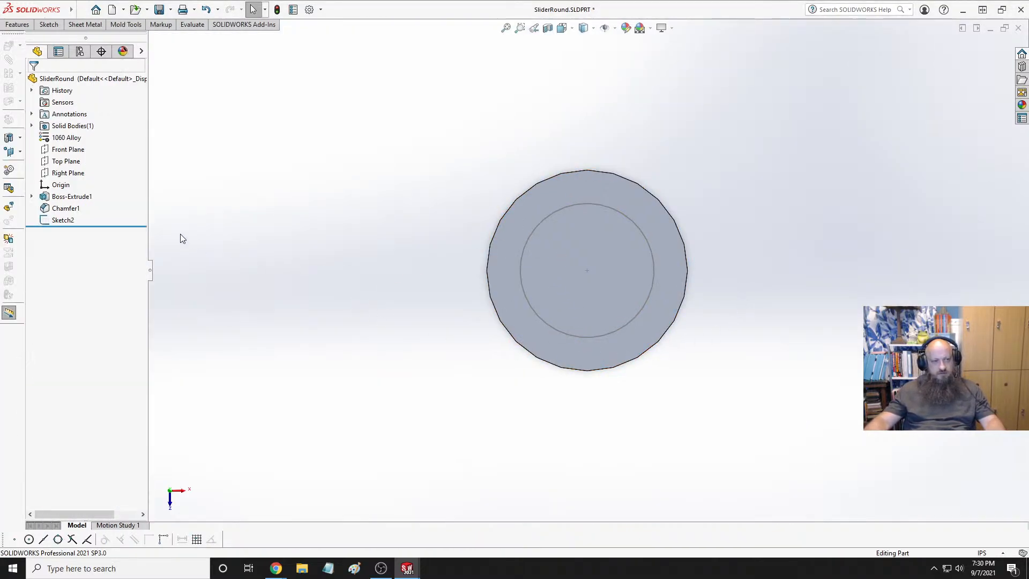
left_click(72, 197)
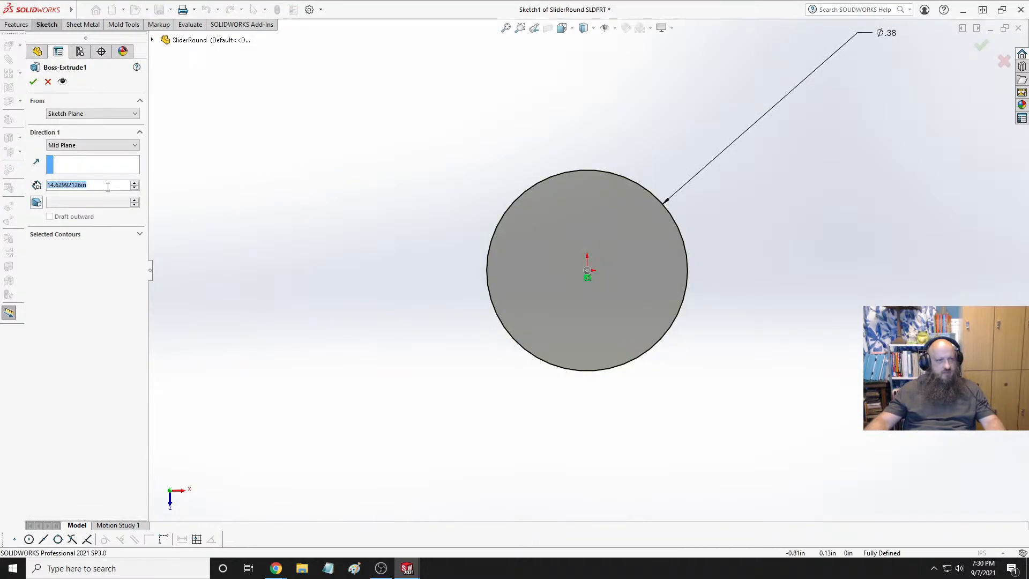
left_click(104, 186)
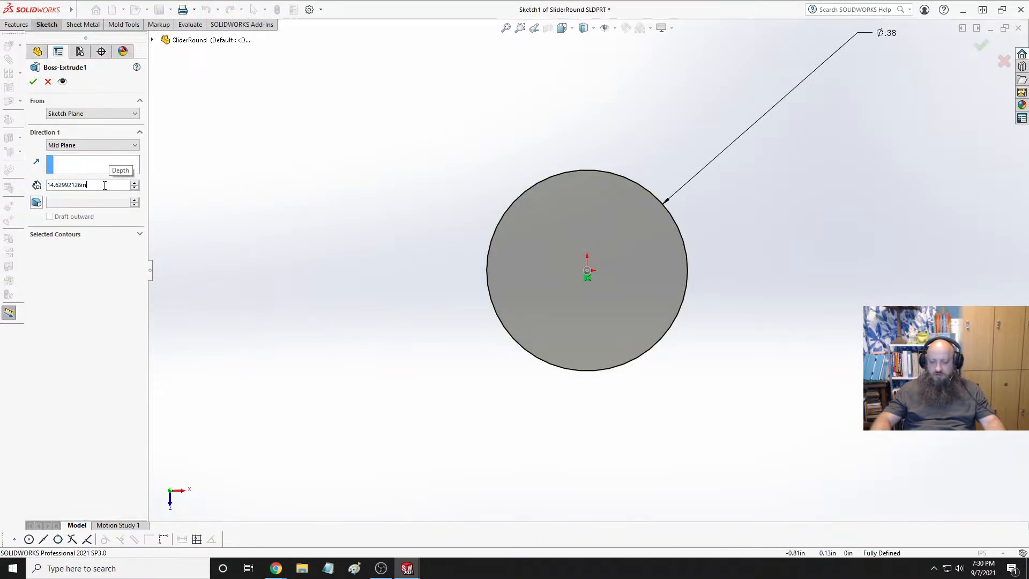
type("+1.")
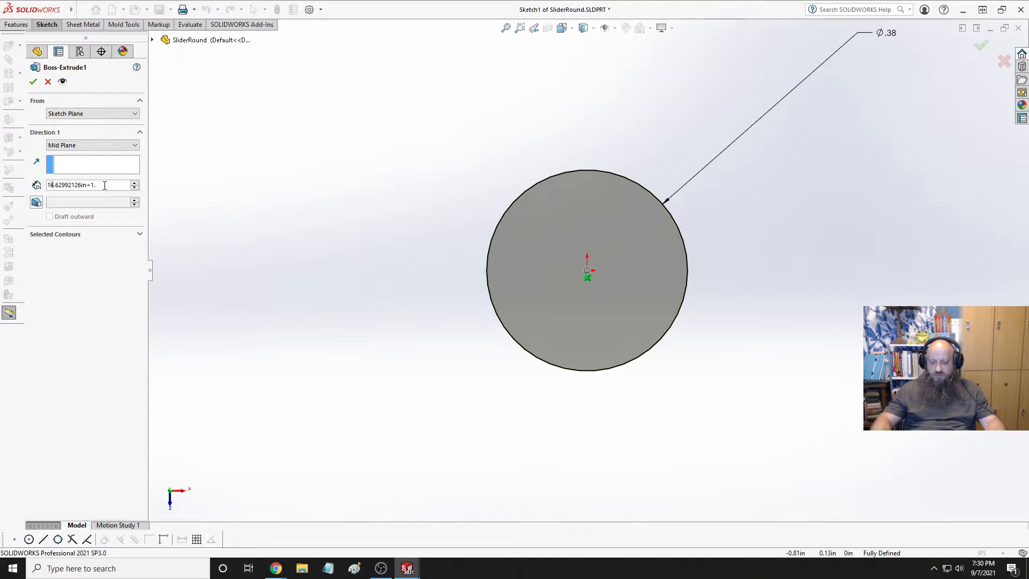
type("25")
key("Return")
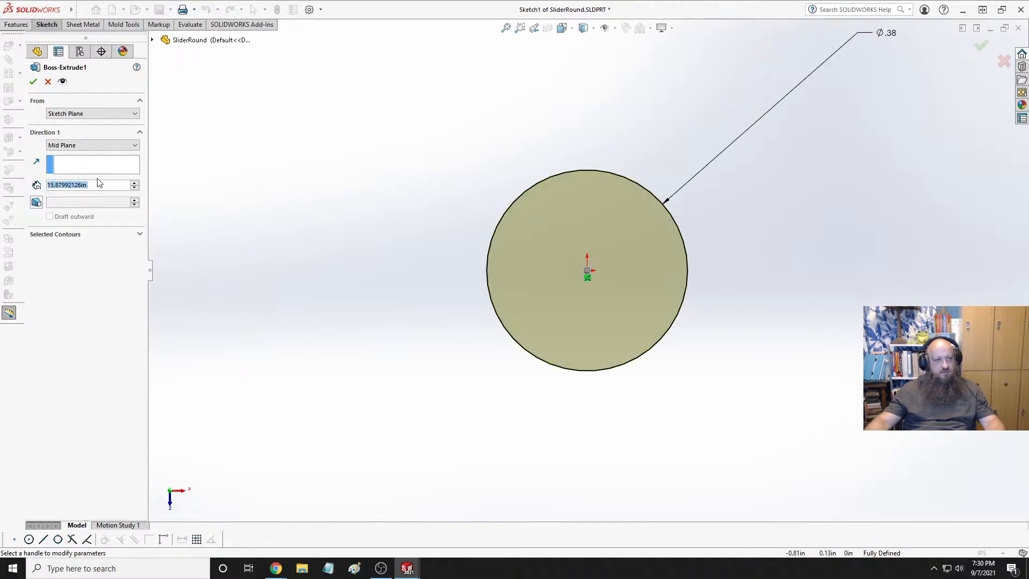
left_click(33, 81)
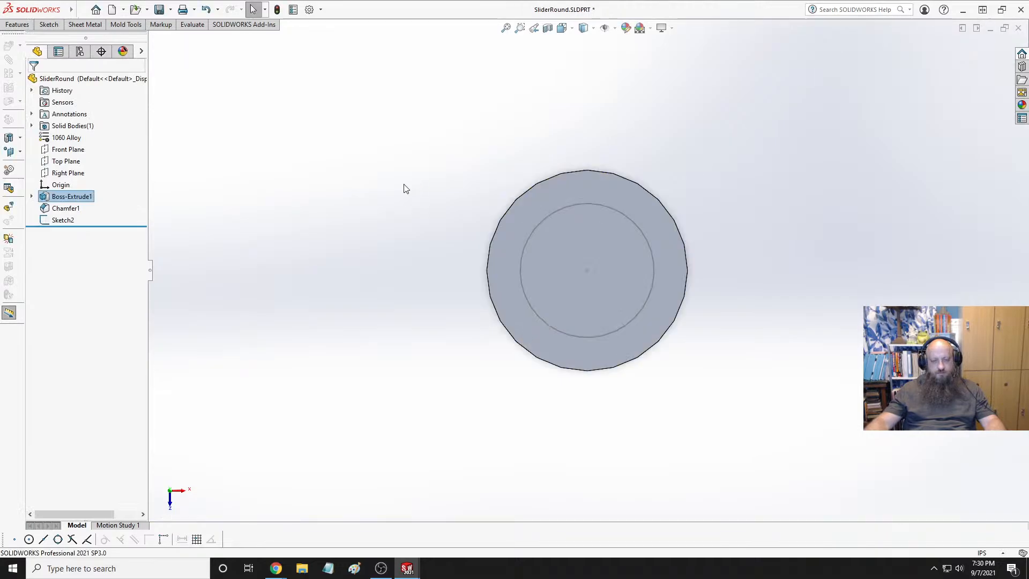
Cut-extrude the rod's end 0.25 in deep from the existing 0.25 in circle sketch, with the side to cut flipped to remove the outer ring
scroll(429, 252, "up", 5)
middle_click_drag(456, 266, 329, 260)
scroll(522, 226, "up", 3)
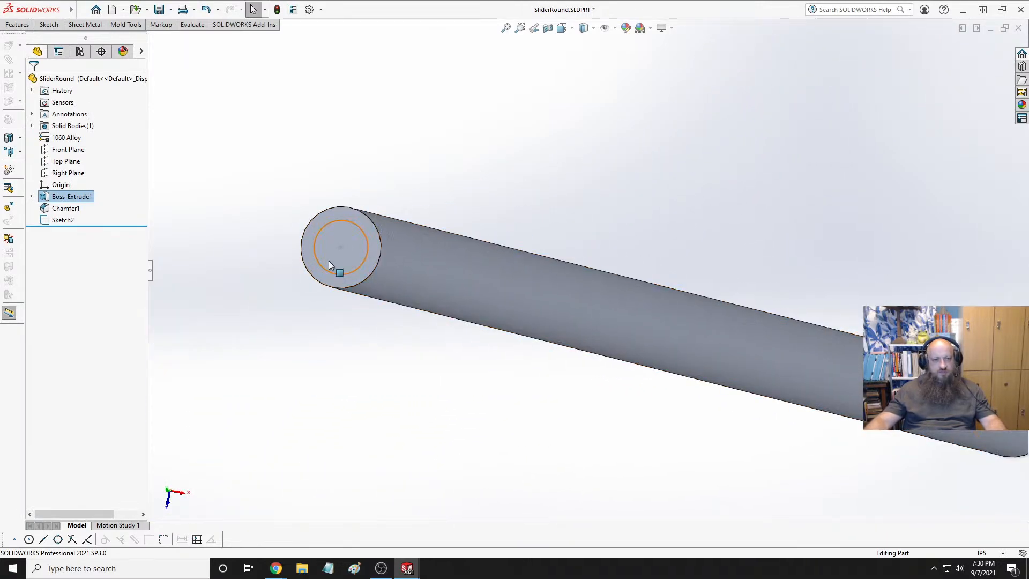
left_click(63, 219)
left_click(75, 187)
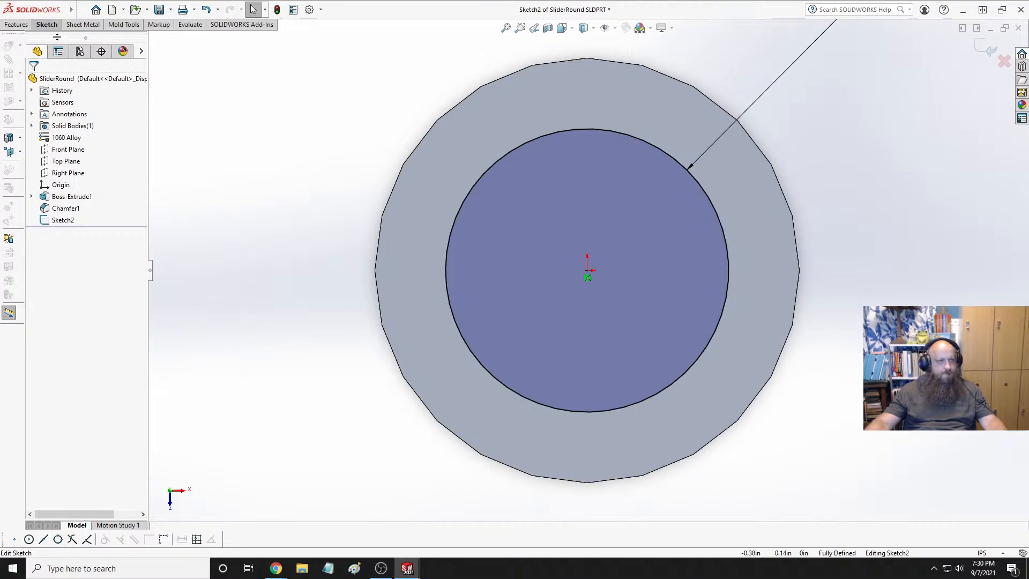
left_click(67, 222)
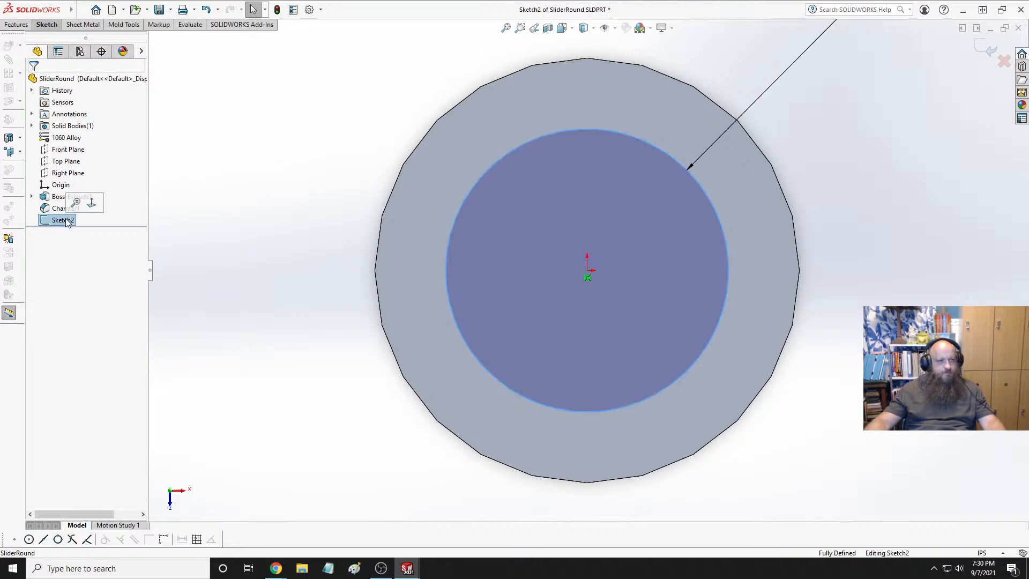
left_click(239, 199)
left_click(18, 25)
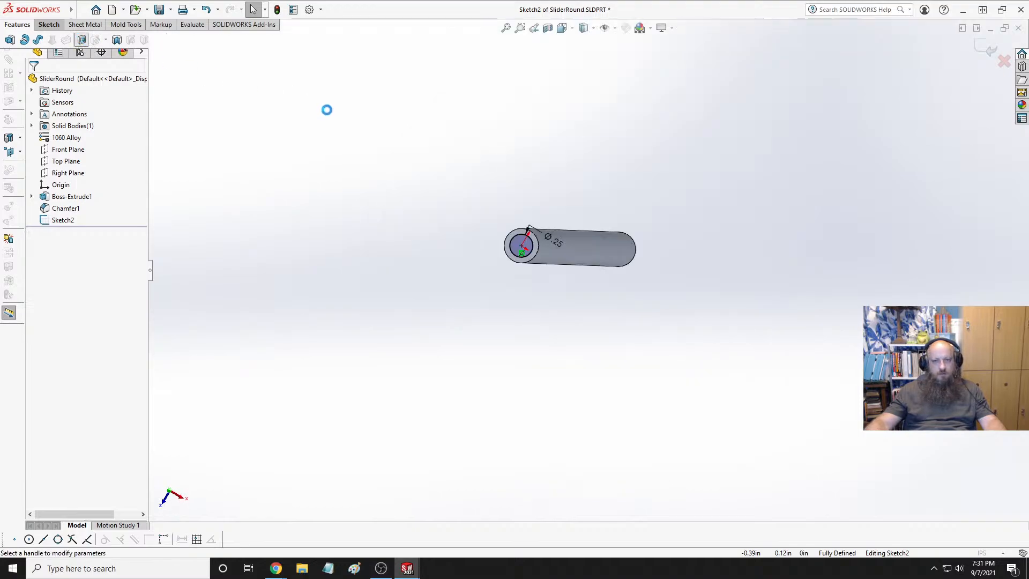
type(".25")
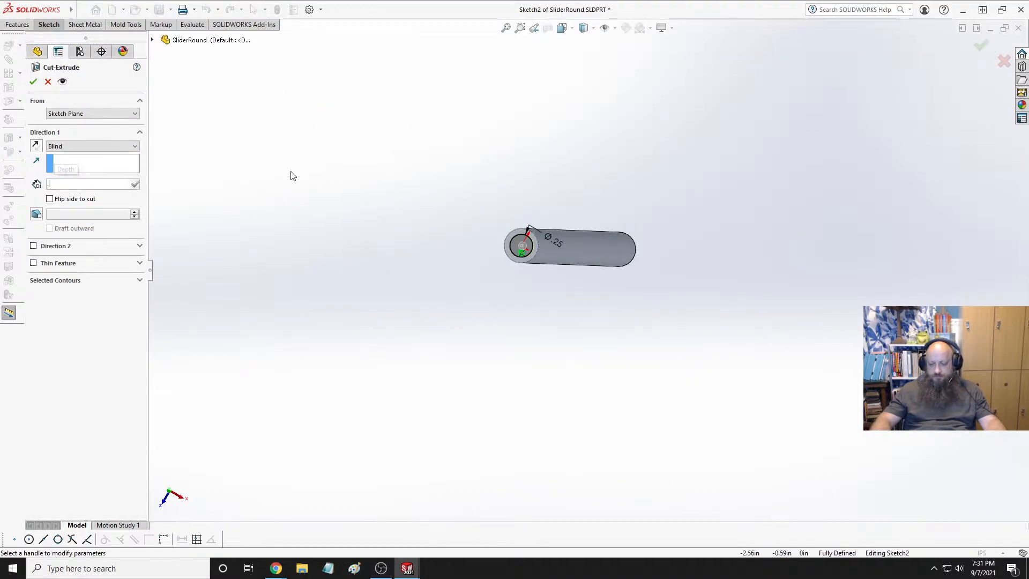
key("Return")
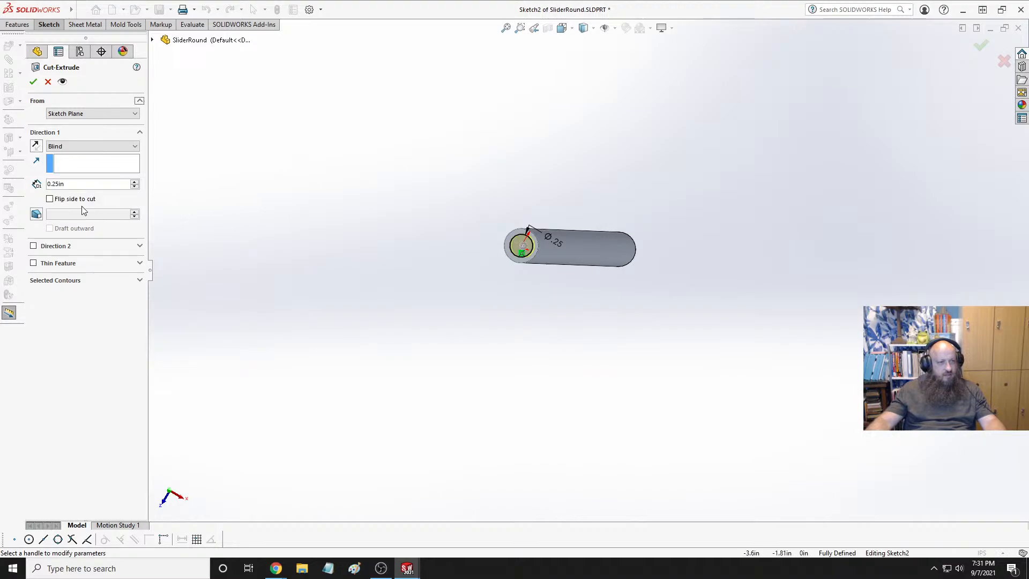
left_click(50, 199)
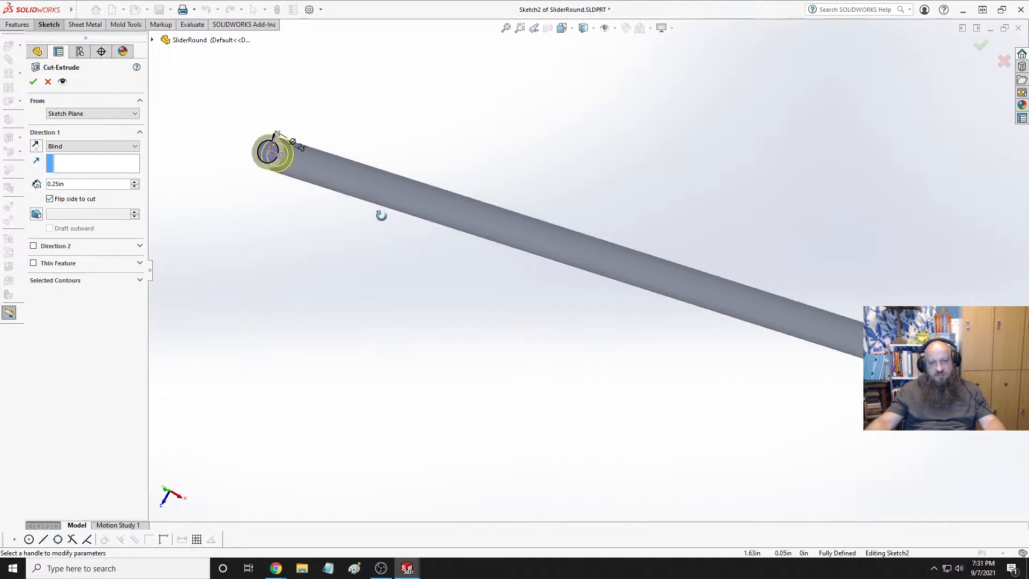
scroll(300, 155, "up", 5)
scroll(452, 160, "down", 6)
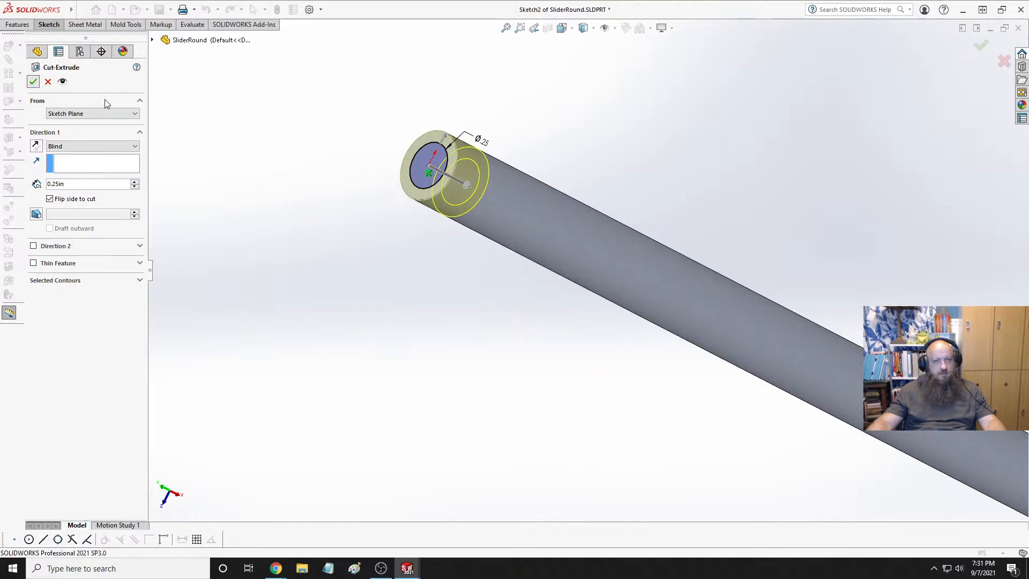
left_click(33, 82)
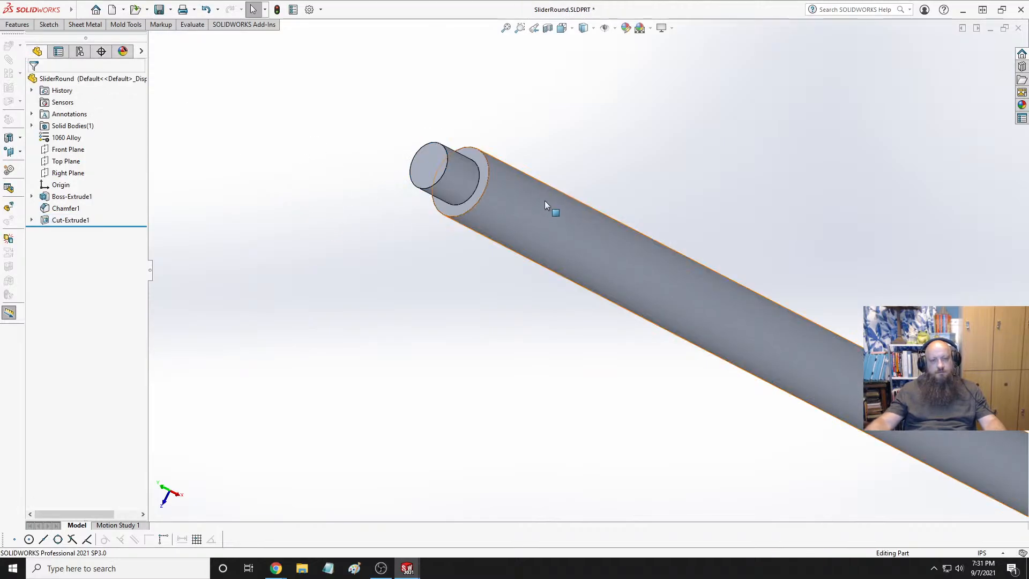
Start a Thread feature on the circular end edge of the rod's reduced-diameter stub, accepting the nominal-profile notice
scroll(543, 198, "down", 2)
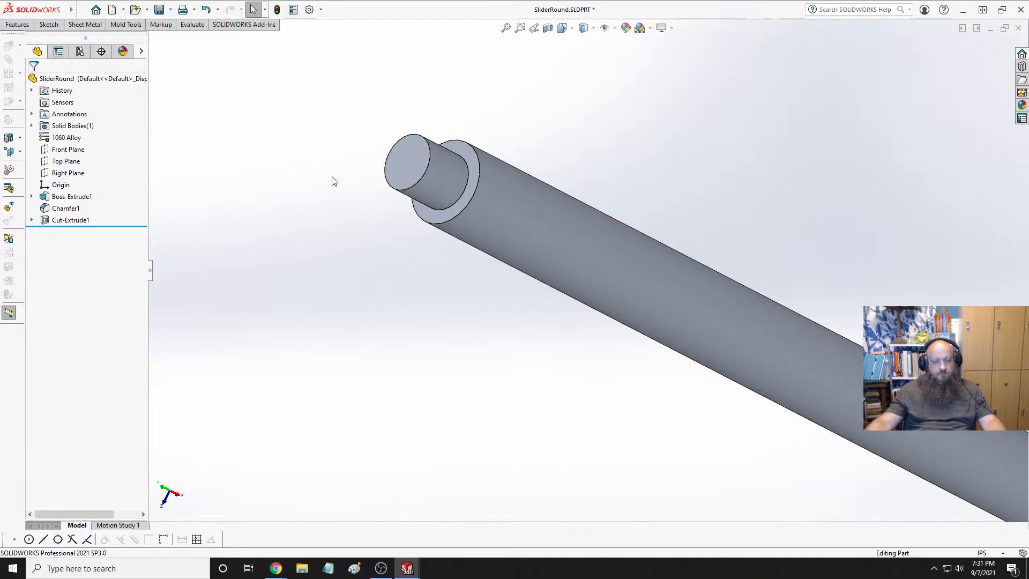
scroll(332, 181, "down", 1)
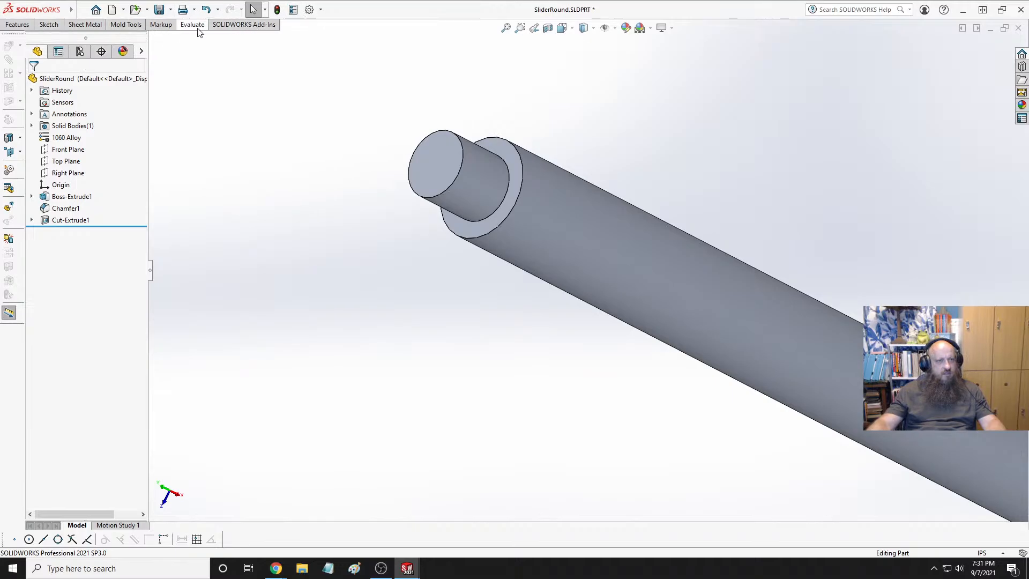
left_click(17, 25)
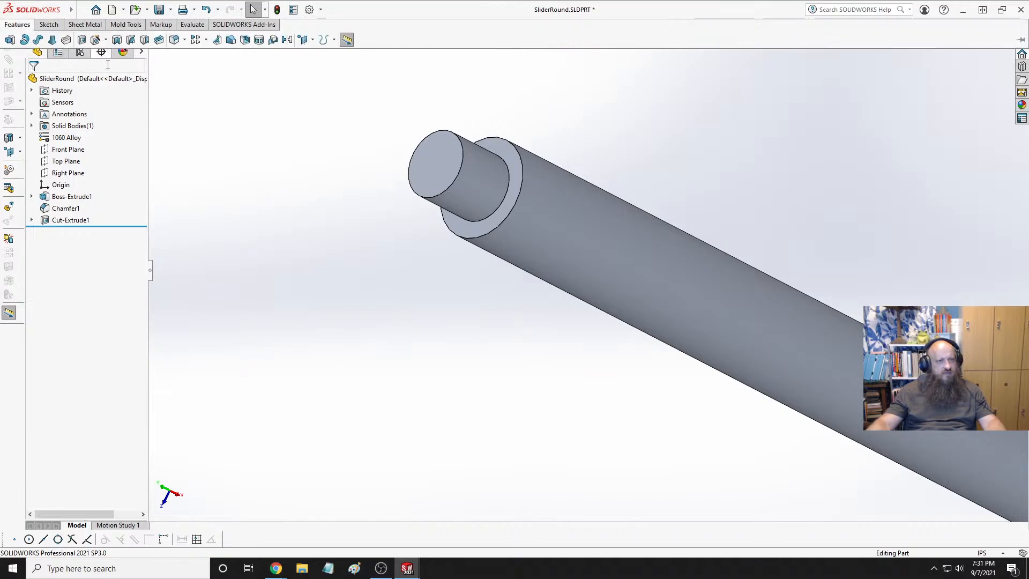
left_click(106, 42)
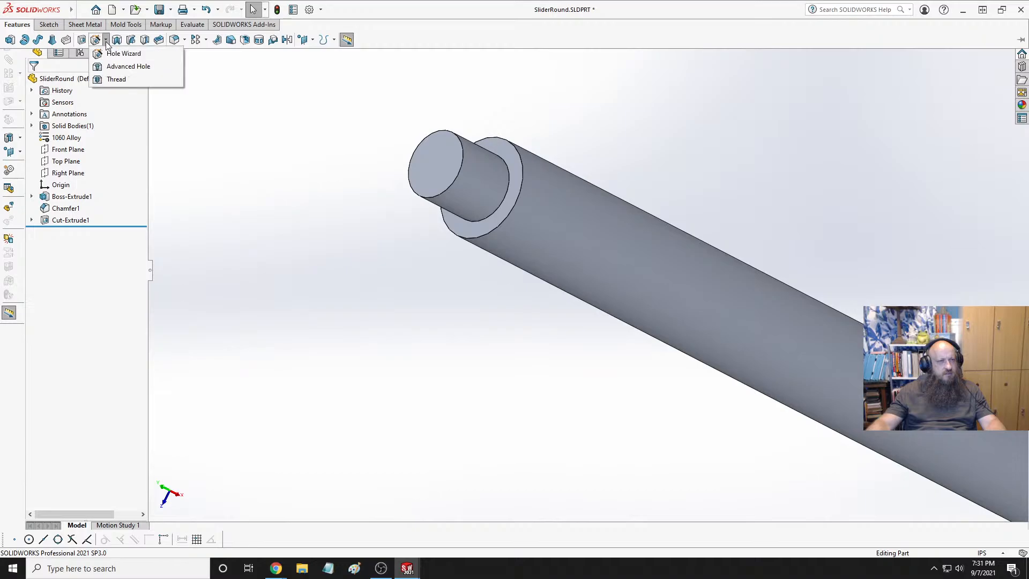
left_click(116, 80)
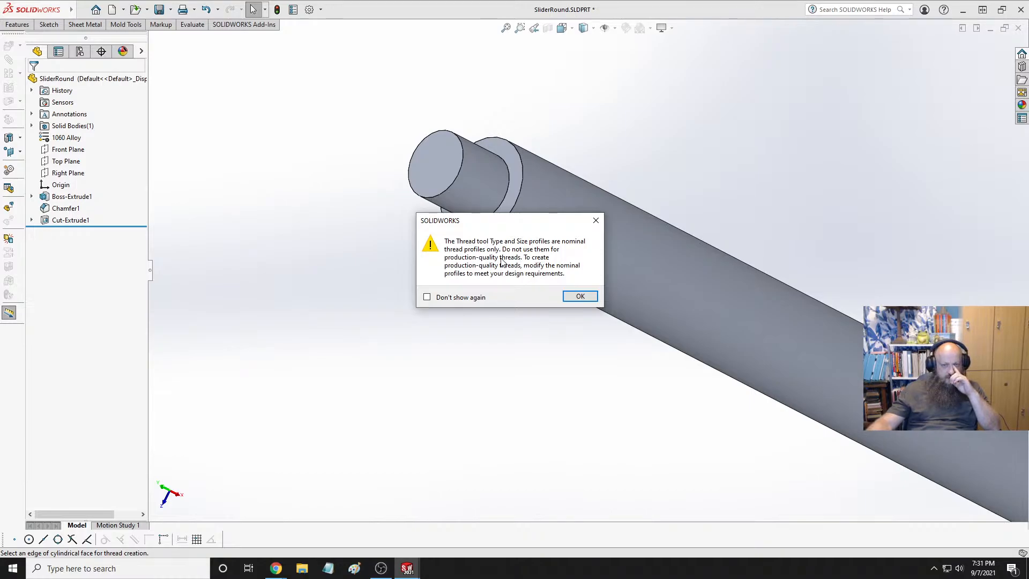
left_click(580, 298)
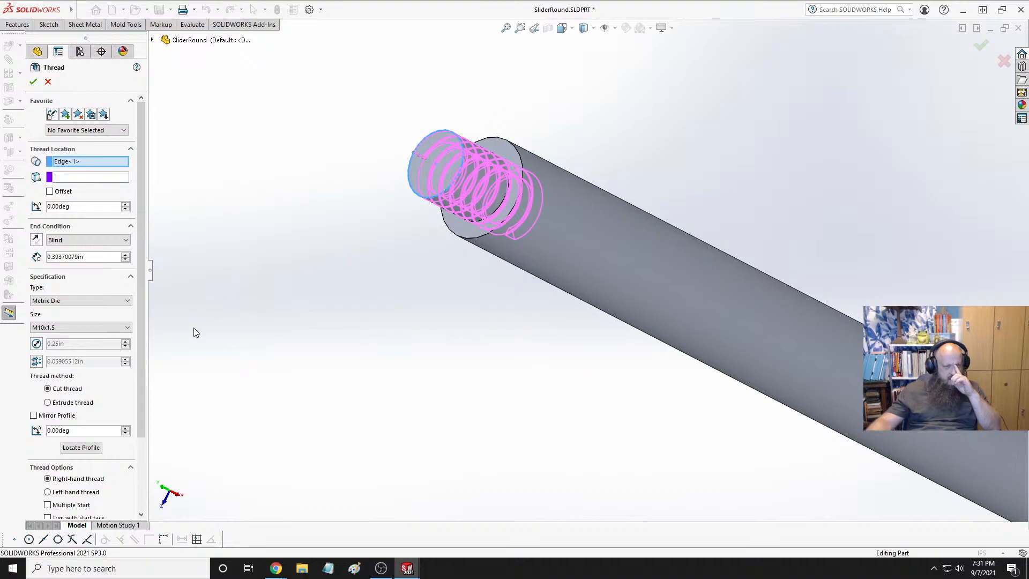
Set the thread type to Inch Die and open the choice of thread sizes
left_click(127, 328)
left_click(127, 327)
left_click(127, 301)
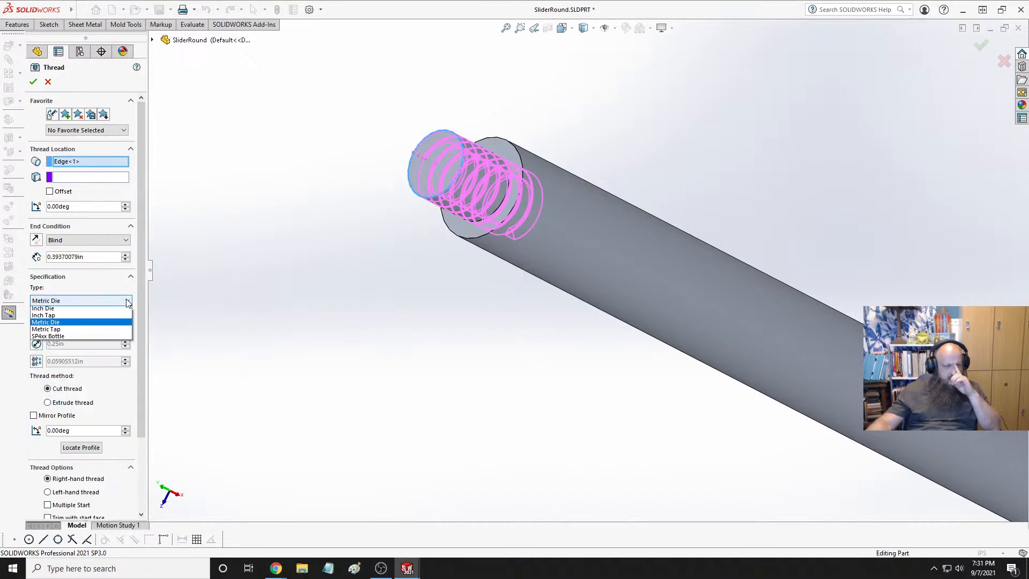
left_click(80, 310)
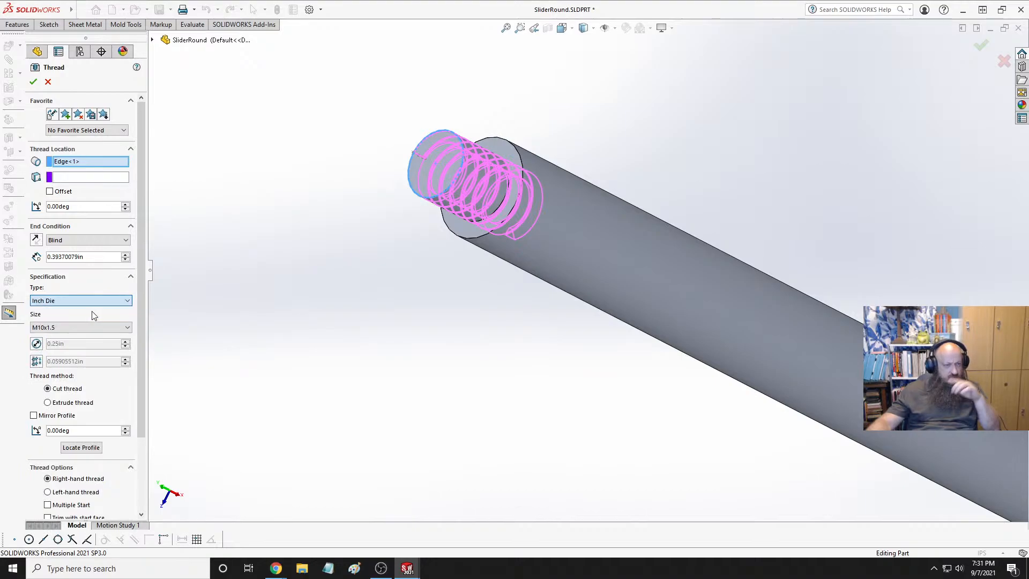
left_click(127, 328)
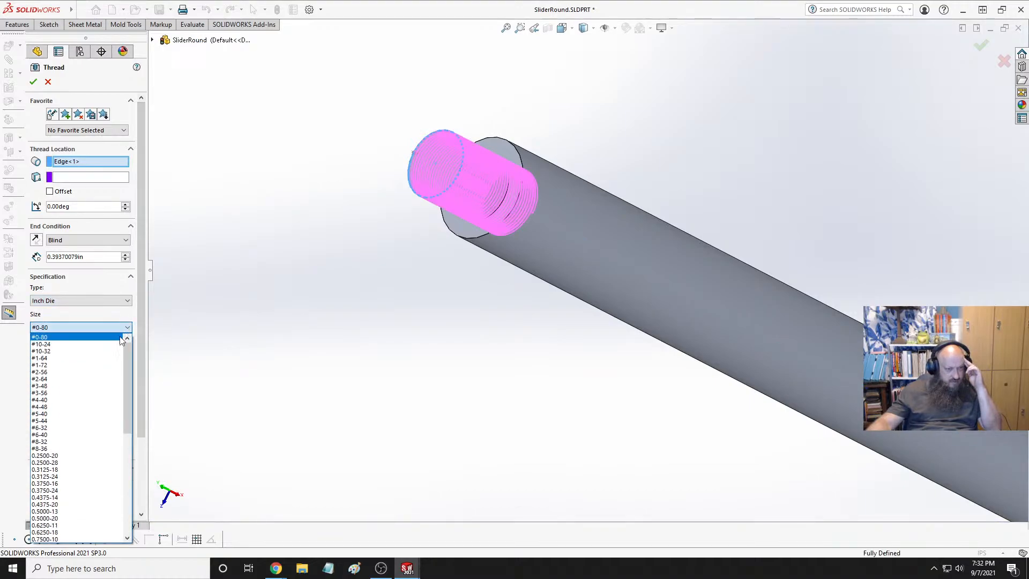
left_click(88, 456)
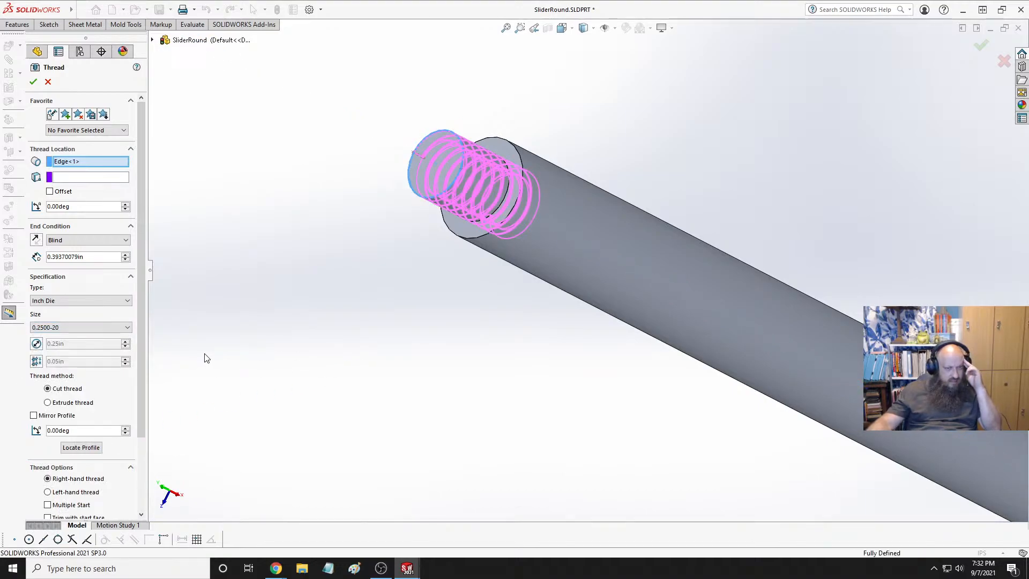
mouse_move(337, 295)
middle_mouse_down()
mouse_move(429, 229)
mouse_move(361, 335)
mouse_move(385, 311)
mouse_move(483, 294)
mouse_move(455, 334)
middle_mouse_up()
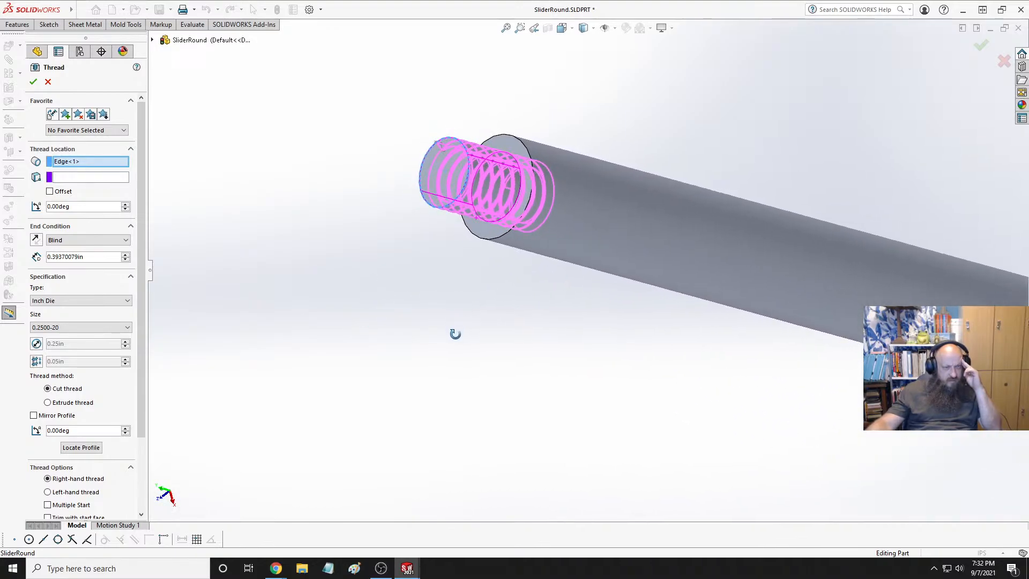
left_click(50, 191)
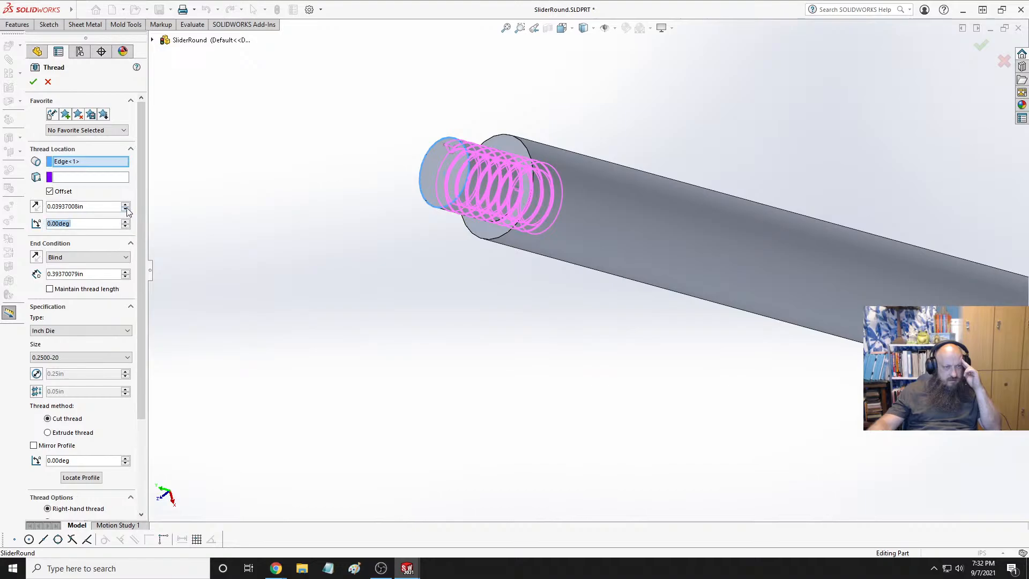
left_click(125, 204)
left_click(125, 205)
left_click(125, 204)
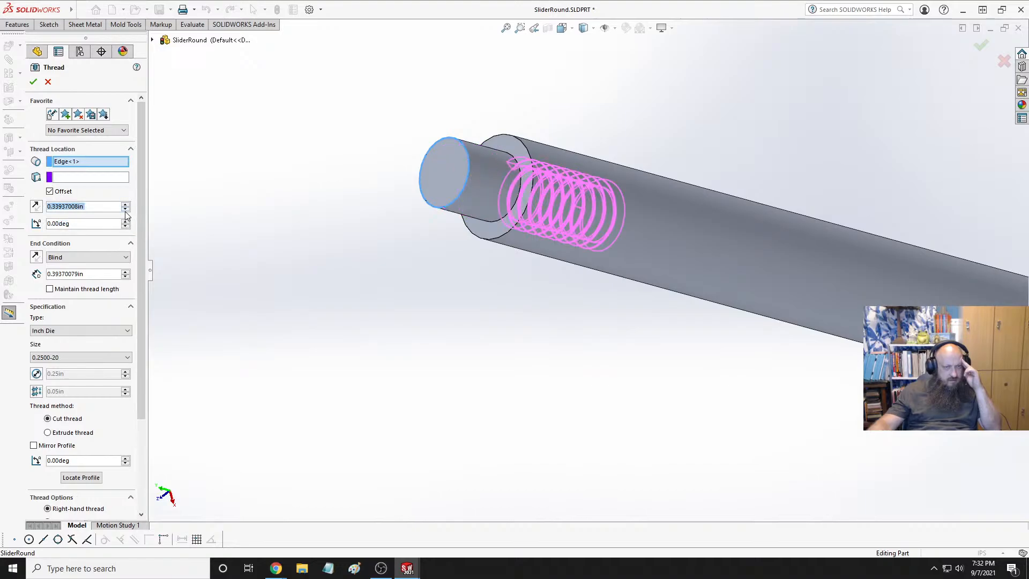
left_click(125, 209)
left_click(125, 209)
left_click(126, 209)
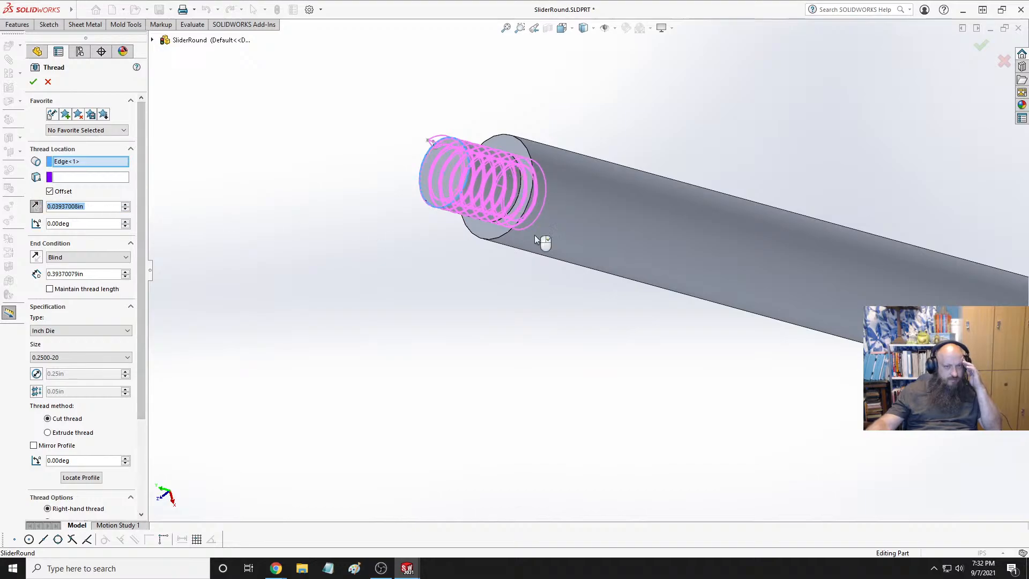
middle_click_drag(500, 175, 438, 223)
scroll(489, 152, "down", 4)
scroll(489, 152, "down", 3)
middle_click_drag(514, 156, 511, 273)
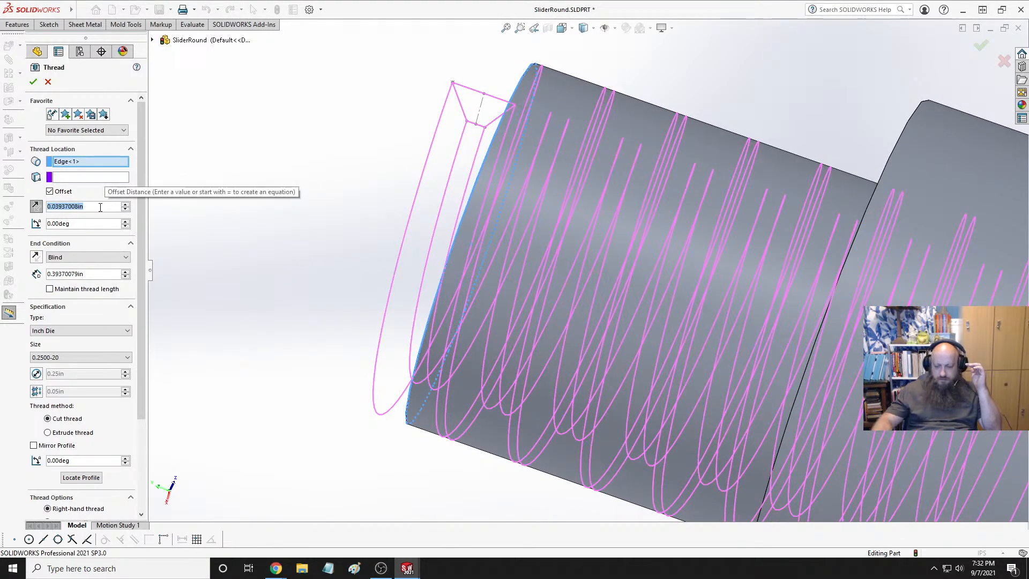
type(".25")
key("Return")
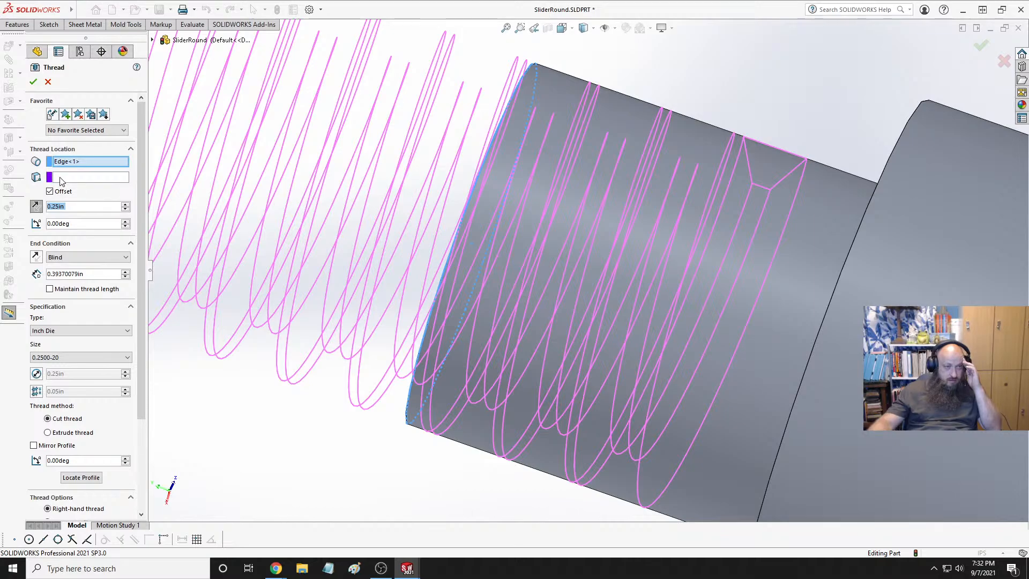
left_click(90, 209)
left_click(90, 209)
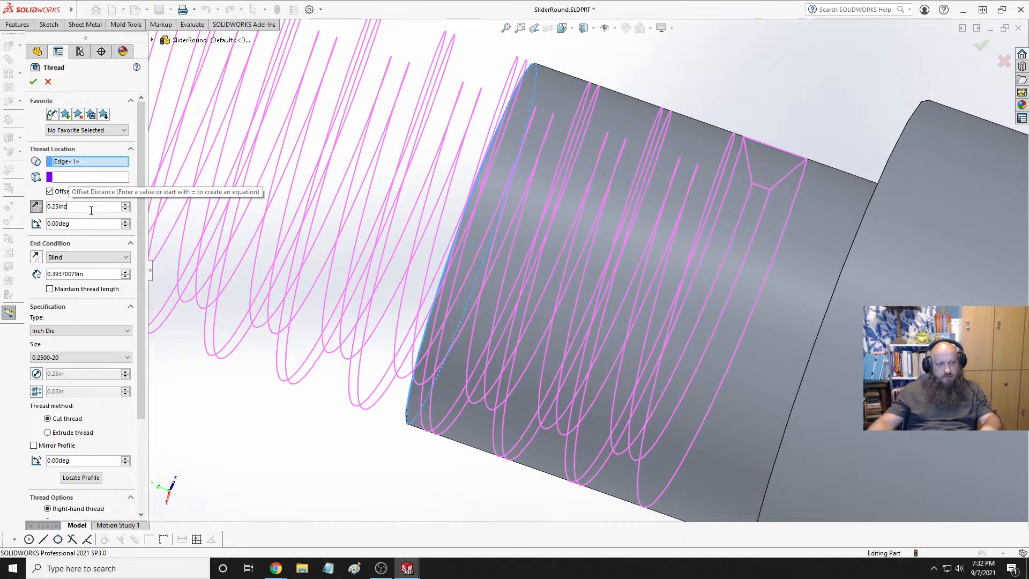
type("/2")
key("Escape")
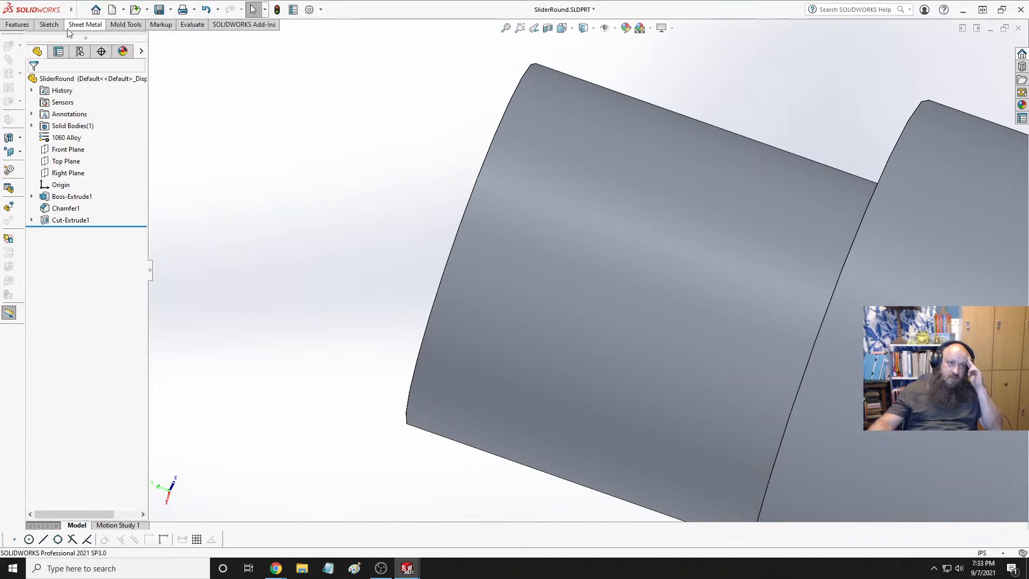
Start a new Thread feature on the circular edge where the reduced rod end meets the shoulder
left_click(21, 25)
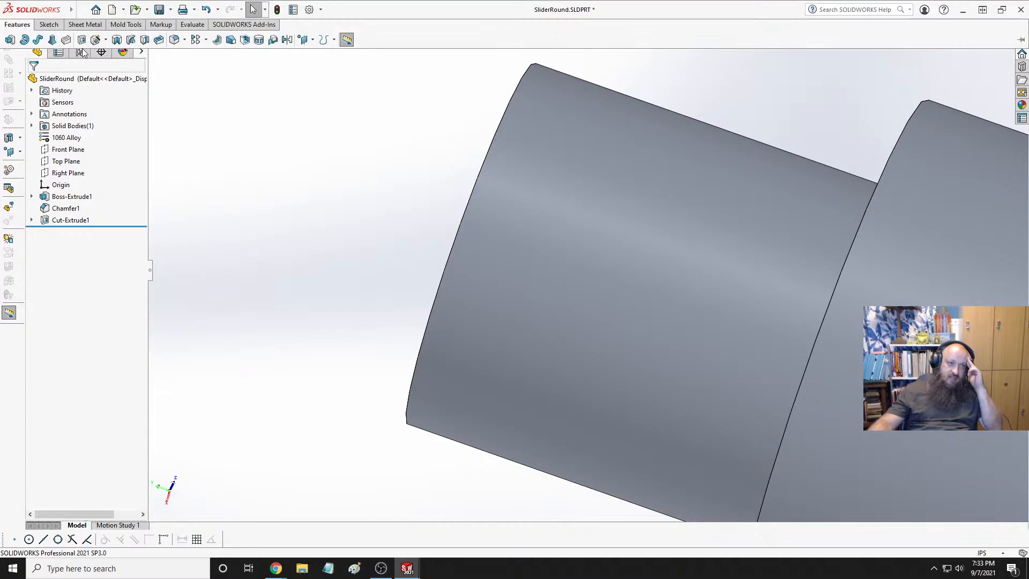
left_click(106, 40)
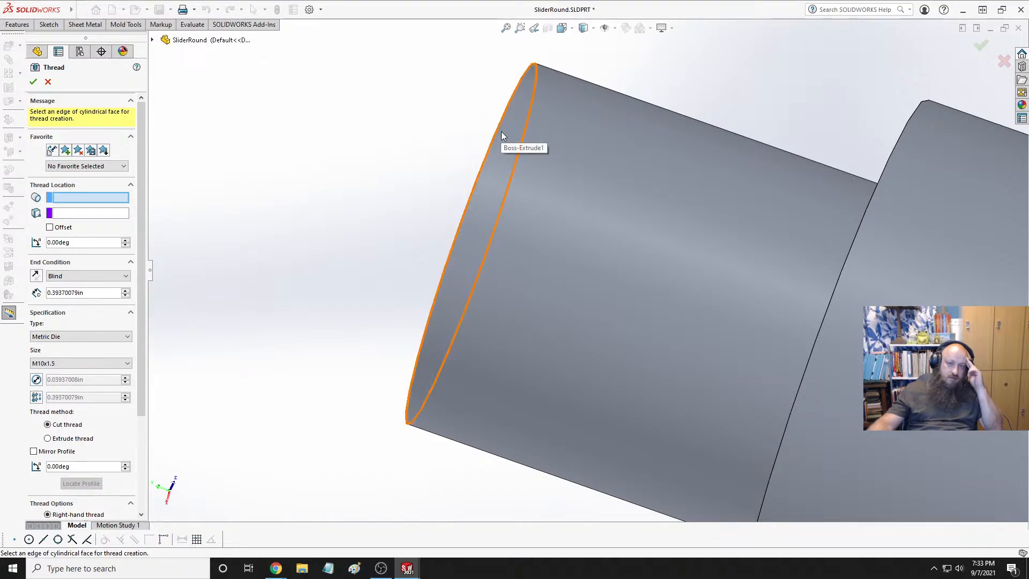
key("z")
middle_click_drag(449, 159, 495, 213)
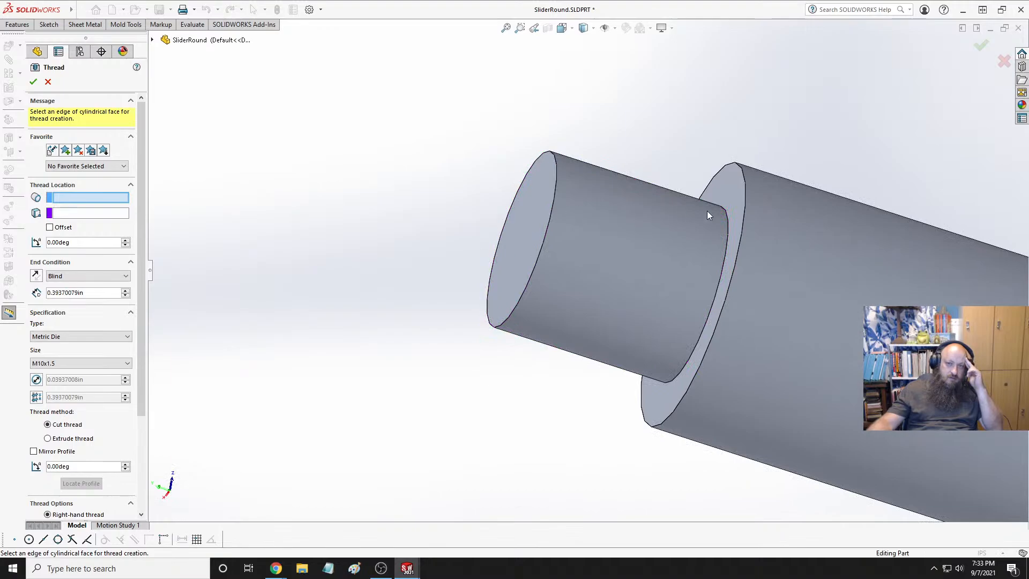
left_click(726, 220)
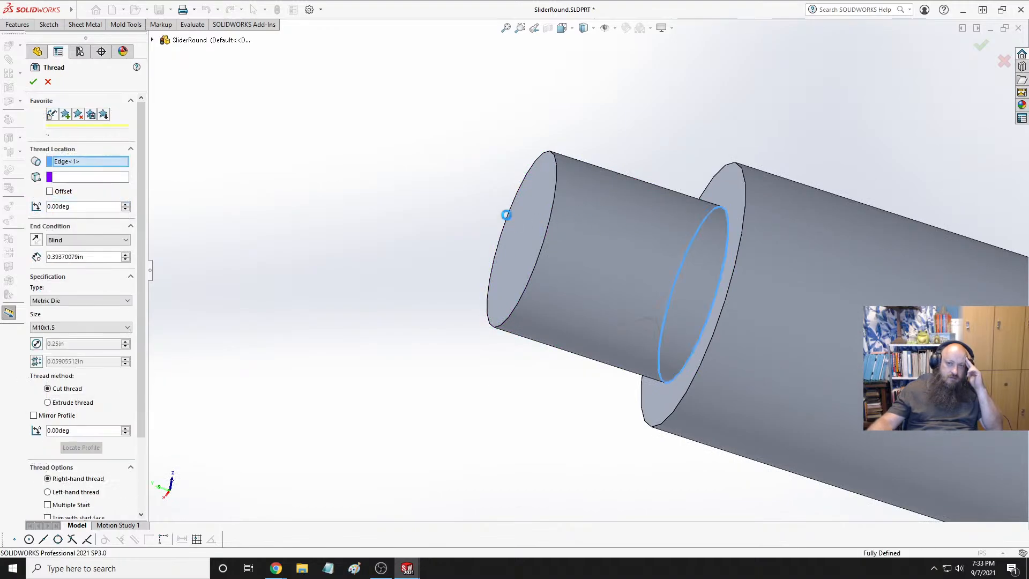
middle_click_drag(476, 156, 388, 221)
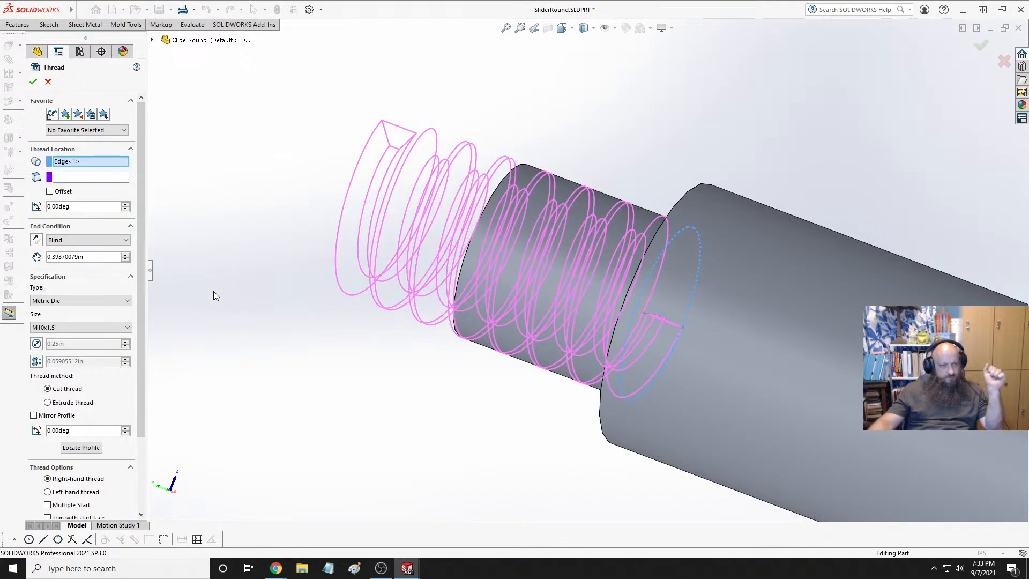
Set the thread specification to Inch Die, size 0.2500-20, and create the cut thread on the rod end
left_click(124, 301)
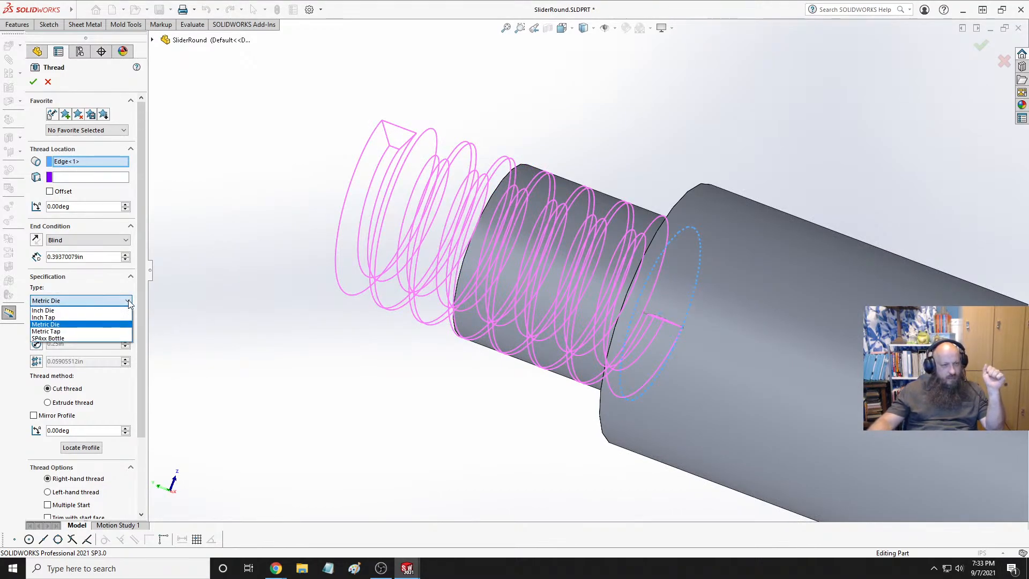
left_click(86, 310)
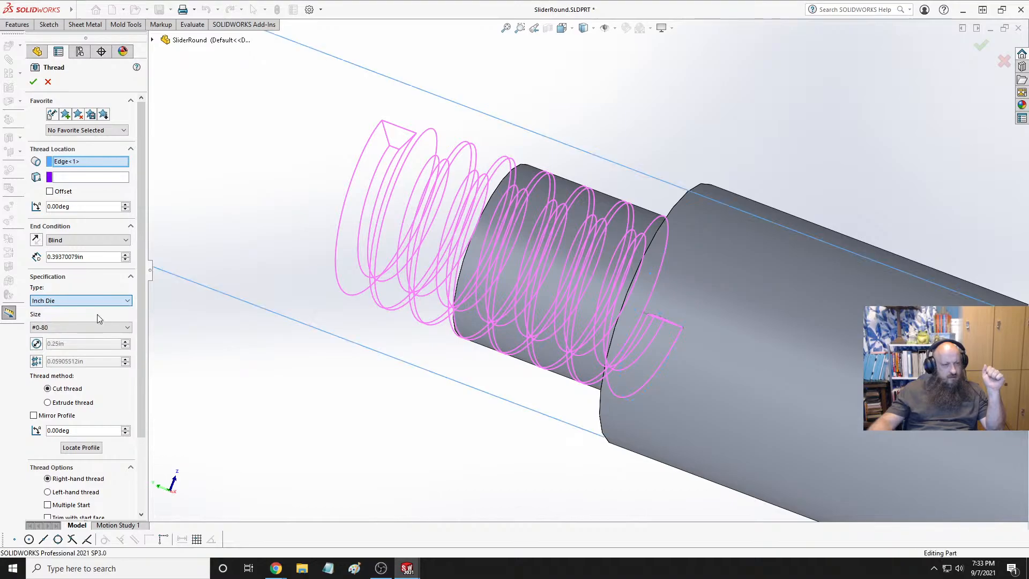
left_click(106, 327)
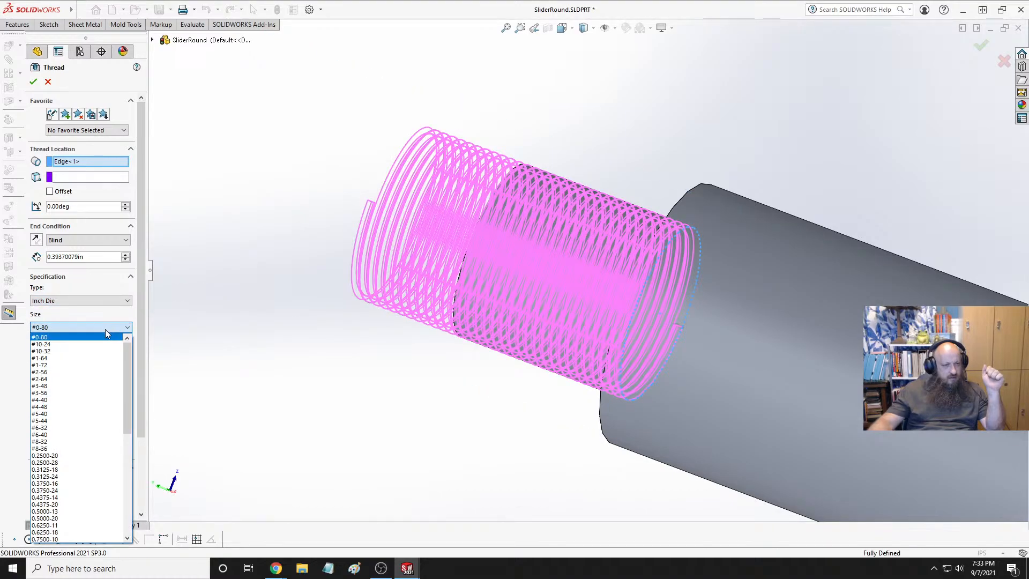
left_click(76, 463)
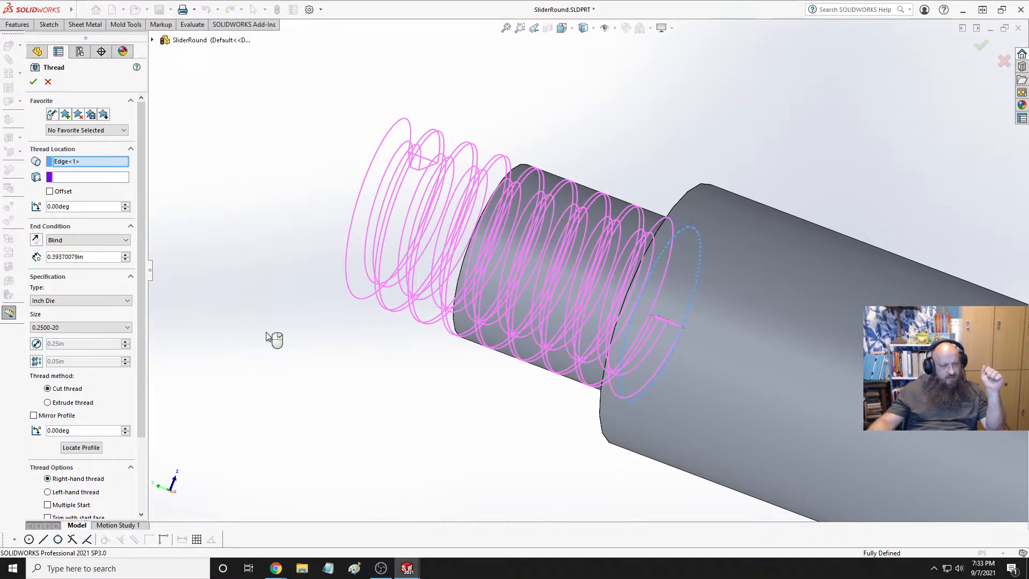
middle_click_drag(274, 356, 379, 369)
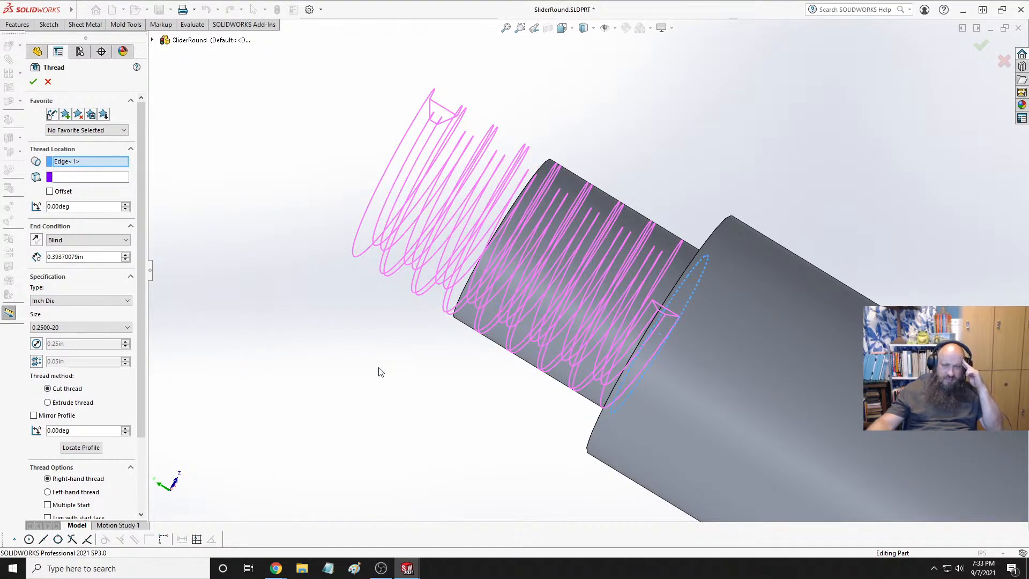
middle_click_drag(379, 371, 359, 383)
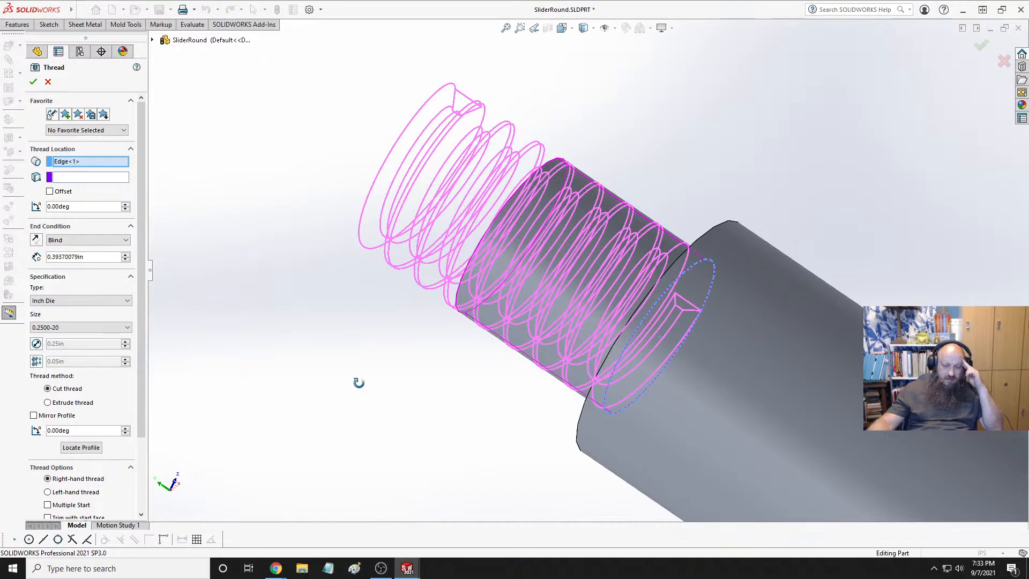
middle_click_drag(358, 382, 358, 383)
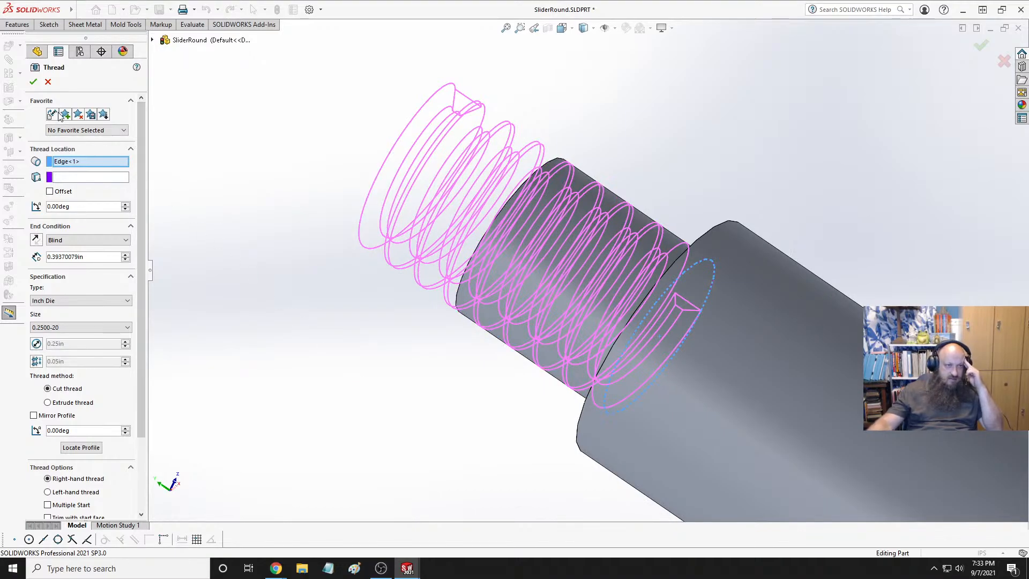
left_click(33, 82)
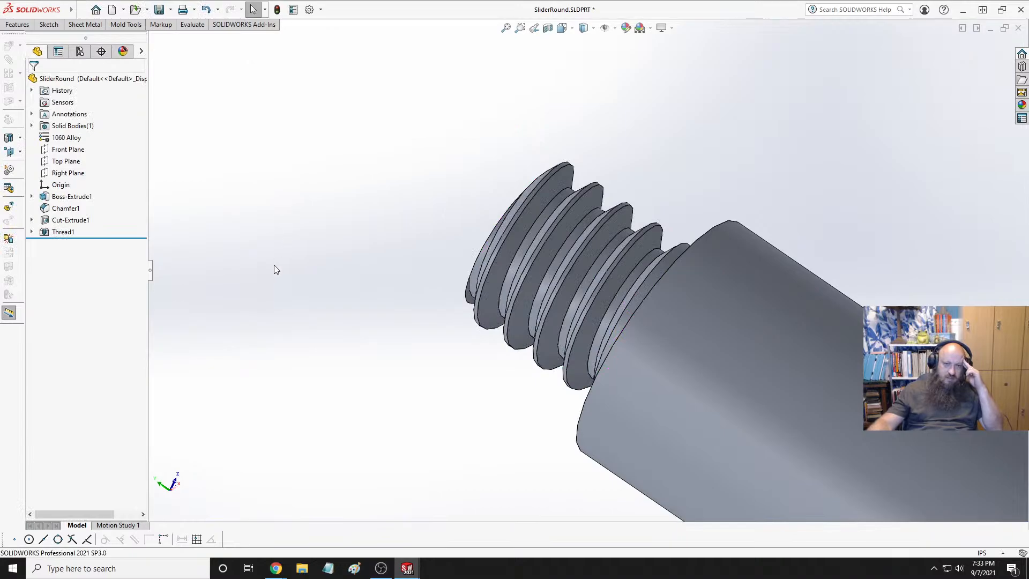
Check the threaded end of the SliderRound rod and save the part
scroll(300, 270, "up", 5)
middle_click_drag(333, 276, 509, 288)
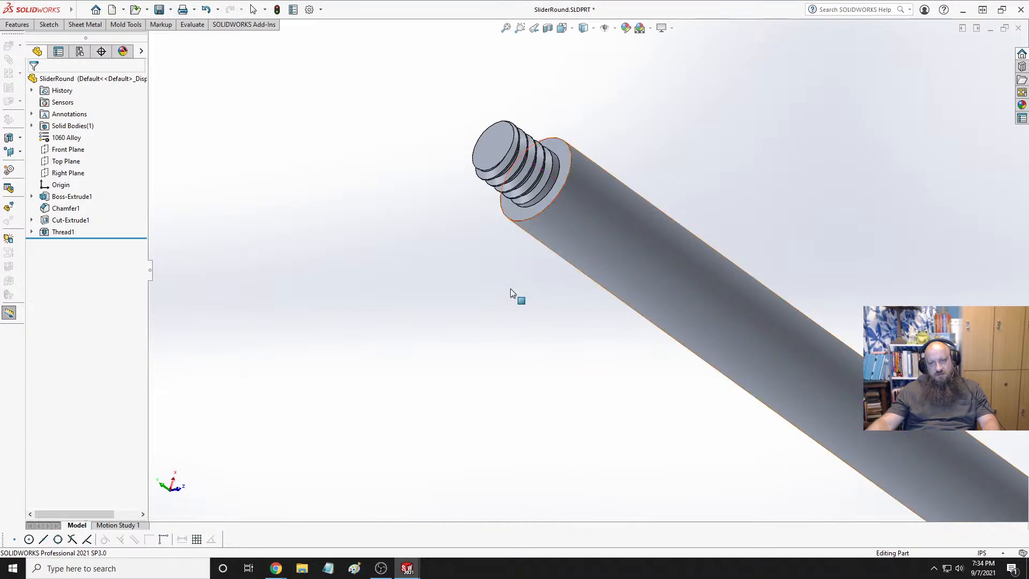
key("ctrl+s")
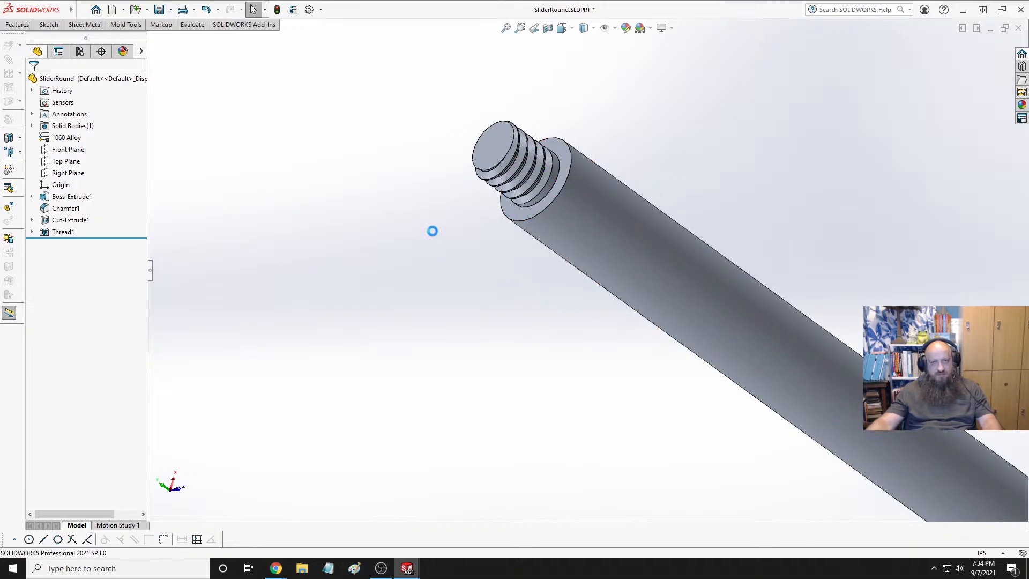
Switch to the 6GPUCryptoRig assembly and examine the rods' threaded ends beside the top bracket in a straight-on view
key("ctrl+Tab")
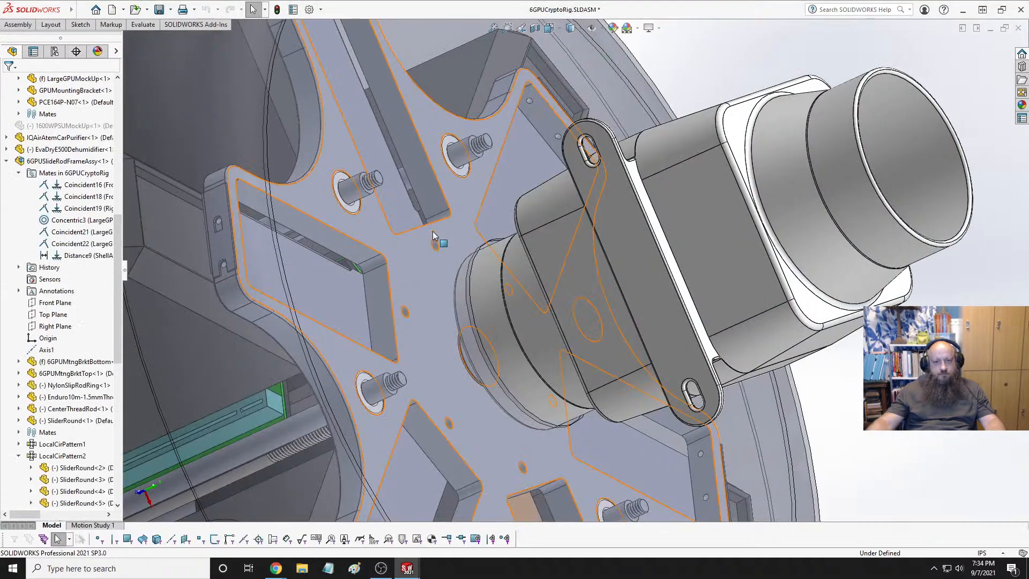
scroll(359, 150, "down", 5)
key("space")
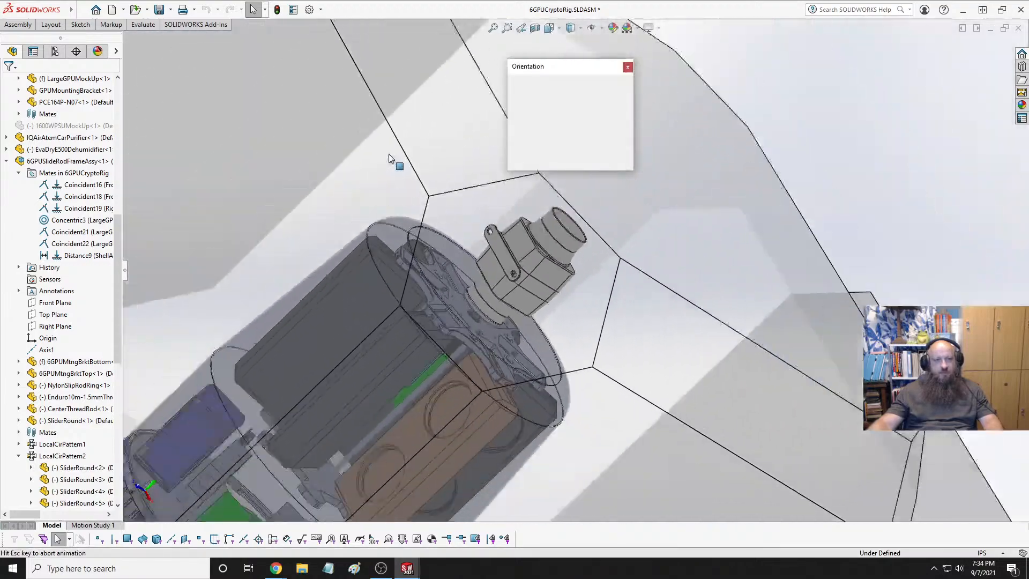
left_click(403, 265)
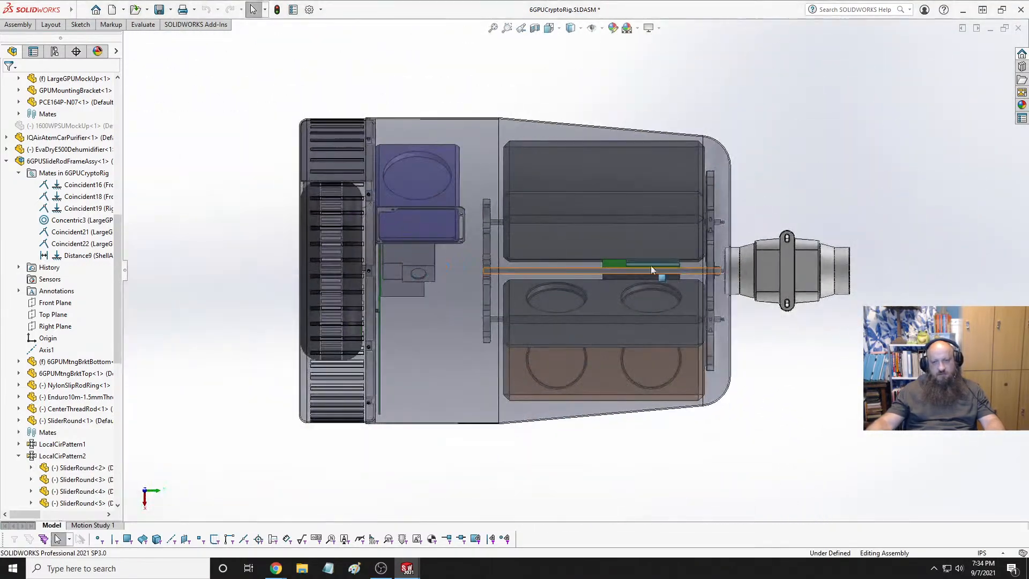
scroll(774, 239, "down", 6)
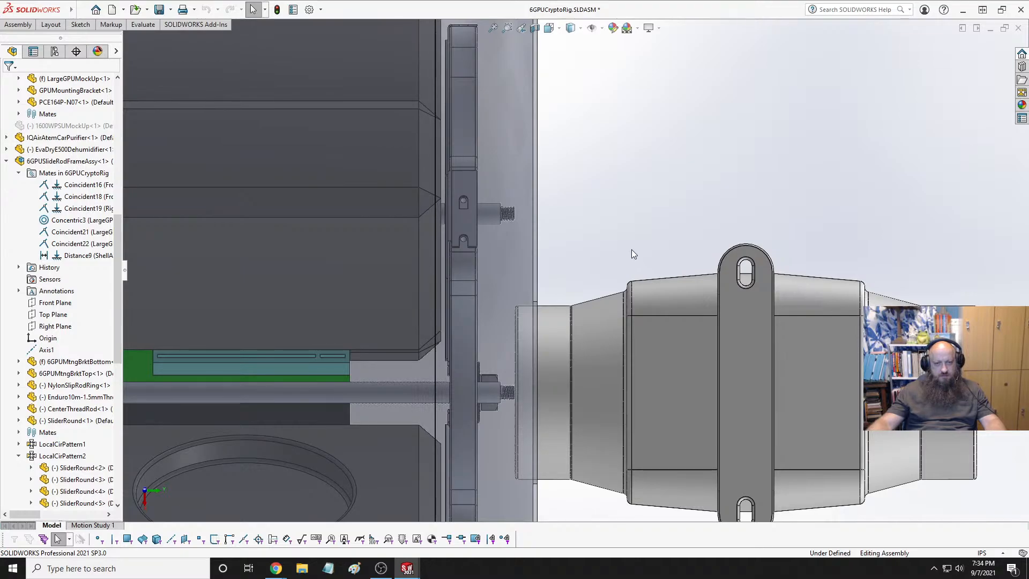
In the 6GPUSlideRodFrameAssy assembly, slide the top mounting bracket up the rods so only their threaded ends protrude
key("ctrl+Tab")
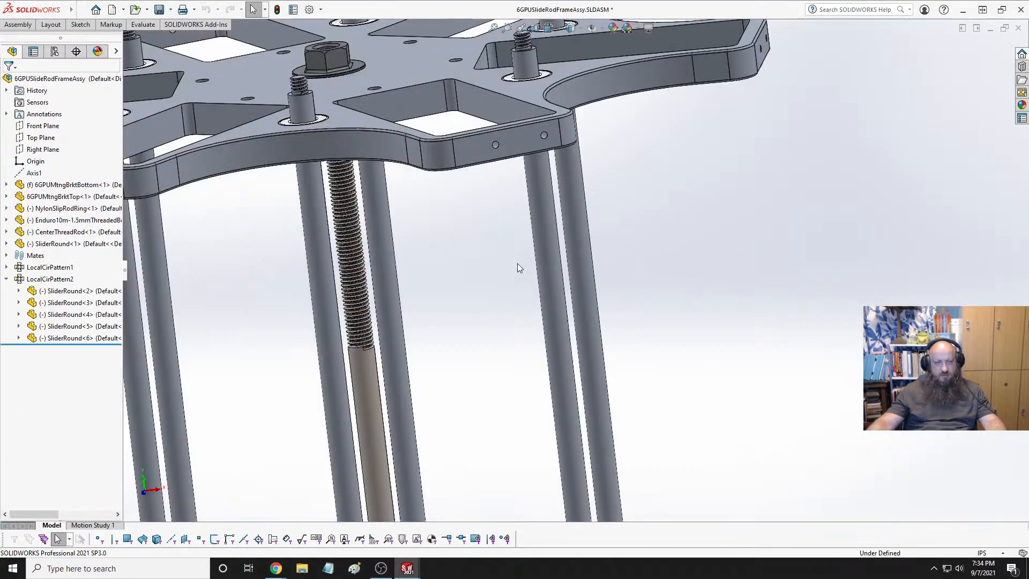
scroll(517, 263, "up", 5)
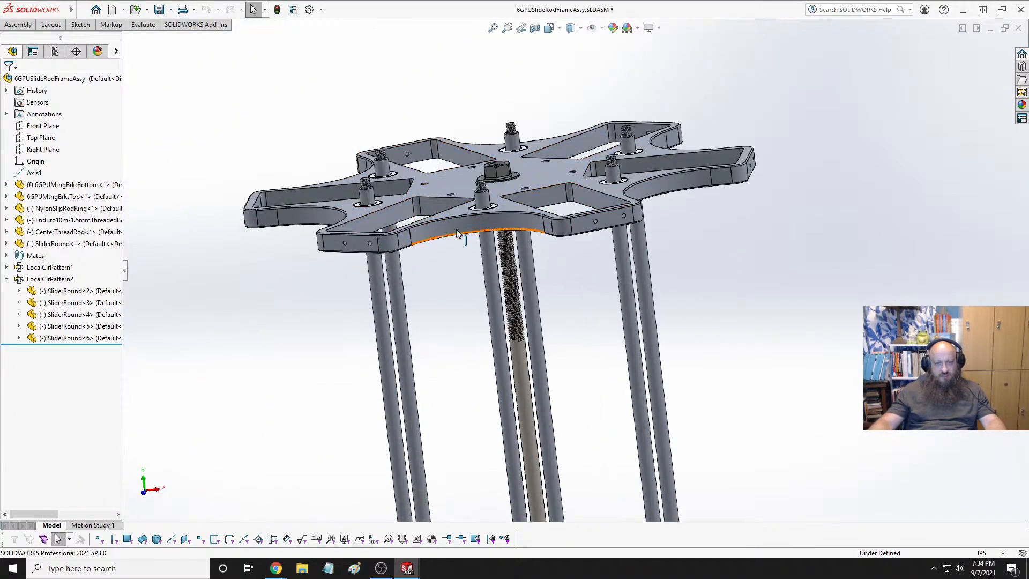
scroll(450, 227, "down", 4)
left_click_drag(547, 229, 555, 186)
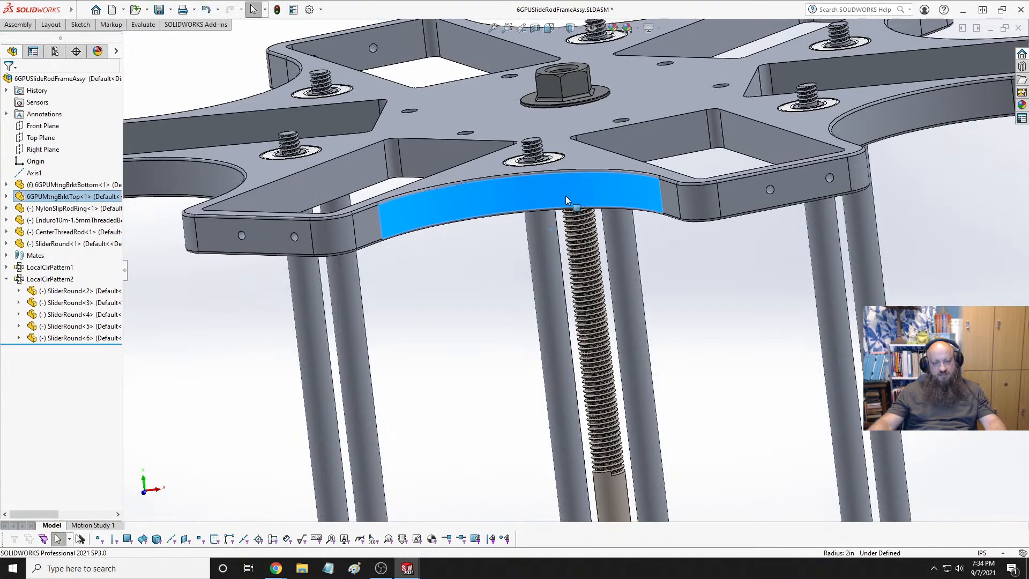
left_click(716, 274)
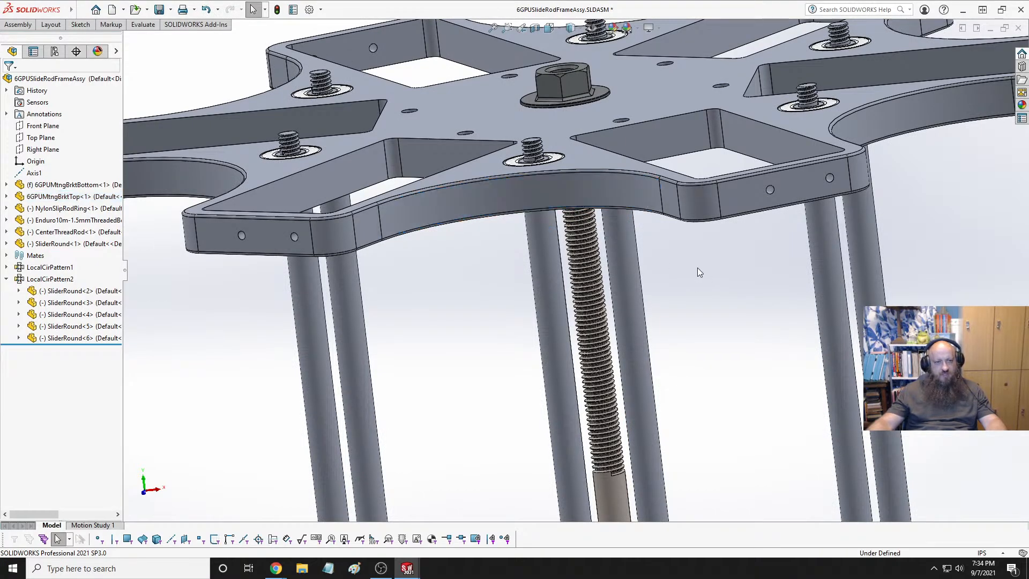
Open the limit distance mate between the top mounting bracket and the SliderRound rod for editing
left_click(466, 199)
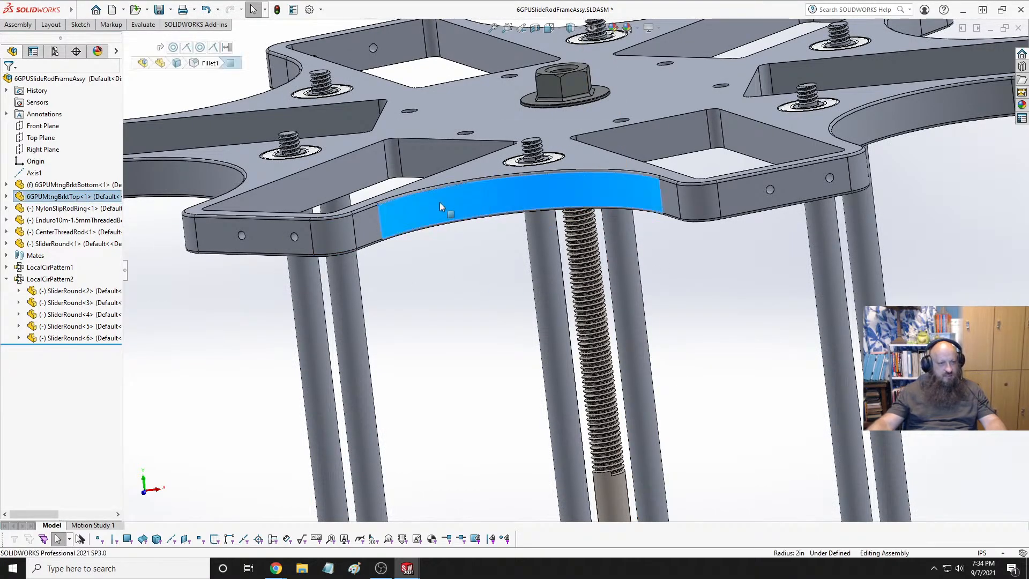
left_click(473, 168)
left_click(478, 172)
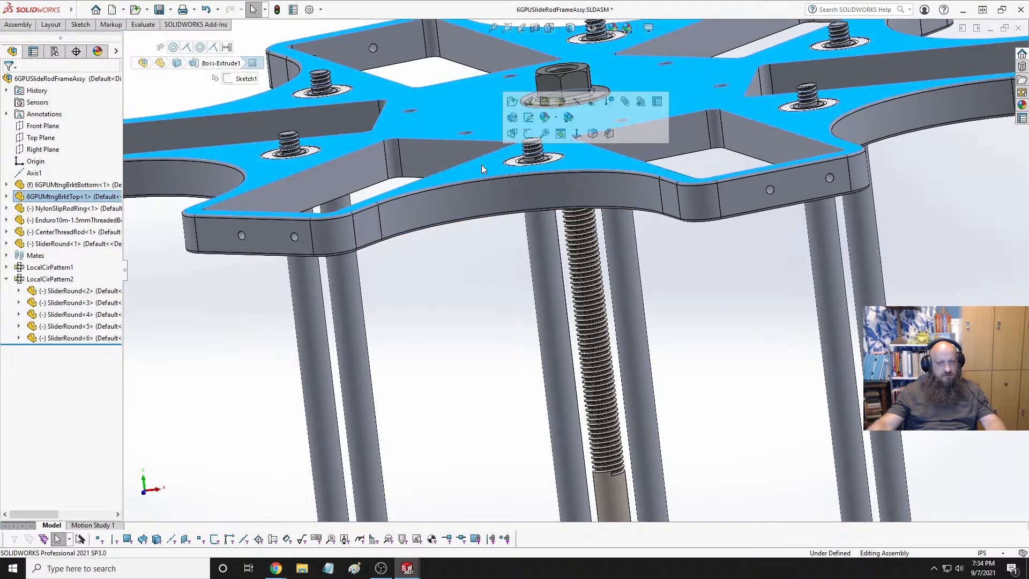
left_click(8, 196)
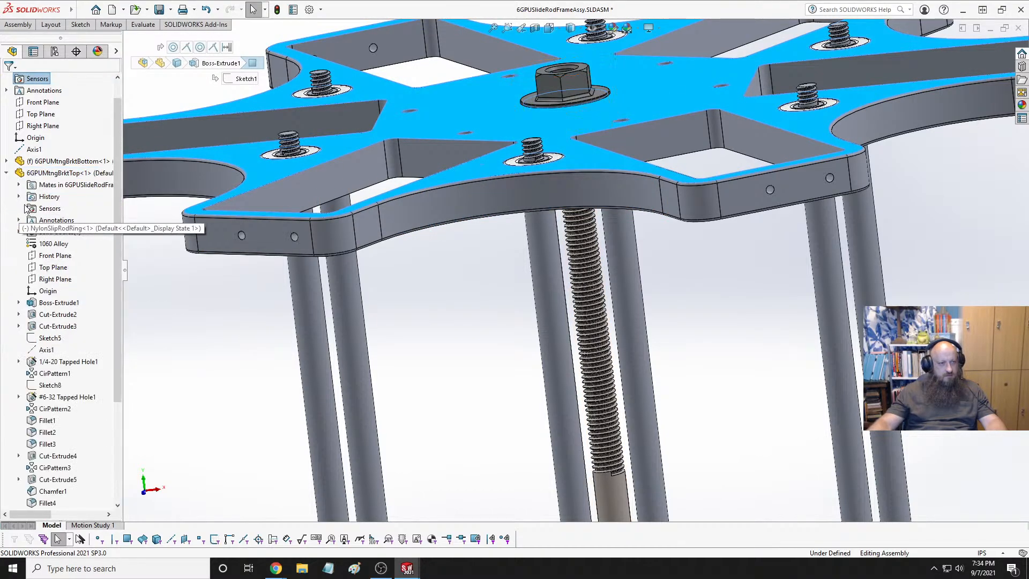
left_click(19, 184)
right_click(75, 244)
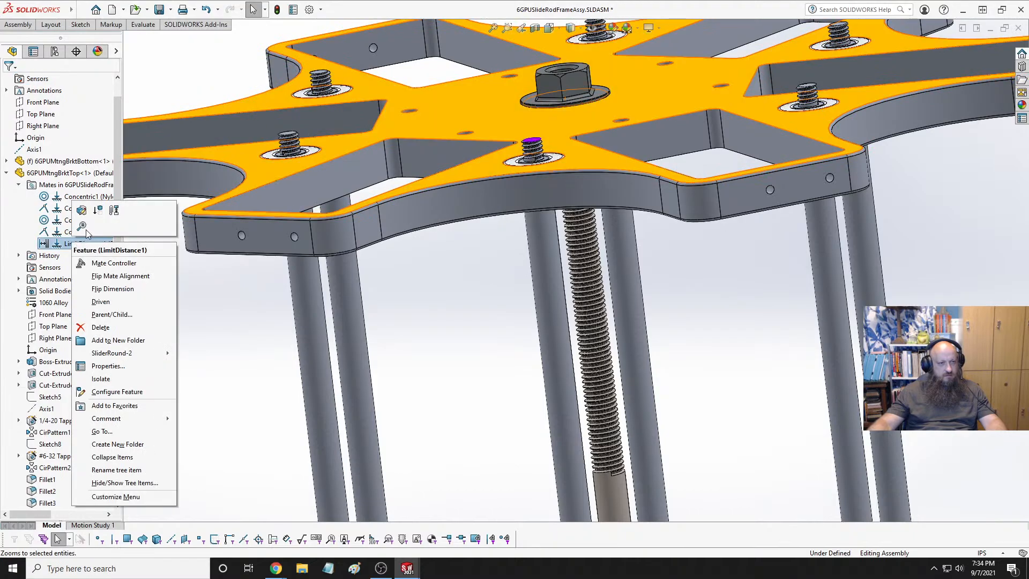
left_click(81, 210)
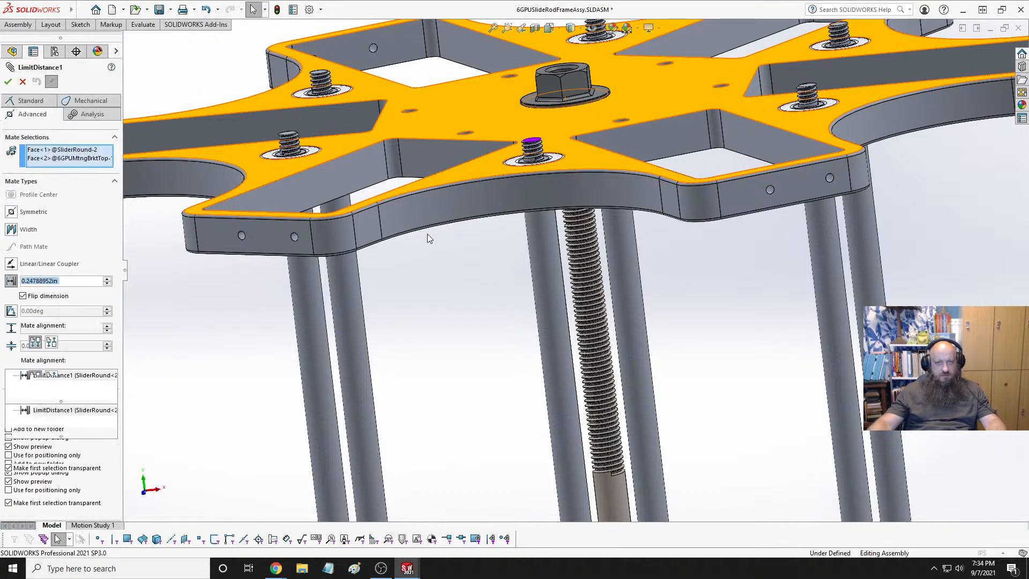
Examine the rod's threaded end, the slip ring and the bracket face referenced by the limit distance mate from several angles
scroll(546, 204, "down", 8)
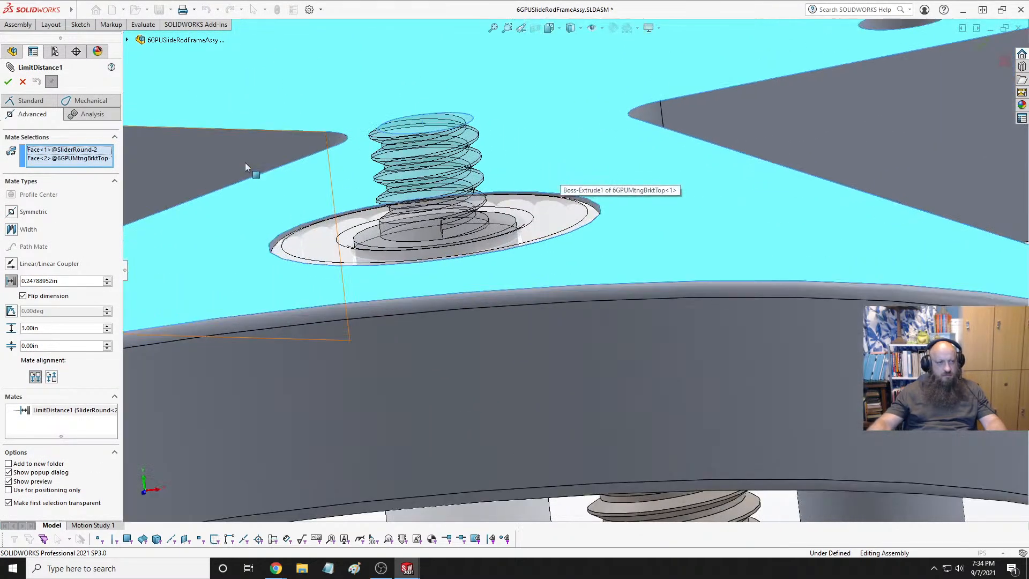
scroll(430, 120, "down", 2)
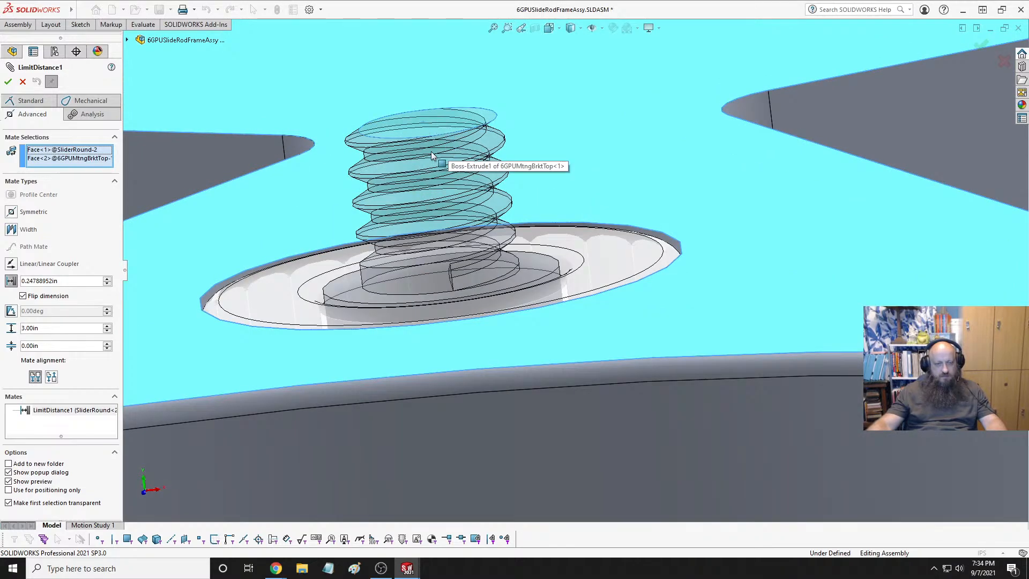
scroll(433, 156, "up", 10)
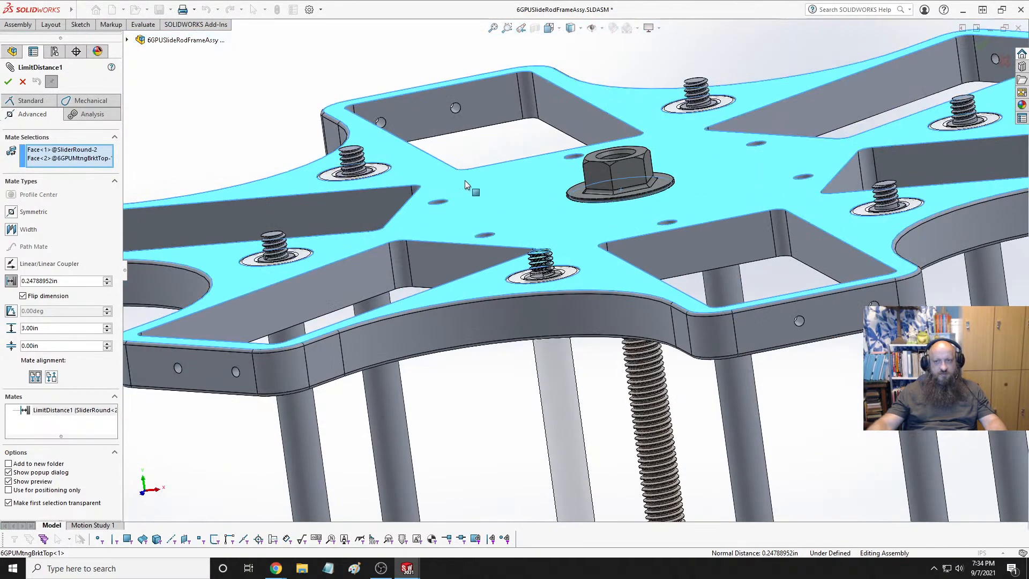
scroll(464, 185, "up", 3)
scroll(494, 201, "down", 5)
middle_click_drag(494, 201, 554, 264)
scroll(484, 303, "up", 5)
scroll(573, 332, "down", 5)
scroll(574, 333, "up", 4)
scroll(554, 263, "down", 6)
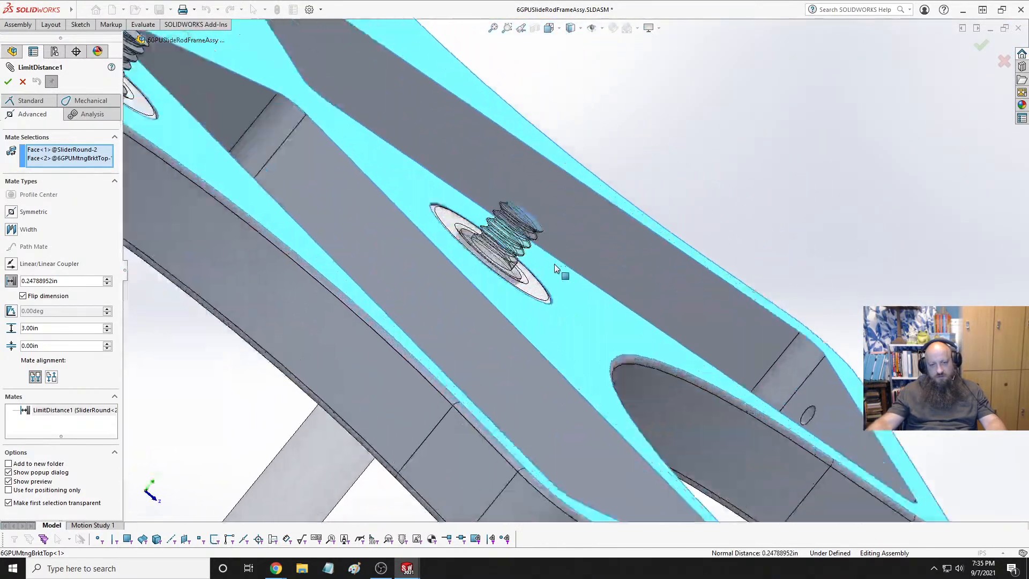
scroll(554, 264, "down", 4)
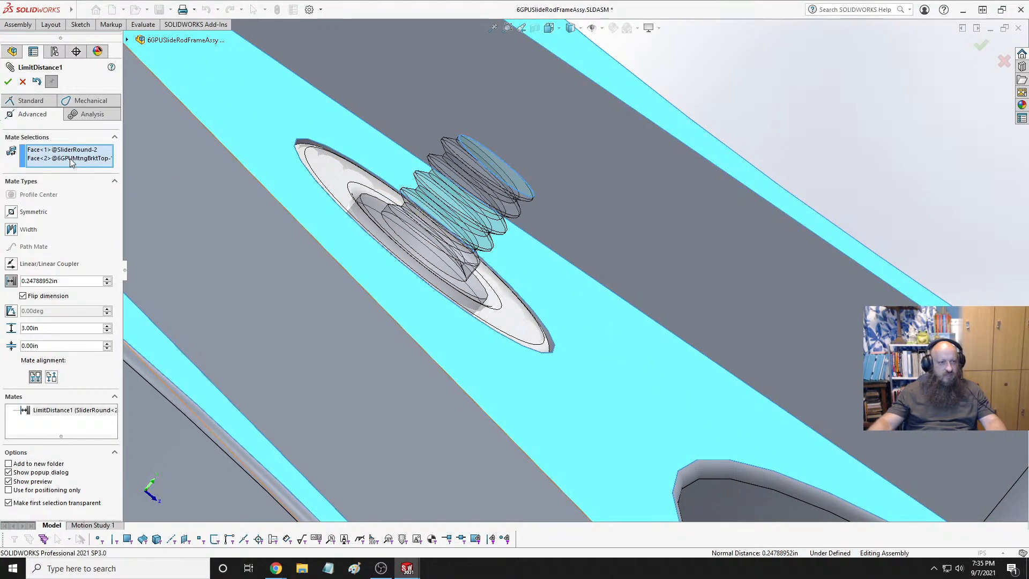
Replace the rod end face in the limit distance mate with the NylonSlipRodRing face and accept the mate
left_click(53, 151)
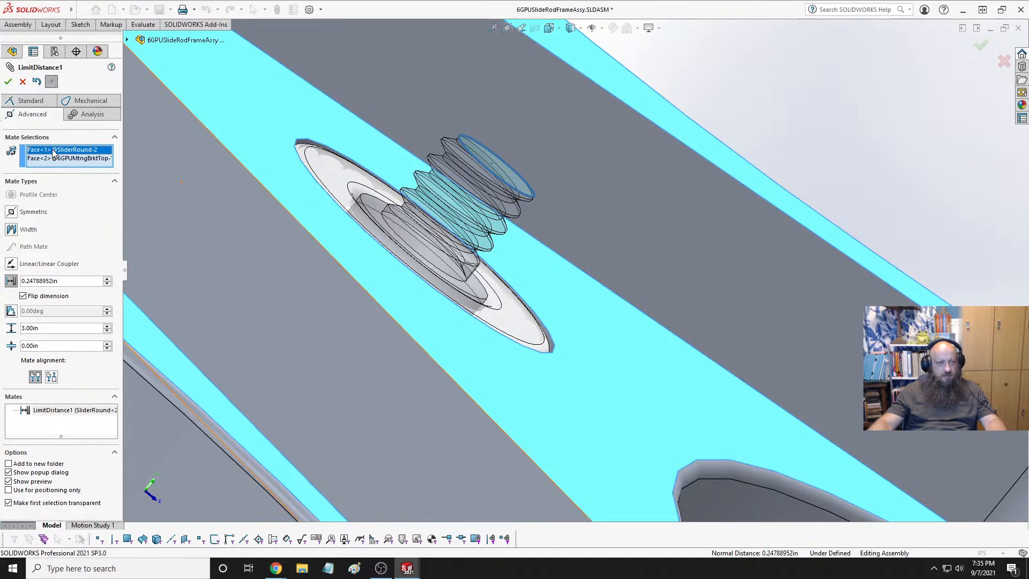
right_click(53, 151)
left_click(75, 167)
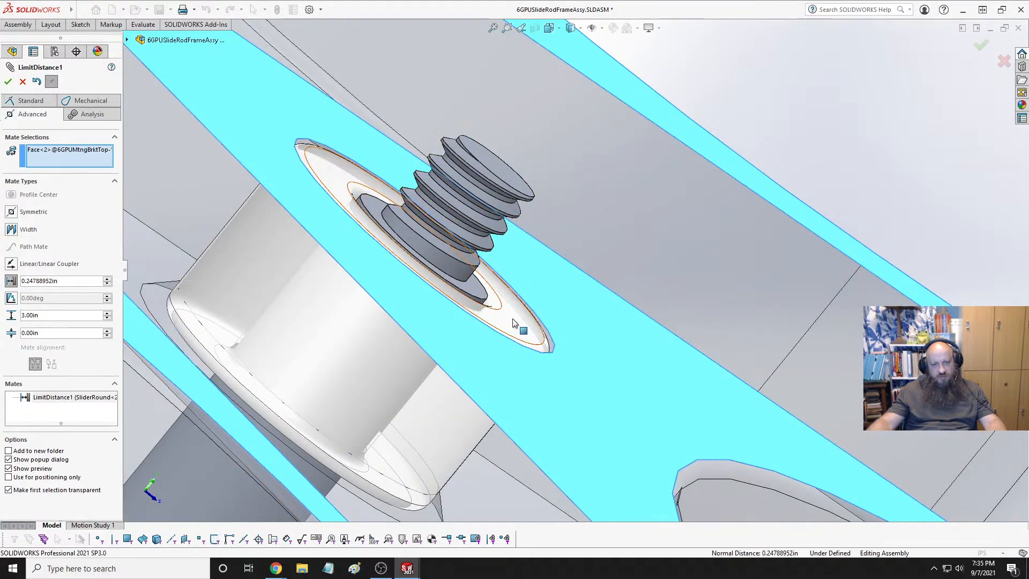
left_click(488, 327)
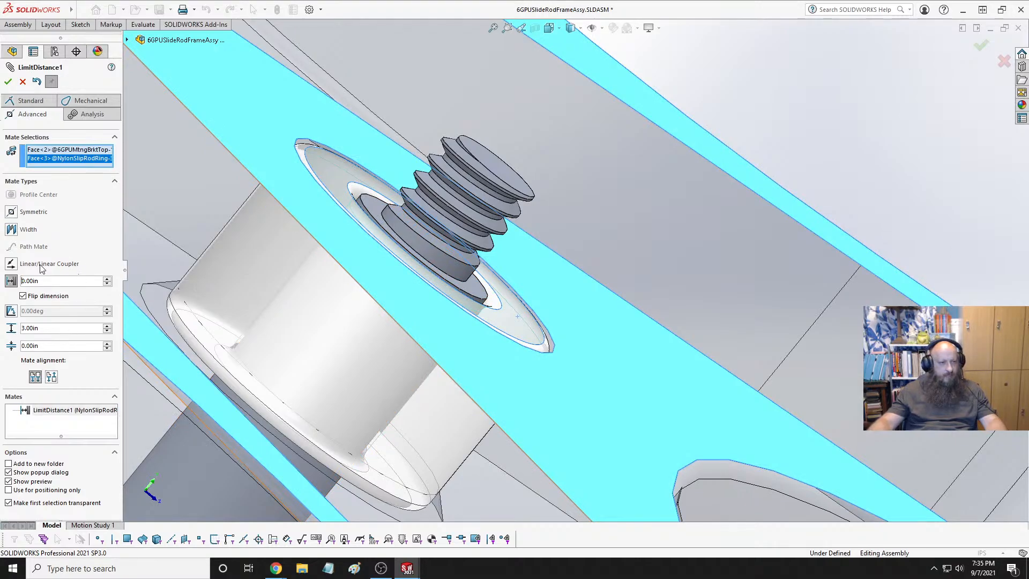
left_click(8, 83)
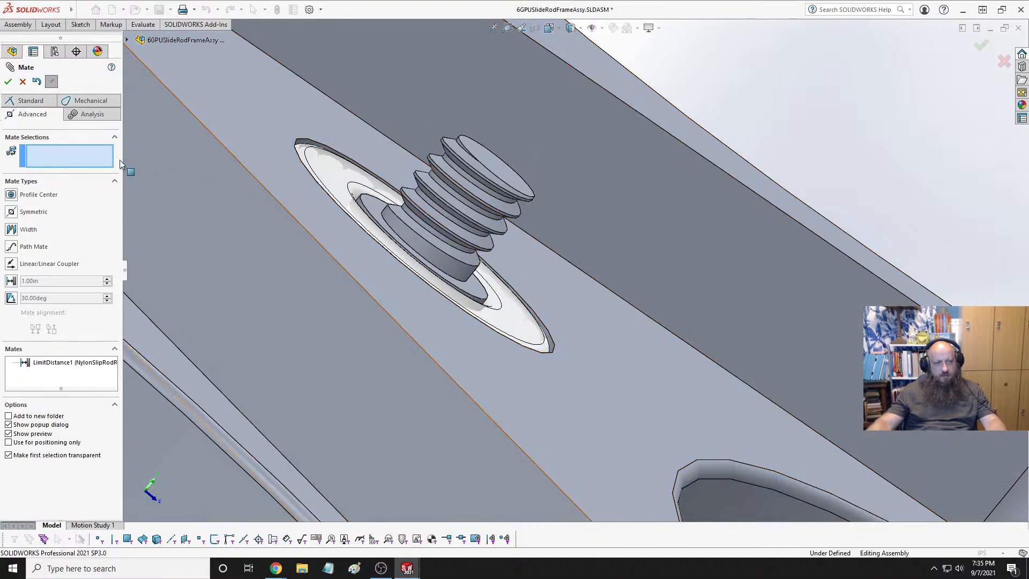
key("Escape")
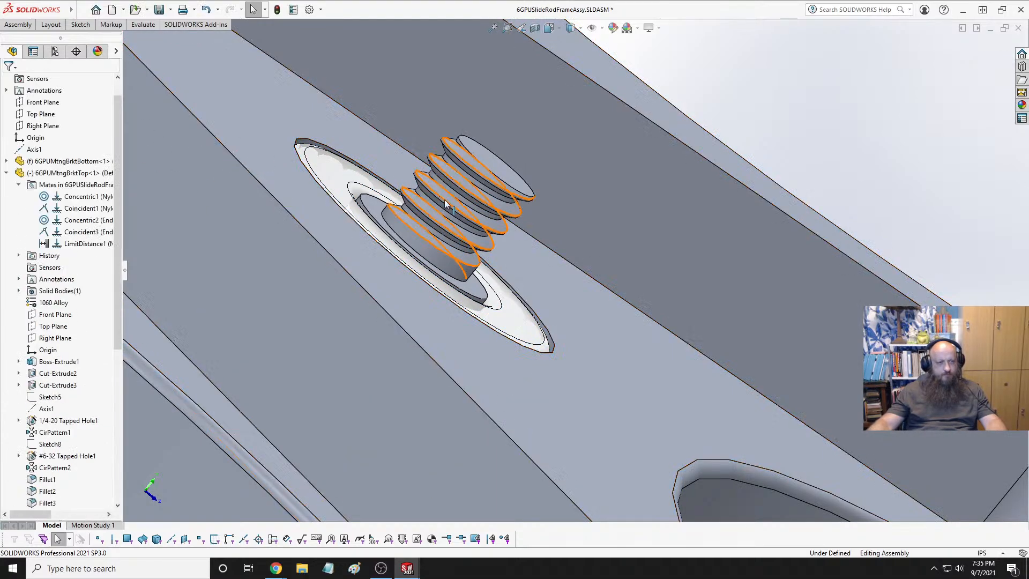
Slide the top mounting bracket down the rods so their unthreaded shoulders protrude above it
scroll(583, 286, "up", 5)
middle_click_drag(583, 287, 519, 297)
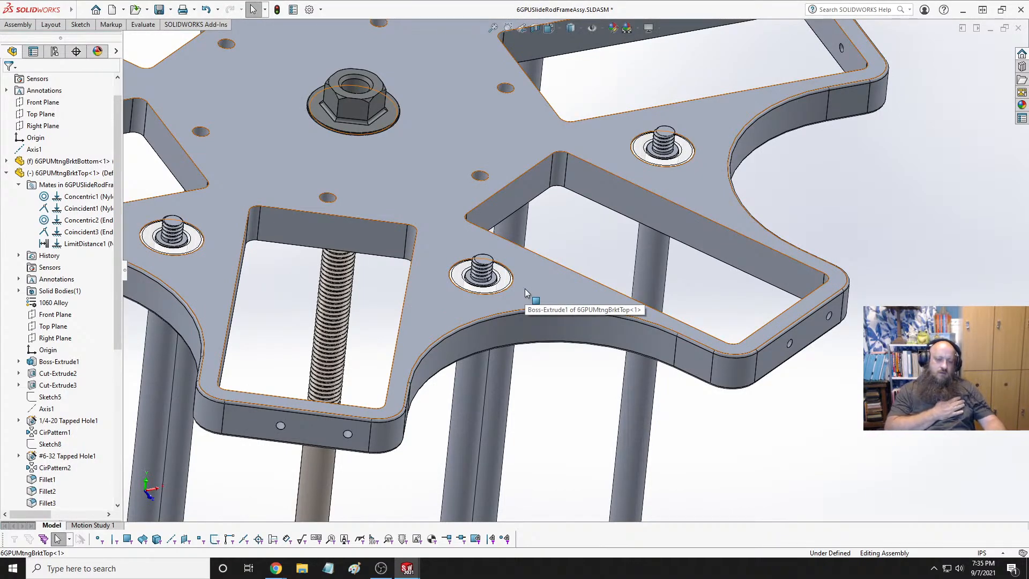
left_click(524, 290)
mouse_move(523, 299)
middle_mouse_down()
mouse_move(522, 326)
mouse_move(522, 311)
middle_mouse_up()
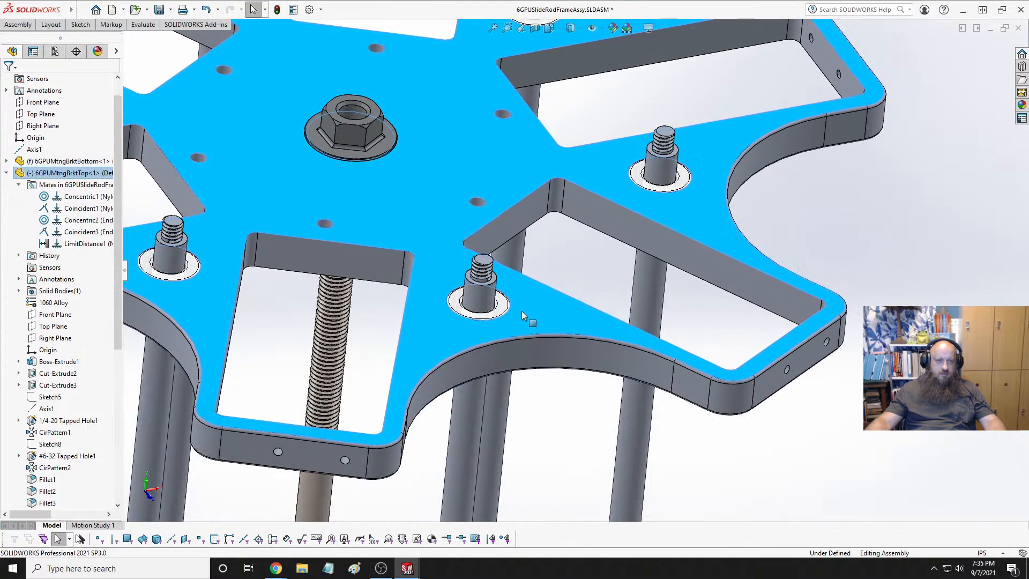
key("Escape")
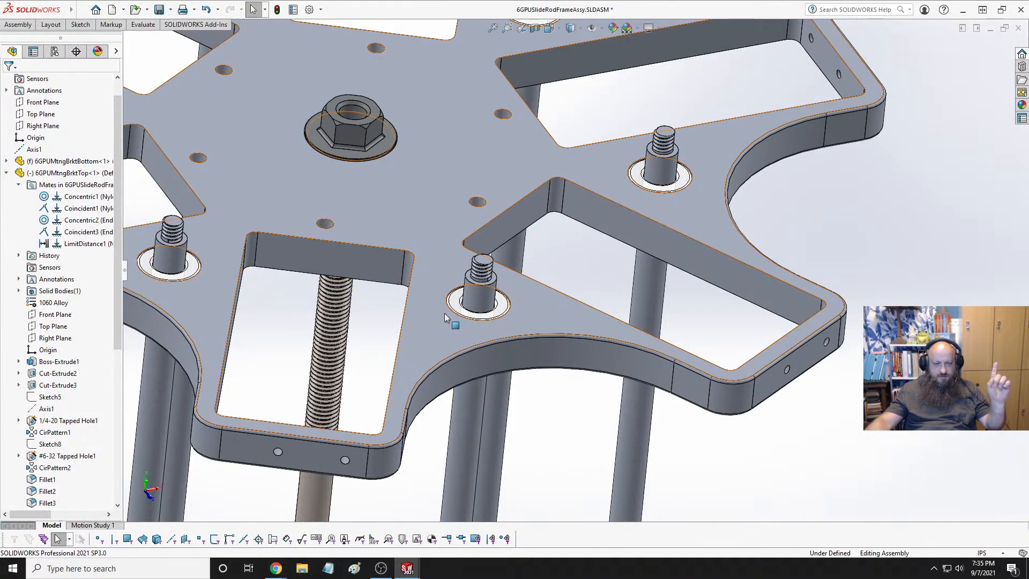
Set the bracket's limit distance mate to a minimum of 1 in and a maximum of 4 in
left_click(80, 243)
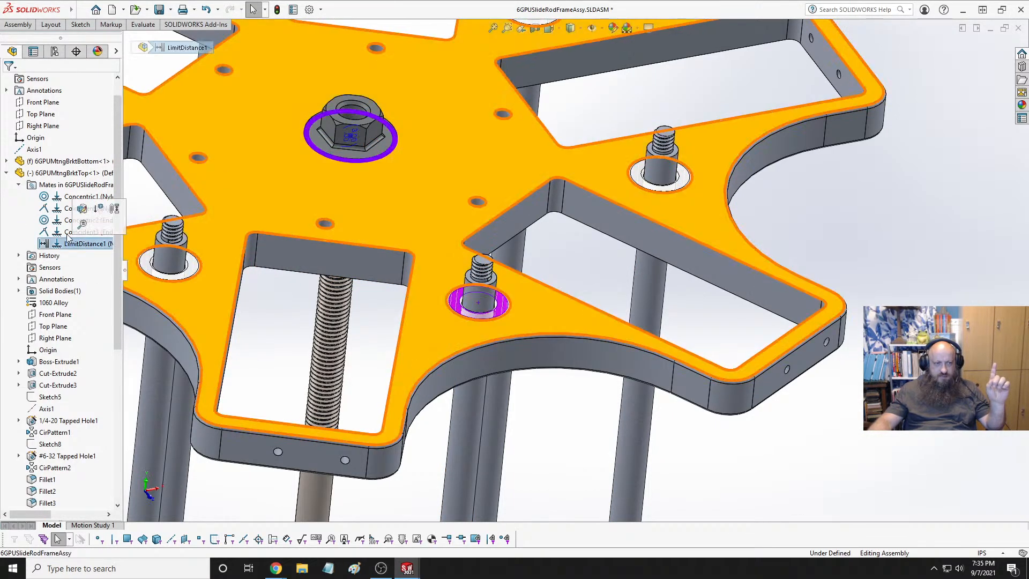
left_click(82, 209)
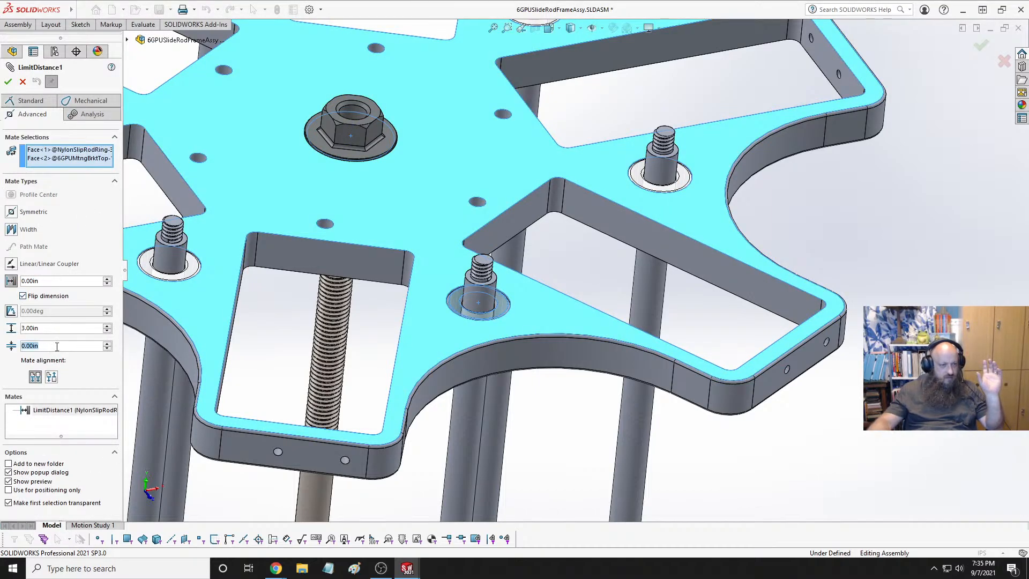
type("1")
key("Return")
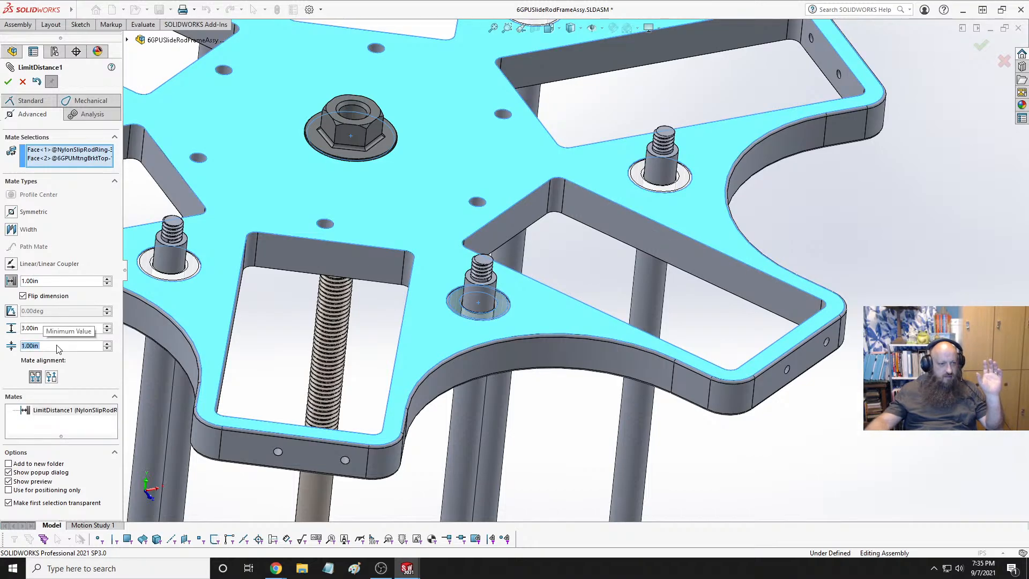
double_click(44, 328)
type("4")
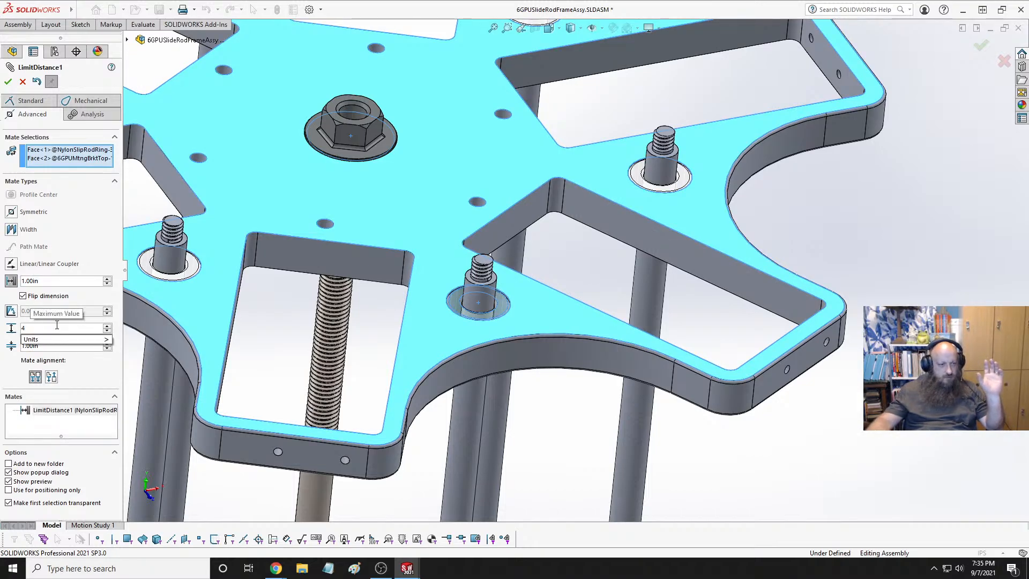
key("Return")
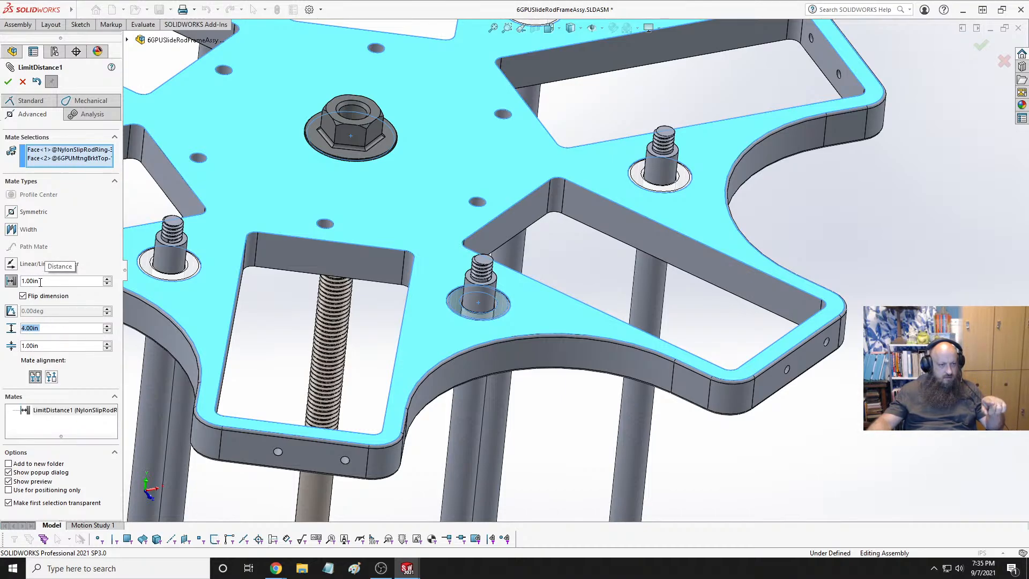
left_click(8, 82)
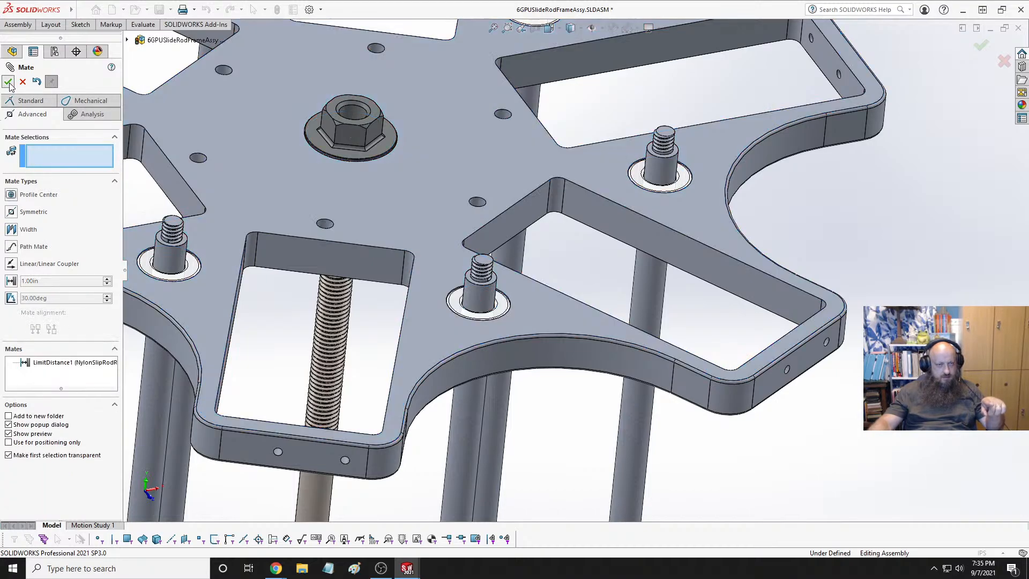
left_click(8, 82)
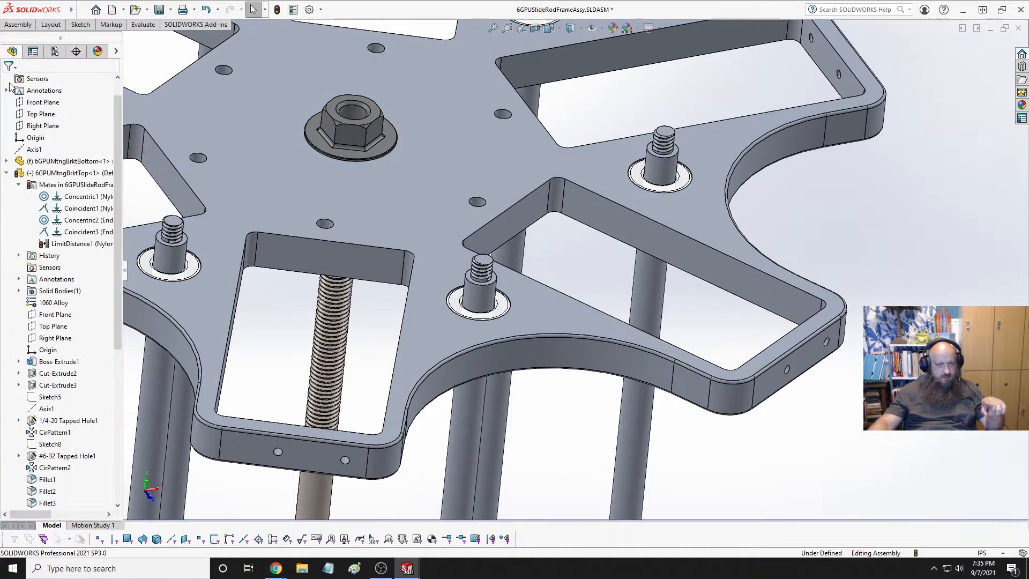
Rebuild the assembly and try flipping the dimension direction of the bracket's limit distance mate
left_click(278, 8)
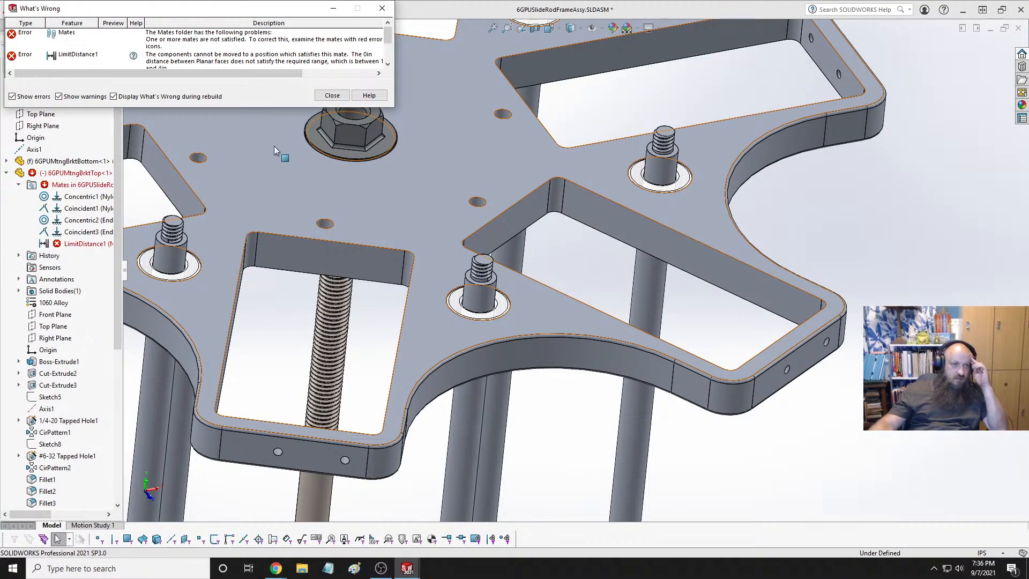
left_click(332, 95)
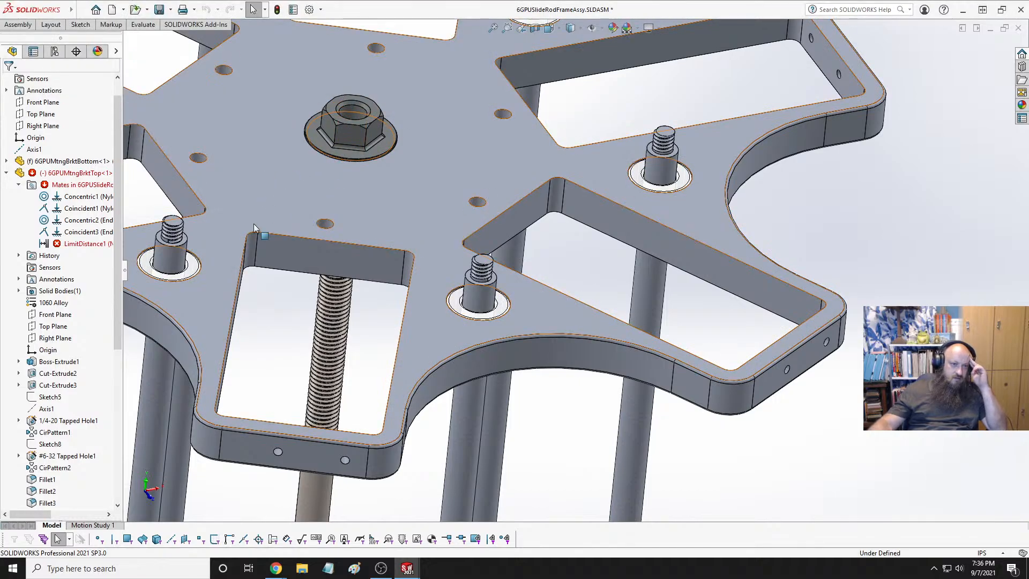
left_click(85, 243)
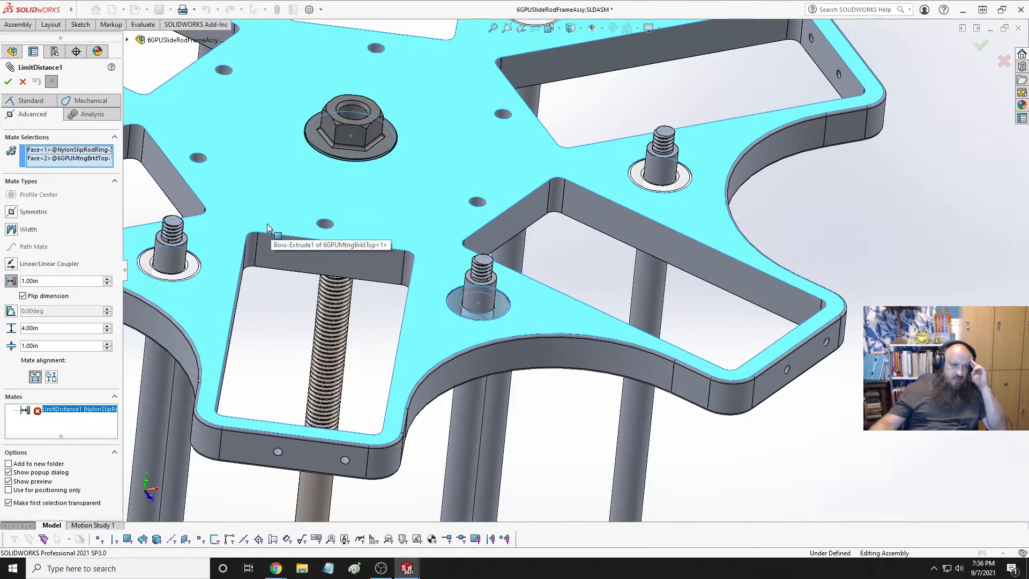
left_click(23, 296)
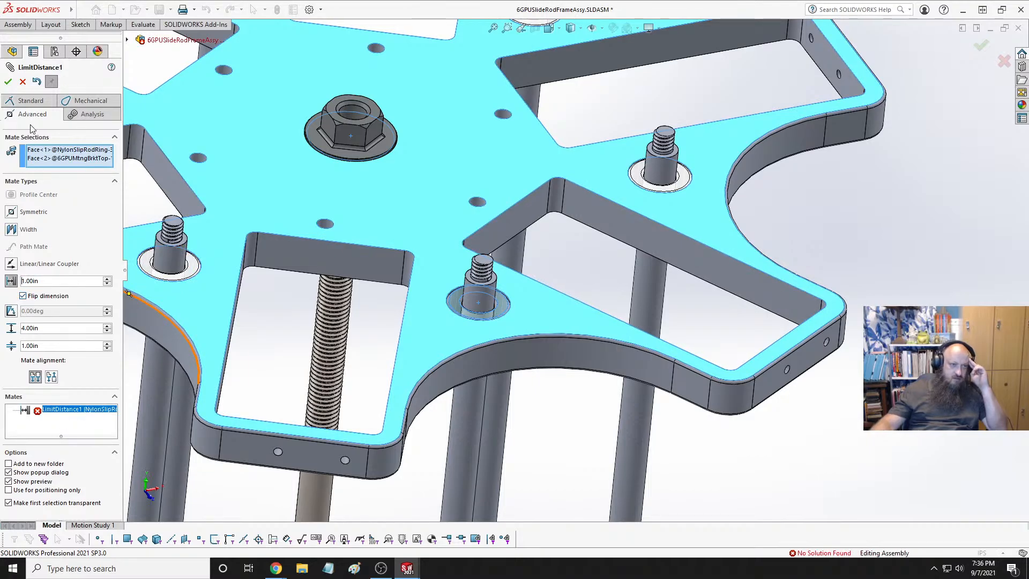
left_click(7, 81)
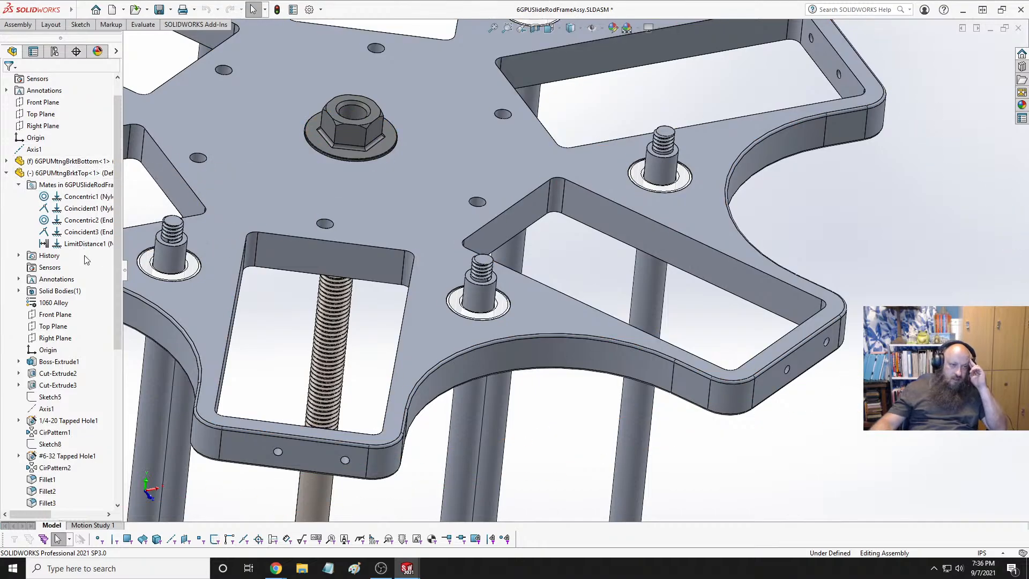
Slide the top bracket farther down the rods and rebuild the assembly
mouse_move(461, 193)
left_mouse_down()
mouse_move(460, 217)
mouse_move(468, 15)
mouse_move(466, 206)
left_mouse_up()
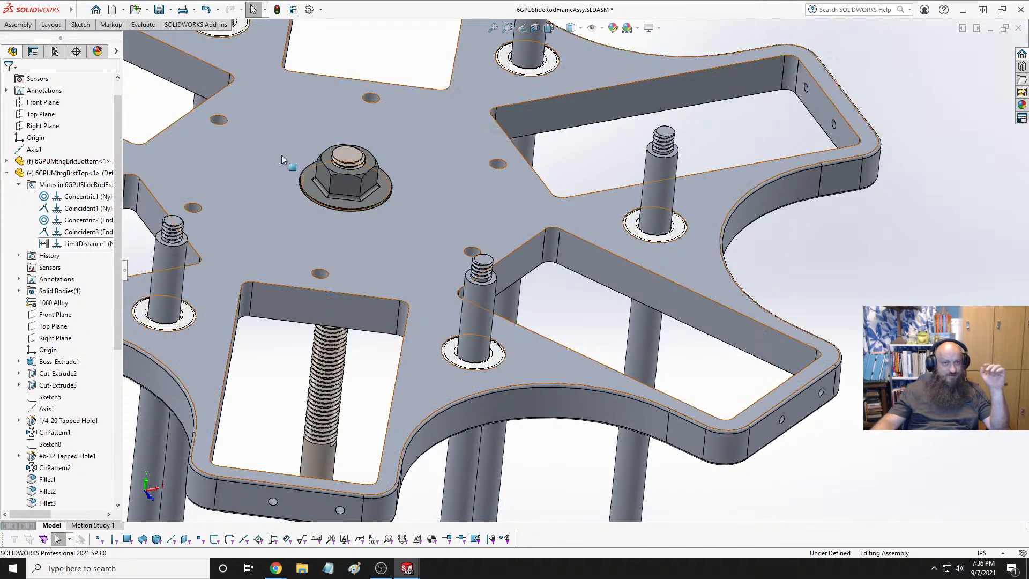
left_click(277, 9)
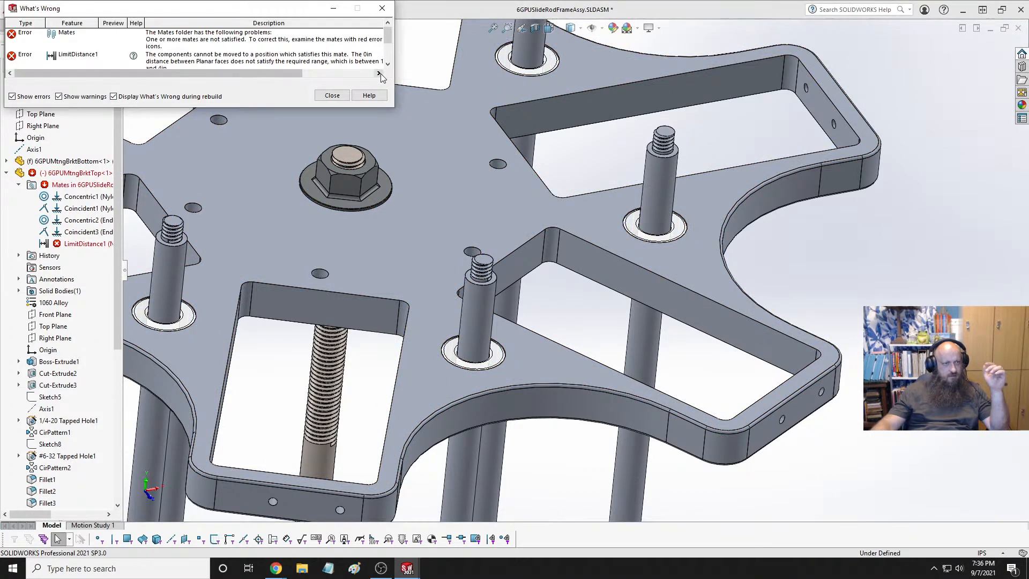
left_click(331, 95)
Delete the limit distance mate between the nylon slip ring and the top mounting bracket
right_click(73, 246)
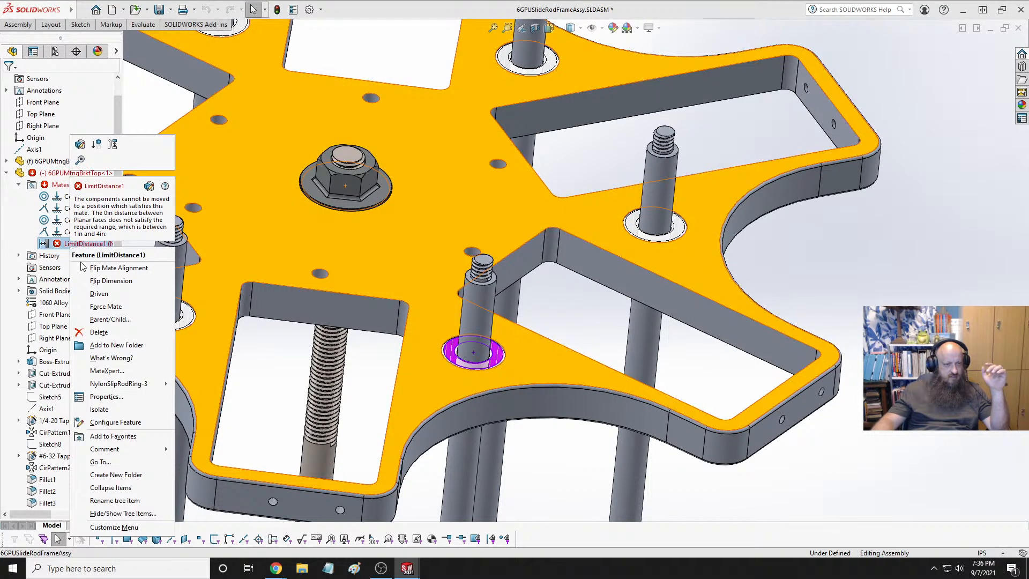
left_click(99, 332)
left_click(581, 233)
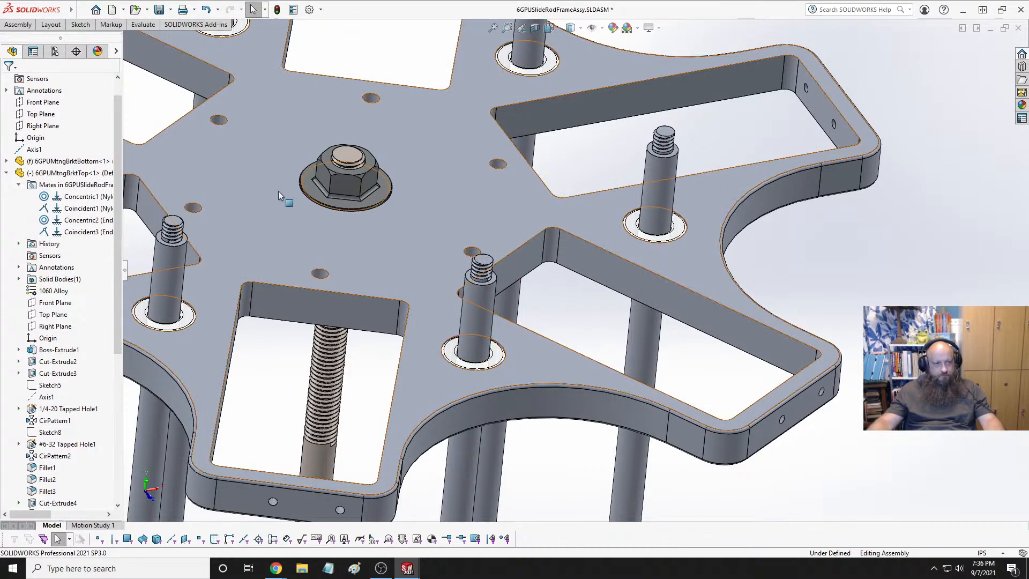
scroll(506, 370, "down", 3)
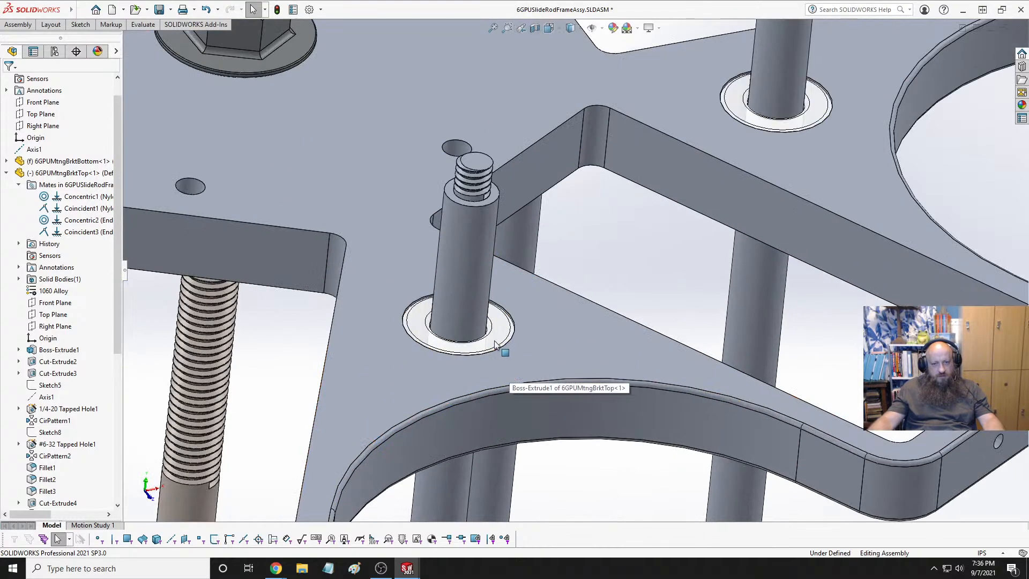
Add a limit distance mate between the top bracket's upper face and the slider rod's shoulder face, with a 3 in maximum
left_click(495, 345)
scroll(502, 242, "down", 3)
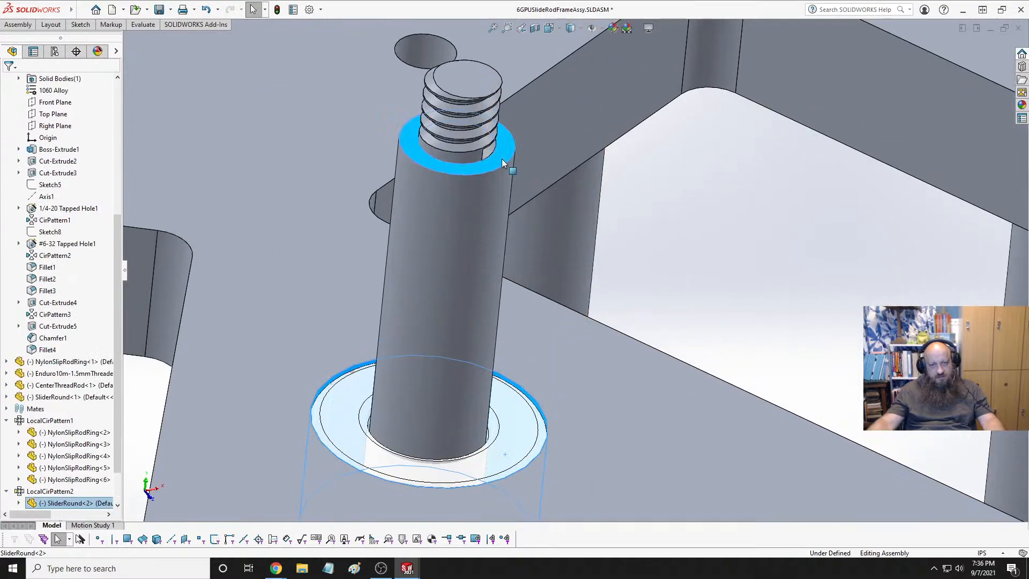
key("Escape")
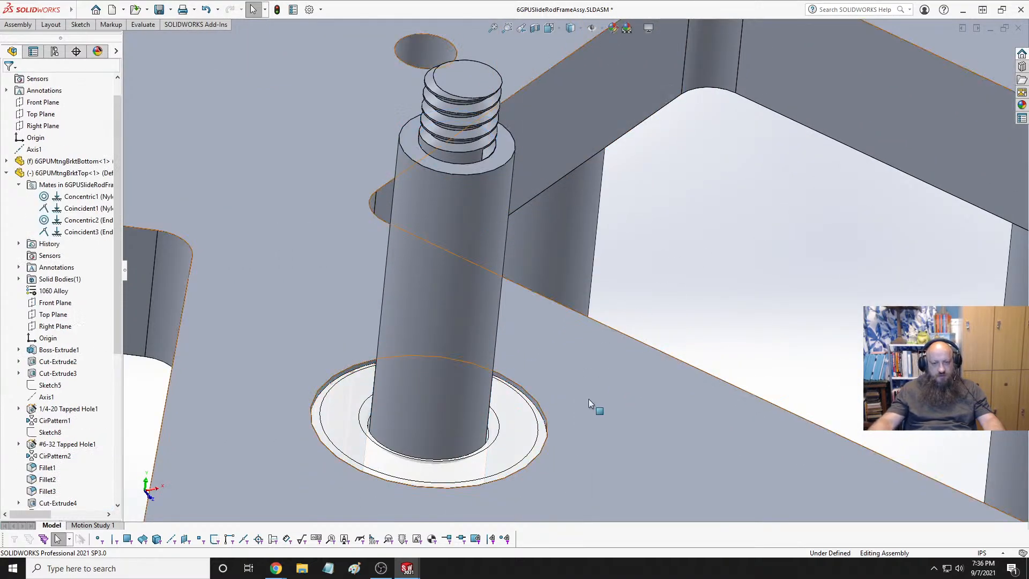
left_click(589, 398)
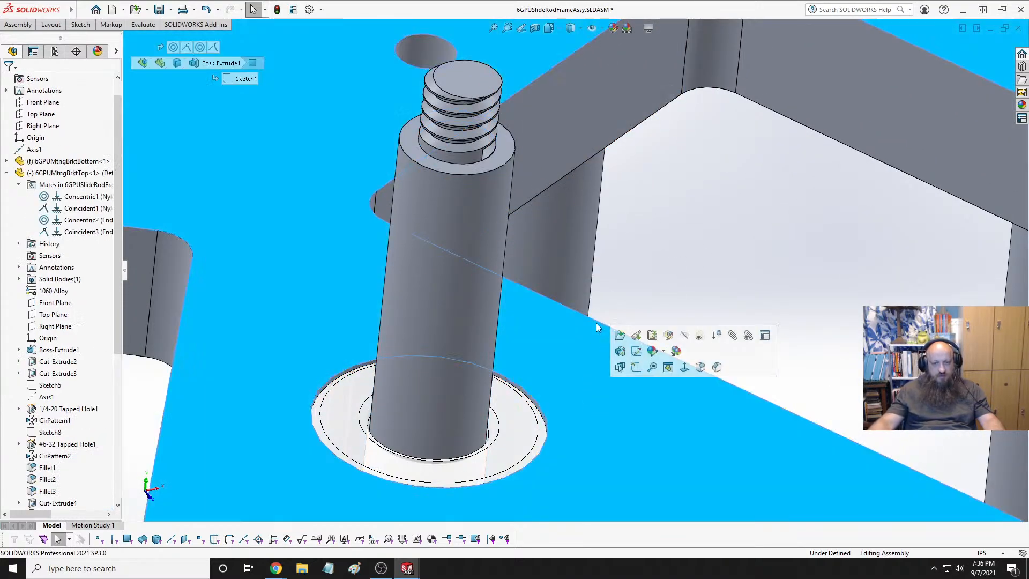
left_click(503, 150, "ctrl")
left_click(597, 140)
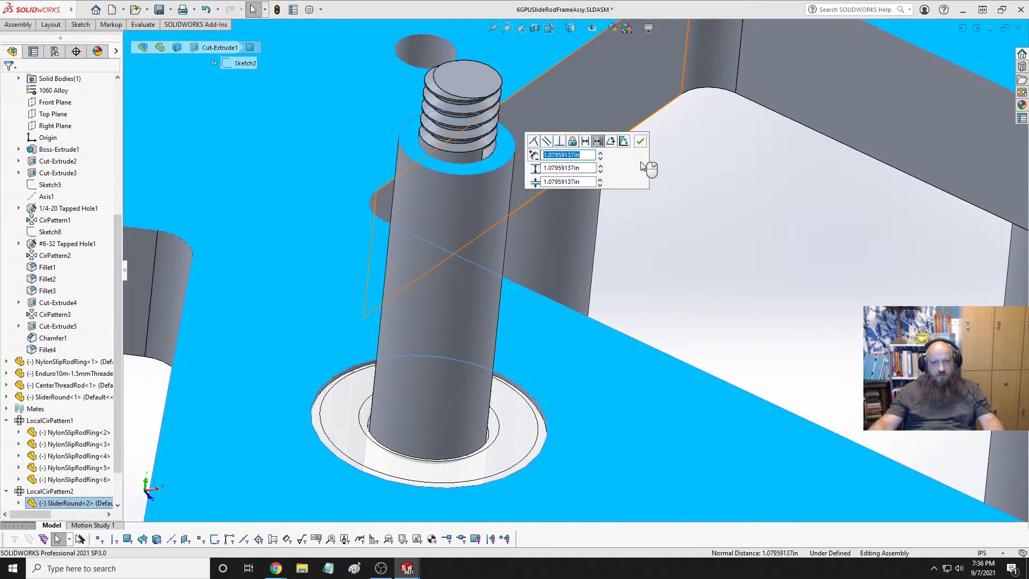
left_click(588, 169)
type("1.00in")
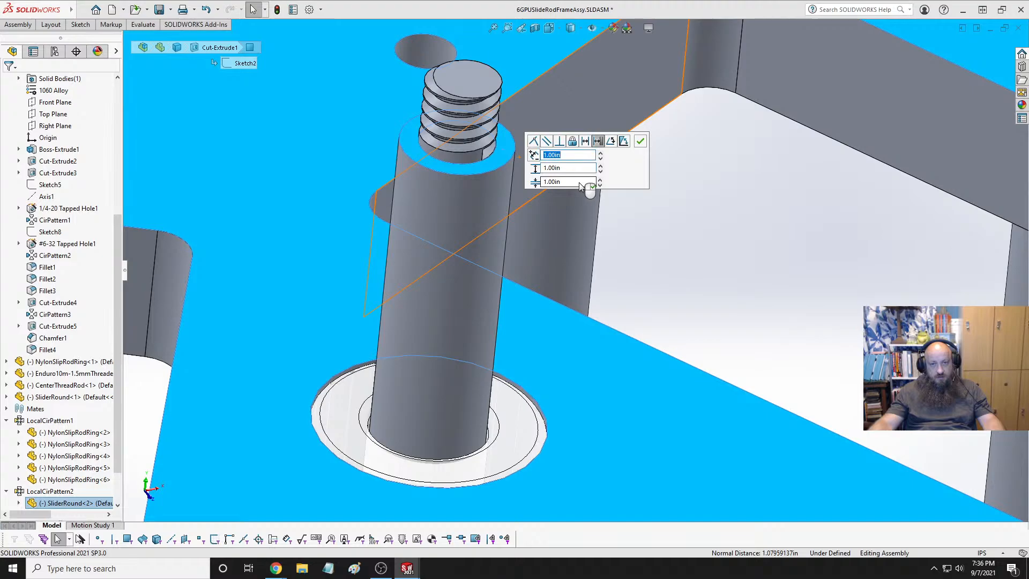
key("BackSpace")
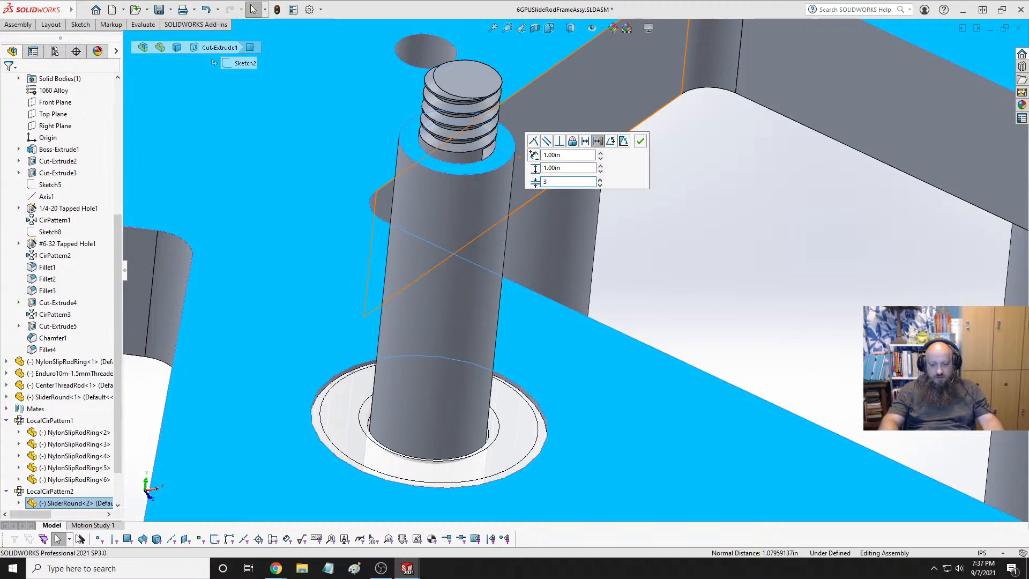
key("BackSpace")
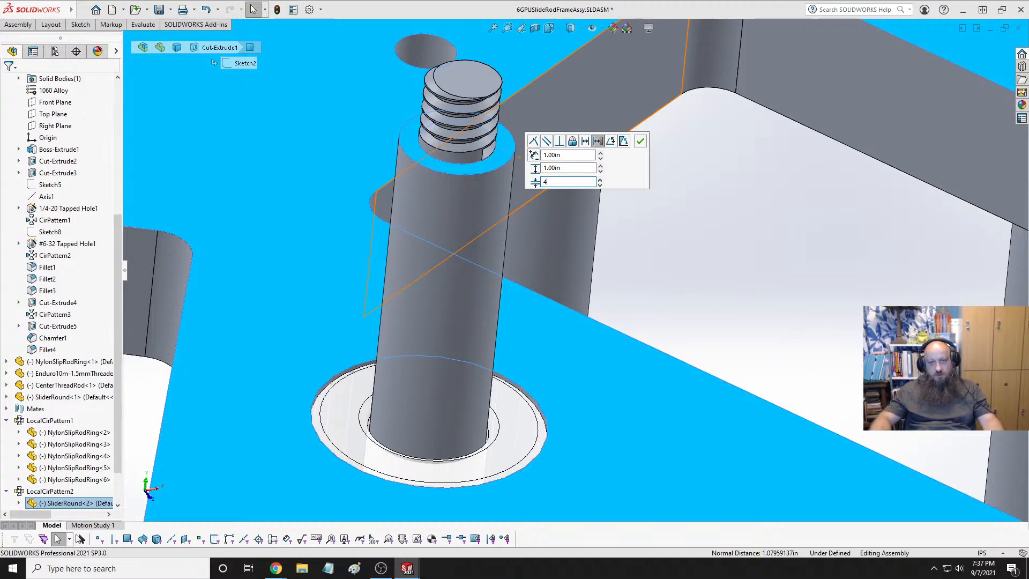
type("3")
key("Tab")
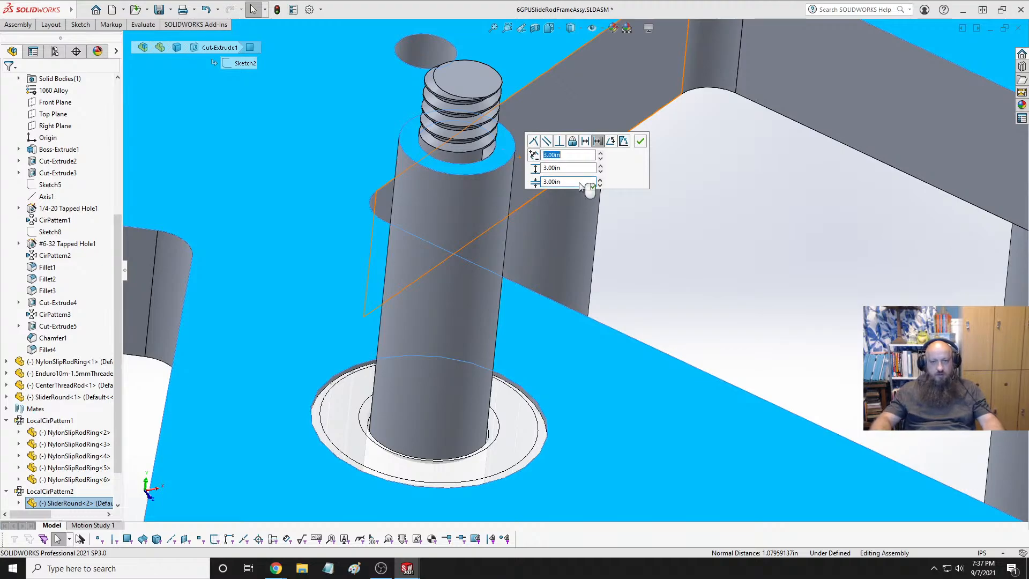
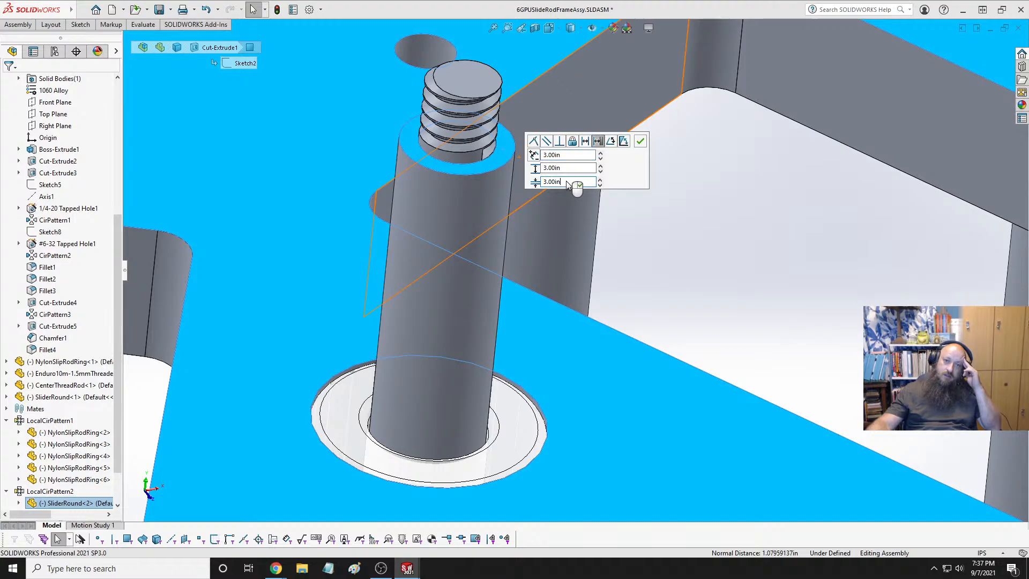
Set the limit mate's minimum value and its distance to 1 in, and accept the mate
type("1")
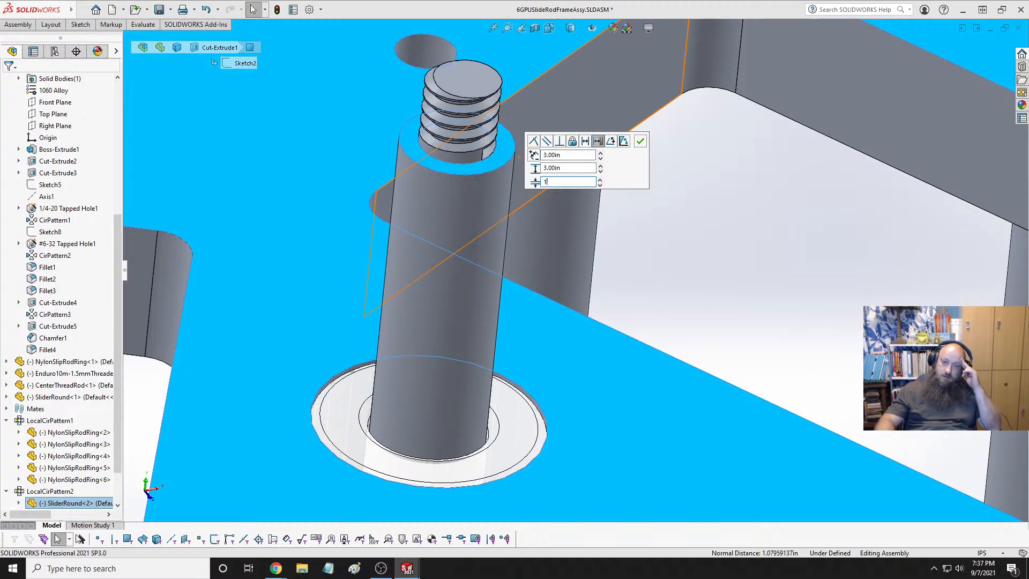
key("Tab")
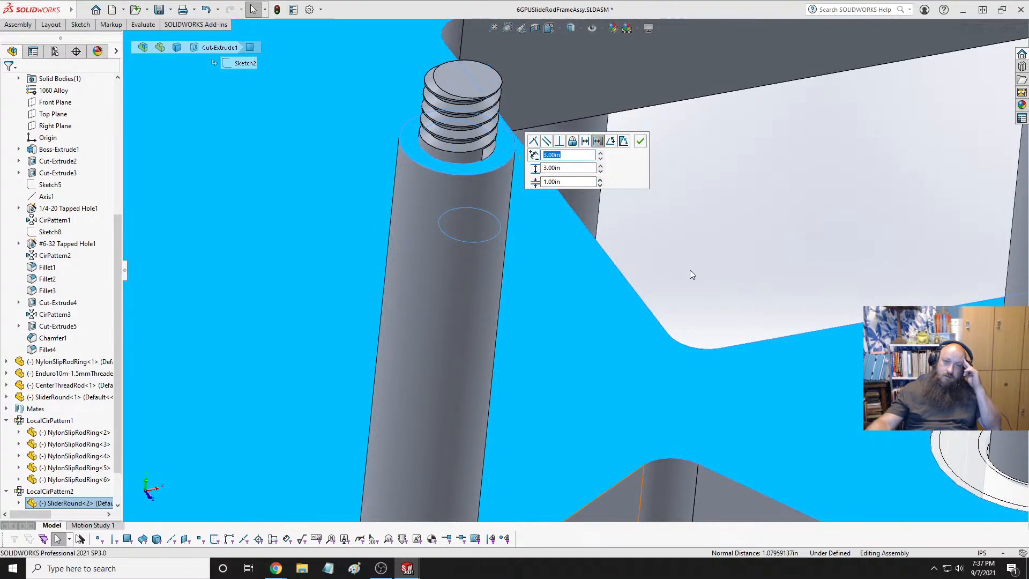
left_click(576, 156)
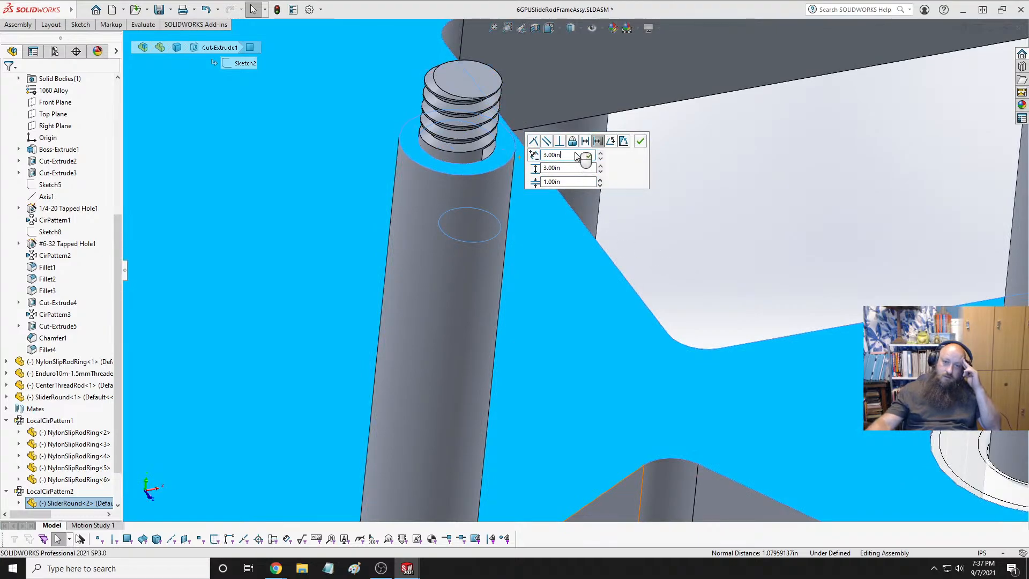
type("1")
key("Return")
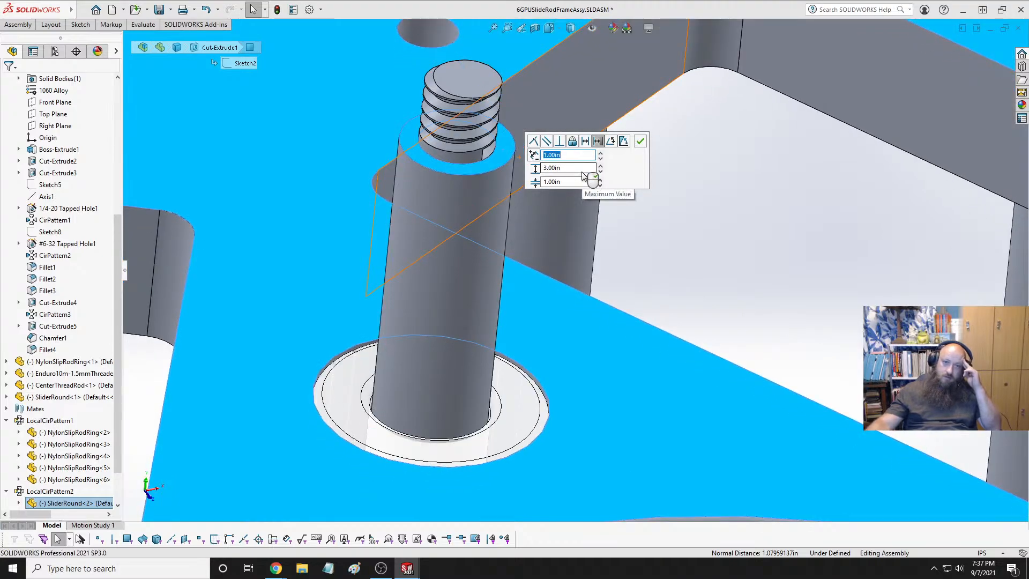
left_click(640, 141)
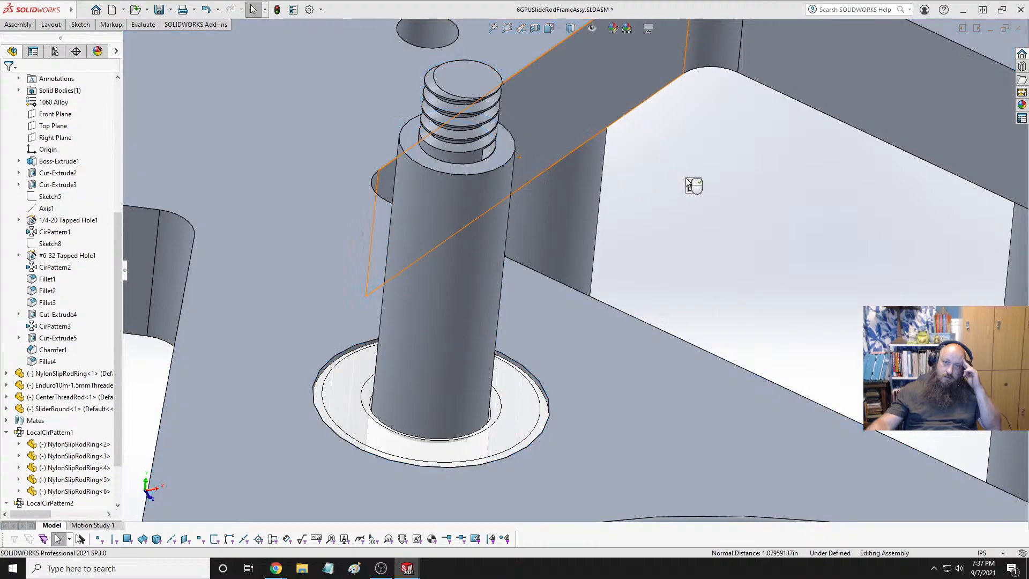
Try sliding the top bracket along the rods to test its travel, and save the slide rod frame assembly
left_click(571, 342)
scroll(631, 269, "up", 12)
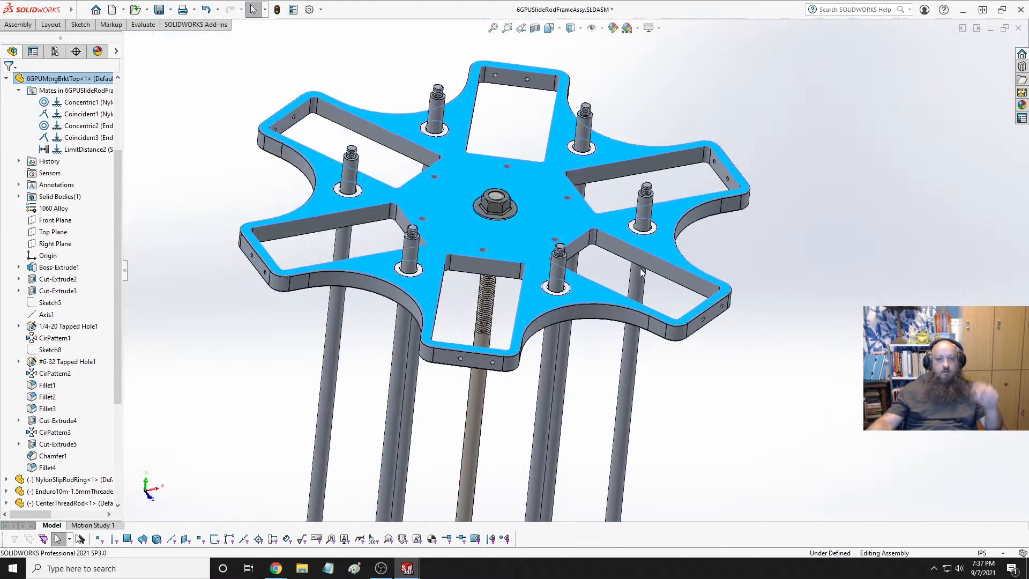
scroll(593, 333, "down", 3)
middle_click_drag(601, 335, 536, 249)
scroll(542, 290, "up", 5)
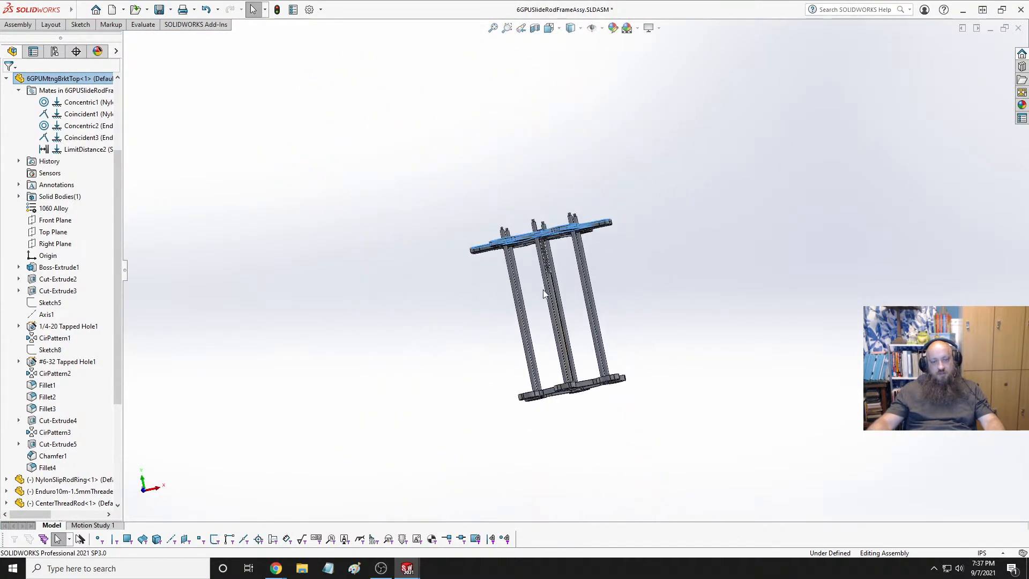
scroll(588, 370, "down", 8)
scroll(644, 300, "up", 5)
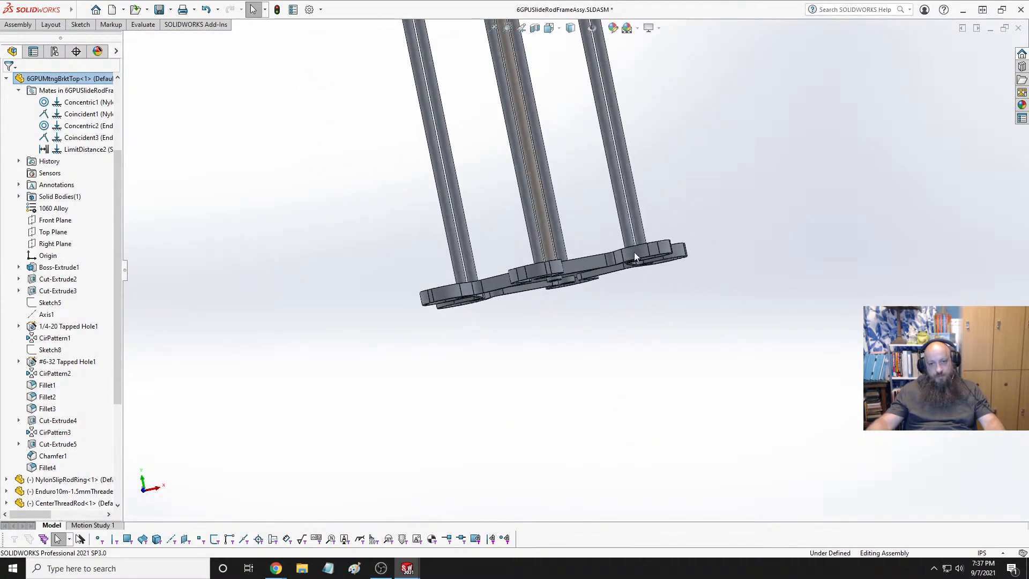
middle_click_drag(635, 252, 567, 120)
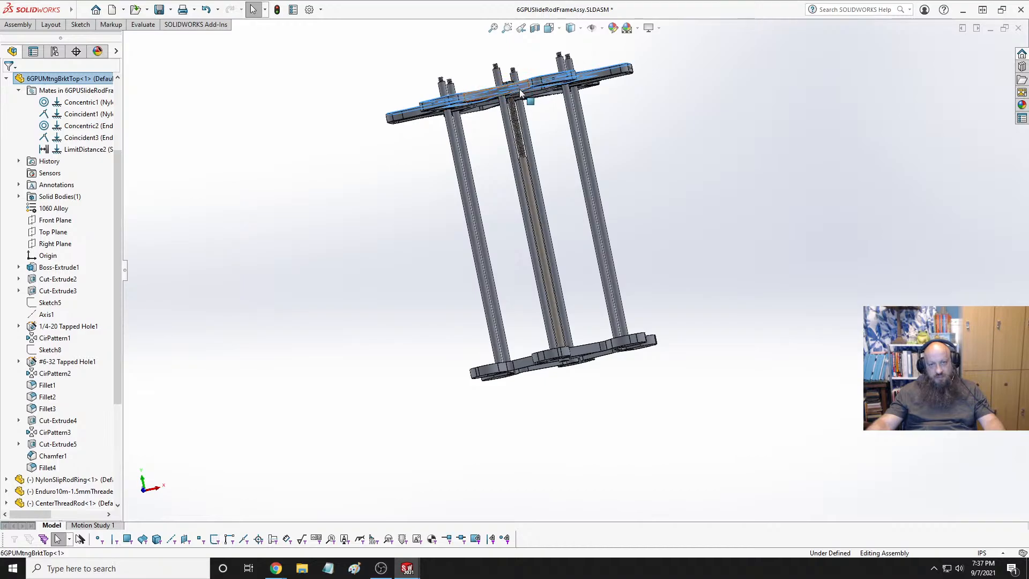
left_click_drag(519, 87, 548, 72)
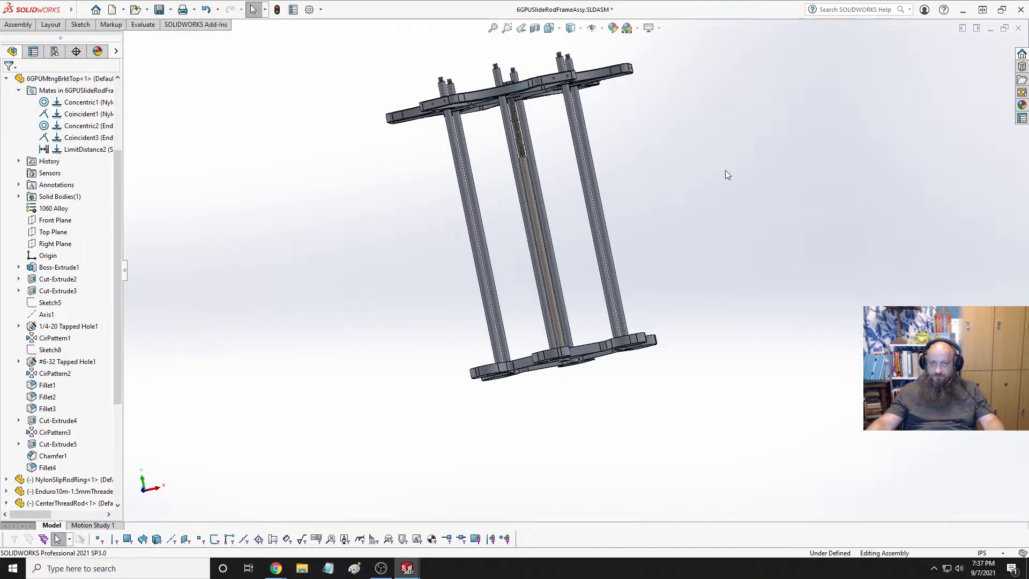
key("ctrl+s")
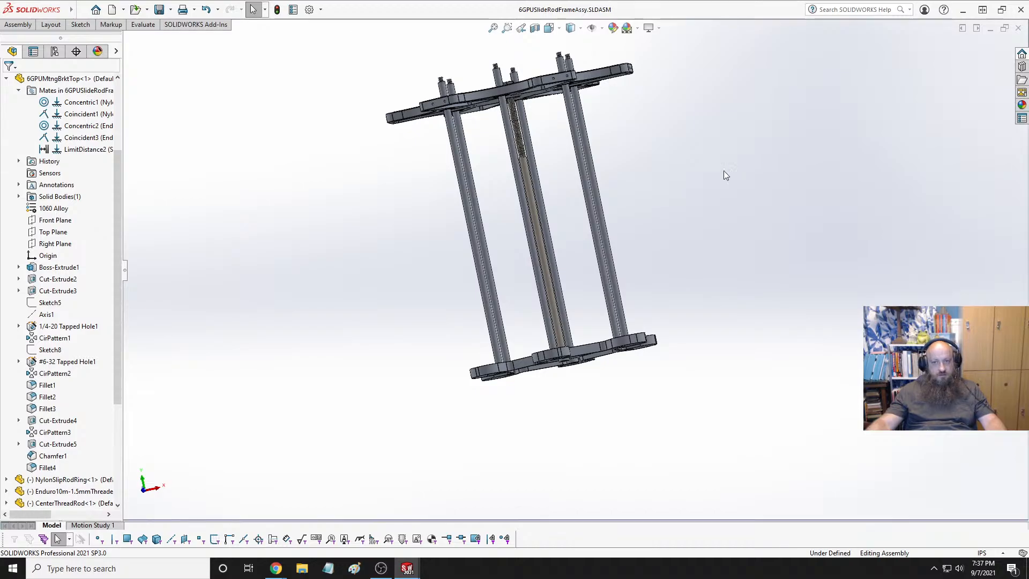
Switch to the 6GPUCryptoRig assembly and examine how the top bracket and slider rods sit inside the shell
key("ctrl+Tab")
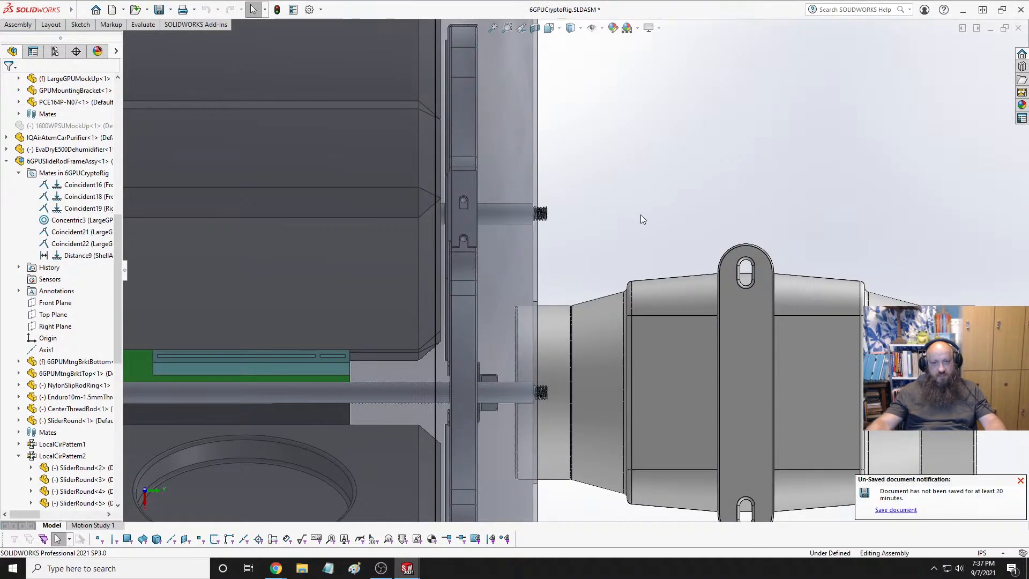
middle_click_drag(584, 238, 472, 397)
scroll(472, 398, "down", 5)
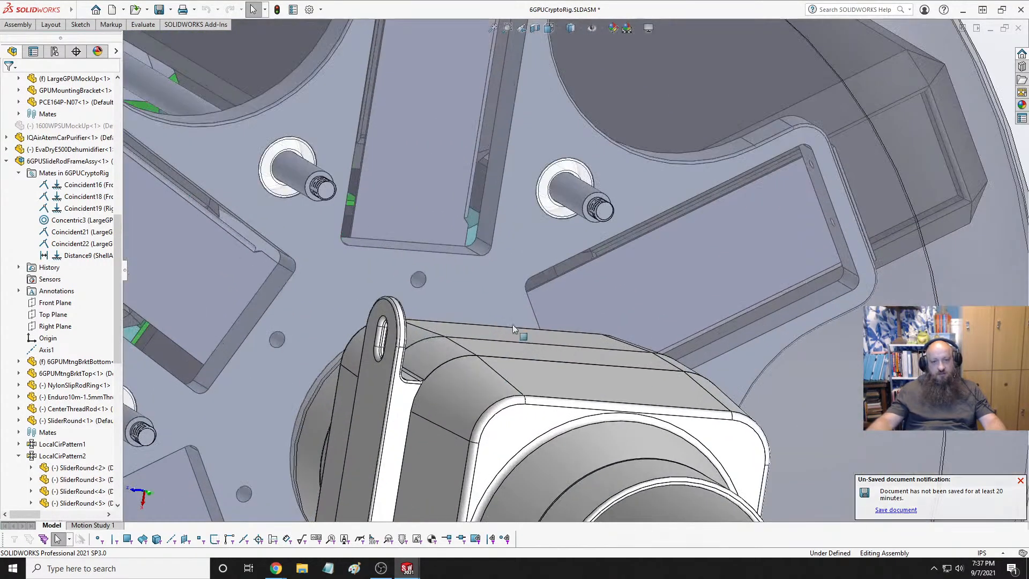
middle_click_drag(512, 323, 590, 233)
scroll(658, 185, "down", 4)
scroll(658, 185, "up", 4)
scroll(591, 232, "up", 6)
scroll(550, 234, "up", 2)
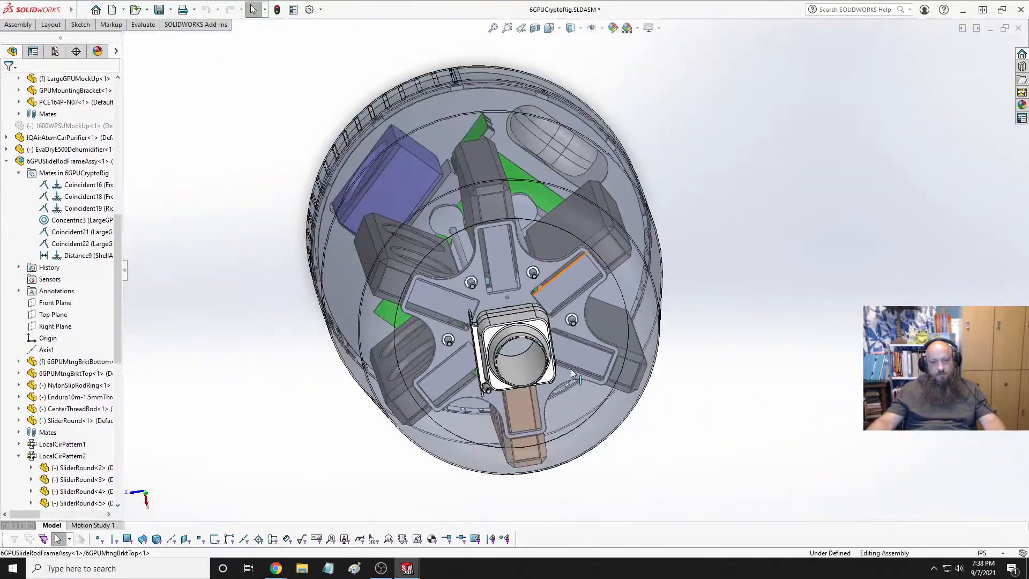
scroll(594, 370, "down", 3)
middle_click_drag(595, 370, 583, 160)
scroll(578, 197, "down", 6)
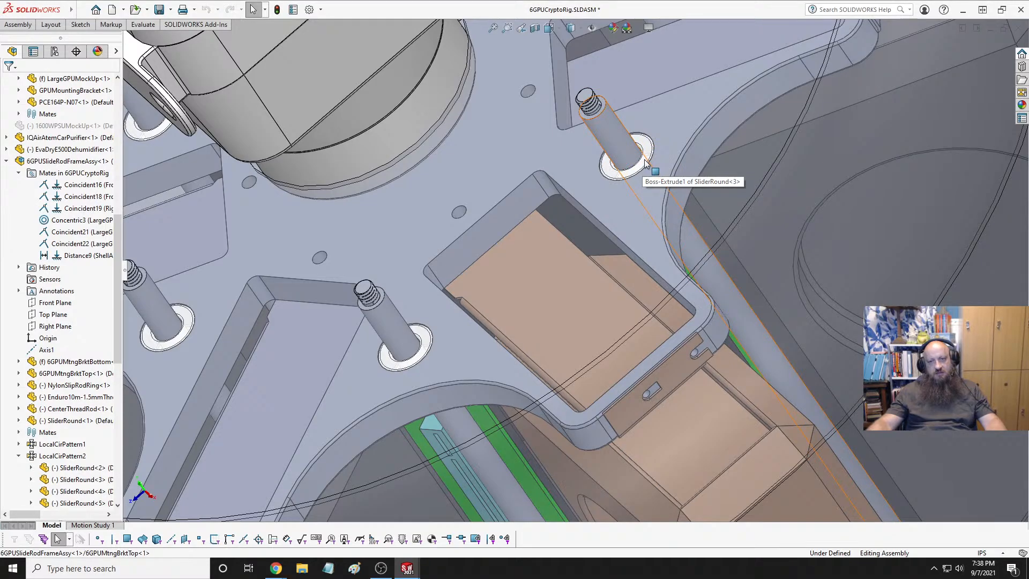
scroll(616, 177, "up", 2)
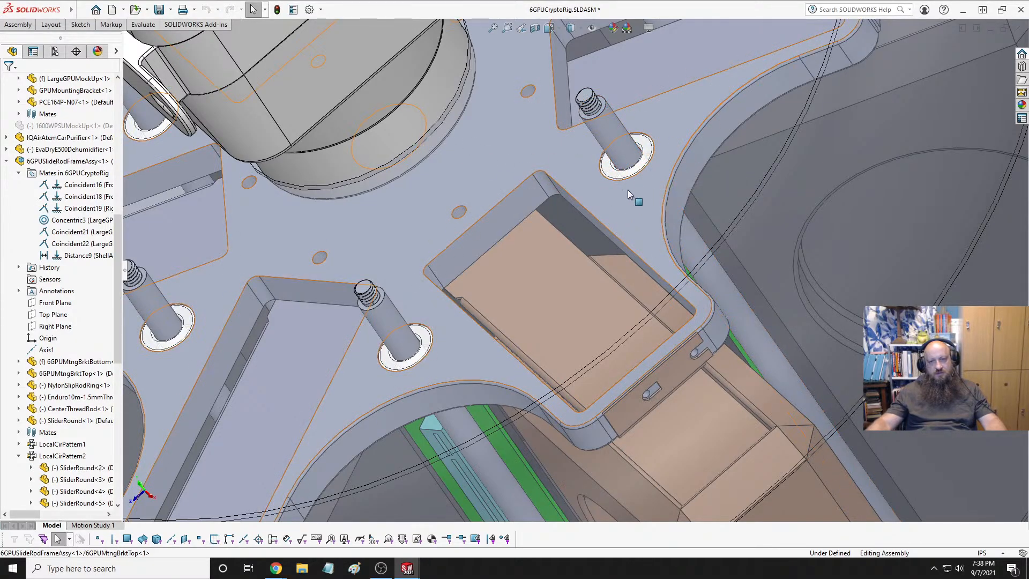
scroll(625, 191, "up", 2)
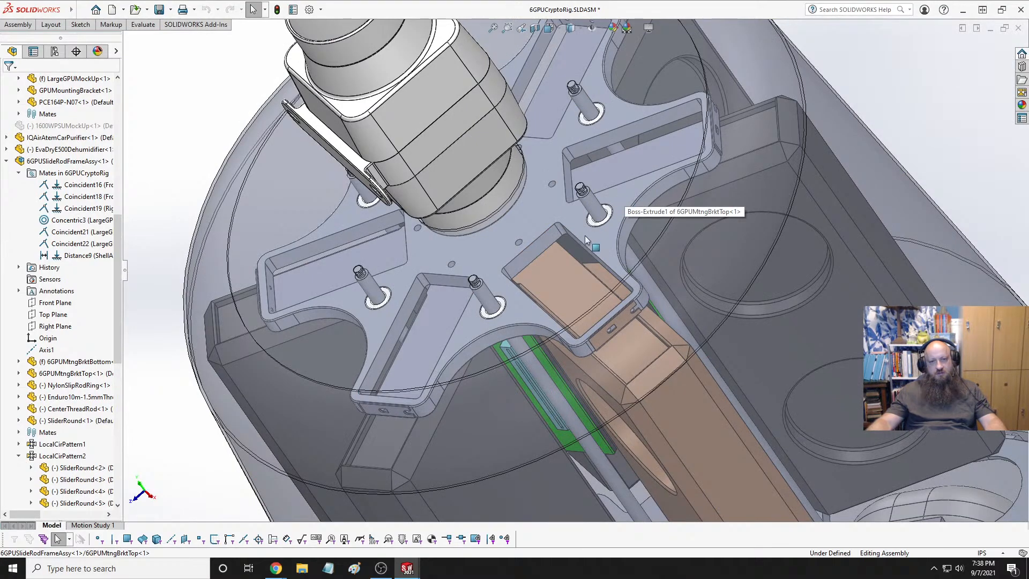
Orient the 6GPUCryptoRig assembly to the Top view and save it
key("space")
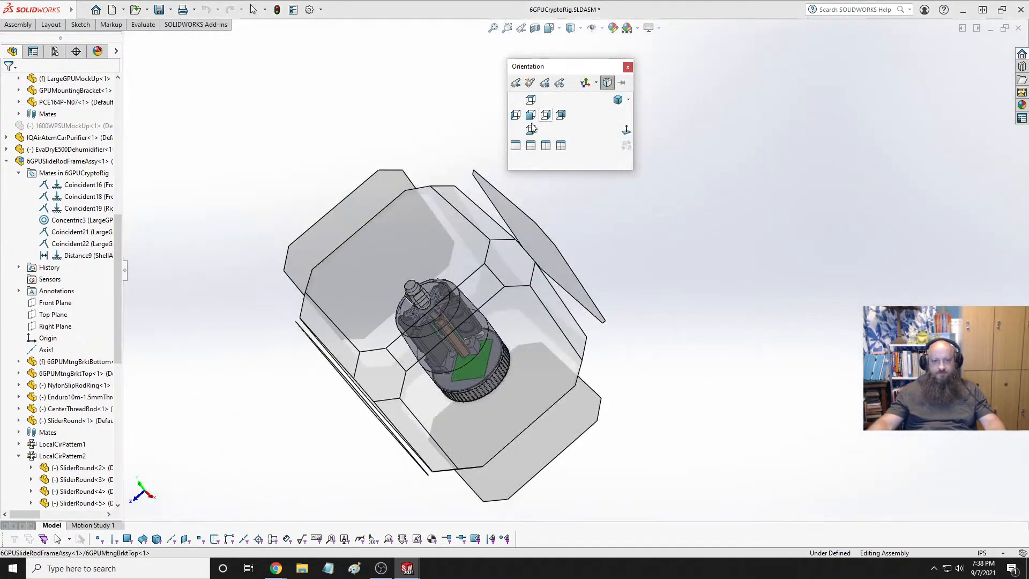
key("Escape")
key("ctrl+5")
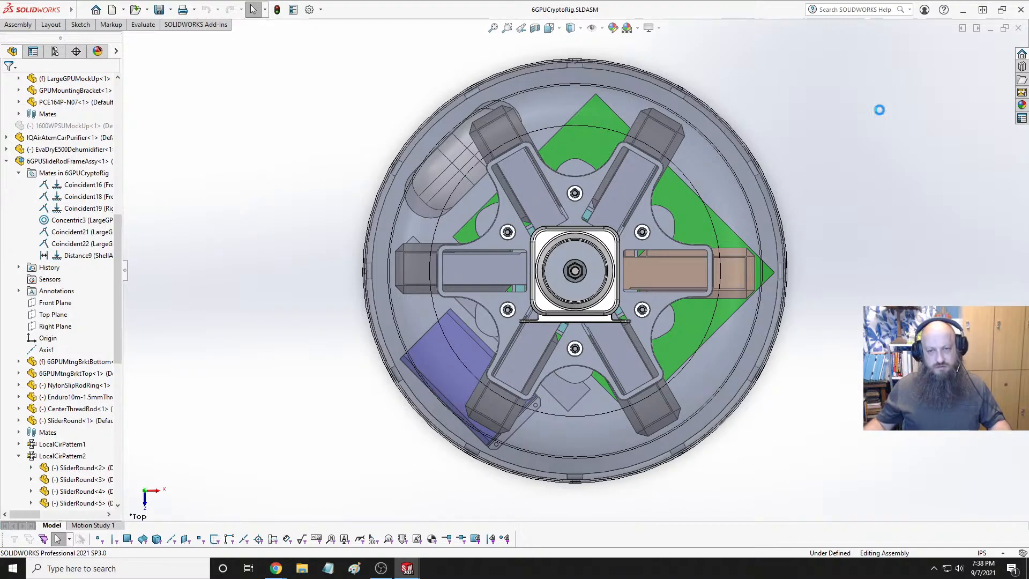
key("ctrl+Tab")
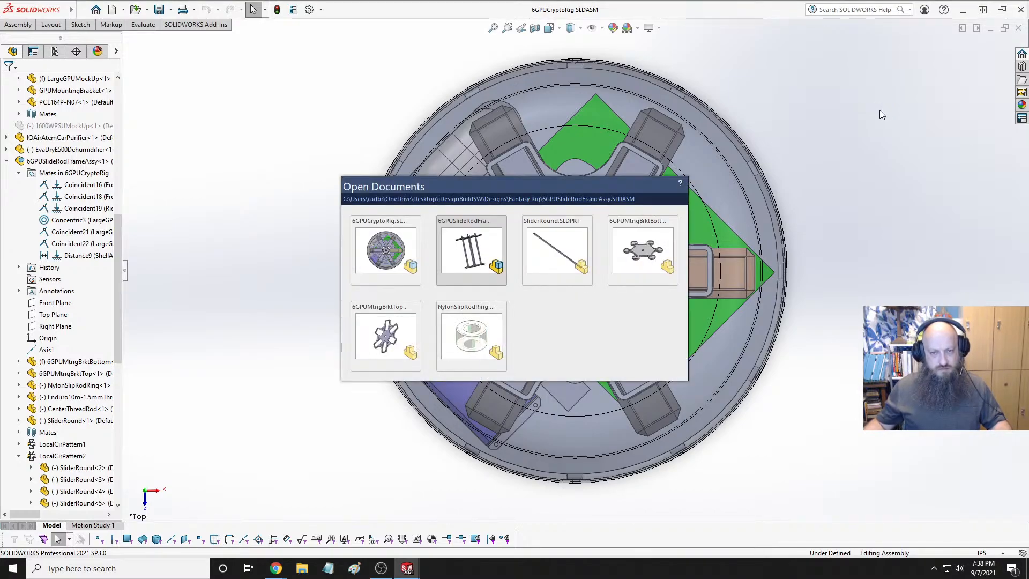
key("ctrl+Escape")
key("Escape")
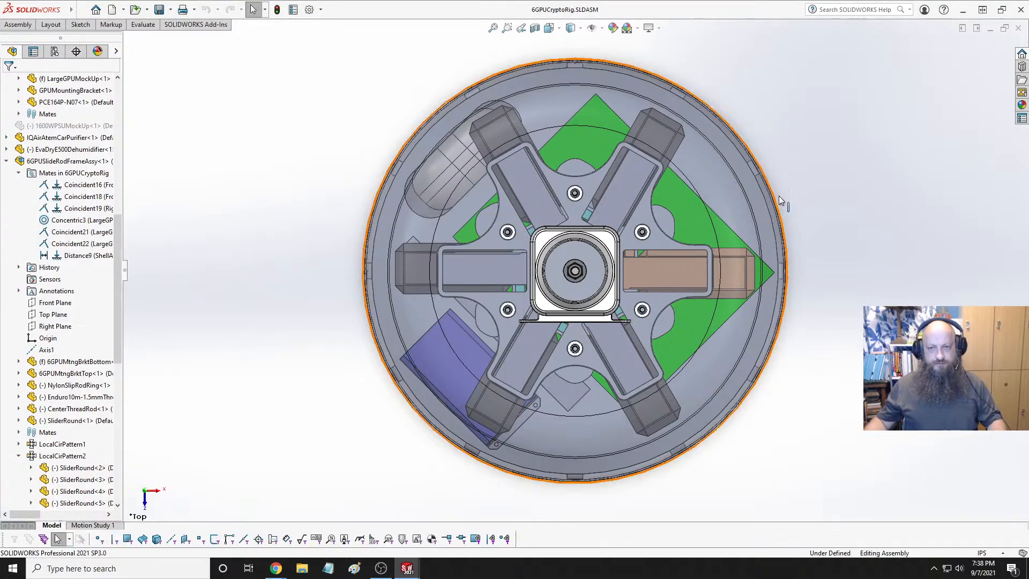
left_click(701, 162)
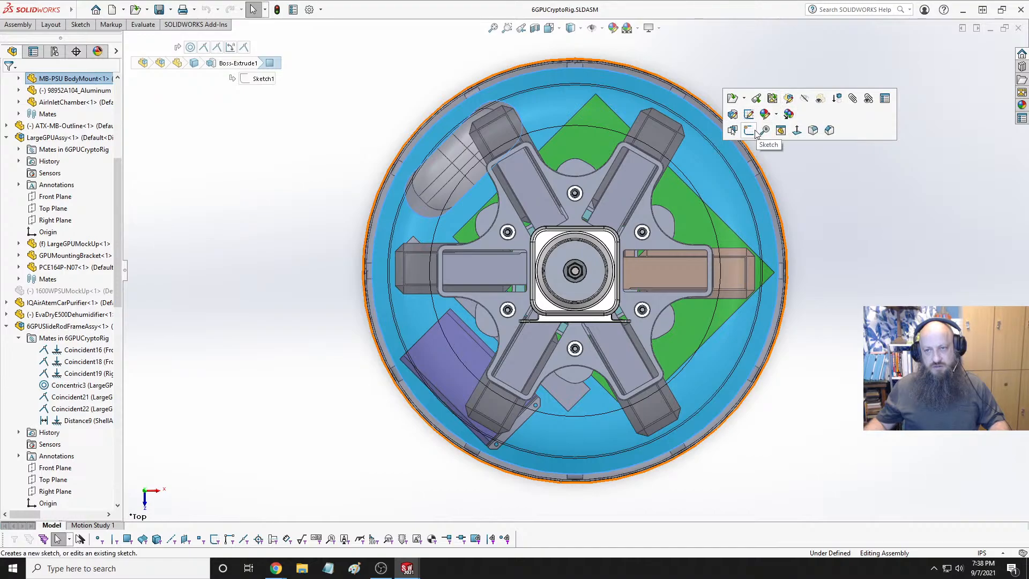
left_click(789, 98)
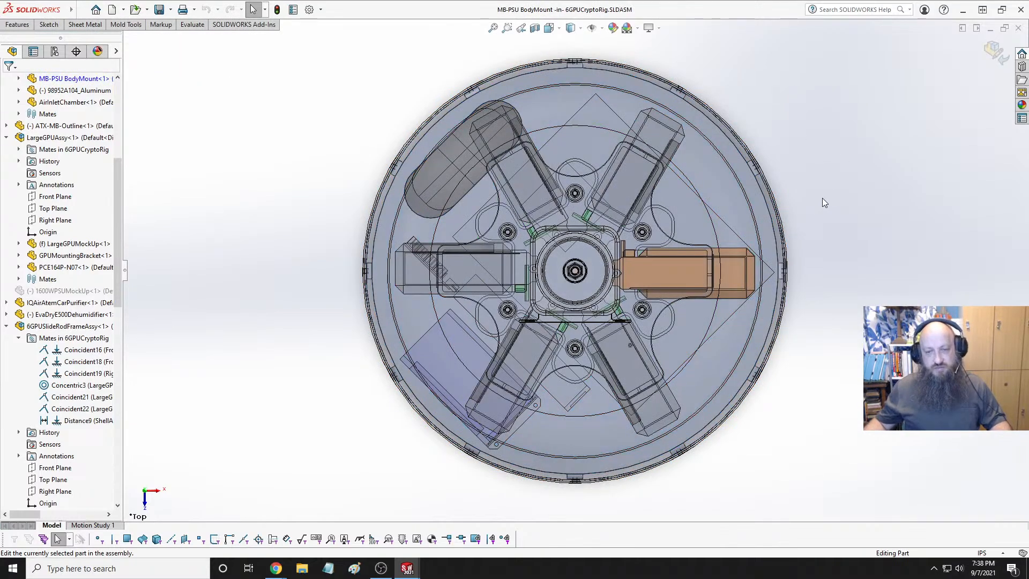
middle_click_drag(831, 302, 826, 200)
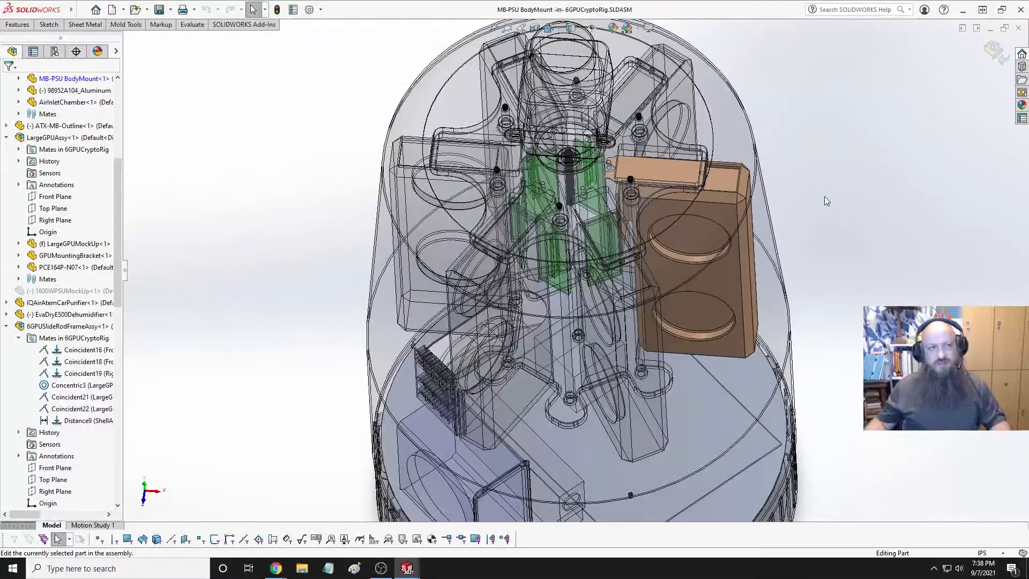
left_click(994, 52)
Open the shell's Body part from the rig assembly in its own window
left_click(725, 111)
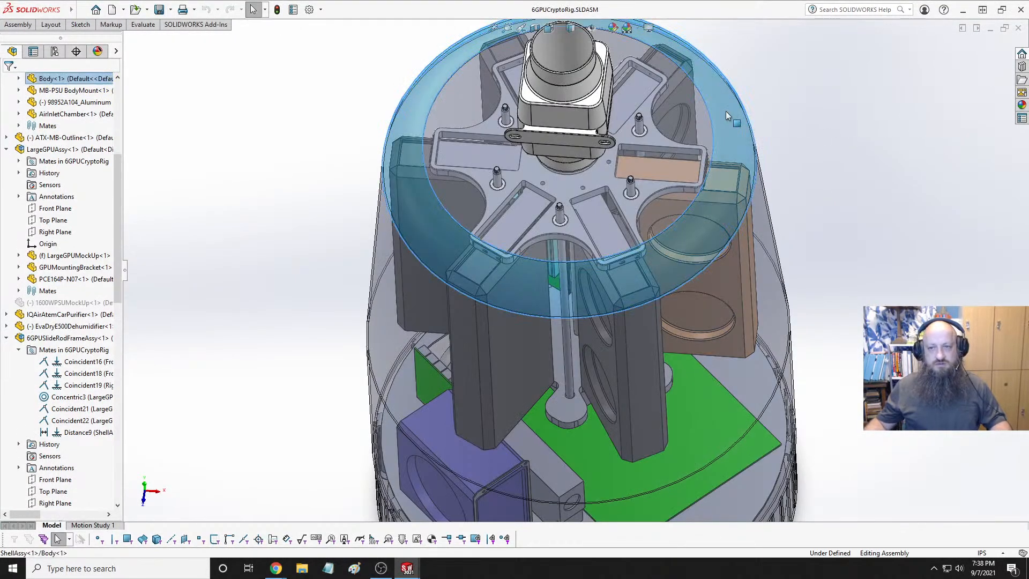
right_click(725, 111)
left_click(751, 81)
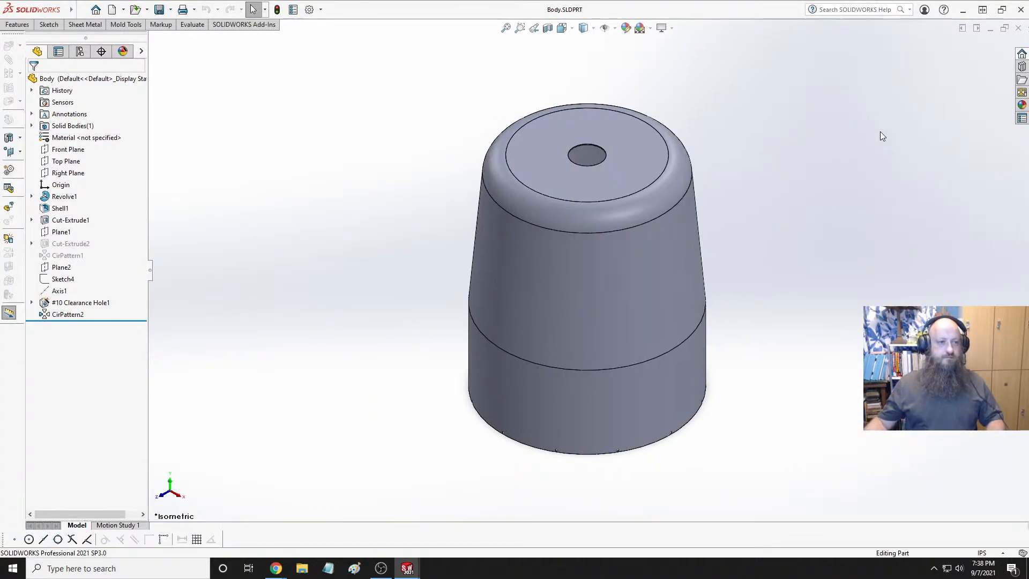
Compare the Body part with the 6GPUCryptoRig assembly in Top view, and return to the Body part
key("space")
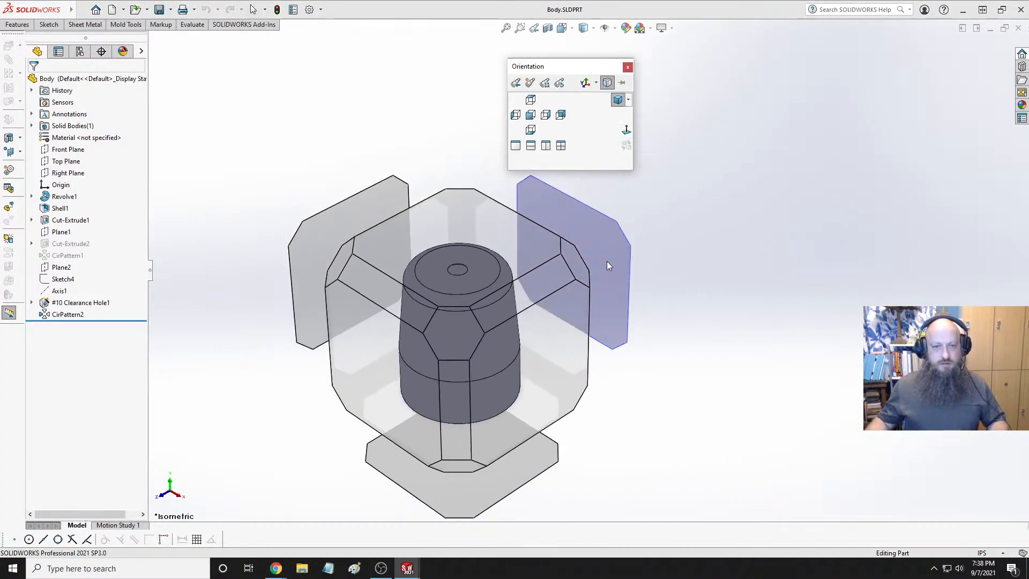
left_click(530, 101)
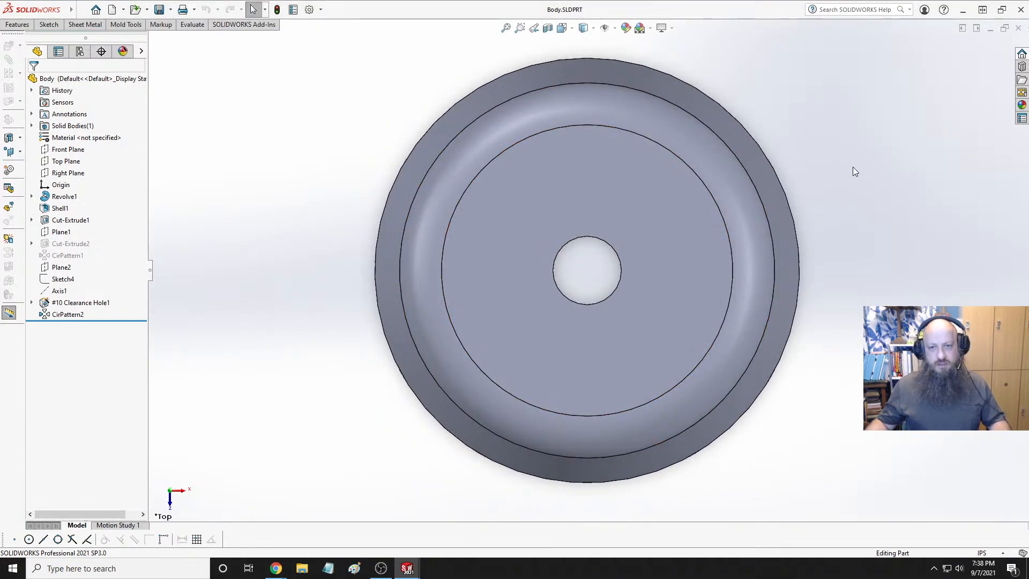
key("ctrl+Tab")
key("f")
key("space")
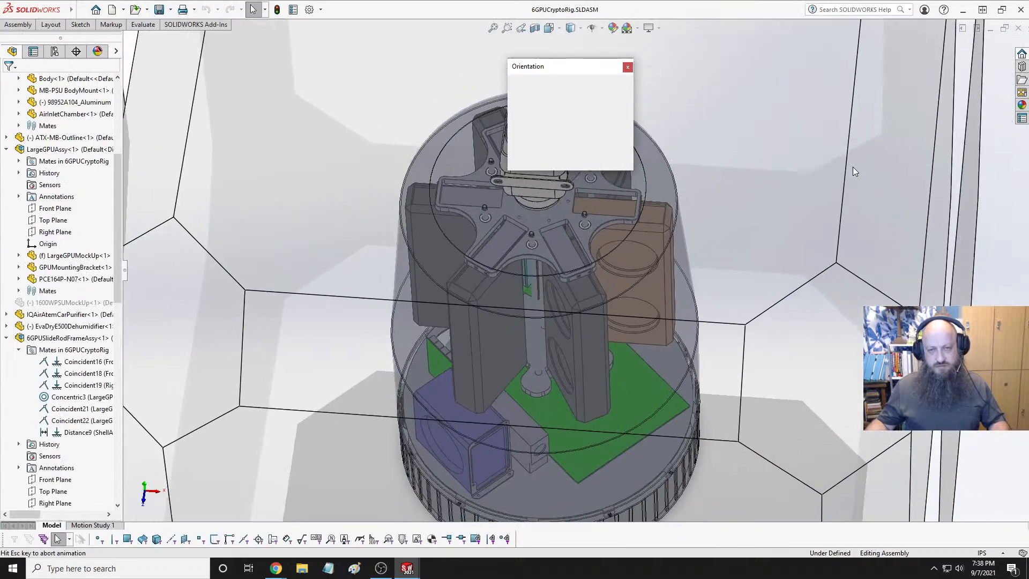
left_click(536, 102)
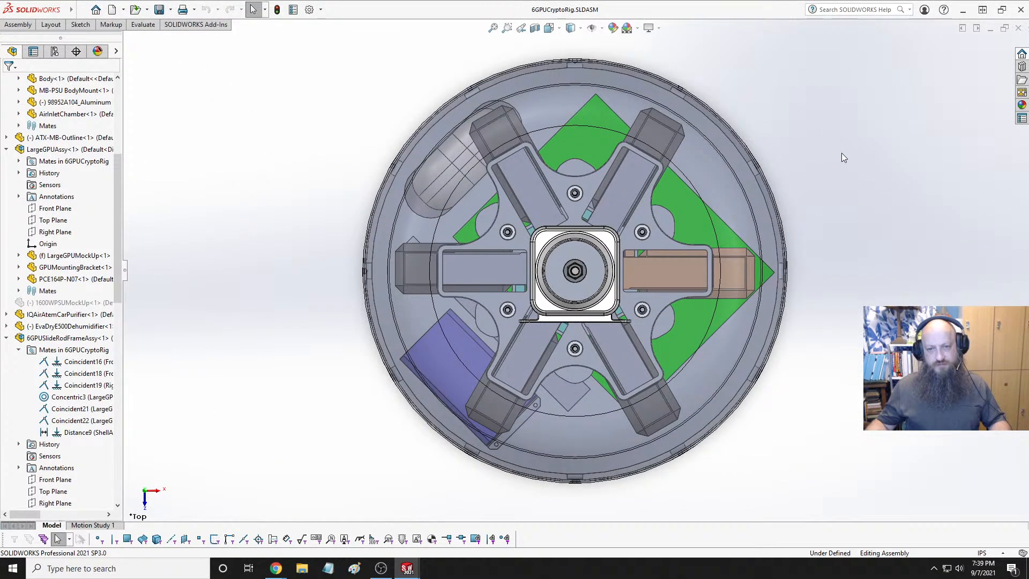
key("ctrl+Tab")
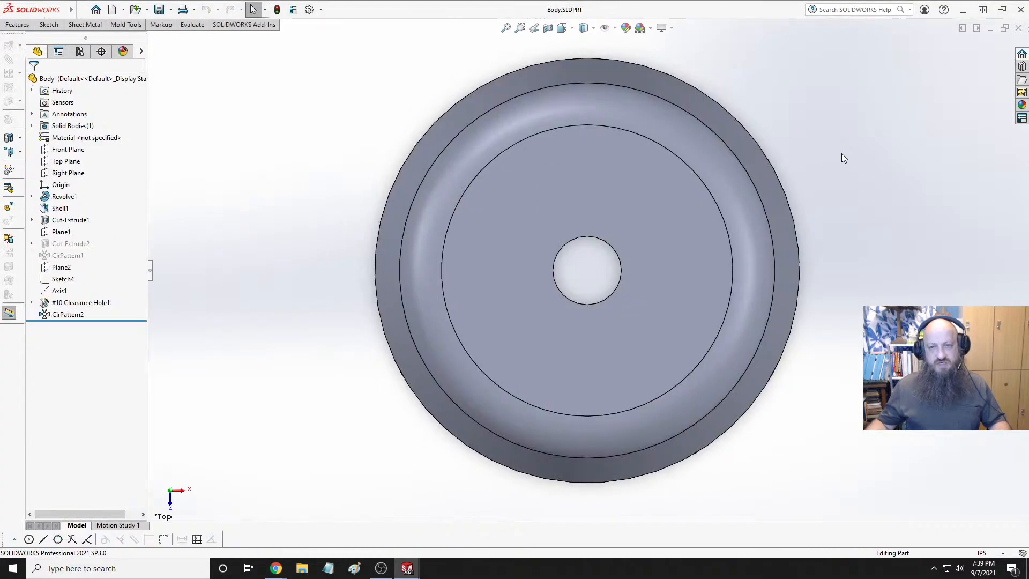
Start a Hole Wizard screw clearance hole in the Body part and set its size to 1/4
left_click(661, 205)
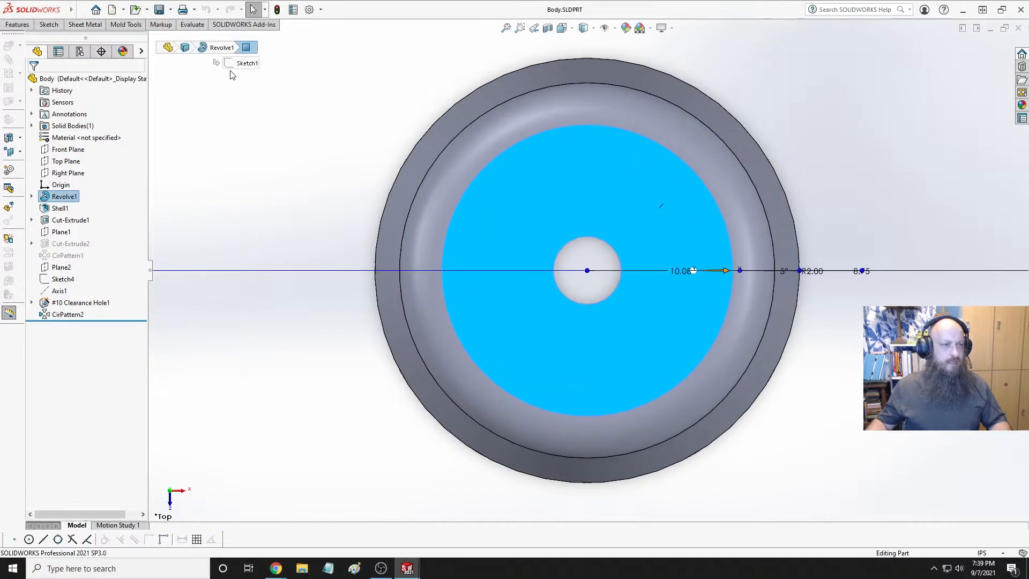
left_click(346, 96)
left_click(48, 24)
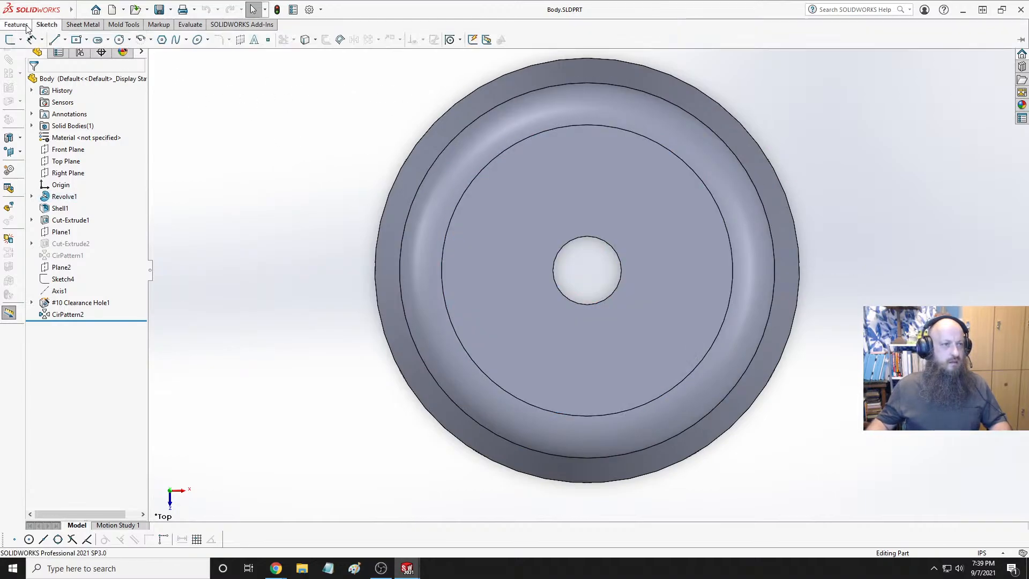
left_click(17, 24)
left_click(105, 42)
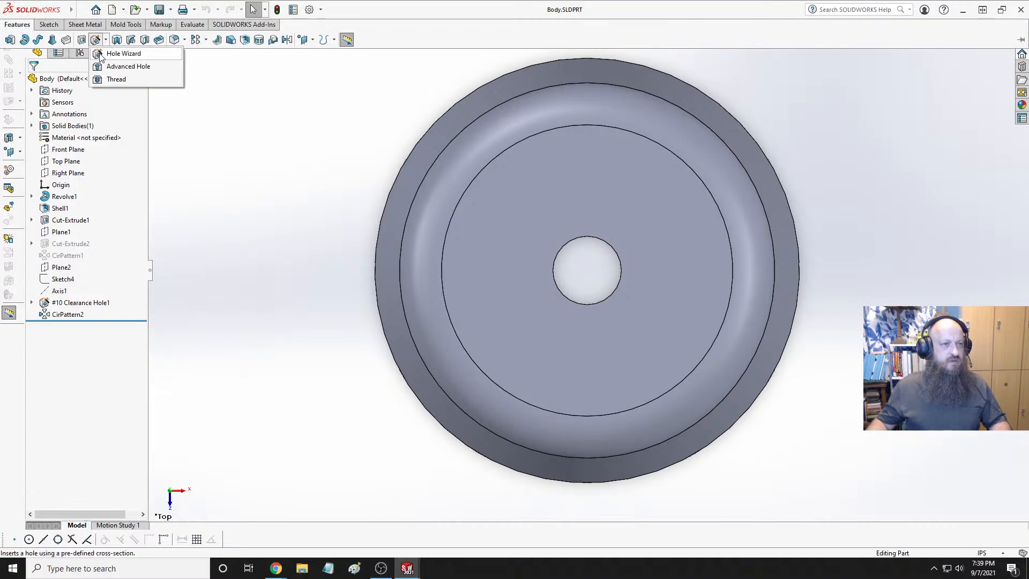
left_click(113, 53)
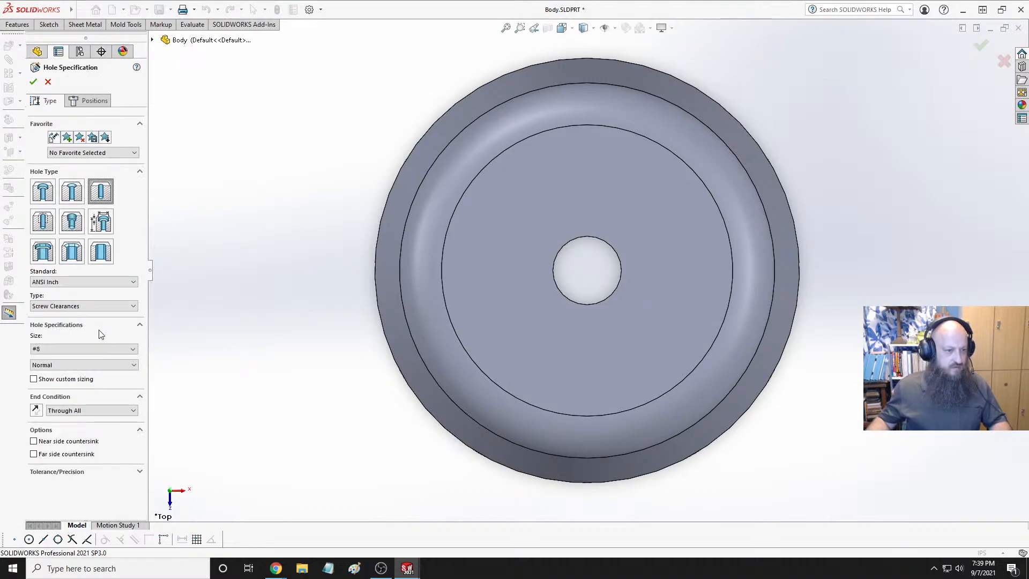
left_click(99, 348)
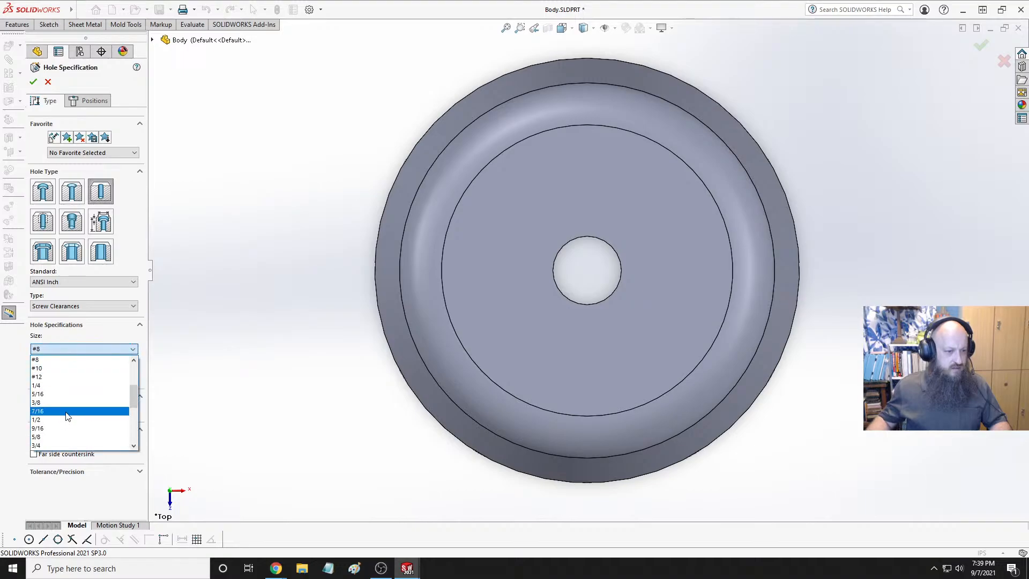
left_click(72, 384)
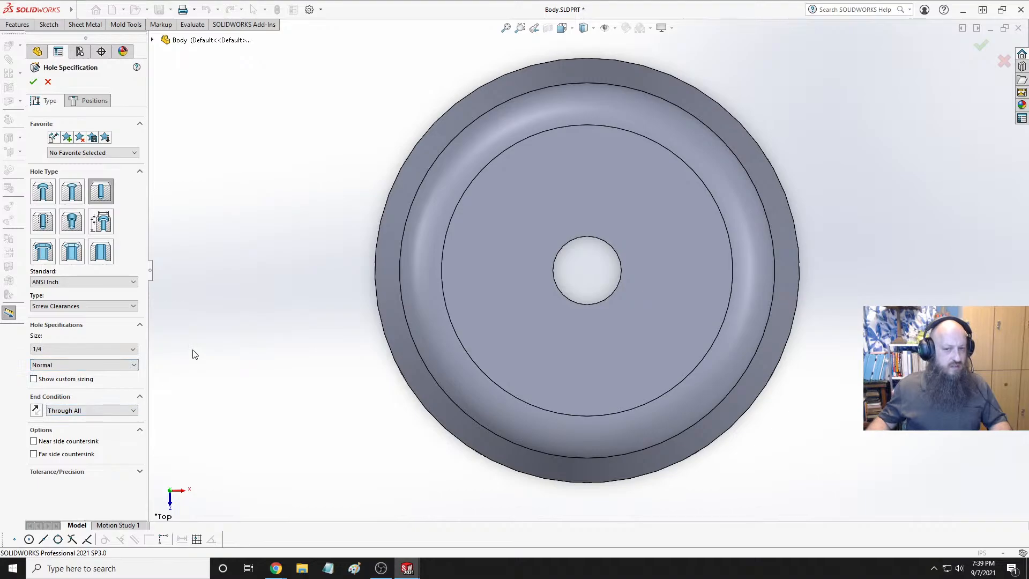
Place one hole position point freehand on the Body's flat top face, outward from the central opening
left_click(95, 101)
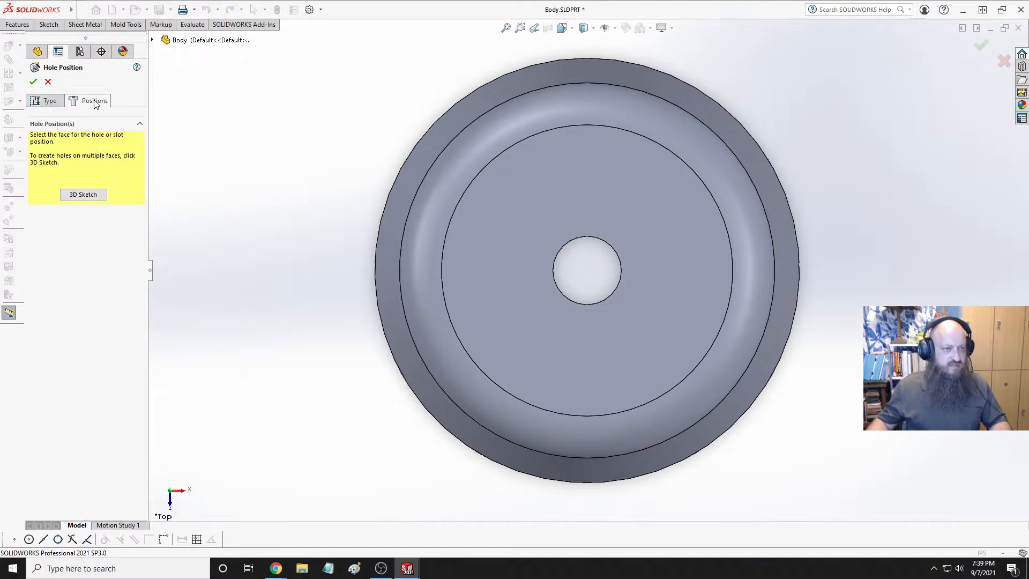
left_click(654, 197)
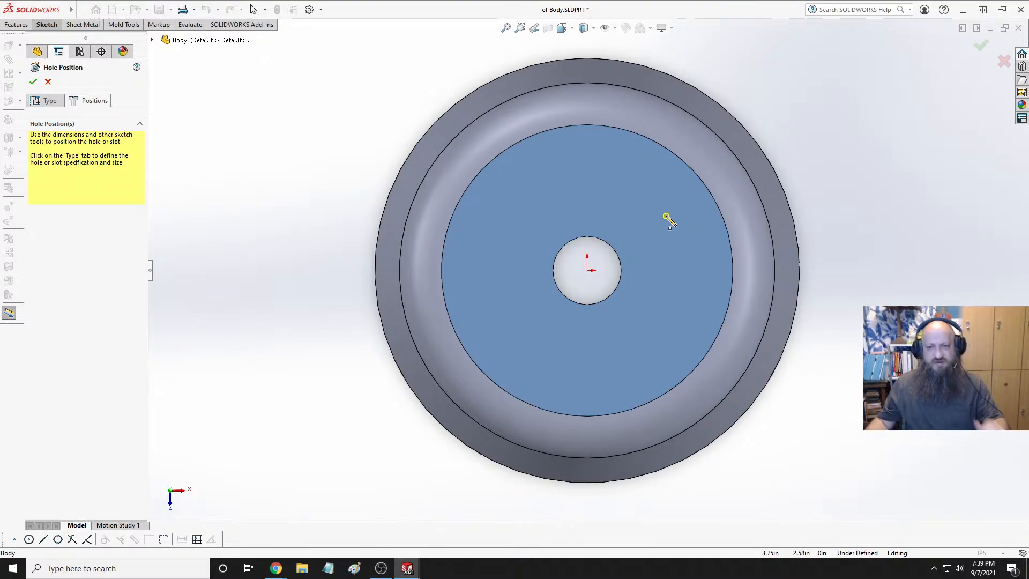
left_click(668, 194)
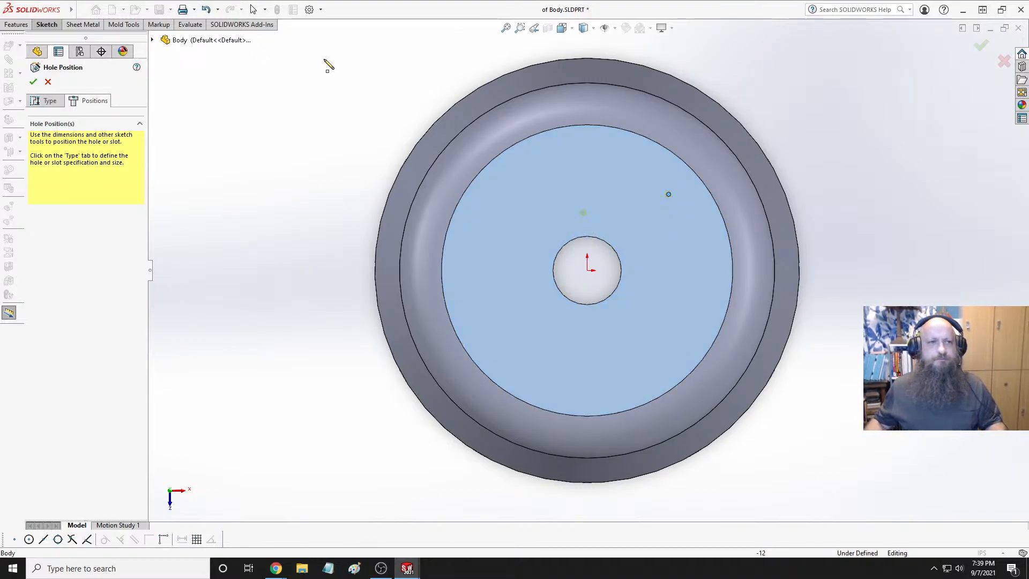
Sketch a construction circle centred on the origin with a radius of about 4.26 in on the top face
left_click(47, 25)
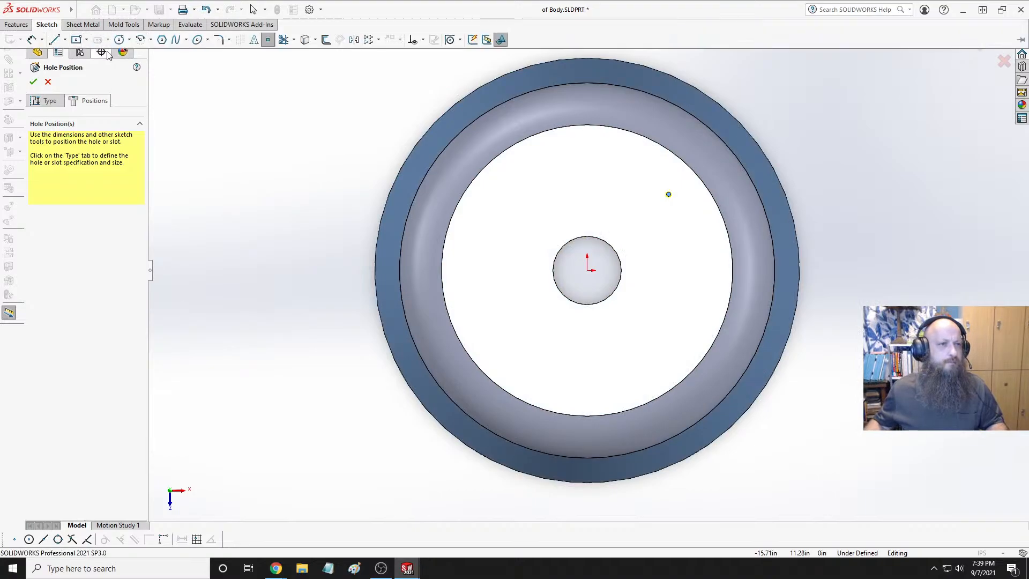
left_click(120, 41)
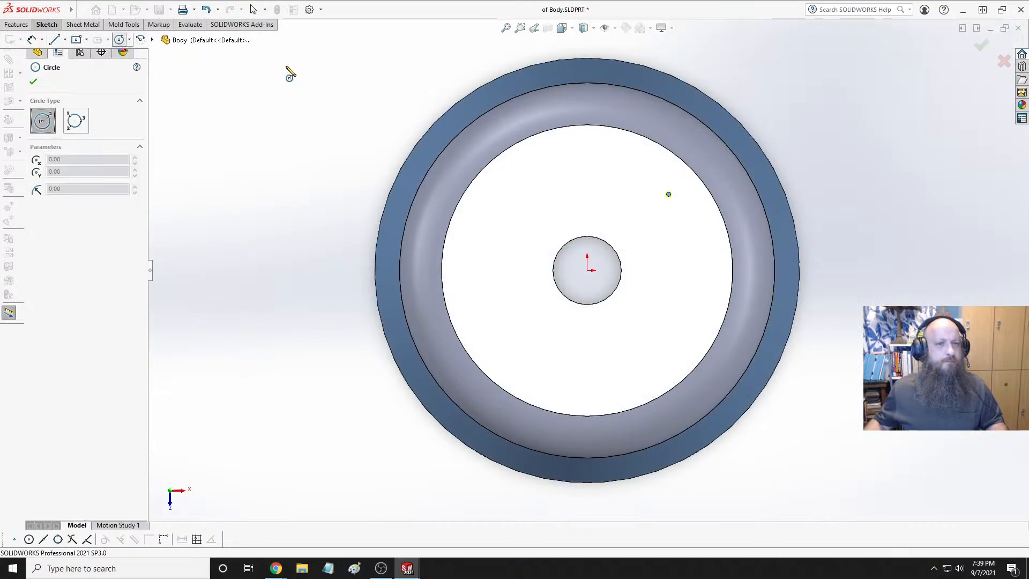
left_click(588, 269)
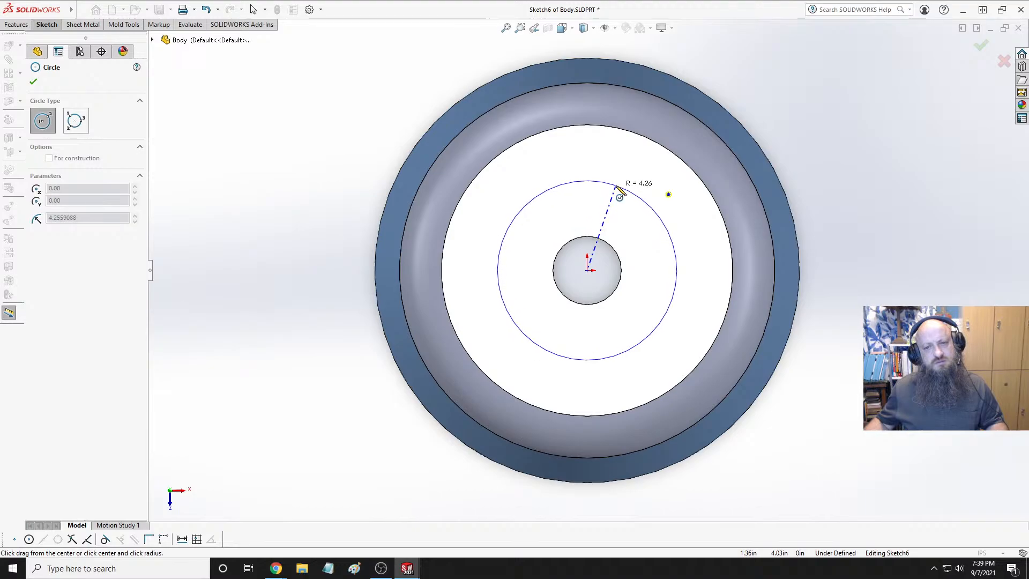
left_click(611, 186)
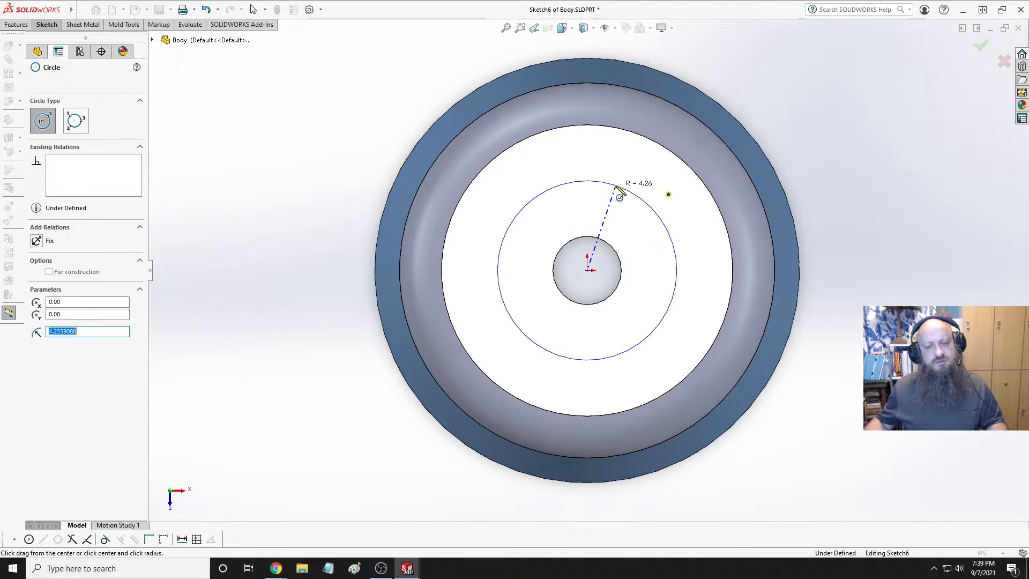
left_click(49, 272)
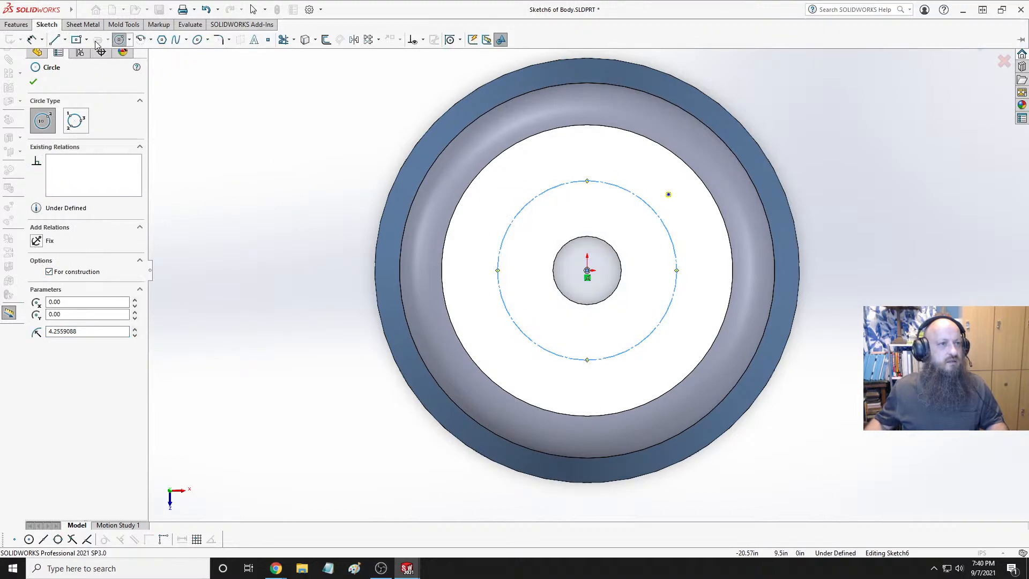
key("Escape")
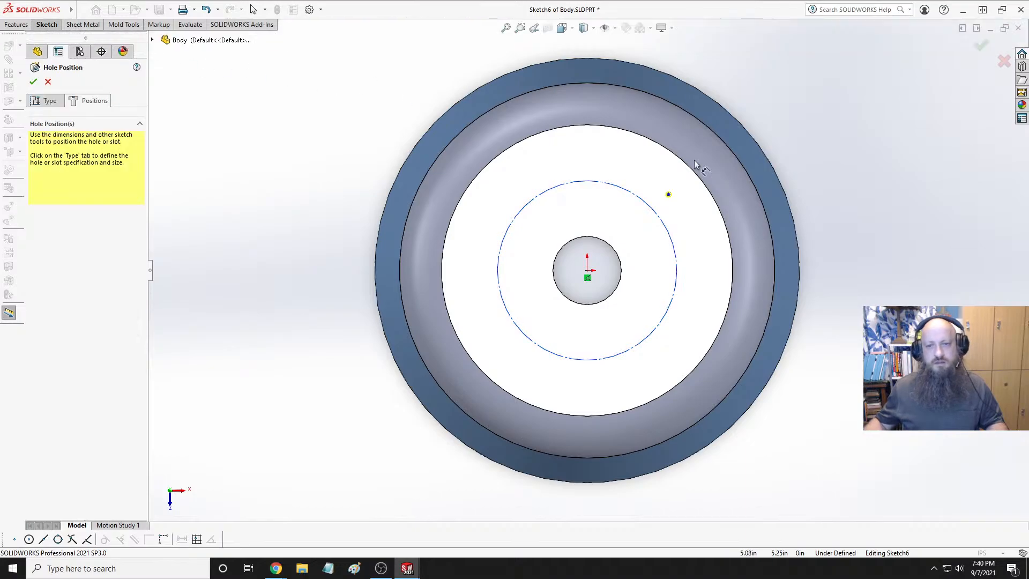
Dimension the construction circle's diameter to 7.00 in
left_click(670, 230)
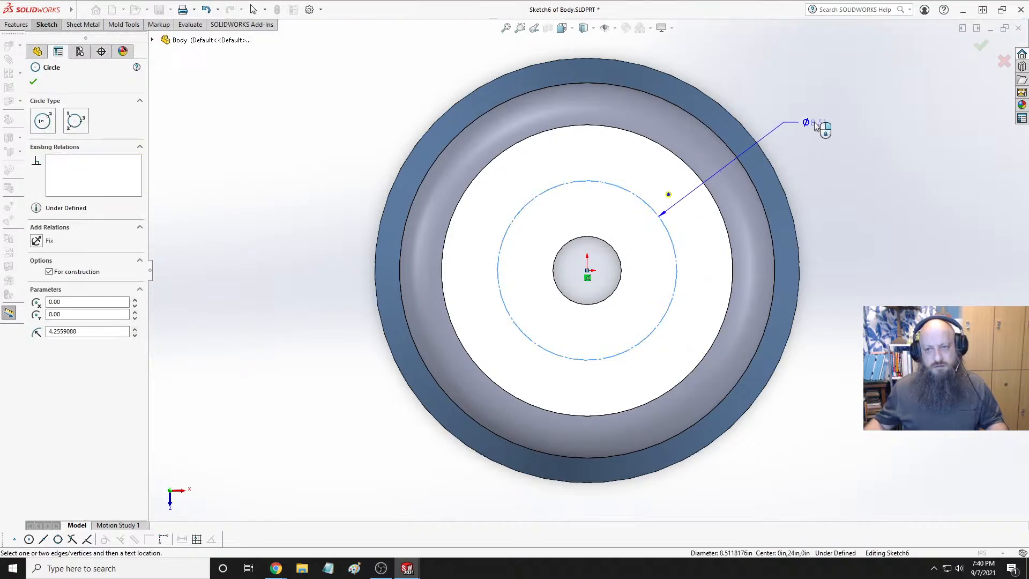
left_click(814, 122)
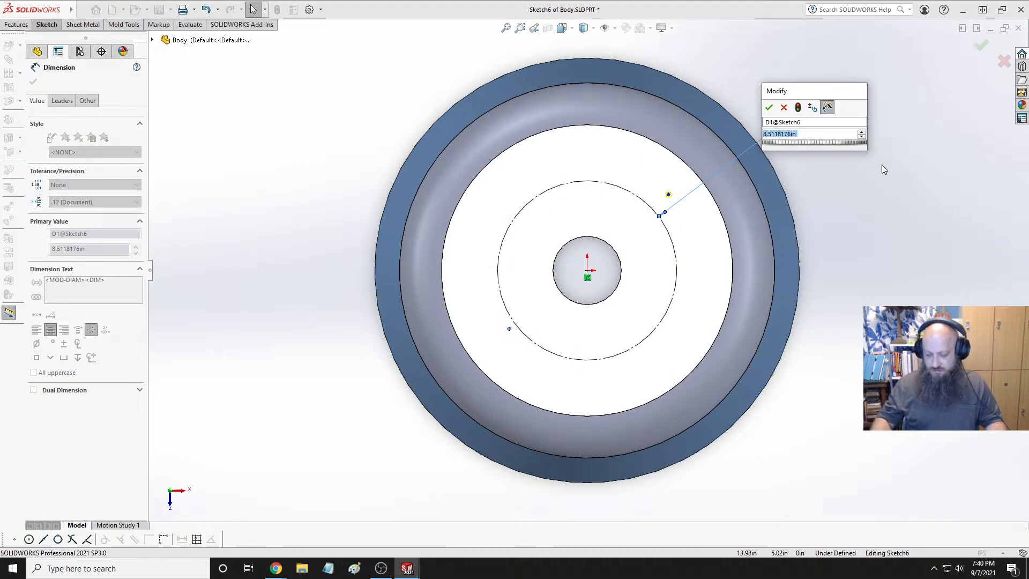
key("Return")
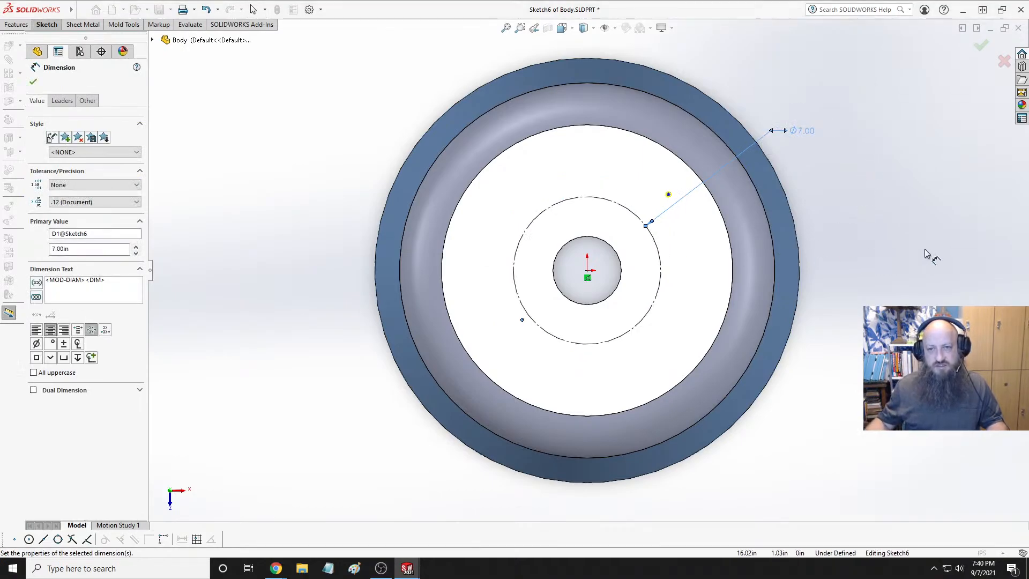
key("Escape")
Move the hole position point onto the upper right arc of the construction circle so it is coincident
scroll(659, 236, "down", 3)
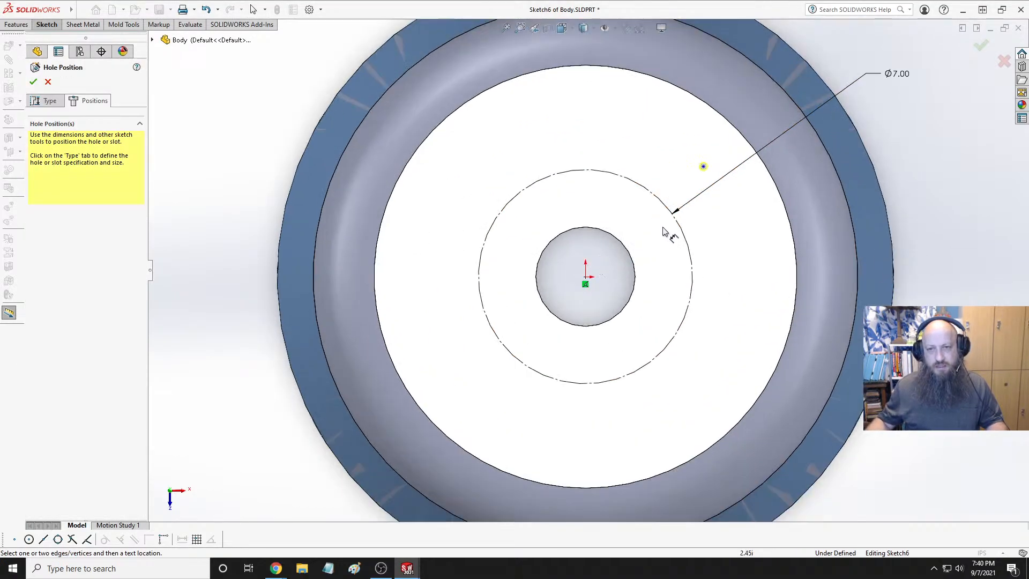
left_click(657, 197)
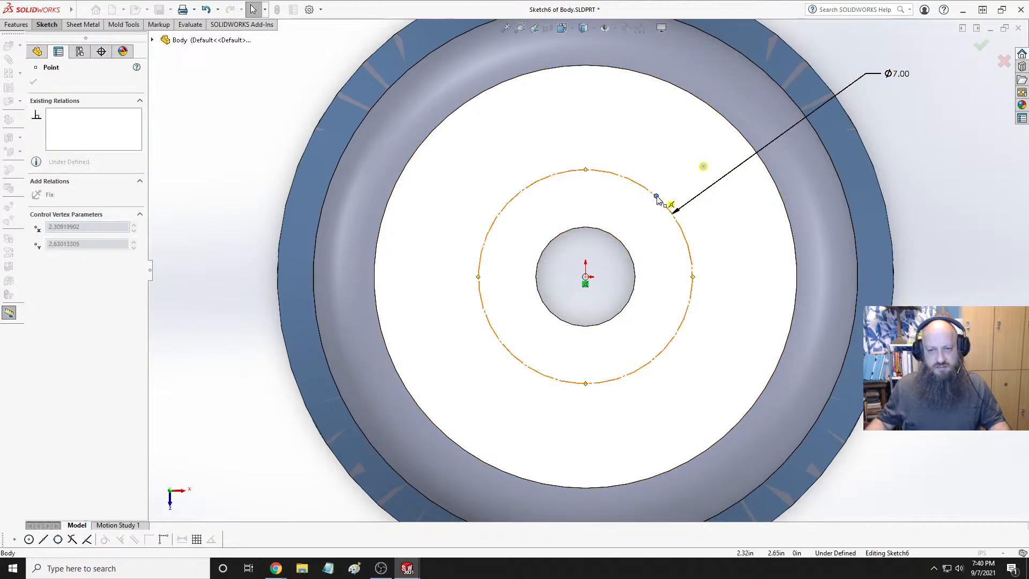
key("Escape")
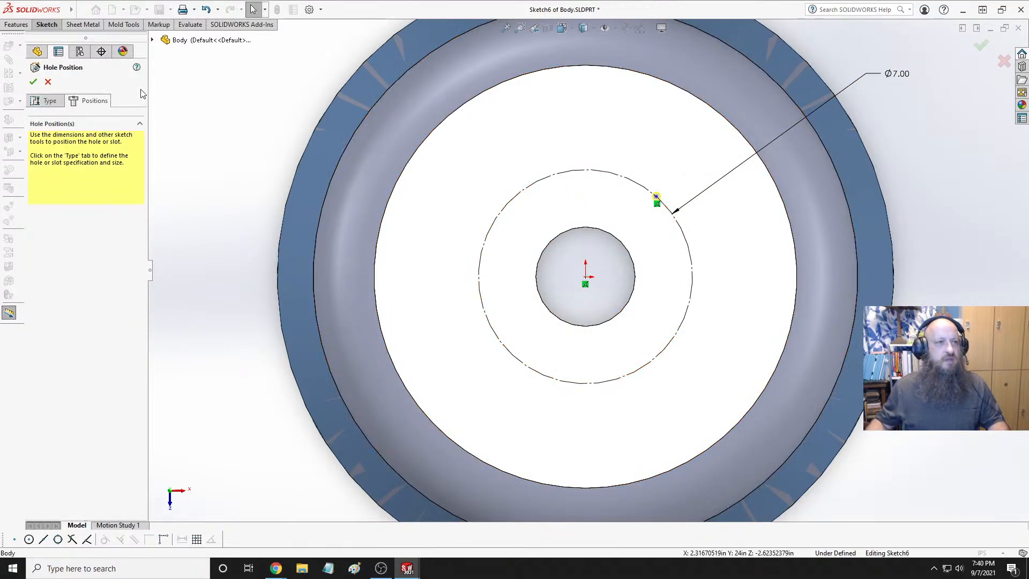
Draw two construction lines from the origin, one vertically up to the construction circle and one to the hole position point
left_click(56, 25)
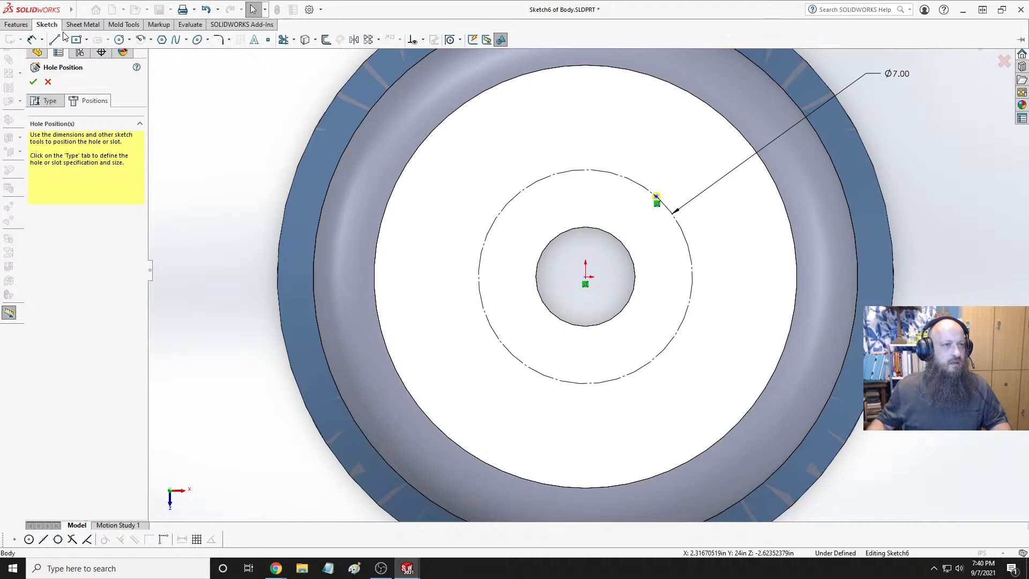
left_click(62, 38)
left_click(75, 65)
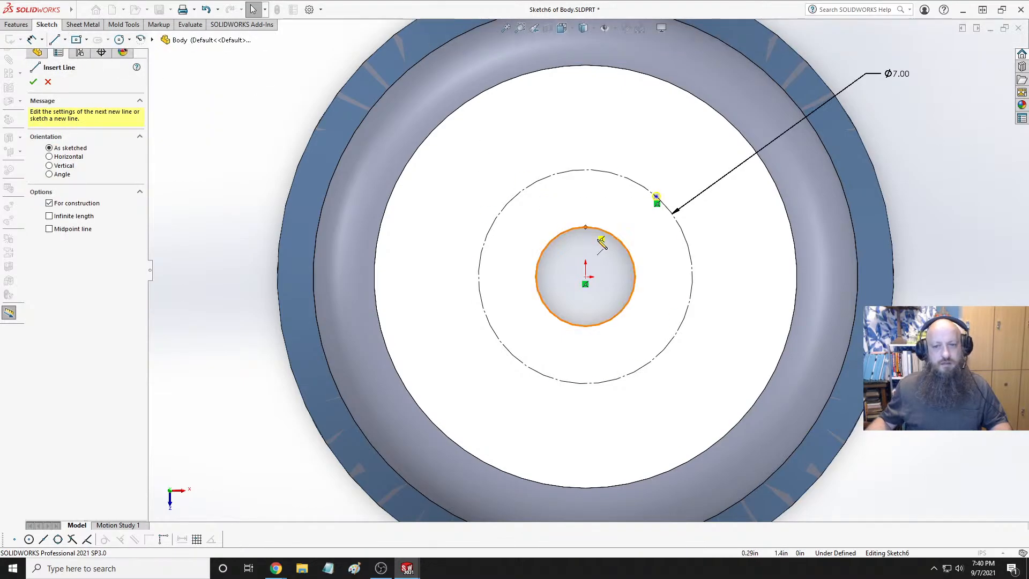
left_click(586, 277)
left_click(585, 169)
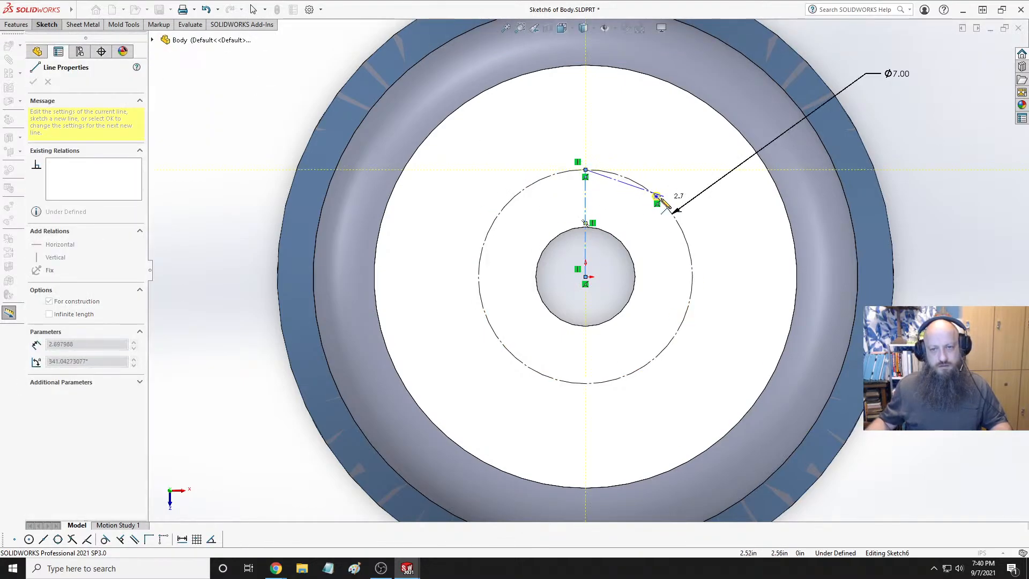
double_click(585, 170)
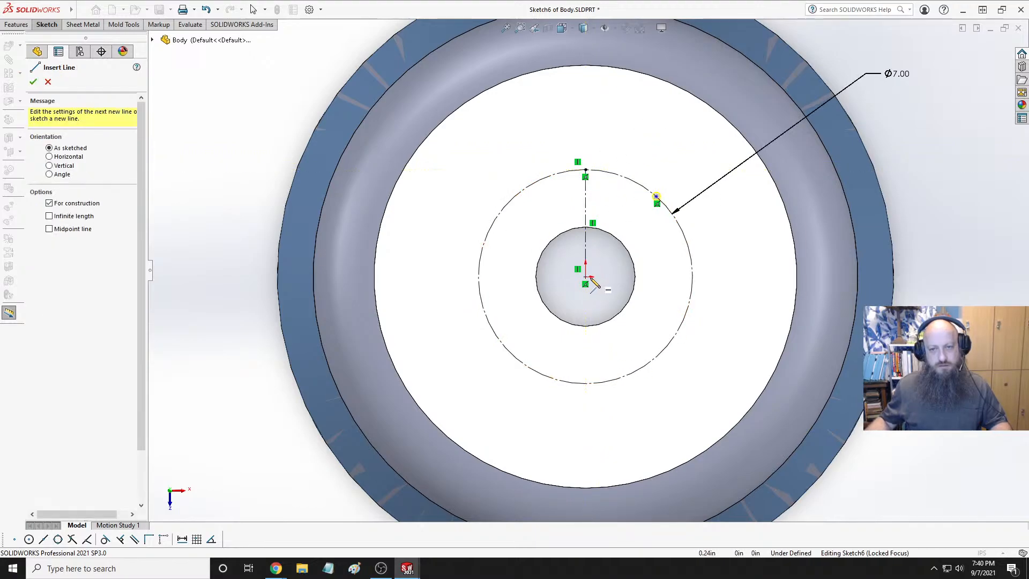
left_click(586, 276)
left_click(656, 197)
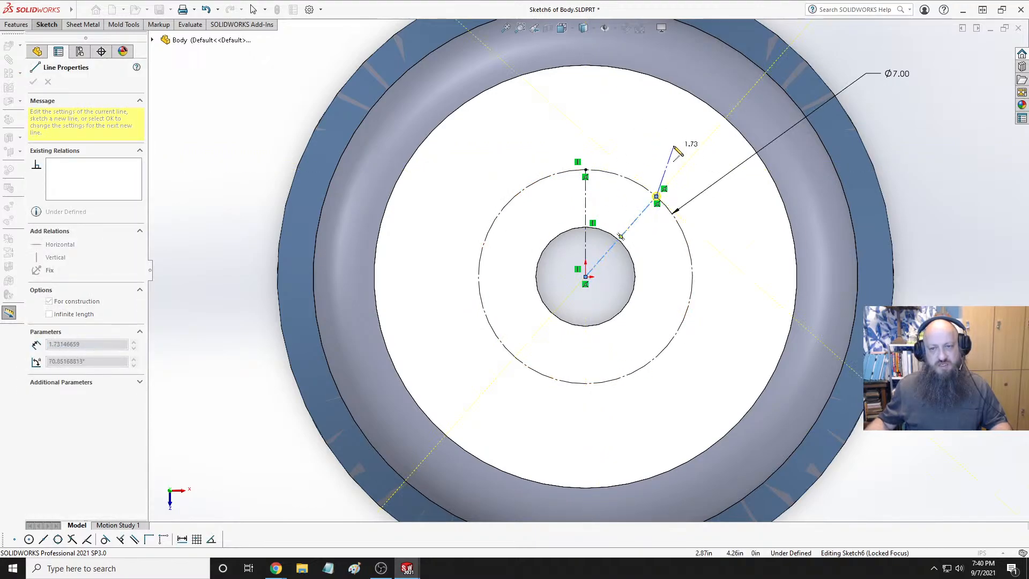
key("Escape")
Dimension the angle between the vertical construction line and the line to the hole point as 45°
left_click(43, 25)
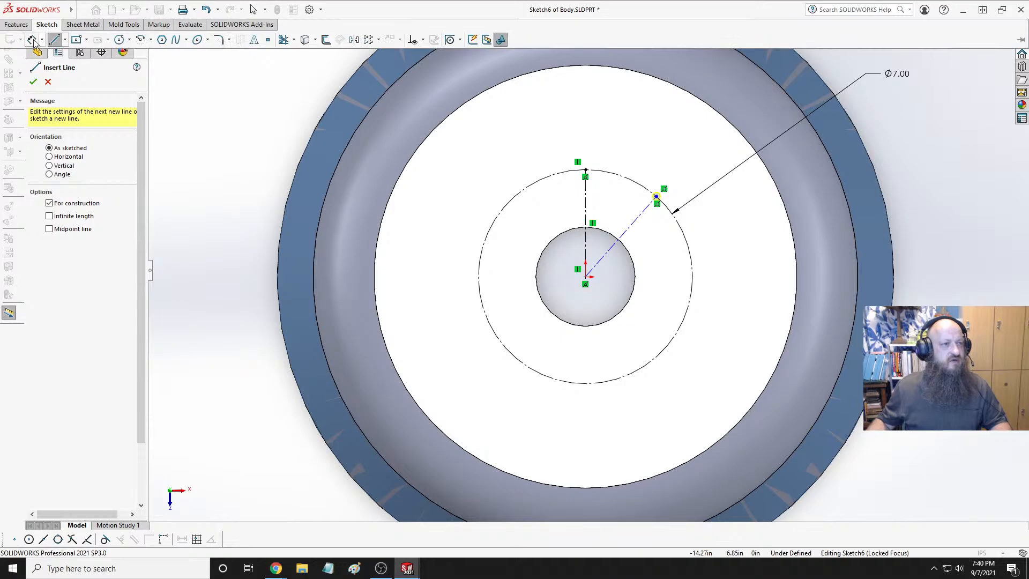
left_click(32, 39)
left_click(585, 212)
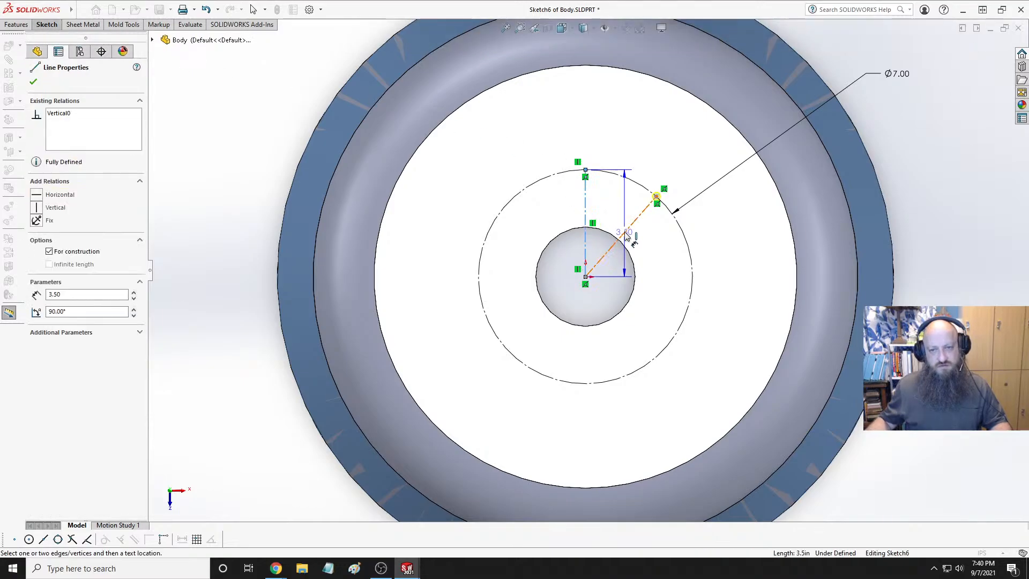
left_click(630, 225)
left_click(649, 224)
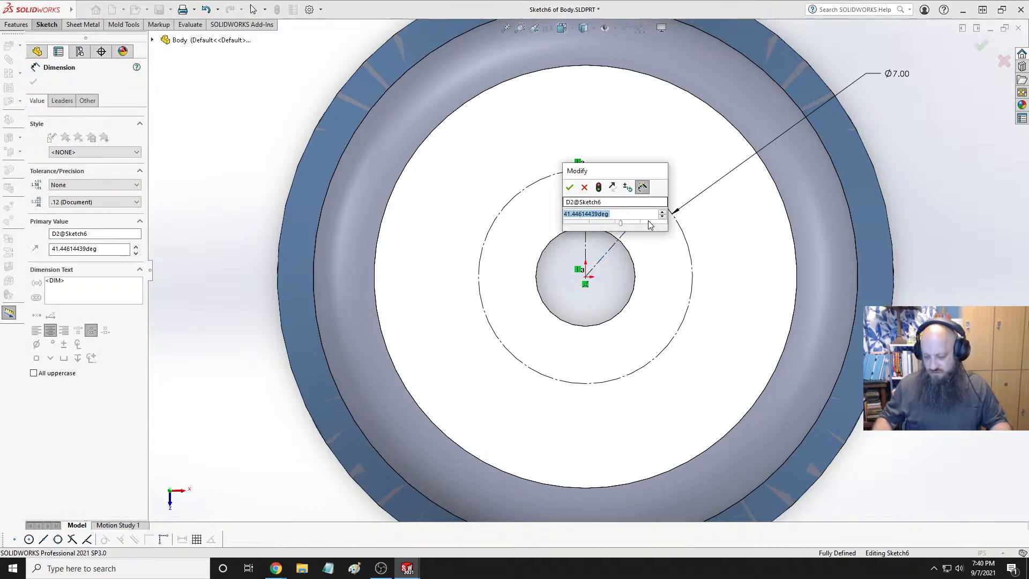
type("45")
key("Return")
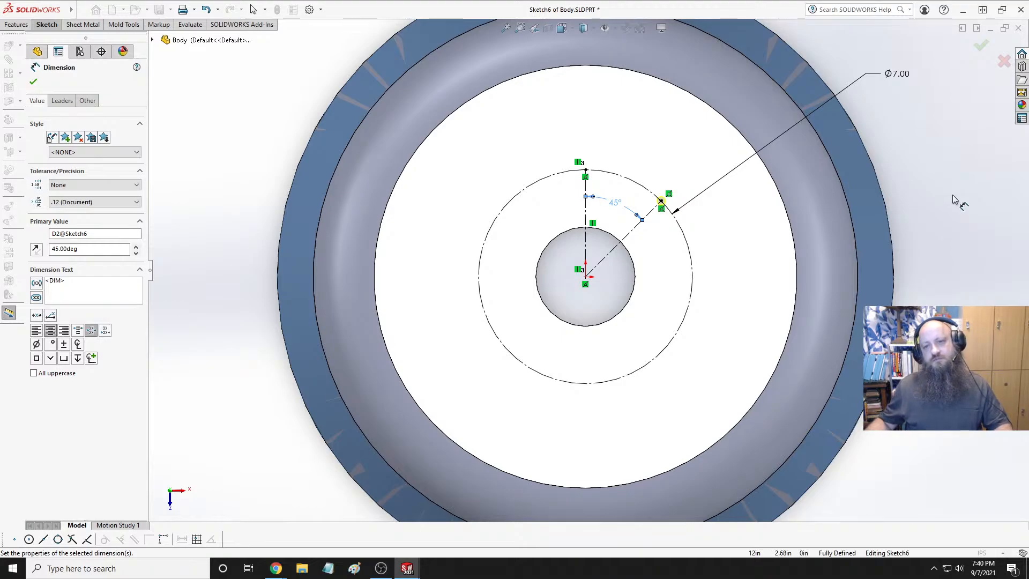
Finish the 1/4 clearance hole and check its position against the GPU frame's rods in the 6GPUCryptoRig assembly
left_click(981, 47)
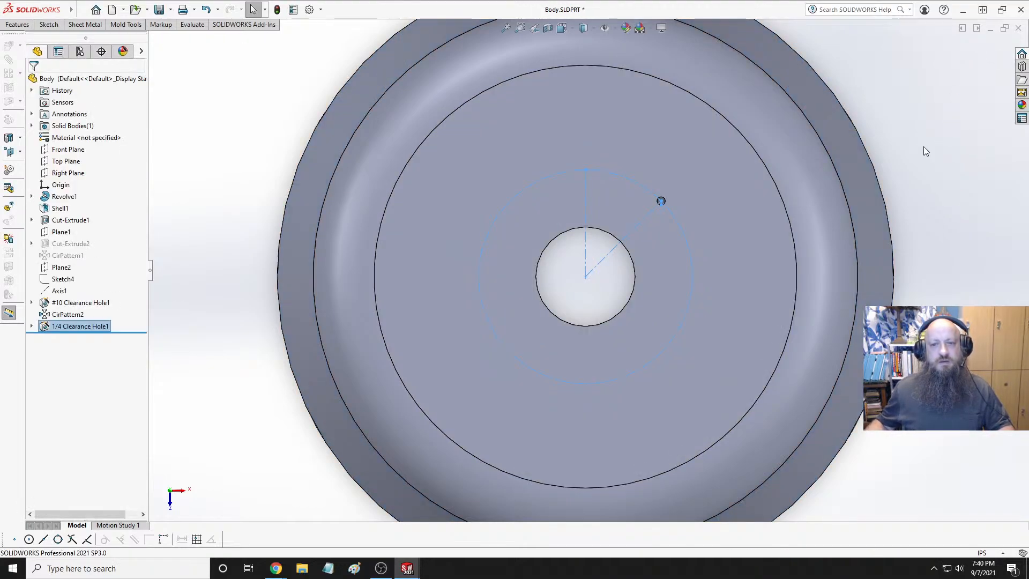
key("ctrl+Tab")
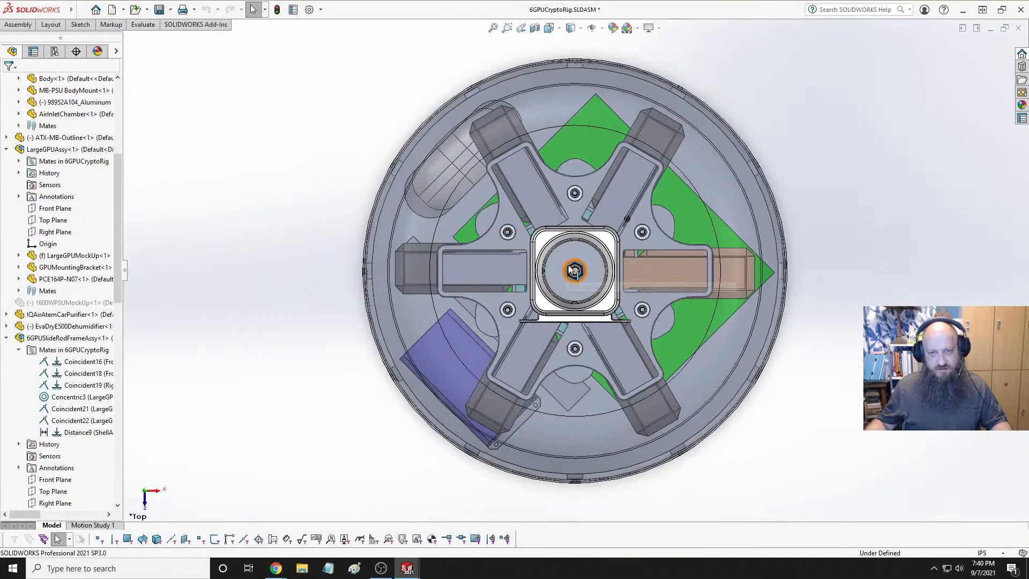
scroll(670, 247, "down", 3)
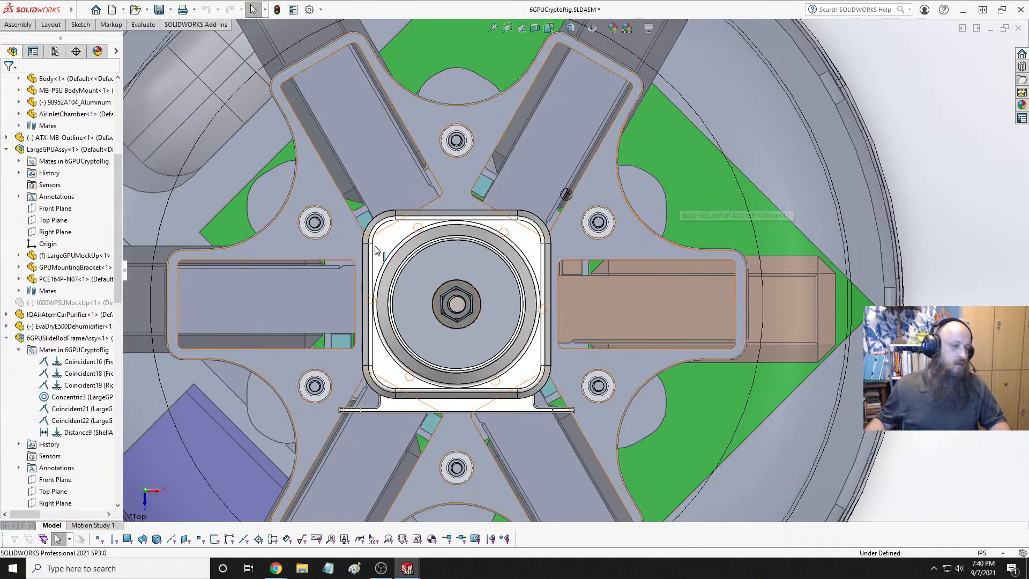
Switch to the 6GPUMtngBrktBottom part and examine which feature and dimensions define its outer rod holes
key("ctrl+Tab")
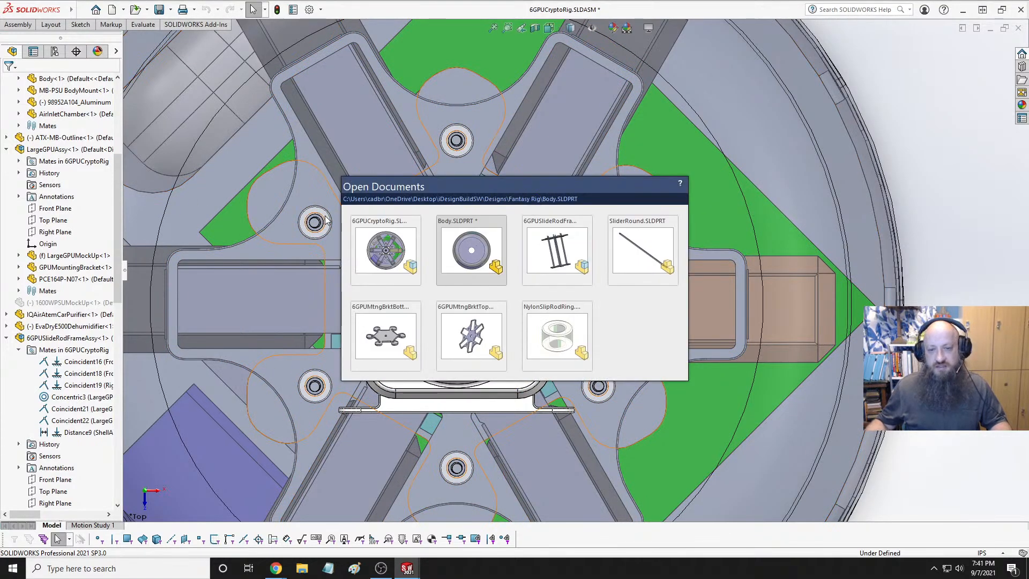
key("ctrl+Tab")
key("ctrl+Tab")
key("ctrl+Tab")
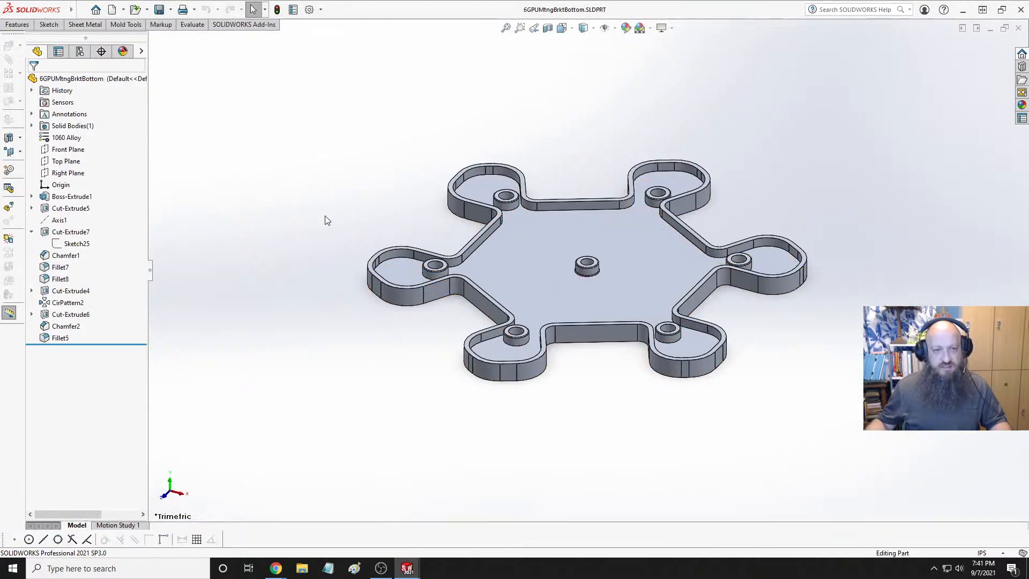
left_click(76, 244)
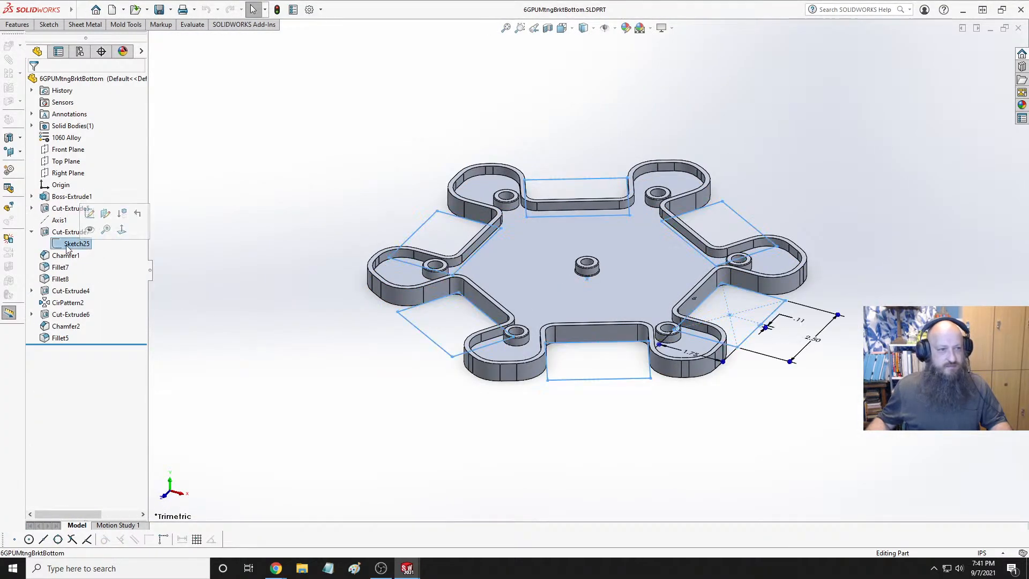
left_click(61, 219)
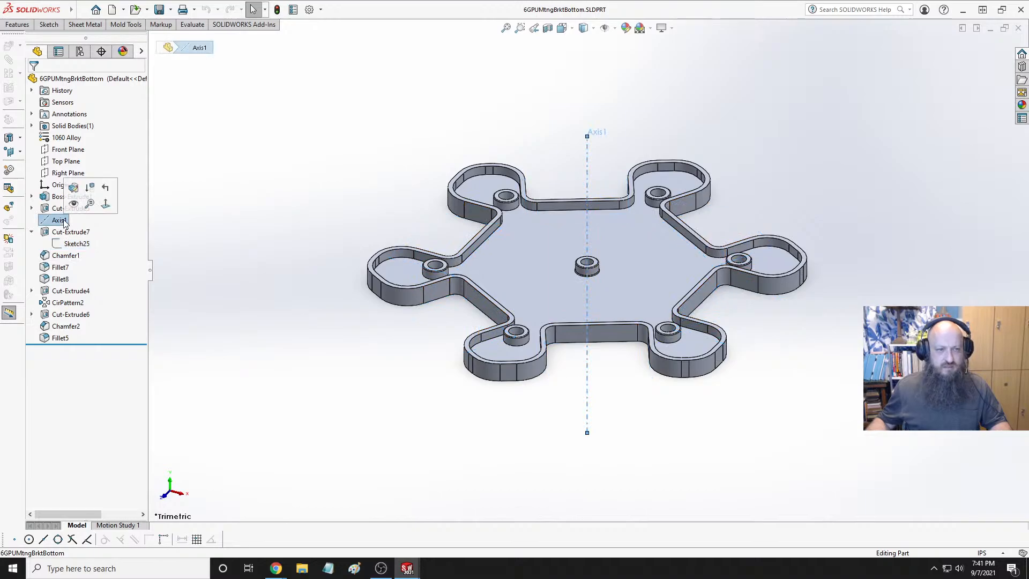
left_click(65, 233)
left_click(231, 254)
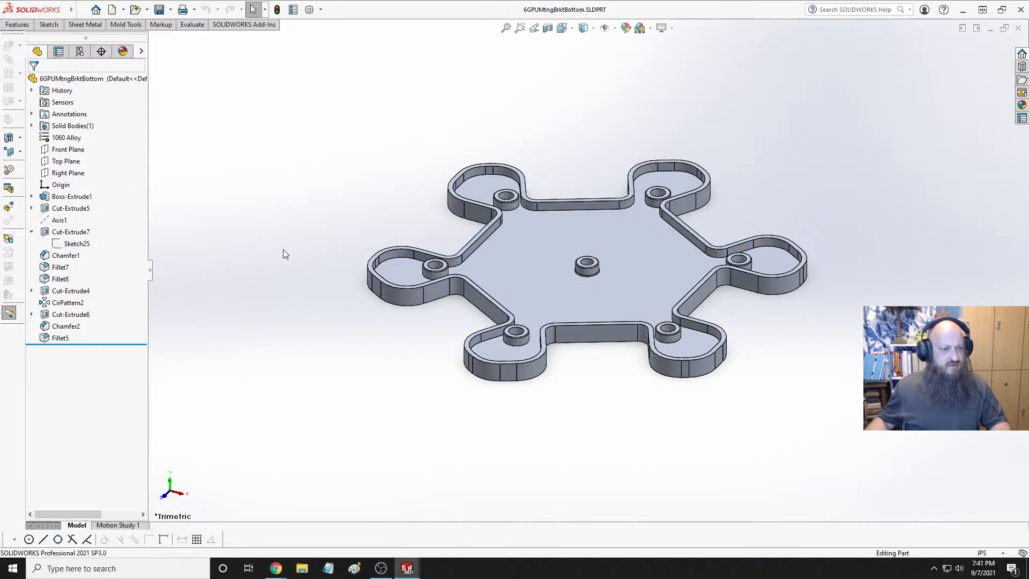
scroll(770, 273, "down", 4)
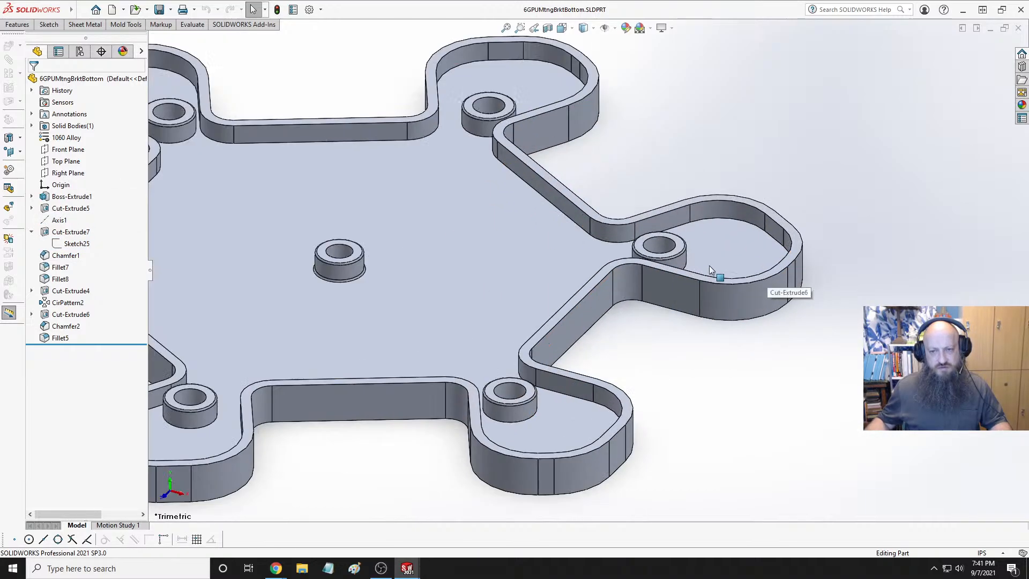
left_click(659, 245)
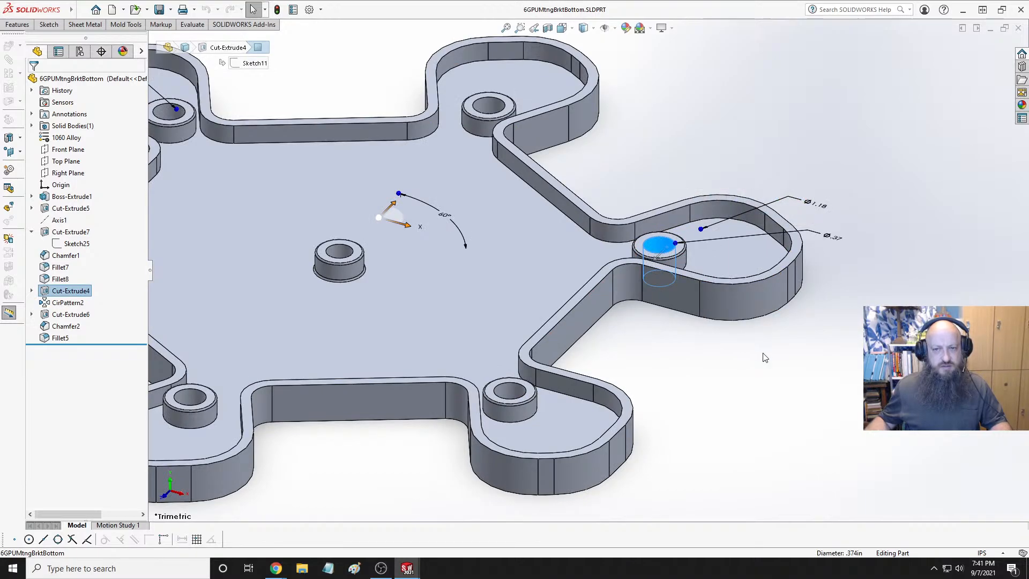
left_click(734, 352)
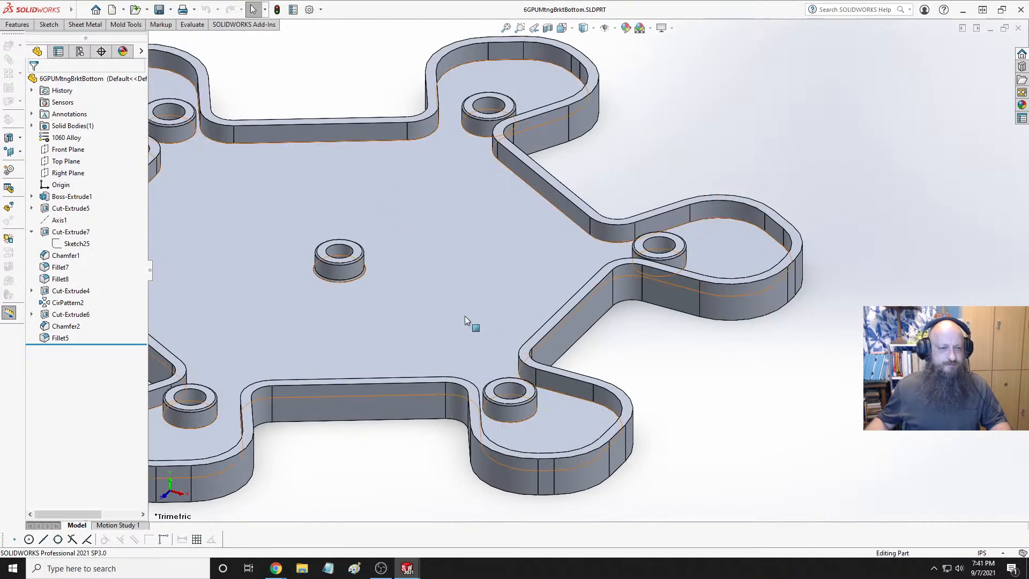
Roll the bottom bracket's history back to just after Cut-Extrude4 and examine the dimensions of its Sketch11
left_click_drag(96, 342, 97, 283)
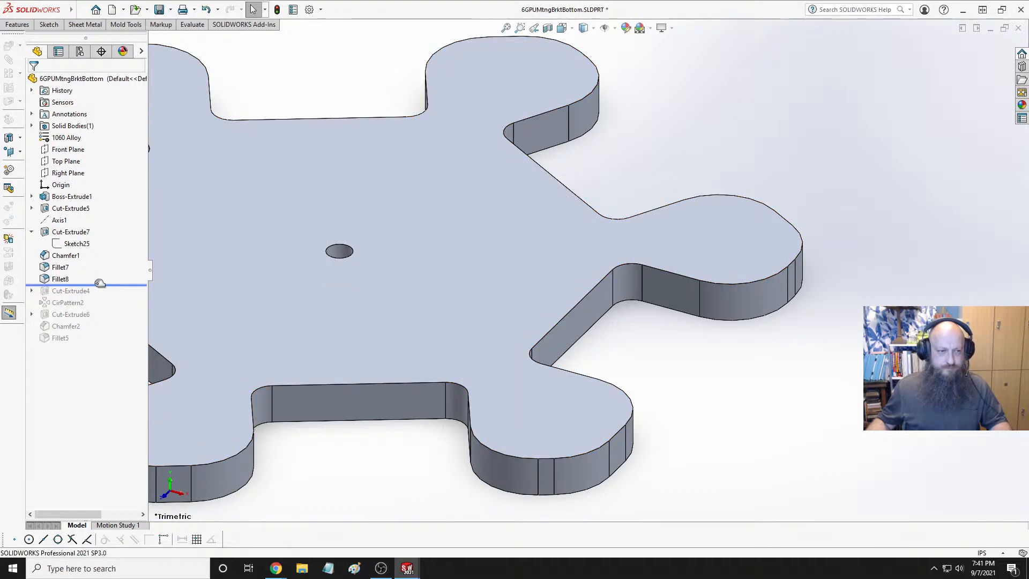
key("f")
left_click_drag(122, 283, 122, 294)
left_click(32, 291)
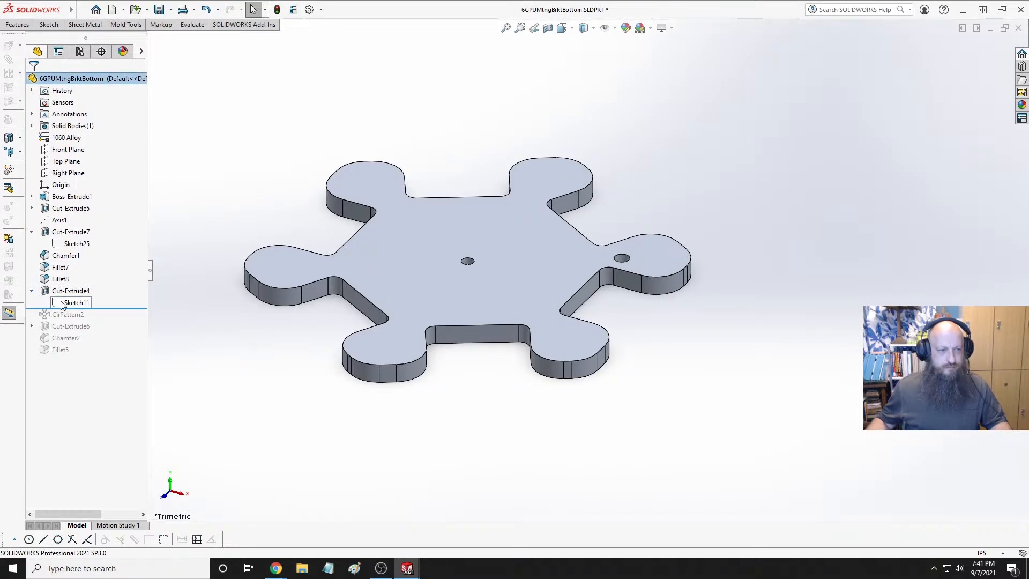
left_click(71, 303)
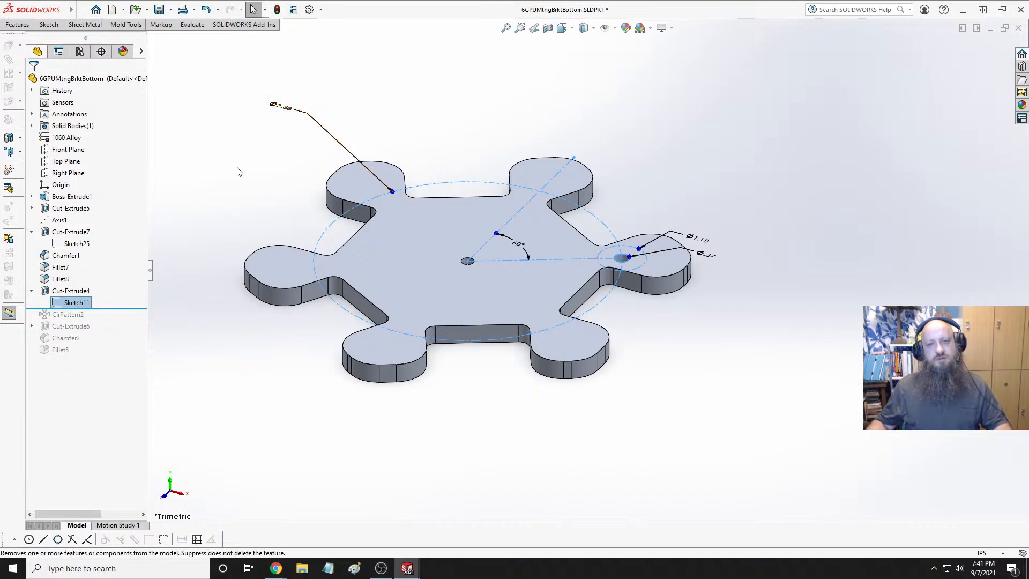
key("Escape")
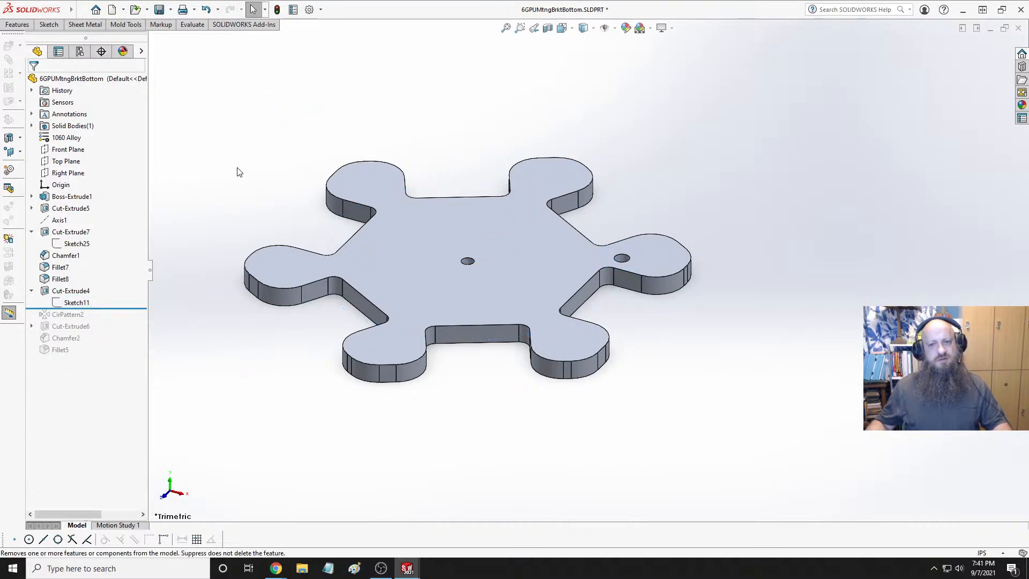
key("ctrl+Tab")
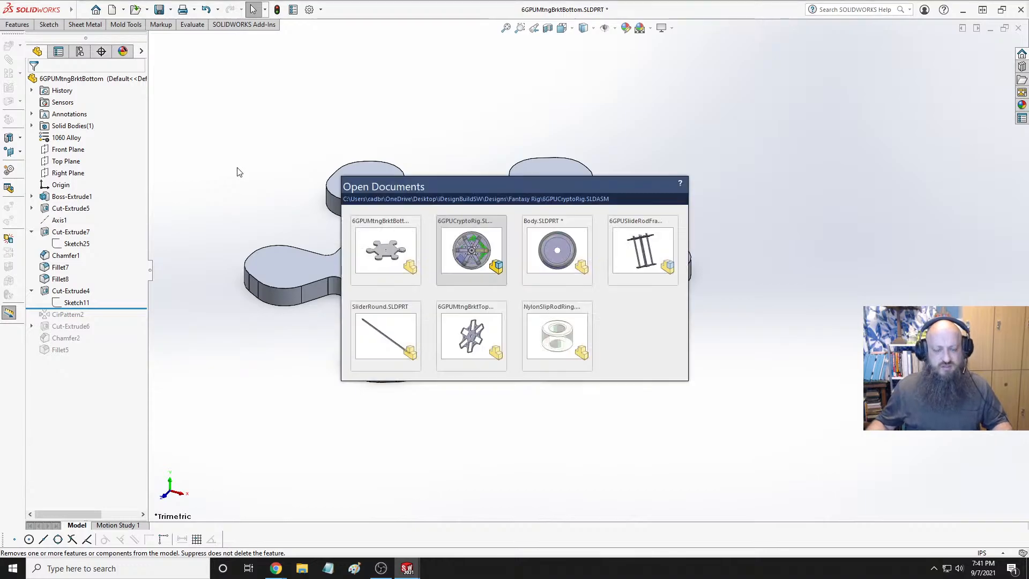
key("Escape")
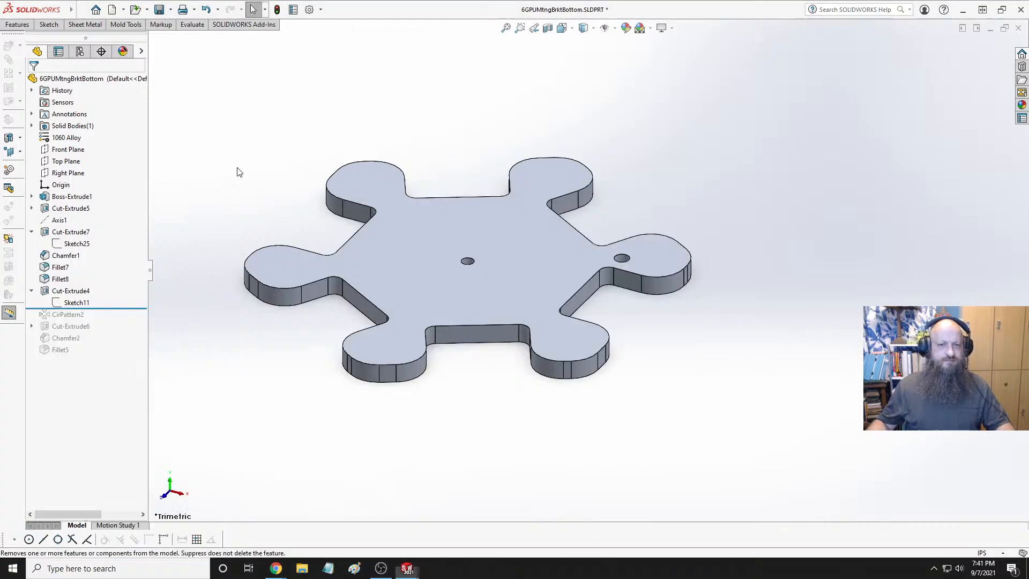
Roll the bottom bracket's history forward to the end and switch back to the Body part
left_click_drag(131, 308, 131, 355)
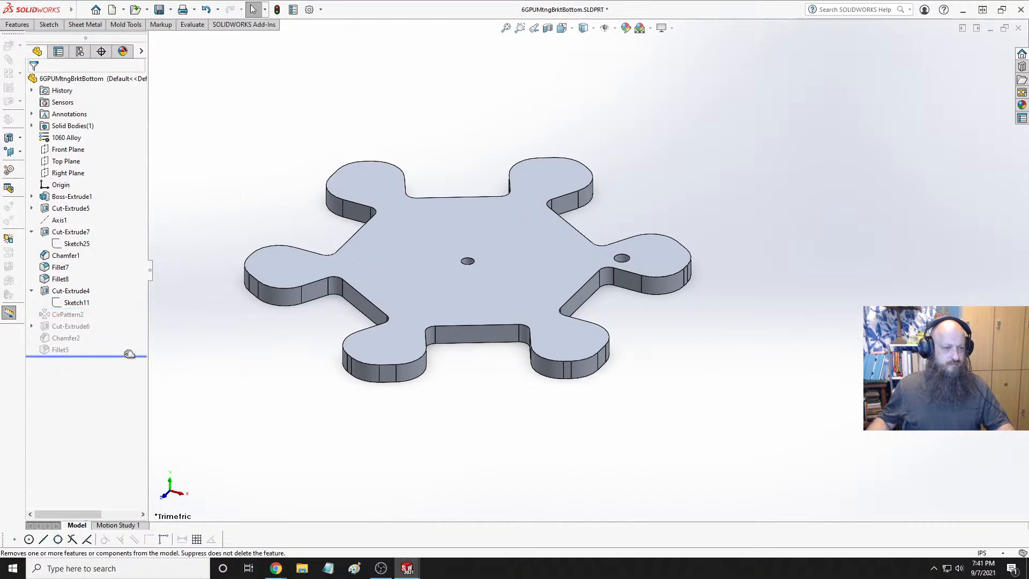
key("ctrl+Tab")
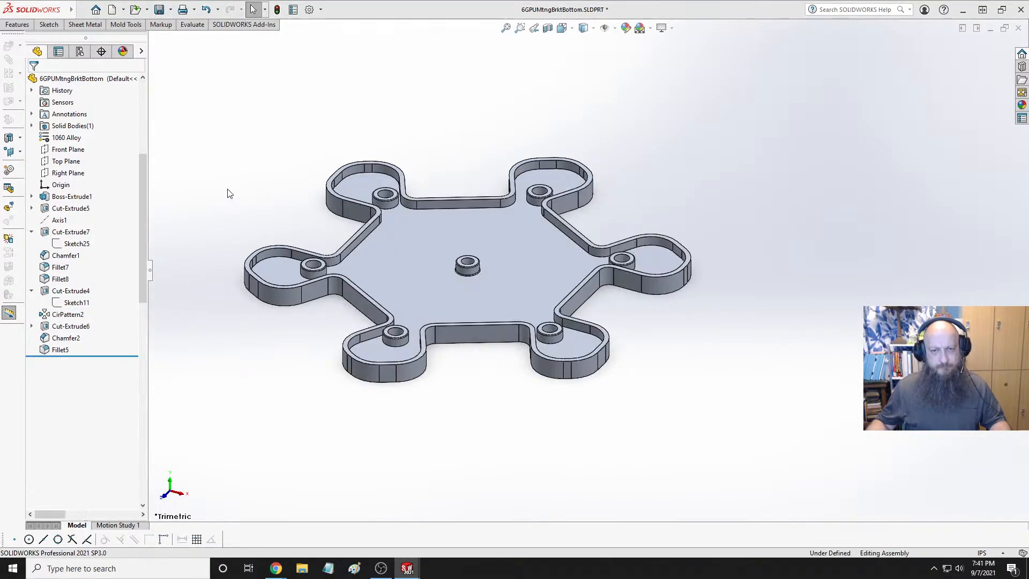
key("ctrl+Tab")
key("ctrl+Tab")
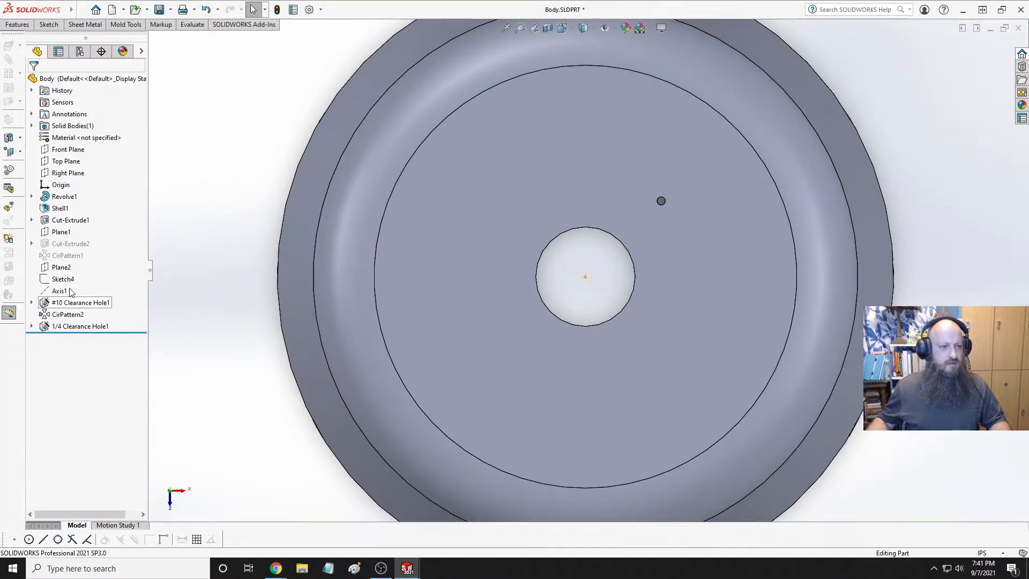
Edit the 1/4 clearance hole's position sketch, Sketch6, and set the construction circle's diameter to 7.375 in
left_click(32, 326)
left_click(70, 350)
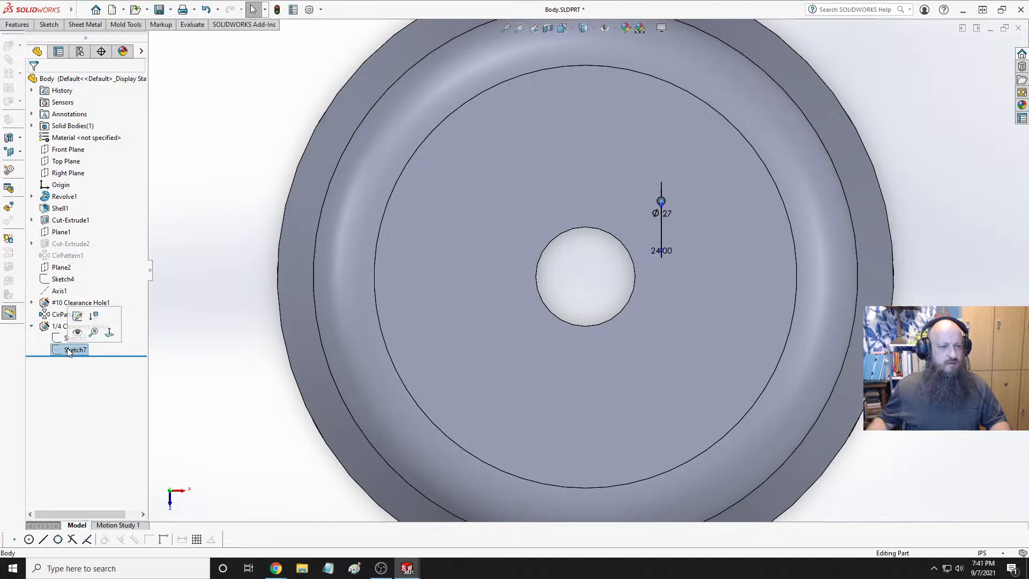
left_click(64, 338)
left_click(77, 304)
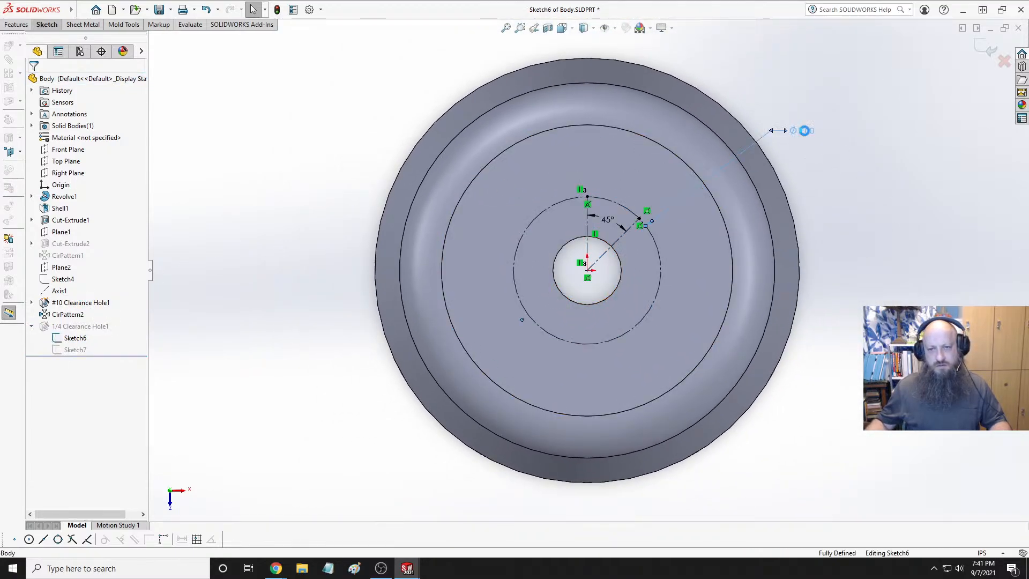
double_click(801, 131)
type("7")
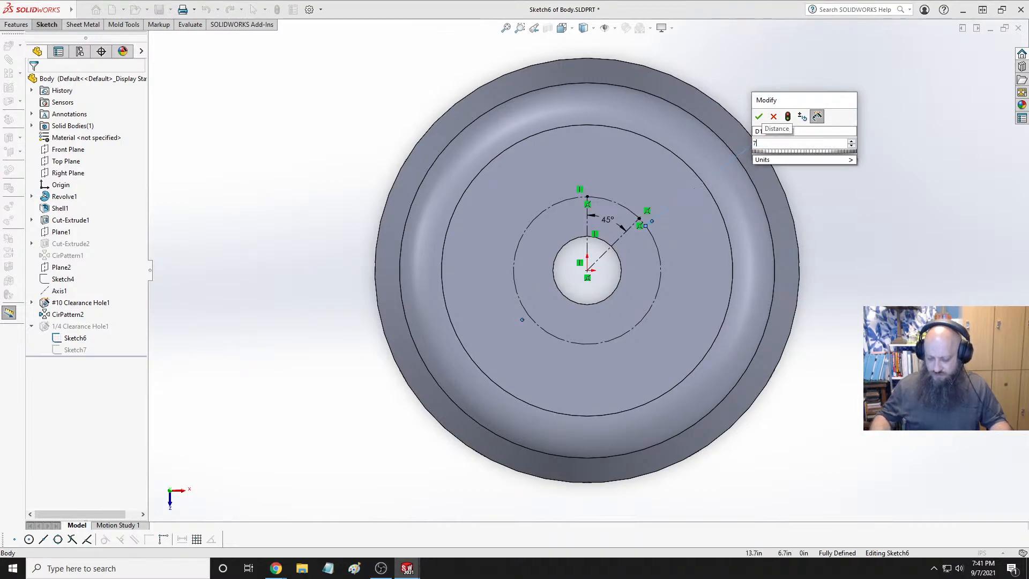
type(".375")
key("Return")
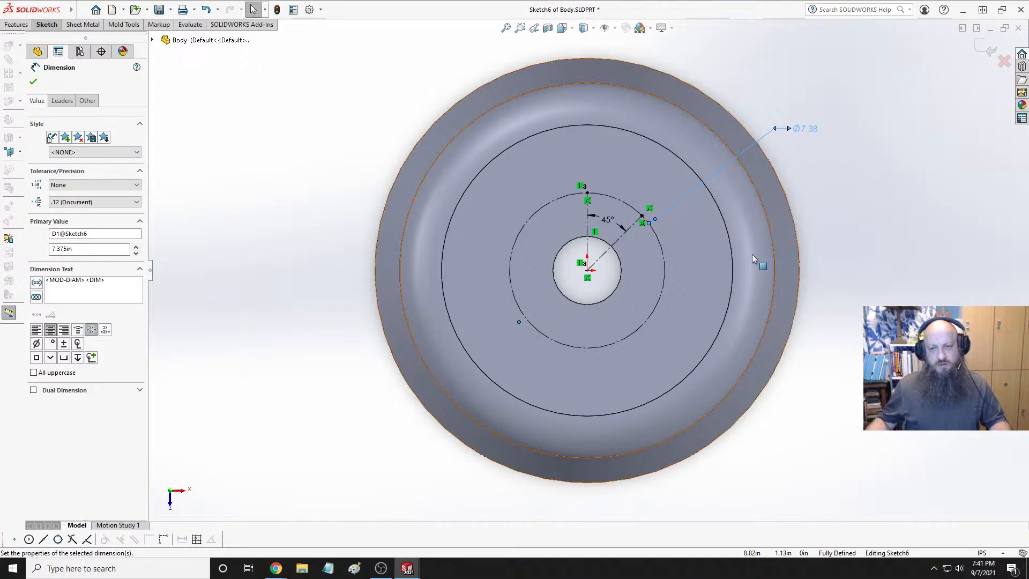
Set the angle between the vertical construction line and the hole's line to 60° and exit the sketch
double_click(607, 220)
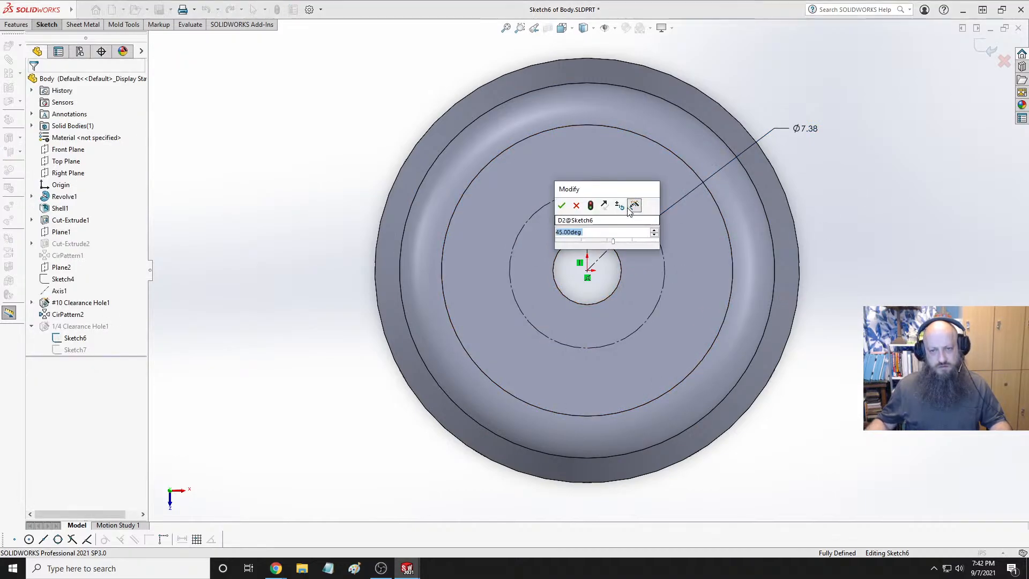
type("60")
key("Return")
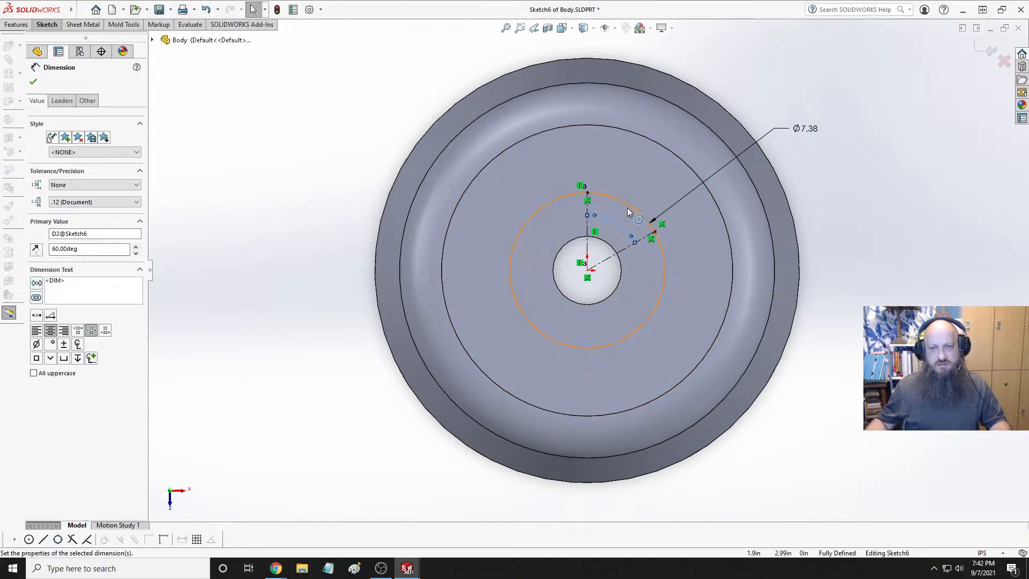
left_click(872, 255)
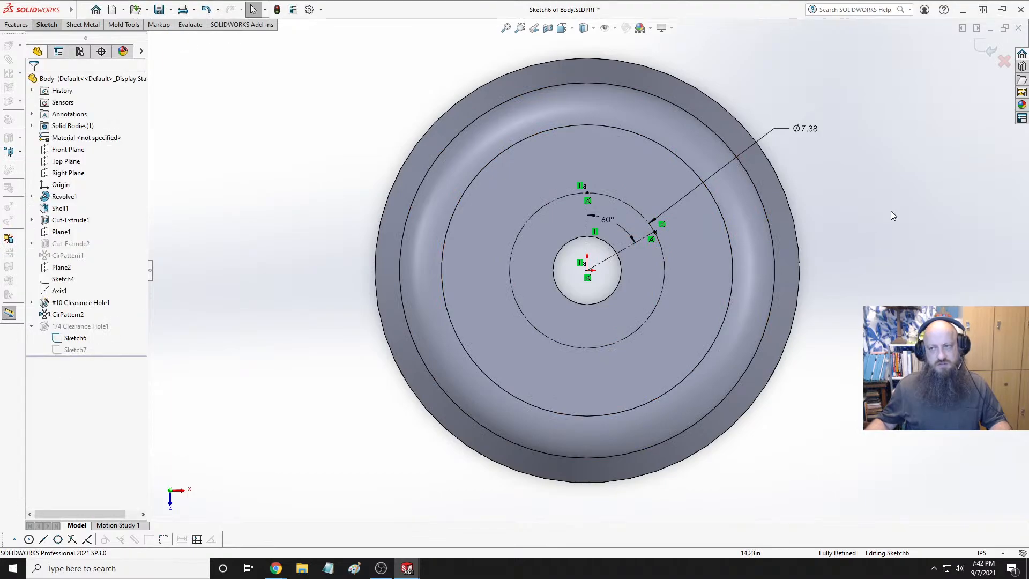
left_click(986, 49)
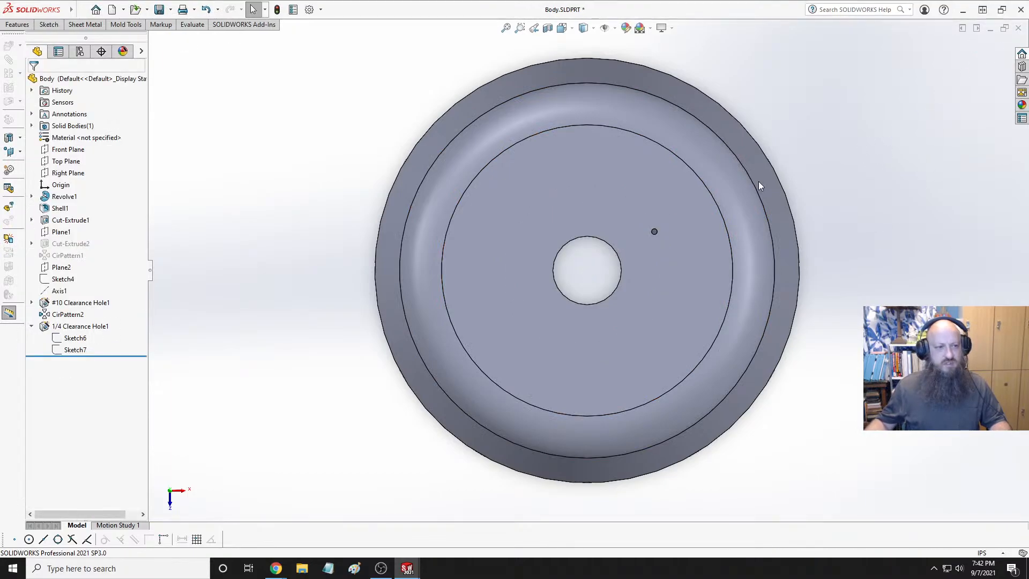
Reorder the 1/4 clearance hole before CirPattern2 and circular-pattern it about Axis1 with 6 equally spaced instances over 360°
left_click(32, 327)
left_click_drag(68, 331, 71, 304)
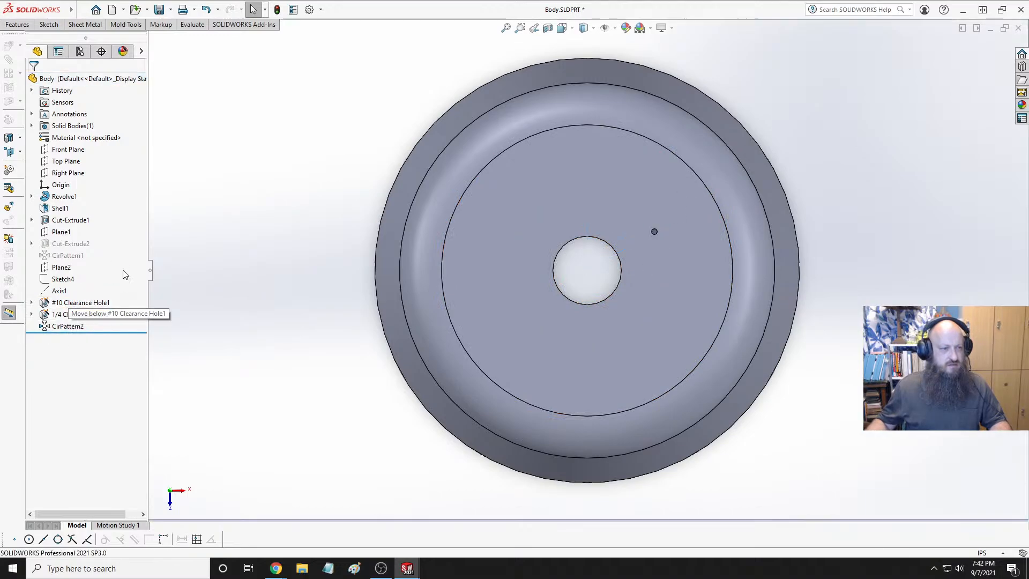
left_click(65, 315)
left_click(59, 291, "ctrl")
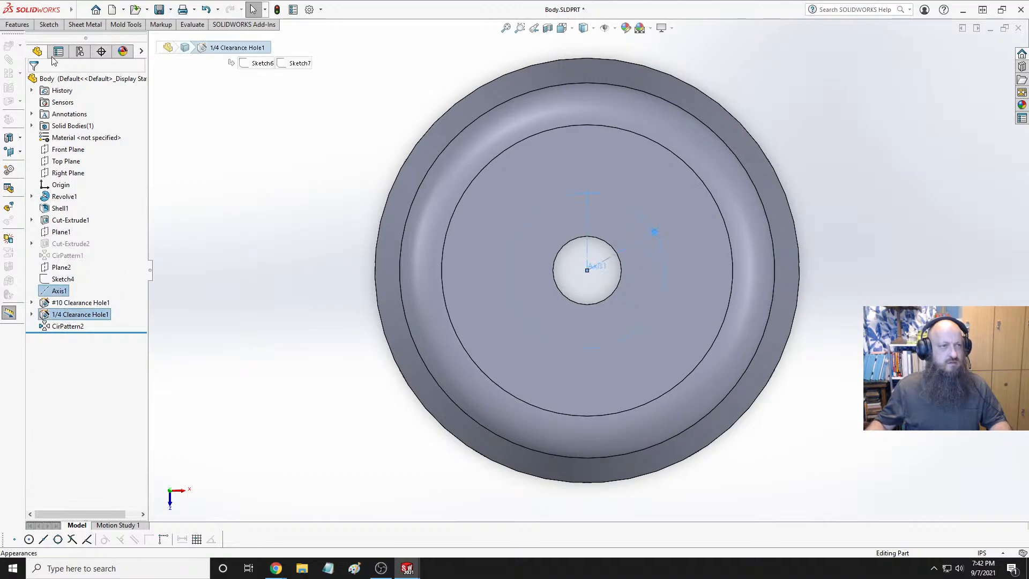
left_click(15, 24)
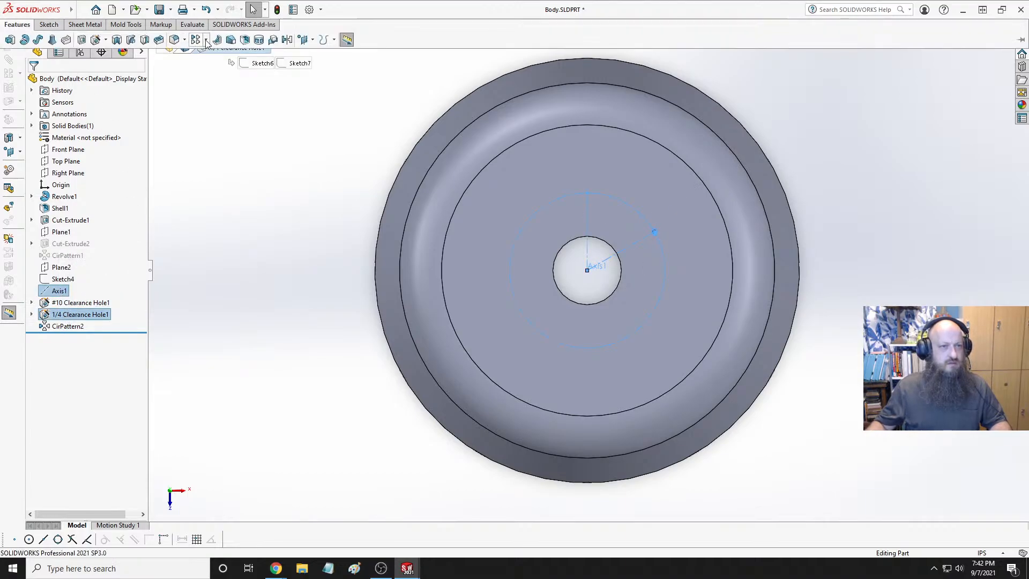
left_click(206, 41)
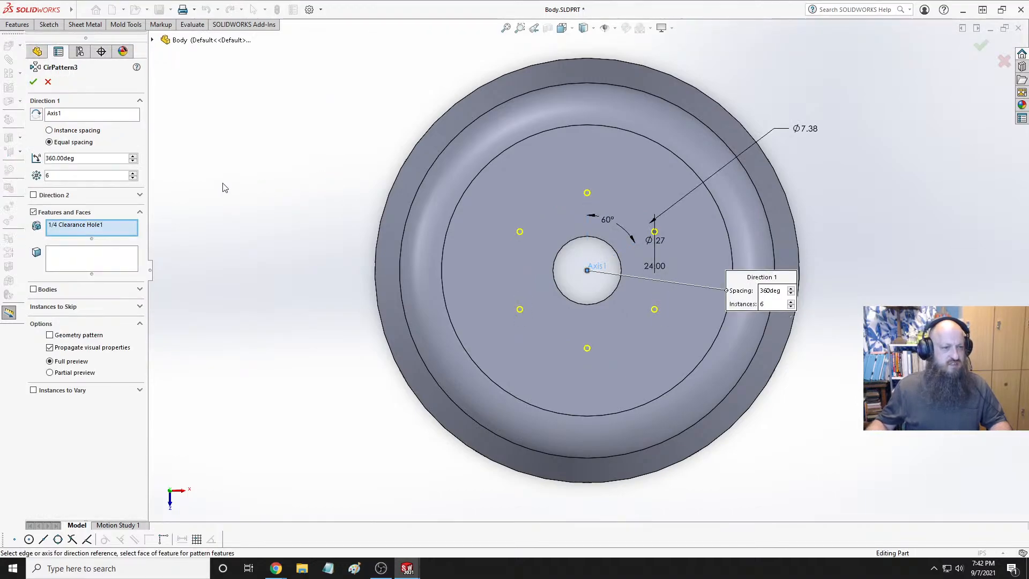
left_click(31, 84)
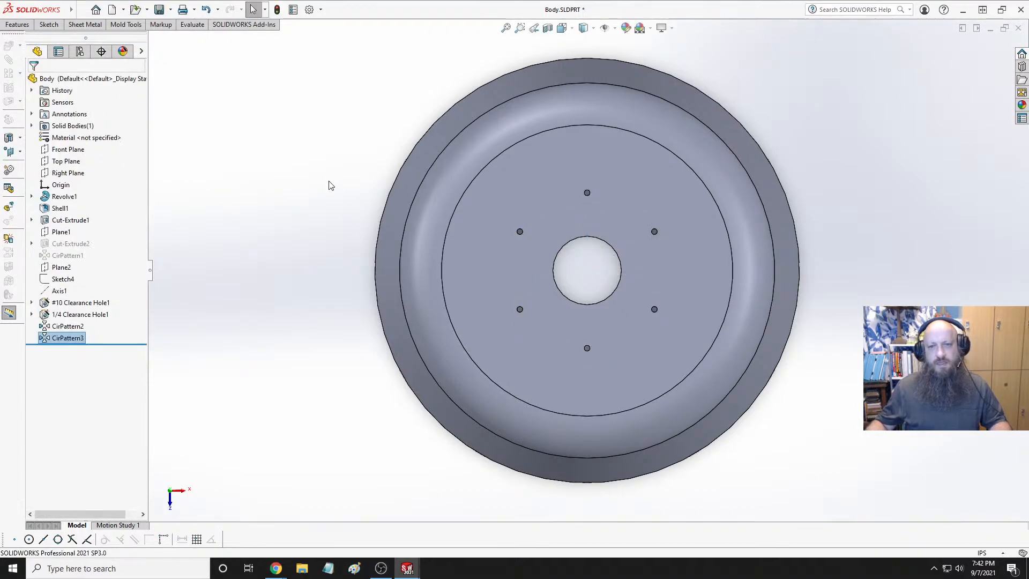
Inspect the patterned holes in the shell's top and switch back to the 6GPUCryptoRig assembly
middle_click_drag(344, 206, 606, 200)
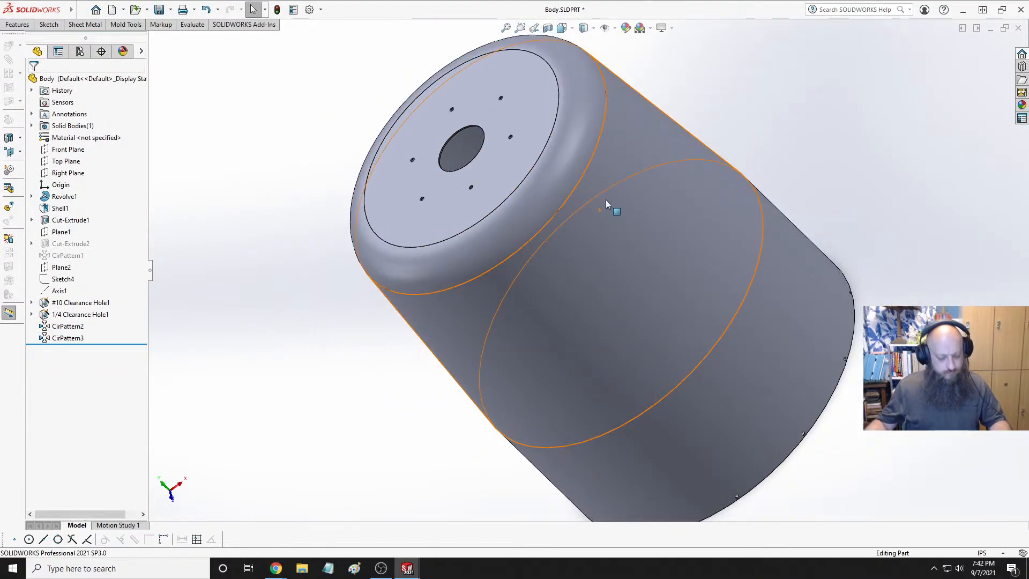
key("ctrl+Tab")
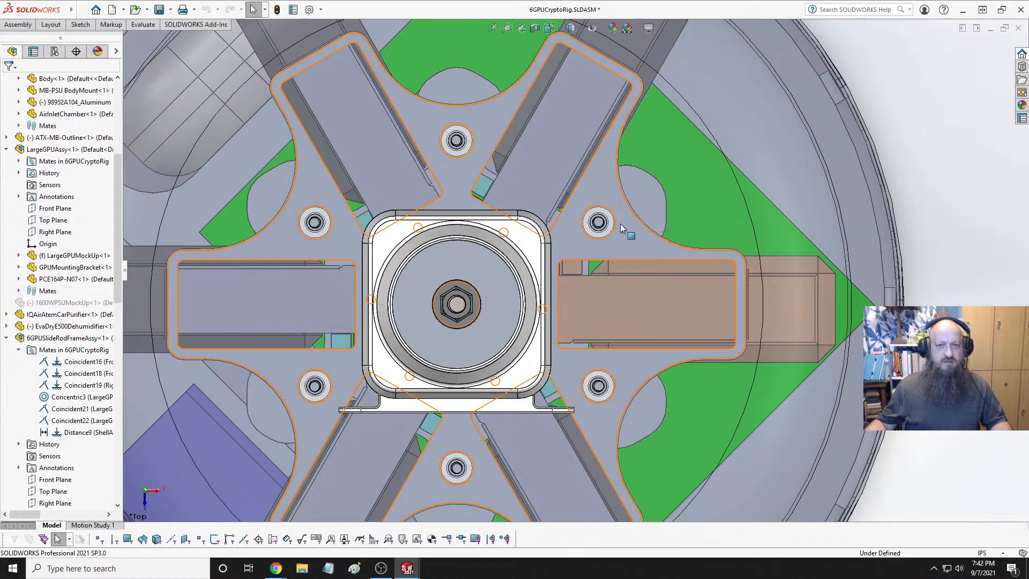
Turn off the transparency of the shell Body in the assembly so it displays opaque
scroll(589, 284, "up", 3)
middle_click_drag(497, 310, 558, 182)
scroll(572, 101, "down", 5)
scroll(584, 155, "up", 8)
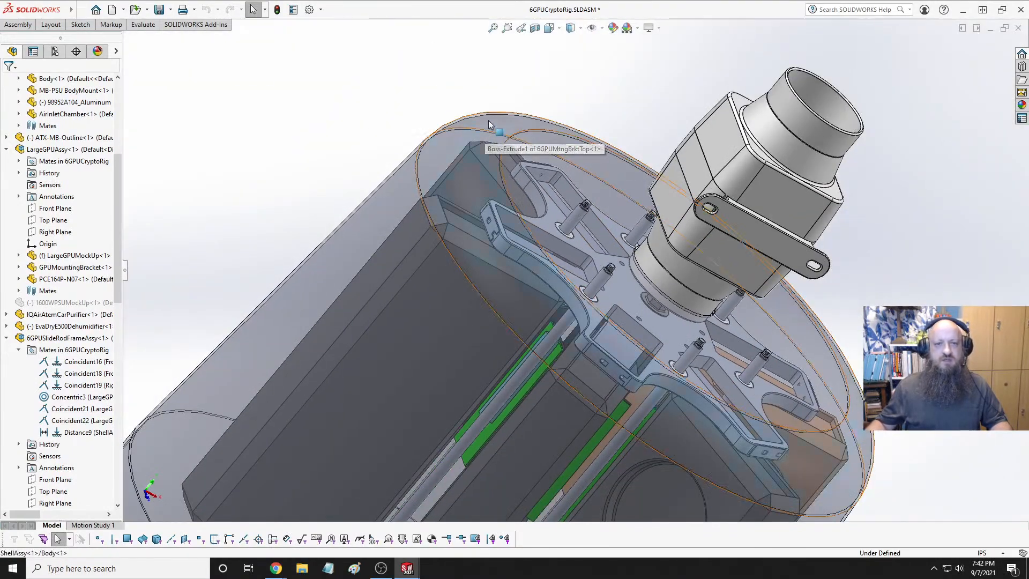
left_click(489, 125)
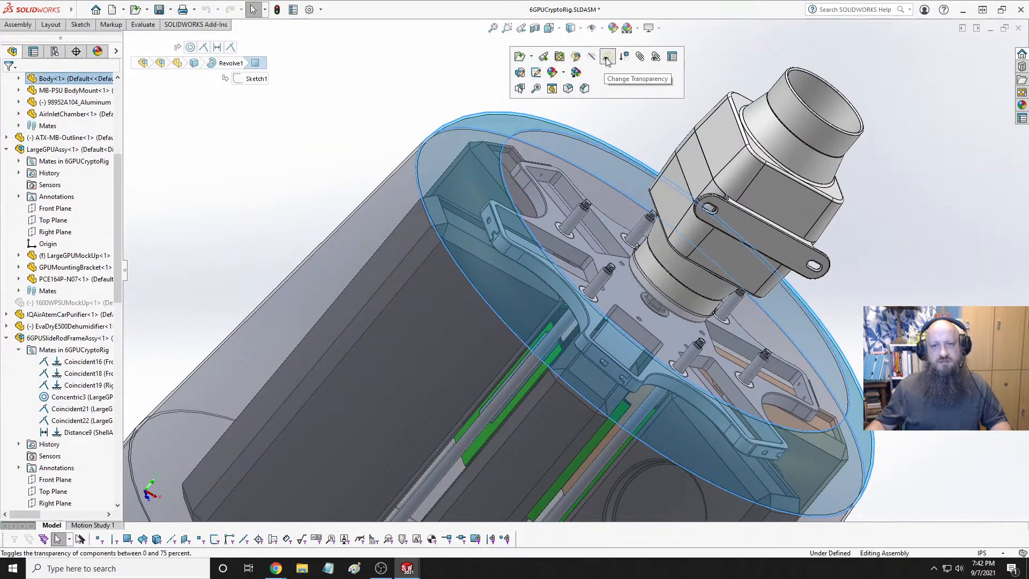
left_click(567, 93)
left_click(291, 137)
Examine how far the threaded rod ends protrude through the clearance holes in the shell's top
scroll(613, 255, "down", 7)
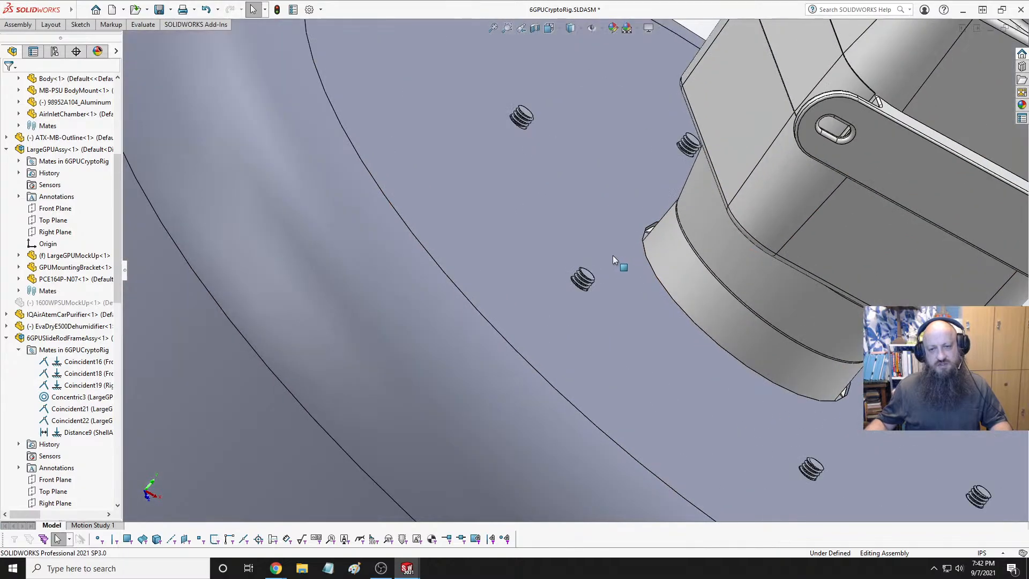
middle_click(549, 213)
middle_click_drag(549, 213, 550, 252)
scroll(550, 253, "up", 5)
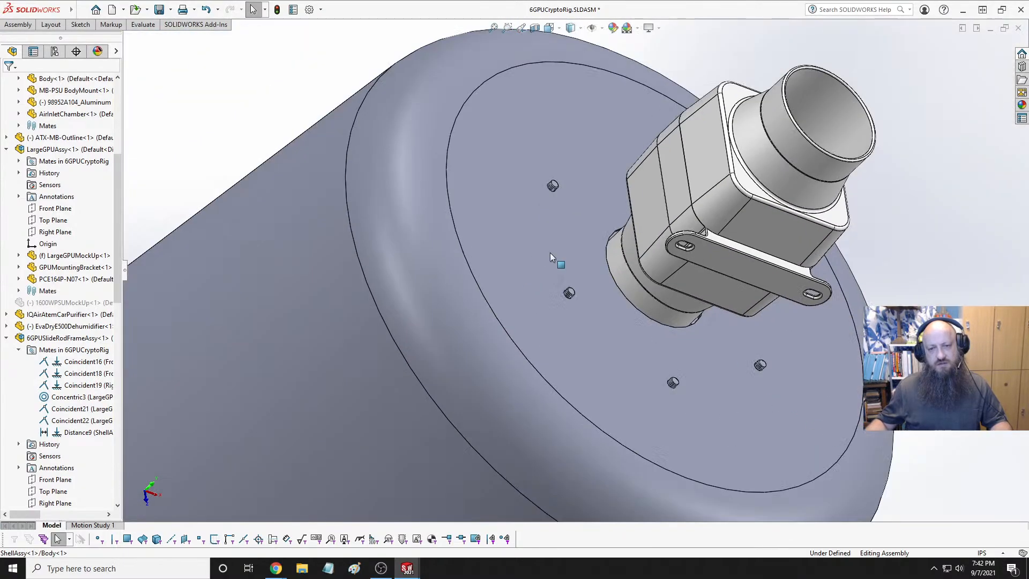
scroll(570, 259, "down", 6)
middle_click_drag(583, 212, 576, 154)
scroll(572, 156, "down", 2)
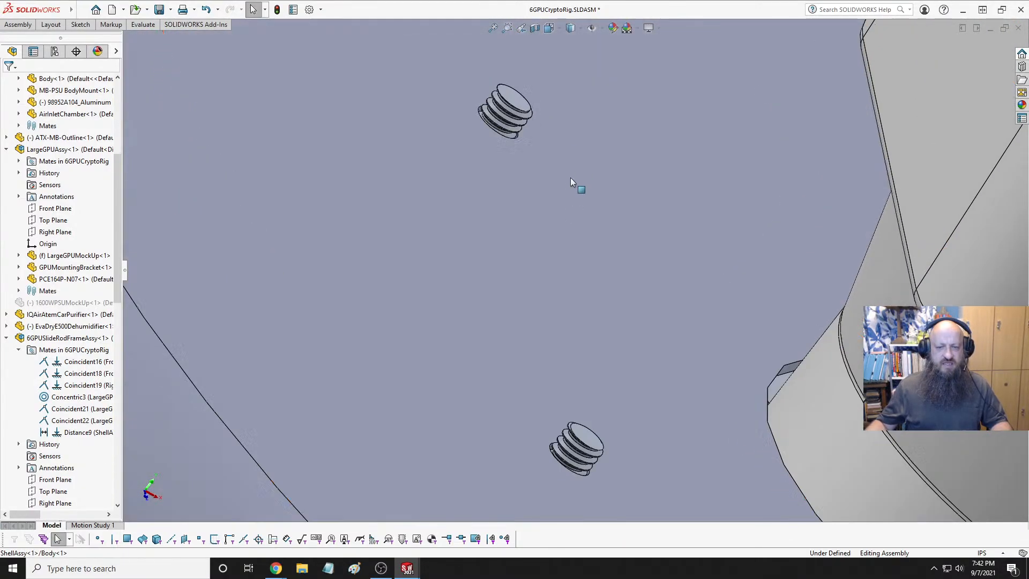
scroll(544, 178, "up", 6)
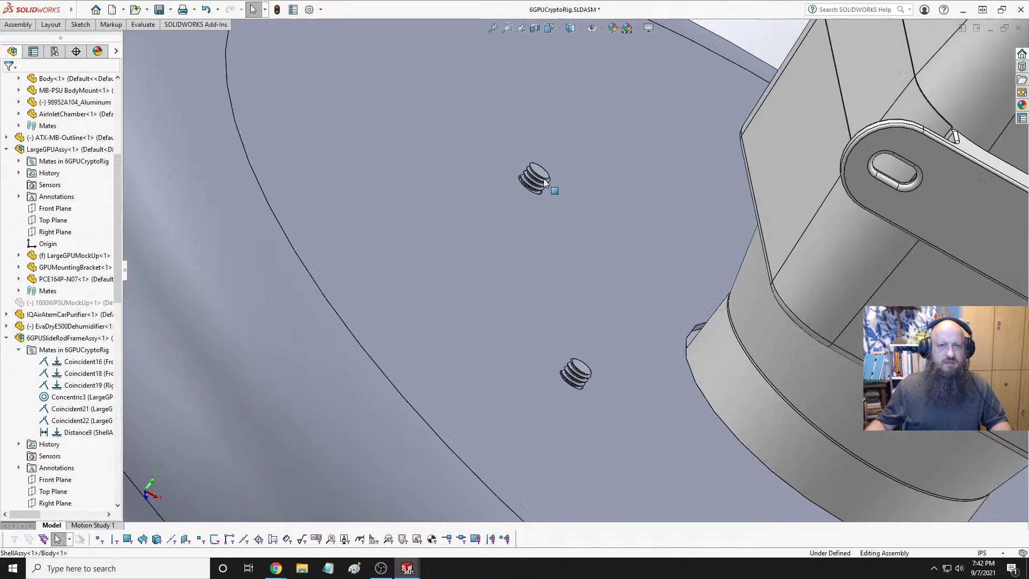
Switch to the SliderRound part and set the rod's Boss-Extrude1 length to 15.879921+.50 in
key("ctrl+Tab")
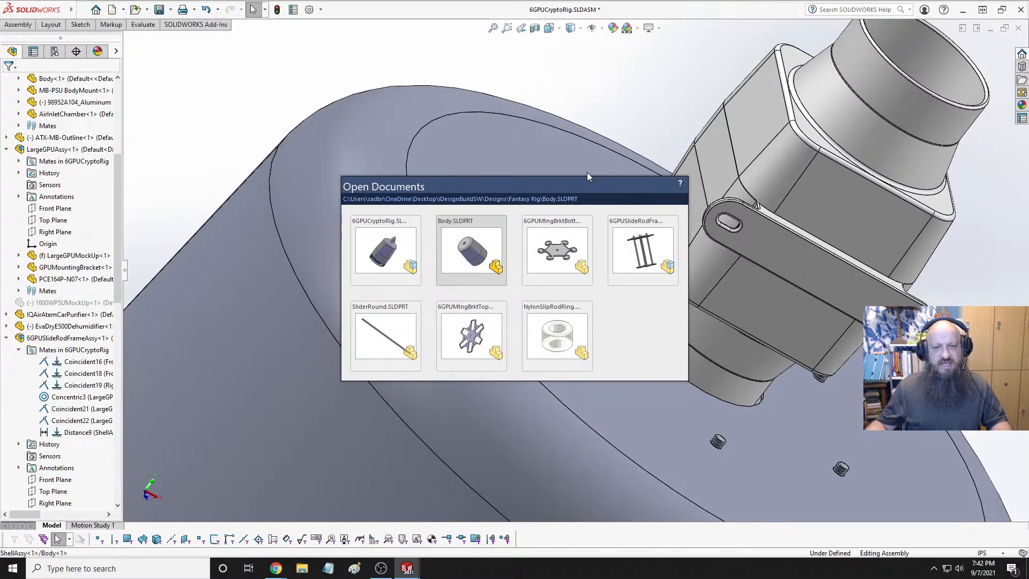
key("ctrl+Tab")
key("ctrl+Tab")
key("ctrl+Tab")
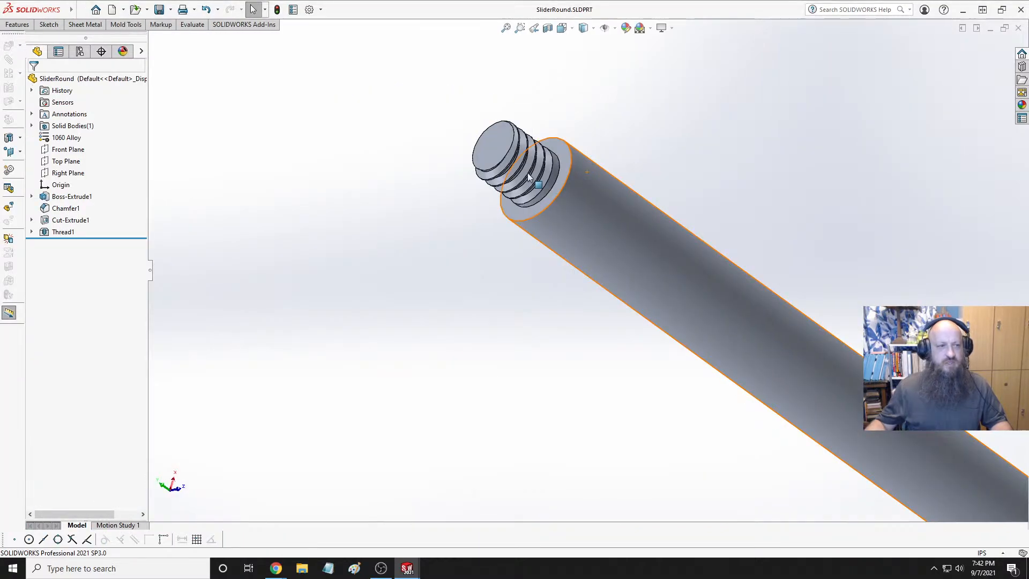
left_click(71, 196)
scroll(627, 268, "up", 5)
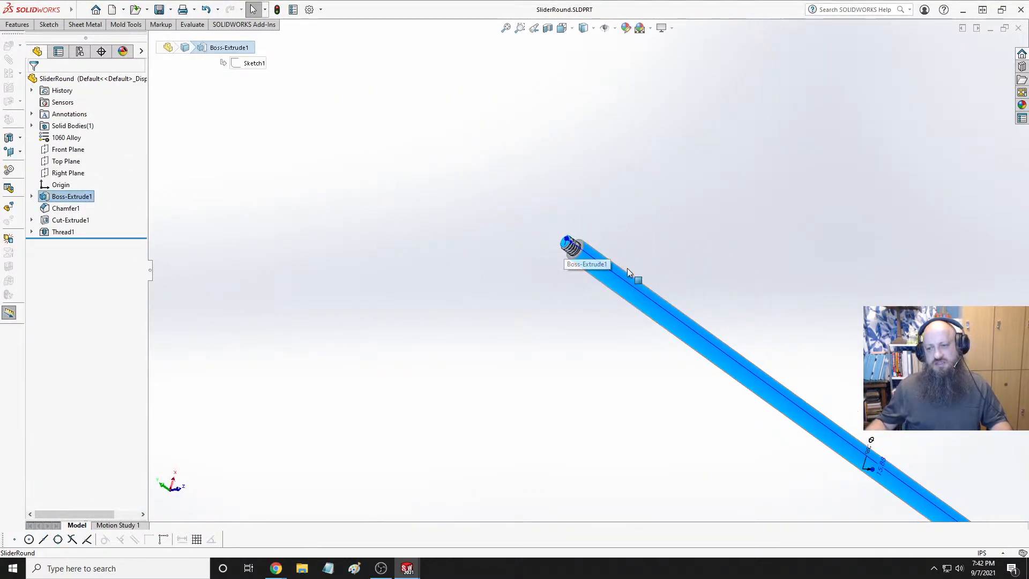
scroll(811, 423, "down", 8)
mouse_move(679, 283)
middle_mouse_down()
mouse_move(677, 223)
mouse_move(684, 239)
mouse_move(667, 286)
middle_mouse_up()
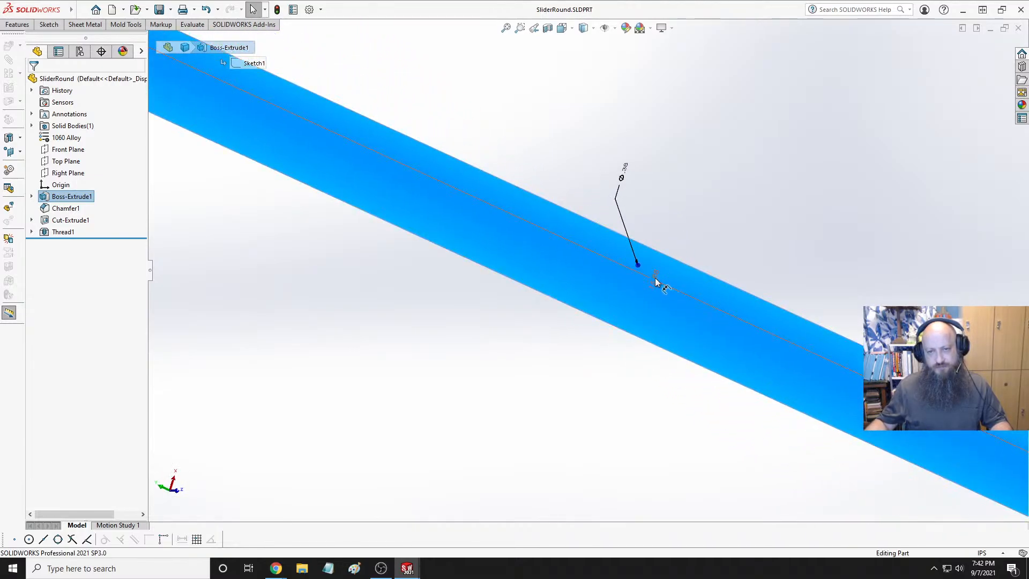
double_click(663, 278)
left_click(672, 277)
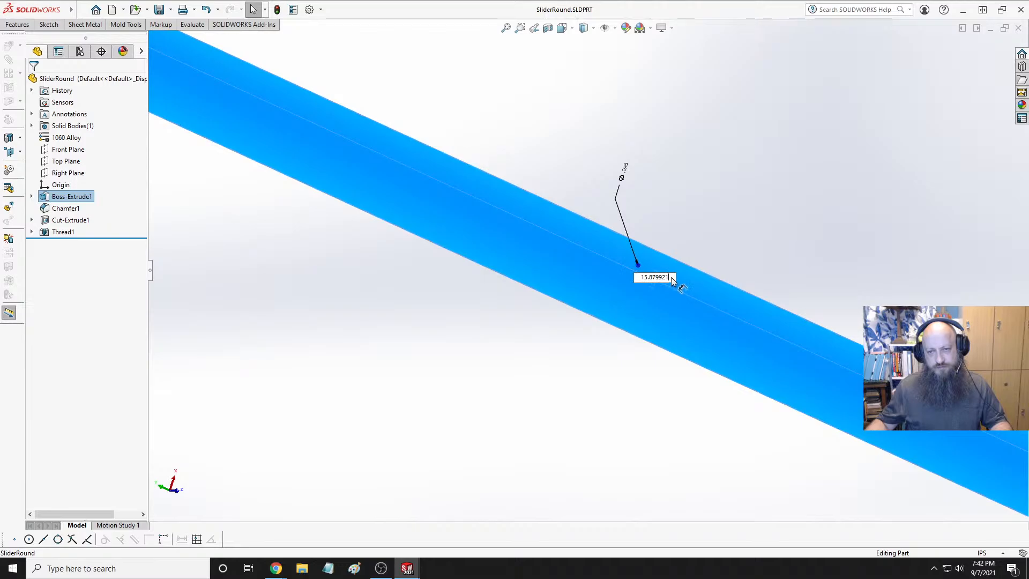
type("+.50")
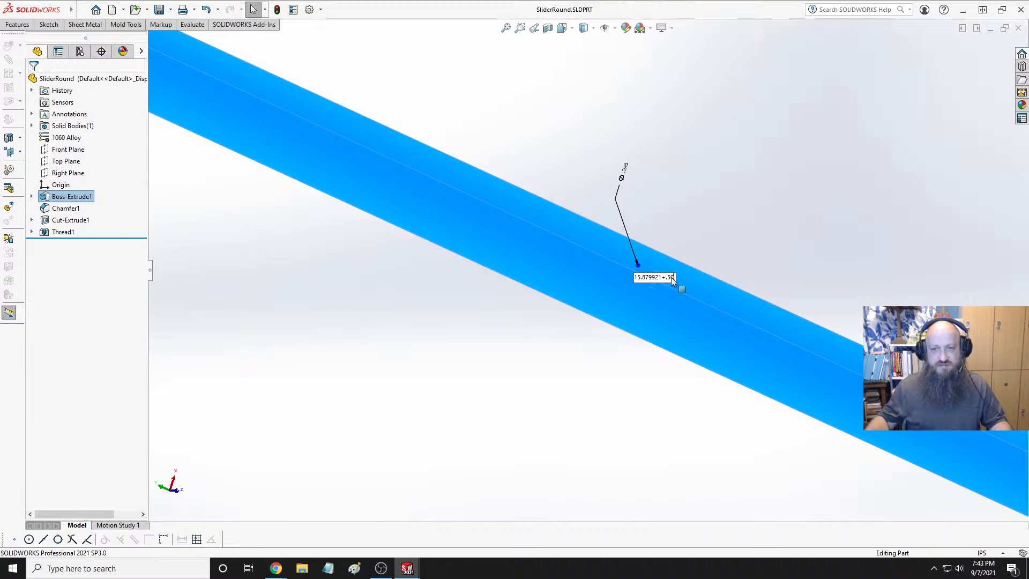
key("Return")
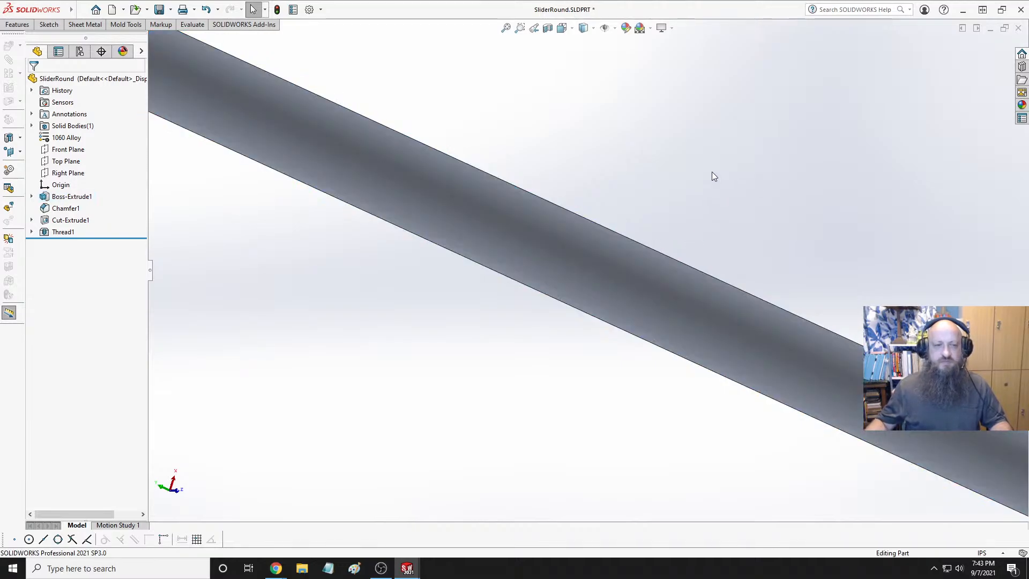
Set the Cut-Extrude1 depth at the rod's threaded end to .50 in
scroll(713, 176, "up", 5)
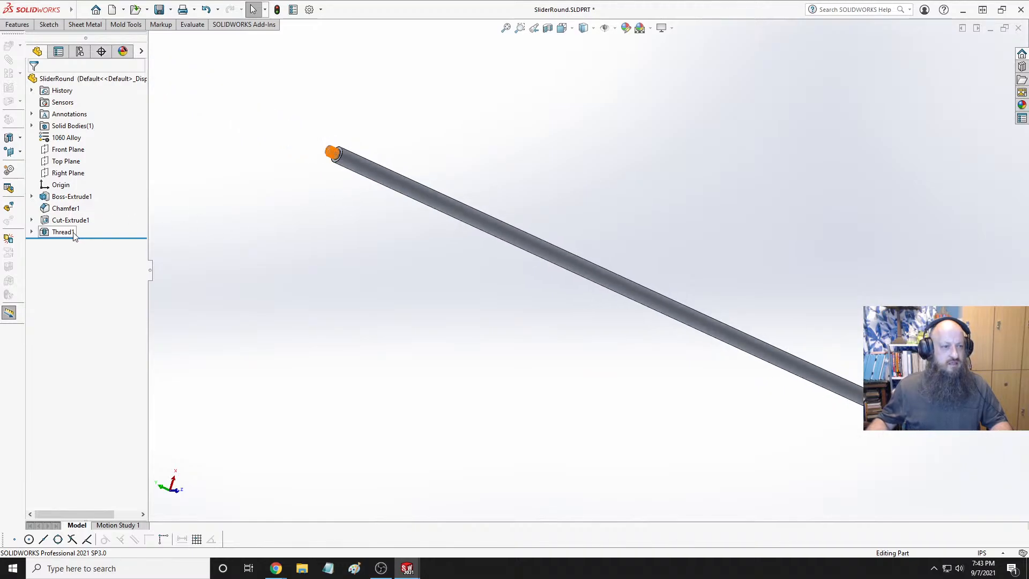
left_click(67, 221)
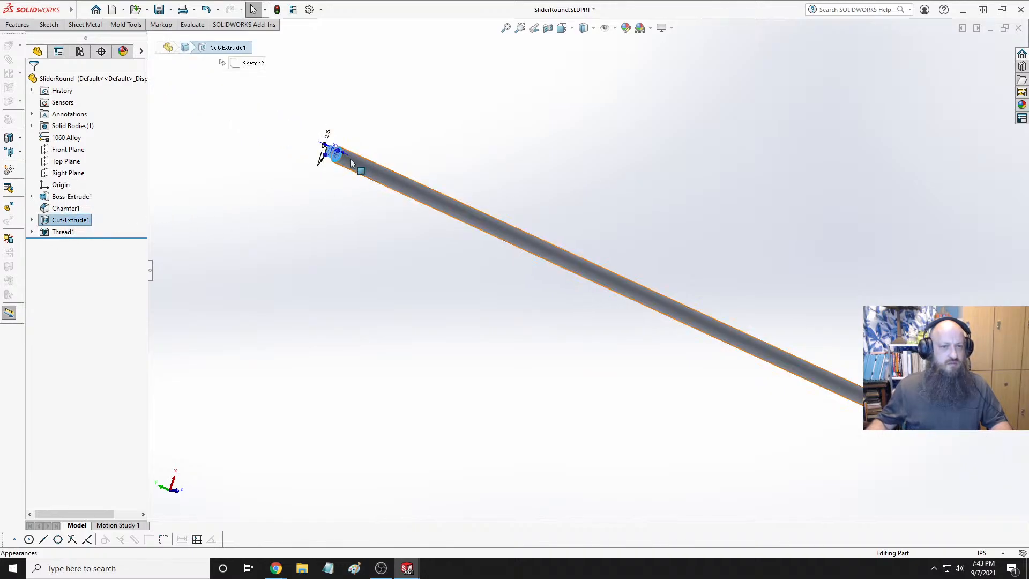
scroll(375, 160, "down", 3)
scroll(400, 182, "down", 3)
middle_click_drag(428, 171, 419, 200)
double_click(411, 208)
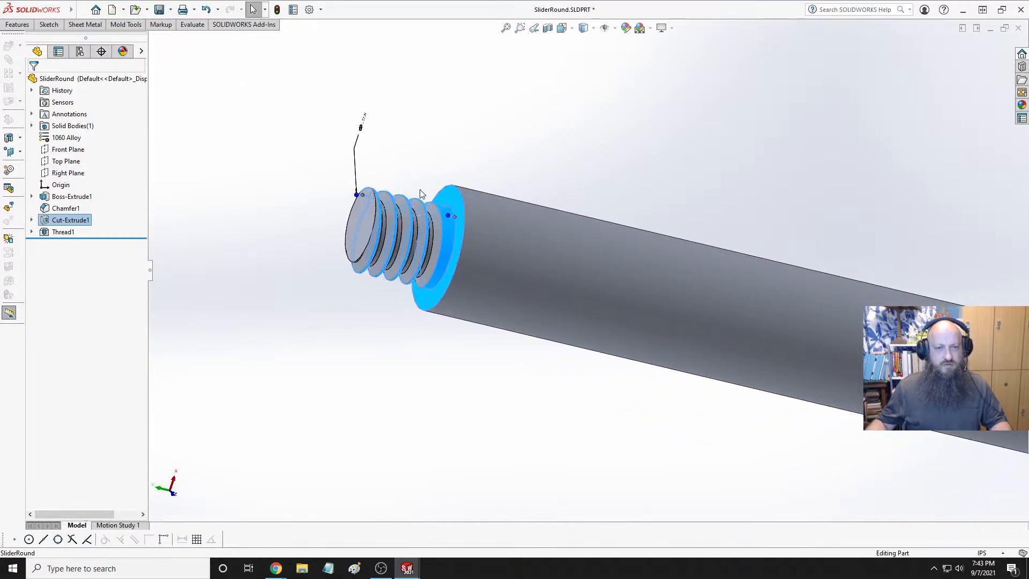
type(".5")
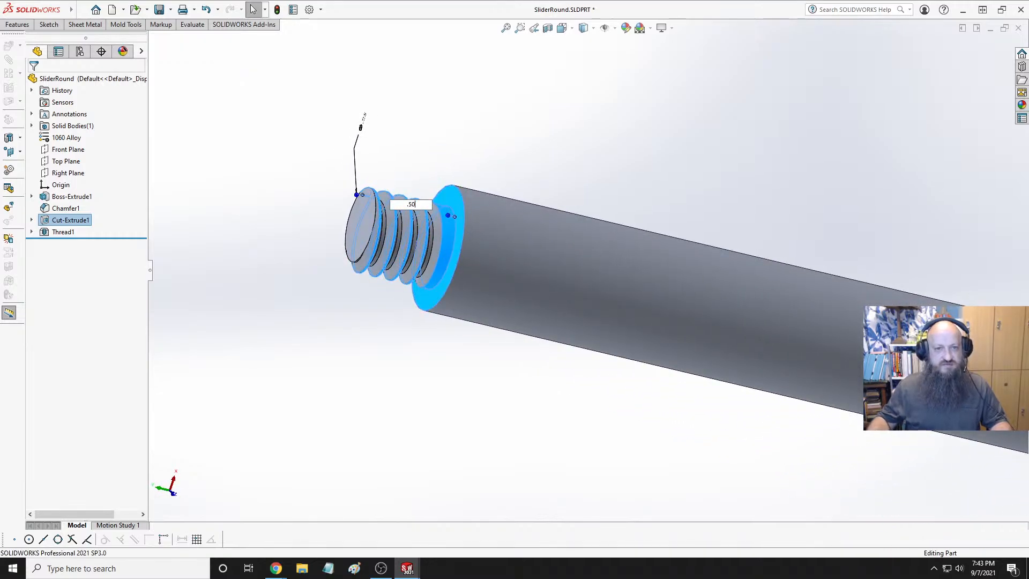
key("Return")
left_click(247, 209)
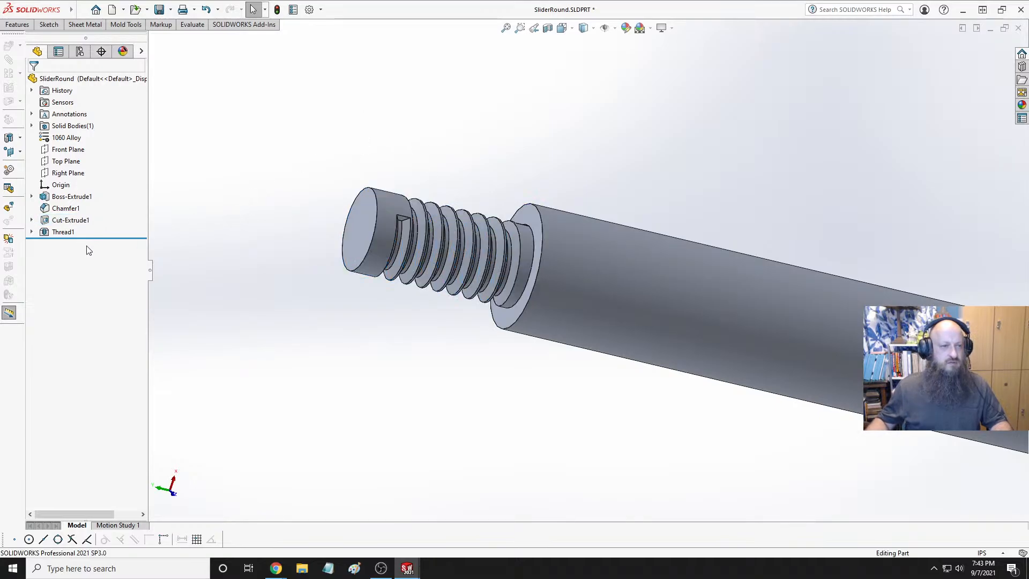
Edit Thread1 on the rod's end and set its blind length to 0.49370079 in
left_click(65, 231)
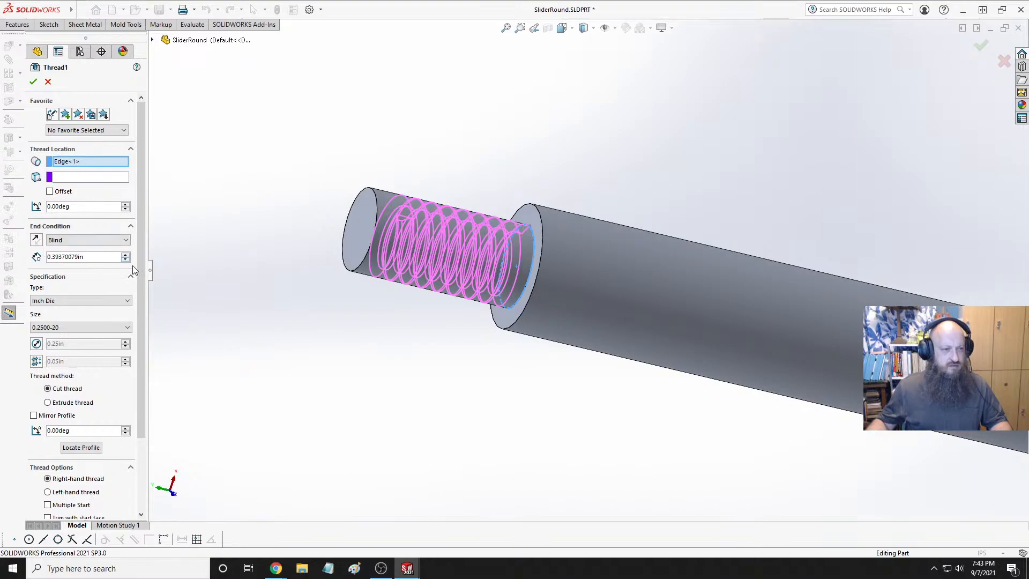
left_click(126, 254)
left_click(126, 255)
left_click(126, 255)
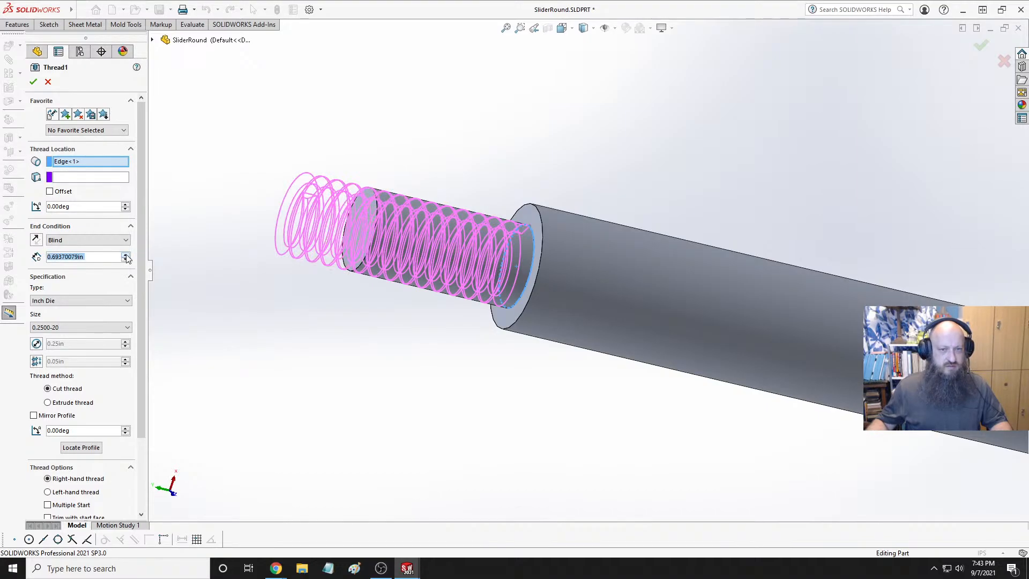
left_click(125, 259)
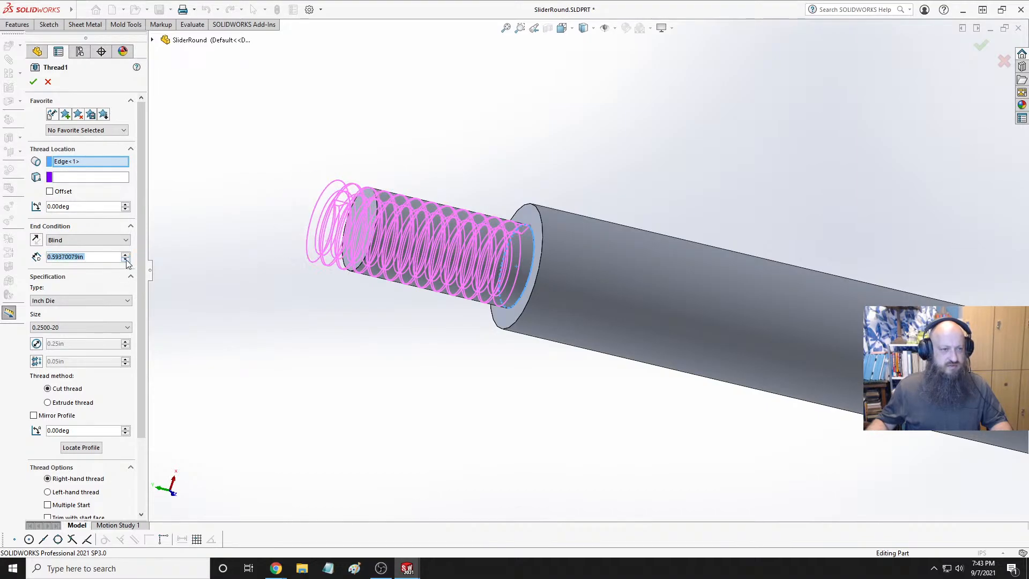
left_click(126, 259)
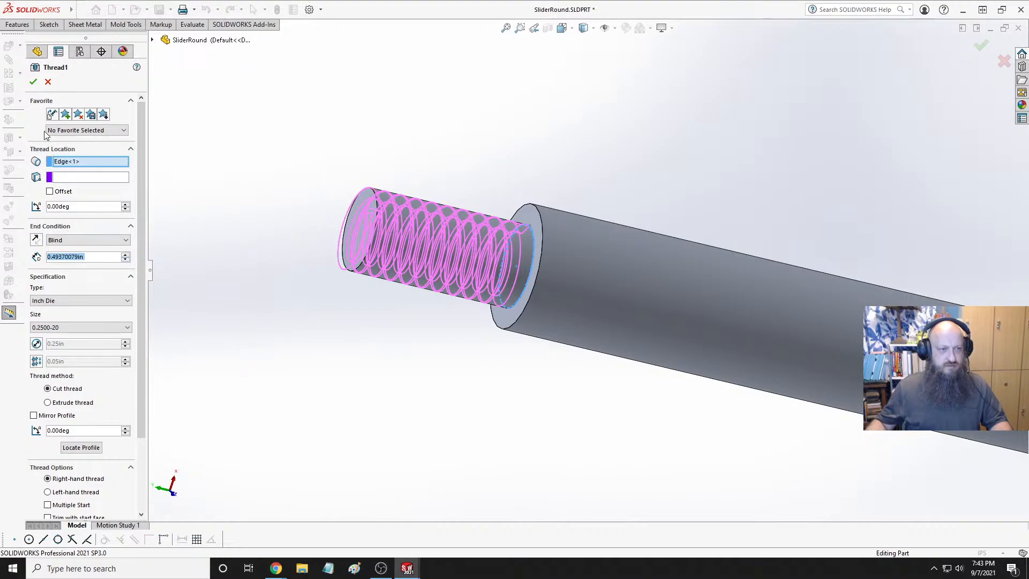
left_click(33, 81)
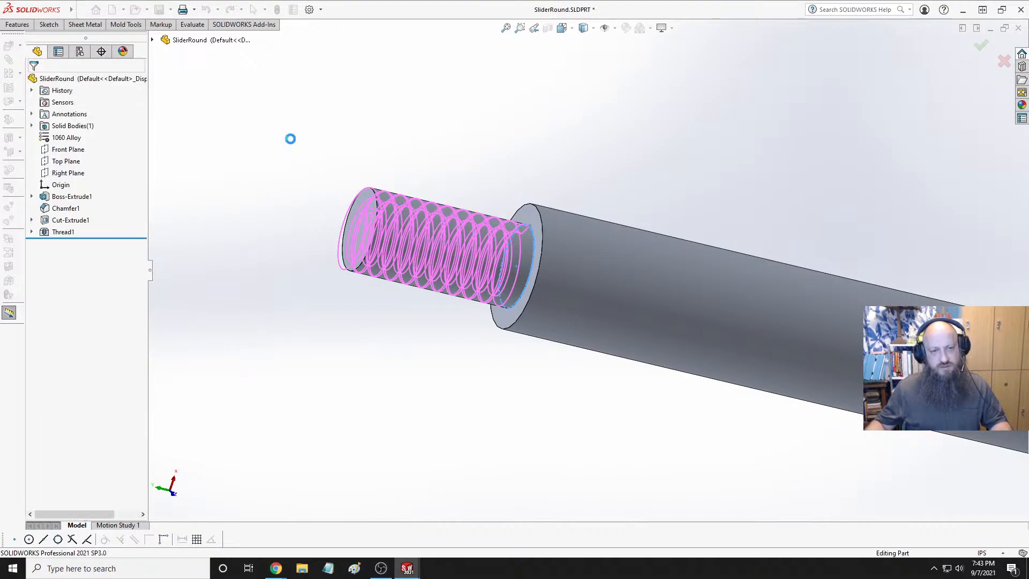
middle_click_drag(290, 202, 450, 198)
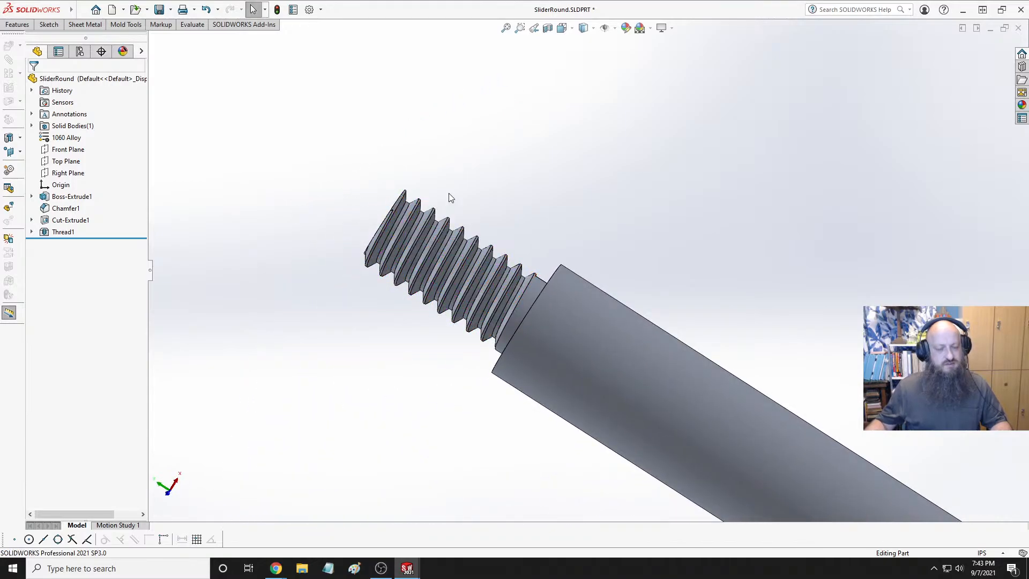
Edit Thread1 again and increase its blind length so the thread cut runs past the rod's end face
left_click(54, 234)
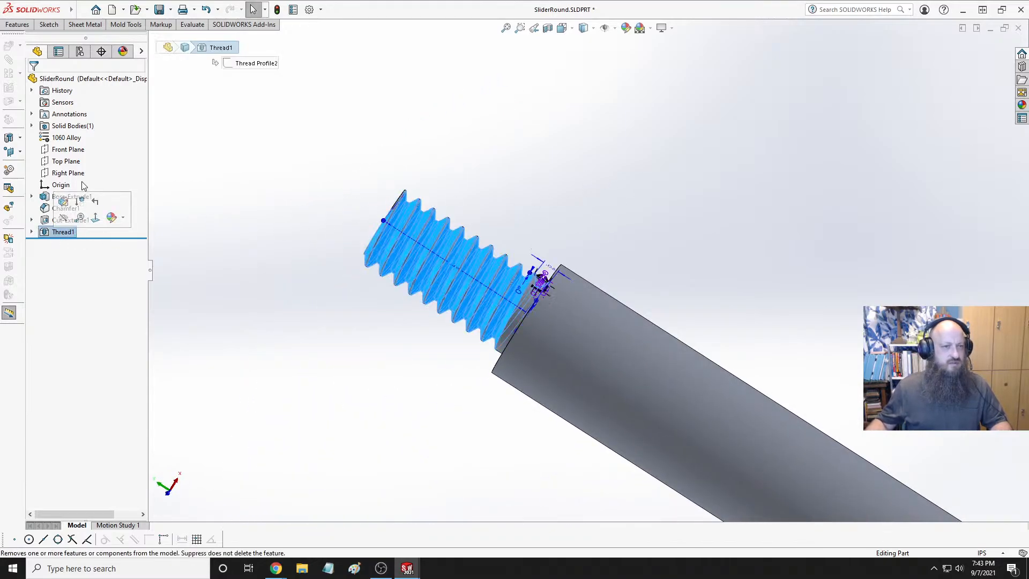
left_click(64, 206)
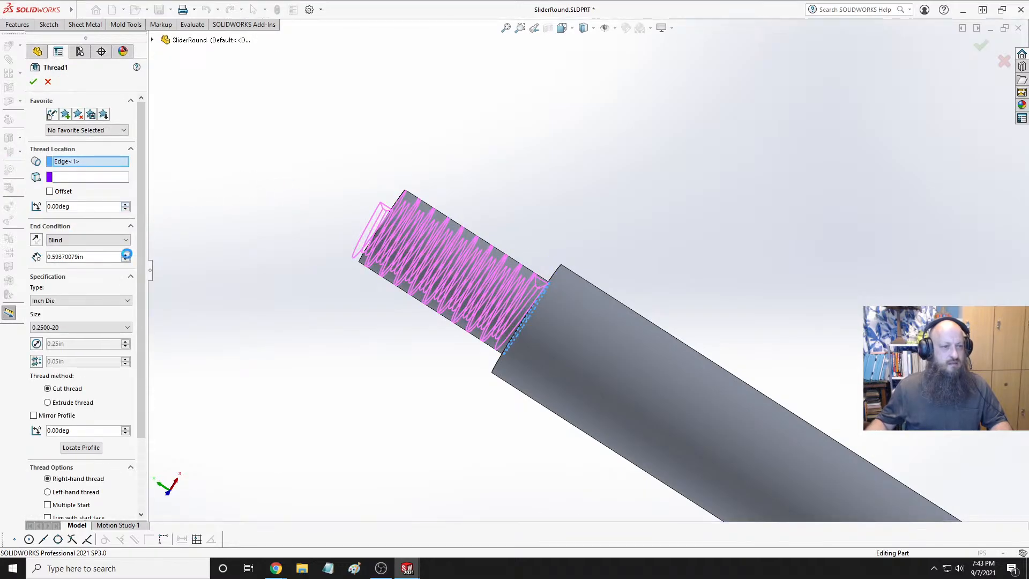
left_click(126, 254)
key("Return")
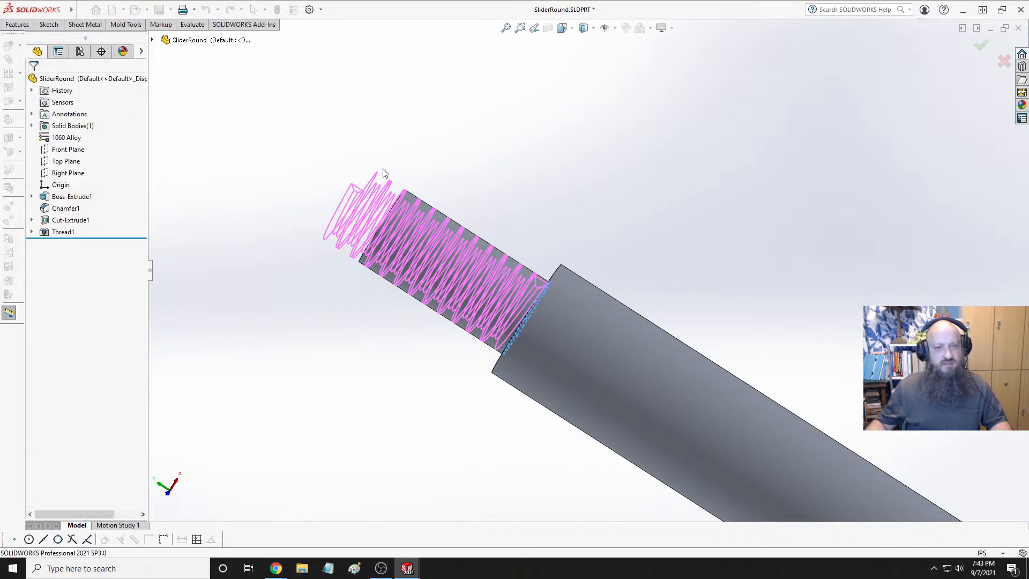
Inspect the lengthened thread on the rod's end and show the whole rod in the Trimetric view
middle_click_drag(436, 234, 571, 261)
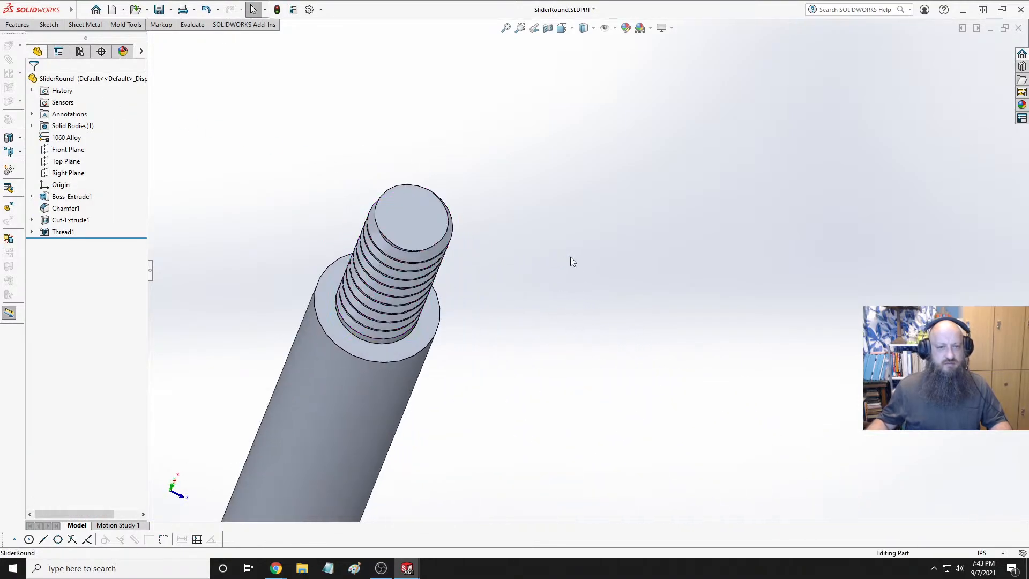
scroll(452, 249, "down", 3)
scroll(449, 248, "up", 1)
middle_click_drag(448, 248, 458, 223)
scroll(517, 239, "up", 5)
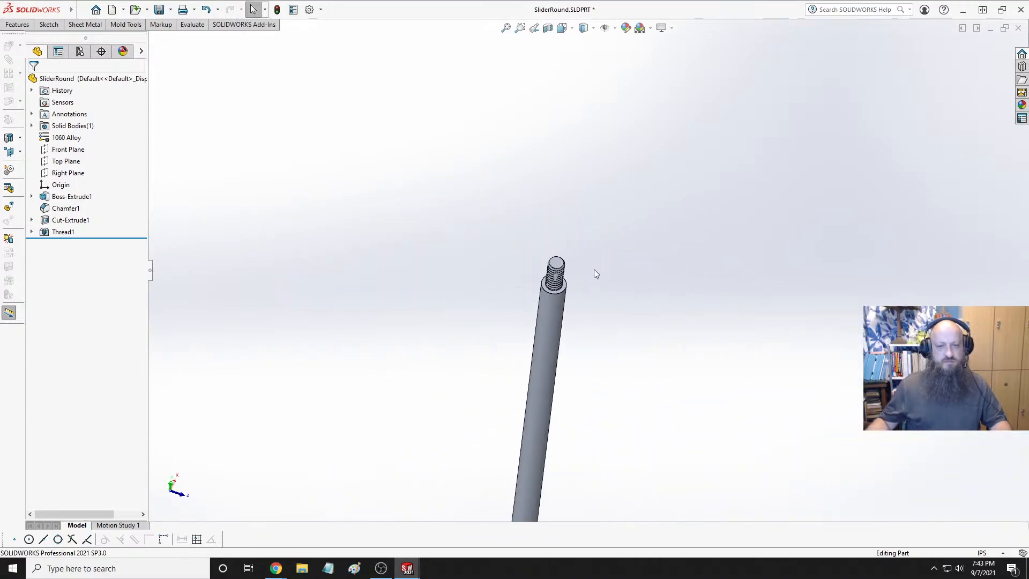
scroll(593, 300, "down", 2)
key("space")
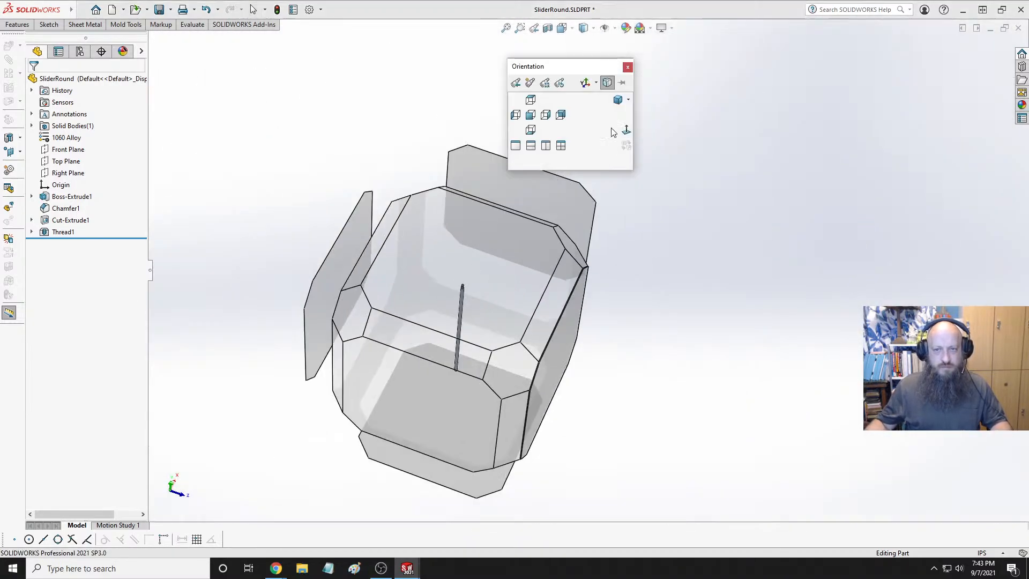
left_click(617, 99)
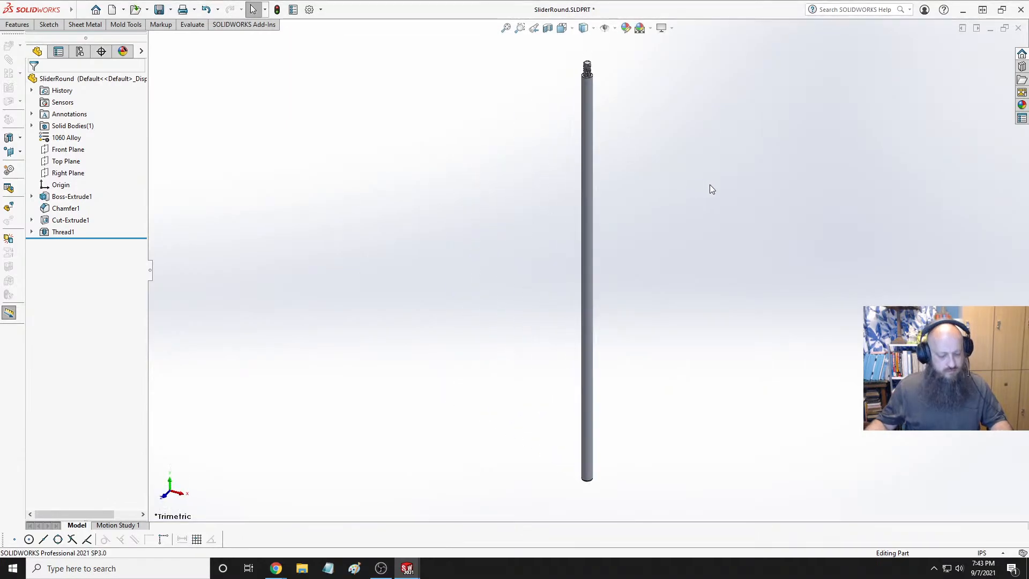
Return to the 6GPUCryptoRig assembly and examine the longer threaded ends protruding from the shell's top
key("ctrl+Tab")
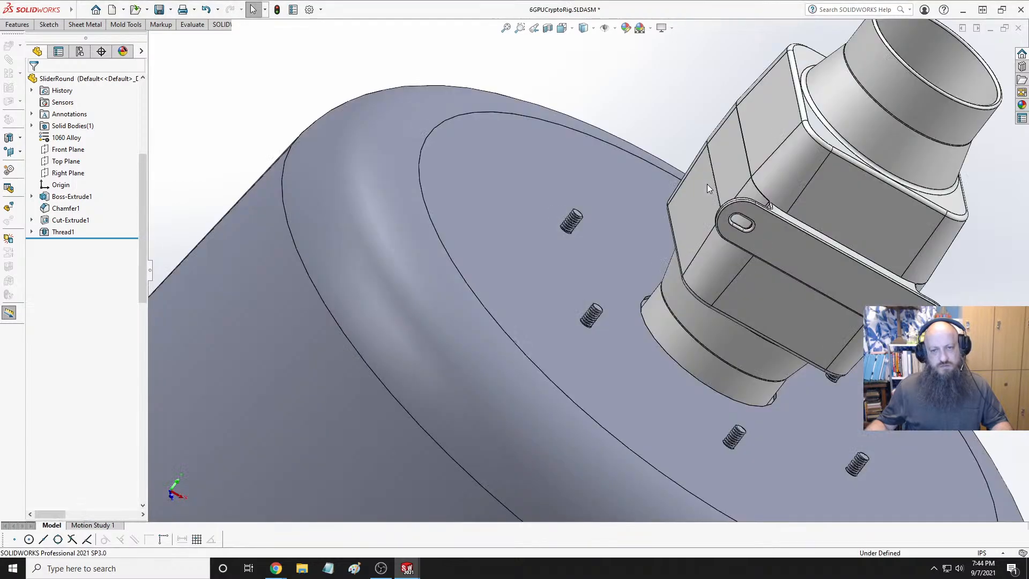
scroll(584, 287, "up", 2)
middle_click(608, 271)
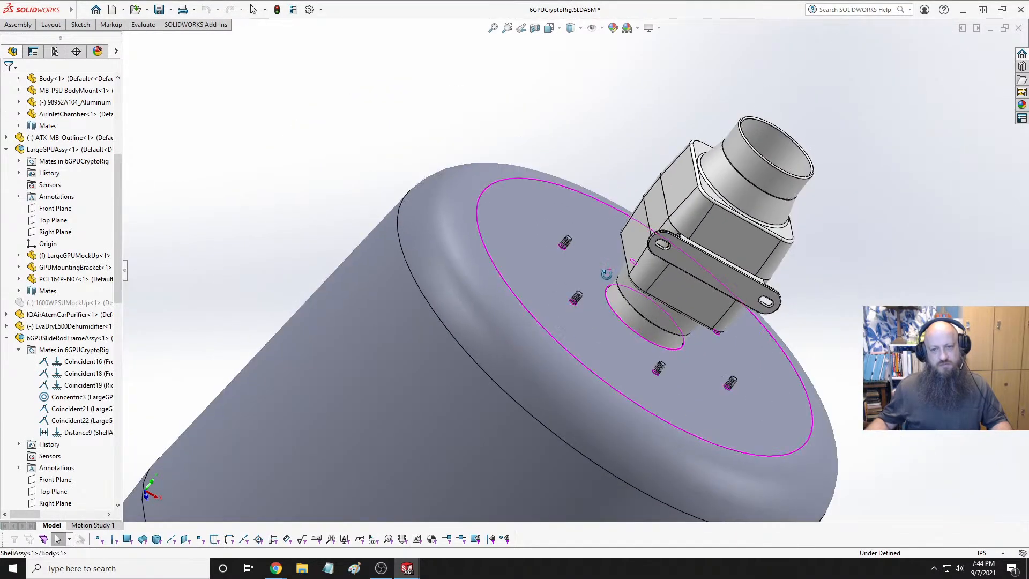
middle_click_drag(608, 271, 552, 284)
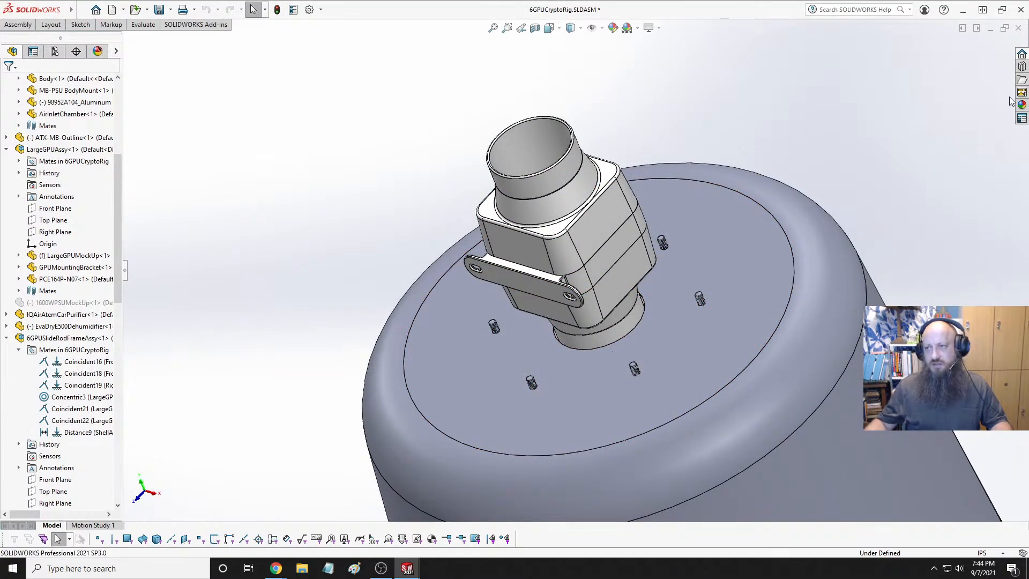
Browse the Toolbox to the ANSI Inch acorn nuts and choose the Acorn High Crown Nut
left_click(1022, 67)
left_click(881, 74)
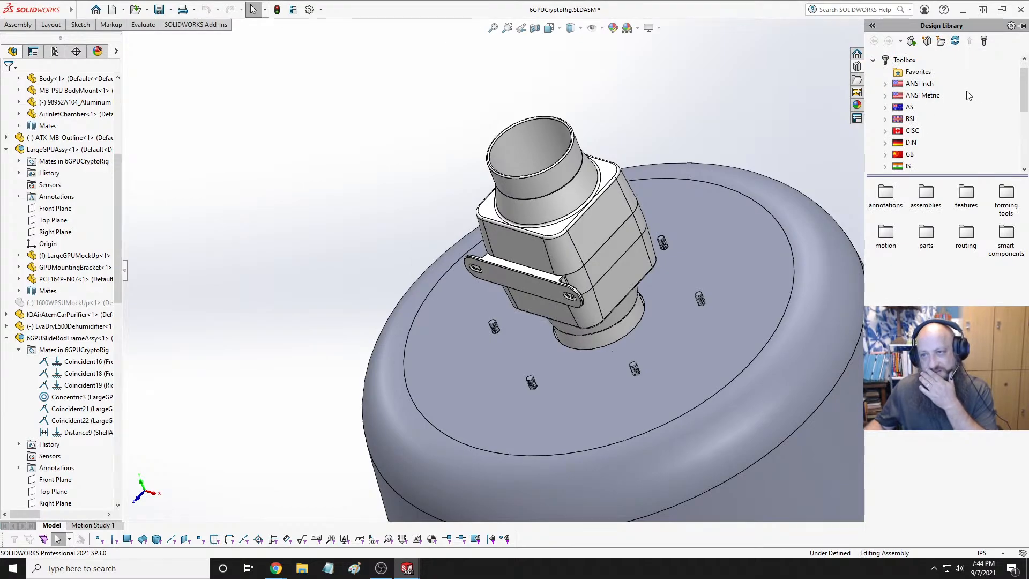
left_click(919, 84)
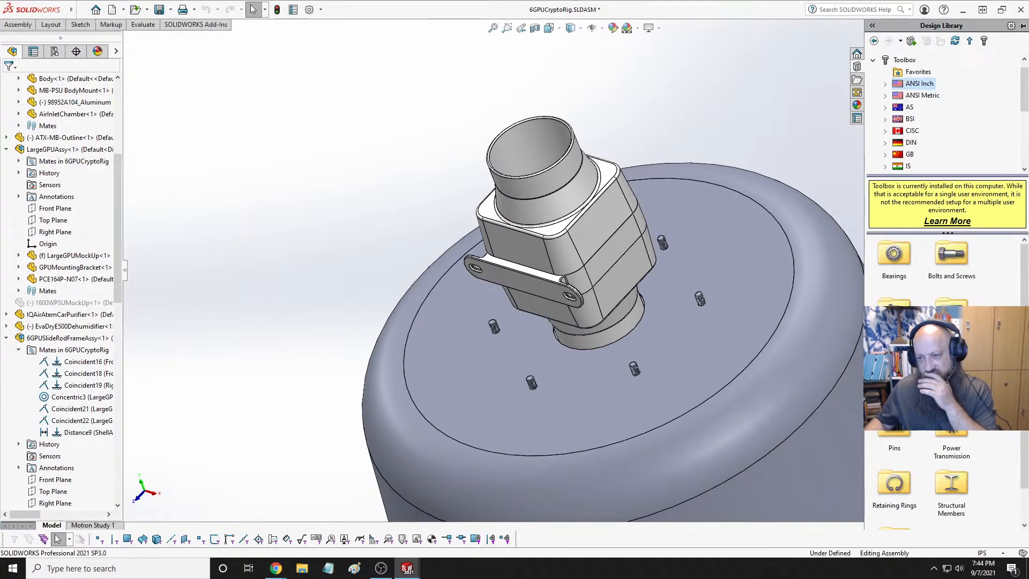
double_click(894, 367)
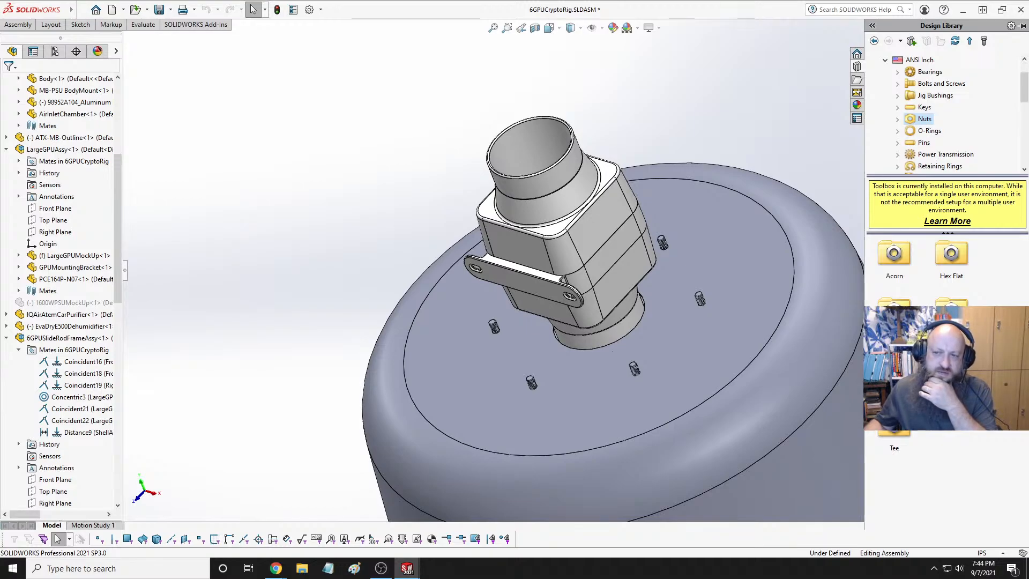
left_click(896, 258)
double_click(896, 258)
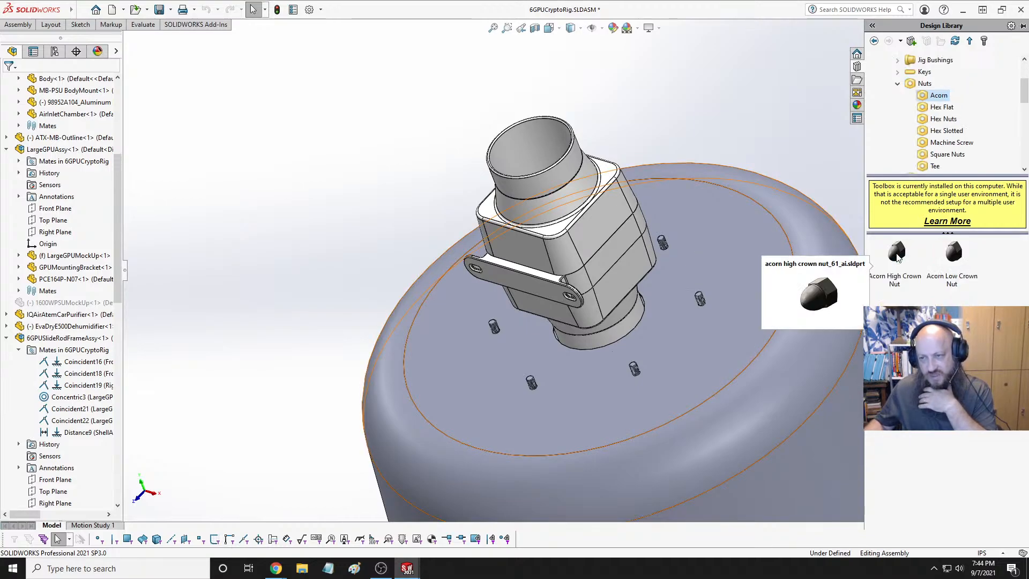
left_click(896, 257)
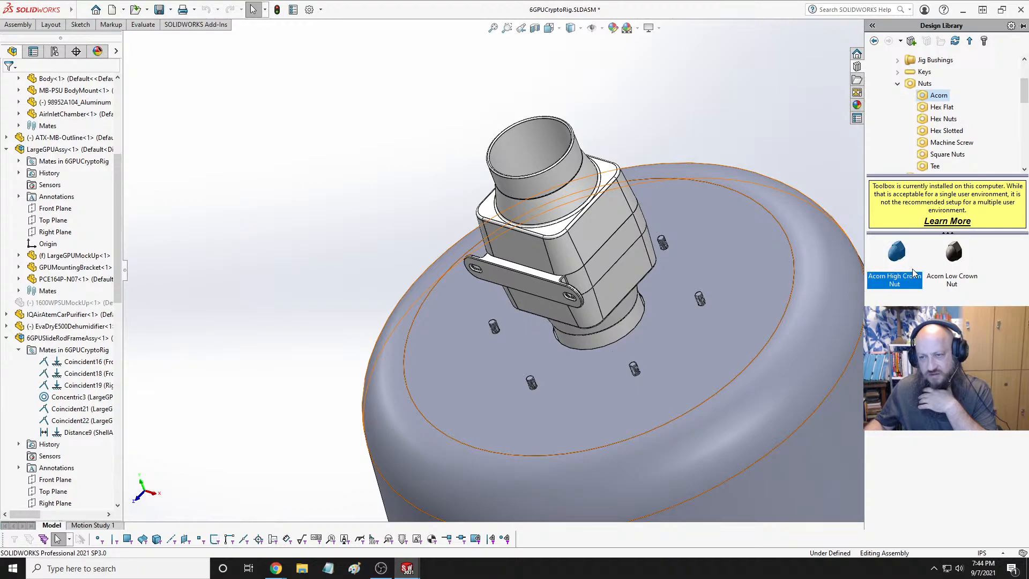
left_click_drag(896, 257, 699, 298)
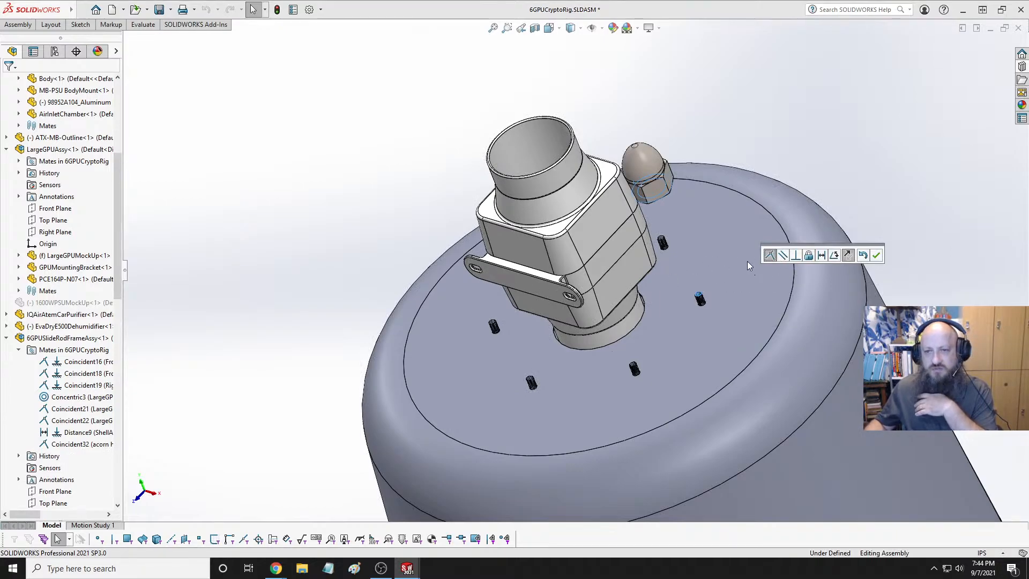
left_click(857, 253)
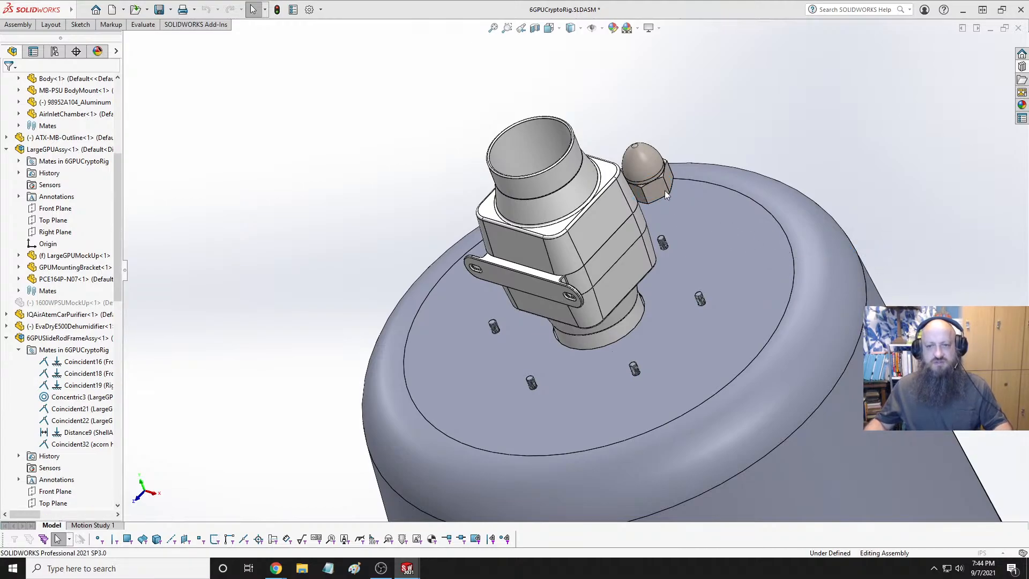
key("Escape")
left_click(711, 179)
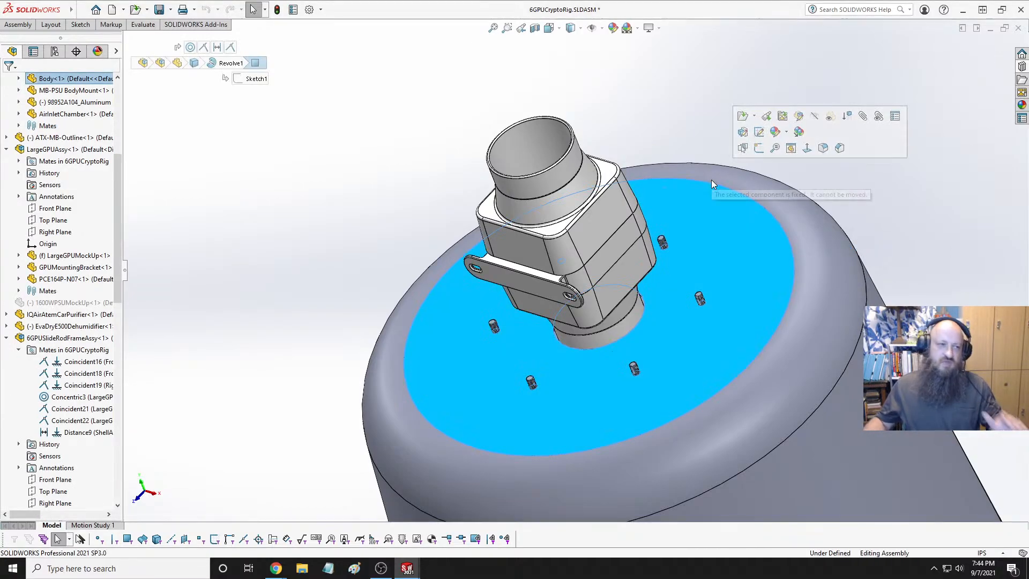
left_click(875, 258)
Insert an Acorn High Crown Nut near the rods on the shell's top and set its size to 1/4-20
middle_click_drag(877, 261, 732, 227)
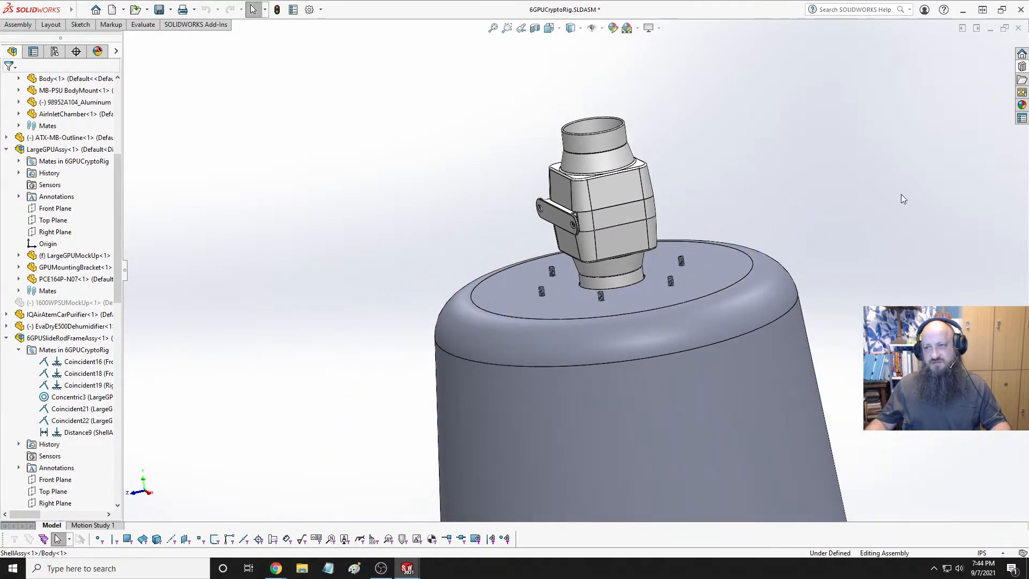
left_click(1022, 79)
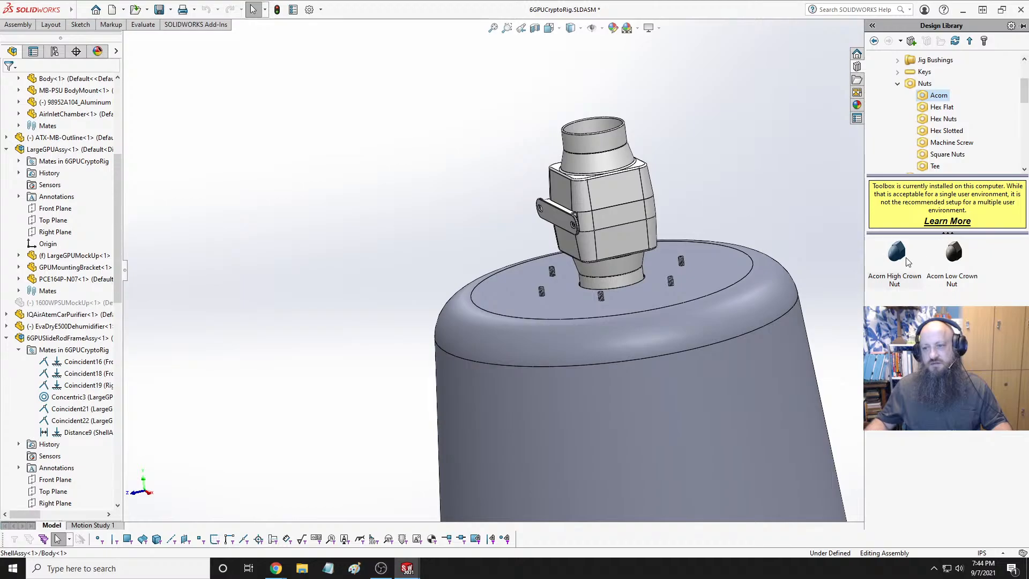
mouse_move(954, 261)
left_click_drag(900, 256, 698, 252)
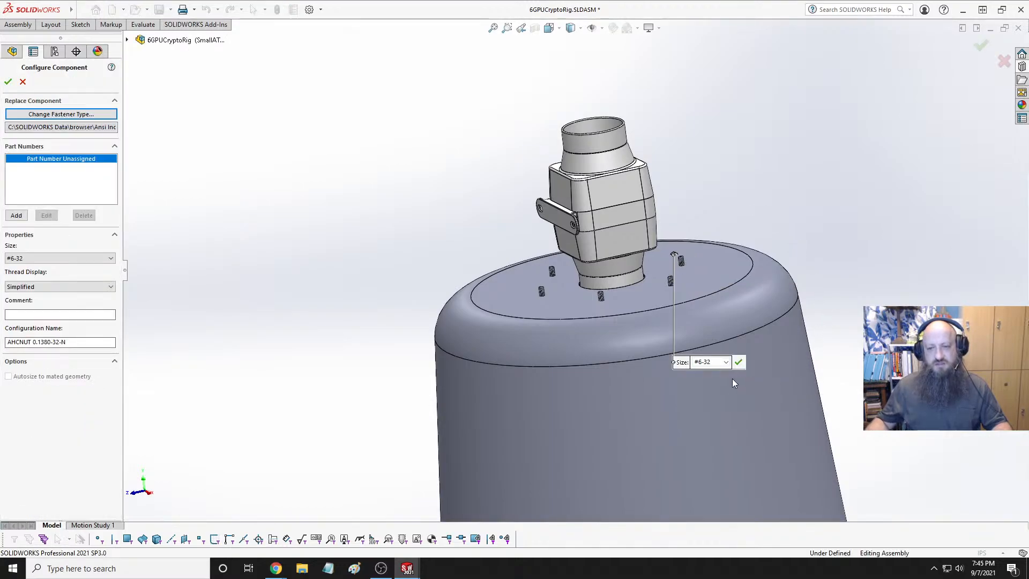
left_click(725, 363)
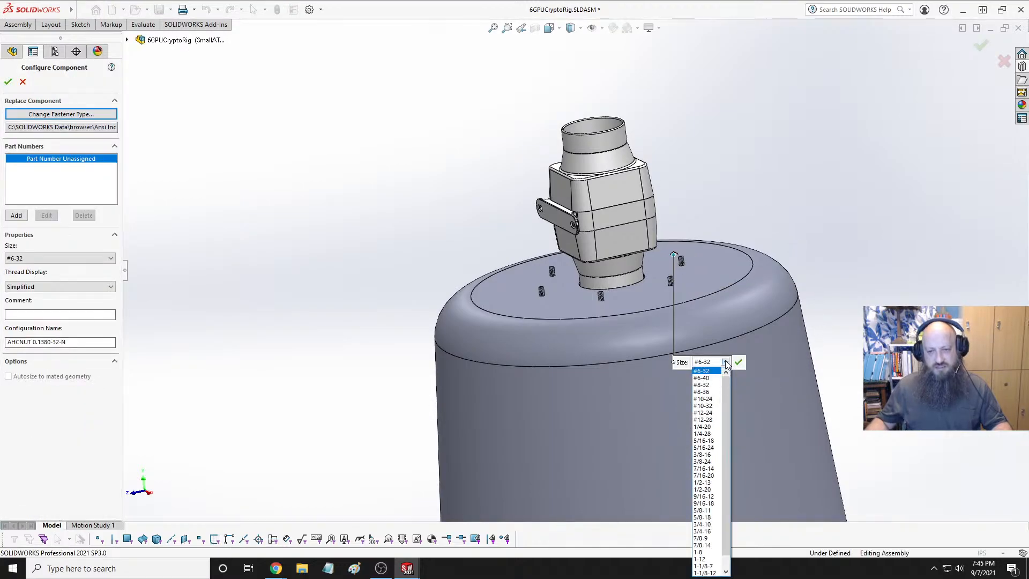
left_click(707, 430)
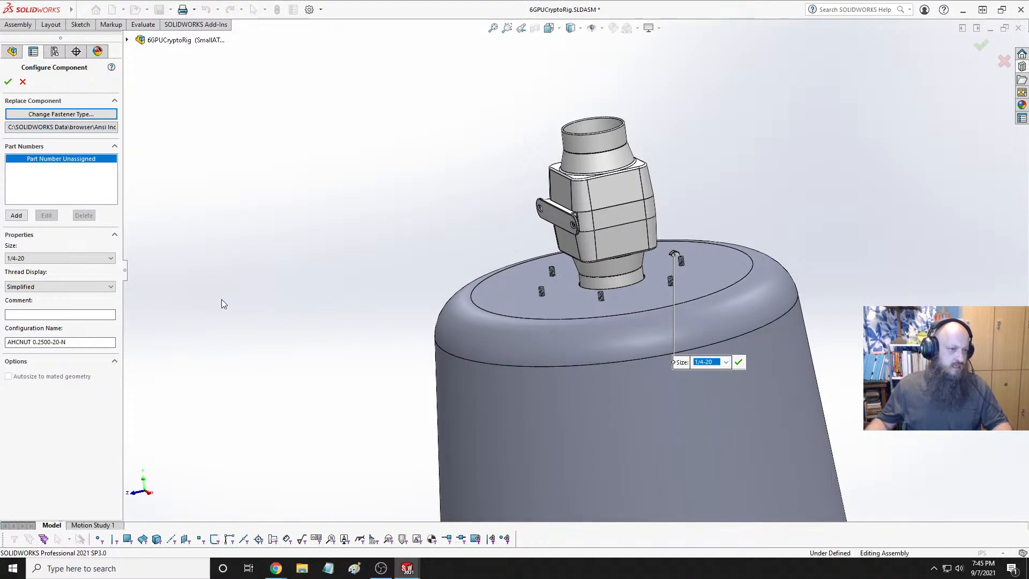
left_click(8, 81)
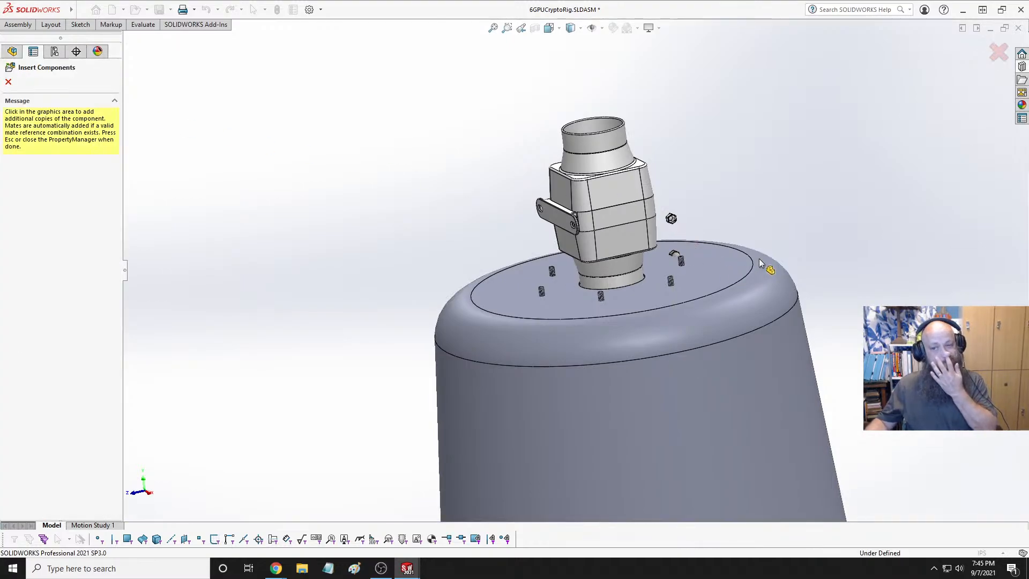
Place five additional copies of the acorn nut in open space around the blower, making six nuts in all
left_click(760, 230)
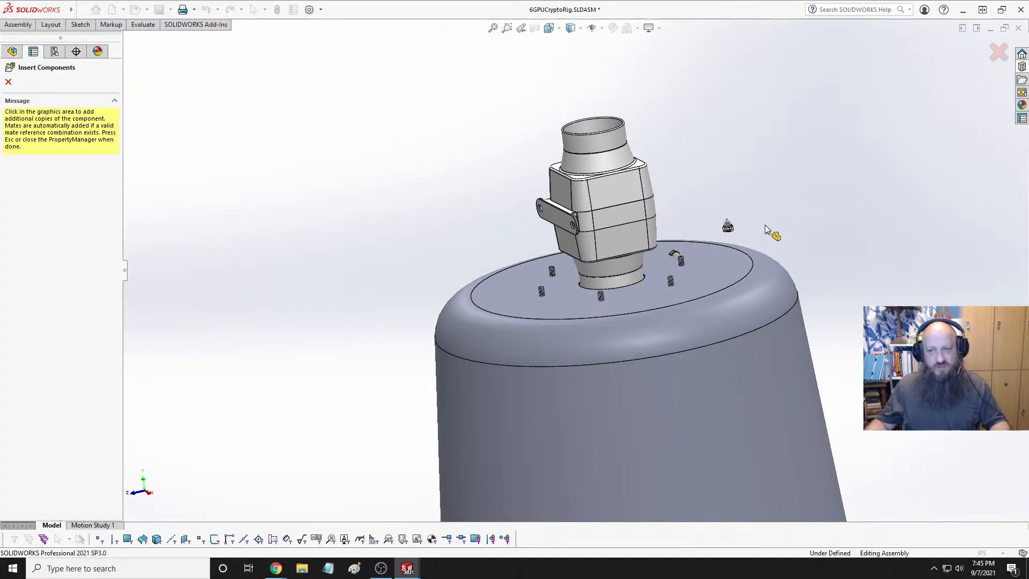
left_click(502, 216)
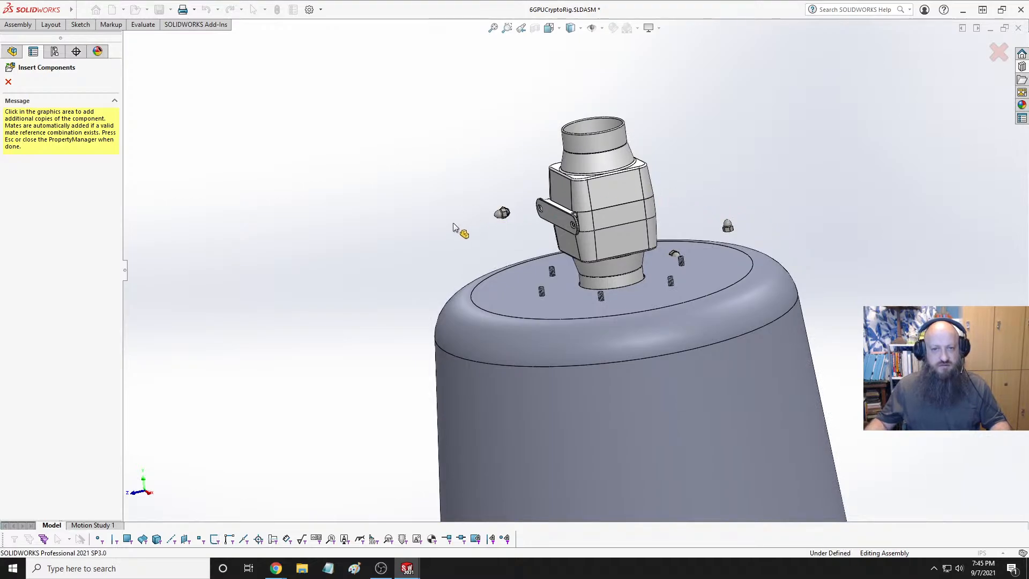
left_click(434, 237)
left_click(382, 294)
left_click(379, 211)
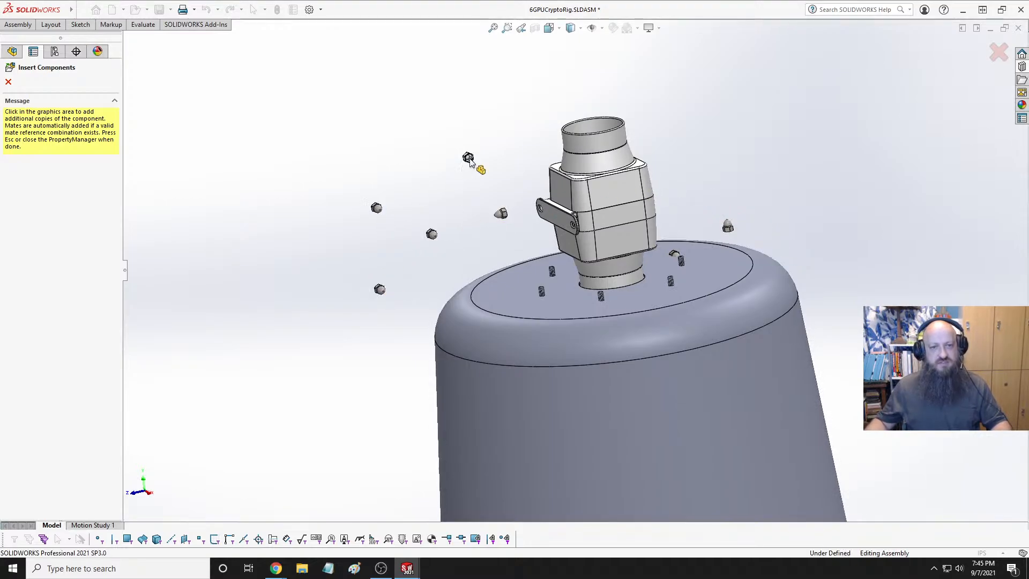
left_click(471, 160)
key("Escape")
Move the acorn nut that is partly buried in the shell's top up into open space above it
scroll(758, 254, "down", 5)
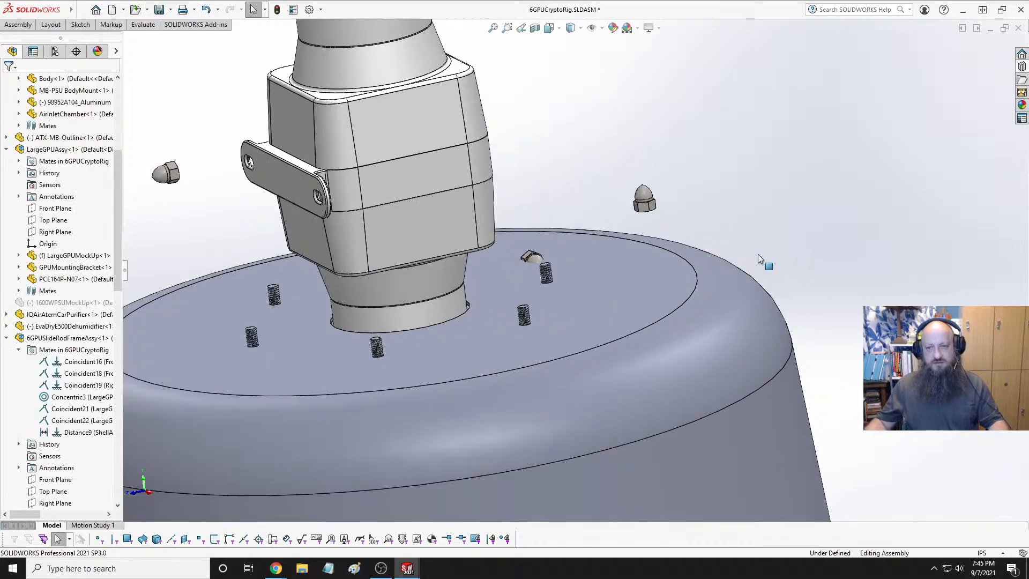
left_click_drag(474, 275, 502, 177)
scroll(487, 200, "down", 4)
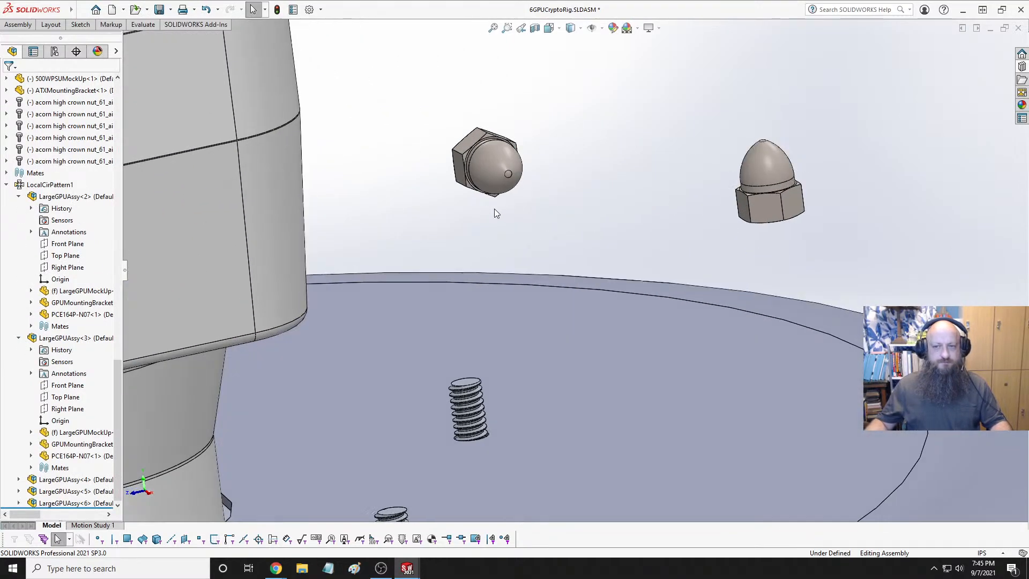
scroll(628, 258, "up", 4)
scroll(544, 213, "down", 2)
middle_click_drag(545, 216, 503, 223)
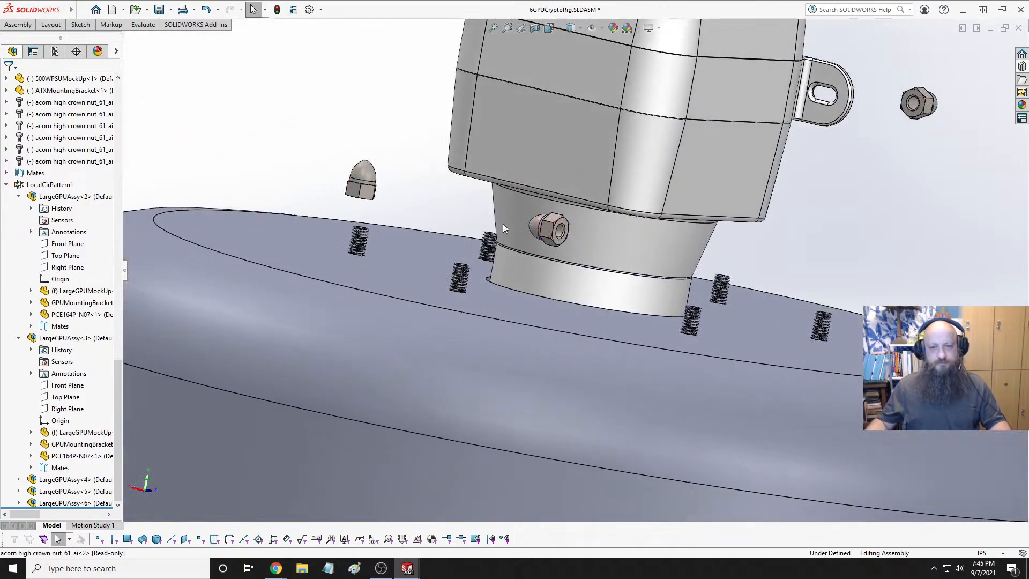
scroll(536, 236, "down", 4)
left_click(513, 238)
scroll(513, 239, "up", 2)
scroll(311, 321, "down", 6)
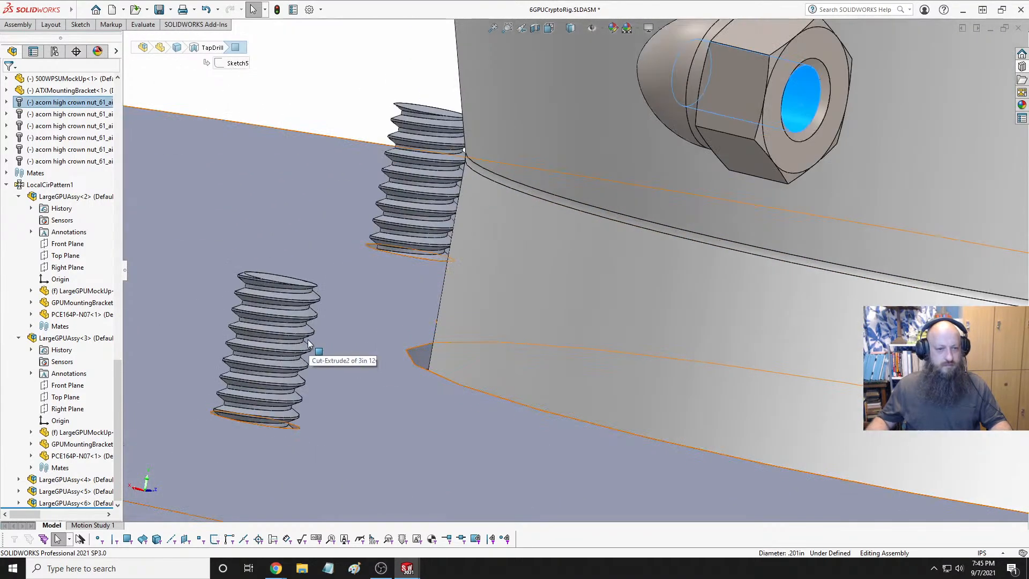
left_click(308, 315)
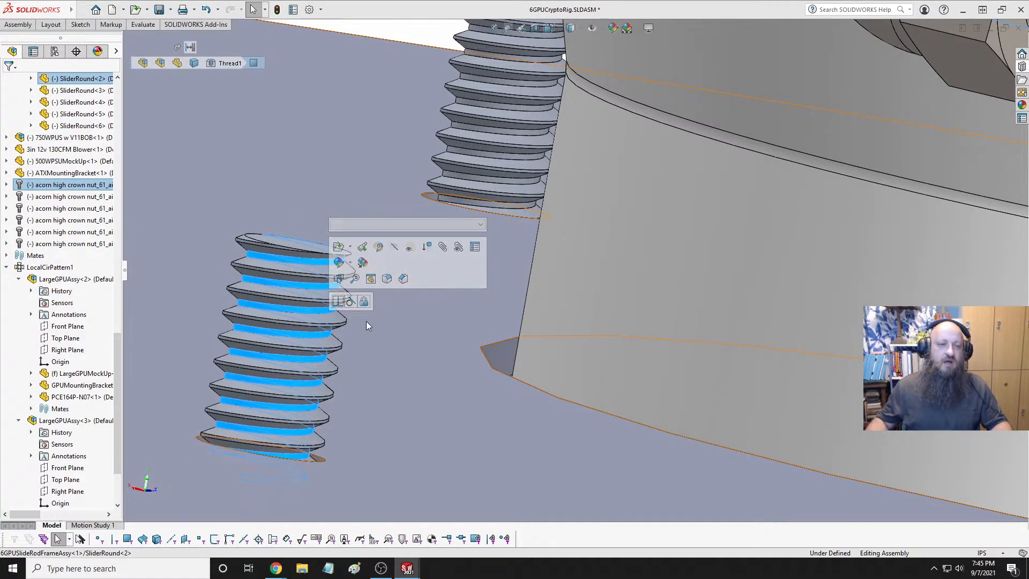
left_click(377, 296)
Add a concentric mate between the acorn nut's bore and the shell Body's clearance hole around the rod
scroll(380, 290, "up", 3)
scroll(380, 289, "up", 3)
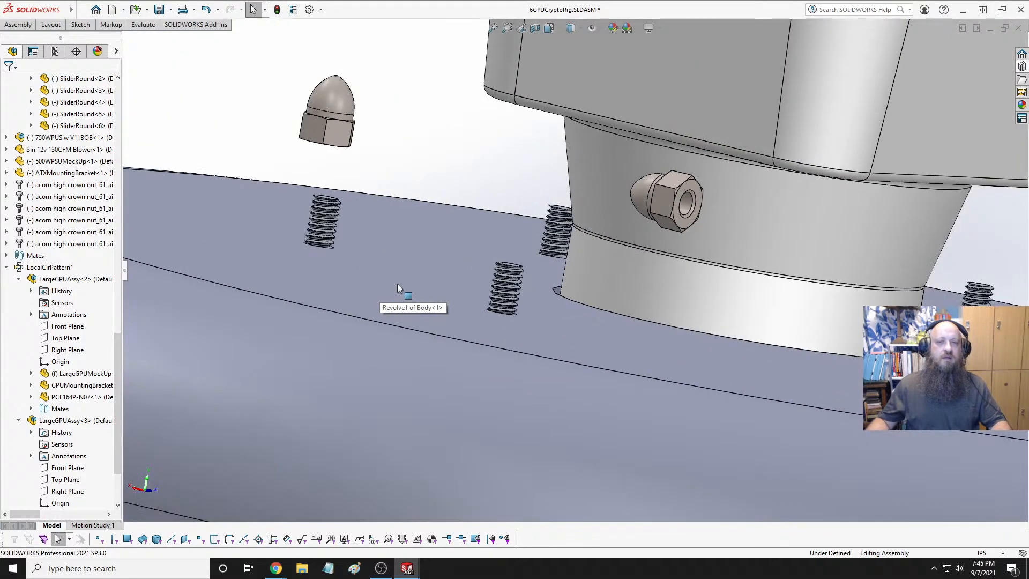
scroll(579, 305, "down", 5)
scroll(580, 306, "down", 5)
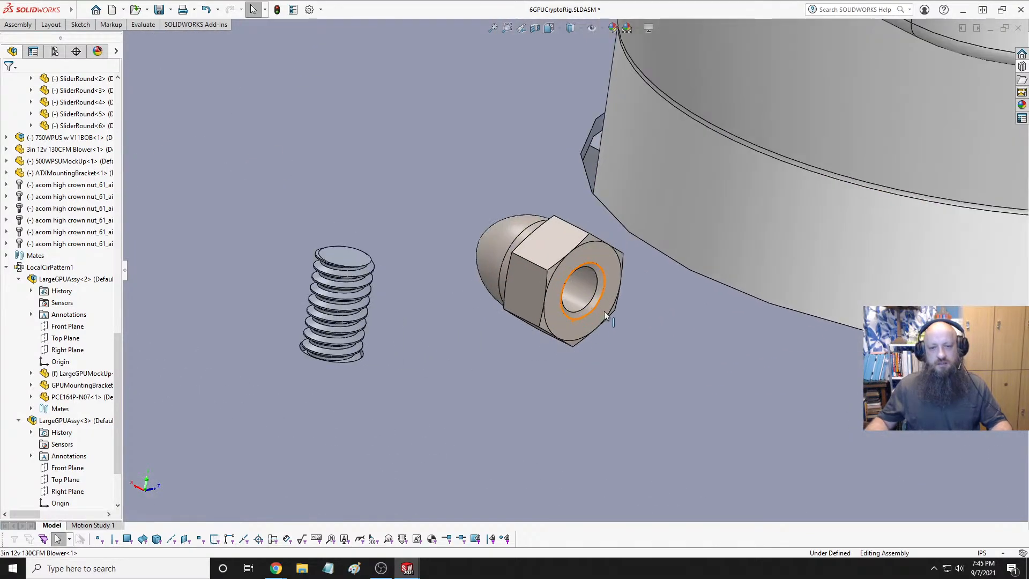
left_click(584, 266)
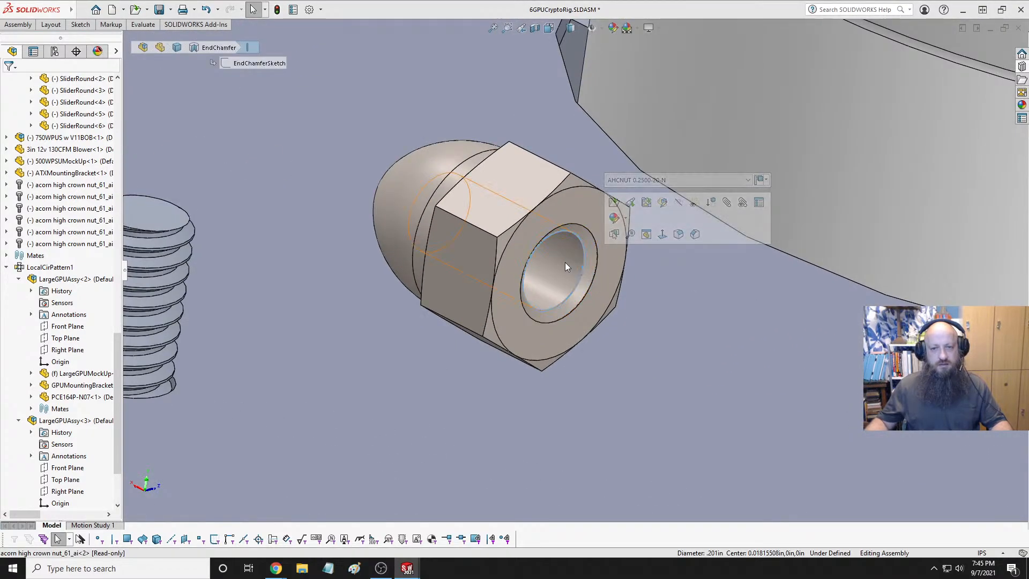
scroll(281, 259, "down", 3)
scroll(272, 267, "down", 2)
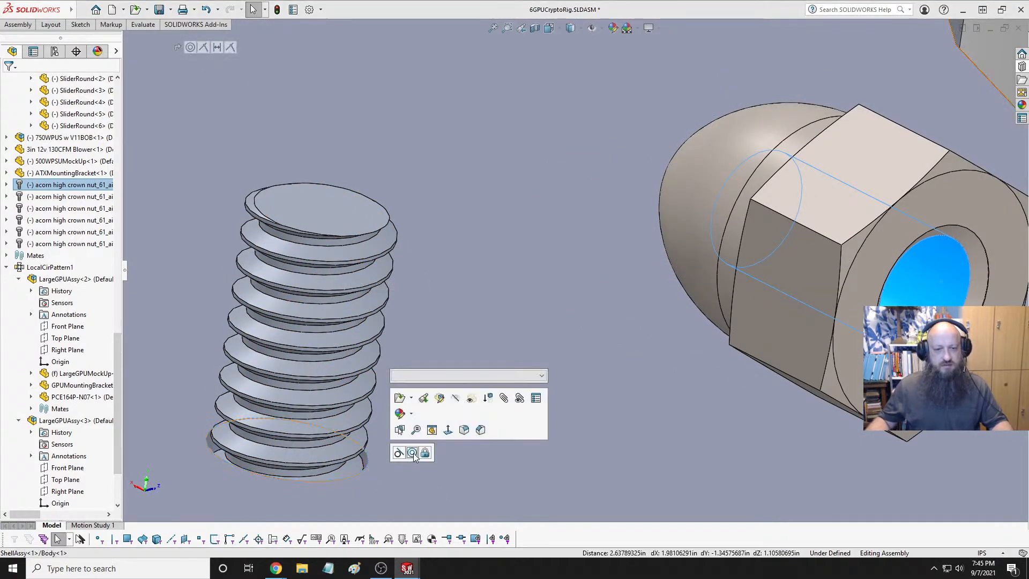
left_click(412, 451)
left_click(381, 467)
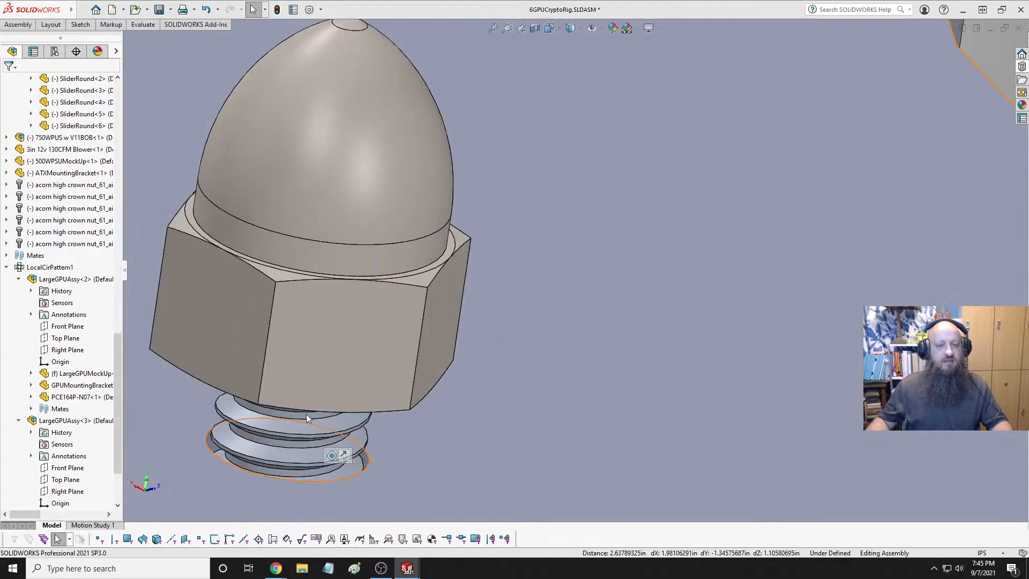
Lift the nut off the rod's thread and mate its underside coincident with the shell Body's flat top face
middle_click_drag(335, 349, 302, 296)
left_click_drag(304, 297, 395, 96)
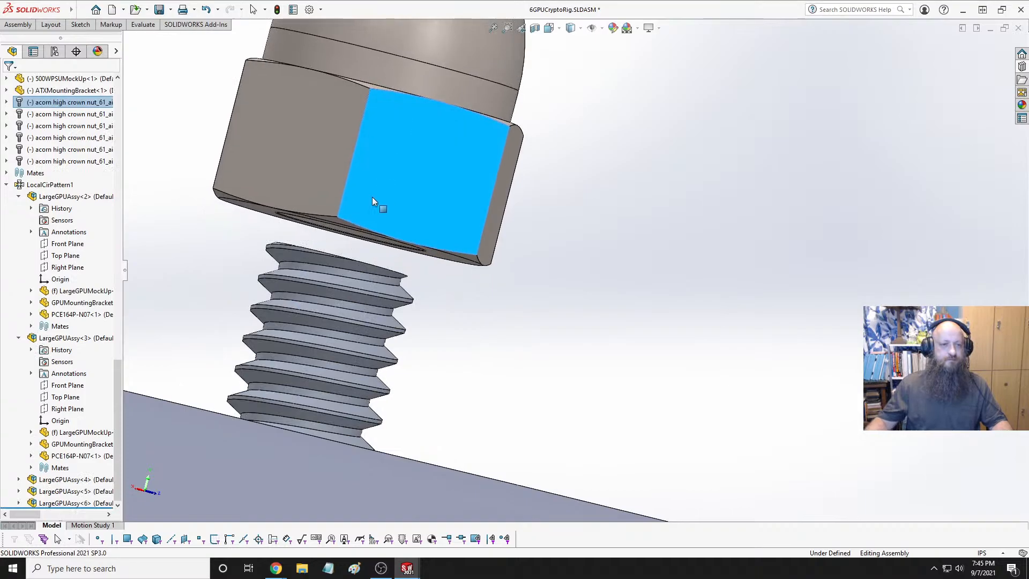
left_click(257, 208)
scroll(253, 224, "up", 4)
middle_click_drag(313, 191, 322, 230)
scroll(322, 230, "up", 4)
left_click(440, 208)
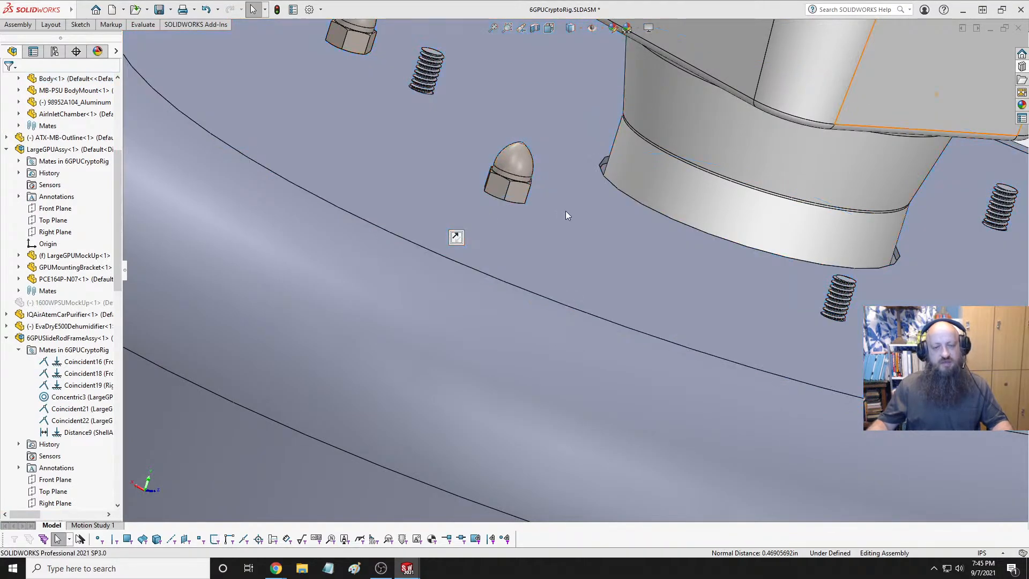
Make the seated acorn nut transparent to examine the rod's thread inside it, and restore its opaque display
scroll(539, 197, "down", 2)
middle_click(539, 197)
middle_click_drag(539, 198, 456, 169)
left_click(477, 156)
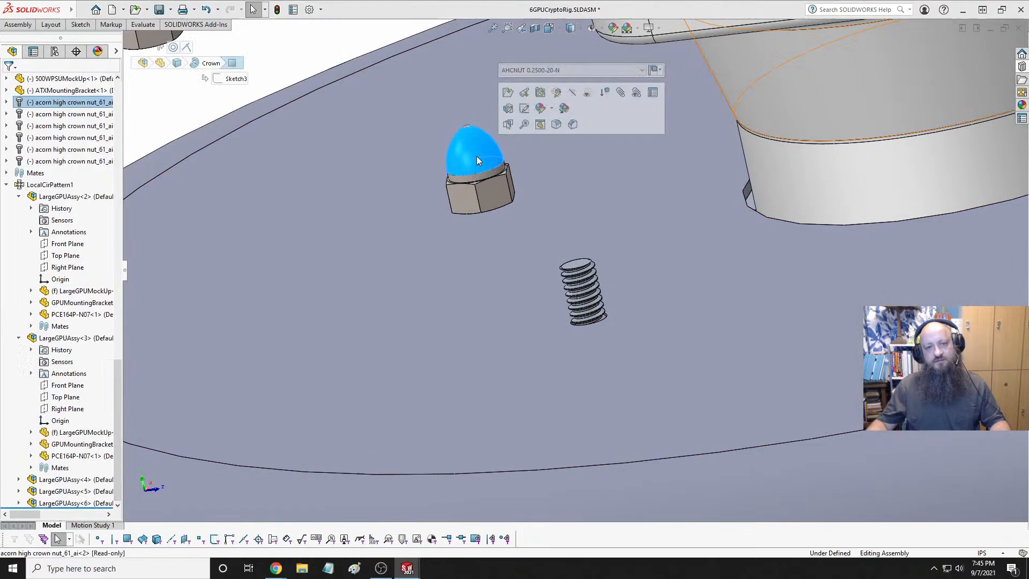
left_click(587, 97)
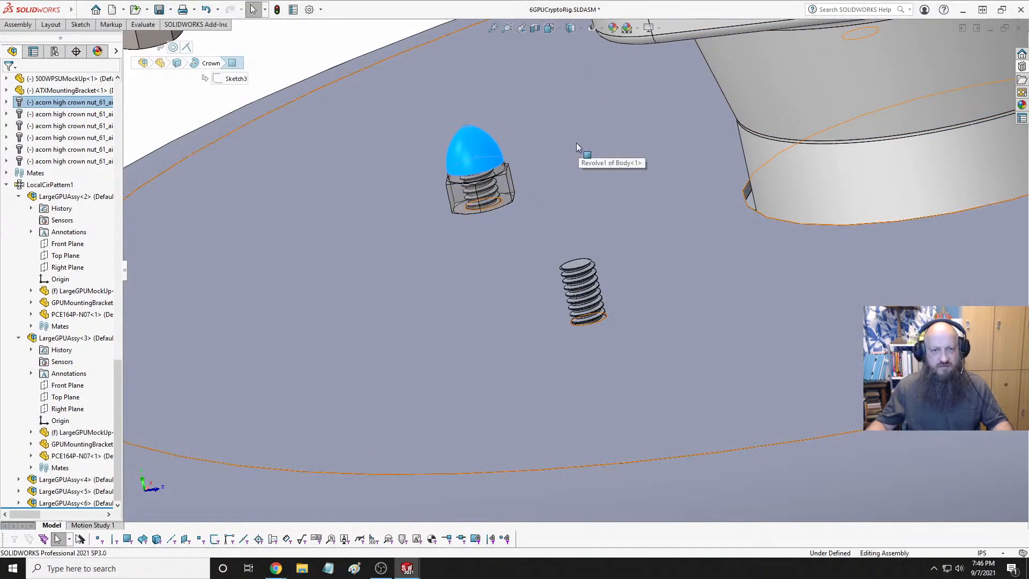
left_click(576, 143)
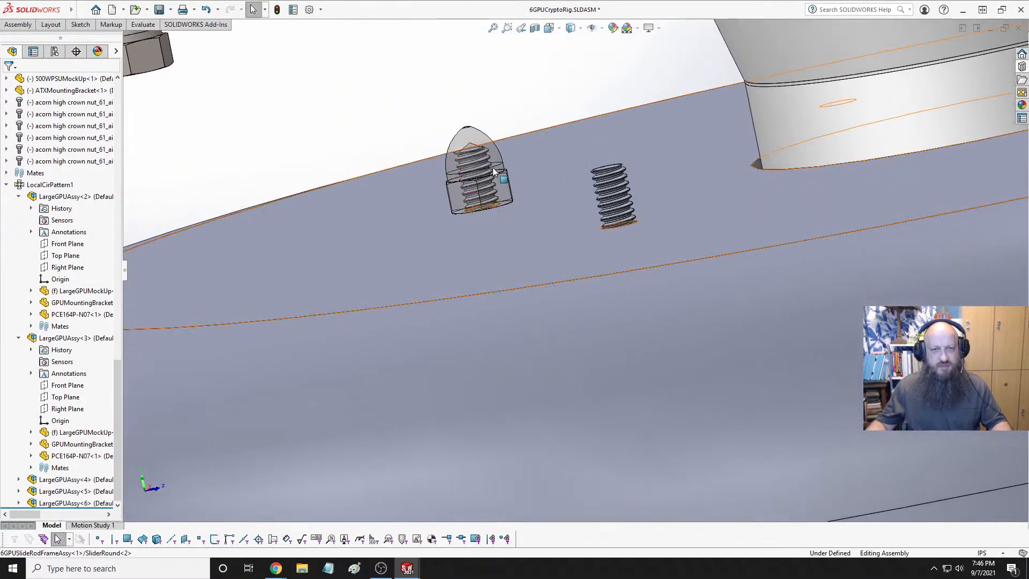
scroll(493, 168, "down", 4)
mouse_move(494, 162)
middle_mouse_down()
mouse_move(504, 177)
mouse_move(512, 171)
middle_mouse_up()
scroll(513, 171, "up", 5)
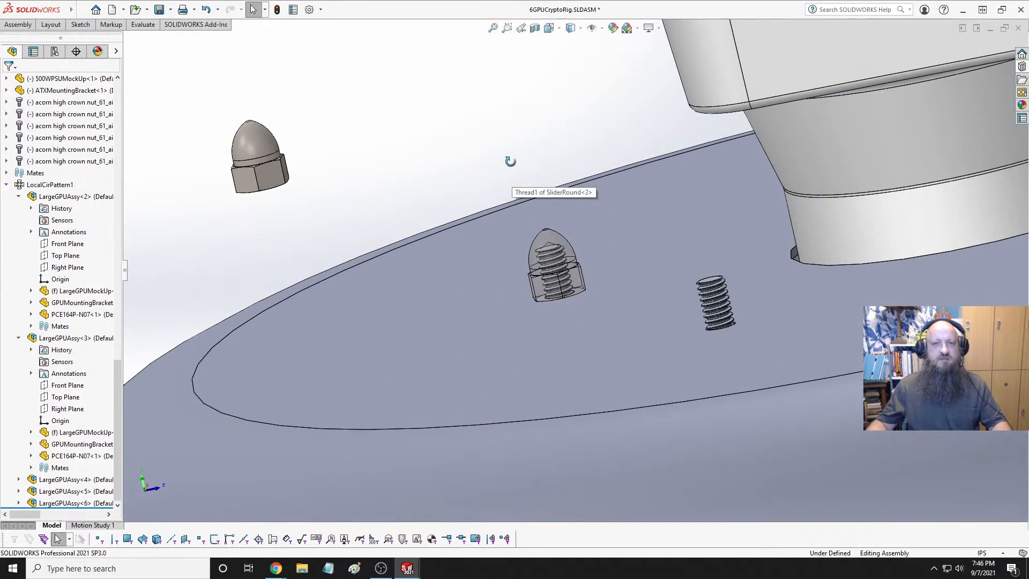
left_click(536, 191)
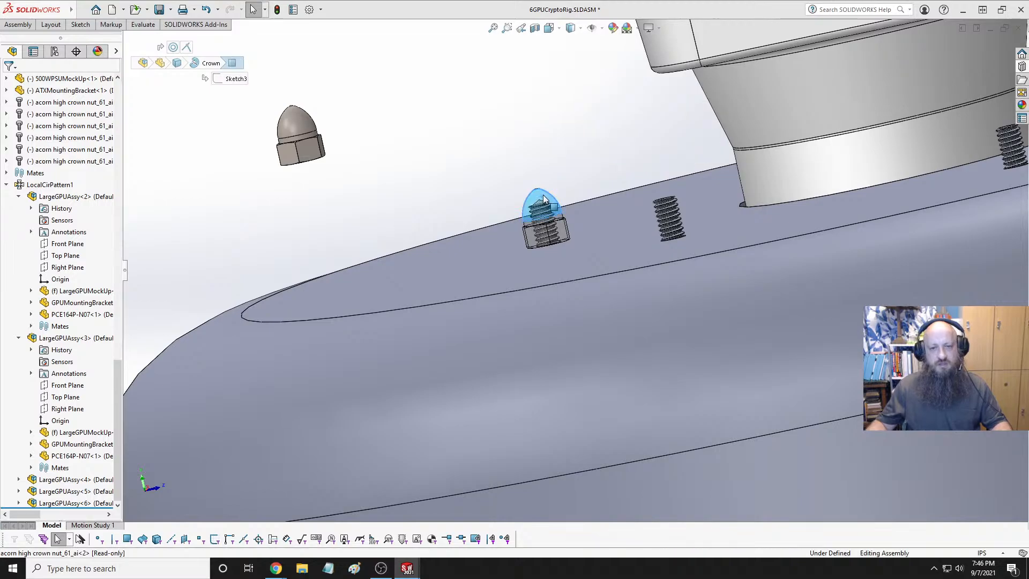
left_click(548, 177)
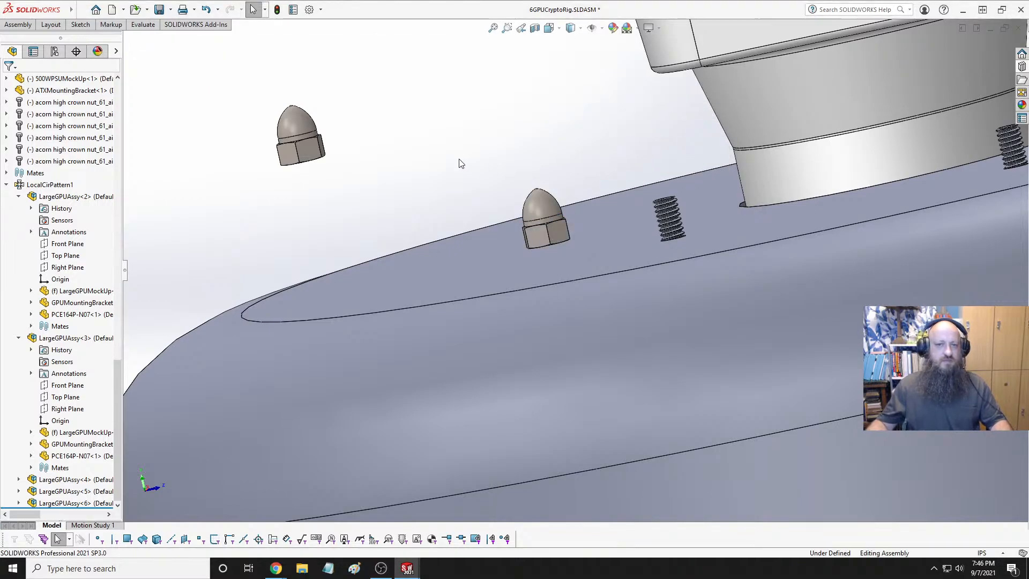
Add a concentric mate between the loose upright acorn nut's tapped bore and the Body's clearance hole around the next bare rod
middle_click_drag(328, 176, 300, 185)
scroll(436, 188, "down", 5)
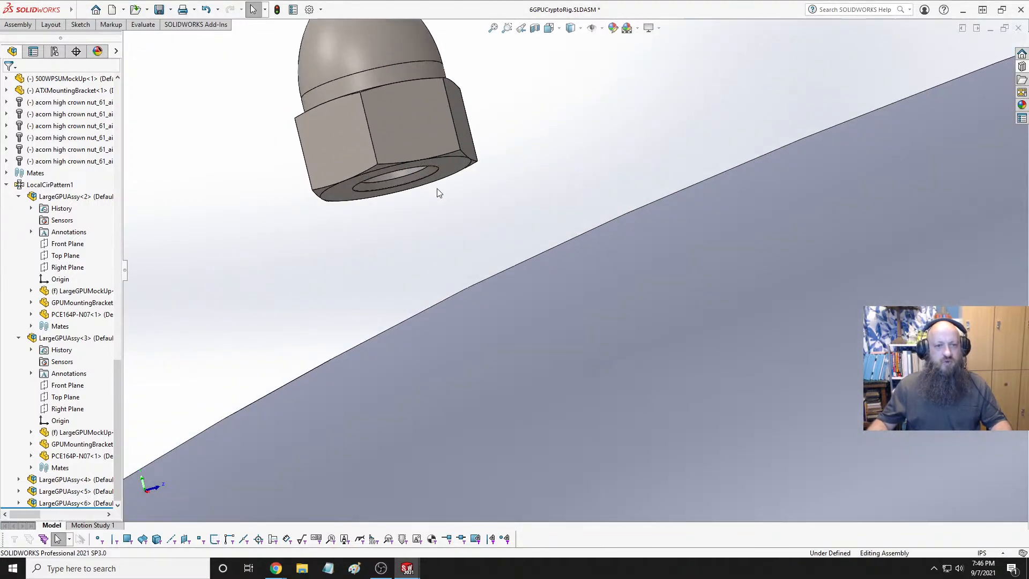
left_click(403, 175)
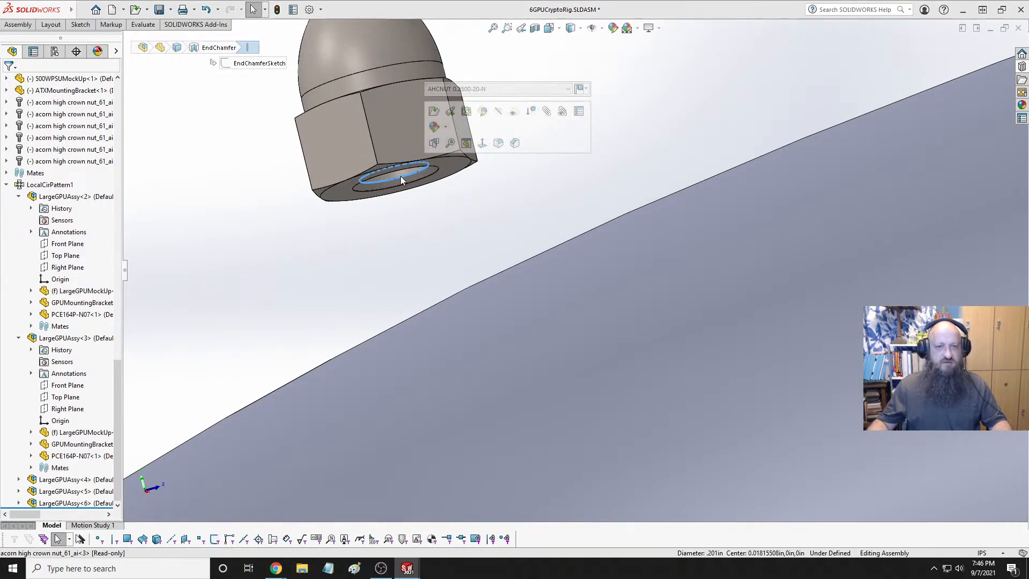
left_click(397, 174)
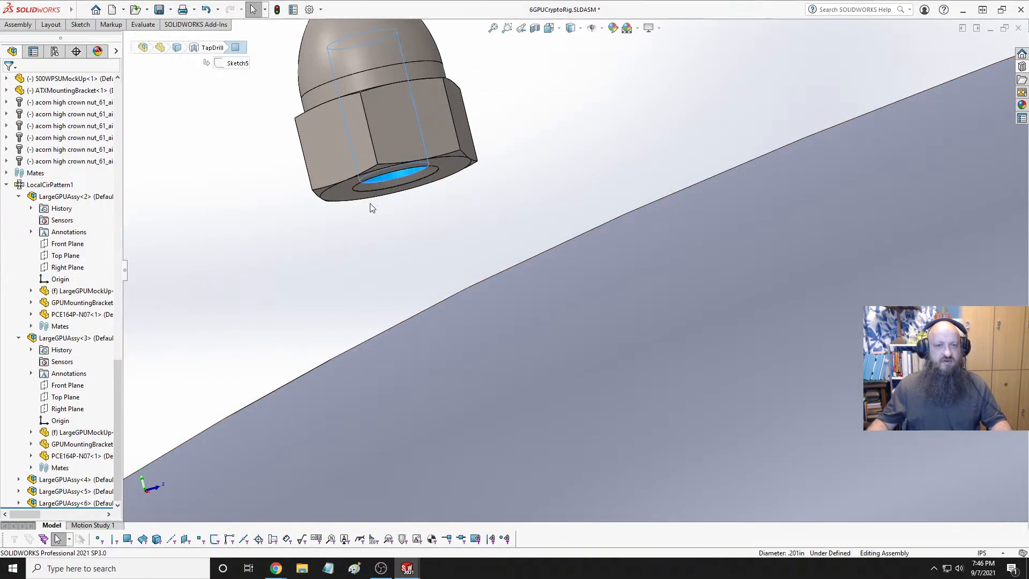
scroll(411, 180, "up", 5)
middle_click_drag(412, 180, 742, 156)
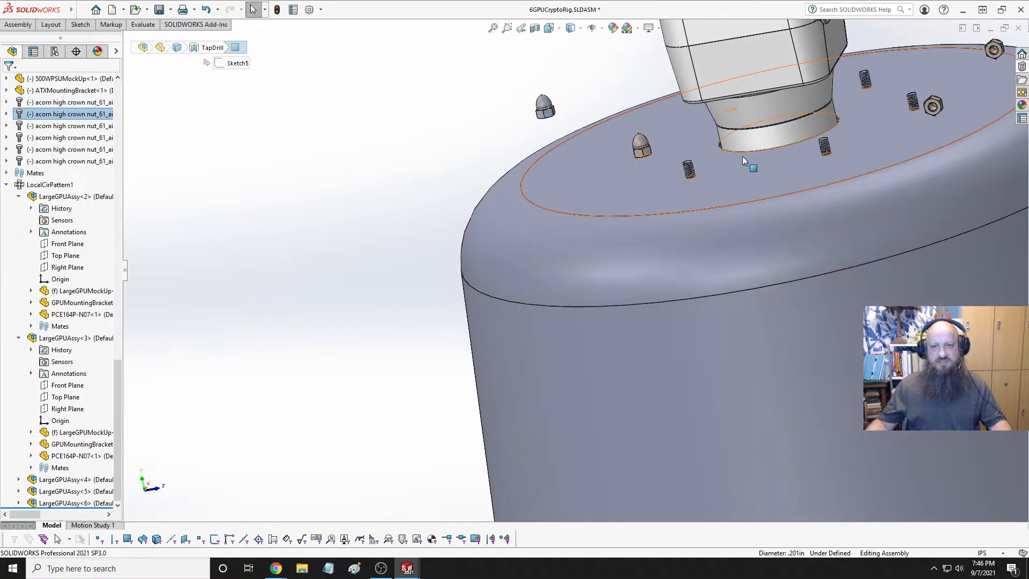
scroll(741, 156, "down", 5)
scroll(541, 228, "down", 2)
middle_click_drag(490, 274, 547, 418)
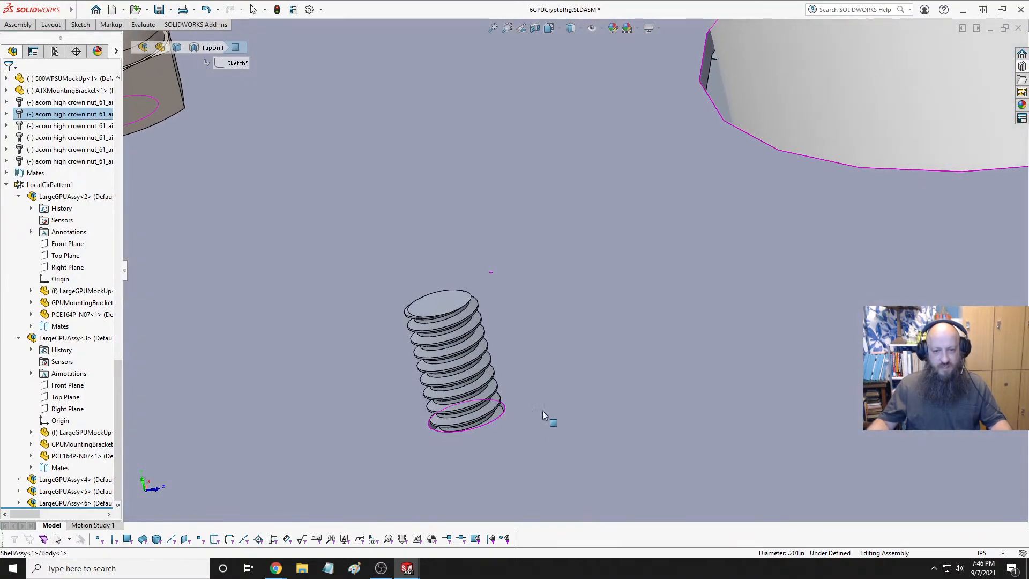
left_click(502, 415)
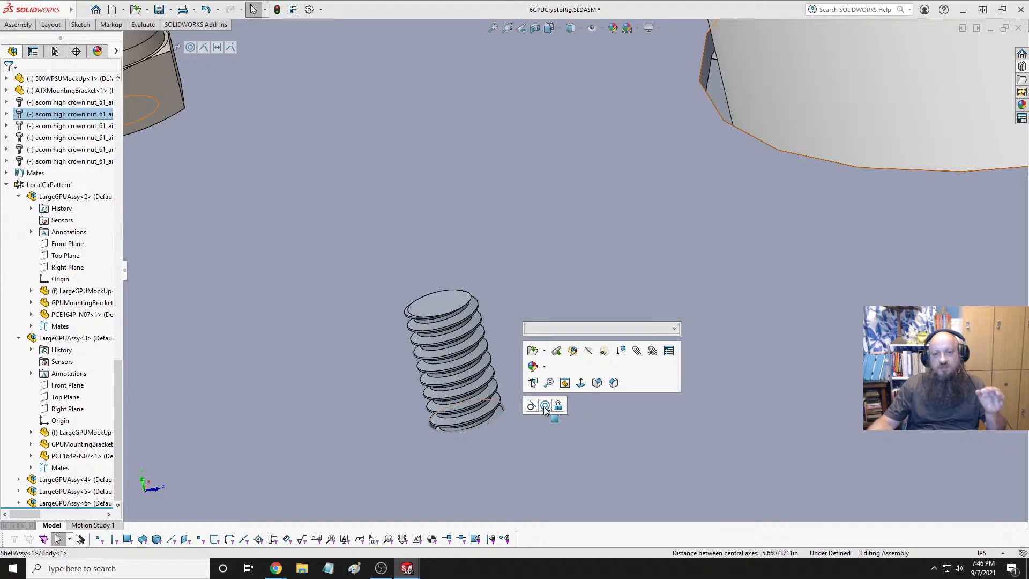
left_click(545, 406)
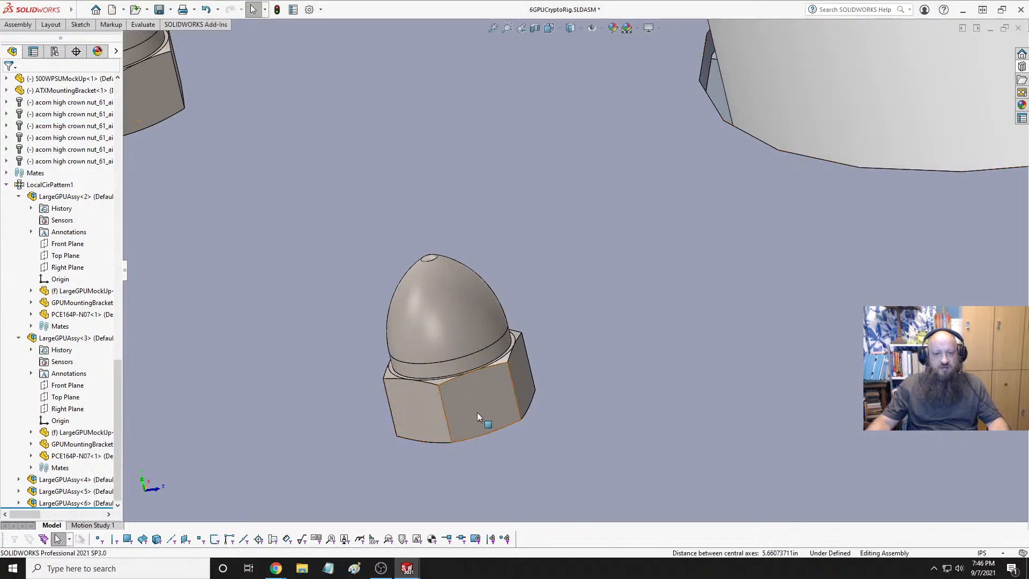
Slide the second acorn nut up off its rod and mate its underside coincident with the Body's flat top face
left_click_drag(477, 414, 471, 369)
scroll(455, 329, "down", 5)
scroll(404, 409, "up", 5)
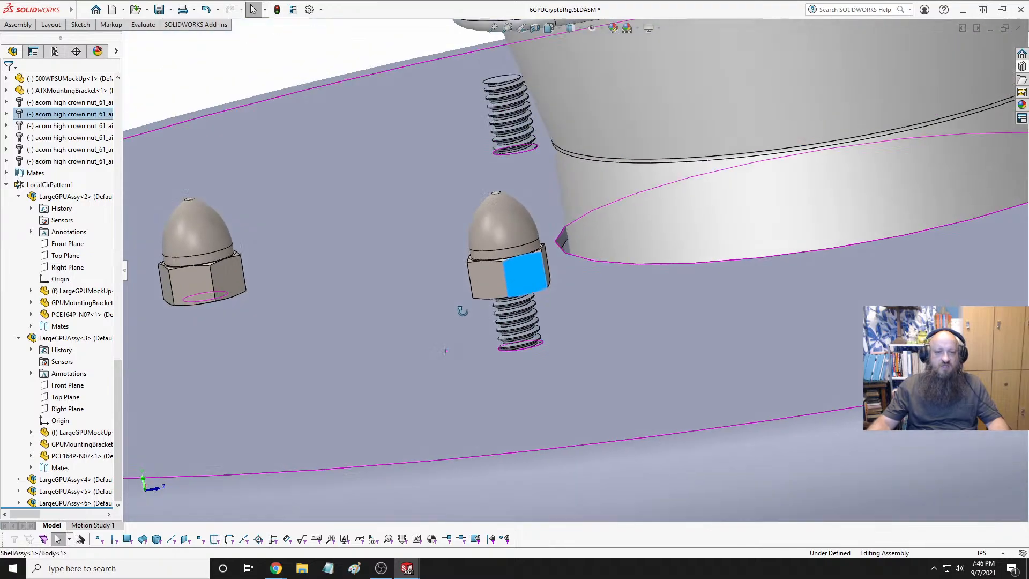
middle_click_drag(404, 409, 471, 281)
scroll(468, 284, "down", 8)
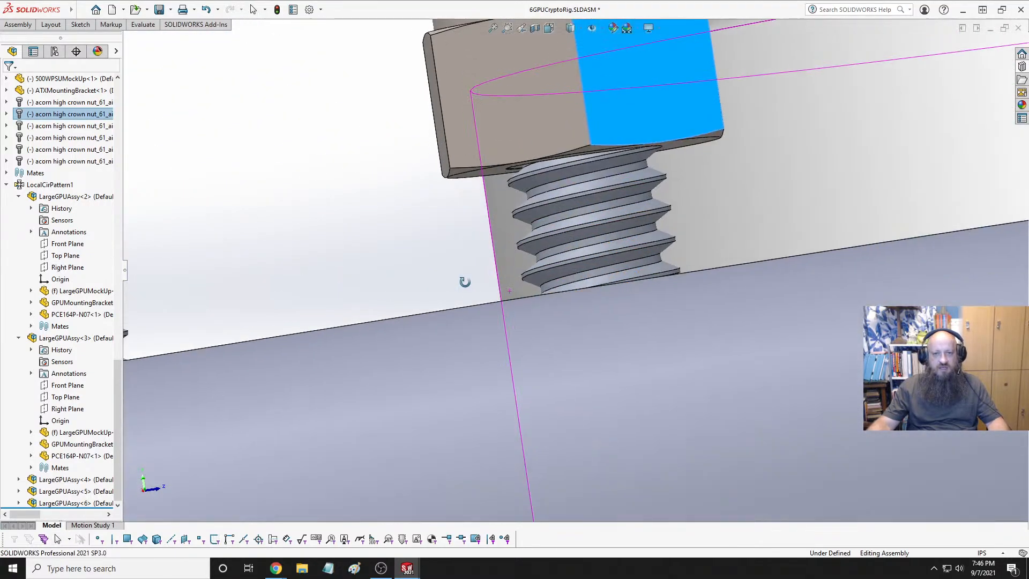
left_click(494, 171)
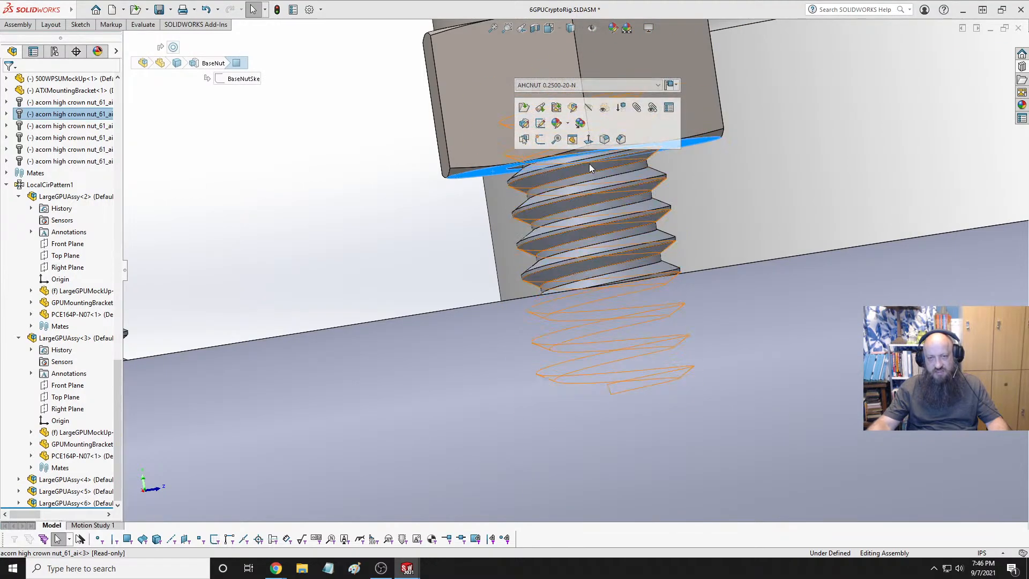
scroll(596, 291, "up", 5)
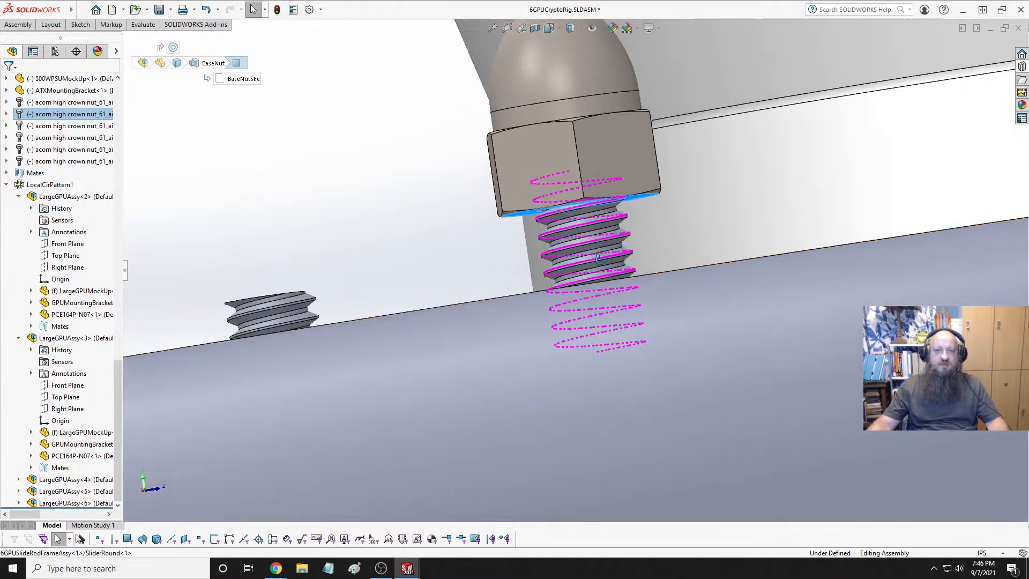
middle_click_drag(596, 290, 583, 317)
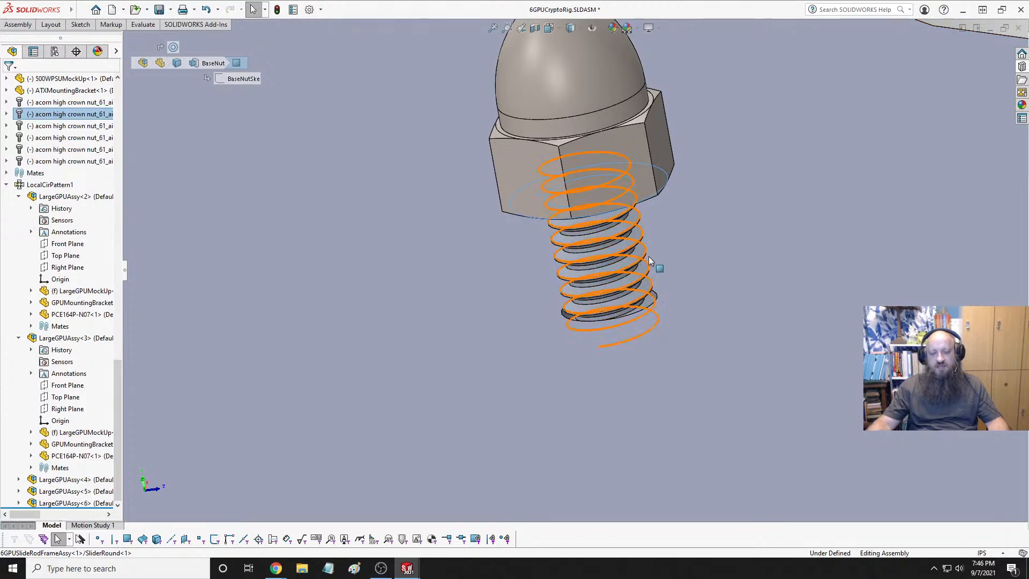
left_click(657, 317)
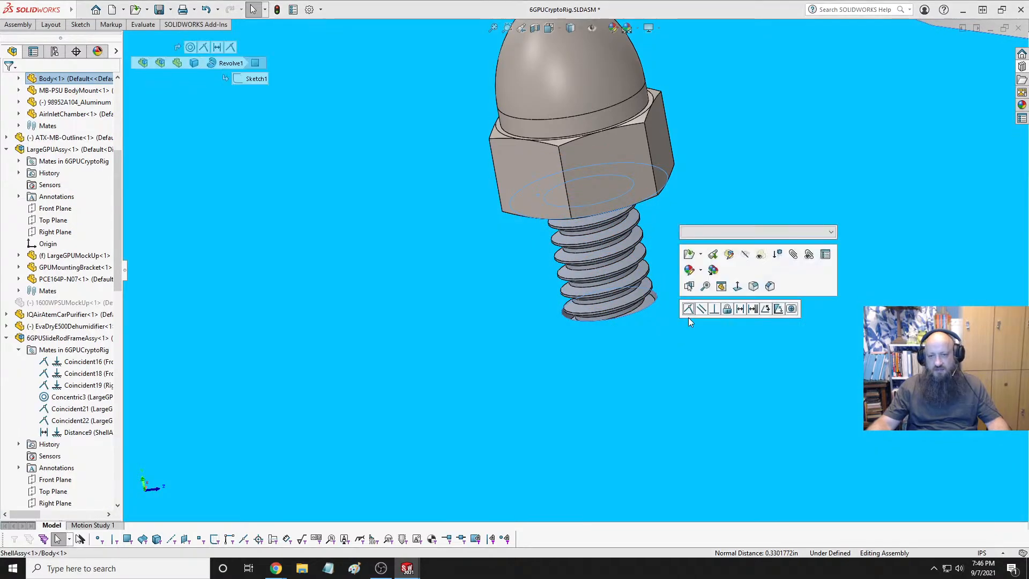
left_click(688, 313)
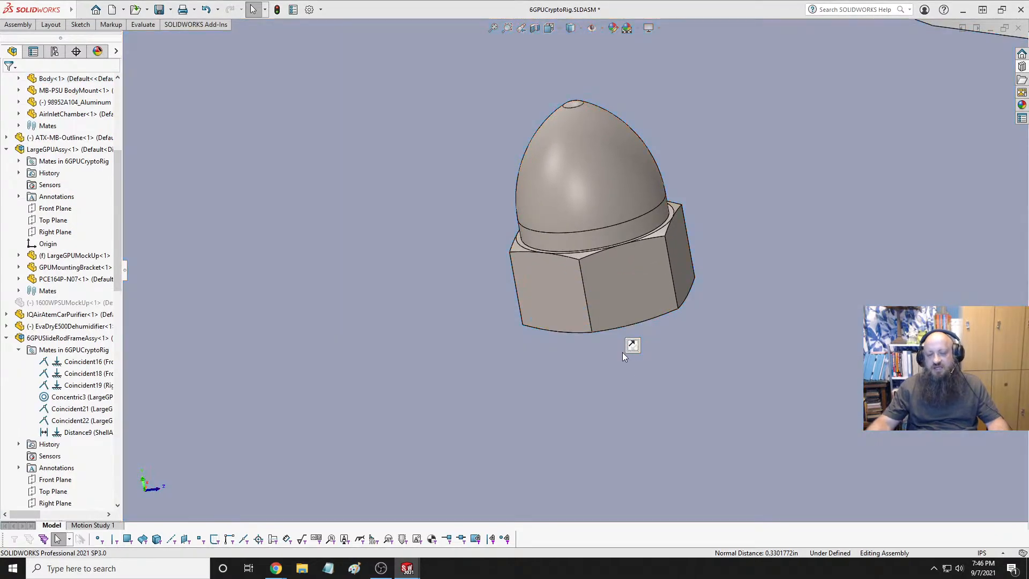
Mate the bore of an acorn nut lying by the shell's rounded edge concentric with the third rod's clearance hole near the blower
scroll(622, 352, "up", 12)
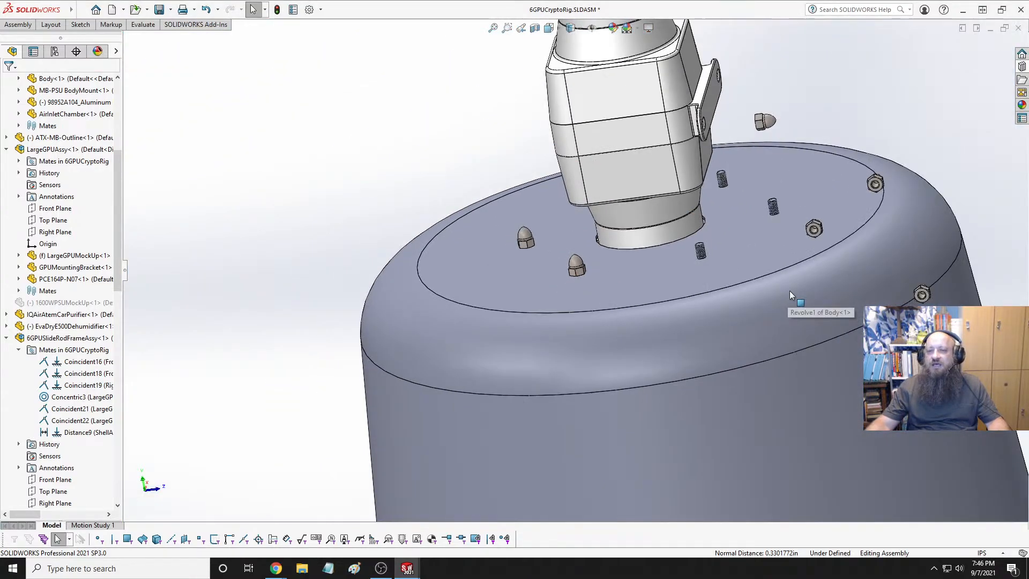
middle_click_drag(785, 293, 783, 304)
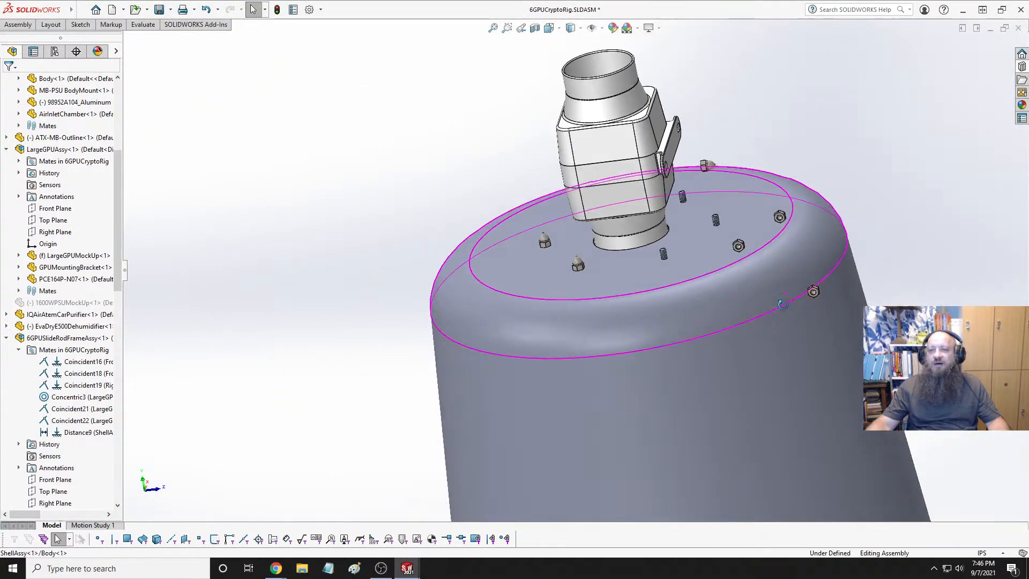
scroll(782, 273, "down", 6)
scroll(621, 258, "down", 2)
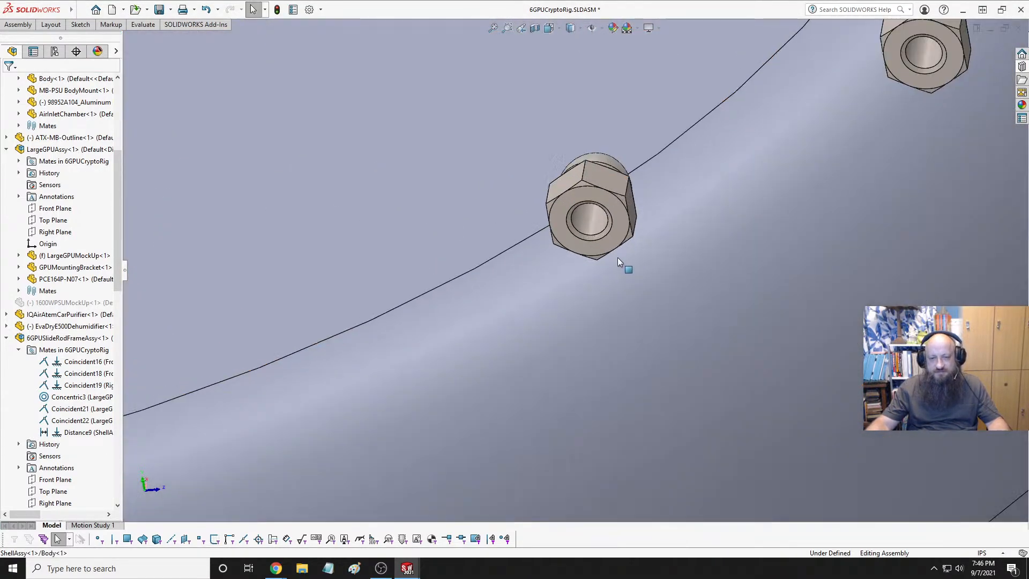
left_click(598, 231)
scroll(557, 272, "up", 5)
scroll(376, 229, "down", 4)
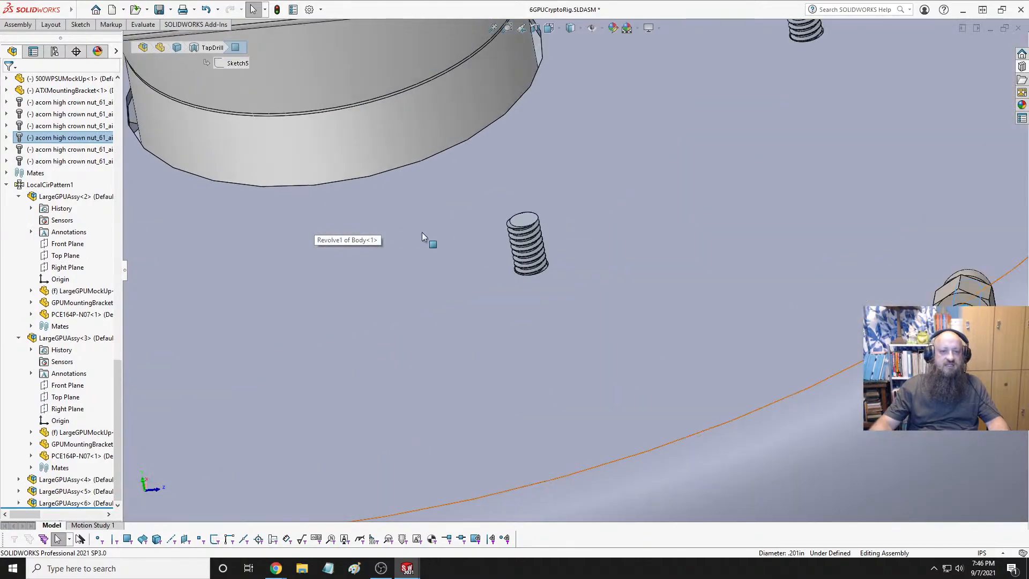
scroll(474, 250, "down", 3)
left_click(658, 307)
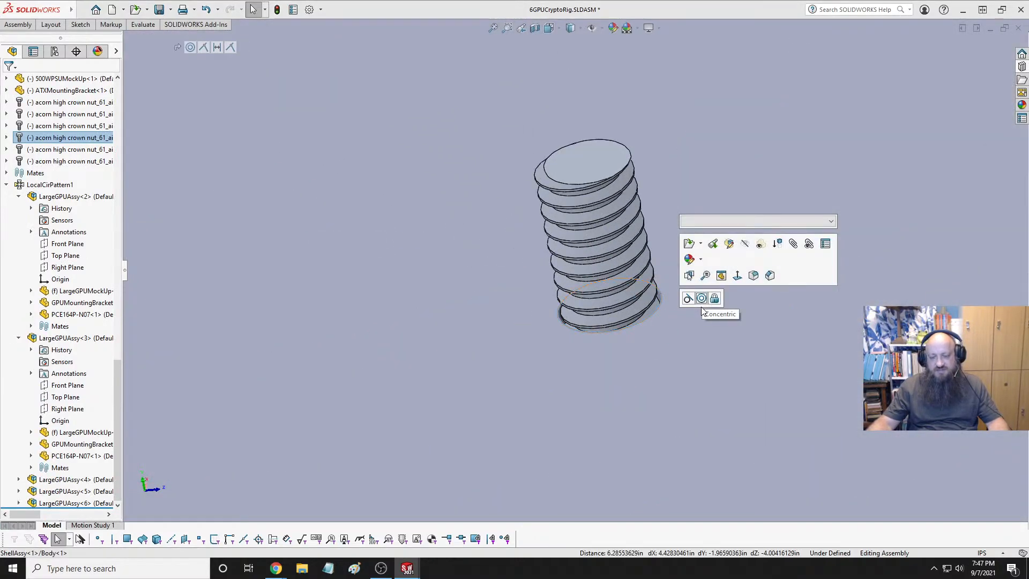
left_click(702, 298)
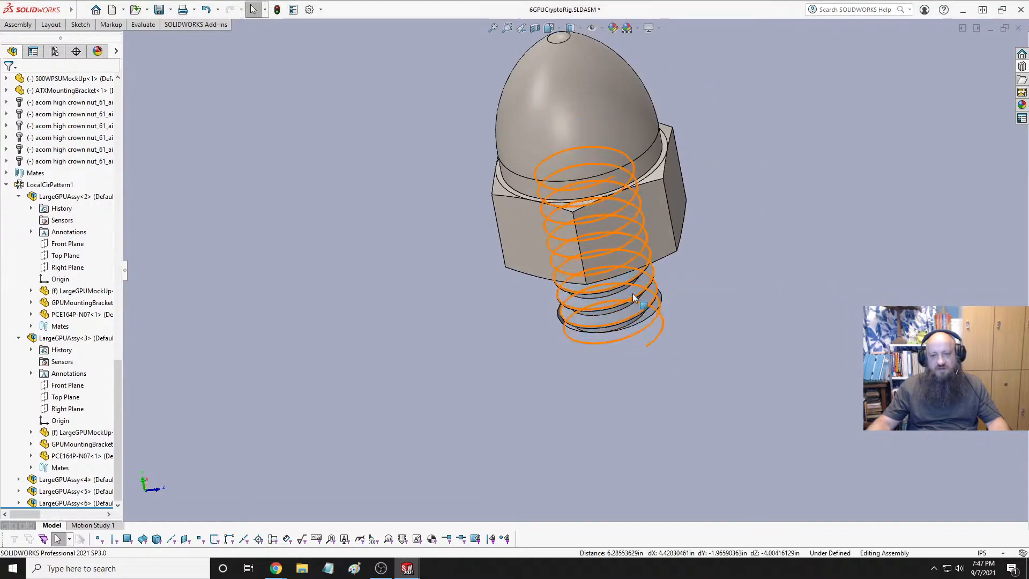
Pull the third acorn nut clear of the shell and mate its base face coincident with the Body's top face
scroll(632, 294, "down", 10)
scroll(599, 243, "up", 8)
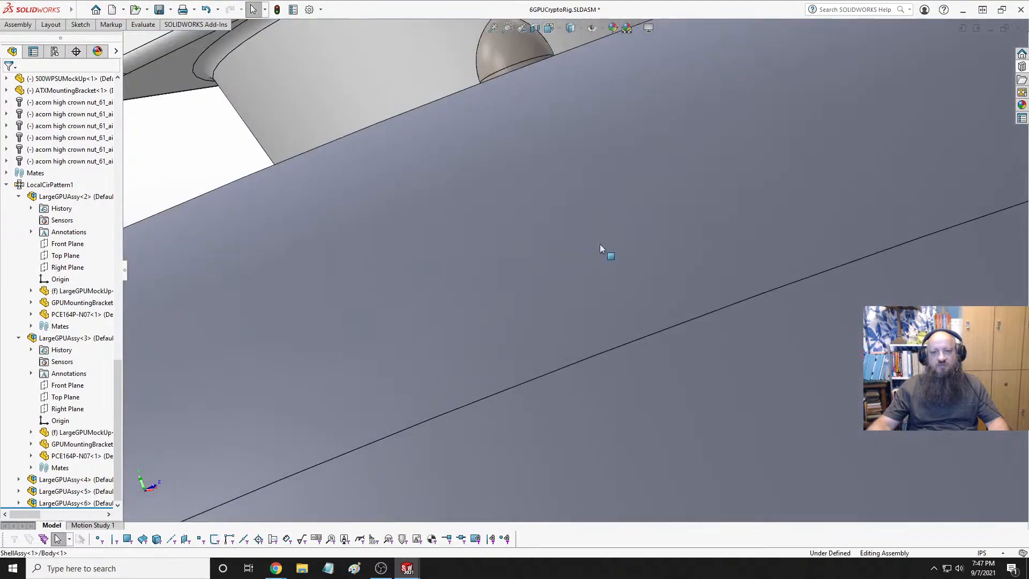
scroll(530, 177, "down", 3)
left_click(592, 154)
left_click_drag(592, 154, 584, 132)
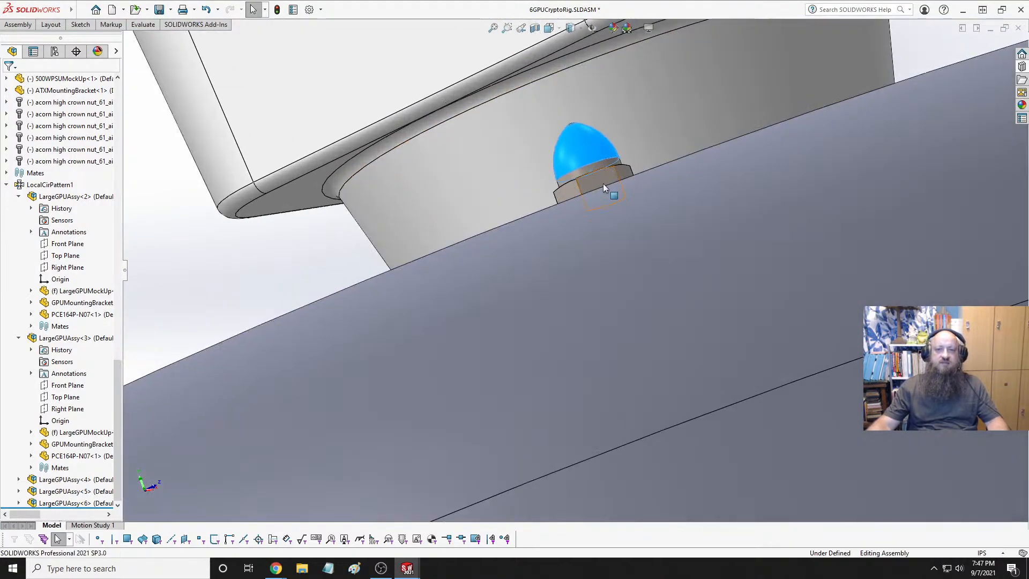
left_click_drag(603, 183, 551, 40)
scroll(601, 91, "down", 4)
scroll(602, 117, "down", 1)
key("Escape")
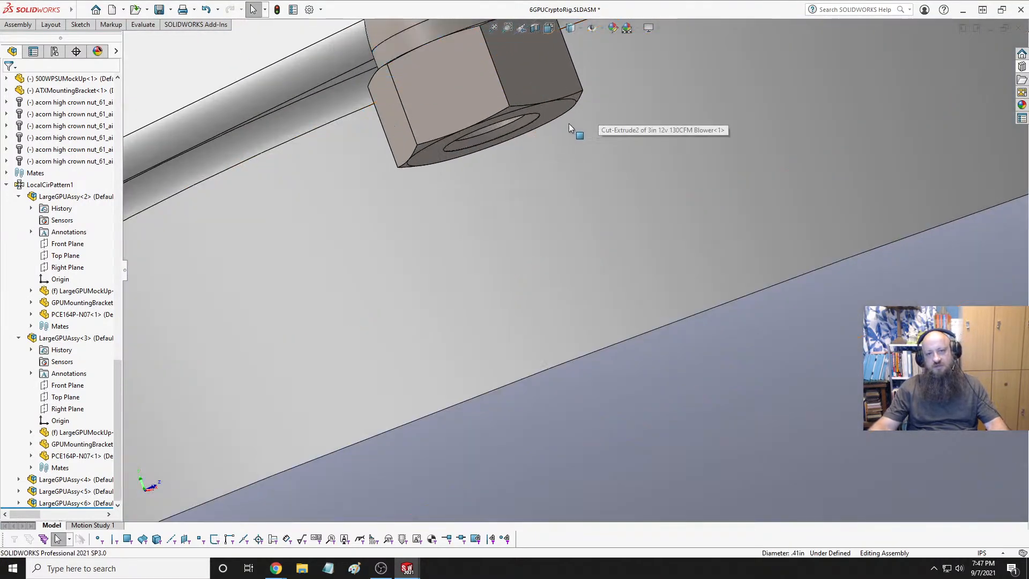
left_click(543, 130)
scroll(543, 136, "up", 9)
middle_click_drag(543, 135, 693, 301)
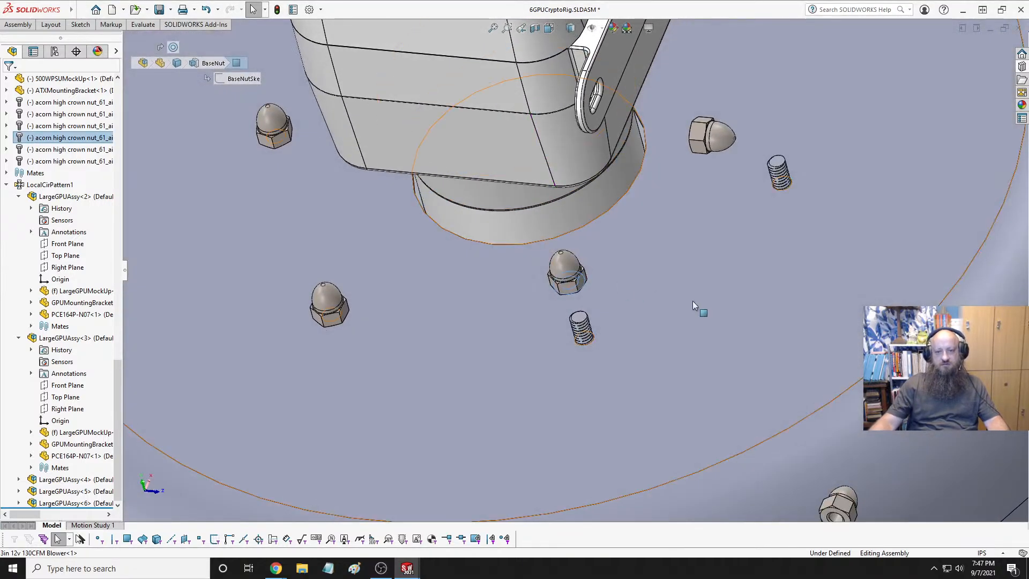
left_click(693, 301)
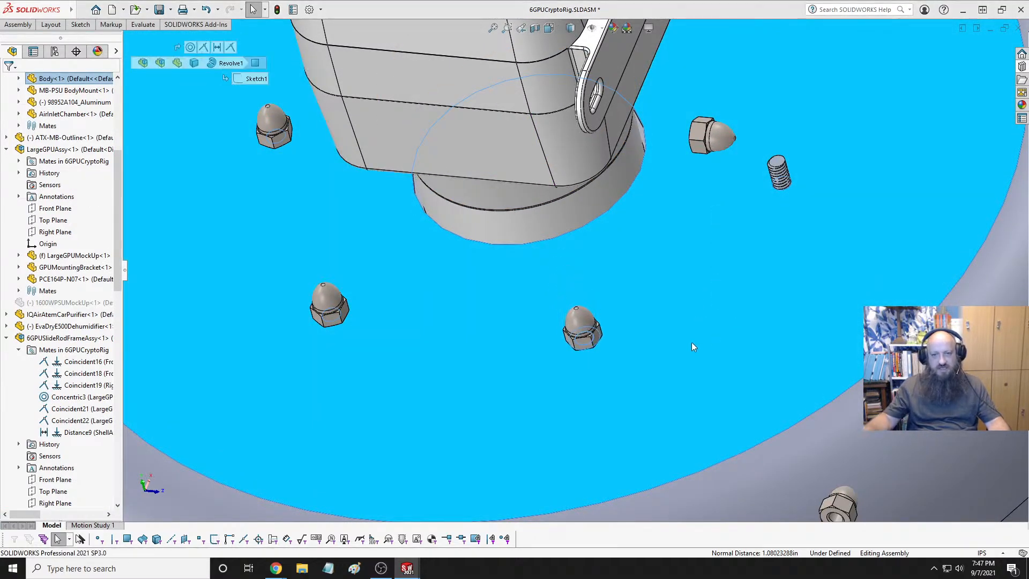
key("Escape")
Move the two loose acorn nuts on the shell's rounded edge and side into open space above the shell
scroll(729, 334, "up", 3)
scroll(745, 333, "down", 2)
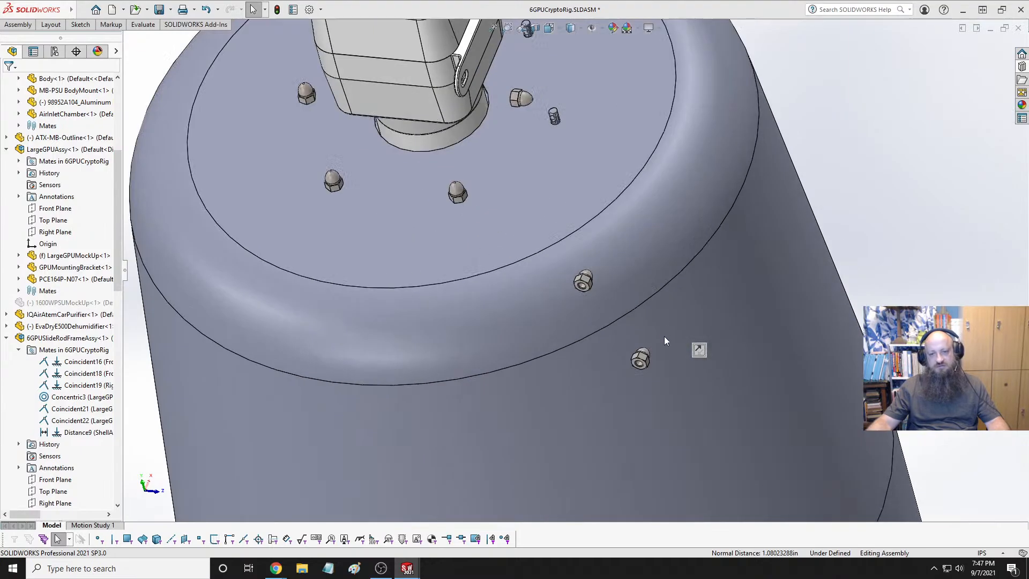
scroll(659, 260, "up", 5)
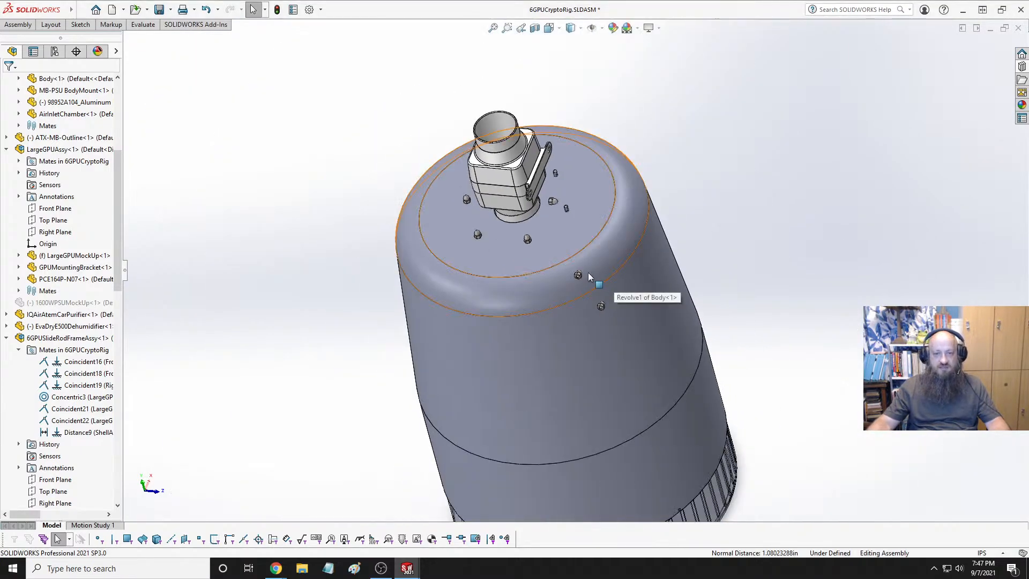
left_click_drag(593, 118, 578, 95)
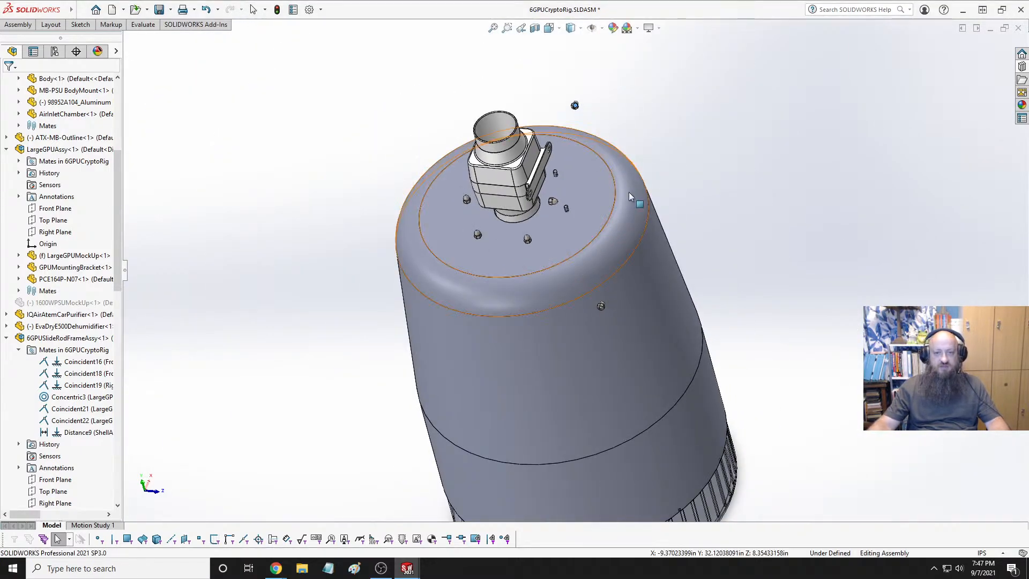
left_click_drag(600, 305, 637, 252)
left_click_drag(548, 128, 588, 130)
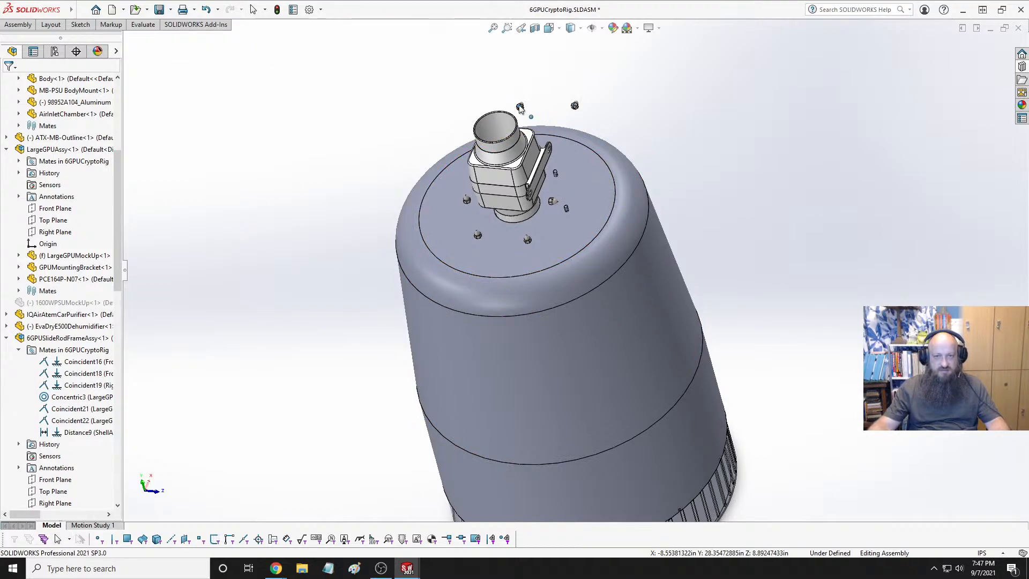
Move the sideways acorn nut beside the blower off the shell's top into the open space beyond its edge
scroll(576, 194, "down", 5)
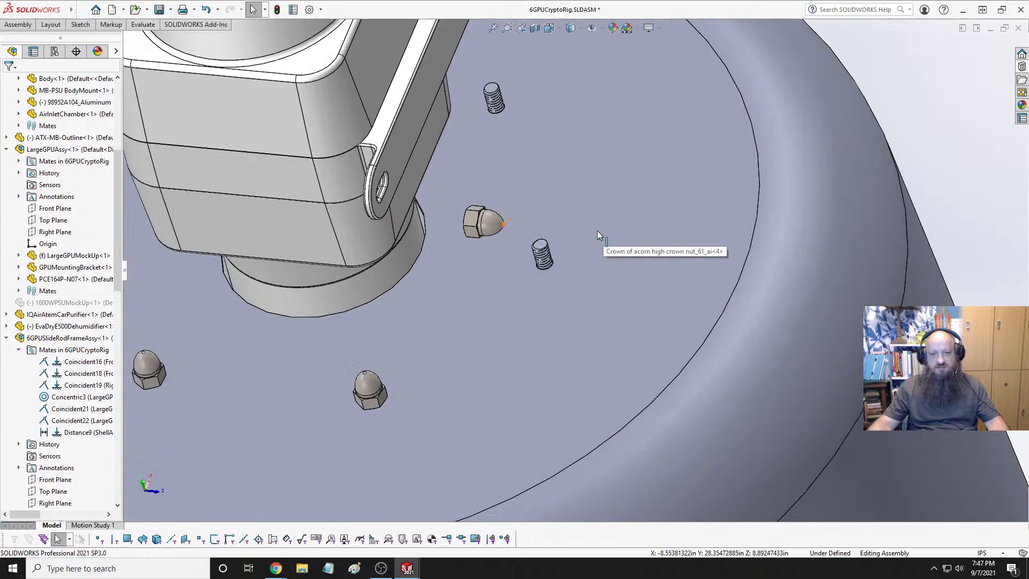
left_click(478, 230)
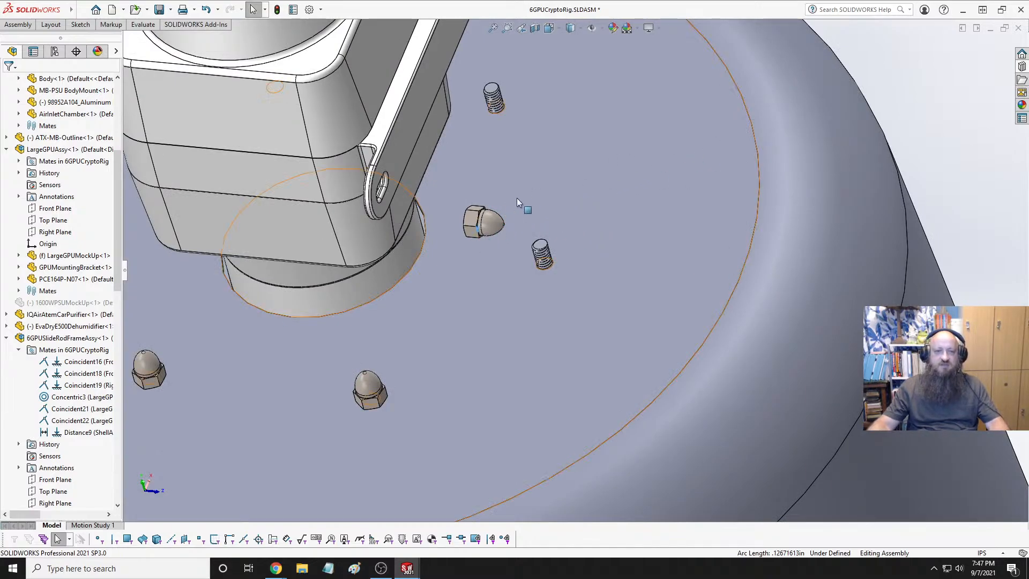
left_click_drag(477, 224, 915, 104)
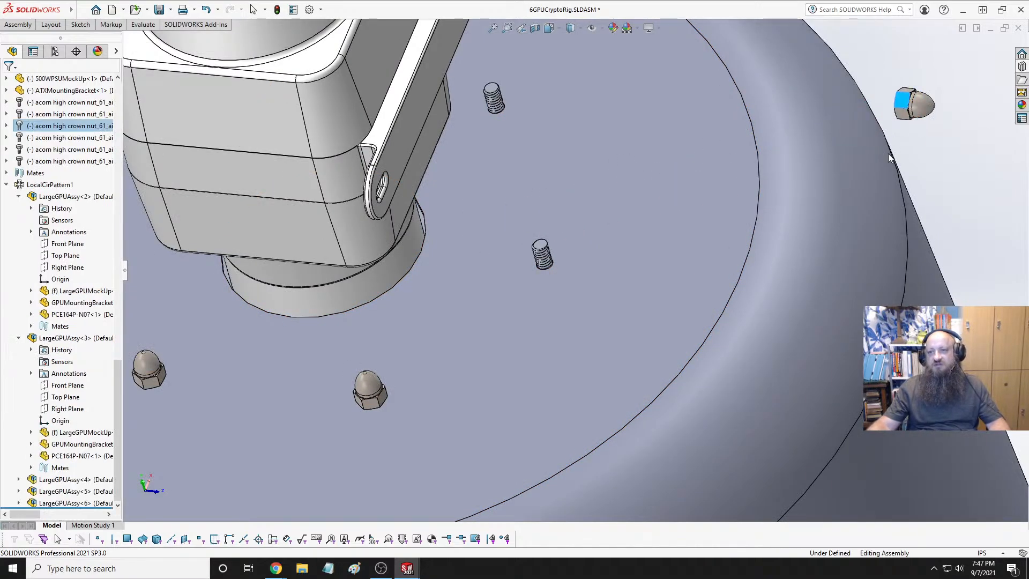
Mate the bore of the loose sideways acorn nut concentric with the fourth rod's clearance hole beside the nuts already mounted
middle_click_drag(850, 134, 887, 121)
scroll(882, 139, "up", 6)
scroll(874, 167, "down", 4)
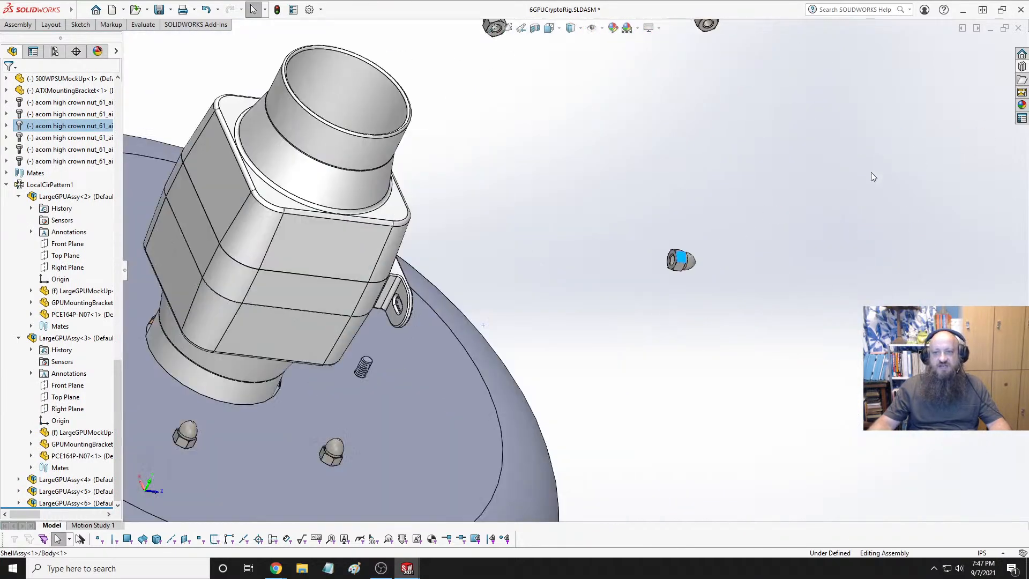
scroll(726, 262, "down", 2)
left_click(651, 307)
scroll(651, 307, "down", 2)
scroll(641, 229, "down", 2)
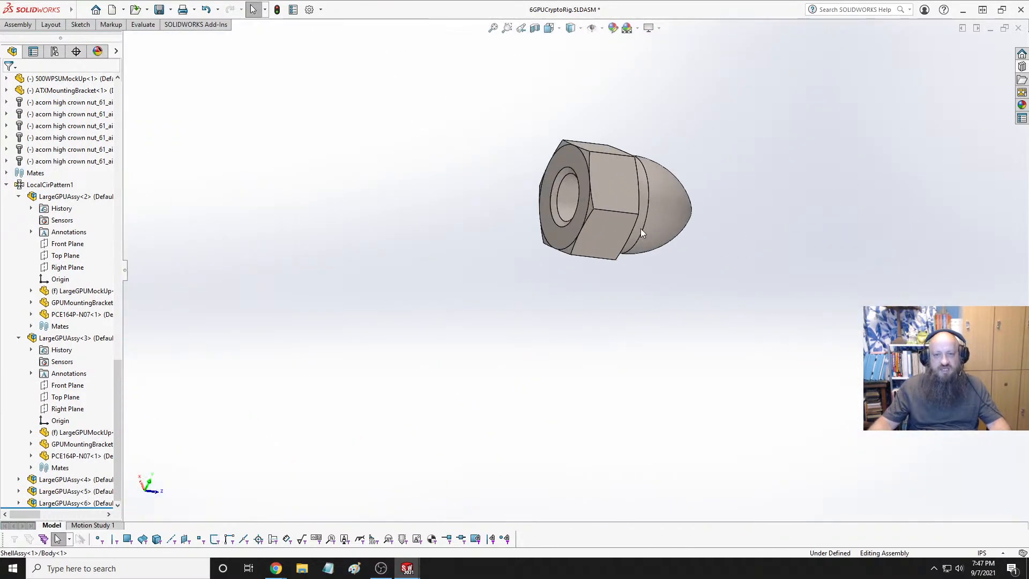
left_click(567, 202)
scroll(607, 272, "up", 3)
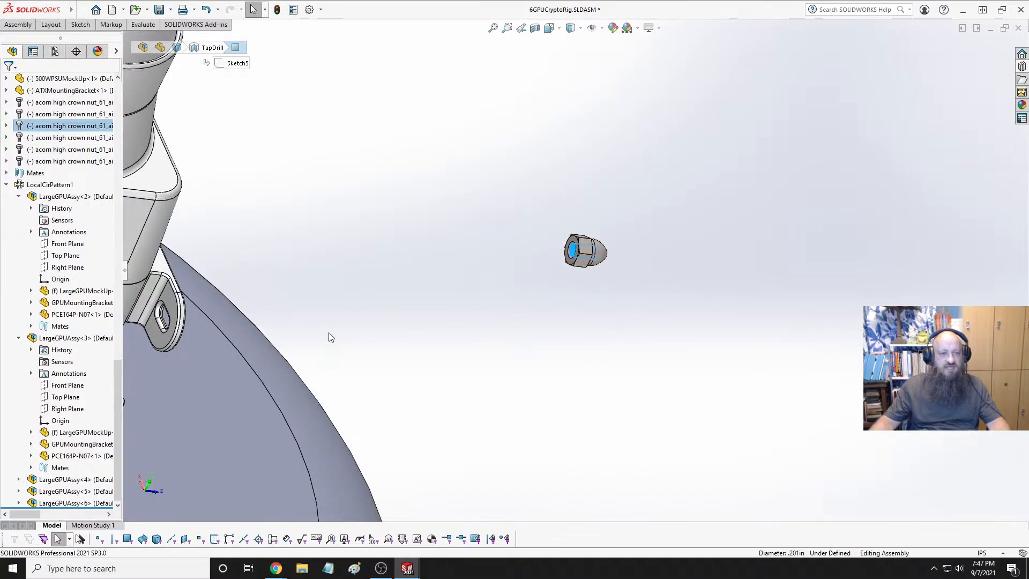
scroll(330, 336, "up", 3)
scroll(418, 277, "down", 5)
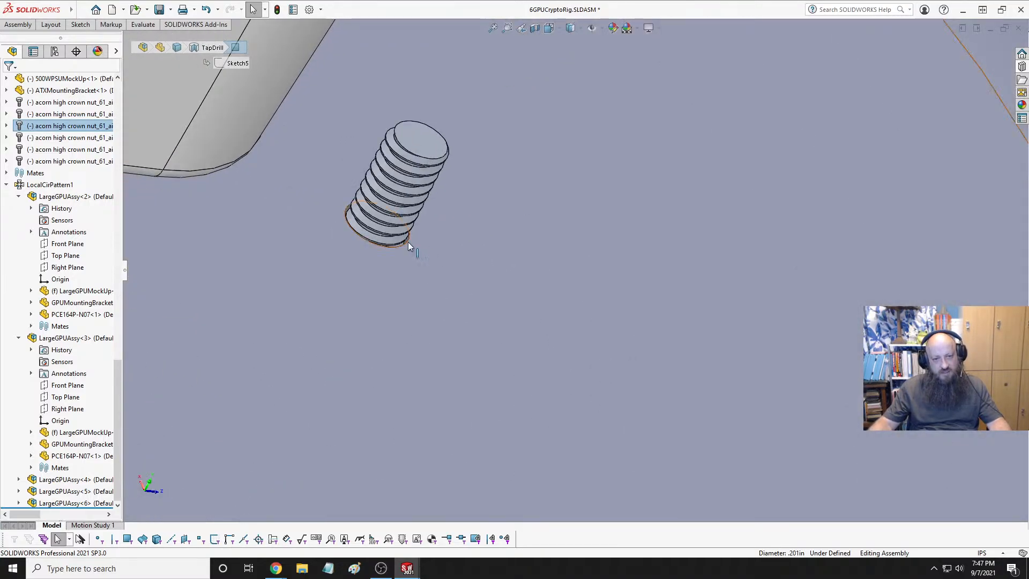
left_click(408, 243)
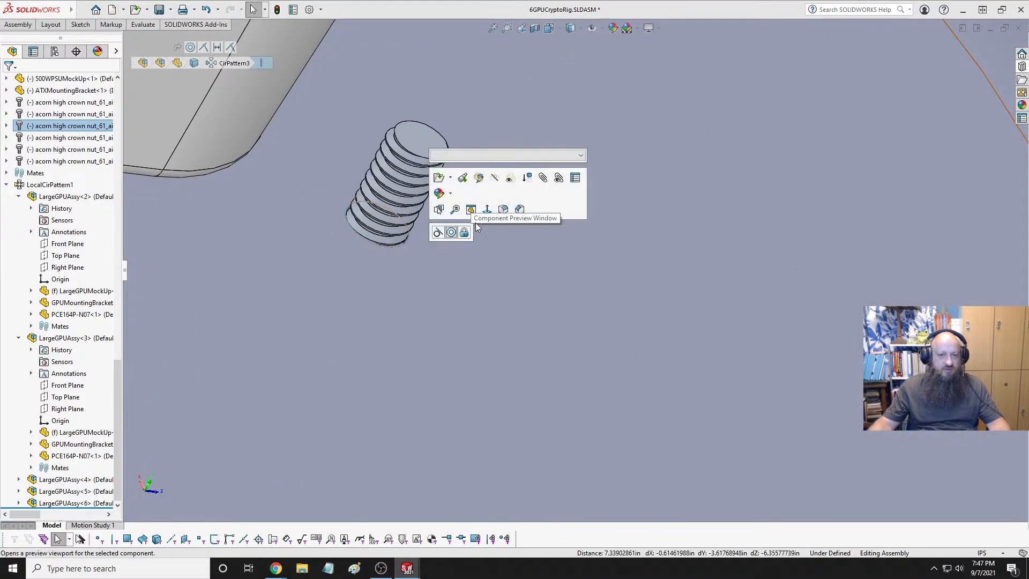
key("shift+Tab")
key("Escape")
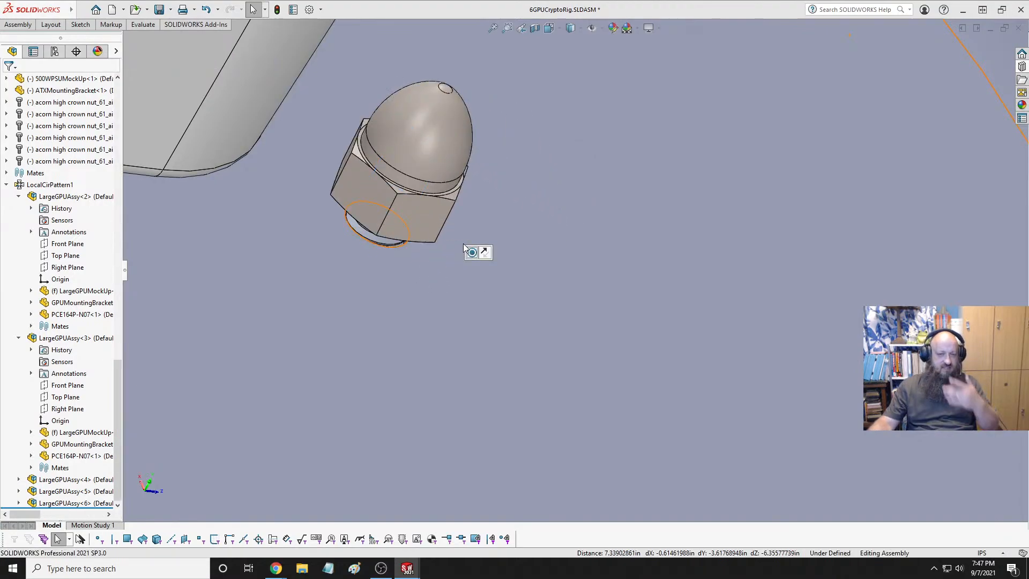
Pull the fourth acorn nut clear of the shell and mate its base face coincident with the Body's top face
middle_click_drag(375, 295, 381, 227)
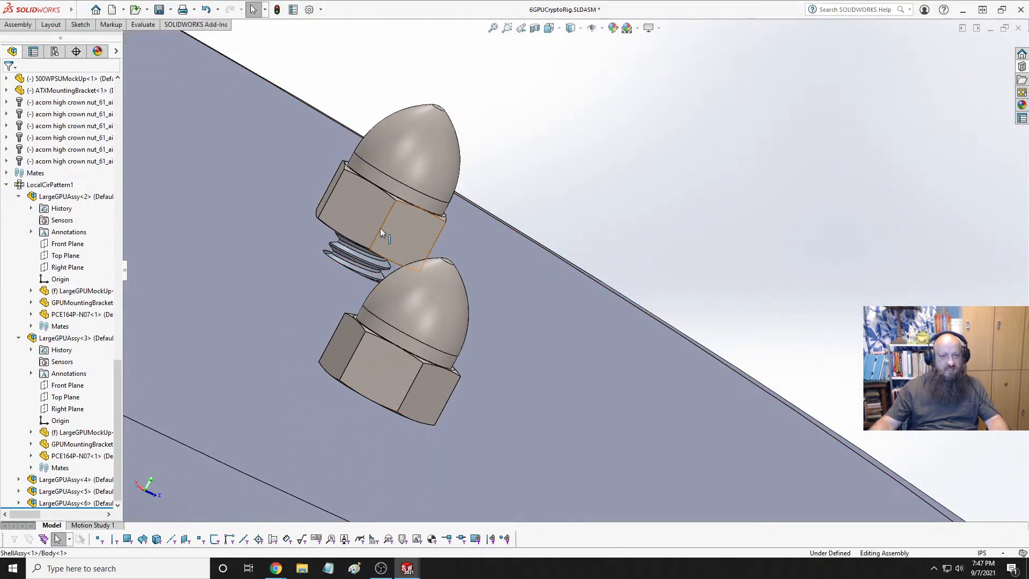
left_click(381, 227)
middle_click_drag(397, 176, 512, 172)
scroll(516, 177, "down", 5)
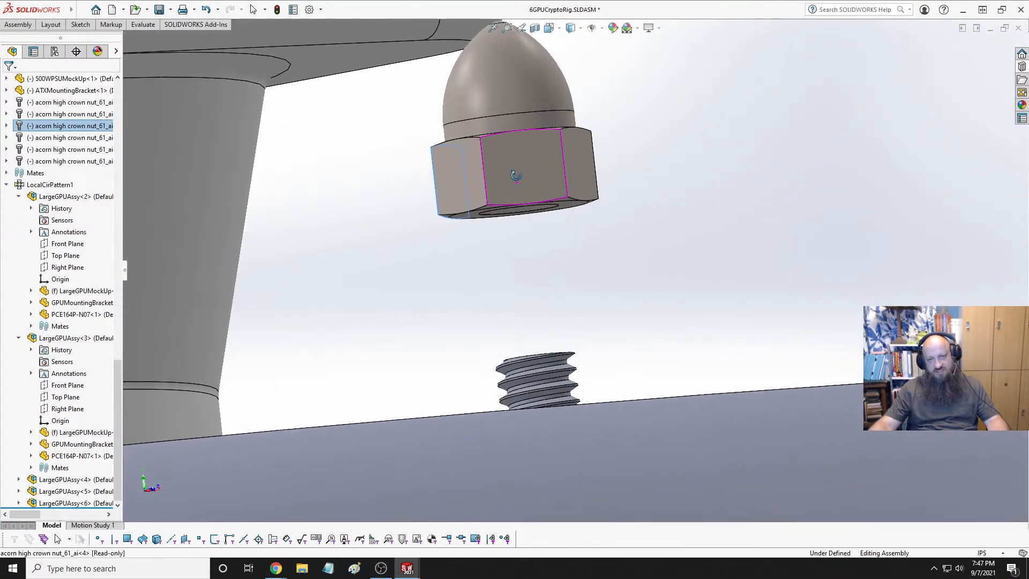
scroll(574, 228, "down", 3)
left_click(564, 198)
scroll(554, 260, "up", 6)
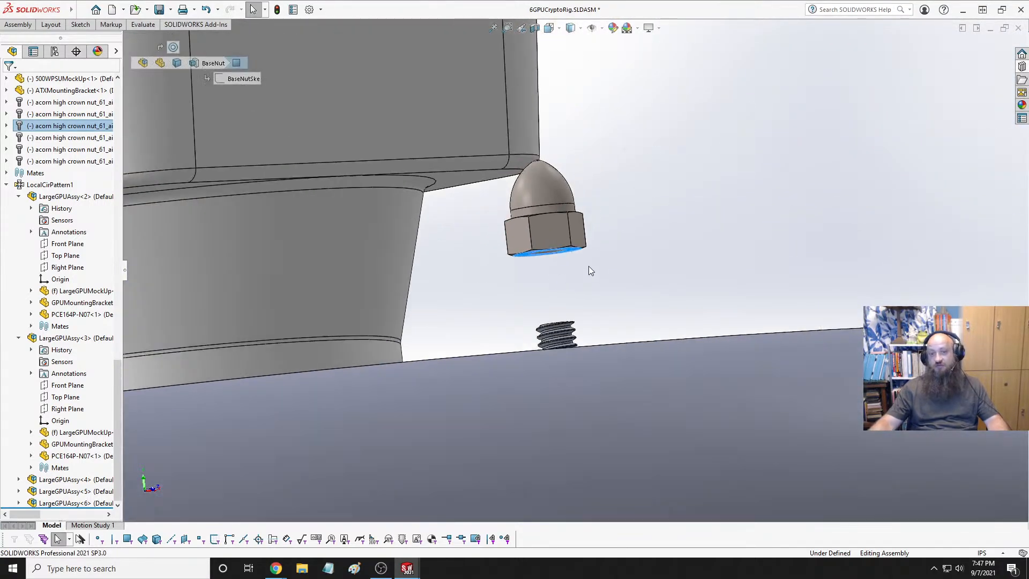
middle_click_drag(589, 268, 565, 311)
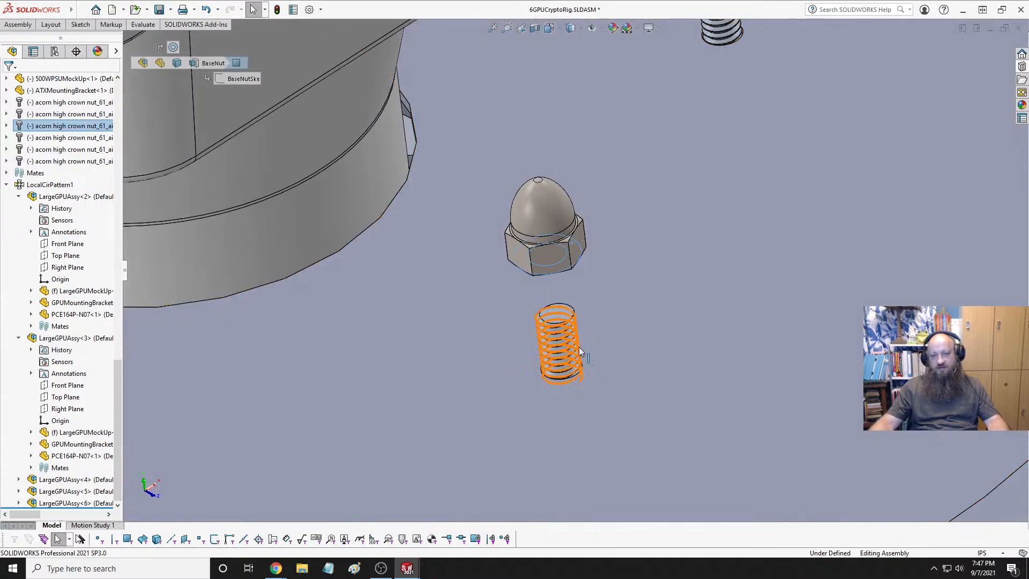
left_click(620, 381)
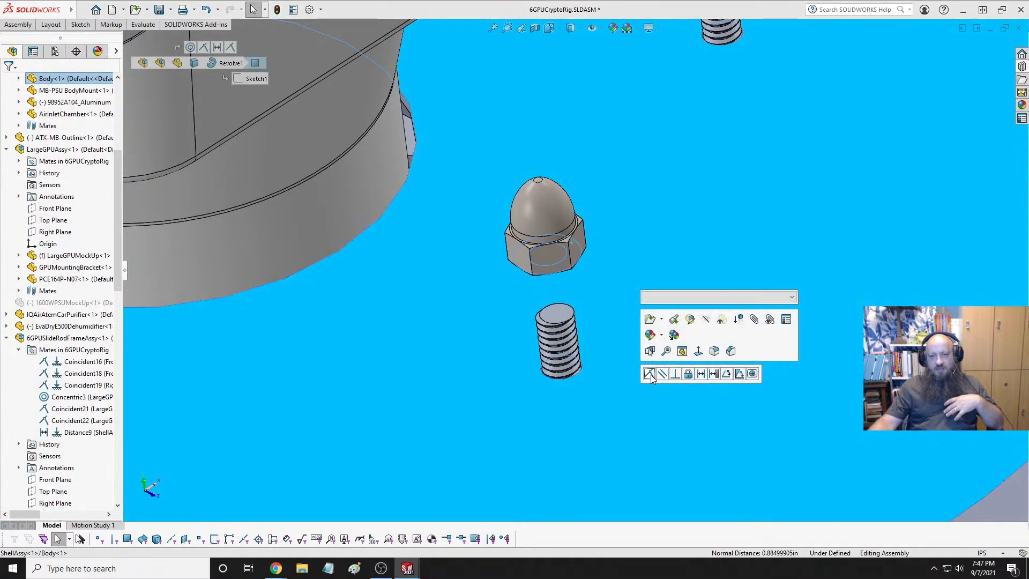
left_click(649, 374)
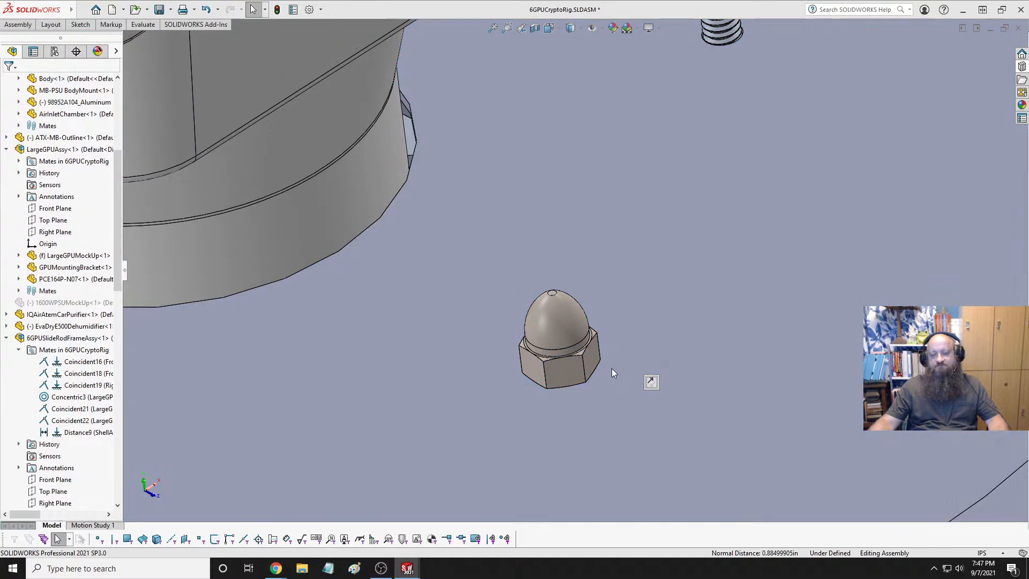
Mate one of the two remaining loose acorn nuts onto the fifth rod's clearance hole, seated on the Body's top face
scroll(622, 322, "up", 5)
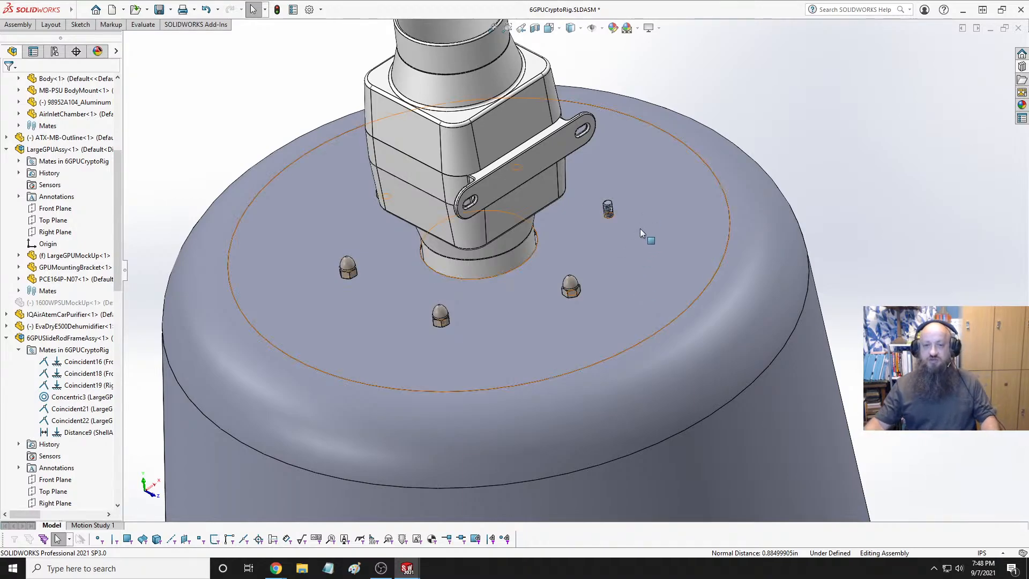
scroll(627, 228, "down", 8)
scroll(523, 222, "up", 8)
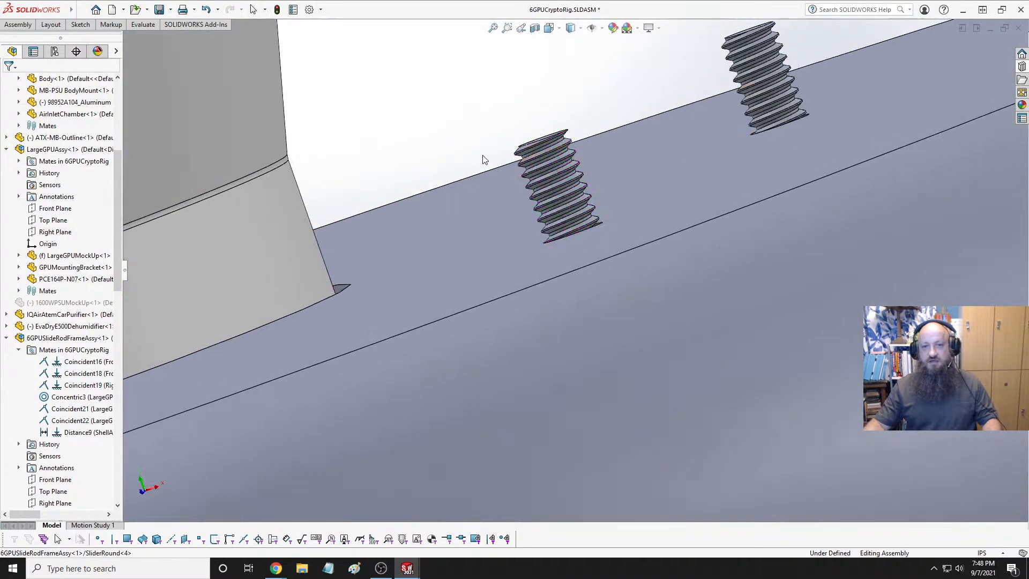
scroll(520, 181, "up", 10)
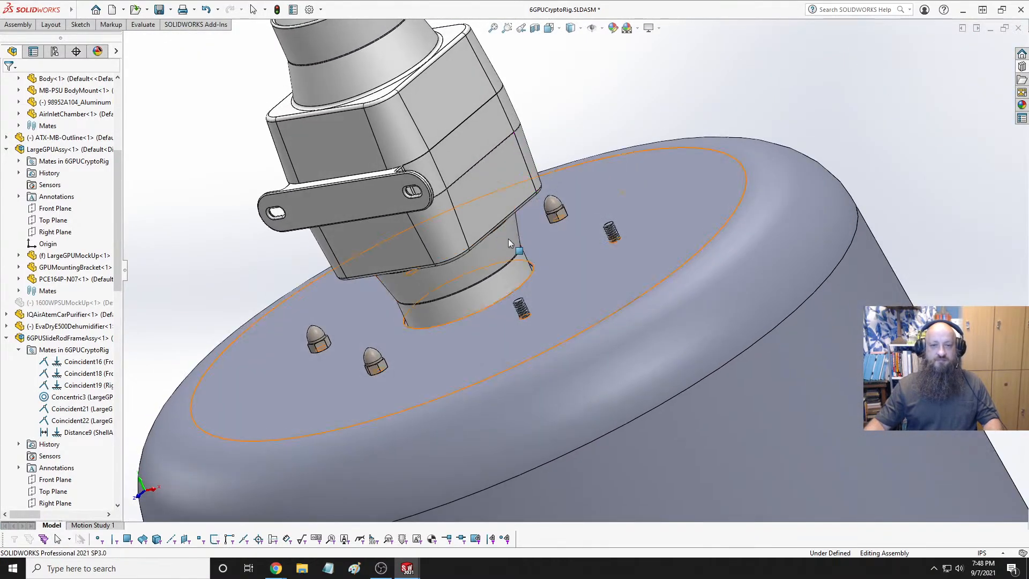
scroll(517, 222, "down", 10)
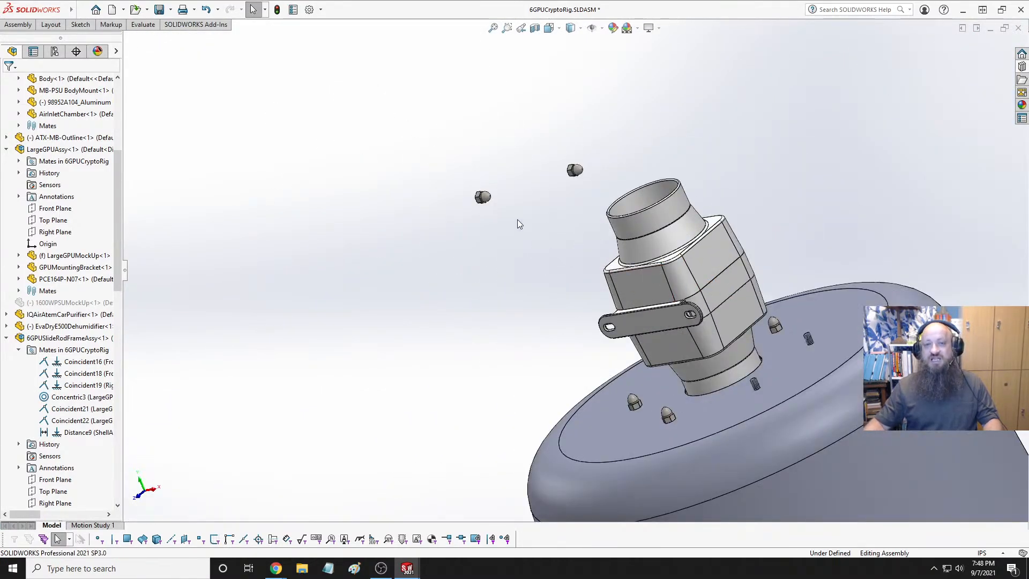
middle_click_drag(551, 225, 460, 209)
scroll(500, 226, "up", 3)
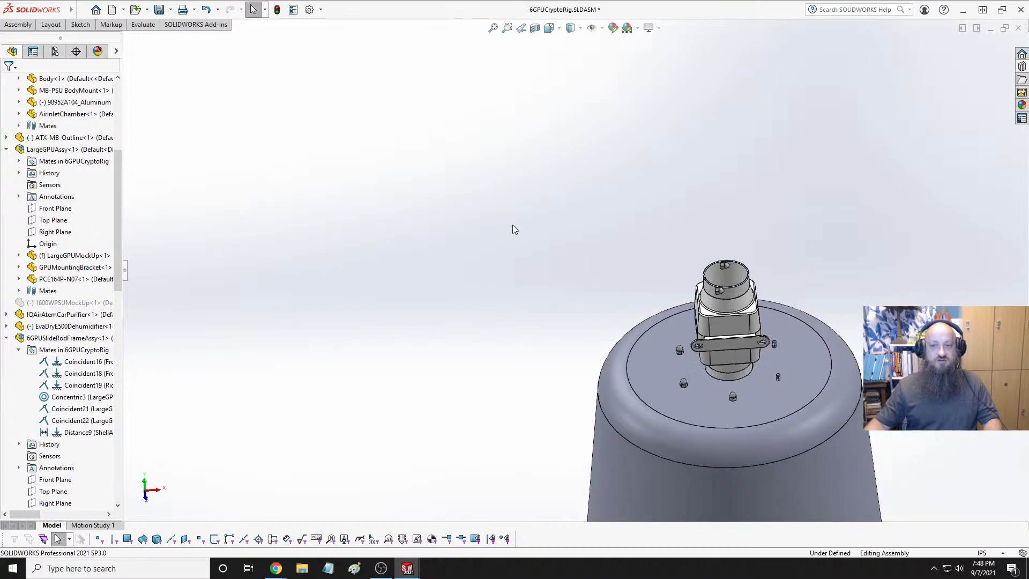
scroll(775, 323, "down", 7)
middle_click_drag(553, 250, 779, 204)
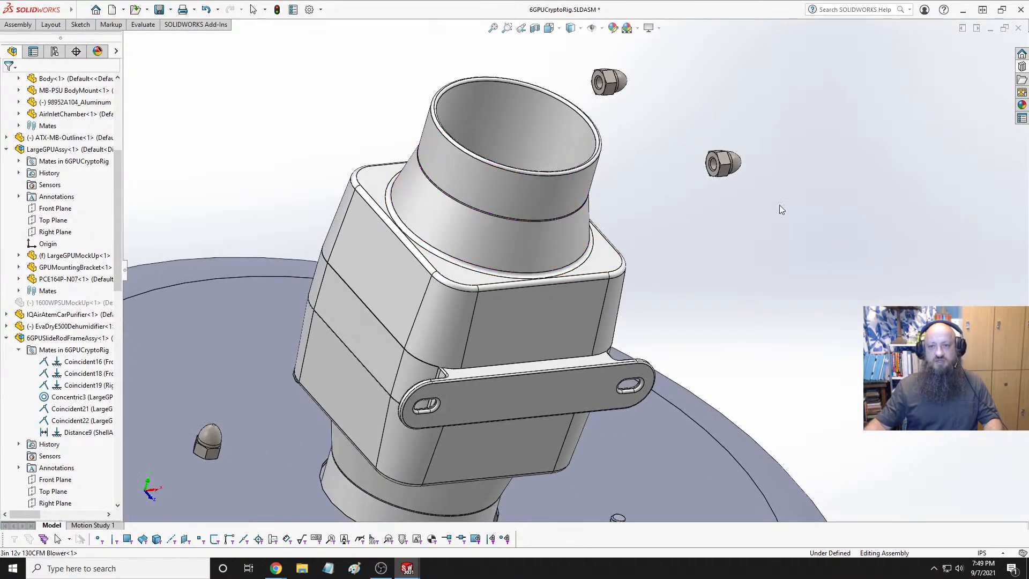
scroll(577, 170, "down", 6)
left_click(584, 144)
scroll(609, 217, "up", 6)
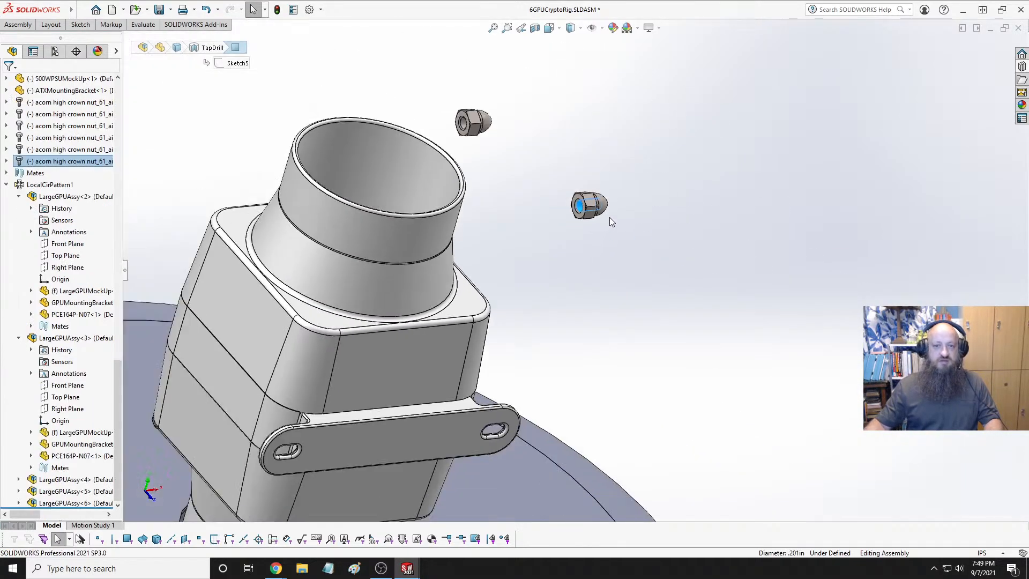
scroll(496, 419, "down", 8)
Mate the last loose acorn nut's bore concentric with the edge of the sixth rod's 1/4 clearance hole
scroll(396, 356, "down", 3)
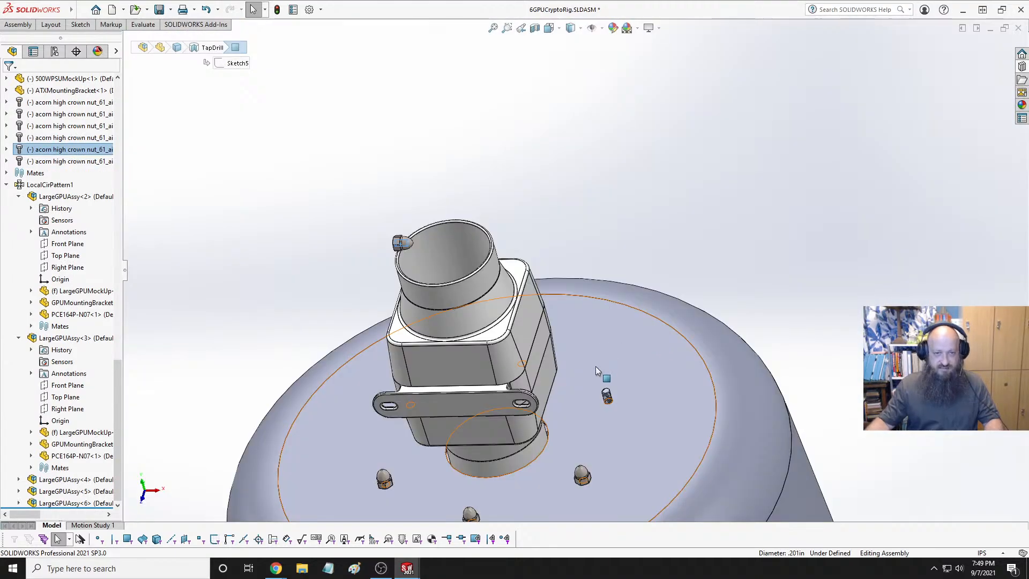
scroll(596, 365, "down", 5)
scroll(662, 359, "down", 5)
middle_click_drag(636, 256, 525, 287)
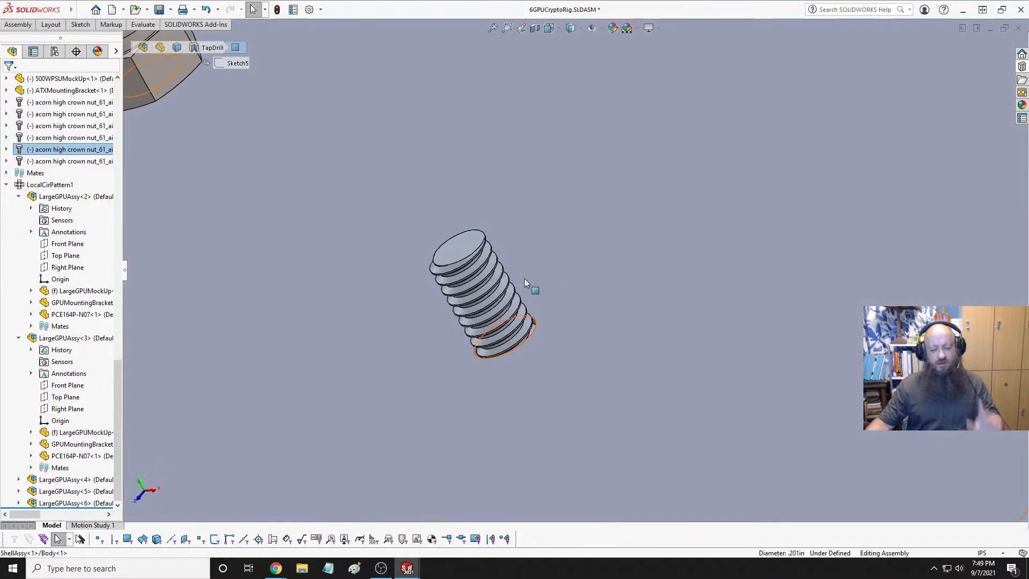
scroll(535, 283, "down", 2)
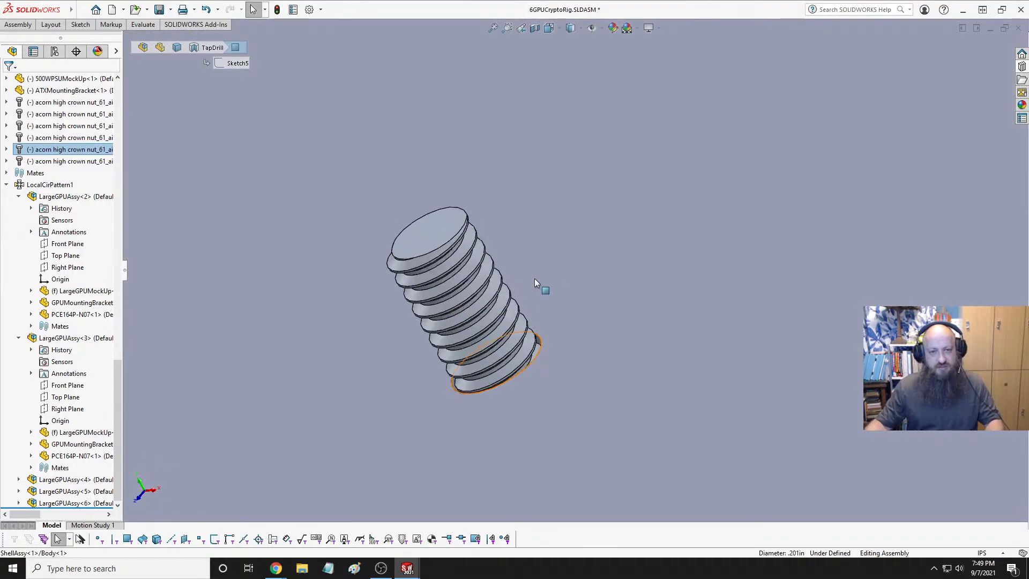
left_click(542, 343, "ctrl")
left_click(586, 337)
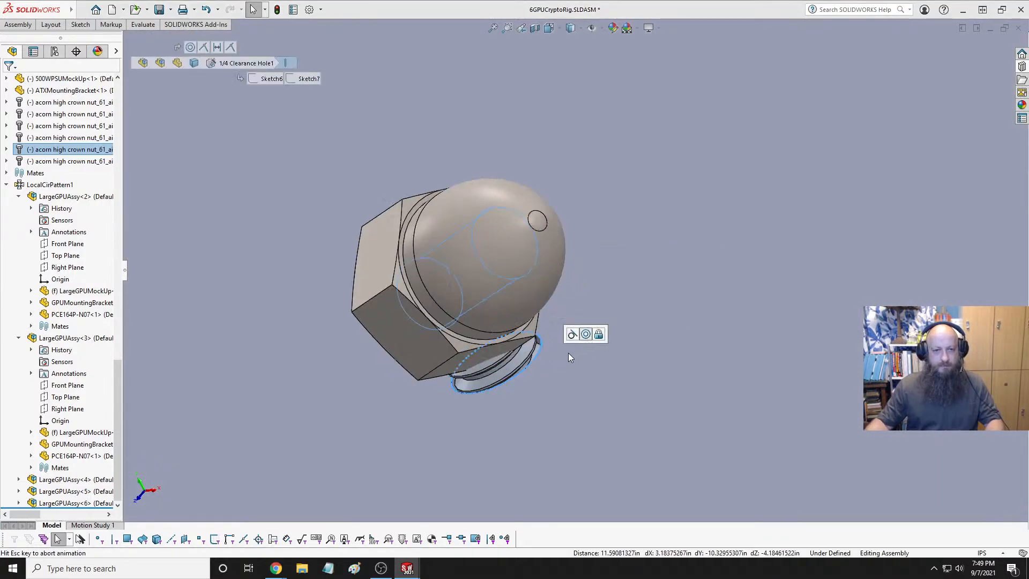
left_click(616, 334)
Pull the sixth acorn nut clear of the shell and mate its base face coincident with the Body's top face
middle_click_drag(594, 299, 572, 220)
left_click_drag(453, 209, 421, 162)
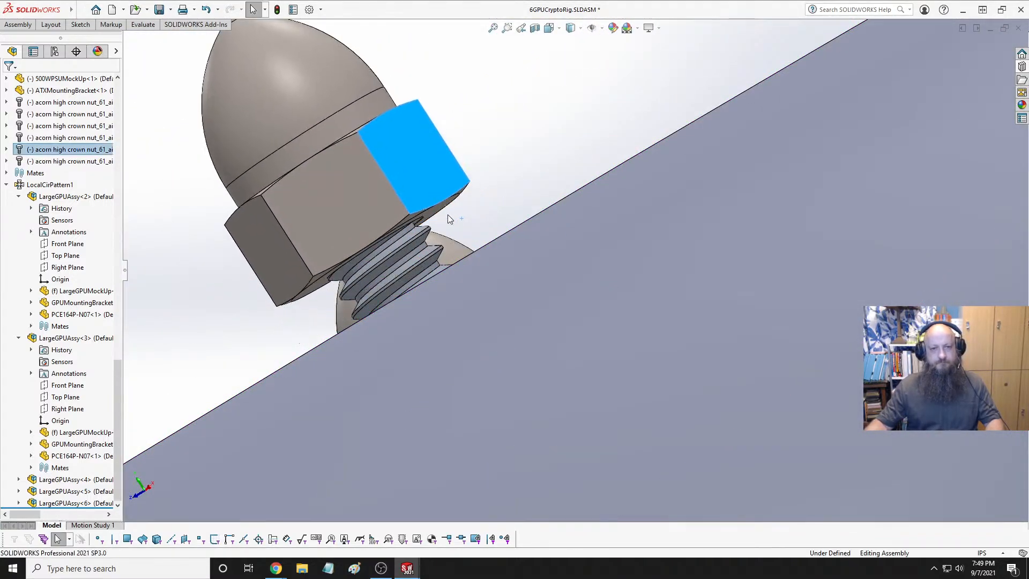
left_click(448, 214)
left_click(433, 211)
scroll(457, 230, "up", 3)
middle_click_drag(457, 231, 600, 253)
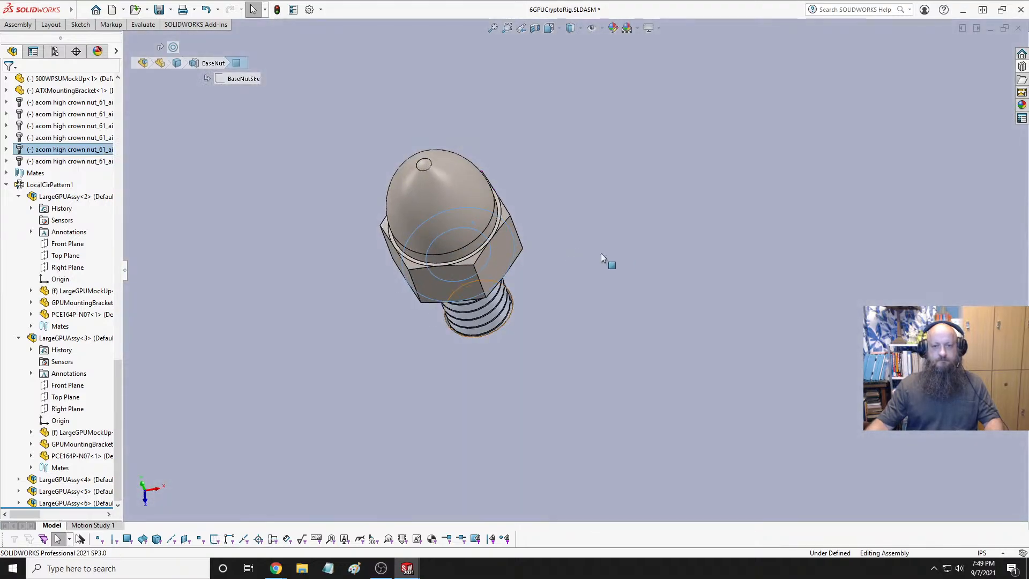
left_click(600, 253, "ctrl")
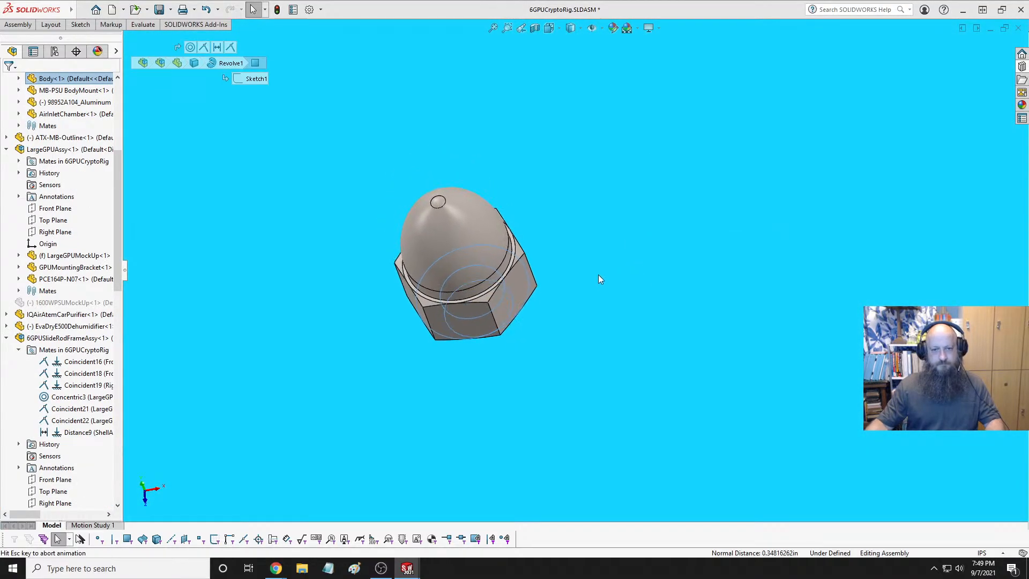
scroll(592, 284, "up", 5)
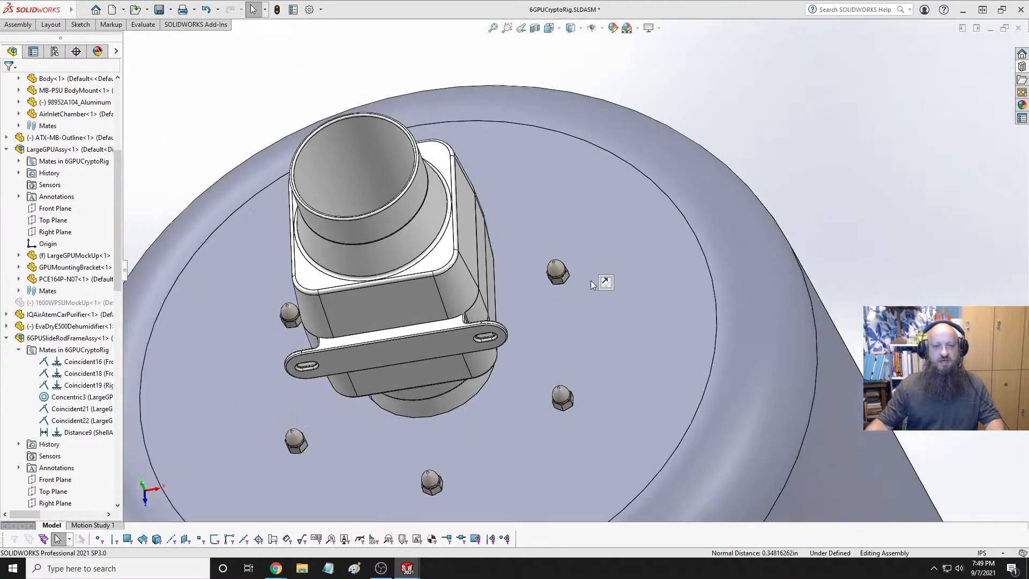
Make the shell Body transparent
scroll(592, 284, "up", 3)
left_click(659, 236)
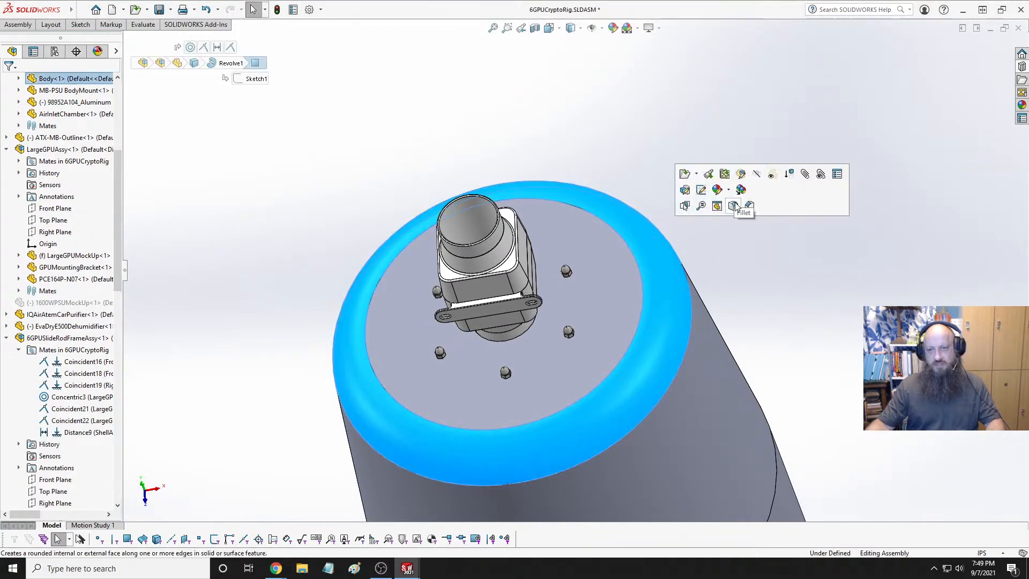
left_click(772, 175)
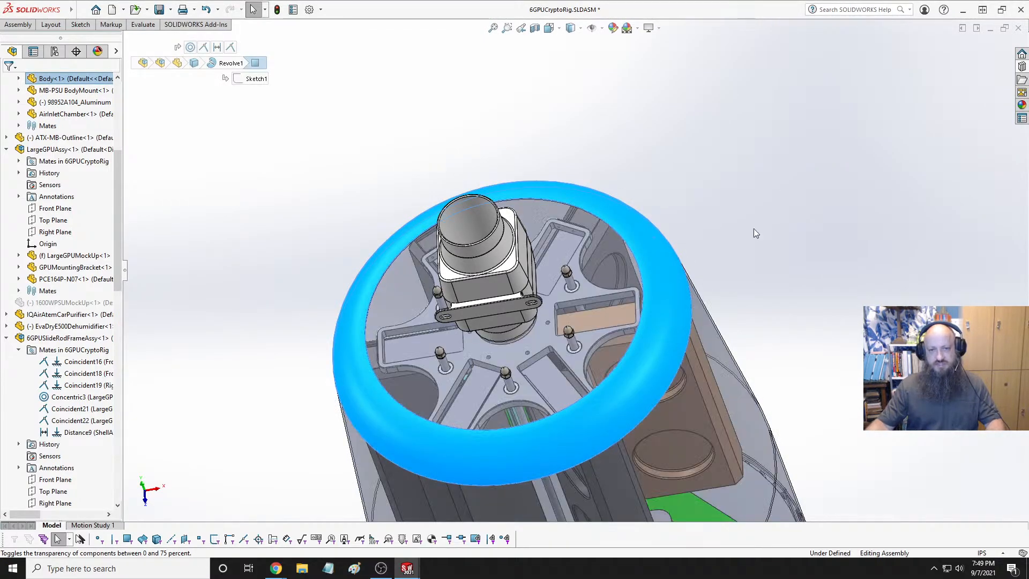
left_click(741, 240)
Examine the acorn nuts, slide rods and internal components through the transparent shell from the Front view
scroll(738, 310, "up", 4)
middle_click_drag(738, 310, 621, 310)
key("space")
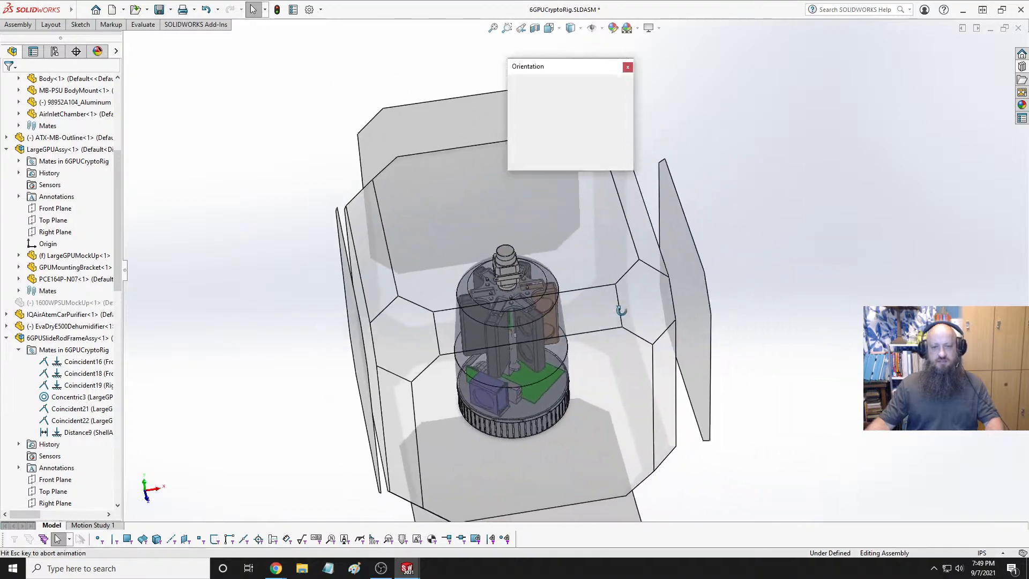
left_click(530, 114)
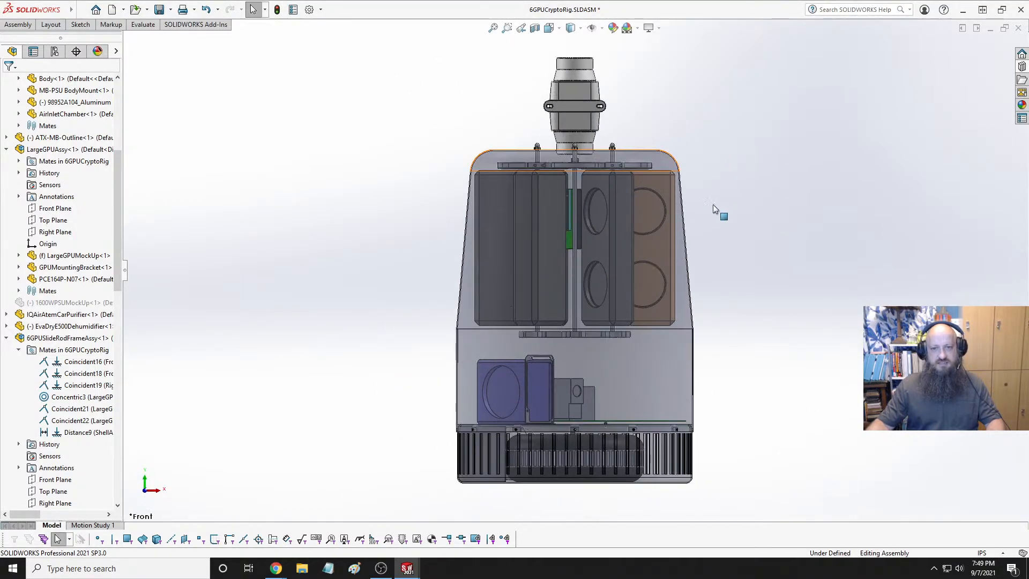
scroll(713, 248, "down", 3)
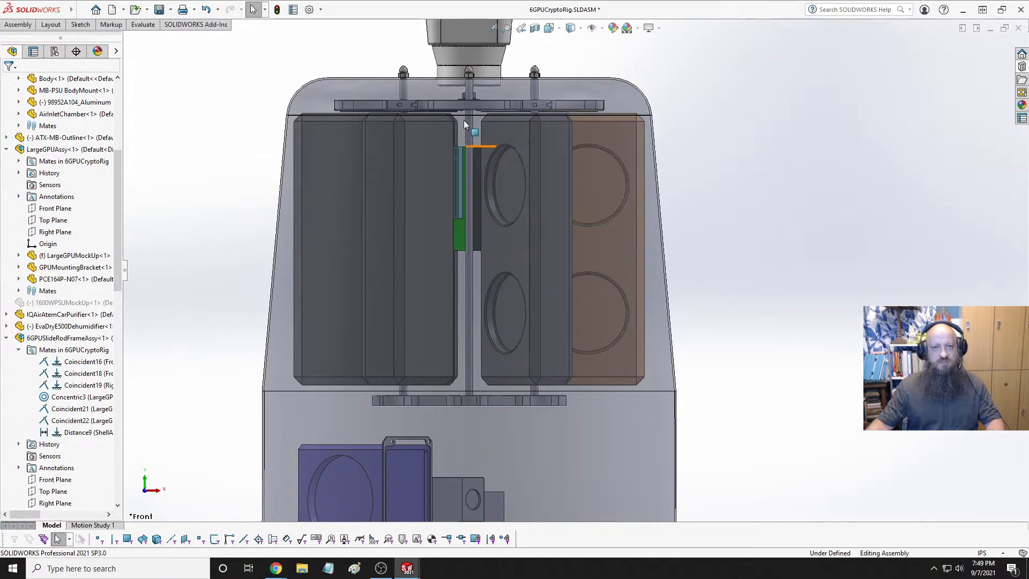
scroll(503, 193, "up", 2)
scroll(545, 261, "down", 5)
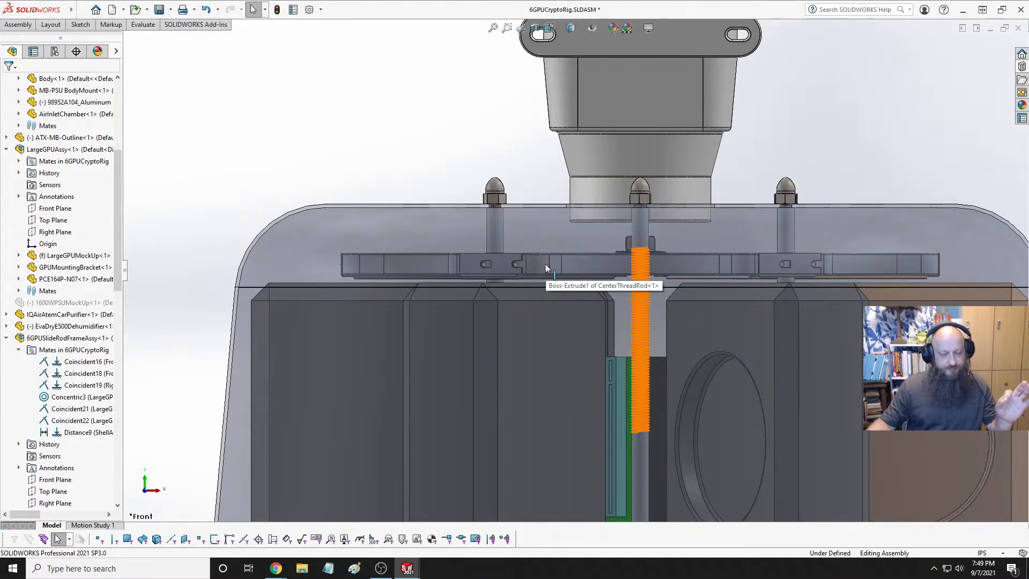
scroll(545, 264, "up", 5)
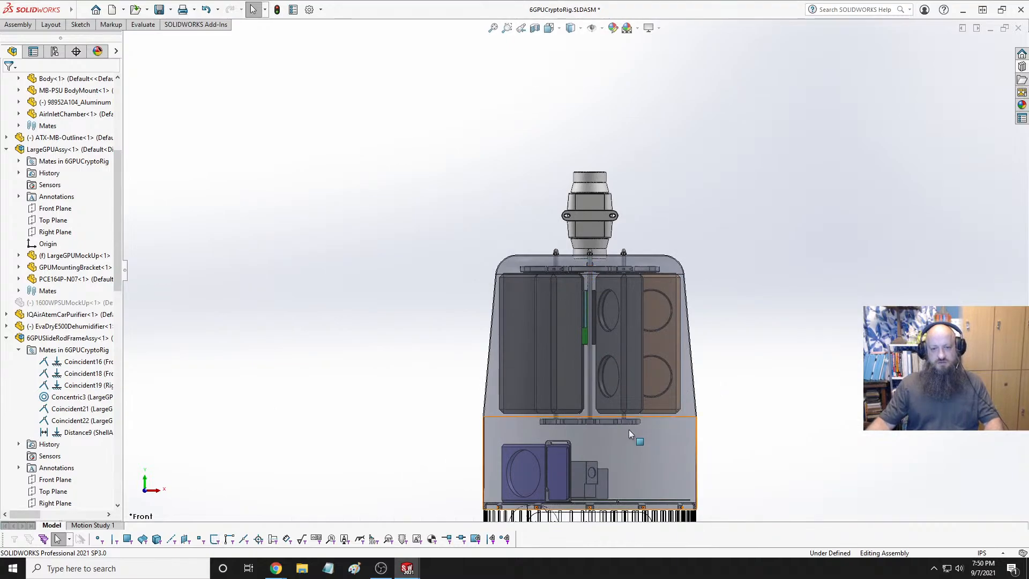
scroll(629, 429, "down", 1)
scroll(629, 429, "up", 5)
scroll(629, 432, "down", 4)
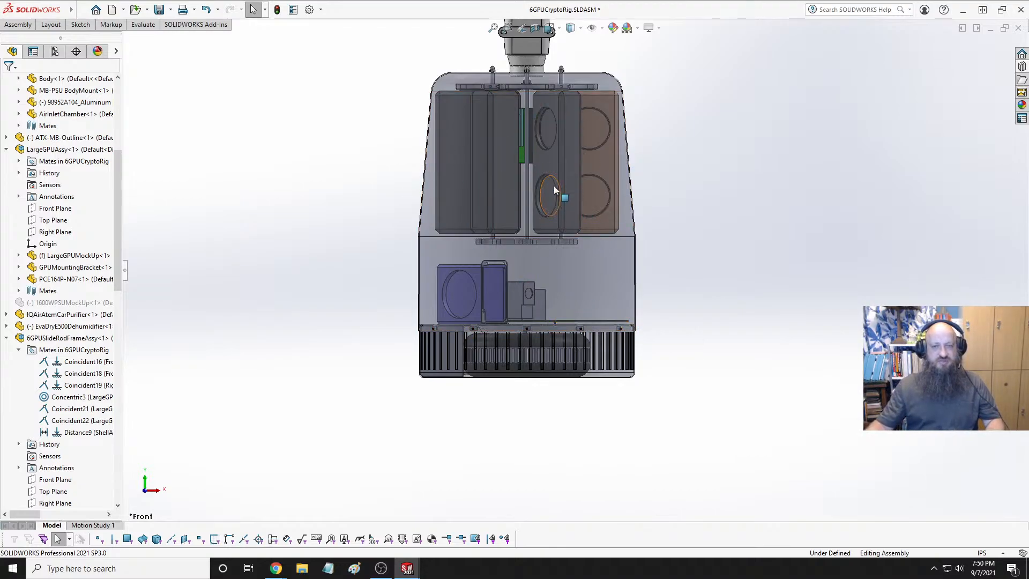
Examine the acorn nuts, slide rod ends and top mounting bracket through the transparent shell from several angles
scroll(554, 186, "down", 4)
middle_click_drag(558, 176, 577, 193)
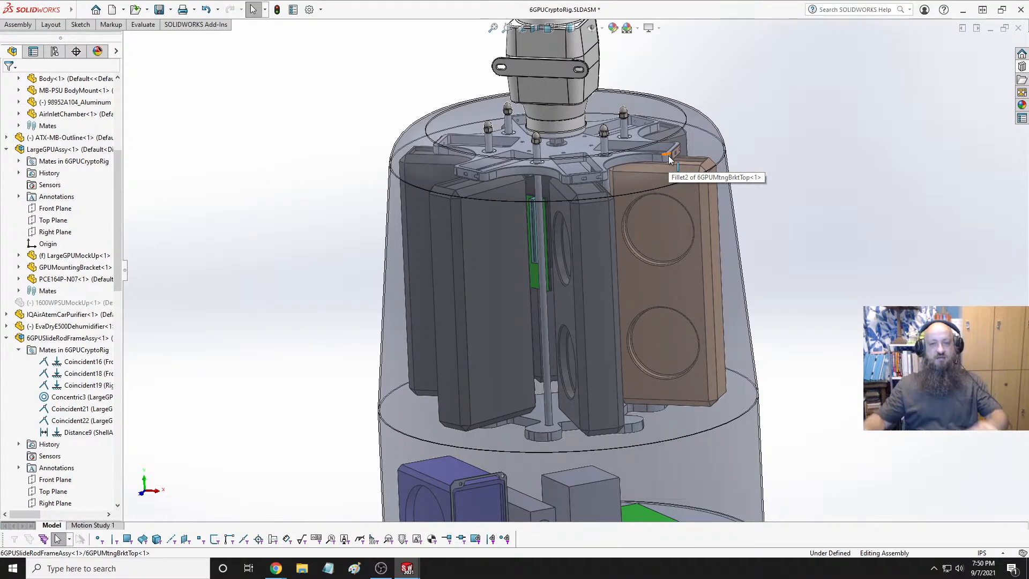
scroll(574, 424, "up", 5)
scroll(574, 421, "down", 8)
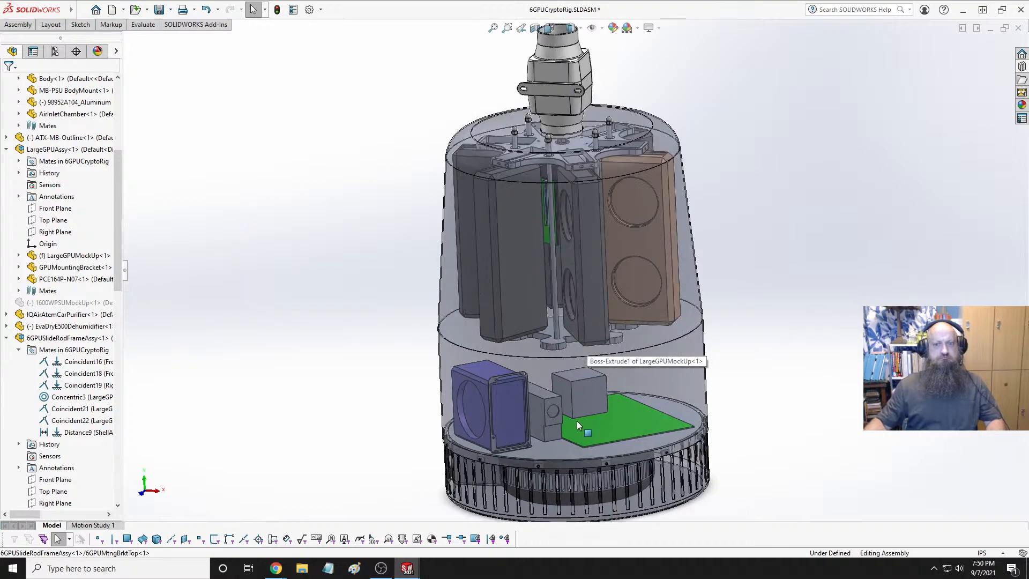
middle_click_drag(577, 268, 504, 349)
scroll(642, 146, "up", 5)
scroll(642, 146, "down", 8)
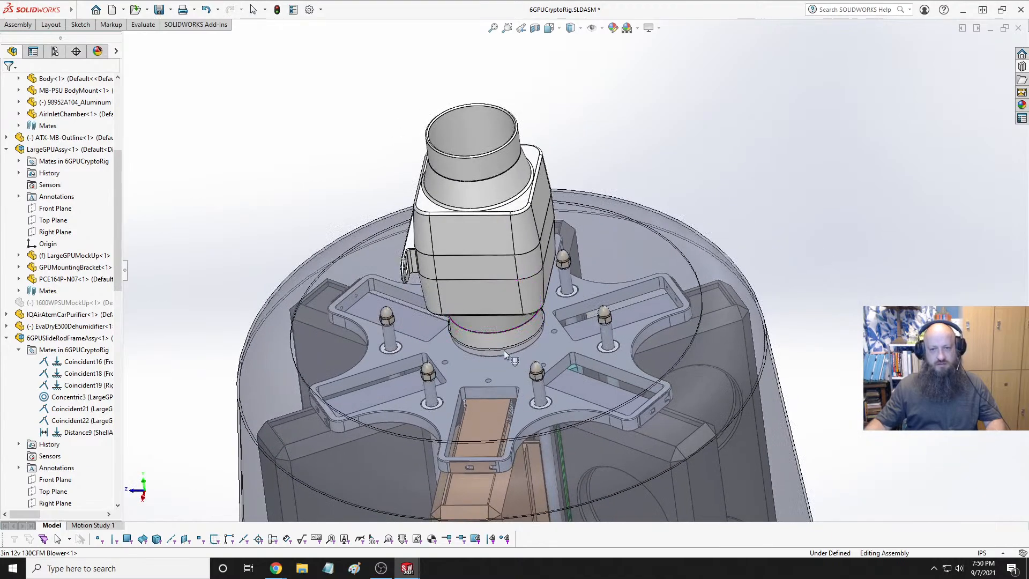
Switch to 6GPUSlideRodFrameAssy.SLDASM and slide the top mounting bracket down along the slide rods
left_click(545, 333)
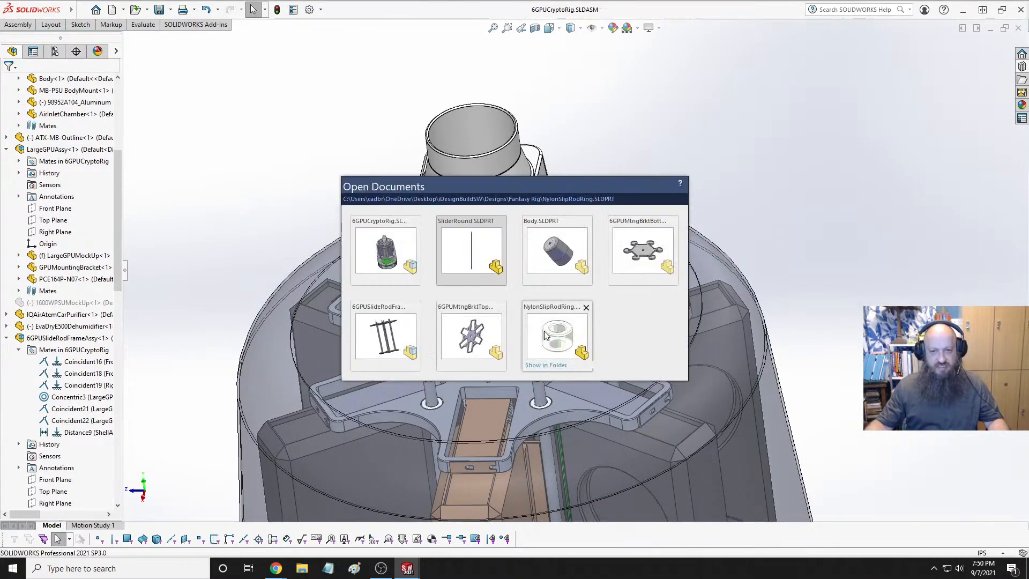
key("ctrl+Tab")
key("ctrl+Tab")
key("ctrl+Tab")
key("ctrl+Tab")
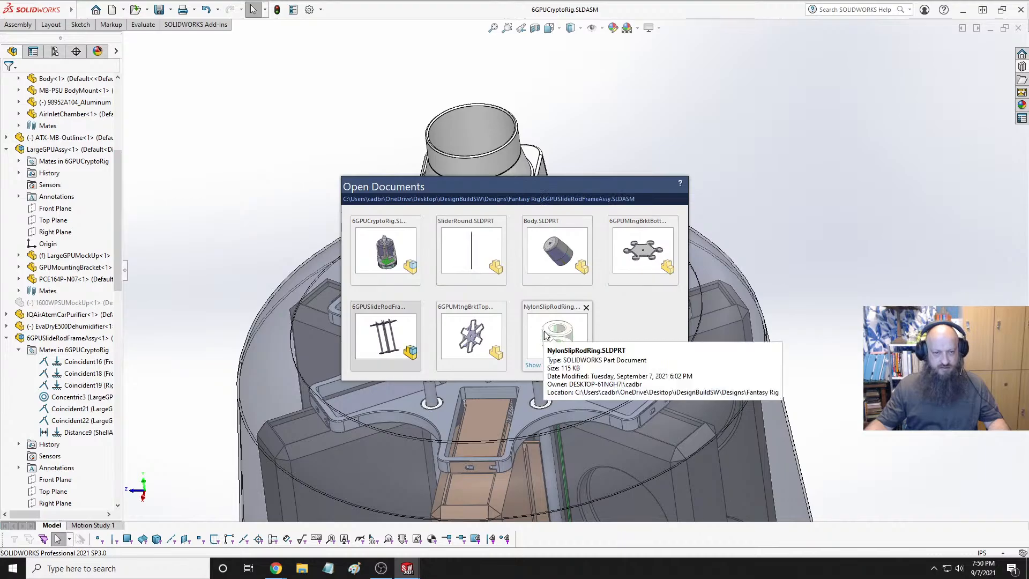
scroll(536, 112, "up", 3)
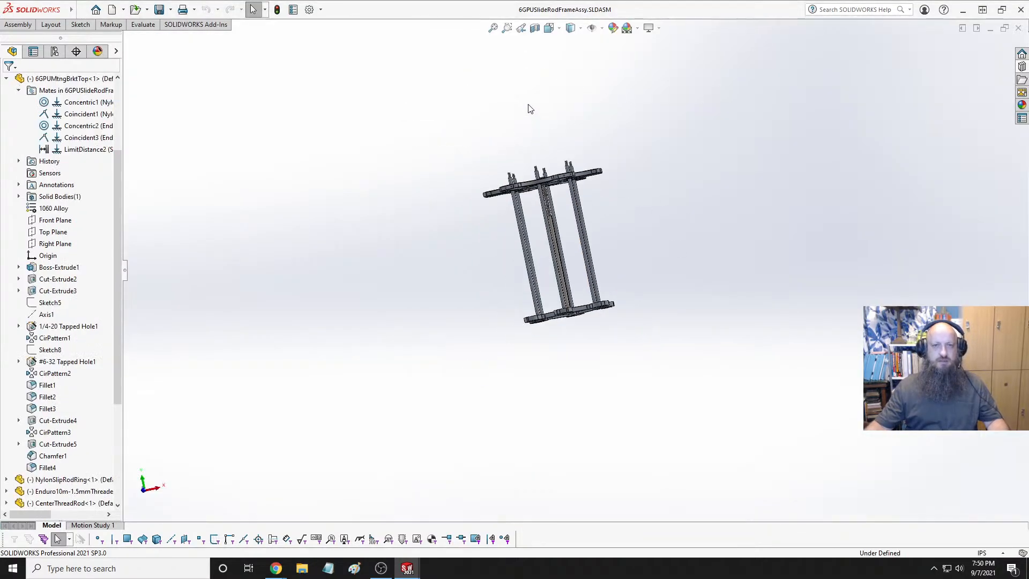
scroll(604, 307, "down", 6)
left_click_drag(595, 352, 616, 447)
left_click(847, 344)
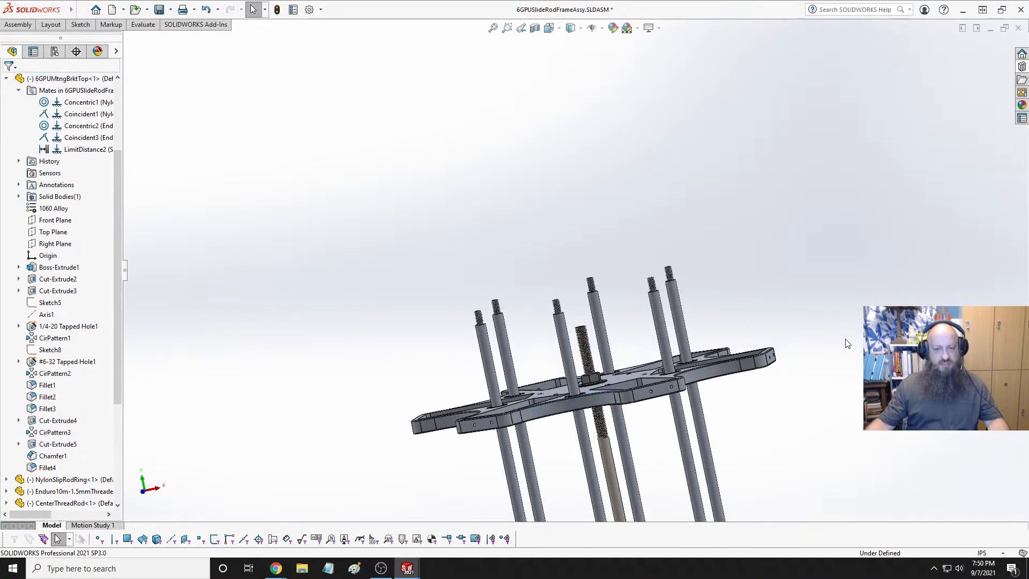
Switch back to 6GPUCryptoRig.SLDASM and show the rig from the Front view
key("ctrl+Tab")
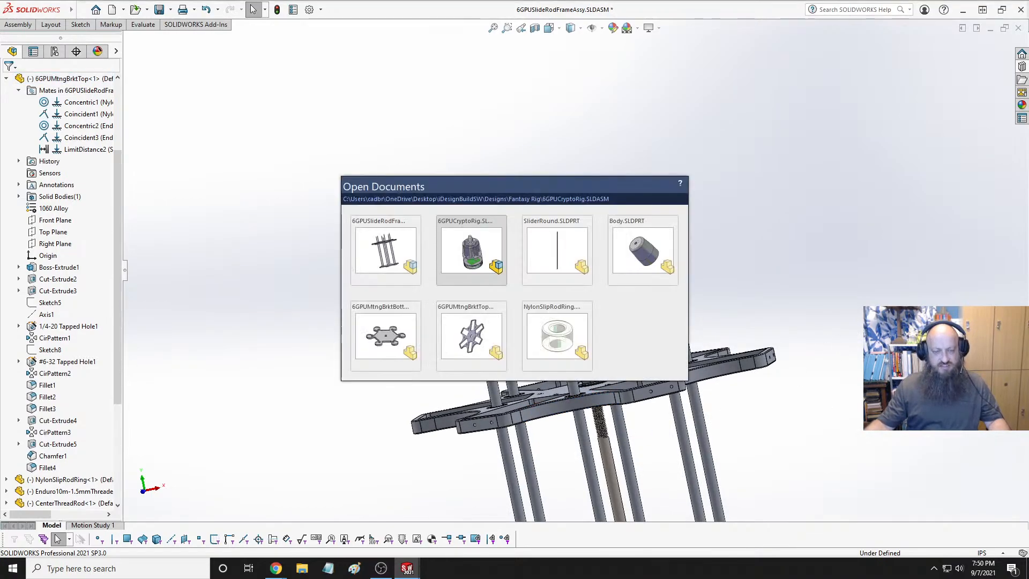
key("super")
key("Escape")
key("space")
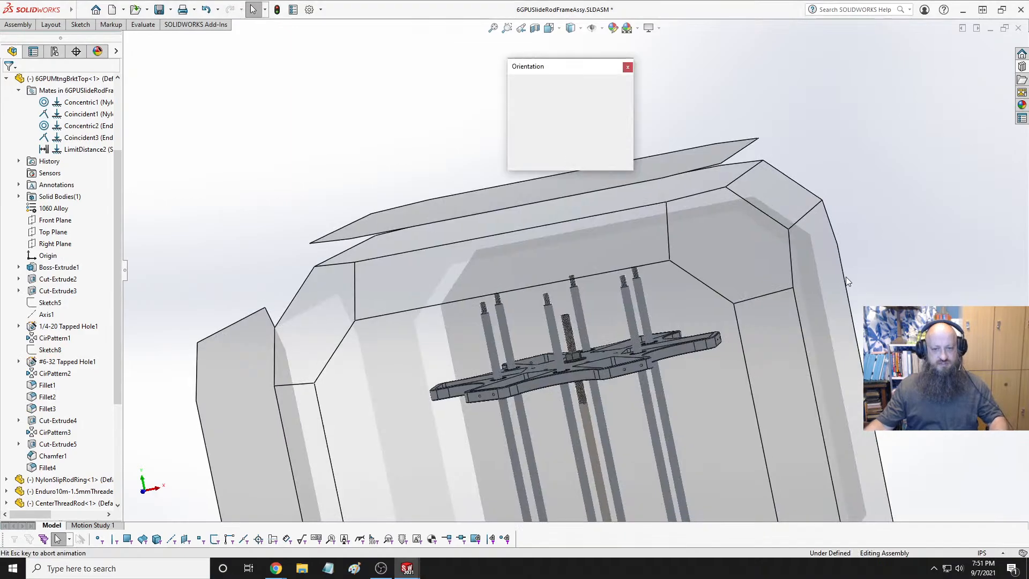
key("ctrl+Tab")
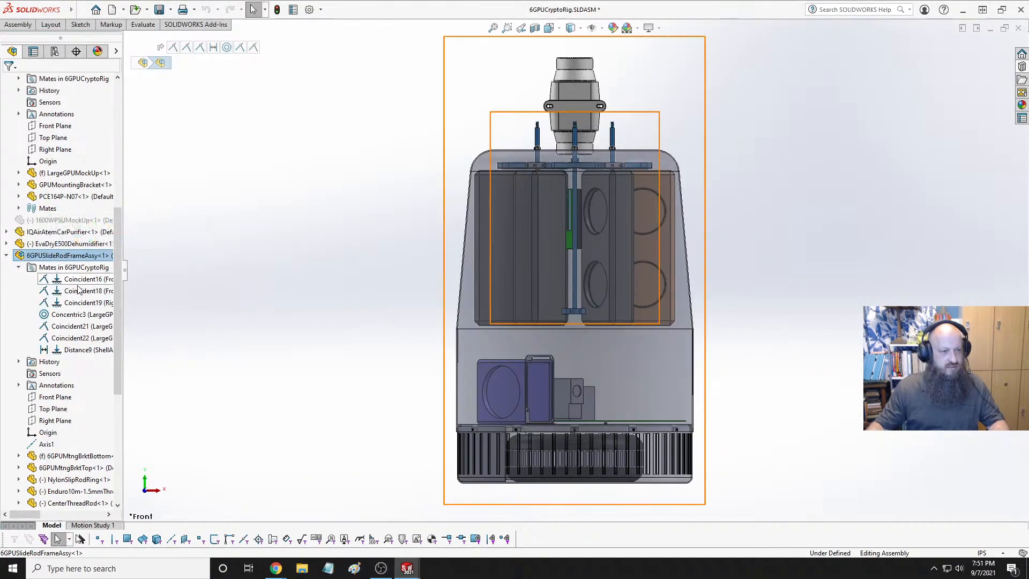
Delete the Distance9 mate that positions the slide rod frame relative to the shell
left_click(77, 350)
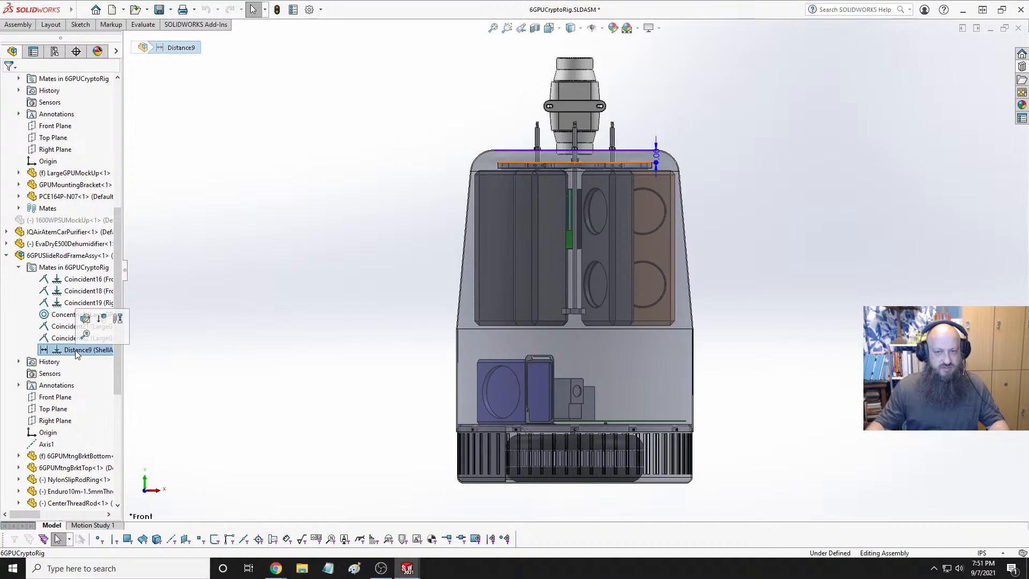
right_click(77, 351)
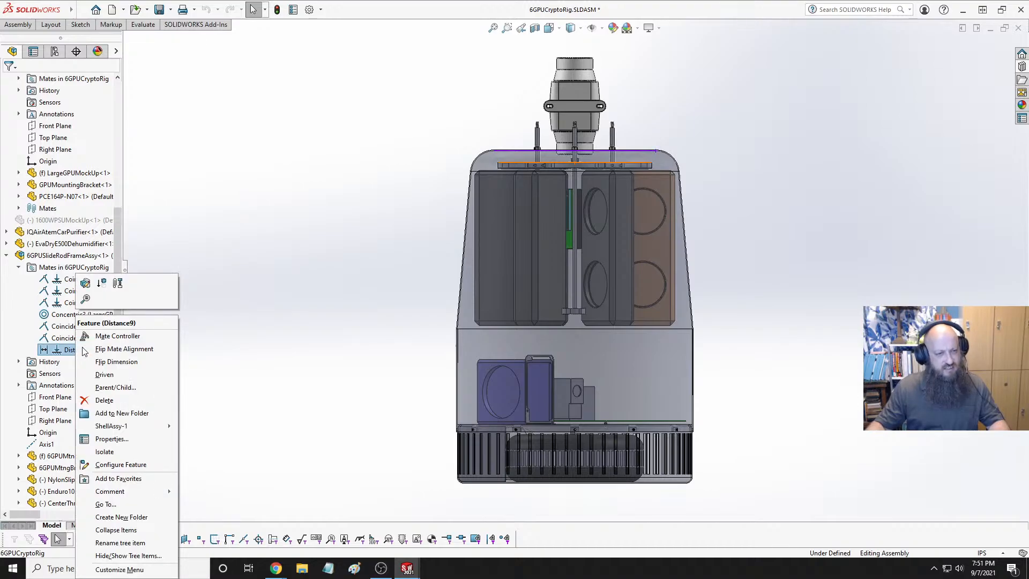
left_click(99, 395)
left_click(581, 234)
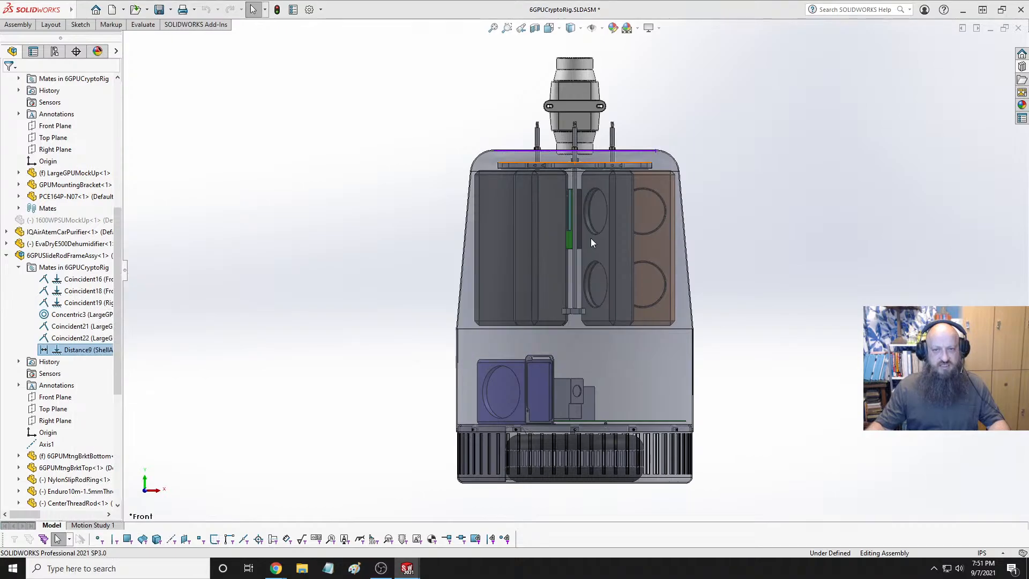
Isolate the shell Body together with one of the slide rods protruding through its top
scroll(613, 165, "down", 3)
scroll(613, 166, "up", 3)
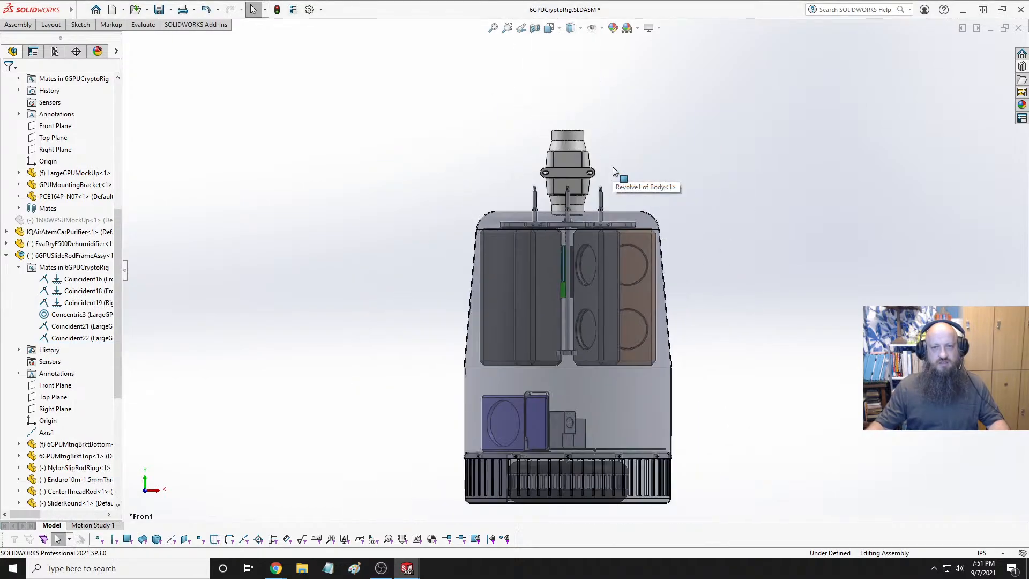
scroll(612, 166, "down", 5)
middle_click_drag(613, 166, 583, 184)
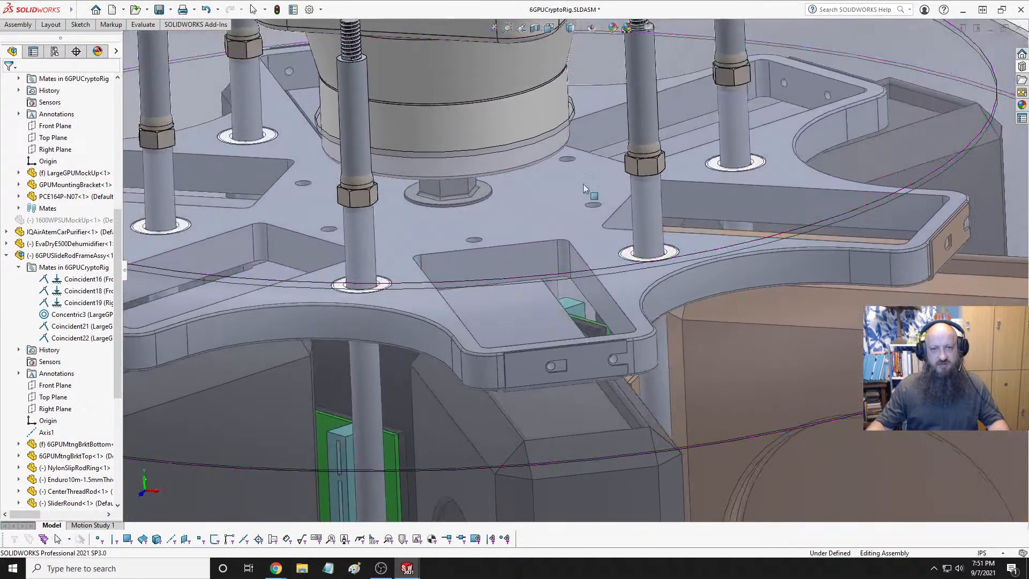
scroll(667, 113, "down", 2)
scroll(667, 113, "up", 6)
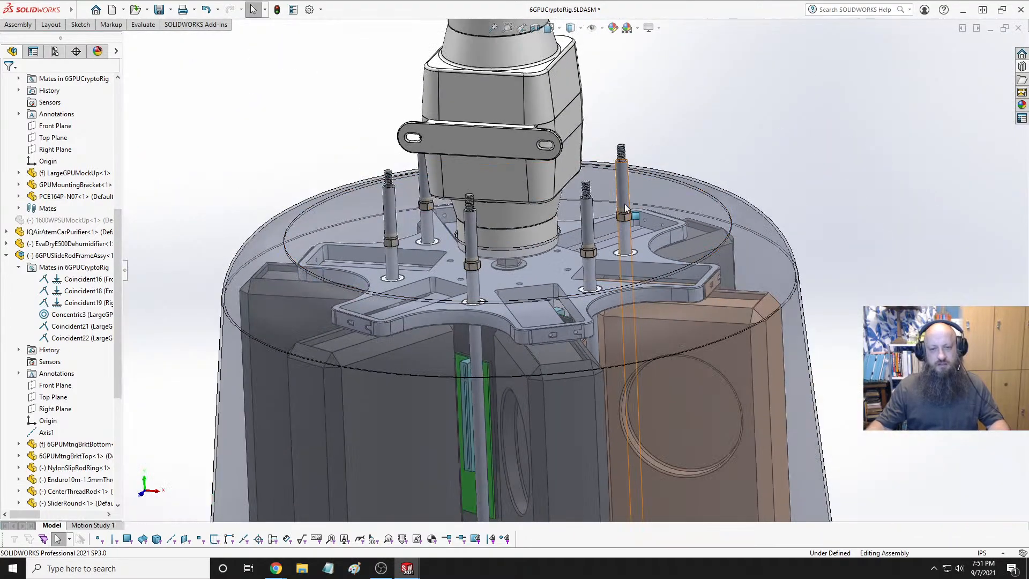
scroll(625, 215, "up", 5)
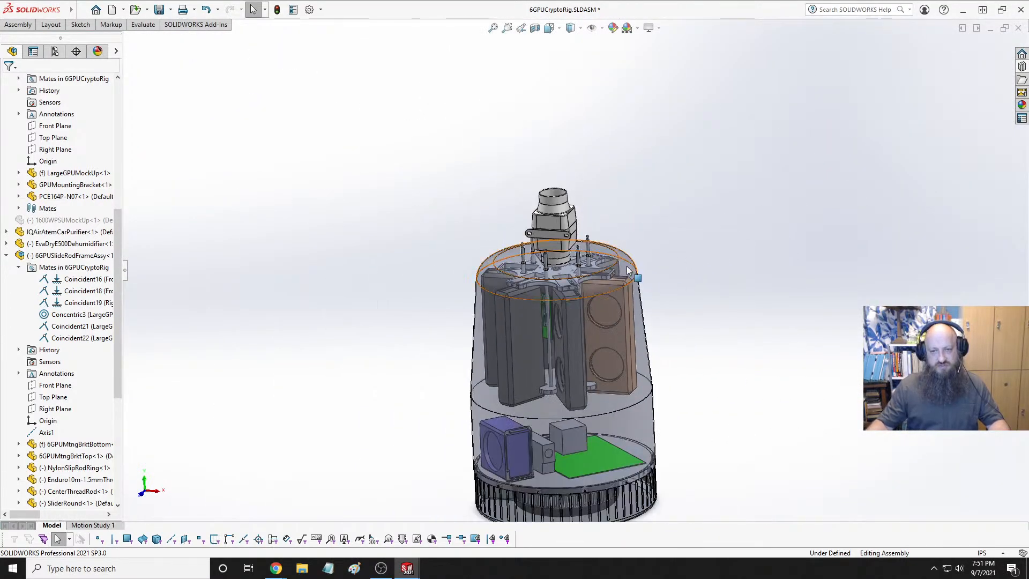
left_click(628, 270)
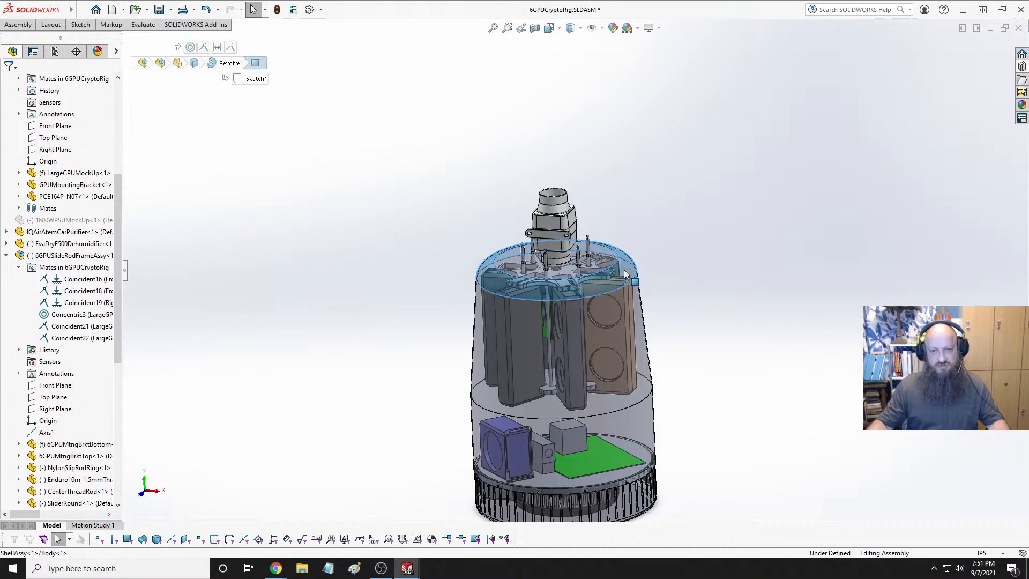
scroll(603, 288, "down", 5)
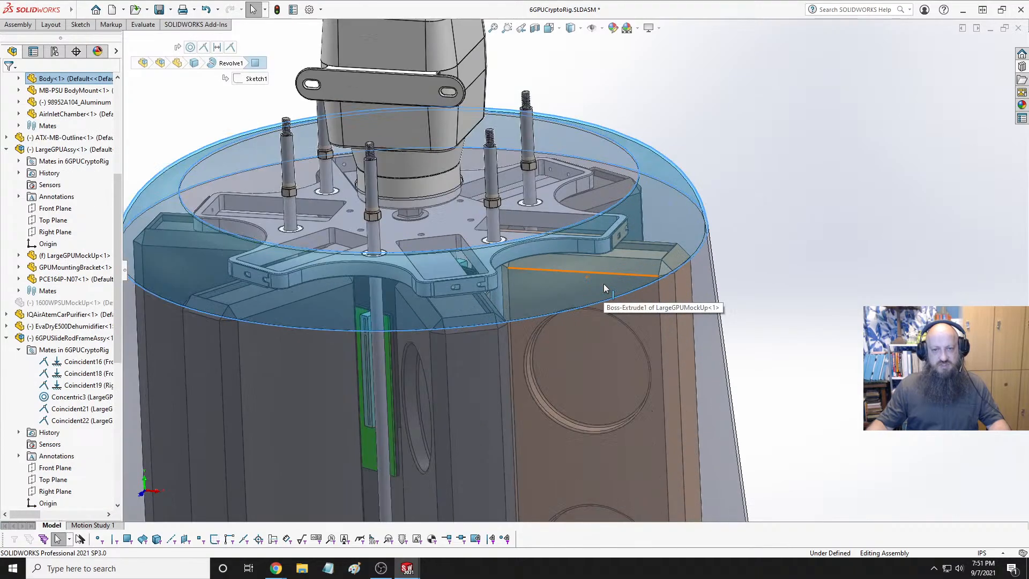
left_click(491, 171)
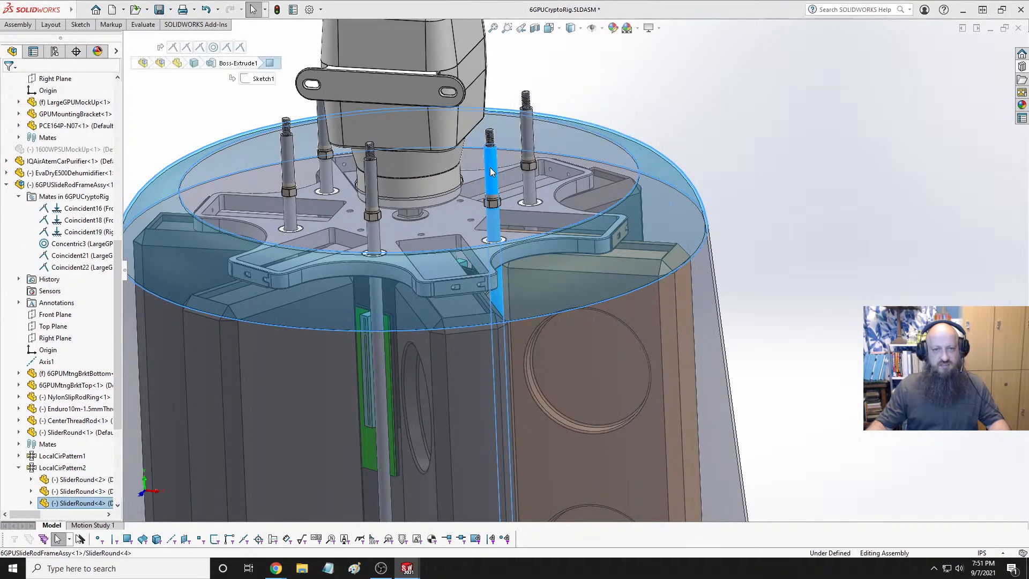
right_click(491, 171)
left_click(519, 269)
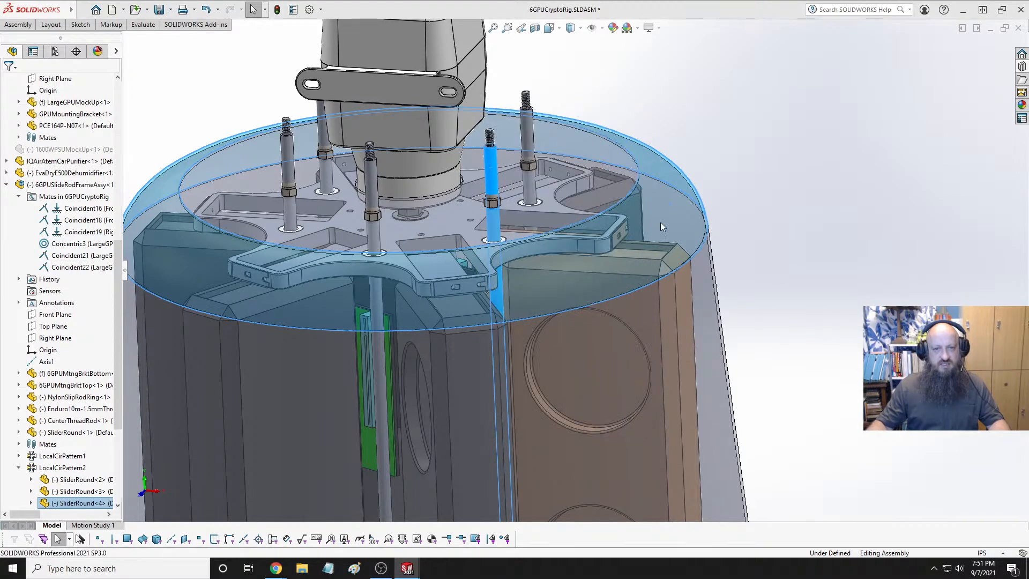
Mate the isolated slide rod's shoulder face below the thread coincident with the Body's inside top face, and exit Isolate
scroll(519, 153, "down", 6)
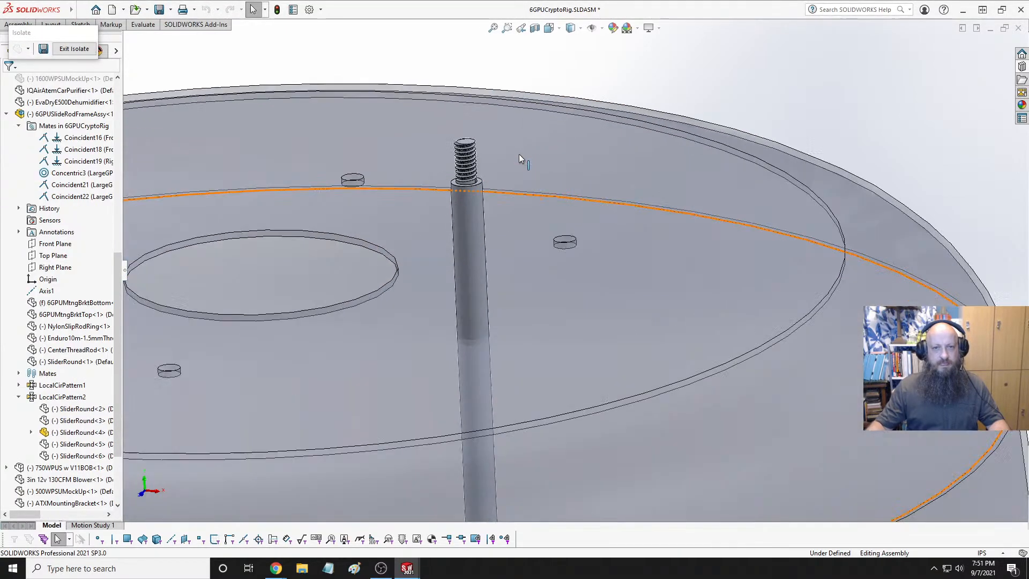
left_click(477, 206)
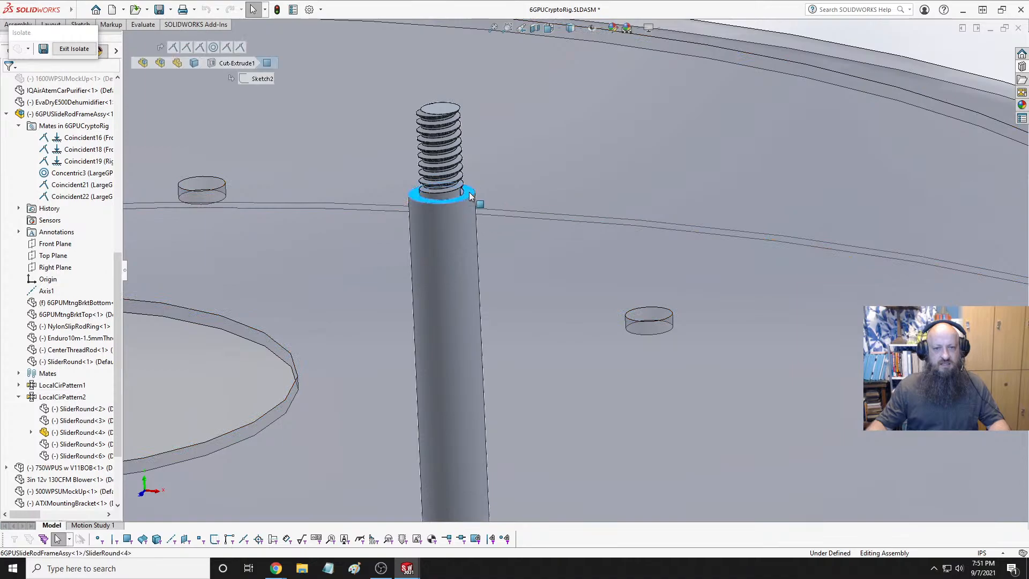
scroll(526, 269, "up", 10)
middle_click_drag(540, 240, 668, 271)
left_click(612, 439)
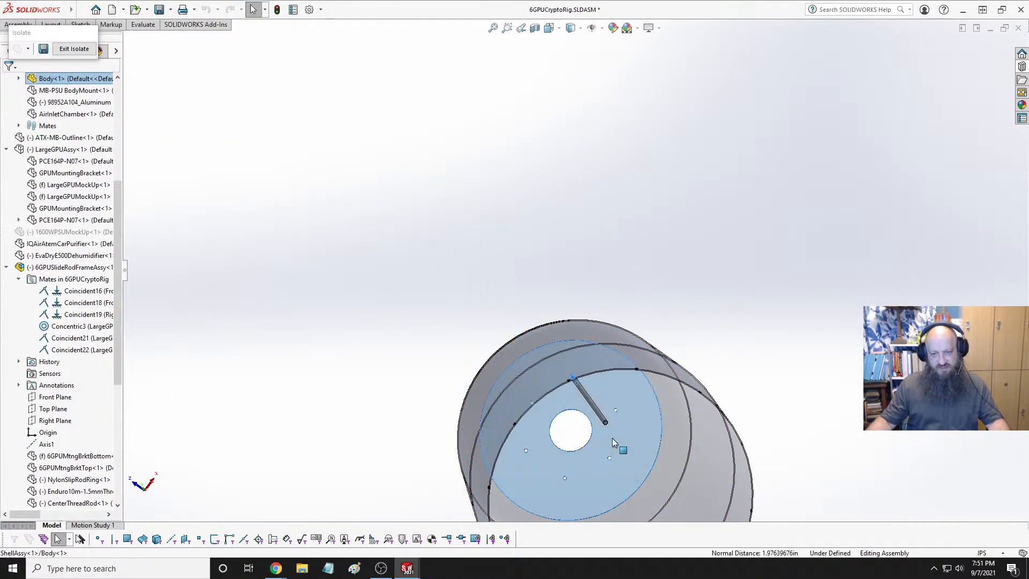
left_click(643, 429)
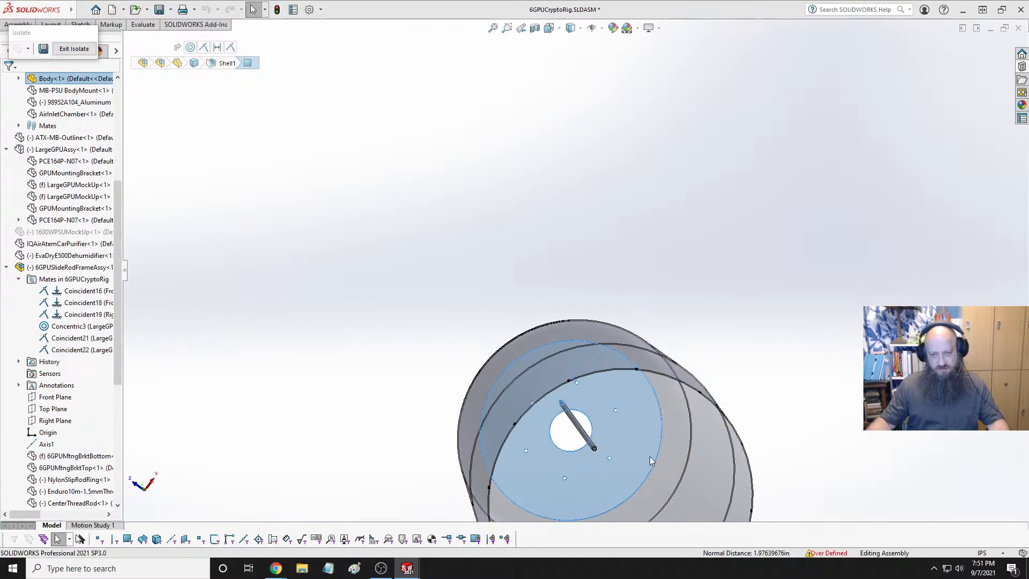
scroll(693, 215, "up", 3)
left_click(642, 214)
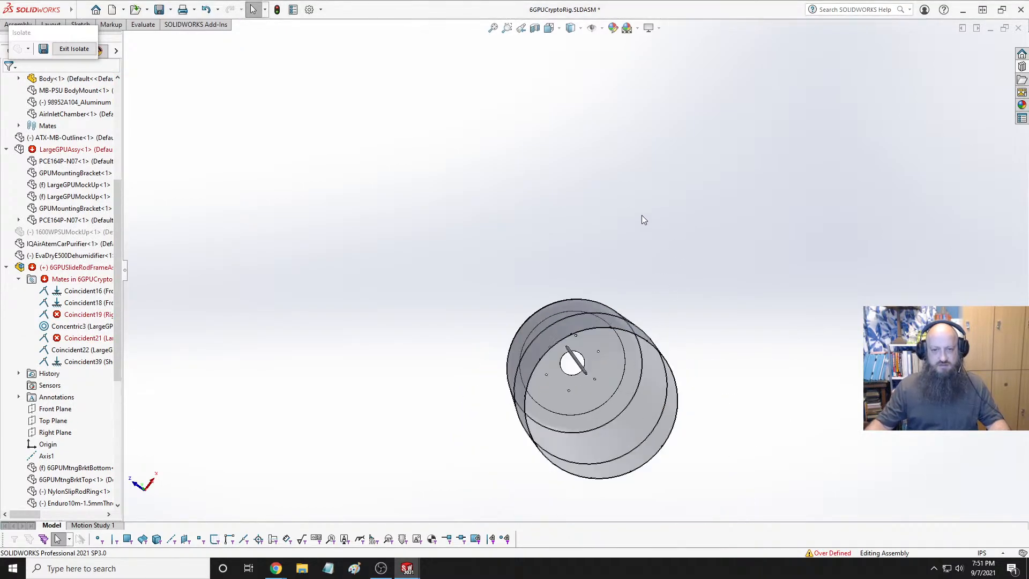
left_click(74, 49)
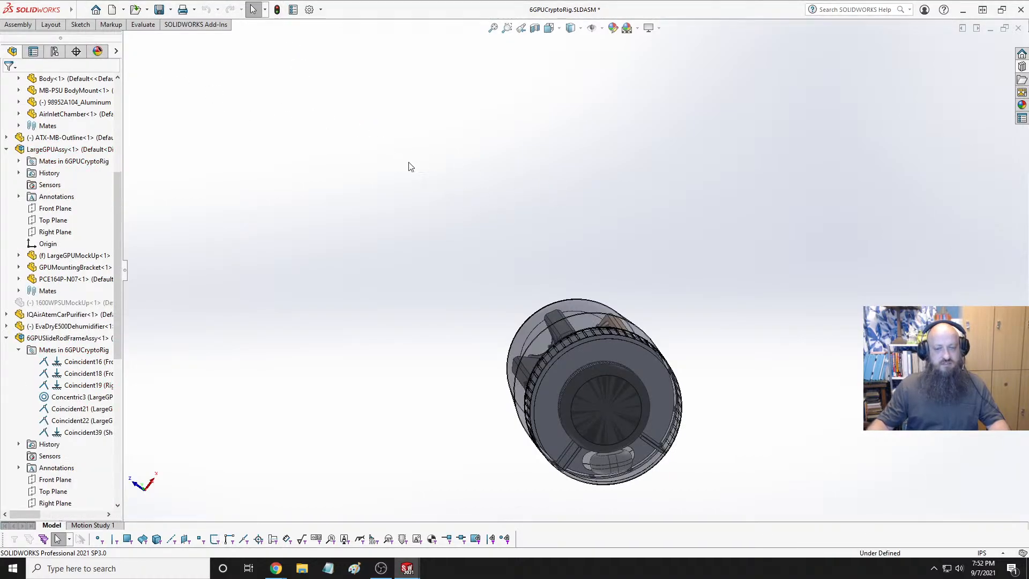
Examine the slide rods, acorn nuts and GPUs inside the shell from below and from the Front view
scroll(571, 267, "up", 4)
scroll(561, 319, "down", 2)
scroll(611, 290, "down", 3)
middle_click_drag(600, 278, 589, 314)
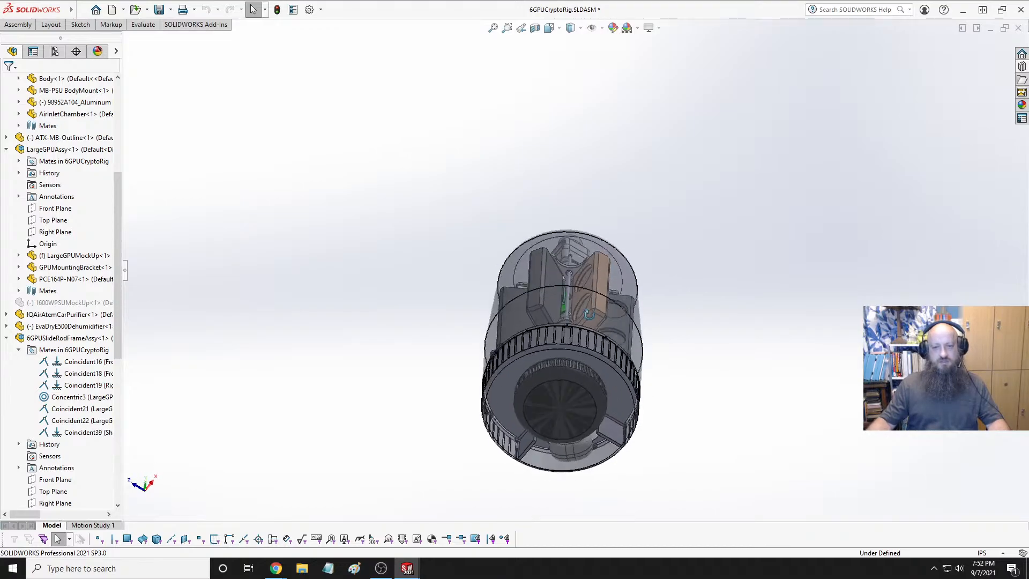
scroll(585, 262, "down", 8)
key("space")
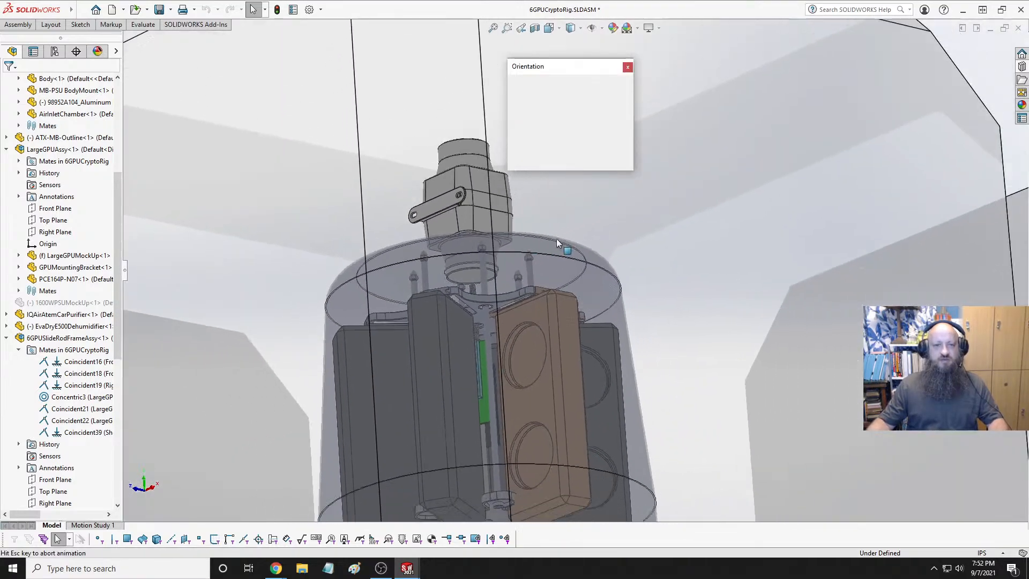
left_click(386, 263)
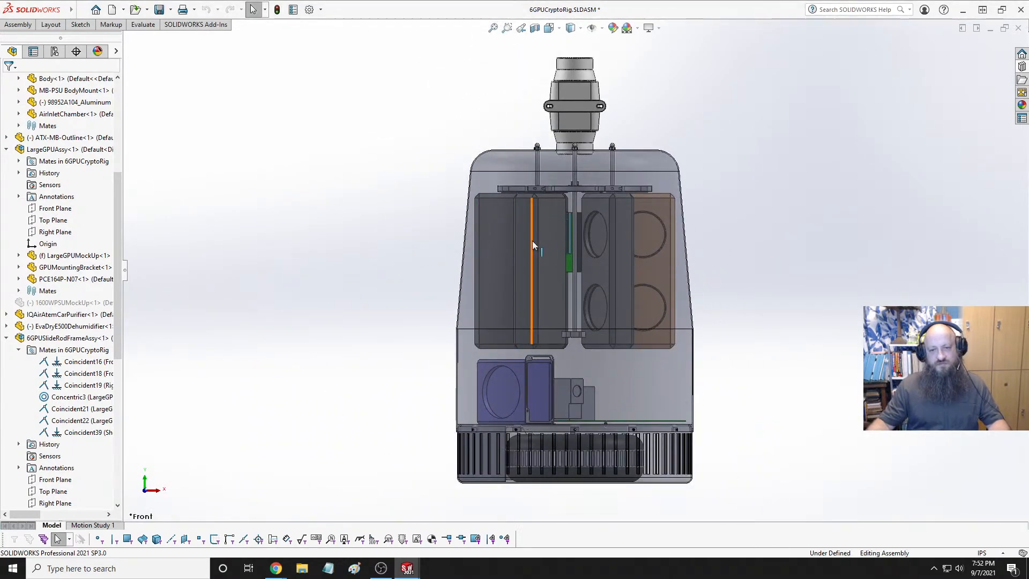
scroll(532, 240, "down", 2)
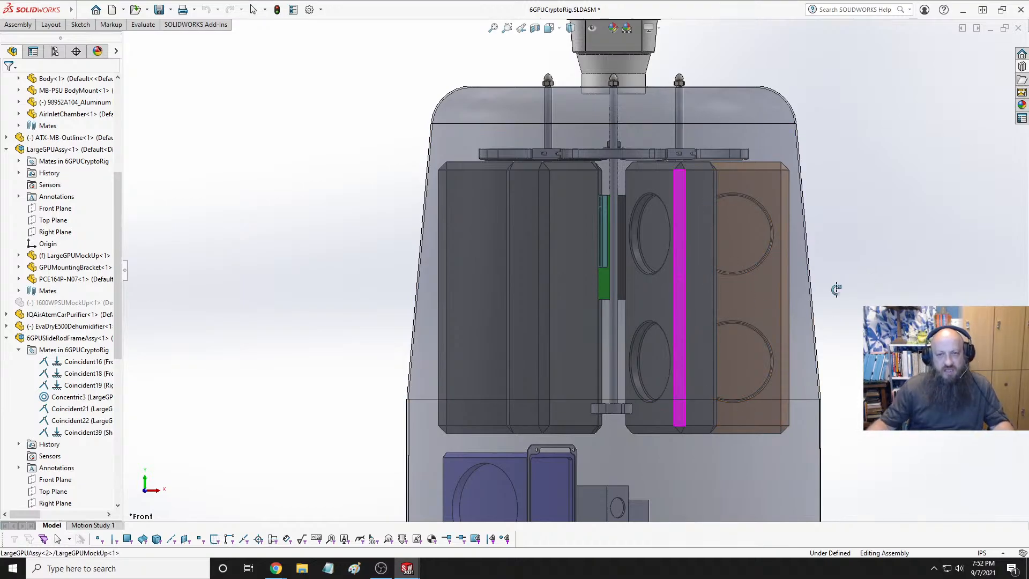
Examine the rod ends and top mounting bracket inside the shell from the Trimetric and Right views
key("space")
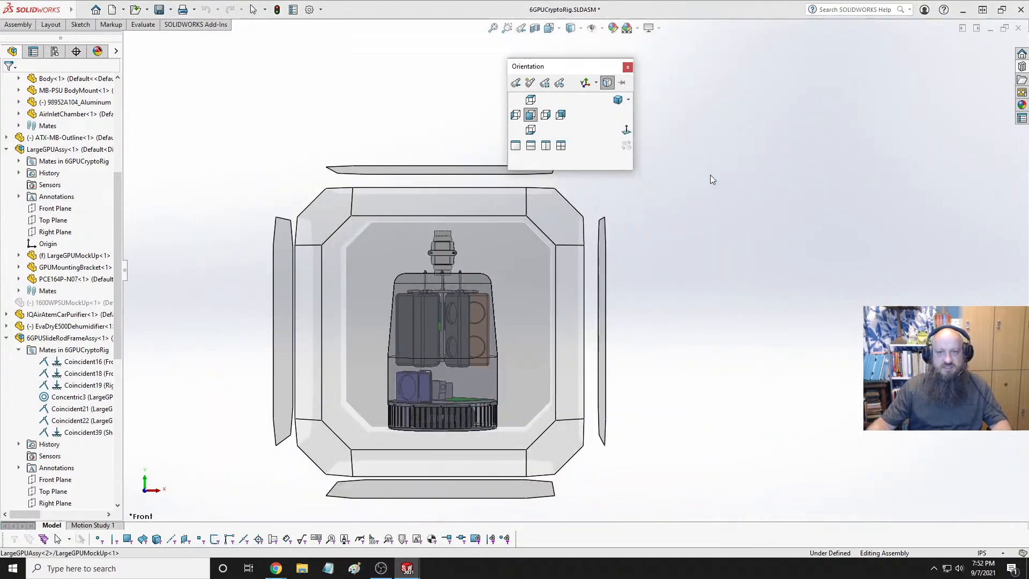
left_click(617, 100)
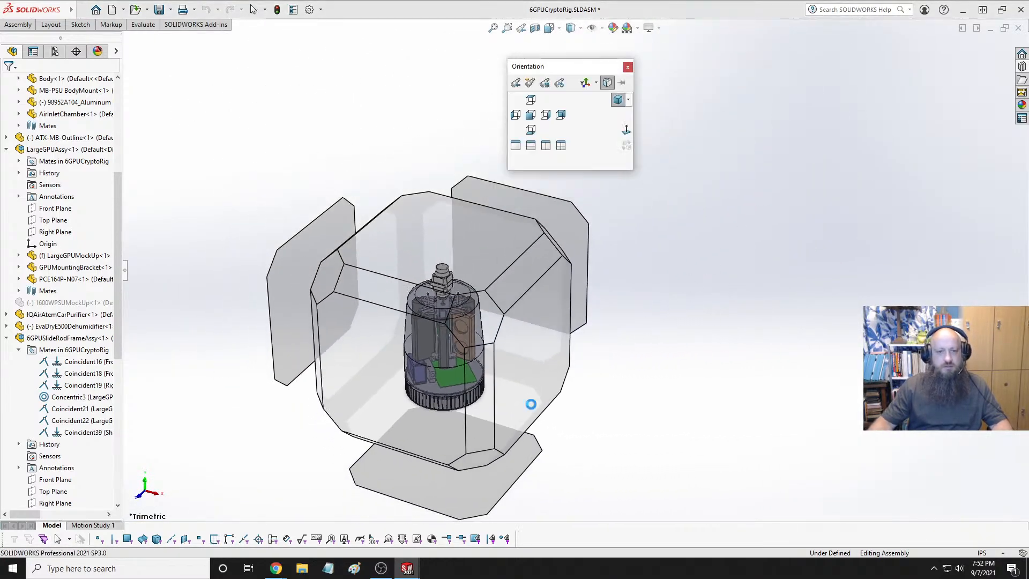
left_click(545, 114)
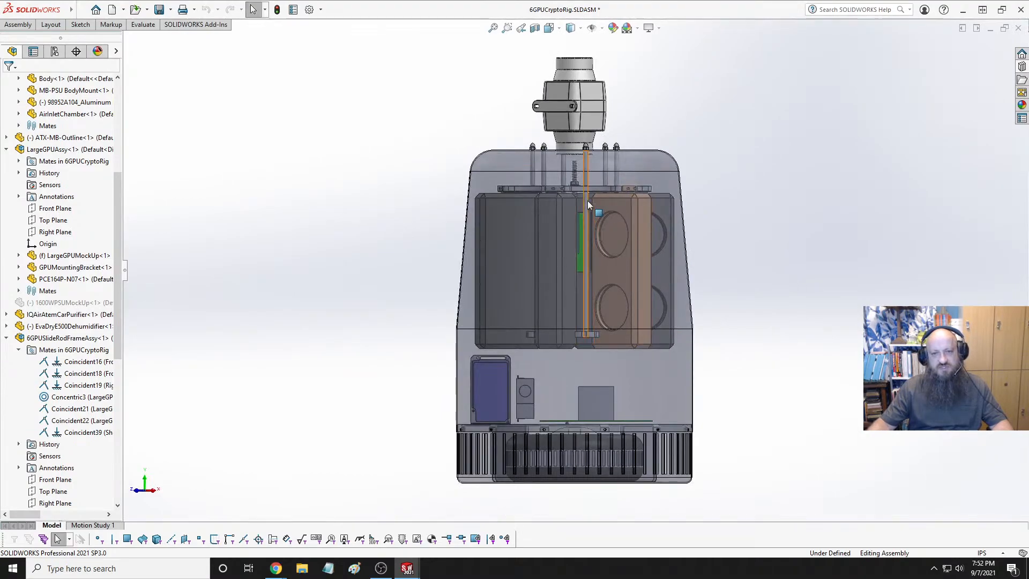
scroll(588, 200, "down", 5)
scroll(511, 201, "up", 5)
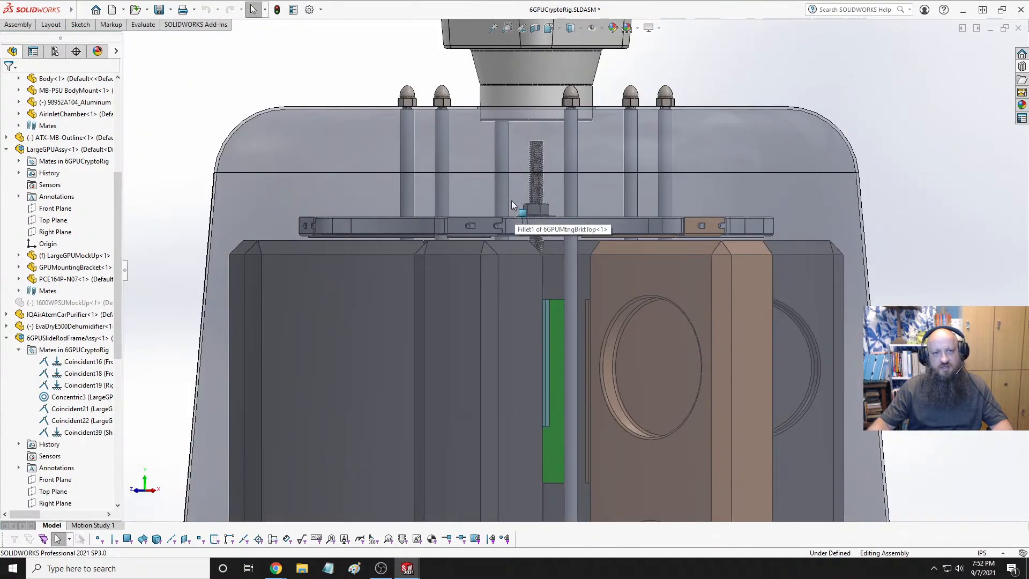
Examine the center threaded rod and its nut at the top GPU mounting bracket from the side, from below and from above
scroll(511, 201, "down", 5)
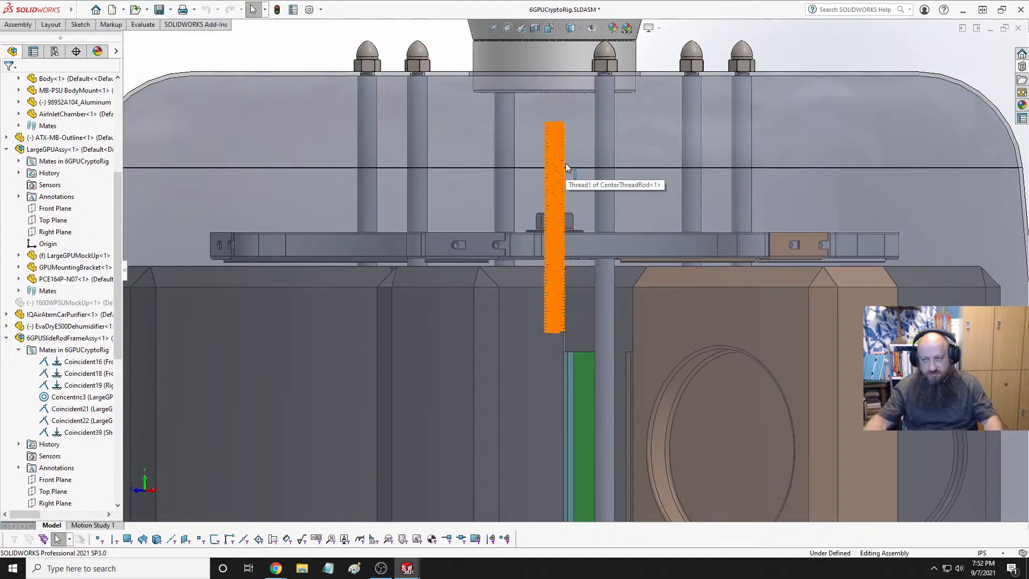
scroll(583, 285, "up", 3)
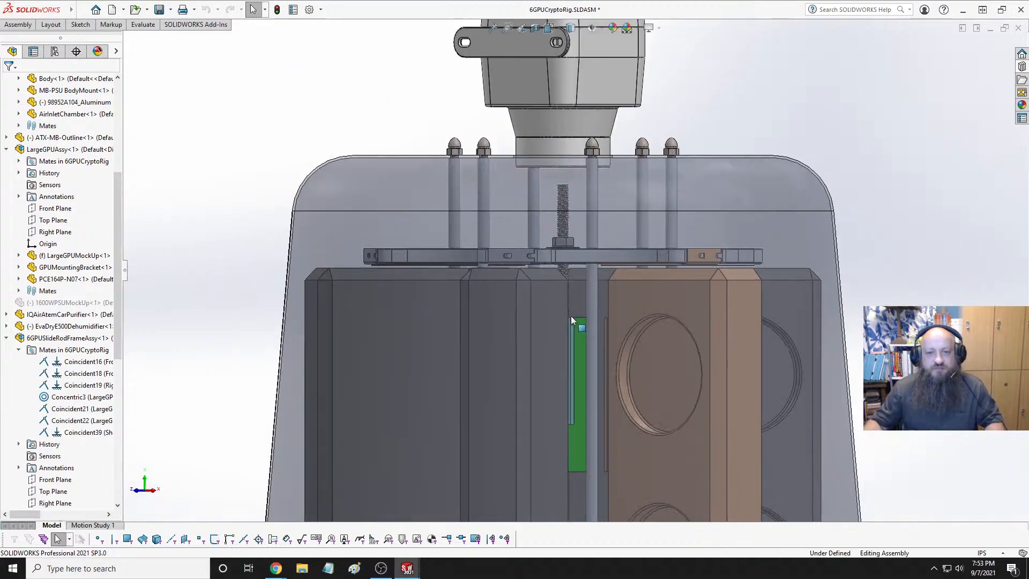
scroll(570, 316, "down", 3)
scroll(593, 274, "up", 5)
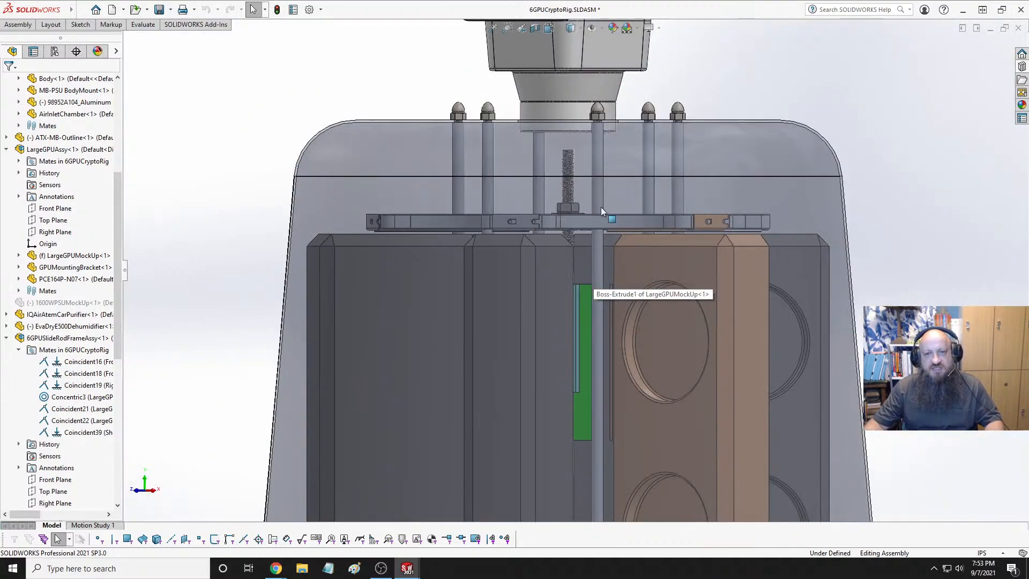
middle_click_drag(593, 254, 535, 242)
scroll(586, 247, "down", 6)
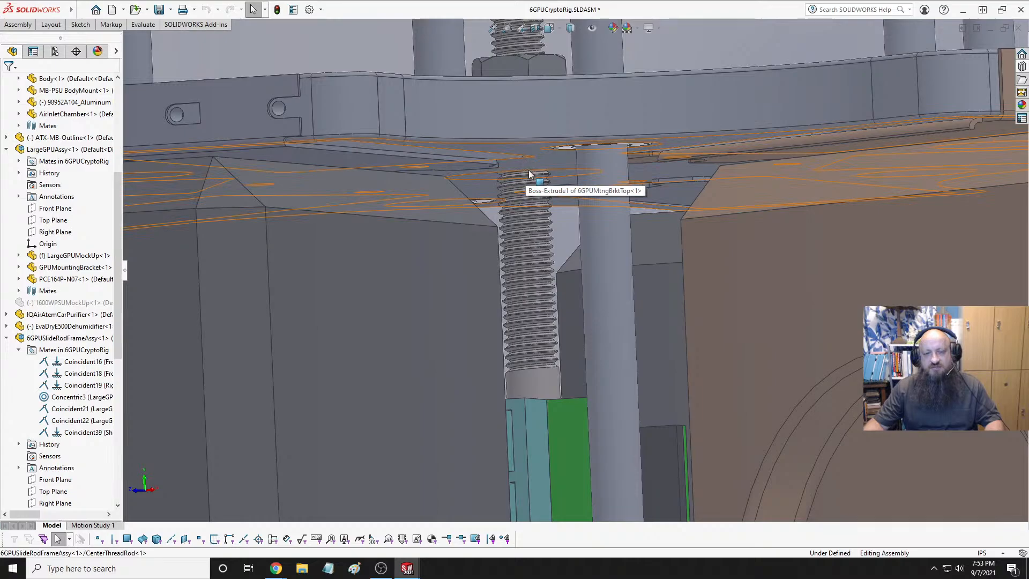
scroll(533, 238, "up", 5)
middle_click_drag(534, 238, 568, 317)
scroll(566, 246, "up", 5)
scroll(569, 316, "down", 3)
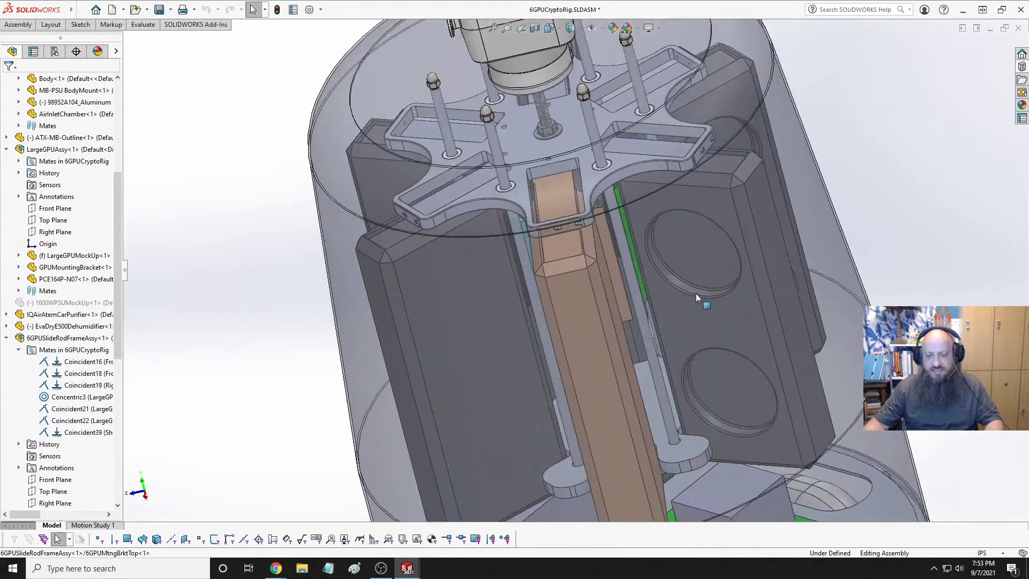
Show the whole crypto rig and open the view orientation choices
scroll(605, 313, "up", 6)
key("space")
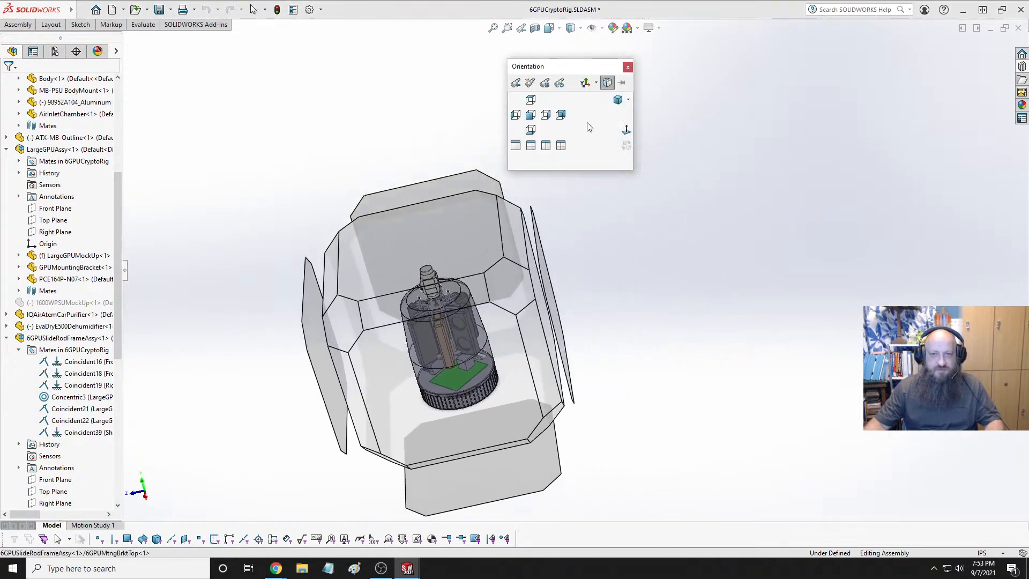
In the slide rod frame assembly, raise the six-arm top mounting bracket along its rods and save the assembly
left_click(616, 108)
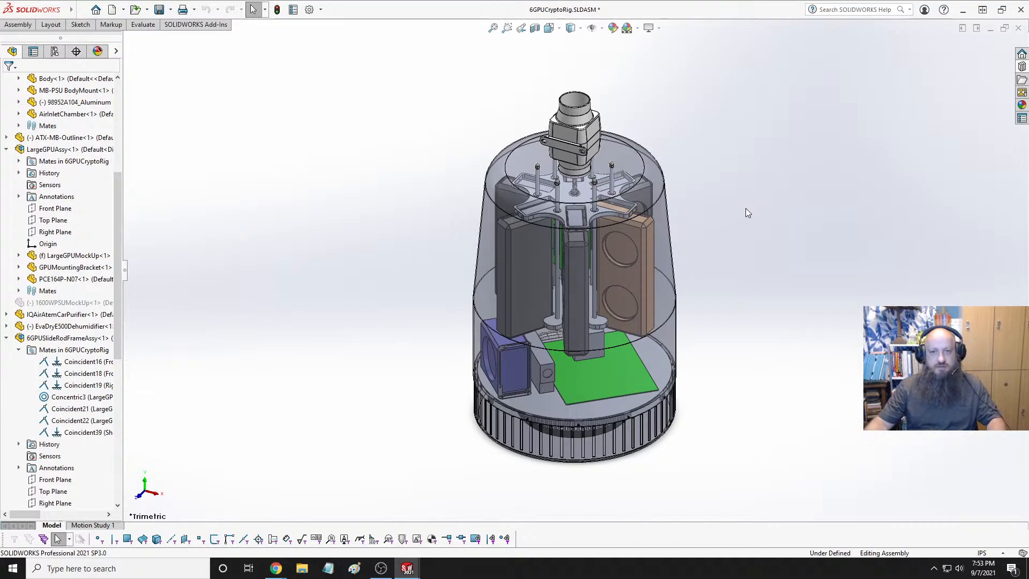
key("space")
left_click(482, 374)
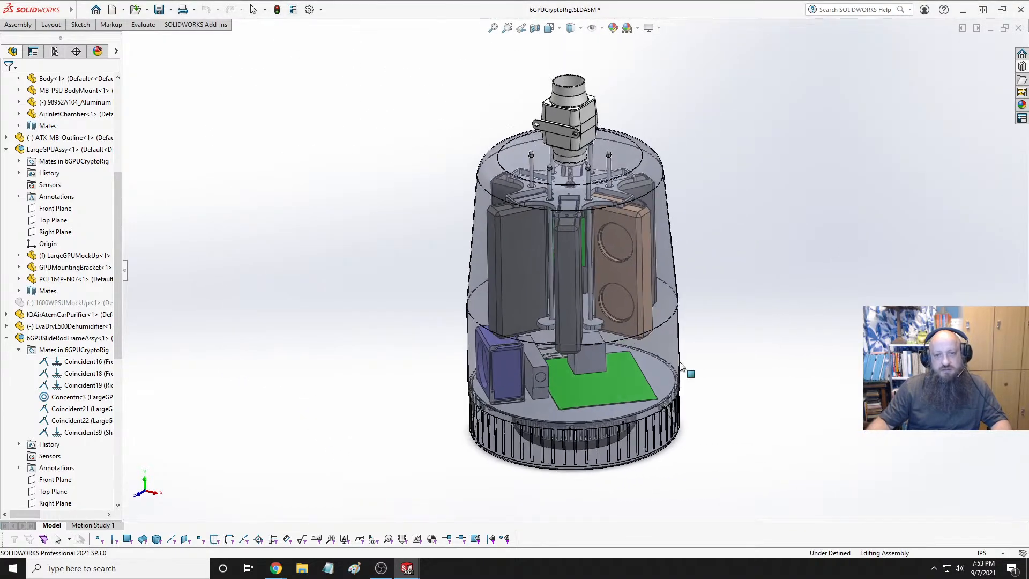
scroll(562, 271, "down", 8)
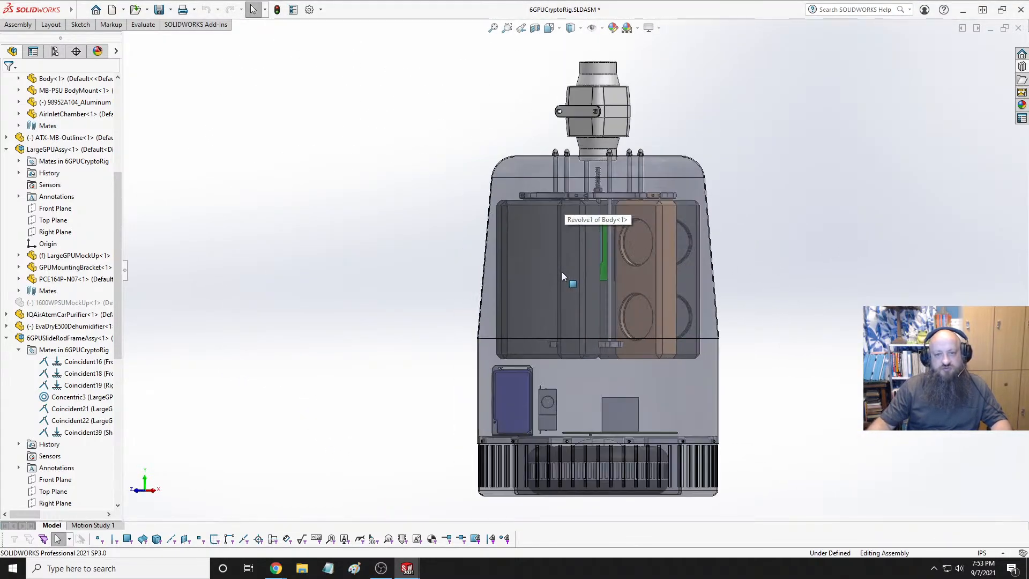
scroll(649, 167, "down", 2)
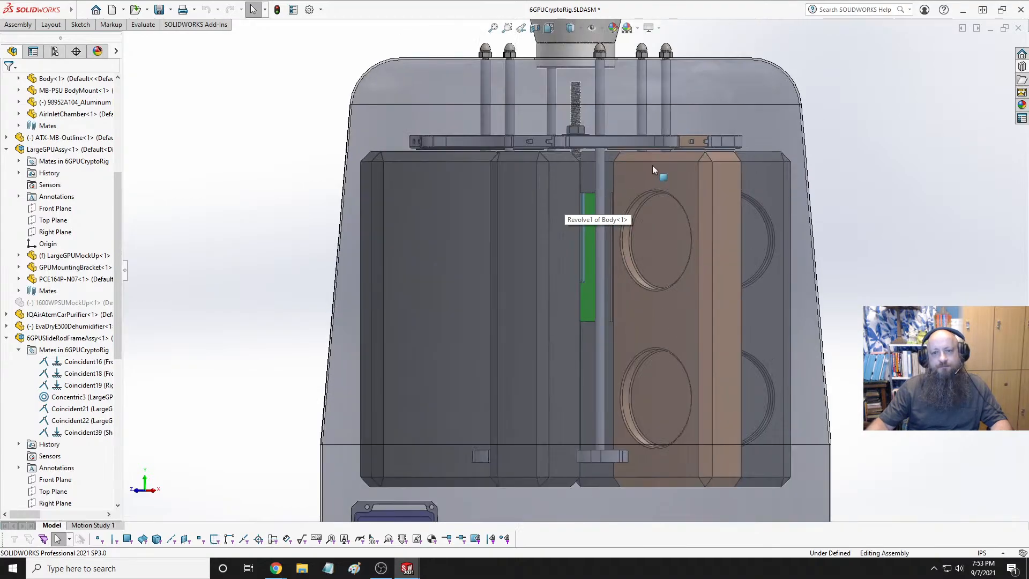
key("ctrl+Tab")
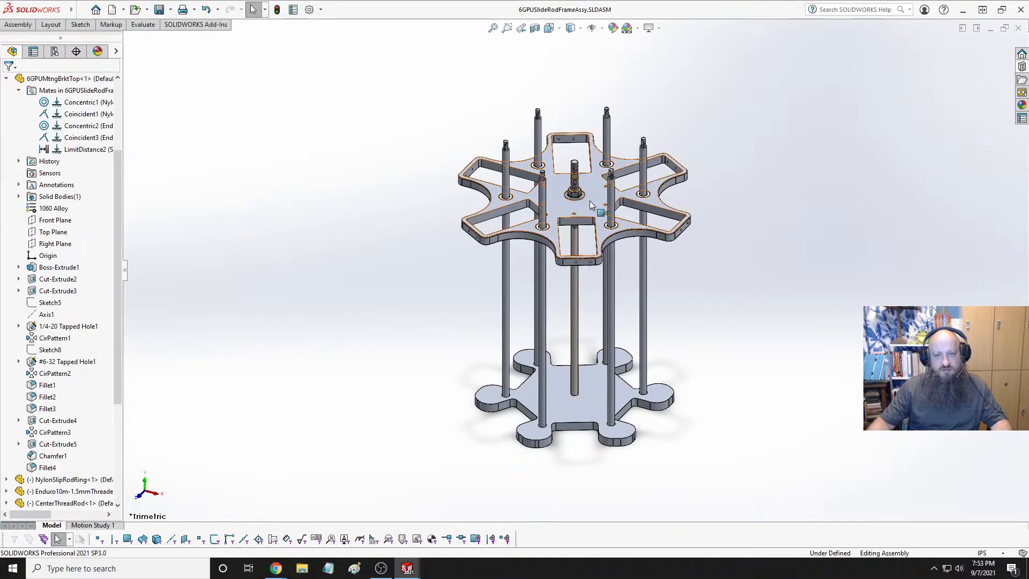
left_click_drag(590, 211, 591, 192)
left_click(836, 193)
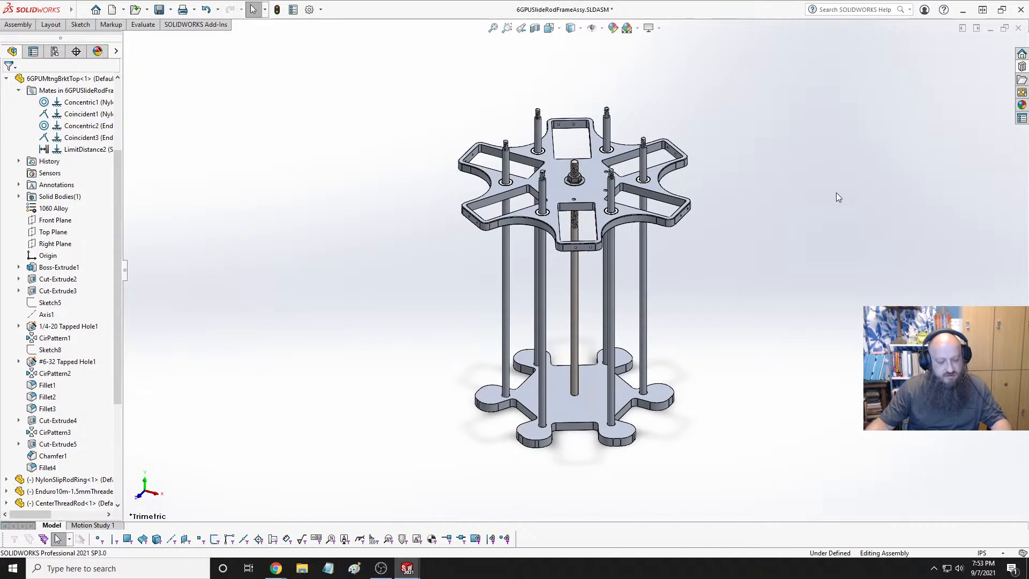
key("ctrl+s")
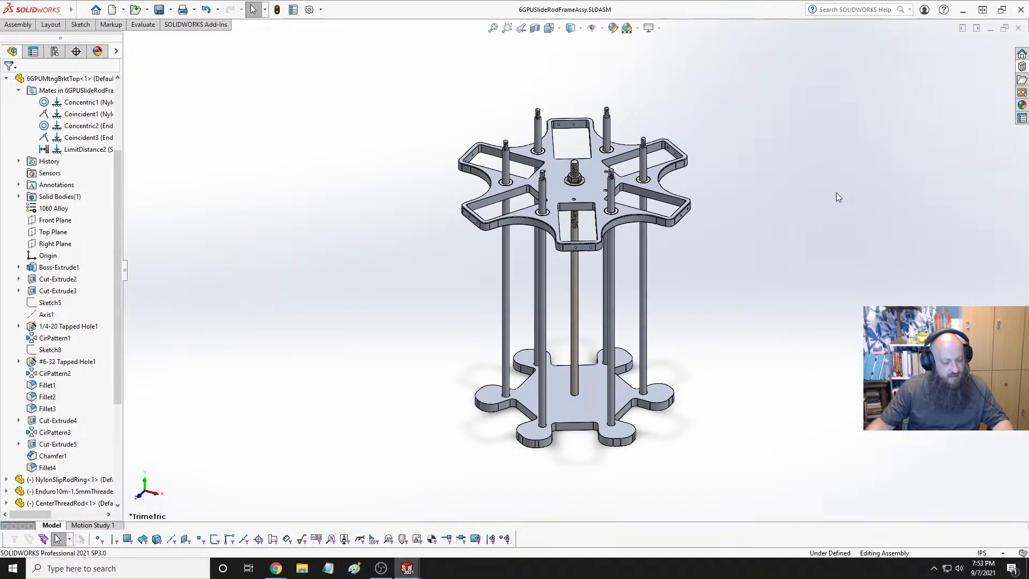
Return to the 6GPUCryptoRig assembly and examine how the GPUs sit inside the body, finishing in the trimetric view
key("ctrl+Tab")
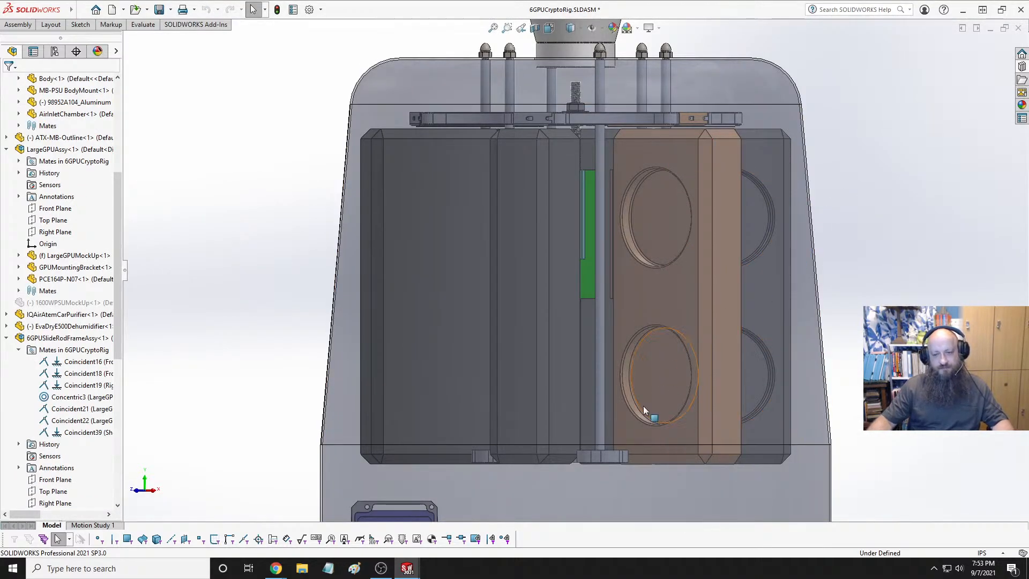
scroll(633, 428, "down", 10)
middle_click_drag(638, 400, 586, 226)
scroll(483, 244, "up", 10)
scroll(587, 227, "up", 4)
scroll(586, 202, "down", 4)
key("space")
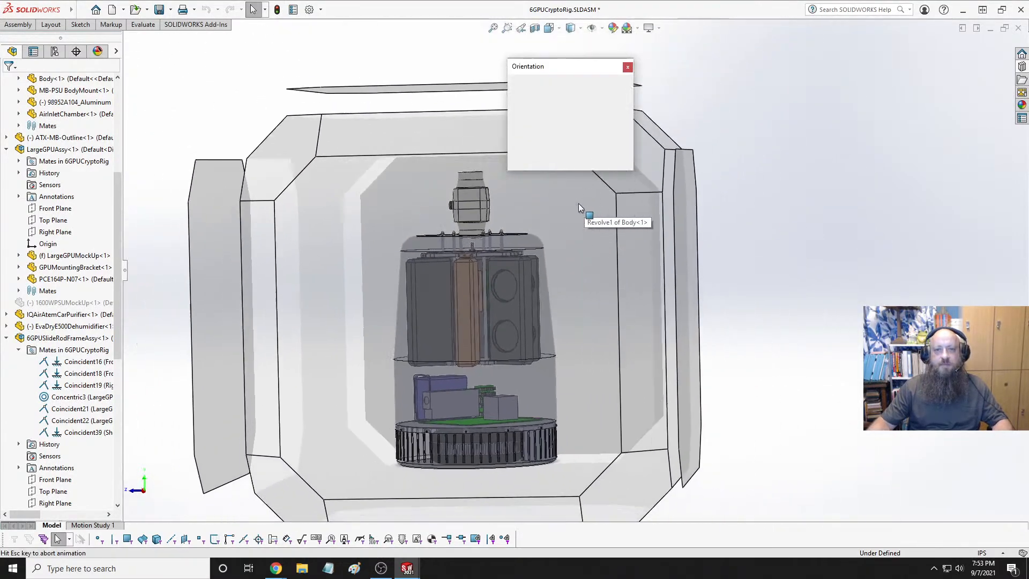
left_click(618, 103)
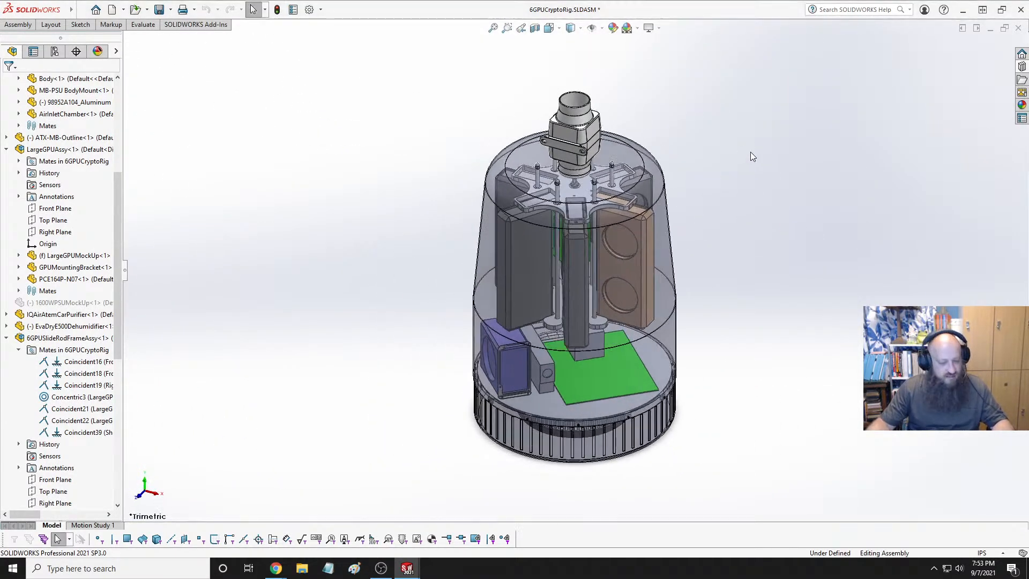
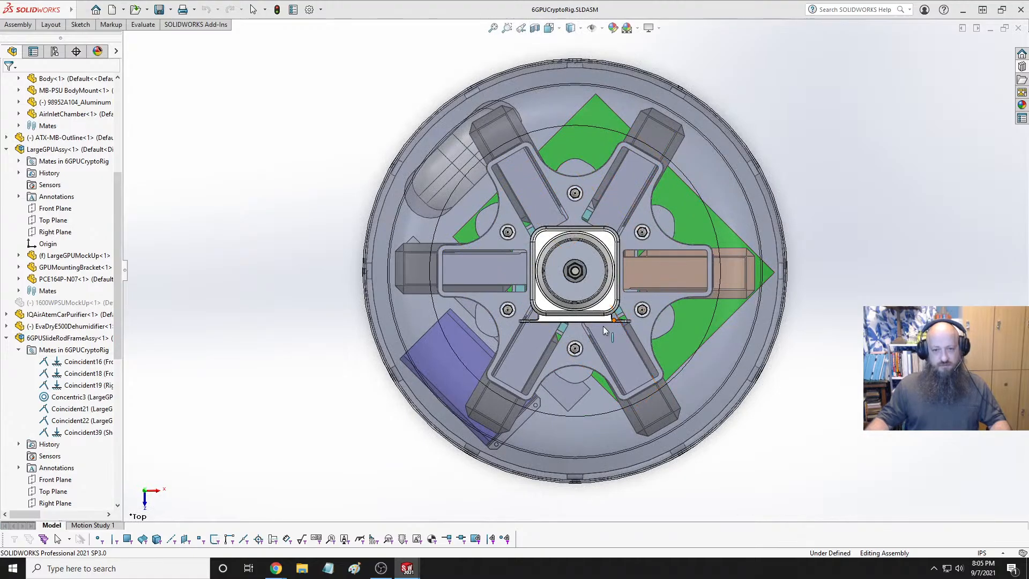
Examine the space between the blower outlet, the top mounting bracket and the center threaded rod
scroll(602, 326, "down", 5)
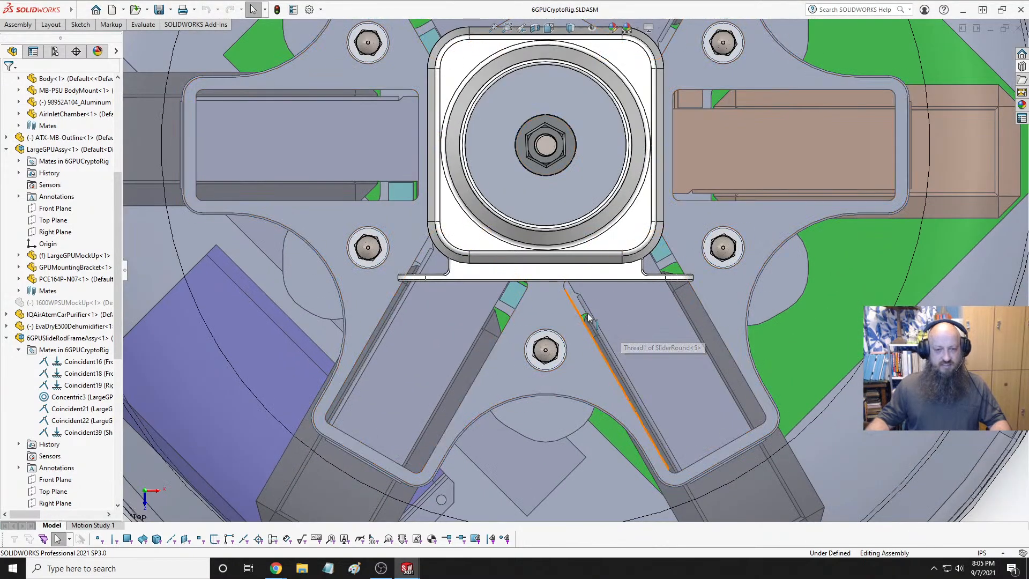
middle_click_drag(584, 322, 606, 170)
scroll(606, 148, "up", 4)
scroll(606, 148, "down", 4)
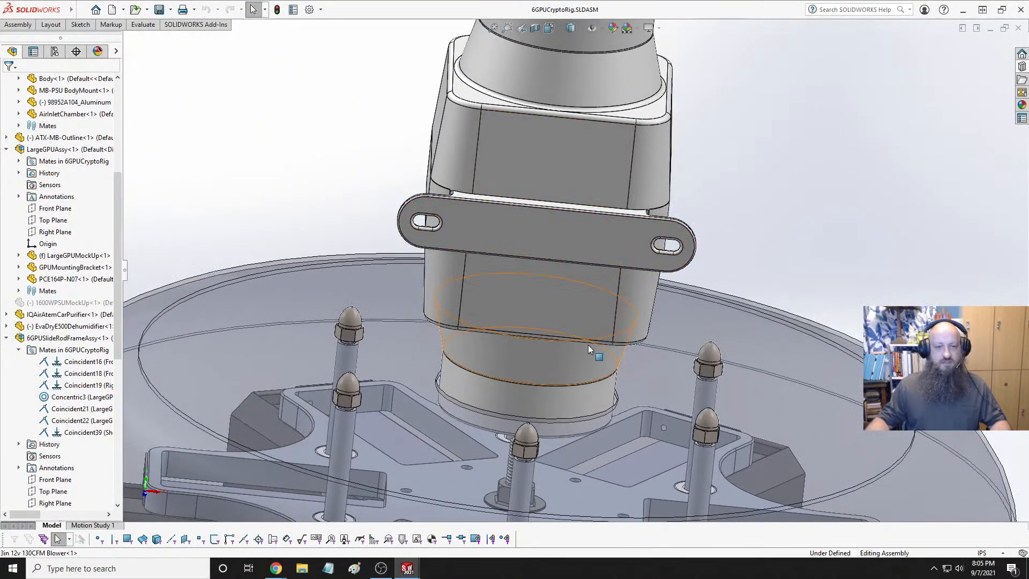
scroll(578, 340, "up", 3)
scroll(590, 316, "down", 2)
middle_click_drag(591, 316, 535, 319)
scroll(542, 317, "up", 2)
scroll(611, 376, "down", 2)
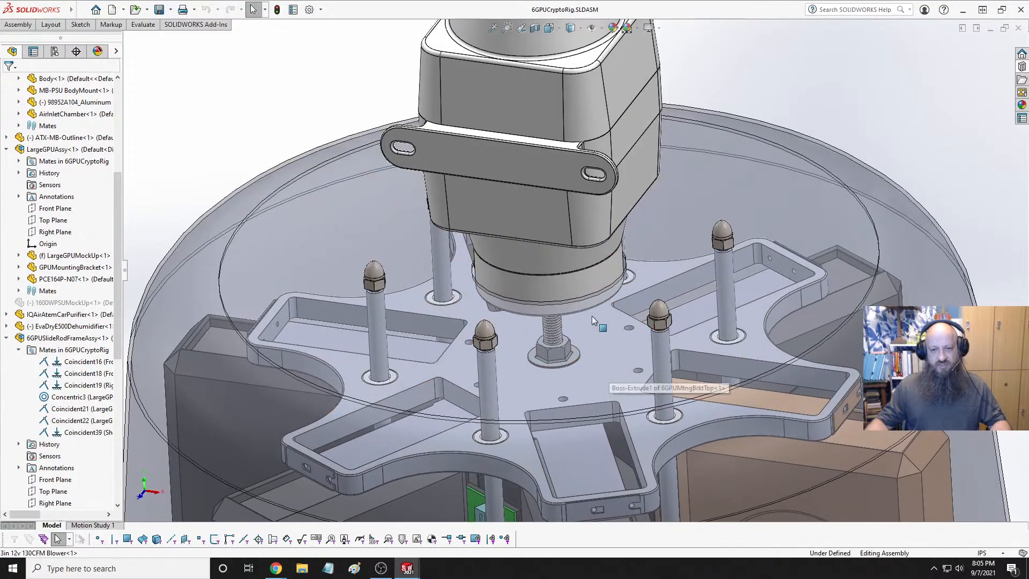
middle_click_drag(590, 294, 529, 291)
scroll(541, 281, "up", 6)
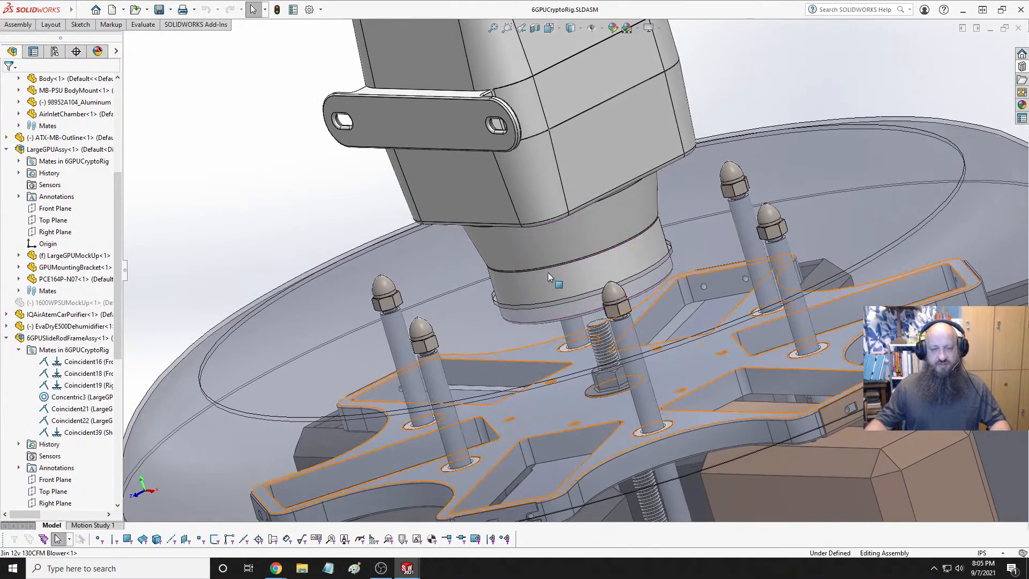
scroll(562, 321, "up", 3)
Examine the layout of the motherboard, power supply and blue unit on the mount plate below the GPUs
scroll(584, 385, "down", 7)
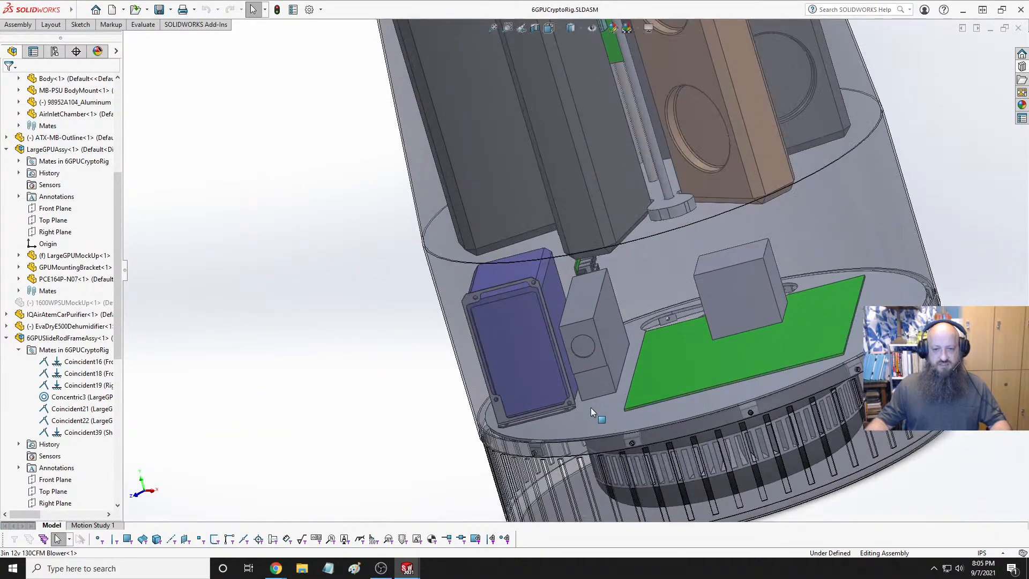
middle_click_drag(617, 408, 621, 373)
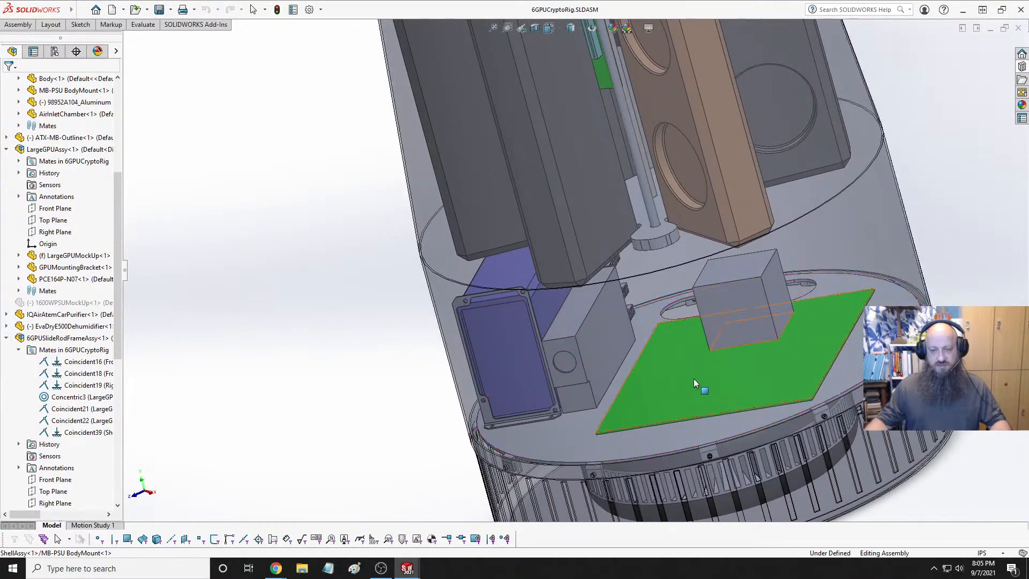
scroll(768, 358, "down", 3)
middle_click_drag(769, 359, 737, 321)
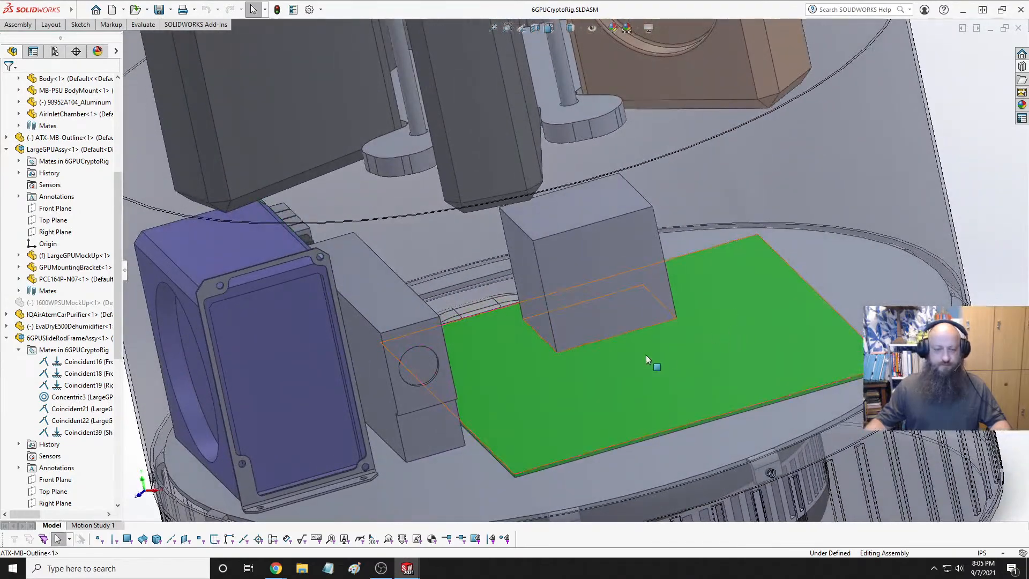
scroll(645, 355, "up", 3)
left_click(615, 343)
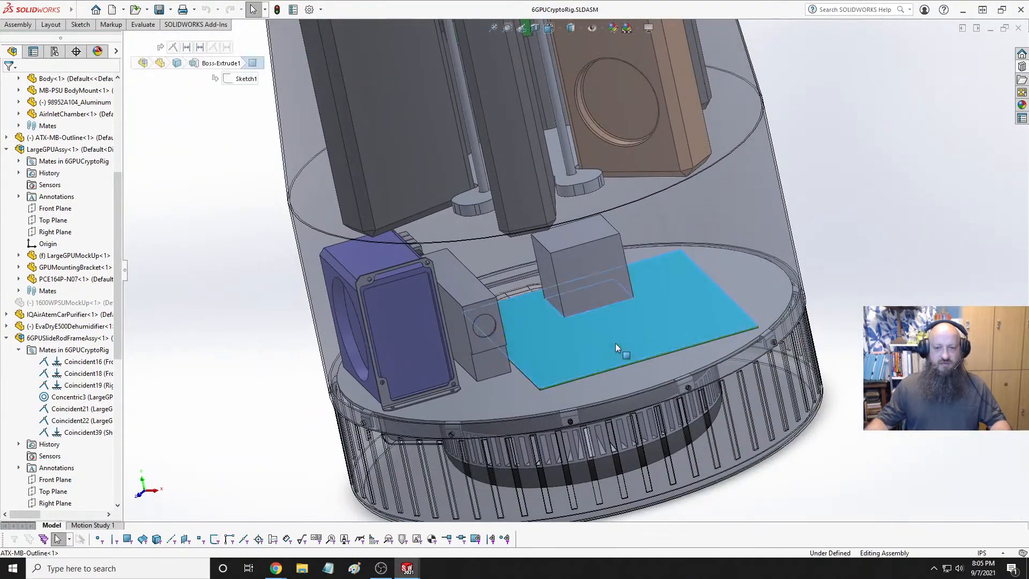
left_click(860, 259)
scroll(587, 348, "down", 5)
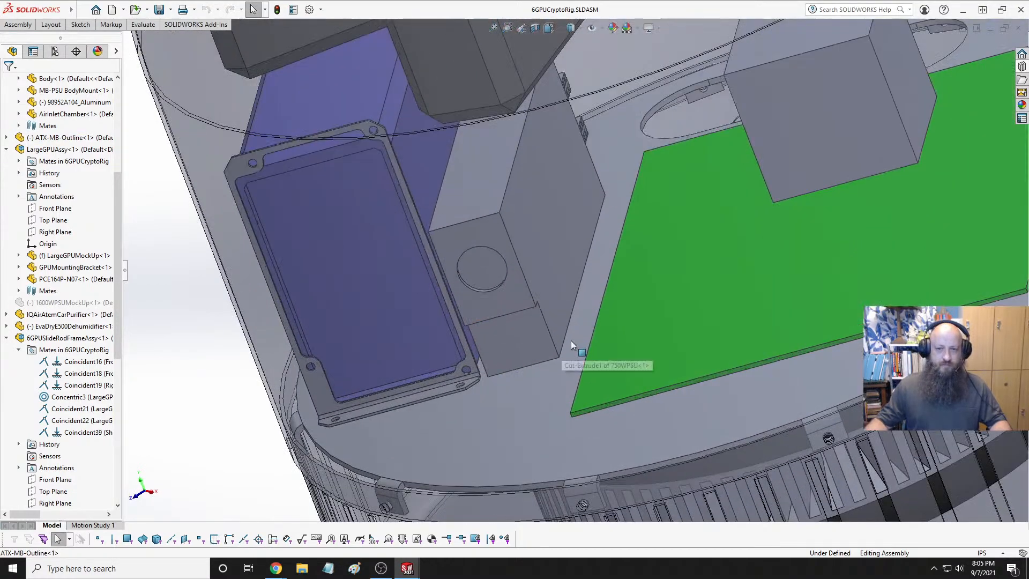
Inspect the gap between the power supply and the motherboard edge from several angles
middle_click_drag(571, 340, 641, 326)
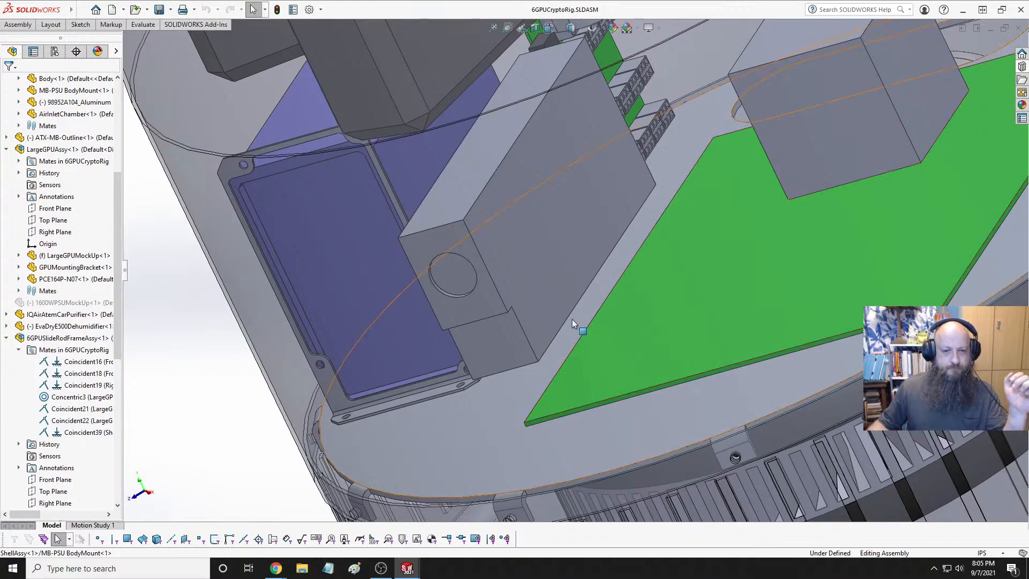
middle_click_drag(572, 319, 587, 298)
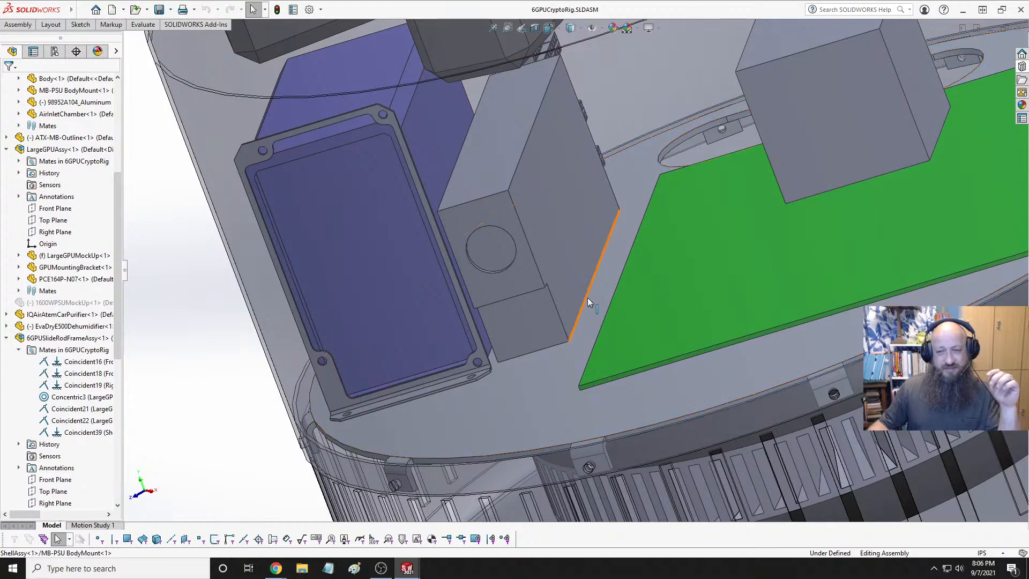
middle_click_drag(663, 311, 680, 314)
scroll(570, 259, "up", 5)
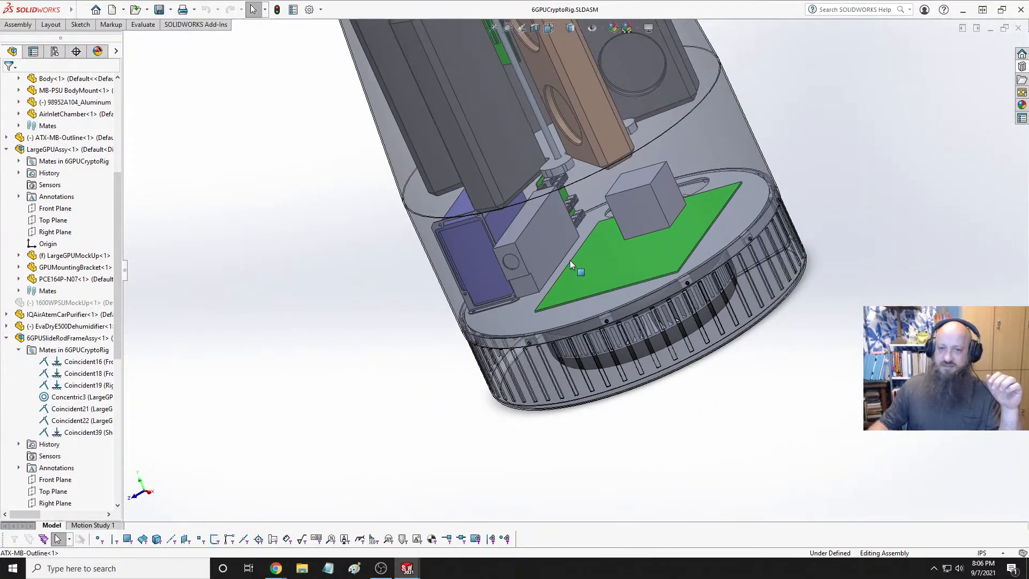
middle_click_drag(570, 260, 631, 262)
scroll(529, 275, "down", 5)
scroll(537, 263, "up", 3)
scroll(571, 266, "down", 5)
scroll(626, 265, "up", 3)
scroll(618, 271, "down", 3)
scroll(618, 270, "up", 3)
scroll(632, 265, "up", 3)
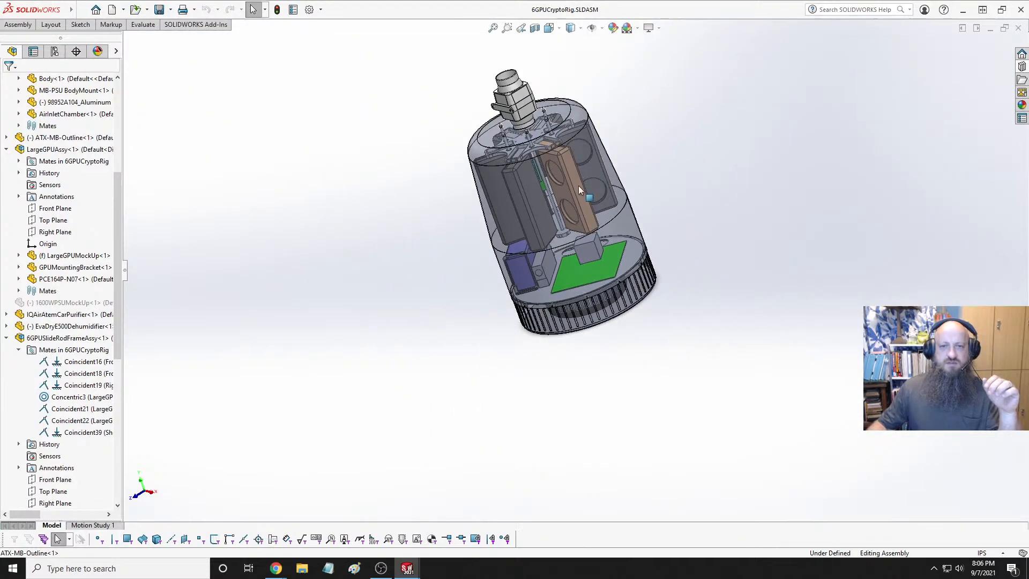
Examine the top mounting bracket, its slide rods and the GPUs hanging beneath it inside the transparent body
scroll(516, 206, "down", 4)
middle_click_drag(577, 185, 535, 309)
scroll(558, 281, "down", 4)
scroll(561, 283, "up", 3)
scroll(532, 316, "down", 3)
scroll(532, 316, "up", 3)
scroll(522, 198, "down", 4)
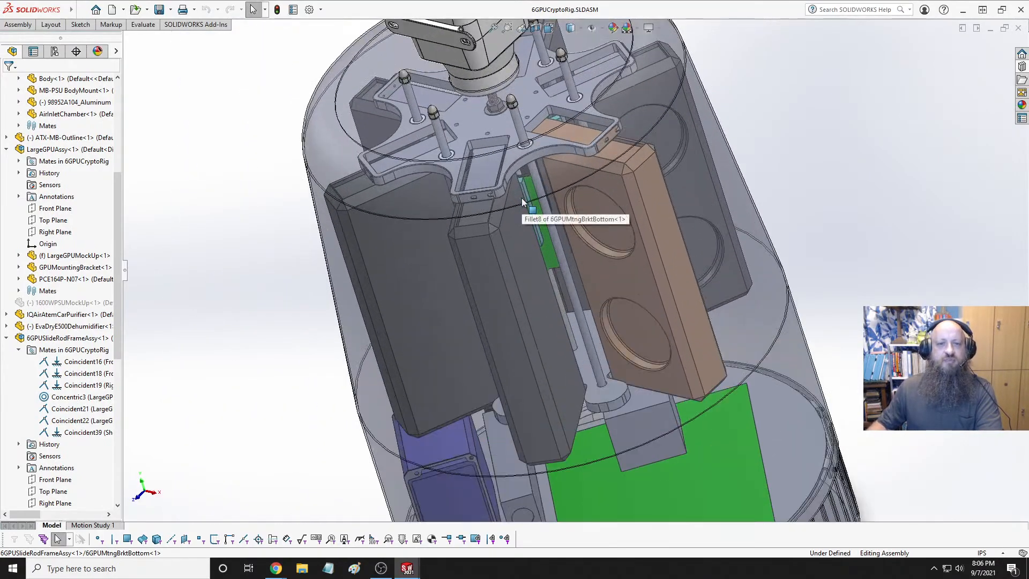
scroll(536, 145, "down", 3)
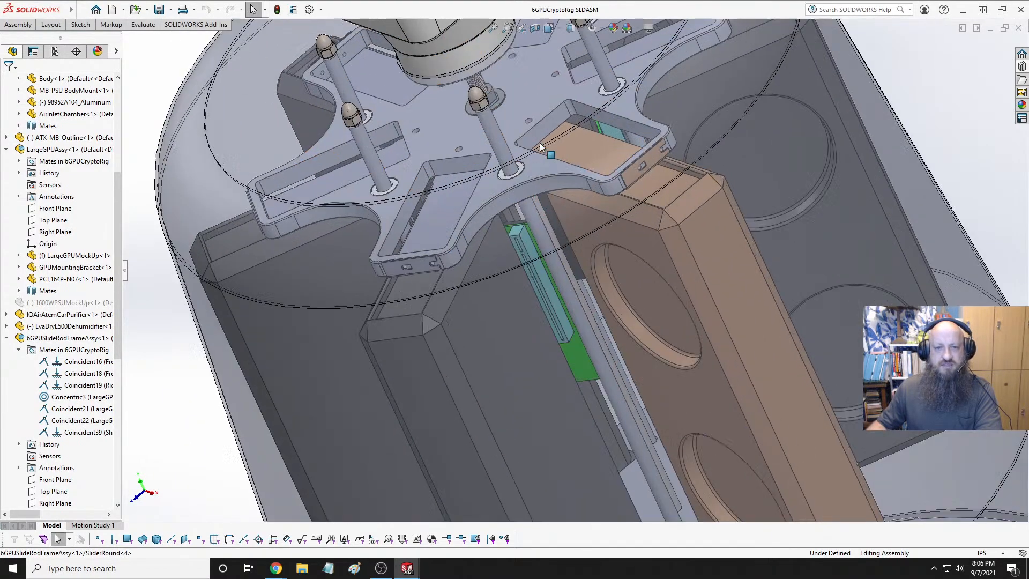
scroll(539, 143, "up", 1)
scroll(532, 147, "down", 2)
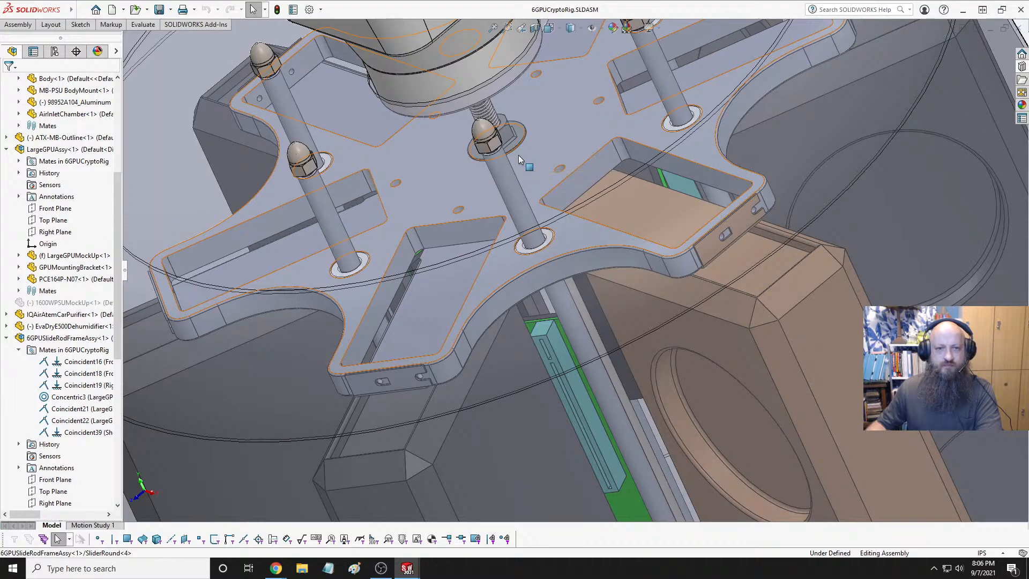
scroll(519, 155, "up", 3)
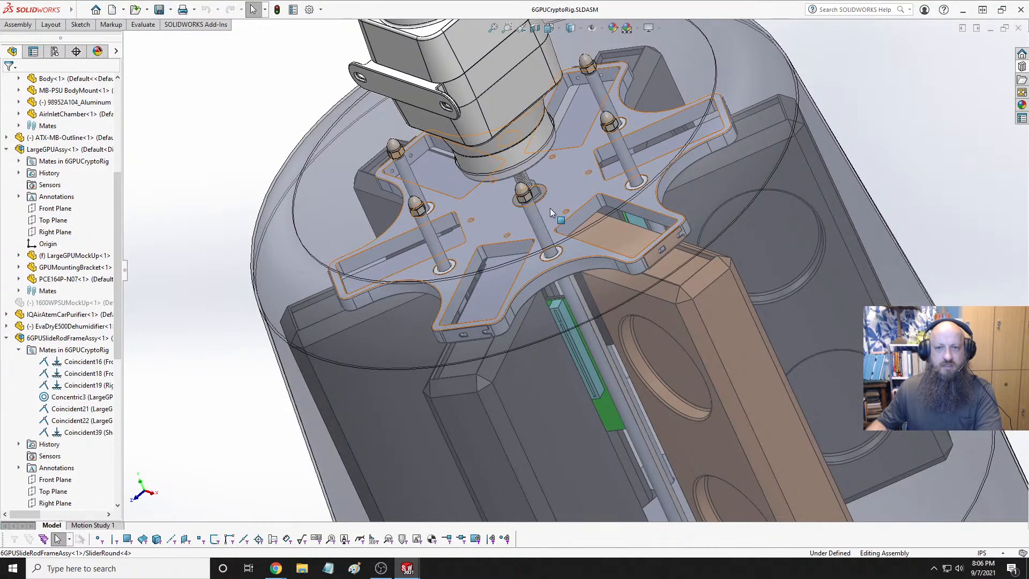
left_click(319, 186)
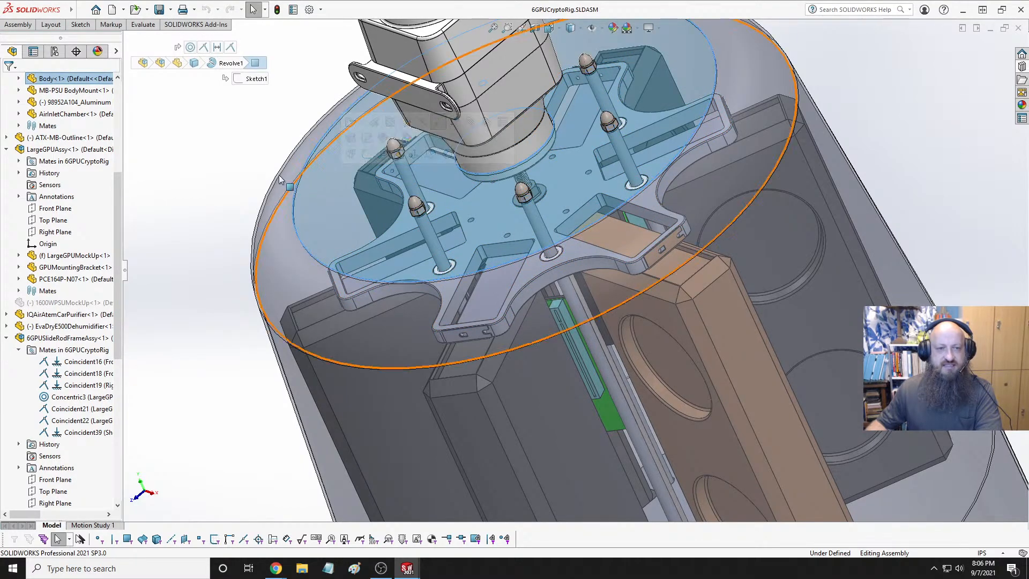
key("Escape")
scroll(523, 190, "up", 4)
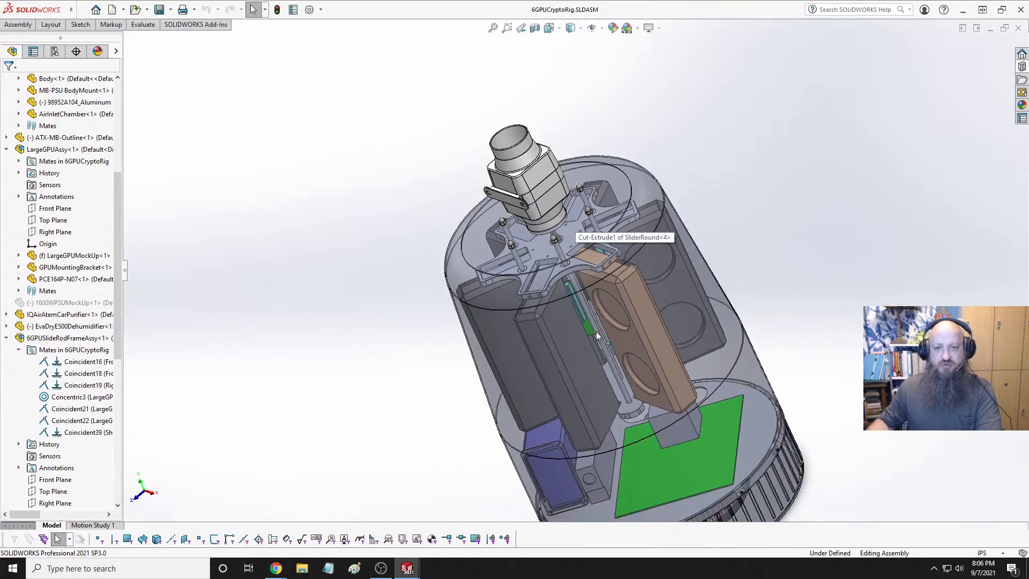
Inspect the cap nut on a slide rod's end up close, and review the complete rig
scroll(592, 328, "down", 2)
scroll(574, 255, "up", 2)
scroll(548, 198, "down", 4)
scroll(547, 197, "down", 3)
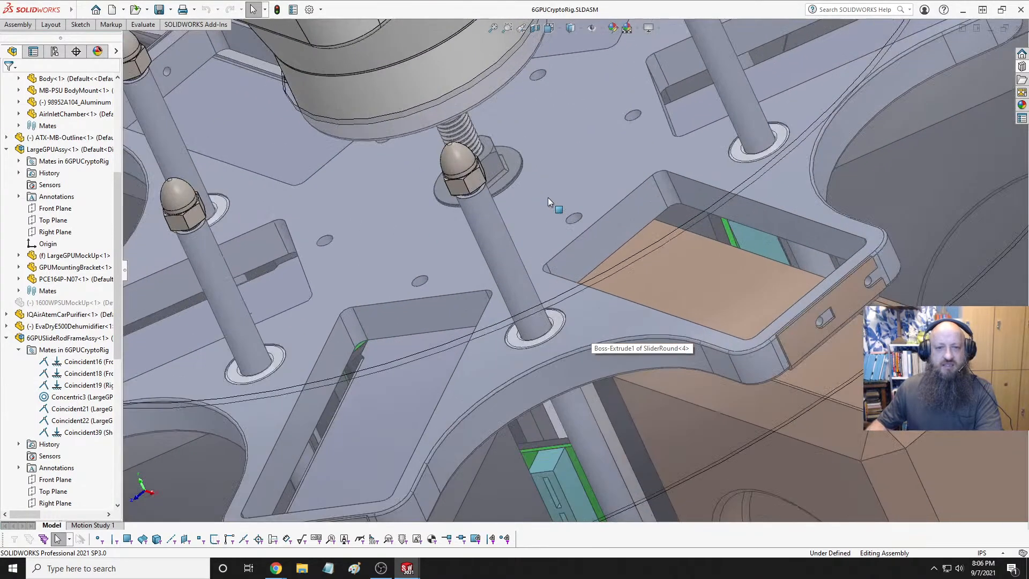
scroll(484, 197, "down", 3)
scroll(513, 214, "down", 2)
middle_click_drag(497, 189, 506, 173)
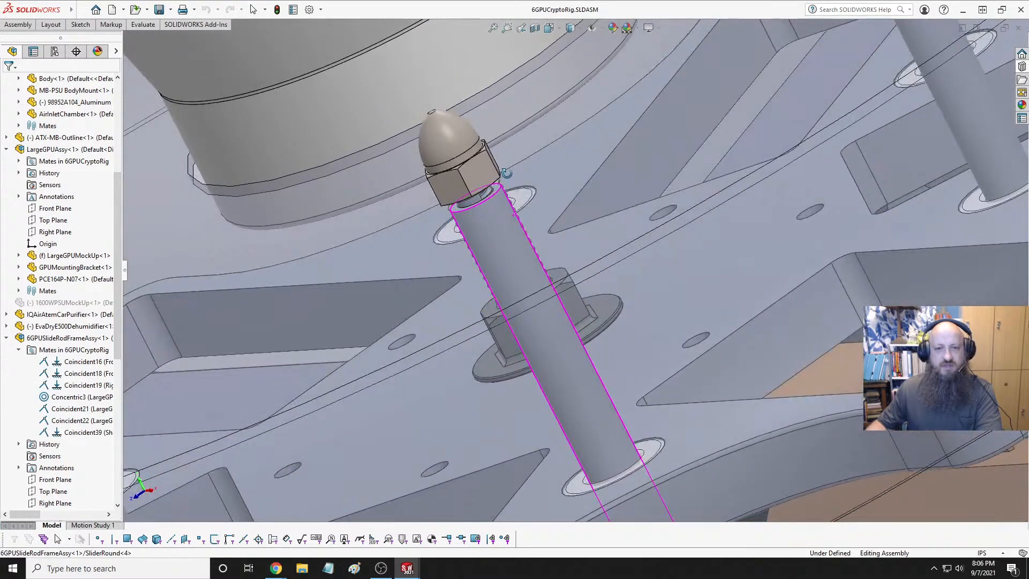
scroll(506, 173, "up", 10)
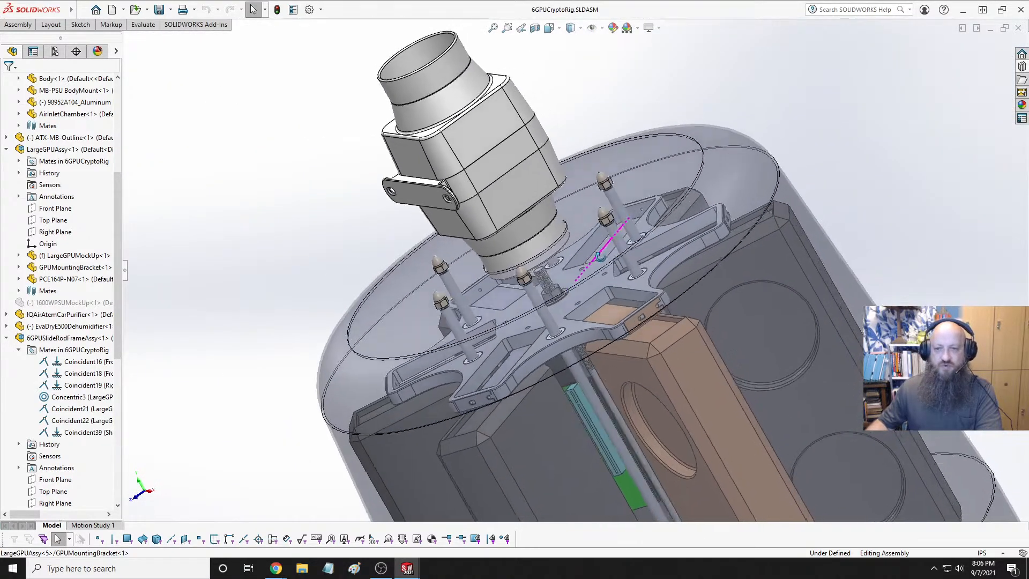
scroll(599, 256, "up", 3)
mouse_move(599, 256)
middle_mouse_down()
mouse_move(540, 309)
mouse_move(587, 266)
middle_mouse_up()
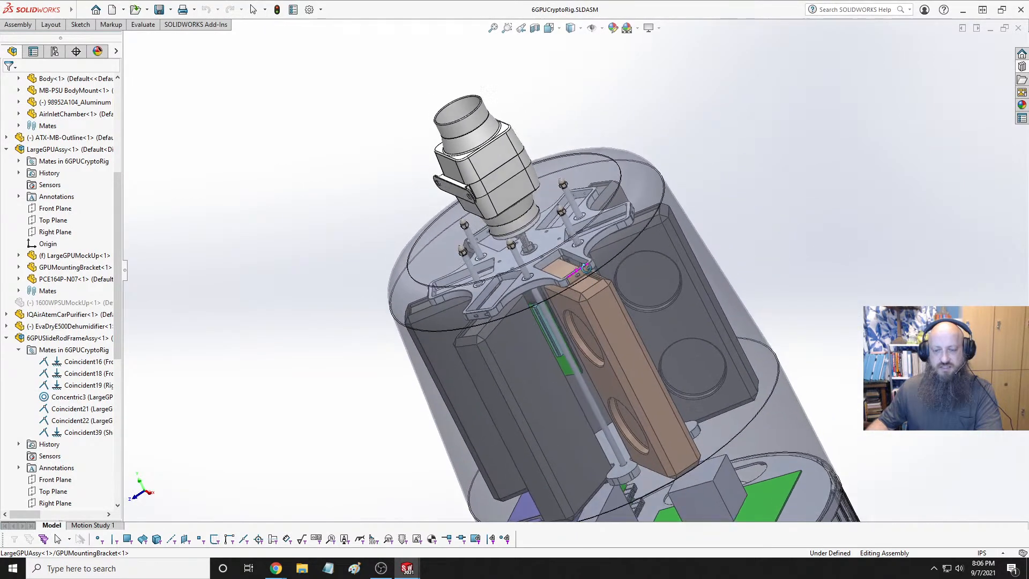
scroll(587, 266, "up", 6)
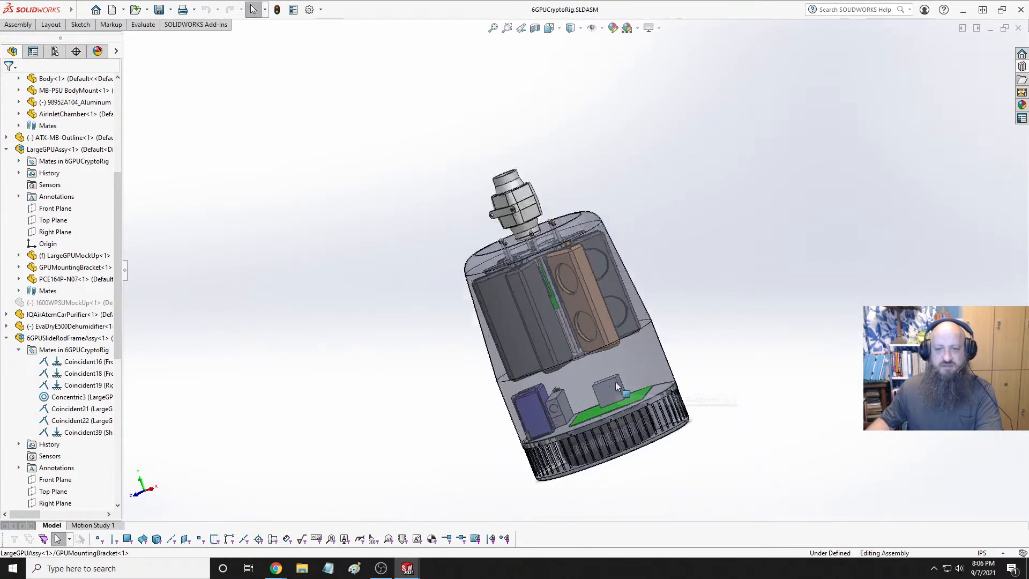
Inspect the lower ends of the GPUs and the bottom mounting bracket against the transparent body's wall
scroll(616, 386, "down", 8)
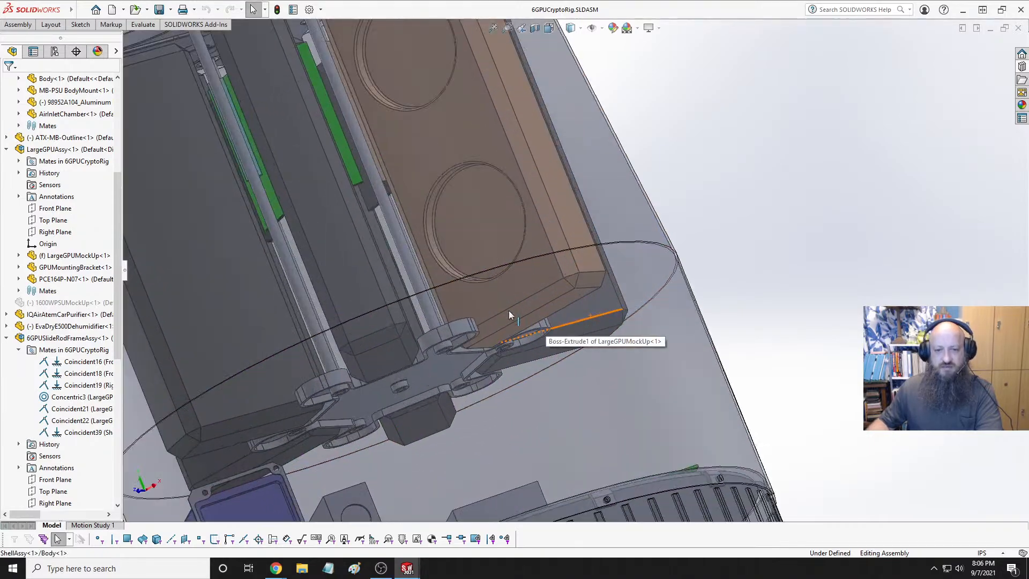
middle_click_drag(509, 310, 444, 327)
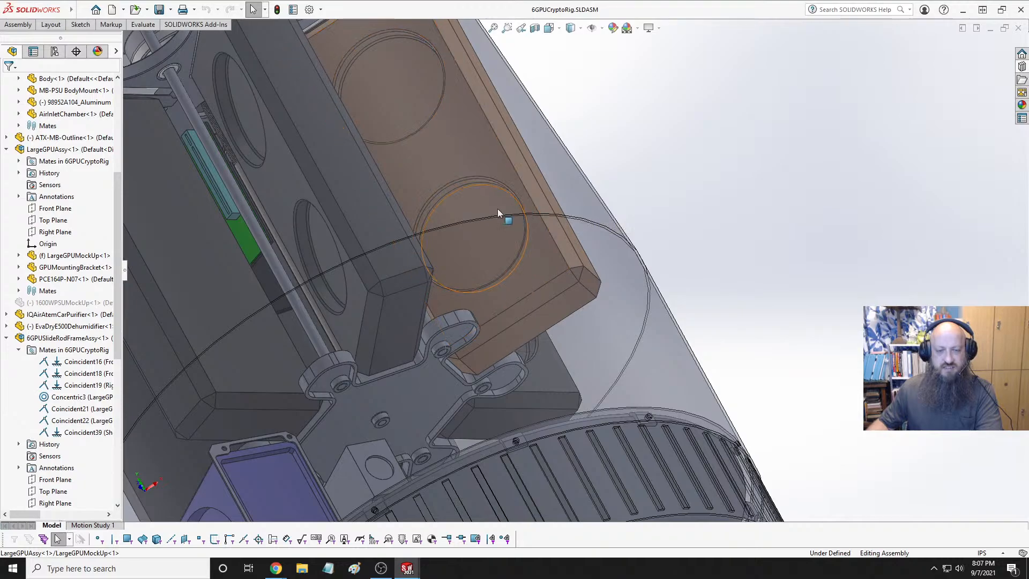
middle_click_drag(481, 238, 619, 192)
left_click(591, 205)
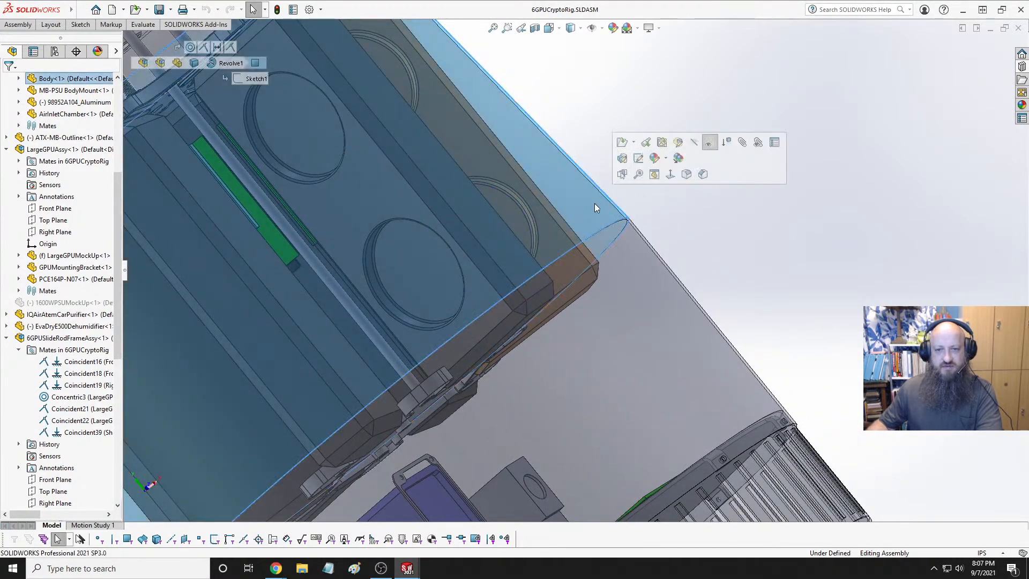
scroll(610, 244, "up", 4)
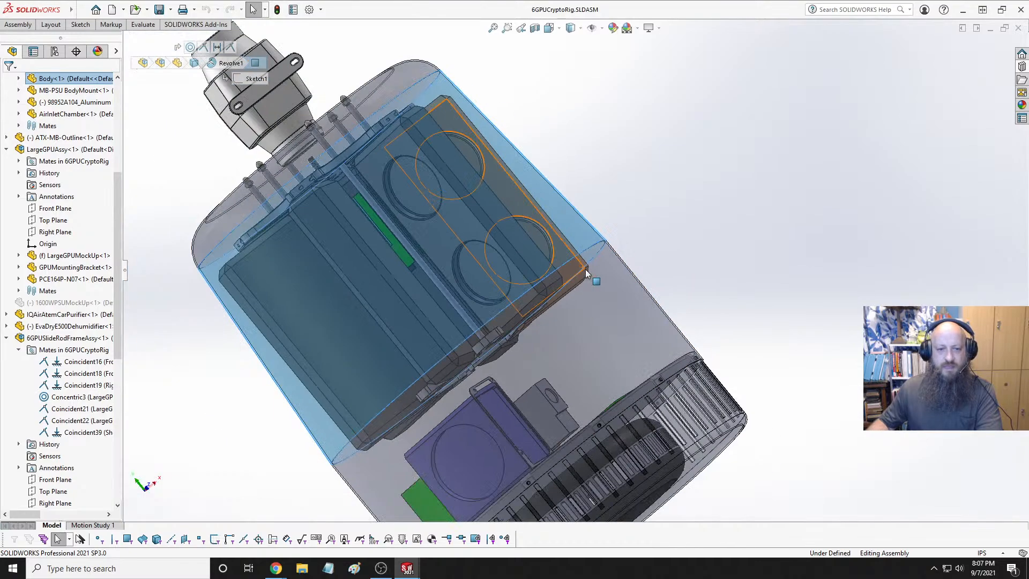
scroll(525, 333, "down", 3)
scroll(527, 330, "up", 2)
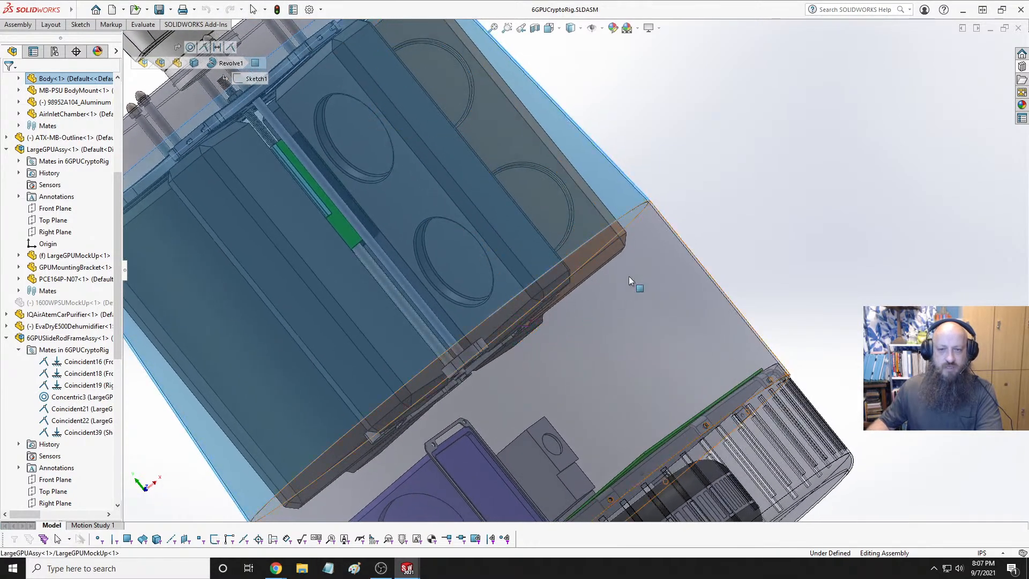
left_click(752, 211)
scroll(713, 227, "up", 3)
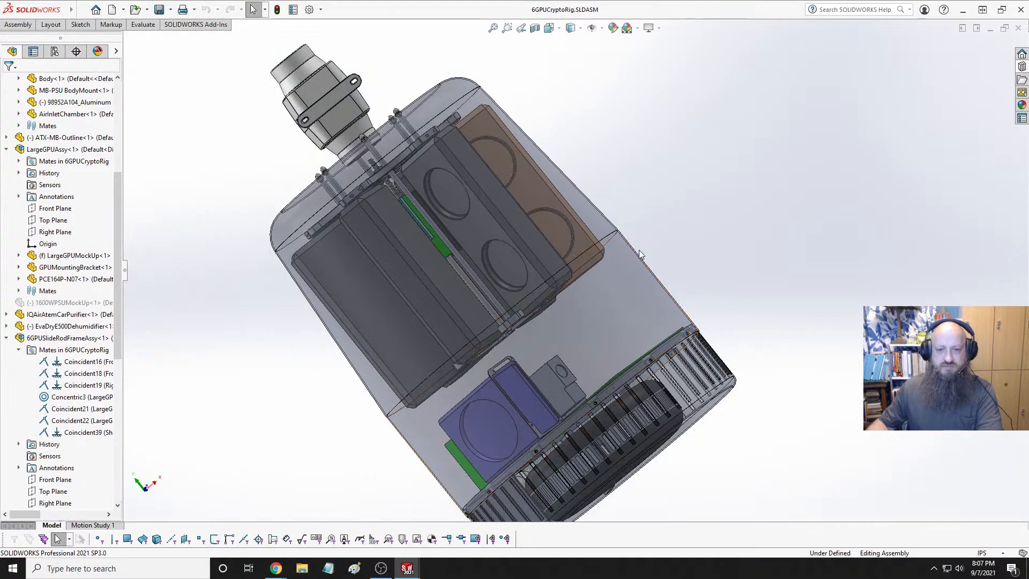
Examine the space between the hanging GPUs and the power supply, blue unit and motherboard below them
middle_click_drag(576, 320, 637, 272)
scroll(669, 240, "down", 2)
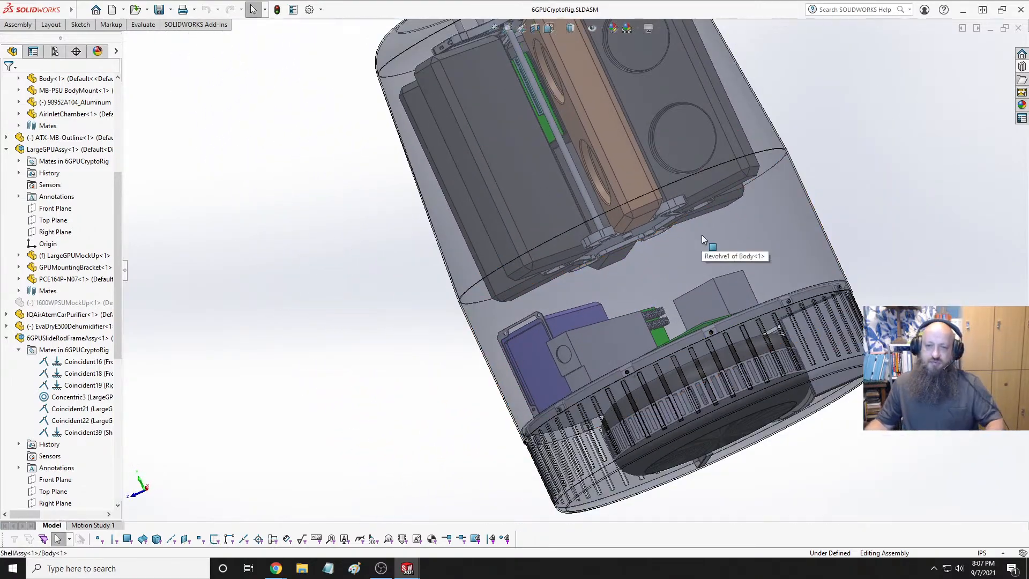
middle_click_drag(702, 235, 697, 192)
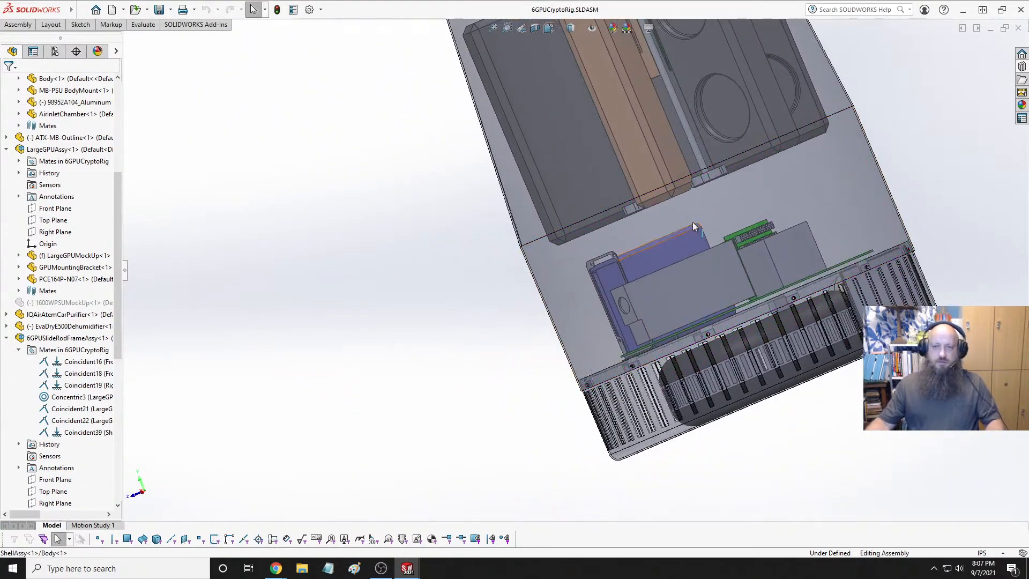
scroll(697, 192, "up", 5)
middle_click_drag(622, 191, 598, 155)
scroll(603, 178, "down", 6)
scroll(598, 161, "up", 3)
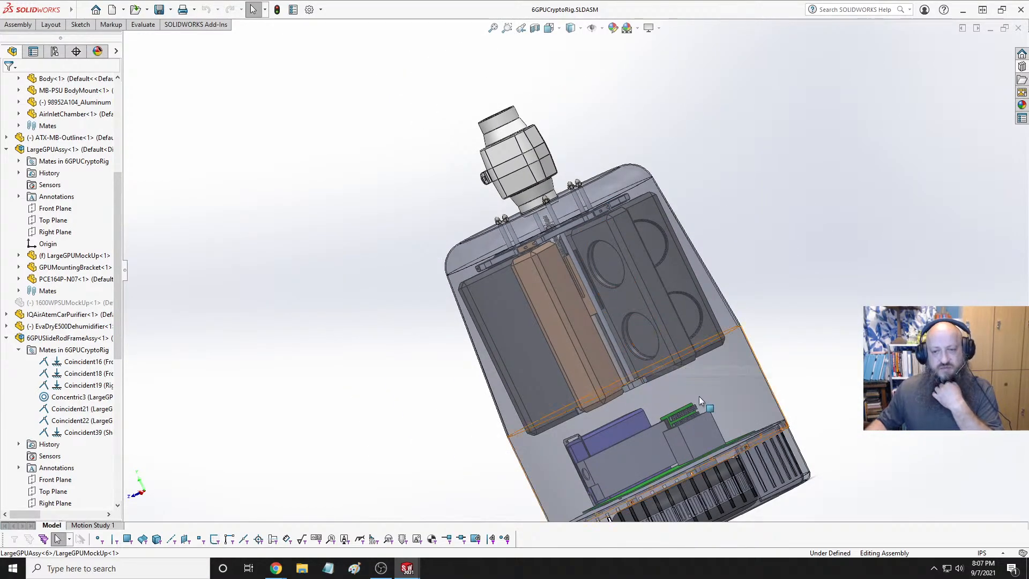
scroll(692, 390, "down", 2)
middle_click_drag(711, 366, 673, 394)
scroll(751, 367, "up", 2)
scroll(802, 348, "down", 2)
middle_click_drag(666, 303, 672, 298)
Highlight the body's outer faces around the motherboard area and around the GPUs to review the enclosure's sections
left_click(703, 250)
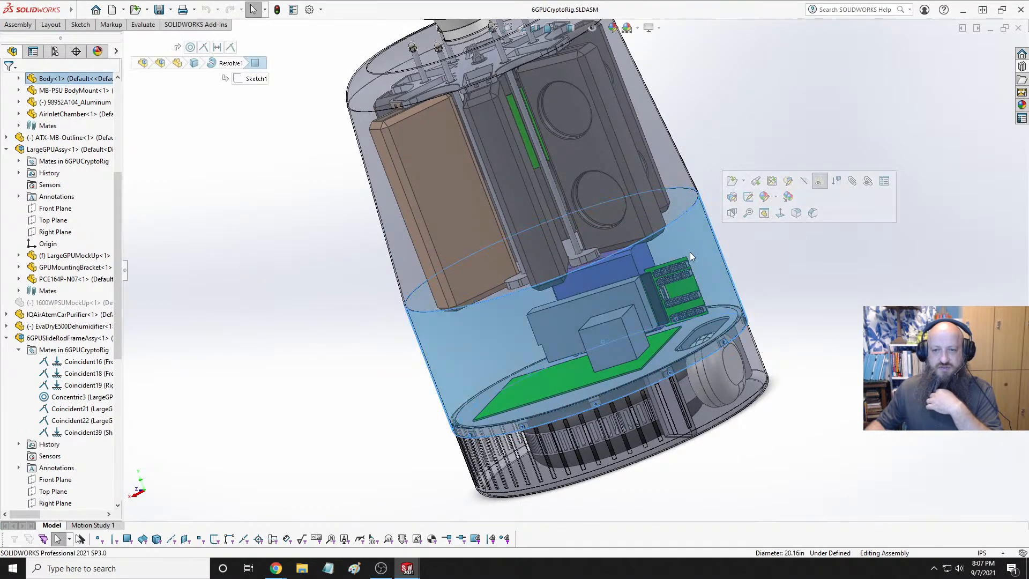
left_click(773, 266)
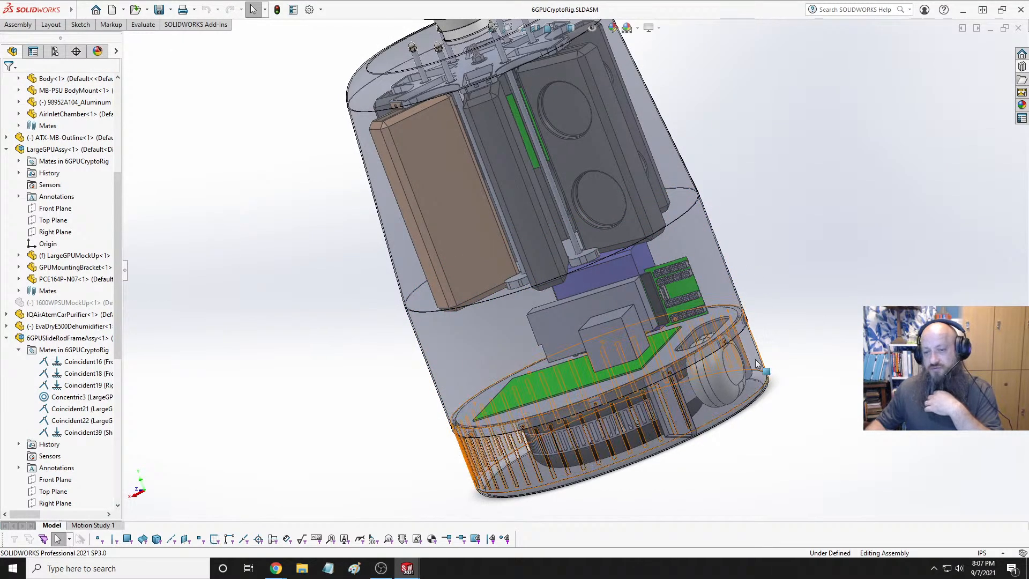
left_click(715, 268)
left_click(718, 248)
left_click(680, 154)
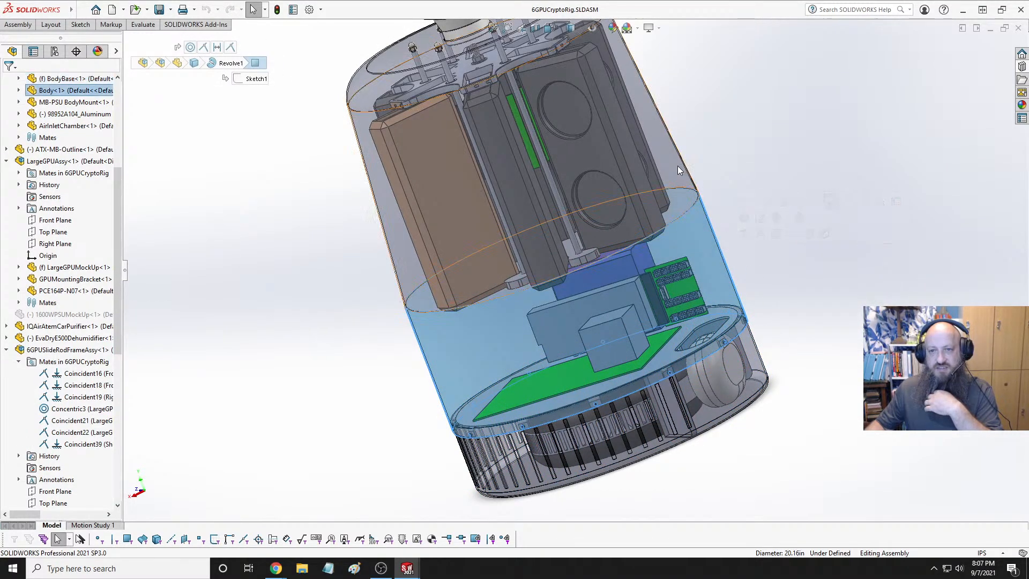
left_click(761, 201)
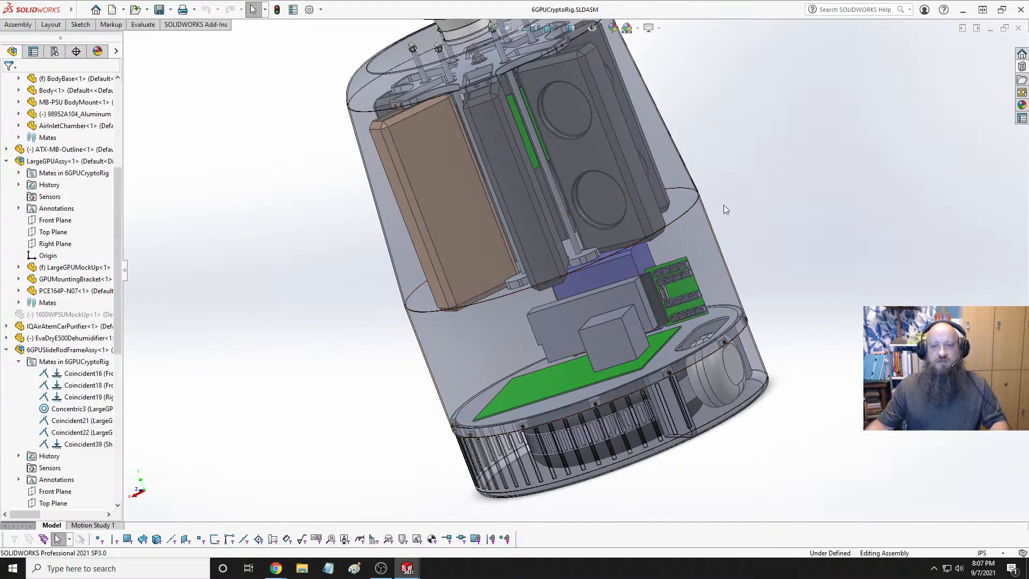
Review the GPU ring between the top and bottom brackets from several angles inside the body
middle_click_drag(742, 204, 724, 217)
scroll(723, 214, "up", 1)
scroll(583, 249, "down", 5)
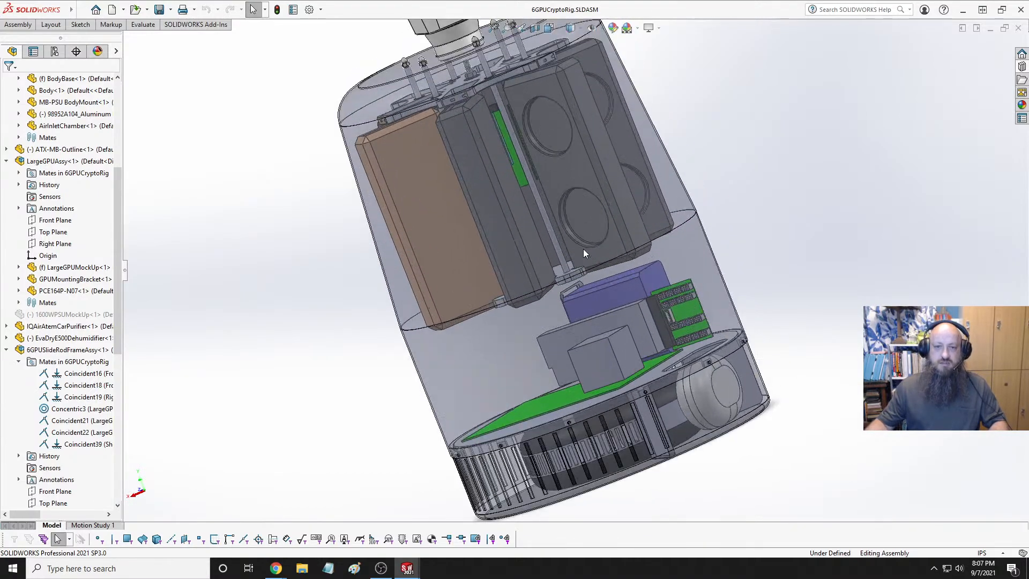
scroll(543, 177, "up", 5)
scroll(556, 210, "down", 6)
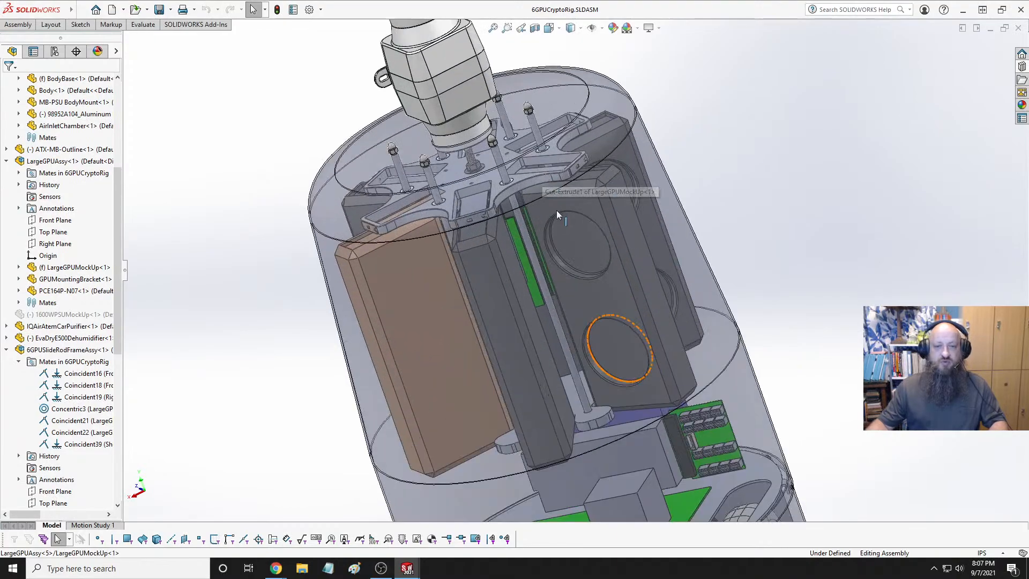
middle_click_drag(557, 210, 634, 244)
scroll(550, 278, "up", 5)
scroll(563, 330, "down", 6)
scroll(541, 283, "up", 5)
scroll(632, 244, "down", 6)
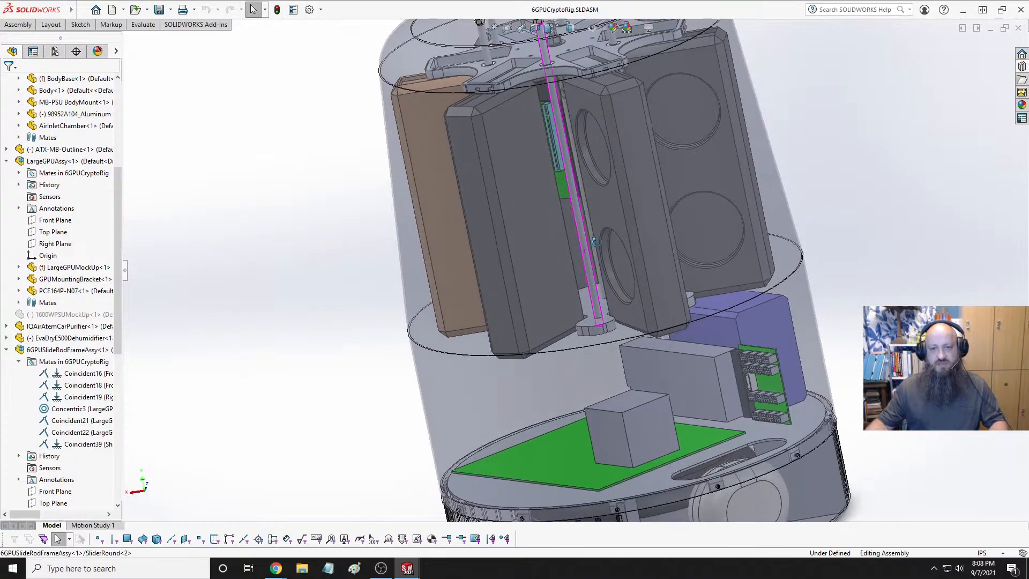
Examine the slide rods passing through the top bracket and highlight the riser board beside the brown GPU
scroll(627, 252, "up", 6)
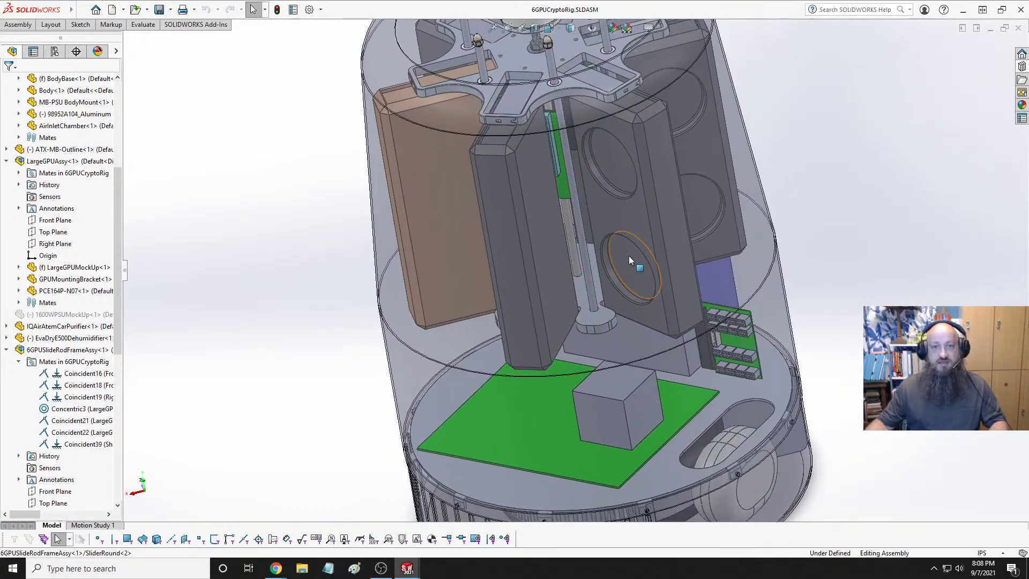
scroll(596, 232, "down", 4)
mouse_move(573, 196)
middle_mouse_down()
mouse_move(493, 241)
mouse_move(574, 207)
middle_mouse_up()
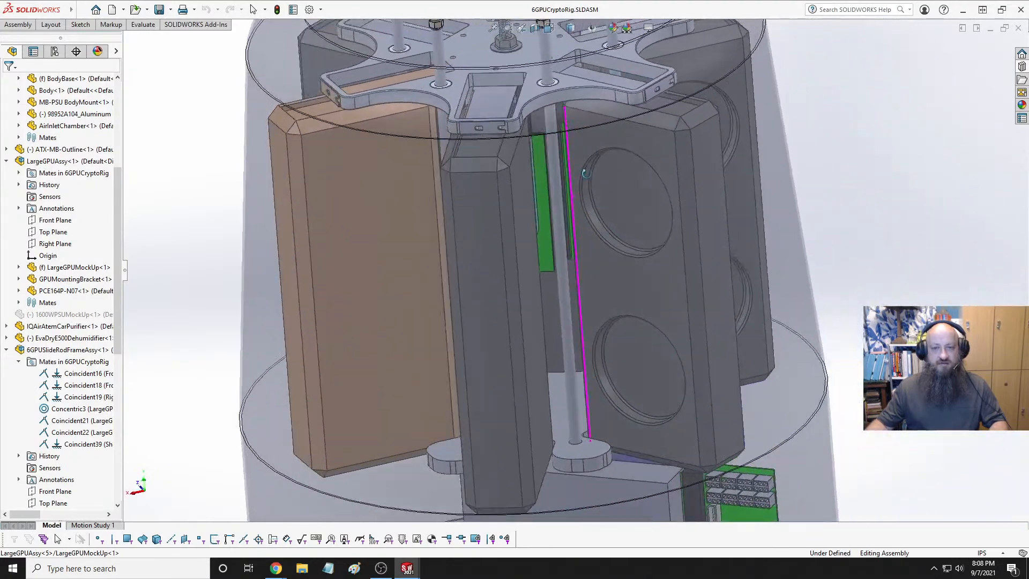
scroll(575, 204, "up", 3)
scroll(575, 205, "down", 6)
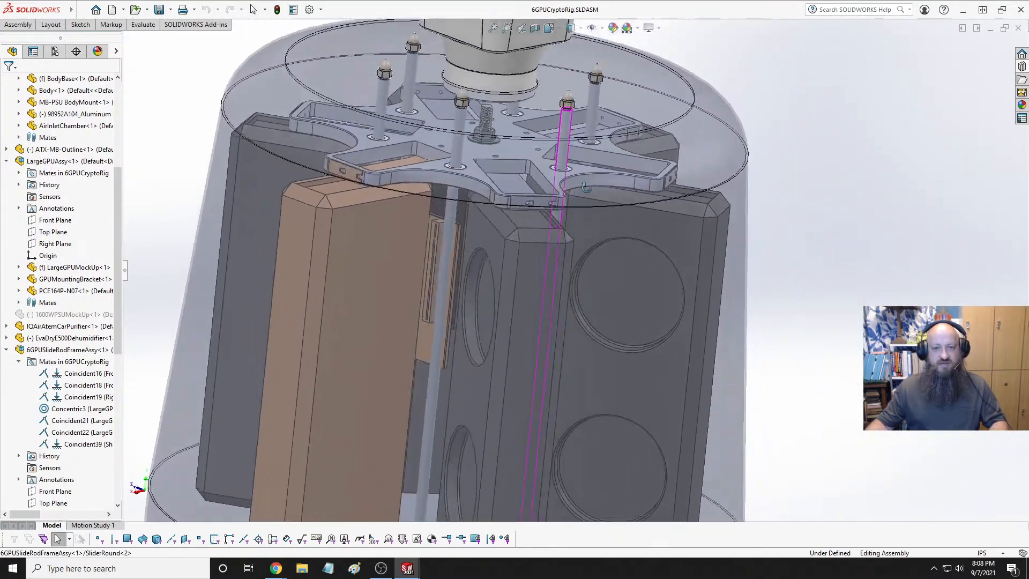
left_click(452, 253)
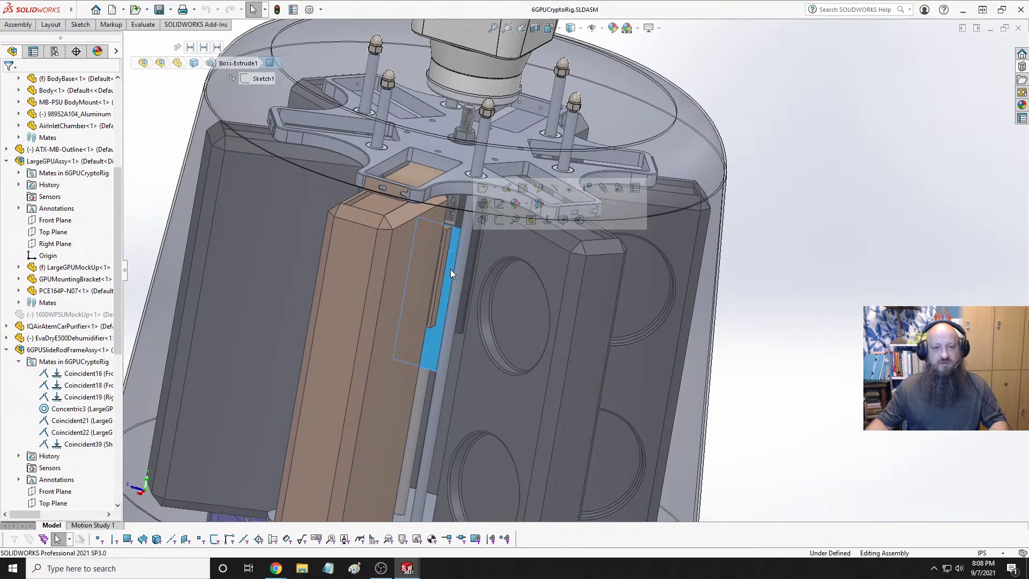
left_click(874, 290)
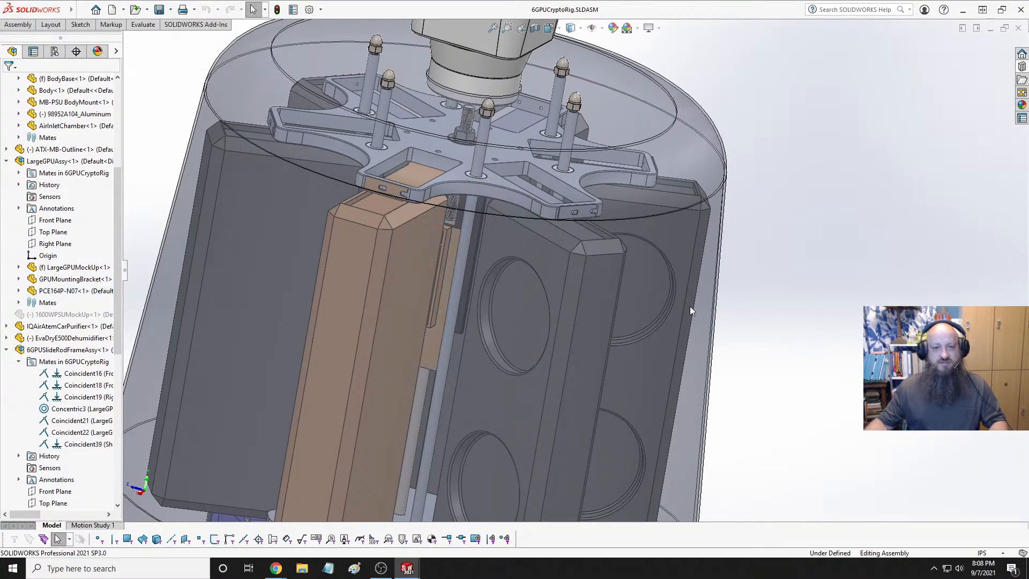
Review the complete rig, and inspect the bottom mounting bracket beneath the GPUs from below
scroll(508, 267, "up", 5)
scroll(598, 317, "up", 5)
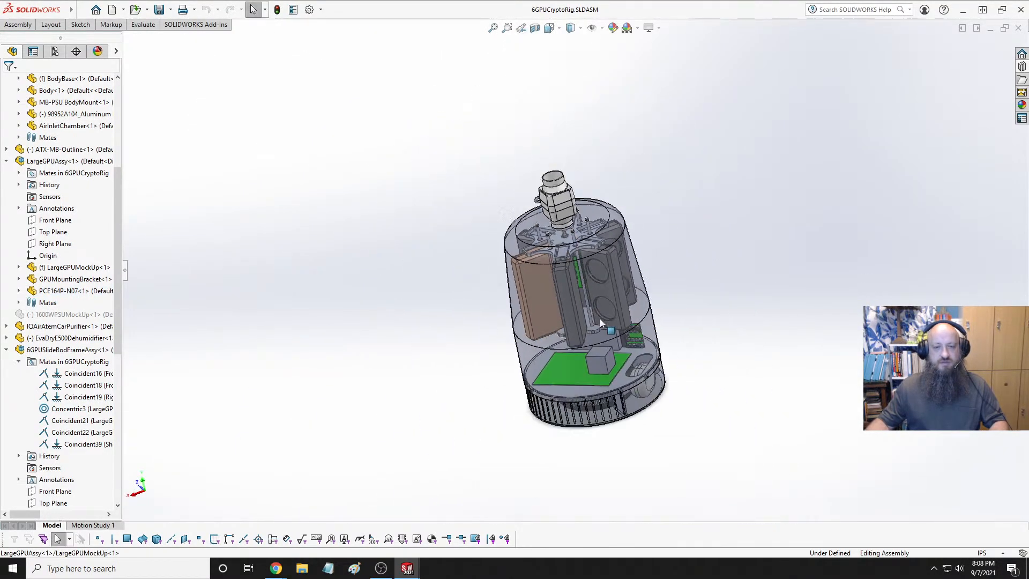
scroll(598, 318, "down", 6)
middle_click_drag(594, 288, 566, 307)
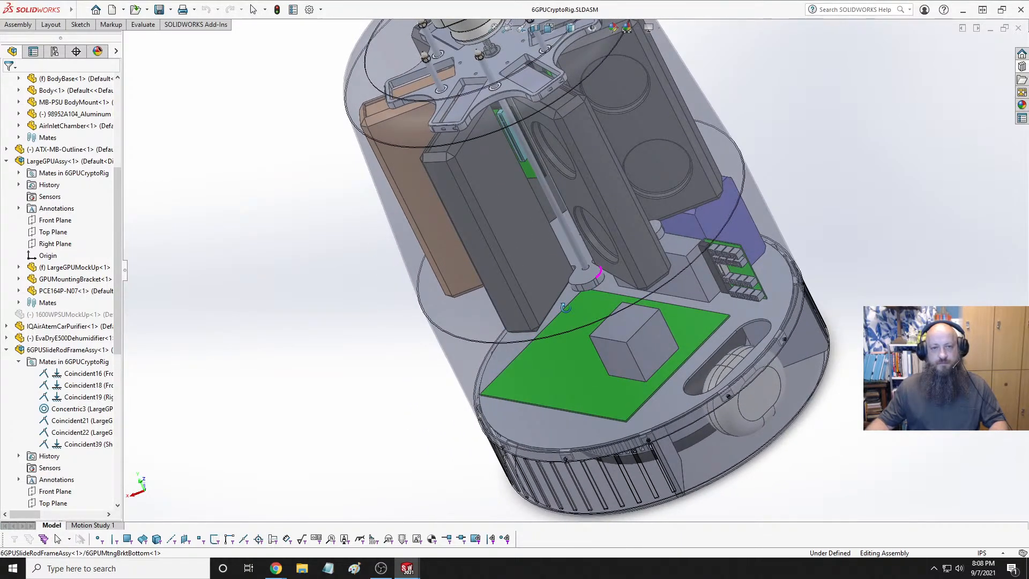
middle_click_drag(540, 279, 556, 132)
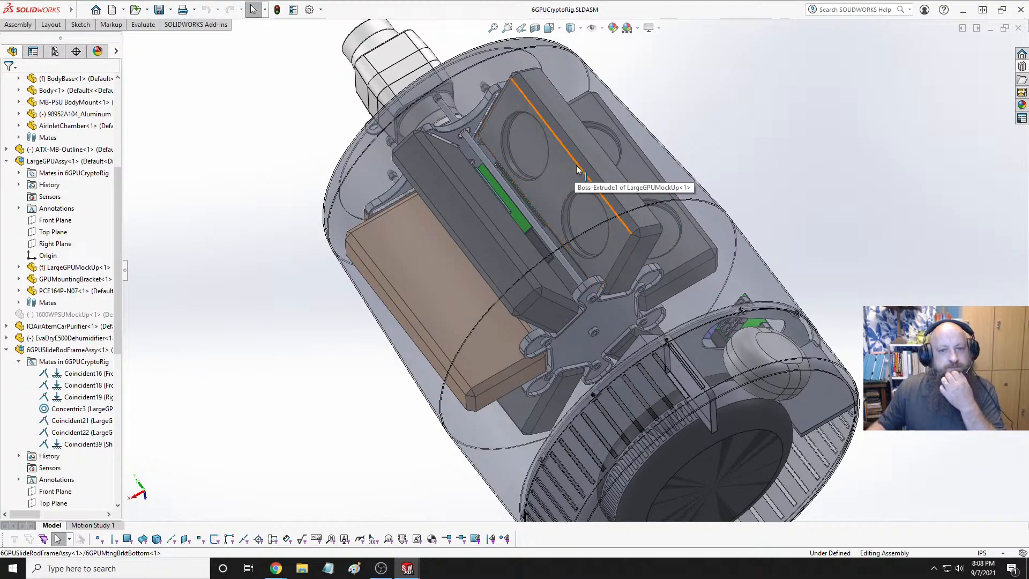
middle_click_drag(564, 222, 625, 269)
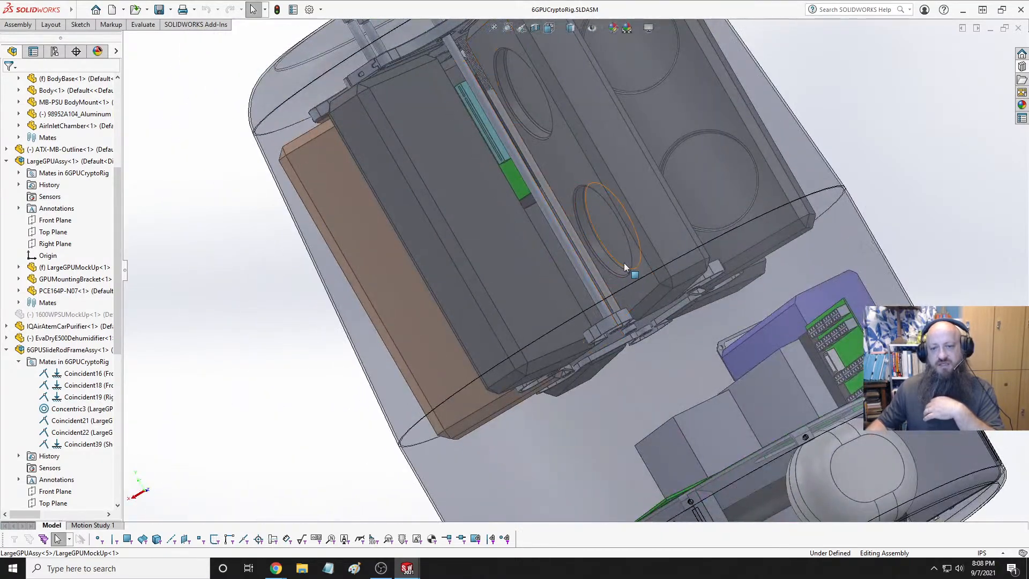
scroll(646, 313, "down", 3)
middle_click_drag(647, 316, 649, 266)
left_click(649, 265)
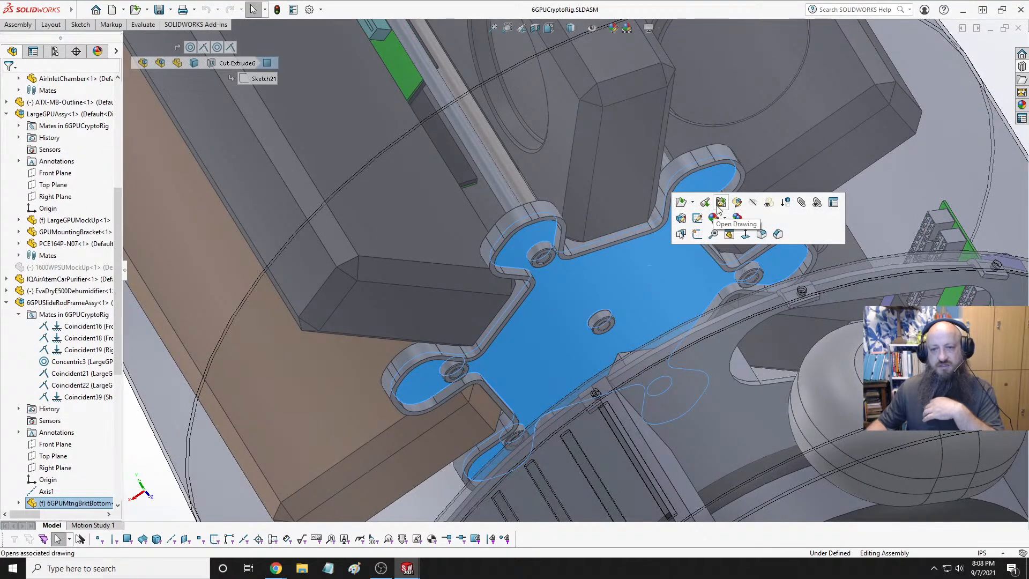
left_click(737, 203)
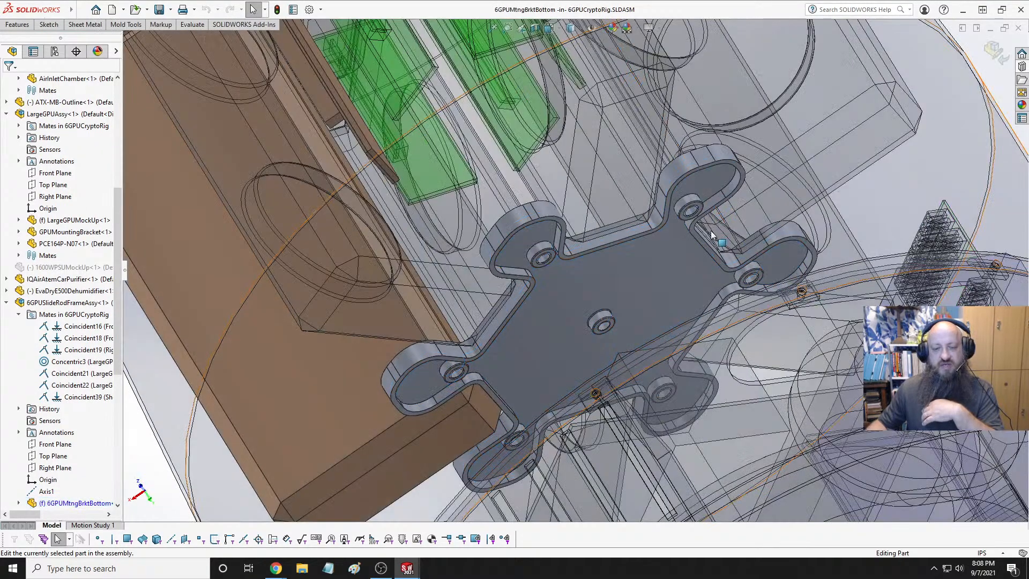
left_click(995, 51)
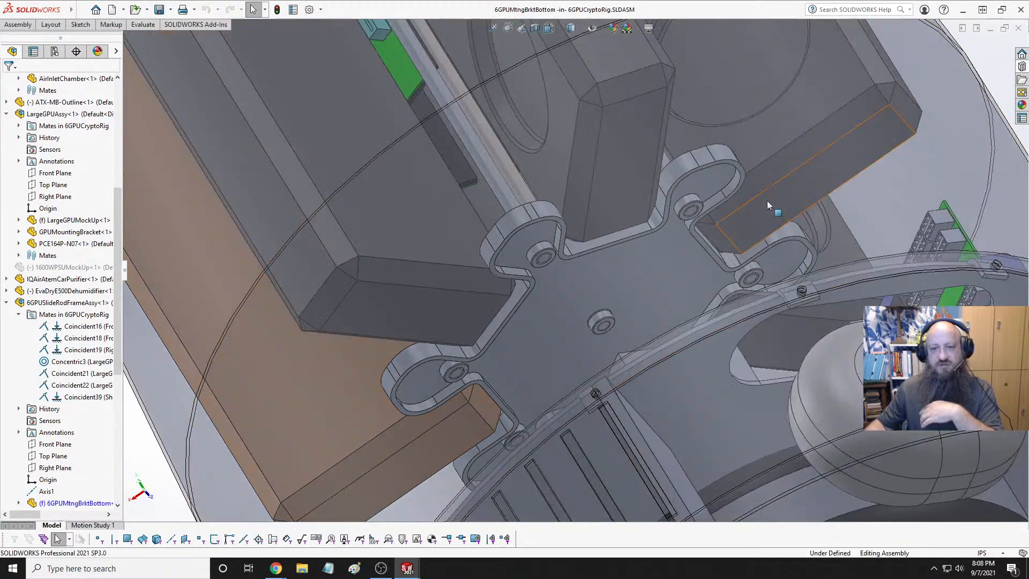
Open the bottom GPU mounting bracket part in its own window and start a sketch on its recessed top face
left_click(651, 267)
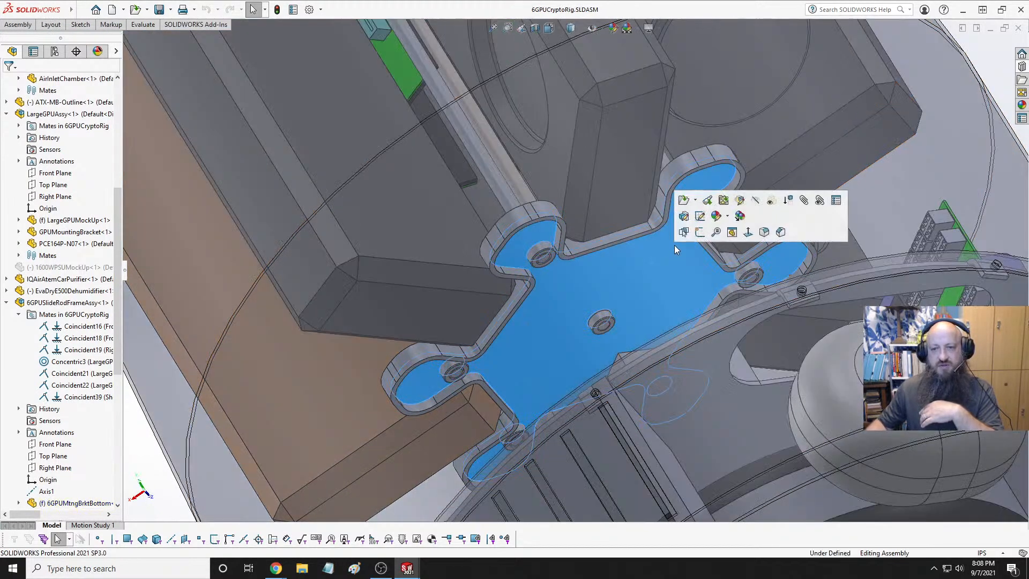
left_click(684, 200)
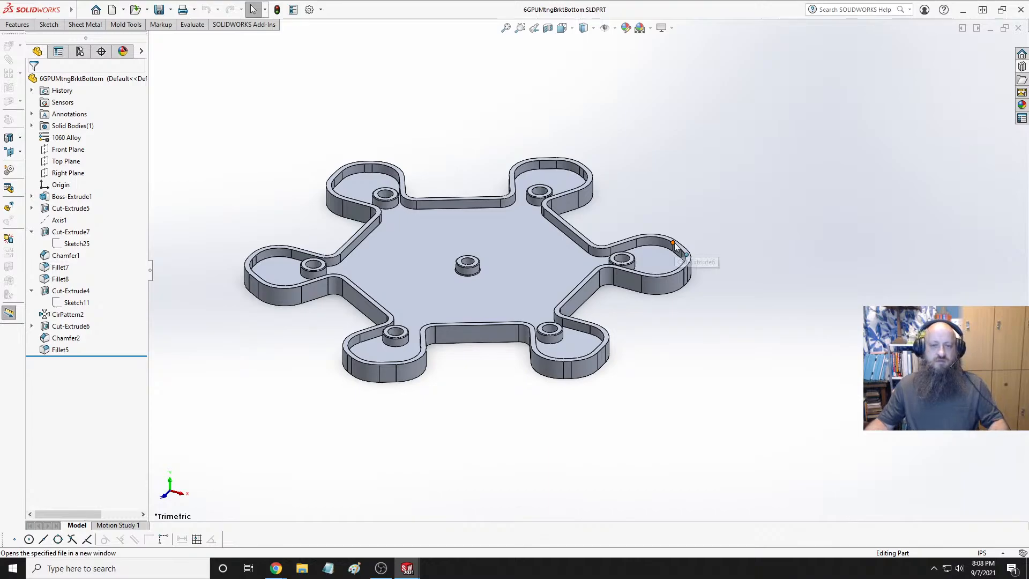
middle_click_drag(636, 317, 536, 285)
key("space")
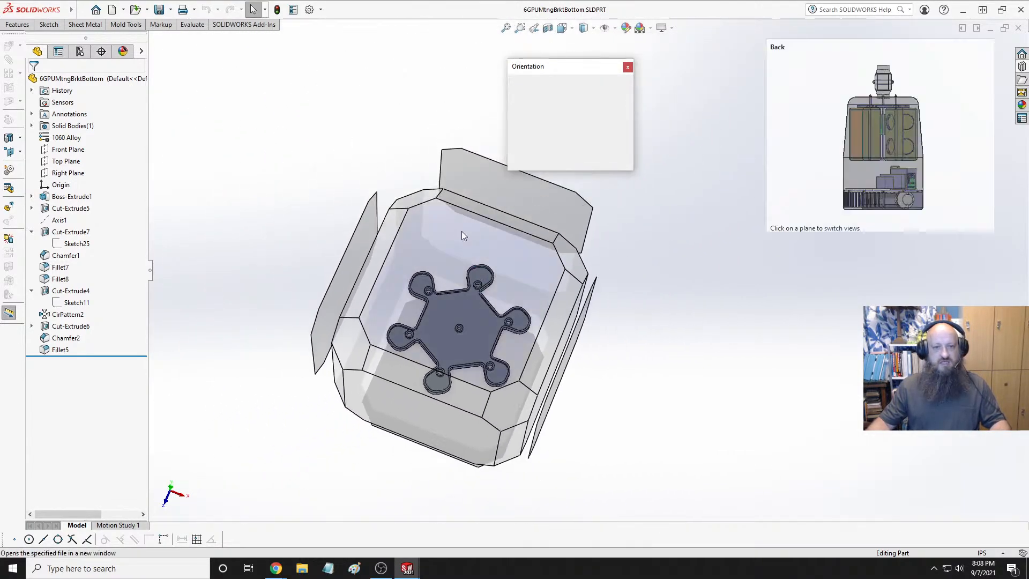
left_click(446, 236)
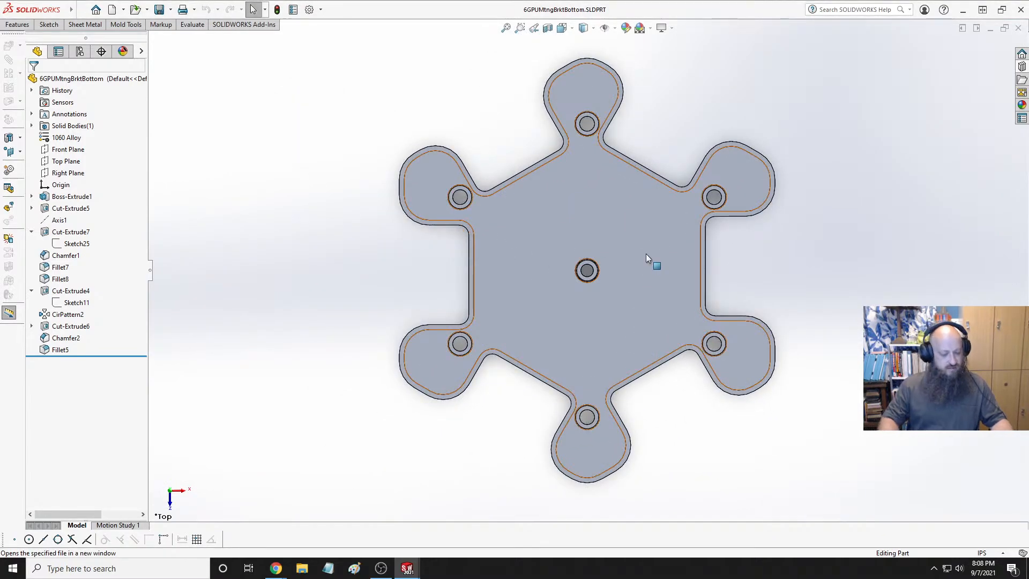
key("shift+Right")
key("shift+Right")
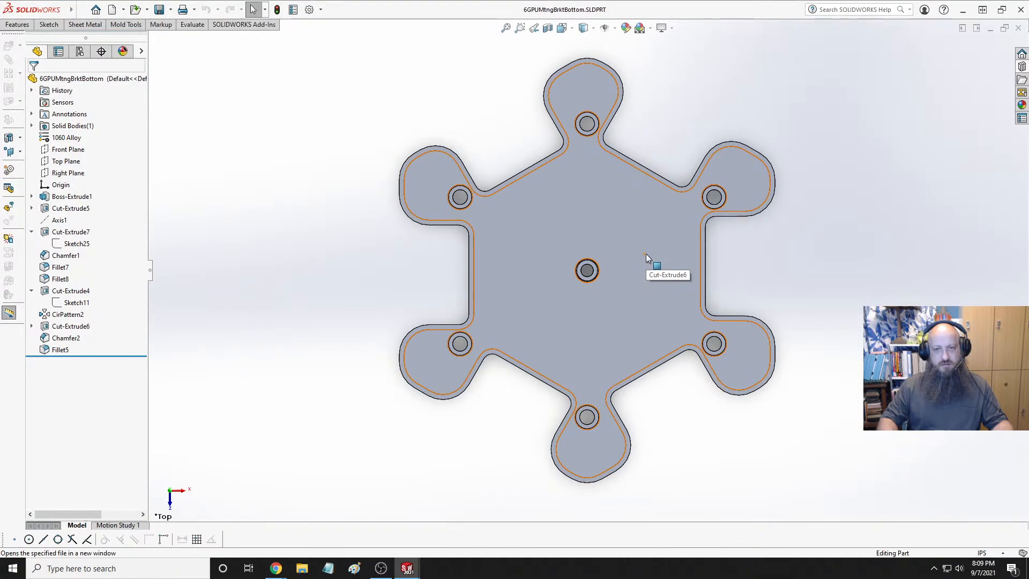
left_click(638, 246)
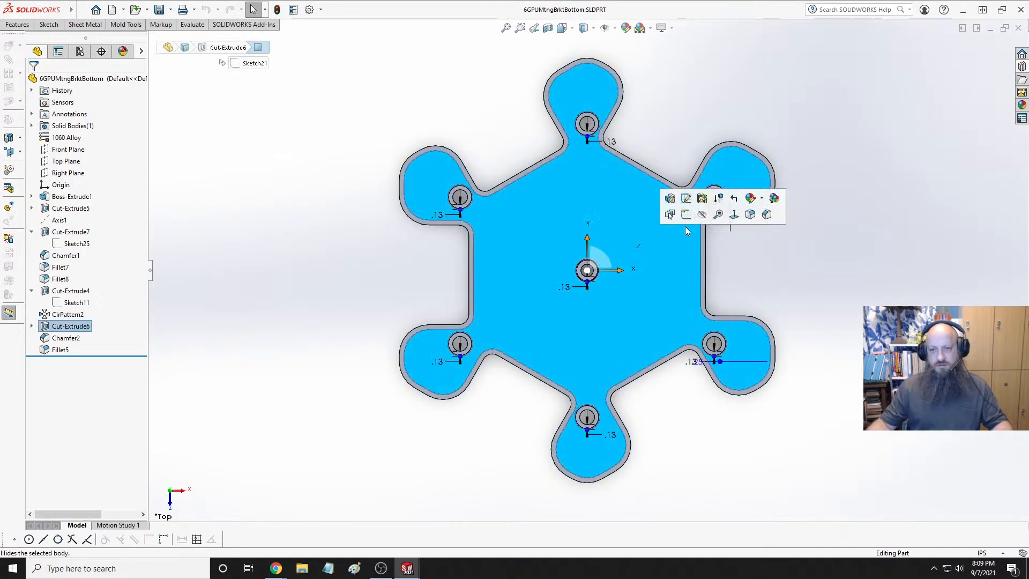
left_click(686, 215)
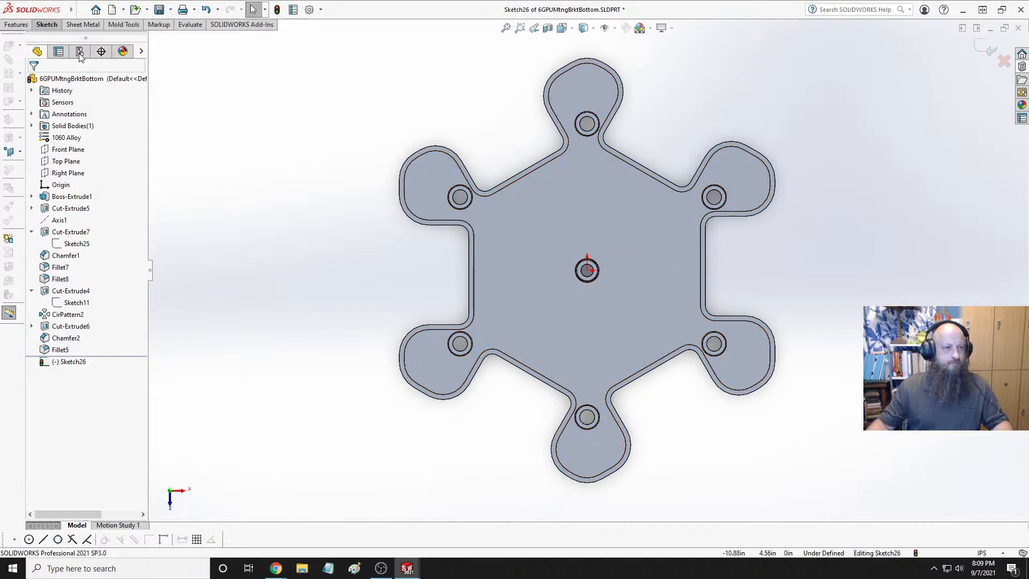
Sketch a circle of about 0.84 in radius between the central hole and the pocket's right edge, centred level with the origin
left_click(47, 28)
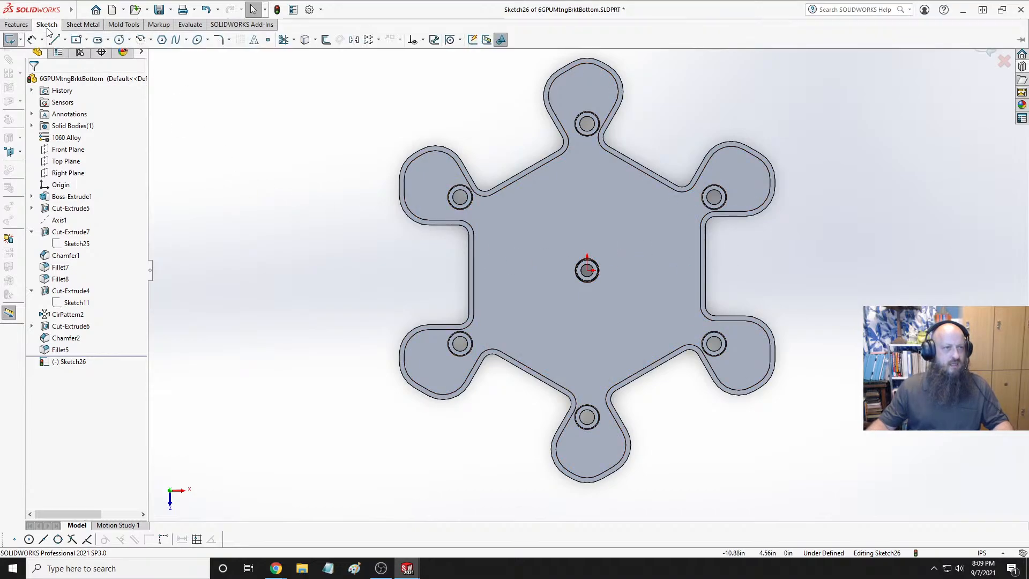
left_click(119, 40)
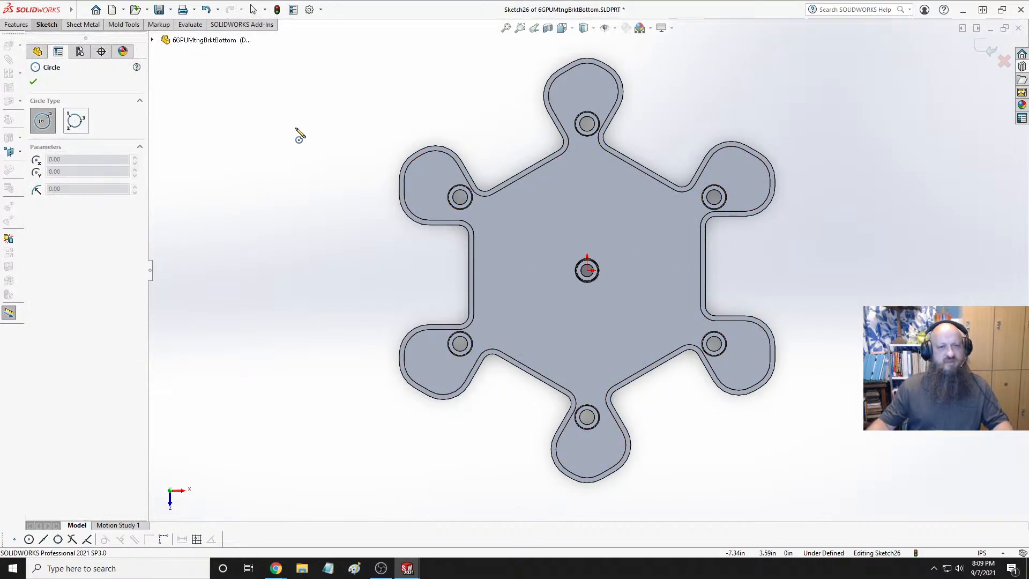
left_click(653, 269)
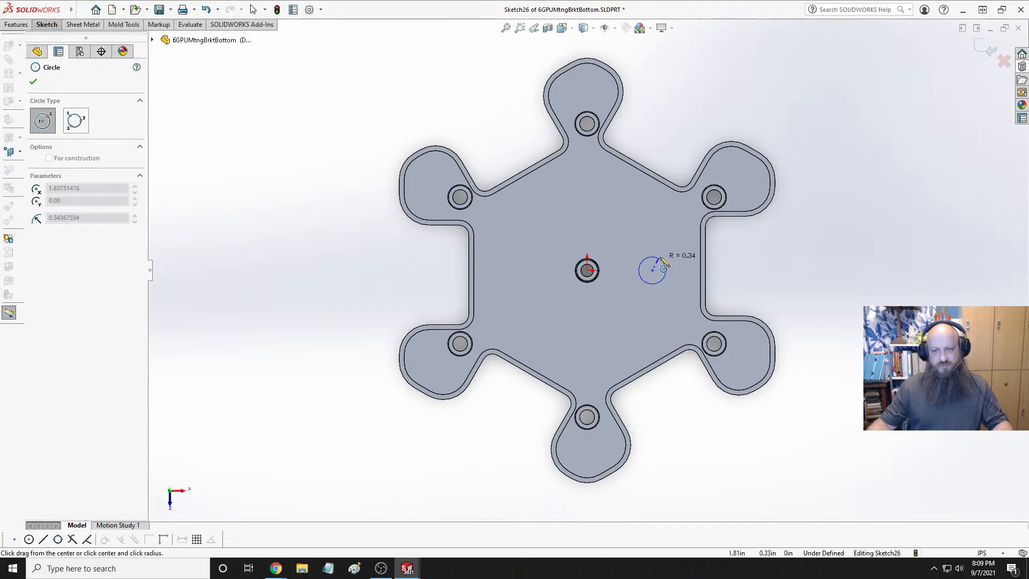
left_click(673, 245)
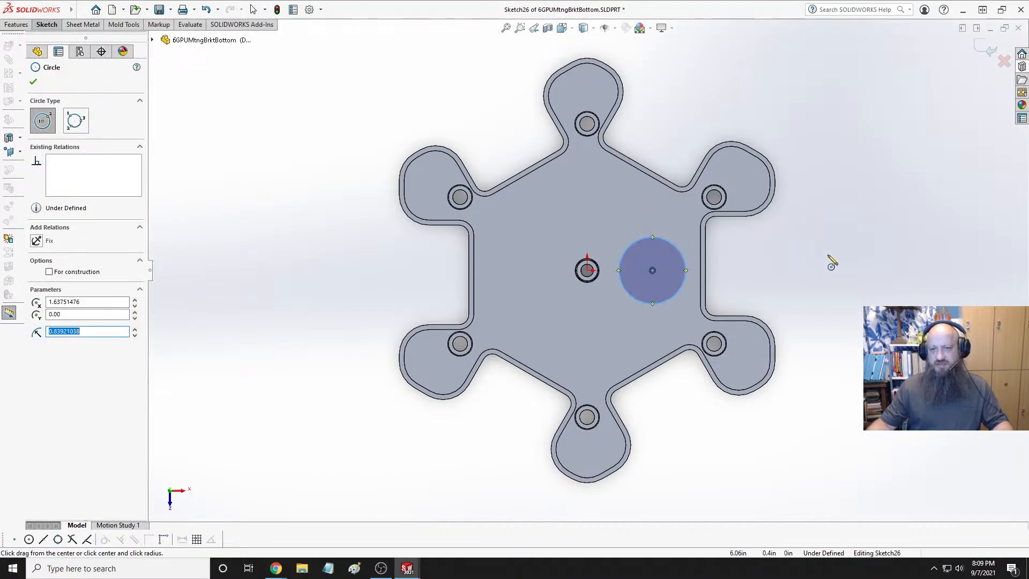
key("Escape")
key("Escape")
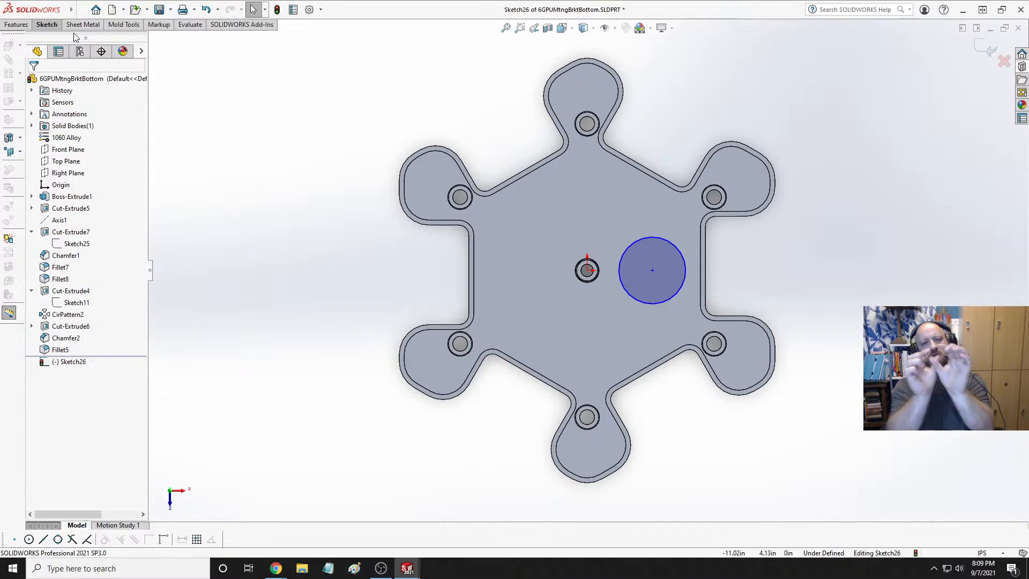
Dimension the circle's diameter as 1.5 in
left_click(46, 26)
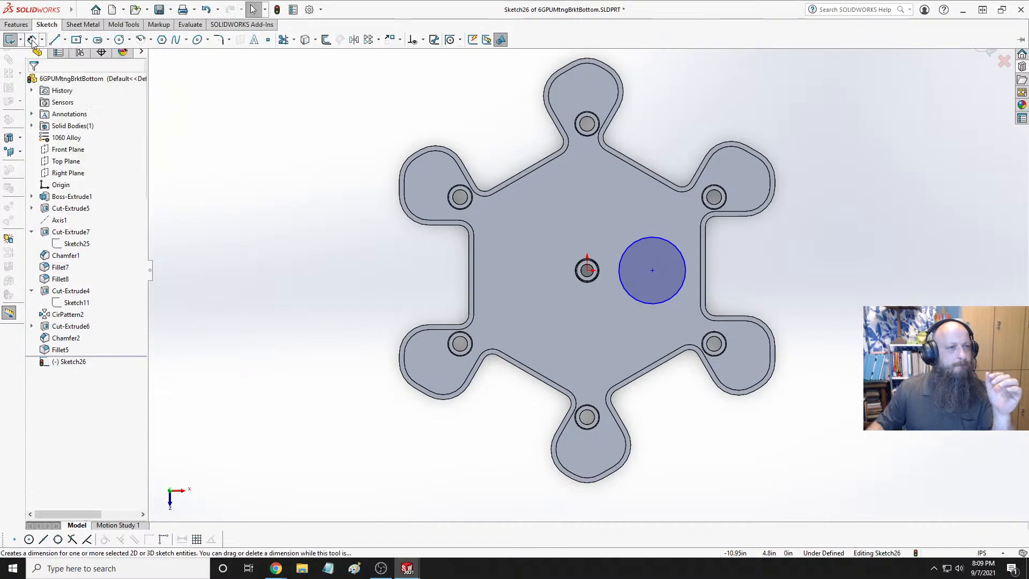
left_click(659, 236)
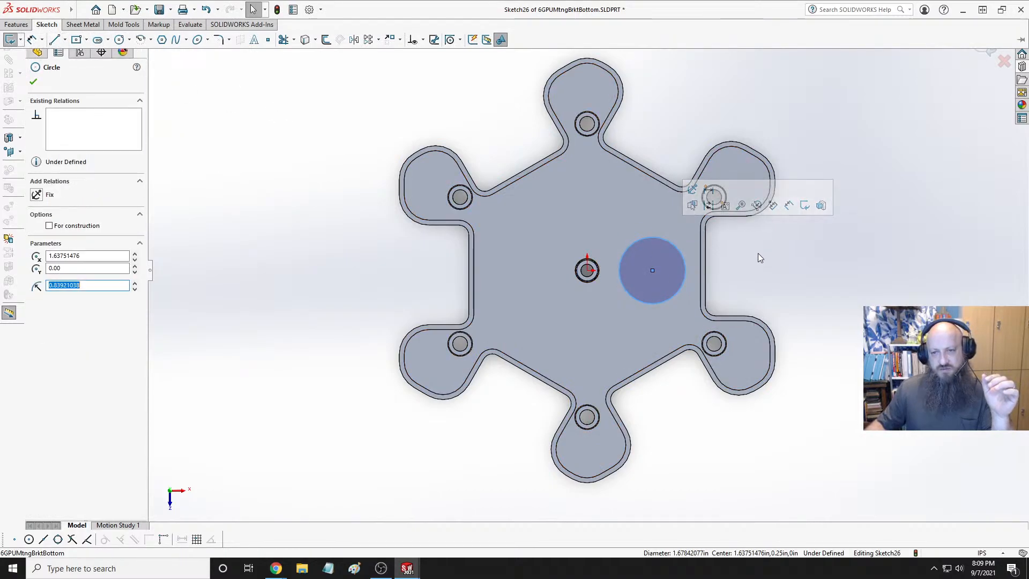
key("Escape")
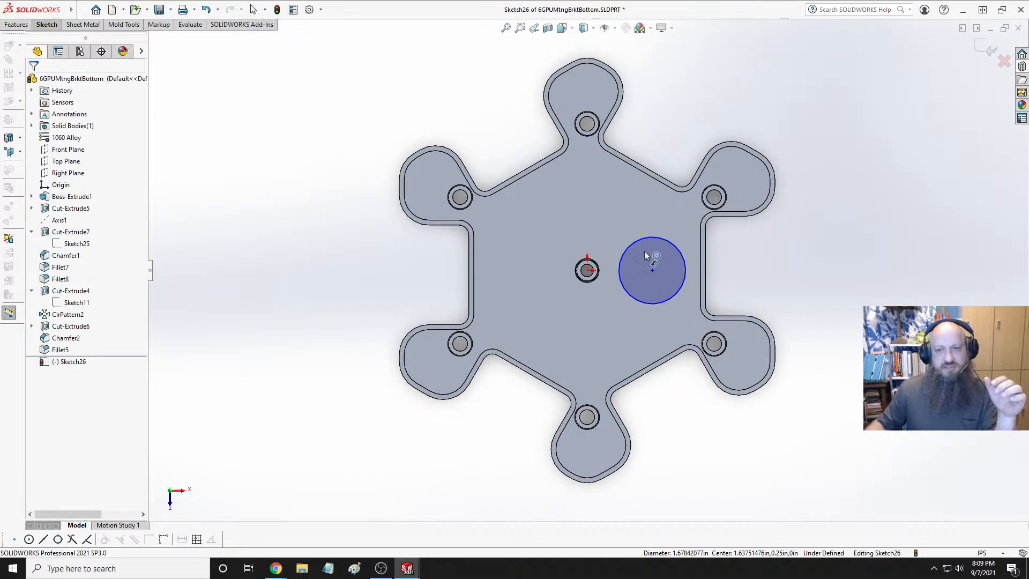
left_click(679, 255)
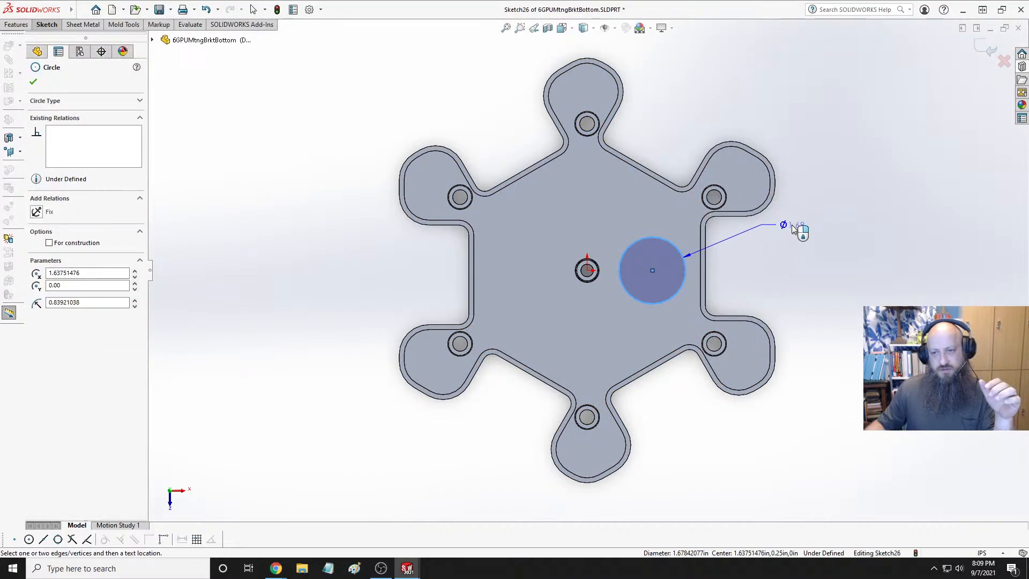
left_click(793, 227)
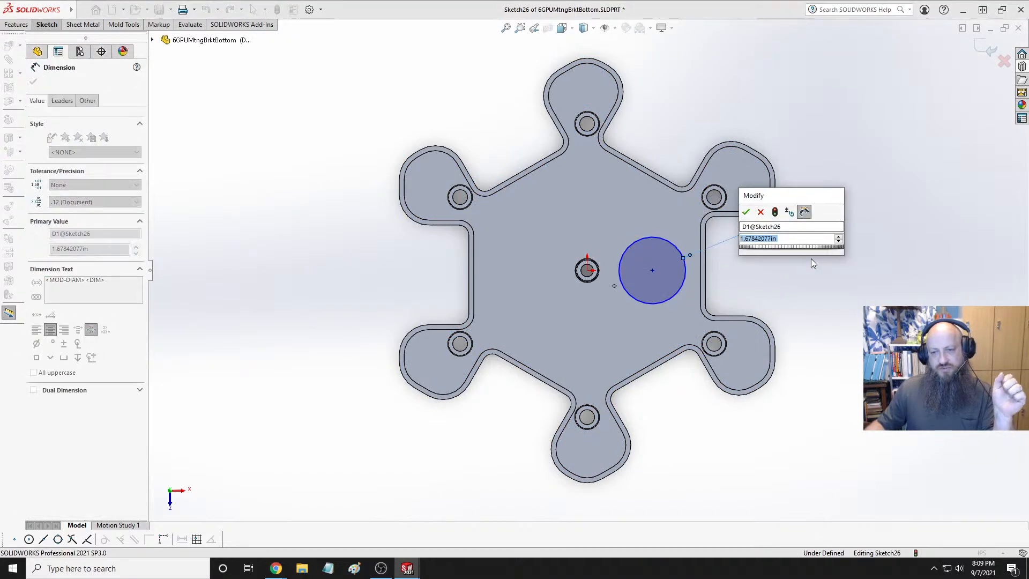
type("1.5")
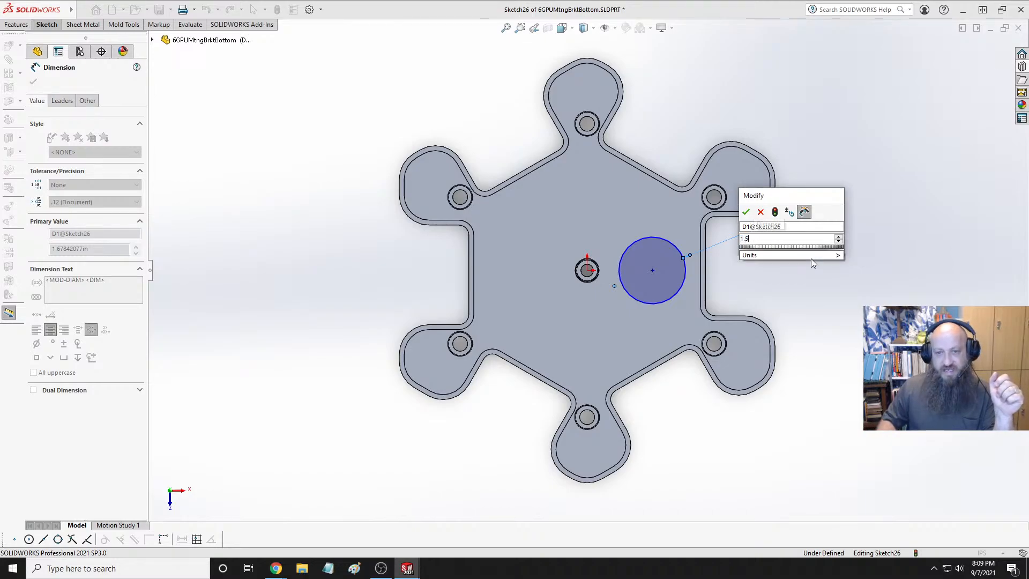
key("Return")
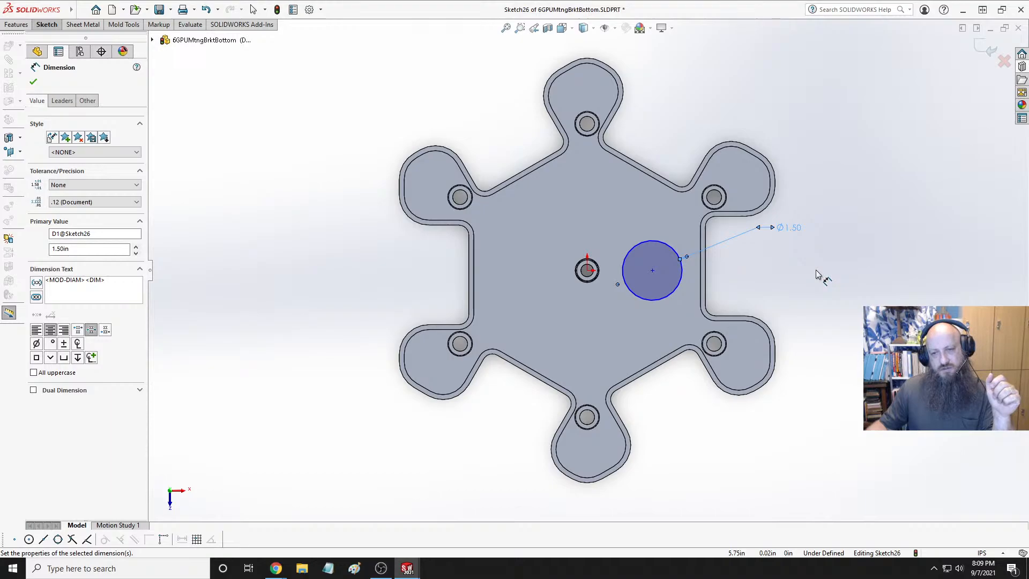
left_click(816, 271)
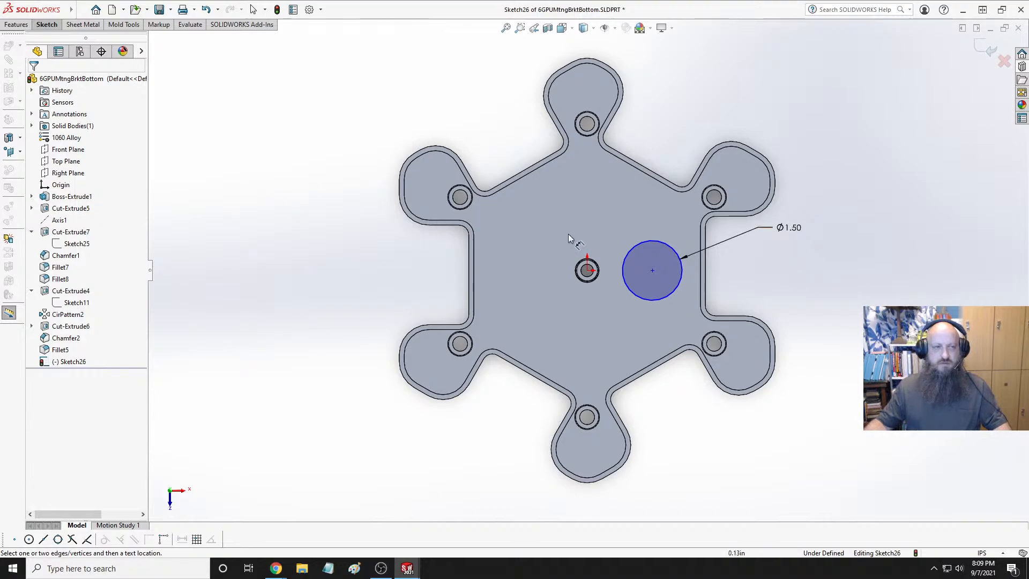
Draw a horizontal construction line about 2.85 in long from the origin through the circle's centre to the pocket's right edge
left_click(16, 24)
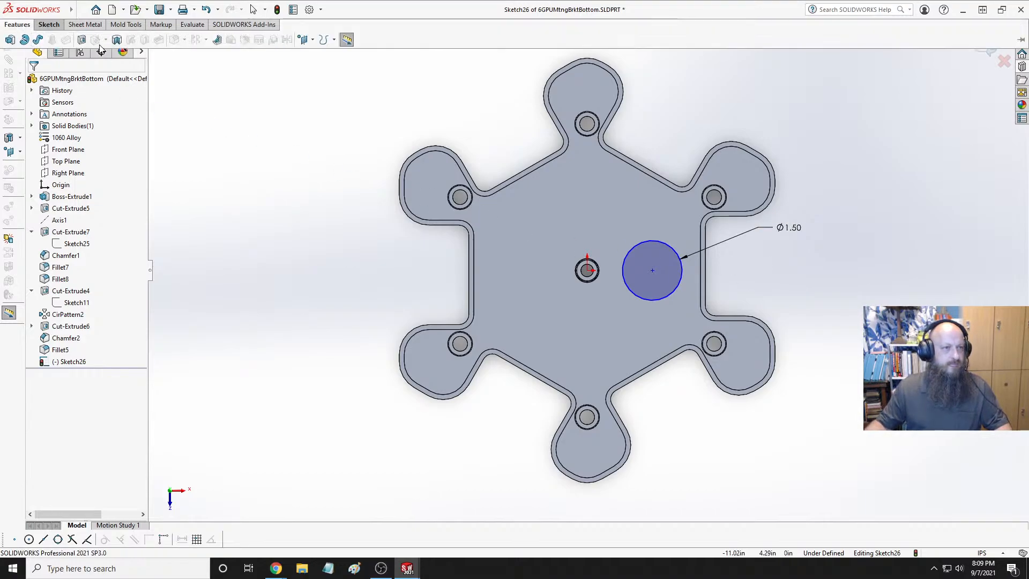
left_click(49, 24)
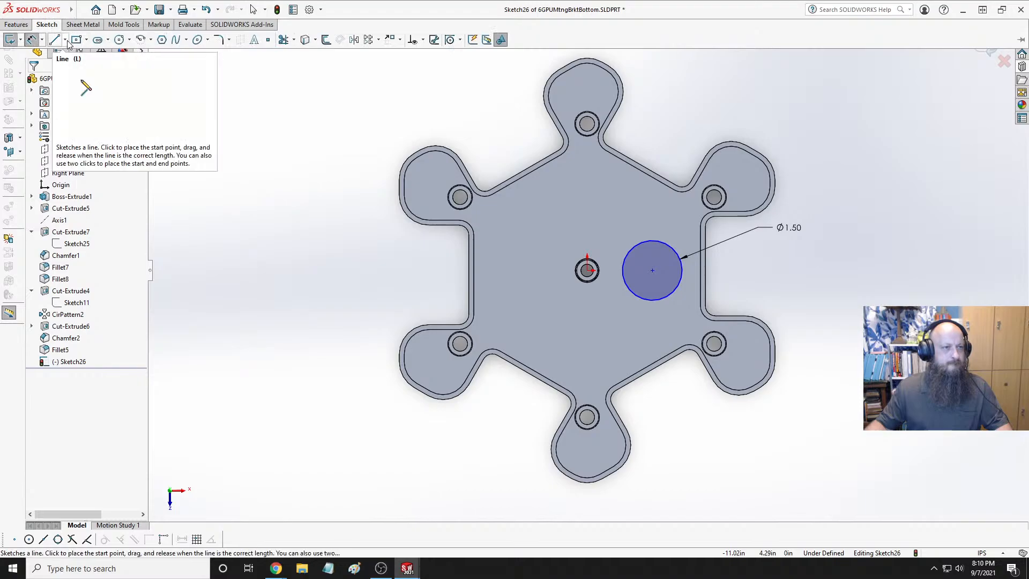
left_click(65, 40)
left_click(80, 66)
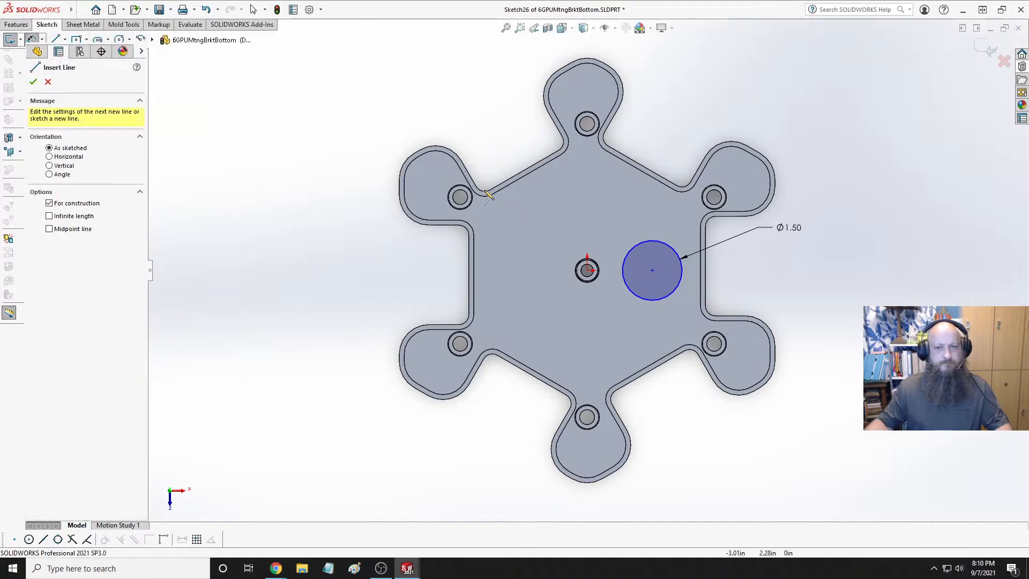
left_click(588, 271)
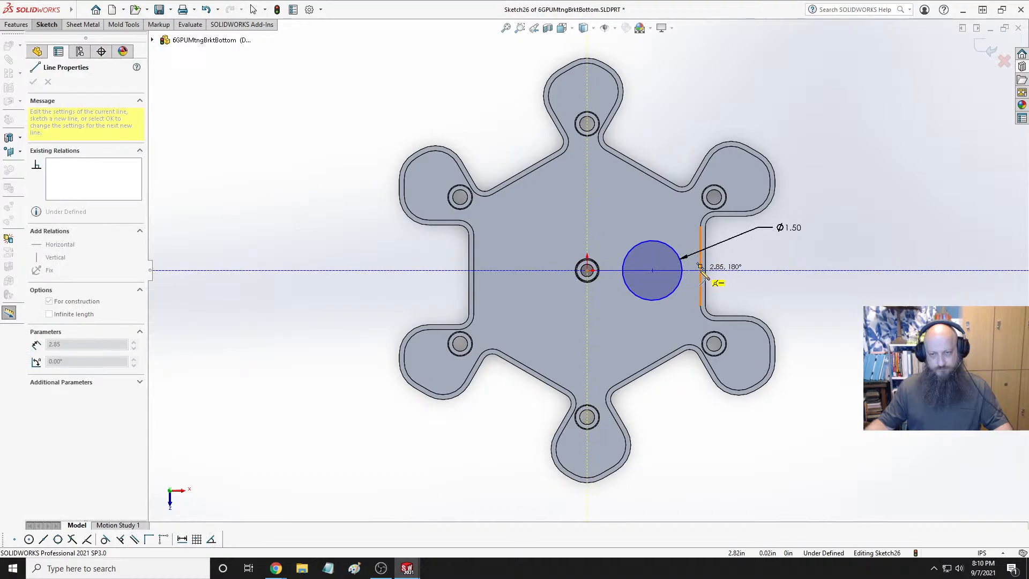
left_click(700, 269)
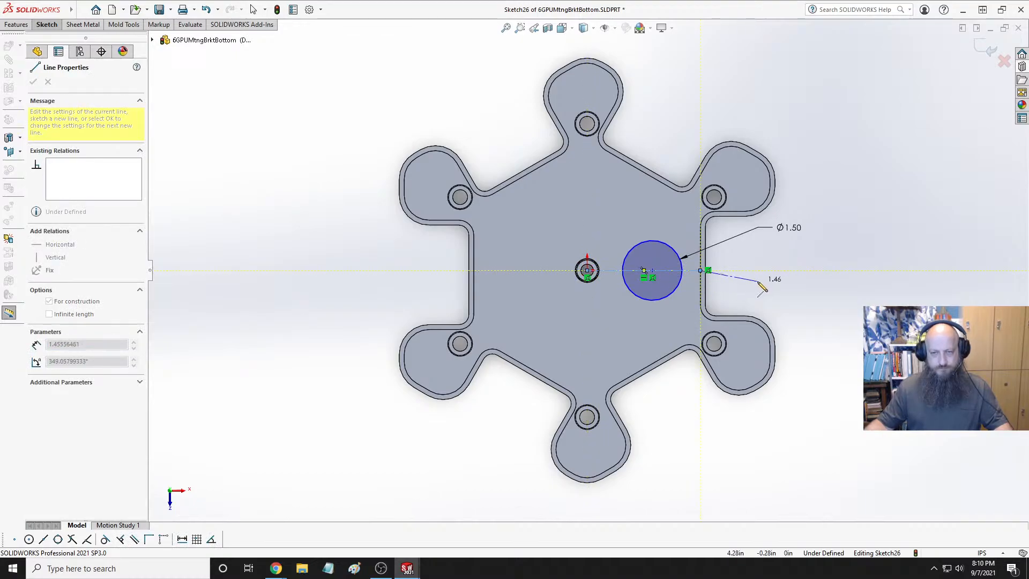
key("Escape")
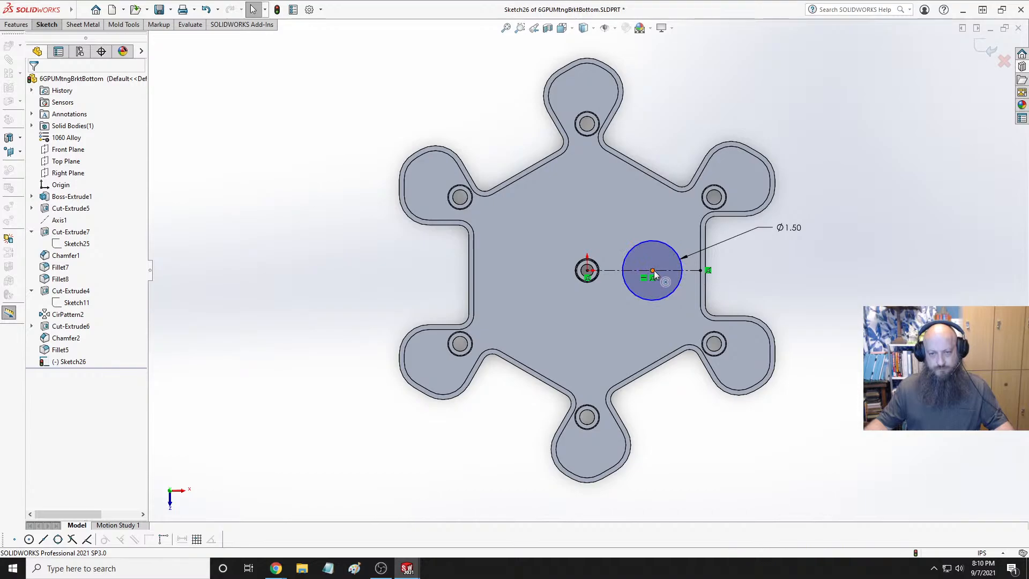
Inspect the existing relation between the circle's centre and the construction line
left_click(653, 271)
left_click(664, 271, "ctrl")
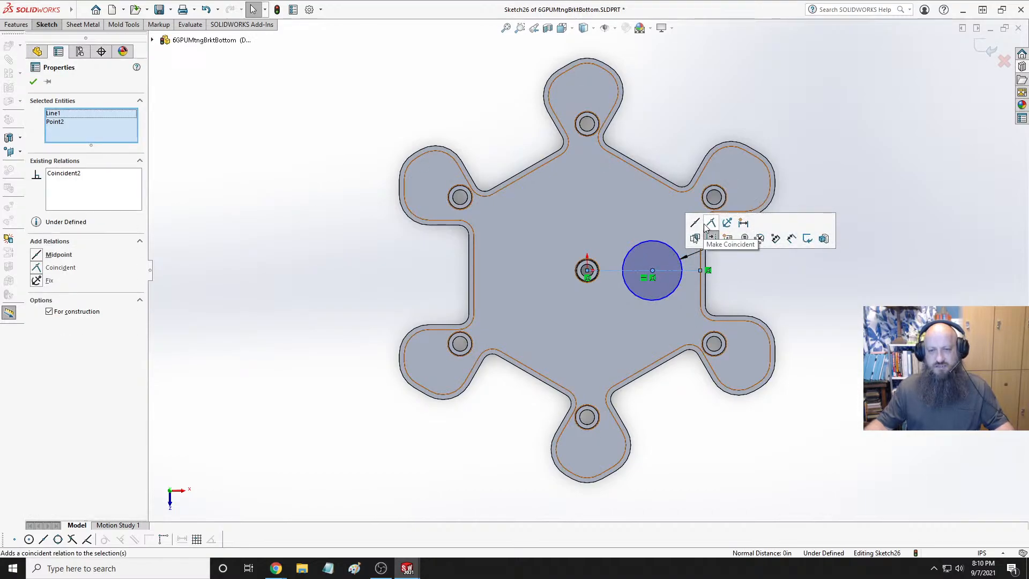
left_click(747, 265)
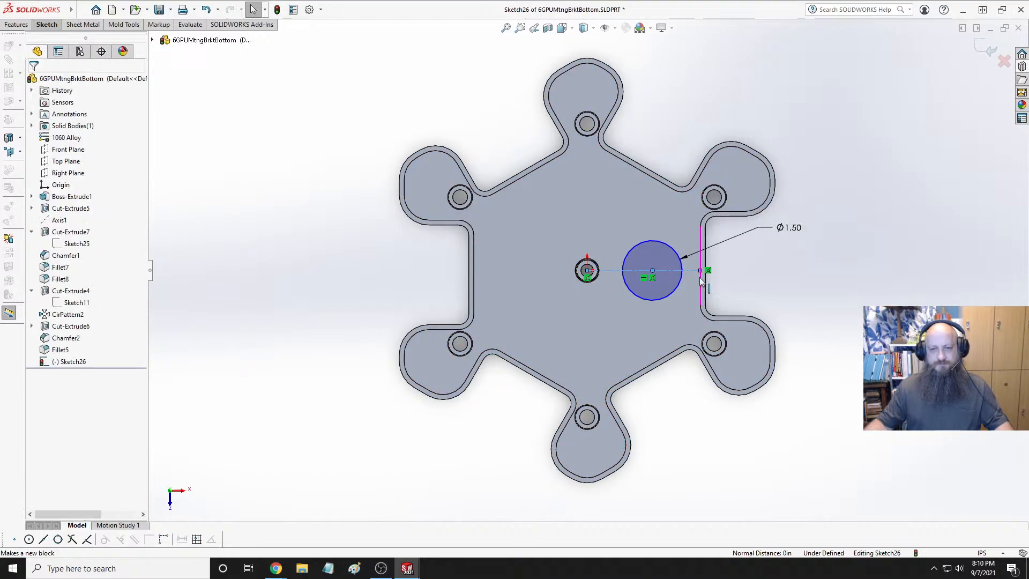
Try moving the construction line's inner end from the origin onto a middle ring edge around the central hole and shifting it along that edge
scroll(595, 289, "down", 3)
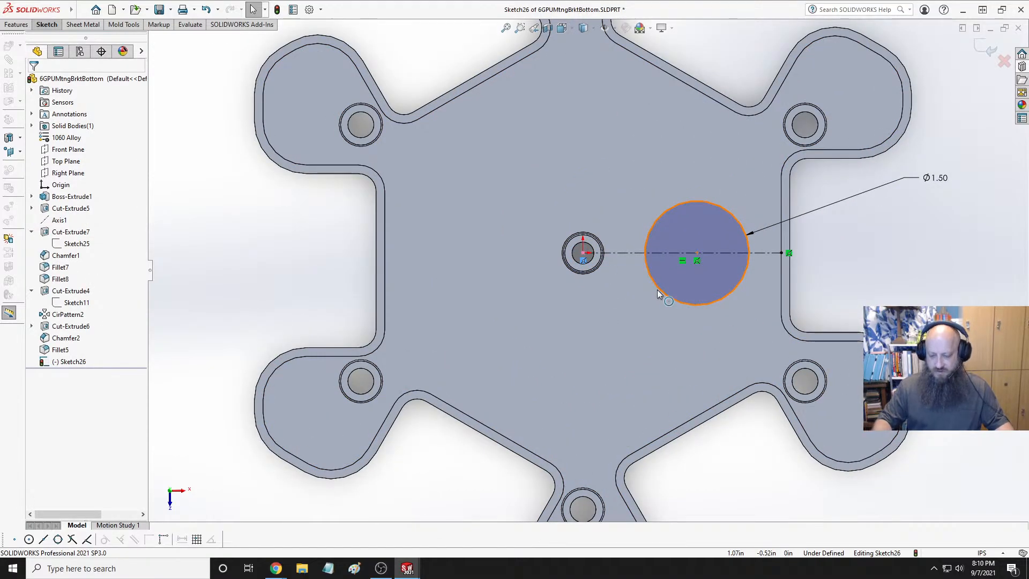
scroll(617, 268, "down", 5)
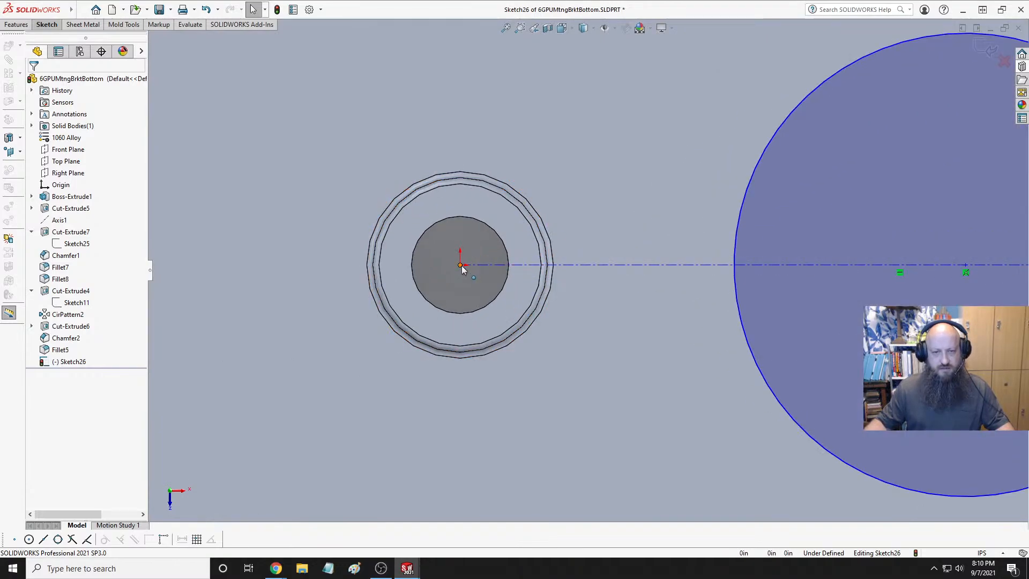
left_click_drag(462, 266, 548, 265)
key("Escape")
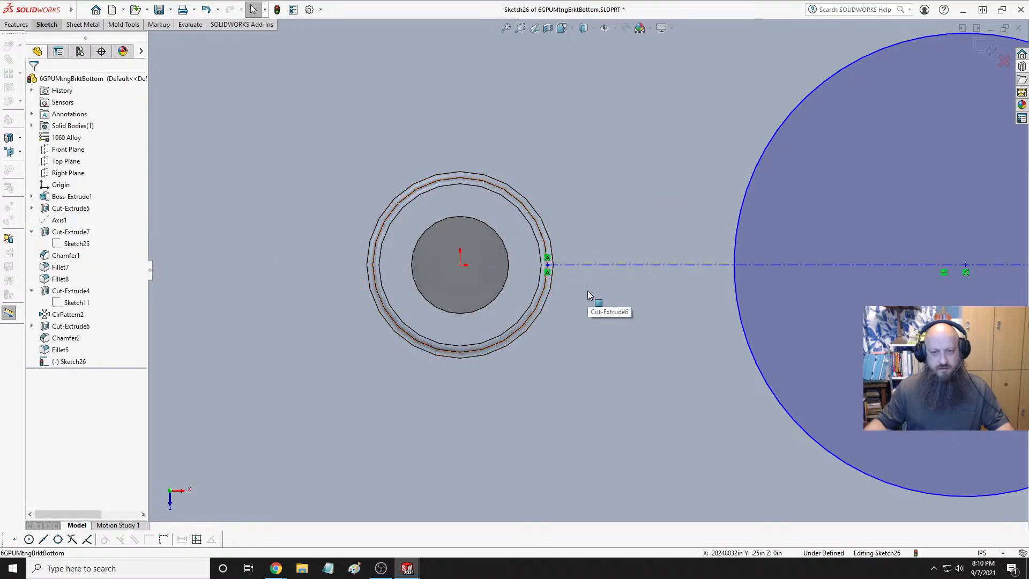
left_click(548, 265)
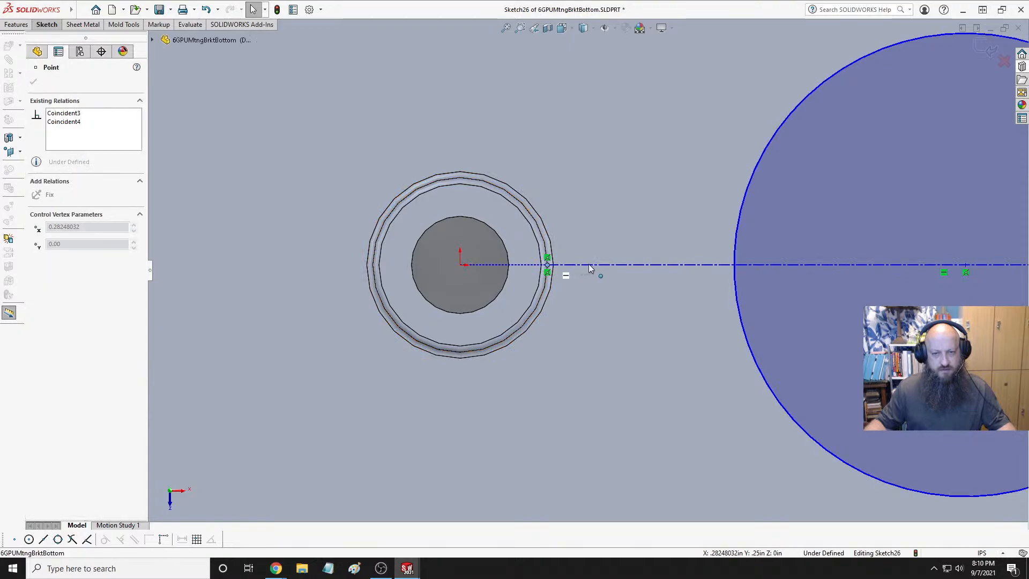
left_click_drag(589, 264, 578, 230)
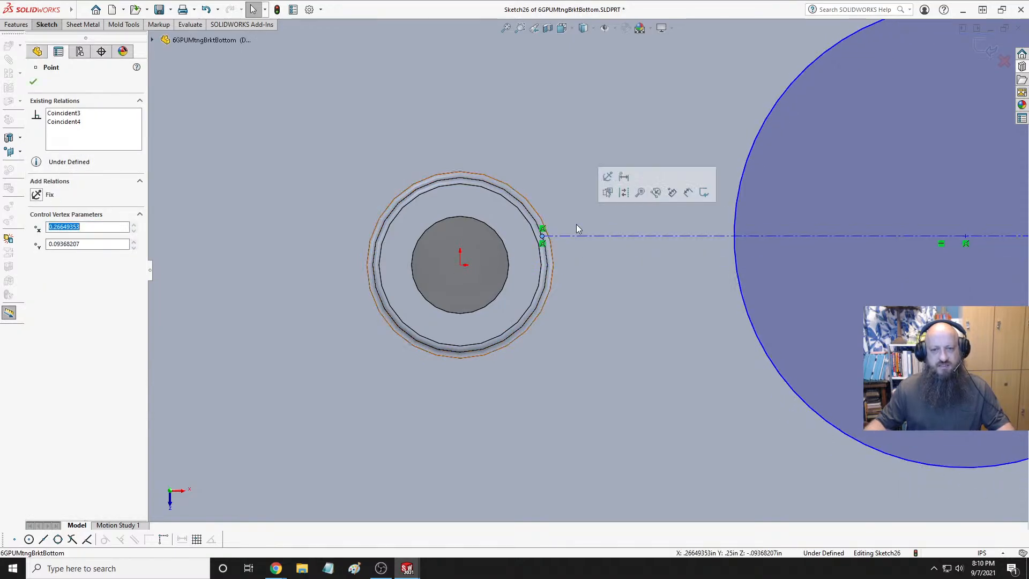
Delete the inner endpoint's coincident relation and snap the endpoint onto the outermost ring around the central hole, level with the origin
left_click(543, 243)
key("Delete")
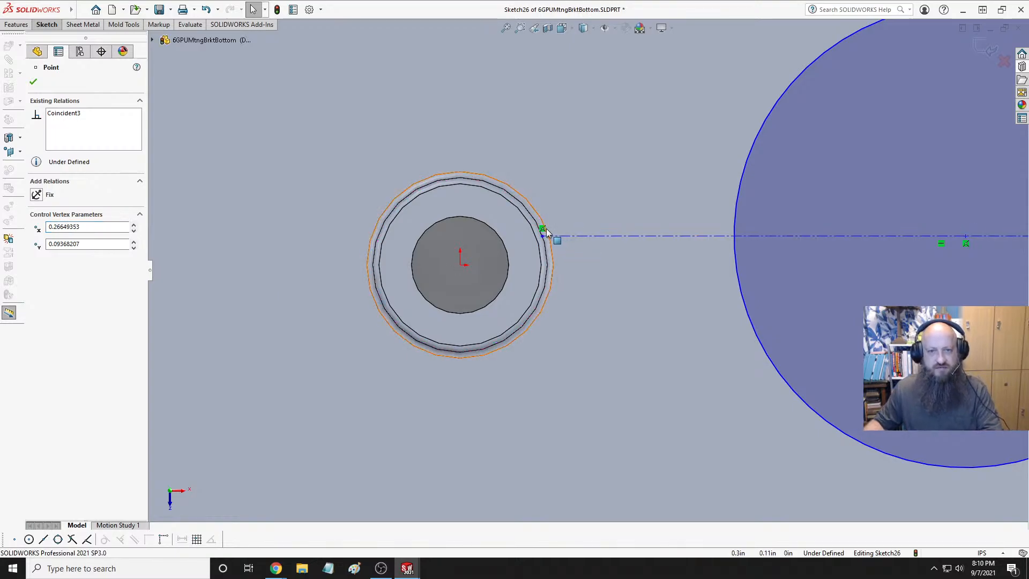
left_click_drag(546, 239, 553, 264)
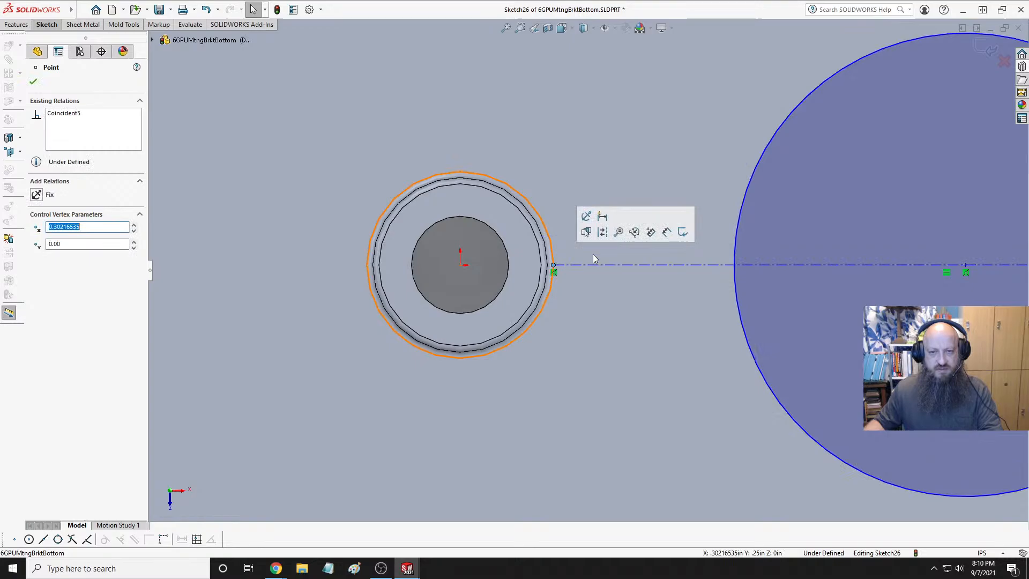
left_click(603, 285)
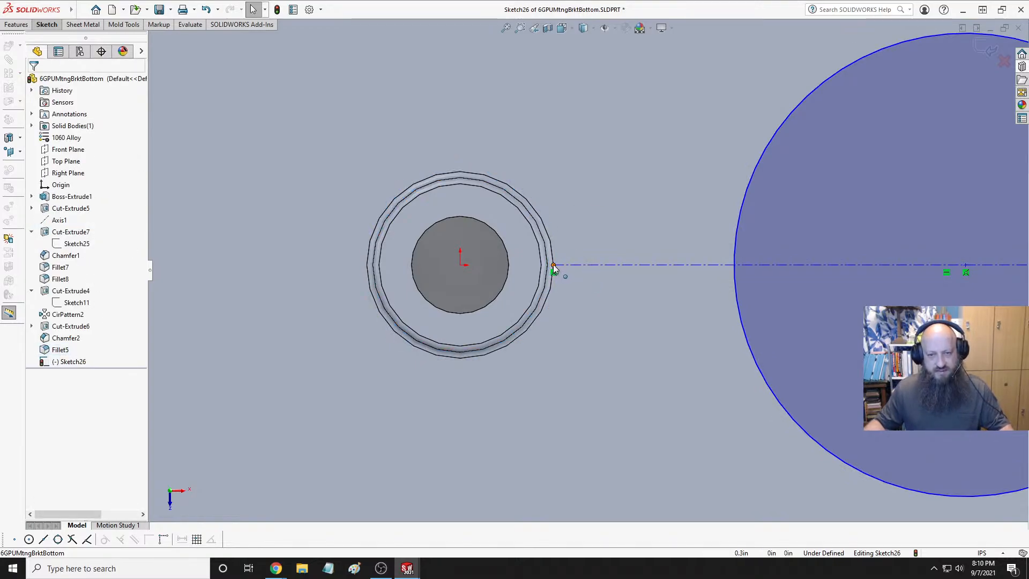
Shift the construction line's inner endpoint slightly up the outermost ring, remove its relation, and snap it back level with the origin
mouse_move(553, 264)
left_mouse_down()
mouse_move(561, 288)
mouse_move(554, 253)
left_mouse_up()
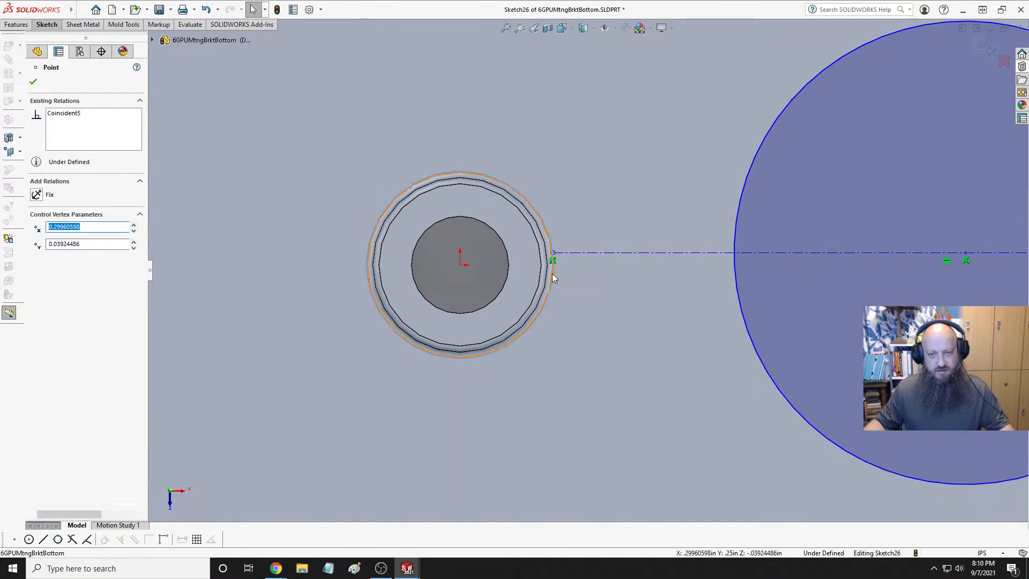
key("Escape")
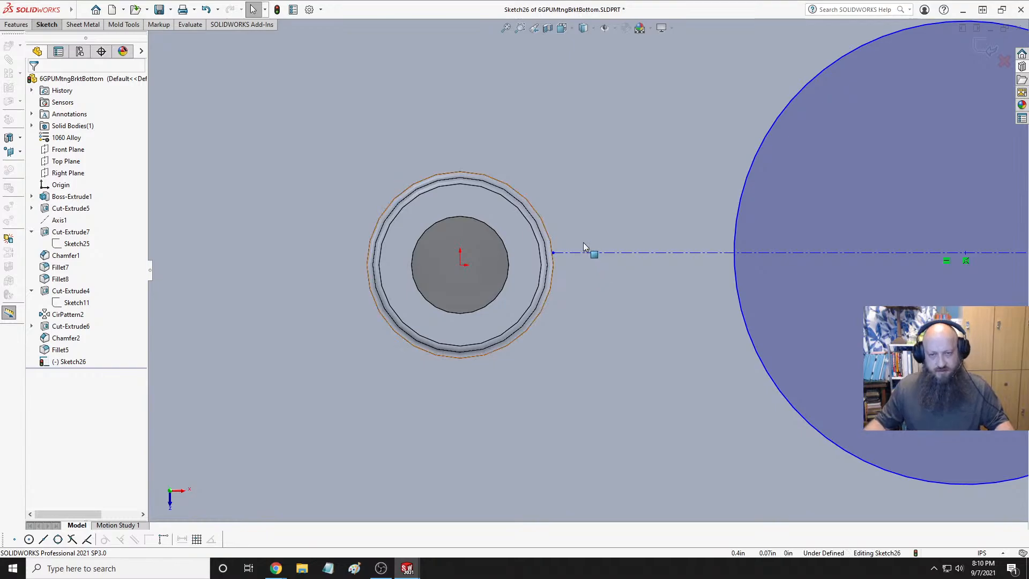
left_click_drag(550, 252, 553, 265)
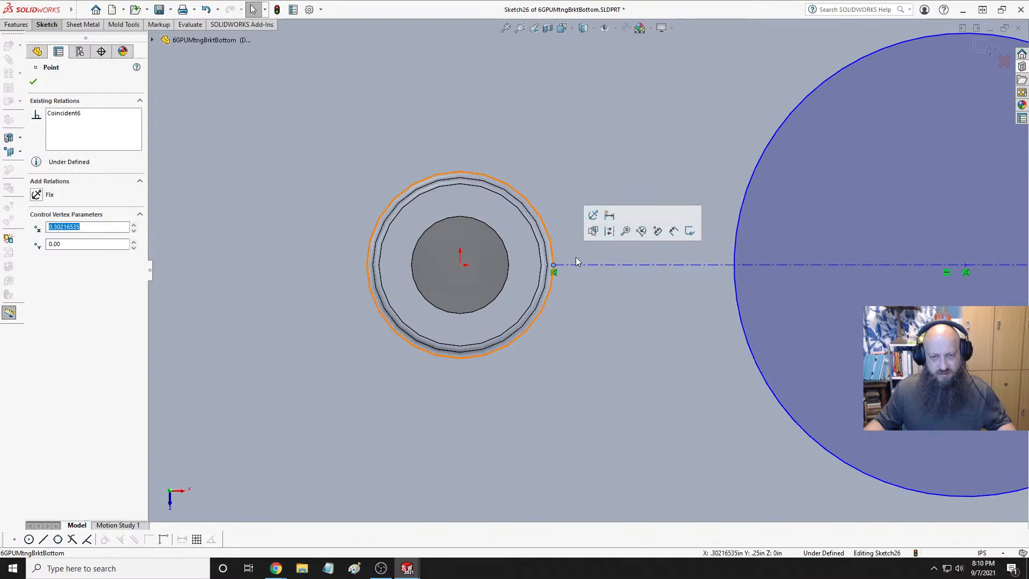
Try to make the construction line's inner endpoint coincident with the sketch origin
left_click(561, 273)
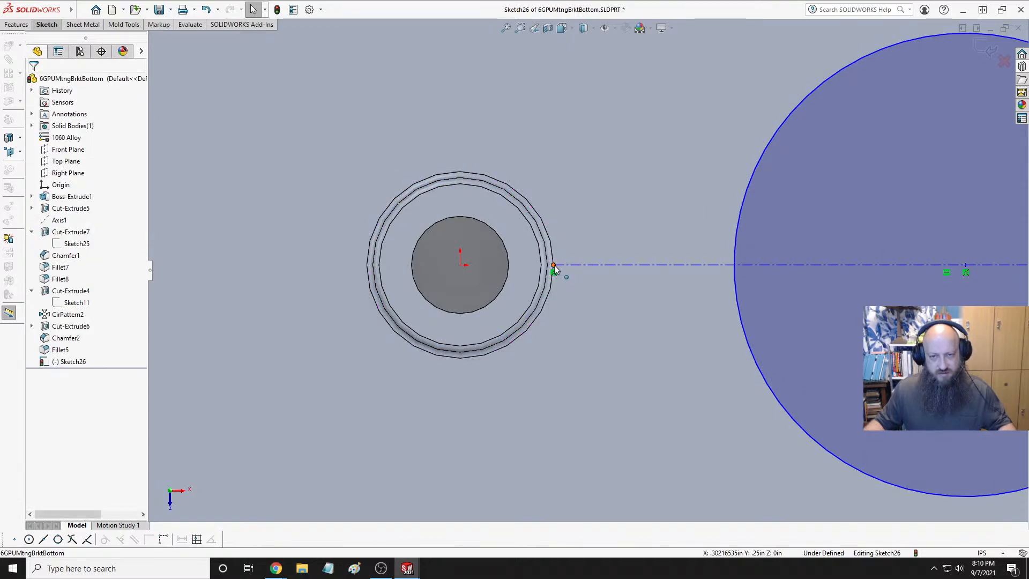
left_click(555, 267)
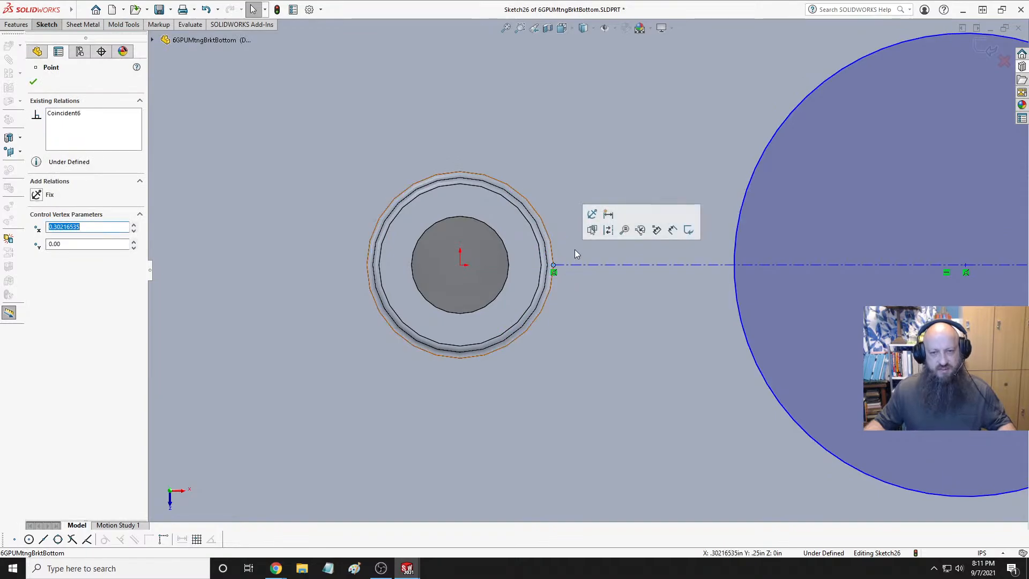
left_click(462, 265, "ctrl")
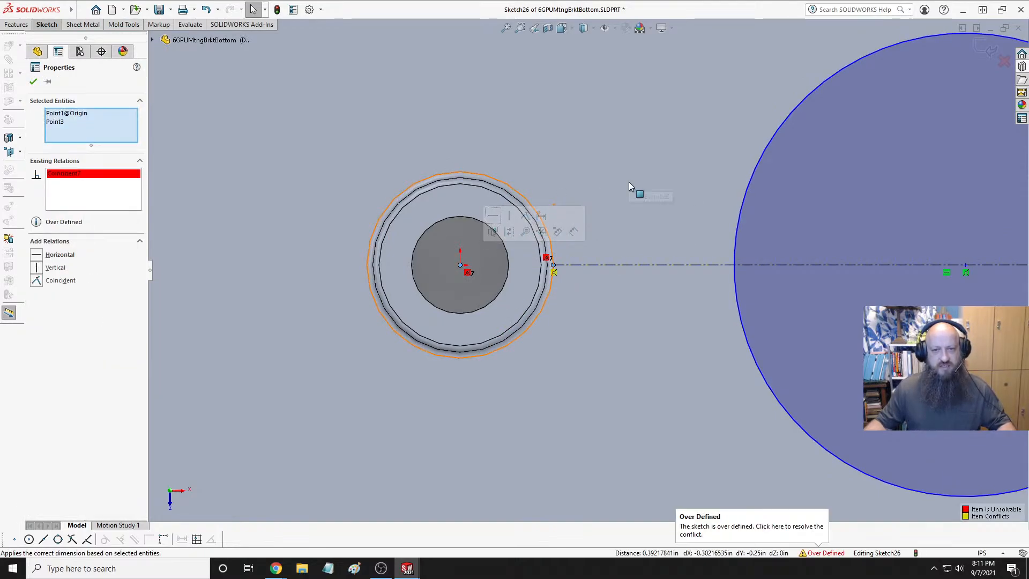
Undo the conflicting endpoint changes, restoring the construction line's inner end to the sketch origin
left_click(636, 290)
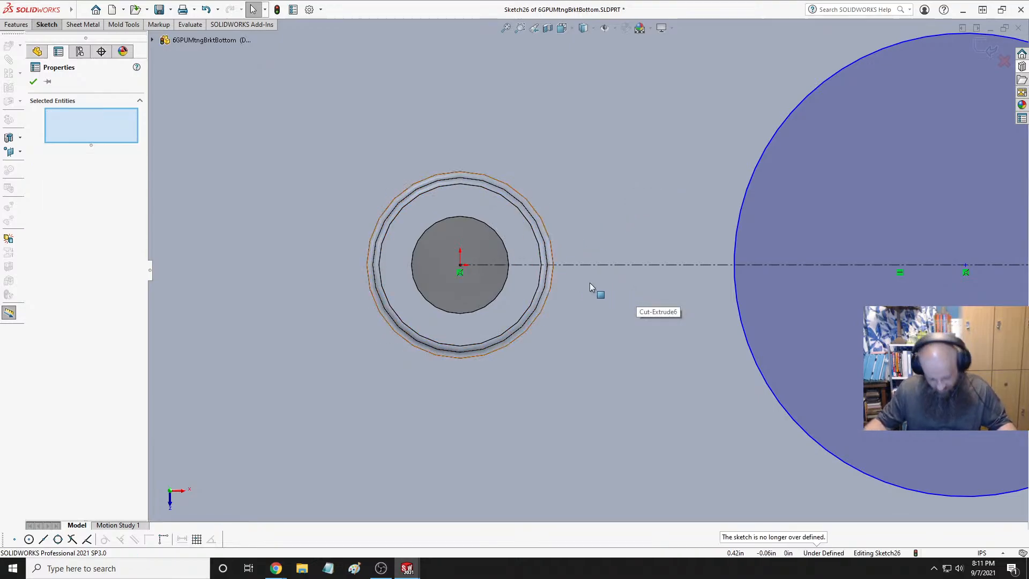
scroll(577, 293, "up", 4)
scroll(576, 293, "up", 2)
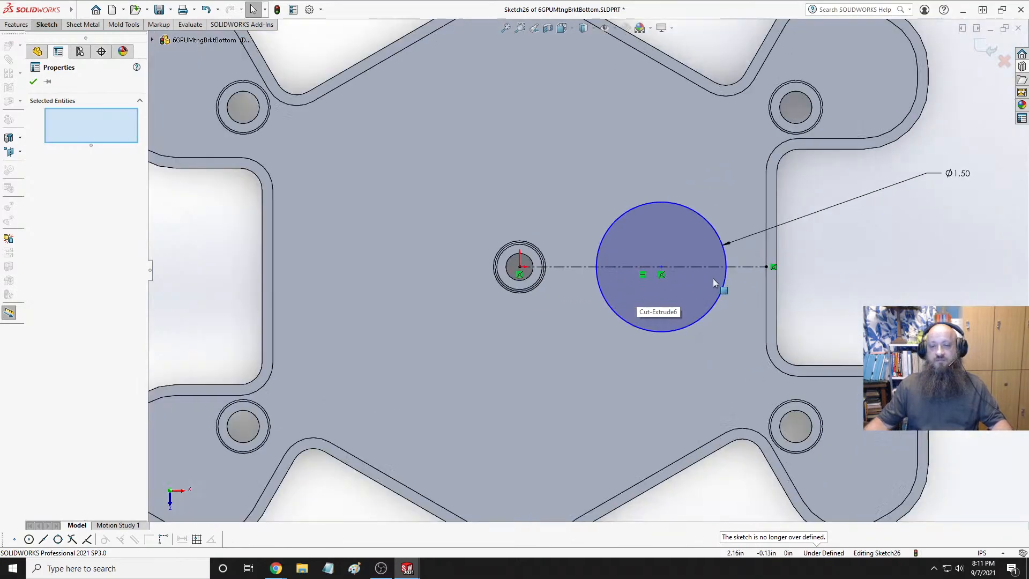
scroll(713, 278, "down", 2)
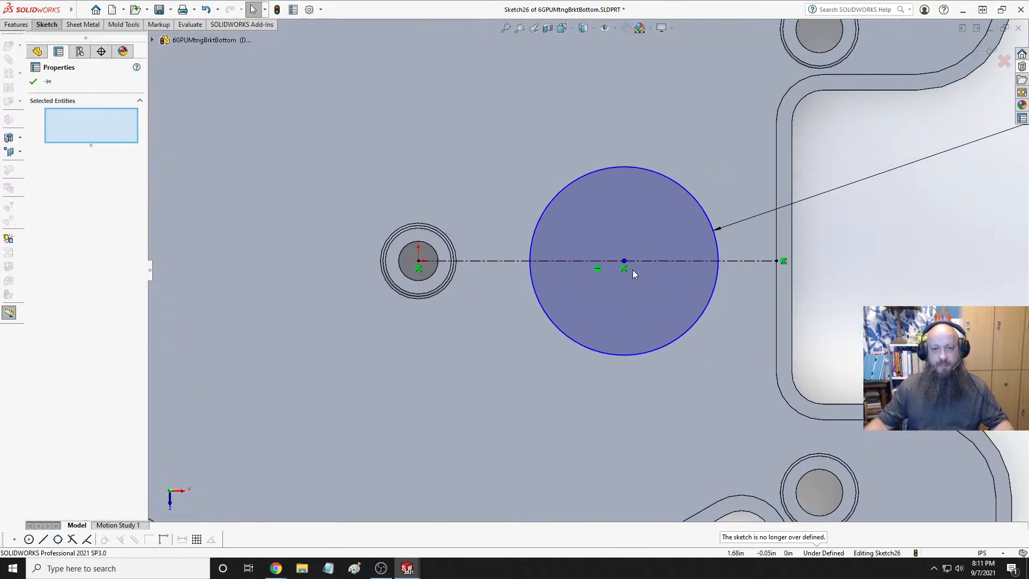
Measure from the outer ring around the central hole to the adjacent straight wall and copy the Delta X value
left_click(453, 275)
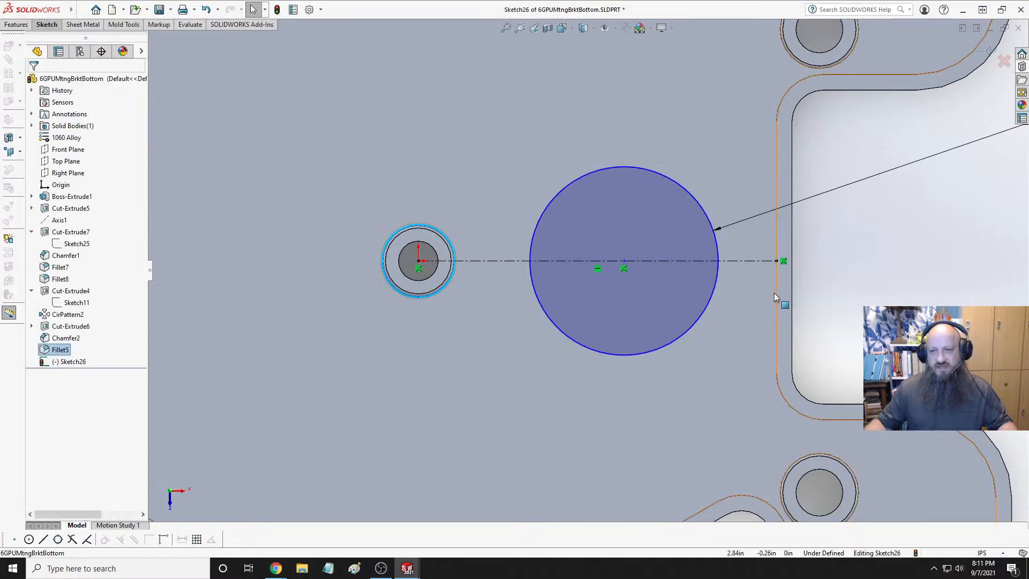
left_click(190, 24)
left_click(45, 41)
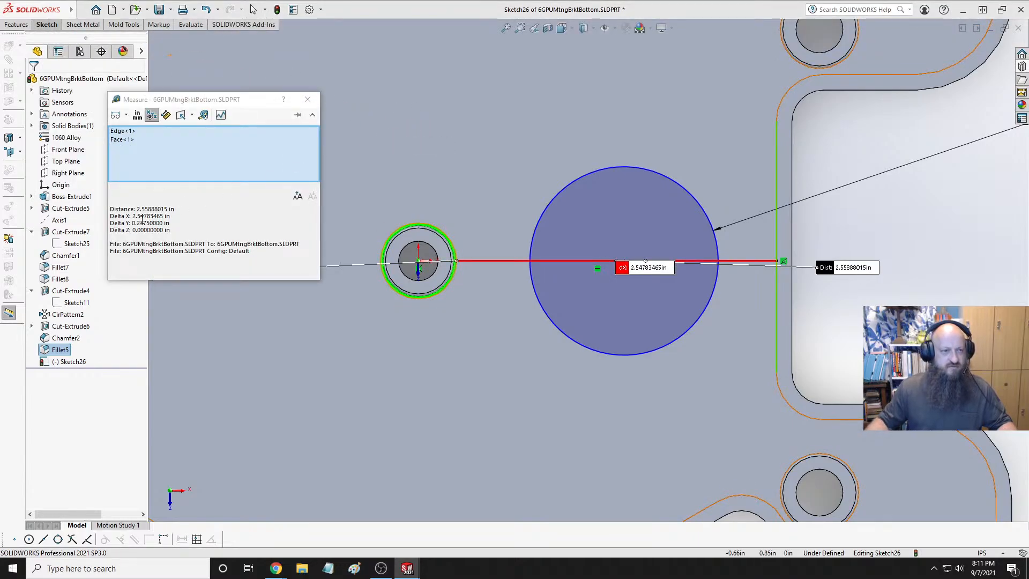
left_click(148, 216)
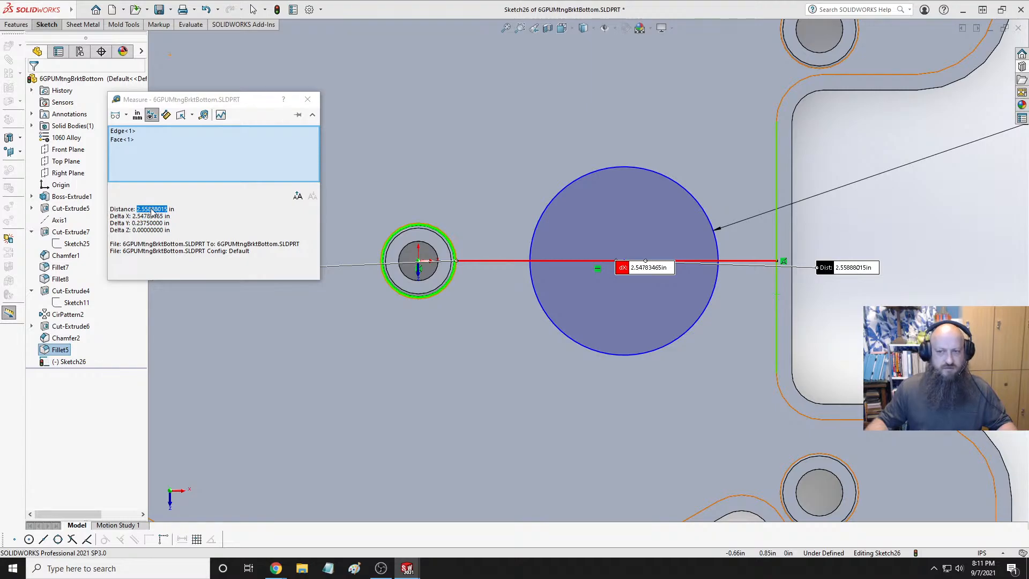
double_click(150, 216)
right_click(150, 216)
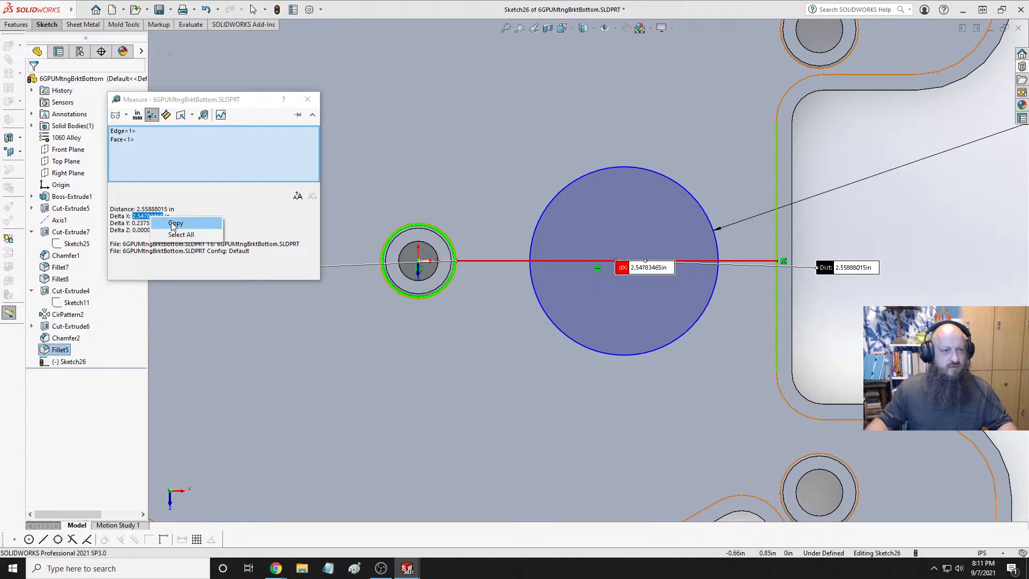
left_click(175, 223)
key("Escape")
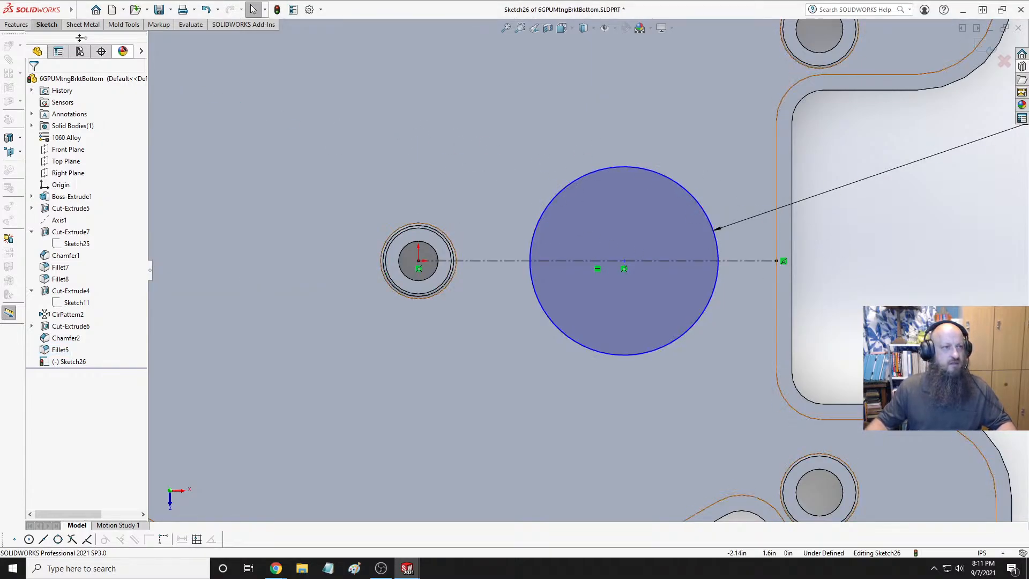
Dimension the circle's center from the adjacent straight wall edge, setting the distance to 2.54783465/2 in
left_click(51, 27)
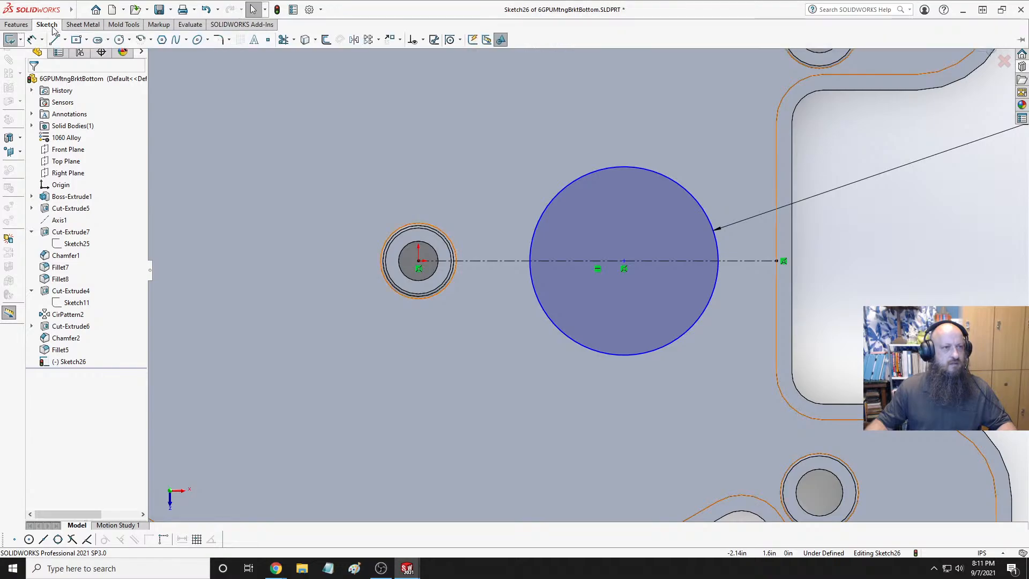
left_click(777, 208)
left_click(624, 262)
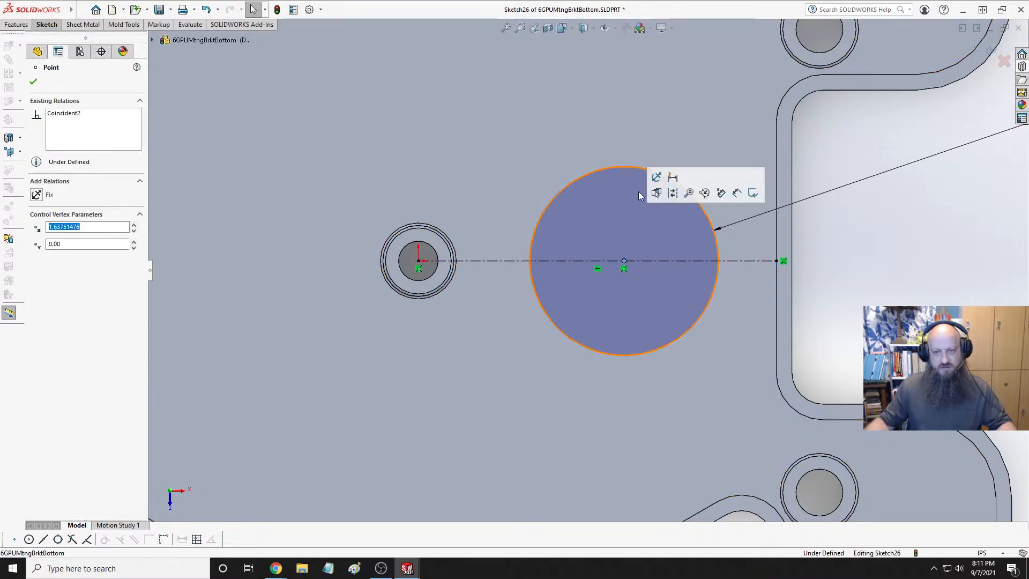
left_click(33, 39)
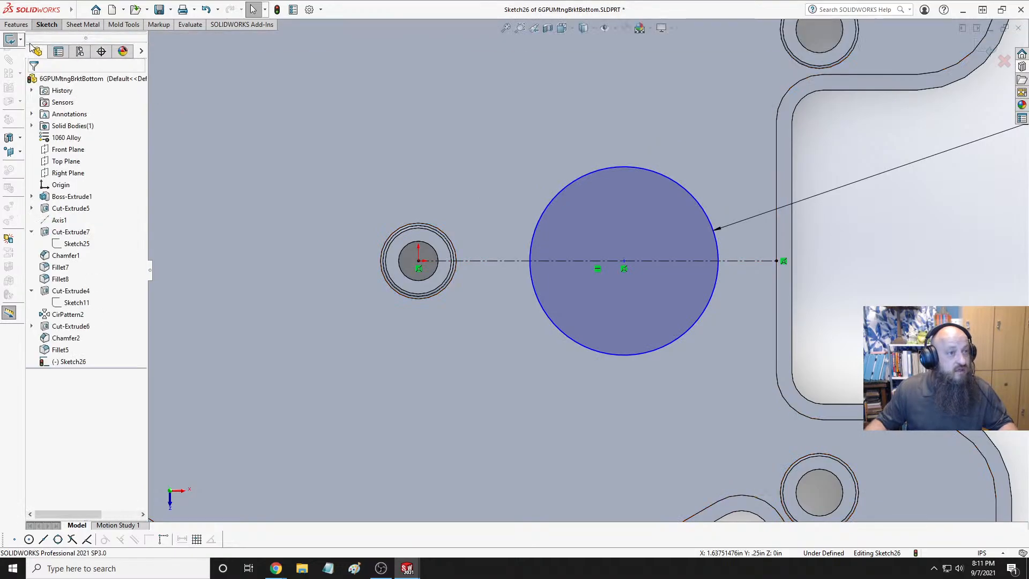
left_click(778, 232)
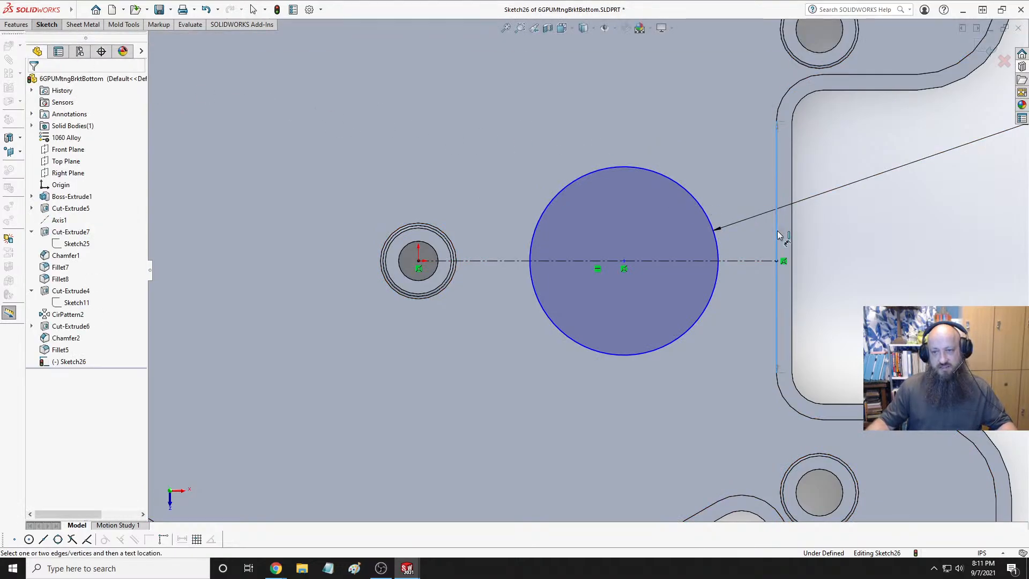
left_click(624, 262)
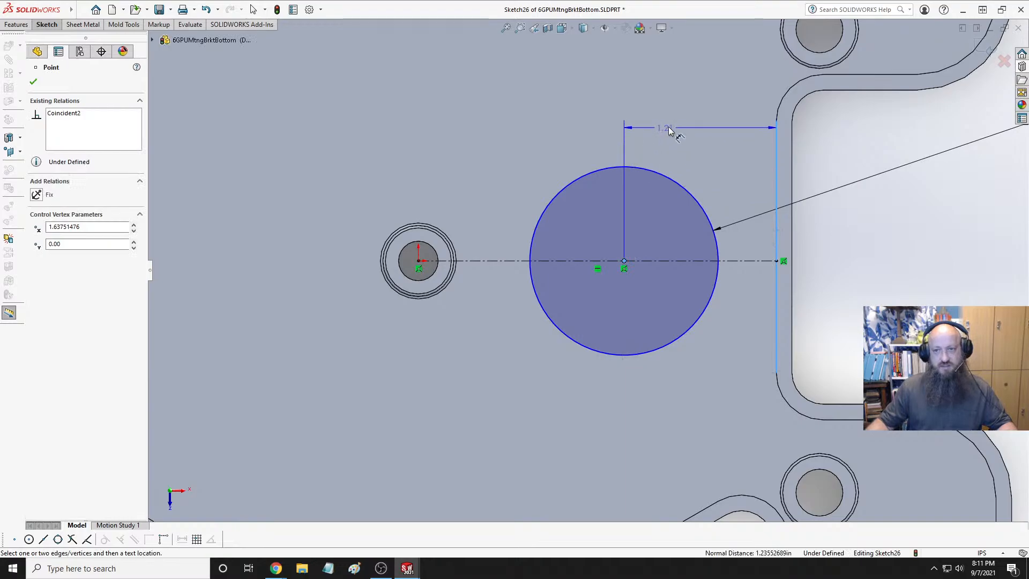
left_click(697, 119)
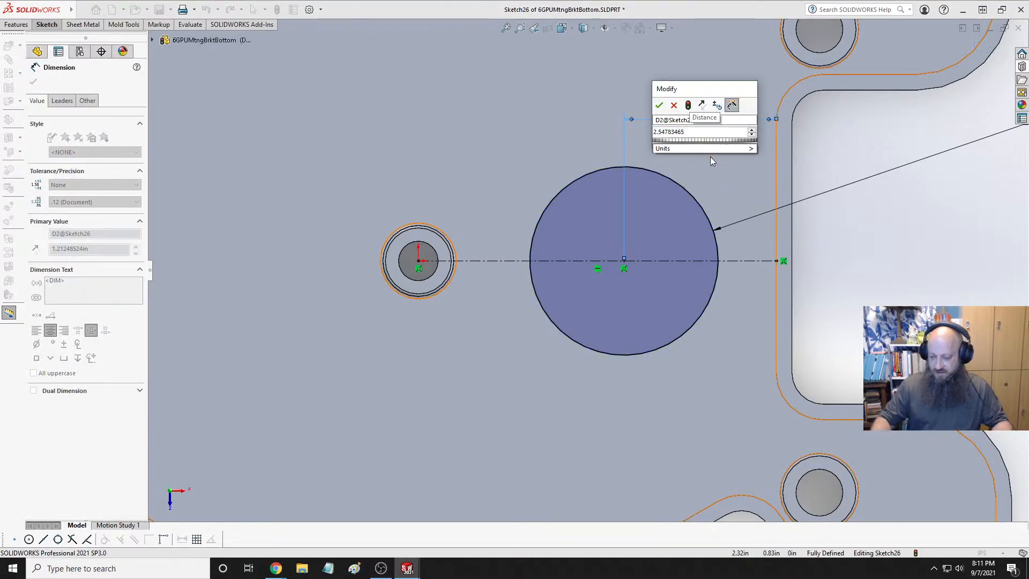
type("/2")
key("Return")
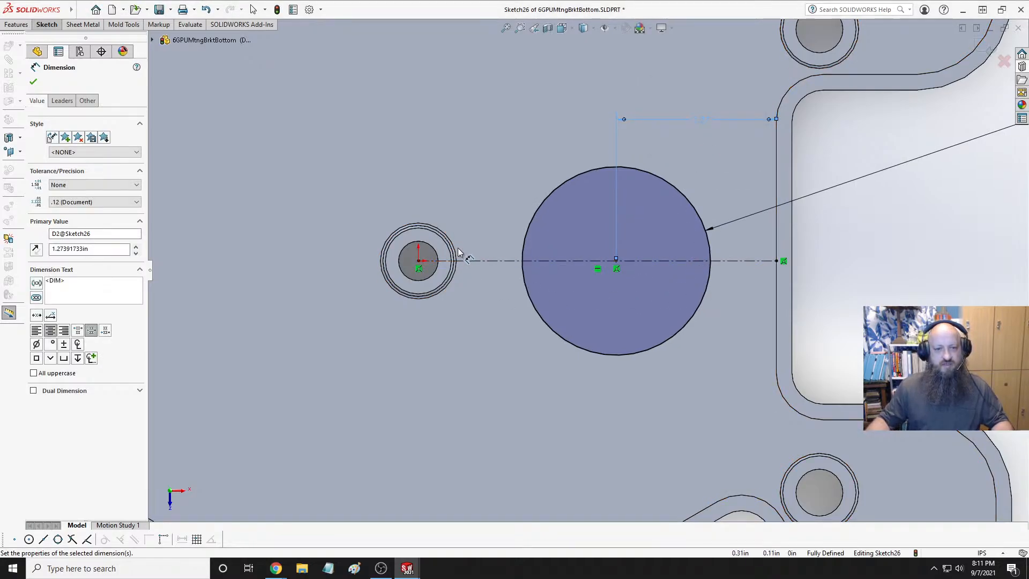
Inspect the dimensioned circle and central boss from an angle, and return to the Top view of the whole bracket
middle_click_drag(480, 288, 468, 188)
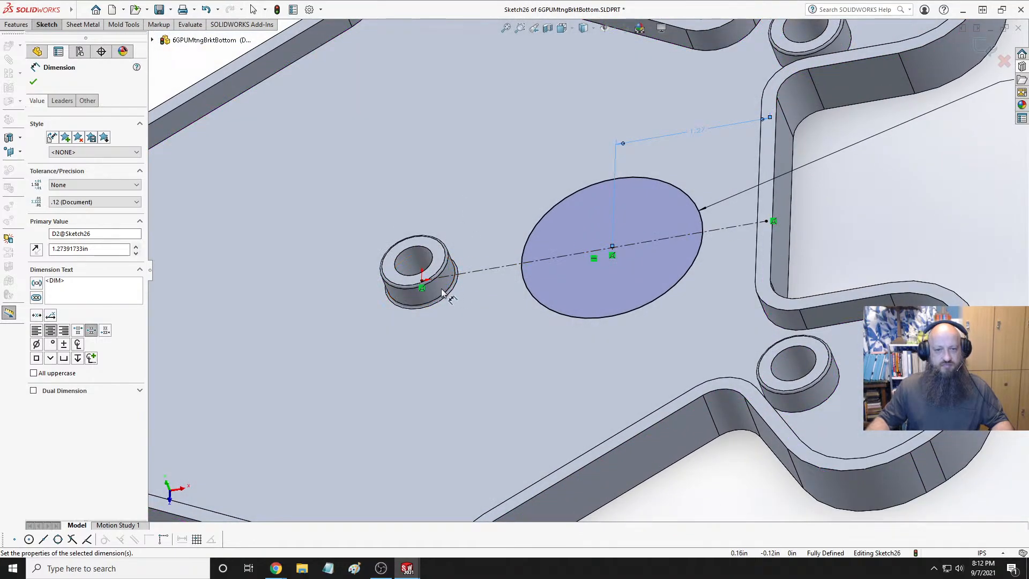
scroll(700, 227, "up", 6)
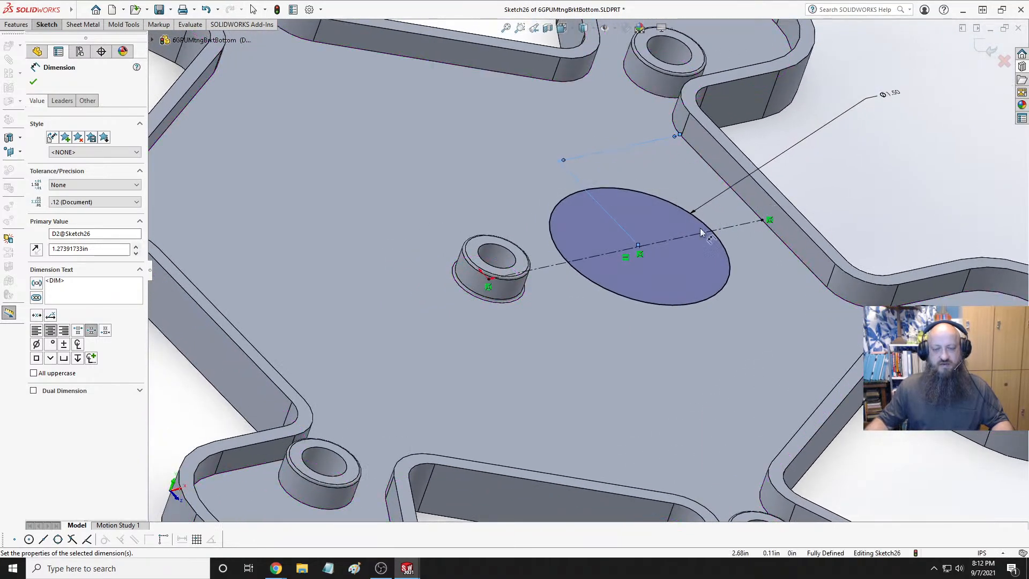
key("ctrl+8")
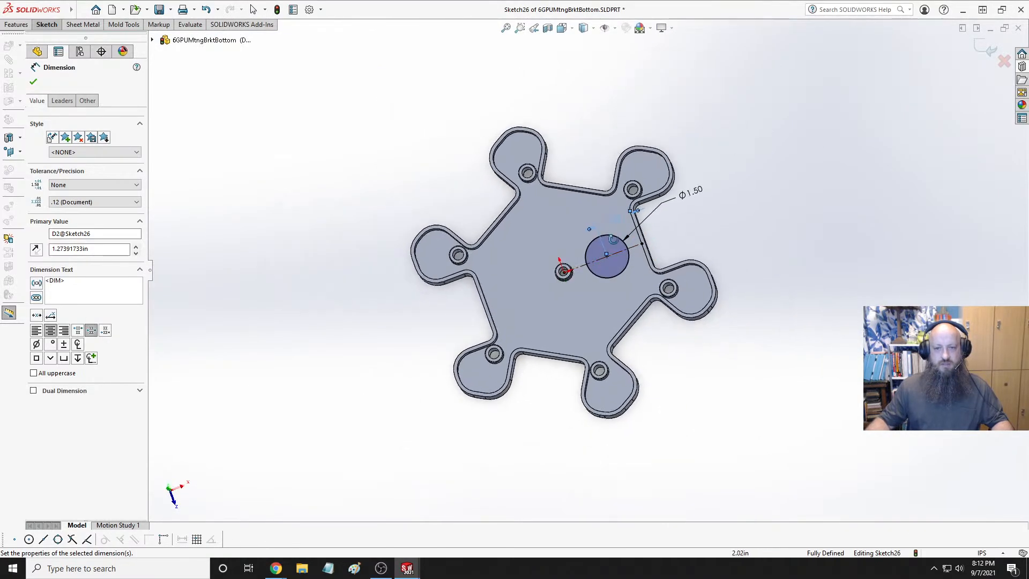
key("space")
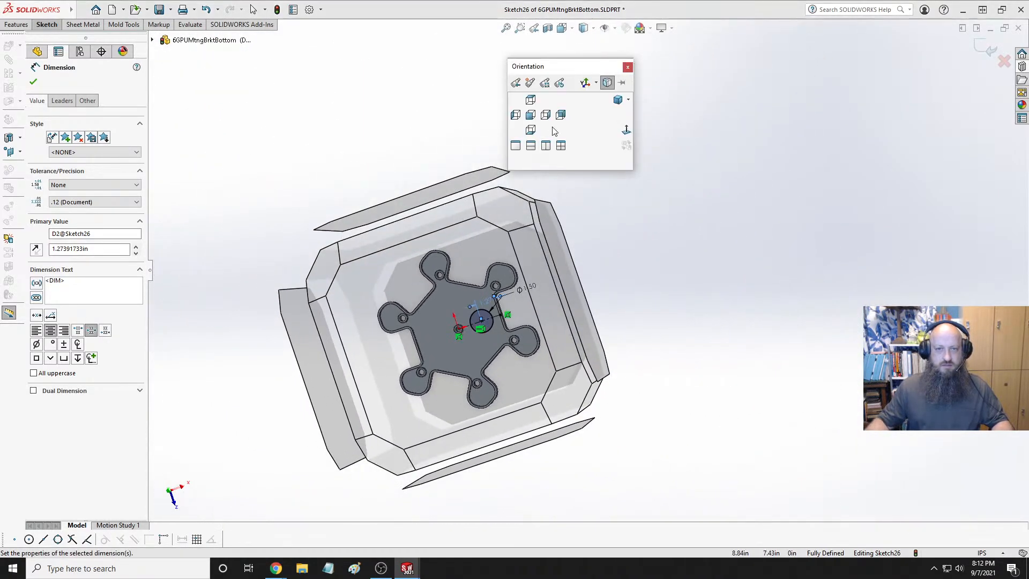
left_click(532, 115)
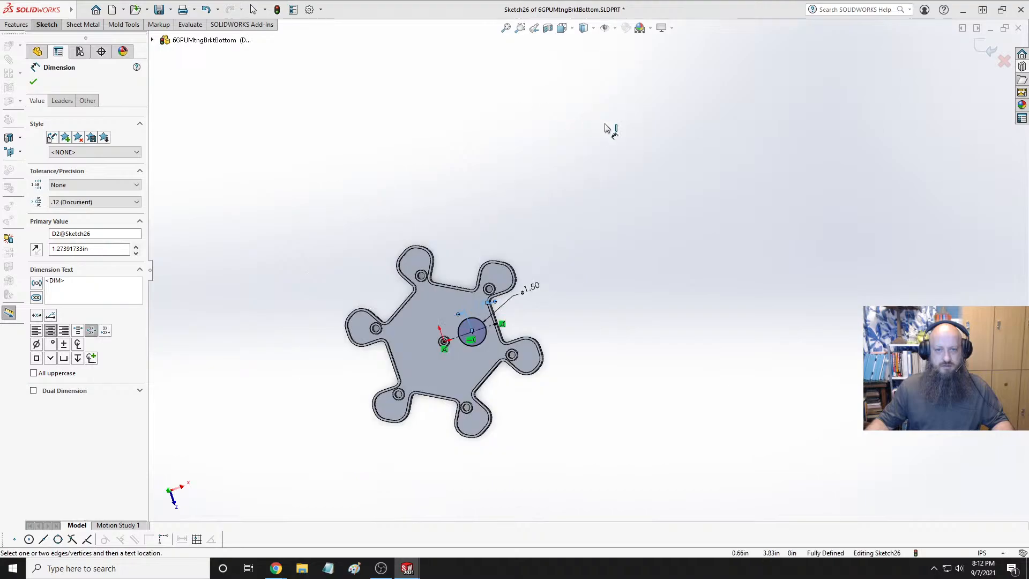
left_click(894, 107)
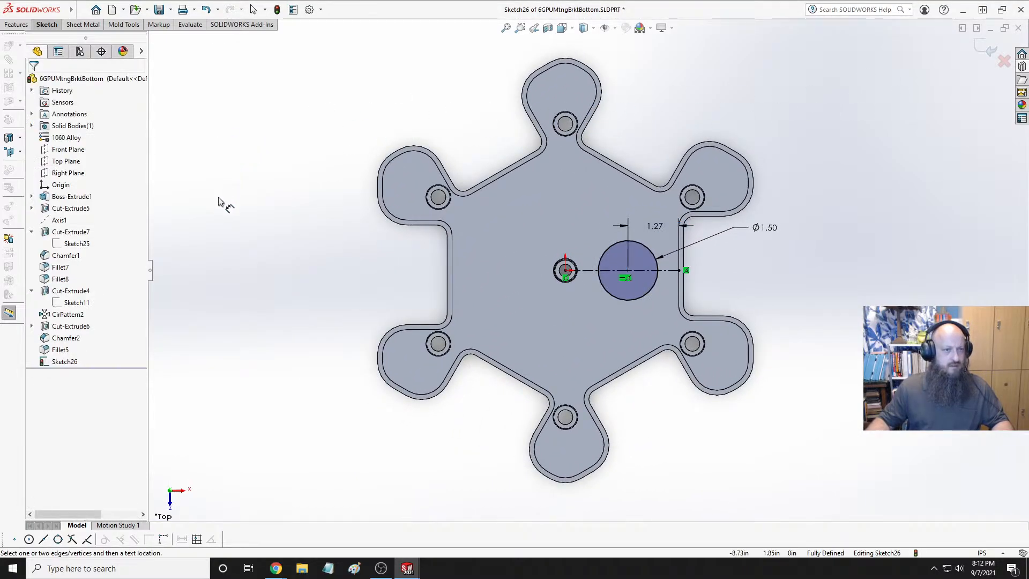
key("Escape")
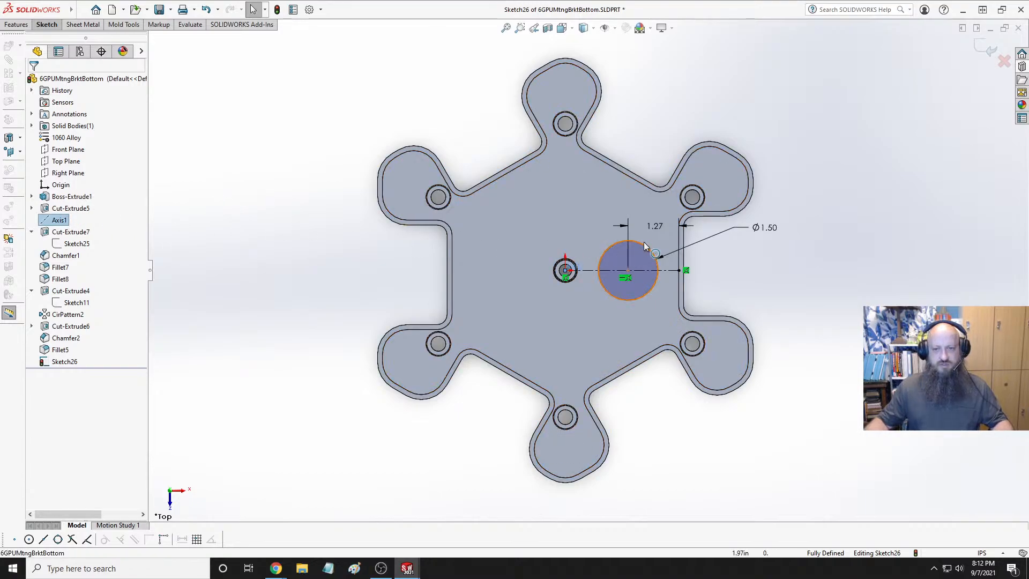
Create a circular sketch pattern of the circle around the origin with 6 equally spaced instances over 360 degrees
left_click(619, 248)
left_click(551, 236, "ctrl")
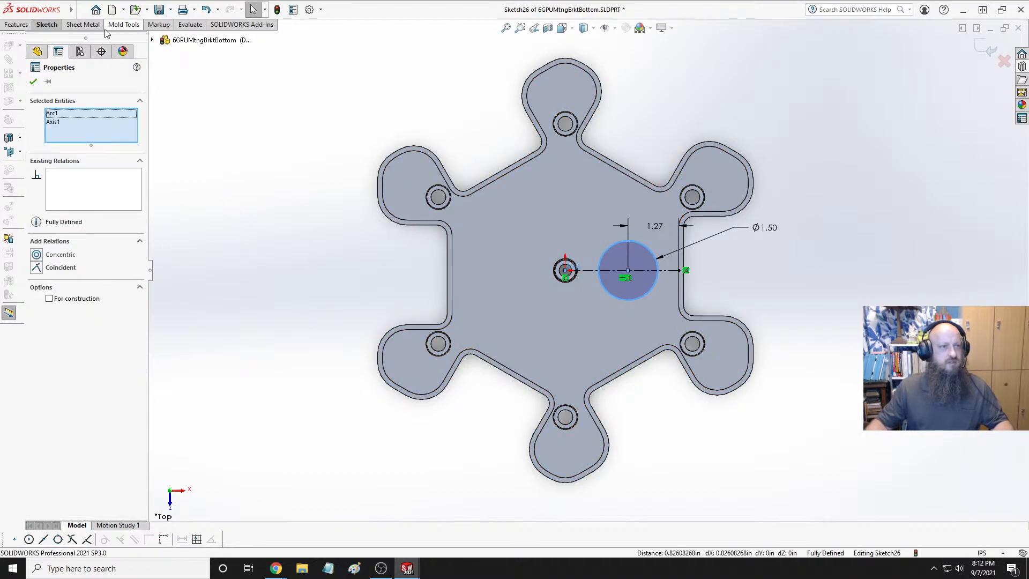
left_click(16, 24)
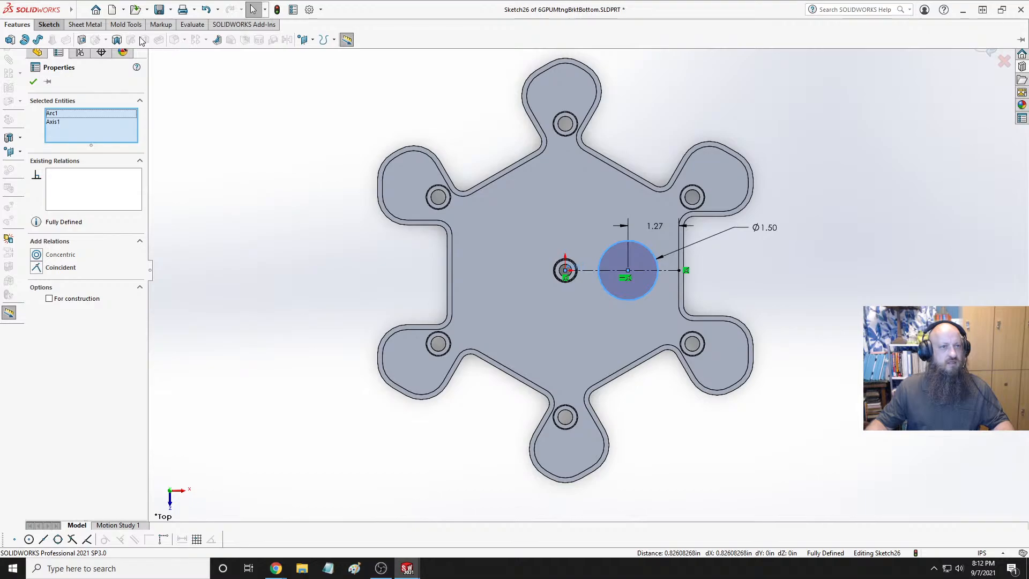
left_click(49, 25)
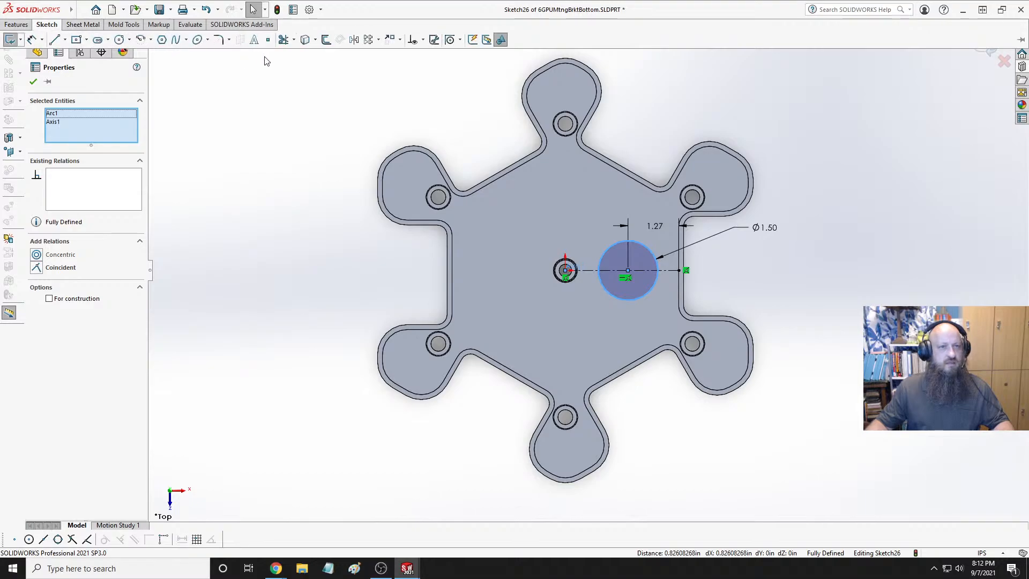
left_click(378, 40)
left_click(381, 69)
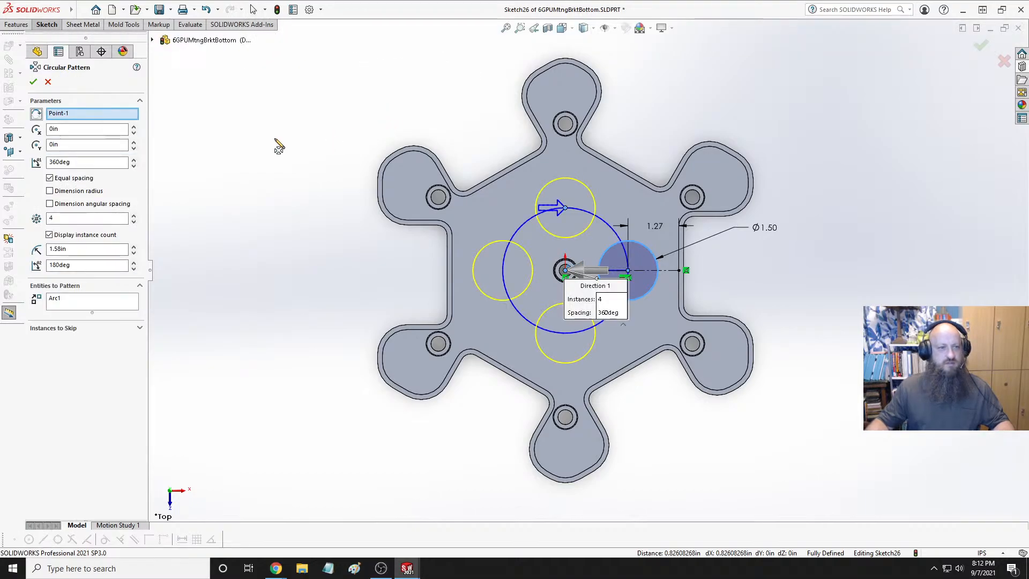
double_click(70, 220)
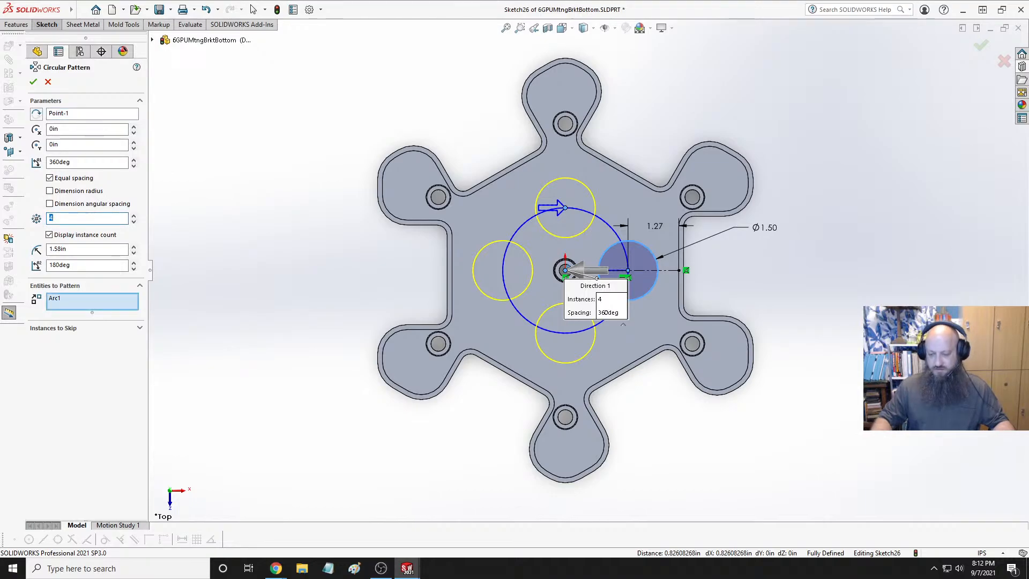
type("6")
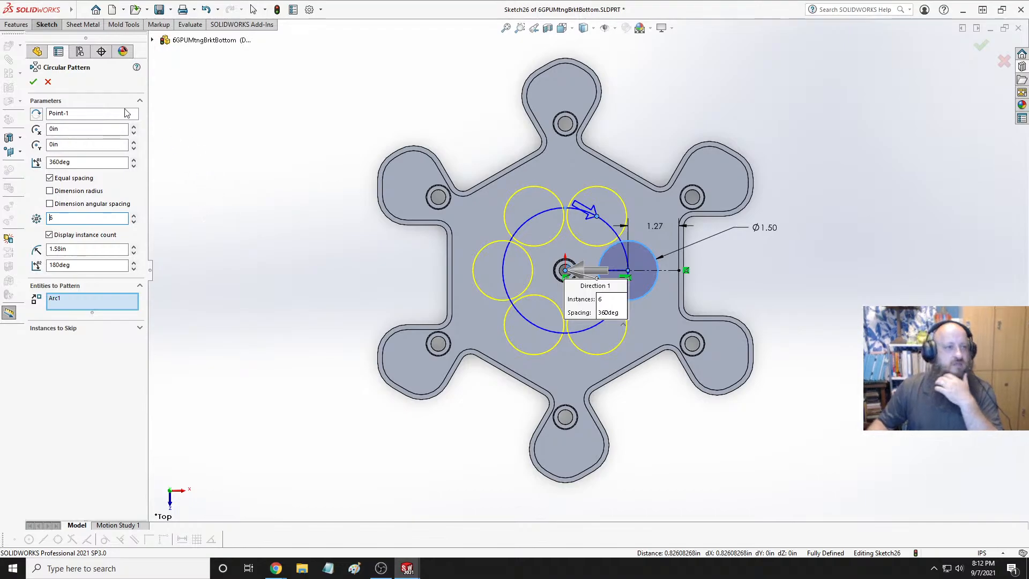
key("Return")
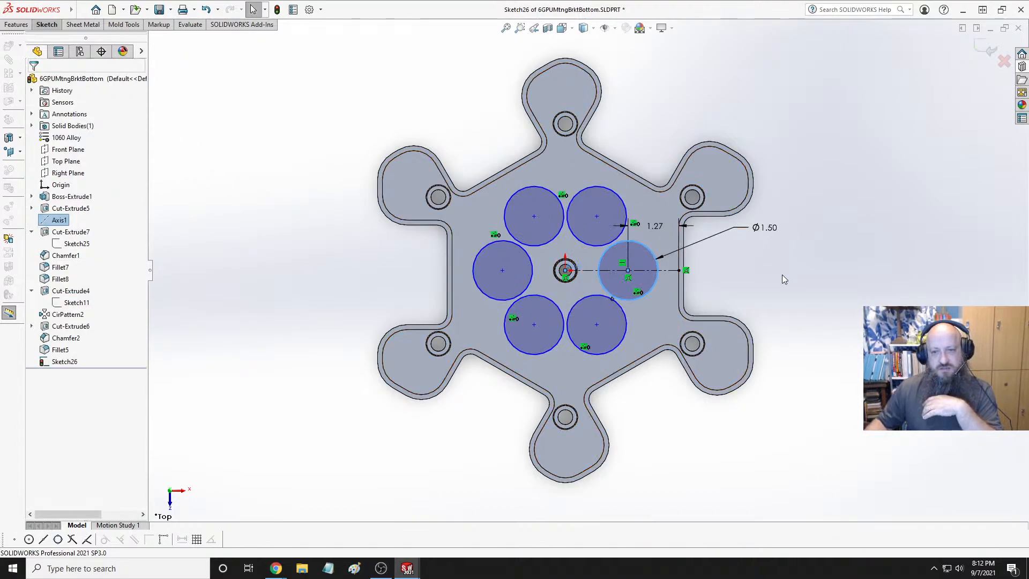
Set the distance between the seed circle's center and the adjacent wall edge to 1 in
scroll(708, 267, "down", 2)
double_click(628, 210)
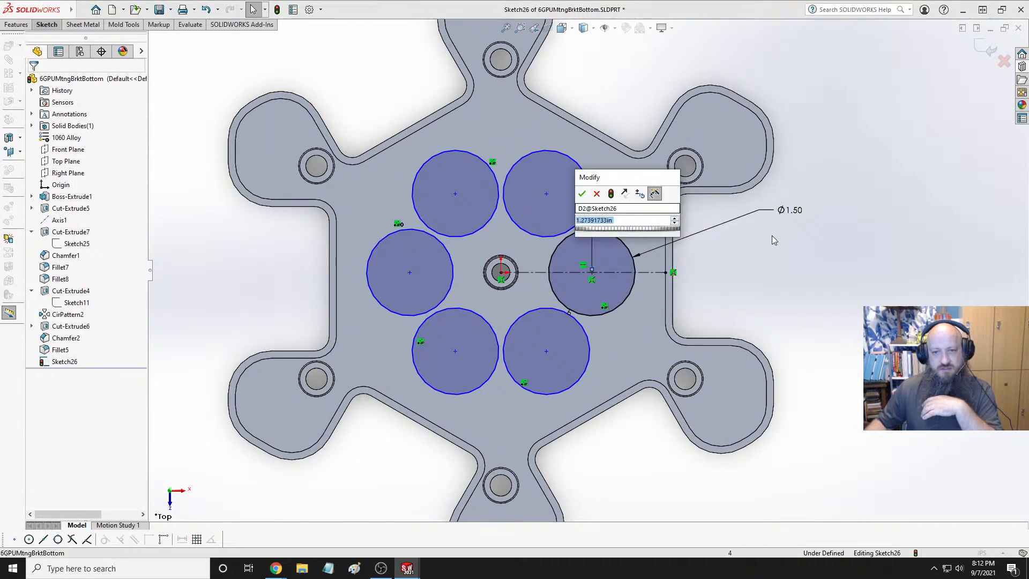
type("1")
key("Return")
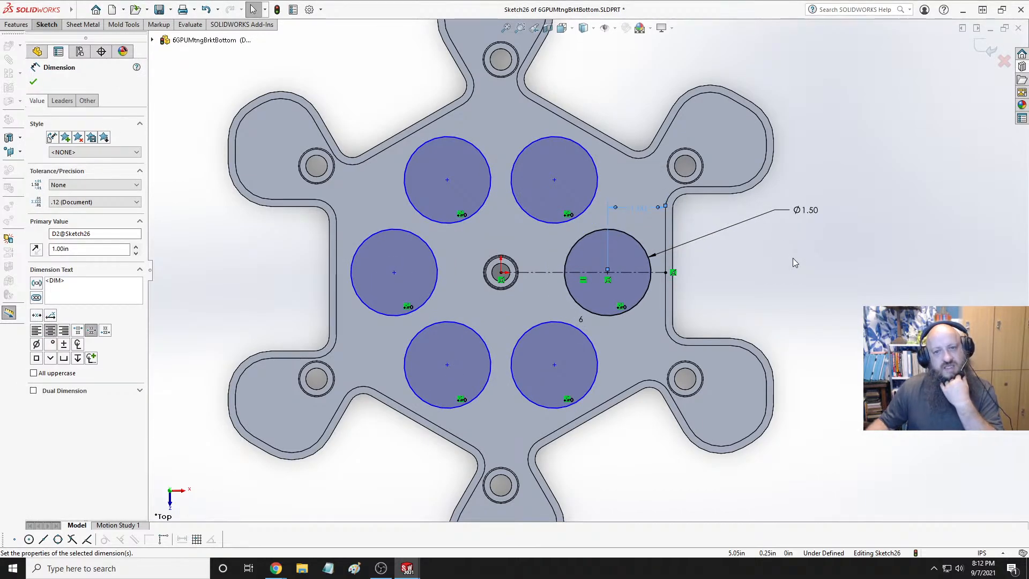
Set the diameter of the patterned circles to 1.375 in
double_click(805, 210)
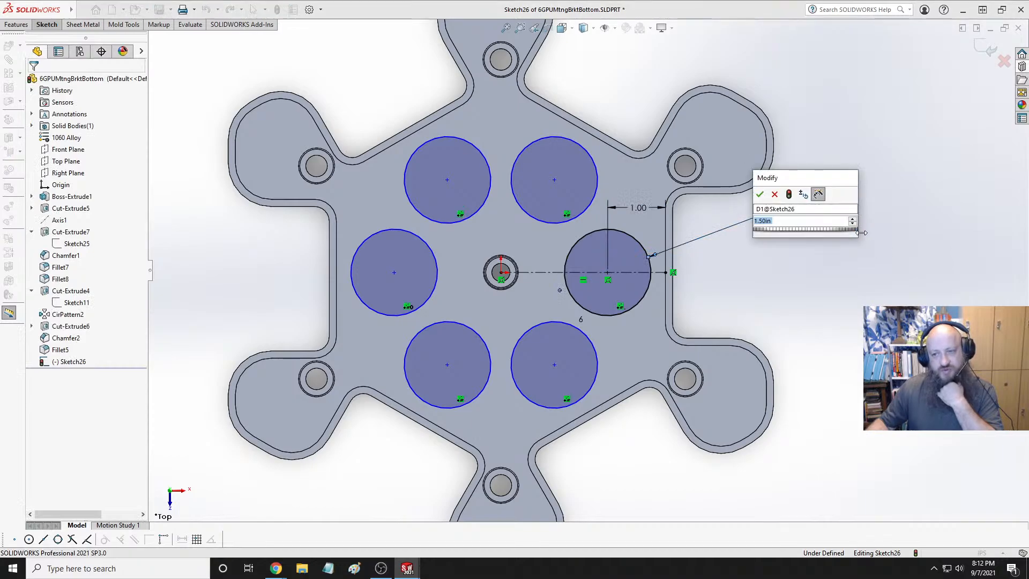
type("1.375")
key("Return")
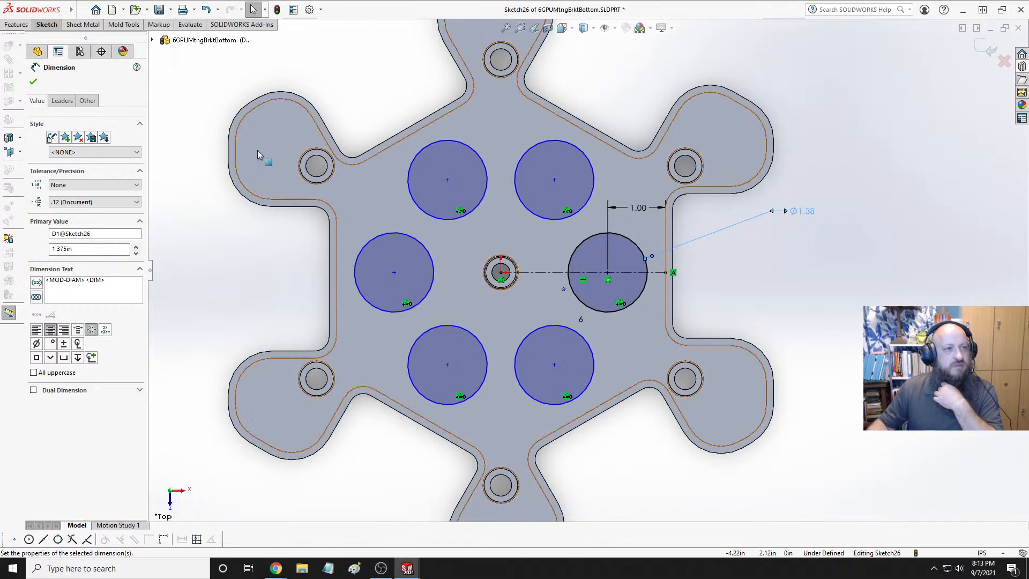
left_click(48, 26)
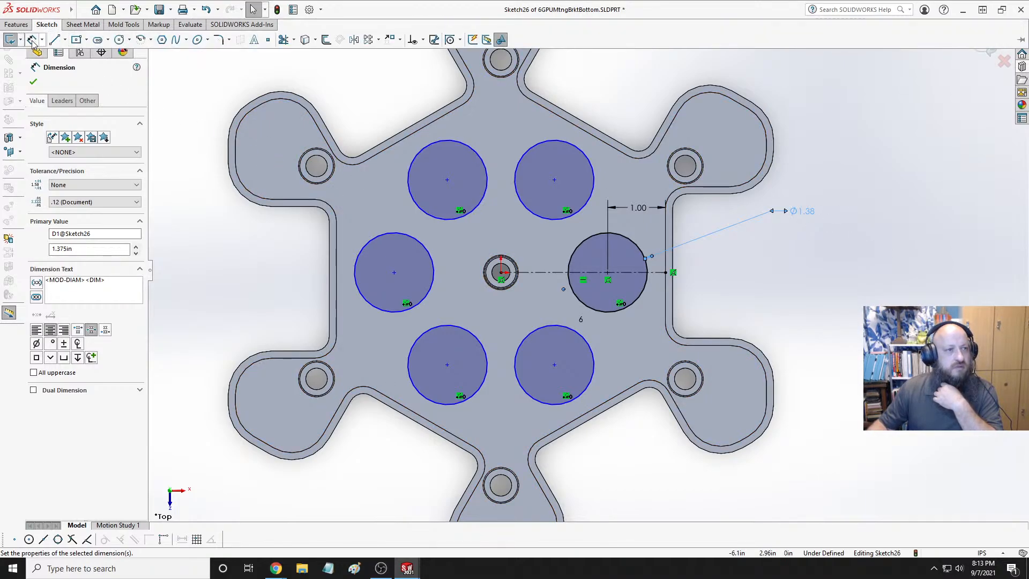
key("Escape")
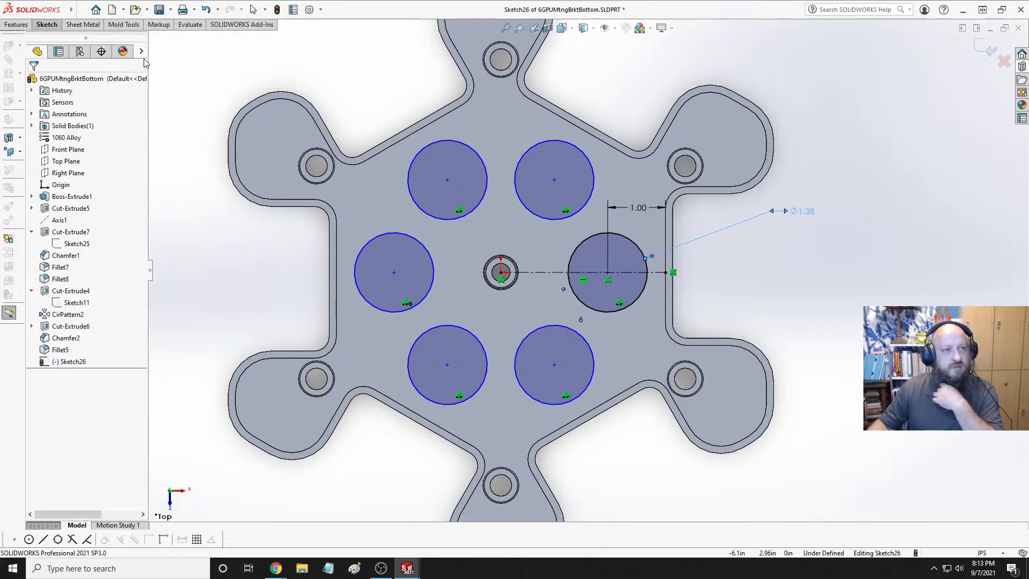
Sketch a centerline from the origin to the center of the lower-right patterned circle
left_click(53, 25)
left_click(64, 39)
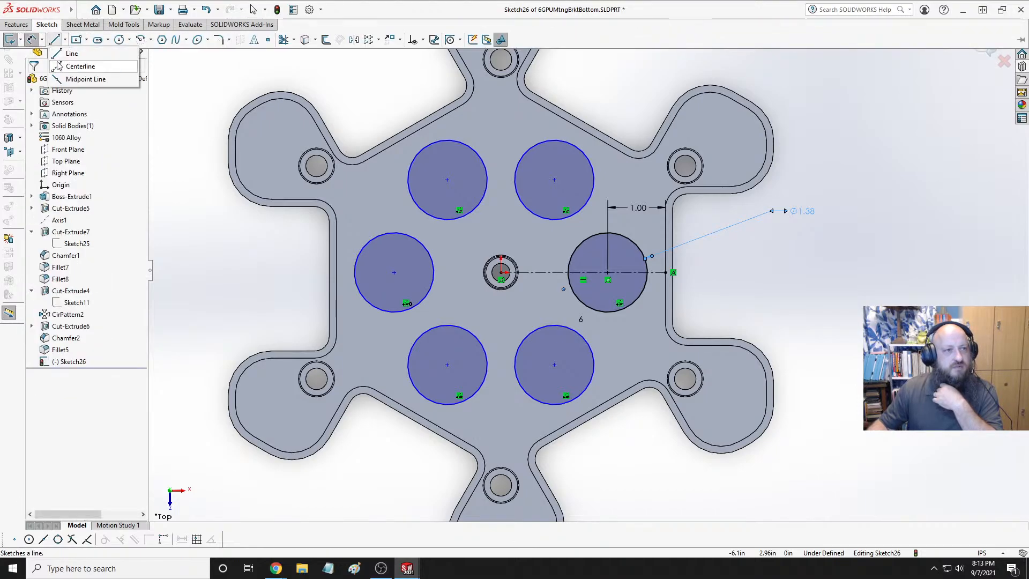
left_click(70, 67)
left_click(502, 273)
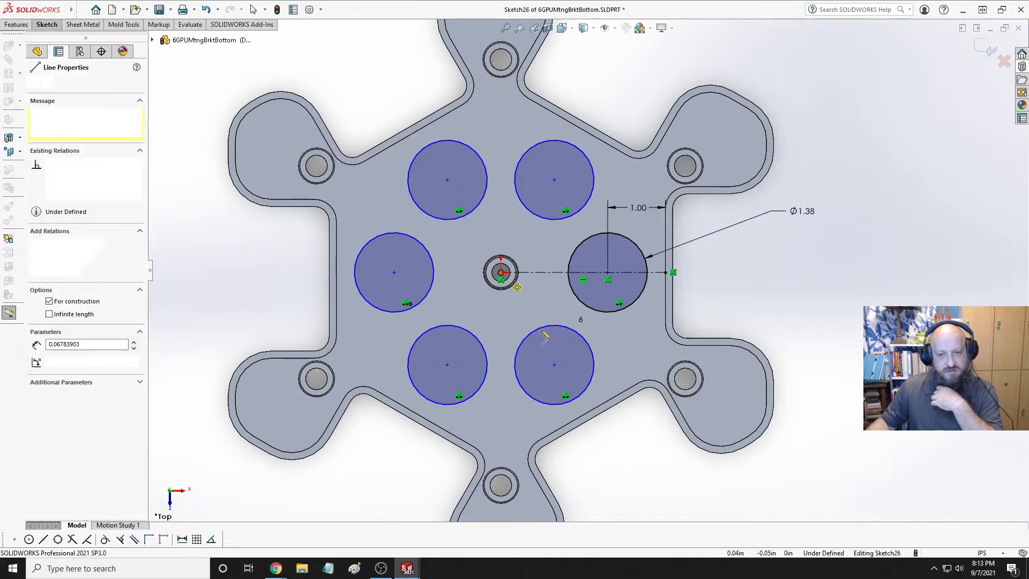
Dimension the angle between the horizontal centerline and the new diagonal centerline at 60 degrees
left_click(46, 25)
left_click(32, 39)
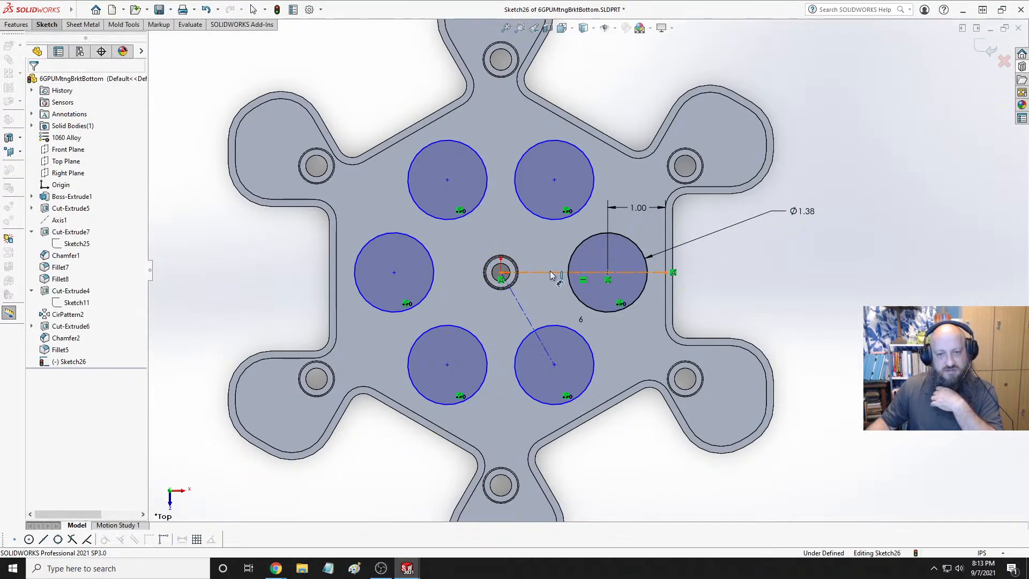
left_click(519, 302)
left_click(542, 273)
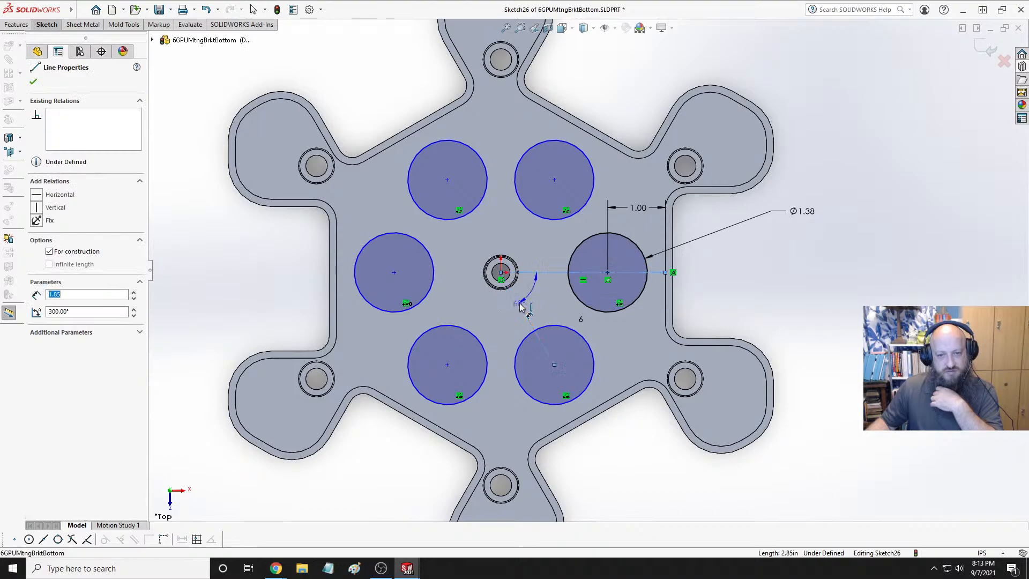
left_click(560, 294)
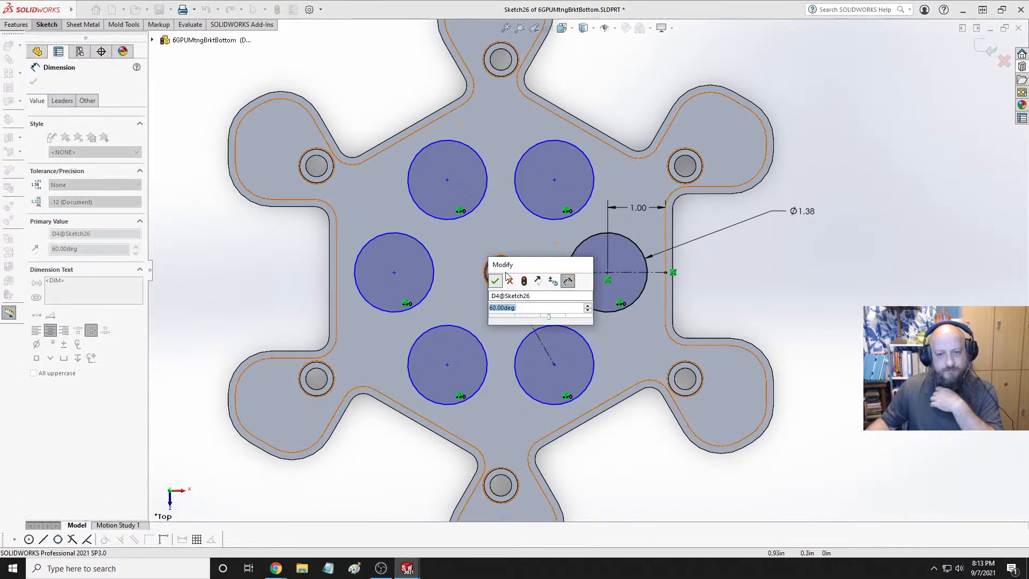
left_click(495, 281)
key("Escape")
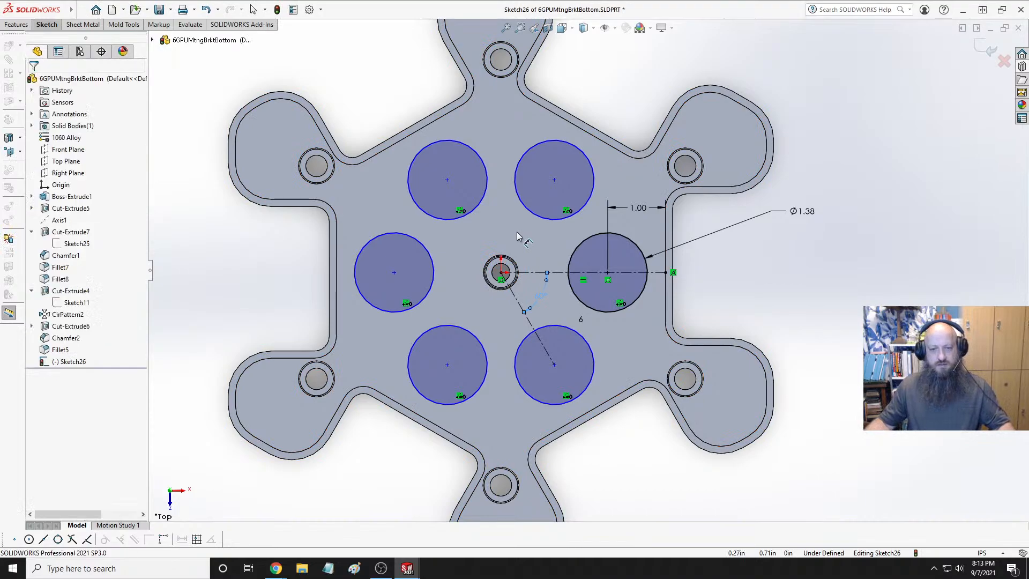
Try to move the lower-right patterned circle by its center point
left_click(579, 329)
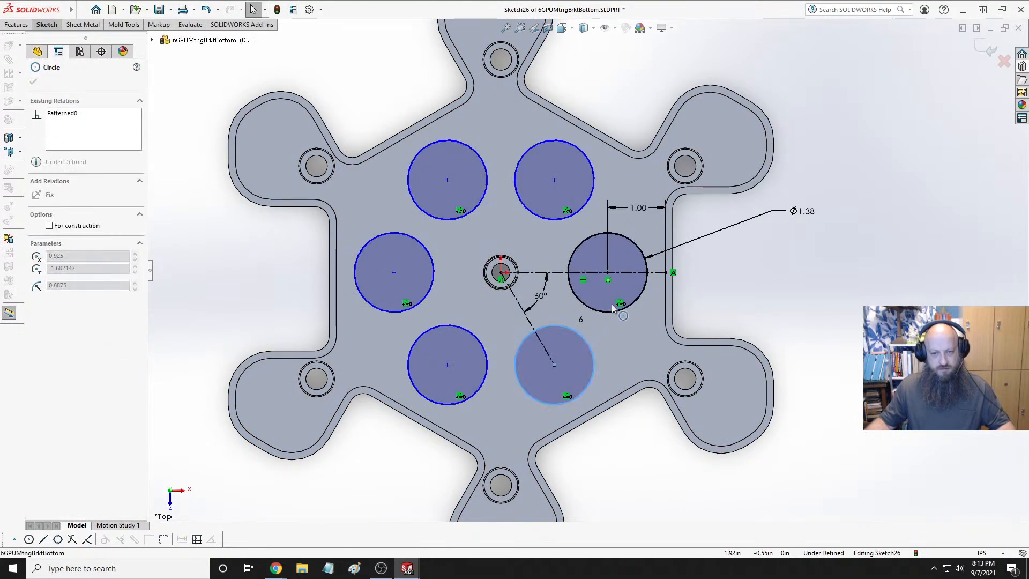
key("Escape")
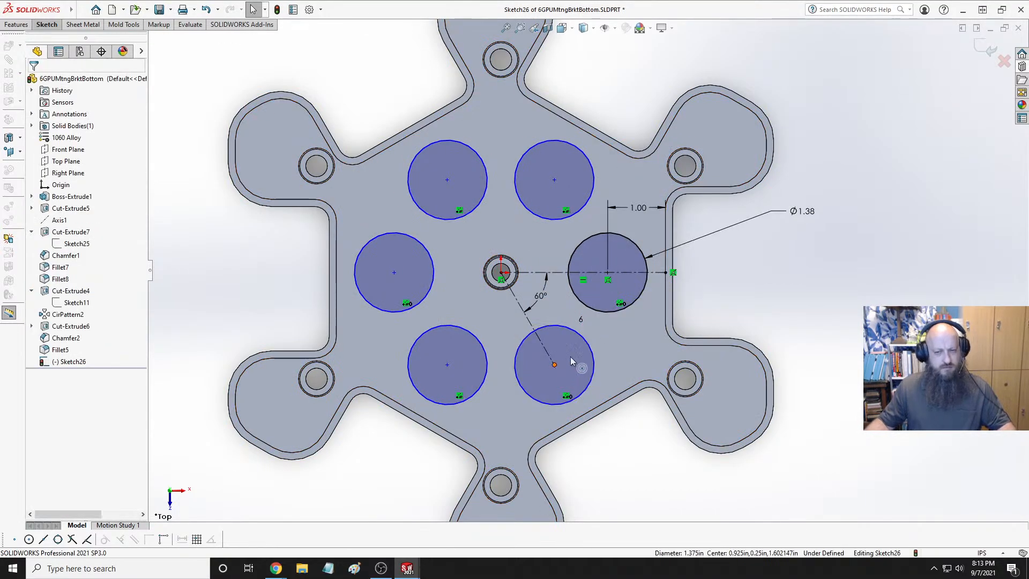
left_click(553, 364)
mouse_move(545, 369)
left_mouse_down()
mouse_move(516, 346)
mouse_move(554, 364)
left_mouse_up()
key("Escape")
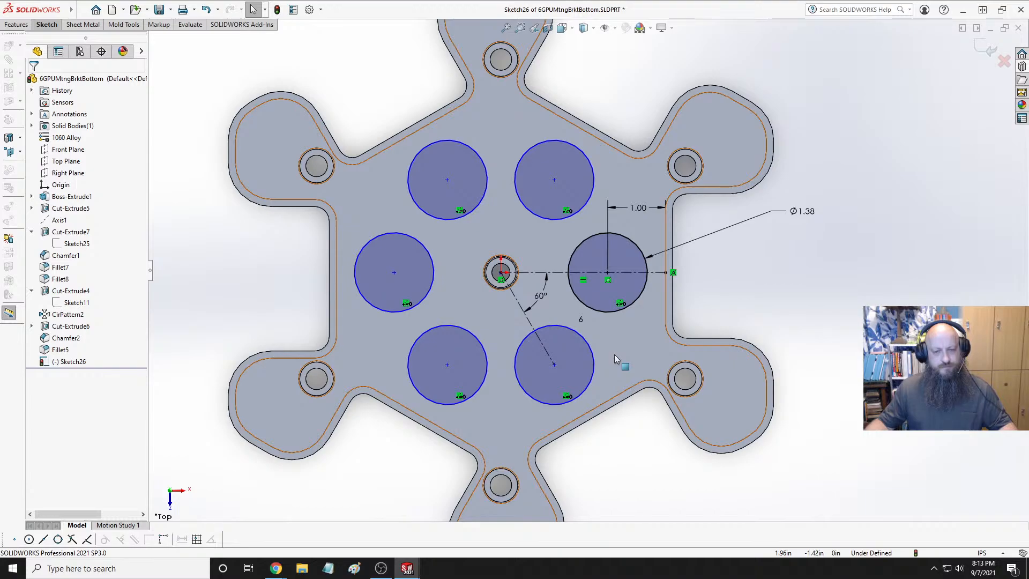
Dimension the distance from the lower-right circle's center to the adjacent slanted wall edge at 1 in
left_click(46, 25)
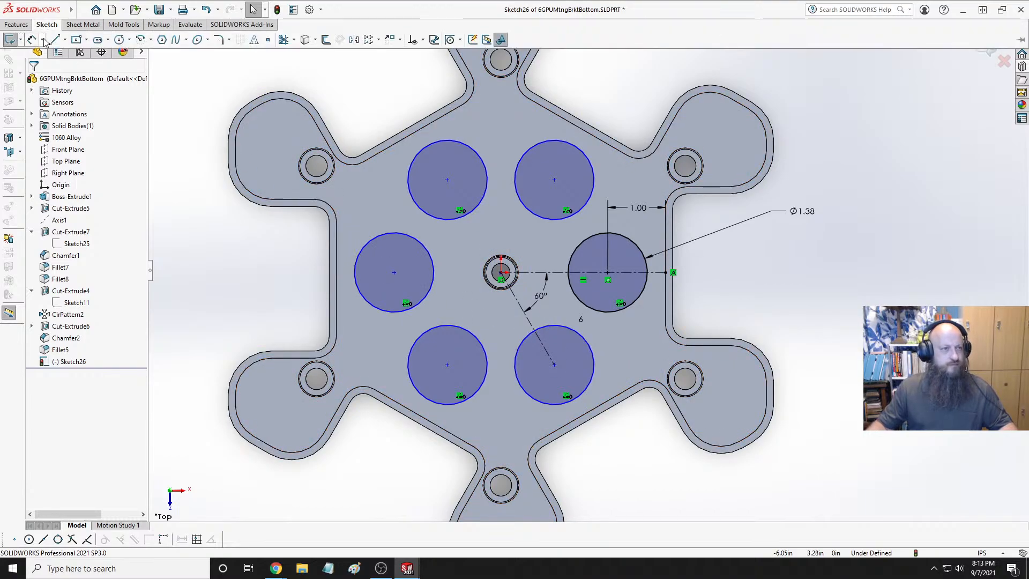
left_click(30, 39)
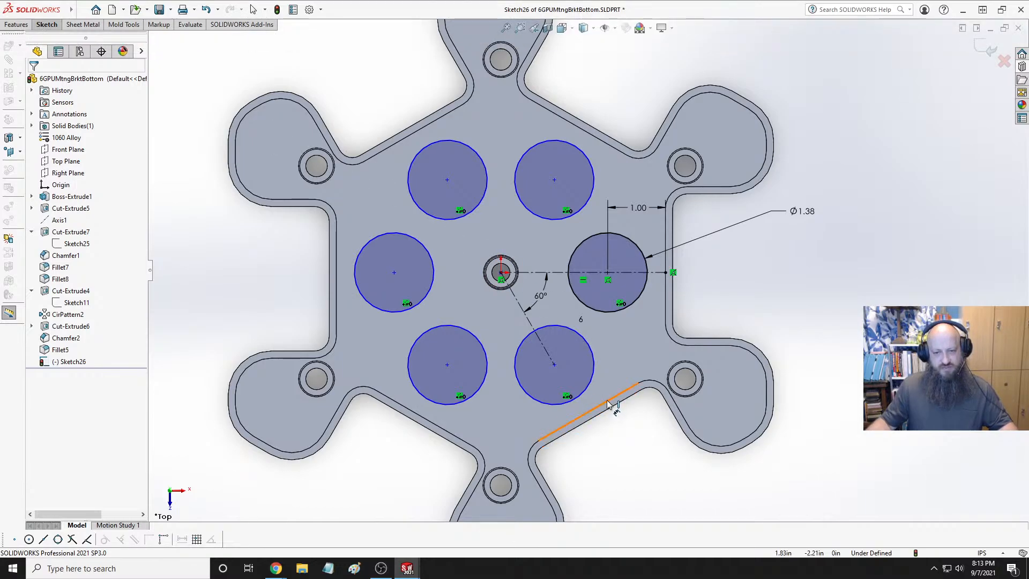
left_click(554, 365)
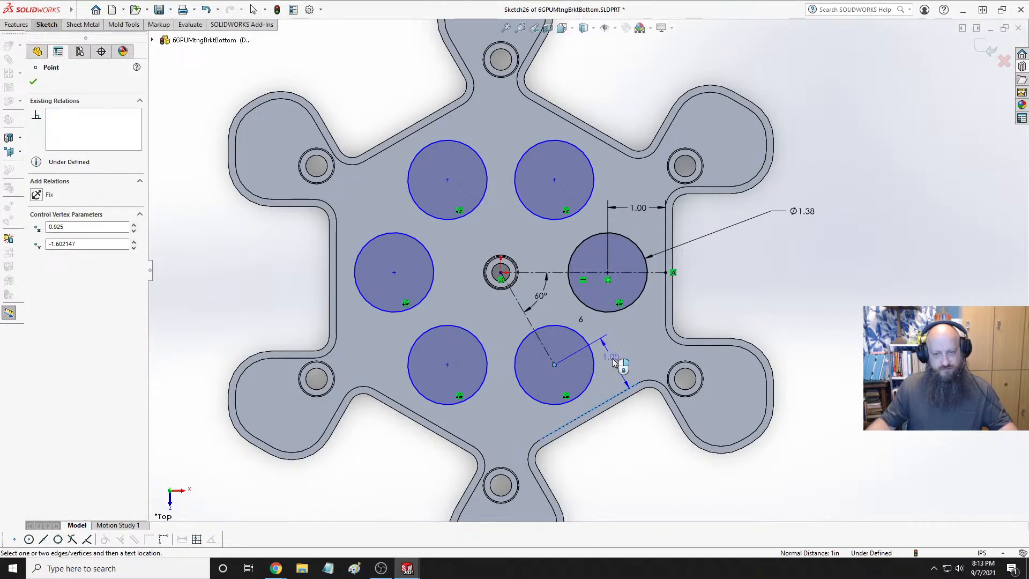
left_click(615, 363)
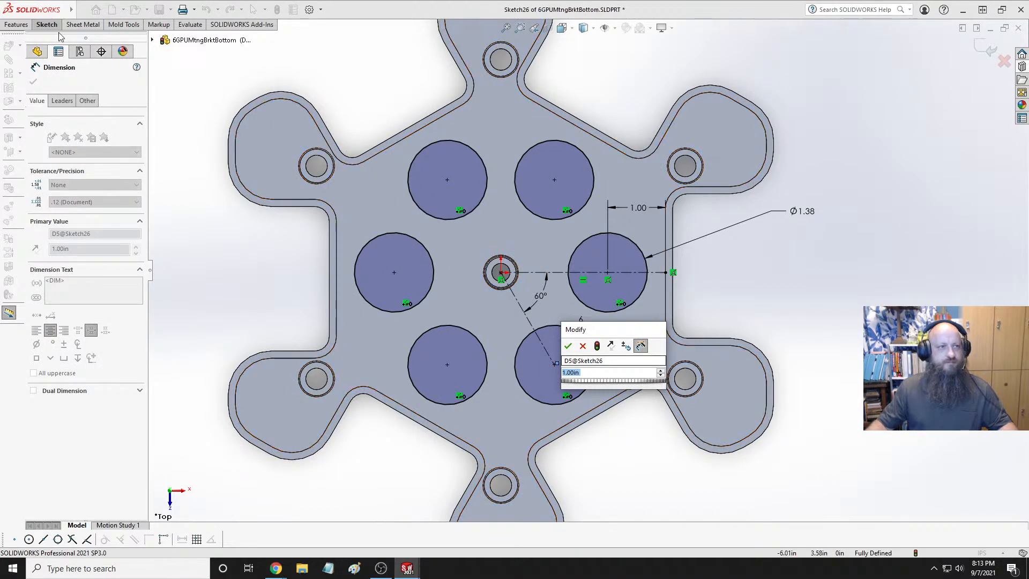
left_click(16, 24)
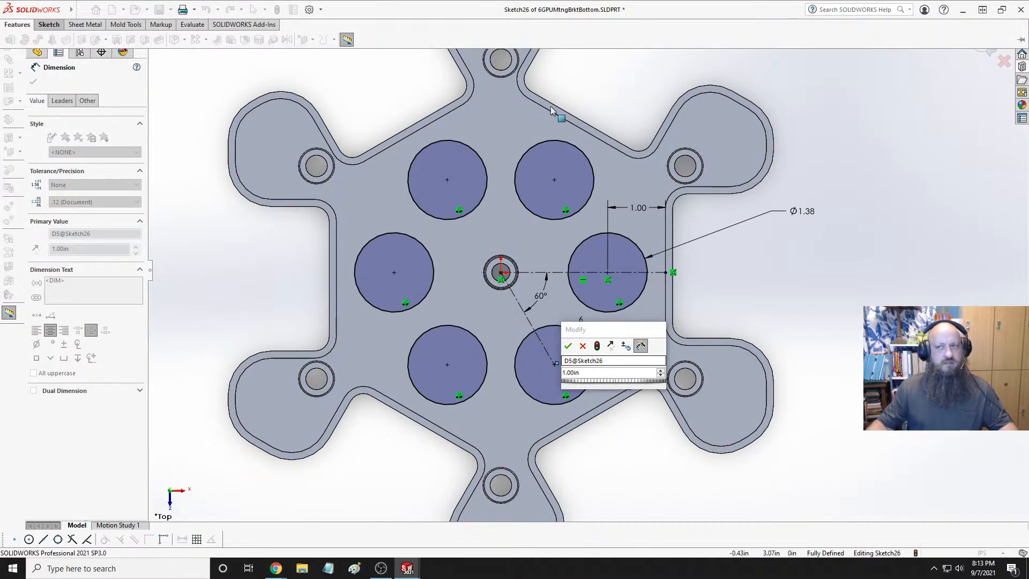
left_click(831, 185)
left_click(569, 346)
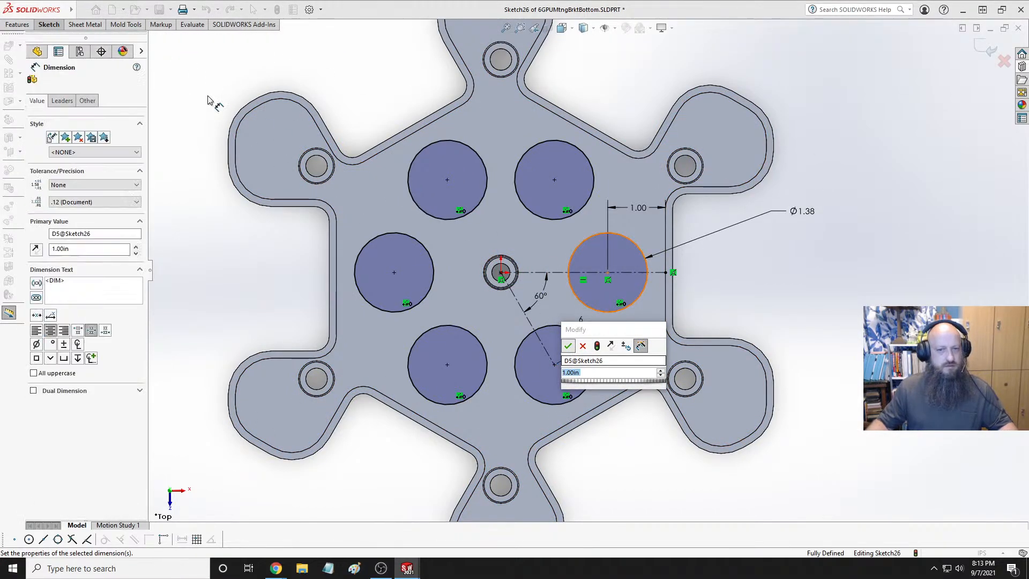
Cut-extrude the six circles with a Blind depth of 0.25 in from the sketch plane
left_click(46, 24)
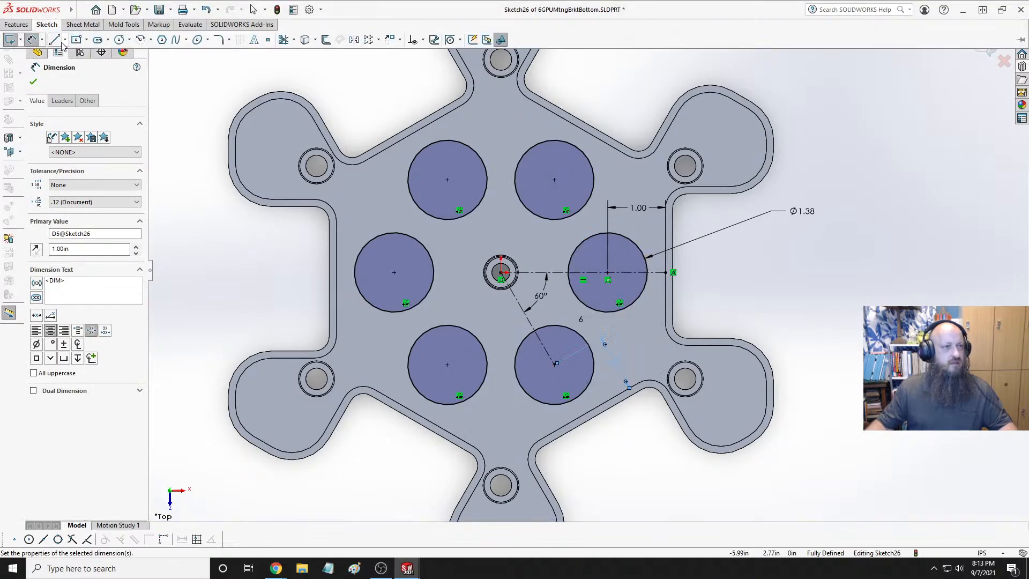
left_click(16, 25)
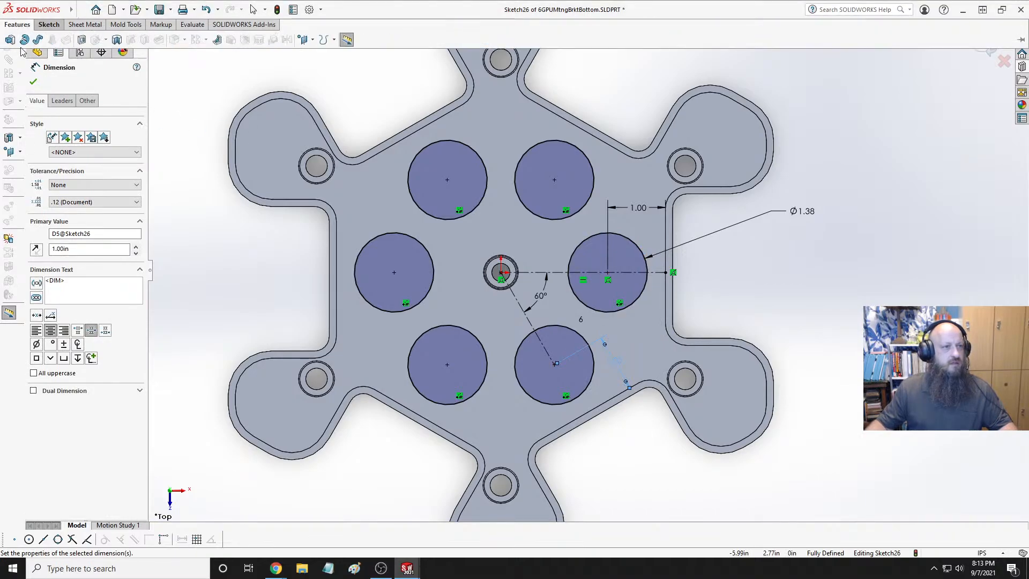
left_click(80, 40)
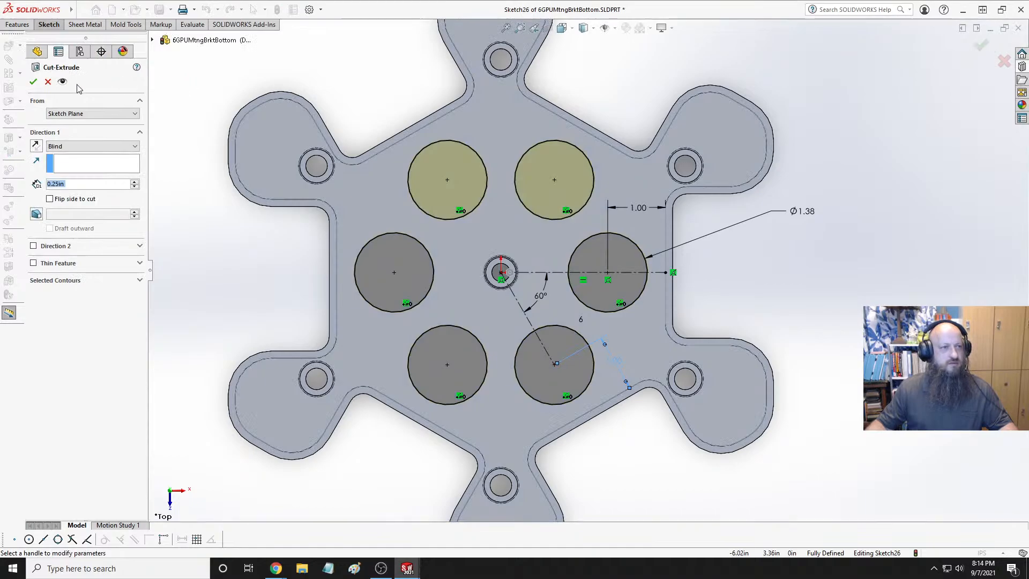
left_click(33, 82)
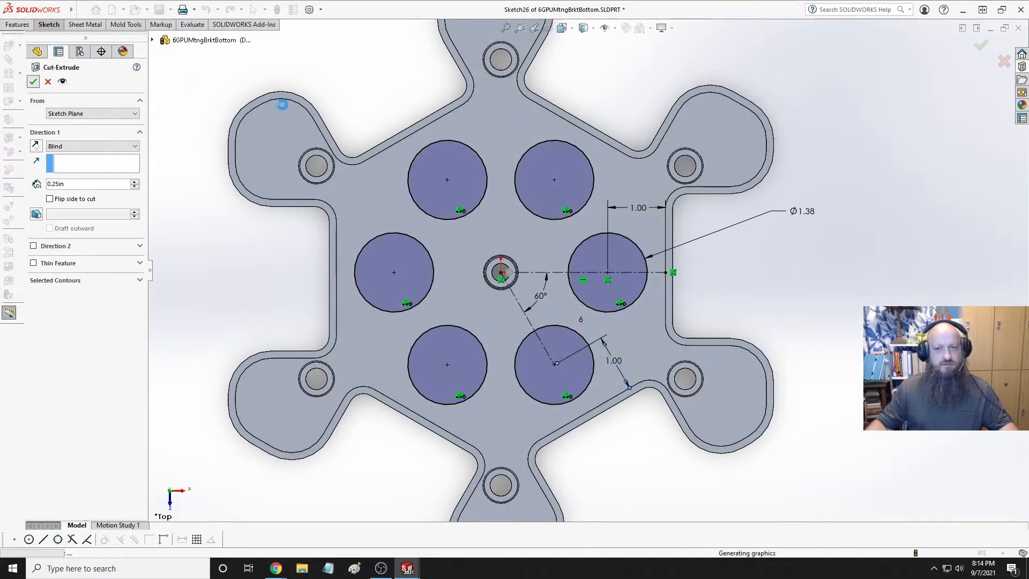
left_click(833, 245)
Reorder the new six-hole cut directly after Cut-Extrude6 in the feature history, ahead of Chamfer2
key("ctrl+7")
scroll(626, 293, "down", 3)
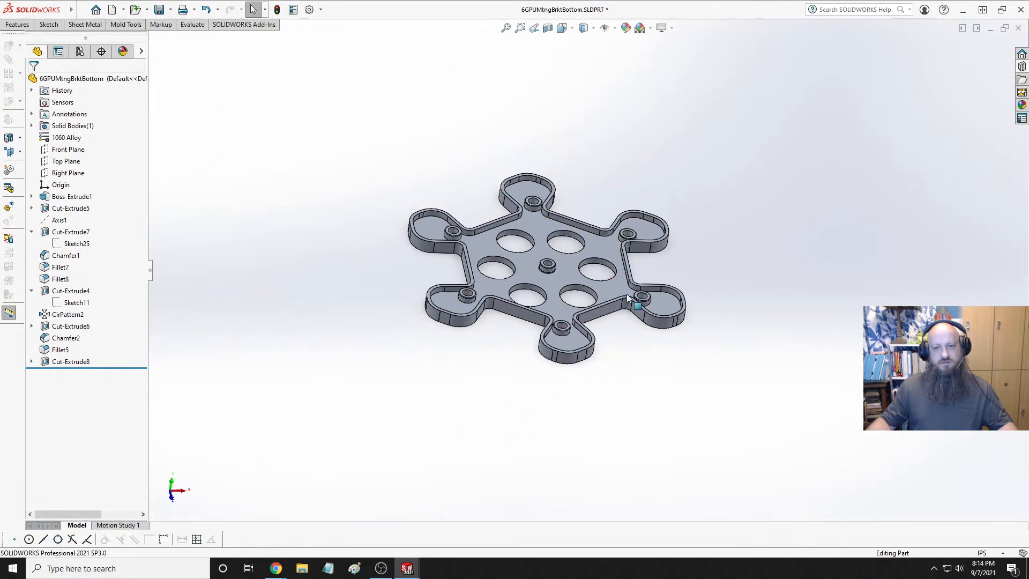
scroll(626, 294, "up", 3)
middle_click_drag(529, 210, 509, 258)
scroll(630, 285, "down", 3)
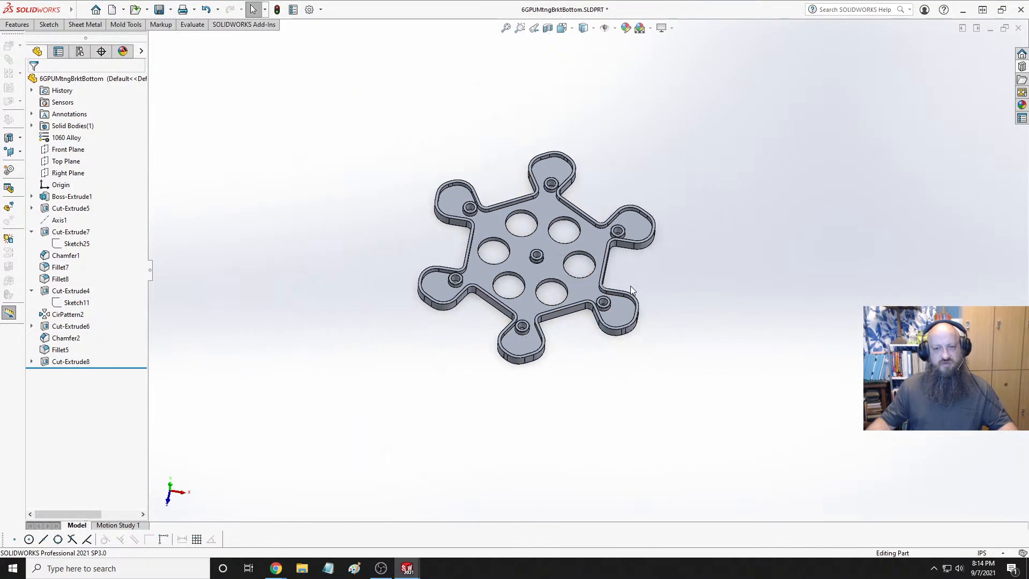
middle_click_drag(630, 285, 563, 285)
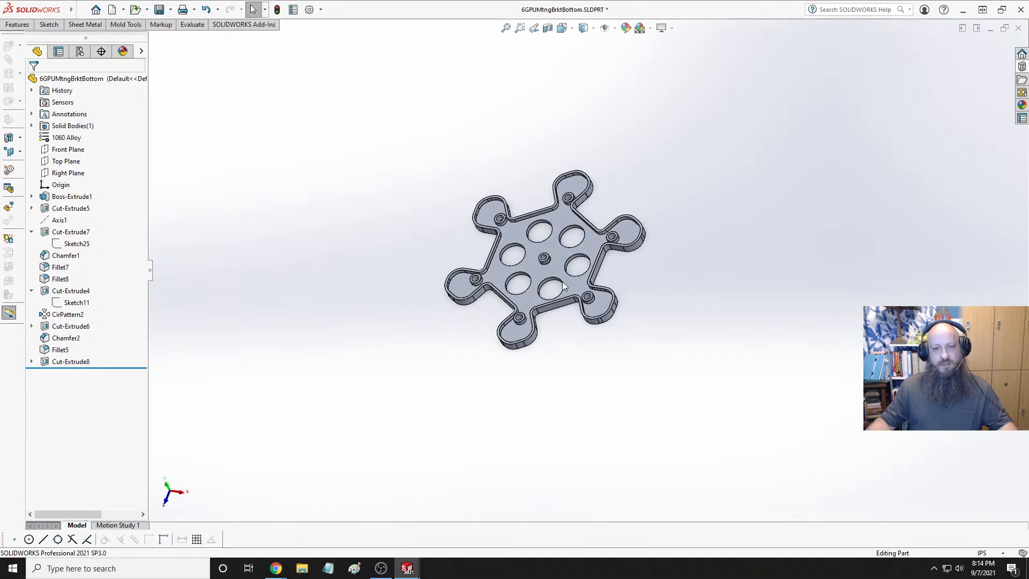
scroll(568, 274, "up", 5)
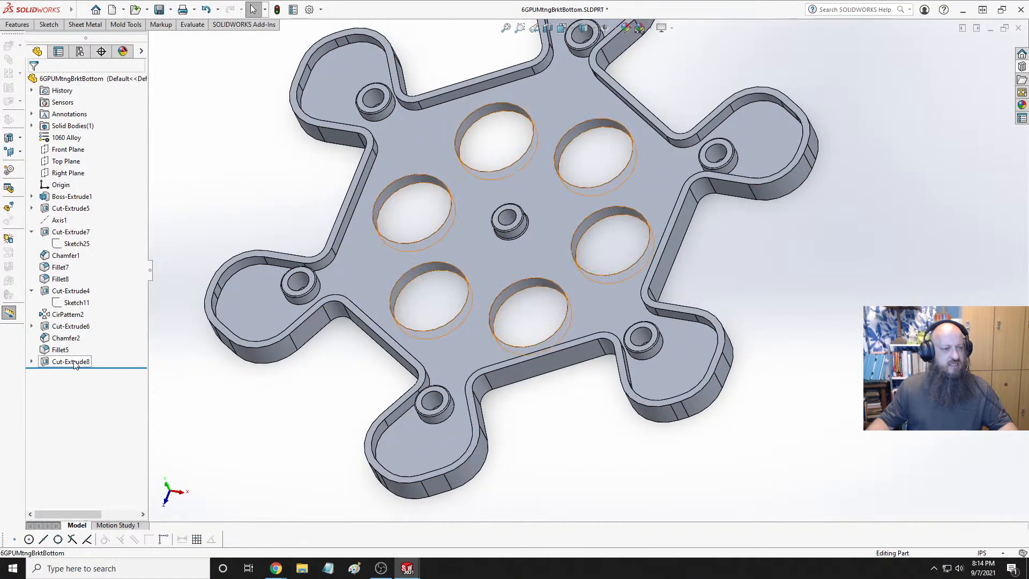
left_click_drag(75, 361, 68, 327)
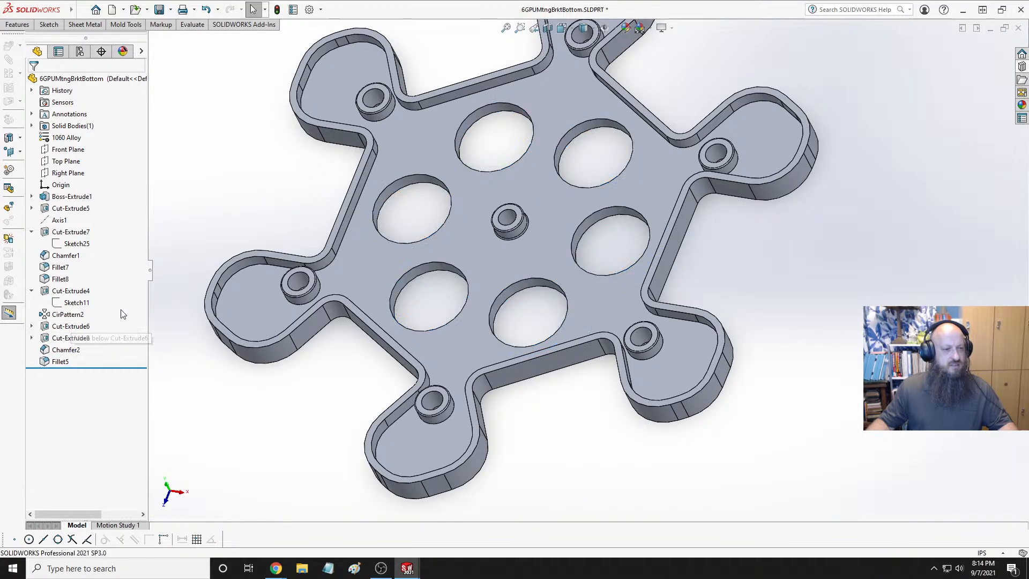
Edit Chamfer2 and add the upper and lower edges of the two neighbouring large holes on the left side of the bracket
left_click(63, 351)
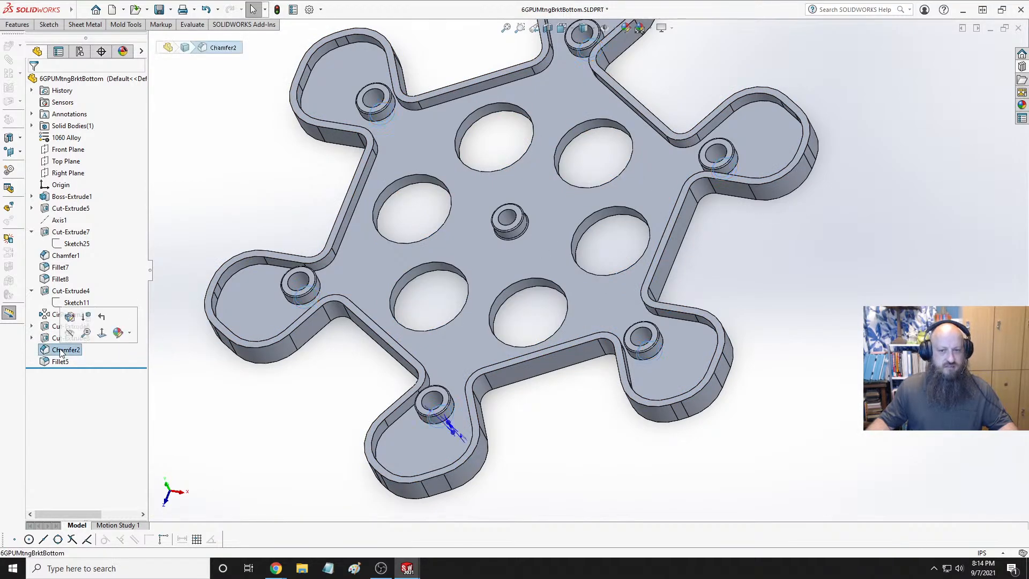
middle_click_drag(501, 447, 263, 361)
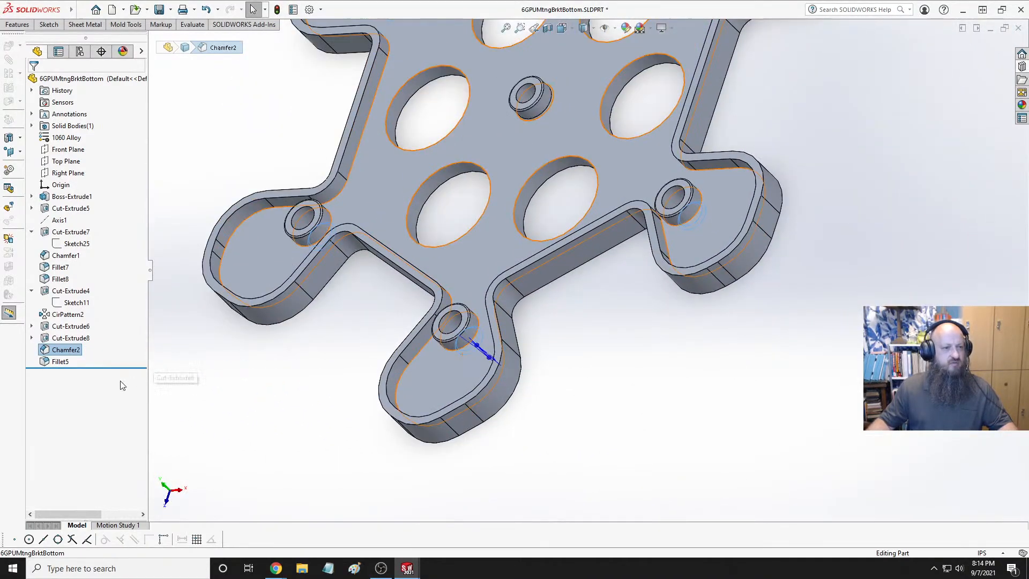
right_click(67, 355)
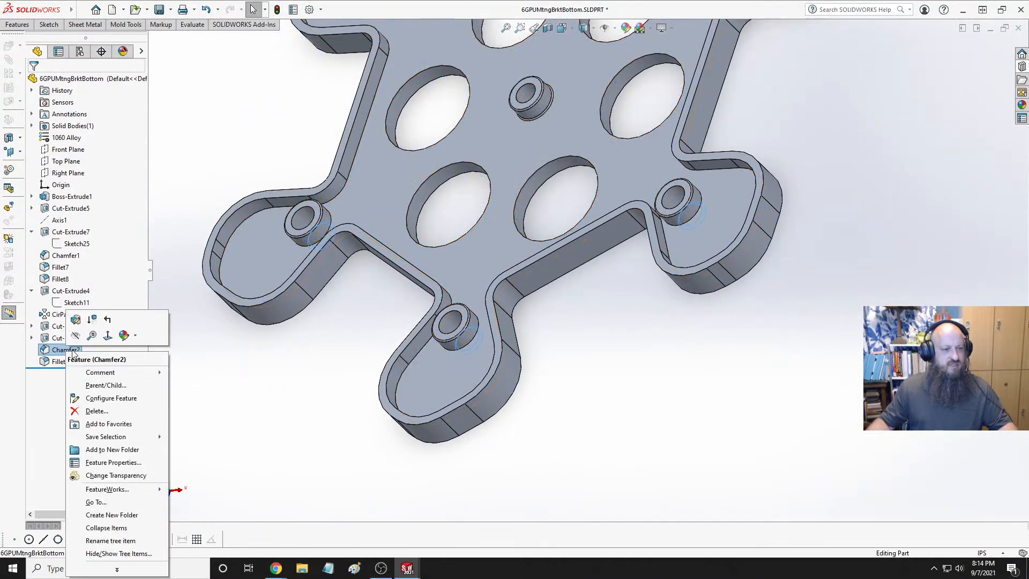
left_click(76, 319)
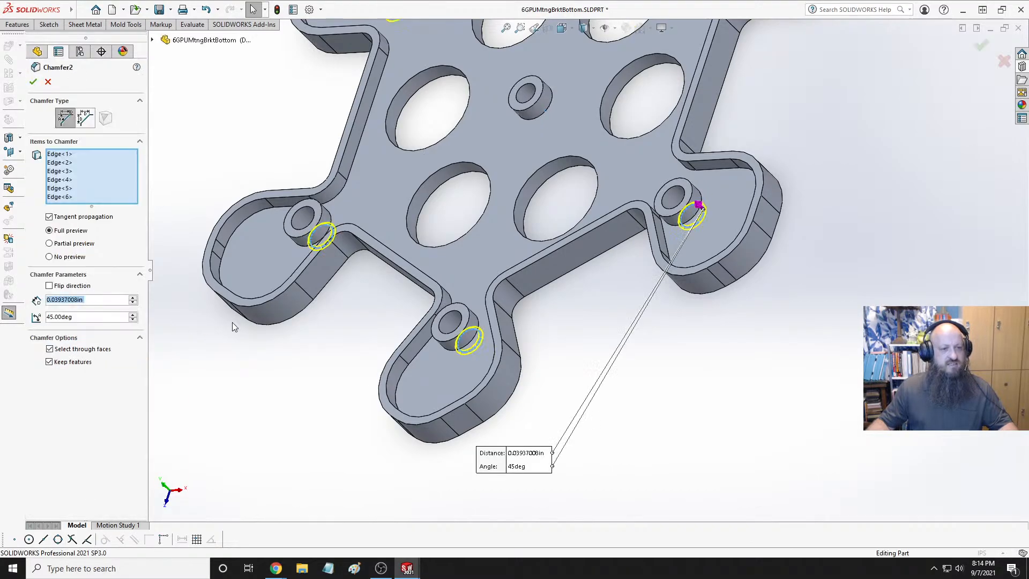
scroll(478, 183, "down", 4)
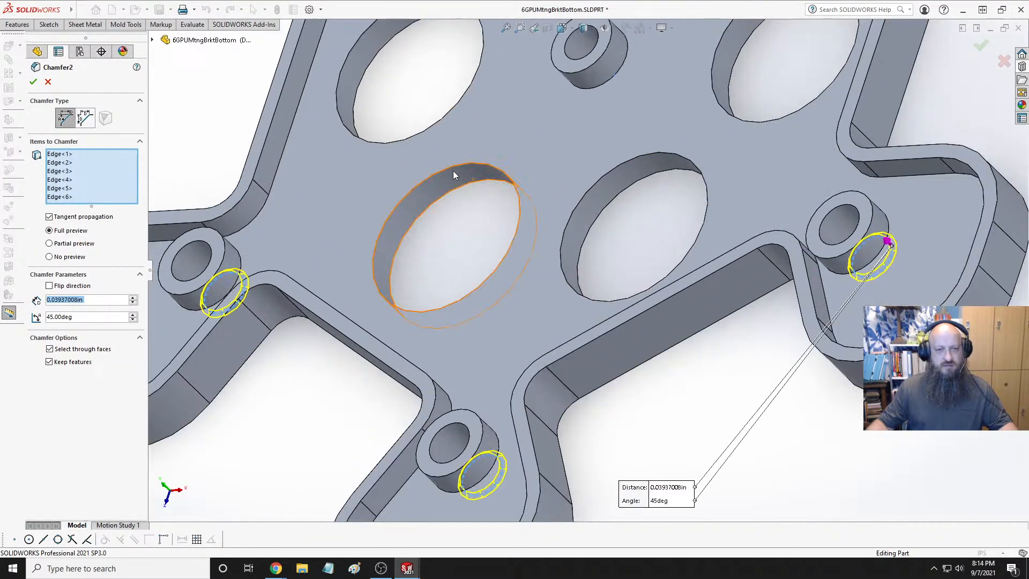
left_click(451, 170)
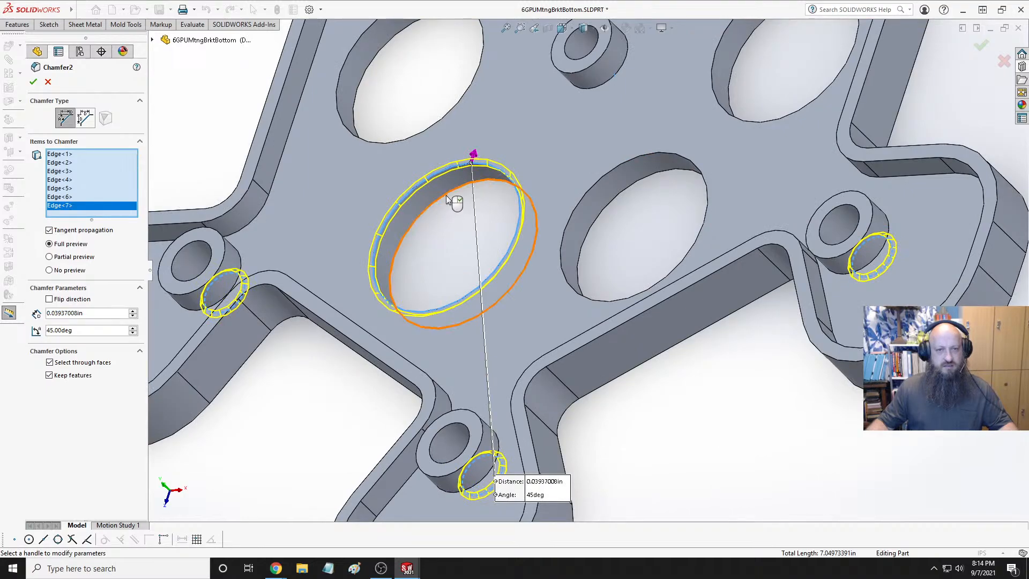
left_click(446, 195)
left_click(368, 76)
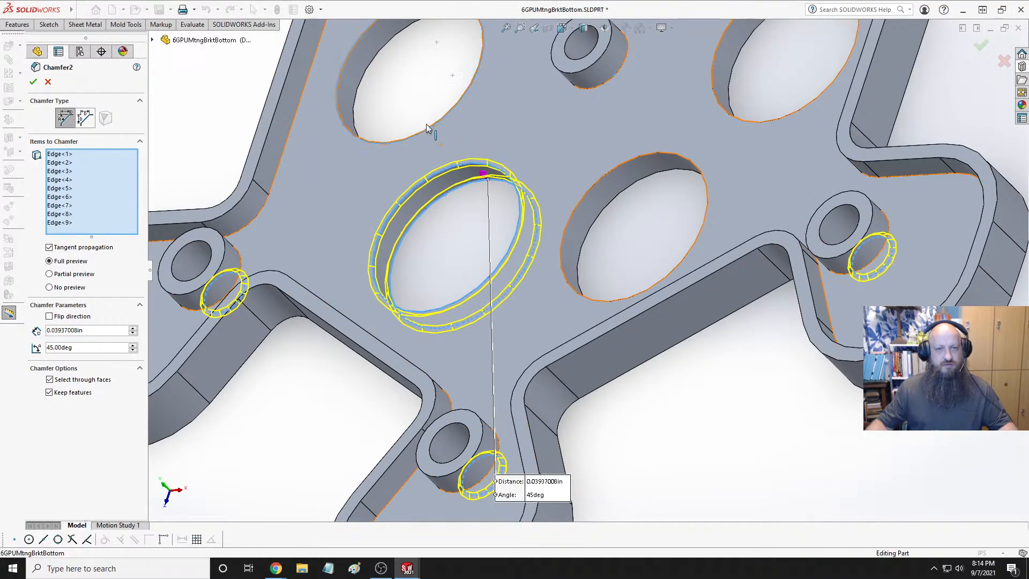
left_click(368, 77)
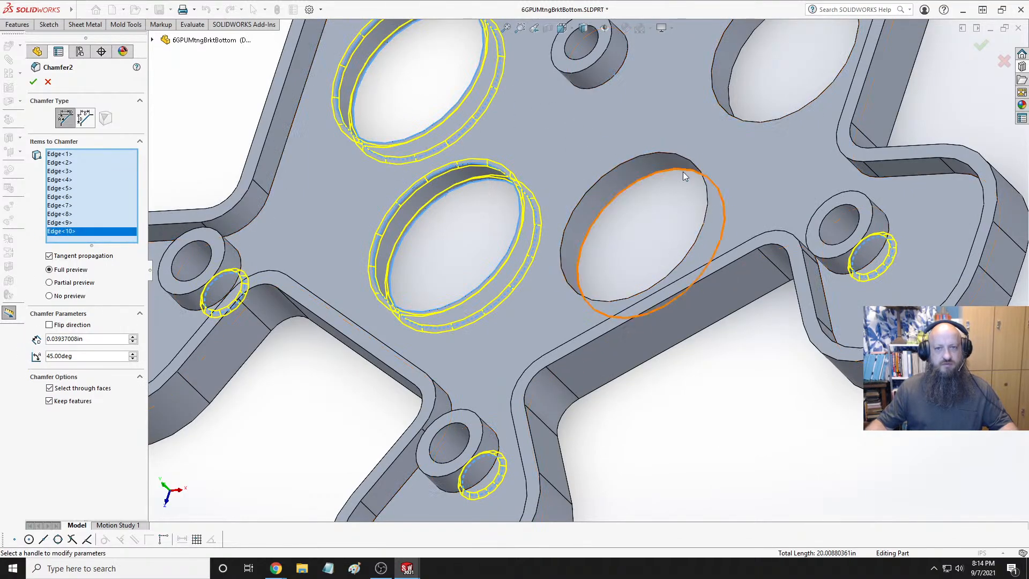
Add the upper and lower edges of the remaining four large holes to Chamfer2 and apply the chamfer
left_click(624, 162)
left_click(627, 185)
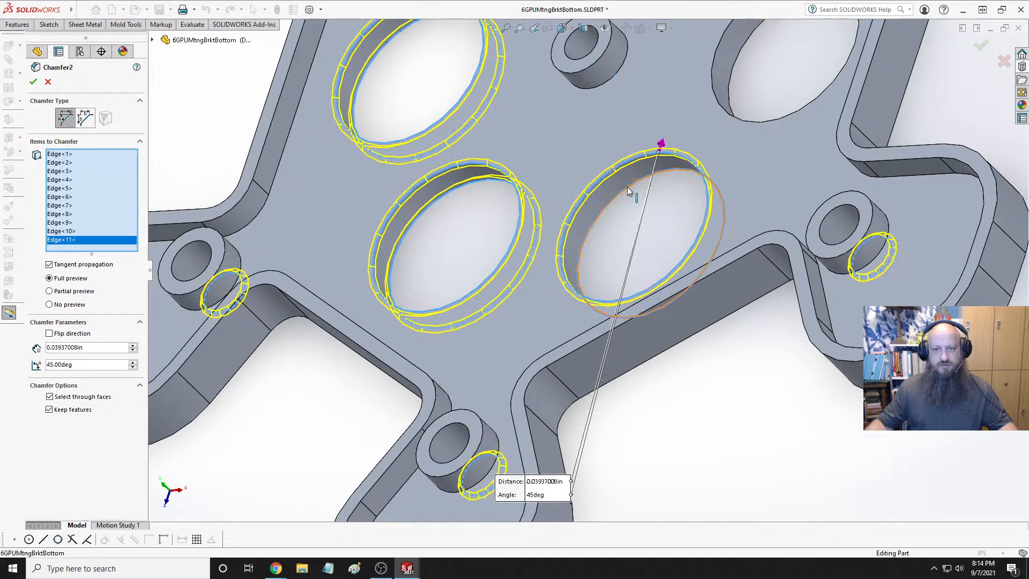
left_click(741, 81)
scroll(748, 104, "up", 5)
scroll(553, 127, "down", 3)
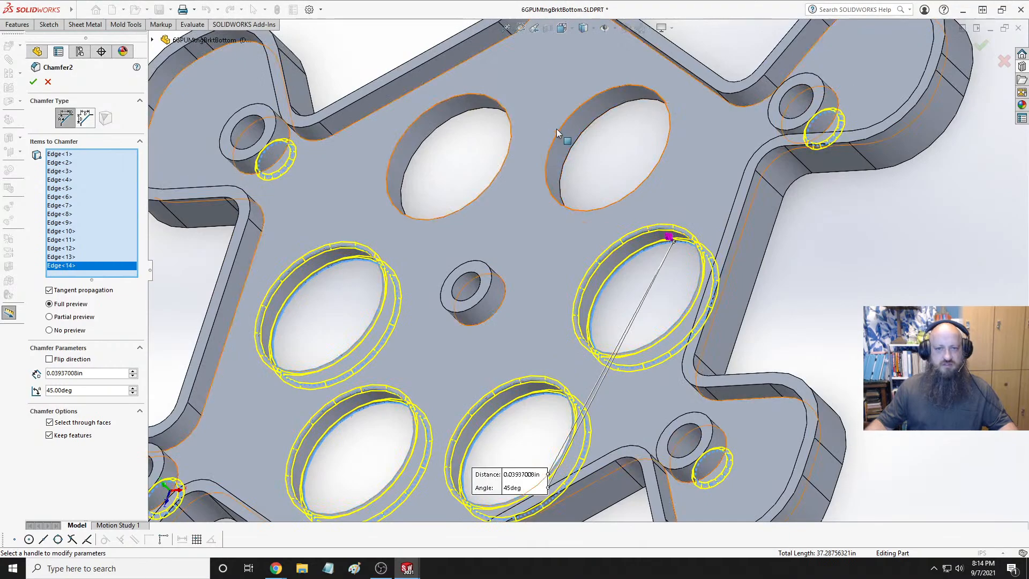
left_click(578, 142)
left_click(574, 141)
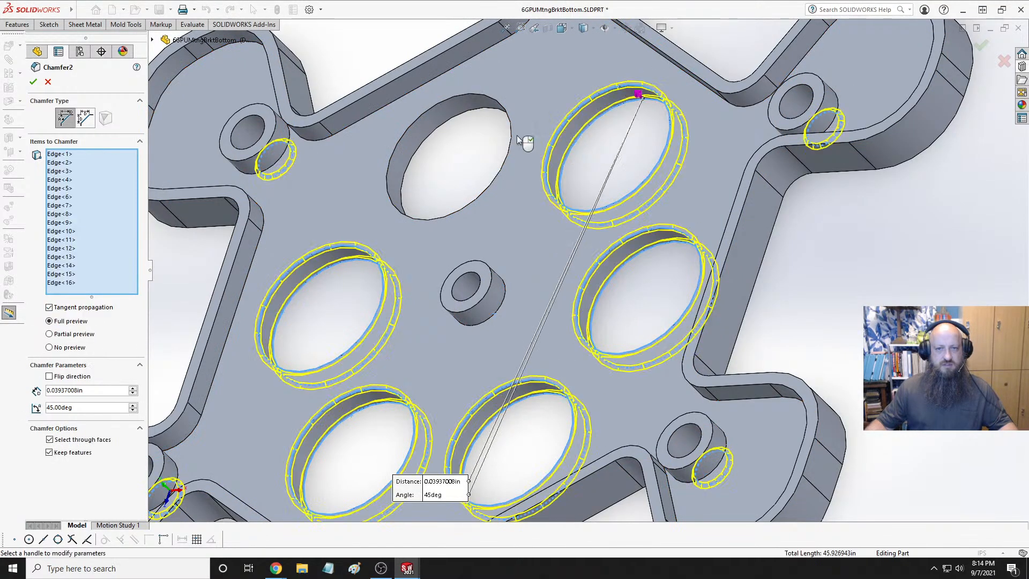
left_click(442, 101)
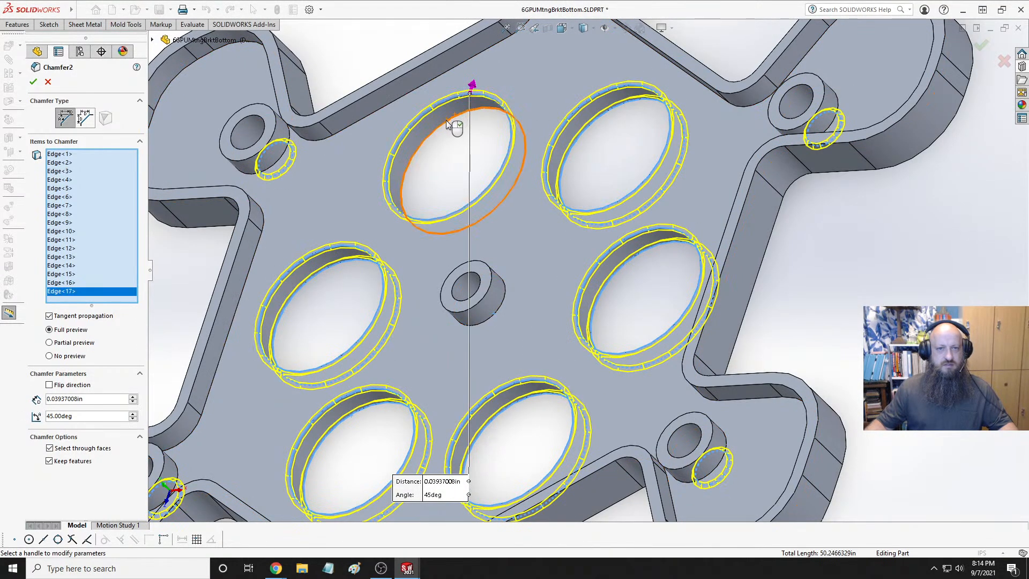
left_click(456, 127)
left_click(33, 81)
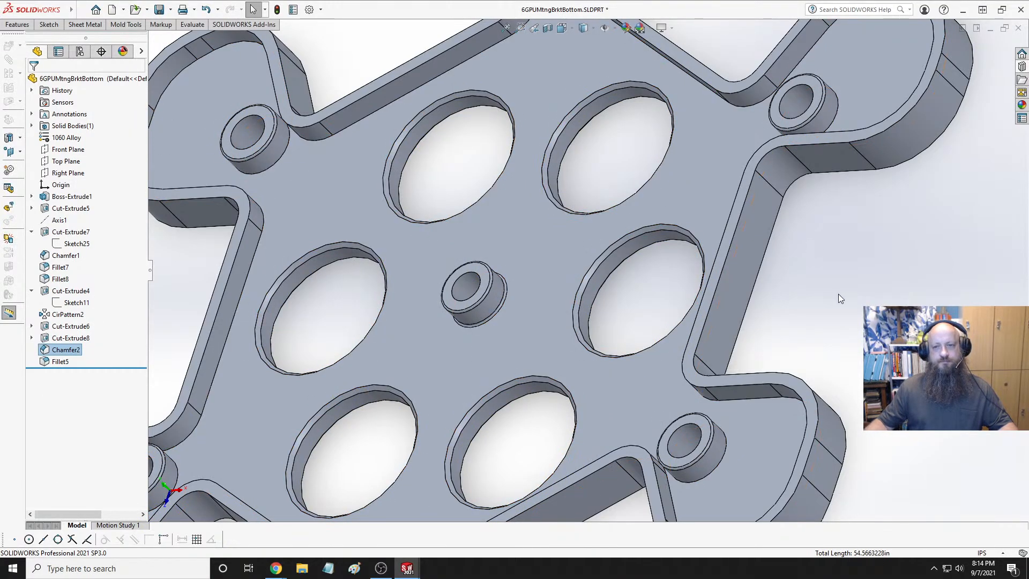
Inspect the whole bracket and its chamfered holes from several angles, ending in the Trimetric view
scroll(633, 268, "down", 8)
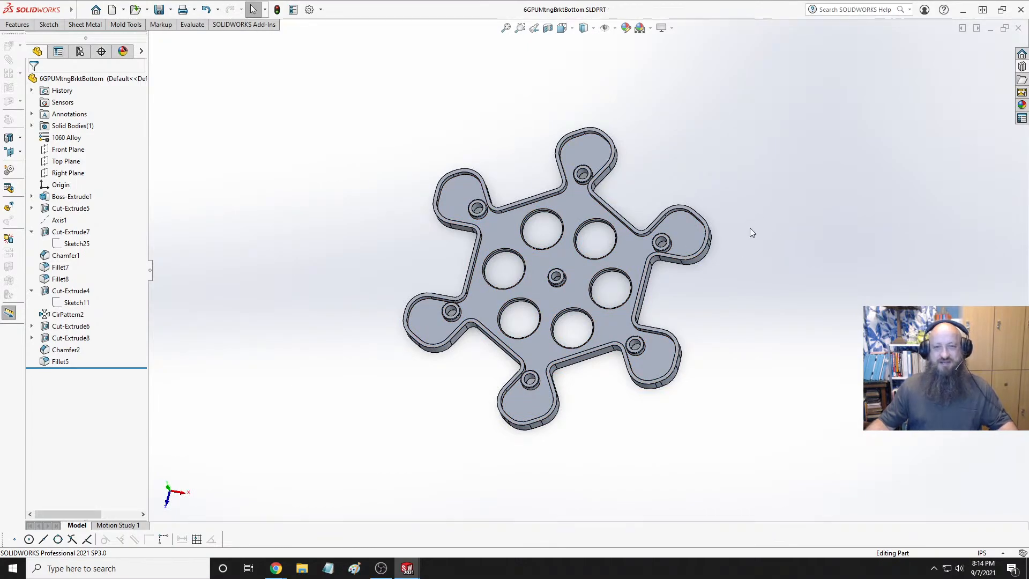
scroll(555, 280, "down", 3)
middle_click_drag(514, 280, 556, 261)
scroll(619, 258, "down", 5)
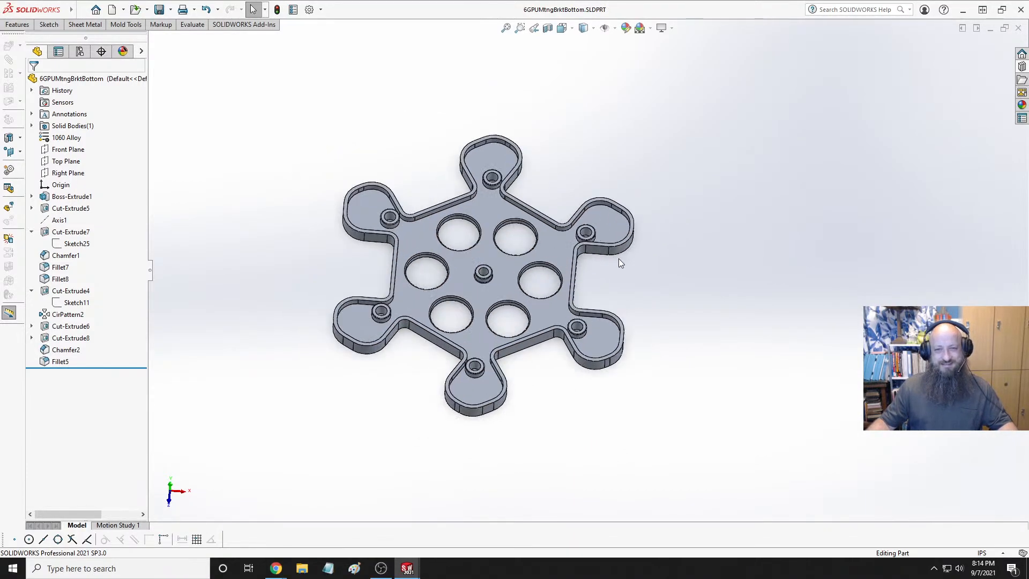
scroll(628, 228, "up", 10)
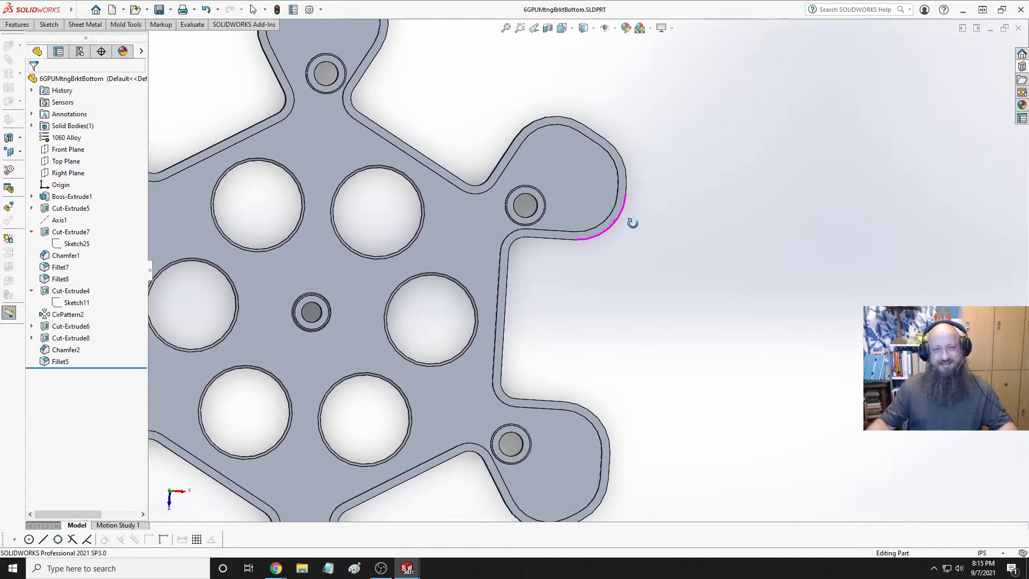
key("space")
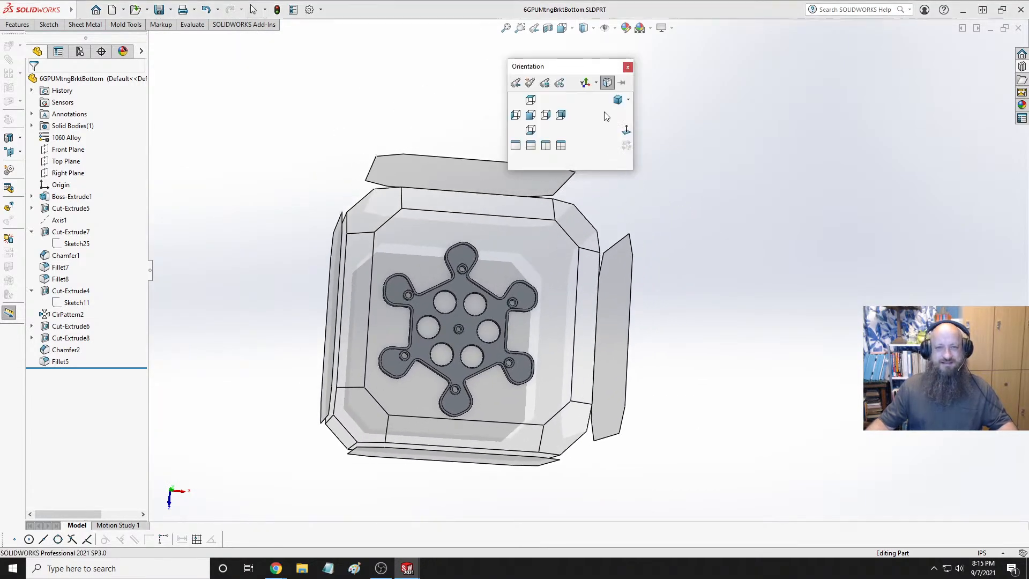
left_click(617, 99)
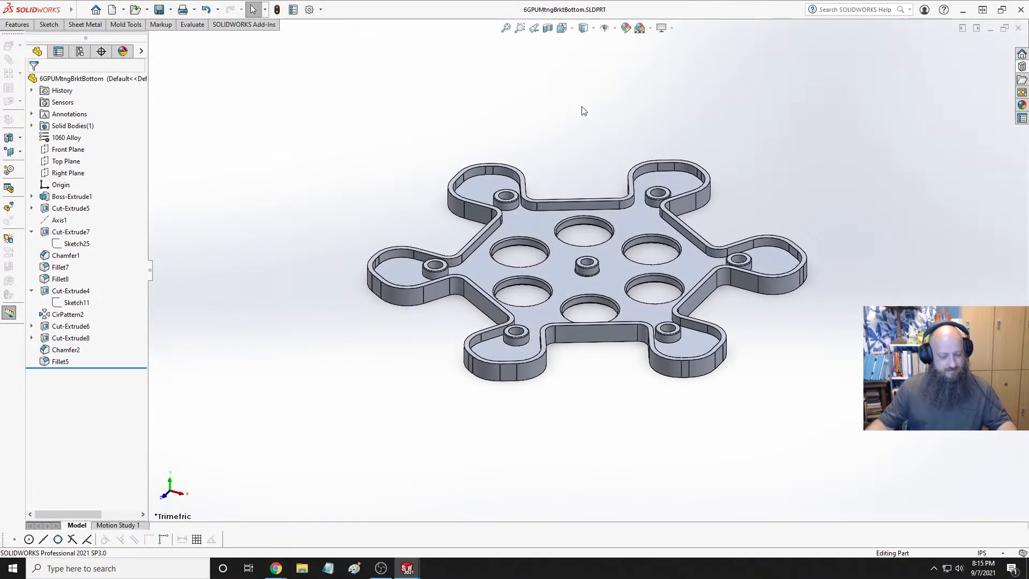
Switch to the 6GPUCryptoRig assembly and examine the bottom bracket's fit among the GPUs, motherboard, power supplies and top bracket
key("ctrl+Tab")
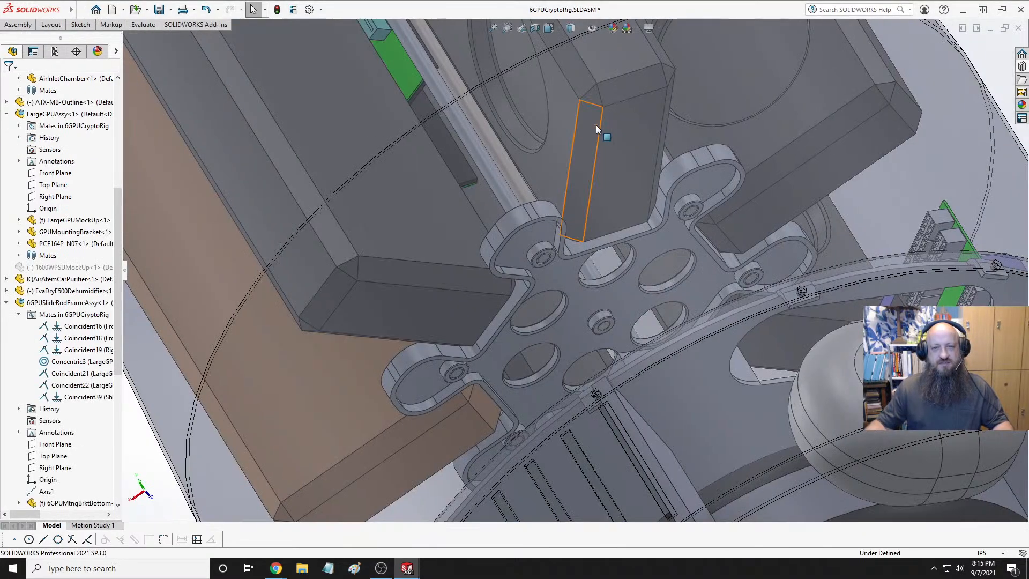
middle_click_drag(613, 269, 627, 333)
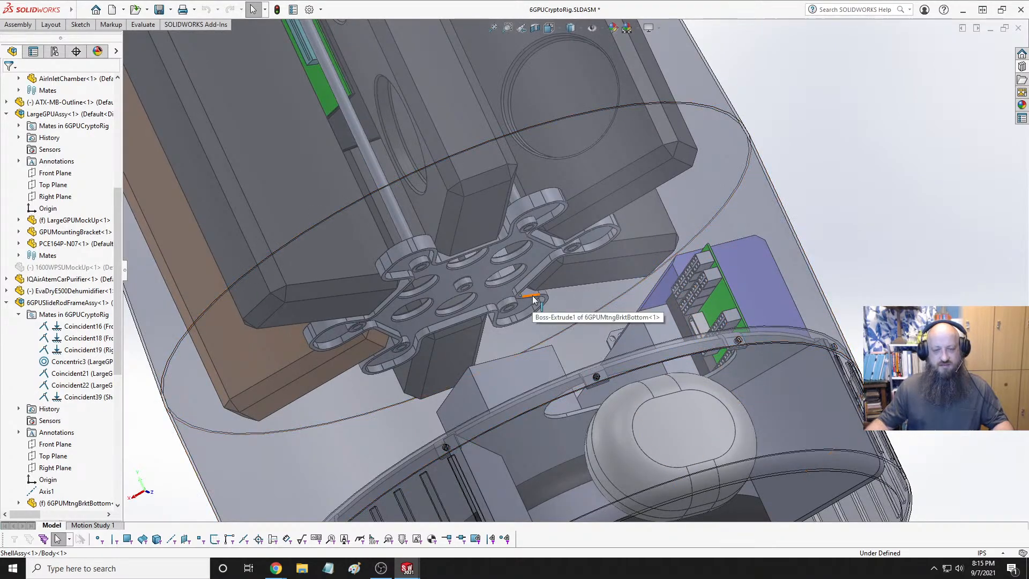
scroll(533, 300, "up", 5)
scroll(482, 300, "down", 5)
middle_click_drag(458, 218, 482, 322)
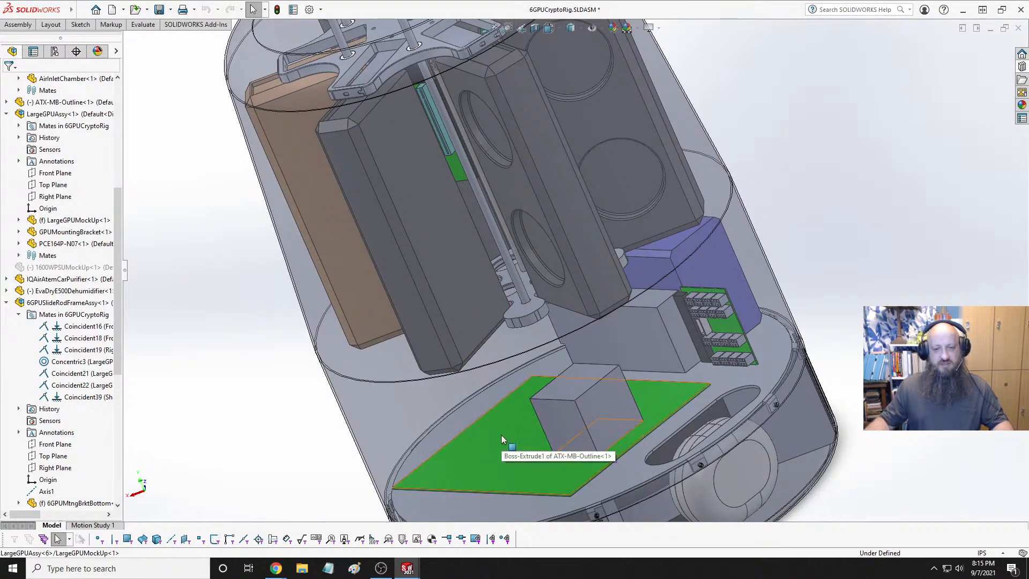
middle_click_drag(502, 439, 623, 253)
scroll(637, 290, "up", 5)
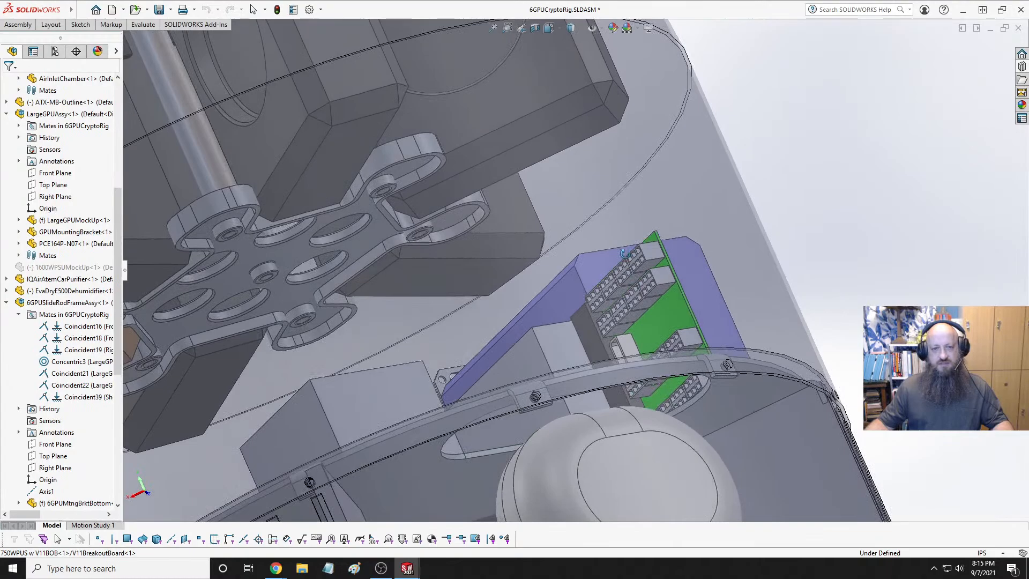
scroll(576, 244, "up", 5)
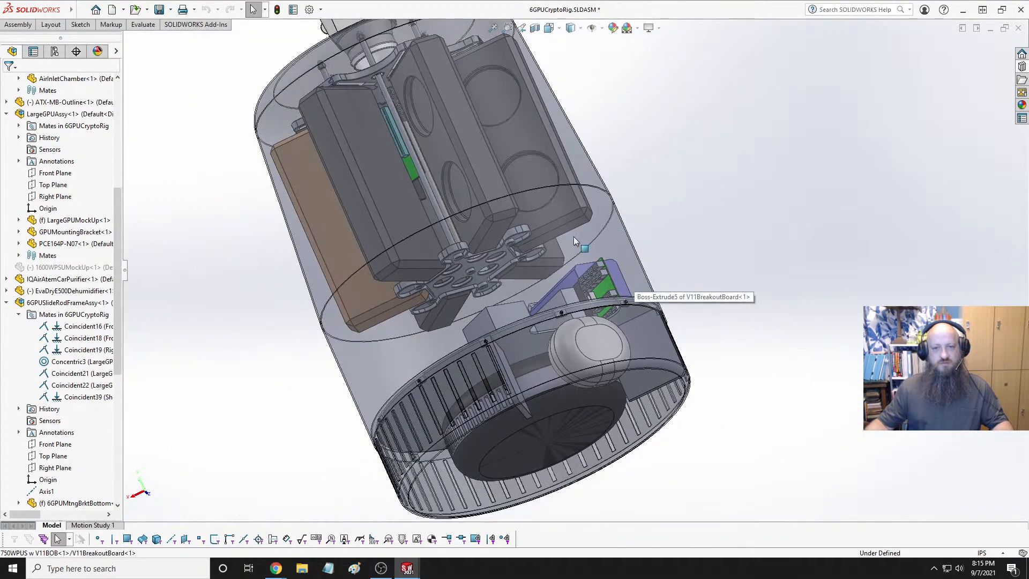
middle_click_drag(576, 241, 611, 259)
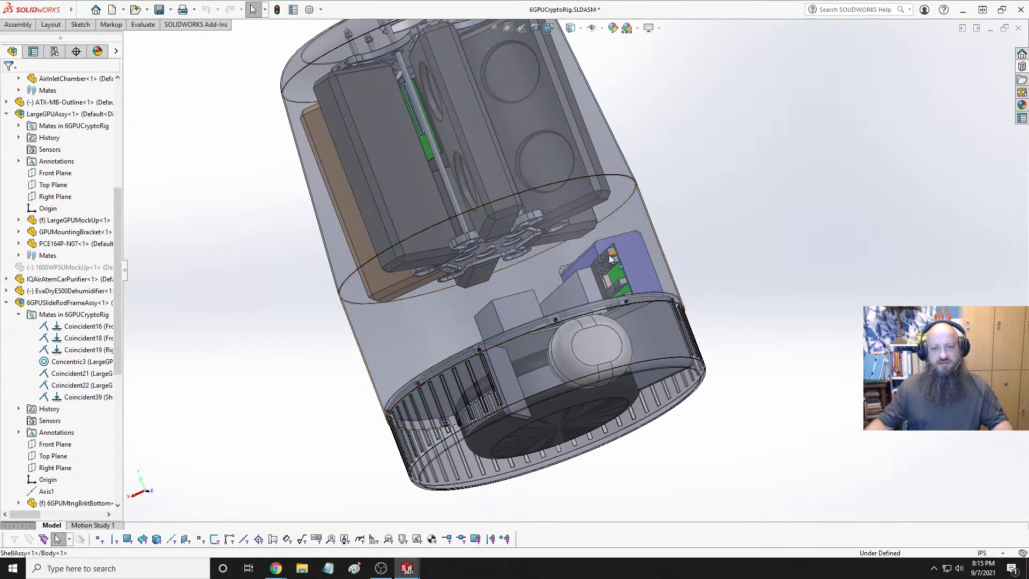
scroll(616, 259, "down", 3)
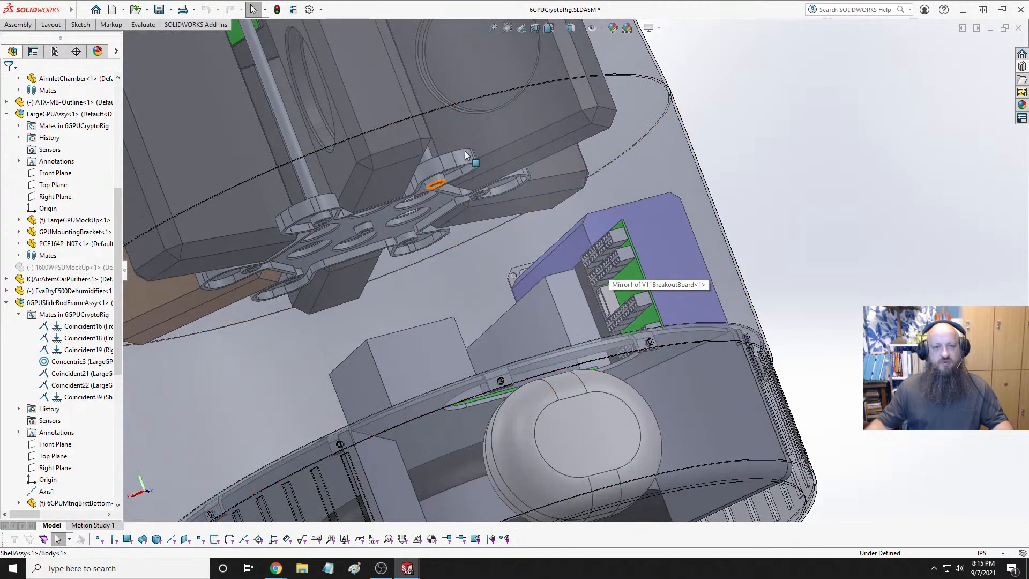
scroll(498, 198, "up", 6)
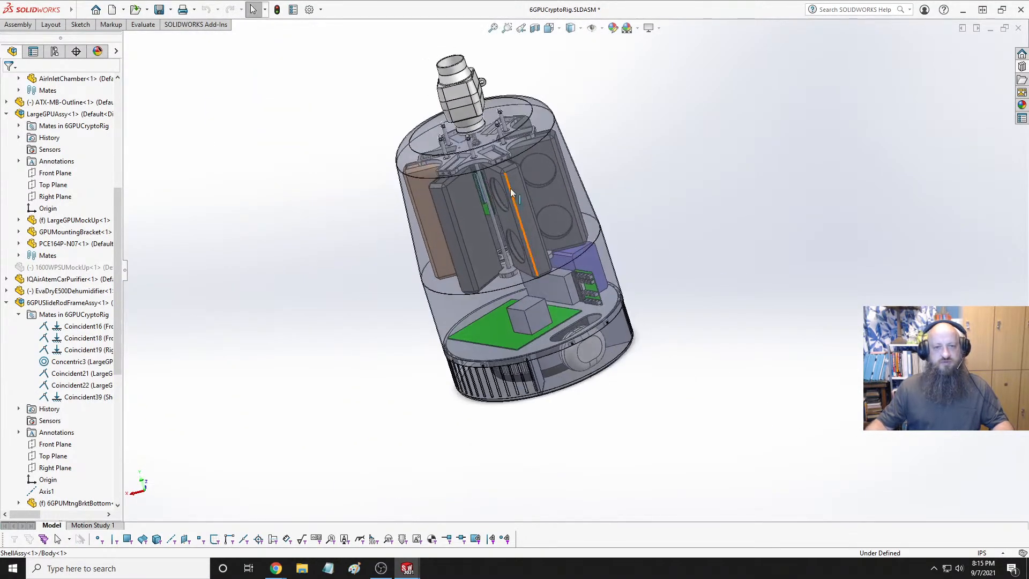
scroll(511, 191, "down", 5)
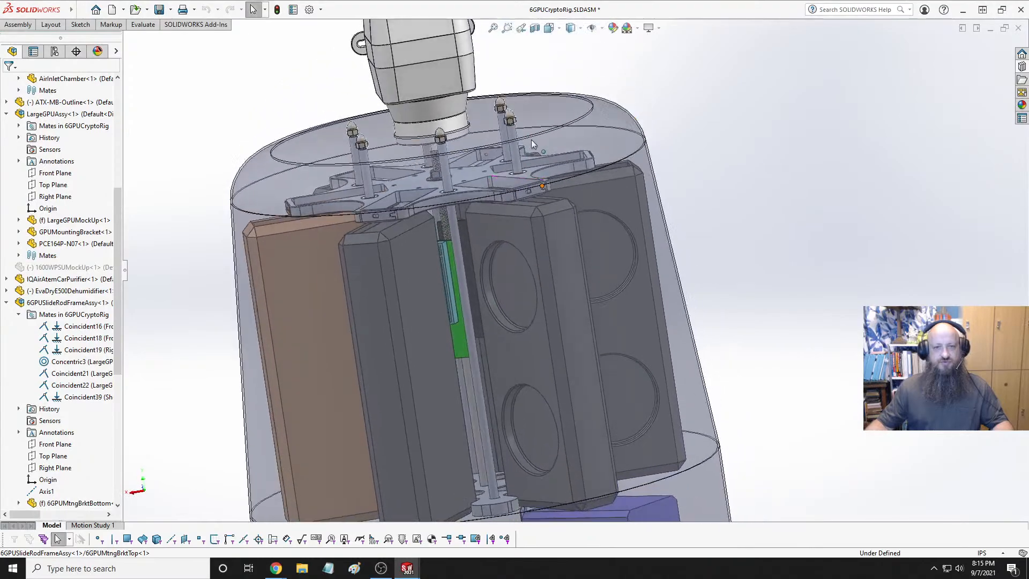
scroll(533, 143, "up", 6)
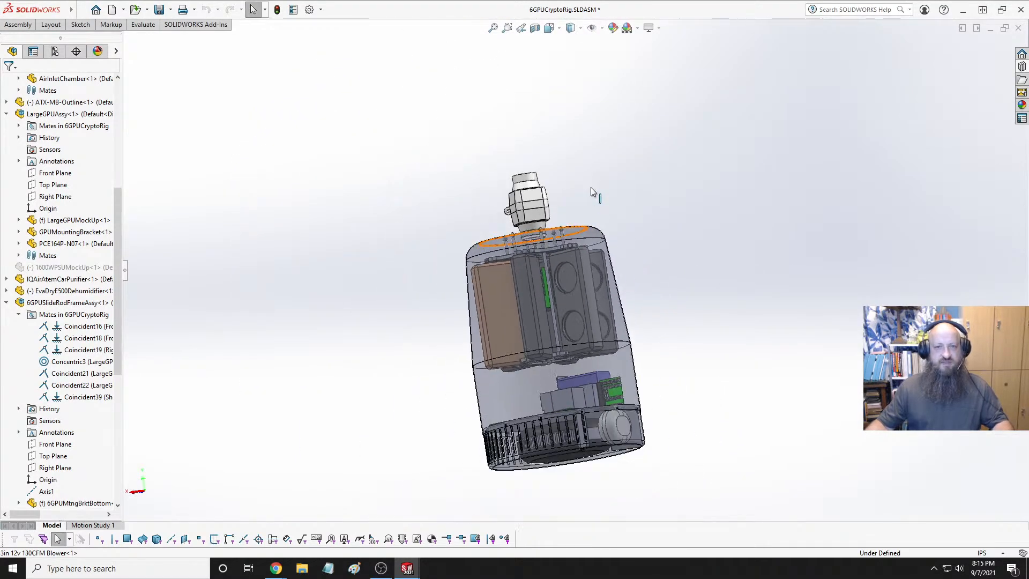
Toggle the transparency of the shell's Body component so that it displays as opaque
key("space")
key("Escape")
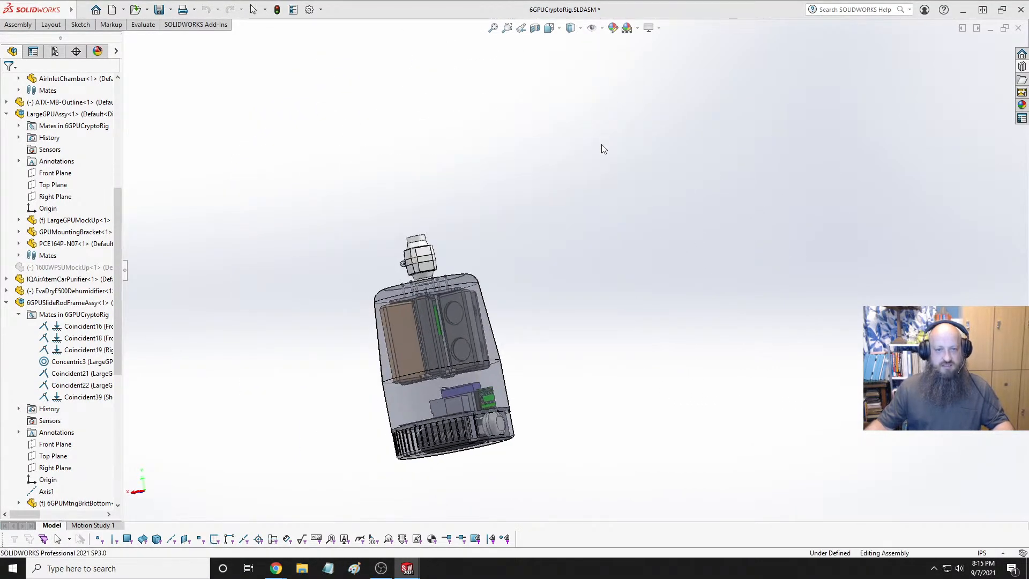
middle_click_drag(602, 149, 661, 233)
scroll(562, 203, "down", 6)
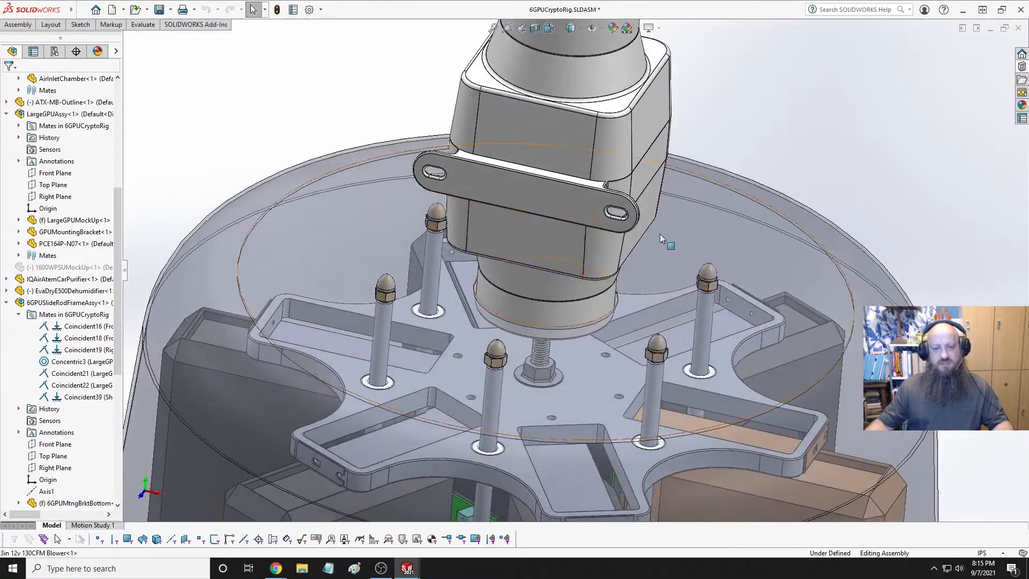
left_click(807, 217)
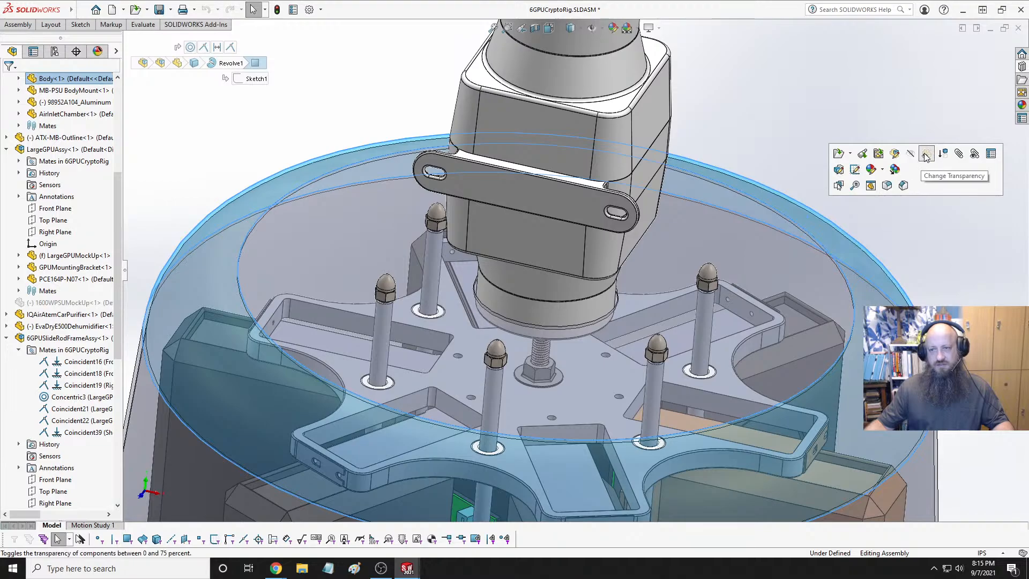
left_click(926, 156)
Examine the rig's outer shell, its slotted base, and the blower and acorn nuts on its top face
scroll(757, 218, "up", 5)
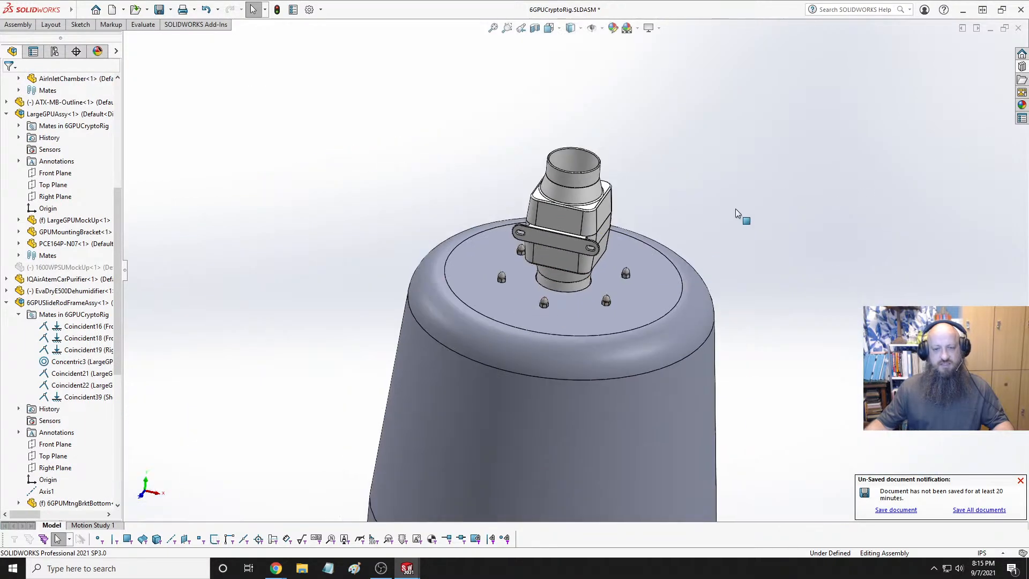
scroll(729, 225, "up", 3)
scroll(653, 435, "down", 6)
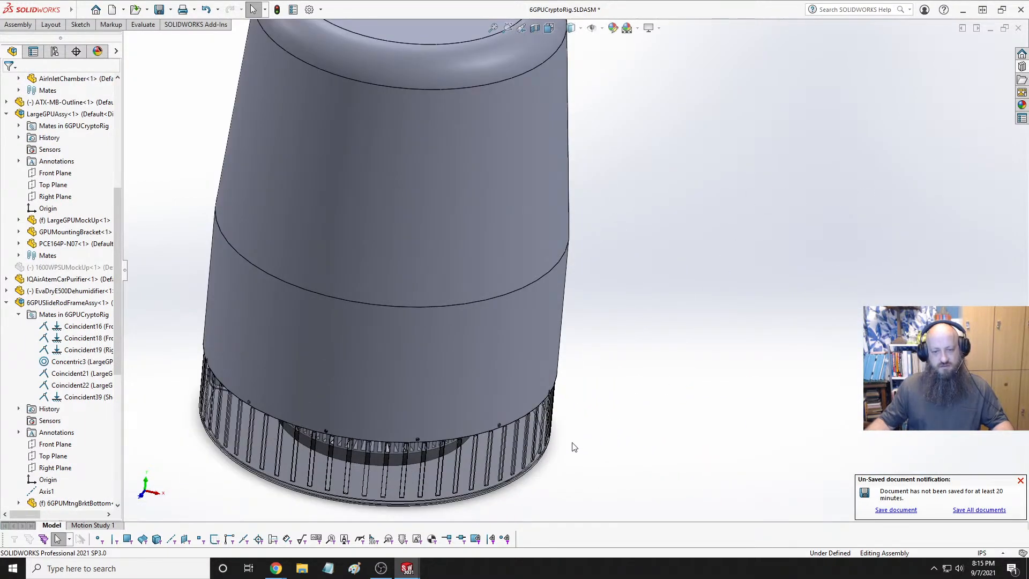
scroll(494, 317, "up", 5)
scroll(566, 159, "down", 5)
scroll(631, 155, "up", 2)
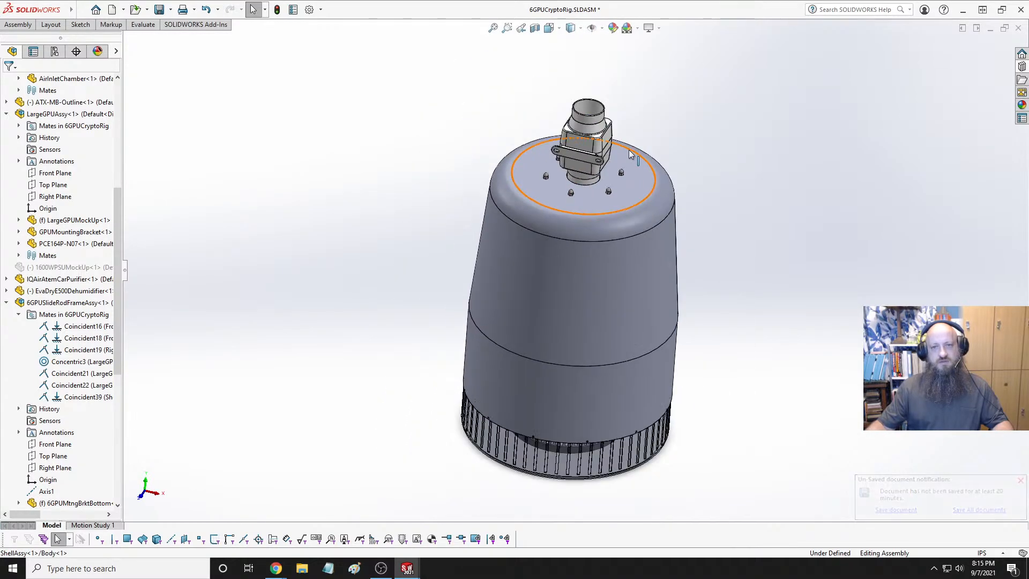
scroll(630, 154, "down", 3)
middle_click_drag(584, 214, 584, 245)
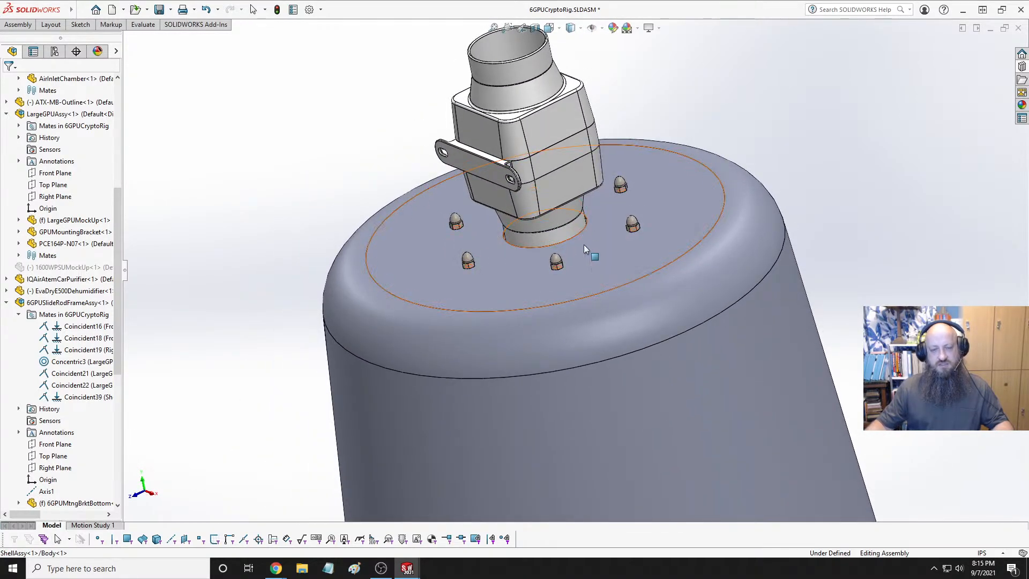
scroll(584, 245, "down", 4)
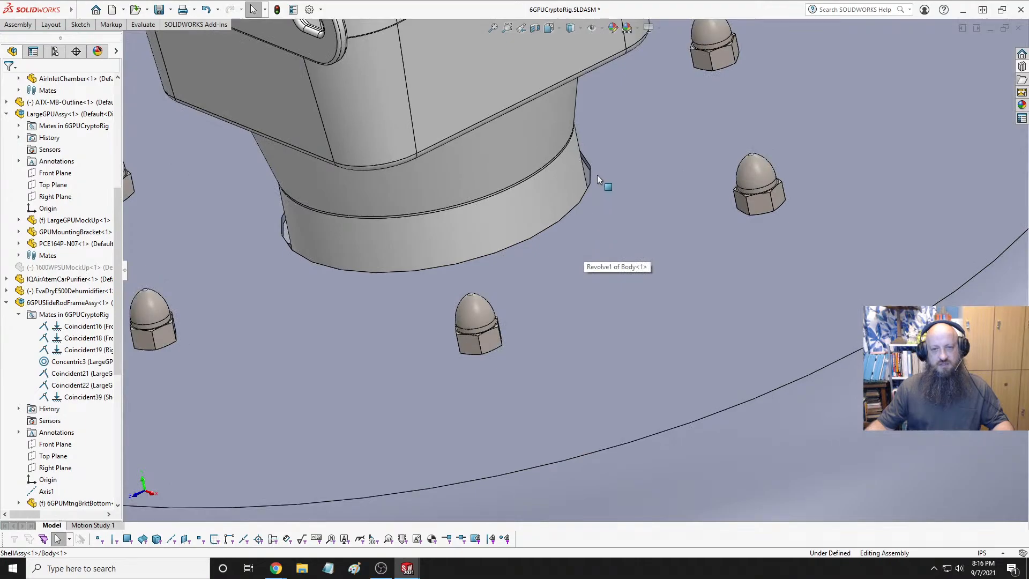
Set the distance mate between the blower and the shell's top face to 4 in
left_click(548, 194)
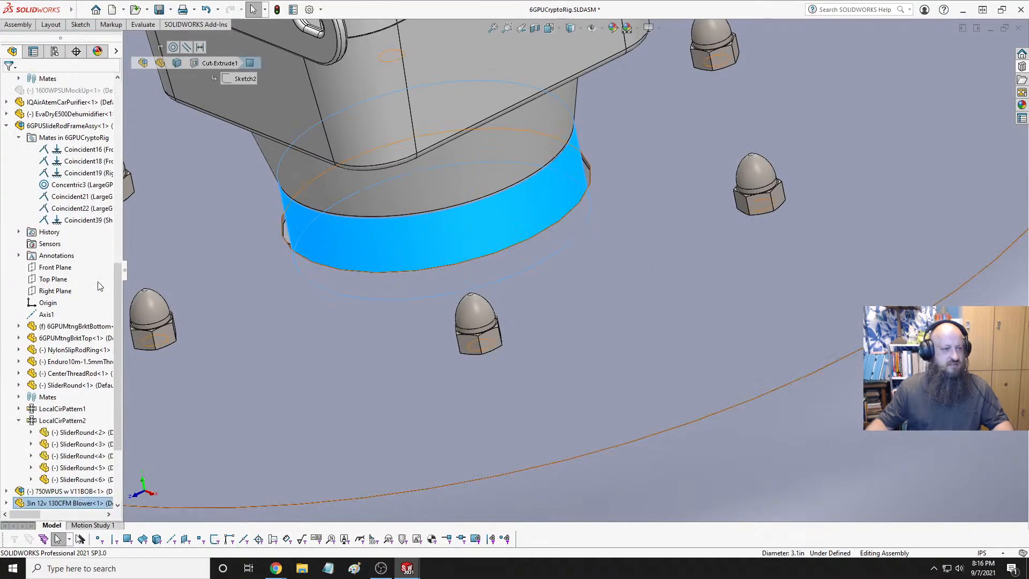
scroll(32, 386, "down", 3)
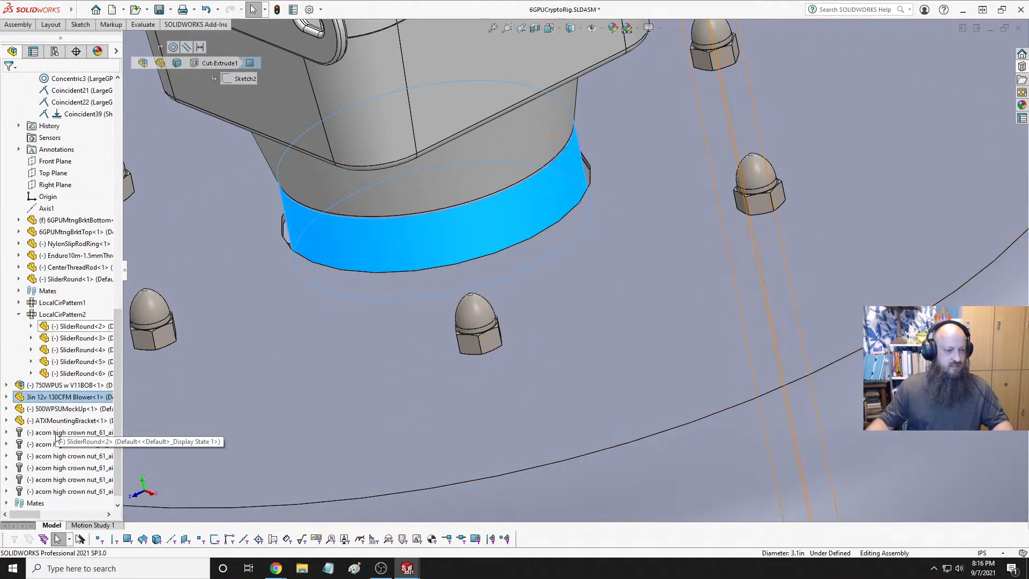
left_click(6, 398)
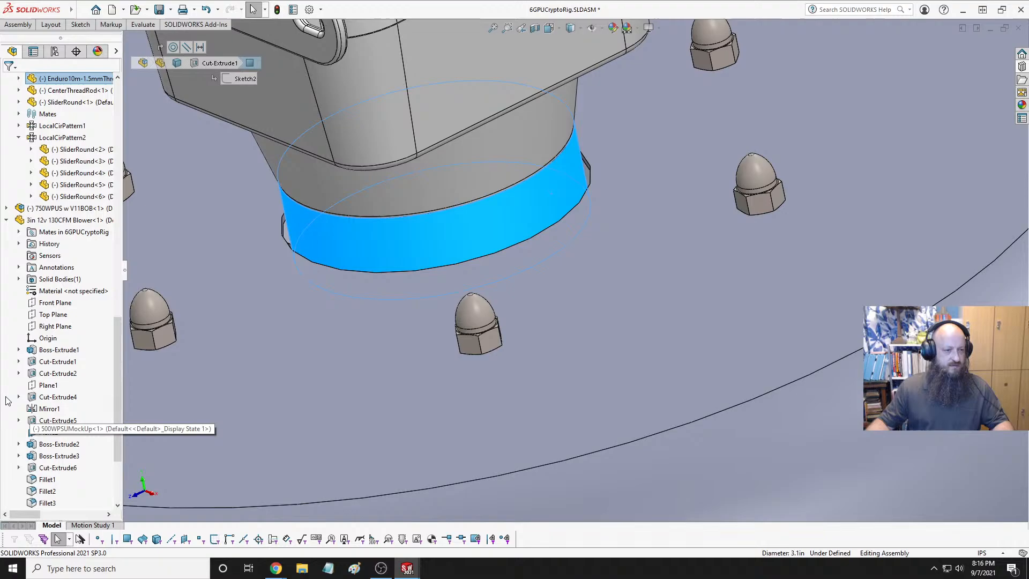
left_click(19, 232)
left_click(75, 267)
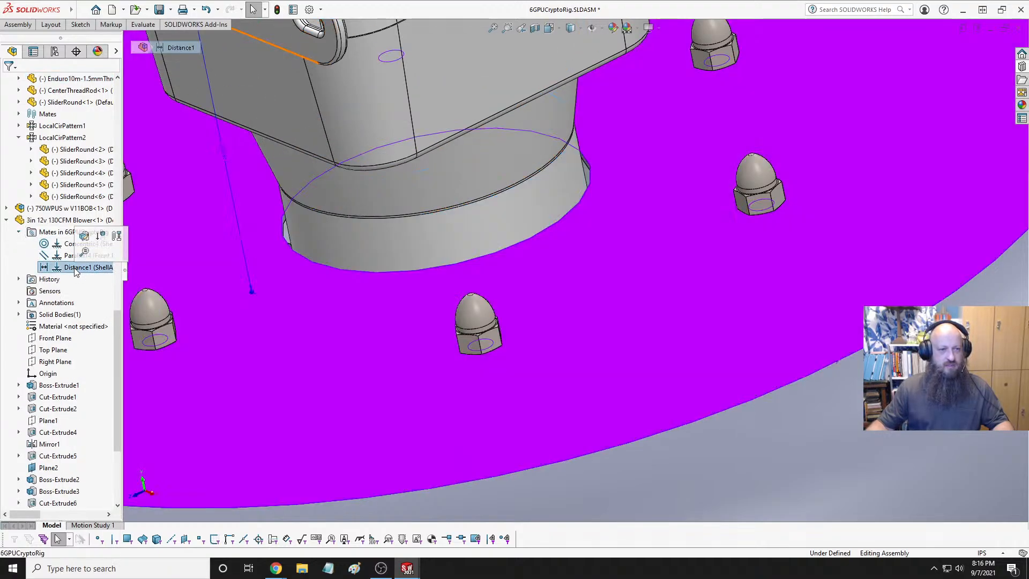
scroll(252, 285, "up", 3)
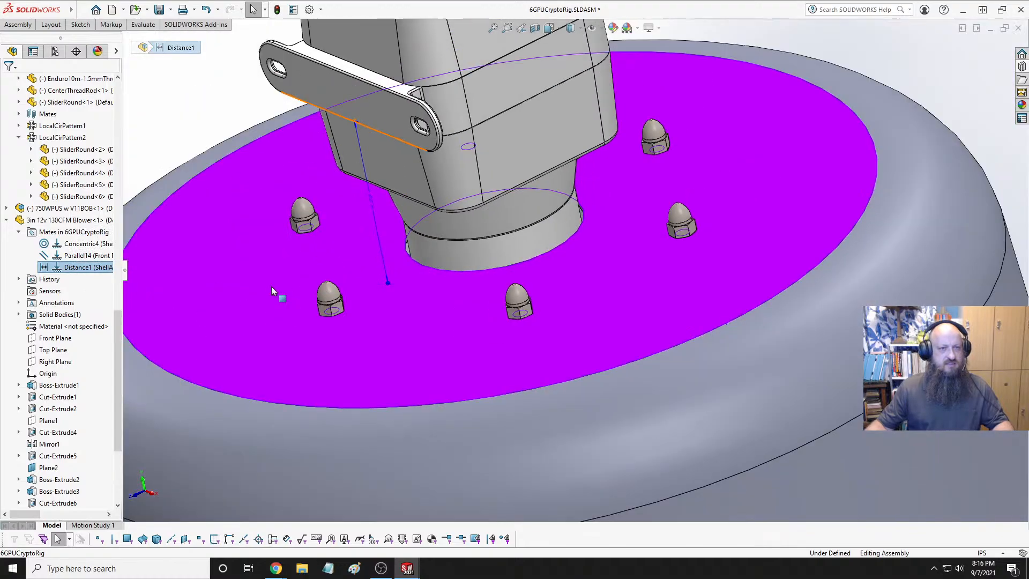
scroll(406, 230, "down", 3)
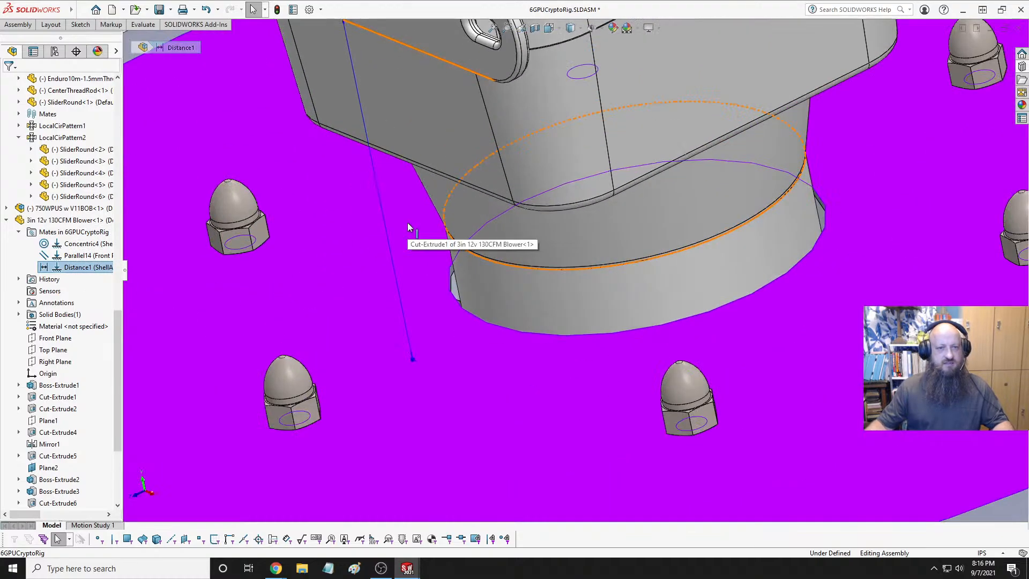
double_click(379, 187)
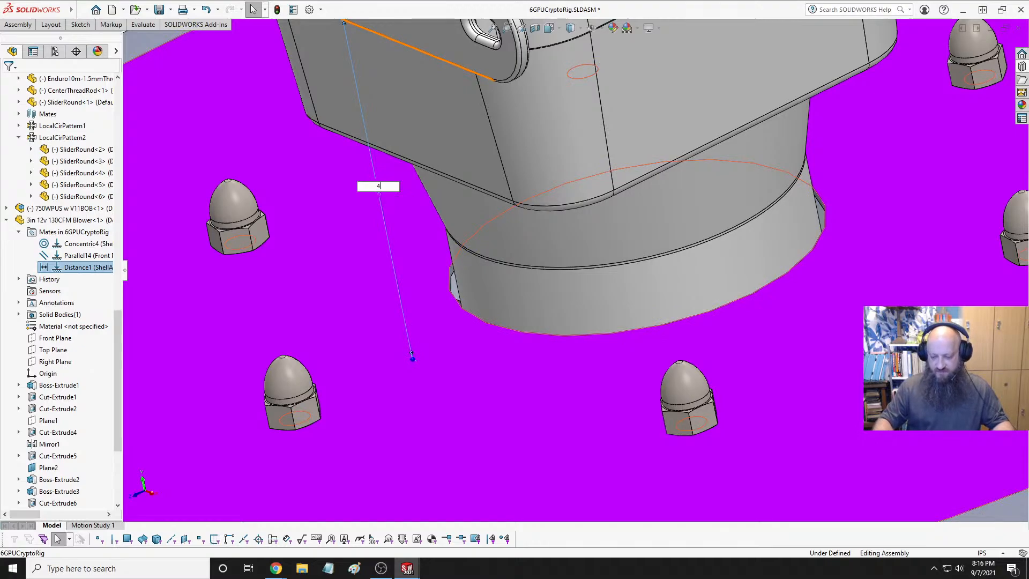
key("Return")
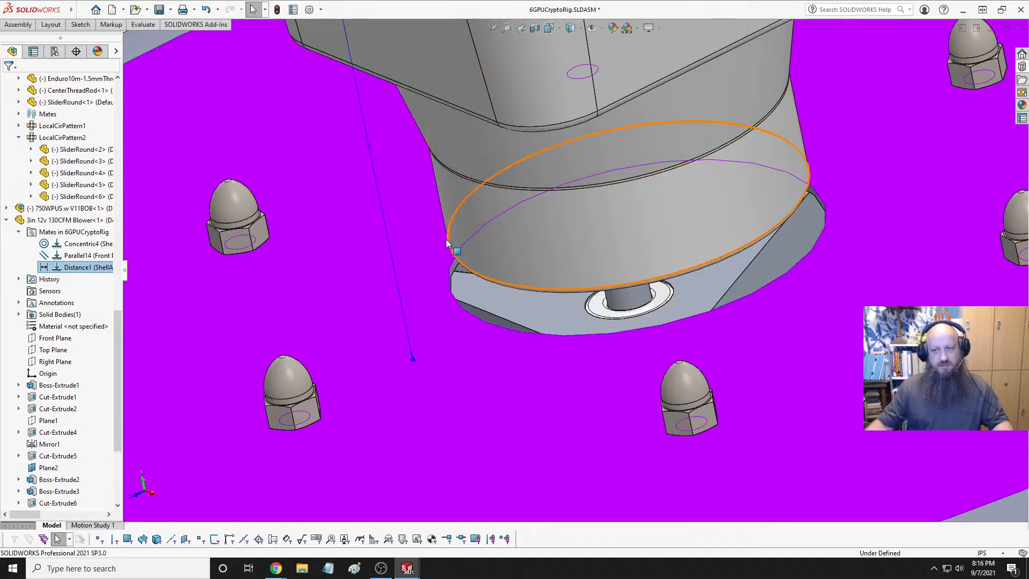
Inspect the clearance between the blower's round outlet and the hole in the shell's top face from several angles
middle_click_drag(677, 257, 713, 214)
left_click(850, 118)
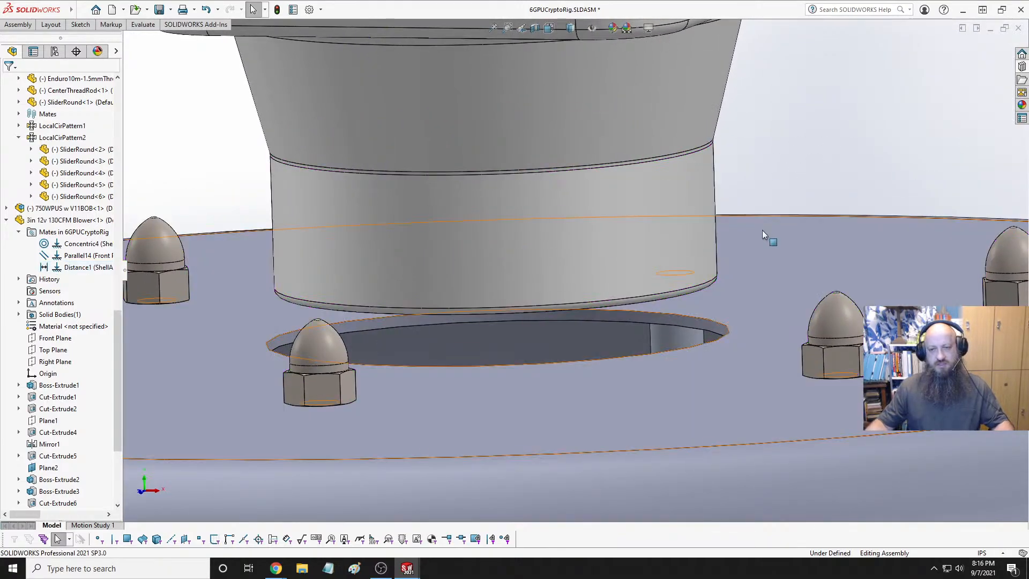
scroll(700, 291, "down", 5)
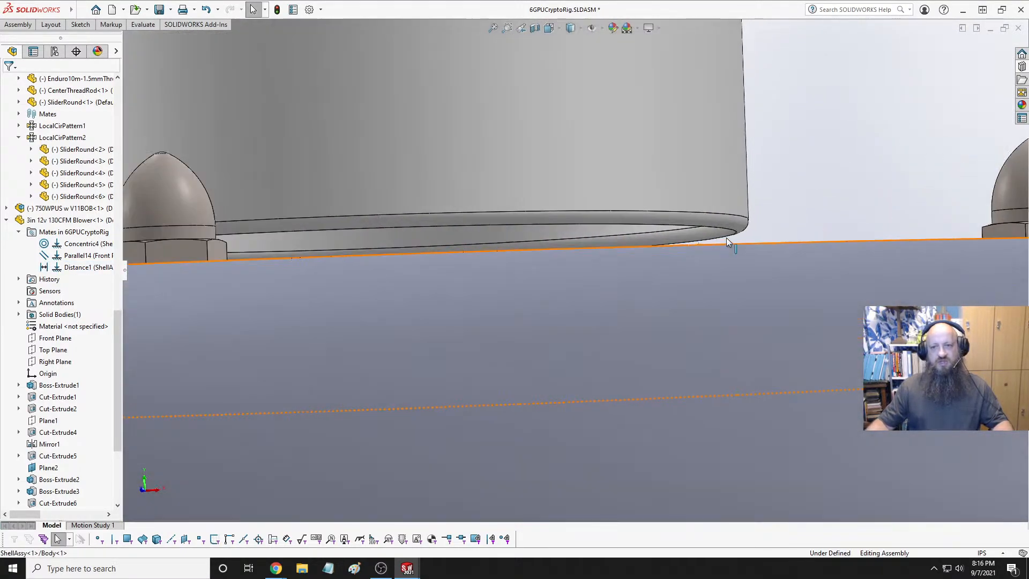
left_click(679, 228)
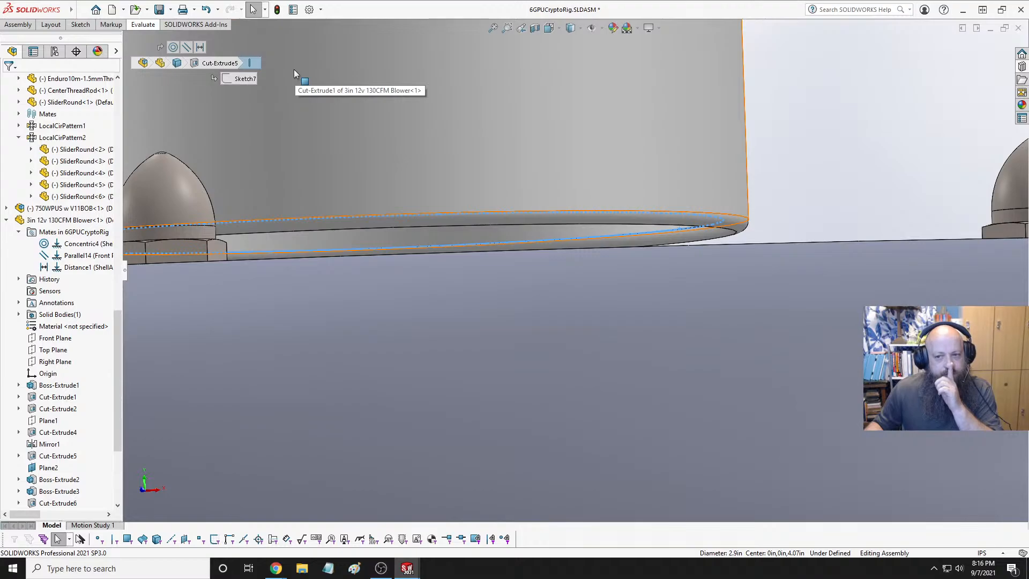
scroll(294, 69, "up", 3)
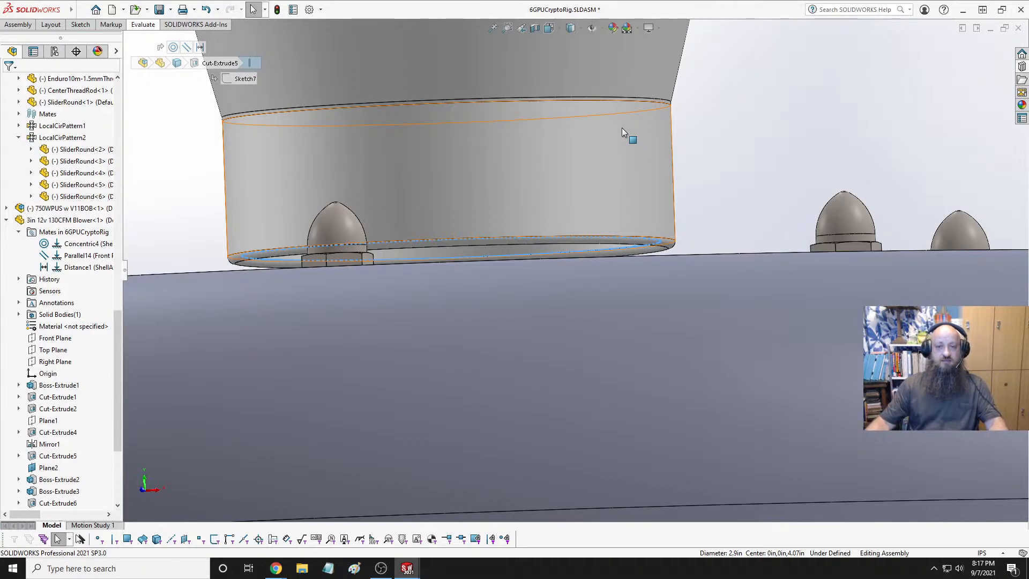
scroll(555, 271, "up", 5)
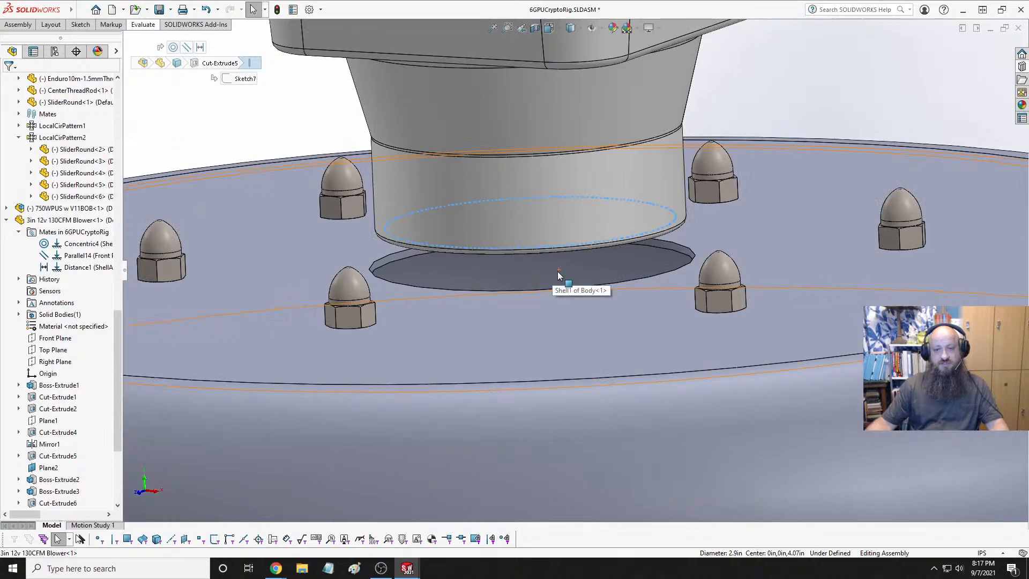
mouse_move(616, 252)
middle_mouse_down()
mouse_move(615, 220)
mouse_move(618, 239)
middle_mouse_up()
scroll(584, 211, "up", 4)
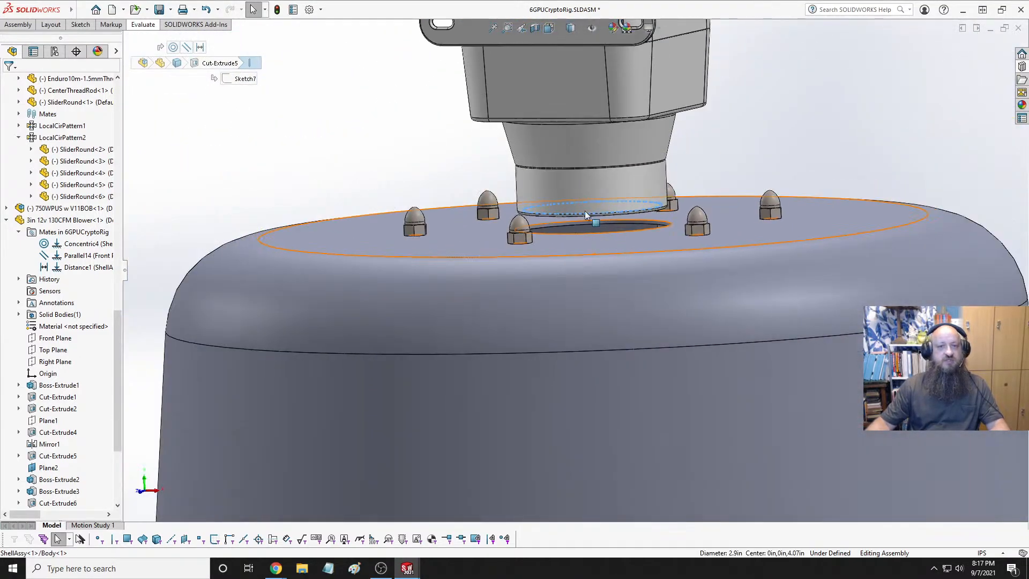
Measure the inner edge at the bottom of the blower's outlet and check the diameter of its cylindrical outer face
left_click(110, 24)
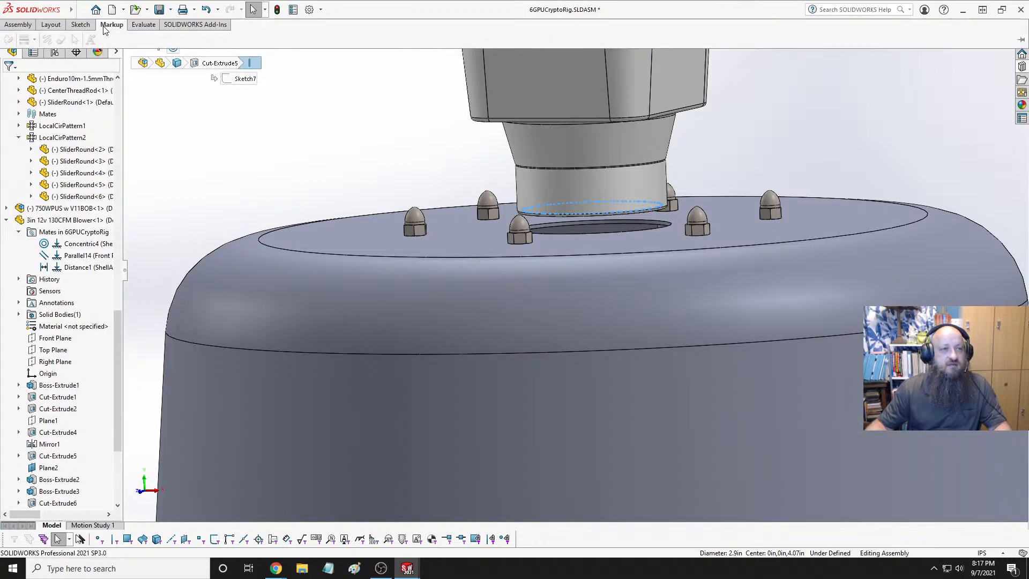
left_click(80, 25)
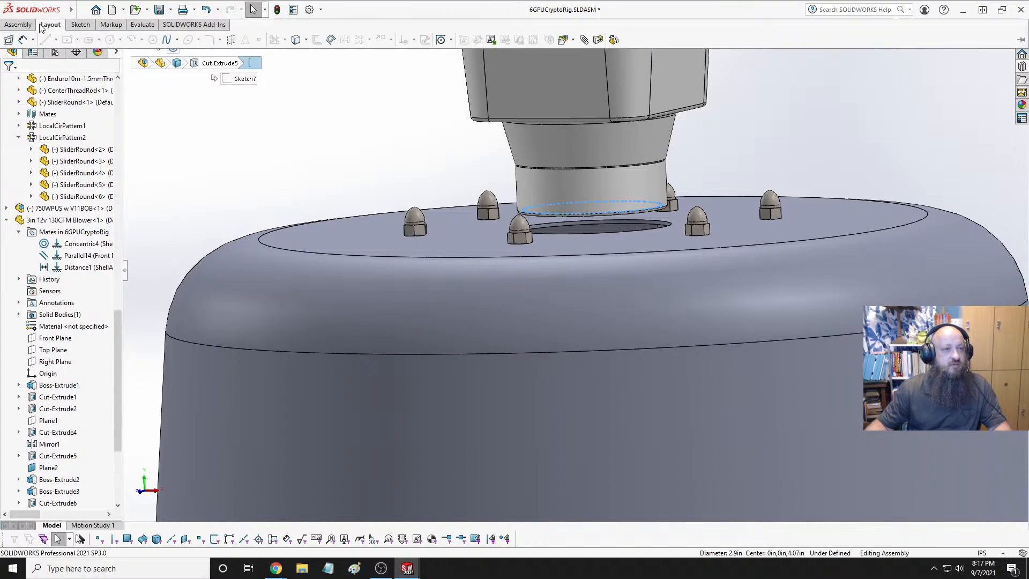
left_click(142, 25)
left_click(74, 40)
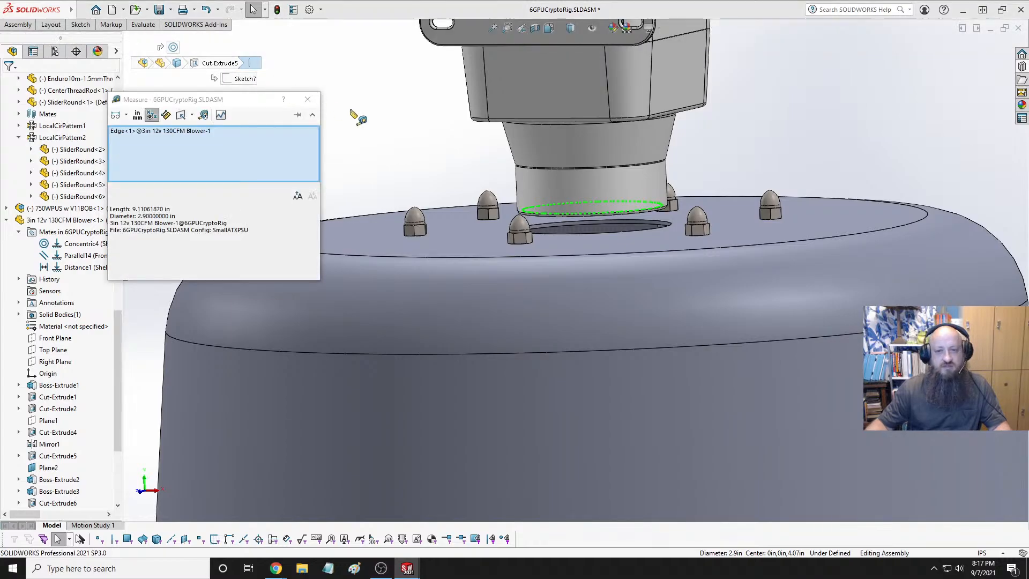
key("Escape")
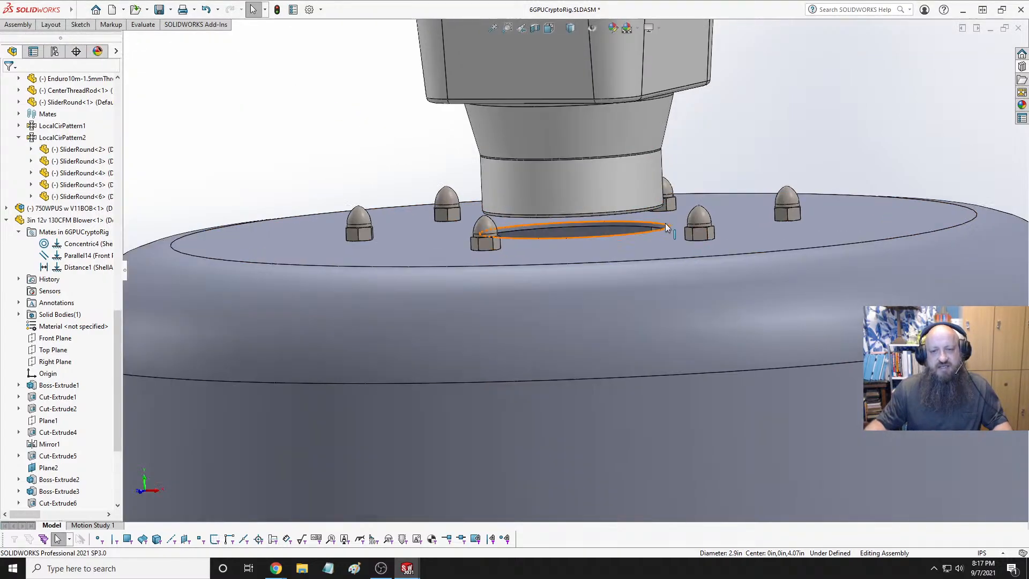
scroll(665, 223, "down", 5)
left_click(579, 163)
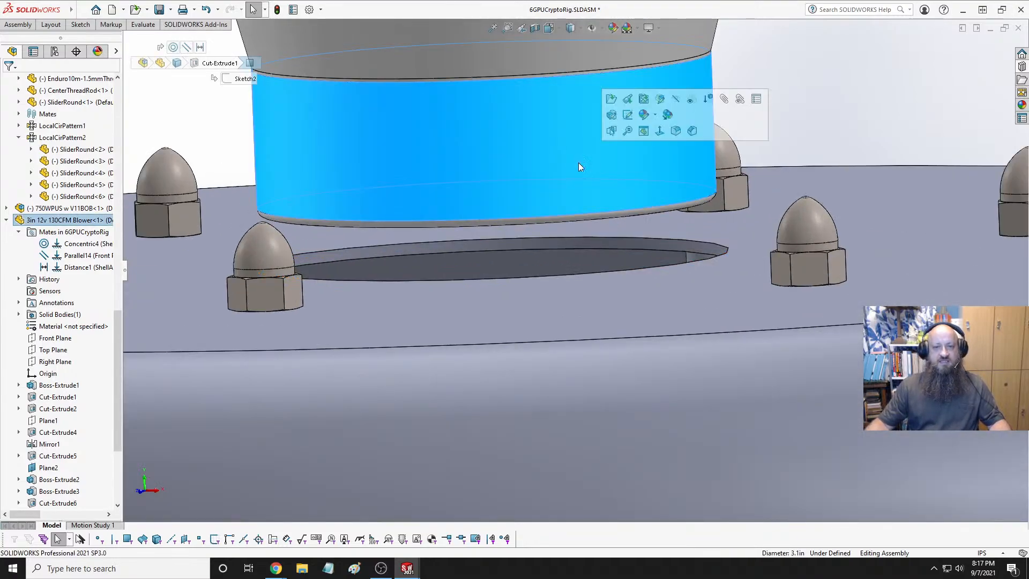
key("Escape")
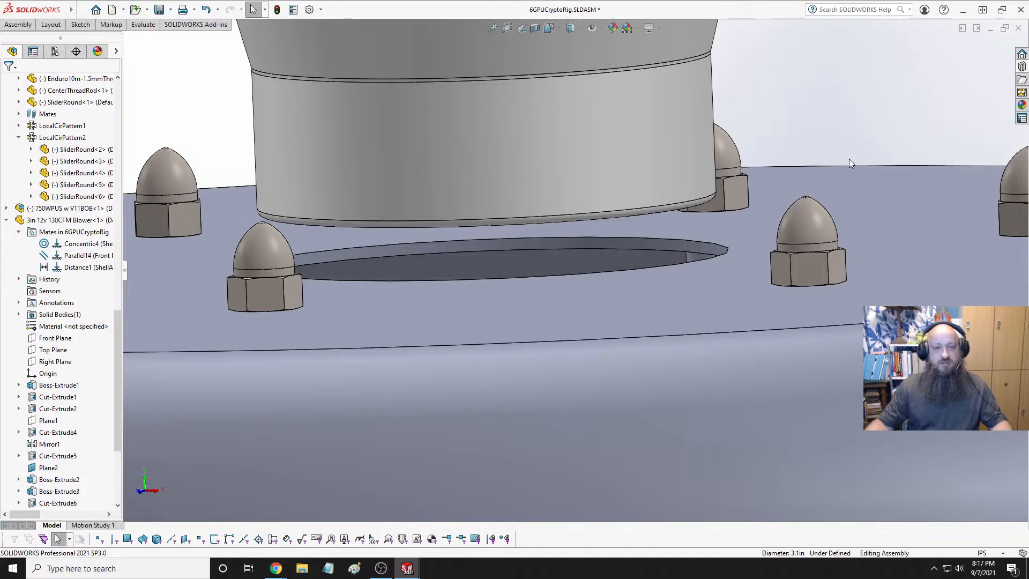
Open the shell's Body part on its own and orient it upright in a straight side view
left_click(851, 185)
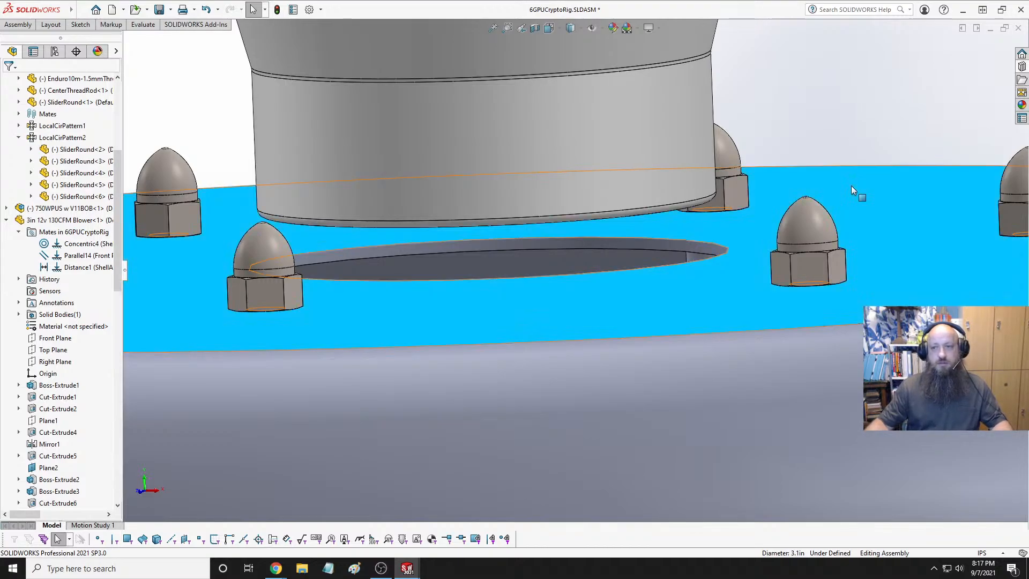
left_click(863, 139)
key("space")
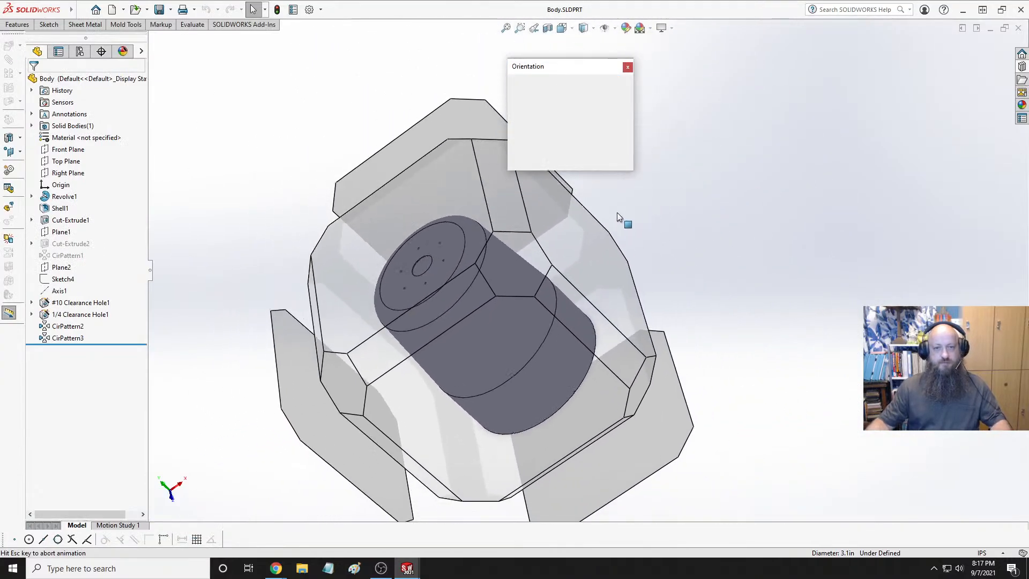
left_click(462, 371)
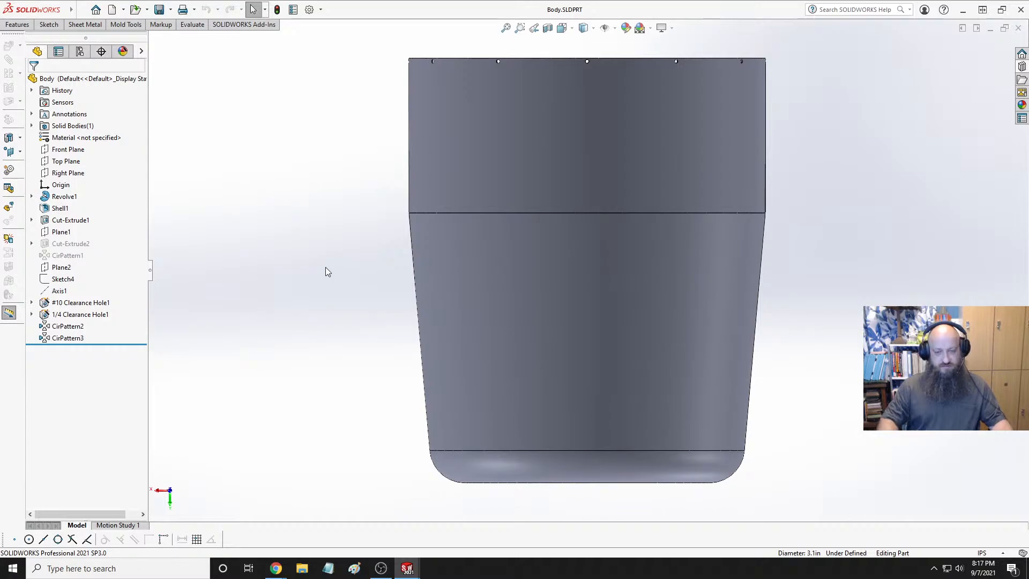
key("shift+Up")
key("shift+Up")
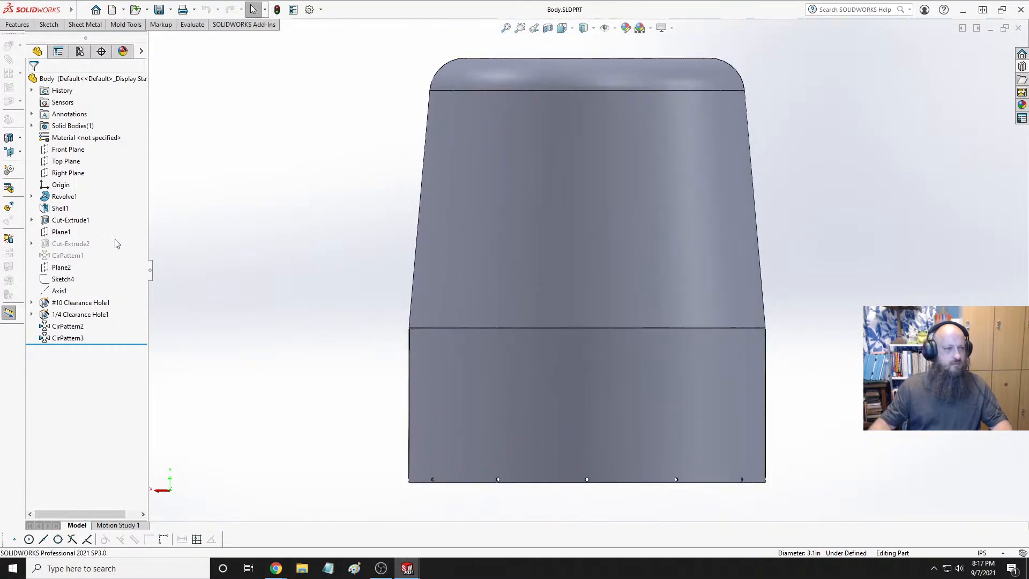
Open Sketch1 of the Revolve1 feature, examine the top of the shell's profile, and leave the sketch without edits
left_click(31, 196)
left_click(75, 208)
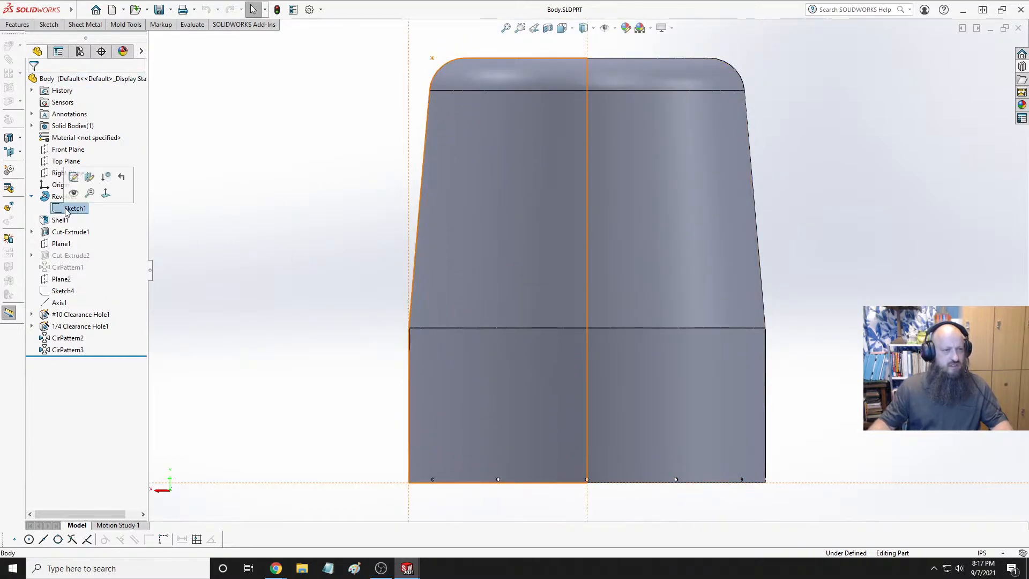
left_click(74, 176)
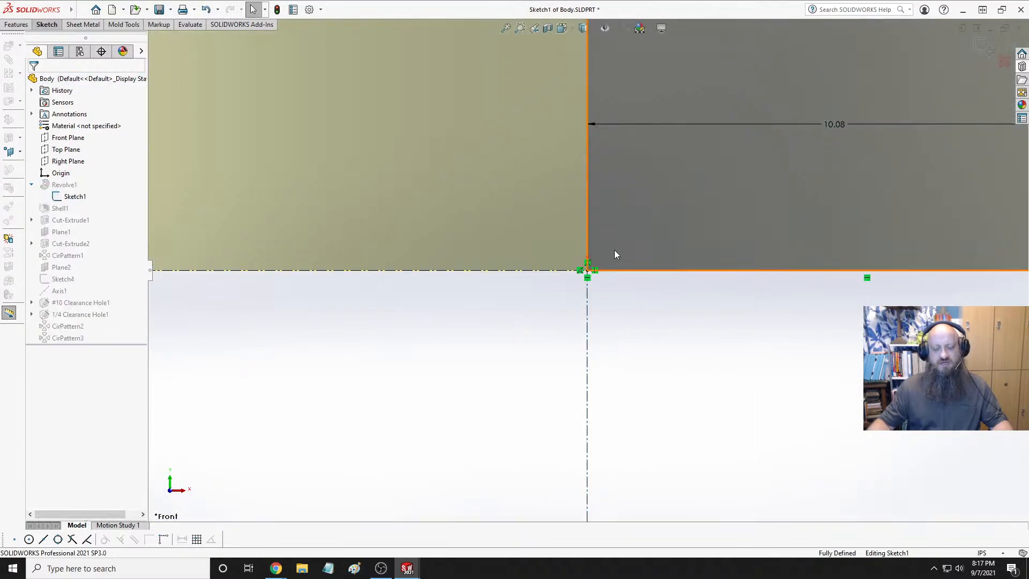
scroll(614, 250, "up", 5)
scroll(409, 202, "down", 3)
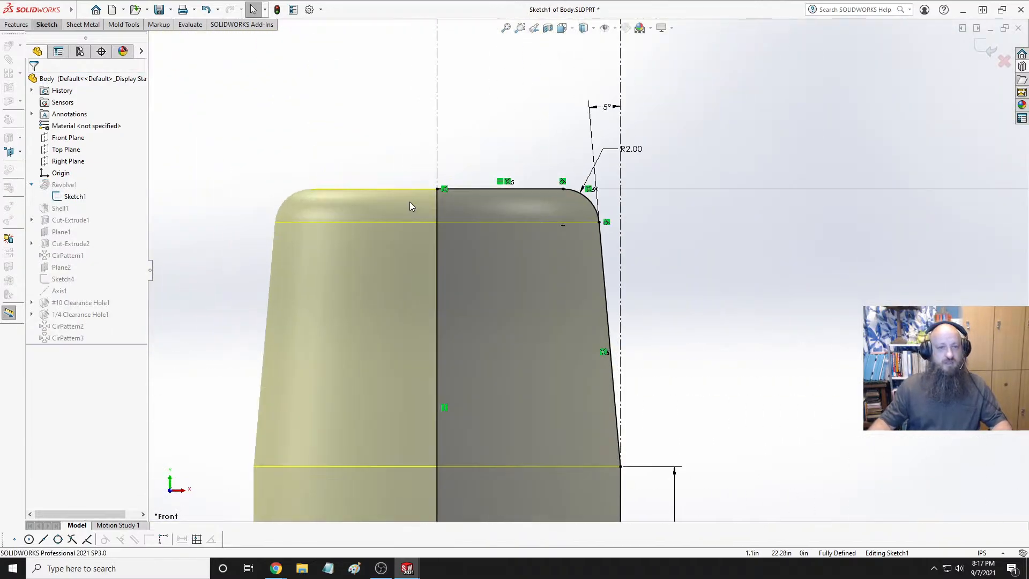
scroll(476, 208, "down", 2)
scroll(480, 206, "down", 3)
scroll(556, 204, "down", 1)
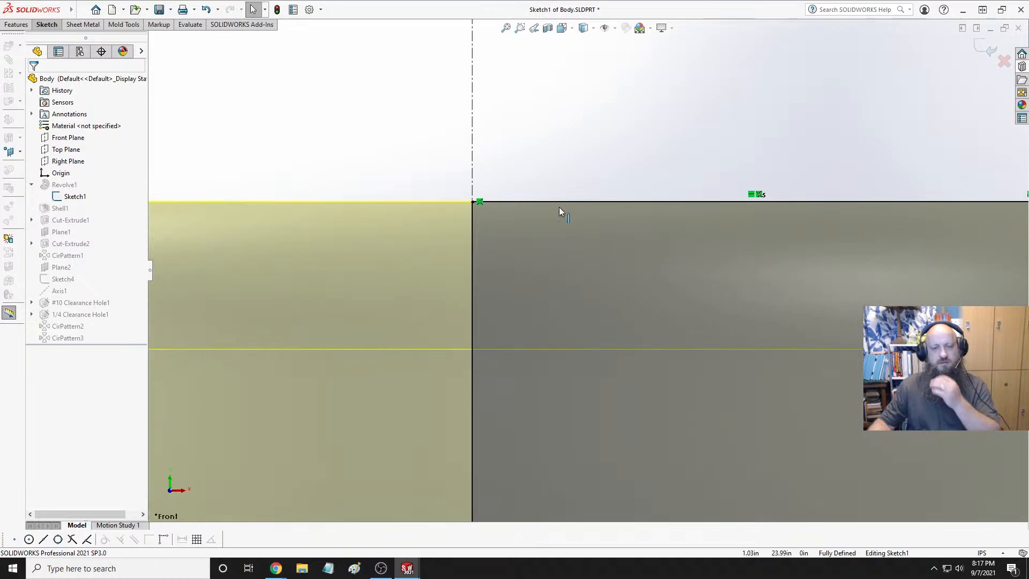
scroll(559, 217, "up", 2)
mouse_move(547, 230)
middle_mouse_down()
mouse_move(558, 209)
mouse_move(547, 258)
middle_mouse_up()
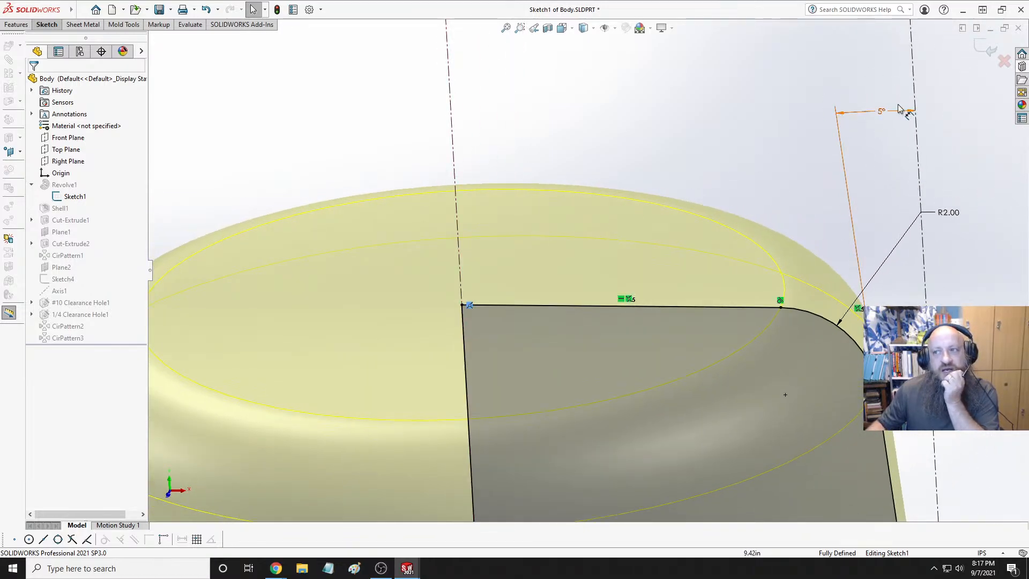
left_click(987, 49)
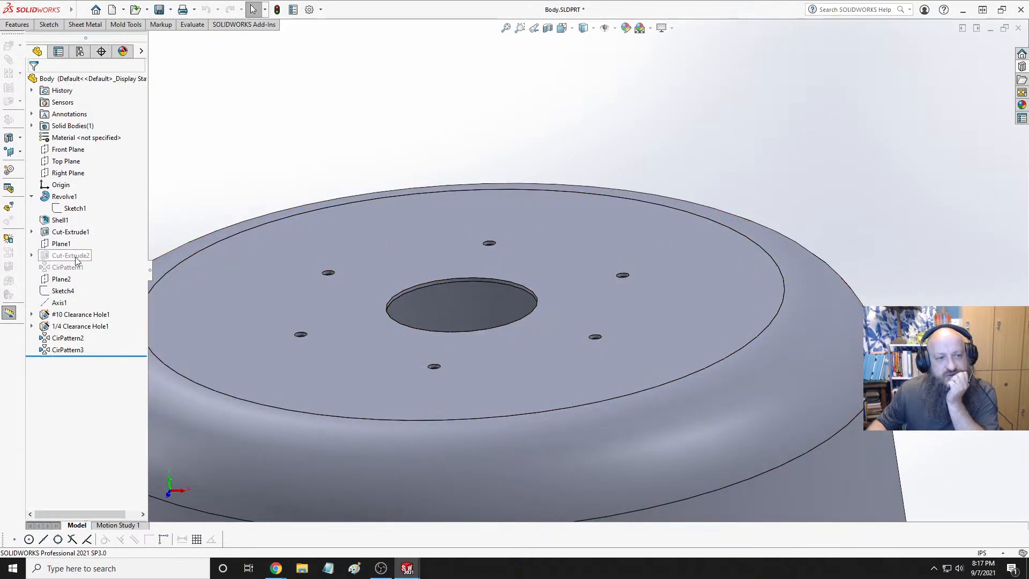
Check the suppressed CirPattern1 and Cut-Extrude2 features and examine the body's side wall and top face around them
mouse_move(68, 272)
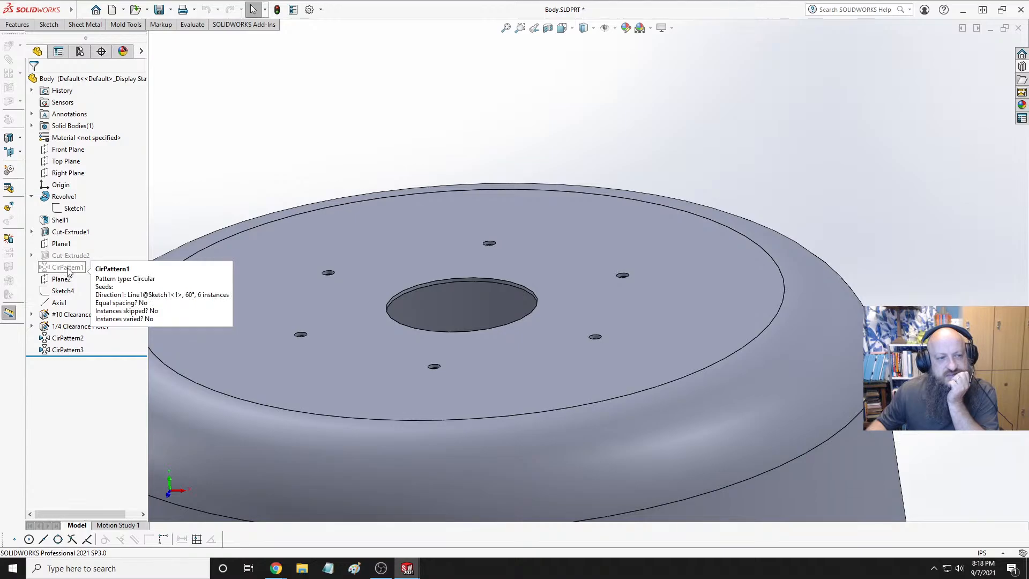
left_click(70, 257)
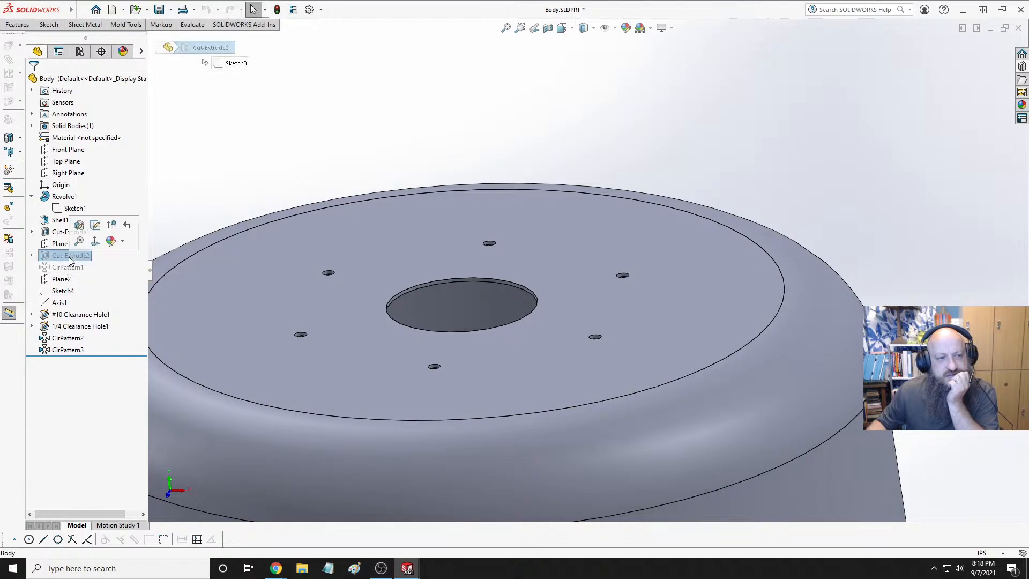
scroll(278, 298, "down", 5)
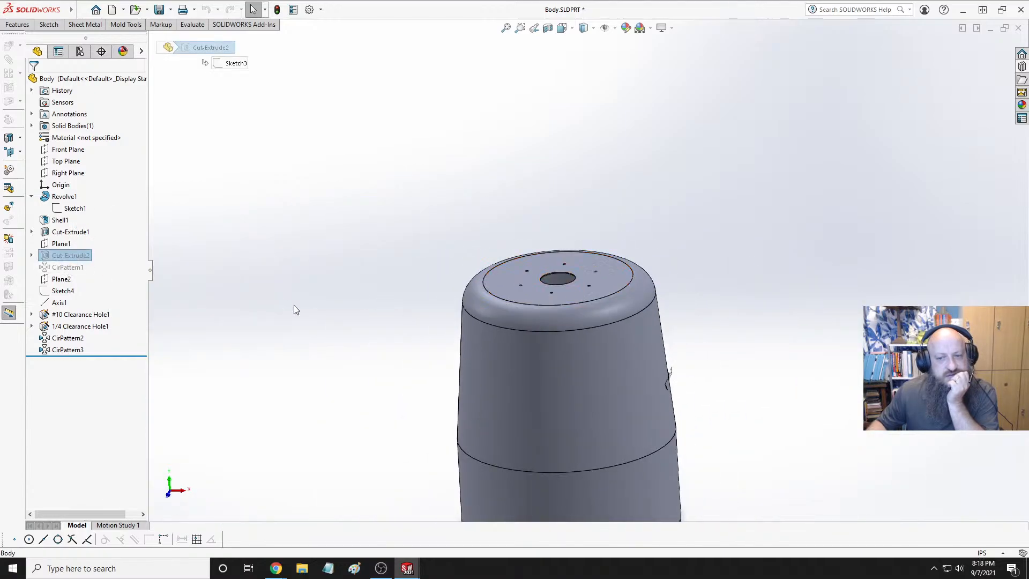
middle_click_drag(294, 304, 434, 374)
scroll(233, 296, "down", 3)
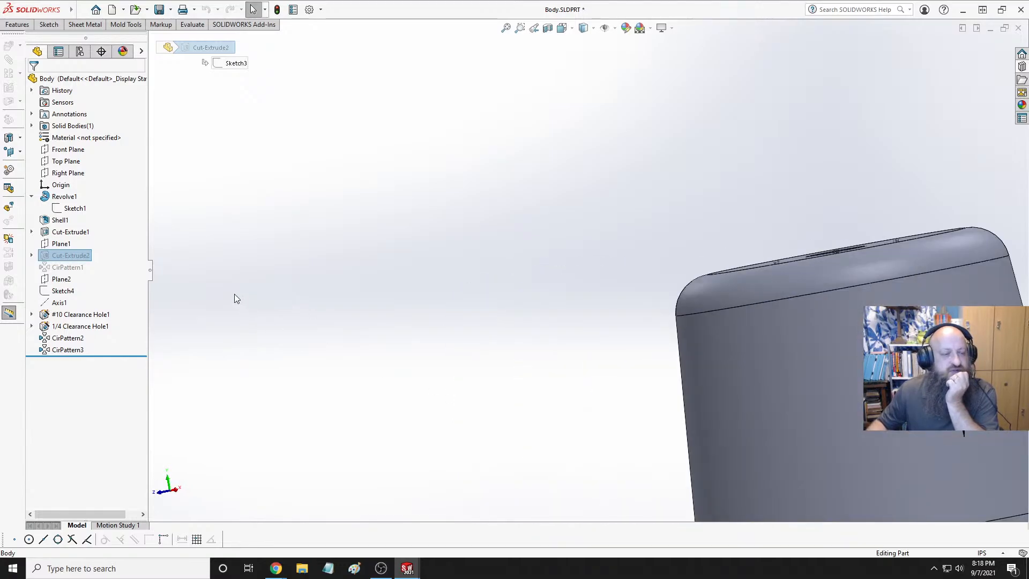
middle_click_drag(342, 305, 763, 294)
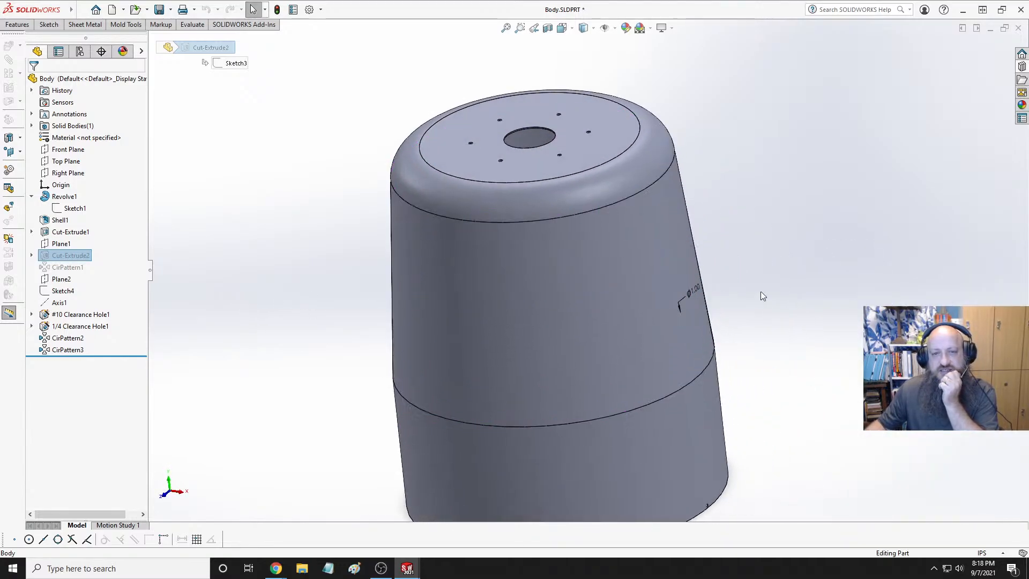
Start a new sketch on the flat top face of the shell body
left_click(763, 294)
scroll(548, 172, "up", 3)
scroll(491, 273, "down", 2)
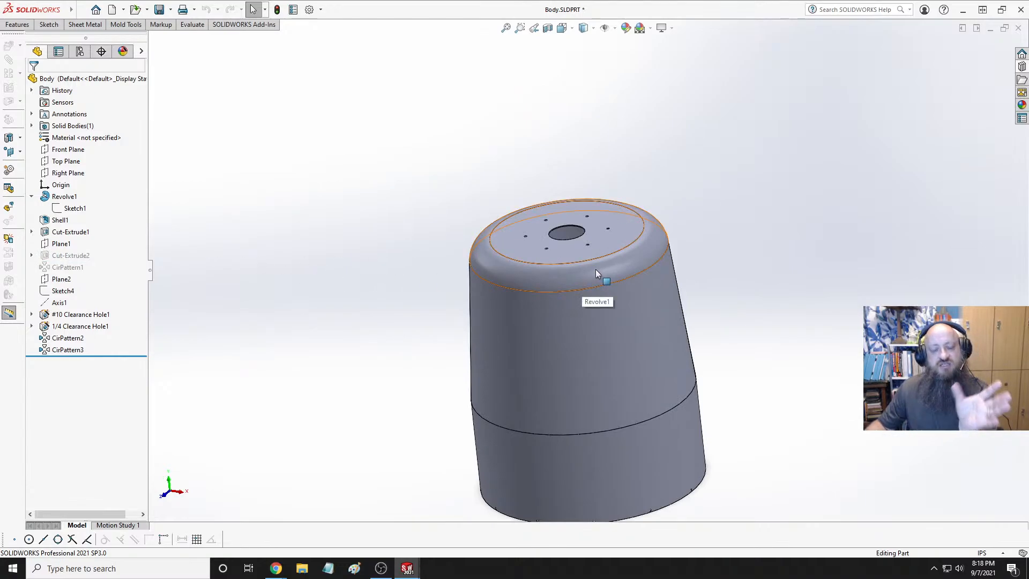
scroll(588, 270, "up", 3)
scroll(595, 290, "down", 4)
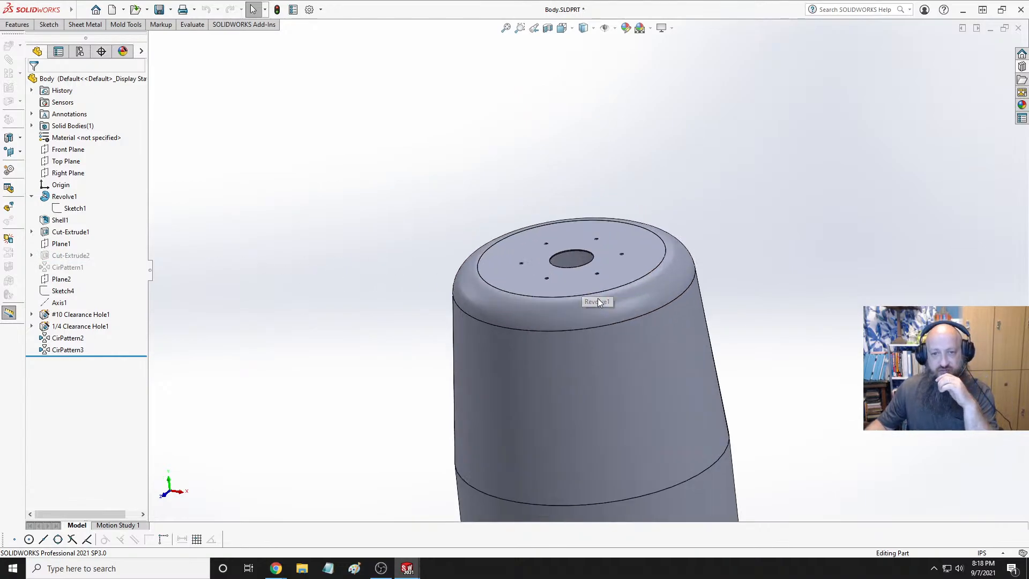
middle_click_drag(597, 297, 610, 267)
scroll(610, 273, "down", 5)
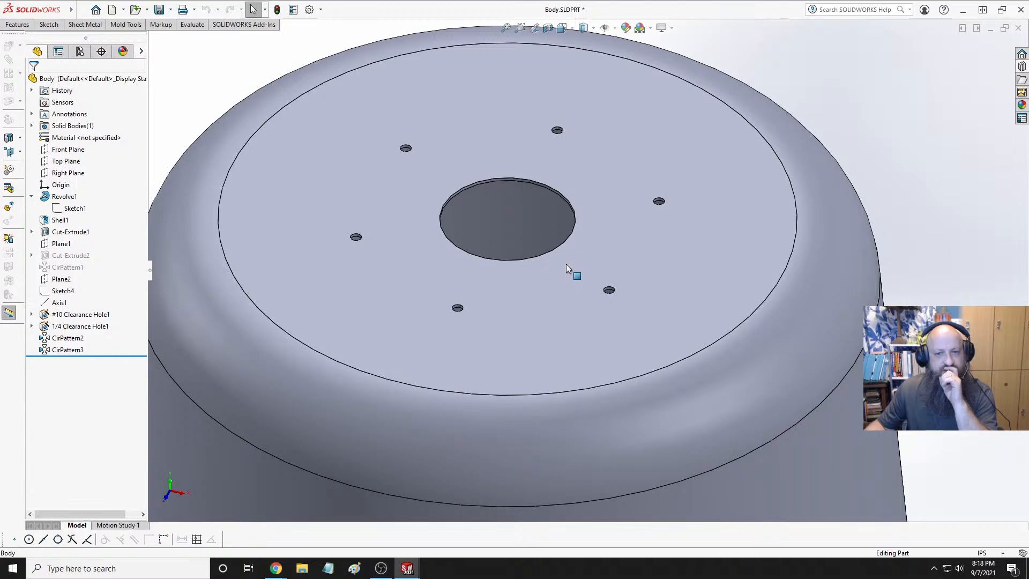
left_click(638, 239)
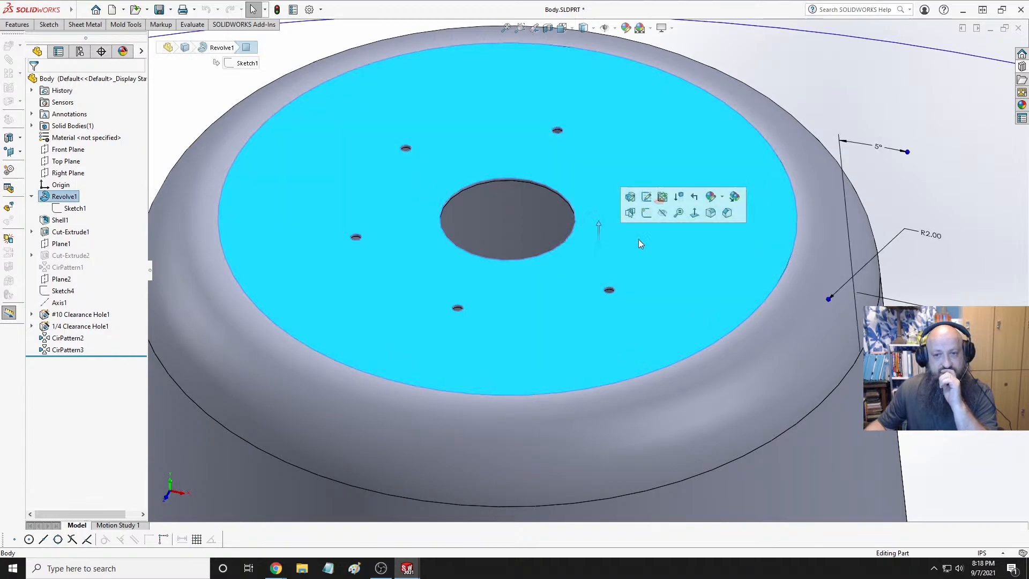
left_click(643, 217)
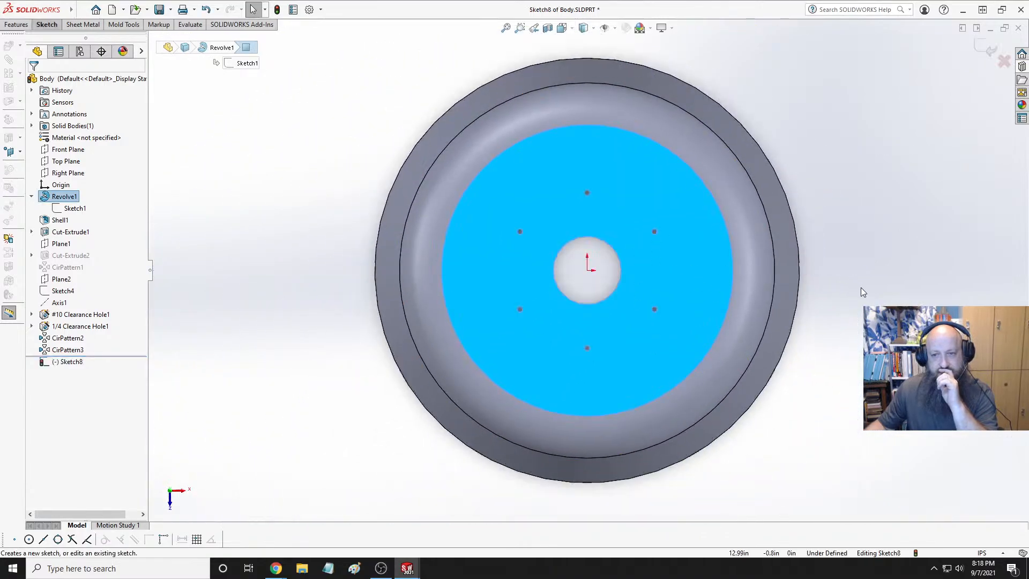
left_click(862, 289)
Measure the wall thickness between the outer and inner flat faces at the top of the shell
scroll(630, 303, "down", 3)
middle_click_drag(593, 284, 647, 229)
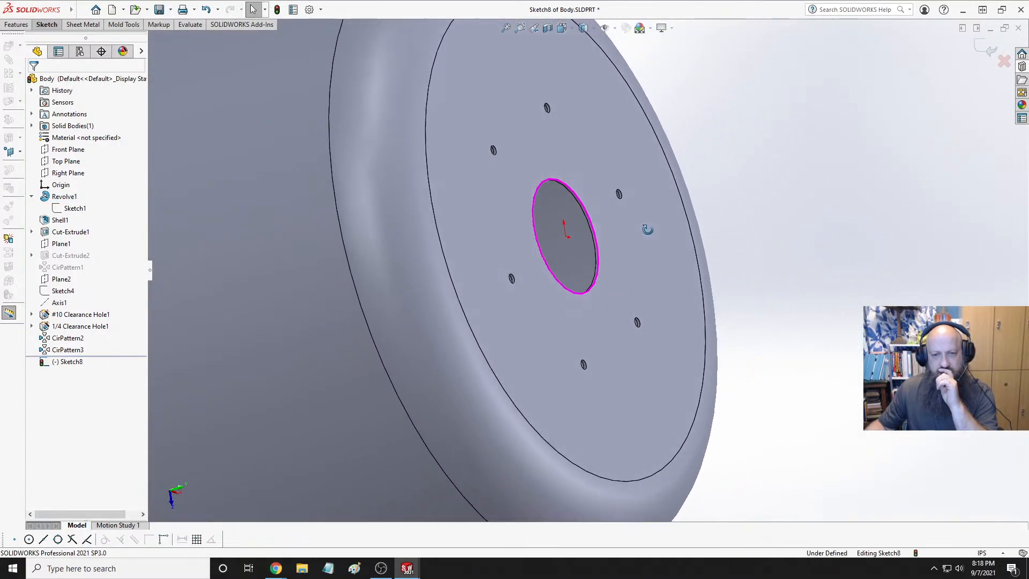
scroll(587, 246, "down", 3)
left_click(43, 26)
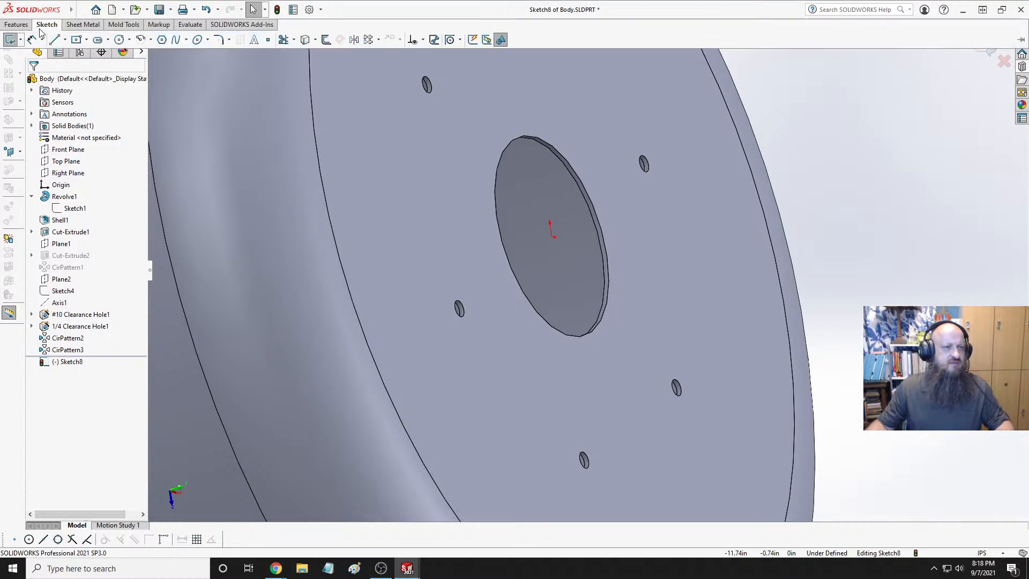
left_click(190, 24)
left_click(47, 39)
left_click(567, 170)
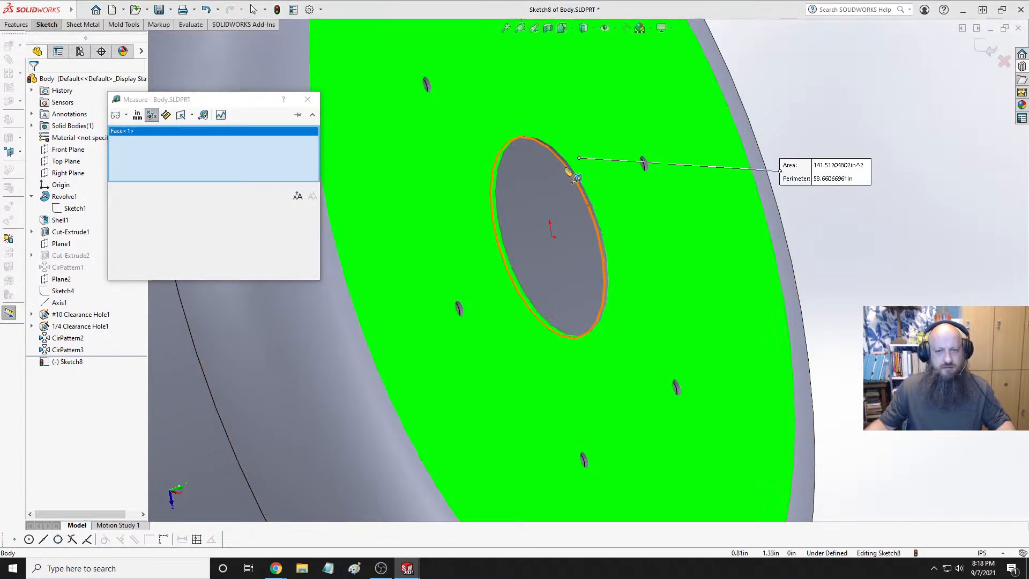
scroll(563, 174, "down", 5)
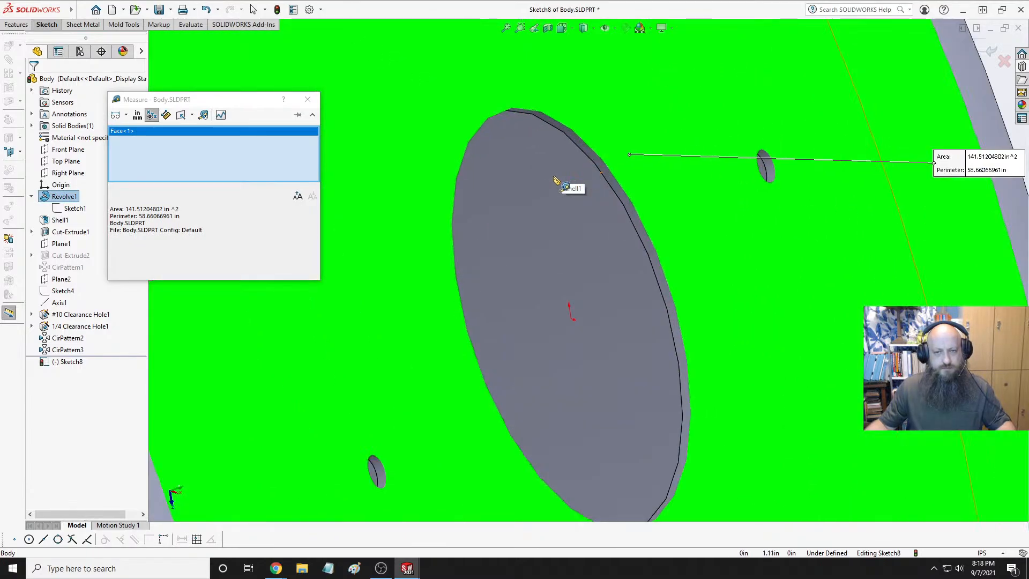
scroll(466, 188, "up", 5)
middle_click_drag(466, 188, 422, 287)
left_click(403, 322)
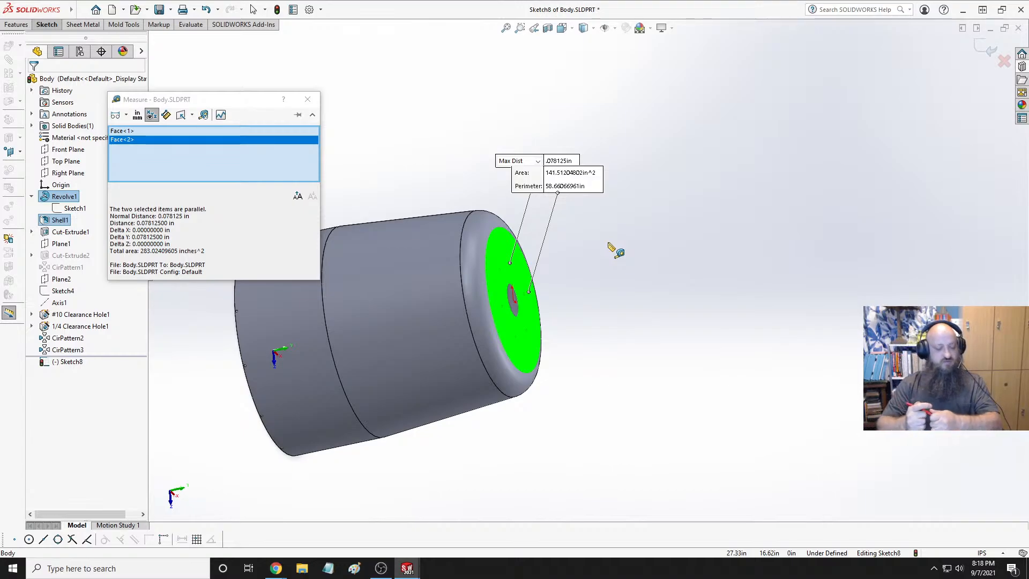
key("Escape")
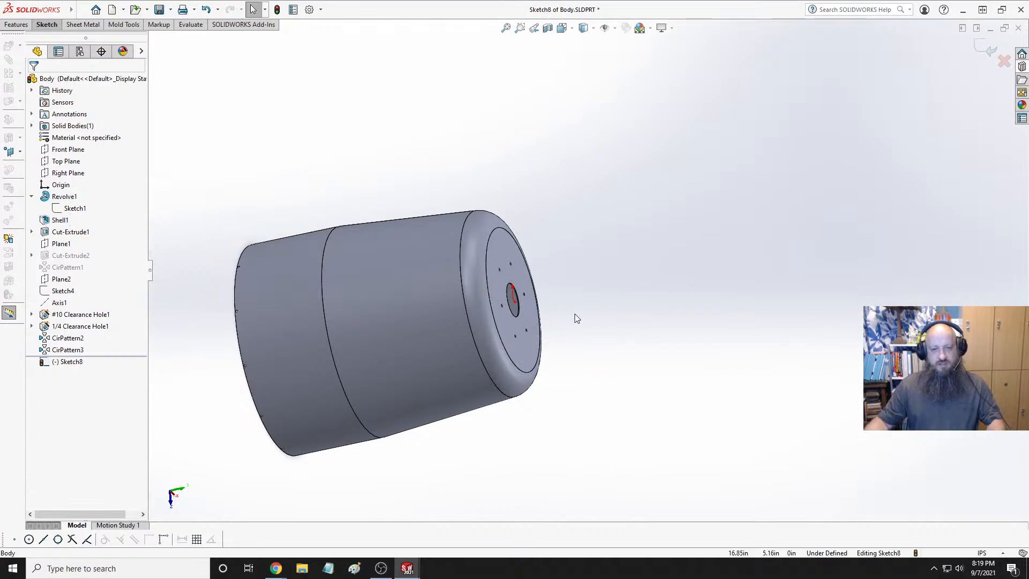
Sketch a circle about 4.51 in in diameter, centred on the origin around the central hole of the top face
scroll(579, 298, "down", 2)
key("space")
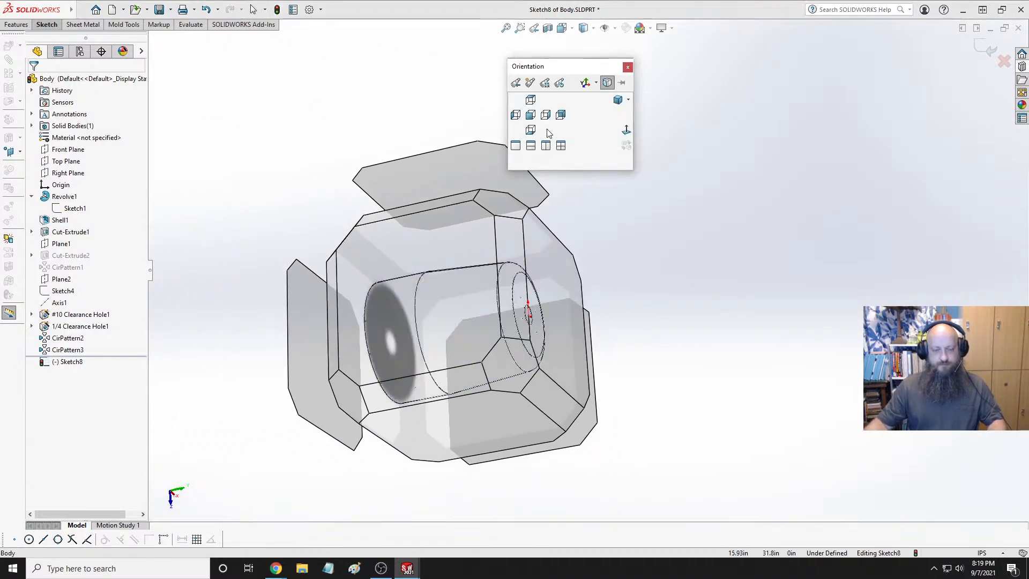
key("ctrl+8")
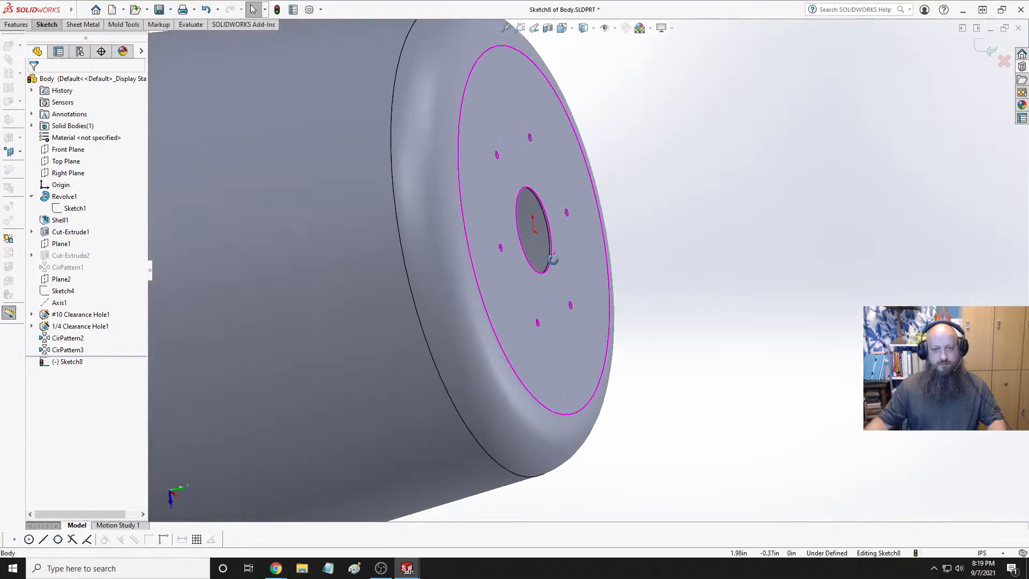
key("space")
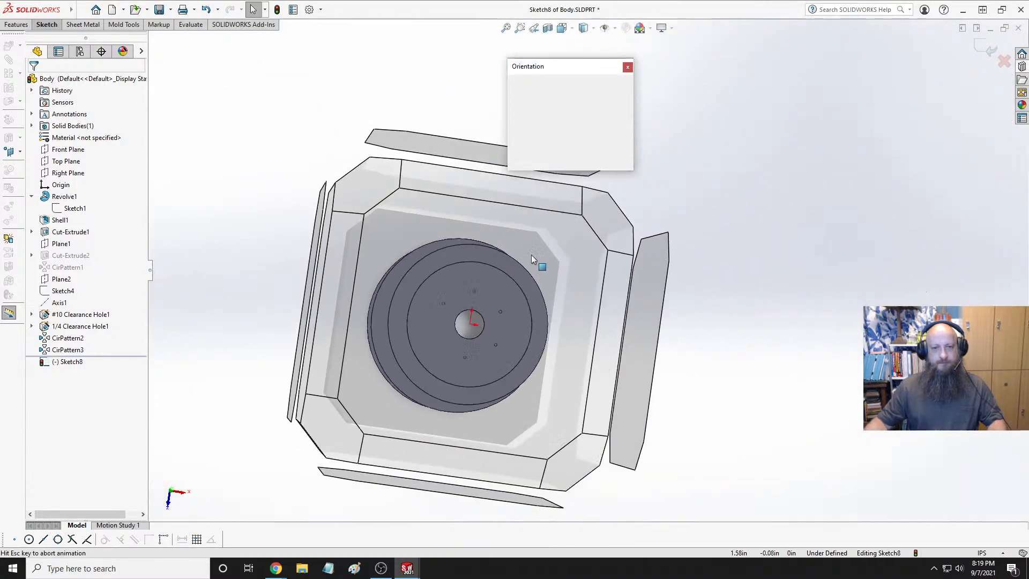
left_click(493, 288)
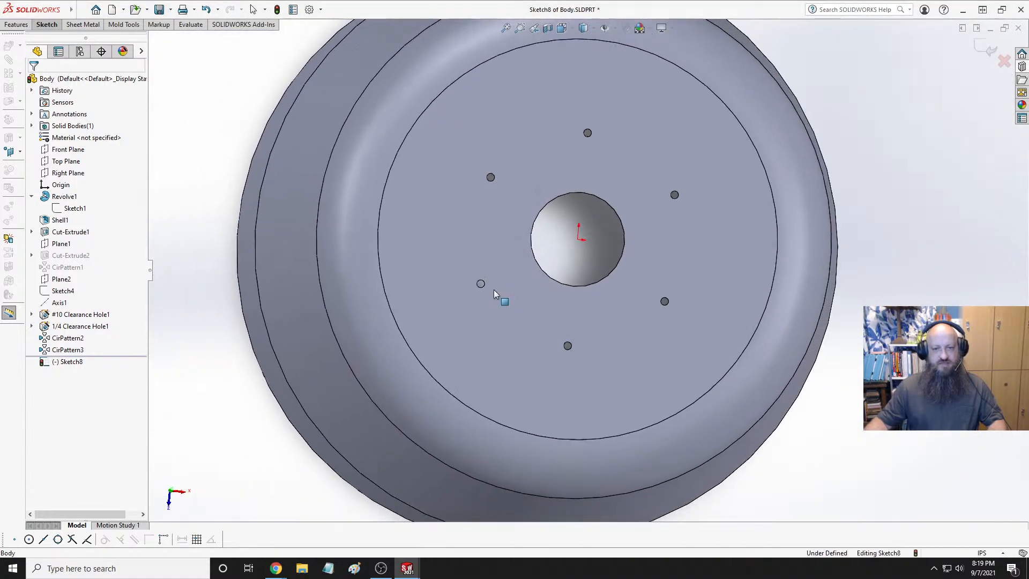
scroll(632, 290, "down", 3)
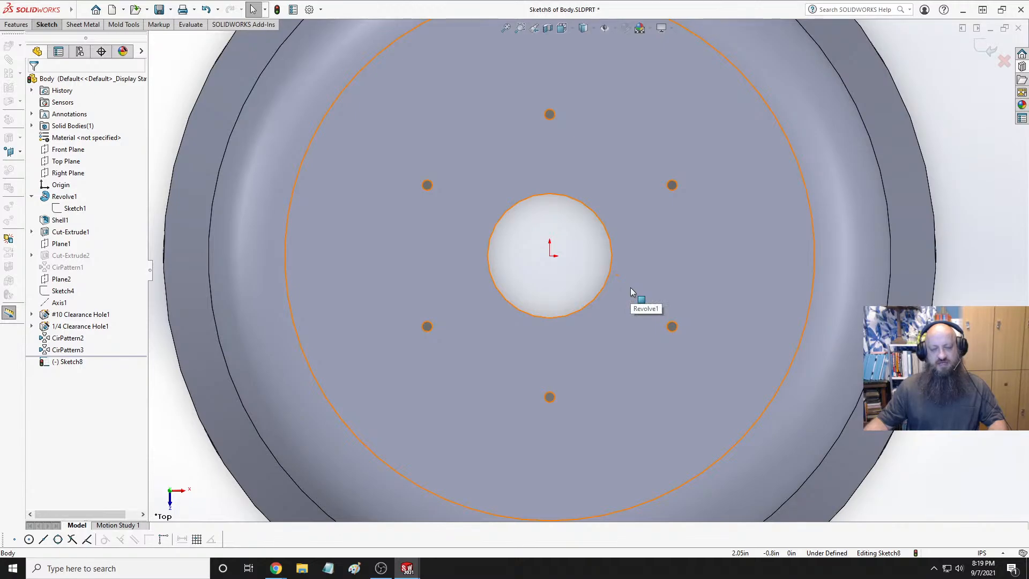
left_click(632, 290)
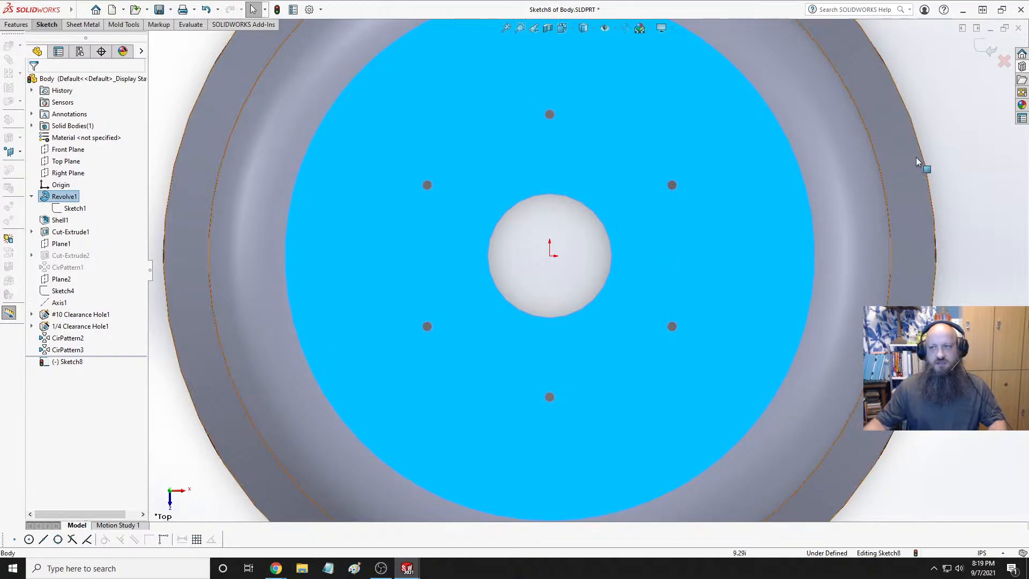
left_click(945, 154)
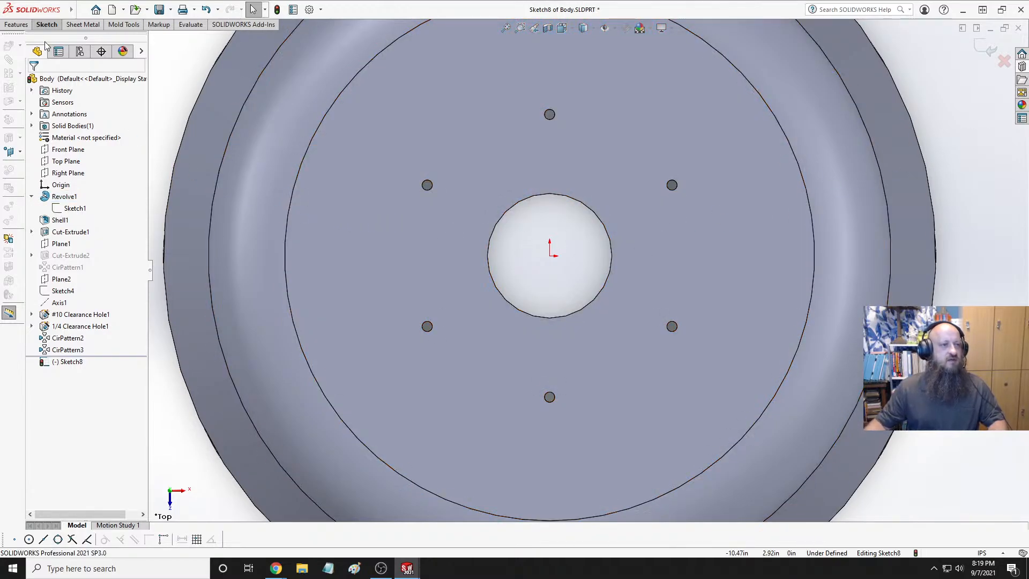
left_click(46, 24)
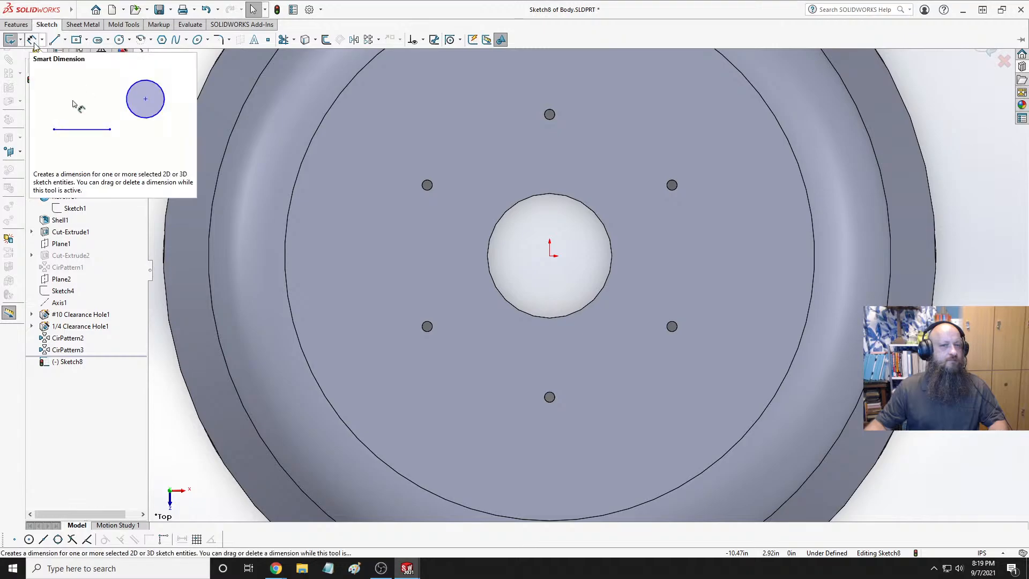
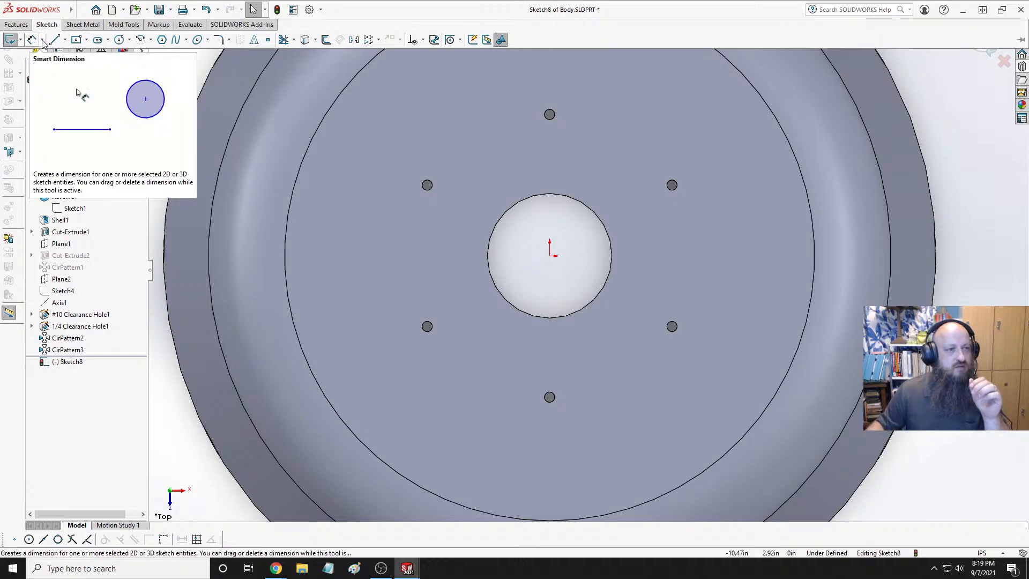
left_click(119, 39)
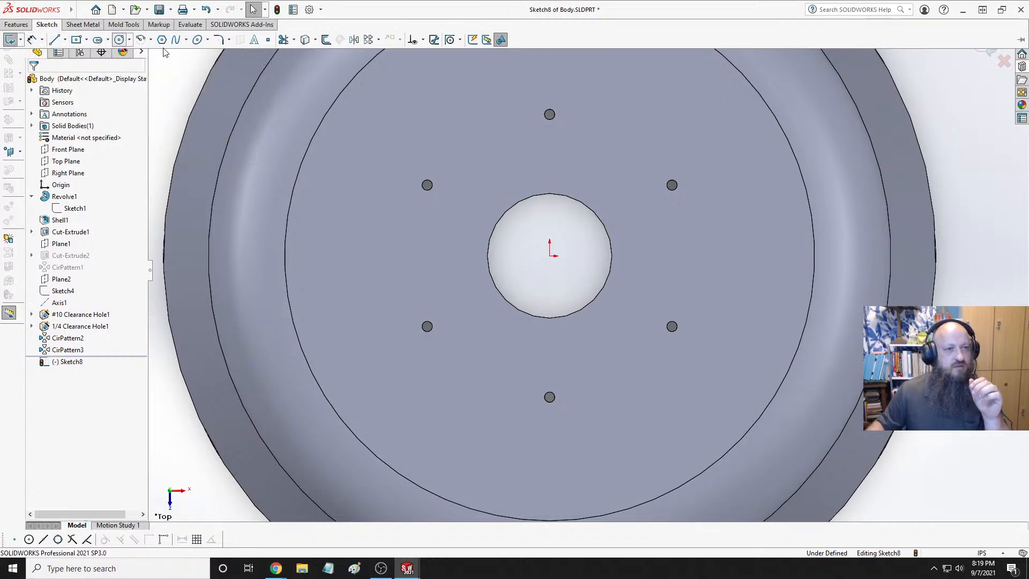
left_click(549, 255)
left_click(616, 202)
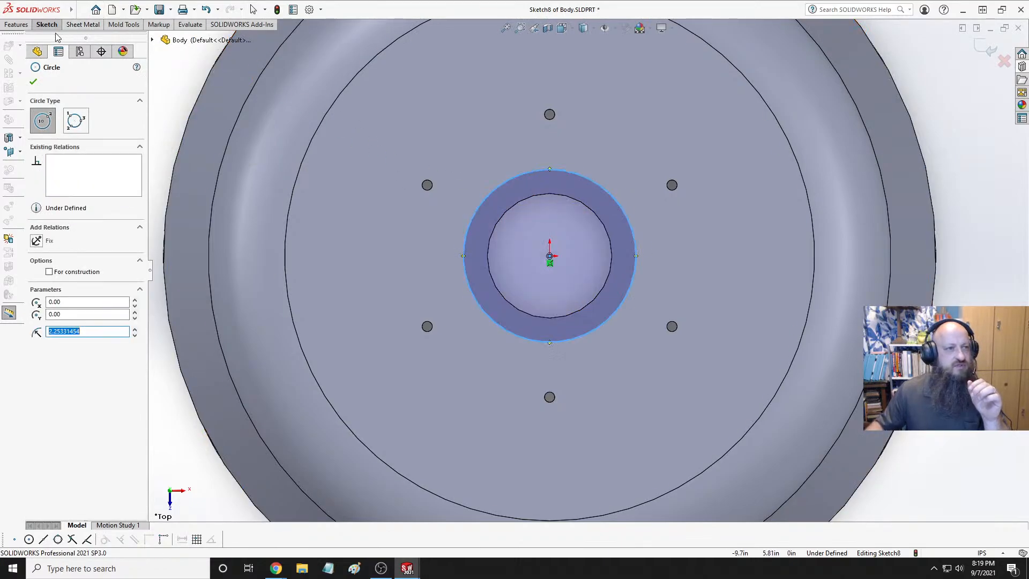
key("Escape")
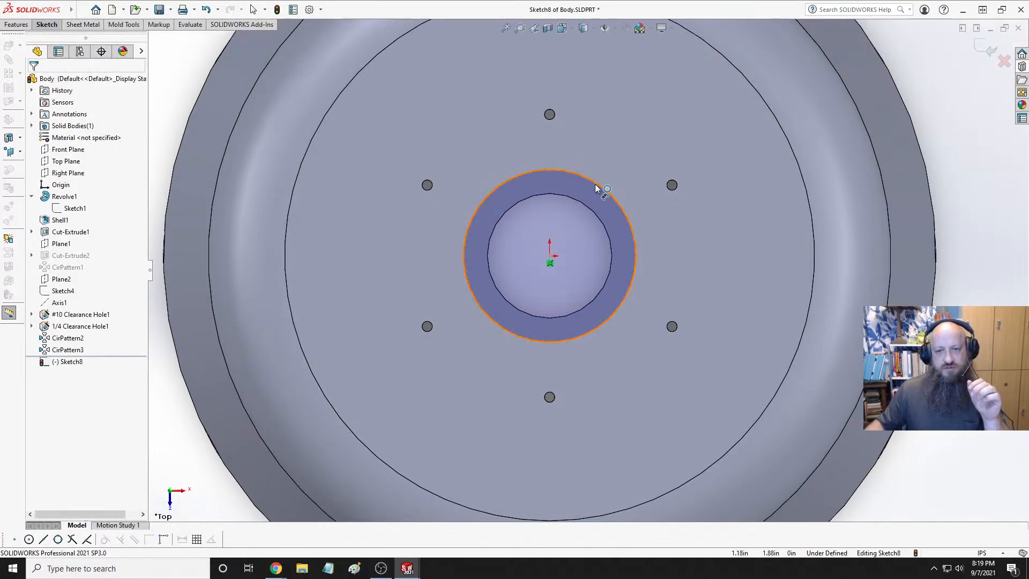
Dimension the sketched circle's diameter as 2.9 in and exit the sketch
left_click(595, 184)
left_click(662, 138)
type("2")
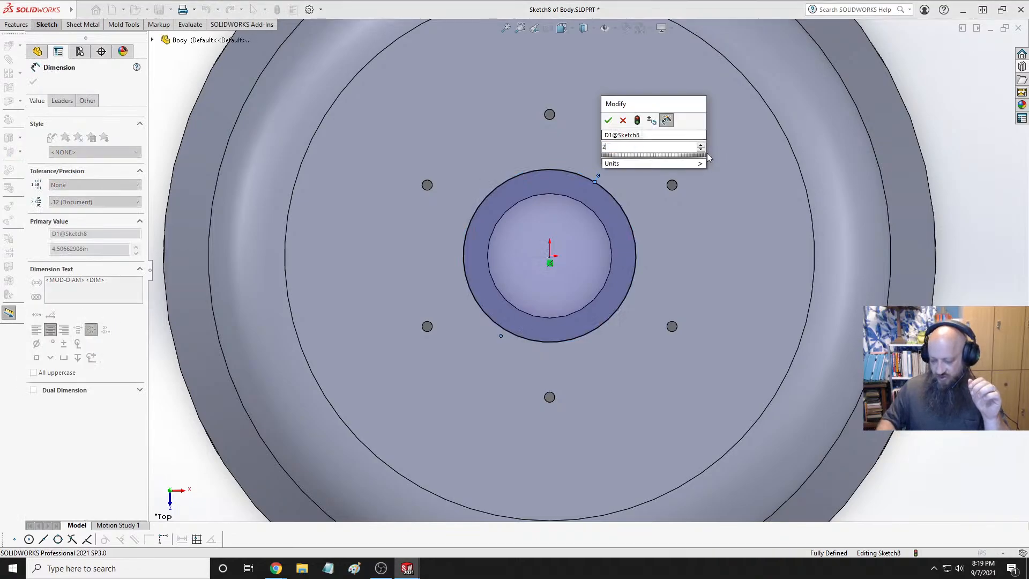
type(".9")
key("Return")
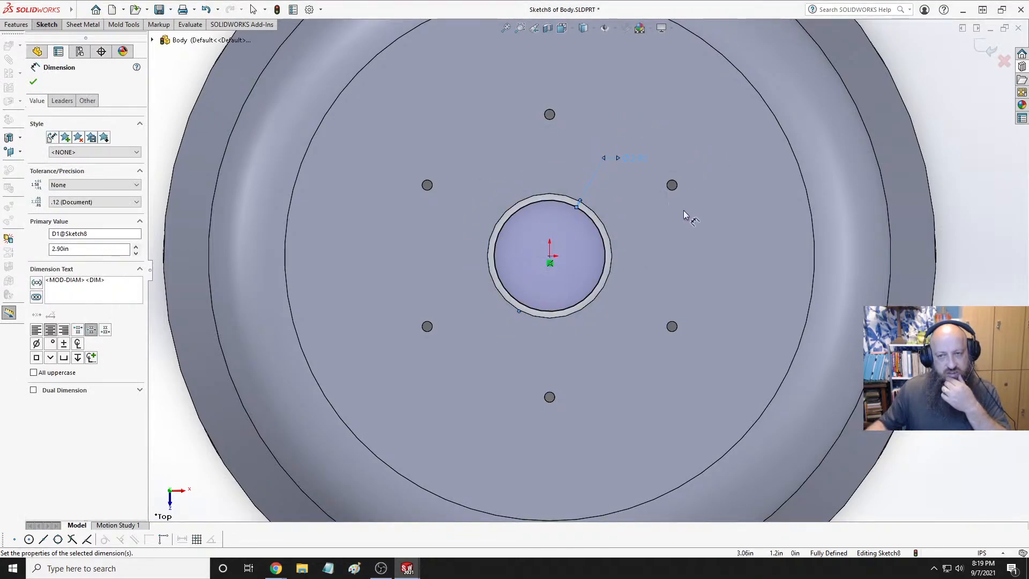
left_click(968, 208)
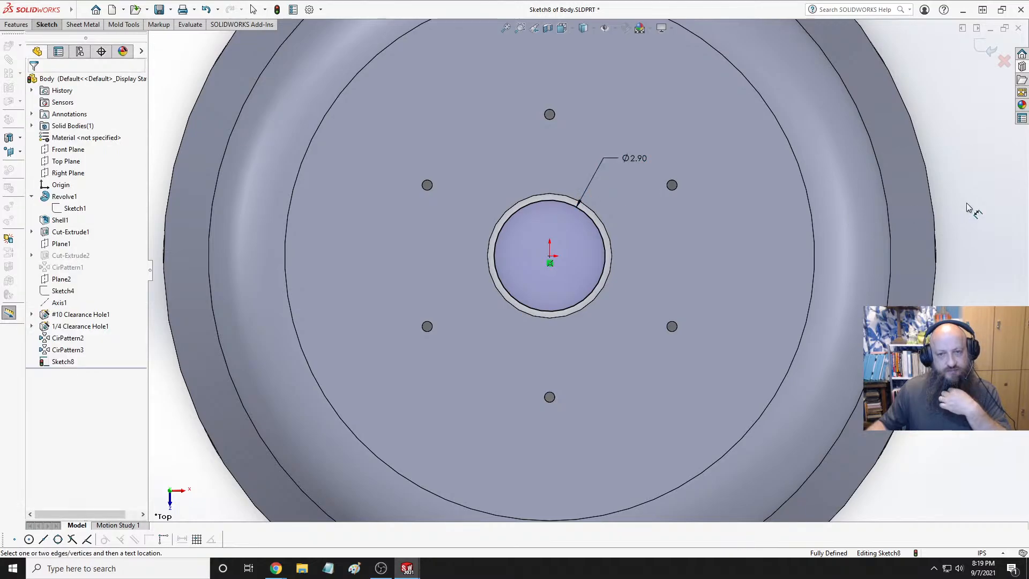
left_click(976, 52)
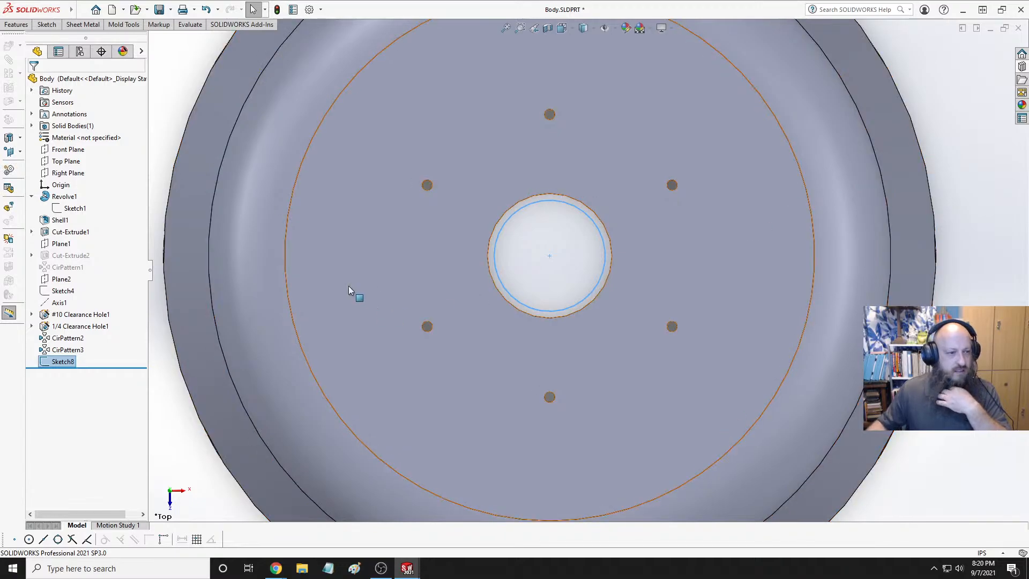
Set the diameter of the central Cut-Extrude1 hole to 2.9 in
left_click(69, 232)
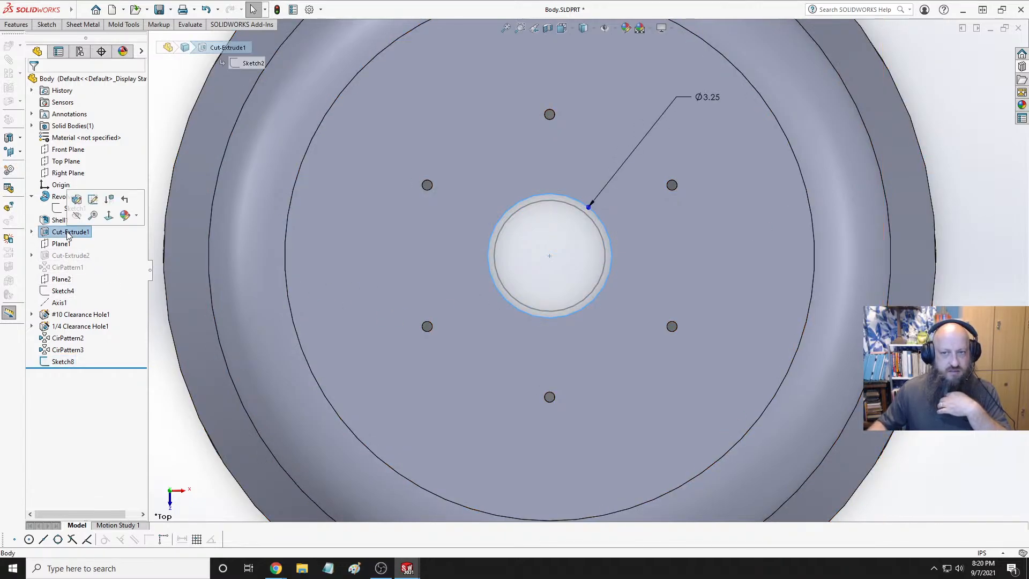
left_click(708, 98)
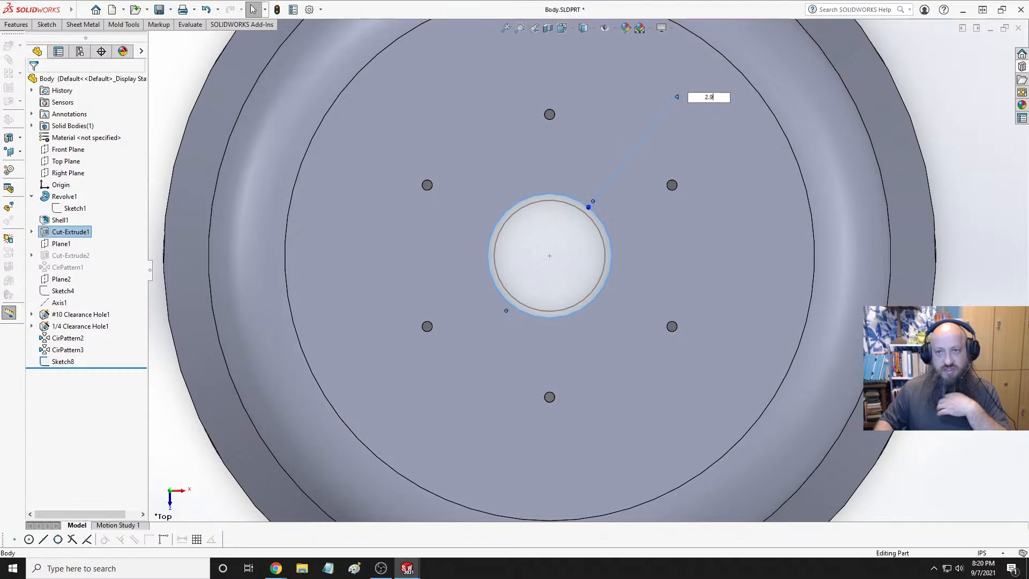
key("Return")
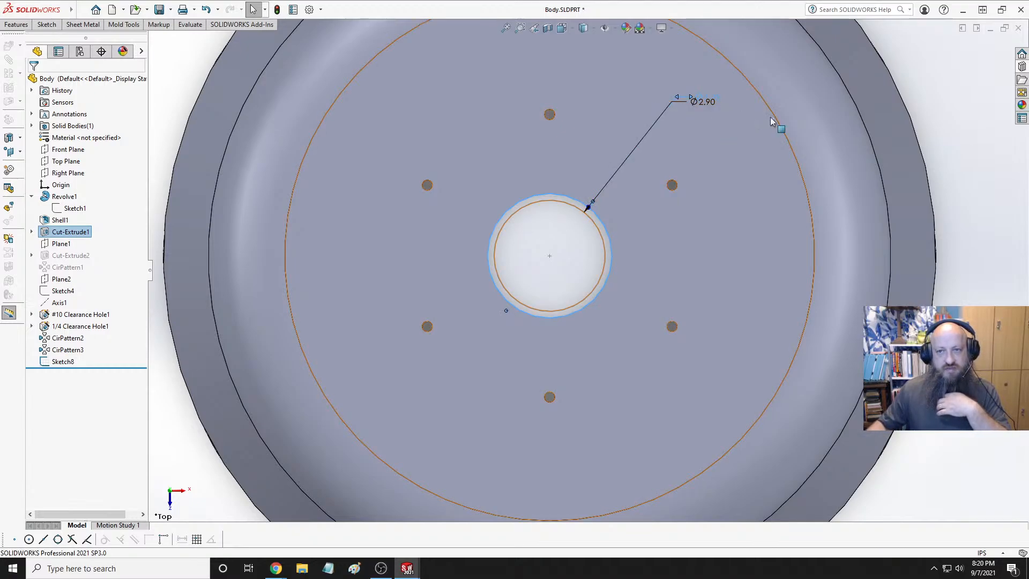
Edit Sketch8 and offset the 2.9 in circle outward by 0.078125 in, in one direction only
left_click(67, 361)
left_click(81, 337)
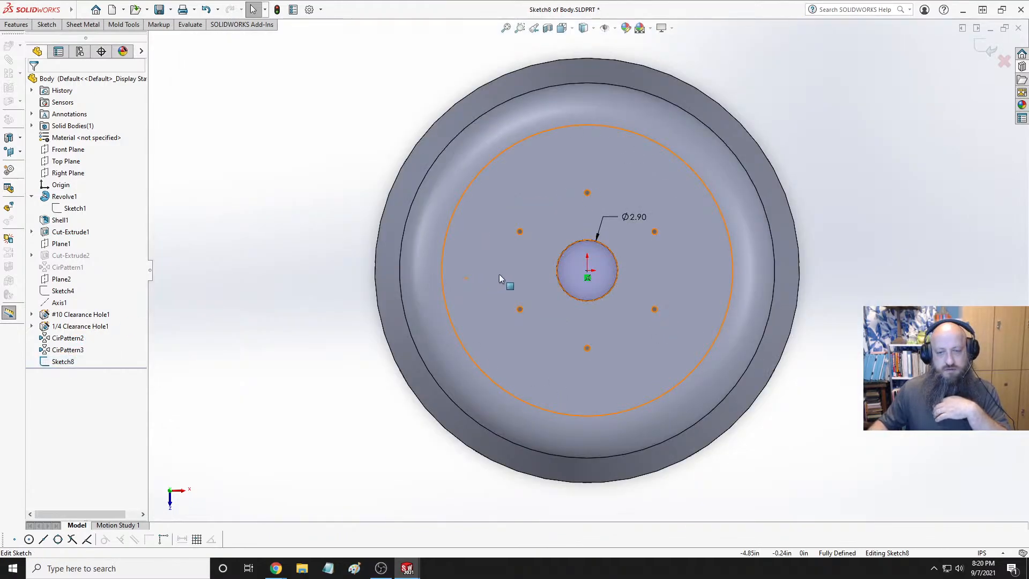
scroll(645, 287, "up", 5)
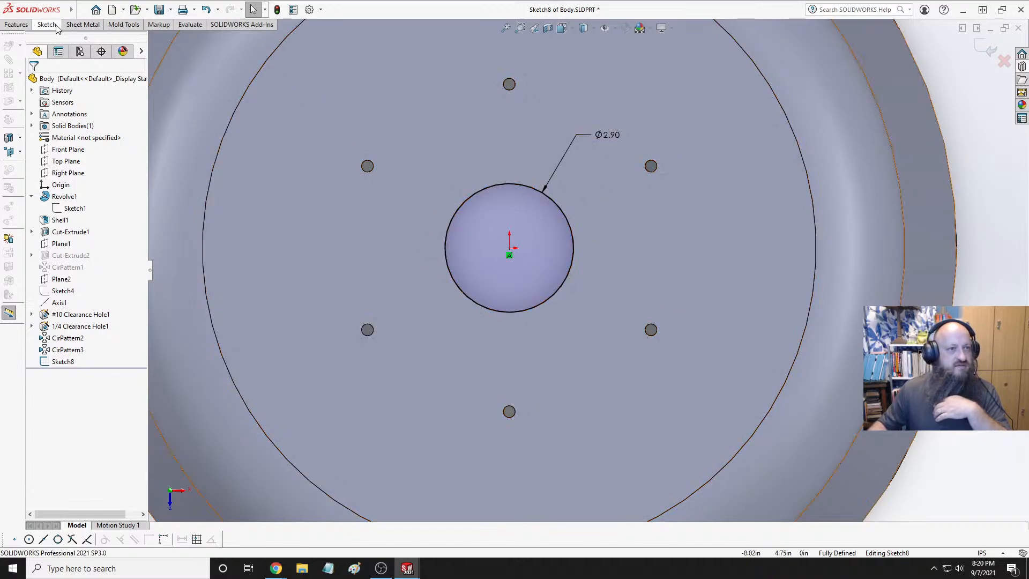
left_click(17, 24)
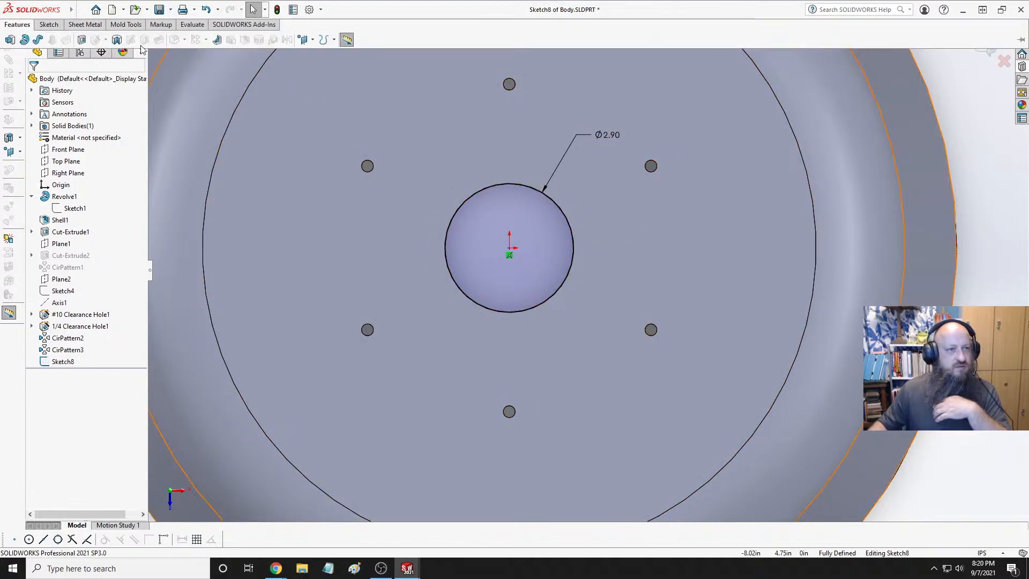
left_click(48, 25)
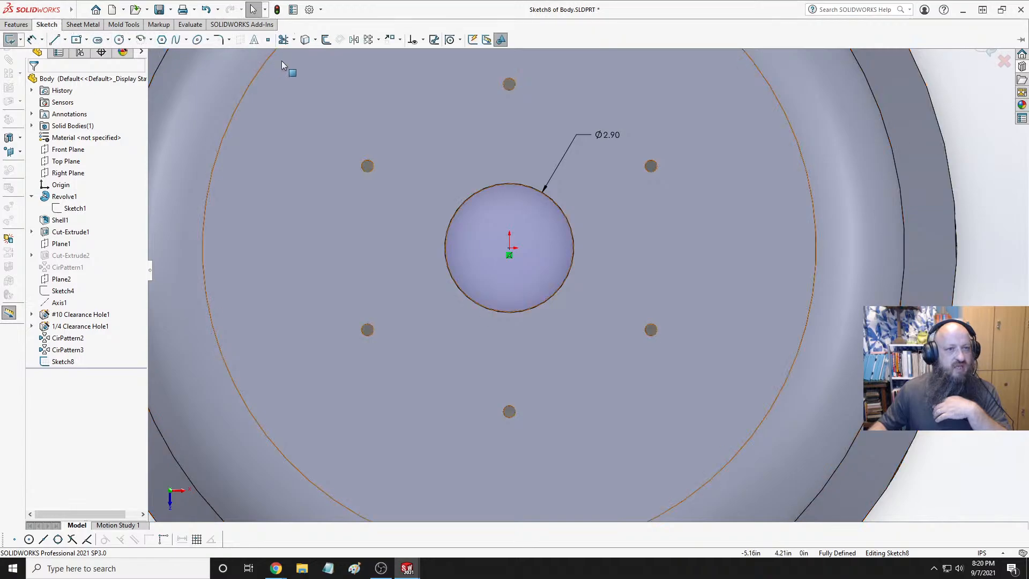
left_click(325, 40)
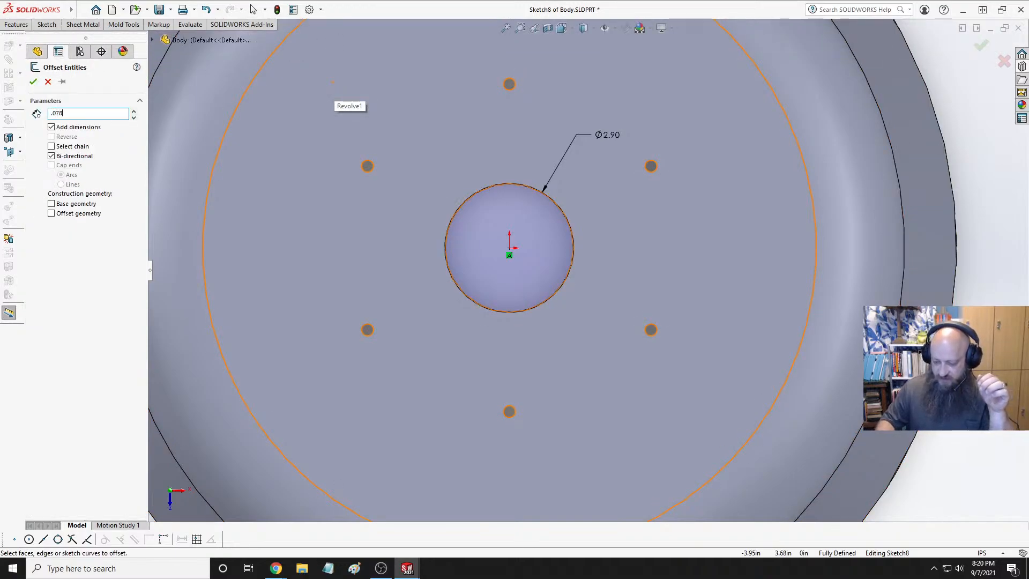
type(".078125")
key("Return")
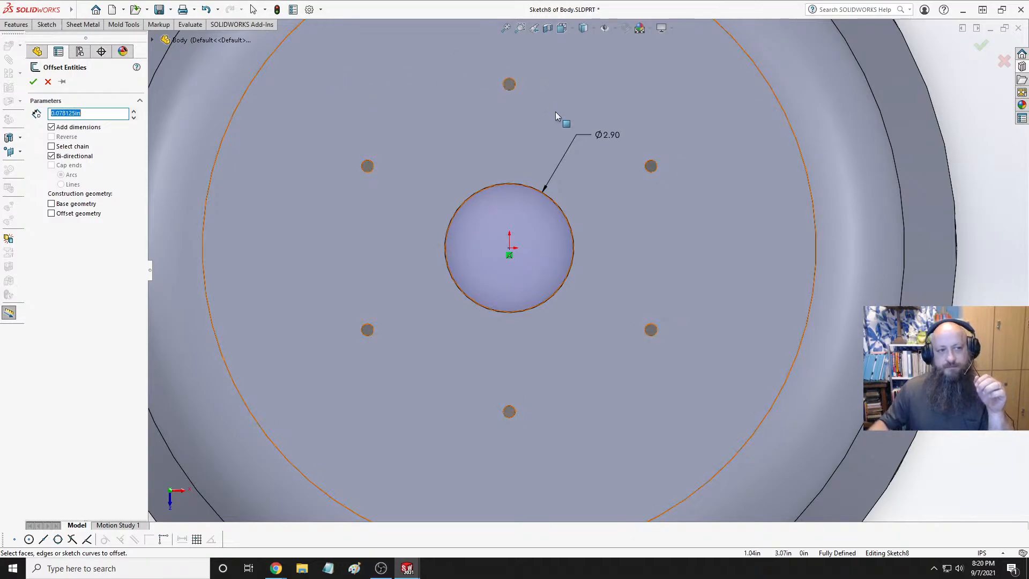
left_click(558, 205)
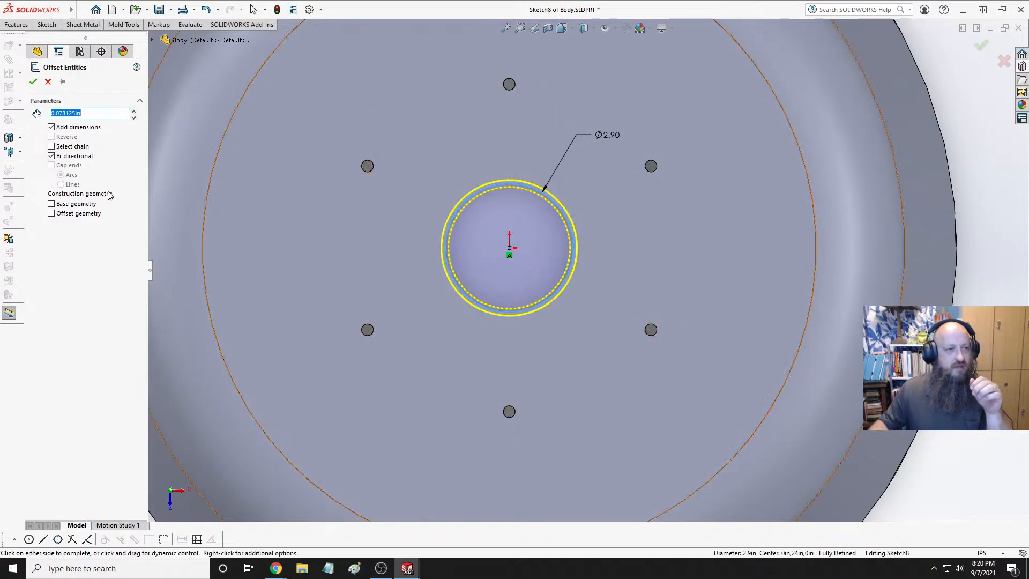
left_click(52, 156)
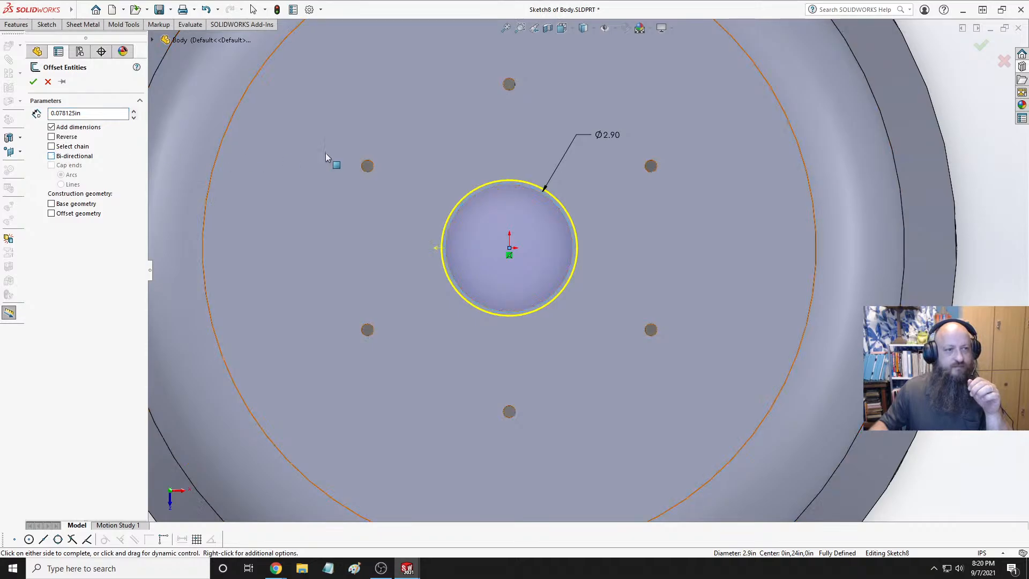
left_click(705, 124)
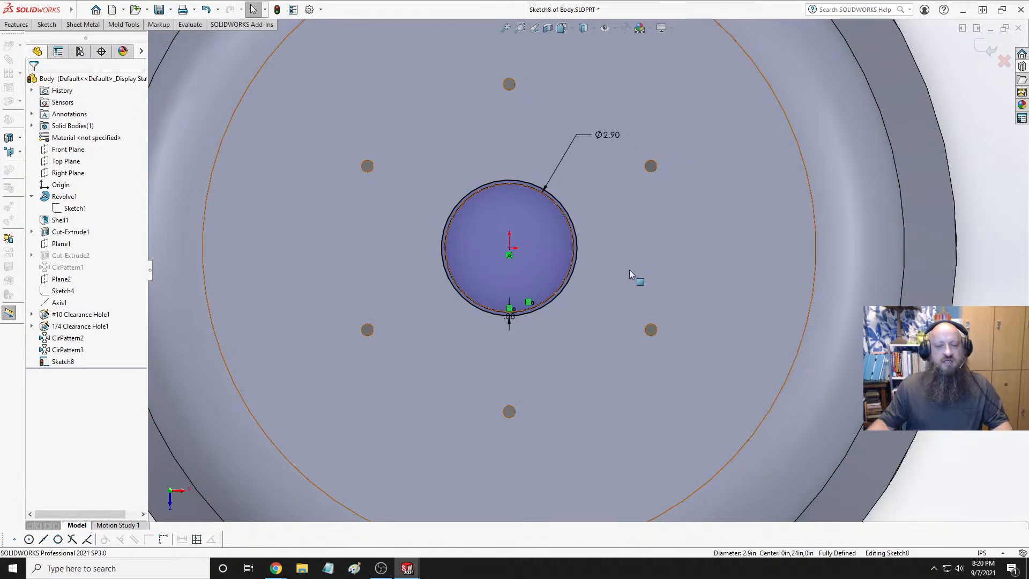
Extrude the ring profile around the central hole upward as a blind boss 0.75 in deep, merged with the body
scroll(629, 269, "up", 4)
middle_click_drag(629, 269, 577, 169)
scroll(673, 131, "down", 4)
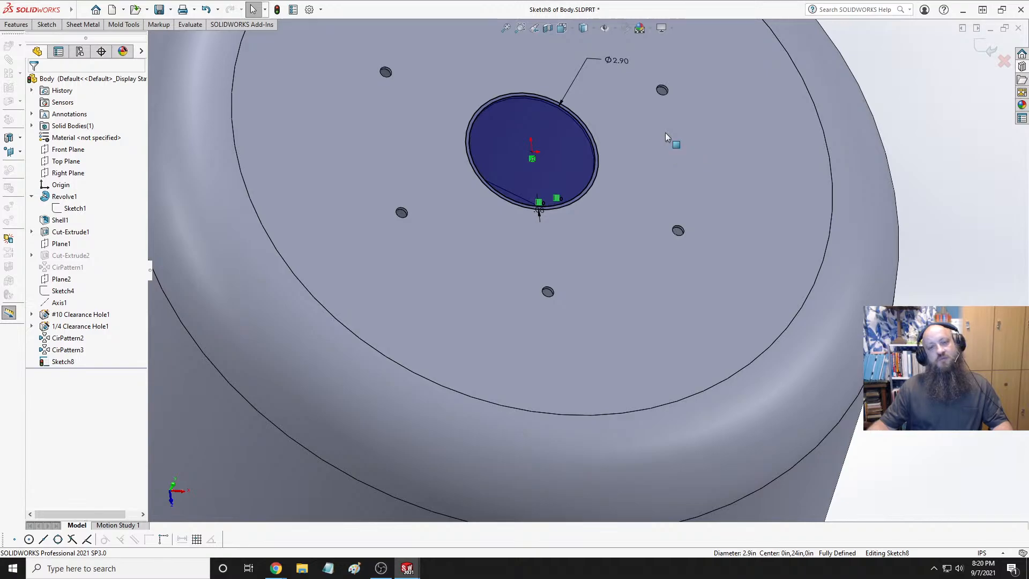
left_click(46, 26)
left_click(16, 24)
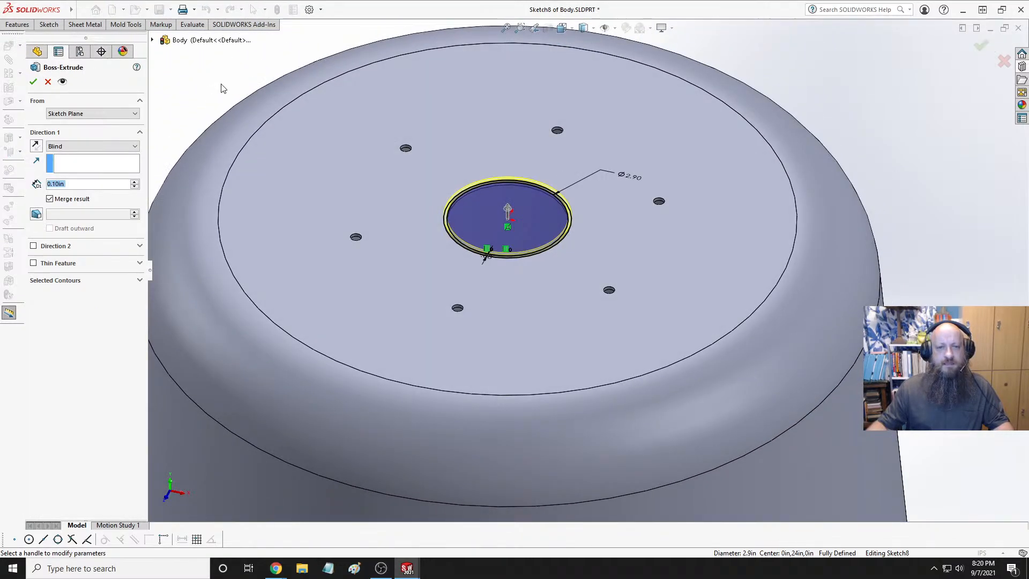
type("0.5")
key("Return")
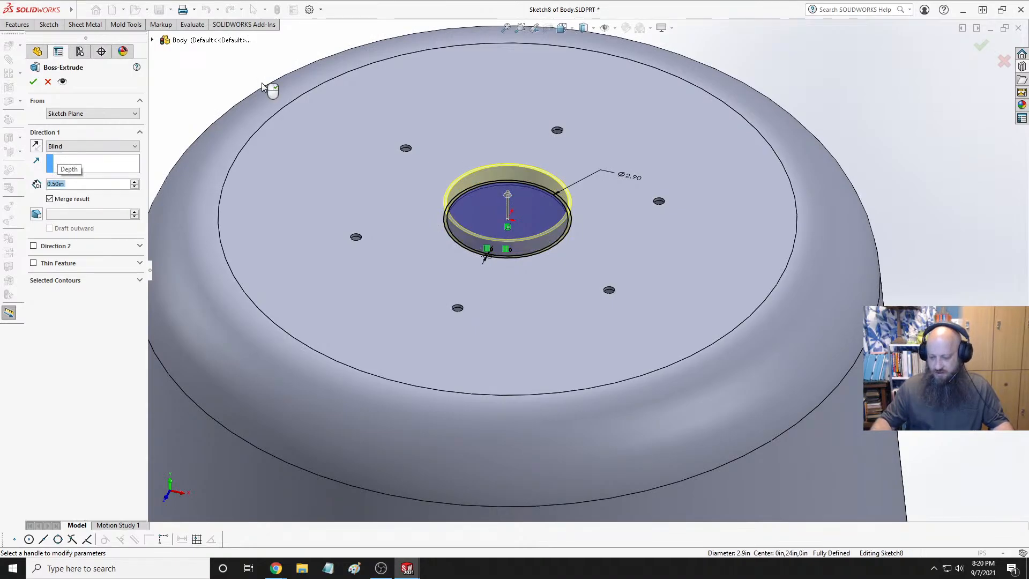
type("0.75")
key("Return")
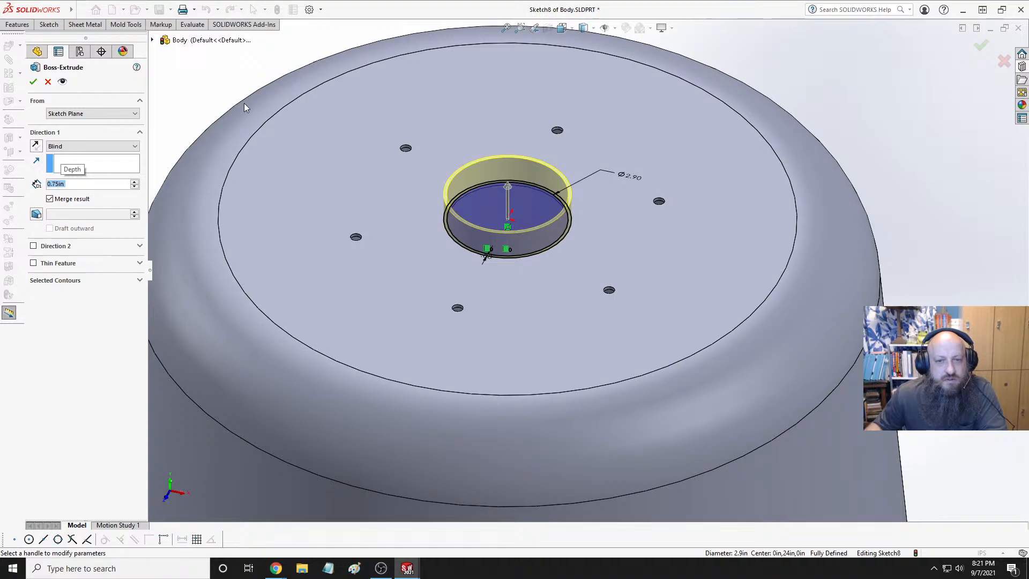
left_click(33, 82)
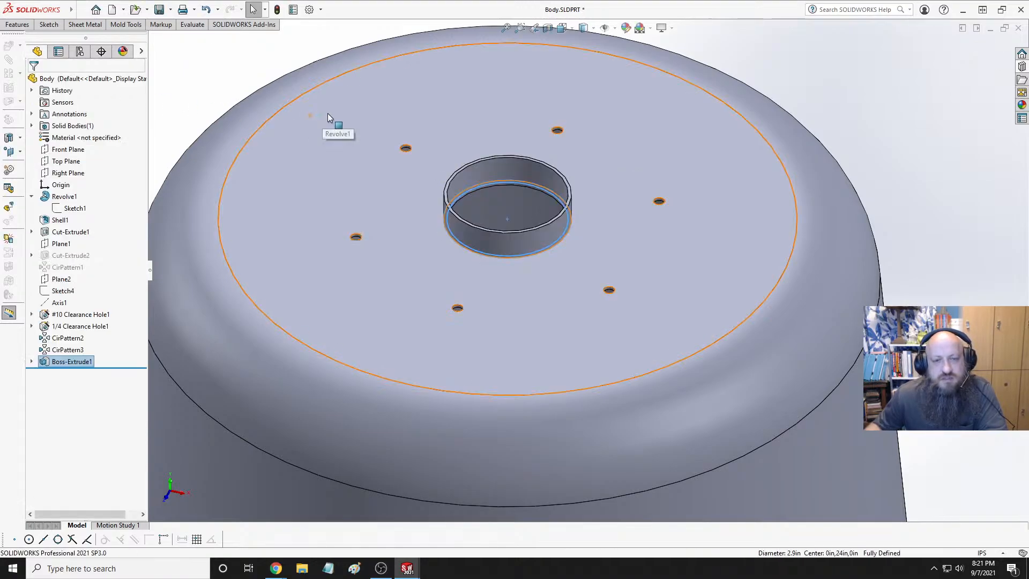
Fillet the central hole's edge on the inside face of the shell with a 0.125 in radius
scroll(570, 257, "down", 3)
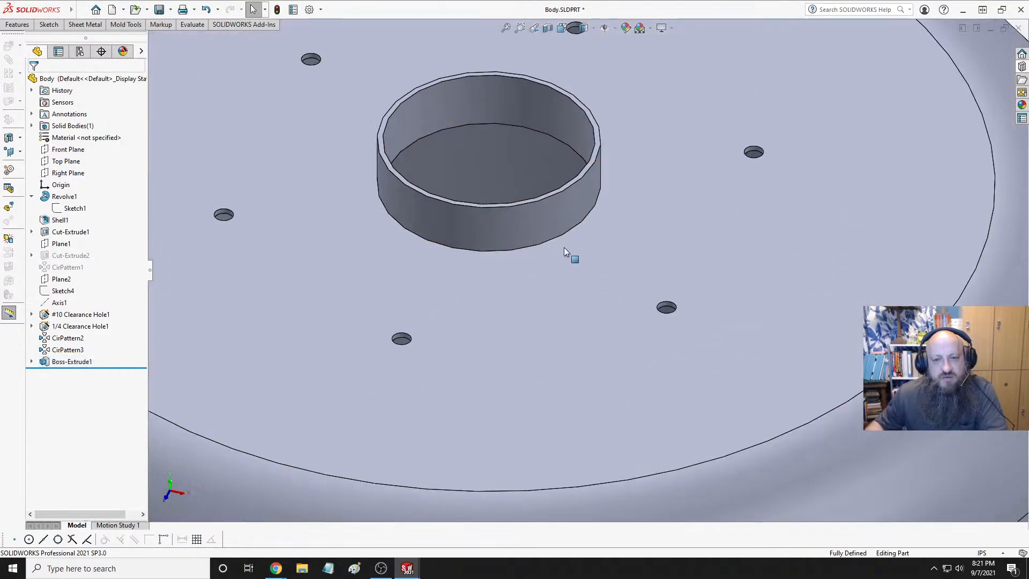
middle_click_drag(570, 258, 589, 354)
scroll(547, 186, "up", 5)
scroll(586, 234, "down", 8)
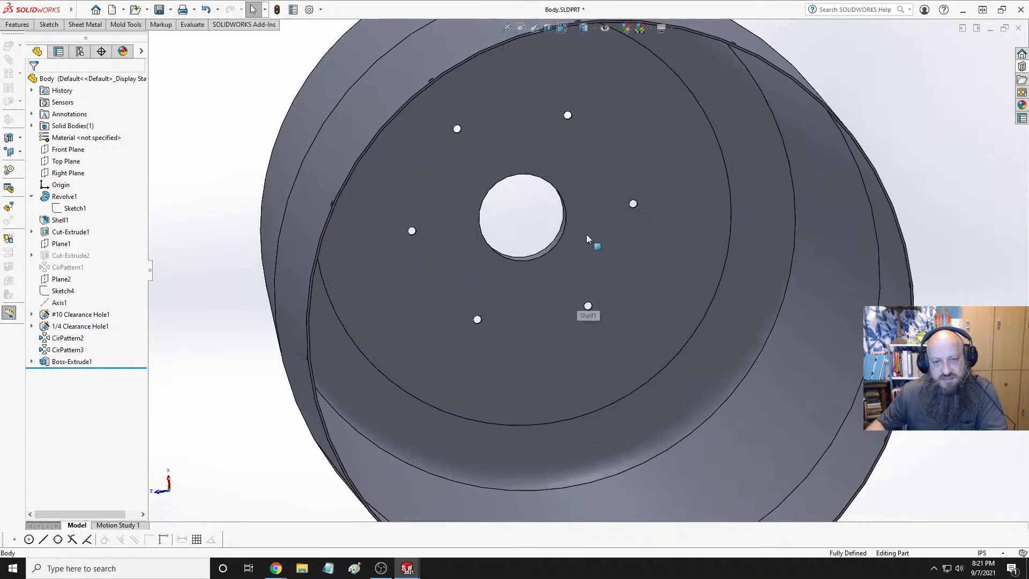
left_click(17, 24)
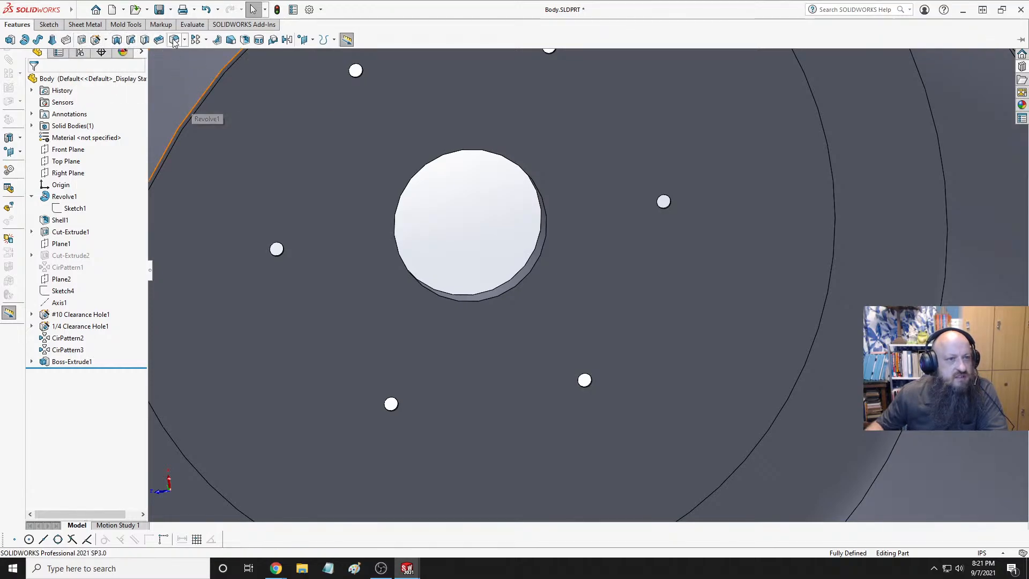
key("f")
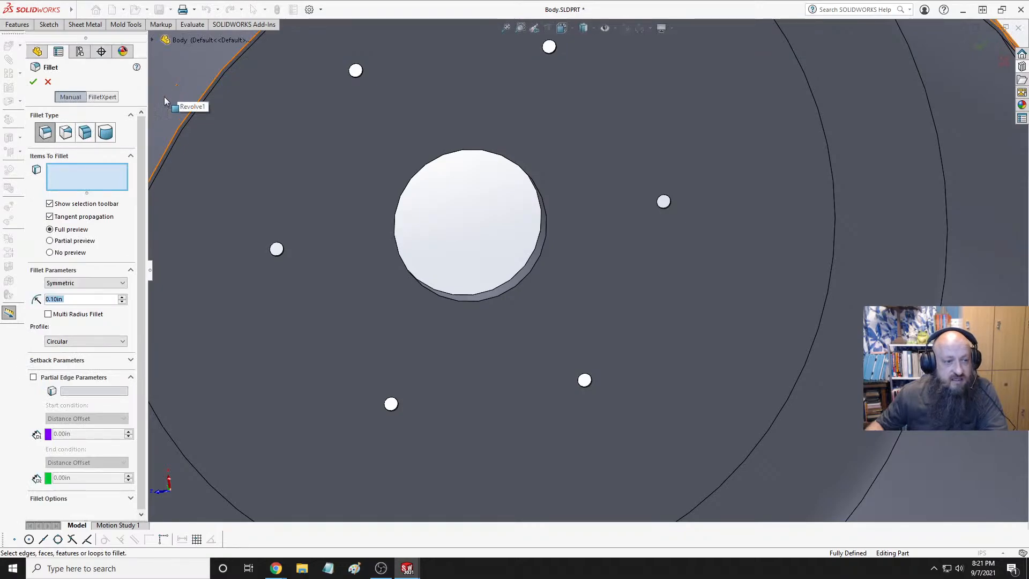
type("0.125")
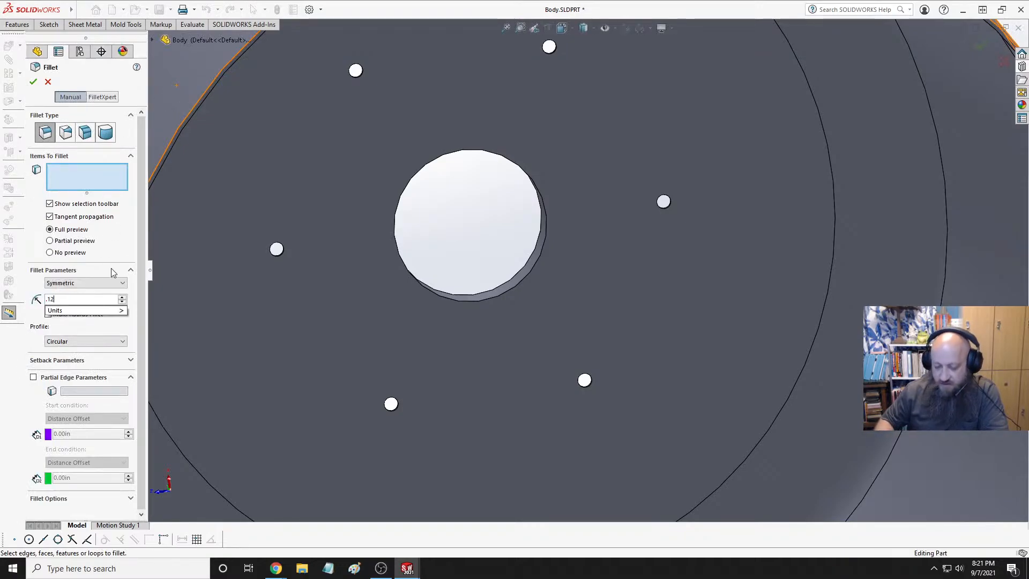
key("Return")
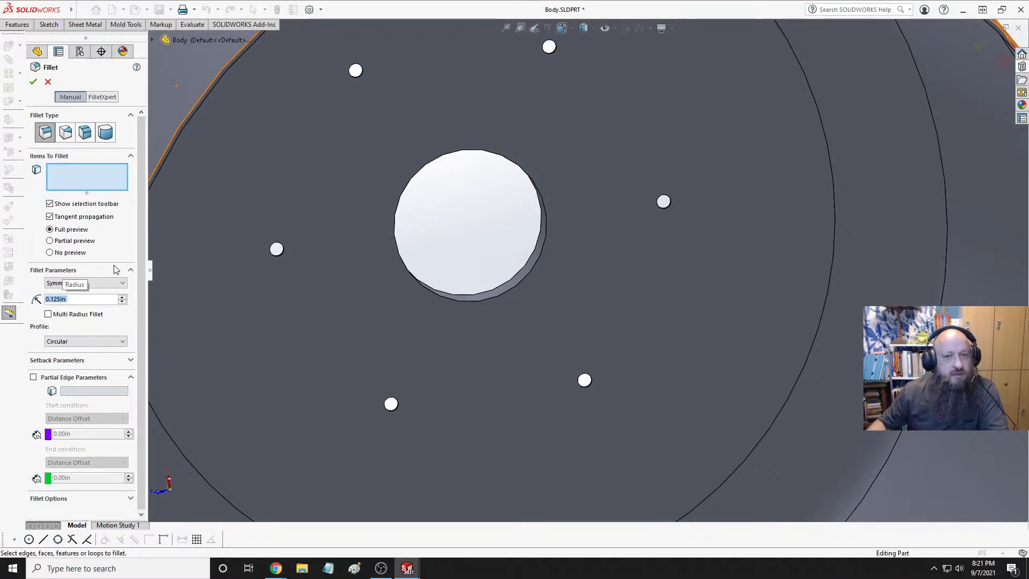
left_click(545, 232)
middle_click_drag(593, 238, 504, 237)
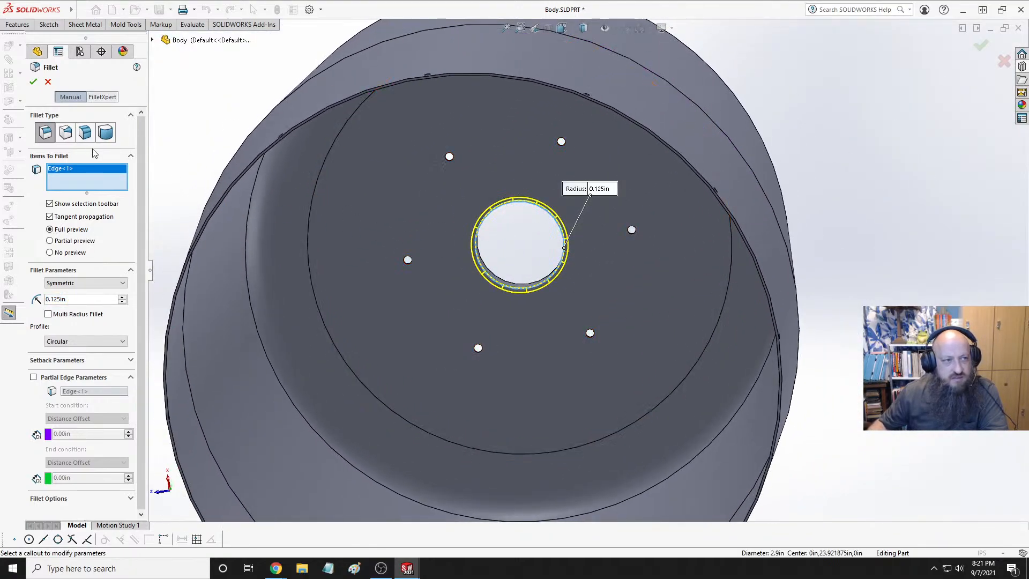
left_click(34, 81)
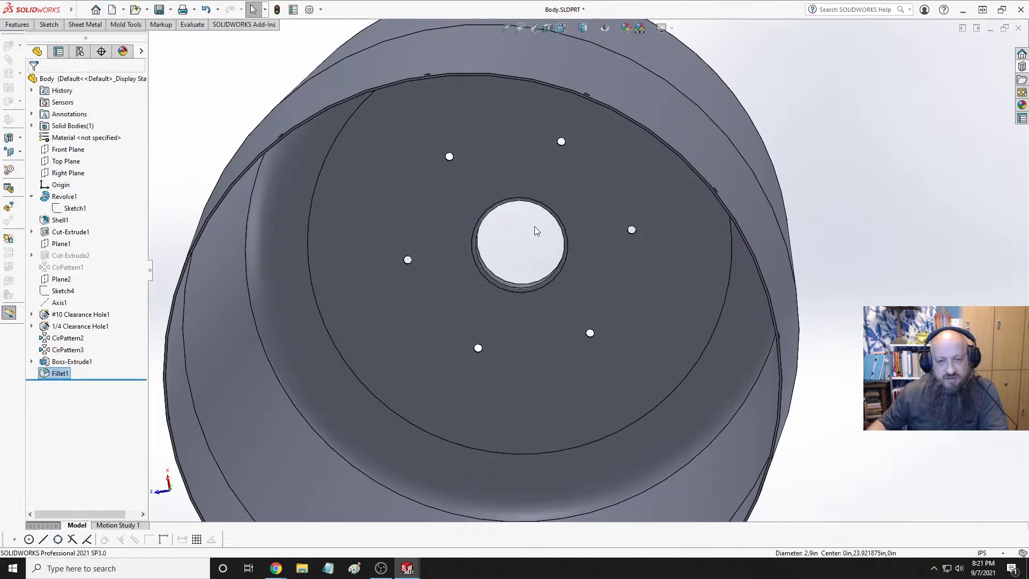
Fillet the outer base edge of the collar, where it meets the shell's top face, with a radius of 0.125 + 0.078125 in
scroll(576, 185, "up", 4)
middle_click_drag(582, 171, 592, 319)
scroll(572, 176, "up", 4)
scroll(571, 176, "down", 4)
scroll(591, 234, "down", 6)
scroll(661, 142, "down", 1)
middle_click_drag(660, 143, 659, 168)
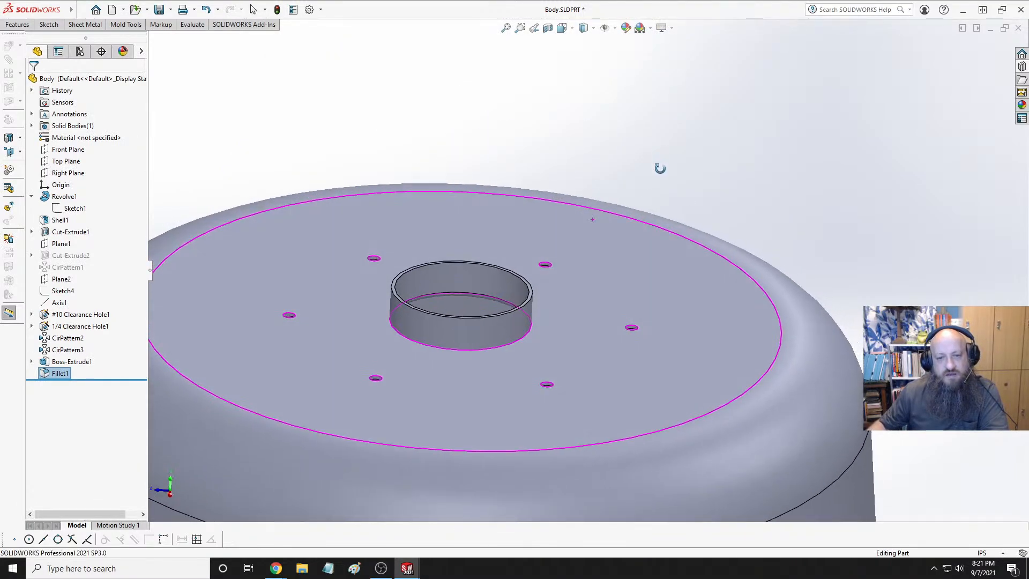
scroll(640, 198, "up", 2)
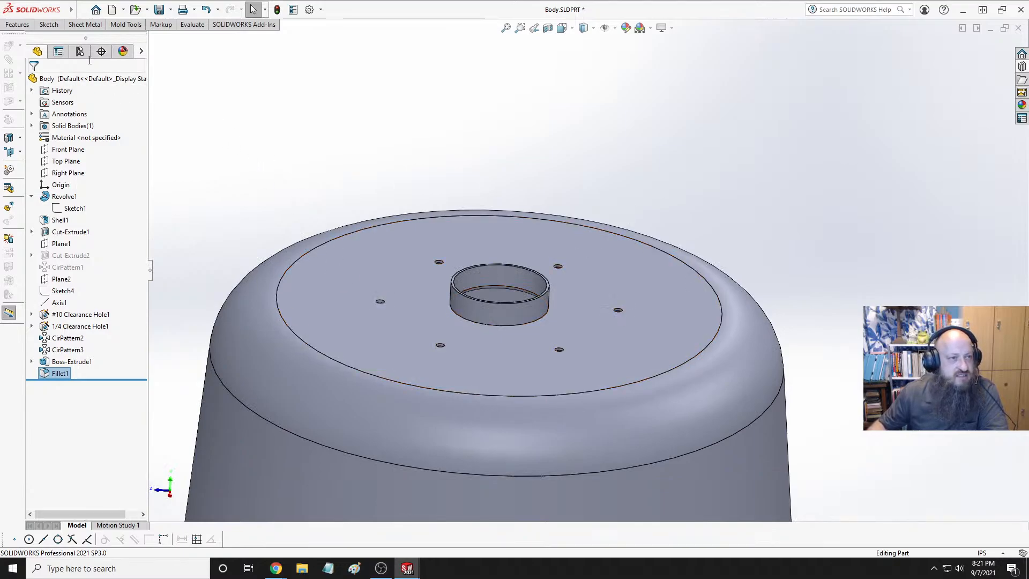
left_click(17, 24)
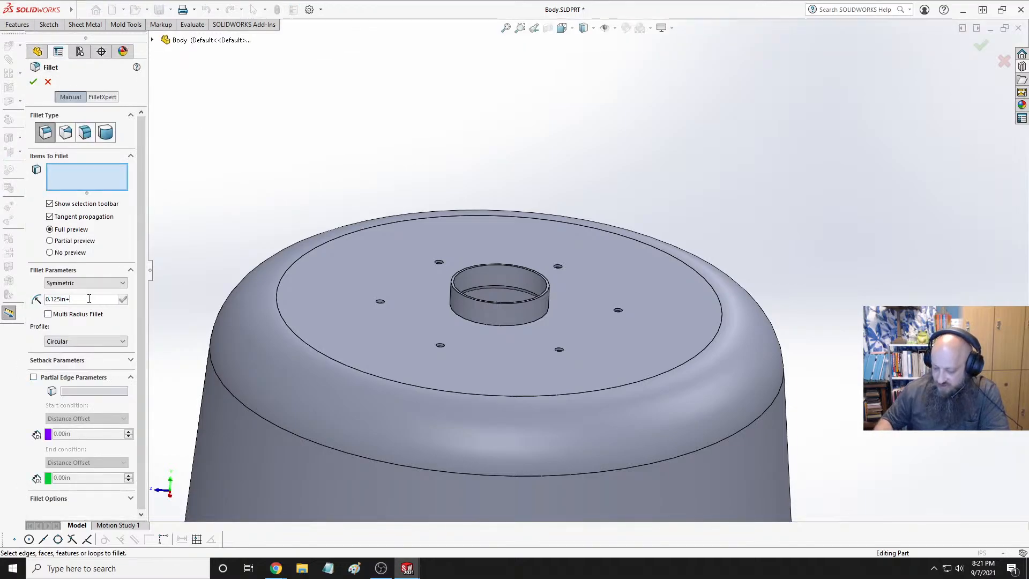
type(".07812")
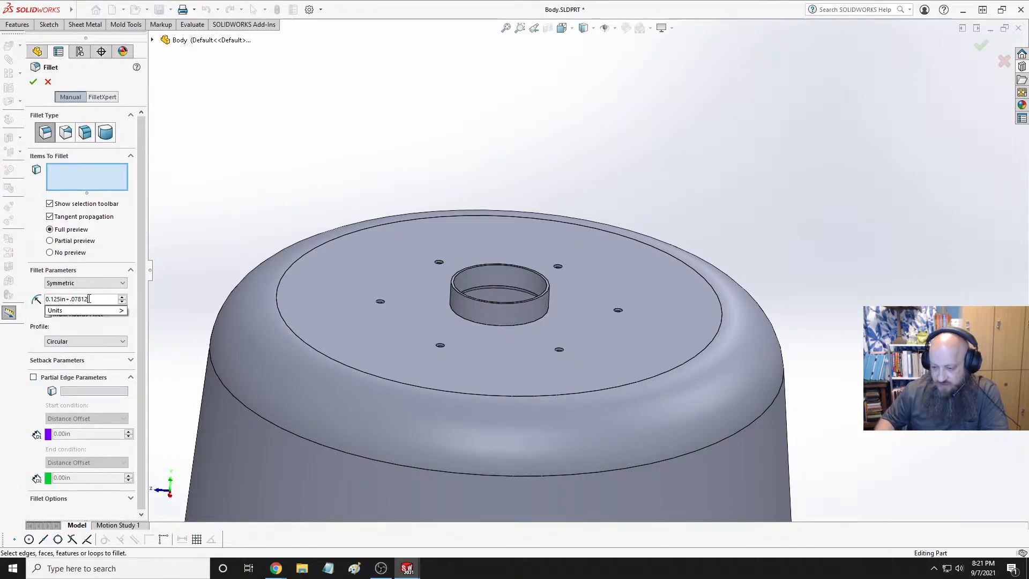
type("5")
key("Return")
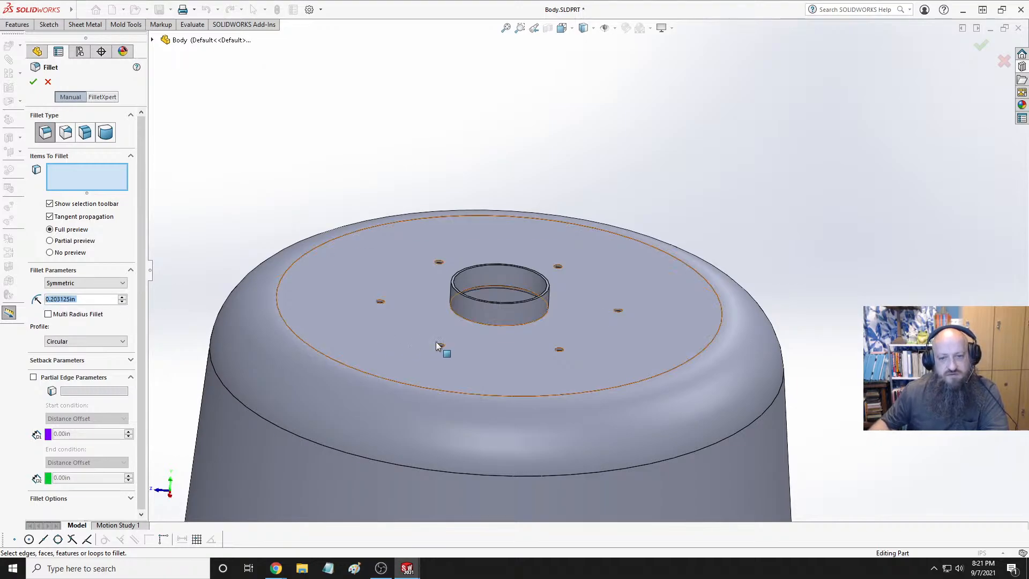
scroll(436, 346, "down", 3)
left_click(552, 311)
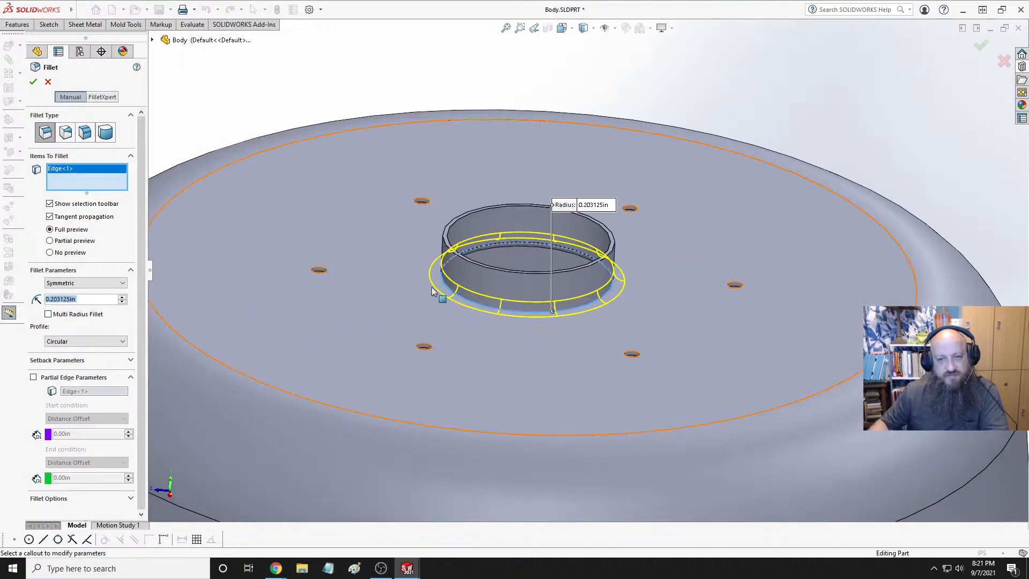
left_click(33, 83)
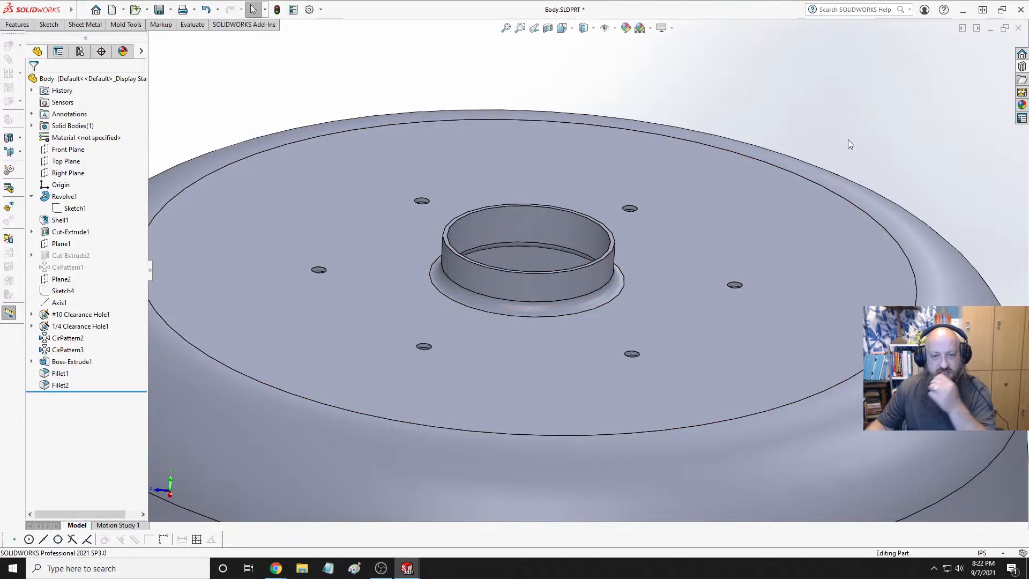
Fillet the collar's top rim face with a 1/32 in radius
scroll(607, 259, "down", 6)
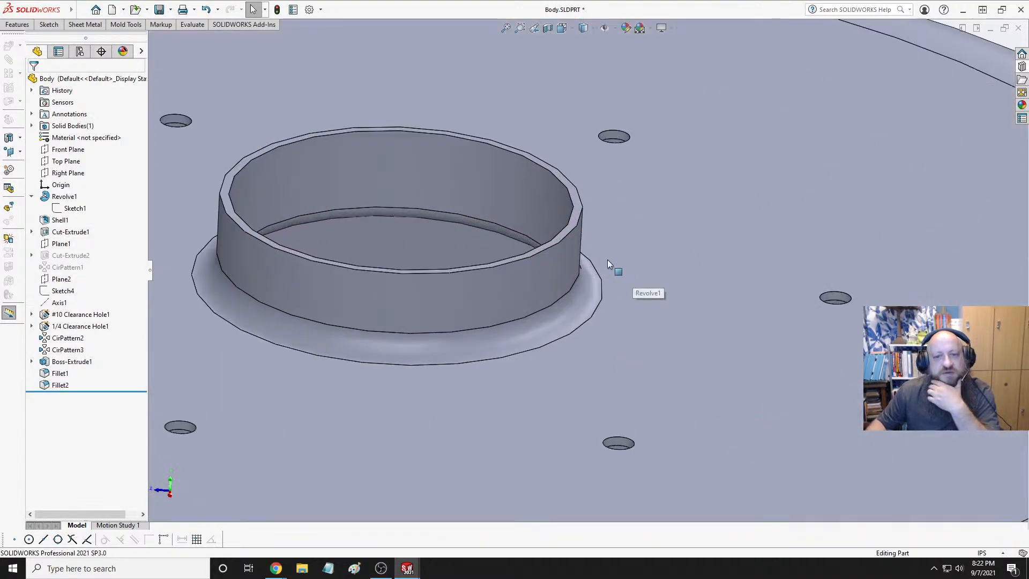
scroll(602, 256, "up", 2)
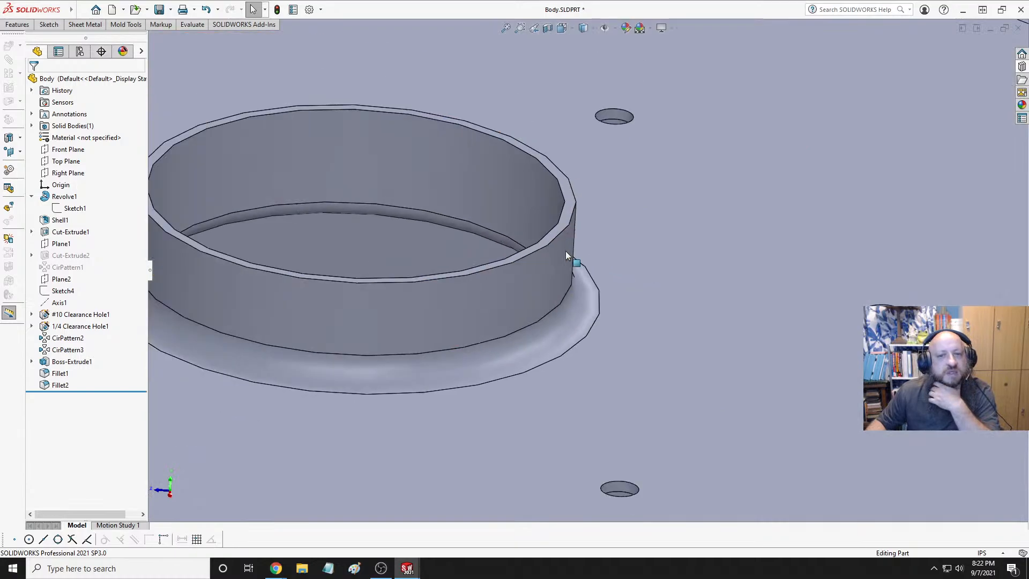
left_click(47, 25)
left_click(16, 25)
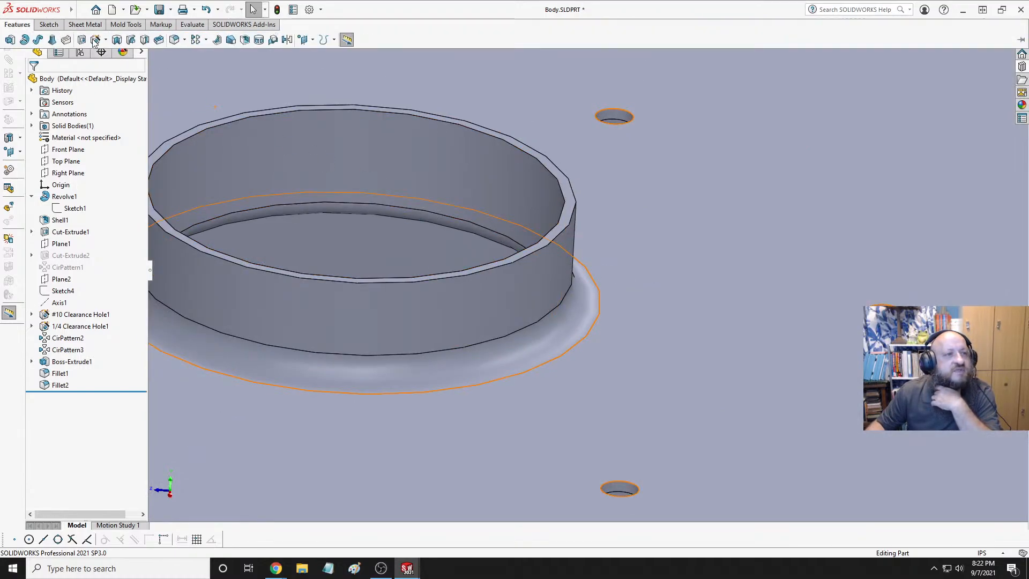
left_click(175, 40)
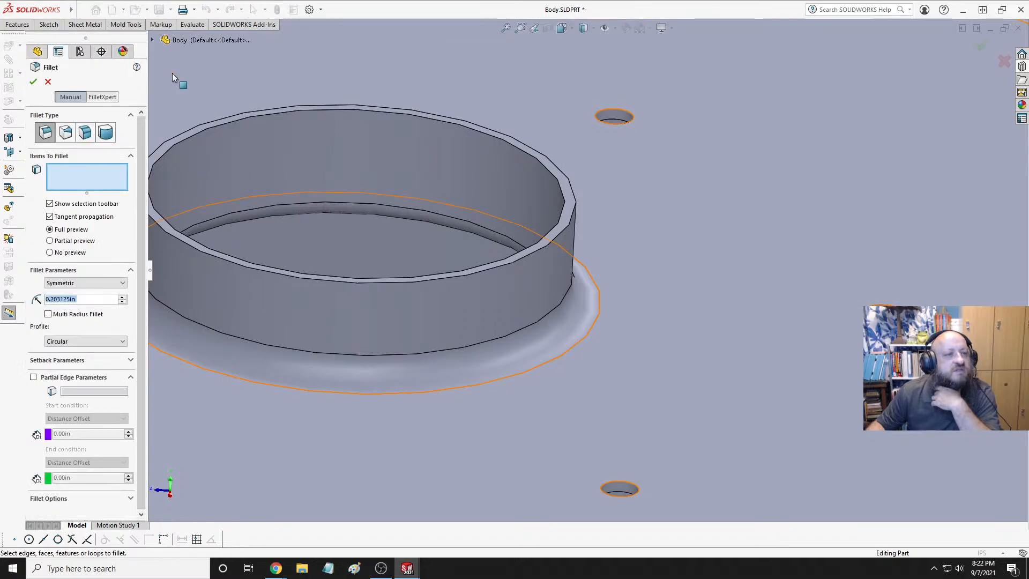
type("1/32")
key("Return")
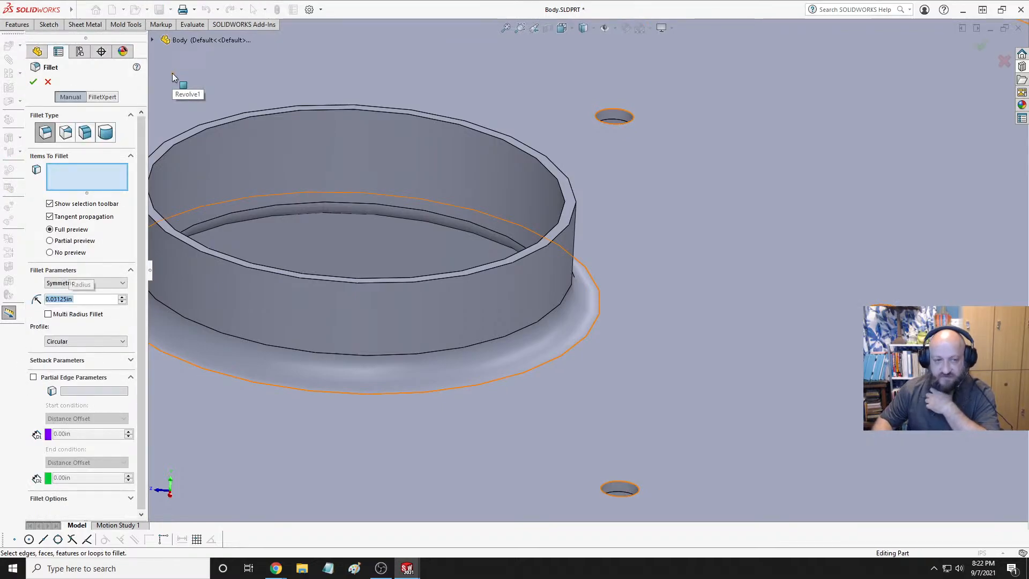
left_click(484, 269)
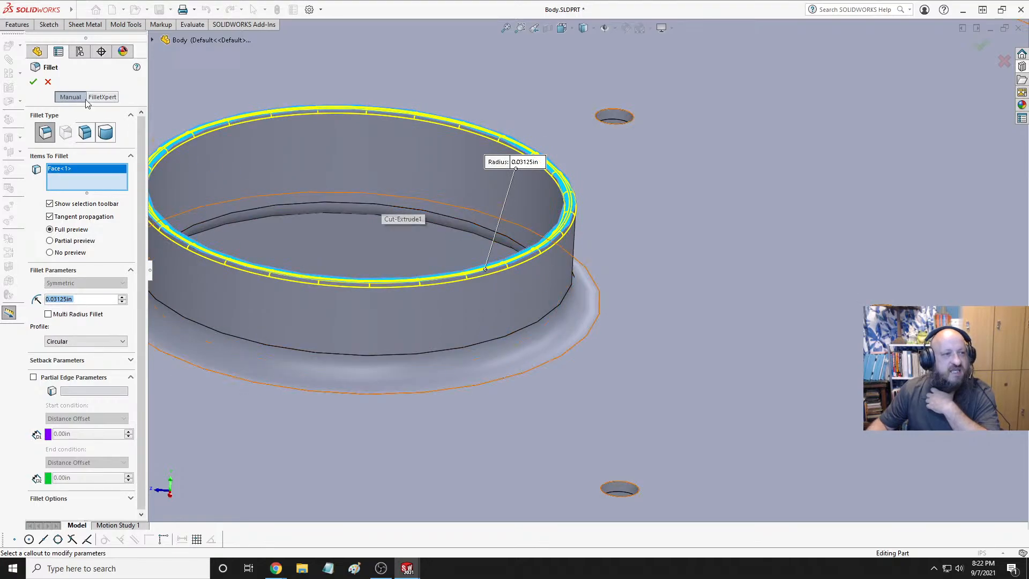
left_click(41, 81)
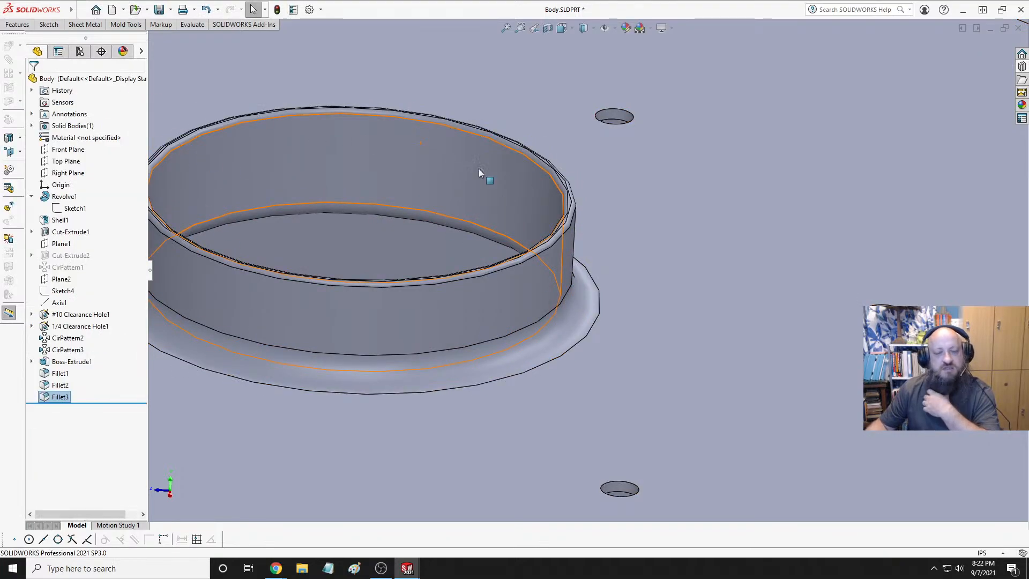
Show the whole part in Trimetric orientation and save it
scroll(666, 220, "up", 5)
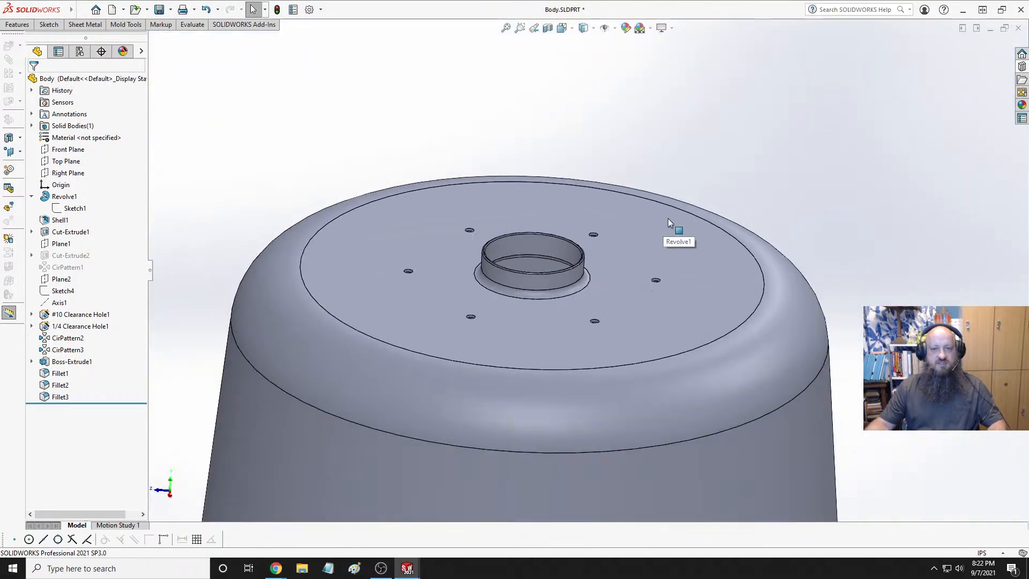
key("space")
left_click(618, 104)
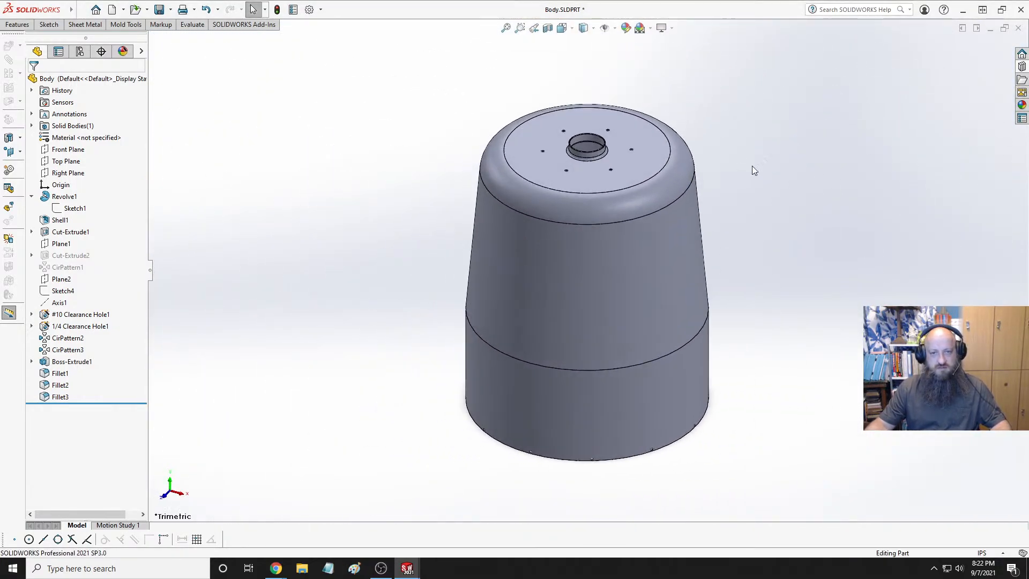
key("ctrl+s")
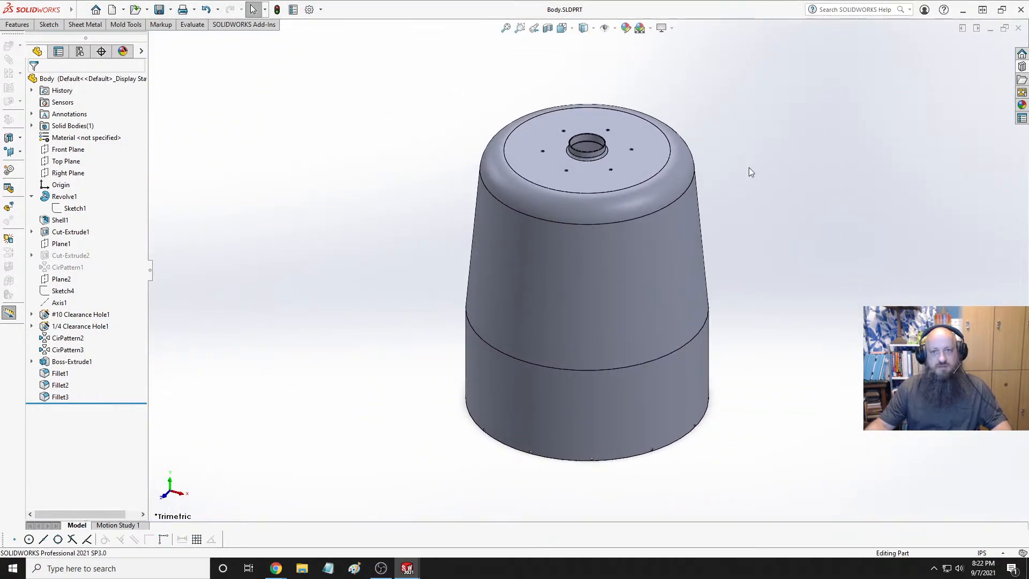
Section the part along the Front Plane and examine the wall at the collar's base in Front orientation
left_click(547, 28)
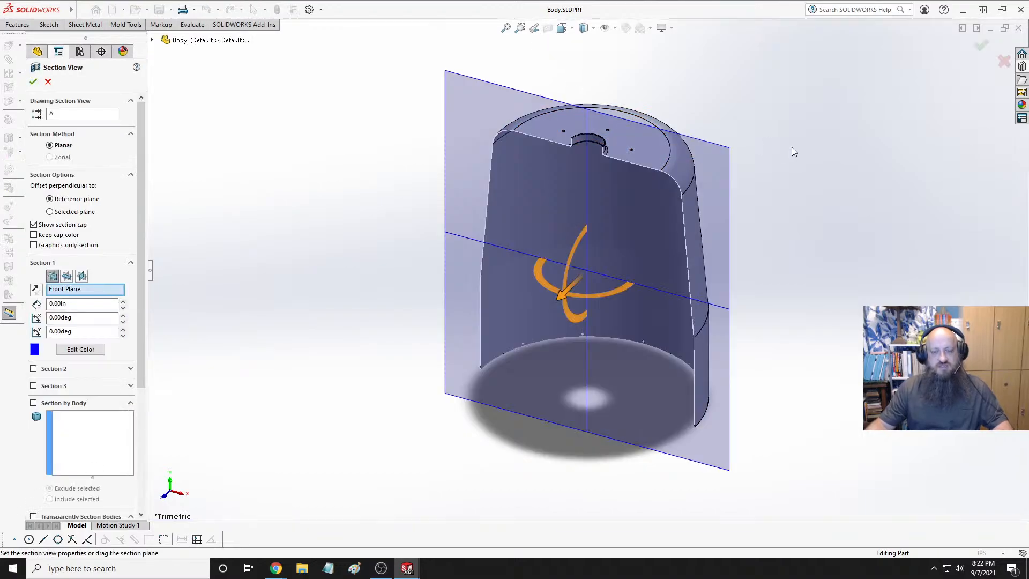
key("space")
mouse_move(562, 246)
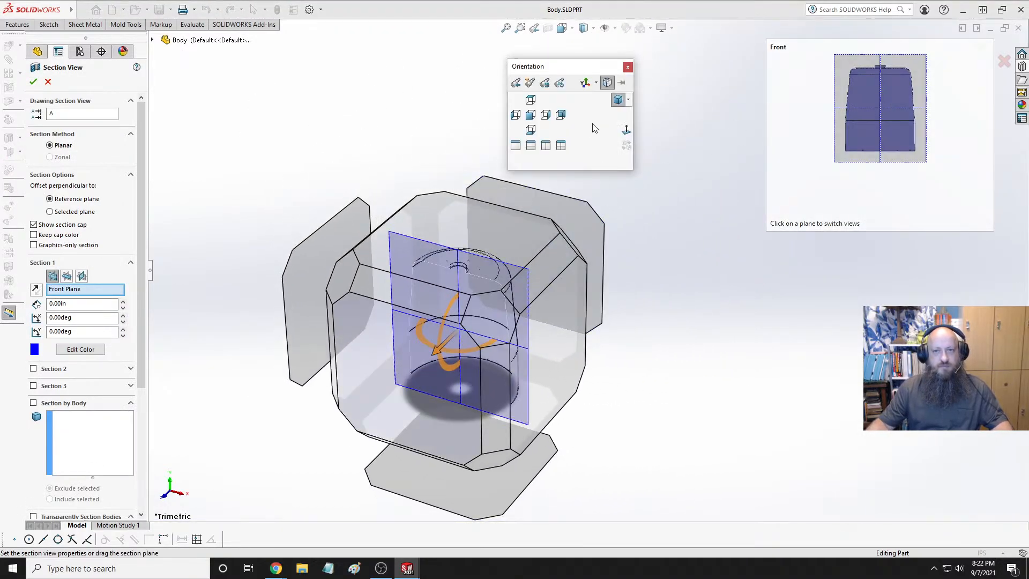
left_click(34, 82)
key("space")
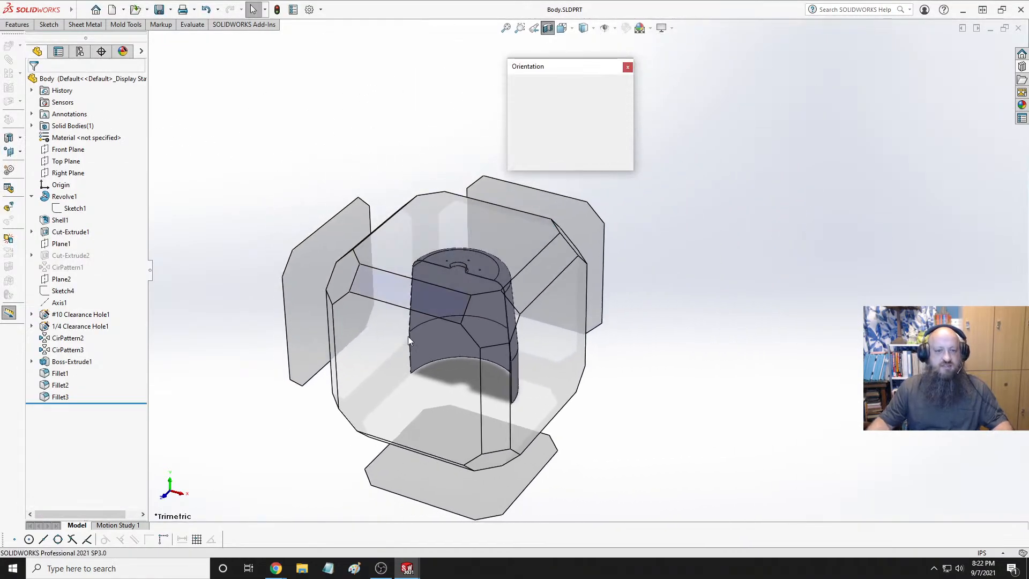
left_click(436, 336)
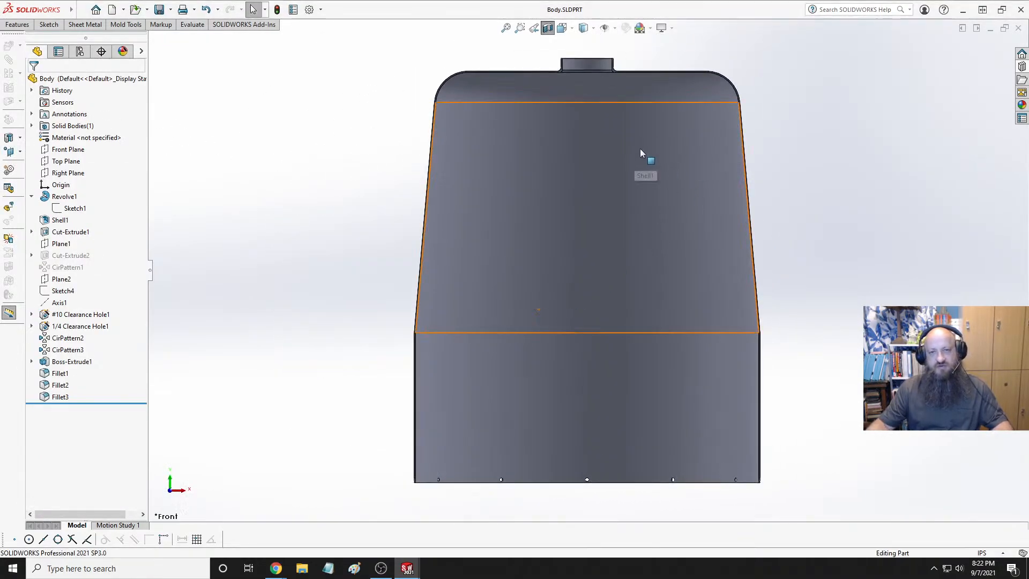
scroll(596, 86, "down", 2)
scroll(632, 149, "down", 5)
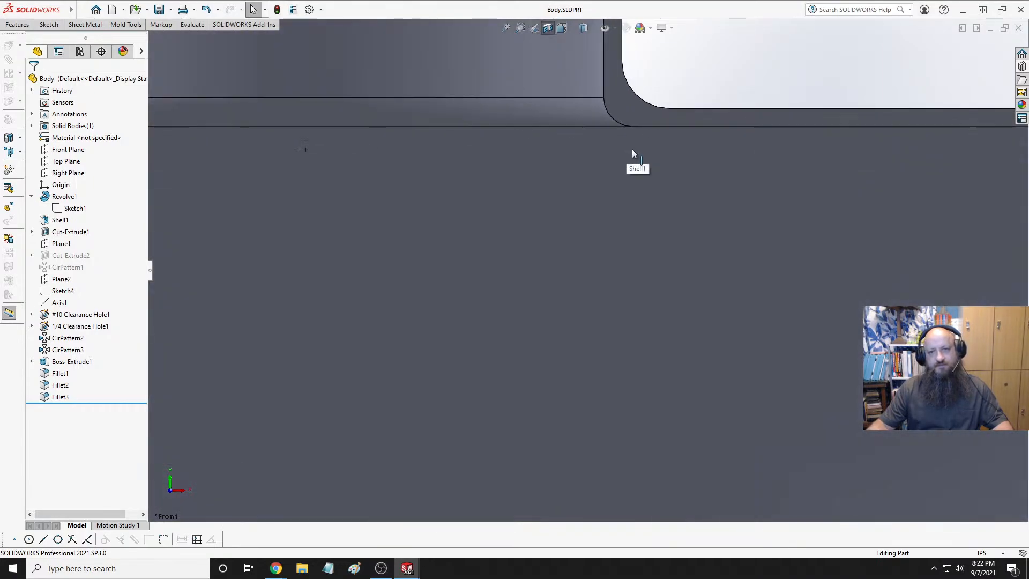
scroll(632, 149, "down", 3)
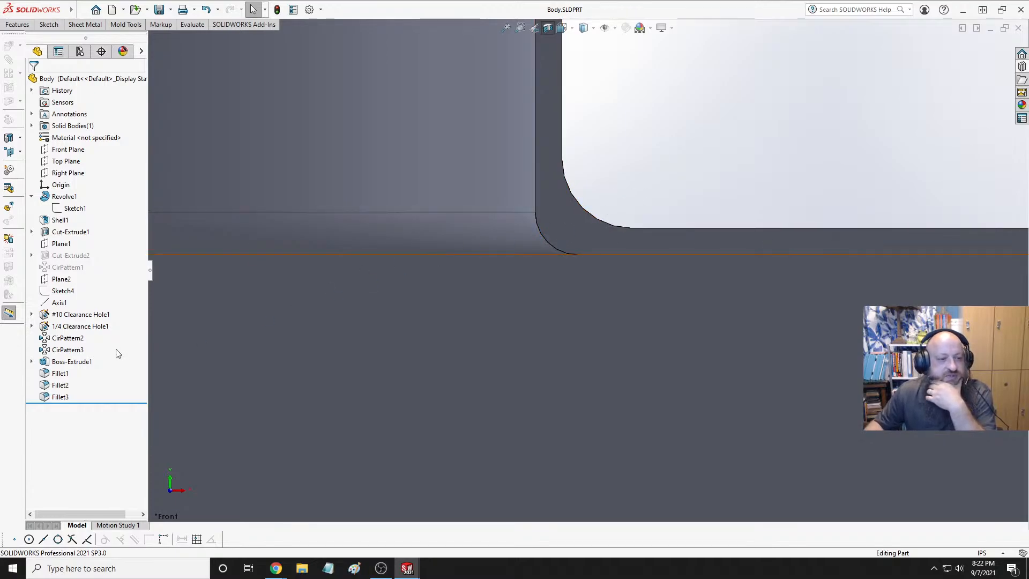
Set the radius of the fillet on the collar's outer base edge to 0.125 in
left_click(58, 386)
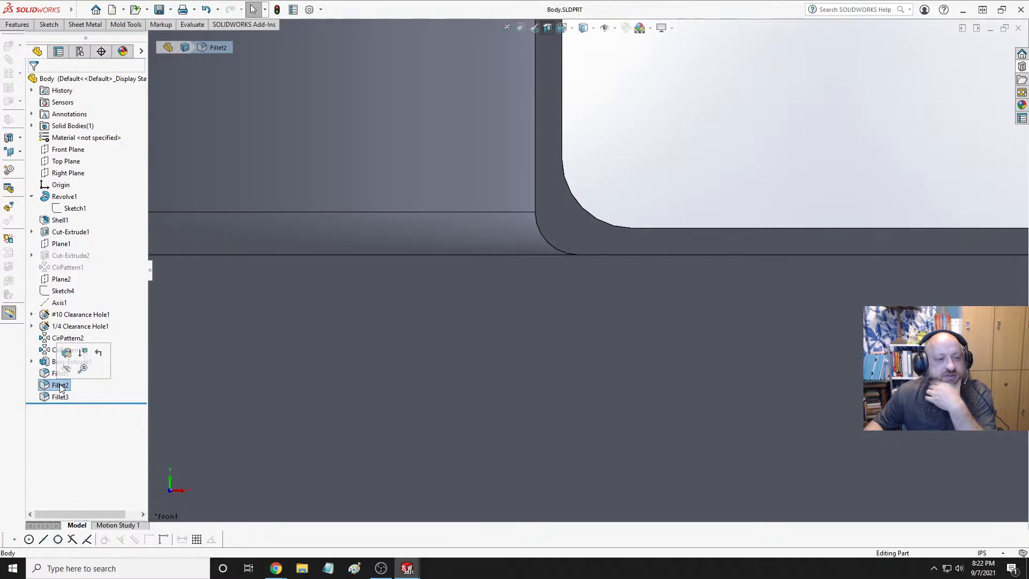
left_click(67, 352)
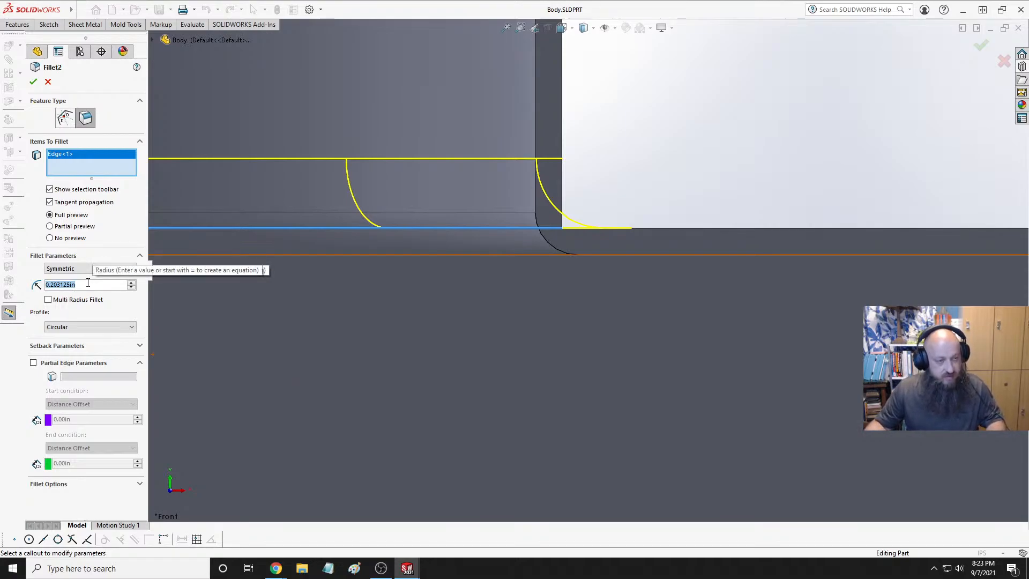
type(".125")
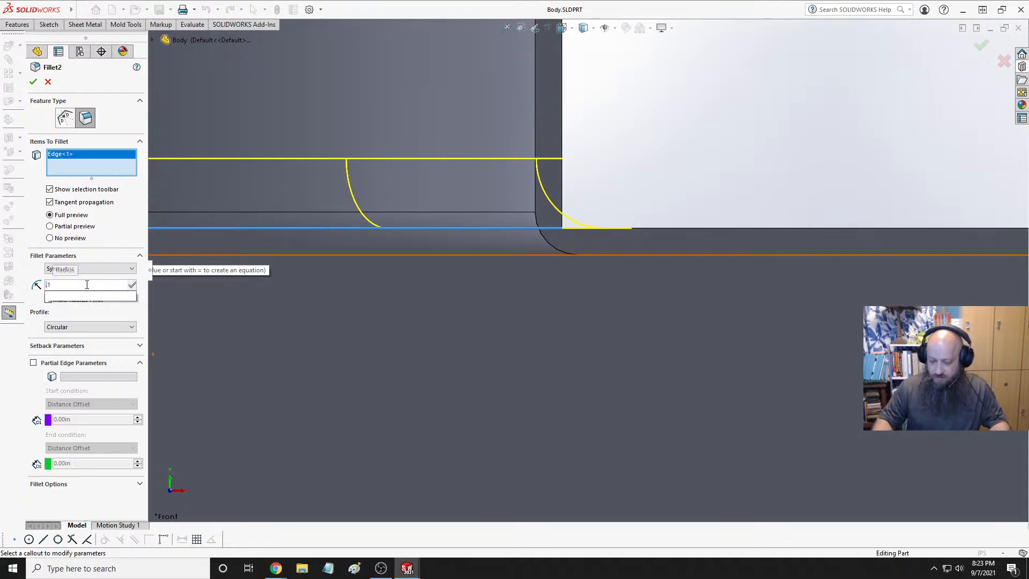
key("Return")
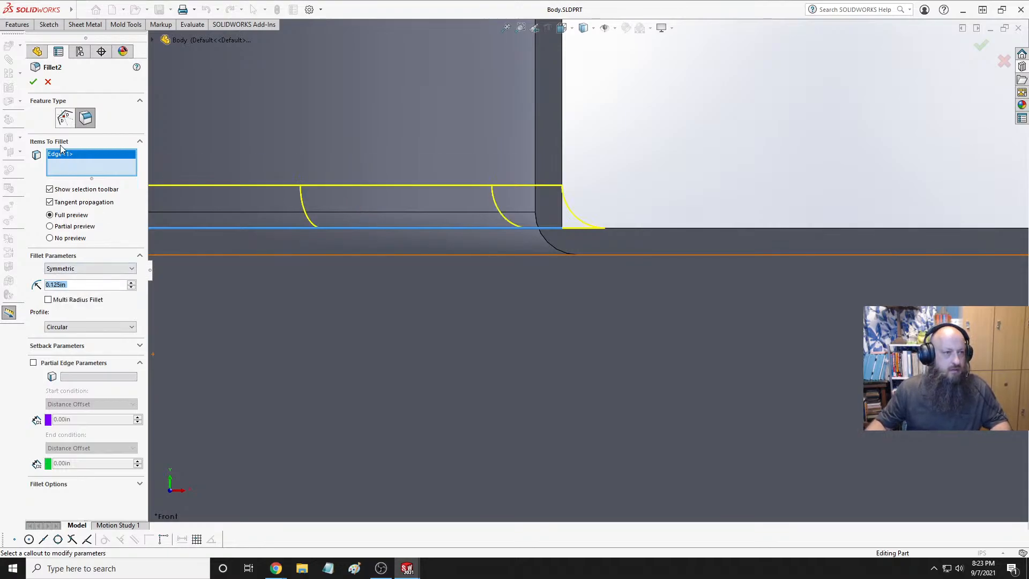
left_click(34, 82)
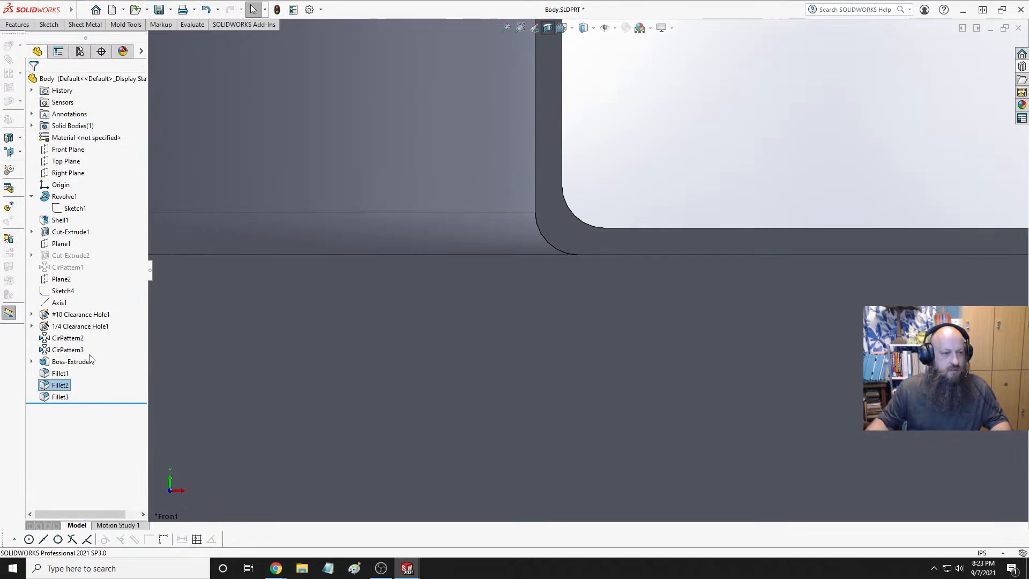
Try to set the collar's top rim fillet radius to 0.203125 in
left_click(60, 398)
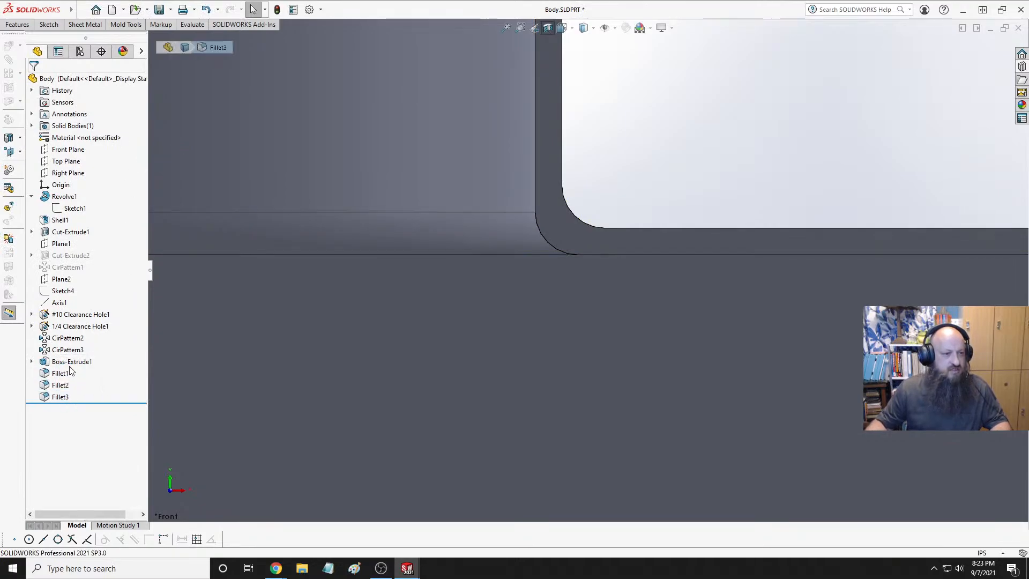
left_click(81, 381)
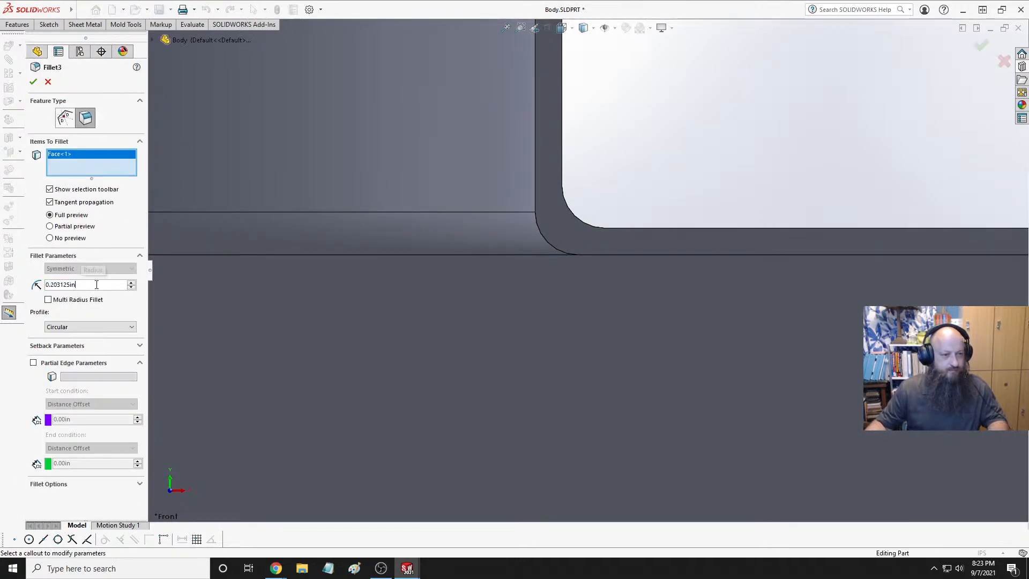
left_click(33, 84)
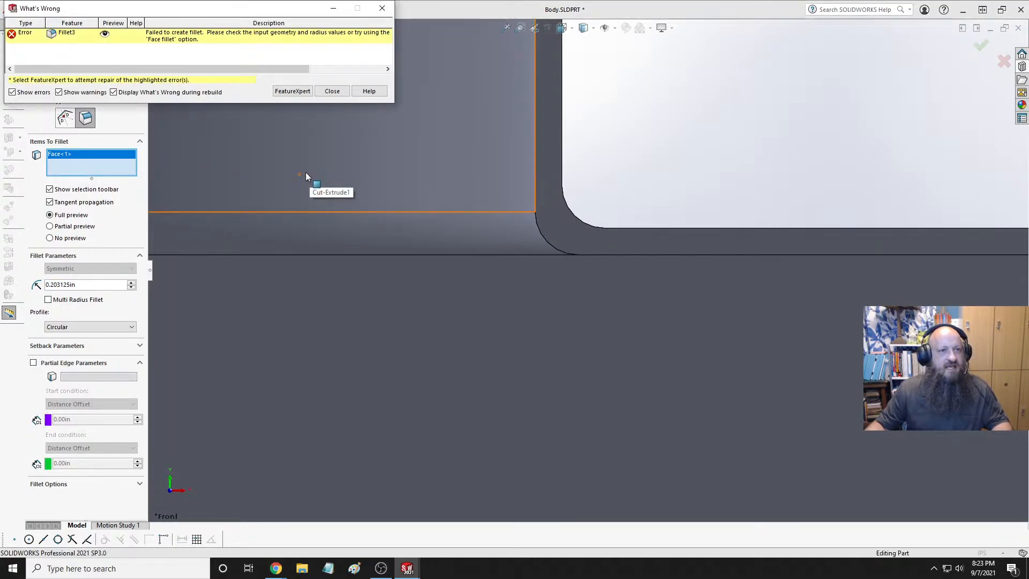
left_click(332, 92)
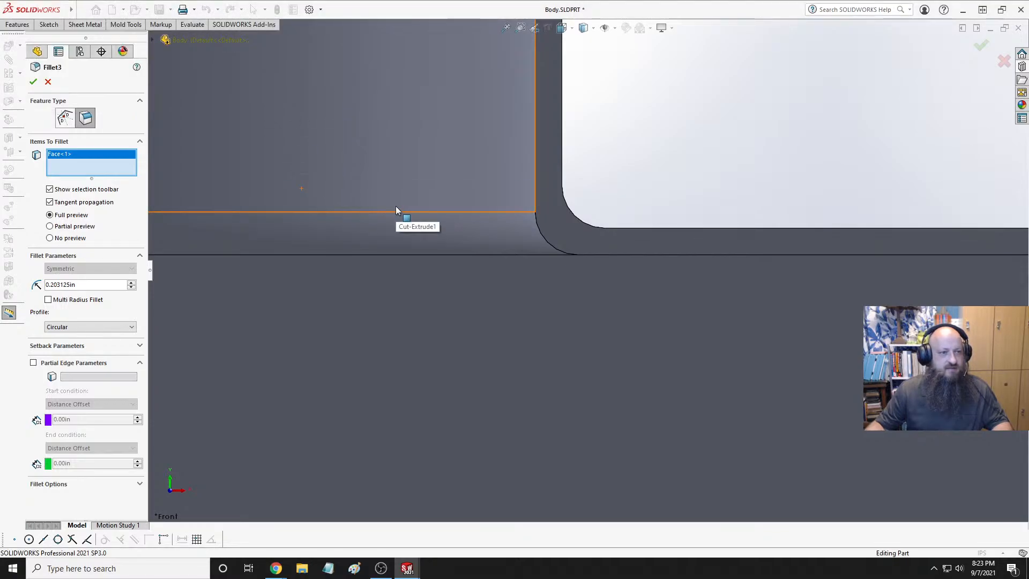
key("Return")
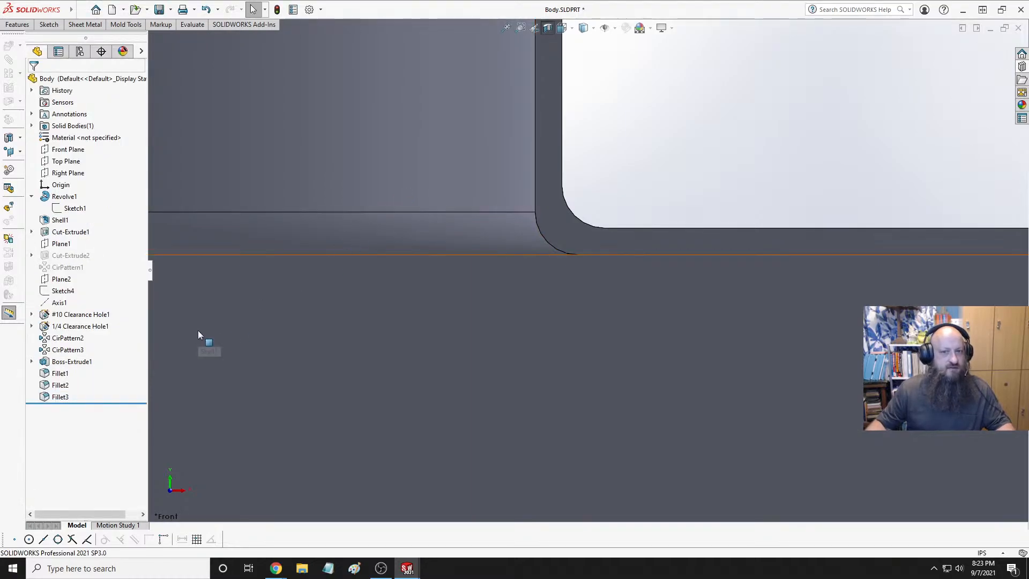
Set the radius of the fillet on the central hole's inside edge to 0.203125 in
left_click(57, 400)
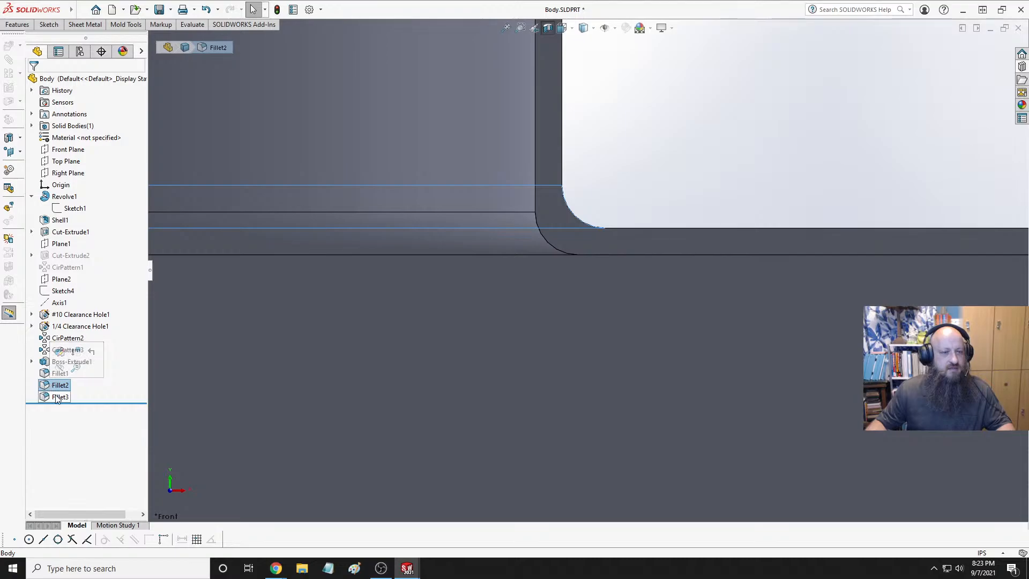
scroll(449, 366, "up", 8)
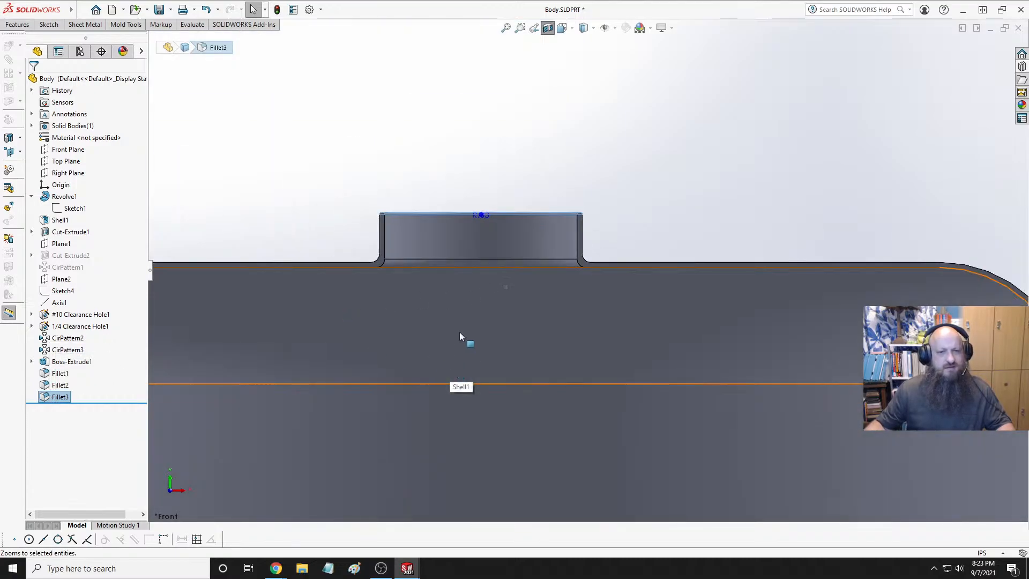
mouse_move(459, 313)
middle_mouse_down()
mouse_move(454, 327)
mouse_move(447, 318)
middle_mouse_up()
left_click(66, 373)
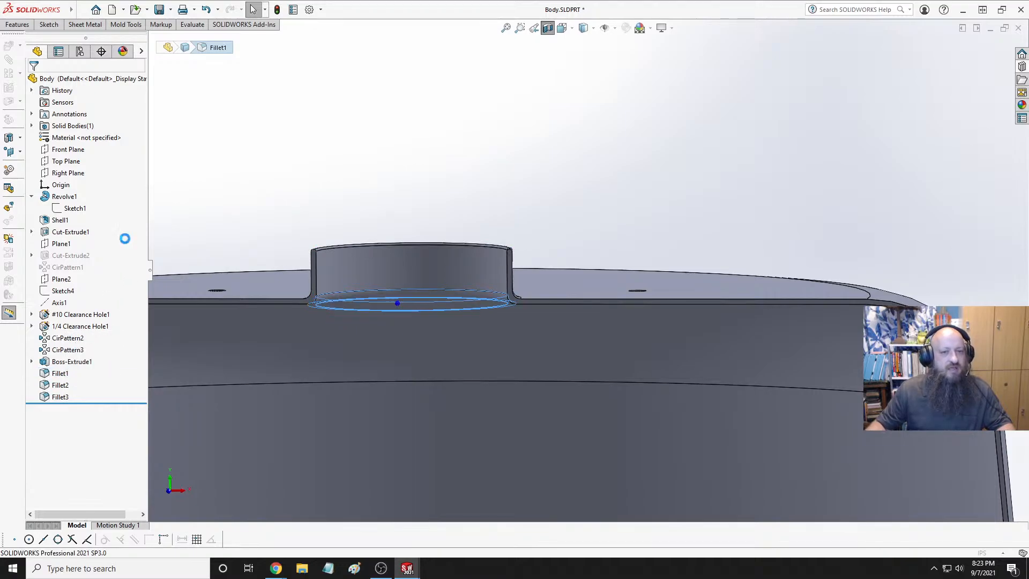
left_click(104, 318)
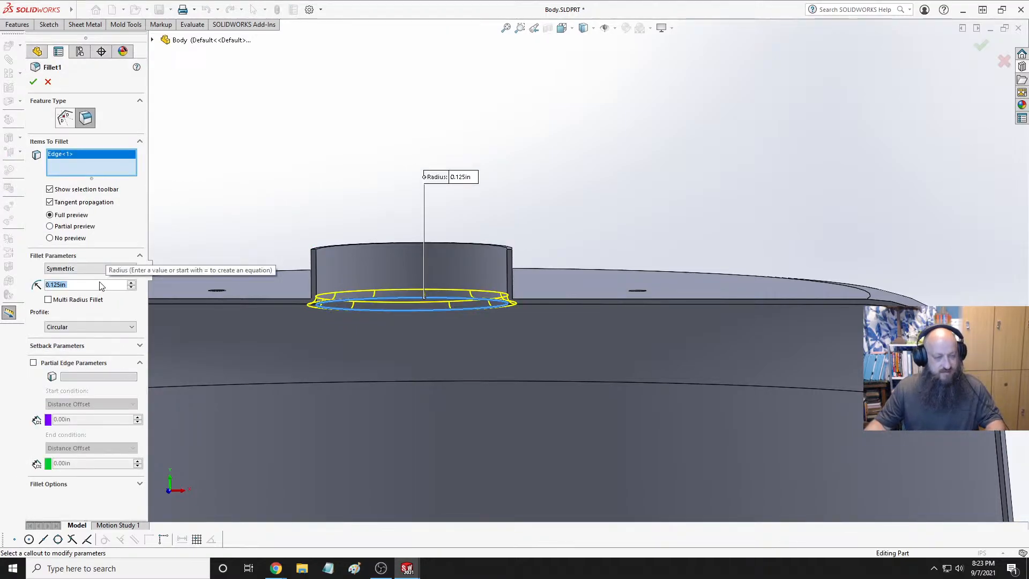
left_click(33, 82)
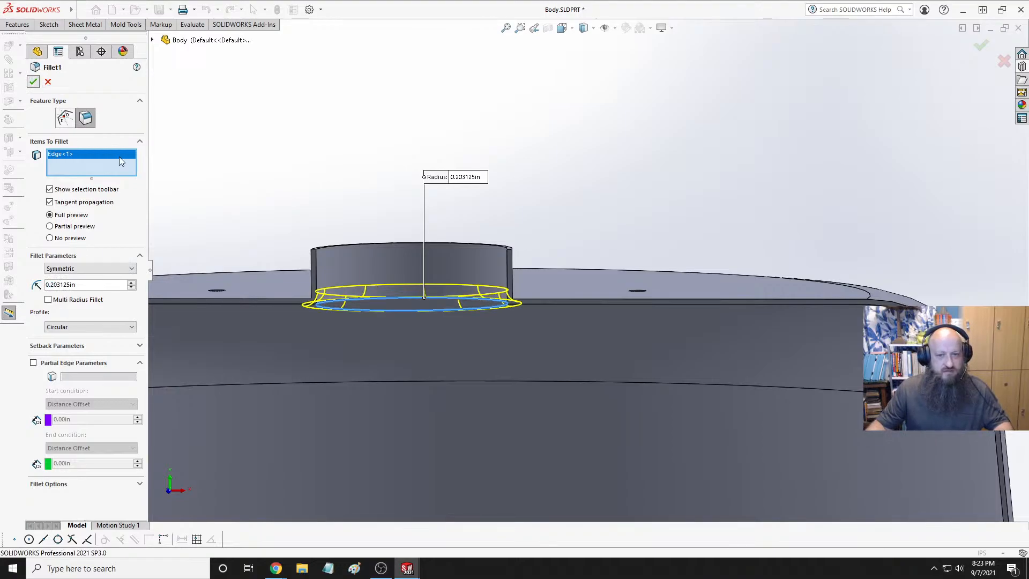
Examine the sectioned wall at the collar's filleted base from several angles
scroll(482, 302, "down", 5)
scroll(581, 316, "down", 2)
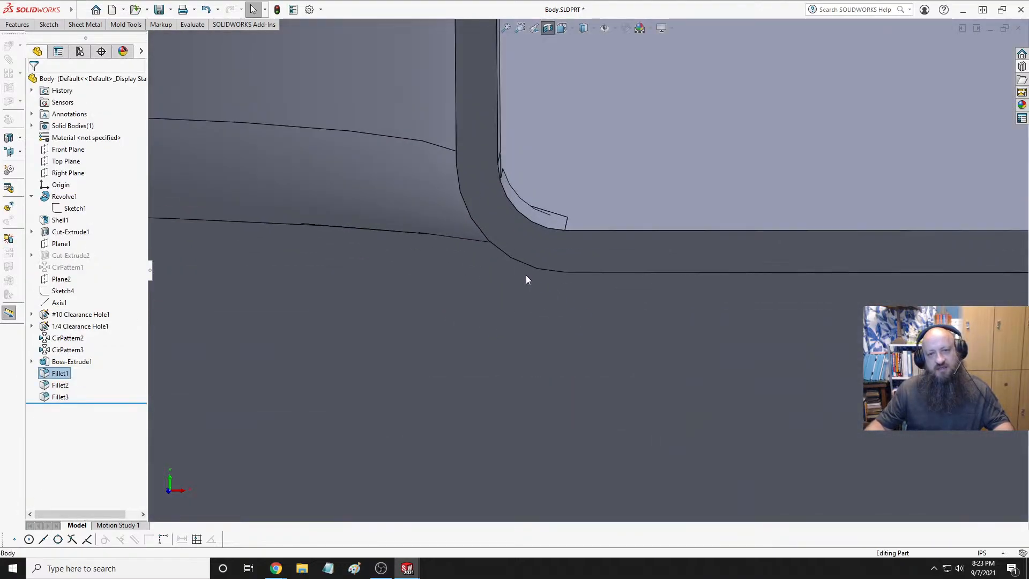
middle_click_drag(525, 275, 510, 285)
scroll(506, 297, "up", 6)
scroll(359, 321, "down", 8)
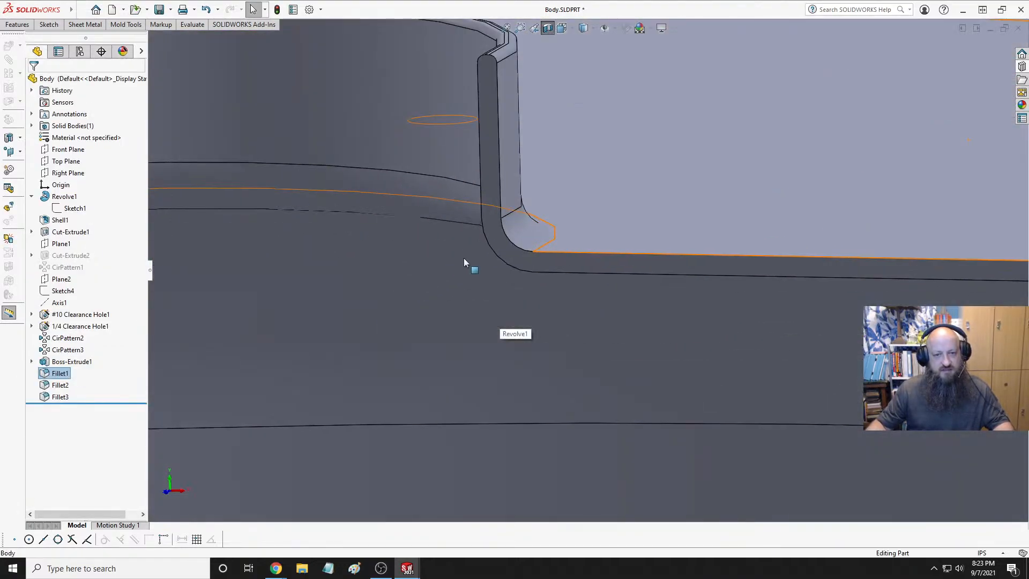
scroll(516, 280, "up", 10)
middle_click_drag(517, 278, 565, 268)
scroll(702, 224, "down", 6)
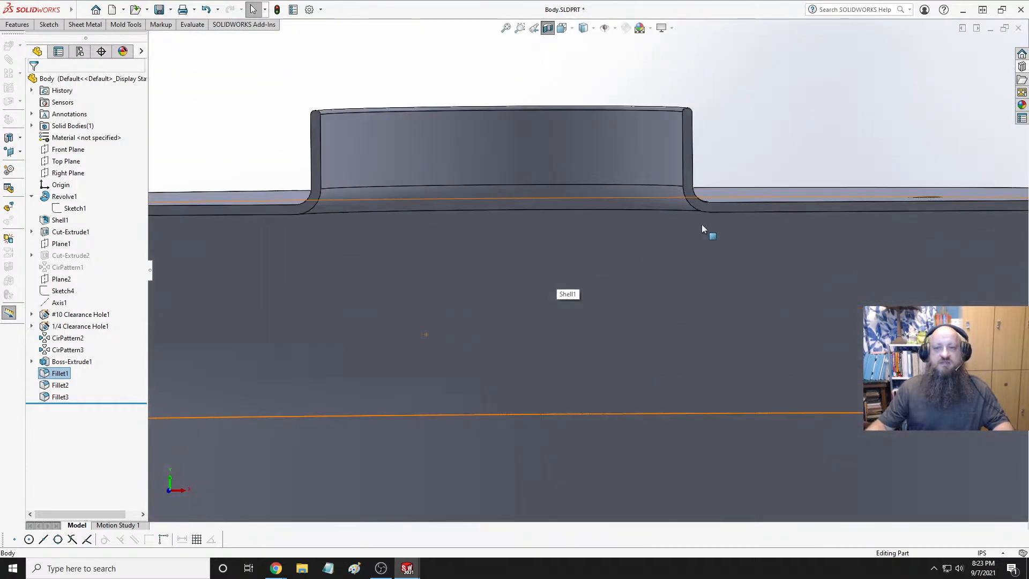
scroll(660, 244, "up", 8)
Set the sectioned part to Front orientation and inspect the collar's wall profile, base fillets and rim, including from above
key("space")
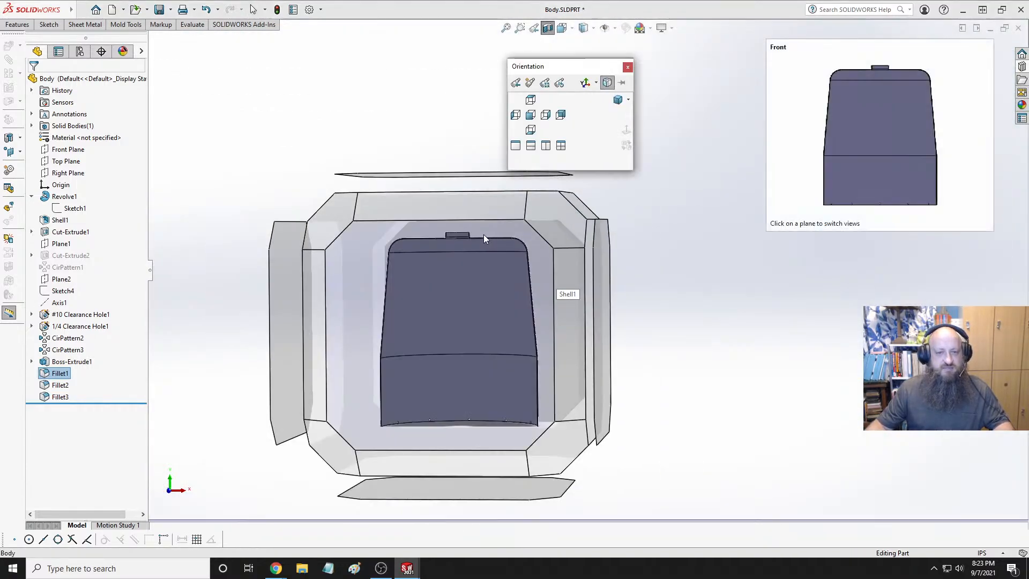
left_click(514, 235)
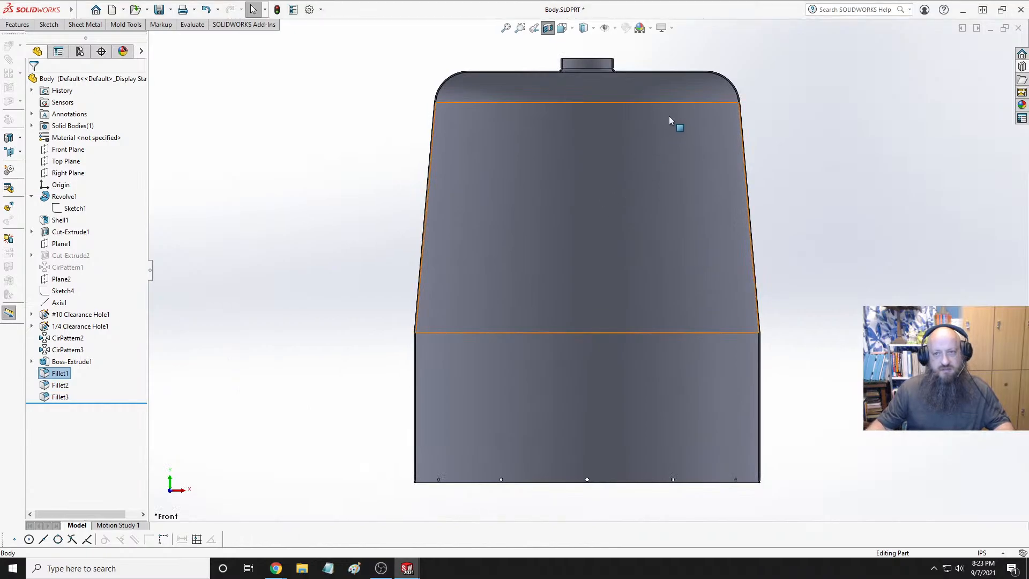
scroll(622, 205, "up", 7)
scroll(669, 117, "down", 7)
scroll(467, 273, "down", 10)
scroll(637, 292, "down", 4)
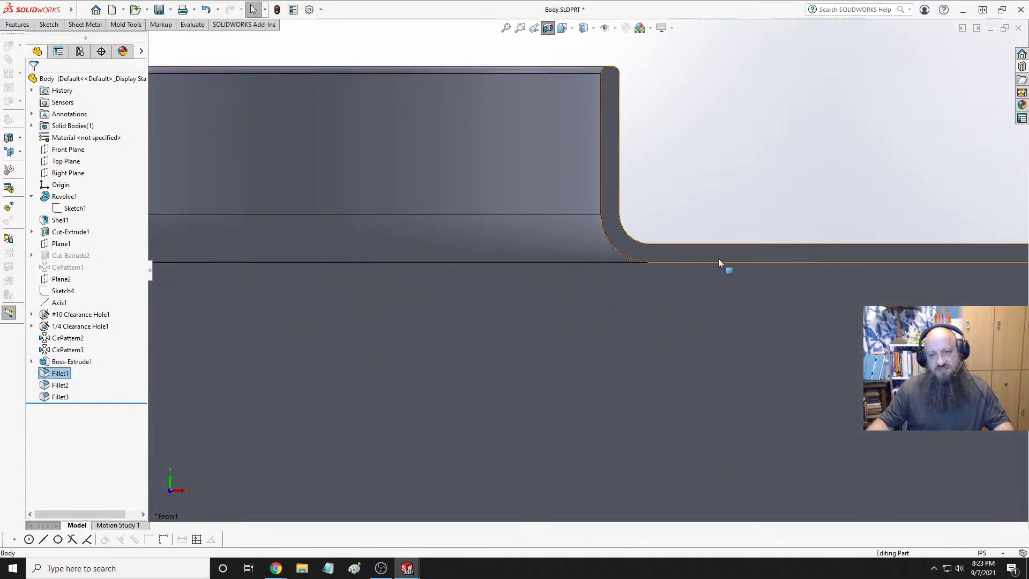
scroll(688, 170, "up", 5)
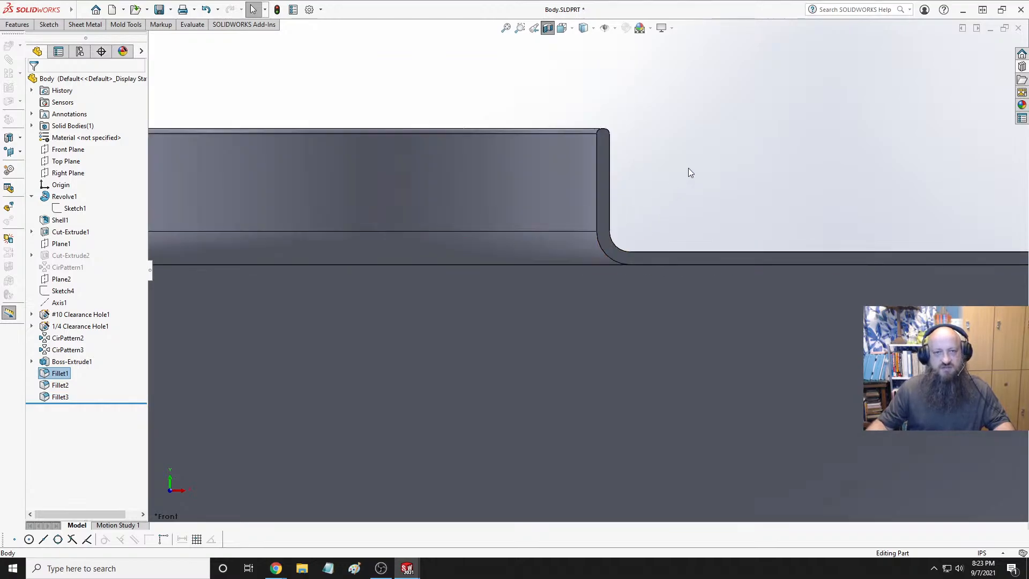
scroll(615, 297, "up", 3)
middle_click_drag(615, 297, 529, 374)
scroll(652, 236, "down", 6)
scroll(601, 277, "down", 4)
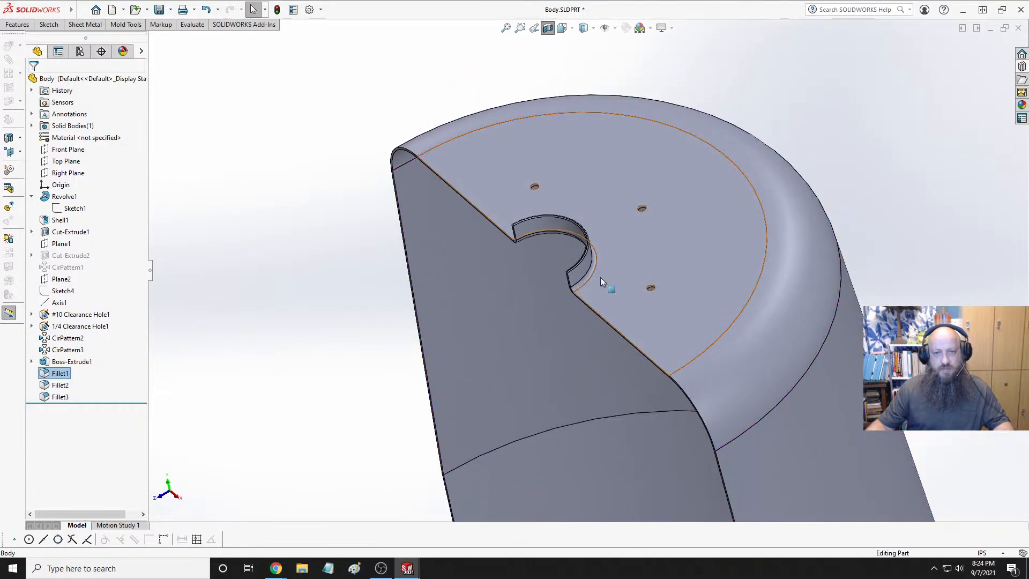
middle_click_drag(600, 277, 558, 231)
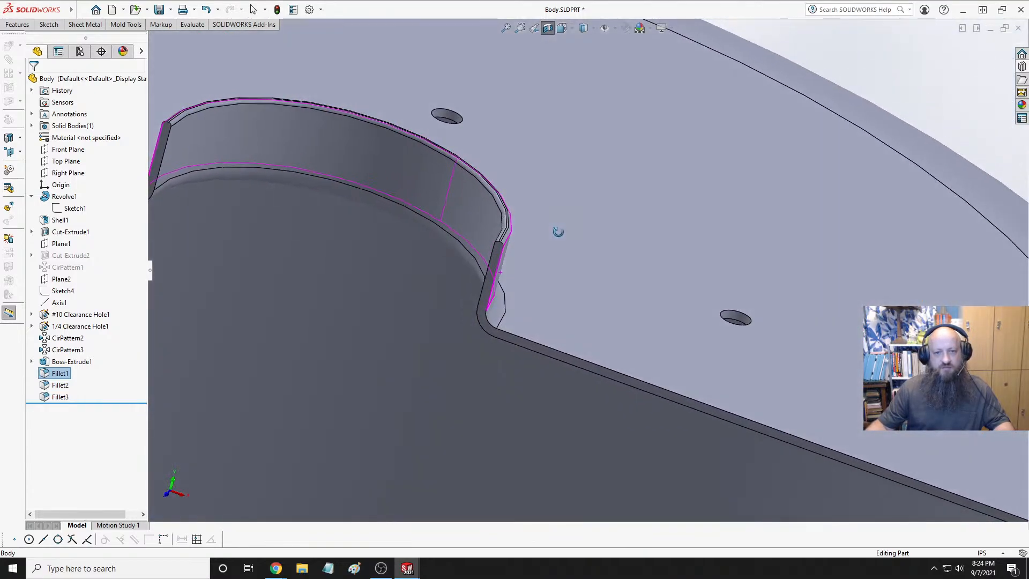
scroll(561, 247, "up", 4)
Turn off the section view, show the whole Body in Trimetric orientation and save the part
key("space")
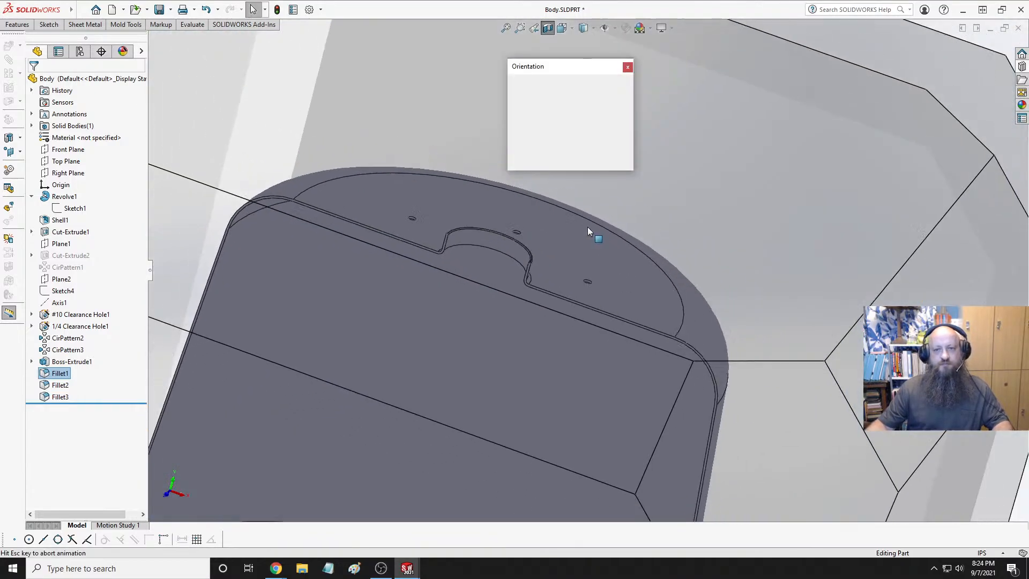
left_click(618, 100)
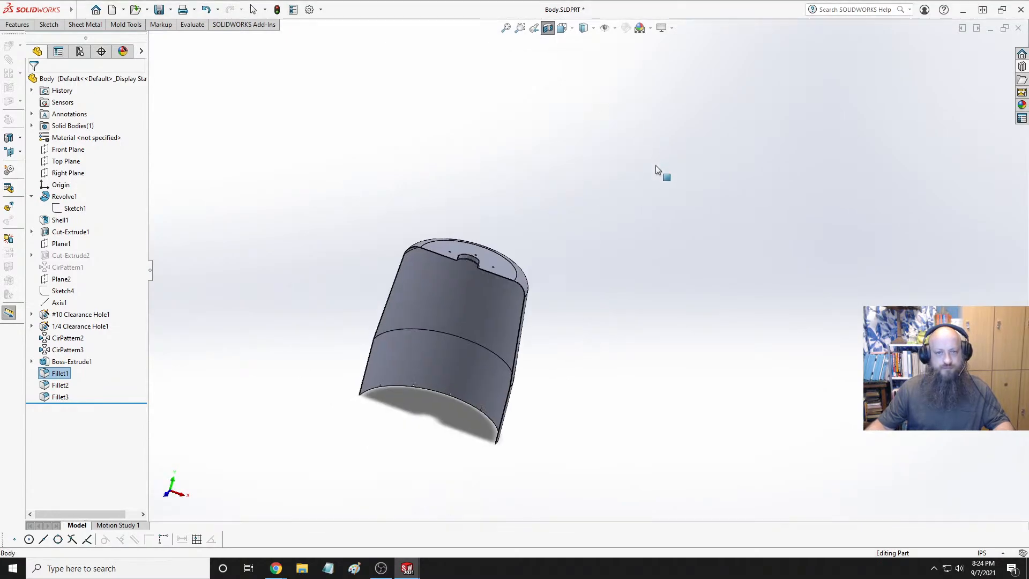
left_click(547, 28)
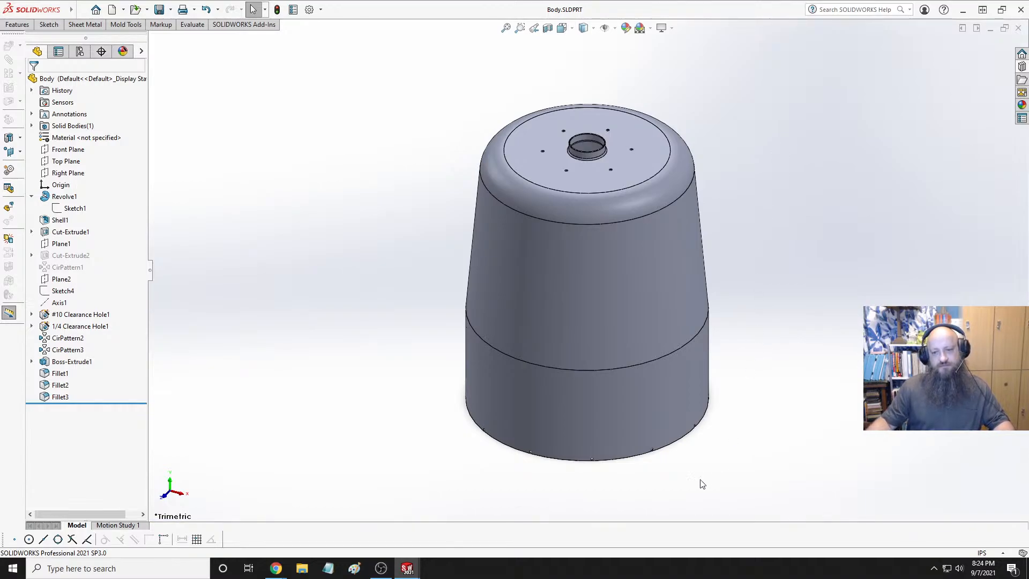
scroll(702, 484, "down", 6)
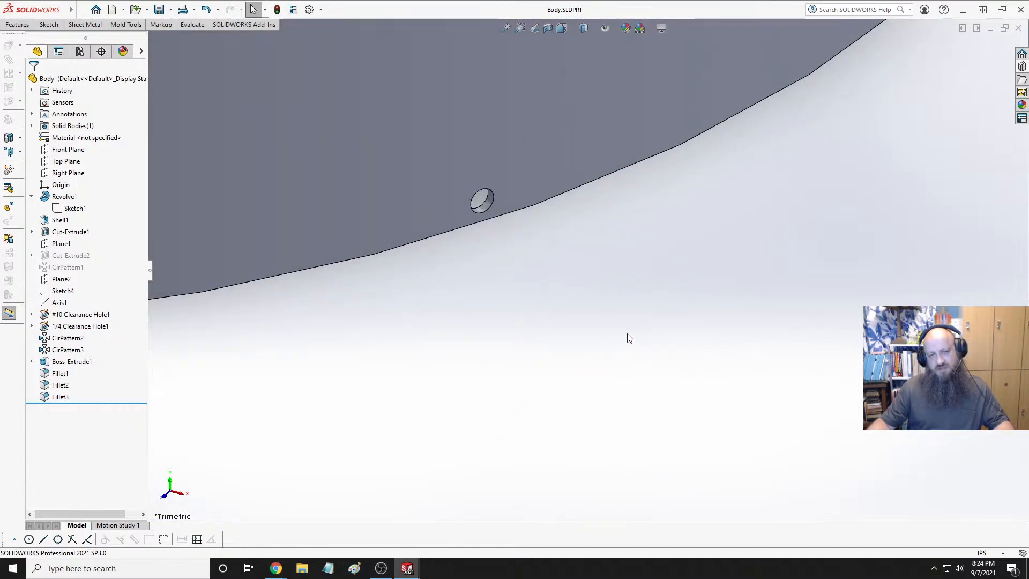
scroll(597, 296, "up", 8)
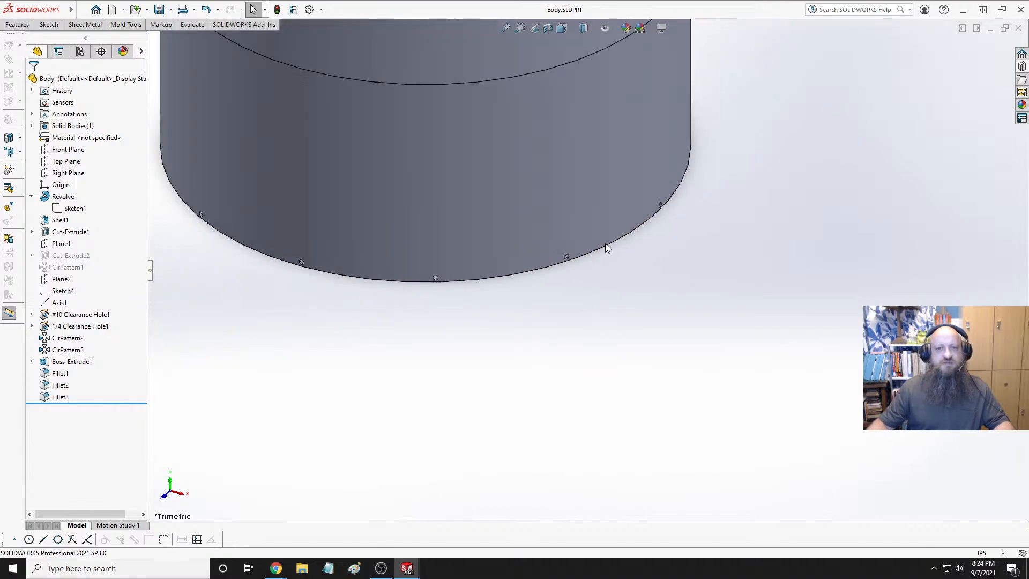
scroll(595, 215, "down", 5)
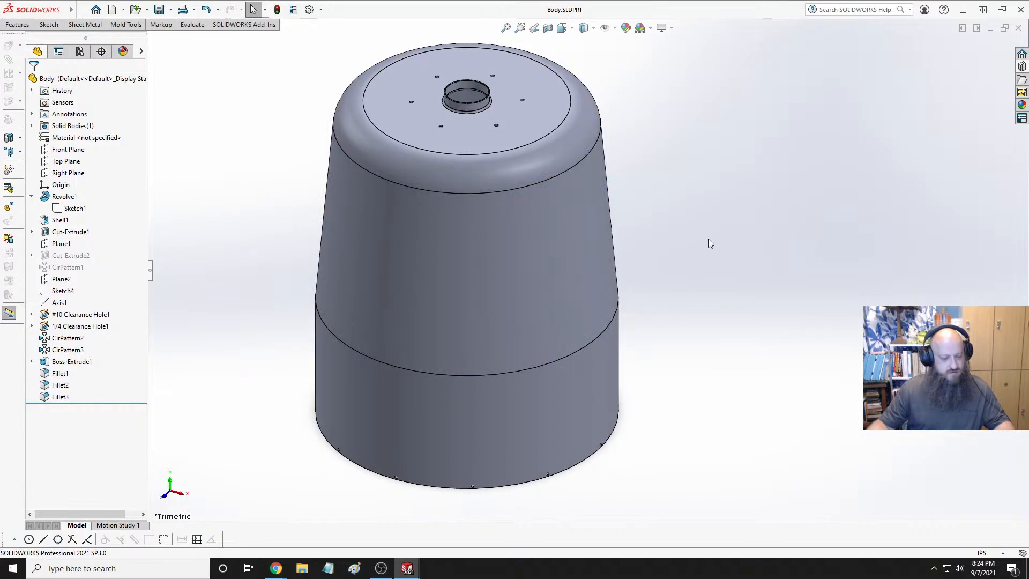
Switch to the 6GPUCryptoRig assembly and check the diameters of the blower's lower cylinder and the shell's collar
key("ctrl+Tab")
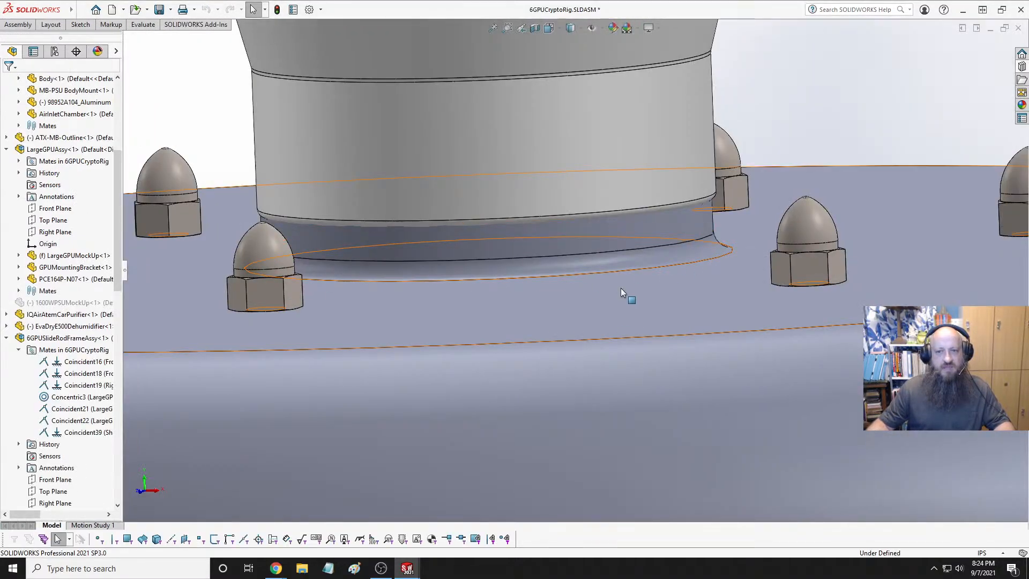
mouse_move(563, 276)
middle_mouse_down()
mouse_move(595, 239)
mouse_move(584, 229)
mouse_move(546, 269)
middle_mouse_up()
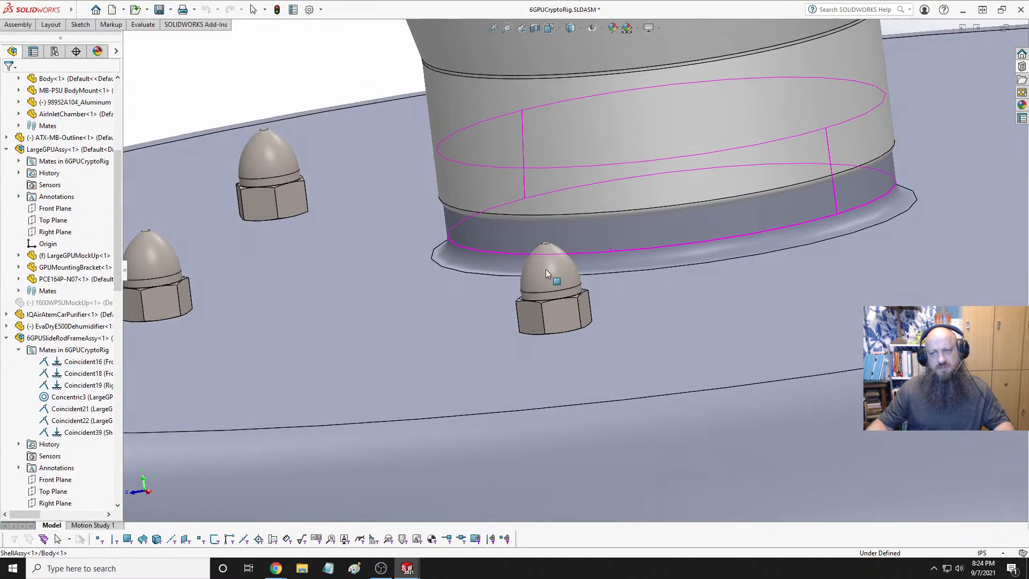
left_click(689, 162)
key("Escape")
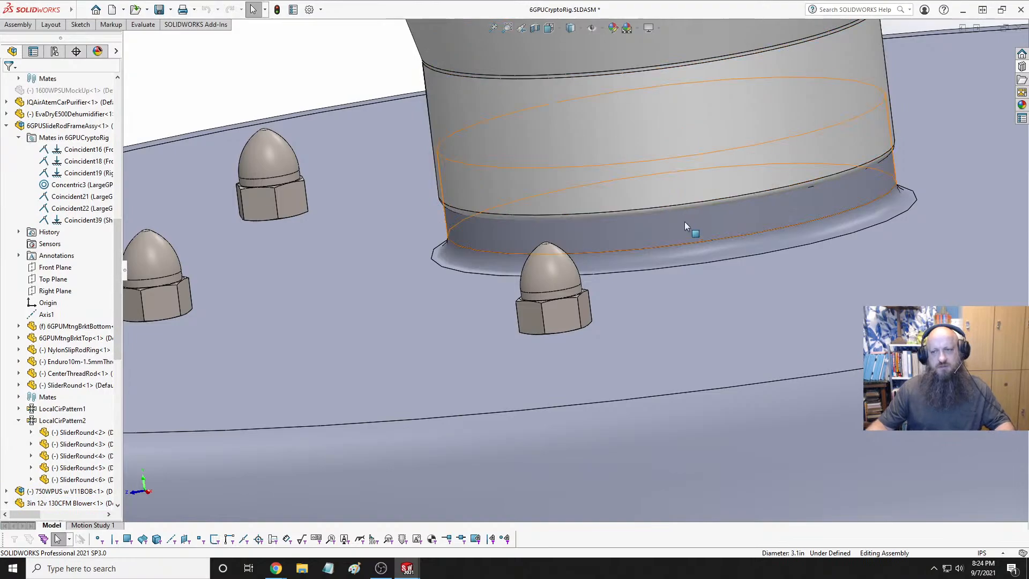
left_click(687, 228)
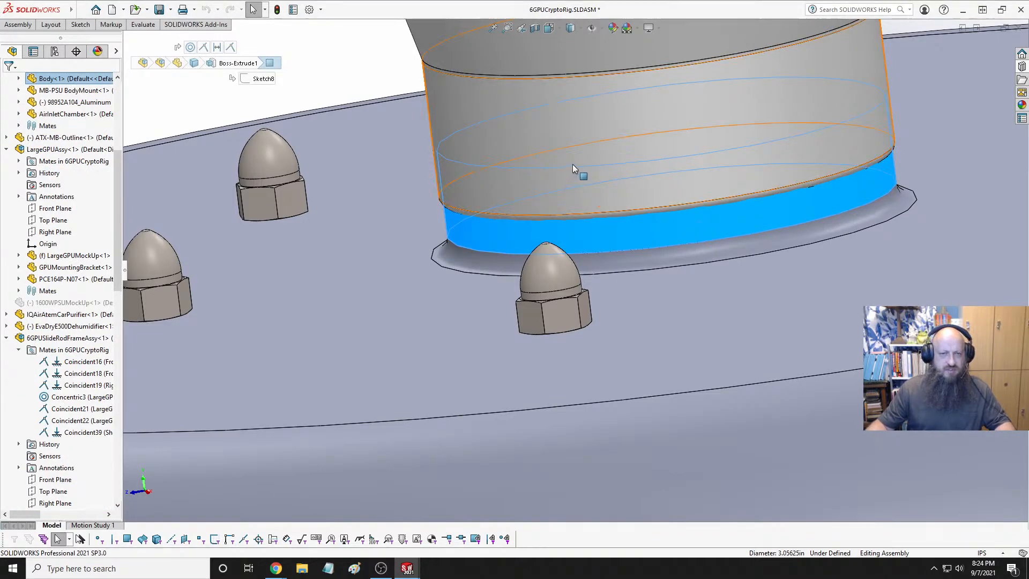
Inspect how the blower sits on the shell's filleted collar and clears the surrounding cap nuts
middle_click_drag(572, 166, 544, 181)
scroll(536, 194, "up", 5)
scroll(584, 195, "up", 3)
scroll(493, 284, "down", 3)
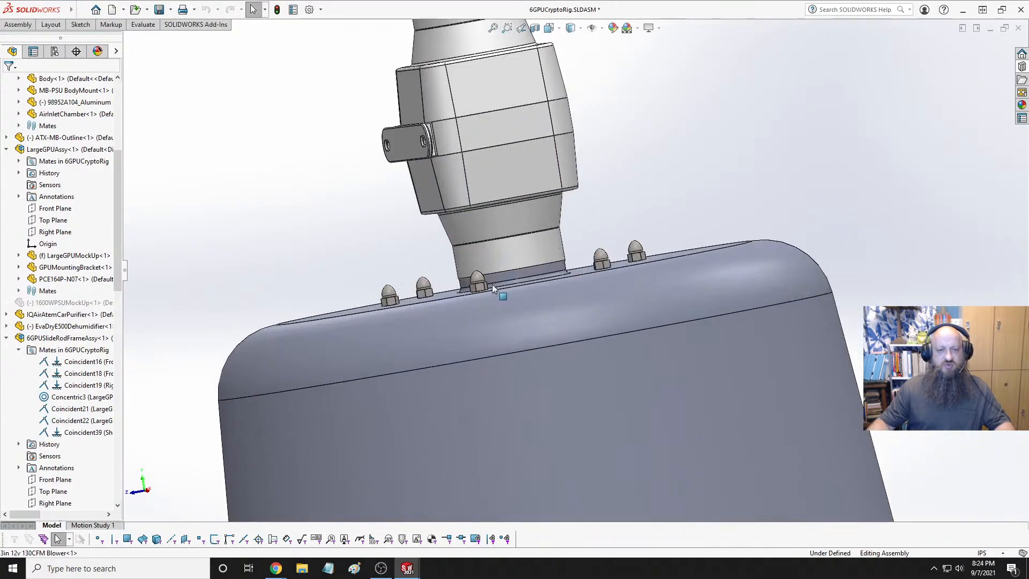
middle_click_drag(493, 284, 538, 276)
scroll(538, 276, "down", 2)
scroll(531, 272, "up", 1)
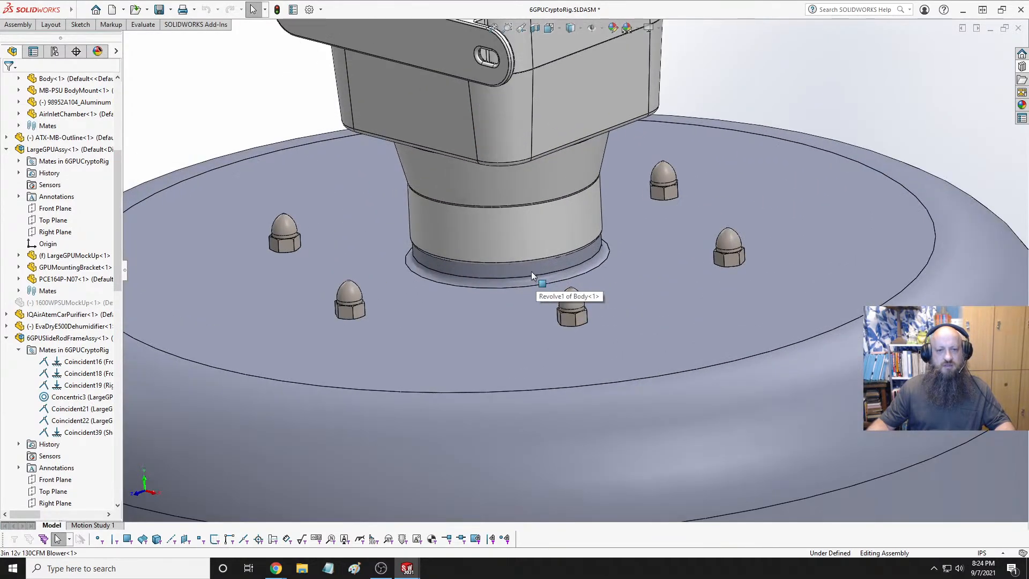
scroll(529, 271, "up", 5)
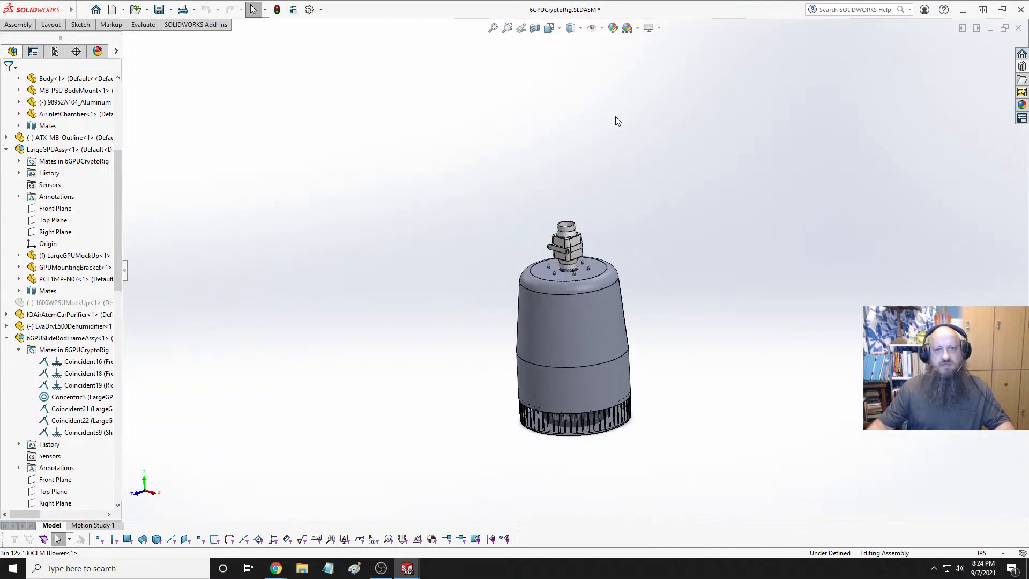
Section the assembly along the Front Plane to examine the joint between the blower and the shell's collar
left_click(535, 28)
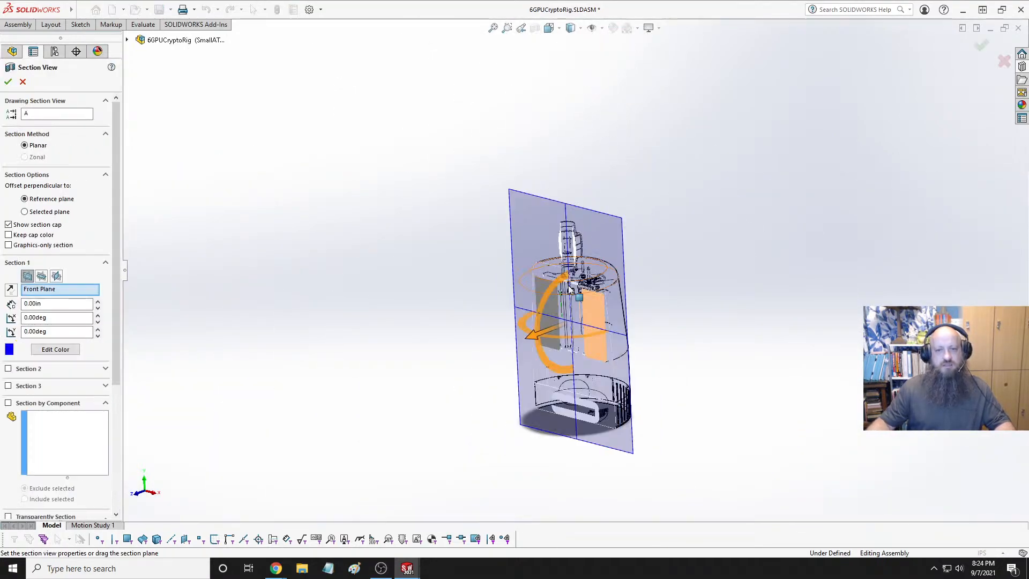
scroll(561, 303, "down", 4)
scroll(562, 303, "down", 3)
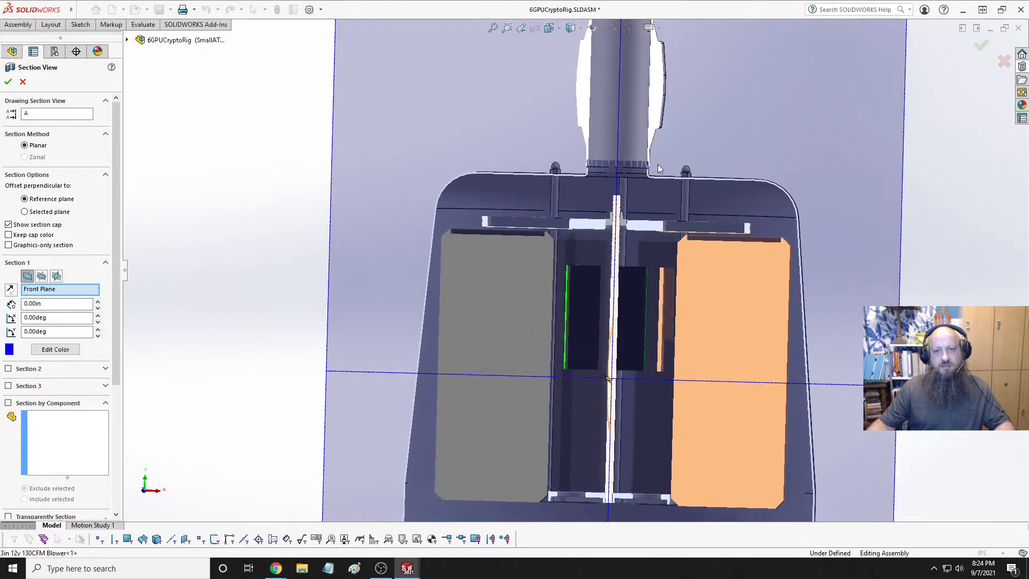
Examine the sectioned joint between the blower outlet and the shell's top opening, and close the section view
scroll(657, 164, "down", 5)
scroll(590, 236, "down", 3)
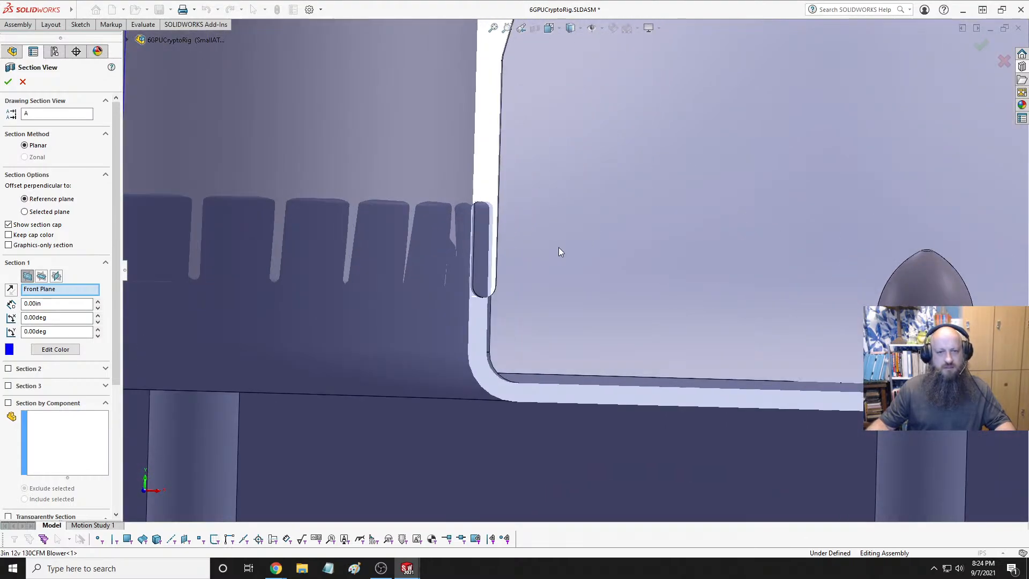
scroll(559, 251, "up", 3)
scroll(566, 303, "down", 2)
scroll(582, 288, "down", 3)
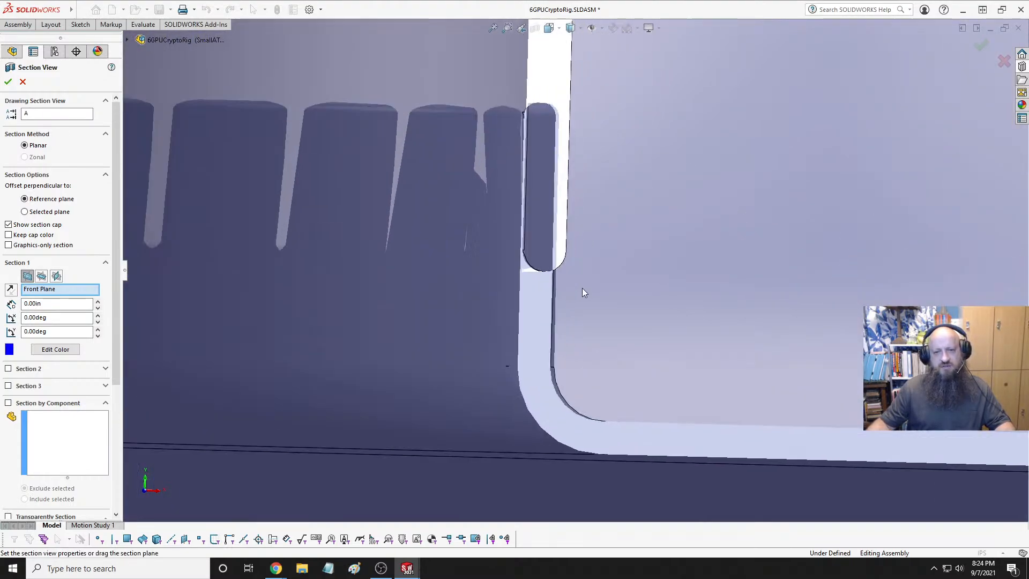
scroll(582, 288, "up", 1)
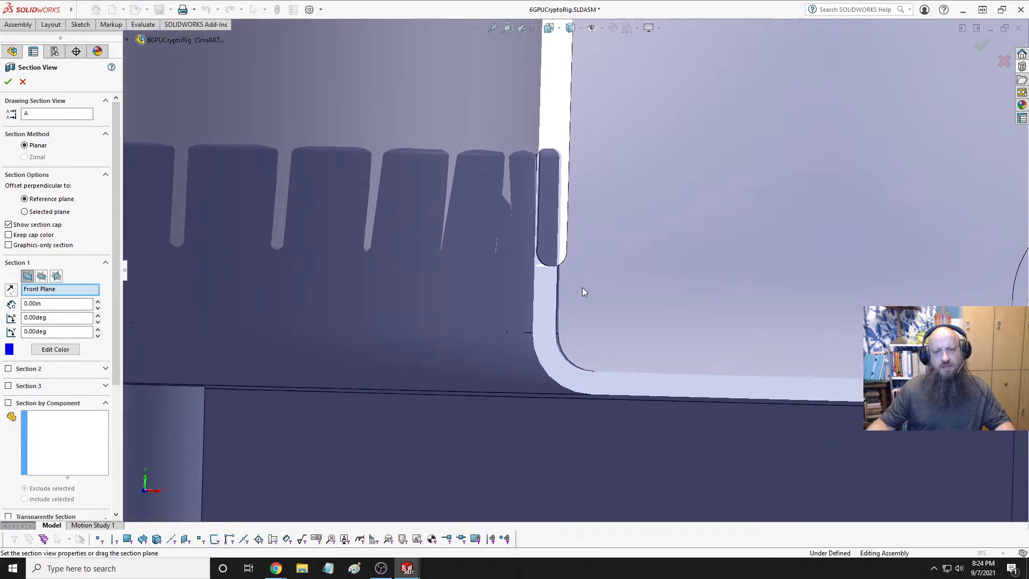
key("Escape")
scroll(578, 291, "up", 10)
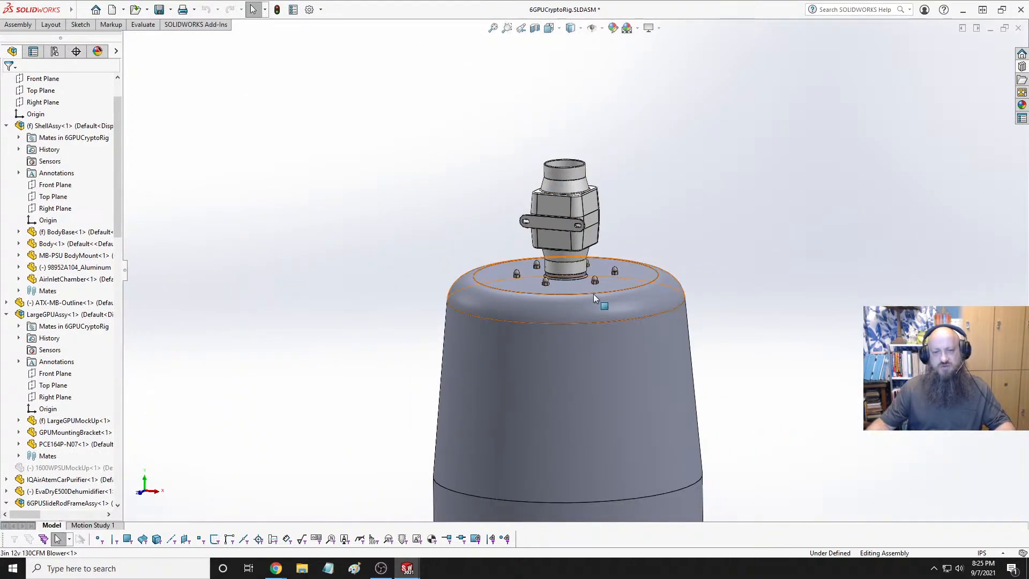
Make the Body component of the shell assembly transparent so the internal components show through
scroll(593, 294, "up", 5)
scroll(565, 431, "down", 4)
left_click(652, 202)
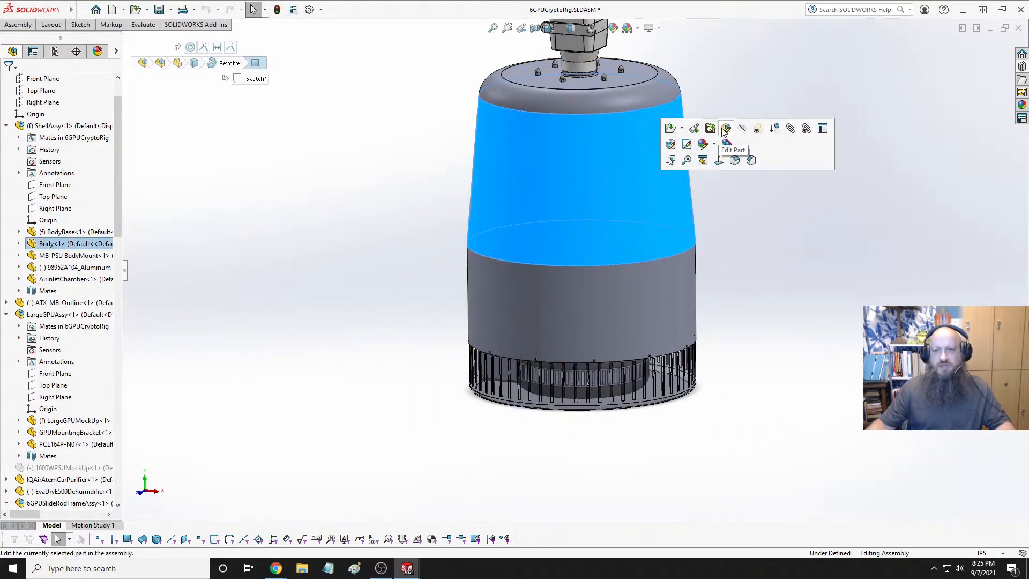
left_click(749, 131)
left_click(758, 227)
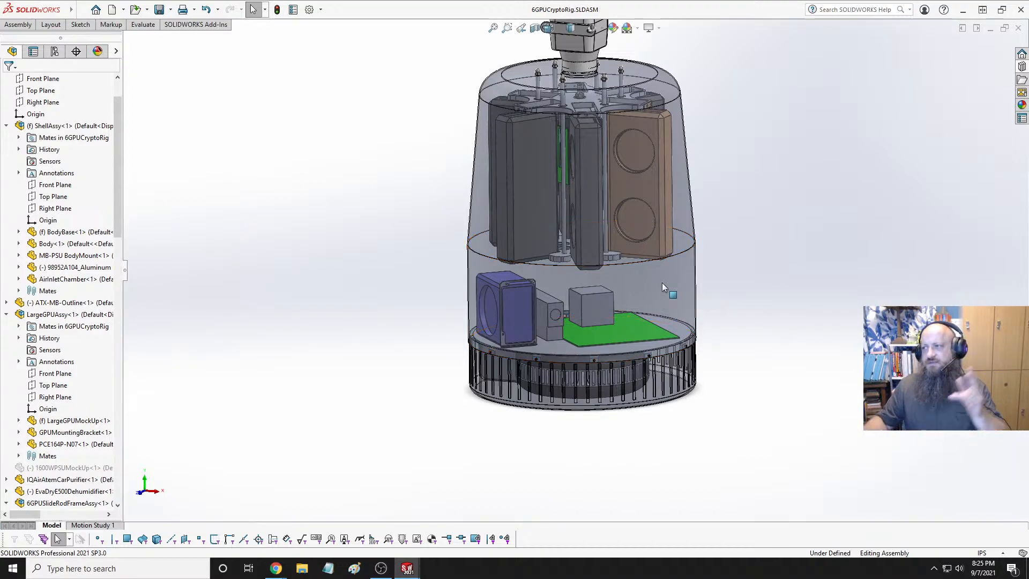
Examine how the 750W power supply and its breakout board sit relative to the MB-PSU body mount plate and neighbouring parts
scroll(549, 266, "down", 4)
middle_click_drag(548, 266, 574, 253)
scroll(628, 241, "down", 3)
scroll(628, 241, "up", 3)
scroll(540, 238, "down", 4)
scroll(540, 237, "up", 2)
scroll(602, 246, "down", 3)
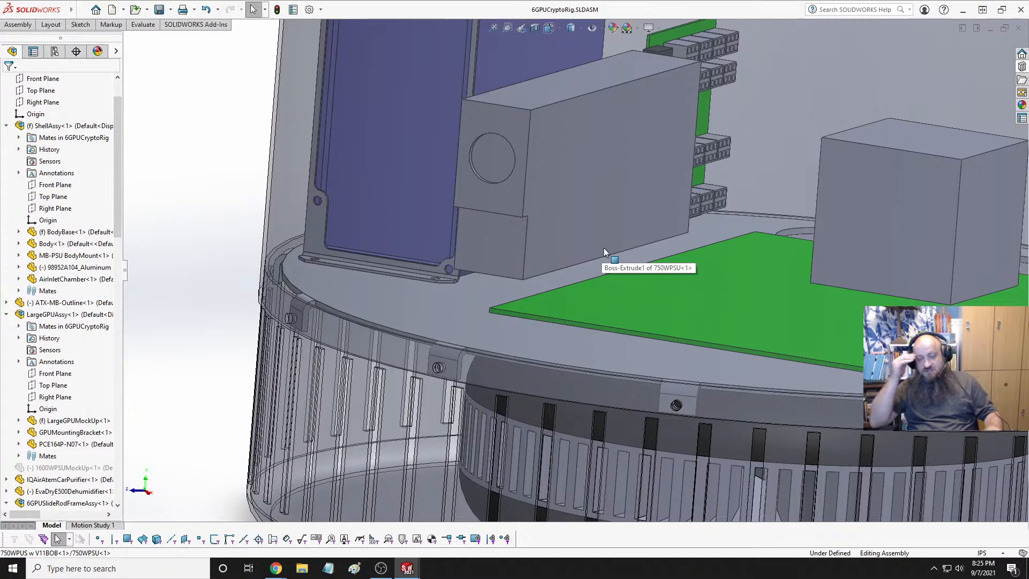
left_click(602, 239)
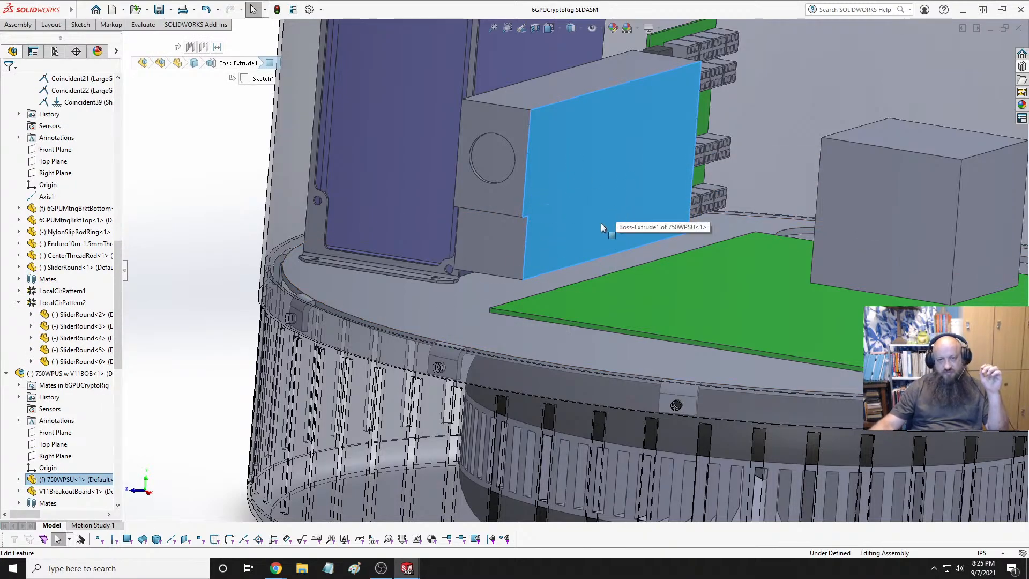
left_click(209, 271)
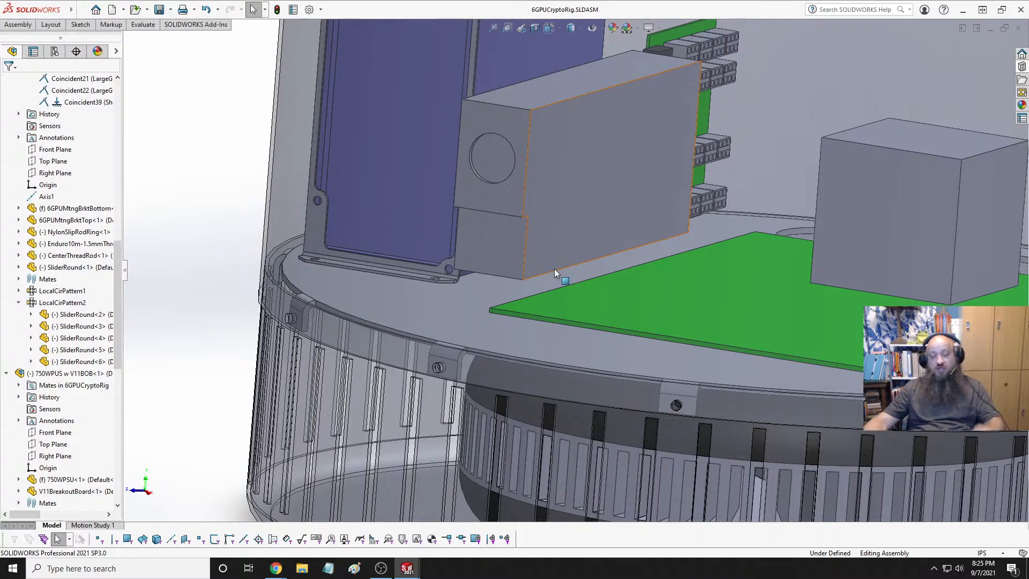
scroll(503, 291, "up", 3)
scroll(488, 290, "down", 6)
scroll(536, 247, "up", 6)
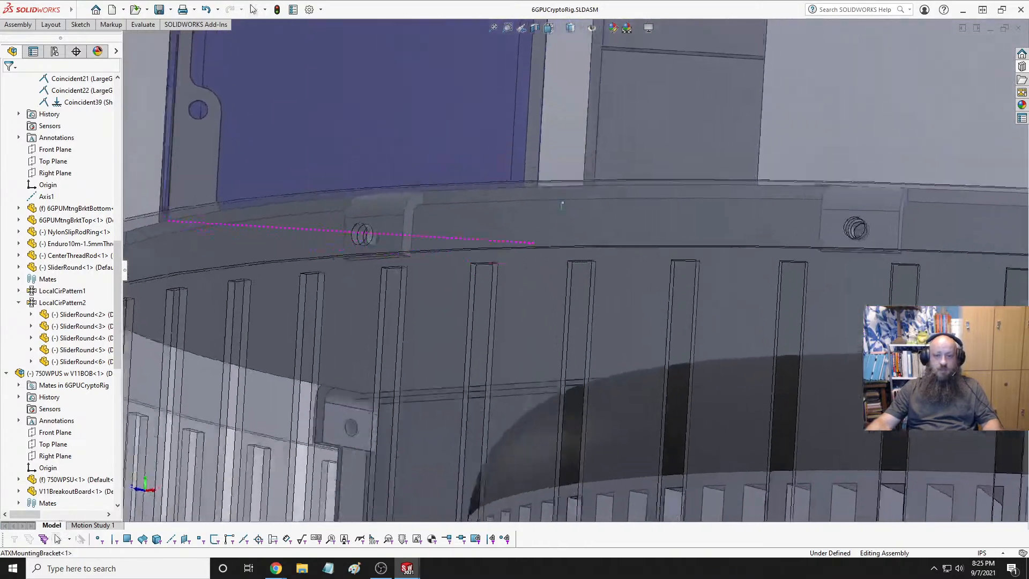
scroll(616, 244, "down", 2)
scroll(617, 247, "up", 1)
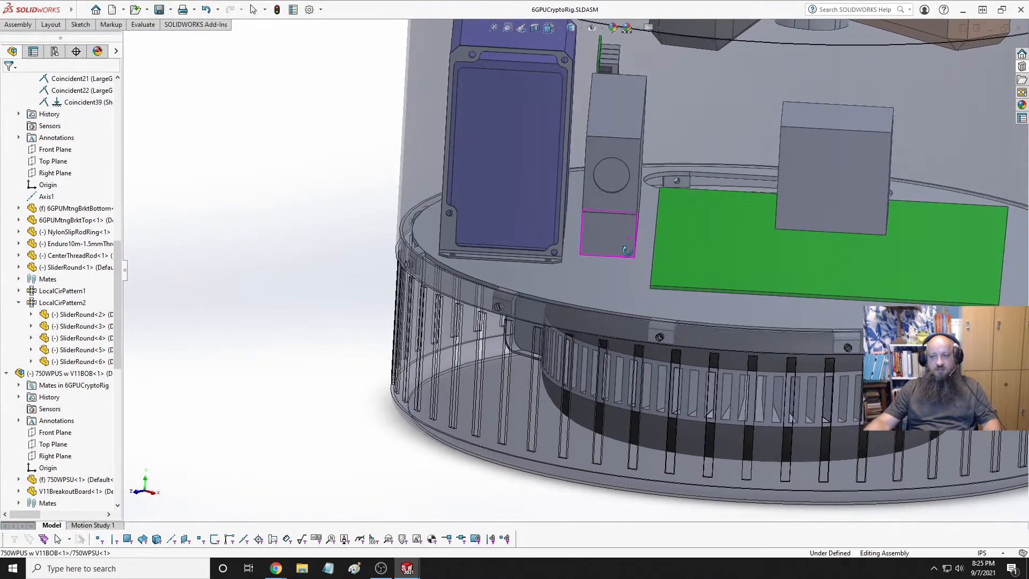
scroll(630, 259, "down", 5)
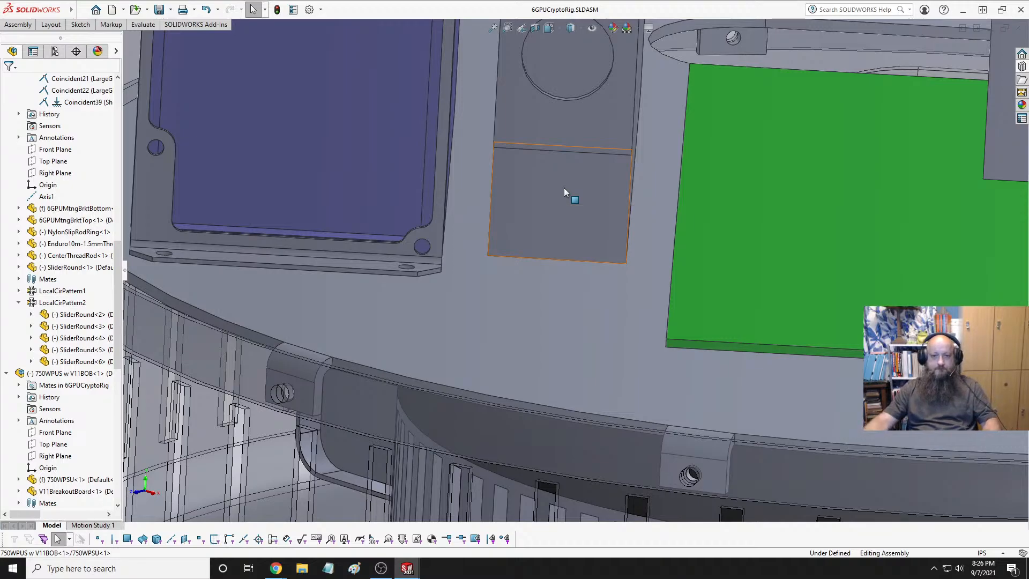
mouse_move(600, 212)
middle_mouse_down()
mouse_move(633, 243)
mouse_move(645, 217)
mouse_move(592, 236)
mouse_move(590, 217)
middle_mouse_up()
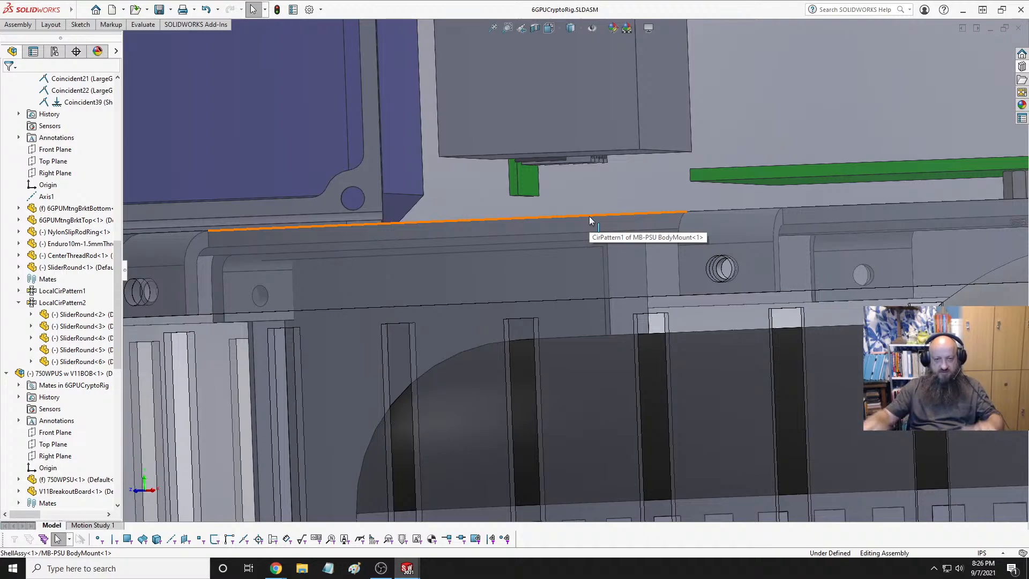
Try to mate the 750W power supply's bottom face to the top face of the MB-PSU body mount
left_click(621, 153)
middle_click_drag(586, 176, 588, 217)
left_click(564, 234, "ctrl")
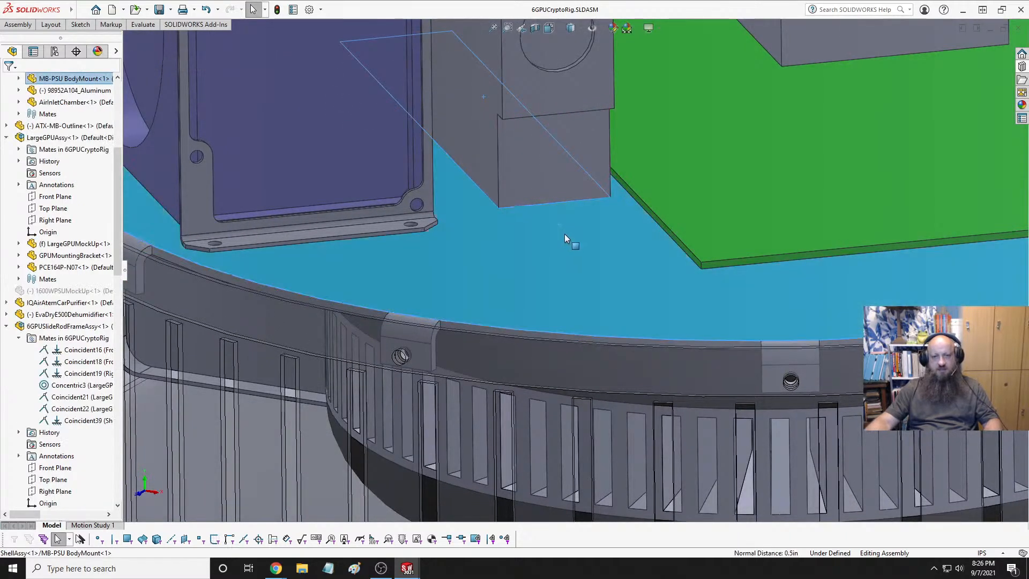
left_click(592, 214)
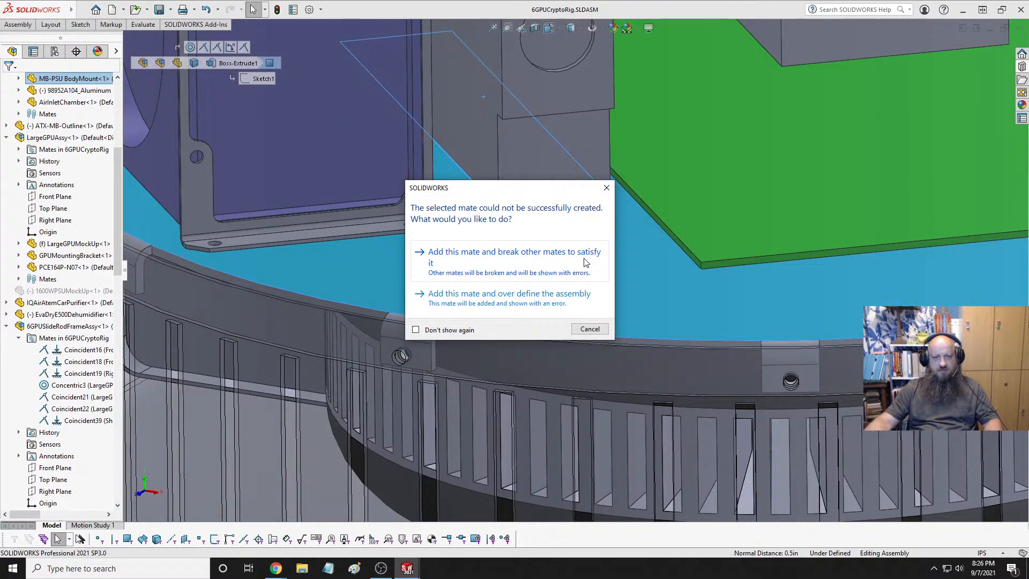
left_click(590, 329)
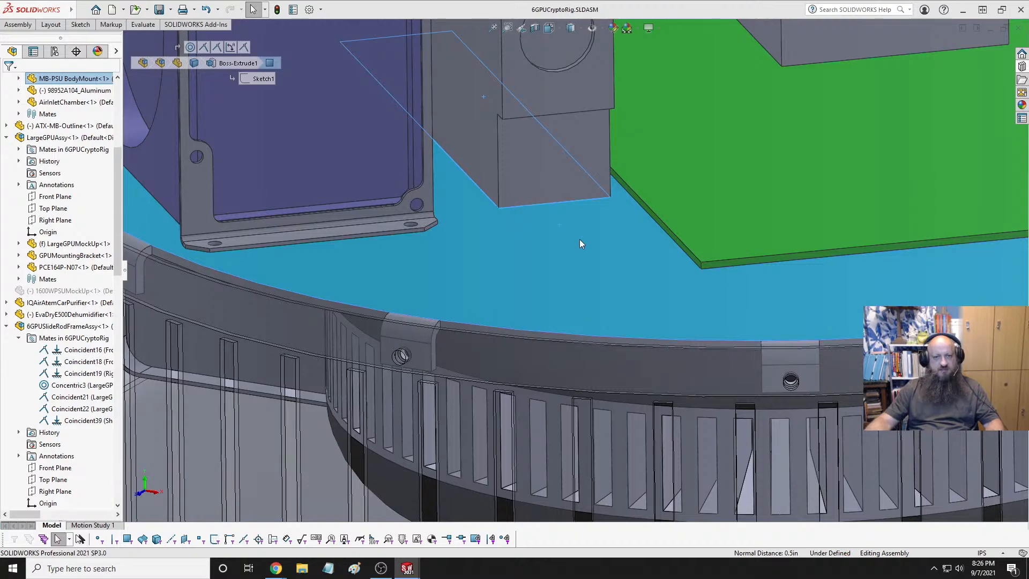
Find the 750W power supply subassembly's distance mate to the shell mount plate and inspect the clearance under the breakout board
left_click(545, 177)
scroll(20, 370, "down", 12)
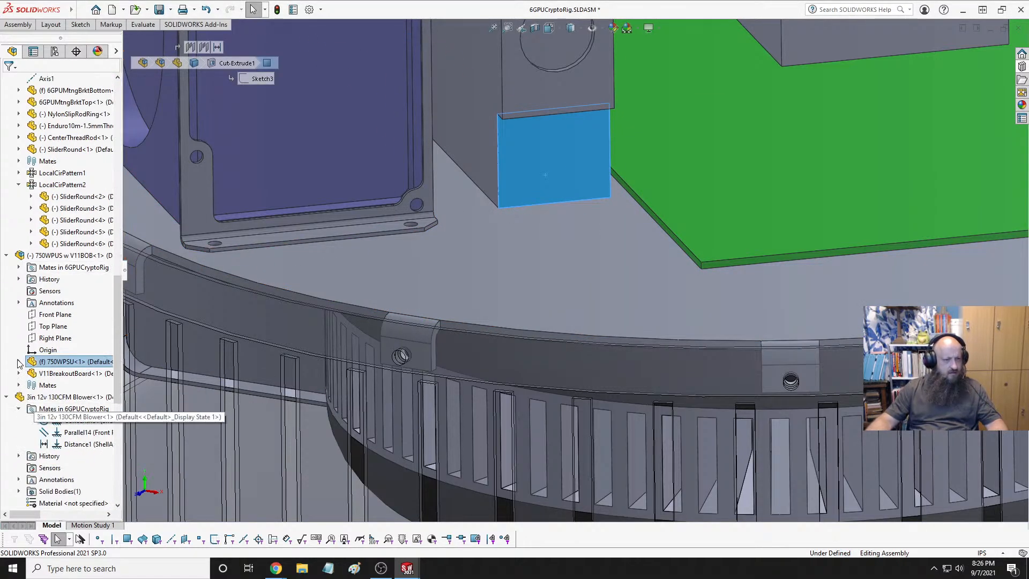
left_click(19, 267)
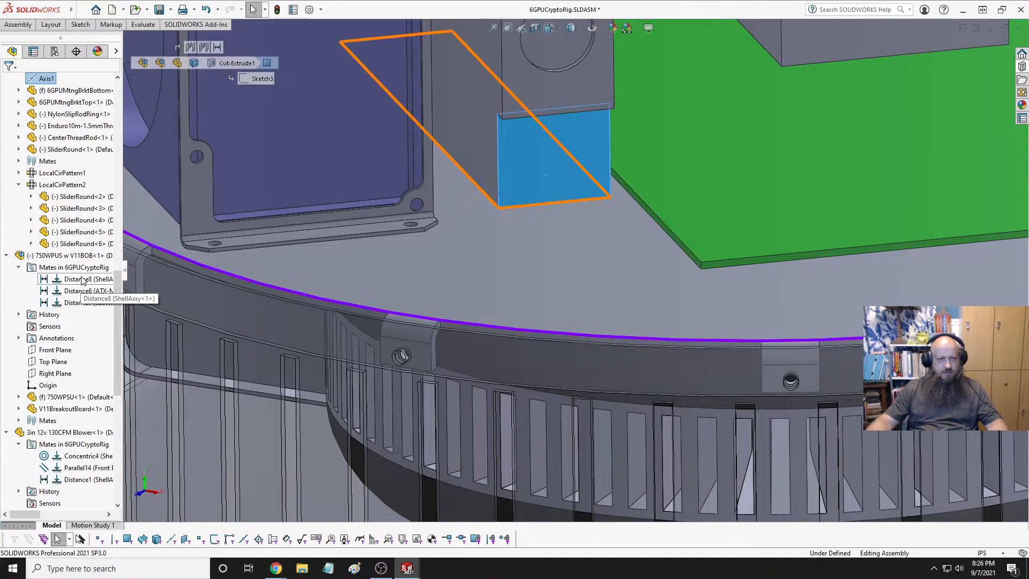
left_click(82, 279)
scroll(576, 292, "up", 5)
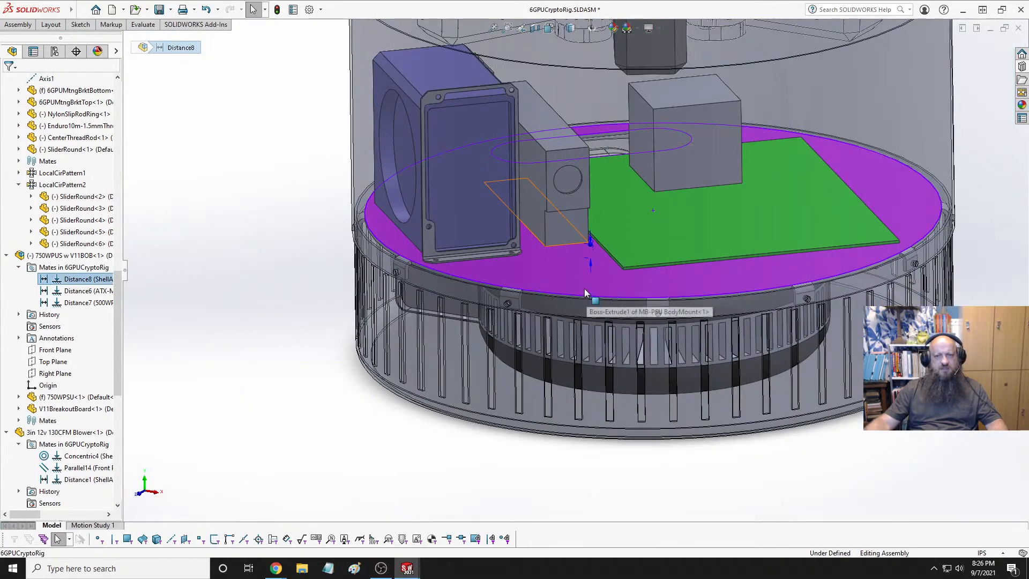
scroll(584, 288, "up", 2)
scroll(572, 240, "down", 3)
middle_click_drag(537, 284, 303, 378)
scroll(648, 273, "down", 5)
middle_click_drag(647, 275, 544, 219)
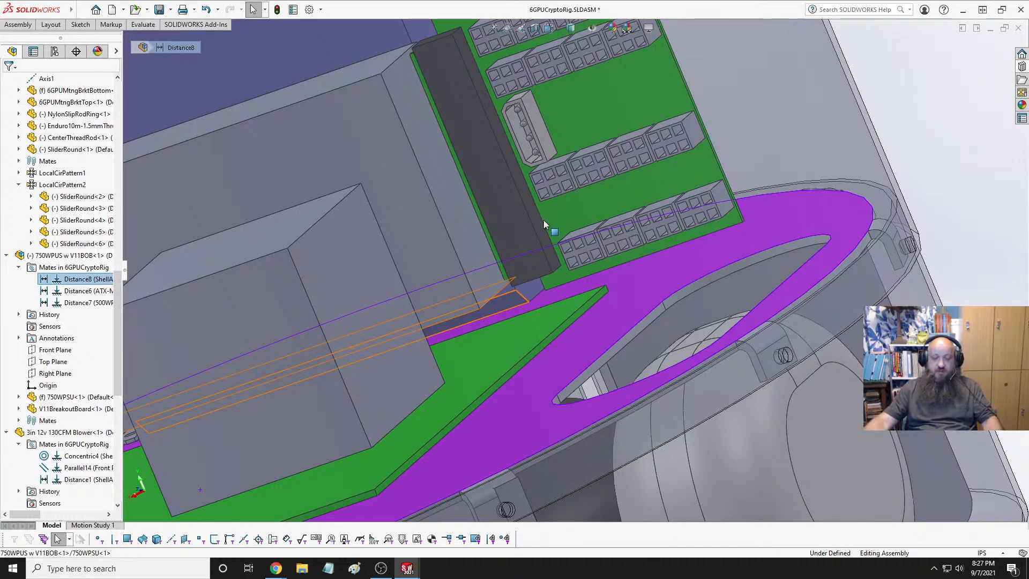
key("Escape")
Measure the distance between the 500W power supply's side face and the facing edge face of the ATX motherboard
scroll(452, 288, "up", 5)
middle_click_drag(452, 288, 771, 228)
scroll(449, 258, "down", 6)
scroll(485, 206, "down", 5)
left_click(488, 199)
left_click(806, 213, "ctrl")
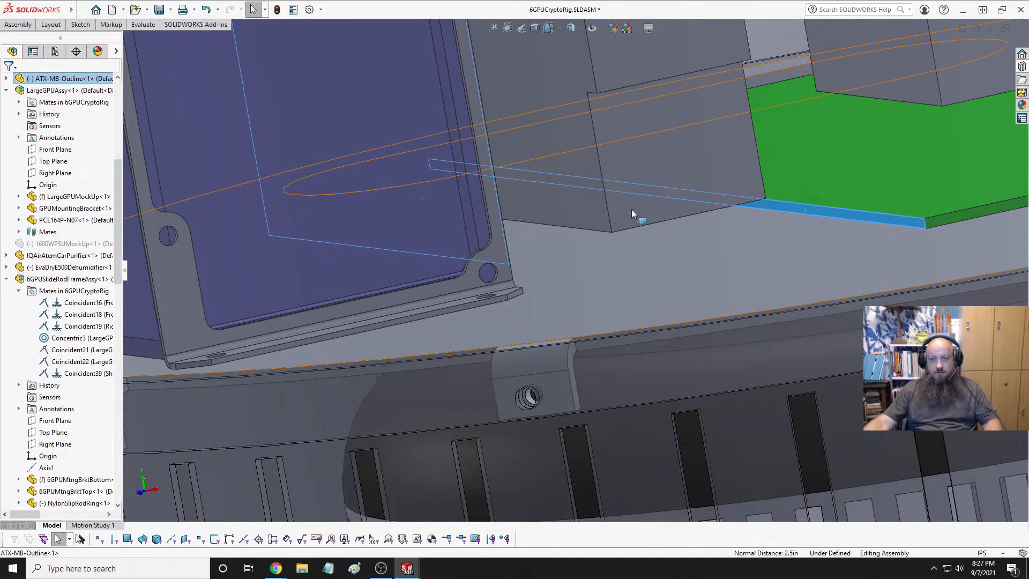
left_click(143, 25)
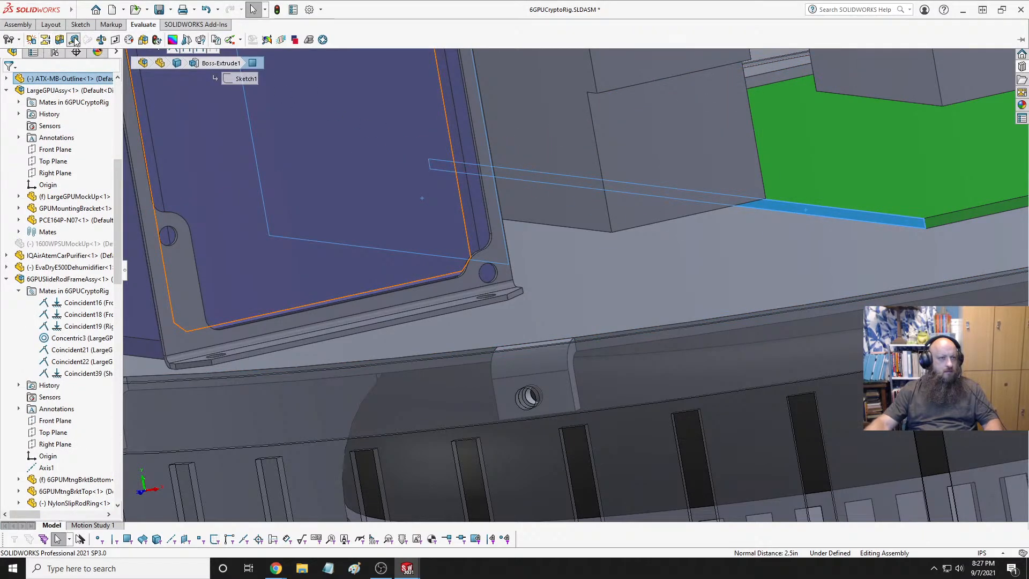
left_click(37, 43)
middle_click_drag(509, 196, 466, 203)
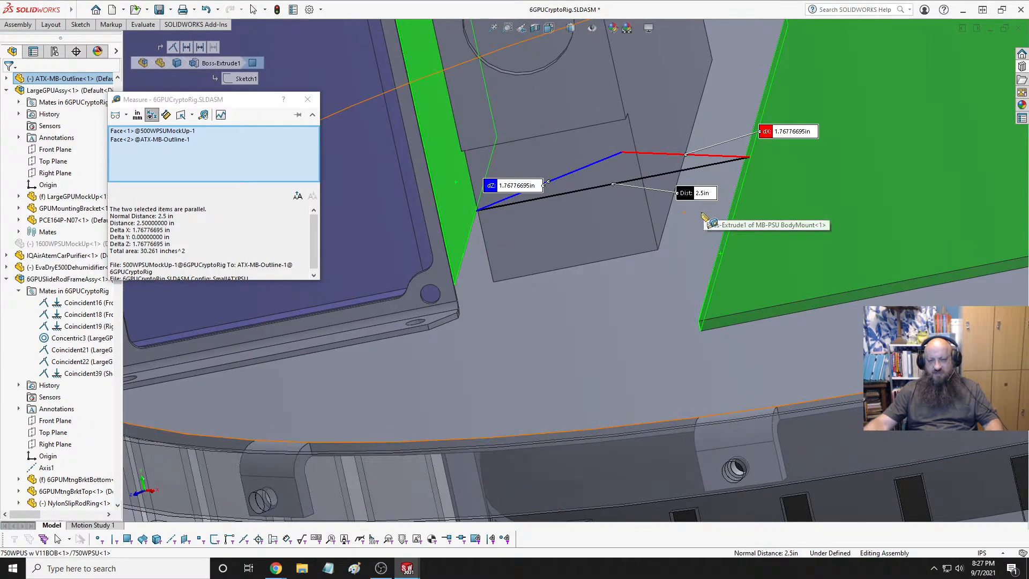
key("Escape")
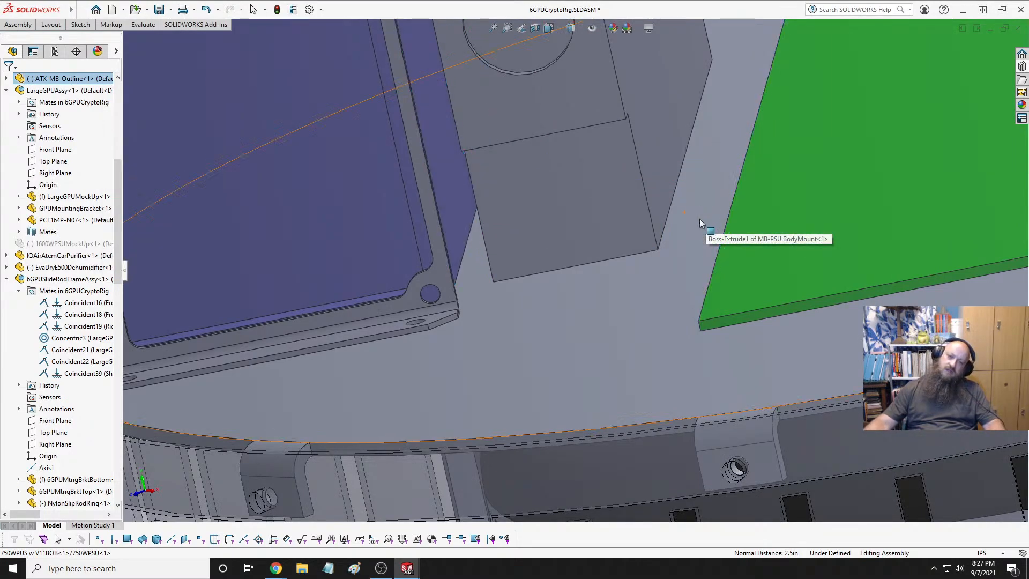
Measure the length of the 750W power supply's lower front edge and review the space around it
left_click(593, 258)
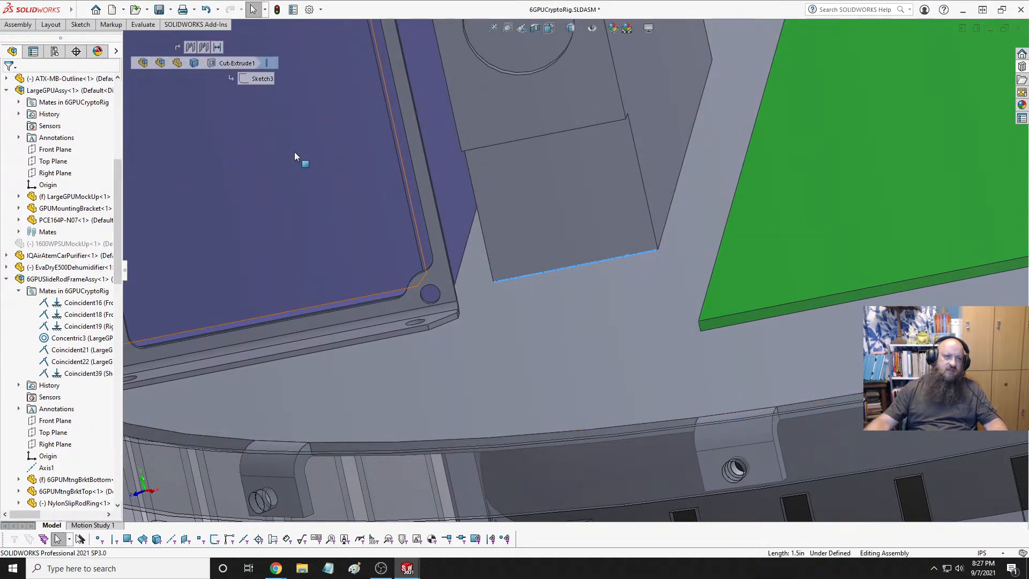
left_click(143, 24)
left_click(75, 40)
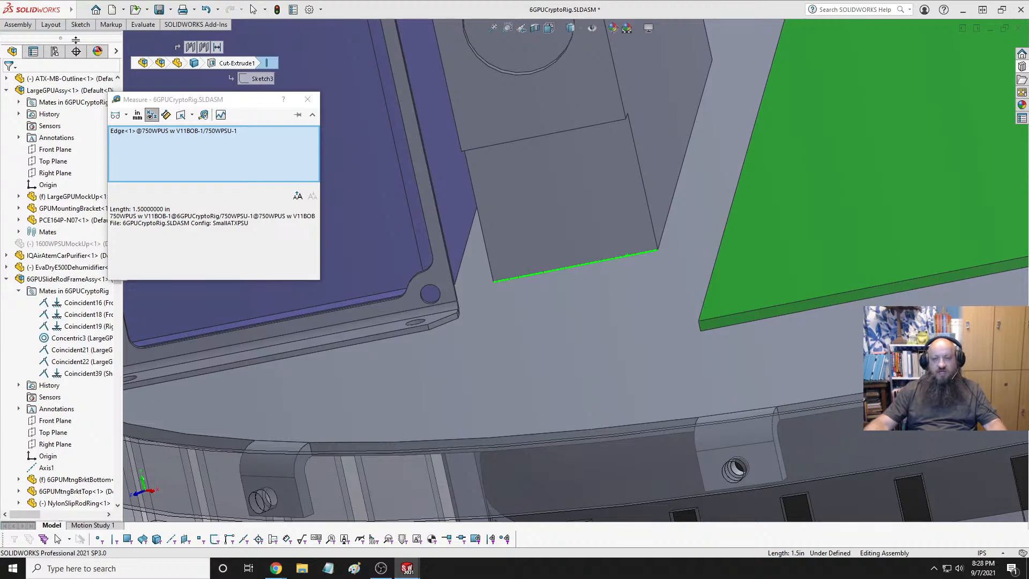
key("Escape")
scroll(548, 210, "up", 5)
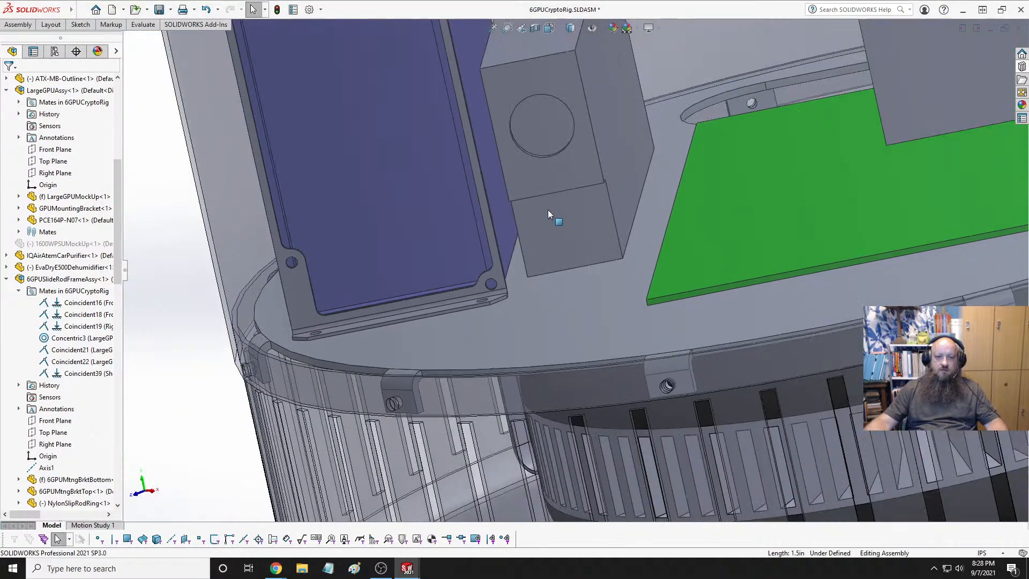
middle_click_drag(548, 210, 553, 185)
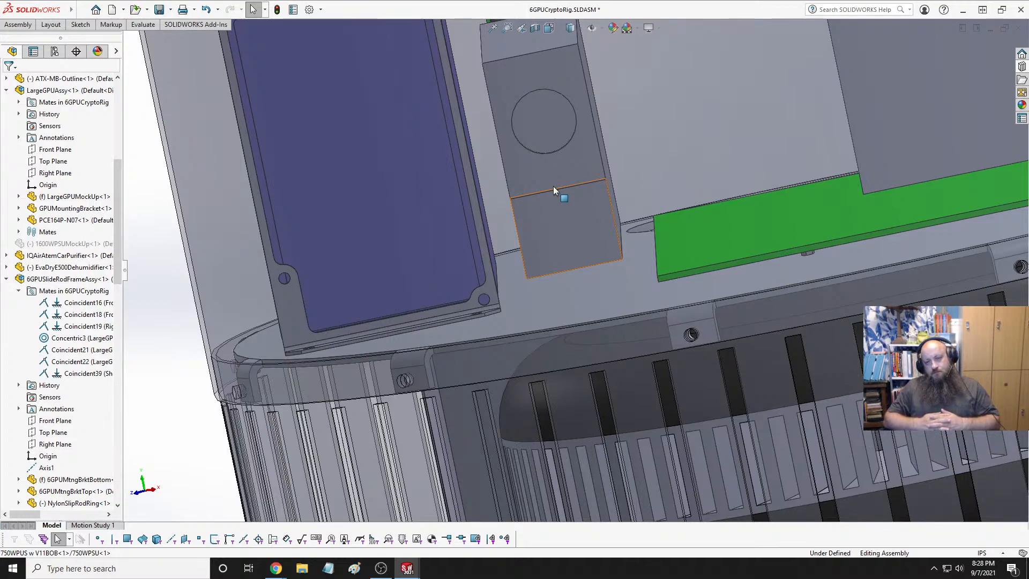
Create a new part and start a sketch on its Front Plane
left_click(111, 10)
left_click(568, 367)
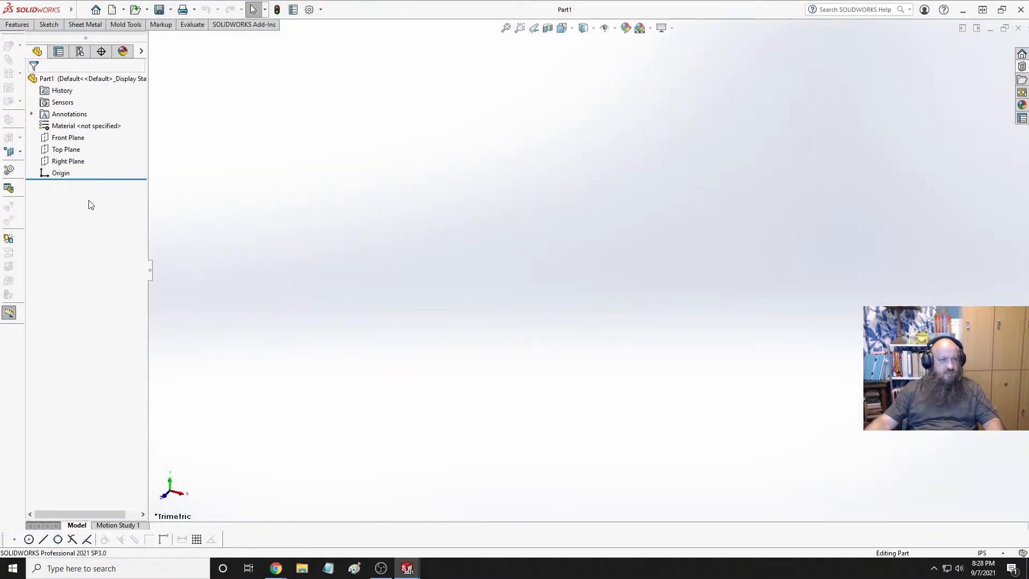
left_click(68, 137)
left_click(76, 123)
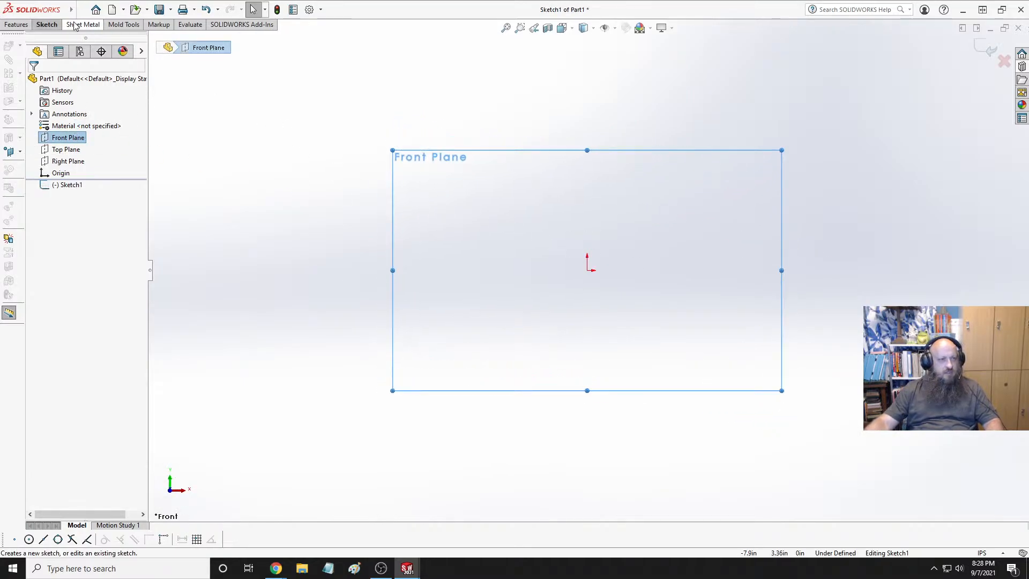
Sketch an open five-line hat profile with a top about 1.2 in wide and both flanges collinear with the origin
mouse_move(47, 26)
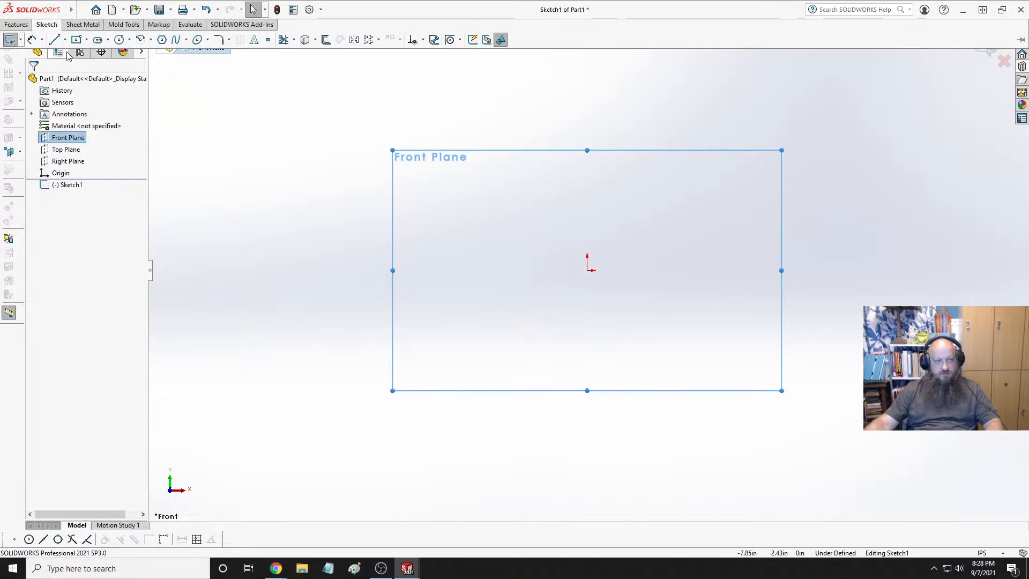
left_click(54, 39)
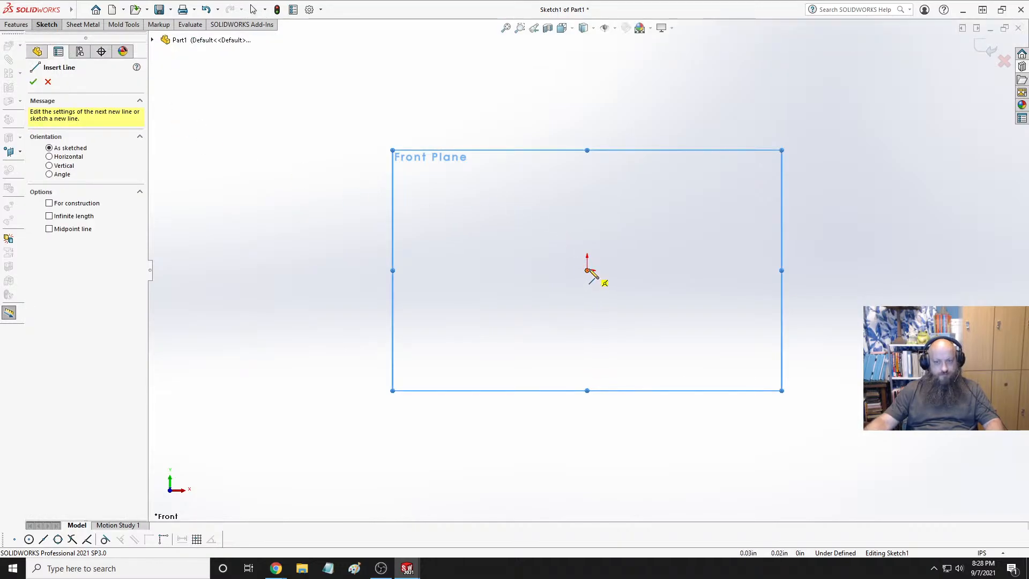
left_click(532, 270)
left_click(559, 270)
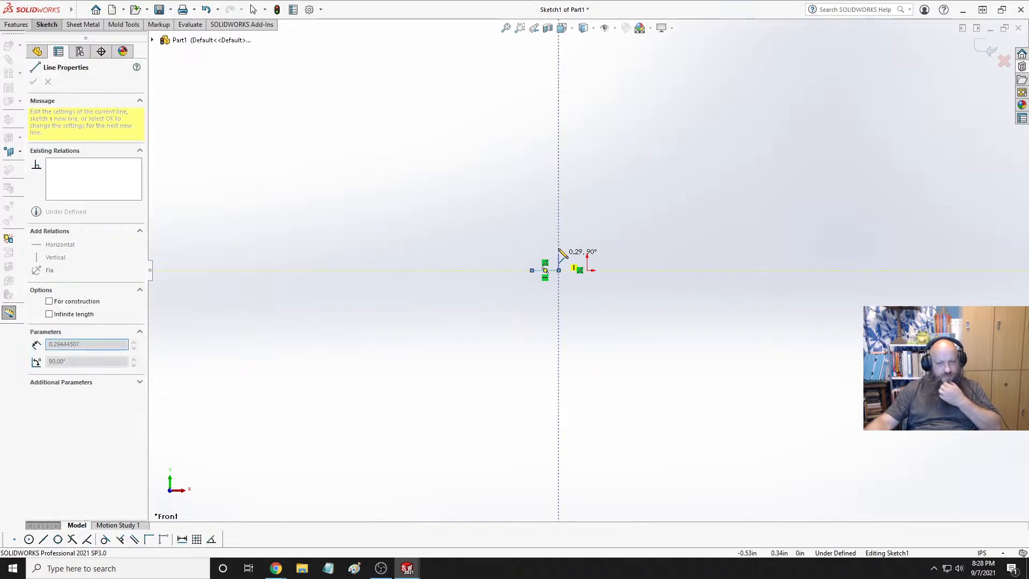
left_click(558, 221)
left_click(625, 222)
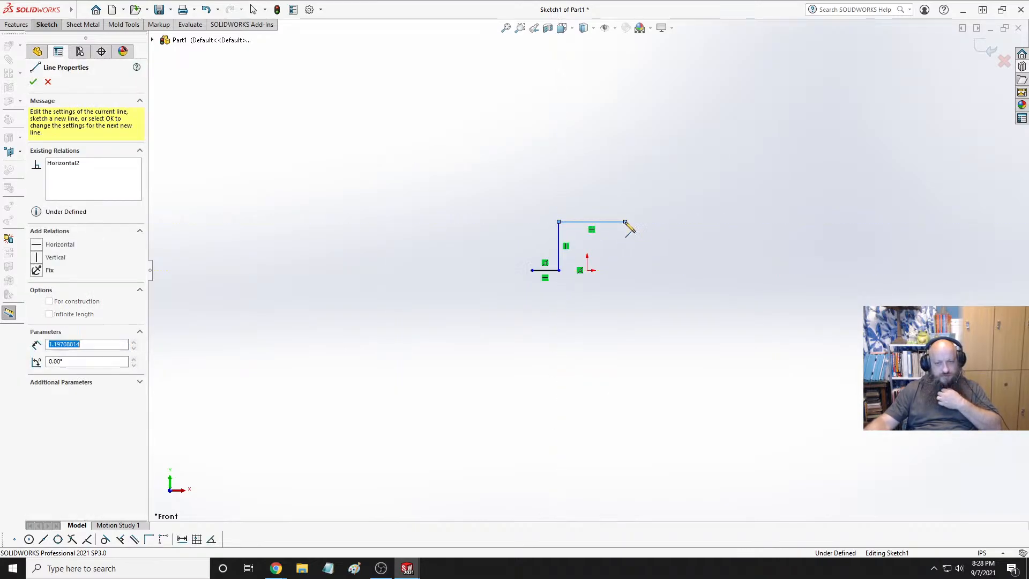
left_click(625, 270)
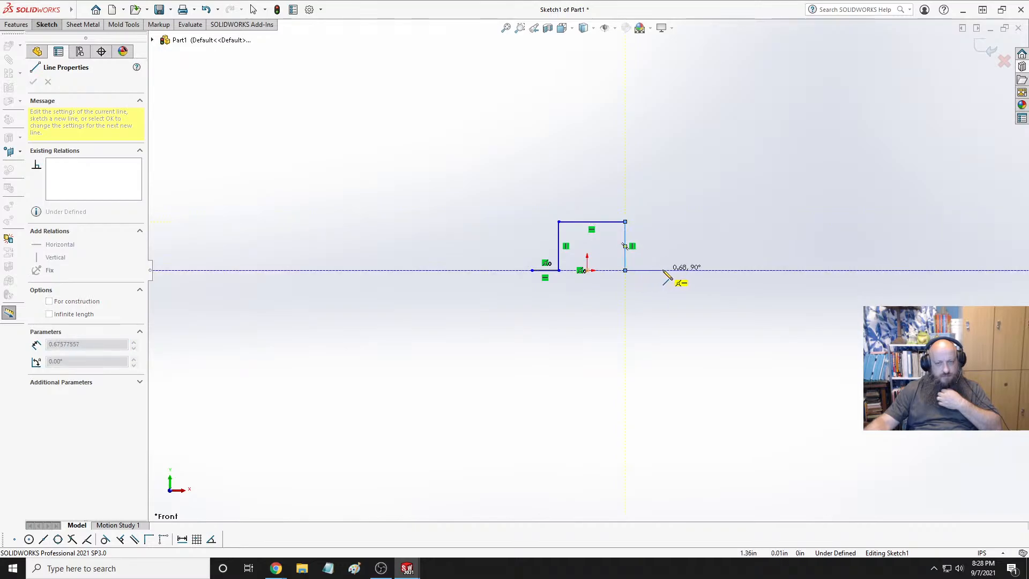
left_click(663, 270)
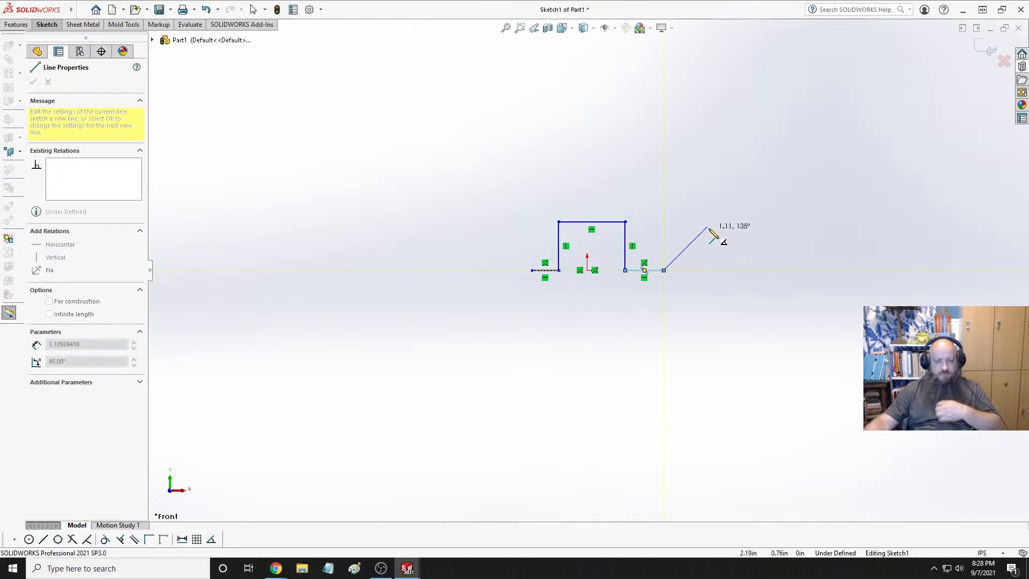
key("Escape")
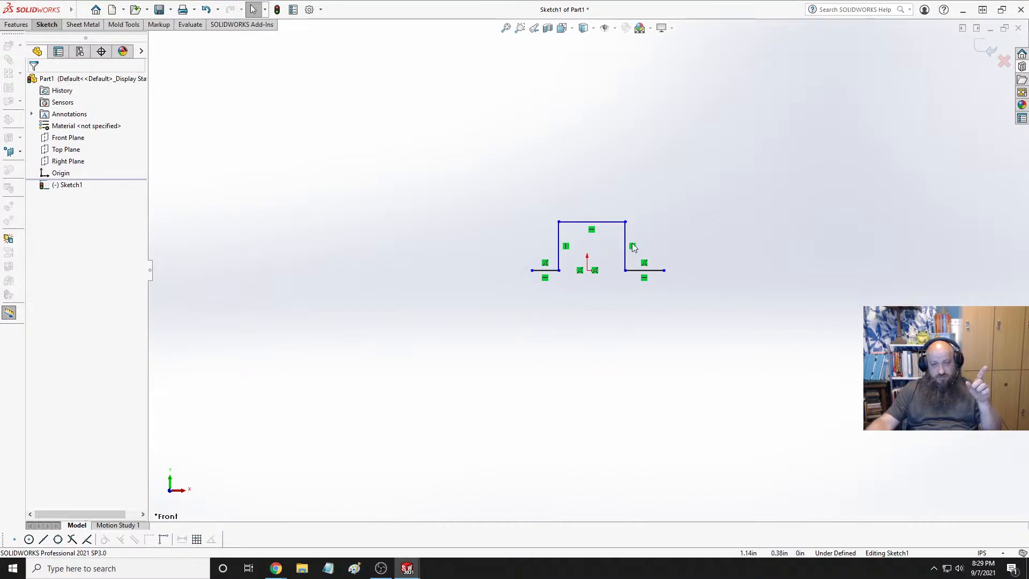
Delete all but the hat's left flange and redraw the left side as a riser stepping outward about 0.24 in and up
mouse_move(539, 200)
left_mouse_down()
mouse_move(606, 212)
mouse_move(721, 290)
left_mouse_up()
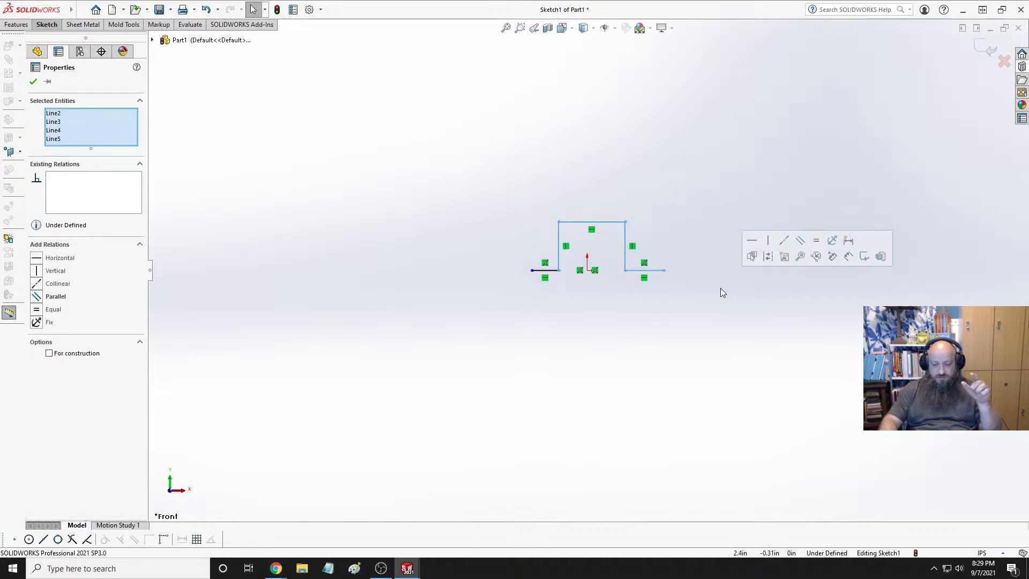
key("Delete")
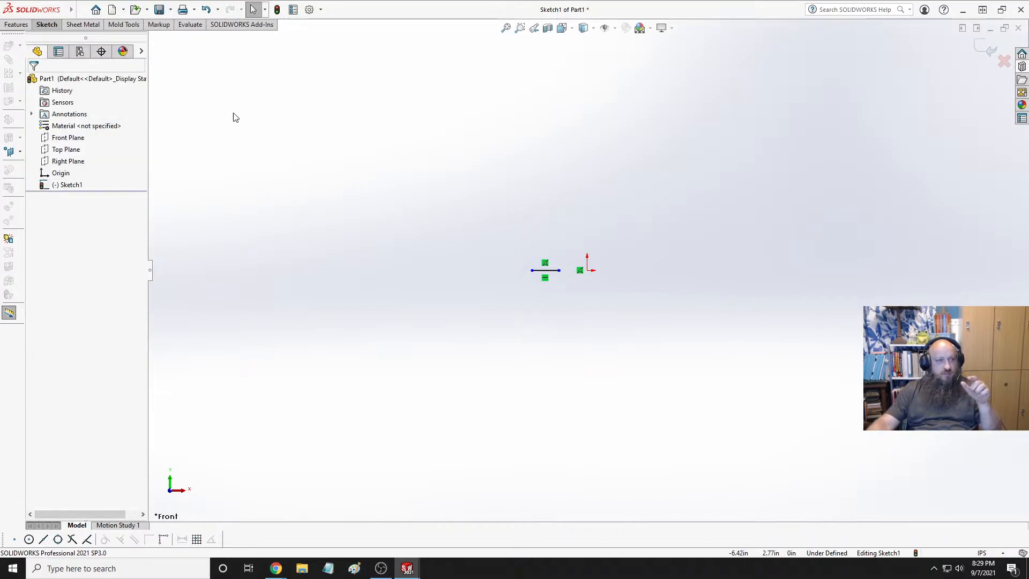
left_click(51, 25)
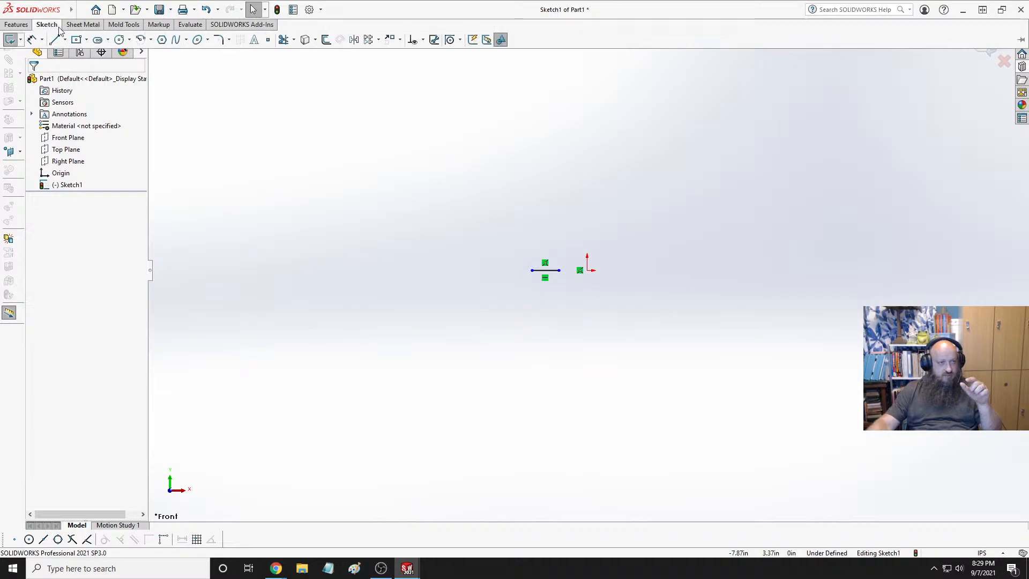
left_click(58, 39)
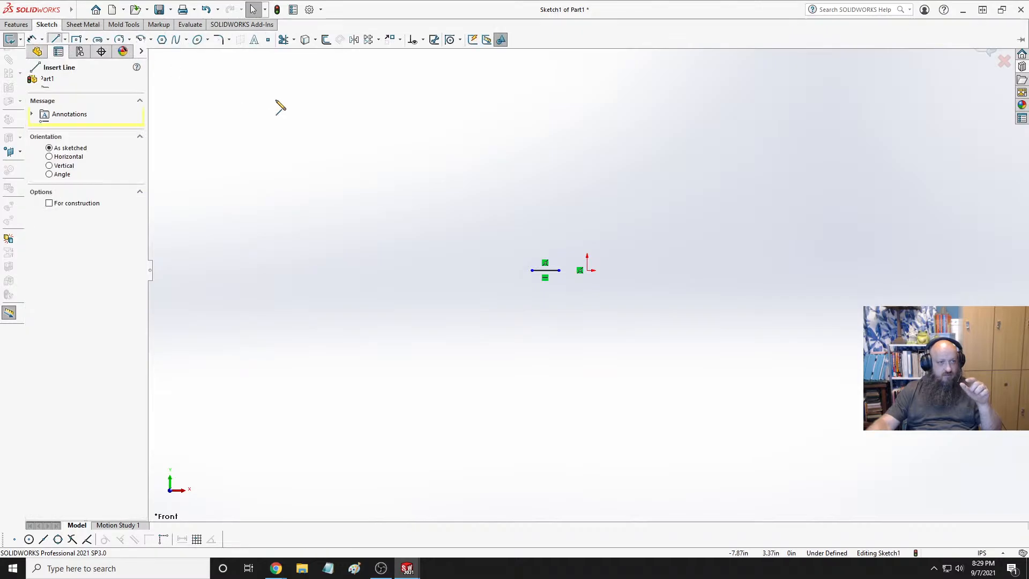
left_click(559, 270)
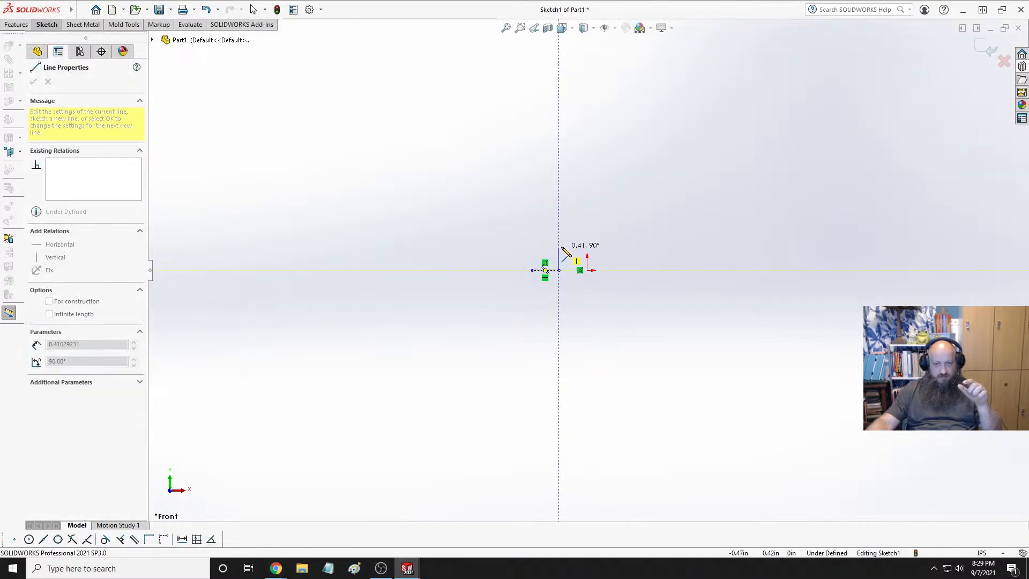
left_click(559, 243)
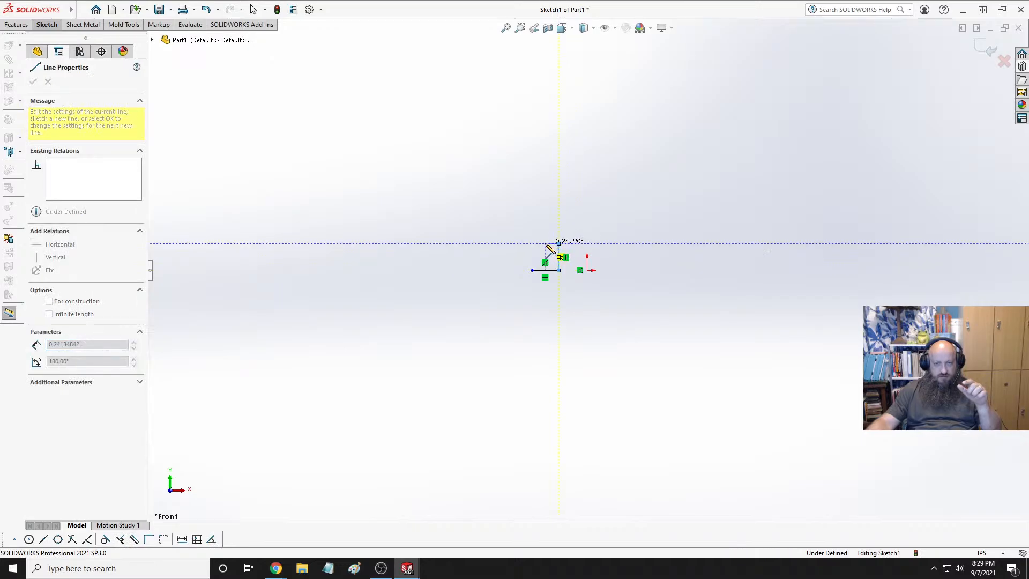
left_click(545, 244)
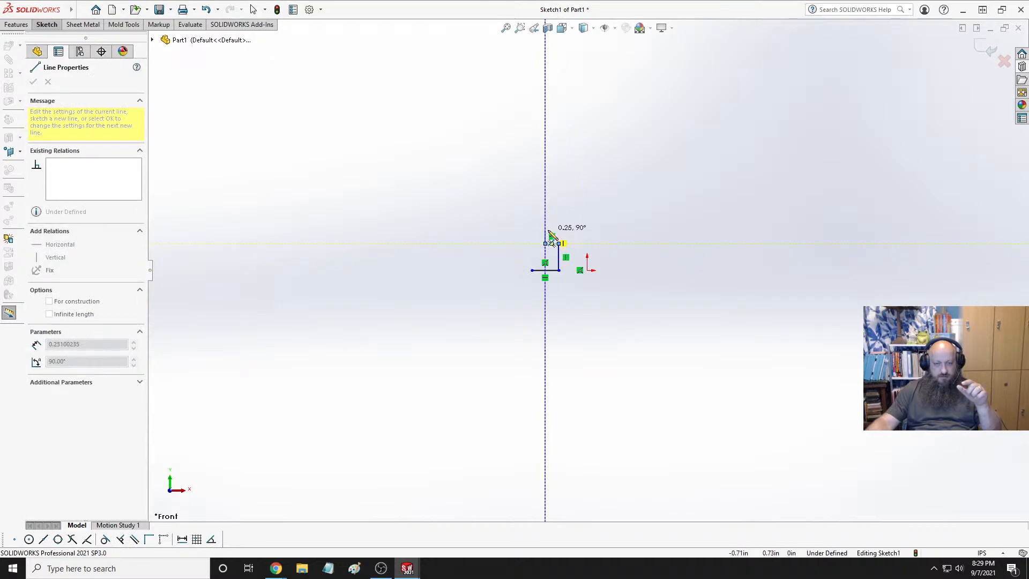
left_click(545, 230)
Complete the stepped profile with a horizontal top, a right side dropping about 0.25 in, stepping inward and down, and a right flange
left_click(619, 229)
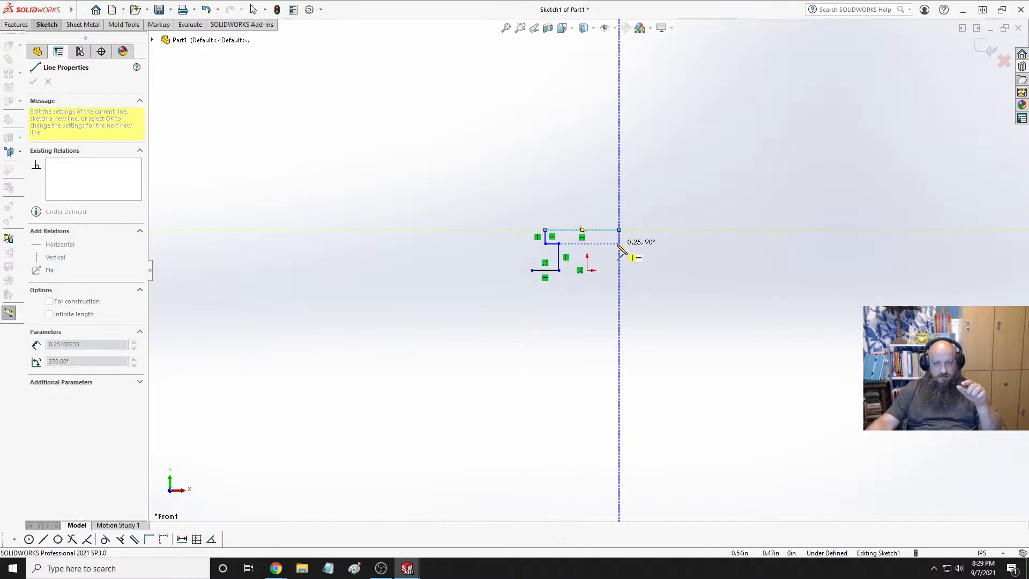
left_click(619, 243)
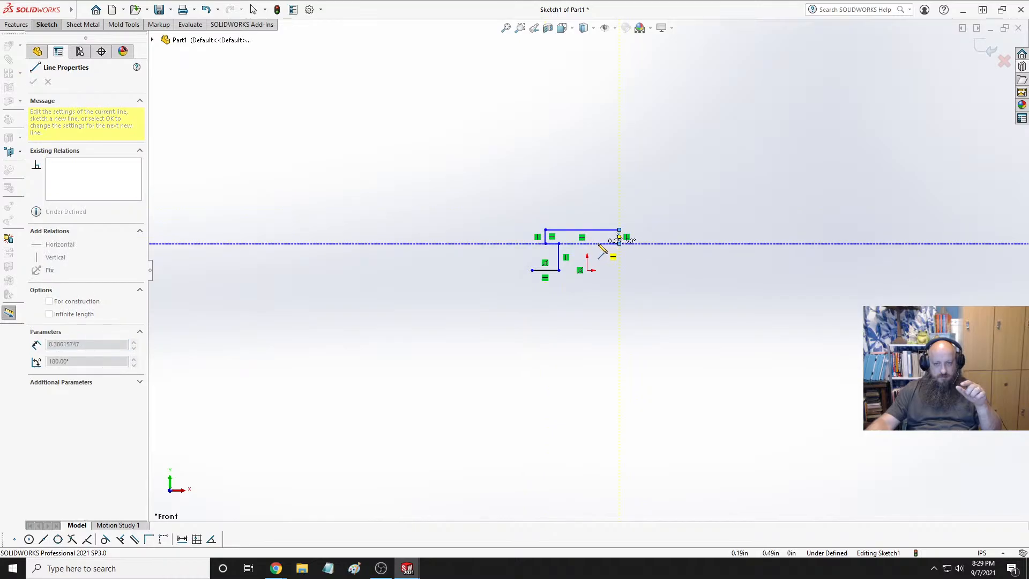
left_click(600, 244)
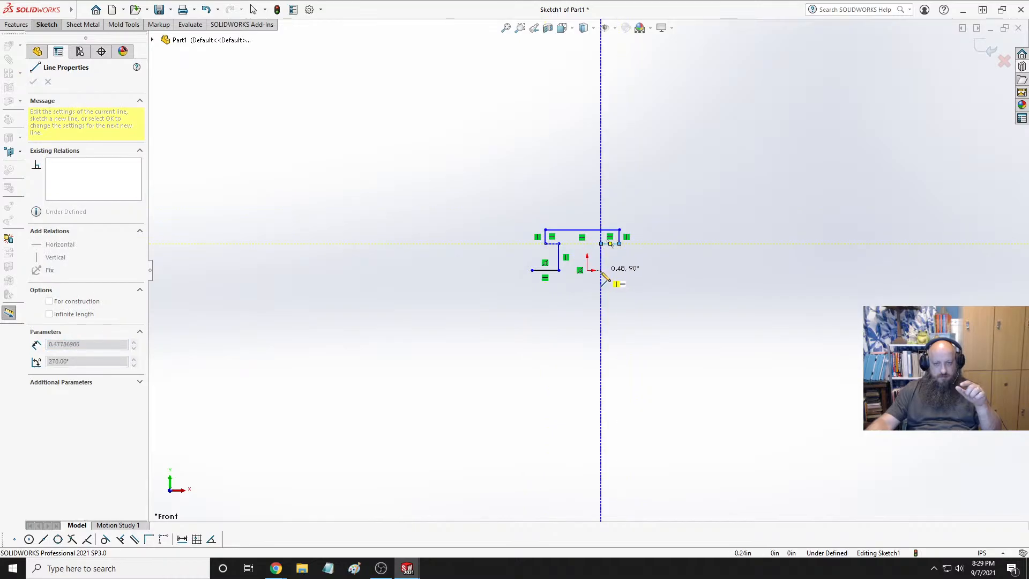
left_click(600, 270)
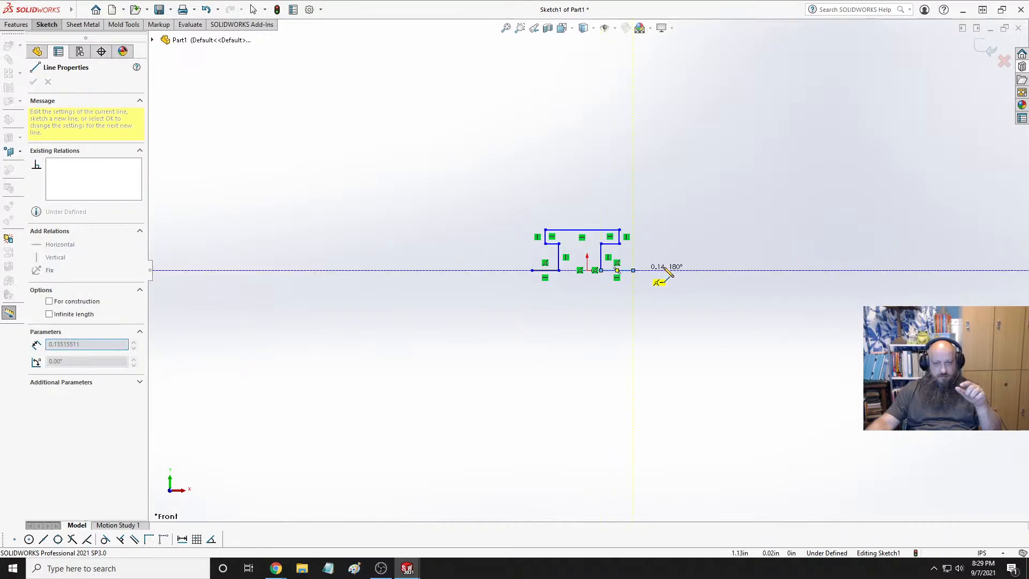
left_click(633, 270)
key("Escape")
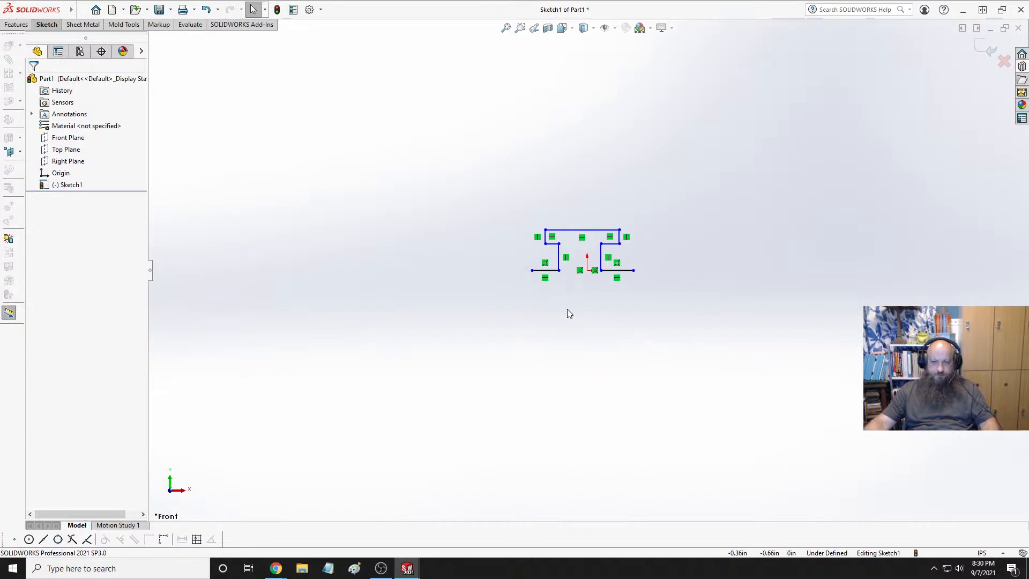
Delete every line of the stepped hat profile from the sketch
scroll(590, 307, "up", 3)
scroll(616, 252, "down", 5)
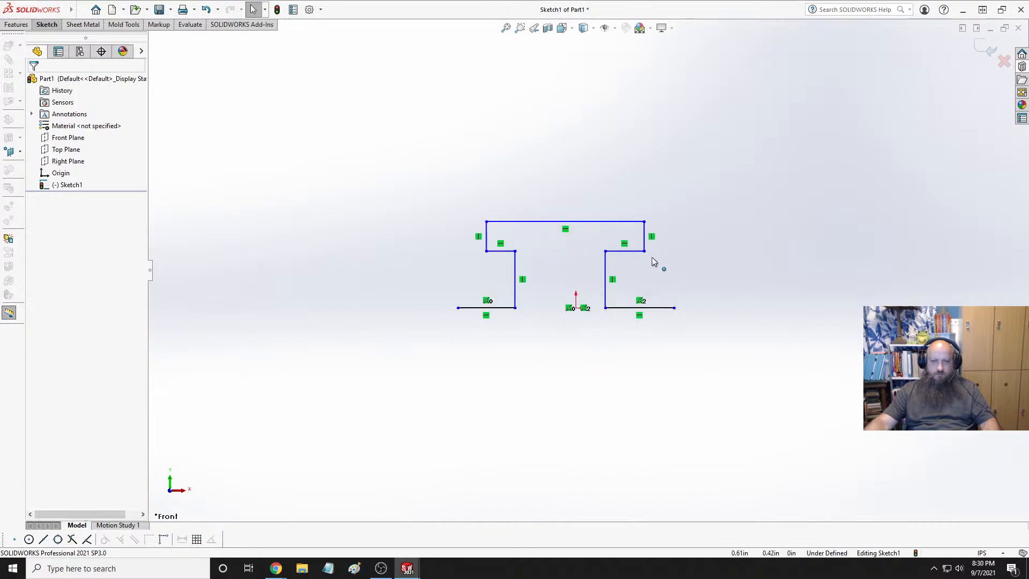
scroll(653, 262, "down", 1)
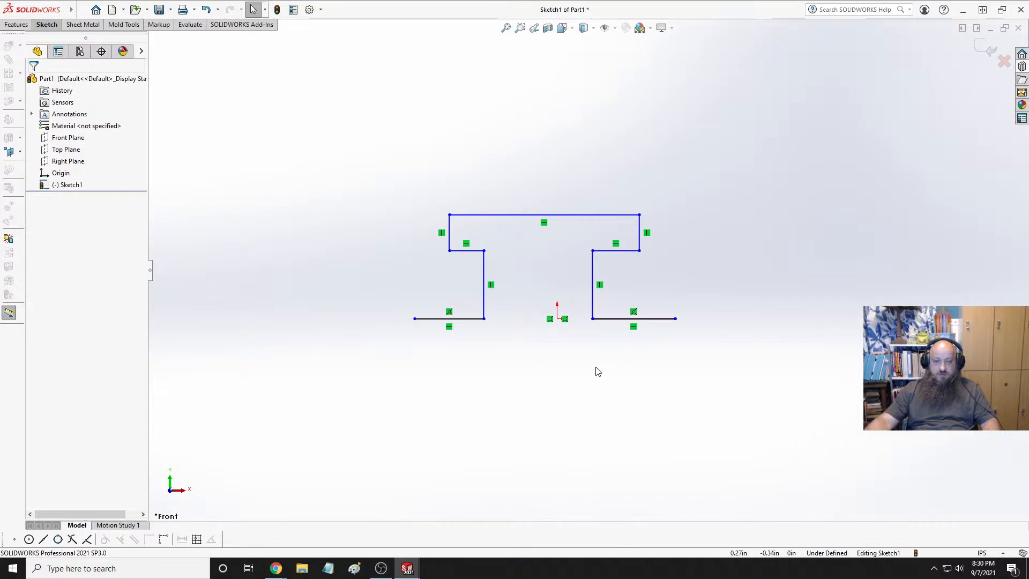
mouse_move(378, 353)
left_mouse_down()
mouse_move(647, 254)
mouse_move(755, 165)
left_mouse_up()
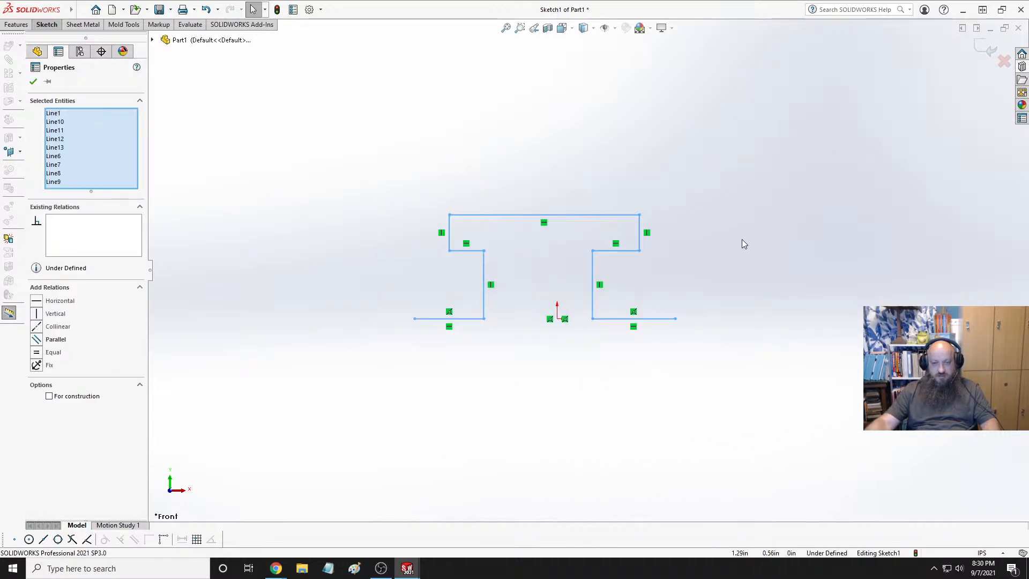
left_click(743, 243)
left_click_drag(332, 165, 815, 362)
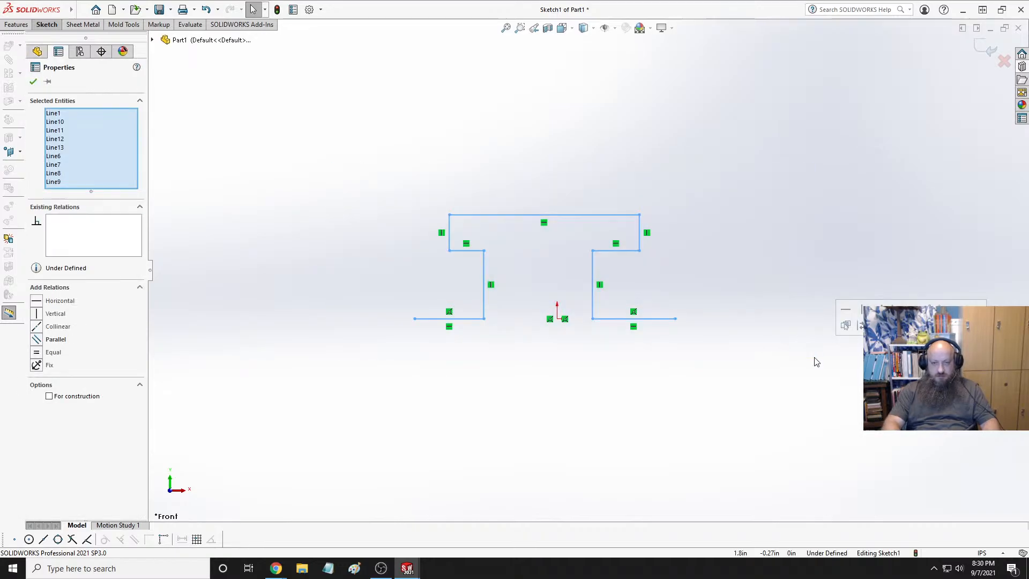
key("Delete")
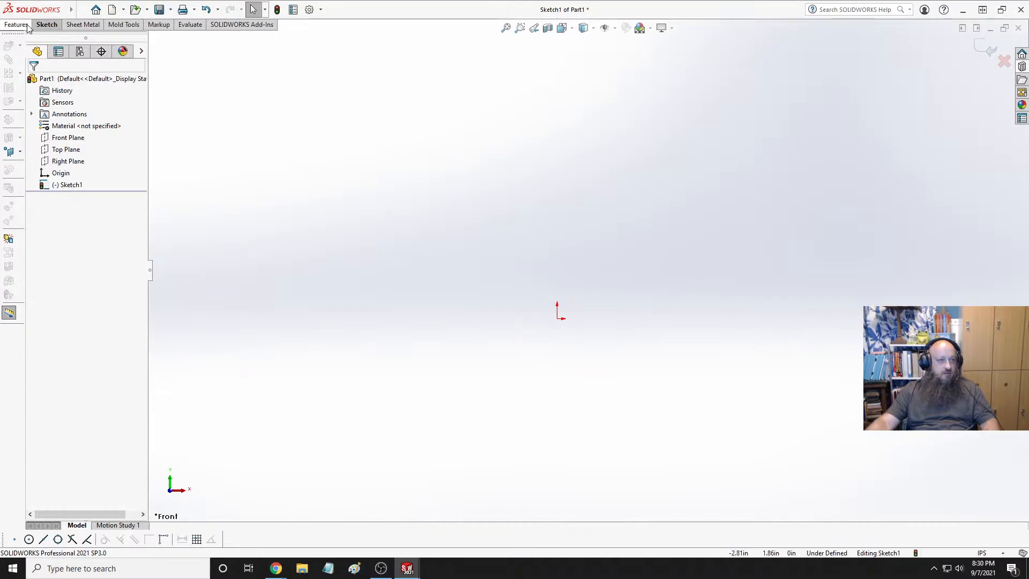
Sketch a horizontal midpoint line centred on the origin, extending about 0.59 in to each side
left_click(43, 25)
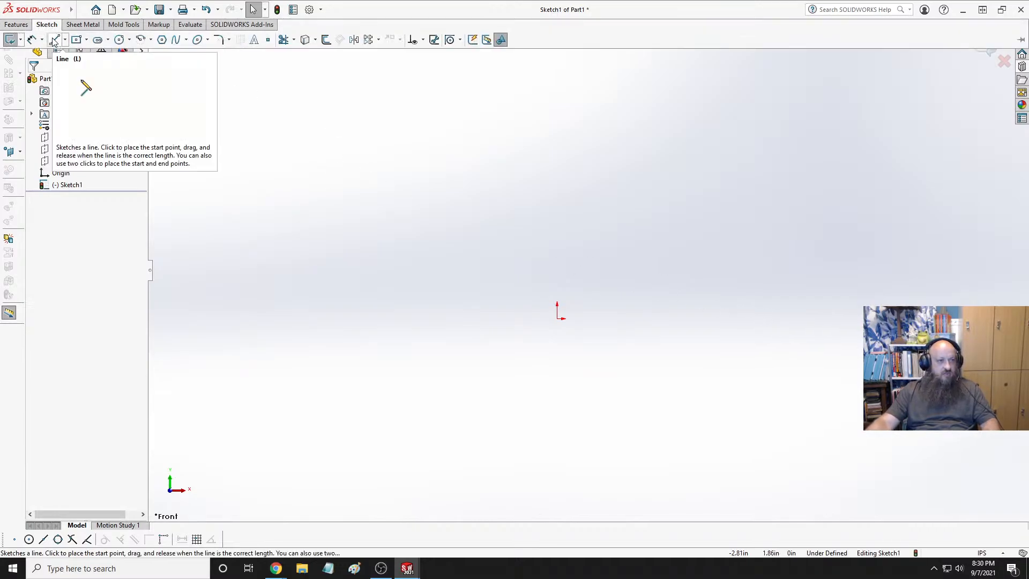
left_click(54, 39)
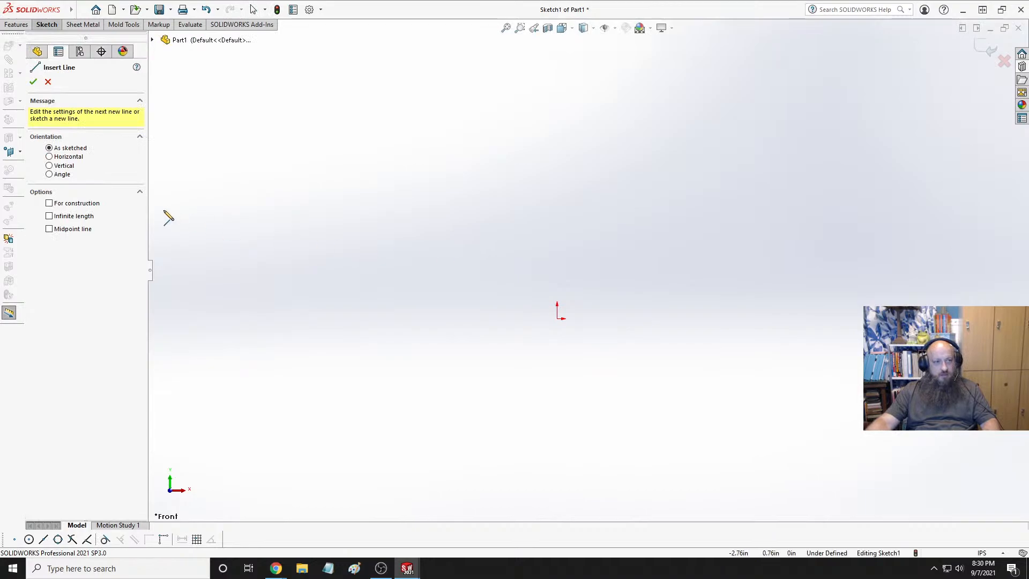
left_click(75, 229)
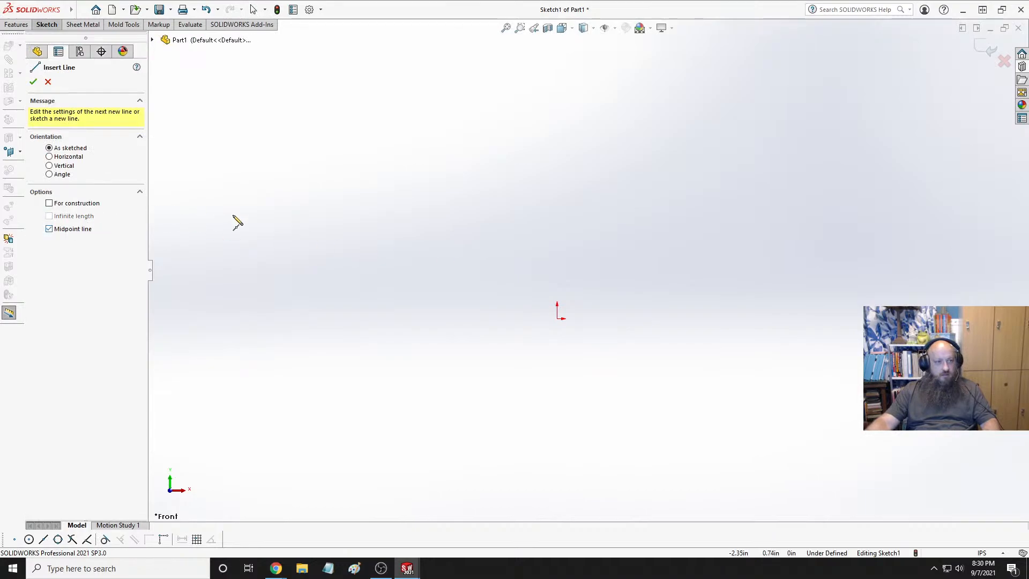
left_click(557, 318)
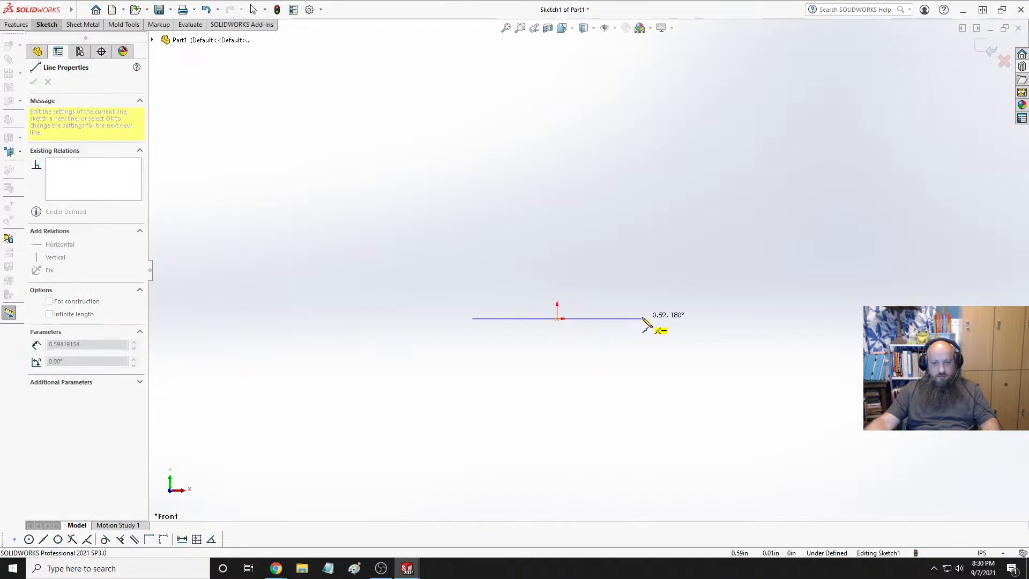
left_click(643, 319)
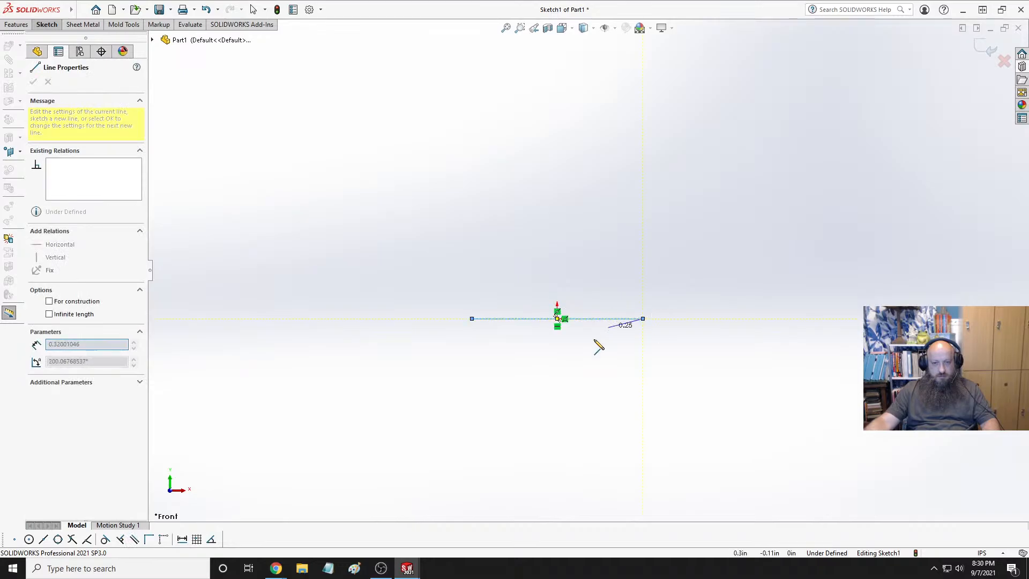
key("Escape")
left_click(557, 318)
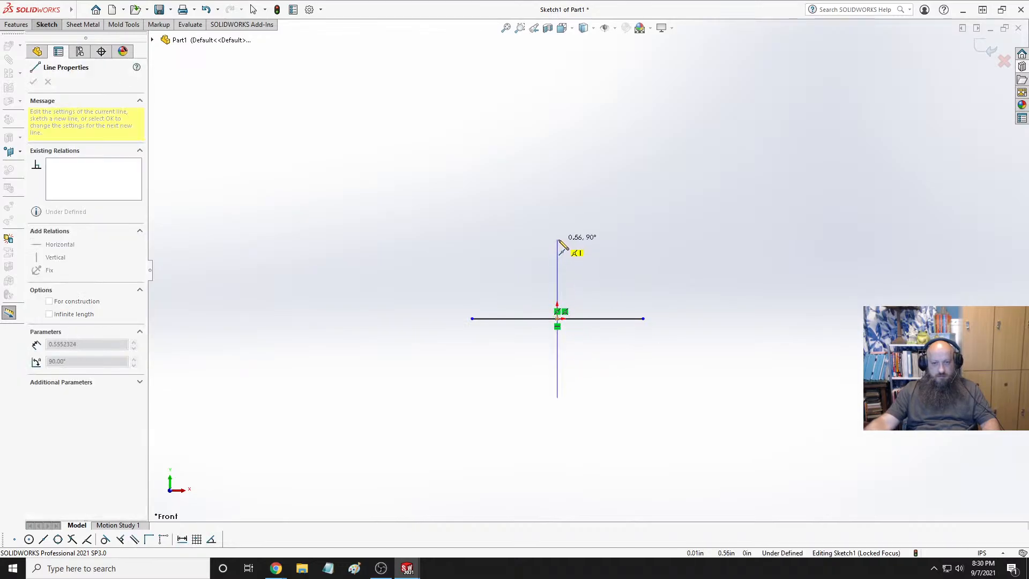
key("Escape")
key("Escape")
Draw an ordinary vertical line upward from the origin at the horizontal line's midpoint
left_click(46, 24)
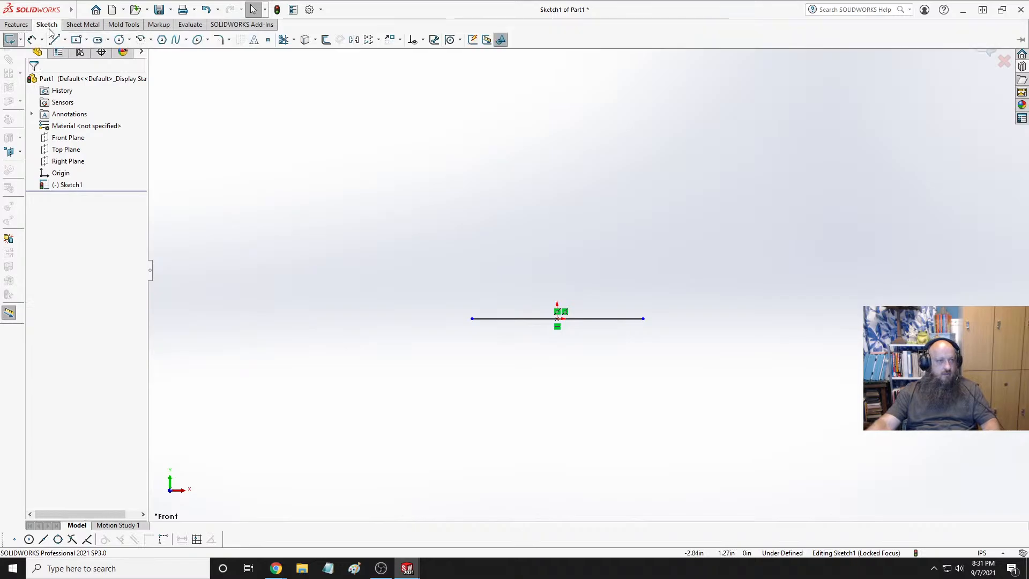
left_click(55, 40)
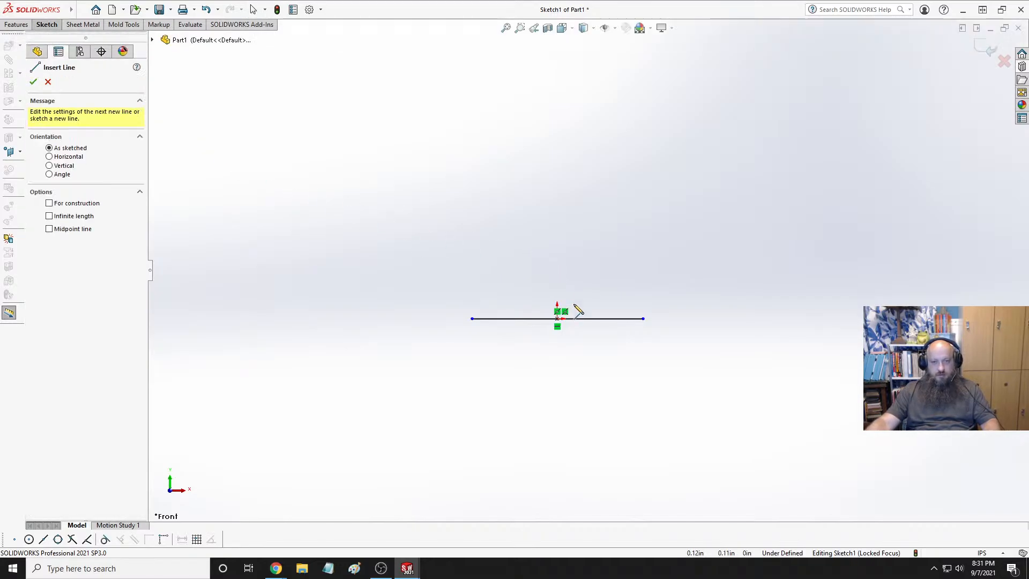
left_click(558, 318)
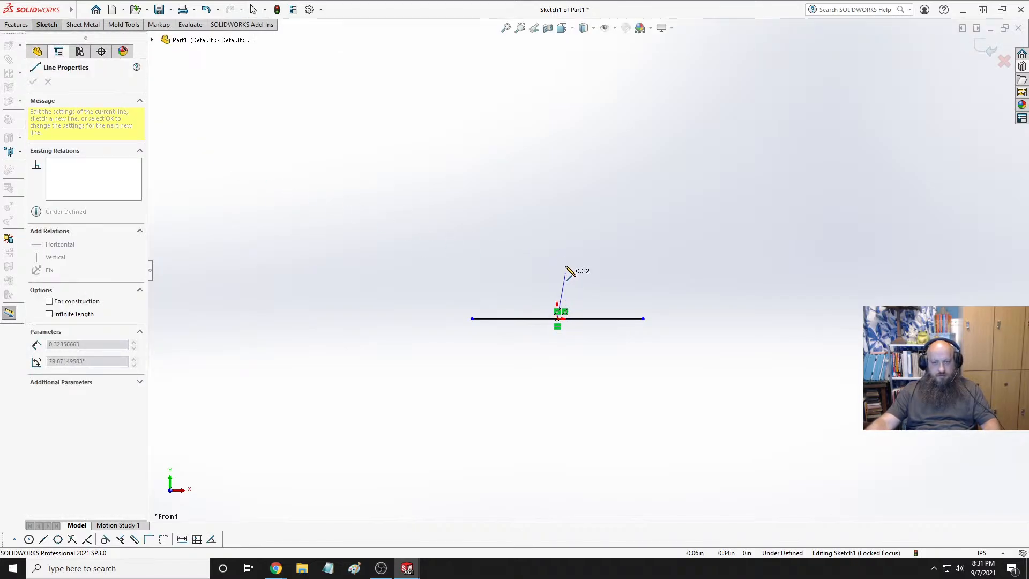
left_click(557, 205)
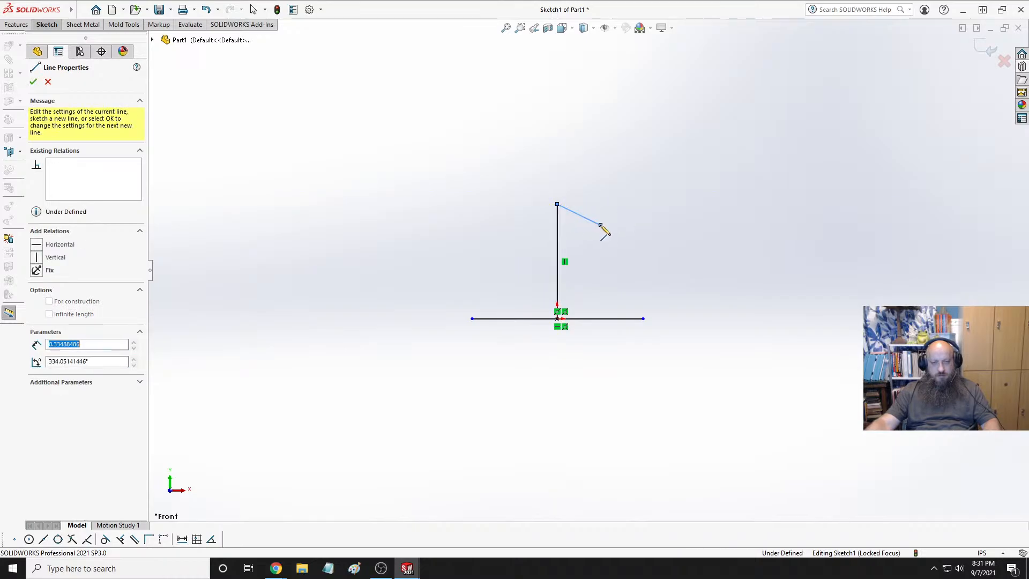
key("Escape")
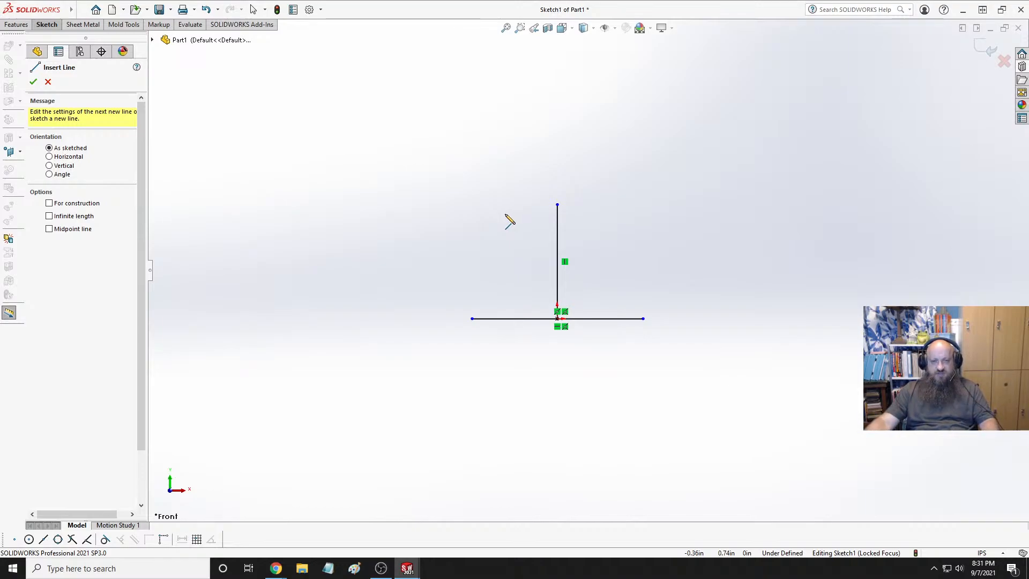
Draw a horizontal line about 1.2 in long across the vertical line's upper end, aligned with the lower line's ends
left_click(472, 204)
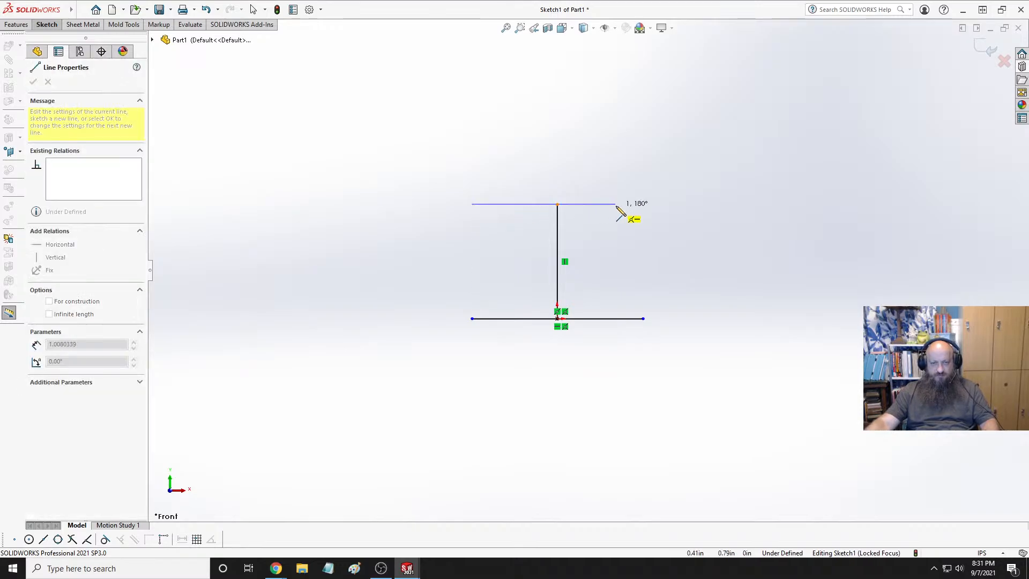
left_click(643, 204)
key("Escape")
key("Escape")
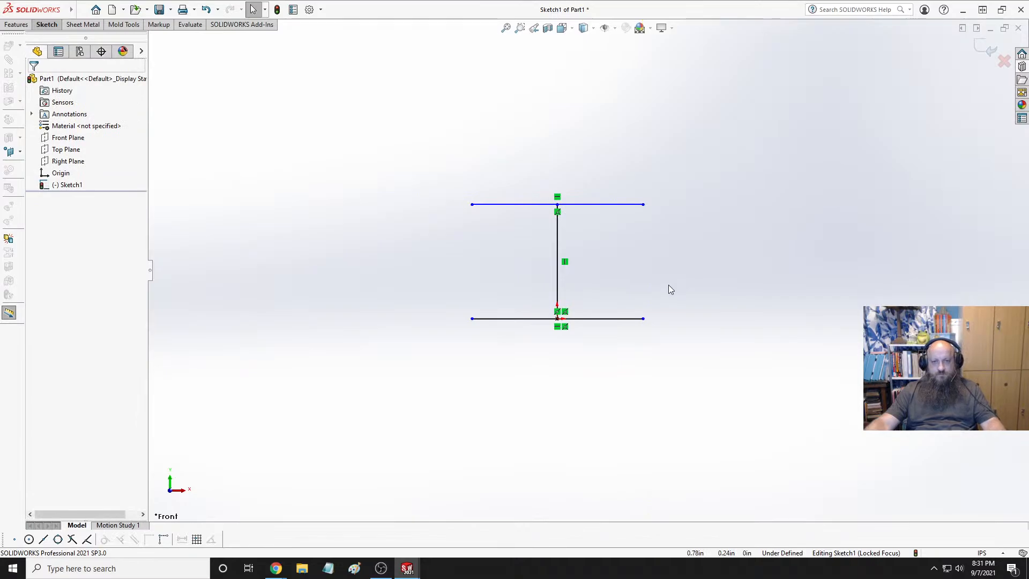
Move the upper horizontal line off the vertical line and make its midpoint coincident with the vertical line's upper endpoint
left_click(590, 205)
key("Escape")
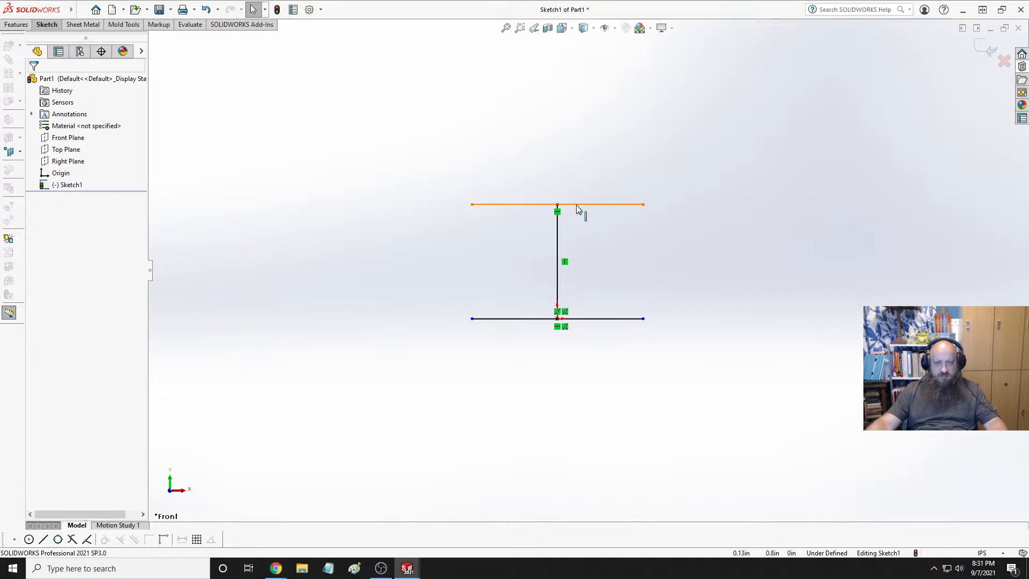
left_click_drag(577, 205, 579, 175)
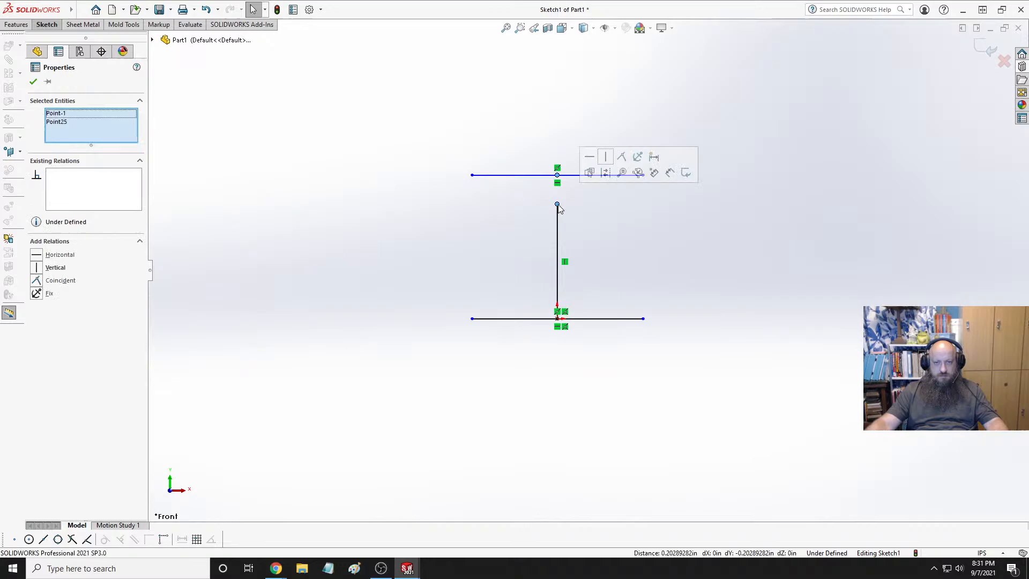
left_click(622, 156)
left_click(690, 227)
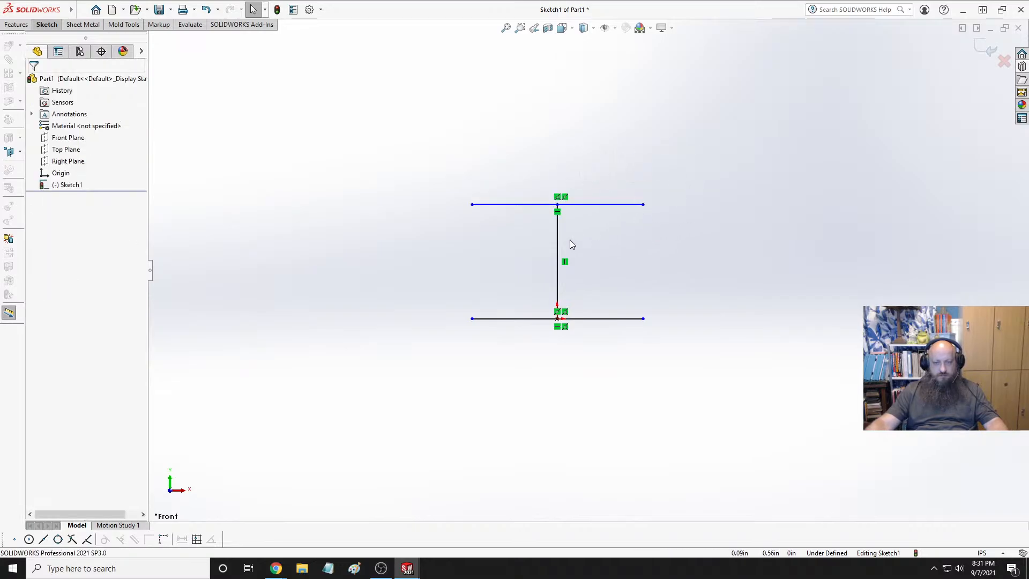
Make the upper and lower horizontal lines equal in length
left_click(600, 319)
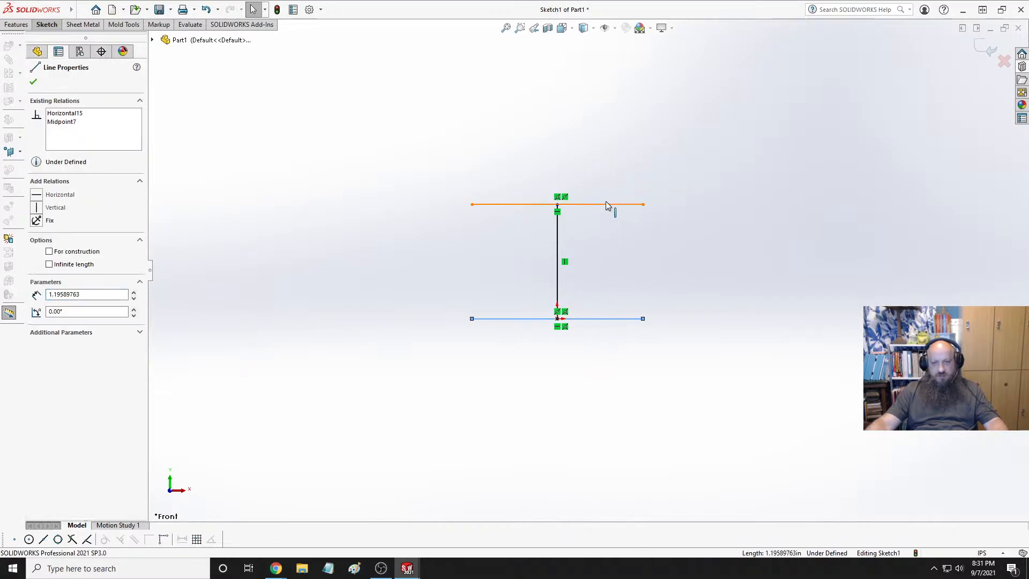
left_click(605, 203, "ctrl")
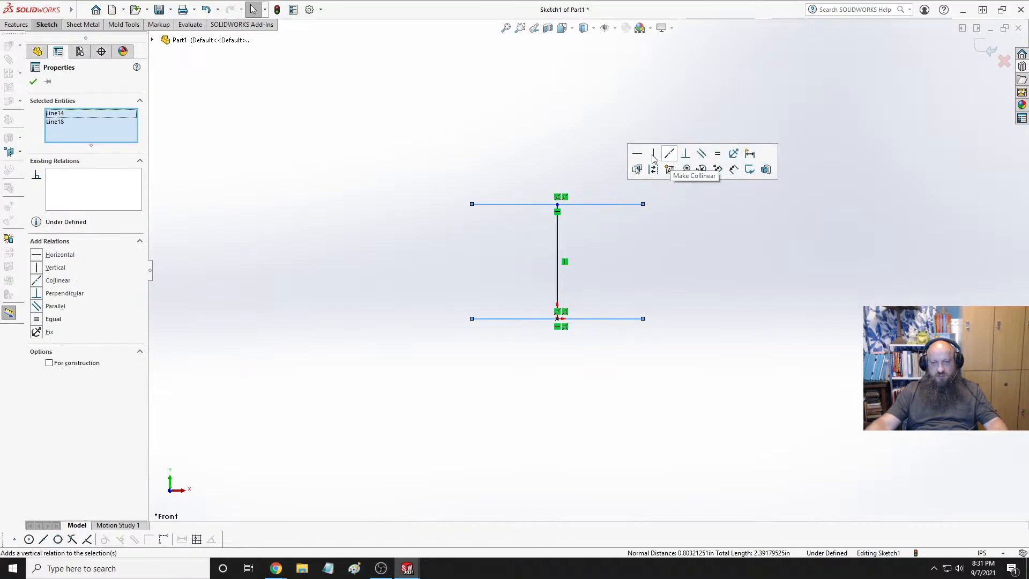
left_click(718, 154)
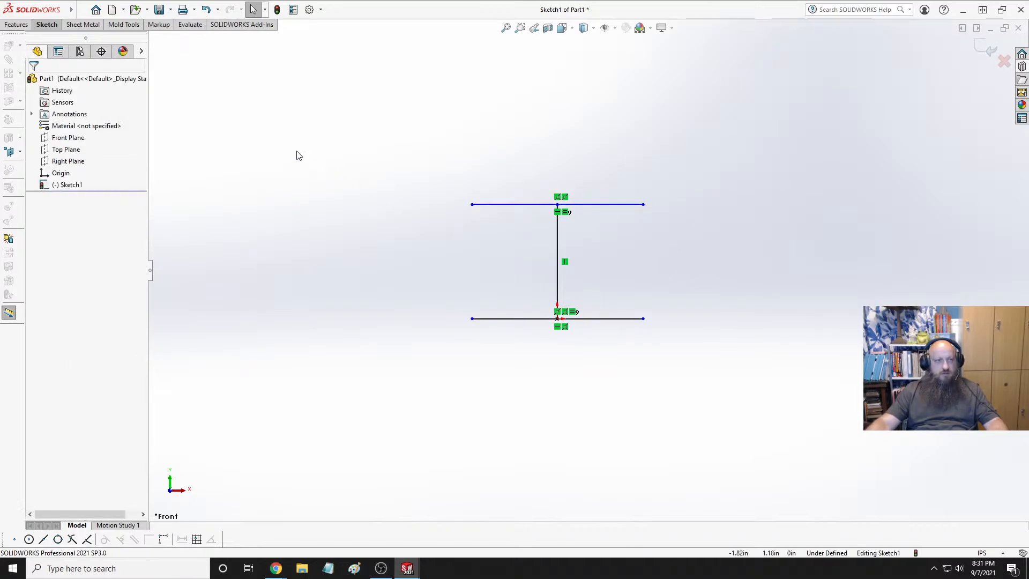
Dimension the distance between the upper and lower horizontal lines as 0.5 in
left_click(47, 24)
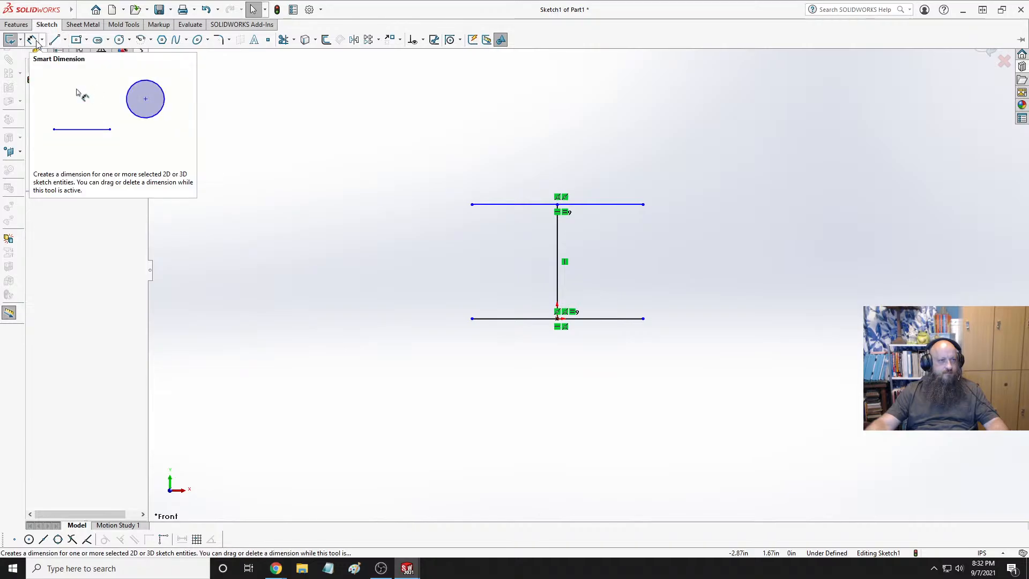
left_click(617, 318)
left_click(611, 204)
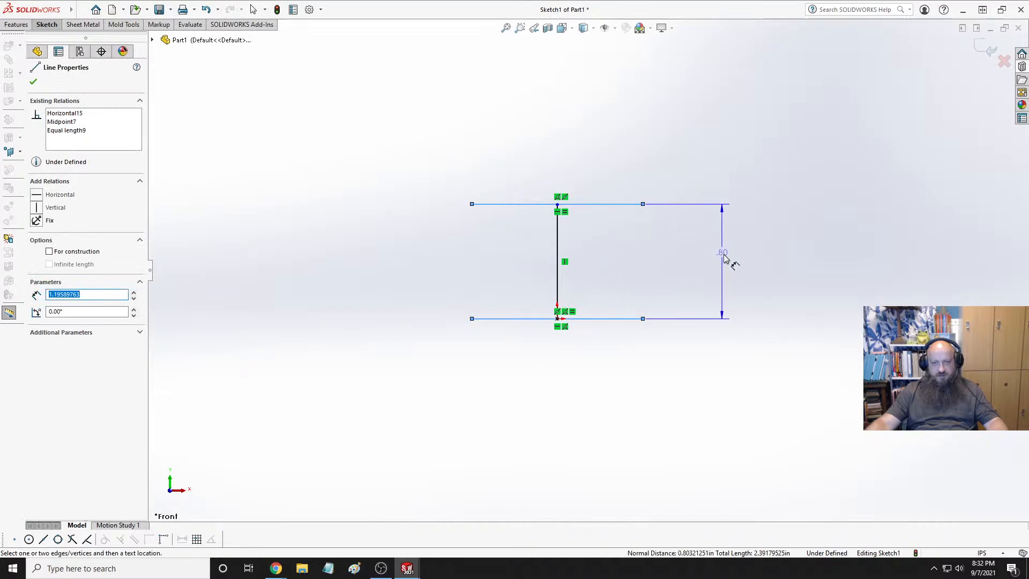
left_click(735, 263)
type(".5")
key("Return")
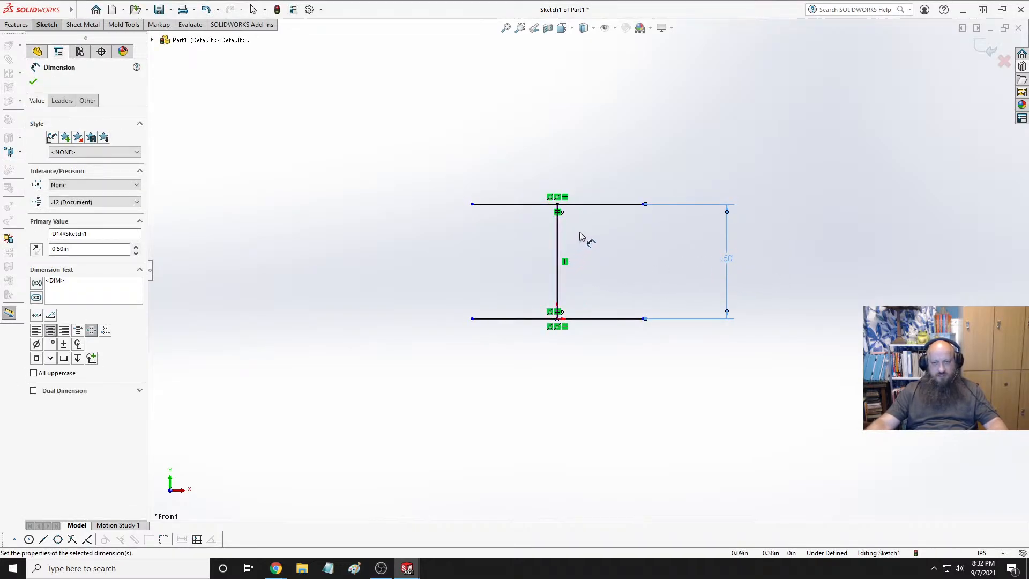
Dimension the lower horizontal line's length as 2 in
left_click(589, 319)
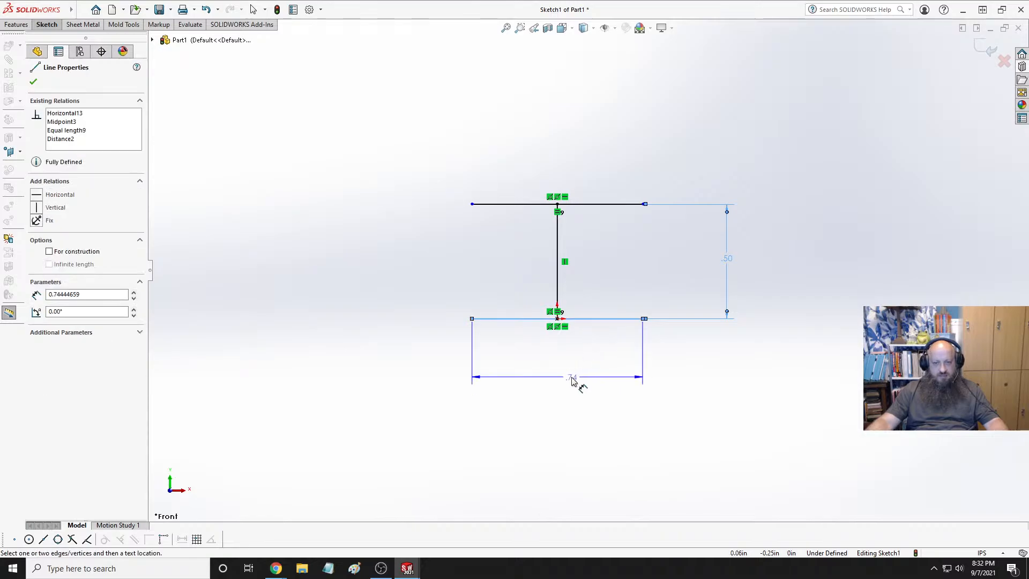
left_click(560, 378)
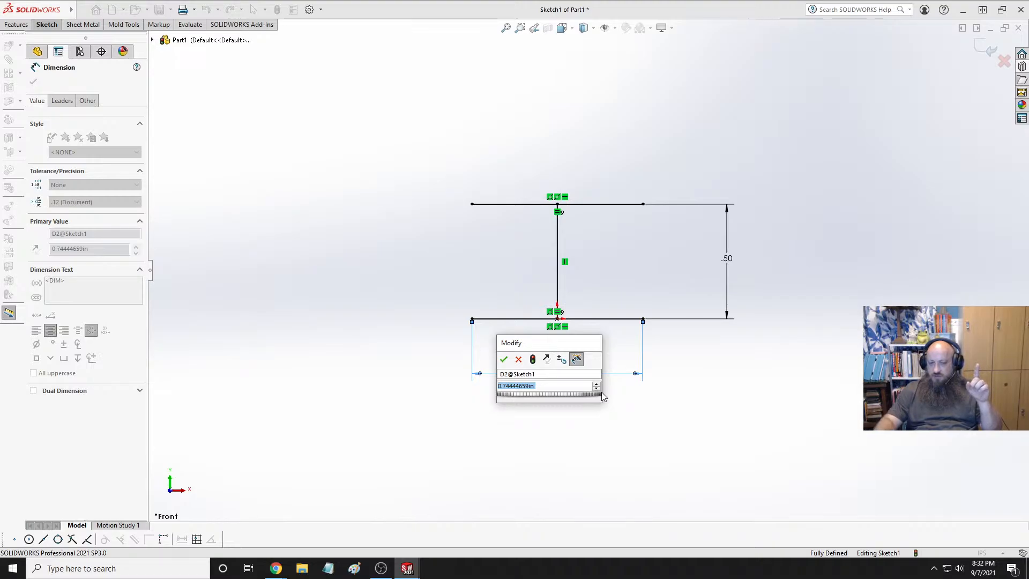
type("2")
key("Return")
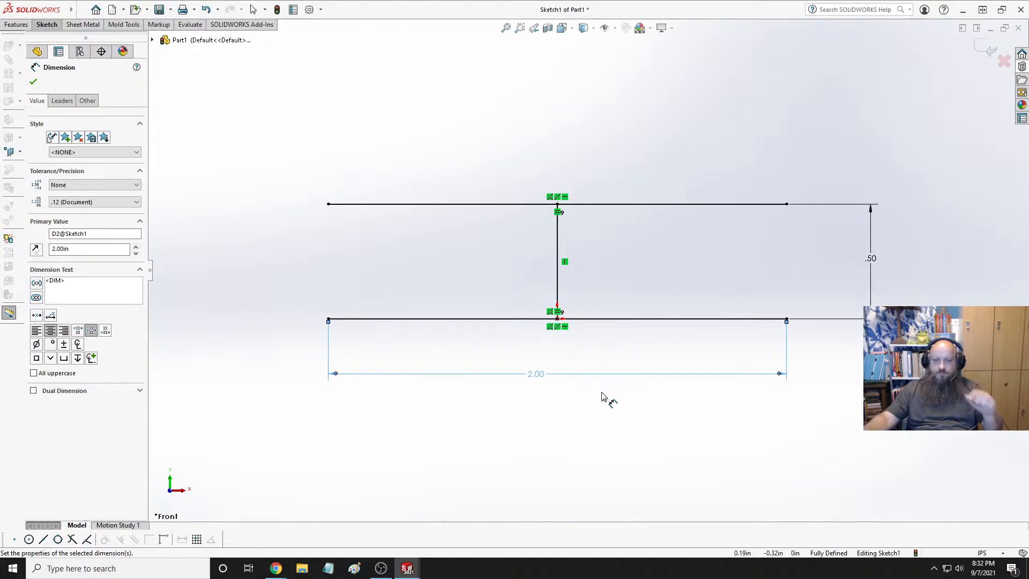
left_click(597, 428)
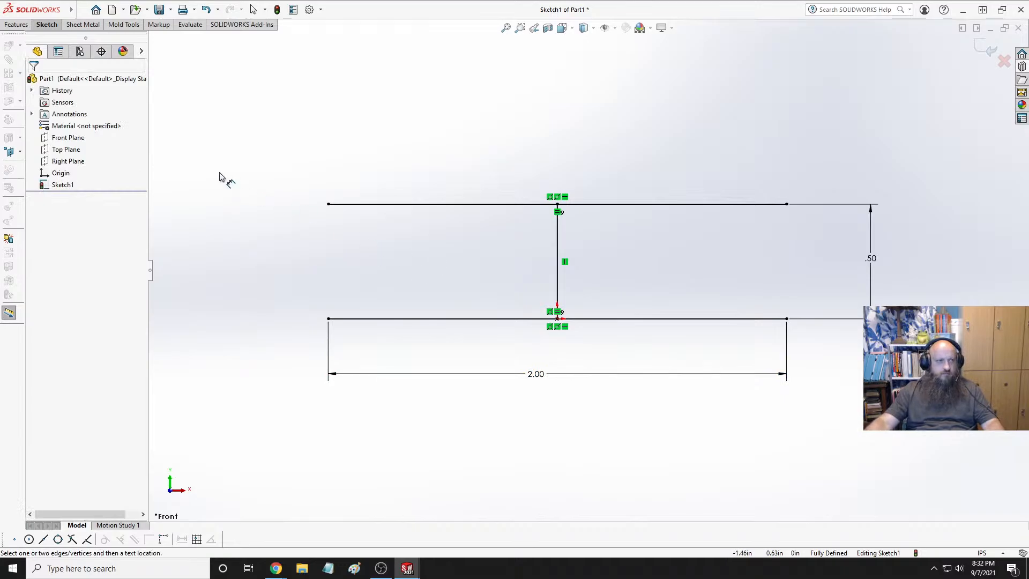
Start a thin-feature Boss-Extrude of the I-shaped sketch with a depth of 0.0625 in and a wall thickness of 0.0625 in
left_click(14, 26)
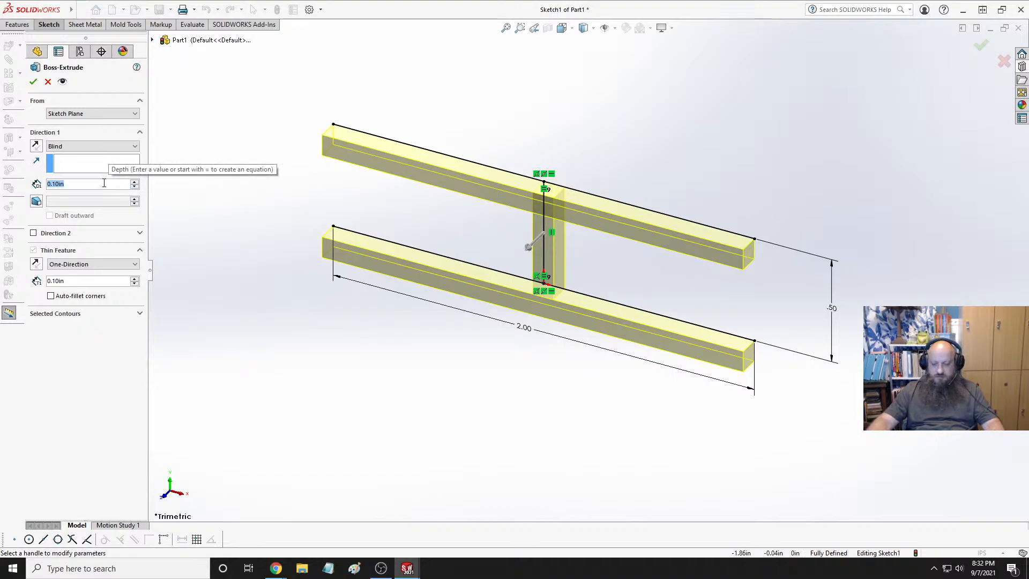
type("0.0625")
key("Return")
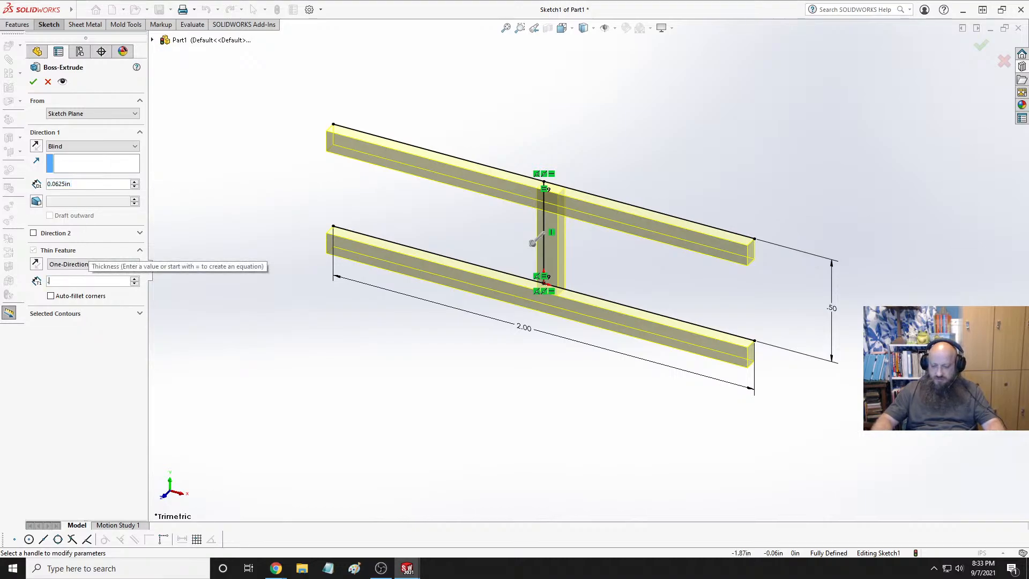
type(".0625")
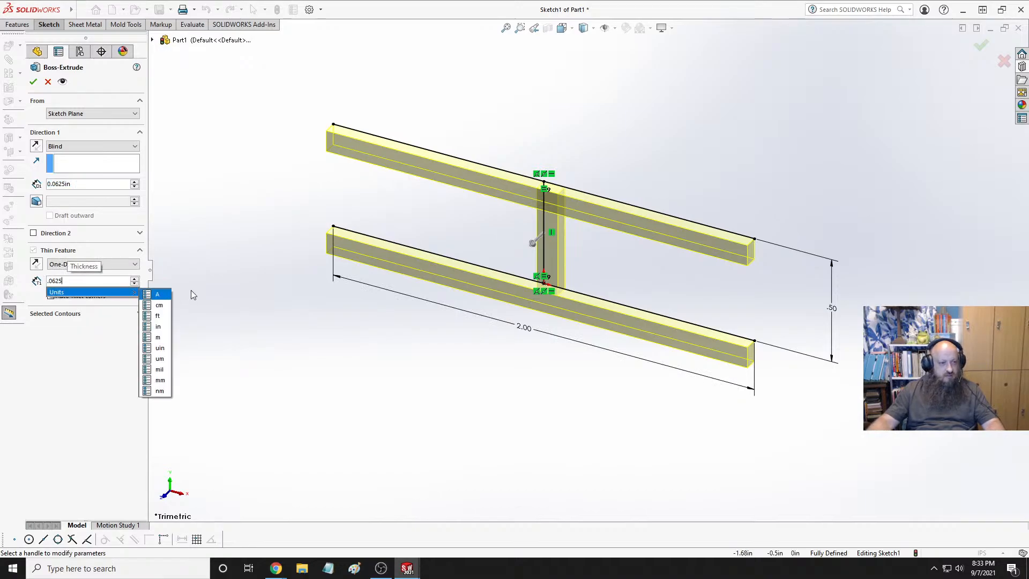
left_click(51, 296)
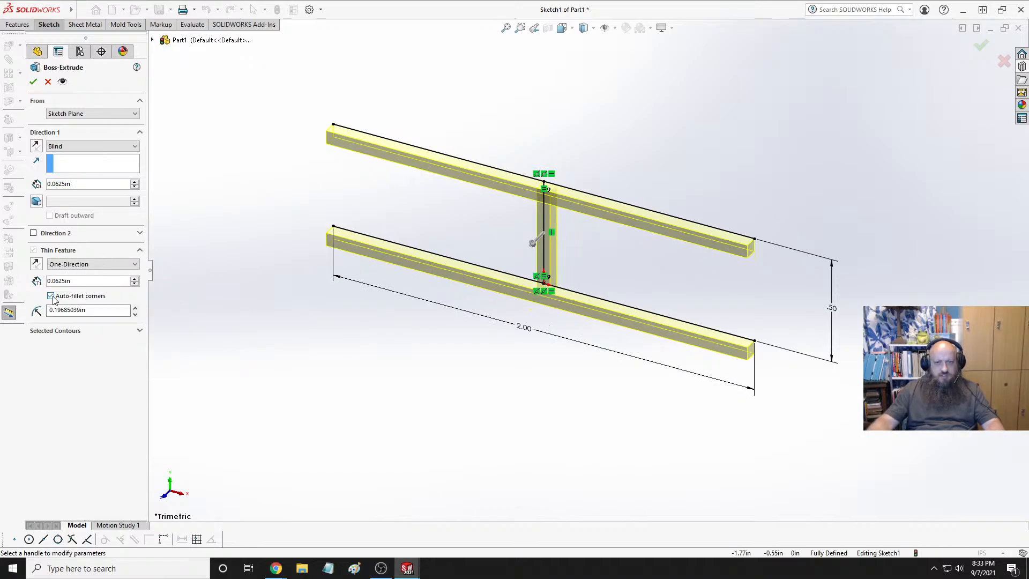
left_click(51, 296)
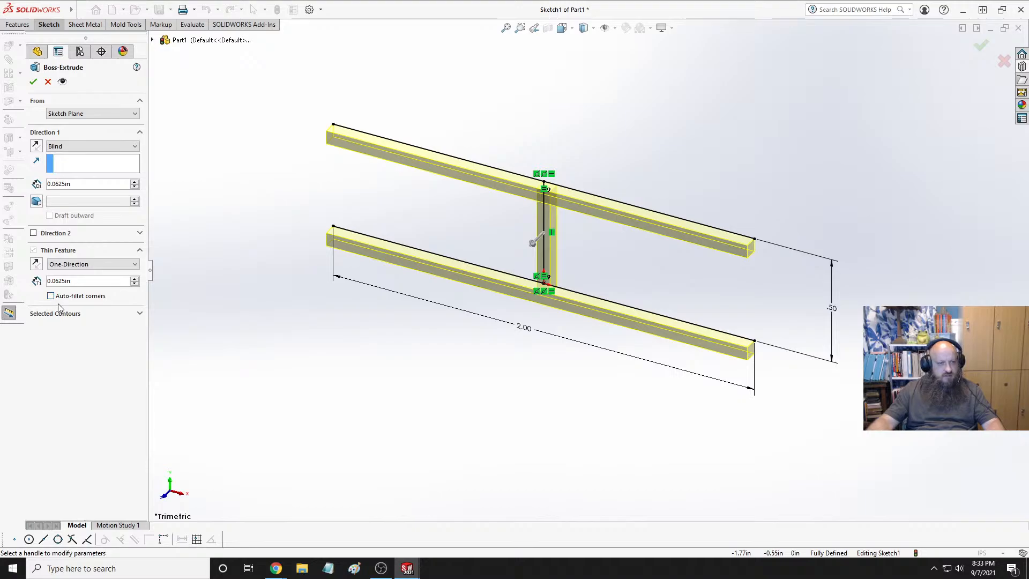
left_click(52, 297)
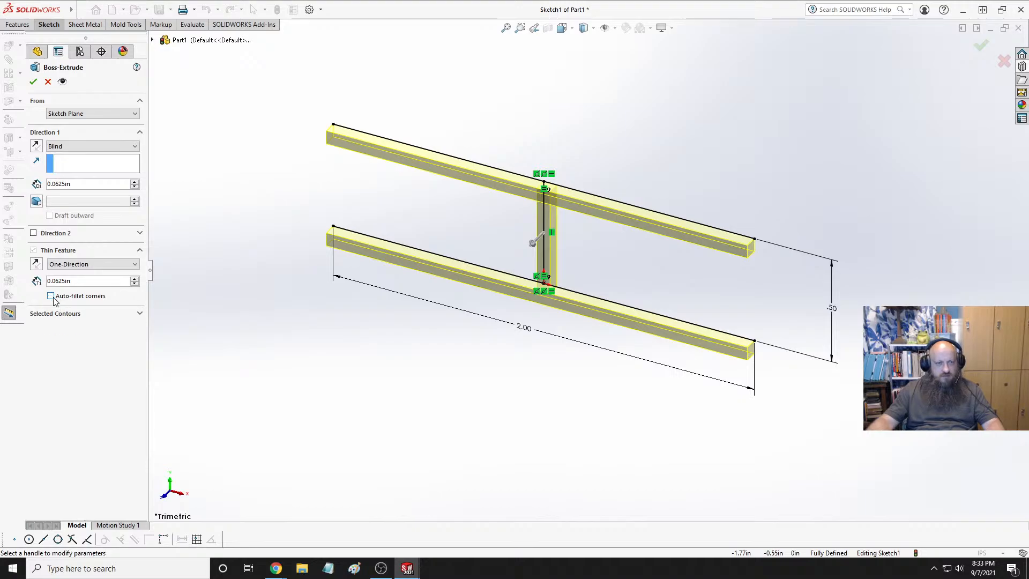
left_click(52, 297)
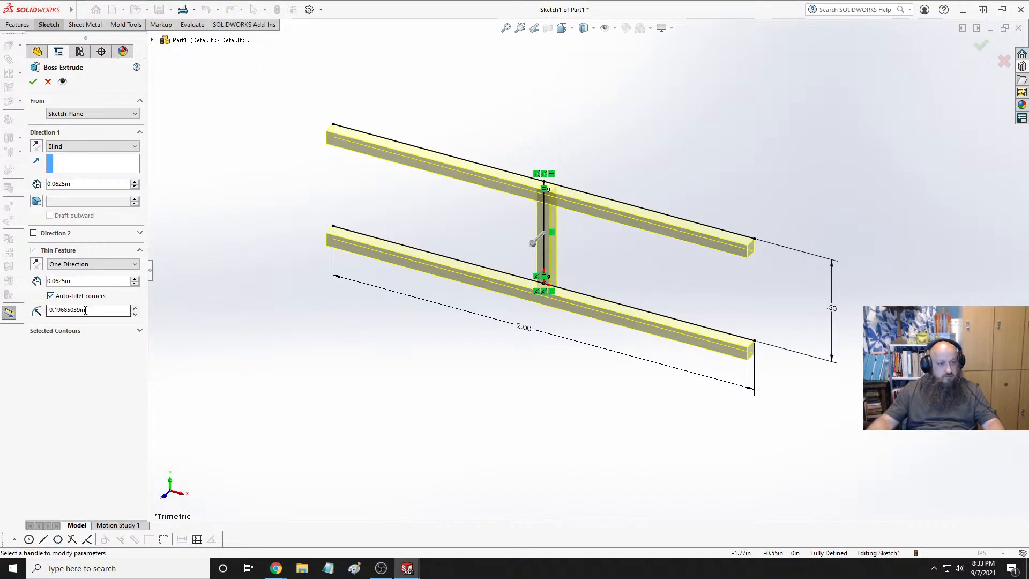
left_click(51, 296)
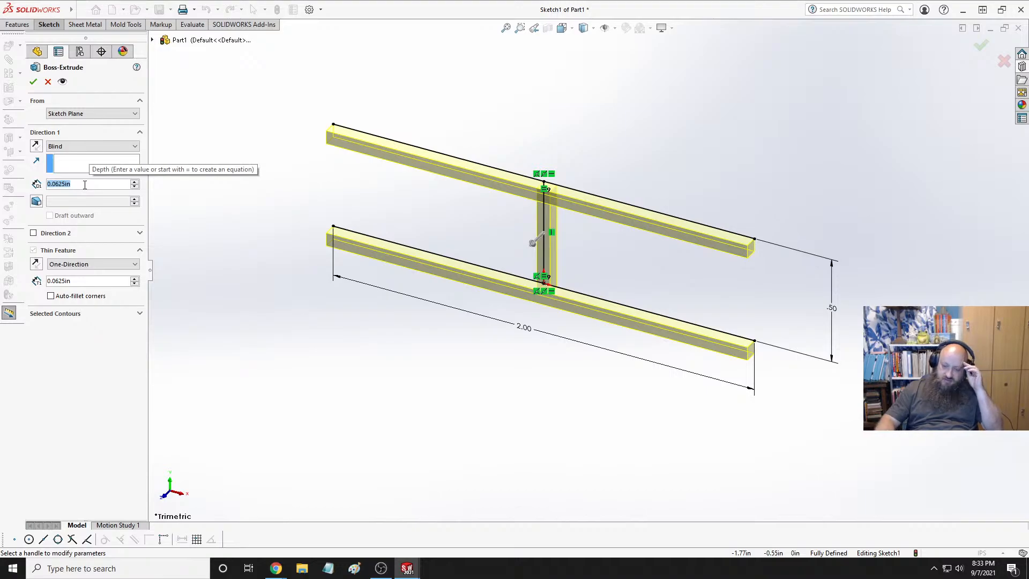
Set the extrusion depth to 8 in with a Mid Plane end condition and create the thin I-profile
type("8")
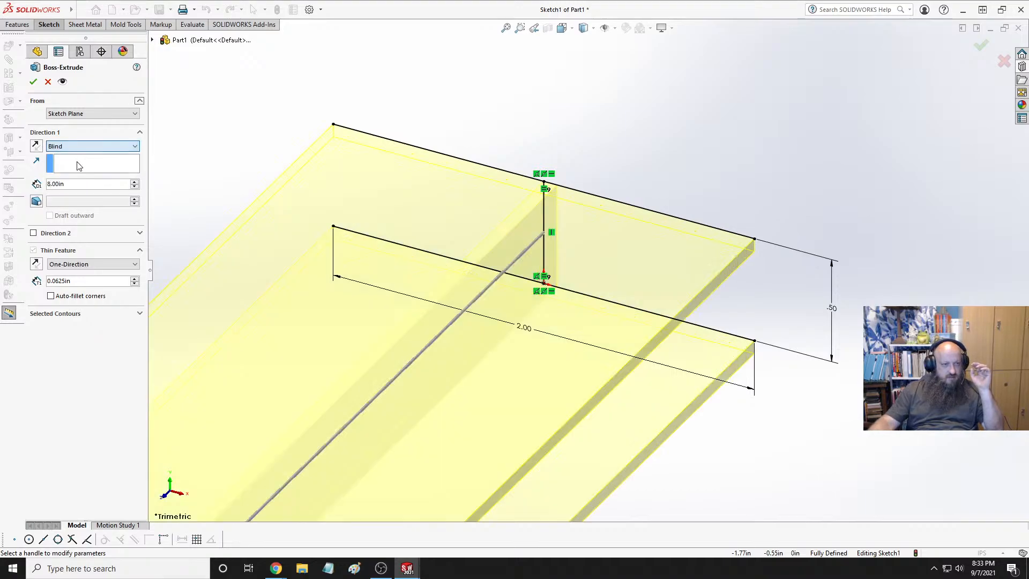
left_click(85, 146)
left_click(77, 191)
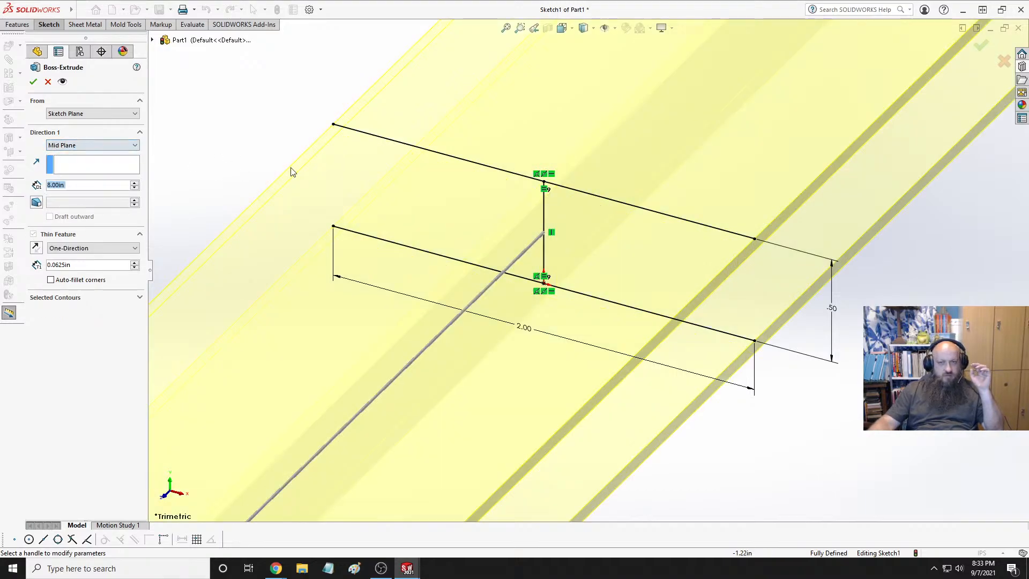
scroll(395, 199, "up", 5)
scroll(435, 226, "down", 2)
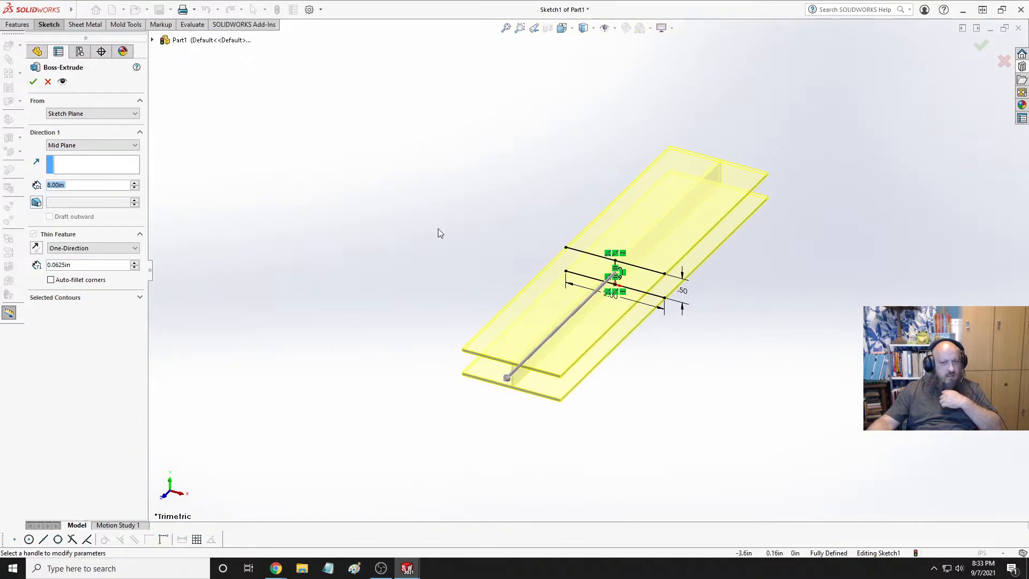
left_click(33, 81)
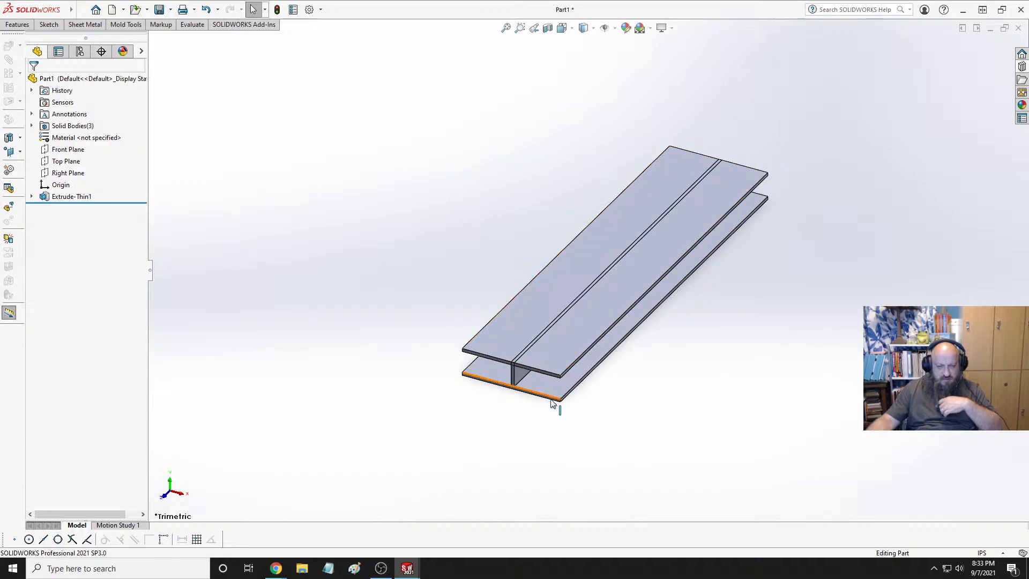
Edit the thin extrusion to auto-fillet its corners with a 0.125 in radius
scroll(528, 413, "up", 5)
mouse_move(511, 268)
middle_mouse_down()
mouse_move(537, 216)
mouse_move(540, 170)
mouse_move(501, 271)
middle_mouse_up()
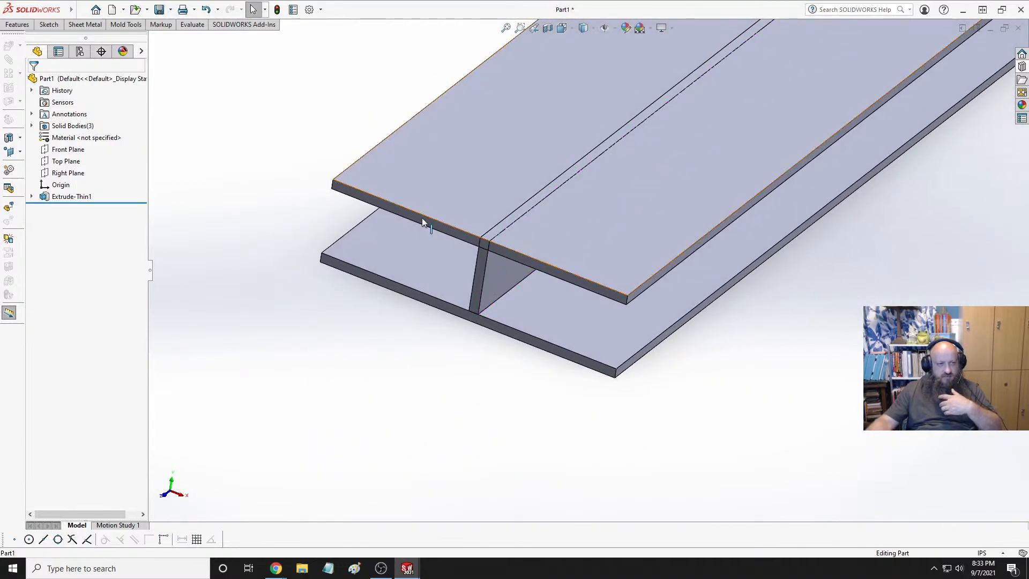
left_click(71, 196)
left_click(89, 161)
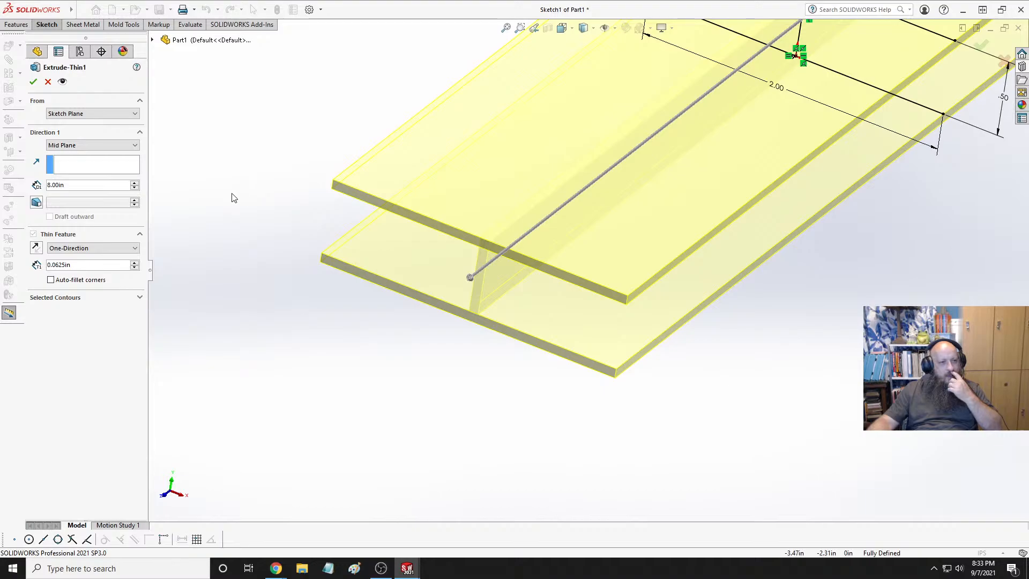
left_click(140, 298)
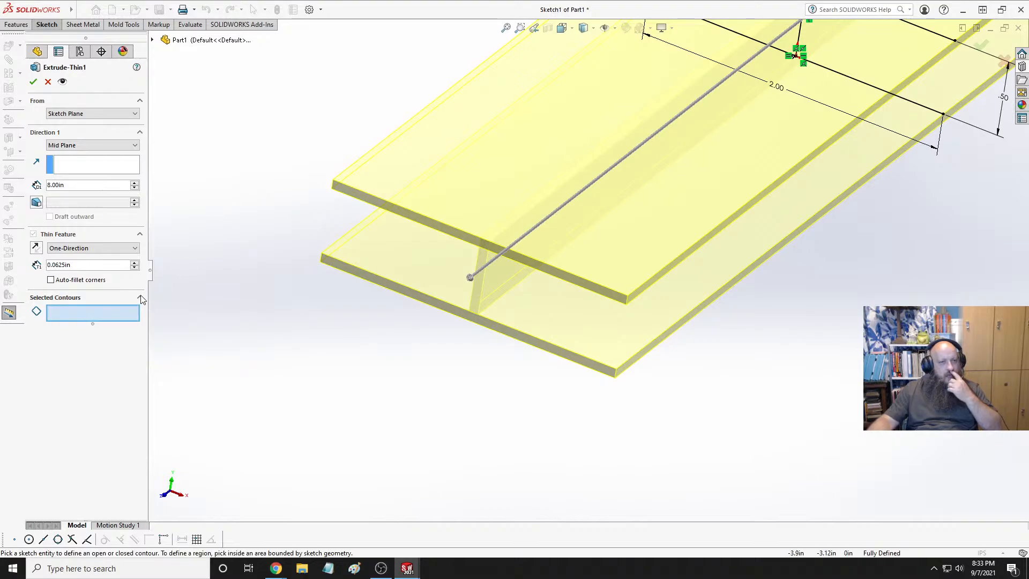
left_click(141, 298)
left_click(50, 279)
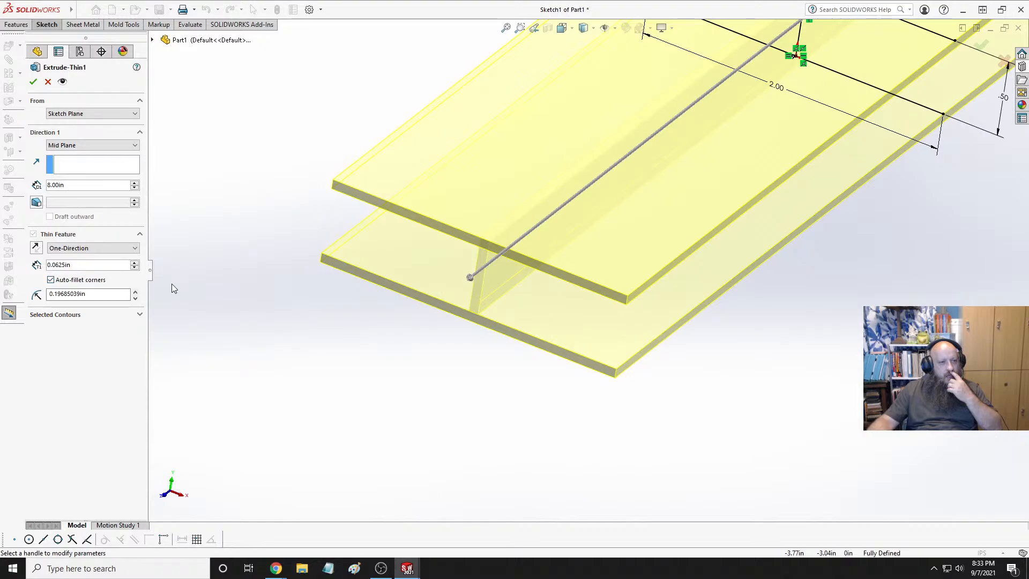
left_click(97, 293)
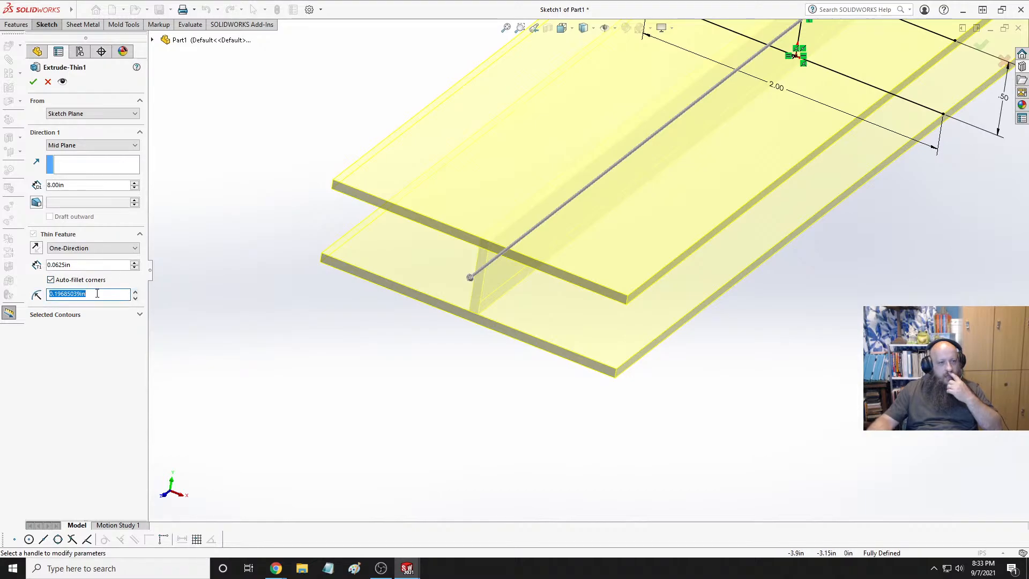
type(".125")
key("Return")
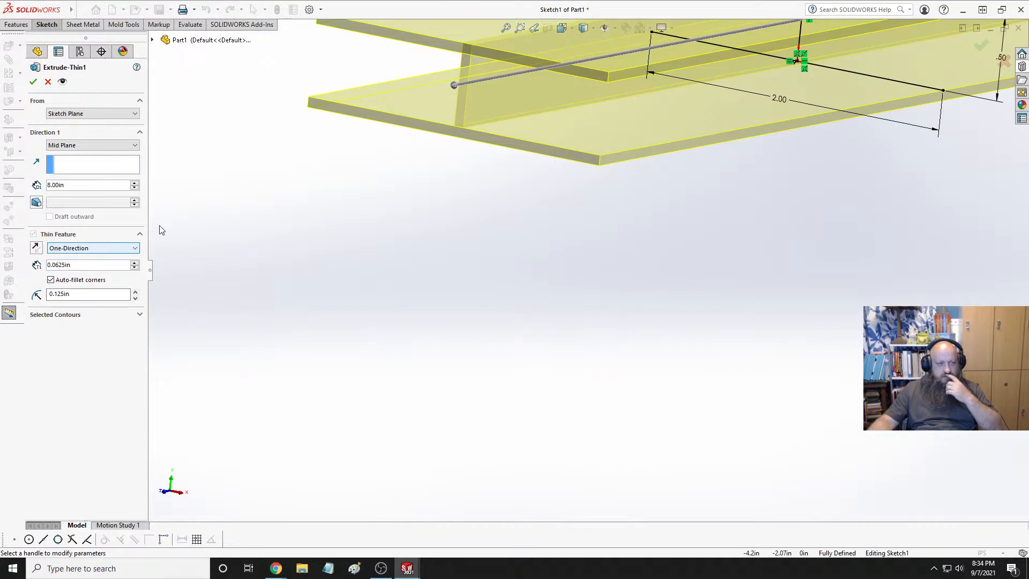
scroll(394, 217, "up", 5)
scroll(597, 163, "down", 6)
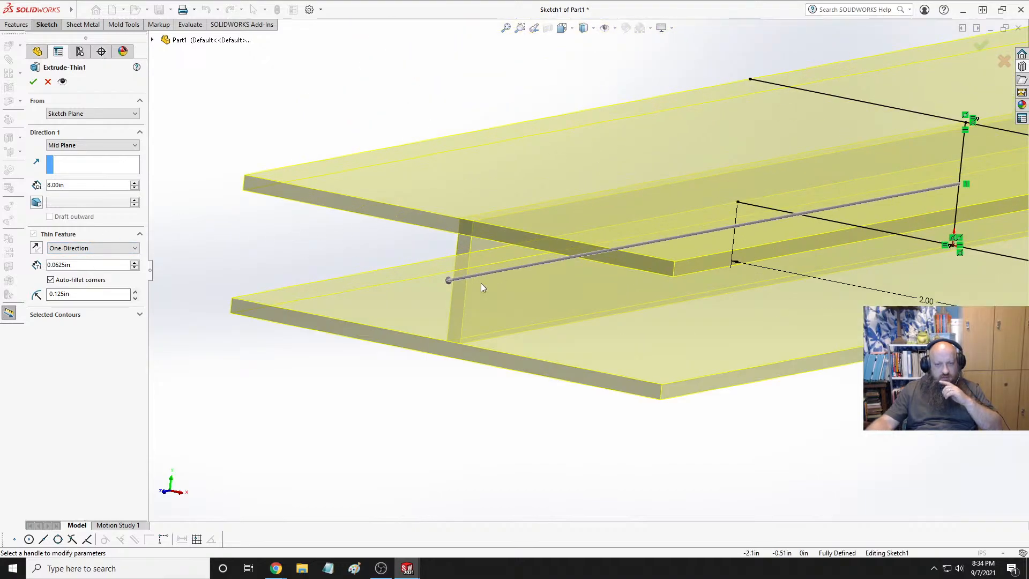
scroll(480, 283, "down", 2)
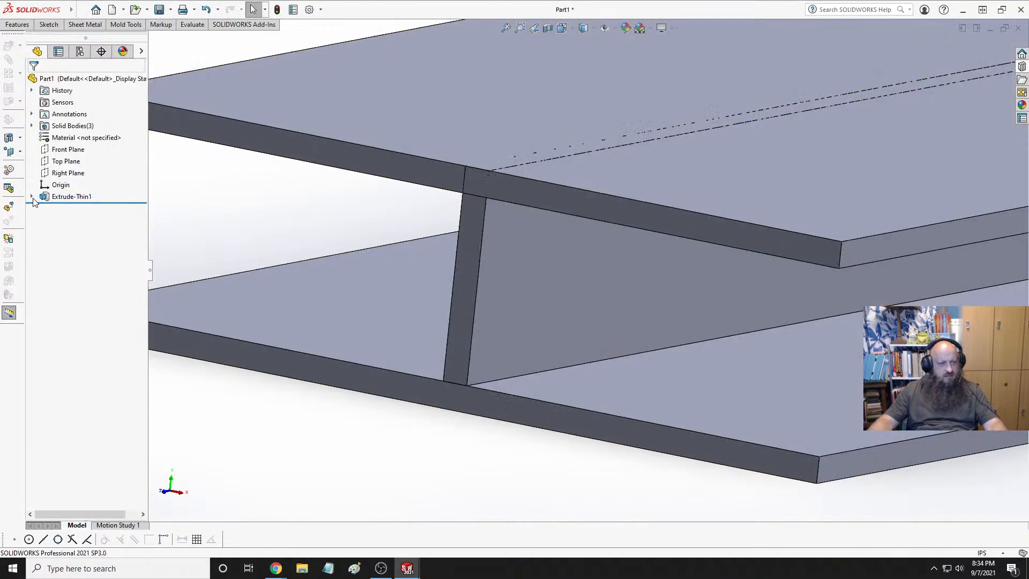
Inspect the I-shaped profile sketch behind the thin extrusion and close it without edits
left_click(31, 197)
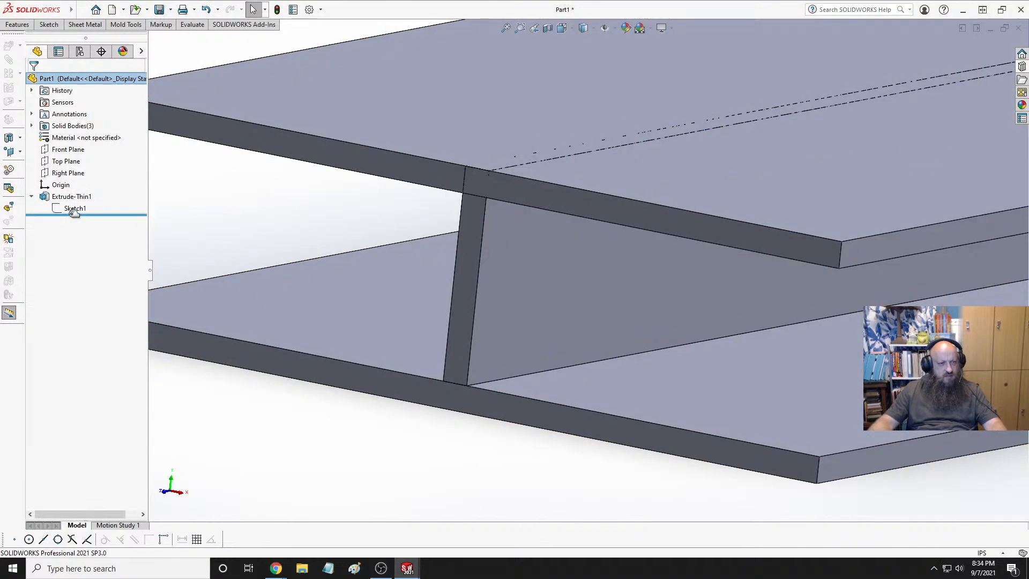
left_click(75, 209)
left_click(82, 181)
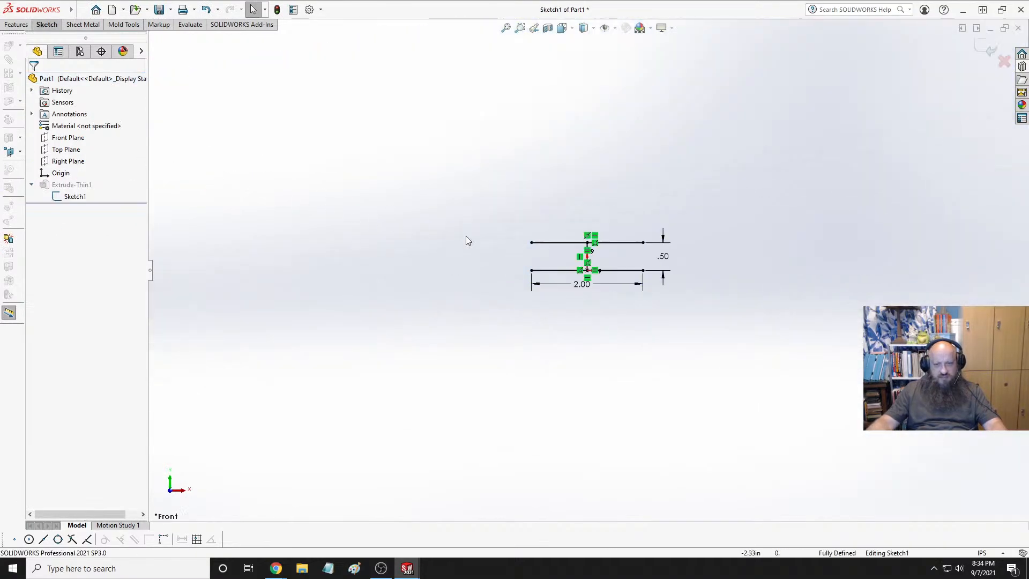
scroll(602, 253, "down", 8)
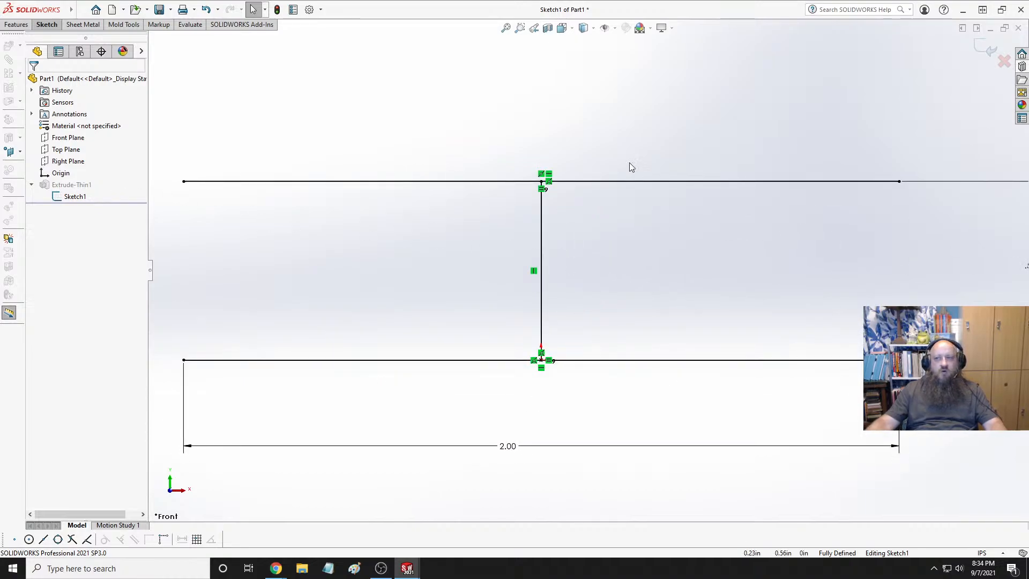
left_click(988, 48)
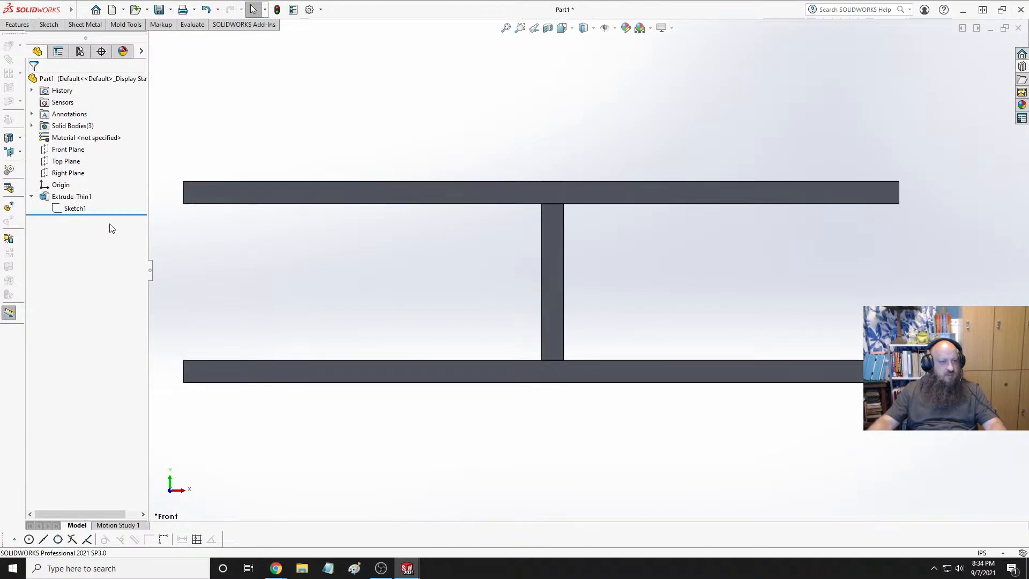
Edit the thin extrusion, try the Two-Direction and One-Direction wall types, and apply Mid-Plane wall thickness
left_click(69, 208)
left_click(79, 175)
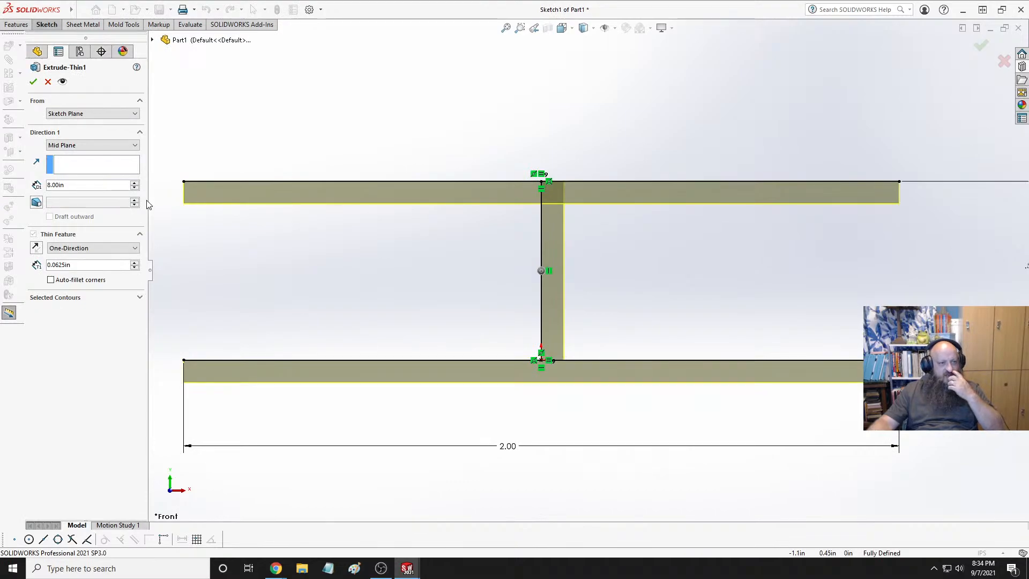
left_click(95, 249)
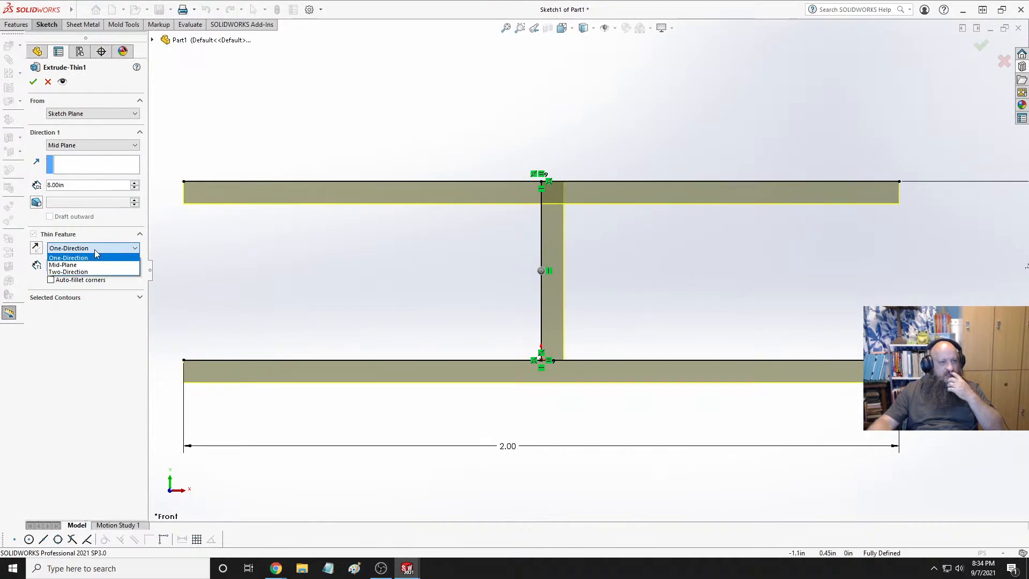
left_click(91, 264)
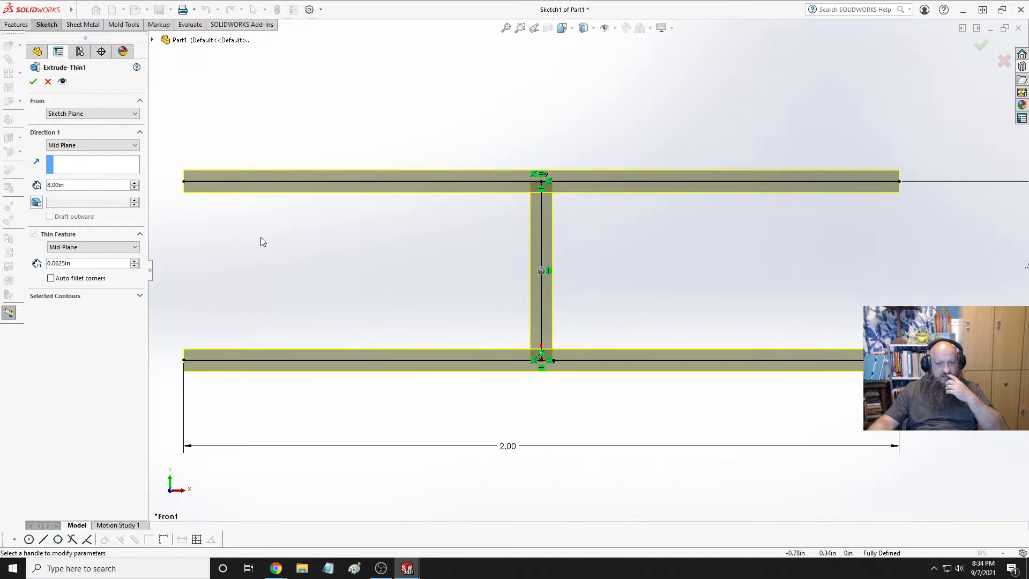
left_click(101, 248)
left_click(80, 273)
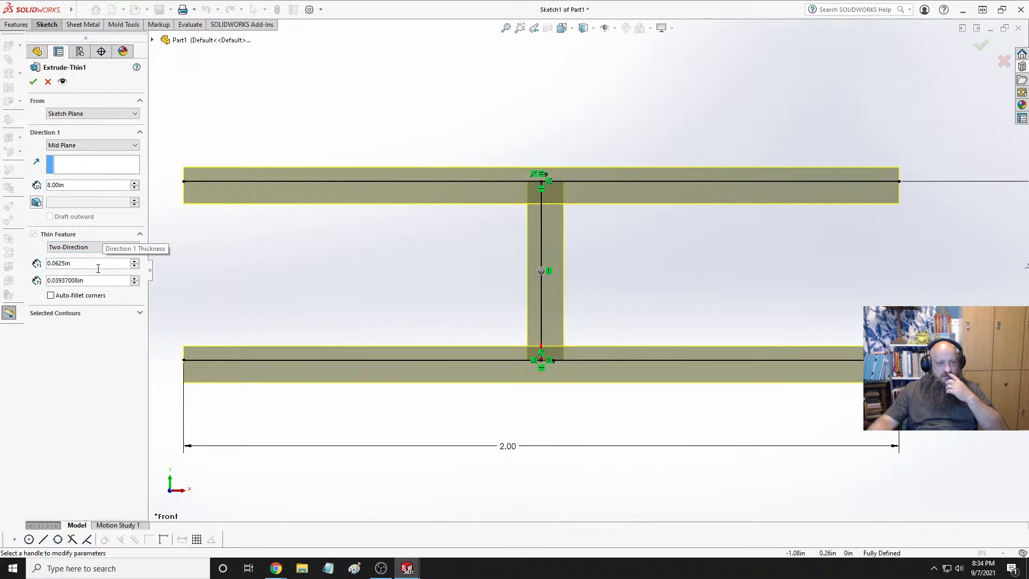
left_click(90, 248)
left_click(86, 256)
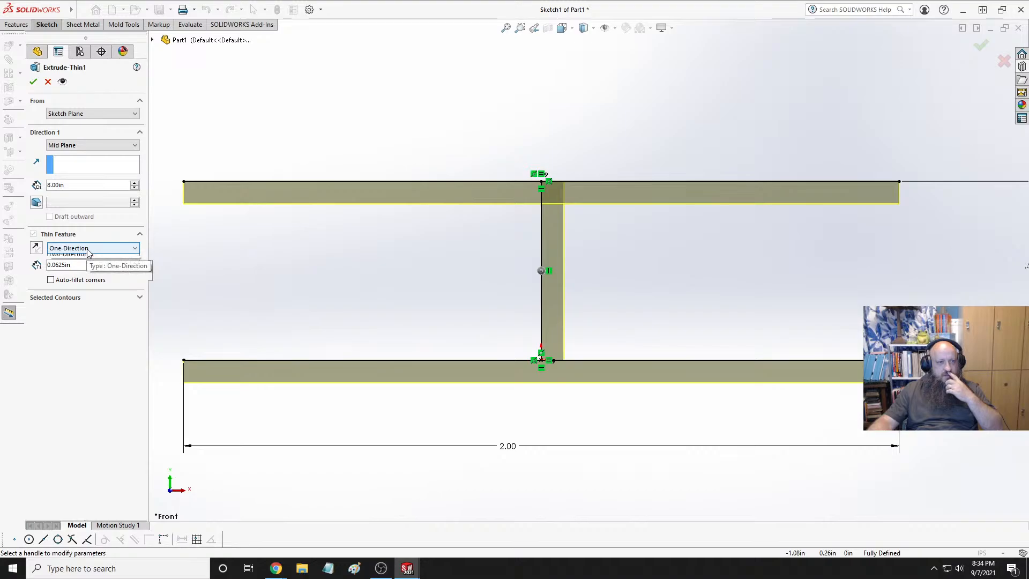
left_click(88, 249)
left_click(103, 260)
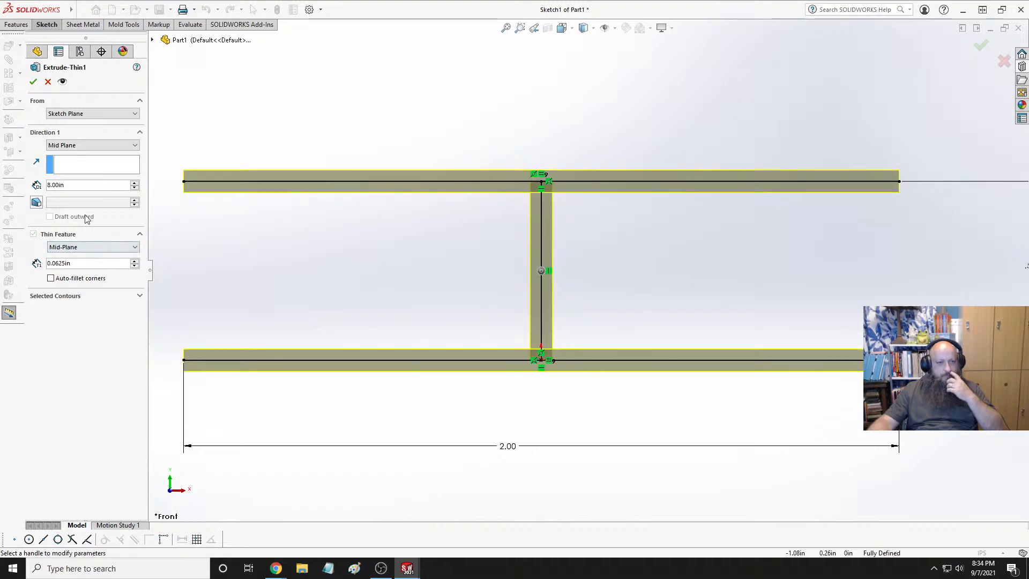
left_click(34, 81)
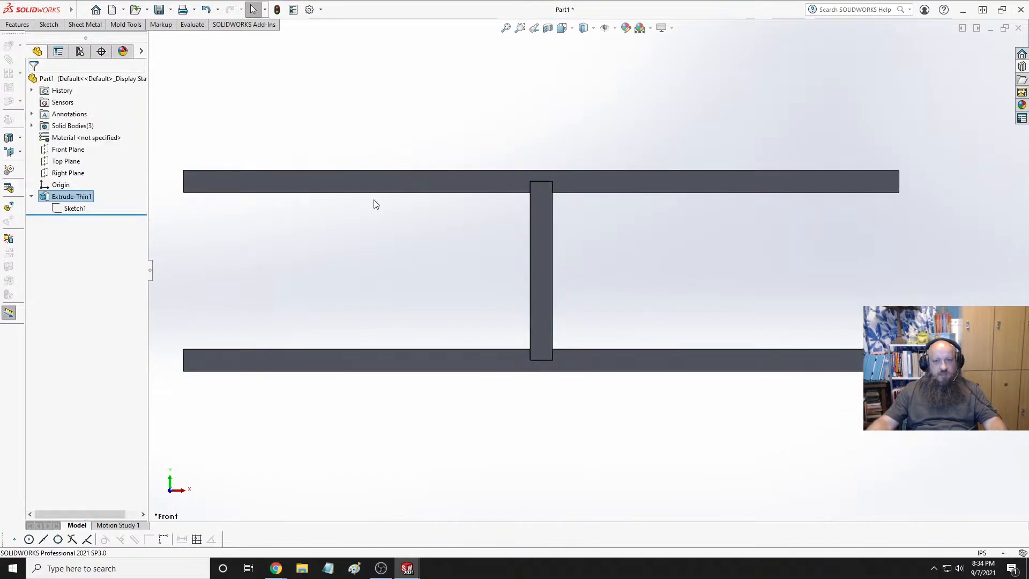
Examine where the web meets the two flanges and review the thin extrusion's settings
middle_click_drag(645, 255, 592, 279)
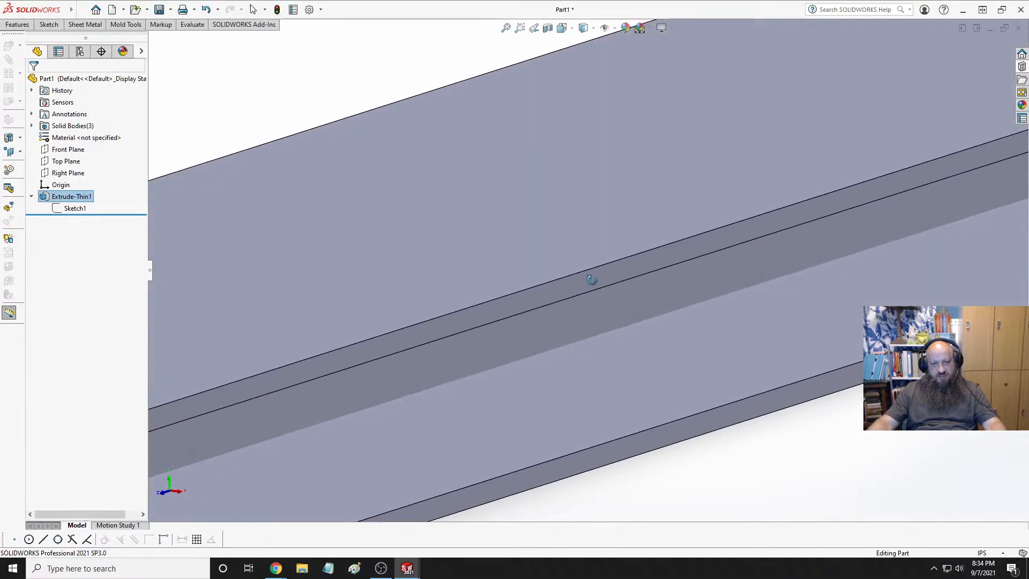
scroll(592, 280, "up", 5)
scroll(267, 380, "down", 5)
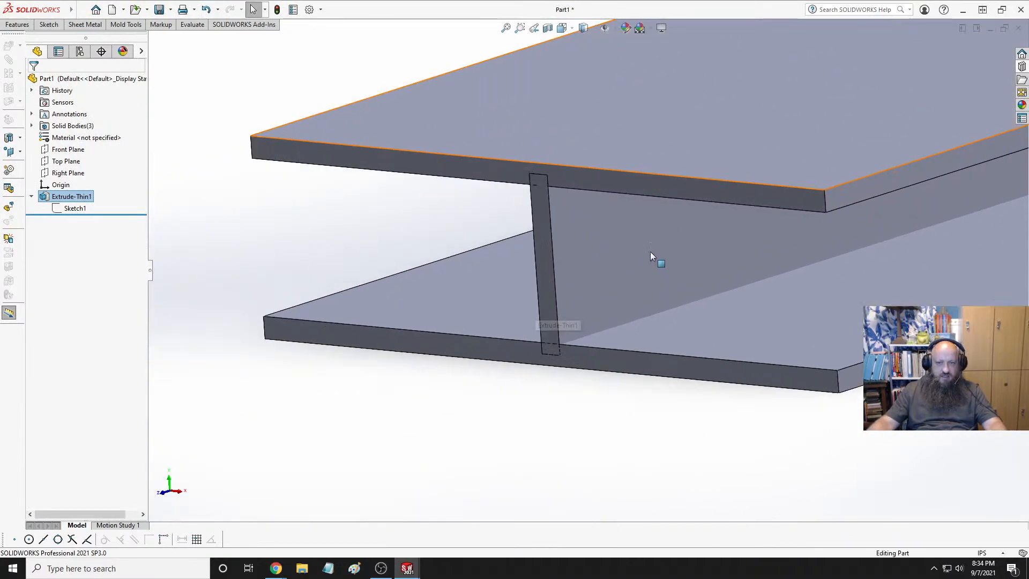
scroll(651, 256, "down", 1)
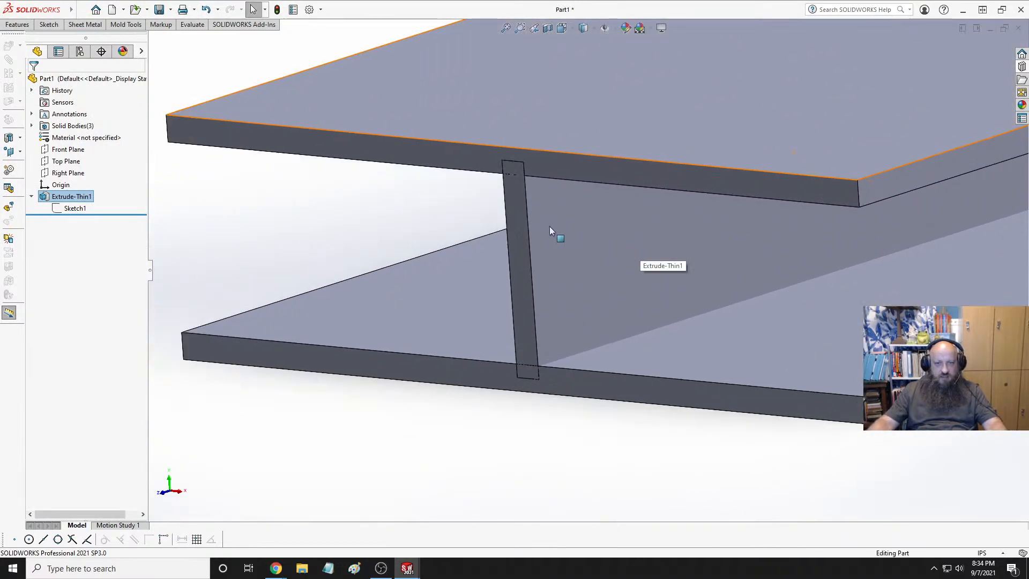
left_click(59, 199)
left_click(72, 164)
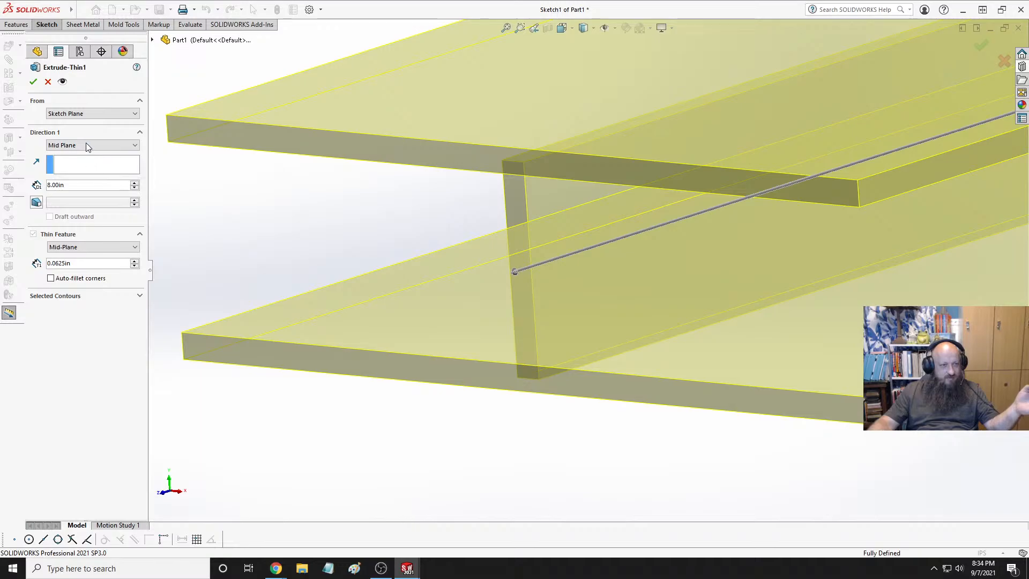
left_click(87, 145)
left_click(88, 145)
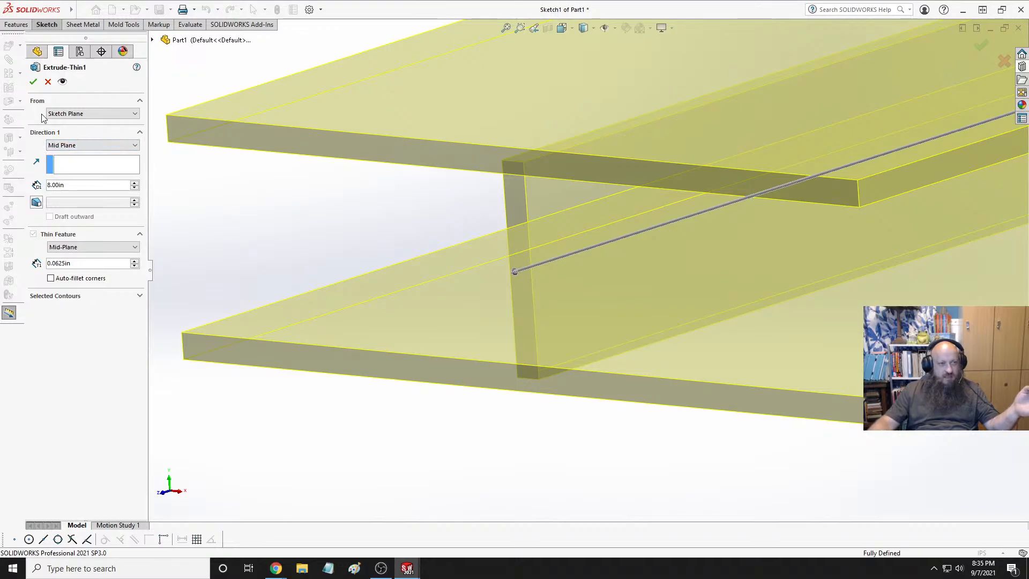
left_click(32, 81)
left_click(419, 193)
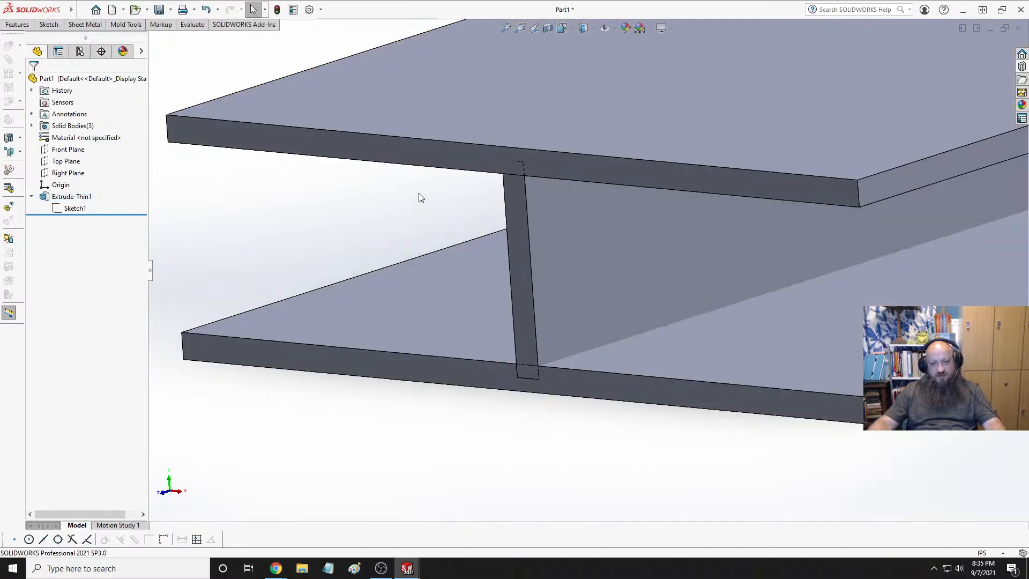
scroll(574, 363, "up", 1)
left_click_drag(611, 297, 577, 358)
key("Escape")
left_click(538, 403)
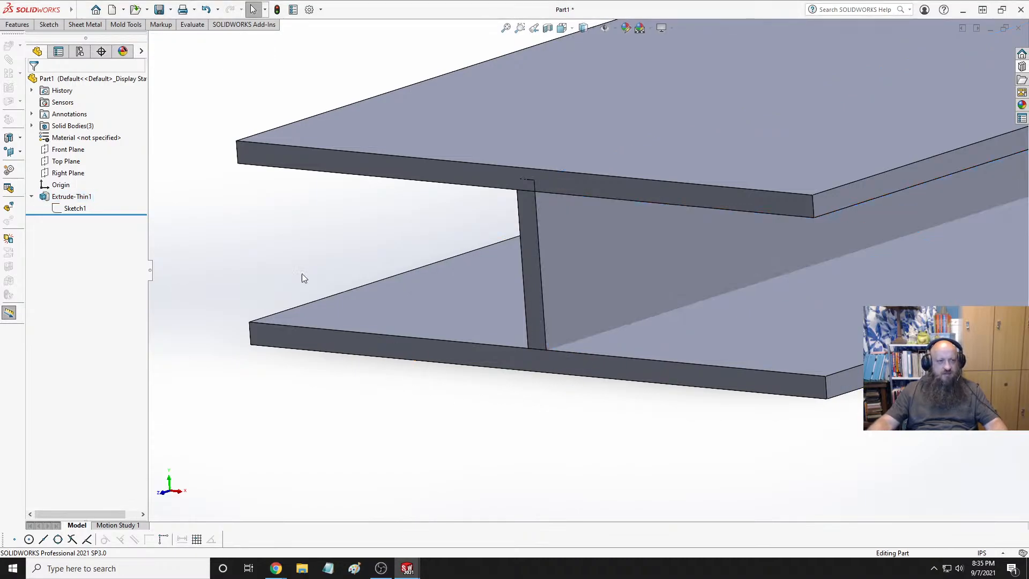
left_click(31, 196)
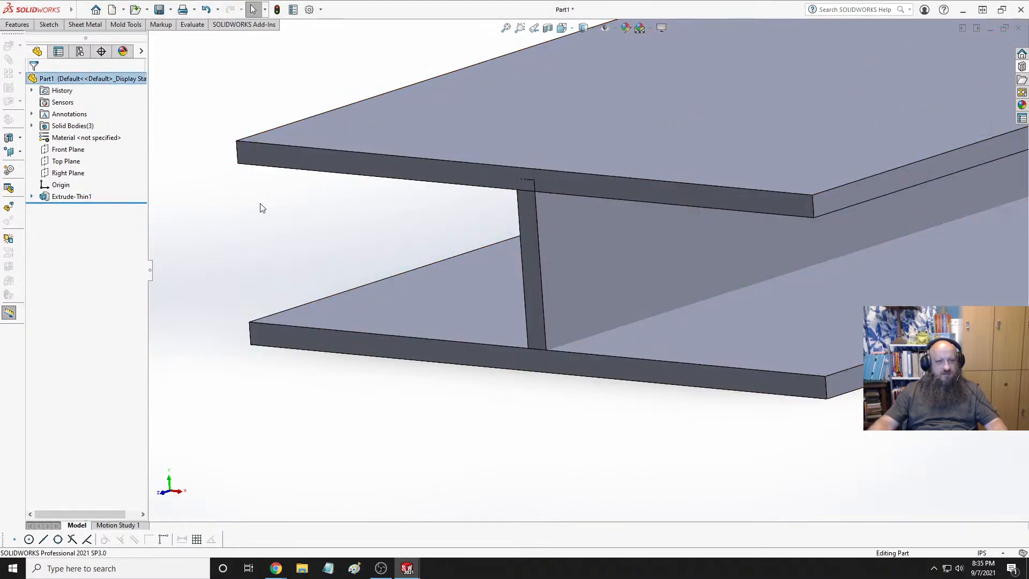
left_click(47, 25)
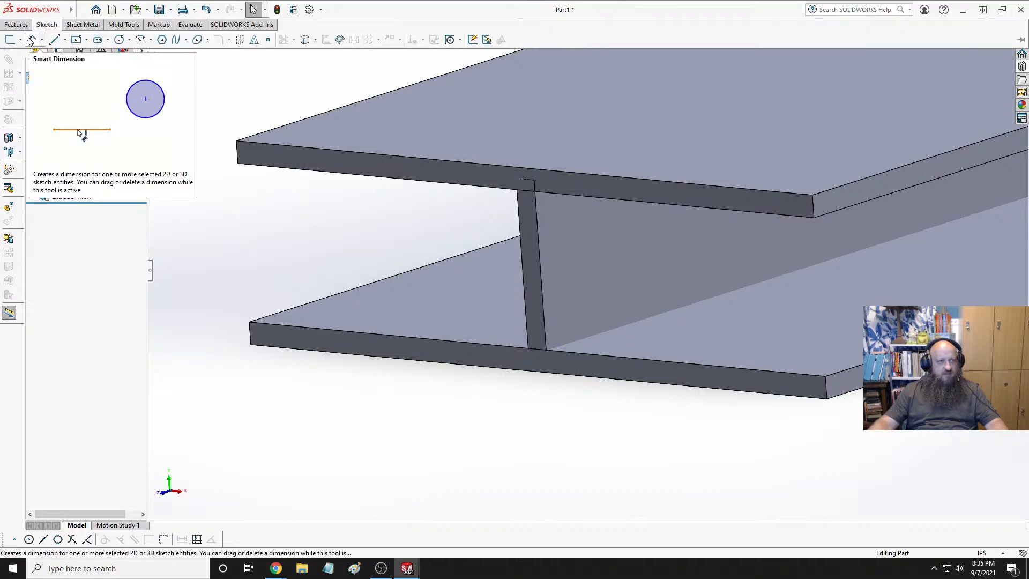
left_click(16, 24)
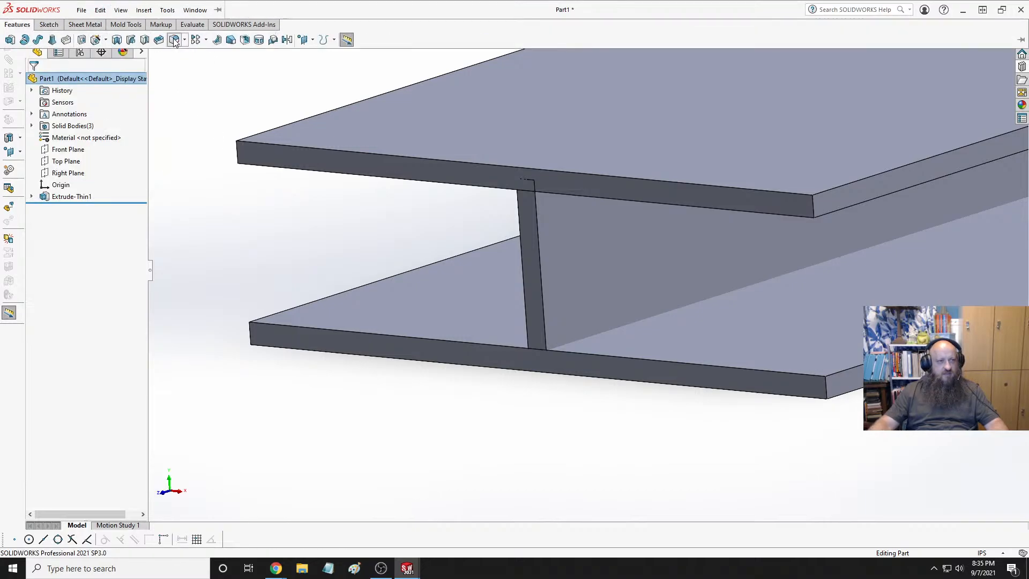
left_click(174, 40)
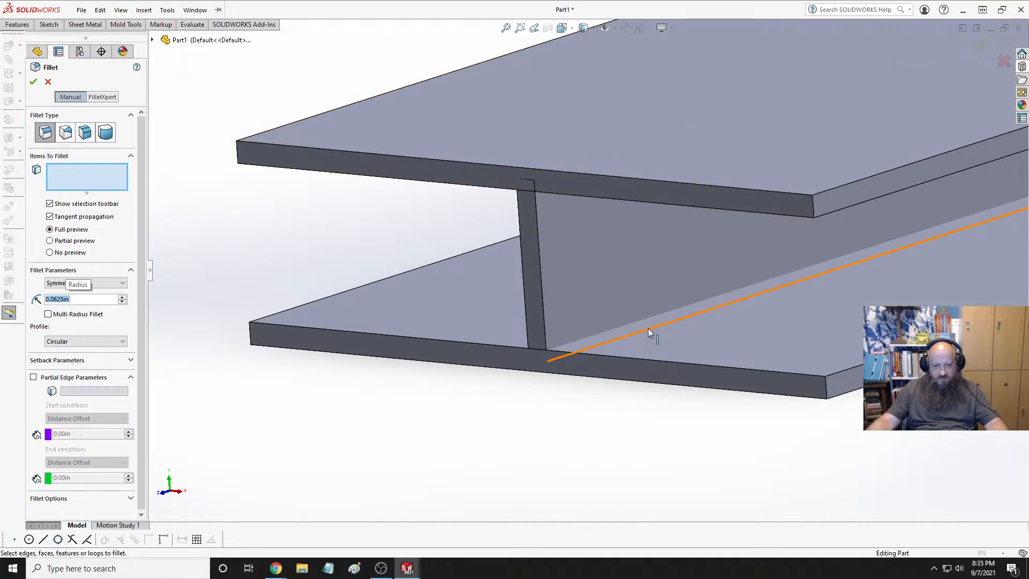
left_click(602, 329)
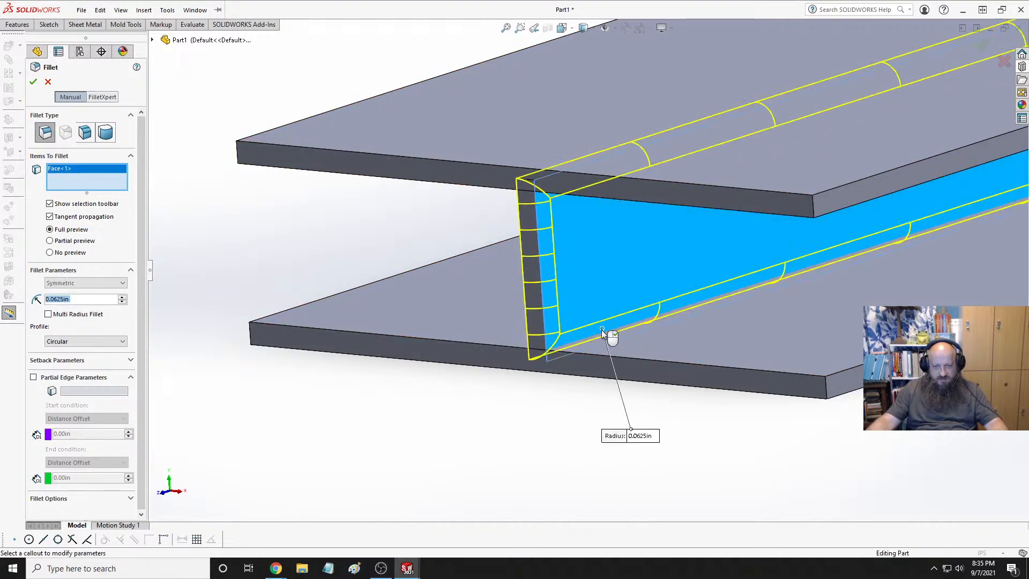
key("Escape")
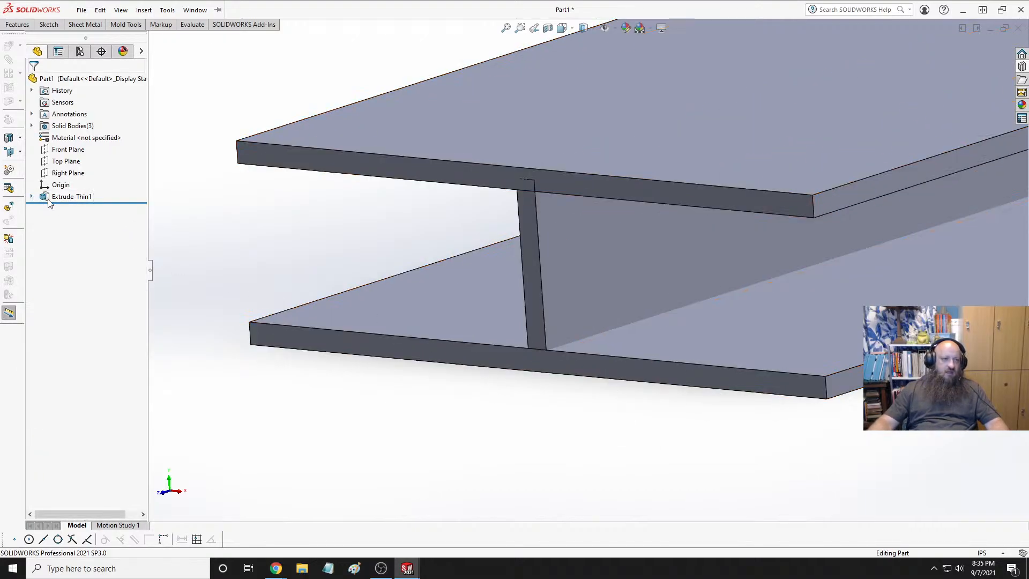
Delete the thin extrusion feature while keeping its I-shaped sketch
left_click(78, 200)
right_click(89, 197)
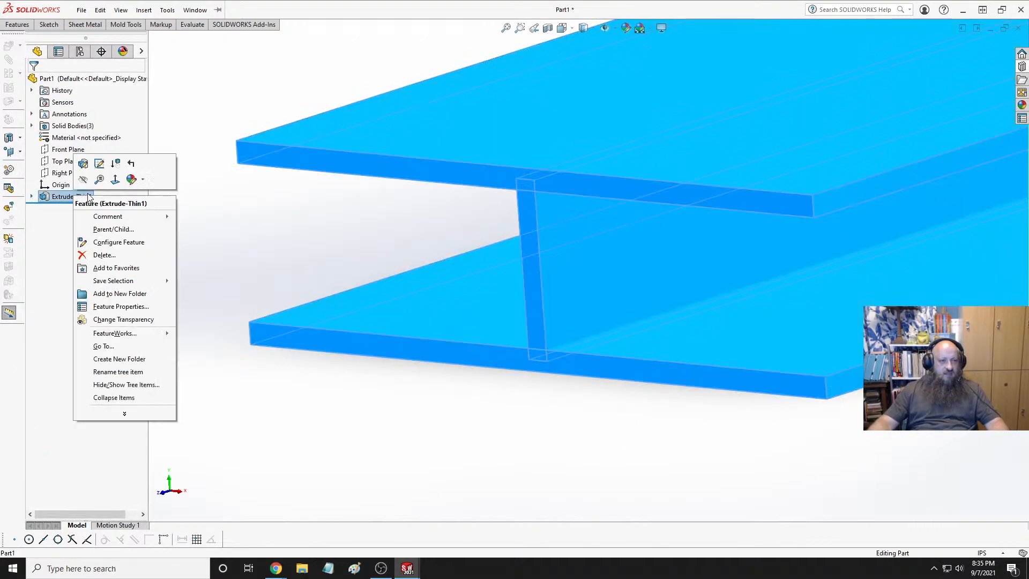
left_click(104, 255)
left_click(567, 234)
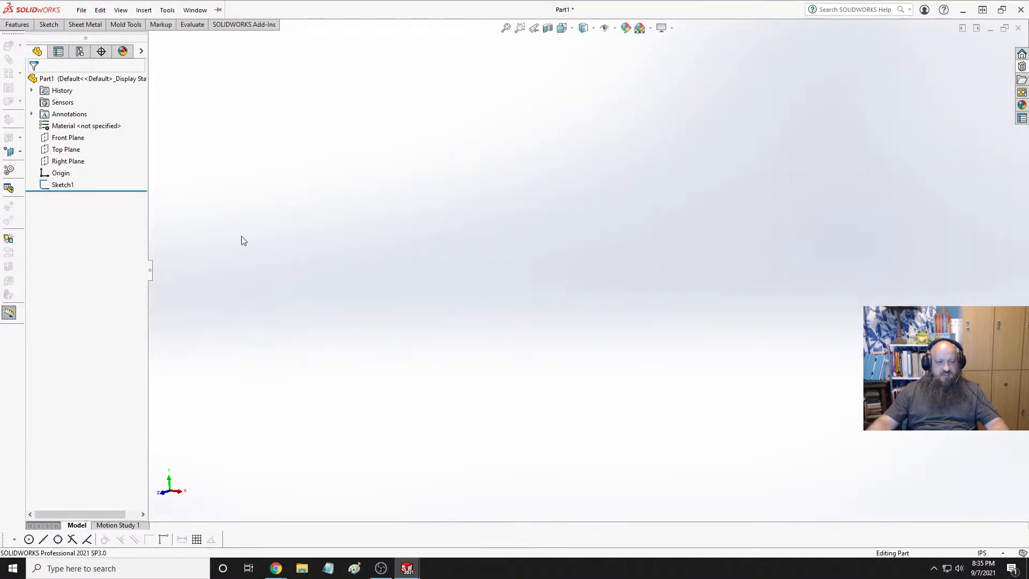
Edit the I-shaped sketch and convert its two horizontal lines and the vertical line to construction geometry
left_click(62, 184)
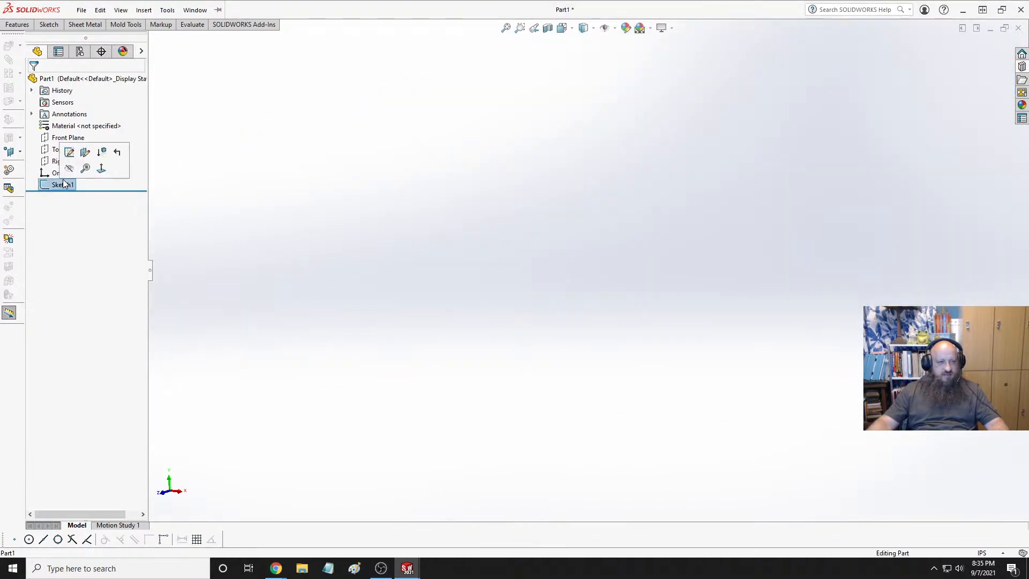
left_click(69, 152)
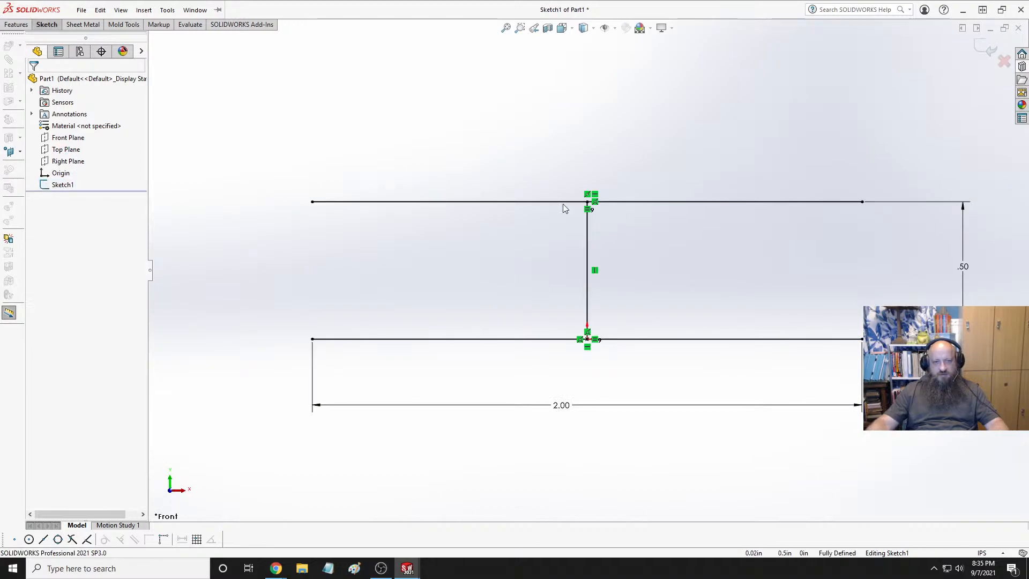
mouse_move(291, 119)
left_mouse_down()
mouse_move(404, 215)
mouse_move(963, 399)
left_mouse_up()
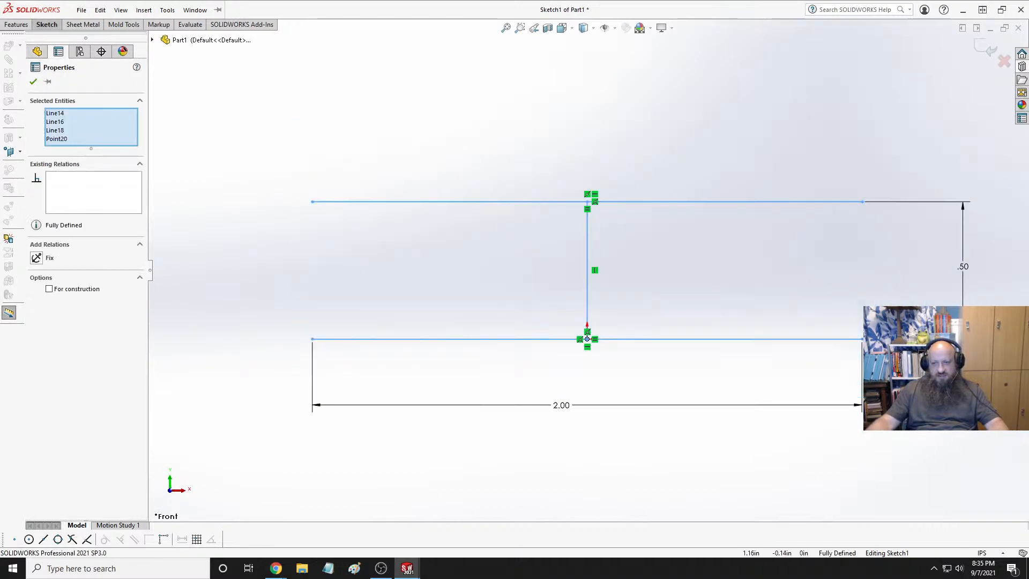
left_click(797, 374)
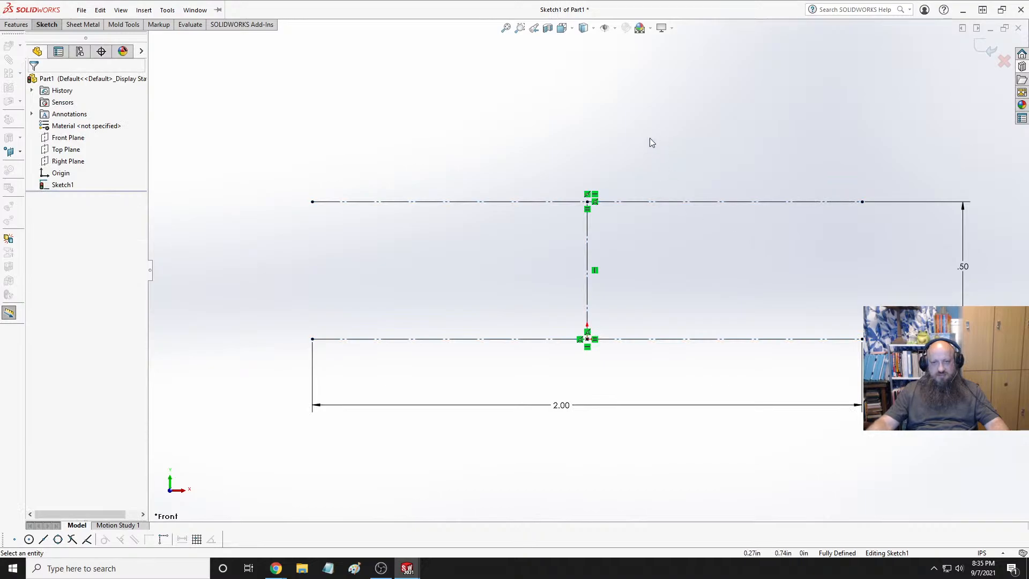
Set up a bi-directional 0.0625 in offset of the vertical web line and both horizontal flange lines
left_click(16, 24)
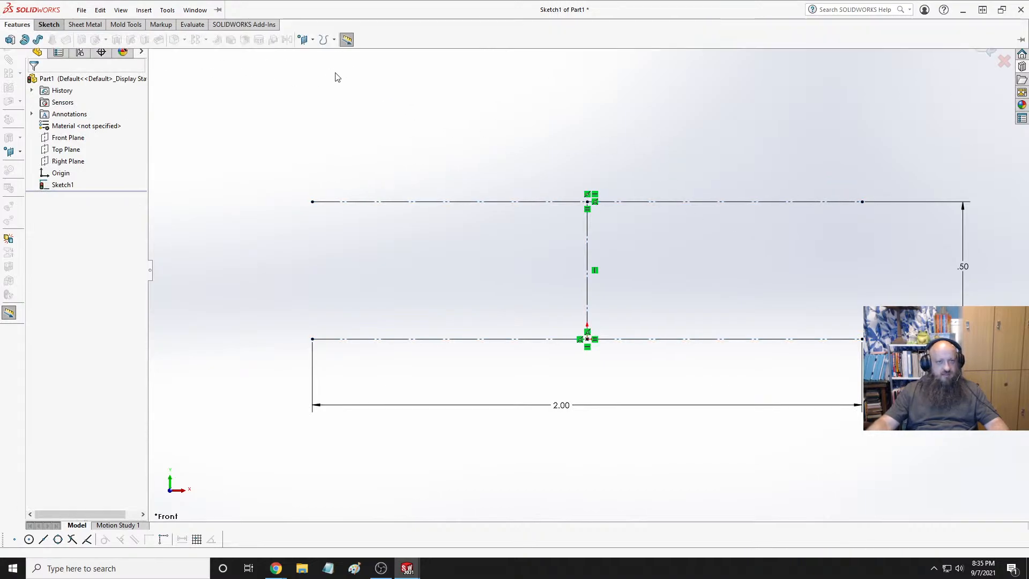
left_click(47, 25)
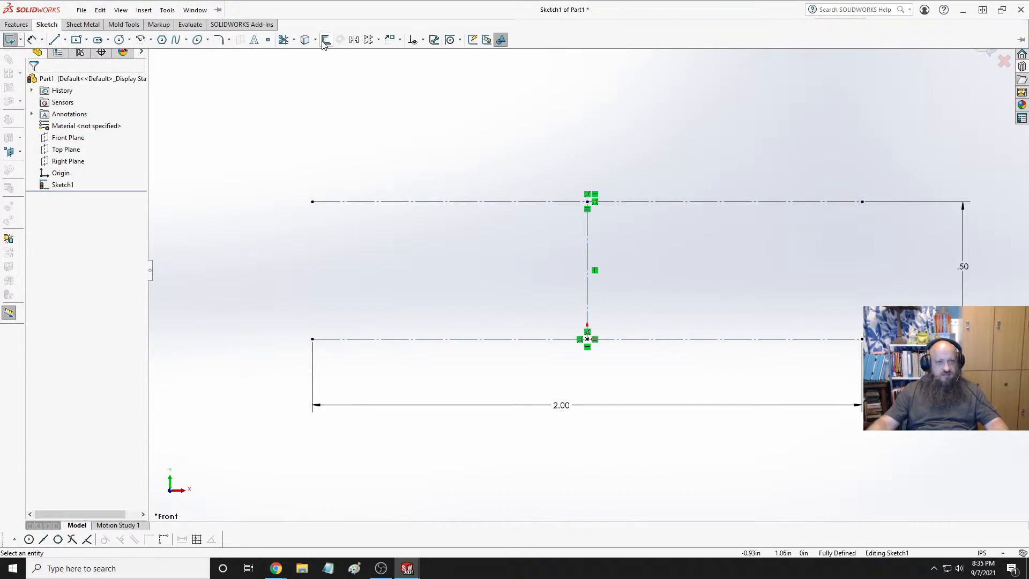
left_click(325, 40)
left_click(68, 157)
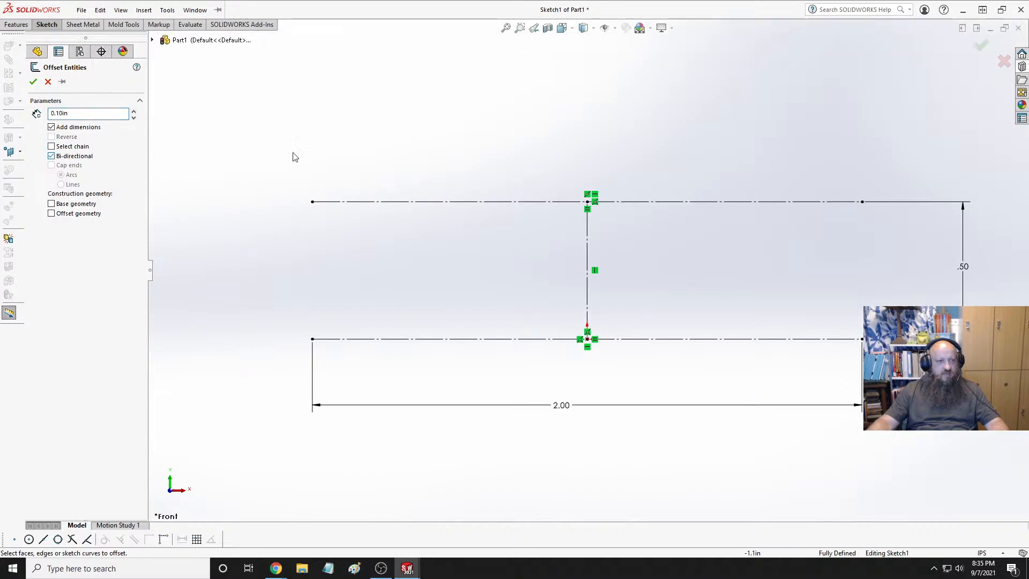
double_click(99, 114)
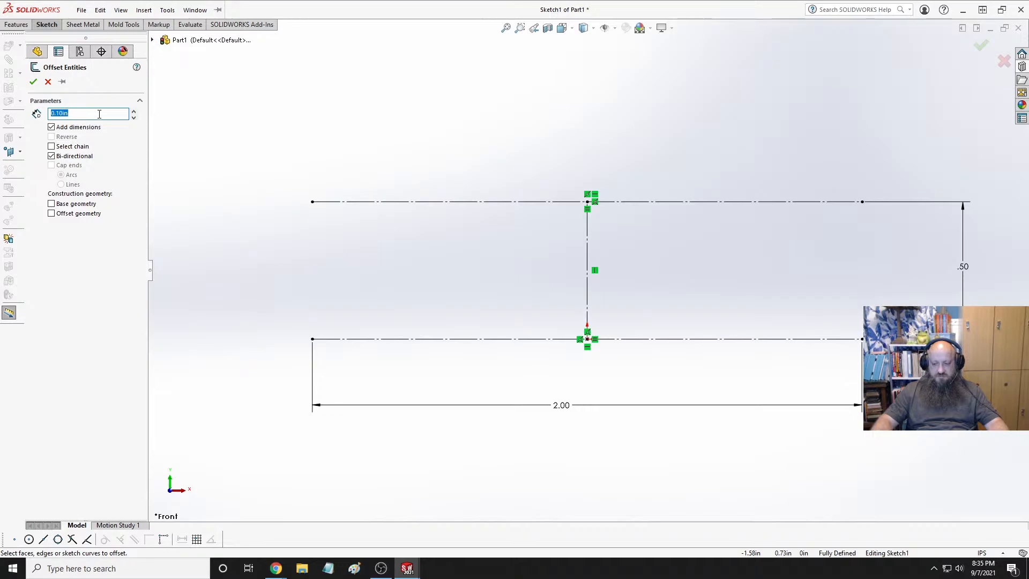
type(".")
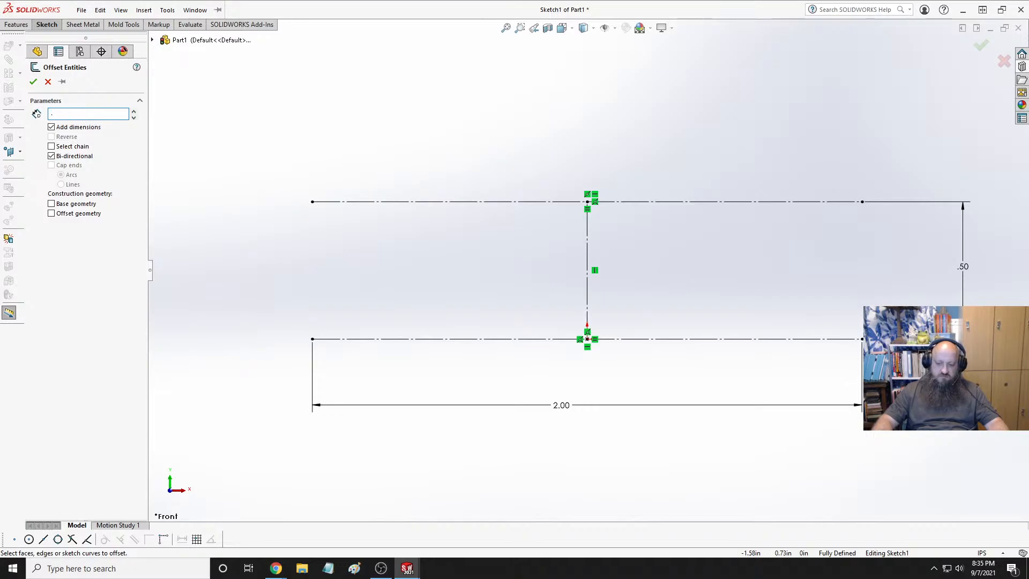
type("0625")
key("Return")
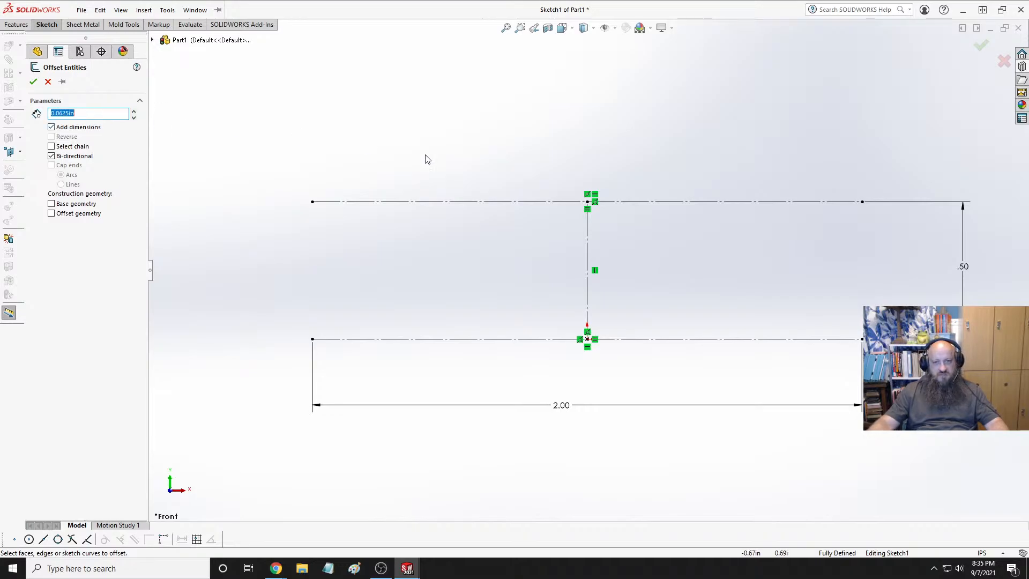
left_click(589, 232)
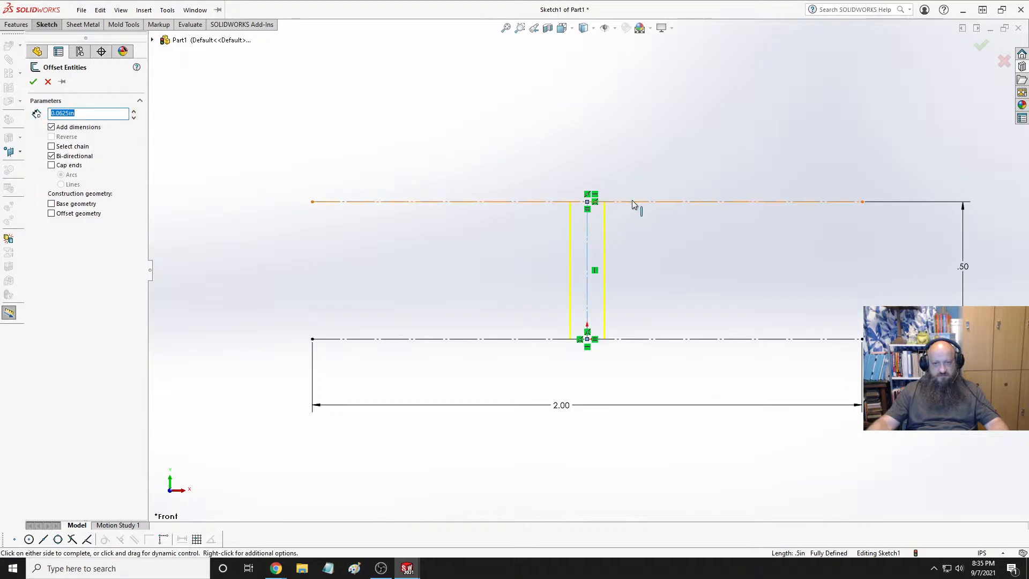
left_click(633, 202)
left_click(649, 339)
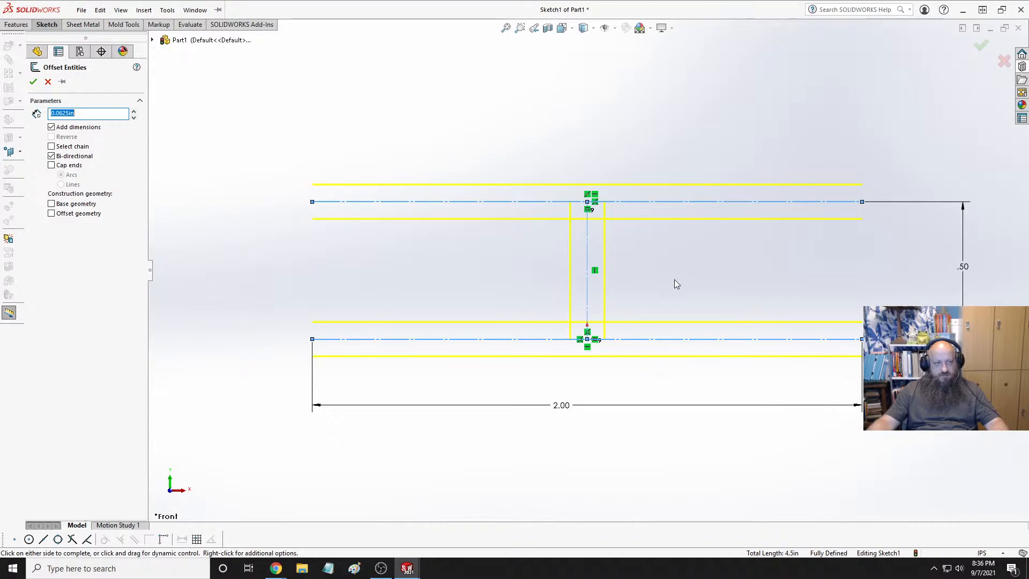
Try arc and line end caps on the offset and set its distance to 0.03125 in
left_click(53, 166)
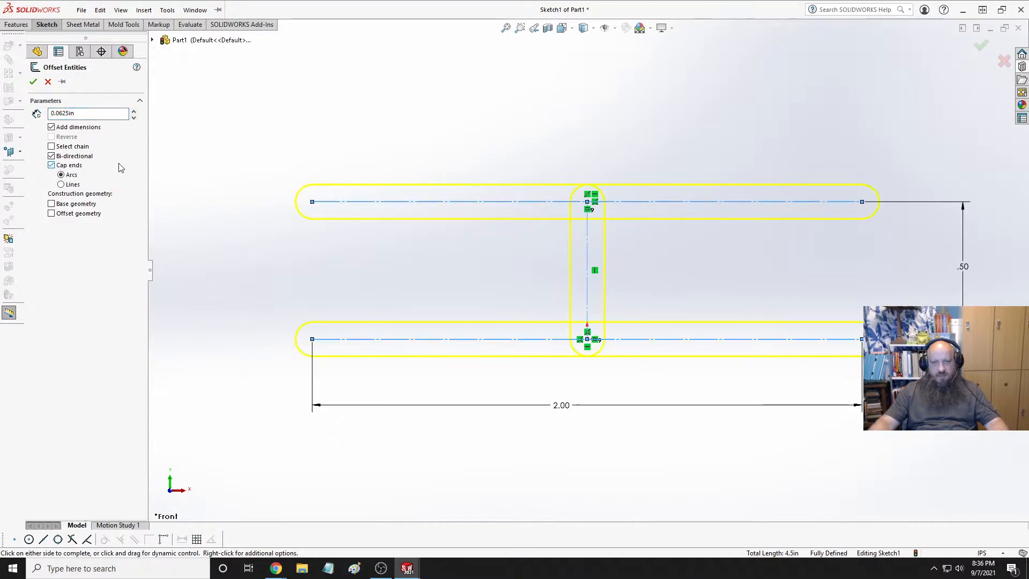
left_click(62, 184)
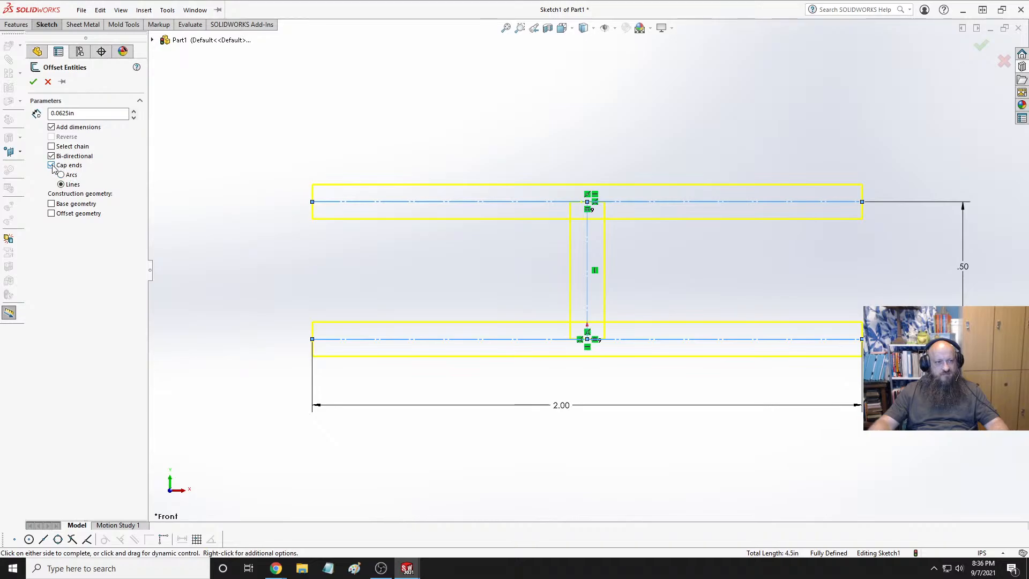
double_click(86, 114)
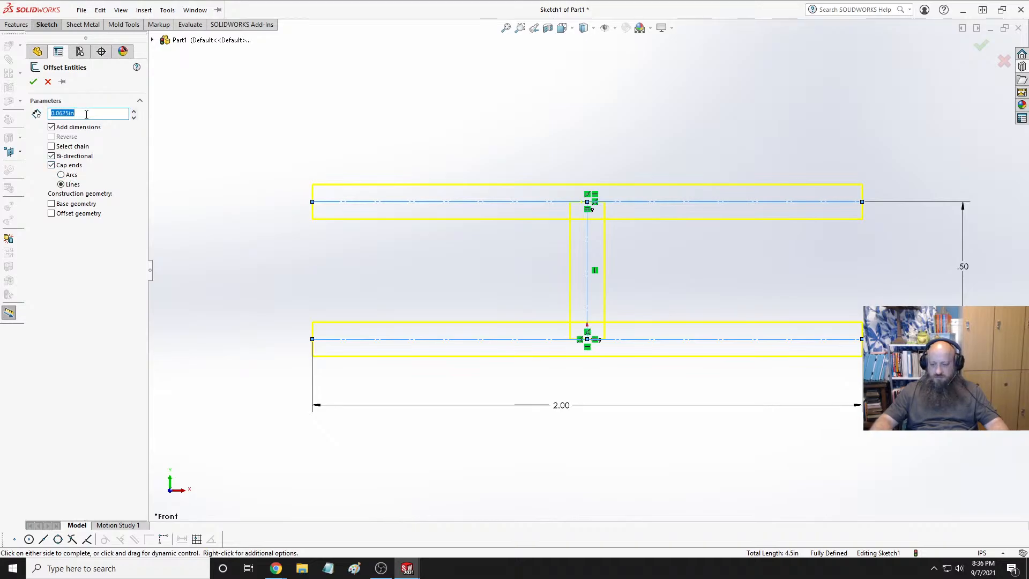
type(".03125")
key("Return")
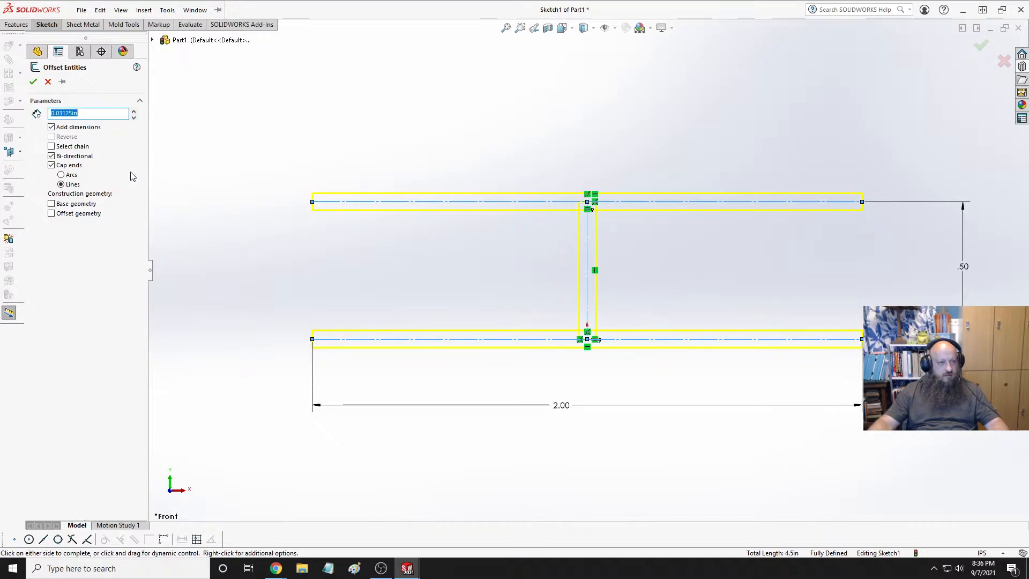
Turn off the end caps and apply the bi-directional offset to the three construction lines
left_click(52, 147)
left_click(52, 147)
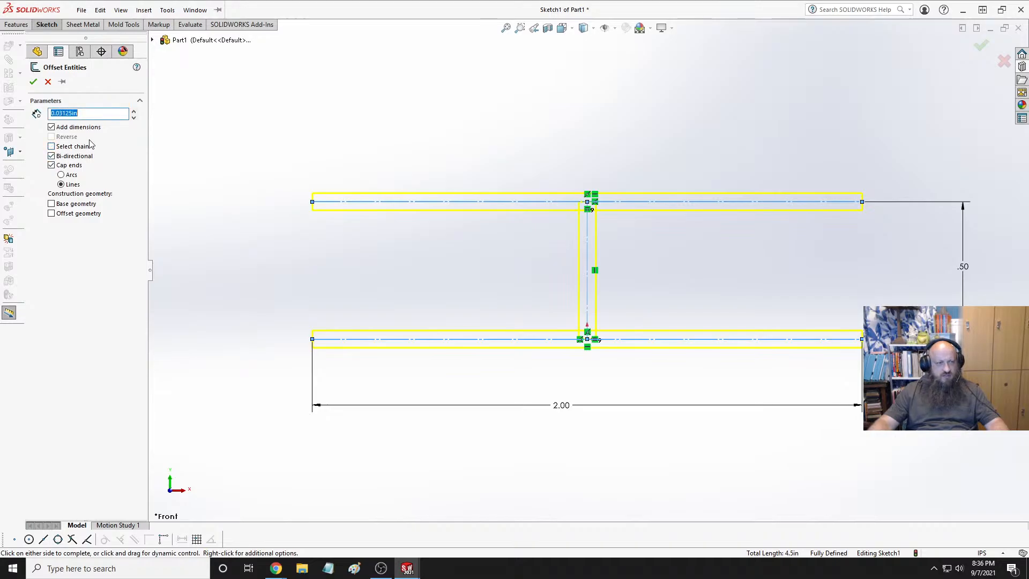
left_click(51, 166)
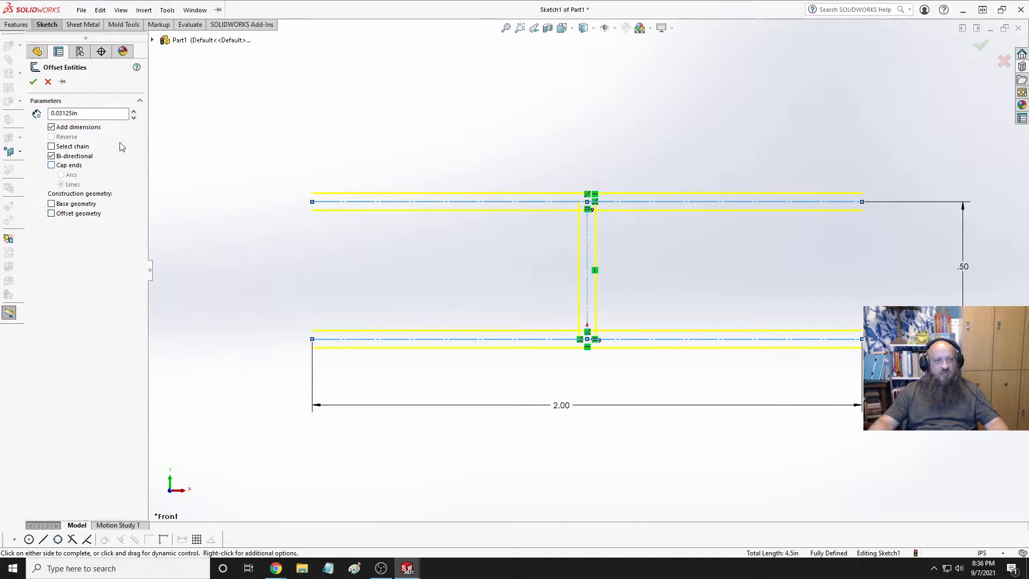
left_click(33, 81)
left_click(546, 172)
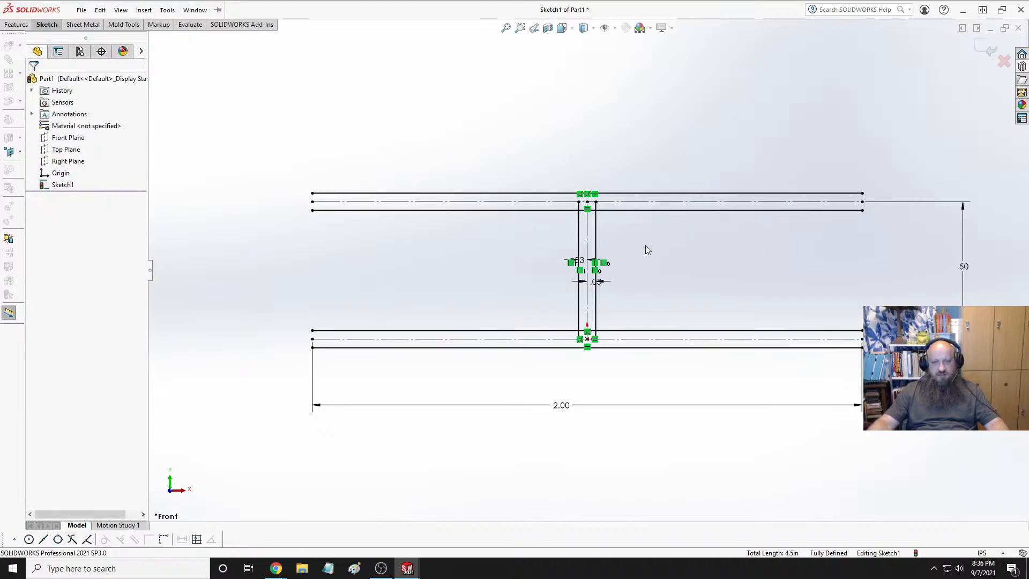
Trim the web's overlapping line ends and the flange segment between them at the upper web-flange junction
scroll(589, 193, "down", 4)
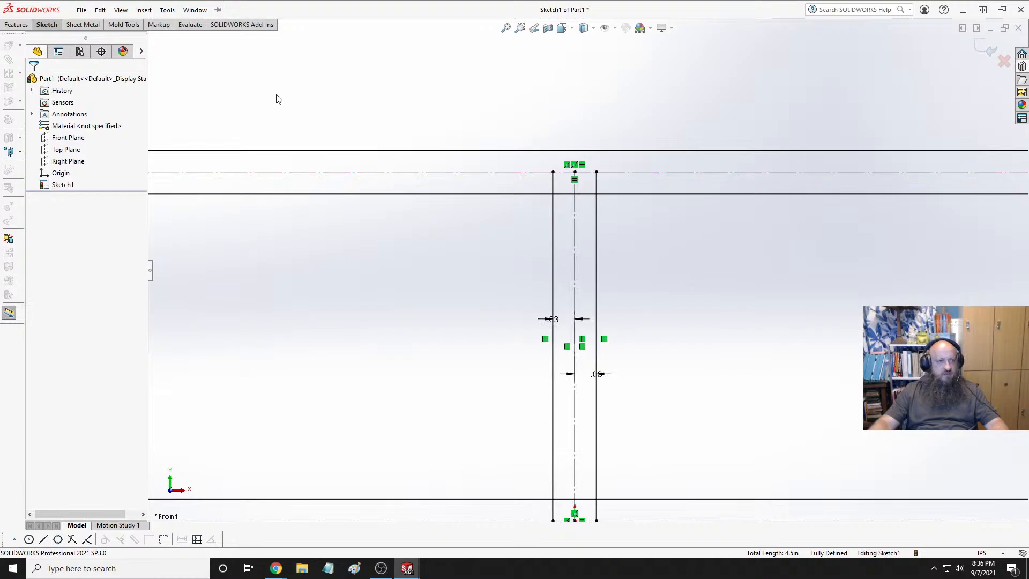
left_click(16, 25)
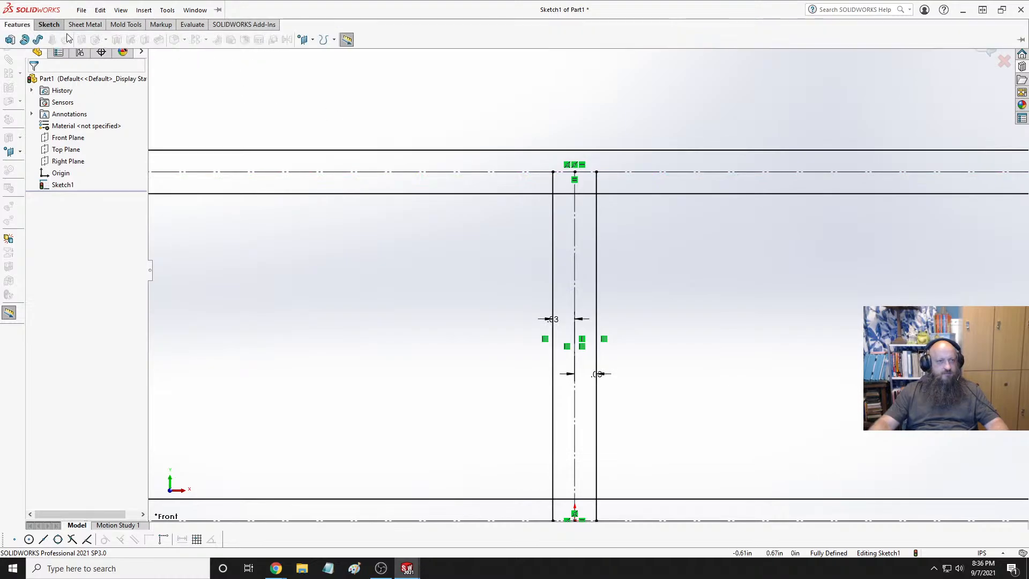
left_click(50, 25)
left_click(282, 39)
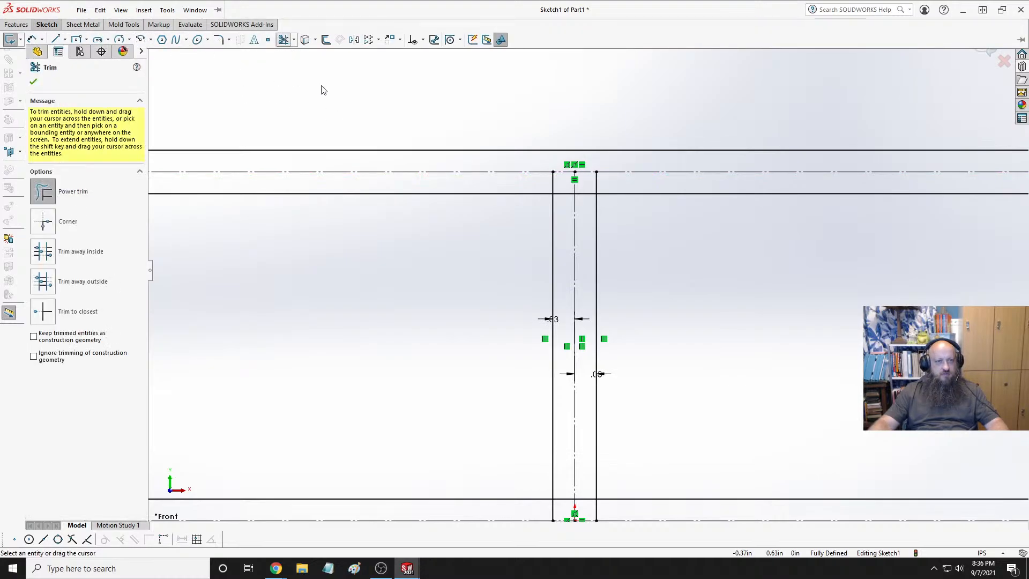
left_click(552, 182)
left_click(595, 183)
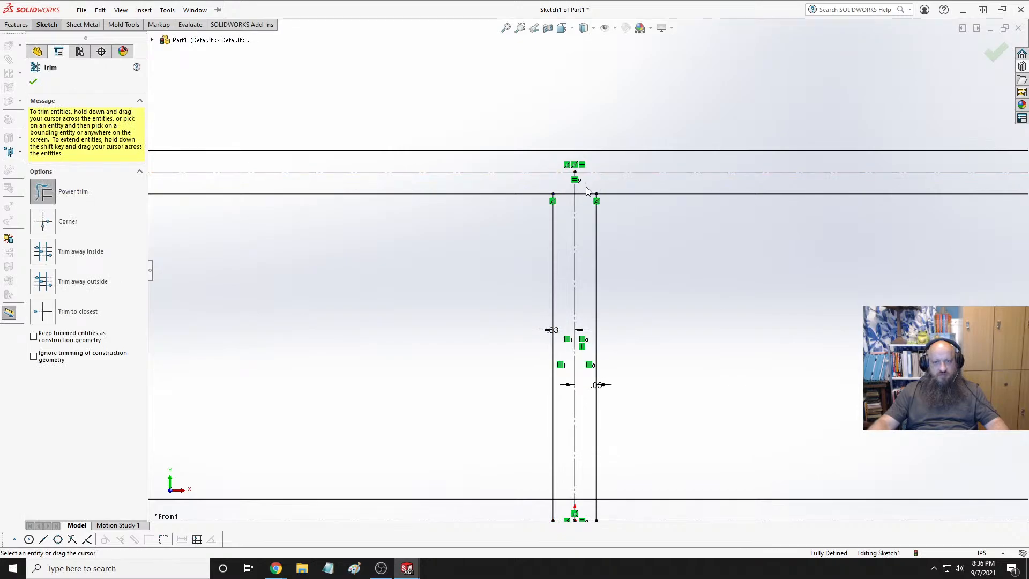
left_click(583, 193)
Power-trim the overlapping web and flange segments at the lower web-flange junction
scroll(571, 208, "down", 3)
scroll(592, 395, "up", 5)
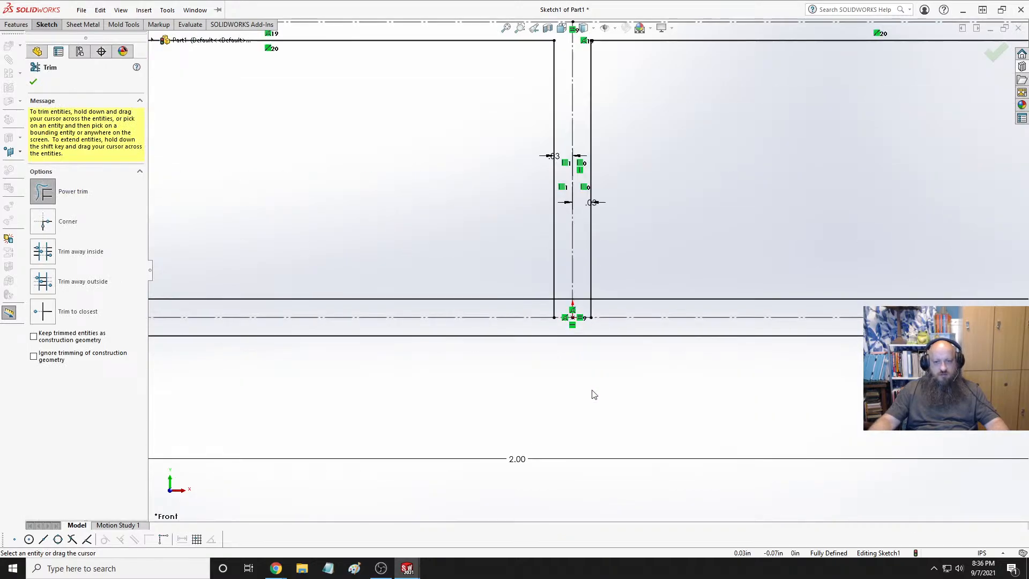
left_click_drag(571, 238, 594, 268)
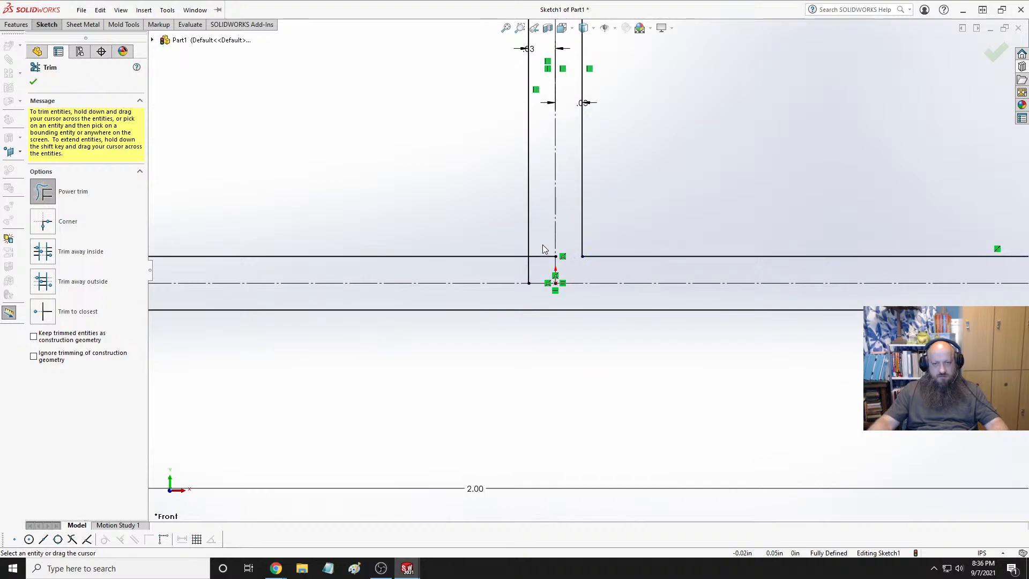
left_click_drag(543, 244, 516, 272)
scroll(588, 270, "down", 4)
Close the left ends of the upper and lower flanges with vertical lines
scroll(570, 268, "down", 3)
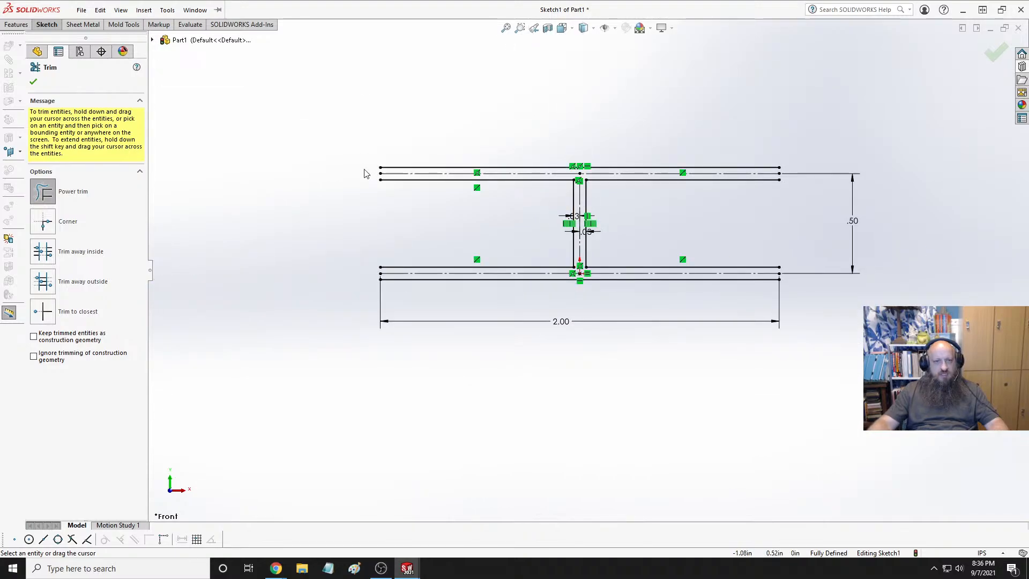
mouse_move(39, 41)
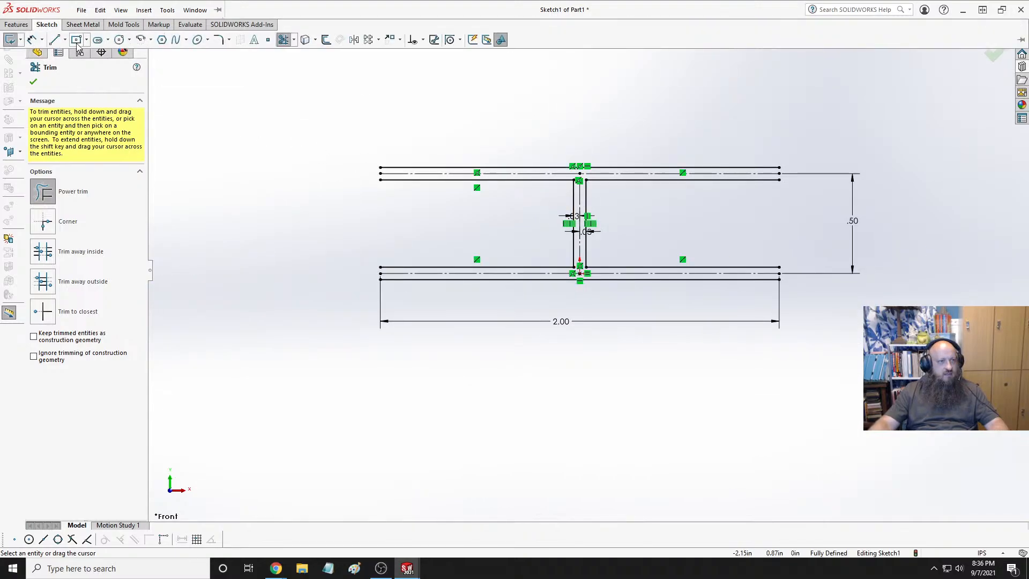
key("l")
scroll(416, 194, "down", 5)
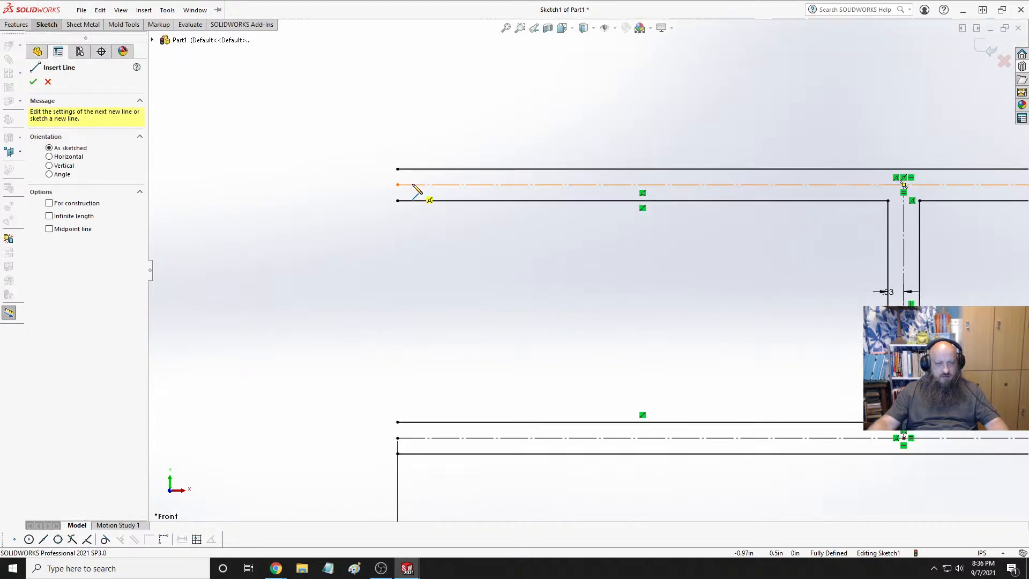
left_click(397, 169)
left_click(397, 200)
scroll(418, 257, "up", 3)
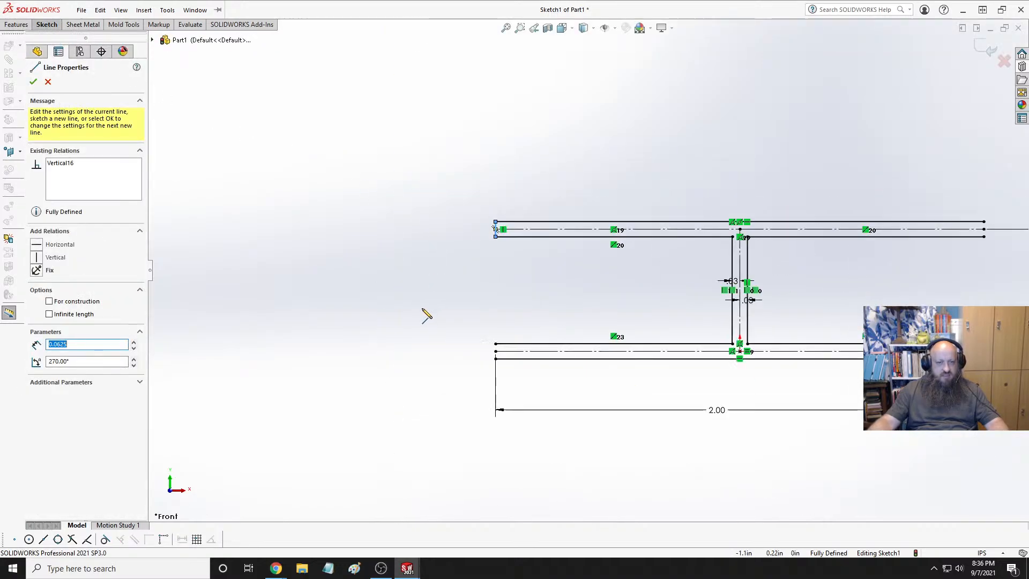
scroll(536, 332, "down", 5)
left_click(468, 288)
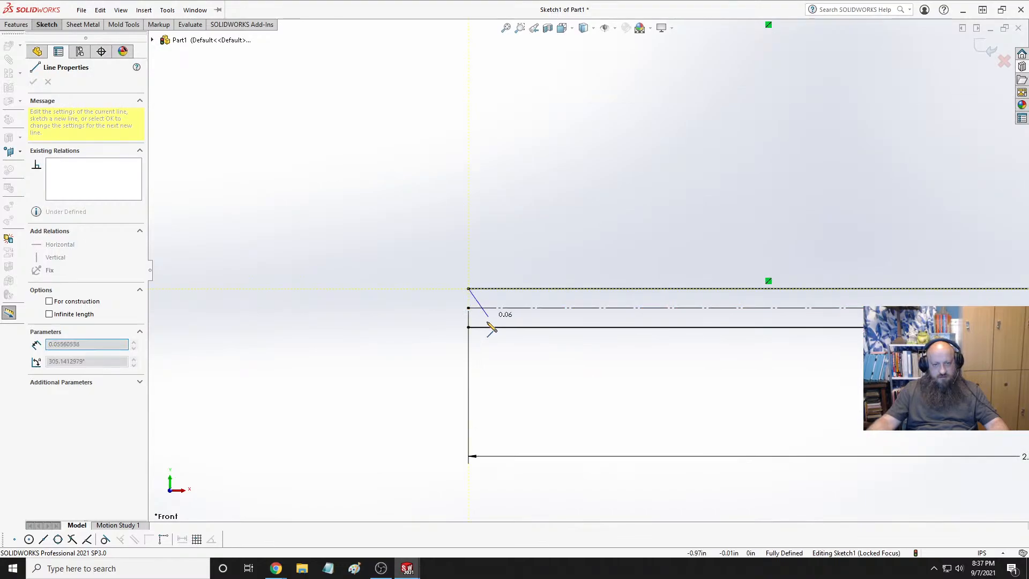
left_click(468, 327)
Close the right ends of the lower and upper flanges with vertical lines to complete the I-shaped outline
scroll(696, 319, "up", 3)
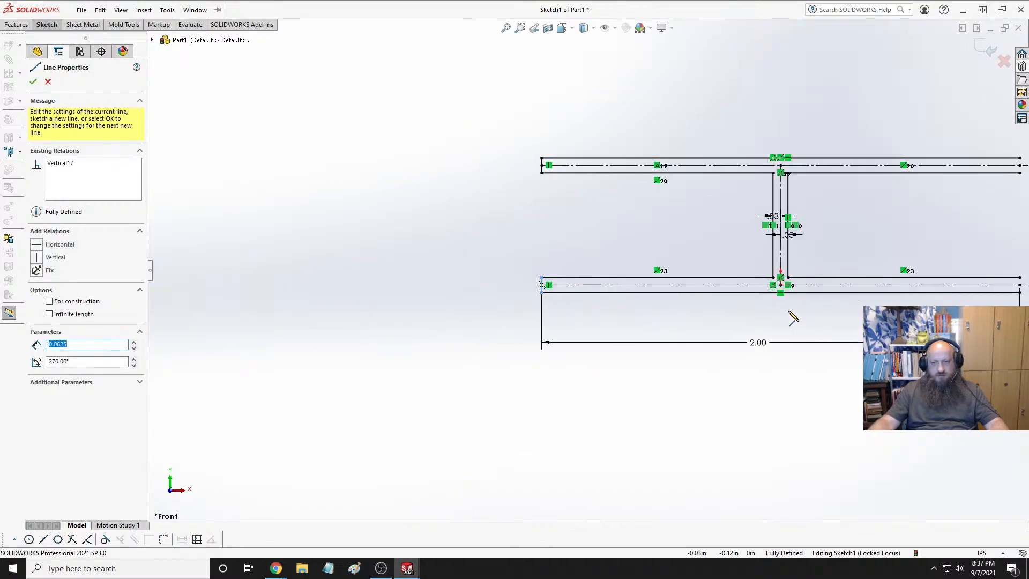
scroll(713, 279, "down", 5)
left_click(688, 275)
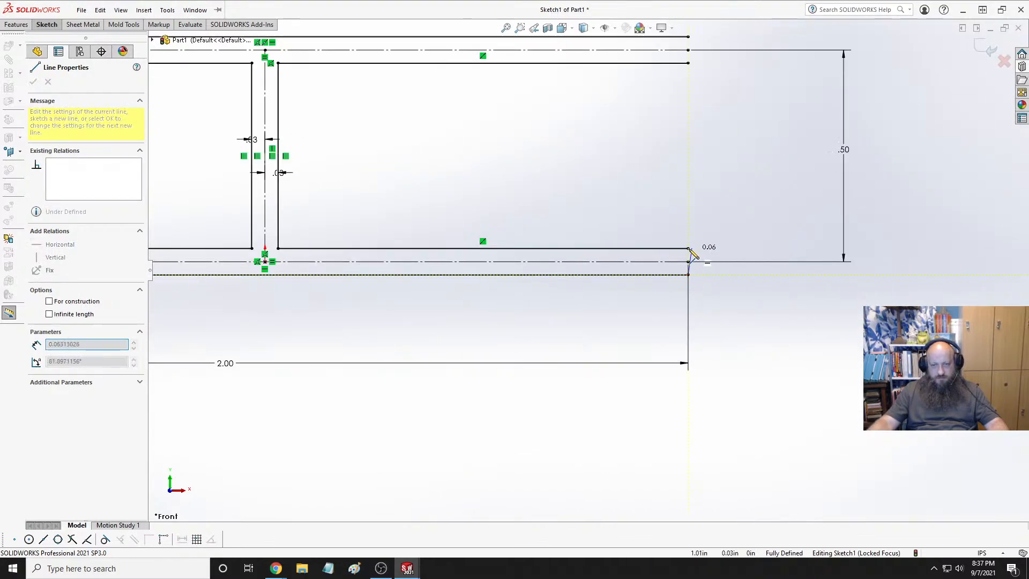
left_click(688, 248)
scroll(697, 265, "up", 3)
scroll(591, 183, "down", 5)
scroll(591, 182, "down", 1)
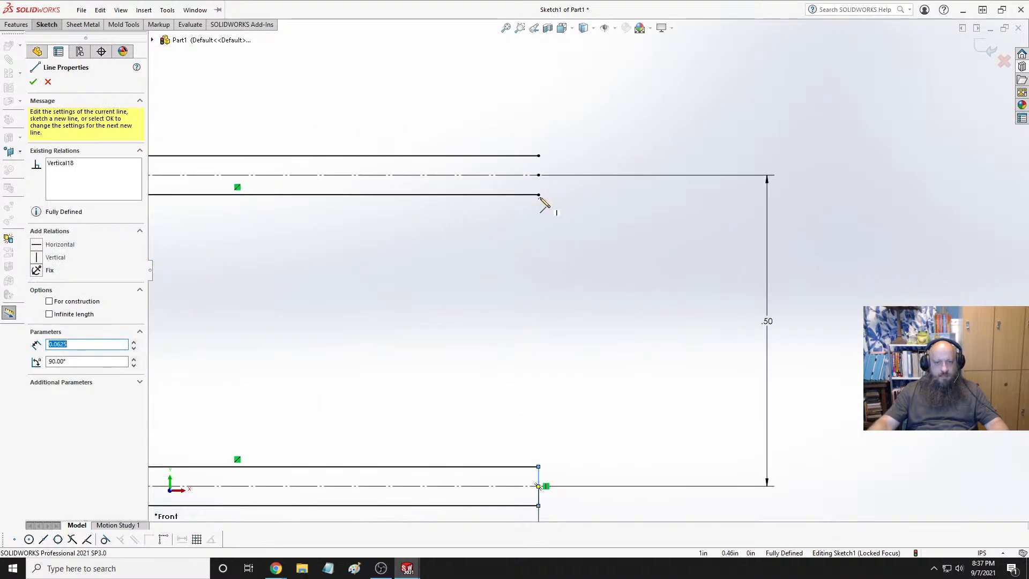
left_click(538, 195)
left_click(539, 155)
scroll(589, 230, "up", 3)
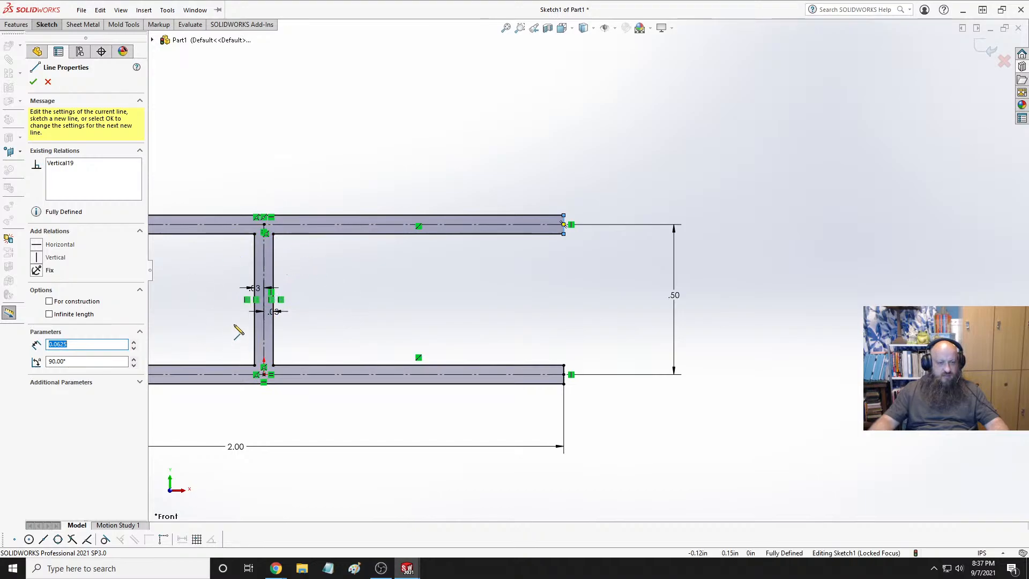
scroll(429, 294, "up", 2)
scroll(531, 284, "down", 3)
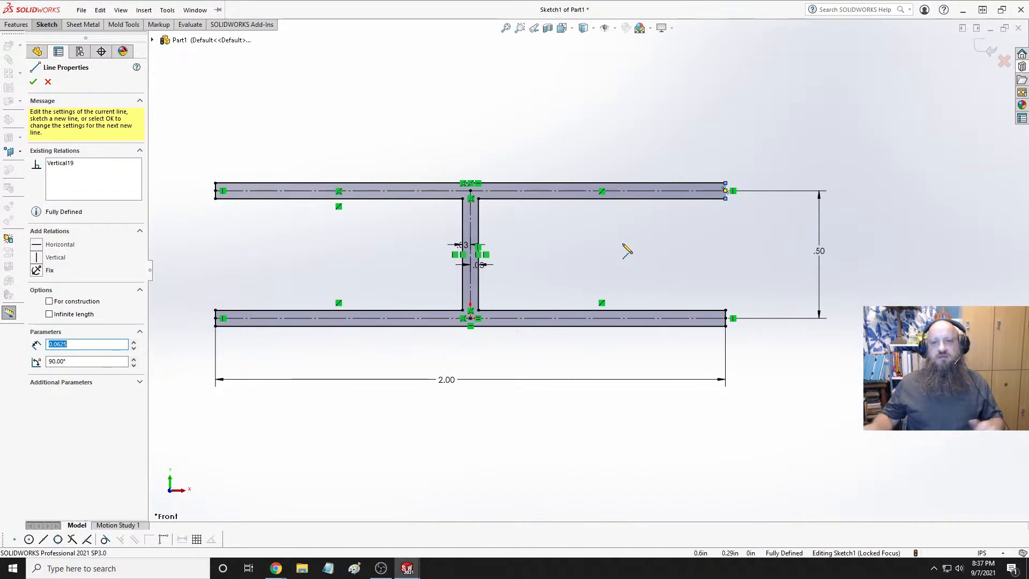
key("Escape")
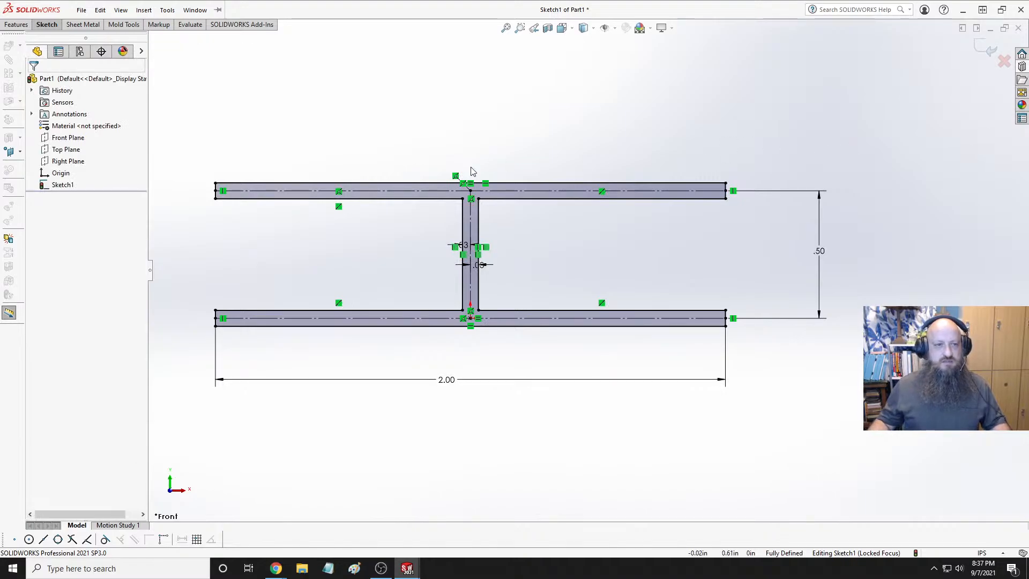
Delete all lines and dimensions of the I-profile from the sketch
mouse_move(197, 143)
left_mouse_down()
mouse_move(418, 259)
mouse_move(851, 445)
mouse_move(890, 444)
left_mouse_up()
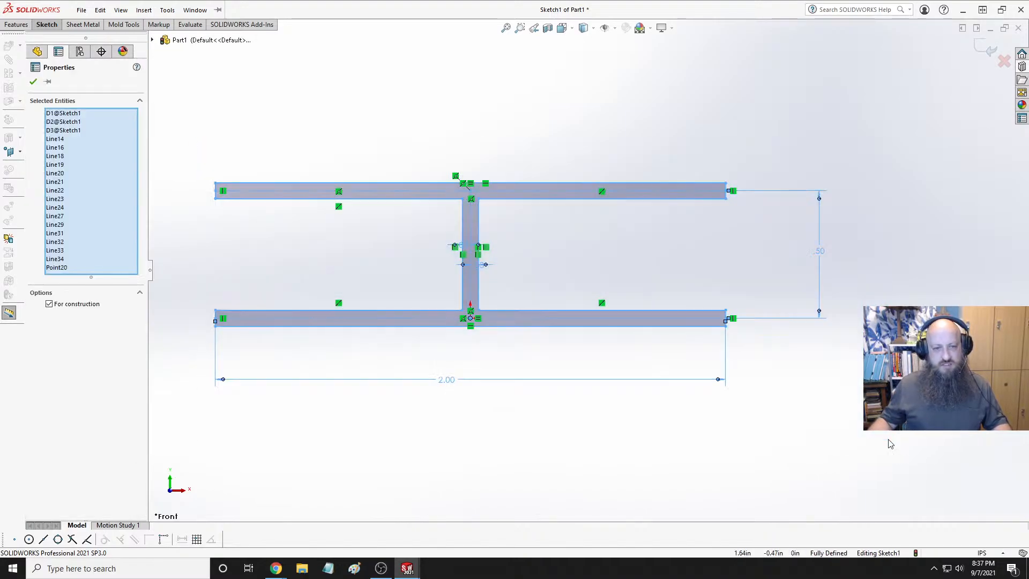
key("Delete")
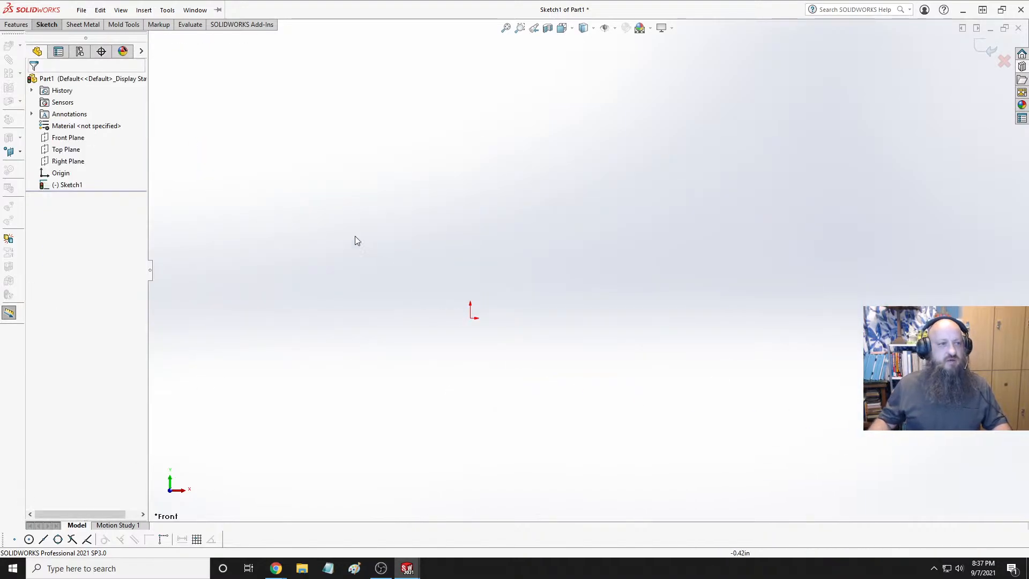
left_click(49, 25)
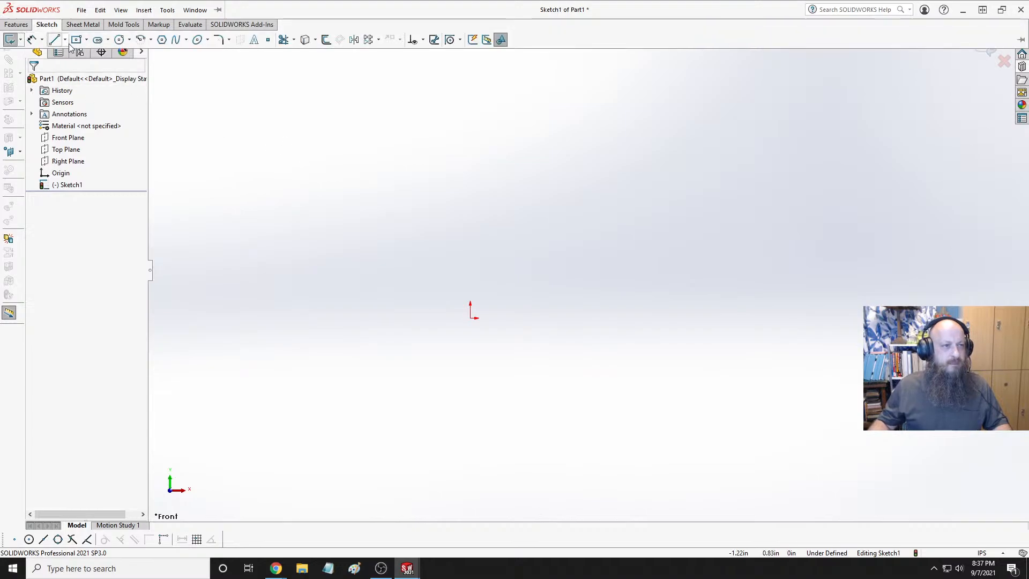
Sketch an open hat-shaped profile of five connected lines, about 0.28 in high, with both end flanges level with the origin
left_click(53, 39)
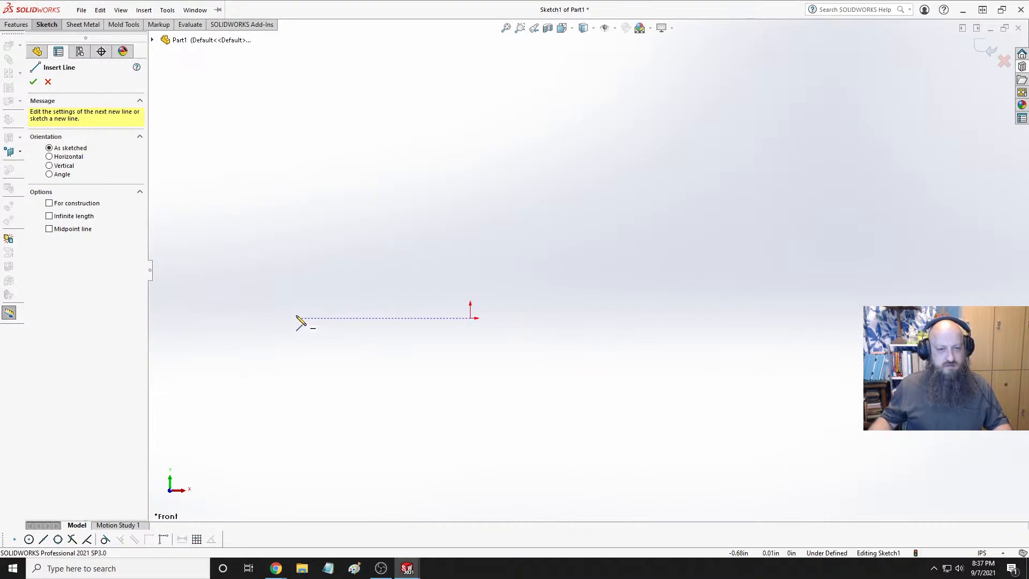
left_click(245, 317)
left_click(289, 318)
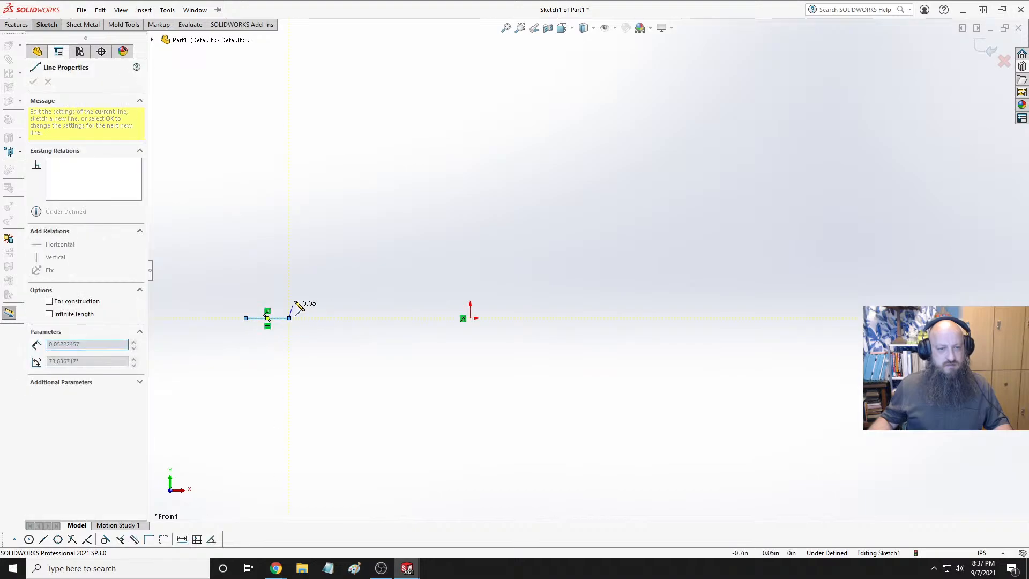
left_click(289, 246)
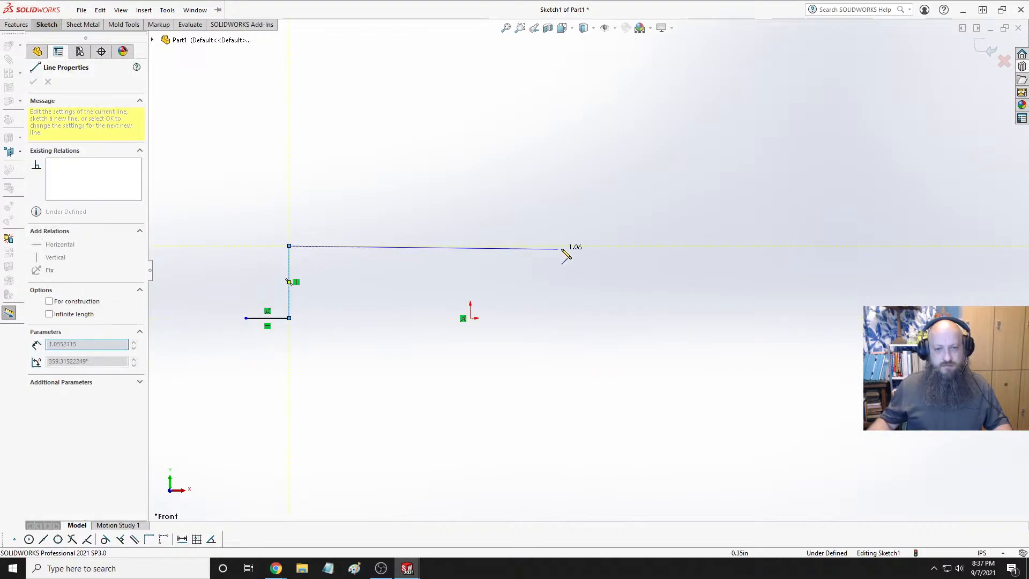
left_click(591, 246)
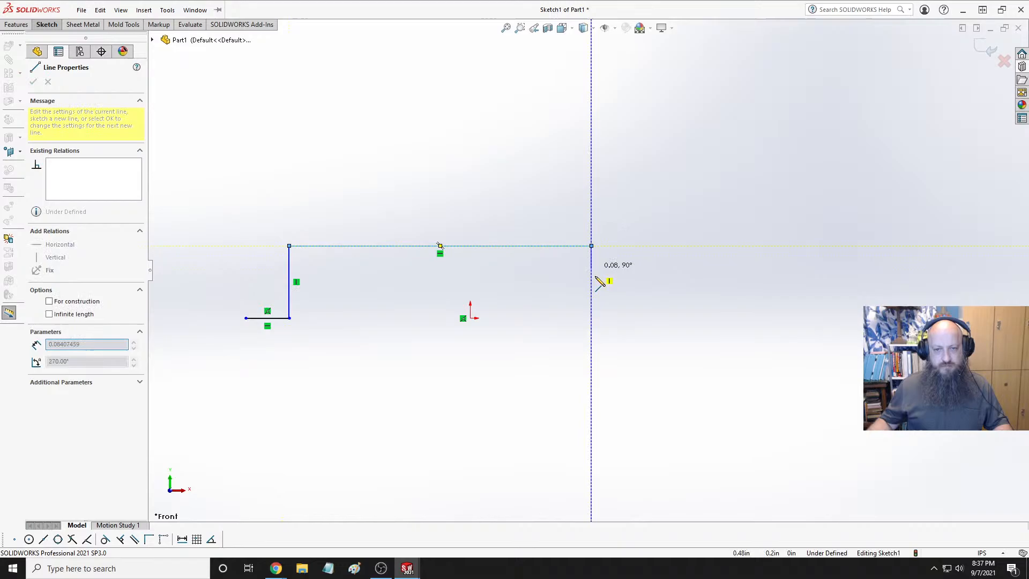
left_click(591, 318)
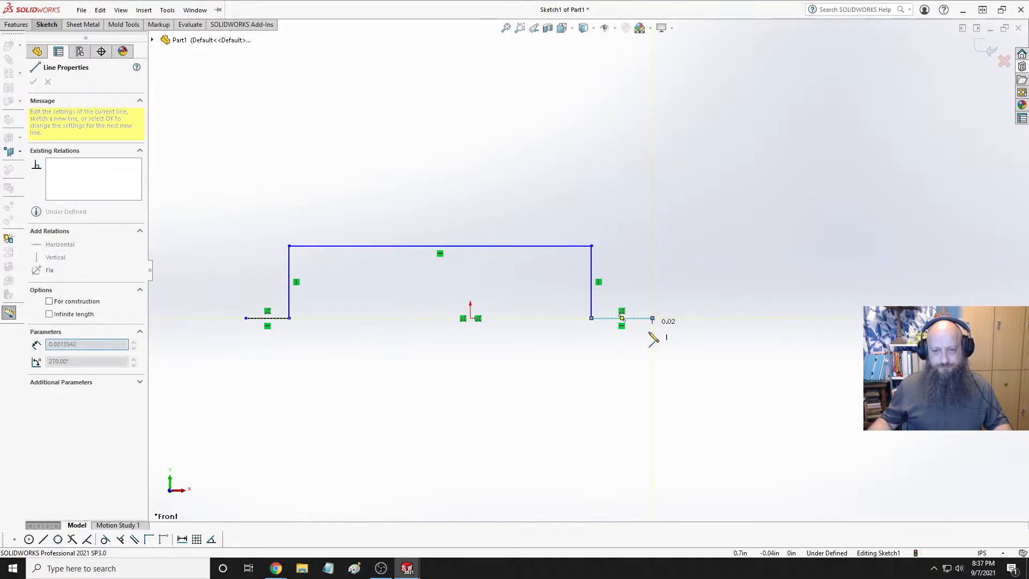
left_click(652, 318)
key("Escape")
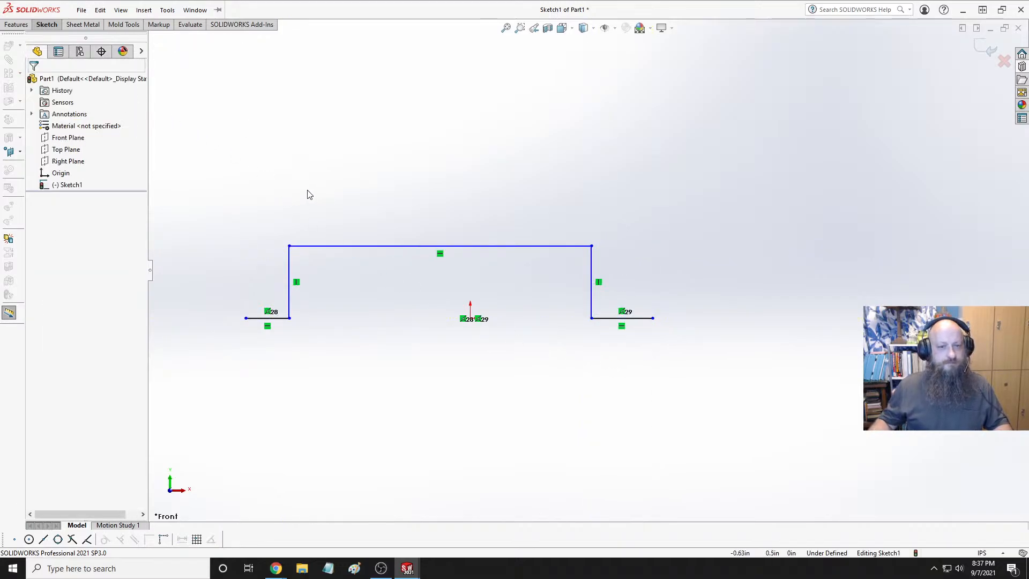
Add an infinite vertical construction line through the origin
left_click(65, 40)
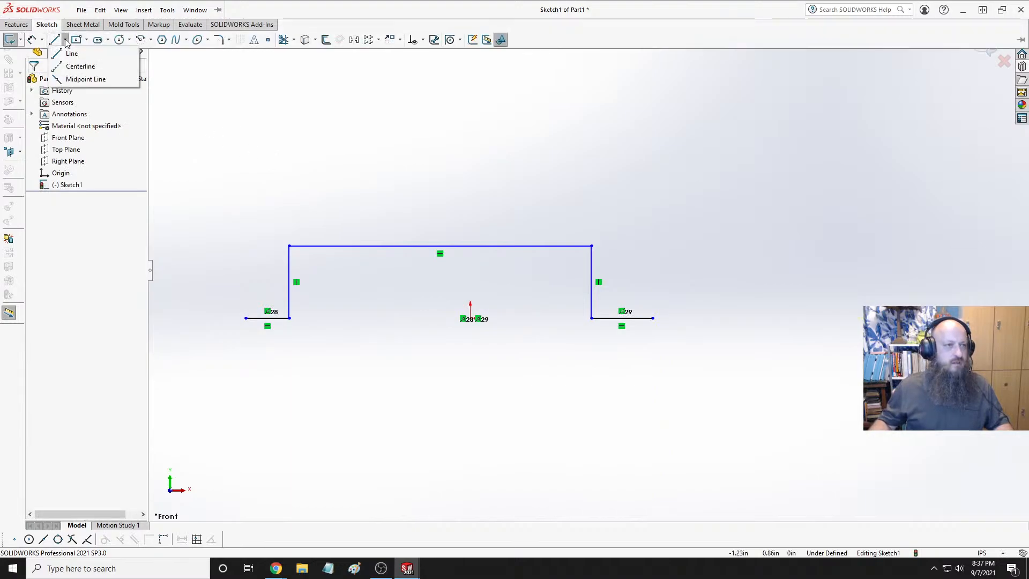
left_click(61, 70)
left_click(49, 165)
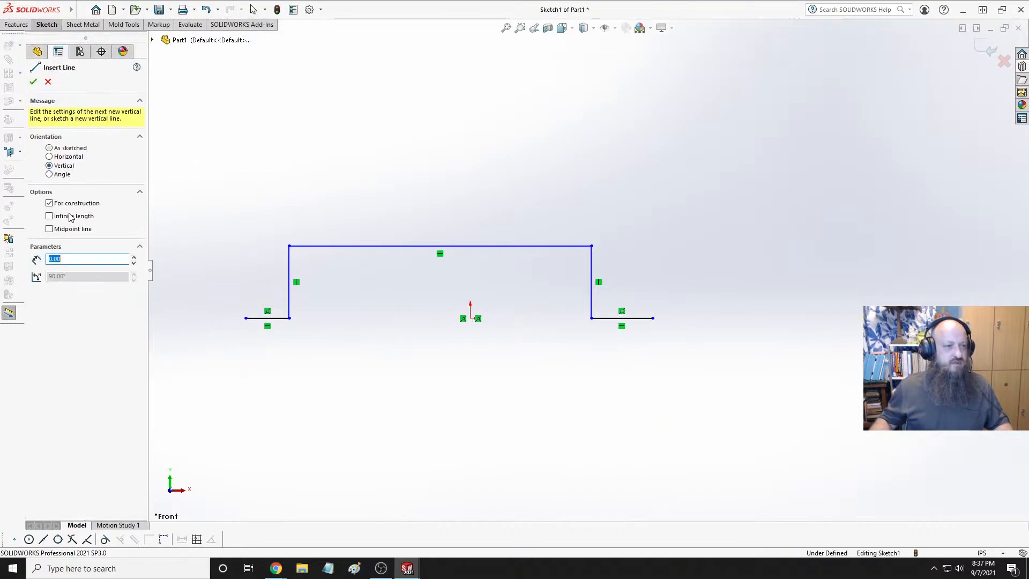
left_click(48, 215)
left_click(472, 320)
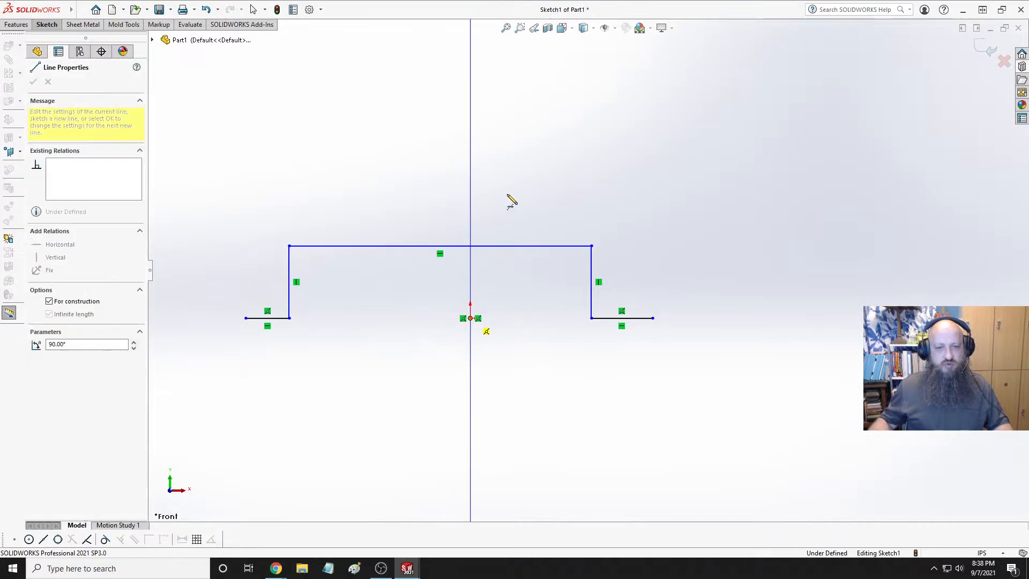
key("Escape")
Make the two vertical walls symmetric about the centerline and pull the right flange's end point outward
left_click(290, 276)
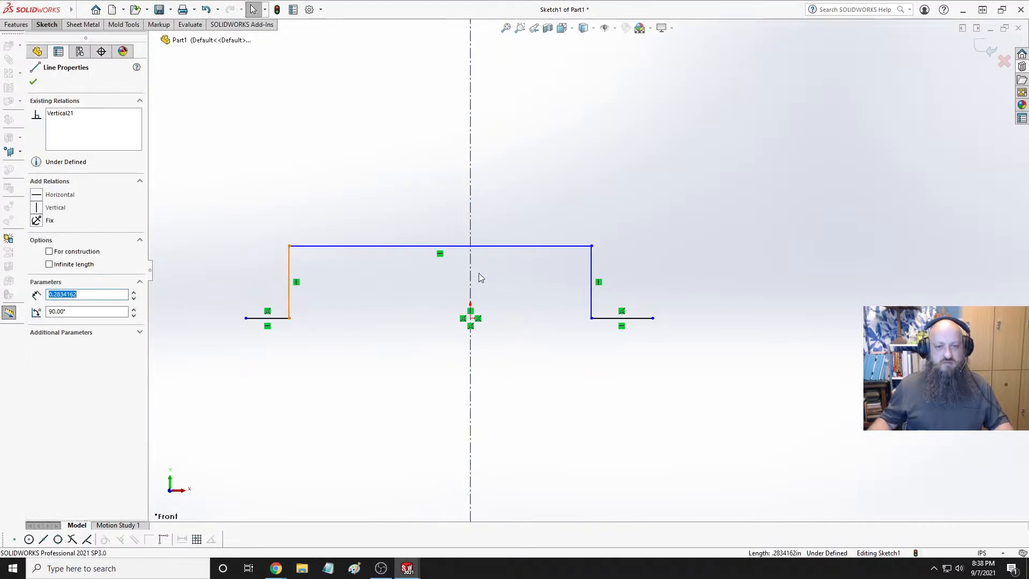
left_click(471, 274, "ctrl")
left_click(604, 262, "ctrl")
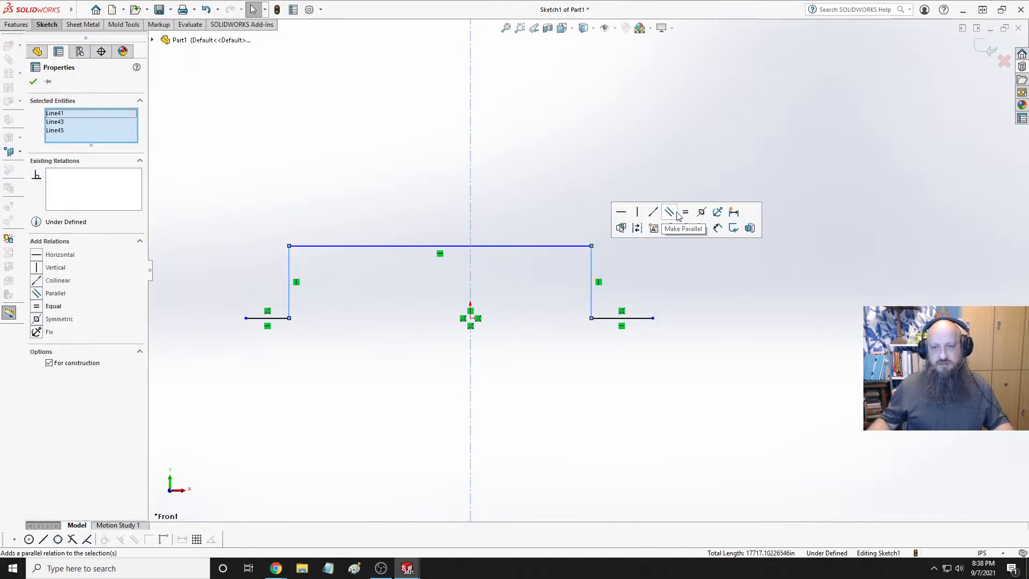
left_click(708, 211)
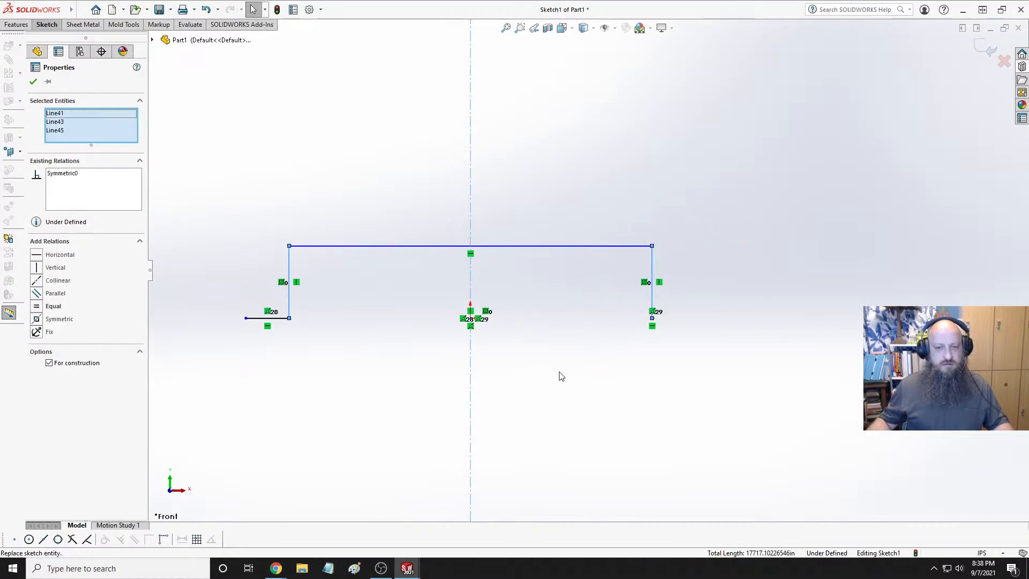
left_click(683, 343)
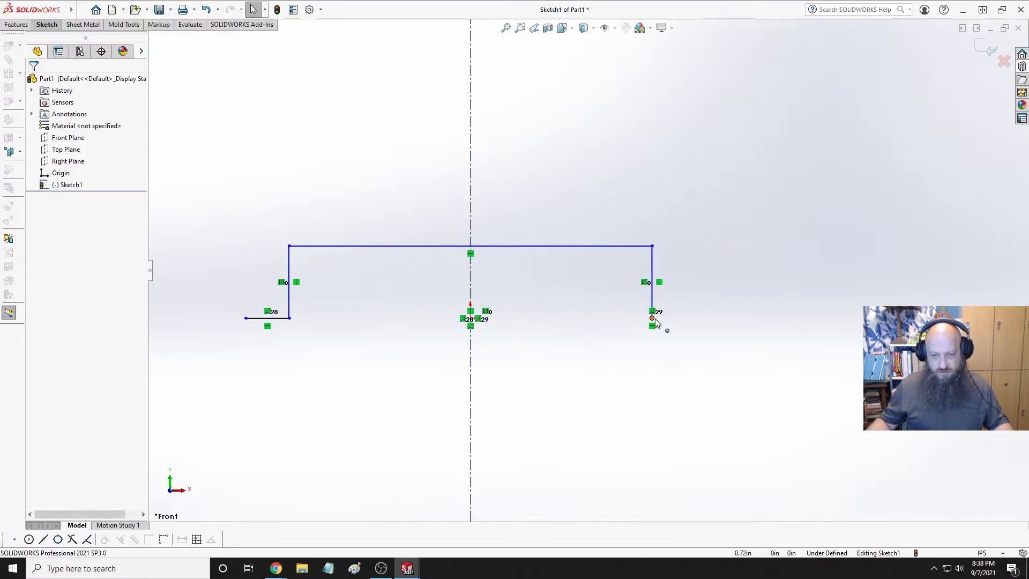
mouse_move(655, 319)
left_mouse_down()
mouse_move(730, 327)
mouse_move(621, 328)
mouse_move(730, 327)
left_mouse_up()
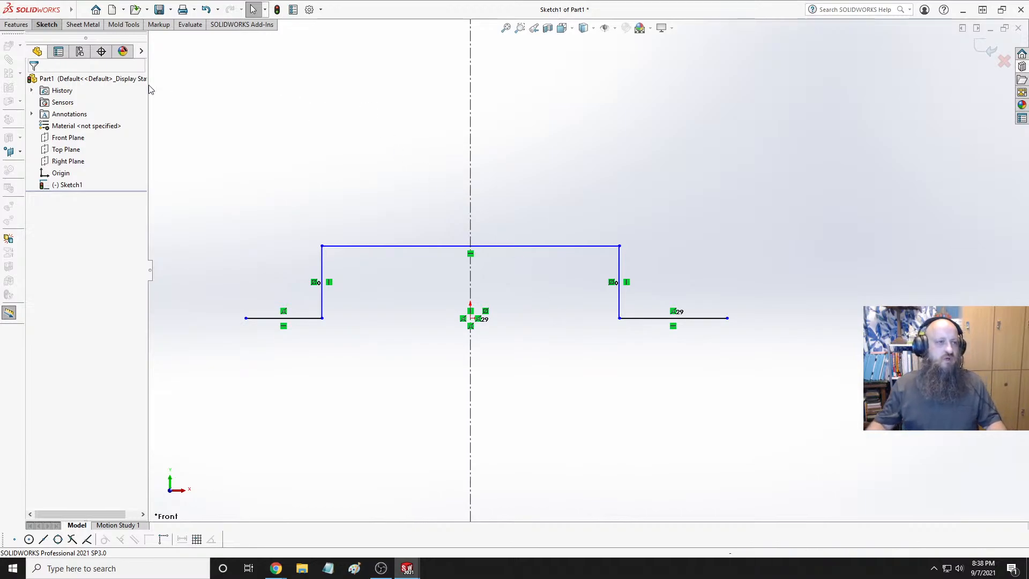
Dimension the overall width between the outer flange end points as 2 in
left_click(47, 25)
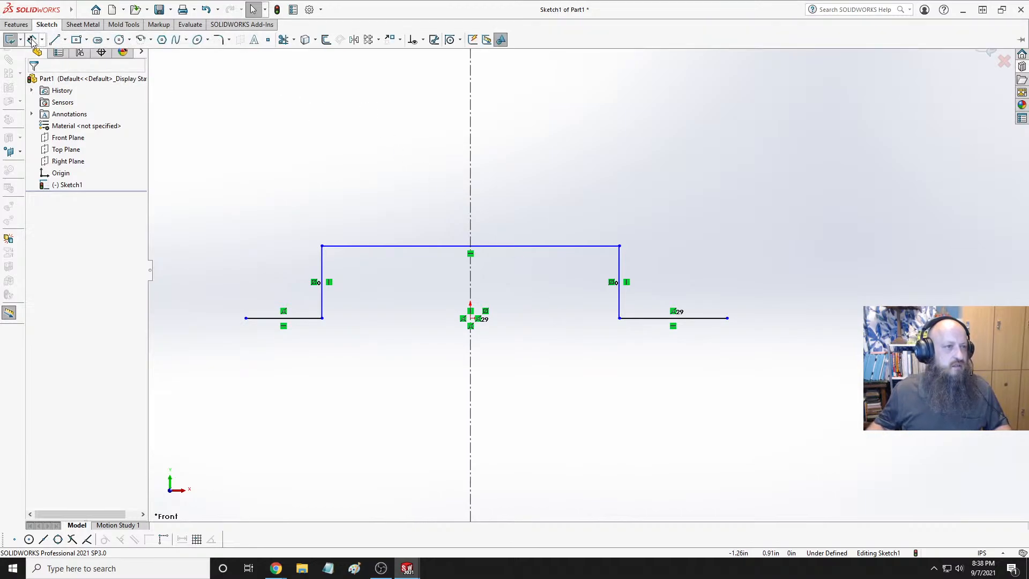
left_click(33, 40)
left_click(245, 319)
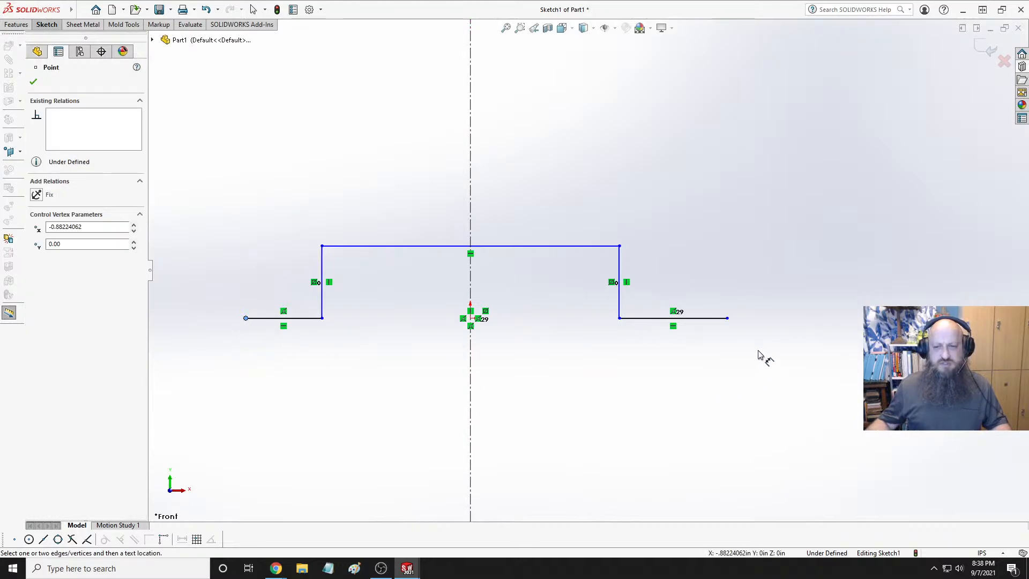
left_click(727, 318)
left_click(546, 397)
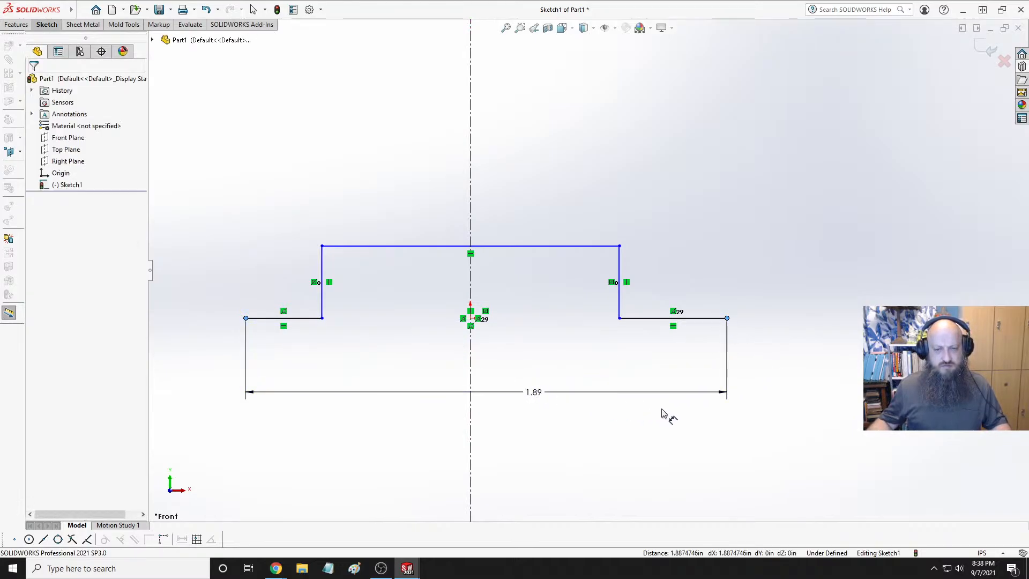
type("2")
key("Return")
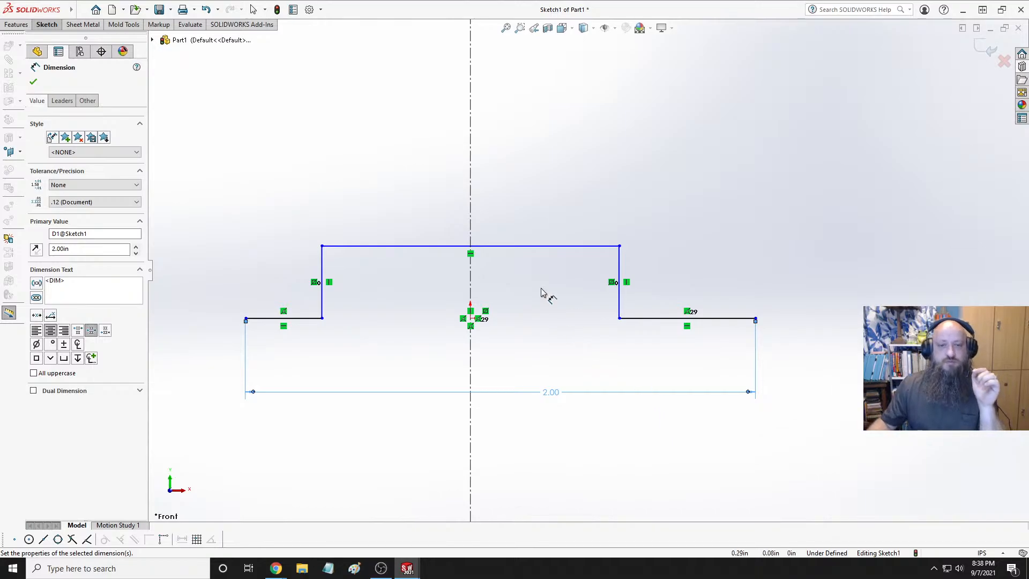
key("Escape")
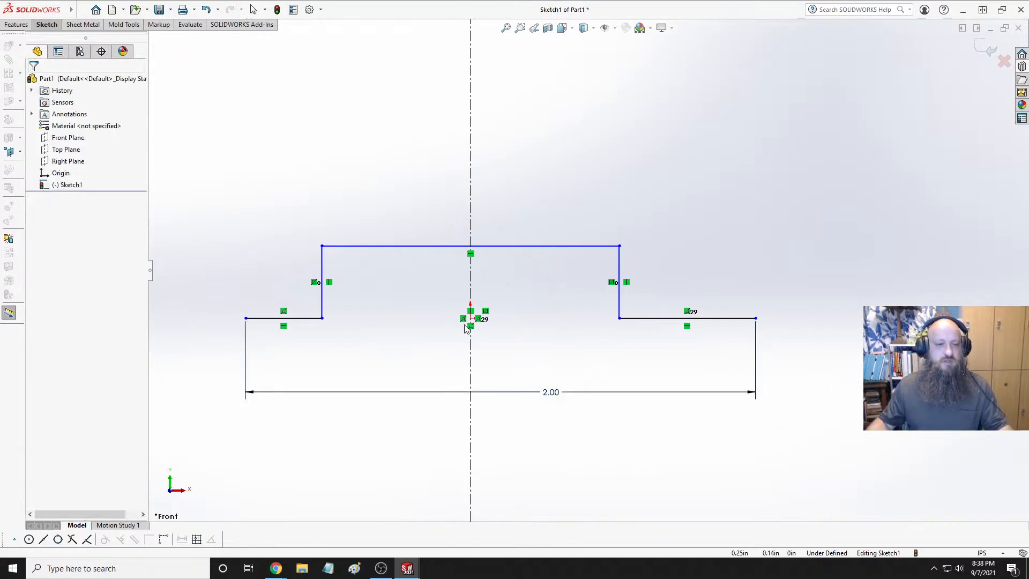
Make the outer end points of the two flanges symmetric about the vertical centerline
left_click(246, 319)
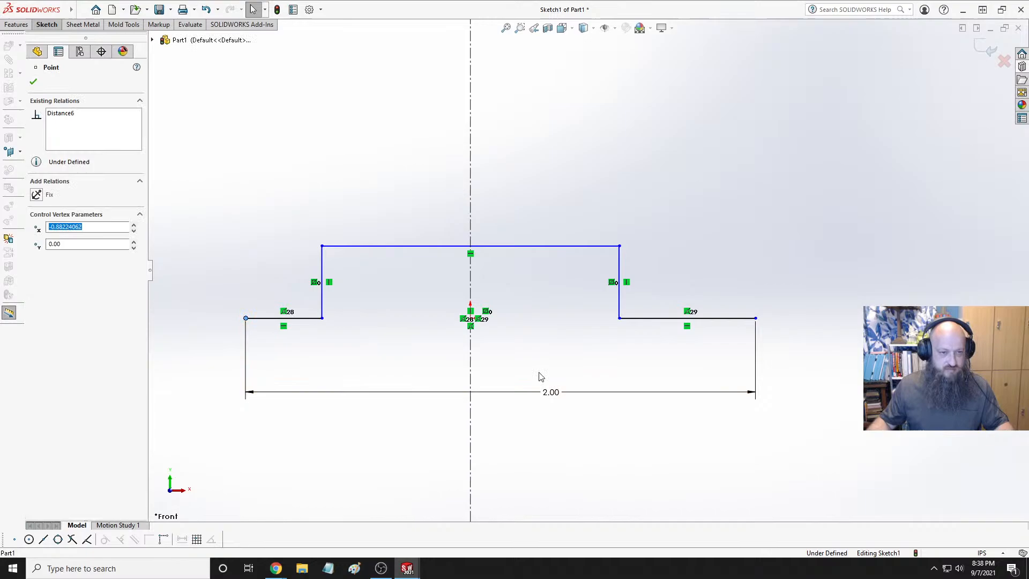
left_click(756, 319, "ctrl")
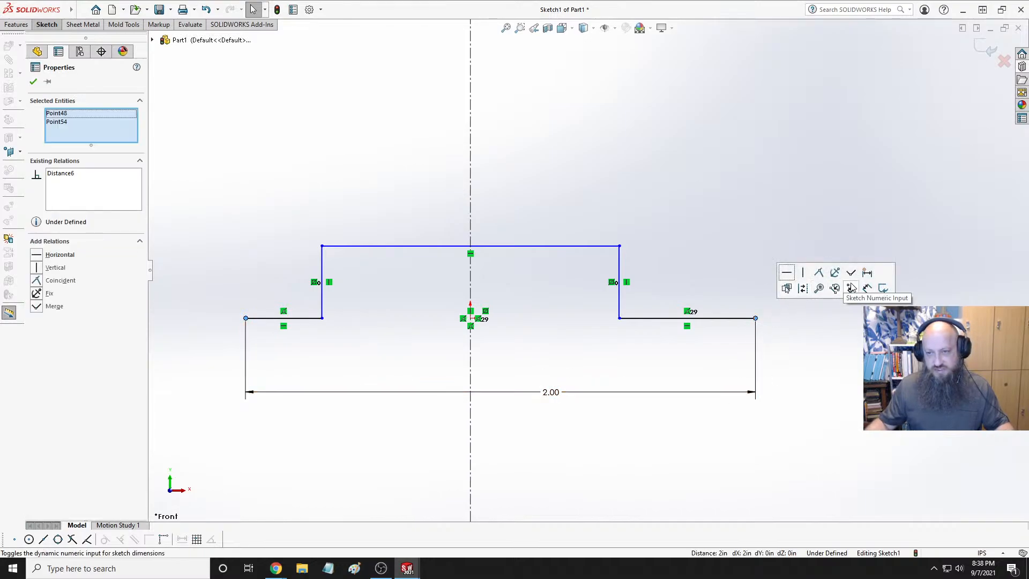
left_click(471, 278, "ctrl")
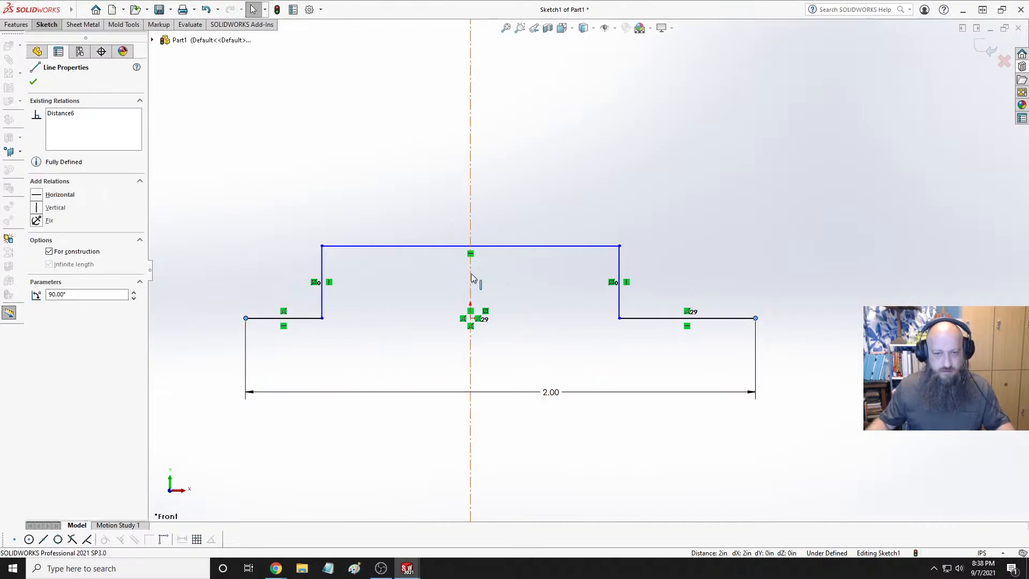
left_click(546, 242)
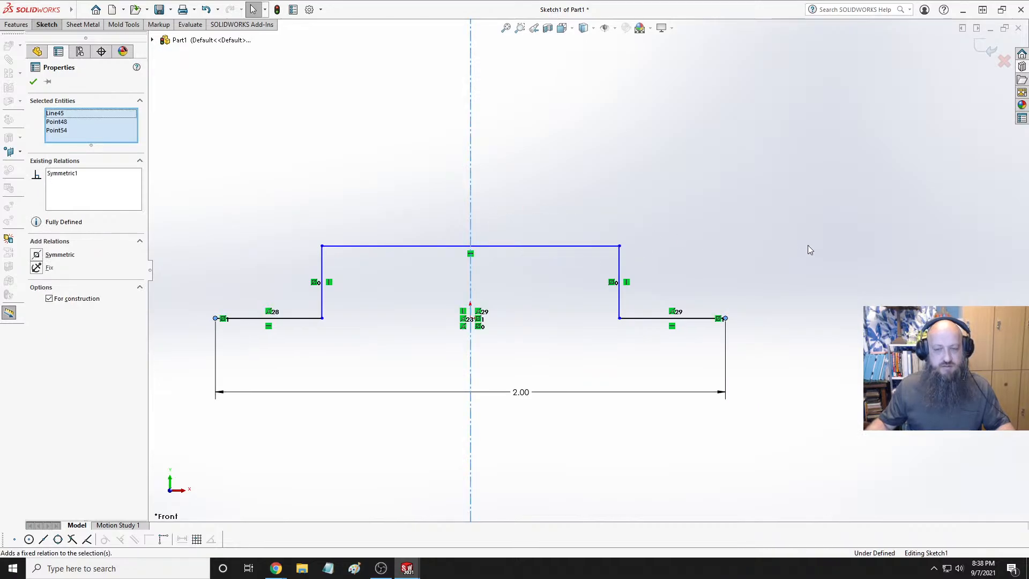
left_click(820, 251)
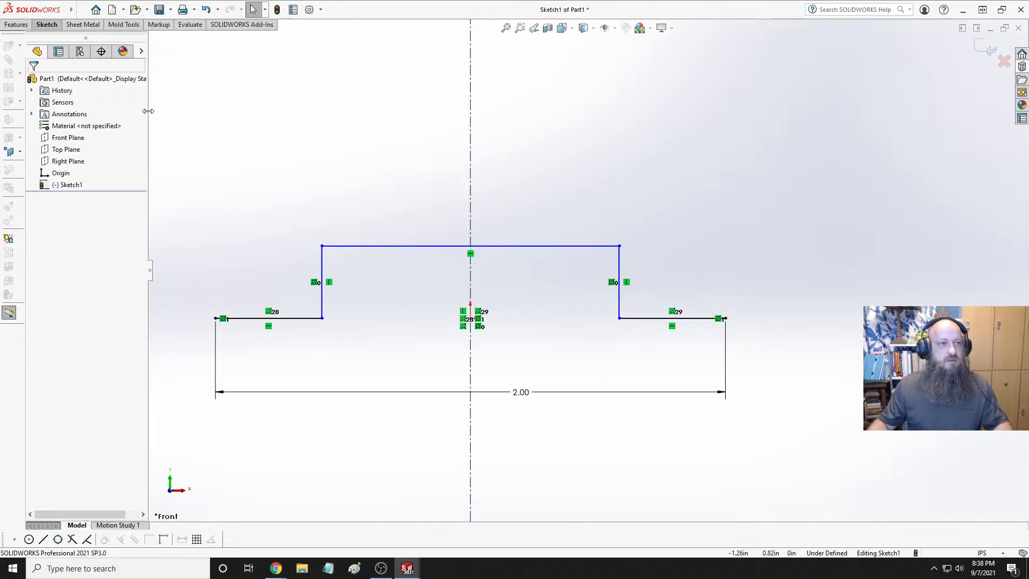
Dimension the profile's upper horizontal line as 1.75 in
left_click(46, 25)
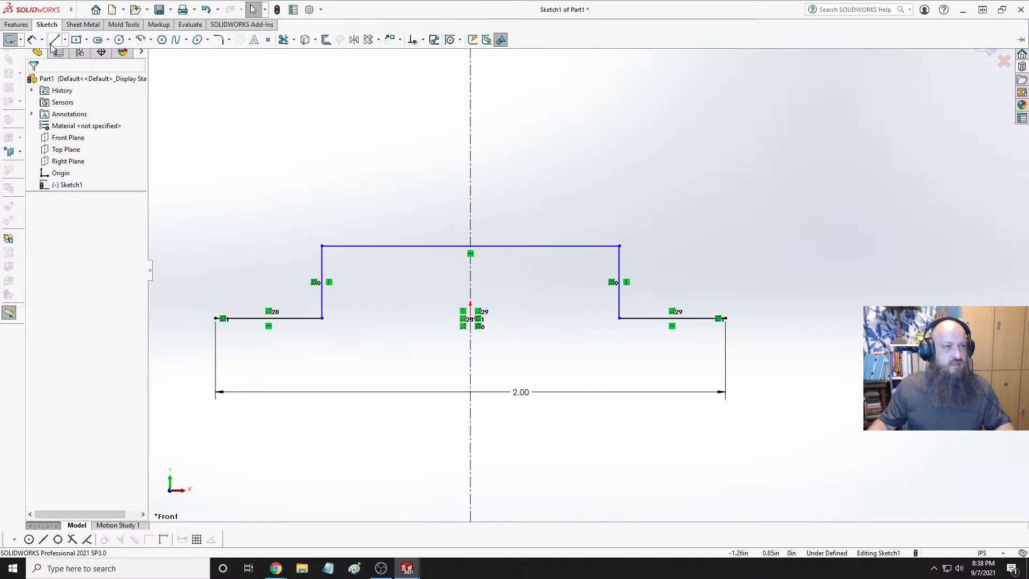
left_click(31, 39)
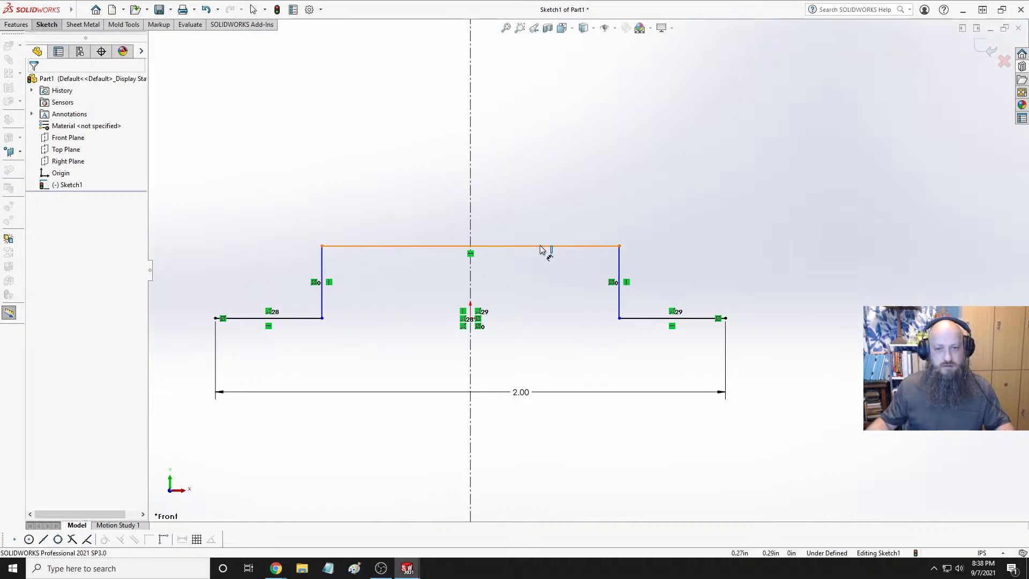
left_click(544, 247)
left_click(528, 189)
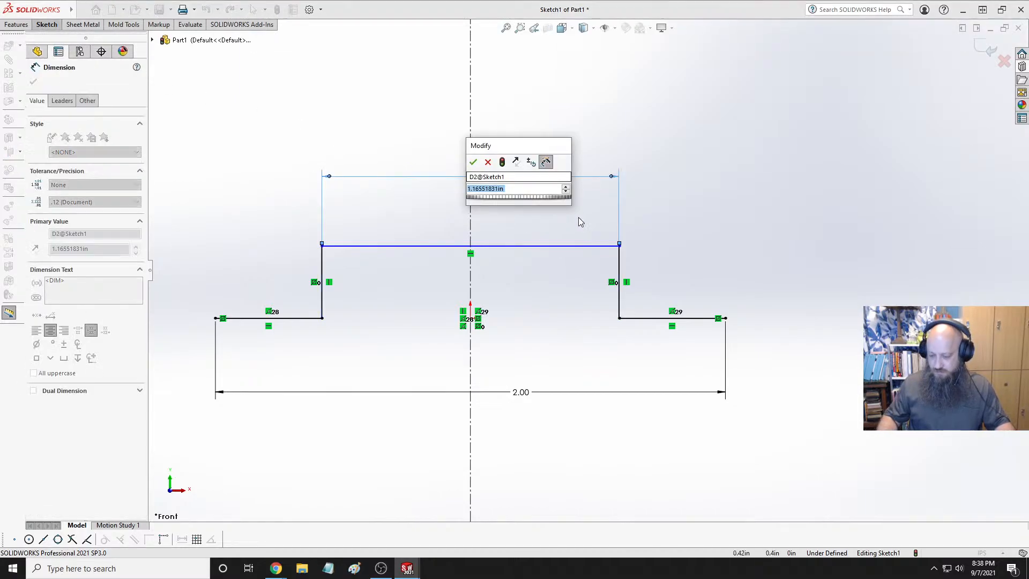
type("1.75")
key("Return")
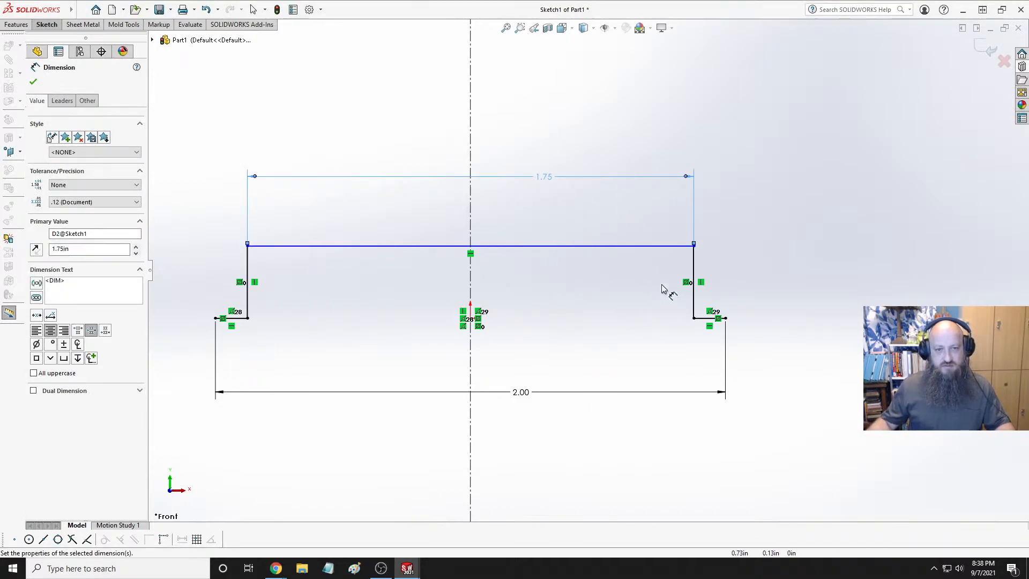
left_click(764, 276)
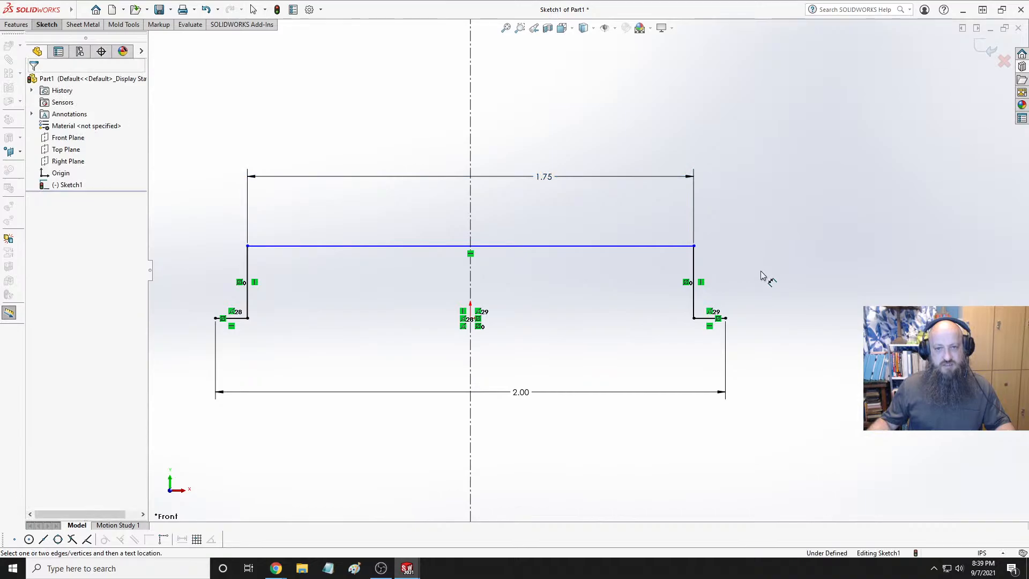
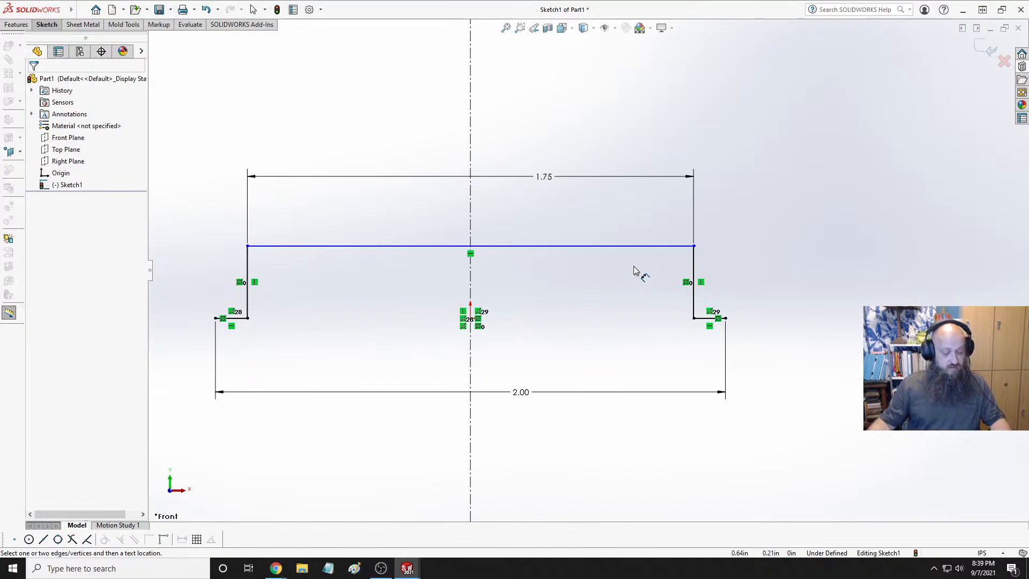
In the 6GPUCryptoRig assembly, measure the distance between the motherboard outline's edge face and the facing side of the ATX mounting bracket
key("ctrl+Tab")
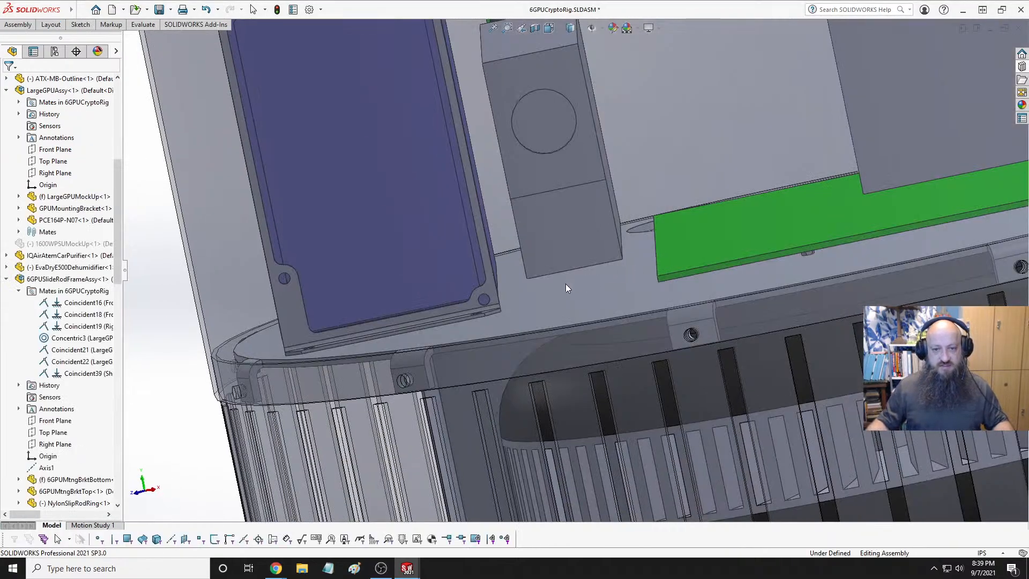
middle_click_drag(654, 260, 680, 246)
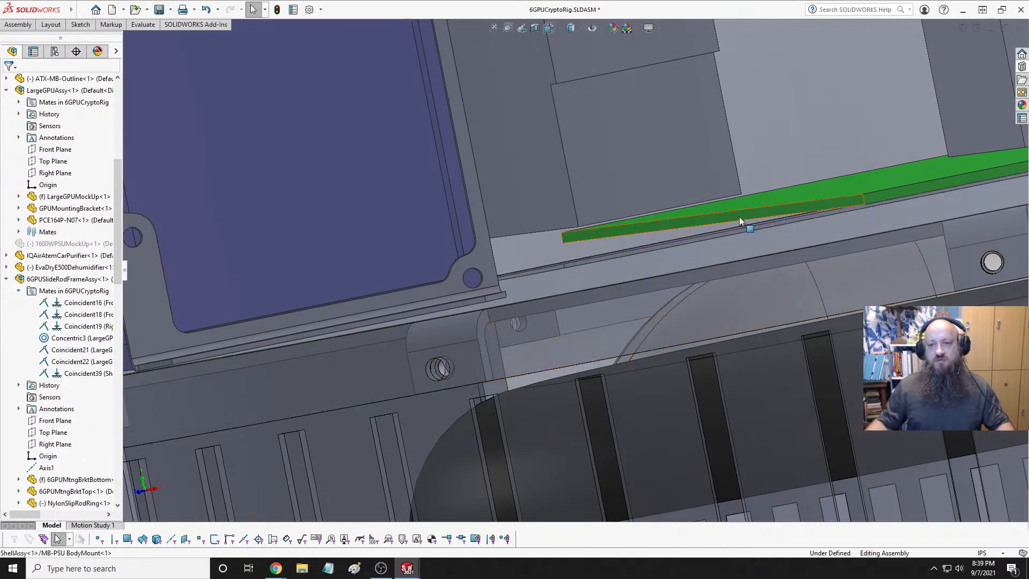
left_click(628, 232)
middle_click_drag(628, 232, 367, 314)
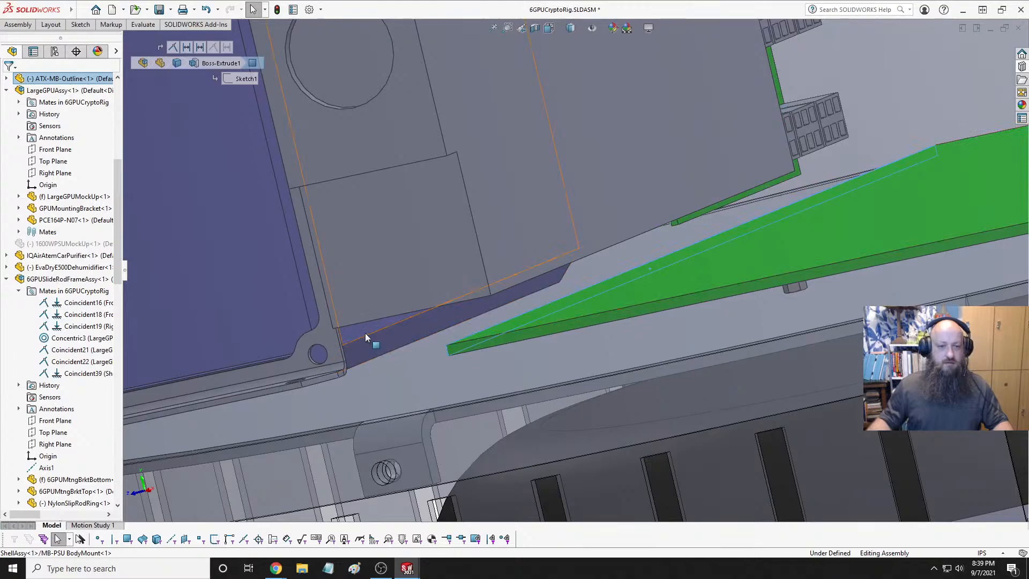
scroll(365, 332, "down", 3)
scroll(360, 351, "down", 3)
left_click(391, 258)
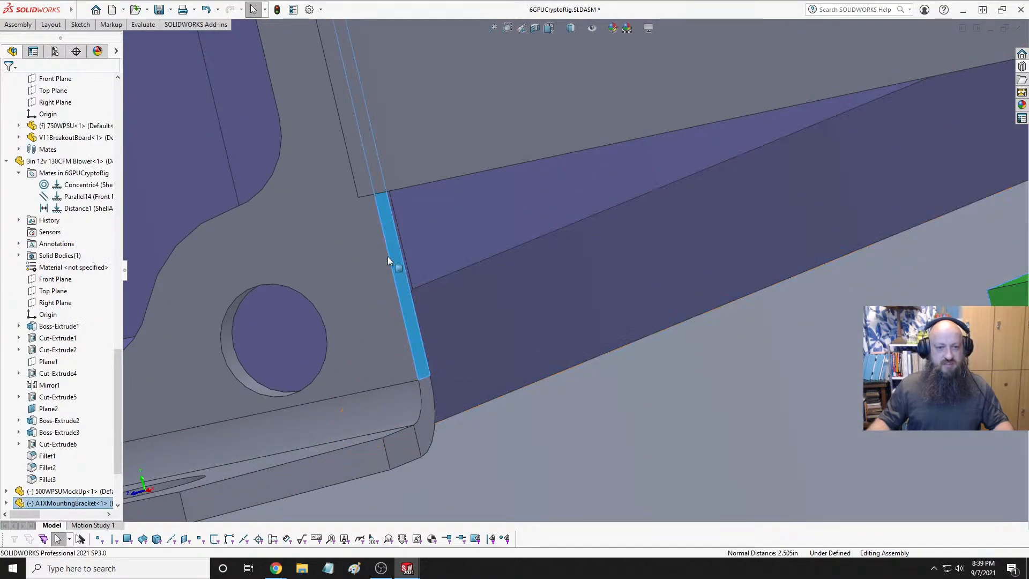
left_click(143, 24)
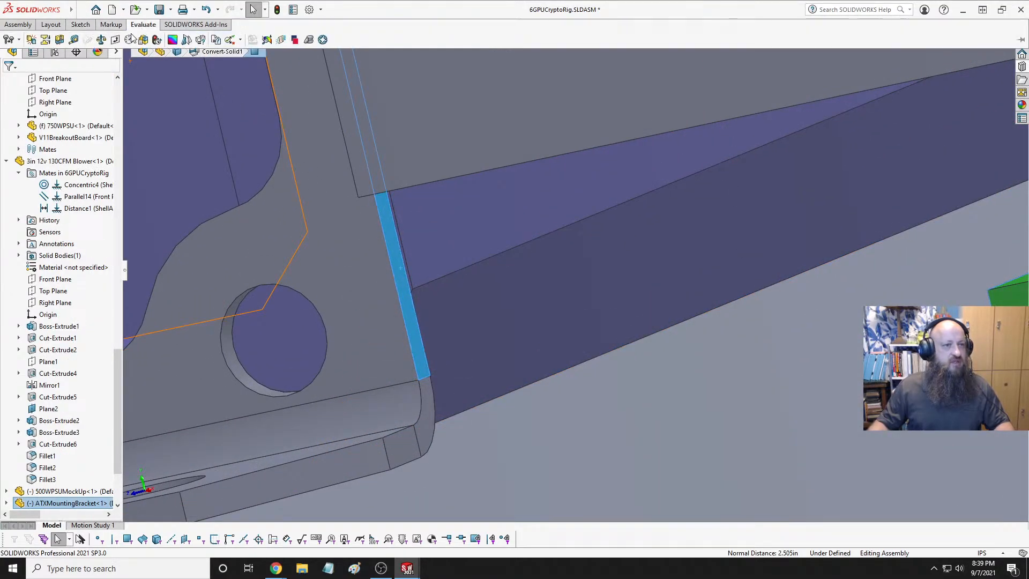
left_click(73, 40)
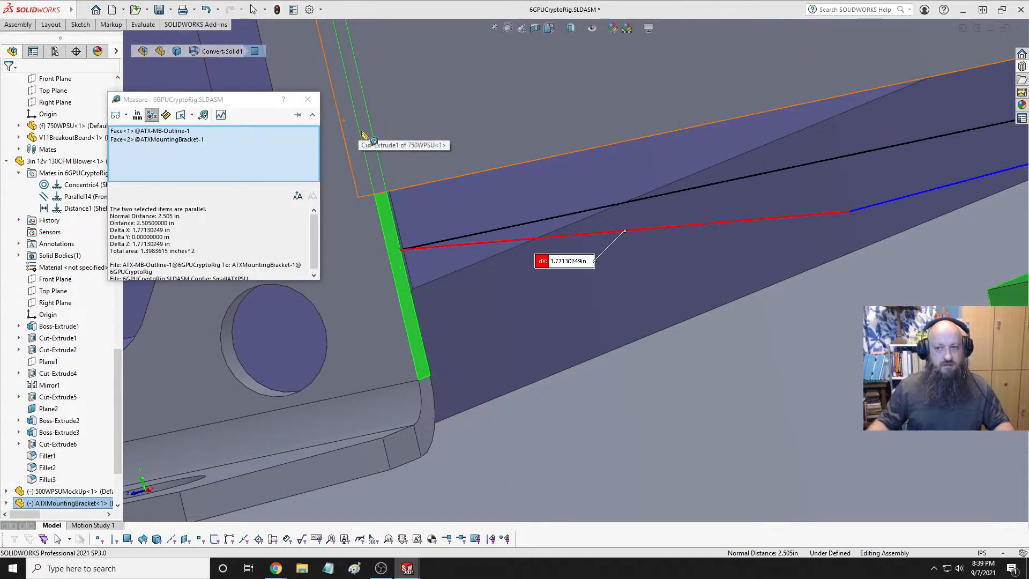
scroll(370, 141, "up", 5)
middle_click_drag(521, 187, 729, 246)
key("Escape")
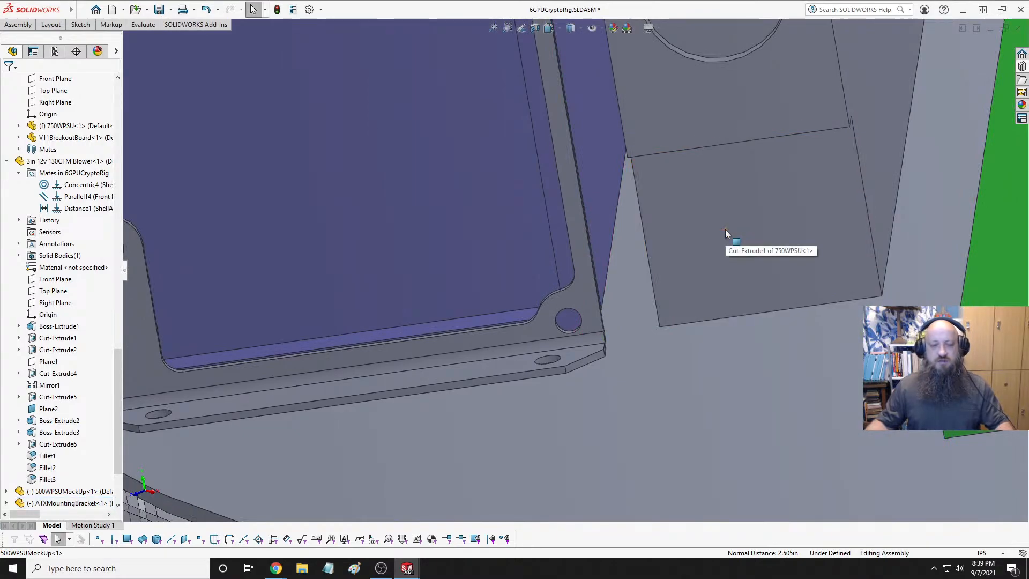
Return to the bracket part's sketch and set the overall flange width to 2.25 in and the upper line's width to 2 in
key("ctrl+Tab")
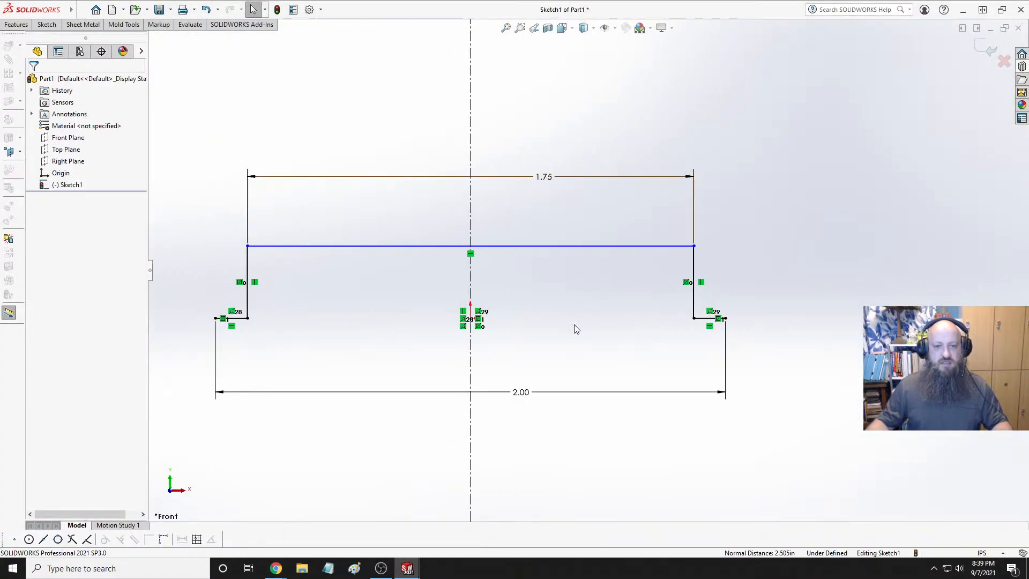
double_click(524, 394)
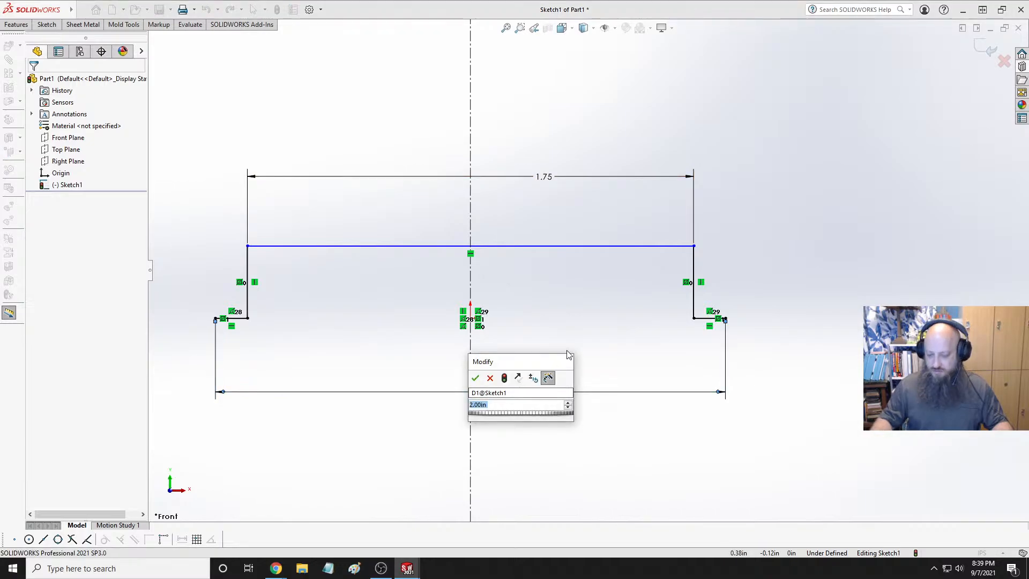
type("2.00")
key("Return")
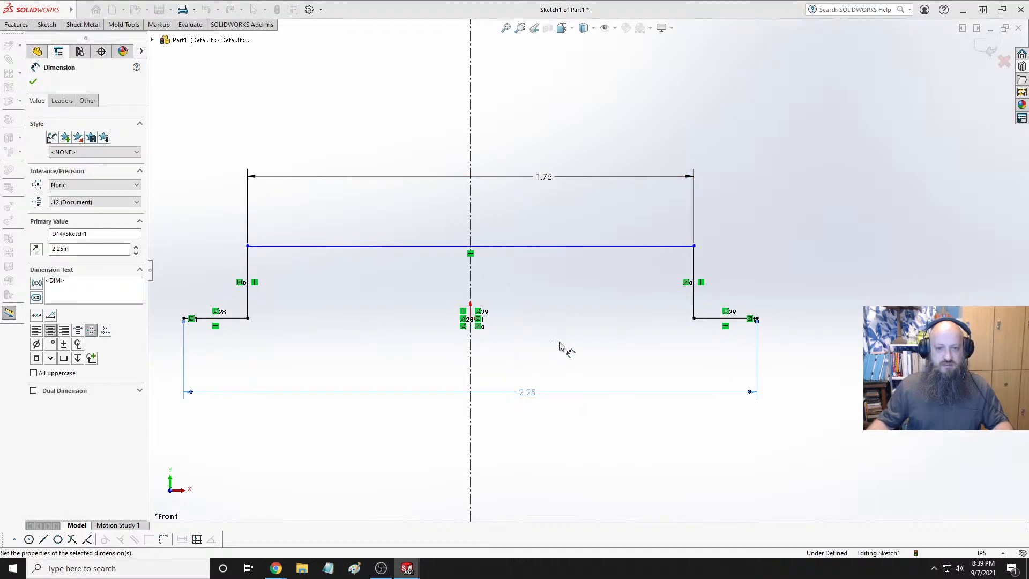
double_click(551, 177)
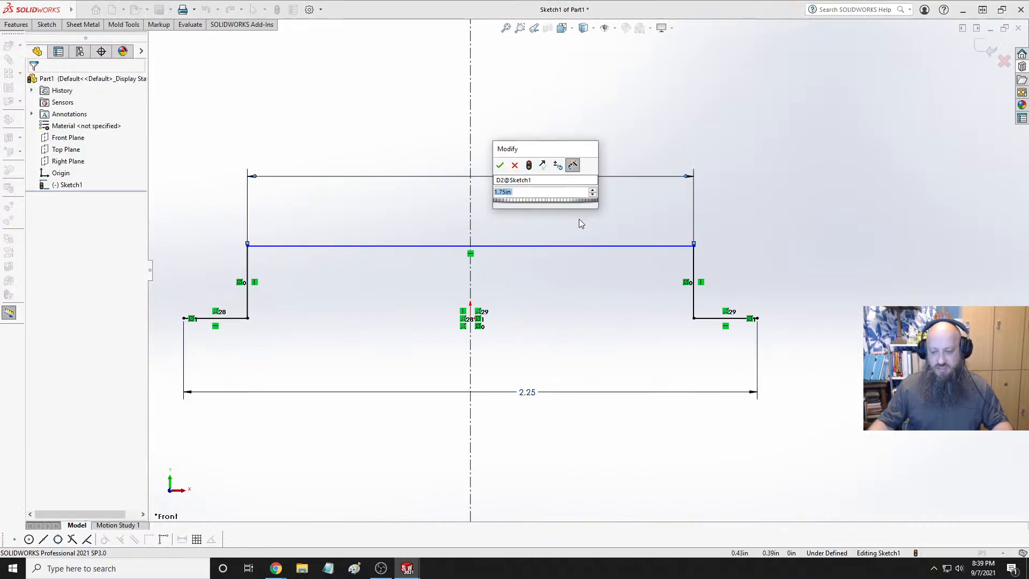
type("2")
key("Return")
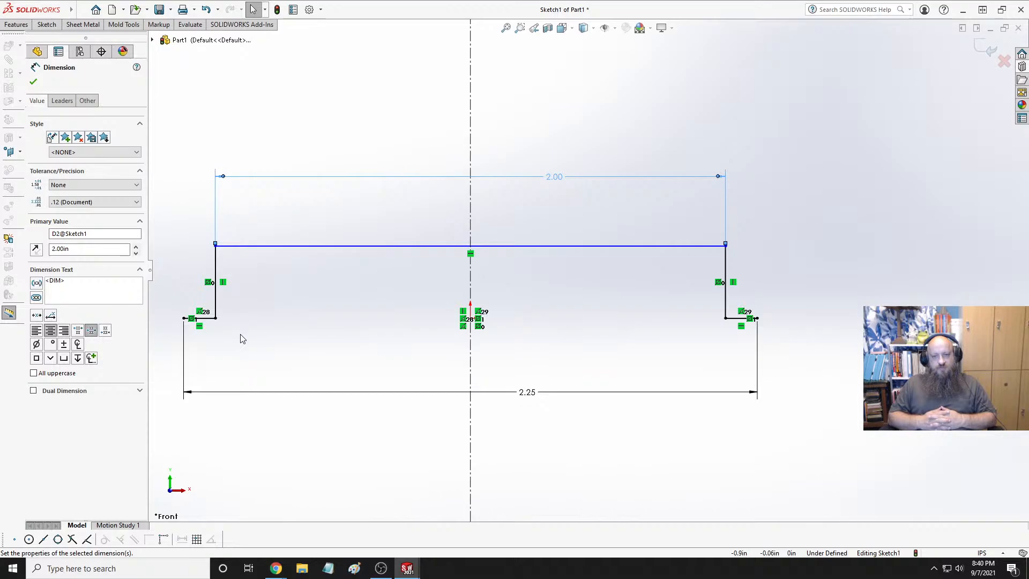
In the 6GPUCryptoRig assembly, measure the 750W power supply's length from its lower end face to the opposite end edge
key("ctrl+Tab")
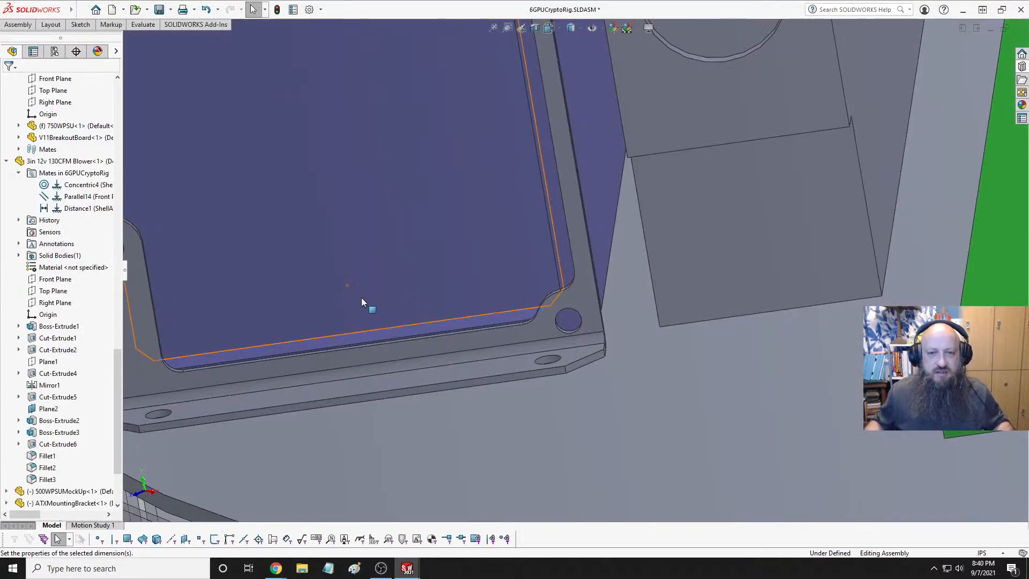
scroll(706, 359, "up", 4)
middle_click_drag(707, 359, 652, 213)
scroll(584, 252, "down", 3)
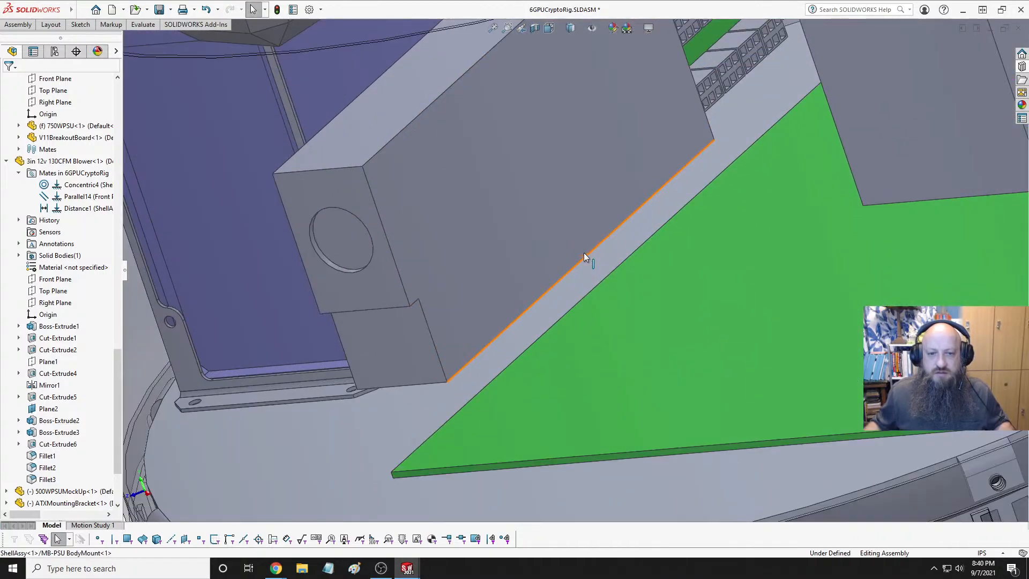
left_click(408, 342)
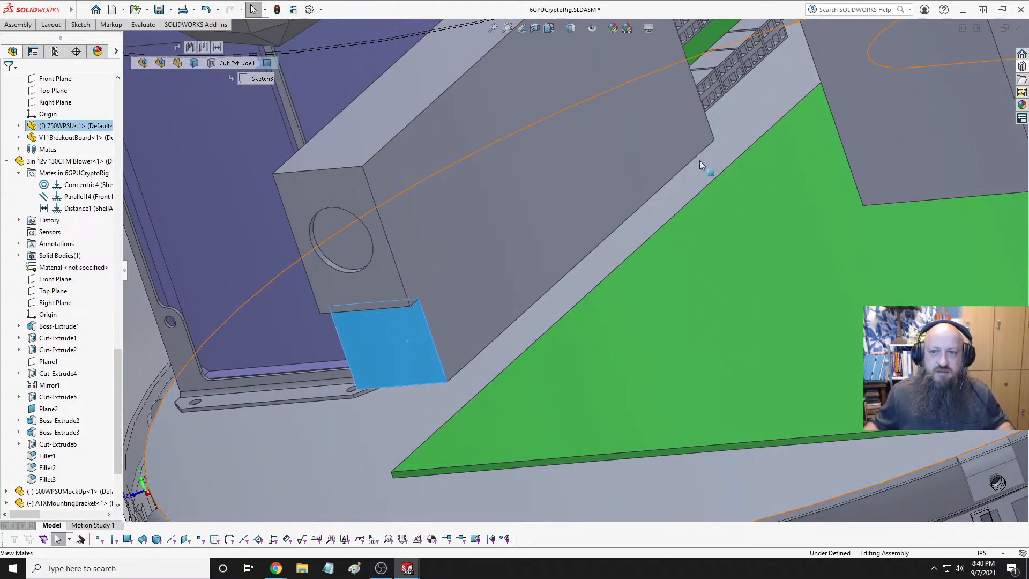
left_click(143, 26)
left_click(69, 37)
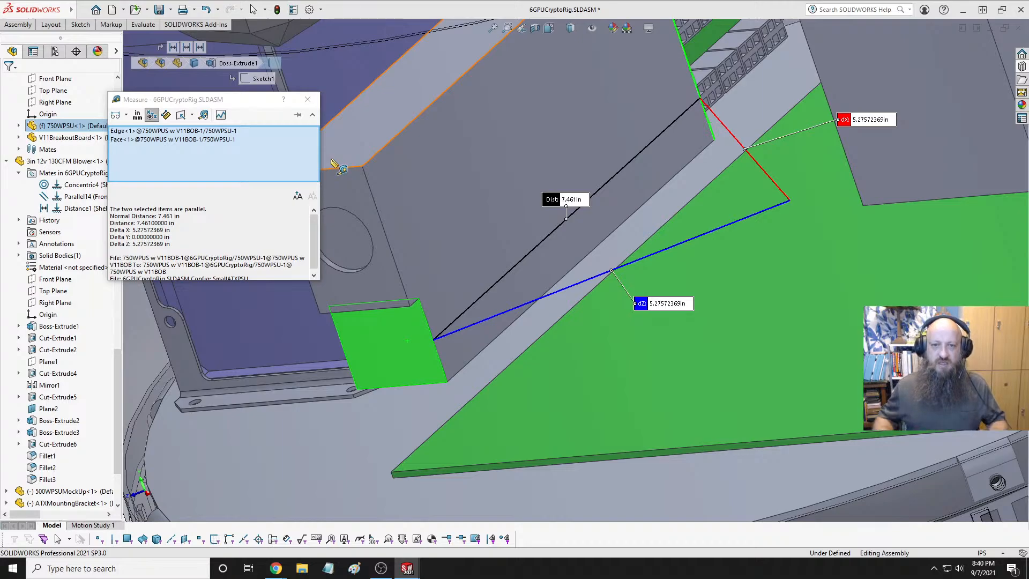
key("Escape")
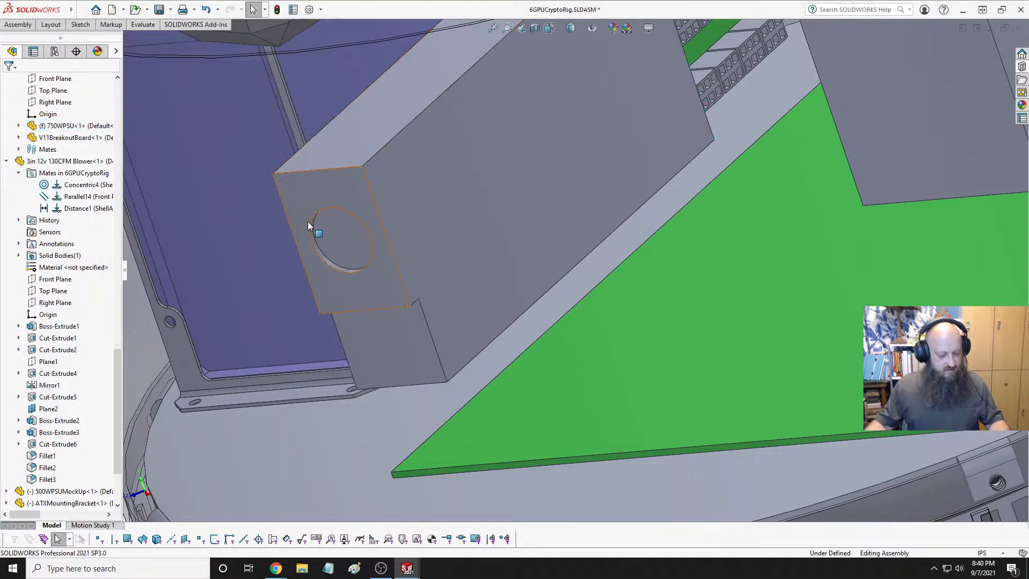
In the bracket sketch, dimension the height between the right flange and the upper horizontal line as 0.5 in
key("ctrl+Tab")
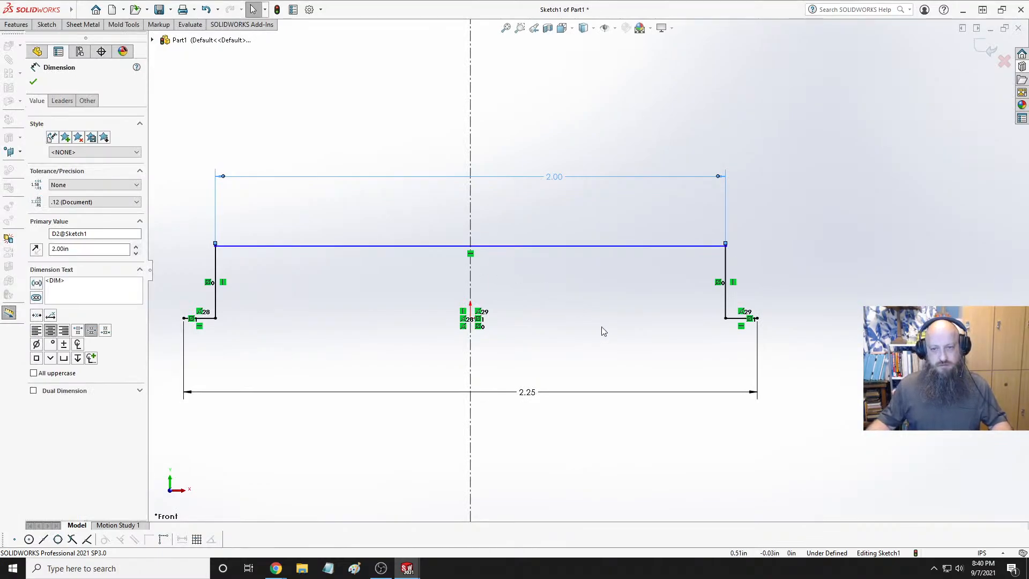
left_click(46, 25)
left_click(34, 43)
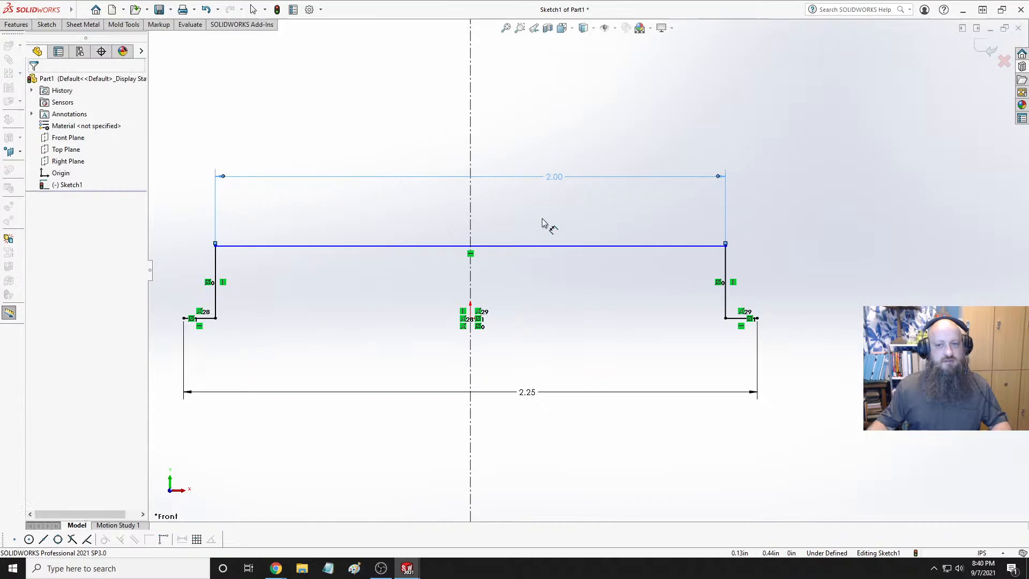
left_click(739, 320)
left_click(655, 246)
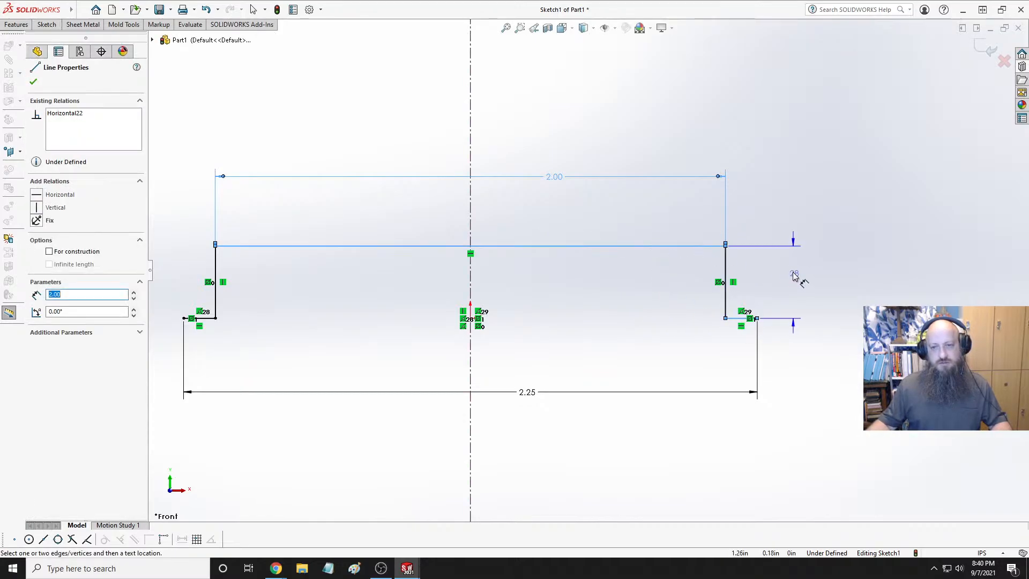
left_click(796, 272)
type(".5")
key("Return")
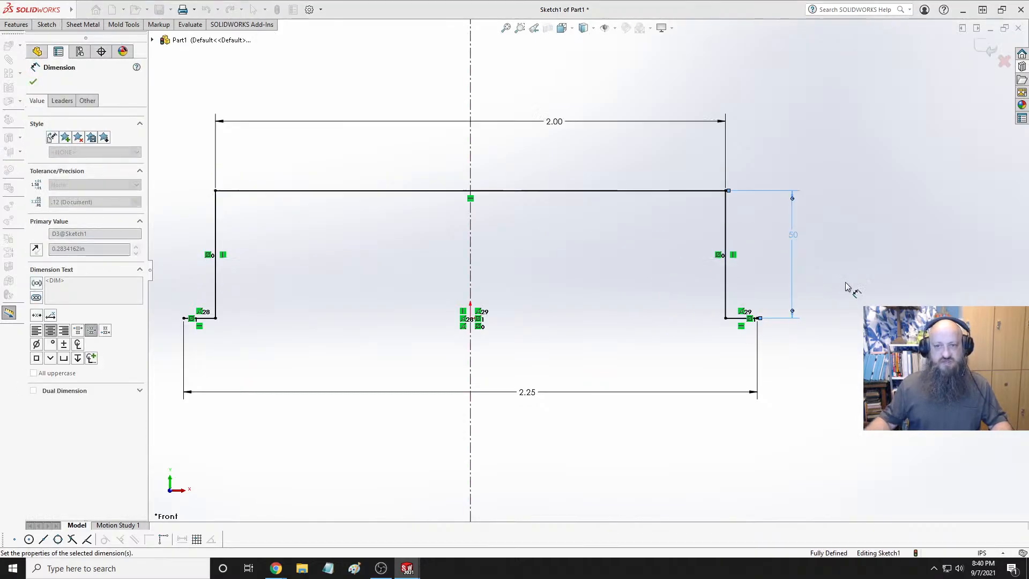
left_click(844, 282)
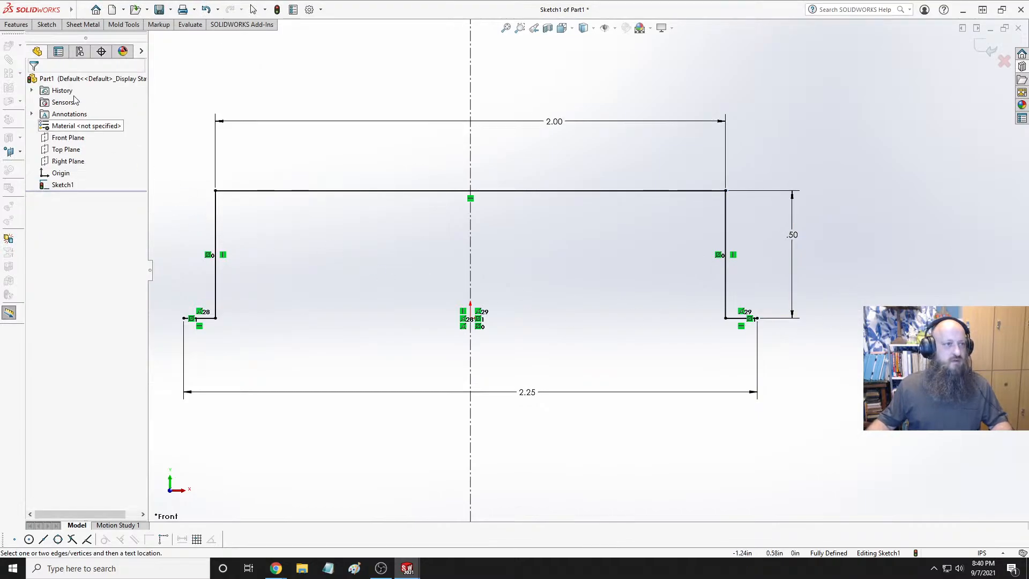
Extrude the hat profile as a thin feature, mid plane 4 in, with a 0.0625 in one-direction wall and no auto-filleted corners
left_click(14, 25)
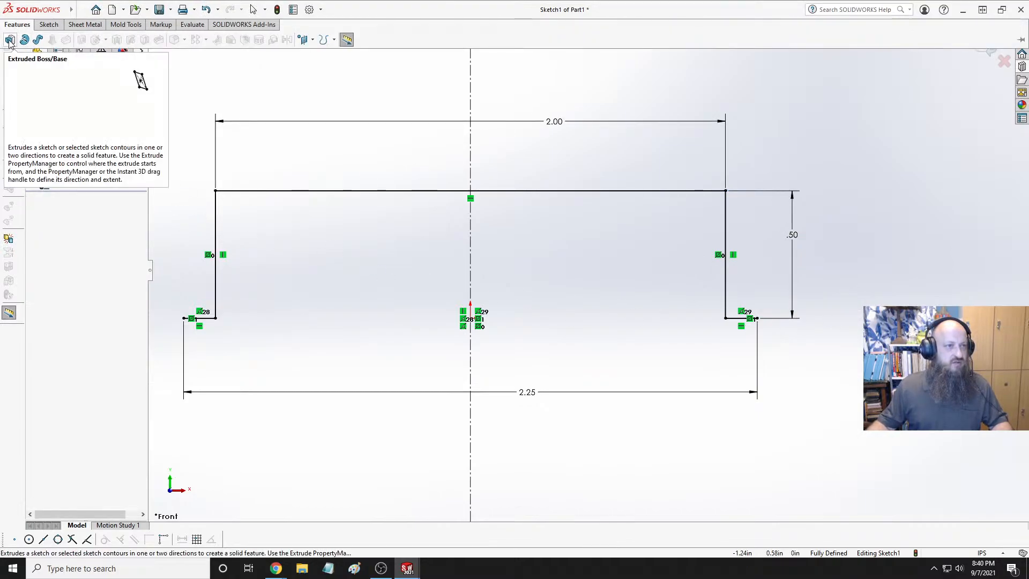
left_click(10, 41)
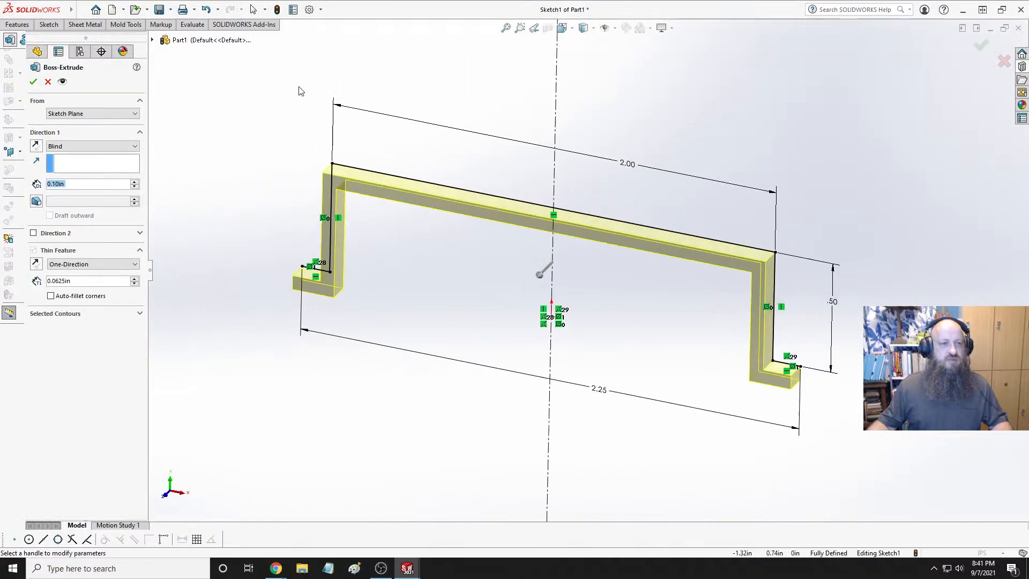
left_click(91, 145)
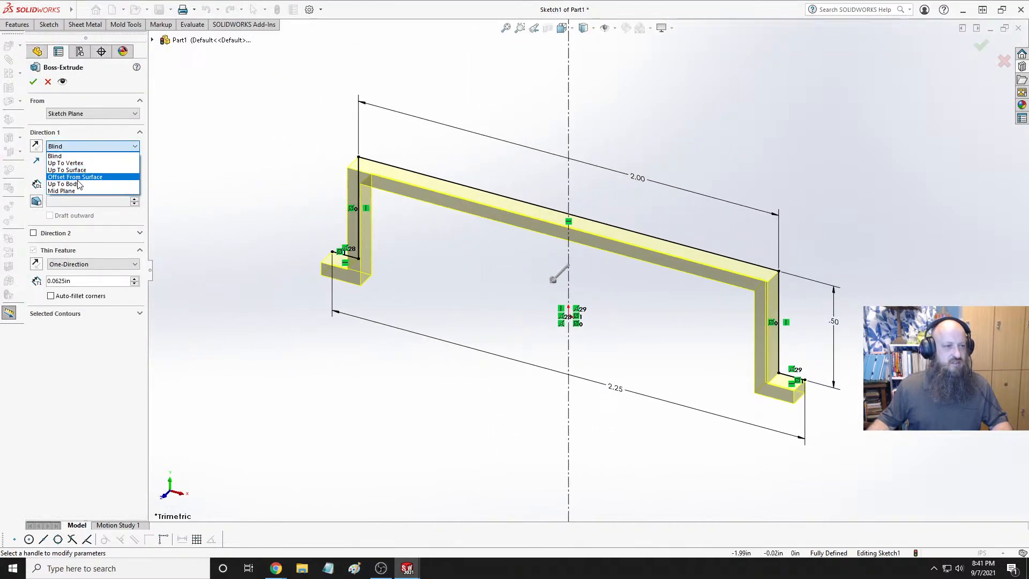
left_click(75, 191)
type("4")
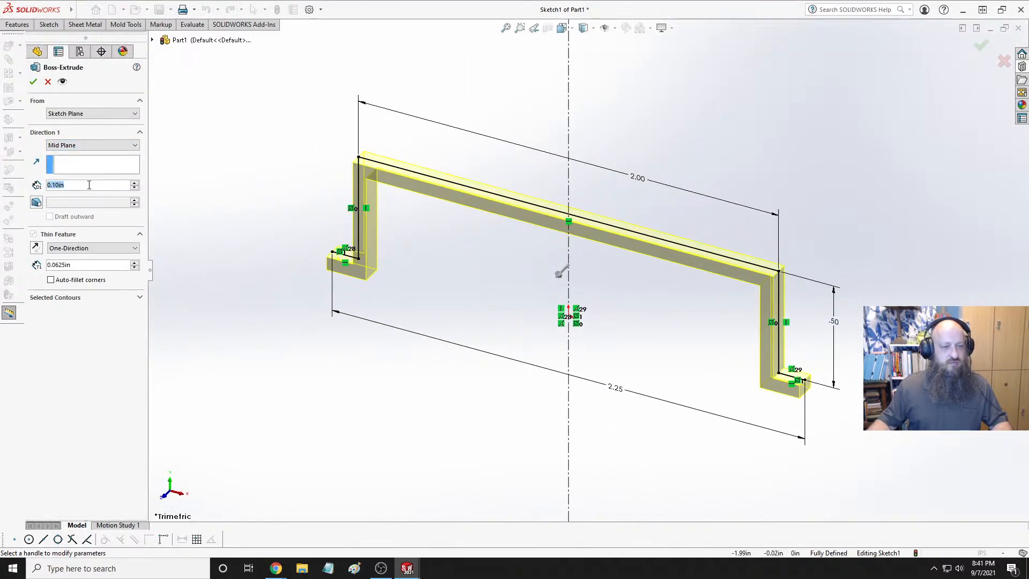
key("Return")
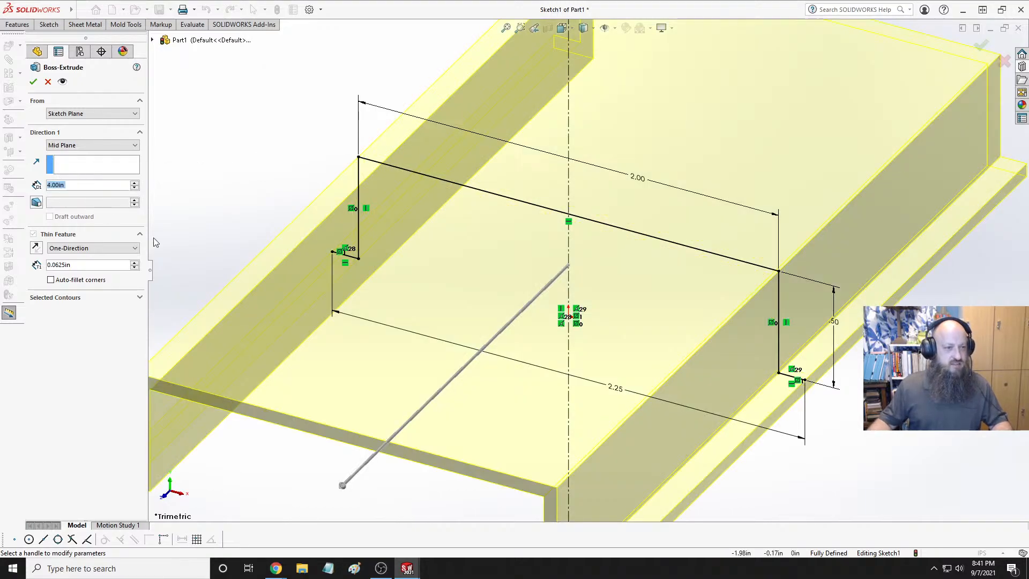
left_click(51, 279)
key("f")
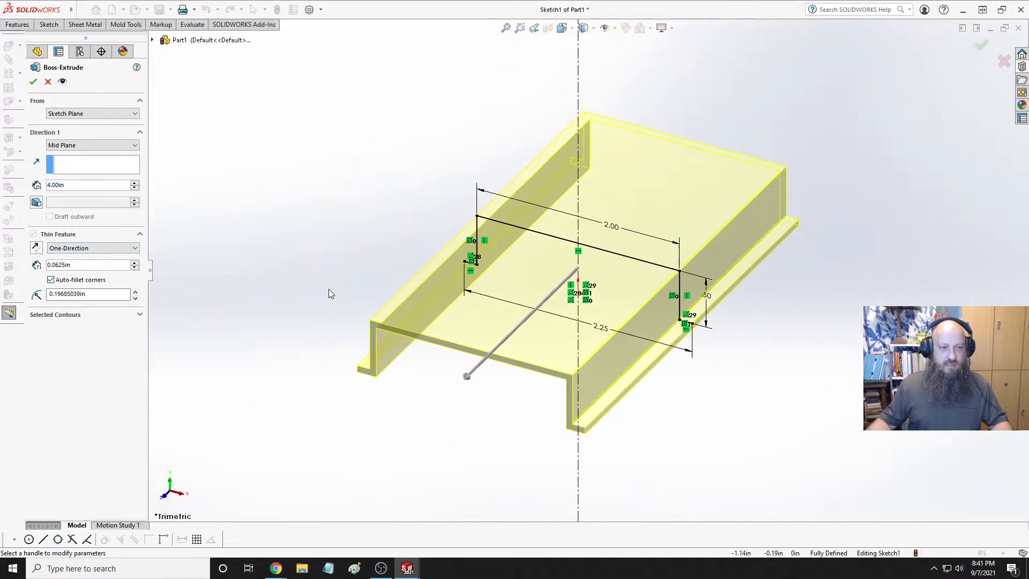
left_click(52, 281)
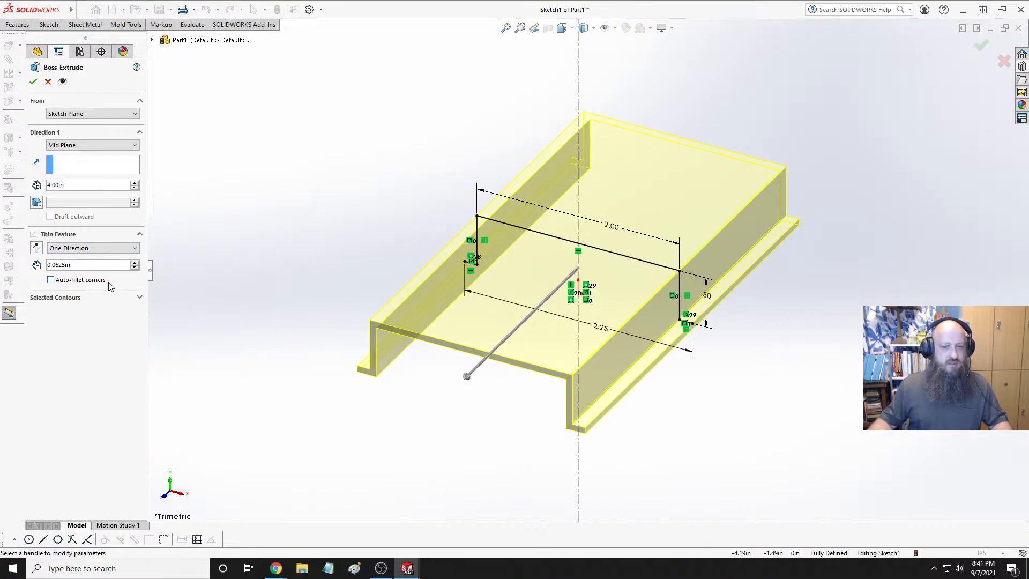
scroll(296, 401, "down", 3)
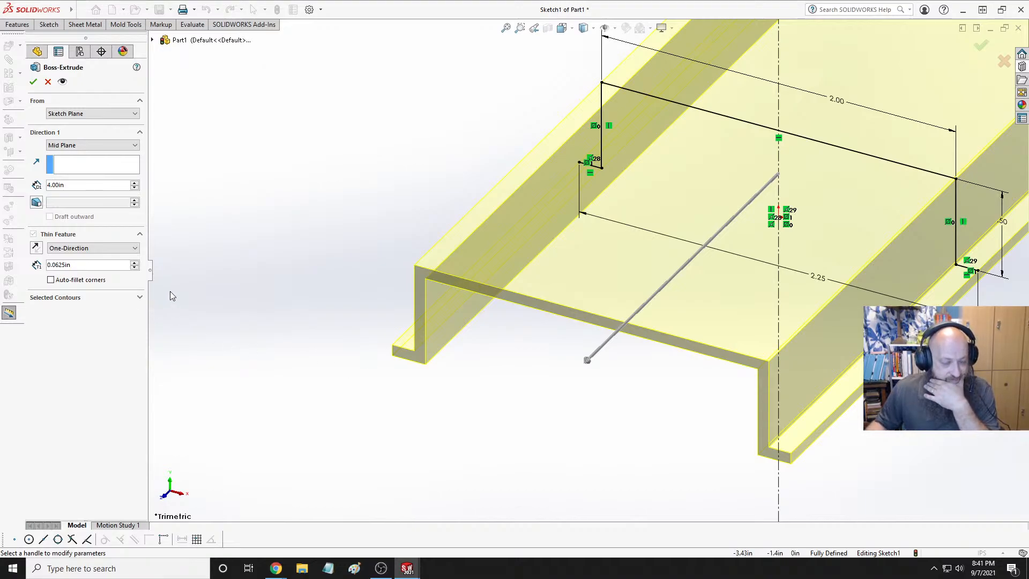
left_click(82, 265)
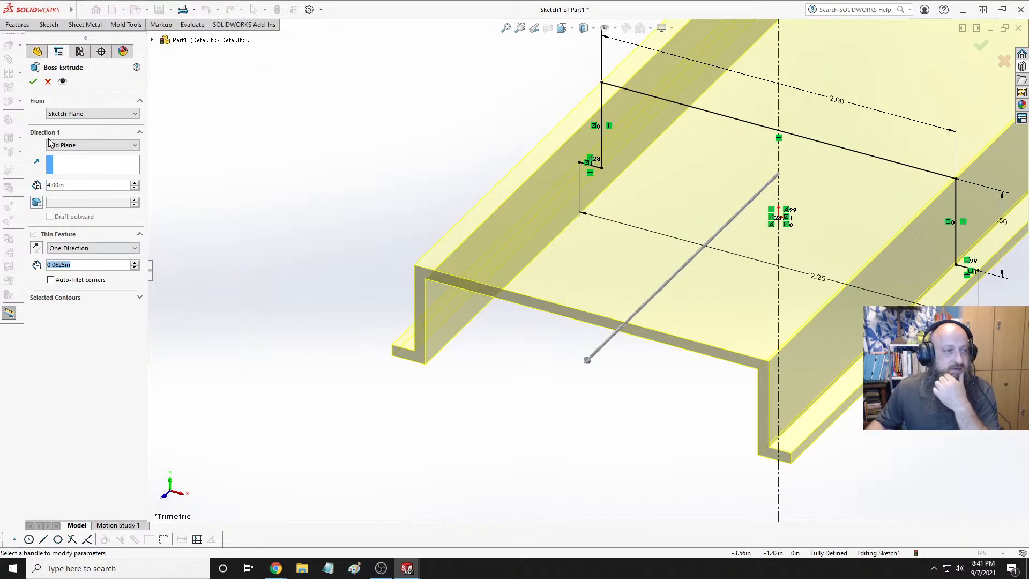
left_click(33, 82)
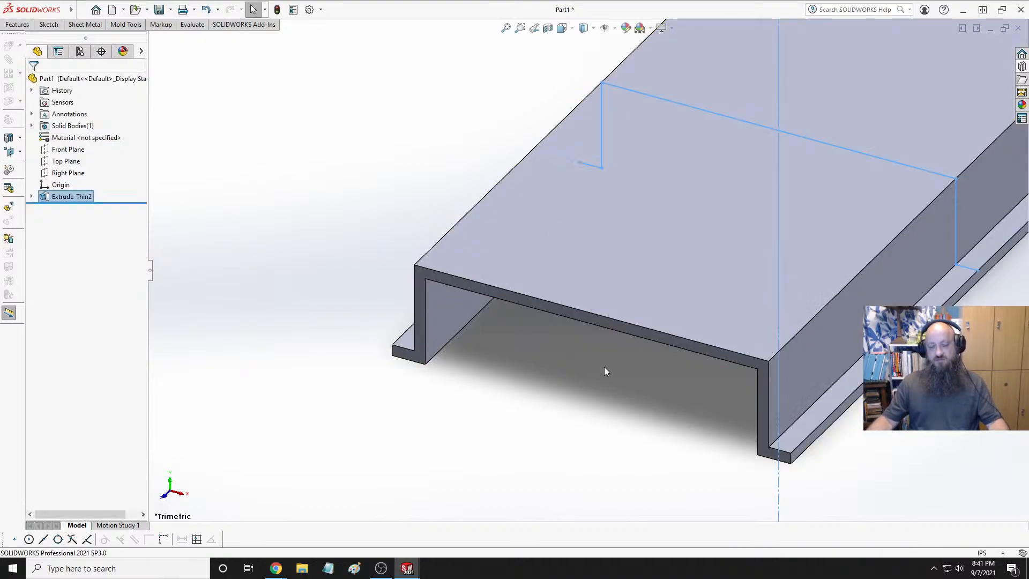
scroll(858, 462, "down", 5)
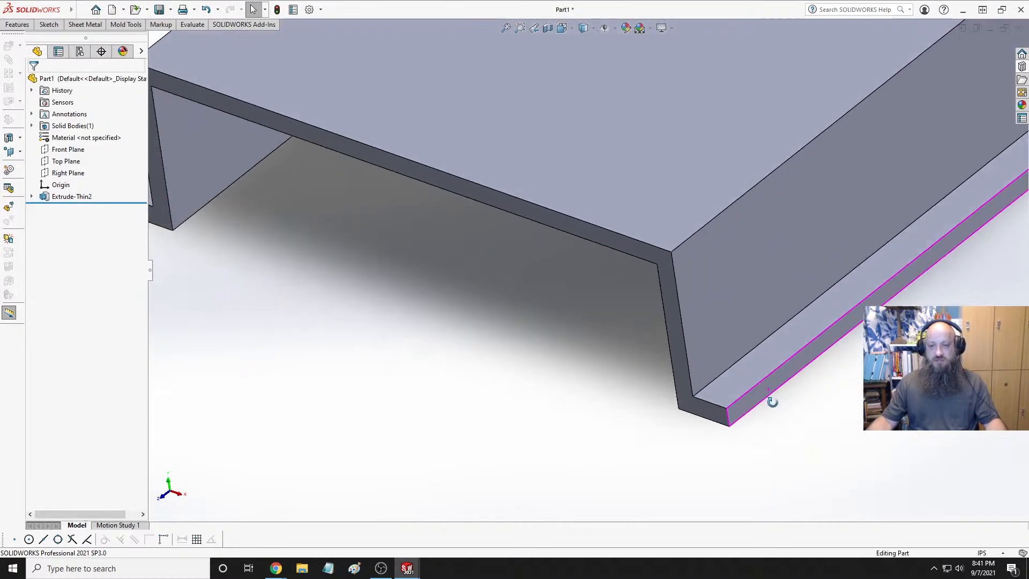
scroll(746, 363, "up", 5)
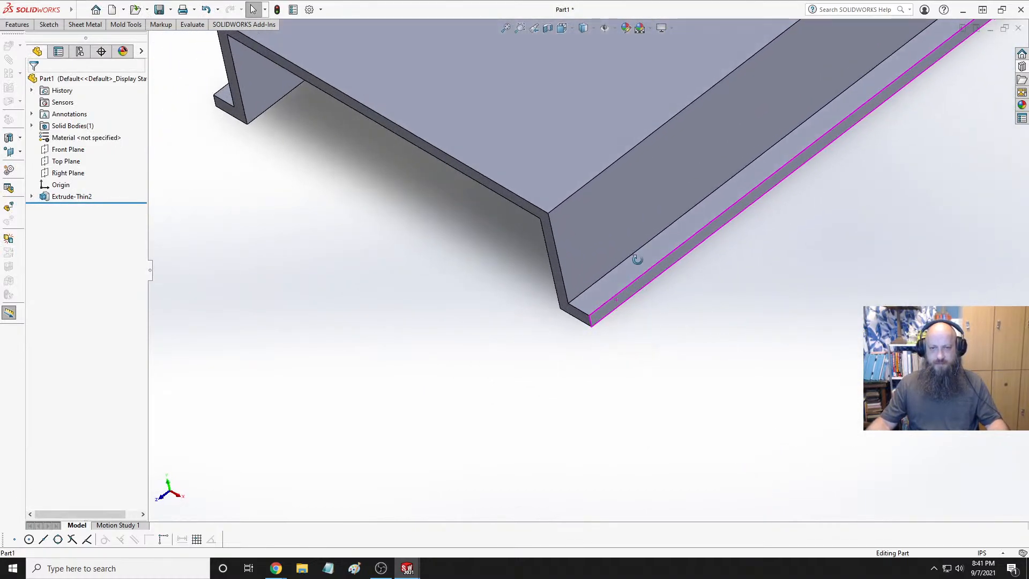
scroll(654, 269, "up", 2)
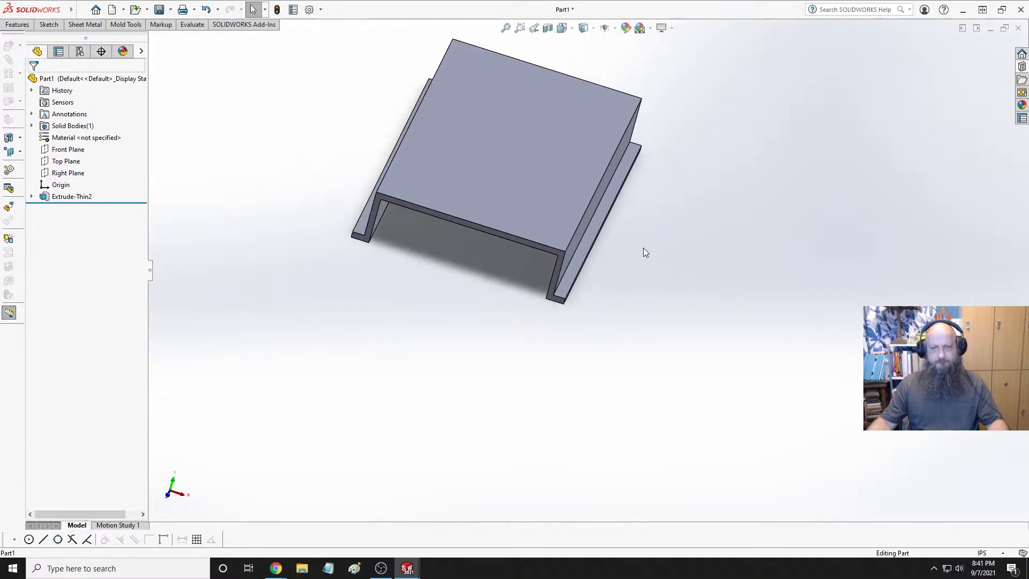
Examine the extruded hat-profile bracket from above and below, checking its flanges, side walls and open underside
scroll(643, 248, "down", 1)
middle_click_drag(643, 247, 503, 237)
scroll(504, 238, "up", 2)
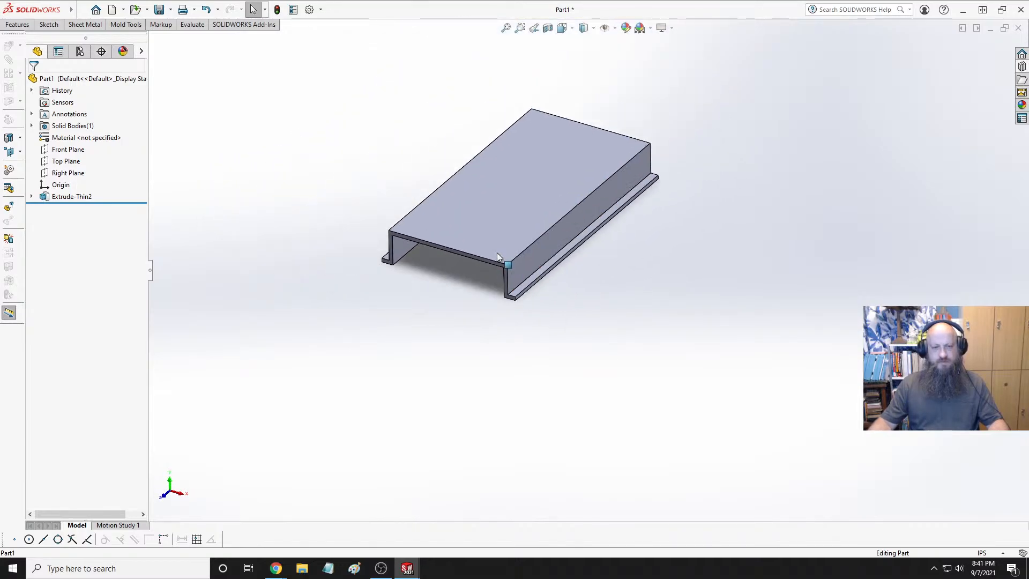
scroll(497, 252, "down", 4)
scroll(575, 239, "down", 1)
middle_click_drag(575, 239, 461, 311)
scroll(448, 326, "up", 1)
scroll(448, 326, "down", 1)
middle_click_drag(499, 274, 490, 205)
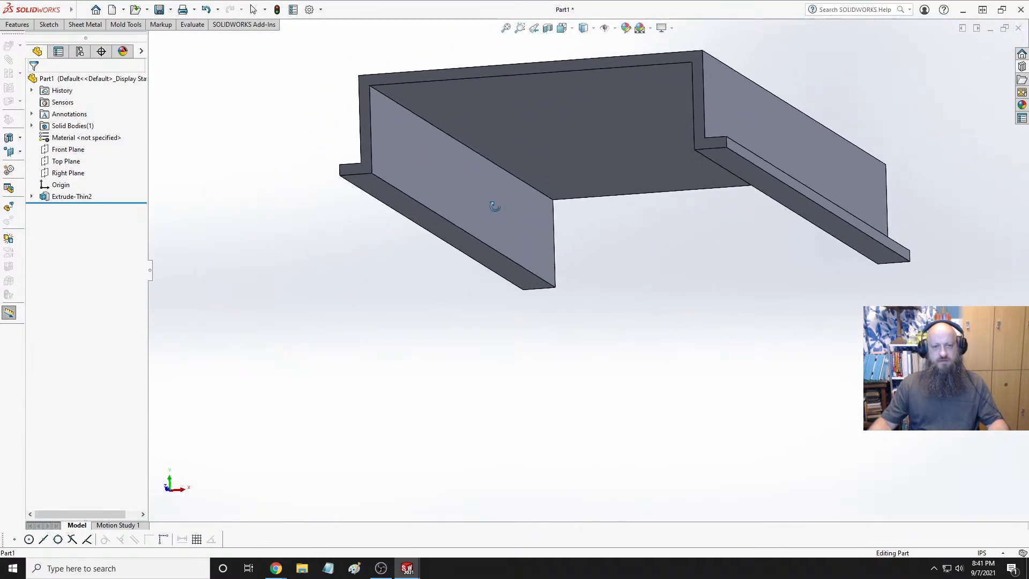
left_click(46, 26)
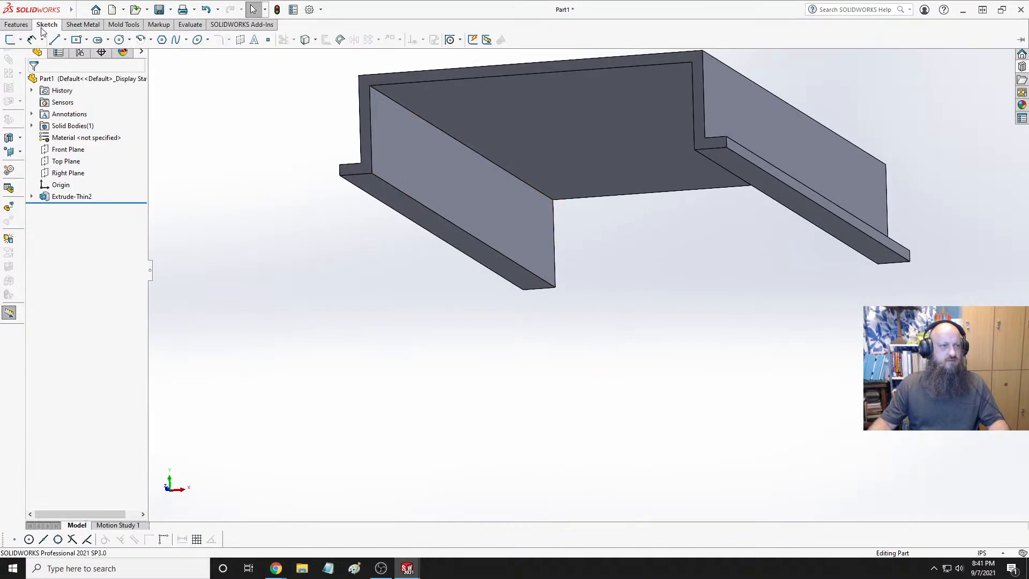
left_click(17, 24)
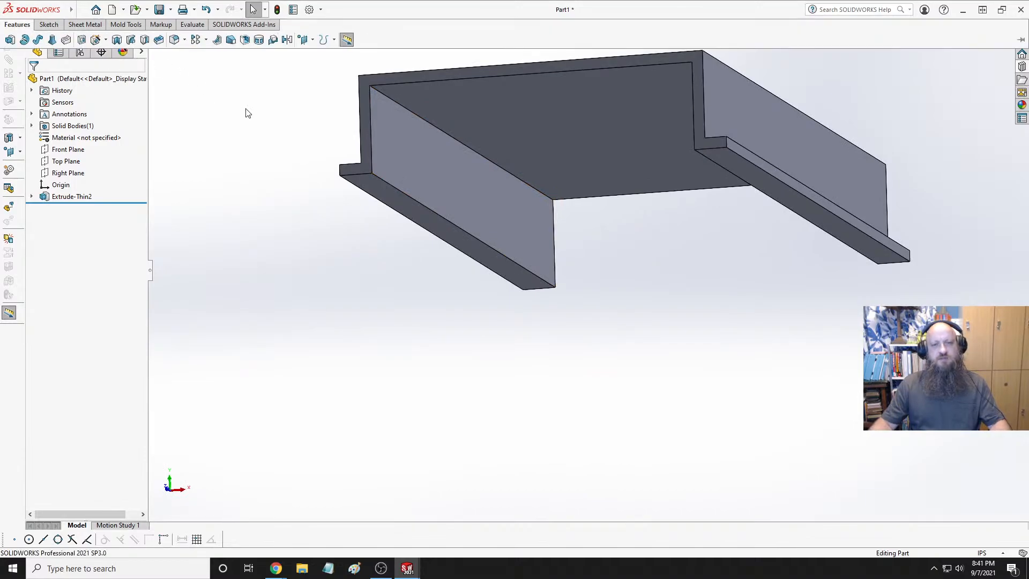
scroll(586, 256, "up", 4)
middle_click_drag(585, 200, 517, 291)
scroll(554, 287, "down", 4)
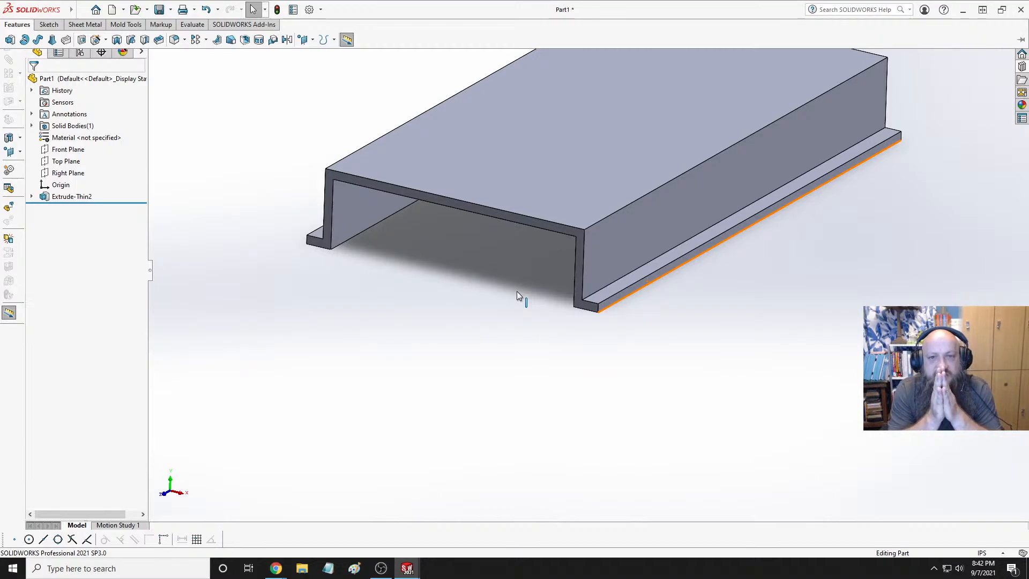
Switch to the 6GPUCryptoRig assembly and examine the 750W power supply's mounting area from the front, side and above
key("ctrl+Tab")
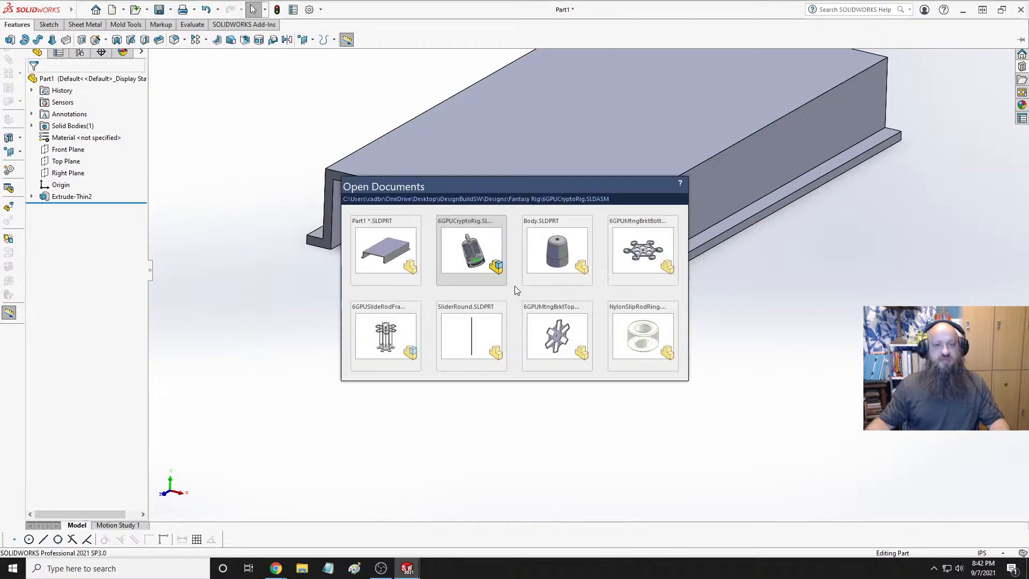
scroll(503, 231, "down", 5)
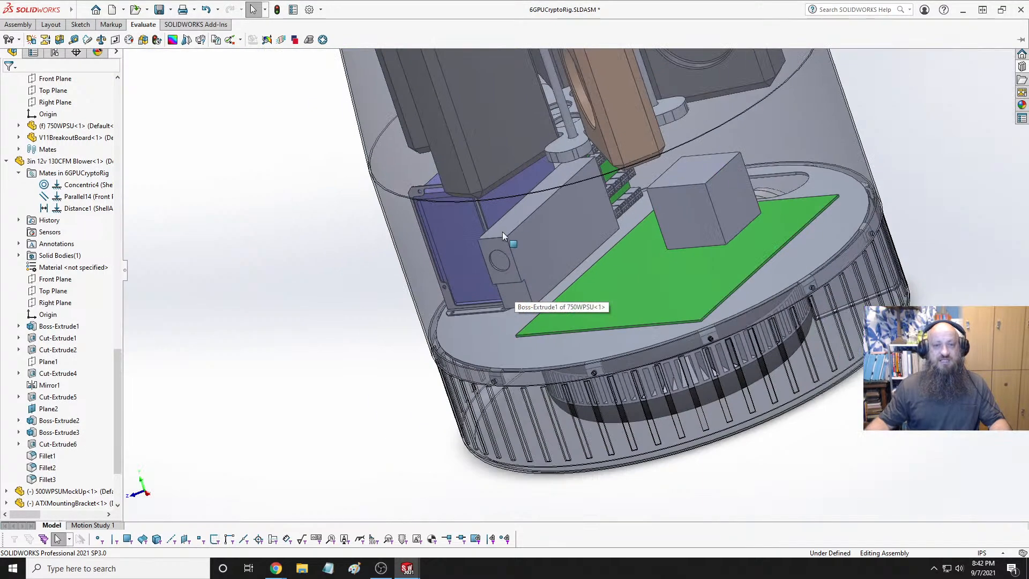
scroll(510, 299, "up", 5)
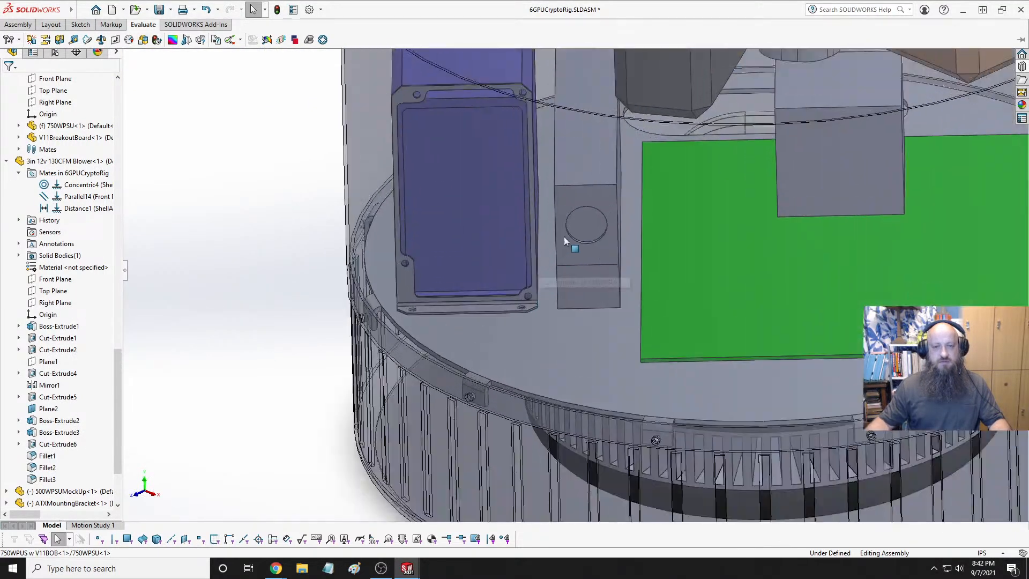
middle_click_drag(564, 238, 582, 174)
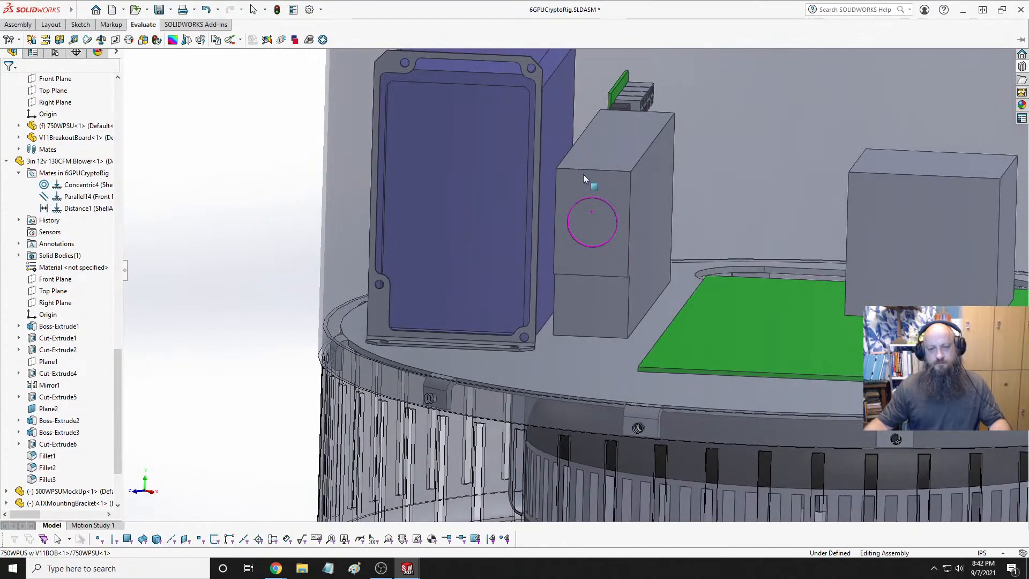
scroll(600, 249, "up", 5)
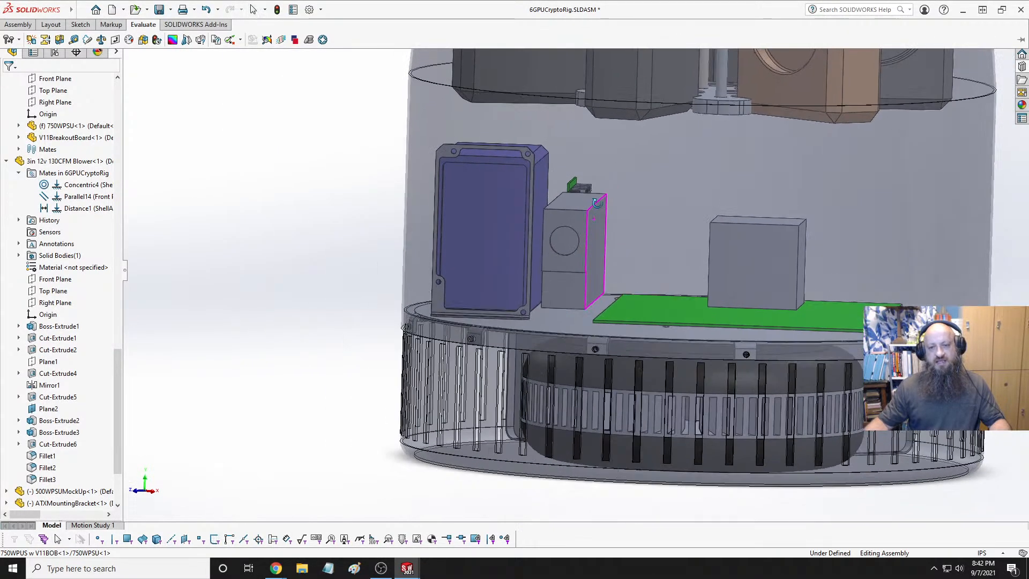
middle_click_drag(597, 203, 543, 189)
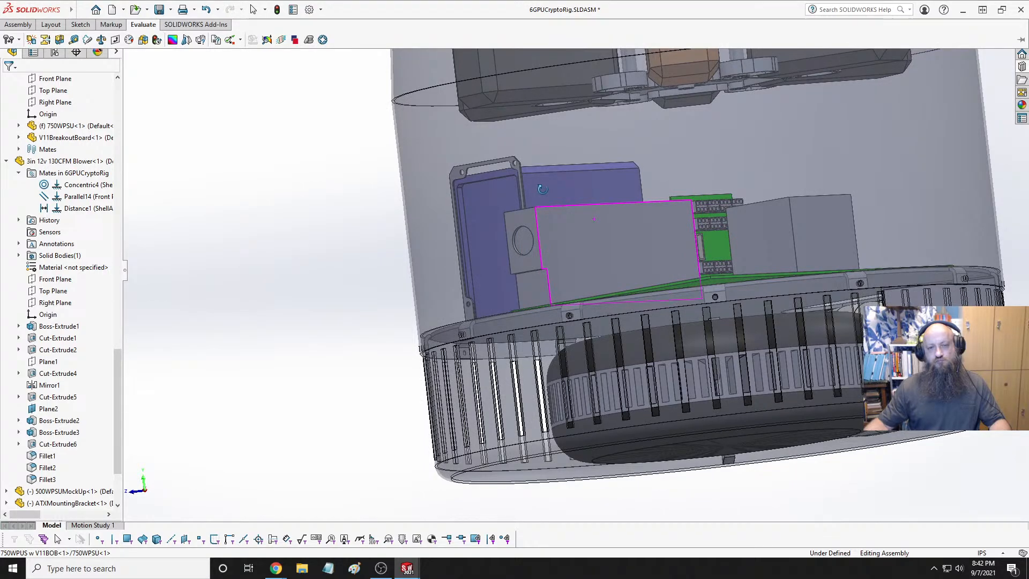
middle_click_drag(542, 189, 610, 251)
scroll(617, 235, "down", 5)
scroll(608, 242, "up", 5)
scroll(612, 251, "up", 5)
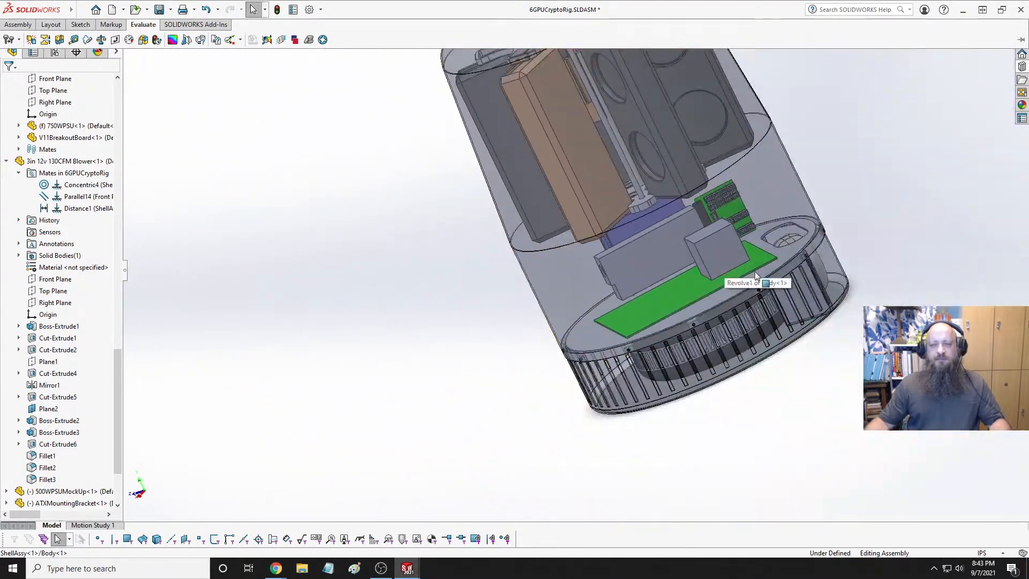
scroll(743, 274, "down", 5)
mouse_move(438, 249)
middle_mouse_down()
mouse_move(368, 269)
mouse_move(419, 217)
mouse_move(378, 268)
mouse_move(437, 229)
mouse_move(477, 275)
mouse_move(358, 232)
mouse_move(362, 188)
mouse_move(563, 267)
mouse_move(608, 269)
middle_mouse_up()
scroll(593, 279, "up", 3)
scroll(683, 261, "up", 2)
middle_click_drag(682, 262, 586, 220)
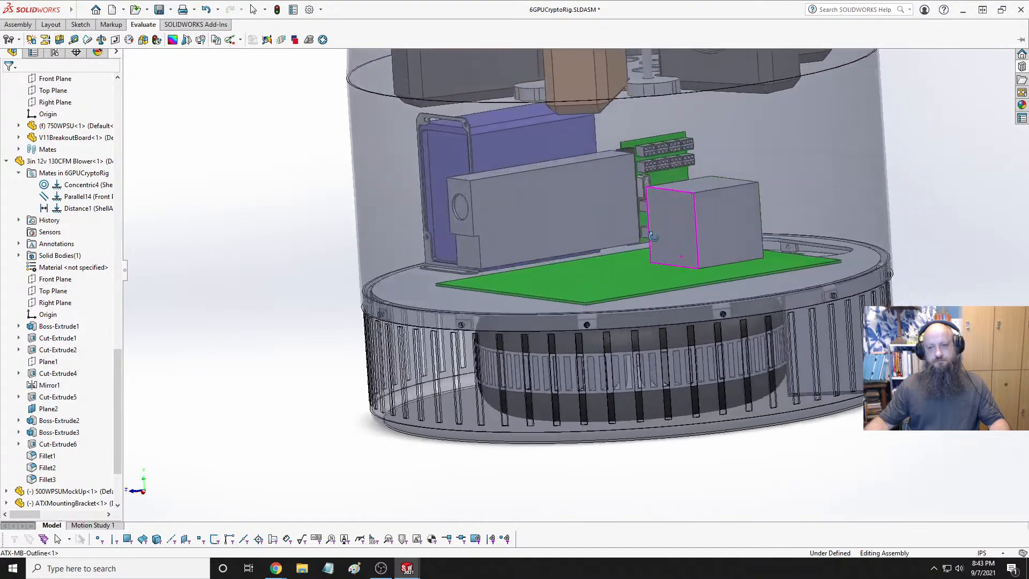
Examine the clearances between the 750W power supply, the motherboard outline and the GPUs above them
scroll(587, 220, "up", 5)
scroll(587, 217, "up", 3)
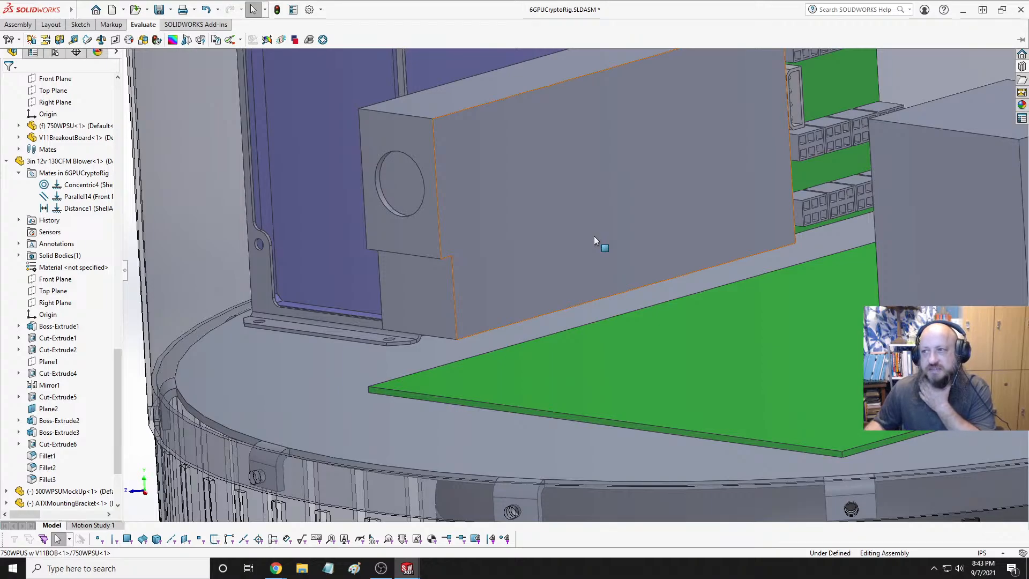
scroll(593, 240, "down", 5)
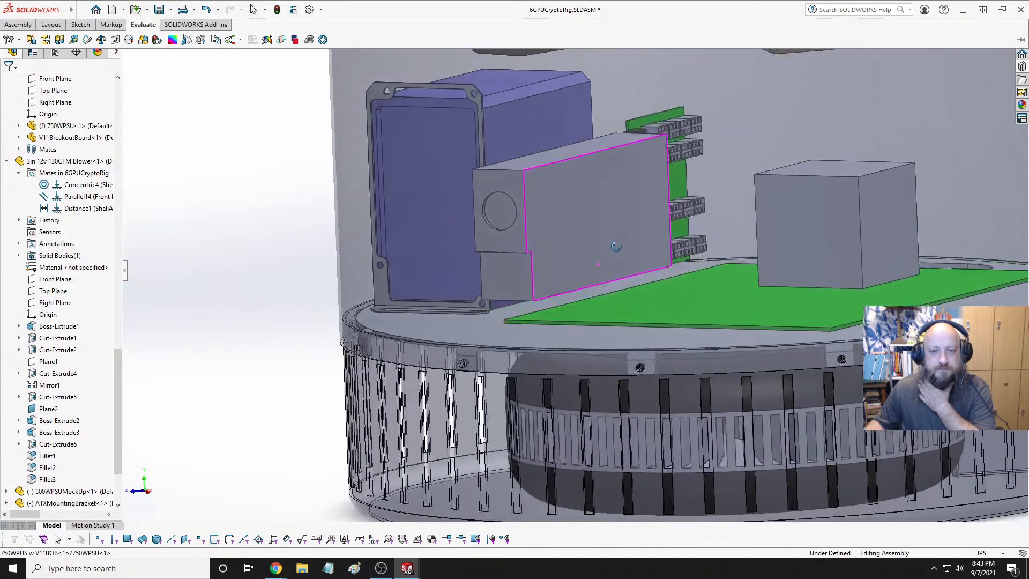
middle_click_drag(616, 247, 625, 268)
scroll(638, 248, "up", 4)
scroll(637, 248, "down", 2)
scroll(654, 259, "up", 4)
scroll(667, 255, "down", 4)
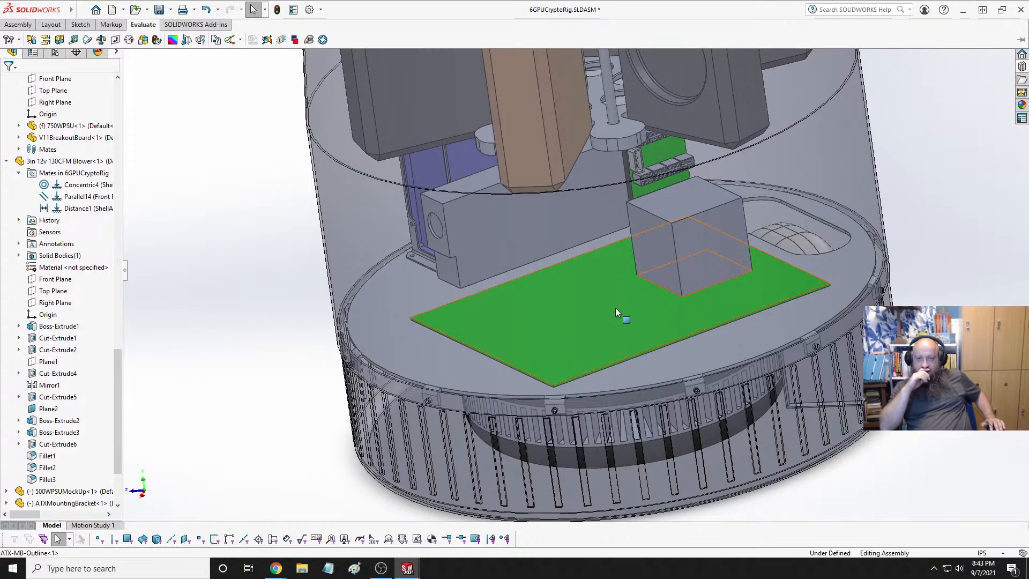
scroll(490, 281, "up", 5)
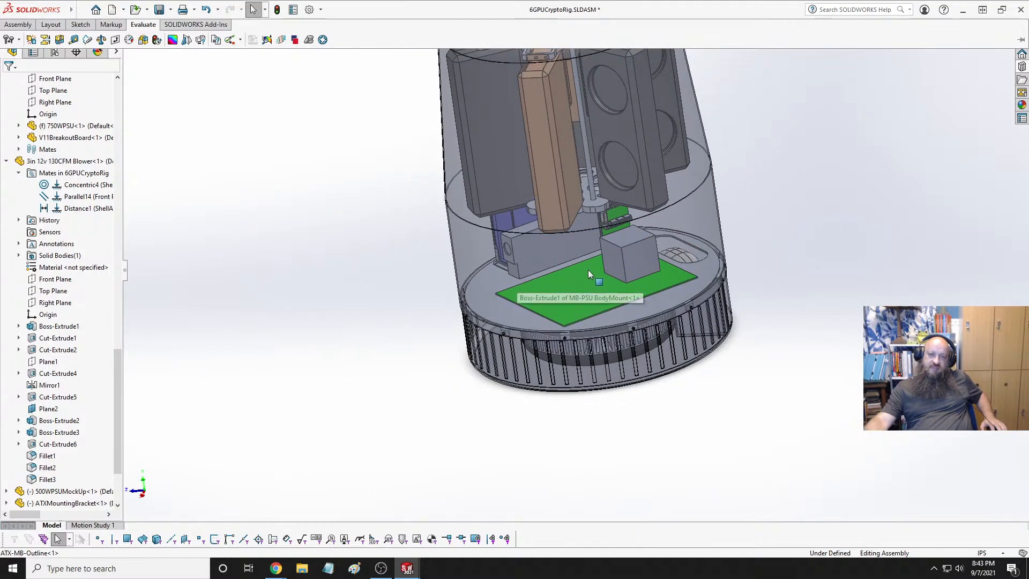
scroll(568, 210, "down", 3)
middle_click_drag(598, 170, 618, 175)
scroll(617, 175, "up", 5)
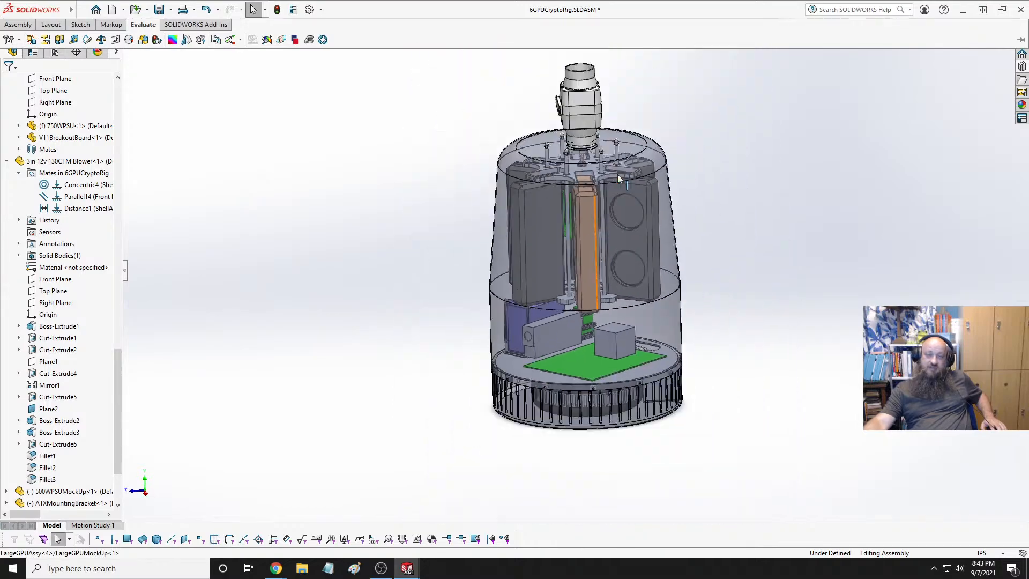
scroll(571, 328, "down", 8)
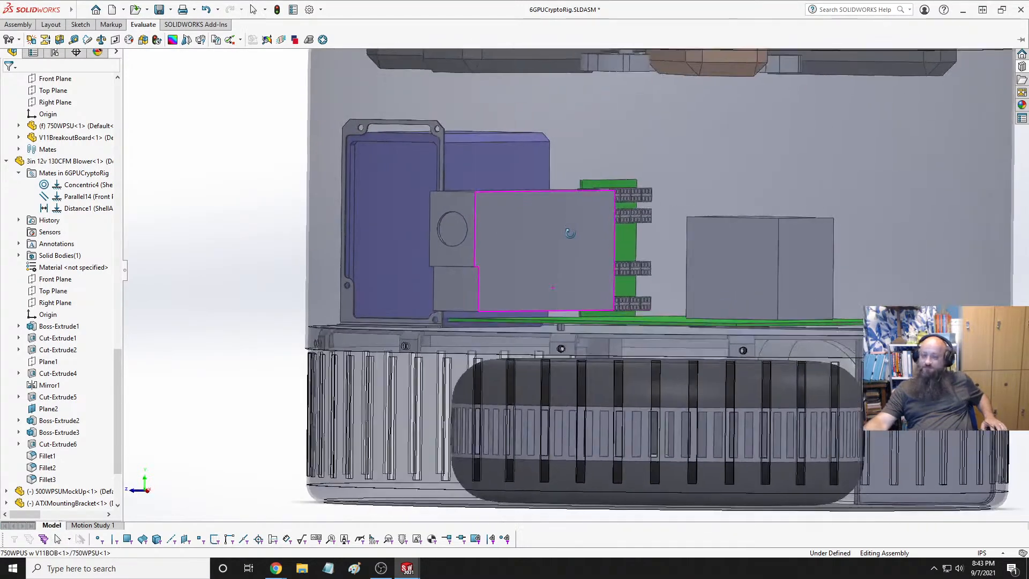
scroll(569, 246, "up", 3)
scroll(571, 248, "down", 2)
middle_click_drag(572, 285, 558, 308)
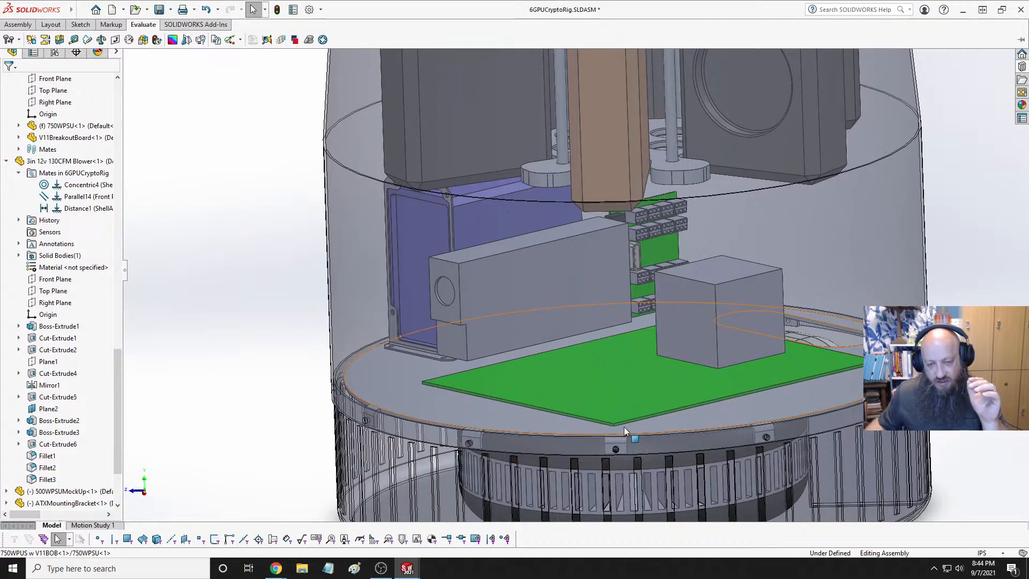
Inspect the motherboard outline's placement on the body mount plate relative to the power supplies and outer shell
left_click(609, 369)
left_click(951, 246)
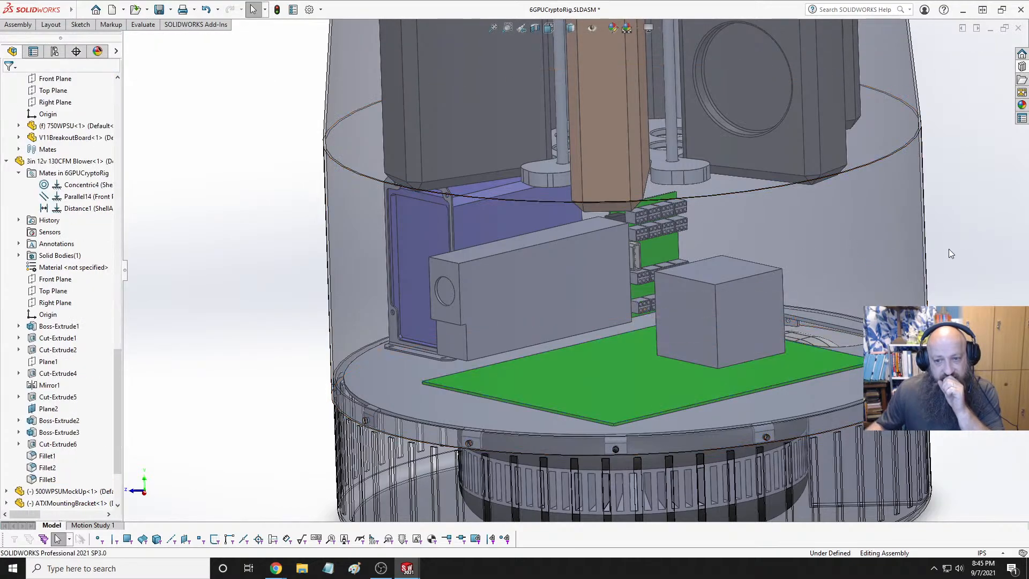
middle_click_drag(566, 317, 657, 347)
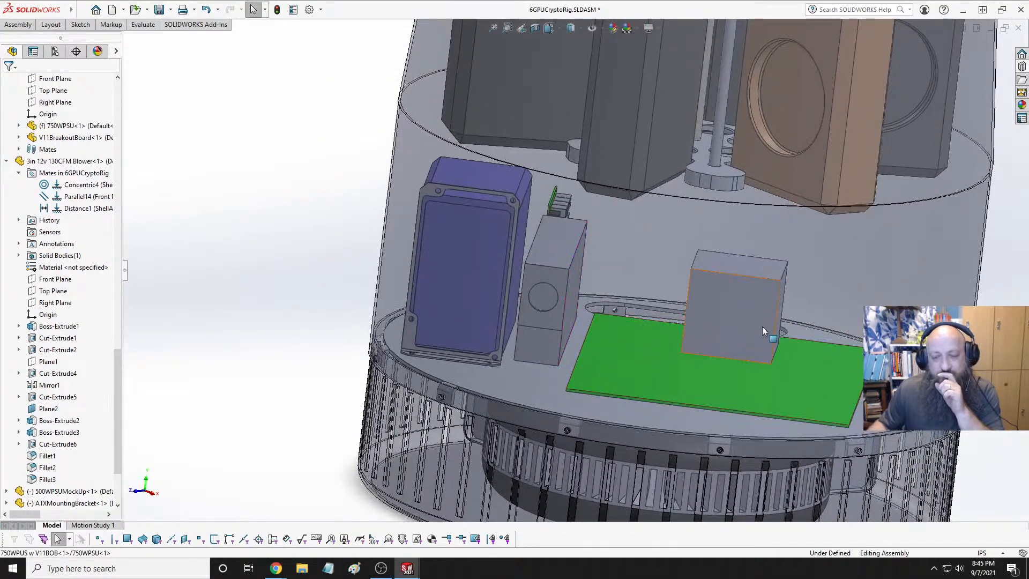
scroll(763, 325, "up", 3)
middle_click_drag(795, 308, 750, 329)
scroll(851, 307, "up", 2)
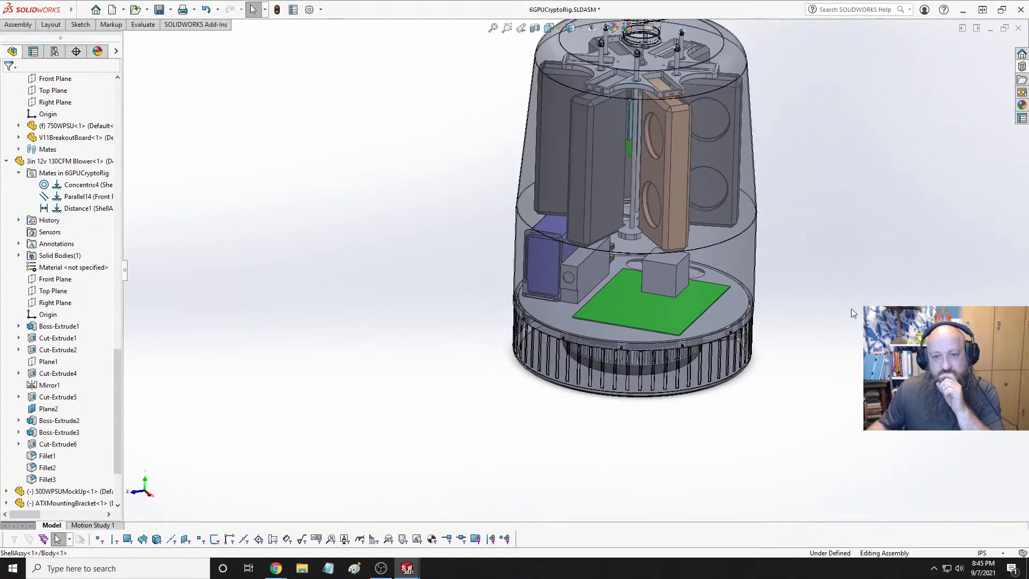
scroll(652, 292, "down", 6)
middle_click_drag(661, 271, 677, 288)
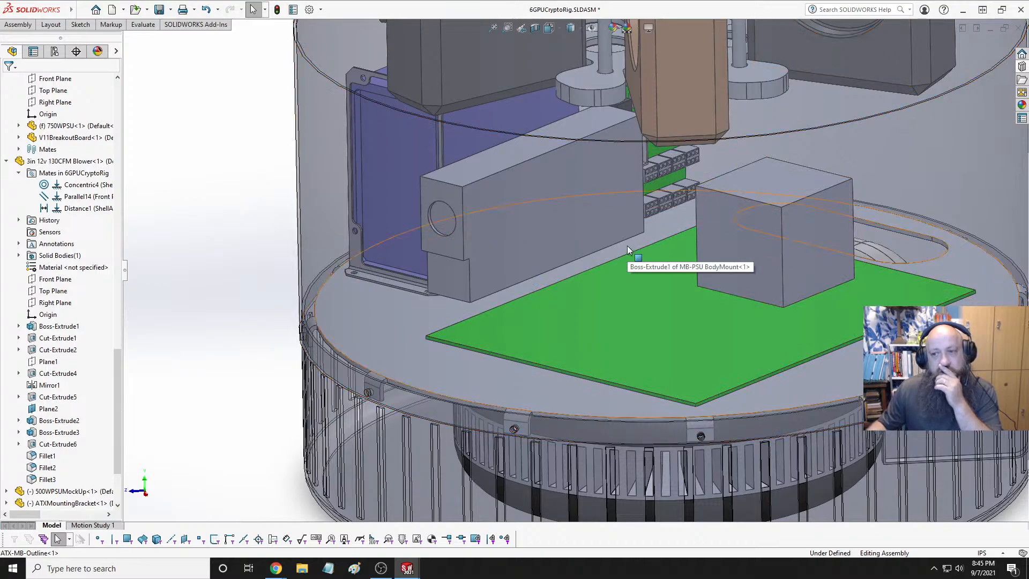
scroll(627, 245, "up", 3)
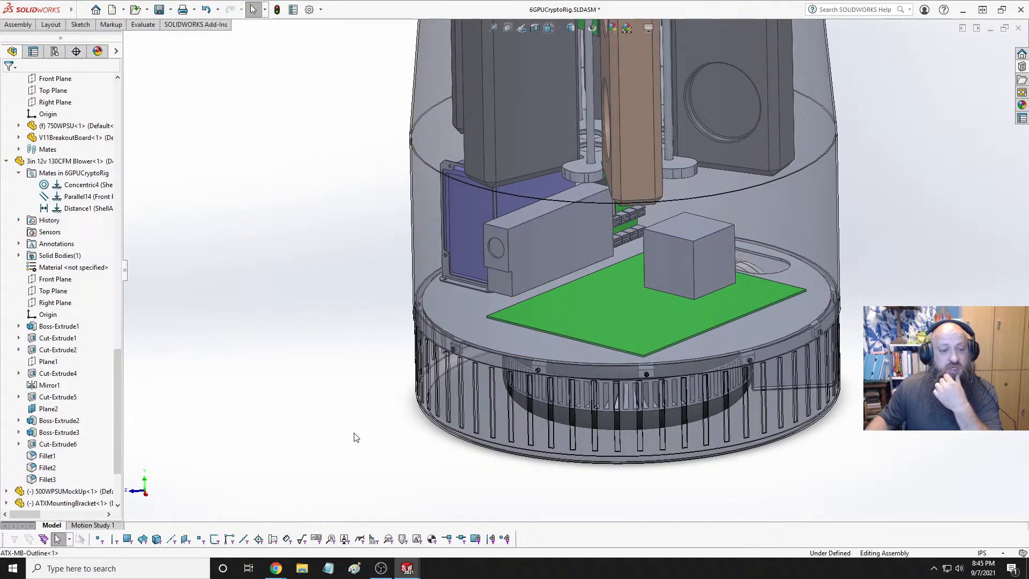
Switch to Chrome and search Google for "motherboard 3d model free"
mouse_move(274, 567)
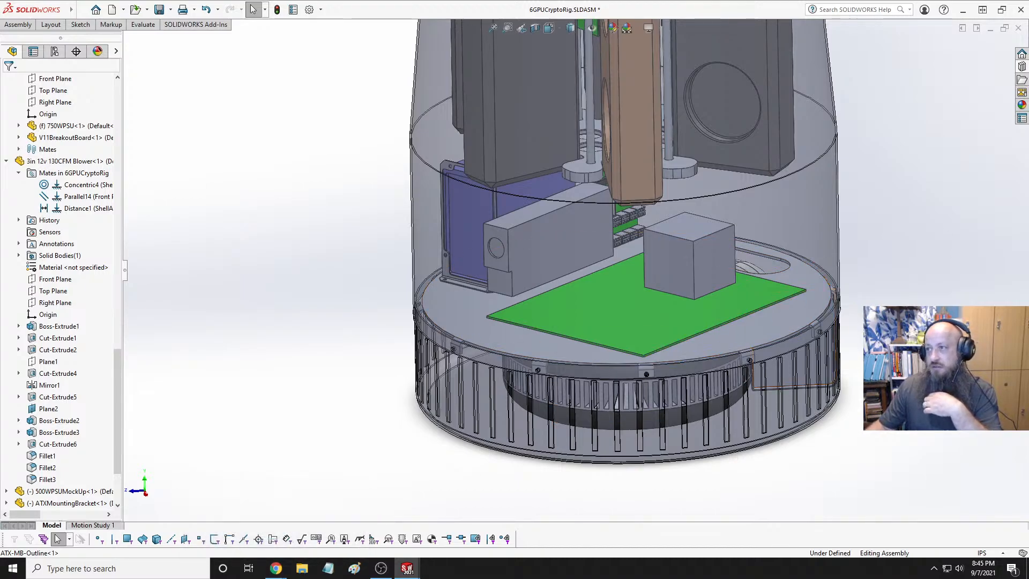
key("alt+Tab")
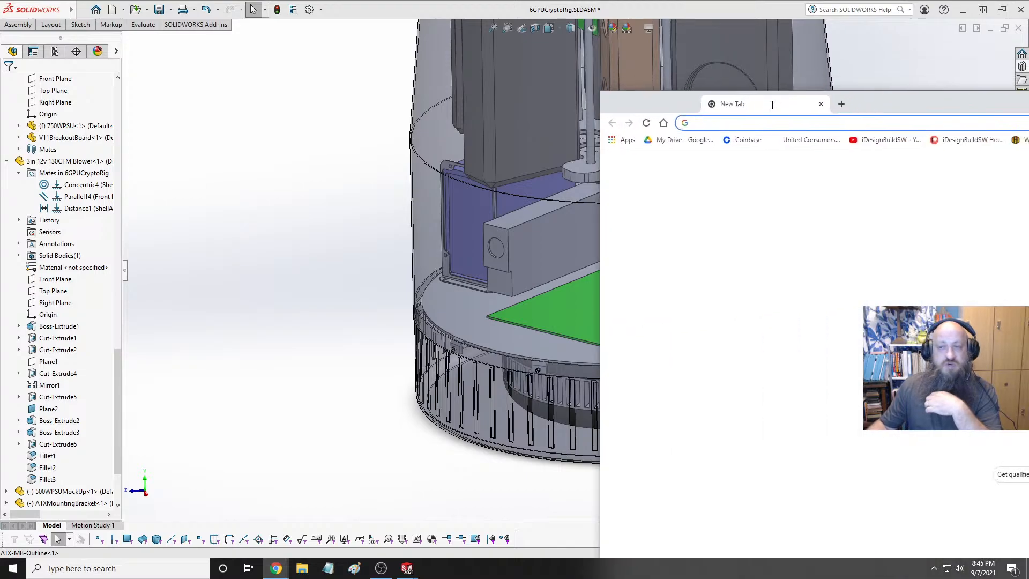
left_click(303, 27)
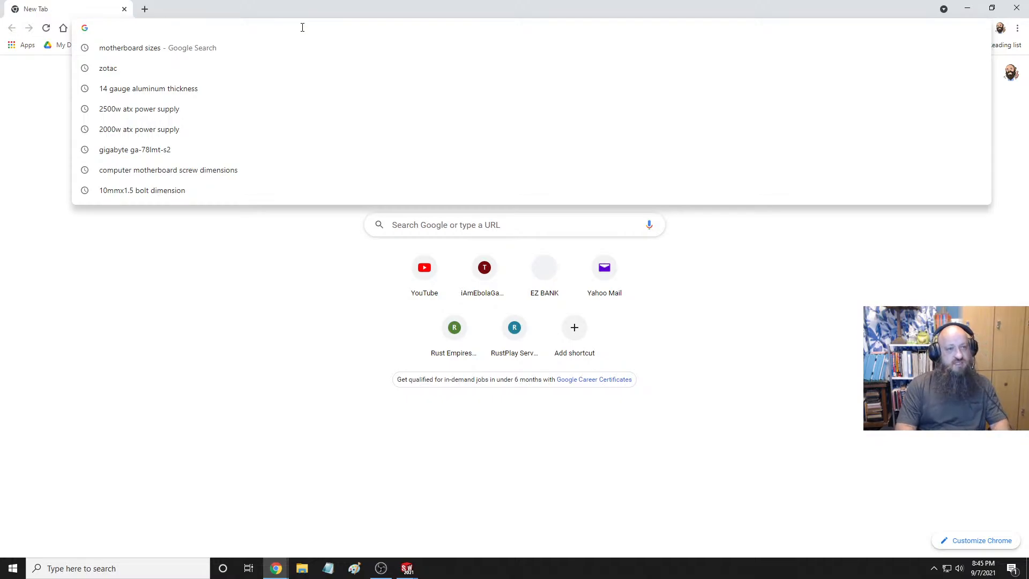
type("moth")
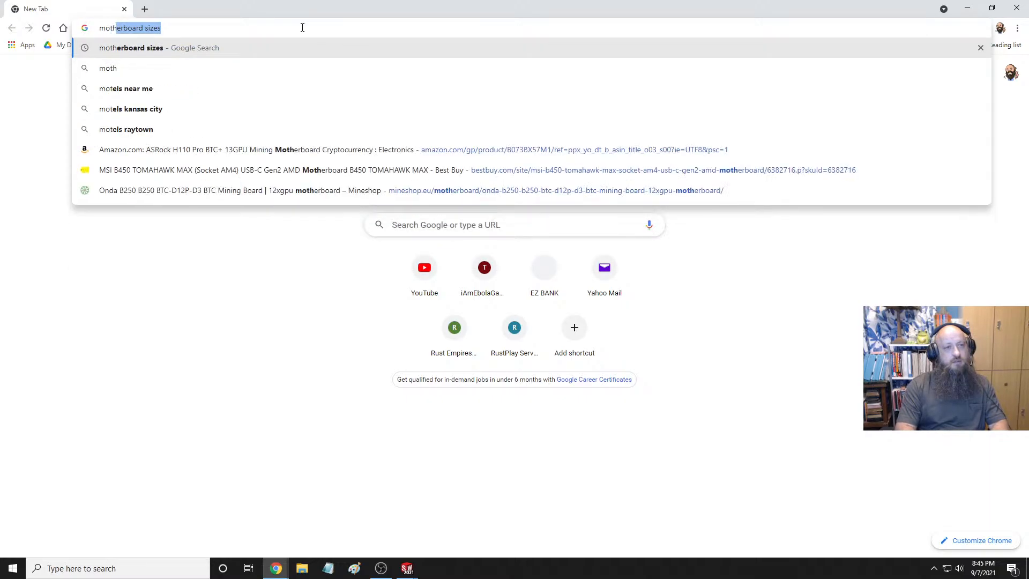
type("erboard 3d")
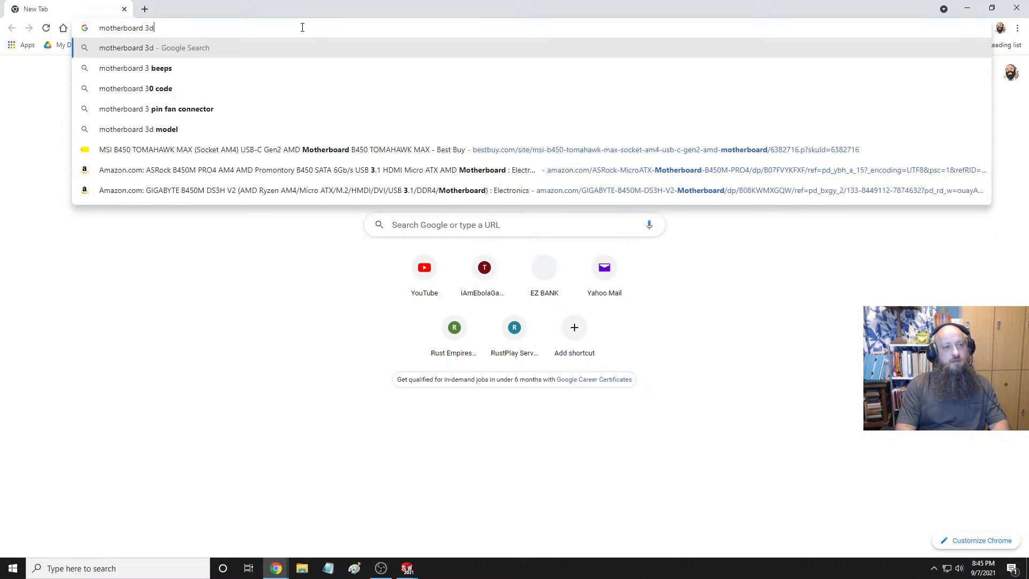
key("Down")
key("Down")
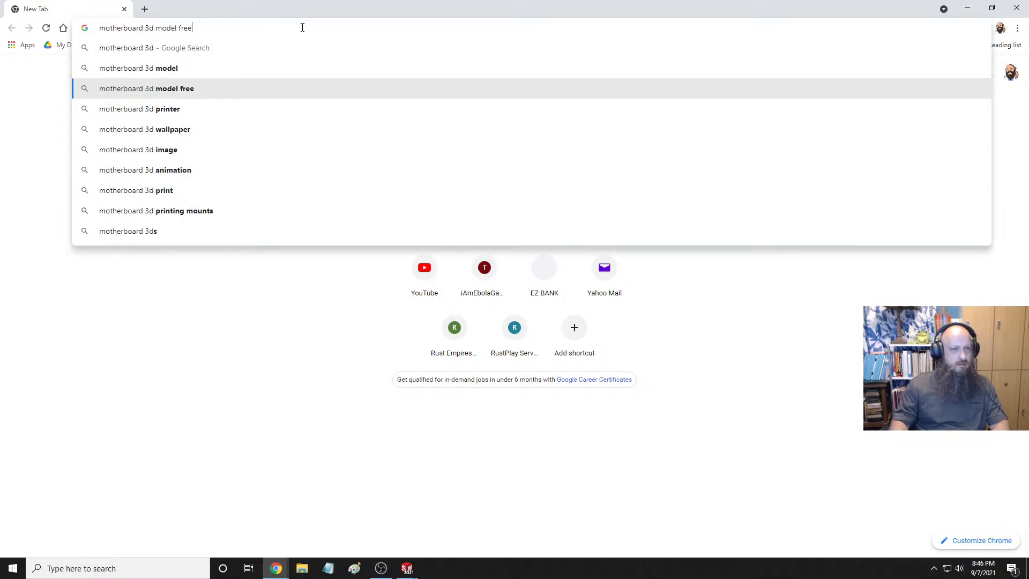
key("Return")
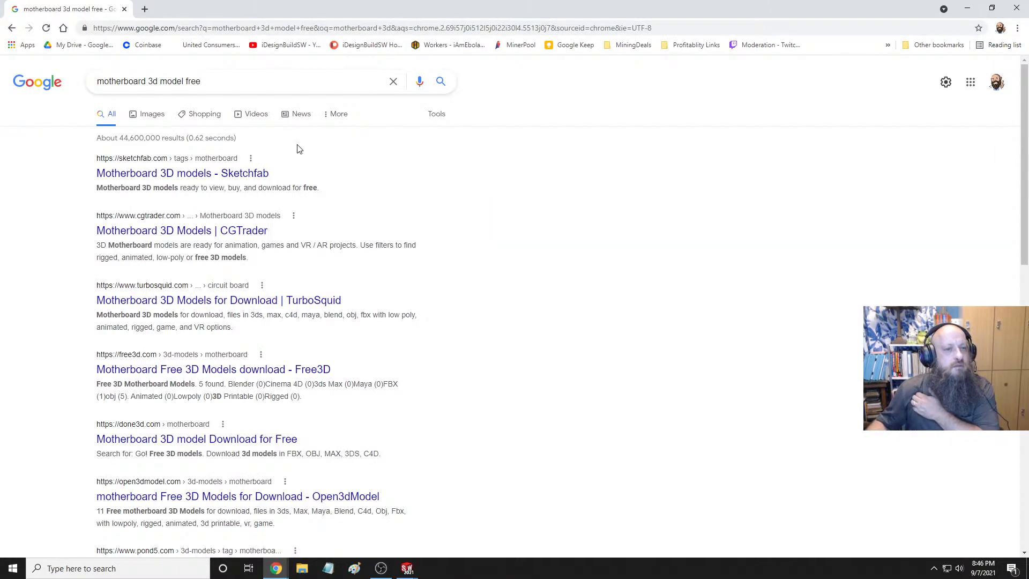
Open Sketchfab's Motherboard 3D models page from the search results and browse the listed models
left_click(252, 173)
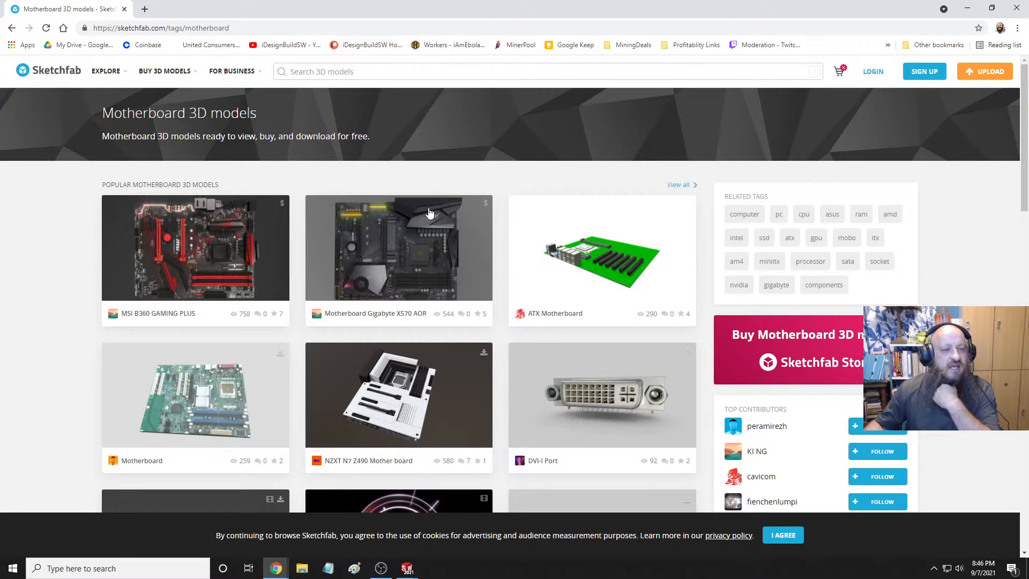
scroll(418, 214, "down", 3)
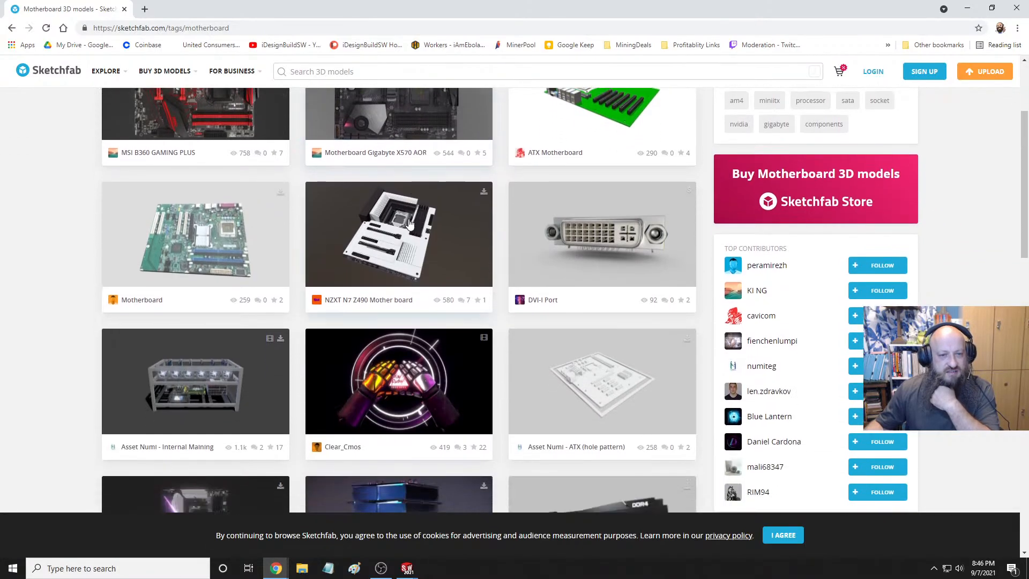
scroll(409, 224, "down", 3)
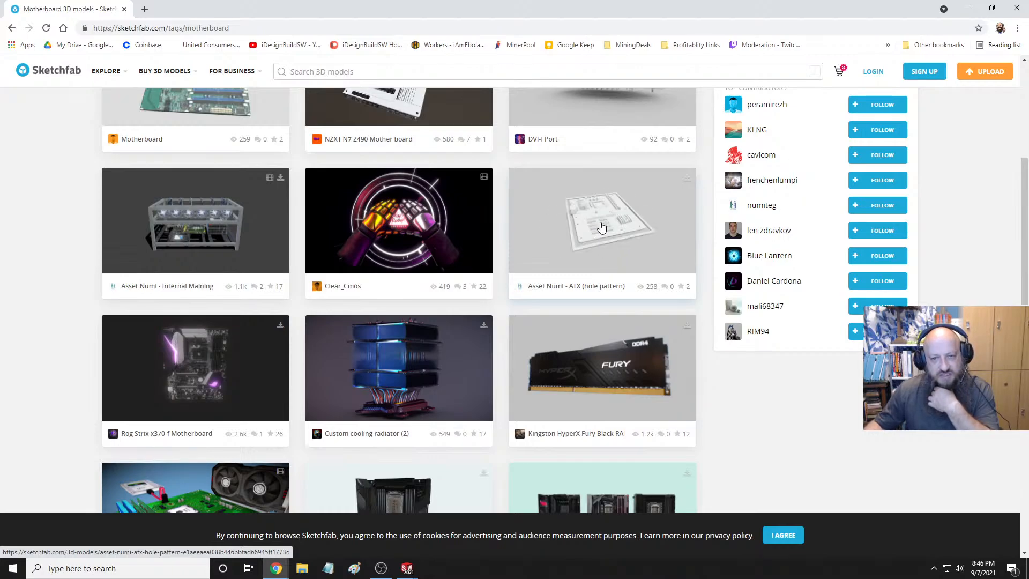
Look through the remaining entries of Sketchfab's Motherboard model listing down to its end
scroll(602, 227, "down", 2)
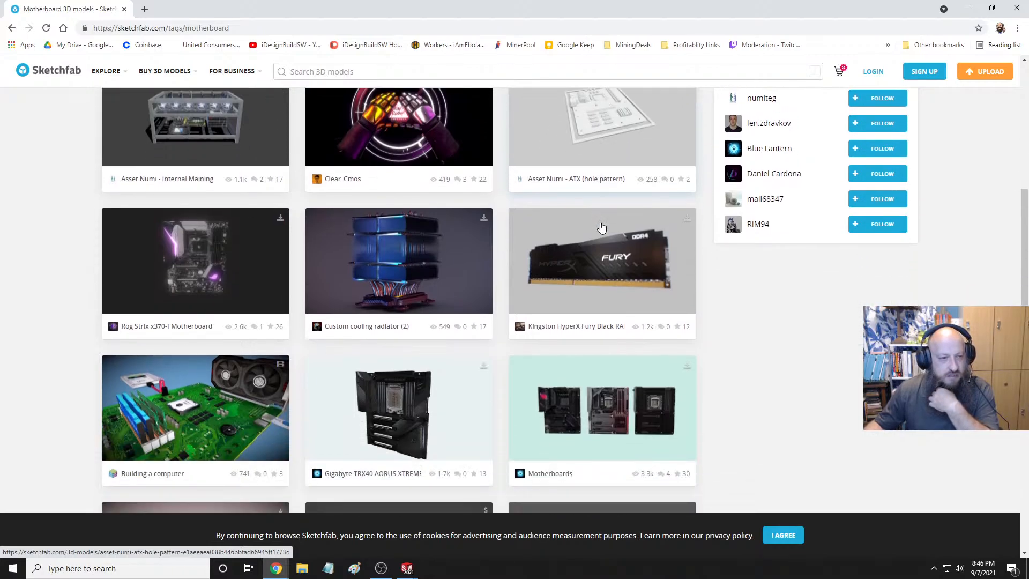
scroll(602, 228, "down", 2)
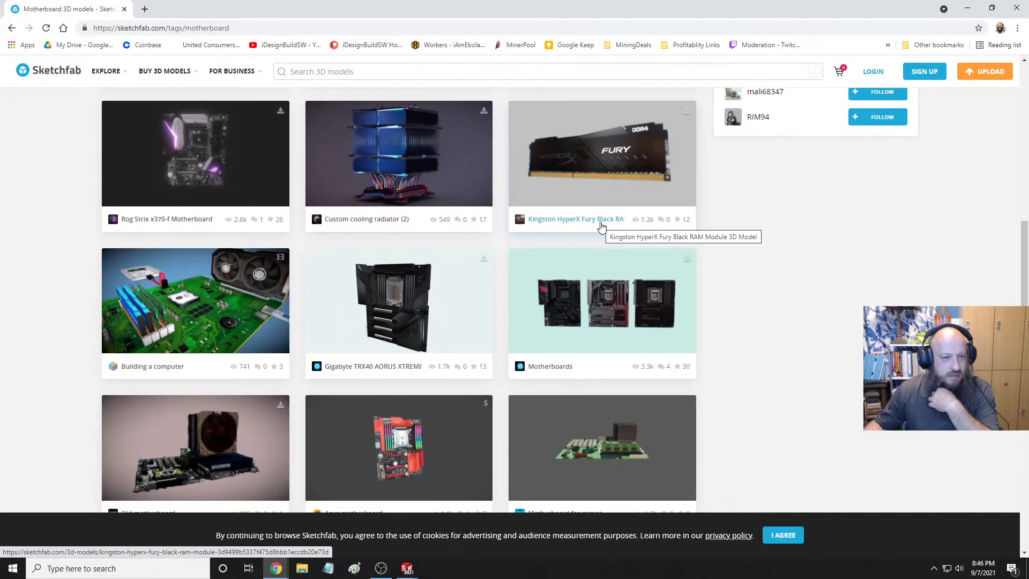
scroll(645, 209, "down", 2)
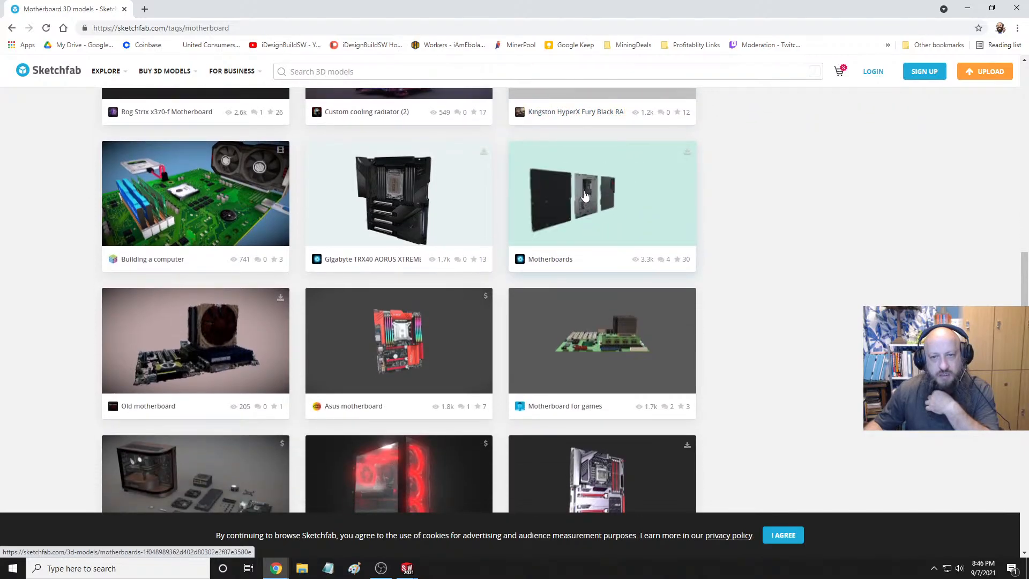
scroll(478, 231, "down", 3)
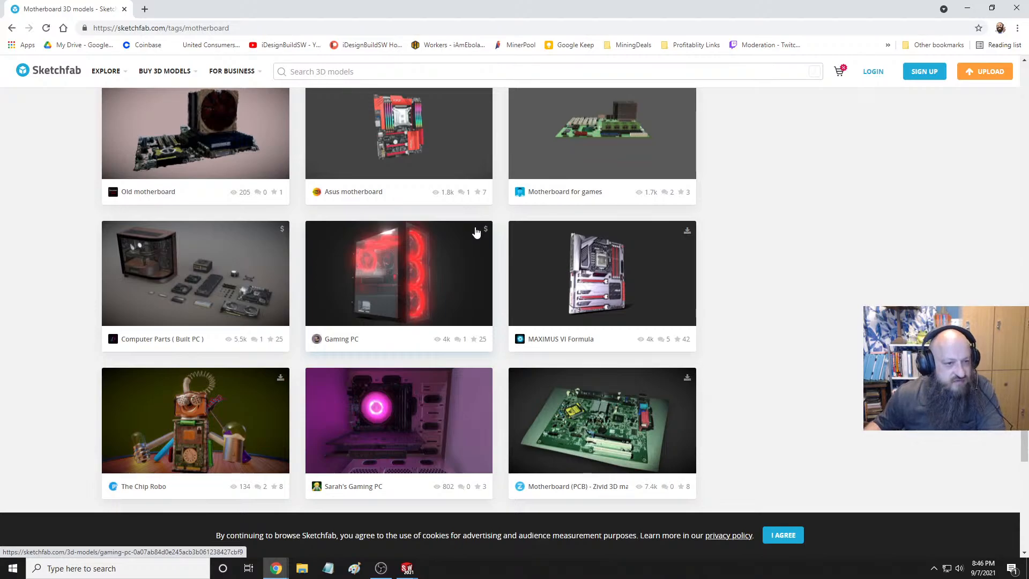
scroll(476, 231, "down", 3)
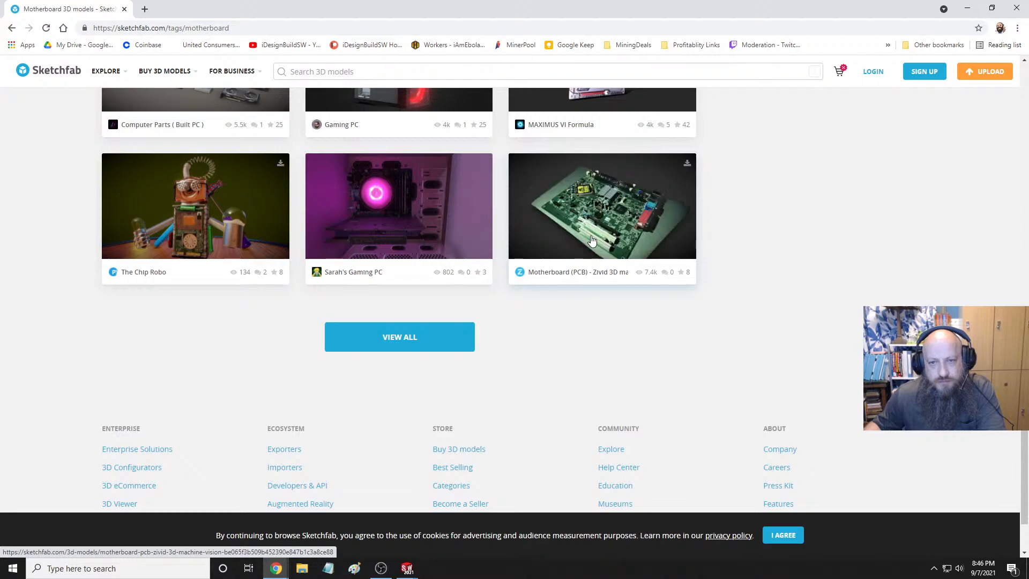
Return to the upper part of the listing, view the Motherboard Gigabyte X570 AORUS ELITE AM4 ATX model page, and close it
scroll(557, 240, "up", 2)
scroll(557, 240, "up", 12)
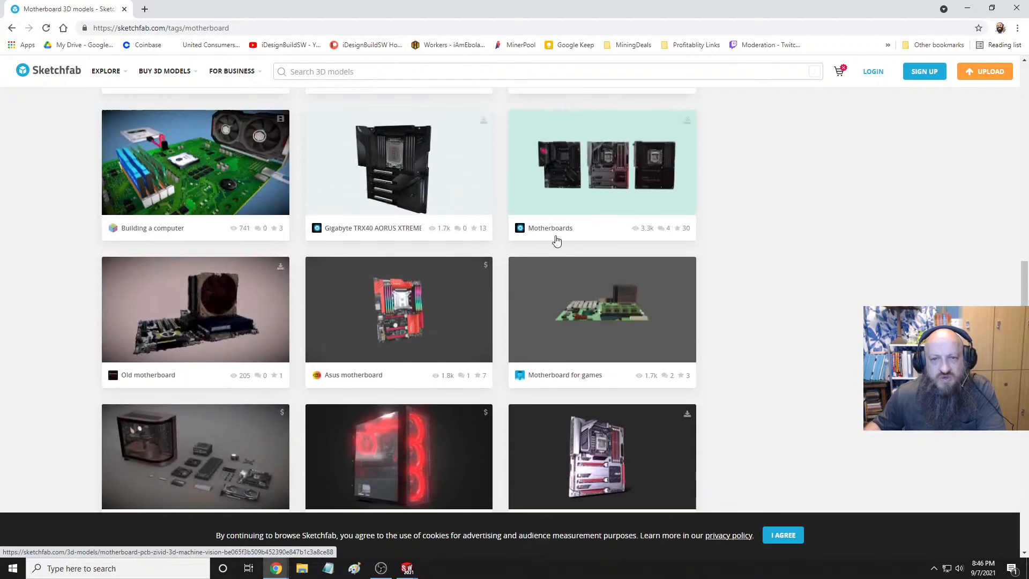
scroll(556, 240, "up", 4)
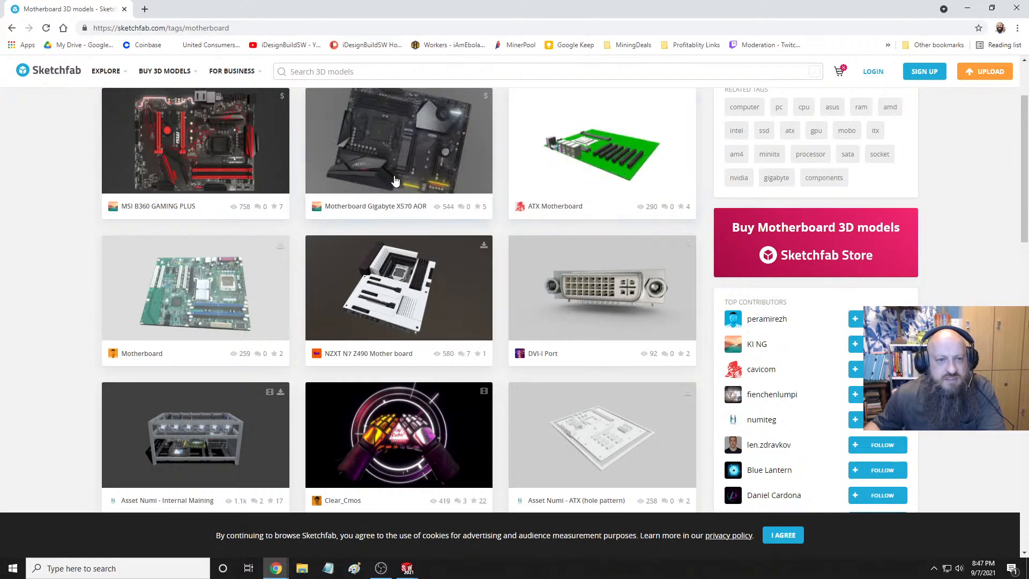
left_click(427, 157)
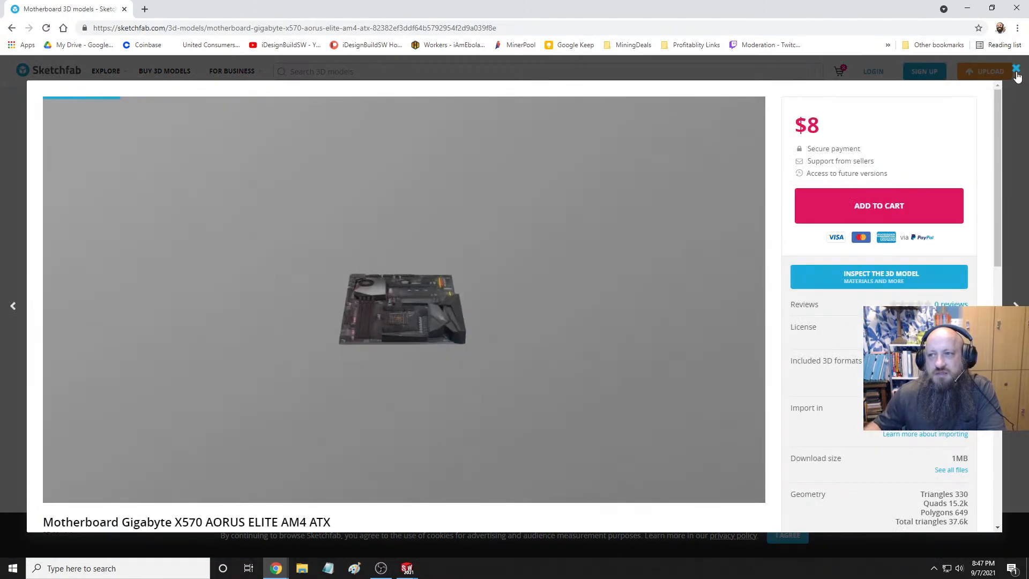
left_click(1017, 73)
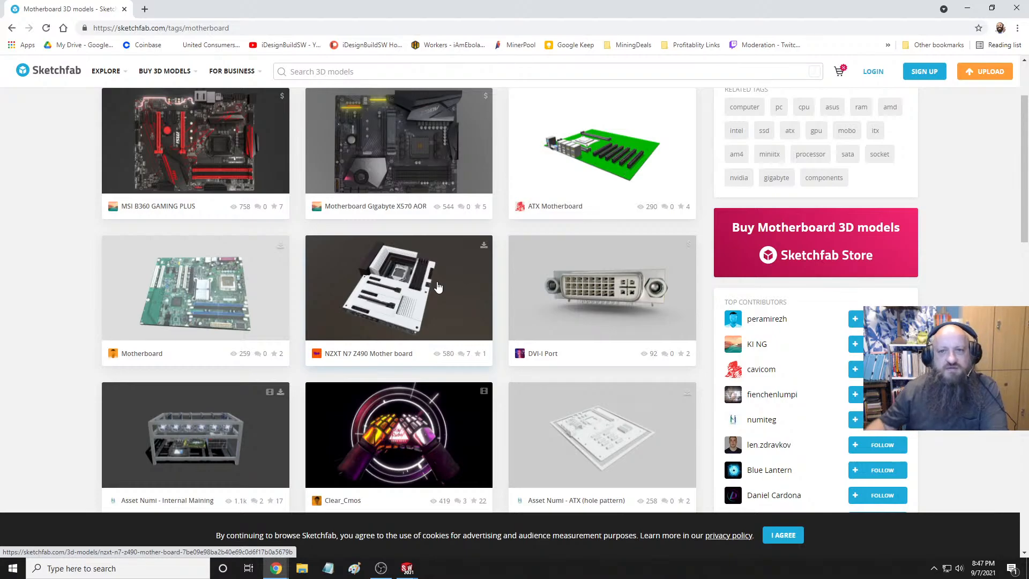
Open the ATX Motherboard model by cavicom and examine its ports, CPU socket and memory slots from several angles
left_click(599, 161)
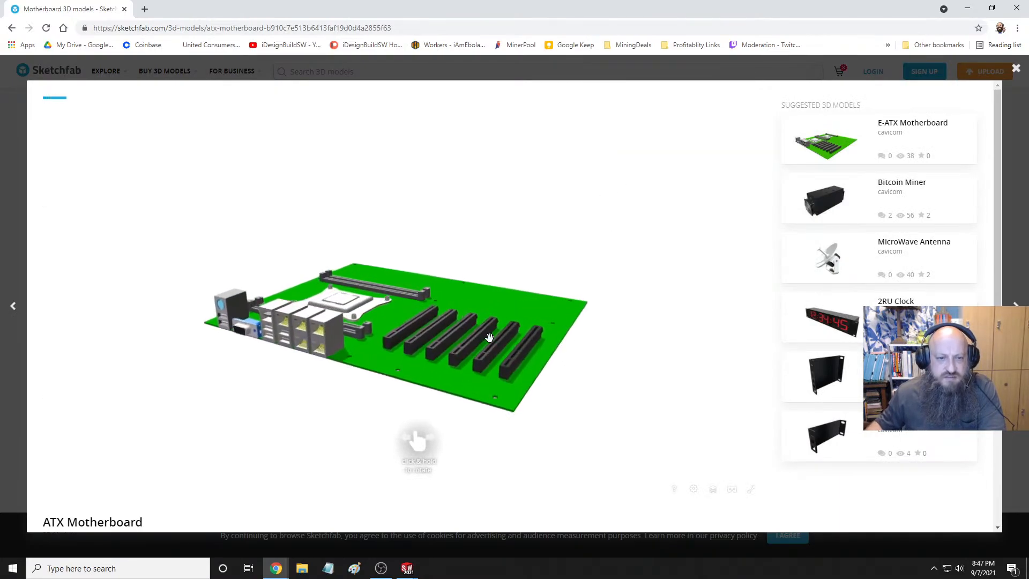
mouse_move(416, 307)
left_mouse_down()
mouse_move(379, 381)
mouse_move(375, 369)
mouse_move(434, 298)
mouse_move(415, 328)
left_mouse_up()
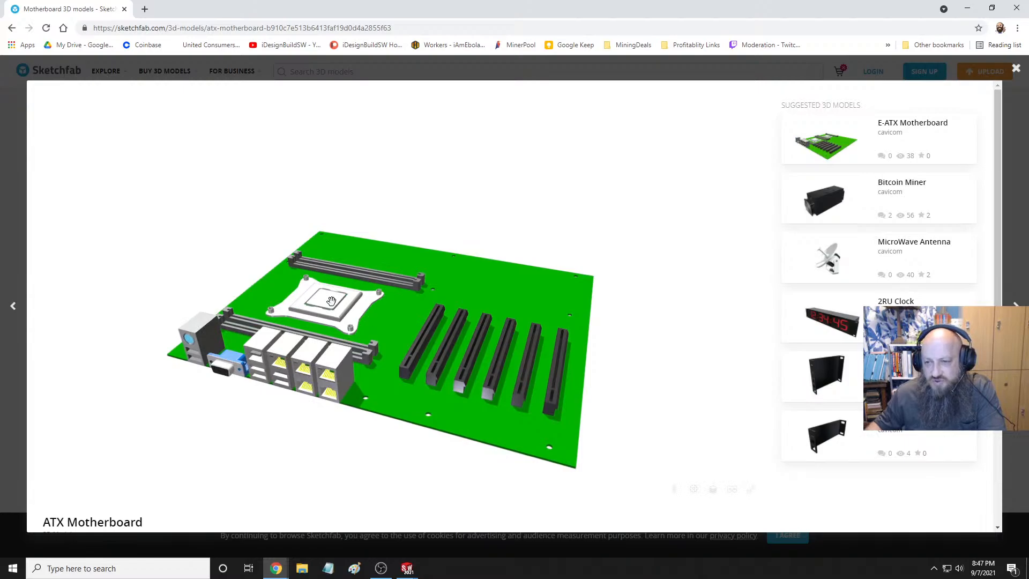
left_click_drag(331, 300, 437, 360)
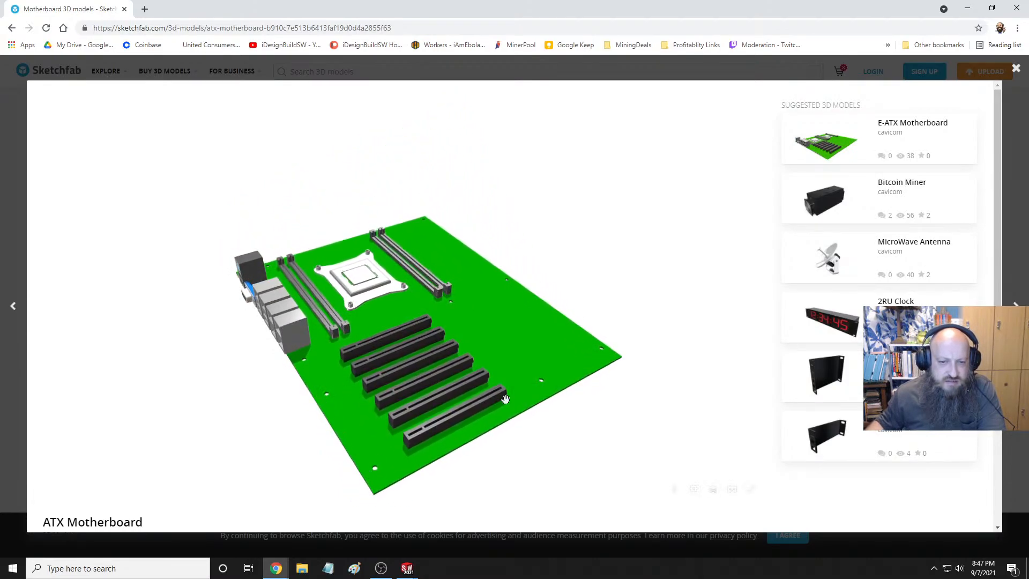
left_click_drag(378, 236, 367, 344)
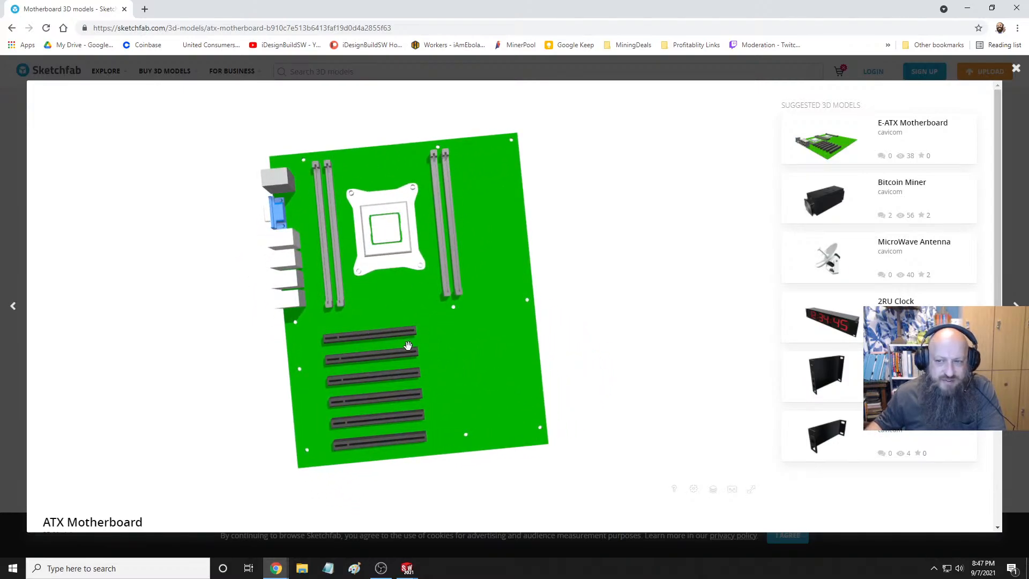
left_click_drag(408, 346, 423, 301)
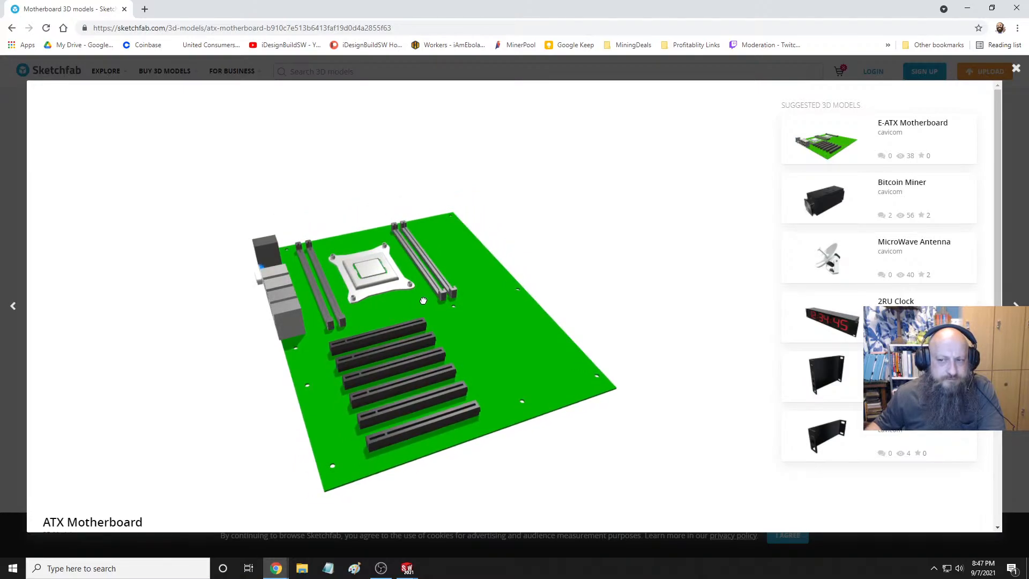
left_click_drag(424, 302, 432, 398)
scroll(432, 398, "down", 3)
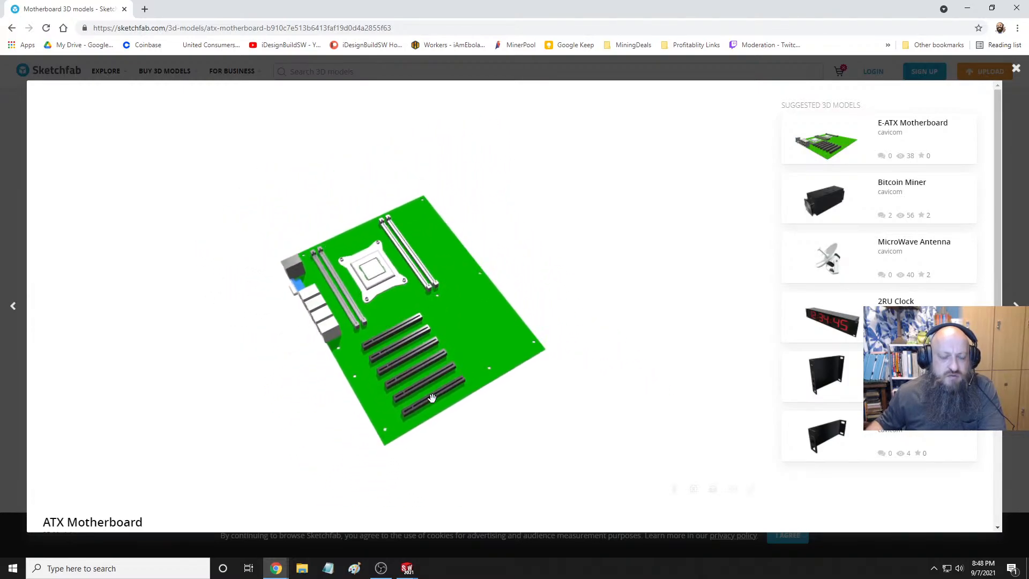
scroll(432, 398, "up", 3)
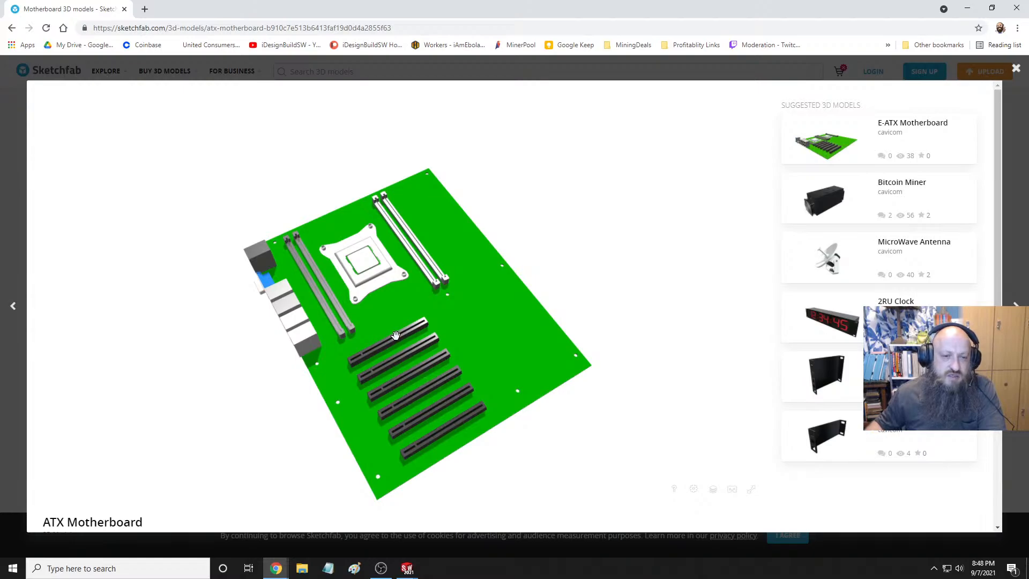
Inspect the ATX Motherboard's expansion slot and mounting hole layout from above, and close the model
left_click_drag(394, 328, 512, 384)
left_click_drag(510, 394, 514, 399)
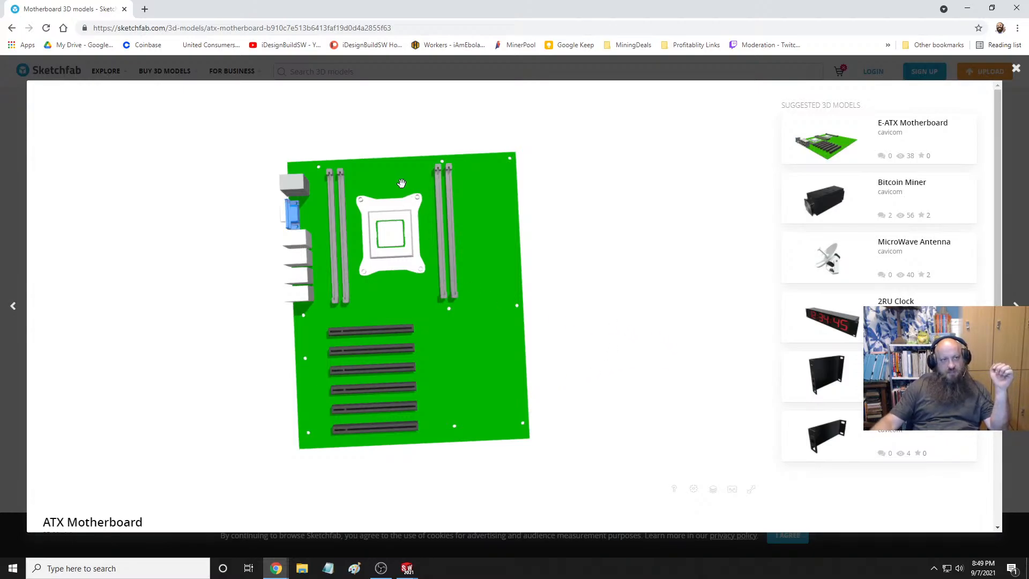
scroll(689, 260, "down", 2)
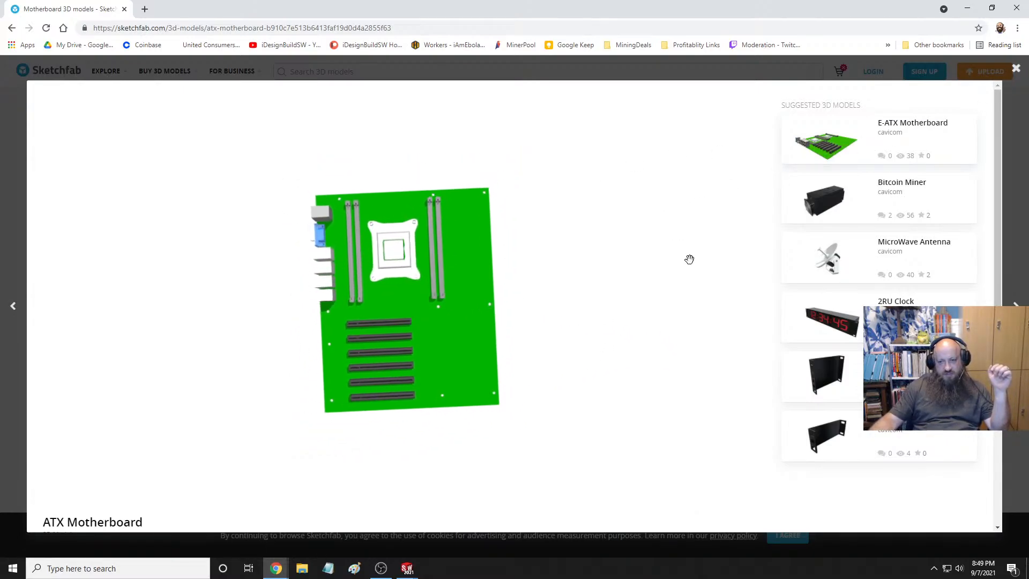
scroll(569, 223, "up", 3)
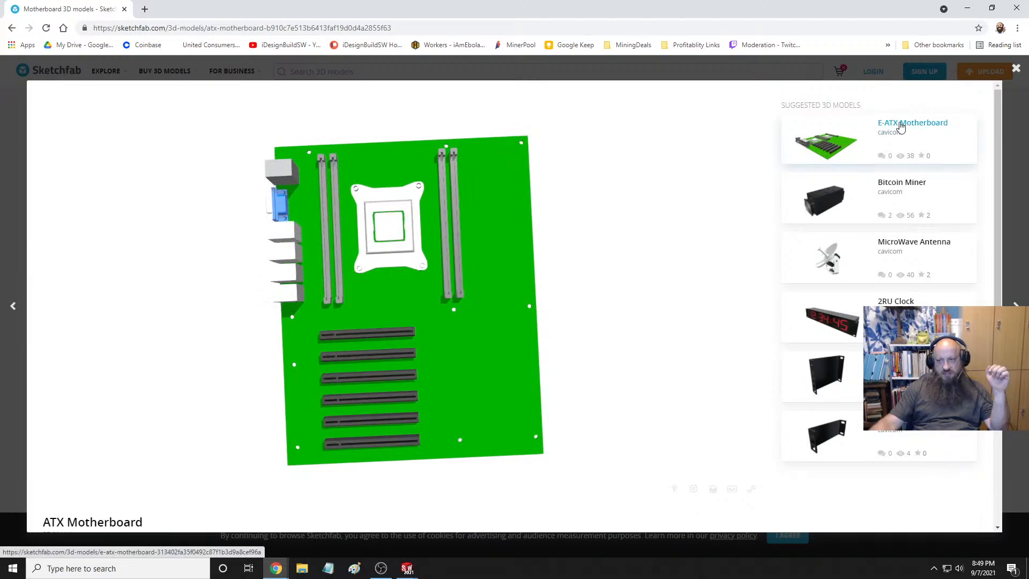
left_click(1016, 68)
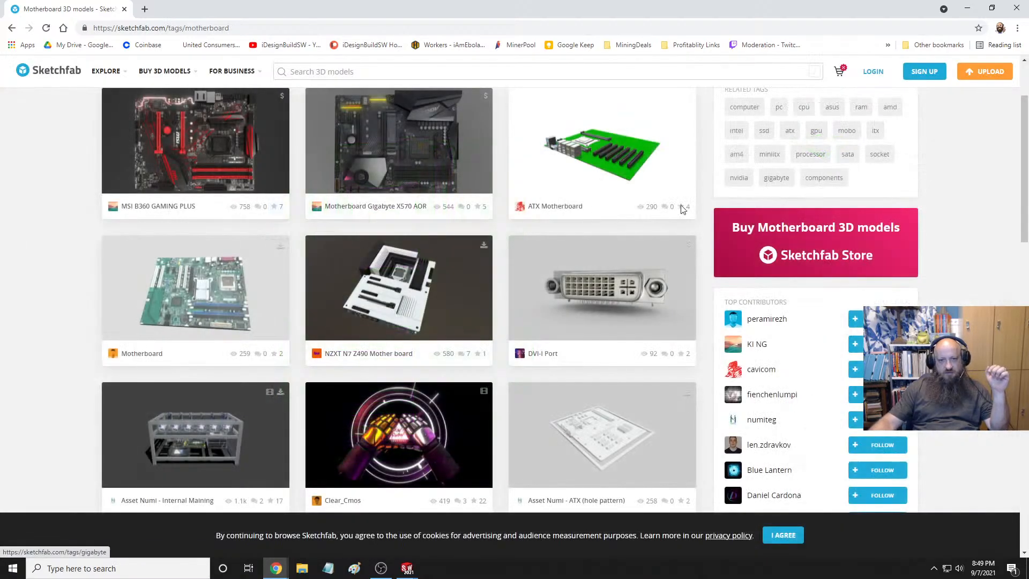
Open the Asset Numi - ATX (hole pattern) model, inspect its mounting holes and component layout from above, and close it
scroll(553, 237, "down", 3)
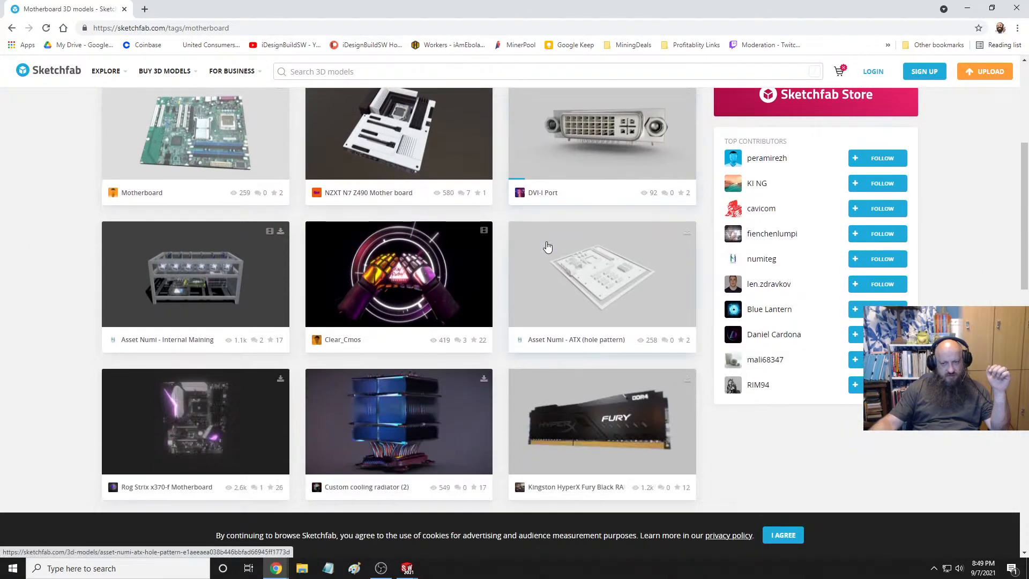
left_click(605, 289)
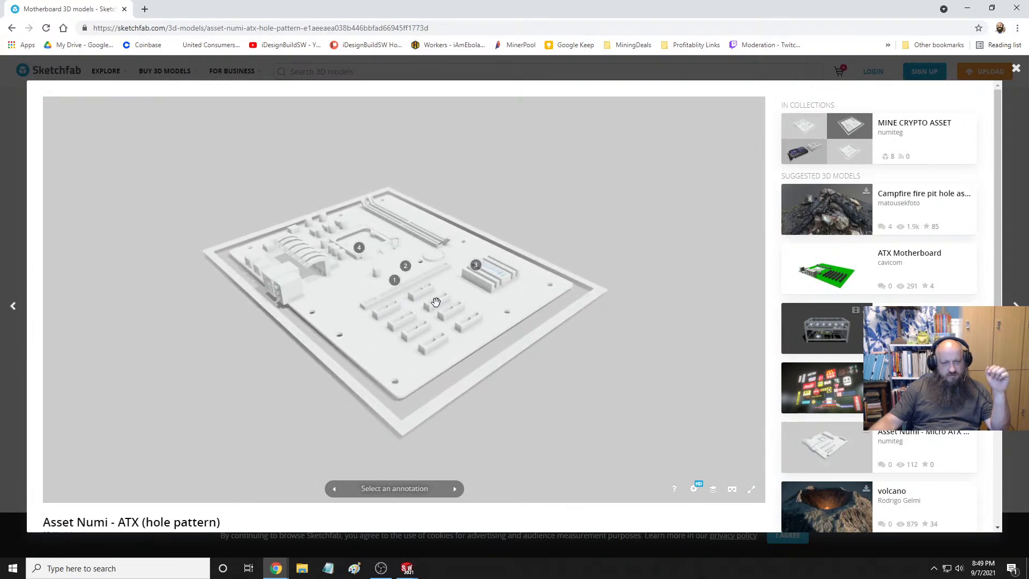
left_click_drag(478, 264, 424, 334)
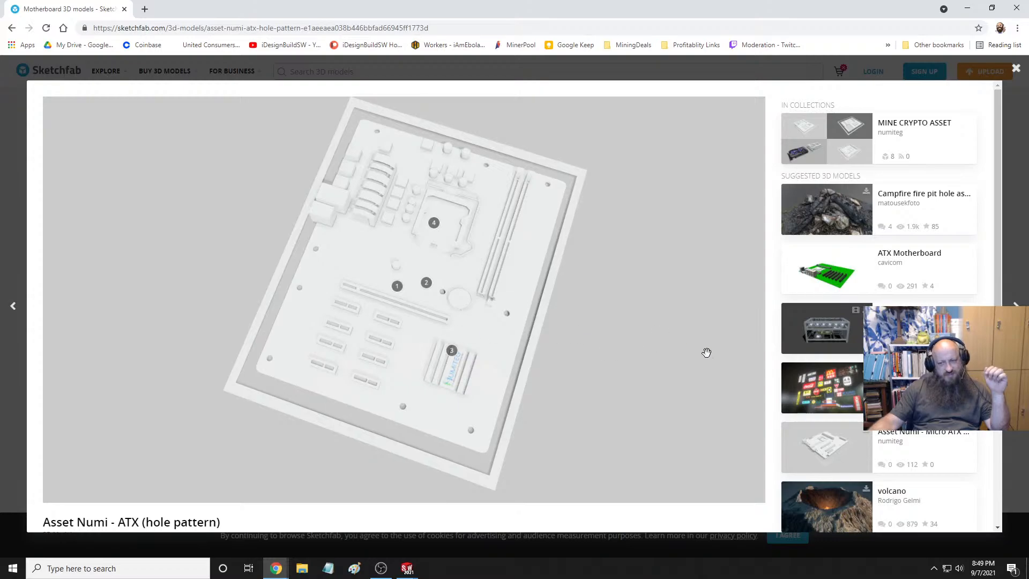
scroll(799, 384, "down", 5)
scroll(799, 383, "up", 5)
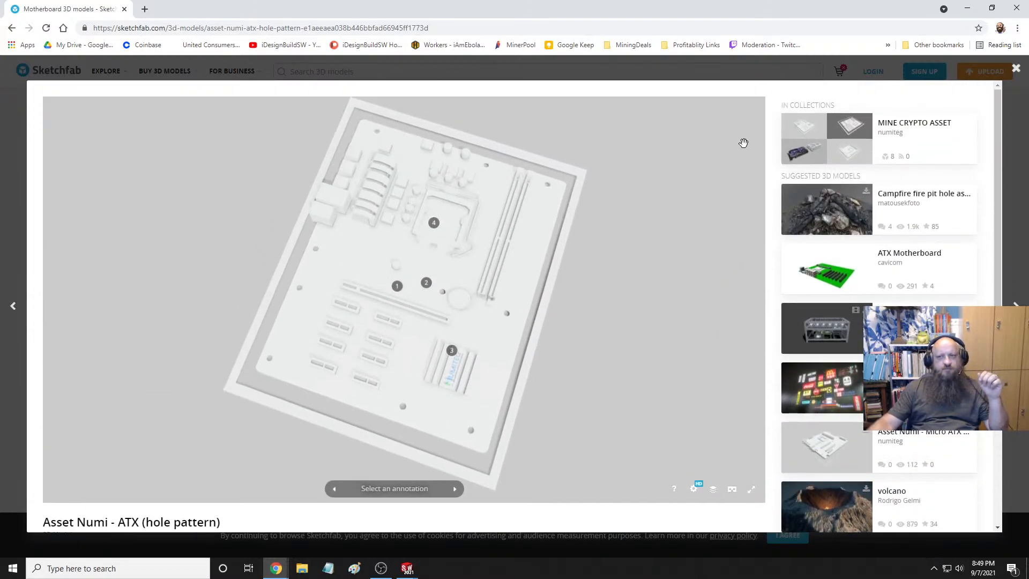
left_click(1016, 70)
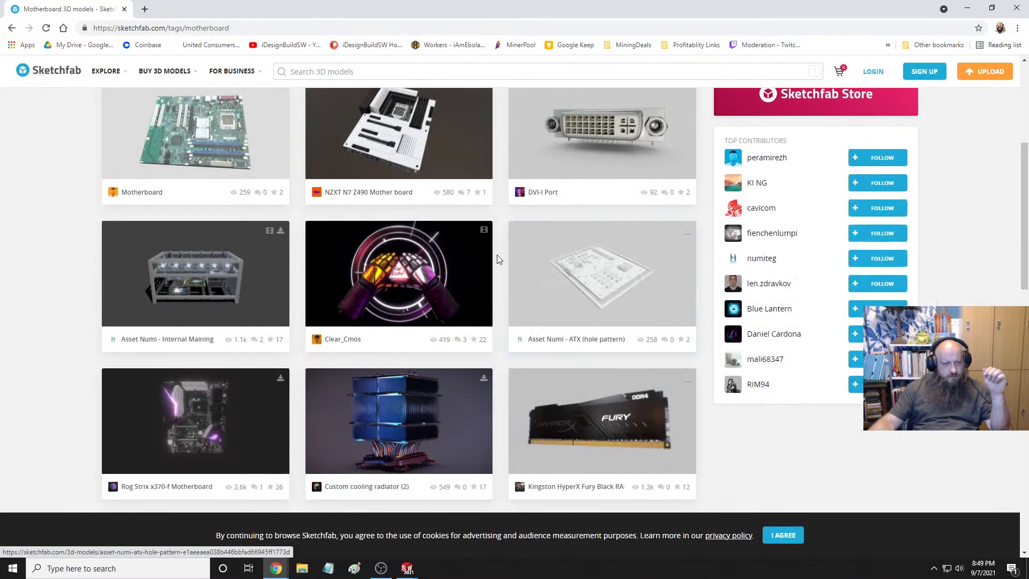
Open the Gigabyte TRX40 AORUS XTREME model from further down the listing and examine its CPU socket area up close
scroll(504, 321, "down", 5)
scroll(506, 323, "down", 1)
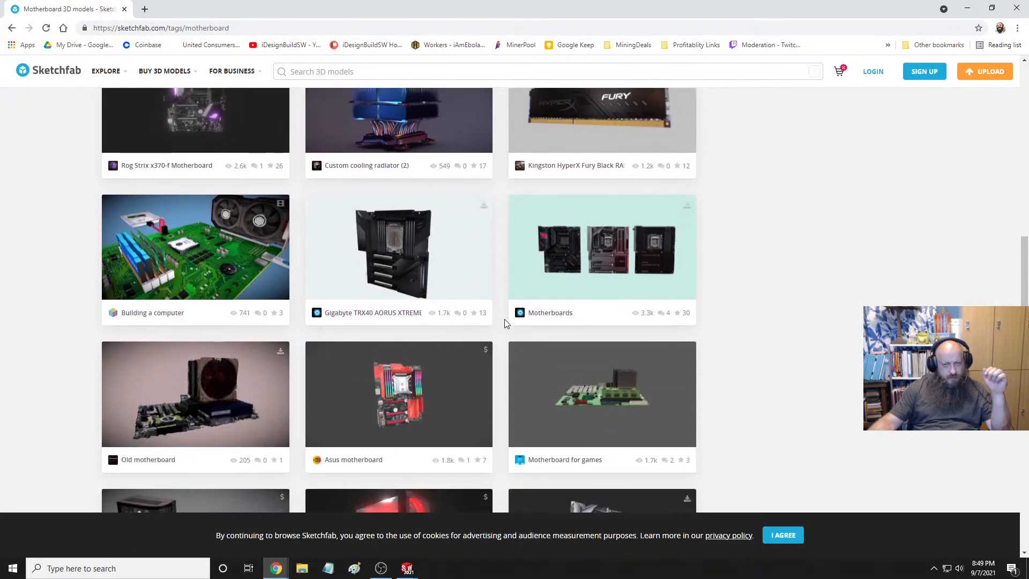
left_click(412, 245)
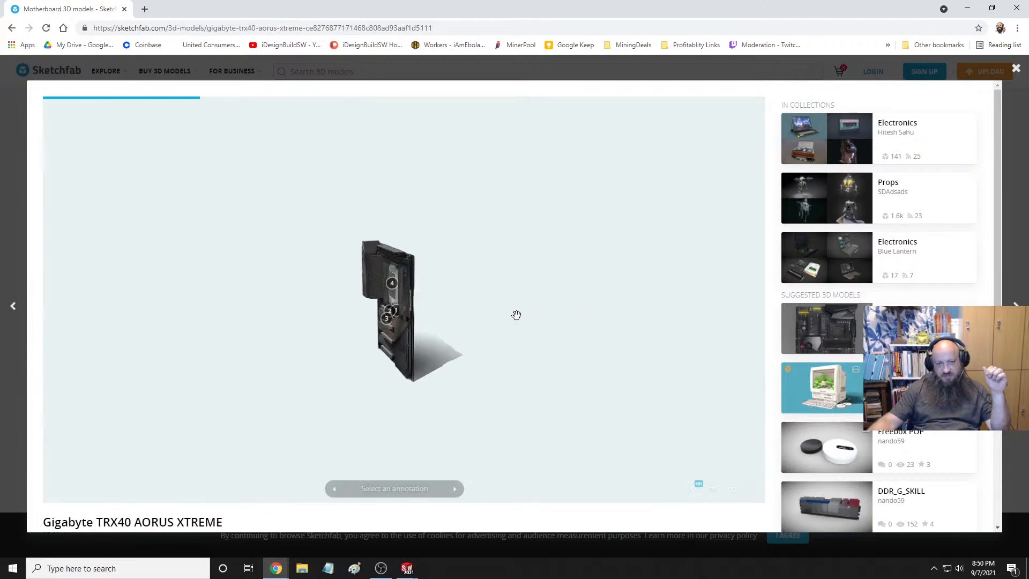
mouse_move(386, 329)
left_mouse_down()
mouse_move(468, 287)
mouse_move(438, 304)
mouse_move(441, 353)
left_mouse_up()
scroll(492, 379, "down", 3)
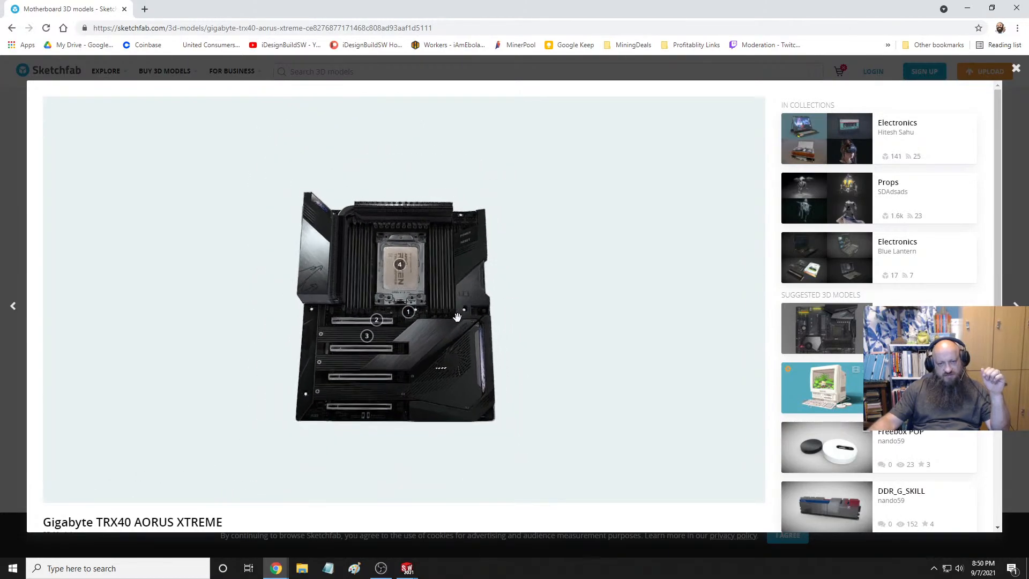
scroll(454, 311, "up", 6)
scroll(470, 268, "up", 3)
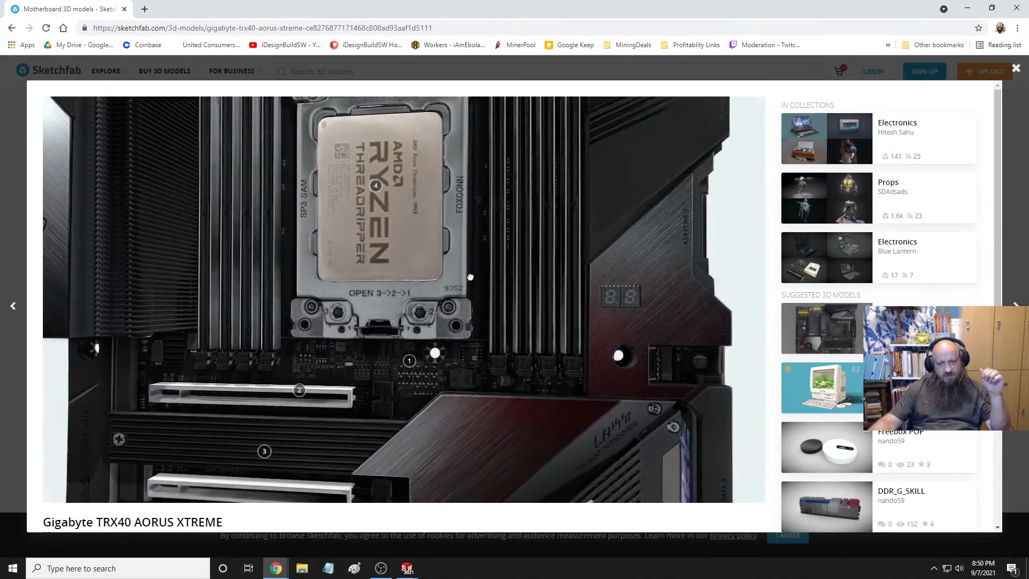
Inspect the Gigabyte TRX40 AORUS XTREME board's side profile, memory slots and expansion slots in the 3D viewer
scroll(627, 285, "down", 5)
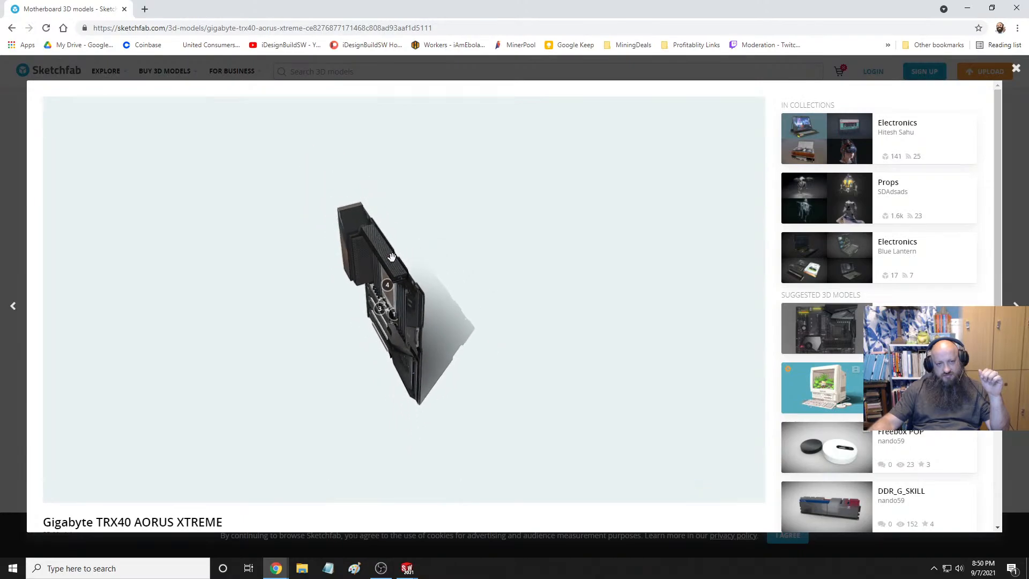
scroll(391, 254, "up", 4)
scroll(391, 253, "down", 3)
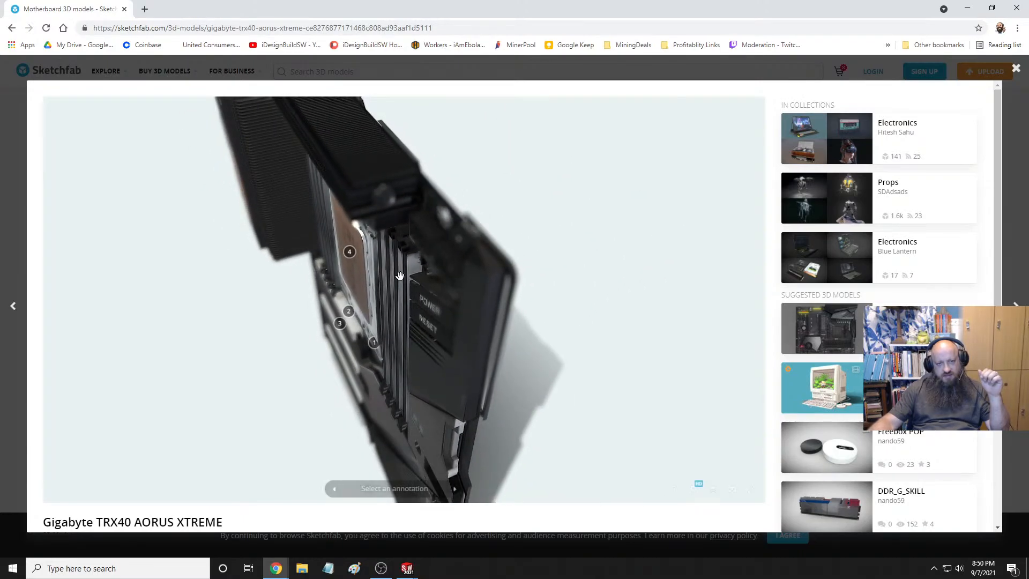
left_click_drag(398, 275, 450, 272)
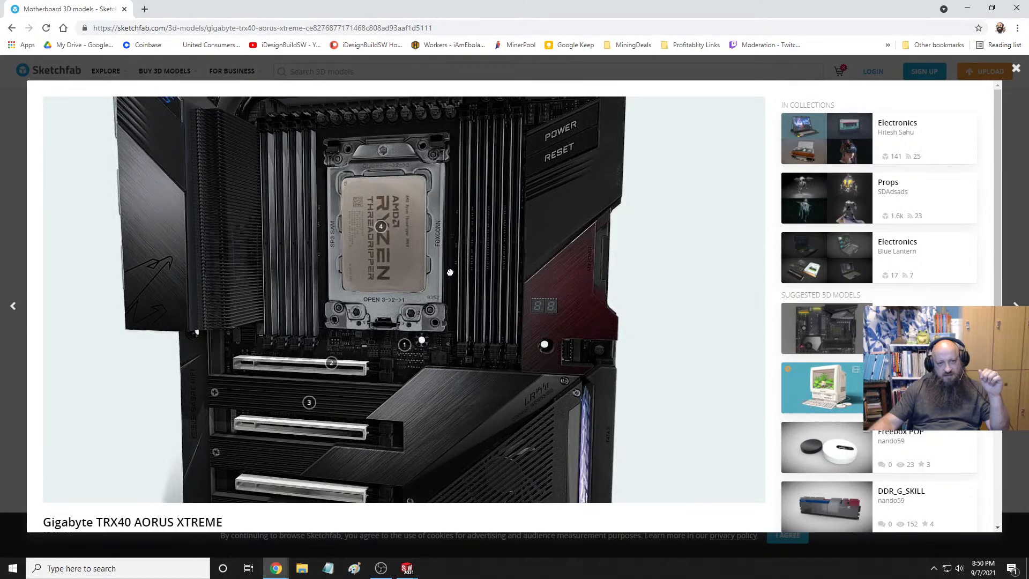
scroll(392, 231, "up", 2)
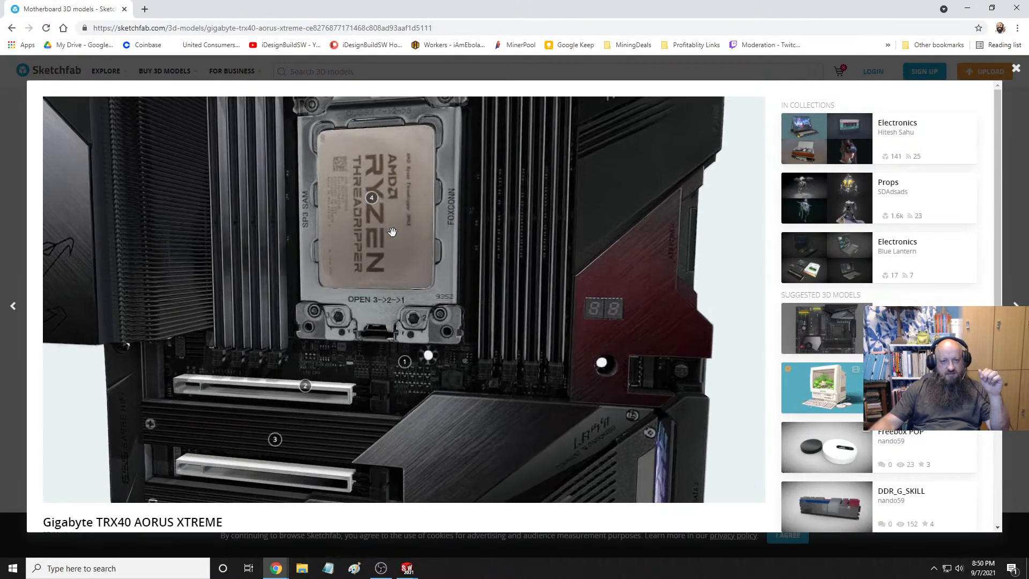
scroll(425, 234, "down", 5)
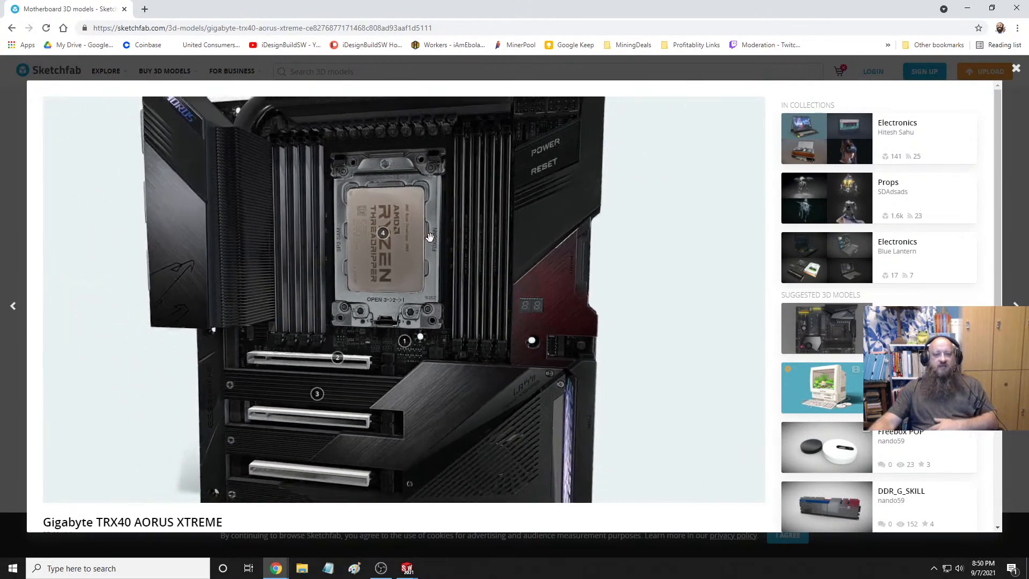
left_click_drag(400, 259, 416, 246)
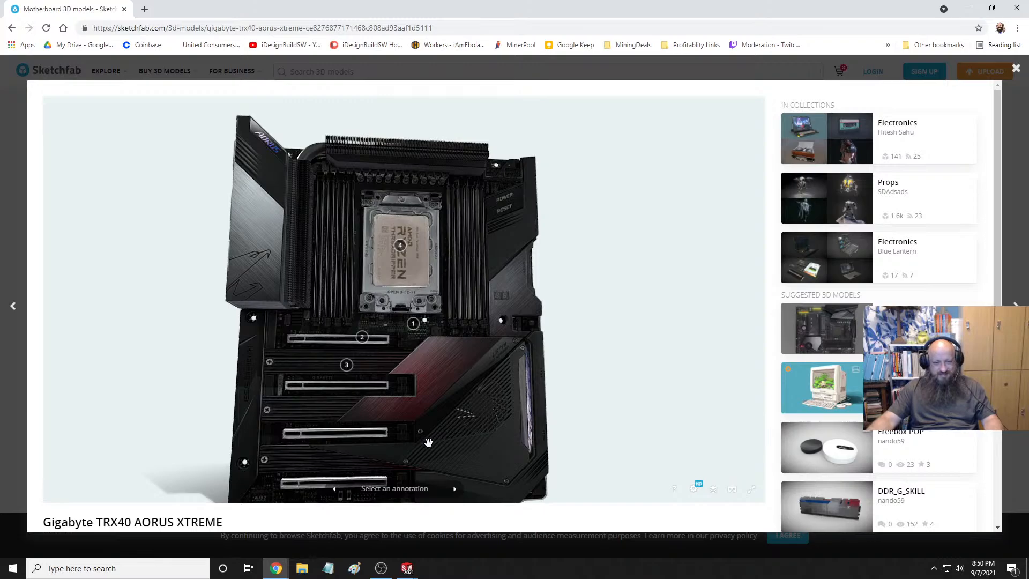
Review the full front face of the Gigabyte TRX40 AORUS XTREME board and close the model
scroll(428, 442, "up", 2)
left_click_drag(428, 442, 455, 433)
scroll(480, 455, "down", 4)
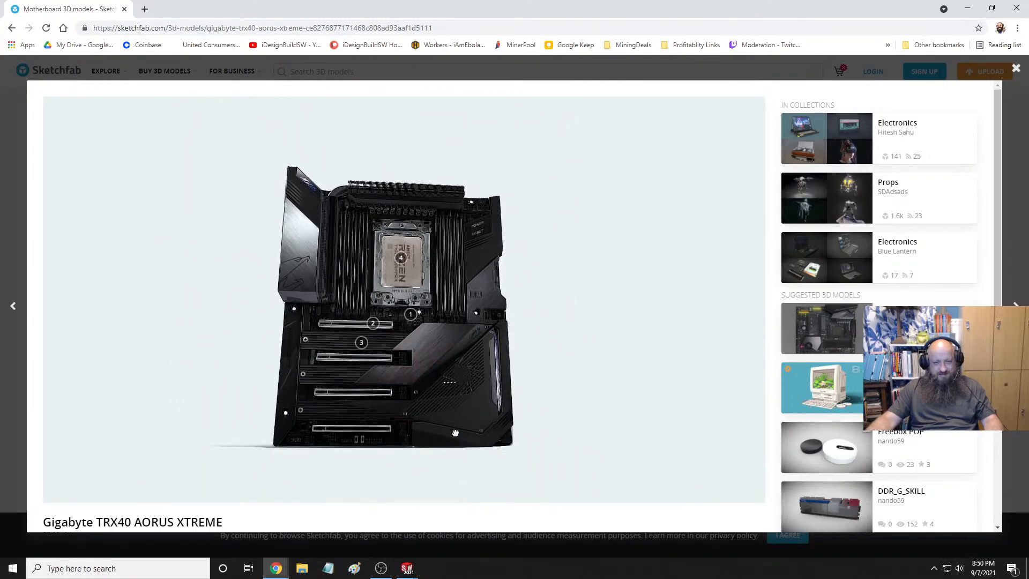
scroll(449, 422, "up", 3)
scroll(444, 410, "down", 2)
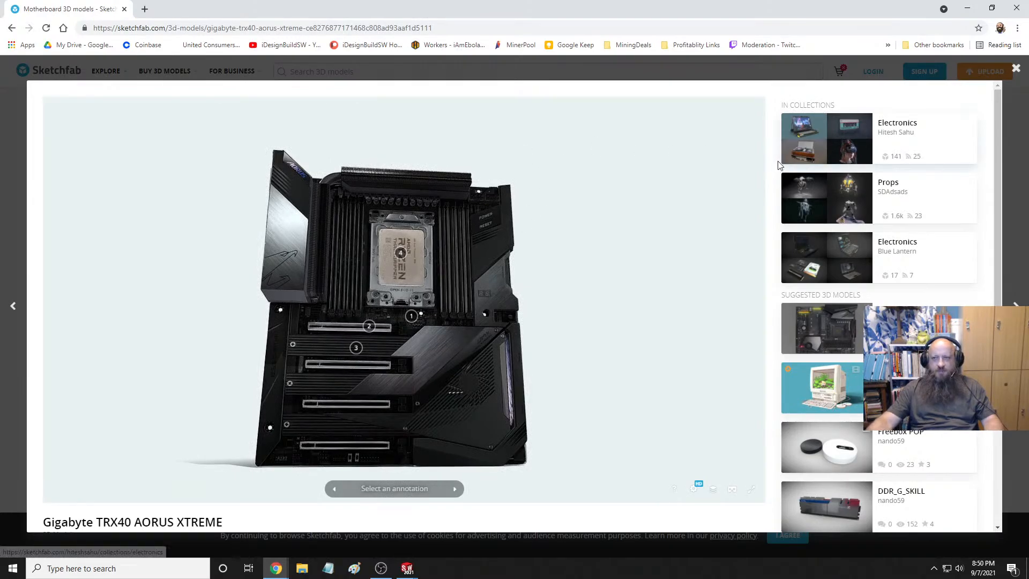
left_click(1016, 68)
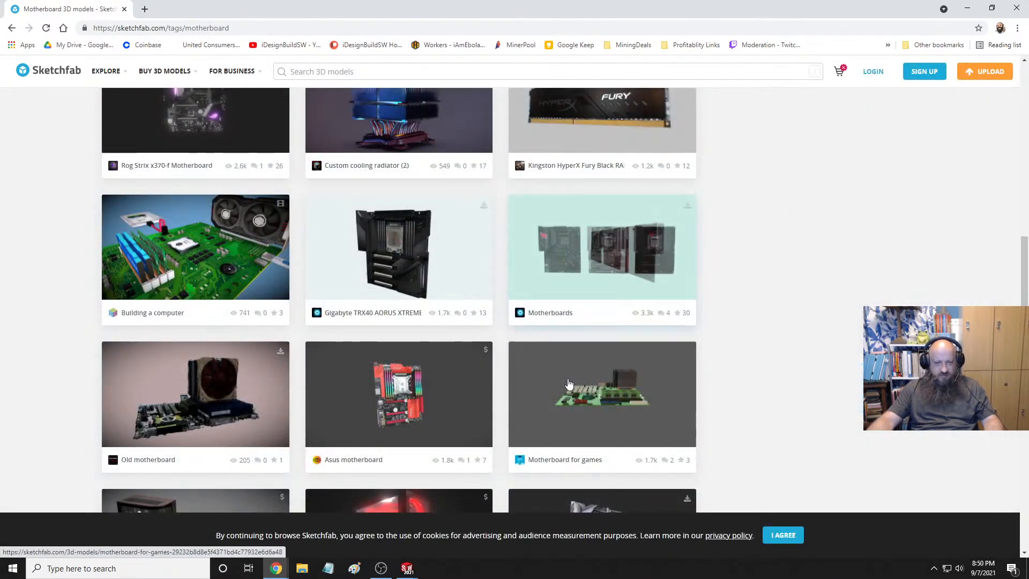
Open the Motherboard for games model further down the listing and examine its heatsink, memory and expansion slots up close
scroll(570, 384, "down", 4)
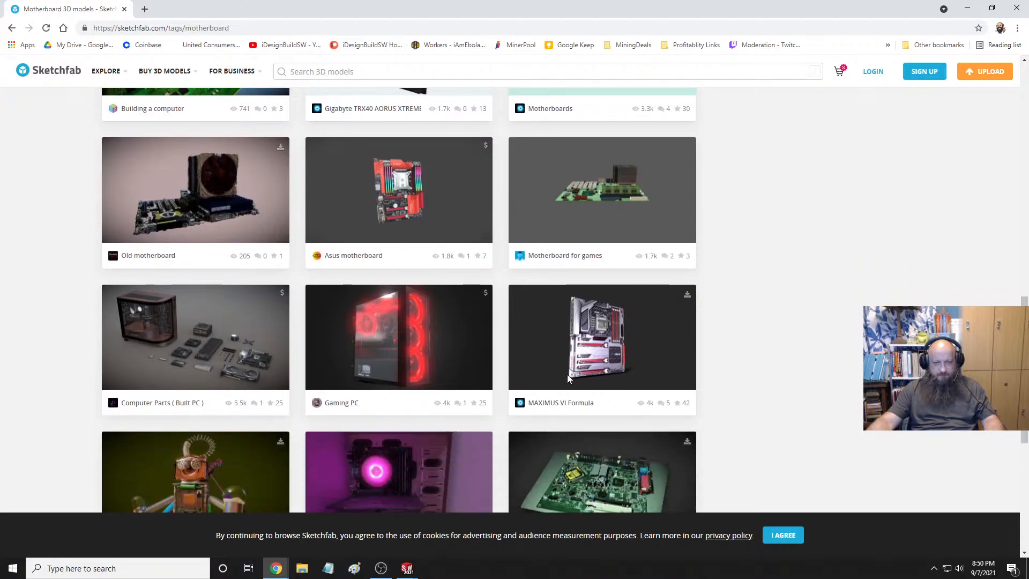
scroll(567, 374, "down", 1)
scroll(617, 332, "up", 2)
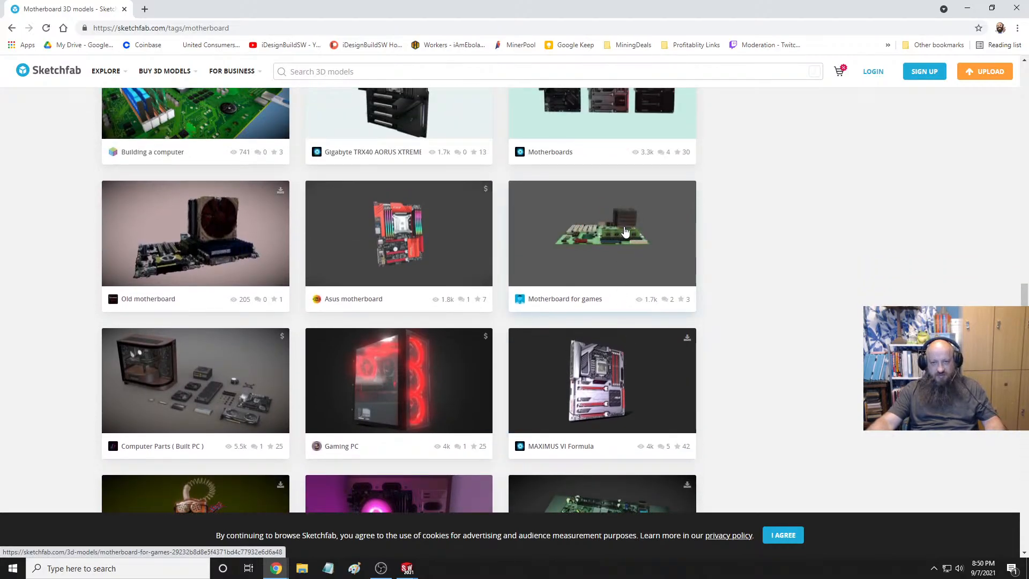
left_click(626, 231)
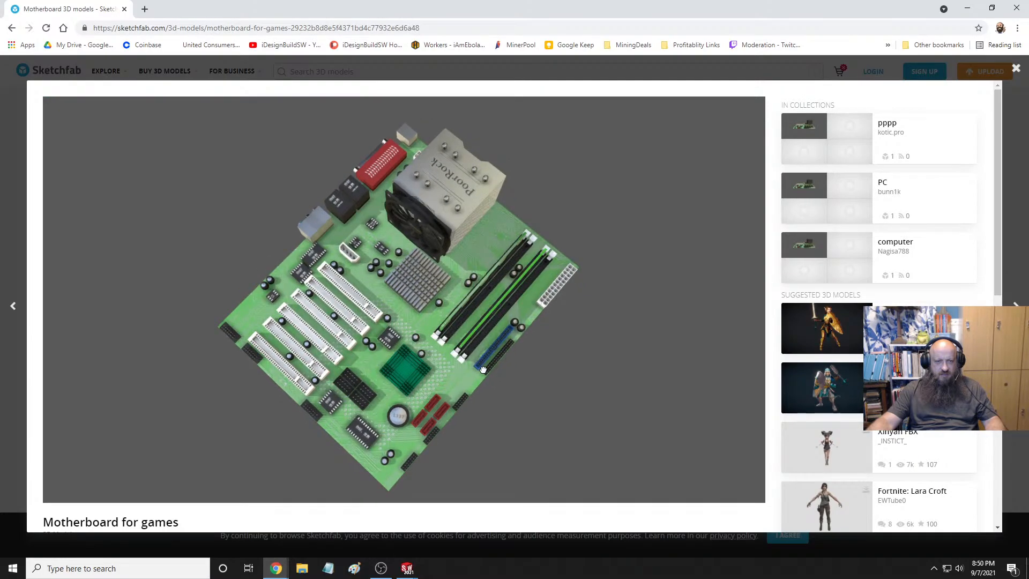
left_click_drag(483, 370, 440, 374)
scroll(330, 369, "up", 5)
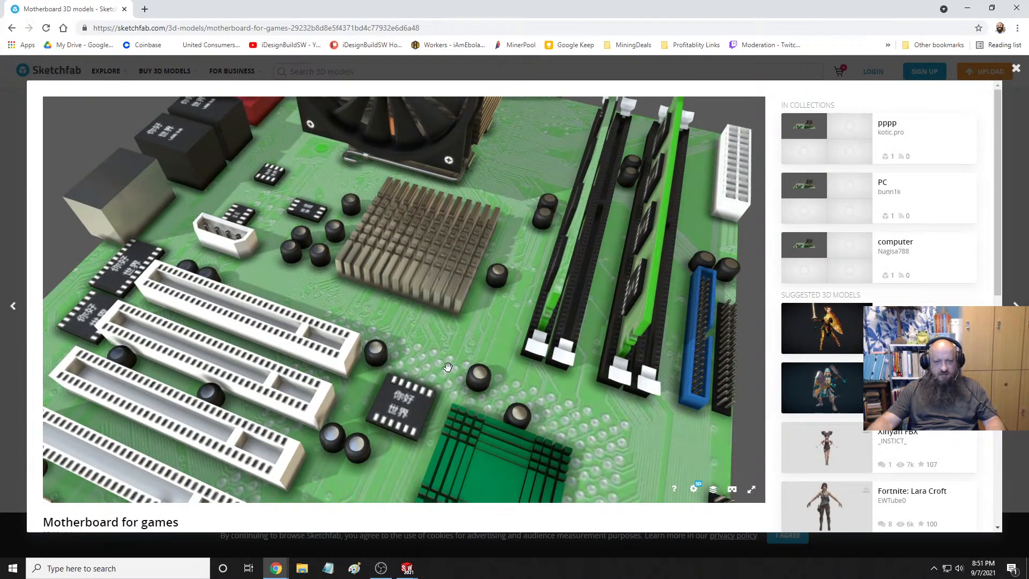
scroll(520, 334, "up", 6)
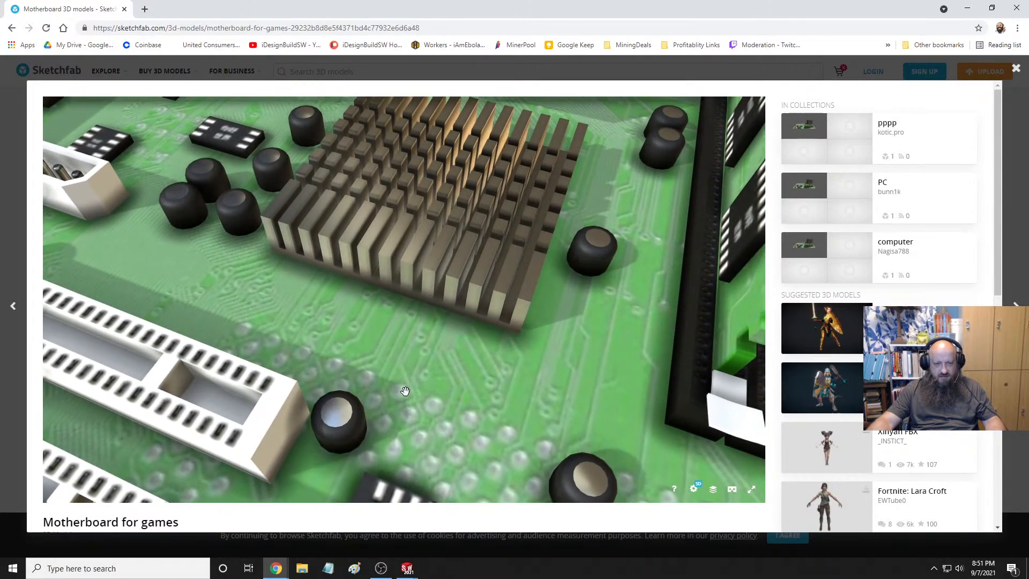
scroll(405, 391, "down", 7)
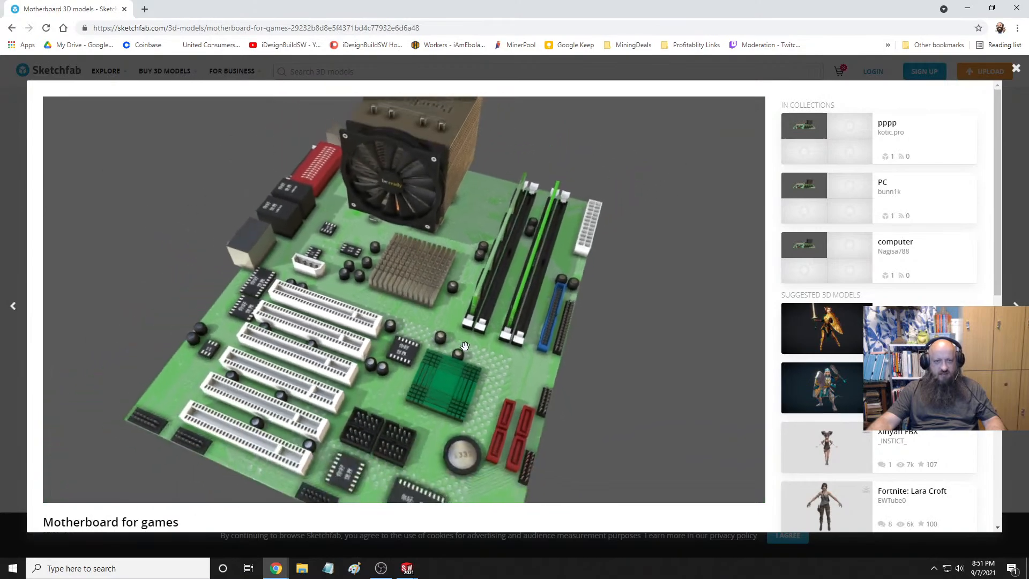
Inspect the Motherboard for games model's rear connectors and its component layout from above, and close it
left_click_drag(475, 253, 499, 268)
scroll(482, 278, "down", 2)
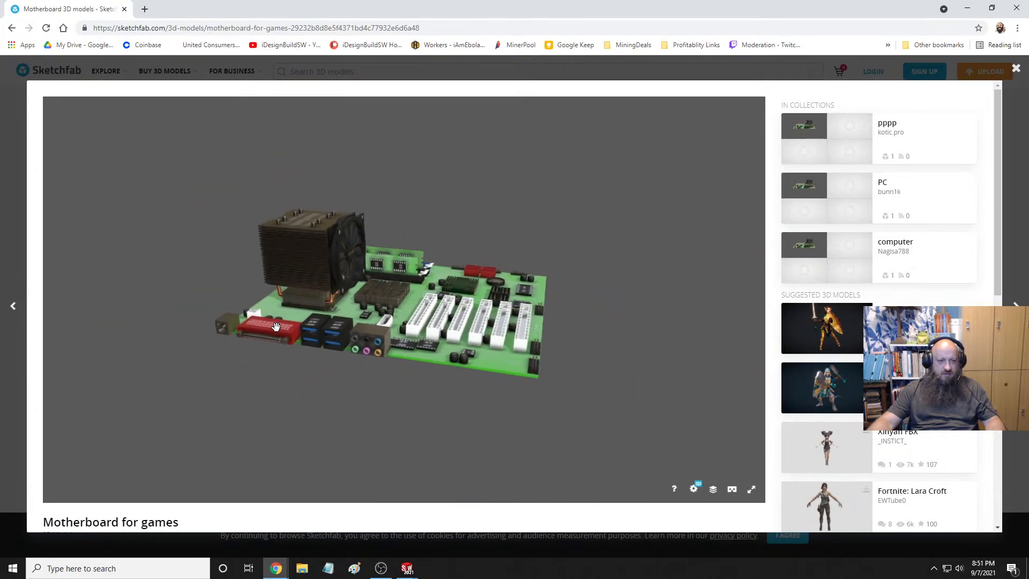
scroll(310, 325, "up", 5)
left_click_drag(310, 326, 375, 342)
scroll(375, 343, "down", 4)
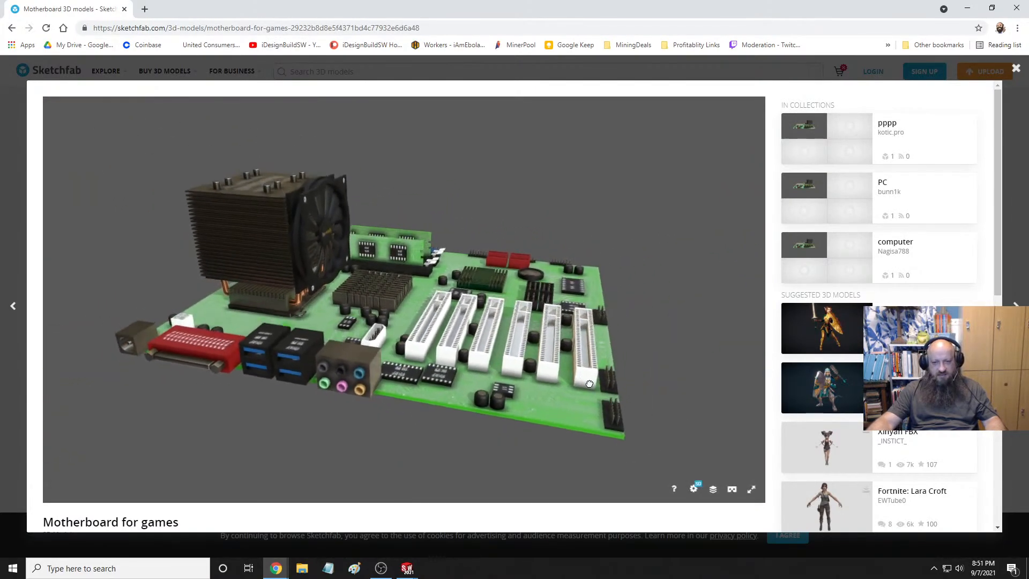
left_click_drag(455, 375, 568, 431)
scroll(536, 375, "up", 6)
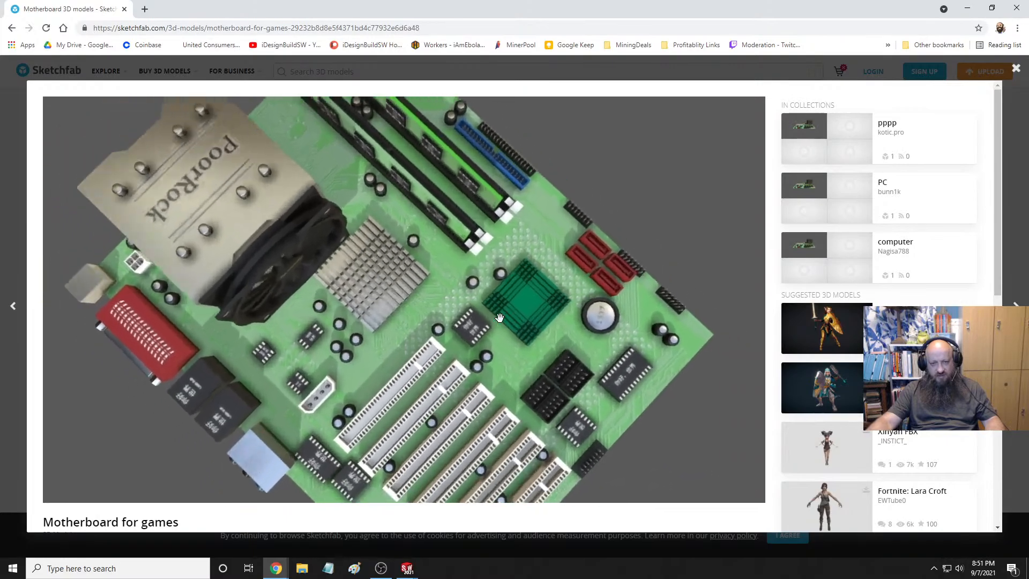
scroll(499, 318, "down", 5)
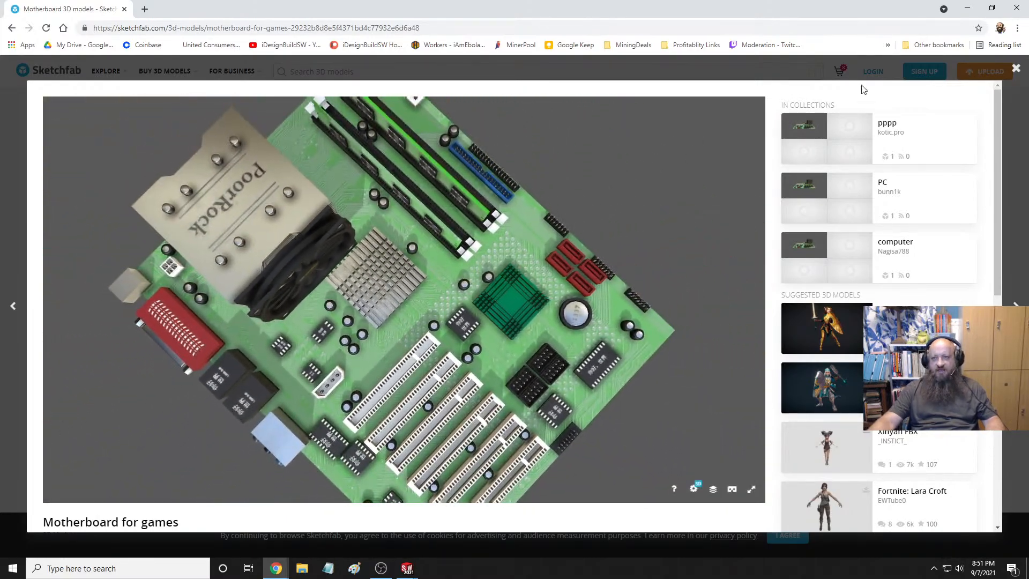
left_click(1016, 70)
Open the Motherboard (PCB) - Zivid 3D machine vision model, inspect its scanned components and side profile, and close it
scroll(596, 292, "down", 4)
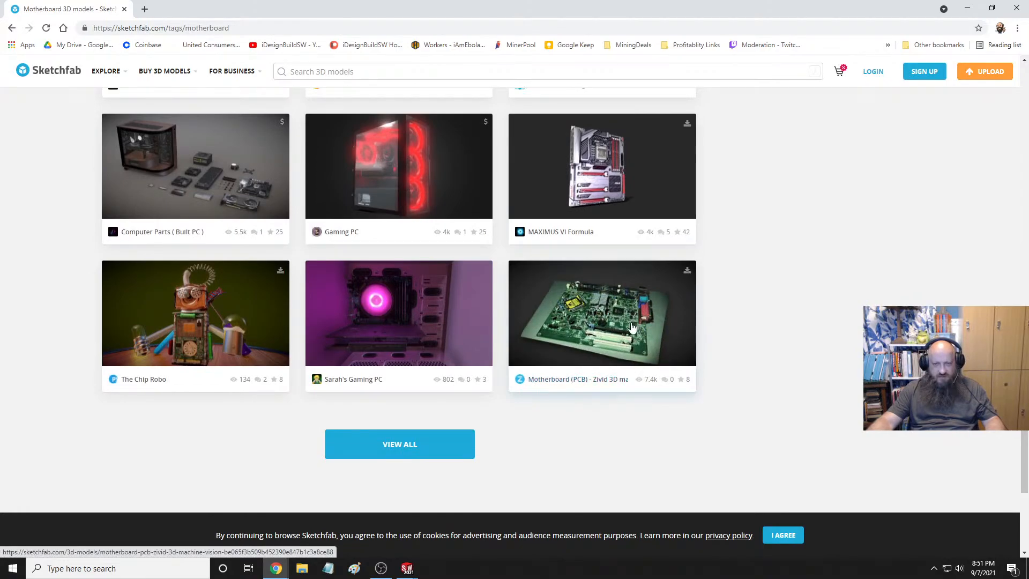
left_click(598, 327)
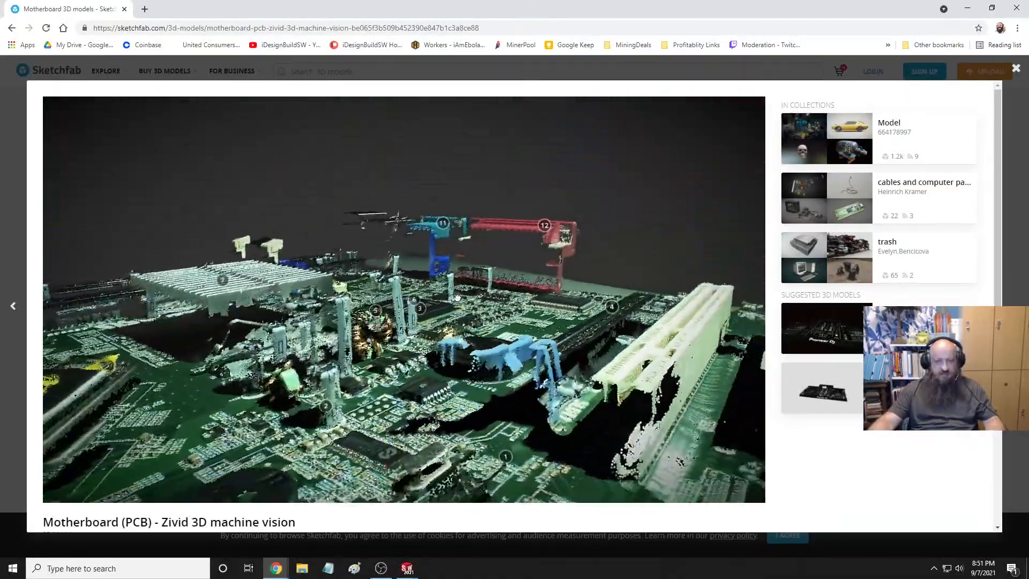
scroll(511, 239, "up", 3)
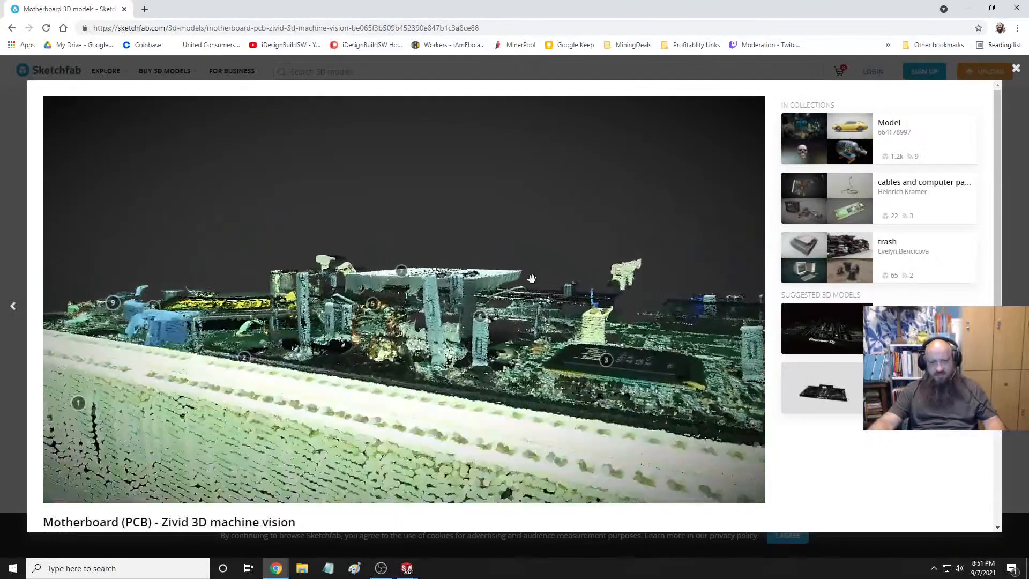
scroll(553, 320, "down", 5)
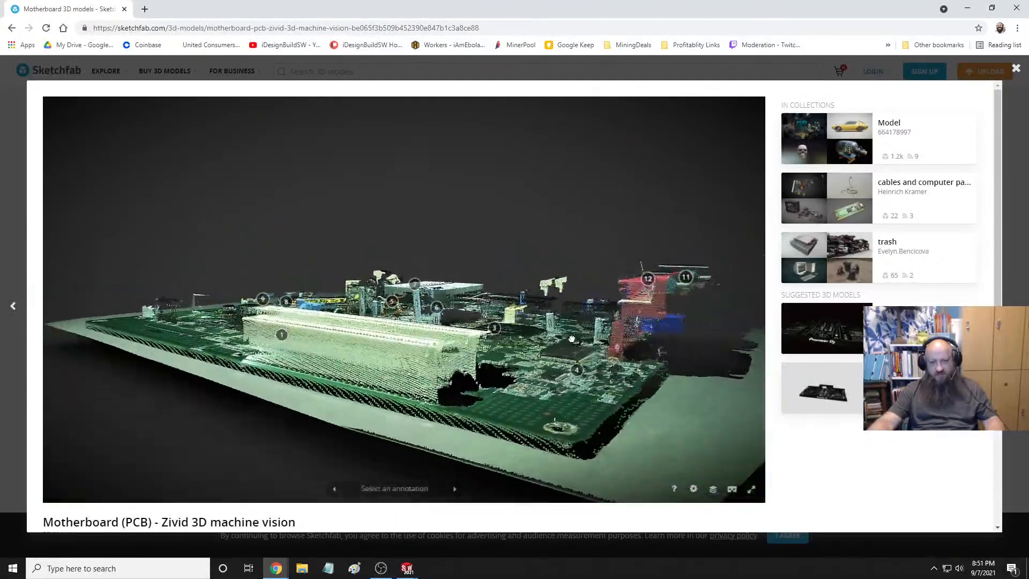
left_click_drag(558, 427, 553, 329)
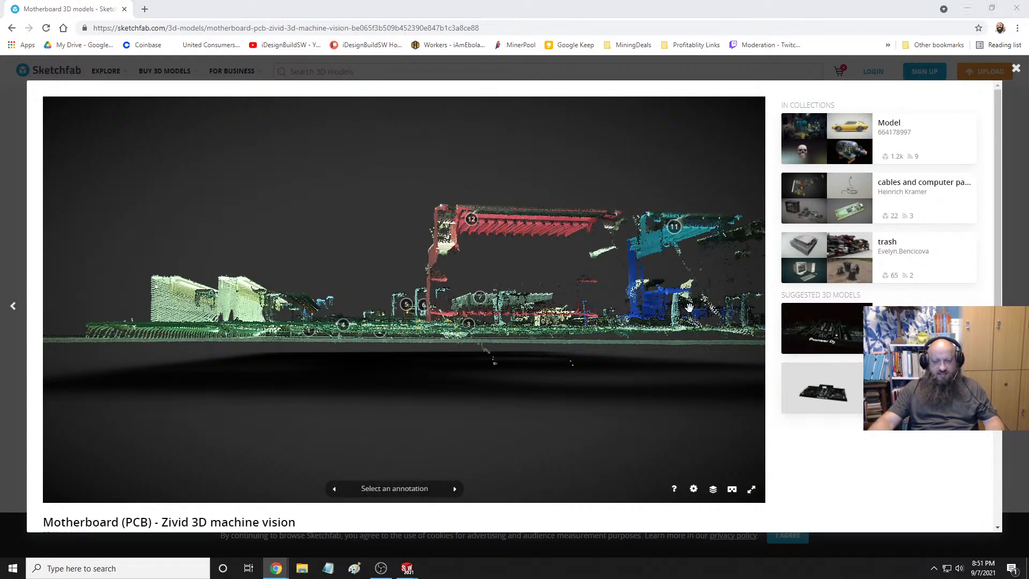
left_click(998, 88)
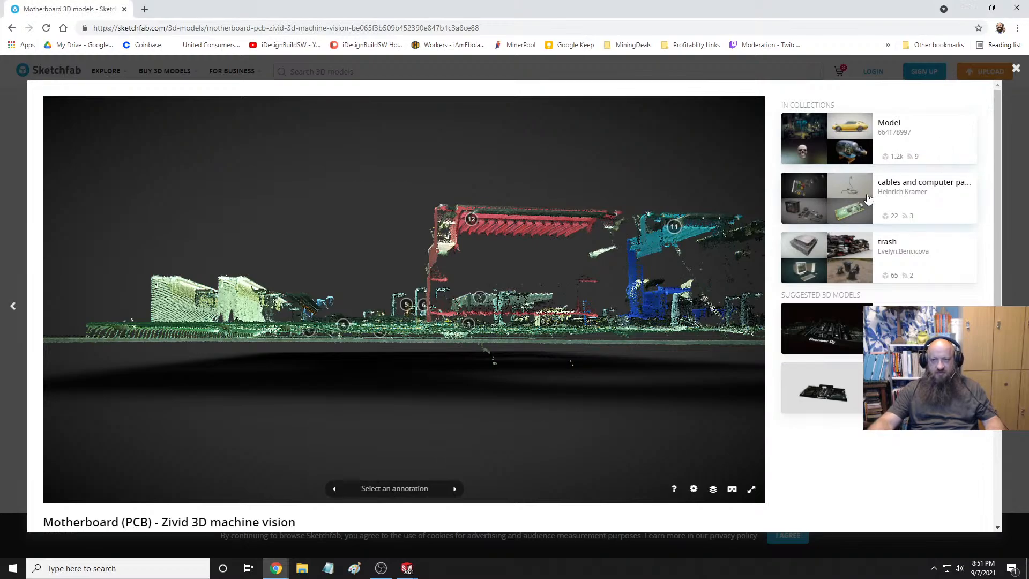
left_click(1016, 68)
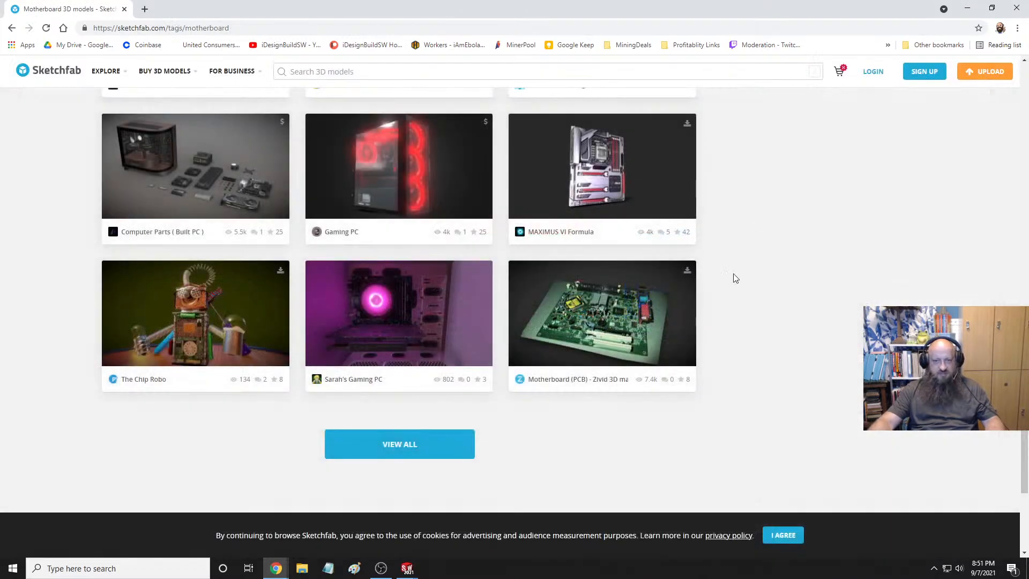
Go back to the start of the motherboard listing, close the browser and return to the 6GPUCryptoRig assembly in SOLIDWORKS
scroll(499, 424, "up", 10)
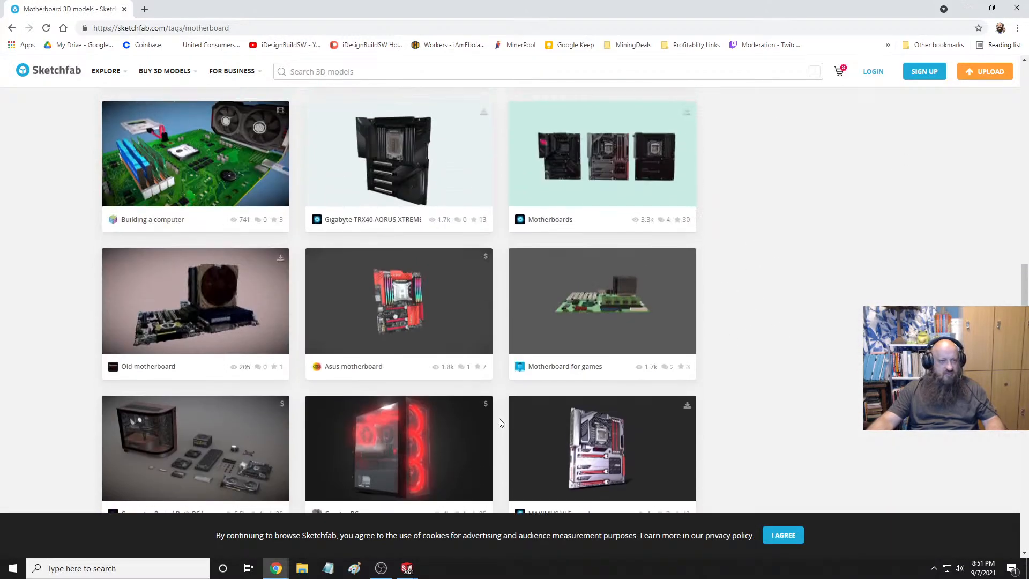
scroll(501, 354, "up", 1)
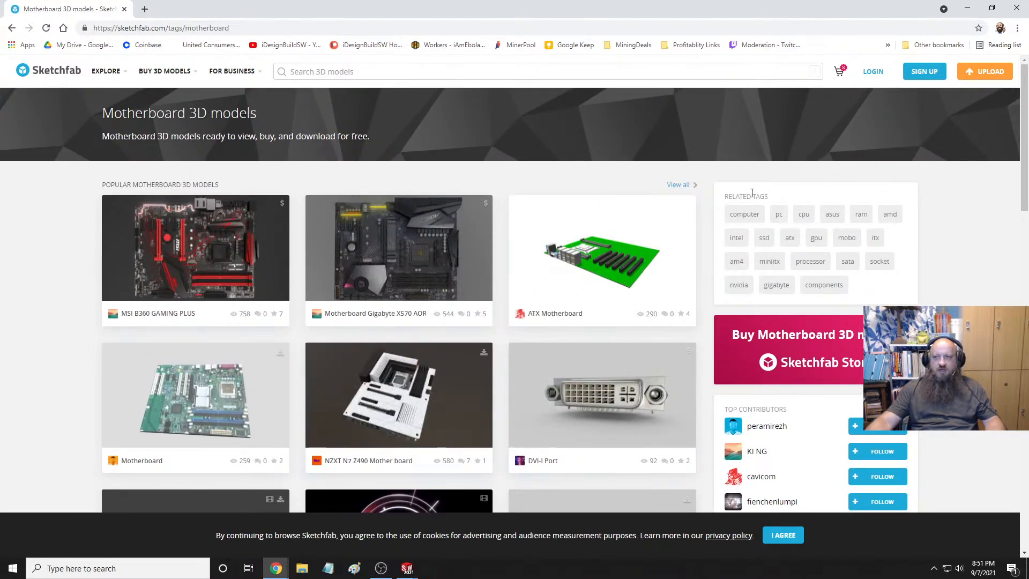
left_click(1017, 8)
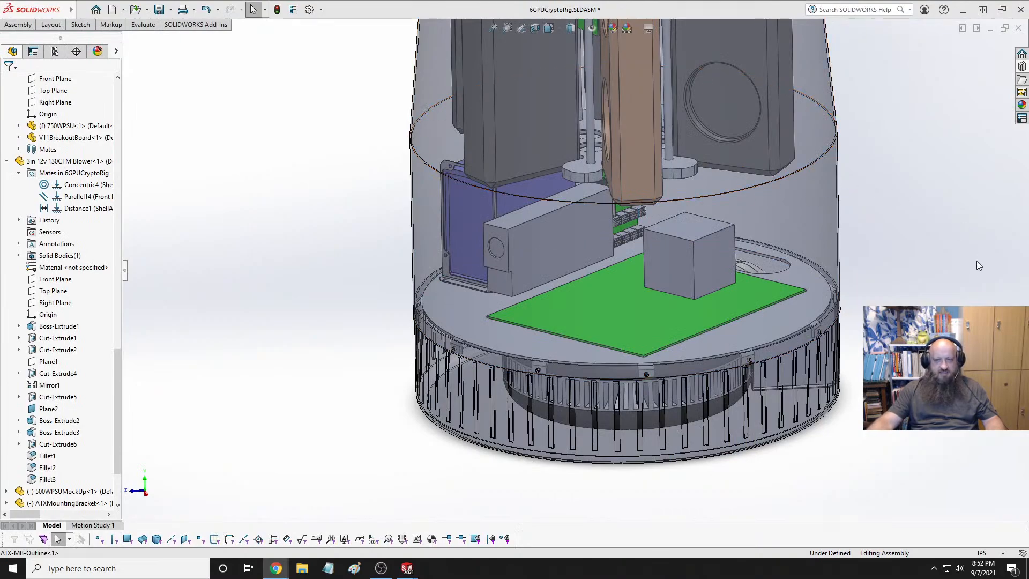
Examine the green ATX motherboard outline and its block on the base plate beside the power supplies
scroll(841, 326, "down", 1)
scroll(845, 346, "up", 4)
middle_click_drag(504, 217, 496, 241)
scroll(576, 271, "down", 5)
middle_click_drag(590, 300, 582, 320)
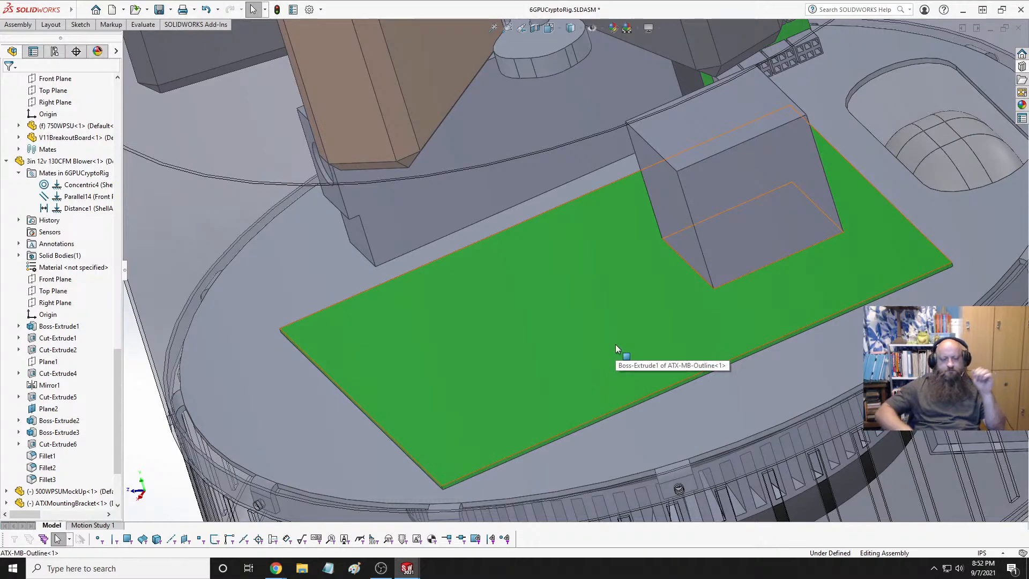
middle_click_drag(580, 238, 637, 243)
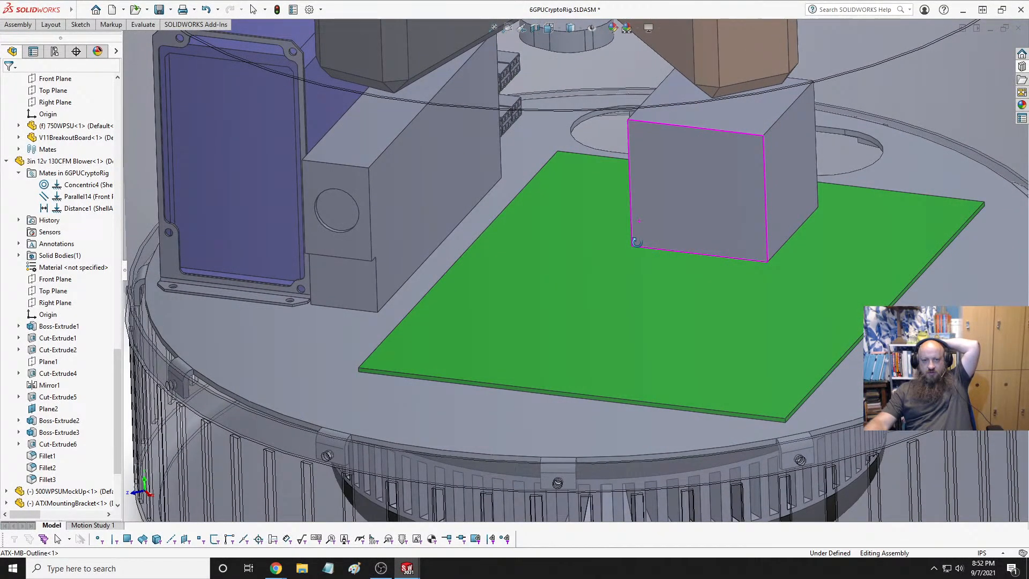
key("Escape")
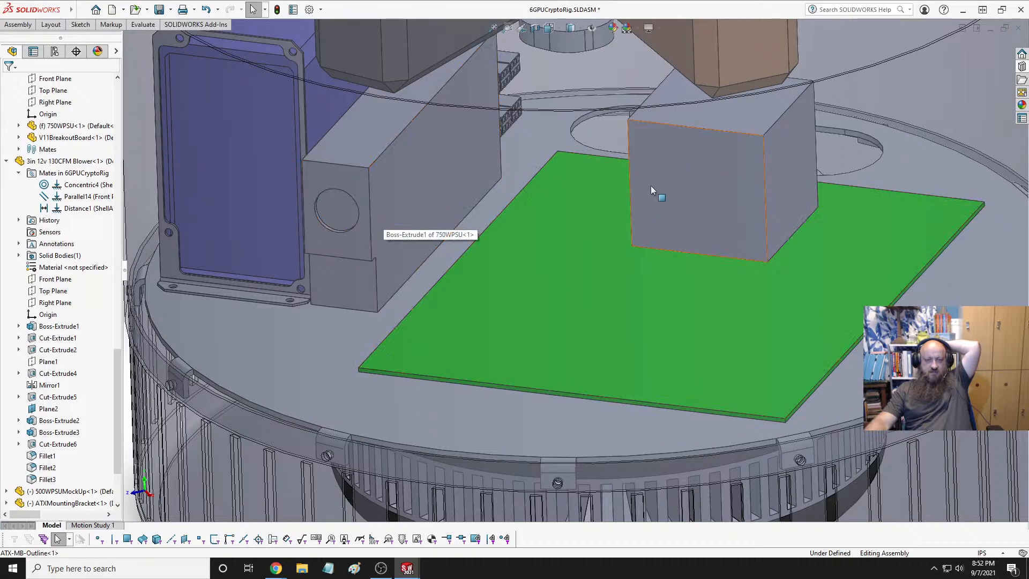
Review the clearance between the motherboard, power supplies and GPUs inside the shell from several angles
scroll(542, 228, "up", 5)
middle_click_drag(542, 229, 633, 205)
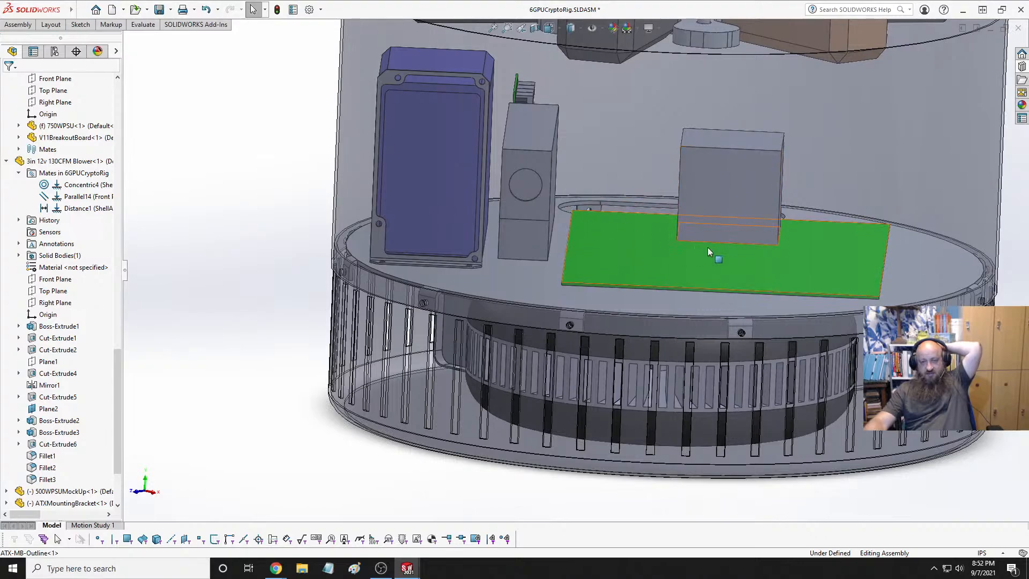
scroll(719, 259, "up", 3)
middle_click_drag(774, 251, 593, 228)
scroll(593, 228, "up", 2)
scroll(537, 241, "down", 5)
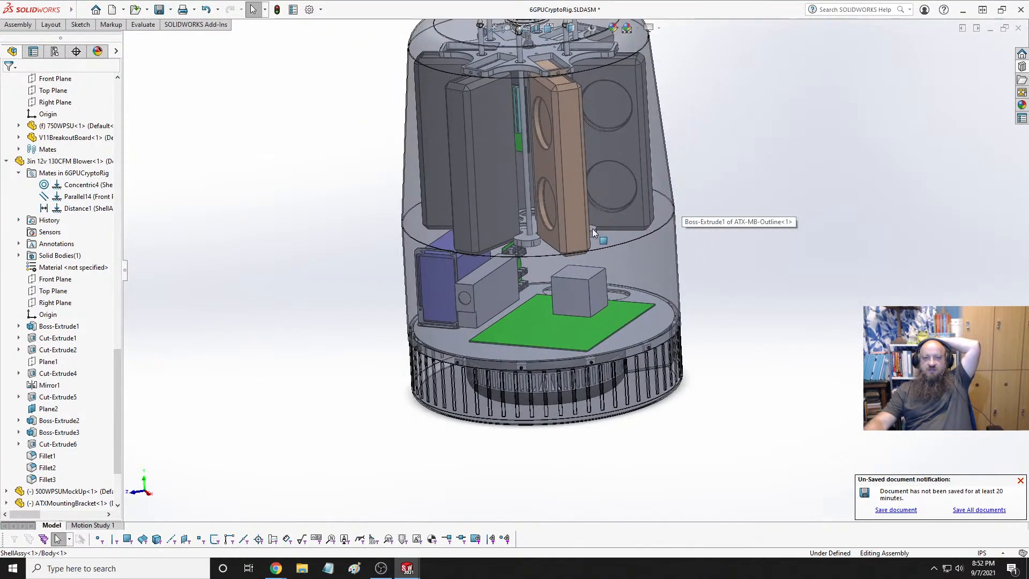
scroll(538, 241, "up", 4)
scroll(519, 360, "down", 4)
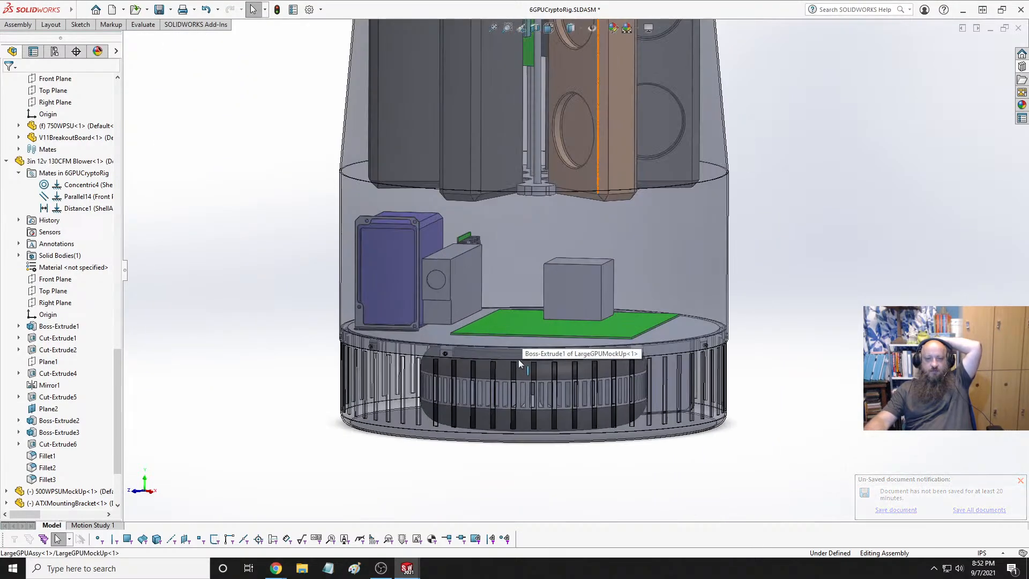
Select the side face of the 750W power supply and examine its position relative to the motherboard and breakout board
middle_click_drag(519, 359, 491, 272)
scroll(515, 273, "up", 2)
scroll(497, 289, "down", 3)
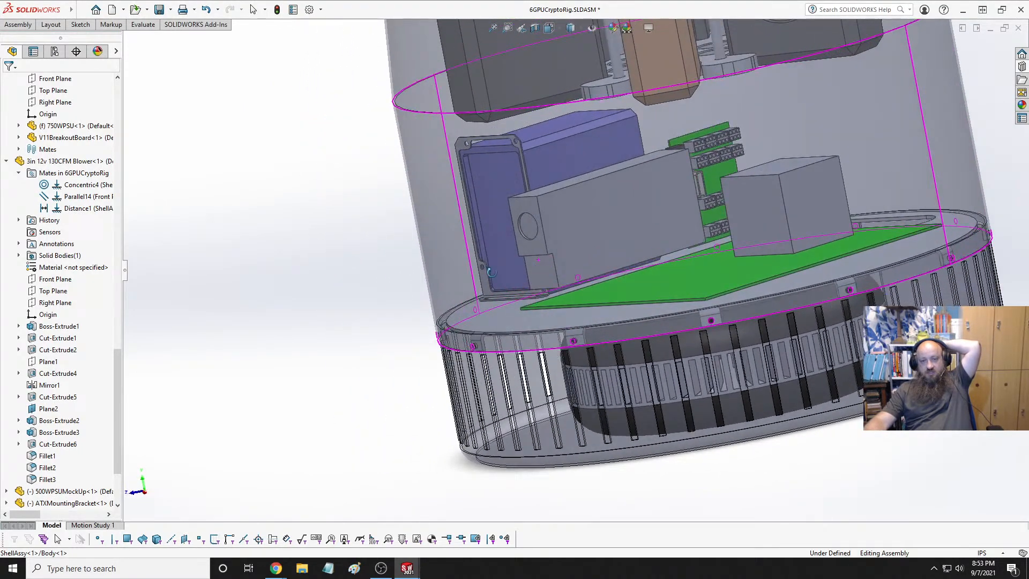
left_click(585, 213)
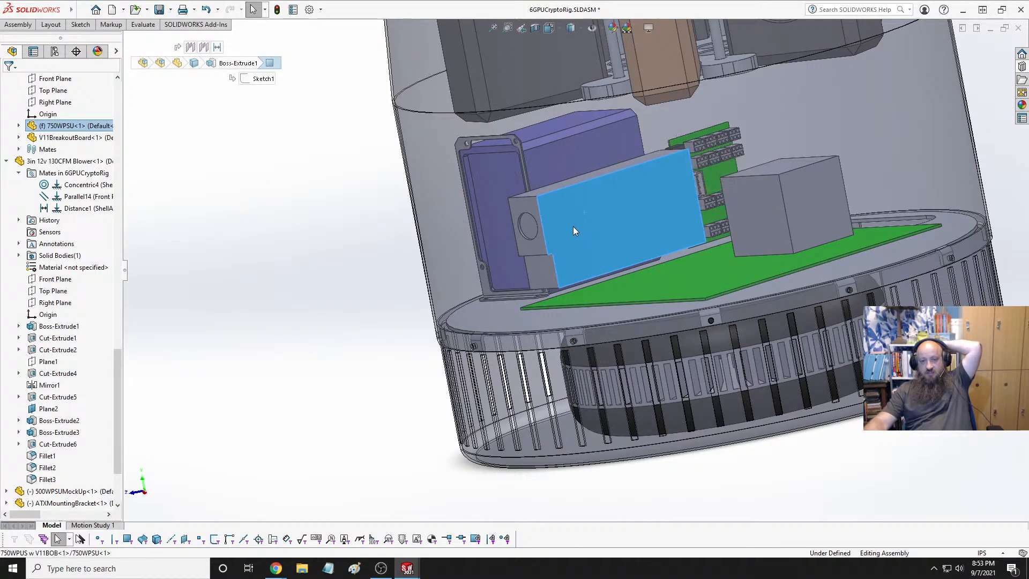
scroll(571, 229, "down", 3)
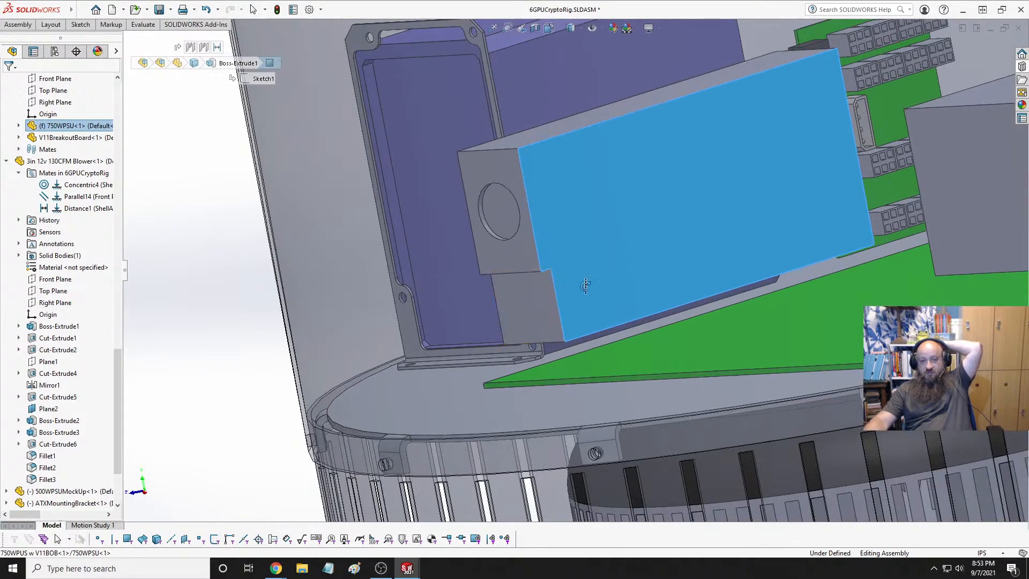
scroll(577, 230, "up", 5)
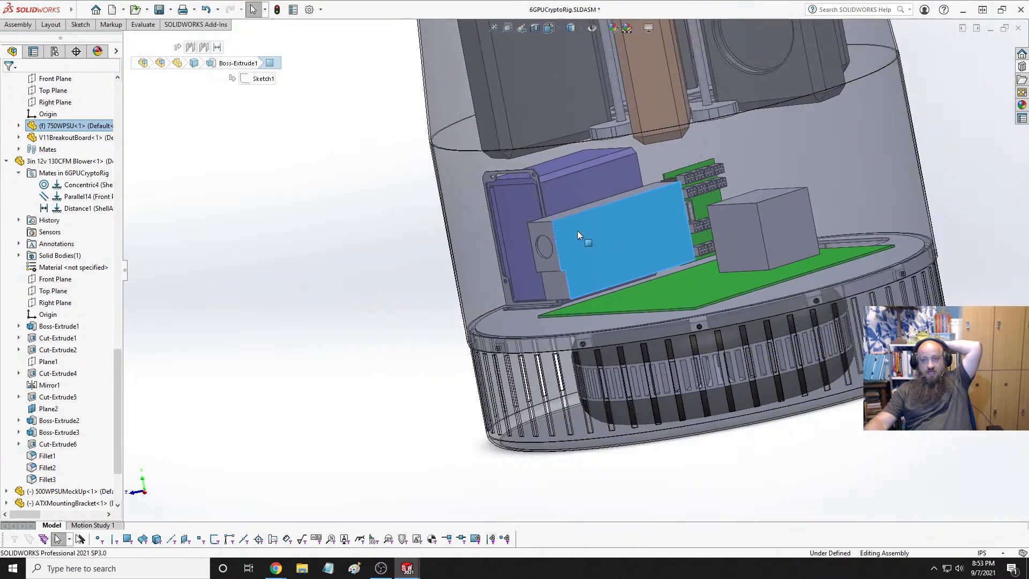
scroll(577, 230, "down", 2)
scroll(596, 262, "up", 2)
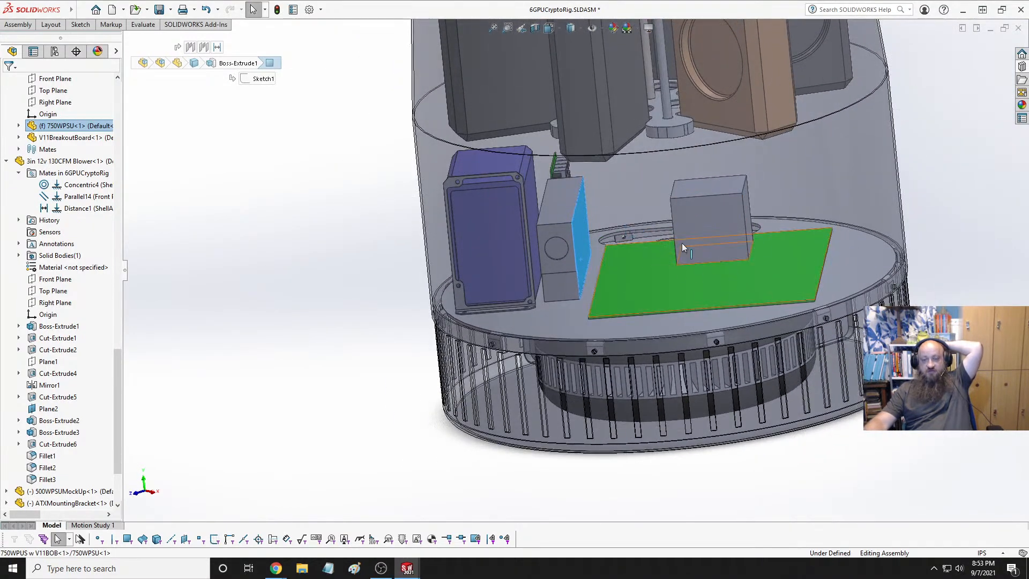
scroll(690, 237, "down", 1)
middle_click_drag(633, 226, 608, 272)
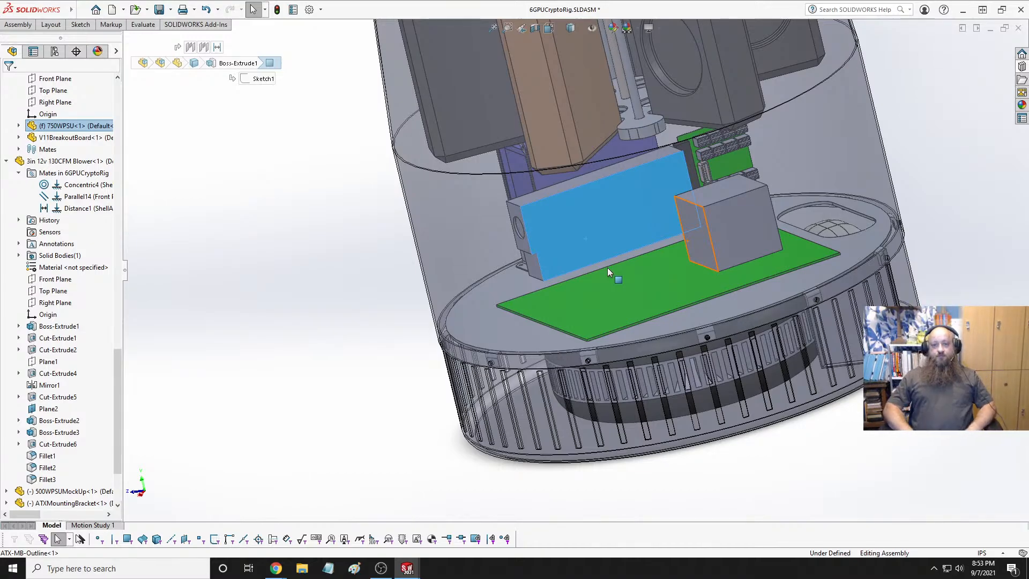
Examine the side face of the 750W power supply against the GPUs above and the motherboard block, and leave it deselected
left_click(593, 222)
middle_click_drag(587, 224, 561, 217)
scroll(662, 210, "up", 3)
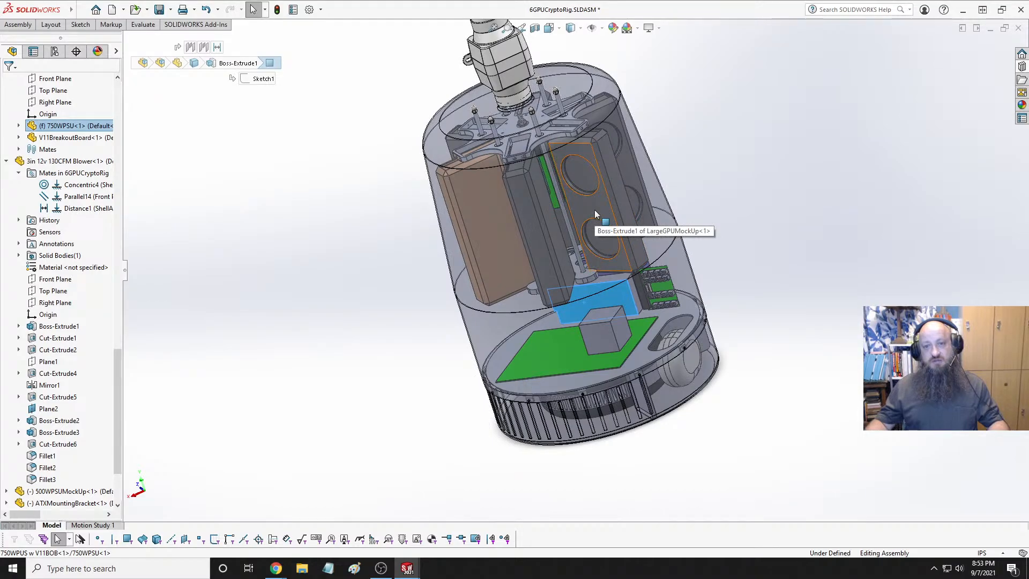
scroll(600, 310, "down", 3)
middle_click_drag(600, 309, 592, 239)
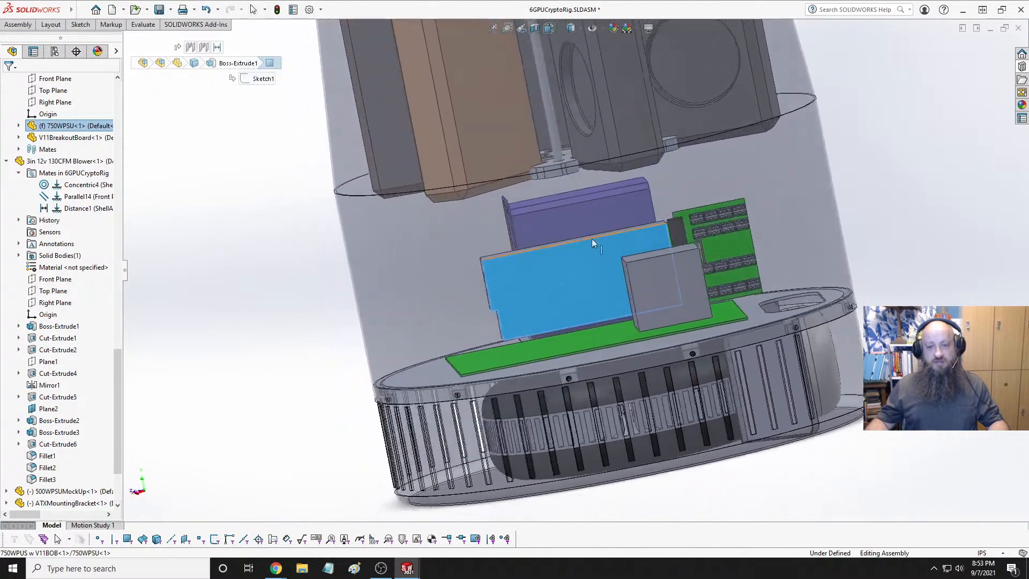
left_click(566, 270)
left_click(924, 168)
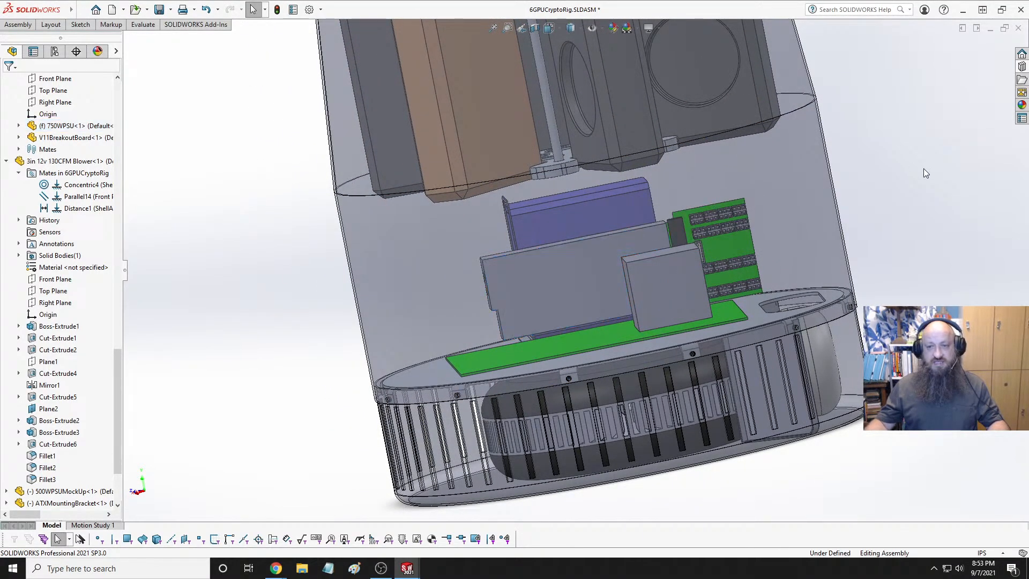
Inspect the gap between the motherboard outline's block, the 750W power supply and the breakout board on the base plate
scroll(616, 156, "up", 5)
middle_click_drag(616, 156, 573, 260)
scroll(564, 297, "down", 3)
scroll(563, 296, "down", 3)
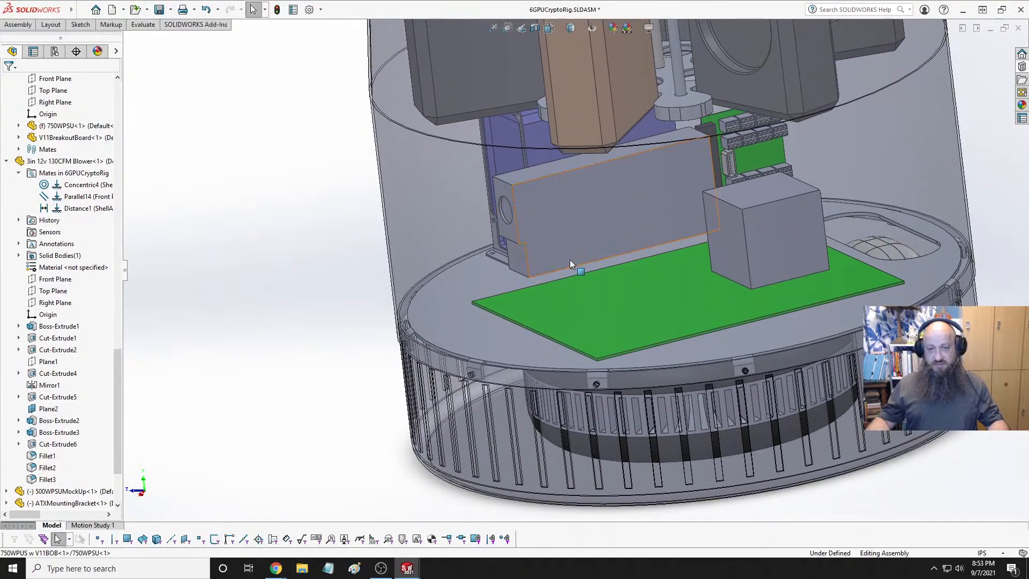
middle_click_drag(650, 217, 678, 205)
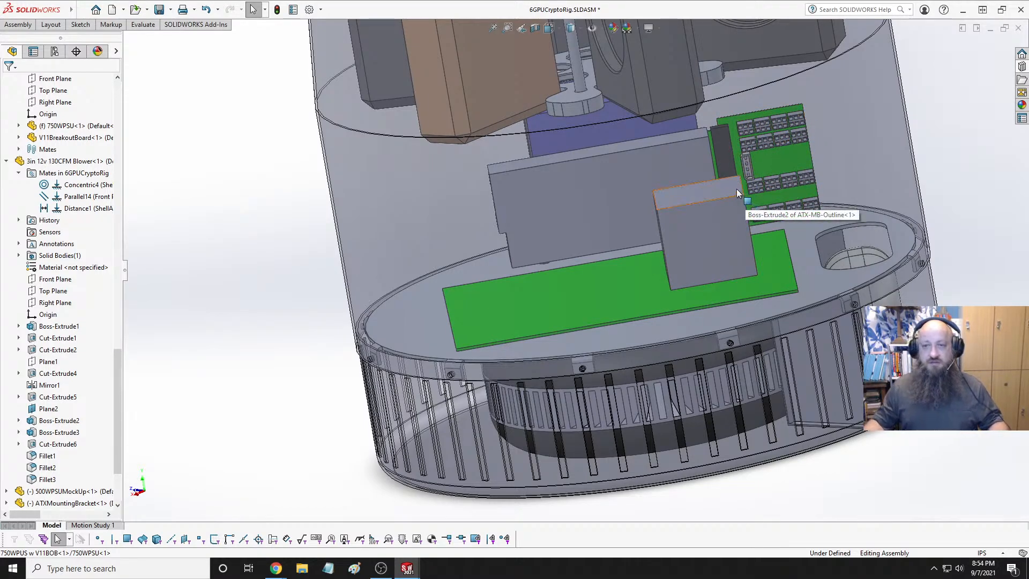
View the assembly from the right and at an angle, checking the 750W power supply's side face behind the motherboard block
key("space")
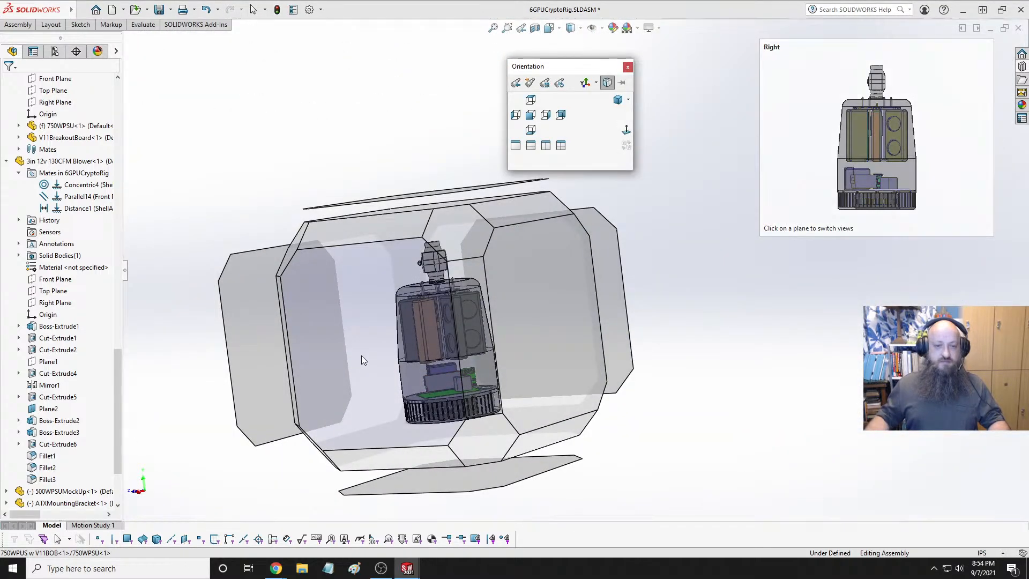
left_click(361, 355)
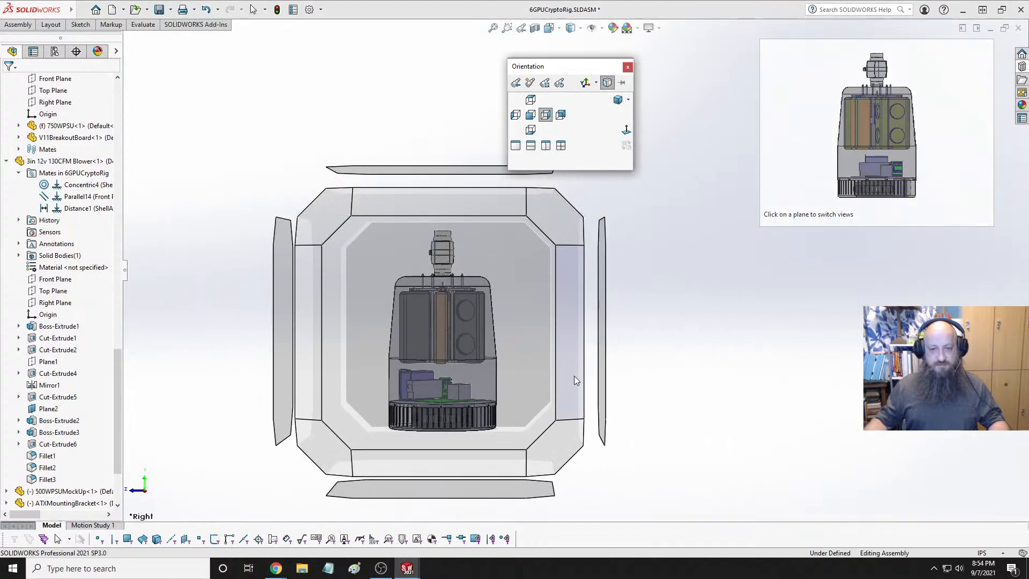
left_click(574, 376)
key("ctrl+7")
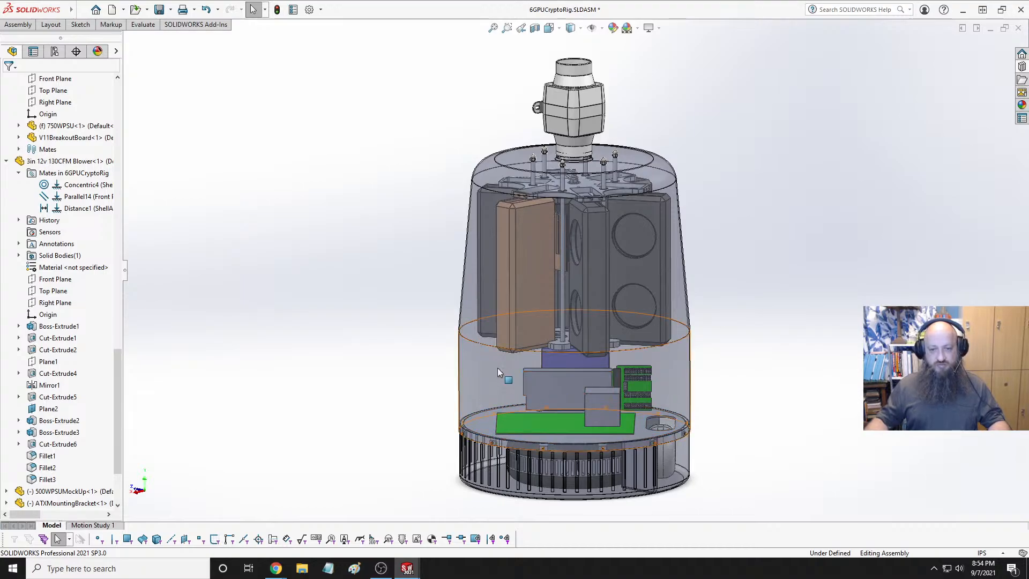
left_click(555, 387)
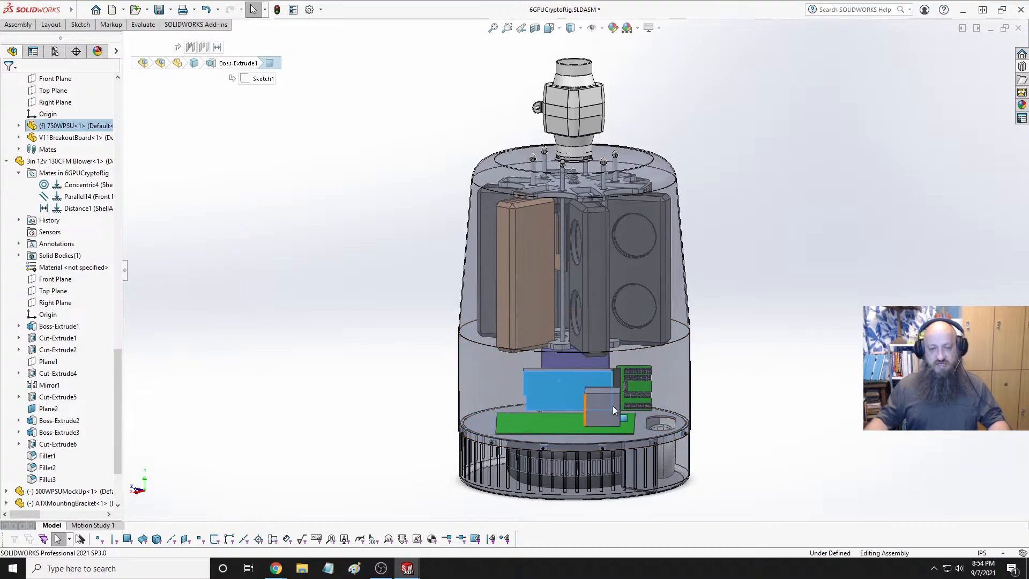
key("Escape")
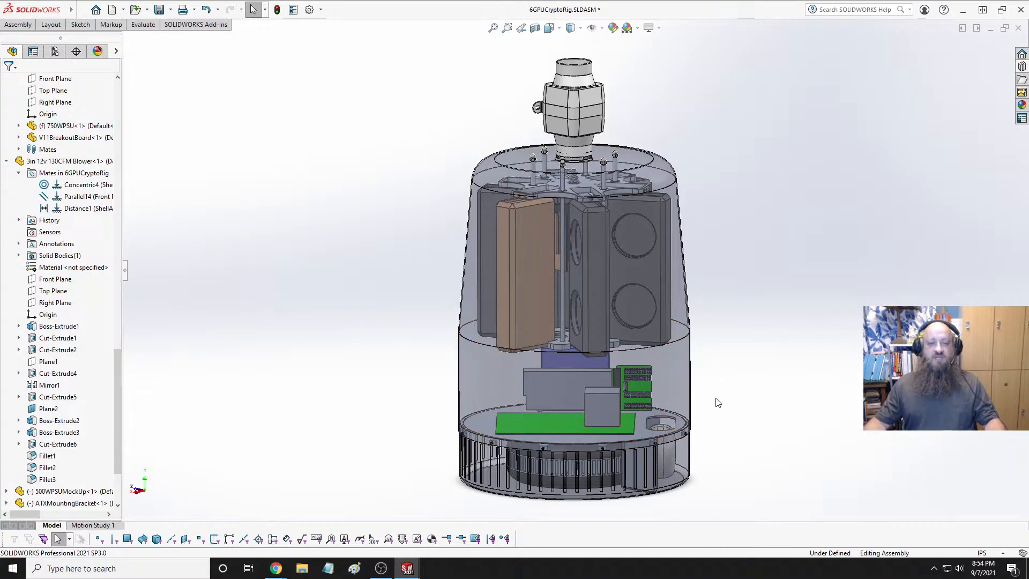
Inspect the lower compartment from the breakout board side, and show the whole assembly in the trimetric view
scroll(610, 379, "down", 3)
middle_click_drag(609, 379, 528, 343)
key("f")
key("space")
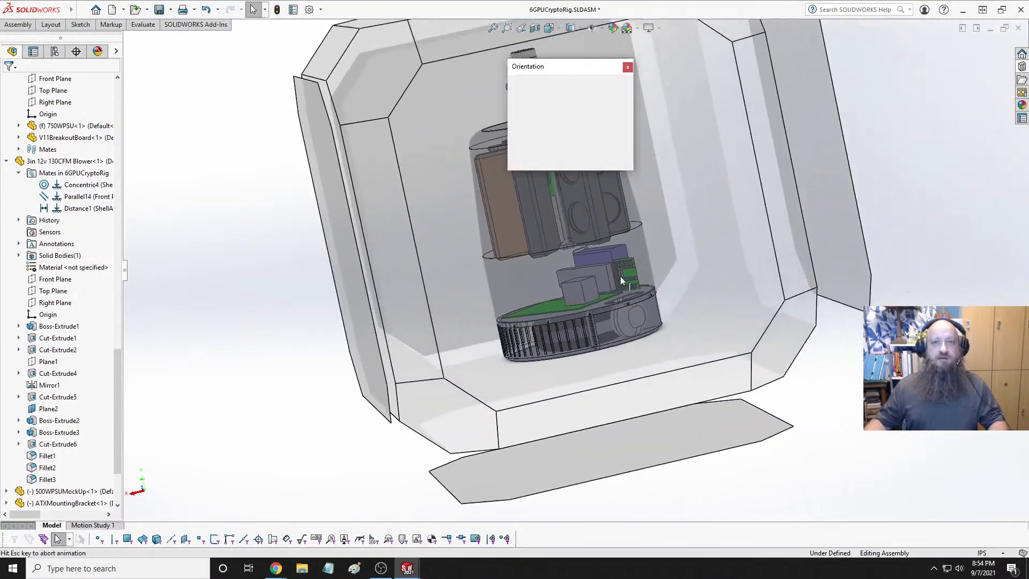
left_click(618, 101)
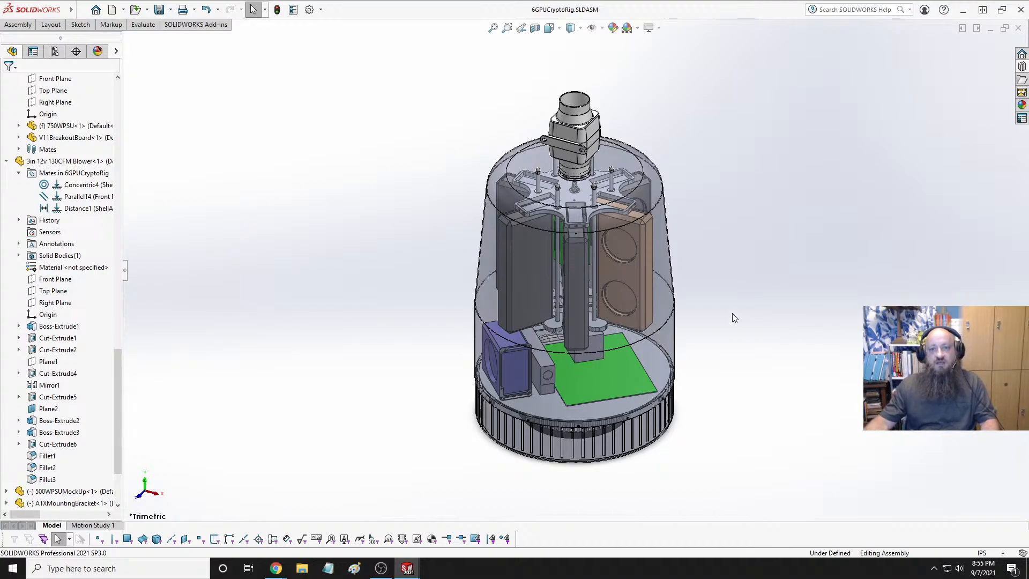
Rotate the complete rig slightly and return it to the standard trimetric view
middle_click_drag(732, 323, 712, 326)
key("space")
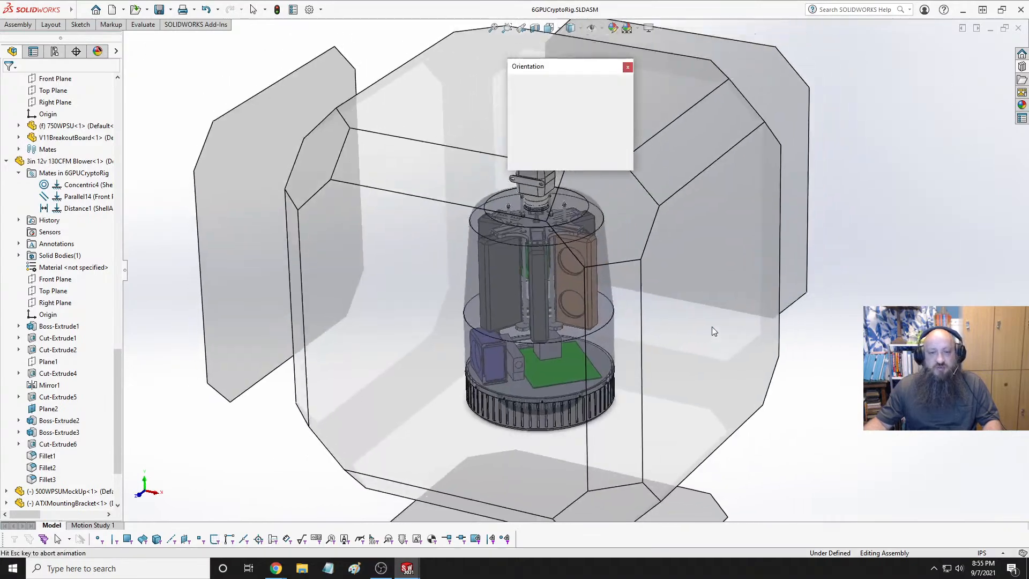
left_click(619, 108)
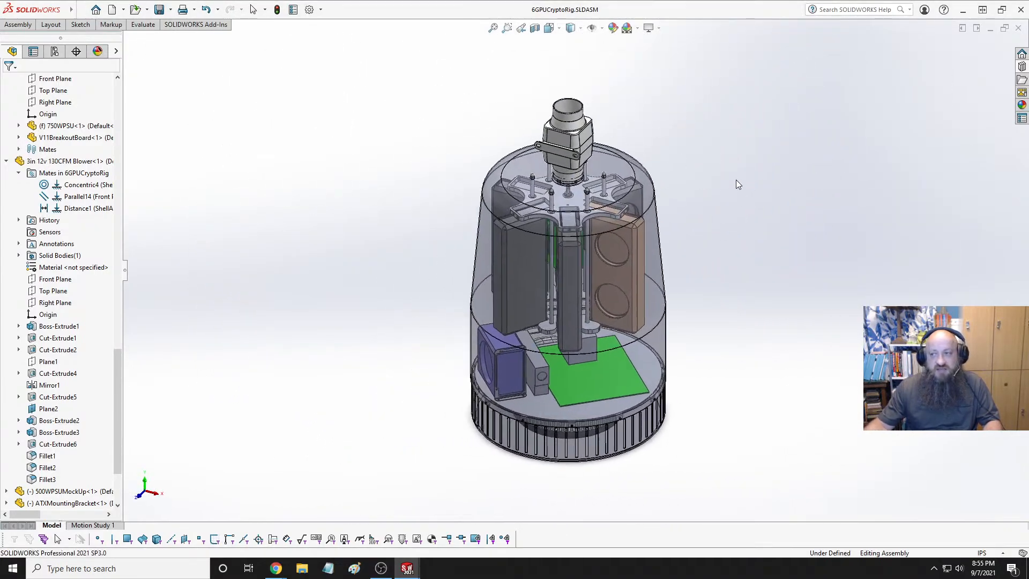